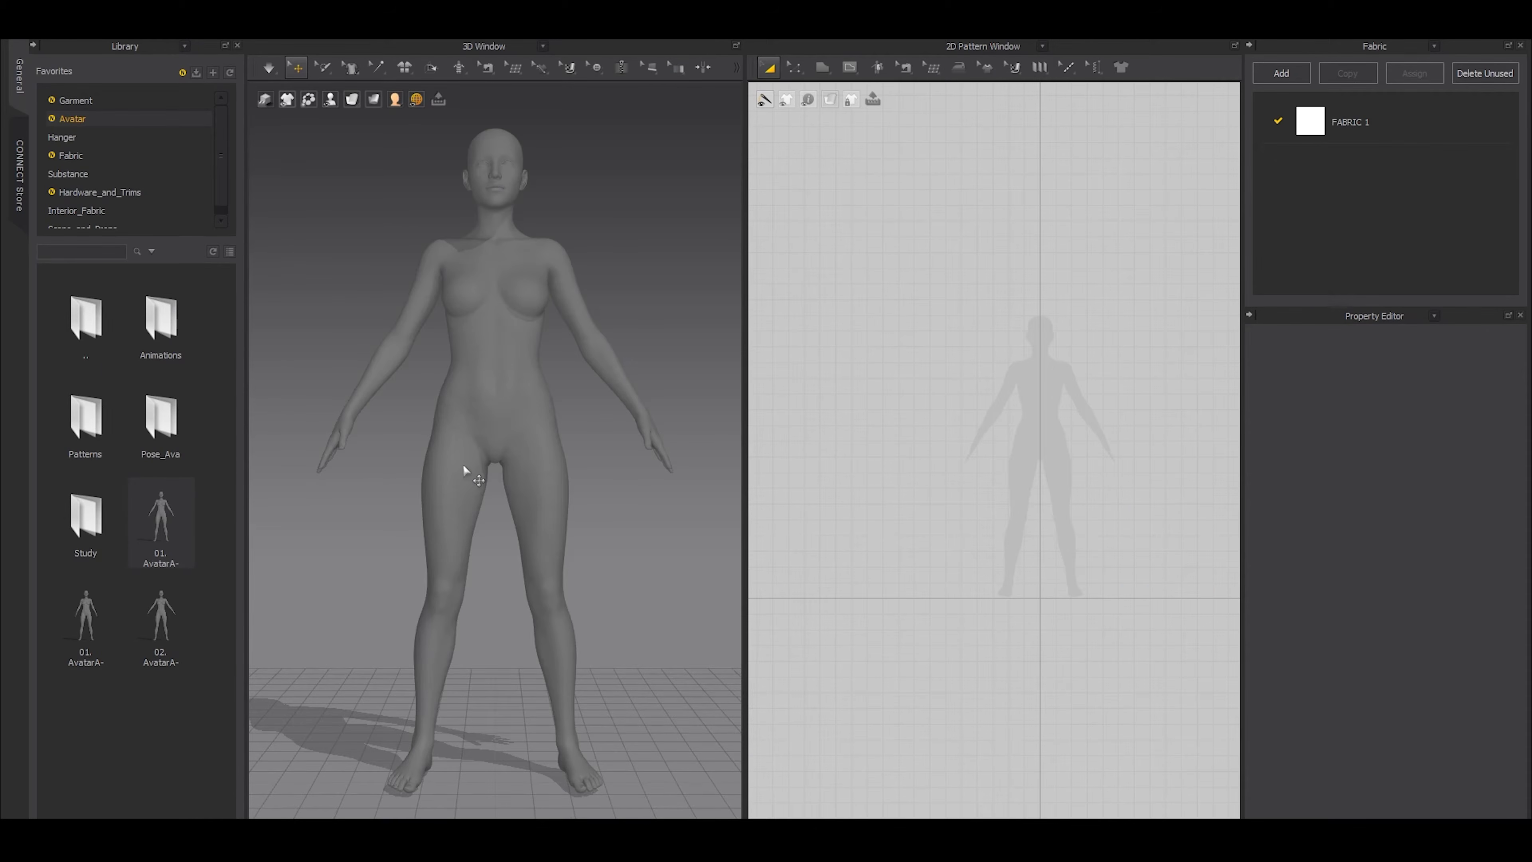
Examine the avatar's skin offset and the surface around its neck and shoulder up close
right_click_drag(520, 479, 515, 491)
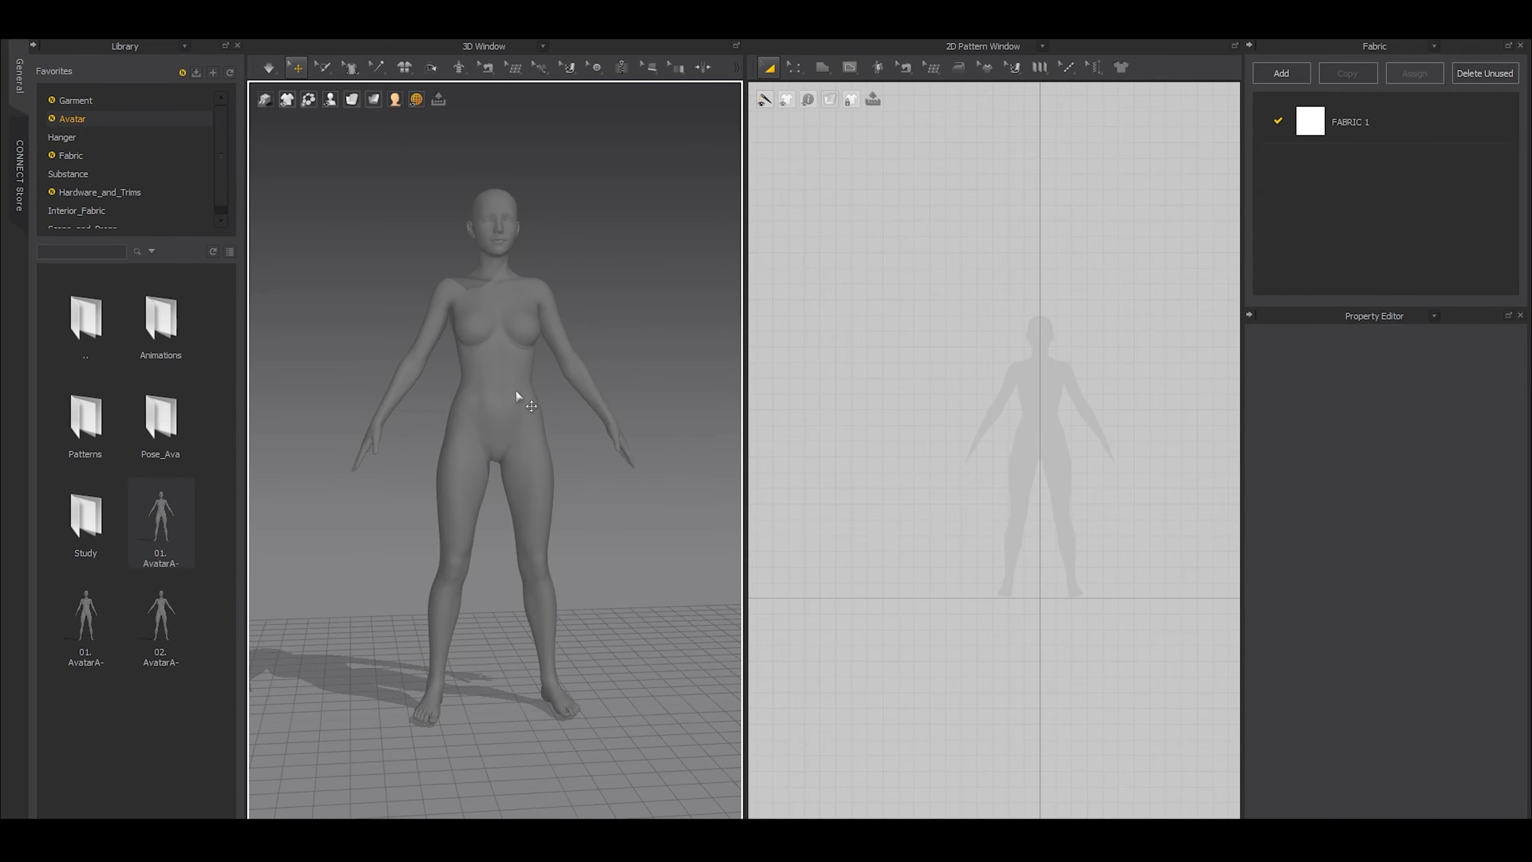
left_click(513, 342)
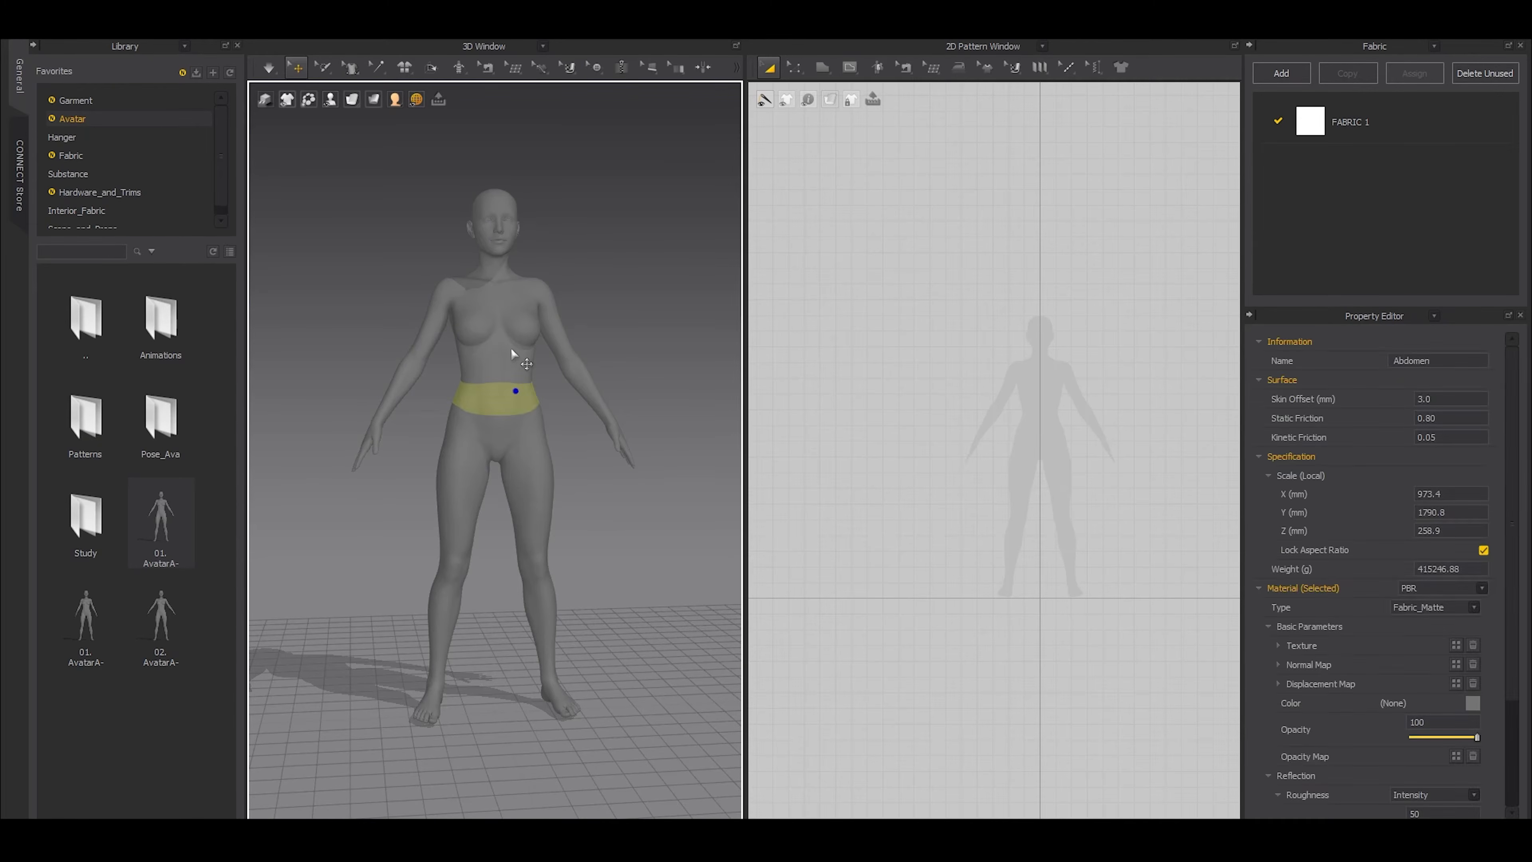
left_click(689, 253)
left_click(528, 319)
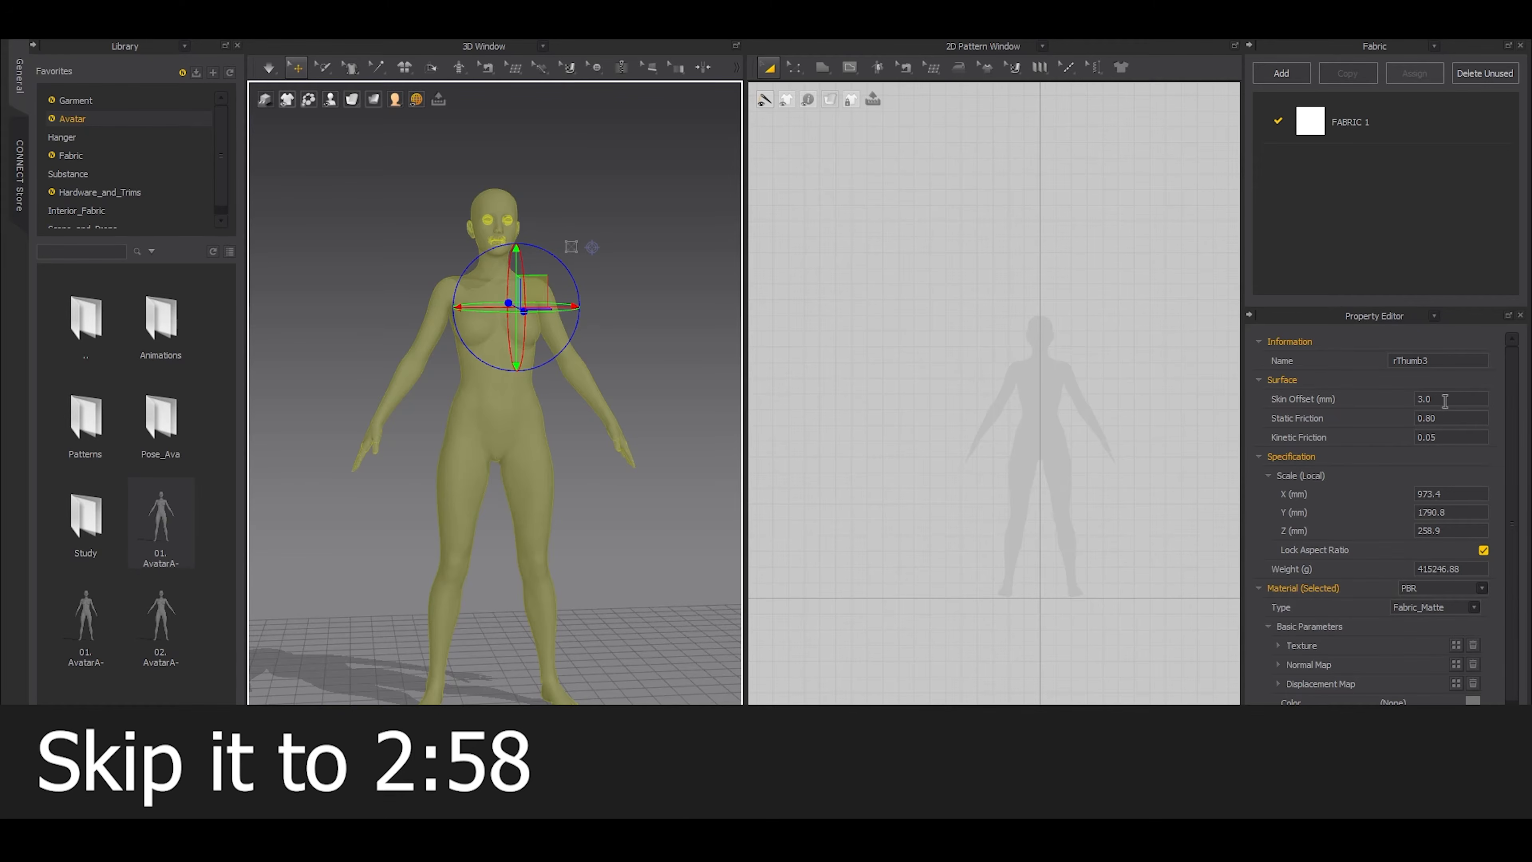
scroll(414, 393, "up", 5)
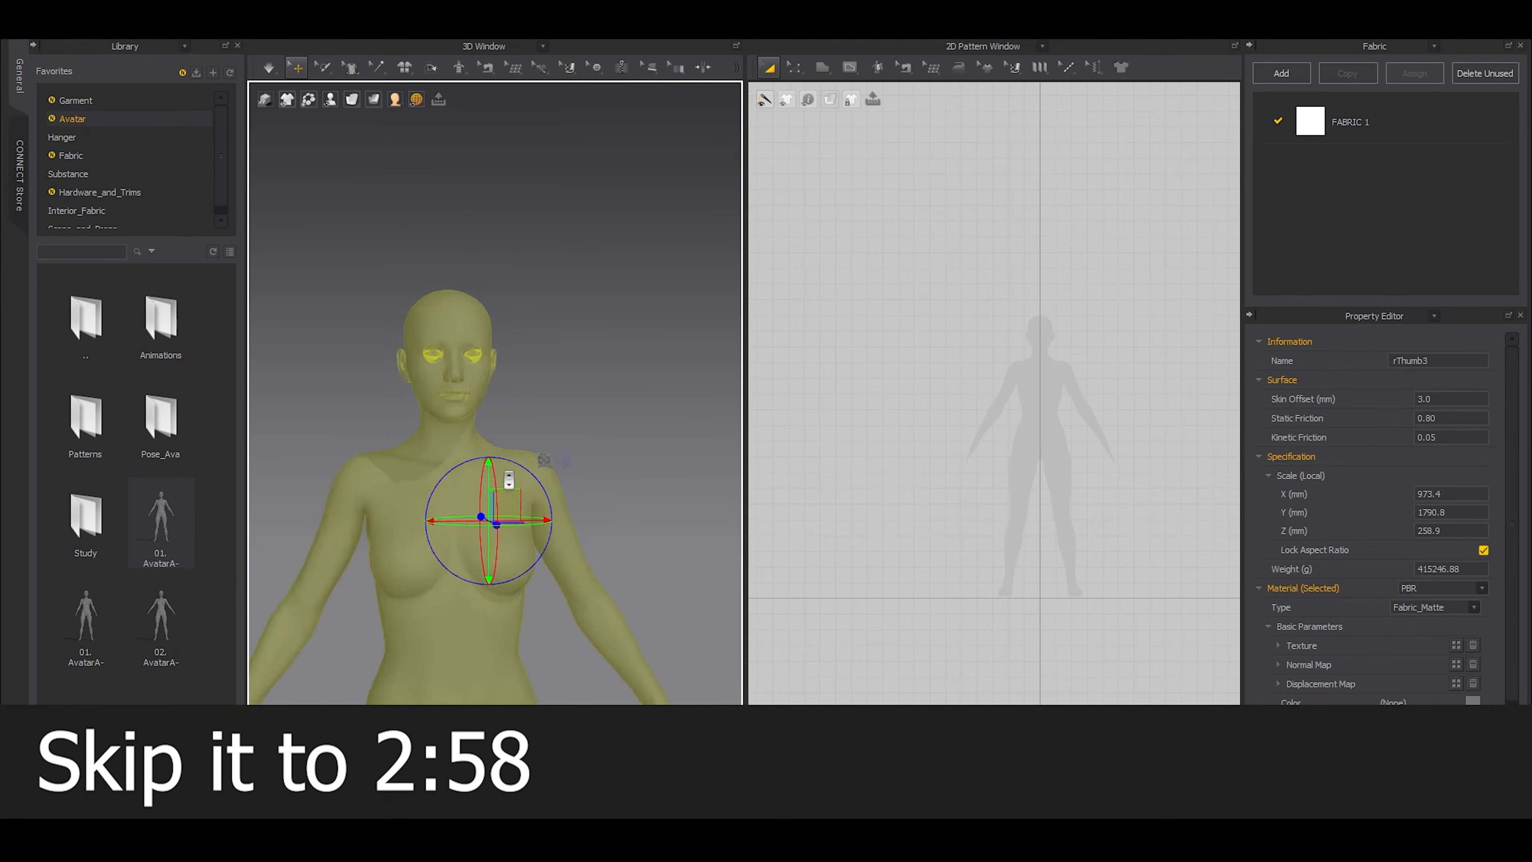
scroll(543, 428, "up", 3)
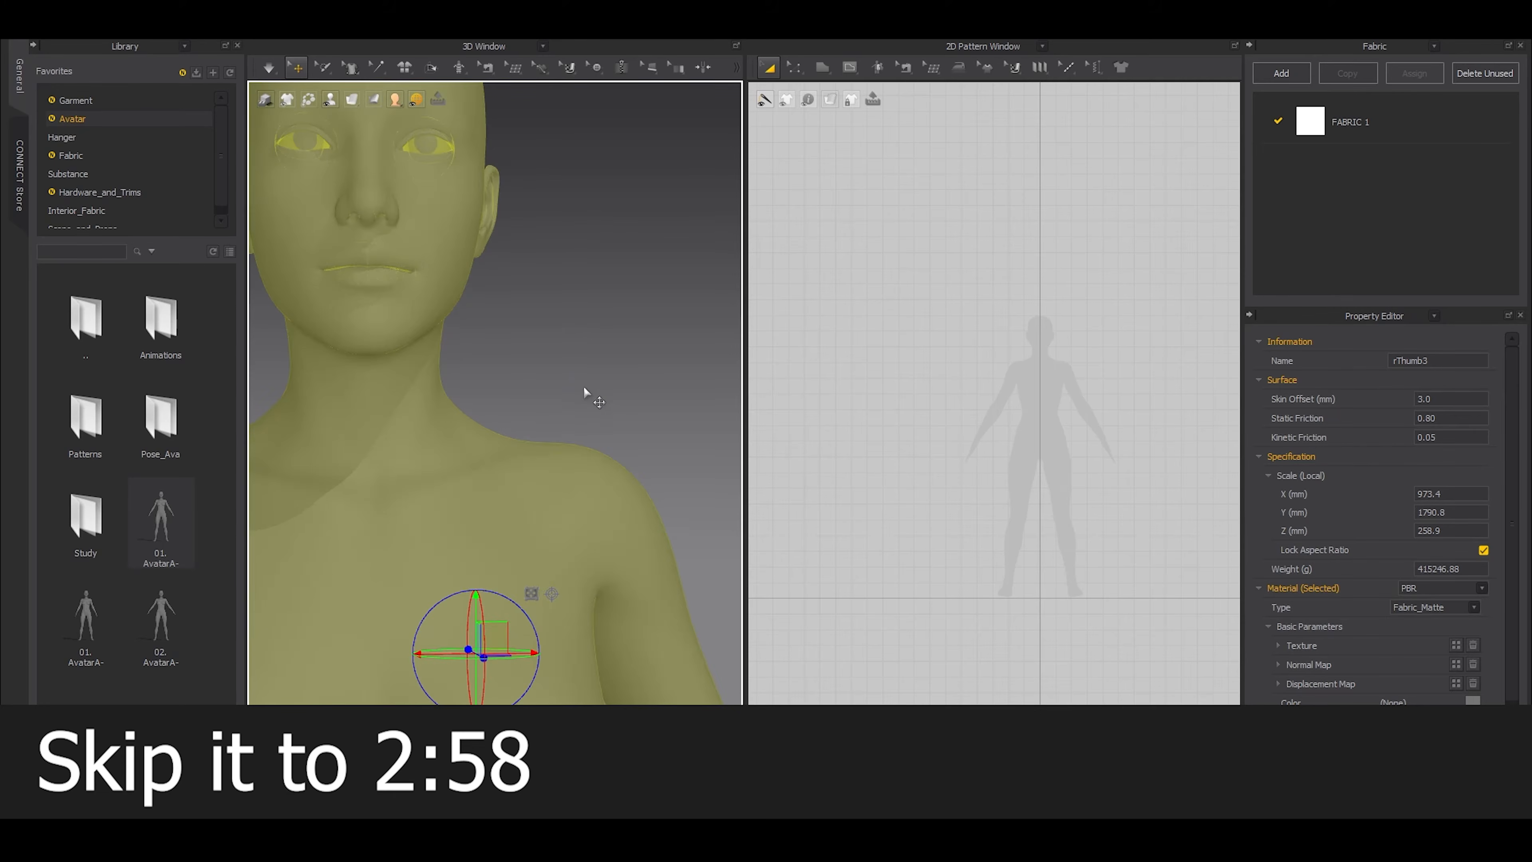
scroll(606, 406, "up", 3)
scroll(606, 406, "up", 2)
scroll(491, 444, "up", 3)
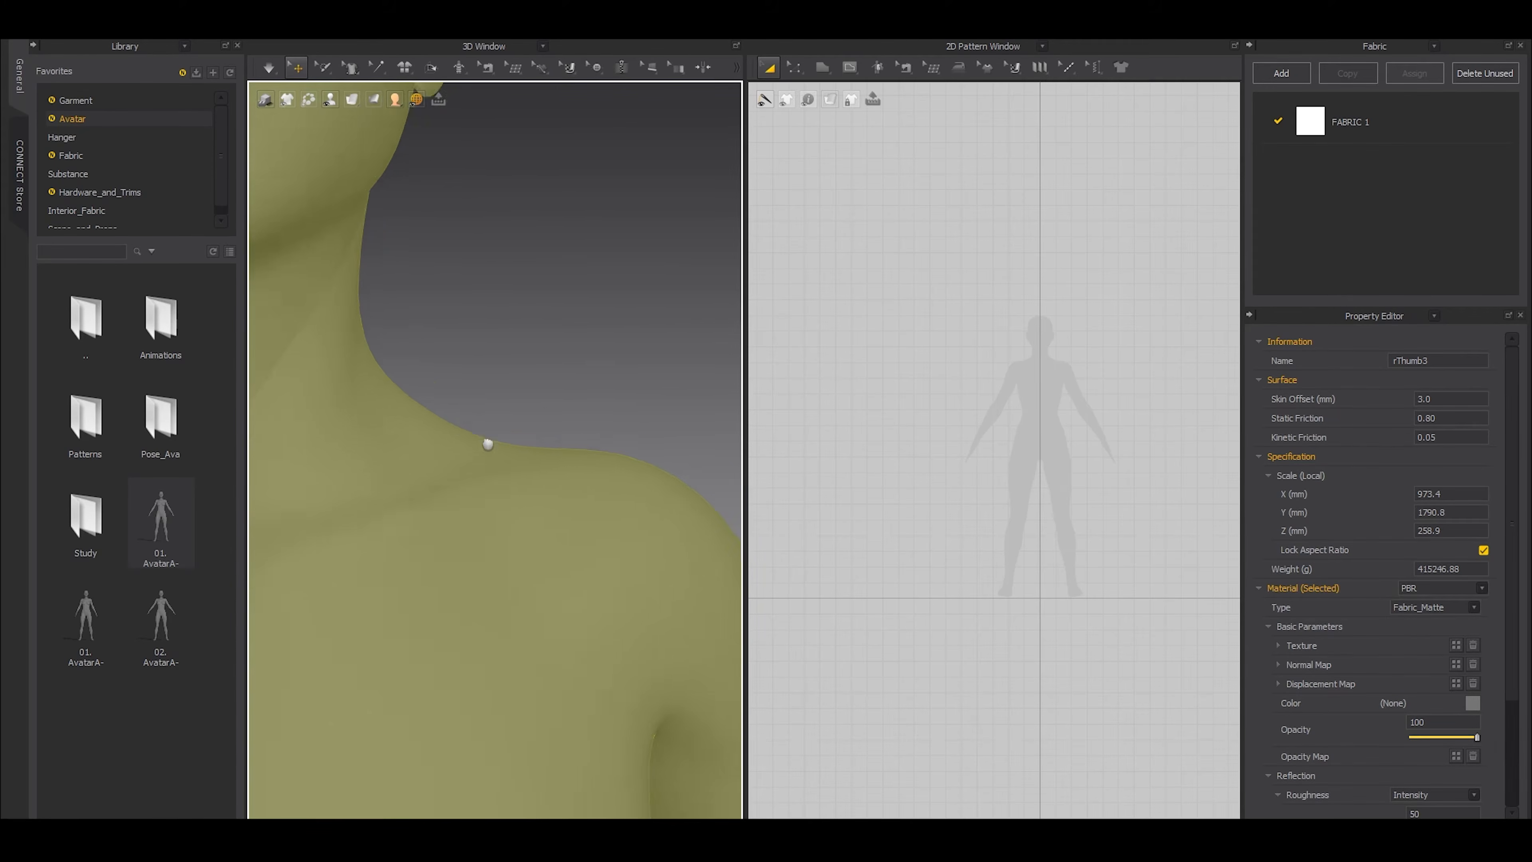
scroll(491, 448, "down", 3)
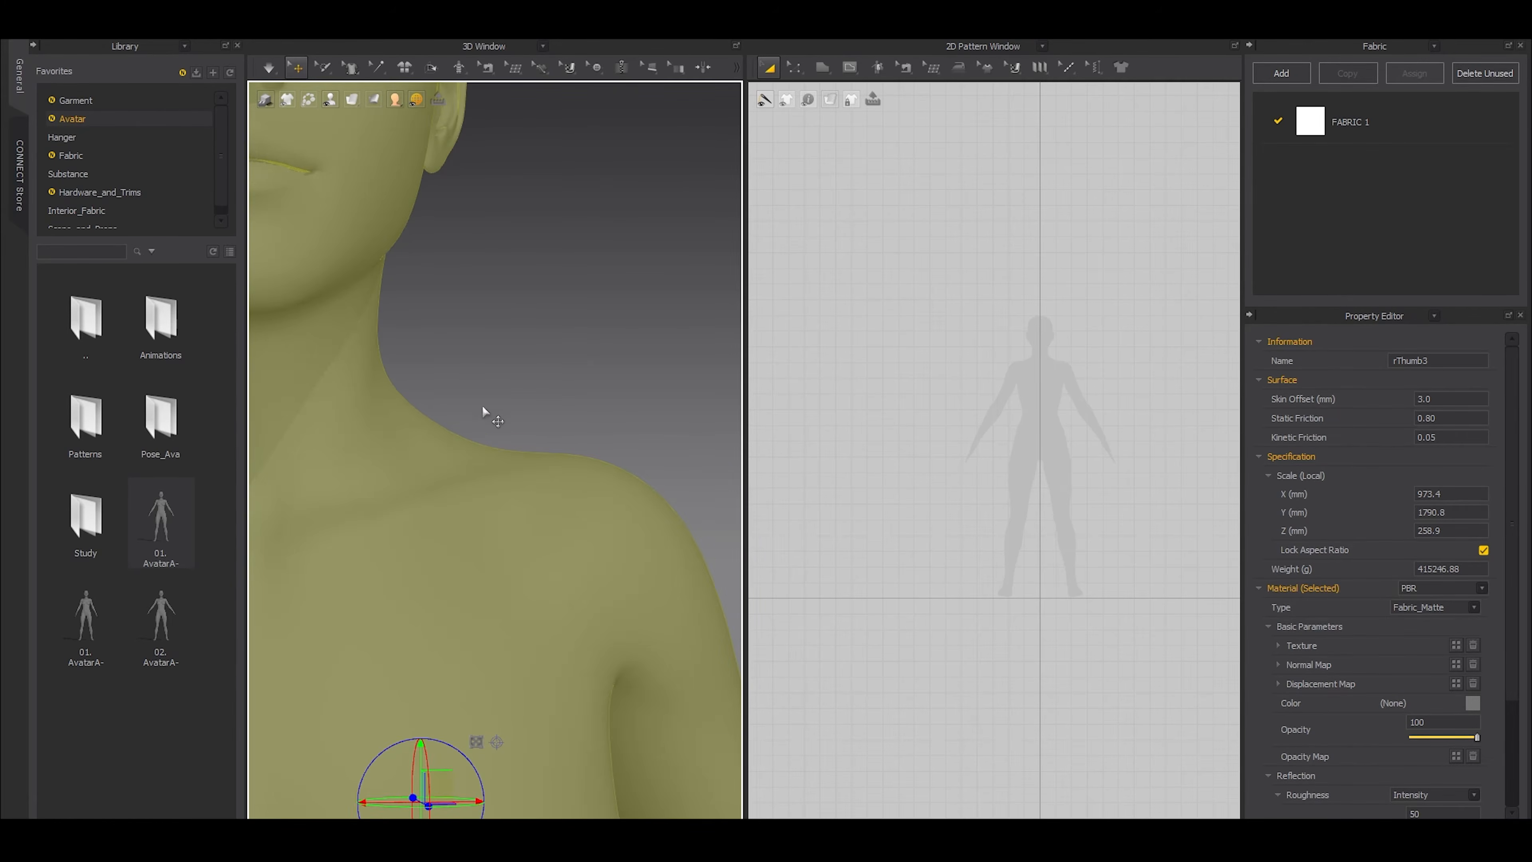
left_click(547, 410)
left_click(562, 529)
Draw a wide rectangular pattern in the 2D window and position it over the avatar silhouette's head
left_click(991, 479)
scroll(1026, 383, "up", 5)
key("r")
mouse_move(865, 321)
left_mouse_down()
mouse_move(1134, 393)
mouse_move(1149, 435)
mouse_move(1125, 490)
left_mouse_up()
key("a")
left_click_drag(1052, 349, 1085, 326)
scroll(585, 393, "down", 6)
Rotate the rectangular cloth to lie flat and position it just above the avatar's head in 3D
right_click_drag(584, 394, 446, 420)
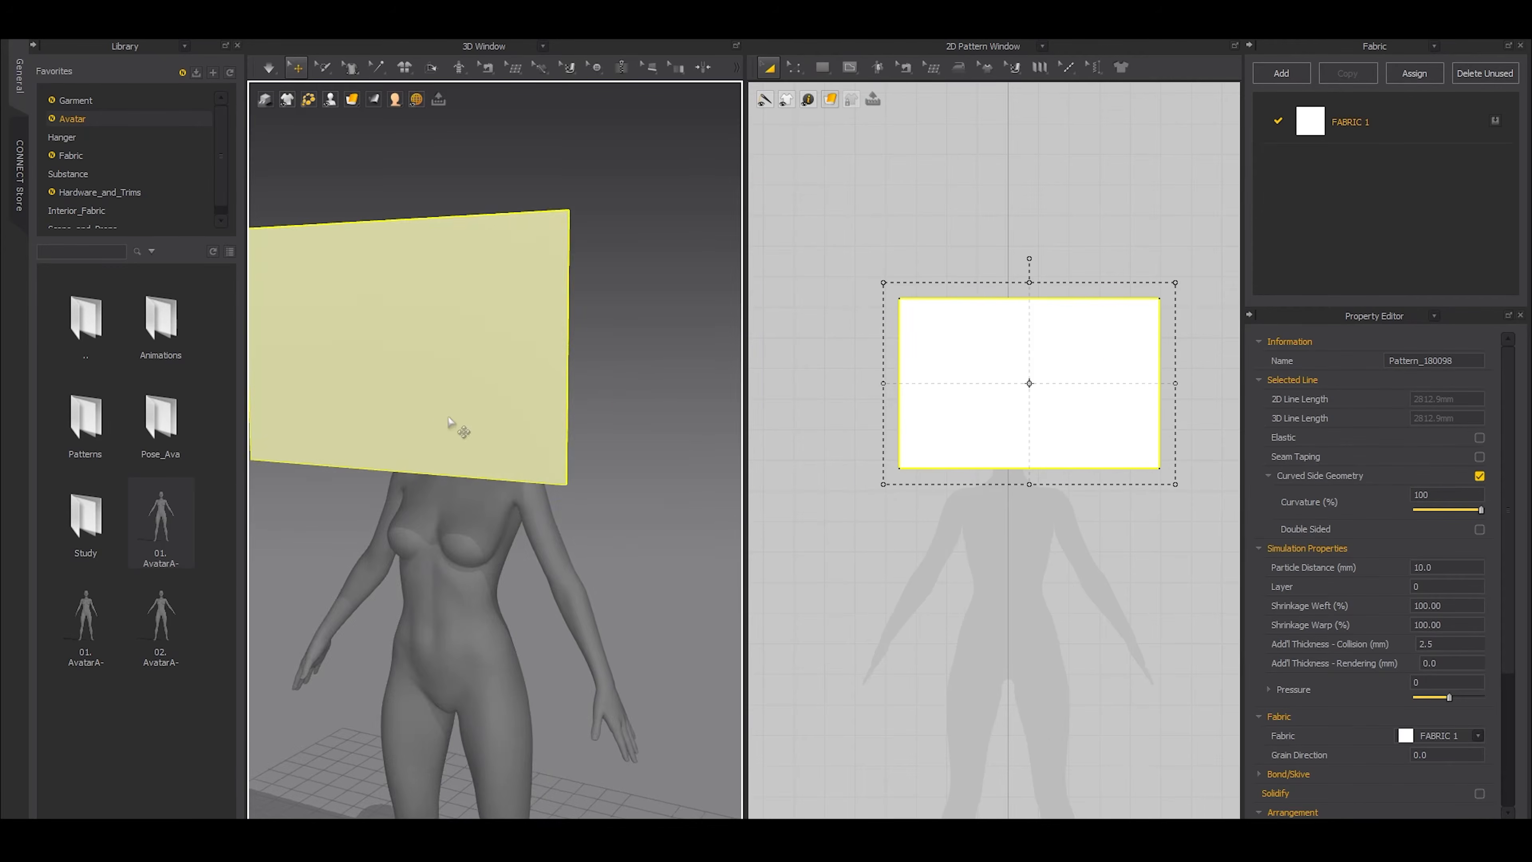
scroll(447, 421, "down", 3)
middle_click_drag(446, 420, 623, 528)
right_click_drag(622, 527, 518, 487)
left_click(502, 450)
left_click_drag(466, 400, 589, 368)
left_click_drag(489, 428, 570, 410)
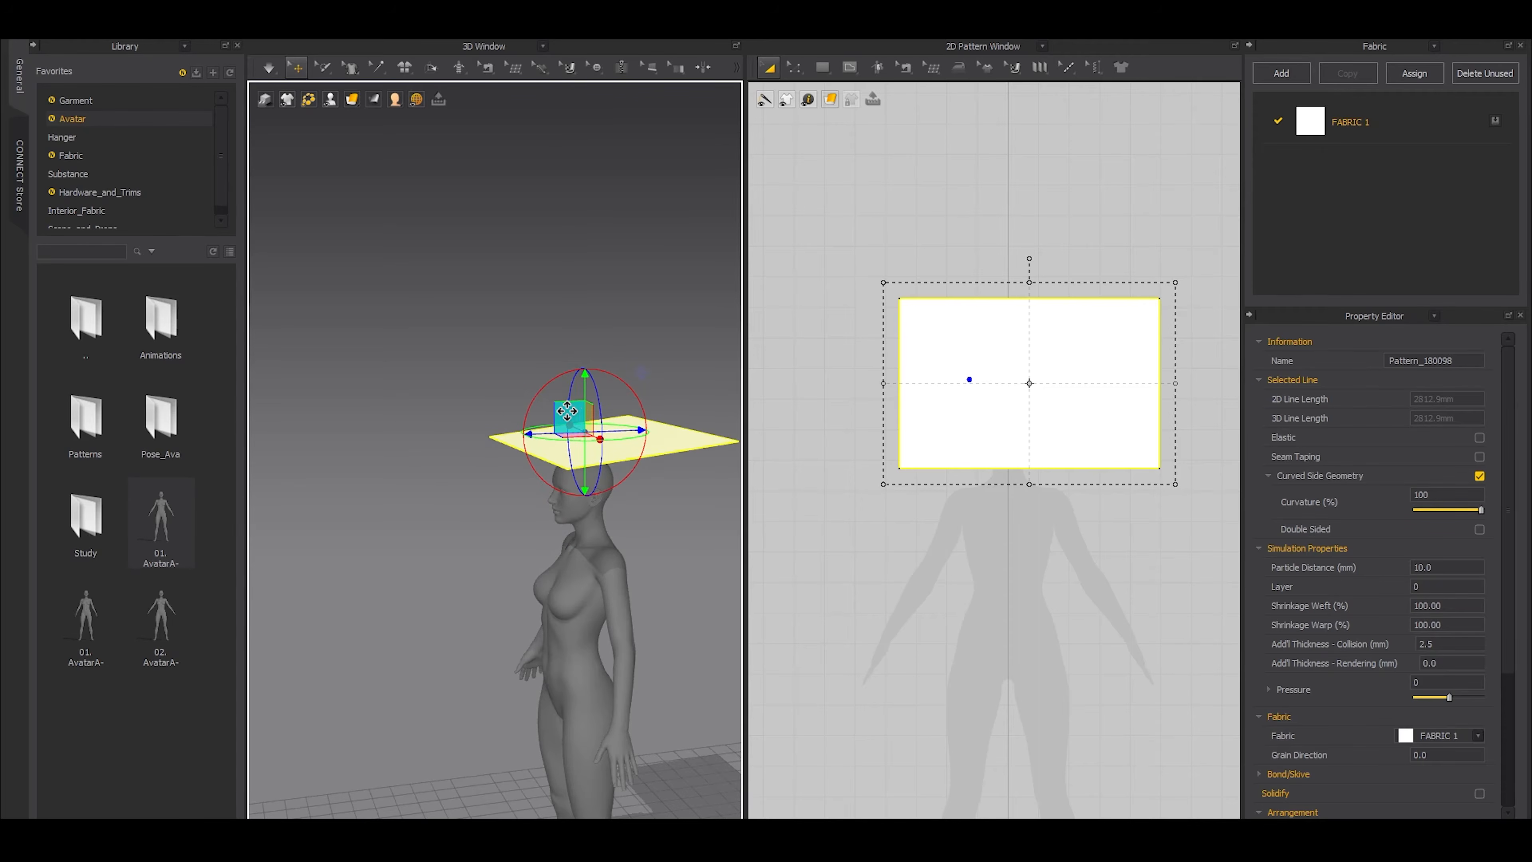
Simulate the rectangular cloth so it drapes over the avatar's head
key("space")
key("space")
right_click_drag(585, 559, 642, 510)
scroll(642, 510, "up", 5)
middle_click_drag(643, 510, 447, 488)
left_click(447, 488)
right_click_drag(526, 448, 473, 444)
Display the draped cloth as a translucent surface in 3D while keeping the 2D pattern opaque
mouse_move(831, 100)
left_click(850, 139)
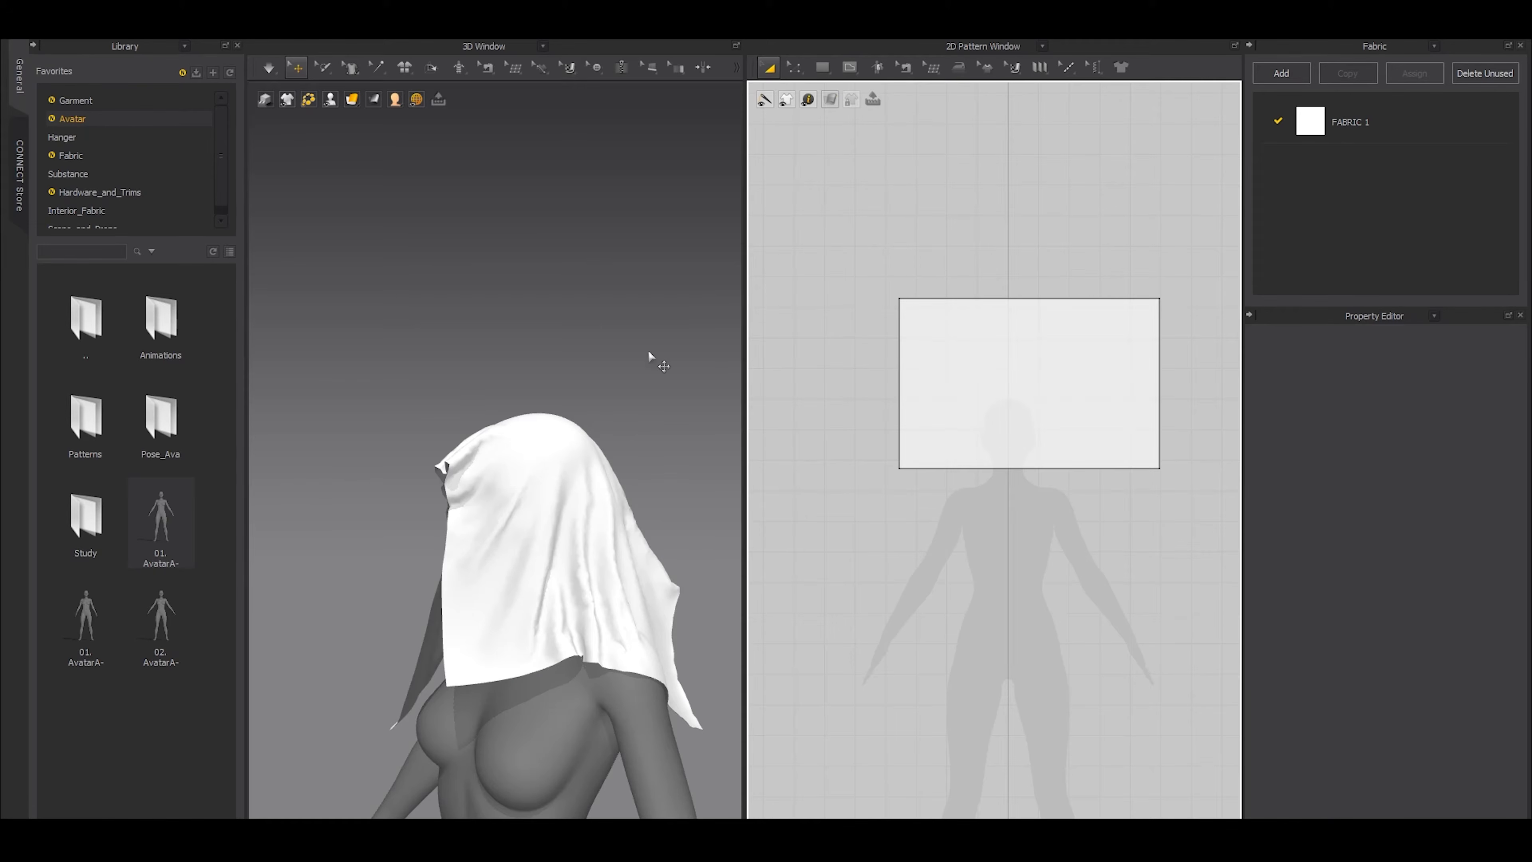
left_click(836, 119)
mouse_move(351, 99)
left_click(357, 157)
Examine the gap between the translucent cloth and the top of the avatar's head
right_click_drag(656, 441, 564, 462)
scroll(578, 471, "up", 8)
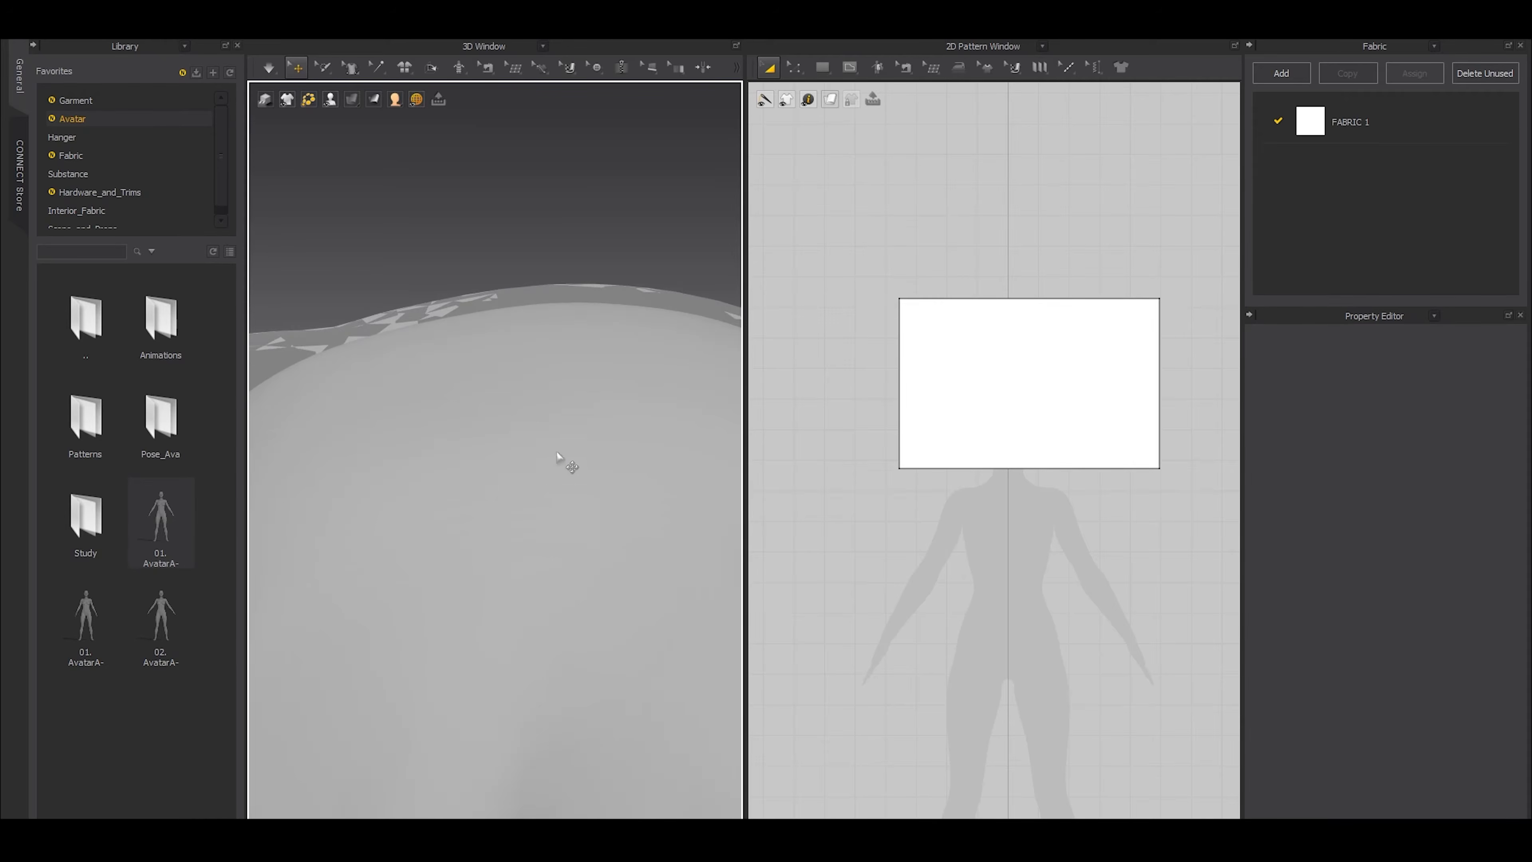
left_click(556, 284)
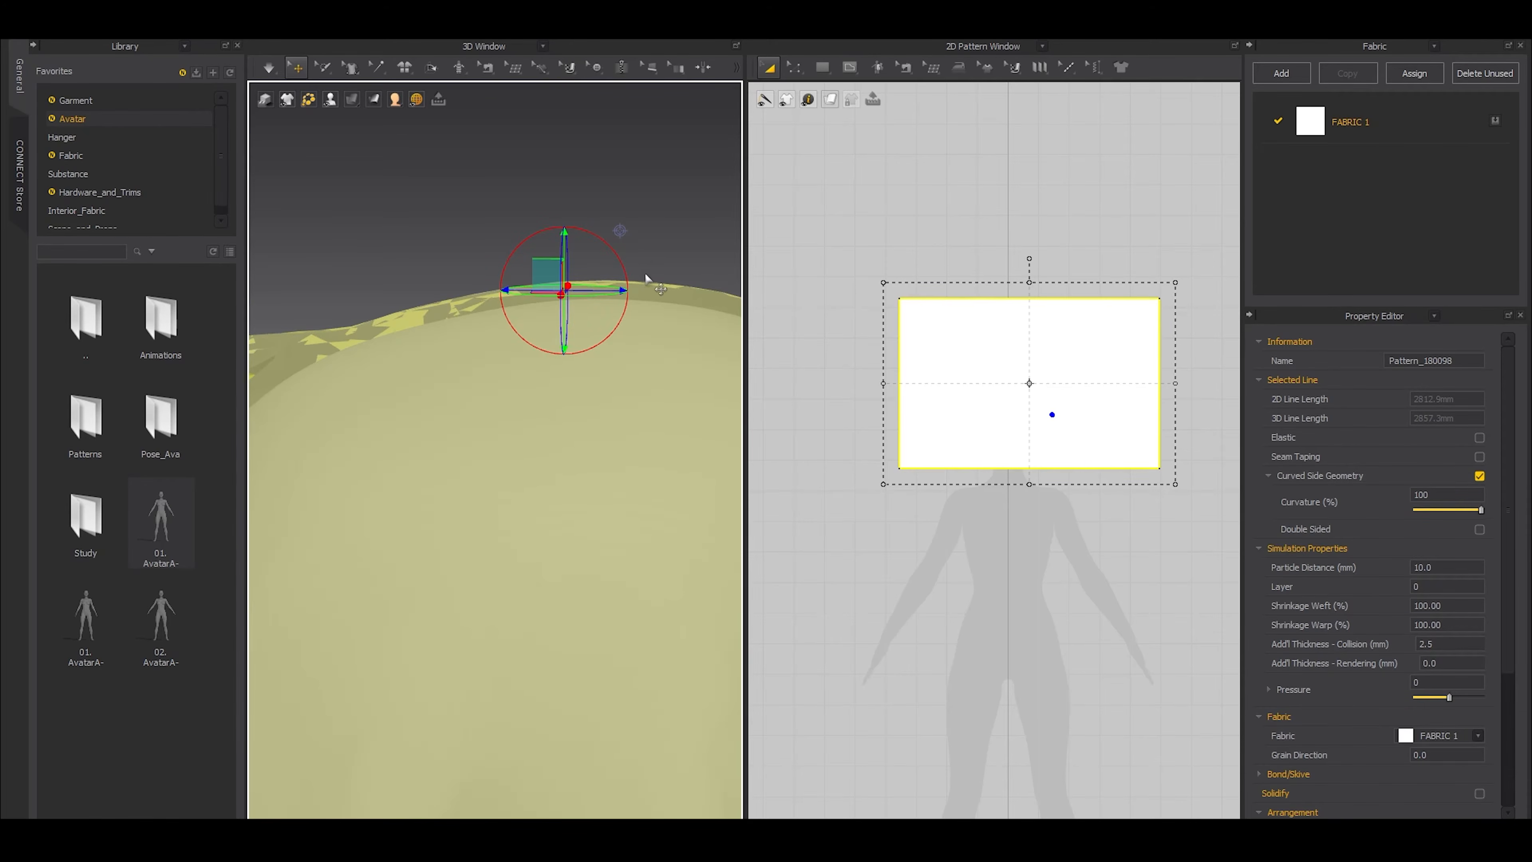
left_click(448, 263)
middle_click_drag(511, 277, 475, 362)
scroll(496, 375, "down", 4)
scroll(491, 376, "up", 2)
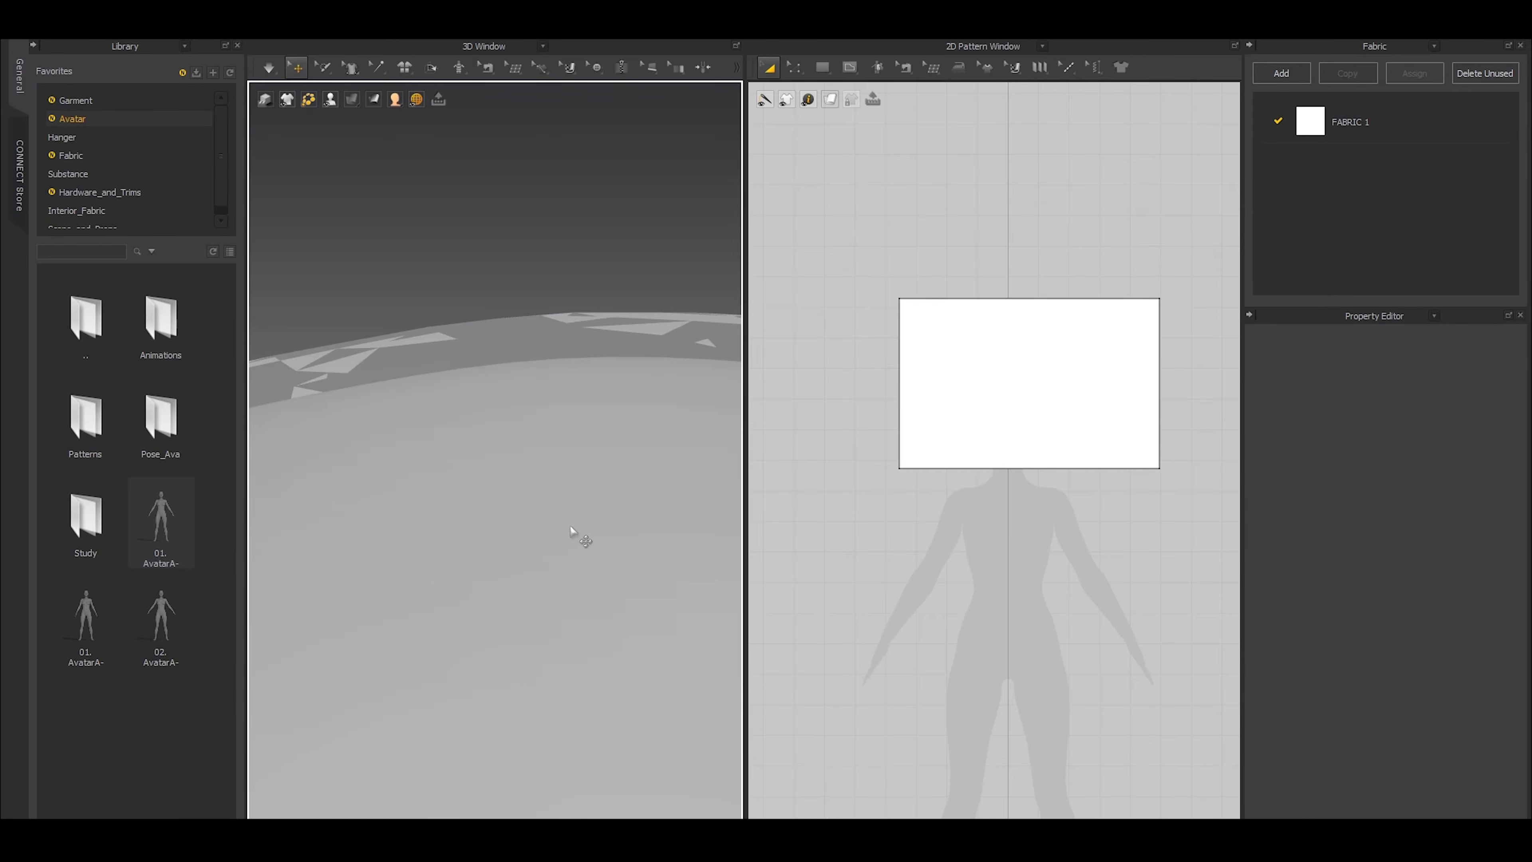
scroll(506, 553, "up", 3)
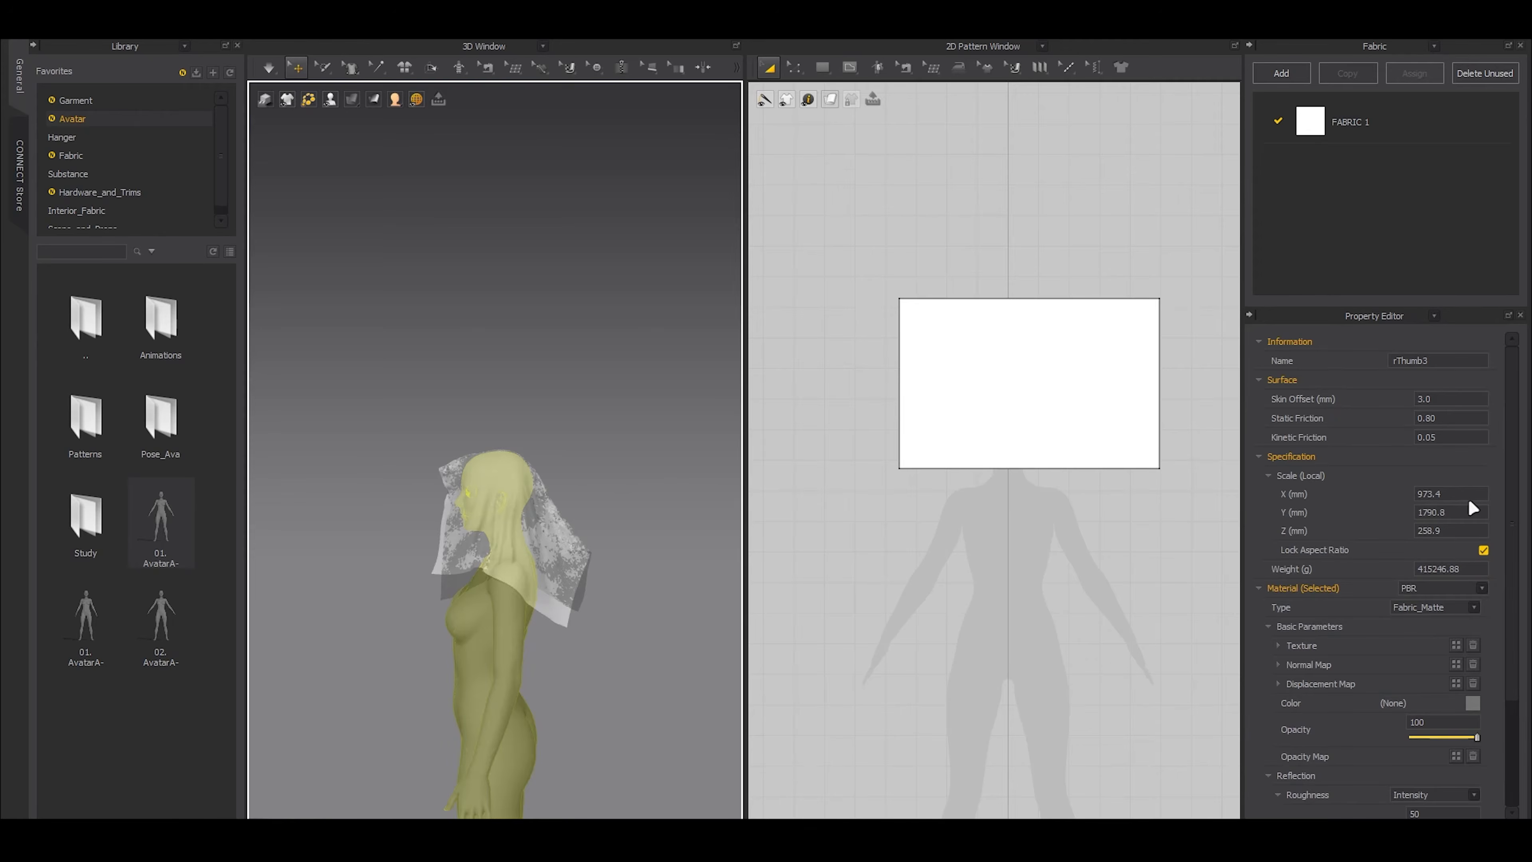
Set the whole avatar's skin offset to 0 mm
double_click(1462, 400)
type("0")
key("Return")
left_click(1192, 531)
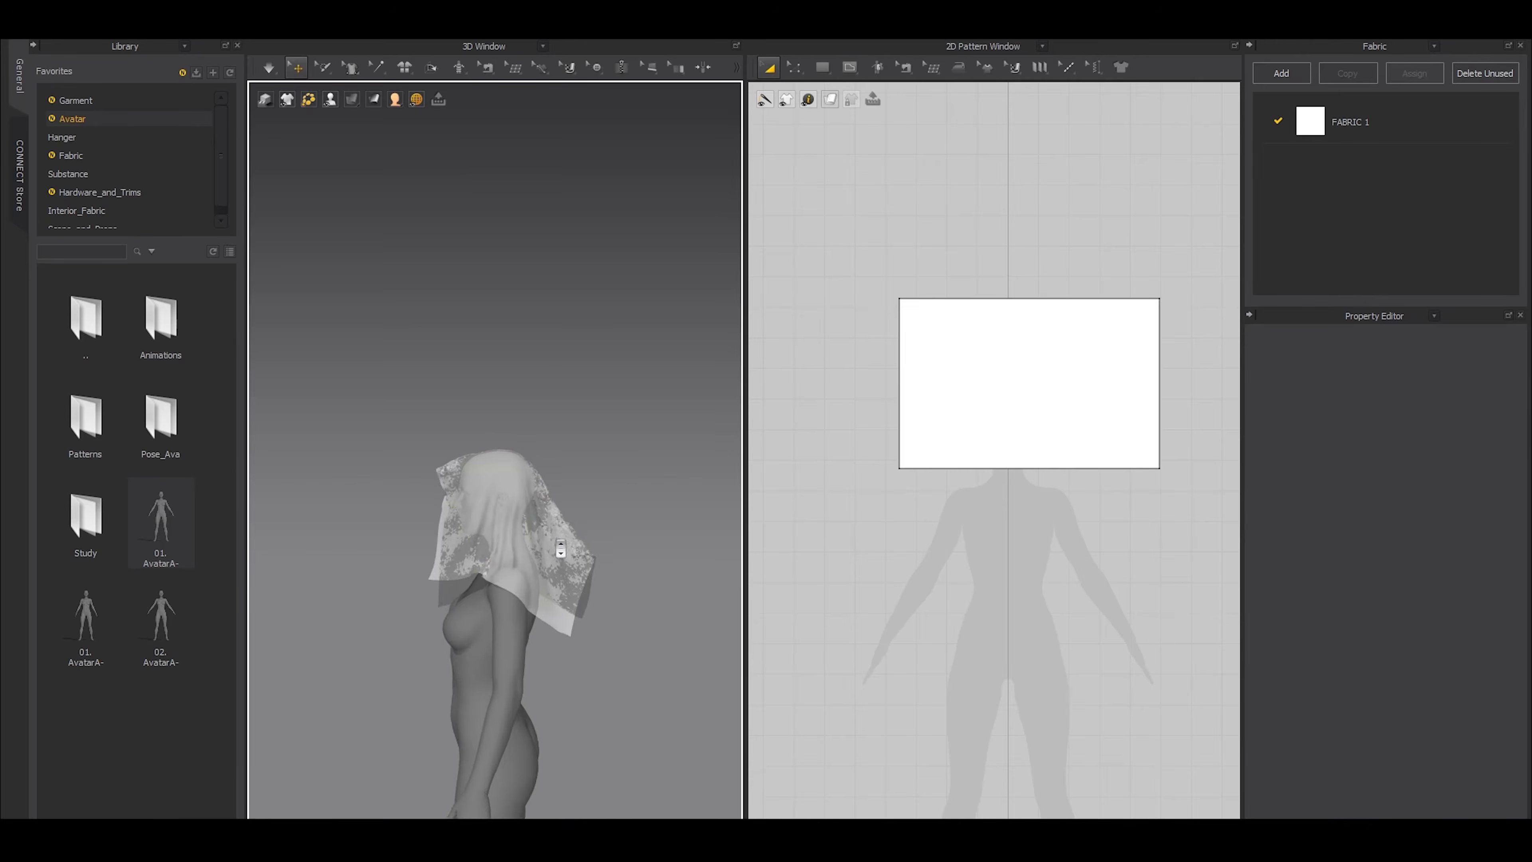
Simulate the translucent cloth again over the avatar's head with the 0 mm skin offset
scroll(703, 601, "down", 5)
scroll(703, 601, "down", 4)
key("space")
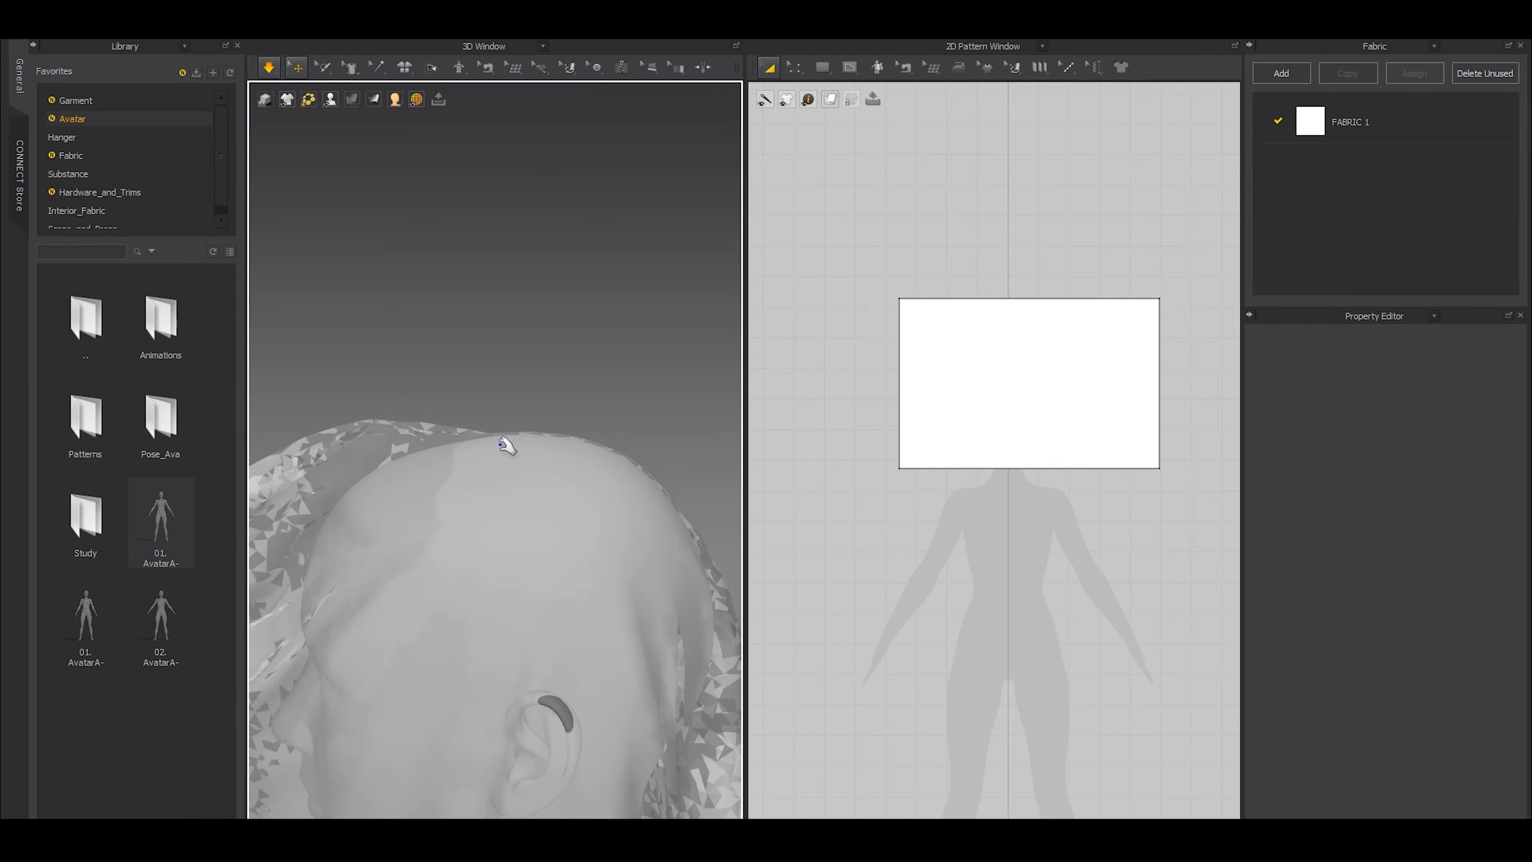
key("space")
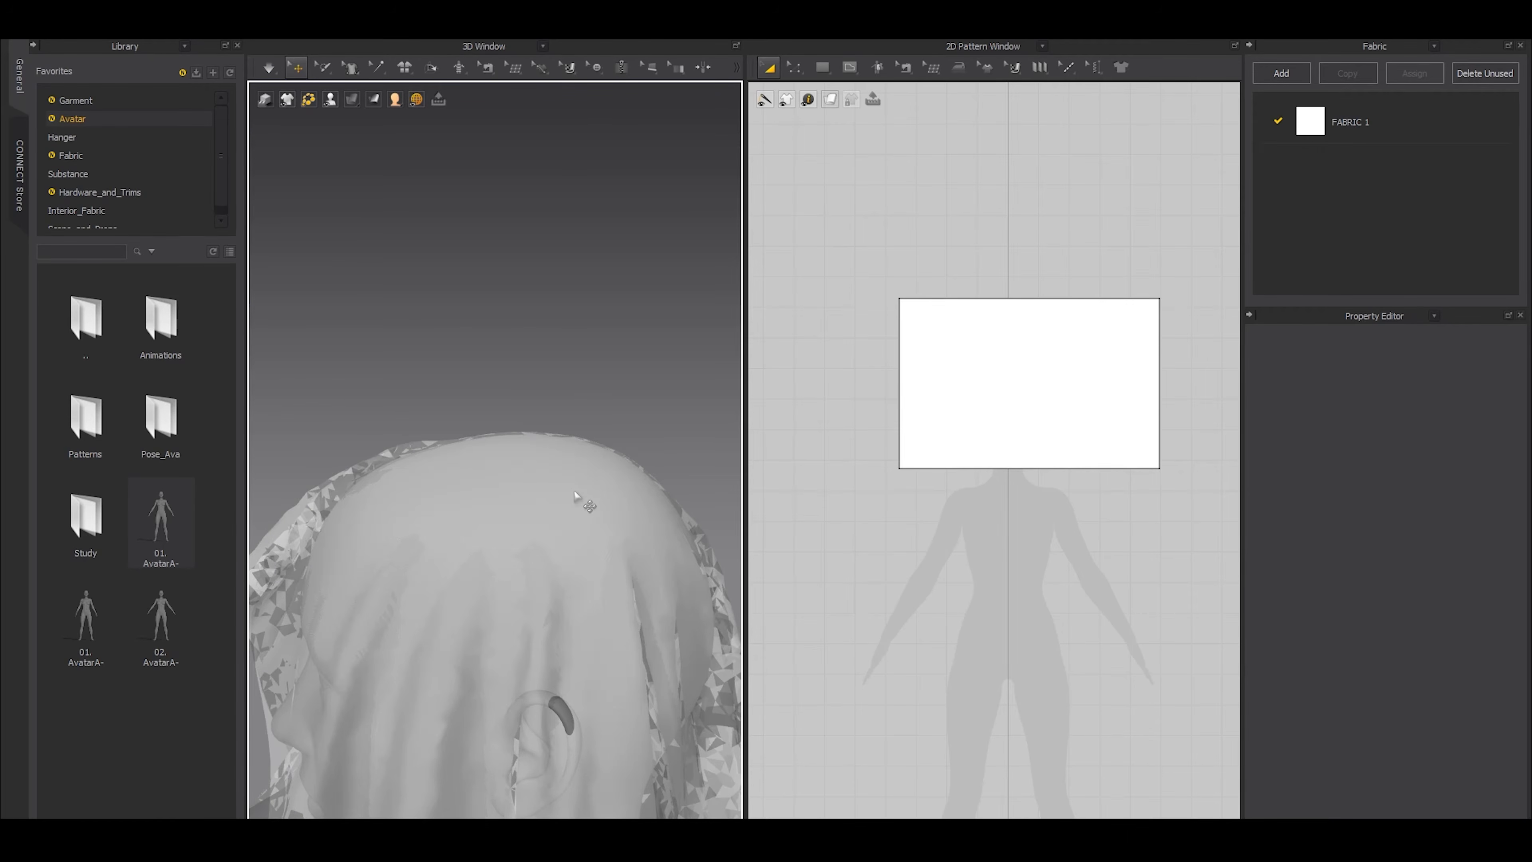
Restore the opaque textured display of the garment in 3D and view the drape from the front
scroll(574, 491, "down", 8)
mouse_move(353, 100)
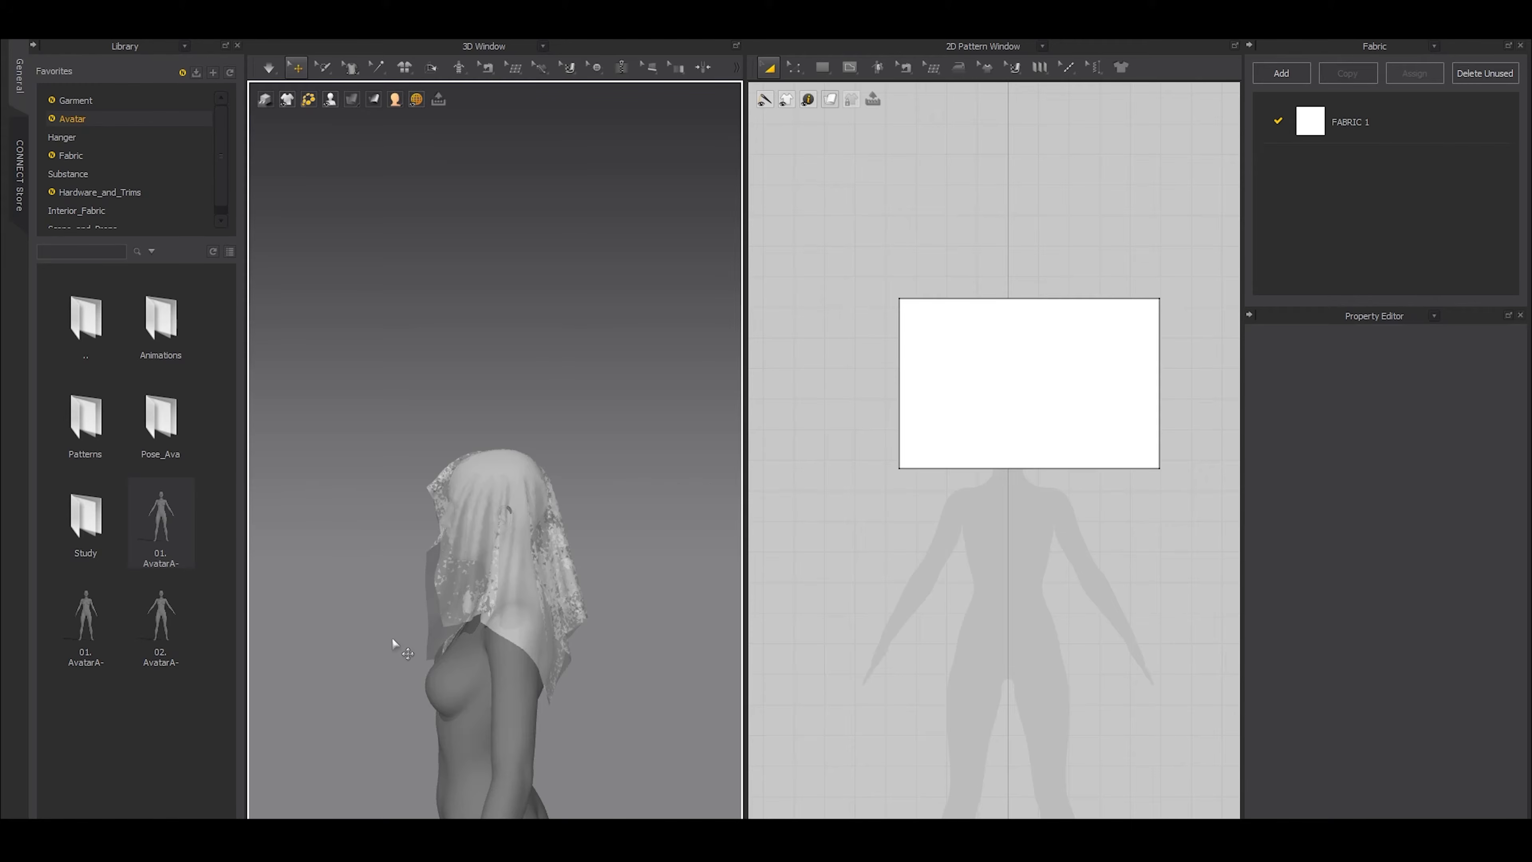
left_click(374, 156)
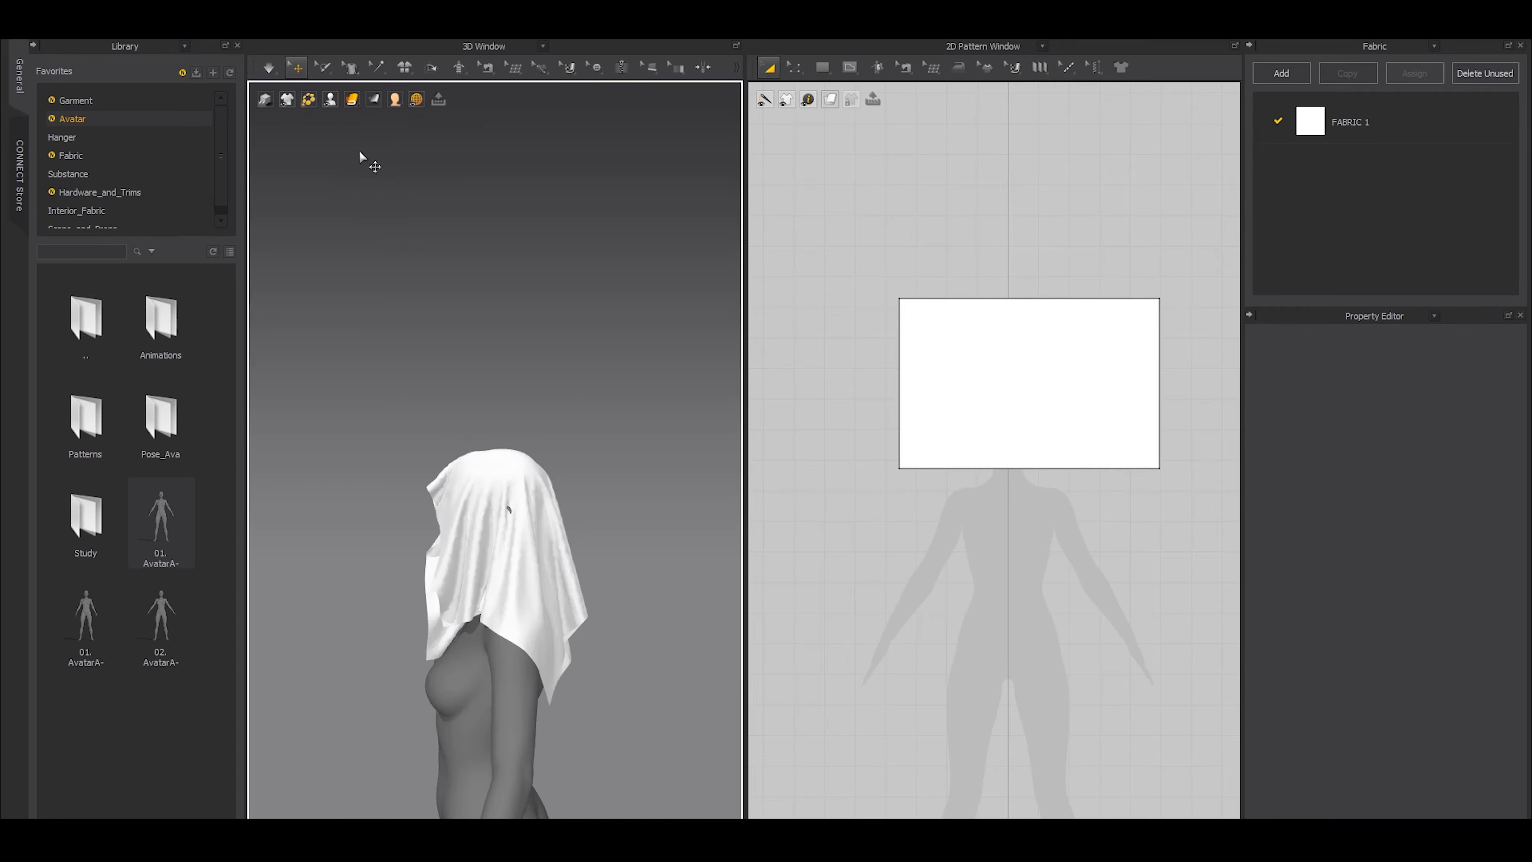
right_click_drag(437, 603, 525, 643)
middle_click_drag(519, 658, 488, 568)
right_click_drag(488, 568, 487, 465)
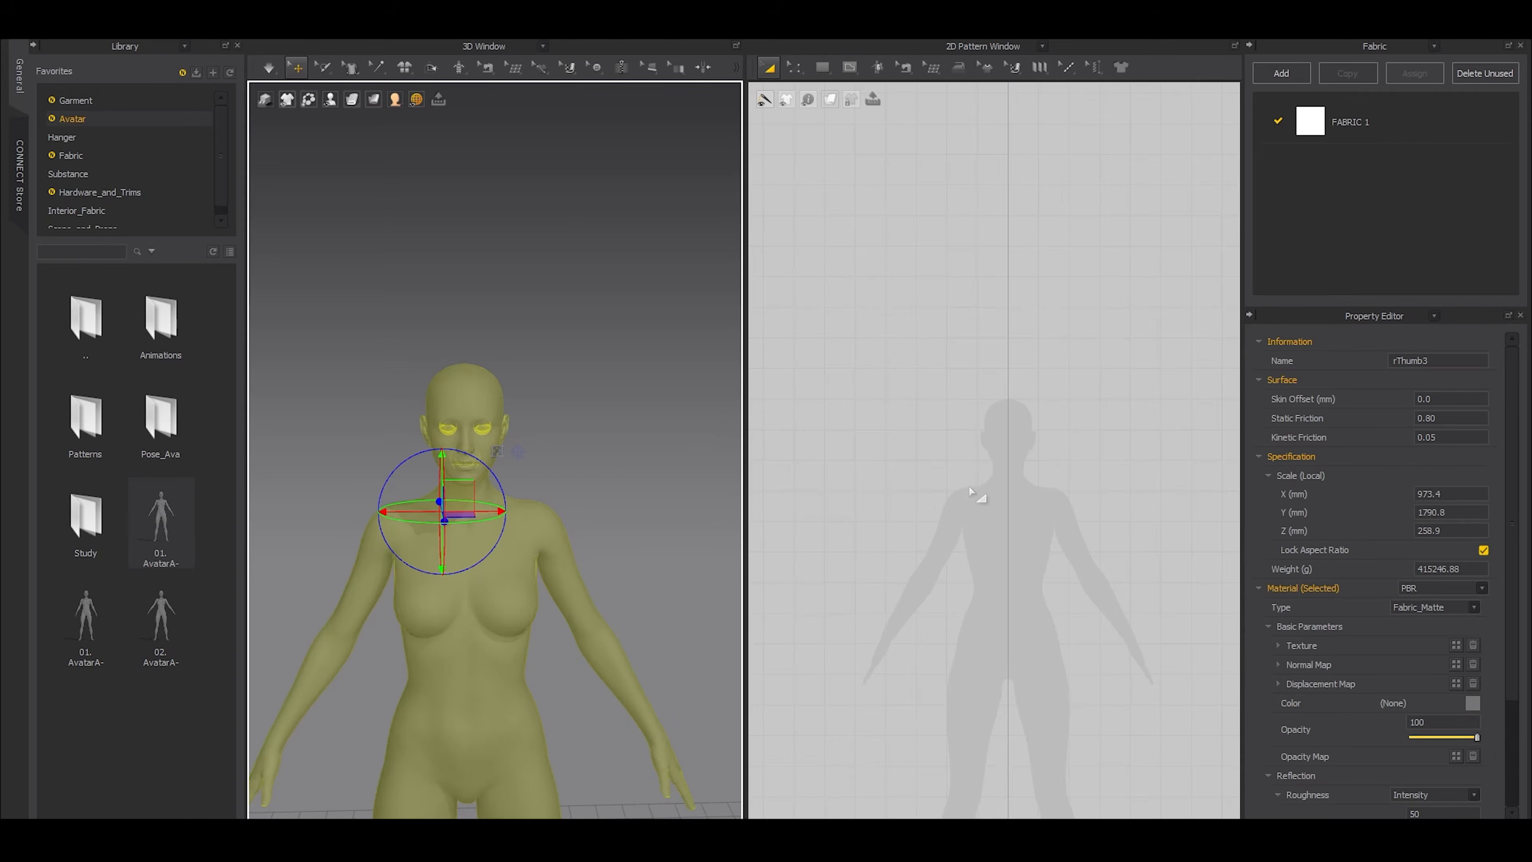
left_click(955, 445)
scroll(980, 447, "up", 3)
key("s")
left_click_drag(892, 307, 1169, 474)
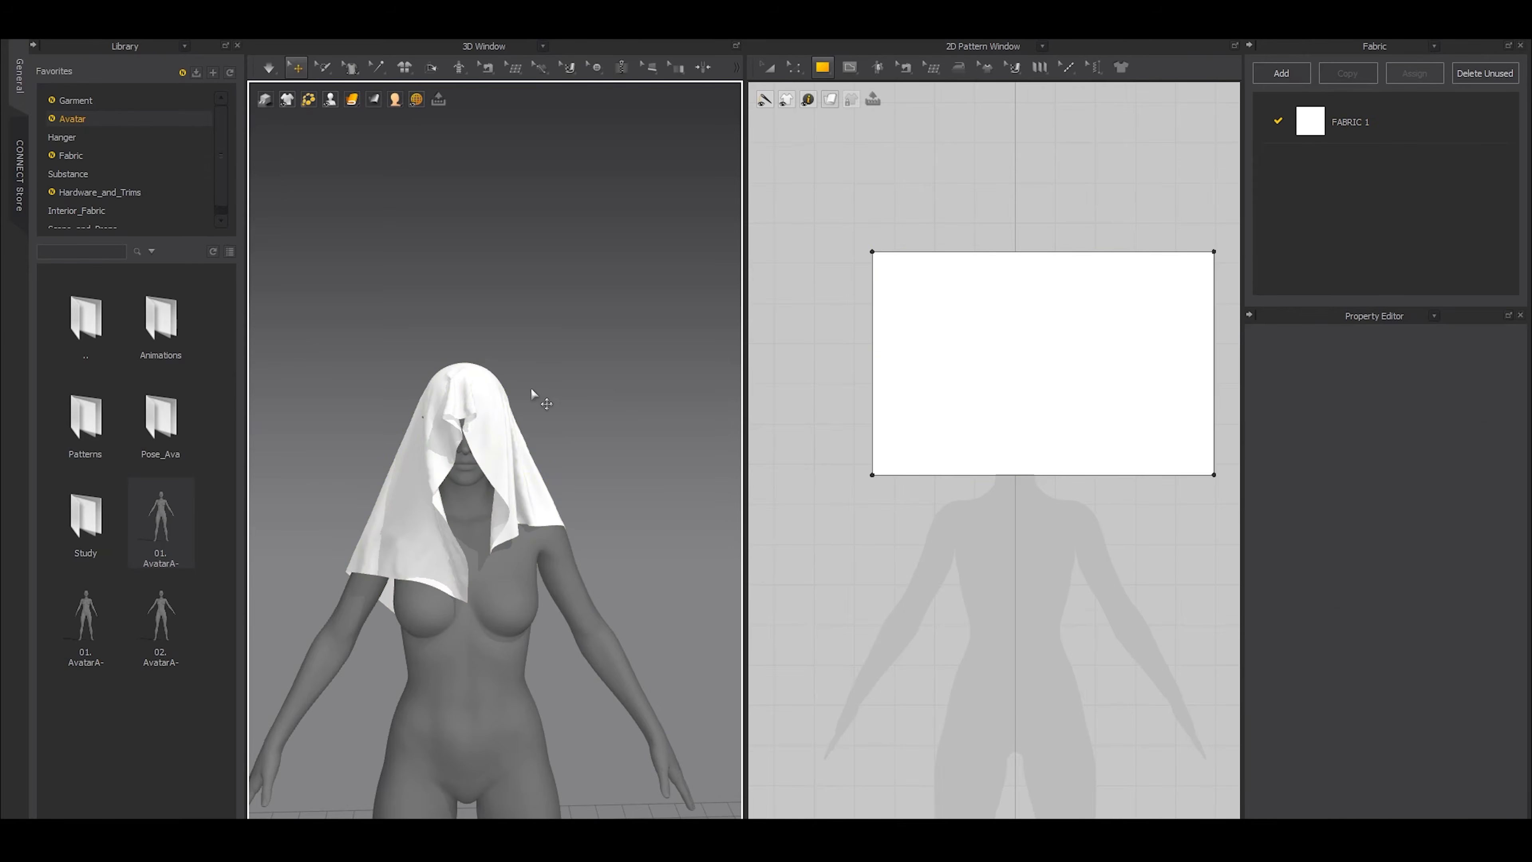
Set the draped cloth's particle distance to 20 mm
left_click(484, 406)
double_click(1447, 567)
type("20")
key("Return")
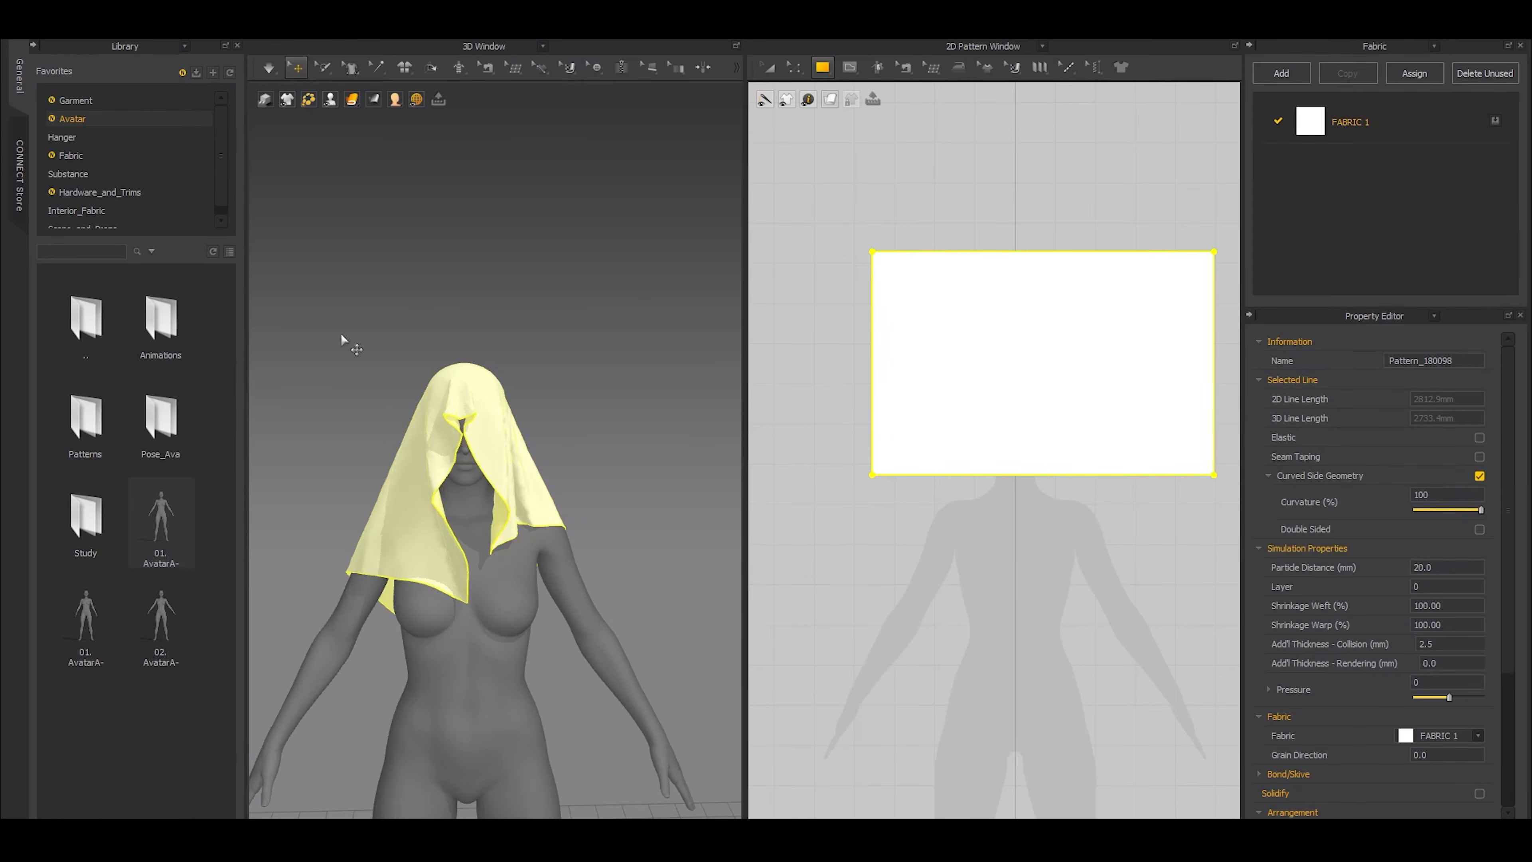
Simulate the cloth with the coarser 20 mm mesh over the avatar's head
left_click(364, 355)
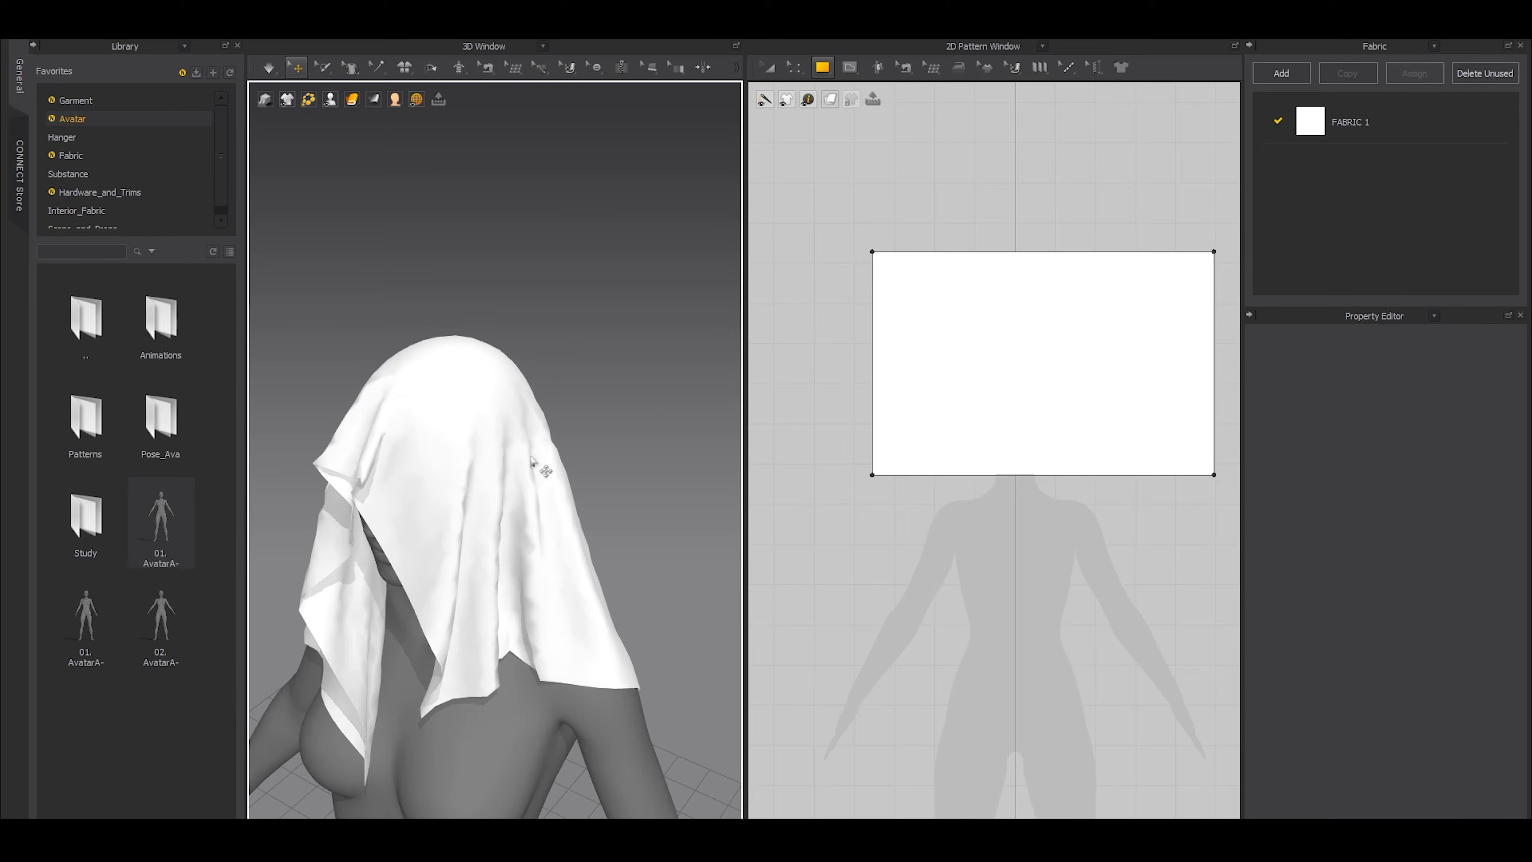
left_click_drag(533, 464, 477, 389)
key("space")
right_click_drag(546, 470, 511, 469)
scroll(512, 470, "up", 3)
Set the whole avatar's skin offset to 1.5 mm and inspect how the cloth sits on the head
left_click(543, 499)
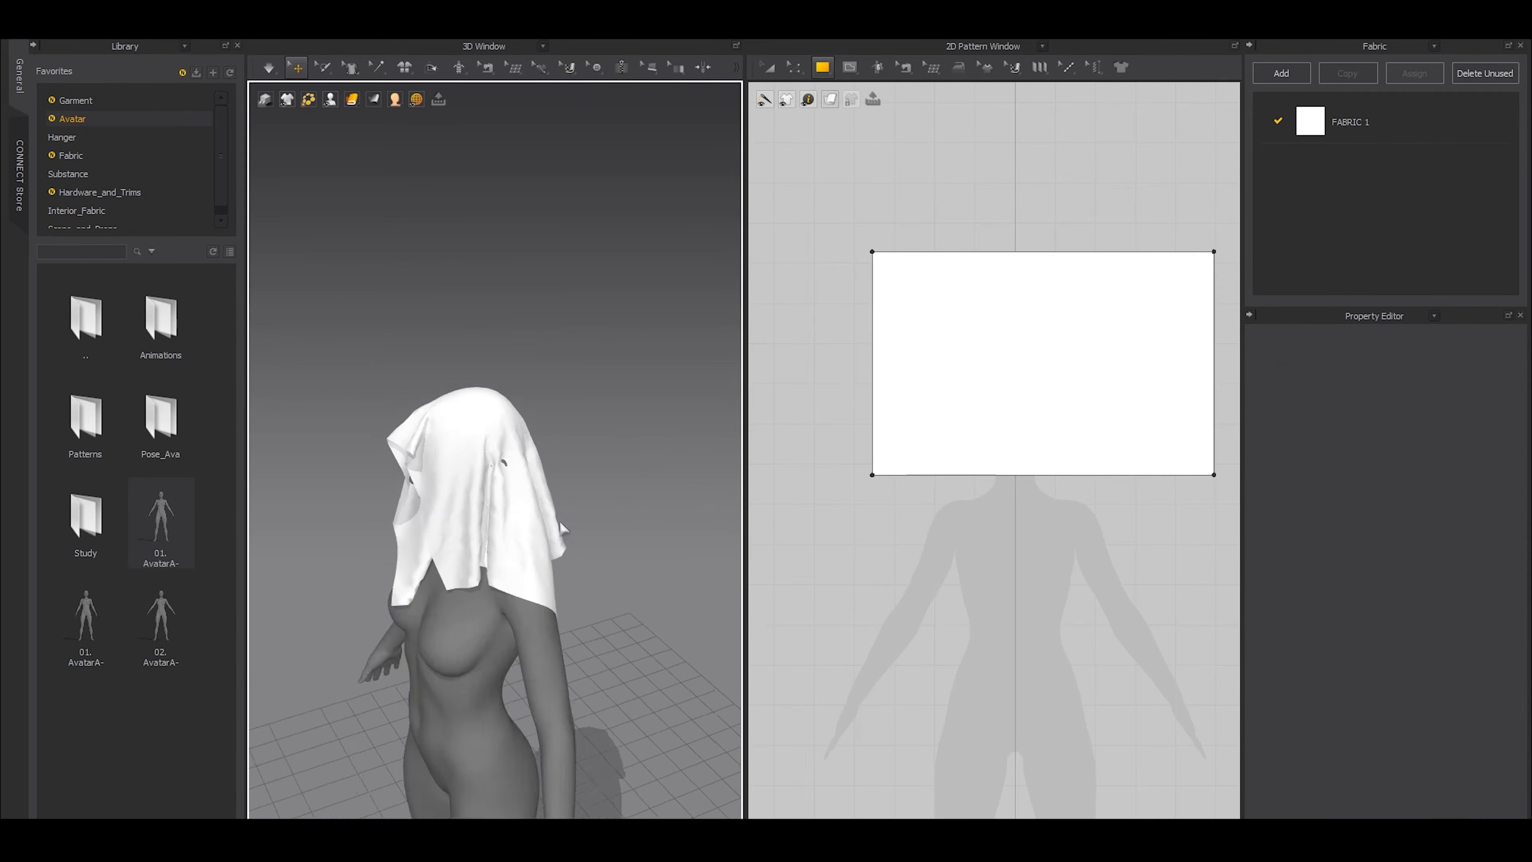
left_click(470, 640)
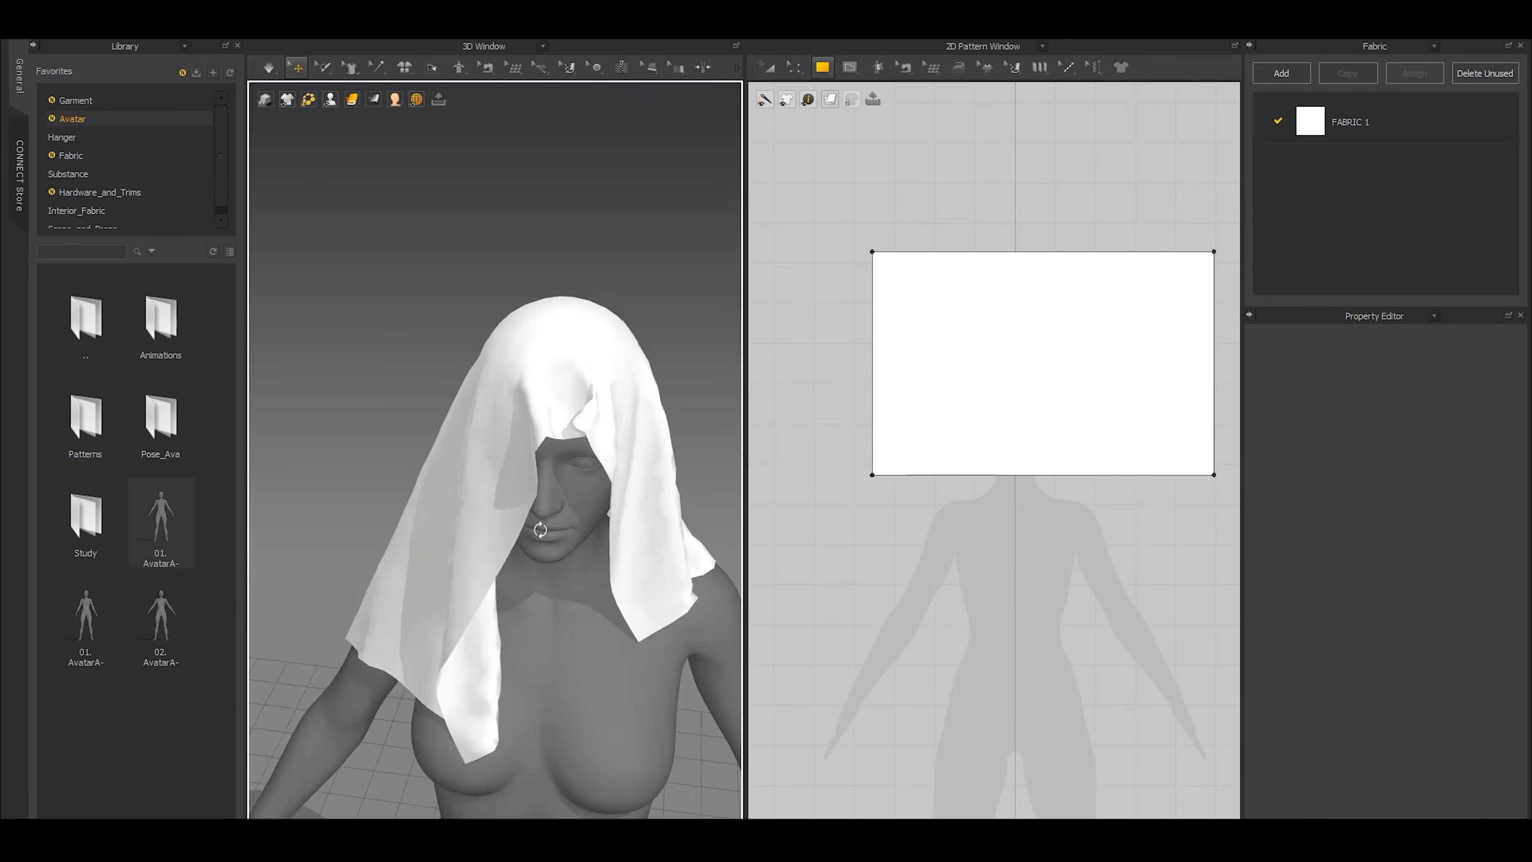
right_click_drag(540, 530, 561, 563)
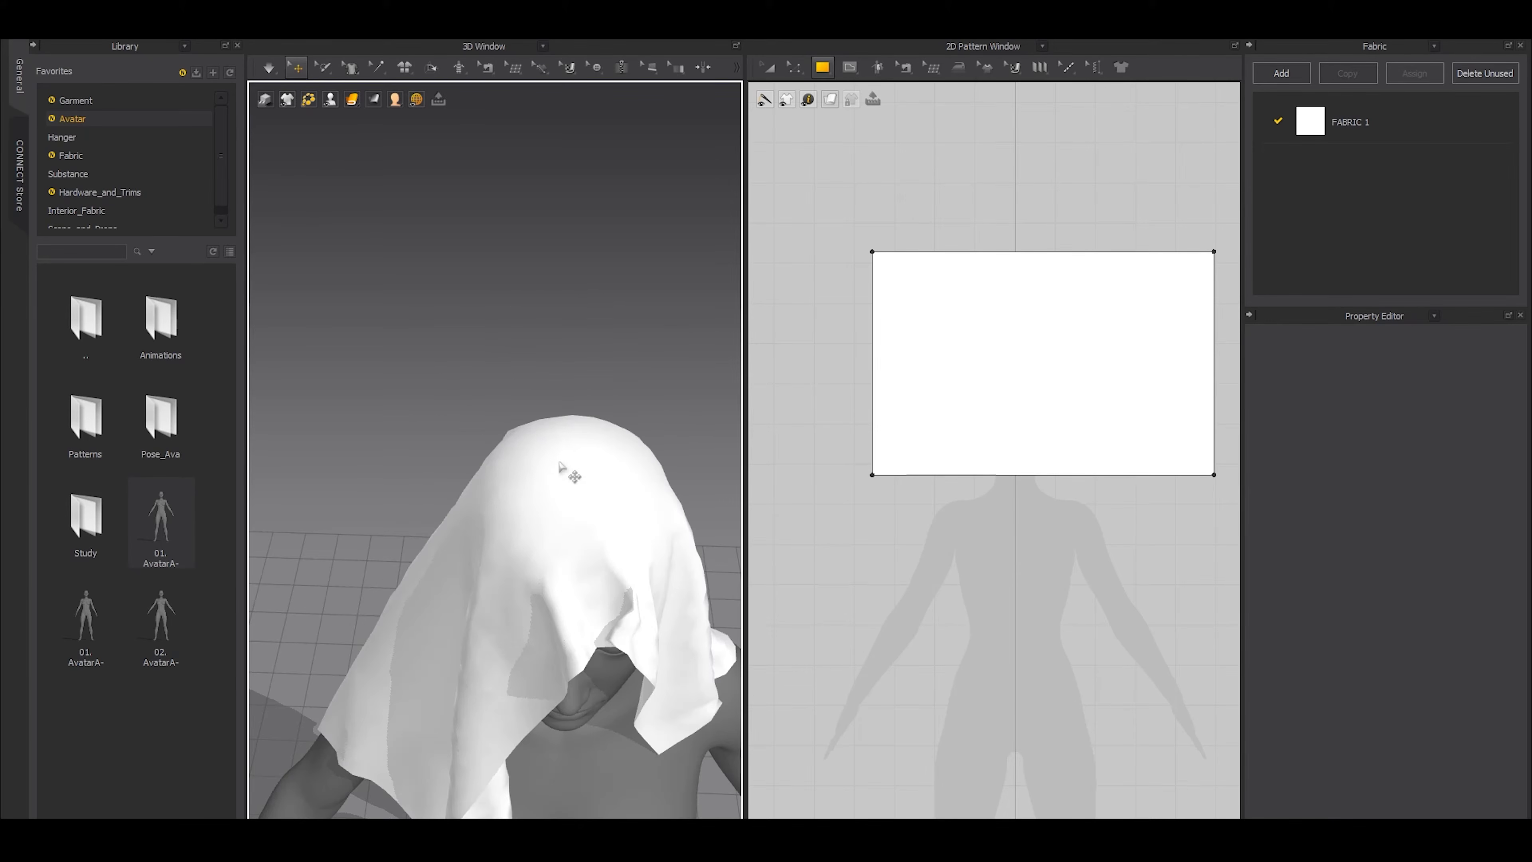
scroll(549, 502, "up", 1)
scroll(549, 502, "down", 1)
scroll(549, 501, "down", 2)
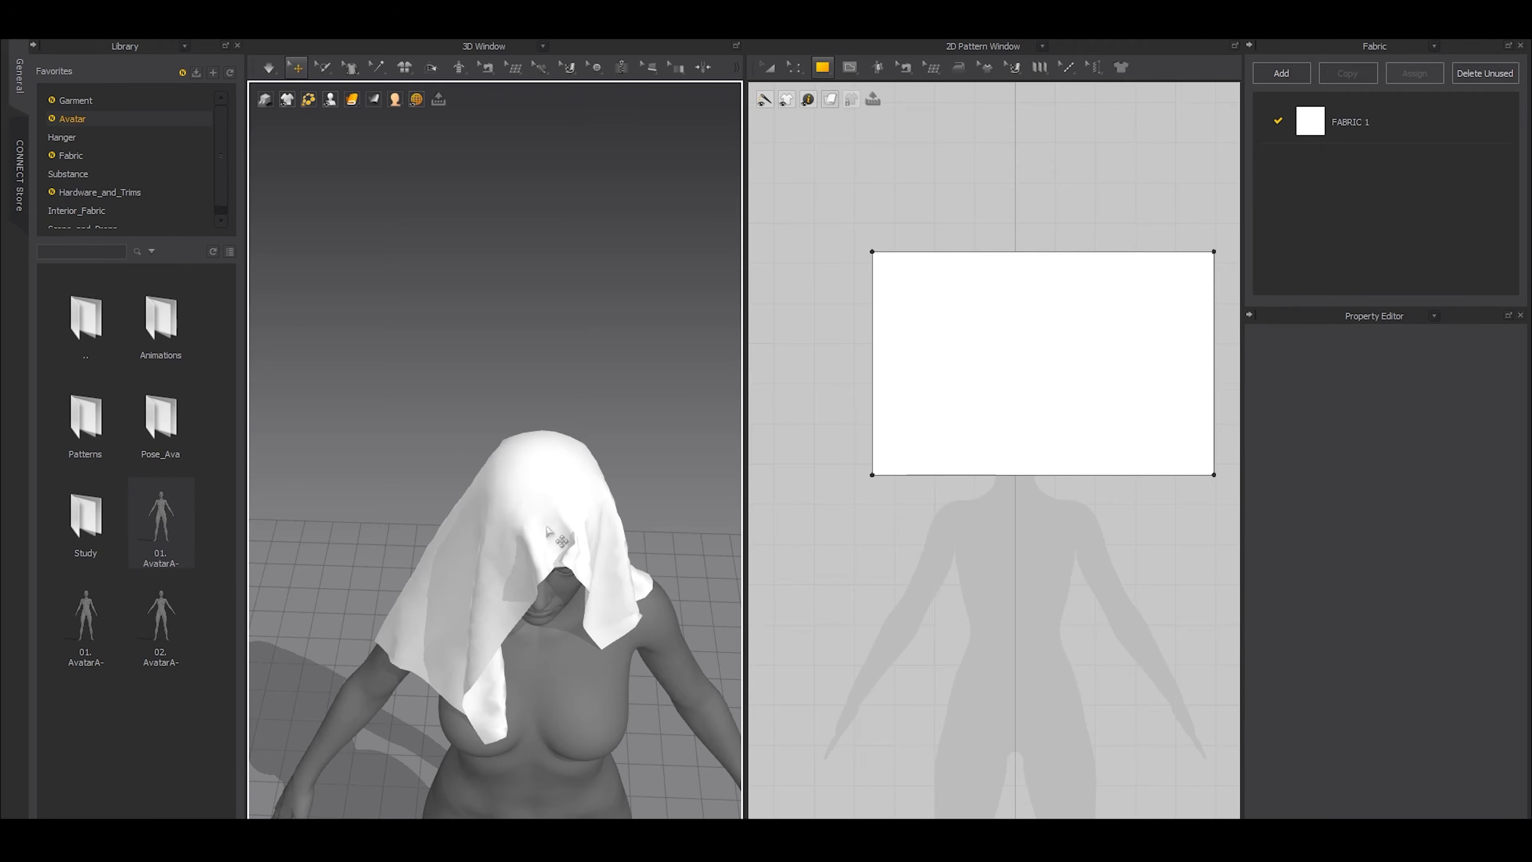
Select the entire avatar and set its skin offset to 0 mm
left_click(606, 707)
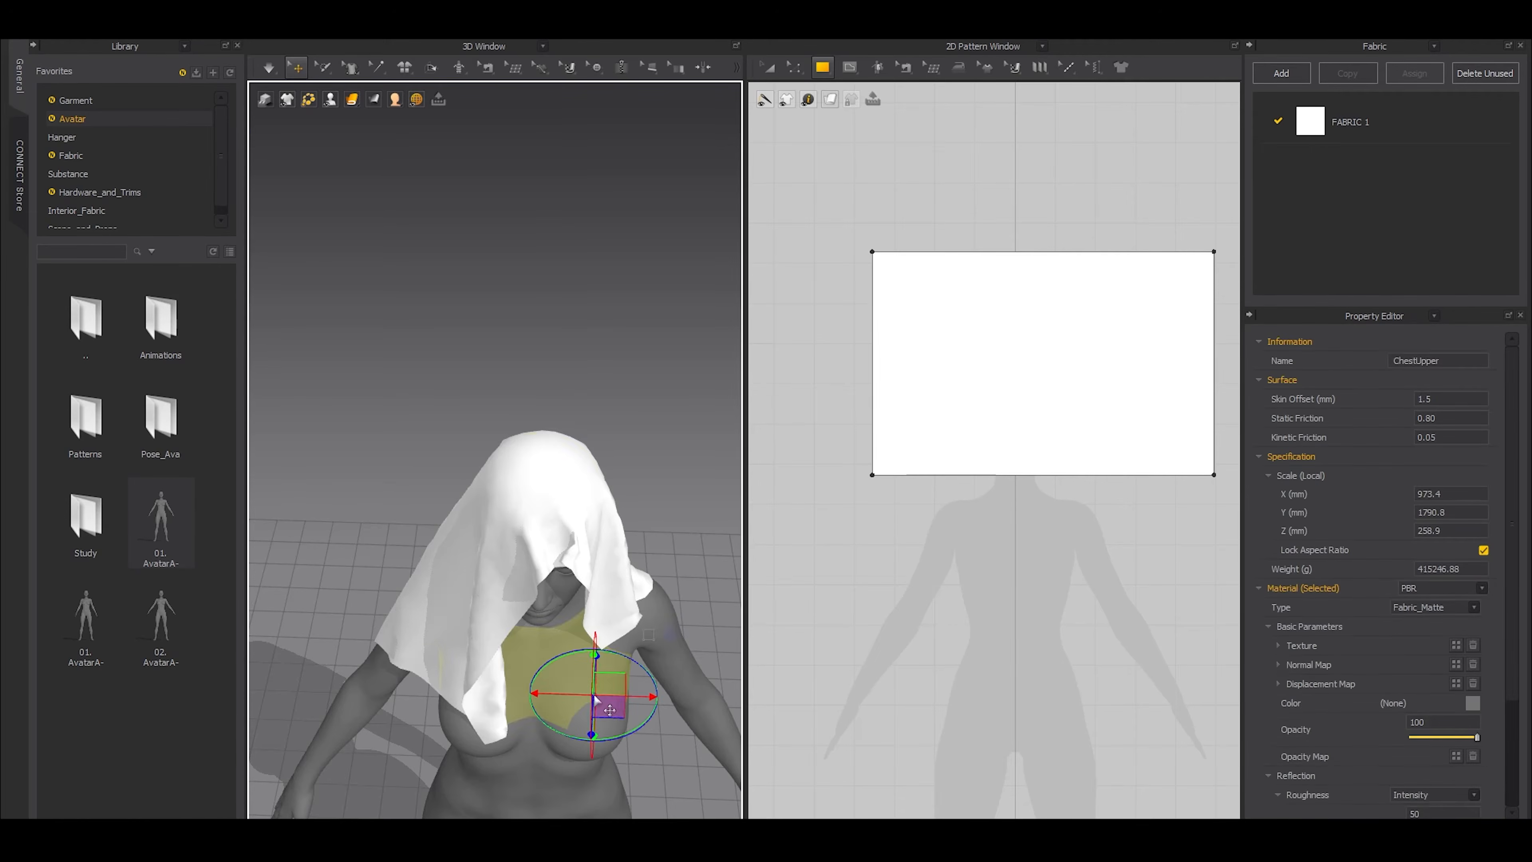
left_click(1428, 394)
type("0")
key("Return")
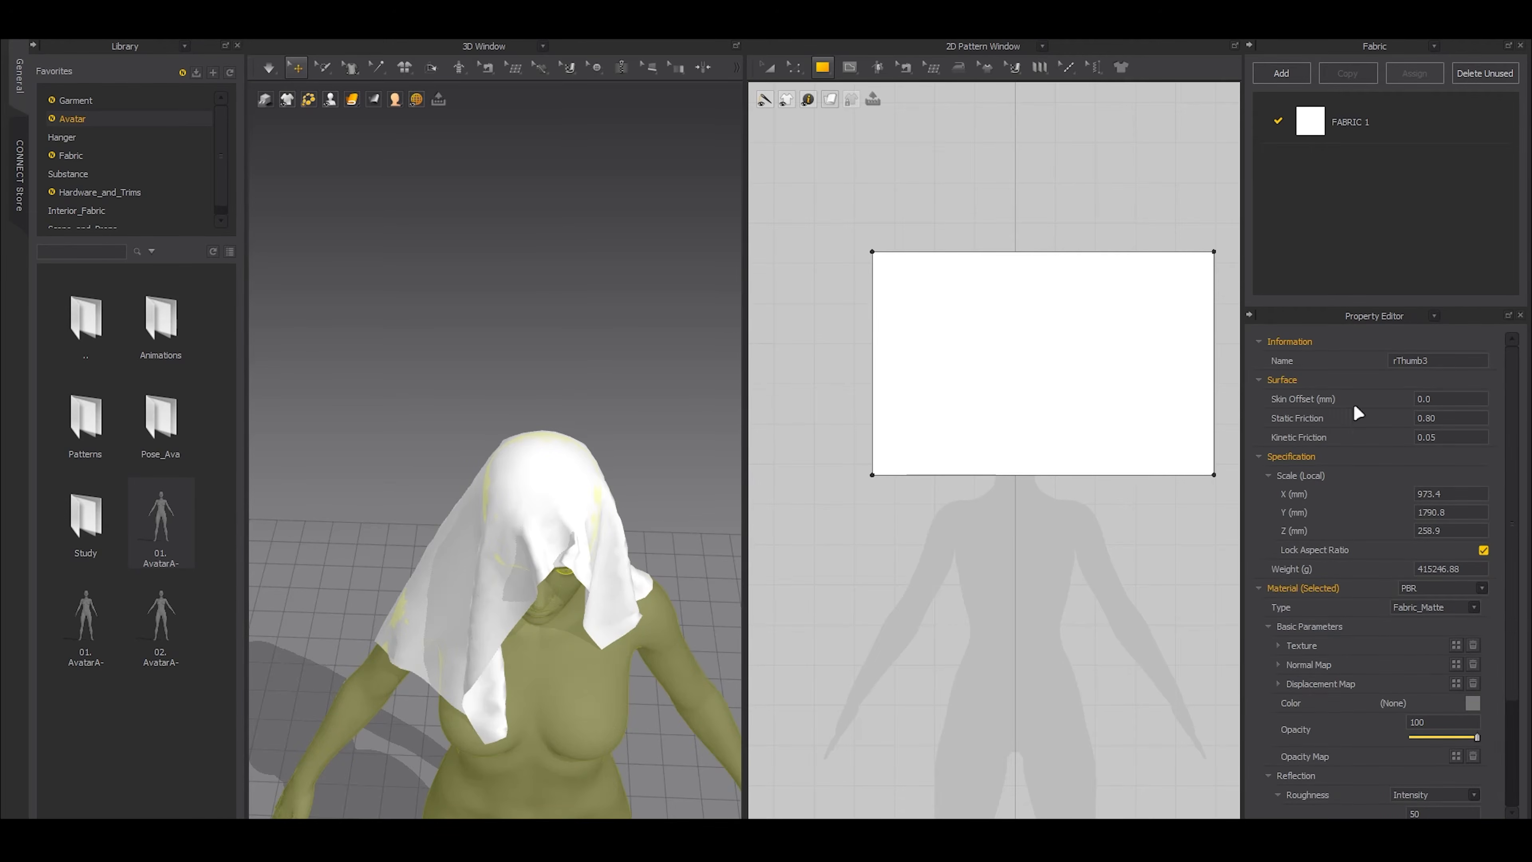
Set the draped cloth's particle distance to 10 mm and delete the cloth
left_click(586, 508)
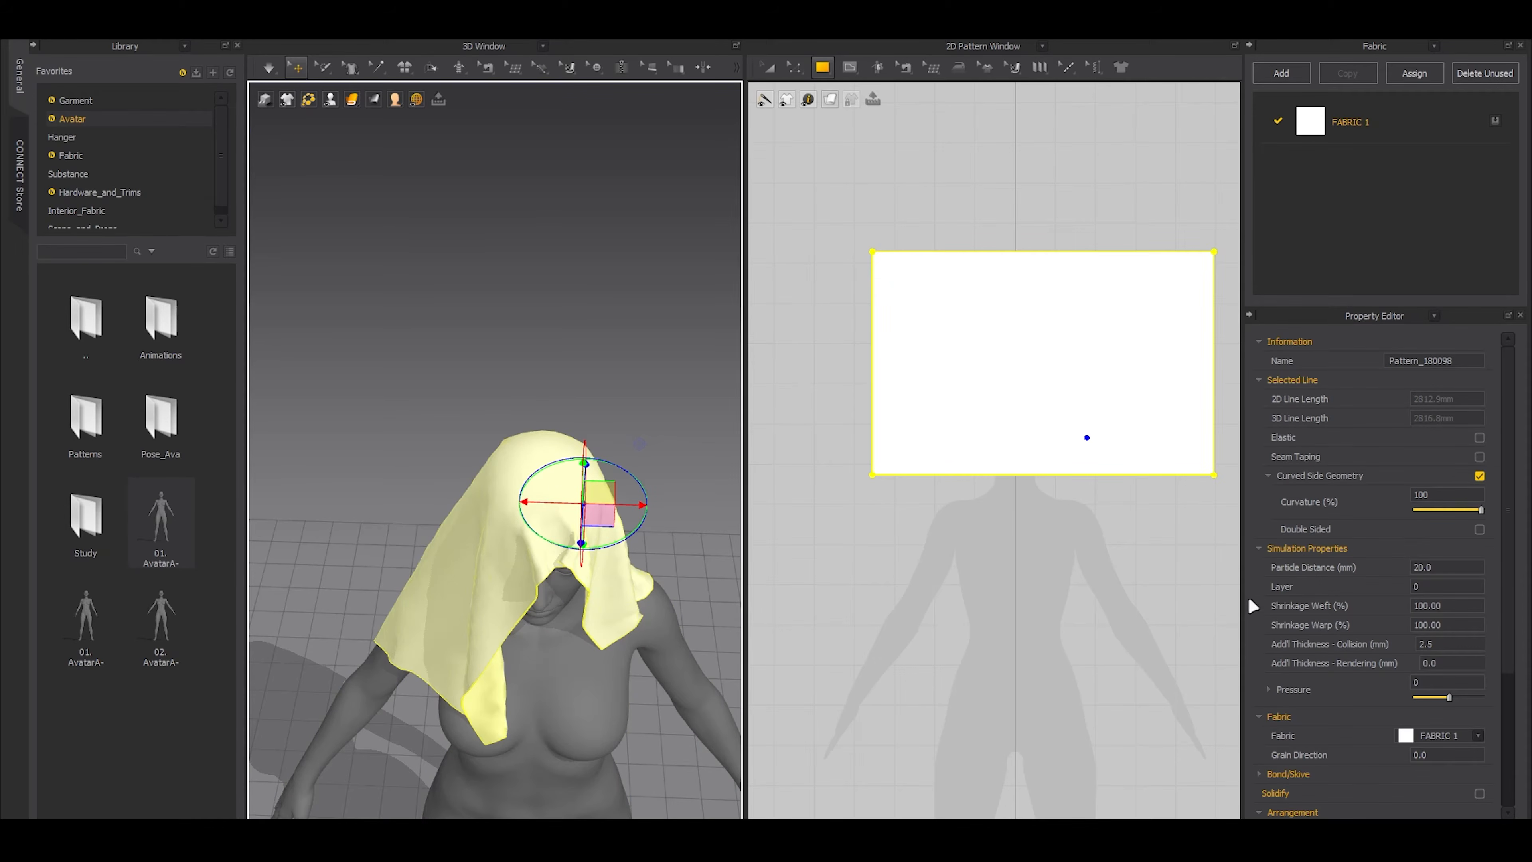
left_click(1437, 568)
type("10")
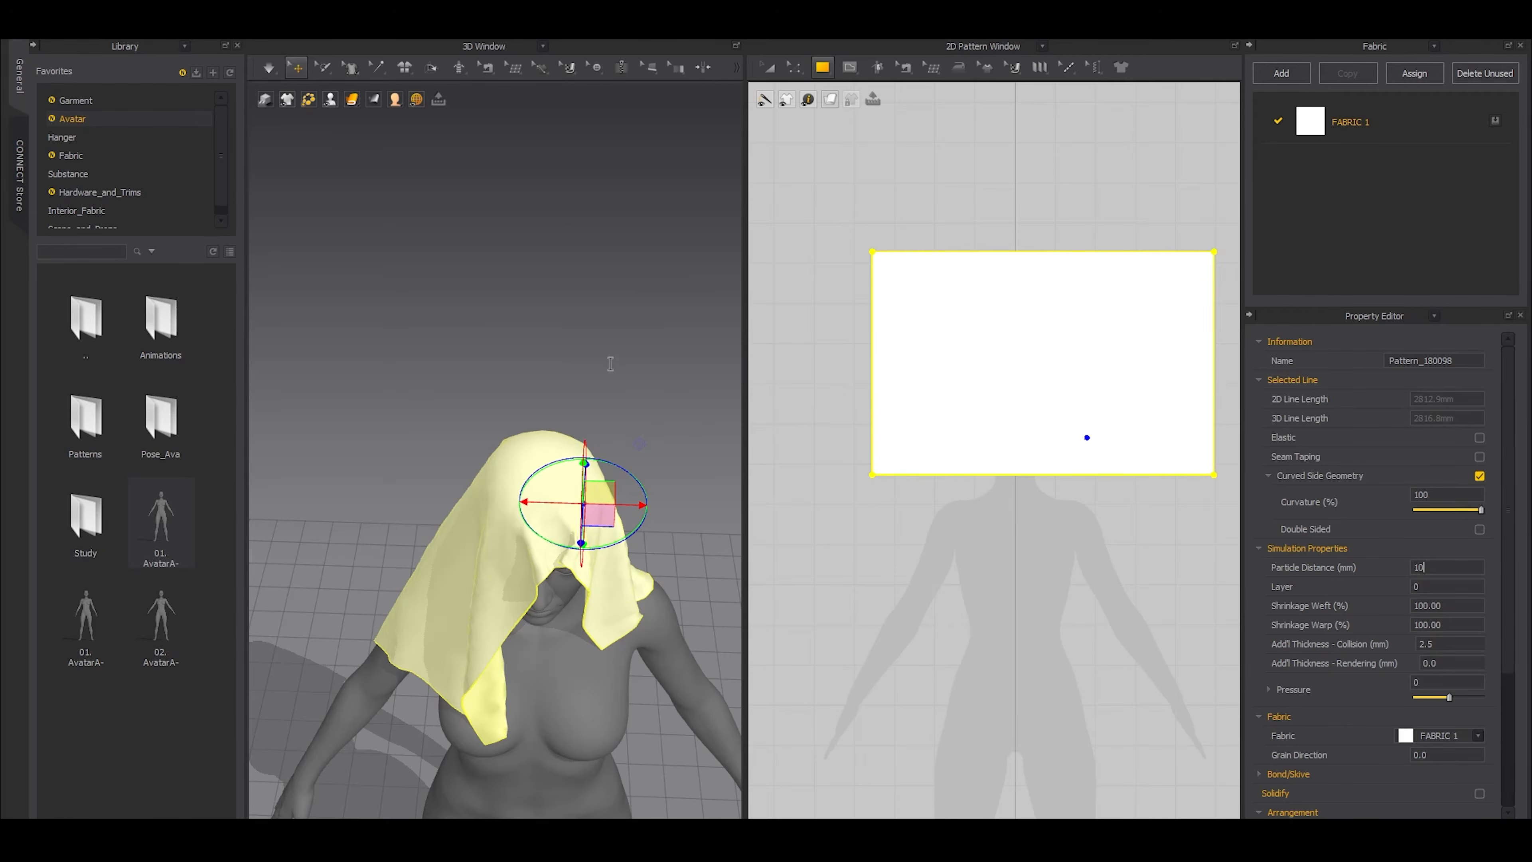
left_click(546, 522)
key("Delete")
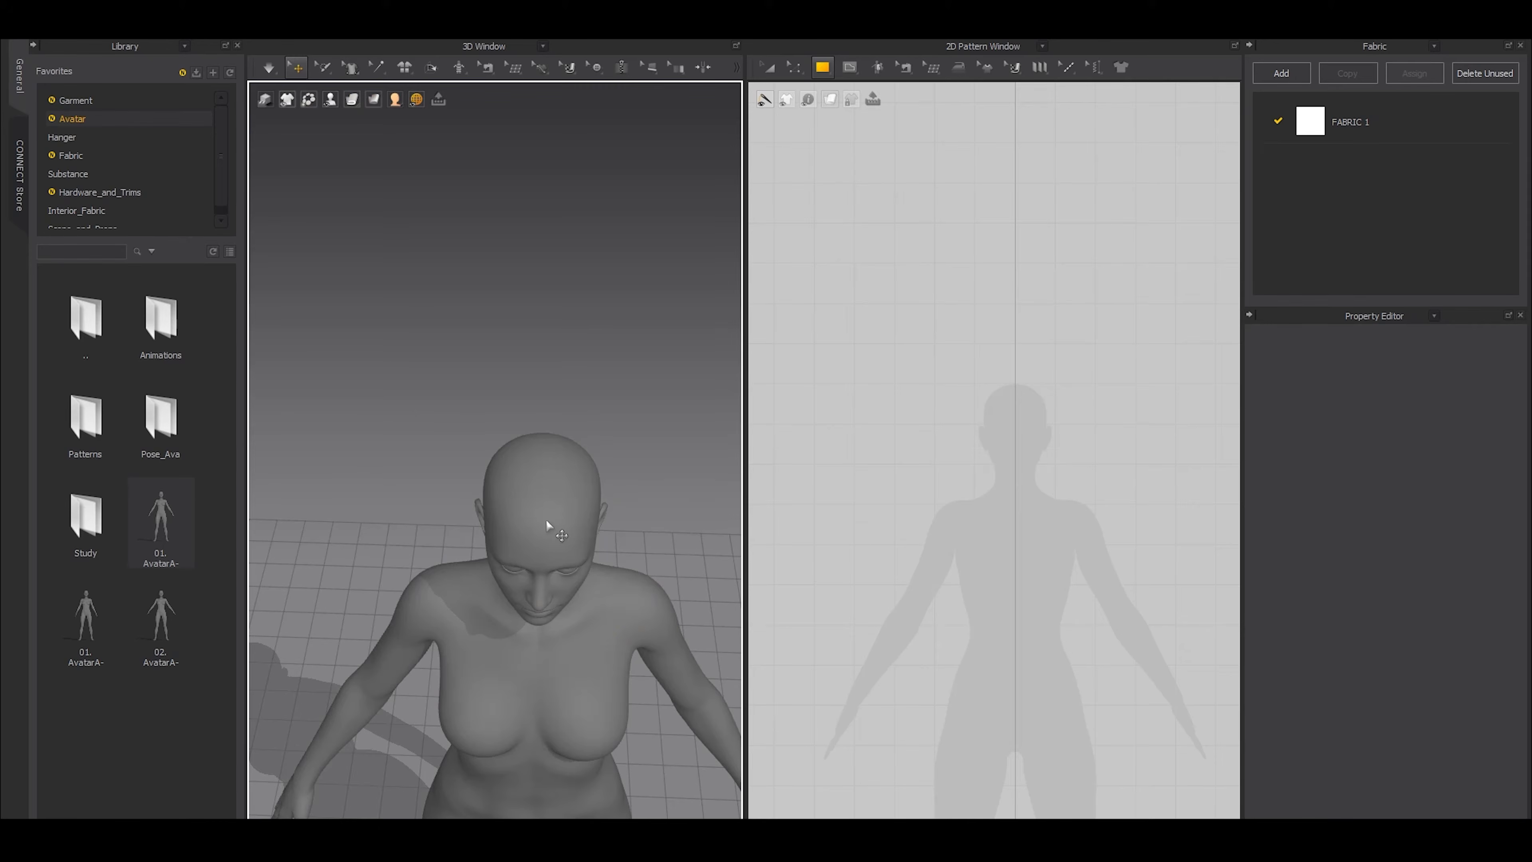
Load the Basis Block (short).zpac garment from the avatar's Patterns folder onto the avatar
scroll(546, 519, "down", 5)
right_click_drag(487, 530, 530, 532)
scroll(551, 525, "down", 3)
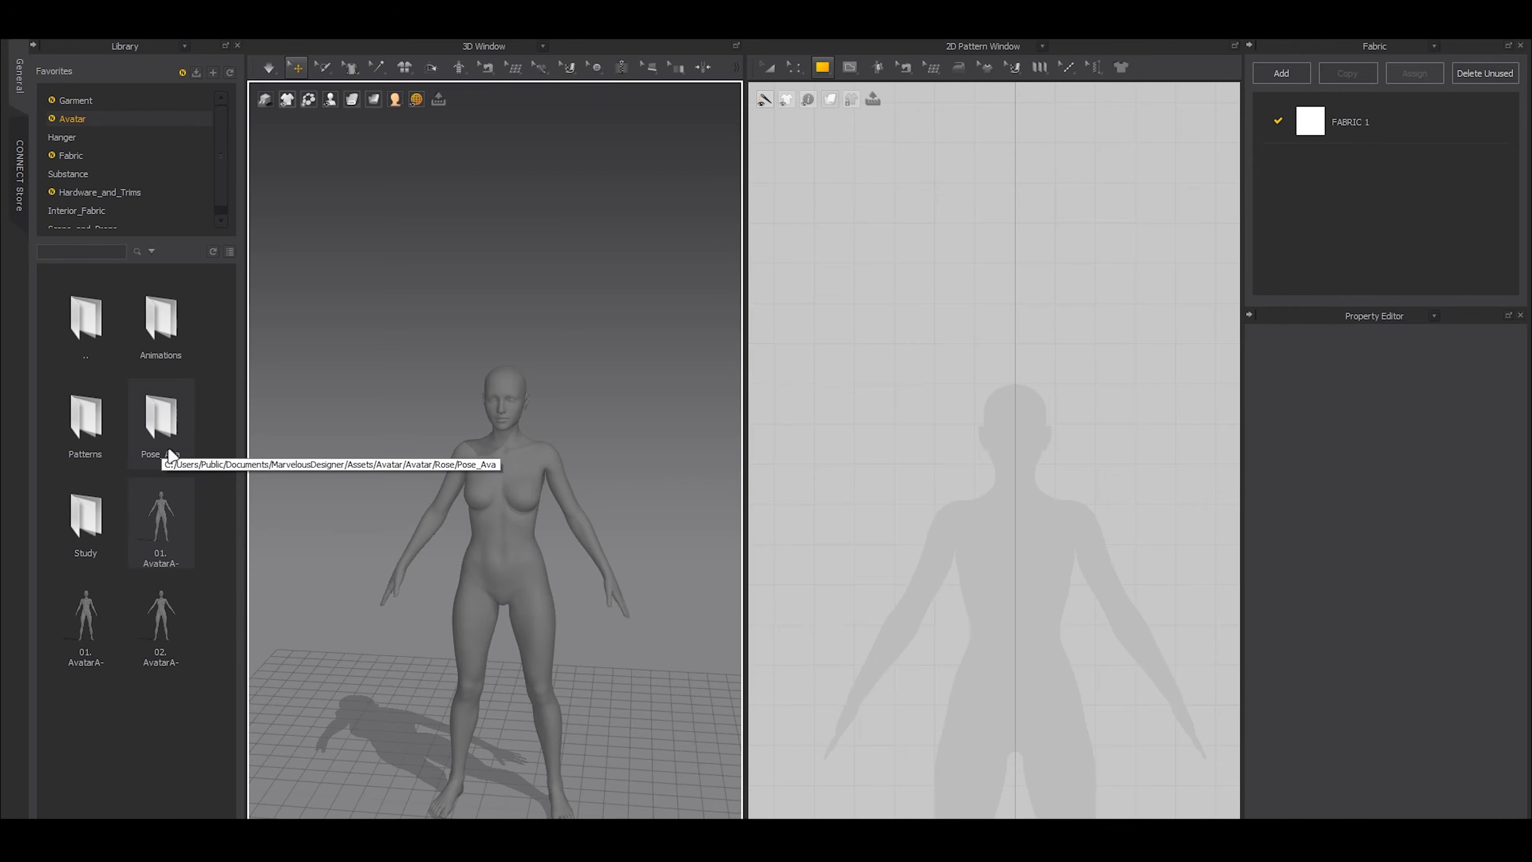
double_click(113, 490)
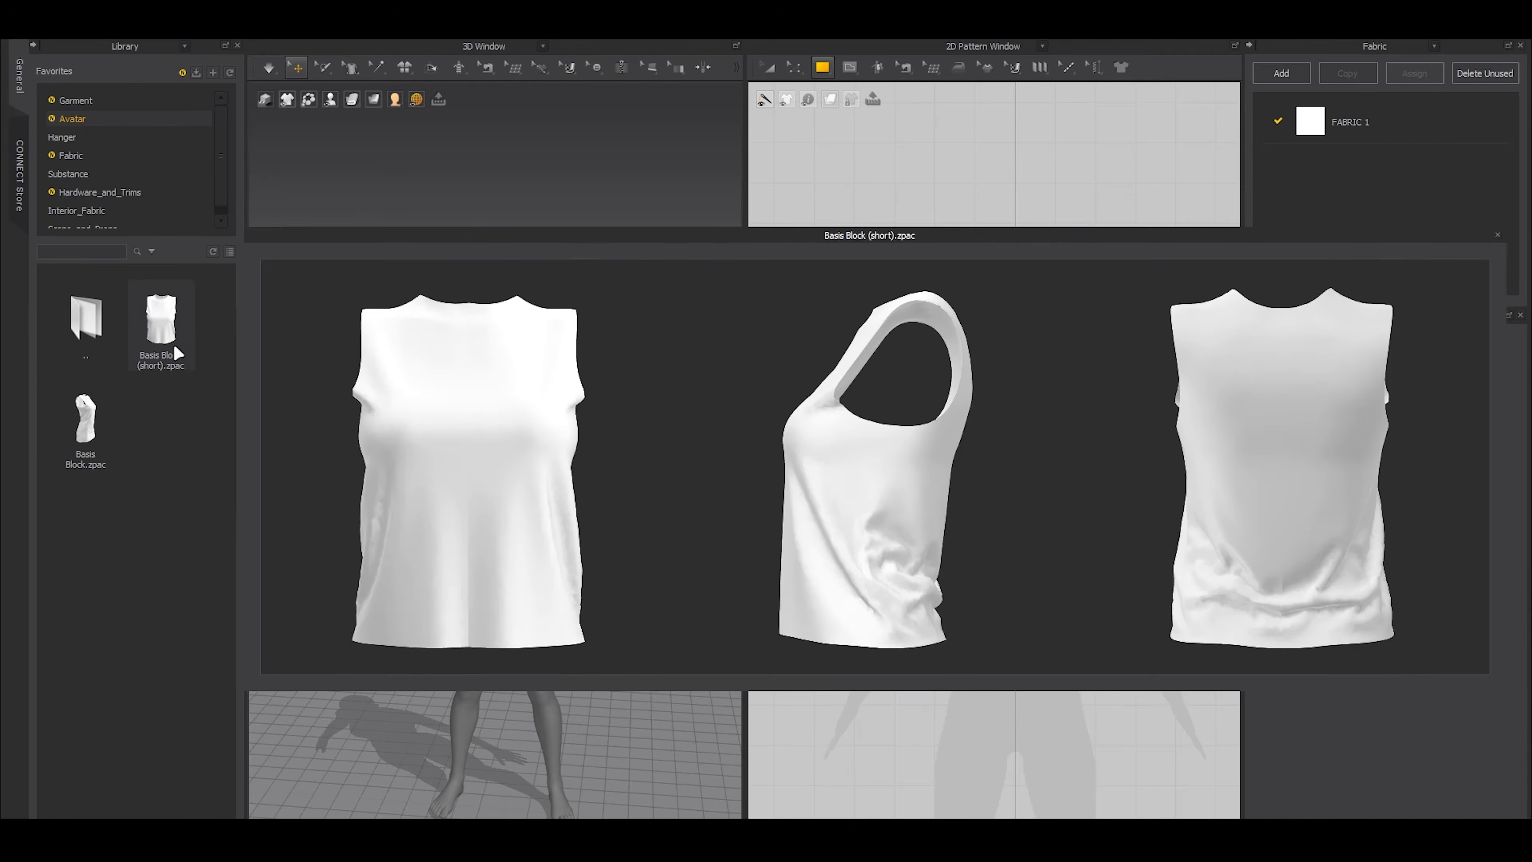
left_click_drag(174, 344, 394, 481)
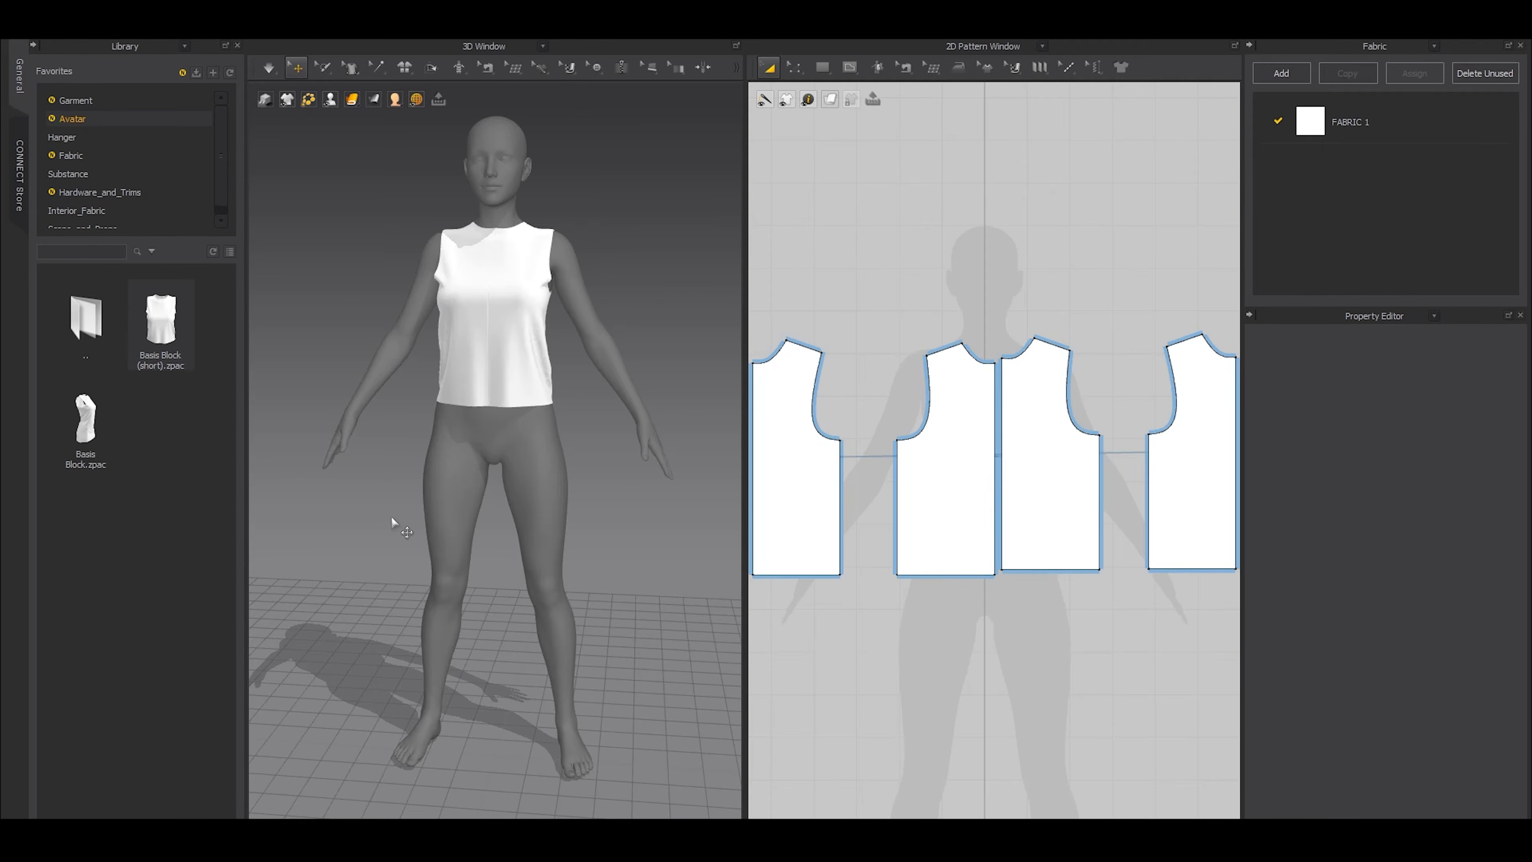
Inspect the sleeveless garment's fit on the avatar, its neckline and the garment display options
middle_click_drag(355, 395, 369, 473)
scroll(431, 476, "up", 4)
scroll(480, 490, "down", 6)
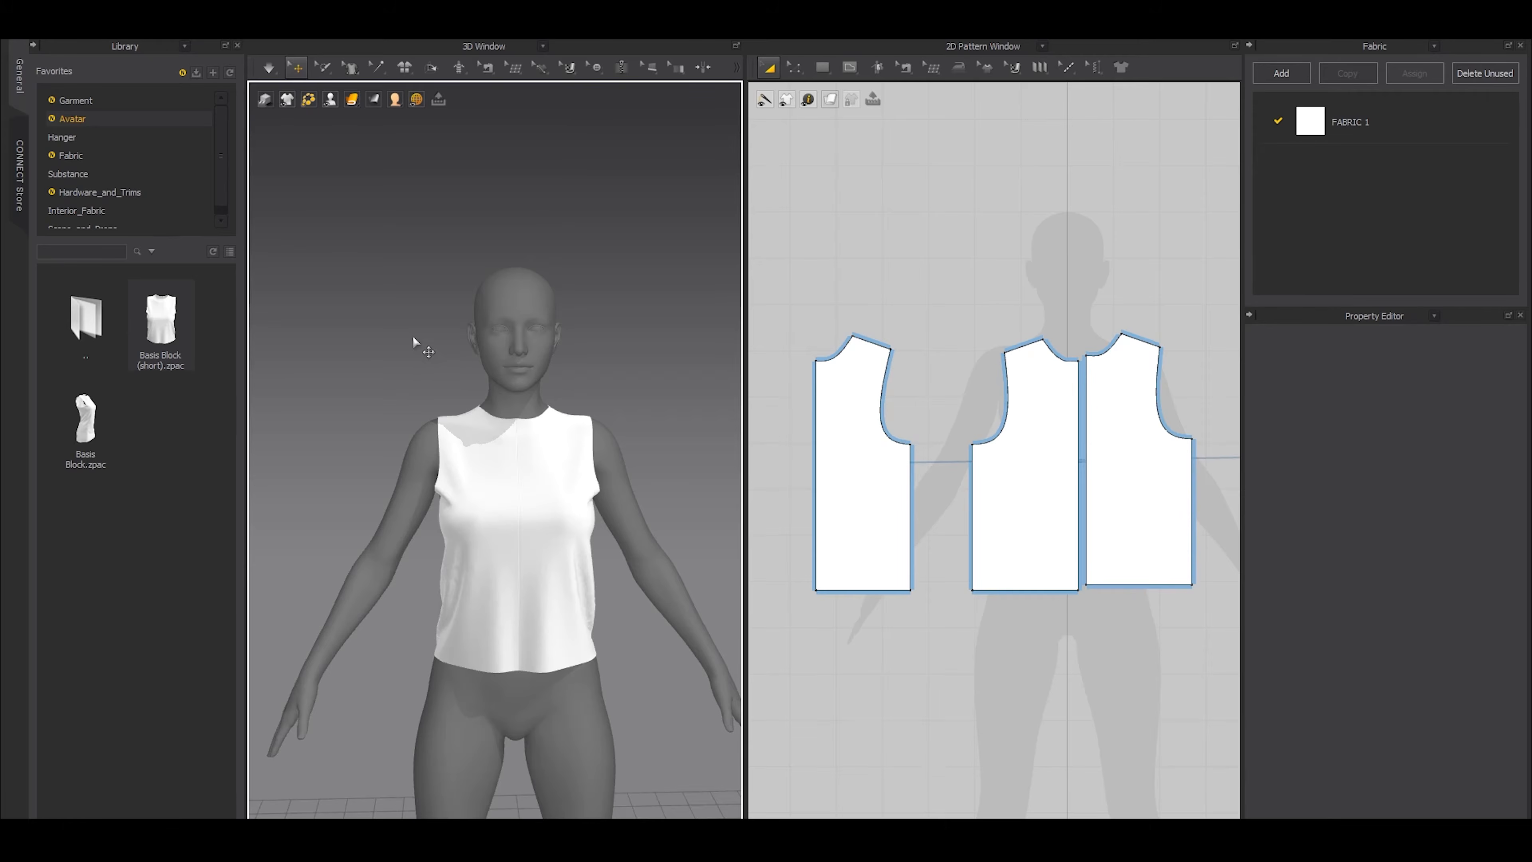
mouse_move(284, 103)
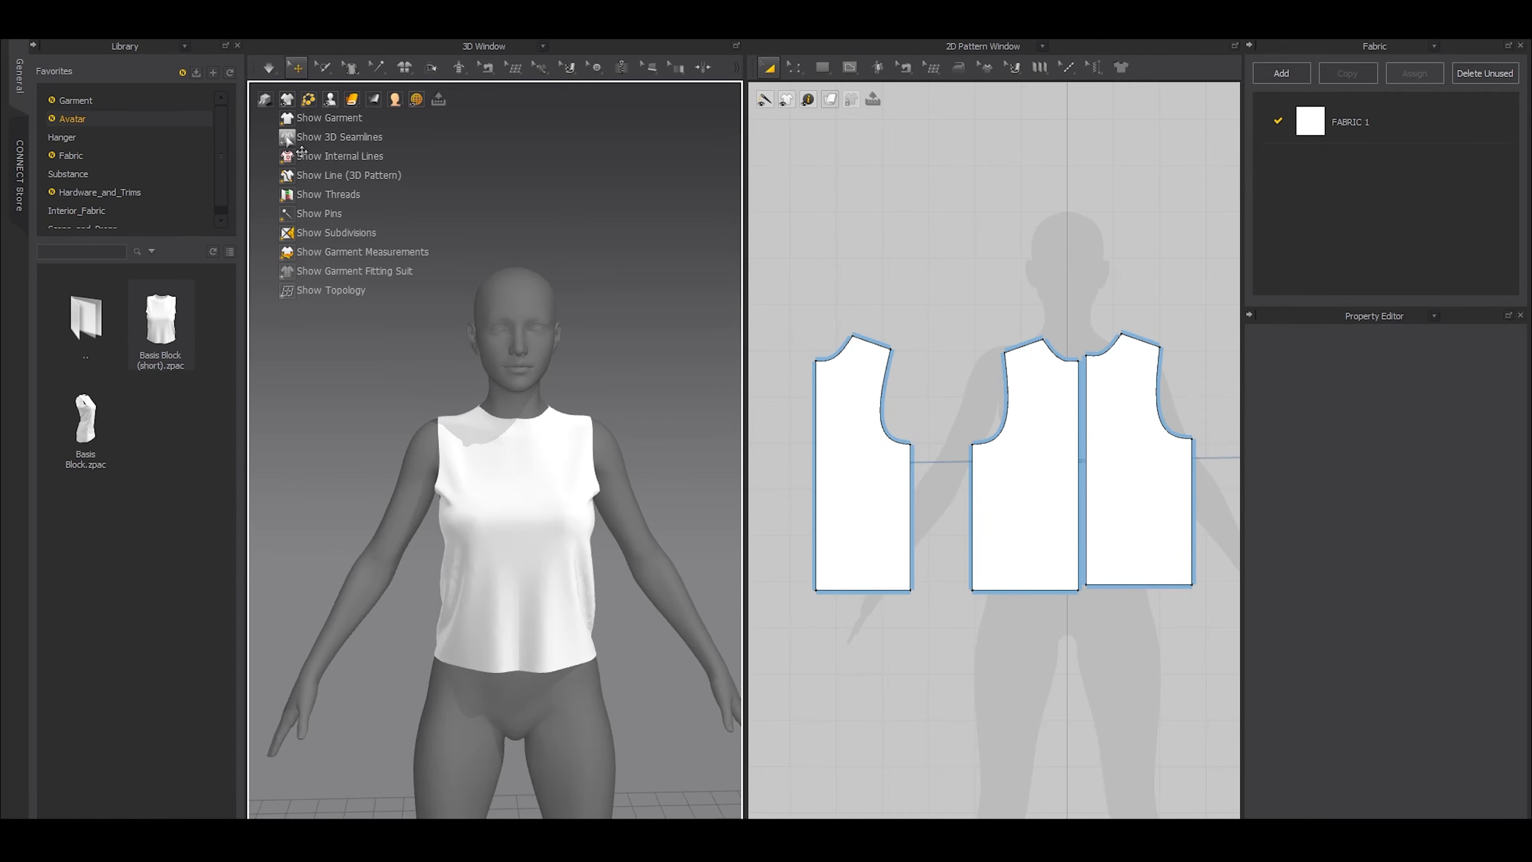
scroll(537, 435, "up", 5)
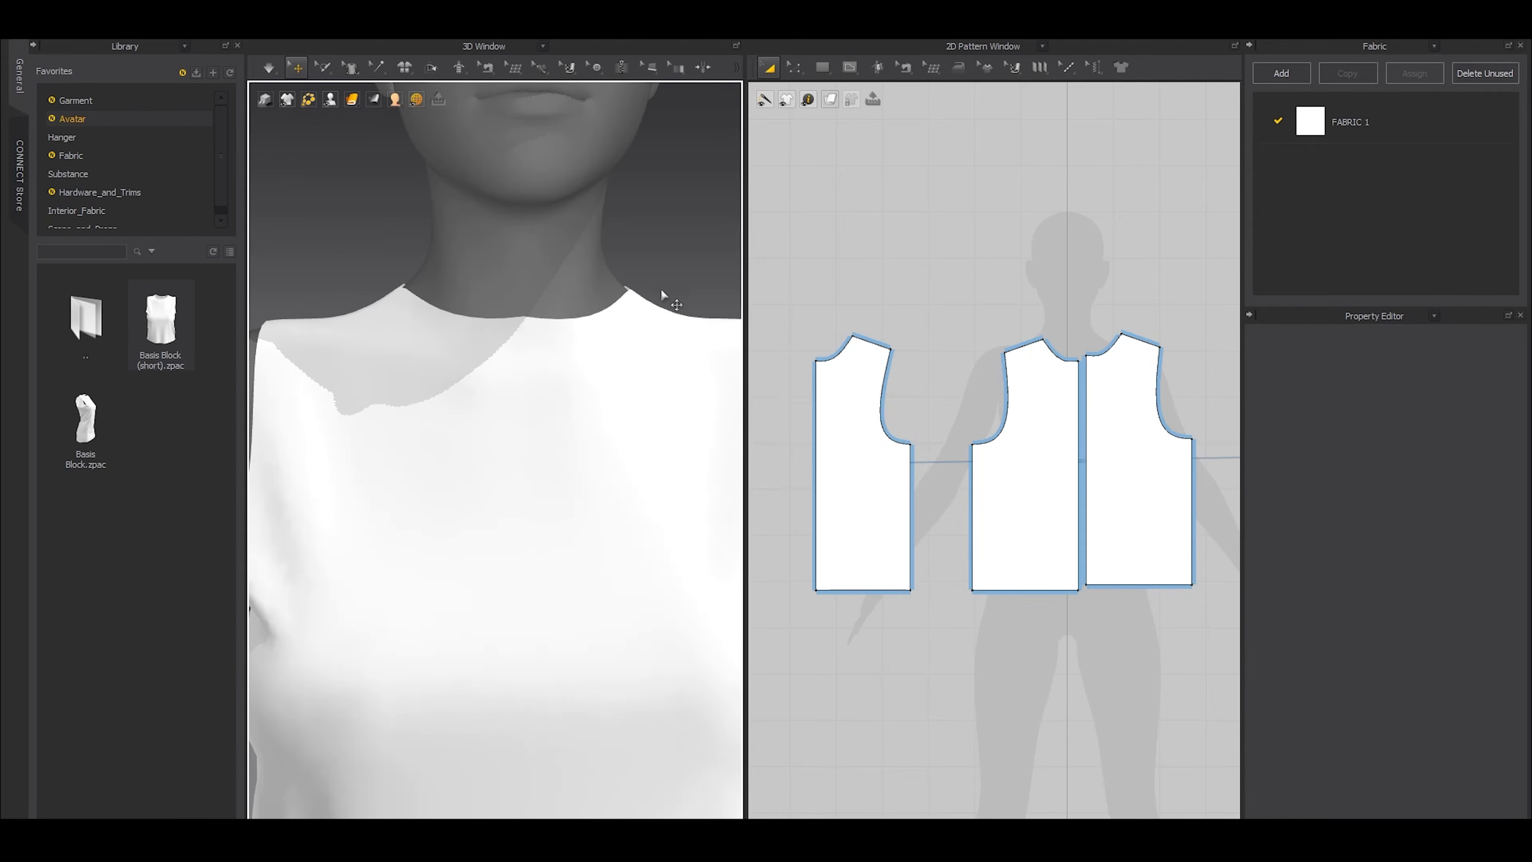
Detach the Edit Pattern tool list as a floating palette over the fabric list
mouse_move(795, 69)
scroll(527, 302, "down", 8)
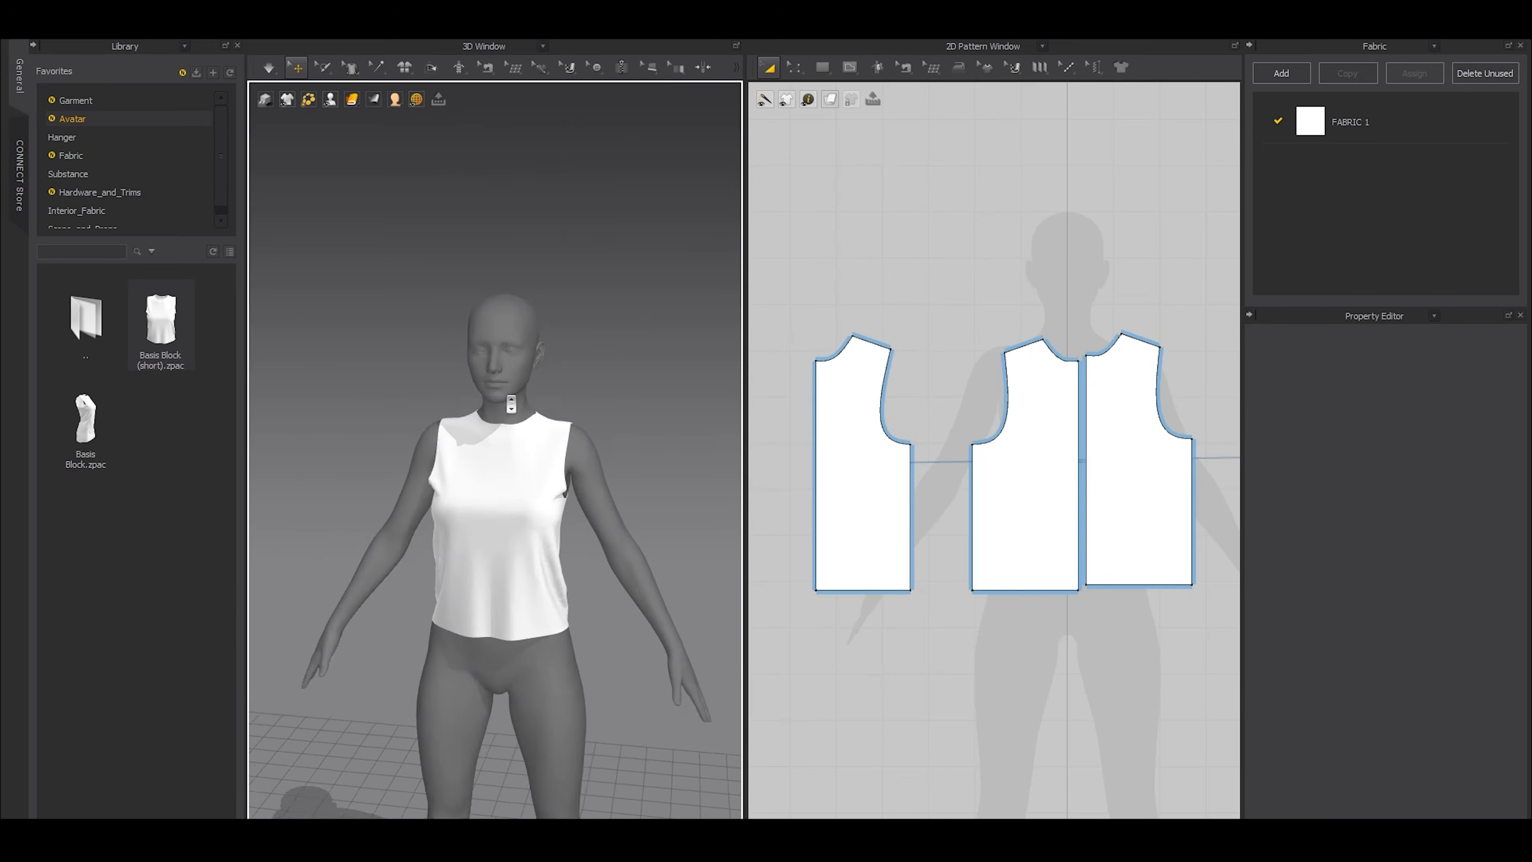
left_click(835, 85)
left_click_drag(821, 106, 1299, 194)
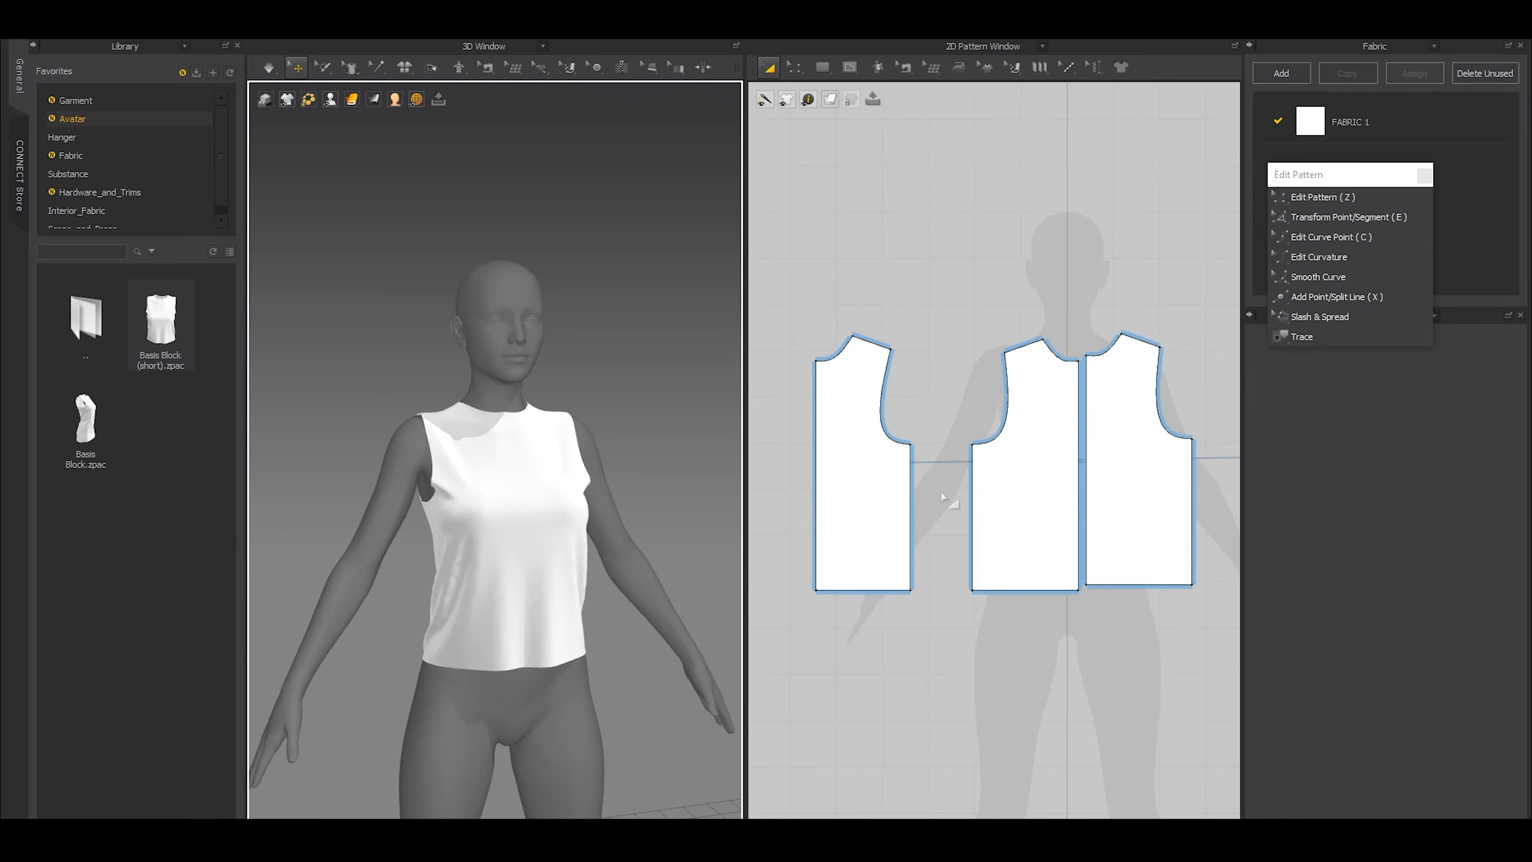
Match up the back pattern's side seam with the front pattern's side seam so both patterns sit edge to edge
scroll(940, 498, "down", 5)
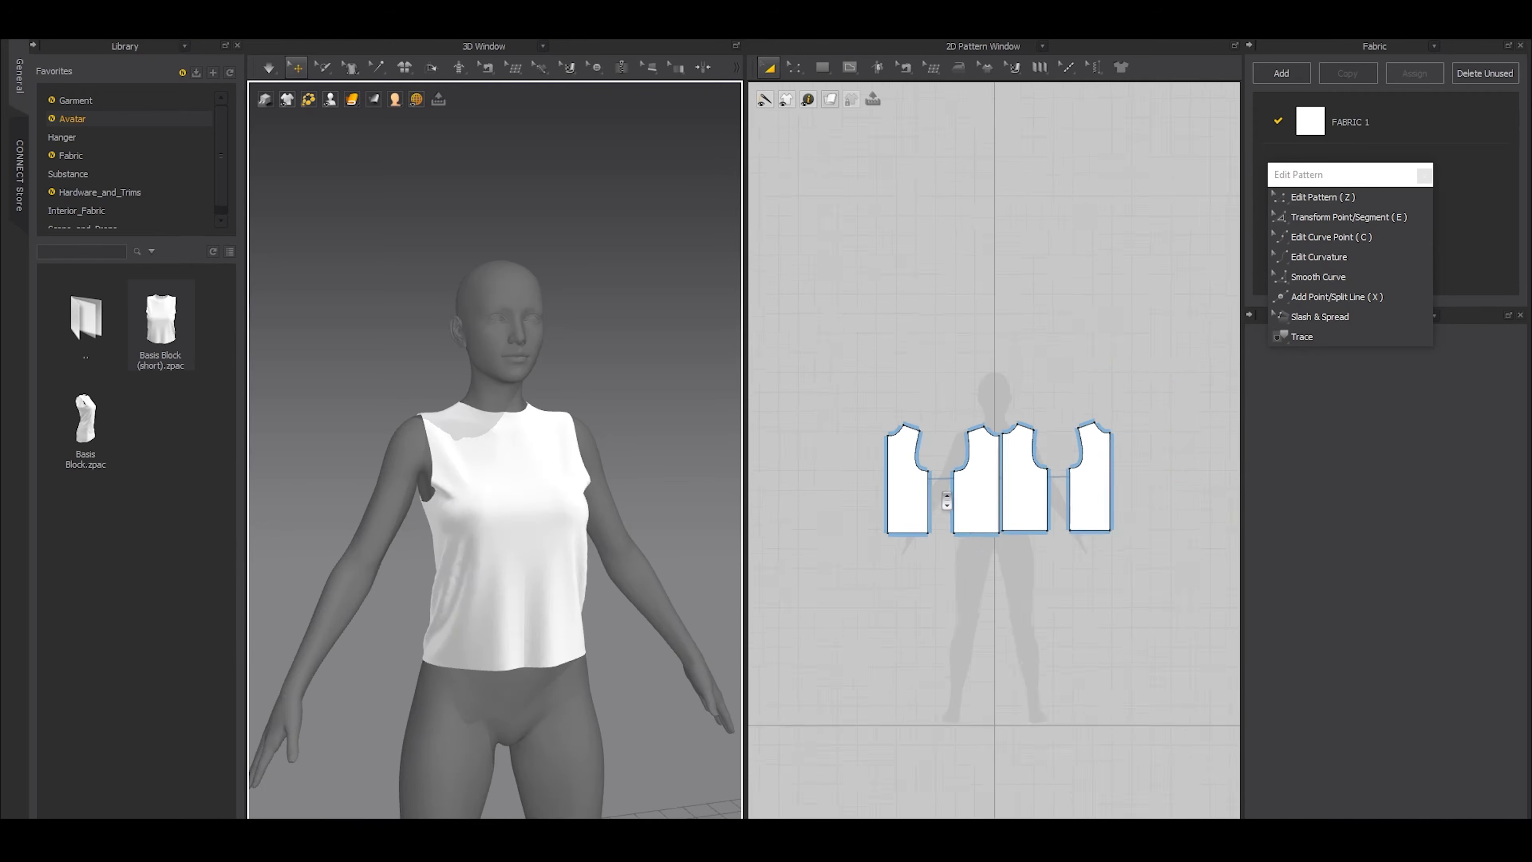
scroll(944, 492, "up", 9)
key("z")
left_click(889, 440)
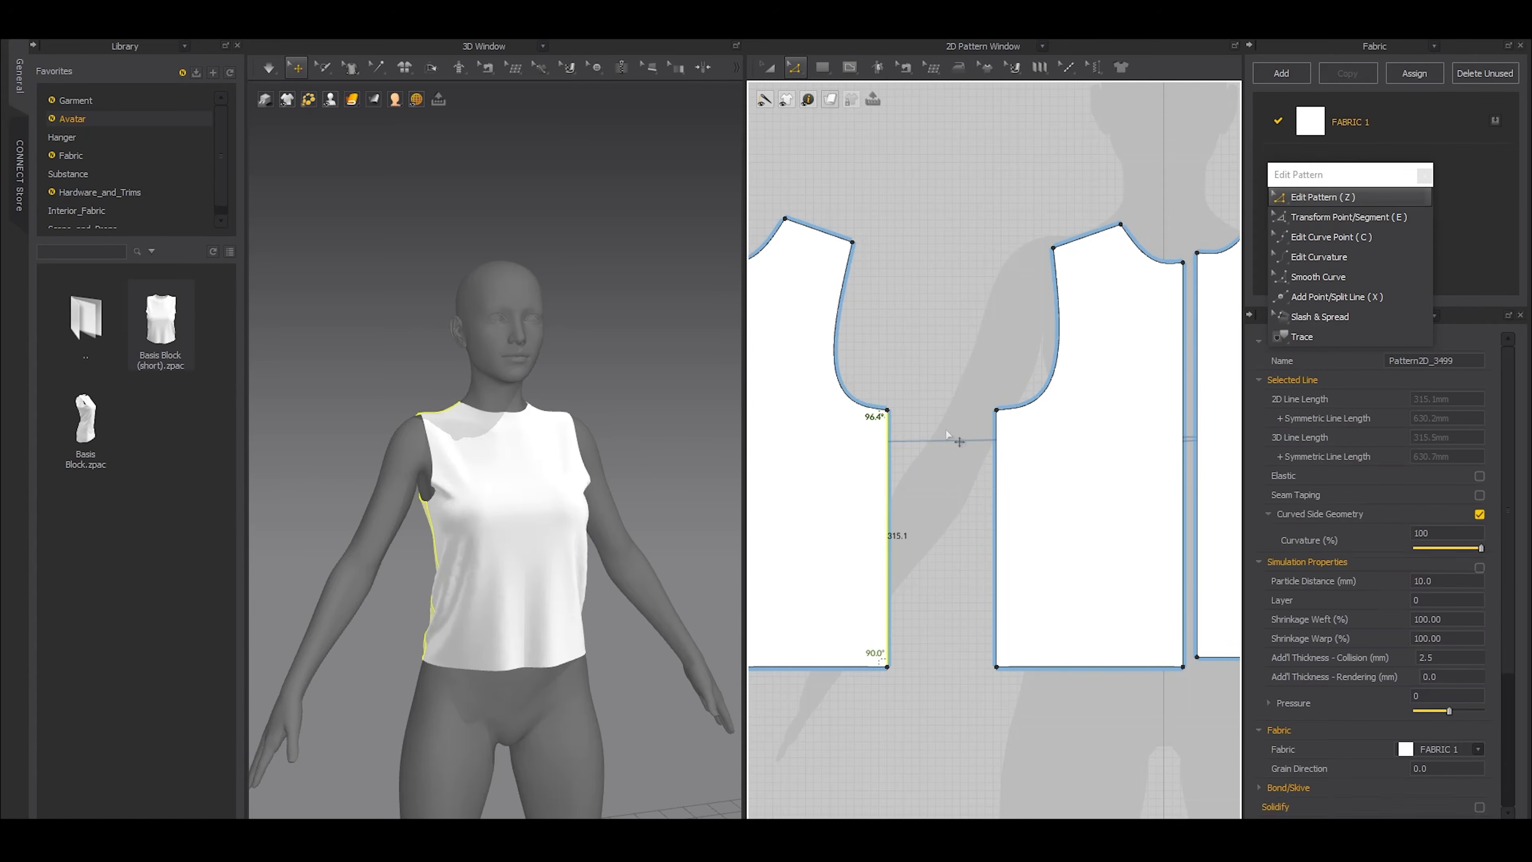
left_click(997, 459, "shift")
right_click(1010, 467)
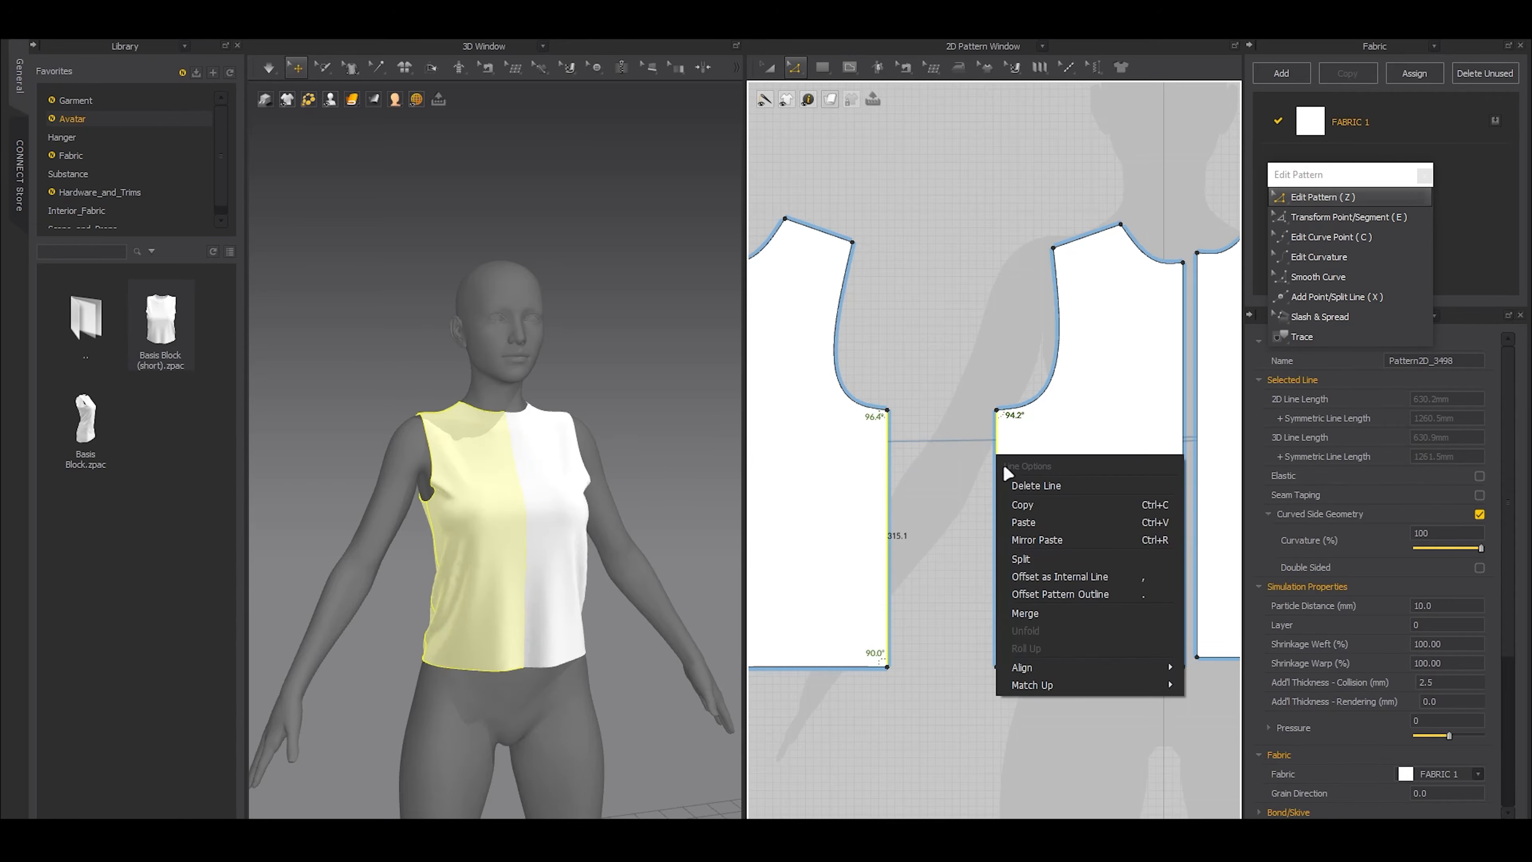
mouse_move(1025, 688)
left_click(1202, 685)
Raise the shared underarm point of the matched front and back patterns to smooth the armhole curve
left_click_drag(973, 352, 1008, 431)
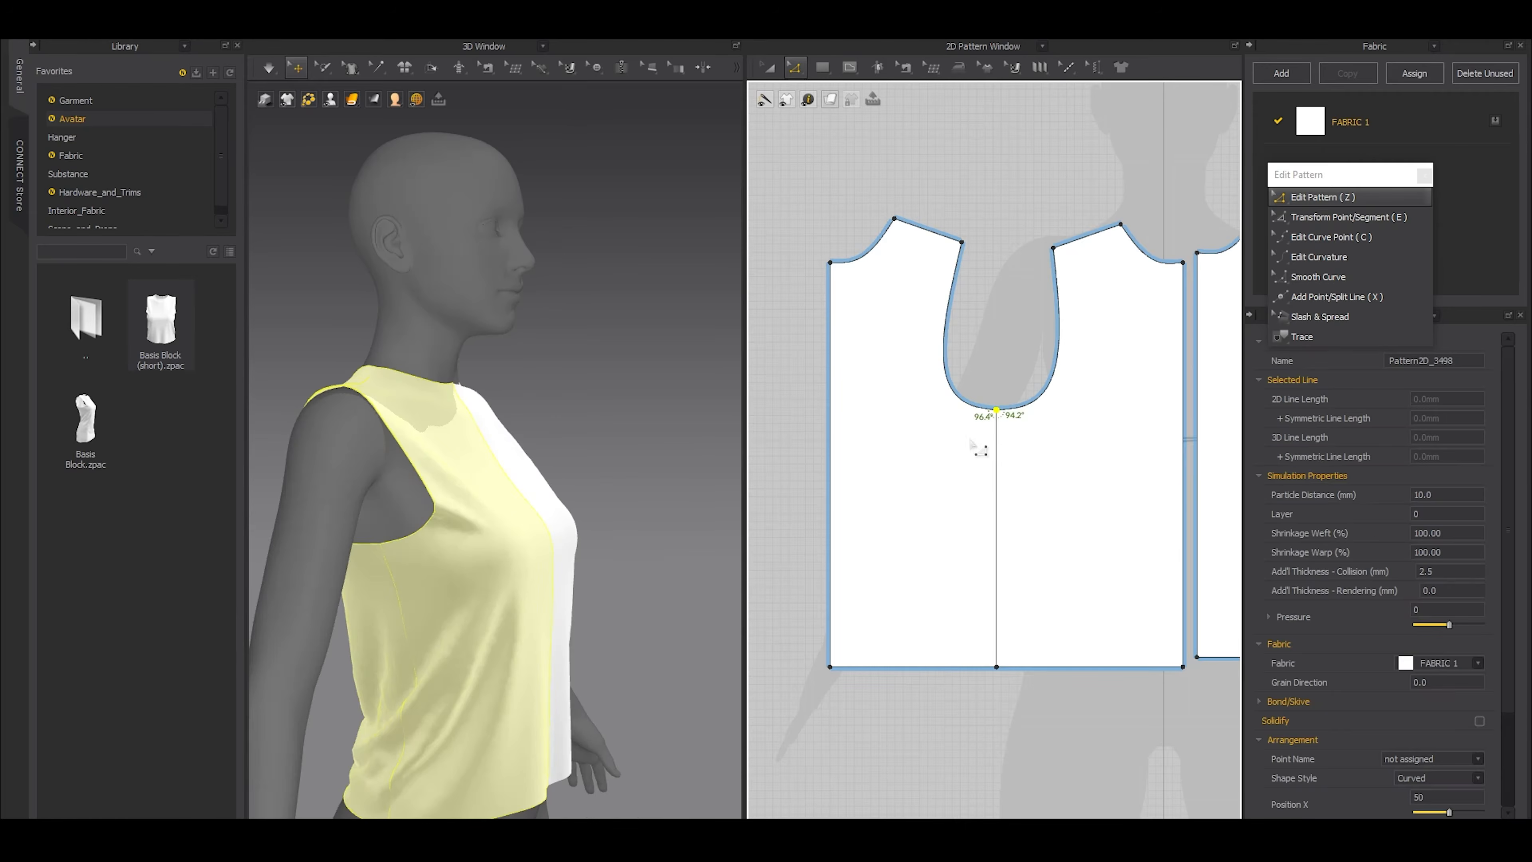
scroll(970, 439, "up", 4)
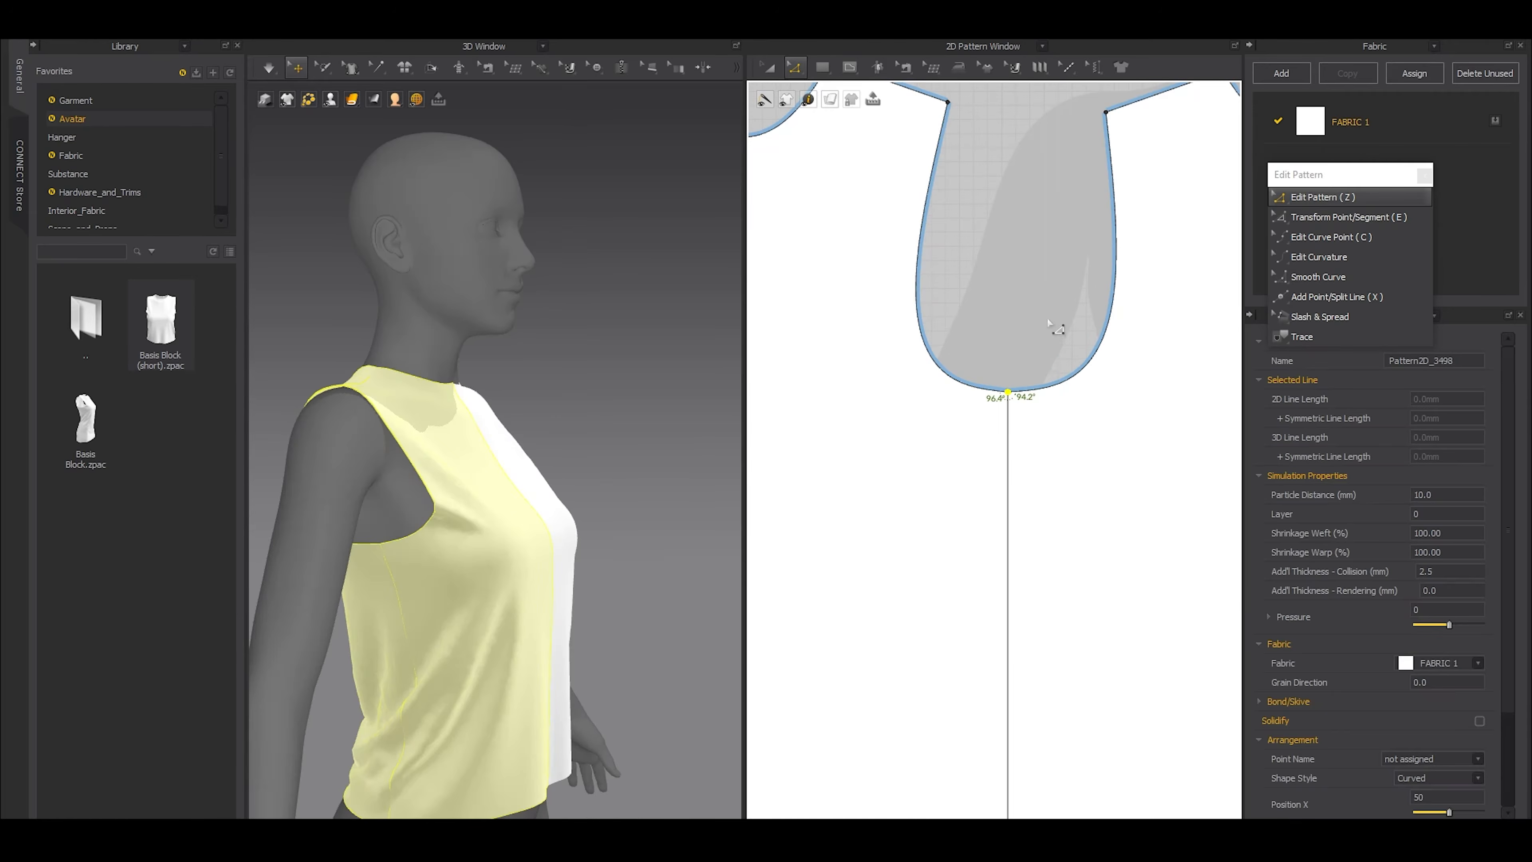
scroll(1029, 387, "up", 1)
left_click_drag(997, 399, 996, 367)
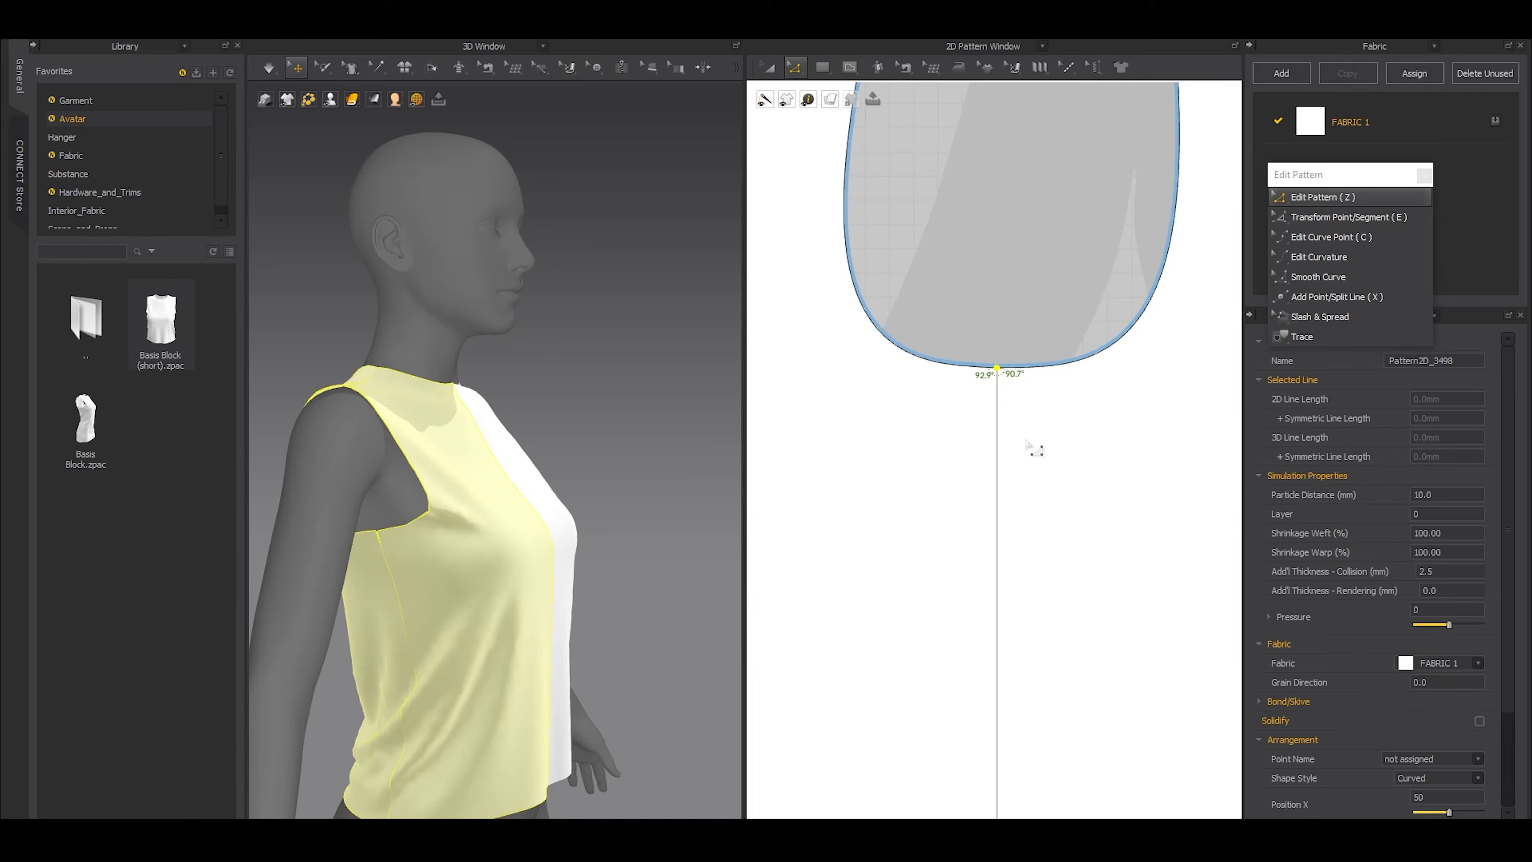
Reshape the back pattern's neckline by moving its curve point toward the shoulder
scroll(403, 465, "down", 4)
right_click_drag(403, 465, 571, 492)
scroll(512, 512, "up", 2)
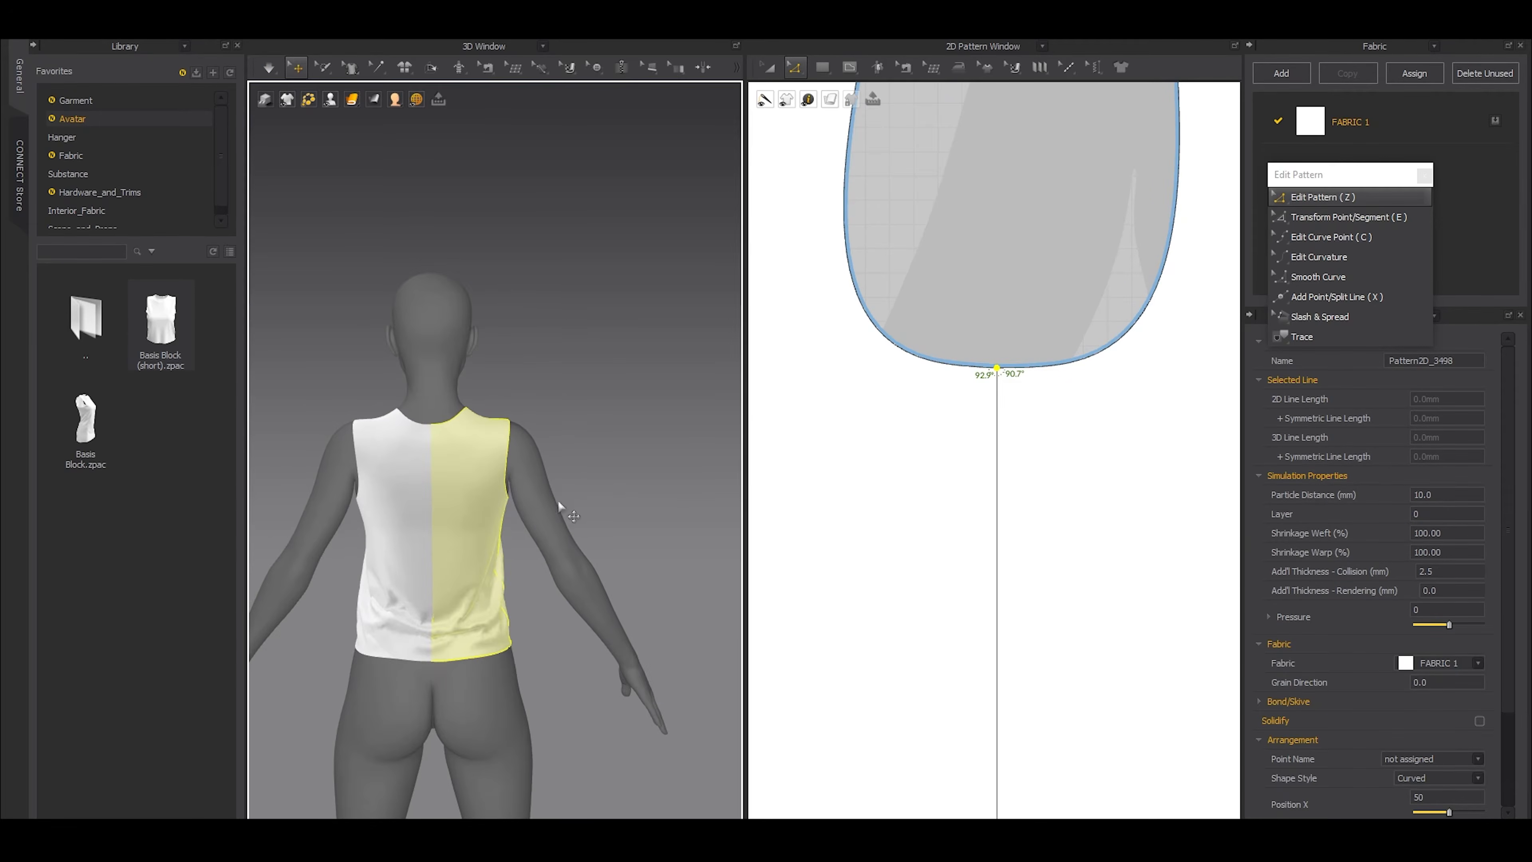
scroll(1010, 386, "down", 4)
scroll(918, 313, "down", 3)
middle_click_drag(869, 296, 959, 491)
scroll(941, 446, "up", 4)
left_click_drag(797, 285, 975, 528)
left_click_drag(903, 435, 1018, 351, "shift")
key("c")
scroll(943, 387, "up", 3)
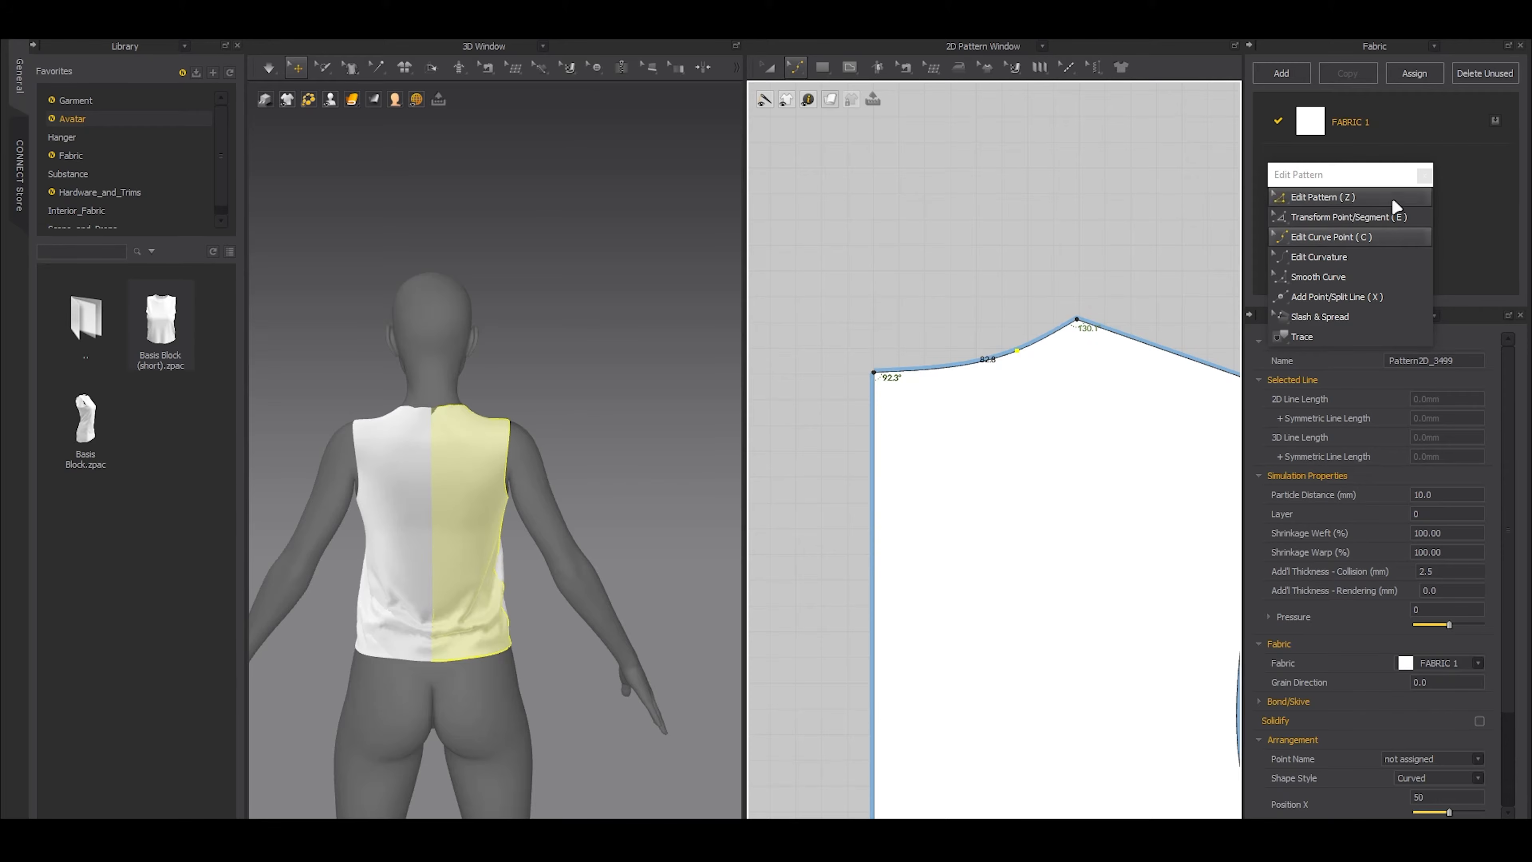
Reposition the Edit Pattern palette, detach the Sewing tool list as a floating palette below it, and clear the pattern selection
key("z")
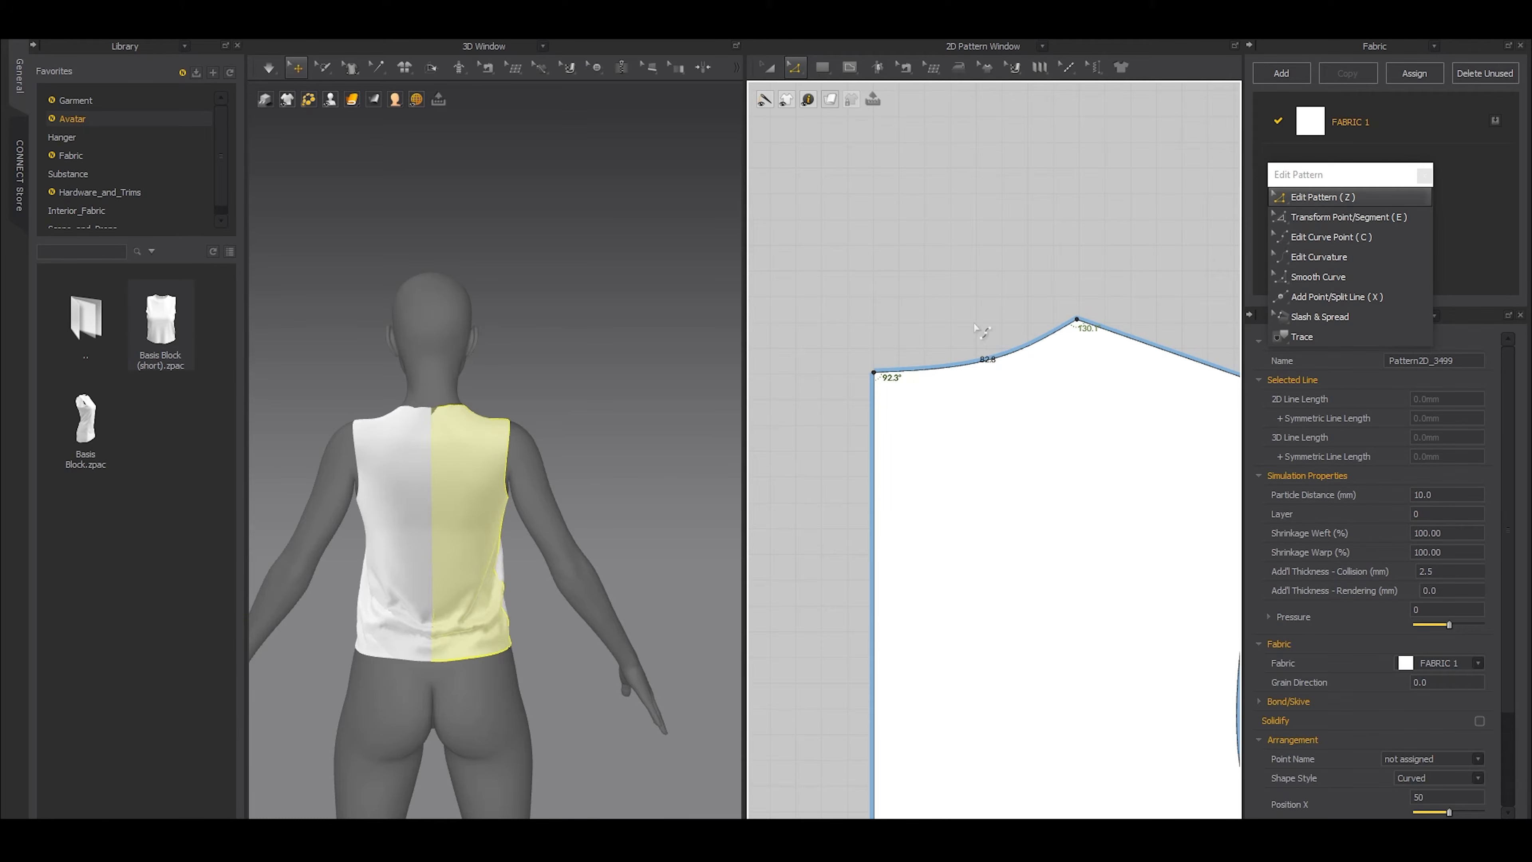
key("c")
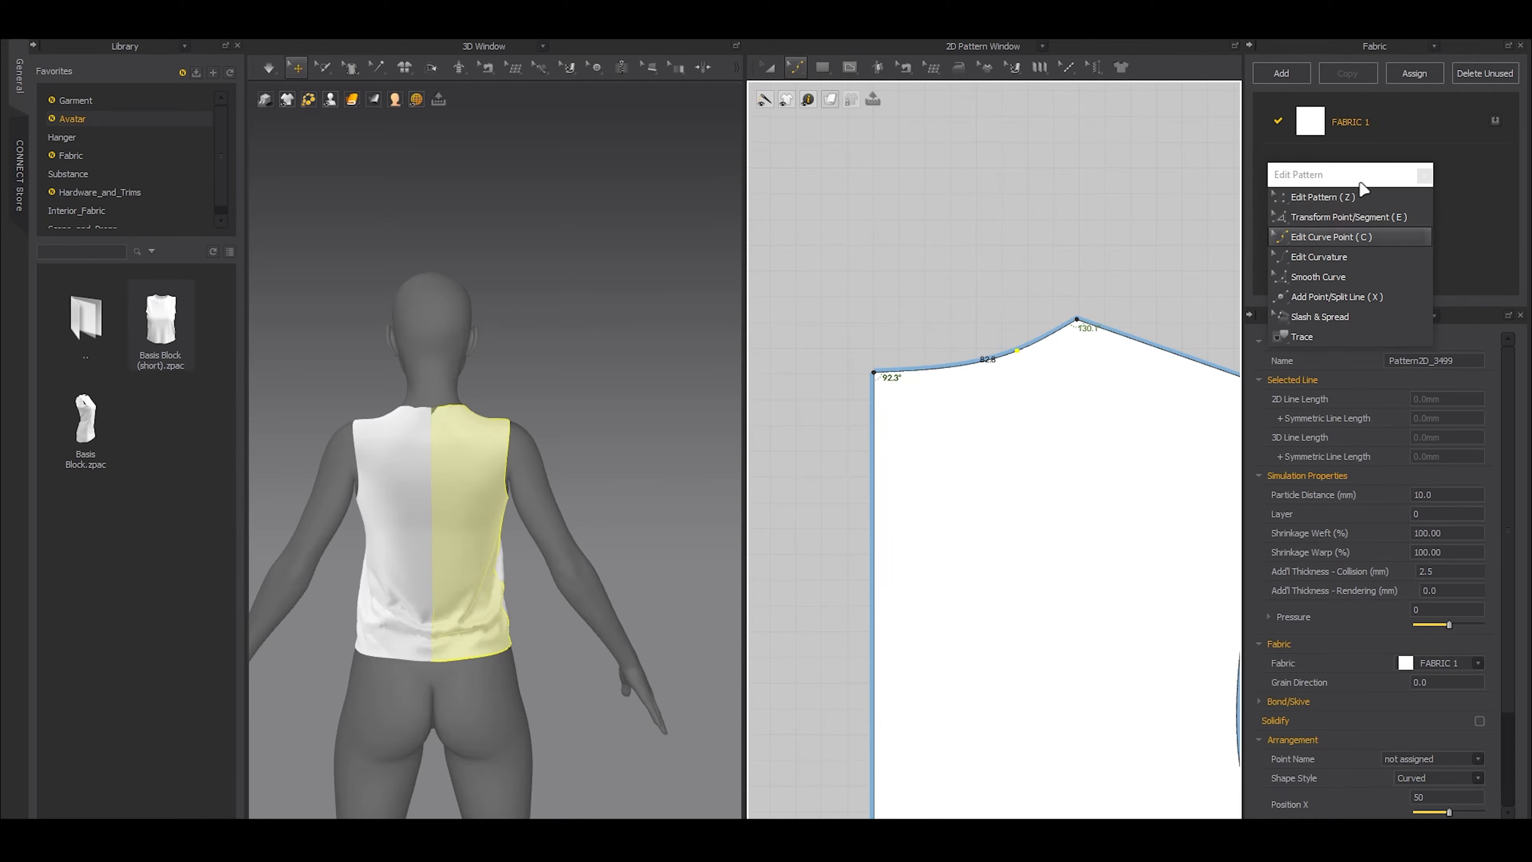
left_click_drag(1277, 164, 1273, 151)
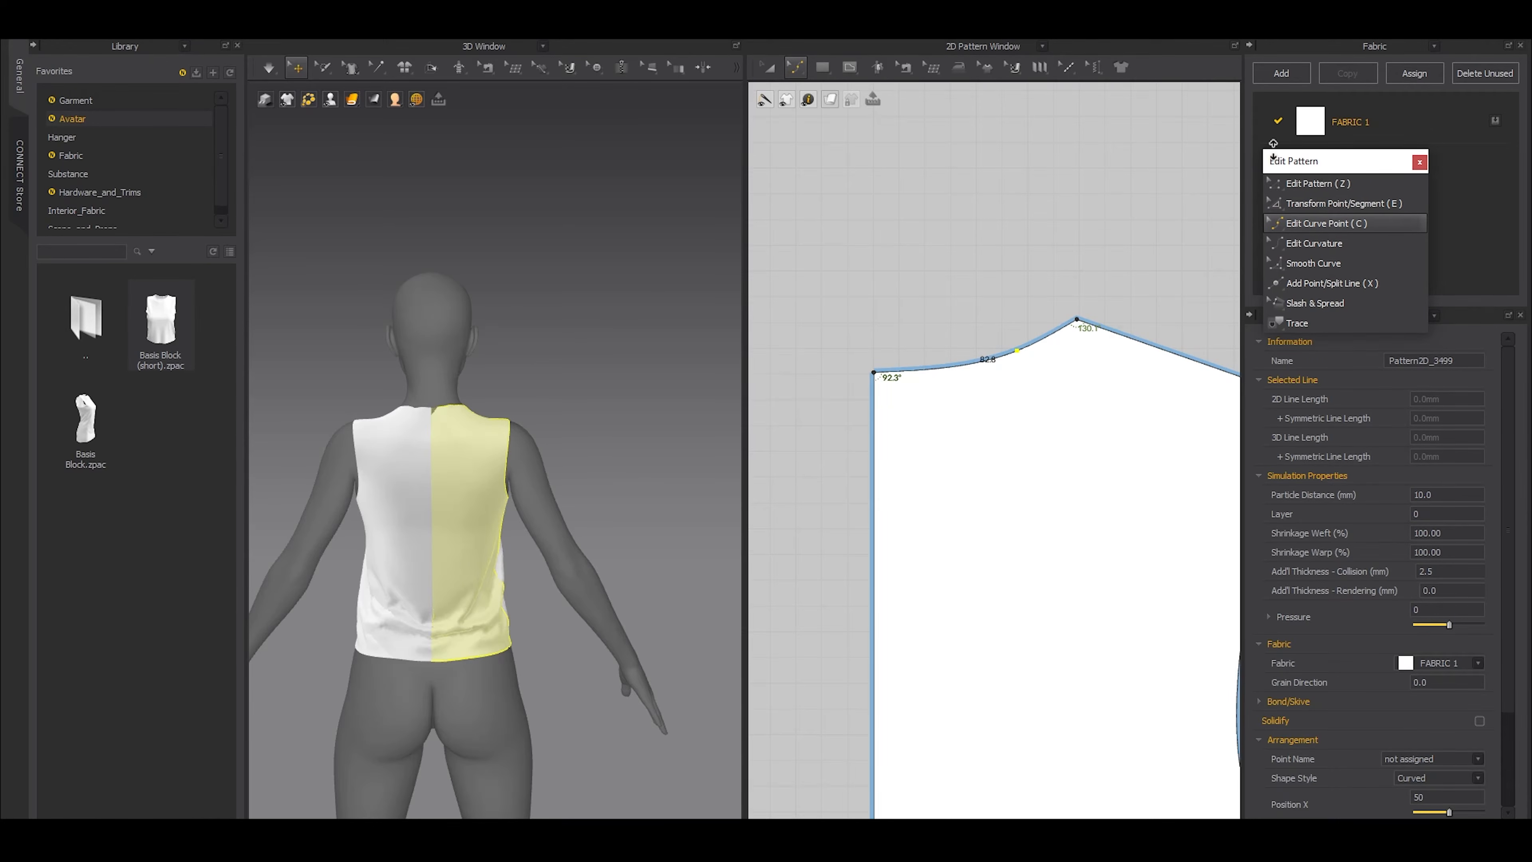
left_click(846, 69)
left_click(906, 69)
left_click(911, 70)
left_click(983, 91)
left_click_drag(983, 90, 1352, 353)
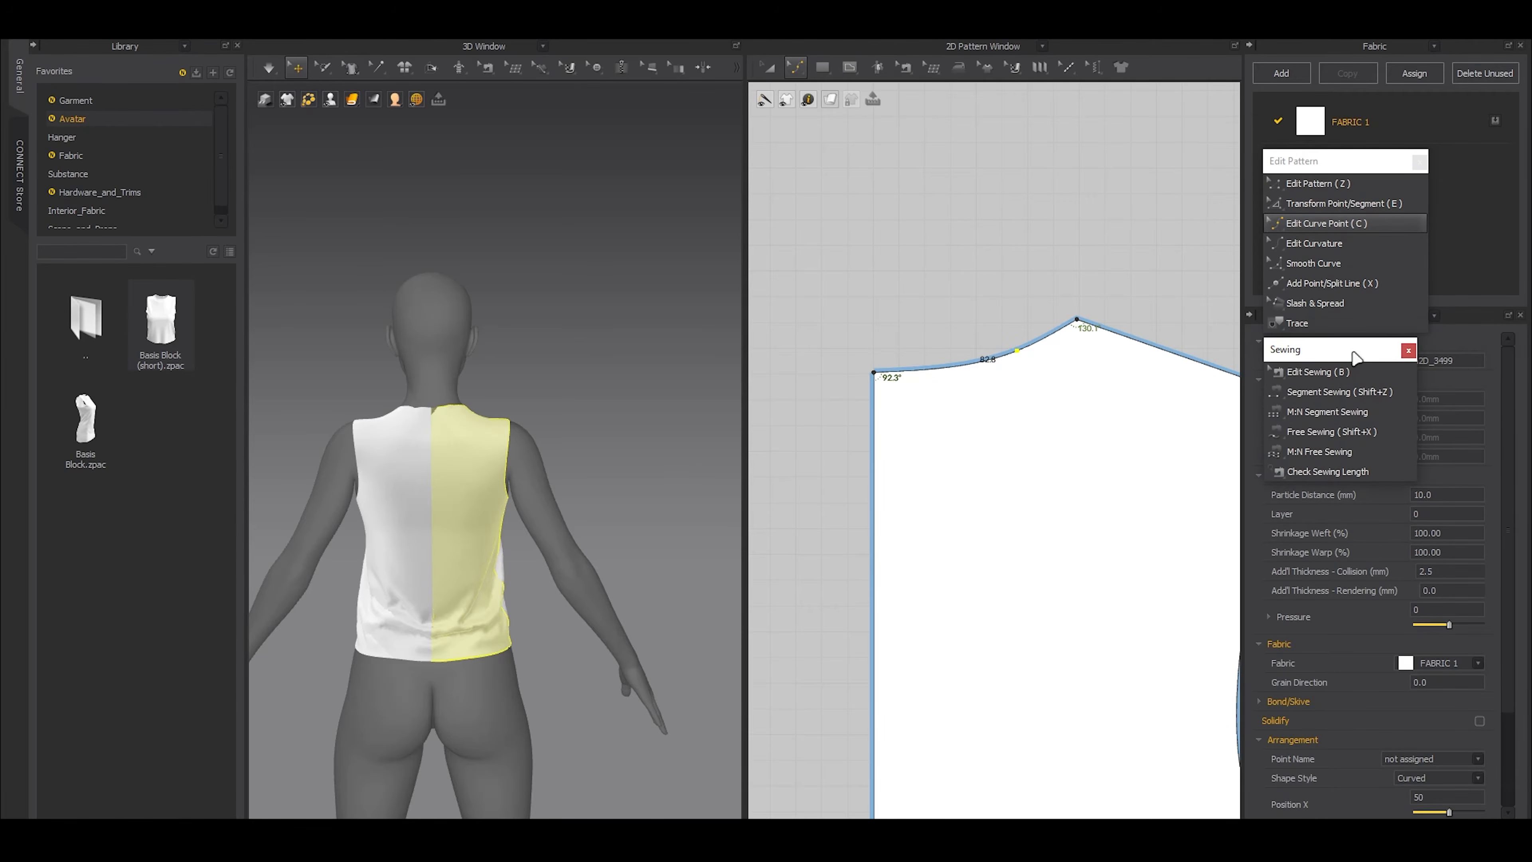
left_click(1071, 298)
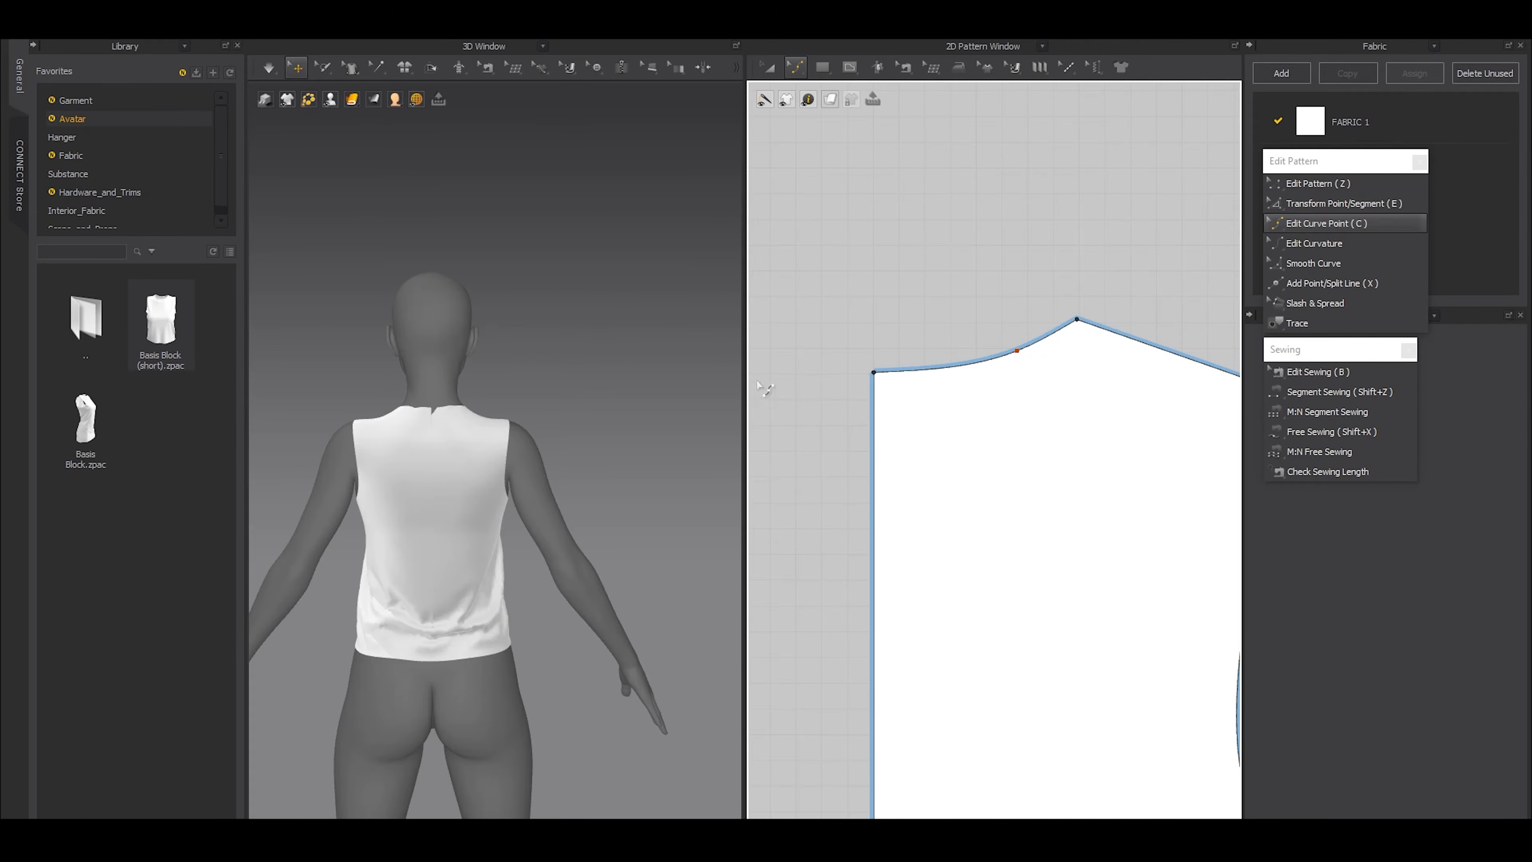
Move the back neckline's curve point right beside the shoulder corner
scroll(754, 385, "down", 4)
scroll(909, 373, "up", 5)
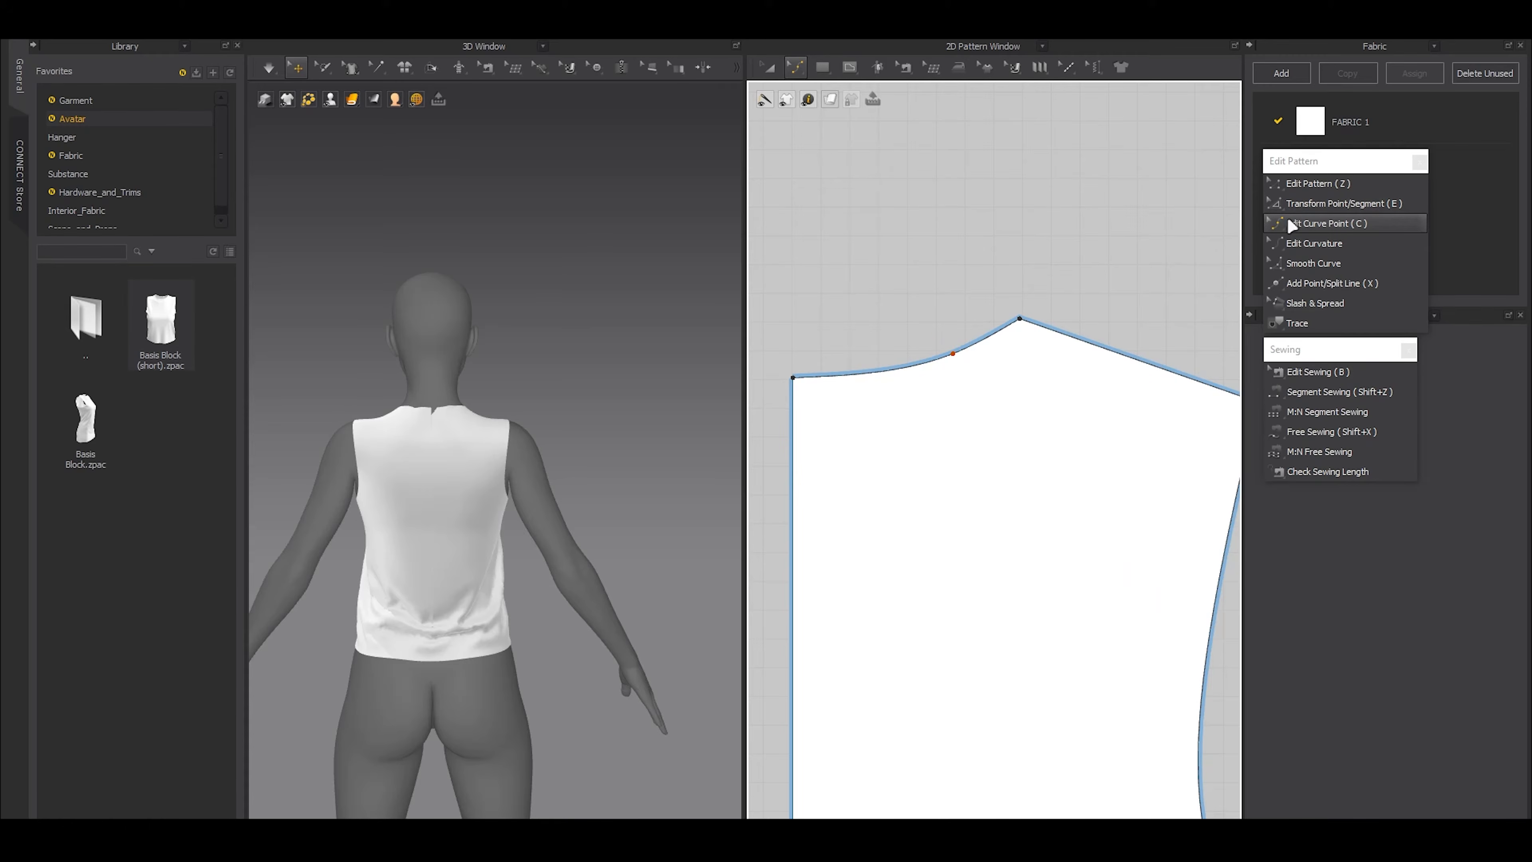
middle_click_drag(932, 392, 1055, 465)
left_click(913, 448)
scroll(1085, 429, "up", 3)
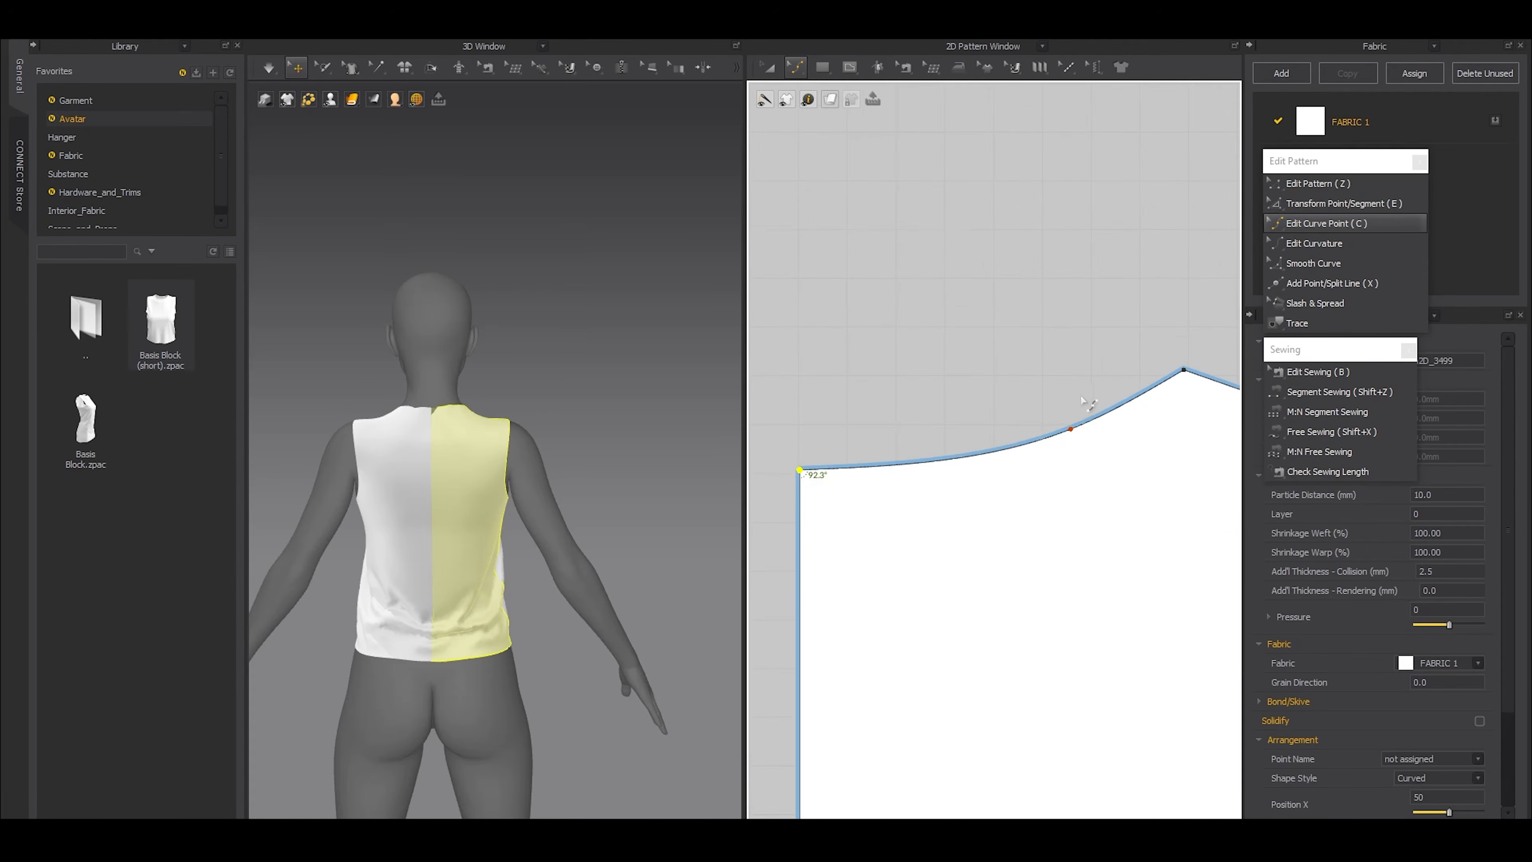
left_click_drag(1073, 428, 1166, 388)
Raise the centre-back neck point, add a second curve point to flatten the back neckline, and simulate the garment
left_click_drag(801, 470, 802, 442)
left_click(1001, 424)
left_click_drag(1039, 447, 1033, 435)
left_click_drag(802, 445, 801, 451)
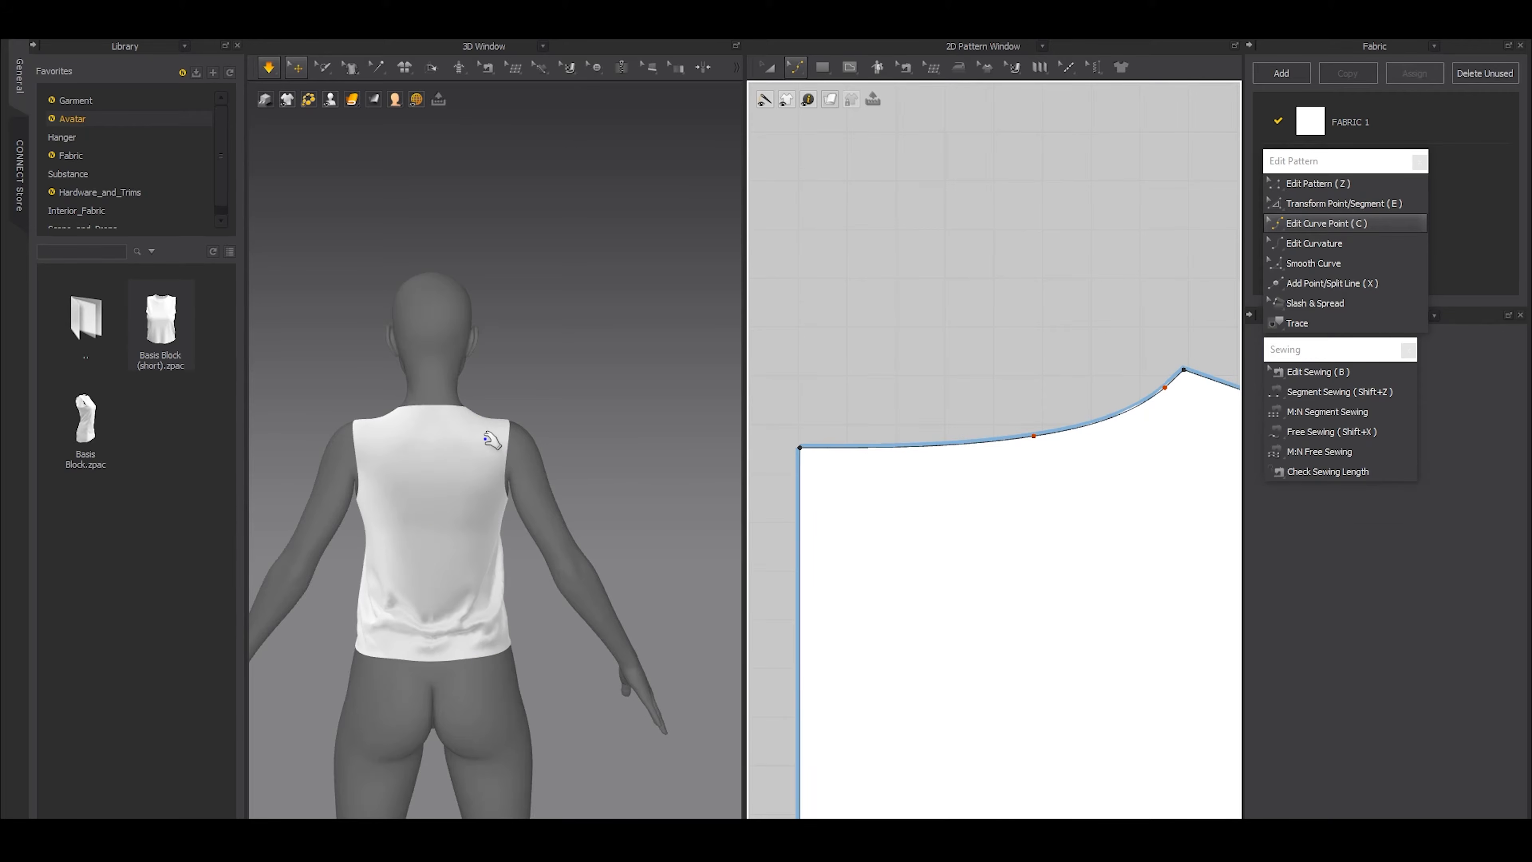
right_click_drag(491, 436, 495, 484)
Round out the front neckline by moving its curve point near the shoulder, and simulate the garment
scroll(917, 543, "down", 6)
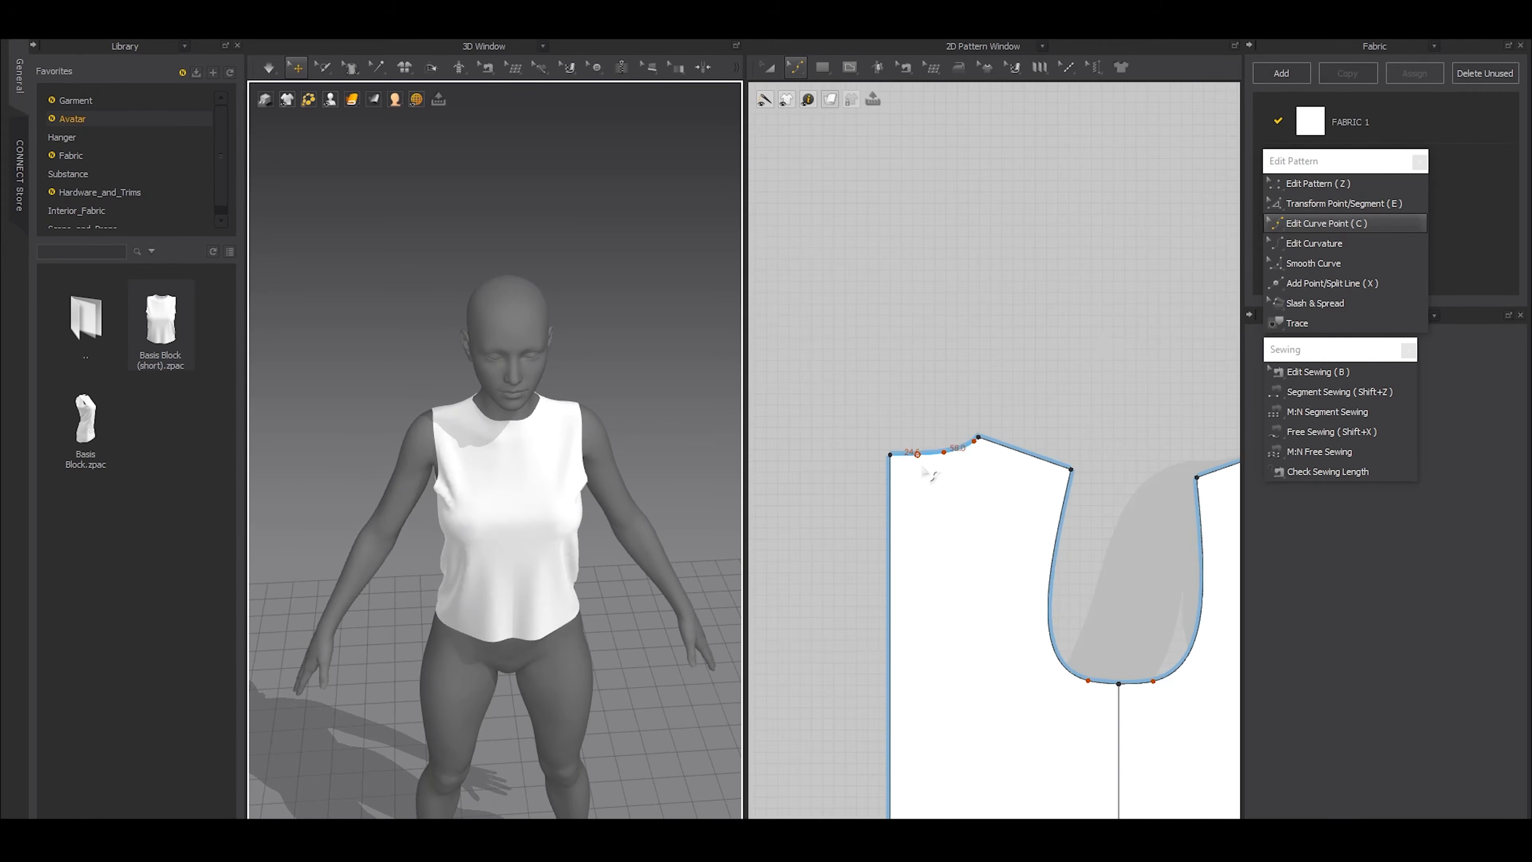
scroll(963, 537, "up", 8)
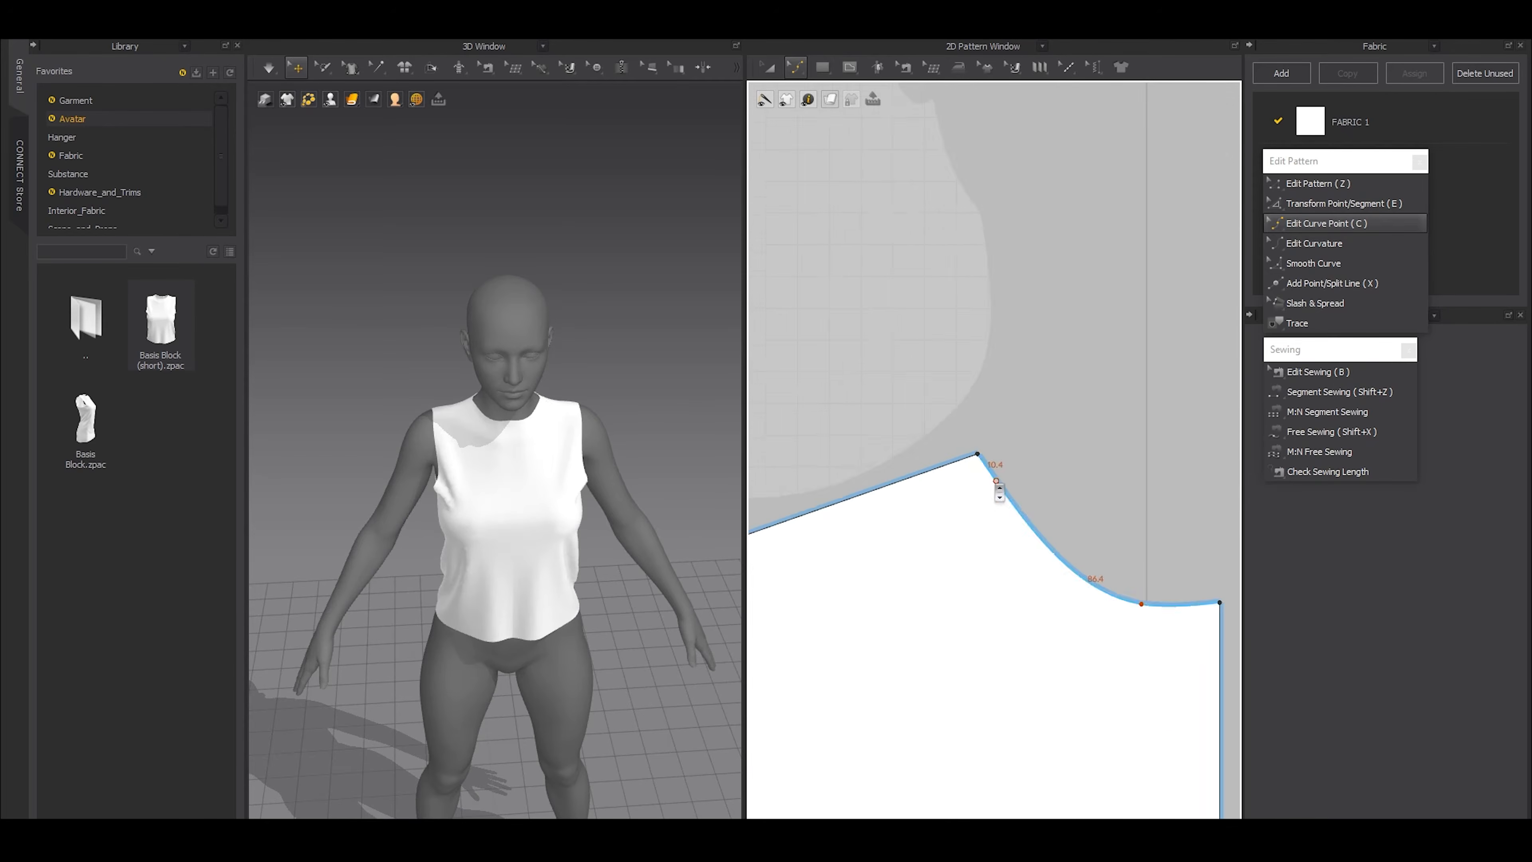
left_click_drag(982, 474, 965, 513)
scroll(547, 479, "up", 5)
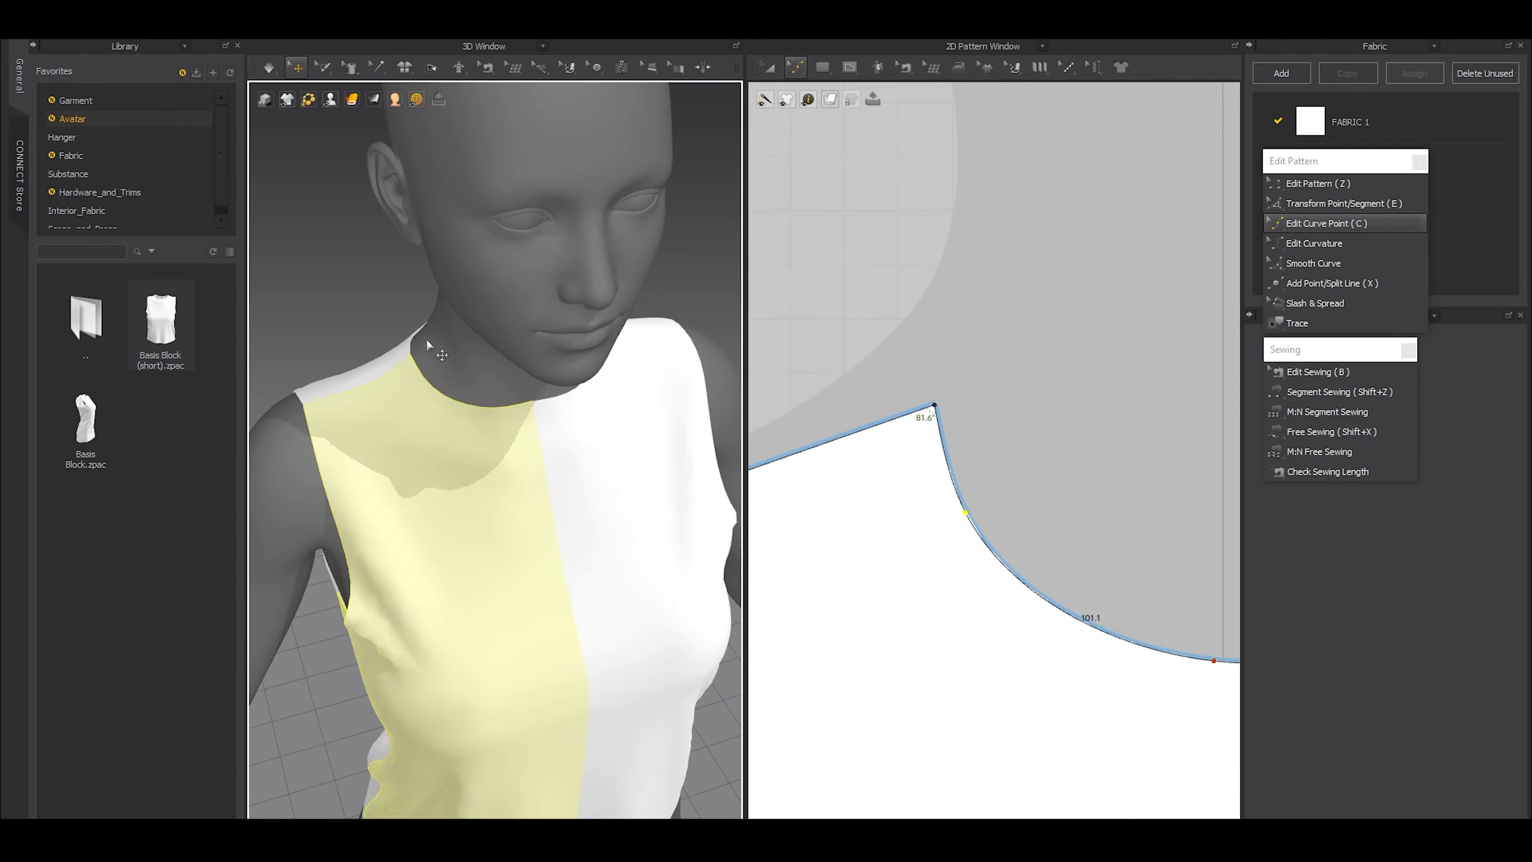
left_click_drag(966, 513, 974, 512)
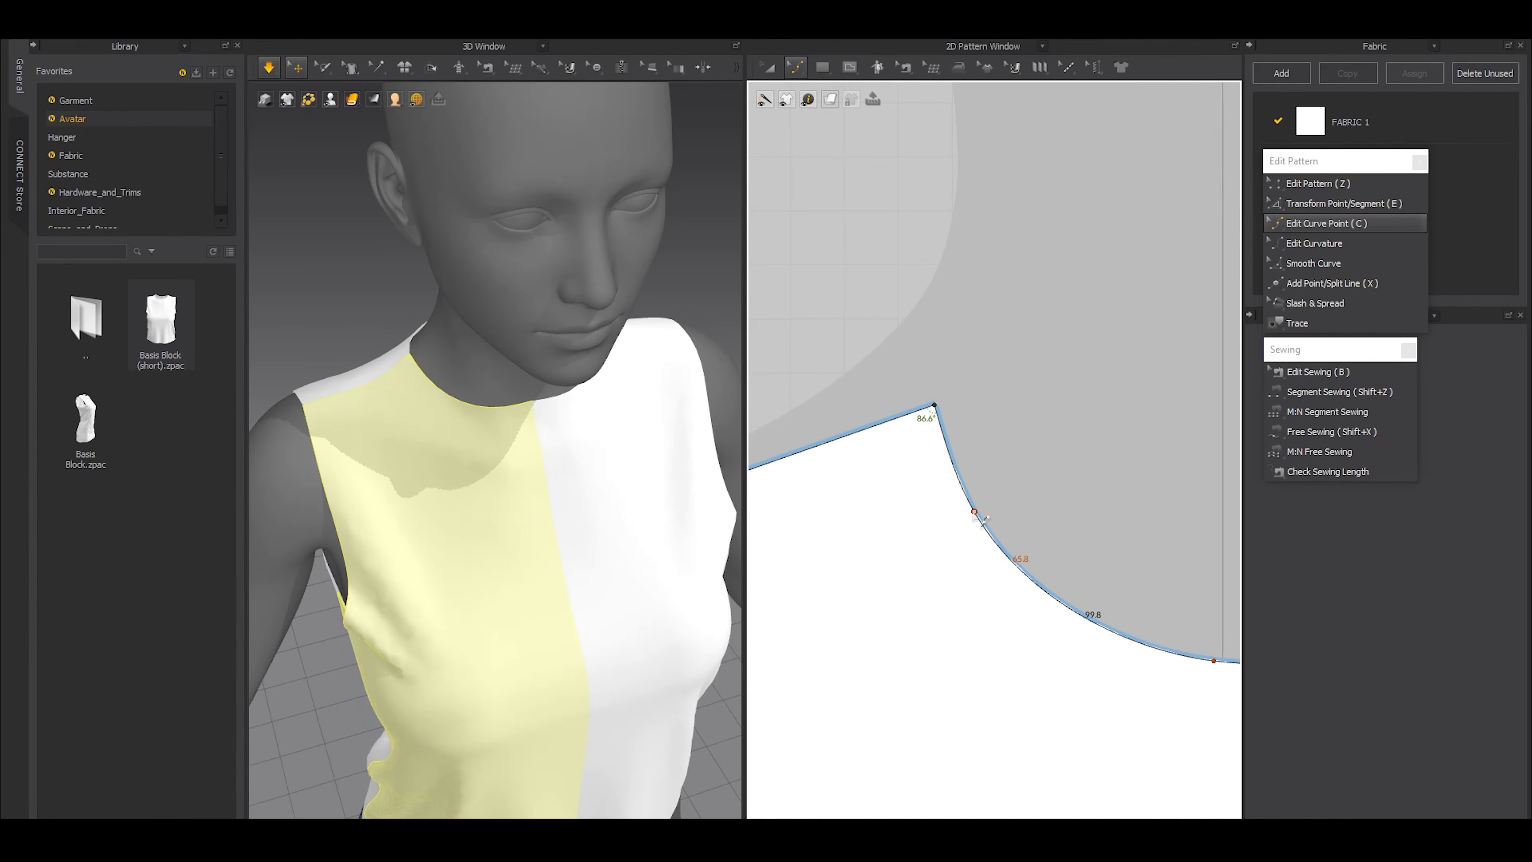
Lower the centre-front neck point, simulate the deeper neckline, and show the avatar from the front
scroll(944, 597, "down", 3)
scroll(982, 531, "up", 4)
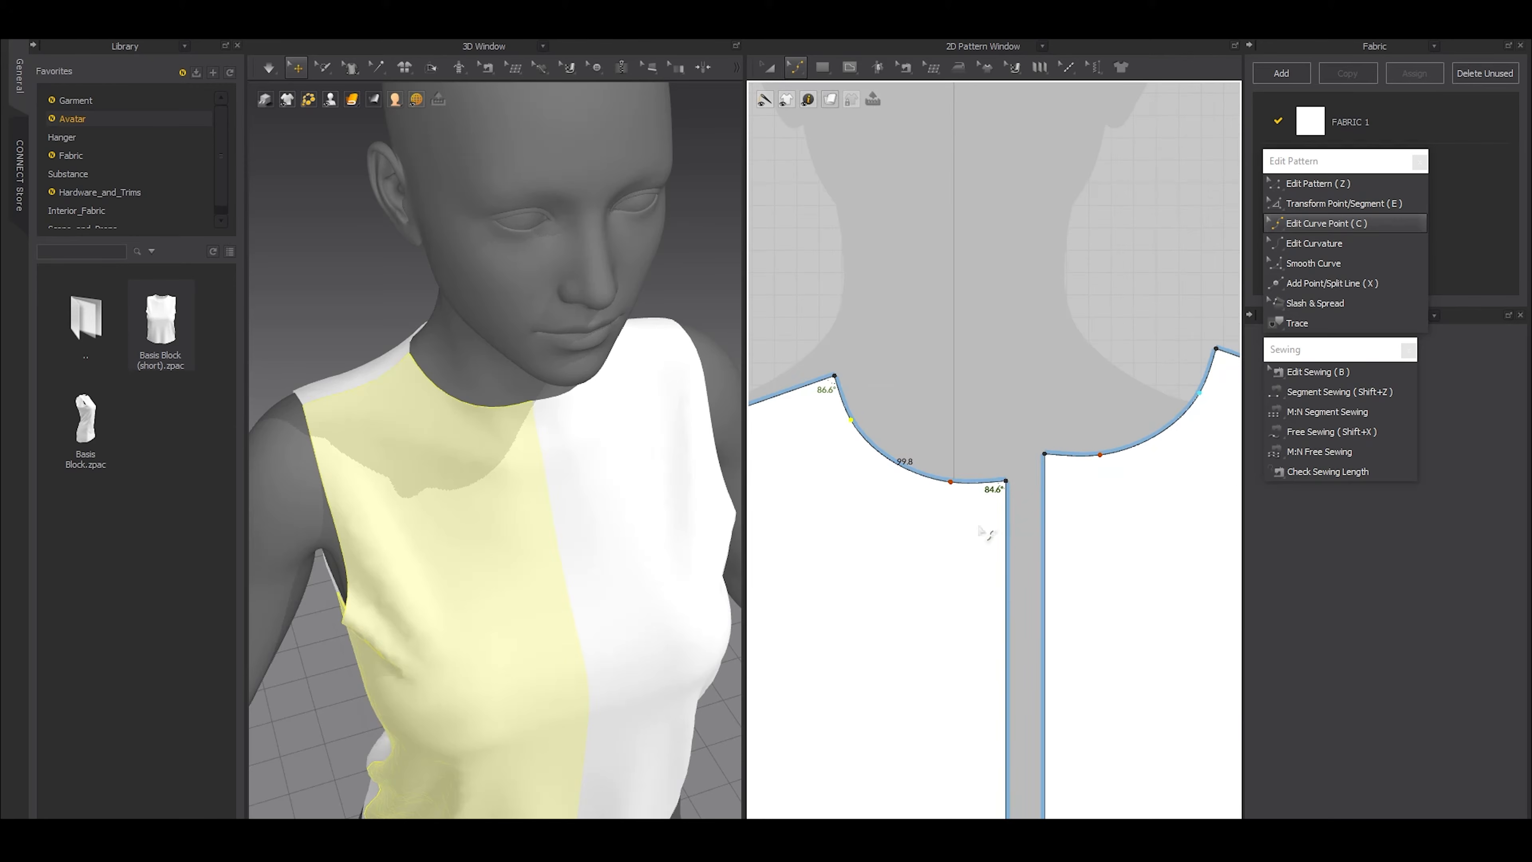
left_click_drag(1005, 482, 1006, 520)
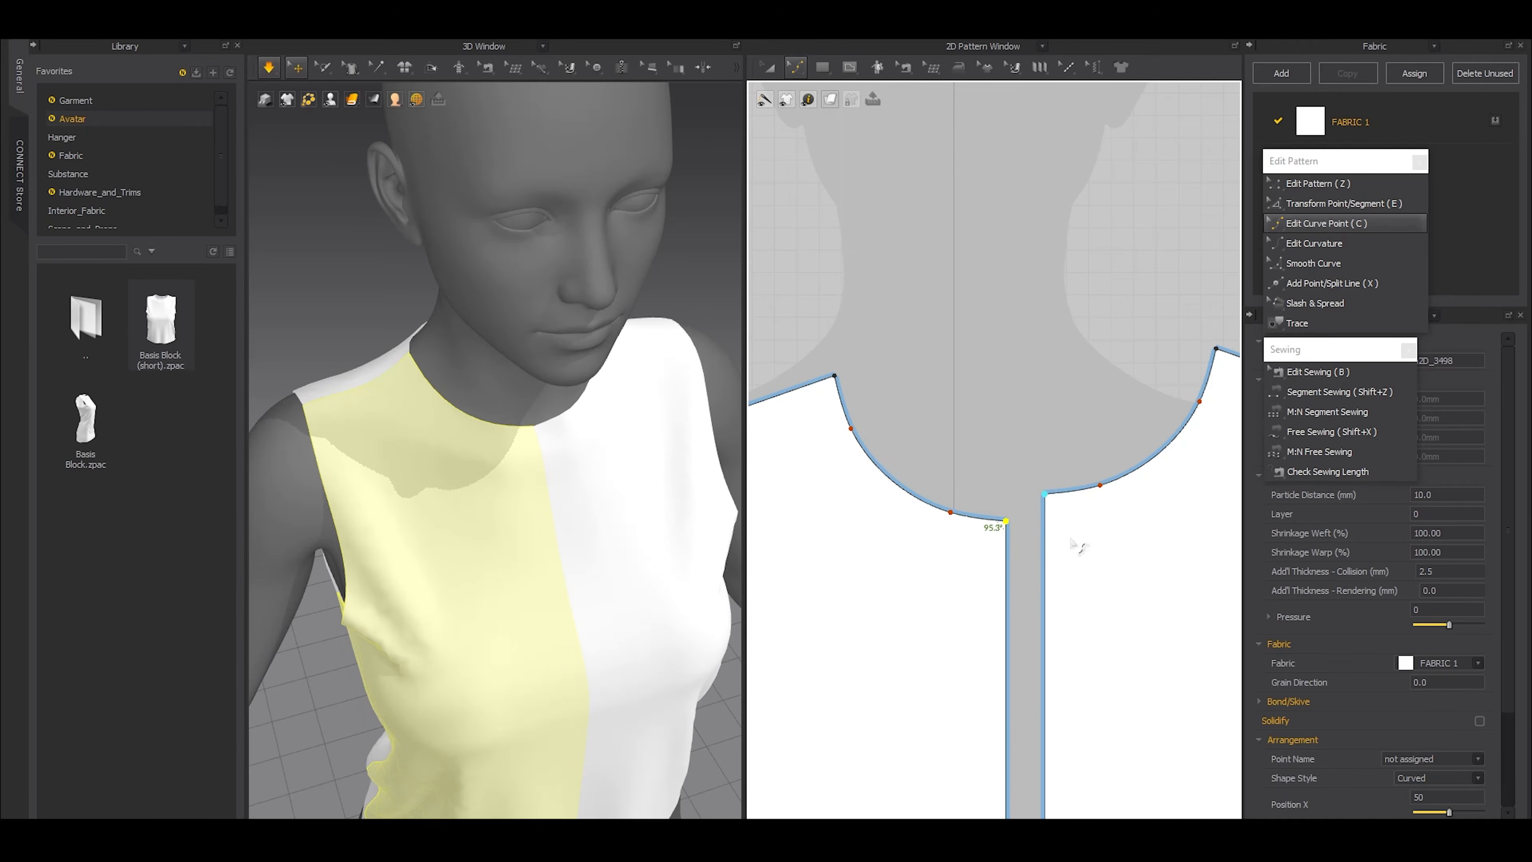
scroll(506, 534, "down", 5)
key("2")
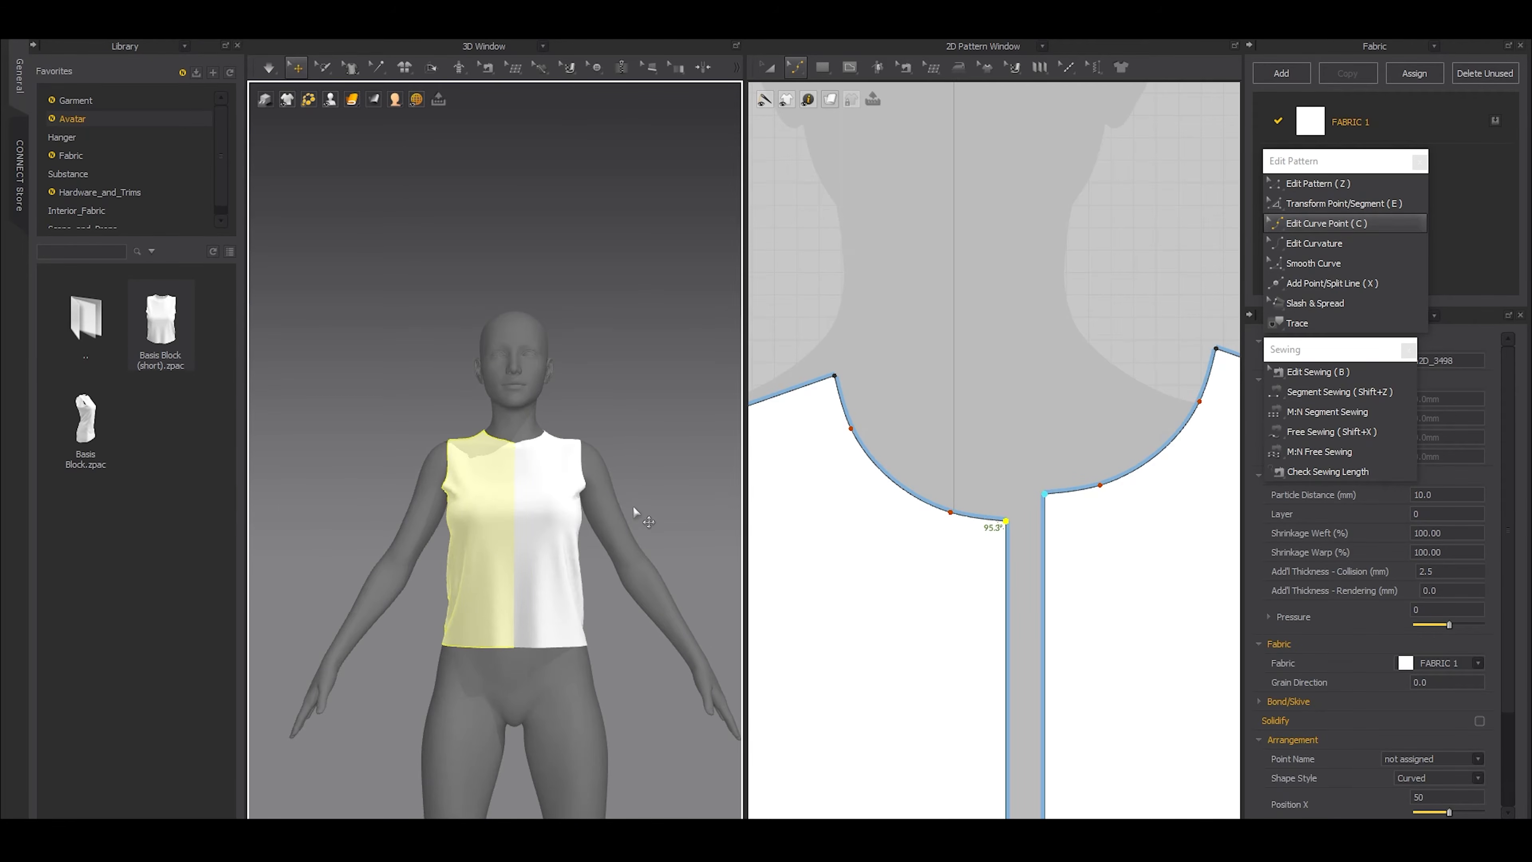
Move the back pattern slightly away from the front pattern, leaving a small gap between their side seams
scroll(944, 595, "down", 10)
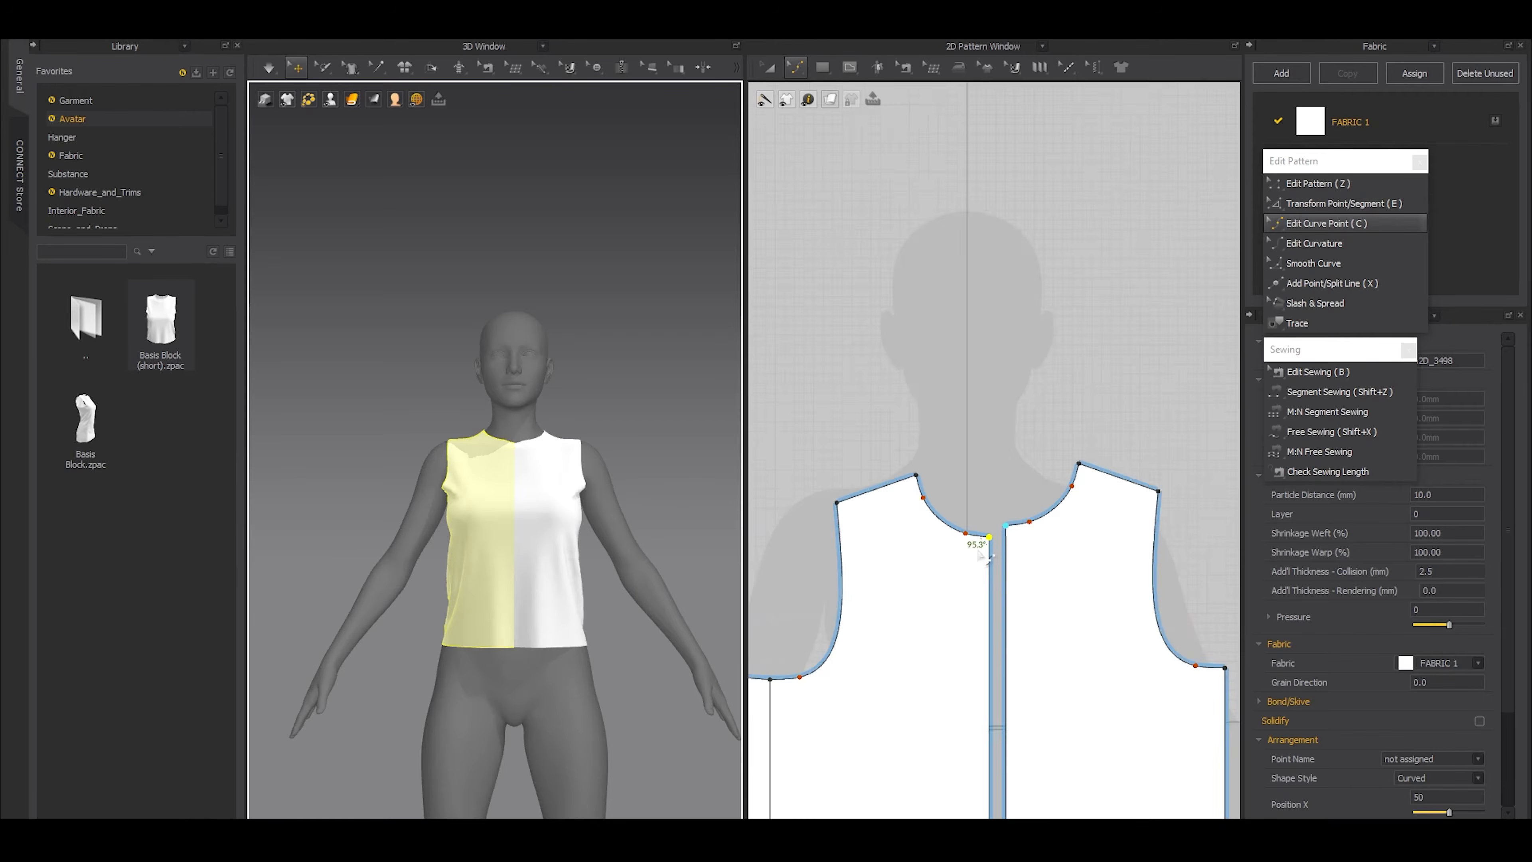
key("a")
middle_click_drag(937, 619, 990, 506)
left_click_drag(966, 514, 952, 513)
left_click(963, 567)
Select the hem edges of the front and back patterns and extend them downward to turn the top into a dress
scroll(963, 567, "down", 5)
middle_click_drag(522, 730, 513, 570)
right_click_drag(513, 570, 514, 620)
middle_click_drag(514, 620, 513, 583)
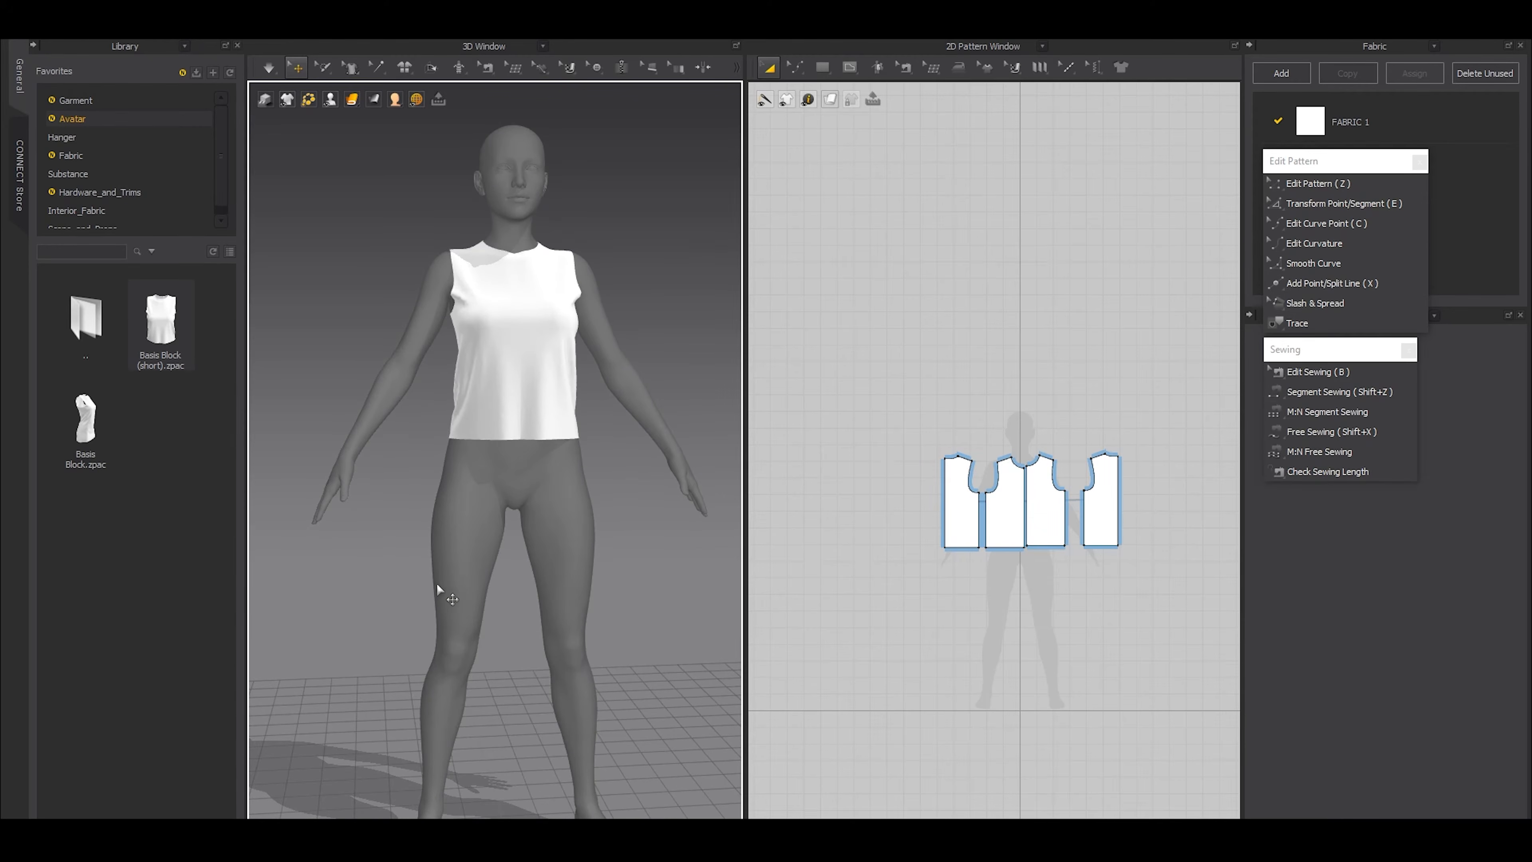
key("z")
left_click_drag(899, 534, 1160, 582)
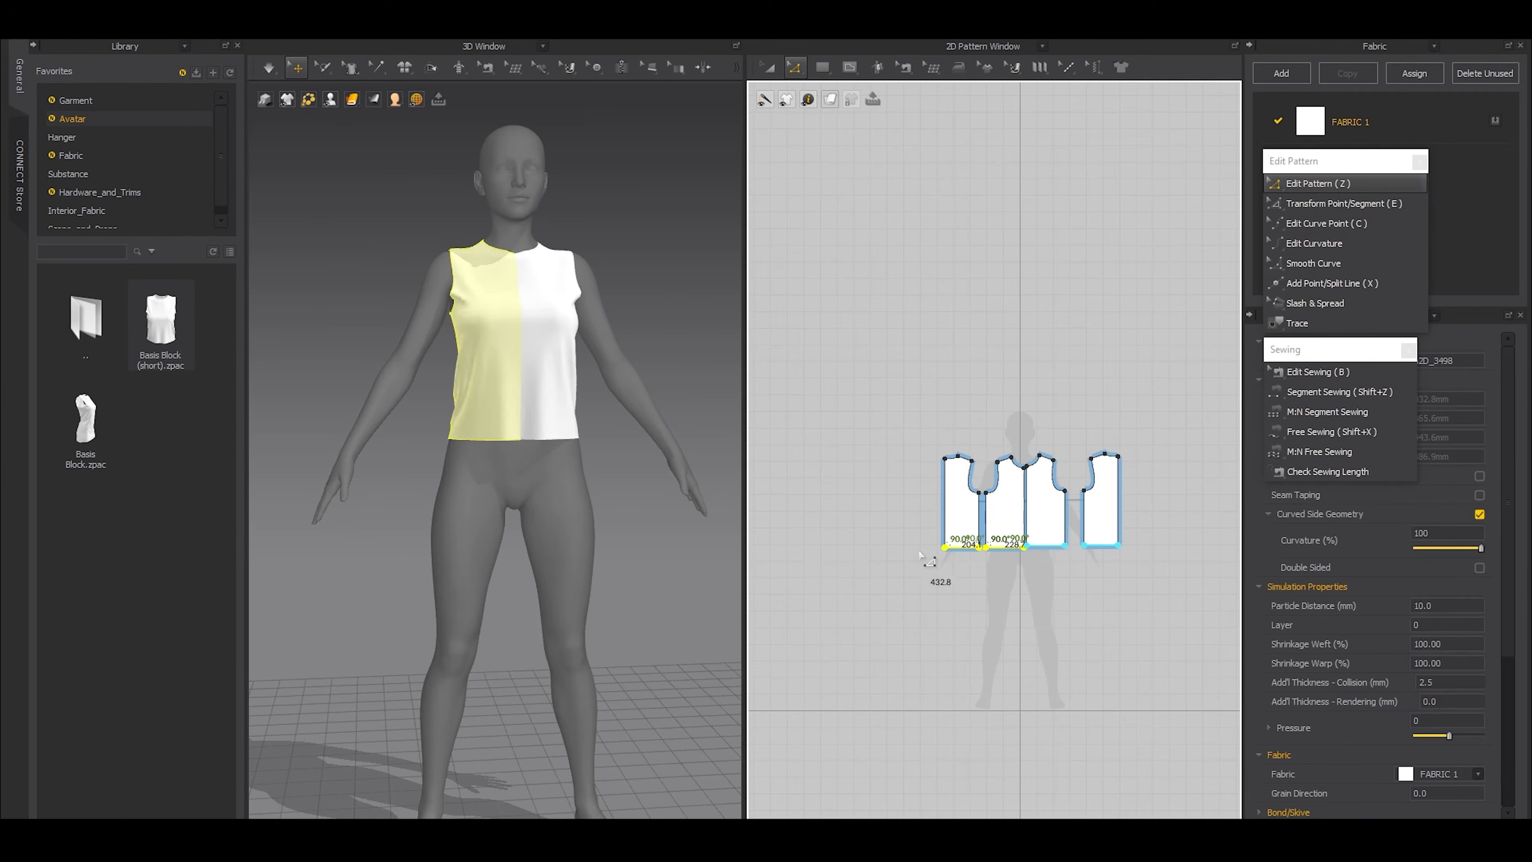
scroll(977, 551, "up", 5)
scroll(952, 565, "down", 4)
middle_click_drag(944, 569, 950, 410)
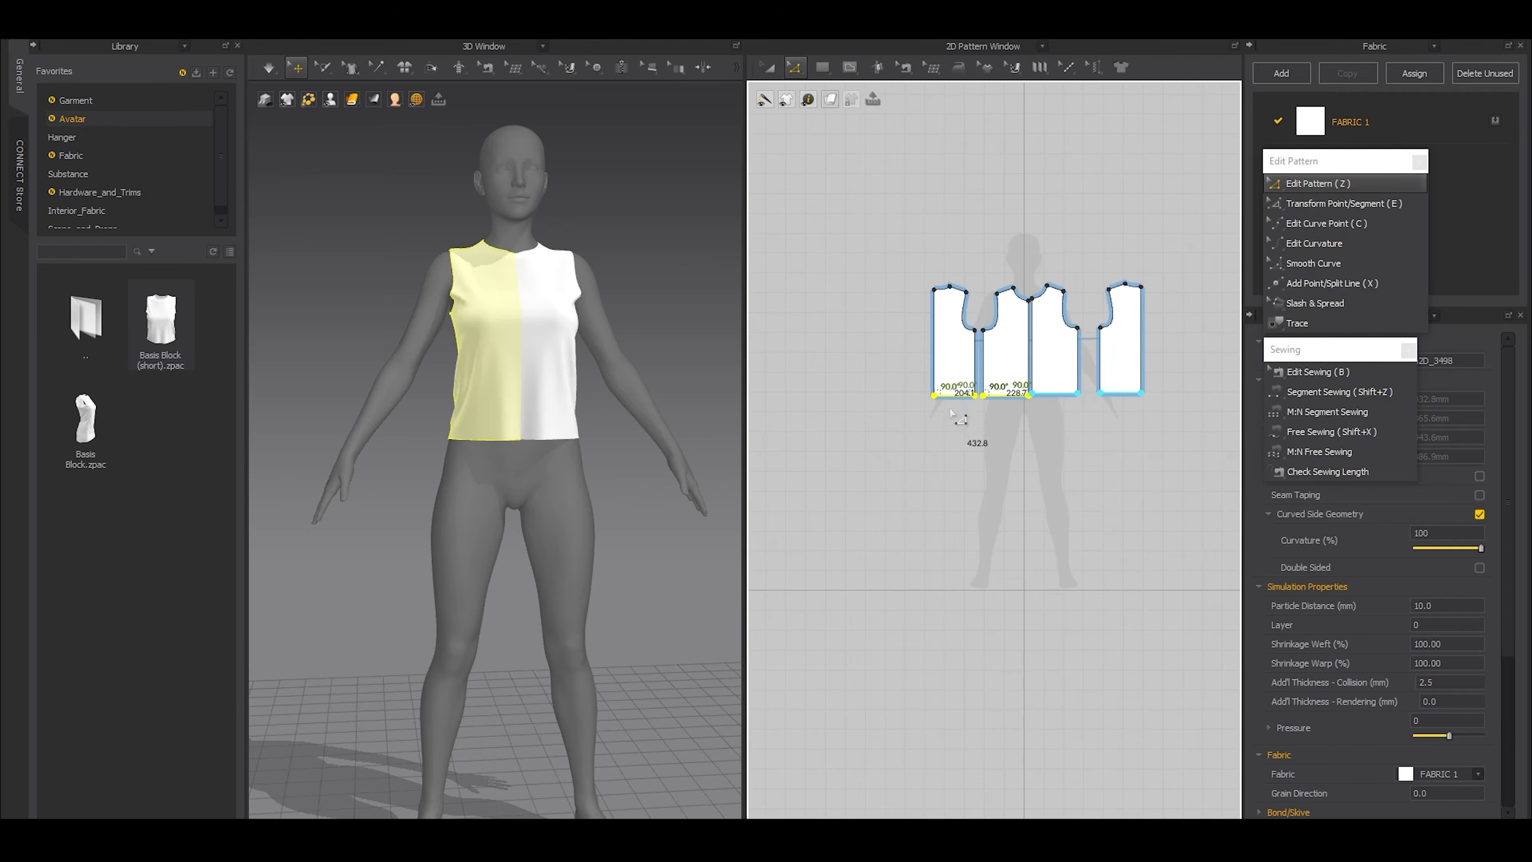
left_click_drag(944, 481, 945, 486)
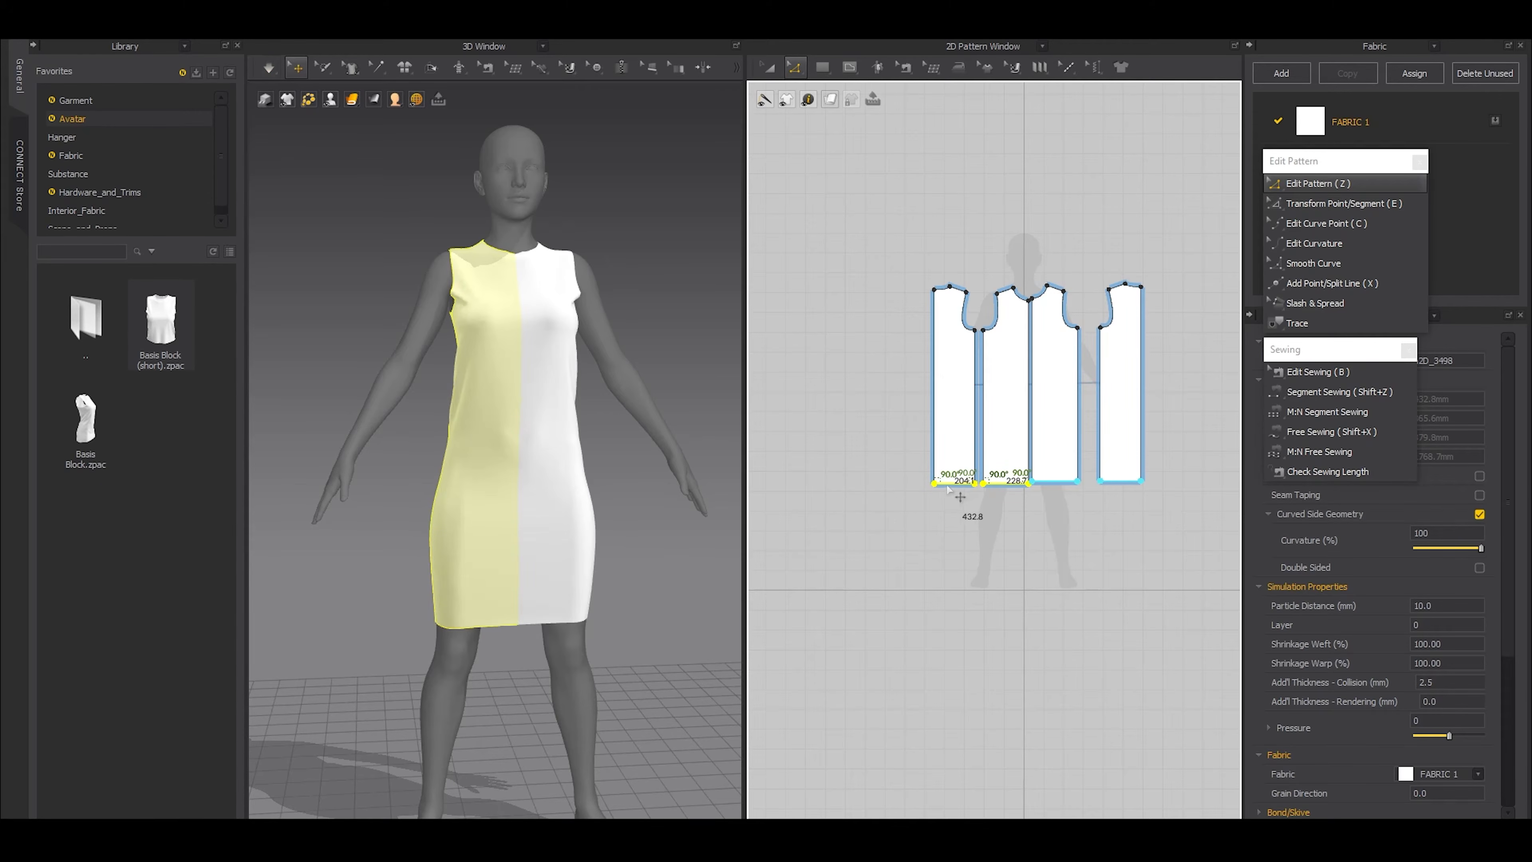
Shorten the dress hem to about mid-thigh, simulate the garment, and clear the selection
left_click_drag(959, 483, 959, 460)
key("space")
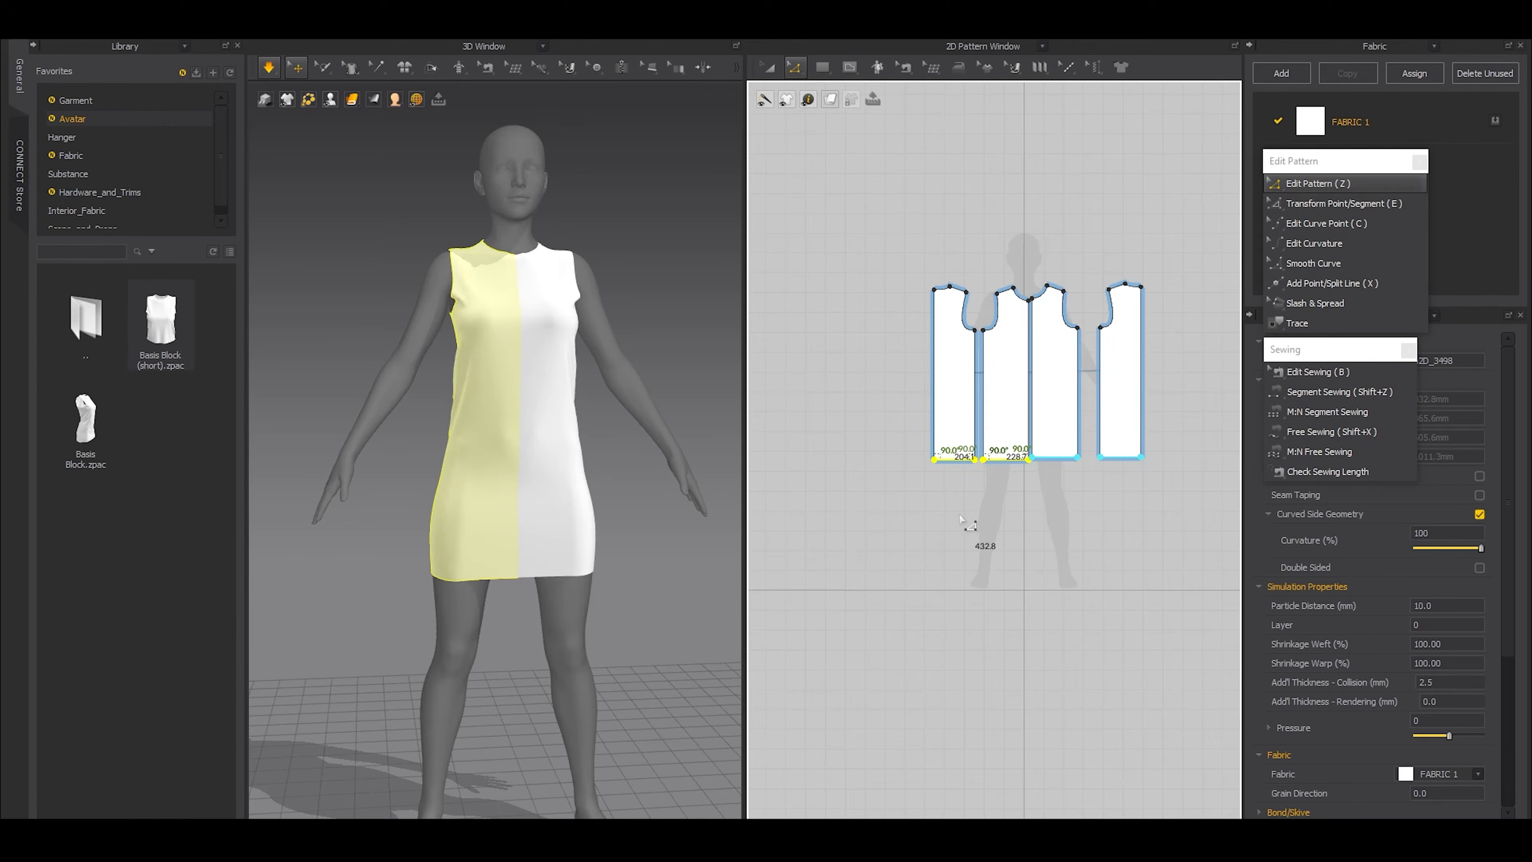
key("space")
left_click(656, 281)
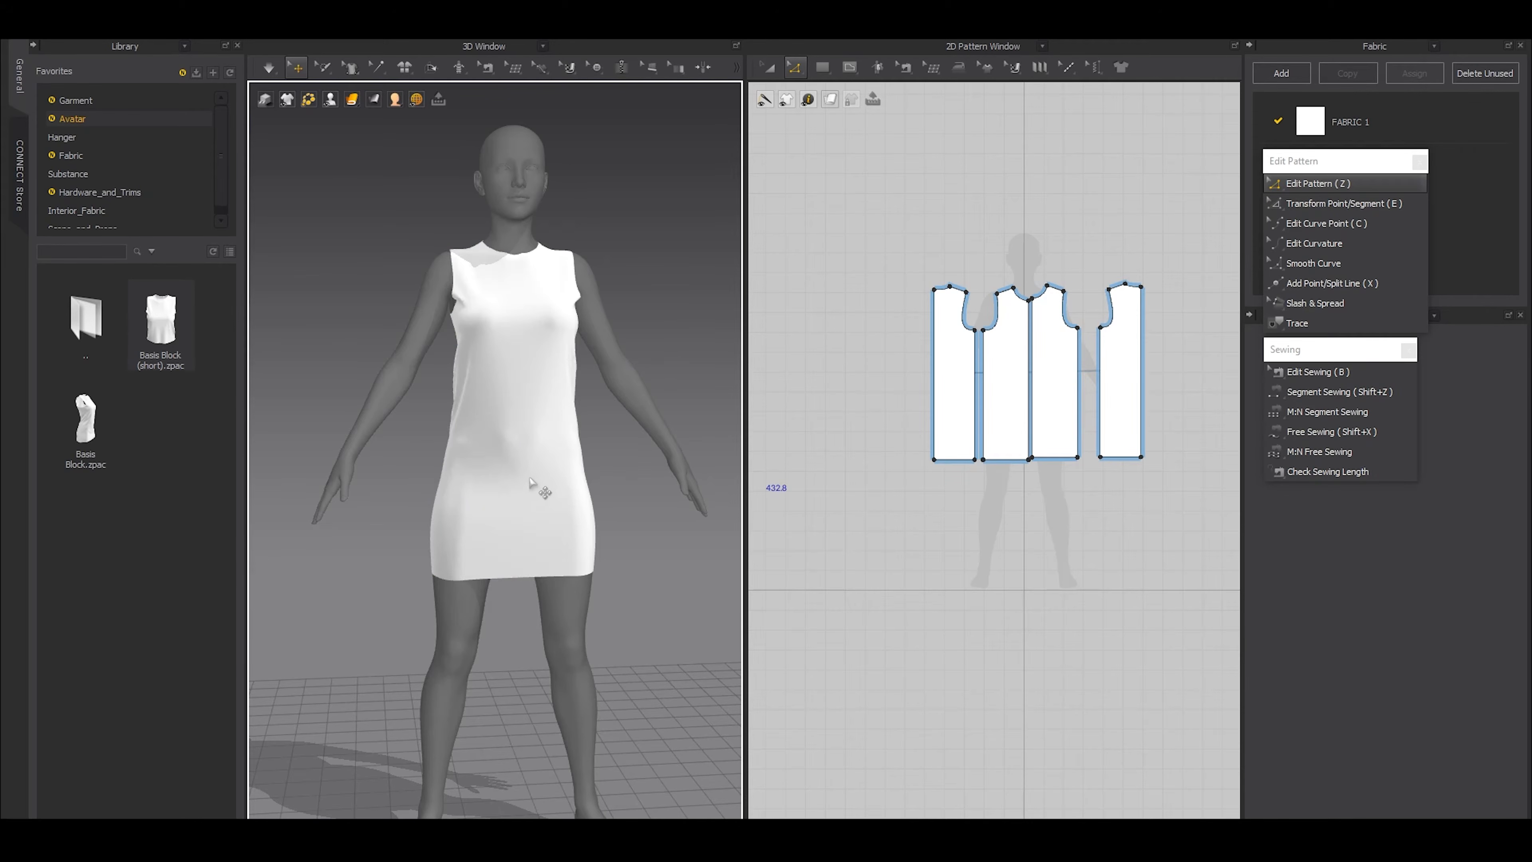
Move the back pattern further from the front pattern to widen the gap between their side seams
right_click_drag(511, 492, 472, 487)
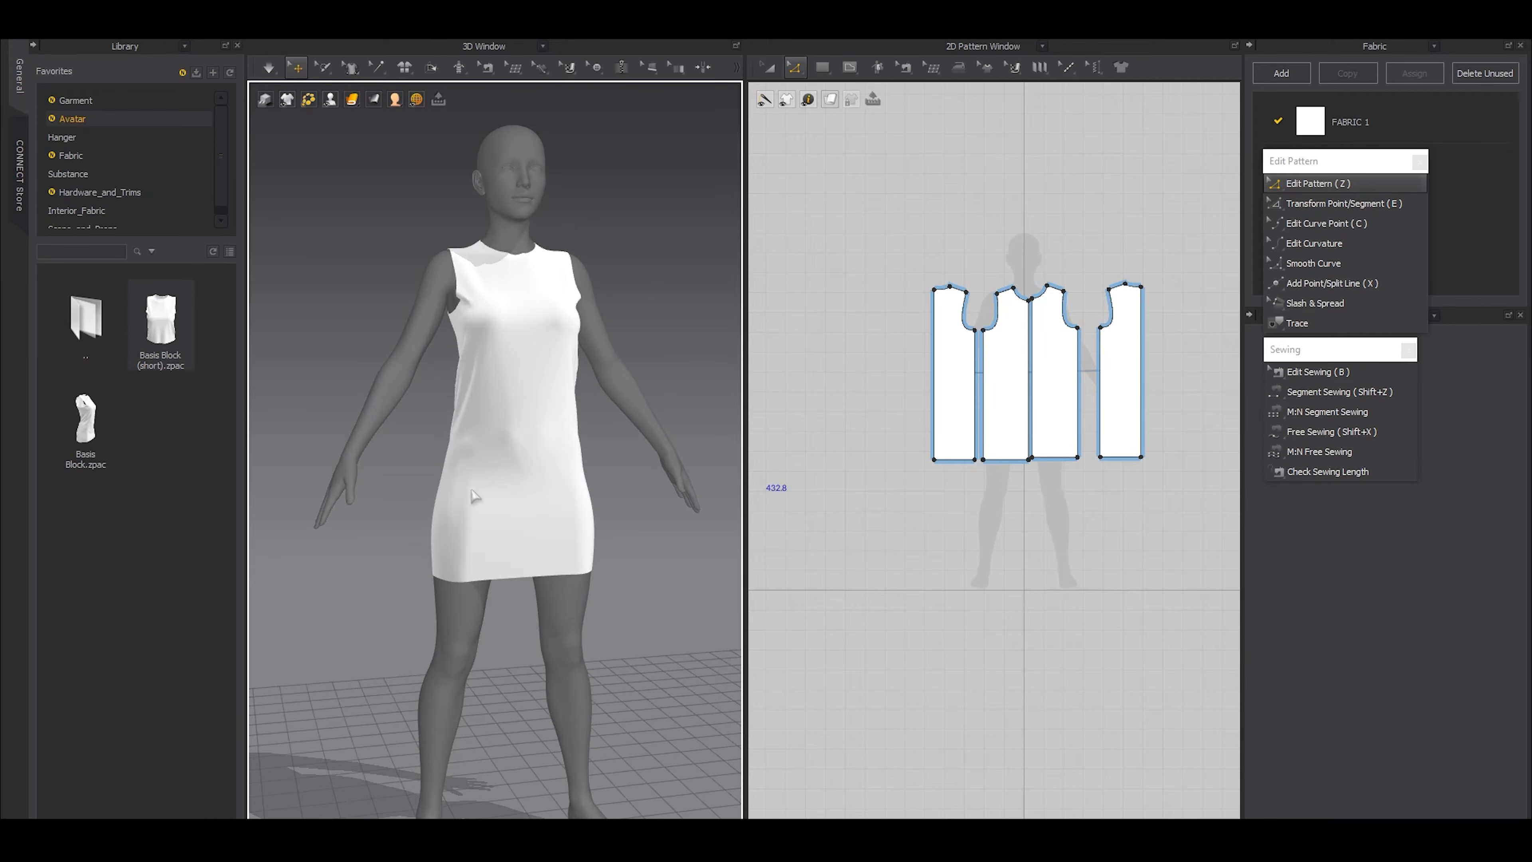
scroll(472, 490, "up", 2)
scroll(960, 424, "up", 4)
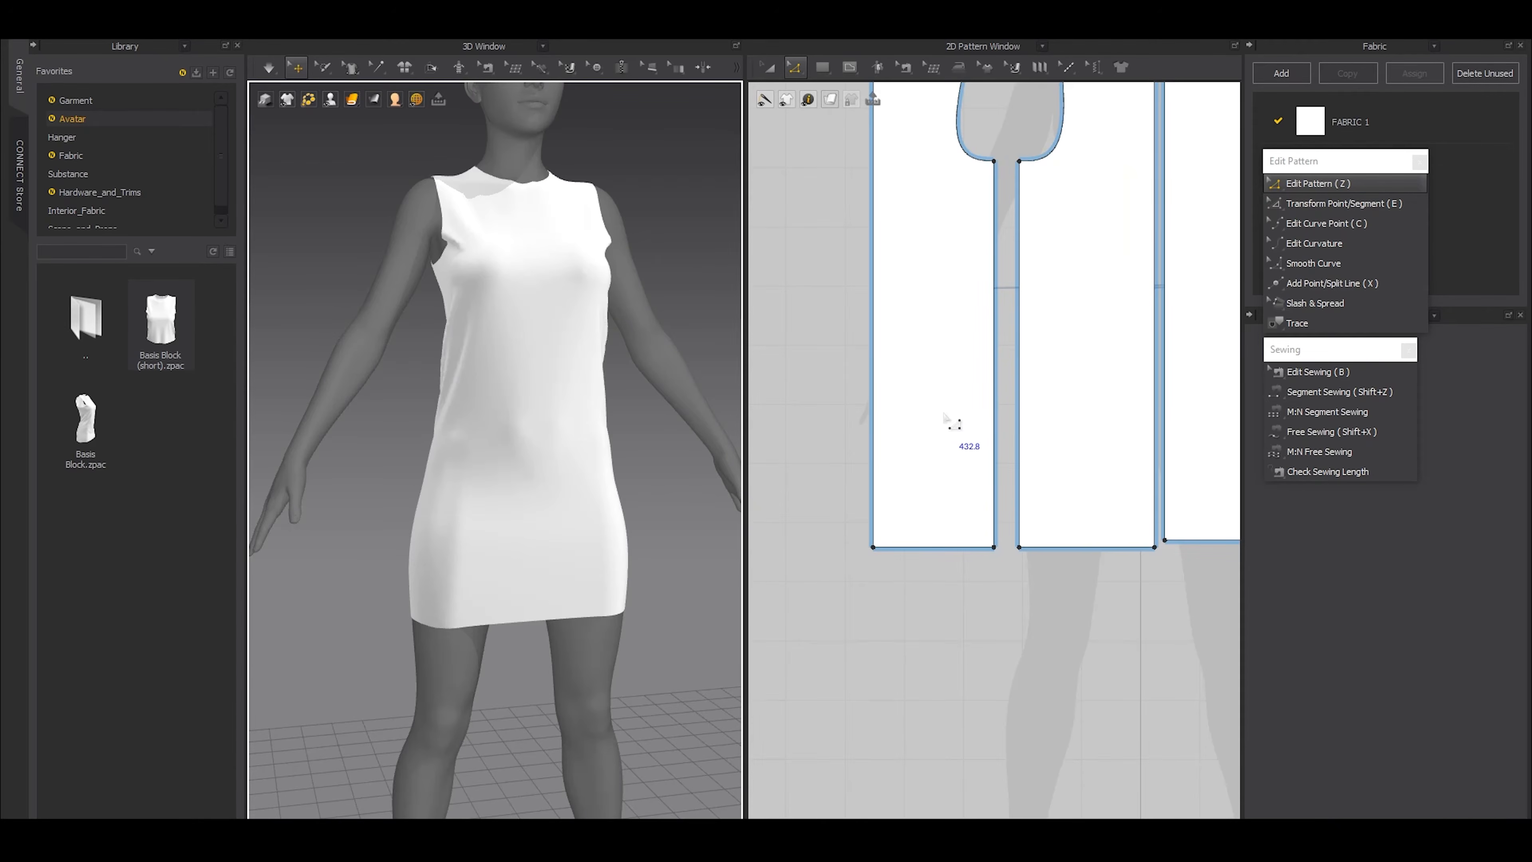
key("a")
left_click_drag(928, 427, 889, 490)
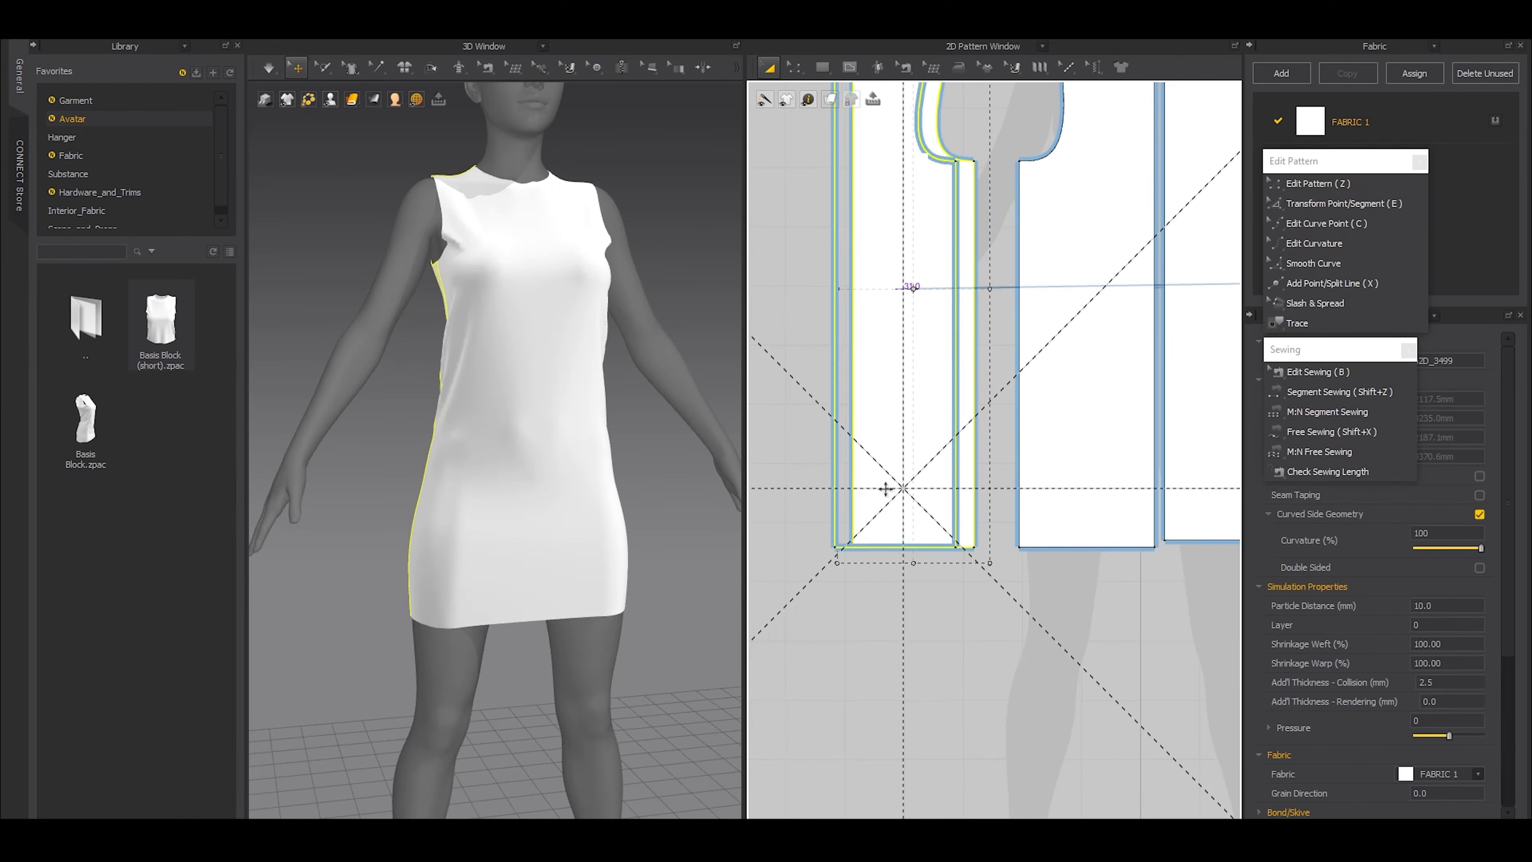
Select the facing hem corner points of the front and back patterns and examine the side seam's hem from the side of the dress
key("z")
left_click_drag(1080, 645, 925, 513)
key("e")
left_click(1001, 640)
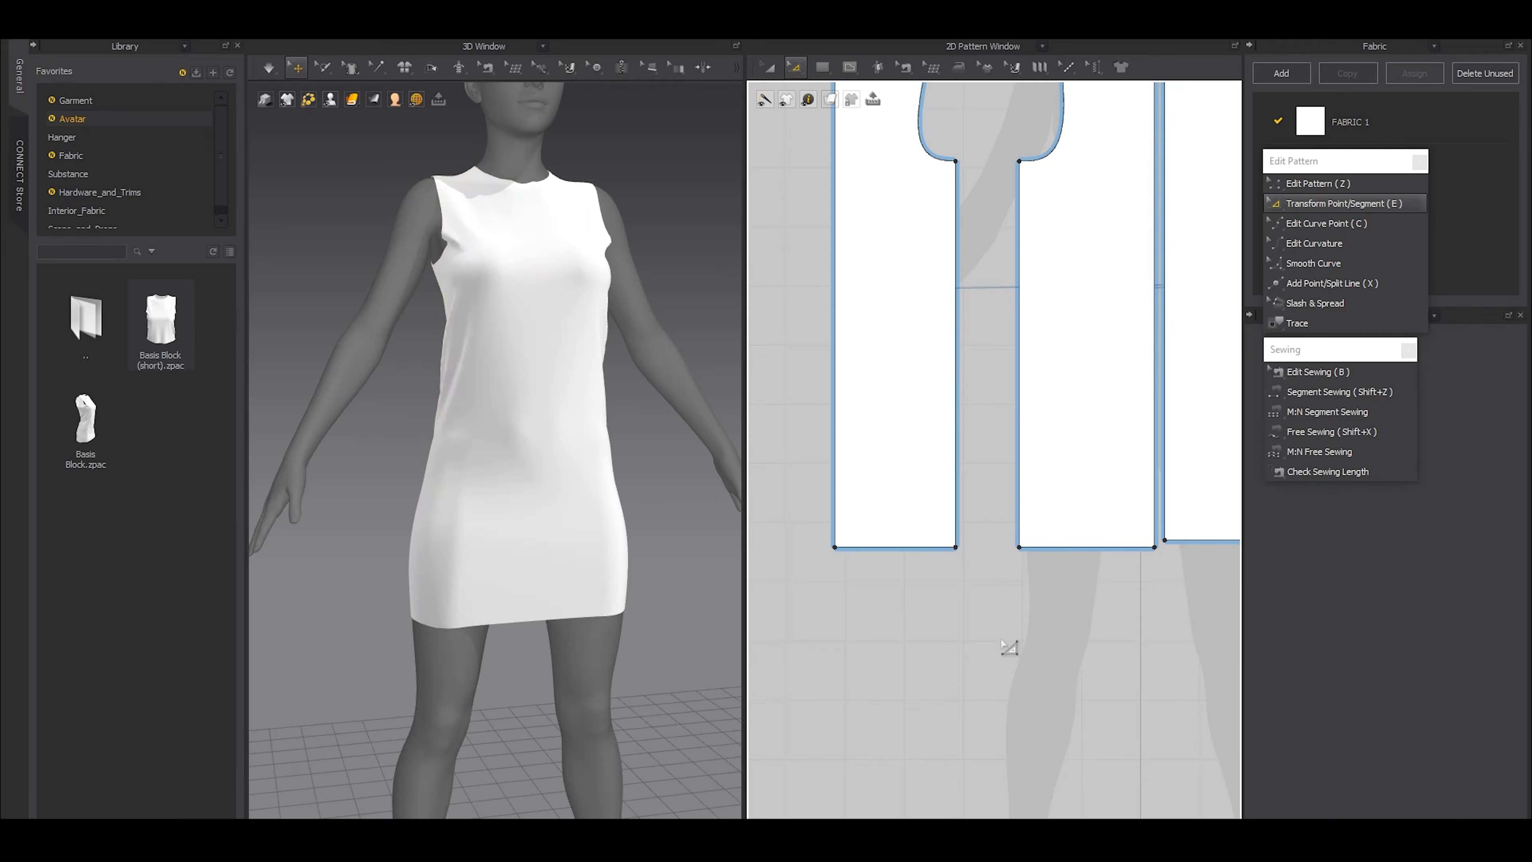
right_click_drag(473, 583, 522, 568)
left_click_drag(1057, 612, 906, 476)
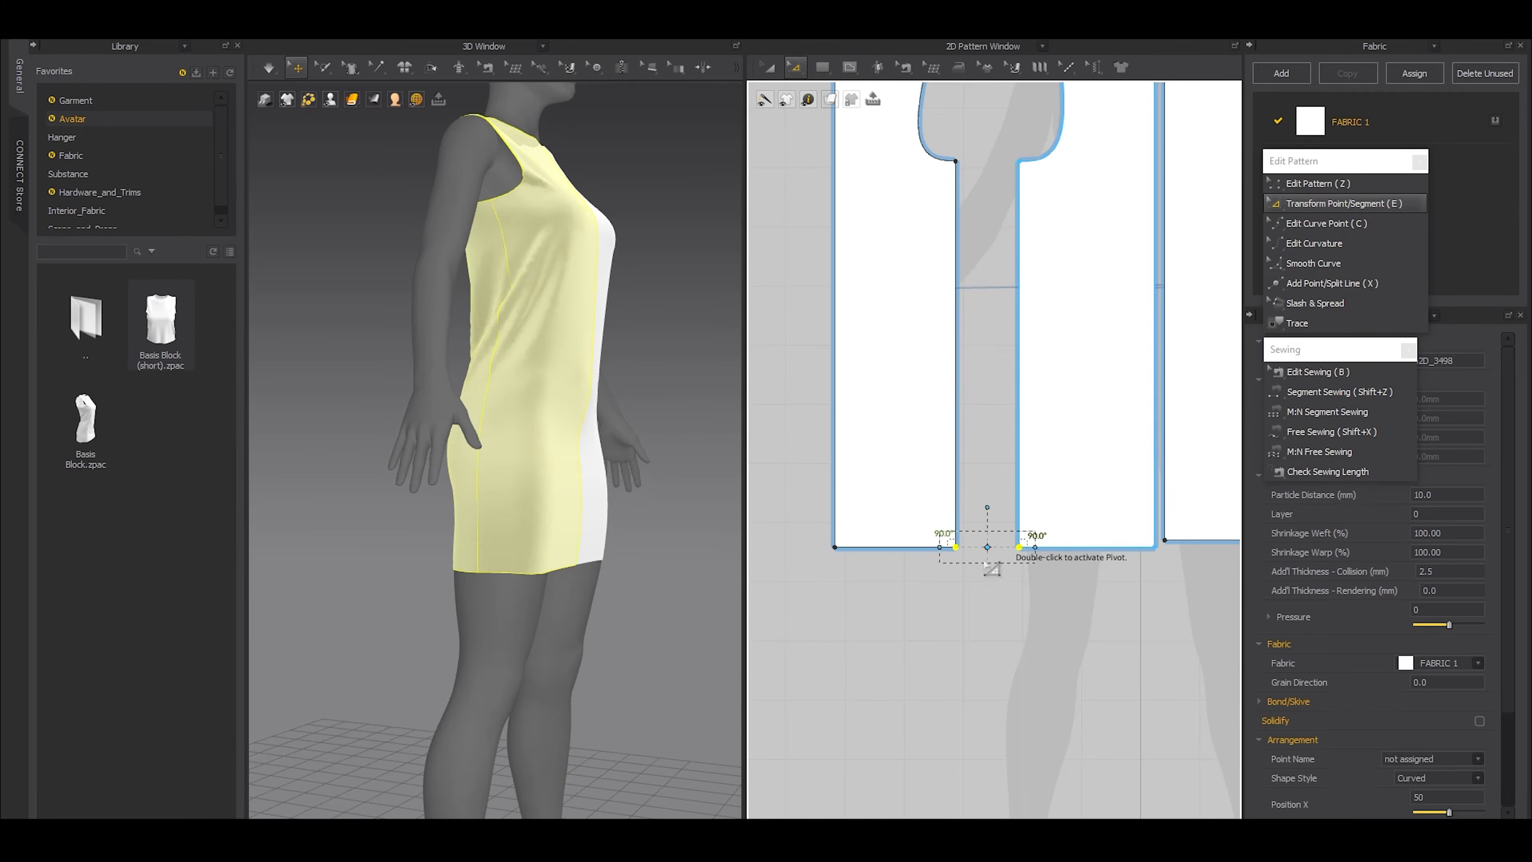
left_click(494, 567)
left_click(396, 576)
left_click(479, 583)
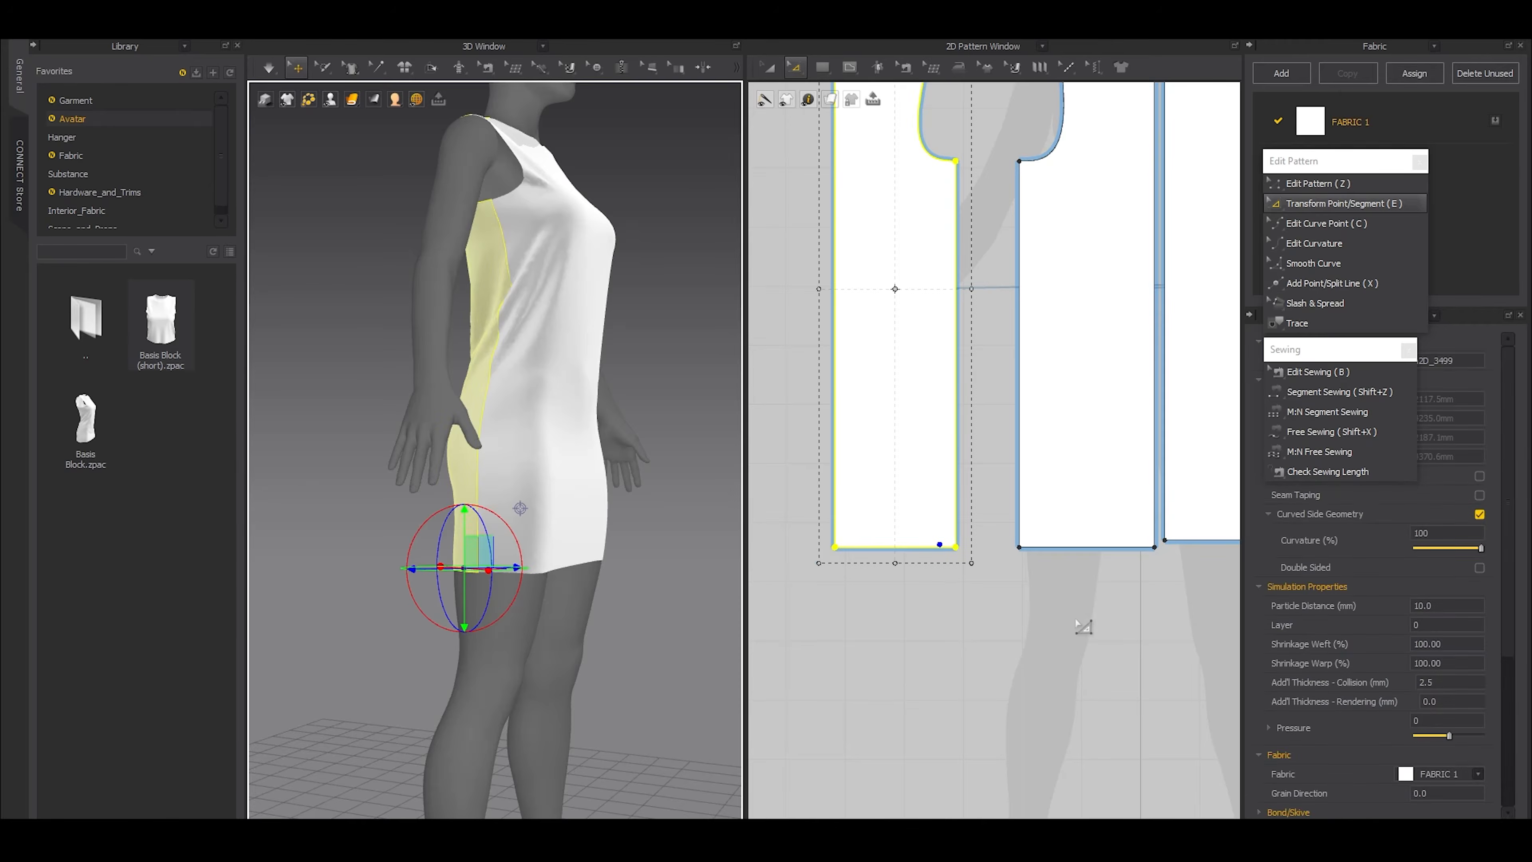
Flare the dress by selecting both side-seam hem points and widening the front and back patterns symmetrically until the corners nearly meet
left_click_drag(1119, 622, 938, 510)
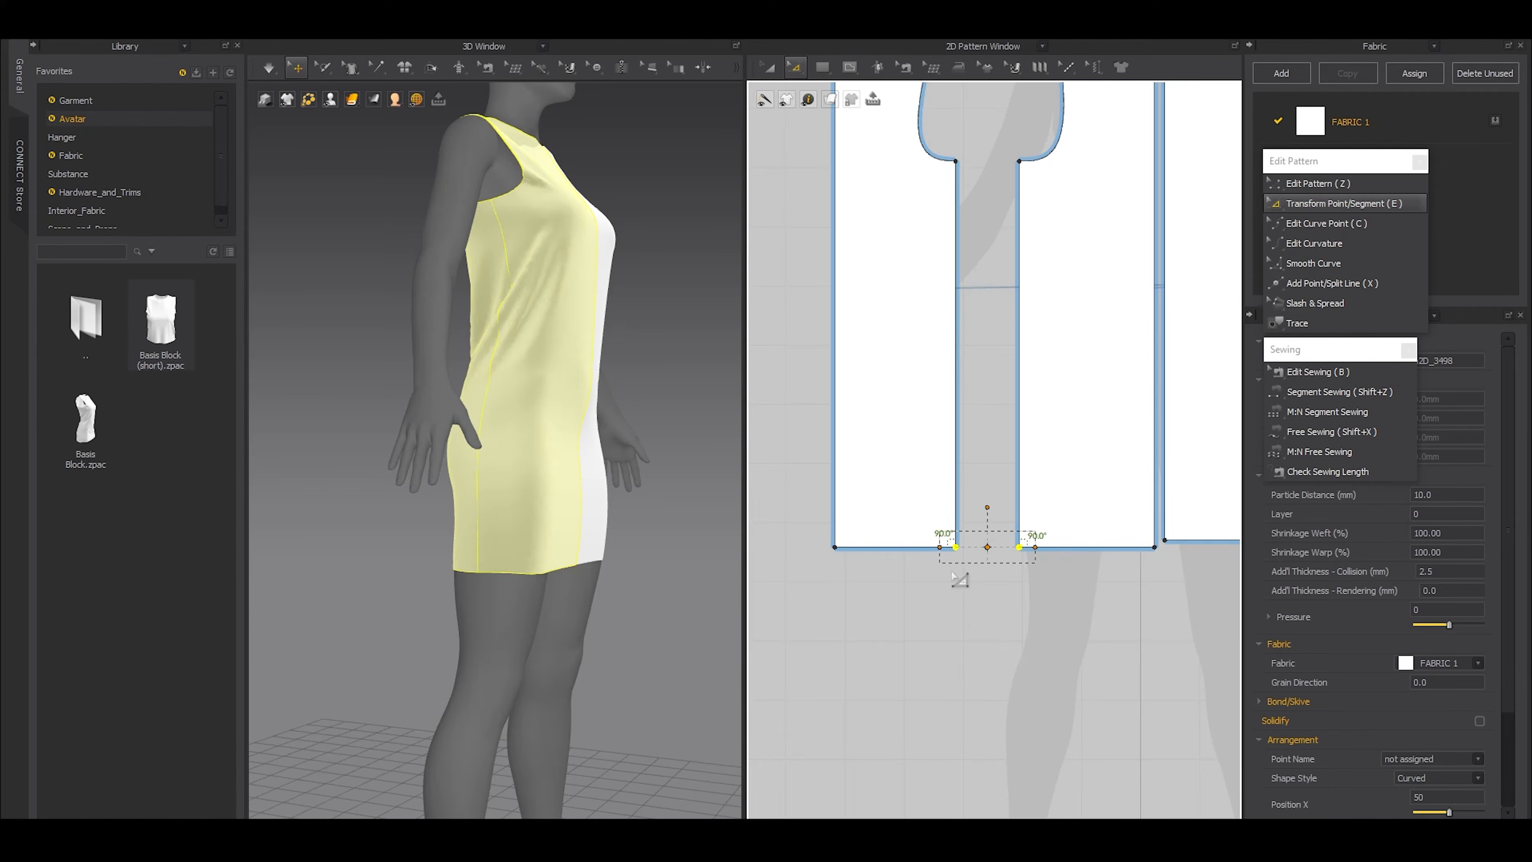
scroll(952, 573, "down", 1)
scroll(1027, 580, "up", 3)
left_click_drag(1010, 538, 934, 553)
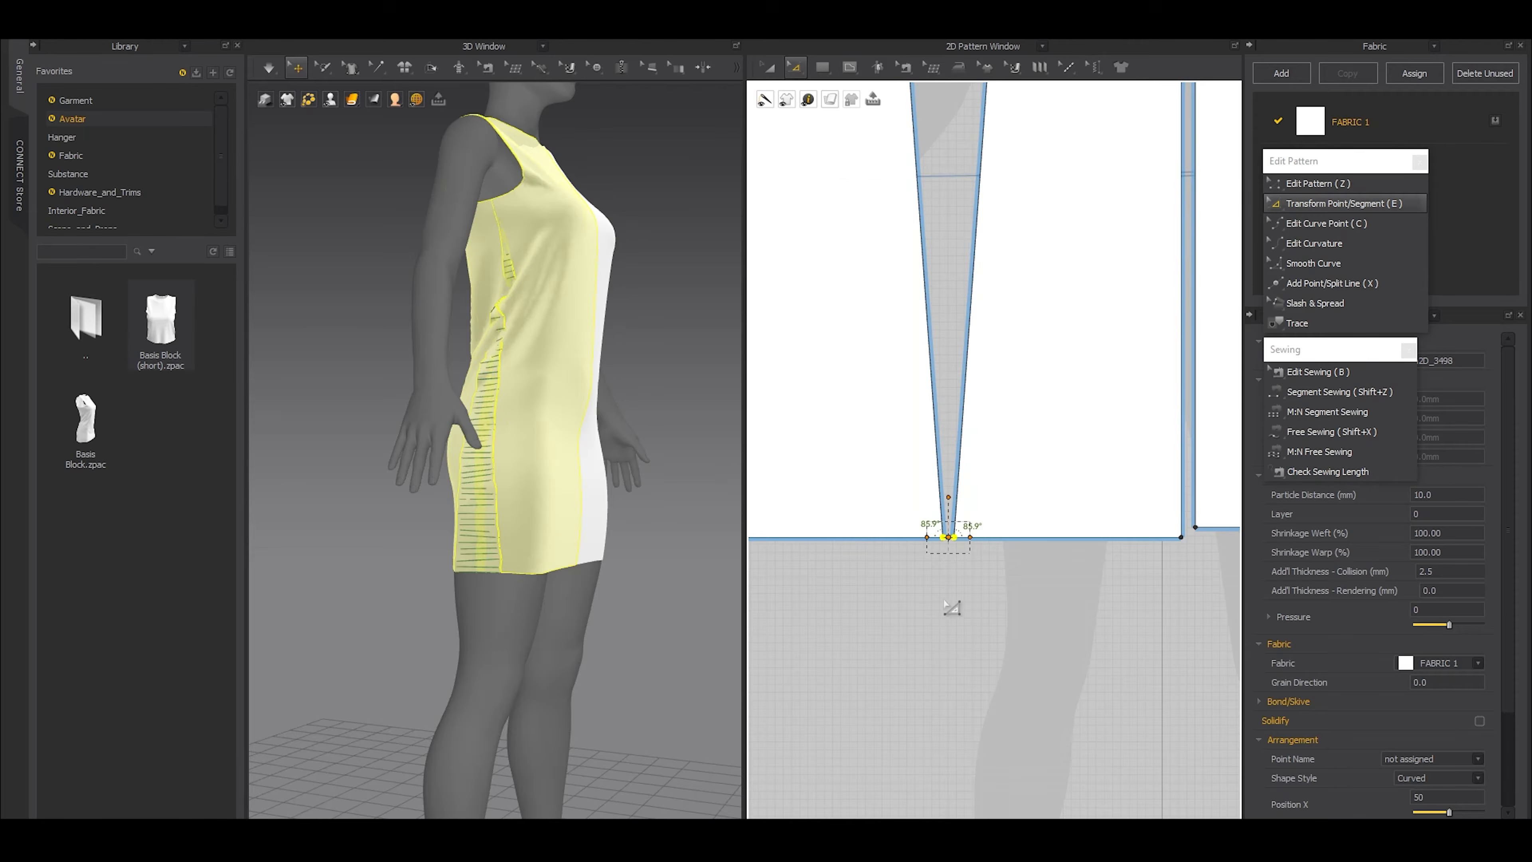
Undo the hem flare, try adjusting a single hem corner point with Edit Pattern, and restore the flare
key("ctrl+z")
key("z")
left_click_drag(906, 537, 969, 590)
key("ctrl+z")
key("ctrl+z")
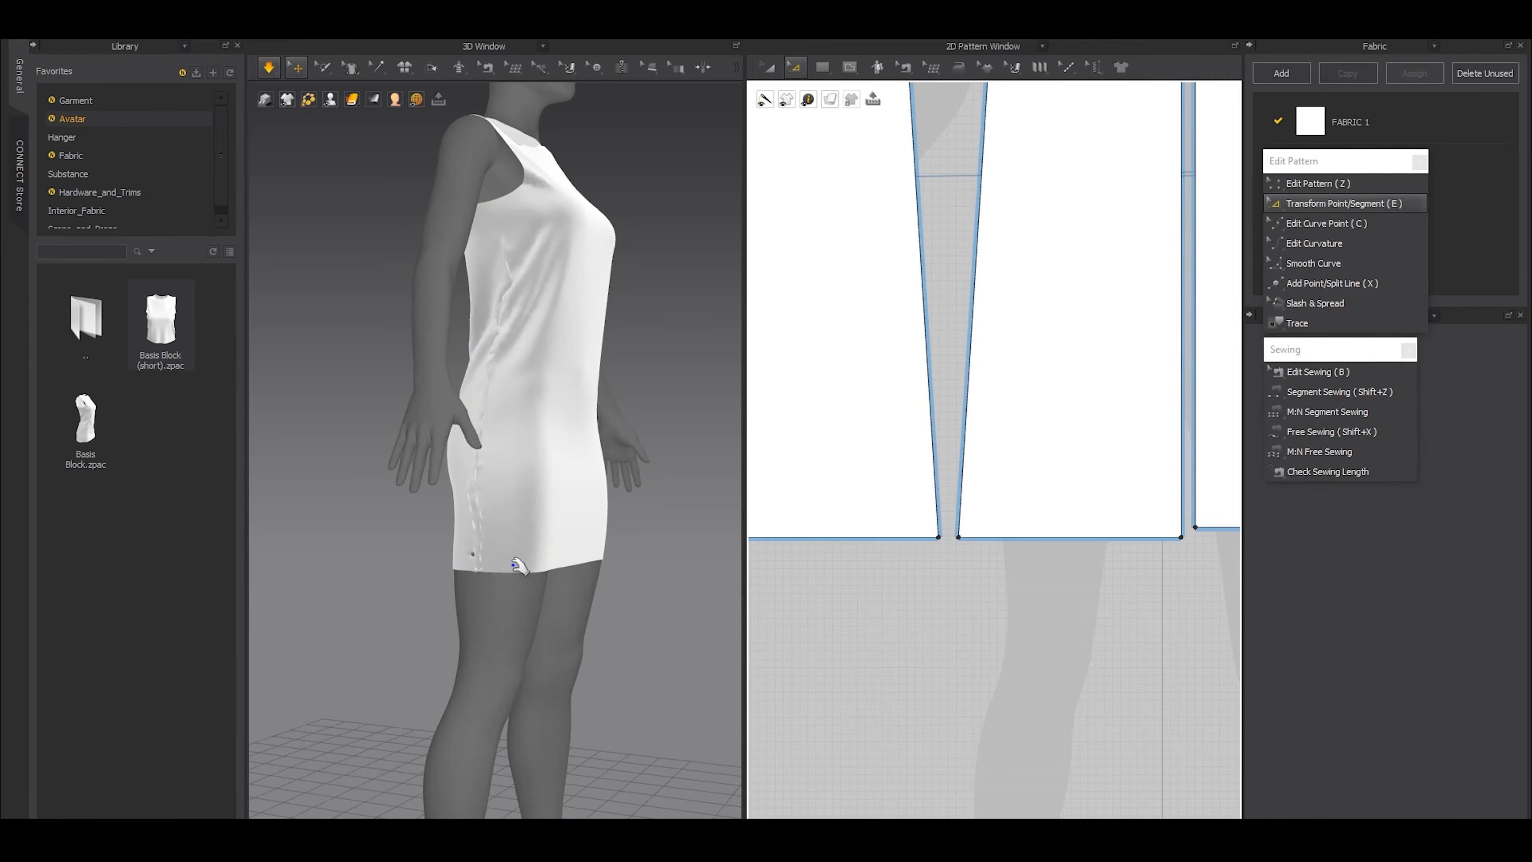
Simulate the dress with its flared hem and check the drape from the front
mouse_move(514, 565)
left_mouse_down()
mouse_move(487, 566)
mouse_move(506, 567)
left_mouse_up()
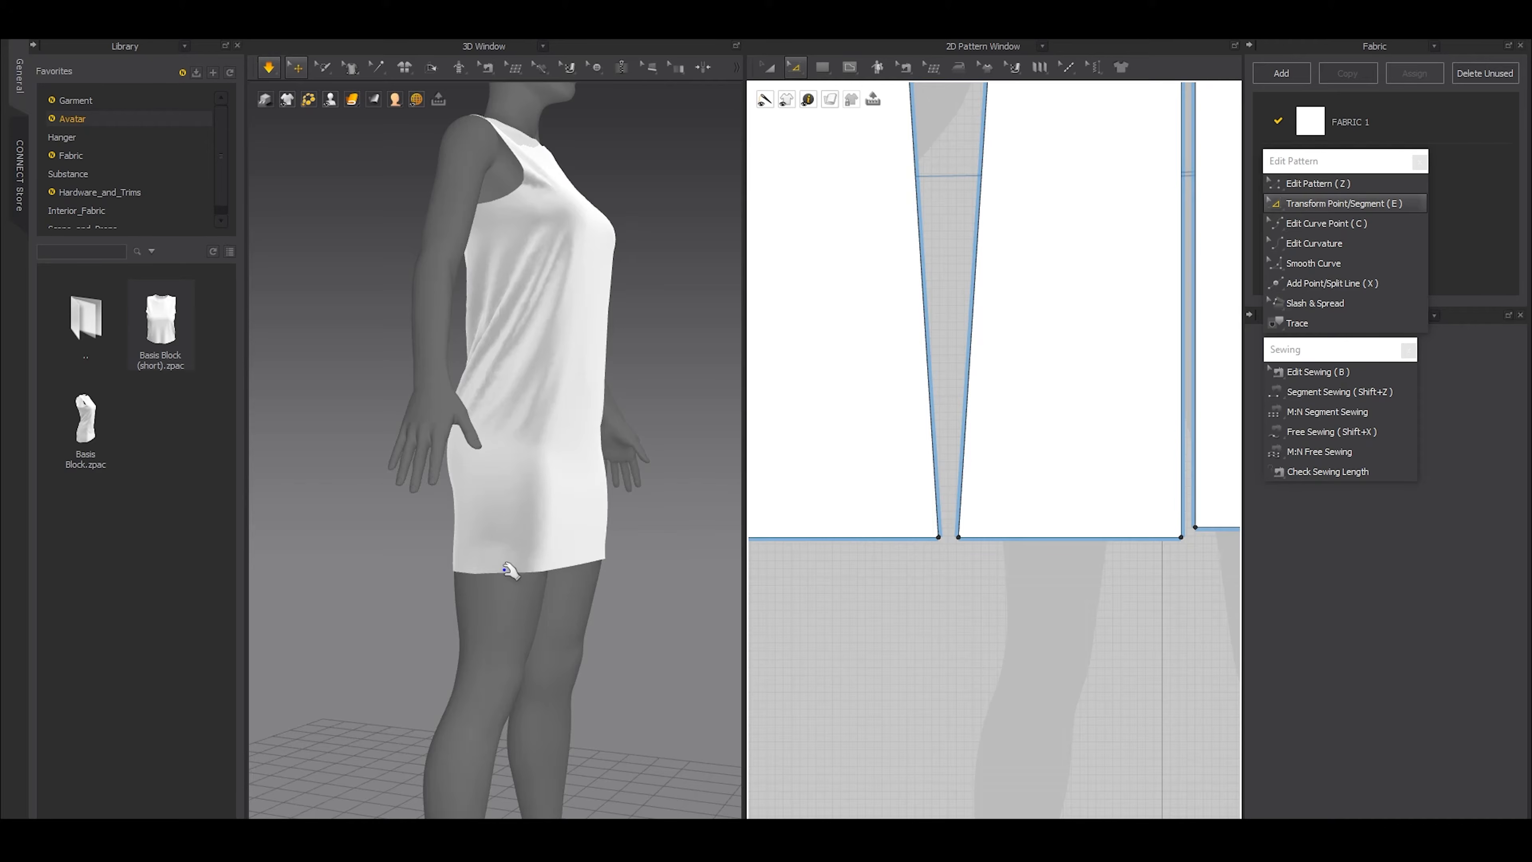
key("space")
right_click_drag(570, 553, 530, 554)
scroll(537, 552, "down", 3)
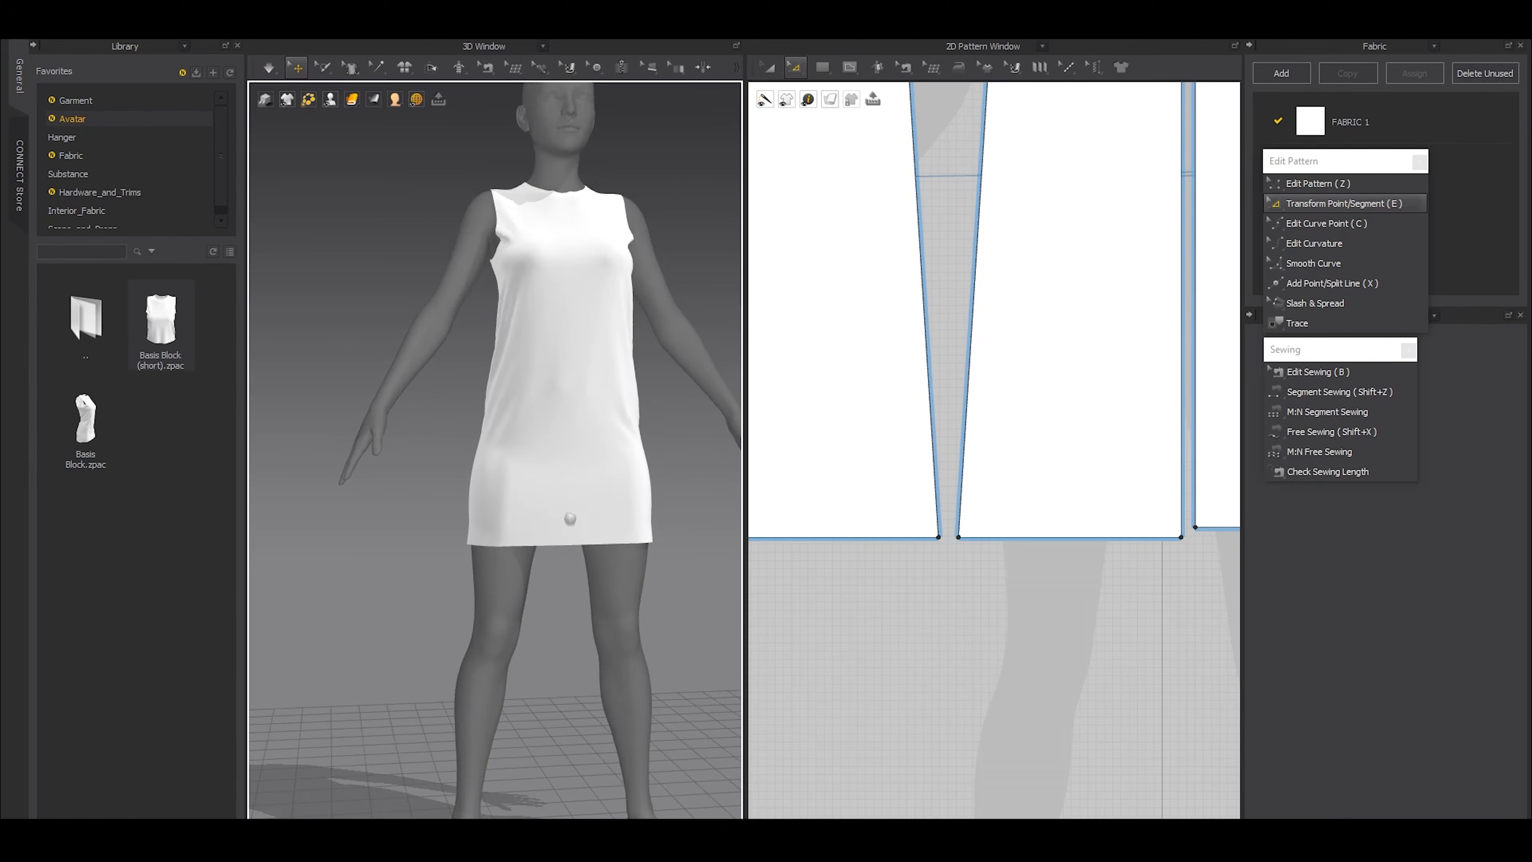
middle_click_drag(570, 519, 543, 589)
Add a point at waist height on the side seams of both the front and back patterns
left_click(475, 433)
scroll(1019, 423, "down", 3)
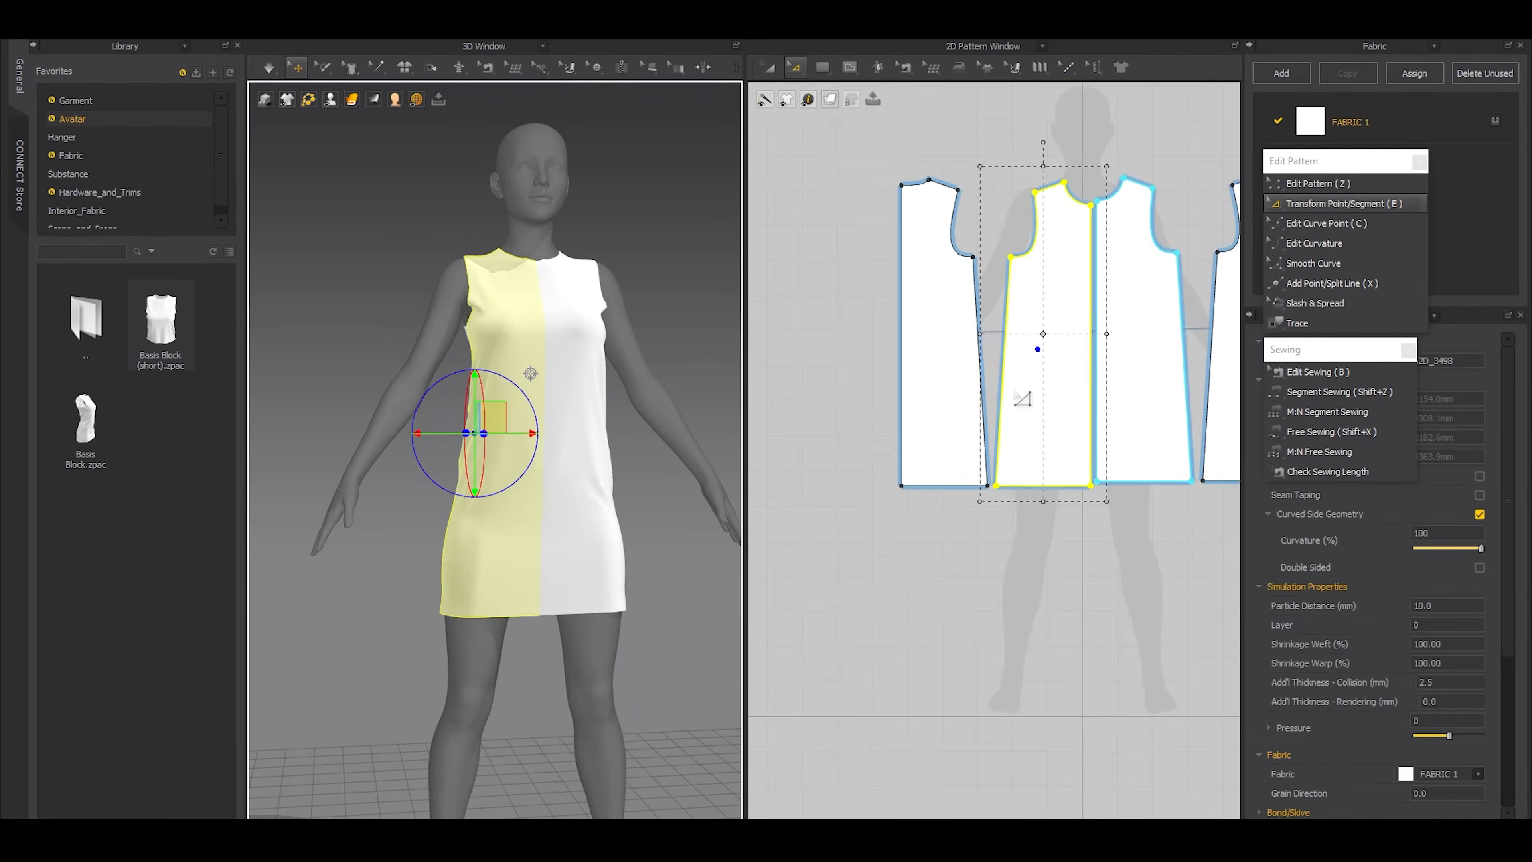
middle_click_drag(1012, 388, 994, 498)
scroll(993, 498, "up", 2)
scroll(989, 490, "up", 2)
key("x")
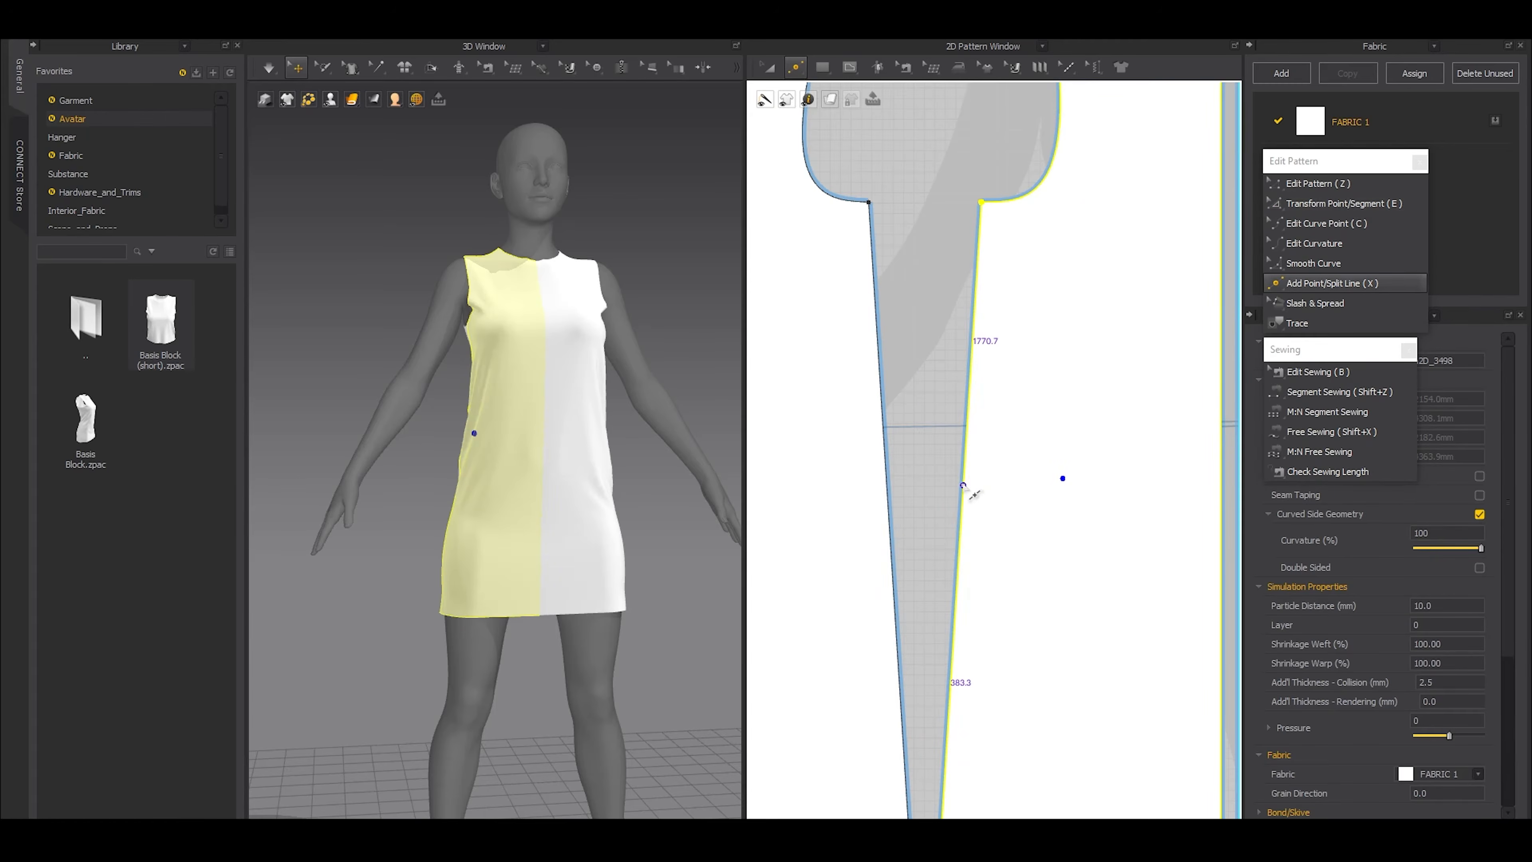
left_click(886, 483)
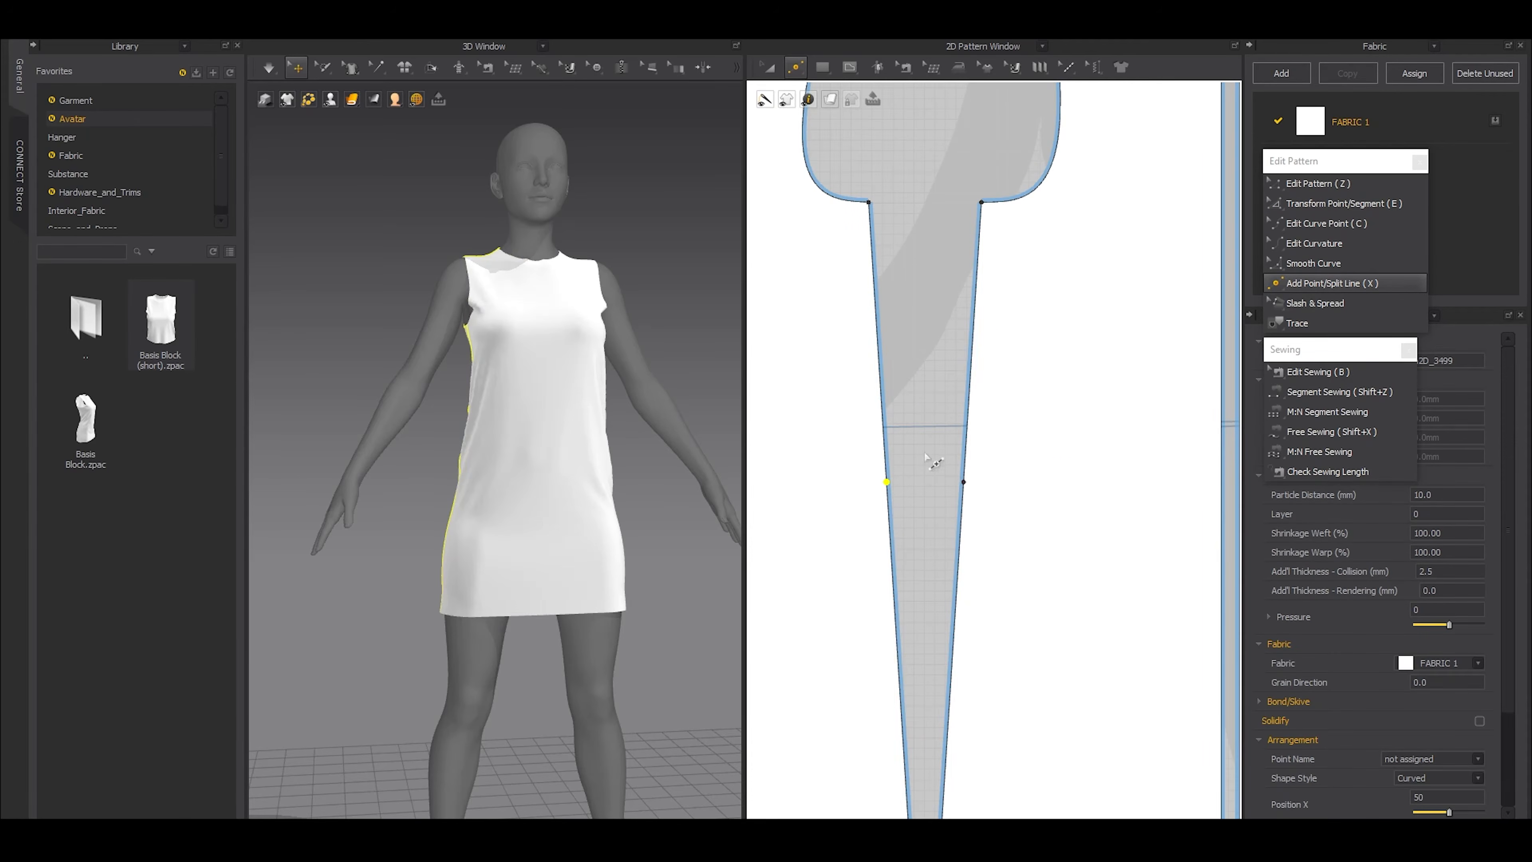
Take in the waist by moving the two new side-seam points symmetrically into the patterns, and simulate the dress
key("z")
left_click_drag(1055, 425, 844, 518)
key("e")
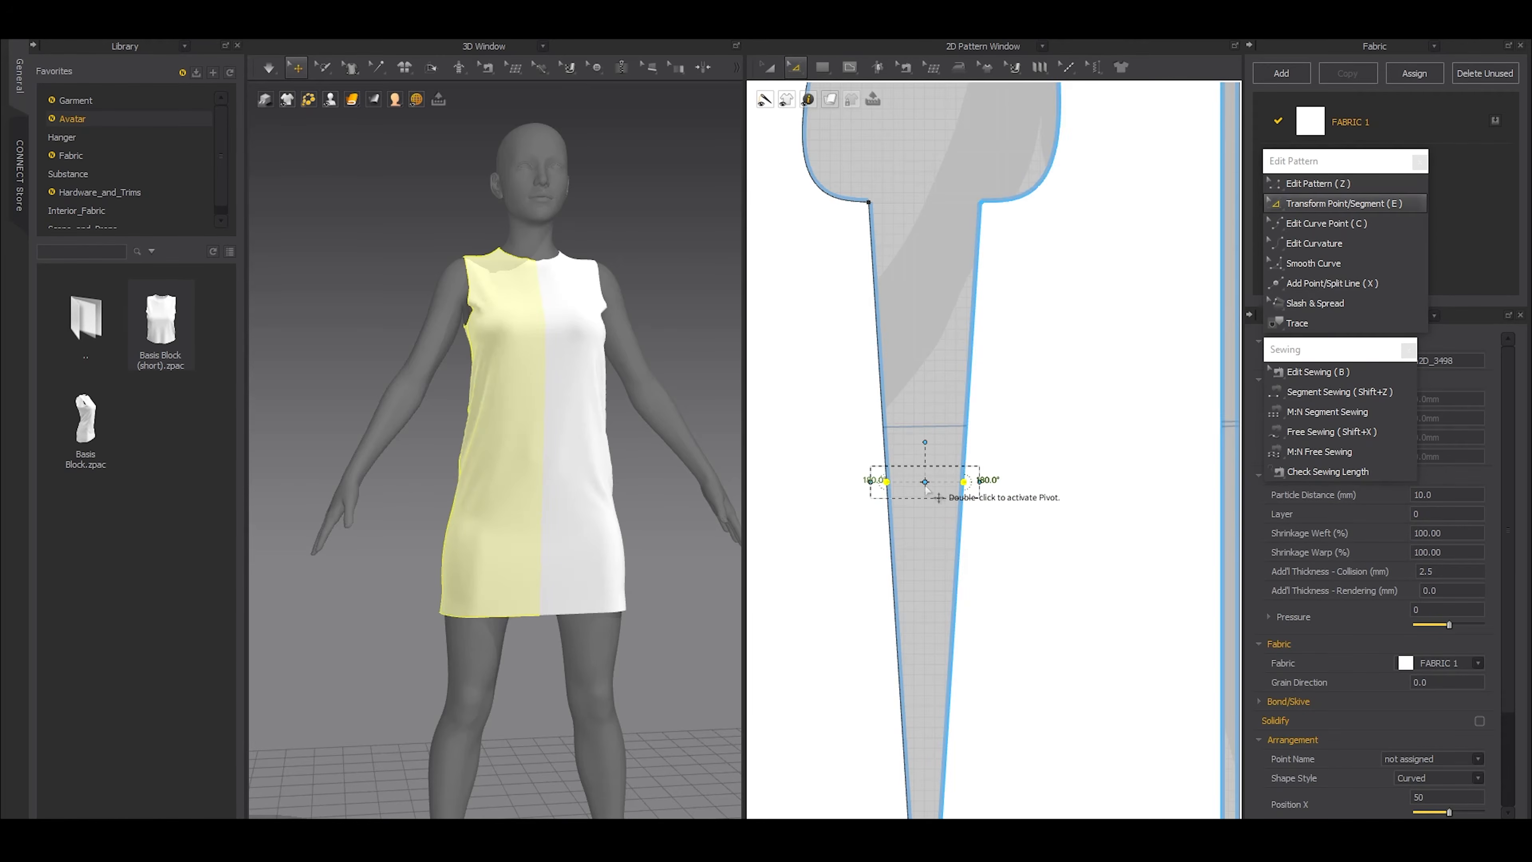
left_click_drag(989, 482, 1046, 485)
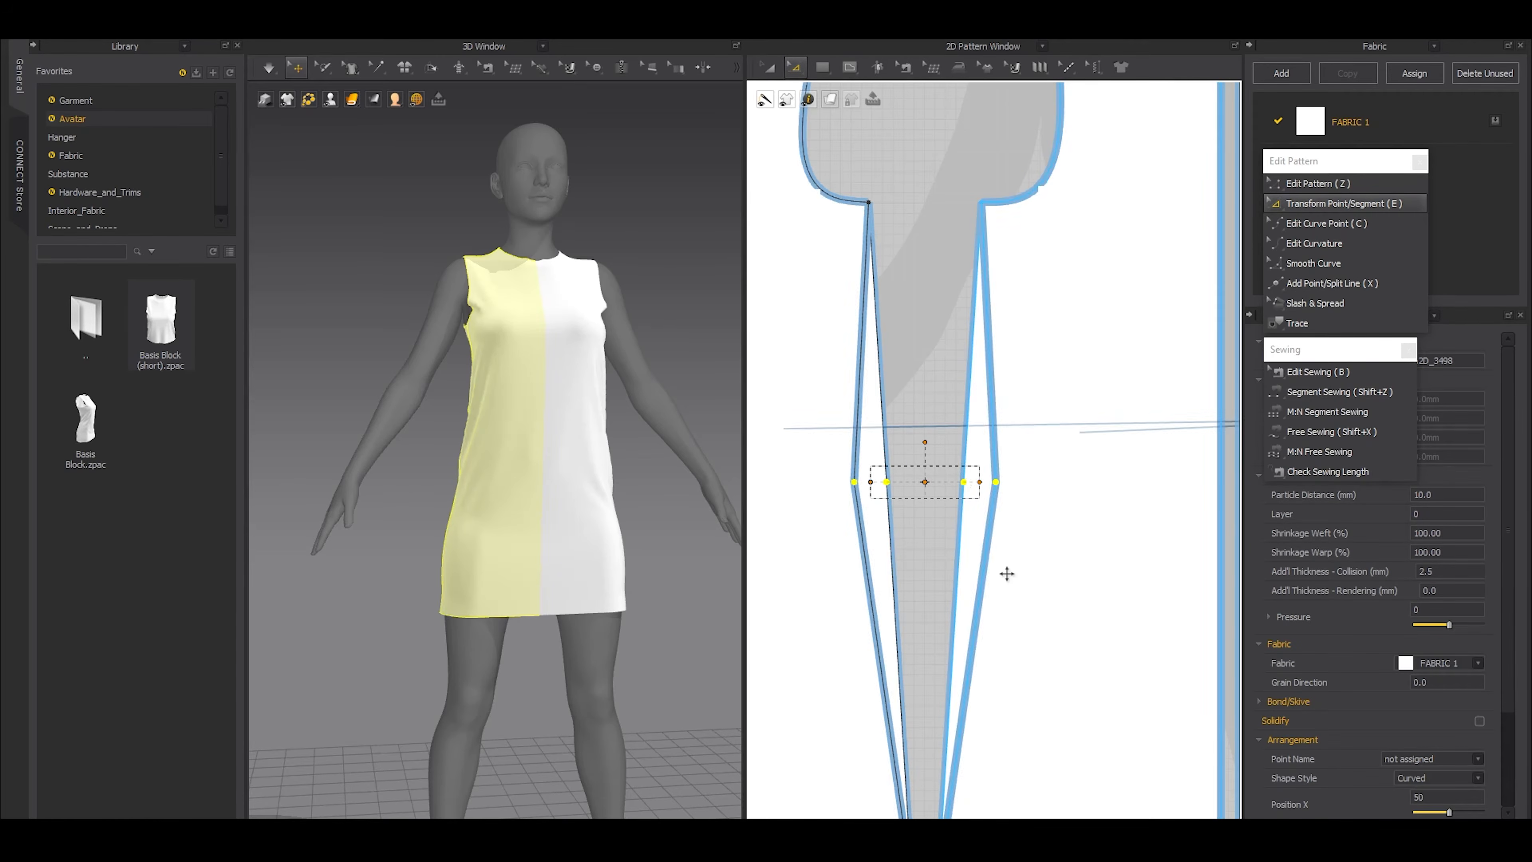
mouse_move(406, 527)
right_mouse_down()
mouse_move(551, 540)
mouse_move(502, 534)
right_mouse_up()
key("space")
key("z")
mouse_move(1084, 426)
left_mouse_down()
mouse_move(846, 530)
mouse_move(856, 452)
left_mouse_up()
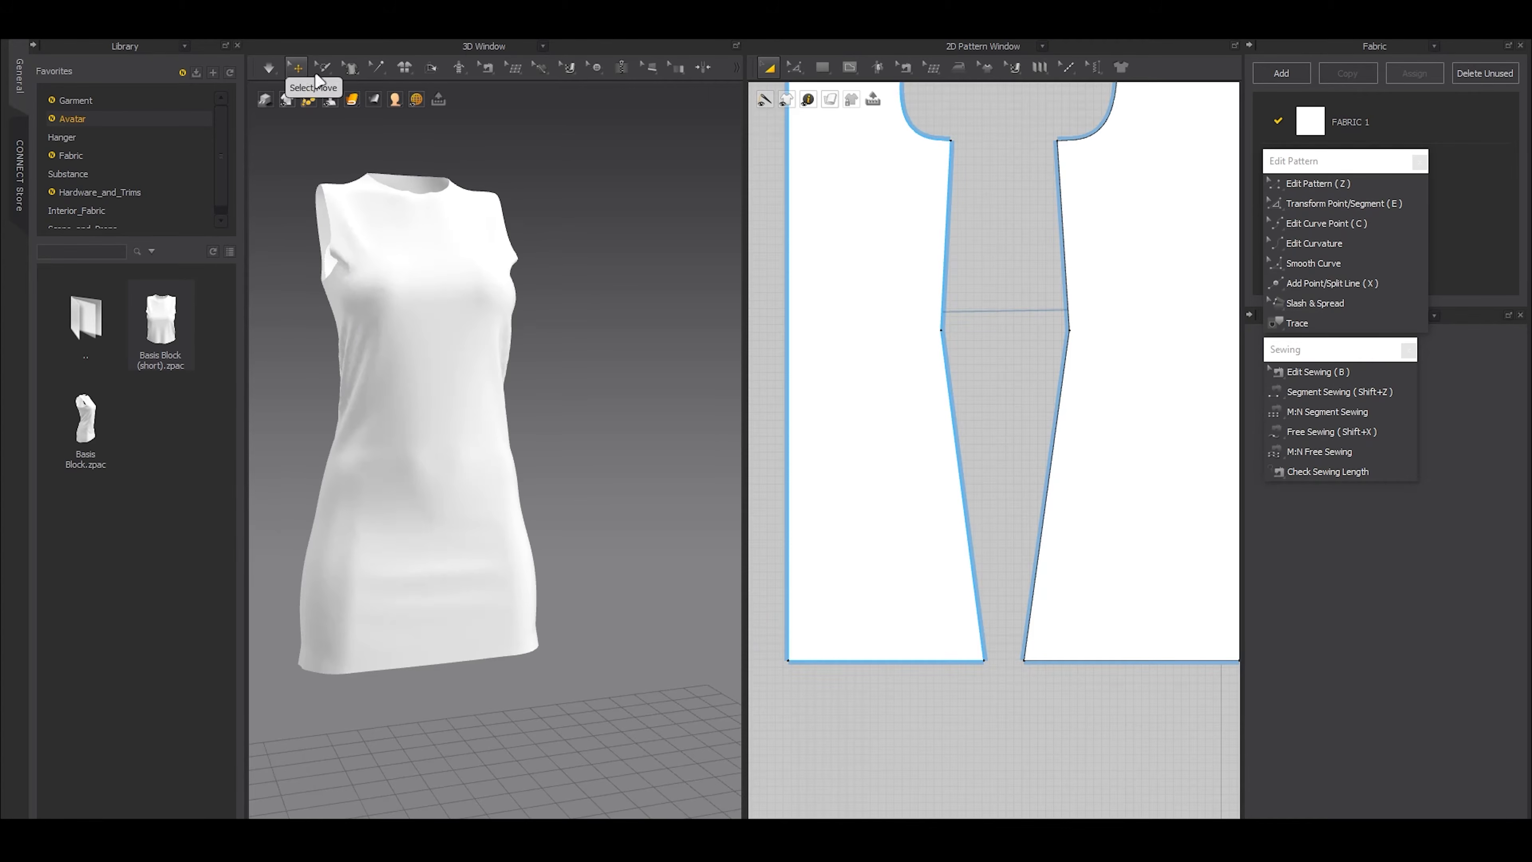
Show the Strain Map on the dress, inspect the fit, and turn the map off
left_click(374, 99)
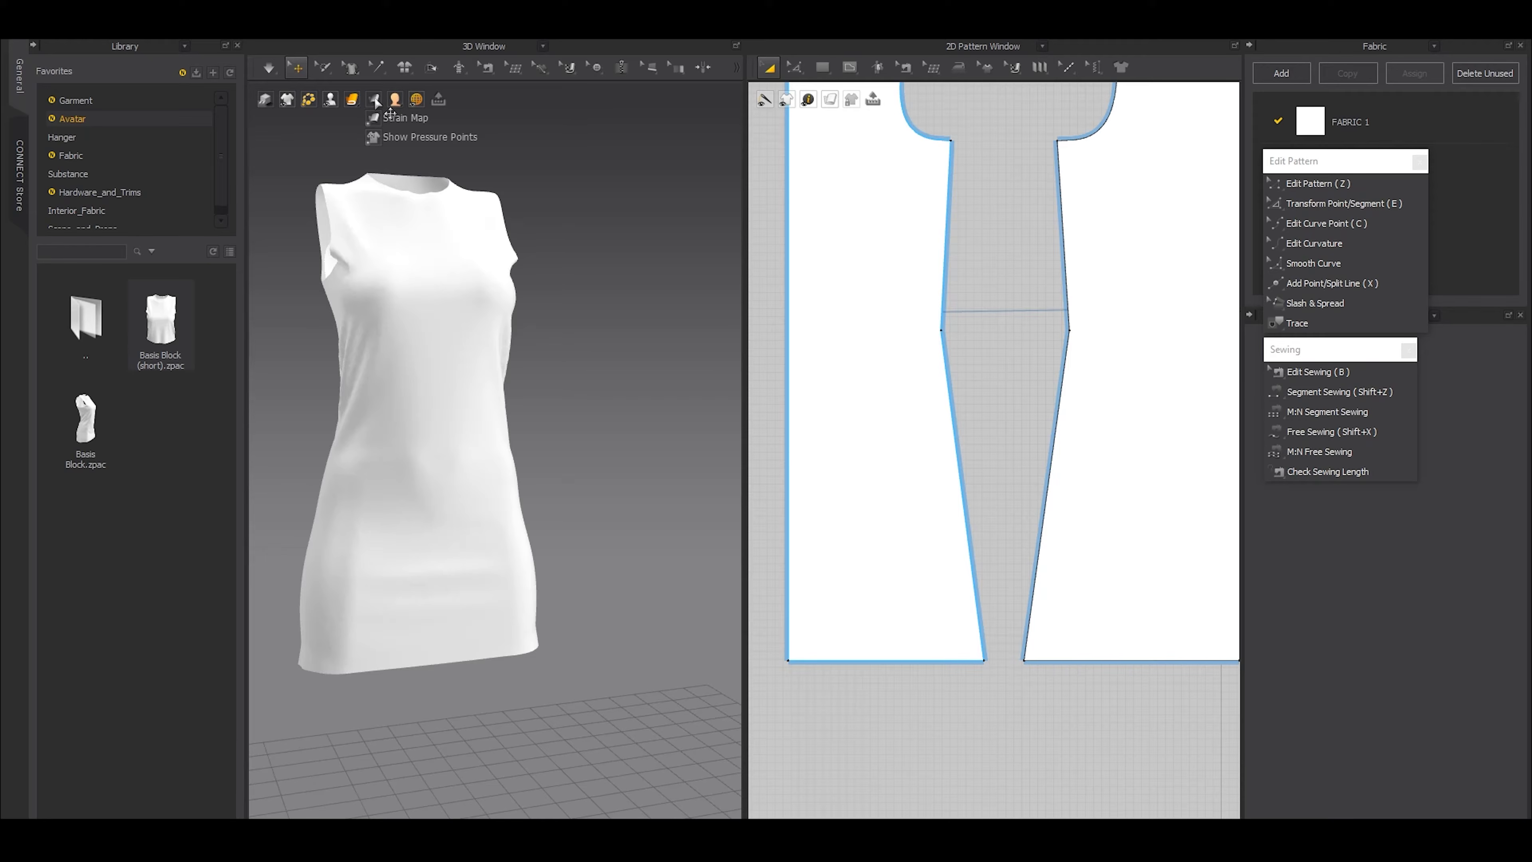
left_click(375, 118)
right_click_drag(522, 399, 631, 459)
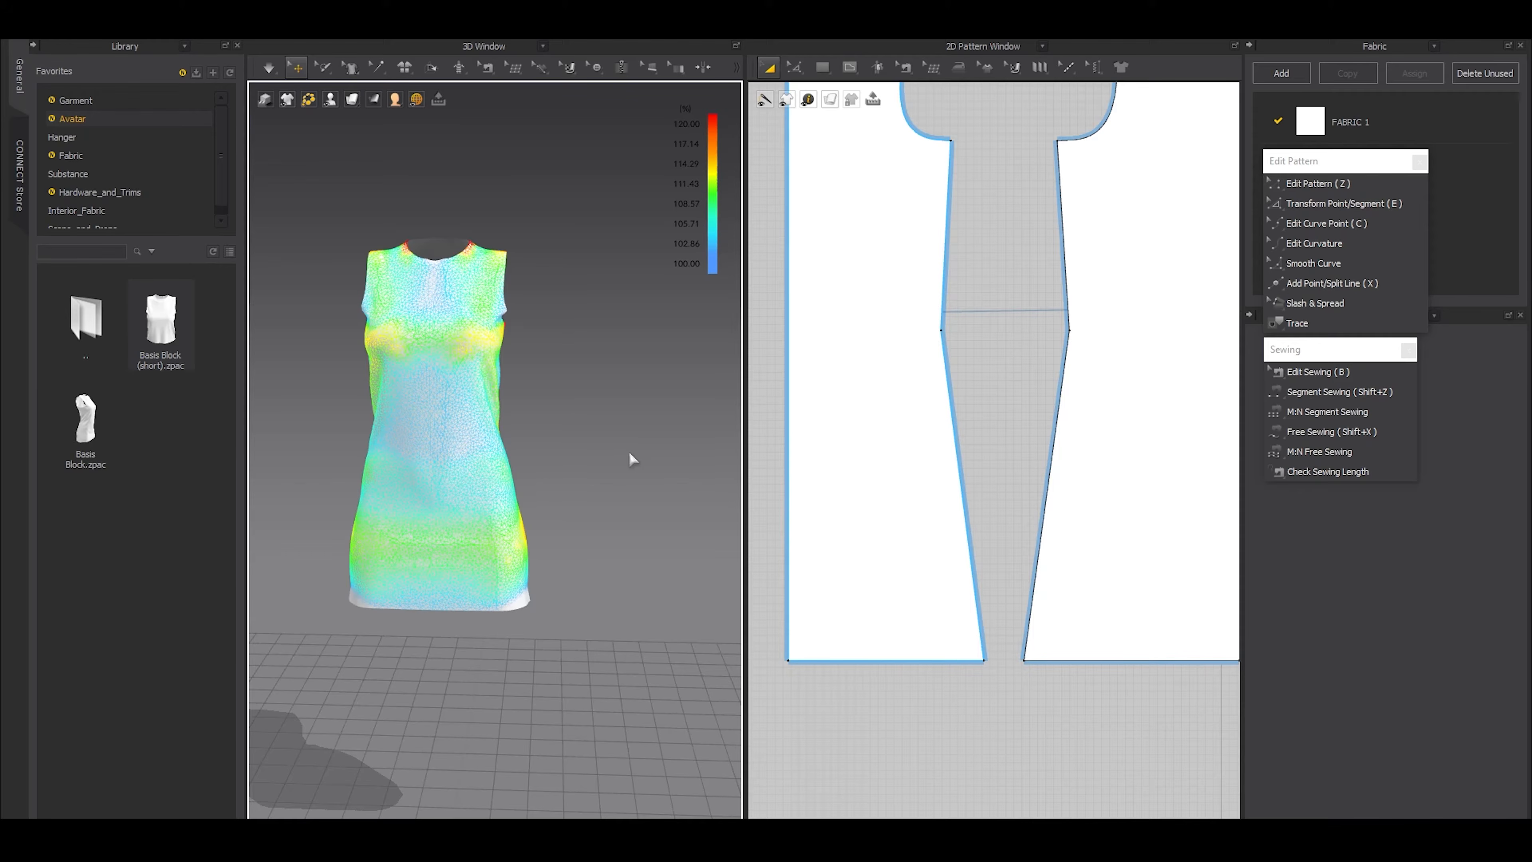
left_click(375, 118)
Examine the armhole and shoulder area of the dress on the avatar, close up and from above
scroll(441, 339, "up", 5)
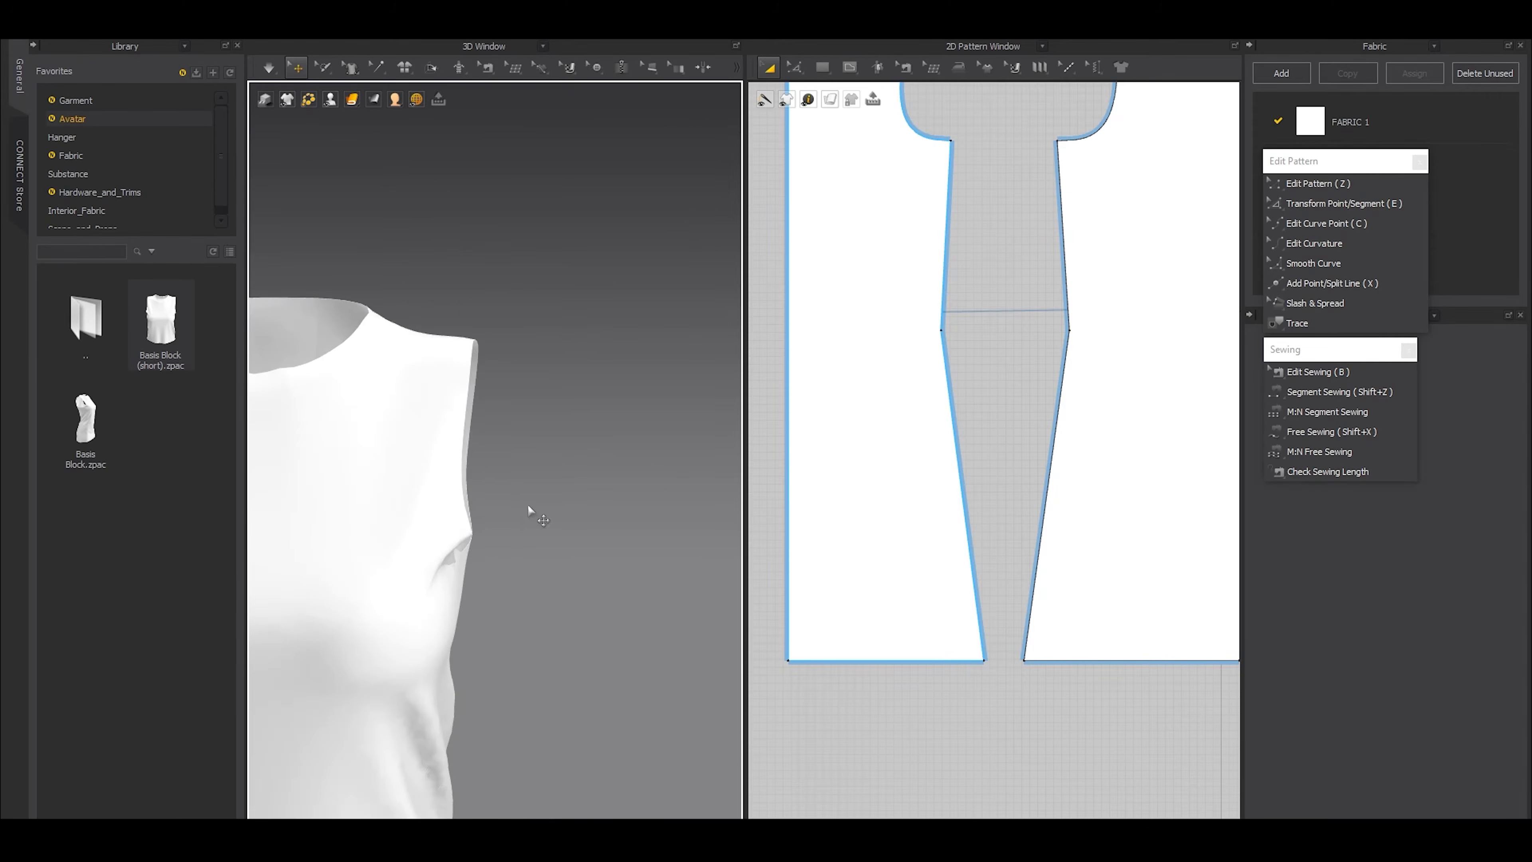
middle_click_drag(467, 513, 724, 557)
scroll(725, 557, "down", 2)
scroll(603, 507, "down", 4)
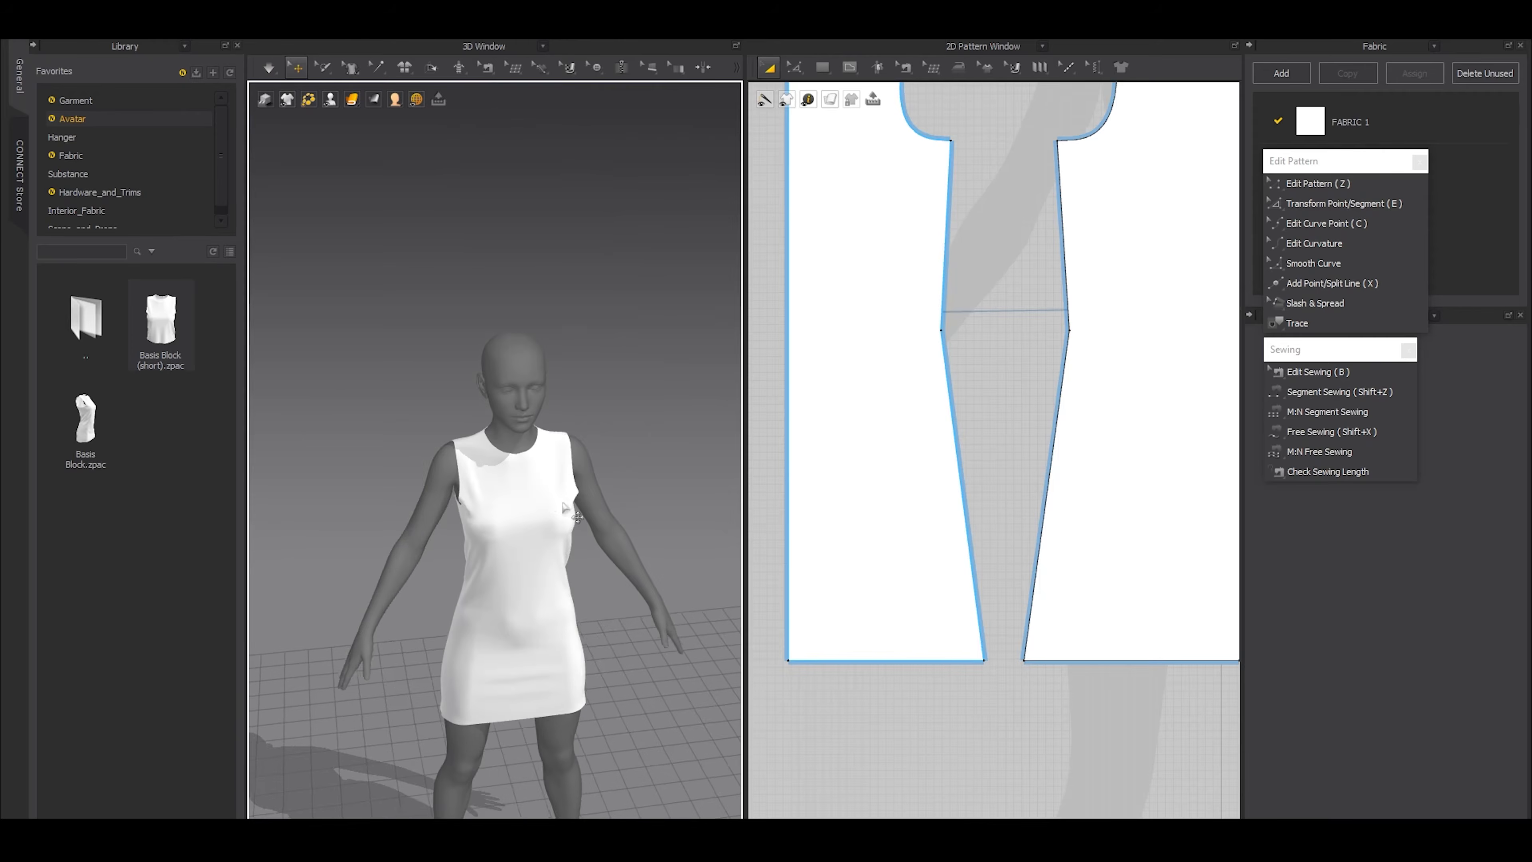
scroll(1071, 539, "down", 3)
middle_click_drag(1071, 539, 1089, 556)
scroll(1015, 440, "up", 5)
right_click_drag(591, 416, 491, 471)
scroll(489, 472, "up", 4)
scroll(1080, 519, "down", 5)
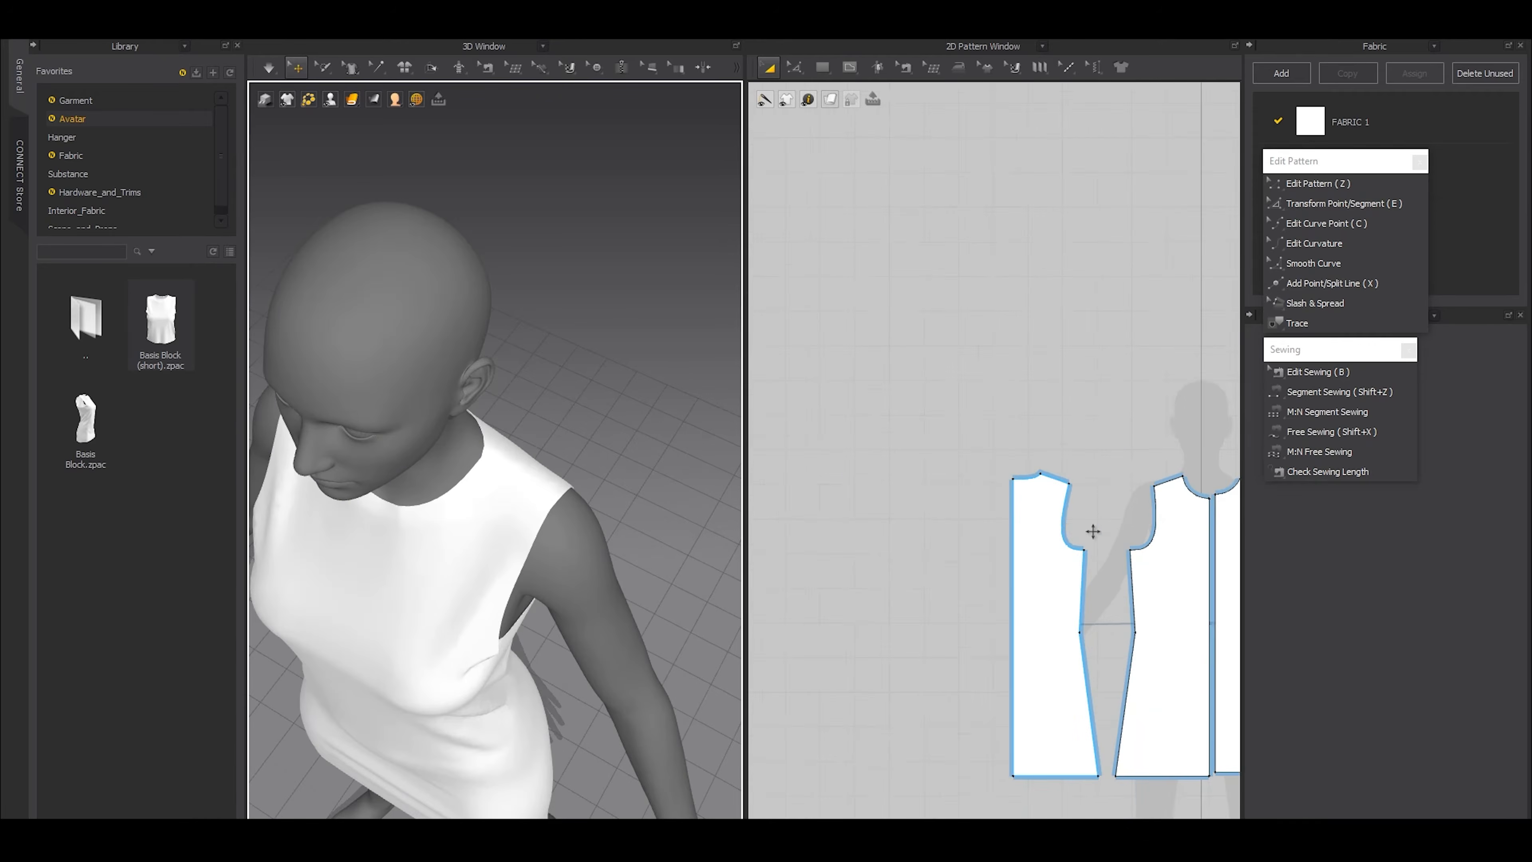
Match up the back and front patterns along their upper side-seam edges between underarm and waist
middle_click_drag(1094, 531, 965, 477)
scroll(945, 540, "up", 2)
left_click(965, 515)
scroll(966, 541, "up", 3)
key("z")
left_click(973, 539)
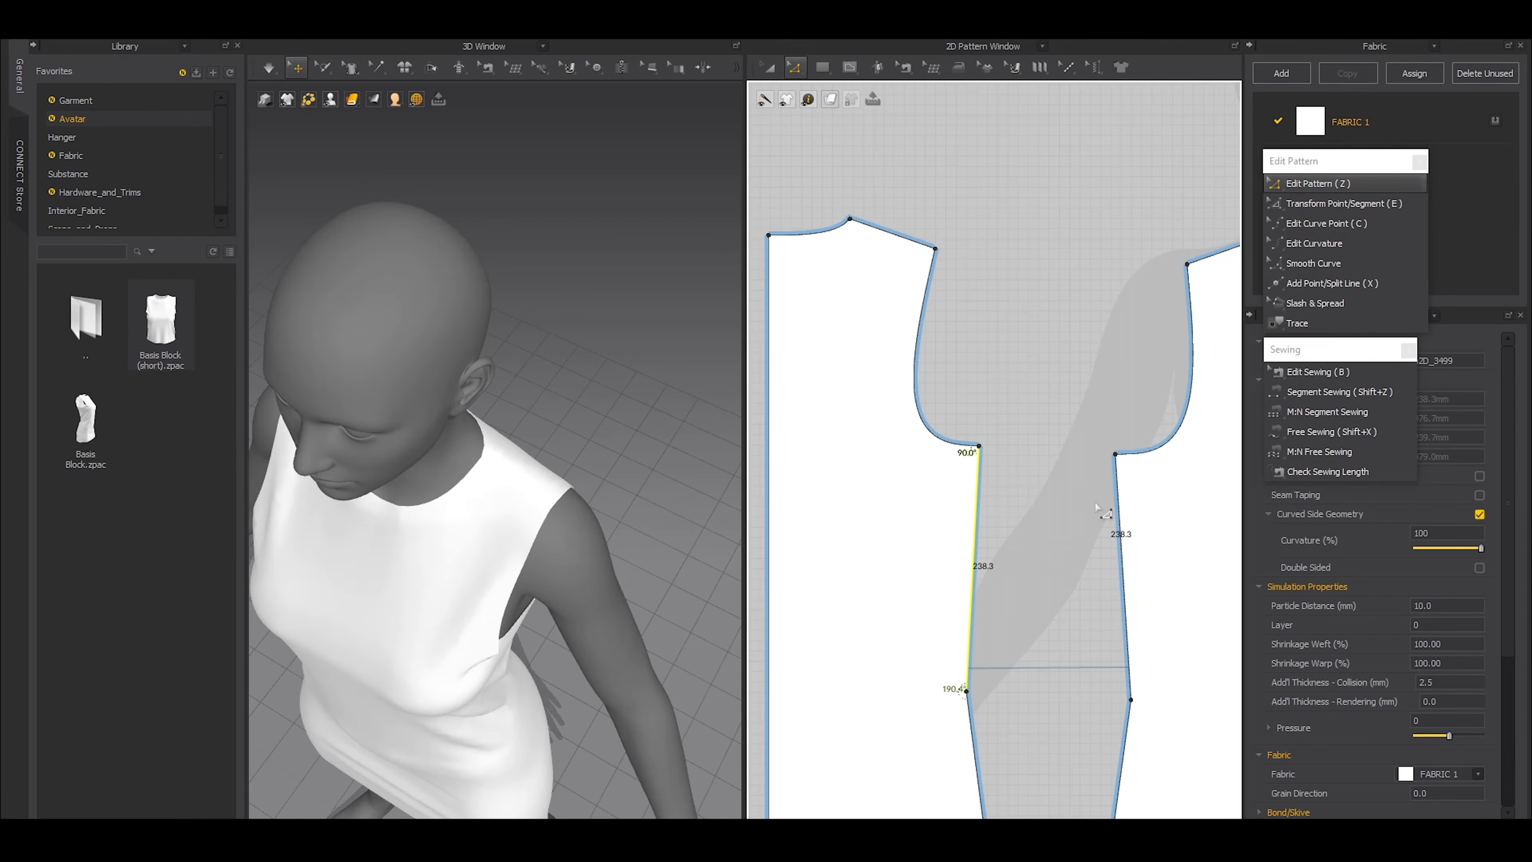
left_click(1116, 505, "shift")
right_click(1117, 495)
mouse_move(1154, 724)
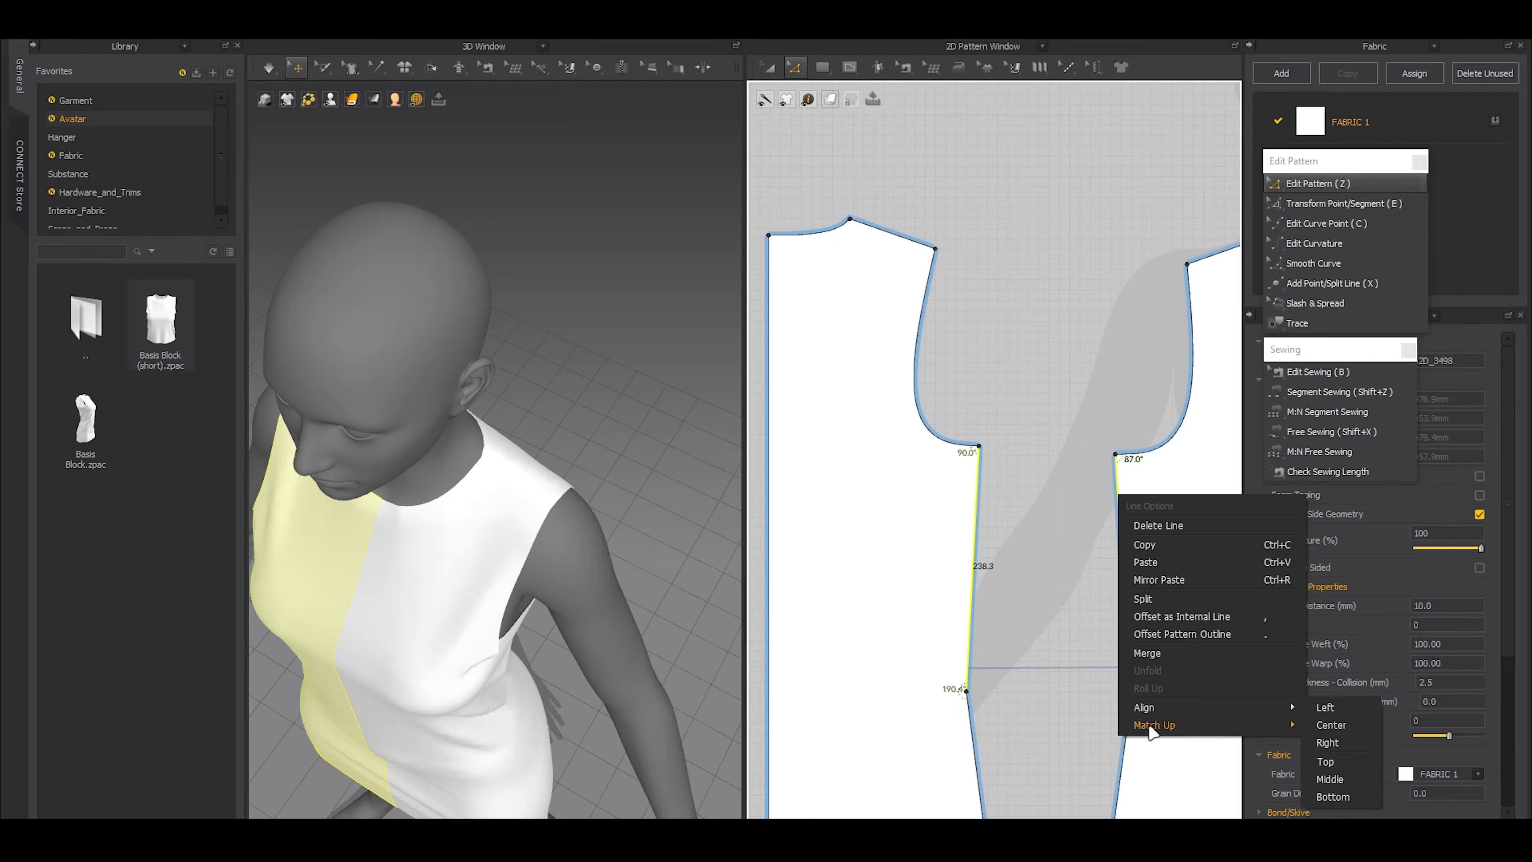
left_click(1338, 725)
Adjust the height of the shared underarm point, raising it and then lowering it slightly while checking the armhole on the avatar
scroll(940, 537, "up", 3)
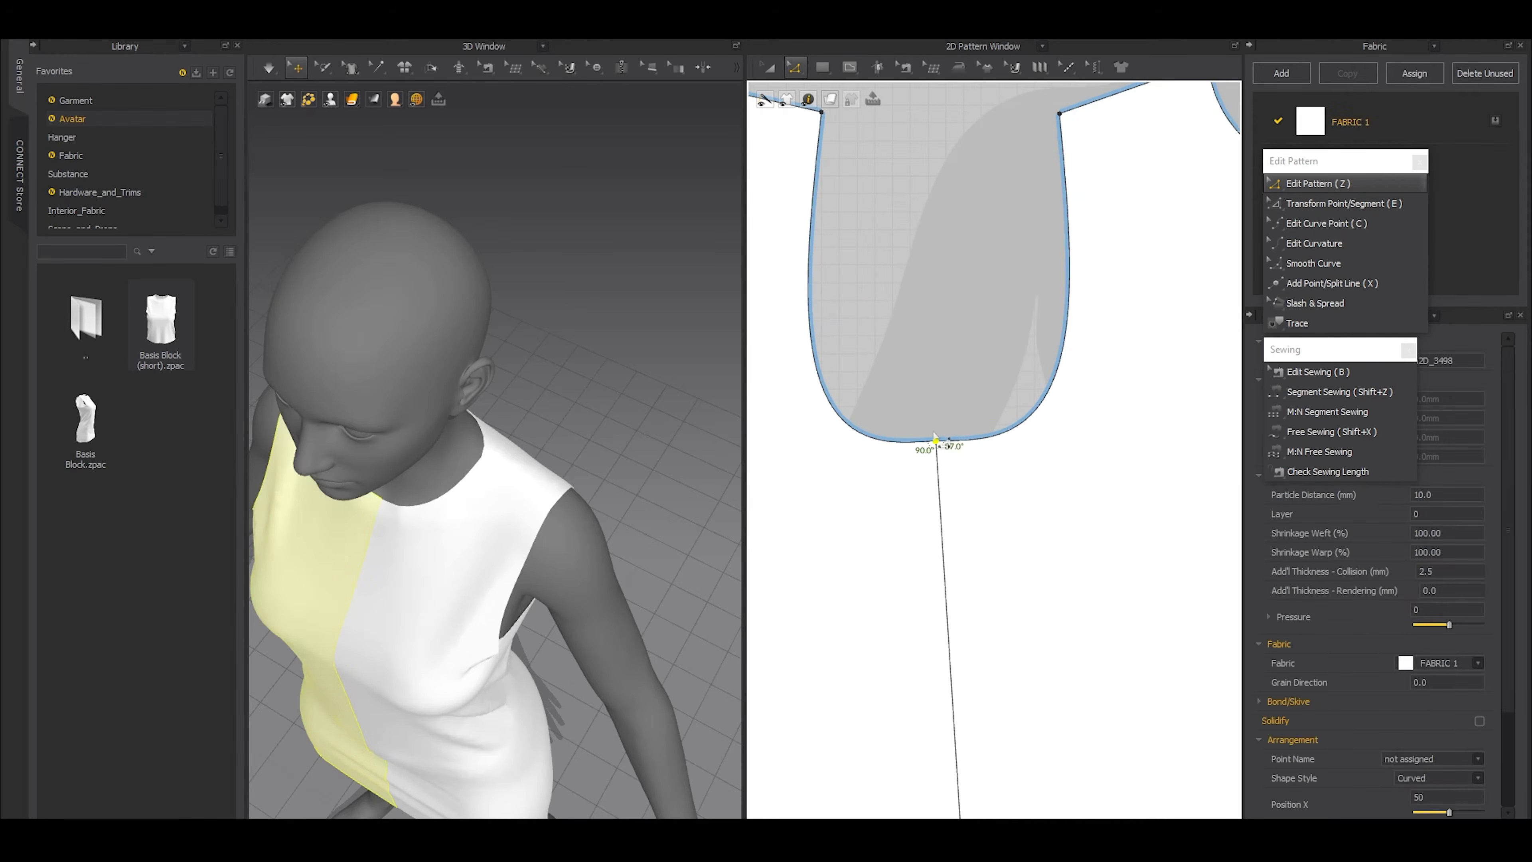
left_click_drag(935, 442, 936, 424)
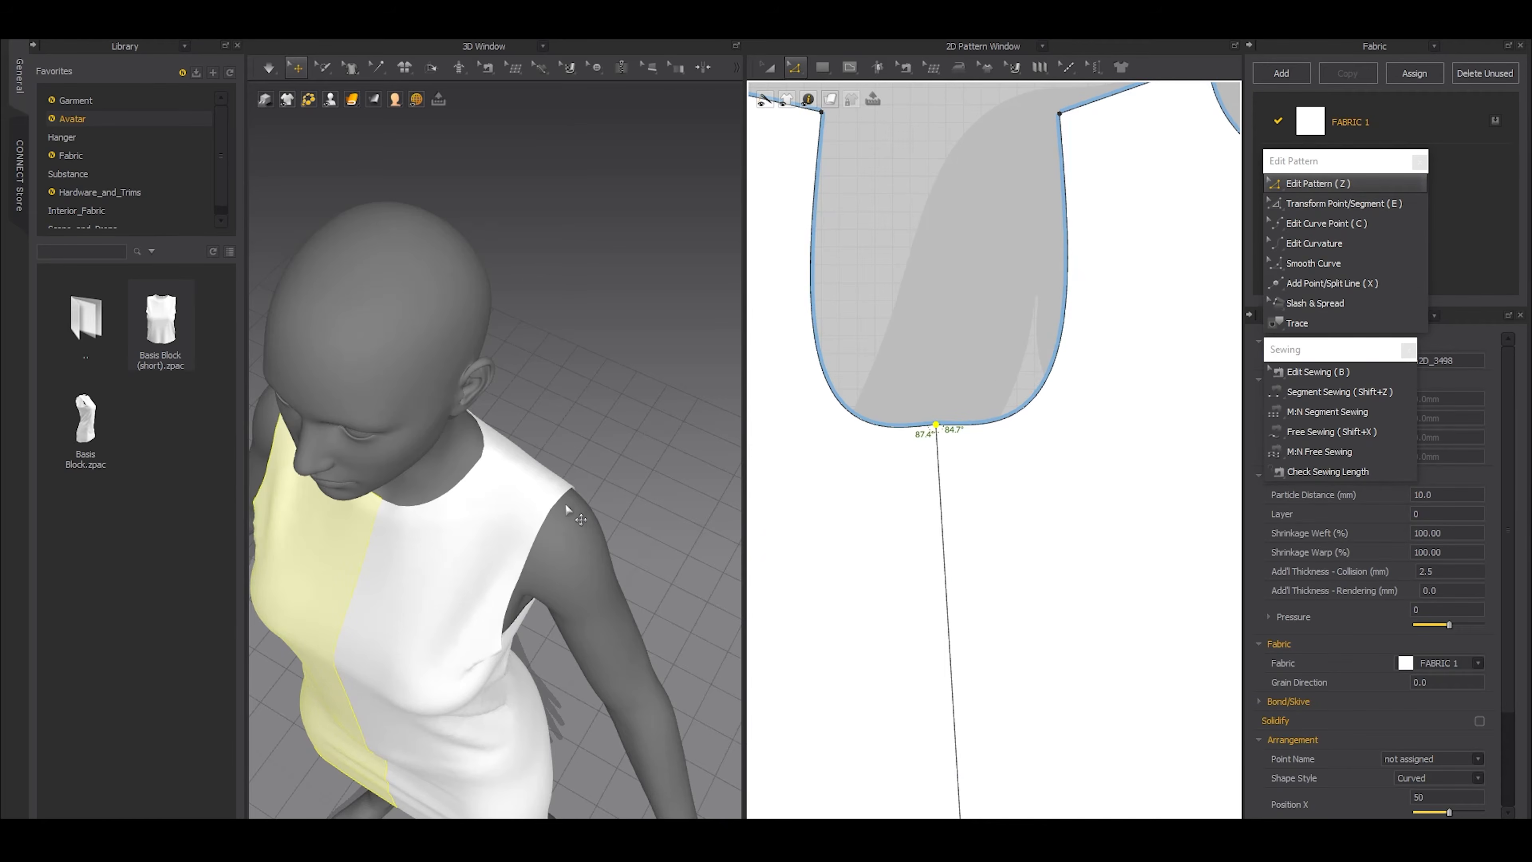
right_click_drag(588, 595, 640, 547)
scroll(581, 550, "up", 3)
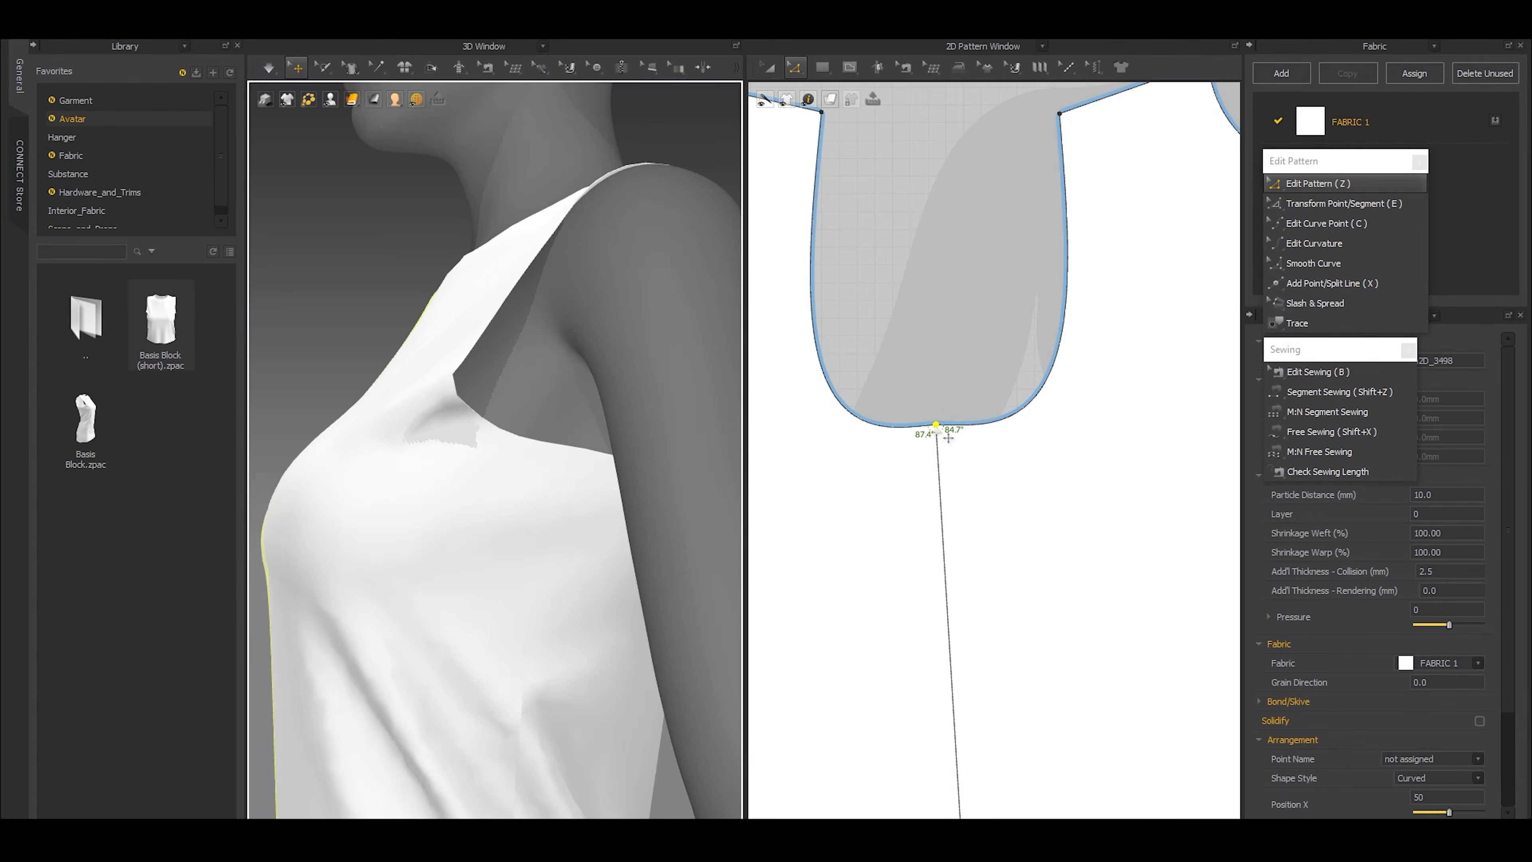
left_click_drag(944, 437, 946, 459)
Smooth the underarm curve by repositioning the curve points beside the side seam on the back and front armholes
key("c")
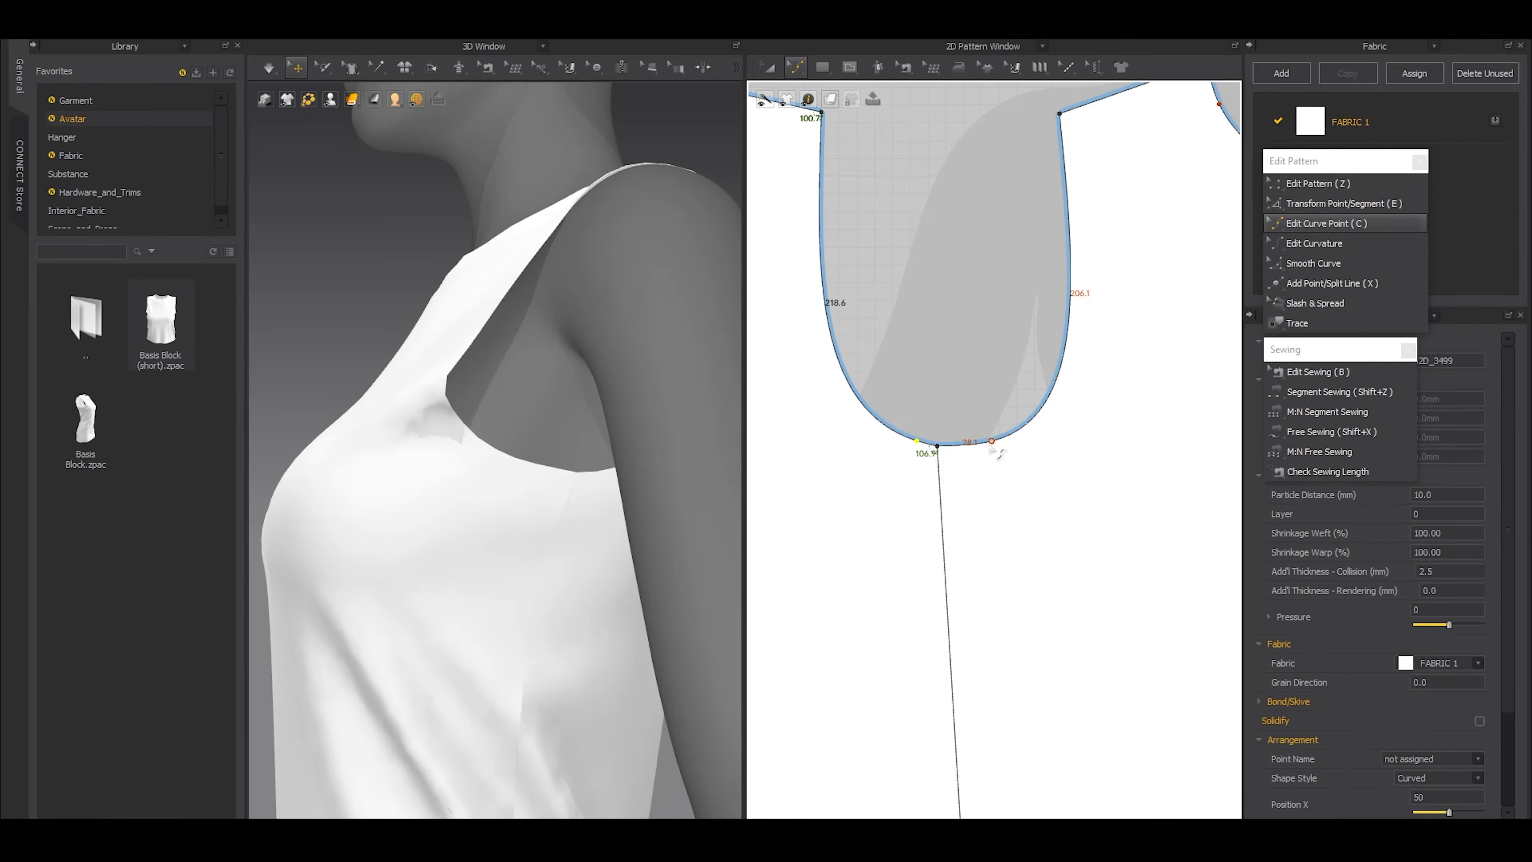
scroll(940, 450, "up", 5)
left_click_drag(908, 435, 966, 461)
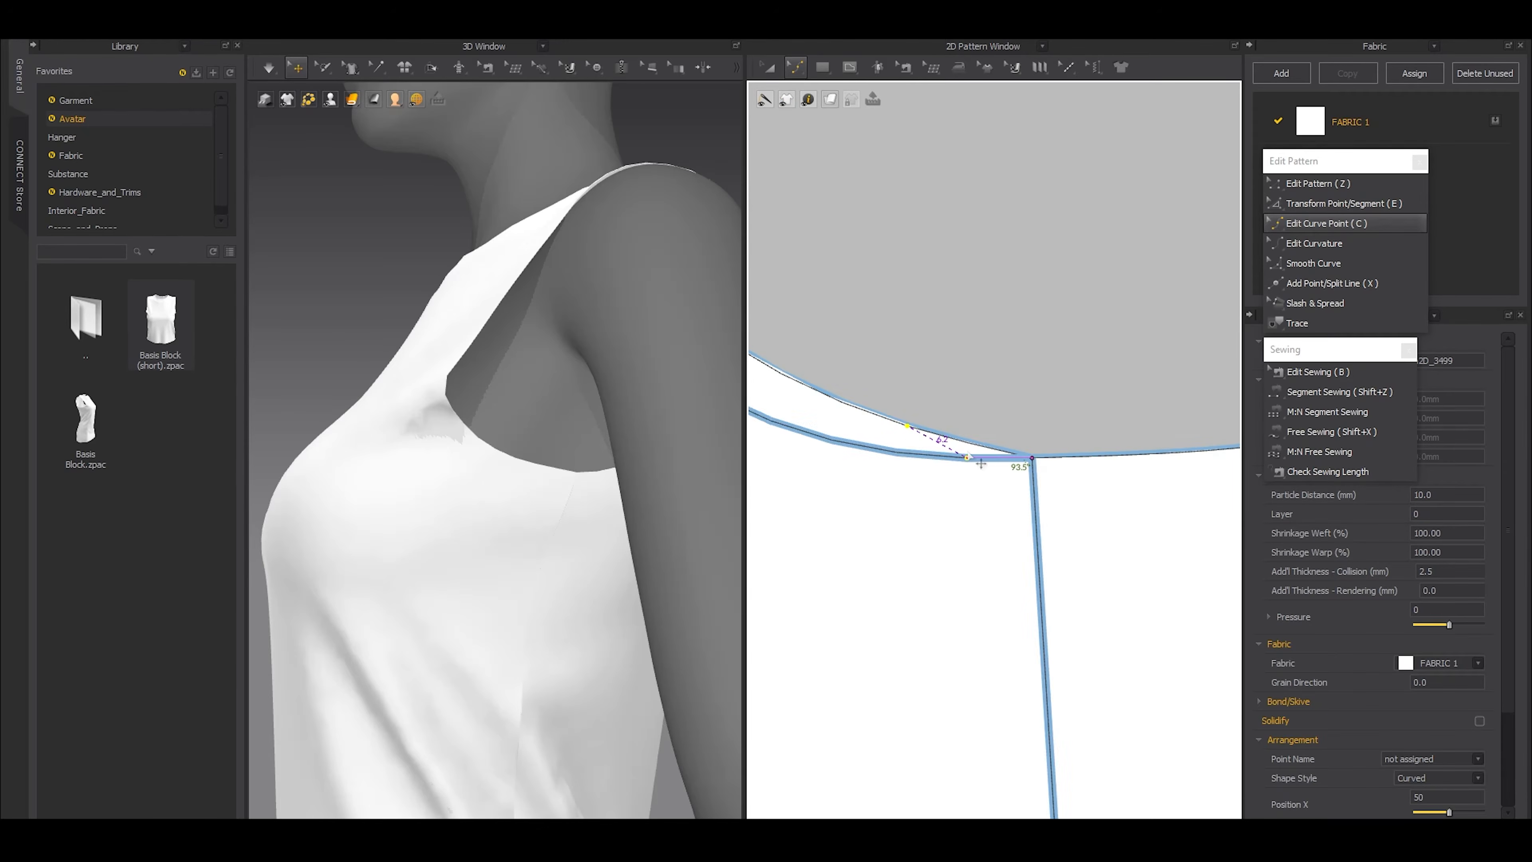
scroll(974, 507, "down", 4)
scroll(1088, 495, "up", 2)
left_click_drag(1149, 475, 977, 500)
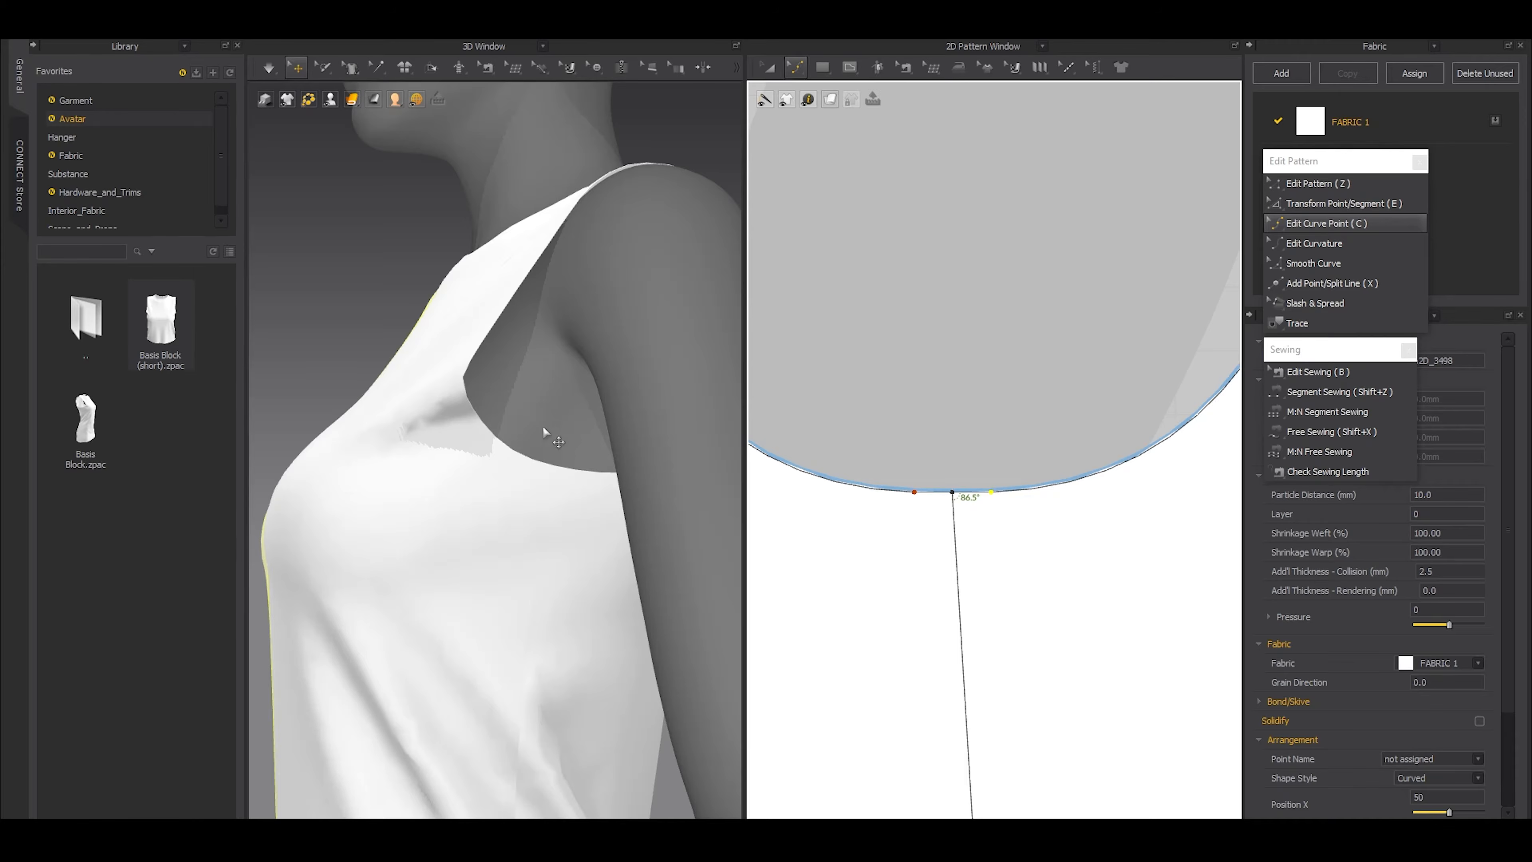
Match up the back and front patterns along their shoulder edges
scroll(526, 409, "down", 5)
right_click_drag(527, 409, 512, 410)
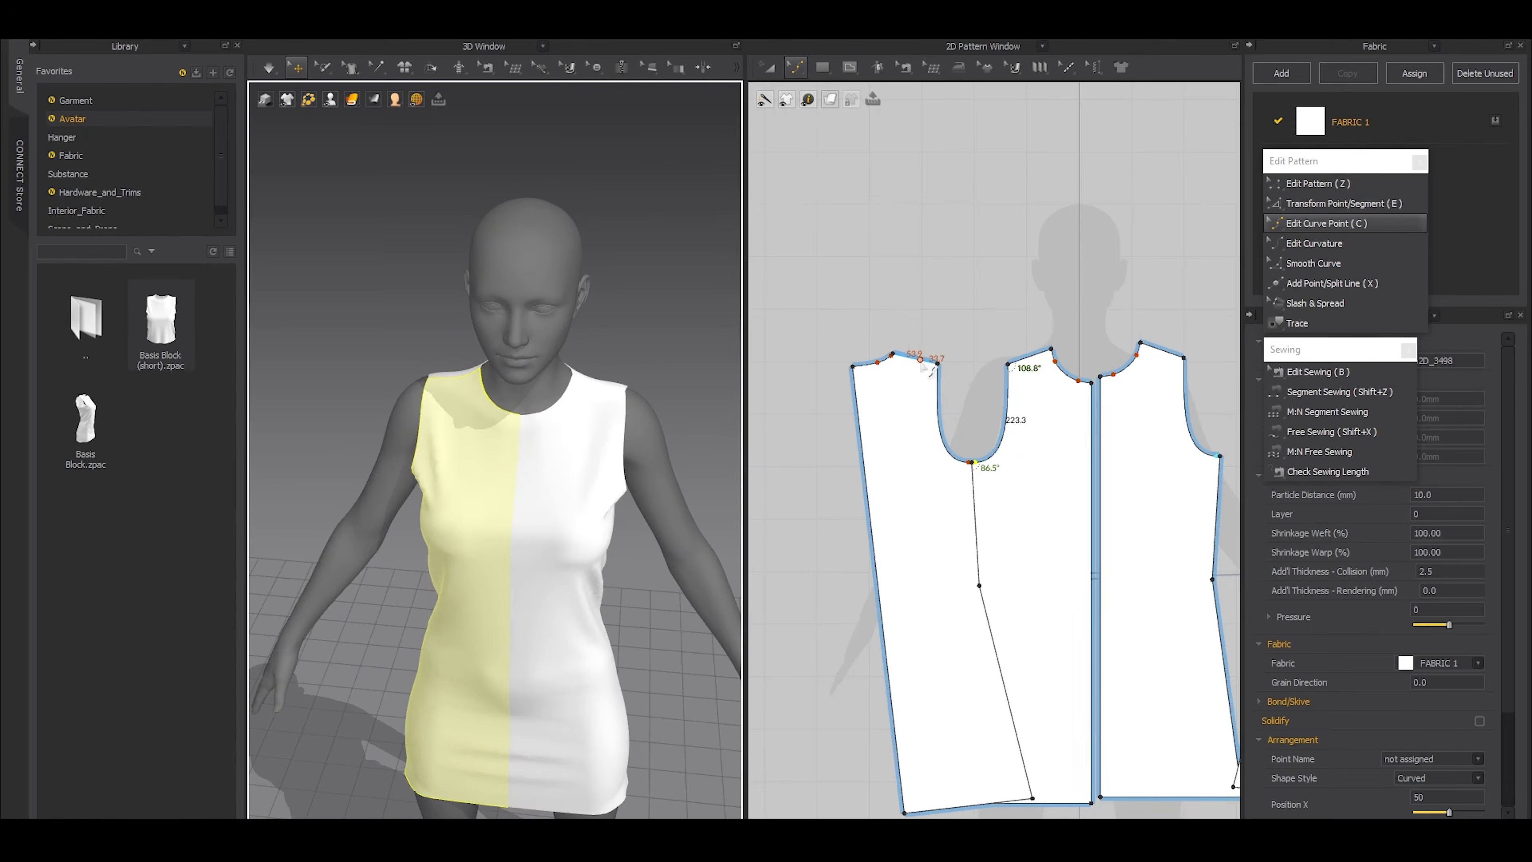
key("z")
left_click(917, 358)
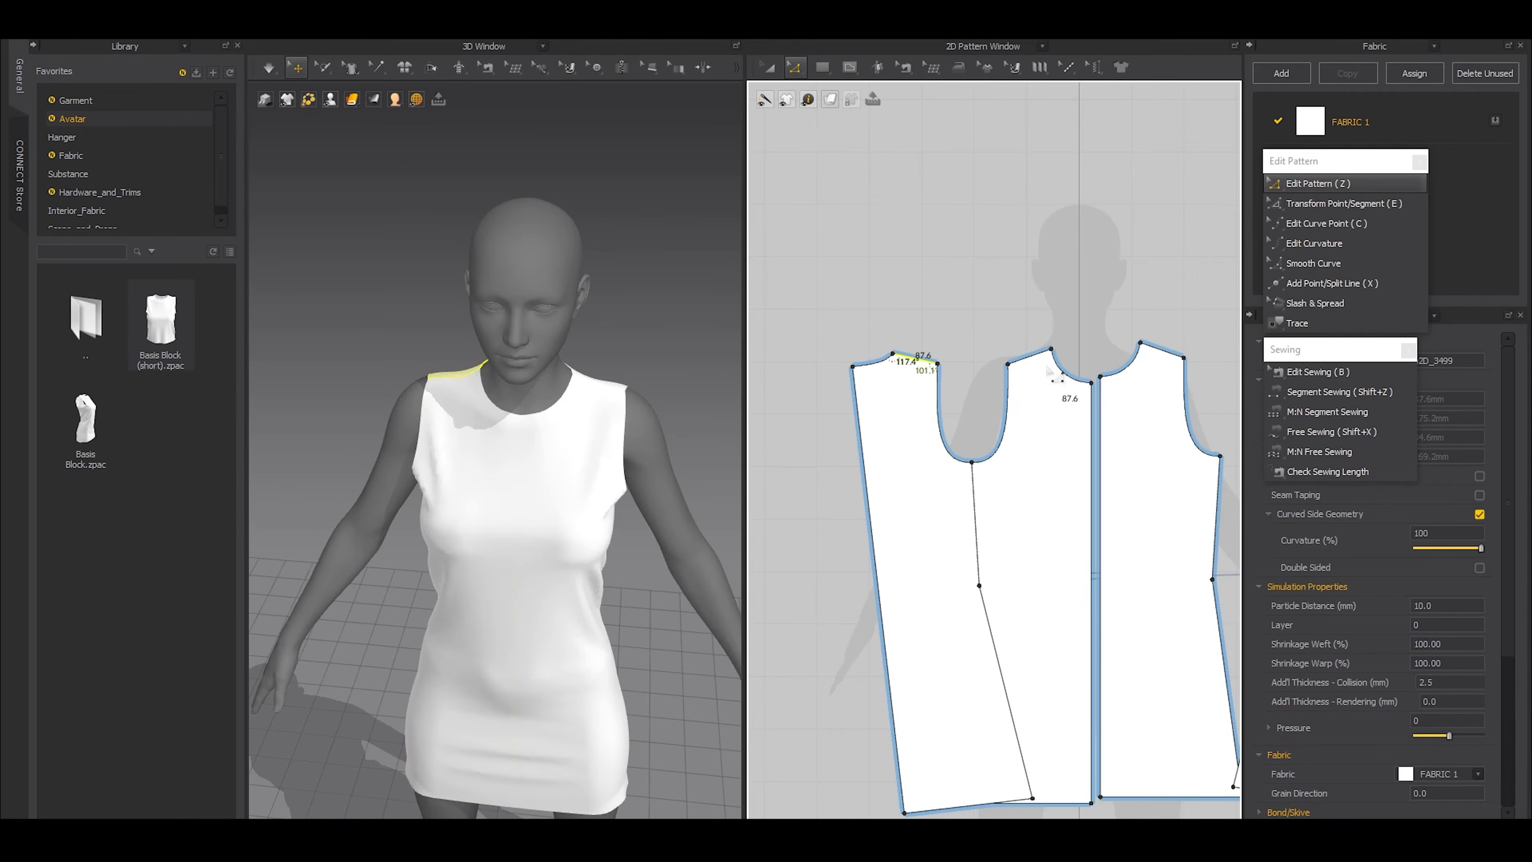
left_click(1037, 361, "shift")
scroll(1036, 359, "up", 4)
middle_click_drag(1037, 356, 1028, 438)
scroll(1025, 443, "up", 1)
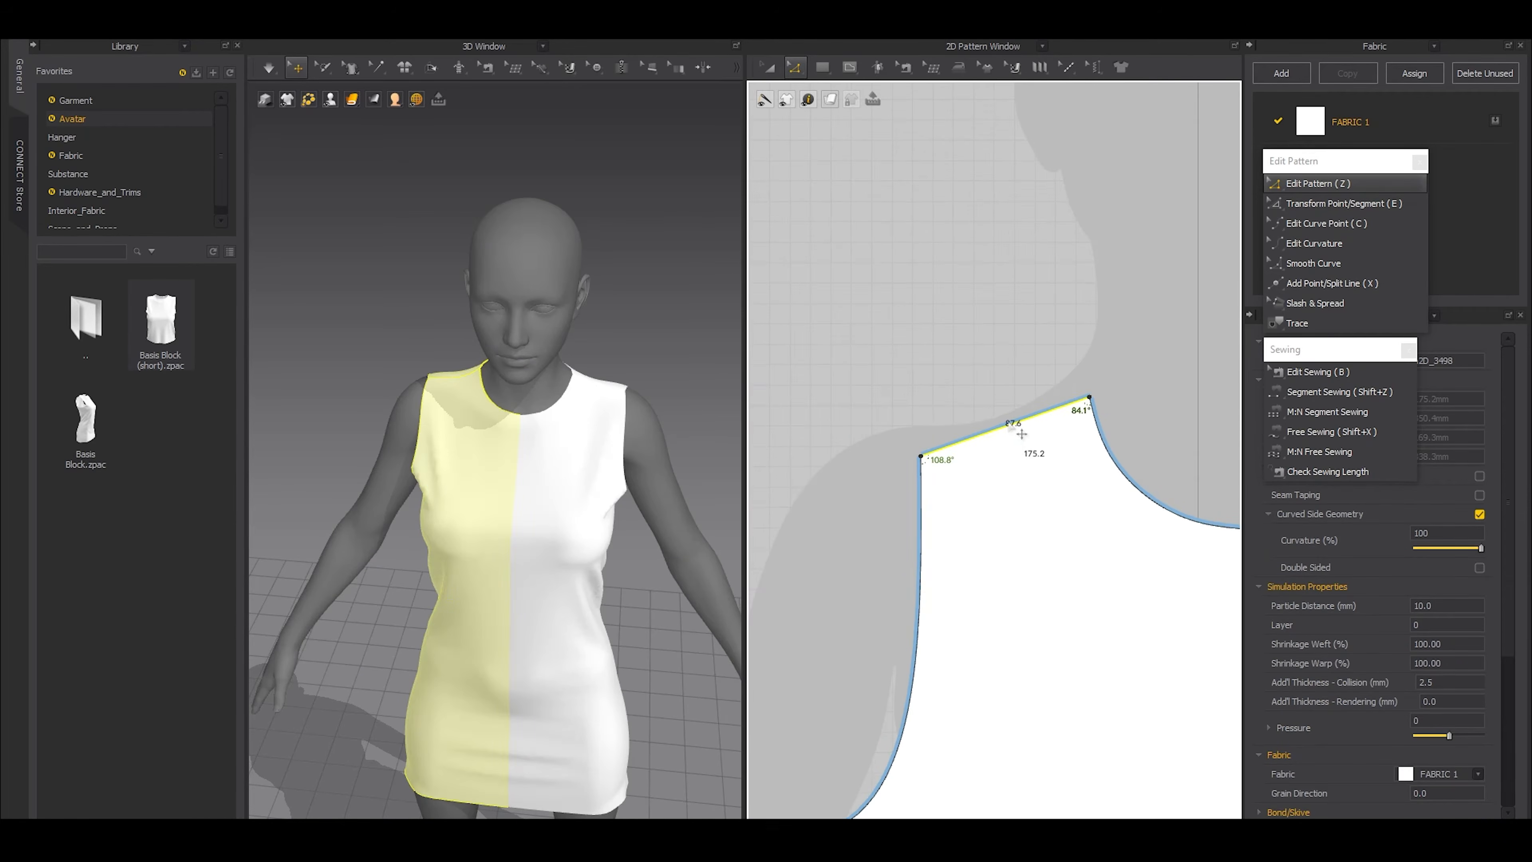
right_click(1011, 426)
left_click(999, 413)
Move the shared shoulder tip slightly outward at the armhole, simulate the dress, and check the shoulder on the avatar
left_click_drag(950, 501, 950, 498)
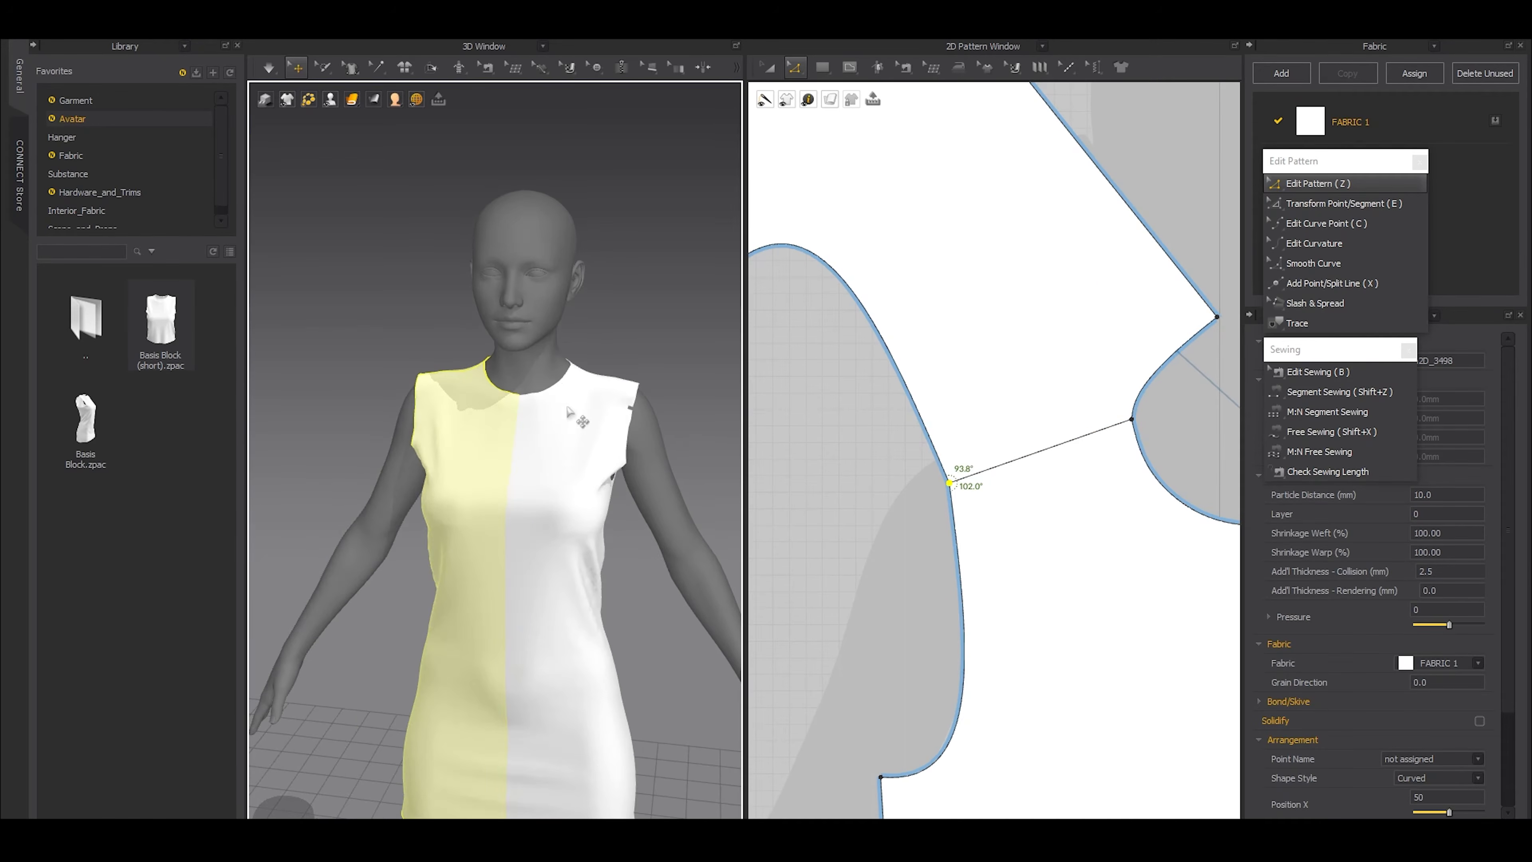
key("space")
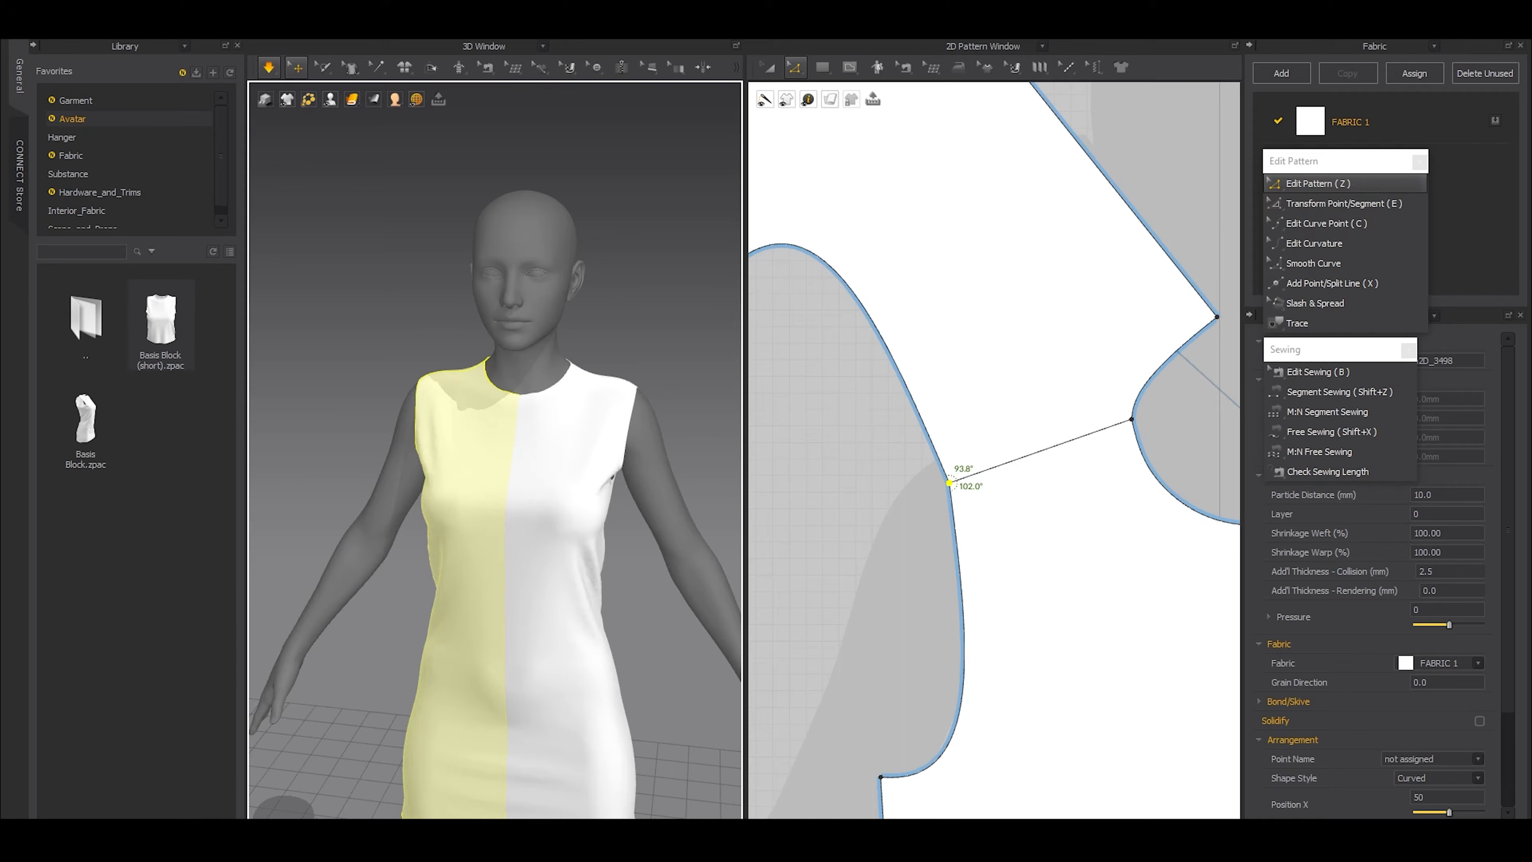
key("space")
right_click_drag(677, 395, 609, 405)
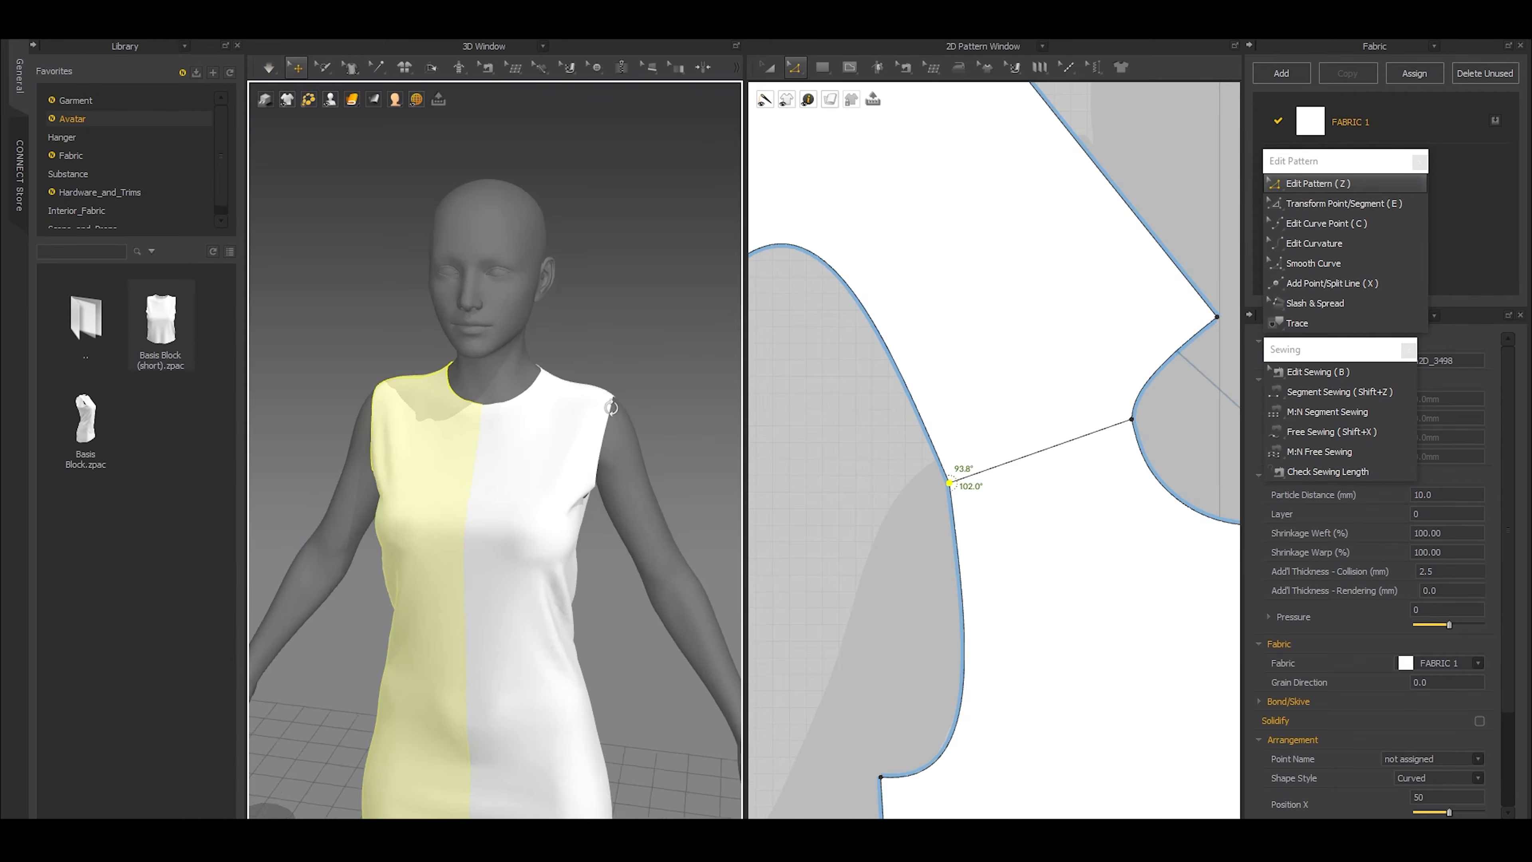
scroll(633, 440, "up", 5)
right_click_drag(660, 474, 654, 309)
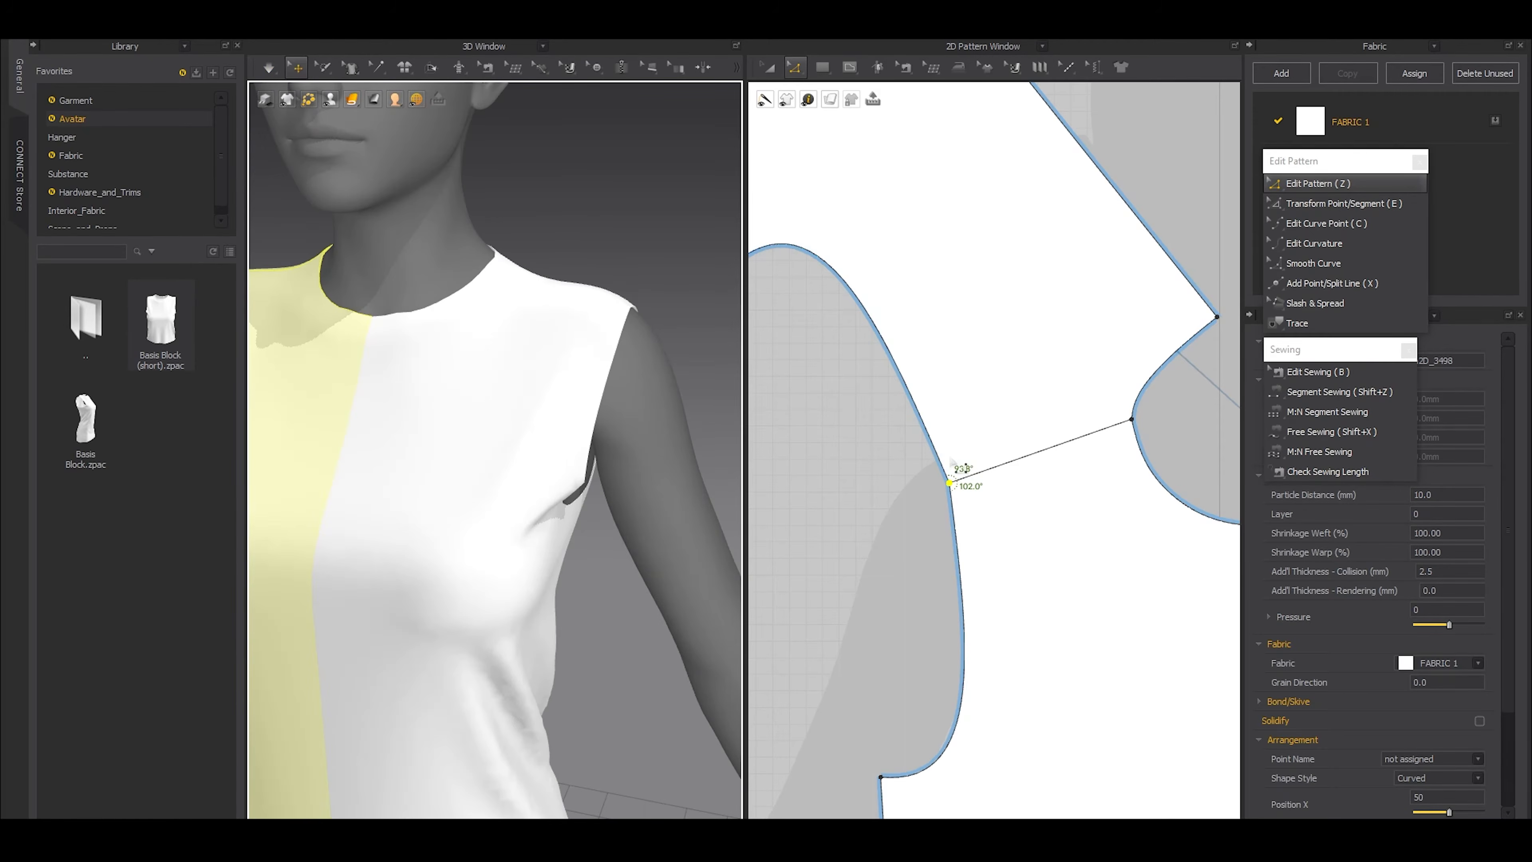
Smooth the armhole across the shoulder seam by adjusting the curve points on both sides, and simulate the dress
scroll(968, 513, "up", 3)
key("c")
left_click_drag(952, 554, 966, 567)
left_click_drag(915, 412, 918, 398)
left_click(875, 461)
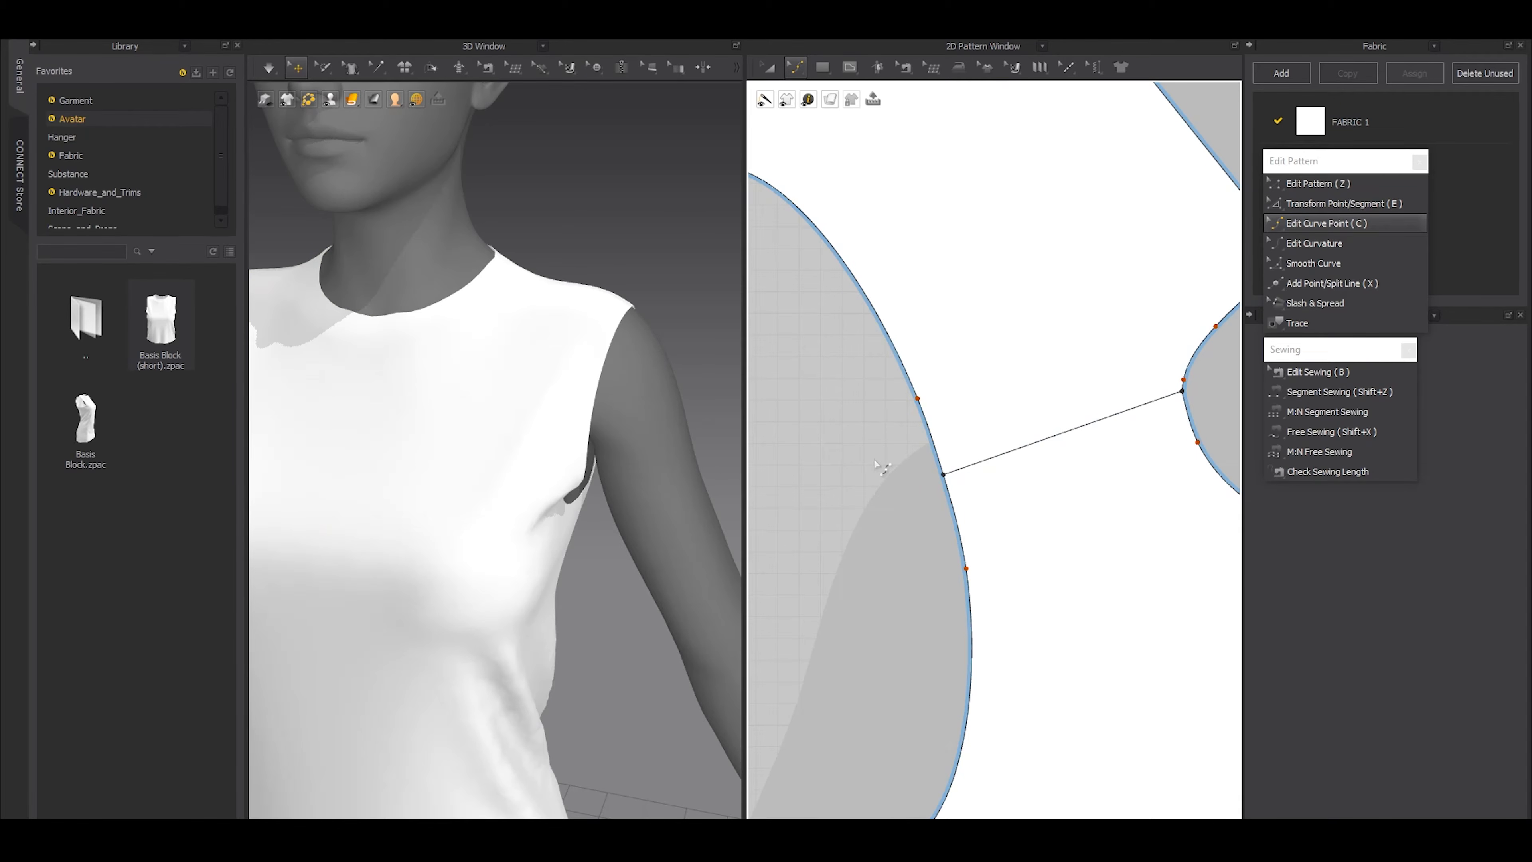
key("space")
scroll(567, 417, "down", 5)
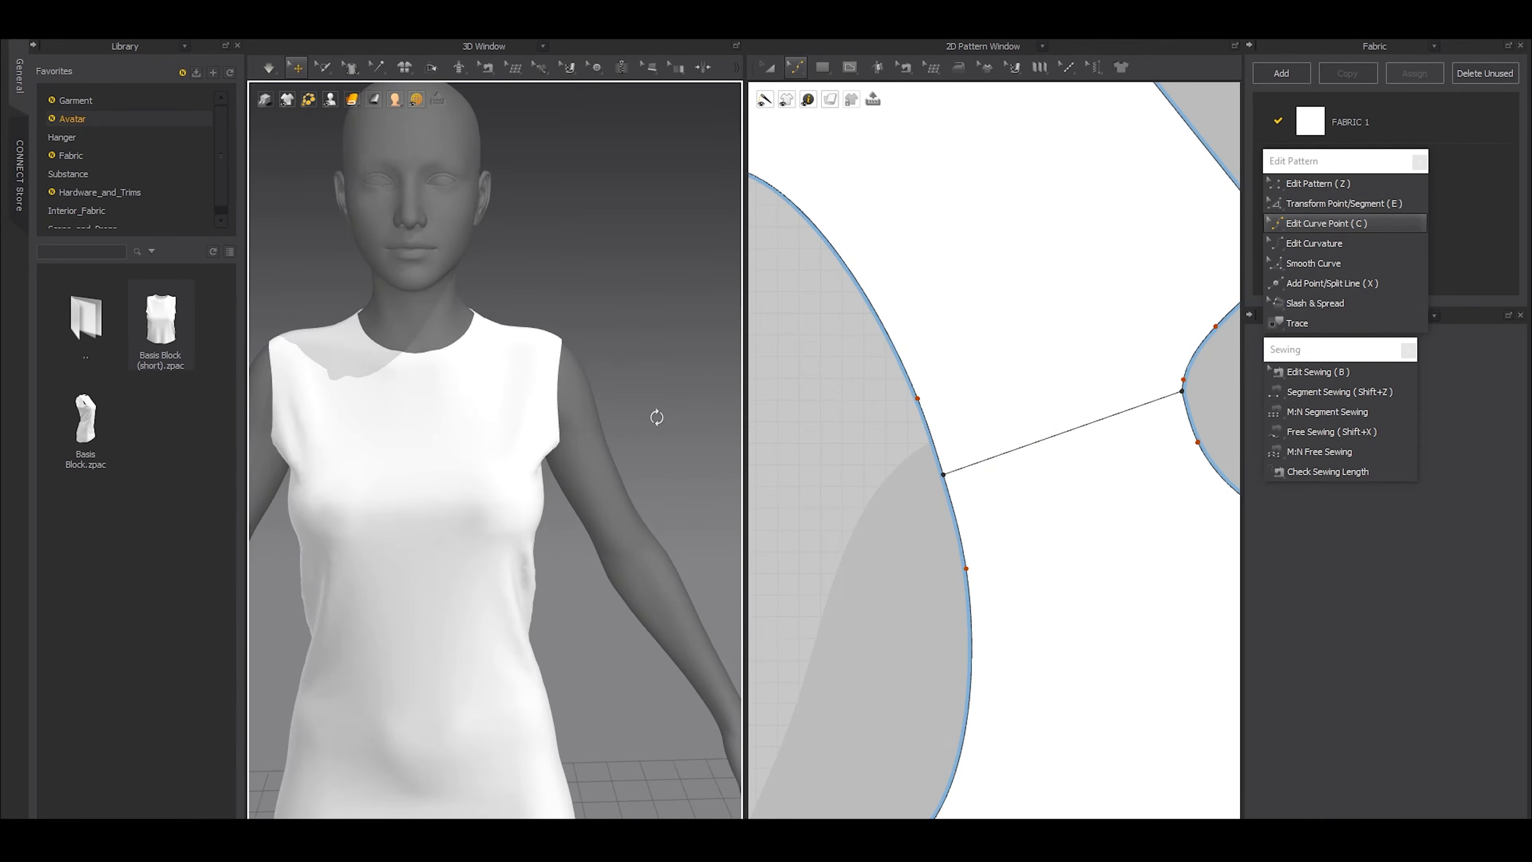
Extend the shared shoulder tip slightly outward into the armhole, and reposition the front armhole curve point beside it to keep the curve smooth
key("space")
key("z")
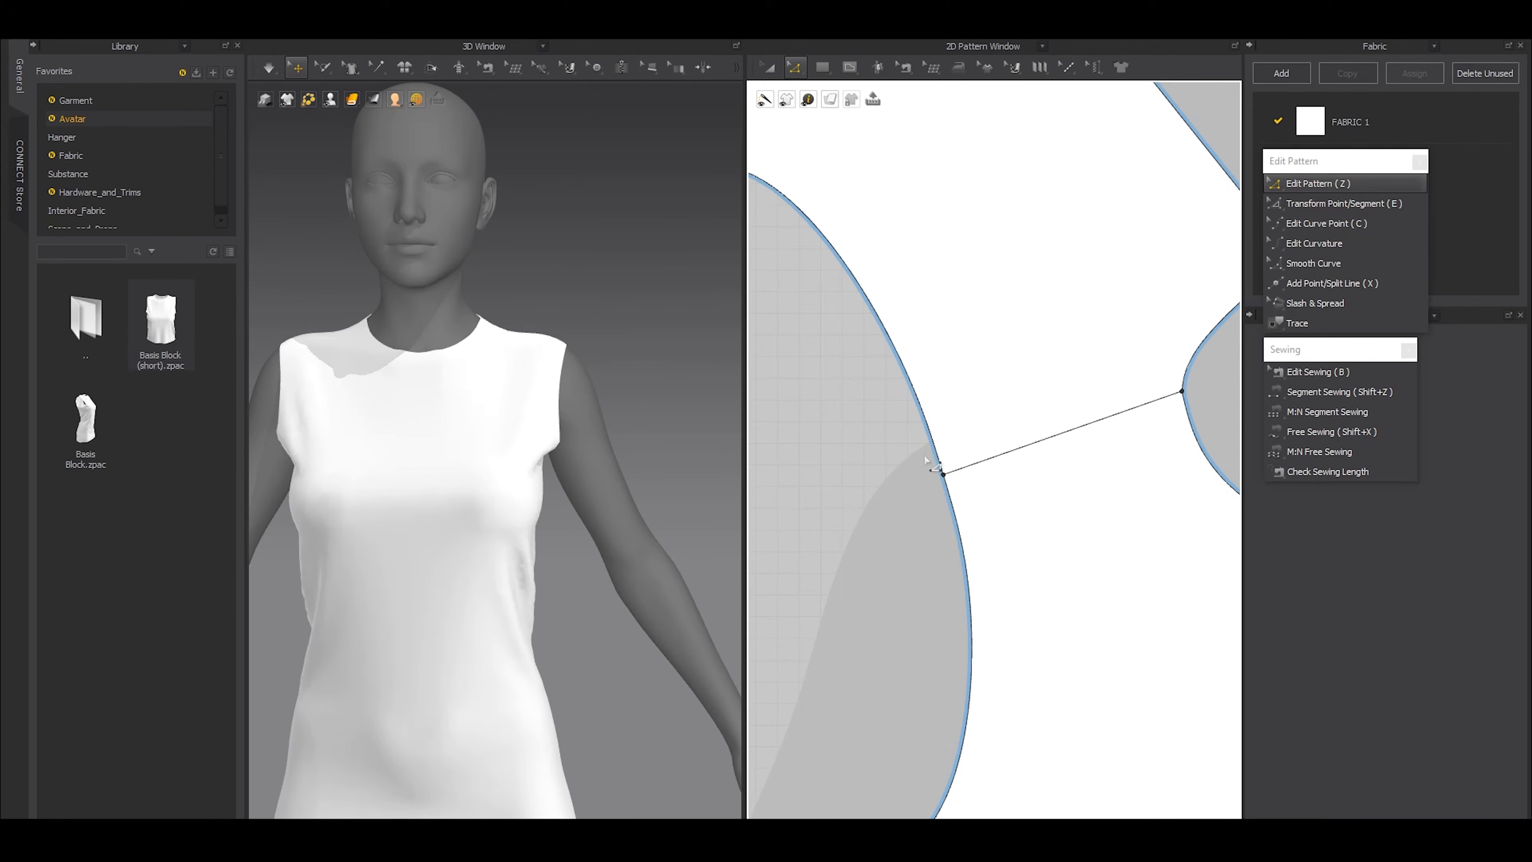
left_click_drag(944, 476, 919, 483)
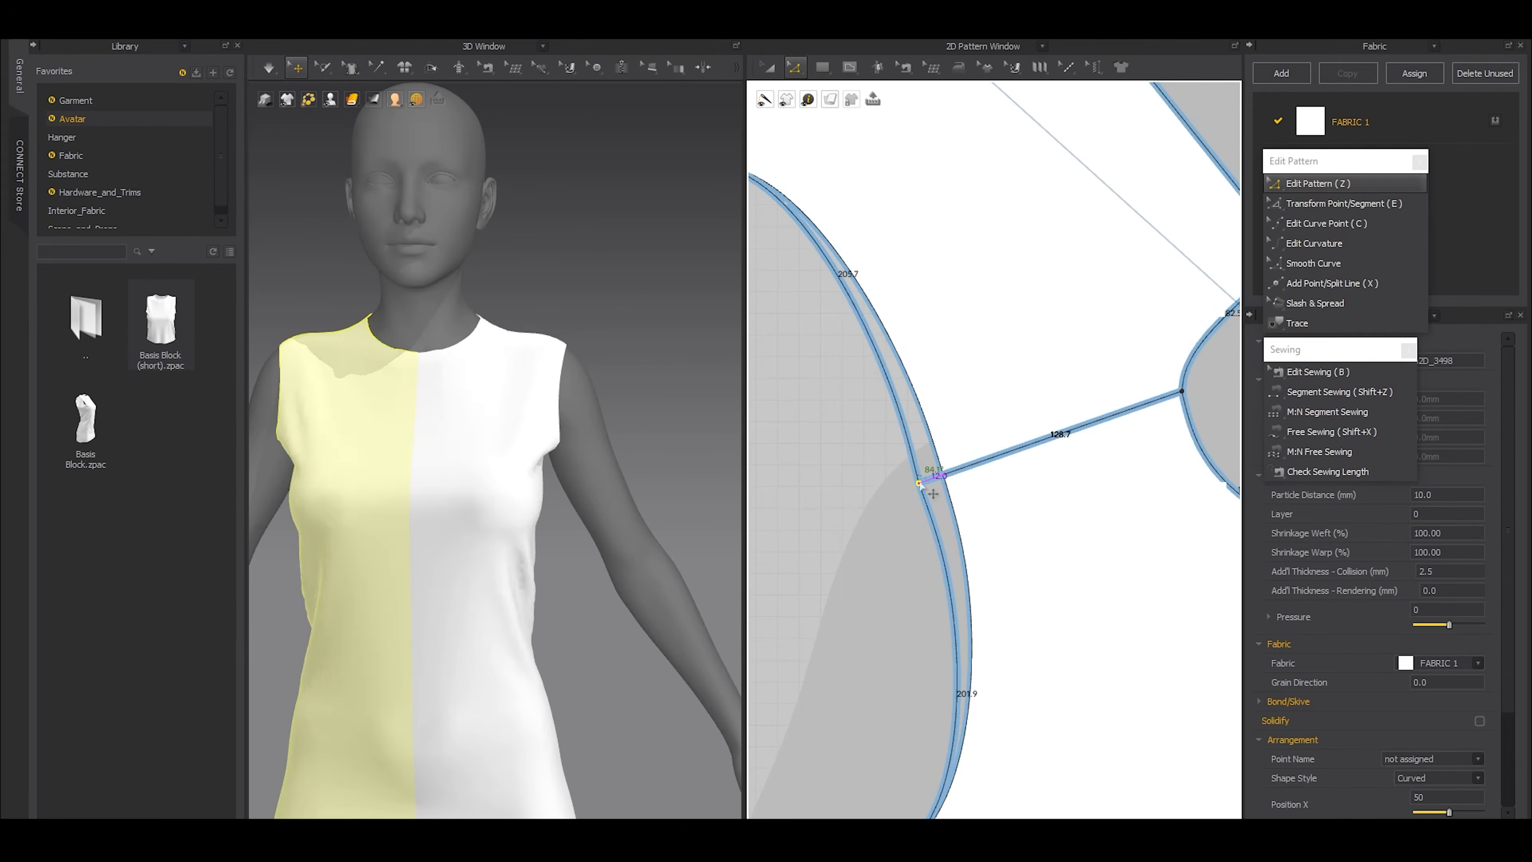
key("c")
left_click_drag(947, 581, 935, 583)
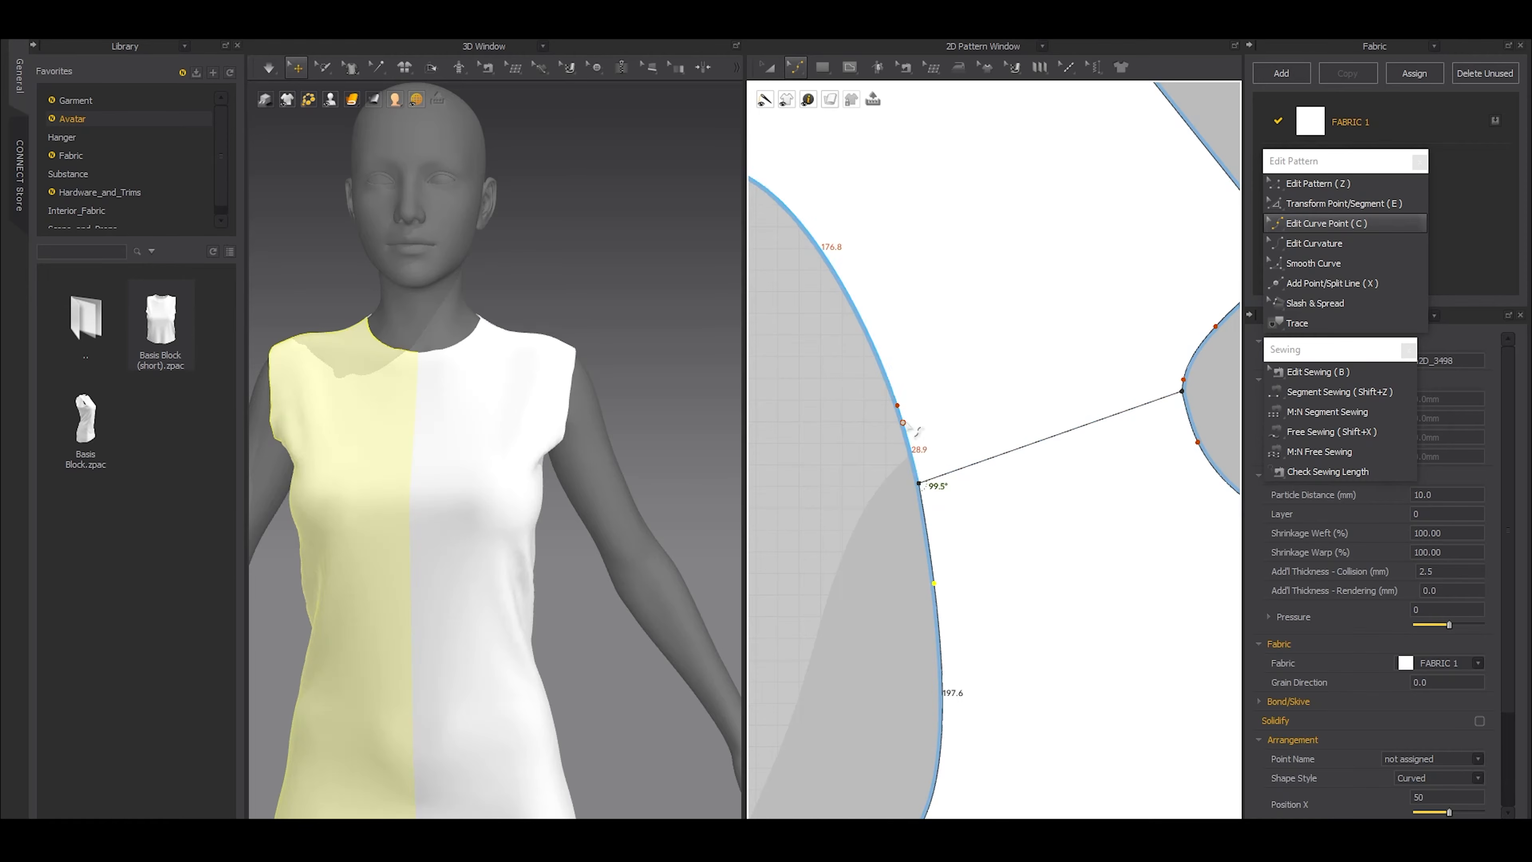
key("a")
left_click(787, 471)
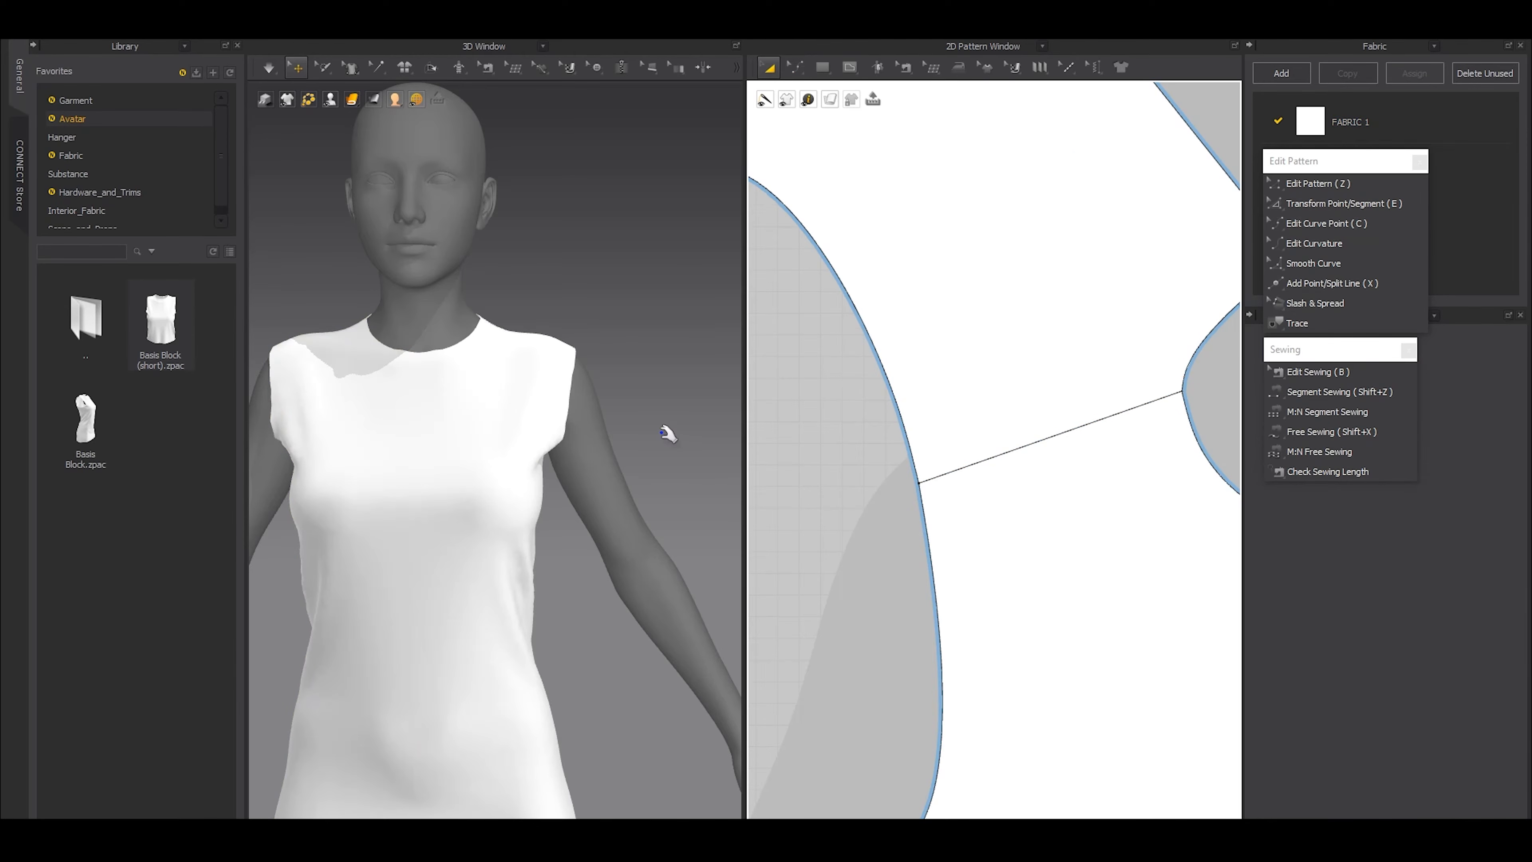
Return the back pattern to an upright position beside the front pattern, with their armholes facing each other
right_click_drag(670, 431, 519, 441)
scroll(966, 521, "down", 8)
key("z")
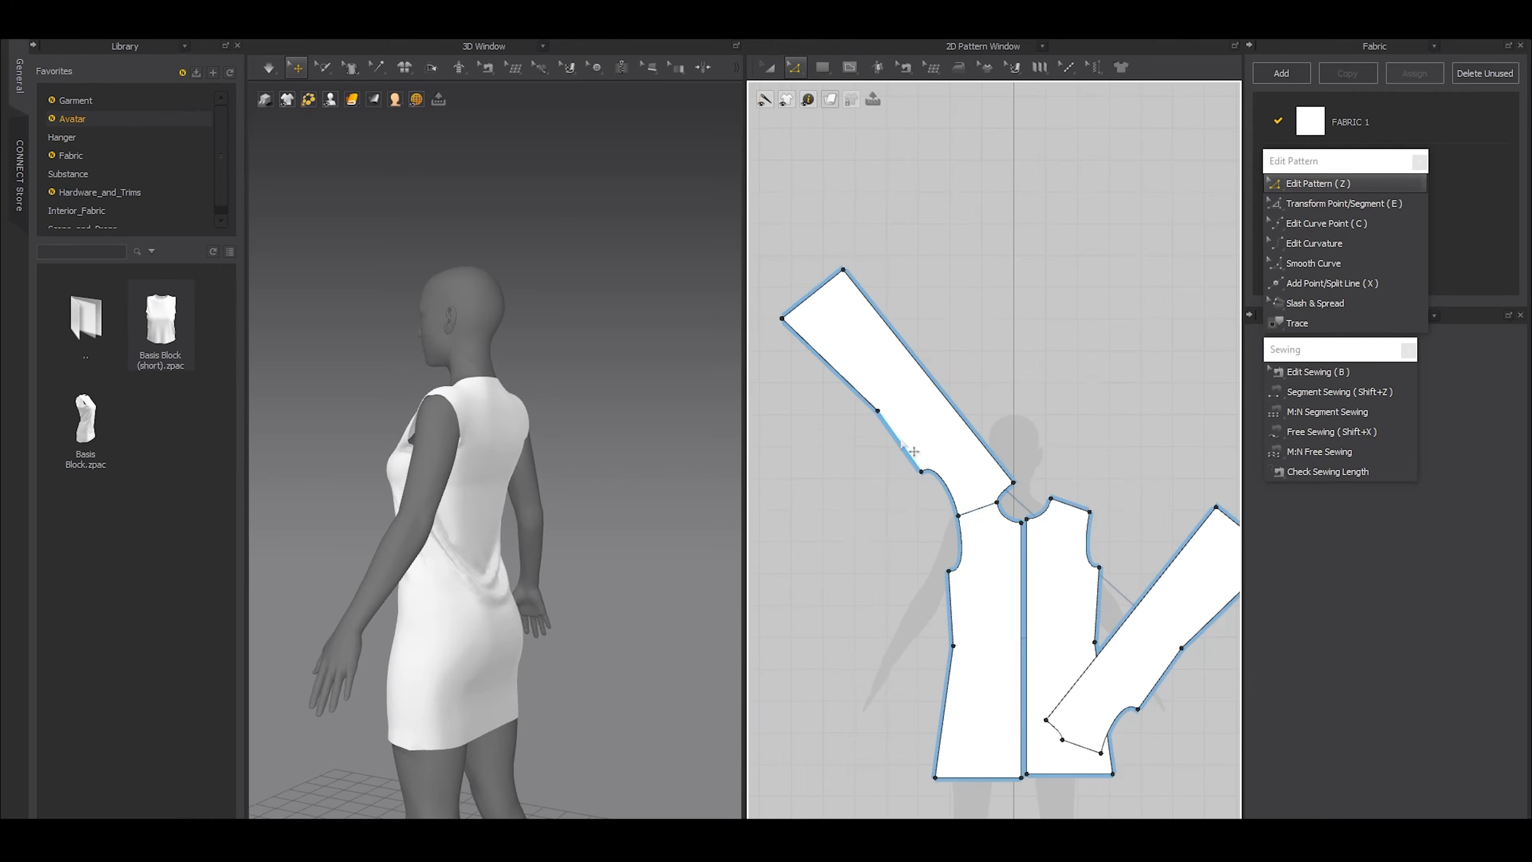
left_click(900, 442)
scroll(940, 589, "up", 5)
key("a")
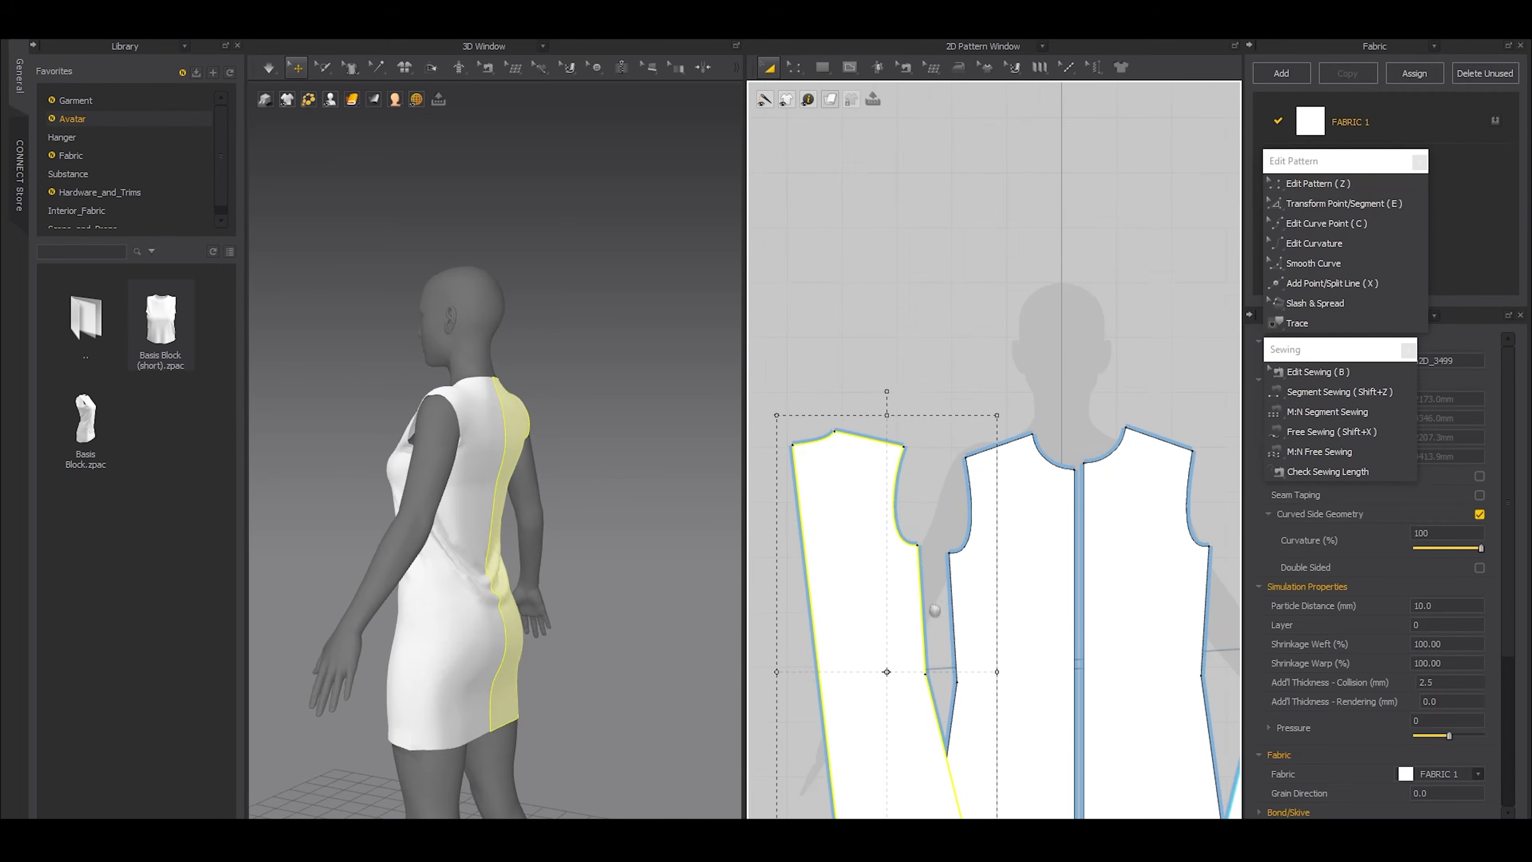
Rotate the front pattern parallel to the Y-Axis using its side seam edge between underarm and waist
scroll(983, 542, "up", 3)
left_click(1031, 498)
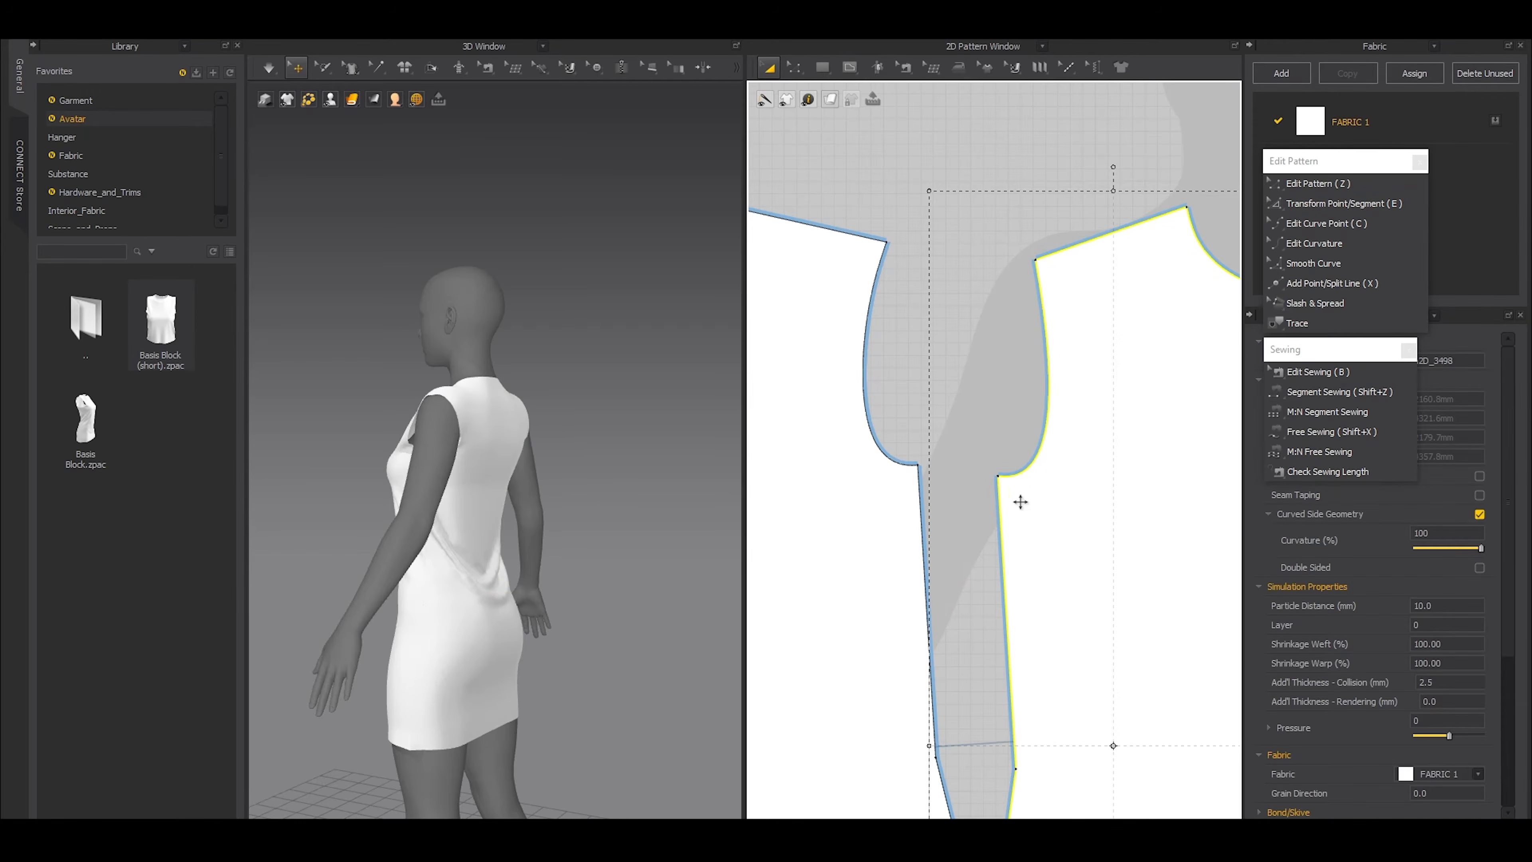
right_click(1036, 486)
mouse_move(1073, 489)
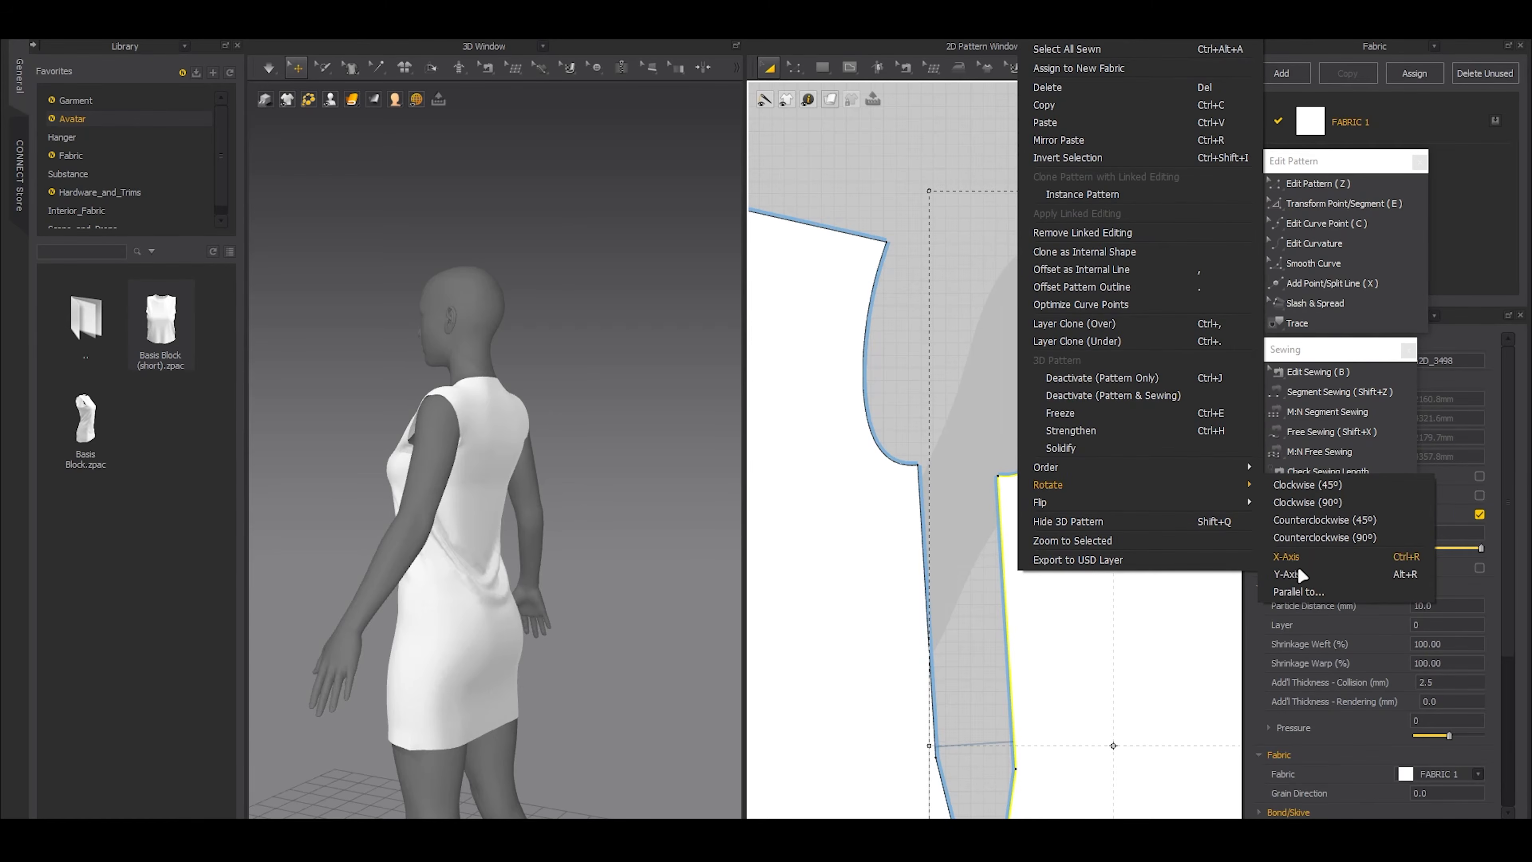
left_click(1289, 578)
left_click(1002, 551)
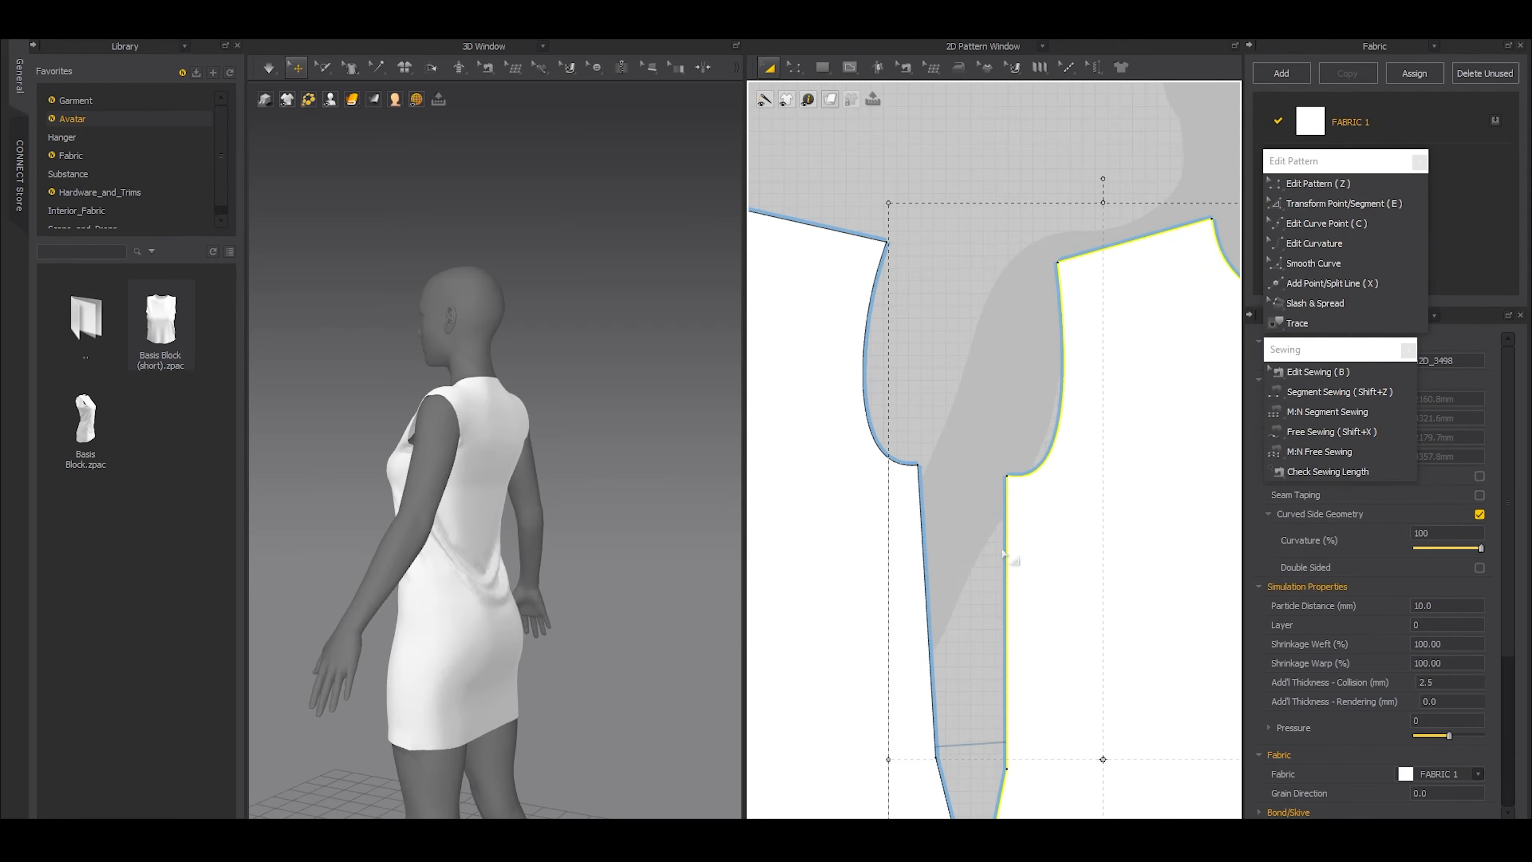
Match up the back and front patterns along their upper side seam edges with the To Start option
key("z")
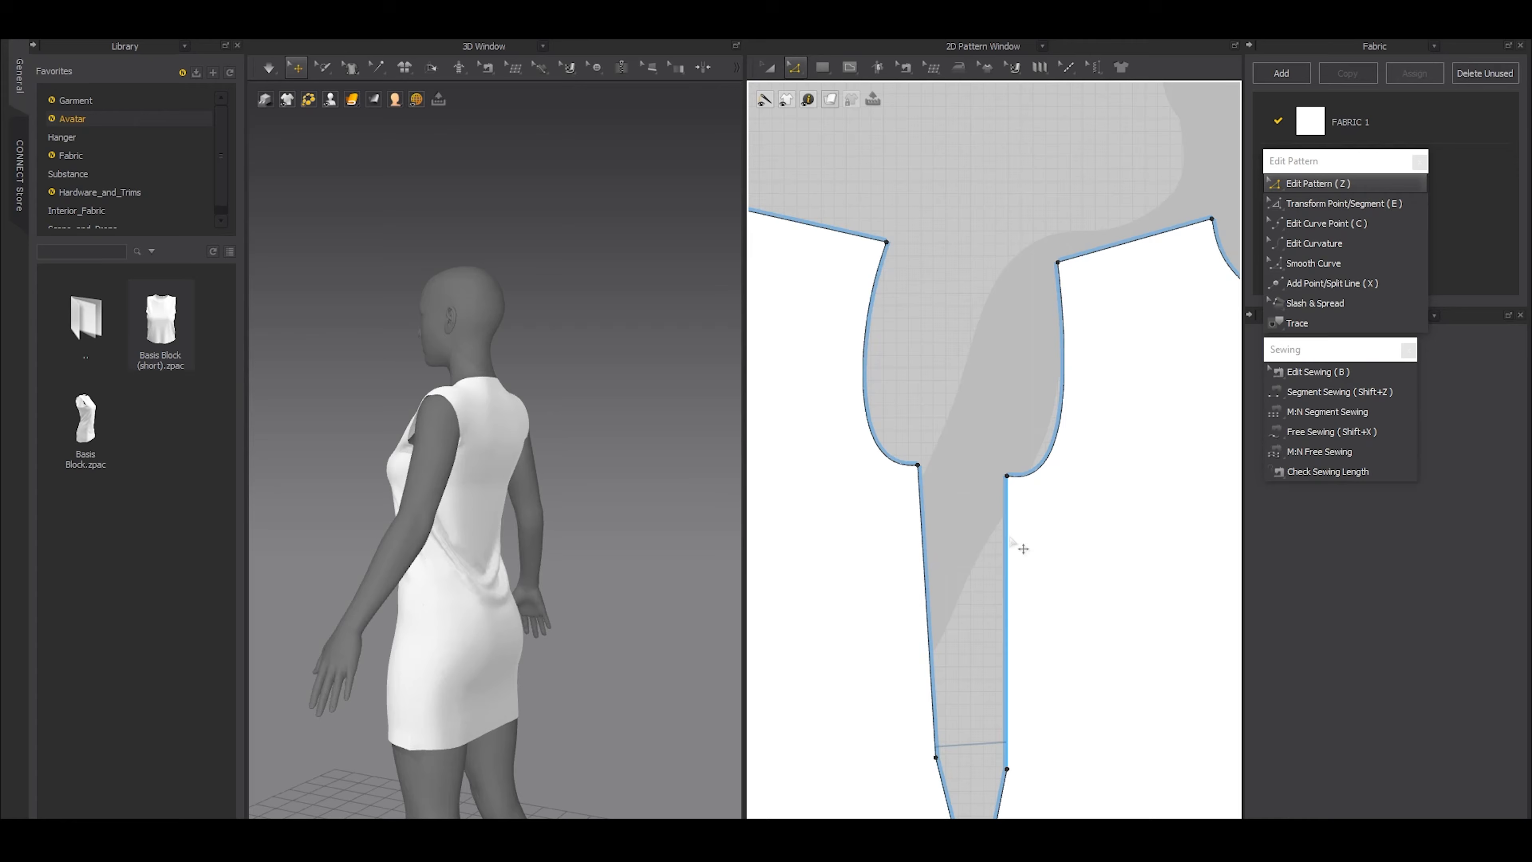
left_click(1007, 546)
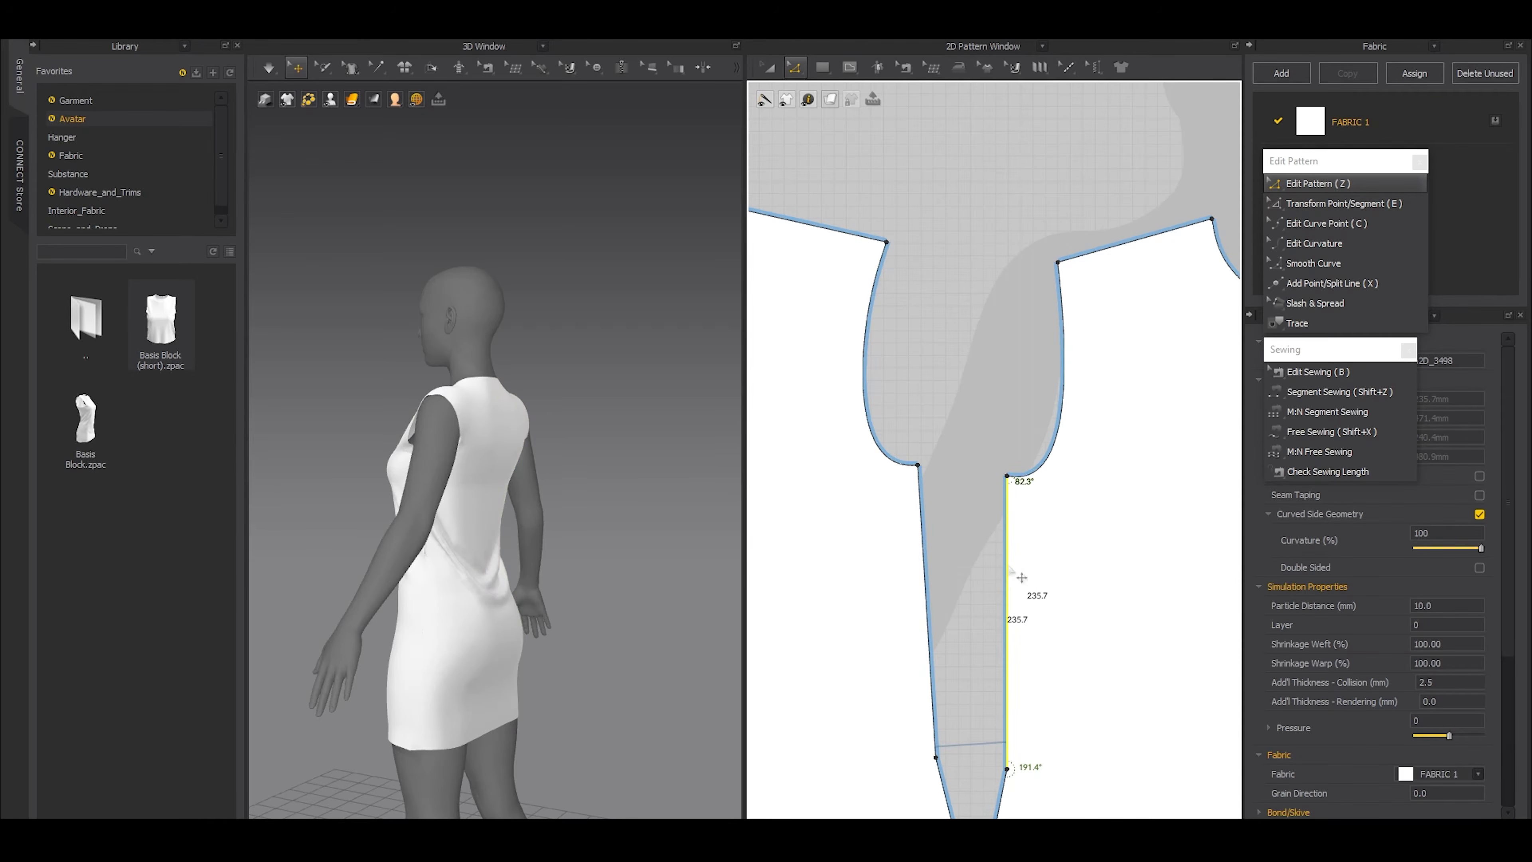
scroll(992, 574, "up", 2)
left_click(878, 550, "shift")
right_click(1020, 552)
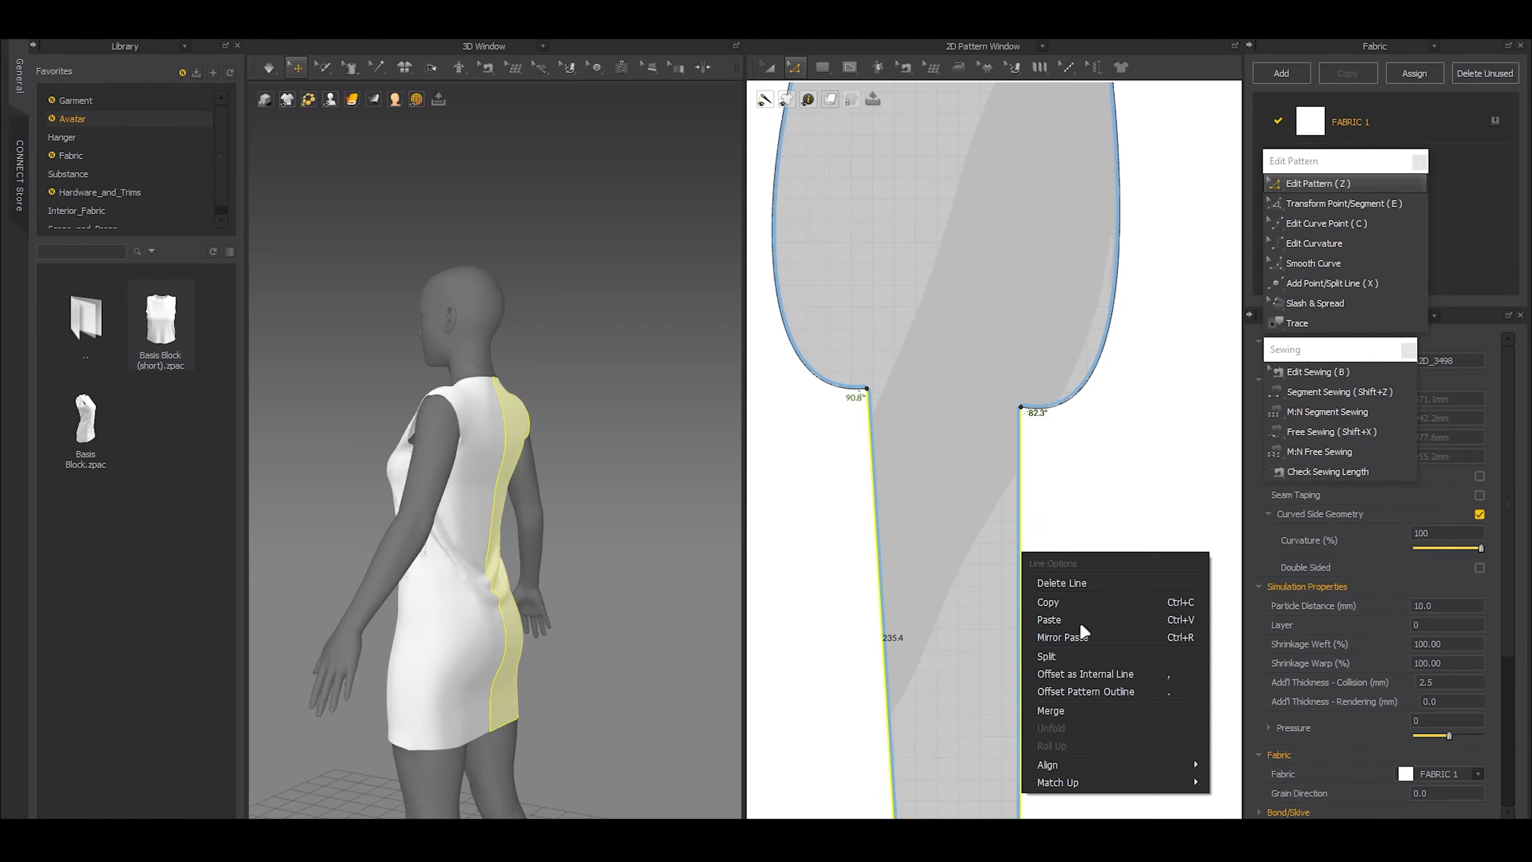
mouse_move(1170, 781)
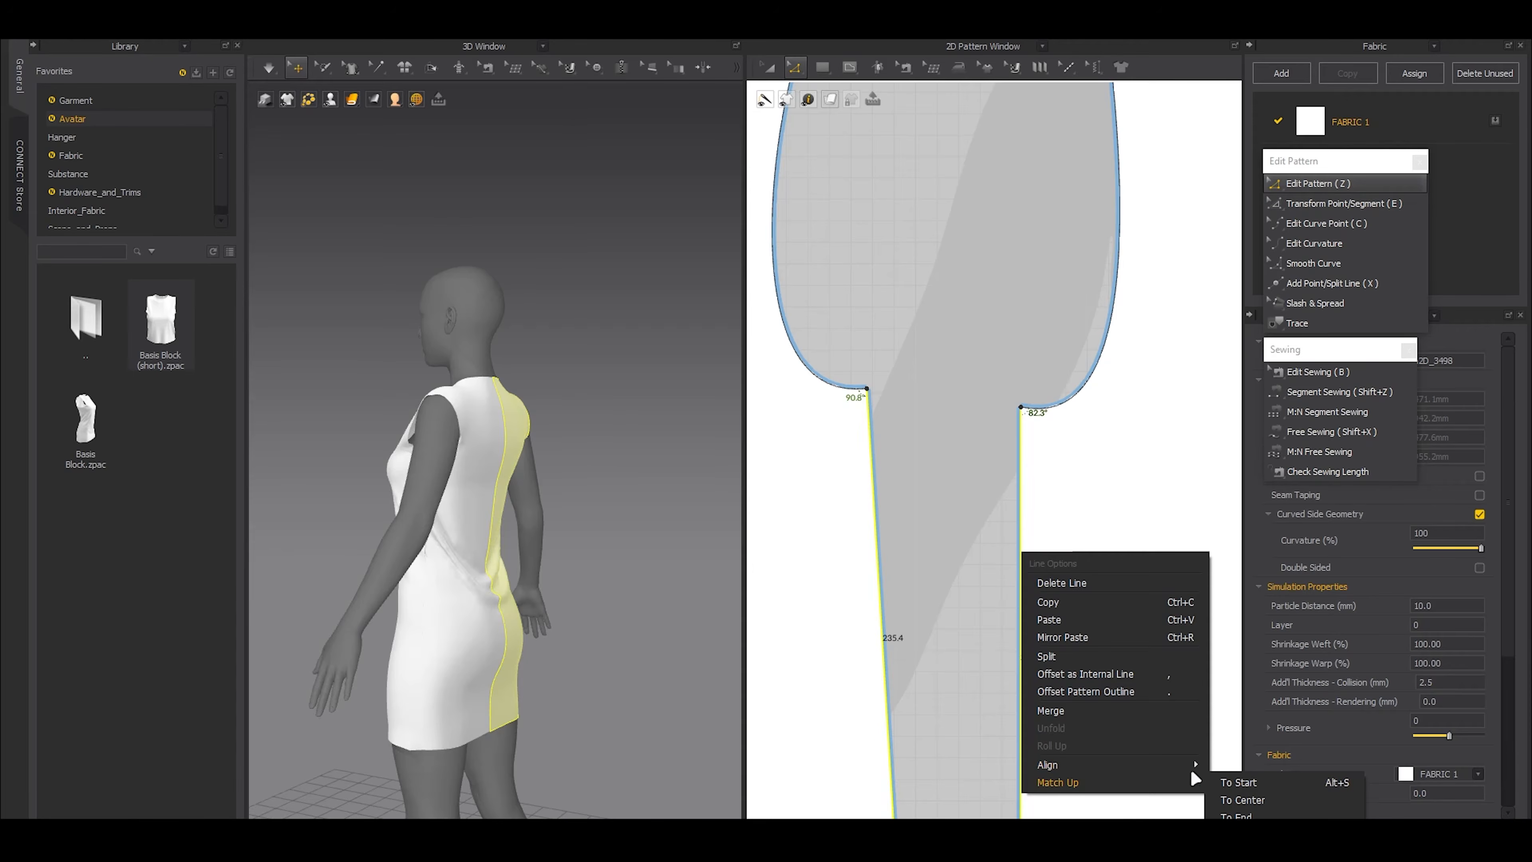
left_click(1236, 782)
Raise the front armhole curve point beside the side seam to smooth the underarm curve
scroll(1019, 368, "up", 4)
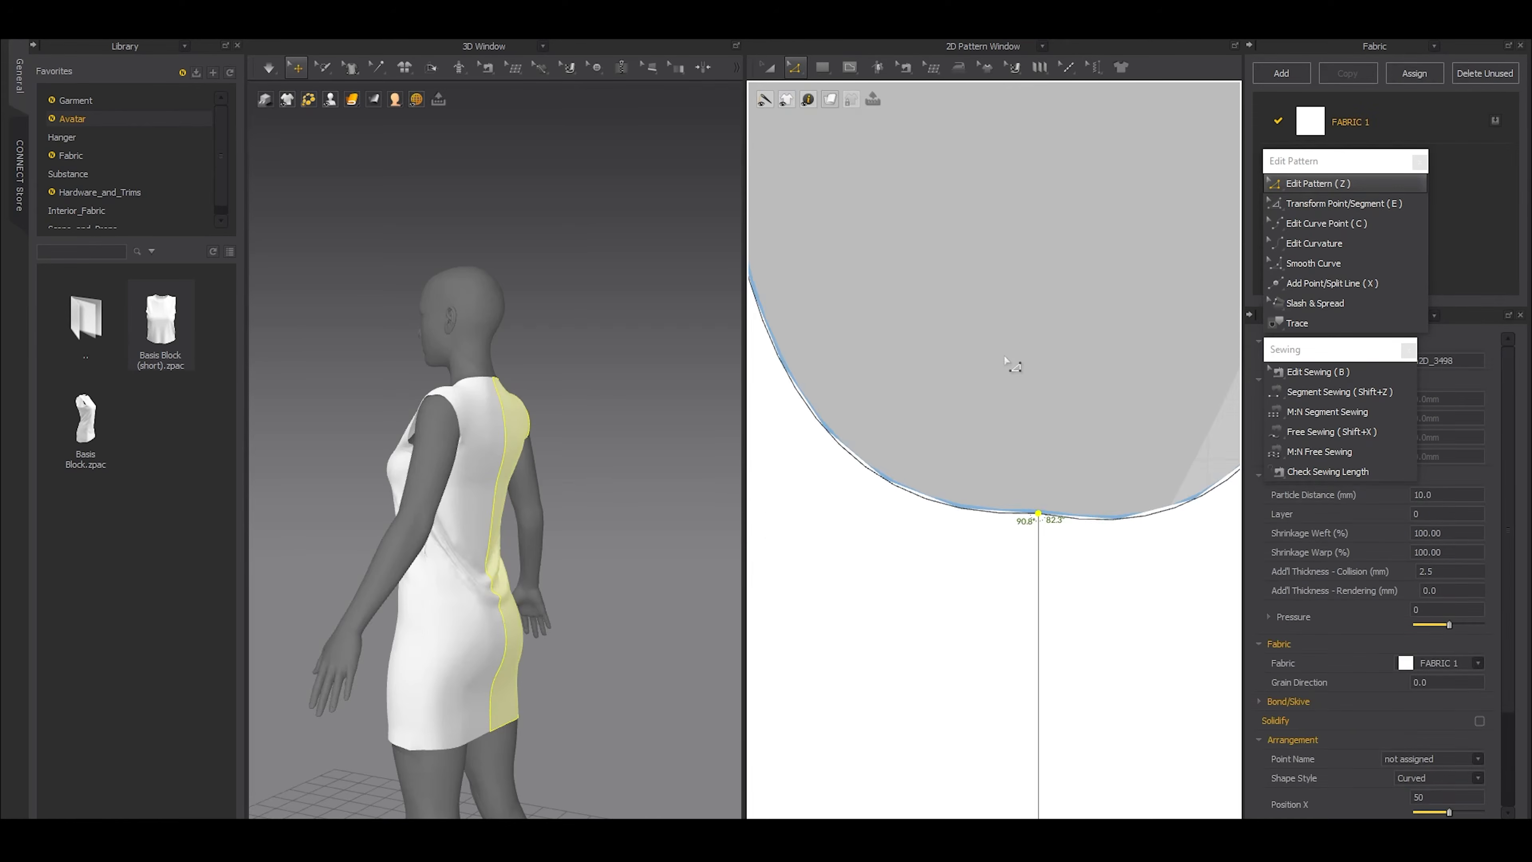
key("c")
left_click_drag(1097, 582, 1095, 563)
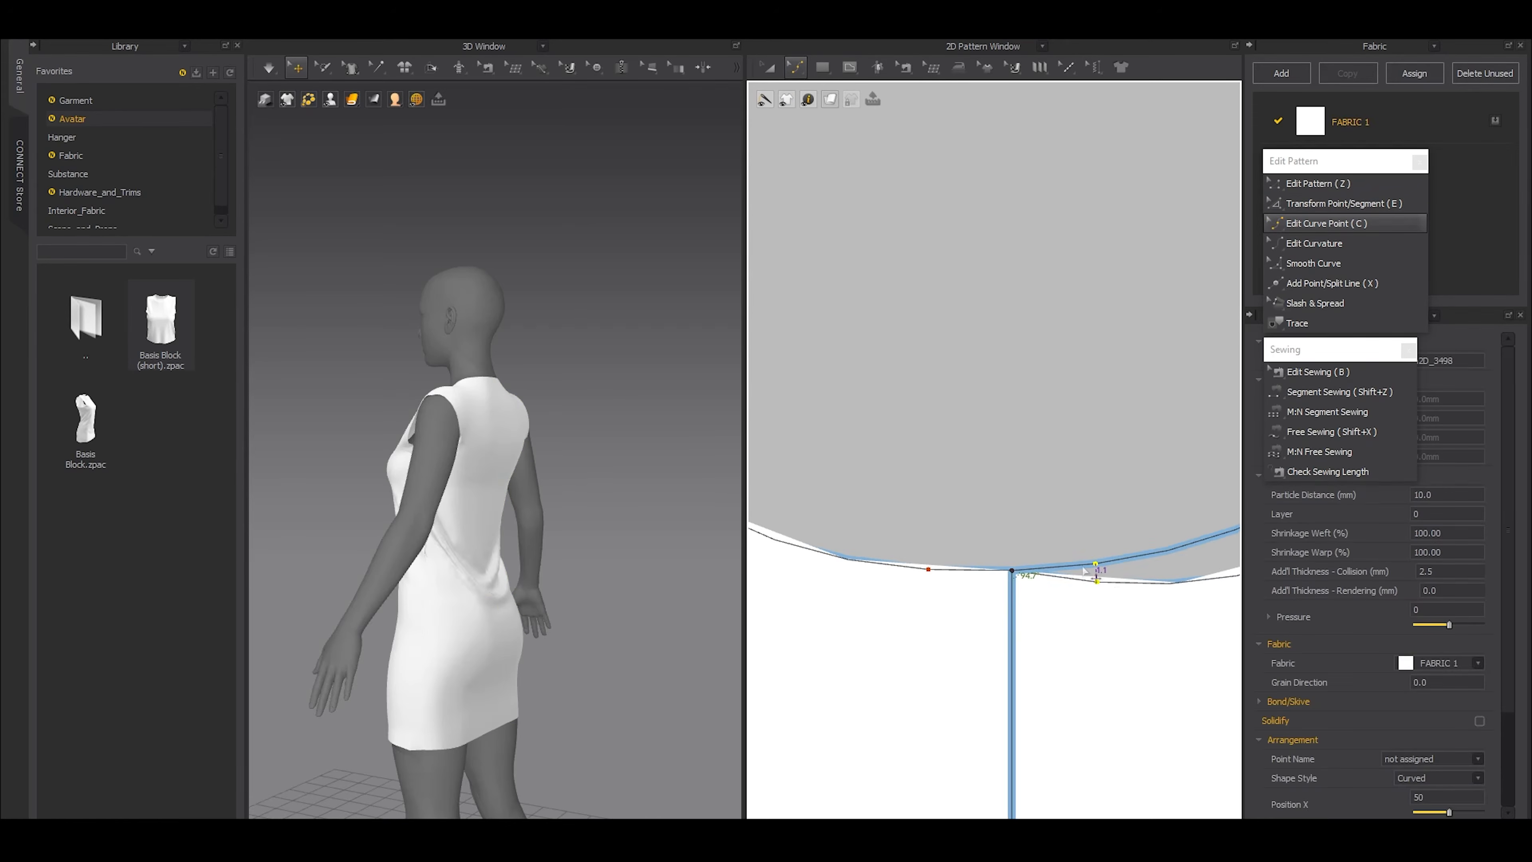
scroll(920, 542, "down", 3)
key("a")
scroll(862, 519, "down", 3)
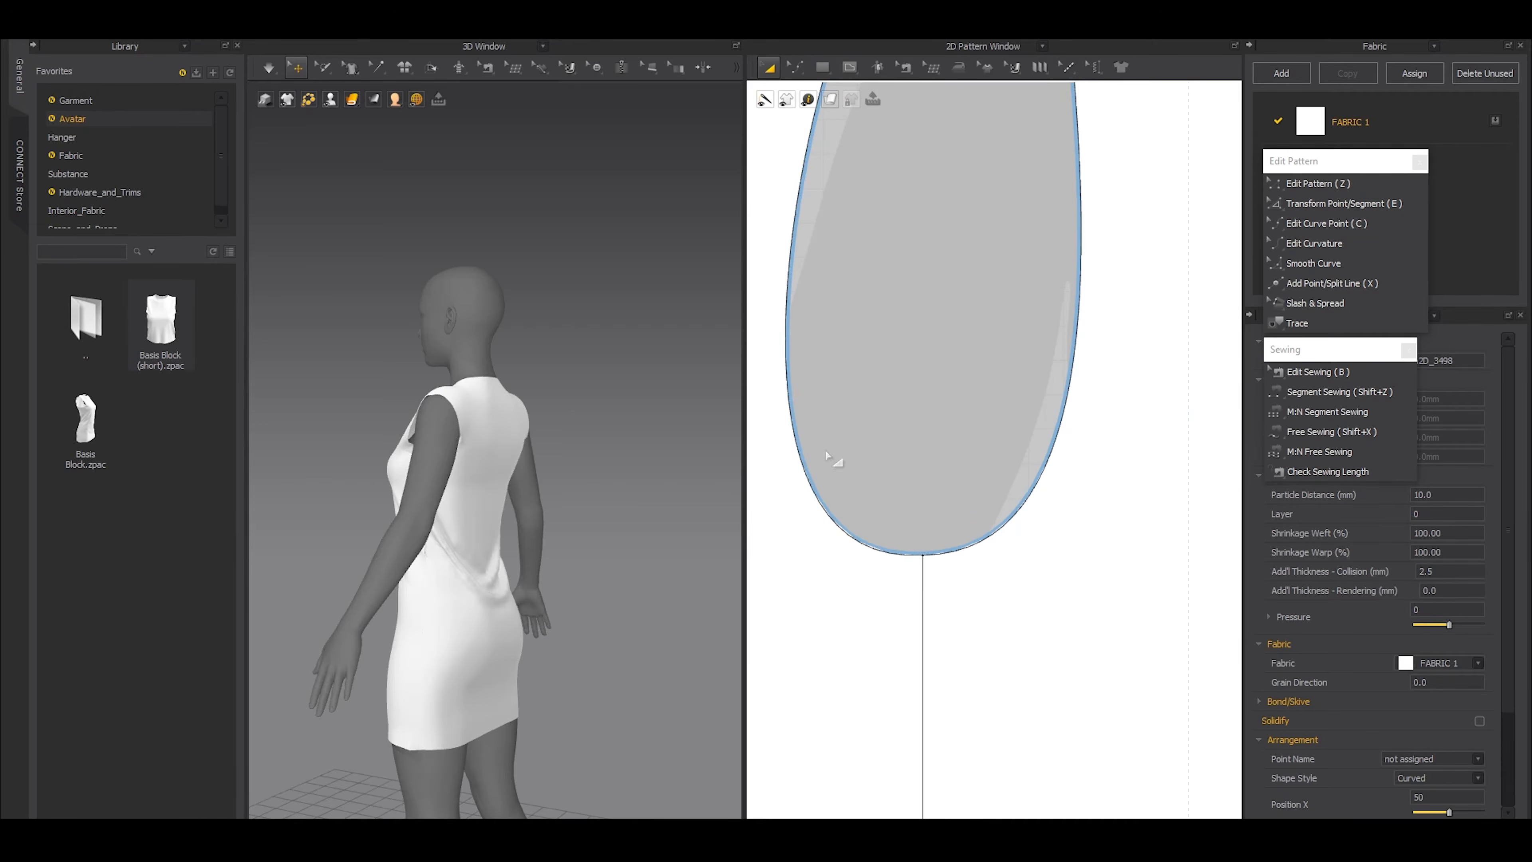
Lower the shared underarm point slightly at the side seam, and inspect the armholes on the dress with the avatar hidden
scroll(542, 534, "up", 3)
right_click_drag(483, 487, 570, 532)
scroll(541, 534, "up", 1)
key("z")
left_click_drag(882, 499, 923, 575)
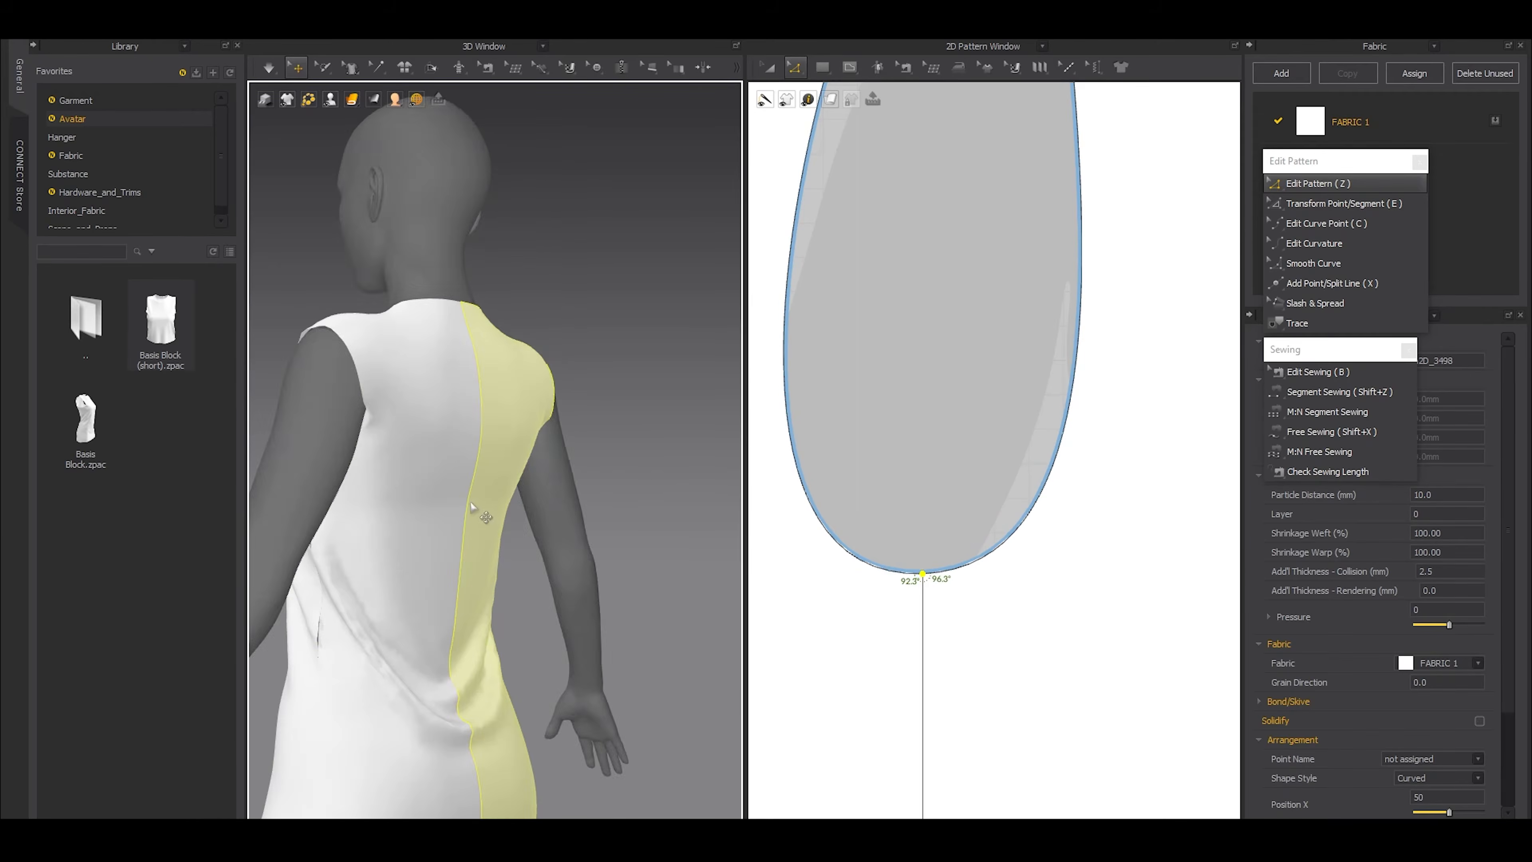
key("shift+a")
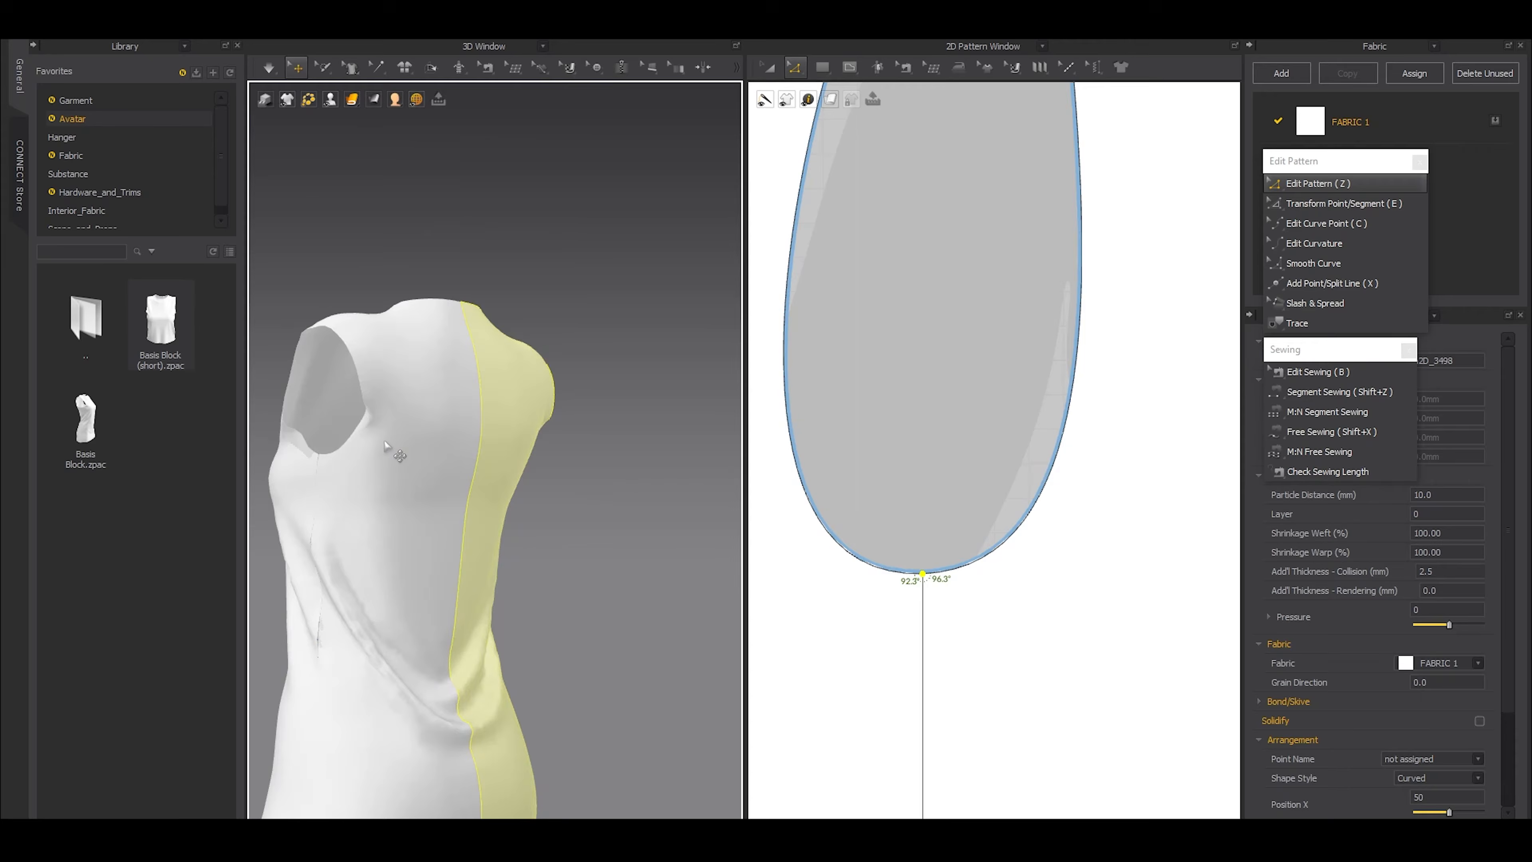
left_click(379, 433)
right_click_drag(547, 456, 506, 477)
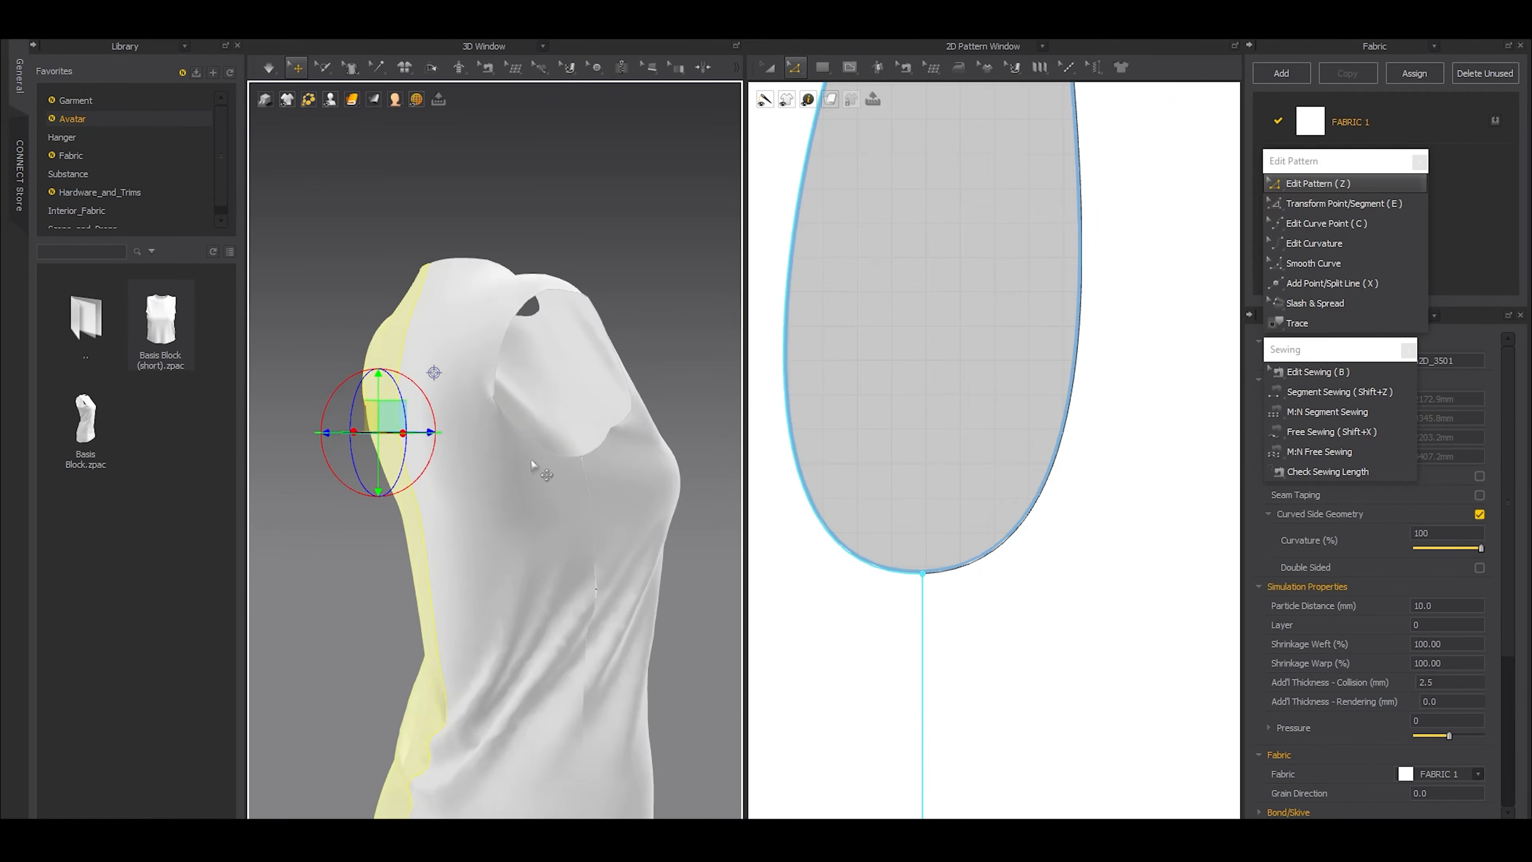
left_click(507, 435)
Move the lower curve point of the back armhole further into the back pattern, show the avatar again, and simulate the dress
scroll(853, 458, "down", 1)
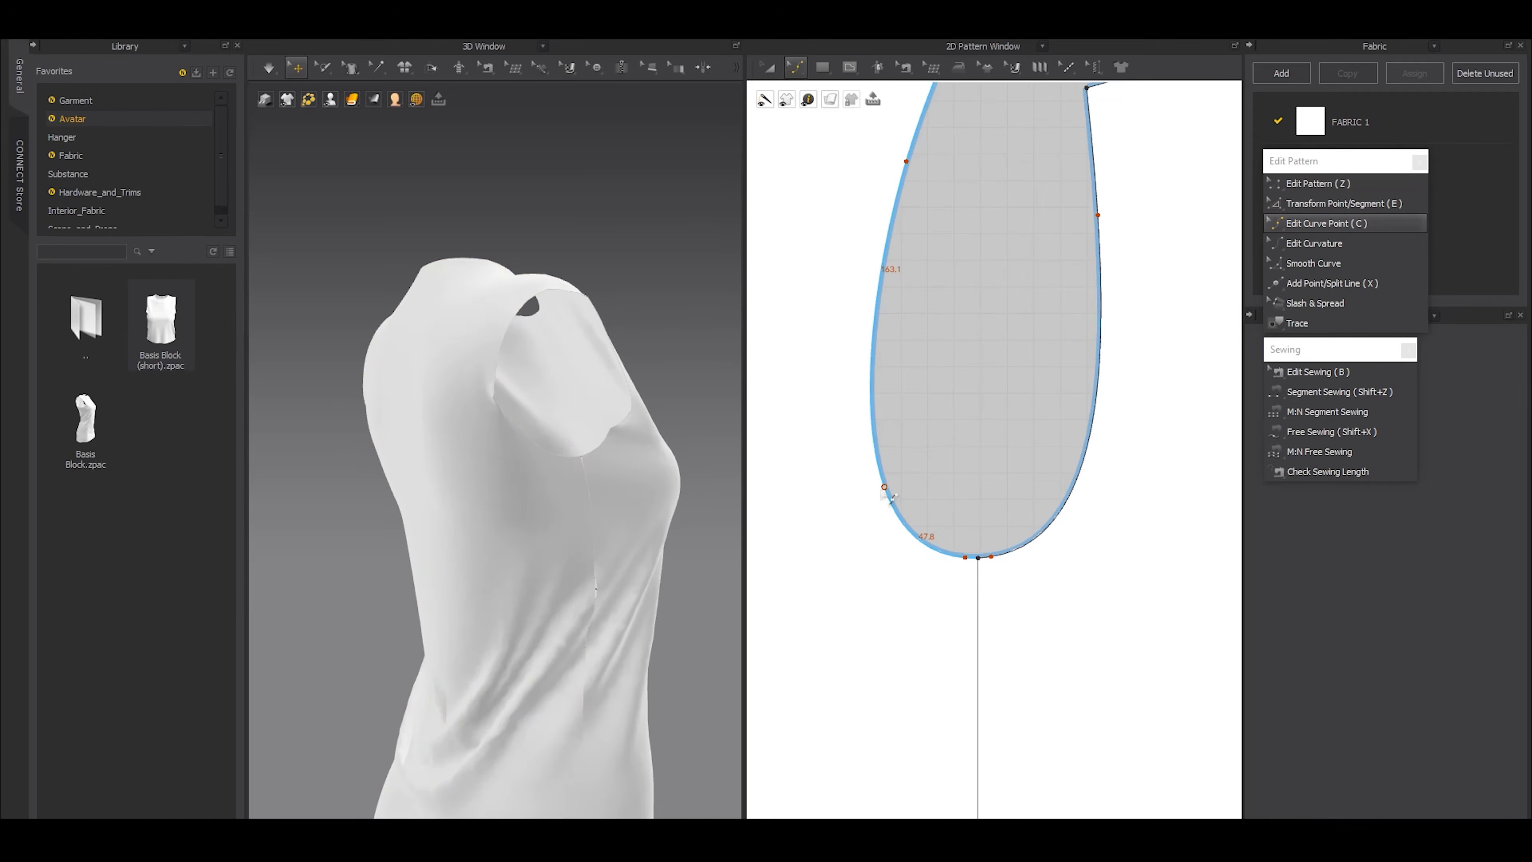
left_click_drag(885, 487, 845, 499)
right_click_drag(577, 496, 571, 530)
key("shift+a")
key("space")
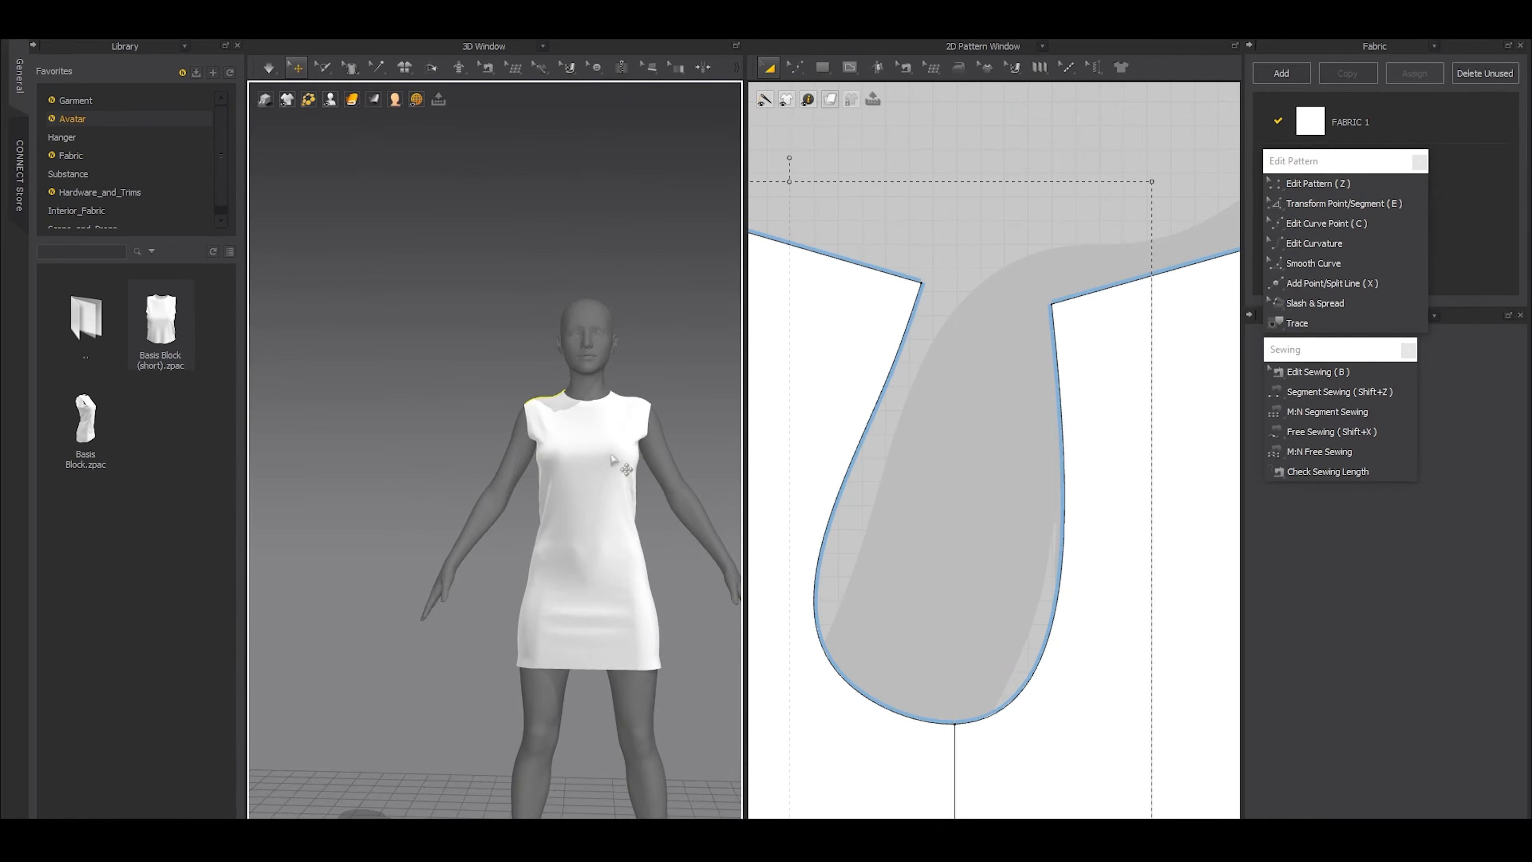
Inspect the simulated armhole, and straighten the back pattern so its centre edge is vertical and it stands separately beside the front
scroll(497, 470, "up", 5)
right_click_drag(497, 469, 624, 465)
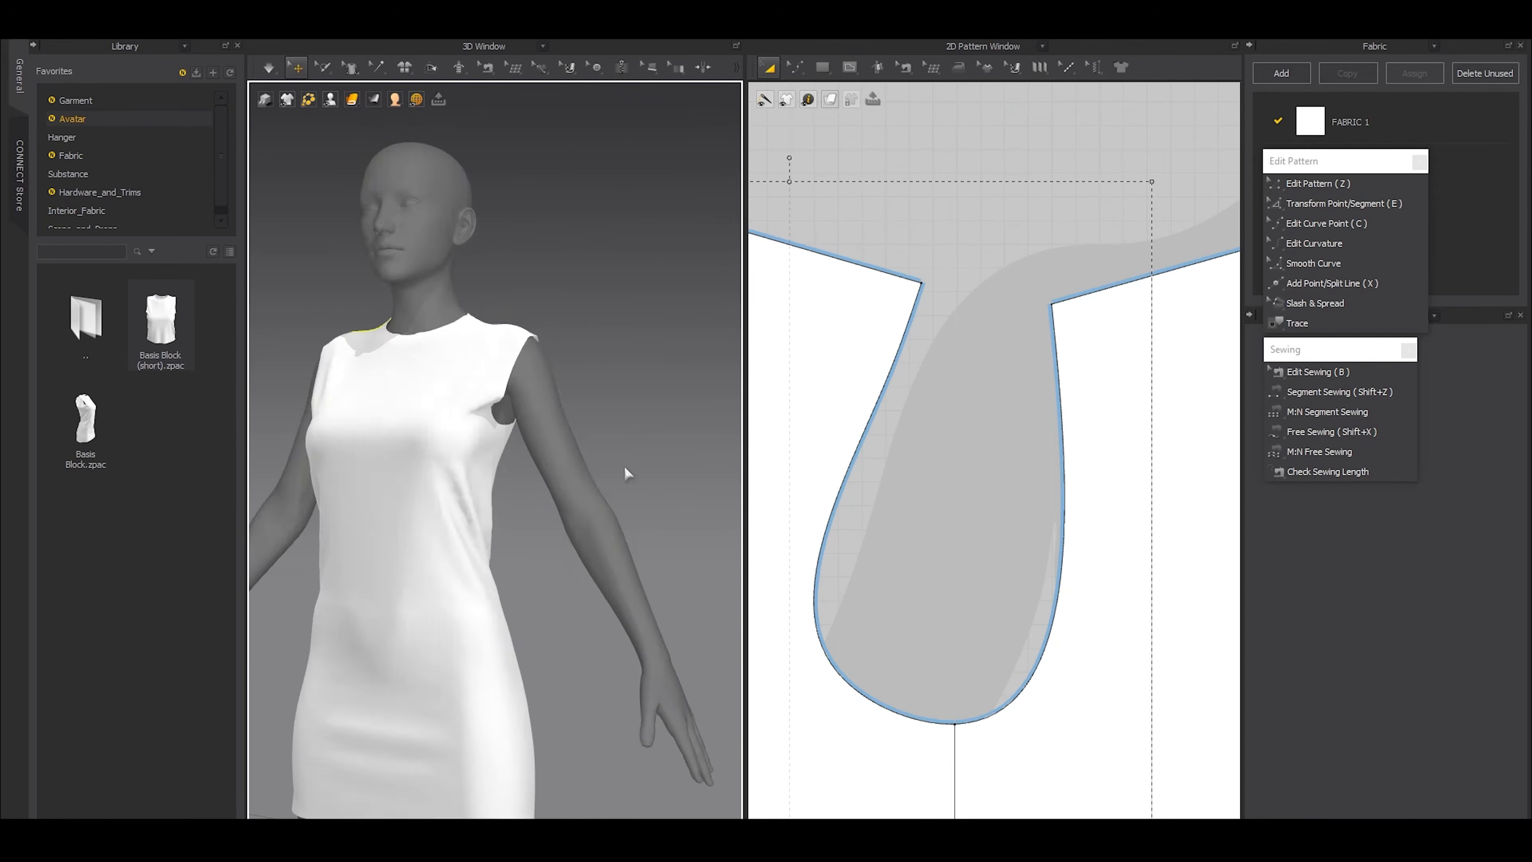
scroll(538, 500, "up", 3)
scroll(539, 499, "up", 2)
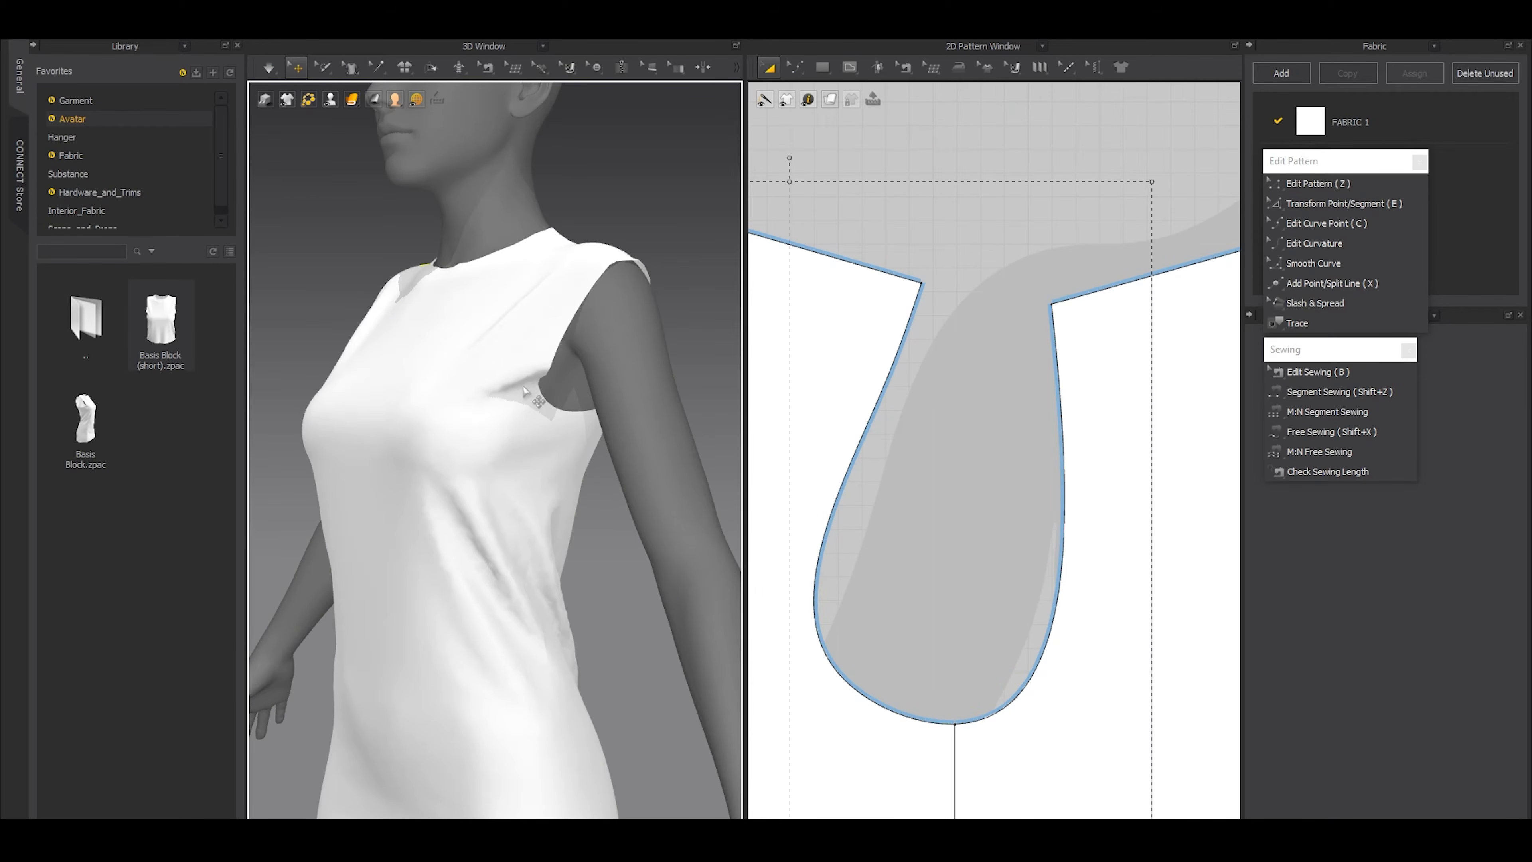
scroll(1012, 369, "down", 5)
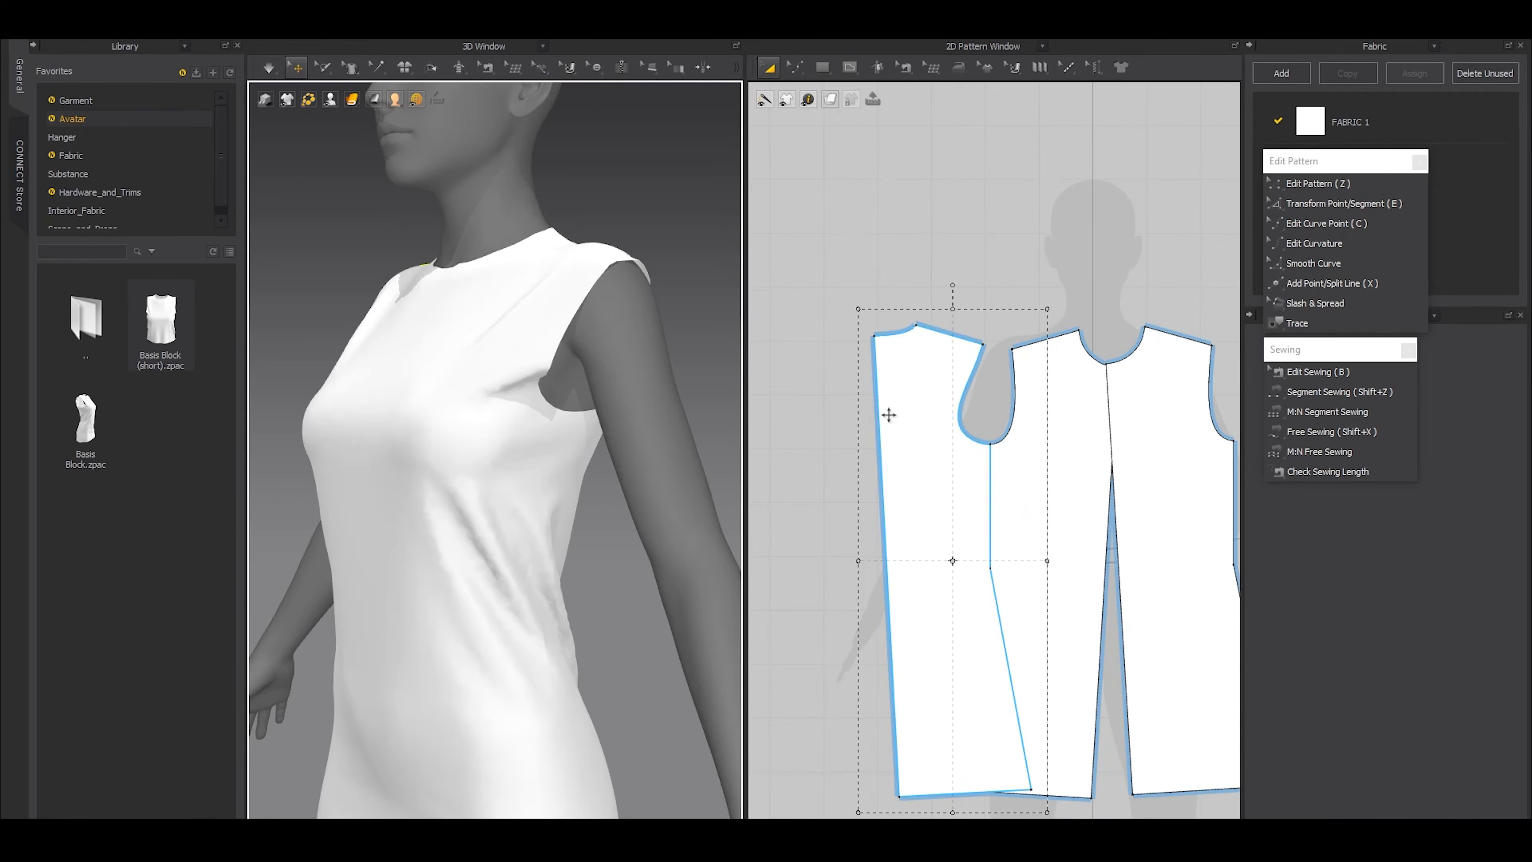
left_click(885, 414)
left_click(878, 428)
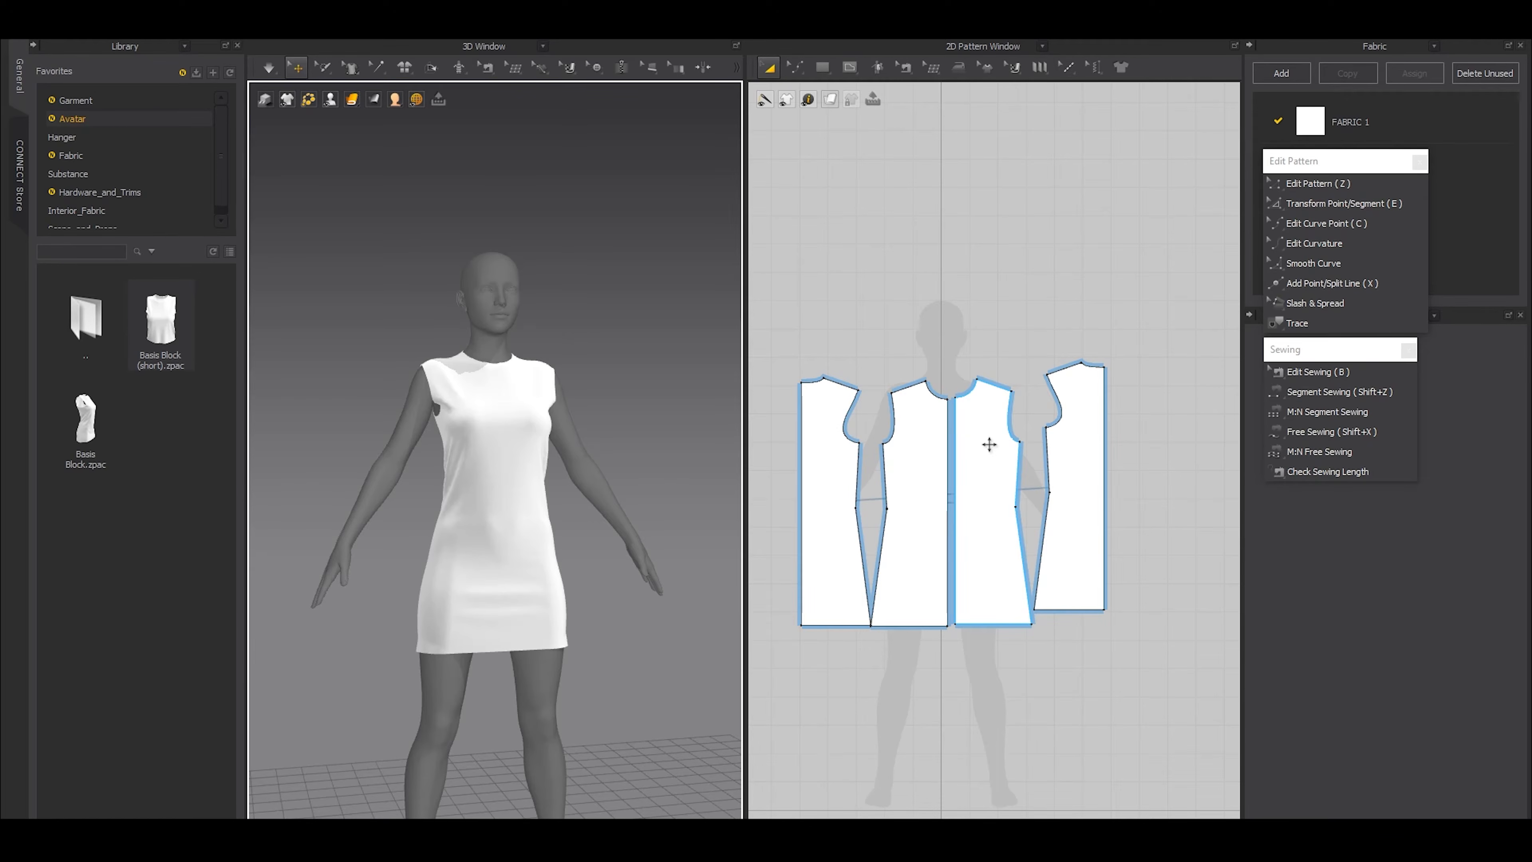
Draw a rectangular pattern about 349 mm long above the back and front shoulders as the collar piece
right_click_drag(468, 365, 475, 448)
scroll(476, 447, "up", 5)
right_click_drag(581, 462, 611, 430)
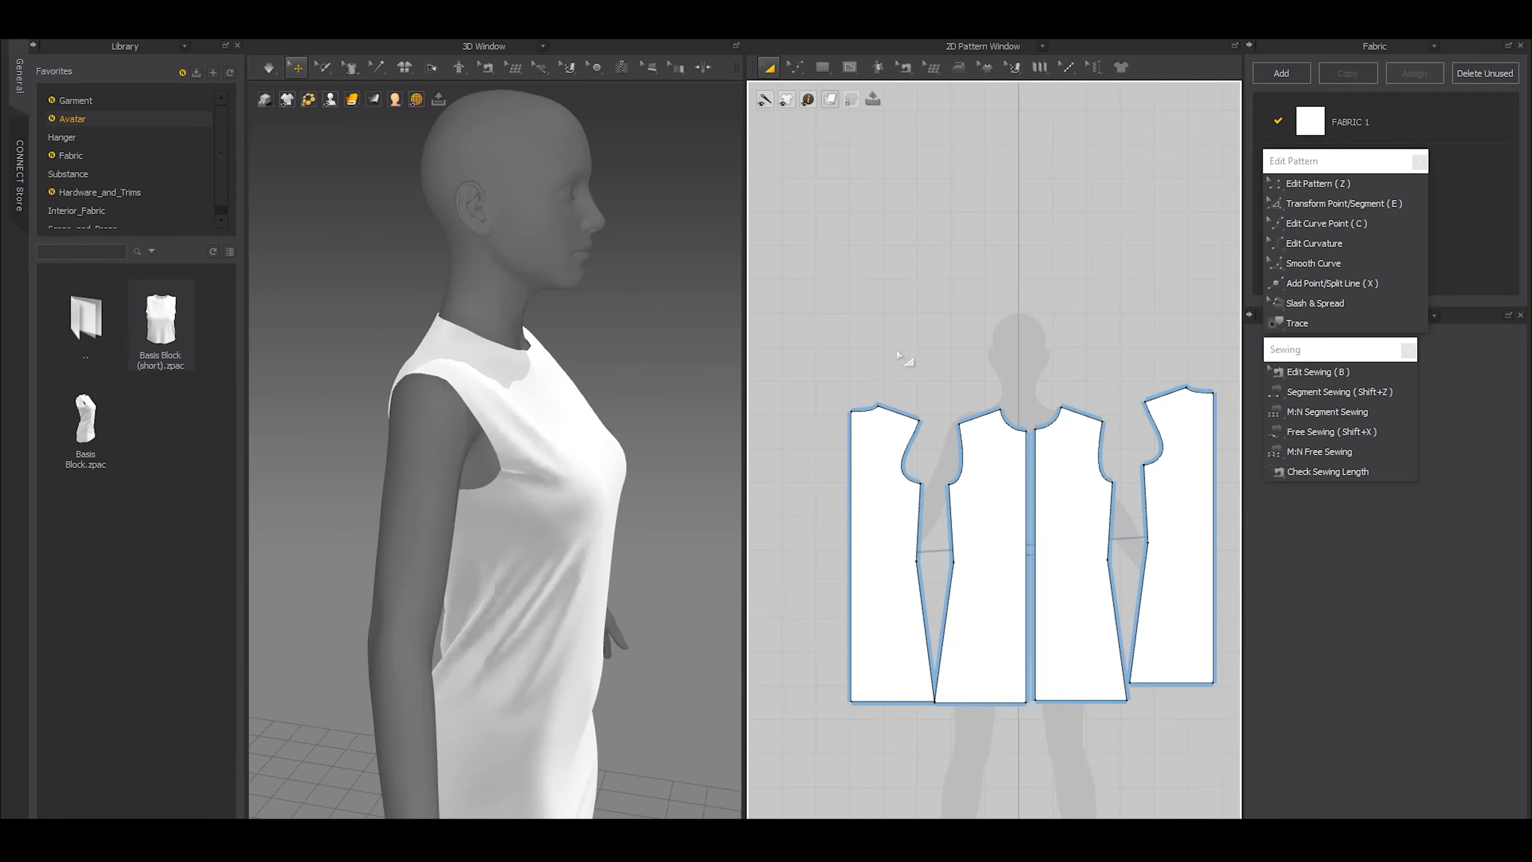
key("s")
left_click_drag(888, 344, 1005, 379)
scroll(945, 382, "up", 3)
Free-sew the full lower edge of the rectangle to the back neckline and the adjoining front neckline
key("shift+x")
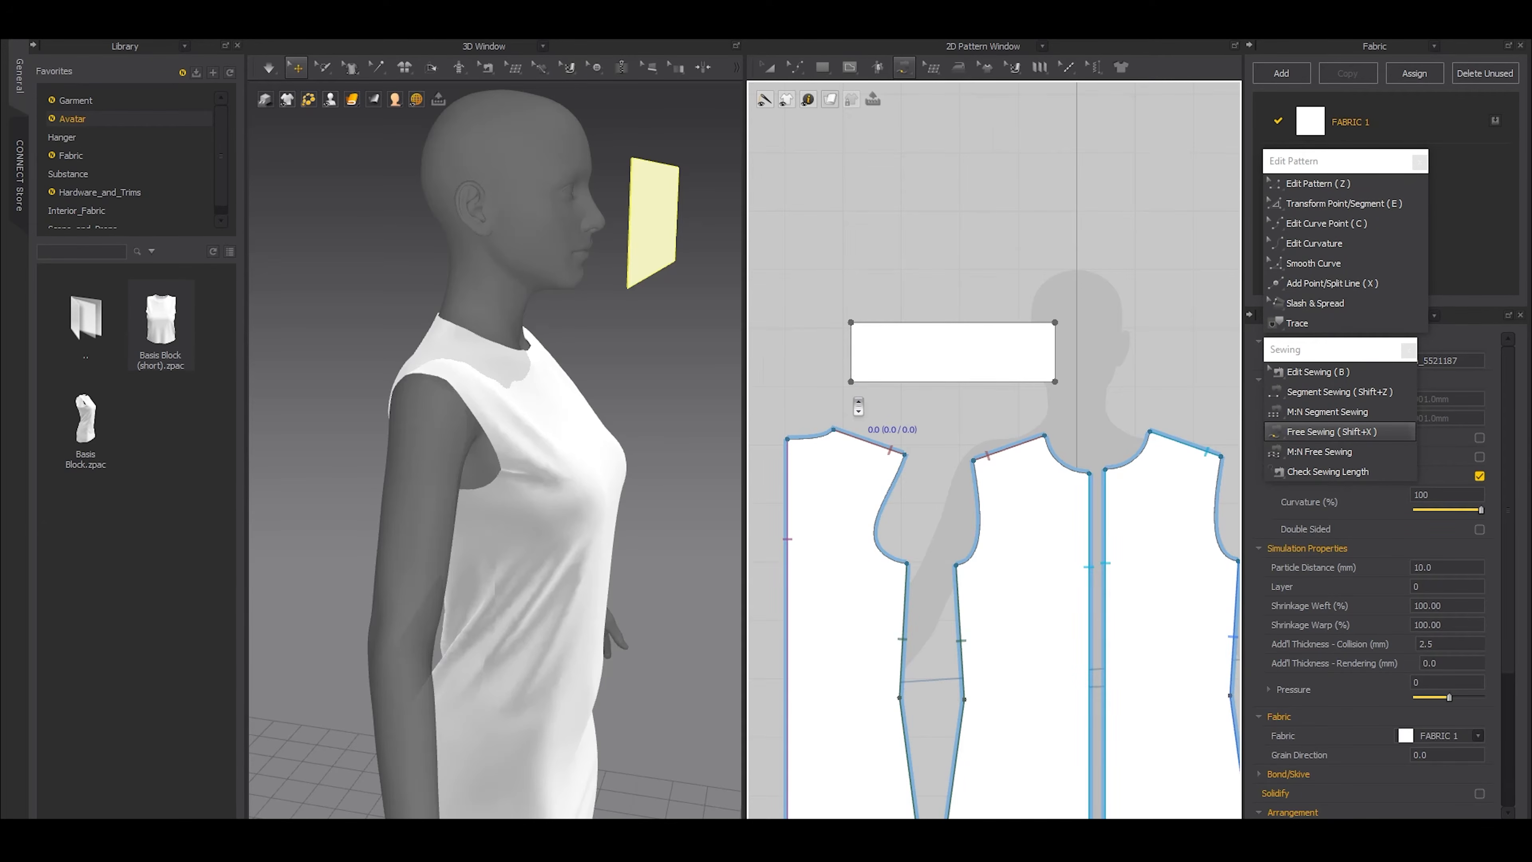
scroll(856, 405, "up", 2)
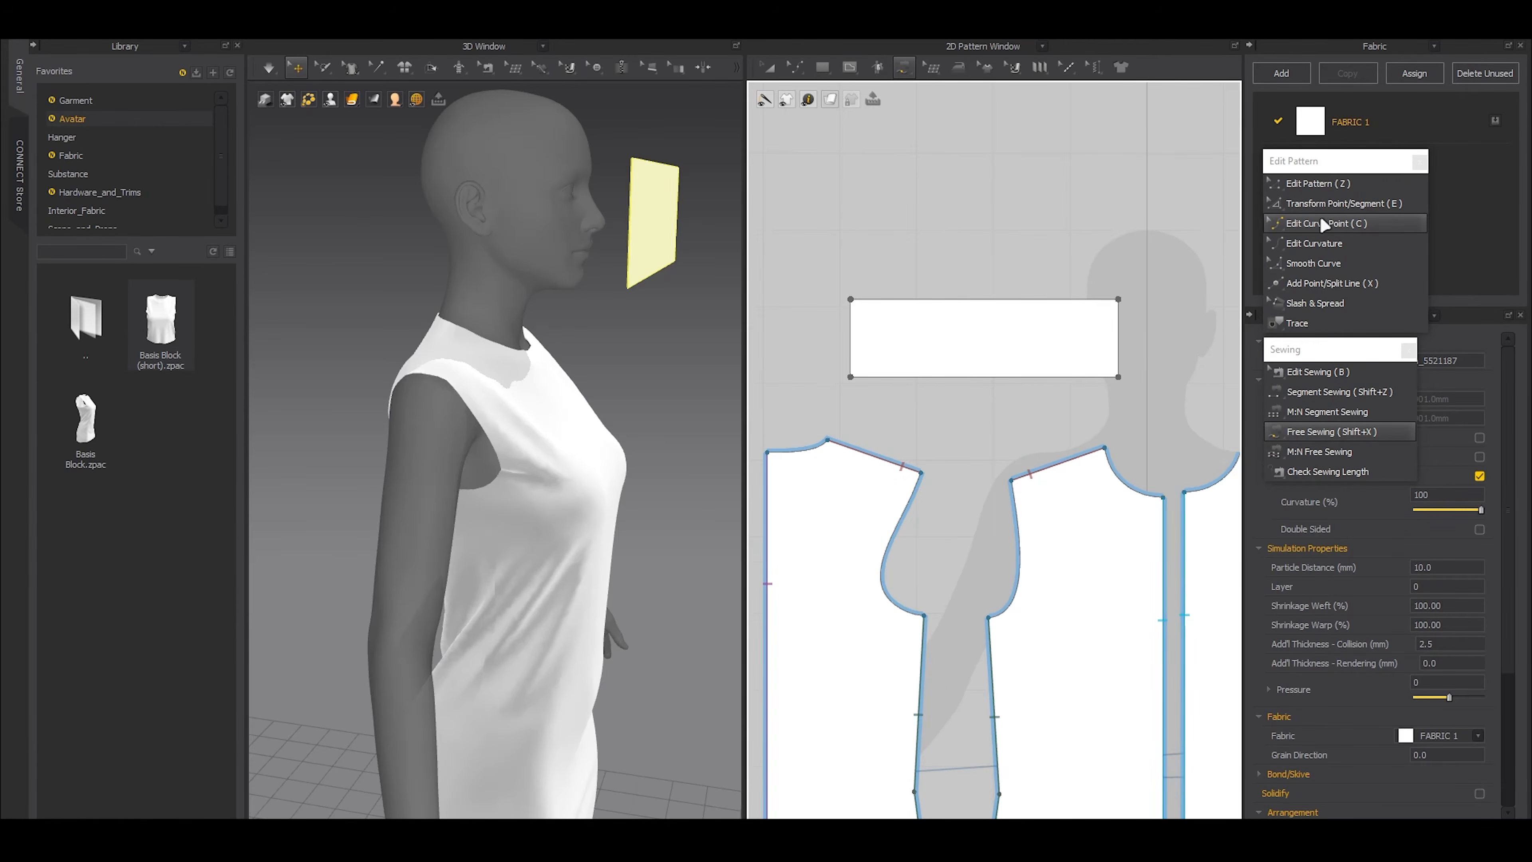
middle_click_drag(940, 421, 954, 401)
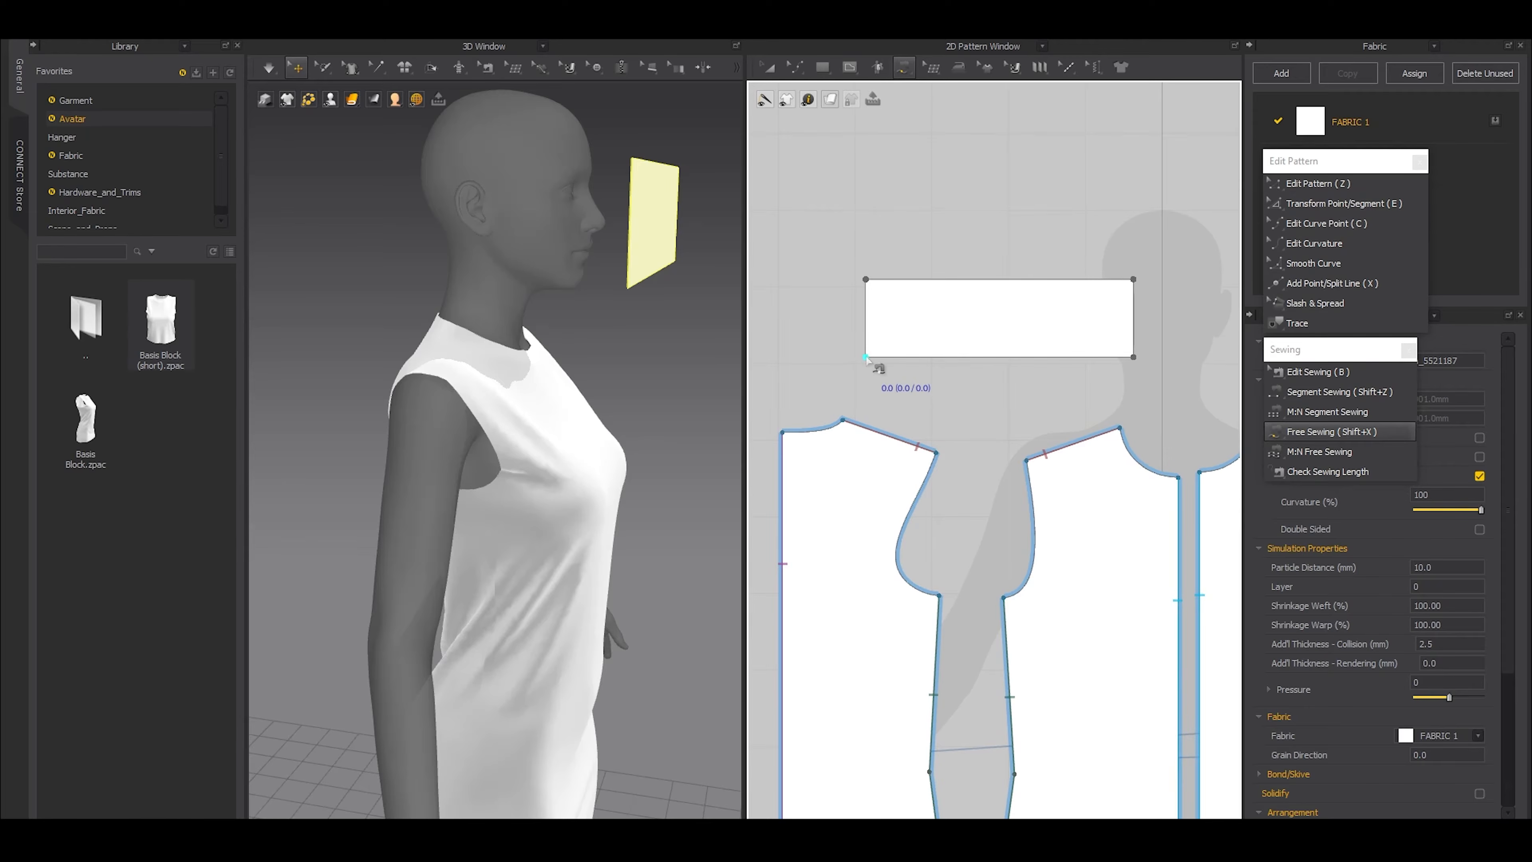
left_click(866, 357)
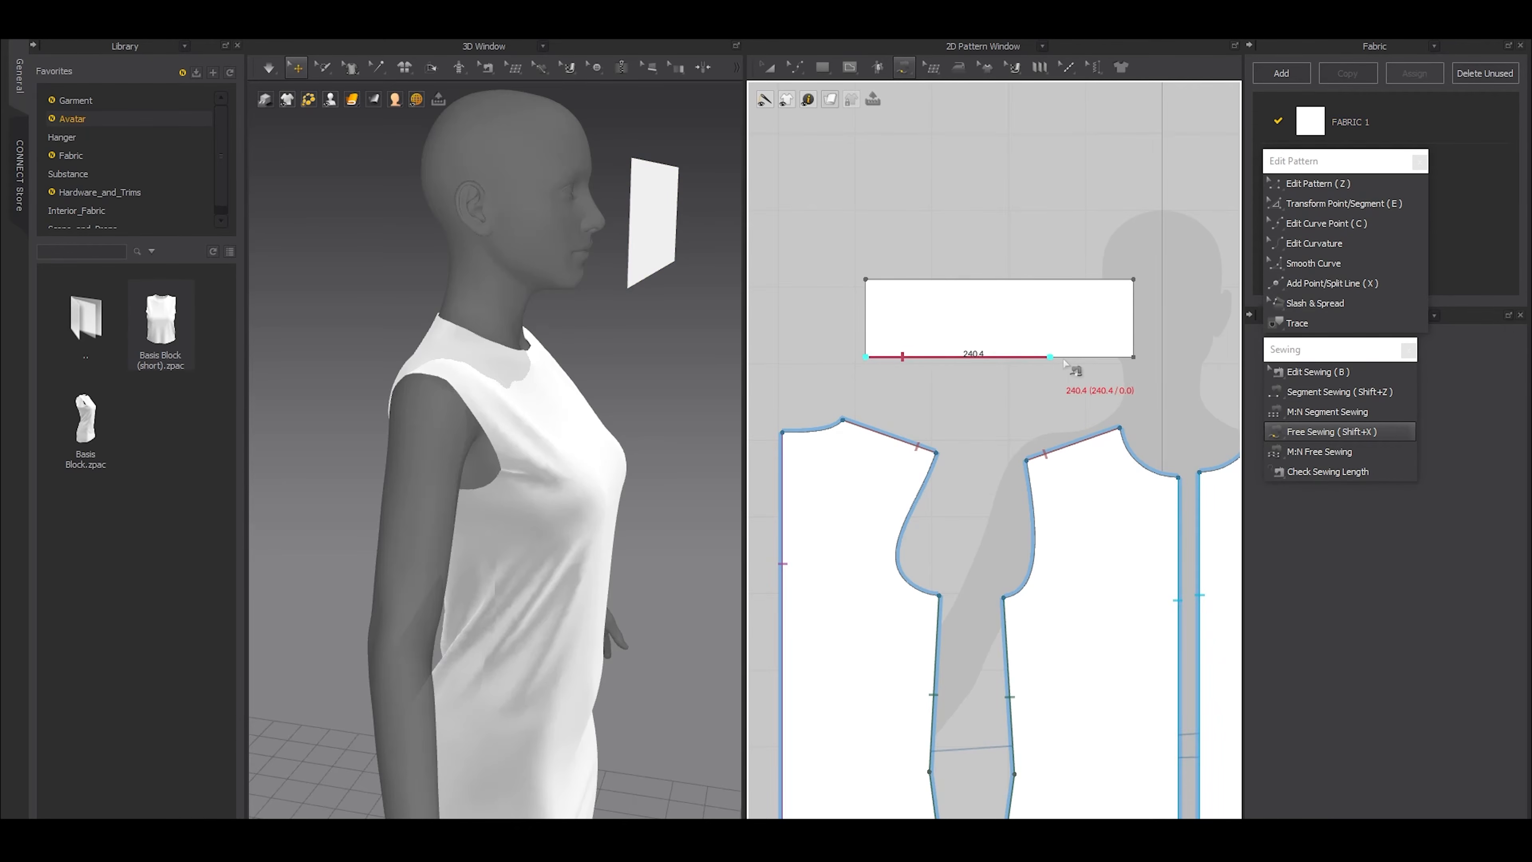
left_click(1134, 357)
middle_click_drag(848, 447, 874, 416)
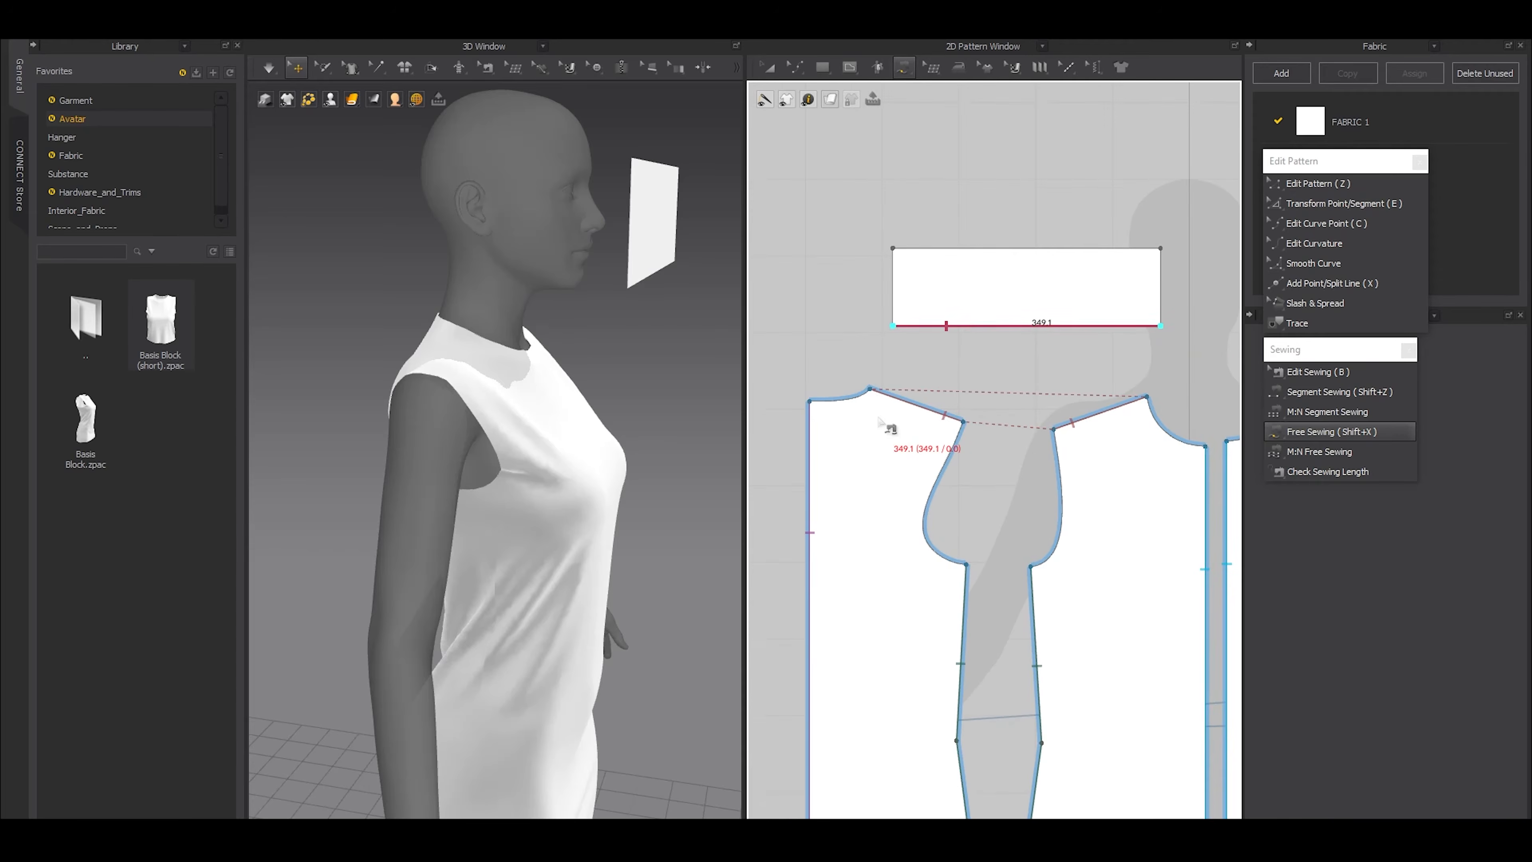
left_click(782, 432)
left_click(869, 389)
left_click(1147, 397)
left_click(1080, 348)
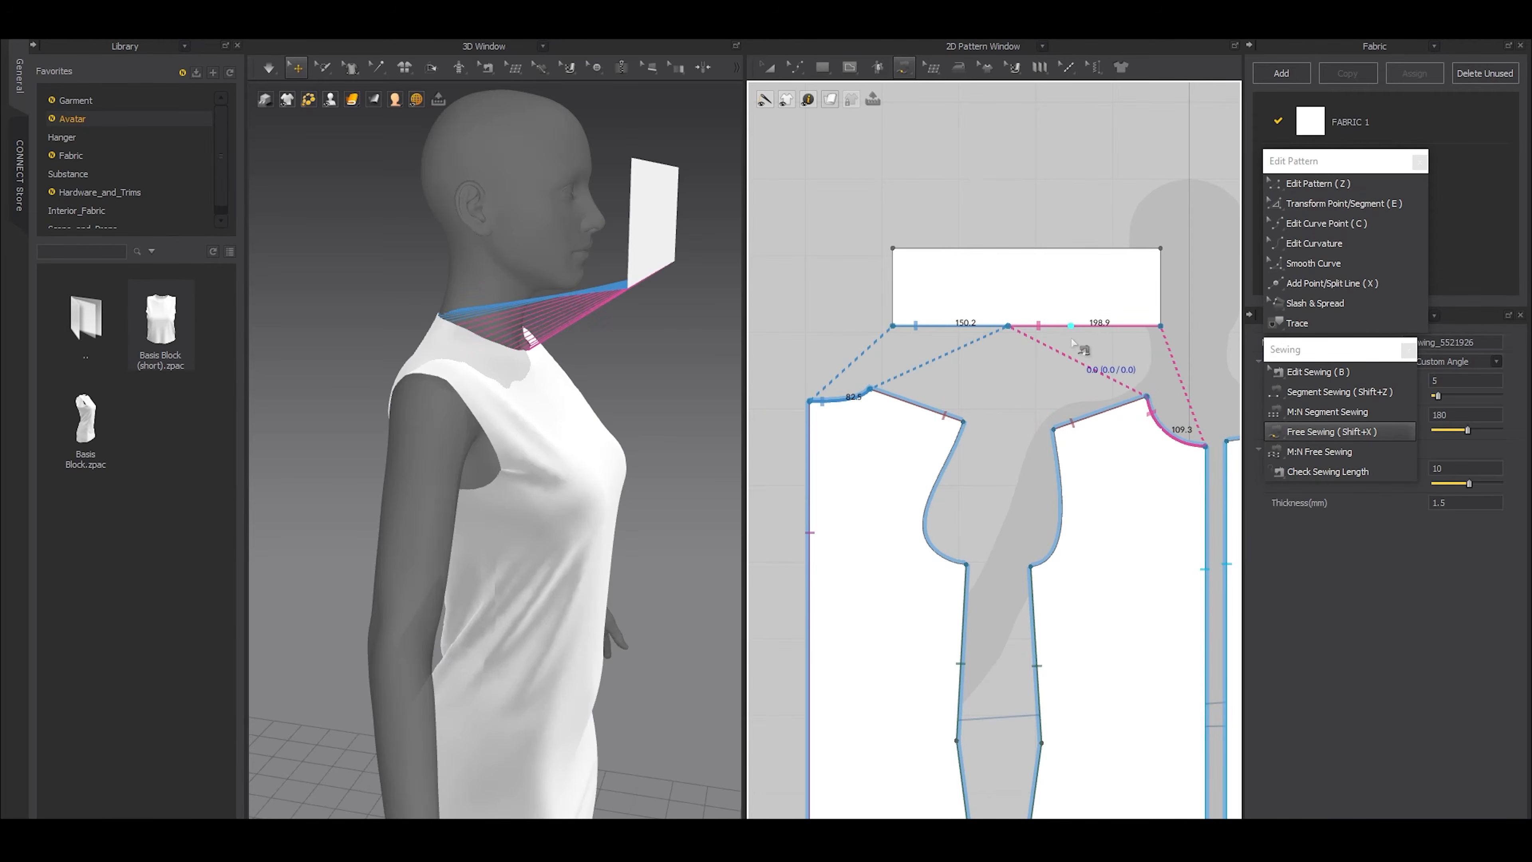
Shorten the front neckline's sewing line on the rectangle to 109.3 mm so it matches the neckline length
scroll(1084, 344, "up", 3)
scroll(1129, 335, "down", 2)
middle_click_drag(1116, 335, 1042, 366)
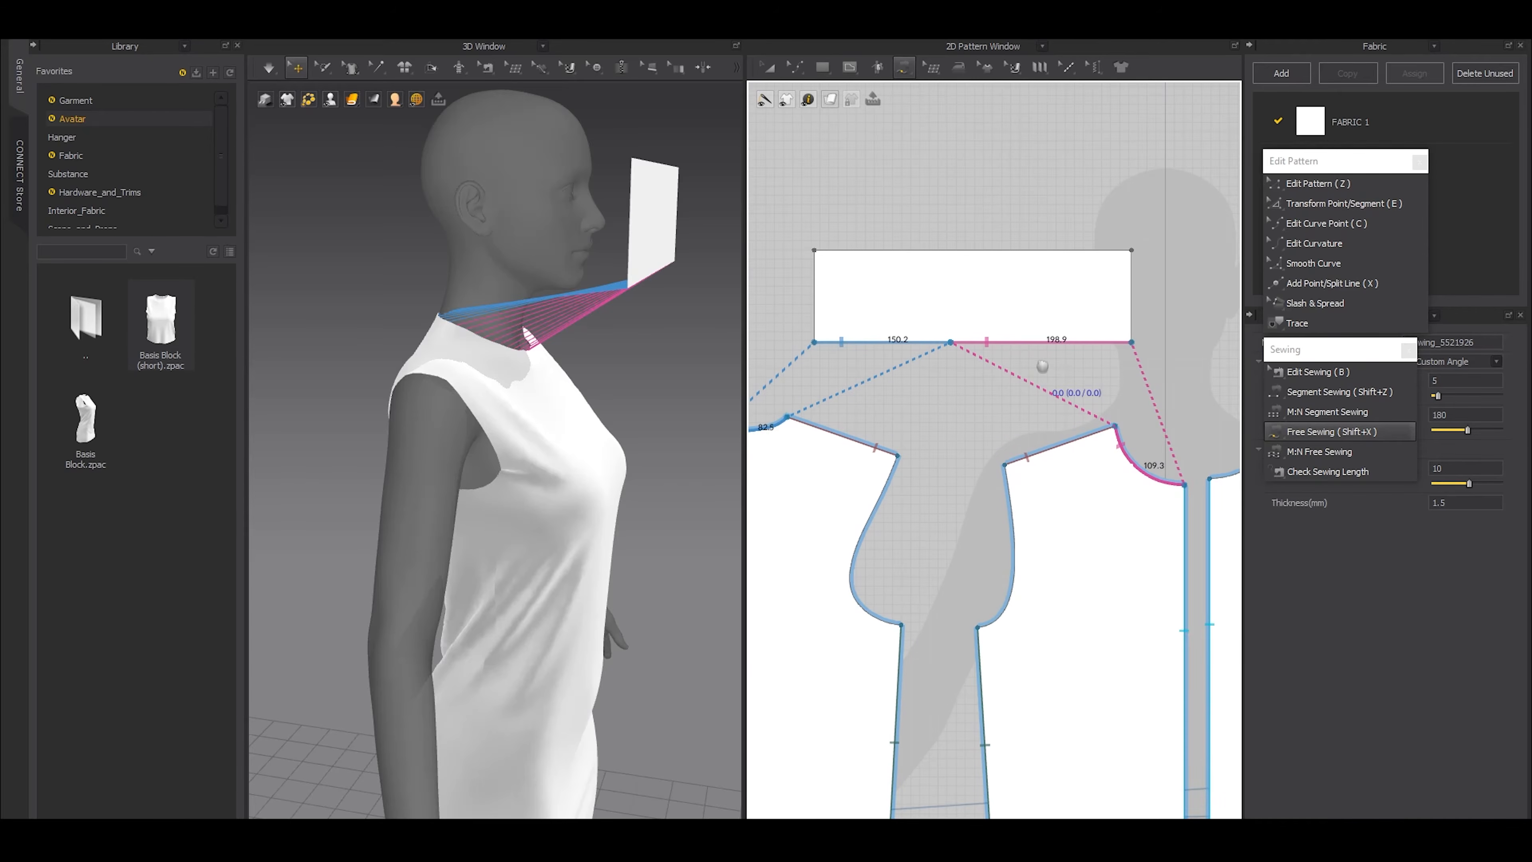
key("b")
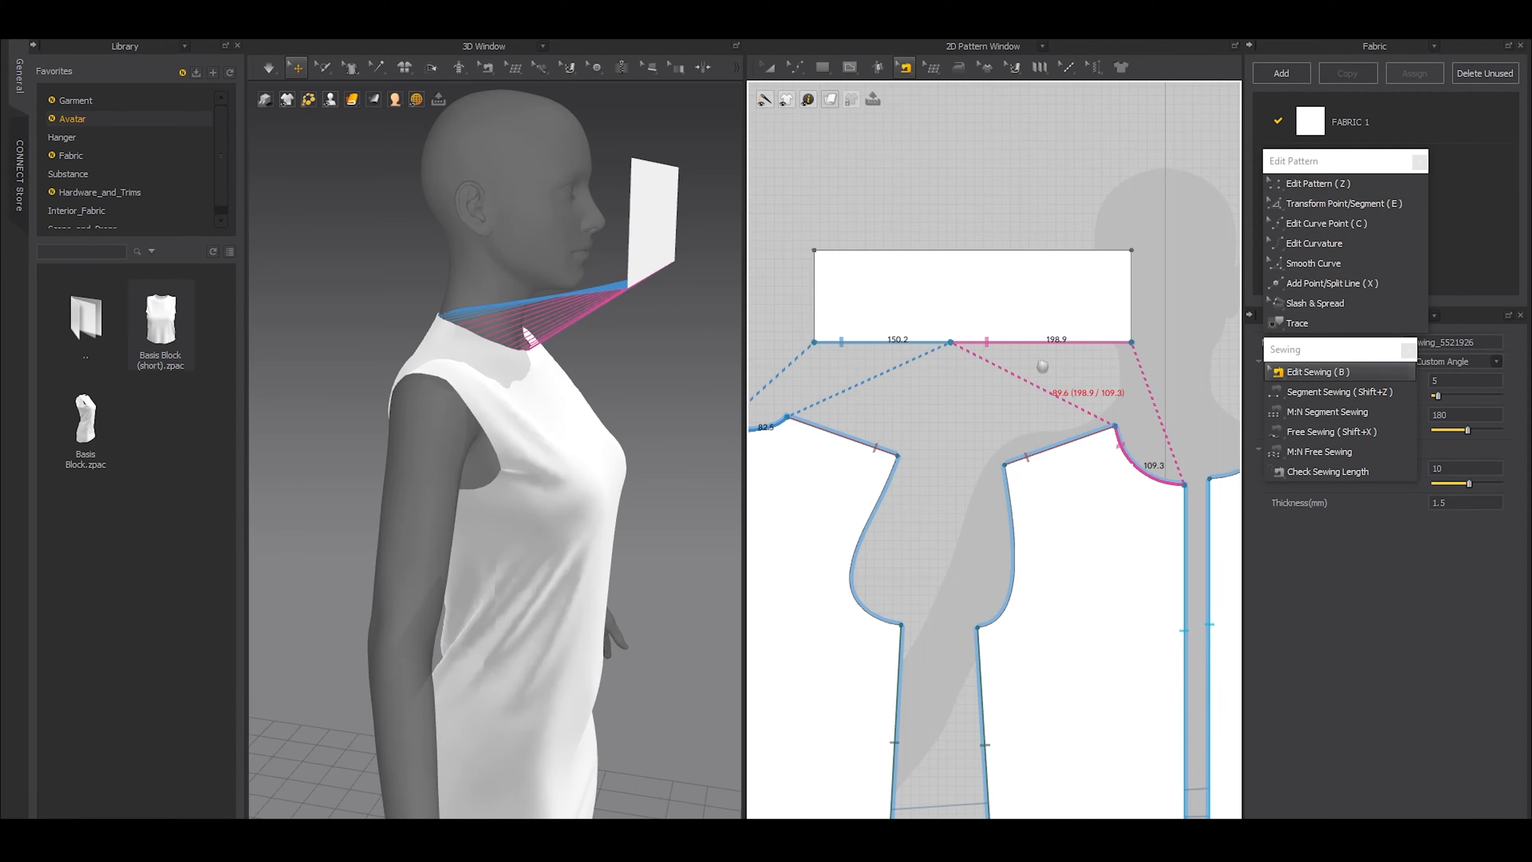
scroll(1133, 343, "up", 2)
left_click_drag(1131, 341, 1025, 352)
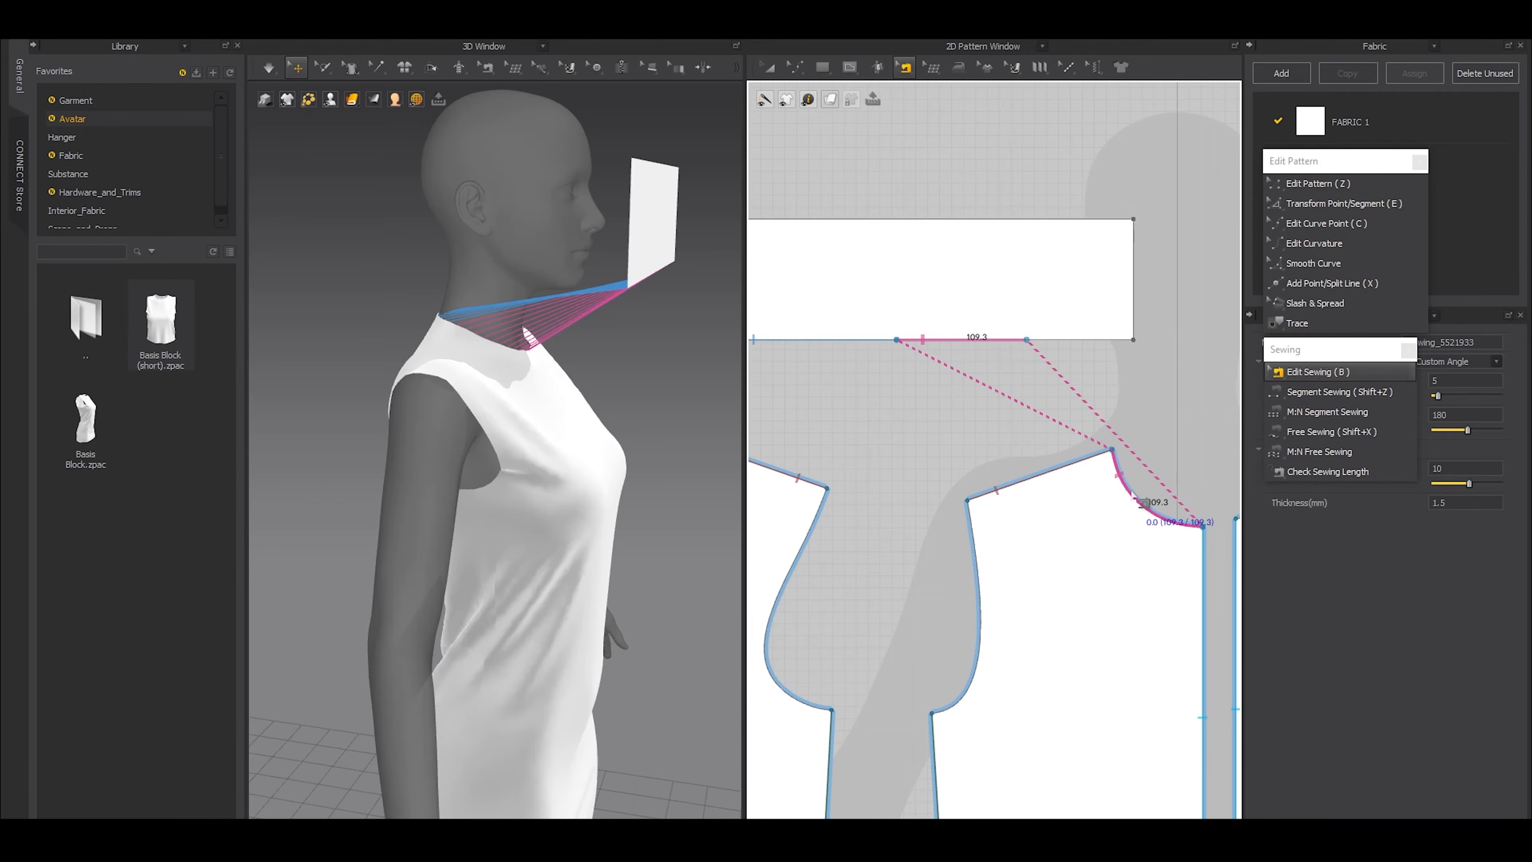
Move the start of the back neckline's sewing line along the rectangle so it spans 82.5 mm, matching the neckline length
left_click(960, 340)
middle_click_drag(856, 456, 1049, 538)
left_click(929, 422)
left_click_drag(910, 423, 992, 427)
middle_click_drag(1090, 485, 983, 474)
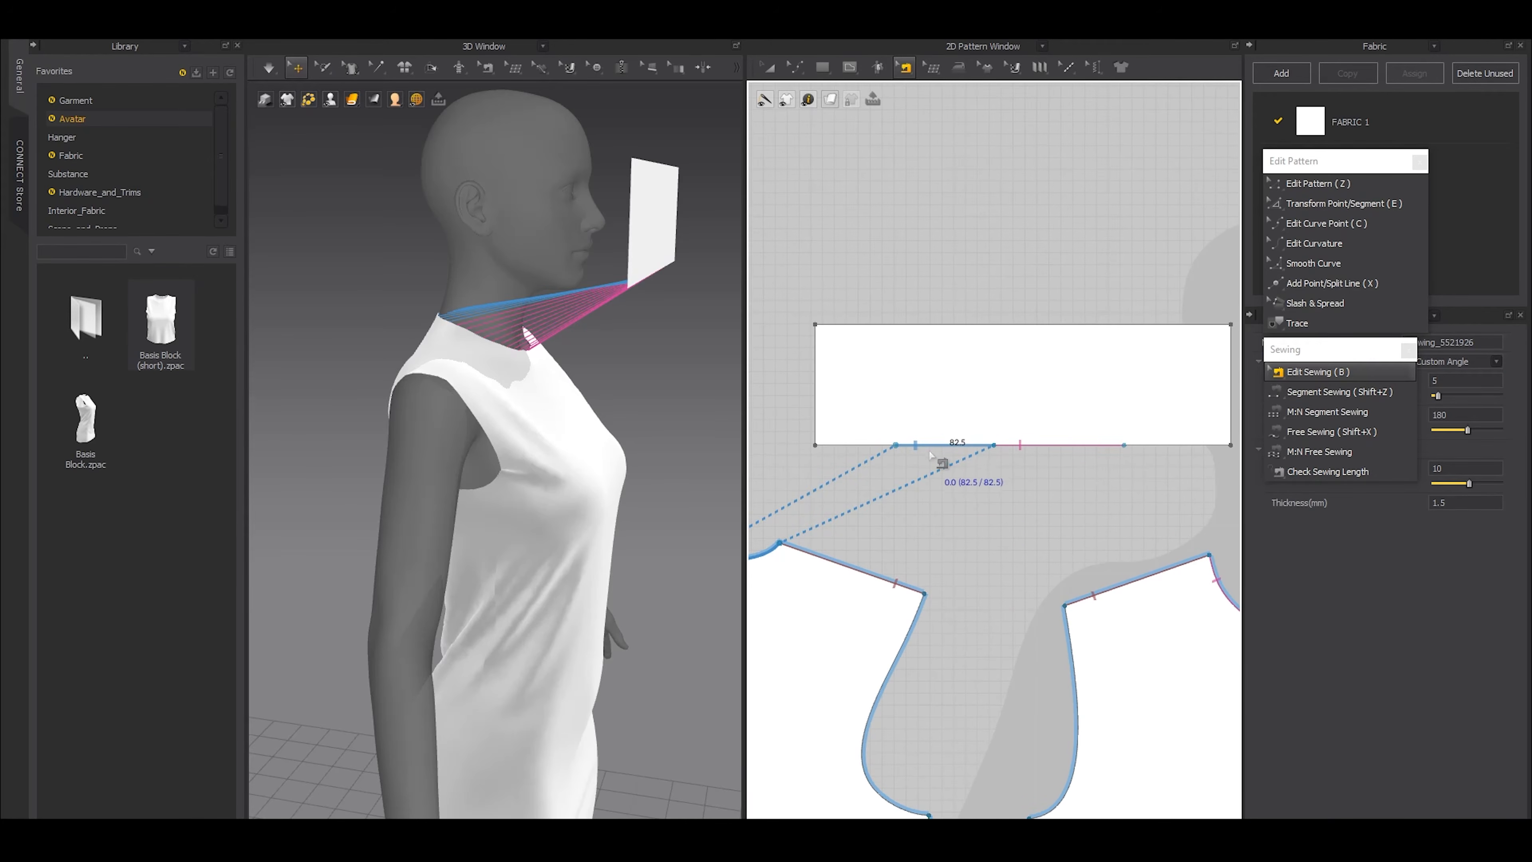
Add a point to the collar rectangle's lower edge at the start of the back neckline's sewing line
right_click(931, 448)
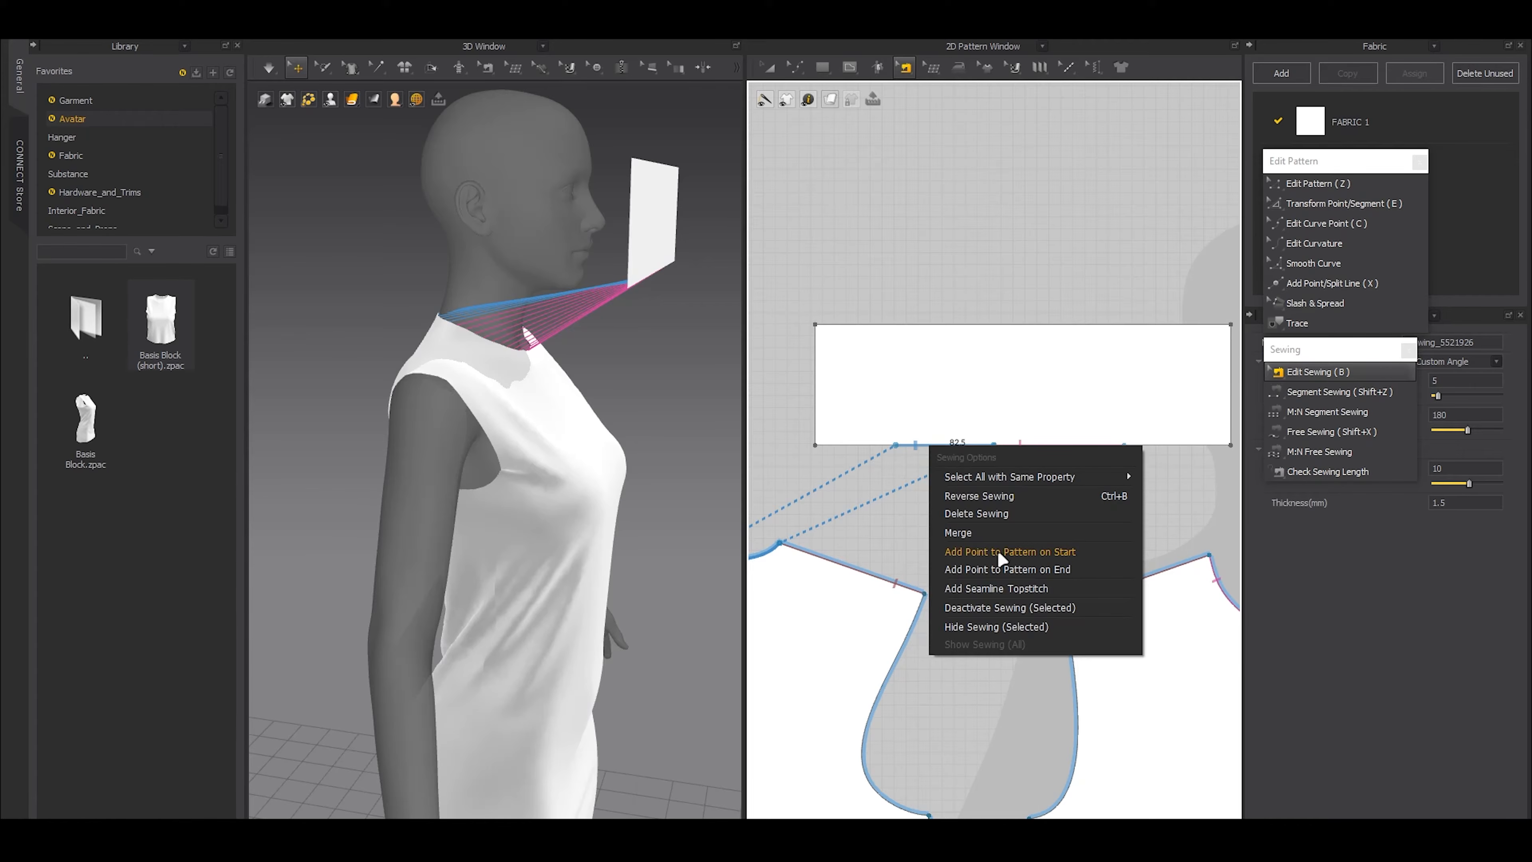
left_click(1046, 555)
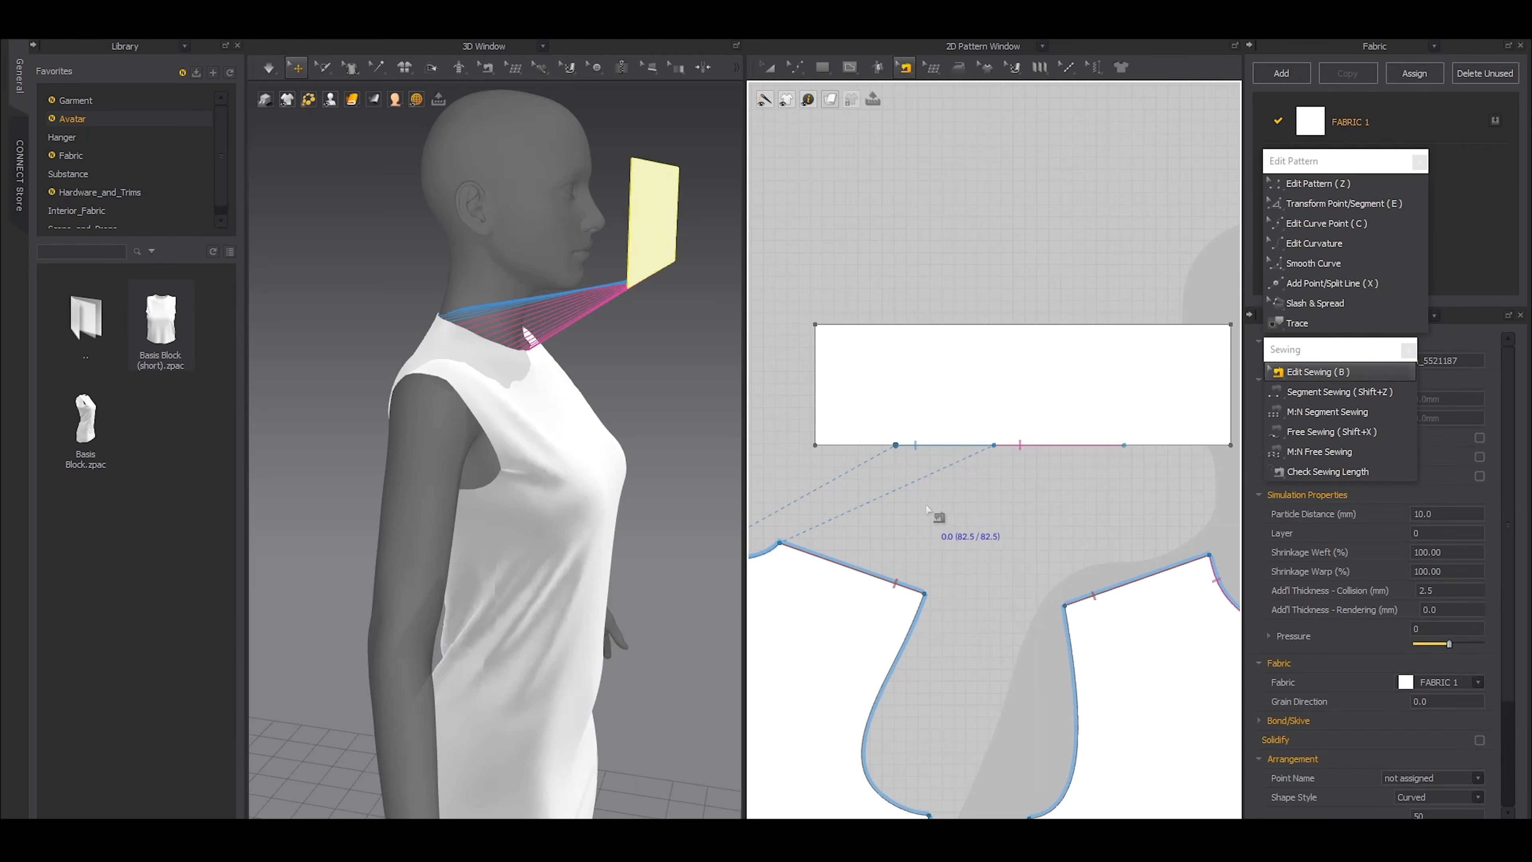
key("z")
scroll(1042, 530, "down", 2)
middle_click_drag(1042, 529, 973, 535)
key("b")
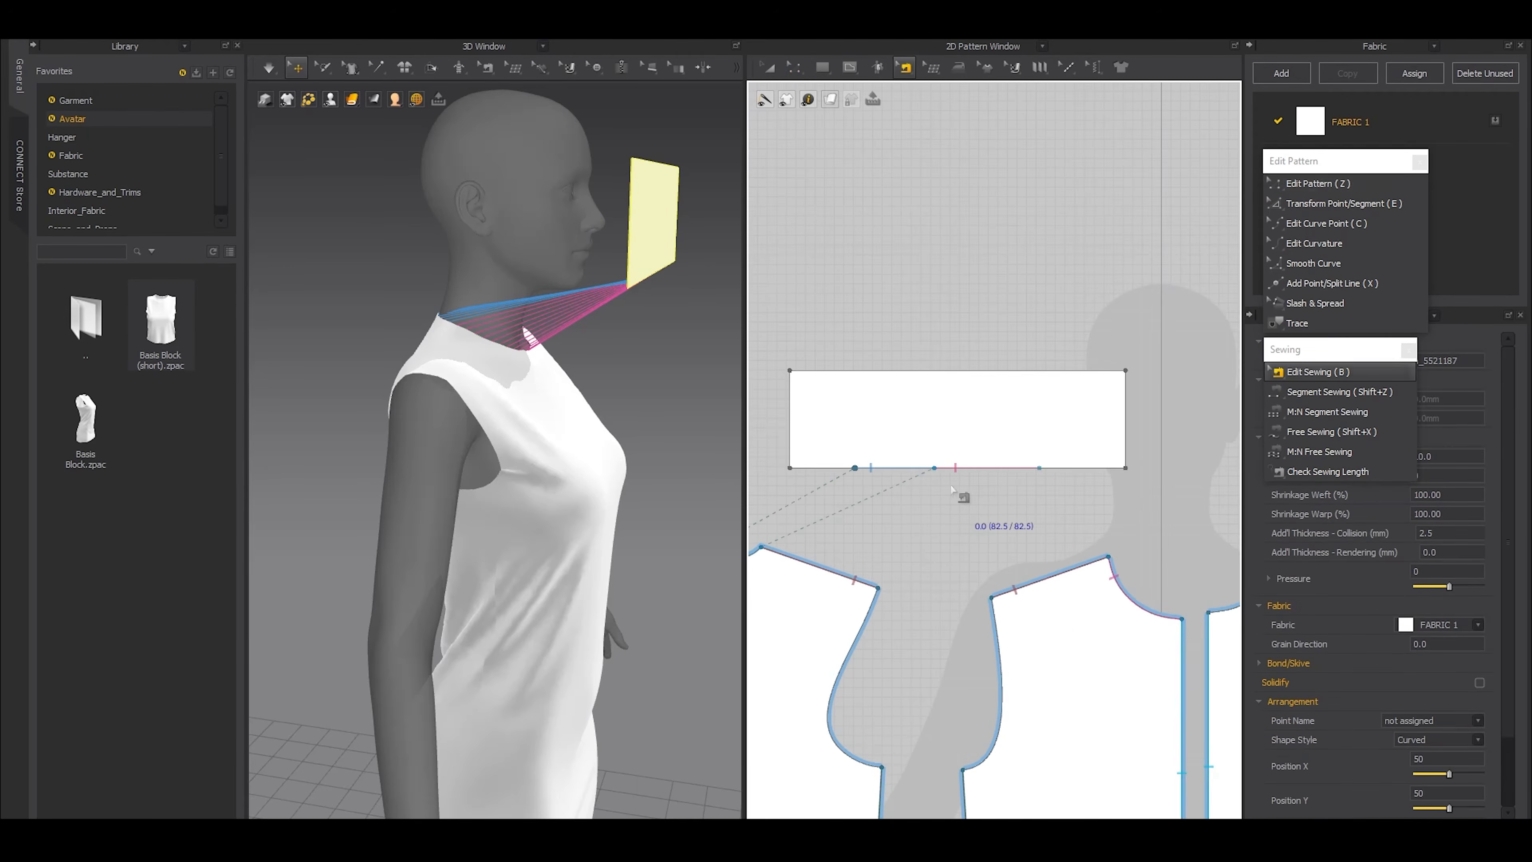
Add a point to the collar rectangle's lower edge at the end of the front neckline's sewing line
left_click(875, 472)
scroll(870, 474, "up", 3)
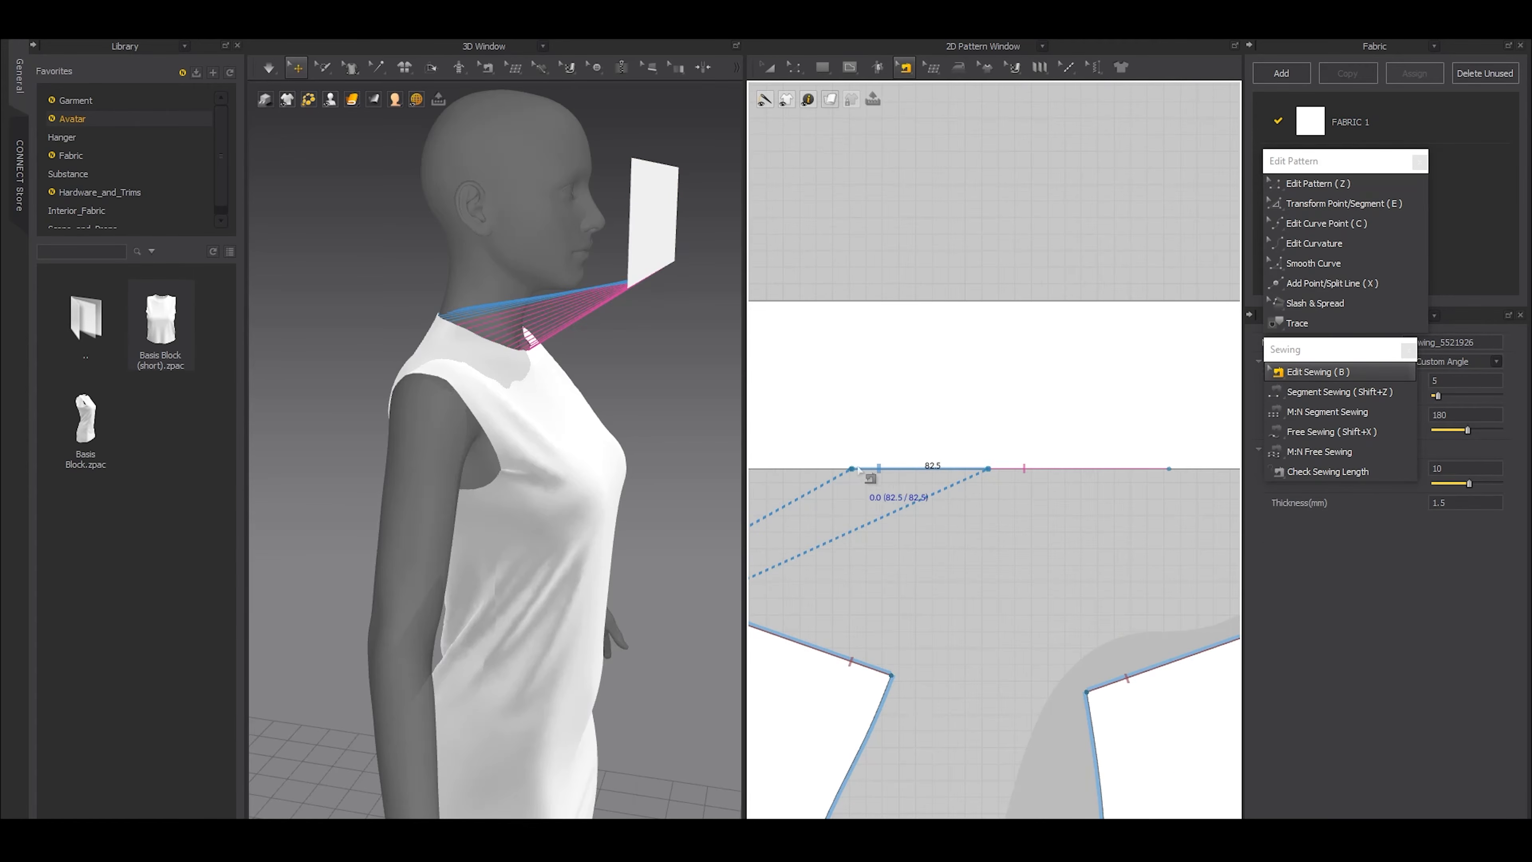
scroll(899, 490, "down", 2)
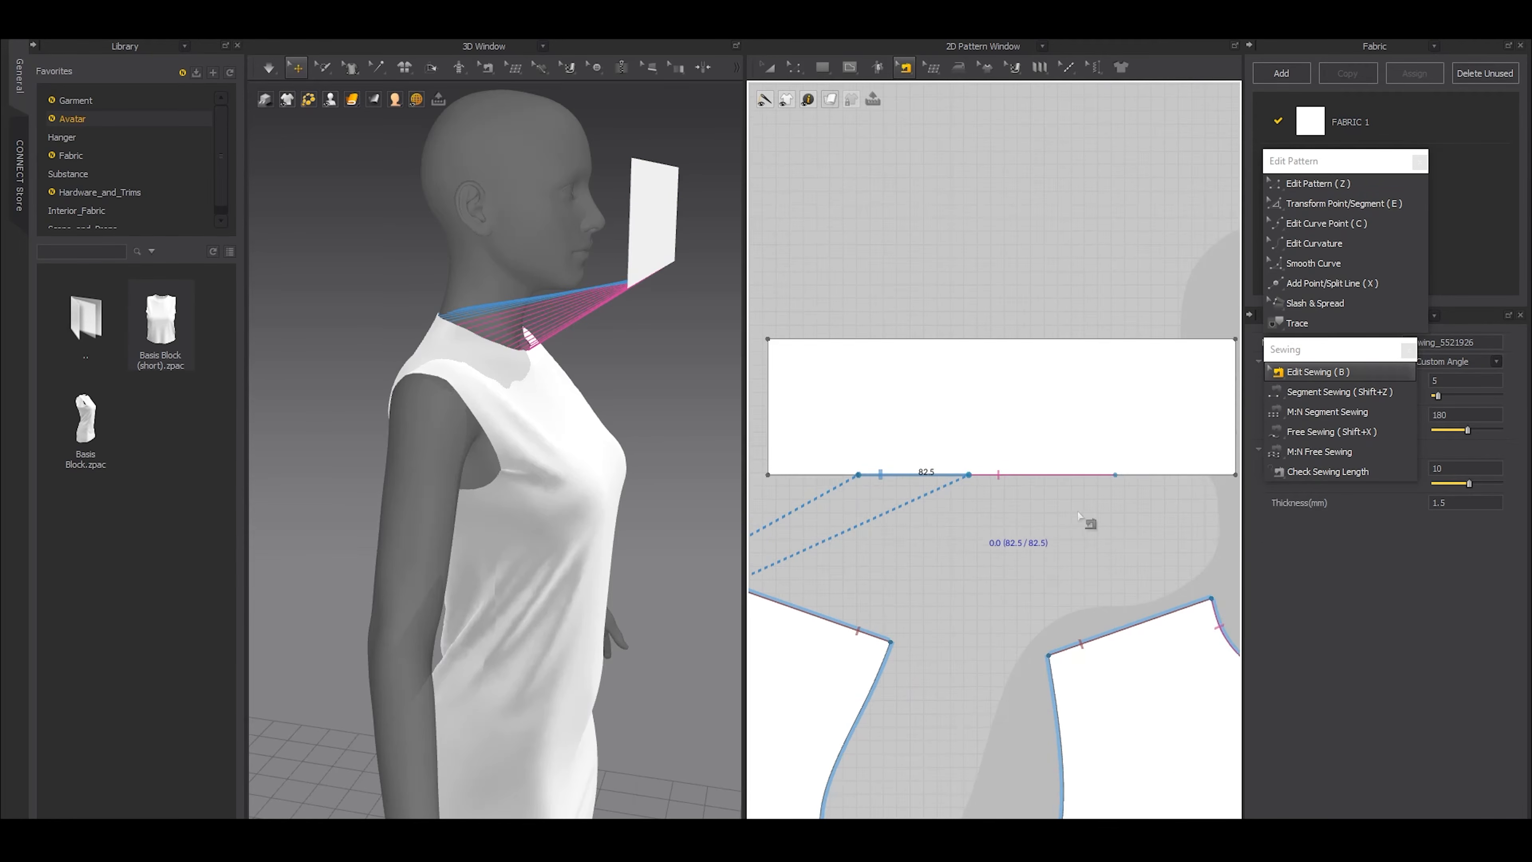
scroll(1115, 502, "up", 5)
left_click(966, 460)
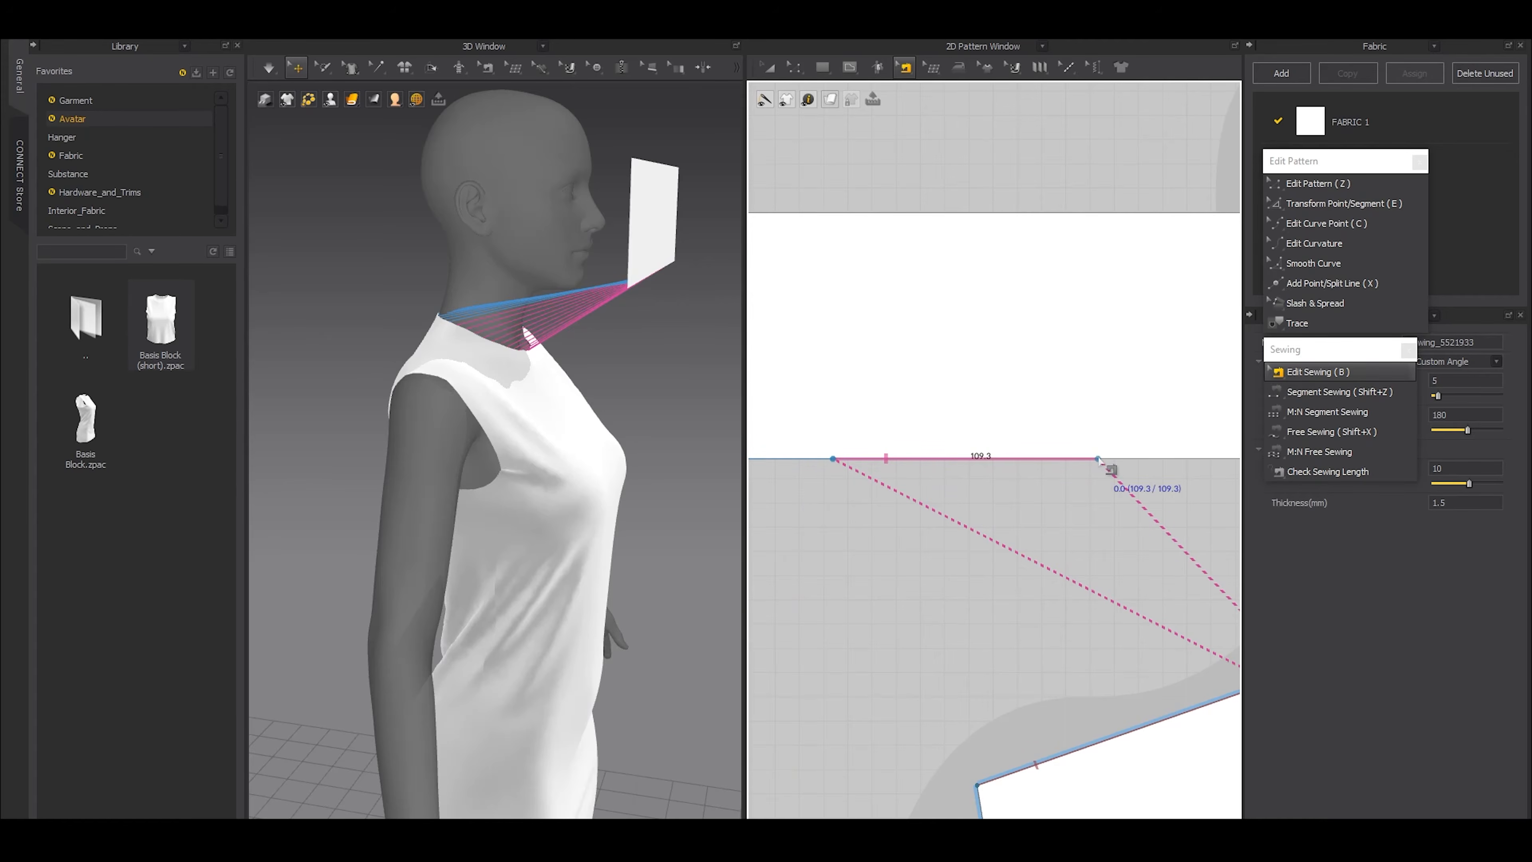
scroll(1015, 472, "down", 2)
right_click(1017, 464)
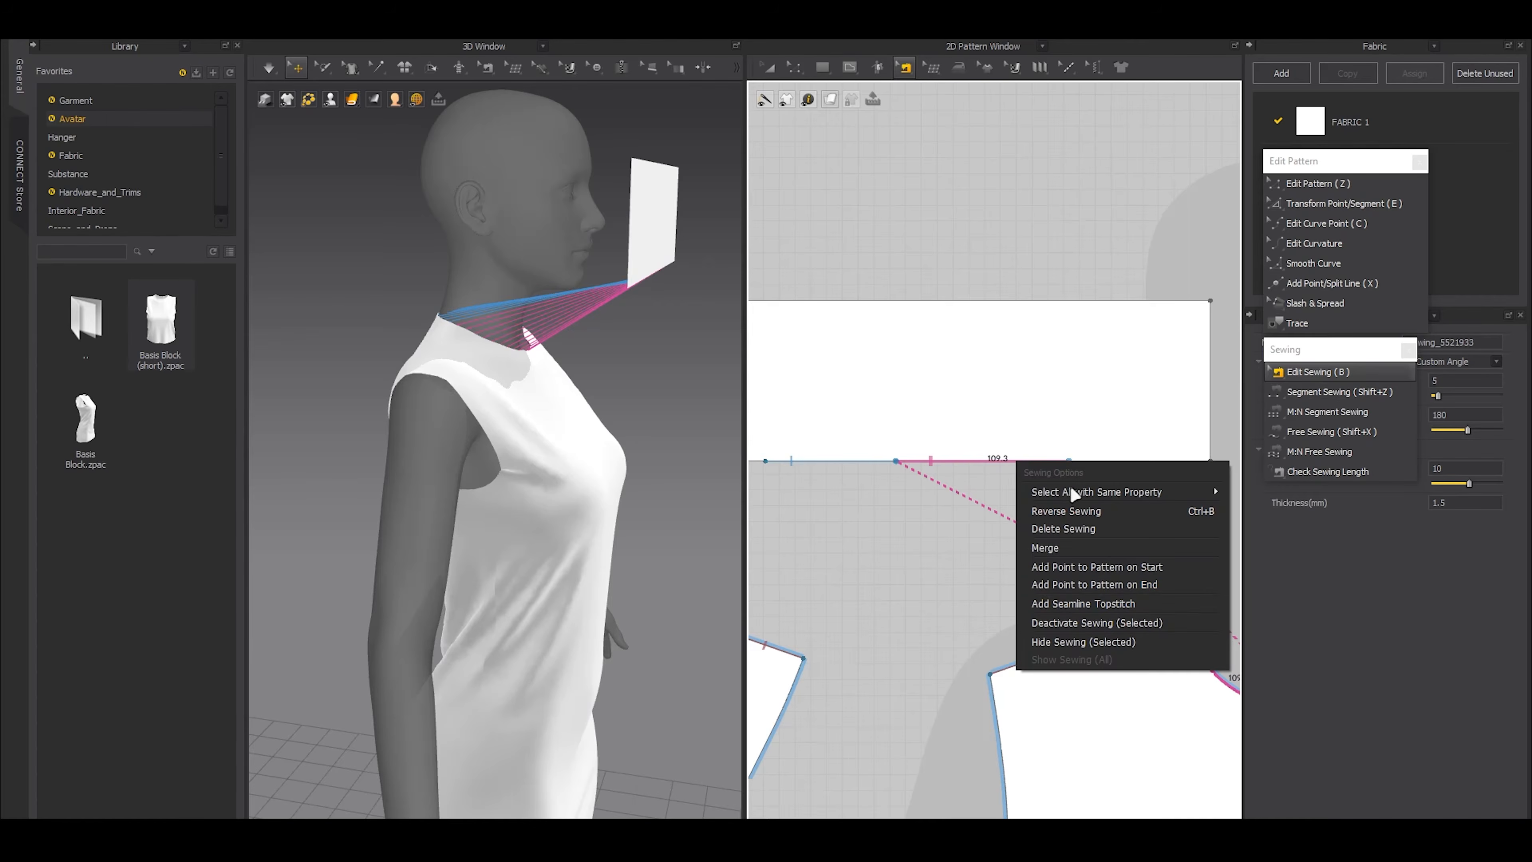
left_click(1109, 585)
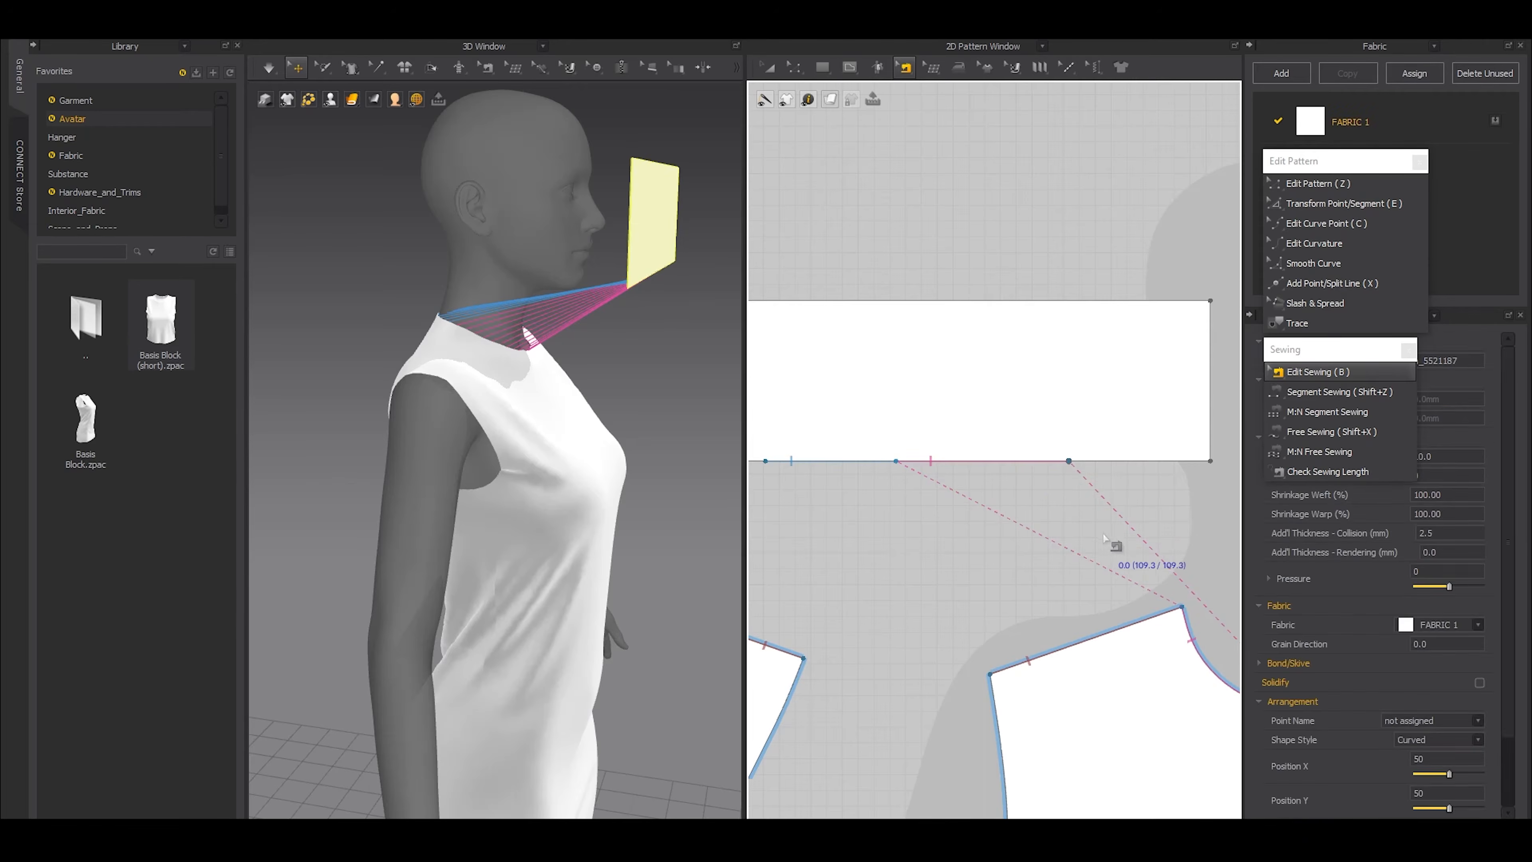
Draw two vertical internal lines across the collar rectangle, from the added lower-edge points up to the upper edge
scroll(1013, 574, "down", 2)
scroll(1025, 543, "down", 2)
left_click(1050, 503)
left_click(1050, 419)
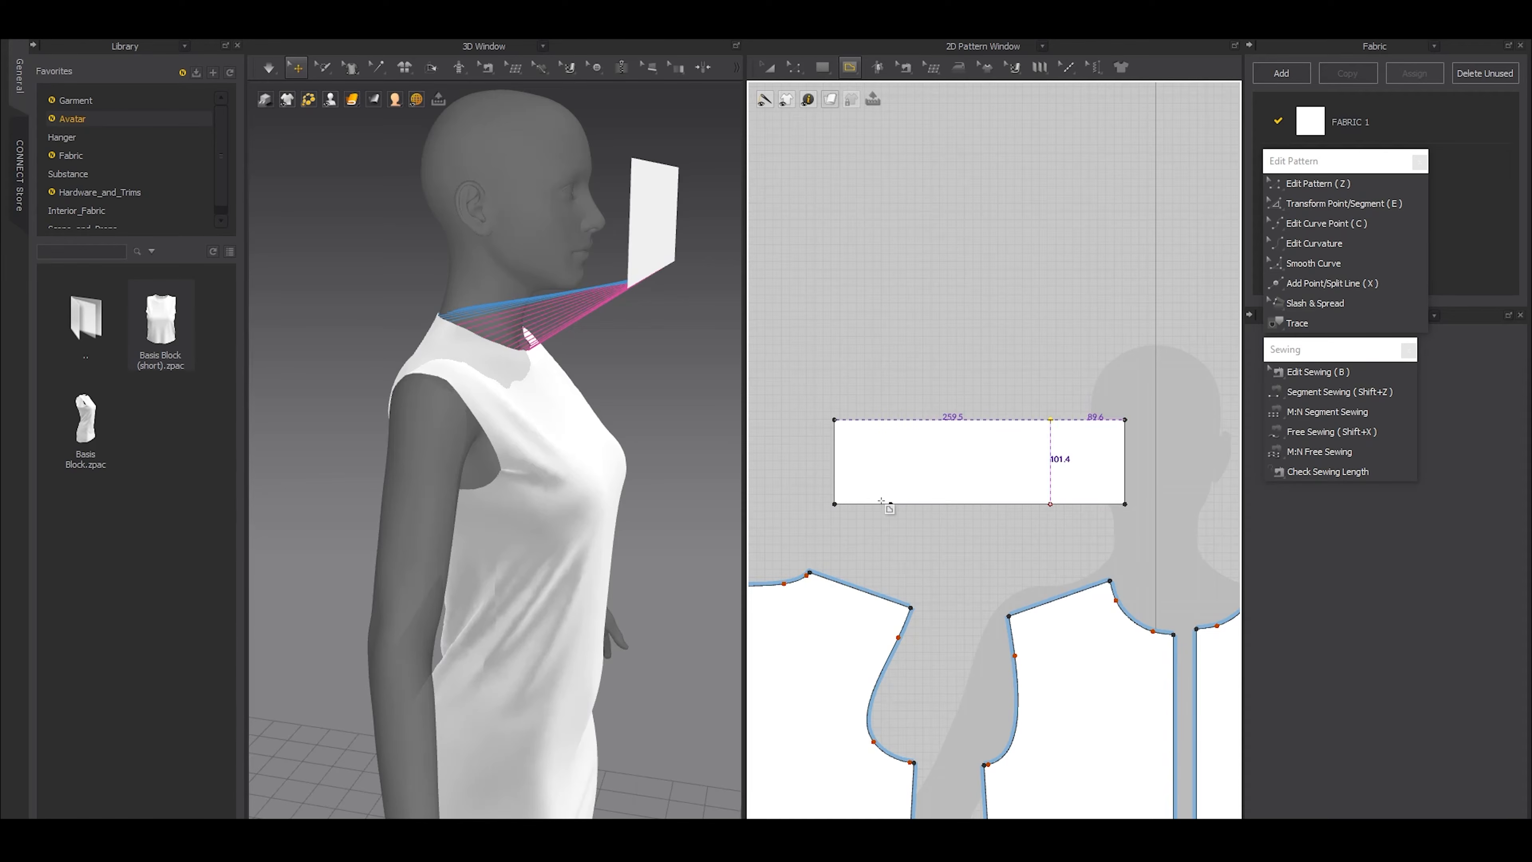
left_click(891, 504)
double_click(891, 419)
Cut the collar rectangle along both vertical lines and delete the two outer pieces
key("z")
left_click(1056, 445, "shift")
key("ctrl+x")
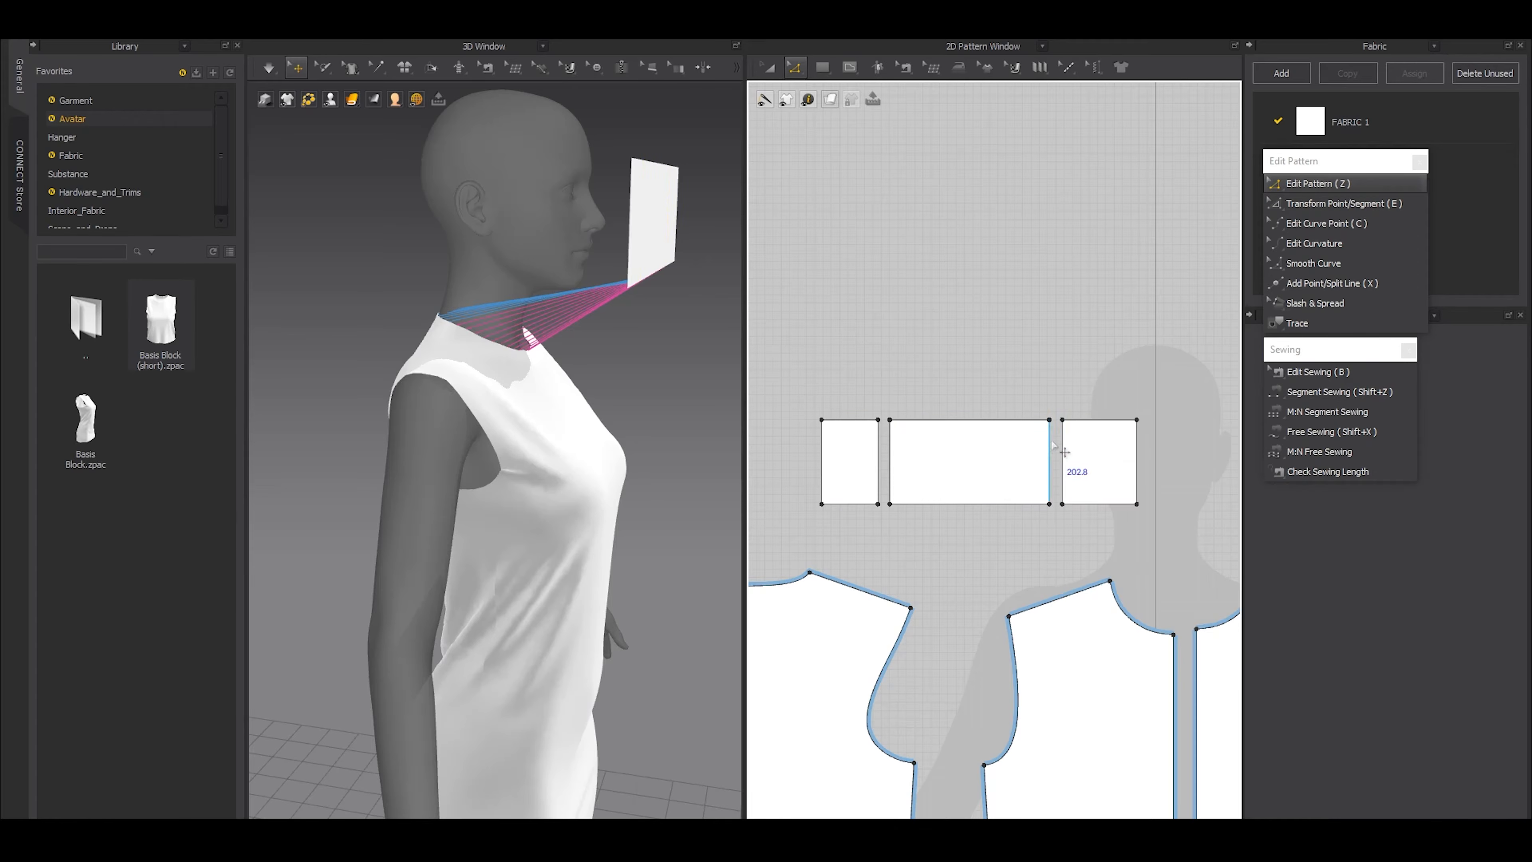
key("a")
left_click(1094, 456)
left_click(860, 461, "shift")
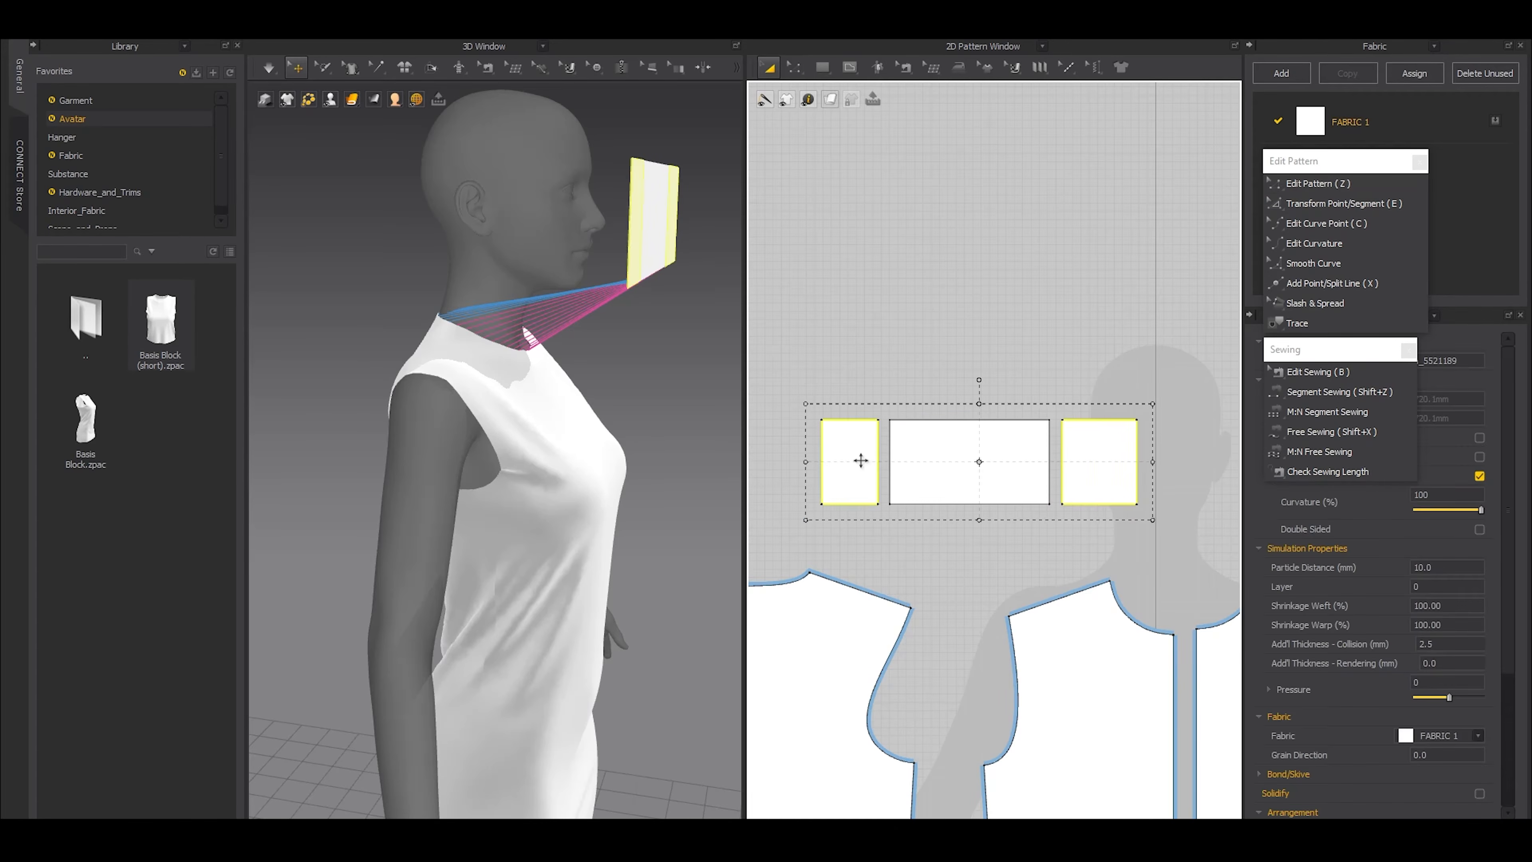
key("Delete")
Check the trimmed collar's neckline sewing and place the piece on an arrangement point at the side of the avatar's neck
scroll(932, 483, "up", 3)
key("b")
left_click(907, 523)
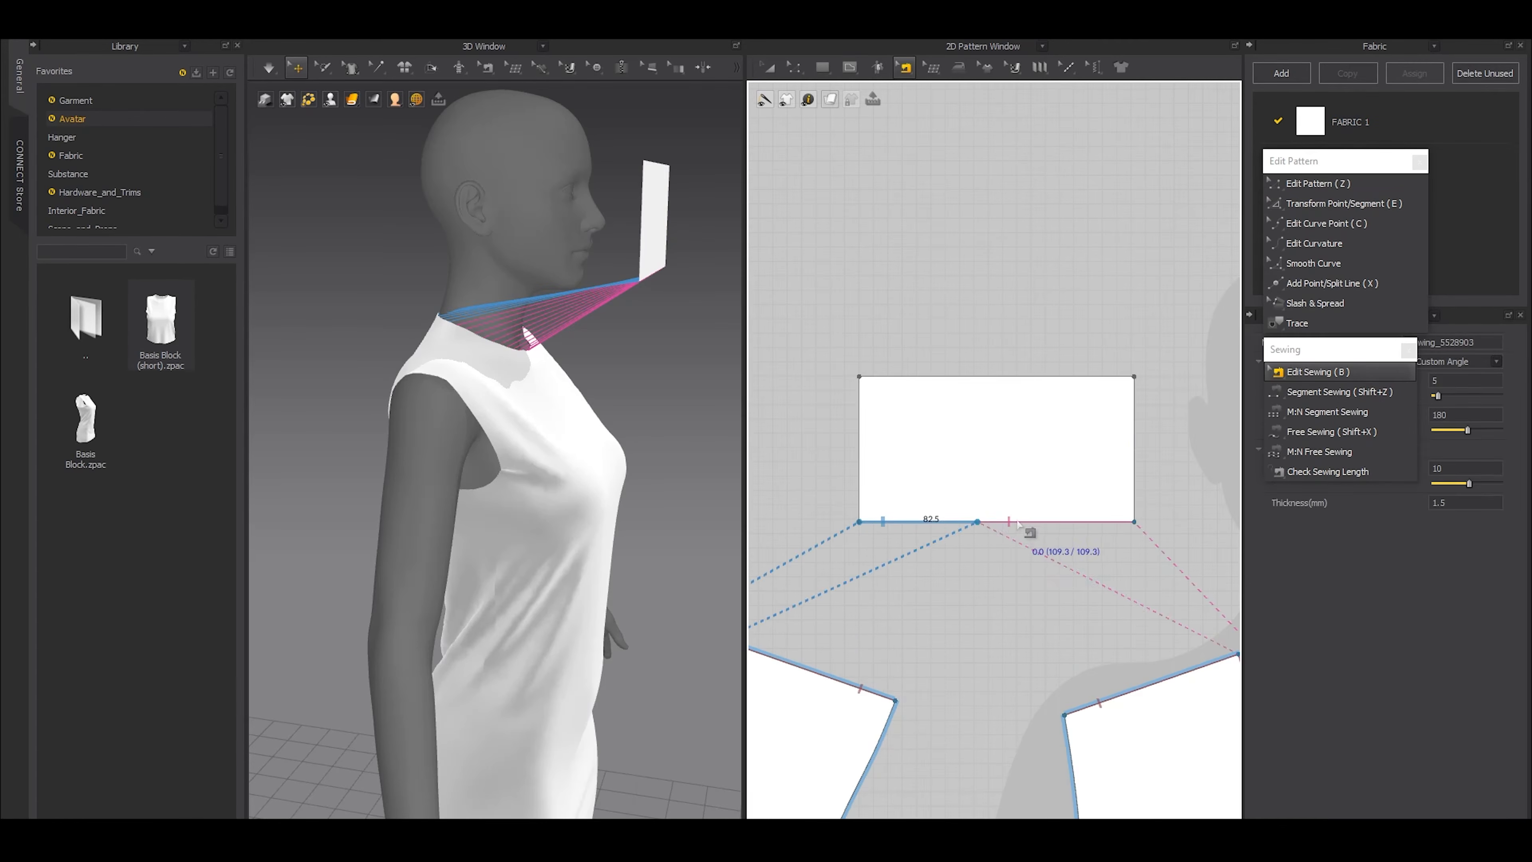
key("z")
left_click(961, 422)
left_click_drag(951, 422, 951, 423)
key("a")
middle_click_drag(494, 436, 512, 596)
key("shift+f")
left_click(443, 421)
key("shift+f")
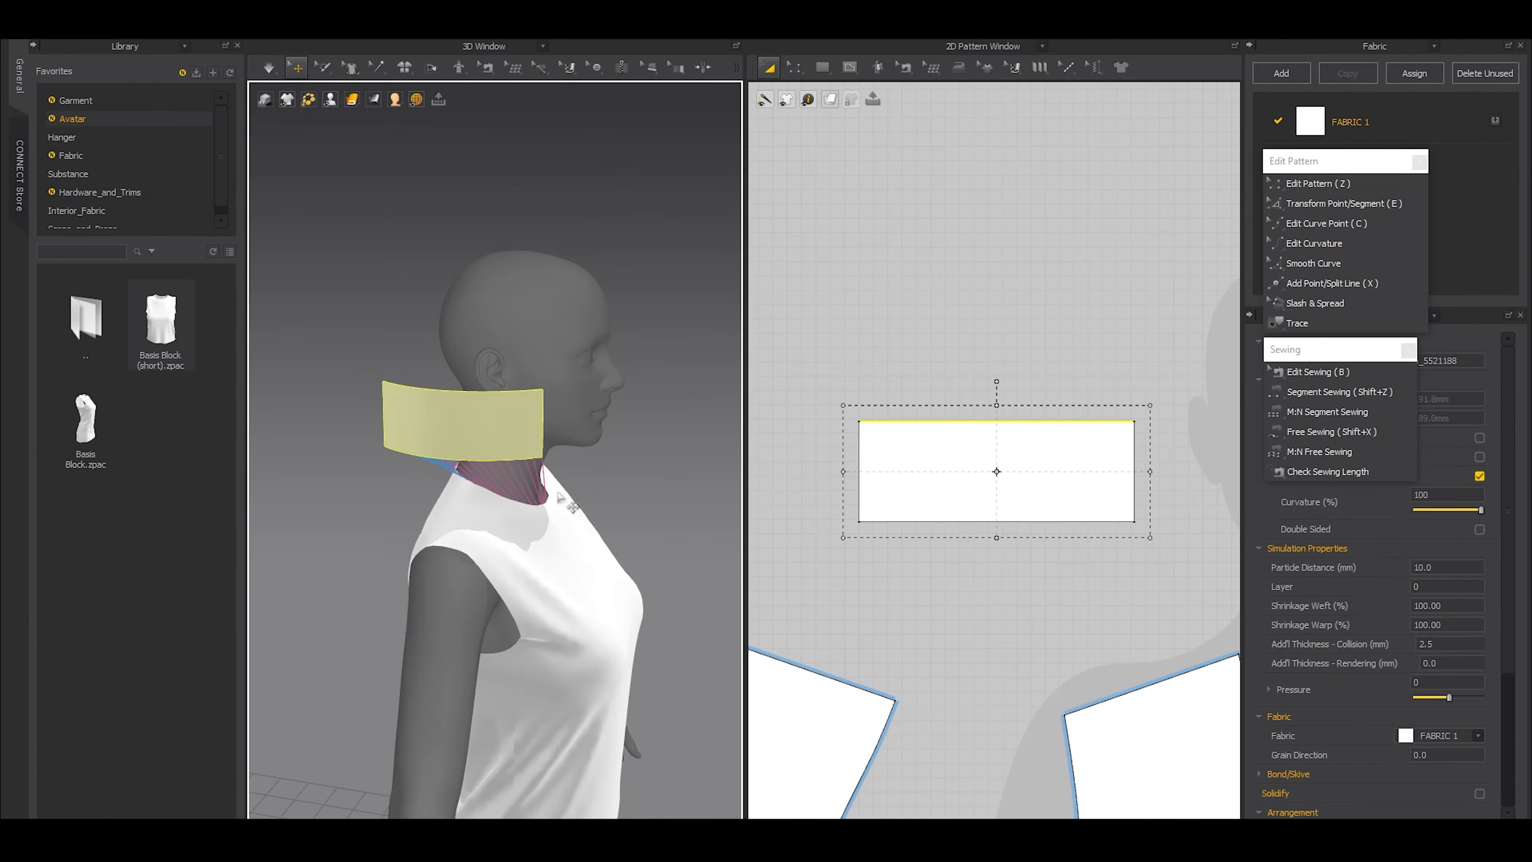
Select all the dress body patterns and freeze them, leaving the collar piece unfrozen
right_click_drag(570, 510, 450, 494)
scroll(486, 662, "down", 2)
scroll(864, 588, "down", 6)
scroll(864, 587, "down", 3)
left_click_drag(1036, 753, 830, 570)
left_click(645, 501)
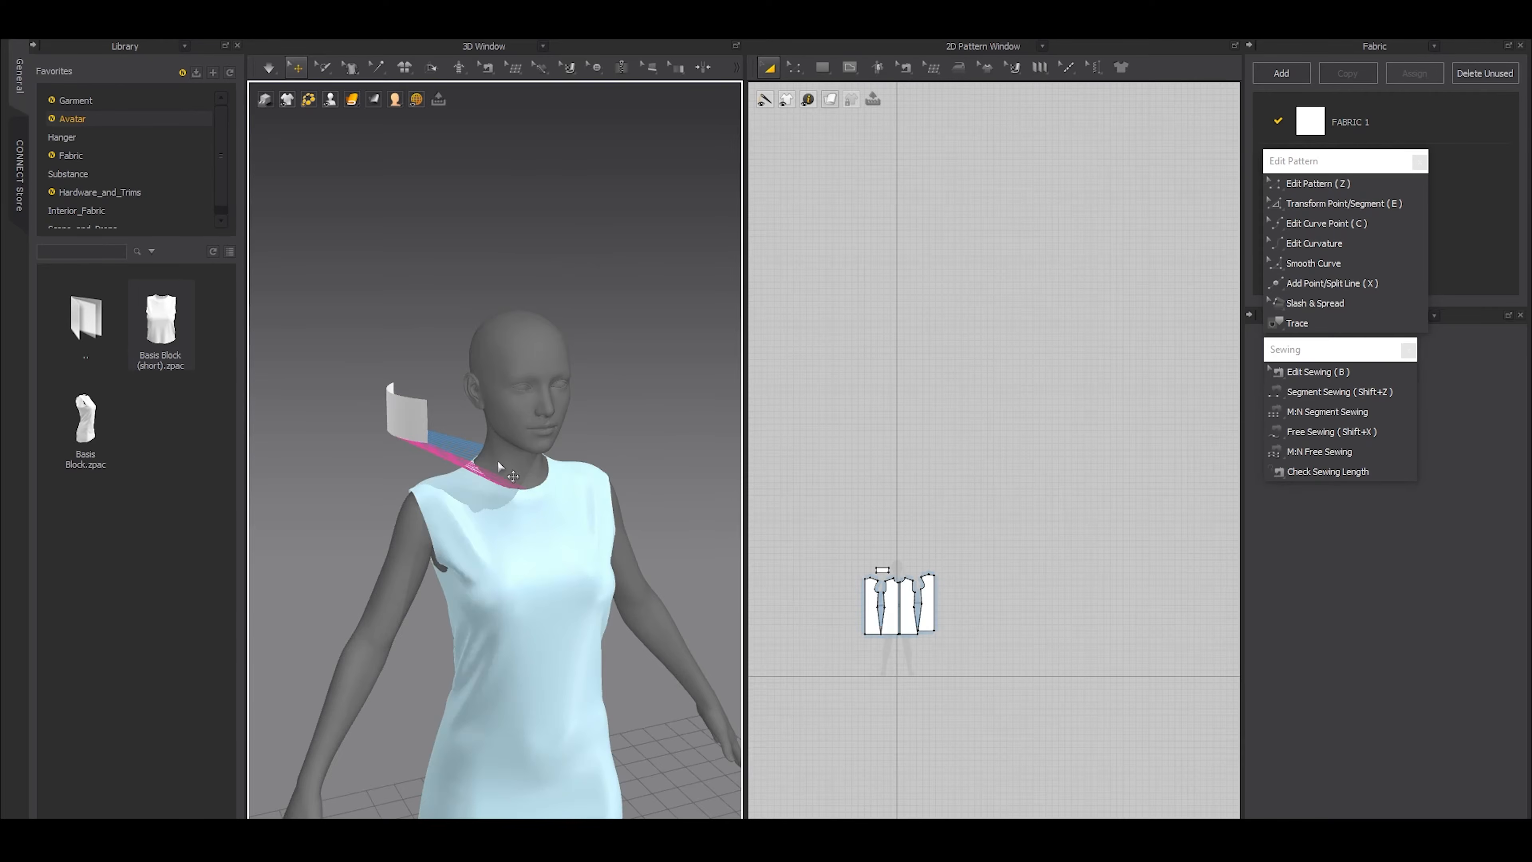
Simulate the garment so the collar piece is pulled onto the frozen neckline
scroll(432, 450, "up", 3)
left_click(470, 451)
mouse_move(470, 452)
right_mouse_down()
mouse_move(533, 448)
mouse_move(530, 506)
mouse_move(618, 572)
mouse_move(464, 454)
right_mouse_up()
left_click_drag(464, 453, 403, 438)
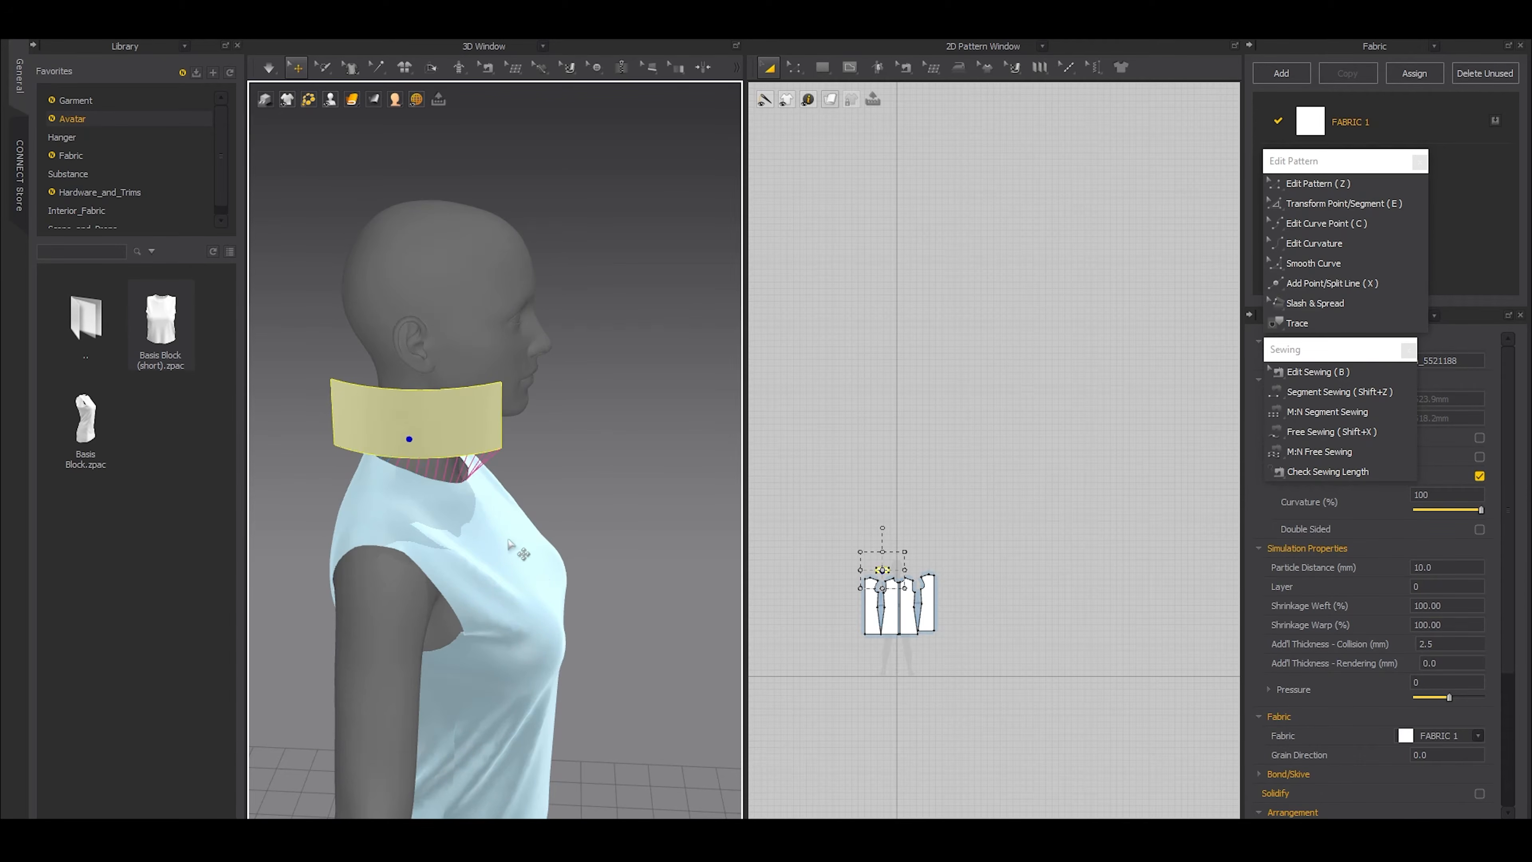
key("space")
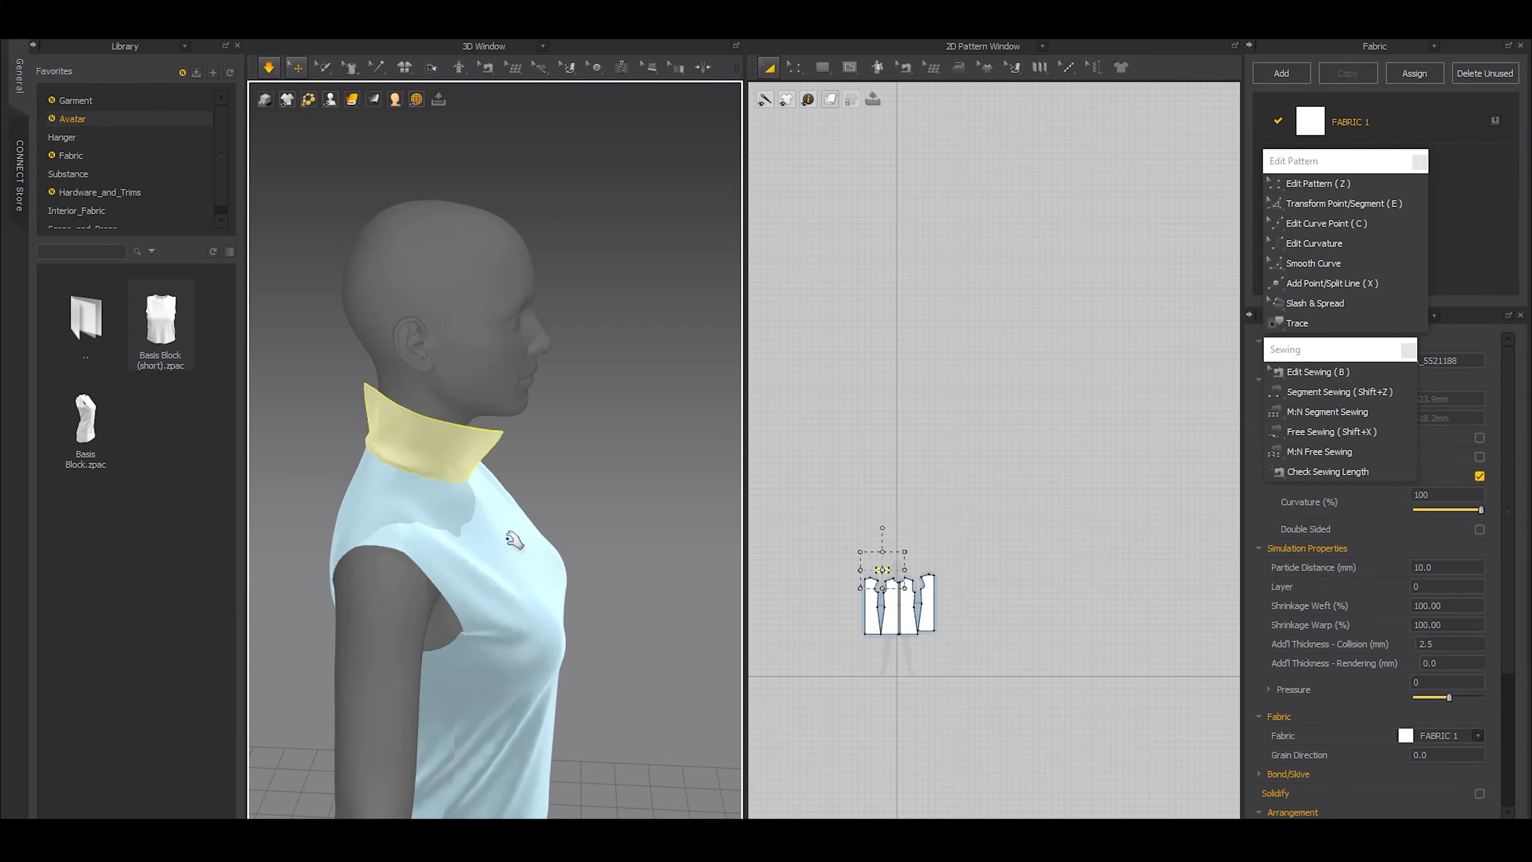
key("space")
Hide the avatar, paste a mirrored linked copy of the collar beside the original, and simulate both halves
key("shift+a")
right_click_drag(523, 527, 417, 539)
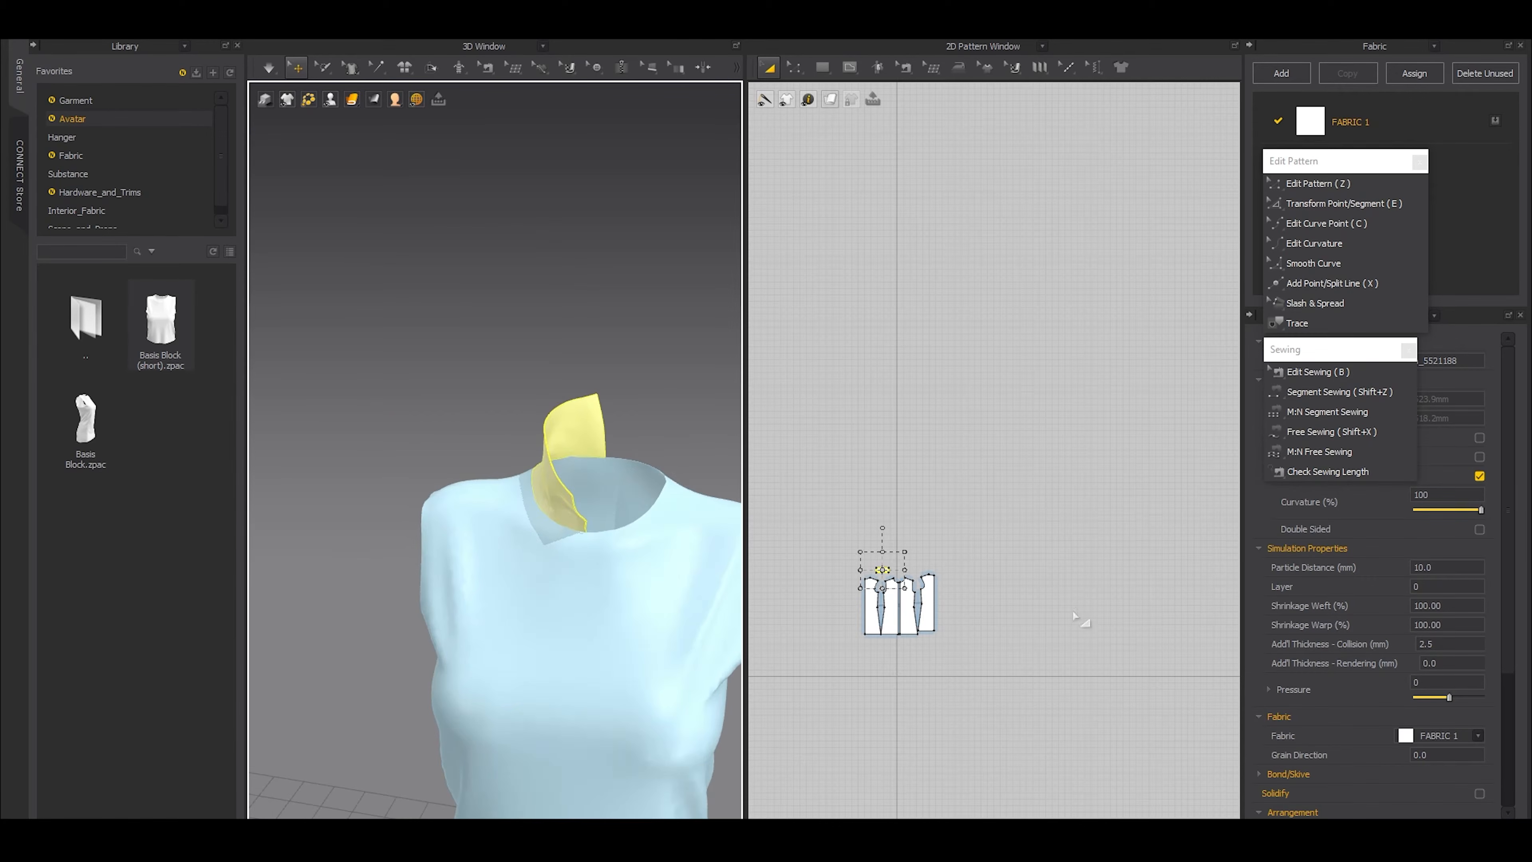
scroll(899, 582, "up", 10)
key("ctrl+c")
key("ctrl+v")
left_click(1028, 513)
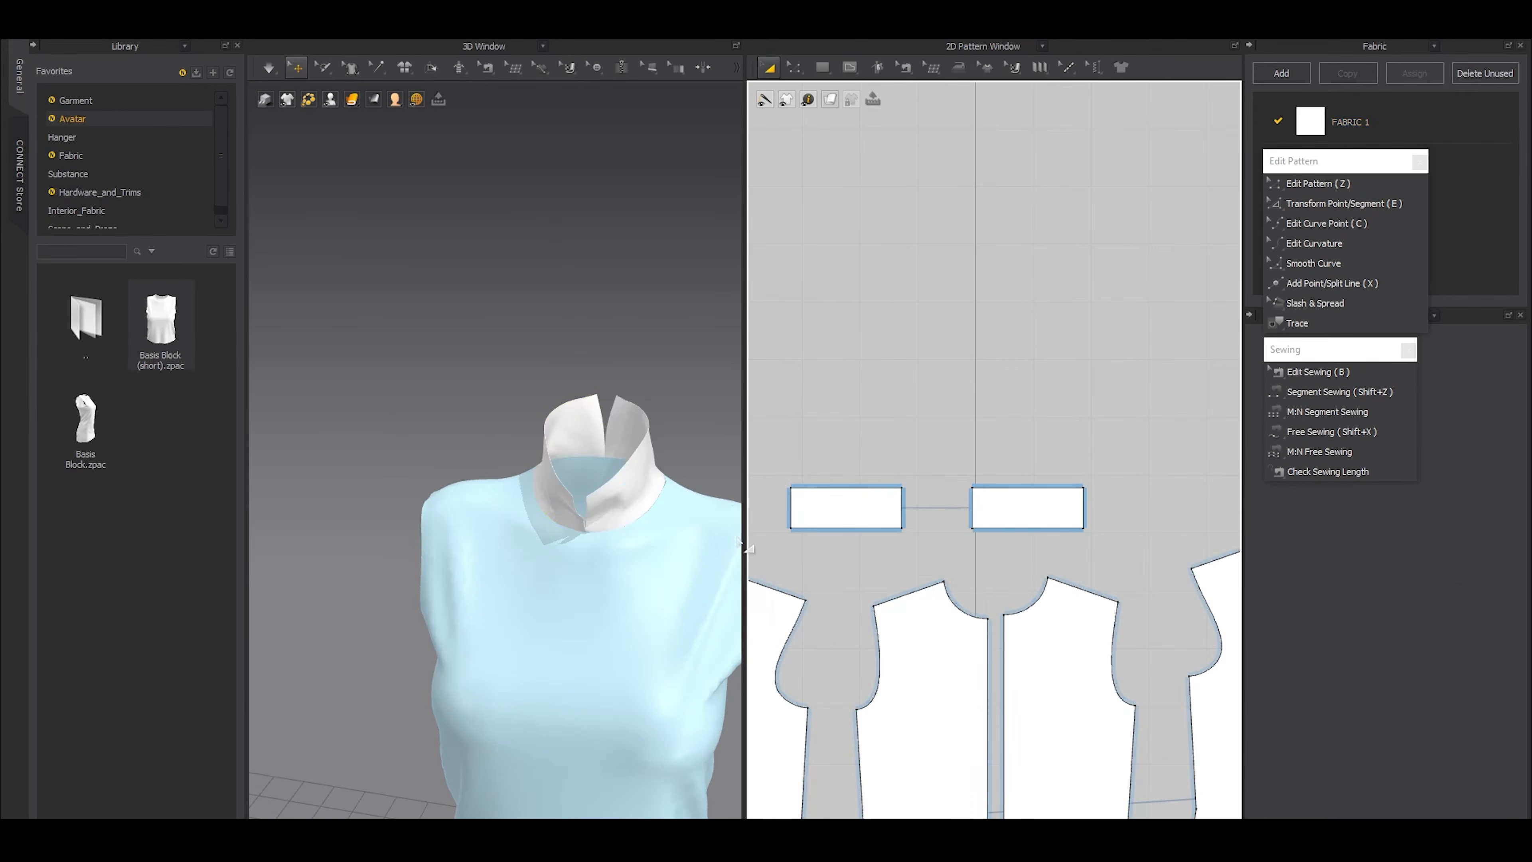
key("space")
key("space")
Sew the center back edges of the two collar halves together with Segment Sewing and simulate the seam
key("shift+z")
left_click(790, 510)
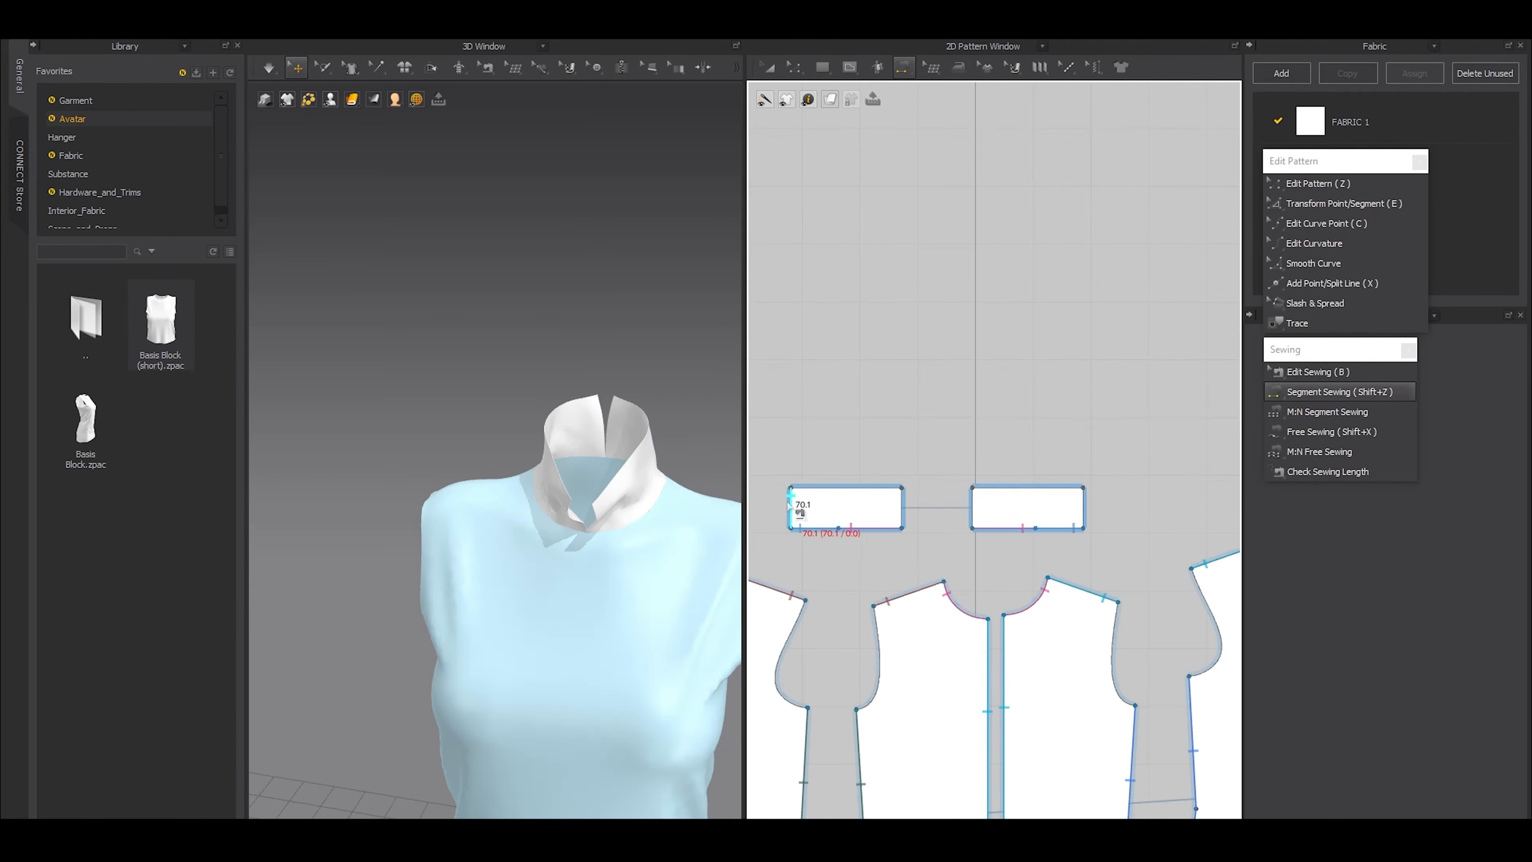
left_click(1084, 510)
key("a")
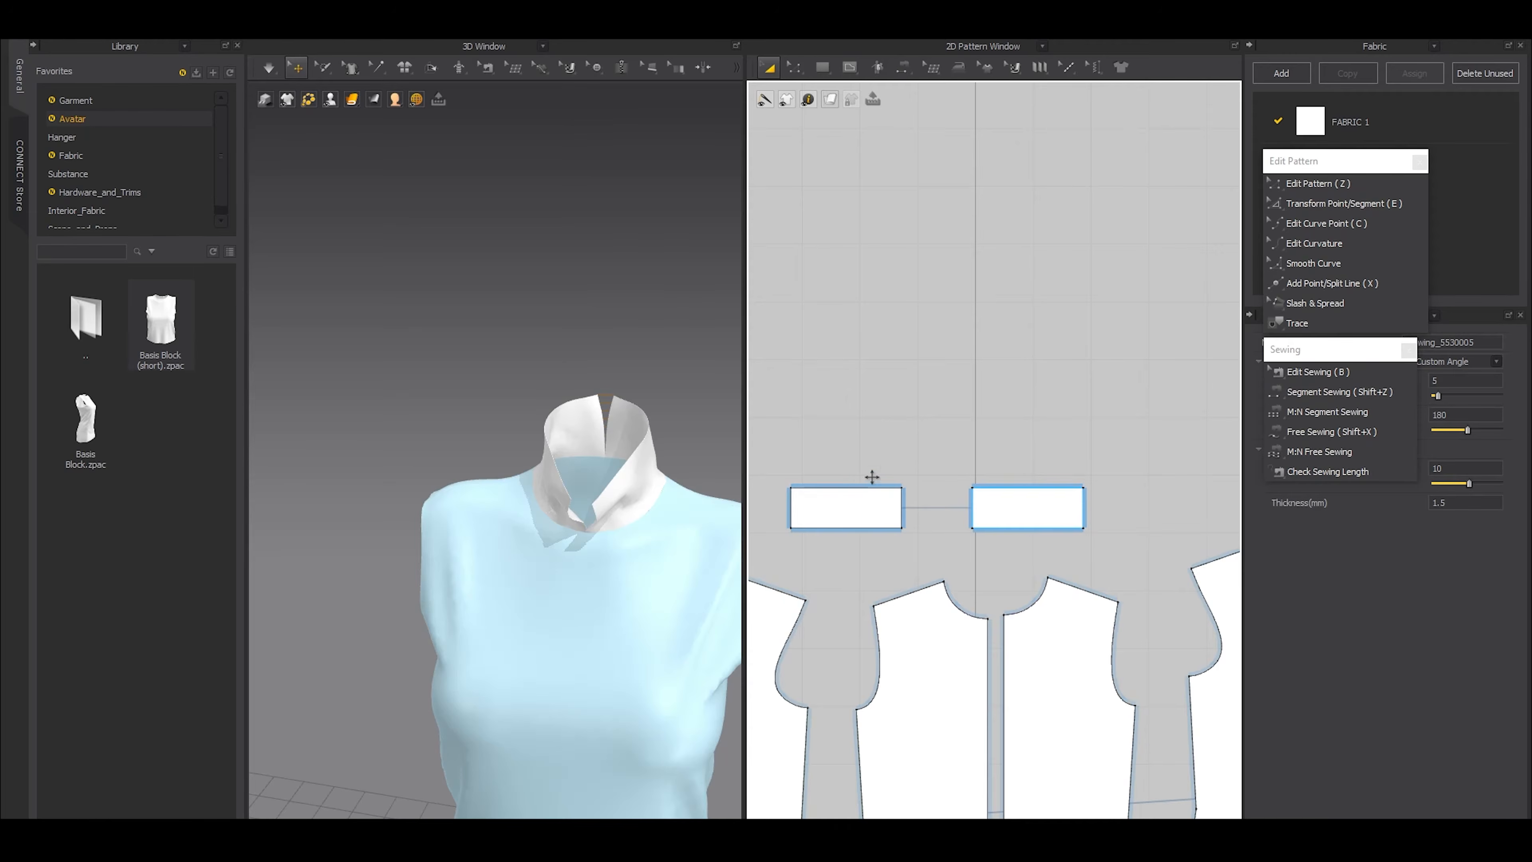
key("space")
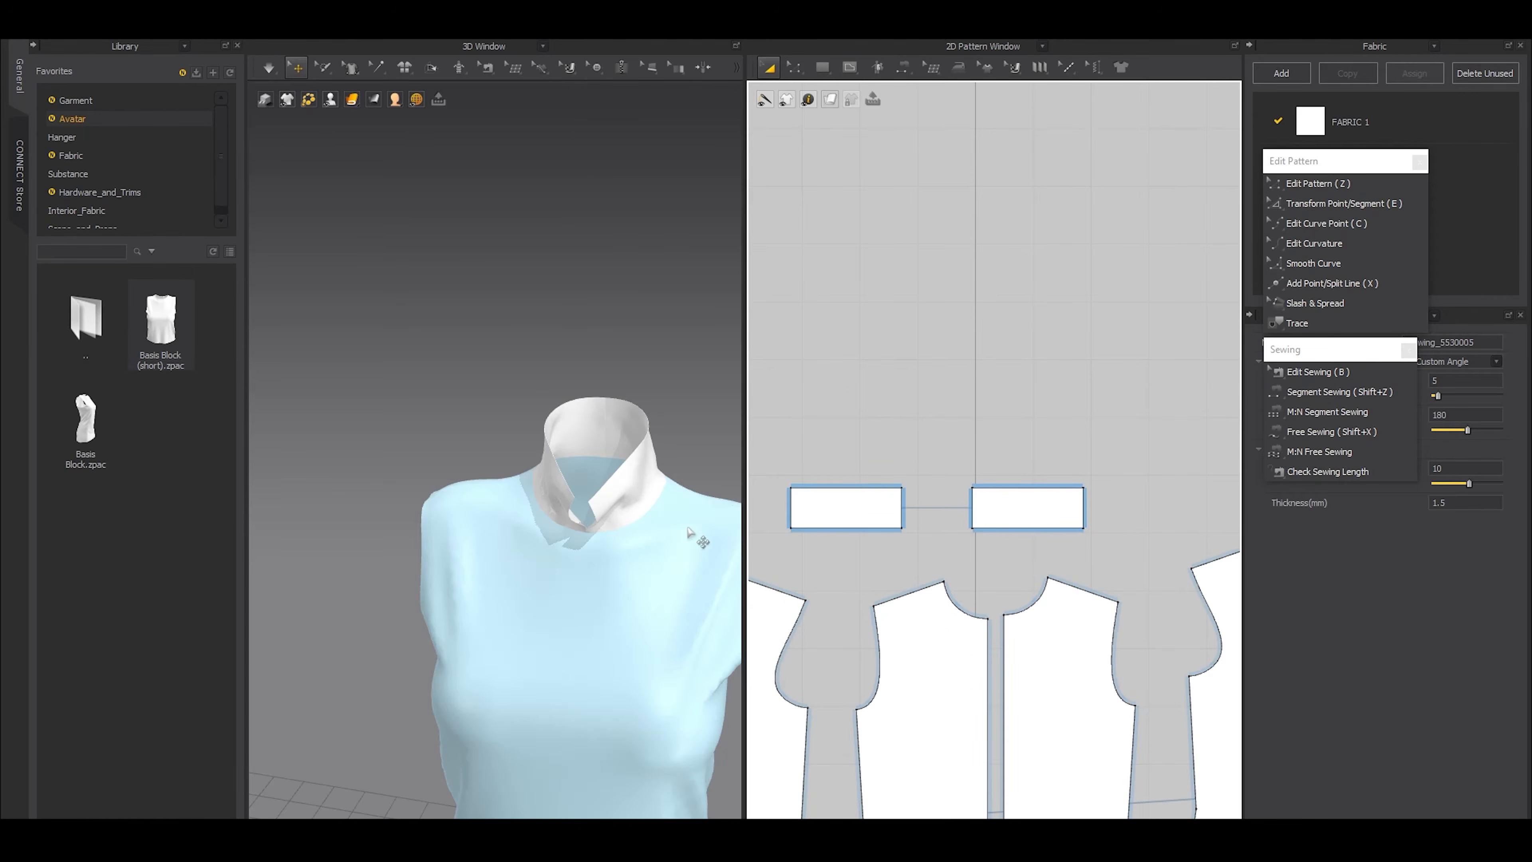
Use Slash & Spread on the mirrored collar half, slashing vertically near its front and rotating the front portion down about 40 degrees
right_click_drag(556, 562, 567, 475)
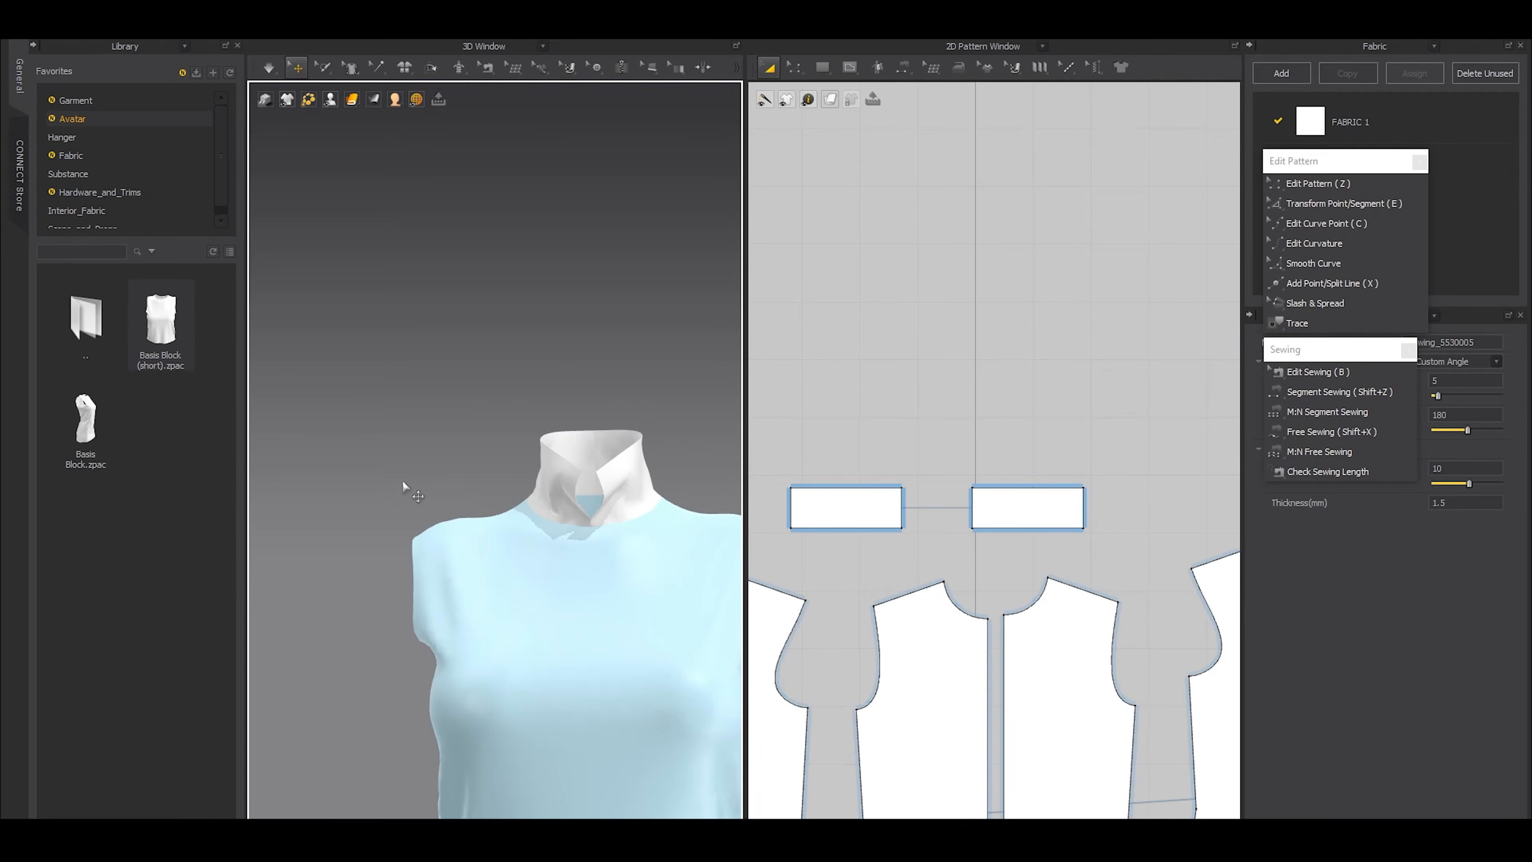
scroll(885, 499, "up", 5)
middle_click_drag(885, 499, 952, 510)
scroll(952, 510, "down", 4)
left_click(939, 257)
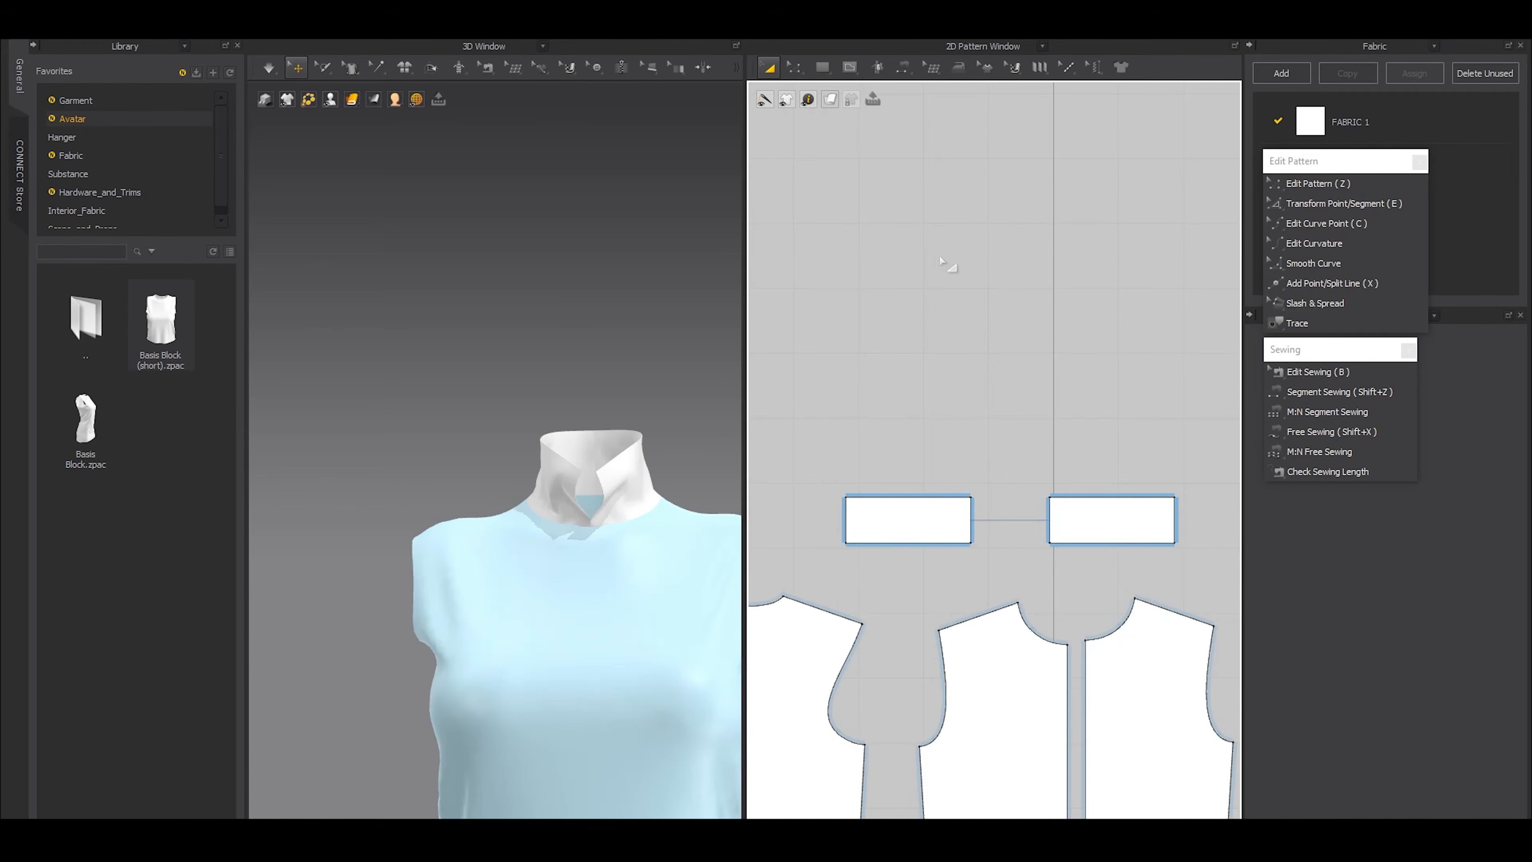
left_click(1301, 303)
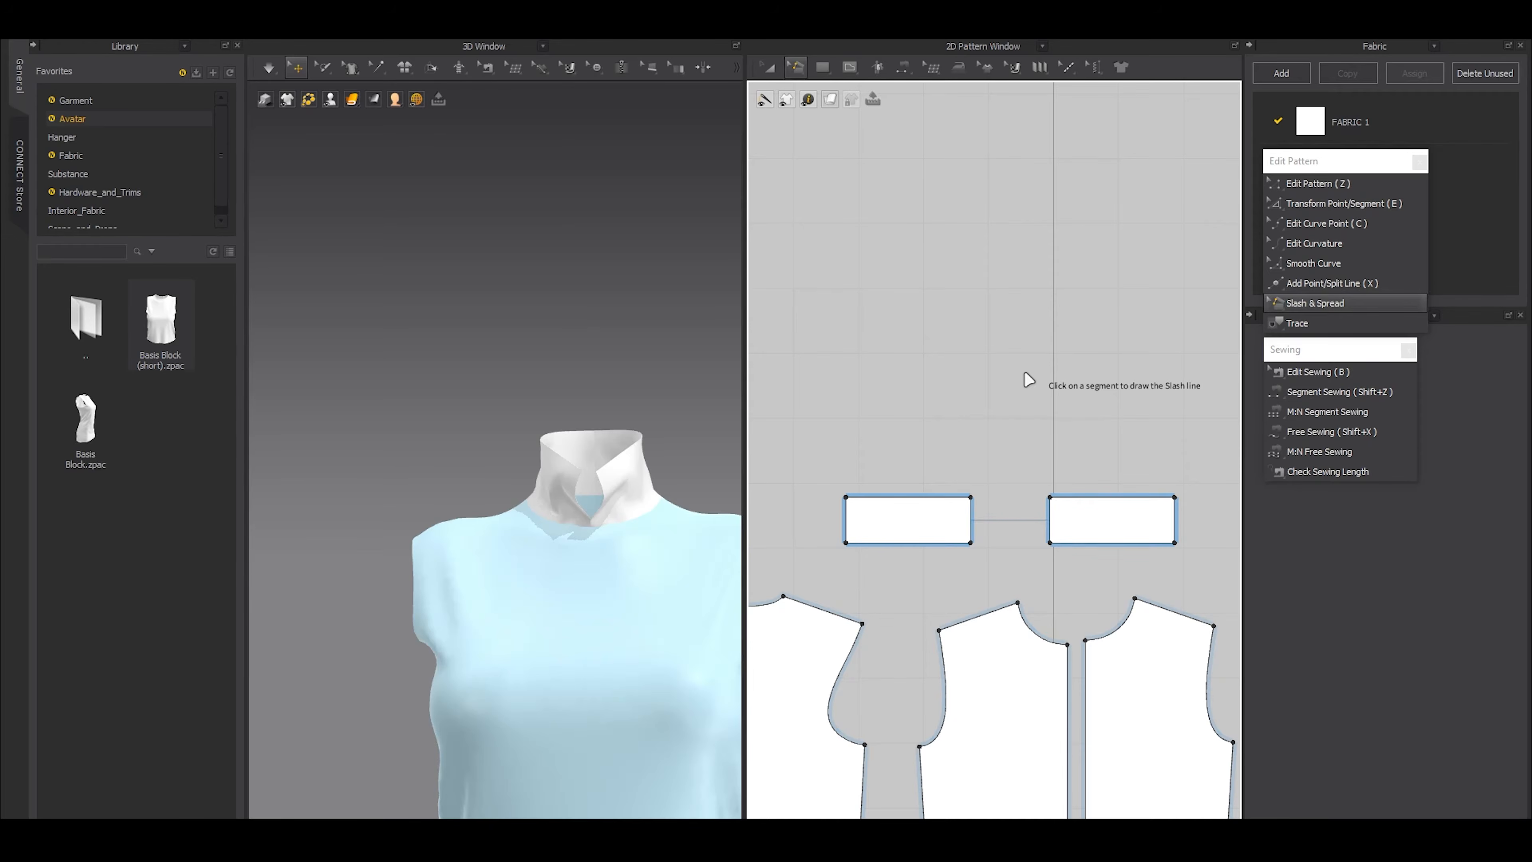
scroll(879, 561, "up", 3)
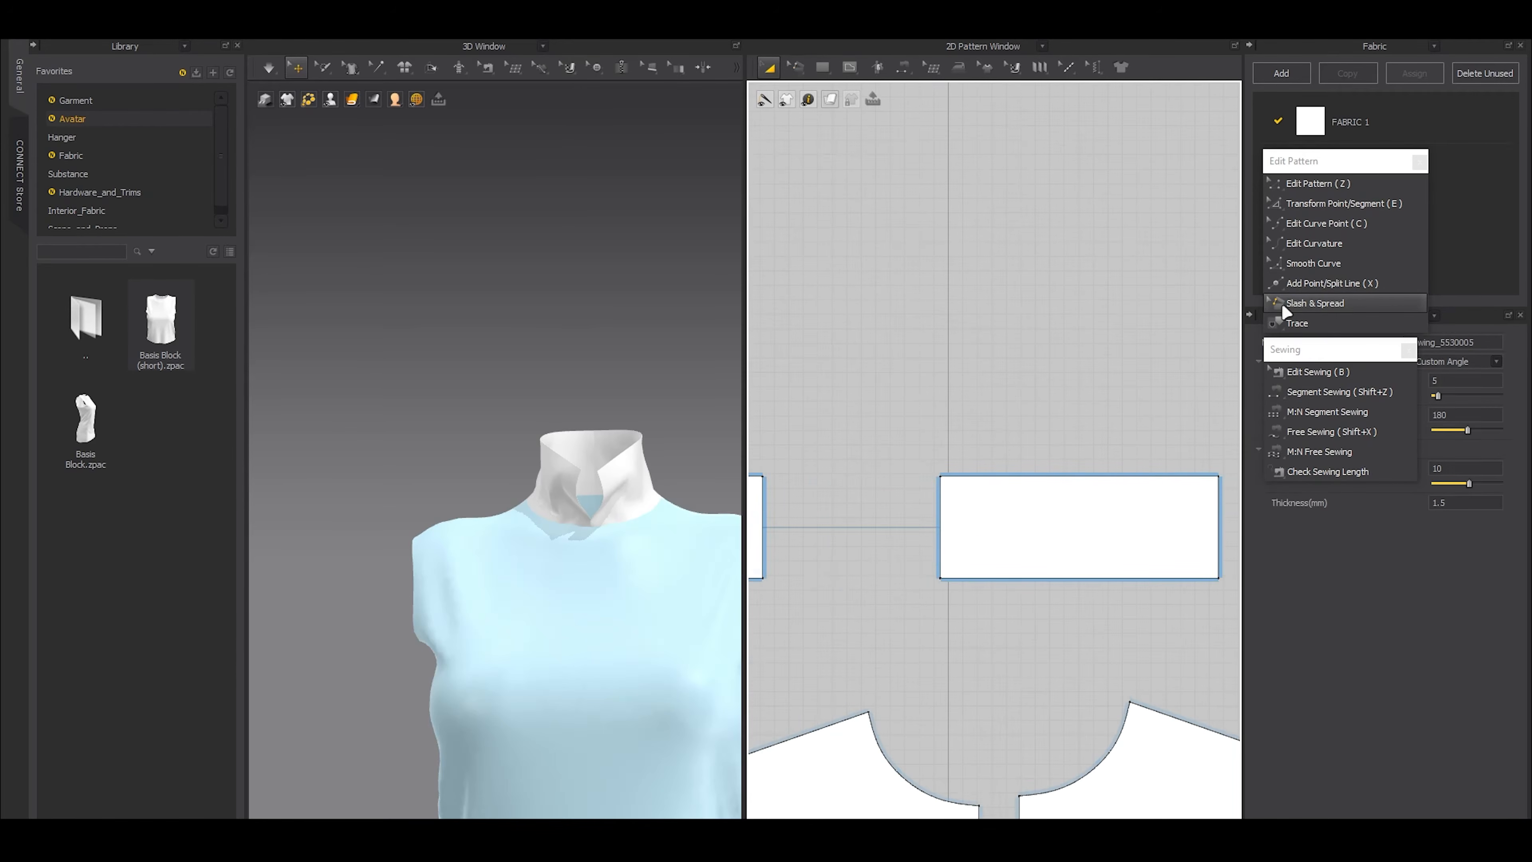
left_click(1303, 303)
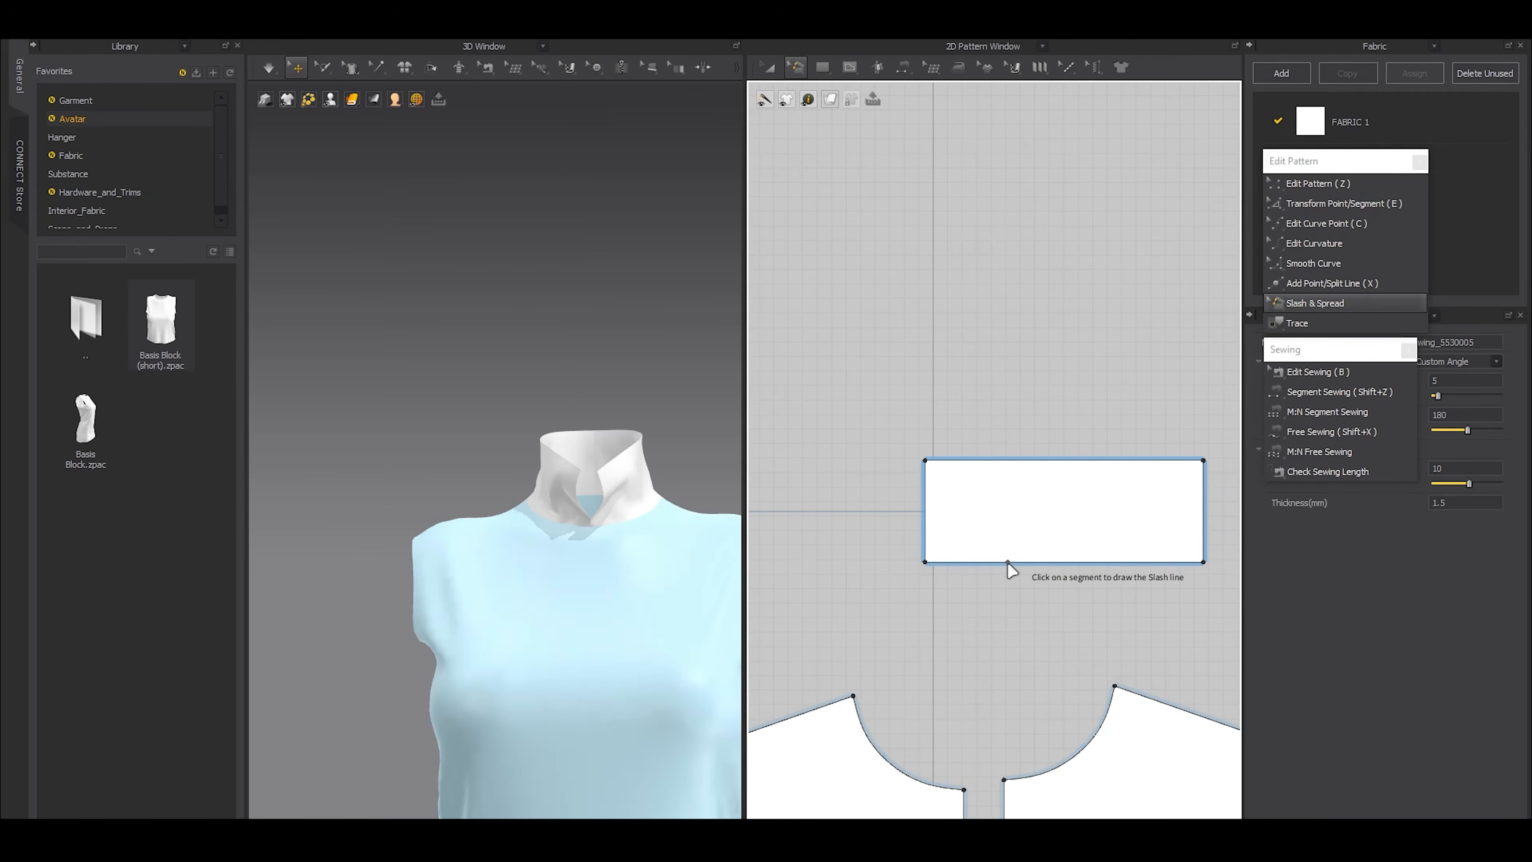
left_click(1014, 563)
left_click(1012, 461)
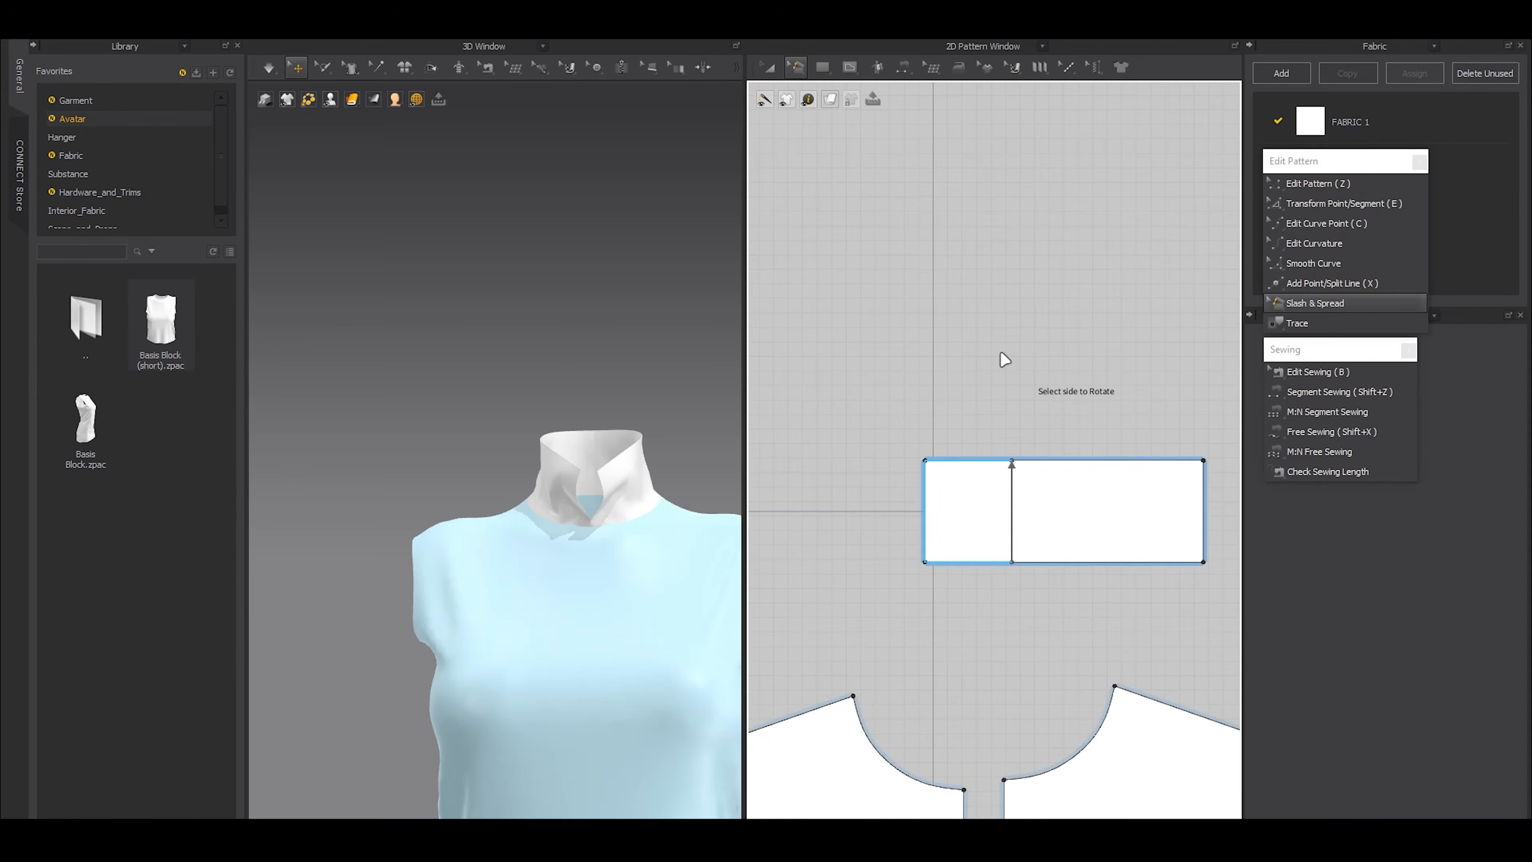
left_click(959, 506)
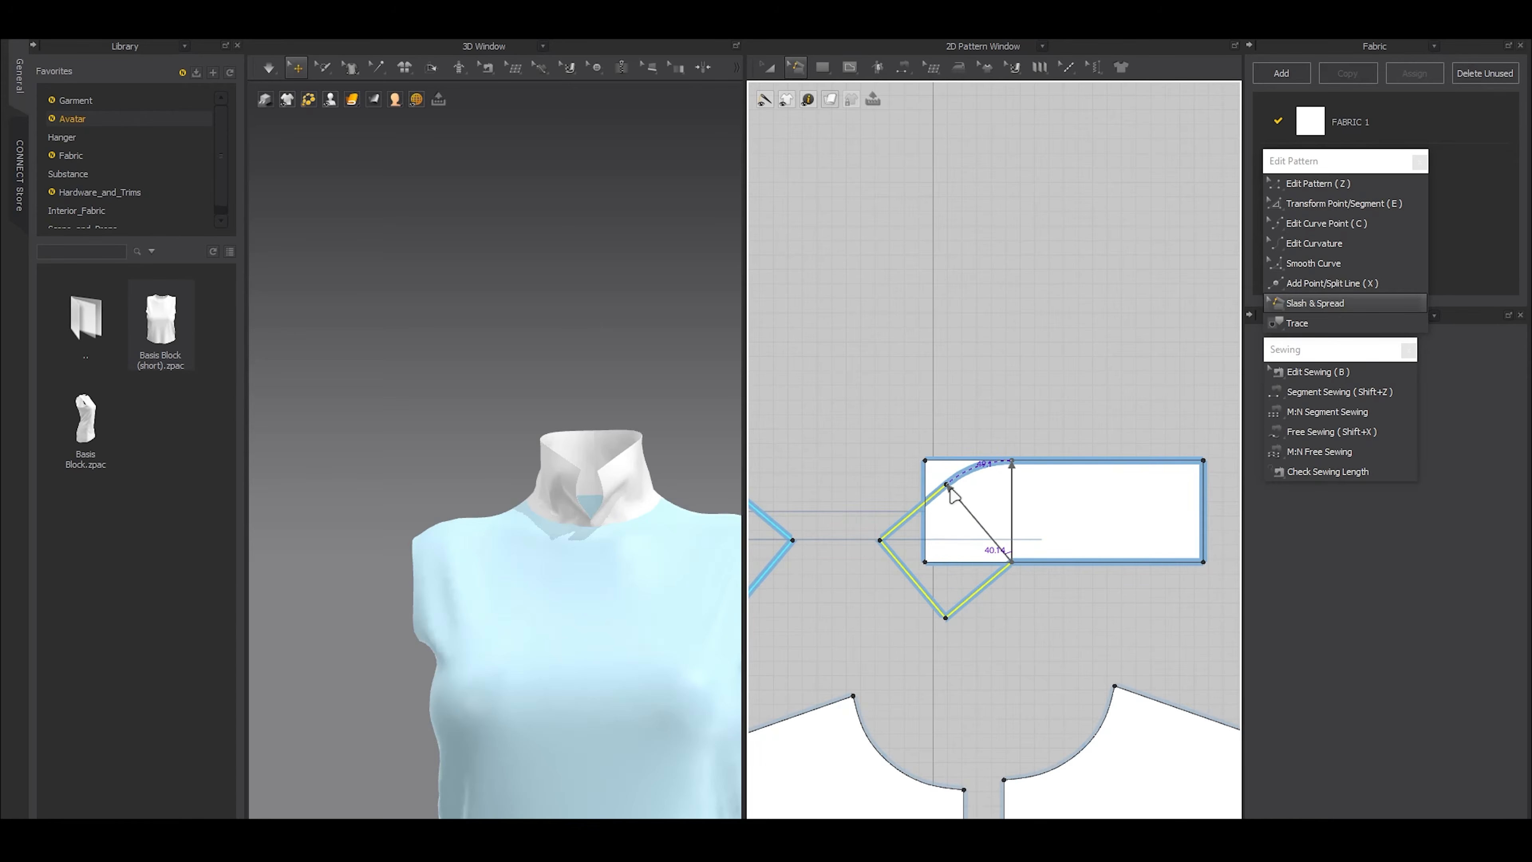
left_click(951, 491)
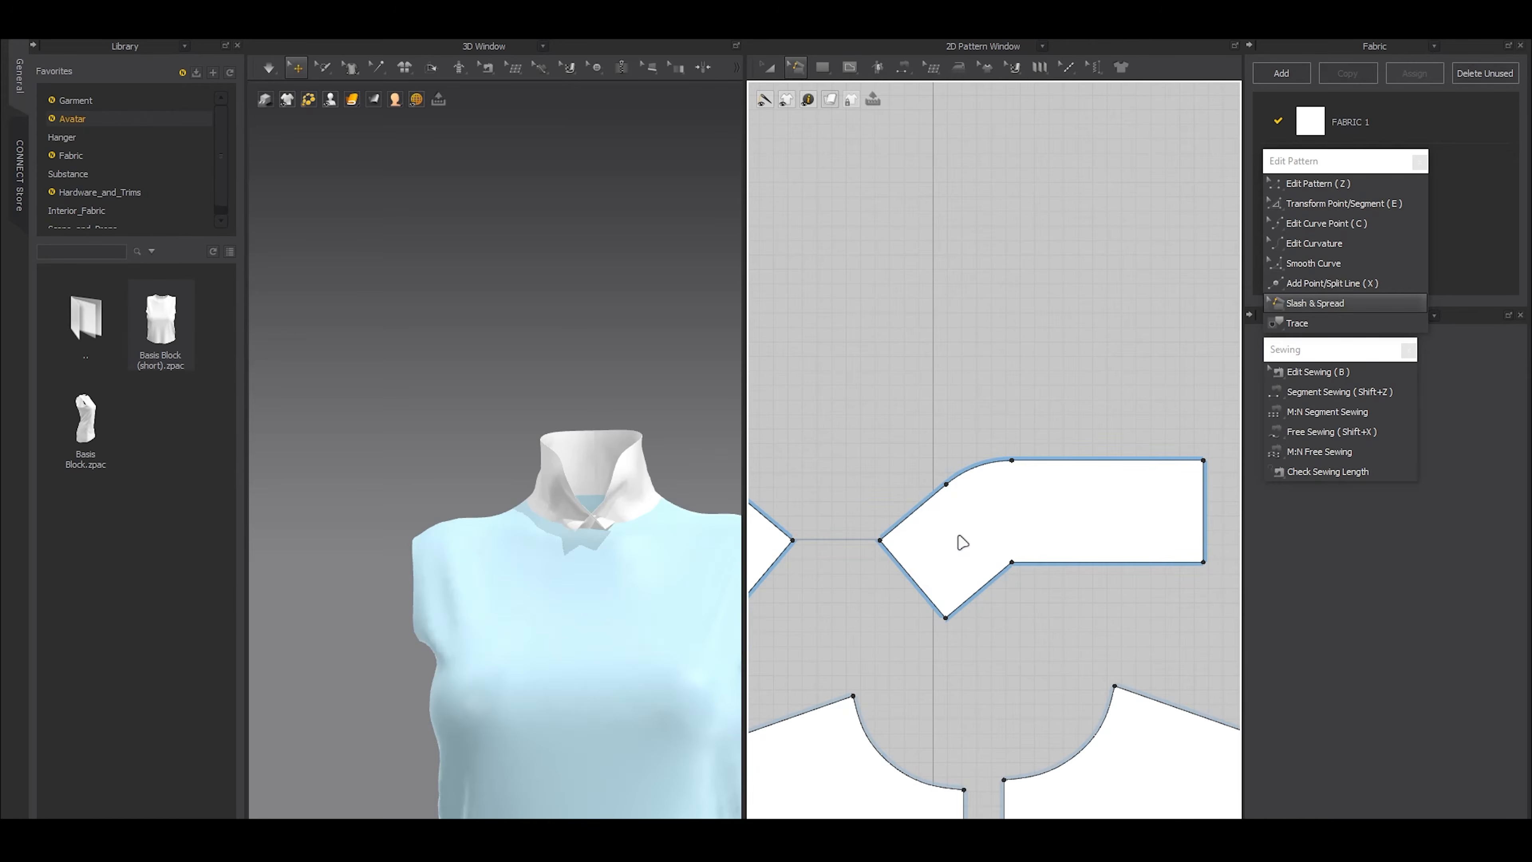
Simulate the reshaped collar and pull both halves outward so the collar folds down over the neckline
left_click(632, 502)
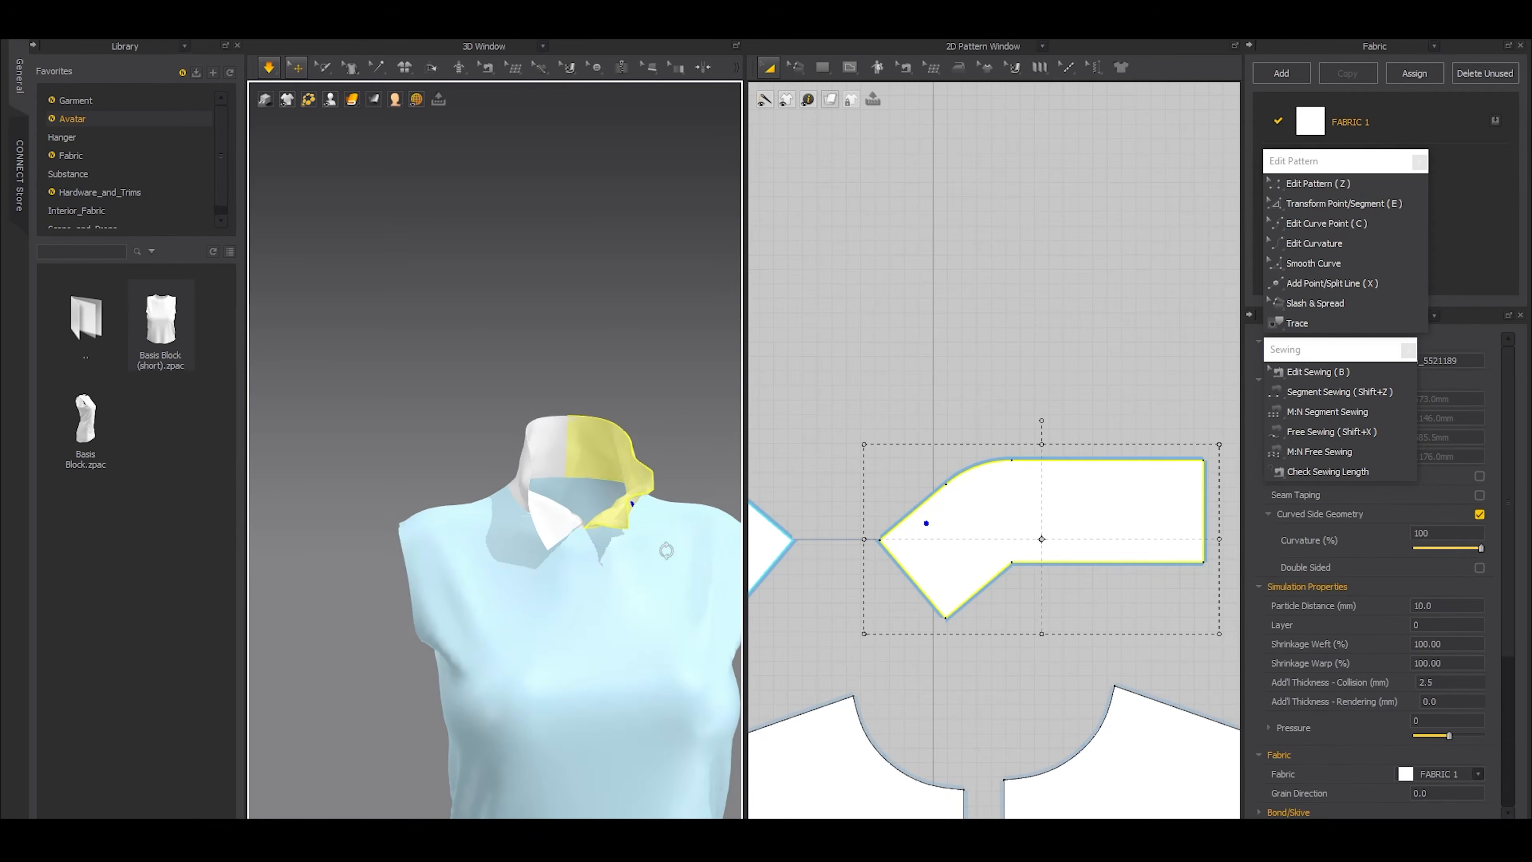
mouse_move(685, 513)
right_mouse_down()
mouse_move(645, 483)
mouse_move(709, 483)
mouse_move(694, 513)
right_mouse_up()
left_click(506, 505)
left_click_drag(506, 504, 516, 483)
right_click_drag(530, 482, 579, 483)
left_click_drag(627, 483, 653, 448)
left_click(681, 417)
scroll(623, 527, "up", 3)
scroll(623, 527, "down", 3)
right_click_drag(622, 527, 500, 502)
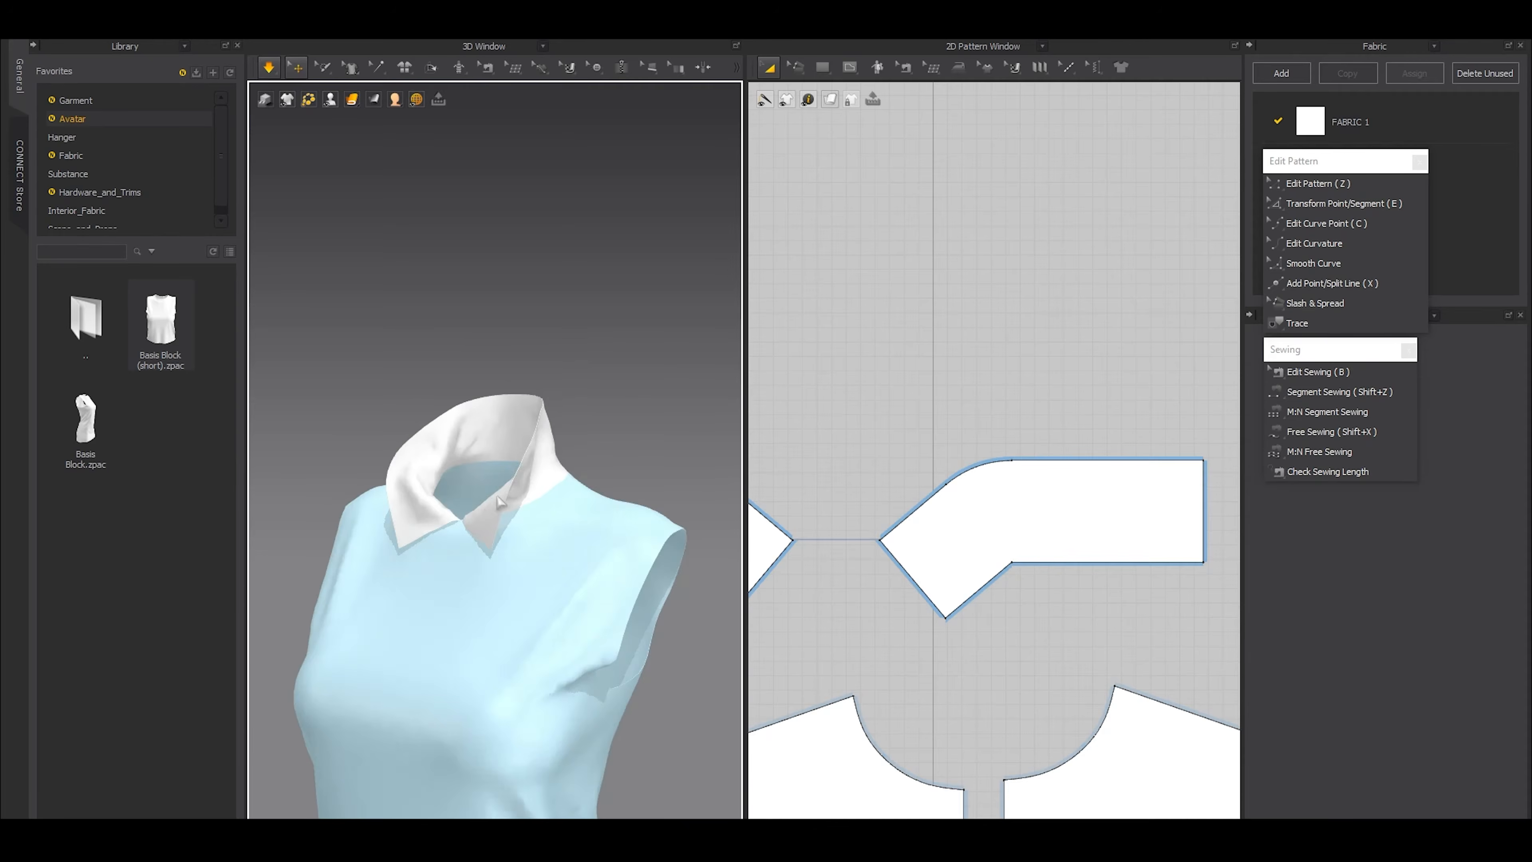
Pull the fold of the mirrored collar half into place, stop the simulation and unfreeze the dress patterns
scroll(500, 510, "up", 5)
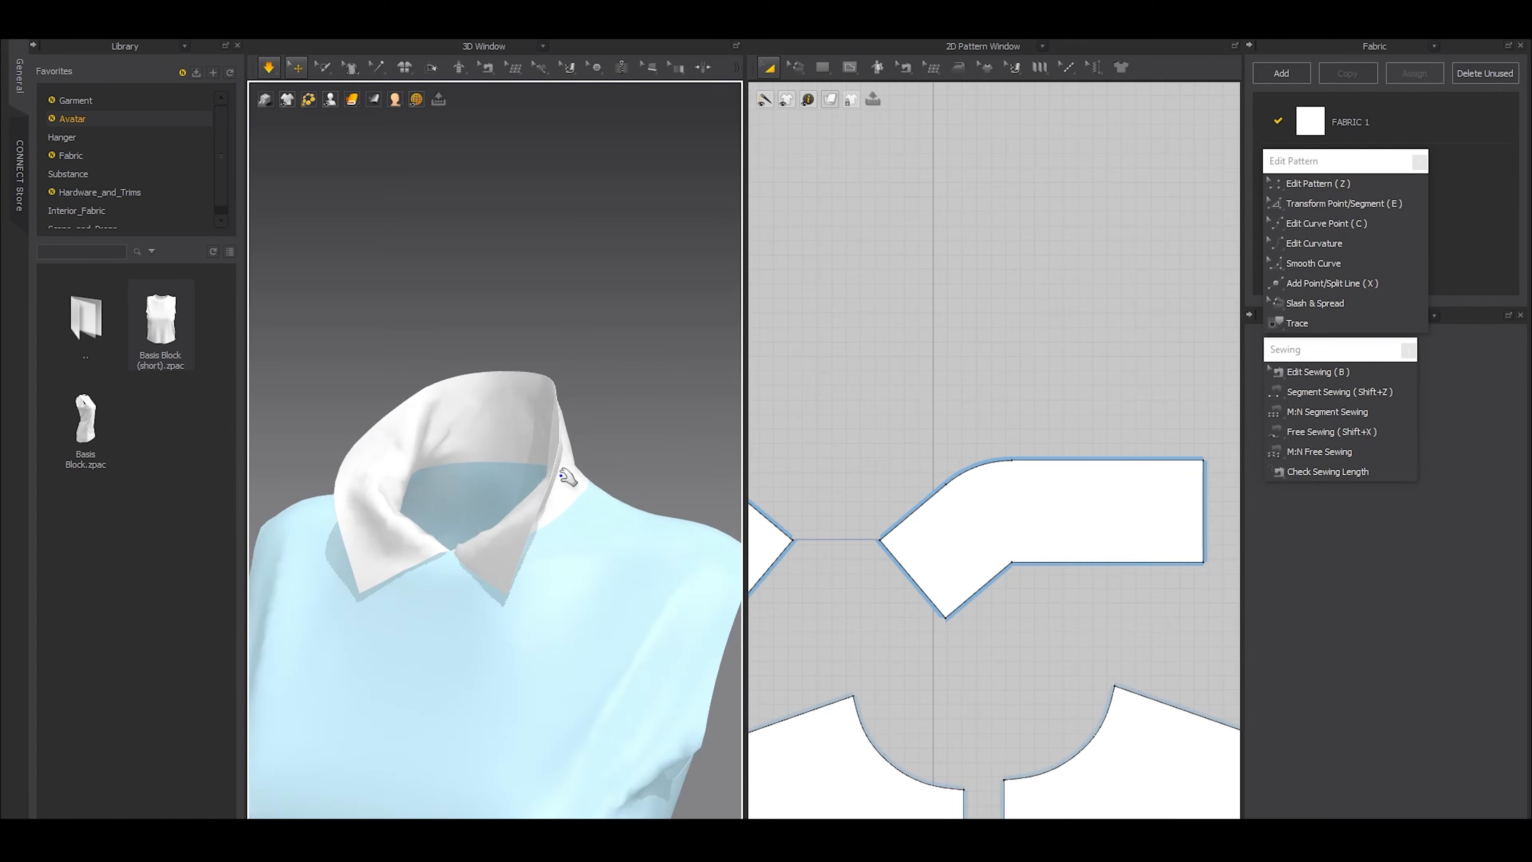
left_click(518, 504)
left_click_drag(518, 505, 504, 511)
right_click_drag(590, 440, 581, 470)
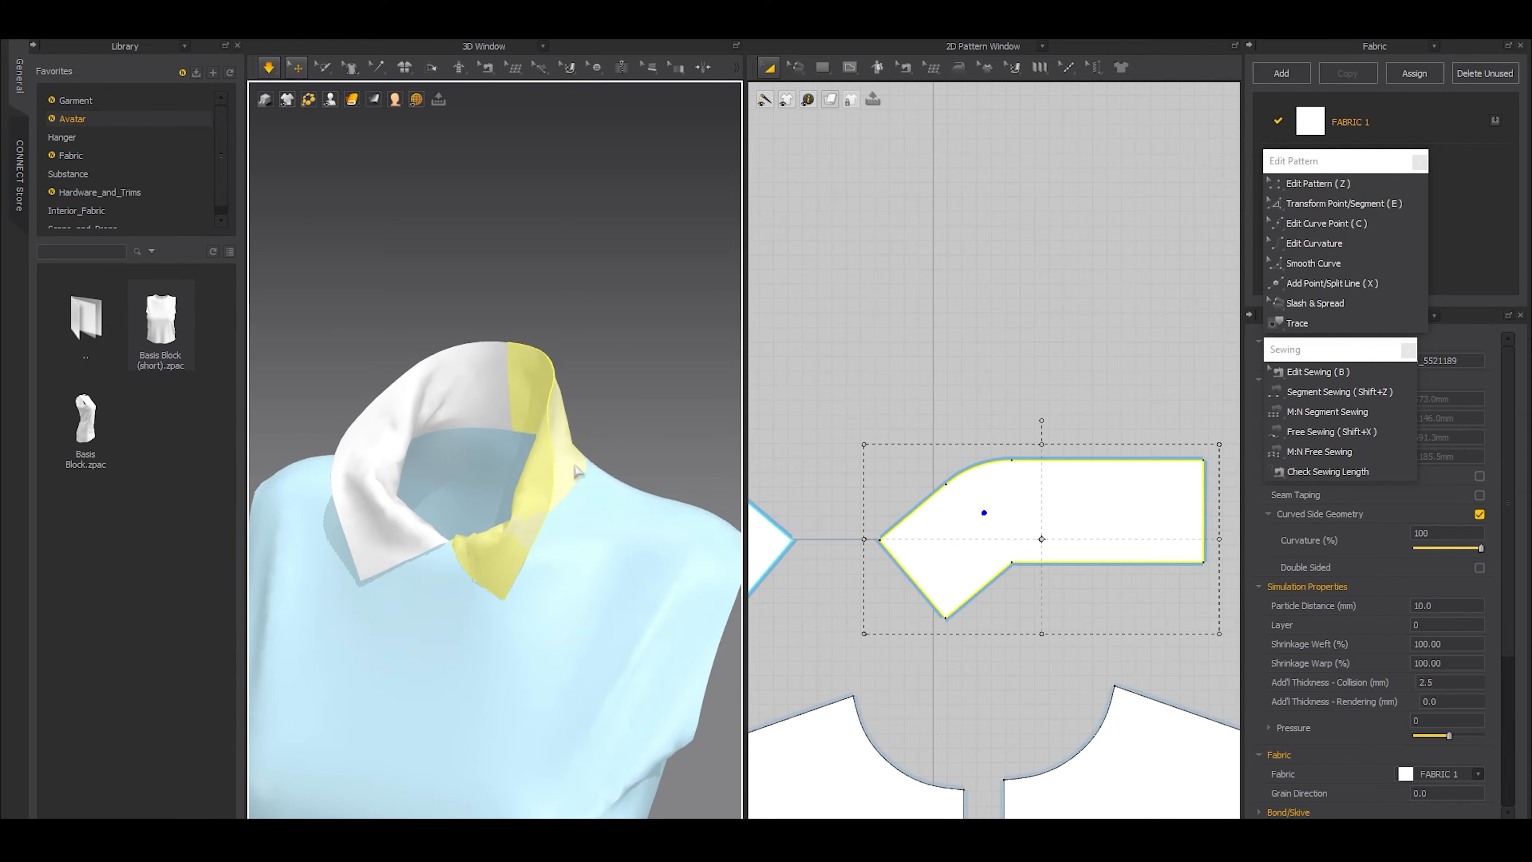
left_click_drag(554, 442, 570, 480)
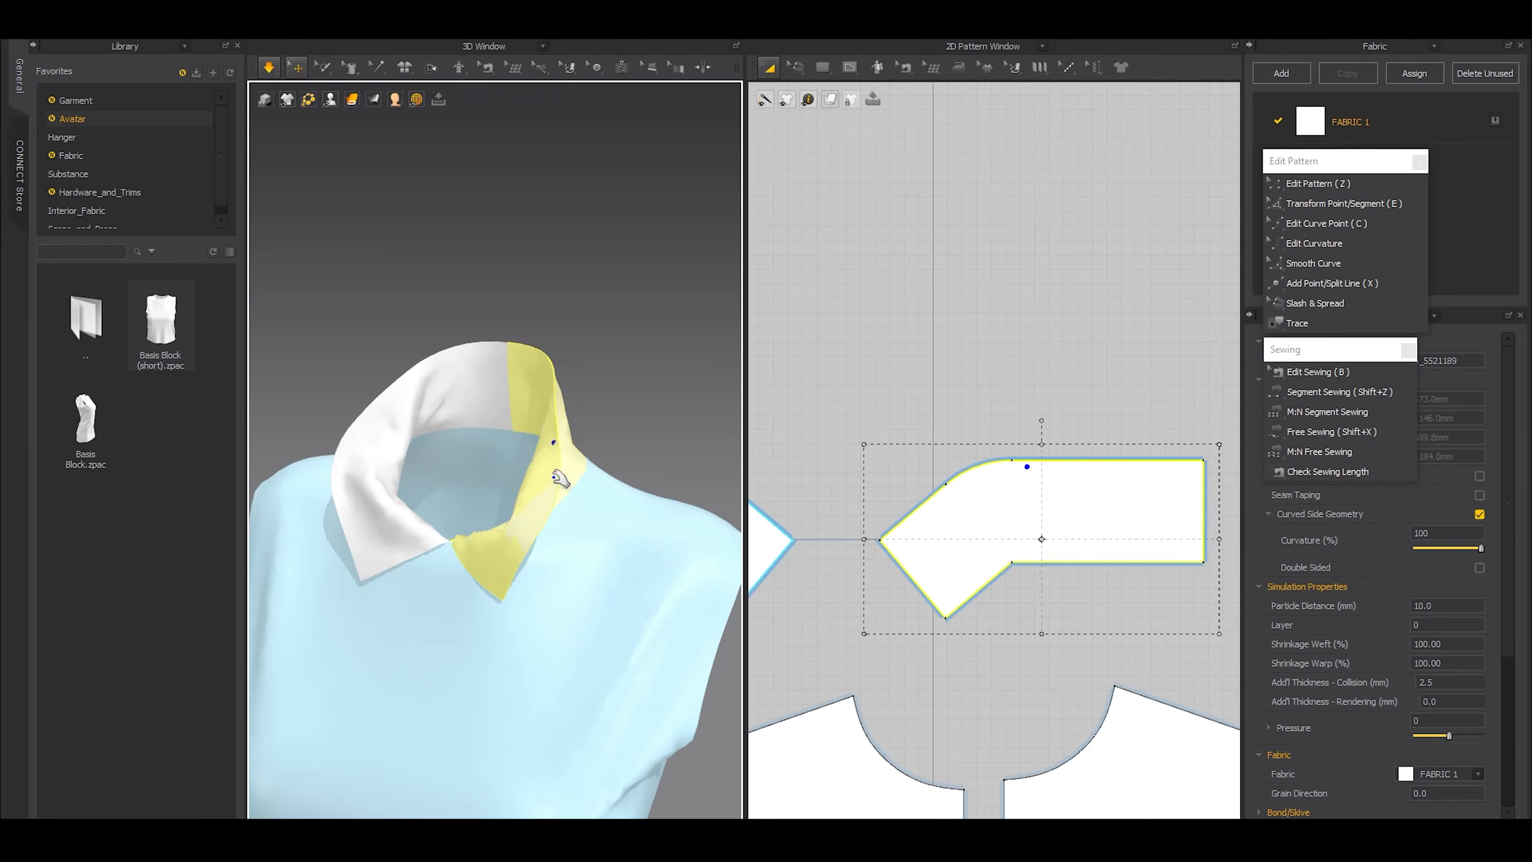
right_click_drag(570, 478, 616, 486)
scroll(615, 486, "down", 2)
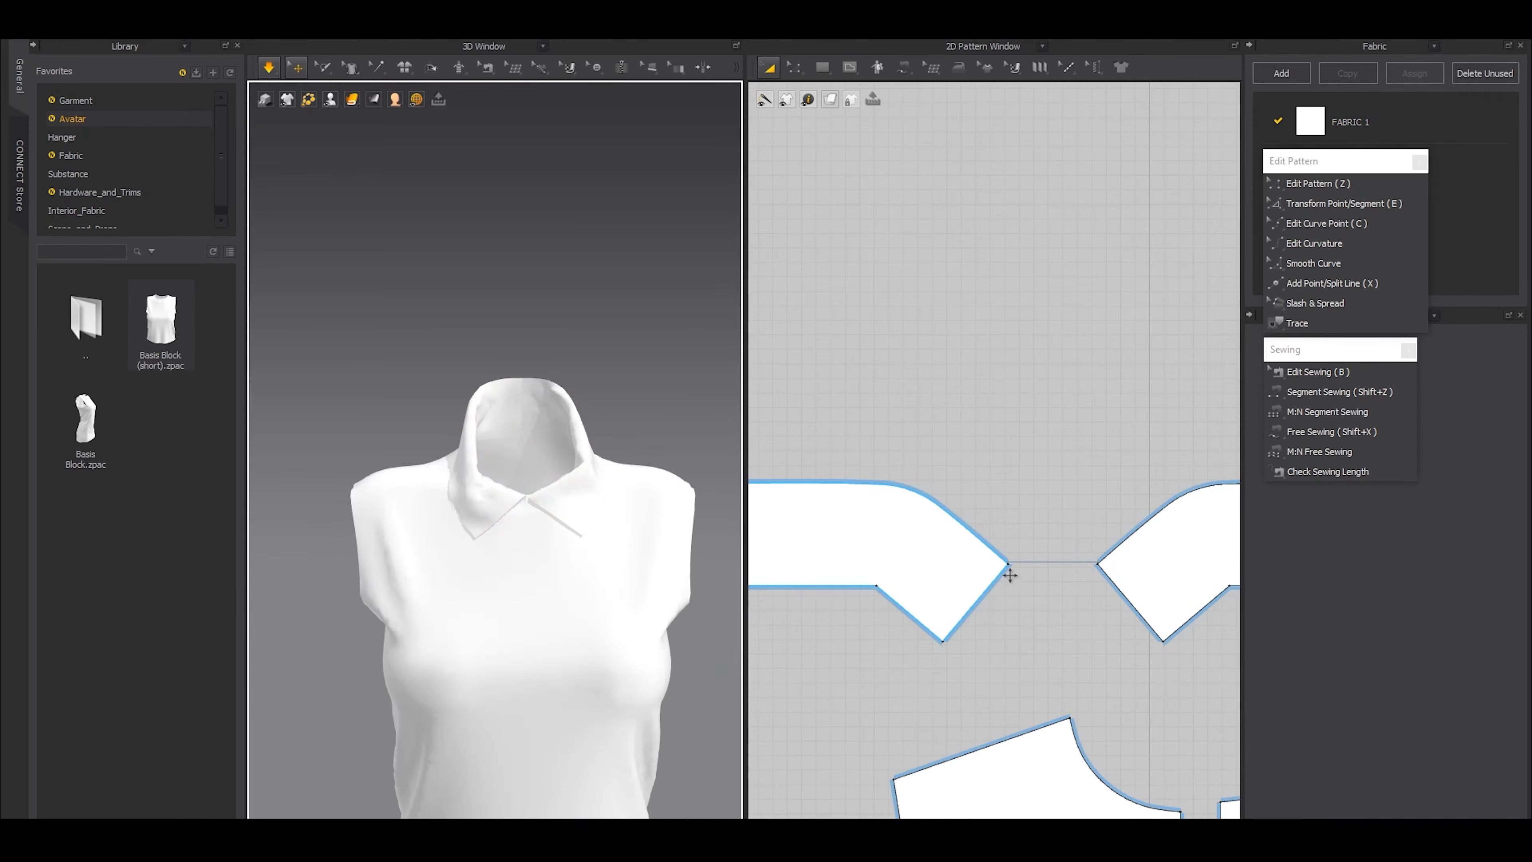
key("space")
Move the pointed front tips of the collar halves toward each other until they nearly meet at the center and simulate the collar
left_click(580, 522)
scroll(1077, 563, "down", 3)
scroll(1078, 569, "up", 7)
middle_click_drag(1071, 583, 970, 552)
key("z")
left_click_drag(981, 545, 932, 589)
scroll(610, 580, "up", 2)
scroll(609, 581, "down", 1)
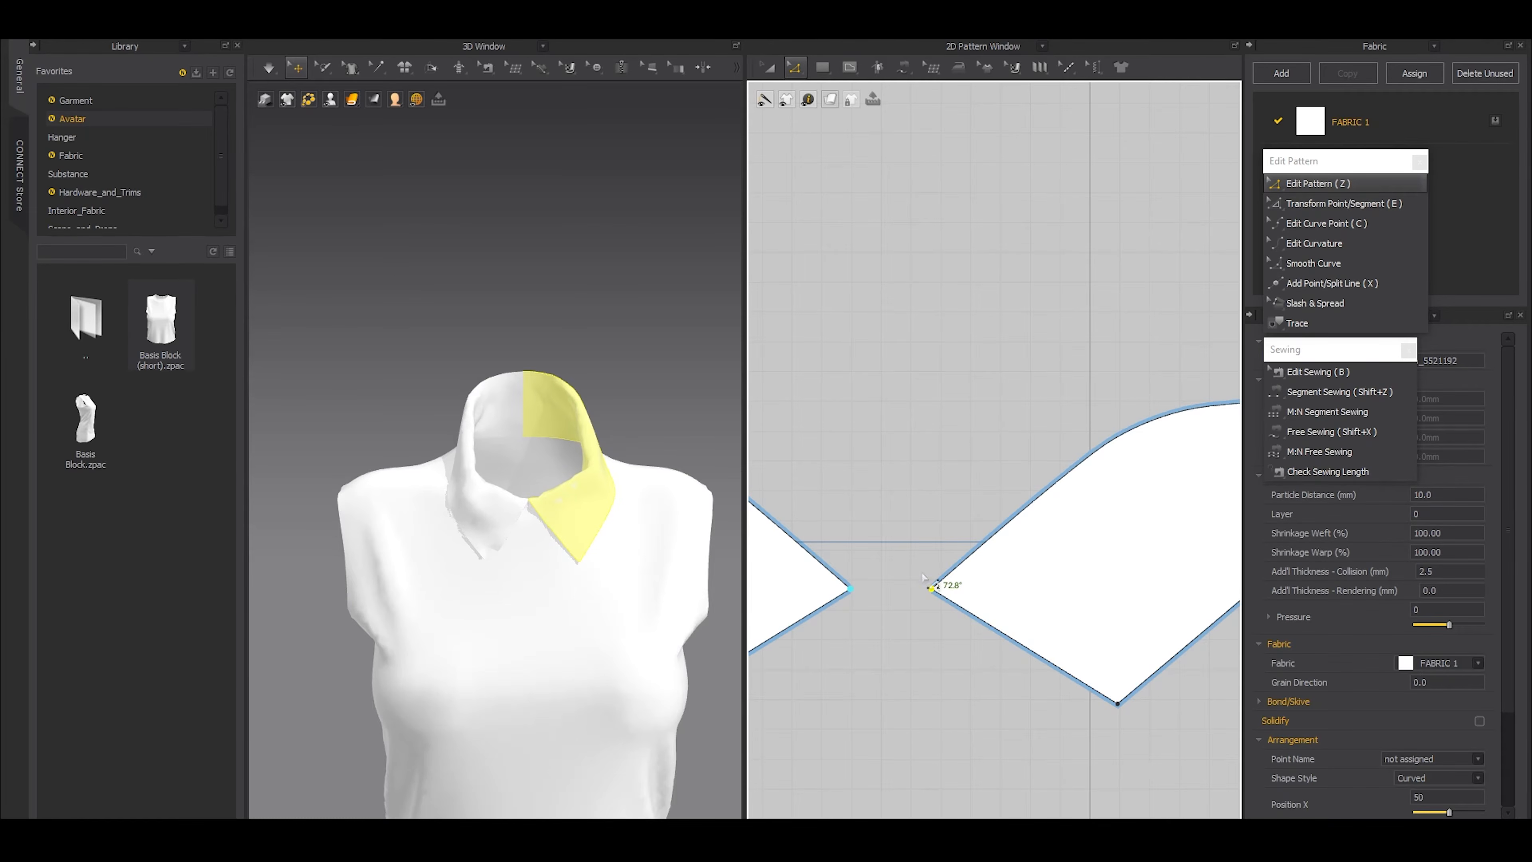
left_click_drag(935, 590, 900, 563)
key("b")
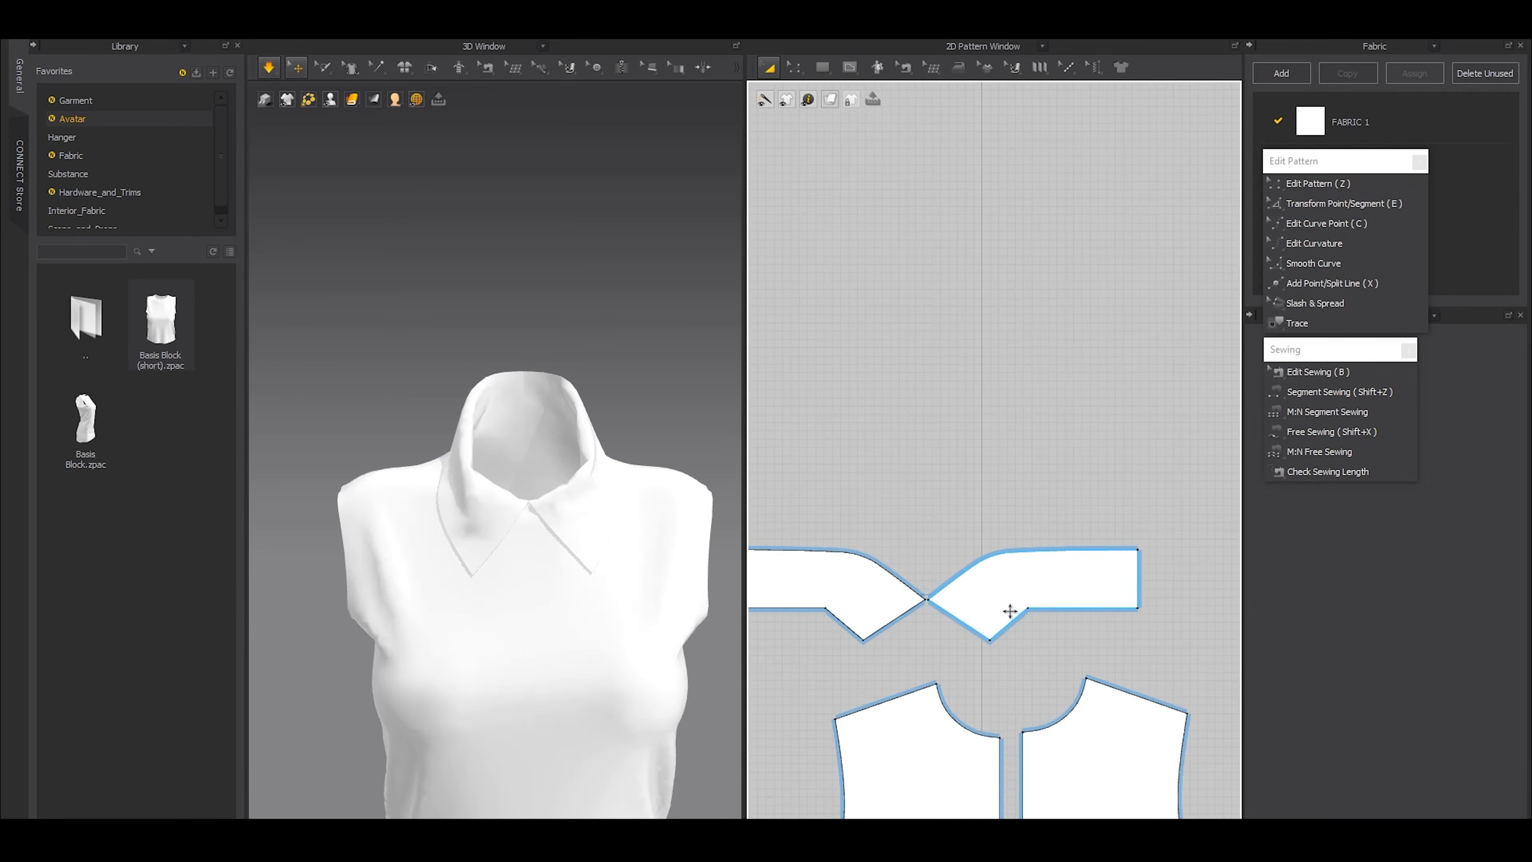
key("space")
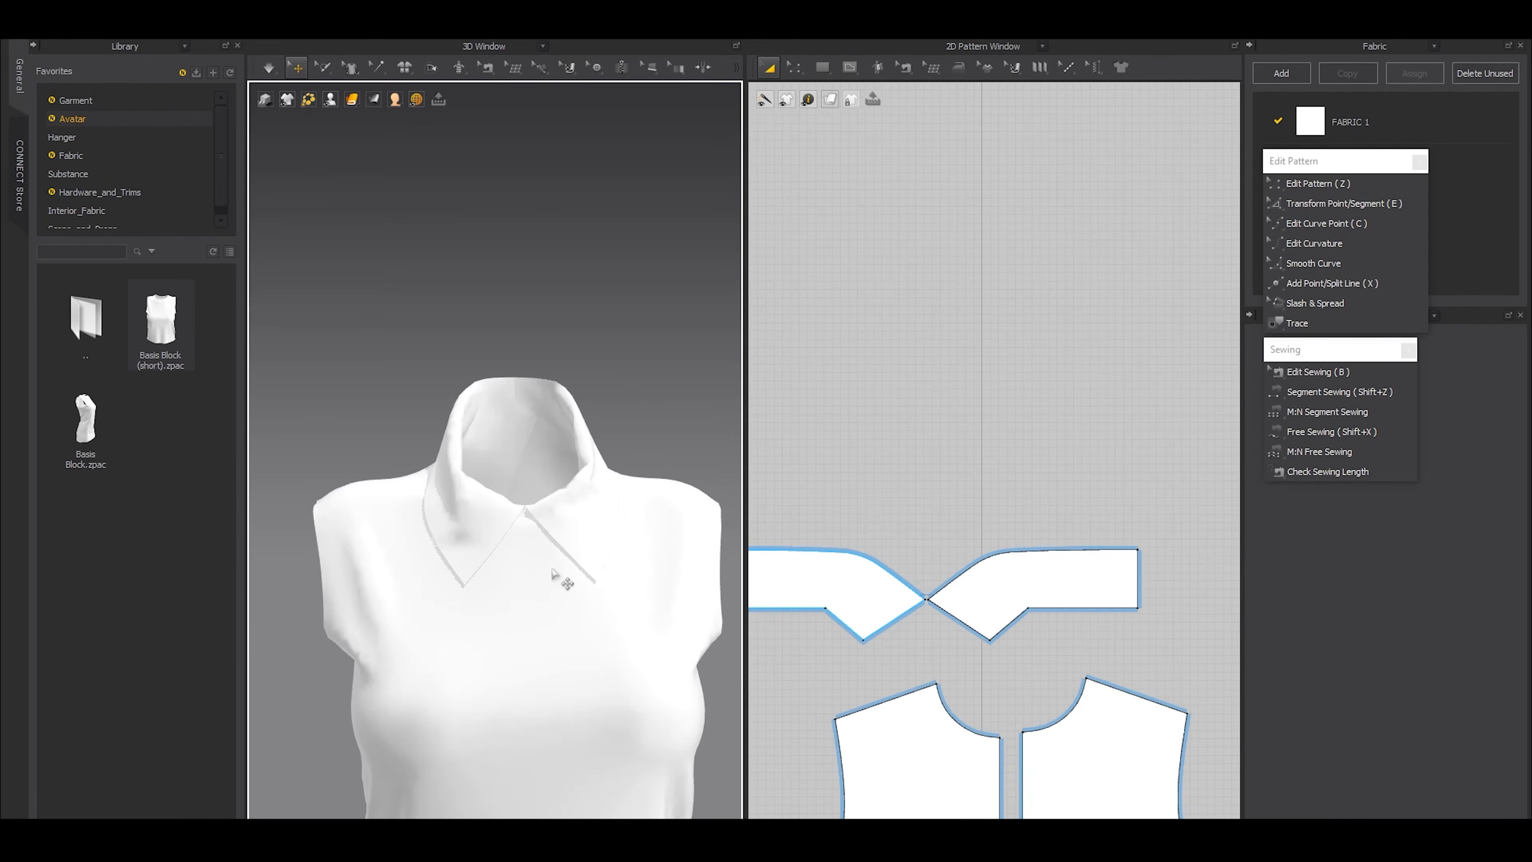
Remove the surplus curve points on the collar's outer edge, reshape the edge into a smooth curve with the remaining point, and simulate it
key("c")
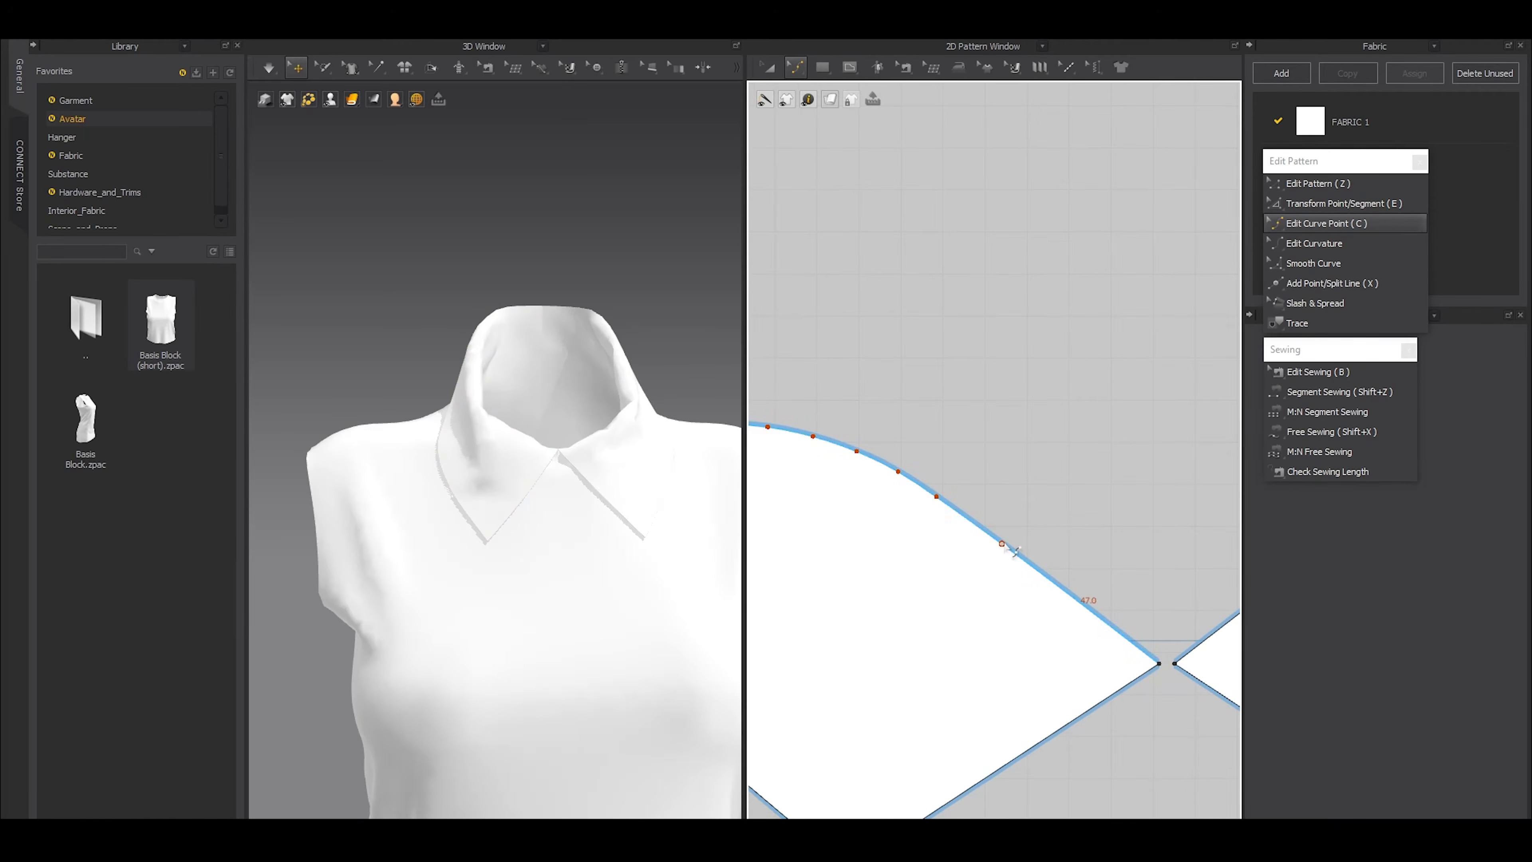
scroll(1014, 550, "down", 3)
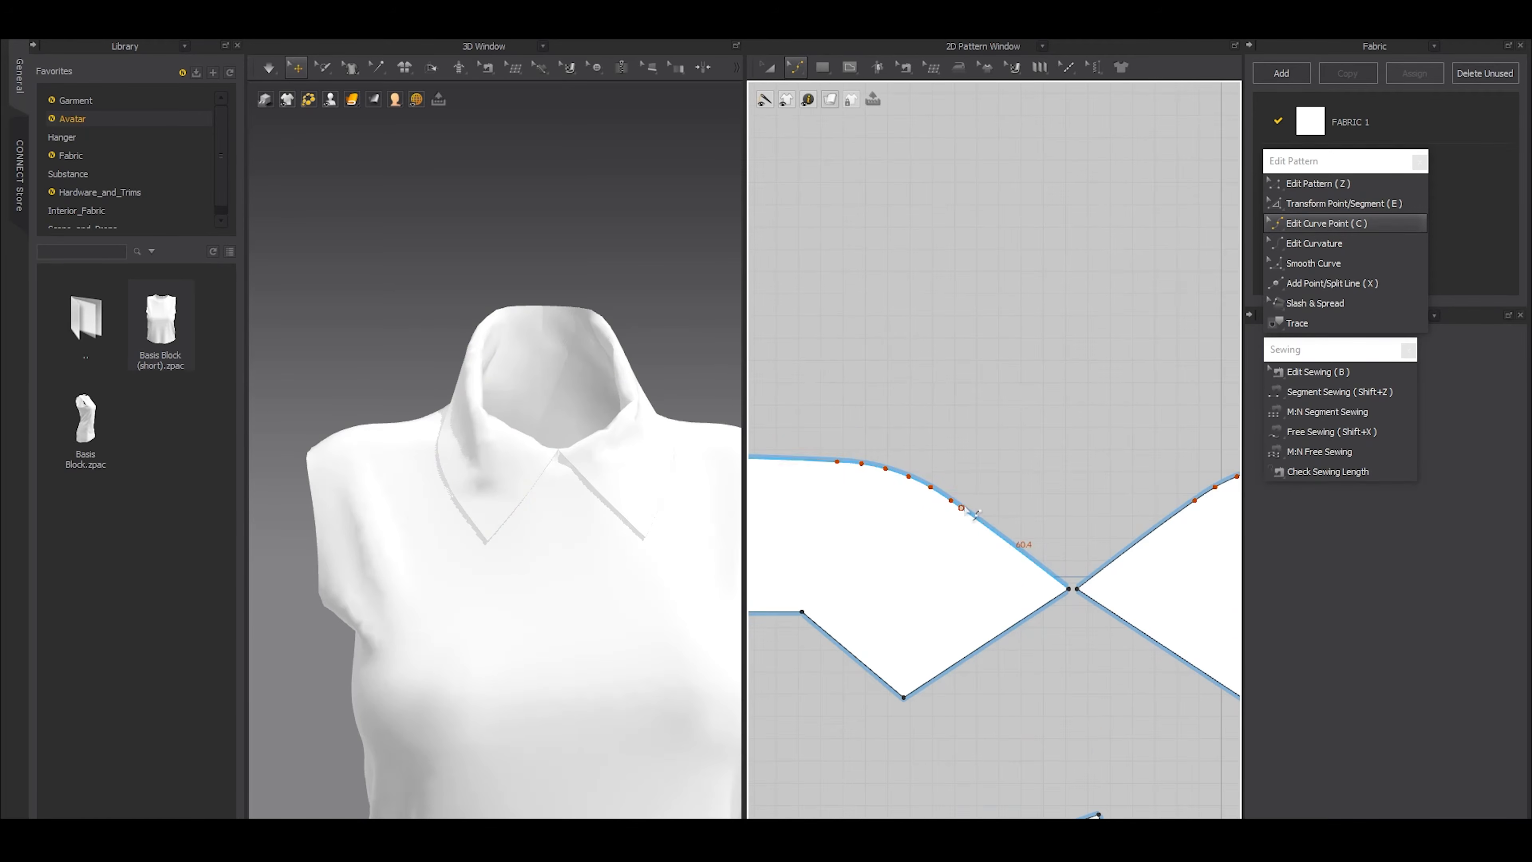
left_click_drag(980, 468, 933, 515)
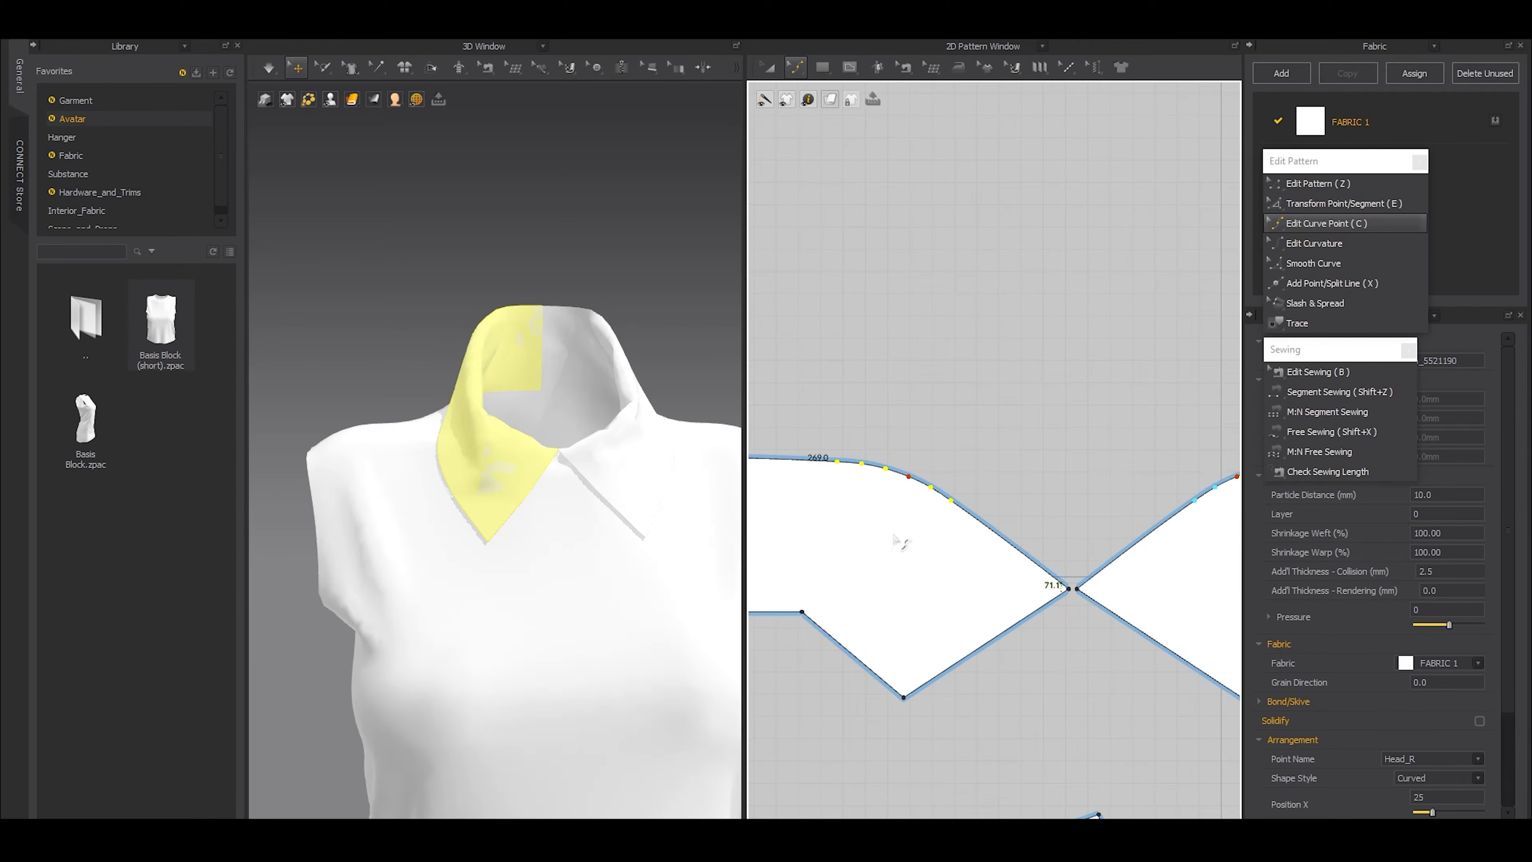
key("Delete")
scroll(894, 536, "down", 3)
left_click_drag(906, 497, 921, 492)
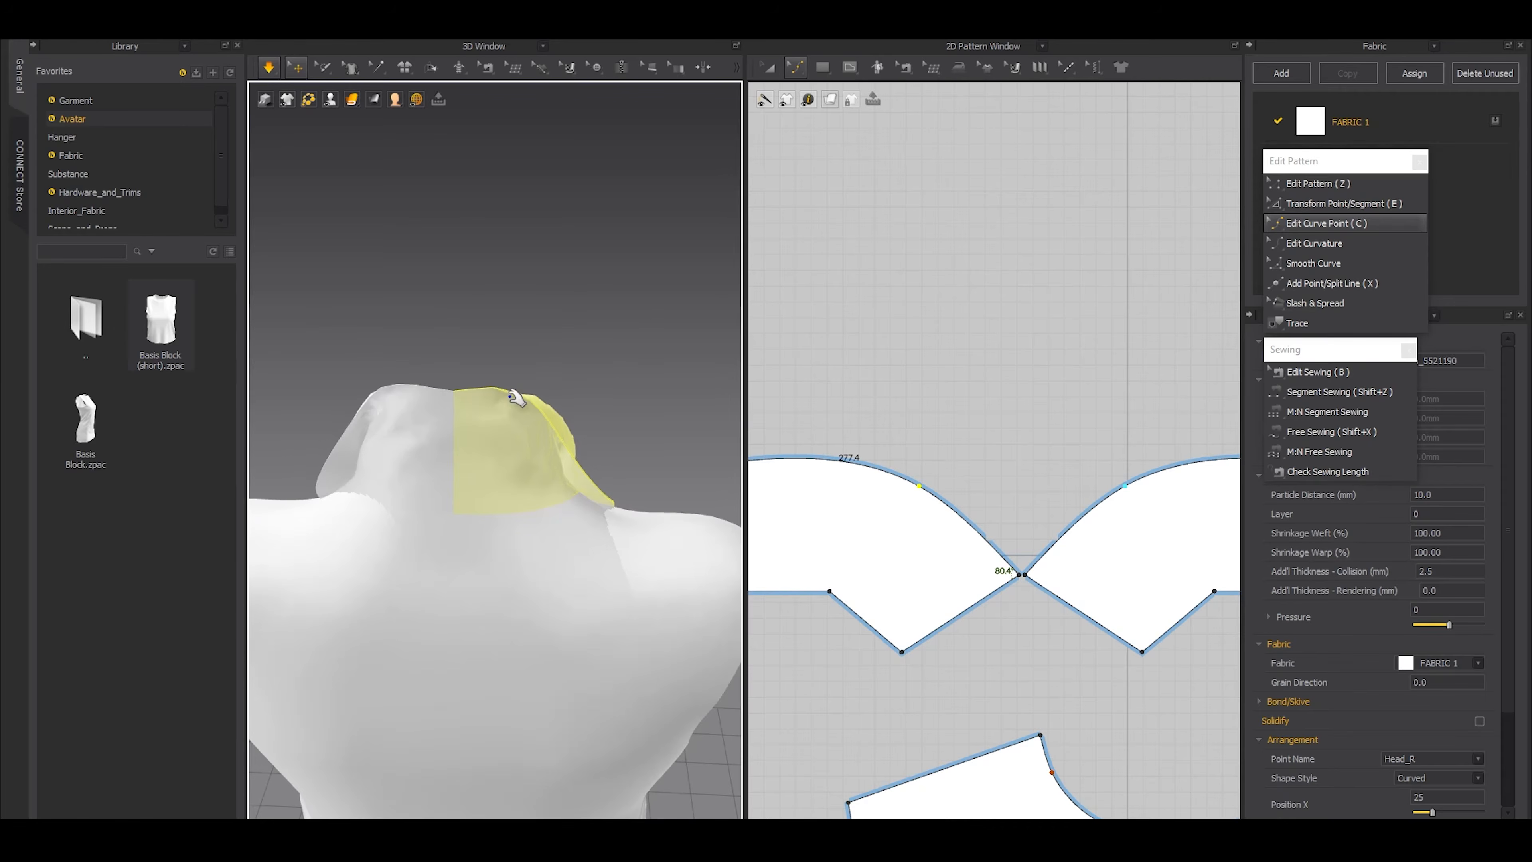
key("space")
Add a curve point on the collar's outer edge near the center back with Edit Curve Point
scroll(855, 573, "down", 3)
middle_click_drag(845, 570, 1113, 582)
scroll(1055, 563, "up", 3)
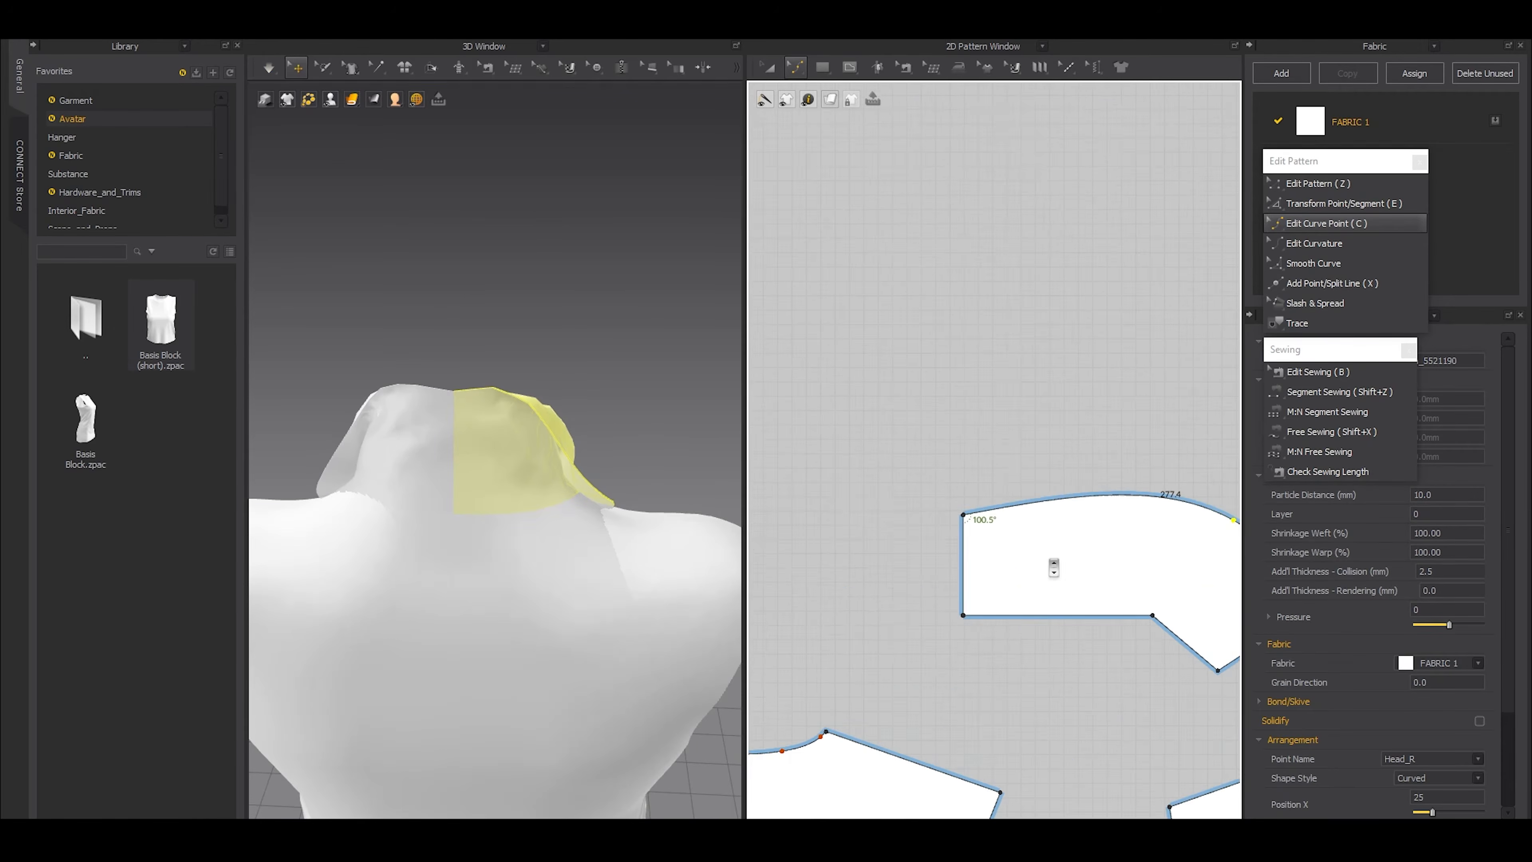
left_click_drag(1049, 502, 1046, 513)
key("ctrl+z")
left_click(1049, 503)
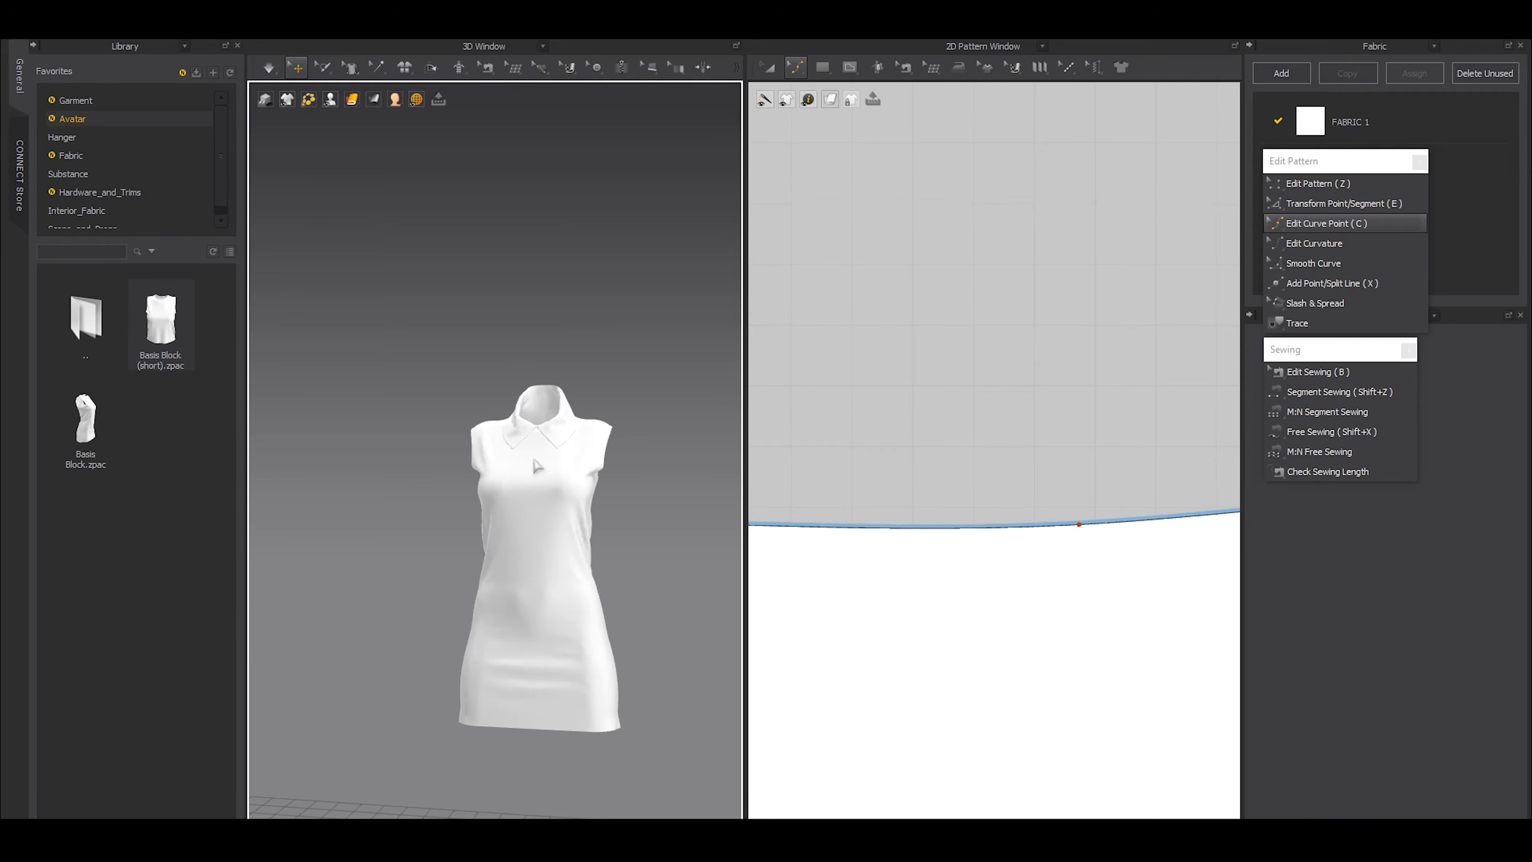
scroll(533, 465, "up", 5)
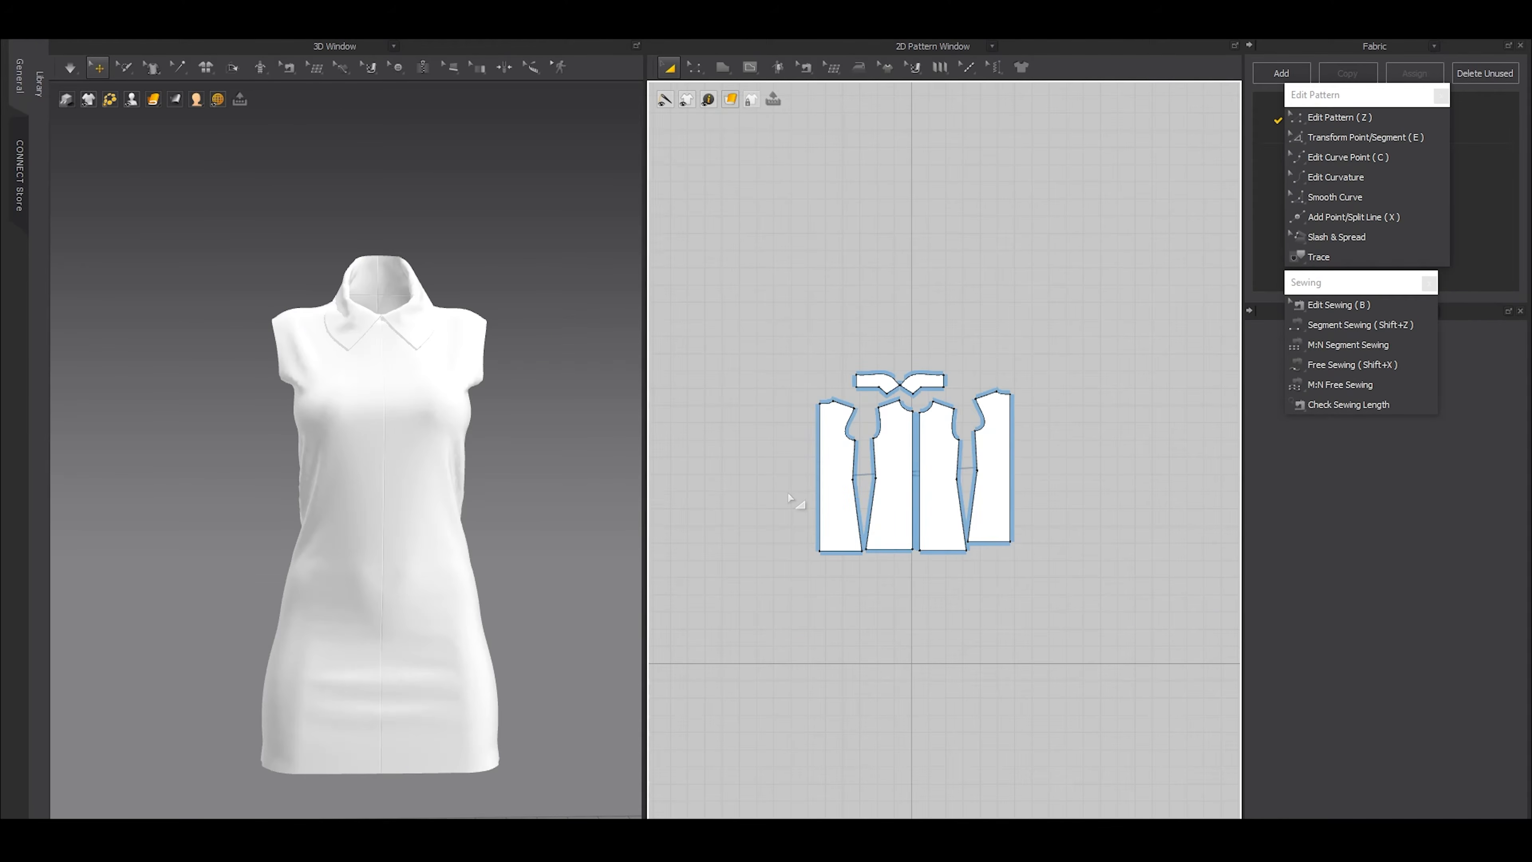
Delete the sewing that joins the center front edges of the two front dress panels
left_click(425, 69)
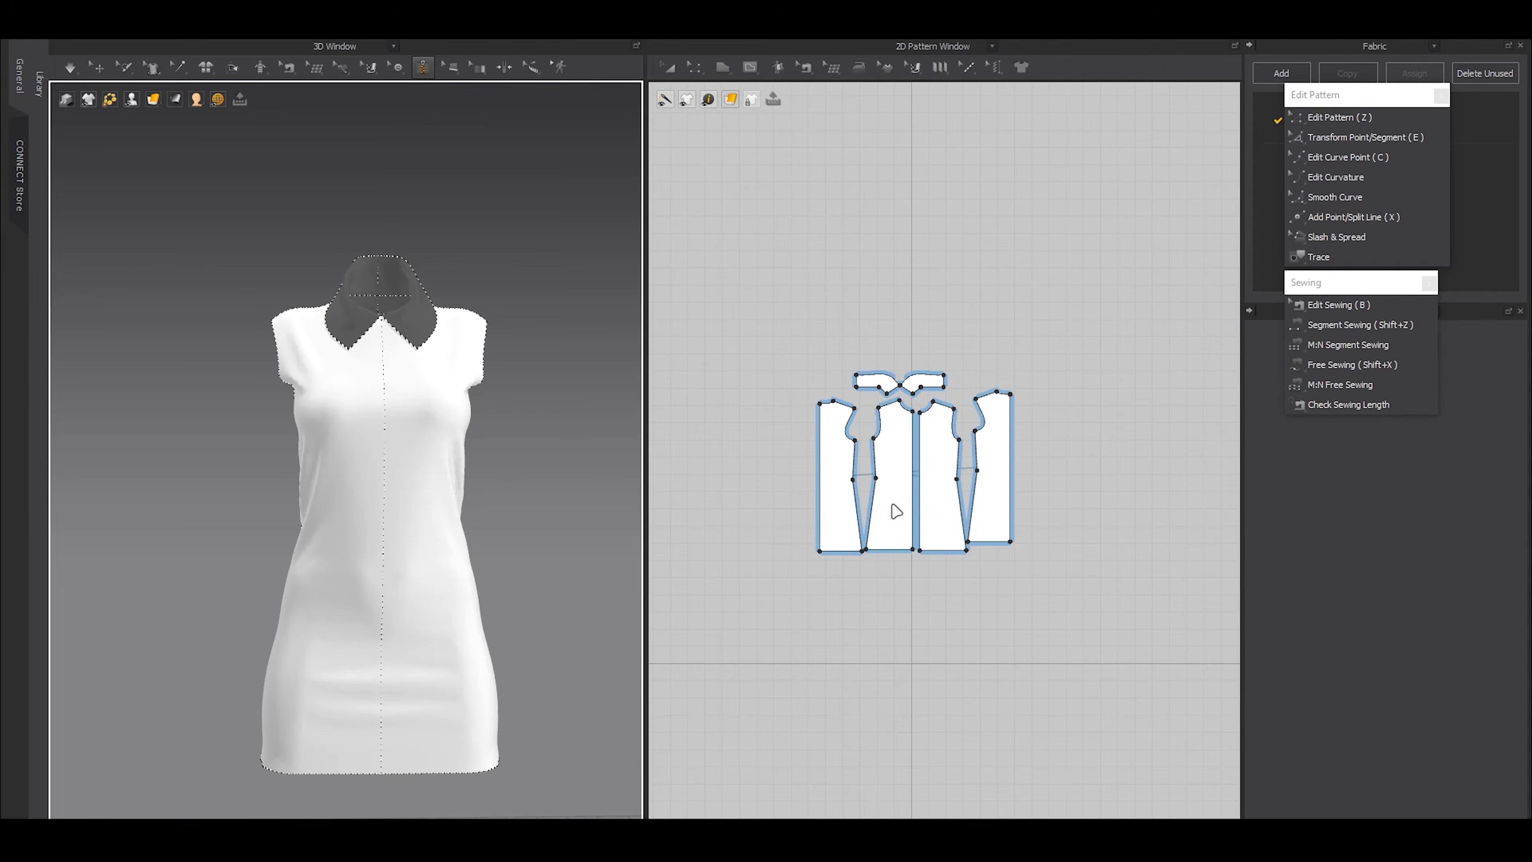
scroll(896, 511, "up", 4)
scroll(867, 391, "up", 1)
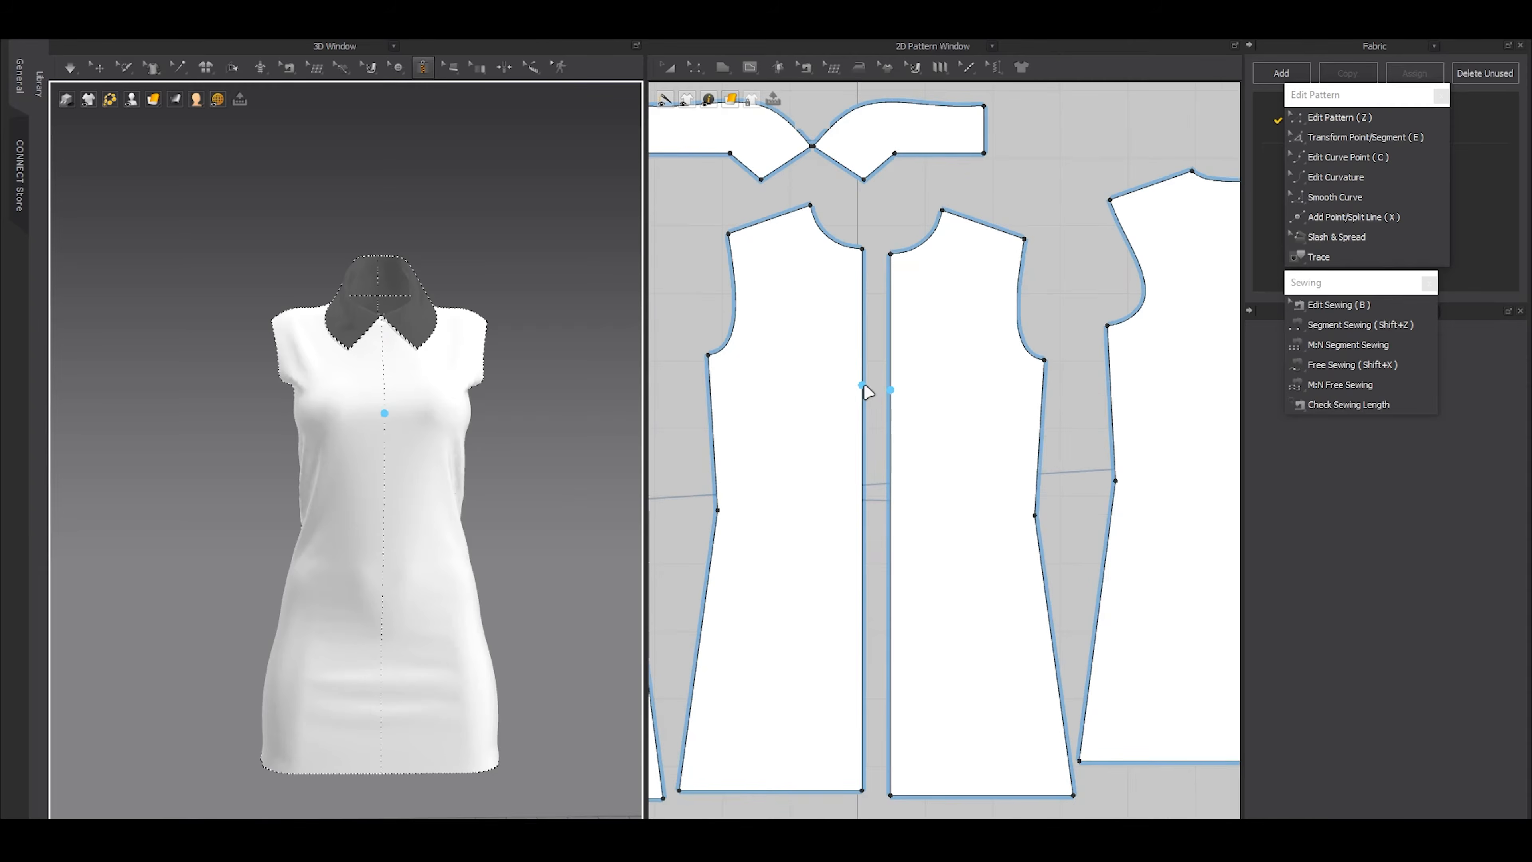
key("b")
left_click(865, 395)
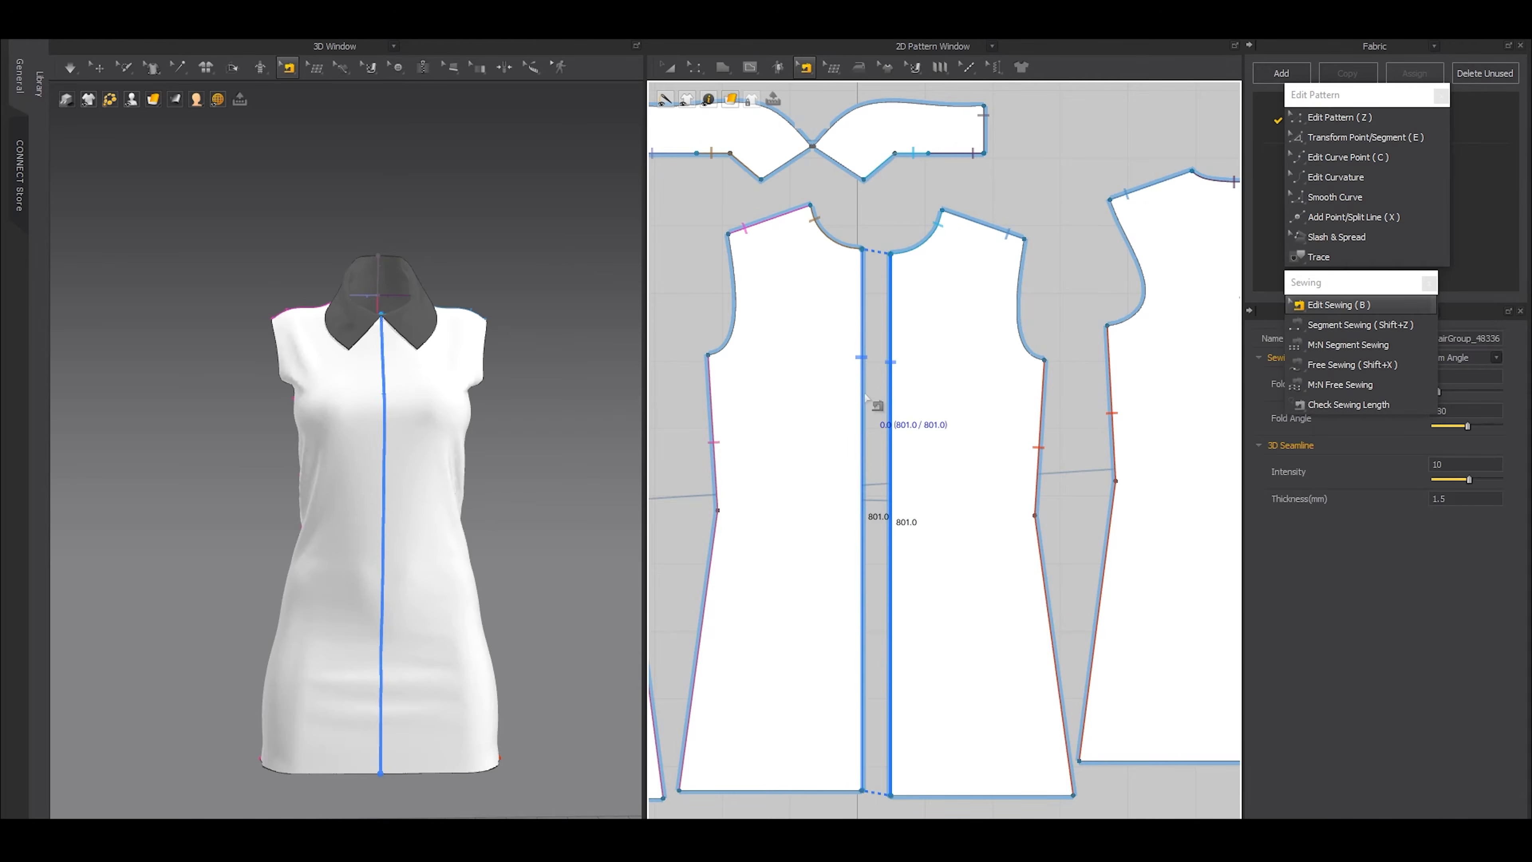
key("Delete")
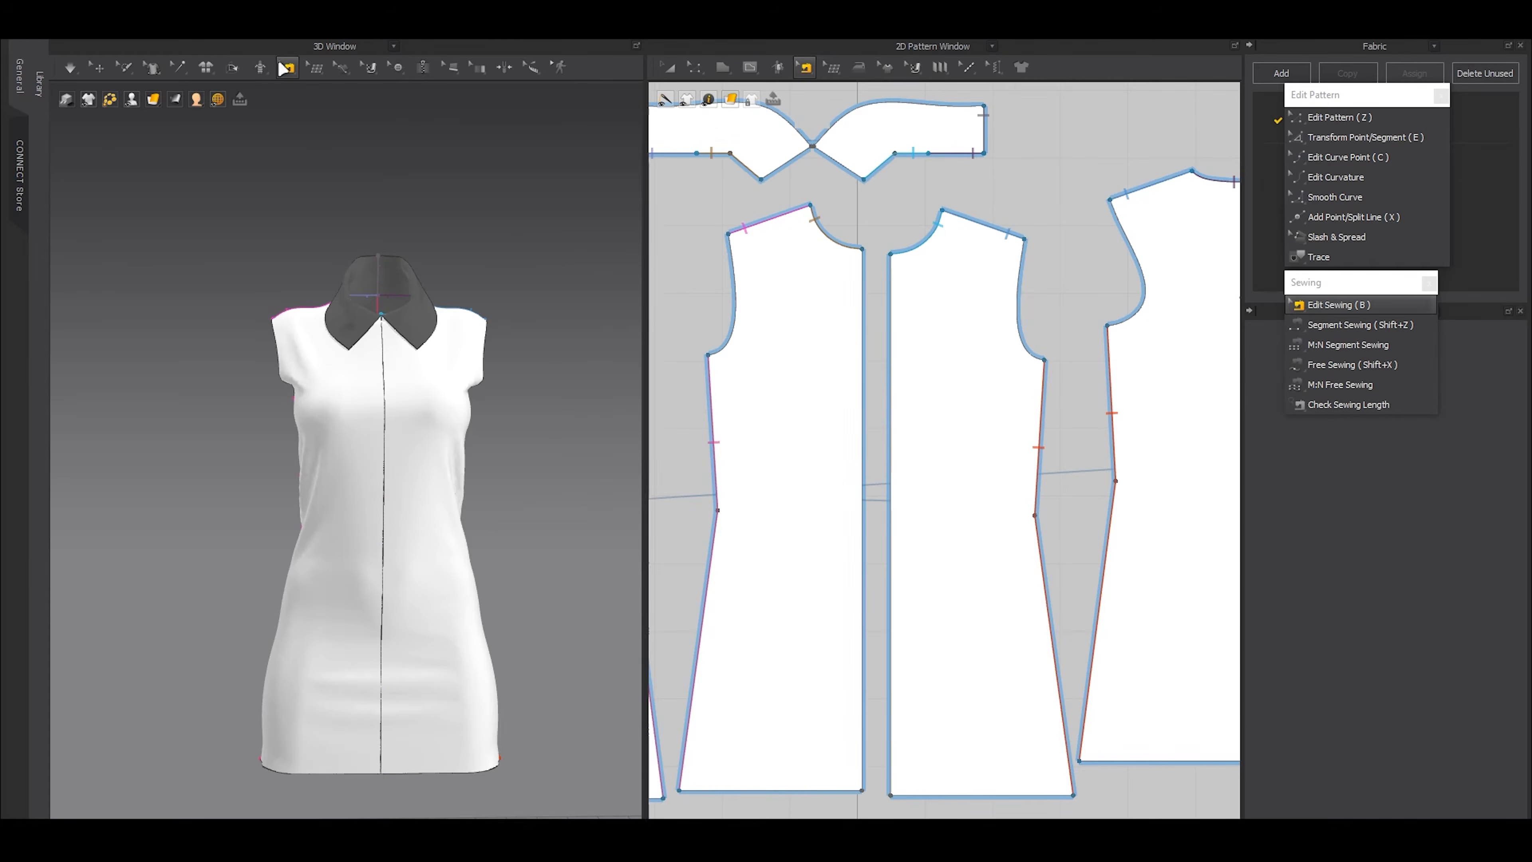
Draw the zipper's first side along one front panel's center front edge, from the neckline to a short distance above the hem
left_click(423, 67)
scroll(819, 260, "up", 1)
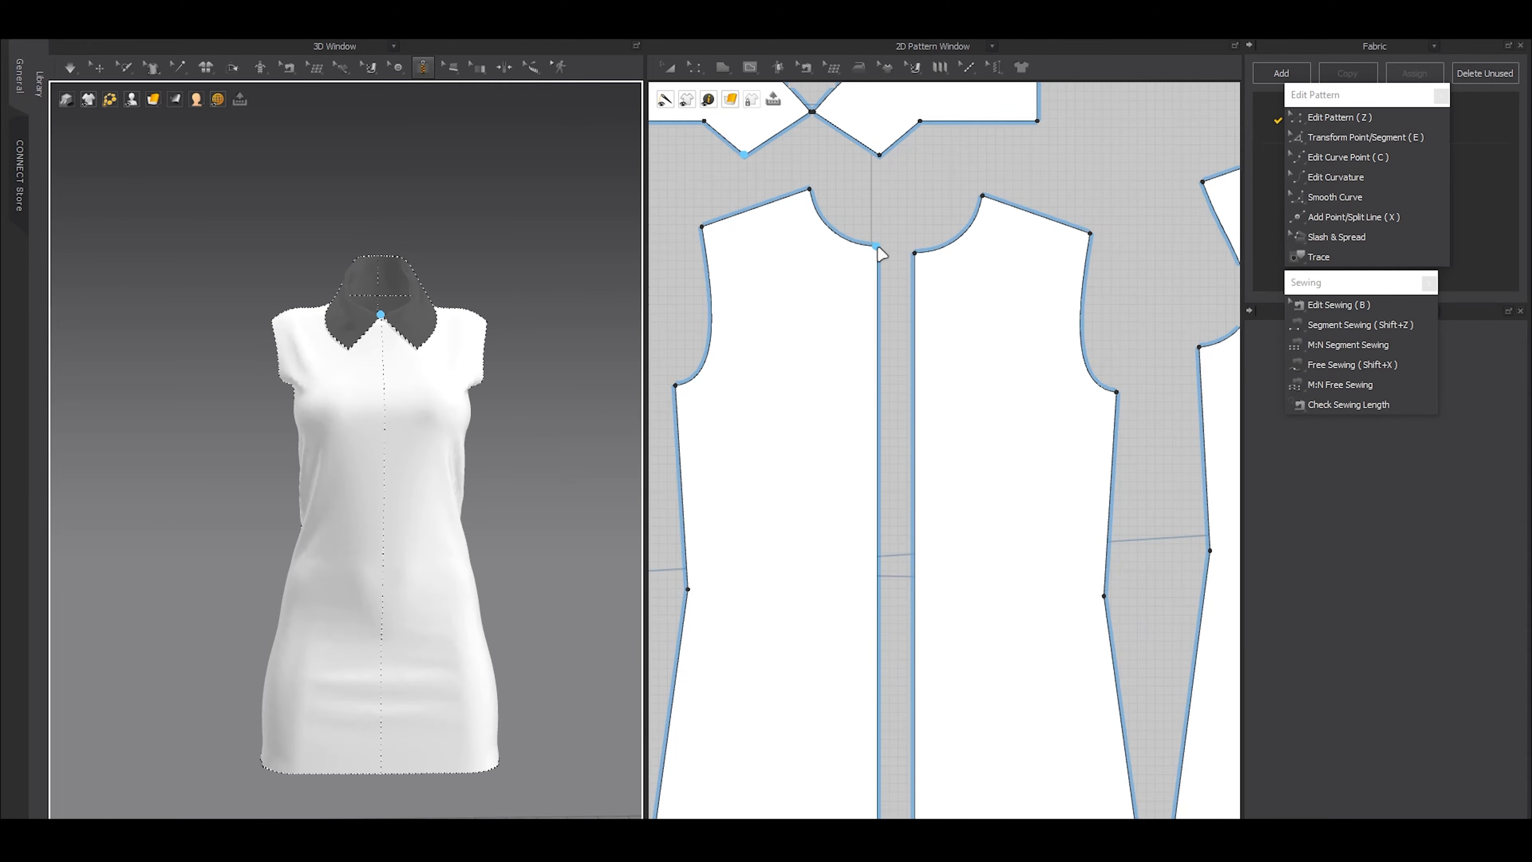
middle_click_drag(508, 489, 503, 468)
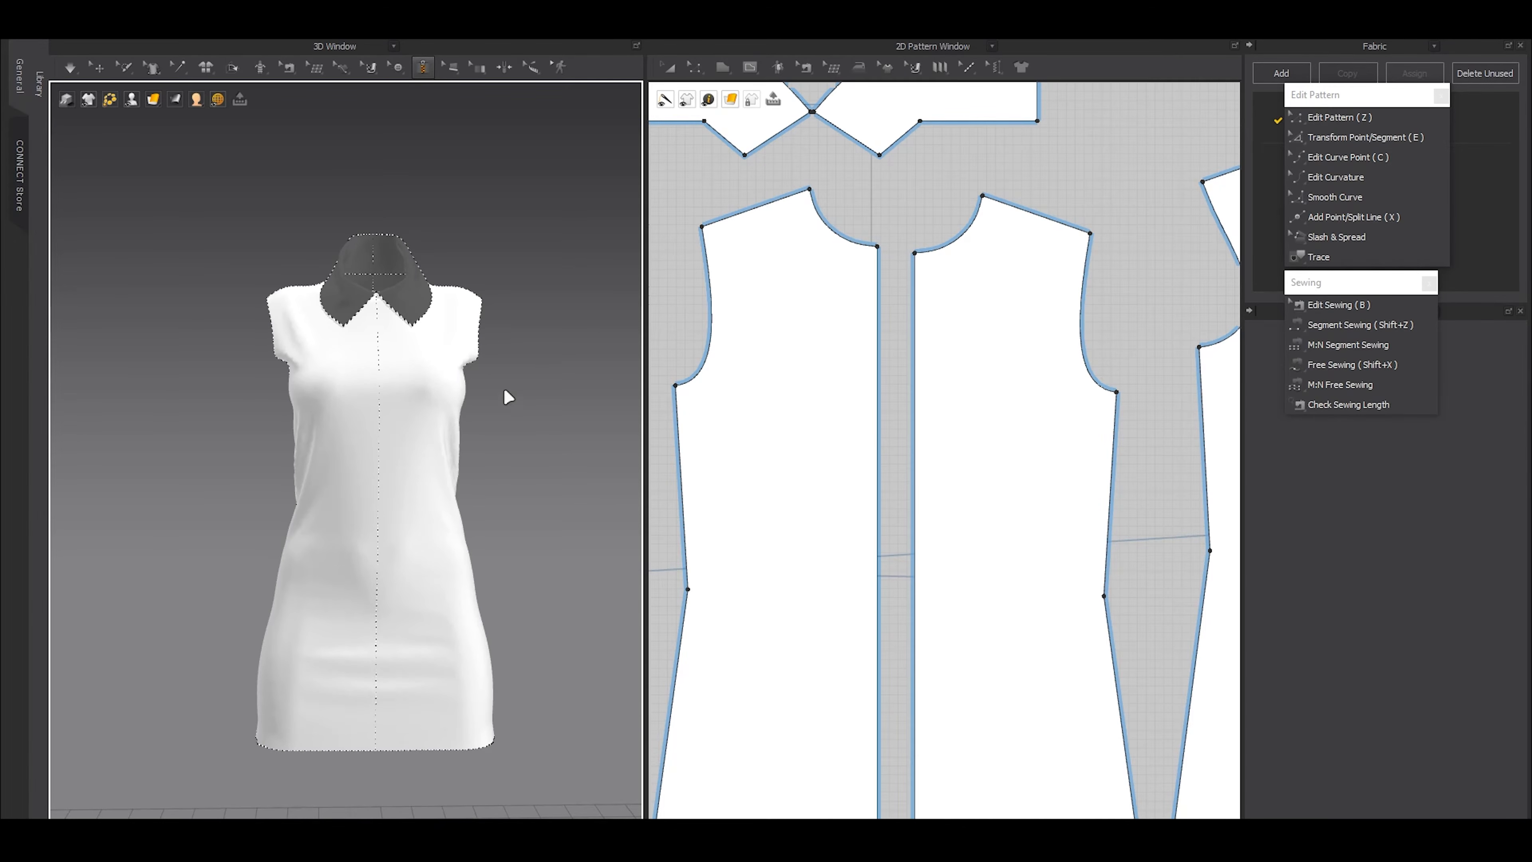
right_click_drag(531, 434, 540, 430)
scroll(945, 314, "down", 3)
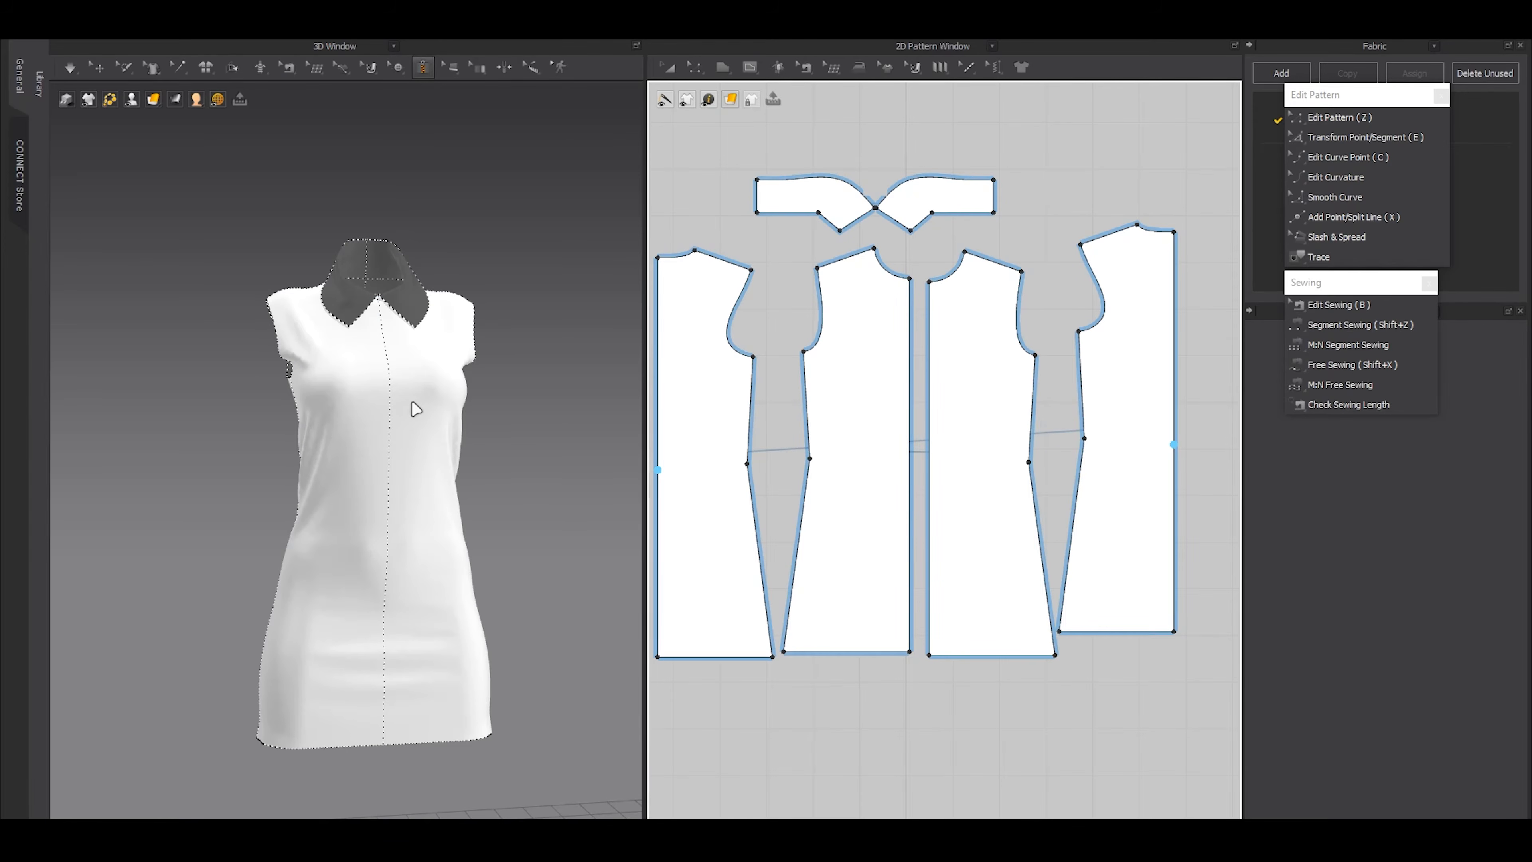
scroll(500, 294, "up", 5)
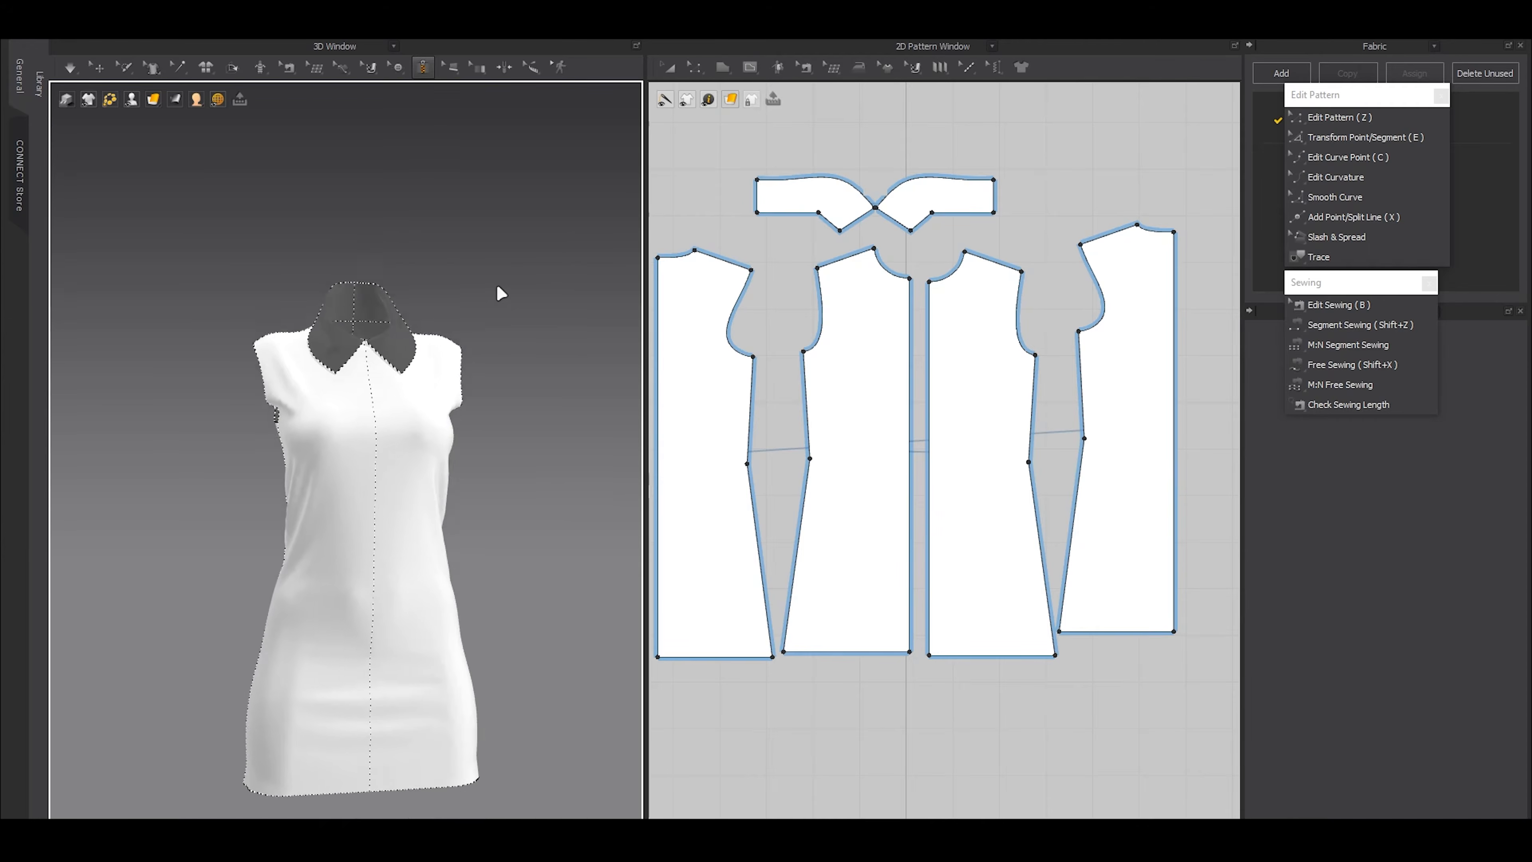
scroll(441, 406, "up", 2)
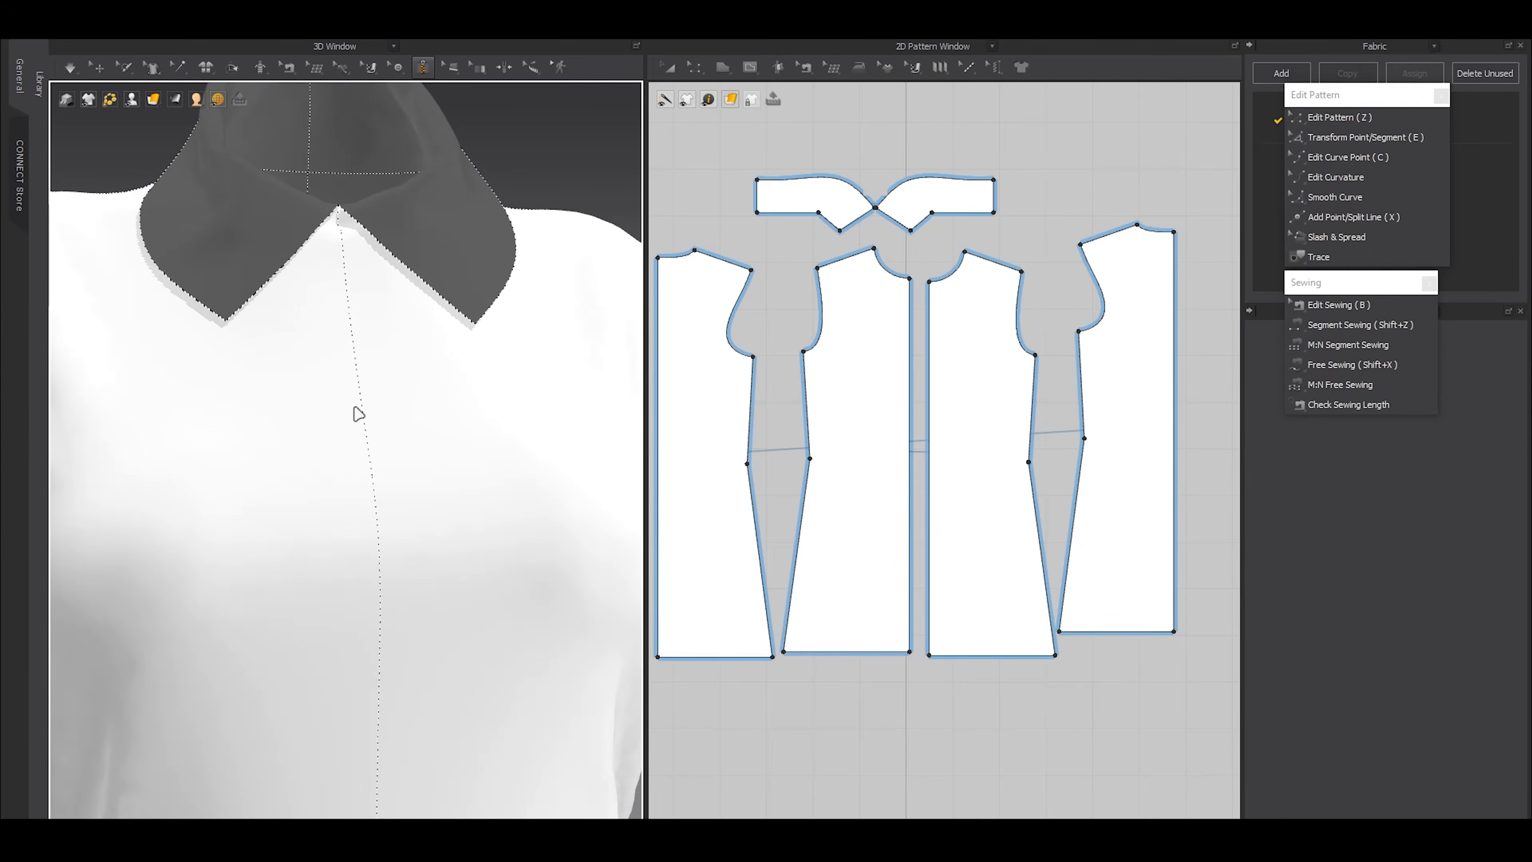
left_click(909, 280)
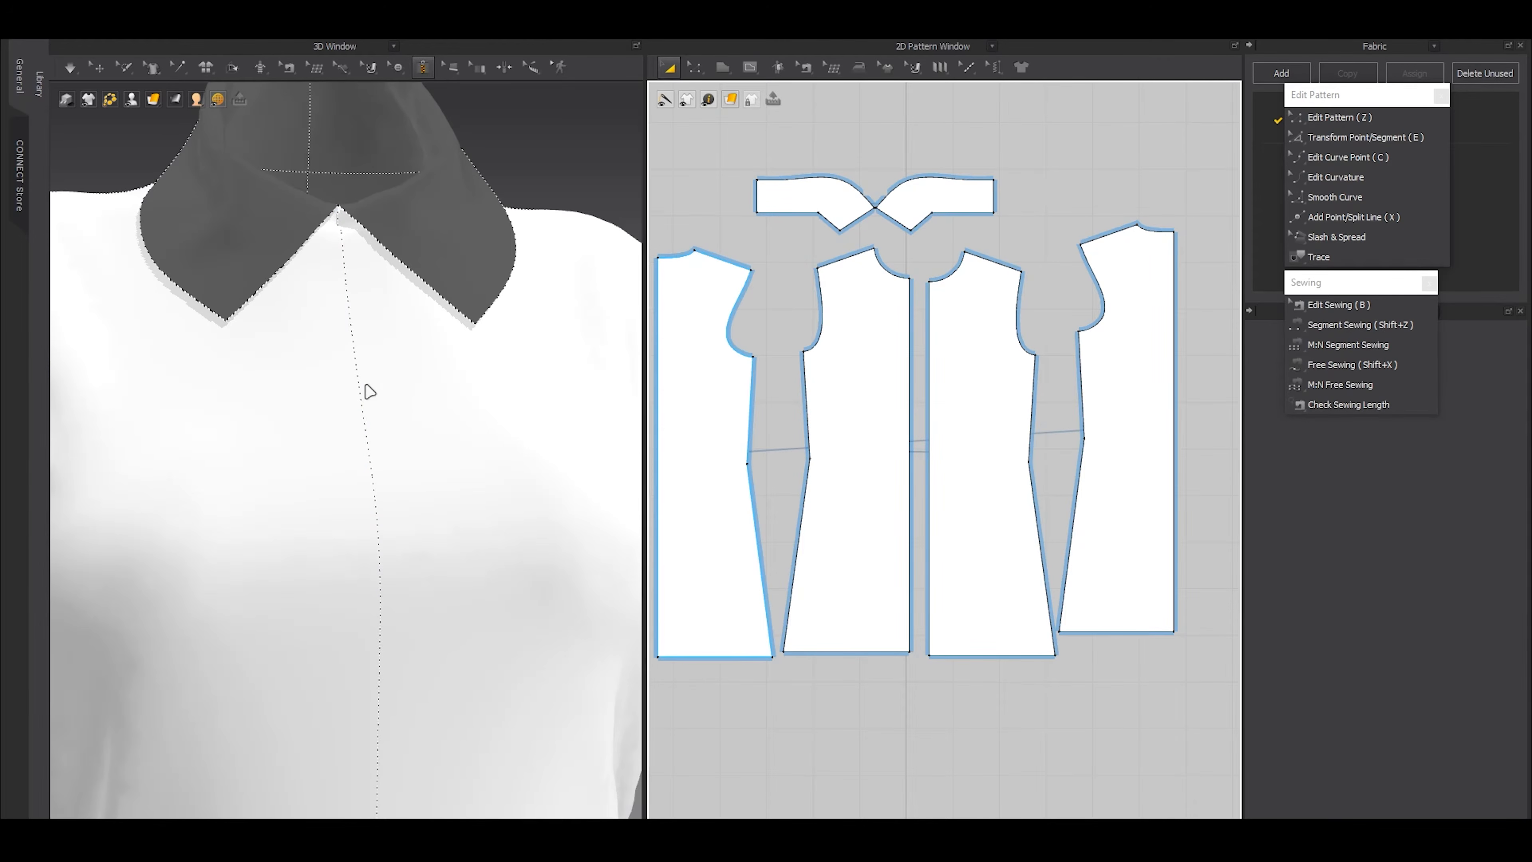
scroll(344, 386, "down", 5)
scroll(420, 400, "down", 5)
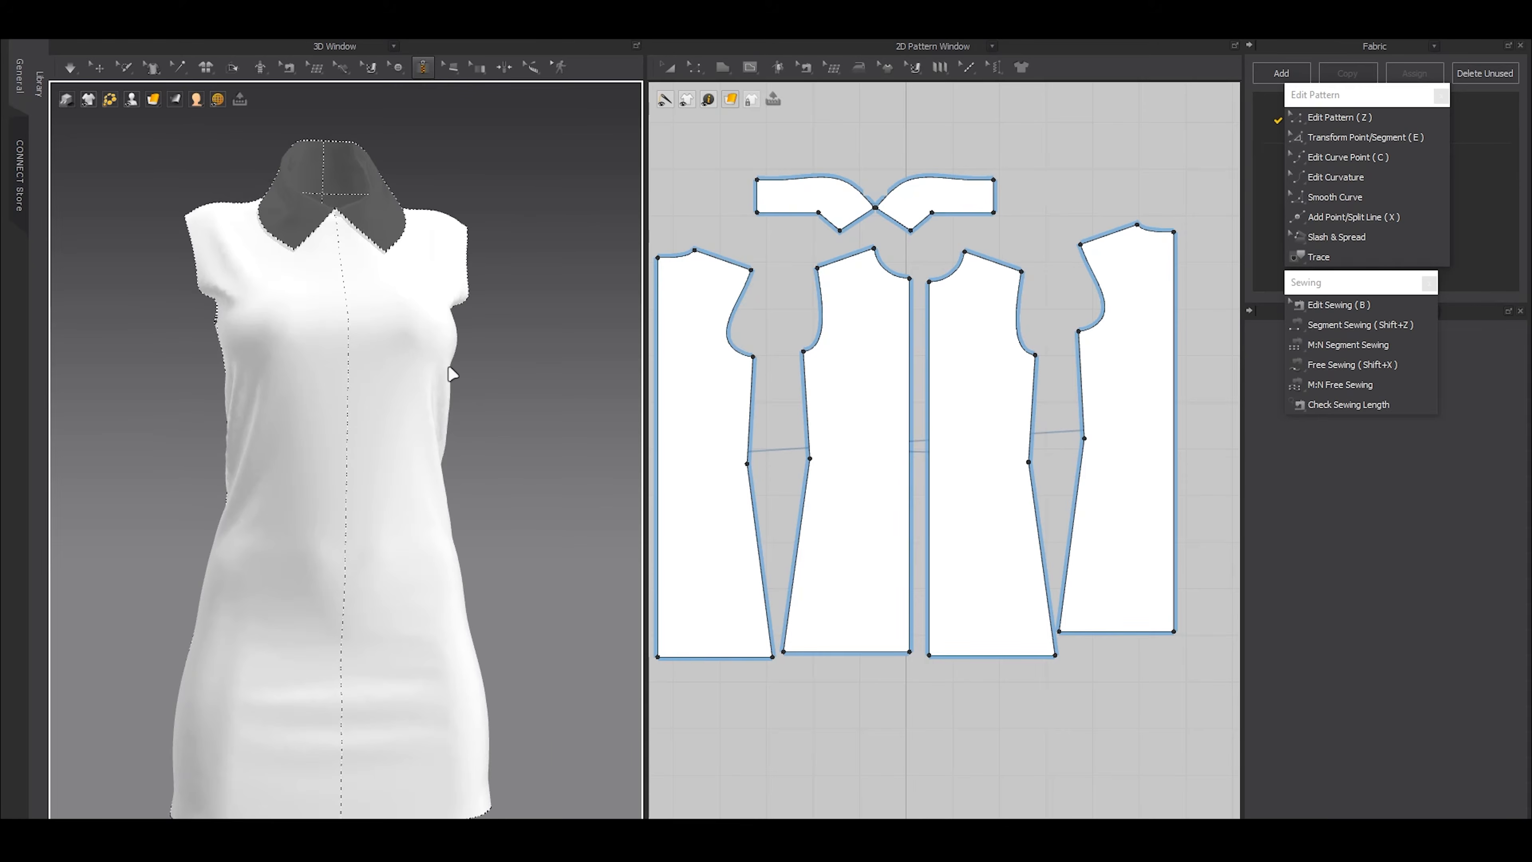
scroll(482, 398, "up", 3)
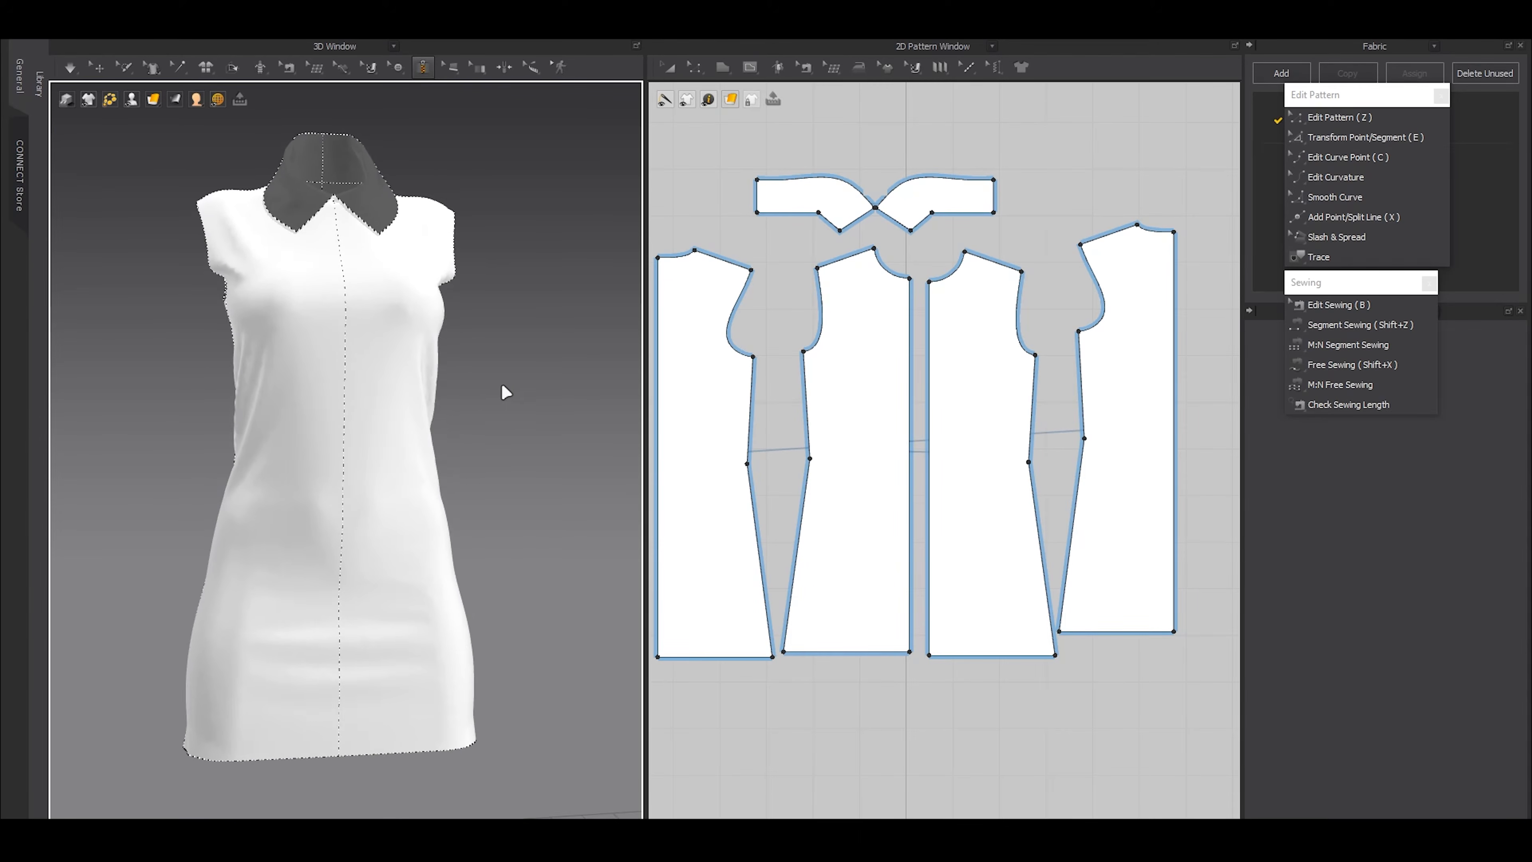
scroll(905, 320, "up", 6)
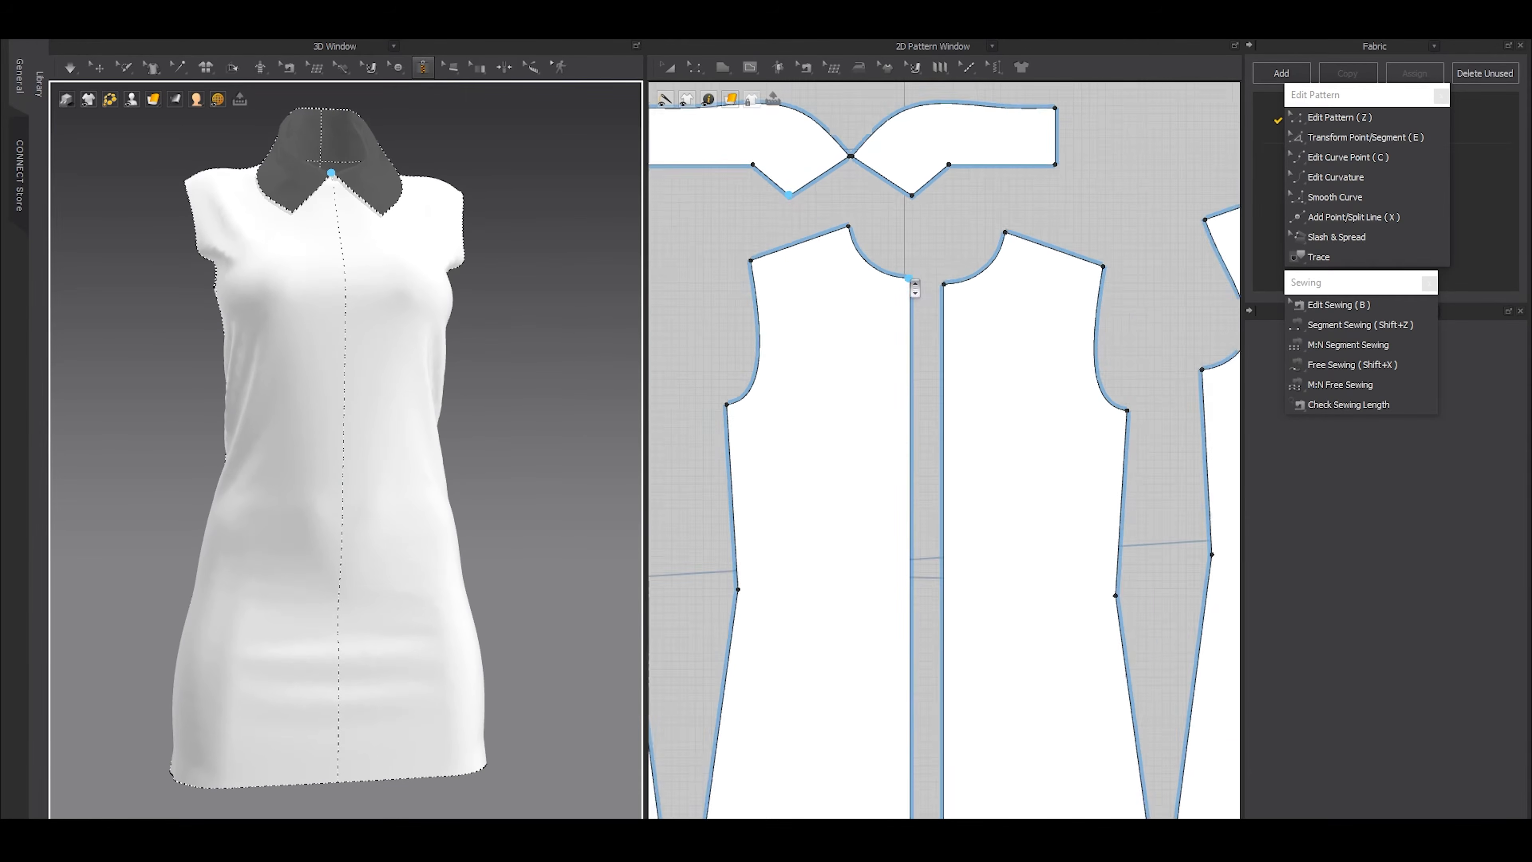
scroll(861, 468, "down", 5)
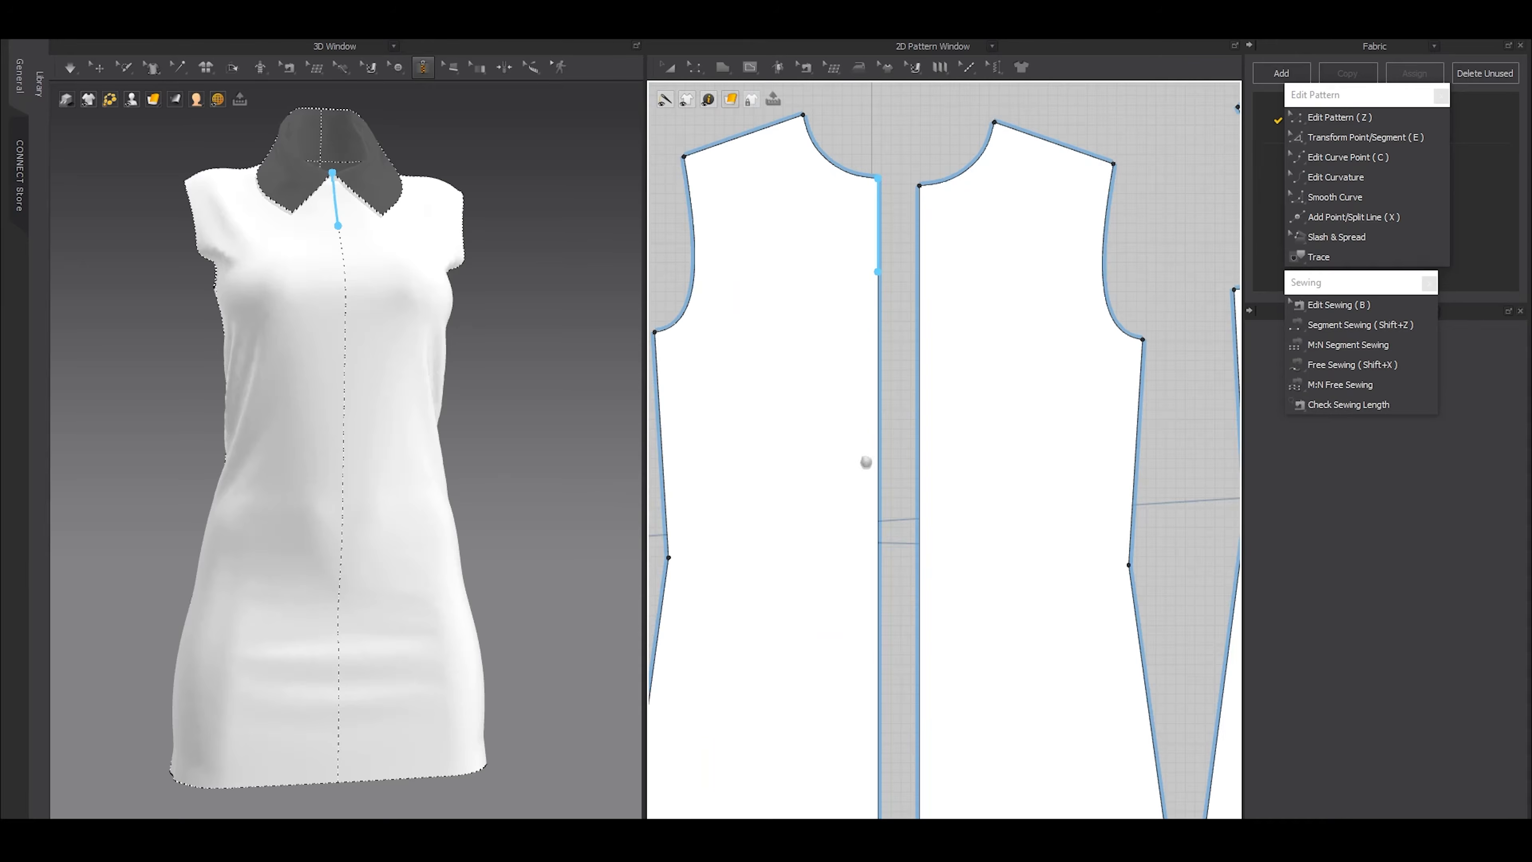
scroll(872, 486, "up", 3)
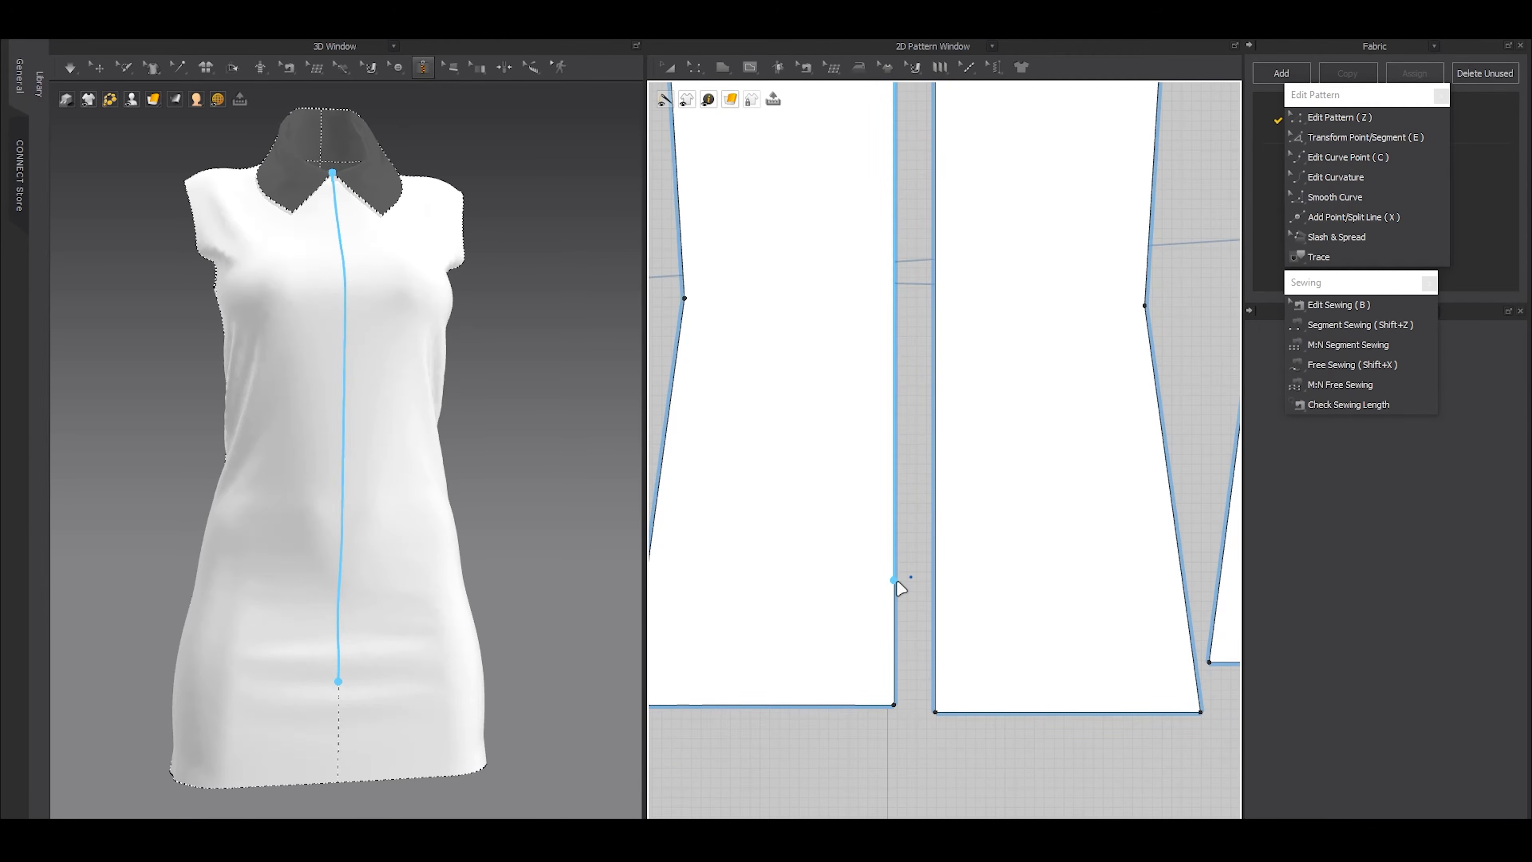
left_click(892, 581)
scroll(856, 244, "down", 4)
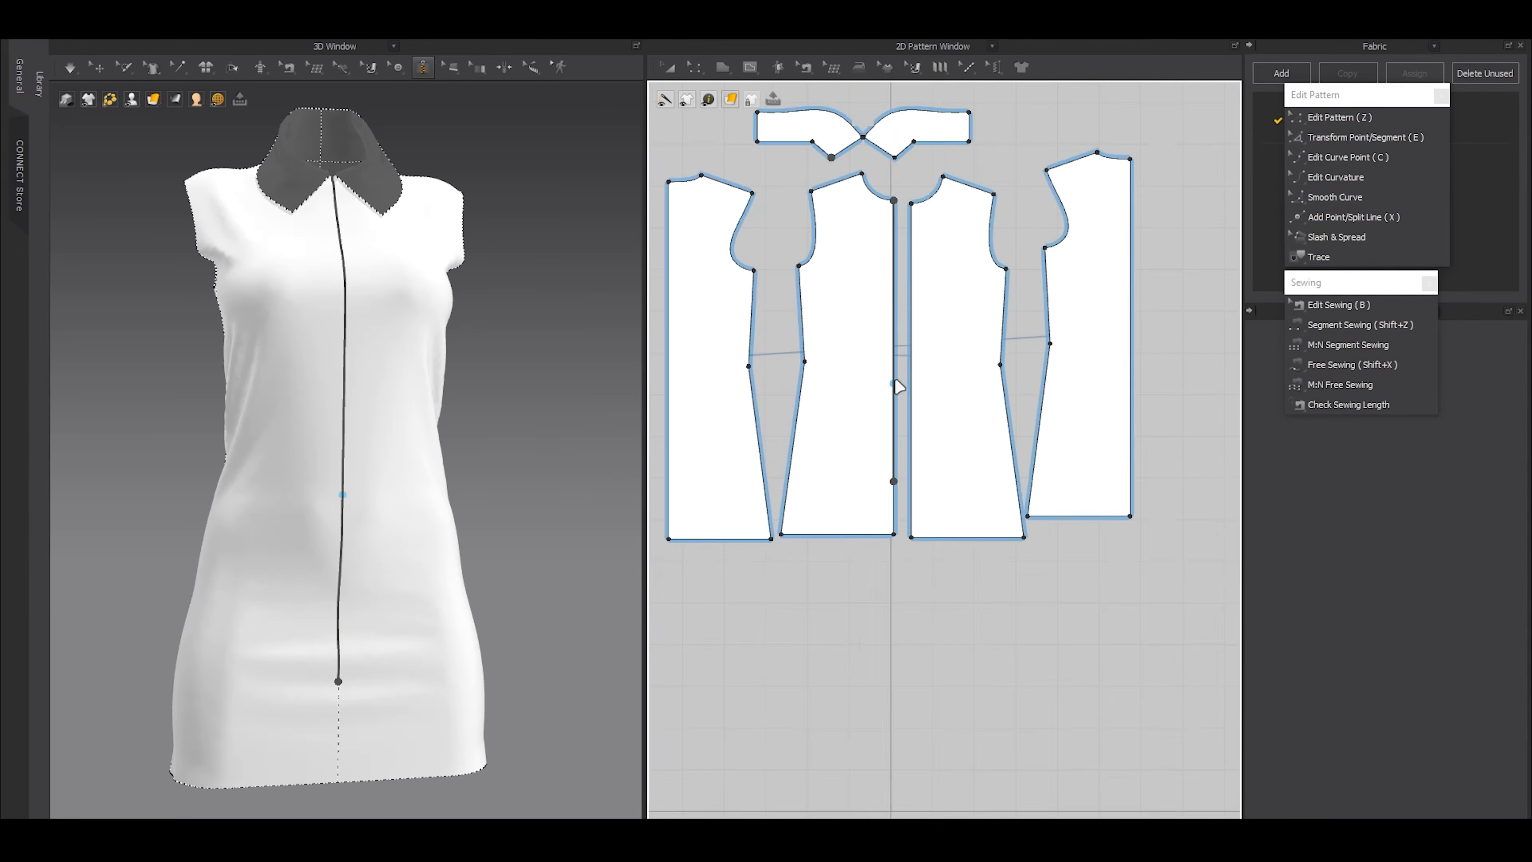
Draw the zipper's second side along the opposite front panel's center edge, from the neckline to the matching end point above the hem
scroll(892, 241, "up", 3)
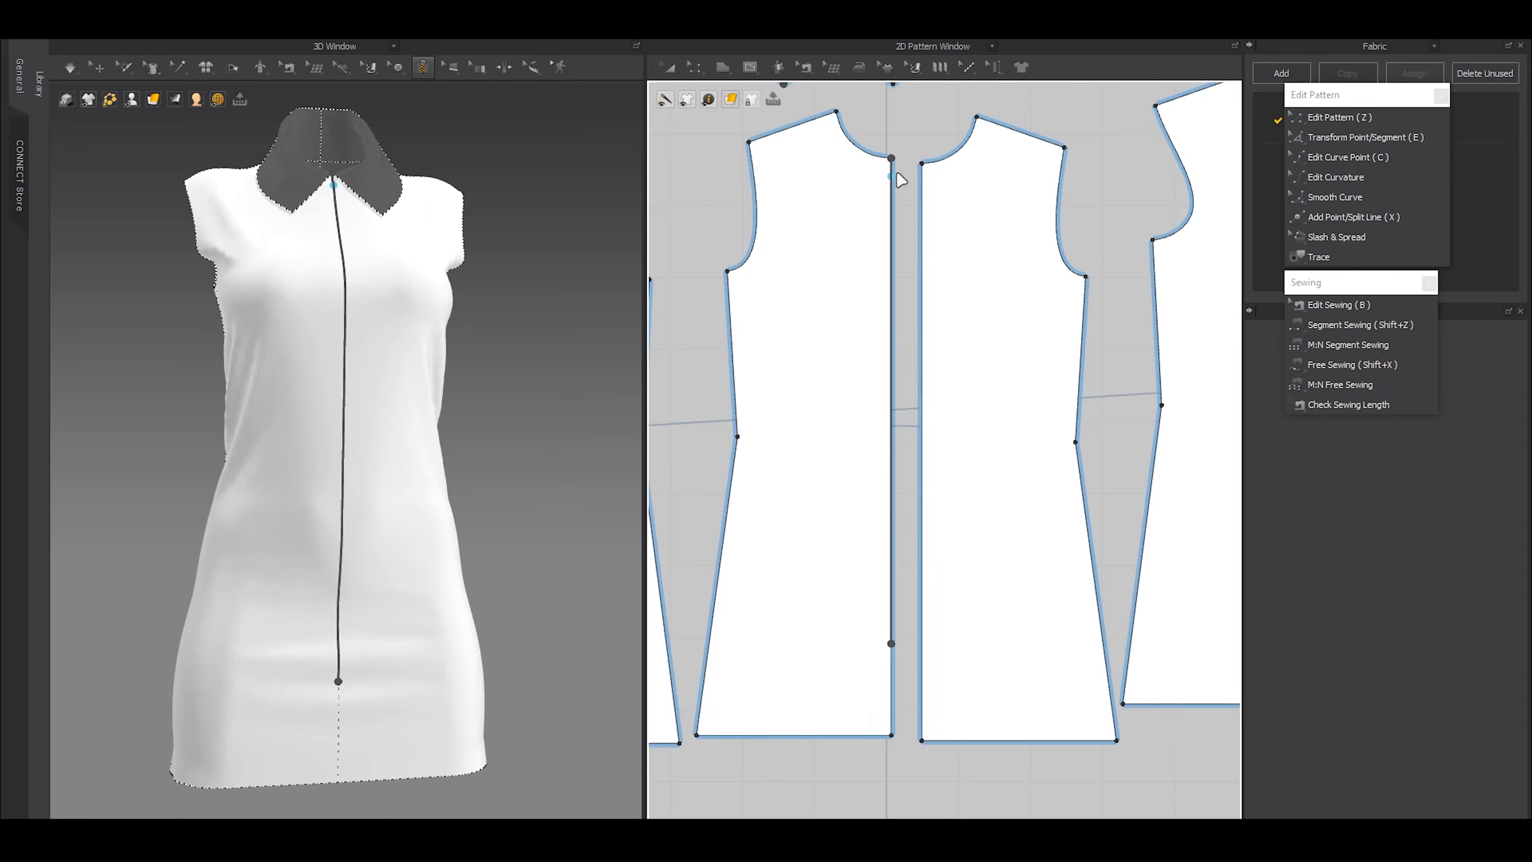
scroll(900, 180, "up", 3)
left_click(949, 167)
scroll(953, 253, "down", 3)
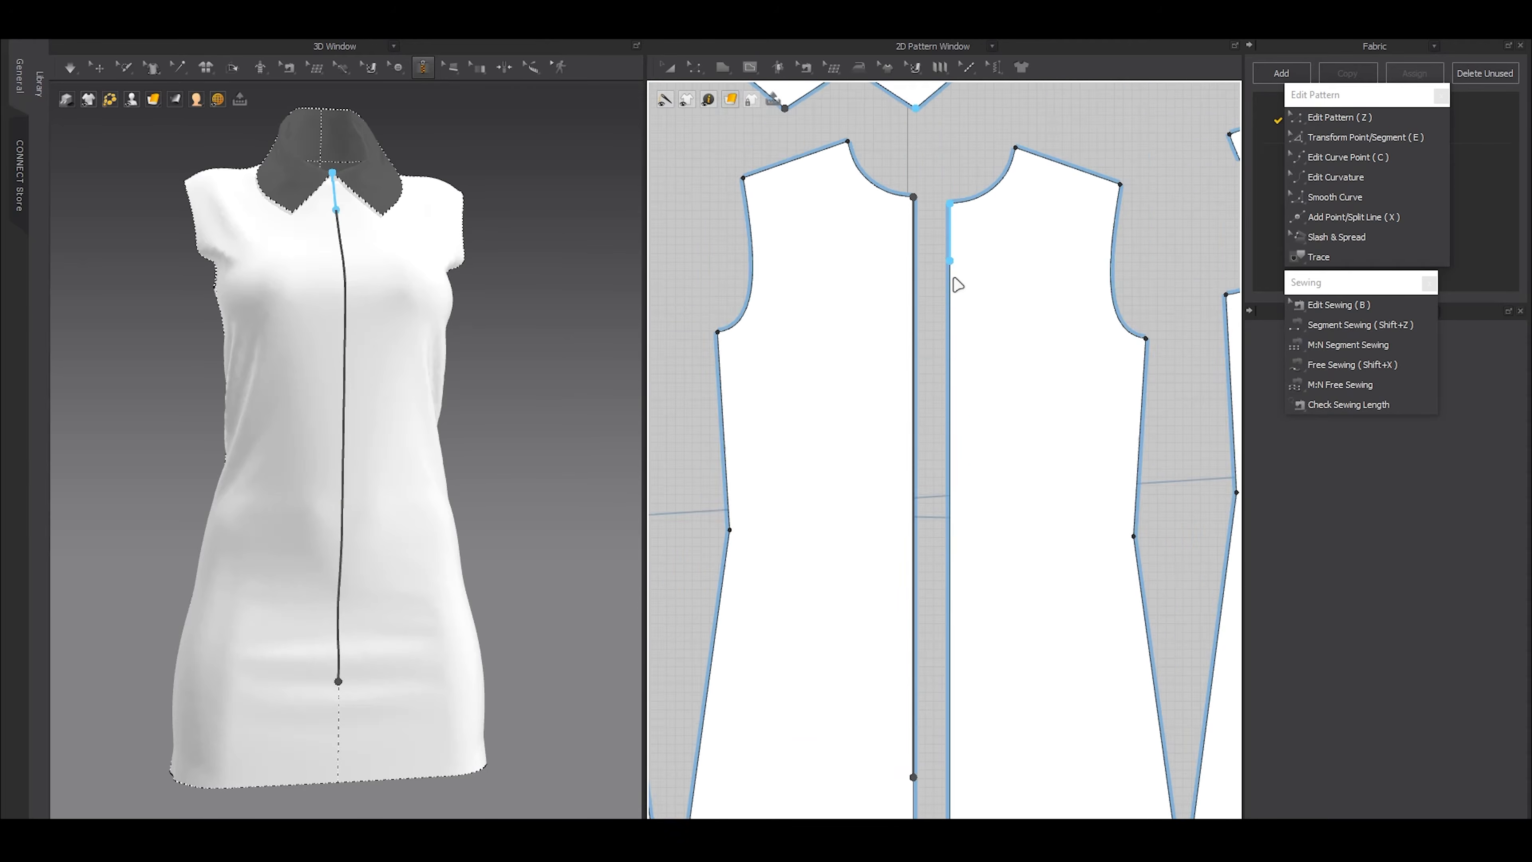
scroll(952, 380, "up", 2)
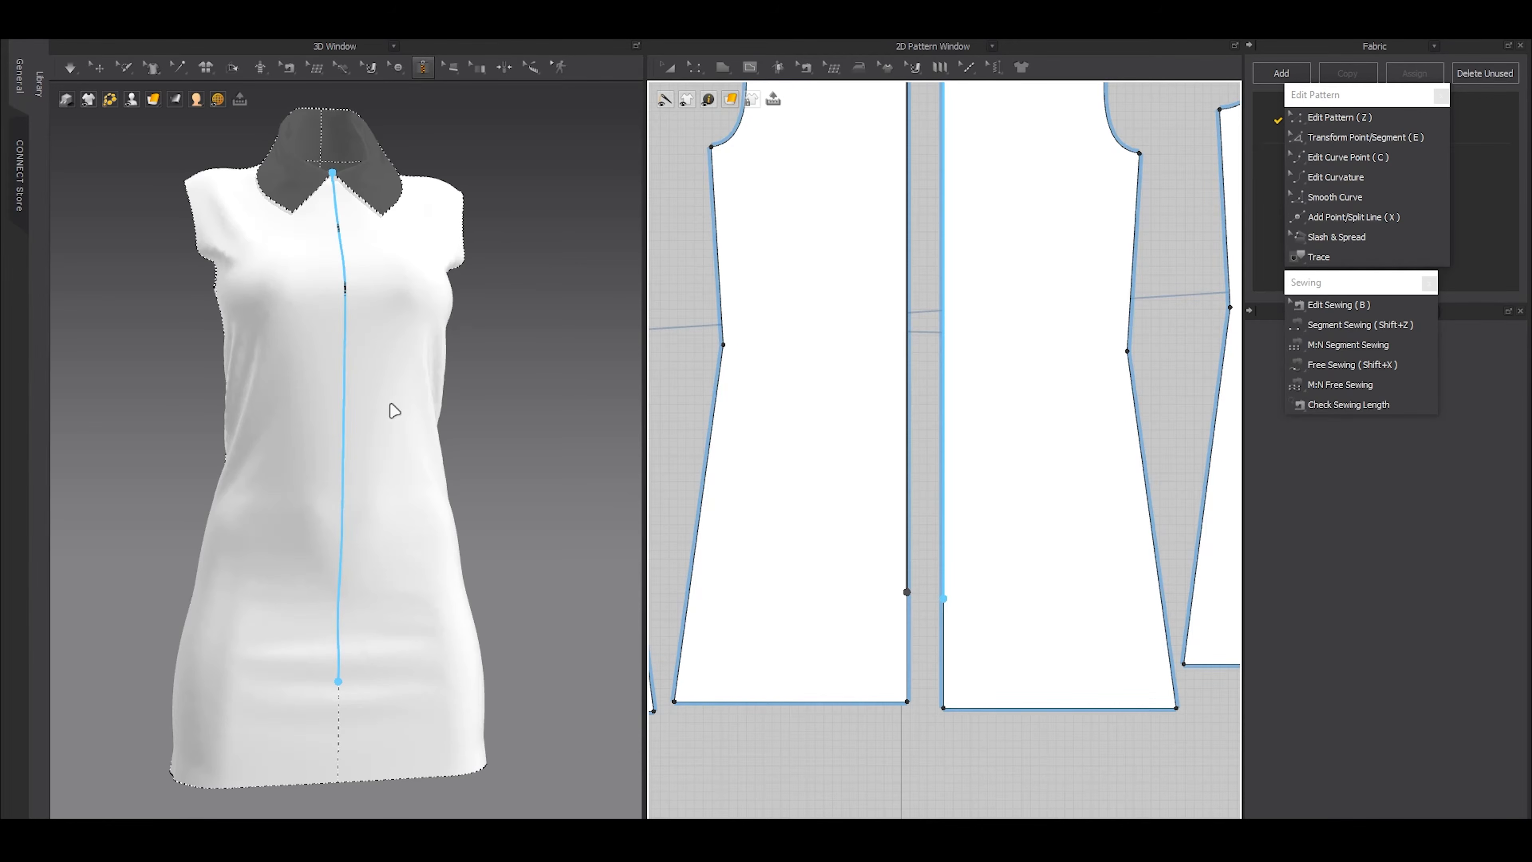
Simulate the dress with the new center front zipper, stop the simulation and deselect the zipper
middle_click_drag(520, 317, 488, 426)
scroll(521, 490, "up", 5)
key("space")
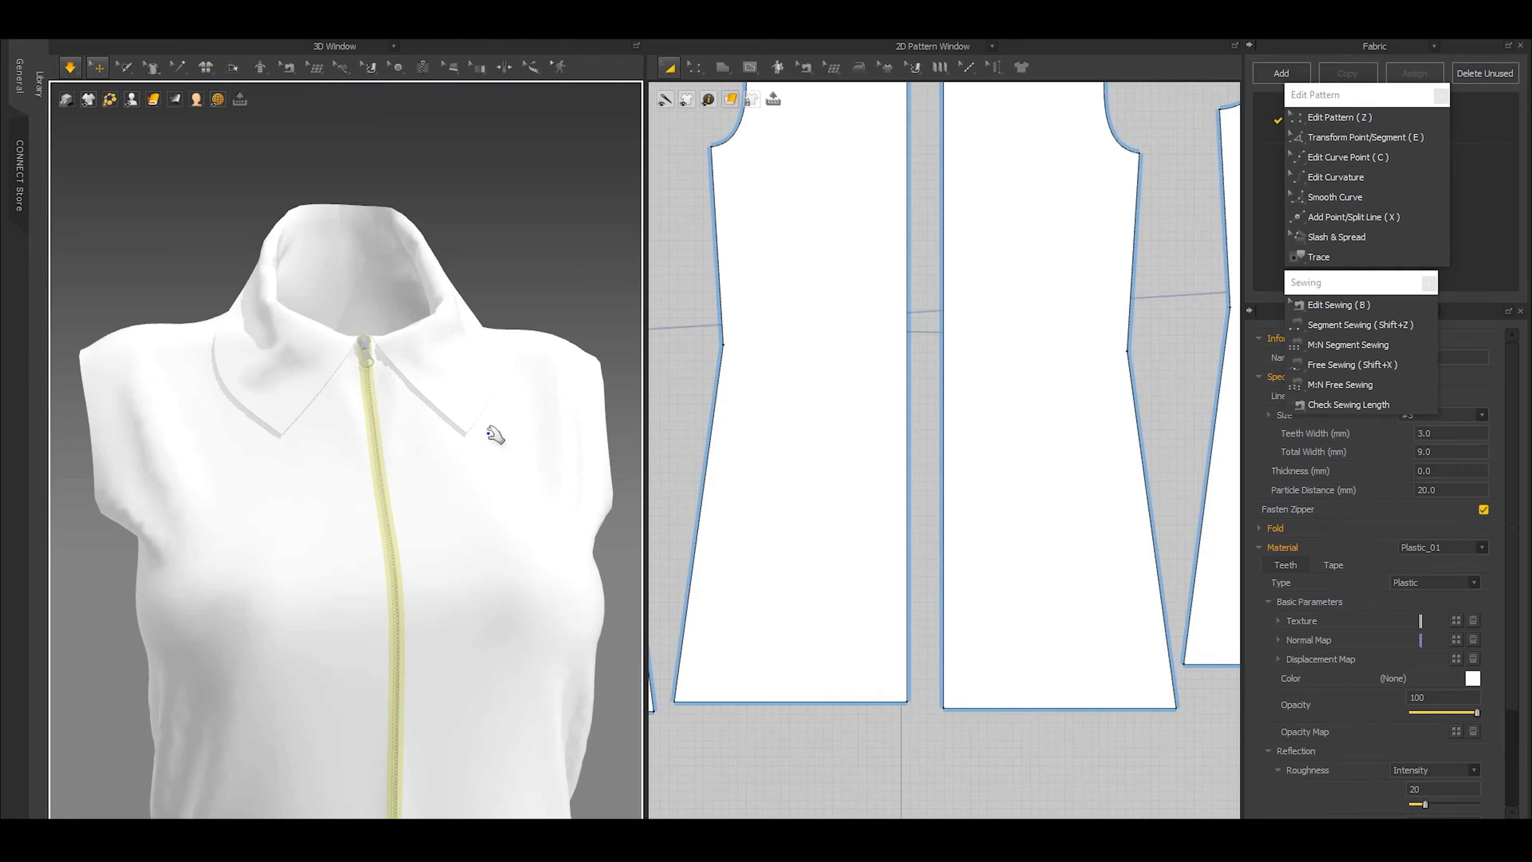
key("space")
scroll(394, 459, "down", 5)
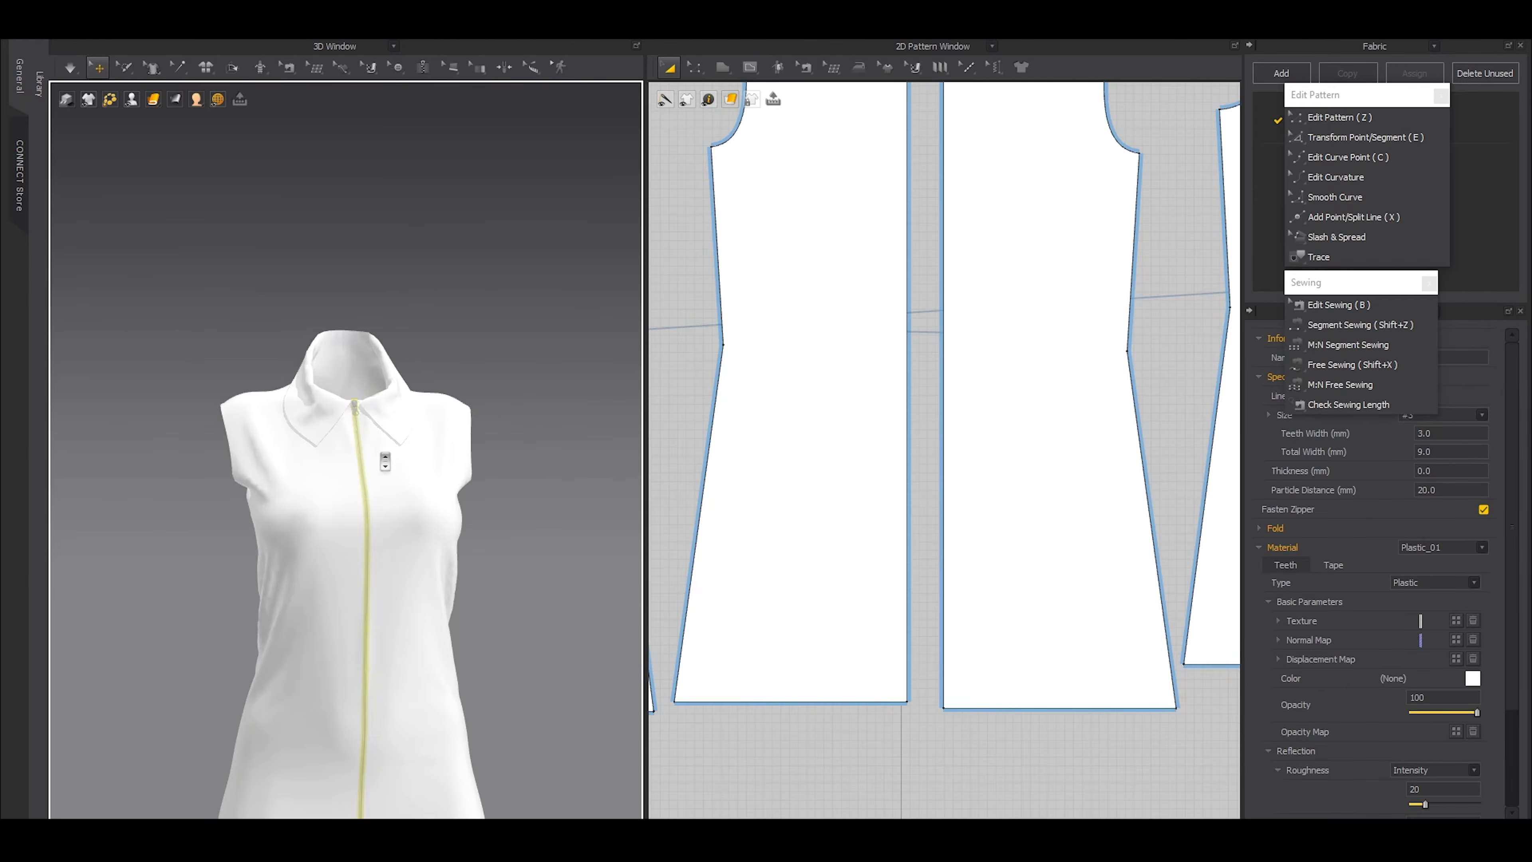
left_click(490, 310)
Examine the zipper's teeth, slider and puller and the collar opening up close from several angles
right_click_drag(523, 501, 486, 510)
scroll(485, 510, "up", 7)
scroll(394, 473, "up", 10)
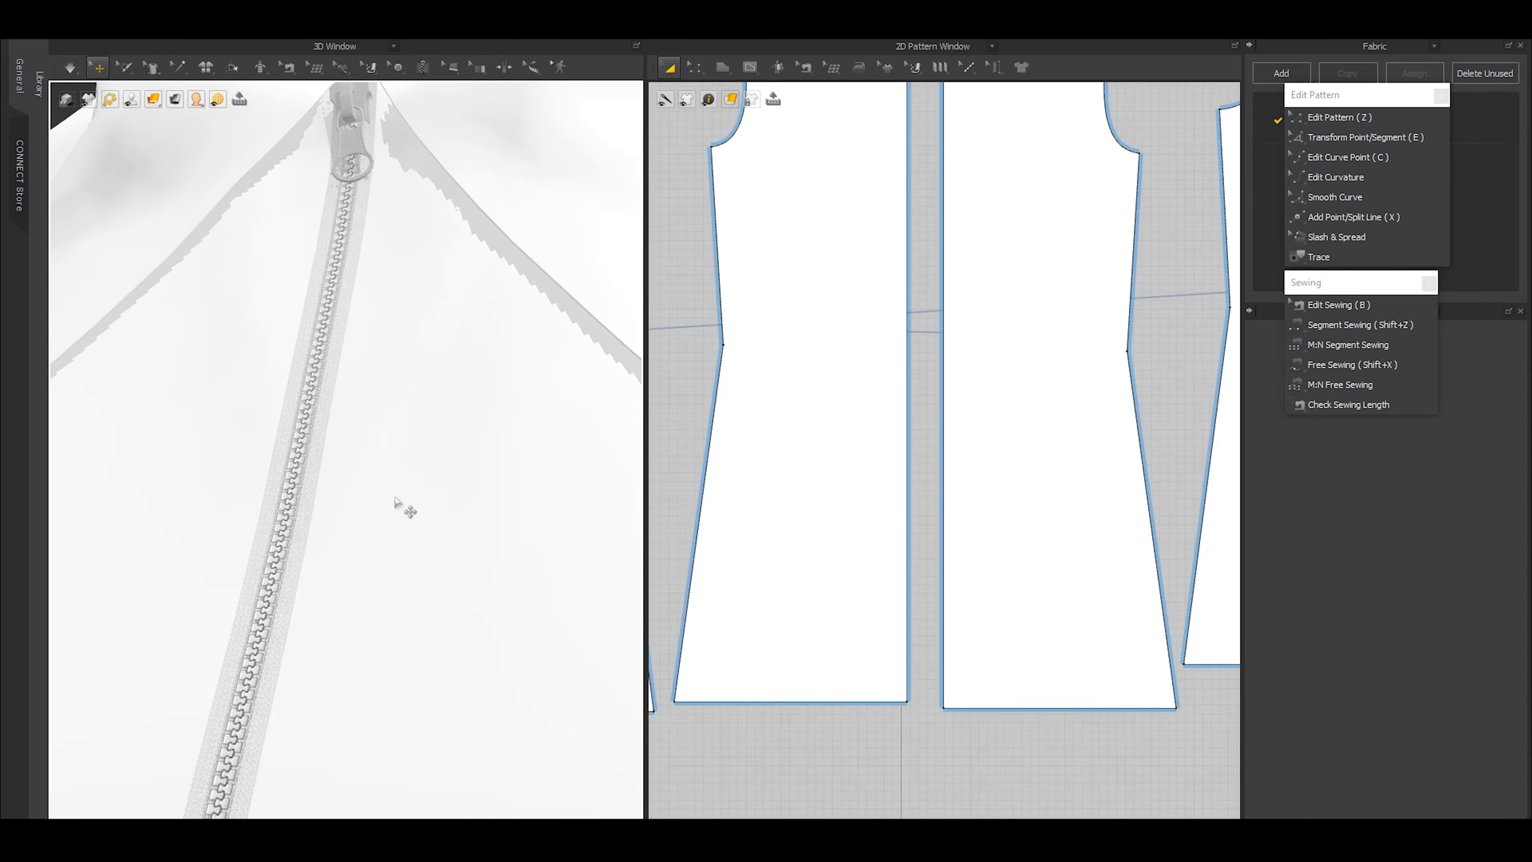
scroll(383, 349, "down", 8)
right_click_drag(403, 438, 288, 389)
scroll(223, 419, "up", 8)
scroll(240, 418, "down", 4)
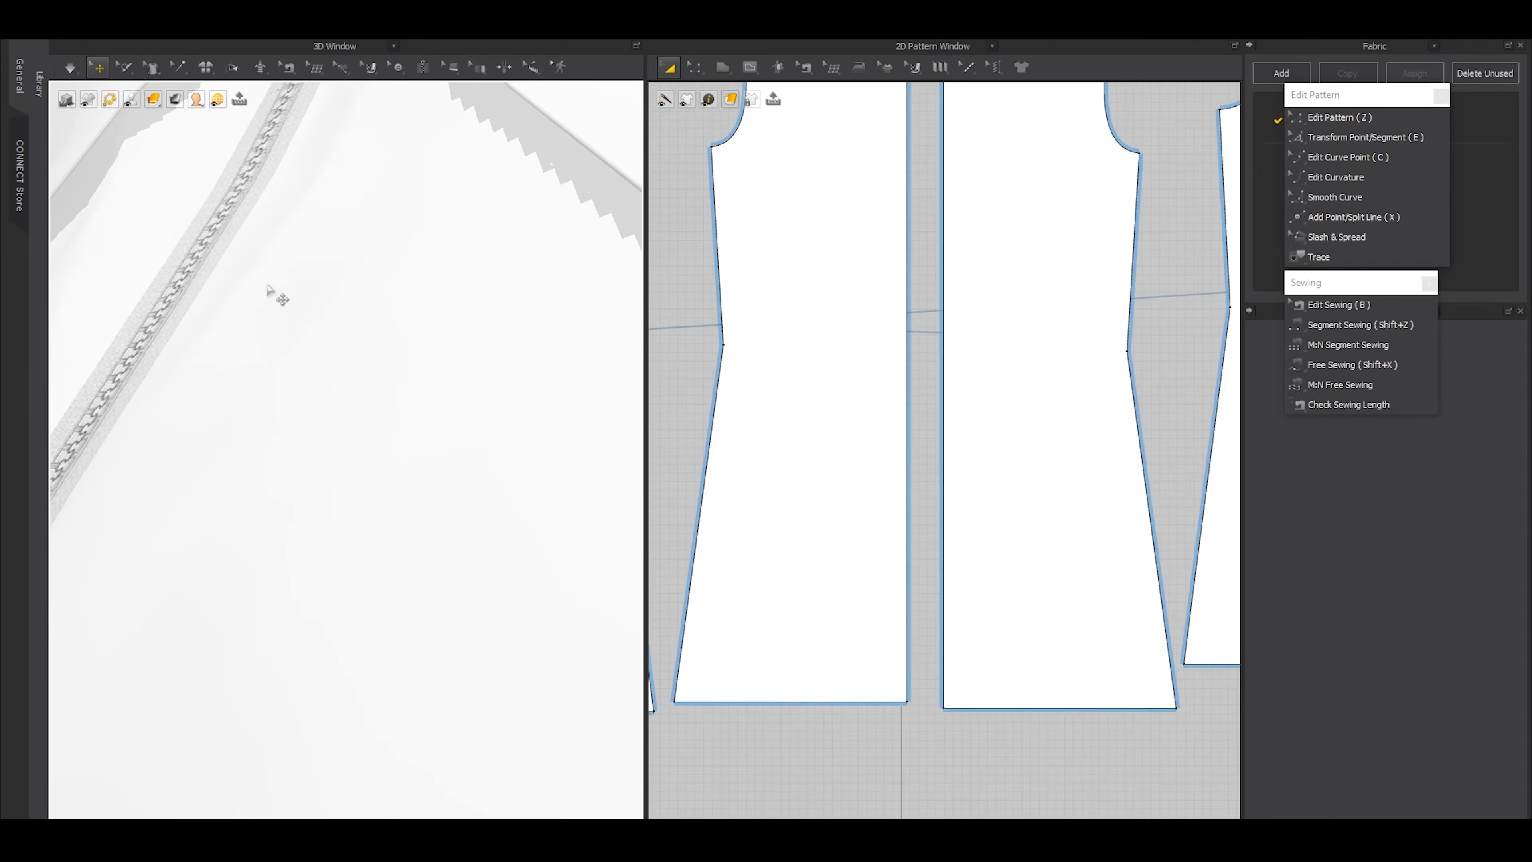
scroll(387, 314, "down", 5)
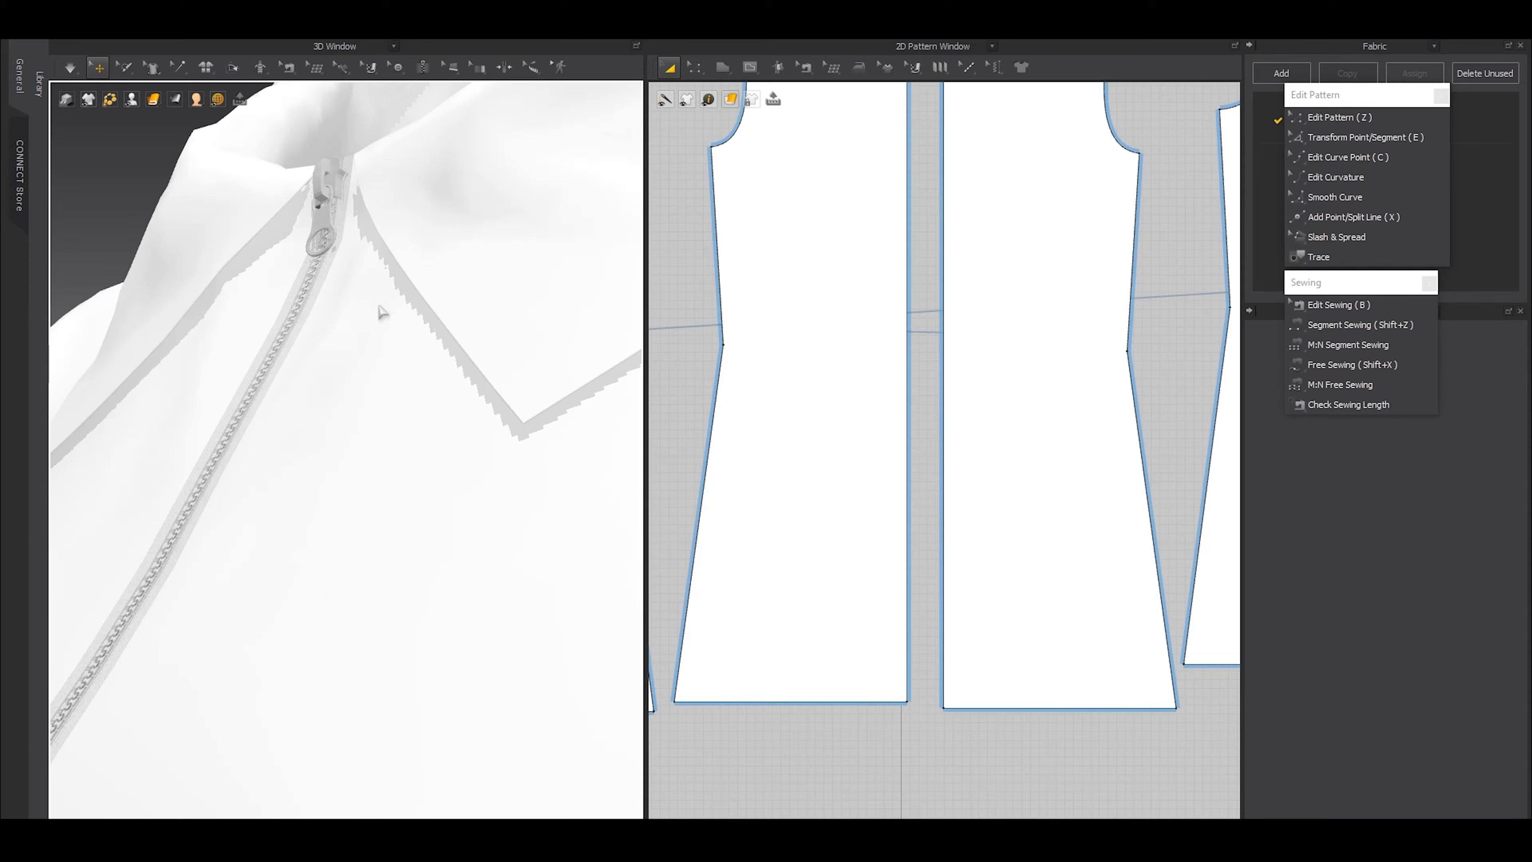
scroll(907, 138, "down", 4)
middle_click_drag(910, 138, 926, 406)
scroll(328, 280, "up", 4)
right_click_drag(329, 282, 399, 290)
scroll(399, 289, "down", 5)
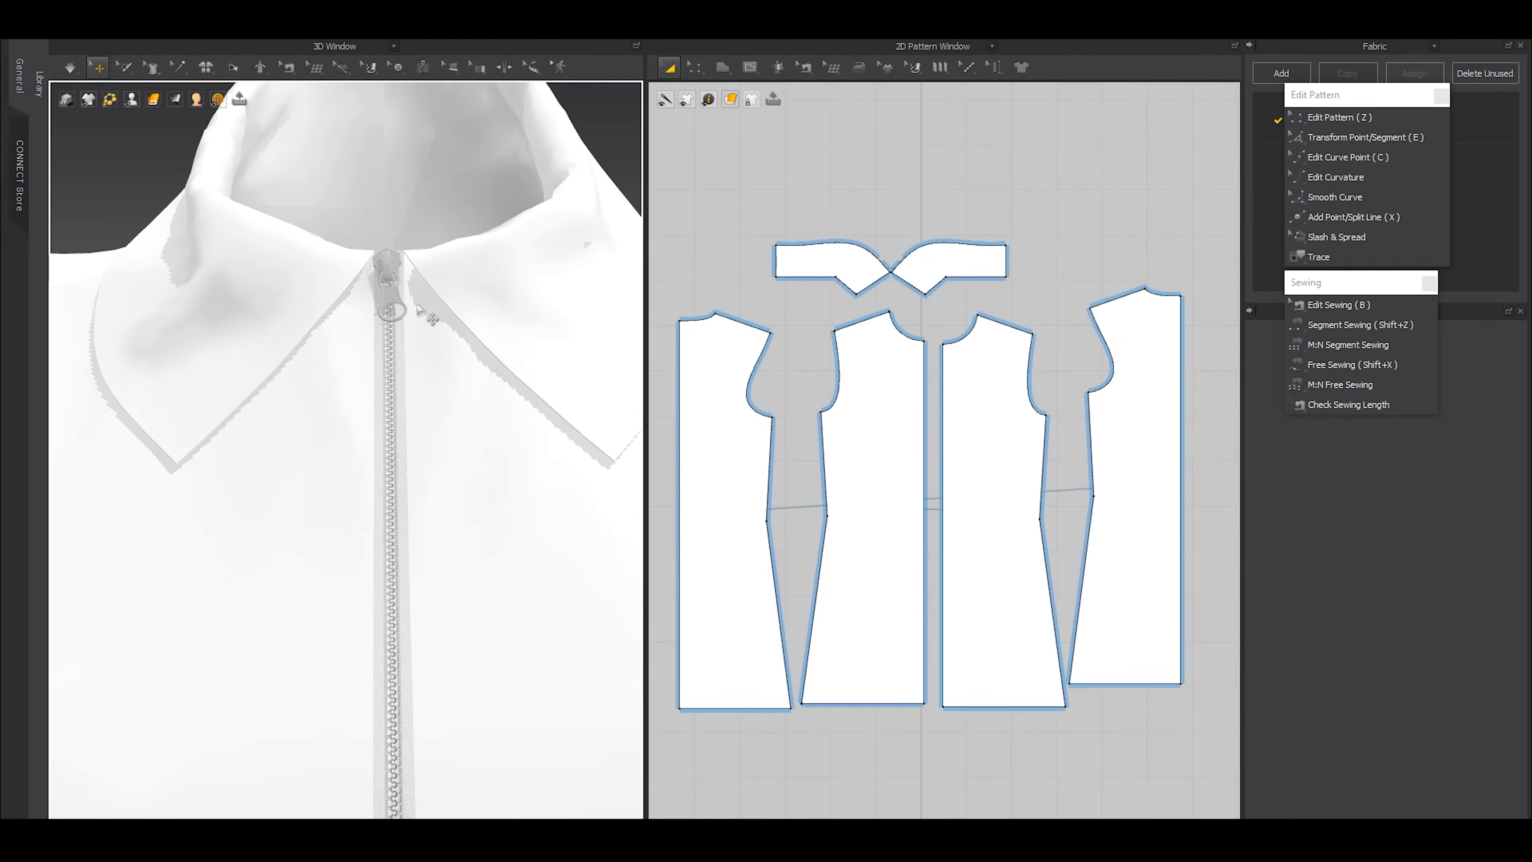
scroll(422, 362, "down", 2)
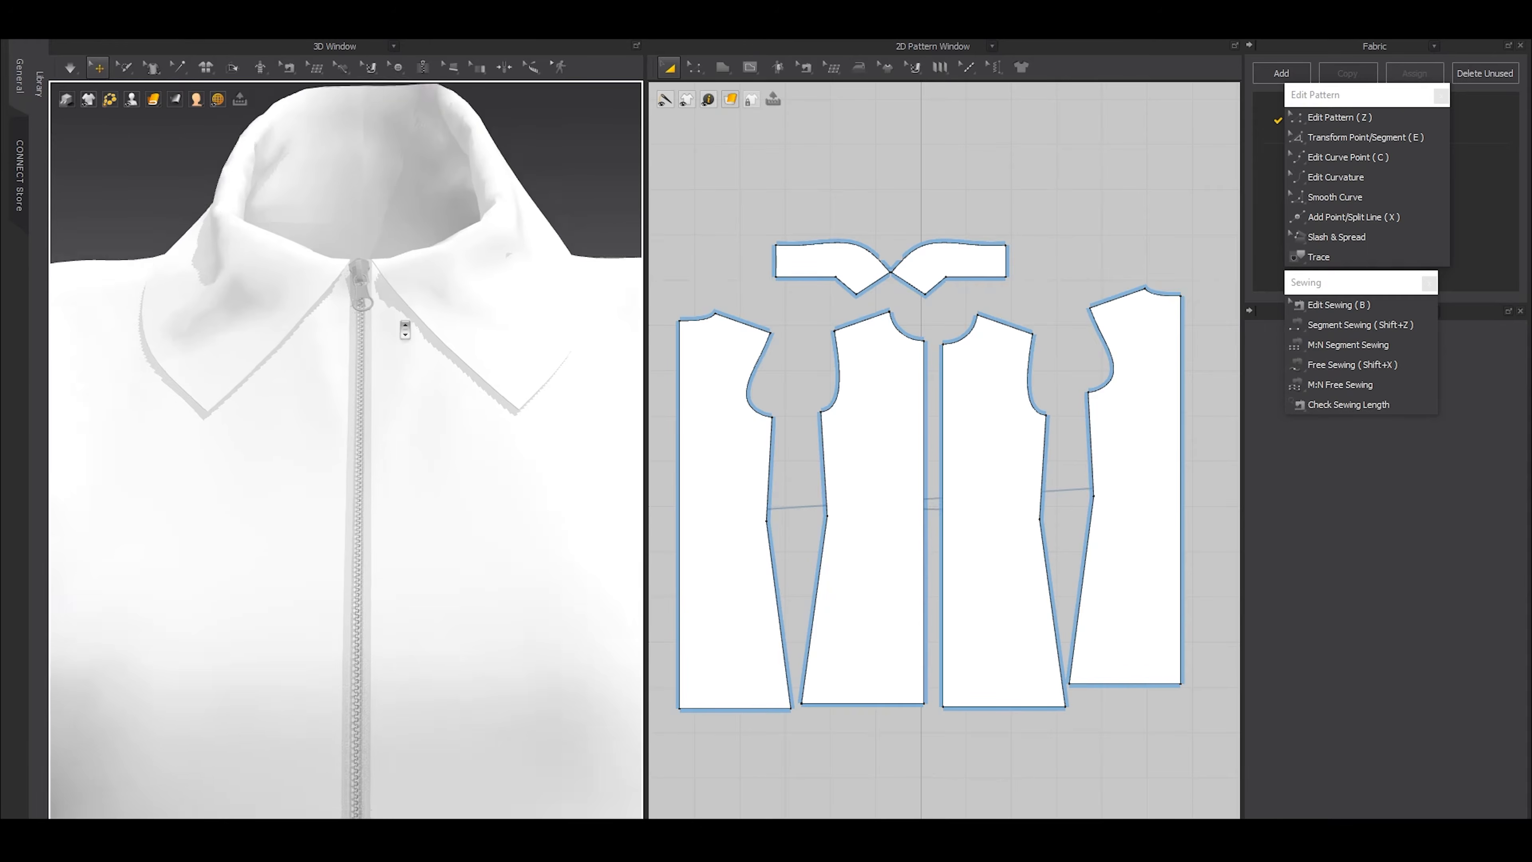
Lower the zipper slider along the center front to a point below the collar
left_click(362, 282)
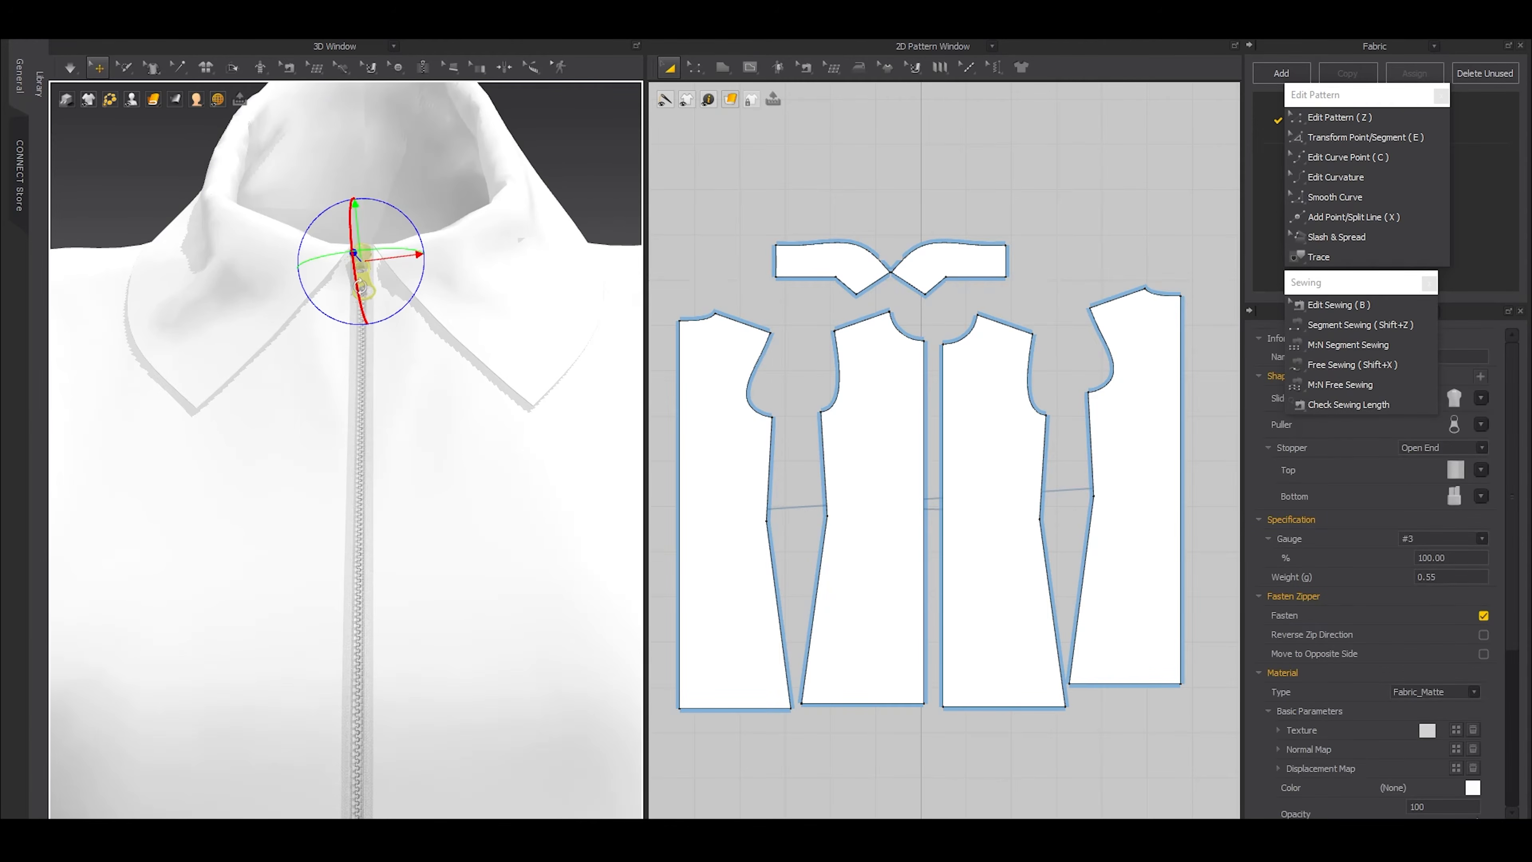
left_click_drag(383, 297, 383, 423)
left_click(365, 410)
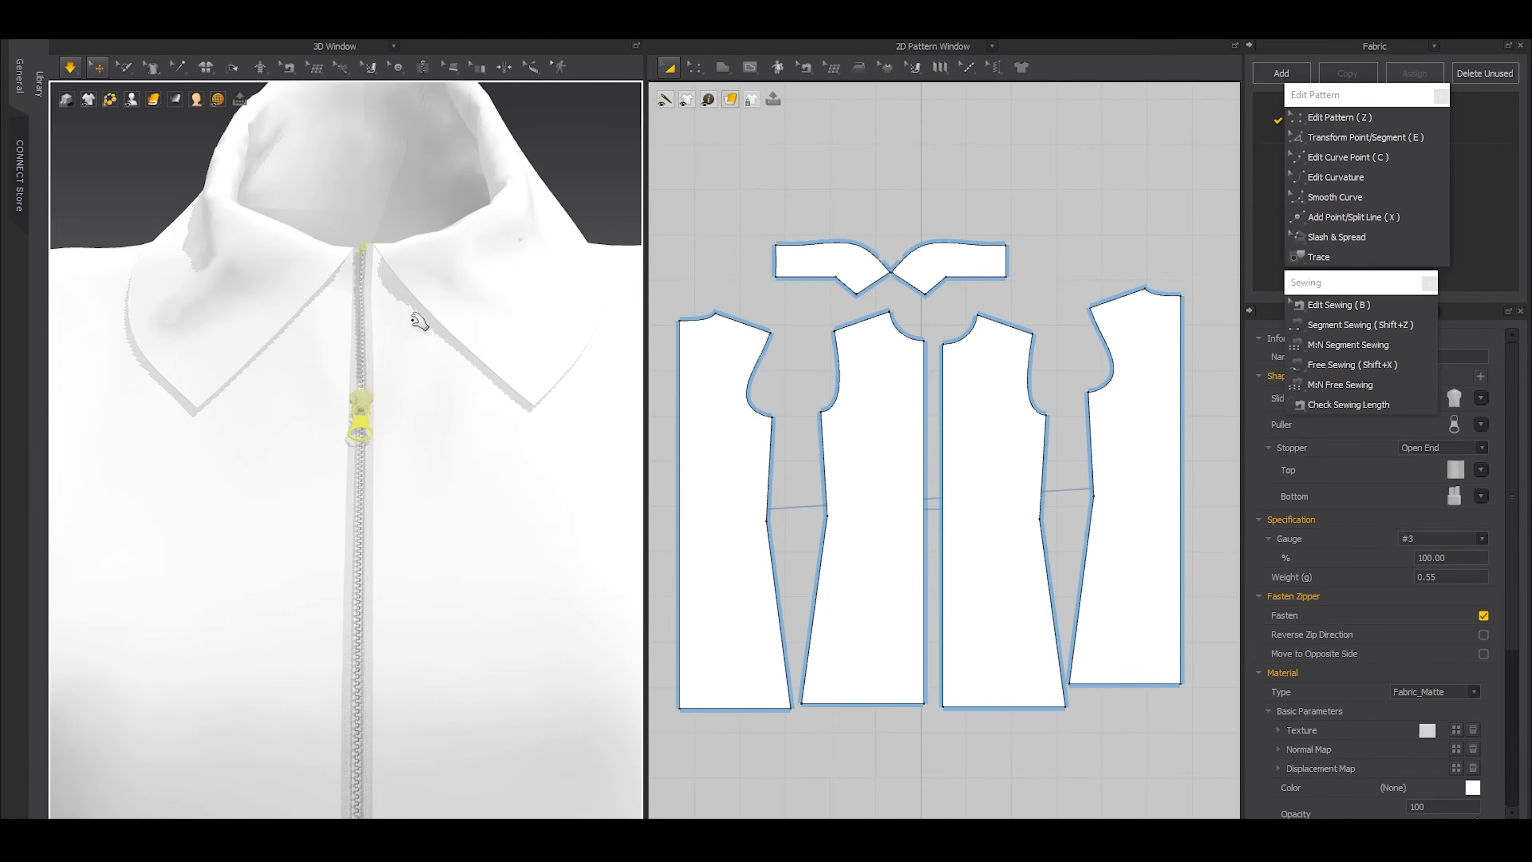
Pull both collar sides outward while simulating to open the neckline above the slider, and stop the simulation
left_click(446, 328)
left_click_drag(446, 328, 436, 324)
left_click_drag(256, 333, 128, 353)
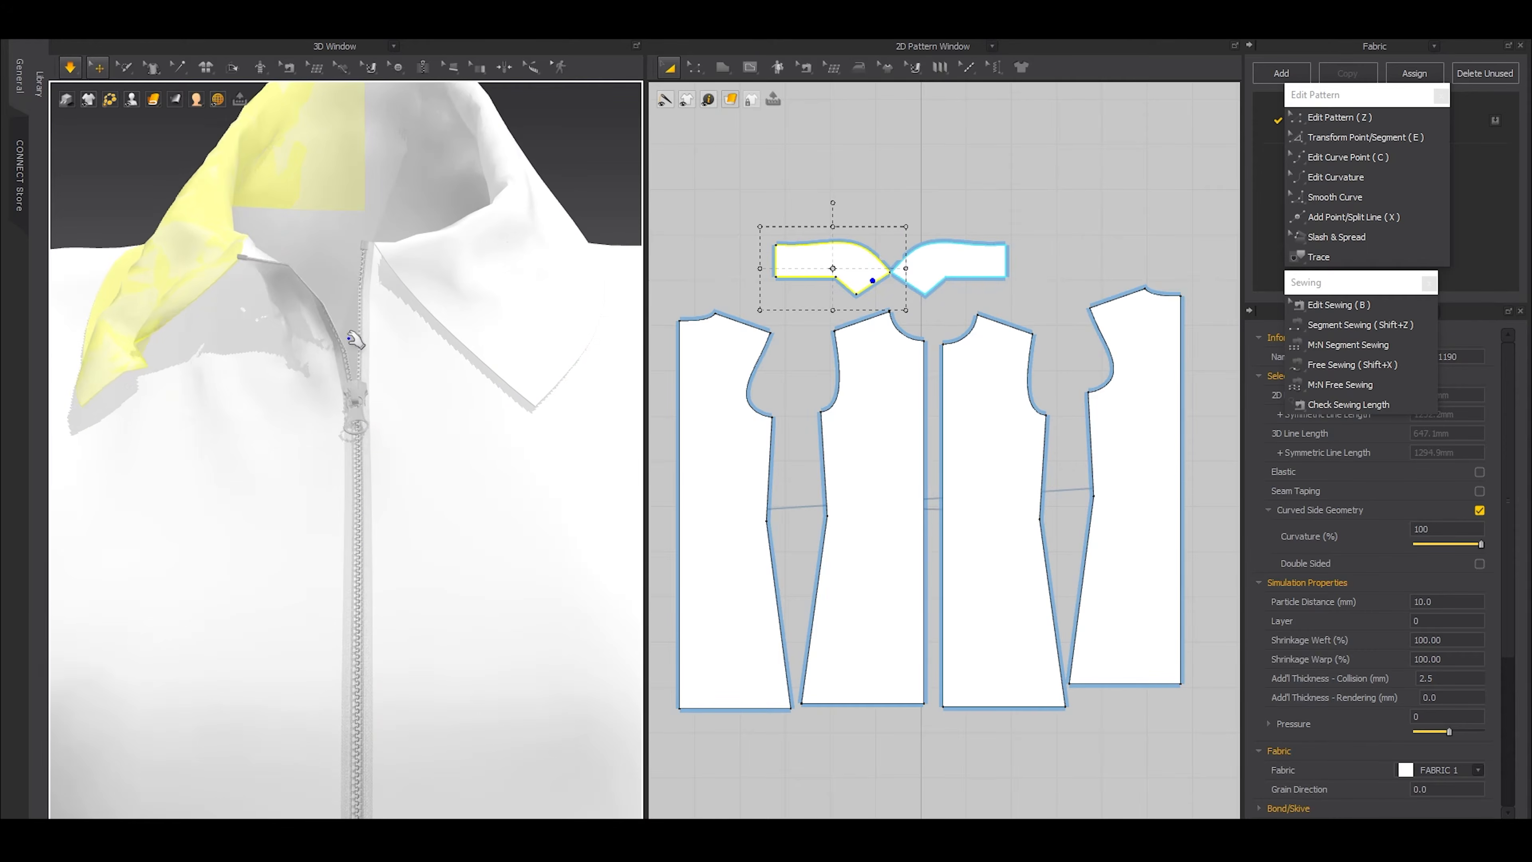
scroll(444, 336, "down", 3)
left_click_drag(446, 337, 527, 243)
key("space")
Examine the dress's collar, front zipper and open hem slit with the avatar shown and hidden
scroll(482, 377, "down", 2)
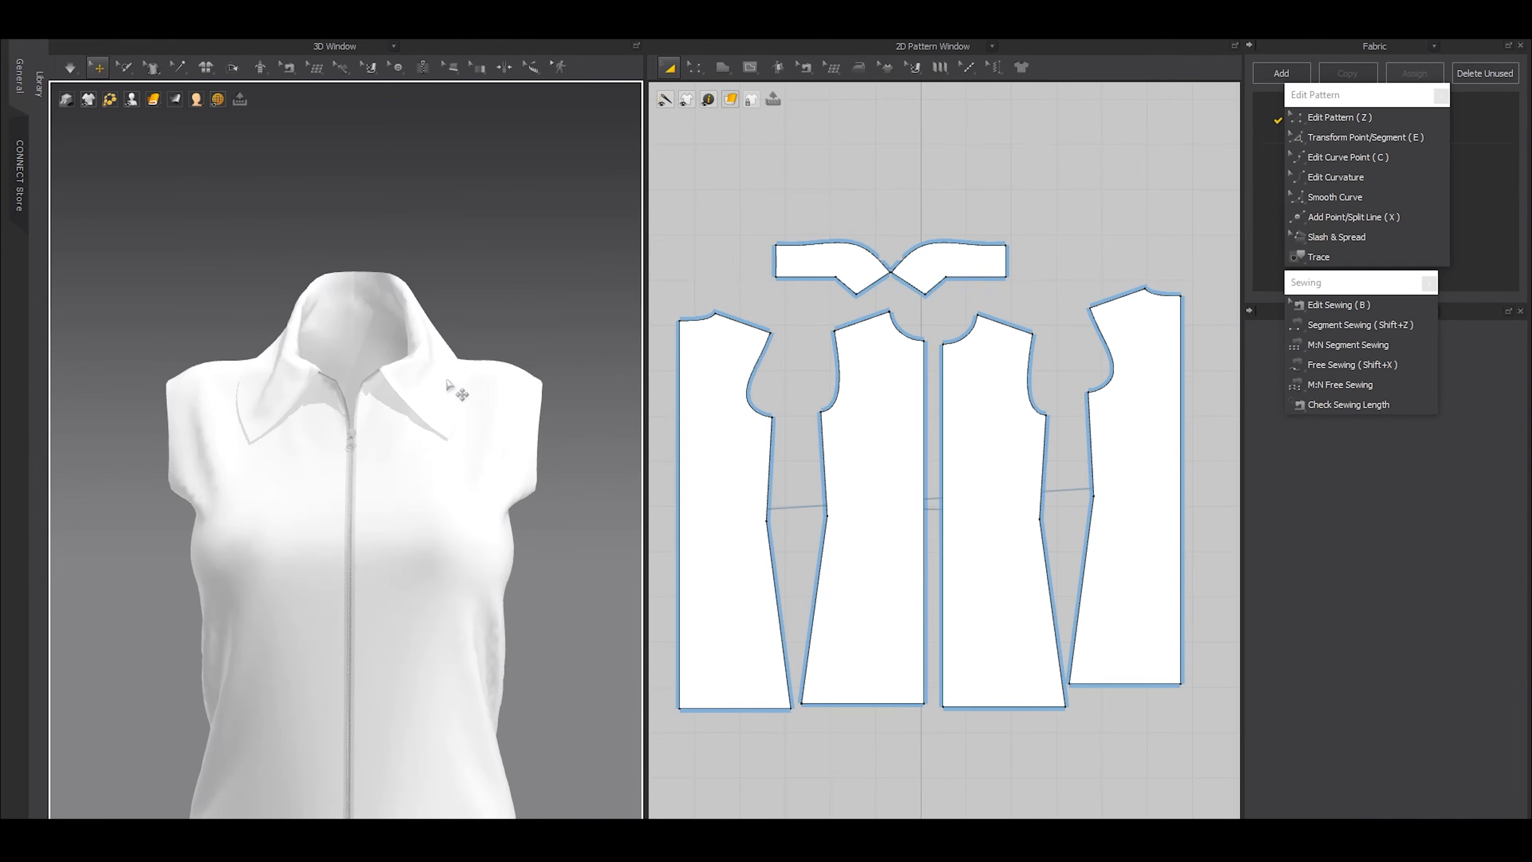
scroll(453, 381, "down", 3)
middle_click_drag(424, 441, 420, 295)
key("shift+a")
right_click_drag(508, 355, 451, 344)
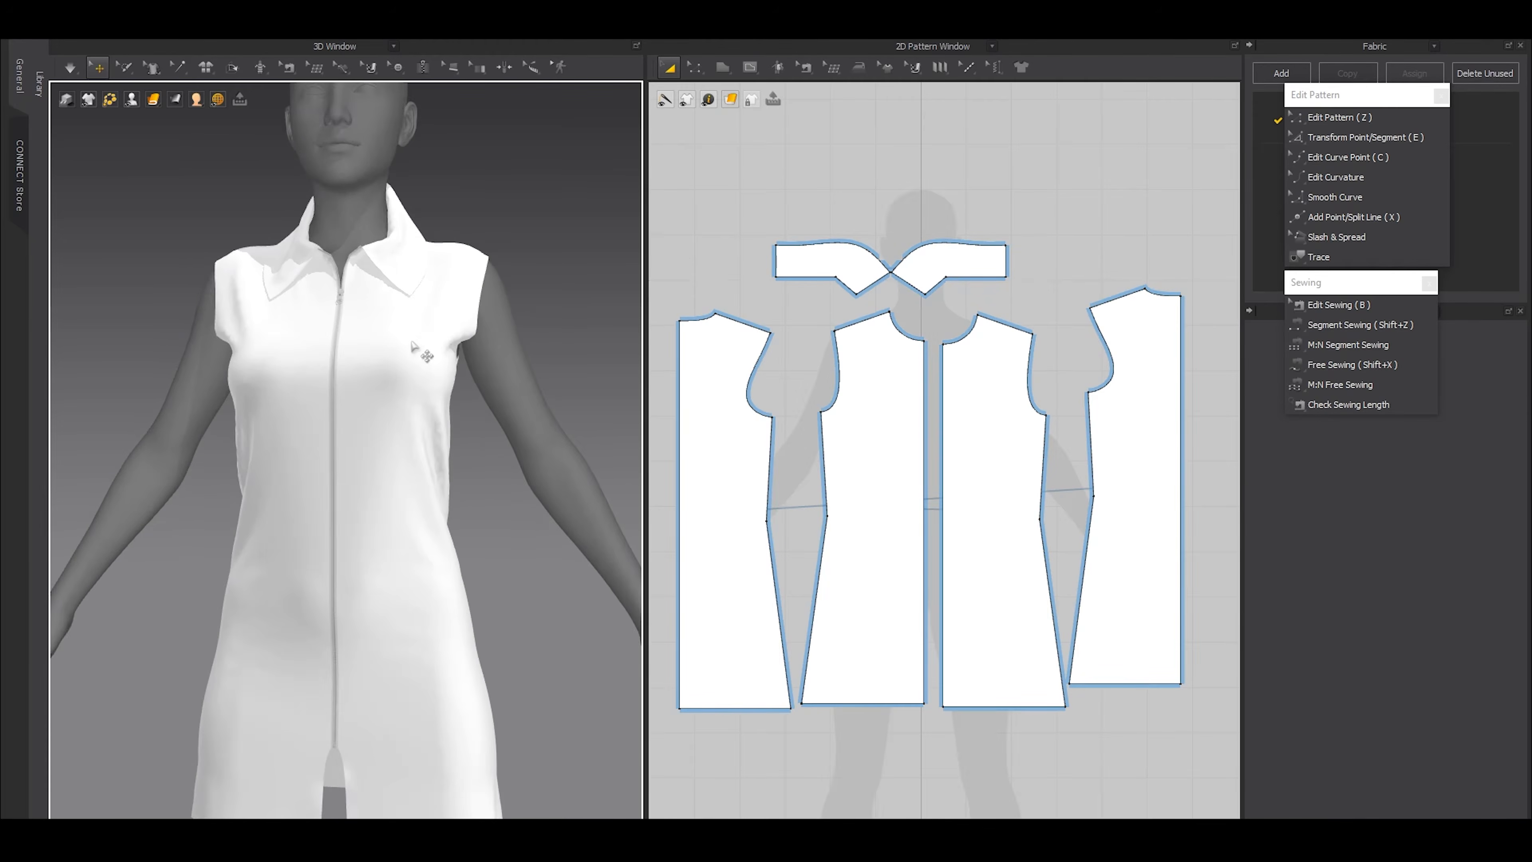
key("shift+a")
scroll(506, 438, "down", 3)
scroll(441, 476, "up", 5)
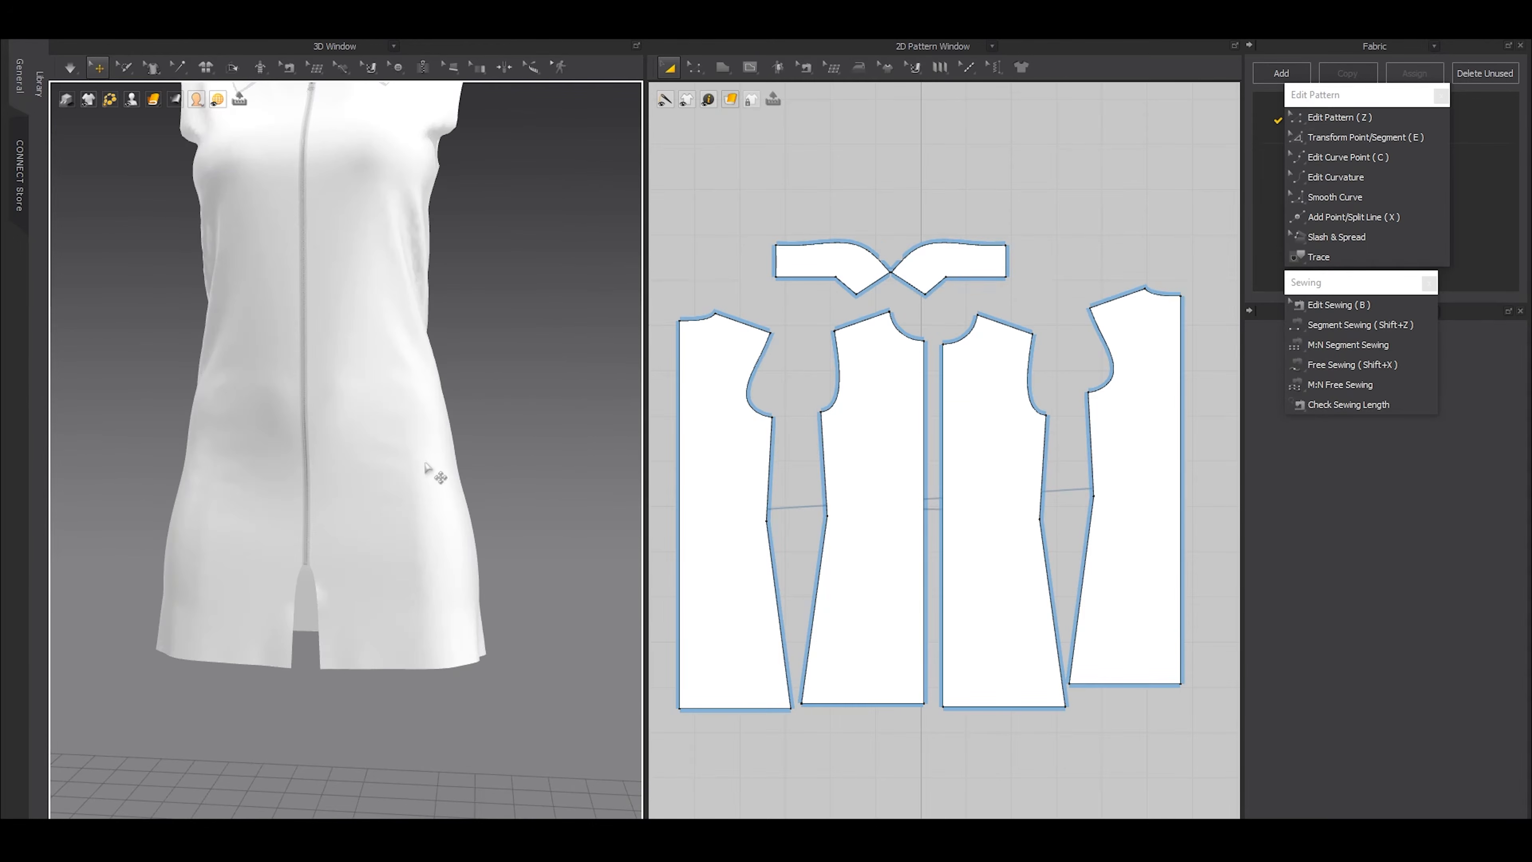
Add a point on the front panel's center edge where the zipper ends above the hem
scroll(889, 619, "up", 6)
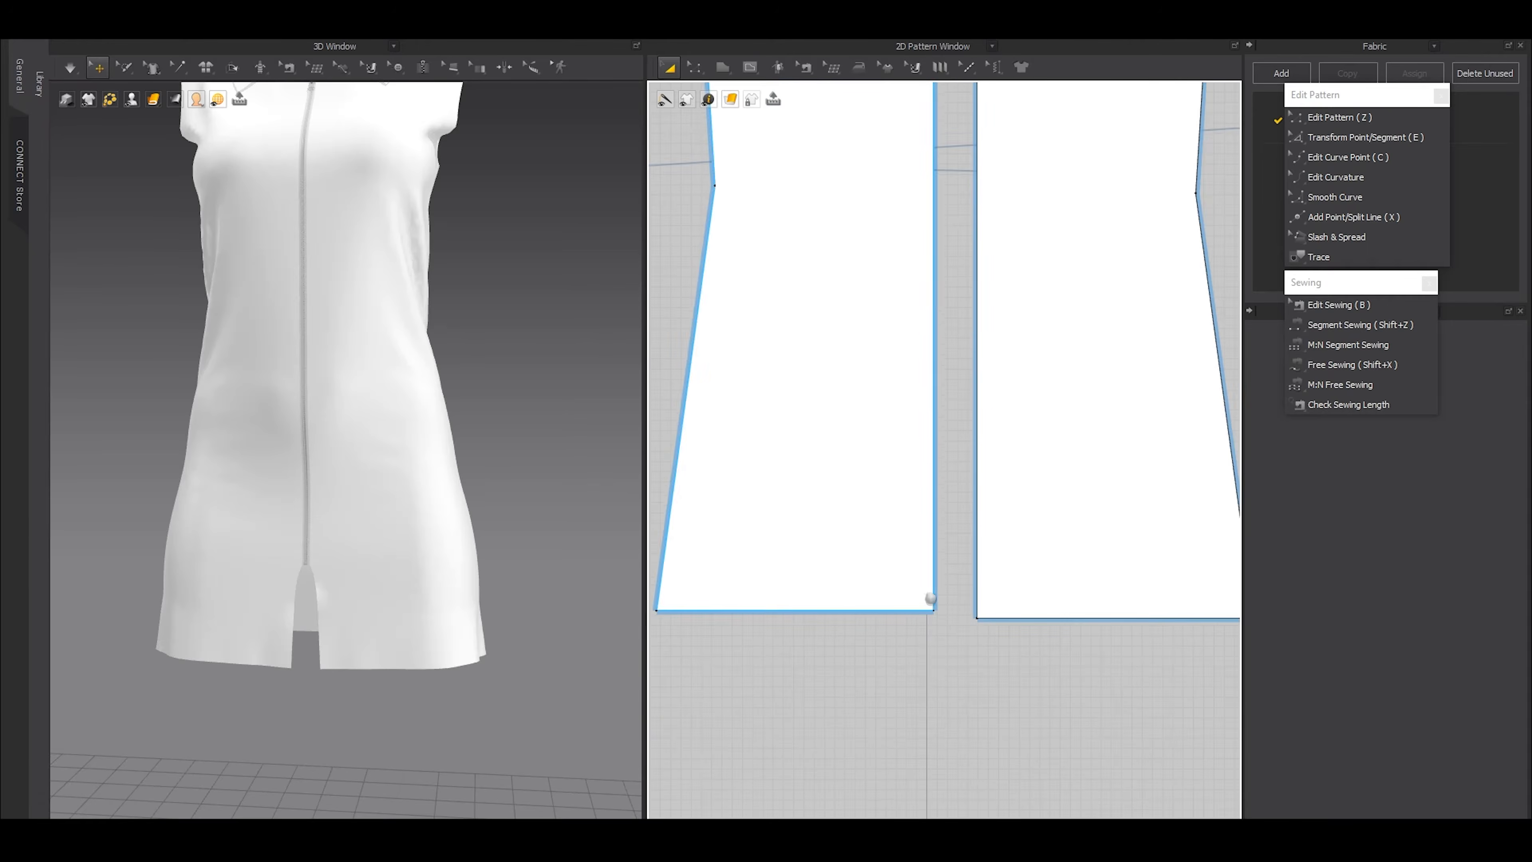
key("b")
scroll(947, 543, "up", 2)
scroll(948, 525, "down", 2)
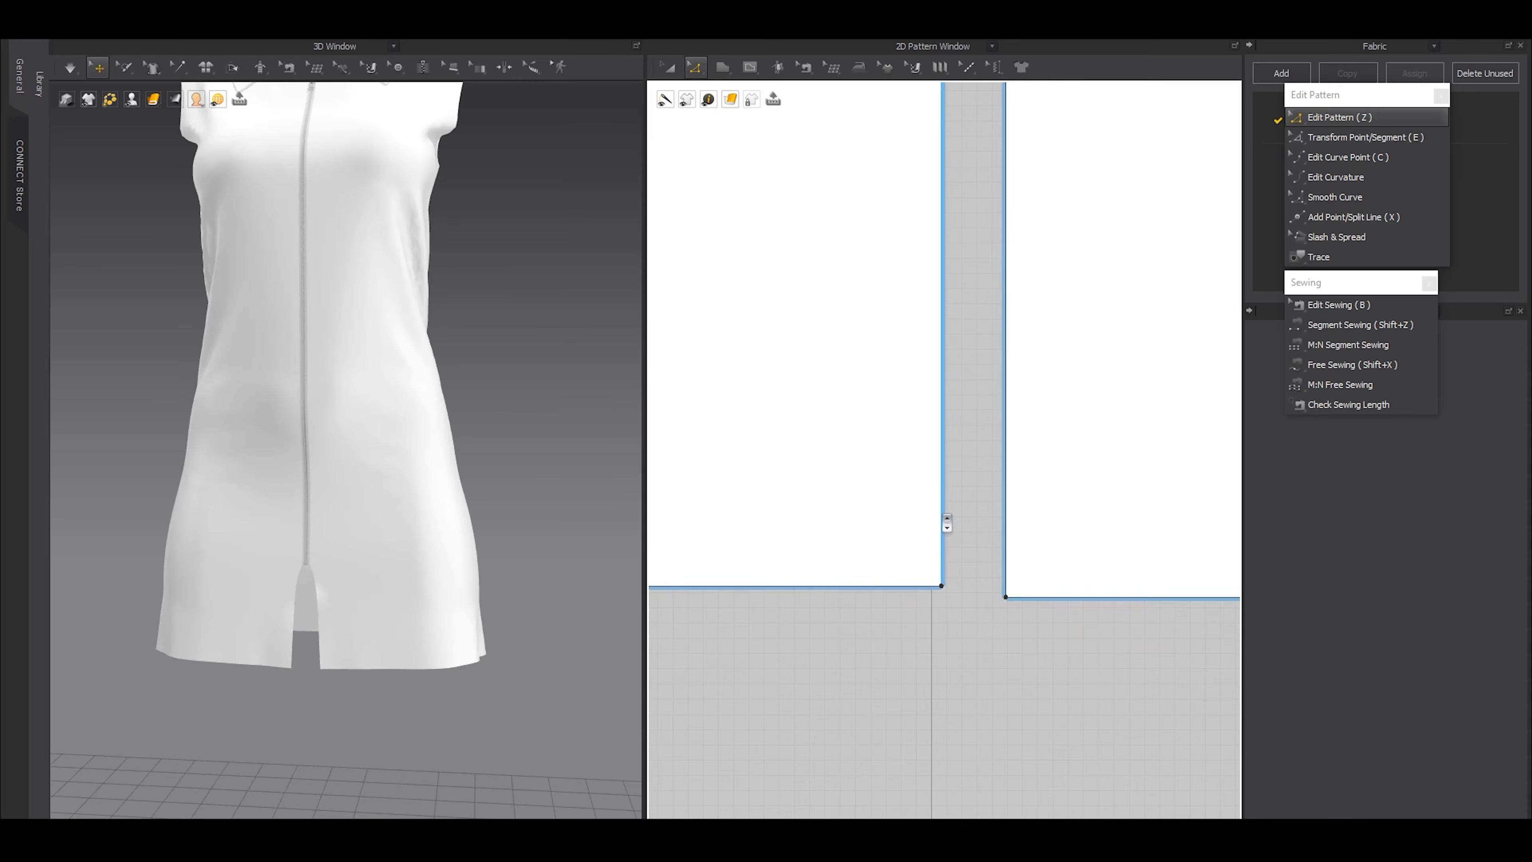
scroll(950, 482, "up", 2)
left_click(423, 67)
scroll(932, 392, "up", 2)
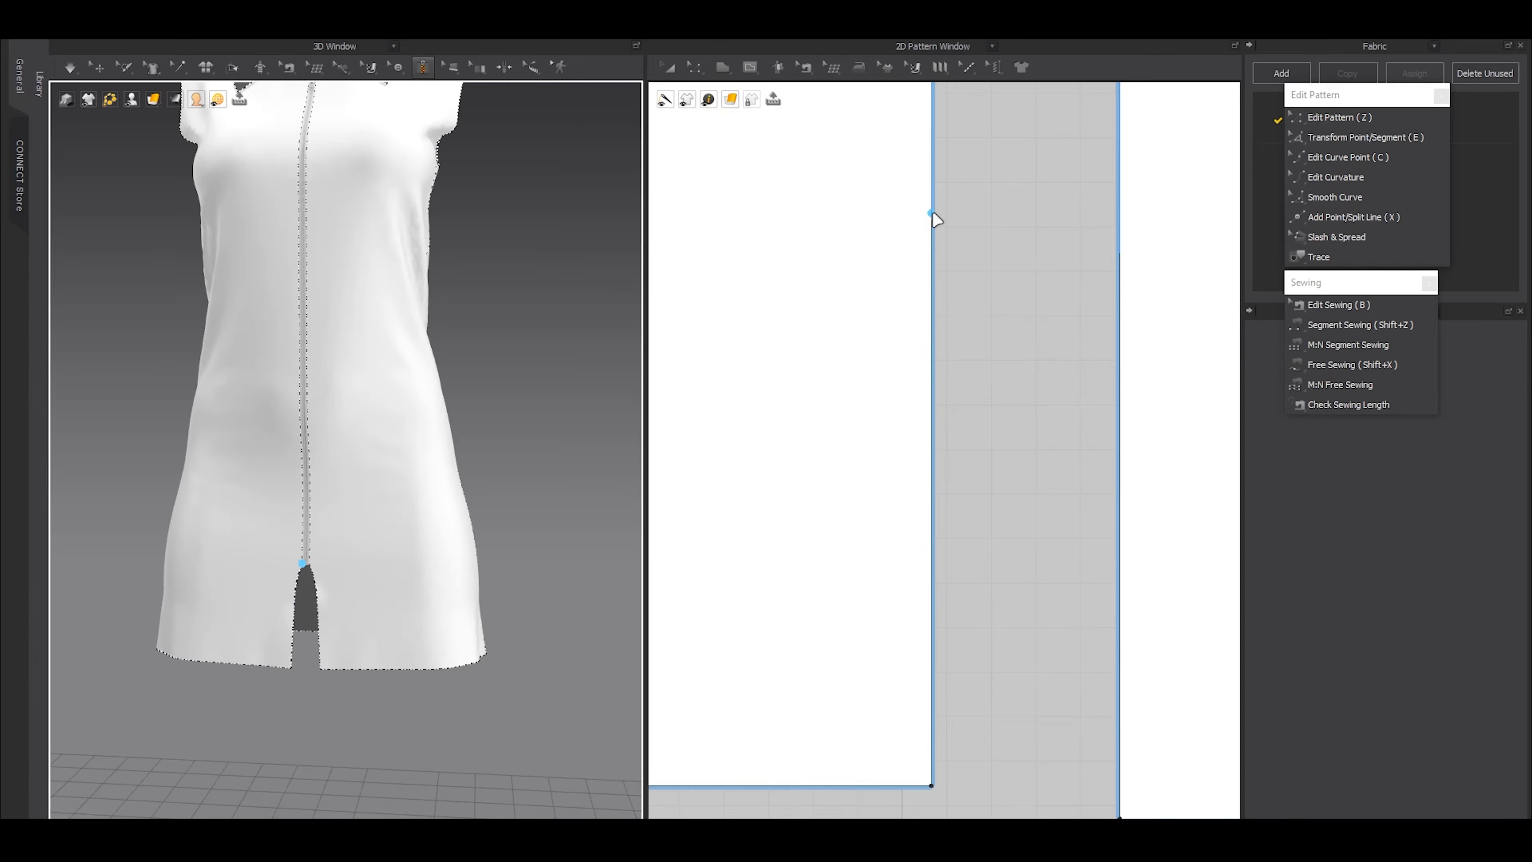
scroll(933, 549, "up", 2)
scroll(932, 596, "up", 2)
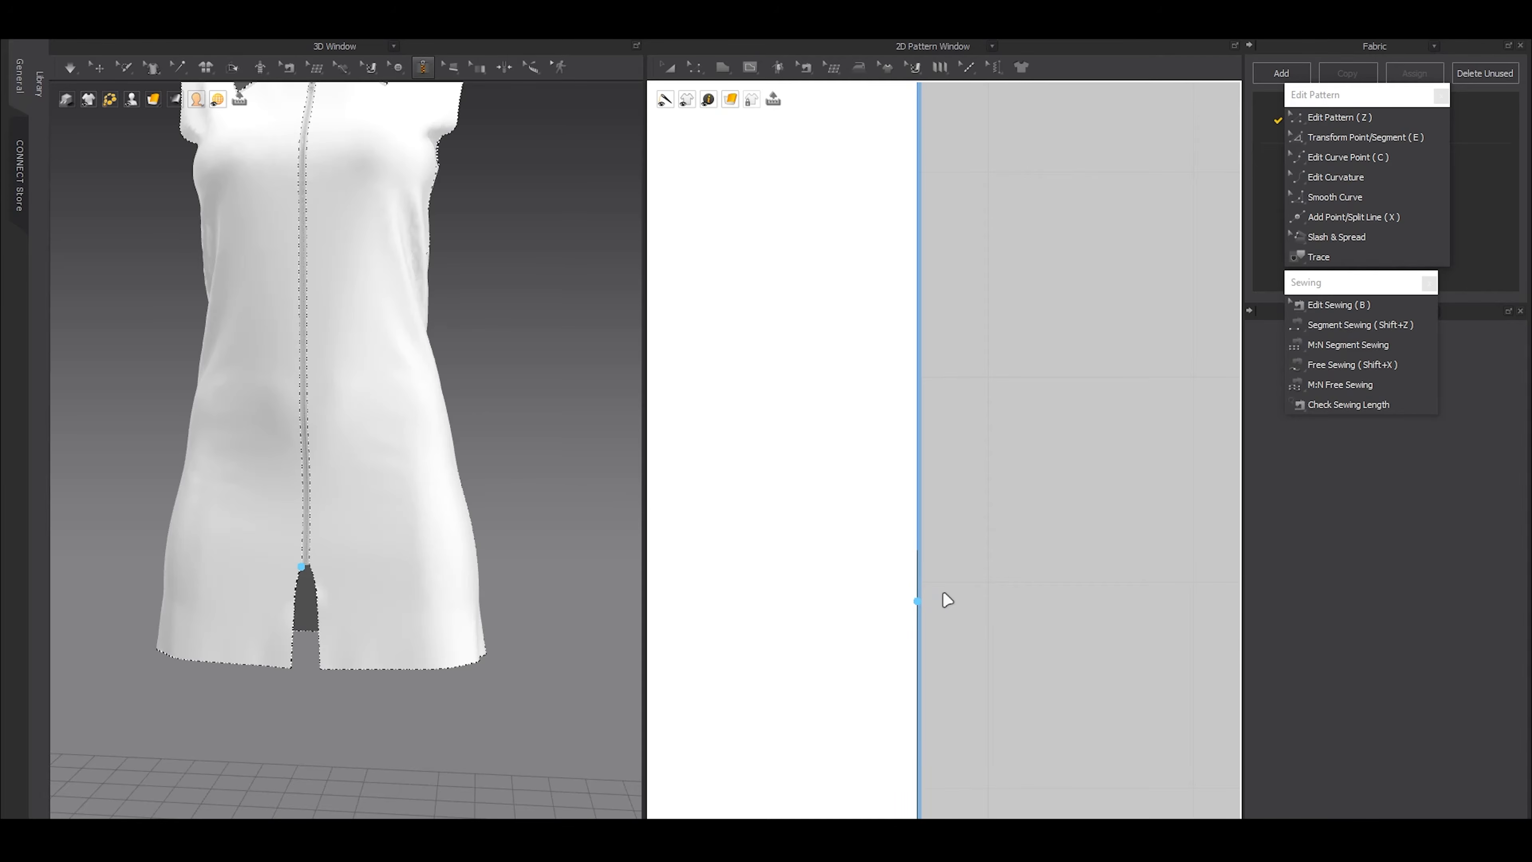
scroll(918, 602, "up", 1)
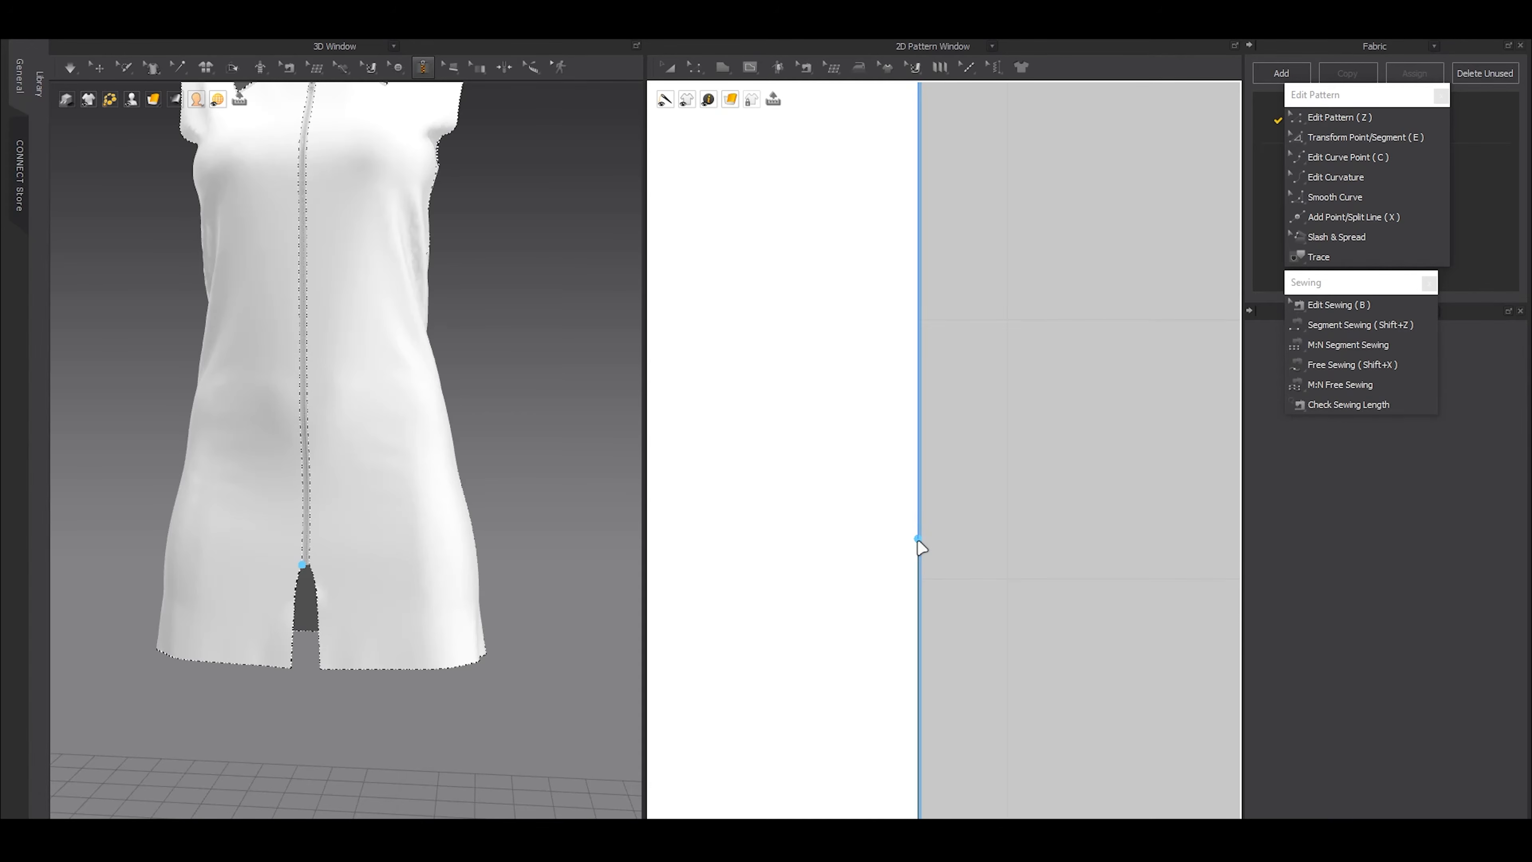
key("x")
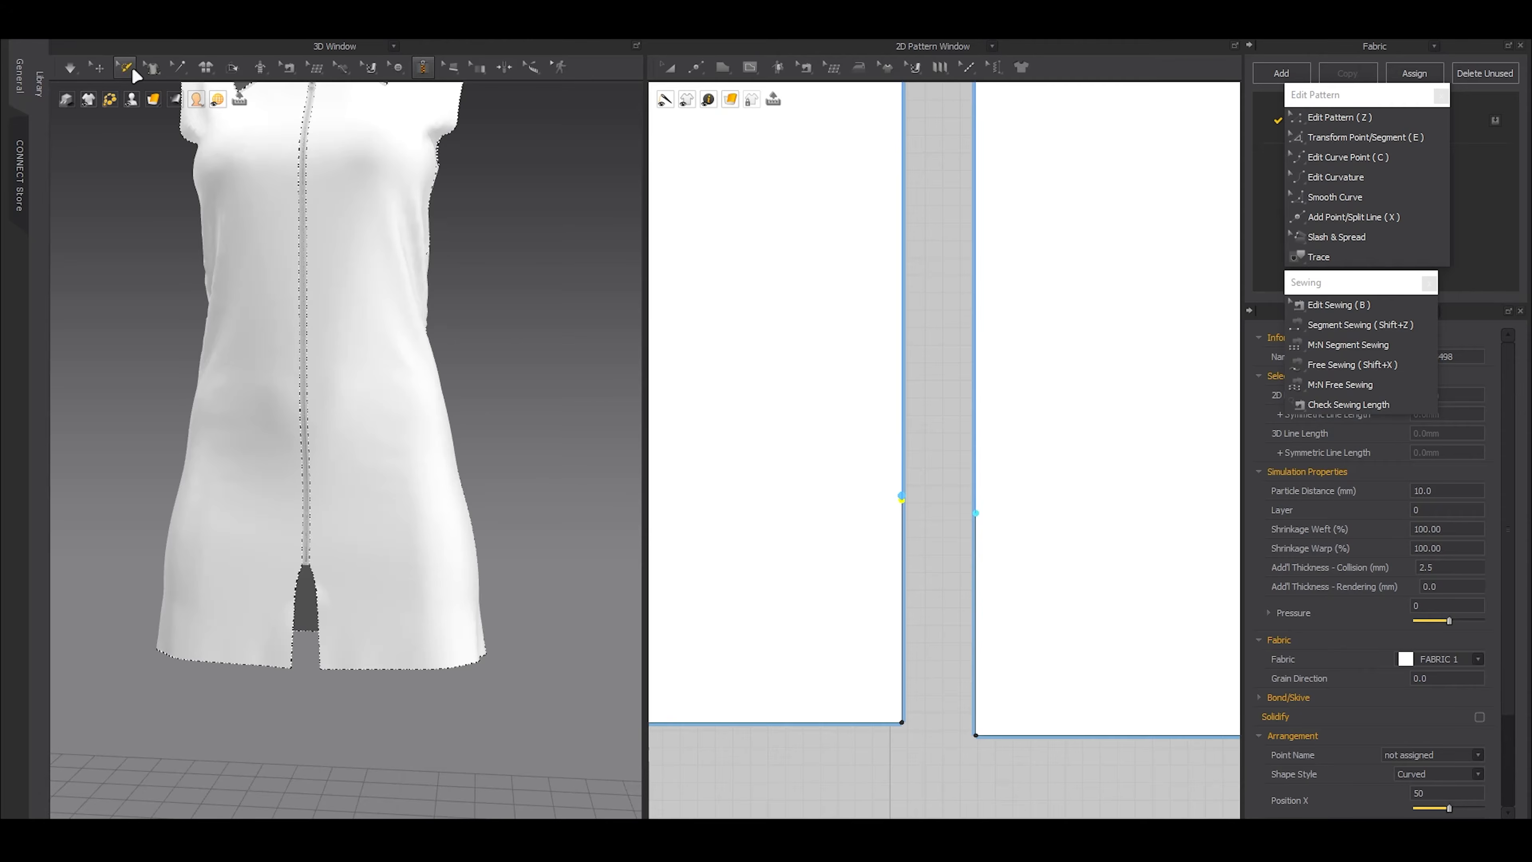
left_click(98, 69)
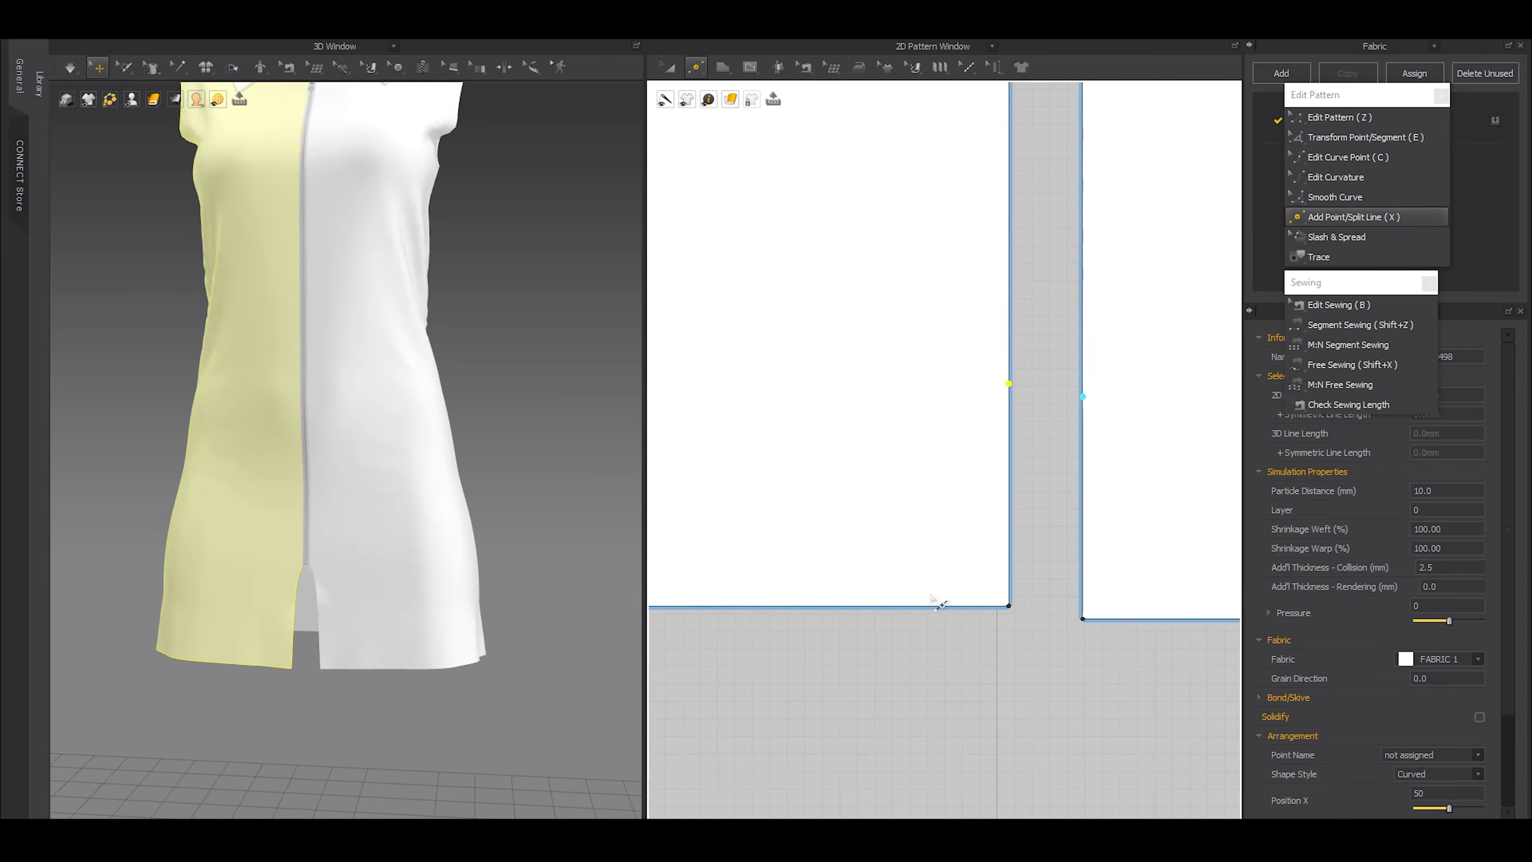
key("z")
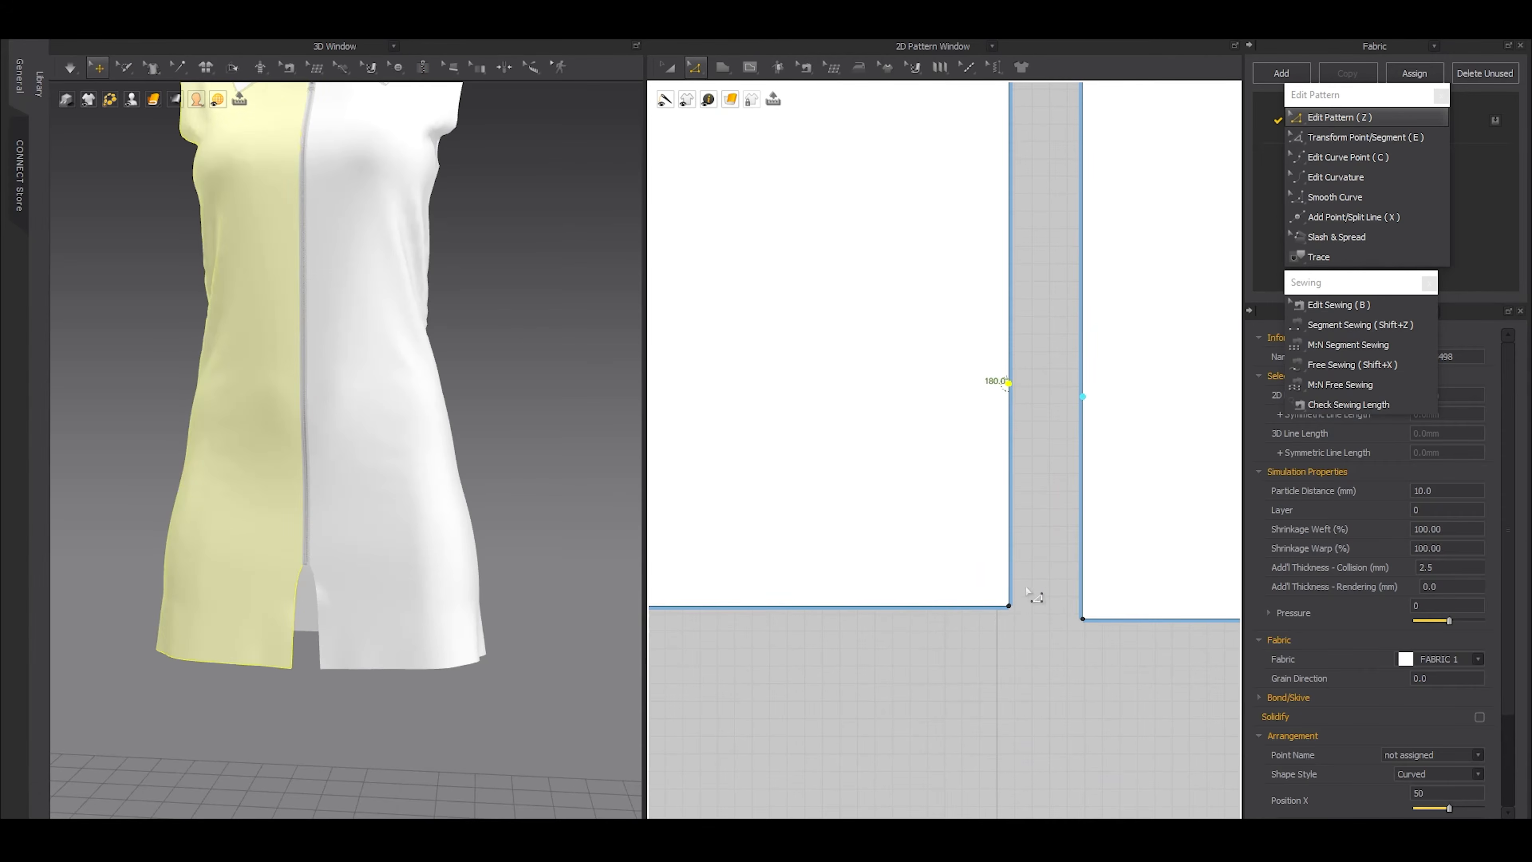
Move the front panel's center hem corner outward to form a flared slit, simulate it on the visible avatar and deselect
left_click_drag(1008, 606, 950, 606)
scroll(371, 615, "down", 3)
key("shift+a")
right_click_drag(520, 614, 520, 613)
key("space")
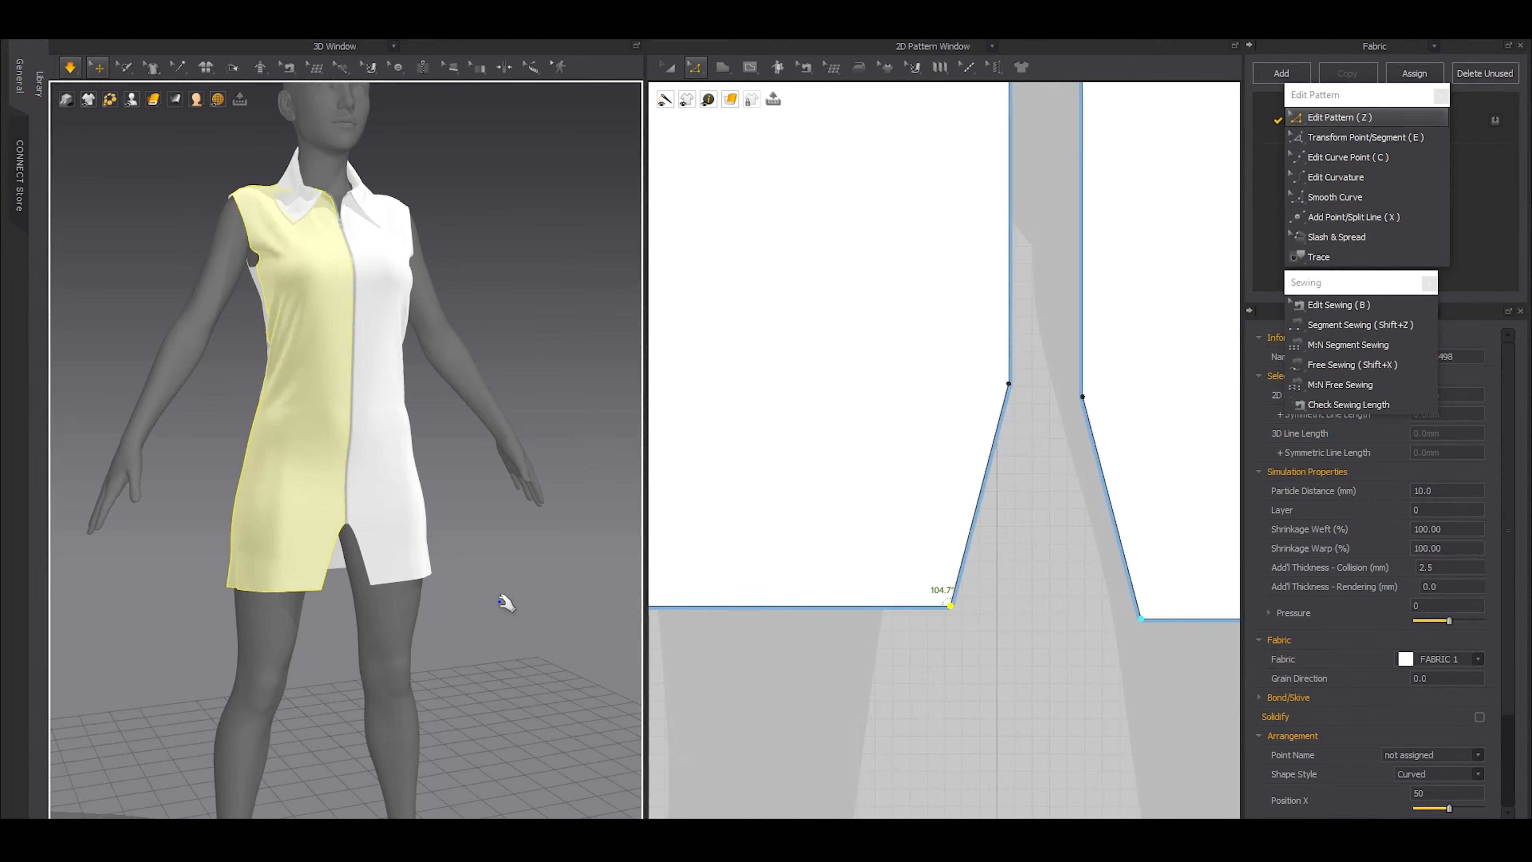
key("space")
middle_click_drag(431, 417, 431, 582)
right_click_drag(430, 582, 358, 581)
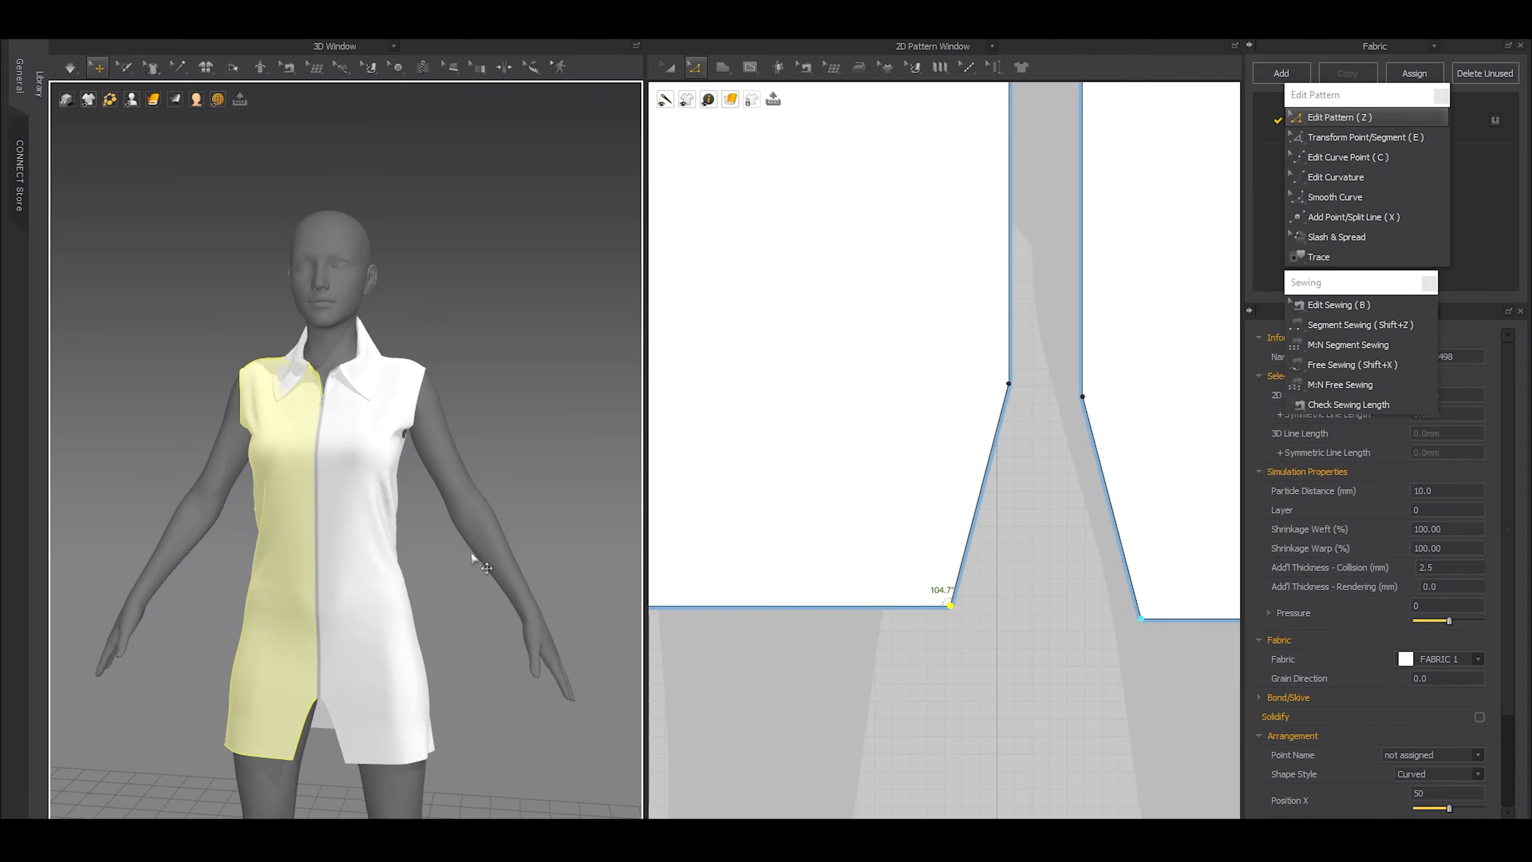
left_click(543, 408)
Shift both collar patterns sideways so they are centered over the avatar silhouette, and deselect them
scroll(859, 468, "down", 5)
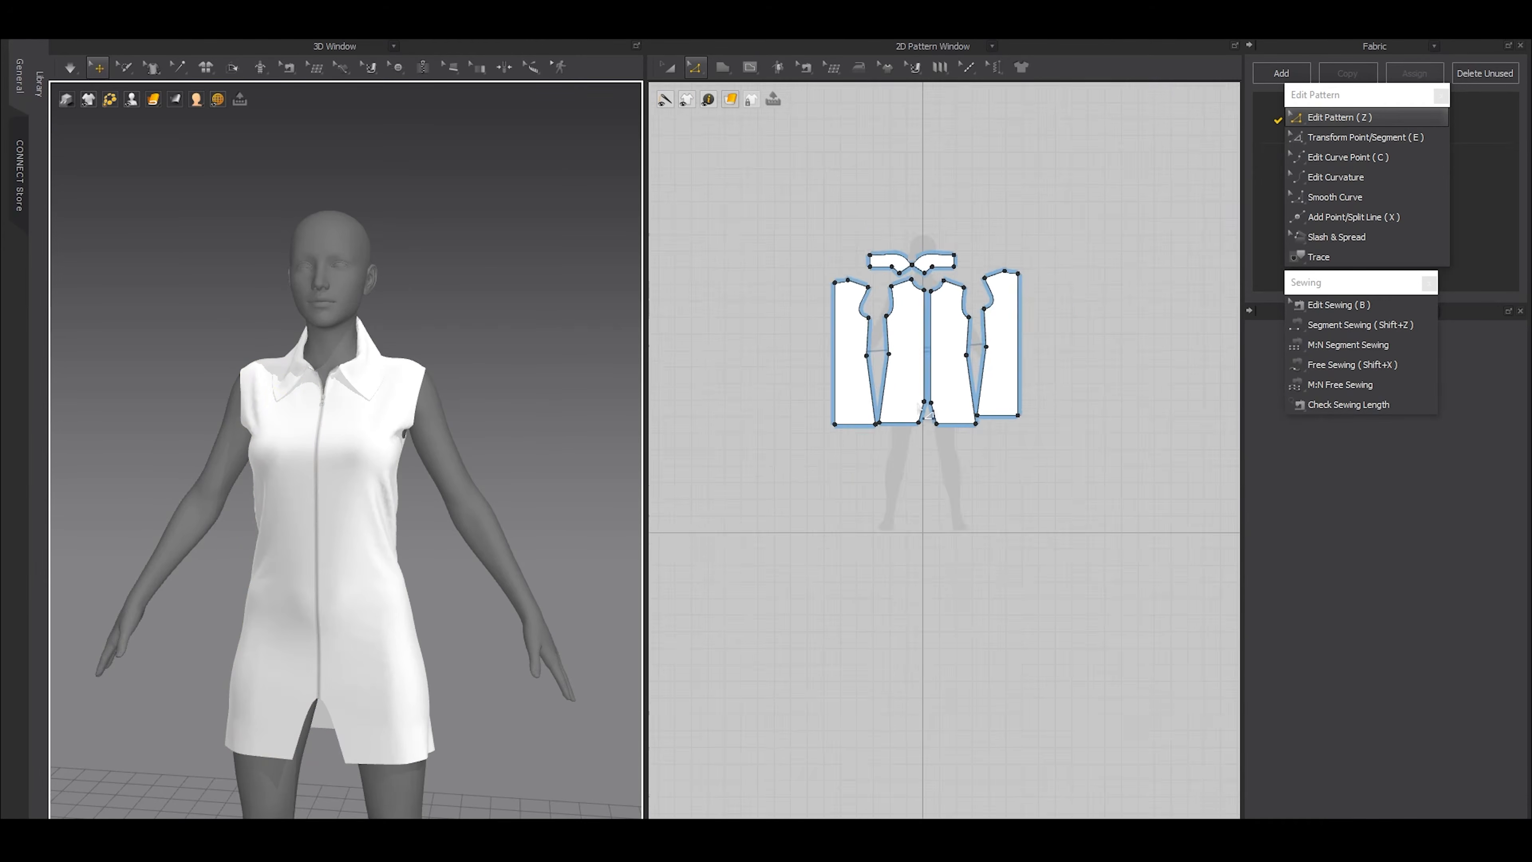
scroll(892, 570, "up", 5)
middle_click_drag(800, 510, 807, 544)
key("a")
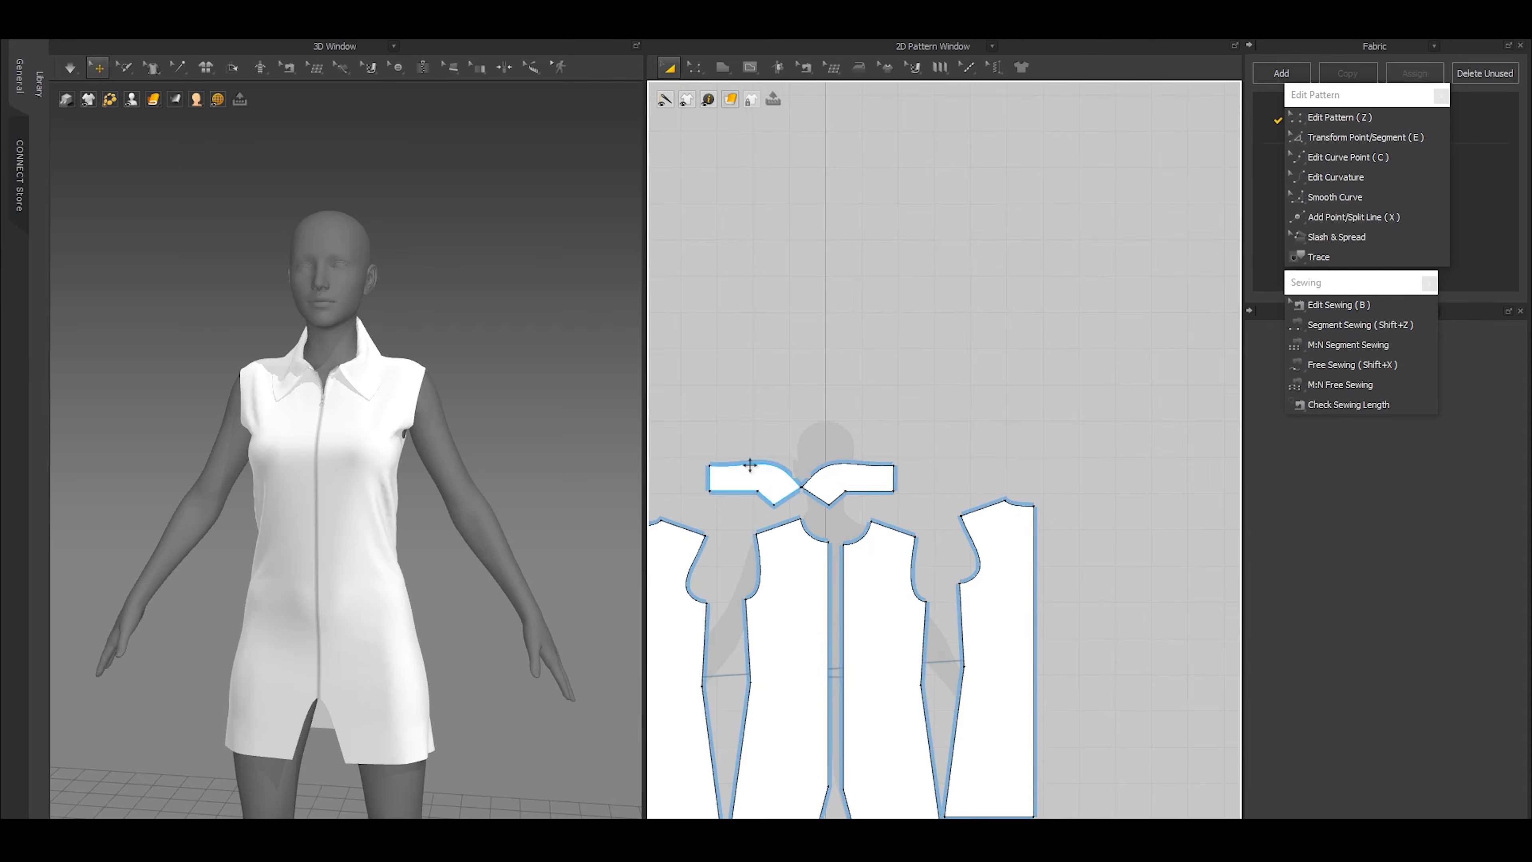
left_click(755, 468)
left_click_drag(850, 471, 874, 468, "shift")
left_click(963, 463)
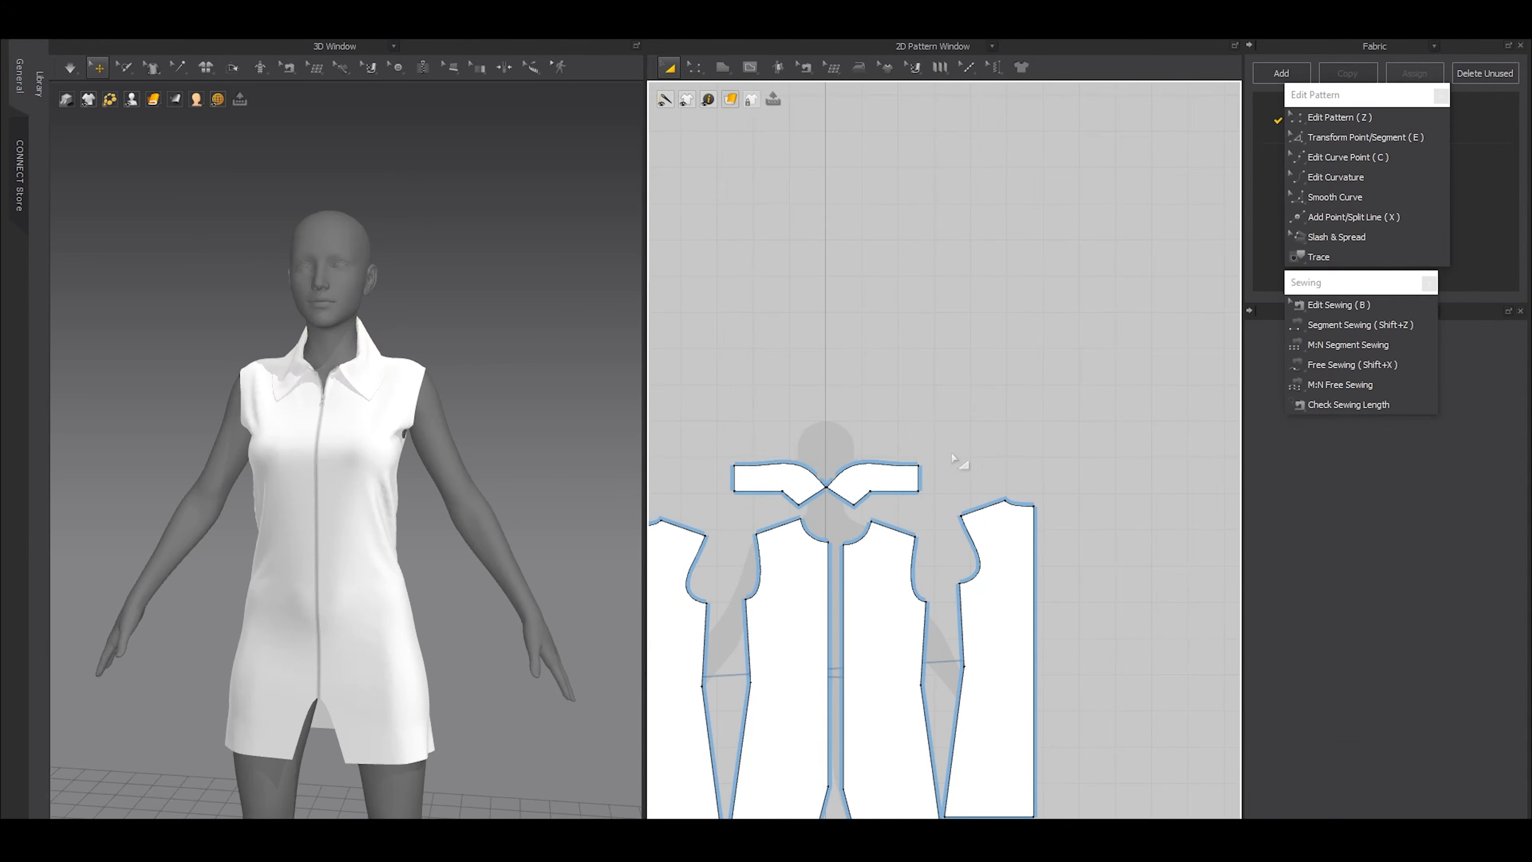
middle_click_drag(963, 463, 946, 559)
left_click(955, 502)
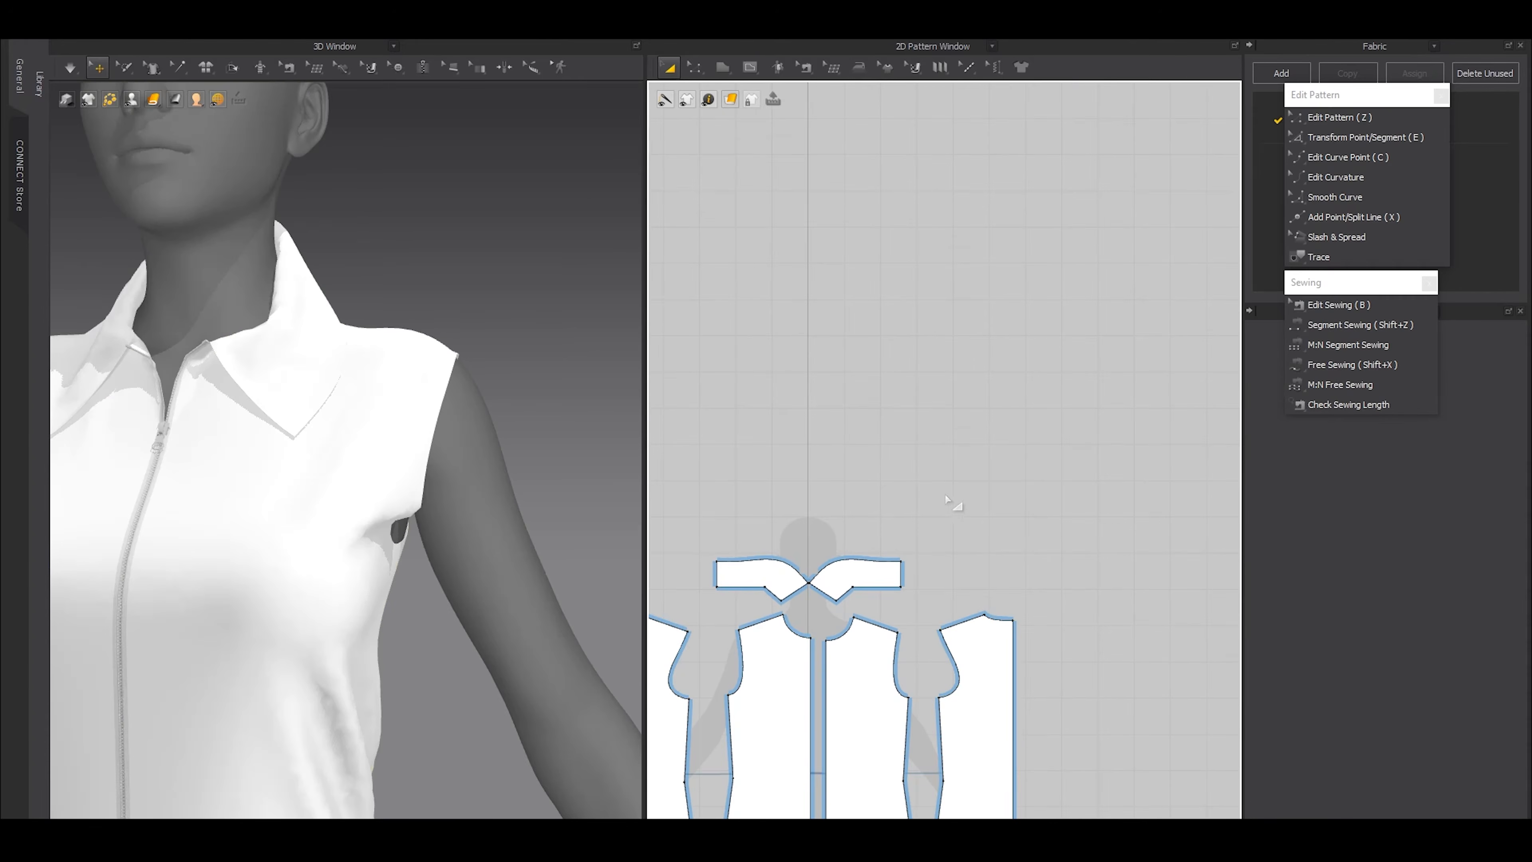
Draw a rectangular sleeve pattern above the back panel, beside the collar pieces
key("s")
mouse_move(906, 493)
left_mouse_down()
mouse_move(1030, 519)
mouse_move(1028, 547)
left_mouse_up()
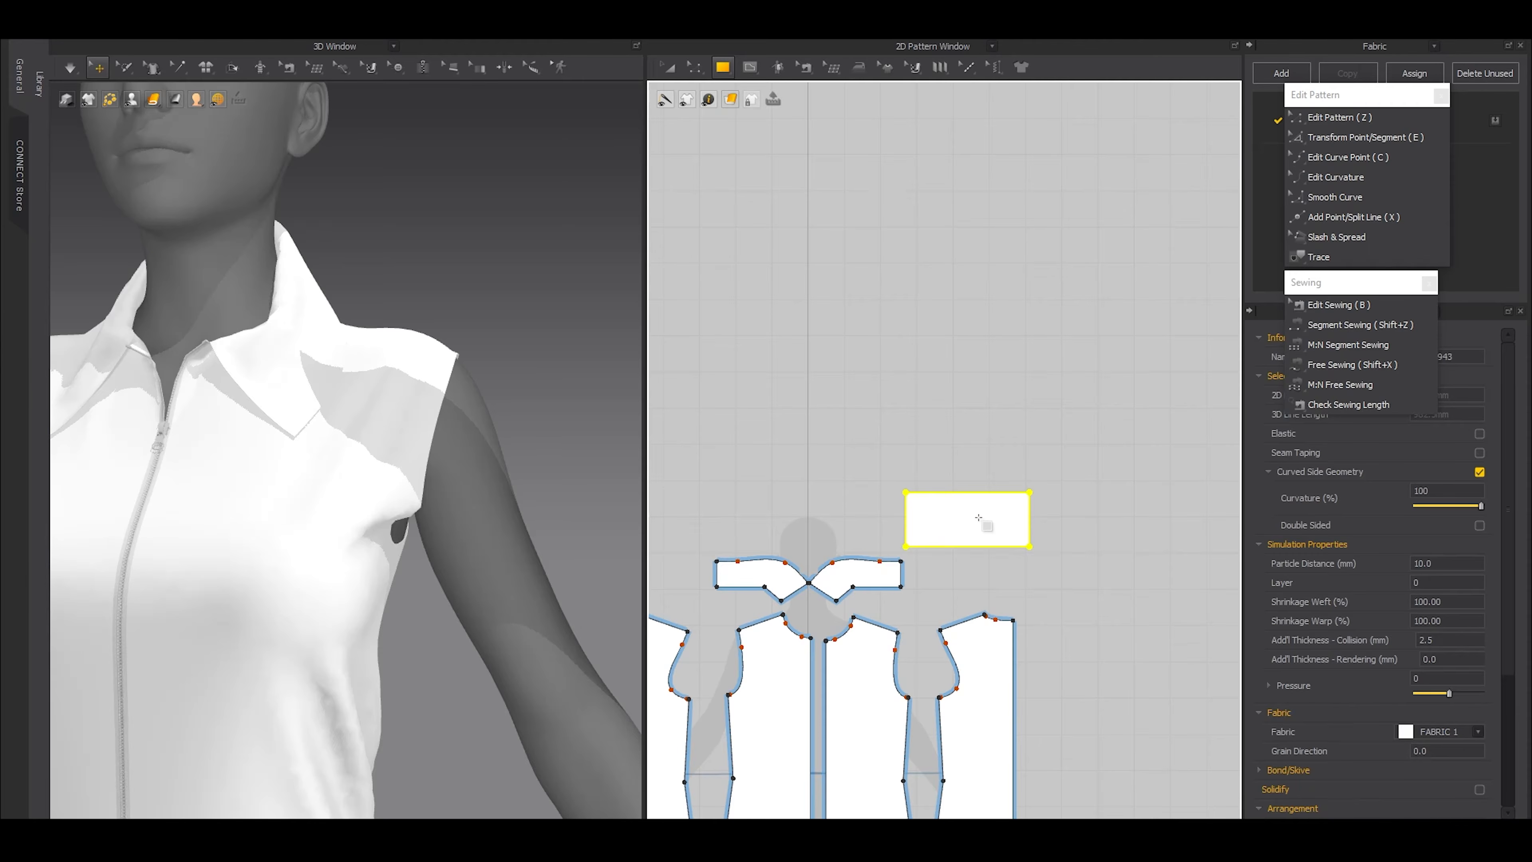
scroll(972, 496, "up", 2)
Add a point on the sleeve rectangle's top edge, raise it into a peak and convert it to a curve point
key("x")
left_click(964, 490)
key("z")
mouse_move(914, 416)
left_mouse_down()
mouse_move(975, 519)
mouse_move(942, 436)
mouse_move(959, 429)
mouse_move(943, 420)
left_mouse_up()
right_click(942, 419)
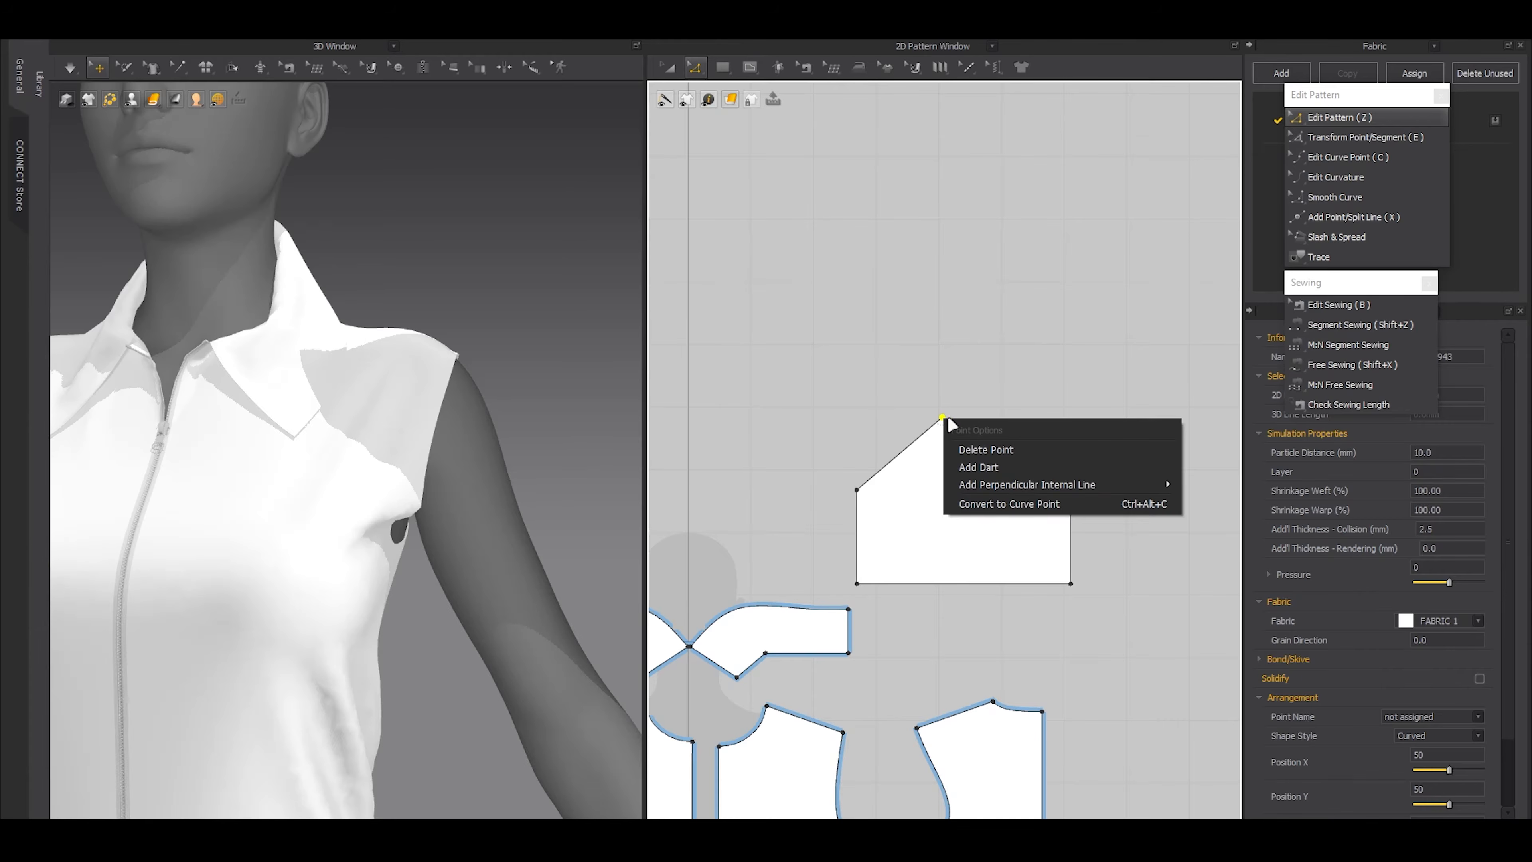
left_click(989, 504)
Shape the sleeve cap with curve points into a rounded, asymmetric crown with concave underarm ends, and deselect the sleeve
scroll(903, 457, "up", 3)
key("c")
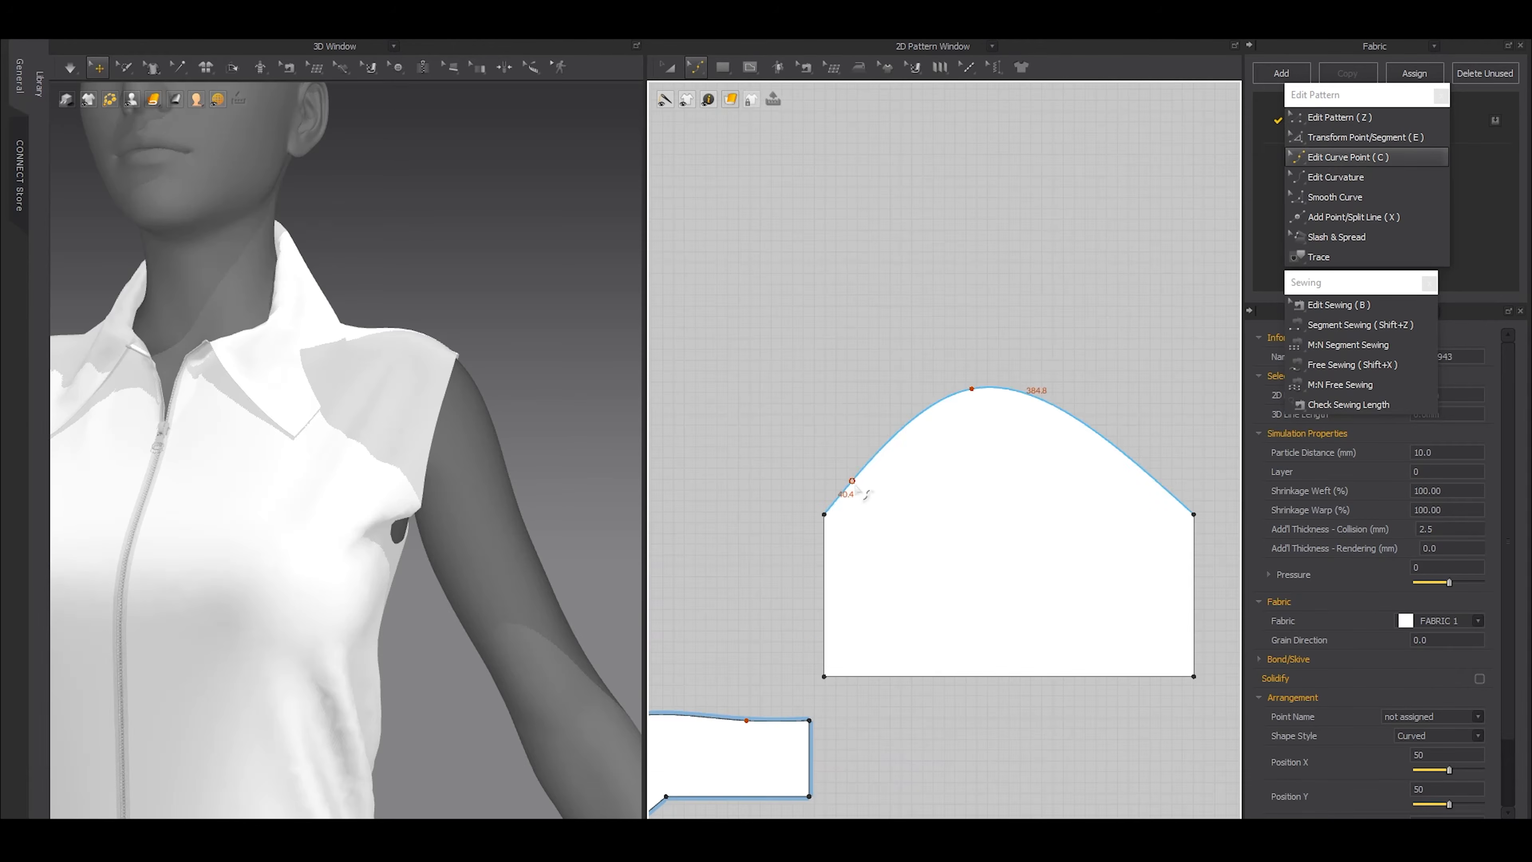
left_click_drag(847, 486, 865, 443)
left_click_drag(1146, 468, 1149, 504)
left_click_drag(1047, 425, 950, 378)
left_click_drag(881, 518, 858, 506)
scroll(858, 506, "down", 4)
key("a")
left_click(883, 522)
Start a free seam along the whole sleeve cap, from one underarm corner to the other
key("shift+x")
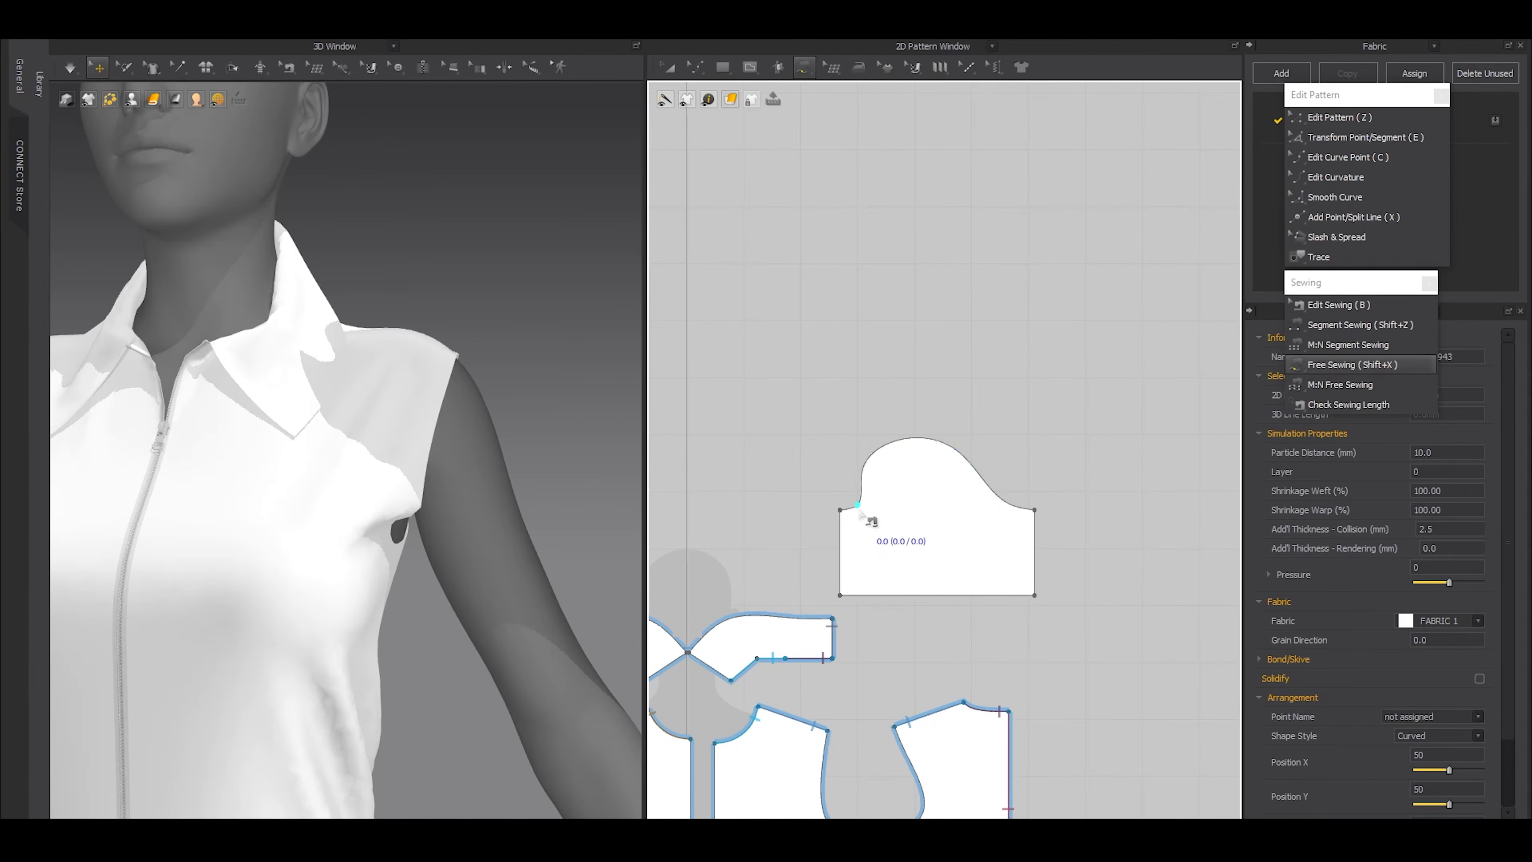
scroll(852, 519, "up", 3)
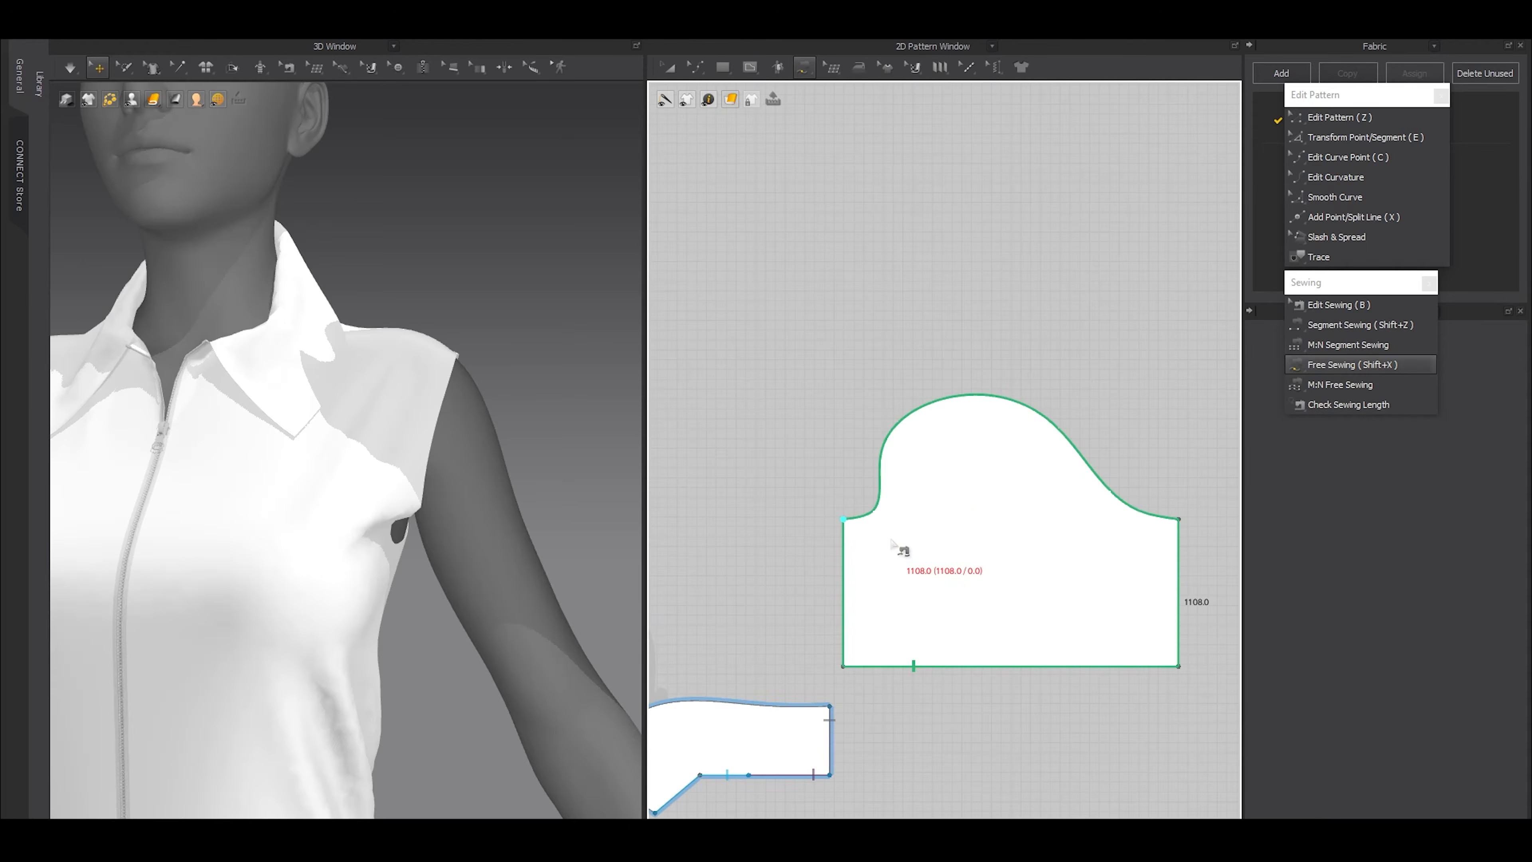
left_click(847, 523)
left_click(1180, 517)
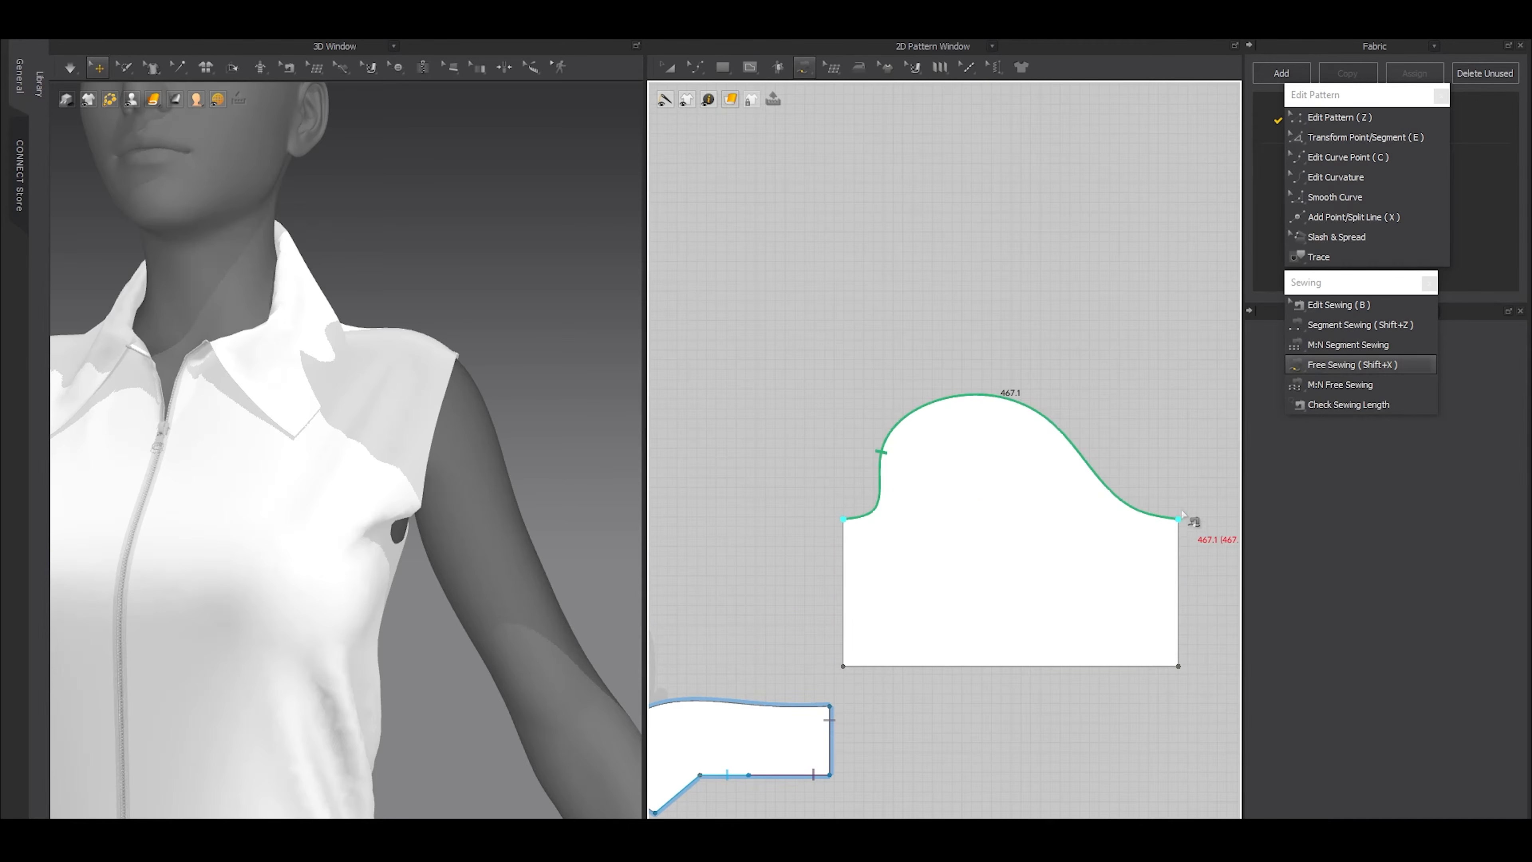
scroll(1035, 491, "down", 4)
middle_click_drag(1025, 563, 1019, 372)
Complete the sleeve cap seam along the front armhole from underarm to shoulder and the back armhole from shoulder to underarm
scroll(1019, 372, "up", 2)
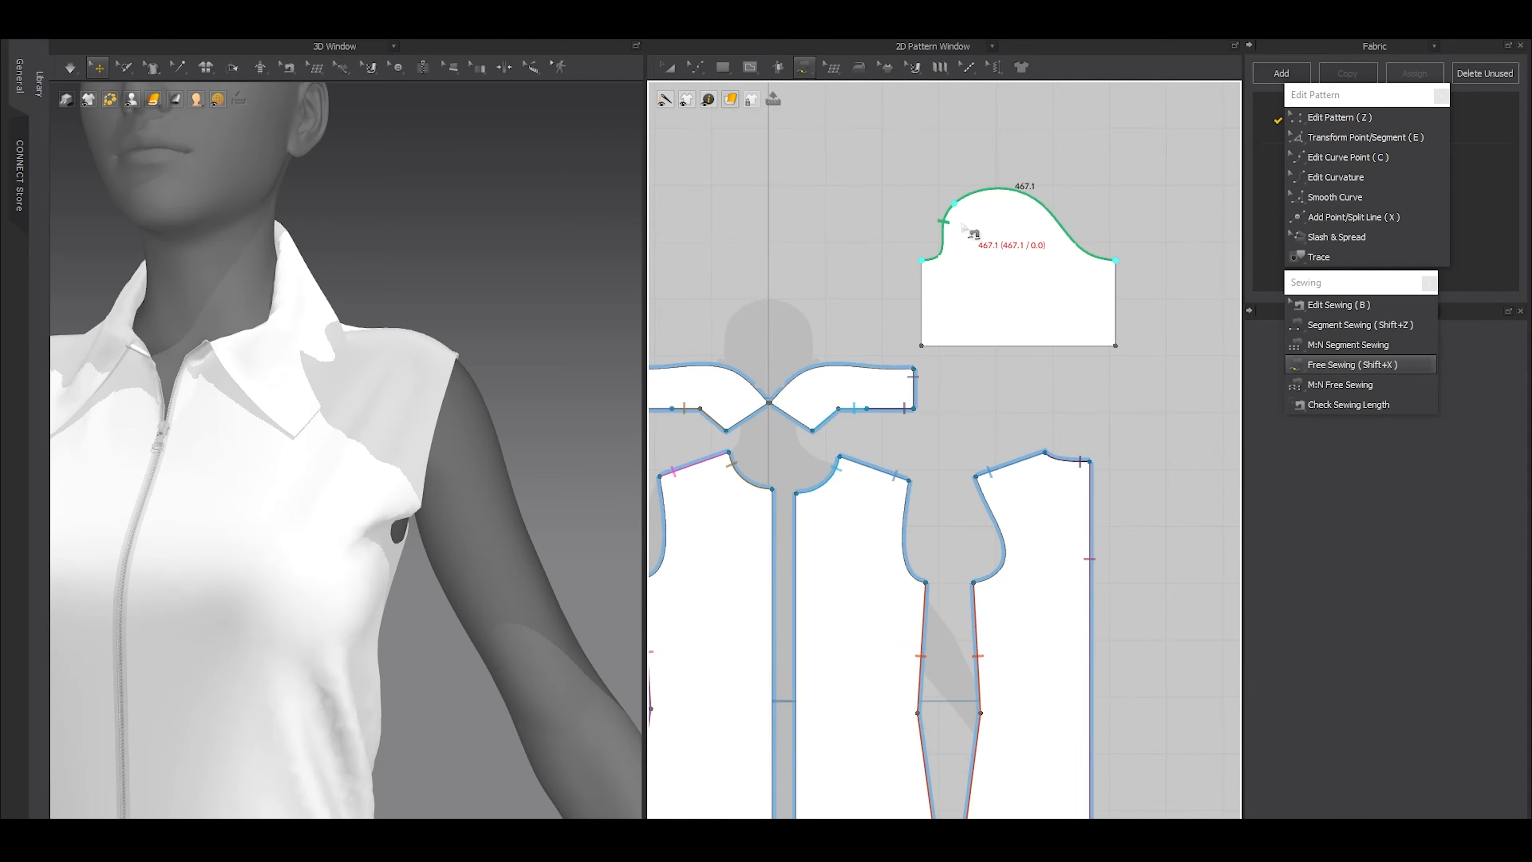
scroll(946, 521, "up", 2)
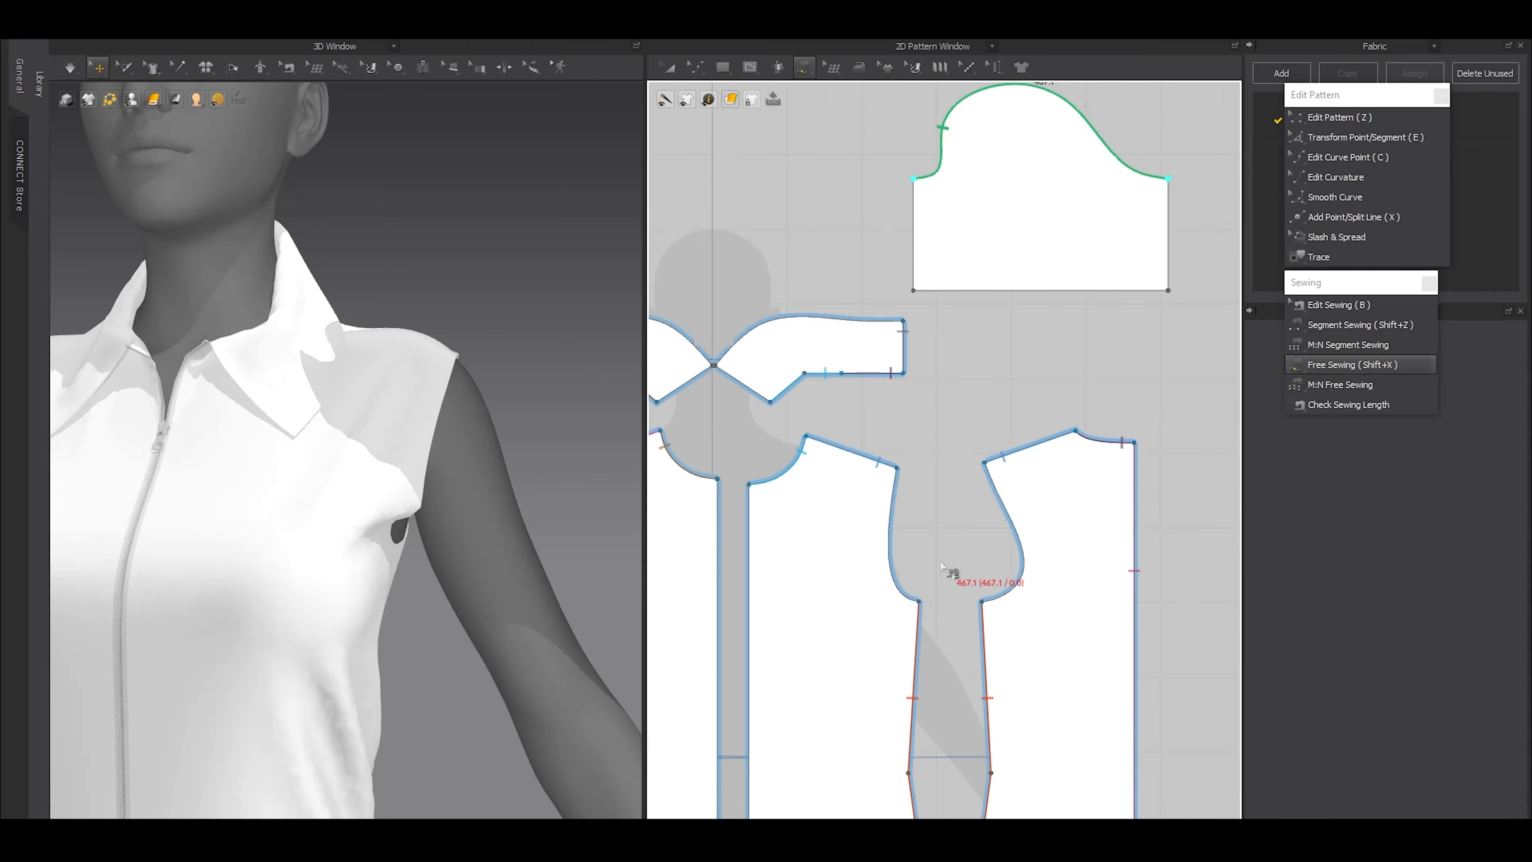
left_click(919, 601)
left_click(897, 468)
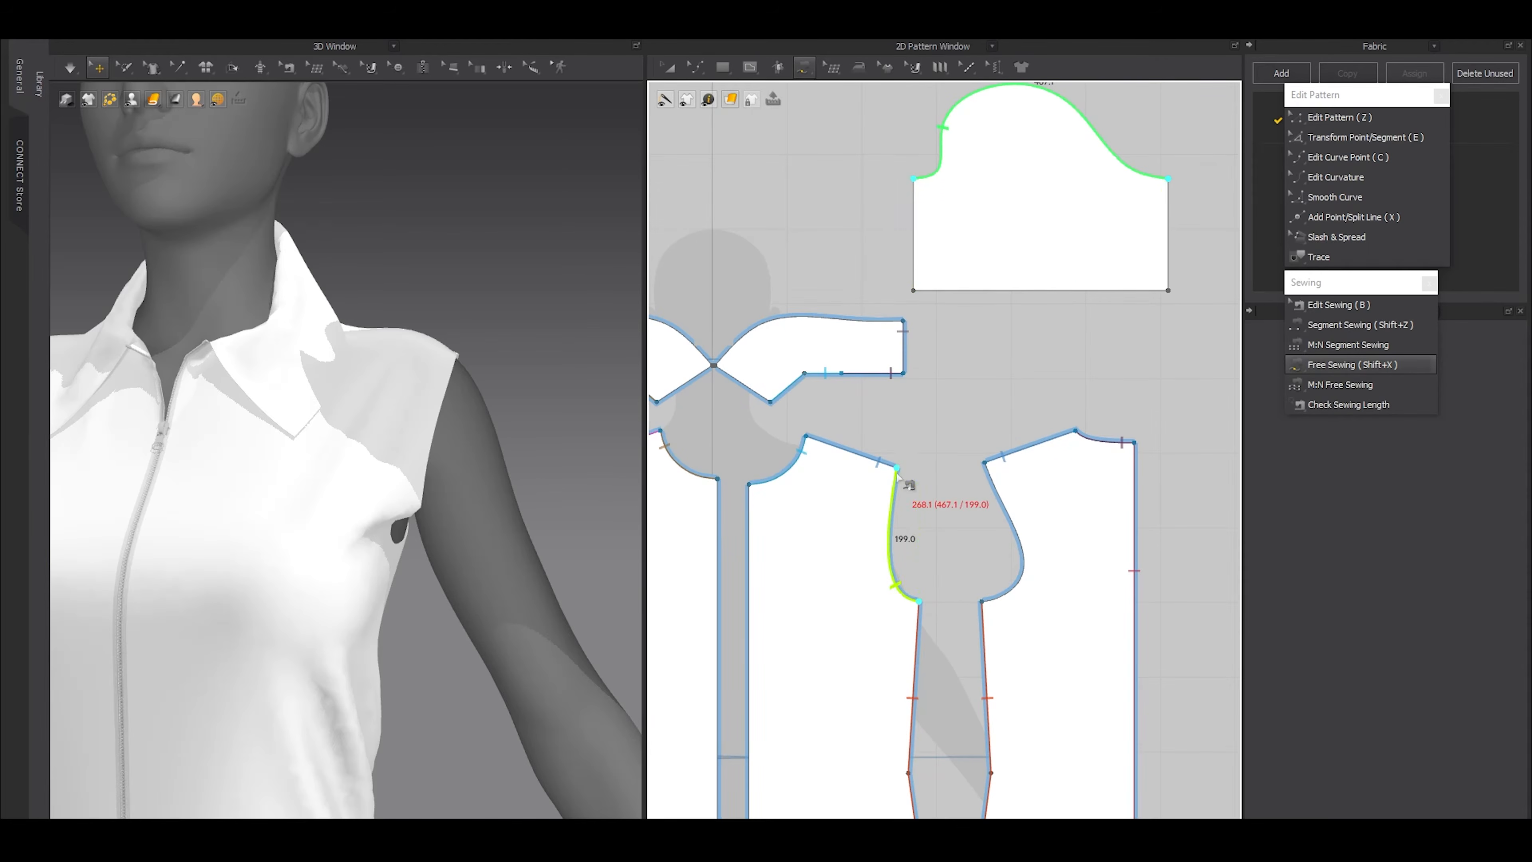
left_click(980, 600)
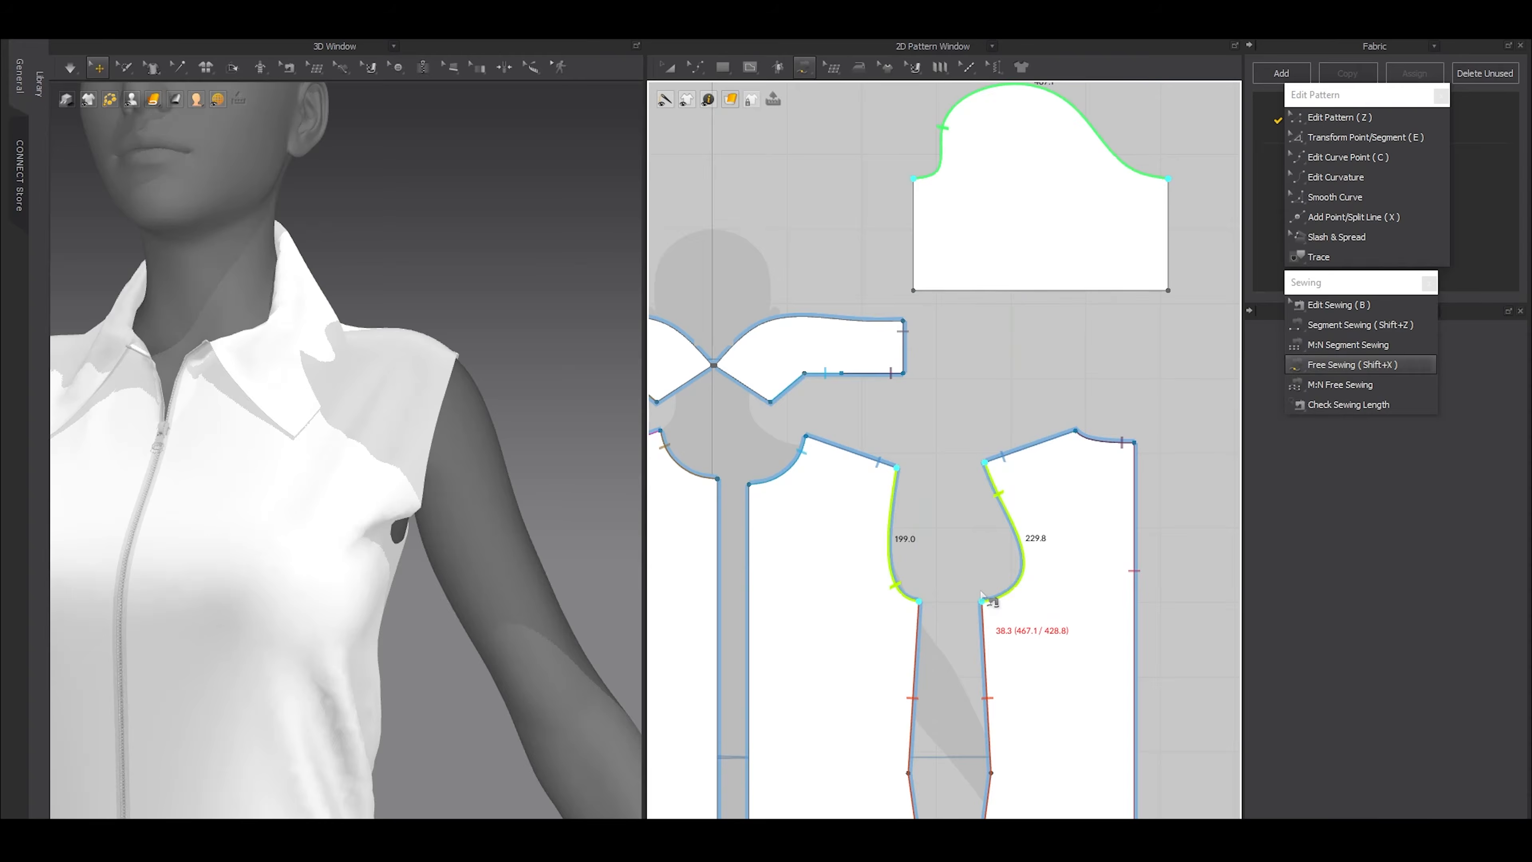
scroll(982, 588, "down", 3)
middle_click_drag(1016, 335, 981, 551)
scroll(982, 549, "up", 2)
key("b")
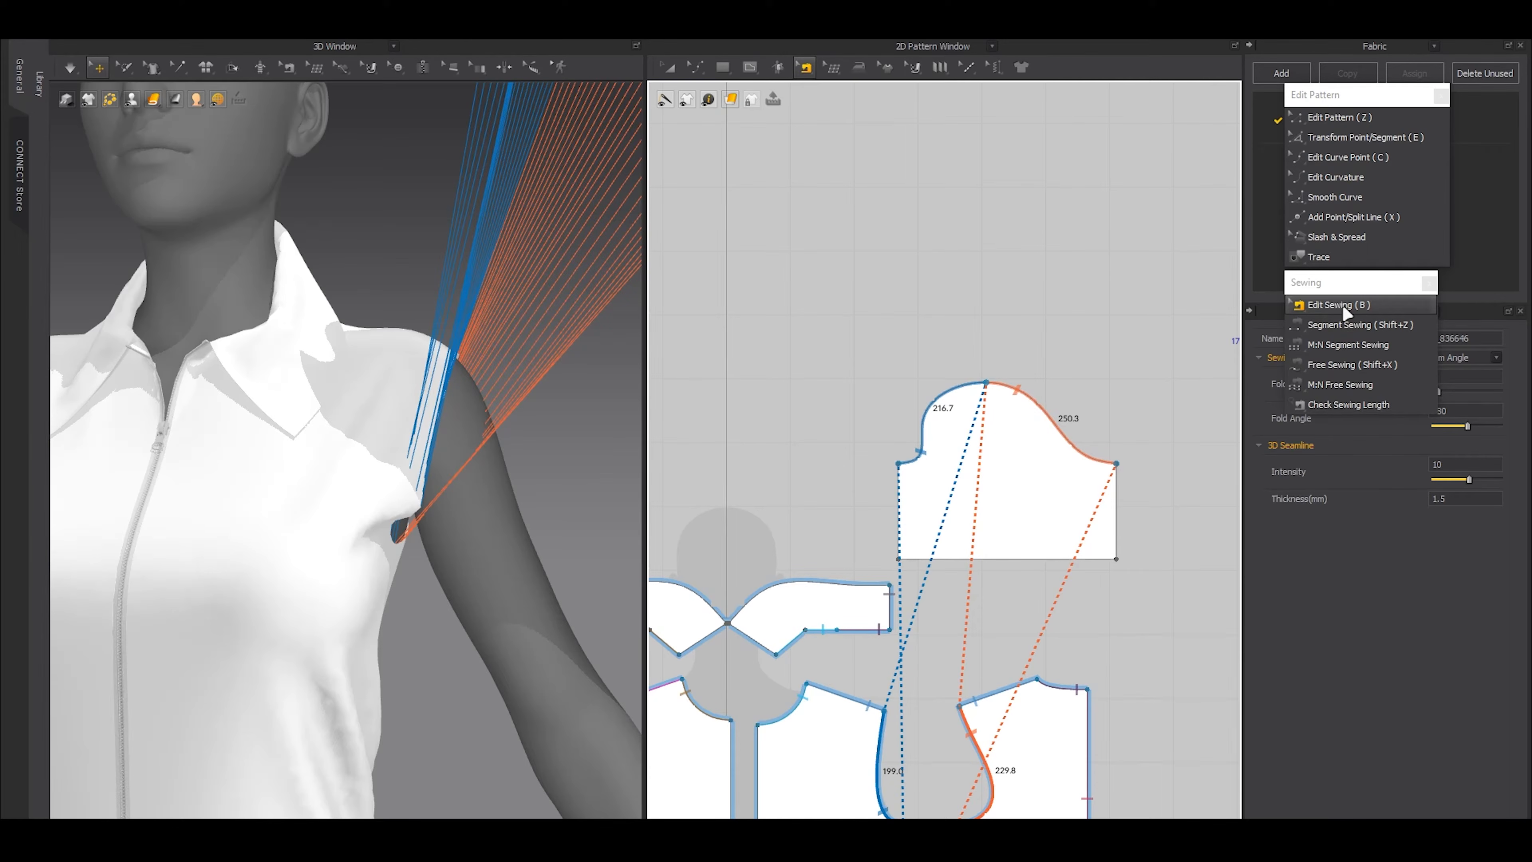
Compare the sleeve cap's front and back seam lengths with the armhole lengths they are sewn to
scroll(1031, 326, "up", 3)
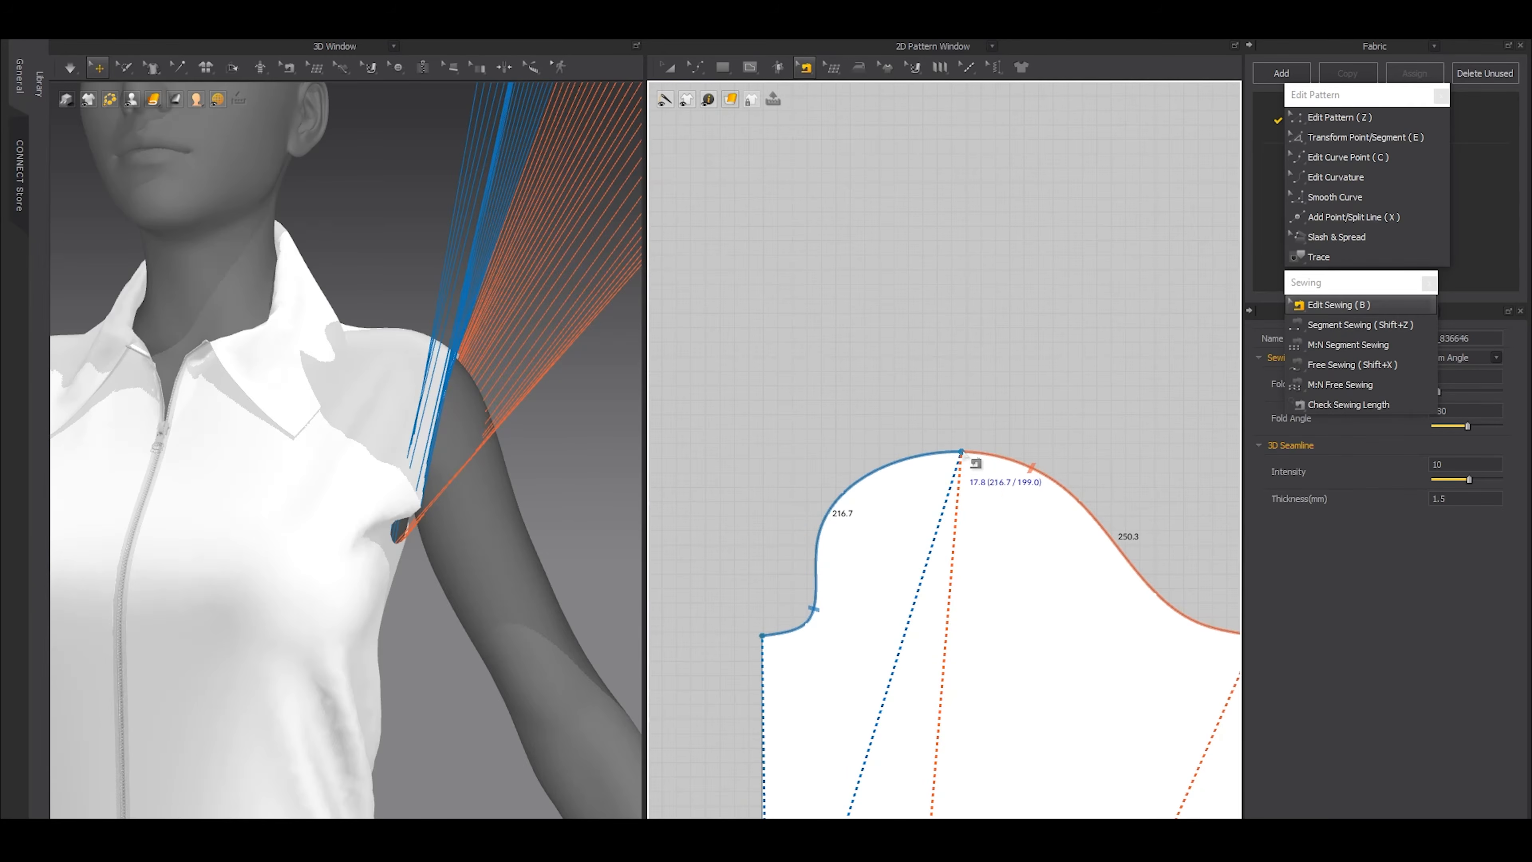
left_click(907, 463)
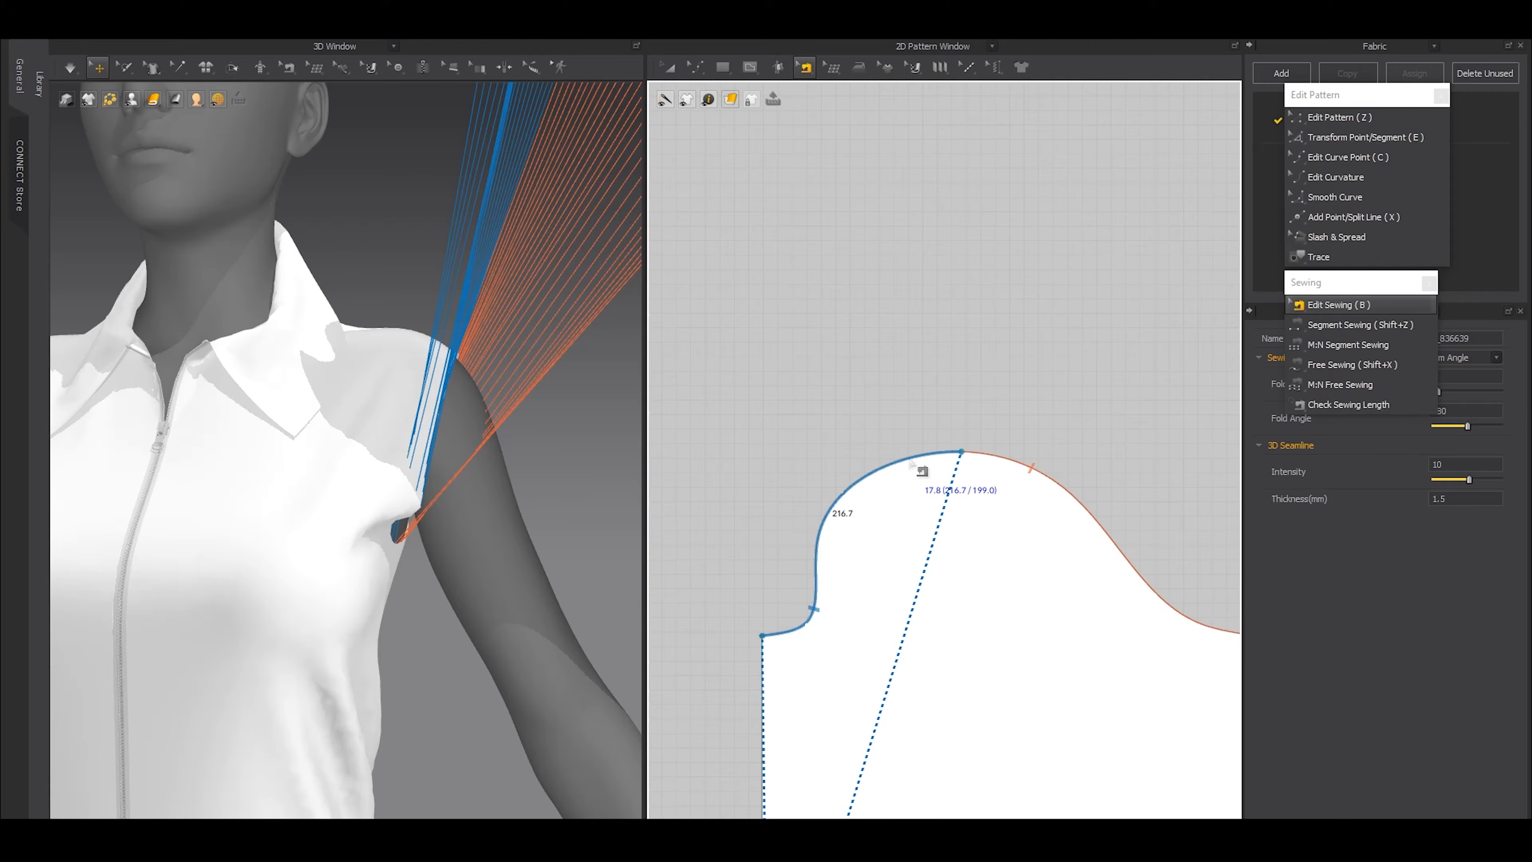
left_click(1026, 469)
Scale the sleeve pattern down until its front cap seam is about 200 mm long, close to the matching armhole length
scroll(1028, 468, "down", 3)
key("a")
left_click(1012, 462)
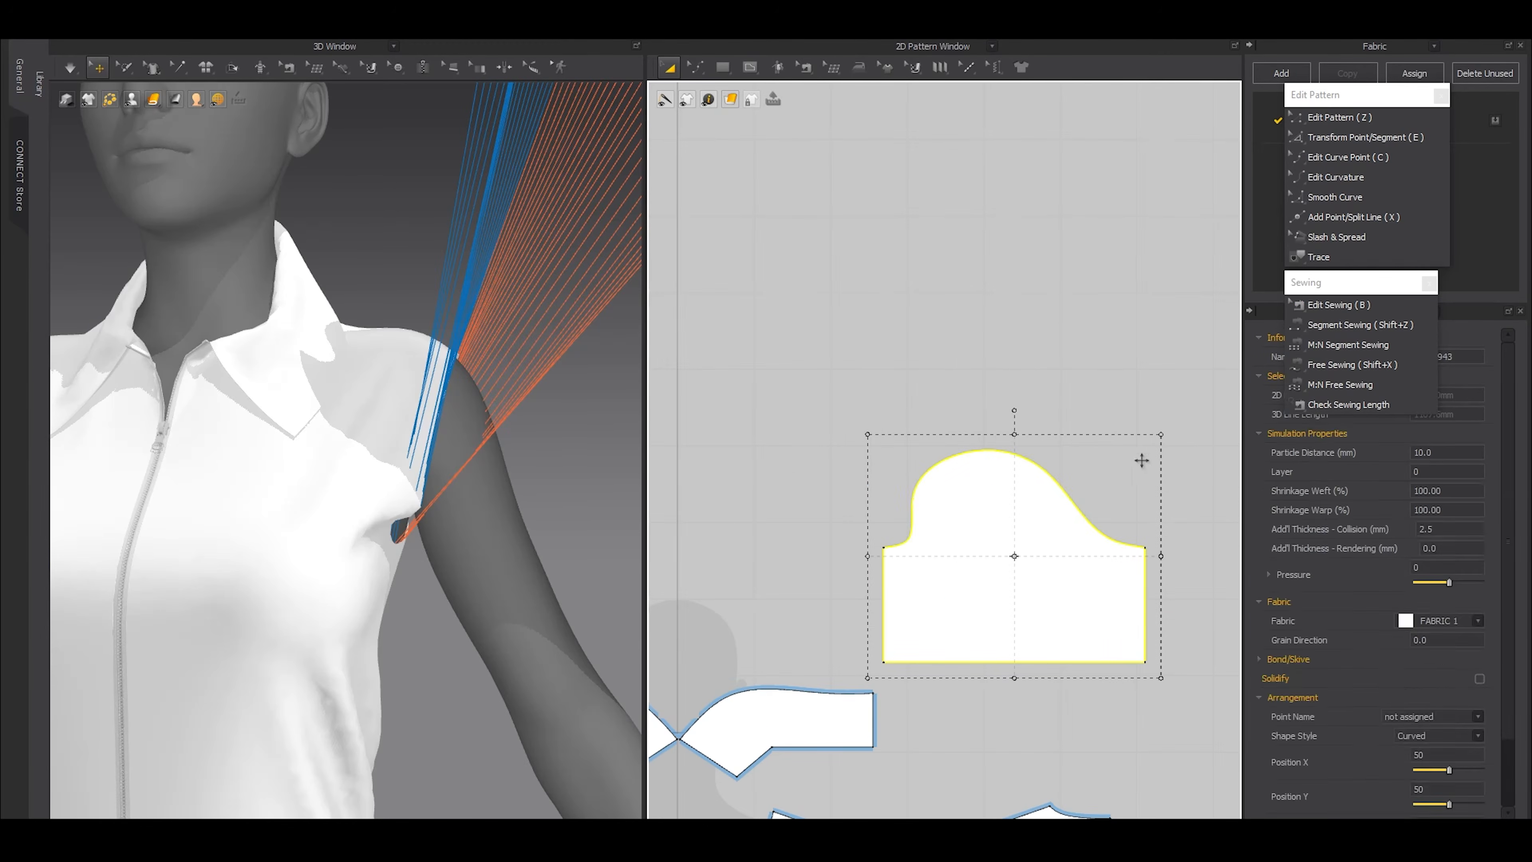
key("ctrl+z")
scroll(995, 468, "up", 3)
key("b")
key("a")
middle_click_drag(1139, 452, 1125, 437)
key("b")
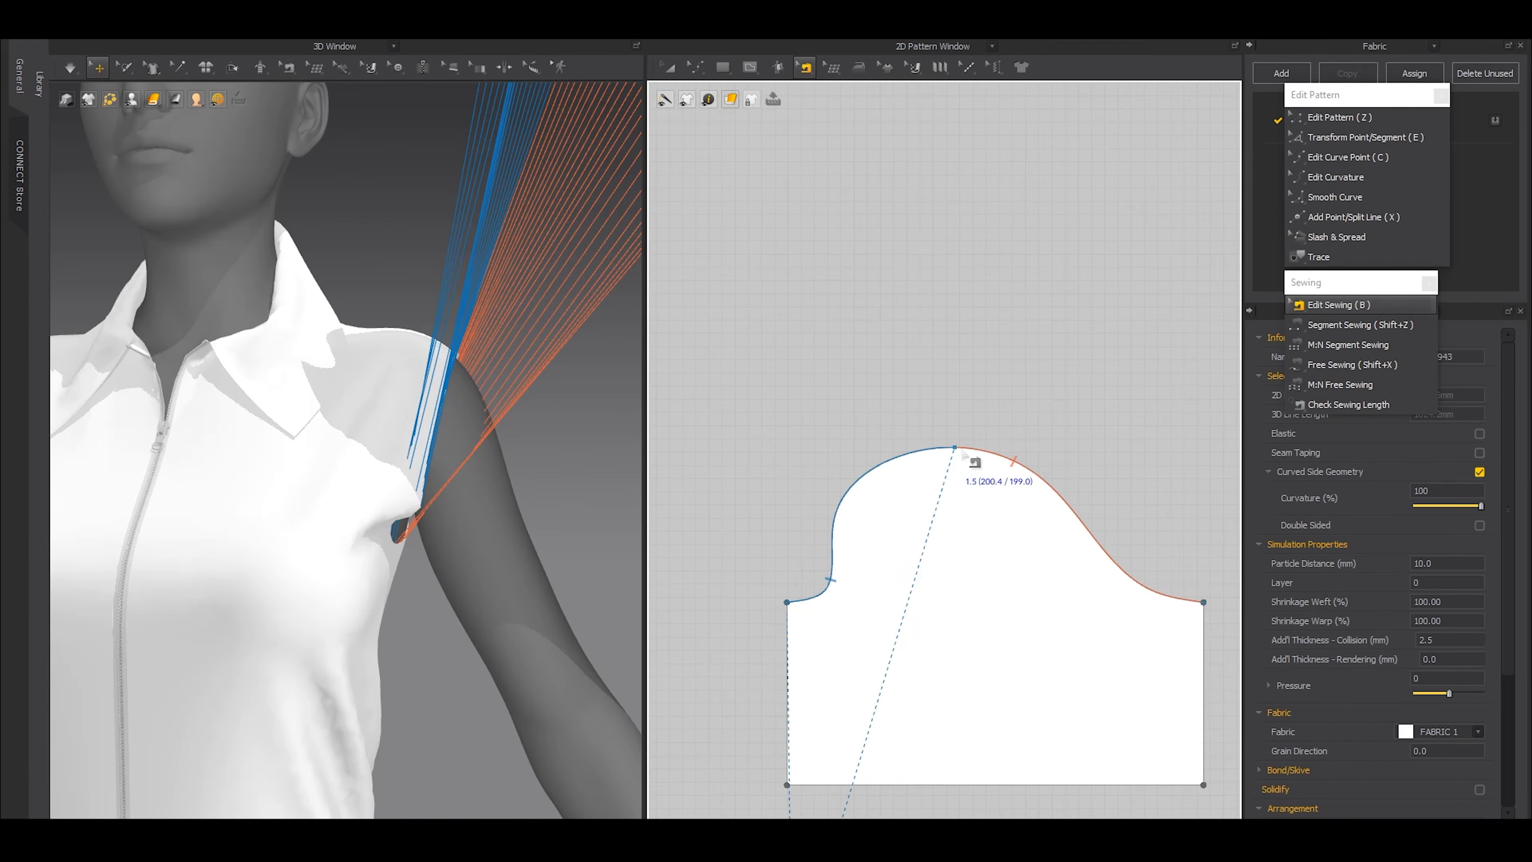
key("a")
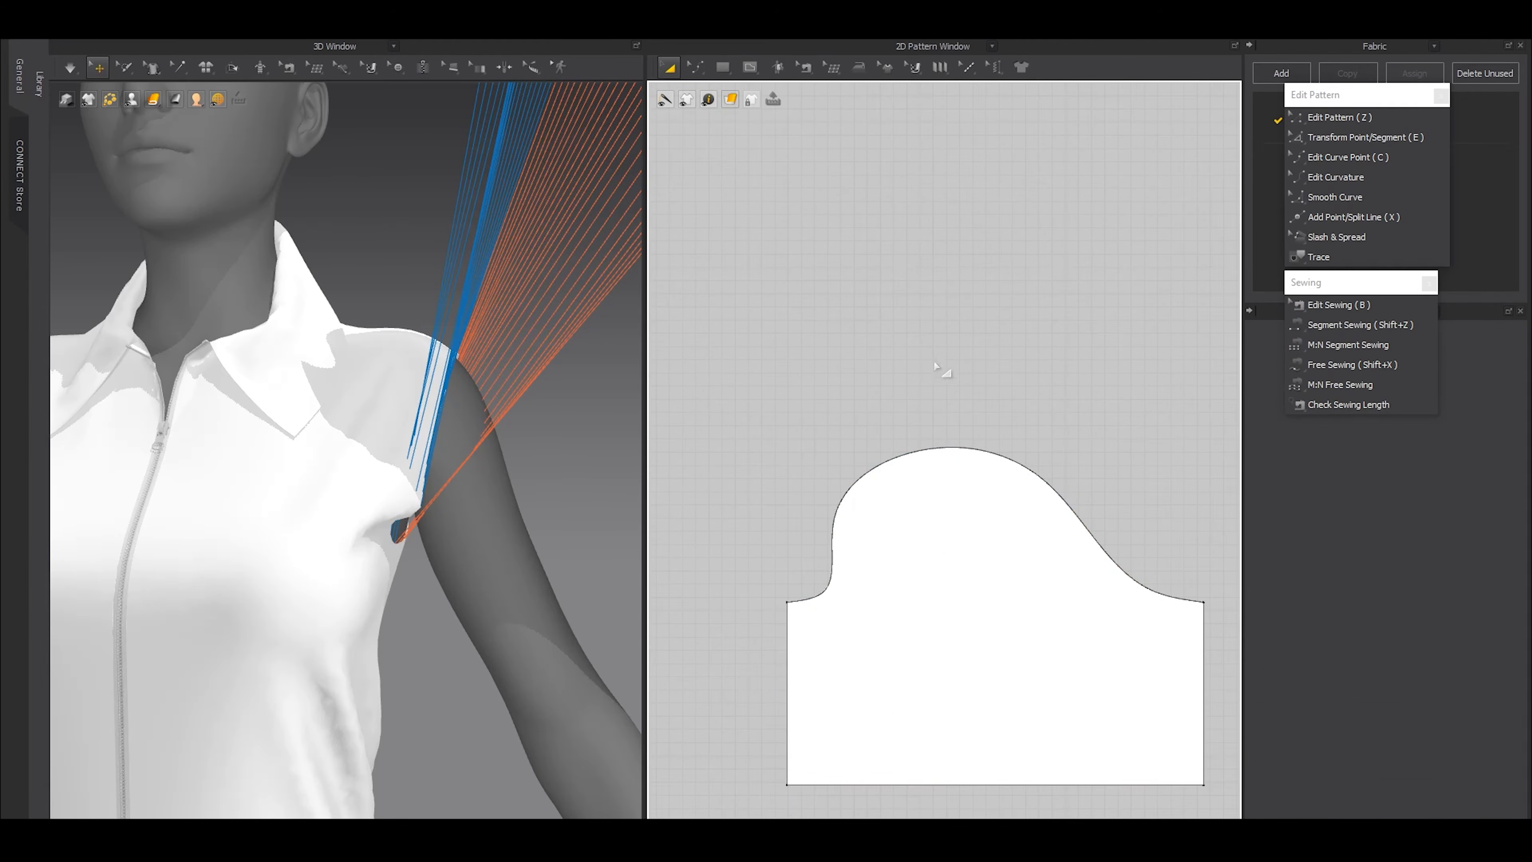
Show the avatar's arrangement points and wrap the sleeve around the avatar's left arm at an outer arm point
scroll(461, 386, "down", 5)
right_click_drag(438, 417, 416, 457)
key("shift+f")
right_click_drag(526, 525, 502, 547)
left_click(402, 181)
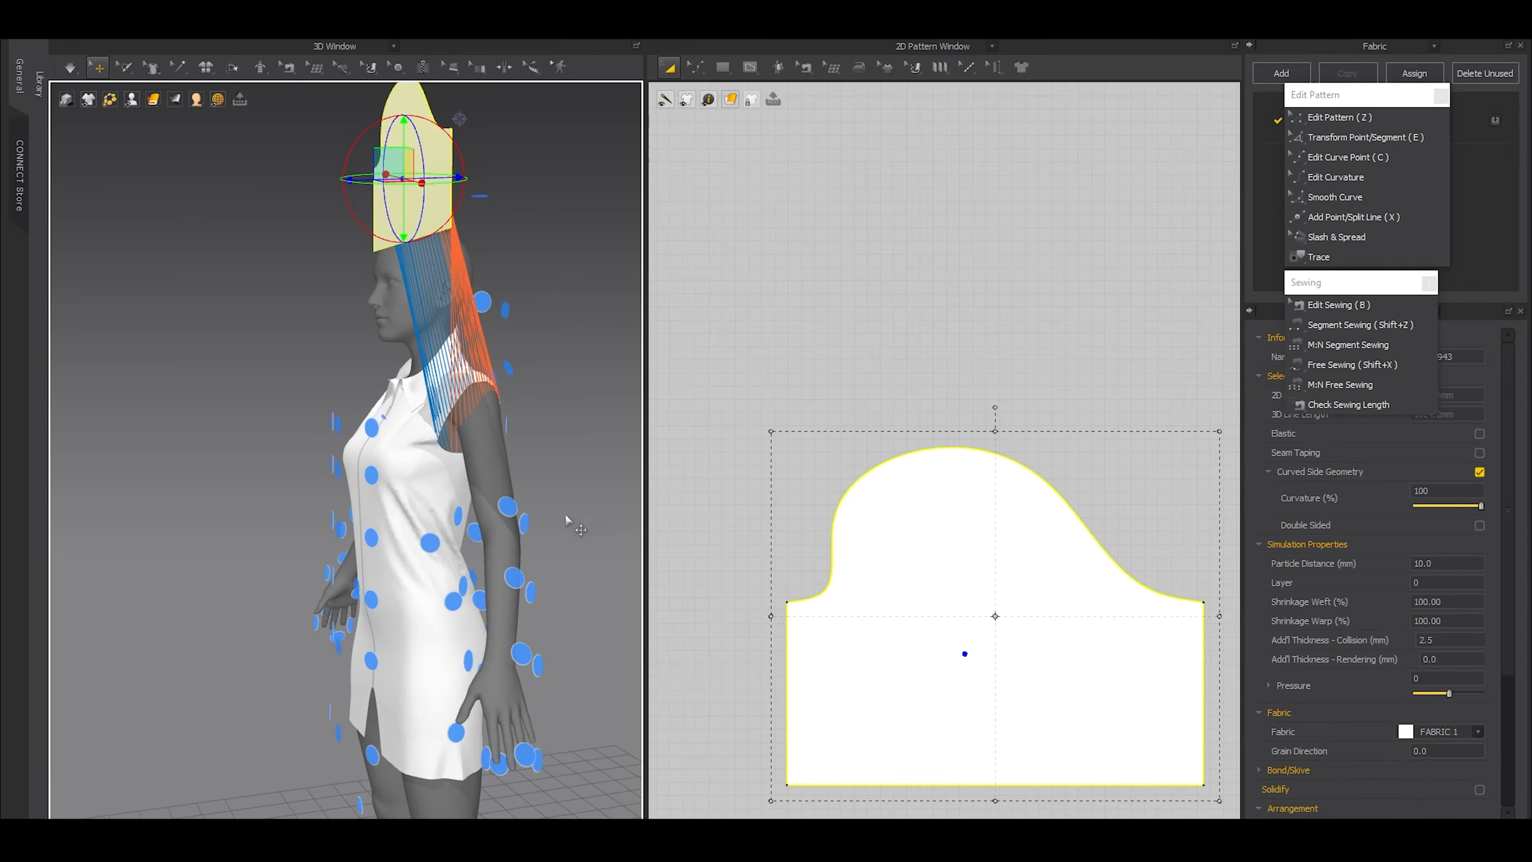
left_click(522, 511)
Freeze all the dress pieces and unfreeze only the sleeve
key("ctrl+a")
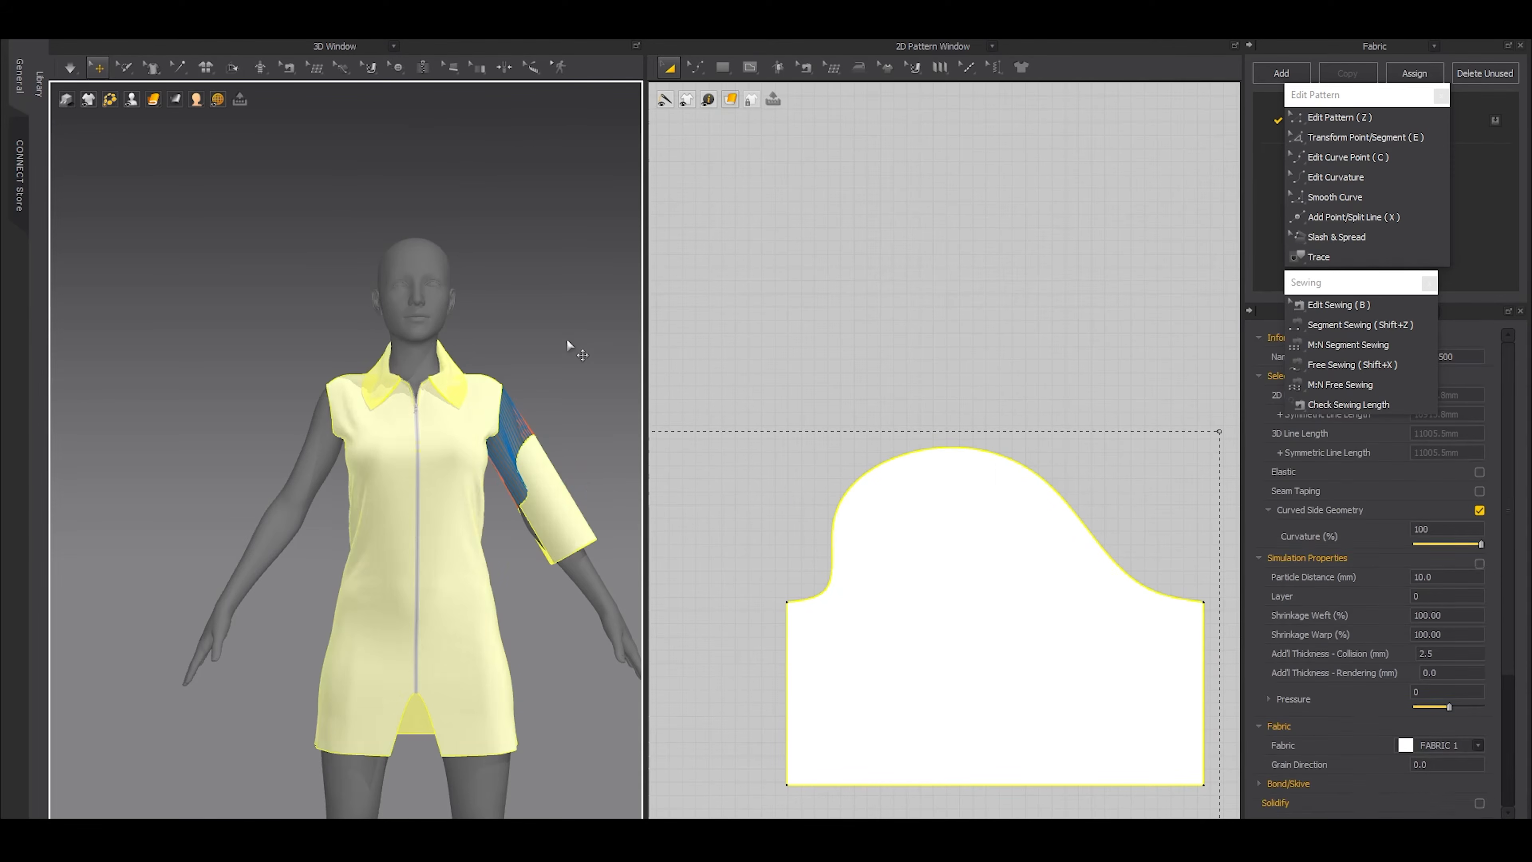
left_click(566, 339)
left_click(557, 509)
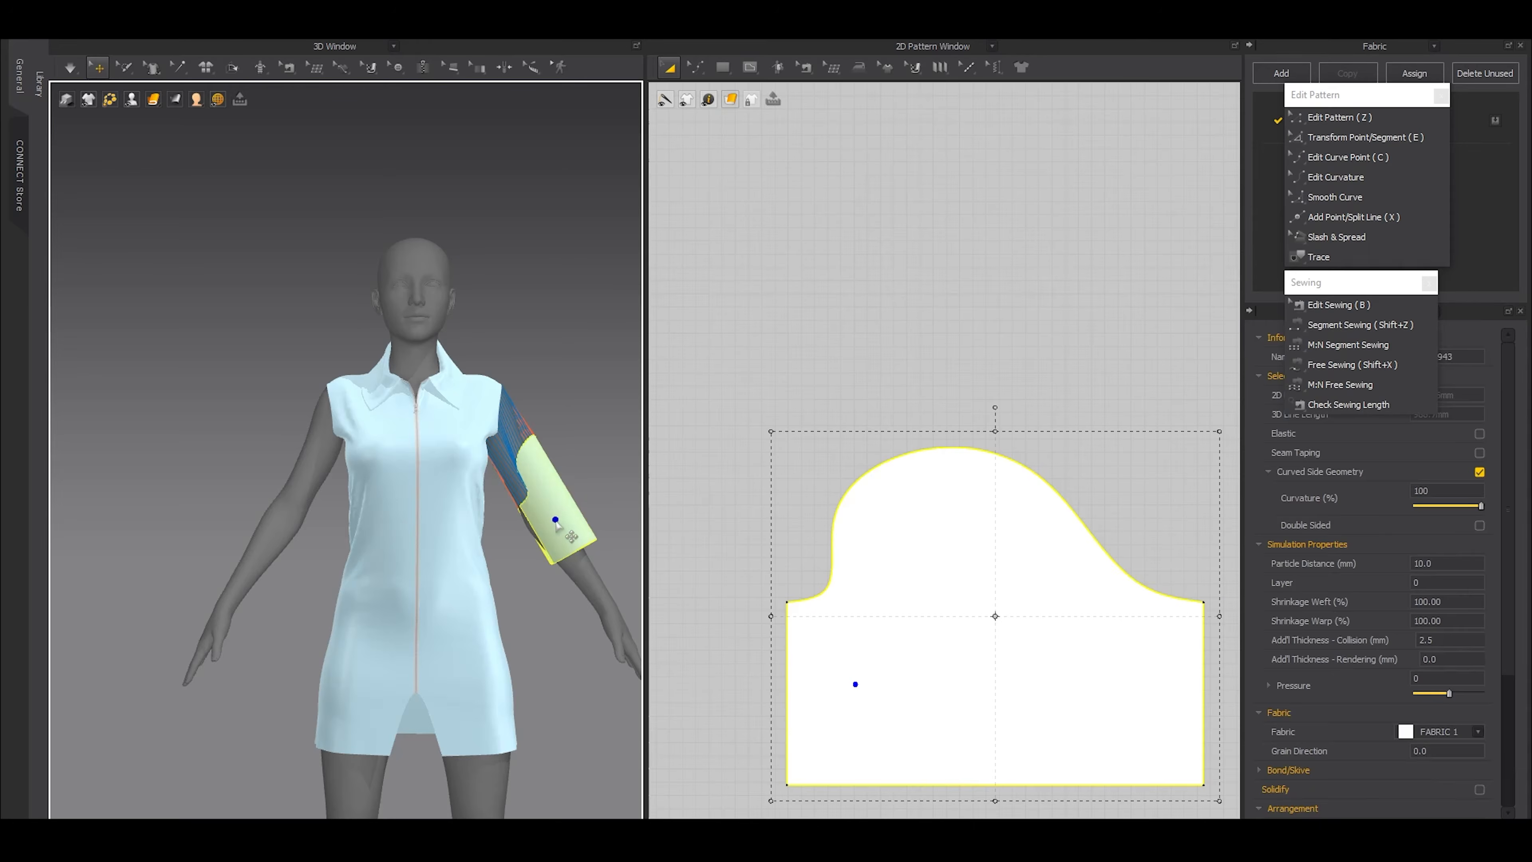
key("ctrl+k")
left_click(608, 477)
right_click_drag(608, 476, 578, 313)
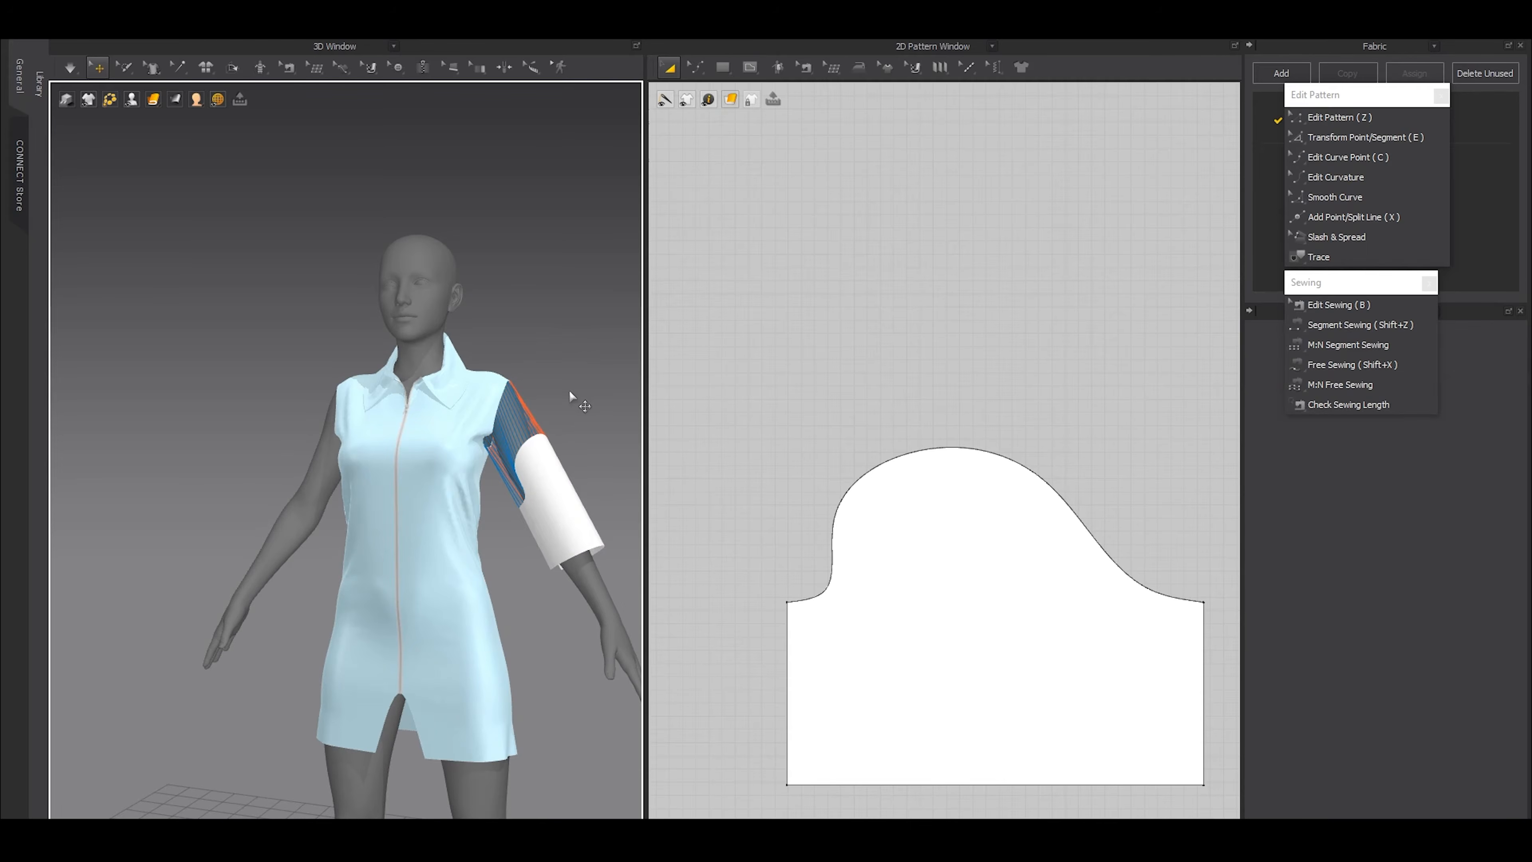
Simulate the sleeve onto the armhole, and unfreeze all the pieces
middle_click_drag(569, 392, 482, 422)
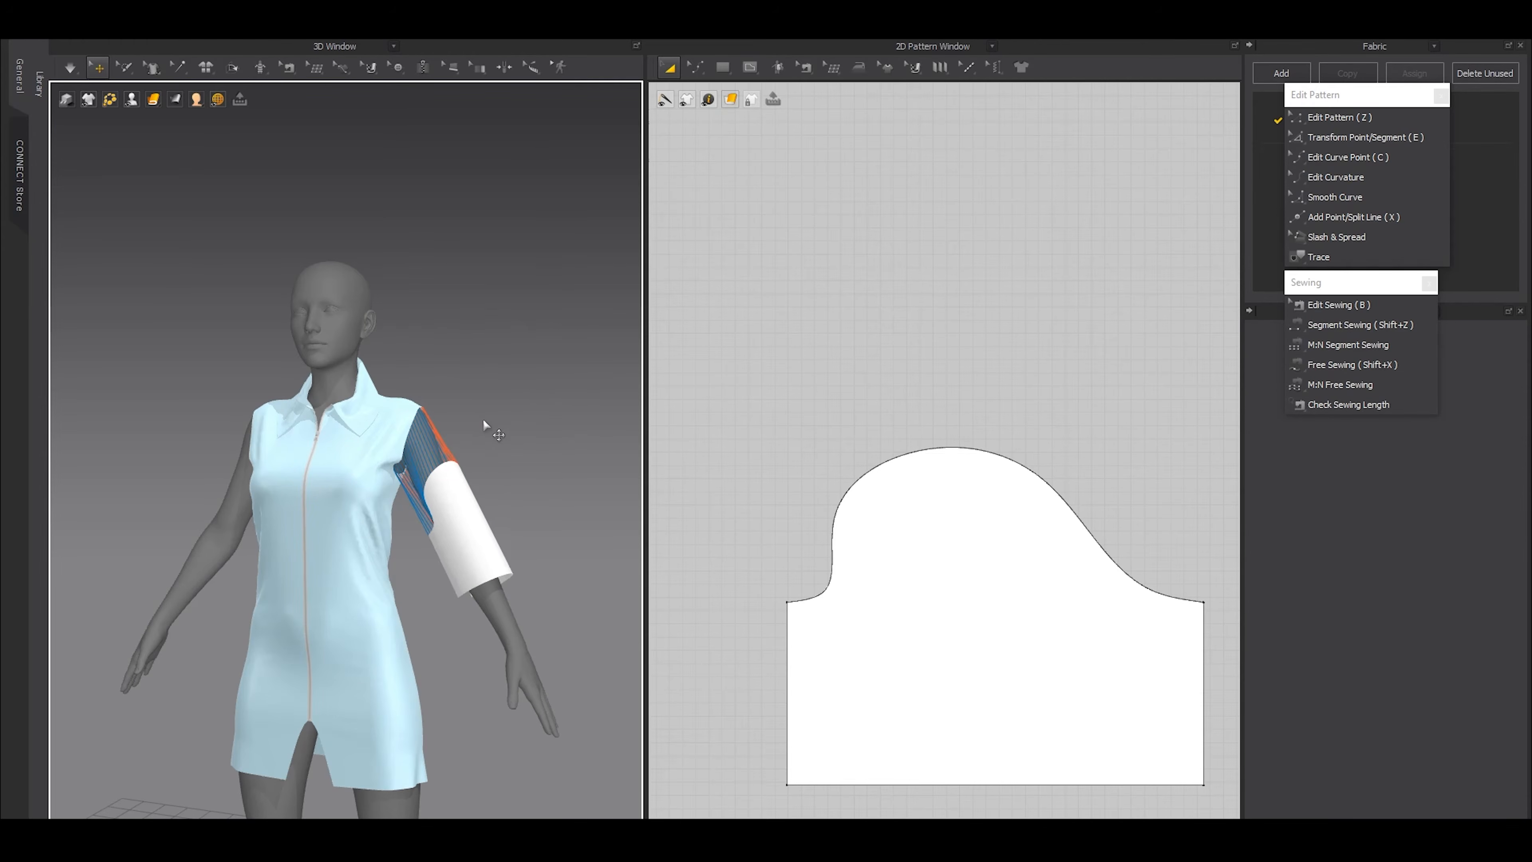
key("space")
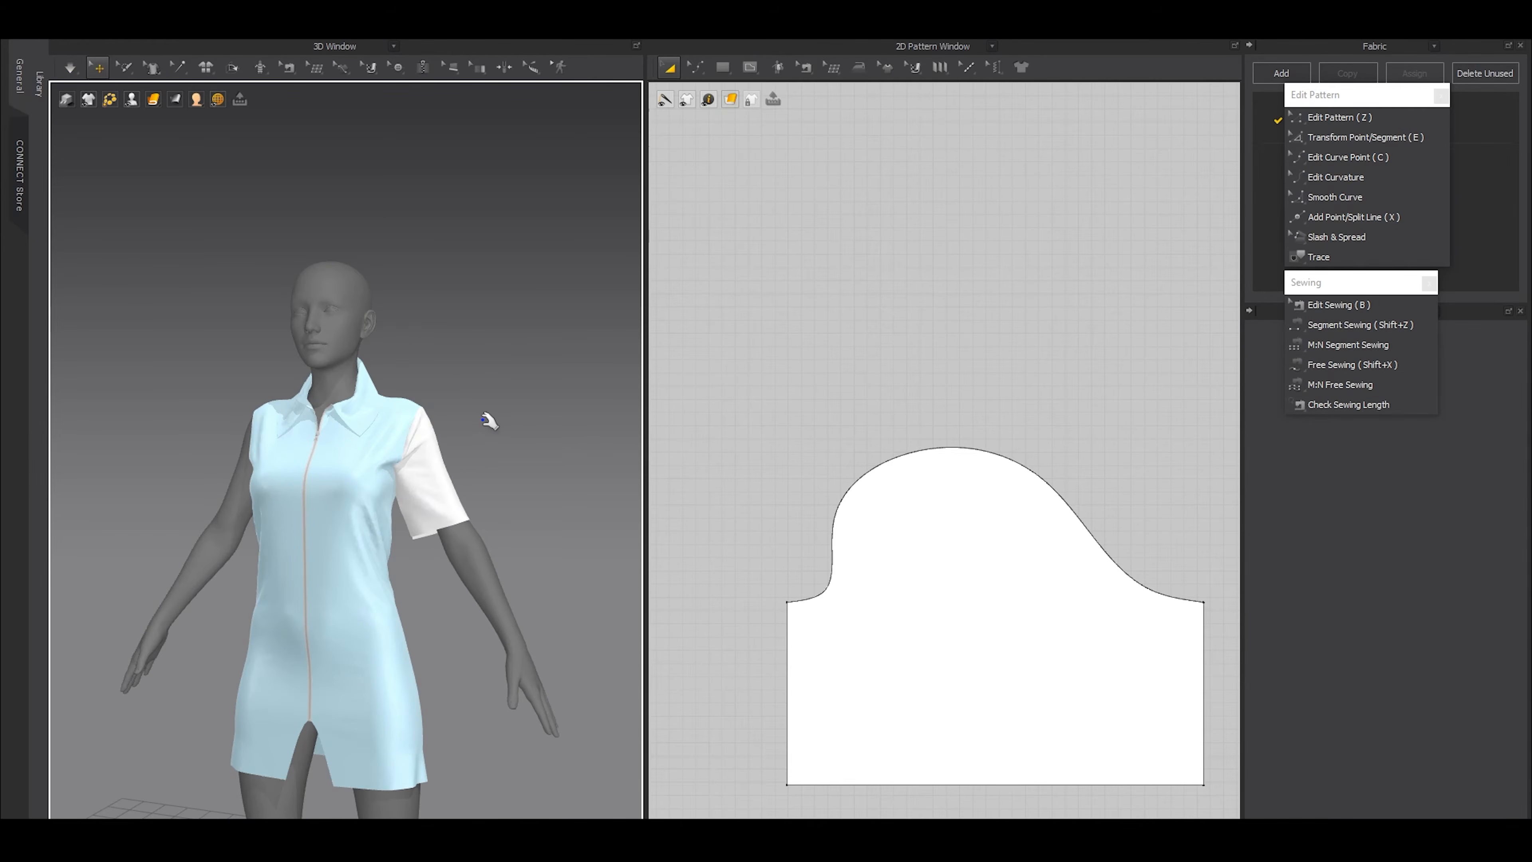
key("ctrl+a")
key("ctrl+k")
left_click(468, 358)
Simulate the garment and tug the sleeve fabric around the shoulder and upper arm to smooth the folds
scroll(483, 547, "up", 5)
middle_click_drag(490, 554, 422, 537)
key("space")
scroll(416, 435, "up", 4)
left_click(543, 408)
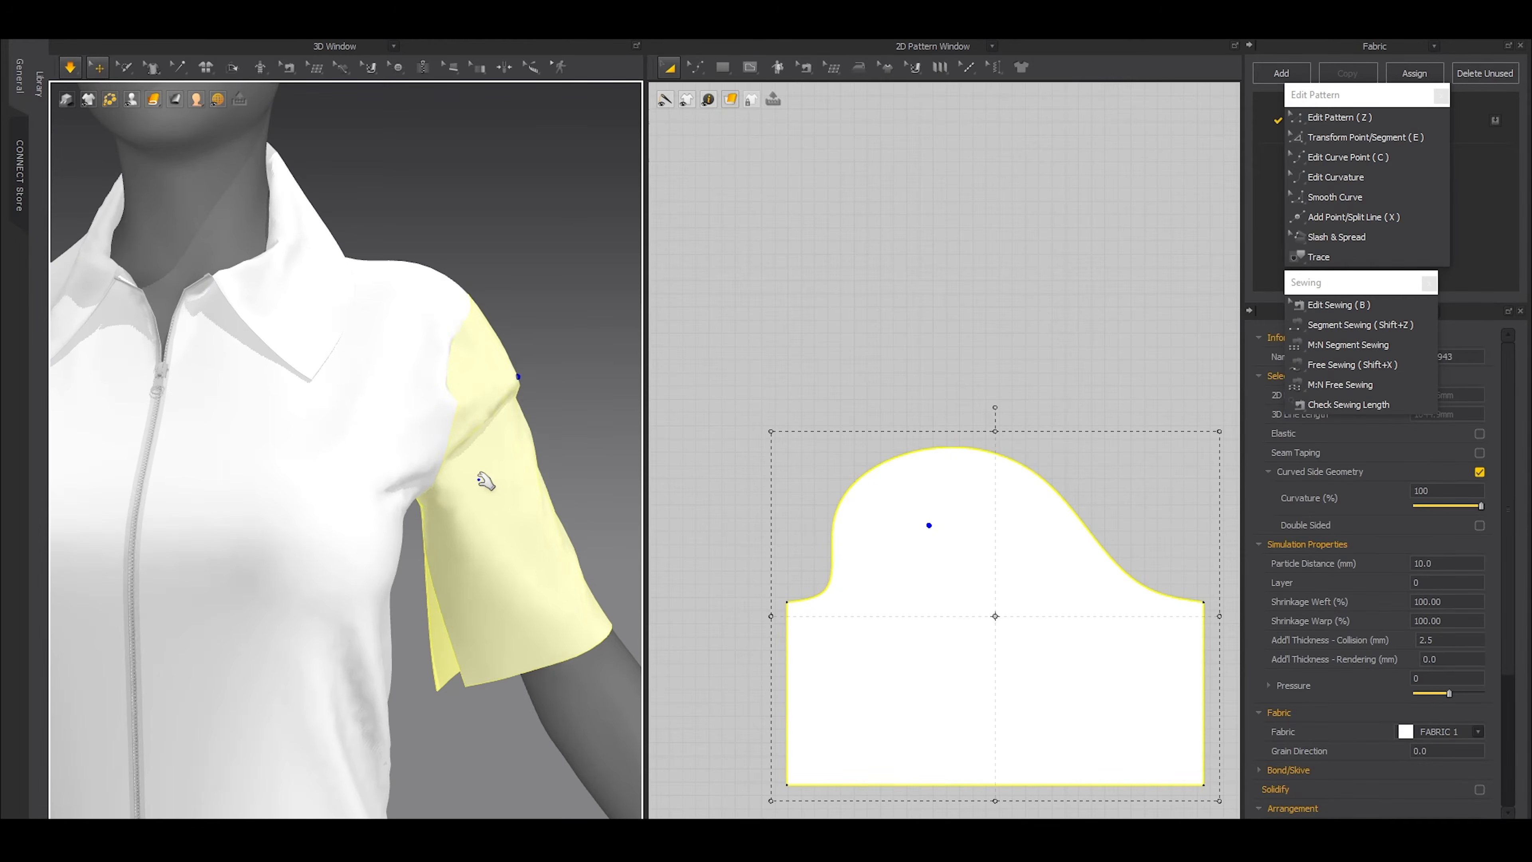
scroll(496, 480, "down", 5)
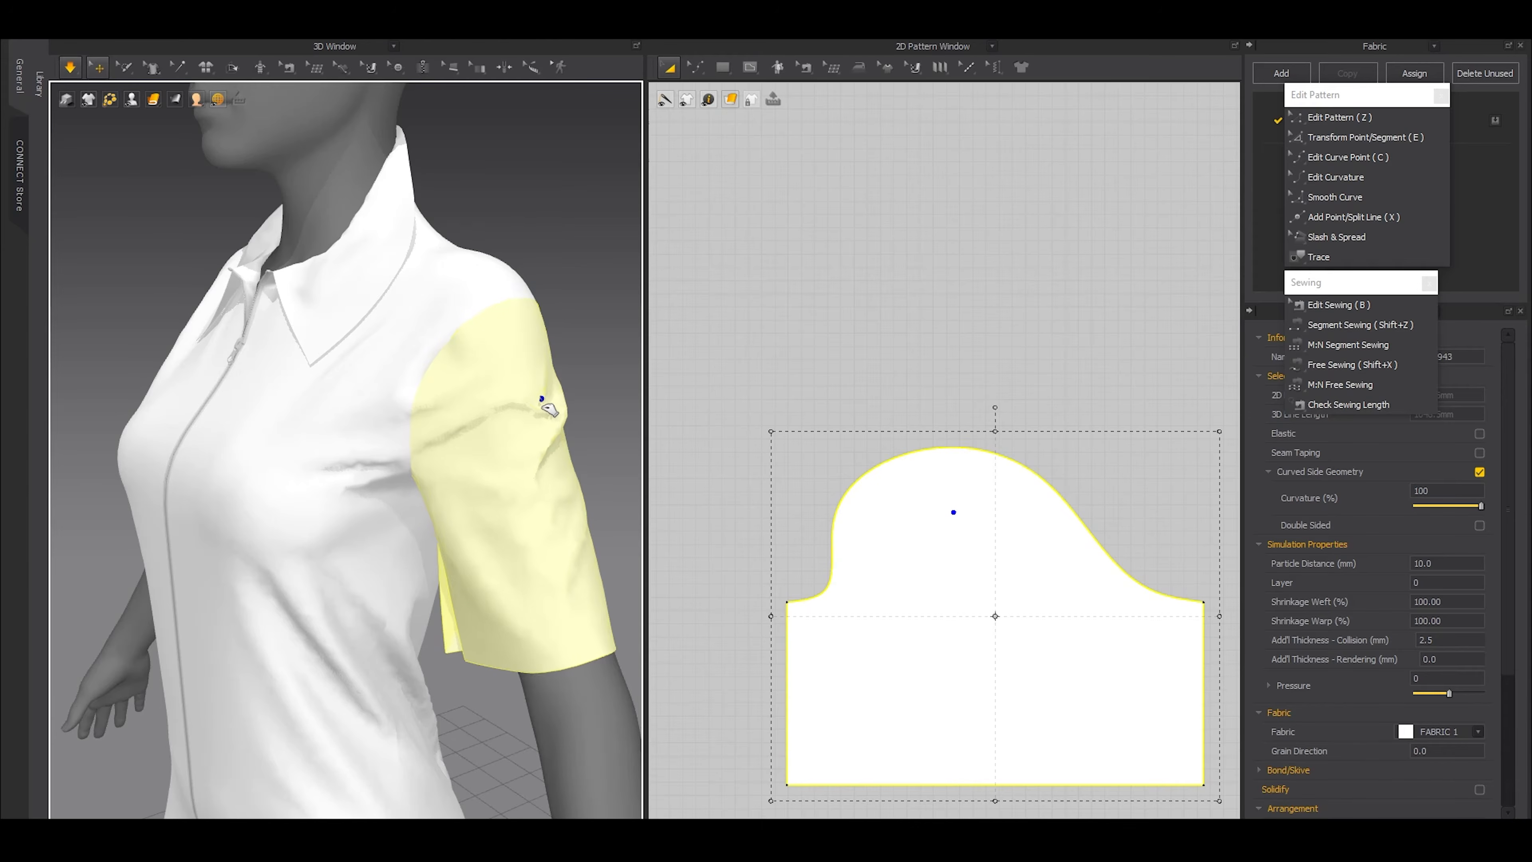
right_click_drag(479, 418, 346, 448)
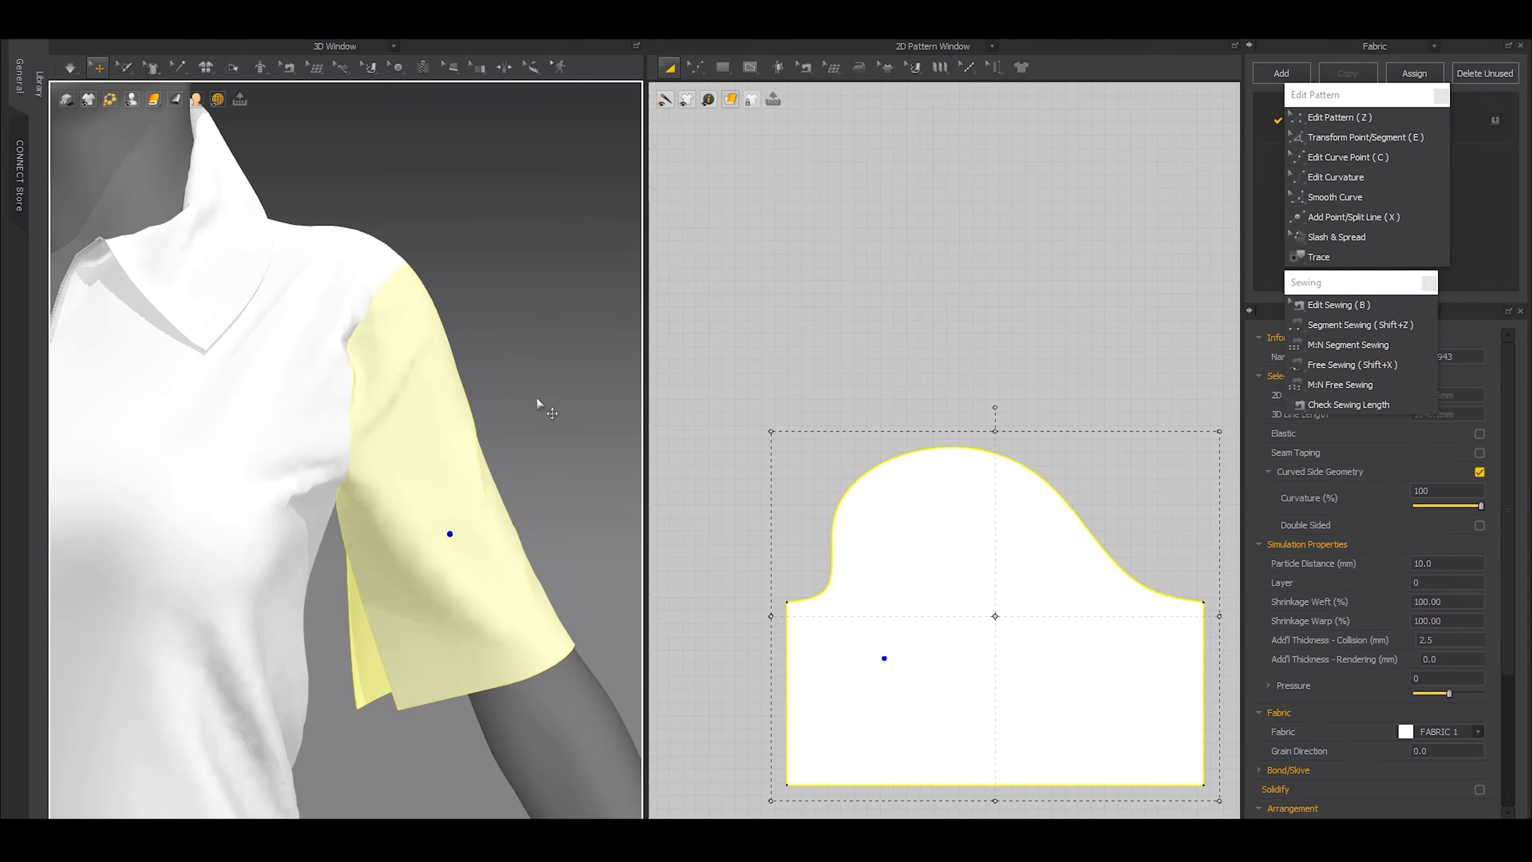
left_click(537, 399)
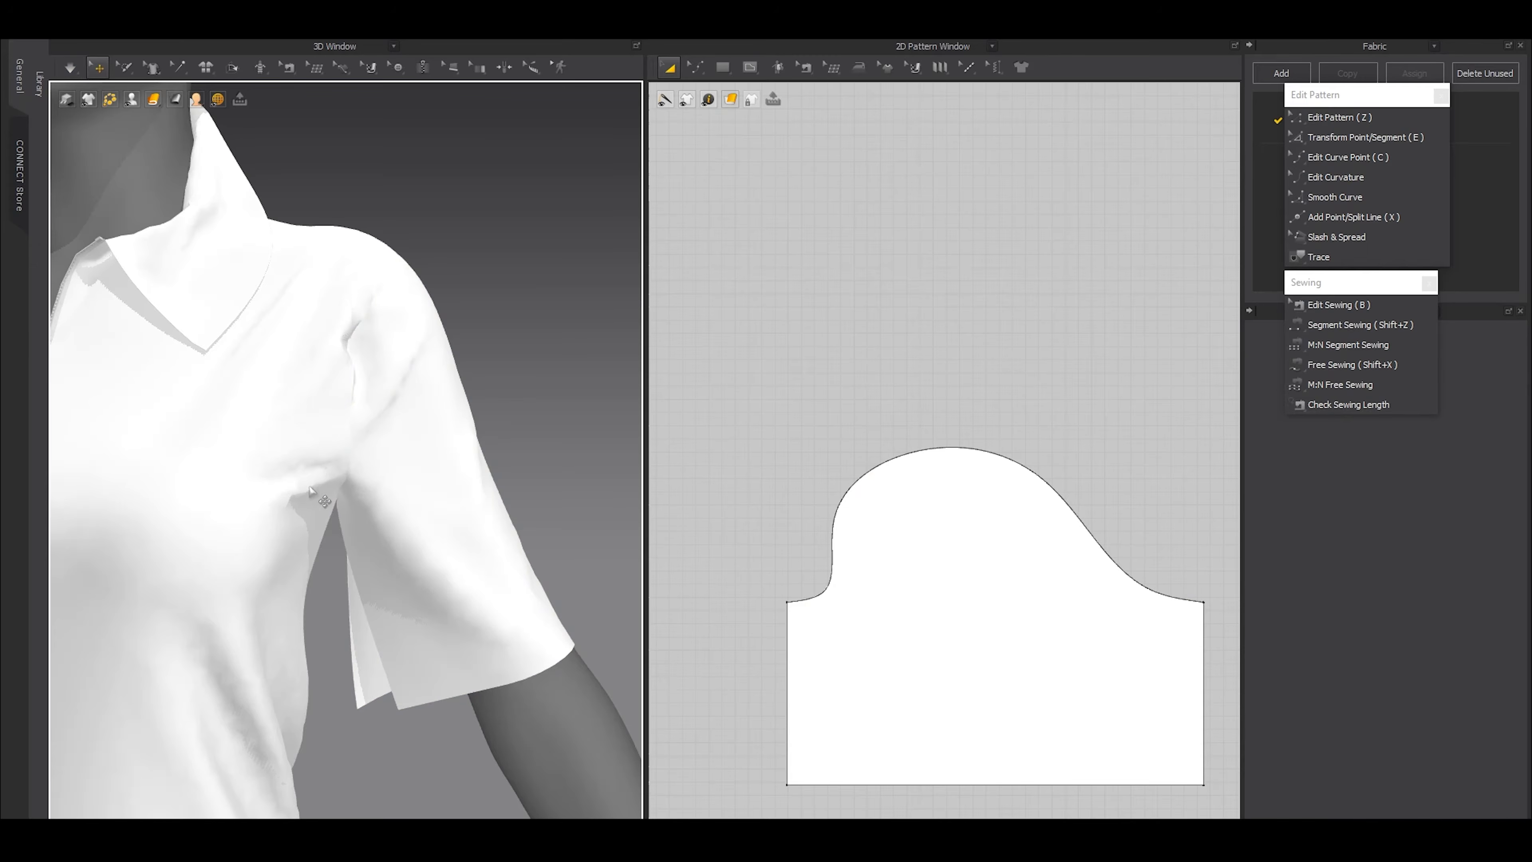
key("space")
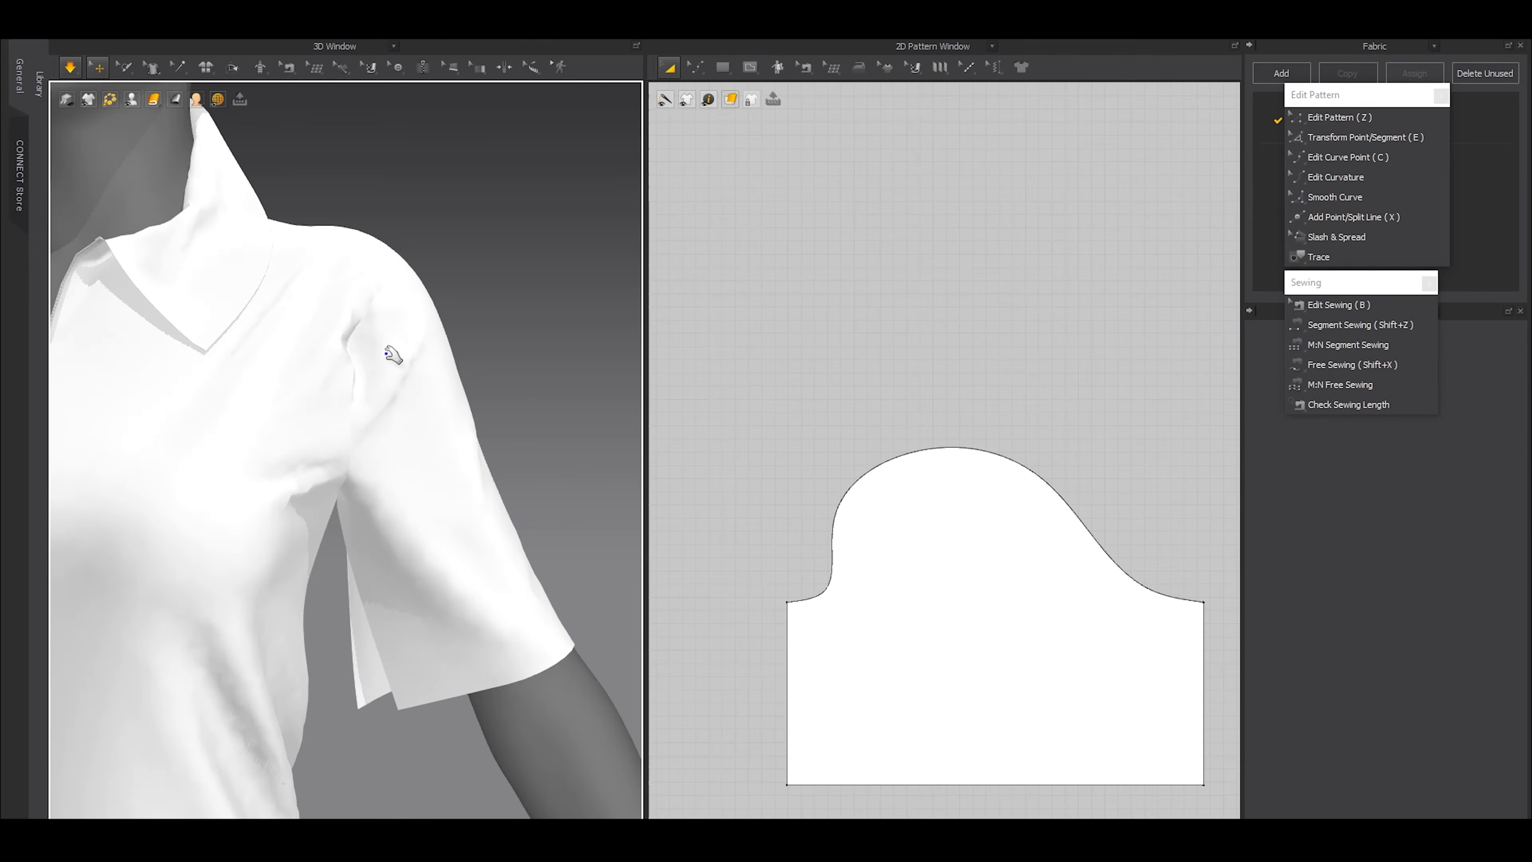
left_click(392, 355)
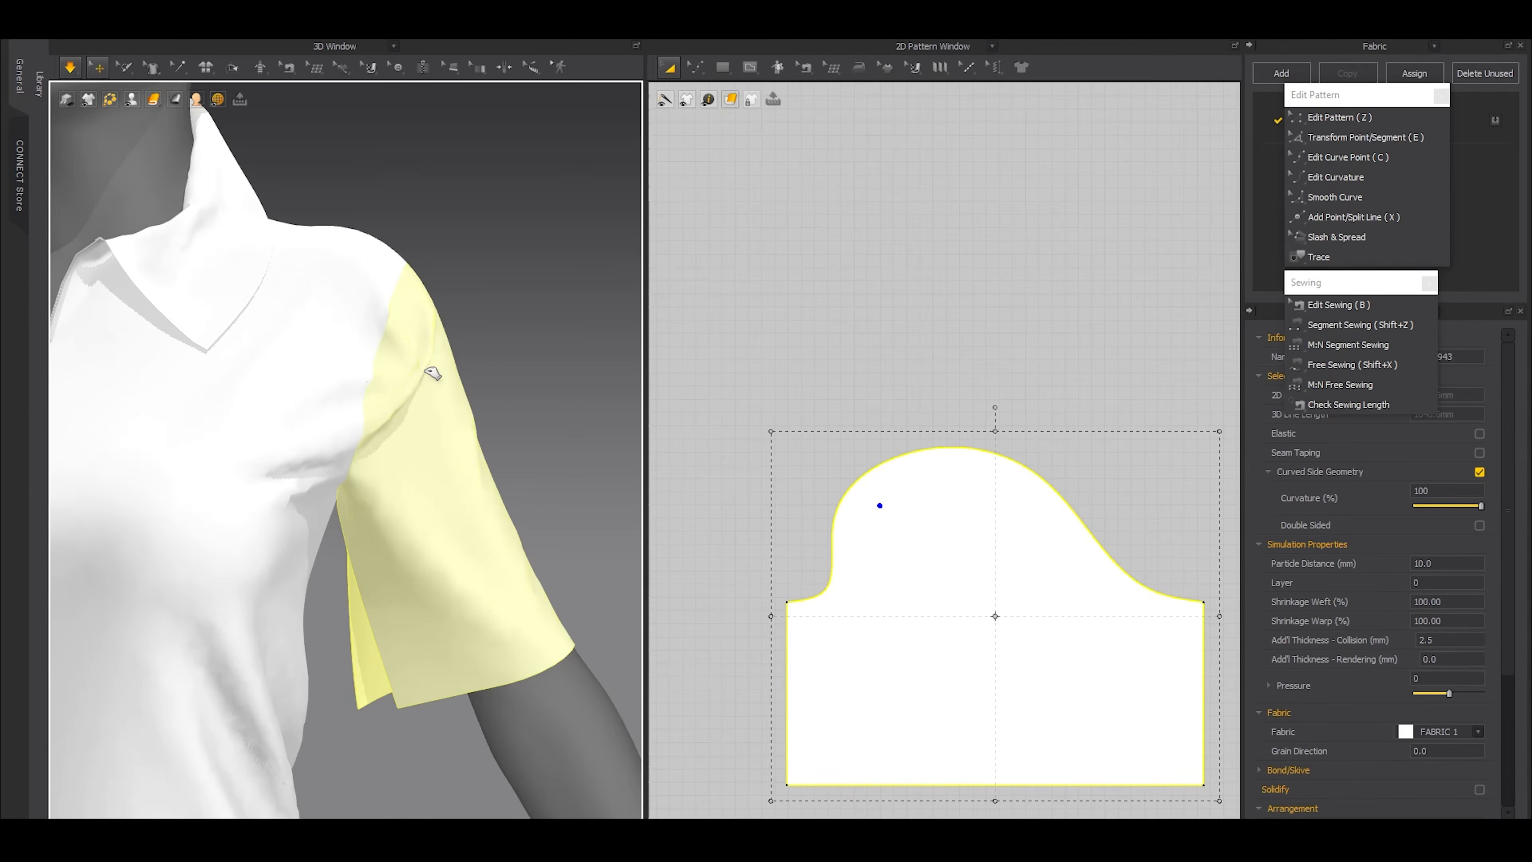
key("space")
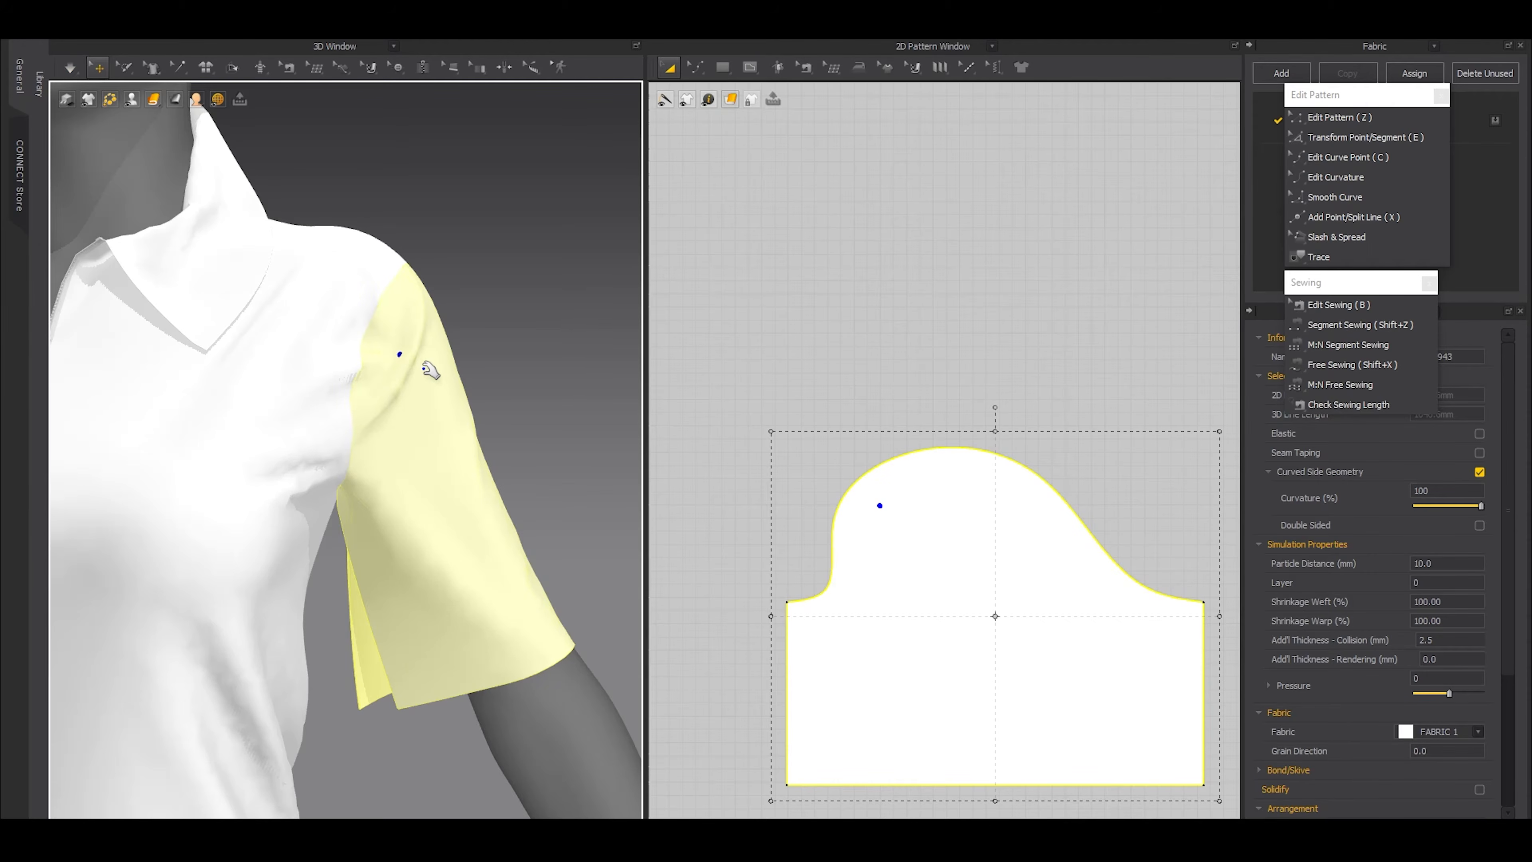
Move the sleeve pattern up away from the collar and lower its hem to lengthen it to roughly the forearm
scroll(1131, 415, "down", 5)
left_click_drag(1038, 495, 1071, 318)
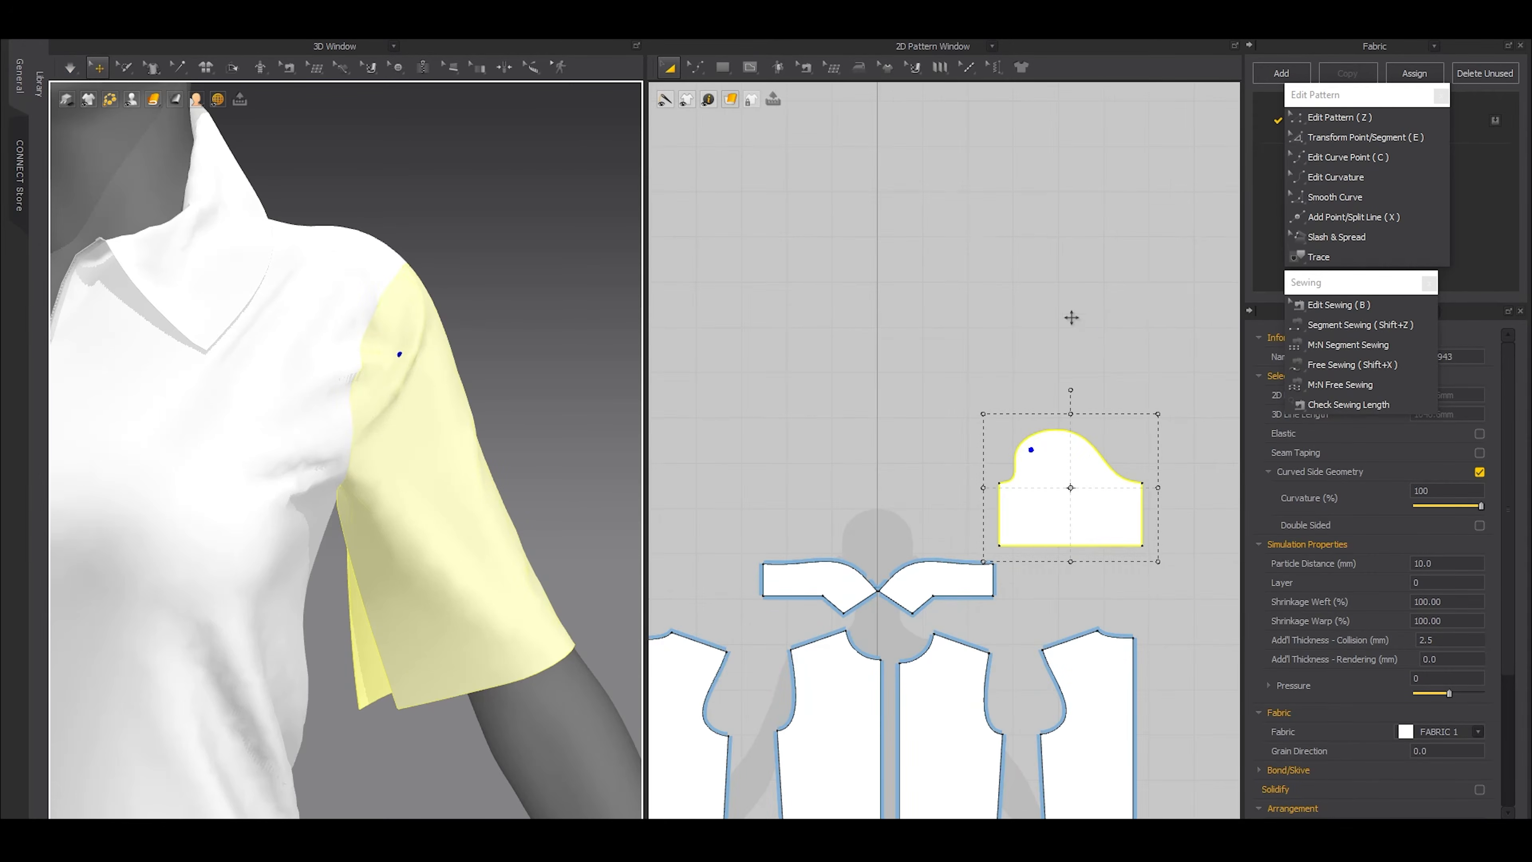
left_click(1092, 448)
middle_click_drag(1092, 447, 1029, 390)
key("z")
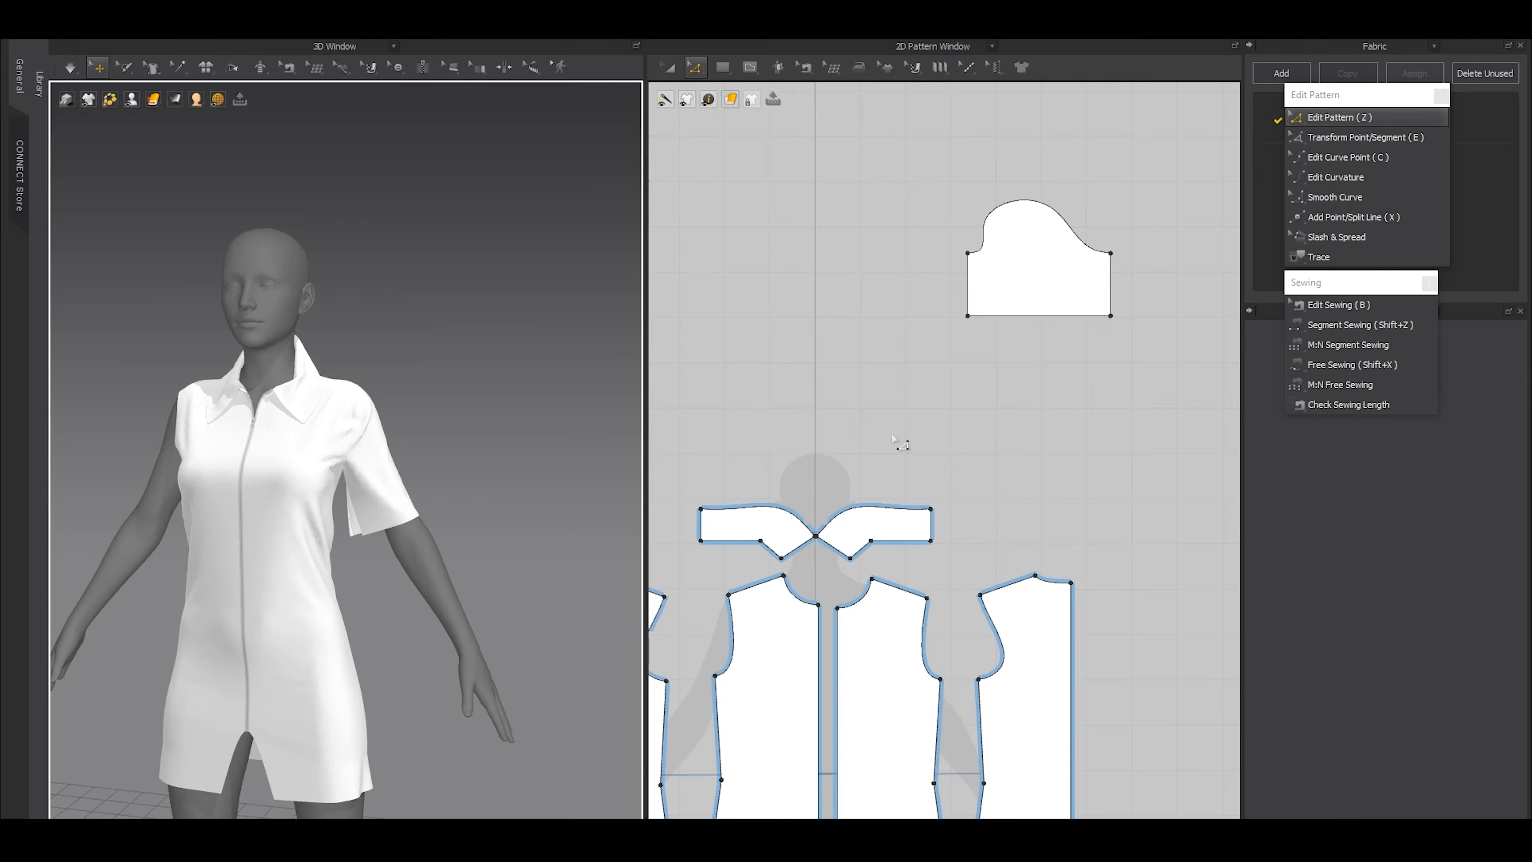
left_click_drag(1024, 320, 1019, 408)
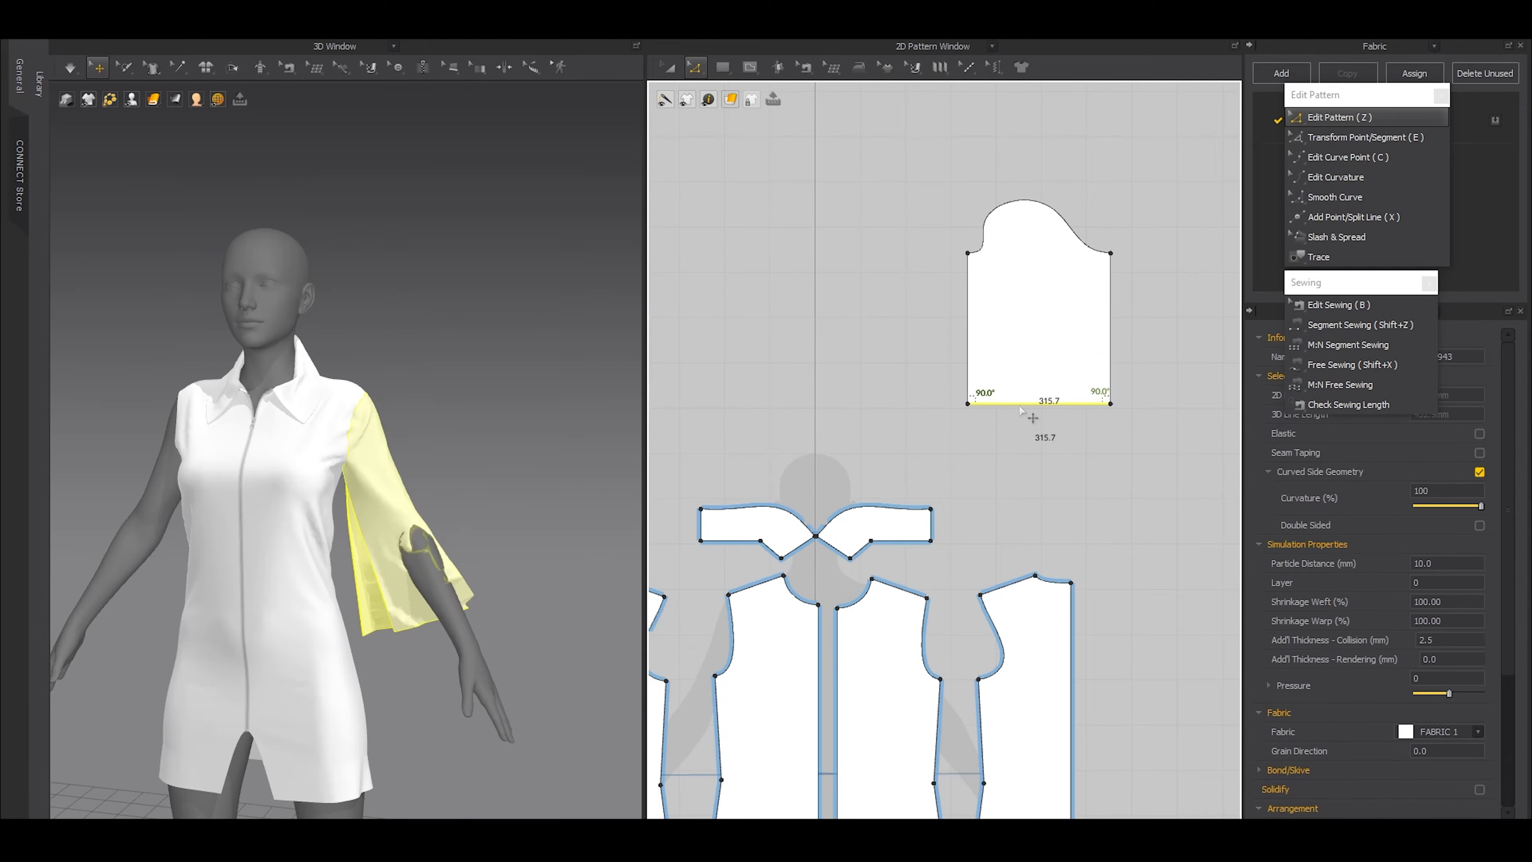
Simulate and pull the longer sleeve over the arm, and lower its hem further to reach near the wrist
key("space")
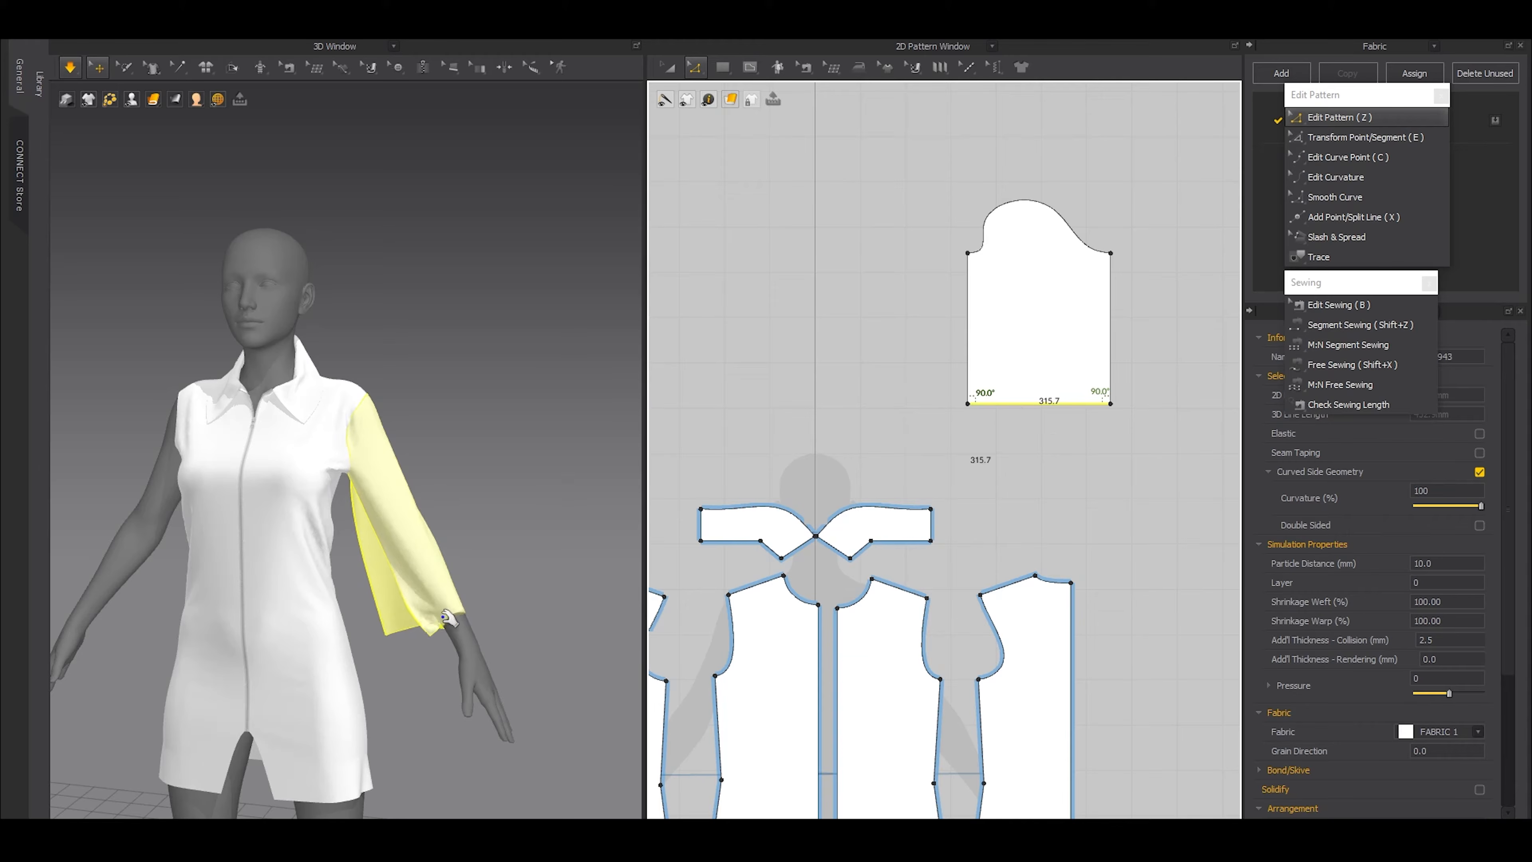
left_click(462, 580)
left_click_drag(470, 578, 519, 533)
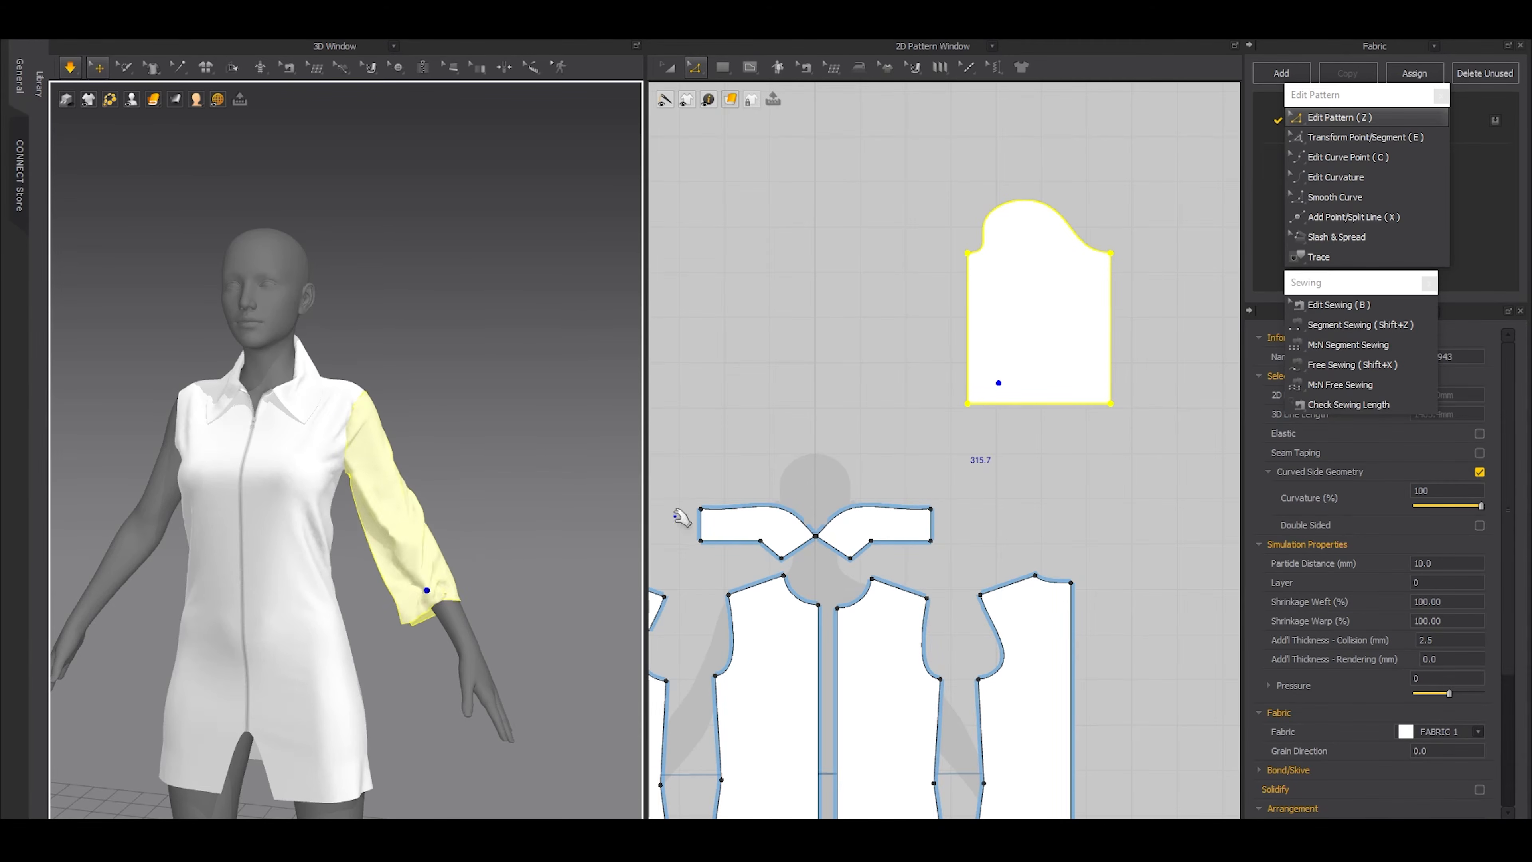
left_click_drag(1038, 403, 1066, 444)
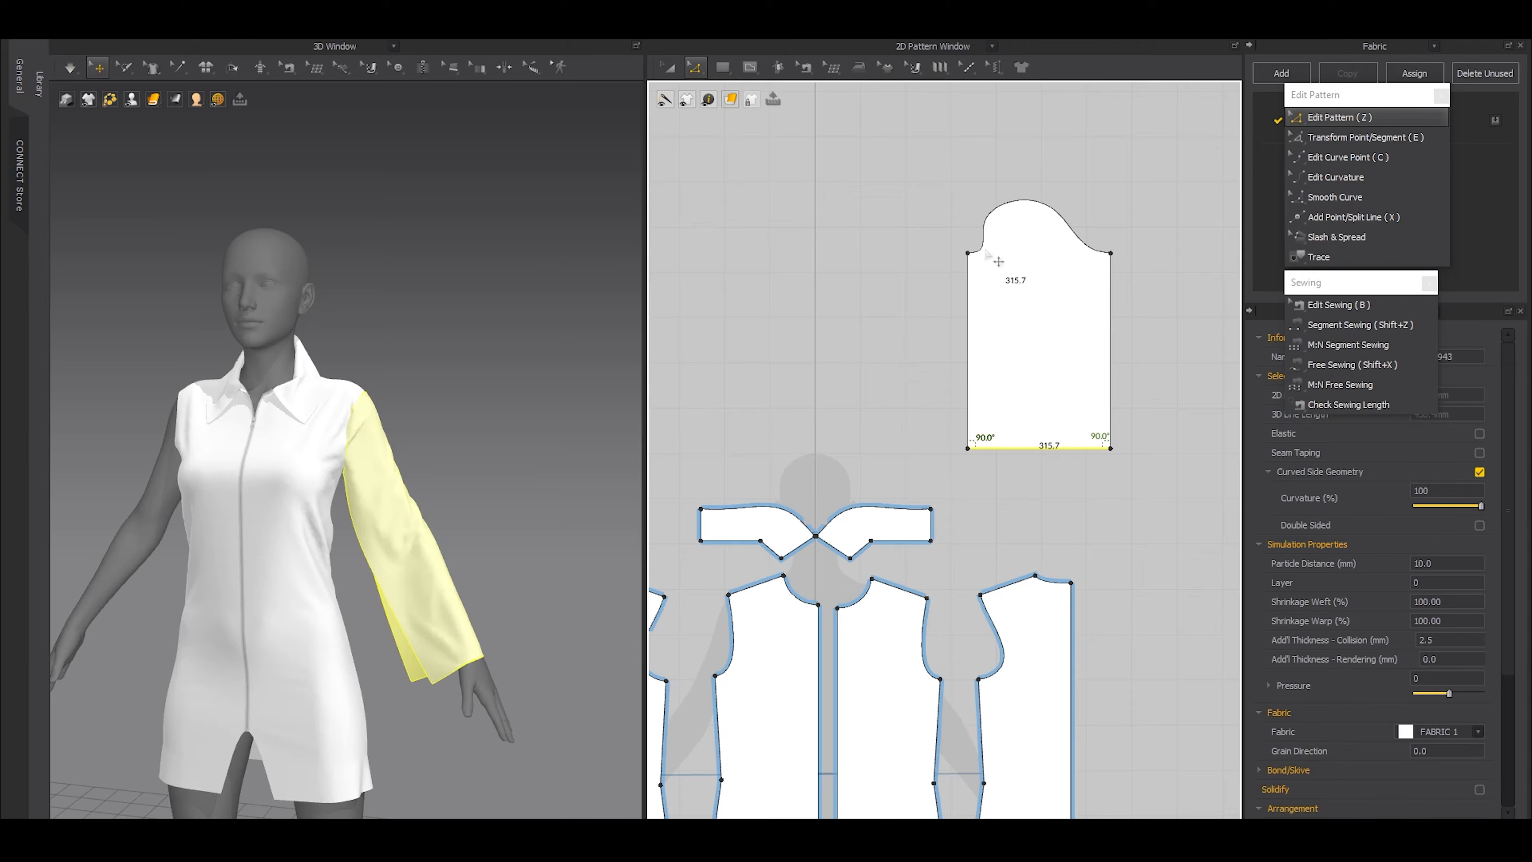
Narrow the sleeve hem evenly from both ends with Transform Point/Segment so the sleeve tapers to the wrist
left_click_drag(899, 385, 1119, 478)
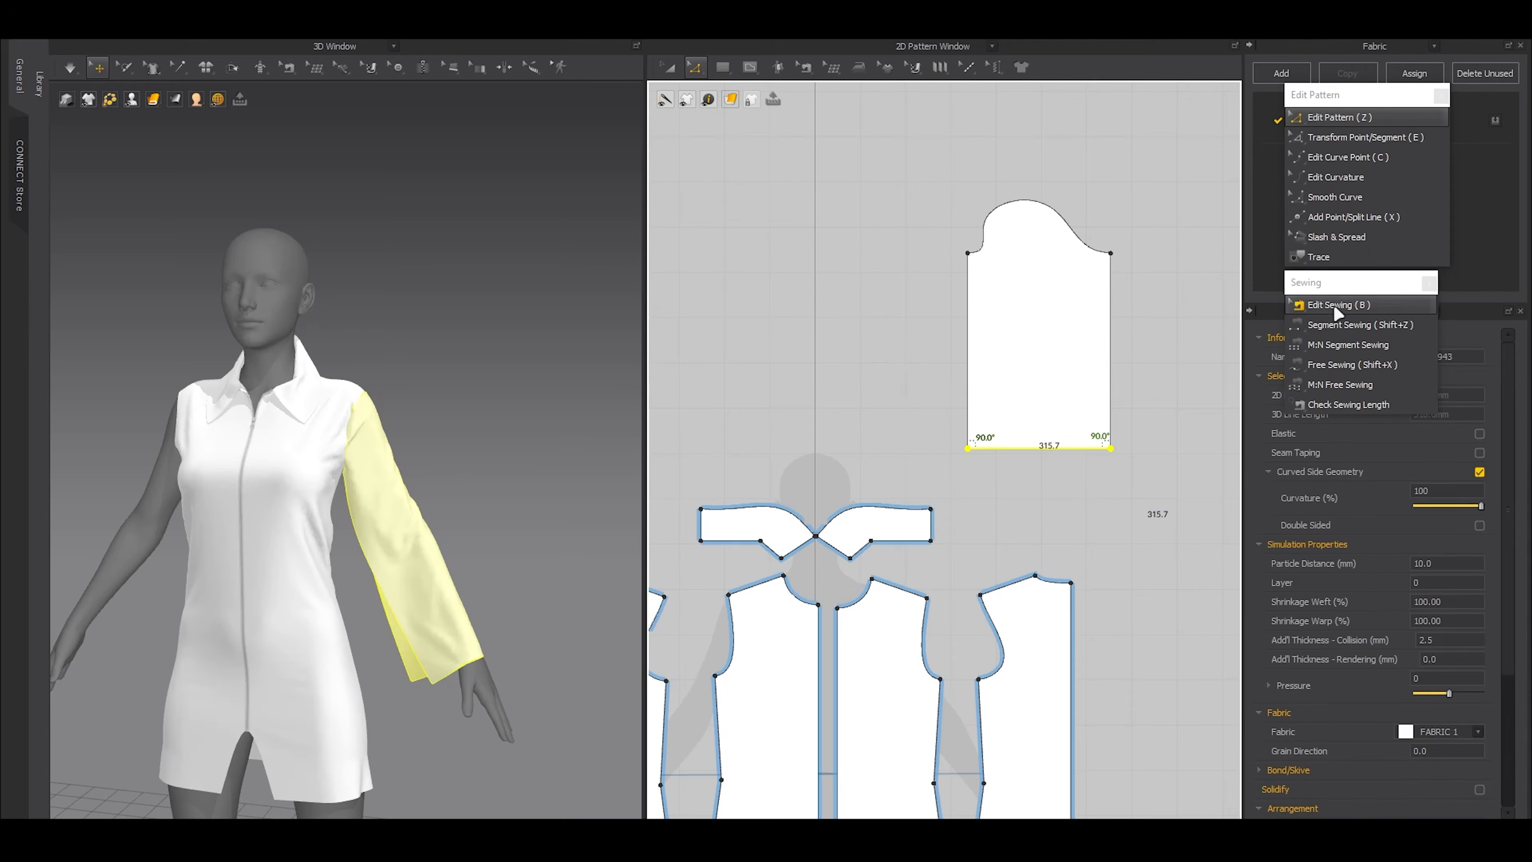
left_click(1351, 137)
scroll(1023, 404, "up", 3)
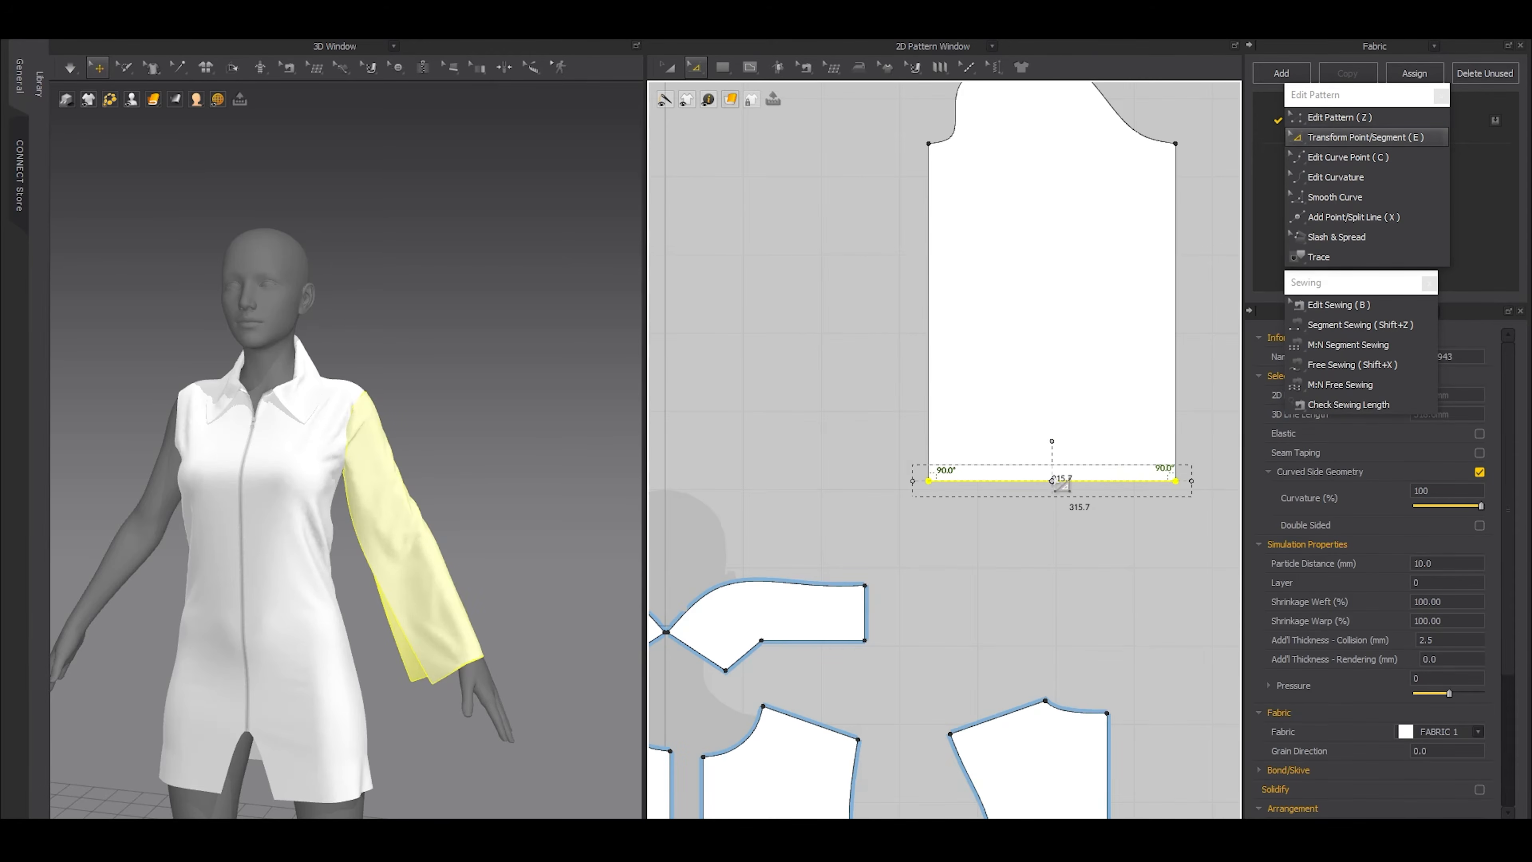
middle_click_drag(1056, 498, 1016, 496)
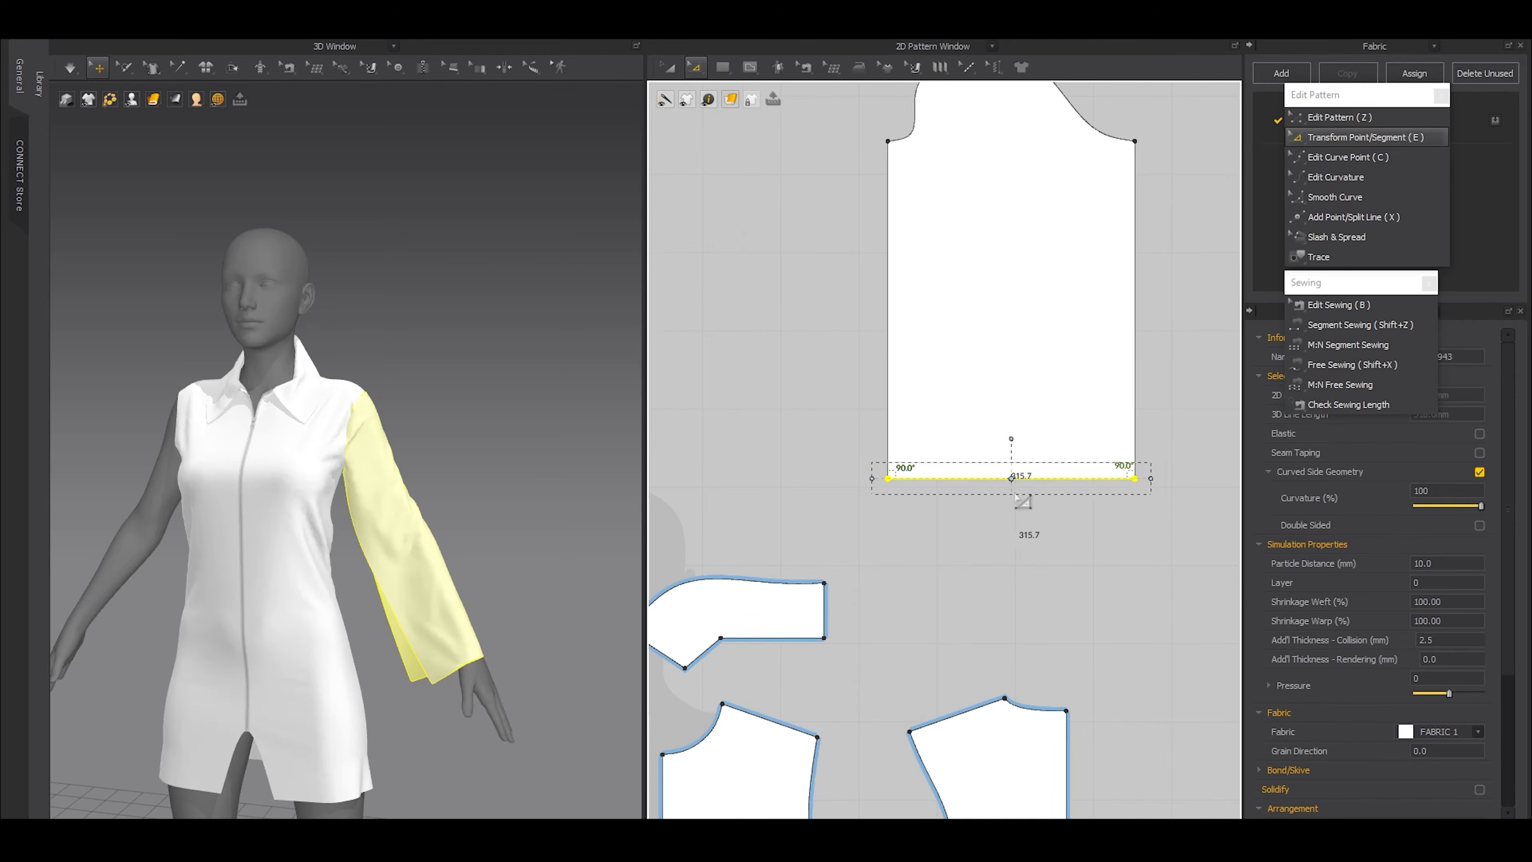
left_click_drag(1148, 480, 1067, 480)
left_click(1055, 579)
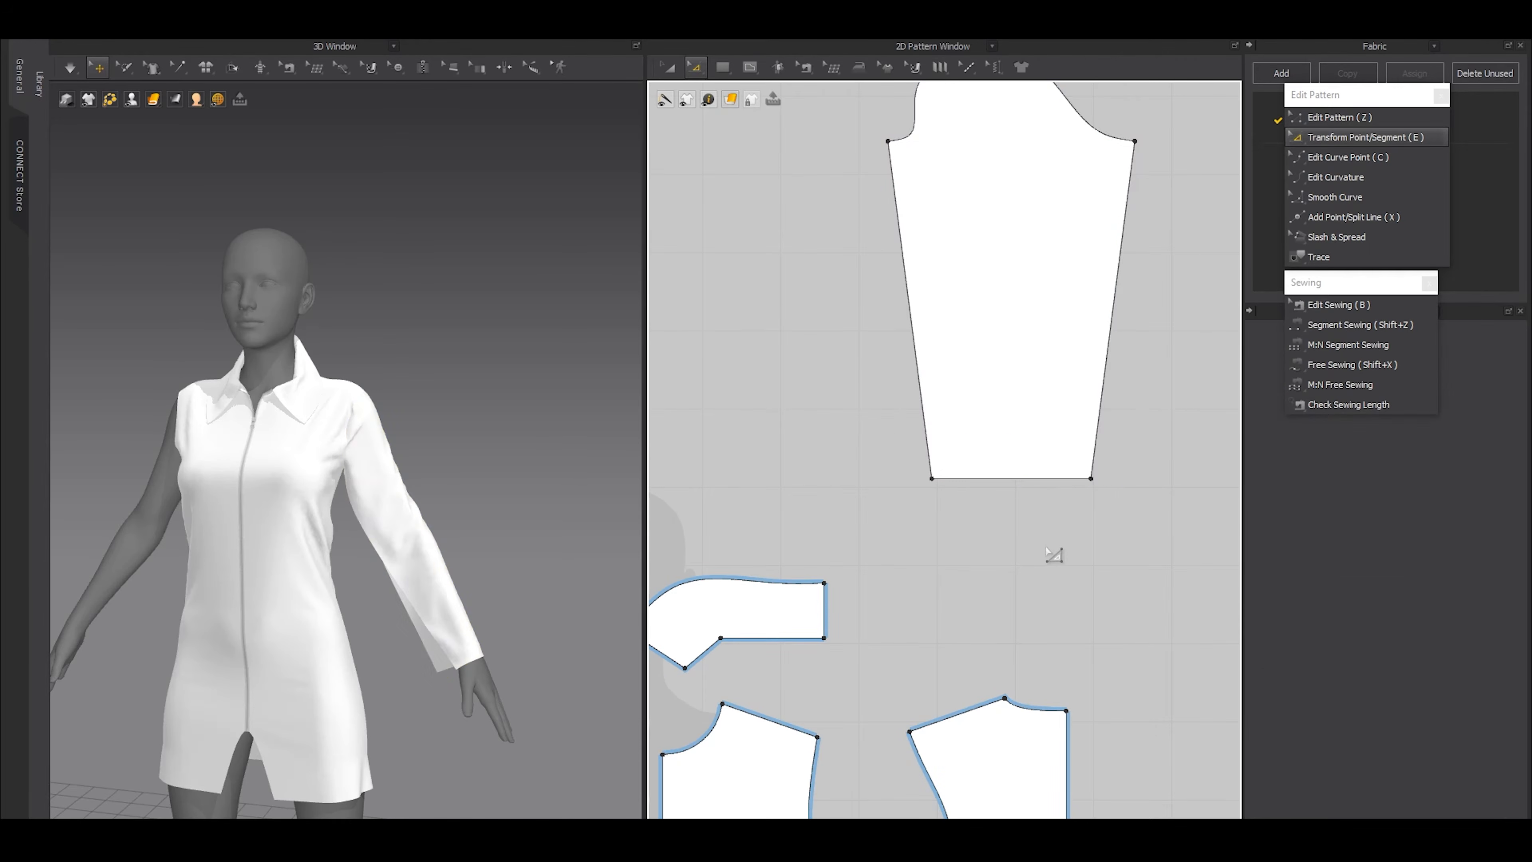
Sew the sleeve's two long underarm edges together with Segment Sewing
key("space")
key("shift+z")
left_click(912, 301)
left_click(1116, 252)
Simulate the closed sleeve and pull its fabric into place along the arm, and hide the avatar
key("a")
key("space")
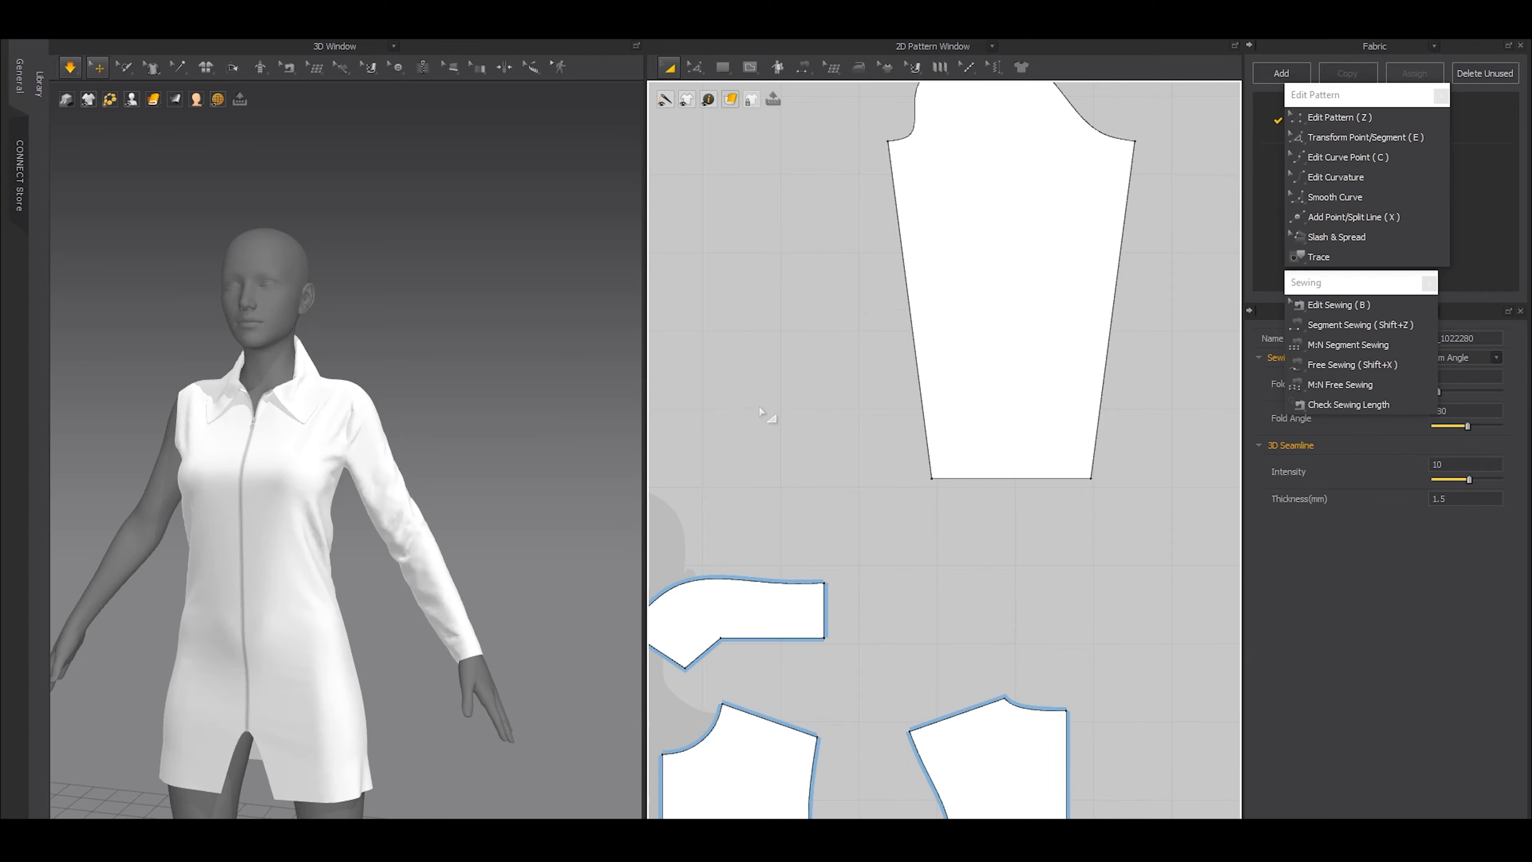
right_click_drag(481, 564, 422, 506)
key("space")
right_click_drag(264, 452, 396, 581)
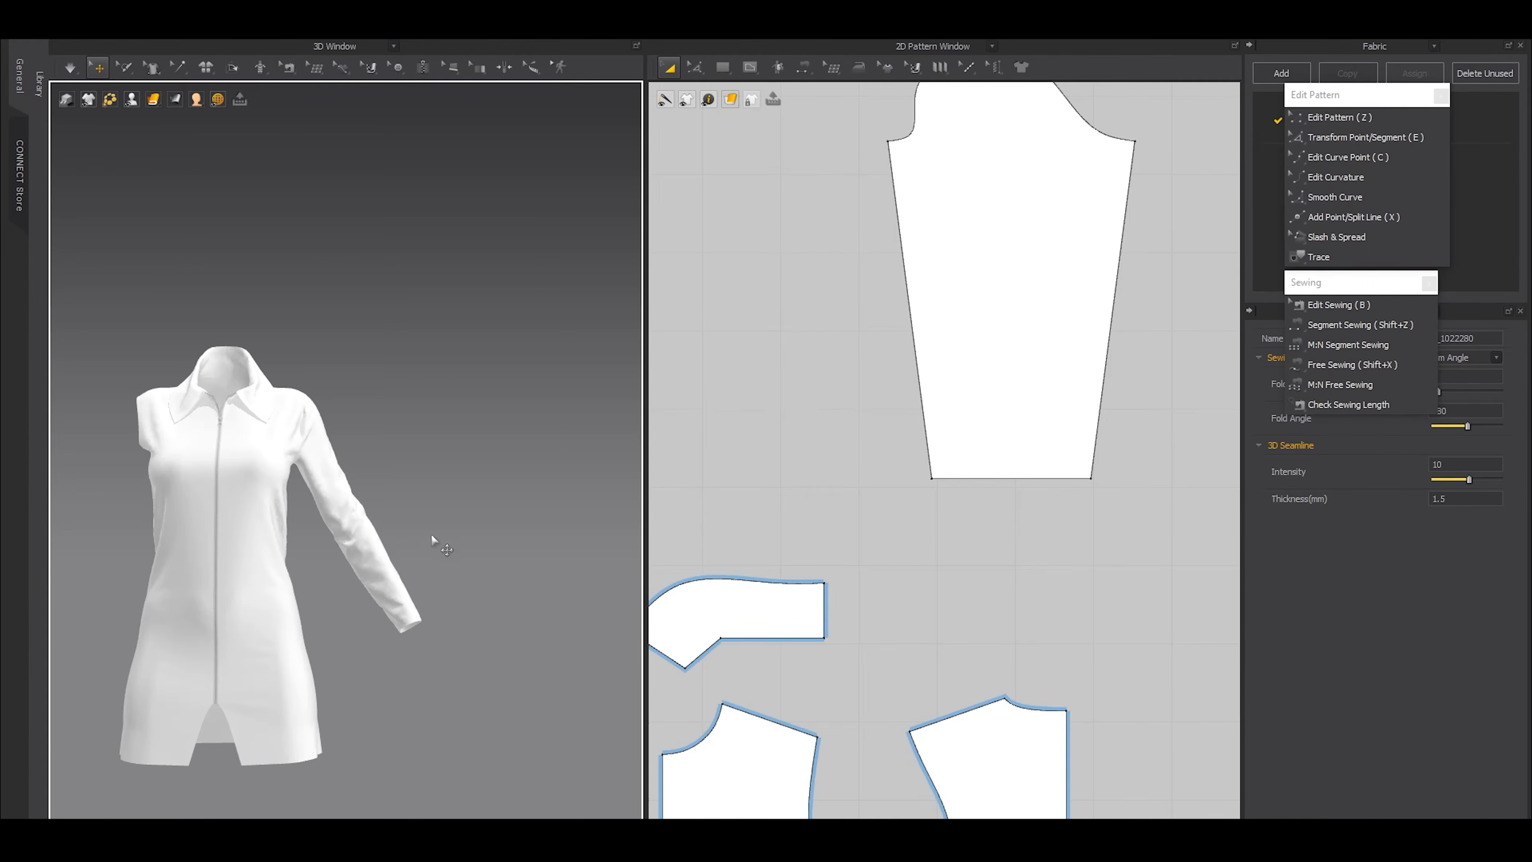
Clone the finished sleeve as a symmetric pattern with its sewing and place it on the opposite side of the layout
scroll(1097, 455, "down", 3)
left_click(1095, 452)
scroll(1061, 477, "down", 2)
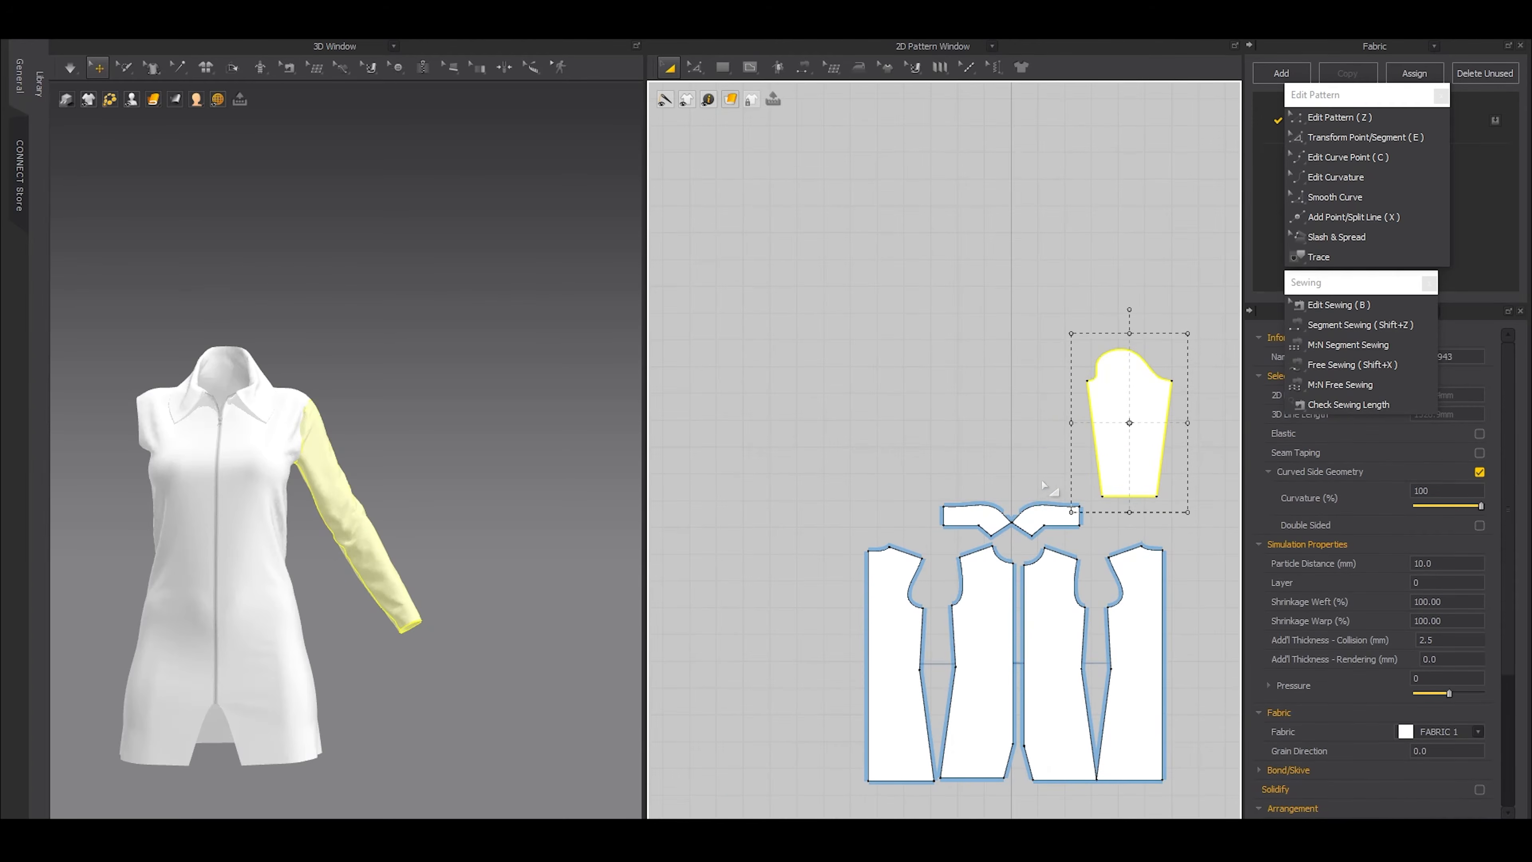
key("ctrl+d")
left_click(905, 446, "shift")
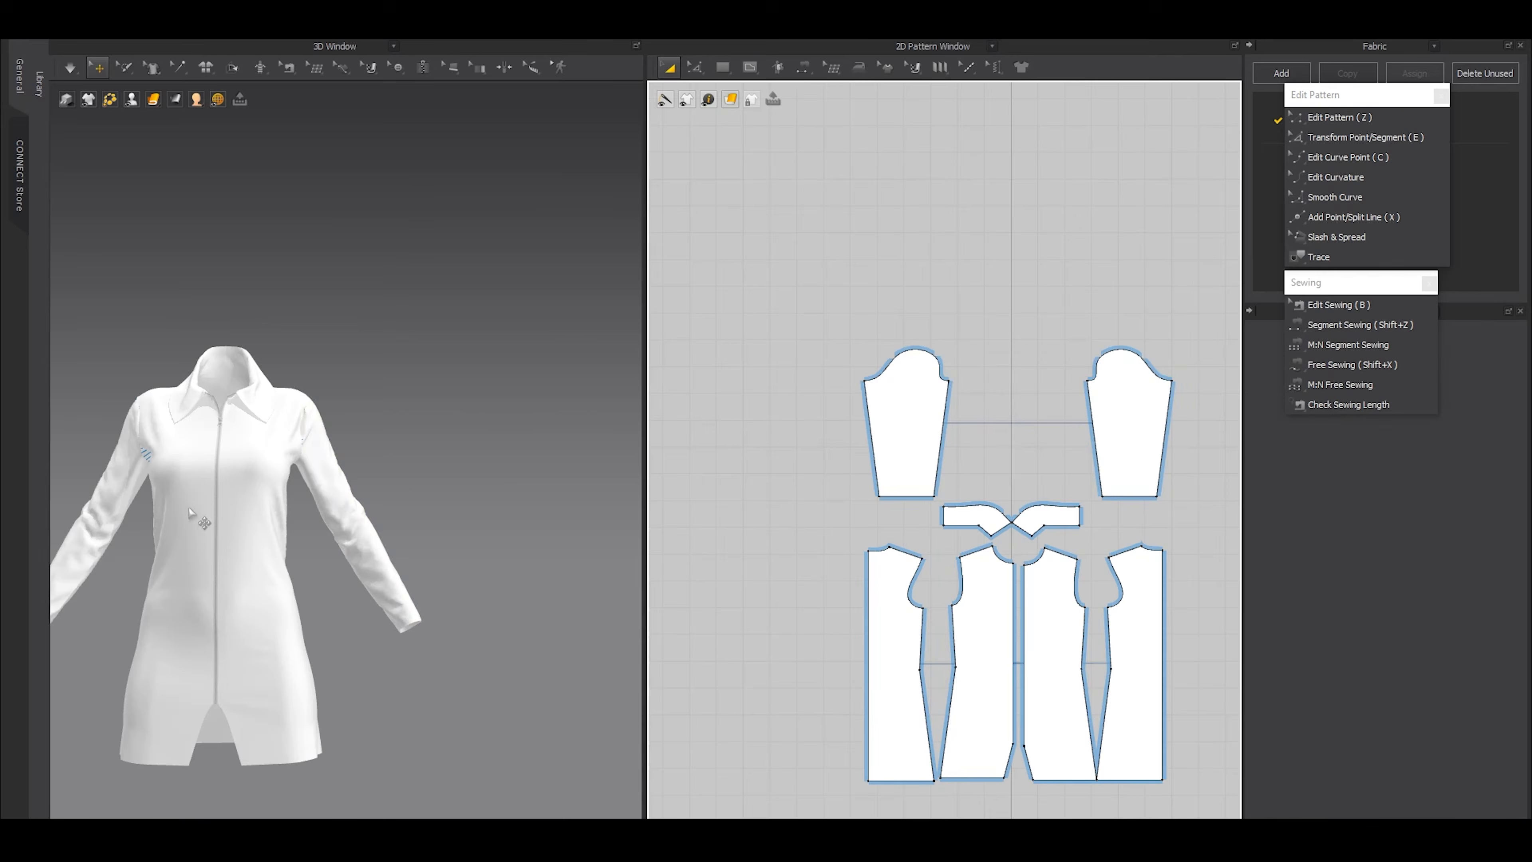
Simulate the garment to draw the cloned sleeve into its armhole
middle_click_drag(190, 512, 350, 547)
scroll(417, 562, "up", 4)
key("space")
key("space")
Examine the collar, shoulder and sleeve seams up close, and check the whole garment in front view
scroll(396, 481, "down", 3)
middle_click_drag(509, 577, 380, 561)
scroll(405, 570, "up", 5)
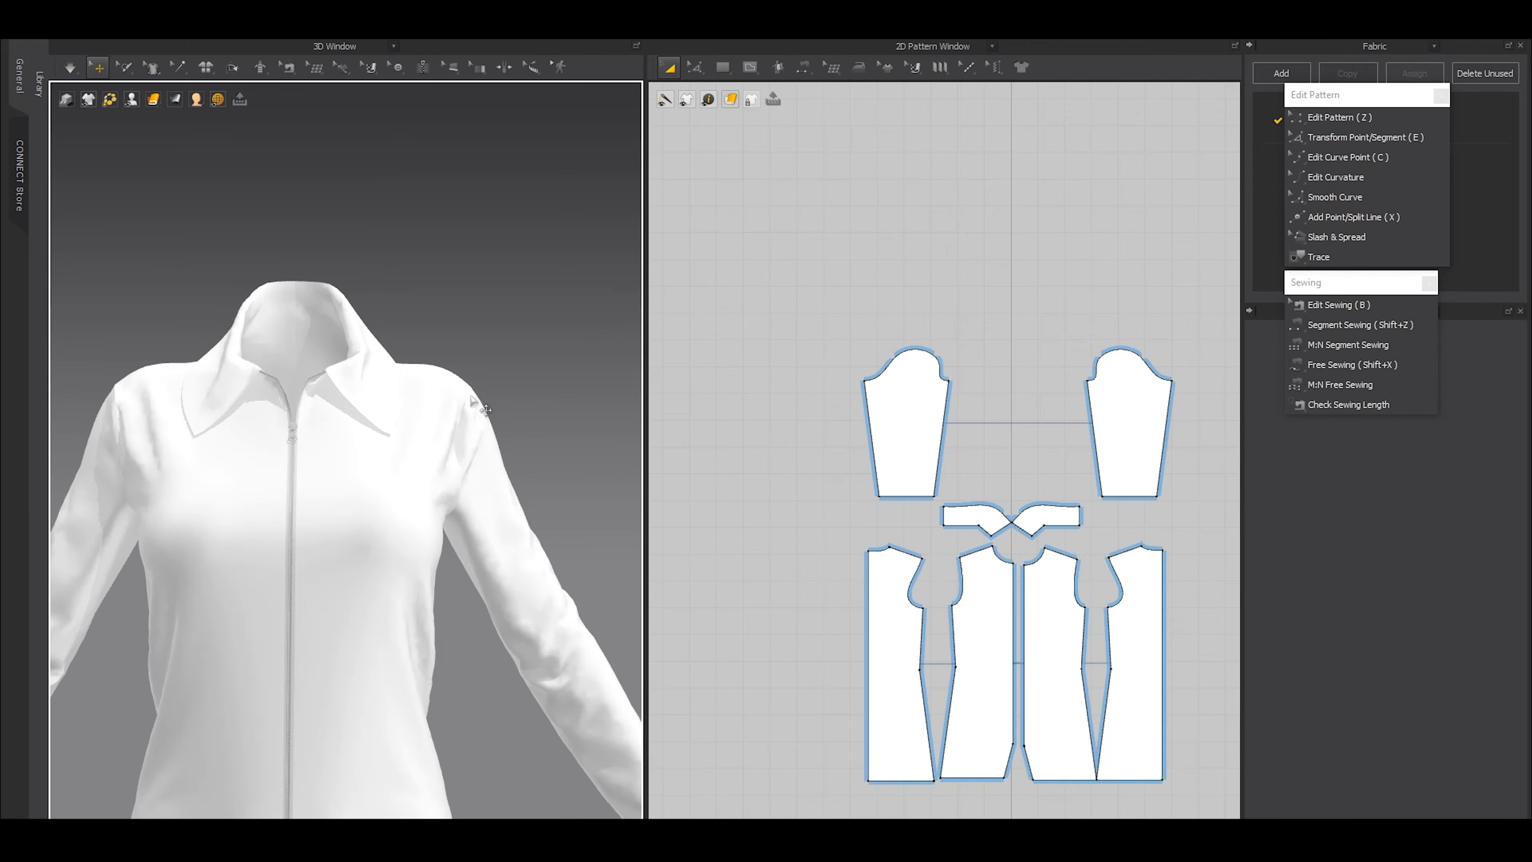
right_click_drag(465, 411, 418, 426)
middle_click_drag(464, 448, 449, 510)
scroll(449, 510, "up", 5)
right_click_drag(449, 510, 487, 445)
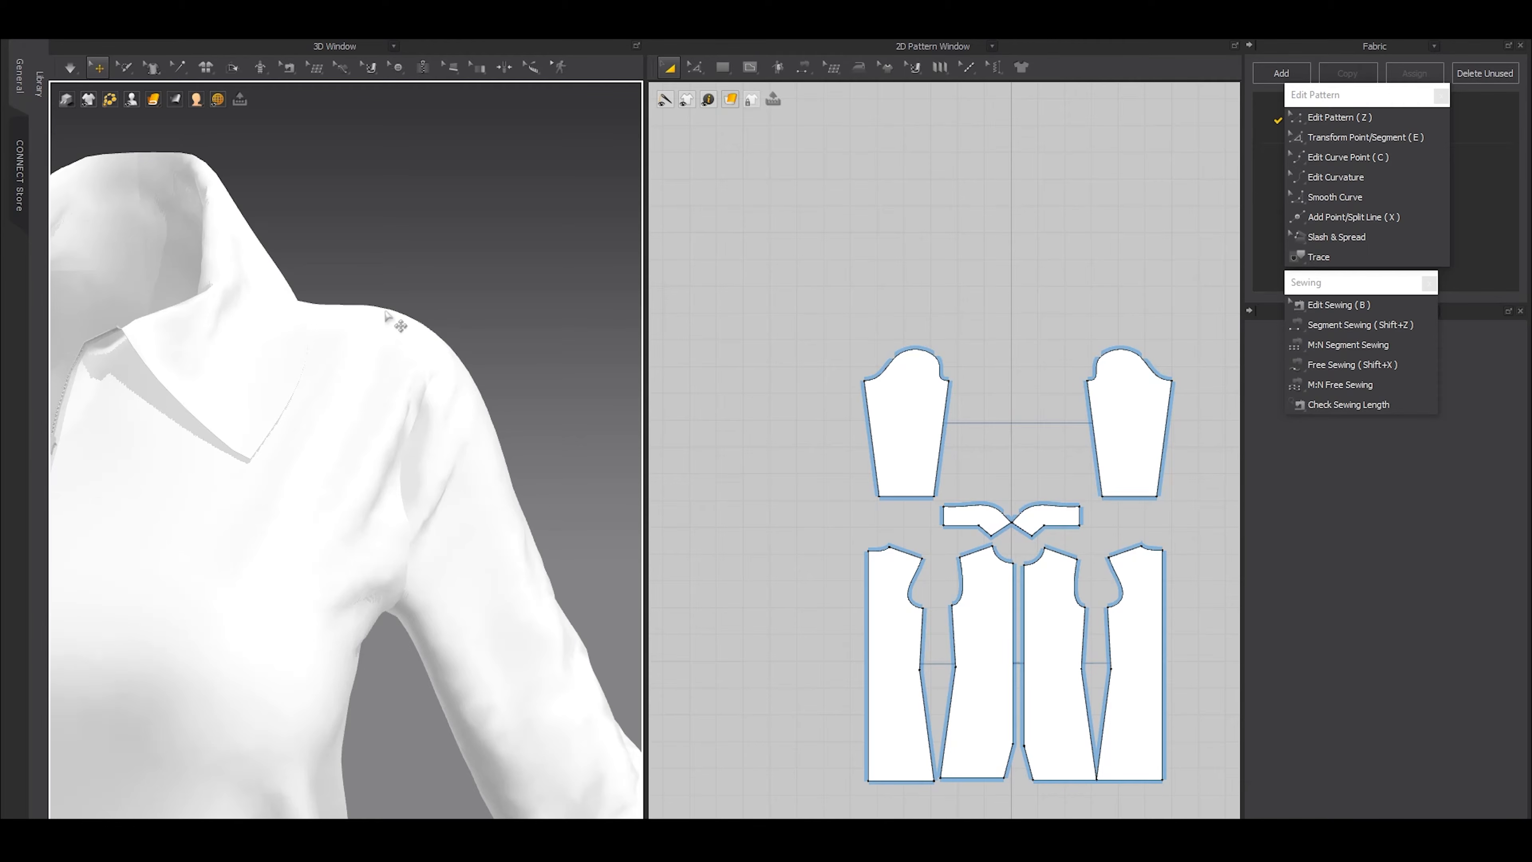
scroll(527, 446, "down", 5)
right_click_drag(426, 458, 489, 506)
scroll(454, 492, "down", 4)
key("2")
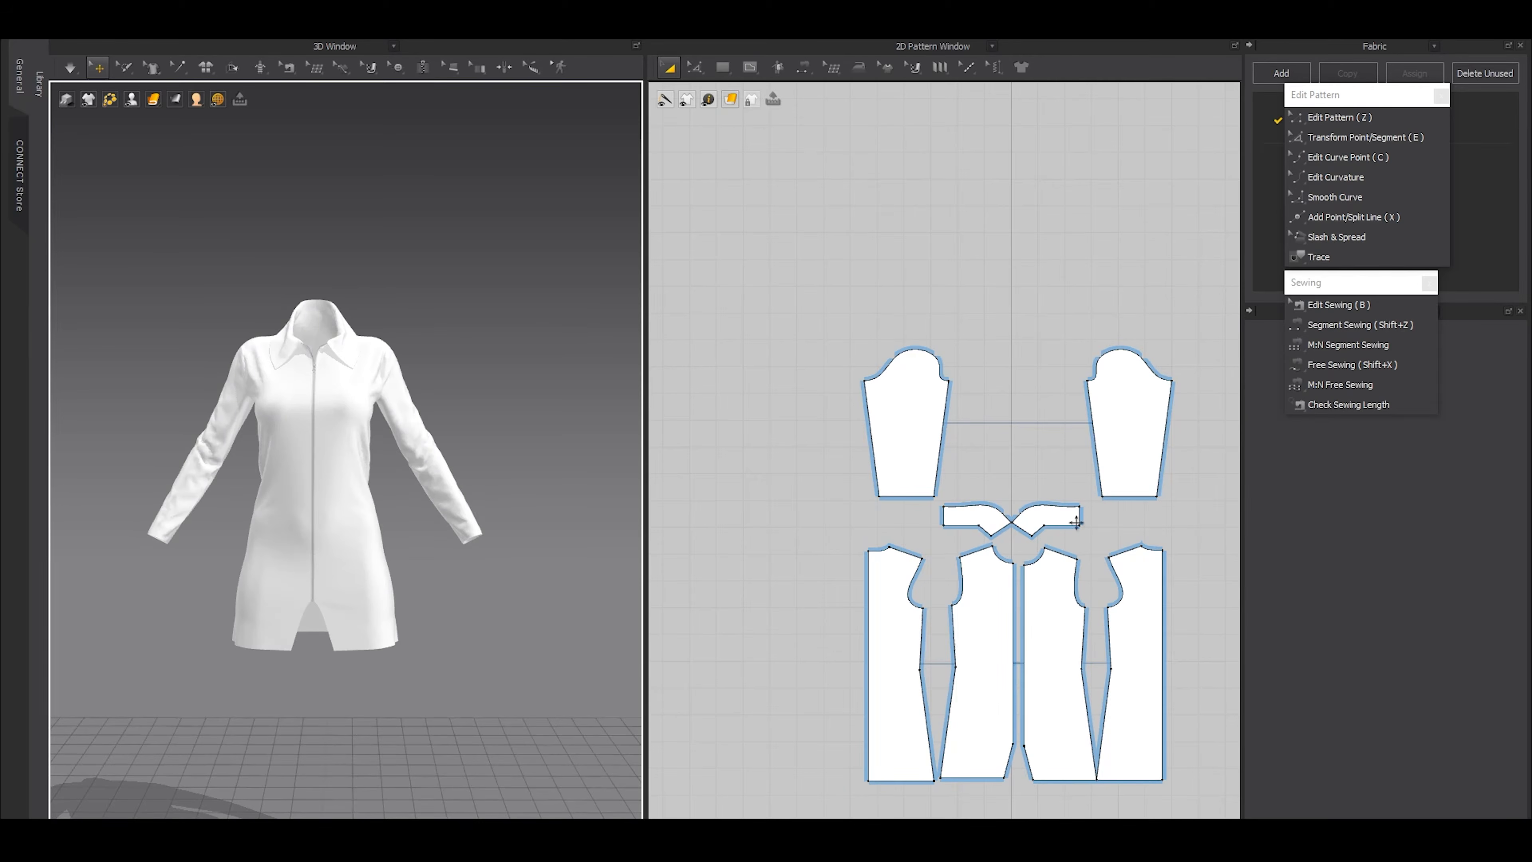
Move both sleeve patterns down closer to the collar pieces in the 2D layout, and bring the dress shoulder into close view
left_click(889, 480)
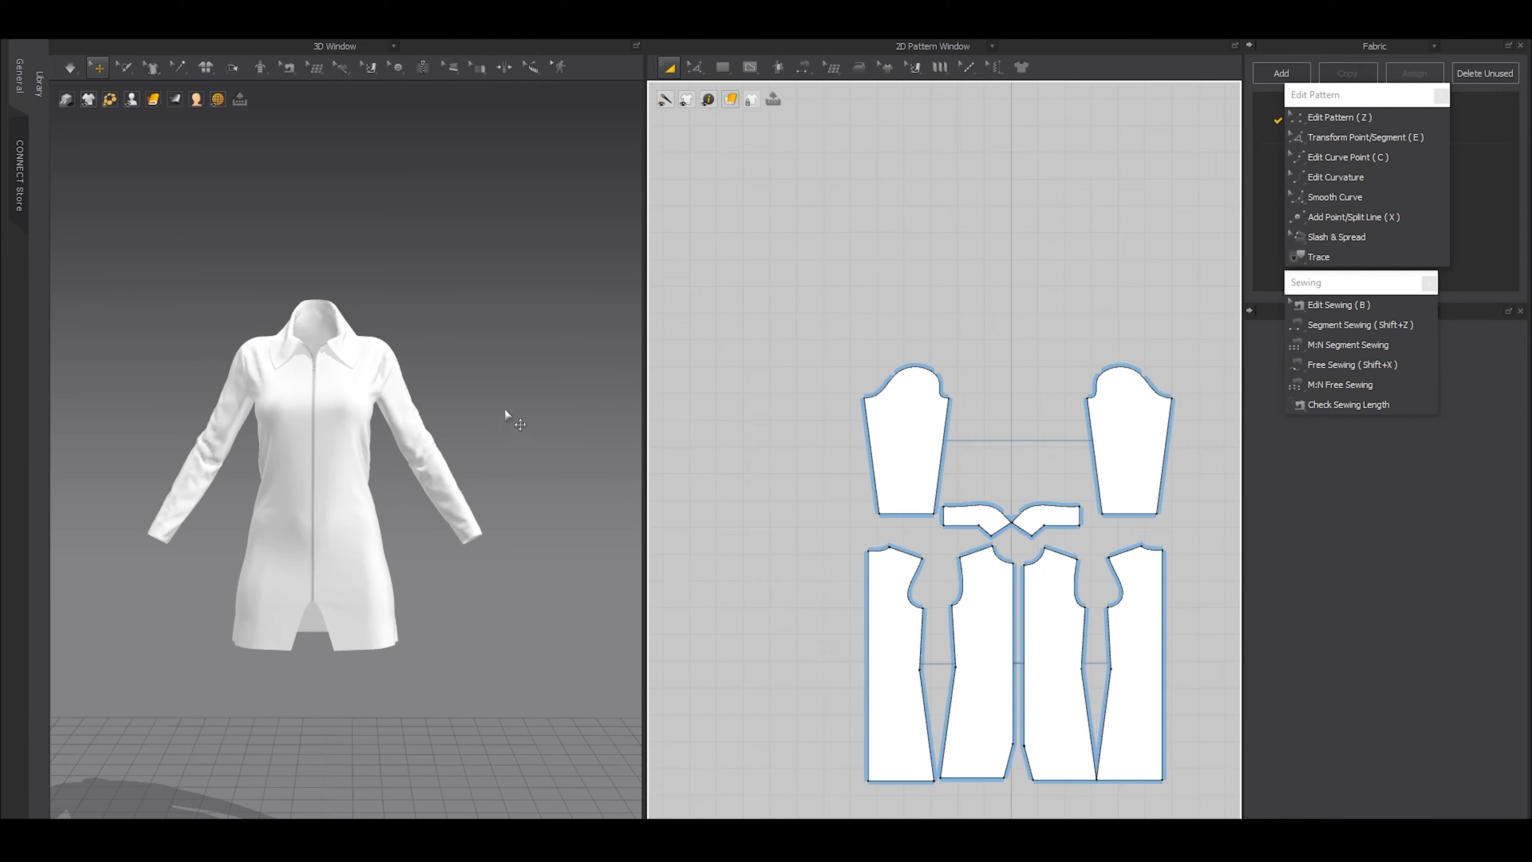
scroll(384, 580, "up", 5)
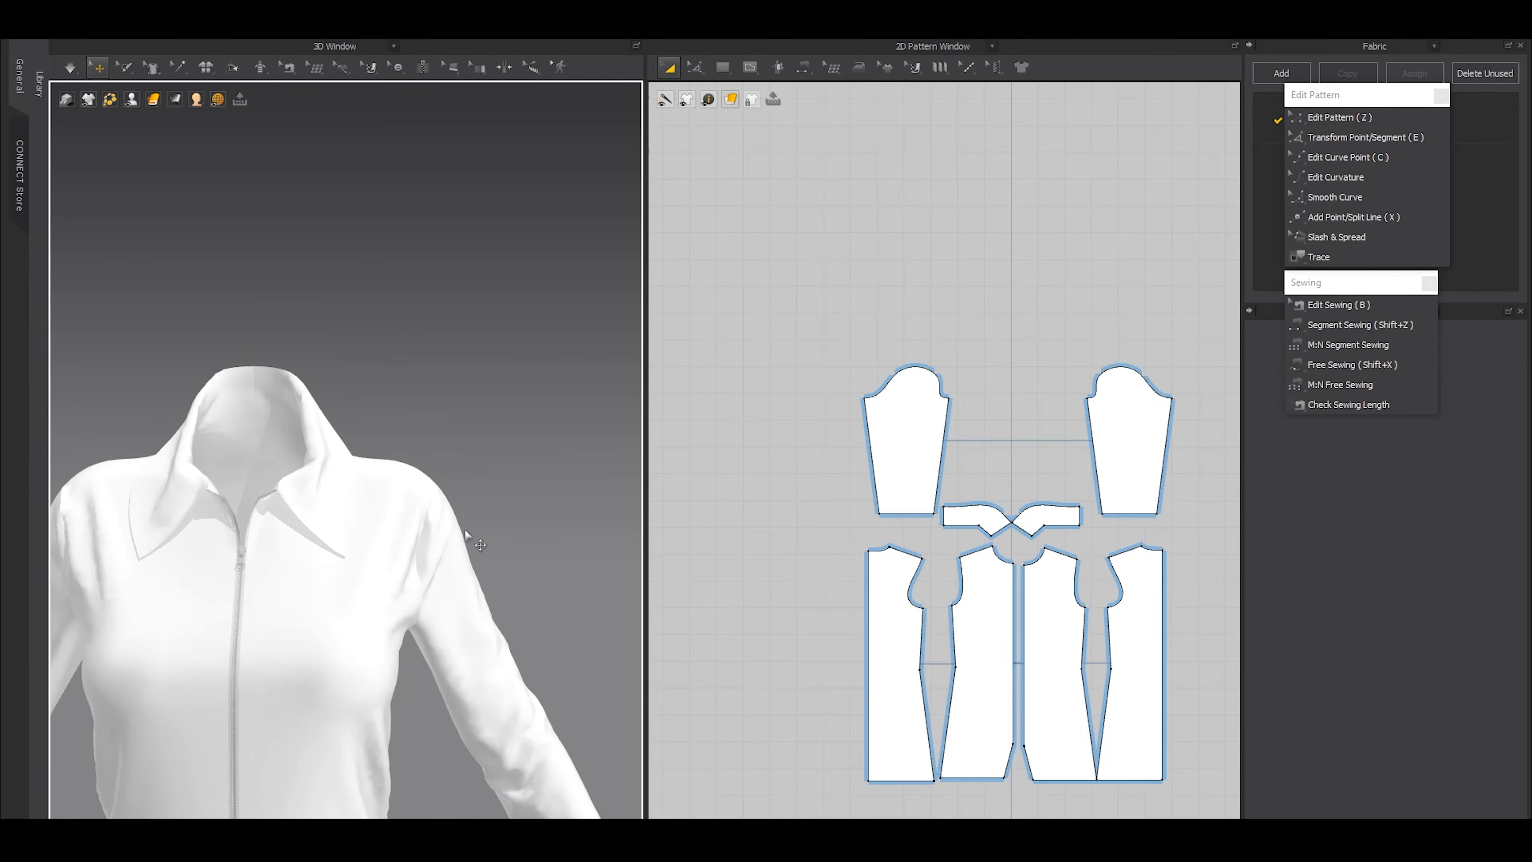
right_click_drag(193, 558, 413, 544)
middle_click_drag(489, 507, 400, 532)
scroll(399, 531, "up", 3)
scroll(399, 532, "down", 2)
Examine the sleeve cap and armhole seam up close, and check the whole dress from the front
left_click(410, 438)
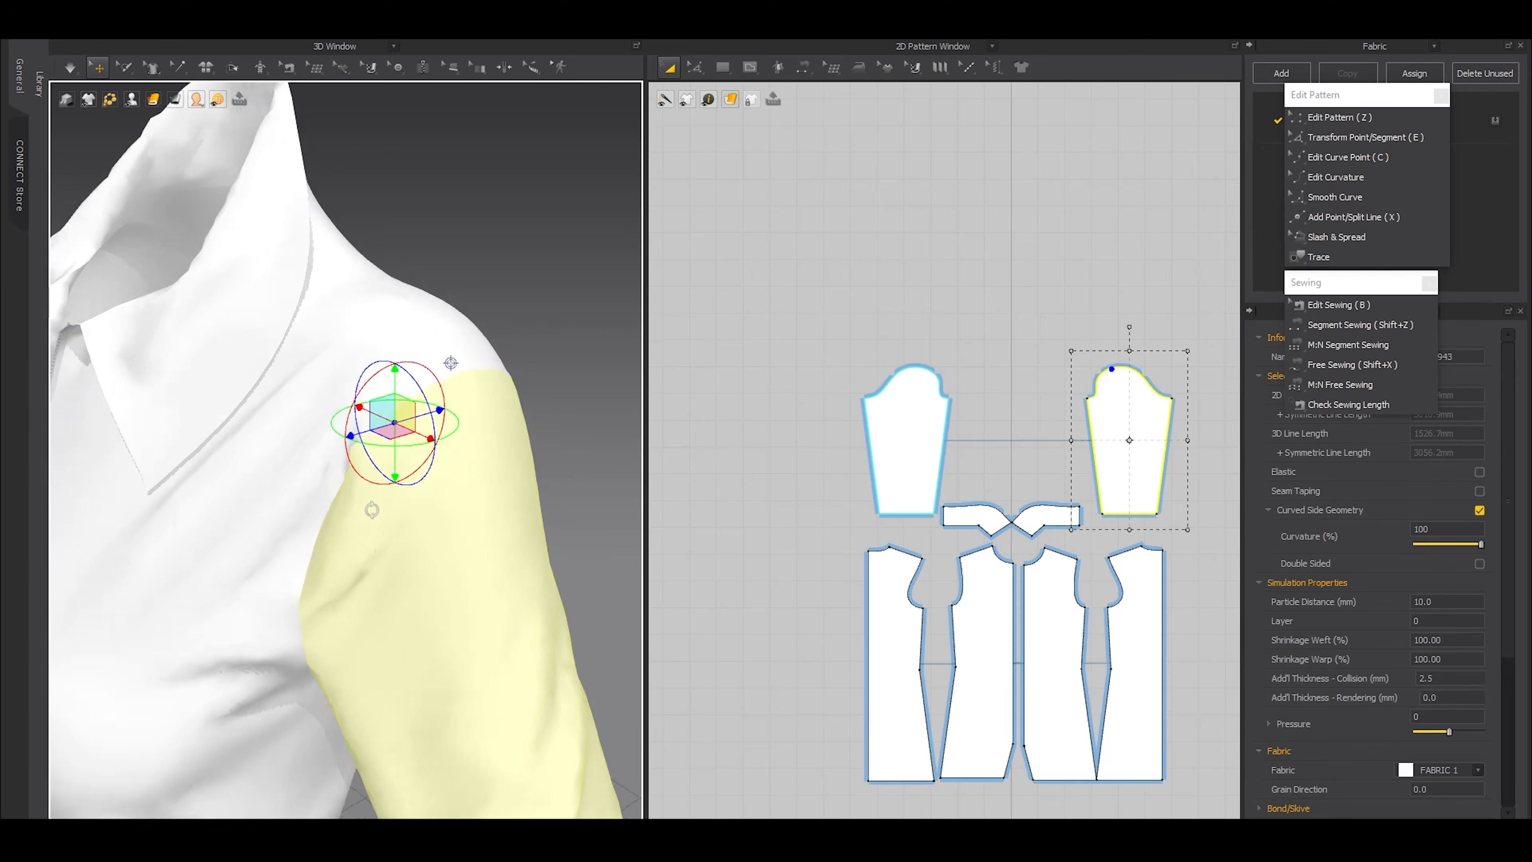
left_click(482, 373)
right_click_drag(482, 374, 355, 385)
right_click_drag(325, 477, 455, 403)
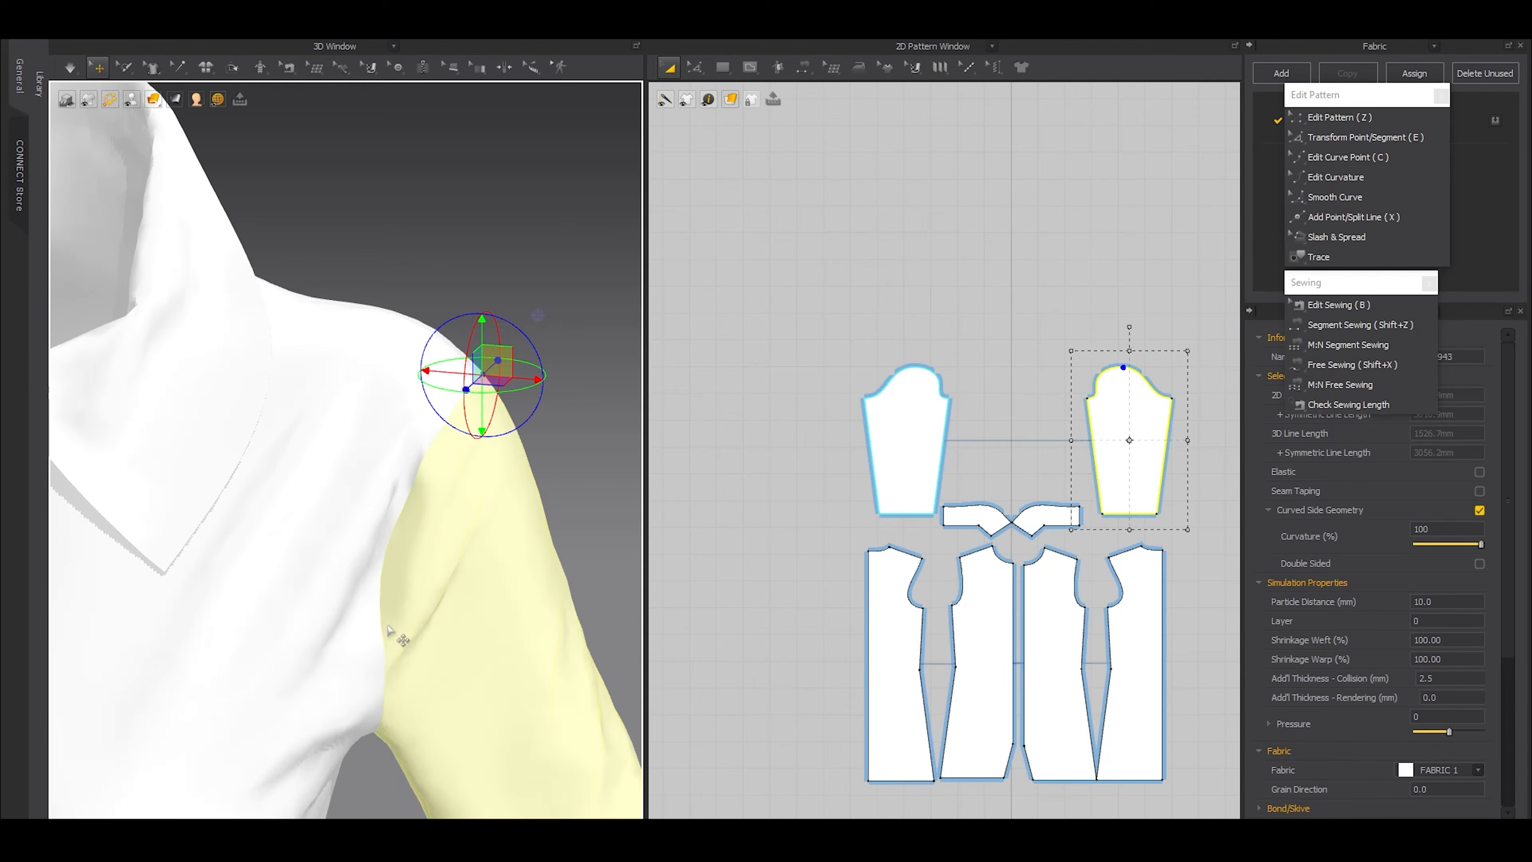
scroll(1076, 401, "up", 3)
middle_click_drag(1113, 428, 1016, 447)
left_click(988, 301)
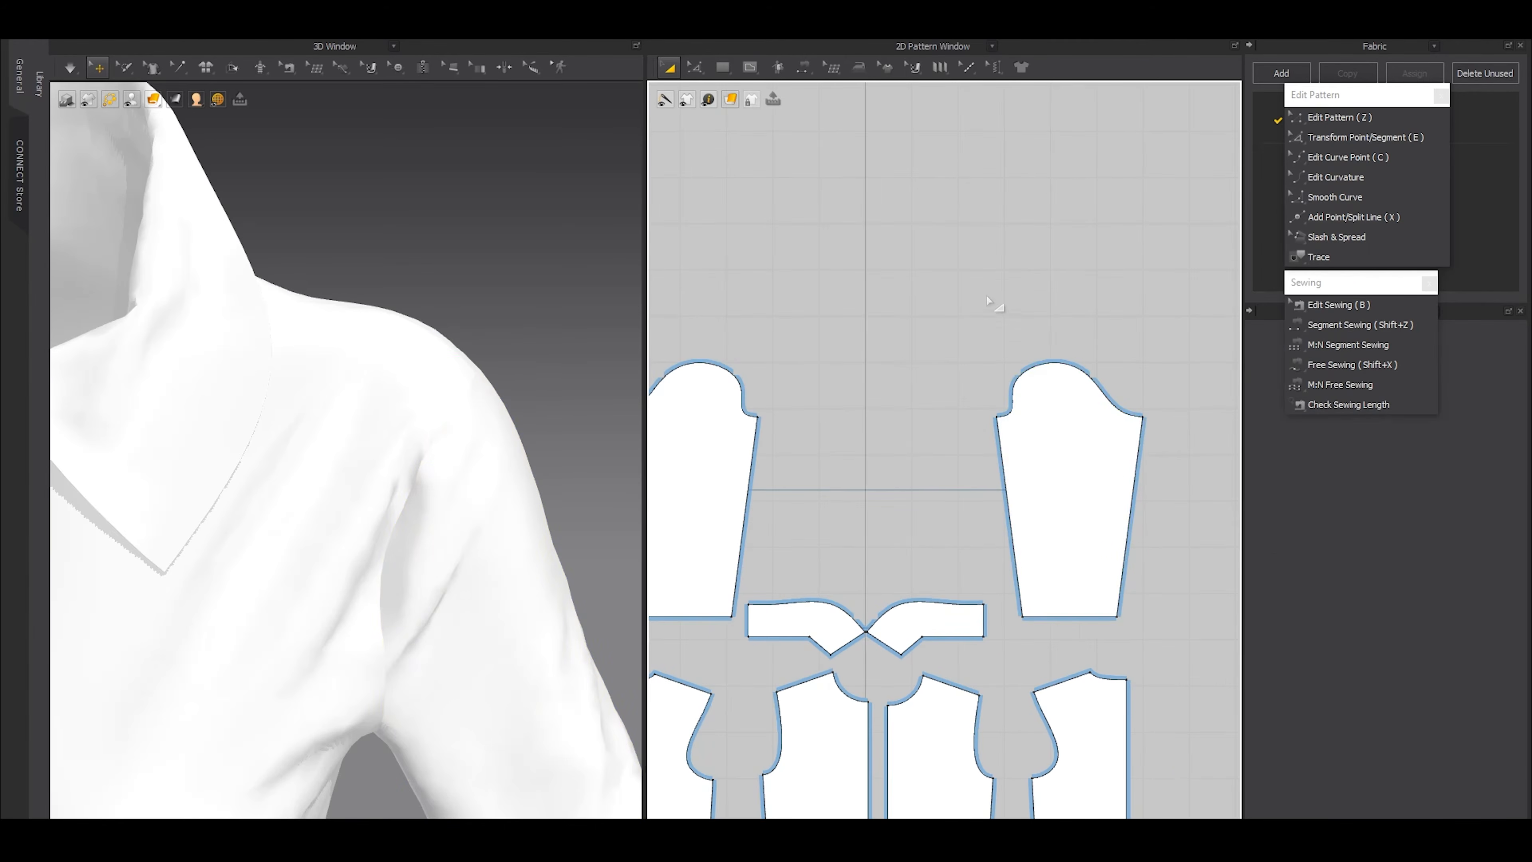
key("z")
key("a")
left_click(948, 307)
scroll(561, 477, "down", 5)
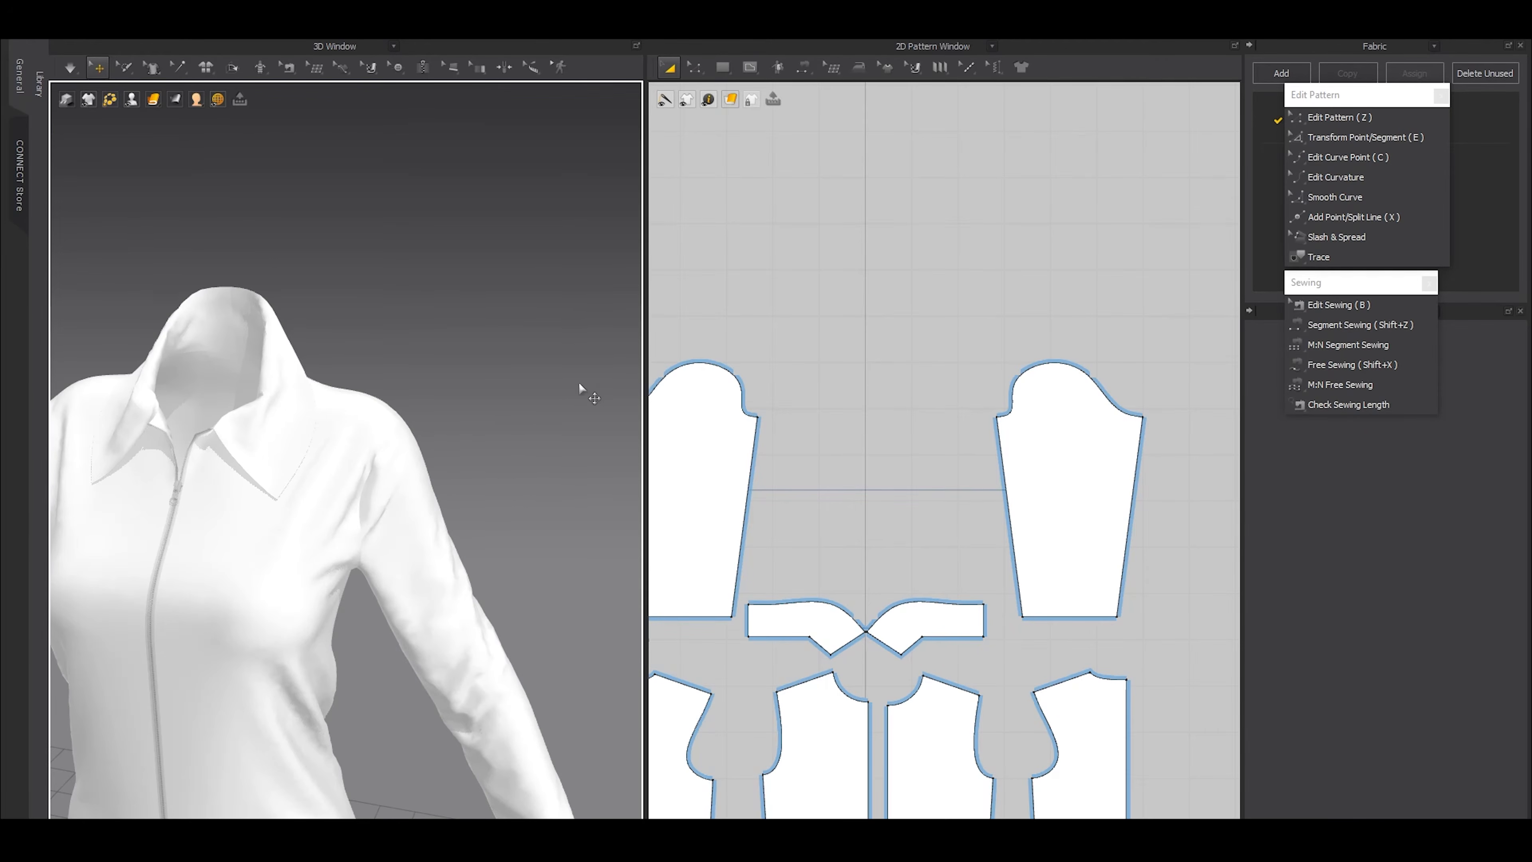
scroll(404, 421, "down", 3)
scroll(914, 441, "down", 5)
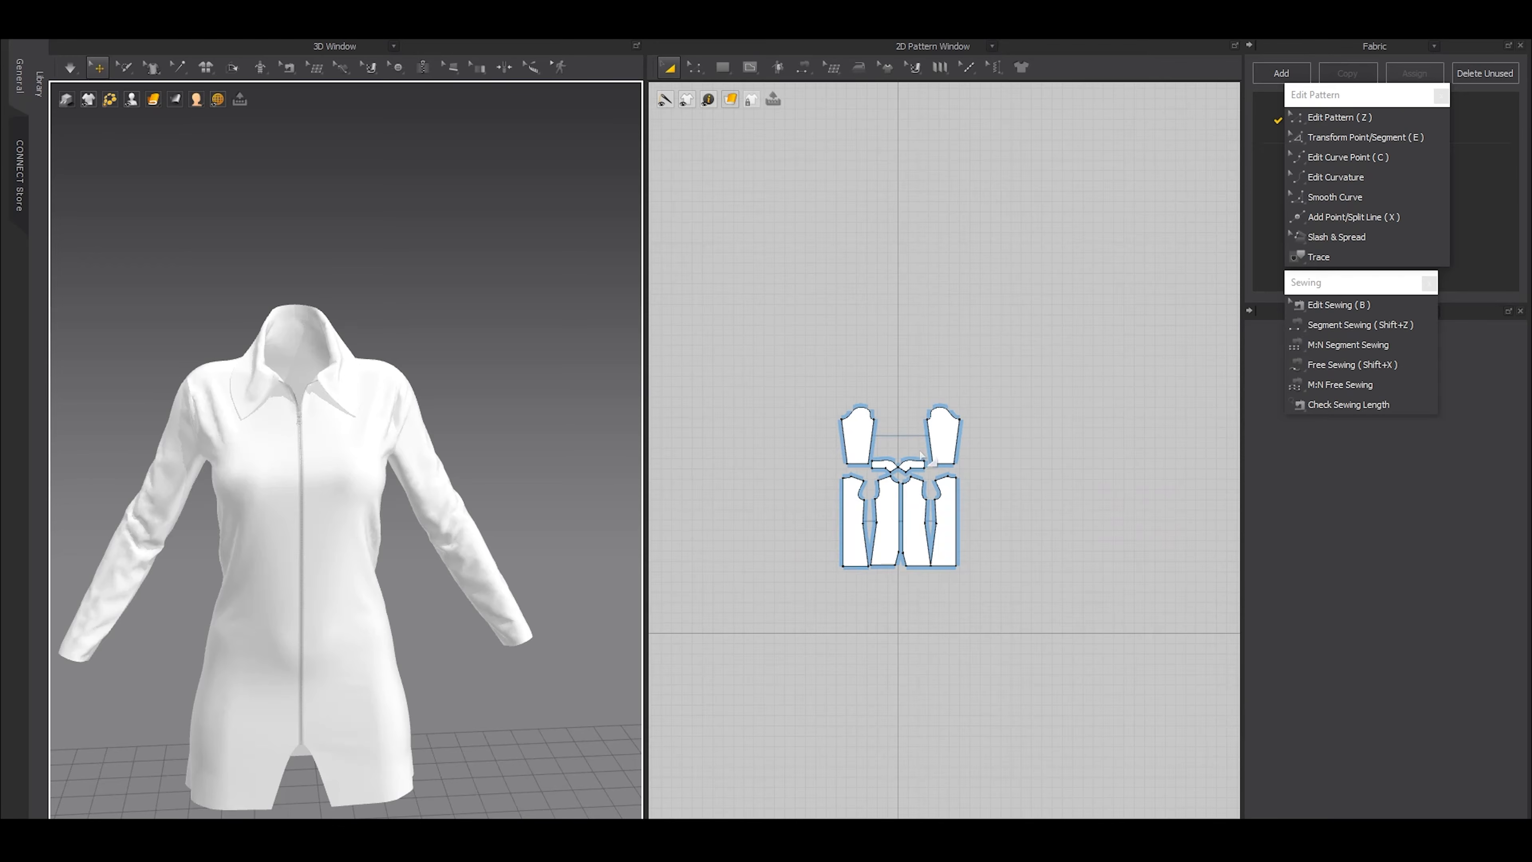
Show internal lines in 3D, and draw a 20 mm vertical internal line on the front panel below the neckline near center front
scroll(944, 451, "up", 4)
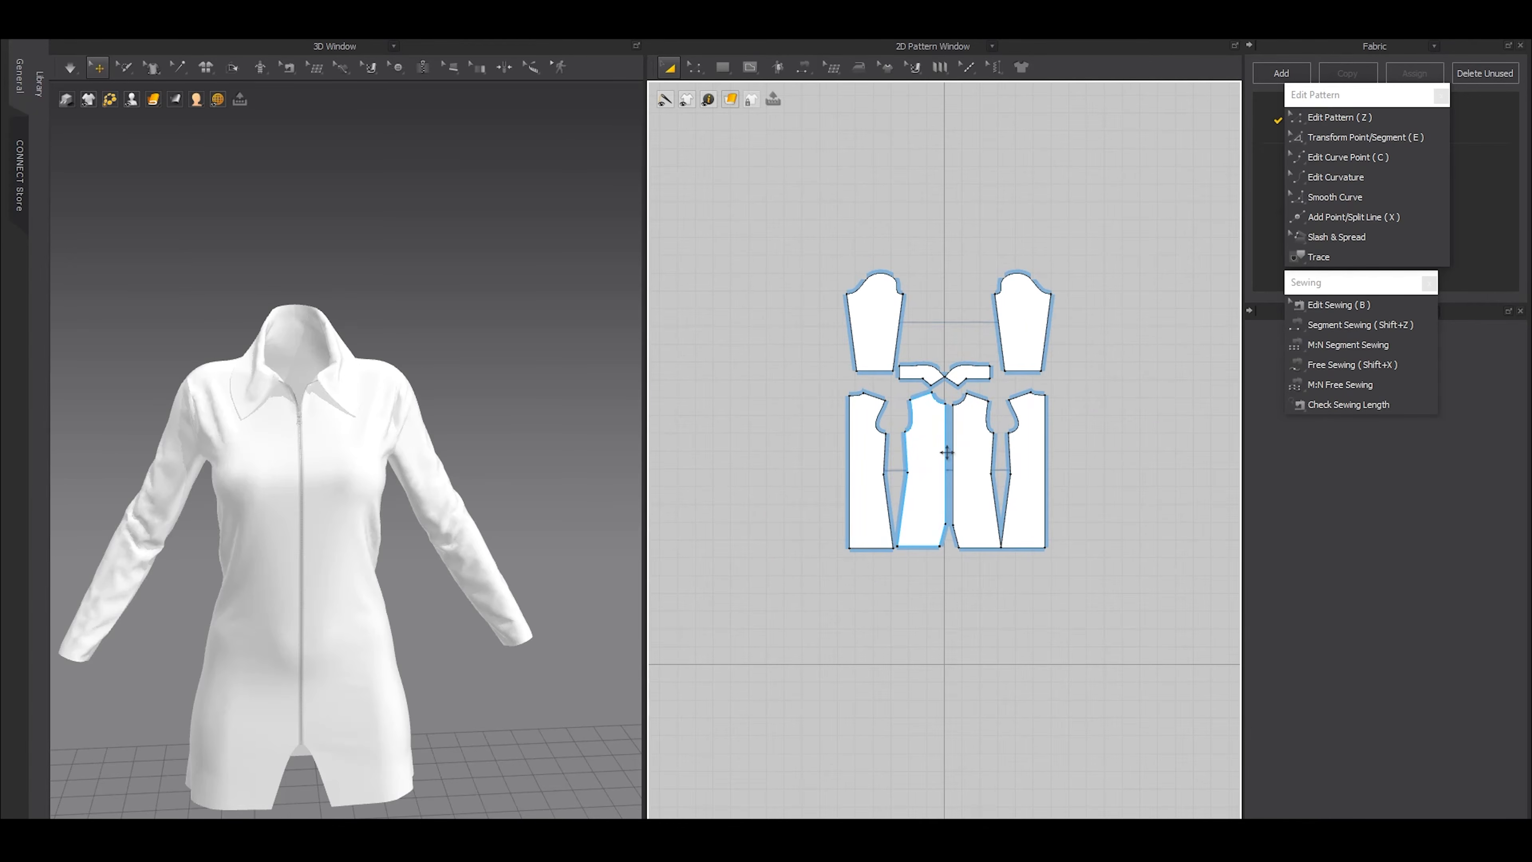
scroll(947, 453, "up", 5)
scroll(181, 197, "up", 3)
mouse_move(97, 104)
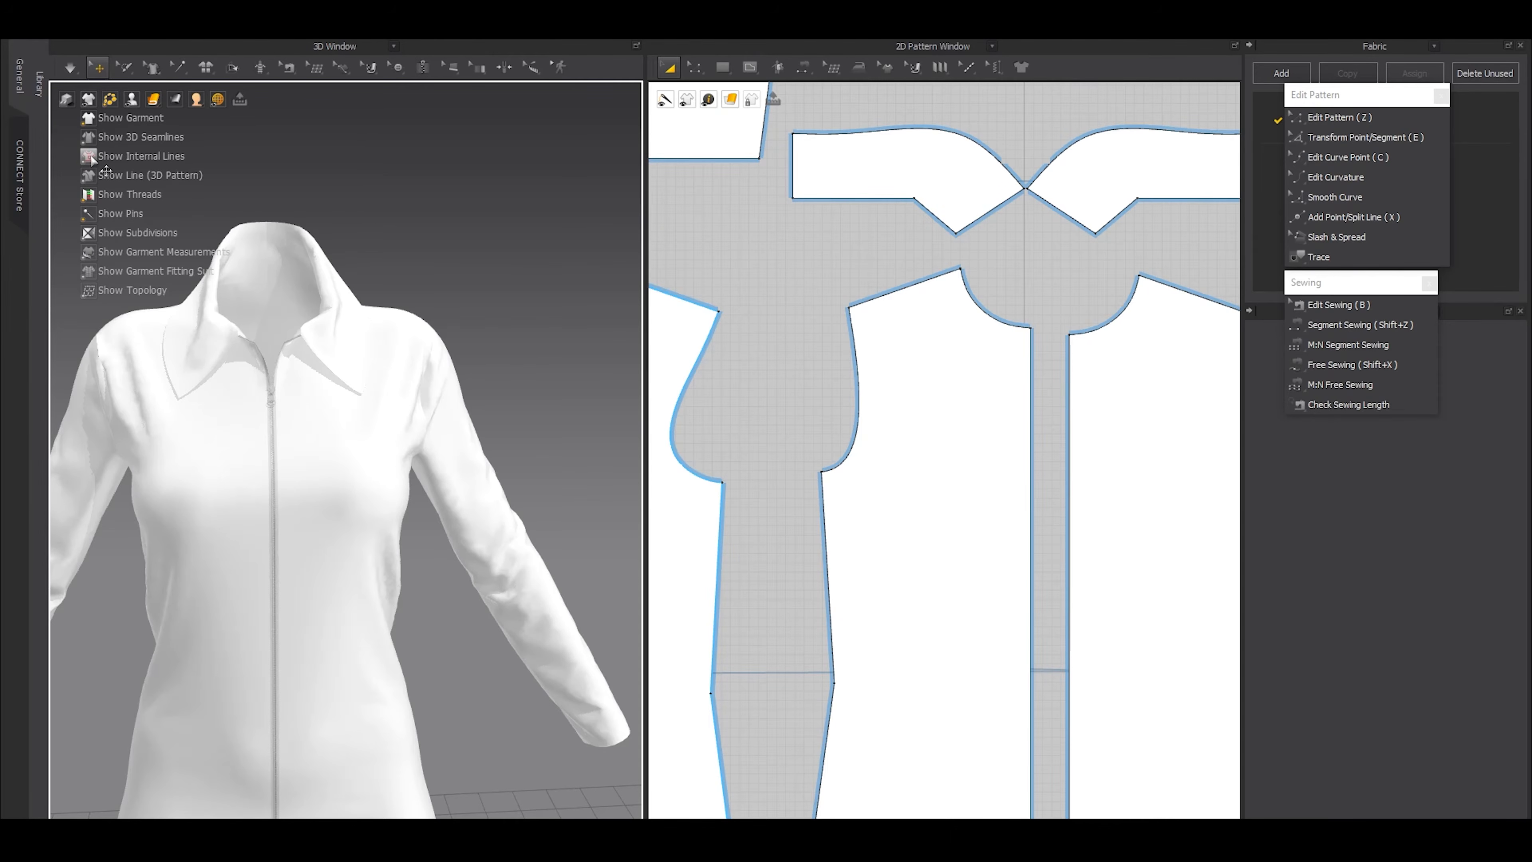
scroll(982, 426, "up", 3)
key("g")
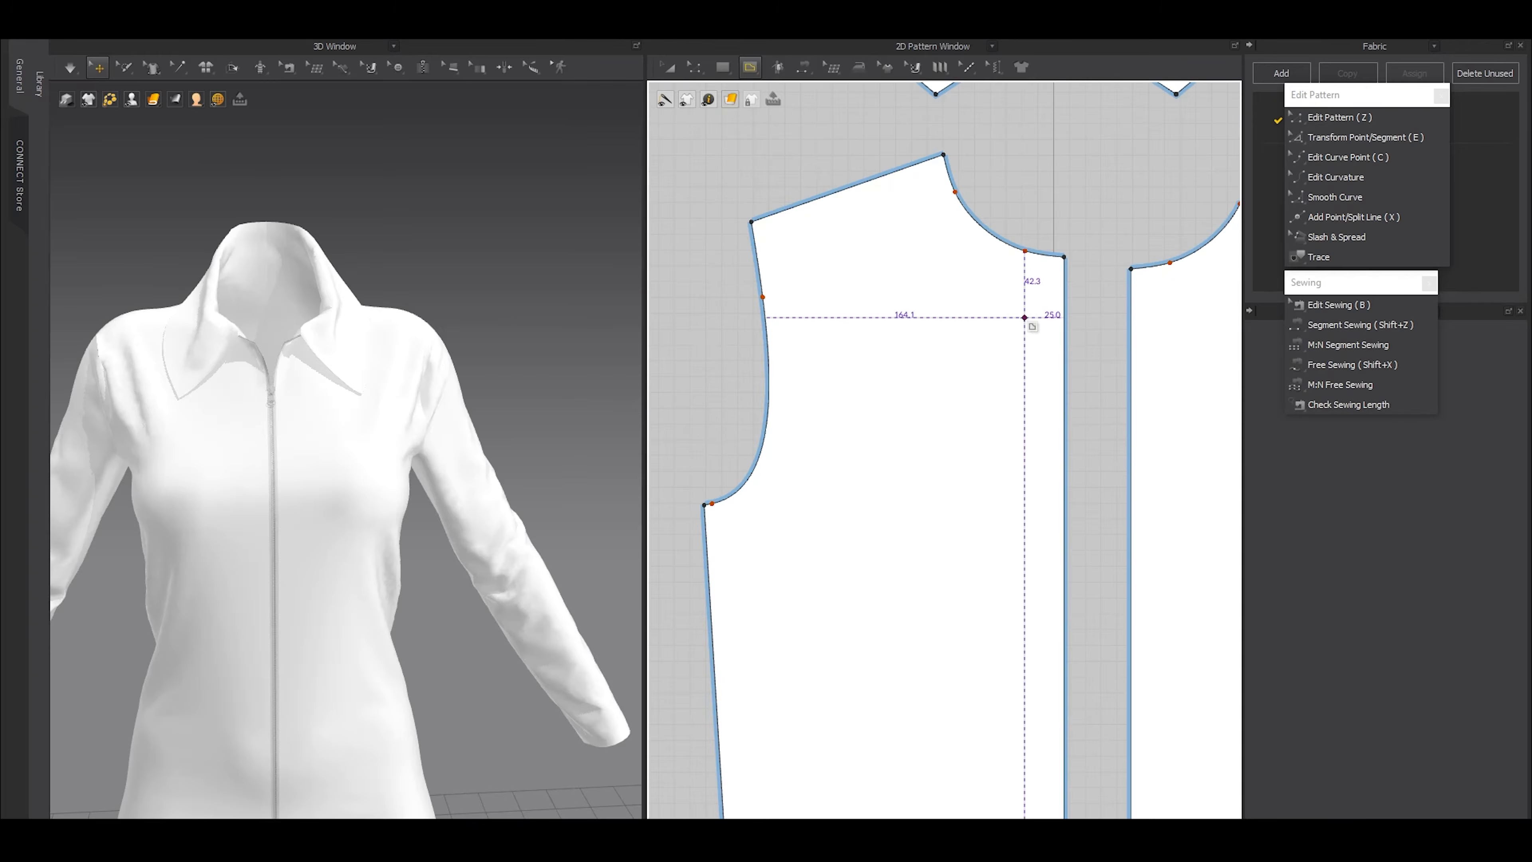
scroll(1025, 320, "up", 4)
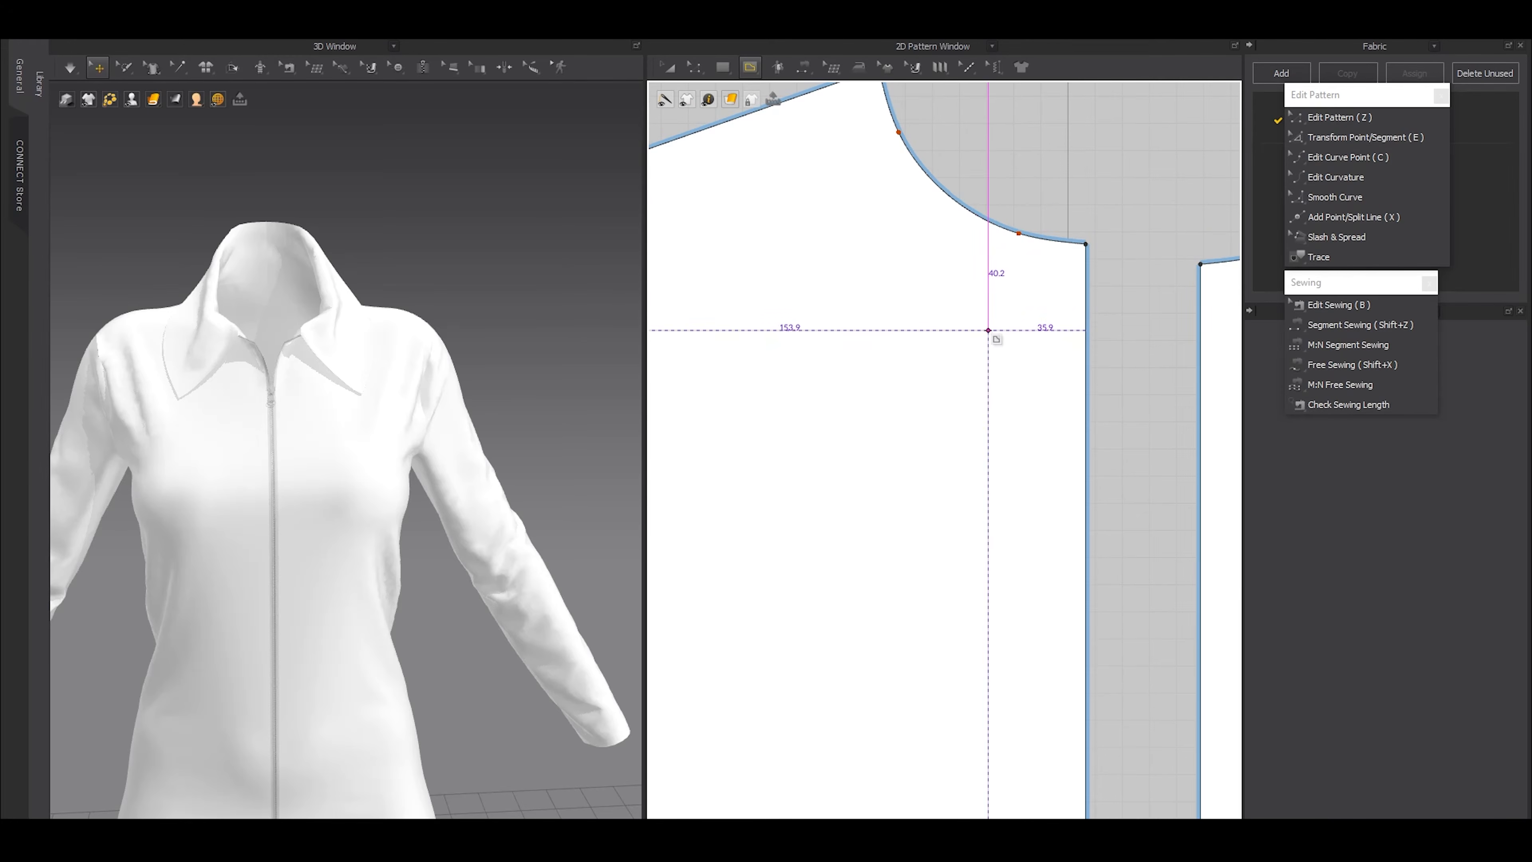
left_click(1014, 318)
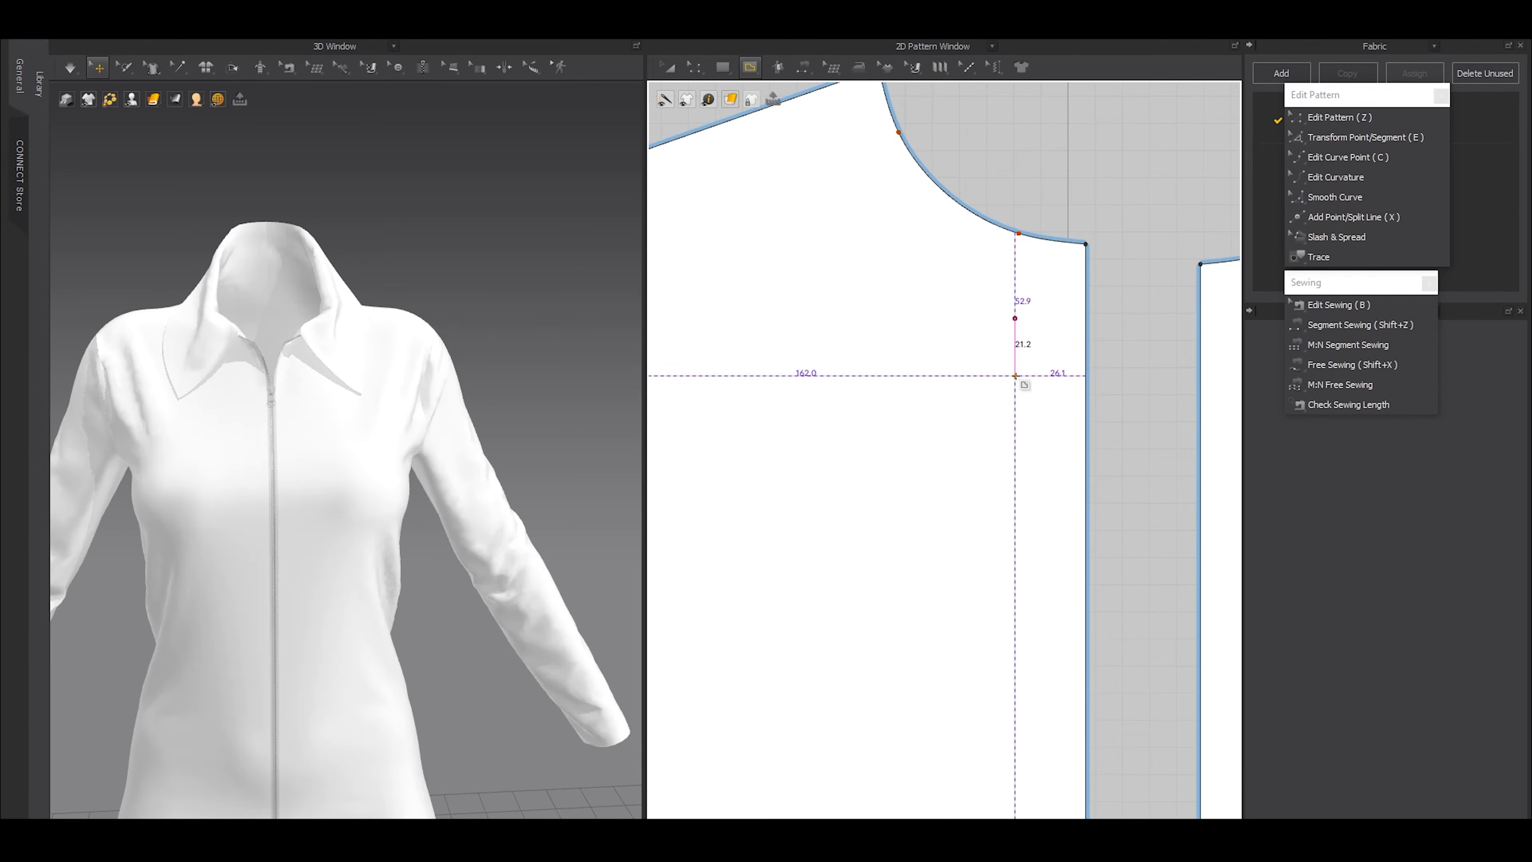
right_click(1015, 377)
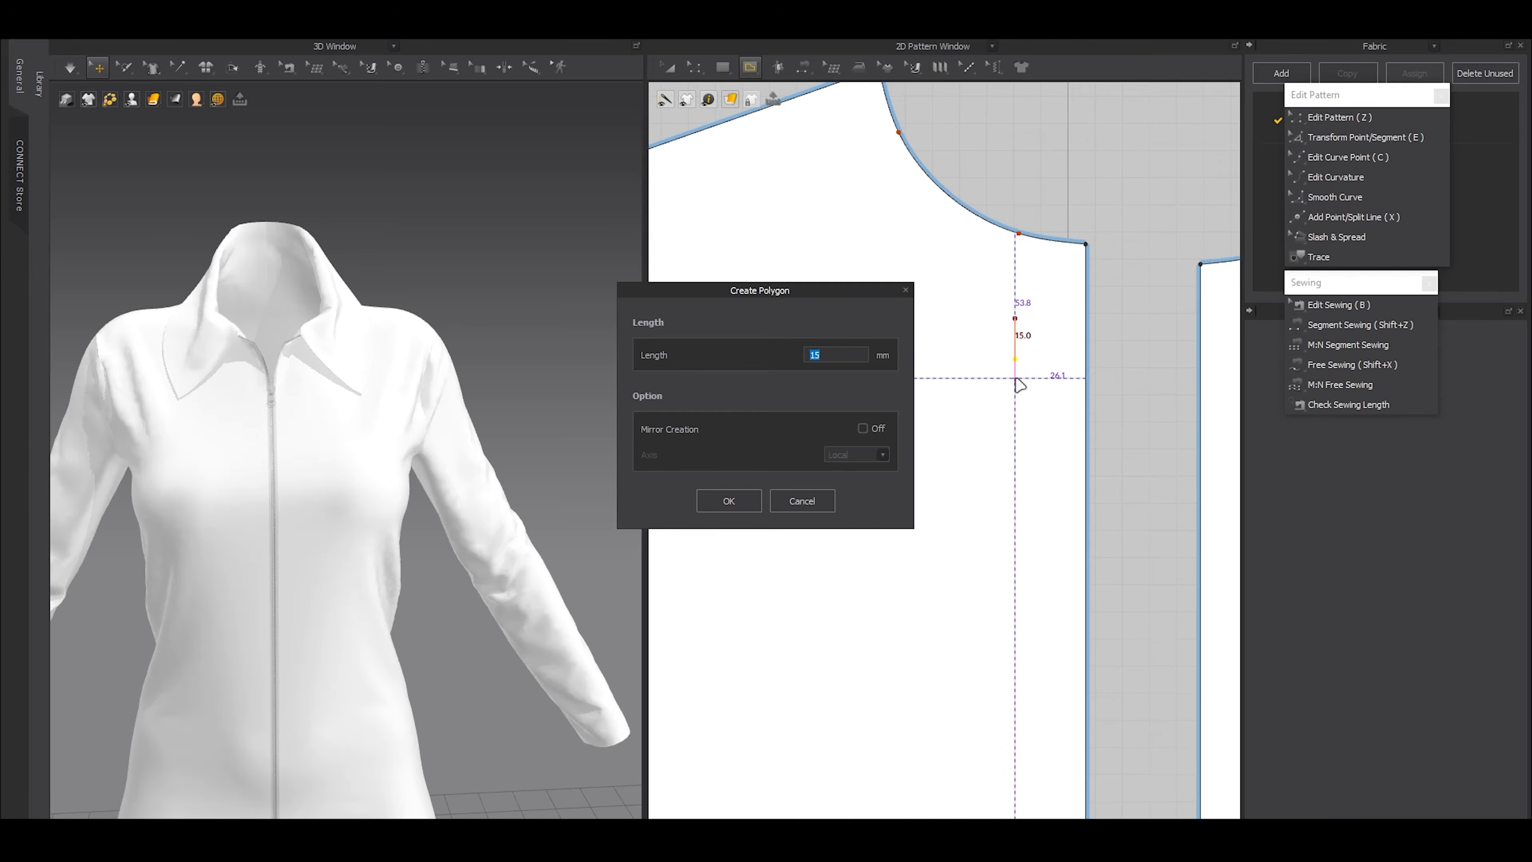
left_click(741, 502)
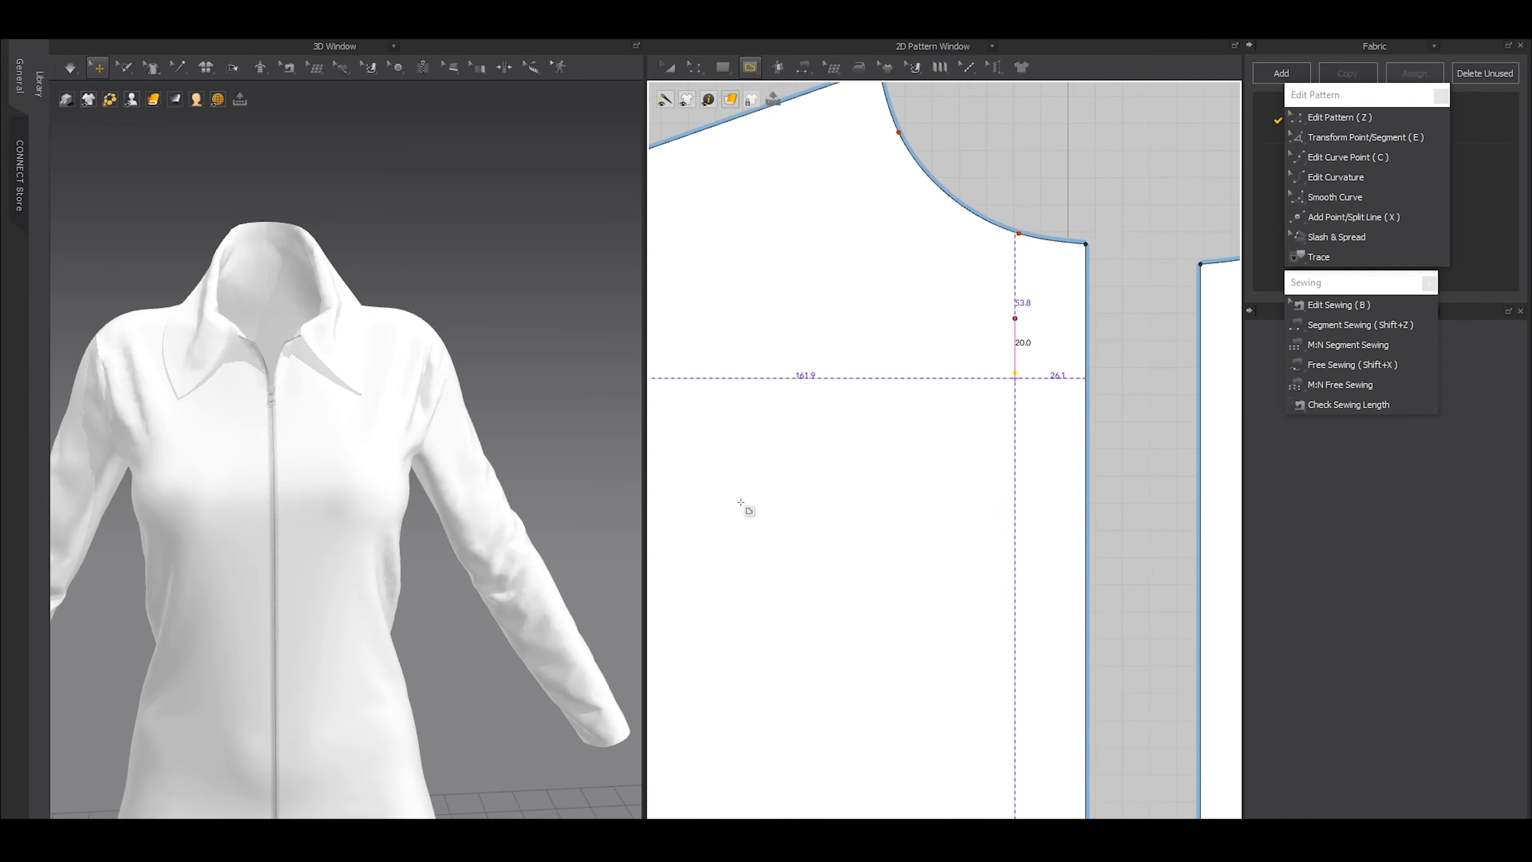
key("Return")
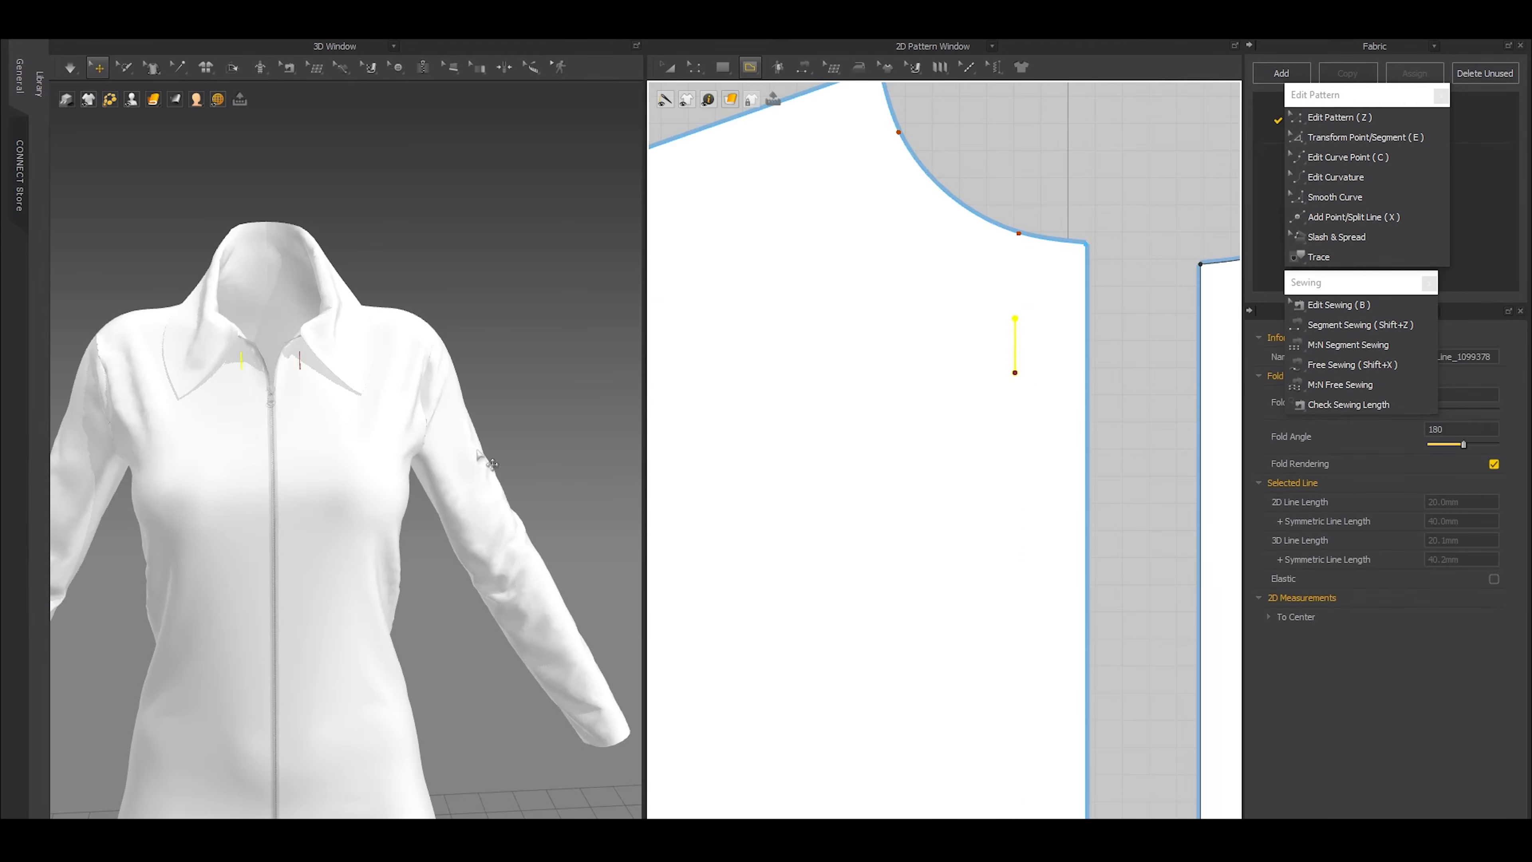
Move the internal line lower on the front panel and extend its lower end downward by 5 mm
key("z")
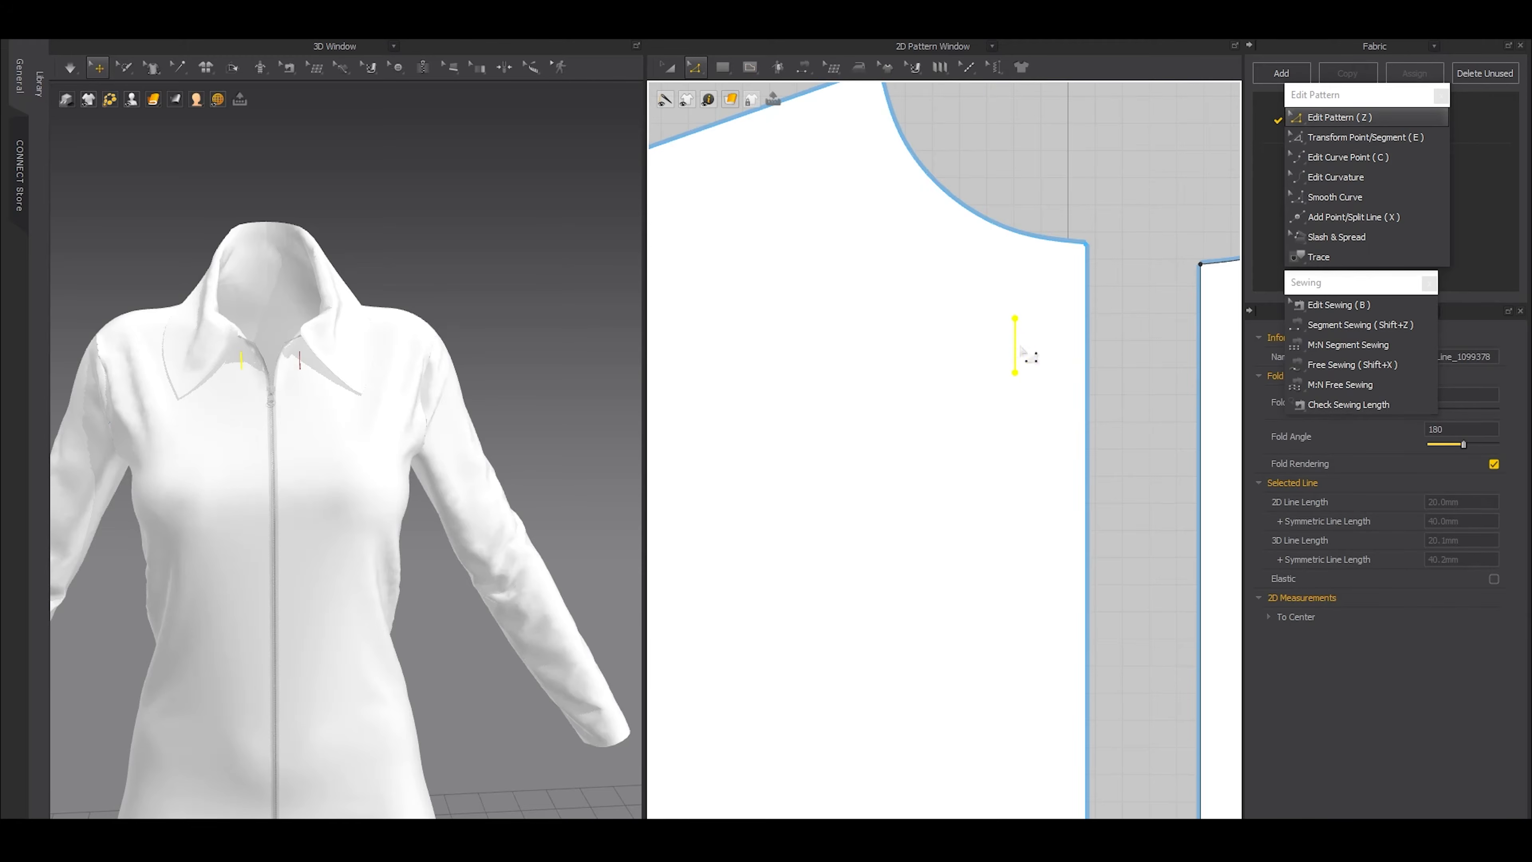
left_click_drag(1015, 374, 1016, 429)
scroll(1046, 492, "up", 2)
left_click_drag(1040, 399, 994, 418)
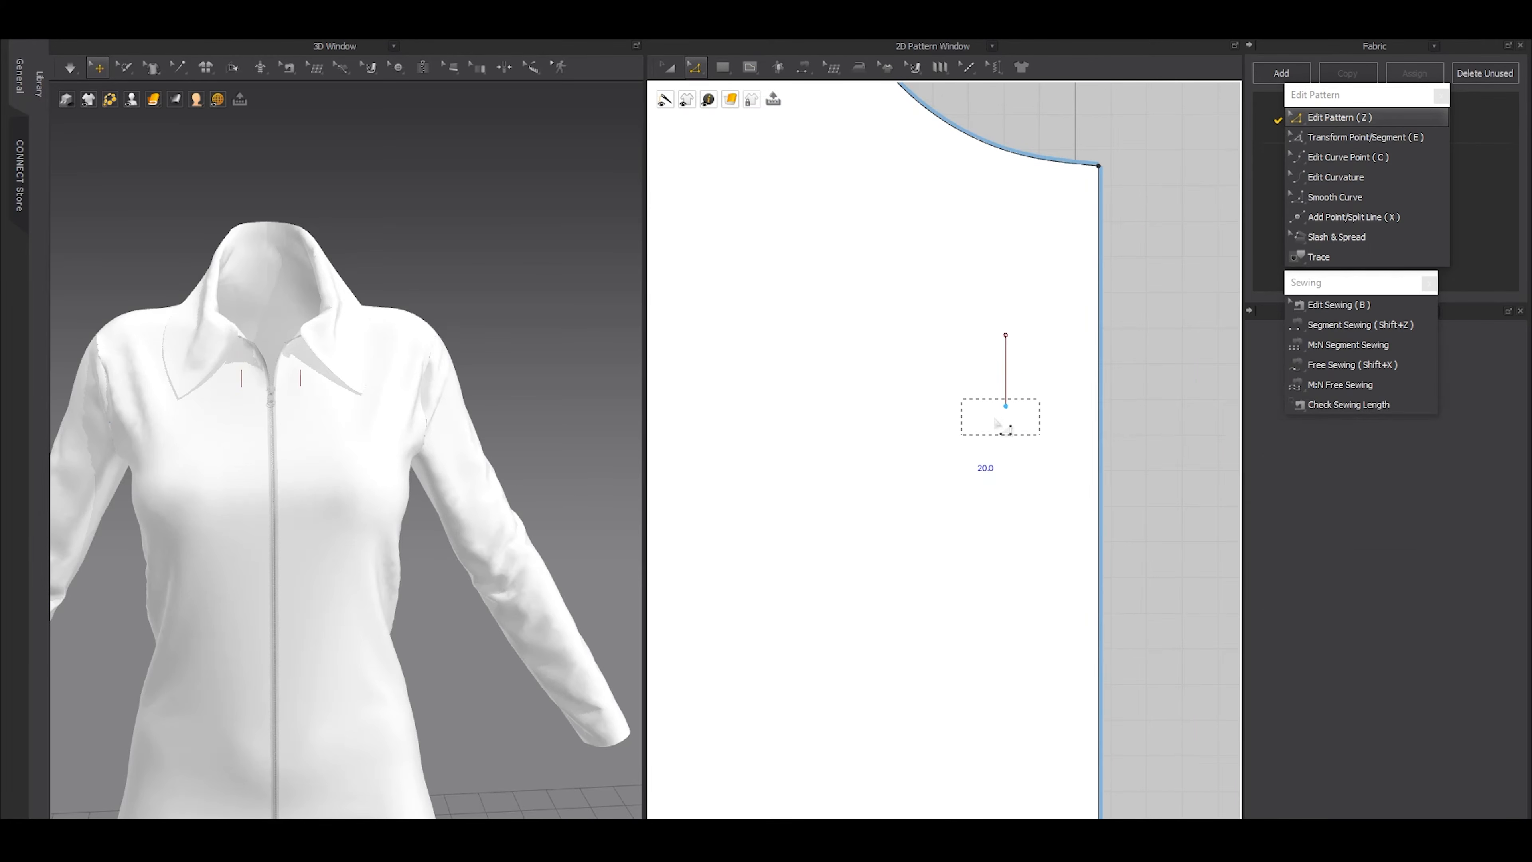
left_click_drag(1007, 407, 1008, 430)
right_click(1009, 431)
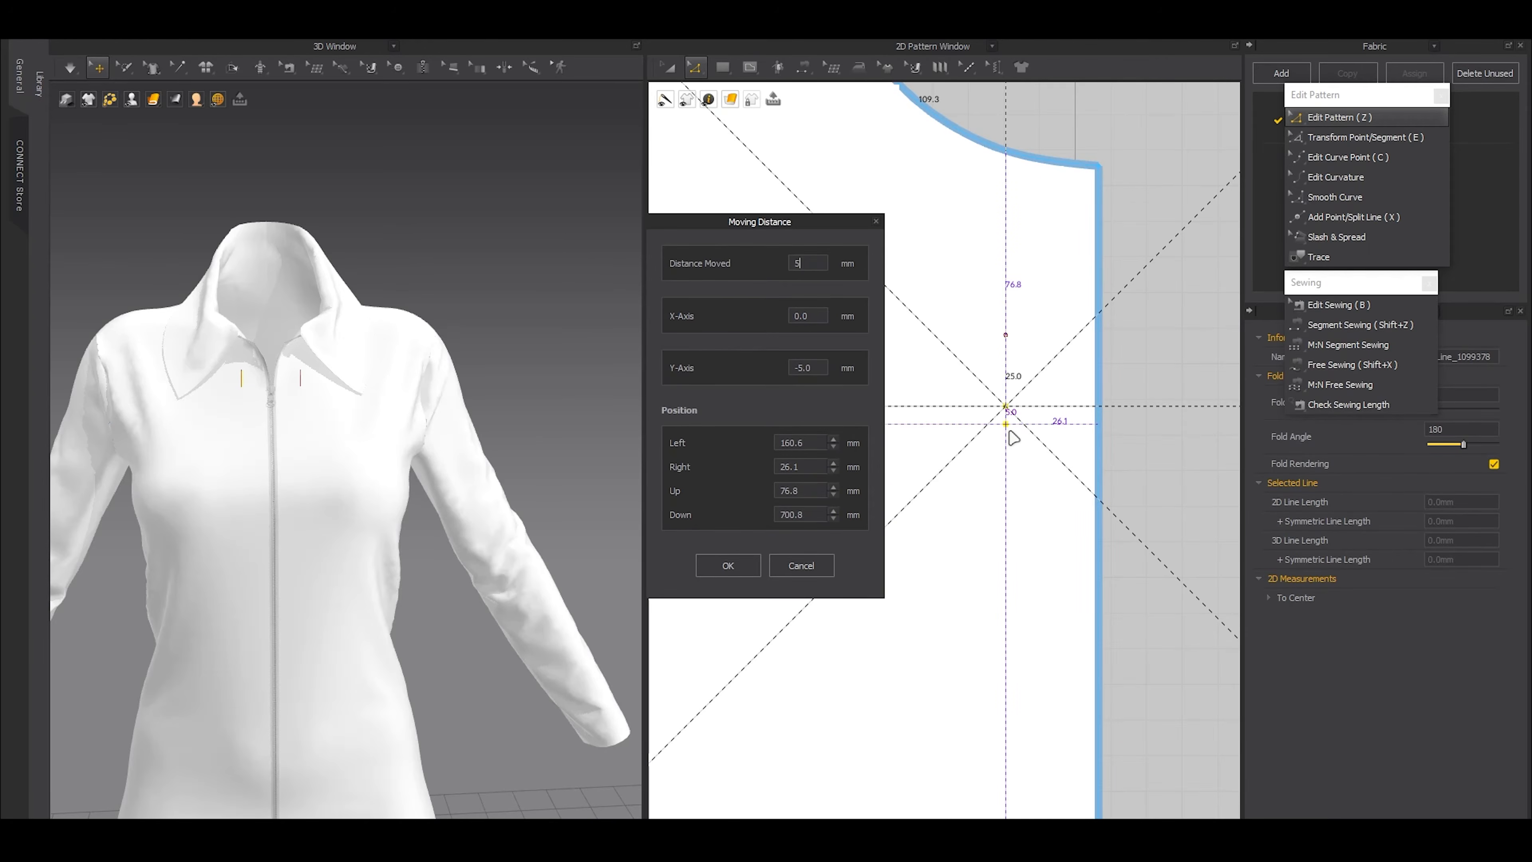
left_click(727, 565)
left_click(1008, 375)
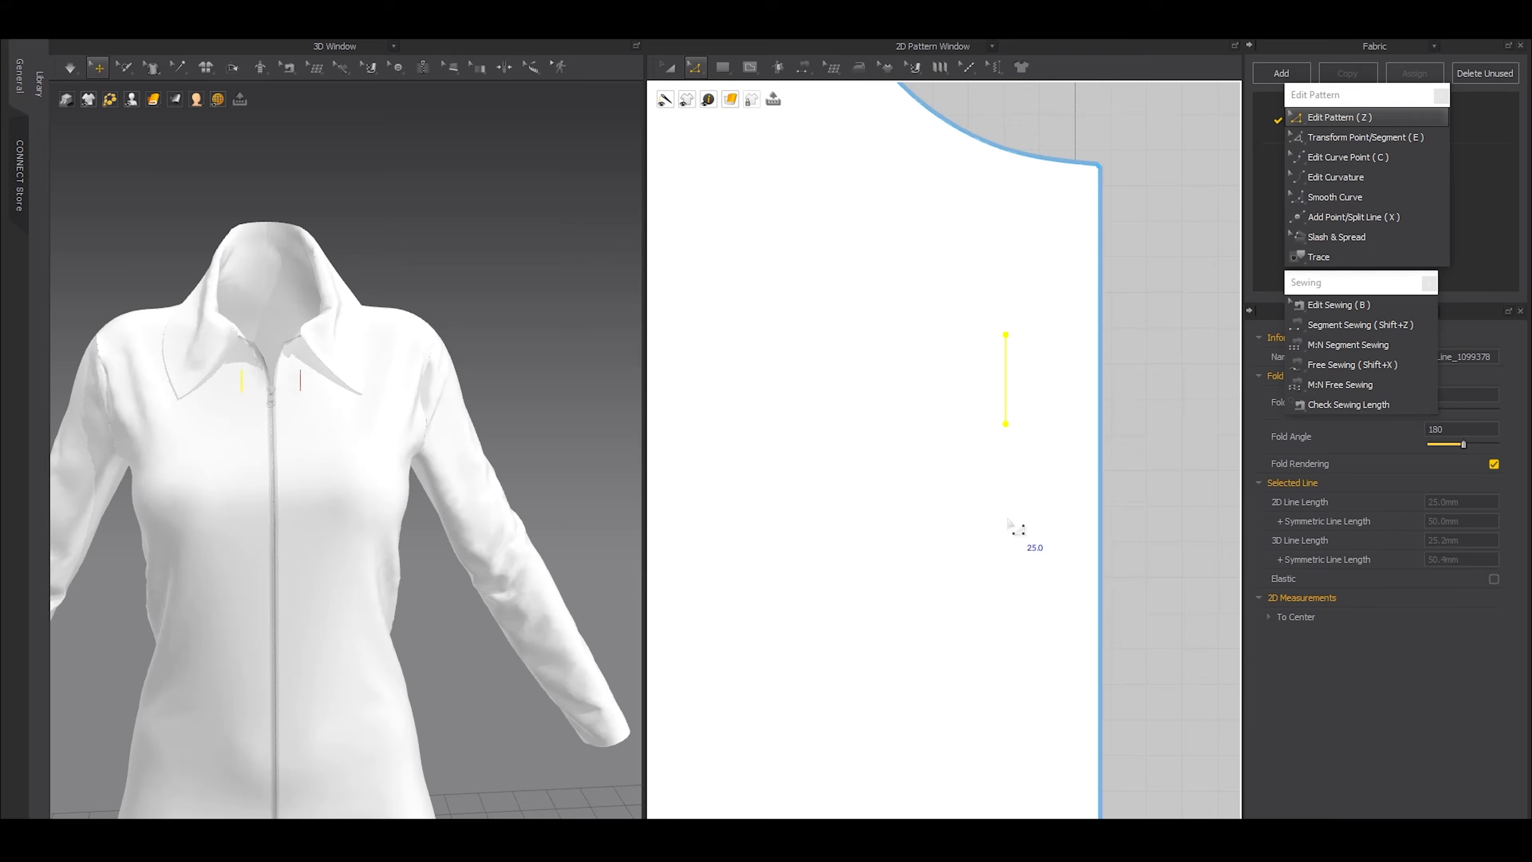
Shift the 25 mm internal line horizontally farther away from the center front edge
scroll(944, 447, "down", 5)
middle_click_drag(965, 510, 968, 385)
scroll(953, 286, "up", 1)
scroll(952, 286, "up", 2)
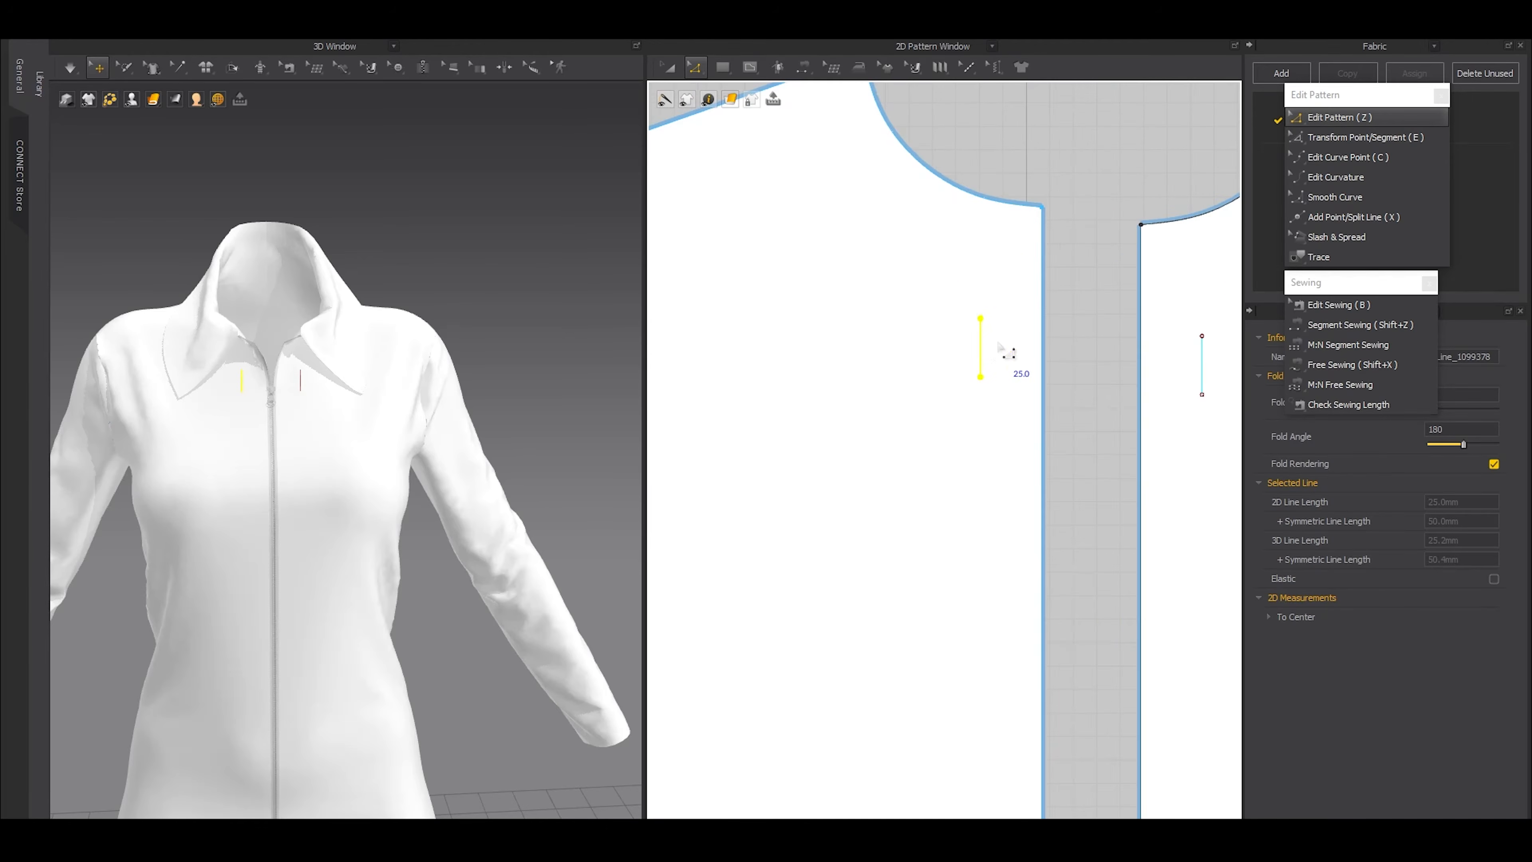
left_click_drag(990, 356, 962, 464, "shift")
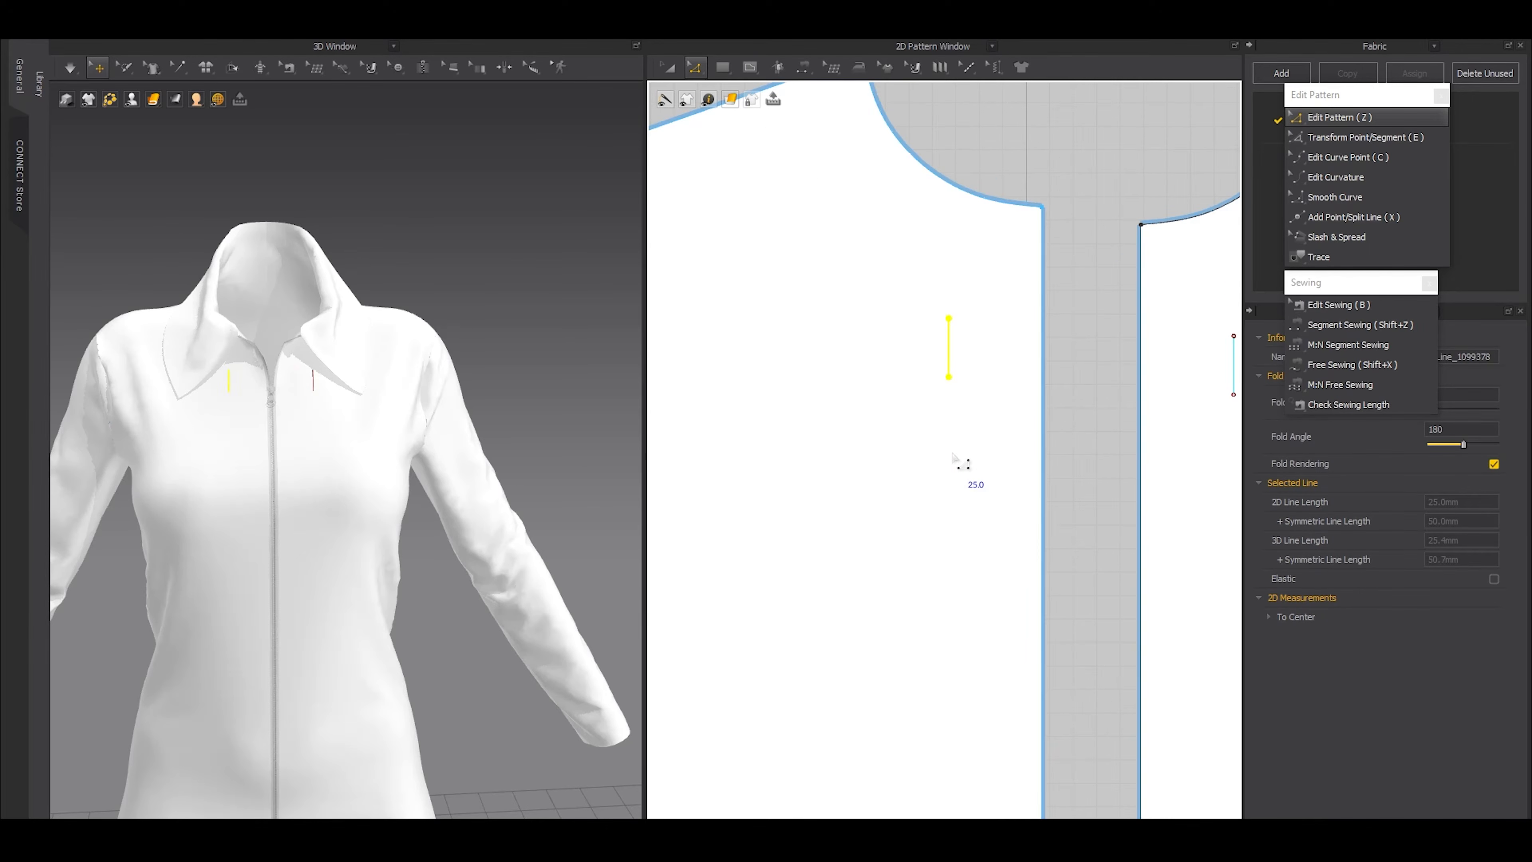
Copy the internal line and paste seven copies straight down the front panel at a 100 mm interval
scroll(954, 425, "down", 2)
middle_click_drag(958, 478, 965, 326)
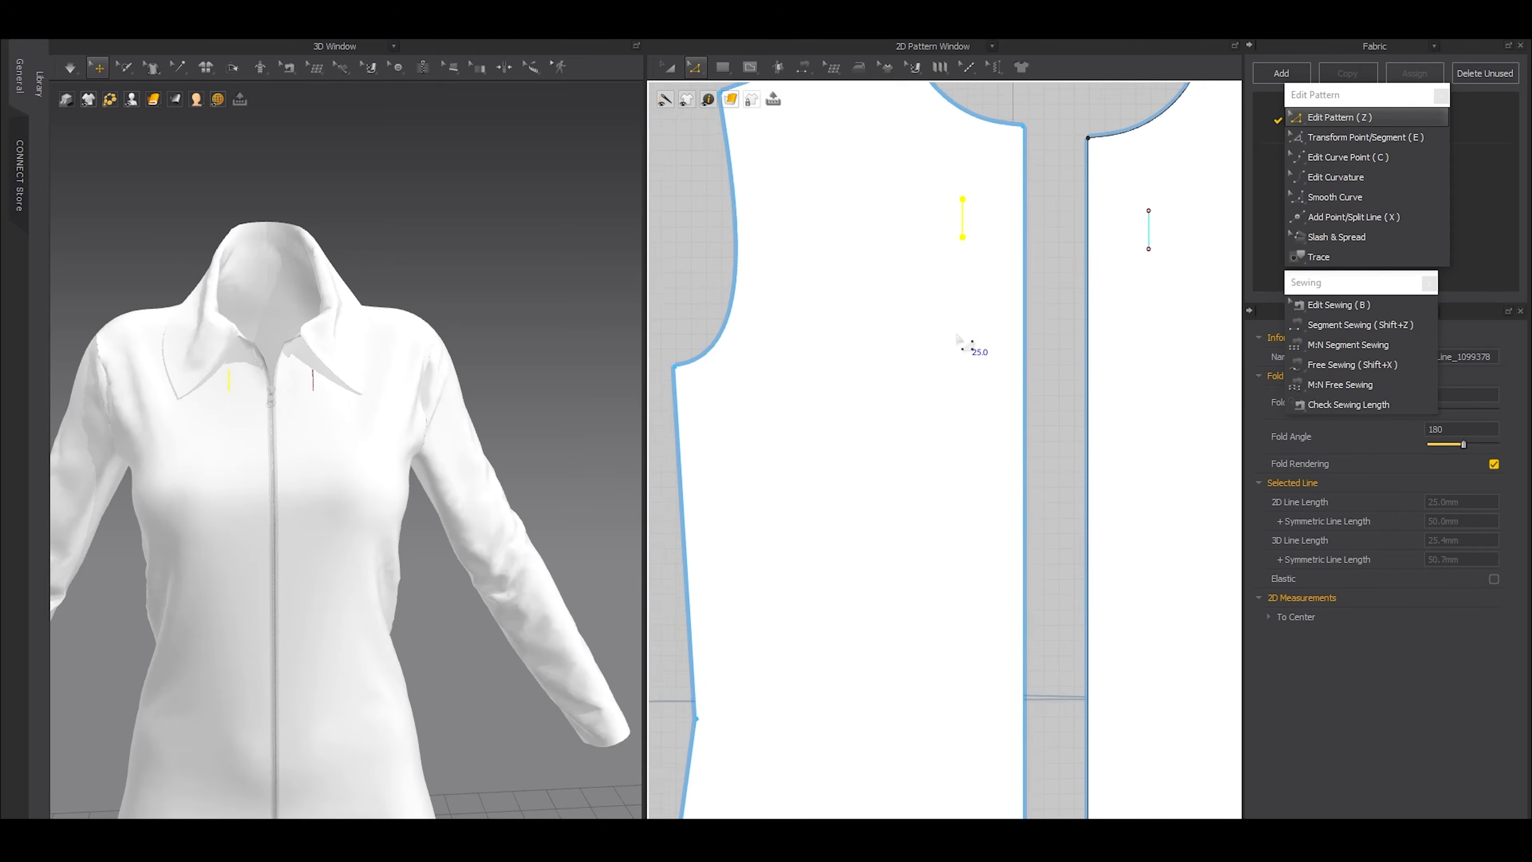
scroll(963, 330, "down", 2)
key("ctrl+c")
key("ctrl+v")
scroll(960, 357, "down", 3)
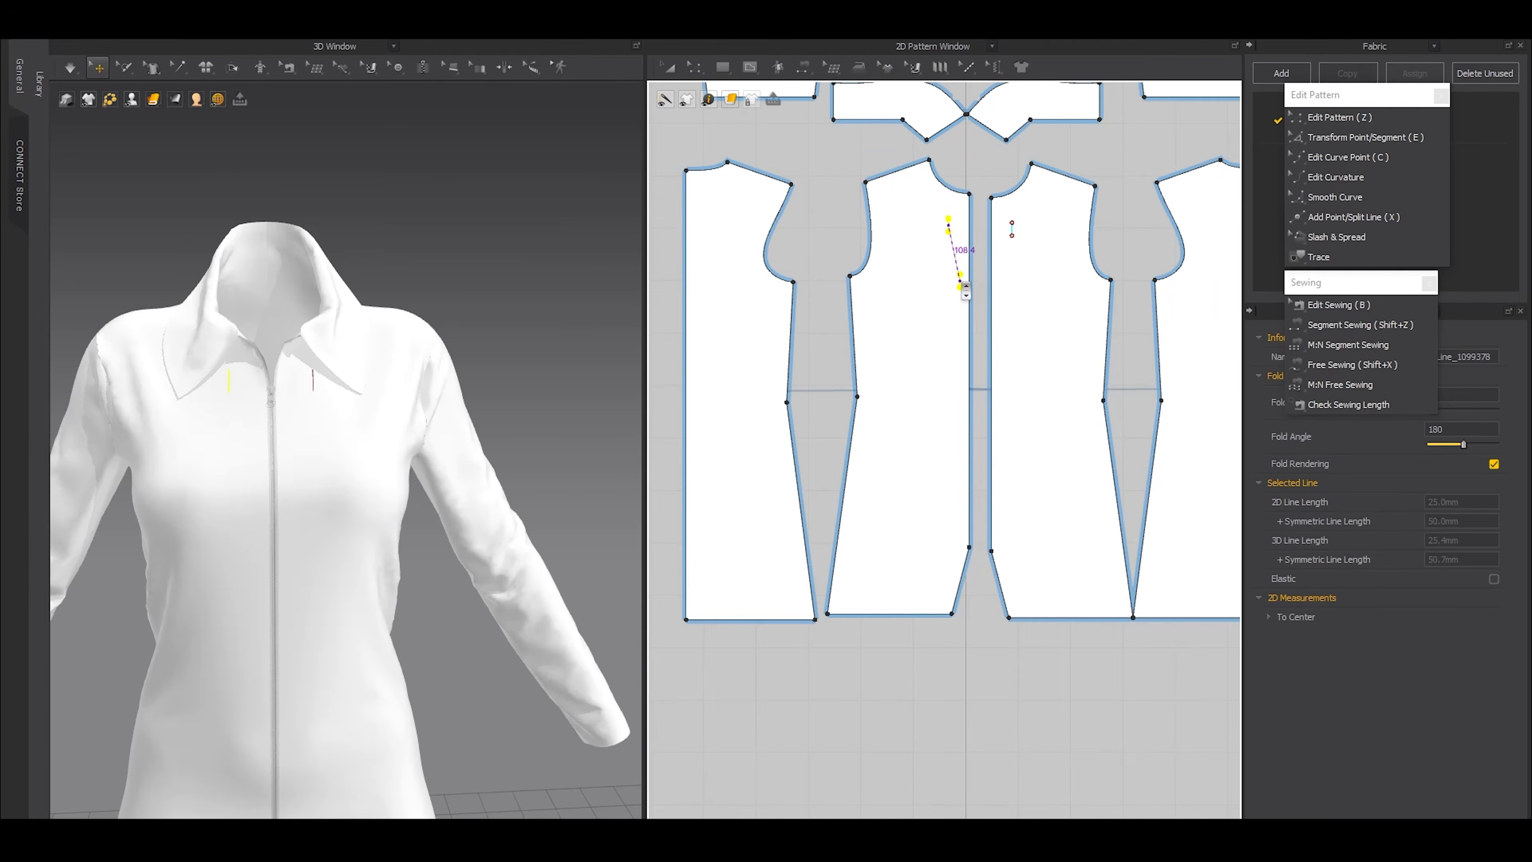
right_click(957, 283)
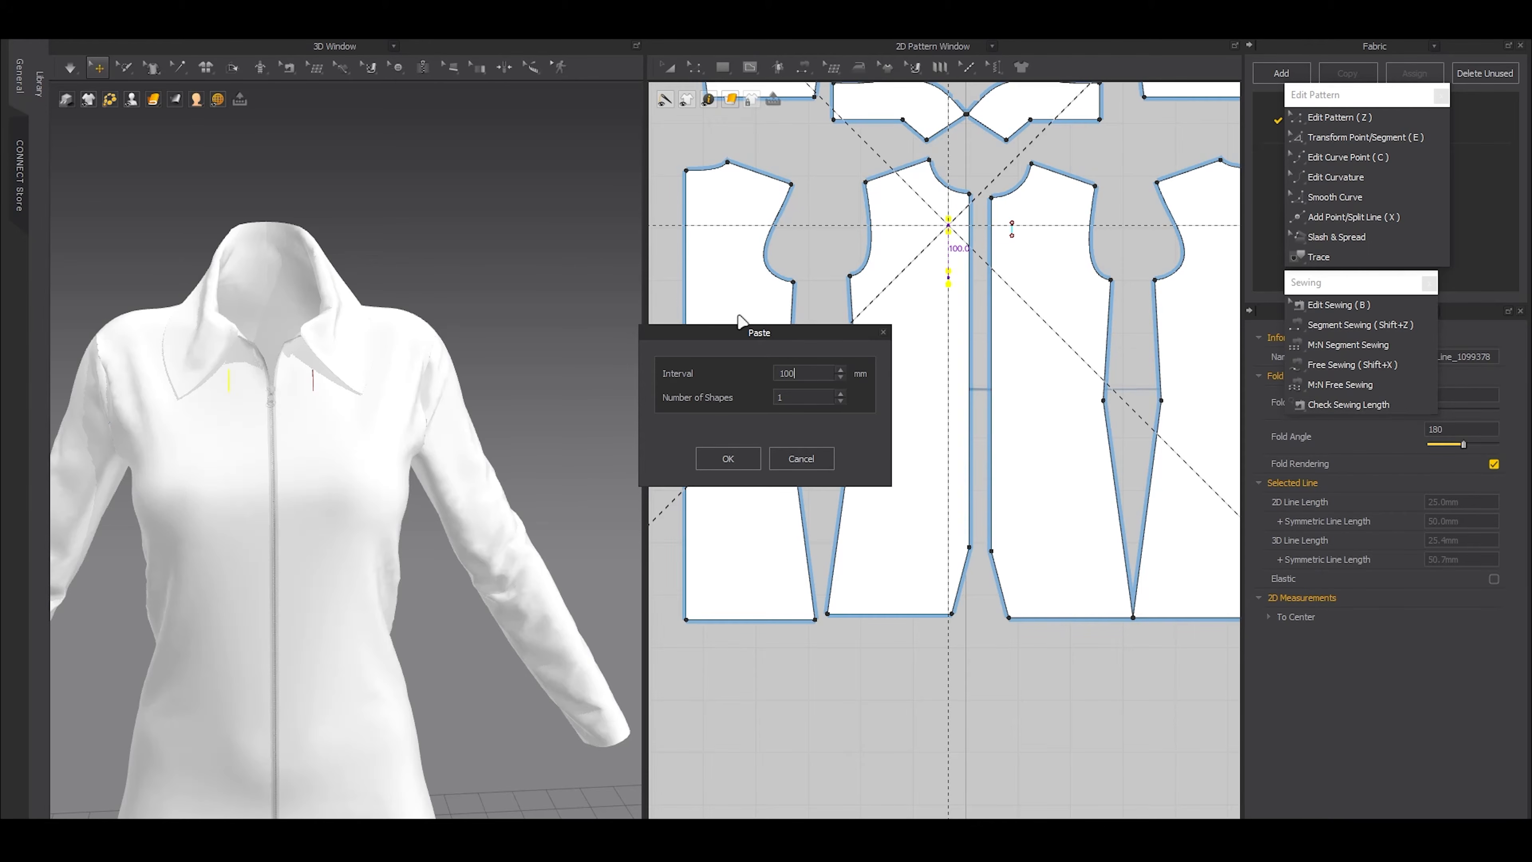
left_click(839, 392)
left_click(839, 392)
left_click(839, 392)
left_click(839, 392)
left_click(839, 393)
left_click(750, 457)
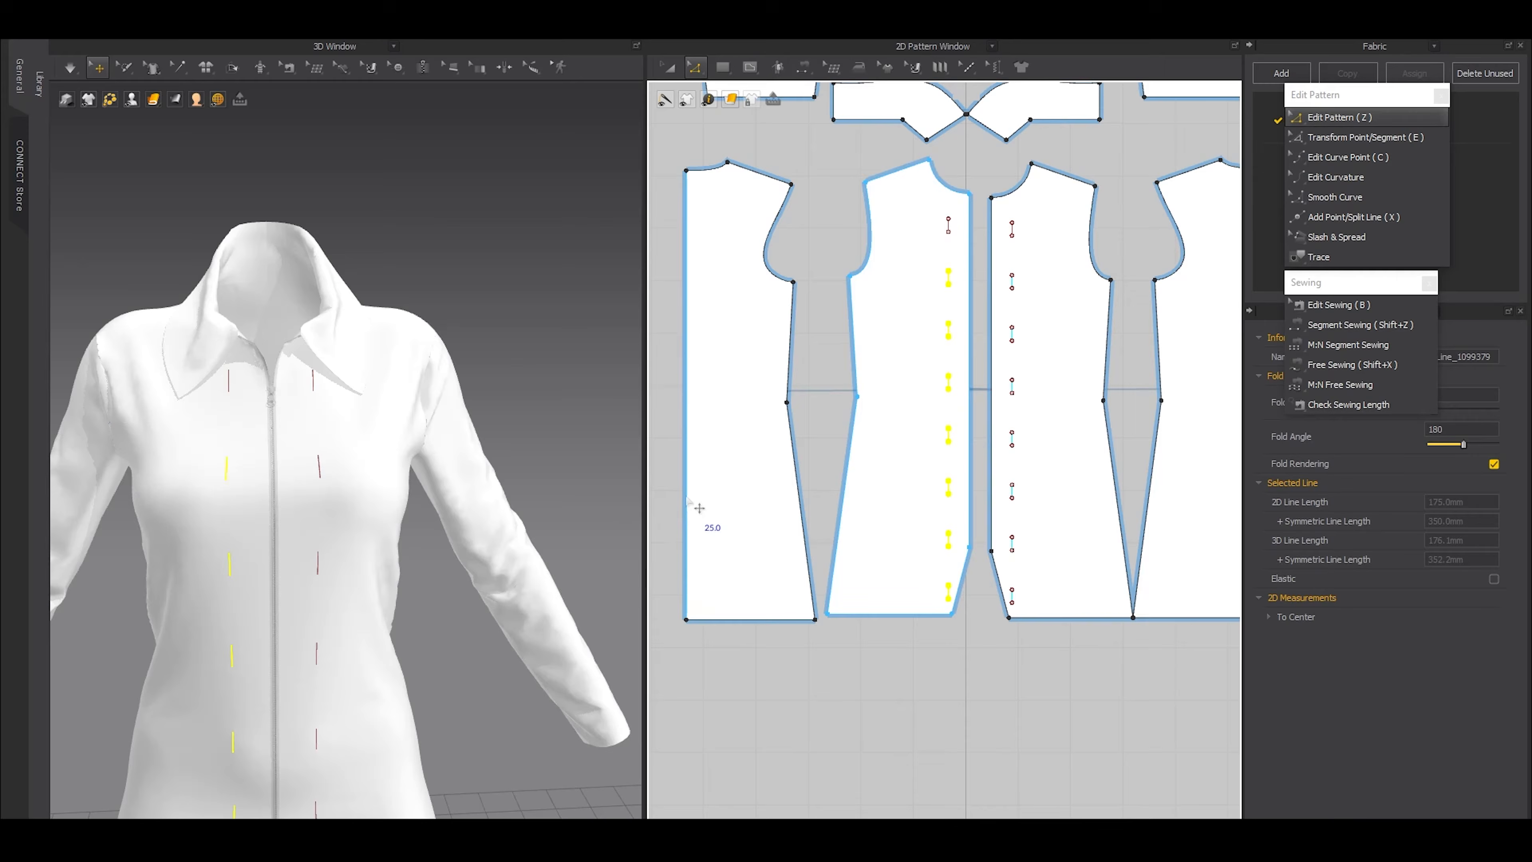
Delete the lowest internal line on the front panel, beside the hem slit
scroll(341, 588, "down", 8)
scroll(341, 589, "up", 1)
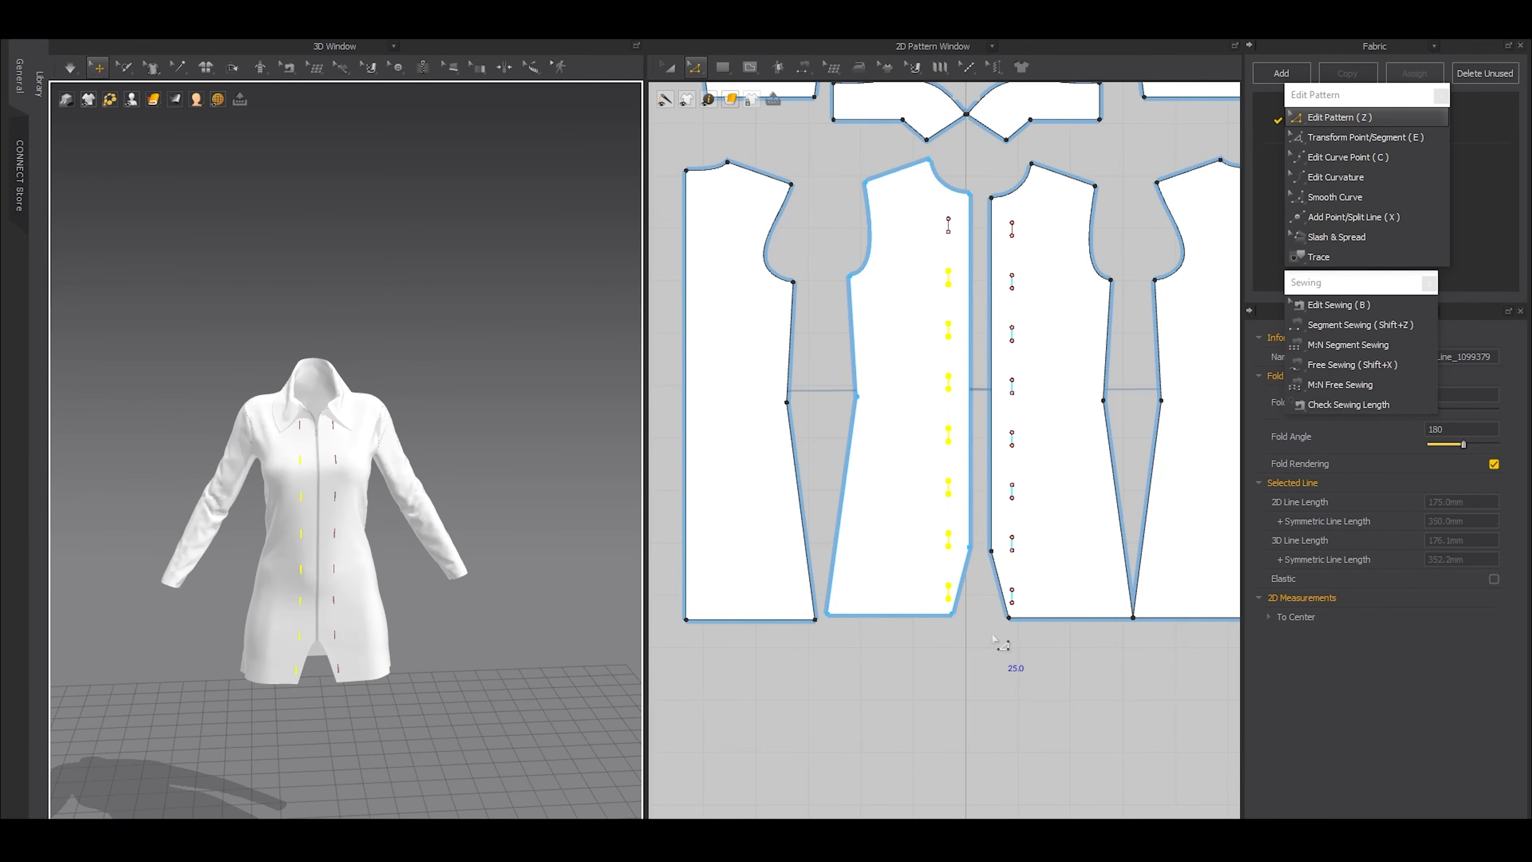
scroll(935, 595, "up", 5)
left_click_drag(898, 558, 965, 609)
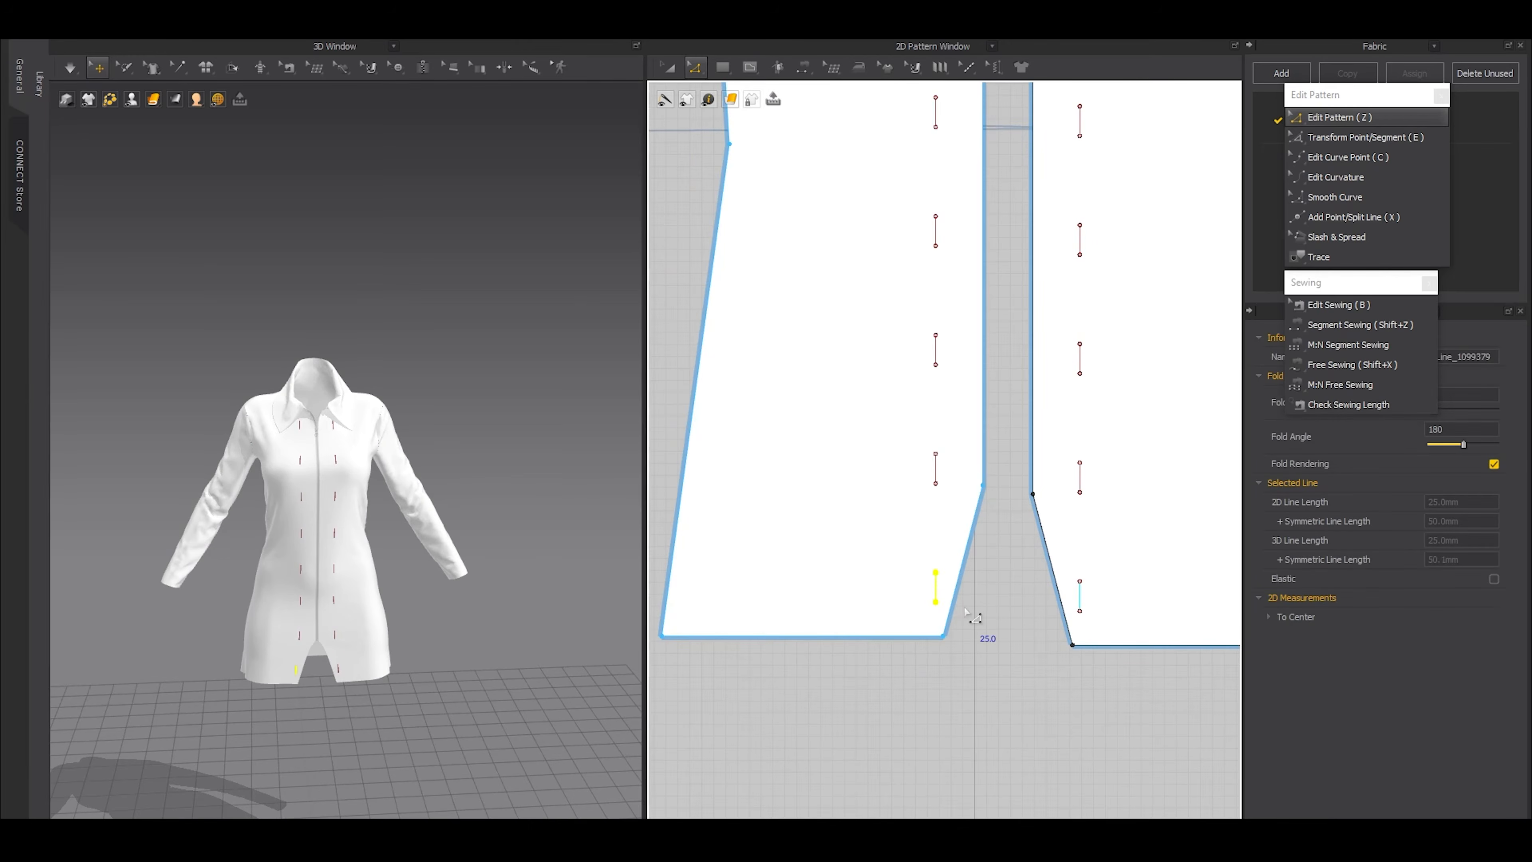
key("Delete")
scroll(985, 490, "down", 5)
middle_click_drag(1019, 425, 1008, 549)
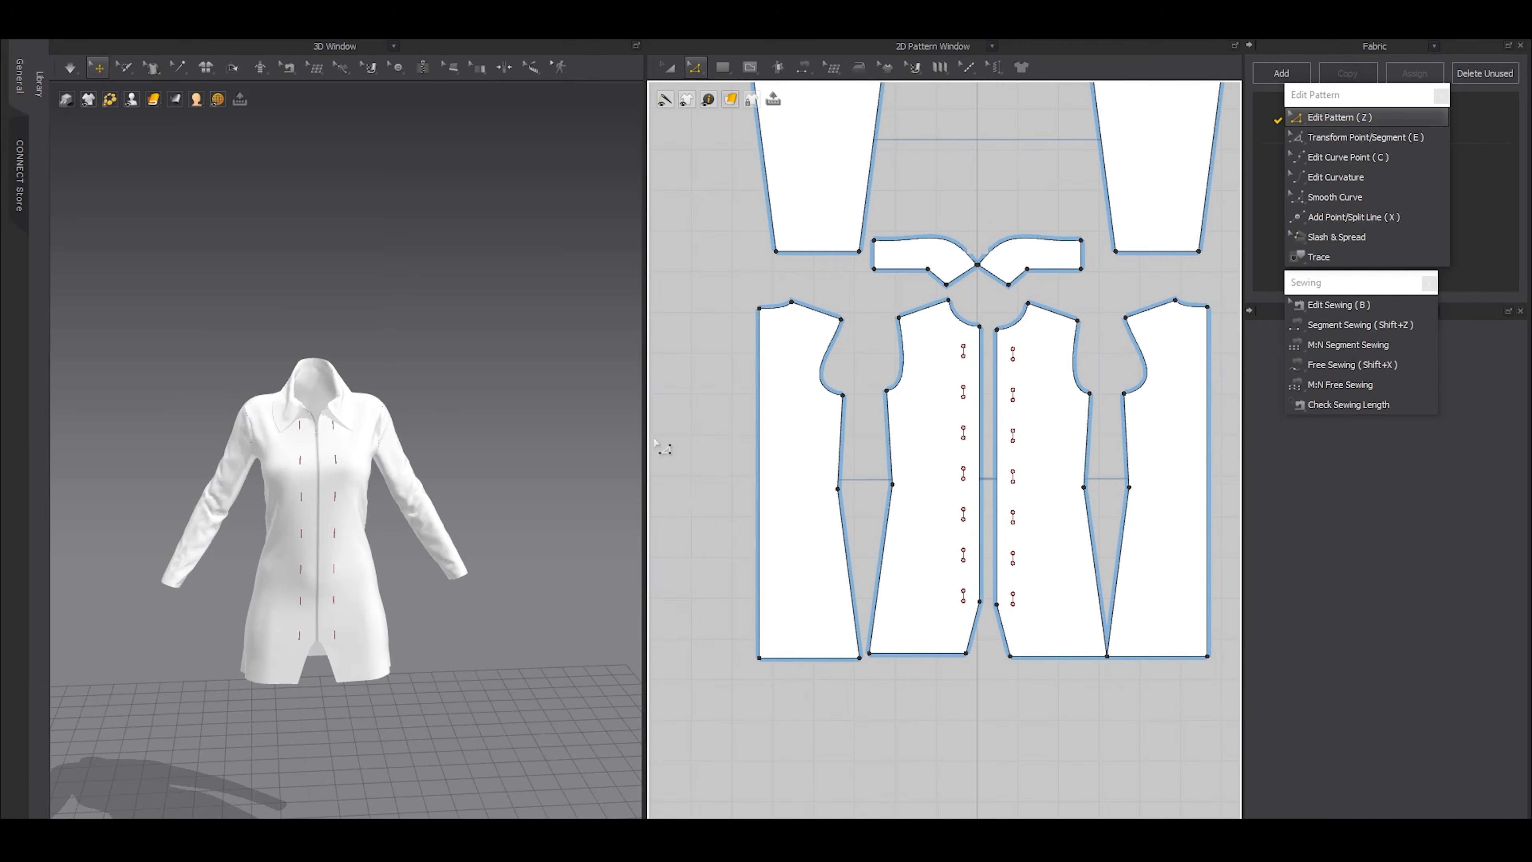
Move the body pattern pieces apart in the 2D layout to open a wide gap between the two front panels
scroll(344, 458, "up", 3)
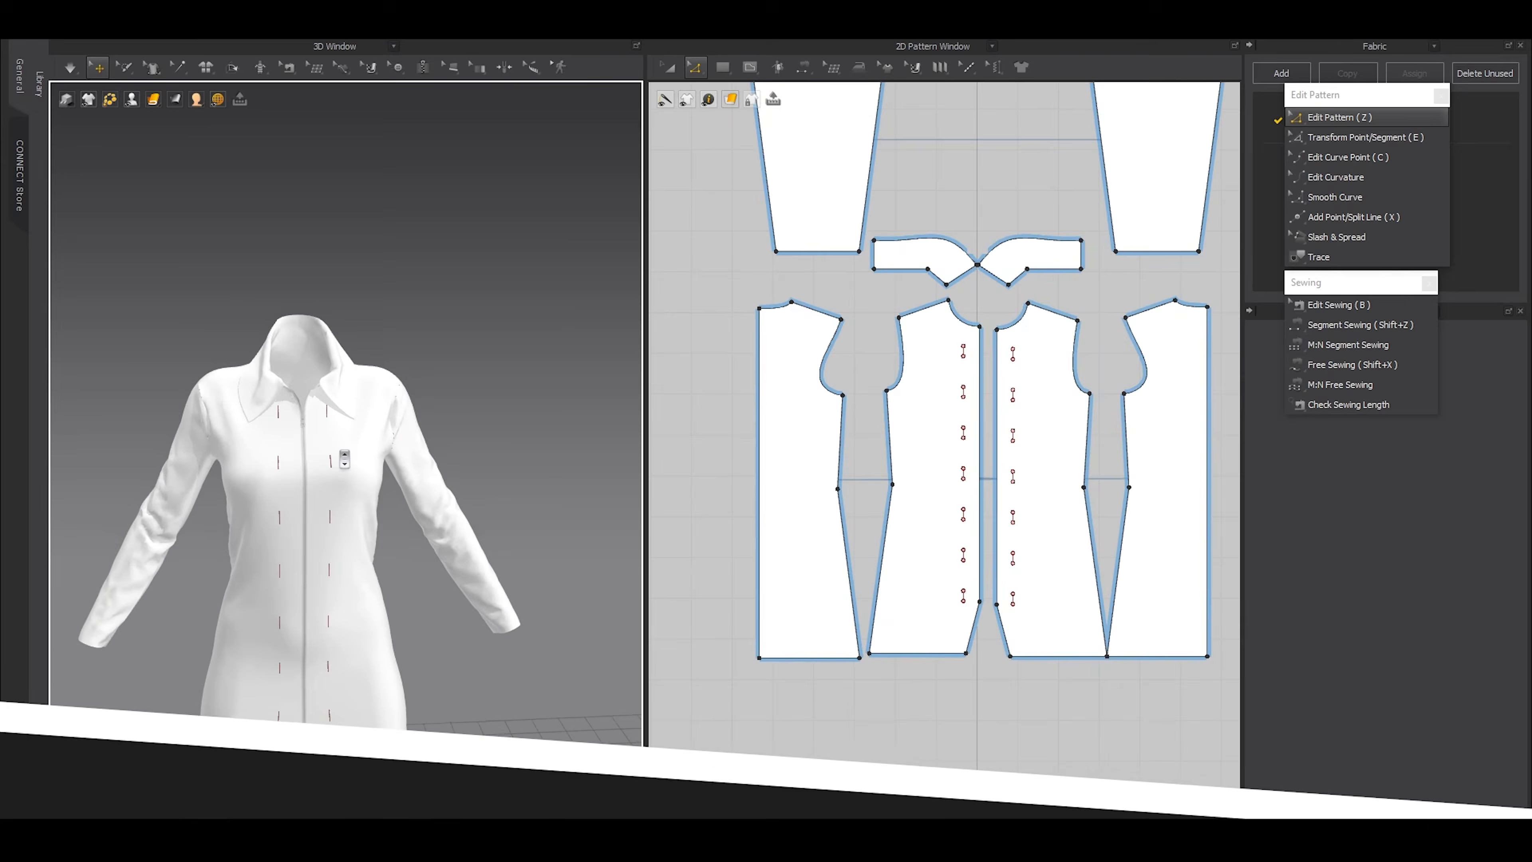
scroll(344, 459, "up", 2)
mouse_move(344, 459)
right_mouse_down()
mouse_move(323, 459)
mouse_move(340, 458)
right_mouse_up()
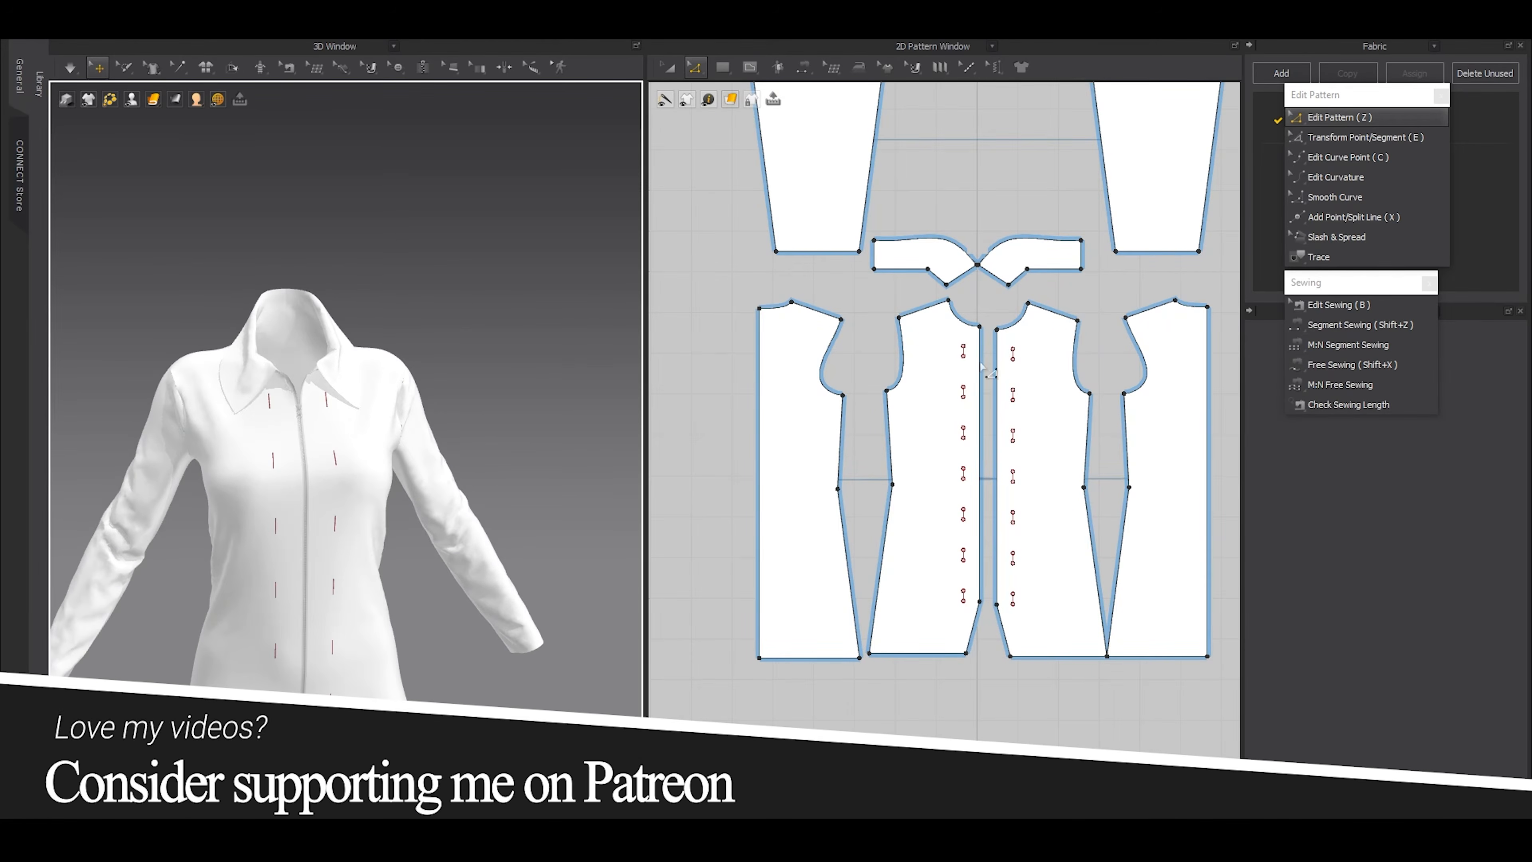
scroll(938, 312, "up", 3)
scroll(938, 338, "down", 3)
key("a")
left_click(920, 376)
left_click(851, 389, "shift")
left_click_drag(848, 390, 809, 385)
scroll(1026, 356, "up", 1)
scroll(989, 349, "up", 3)
left_click(971, 369)
left_click(1122, 360, "shift")
left_click_drag(1122, 360, 1212, 360)
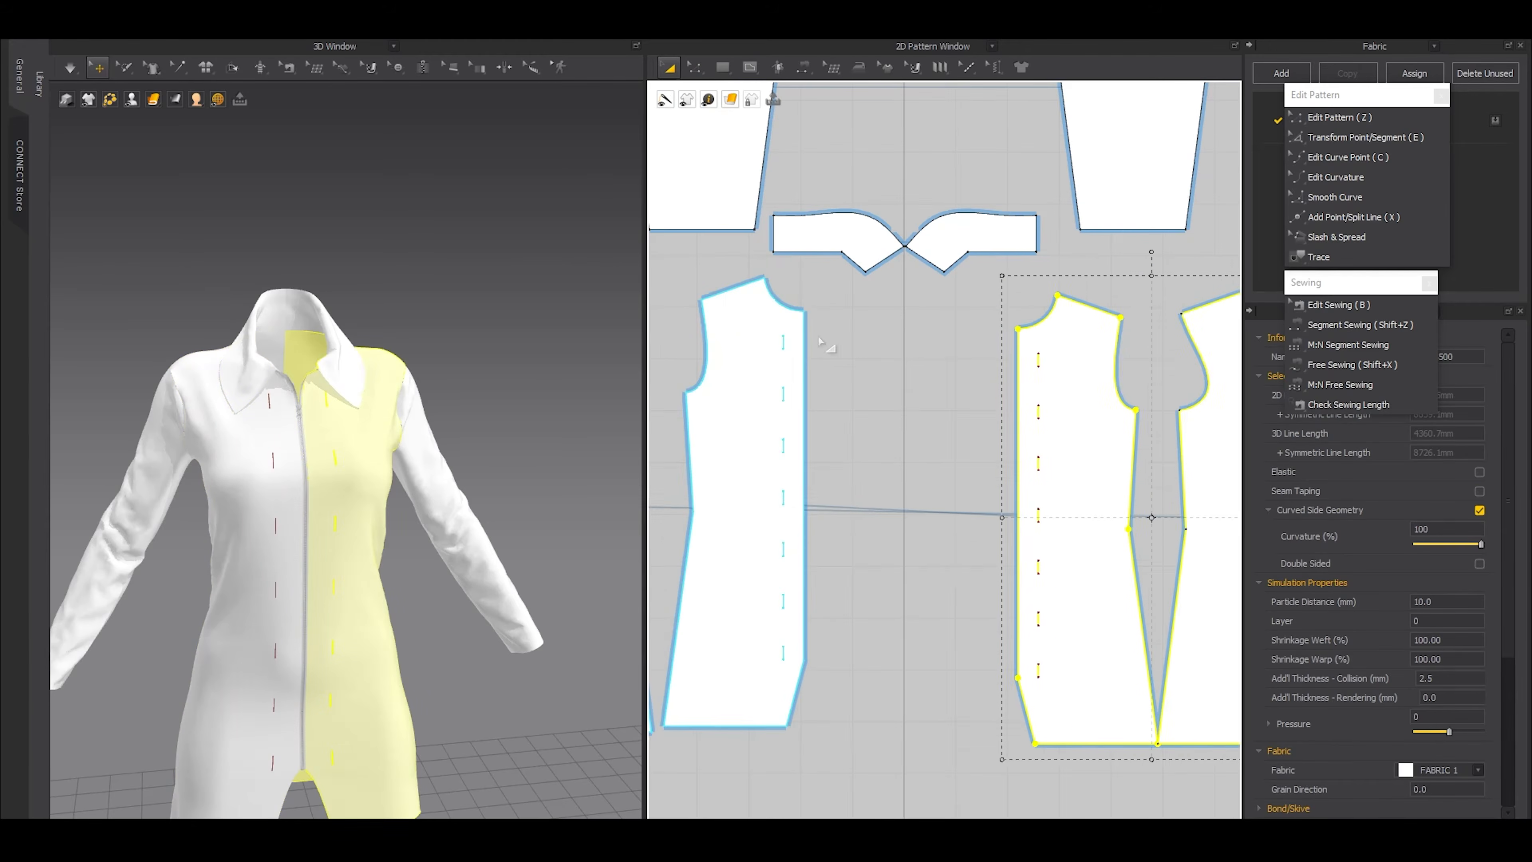
middle_click_drag(838, 338, 899, 399)
left_click(917, 392)
Draw a rectangular pattern piece about 91 mm wide in the gap between the front panels, level with the topmost internal line
scroll(916, 389, "up", 5)
key("s")
left_click_drag(943, 382, 1127, 435)
key("a")
left_click(881, 401)
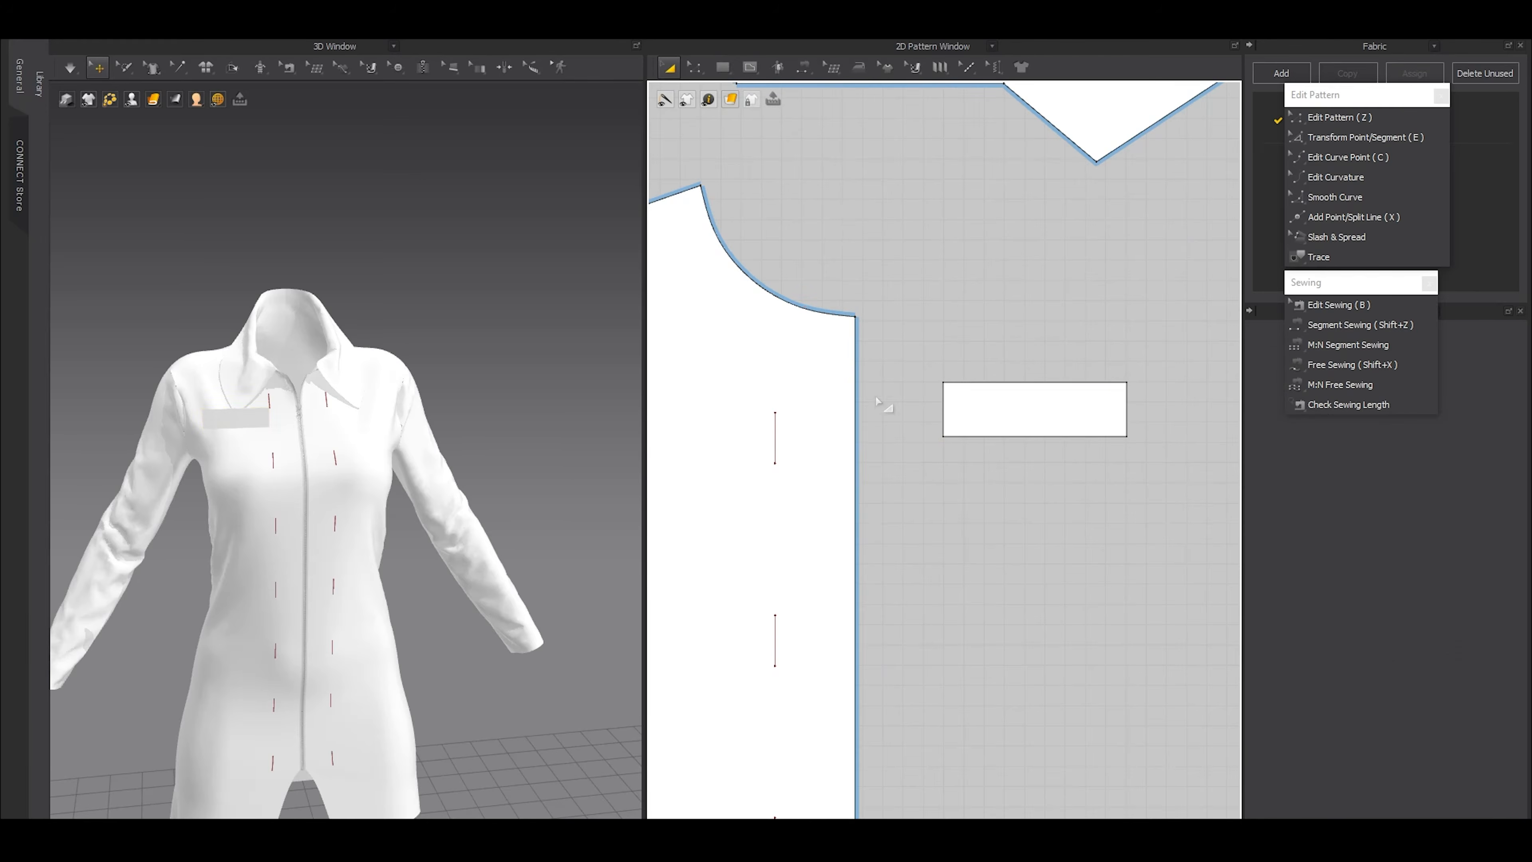
Reduce the rectangle's height by raising its lower edge, and place the piece beside the topmost internal line on the front panel
scroll(873, 399, "up", 3)
key("z")
left_click(707, 464)
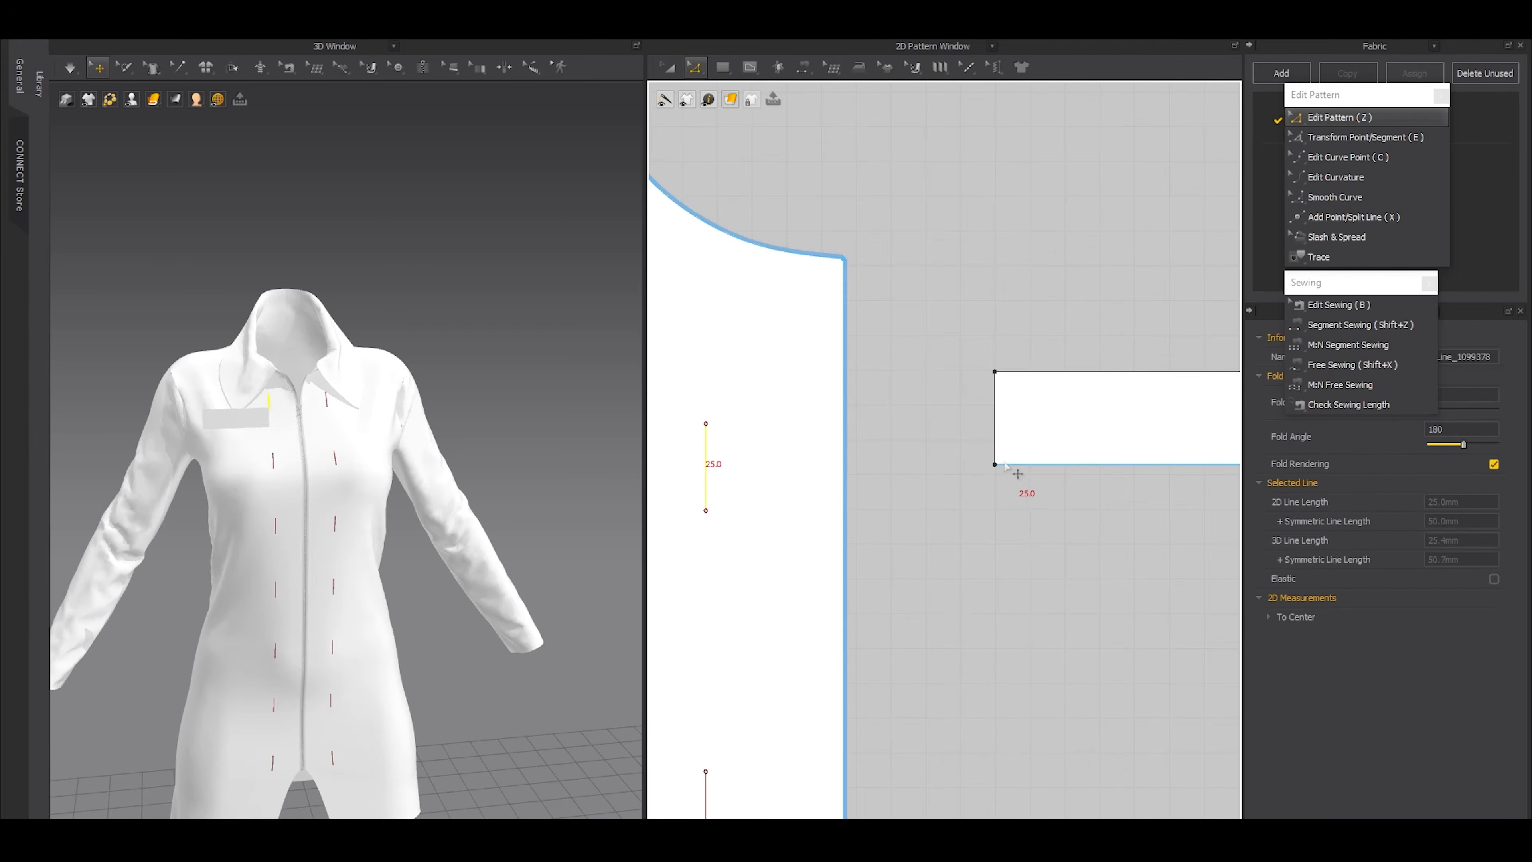
left_click_drag(1021, 470, 1020, 467)
scroll(1019, 467, "up", 3)
key("a")
scroll(995, 391, "down", 1)
left_click(1026, 388)
scroll(1031, 391, "down", 5)
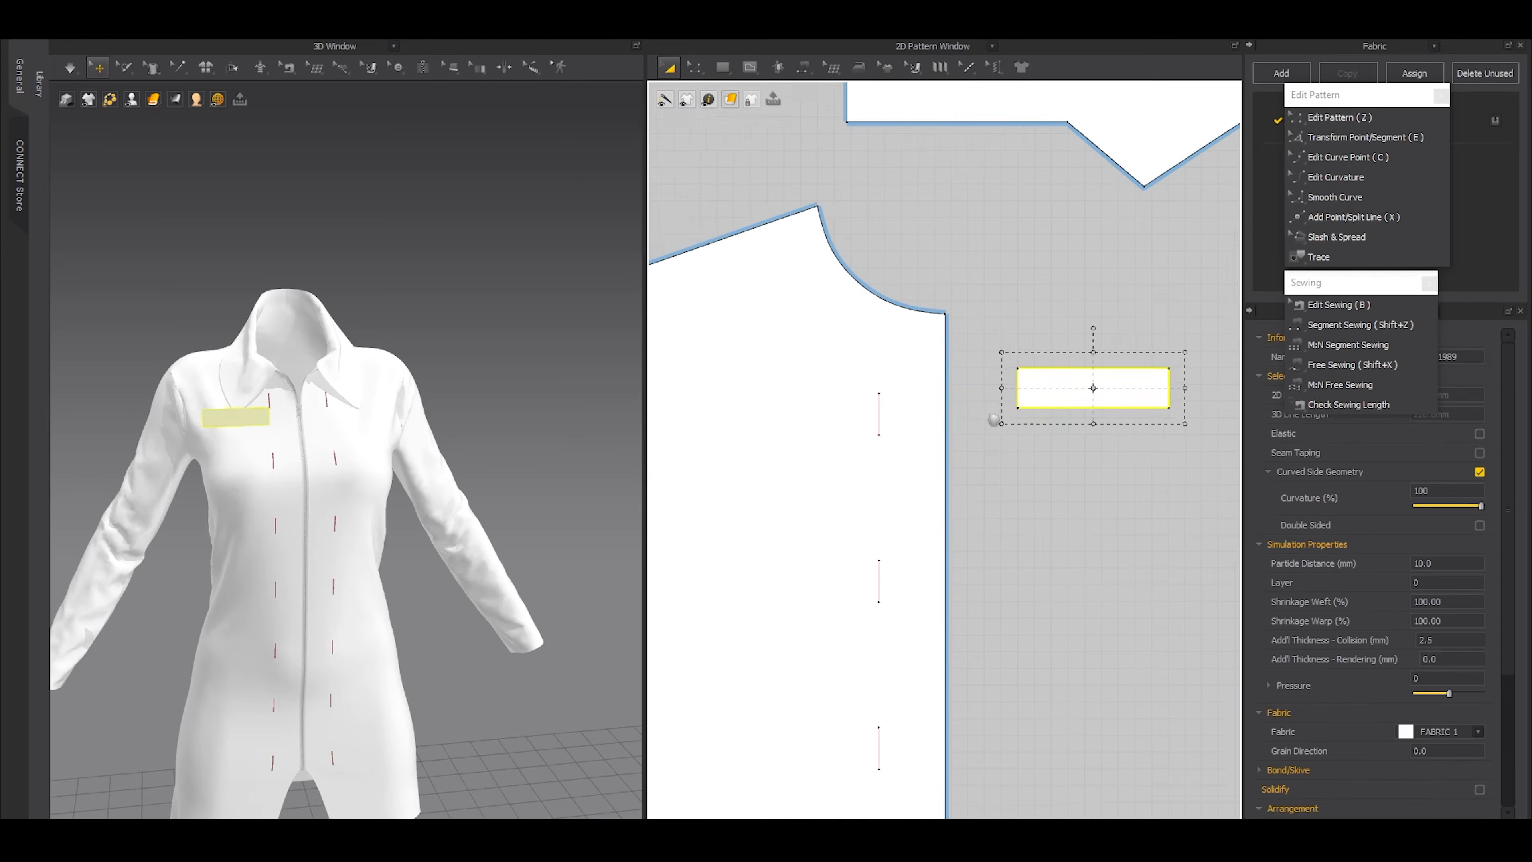
middle_click_drag(996, 424, 1019, 427)
left_click_drag(1072, 391, 959, 415)
Extend the rectangle's lower edge down to the end of the internal line to match its 25 mm length
scroll(929, 415, "up", 6)
key("z")
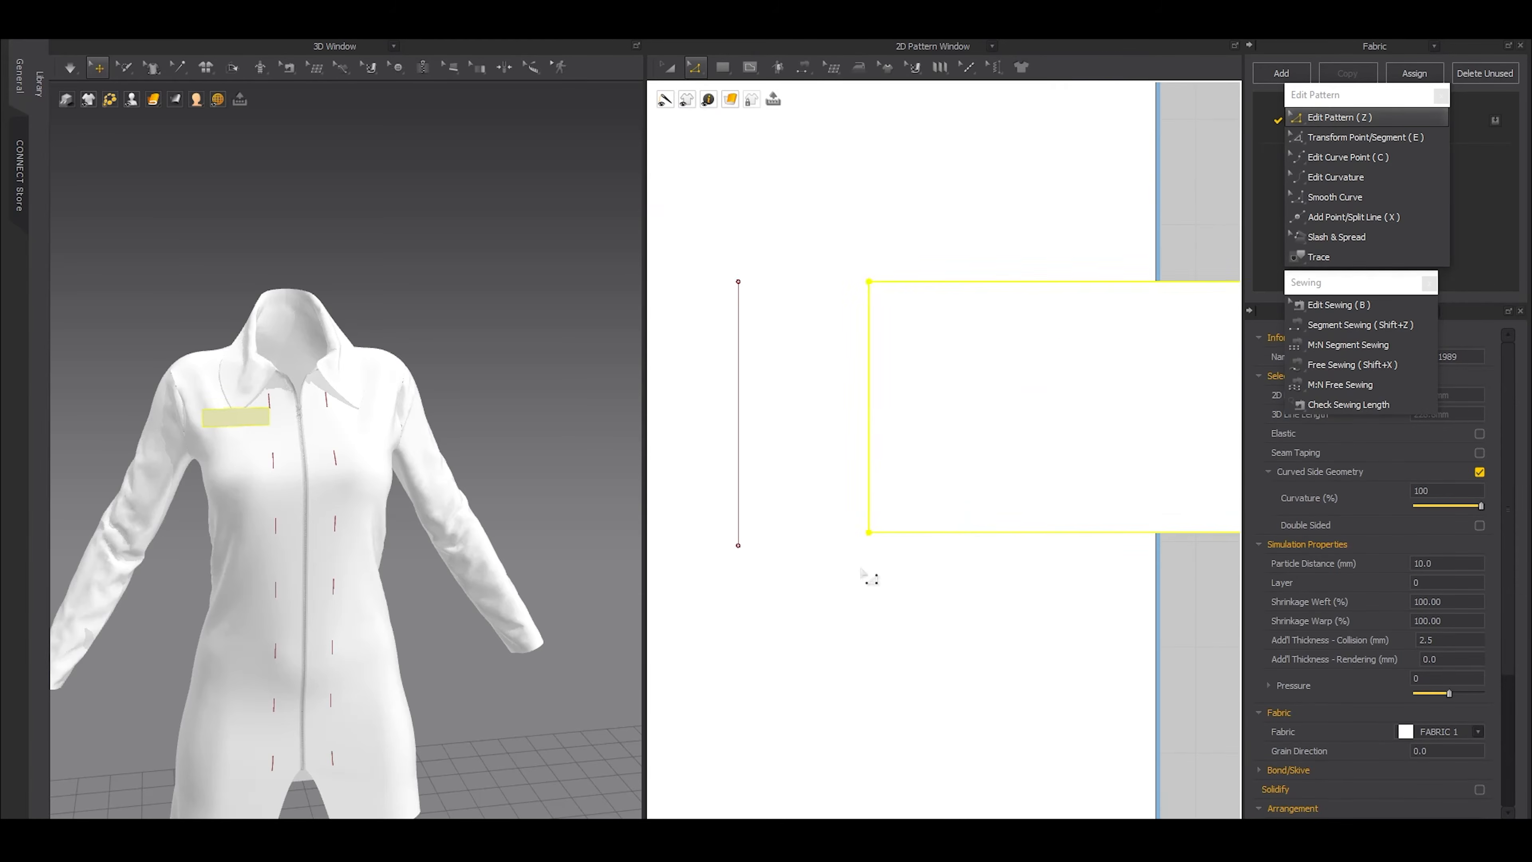
key("a")
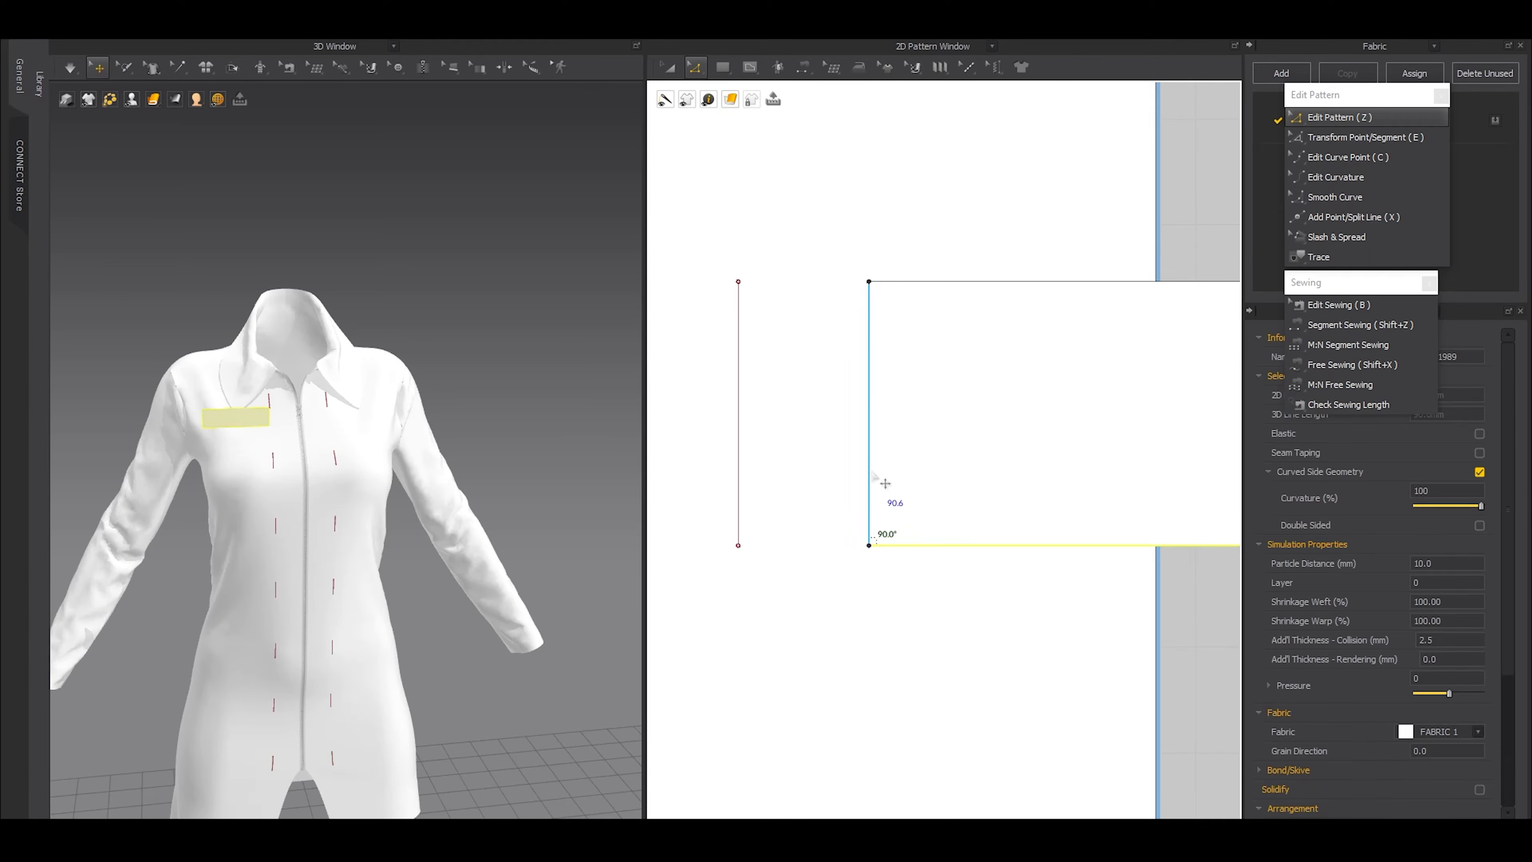
Sew the rectangular strap's short edge nearest the front panel to that panel's topmost internal line with Segment Sewing
left_click(882, 483)
scroll(901, 417, "down", 8)
left_click_drag(1045, 417, 1180, 411)
key("shift+z")
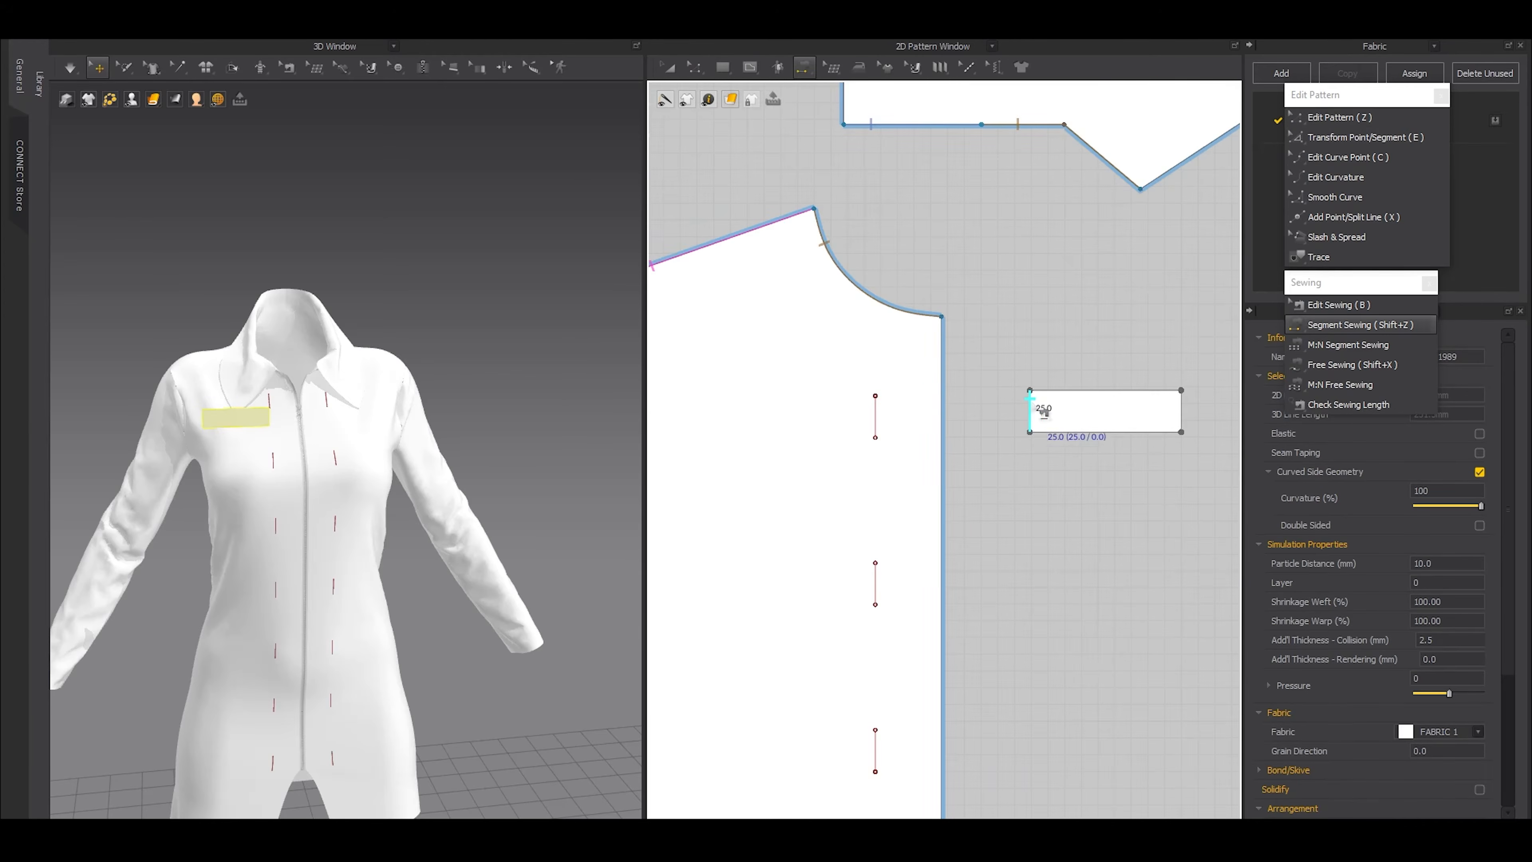
left_click(1033, 406)
left_click(879, 406)
Freeze all the garment's pattern pieces except the small rectangular strap
scroll(1004, 463, "down", 4)
key("a")
scroll(1013, 466, "down", 5)
key("ctrl+a")
left_click(453, 308)
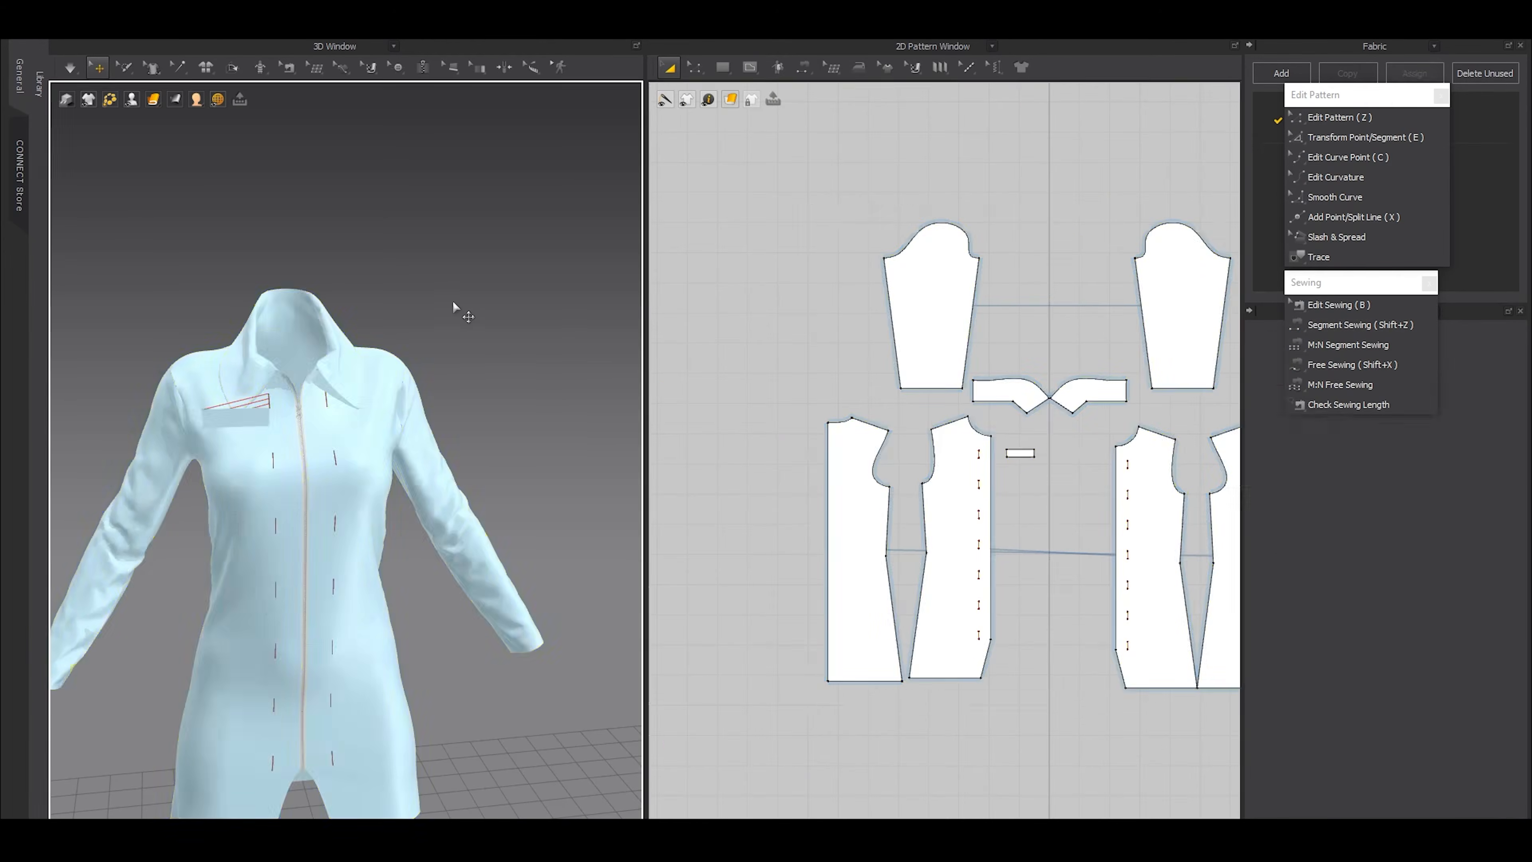
left_click(236, 416)
left_click(430, 264)
Run the simulation to attach the strap to the front panel and drape it across the zipper
scroll(287, 454, "up", 2)
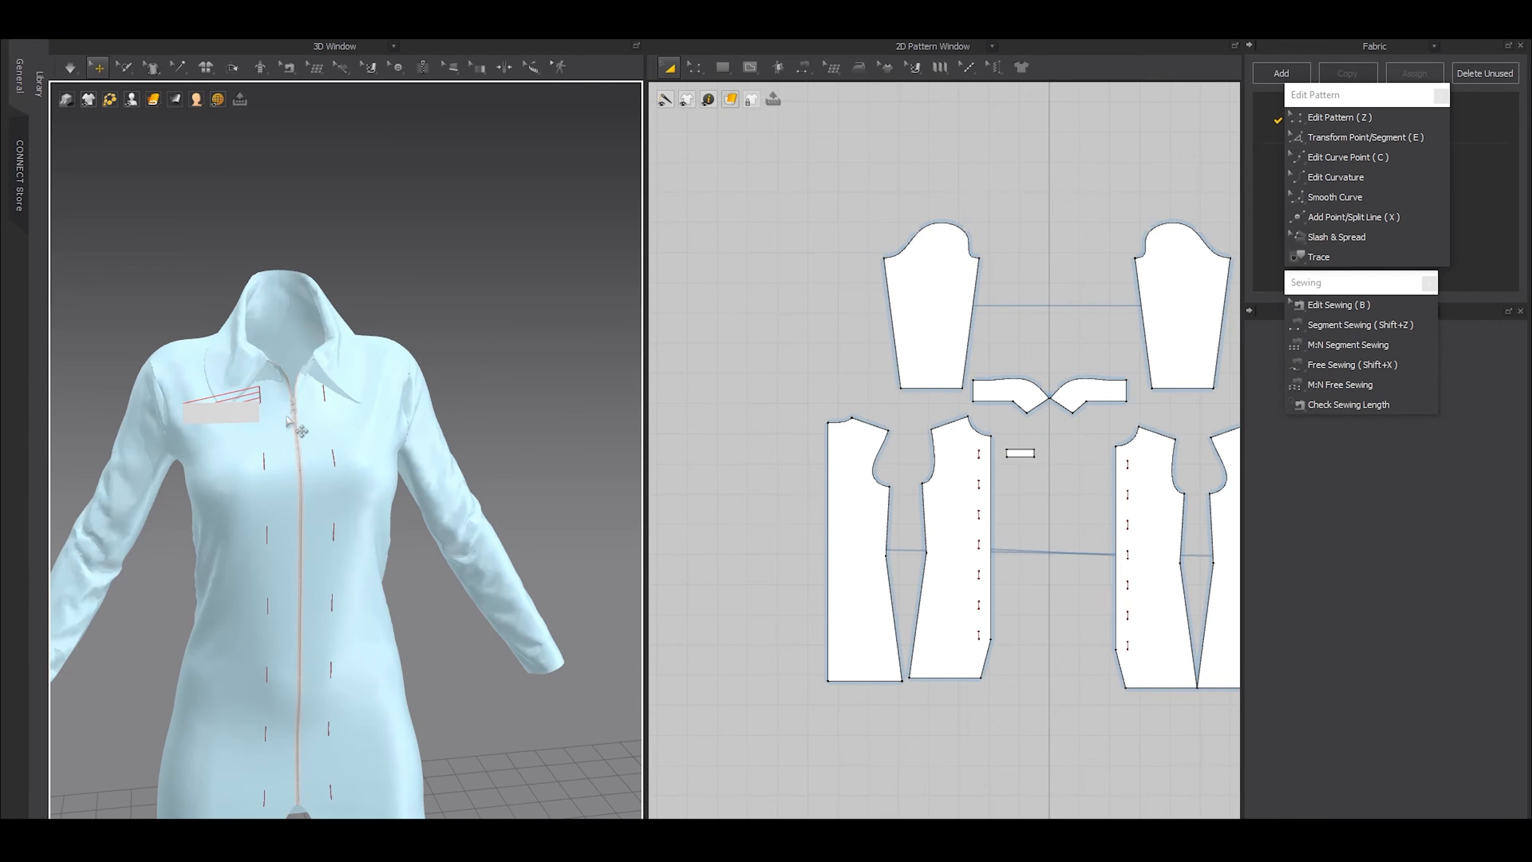
left_click(262, 420)
right_click_drag(325, 406, 356, 514)
left_click_drag(325, 436, 339, 340)
key("space")
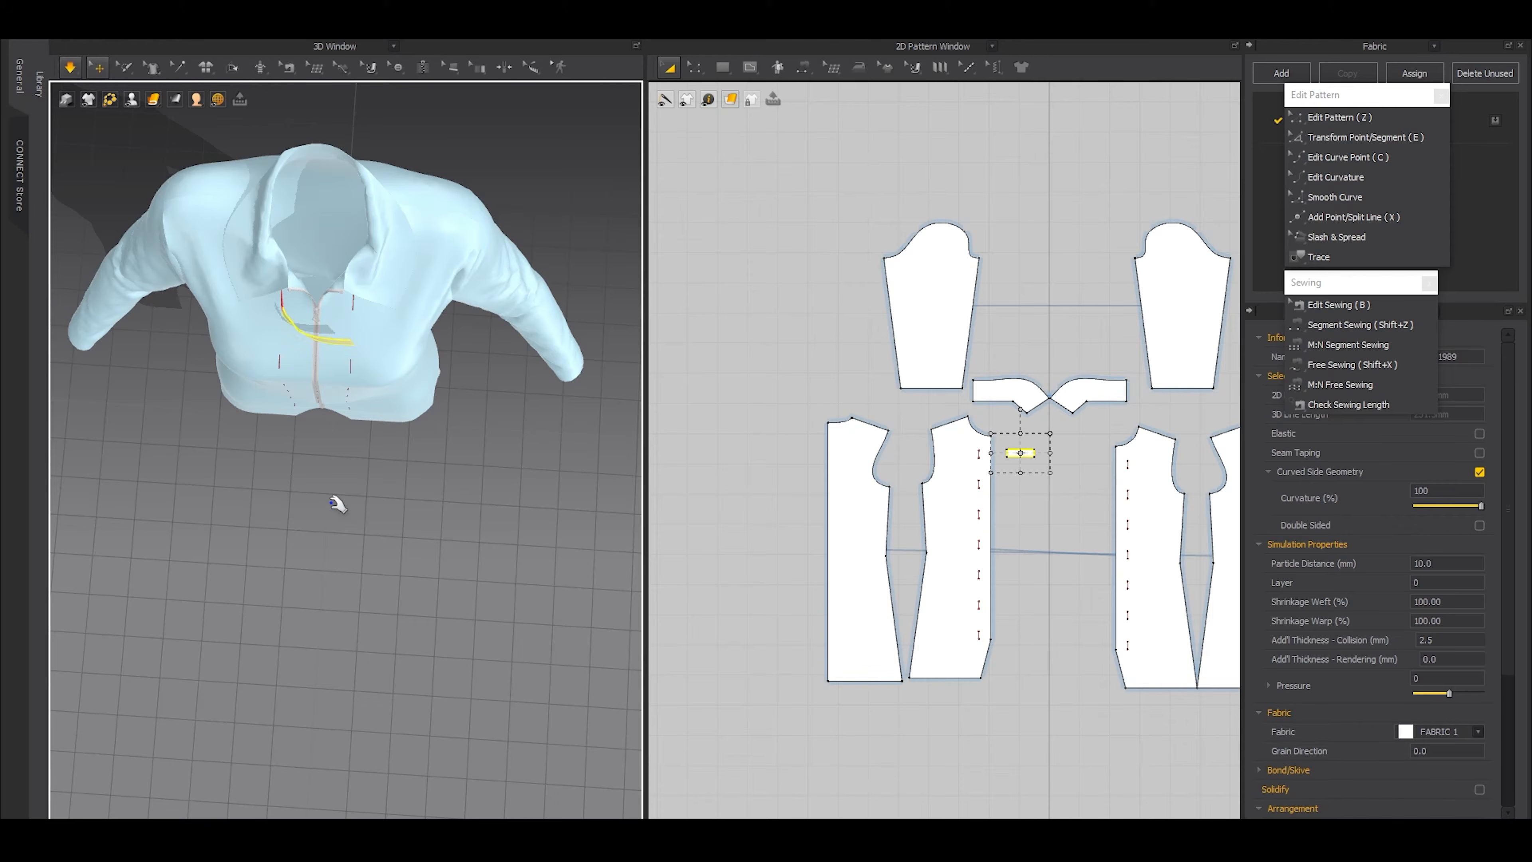
key("space")
right_click_drag(364, 336, 383, 233)
scroll(431, 385, "up", 5)
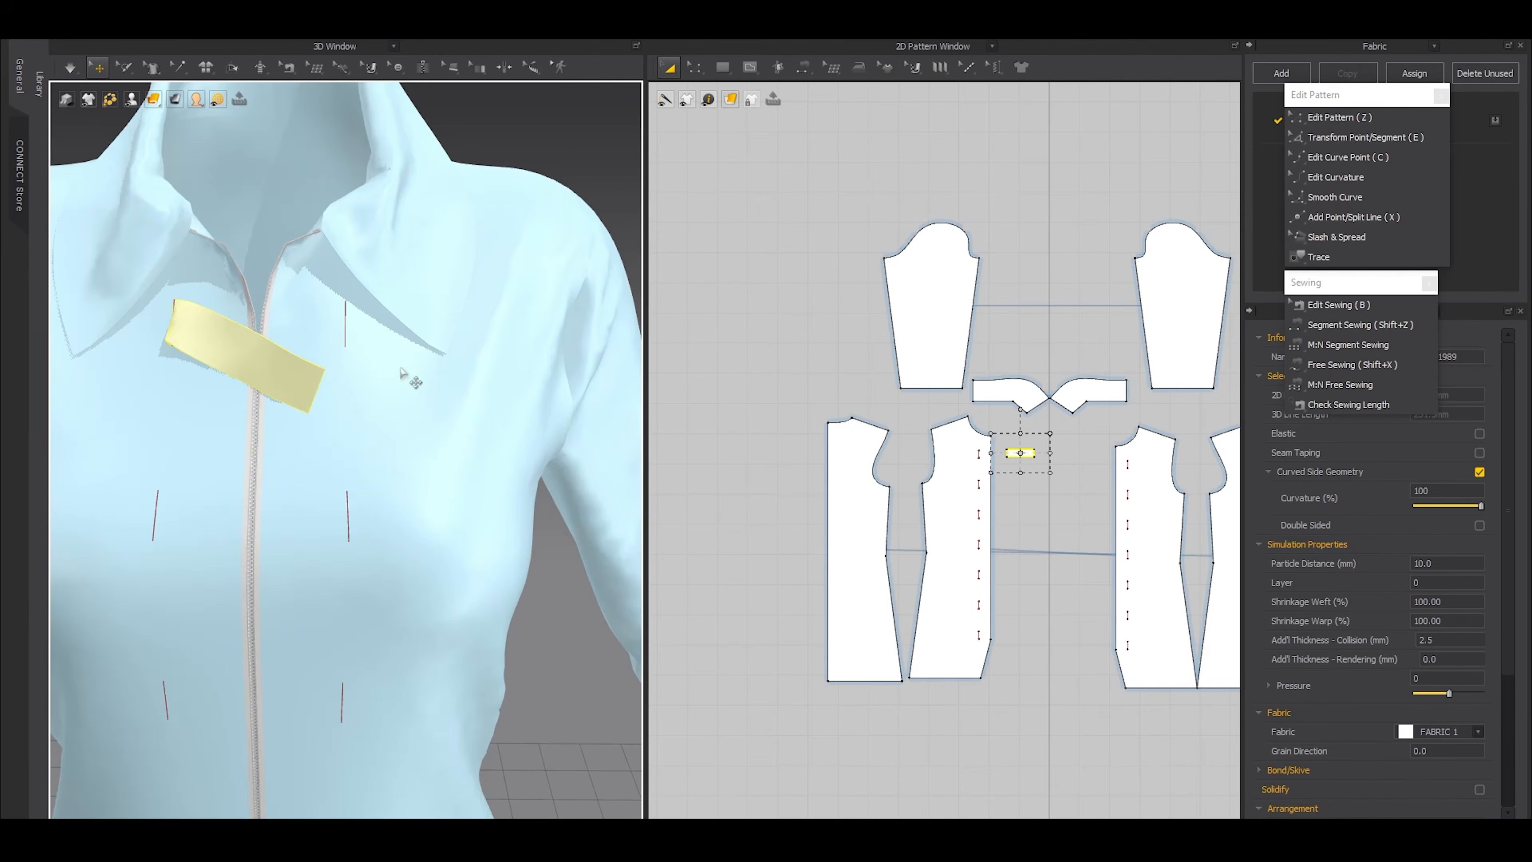
Lengthen the strap at its free end and add a point at that end's middle, 12.5 mm from the corner
scroll(1041, 452, "up", 5)
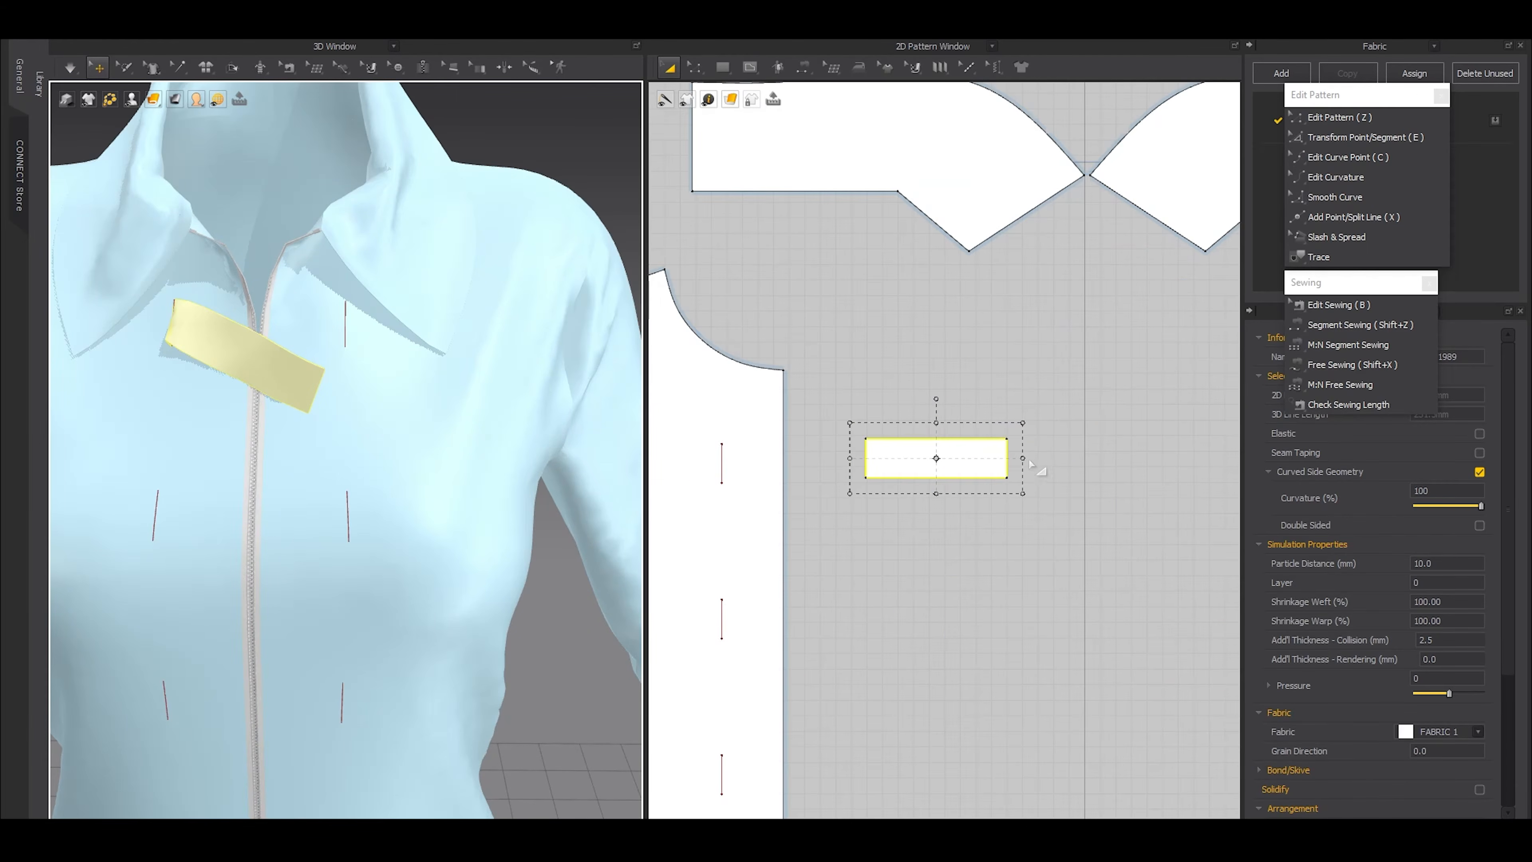
left_click_drag(1060, 455, 1062, 457)
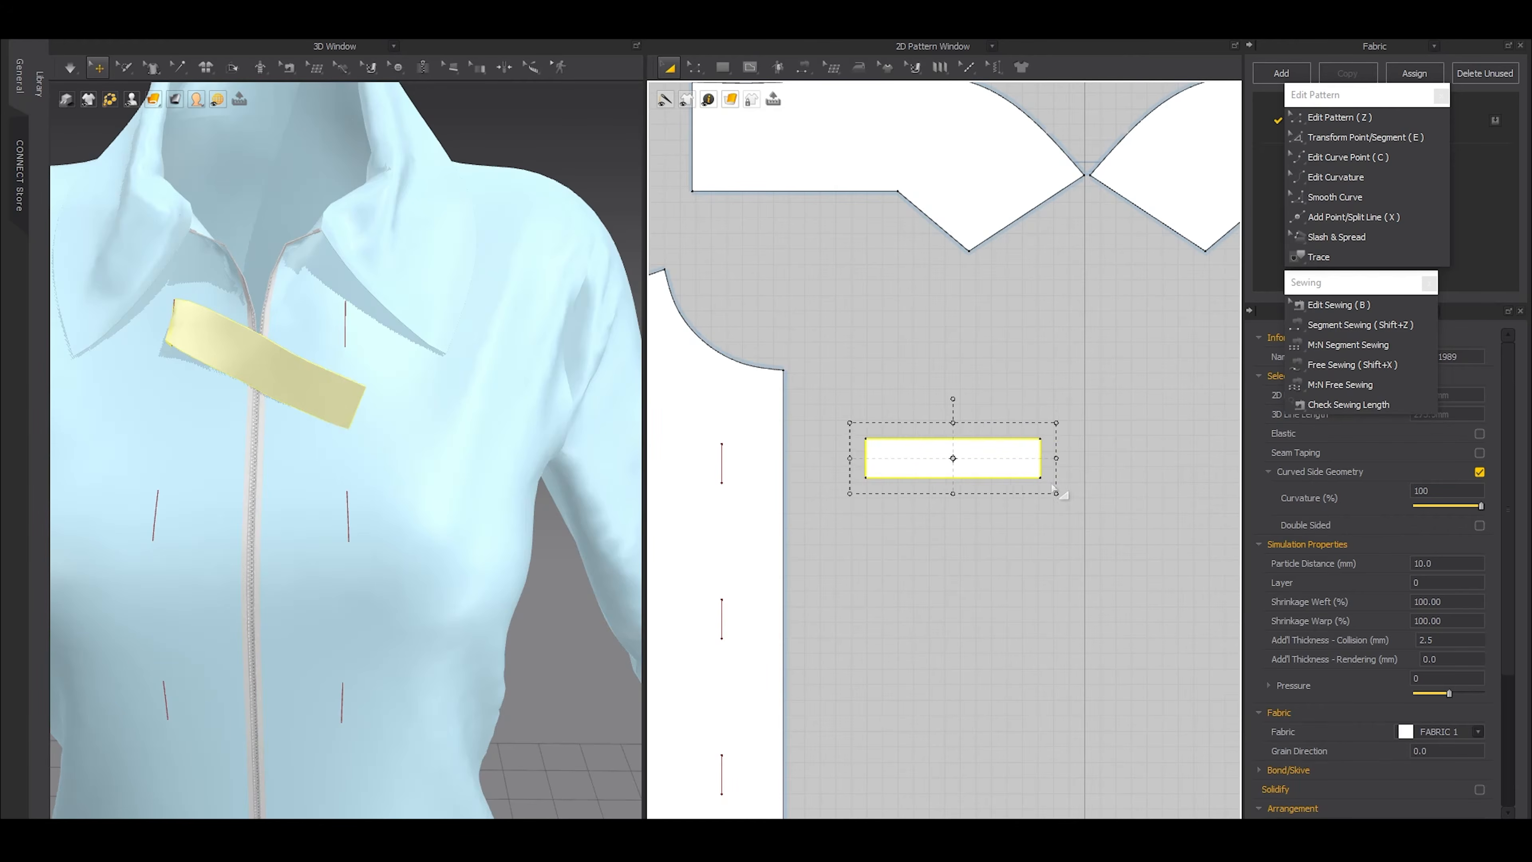
scroll(1049, 454, "up", 2)
scroll(1035, 460, "up", 1)
key("x")
scroll(1021, 477, "up", 2)
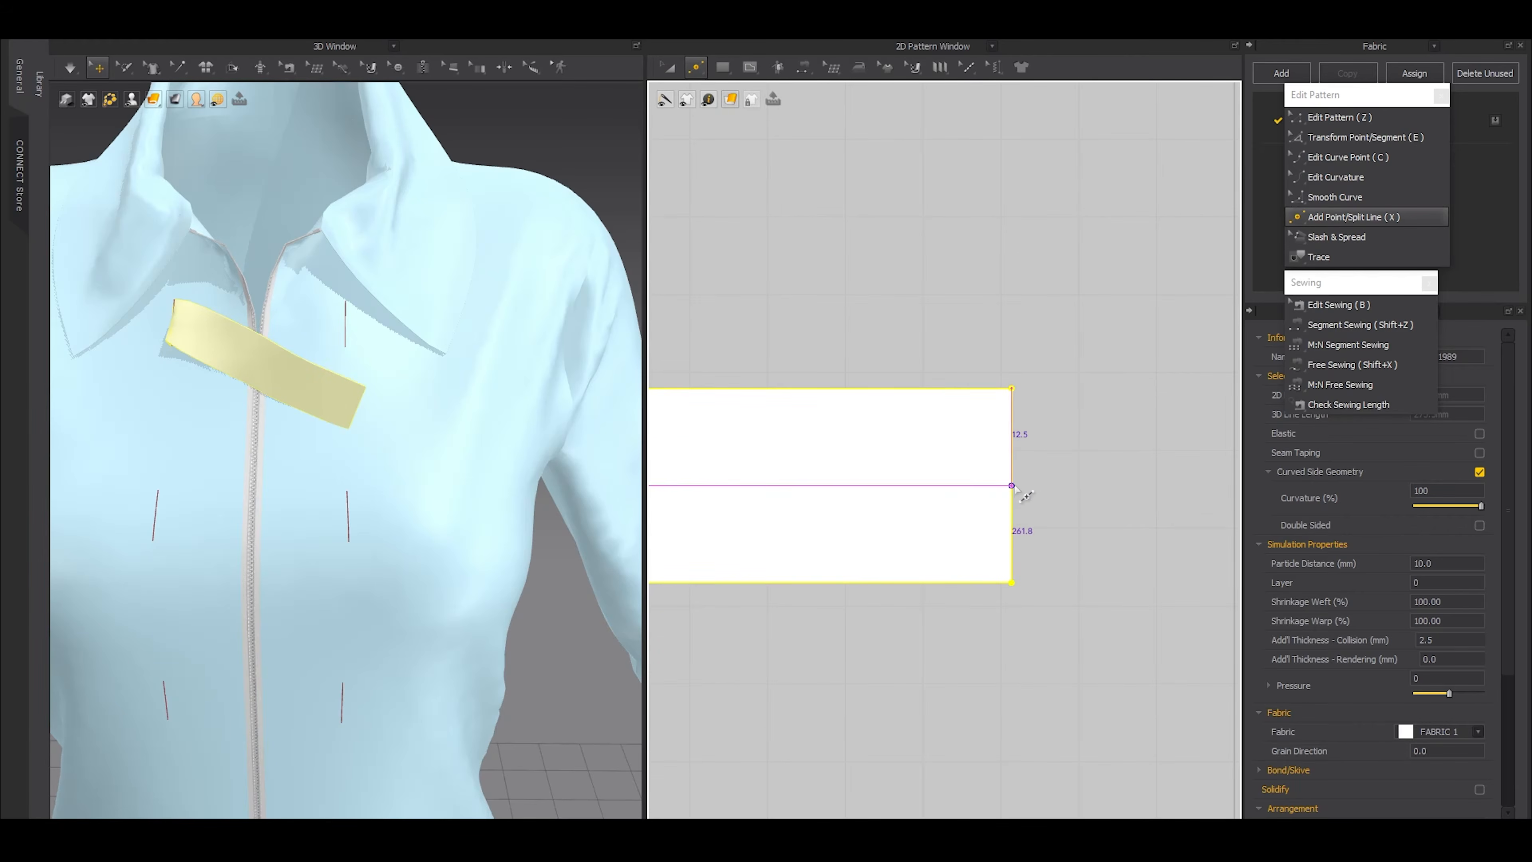
left_click(1013, 482)
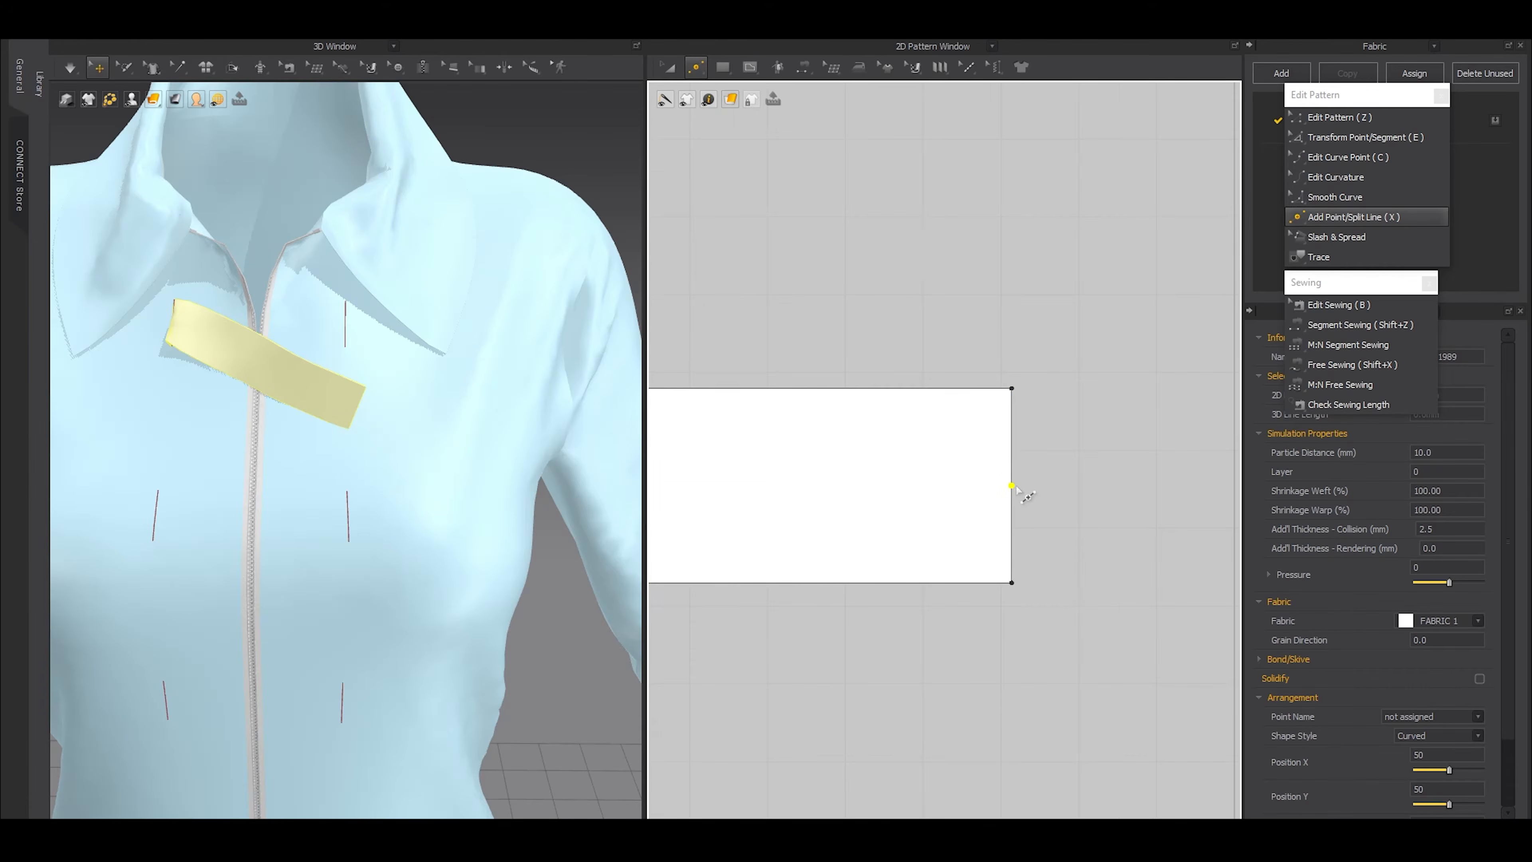
Split the strap's free end 1 mm above and 1 mm below the middle point
scroll(1017, 488, "up", 2)
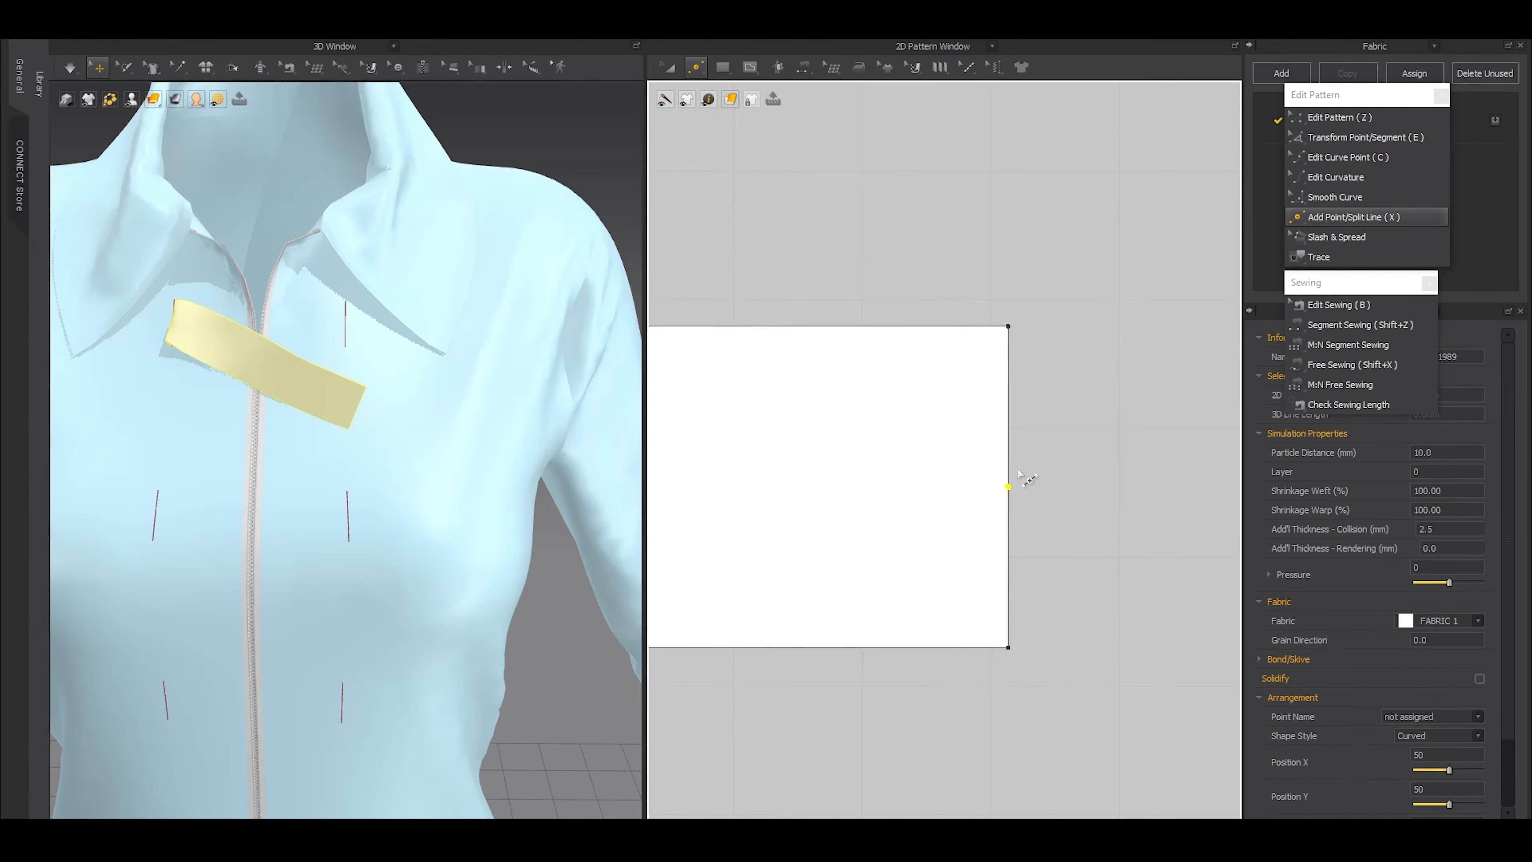
left_click(1009, 466)
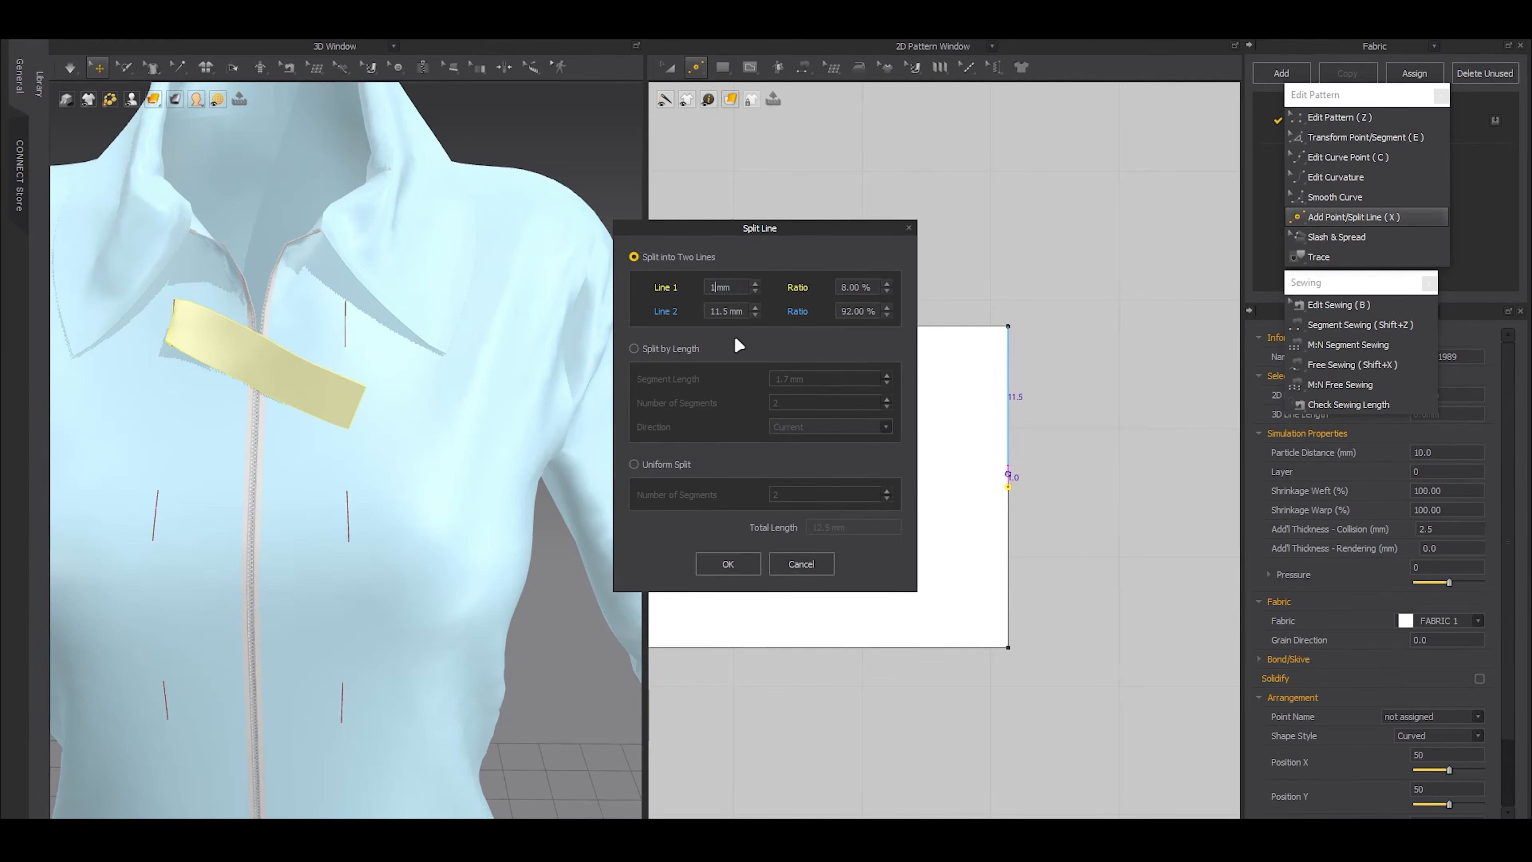
left_click(728, 563)
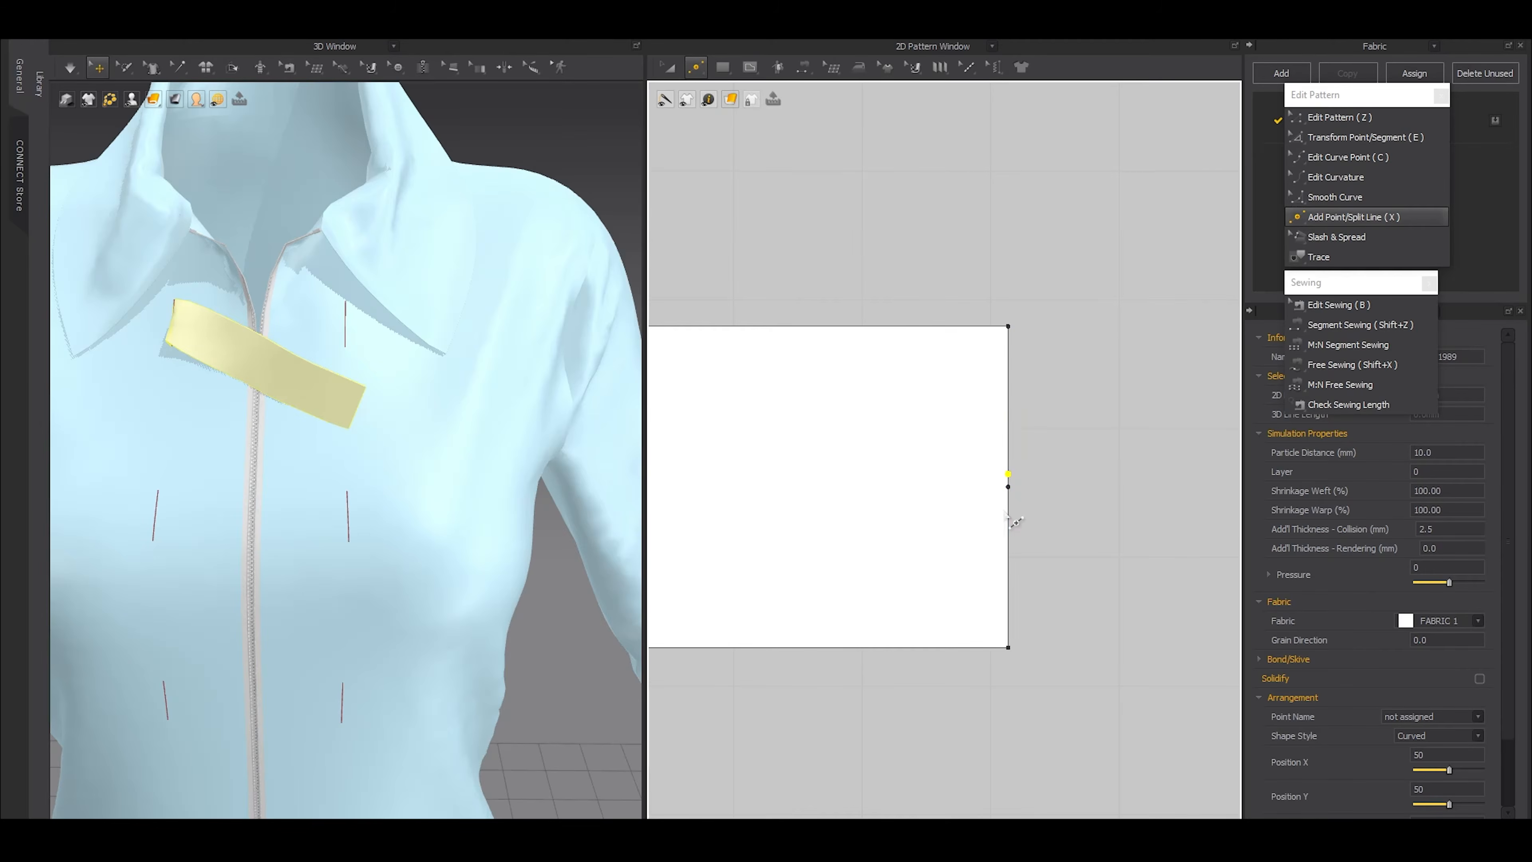
left_click(1008, 508)
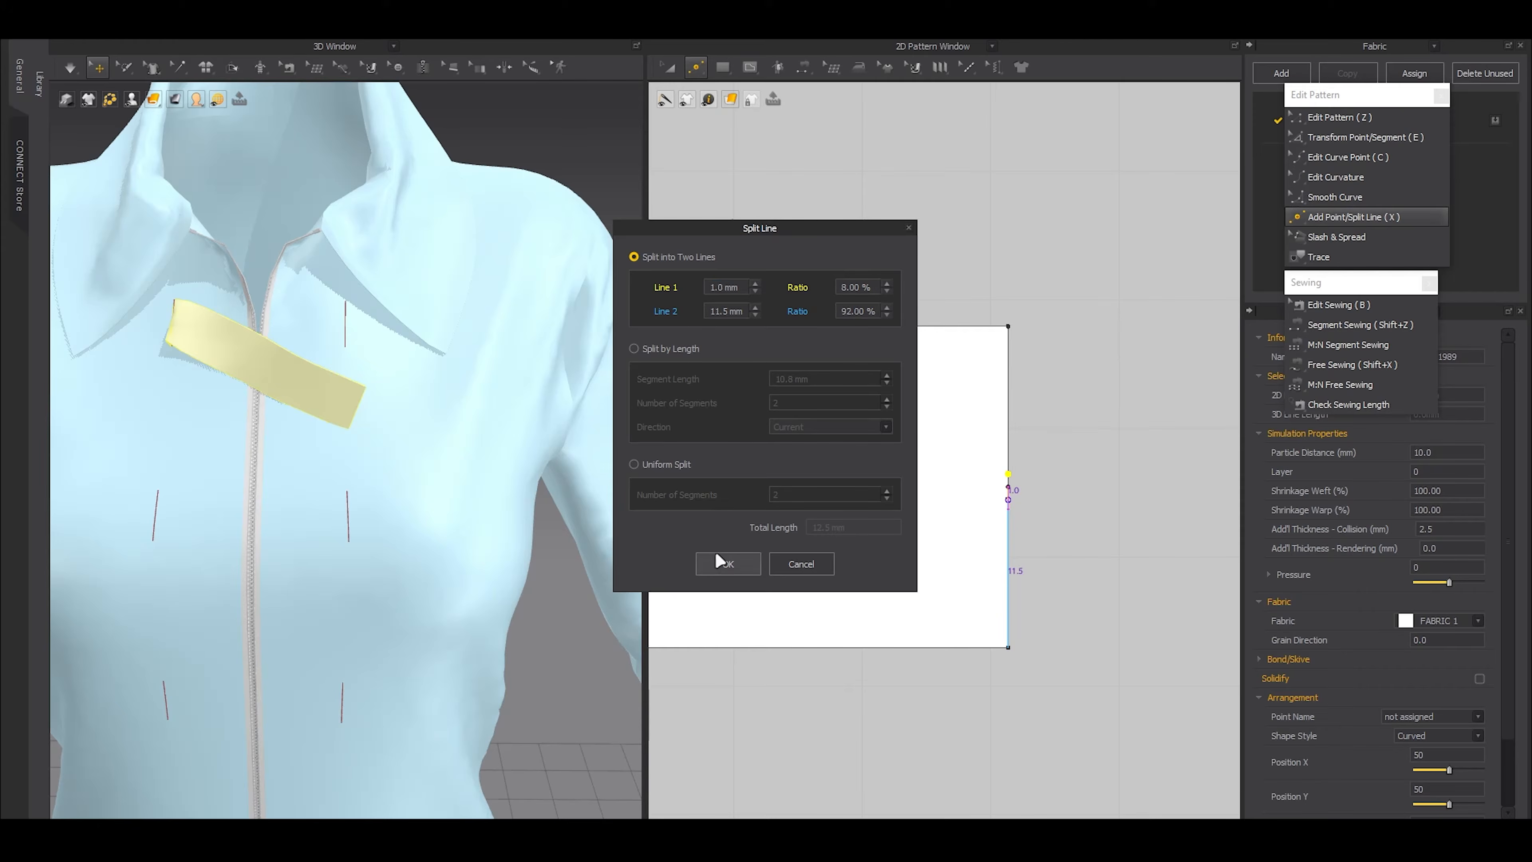
left_click(724, 562)
Remove the middle point from the strap's free end to leave a single 2 mm segment between the two split points
scroll(975, 475, "up", 3)
key("z")
left_click_drag(1136, 465, 1050, 511)
left_click_drag(1118, 492, 1069, 506)
left_click(1094, 499)
Pull the 2 mm segment at the strap's free end outward to form a pointed tip
left_click(1089, 497)
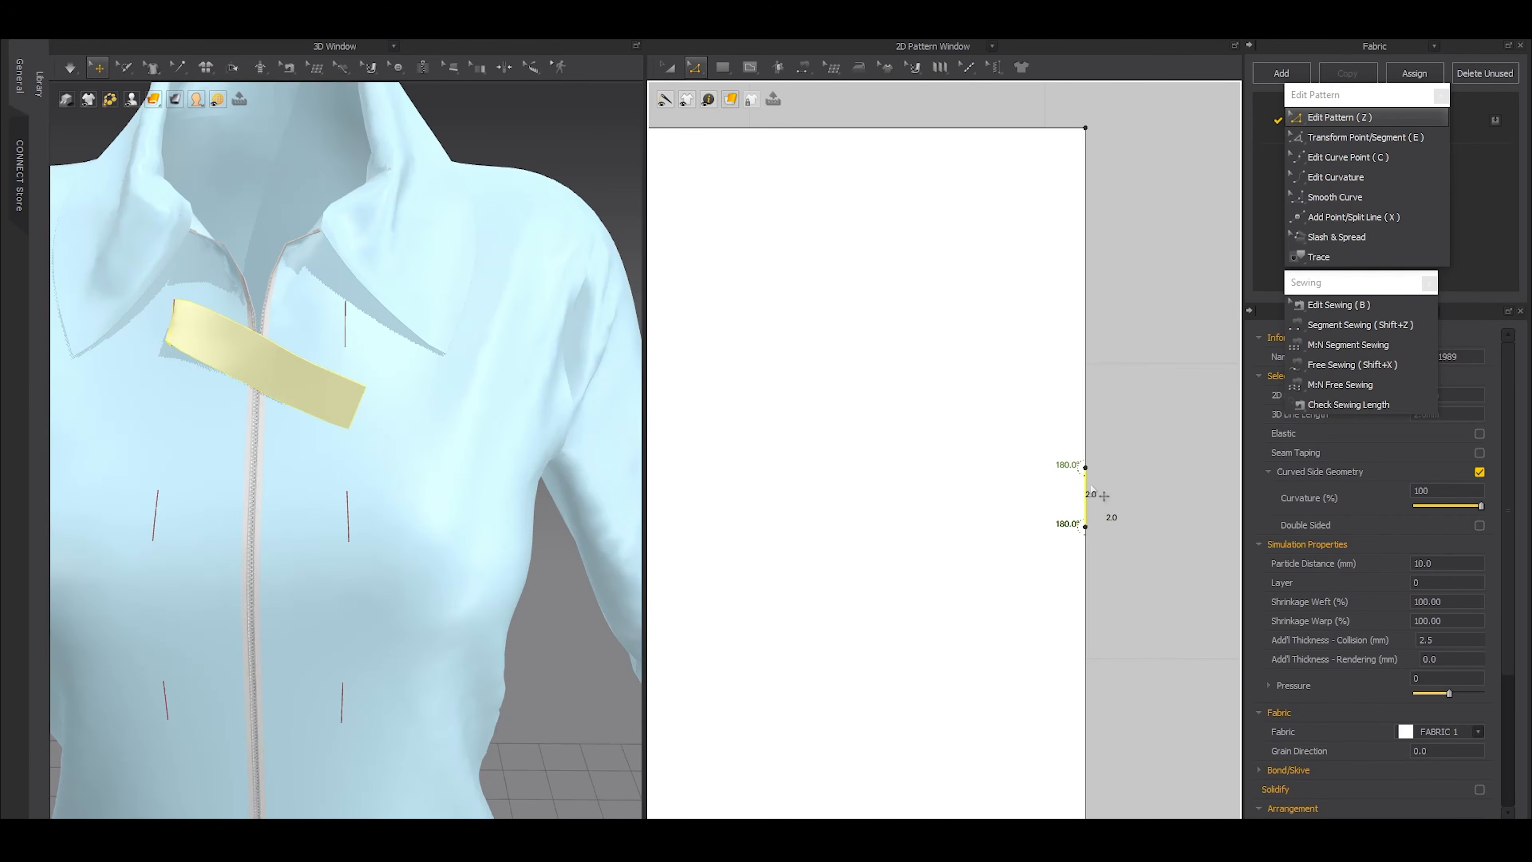
scroll(1093, 490, "down", 3)
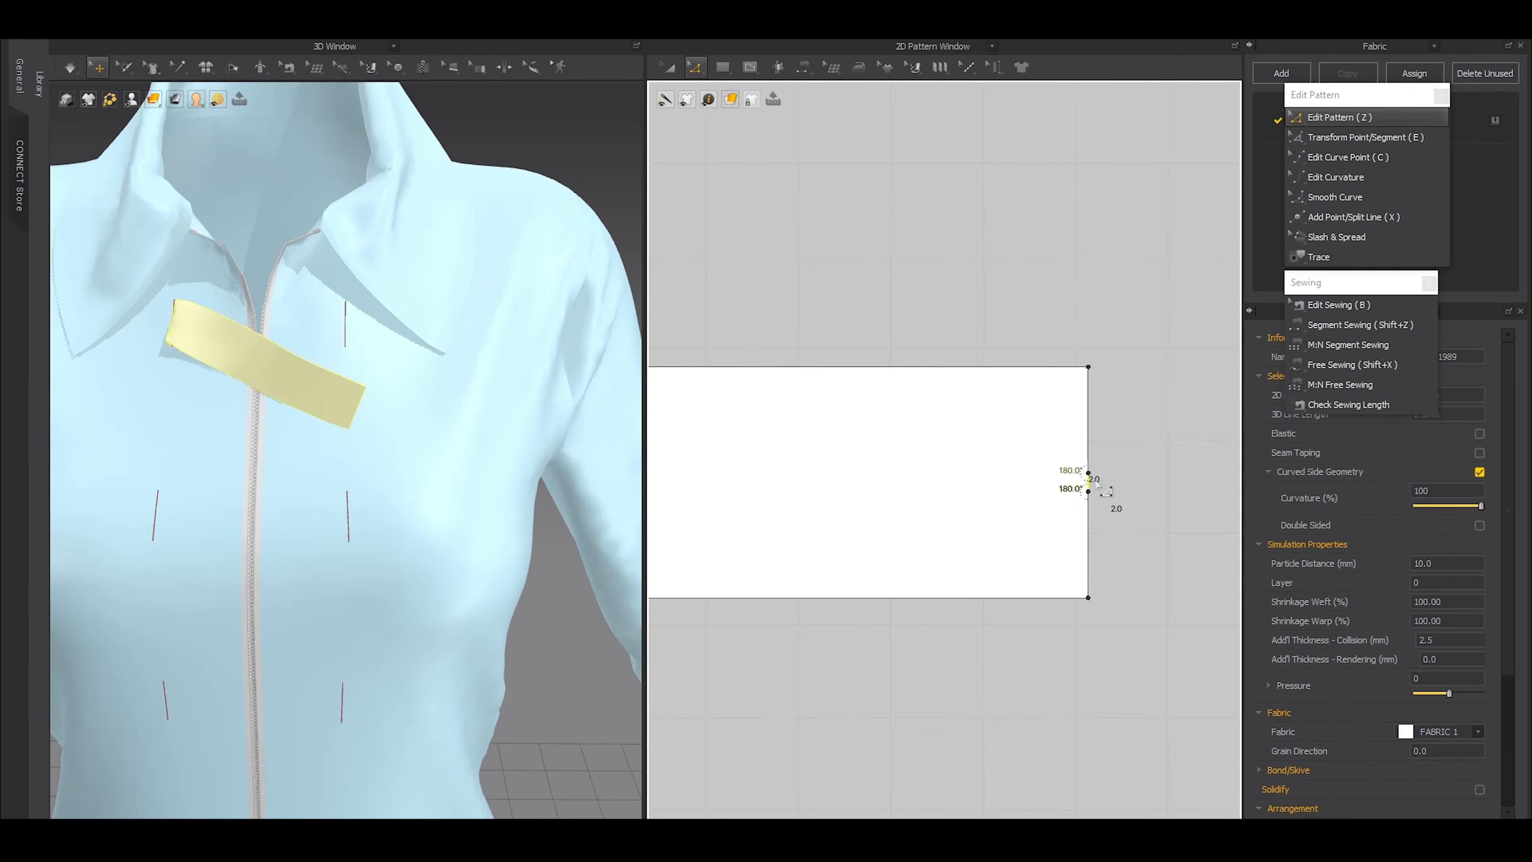
scroll(1104, 486, "down", 3)
middle_click_drag(1109, 488, 1004, 521)
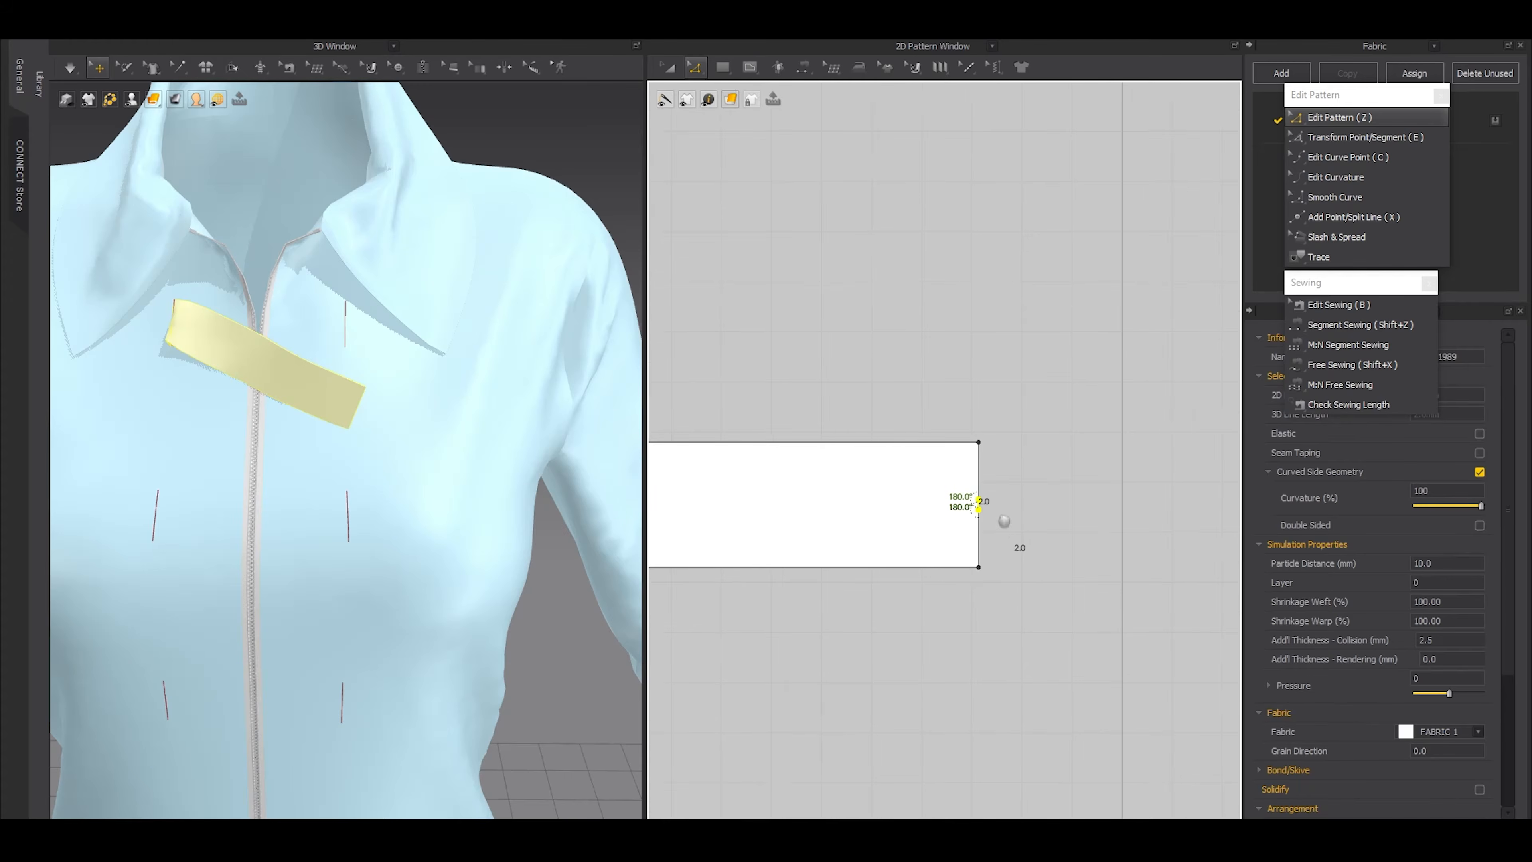
scroll(995, 518, "up", 2)
left_click_drag(981, 507, 1188, 513)
Move both corner points behind the strap's tip back along the long edges to make the taper sharper
scroll(980, 498, "up", 3)
scroll(1032, 561, "down", 3)
left_click_drag(897, 404, 961, 581)
left_click(992, 639)
key("ctrl+z")
key("ctrl+z")
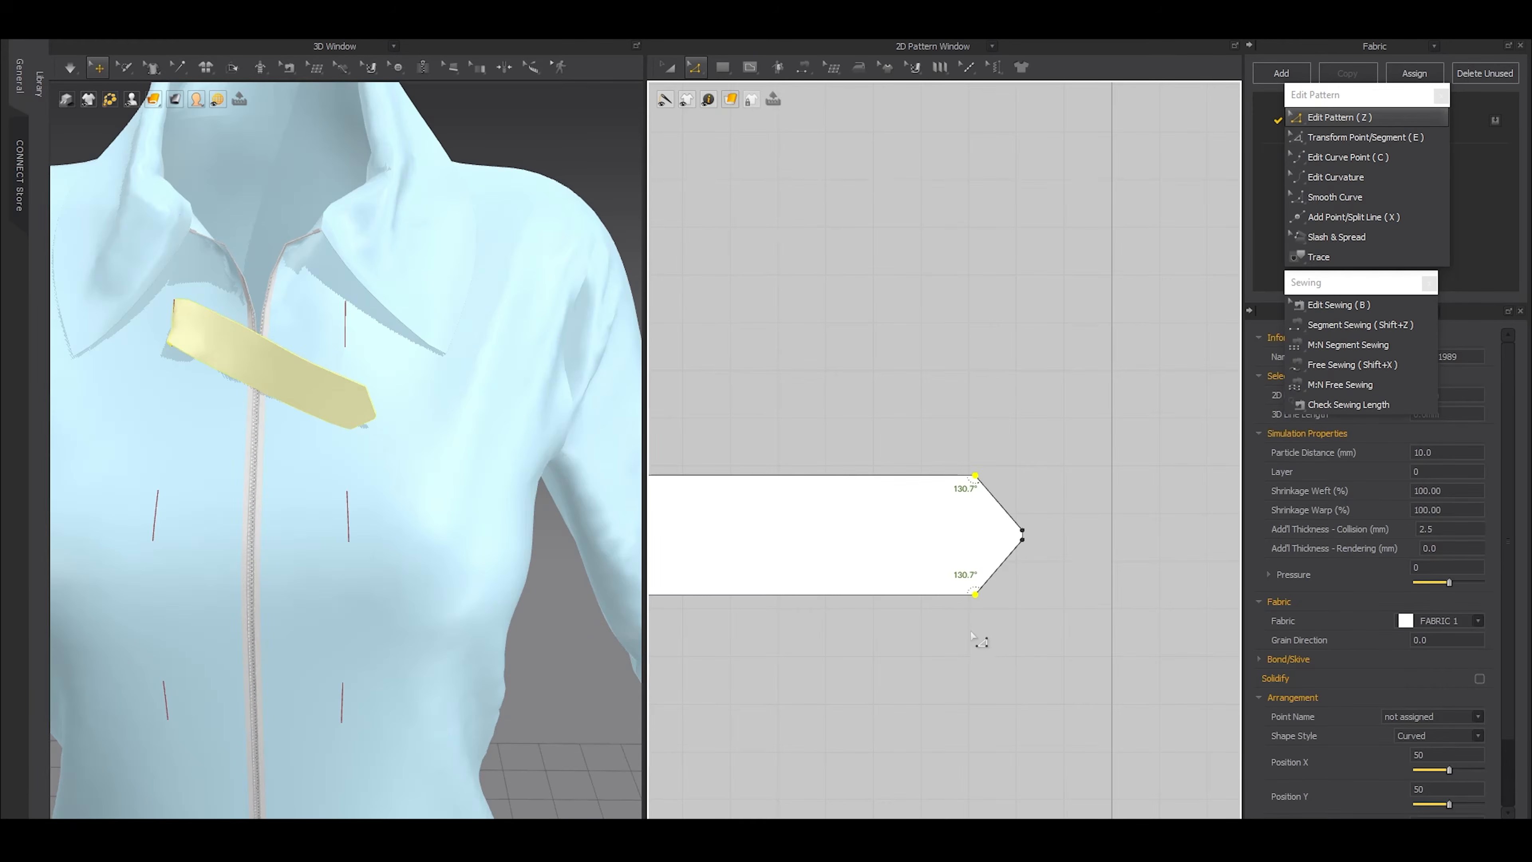
left_click_drag(977, 596, 955, 596)
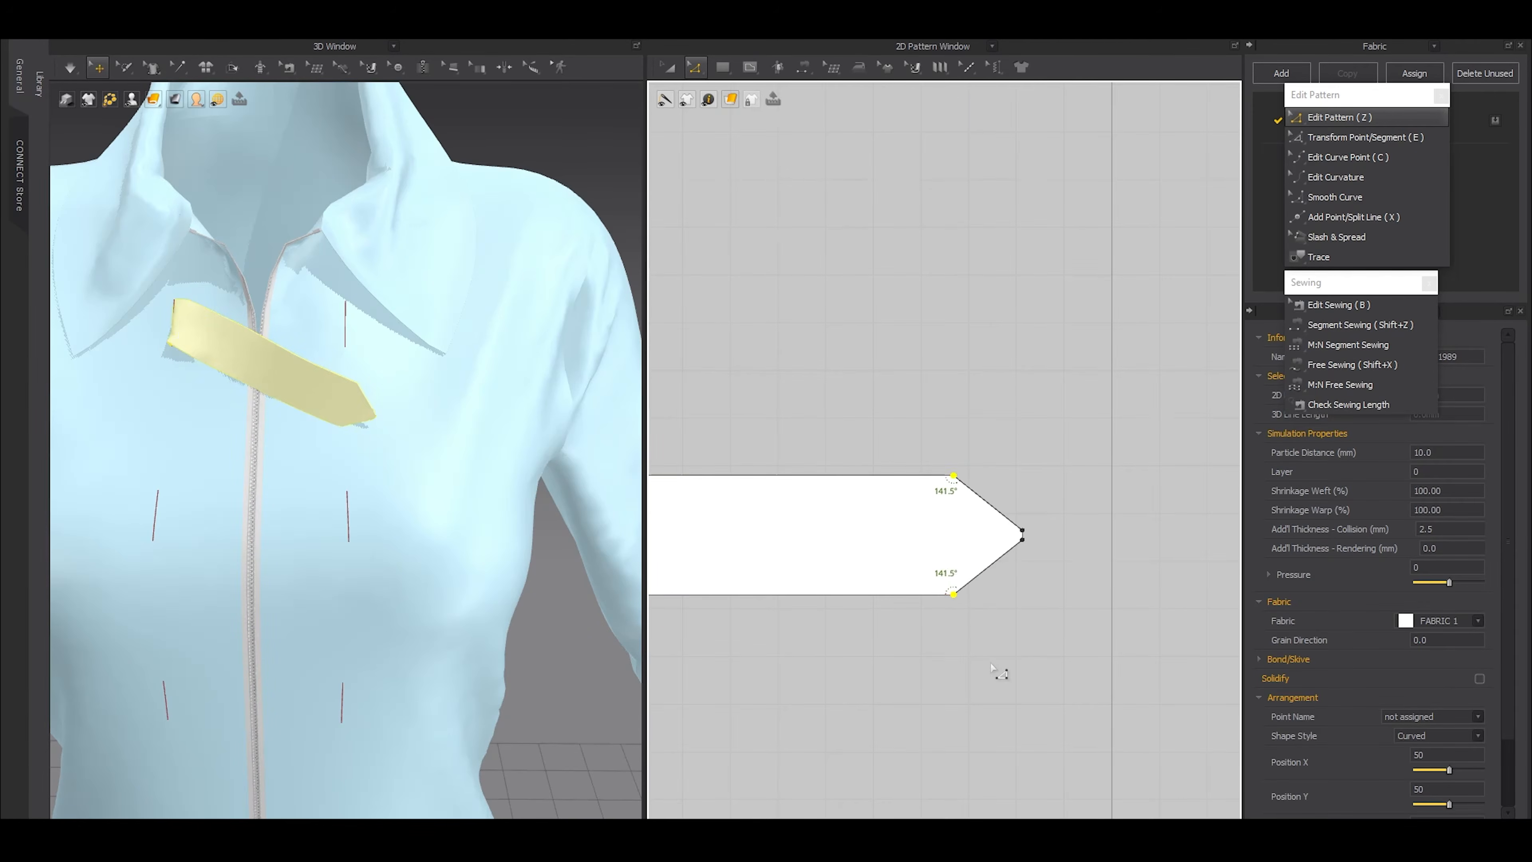
left_click(994, 670)
Simulate the pointed strap while pulling its free end down and away from the zipper
key("space")
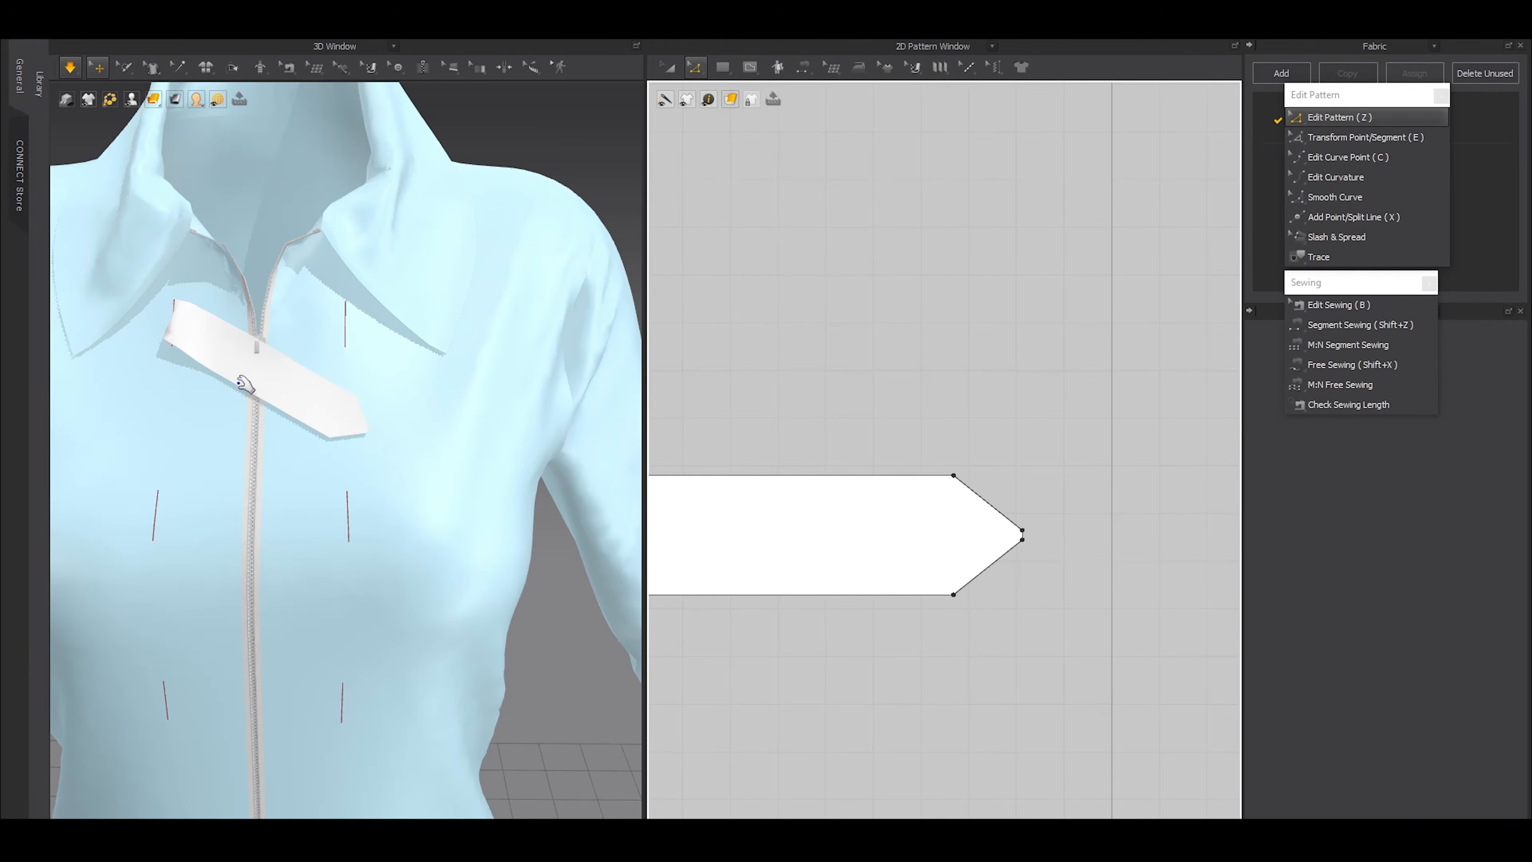
left_click_drag(329, 414, 173, 445)
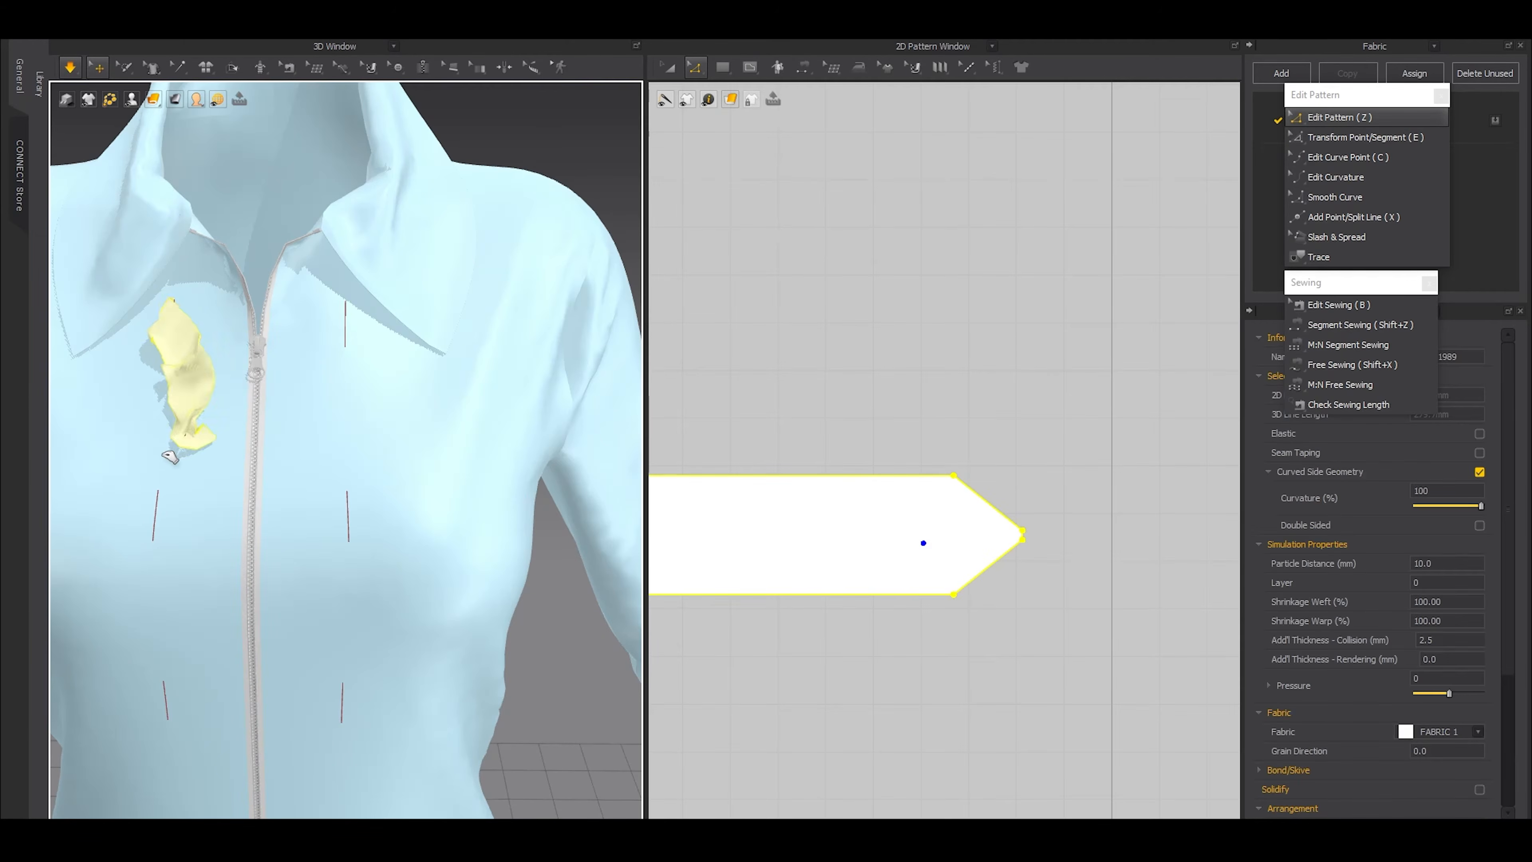
left_click_drag(248, 479, 205, 498)
key("space")
Copy the strap and paste six copies in a column below it at a 101.9 mm interval
scroll(902, 542, "down", 8)
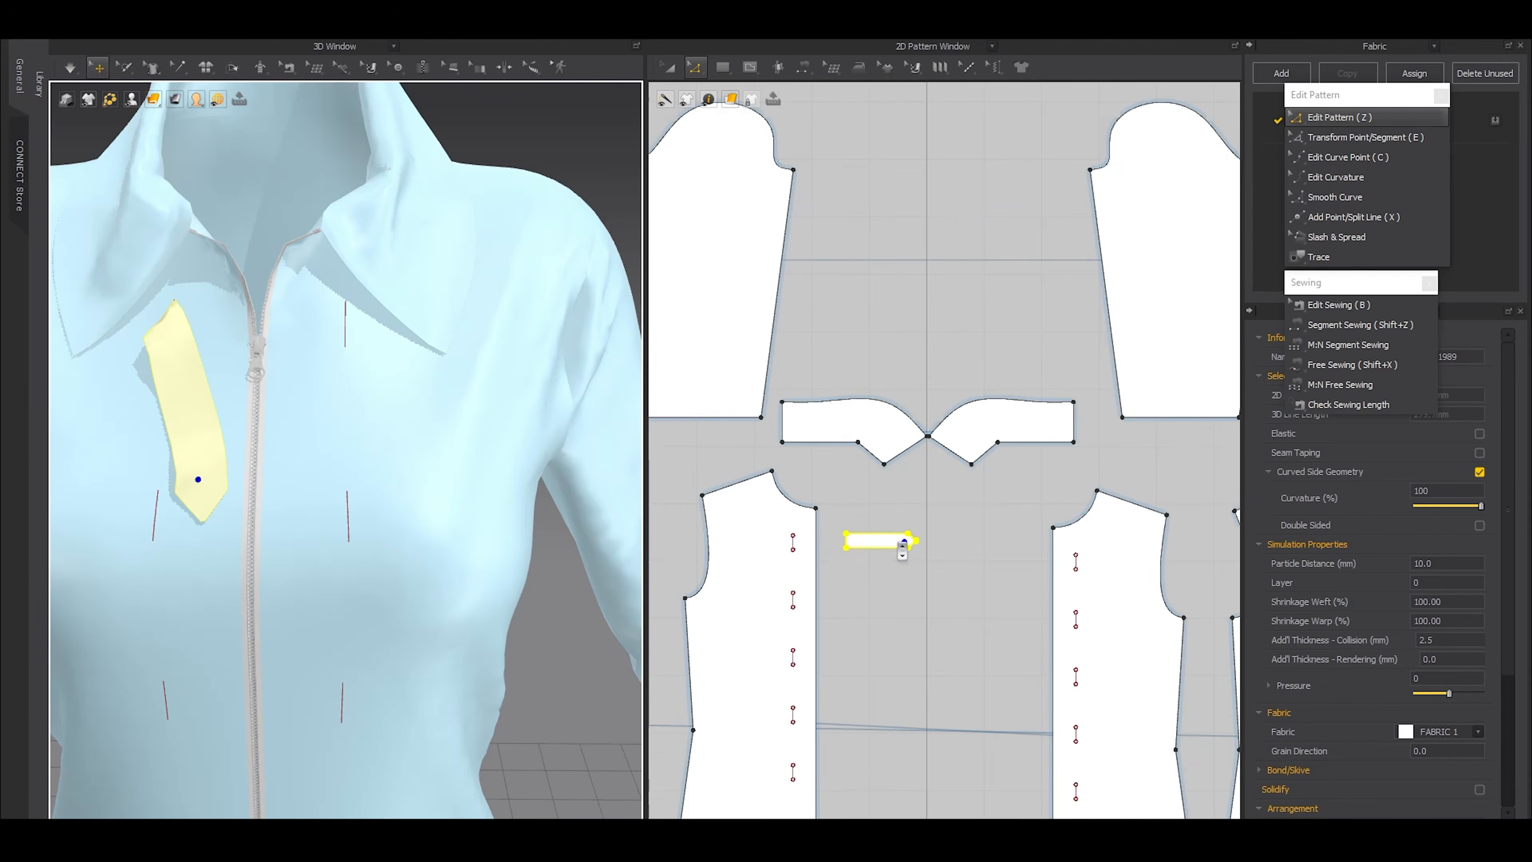
scroll(875, 546, "up", 5)
key("a")
scroll(965, 423, "down", 10)
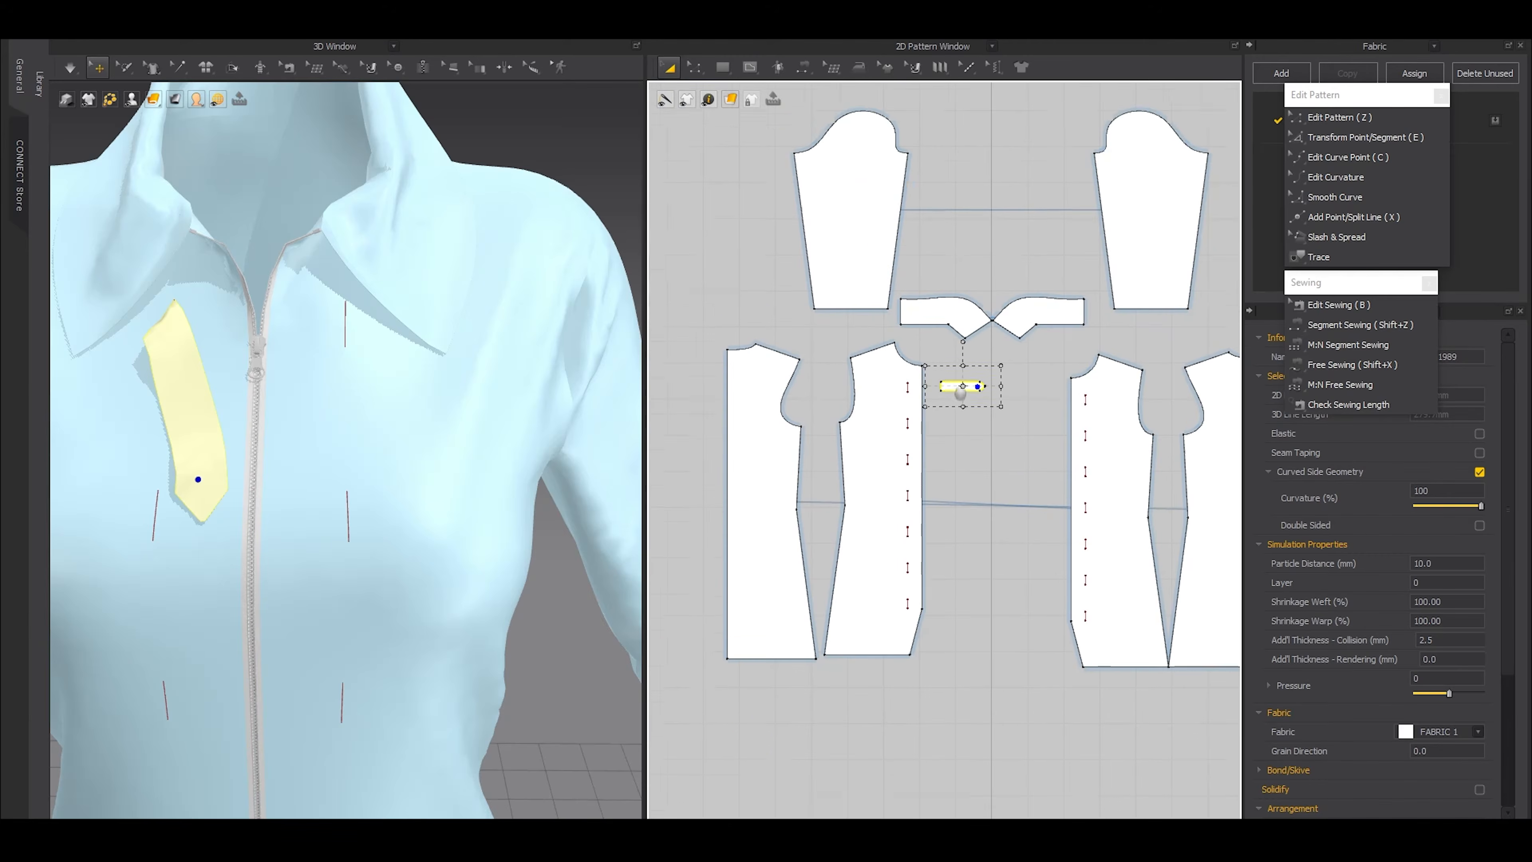
key("ctrl+c")
key("ctrl+v")
right_click(963, 400)
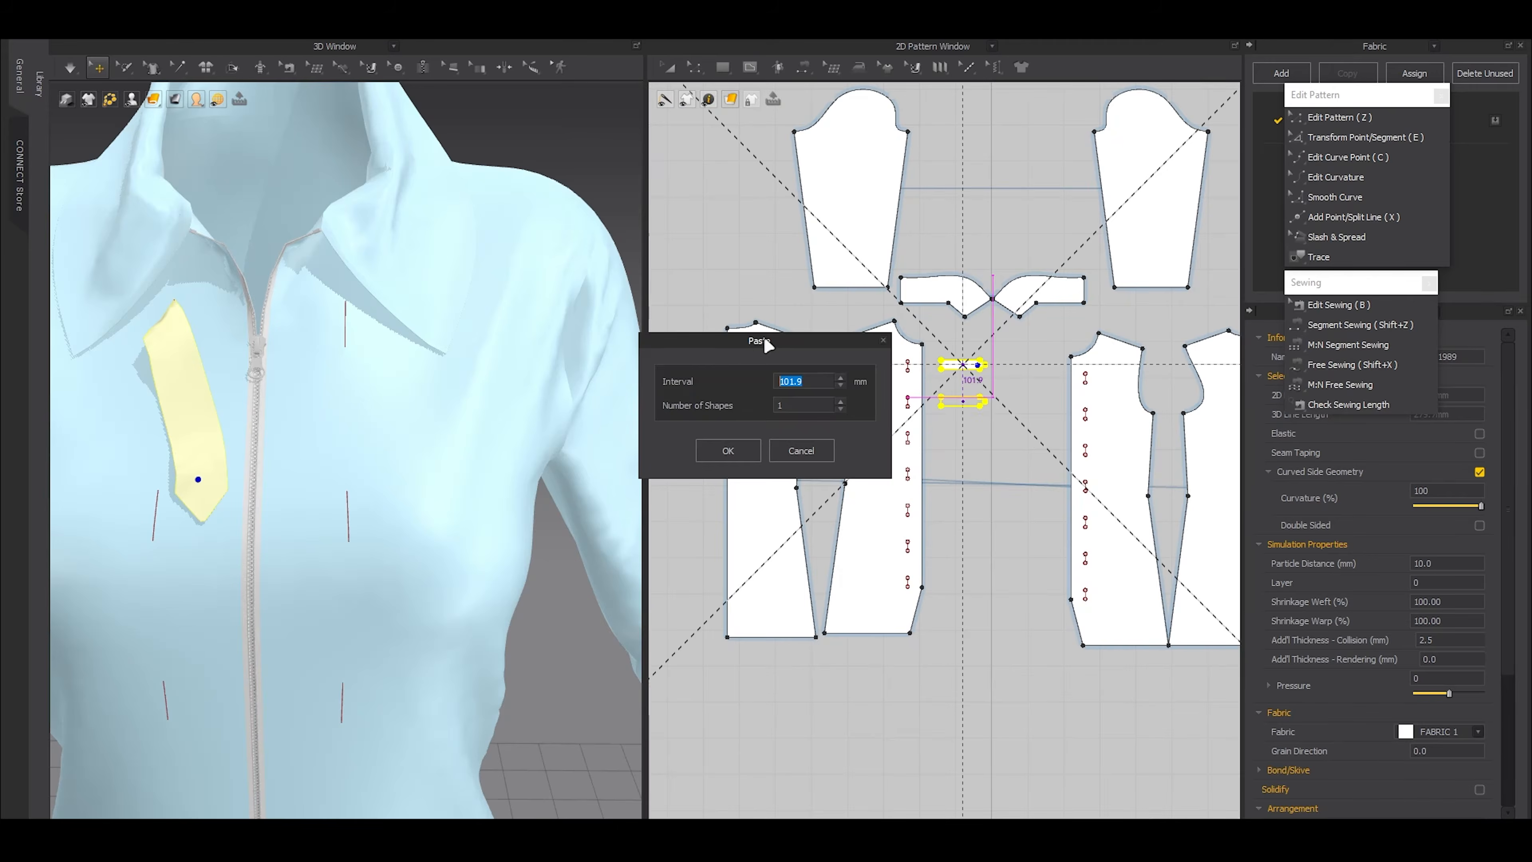
left_click(780, 401)
left_click(780, 401)
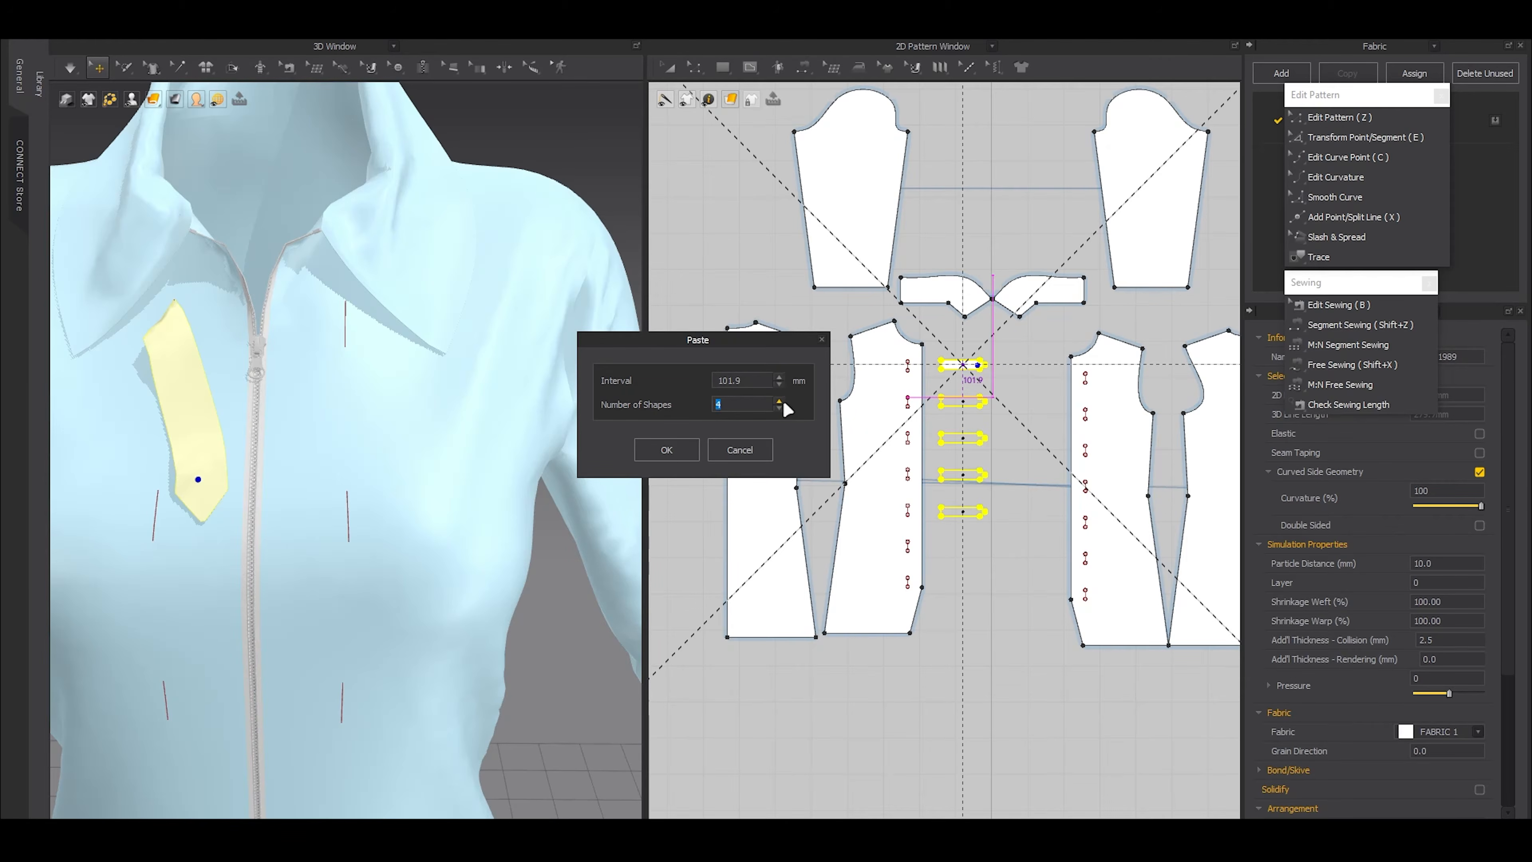
left_click(669, 447)
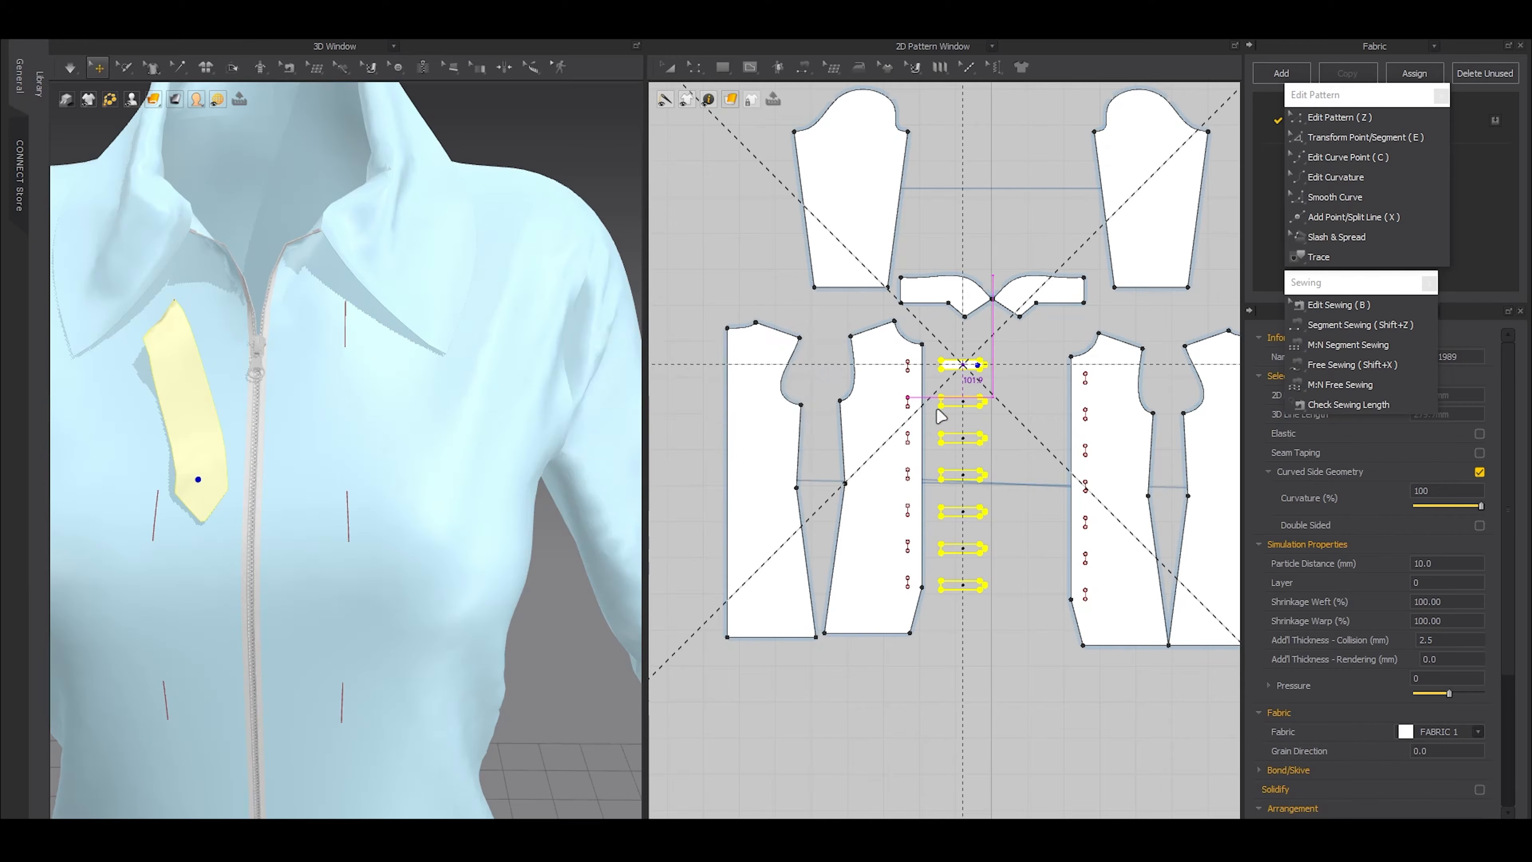
Sew the short edges of the second, third and fourth straps to the matching internal lines on the front panel
scroll(941, 404, "up", 5)
key("shift+z")
left_click(940, 398)
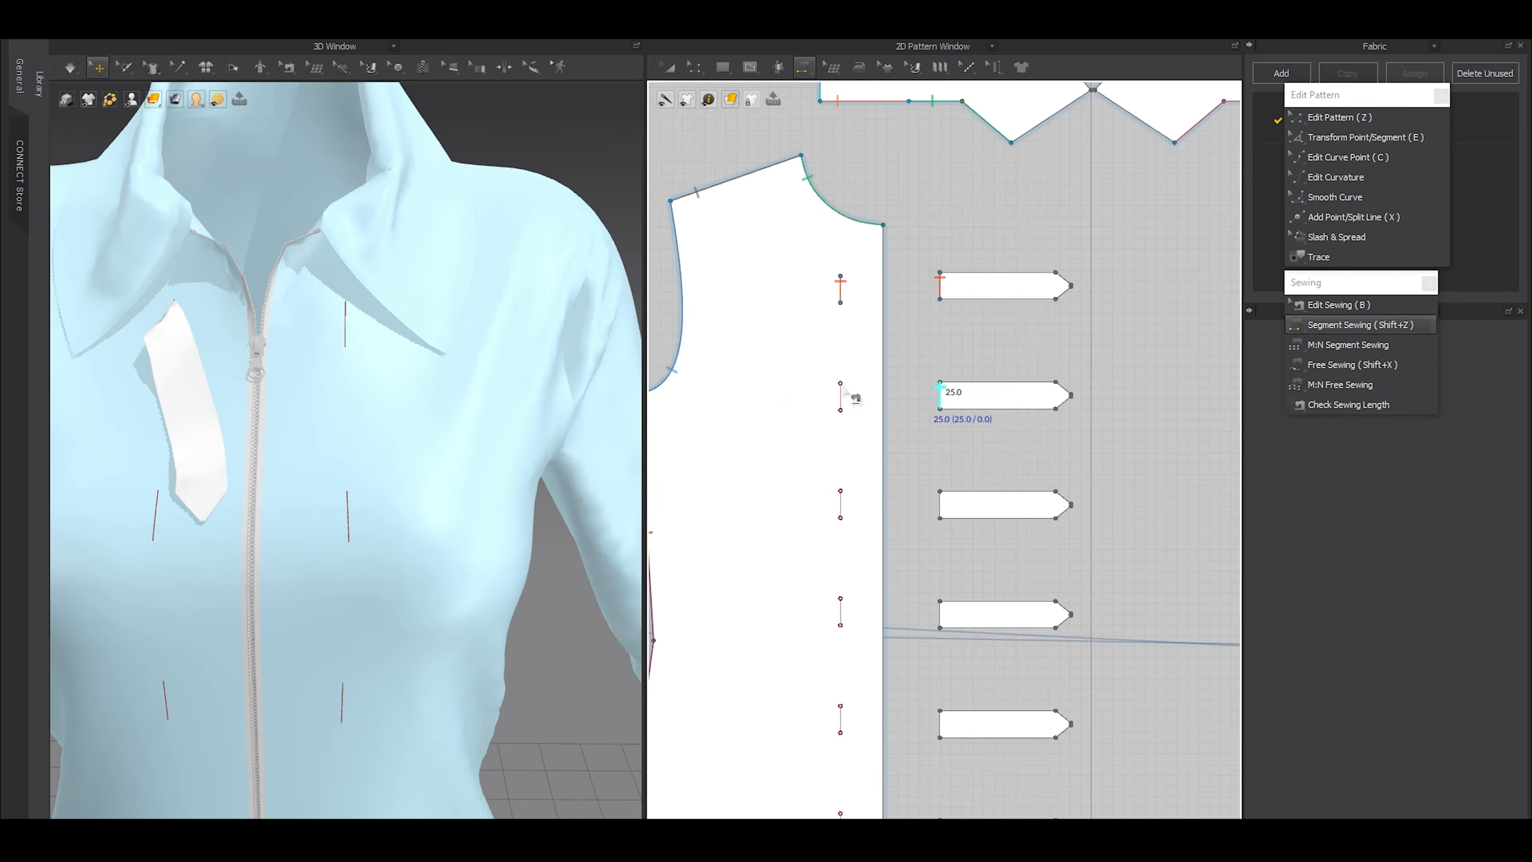
left_click(851, 396)
left_click(841, 504)
left_click(946, 504)
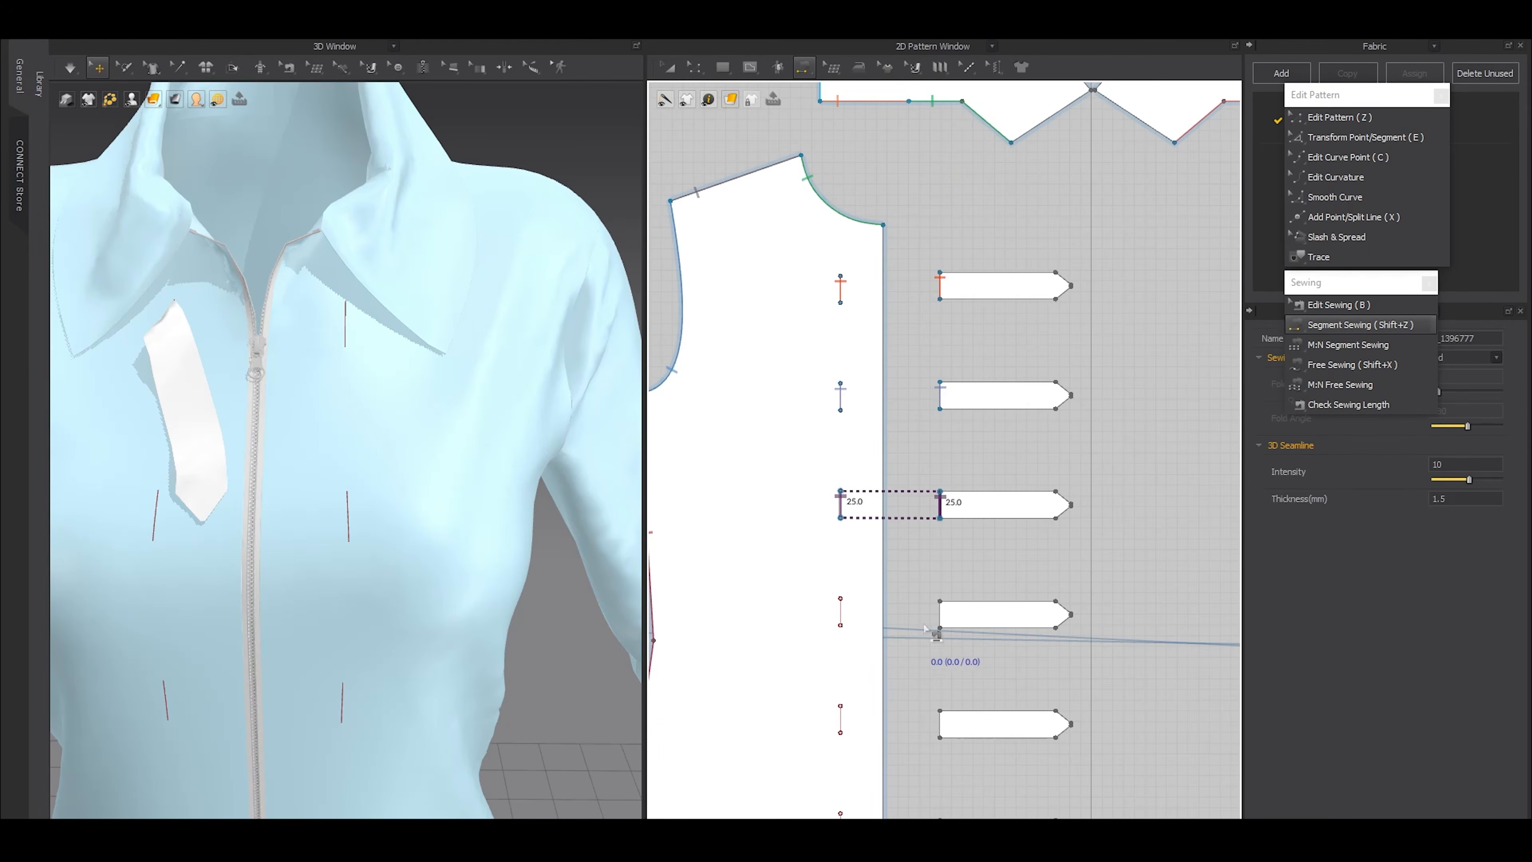
left_click(940, 615)
left_click(840, 611)
scroll(845, 606, "down", 3)
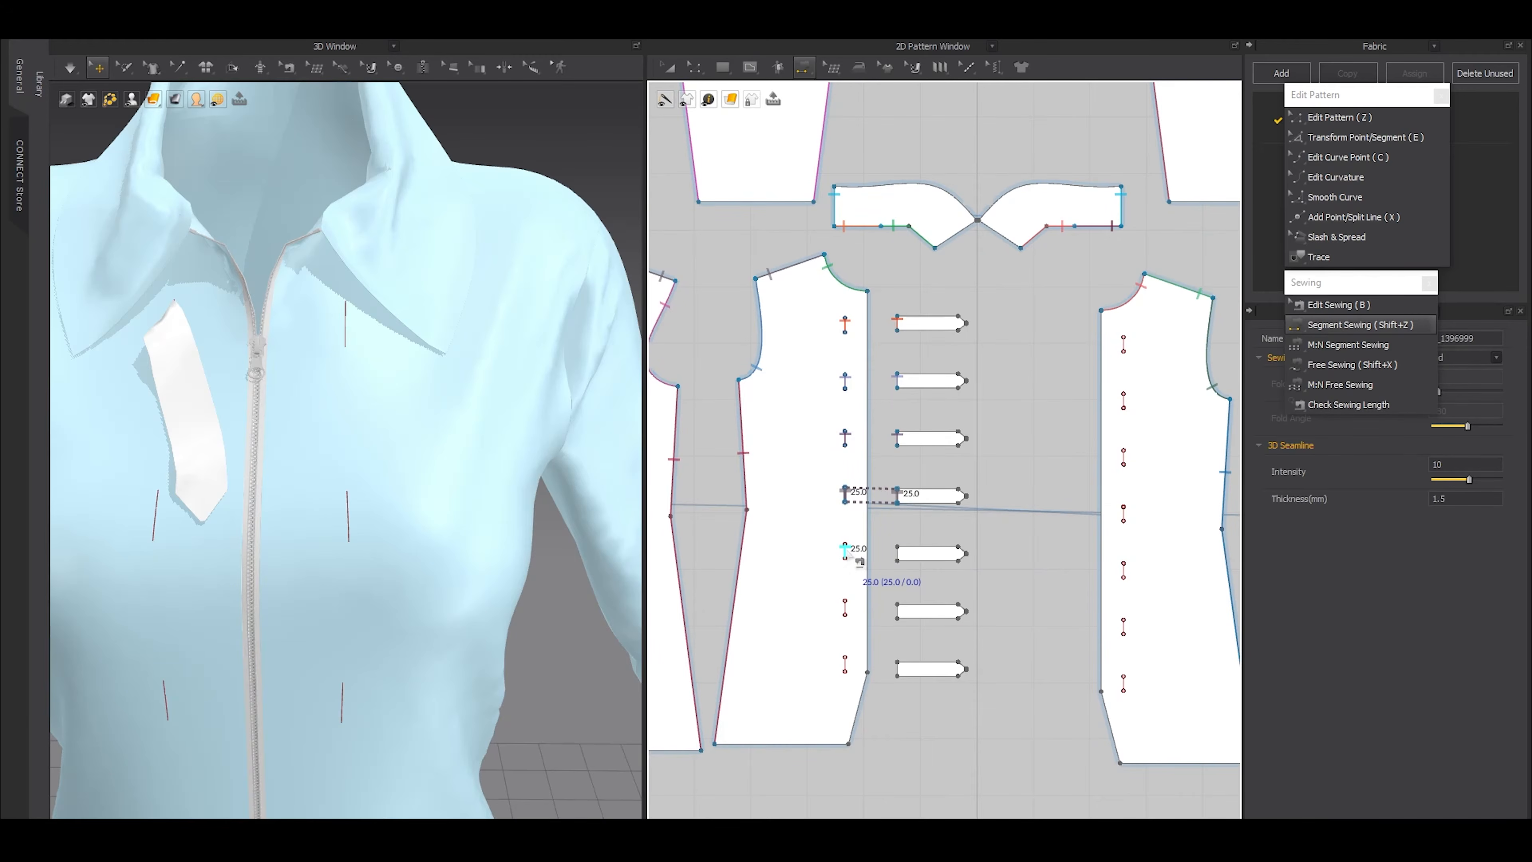
Delete the six copied straps, keeping only the original one
scroll(995, 490, "down", 4)
key("a")
scroll(992, 492, "up", 4)
left_click_drag(1022, 684, 901, 372)
key("Delete")
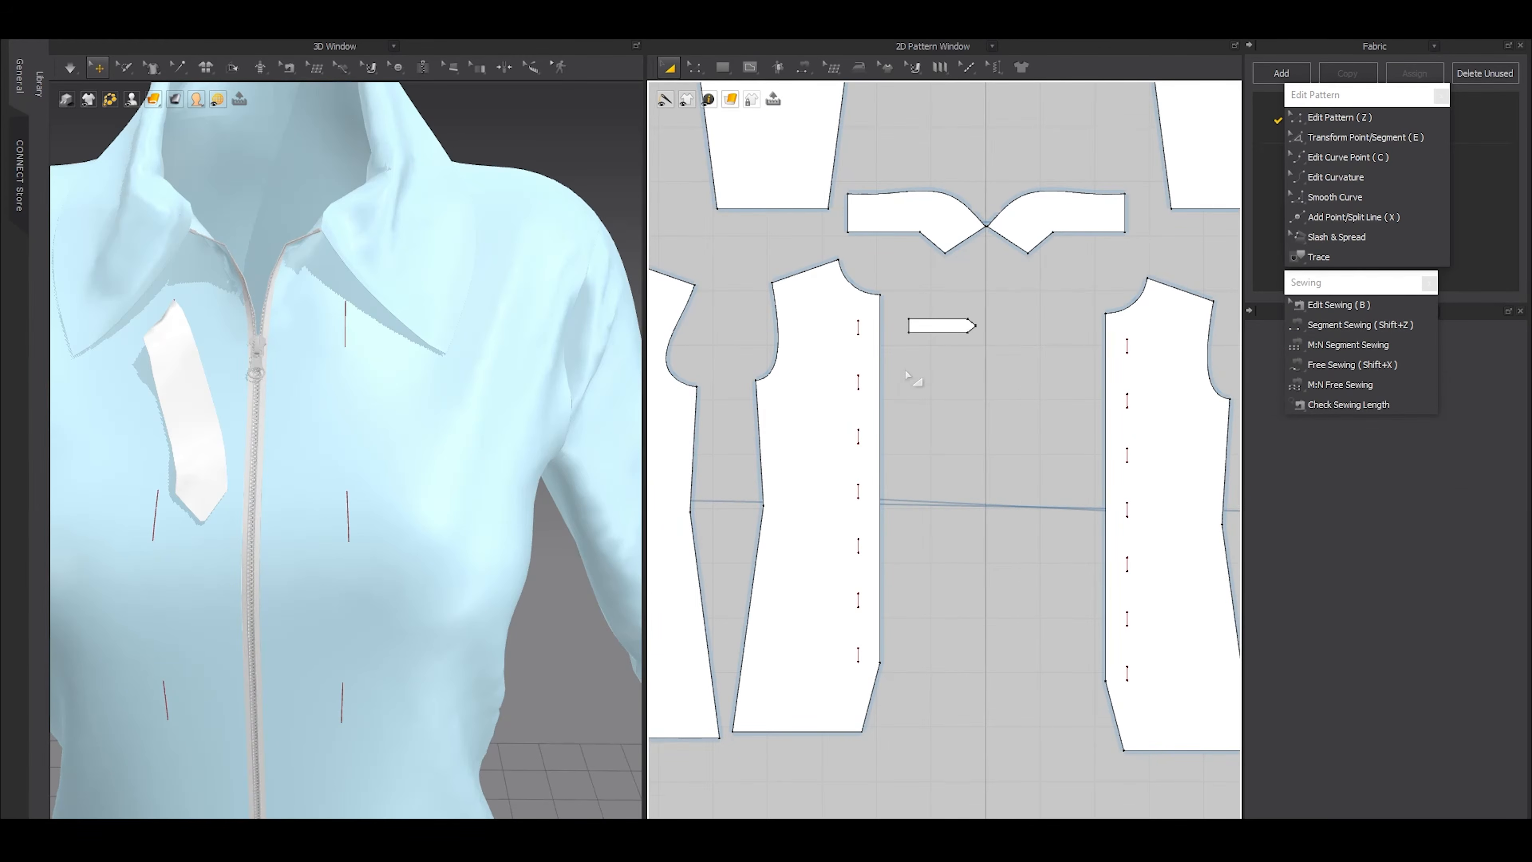
Extend the strap's sewn short edge outward by 5 mm with Offset Pattern Outline, creating an internal line at the original edge
scroll(924, 229, "up", 5)
scroll(787, 469, "up", 3)
middle_click_drag(879, 530, 875, 417)
key("z")
left_click_drag(875, 410, 1010, 685)
right_click(915, 505)
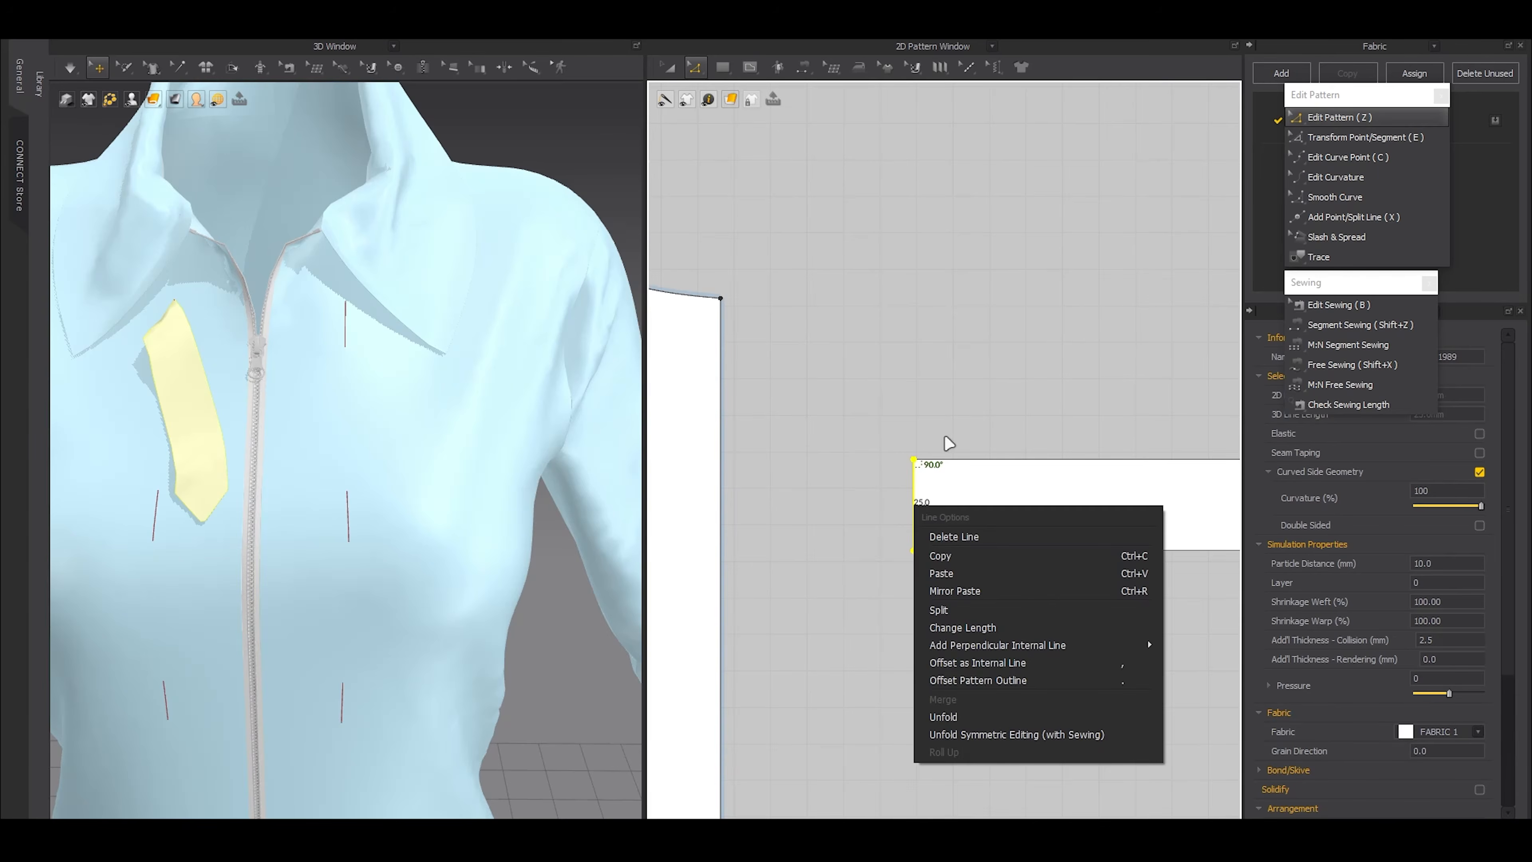
left_click(956, 684)
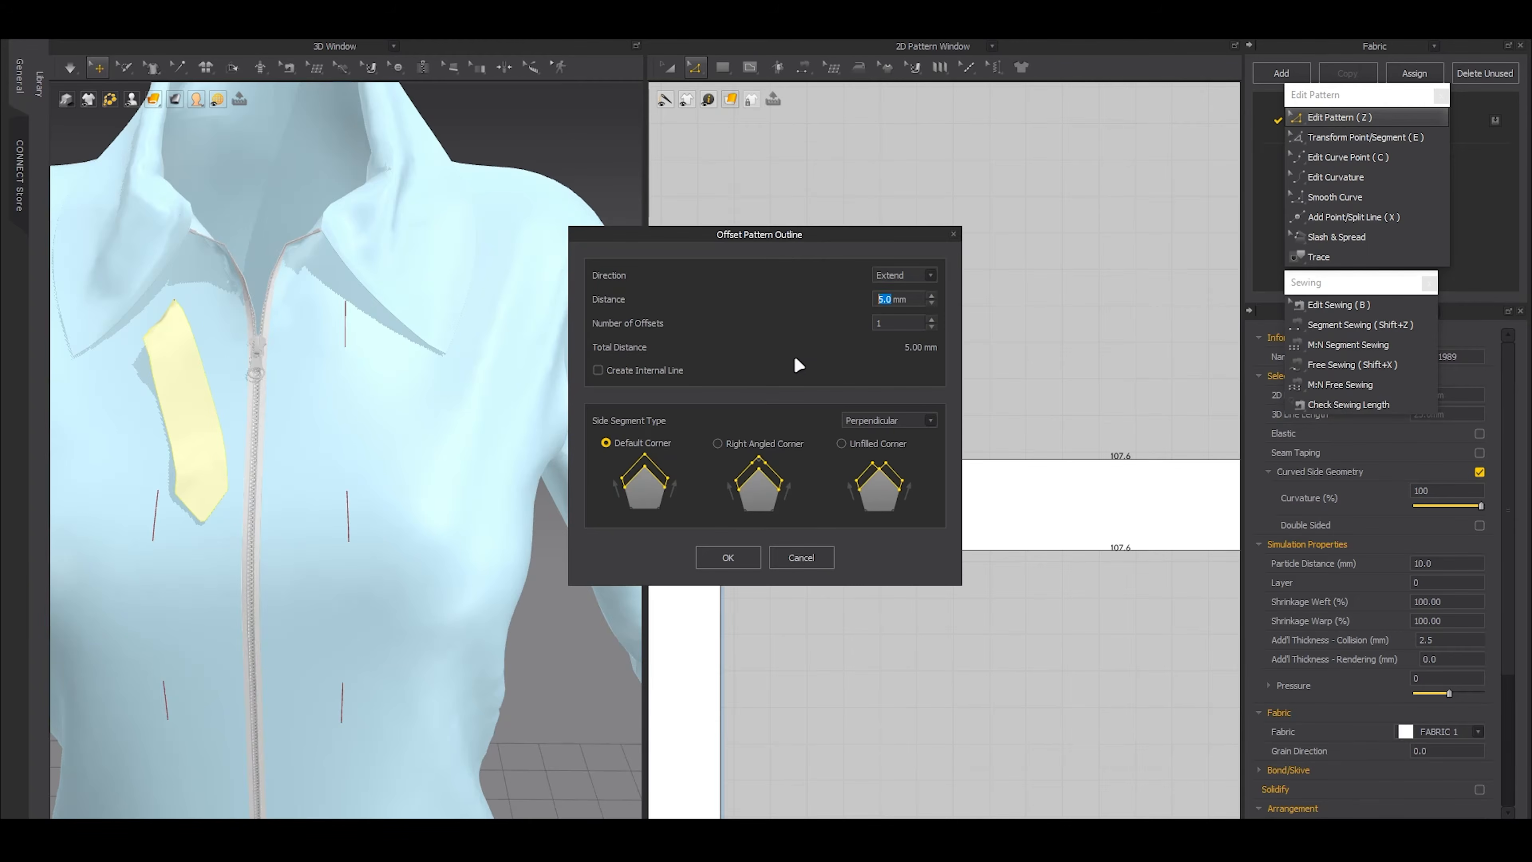
left_click_drag(788, 233, 636, 212)
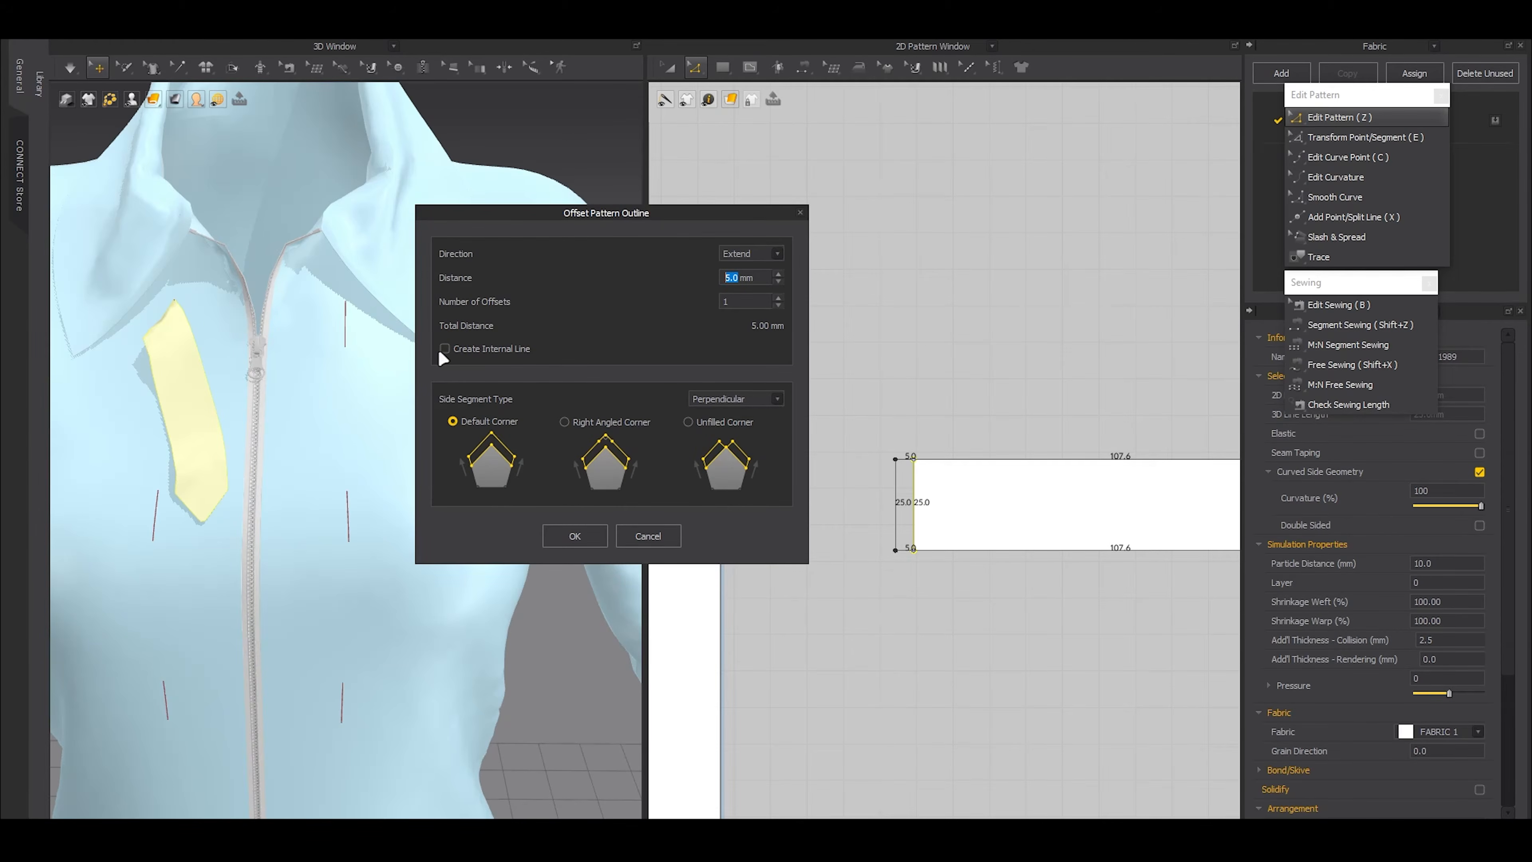
left_click(575, 535)
Delete the seam on the strap's extended edge and sew the strap's internal line to the topmost internal line on the front panel
key("b")
left_click(907, 514)
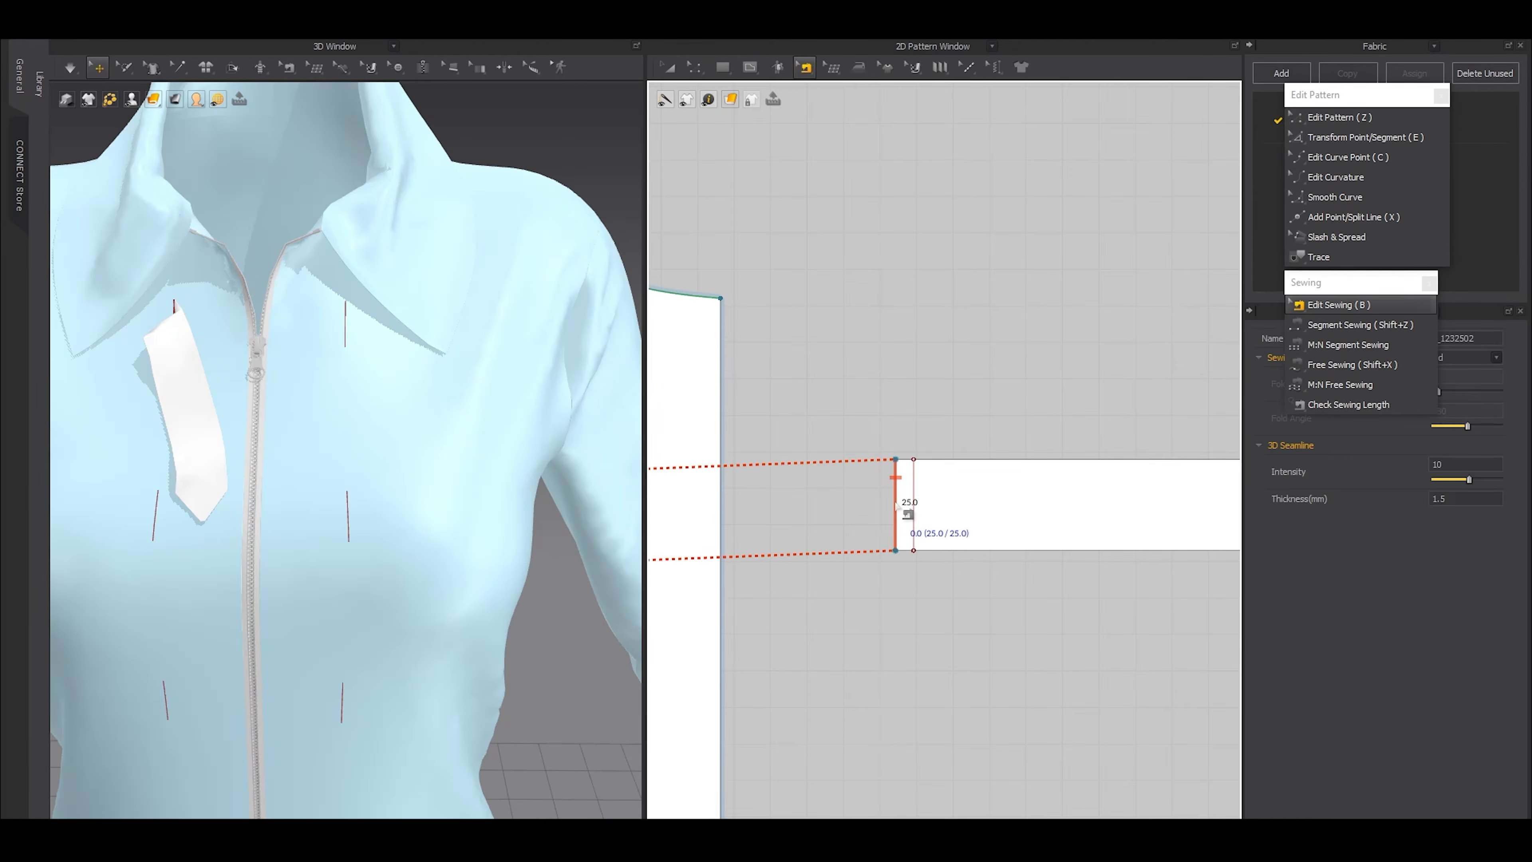
key("Delete")
scroll(897, 505, "down", 4)
middle_click_drag(894, 519, 979, 497)
key("shift+z")
left_click(991, 474)
left_click(813, 478)
Reset the 3D arrangement of the sewn strap
key("a")
right_click_drag(247, 368, 331, 330)
scroll(324, 440, "up", 3)
left_click(323, 441)
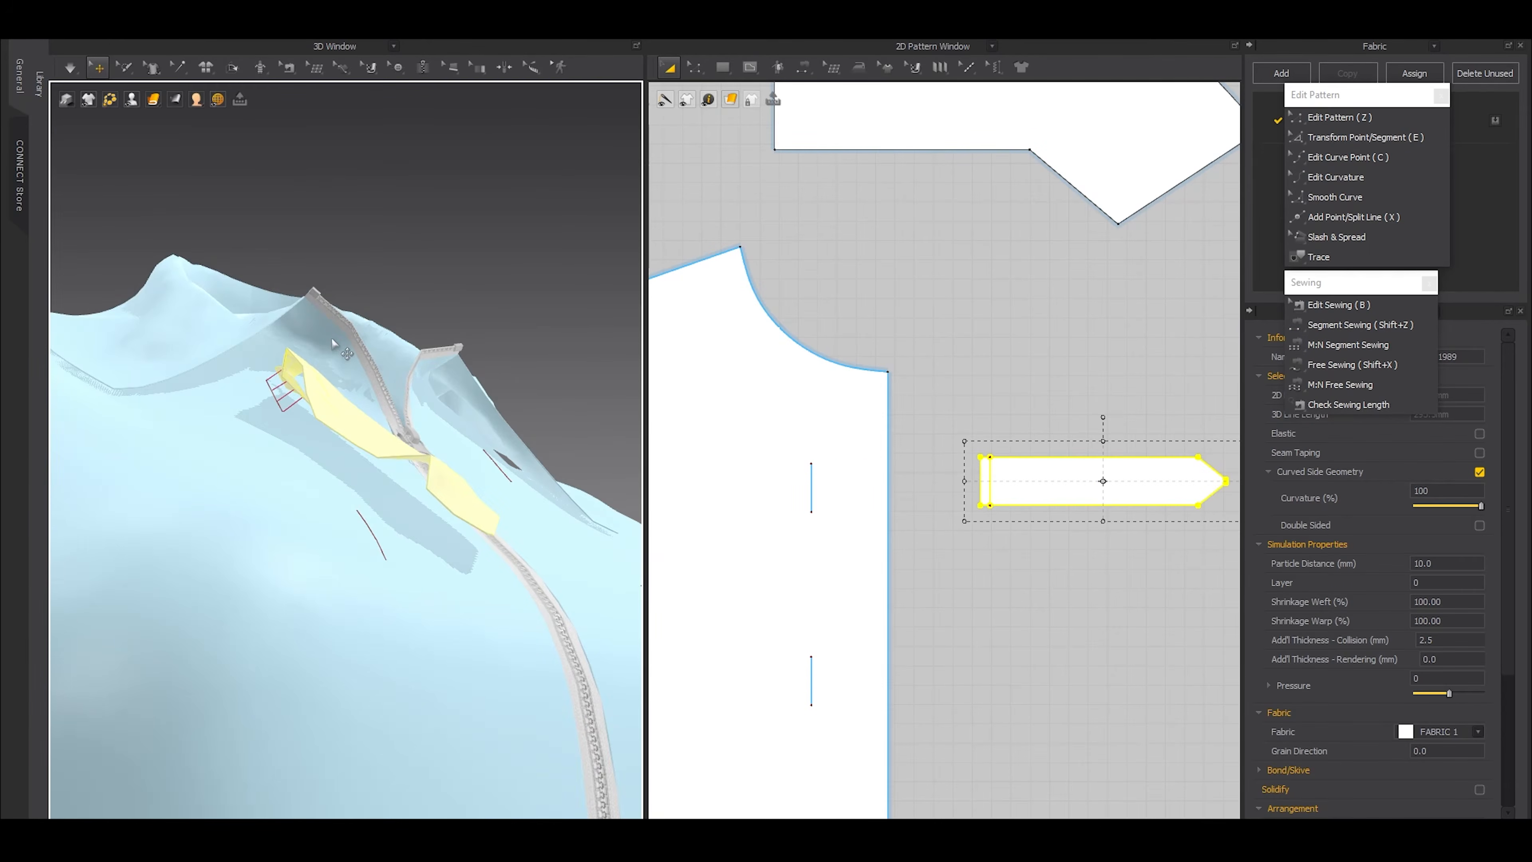
right_click(309, 413)
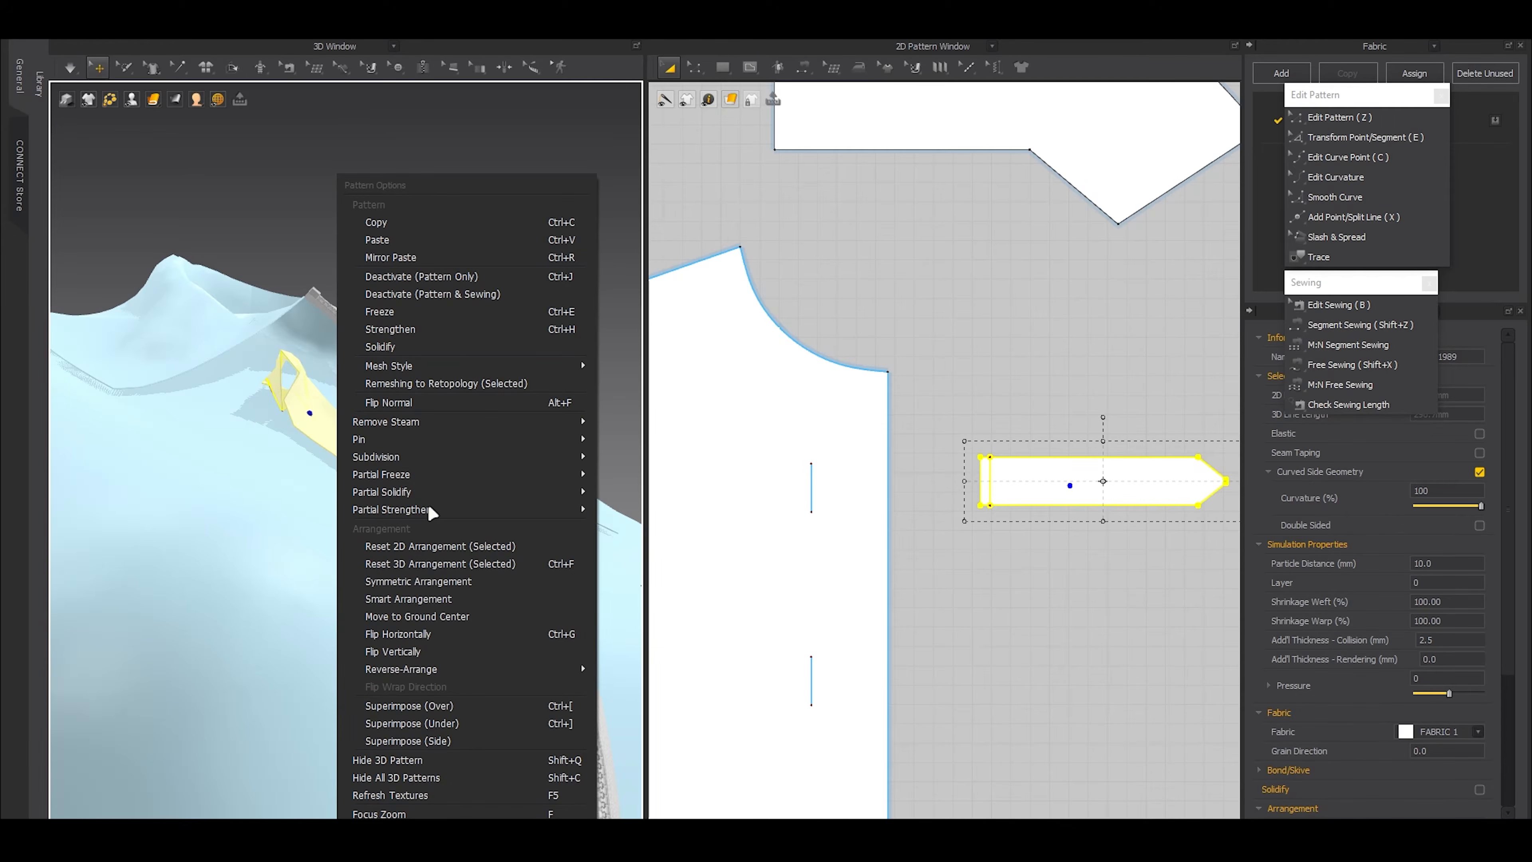
left_click(424, 563)
scroll(428, 420, "down", 3)
key("2")
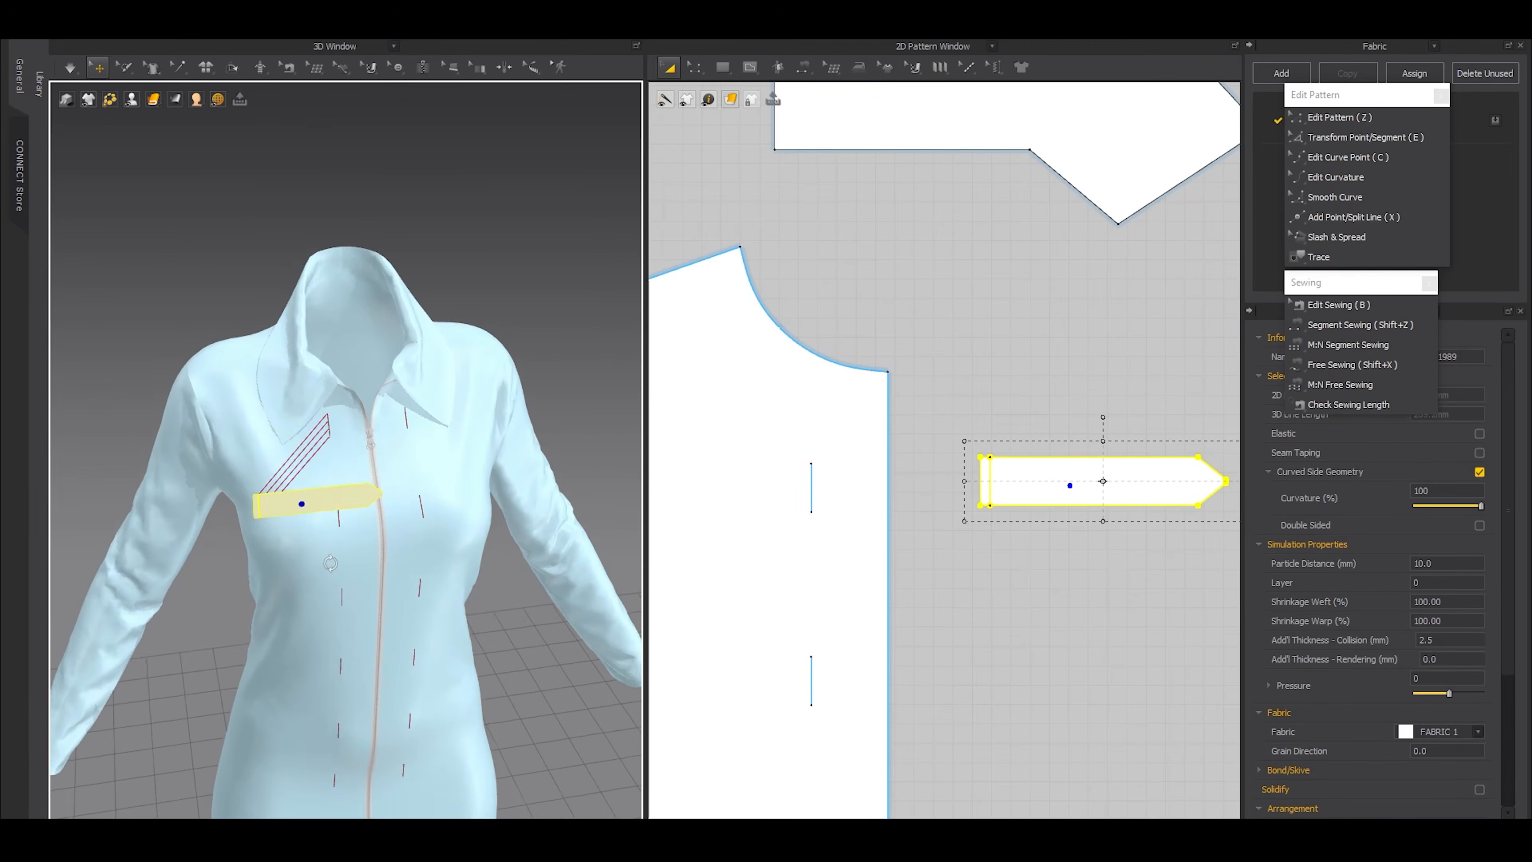
Move the strap to the front of the chest near the zipper and start the simulation
left_click_drag(319, 495, 386, 433)
right_click_drag(386, 434, 373, 478)
left_click_drag(372, 478, 389, 378)
key("space")
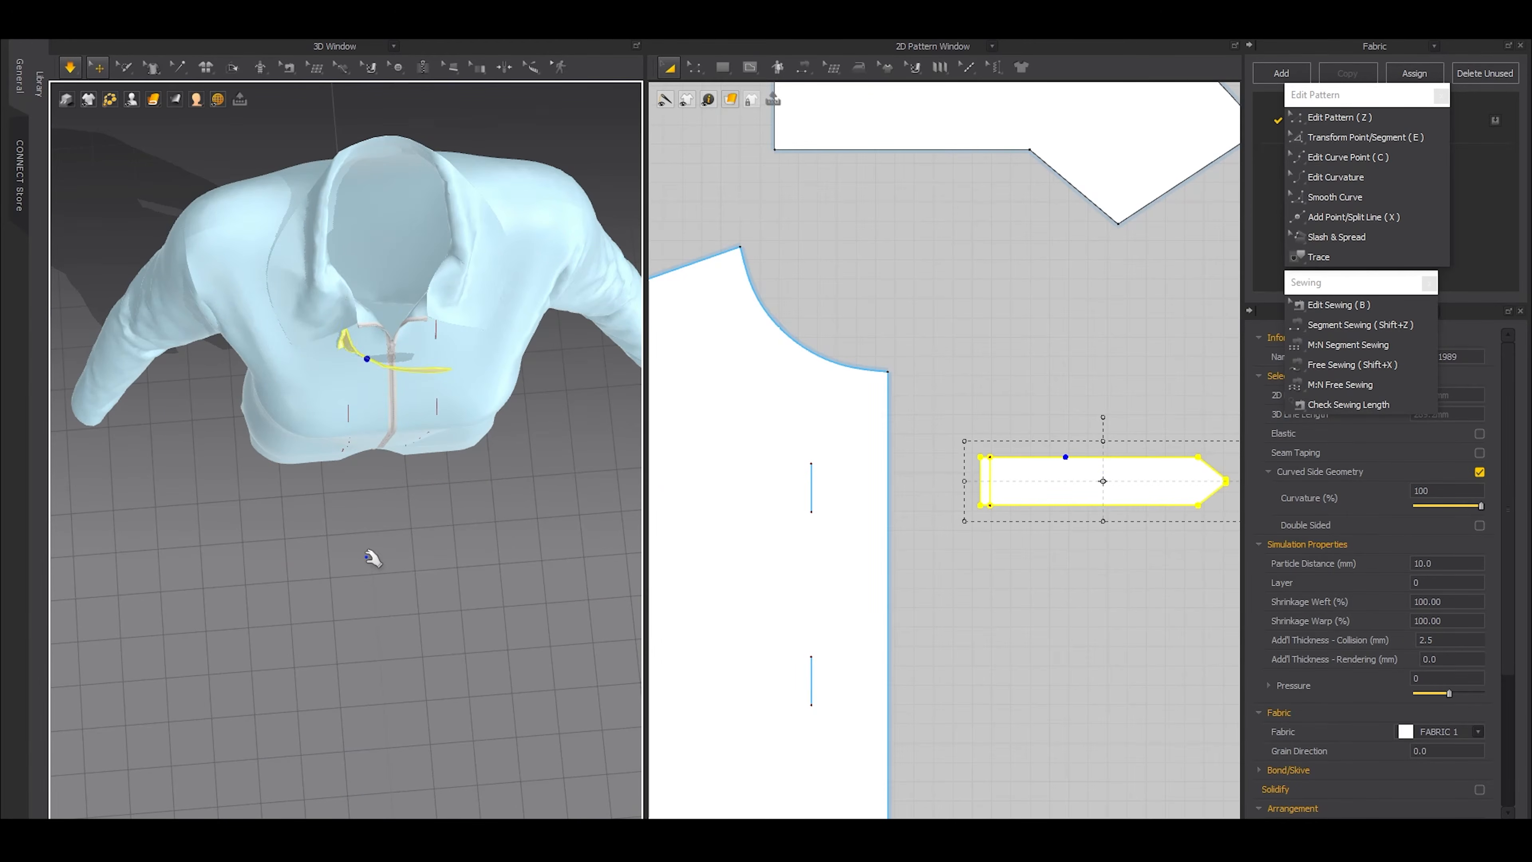
Pull the strap's pointed end during simulation so it drapes on the garment front beside the zipper
key("2")
scroll(371, 558, "up", 3)
right_click_drag(490, 632, 543, 628)
left_click_drag(482, 616, 373, 564)
right_click_drag(373, 565, 338, 574)
left_click_drag(362, 582, 399, 570)
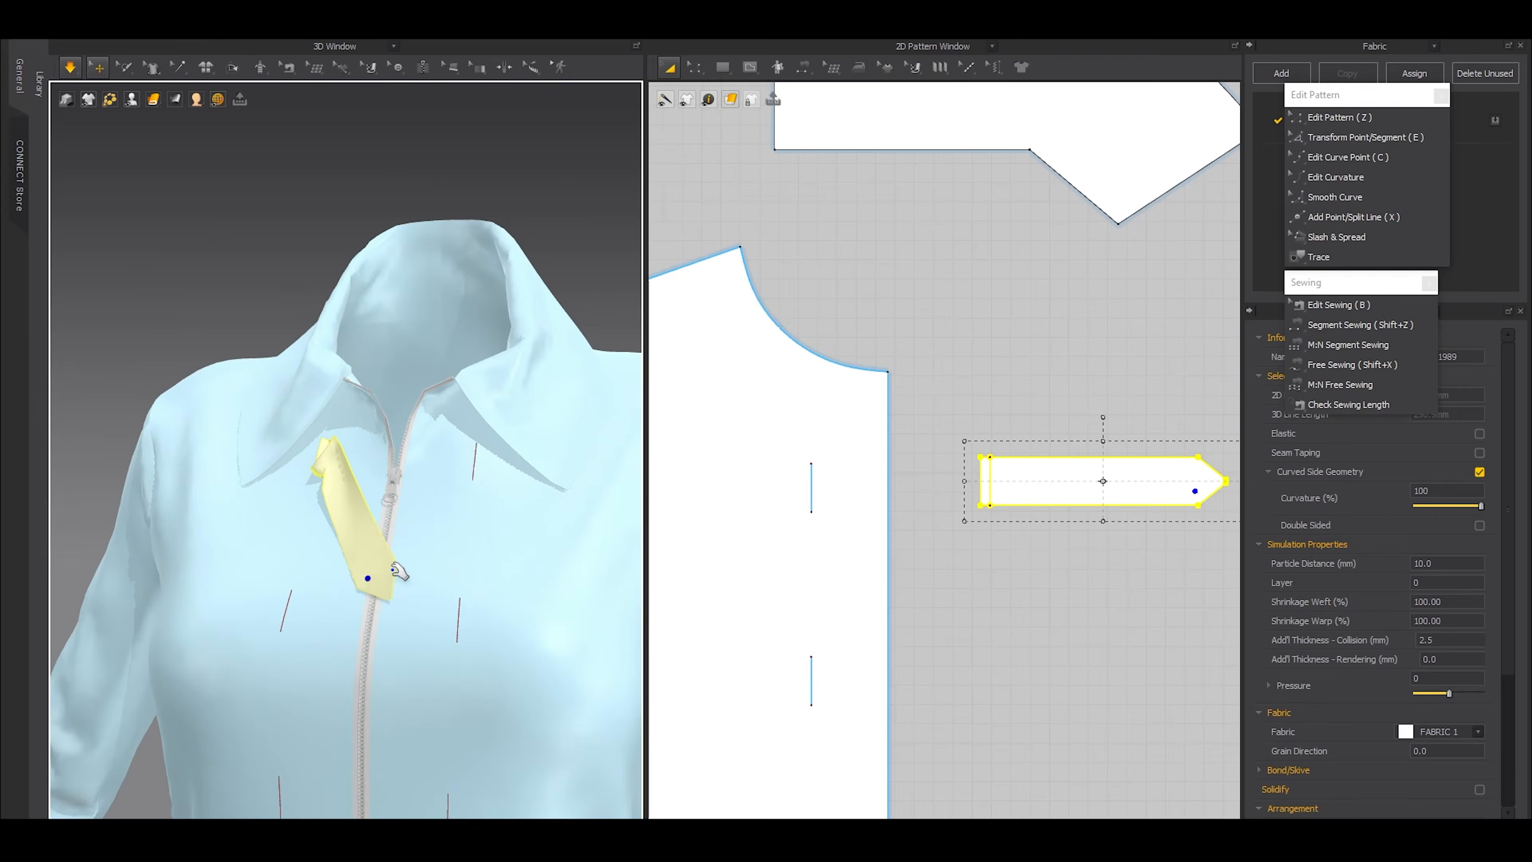
right_click_drag(344, 578, 308, 588)
left_click_drag(308, 604, 458, 555)
right_click_drag(355, 609, 372, 586)
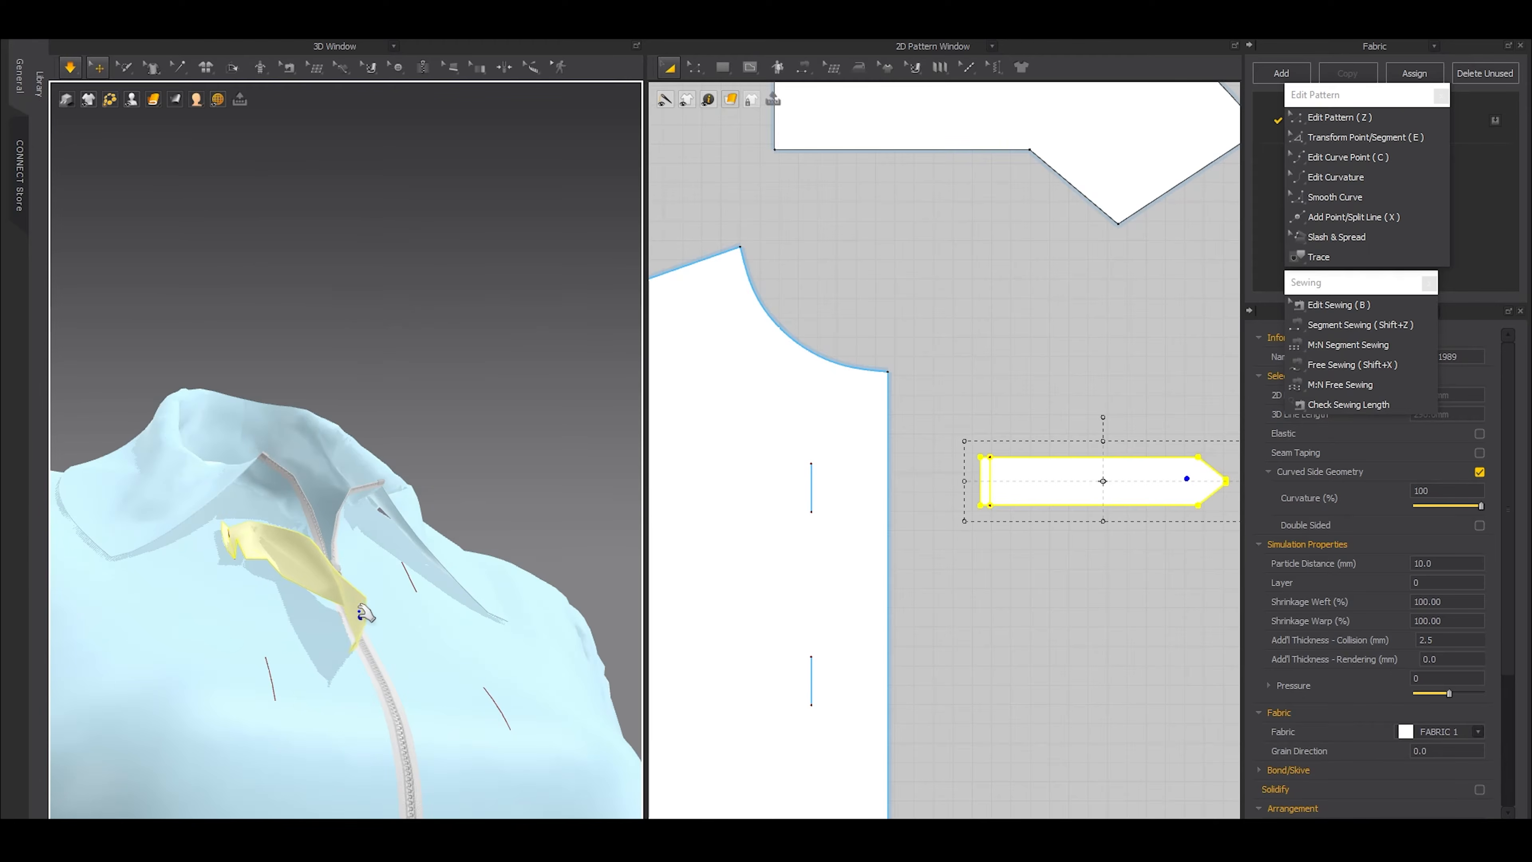
key("2")
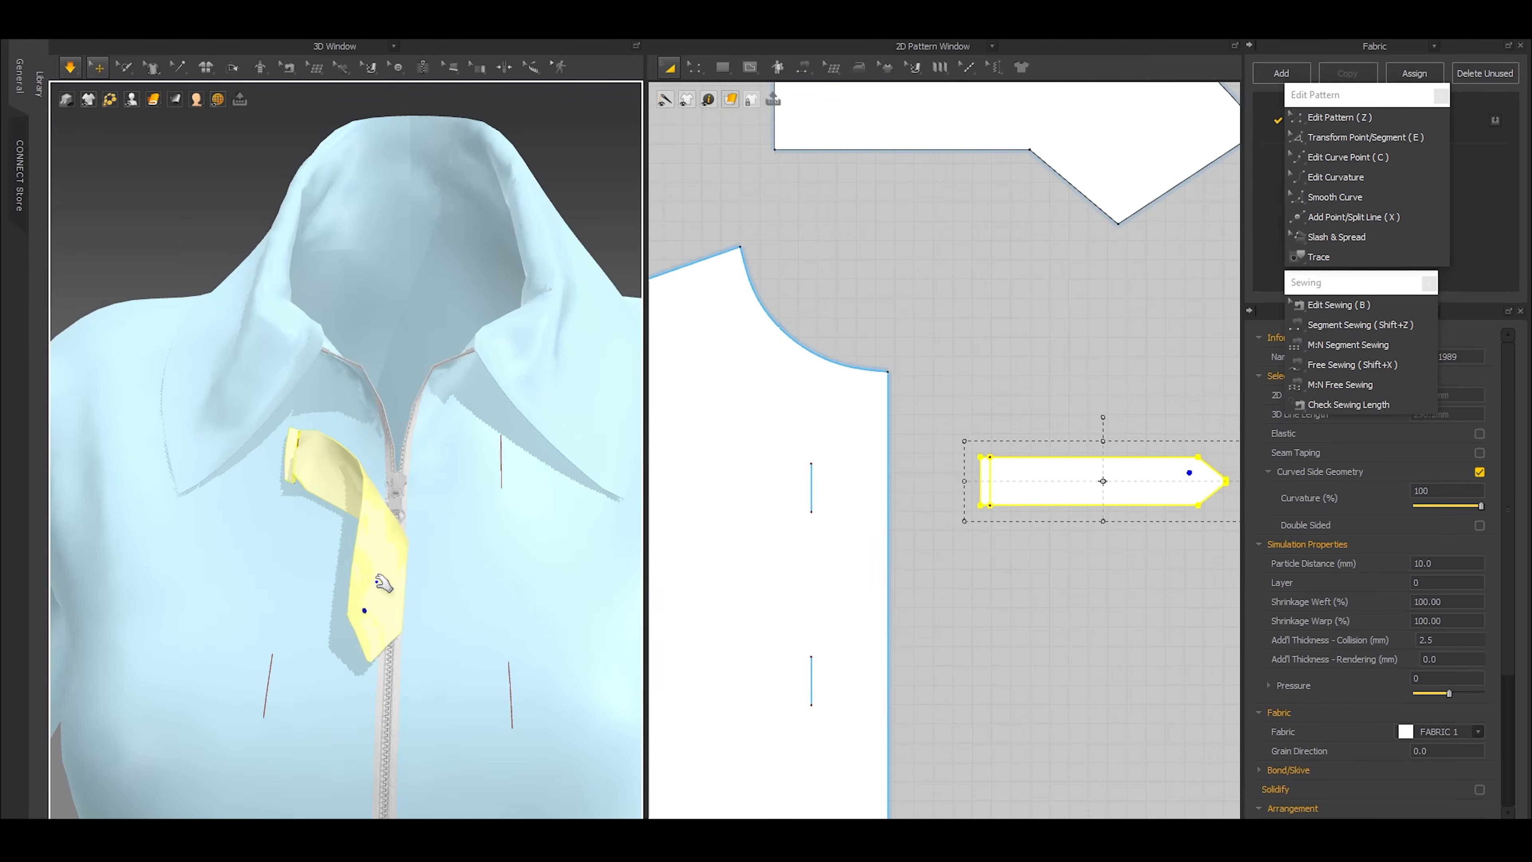
Paste a copy of the strap directly below the original and sew its internal line to the front panel's second internal line
scroll(968, 531, "down", 6)
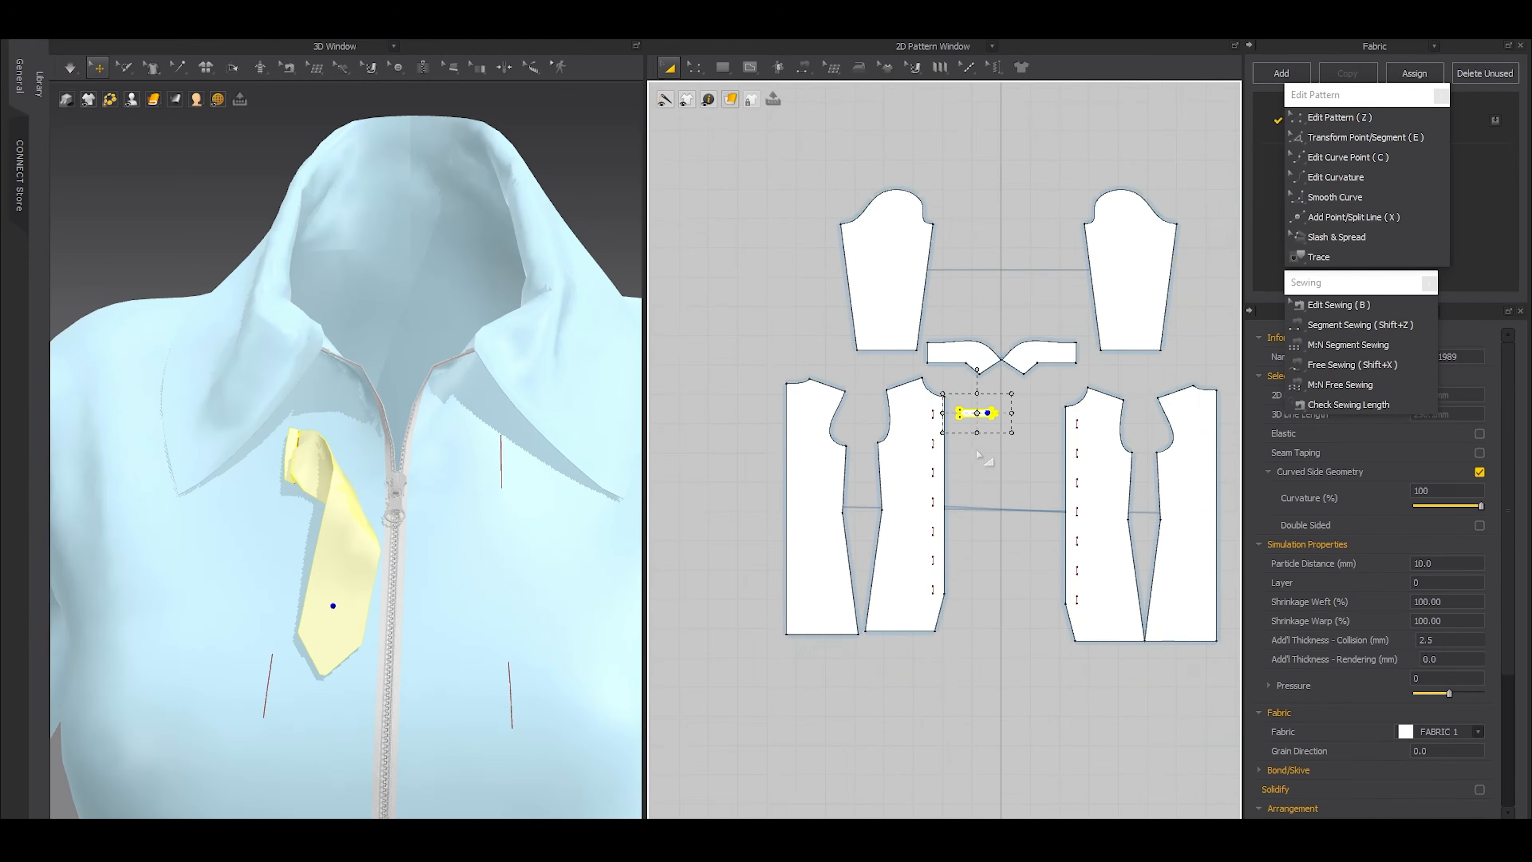
scroll(979, 455, "up", 3)
left_click_drag(977, 381, 987, 431)
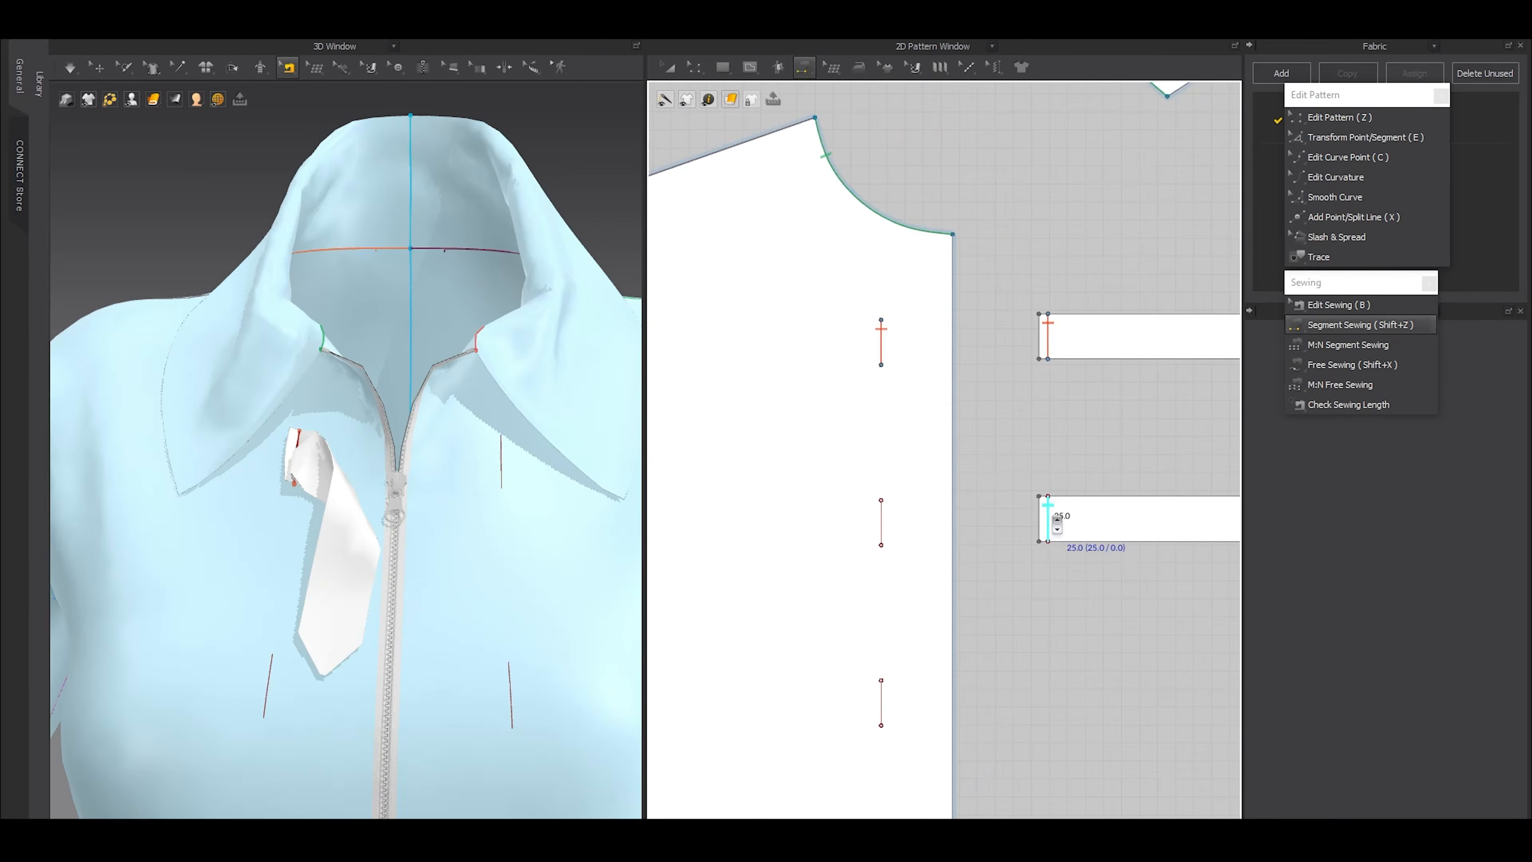
left_click(1052, 519)
scroll(896, 520, "down", 3)
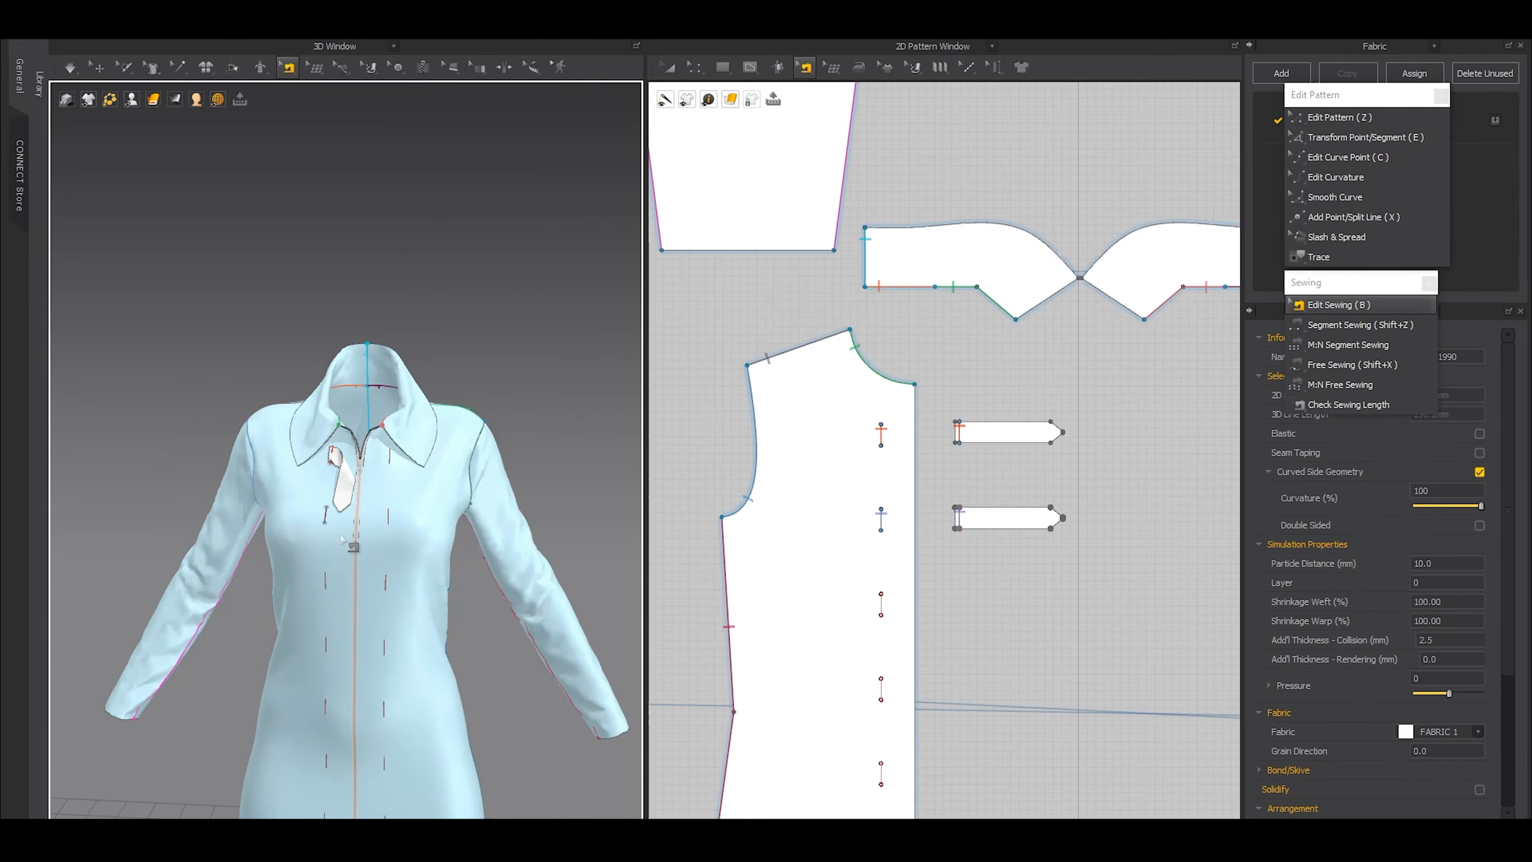
Hide the avatar and reset the 3D arrangement of the copied strap
right_click_drag(353, 548, 475, 609)
key("shift+a")
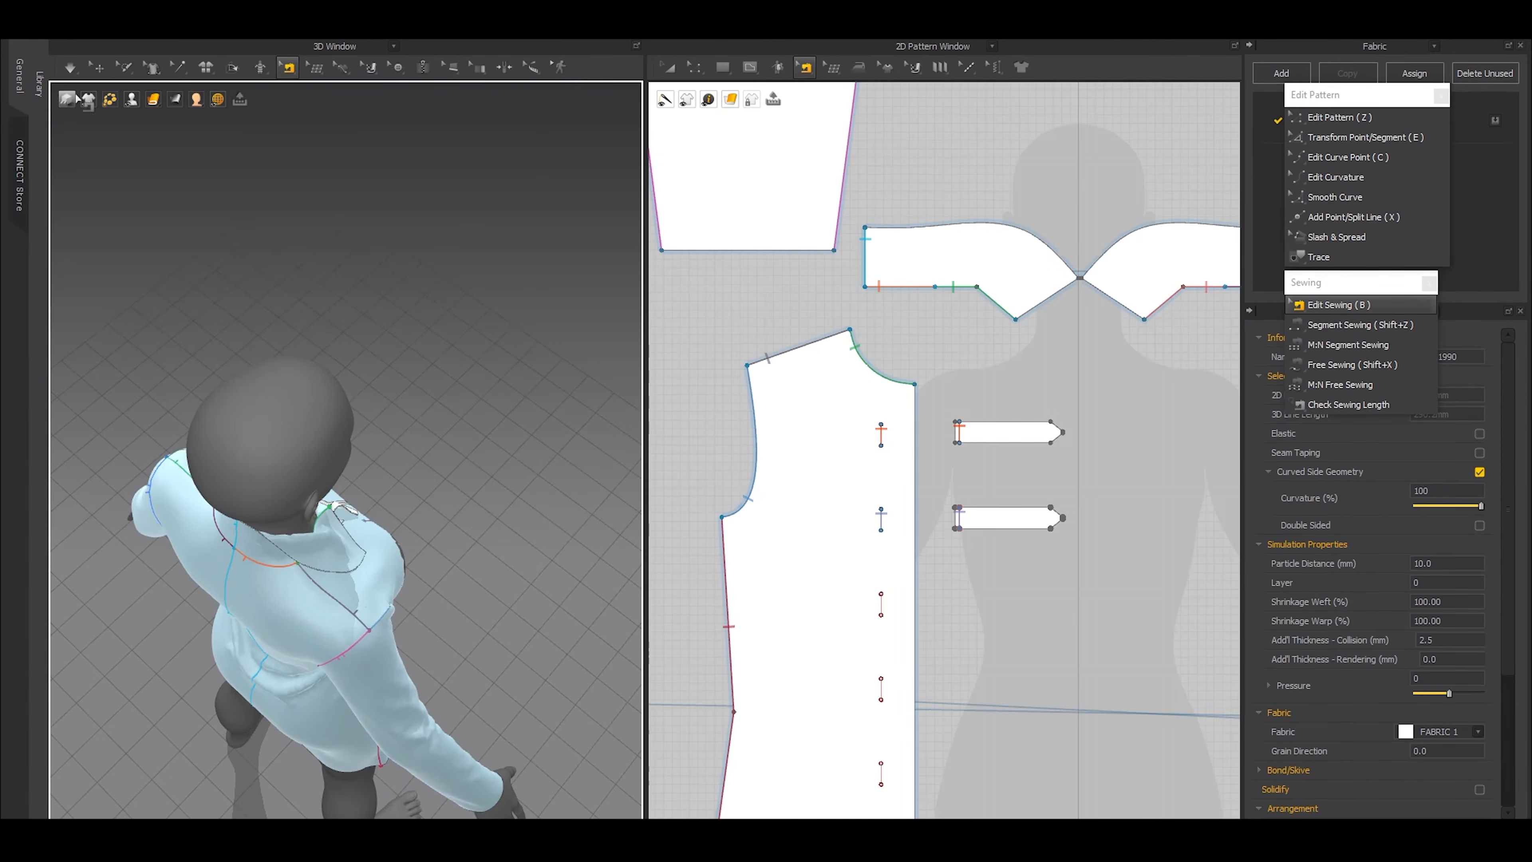
left_click(98, 67)
key("shift+a")
right_click_drag(415, 540, 471, 266)
key("2")
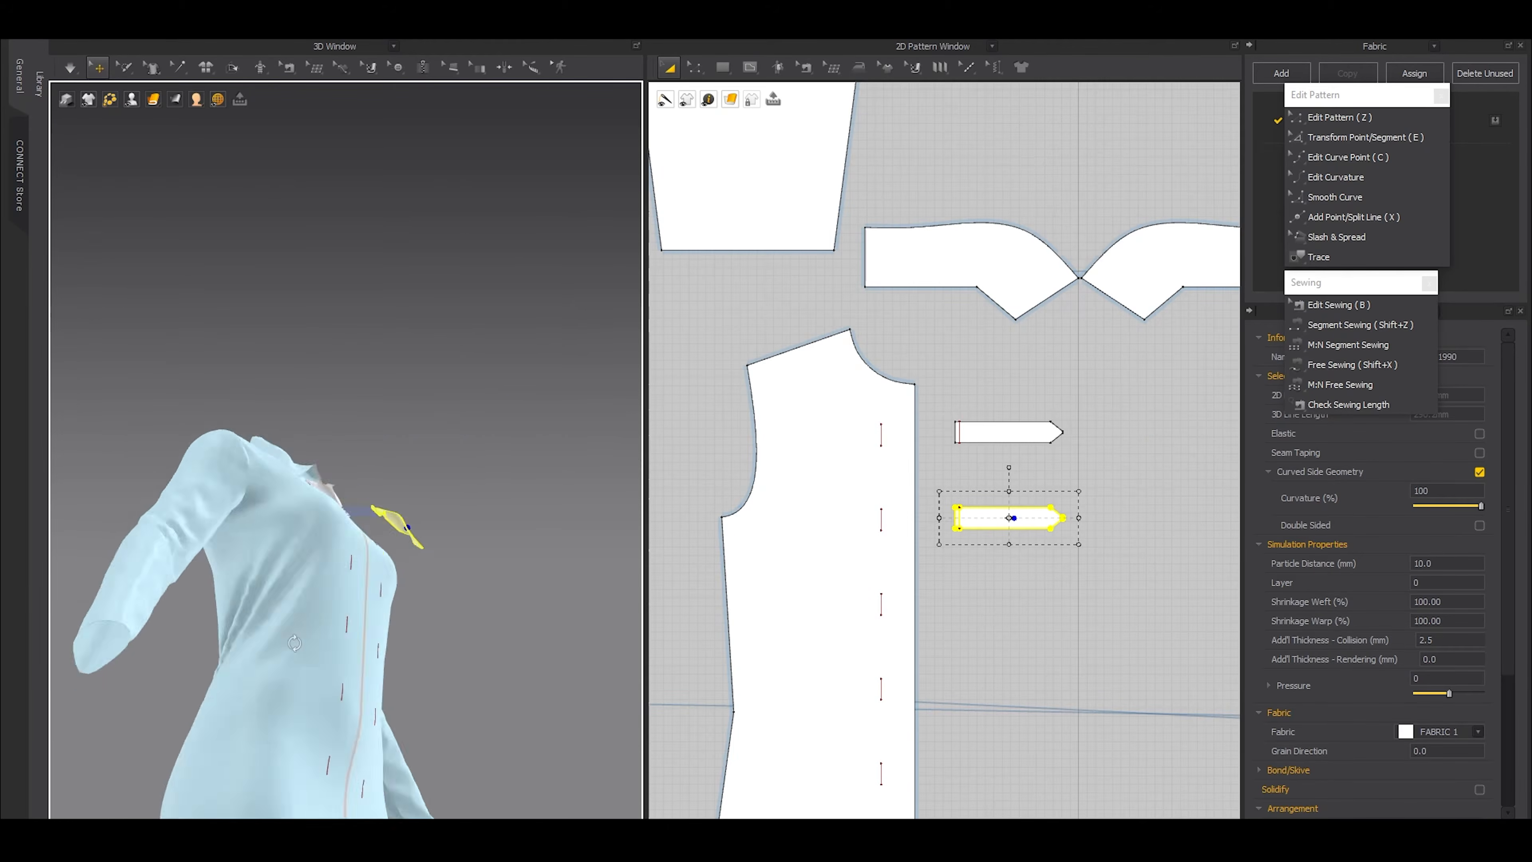
right_click(411, 515)
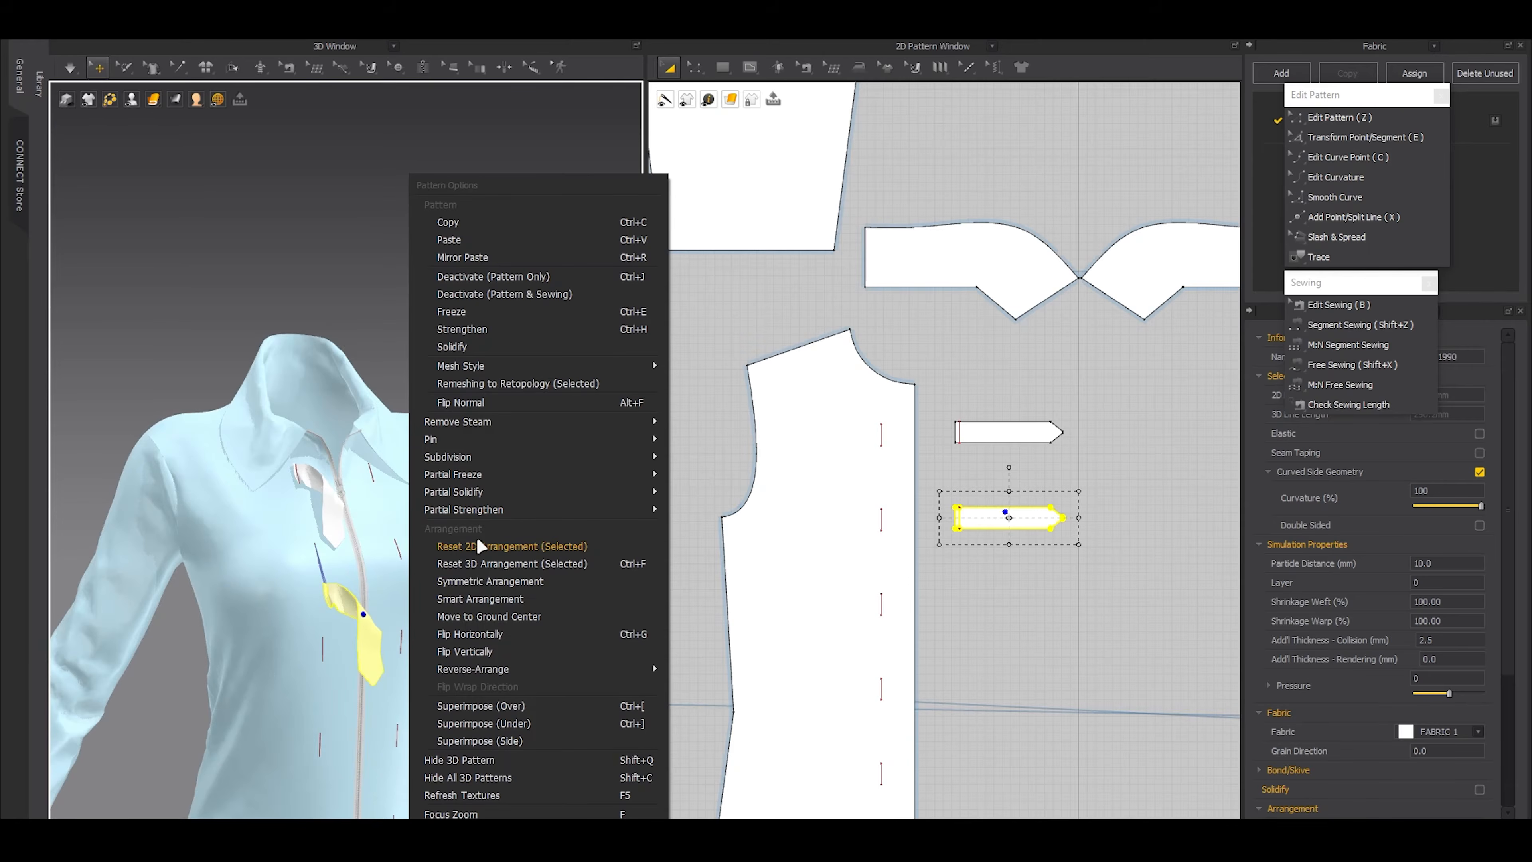
left_click(469, 565)
Place the copied strap horizontally across the zipper at chest height and simulate briefly to attach it
scroll(388, 624, "up", 3)
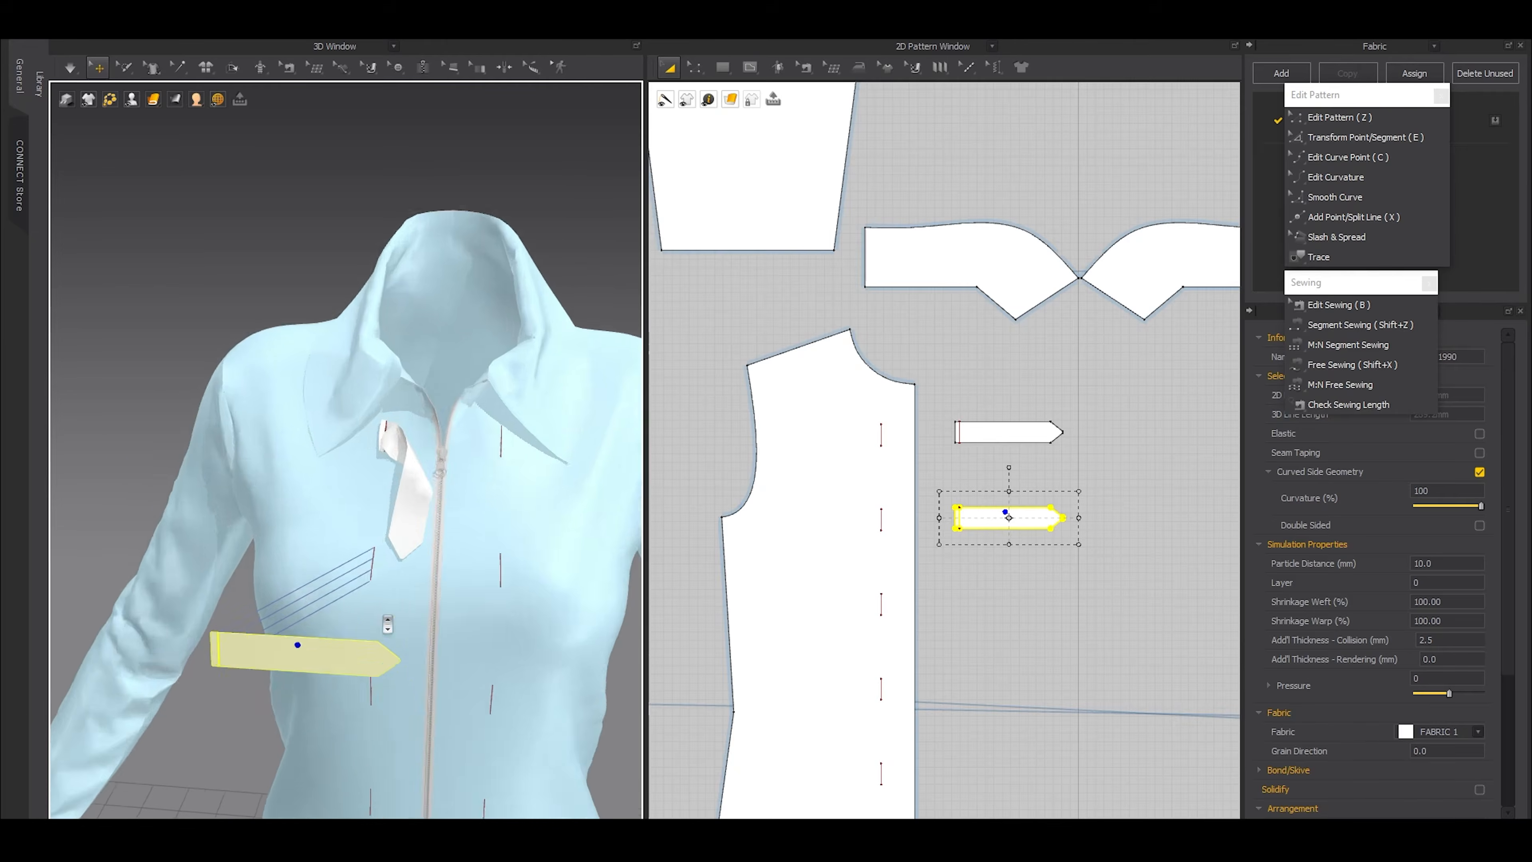
left_click(411, 514)
left_click(243, 257)
right_click_drag(242, 256, 320, 640)
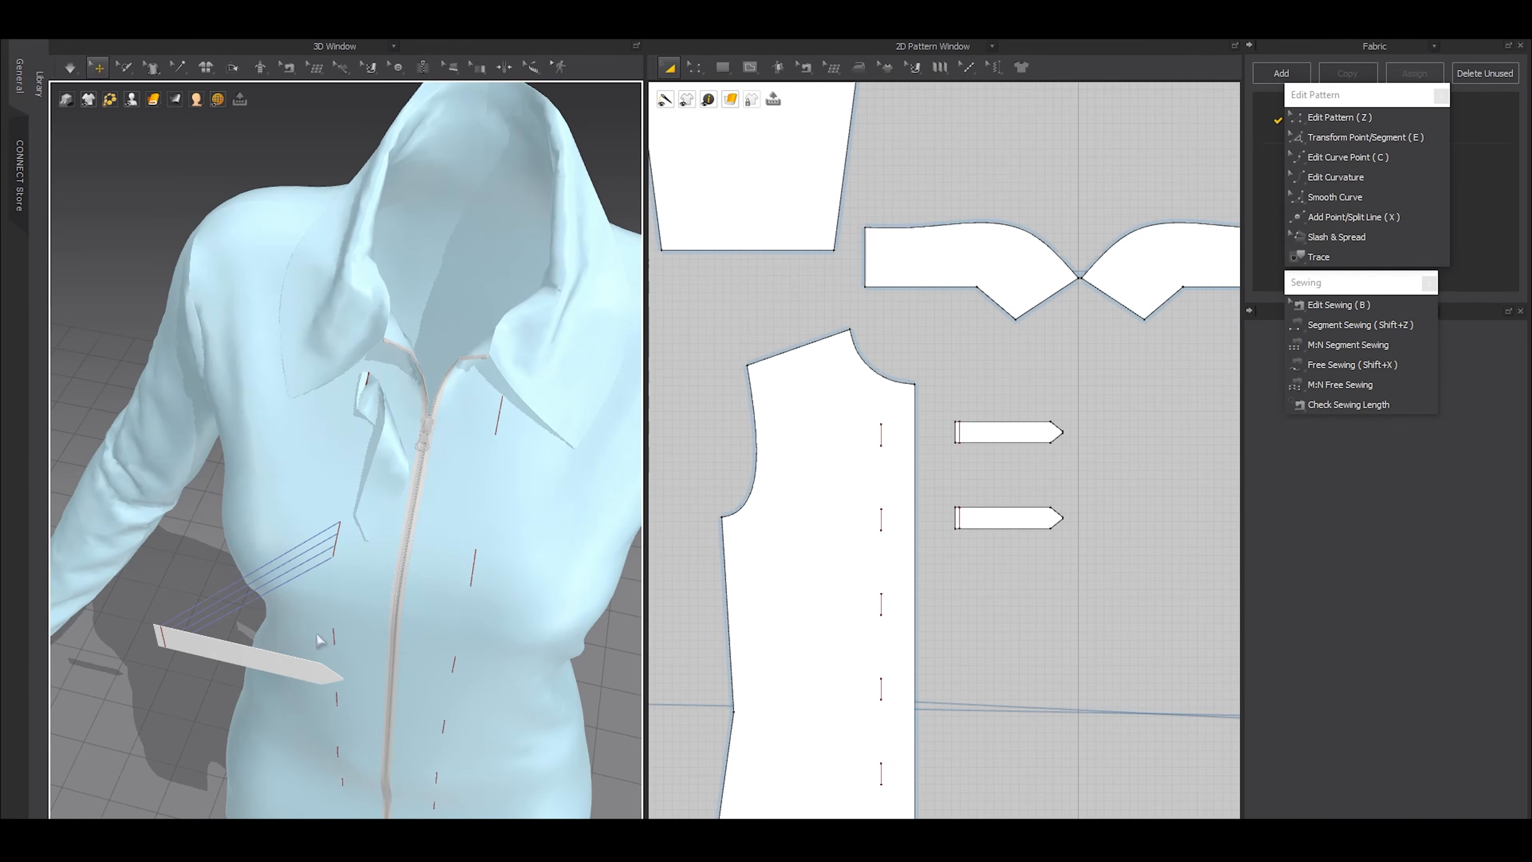
left_click_drag(275, 670, 416, 616)
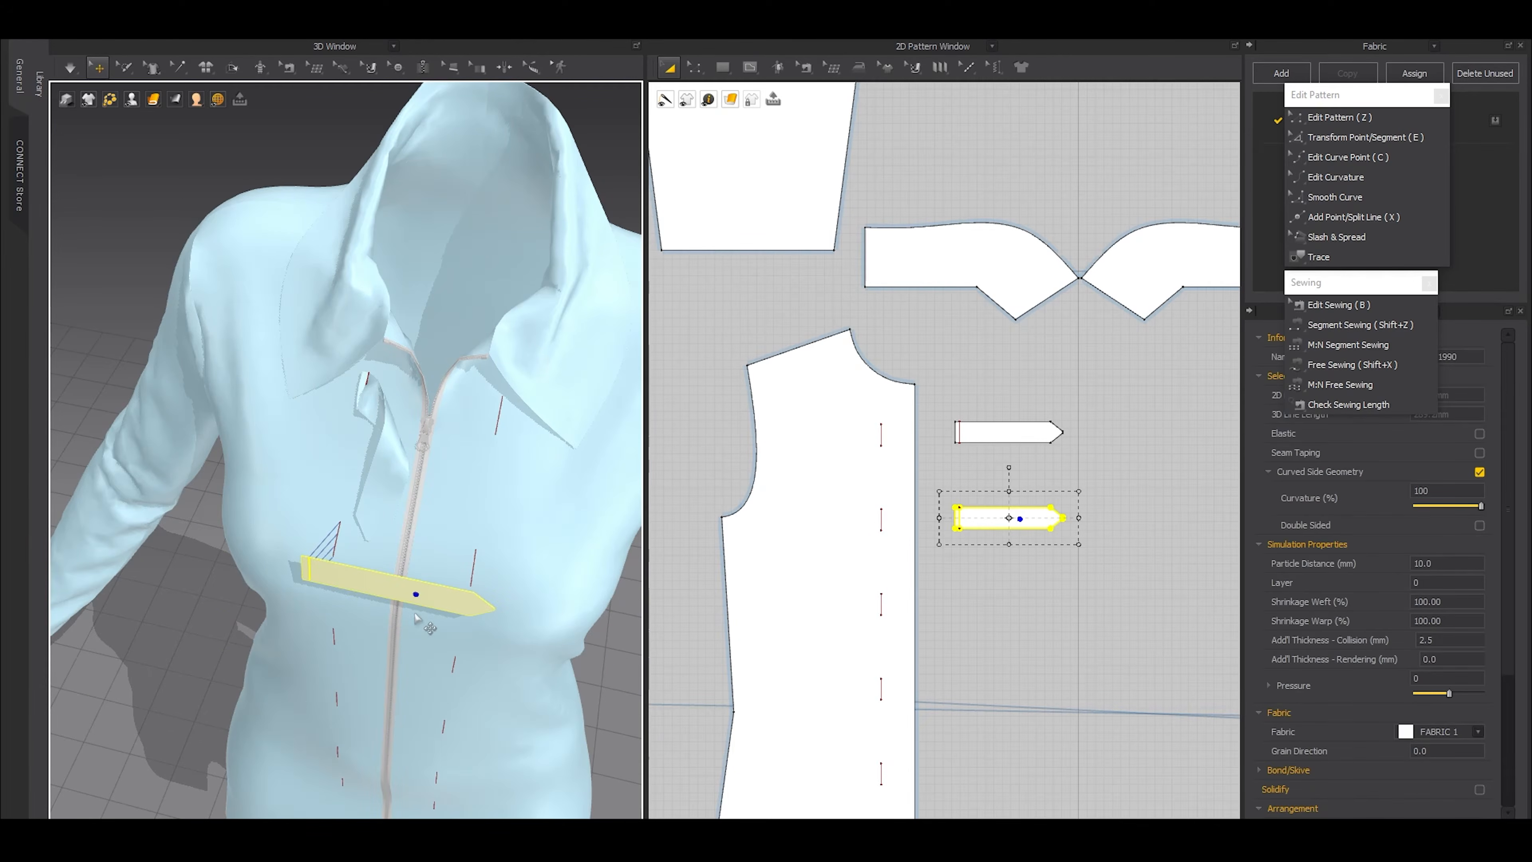
key("space")
key("space")
right_click_drag(405, 606, 496, 538)
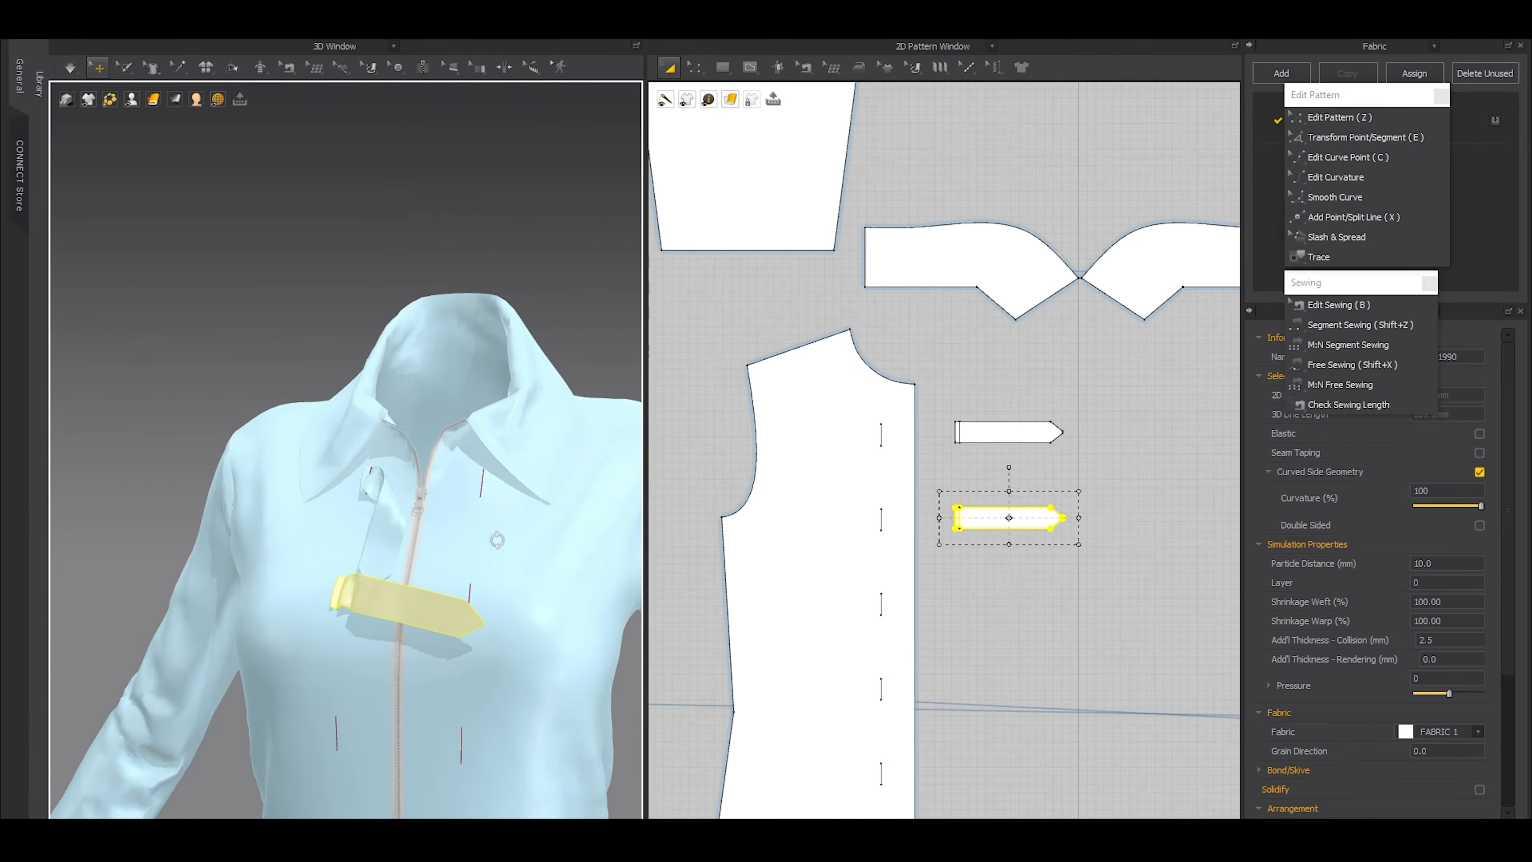
Remove the linked editing between the two front panels
scroll(1106, 531, "down", 2)
scroll(1106, 531, "down", 3)
middle_click_drag(1150, 550, 1000, 548)
left_click(1058, 553)
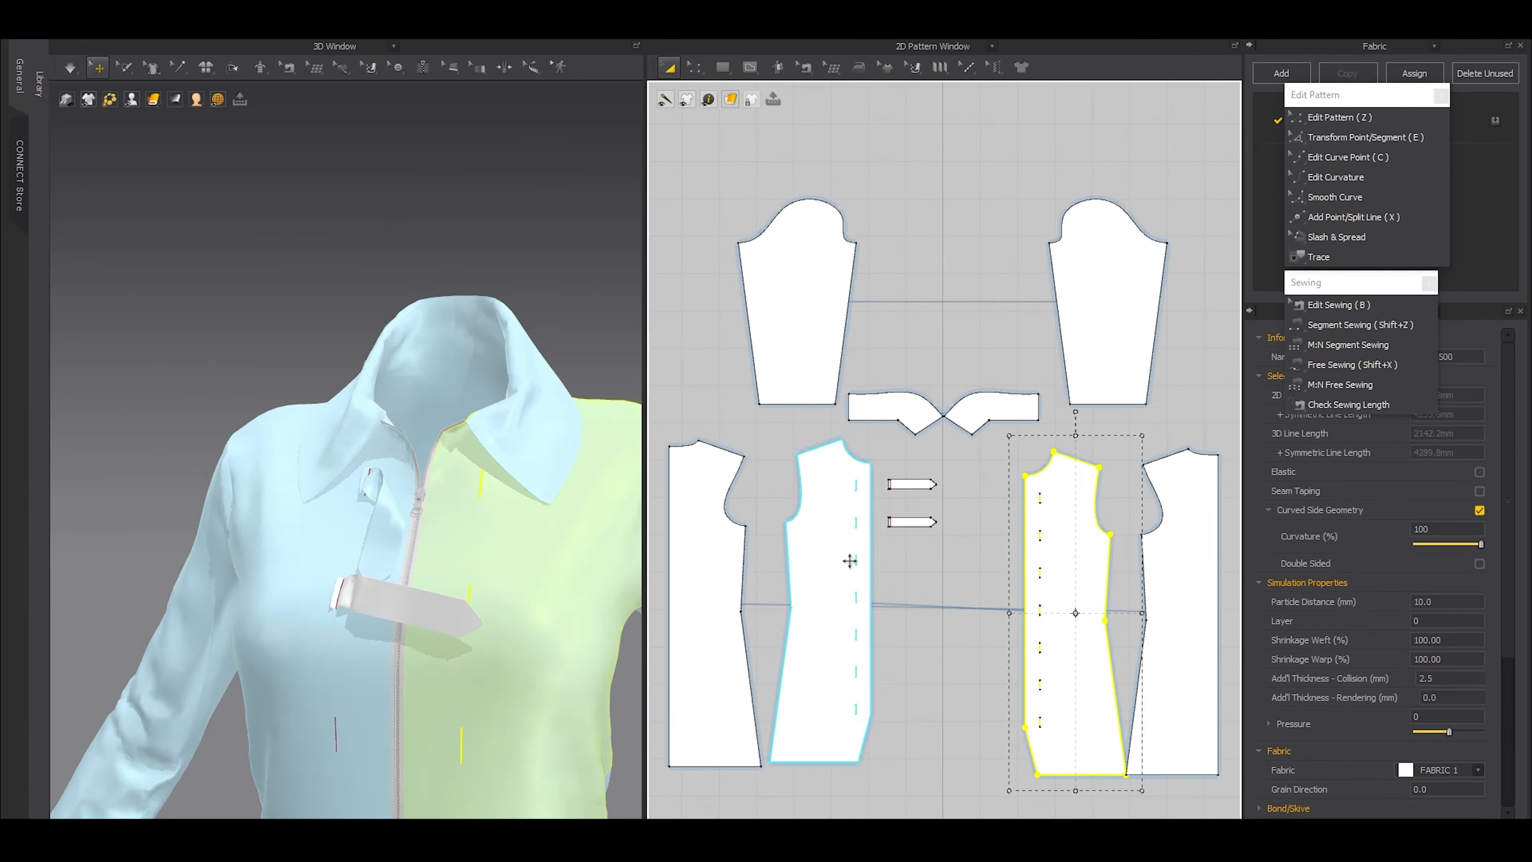
left_click(820, 555, "shift")
right_click(820, 555)
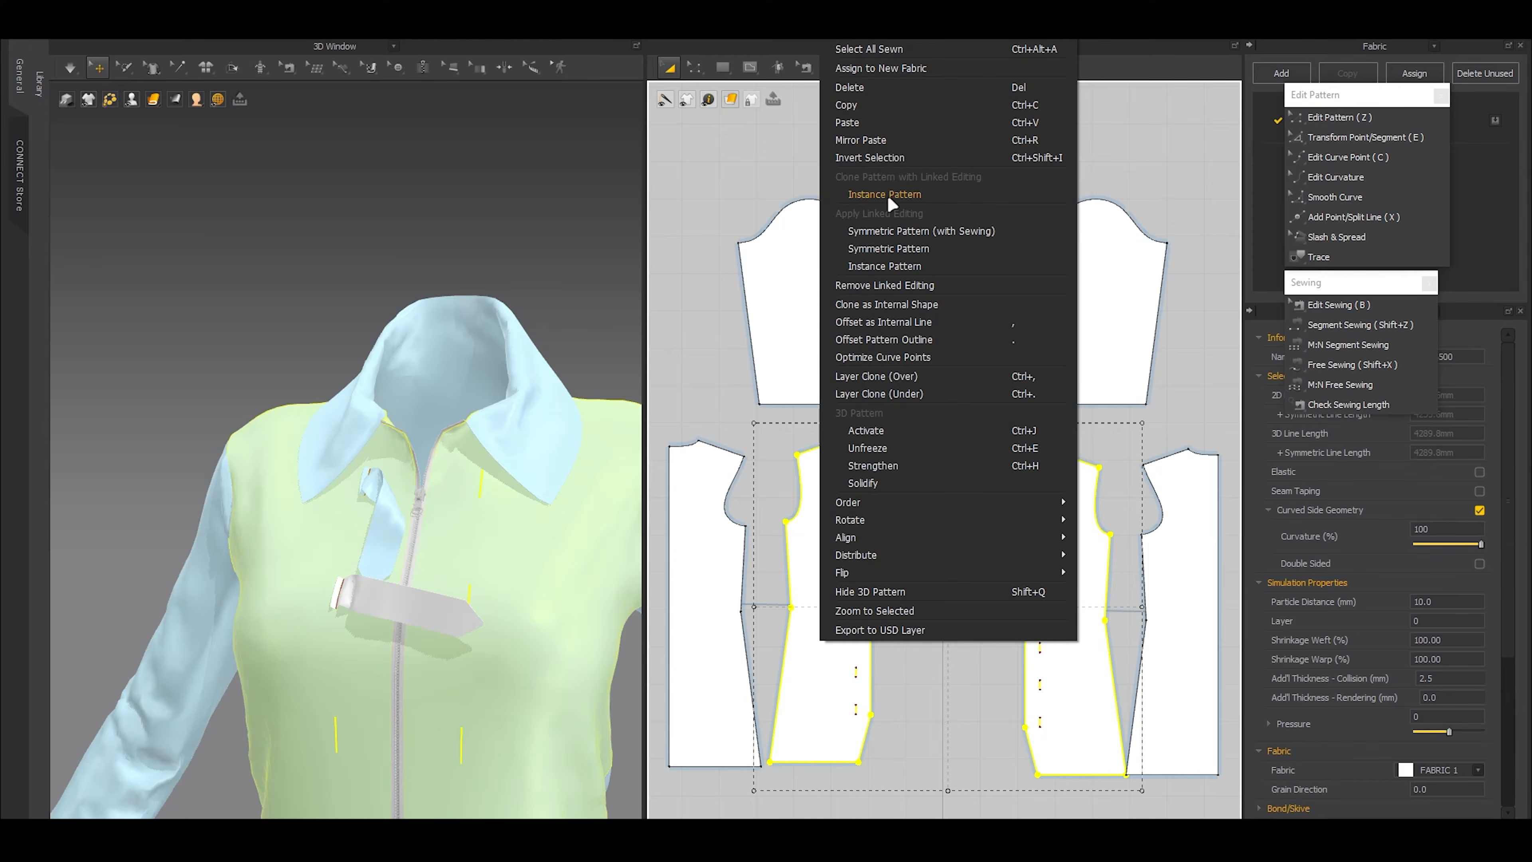
left_click(890, 285)
Shorten the second internal line on the opposite front panel to about 9.1 mm, scaling it around its centre
scroll(1046, 428, "up", 6)
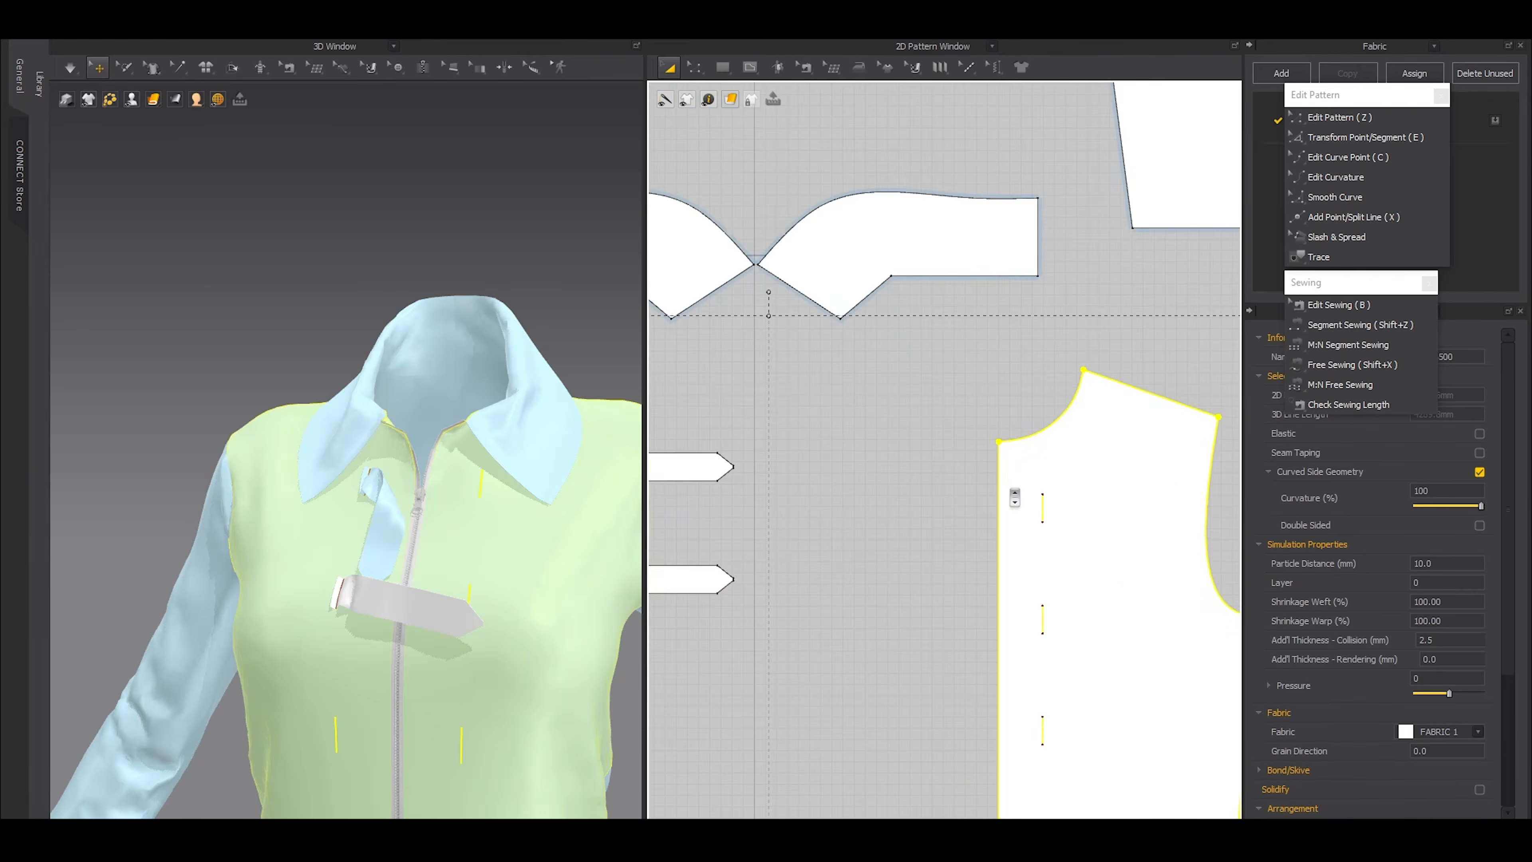
key("z")
left_click(1006, 378)
scroll(998, 472, "down", 4)
middle_click_drag(1026, 506, 1017, 330)
left_click_drag(1026, 400, 961, 542)
scroll(1002, 499, "up", 3)
key("e")
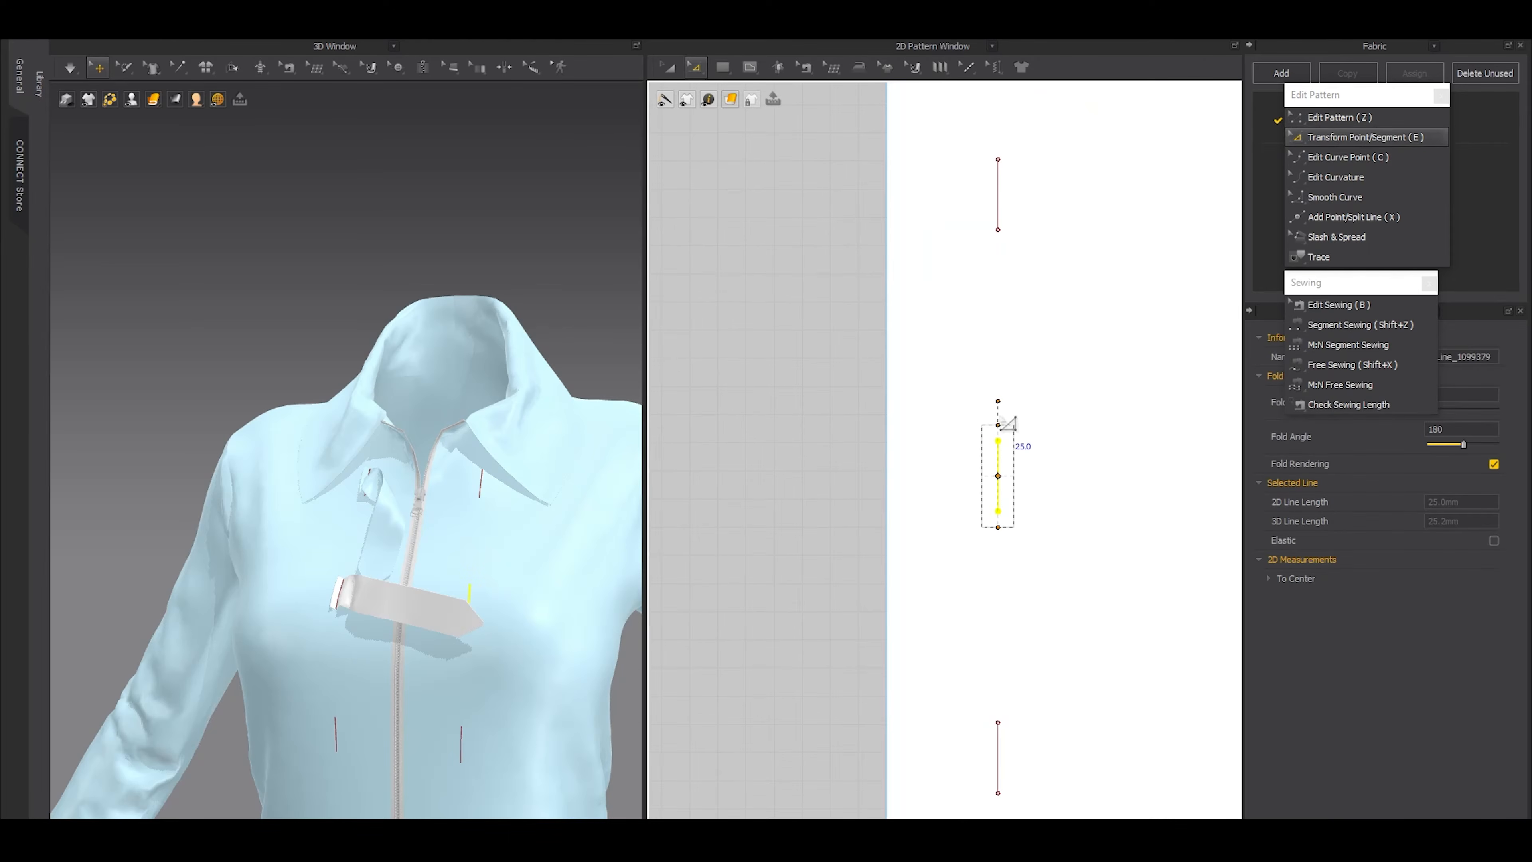
left_click_drag(998, 426, 1014, 474)
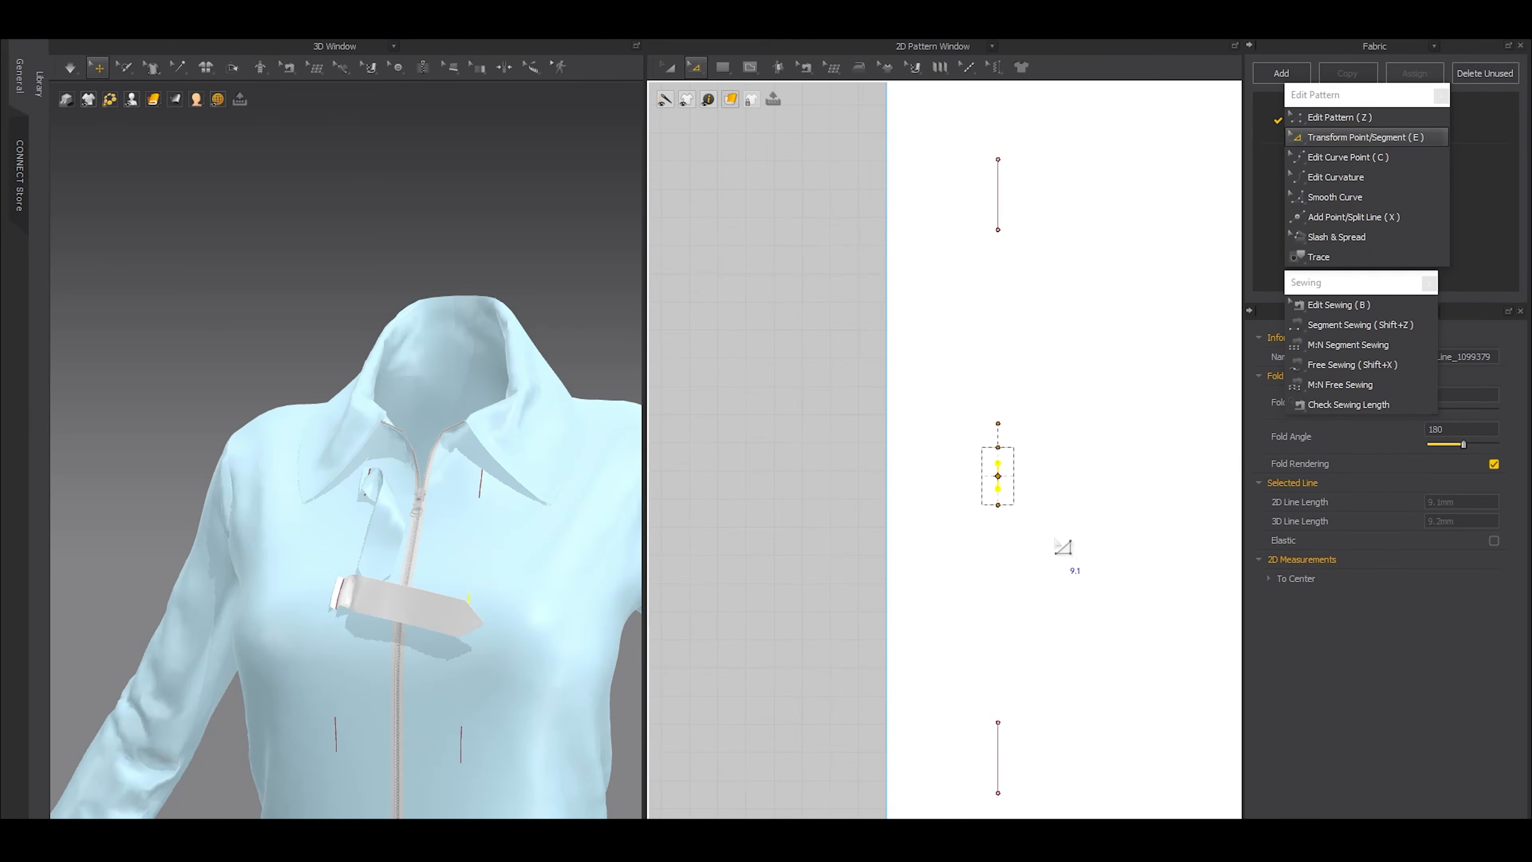
scroll(1044, 513, "down", 4)
scroll(1051, 521, "down", 5)
scroll(883, 482, "up", 7)
key("shift+x")
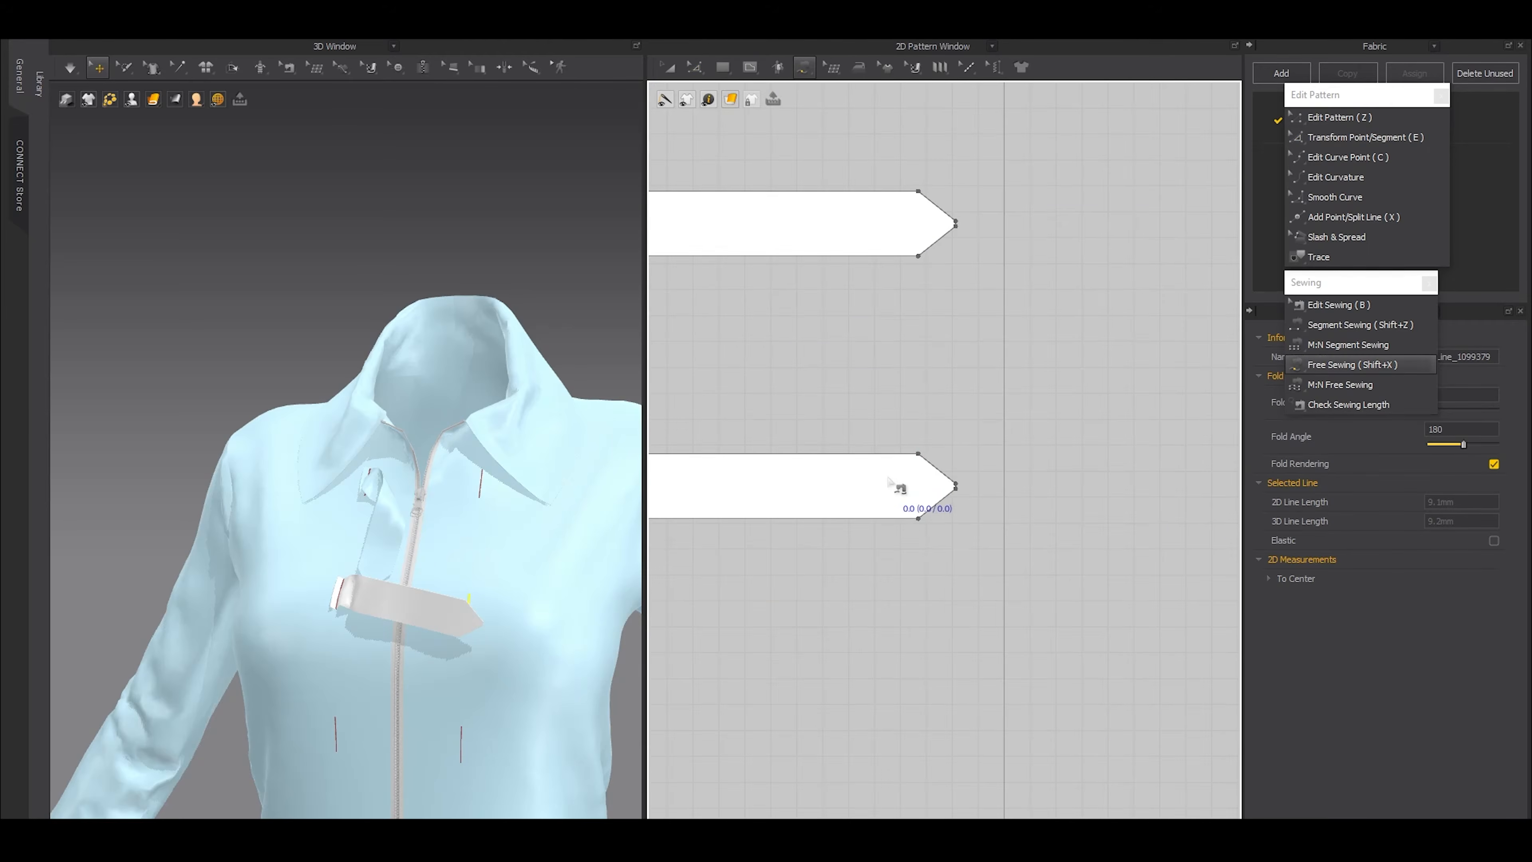
scroll(899, 488, "down", 3)
scroll(1140, 510, "up", 5)
Draw a vertical internal line 9.1 mm long near the pointed end of the second strap
key("z")
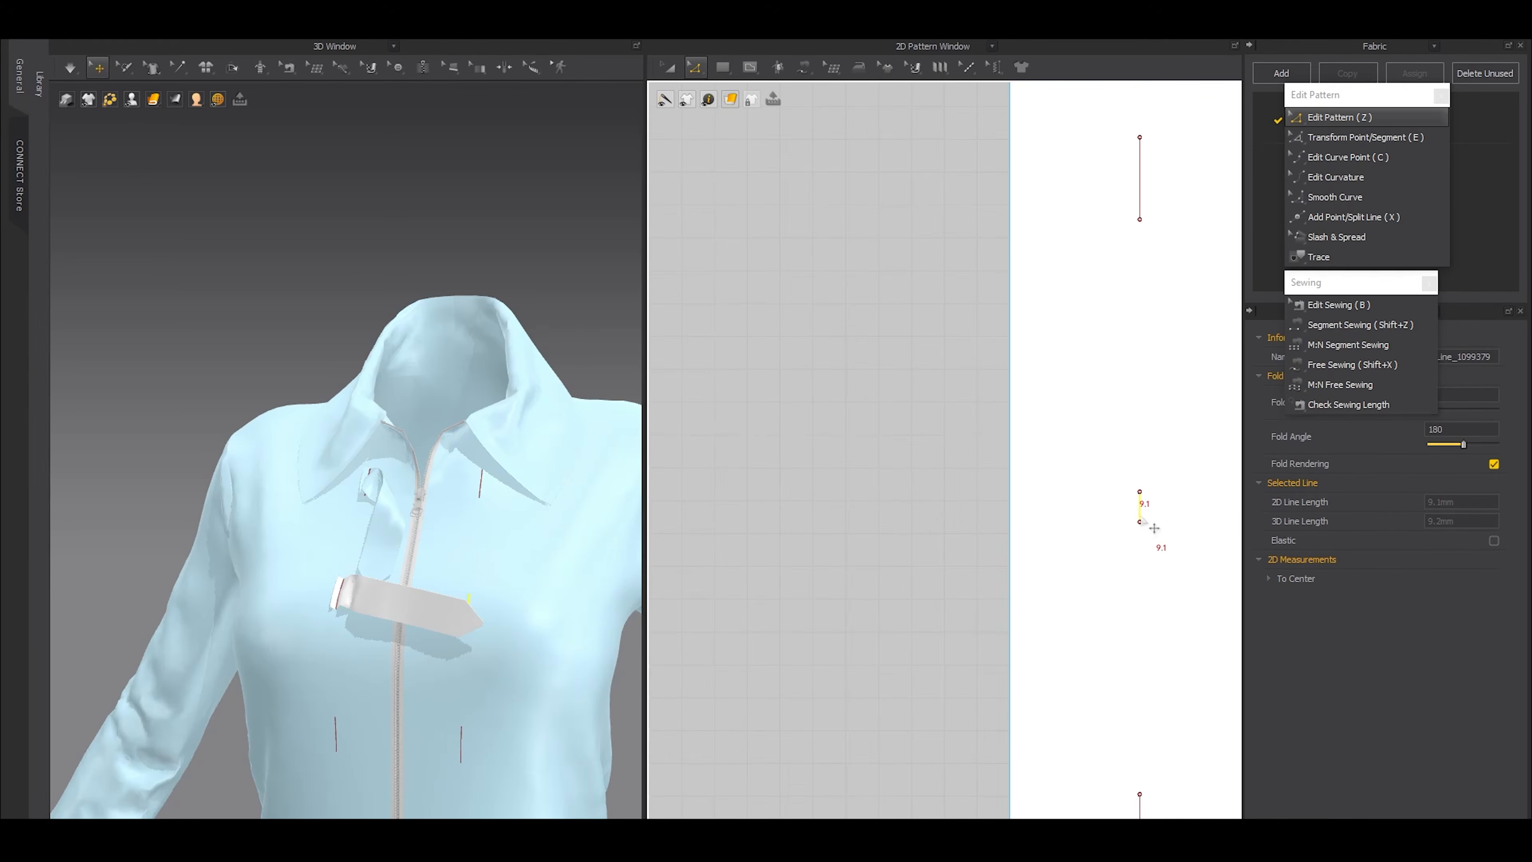
scroll(1025, 513, "down", 5)
scroll(838, 489, "up", 4)
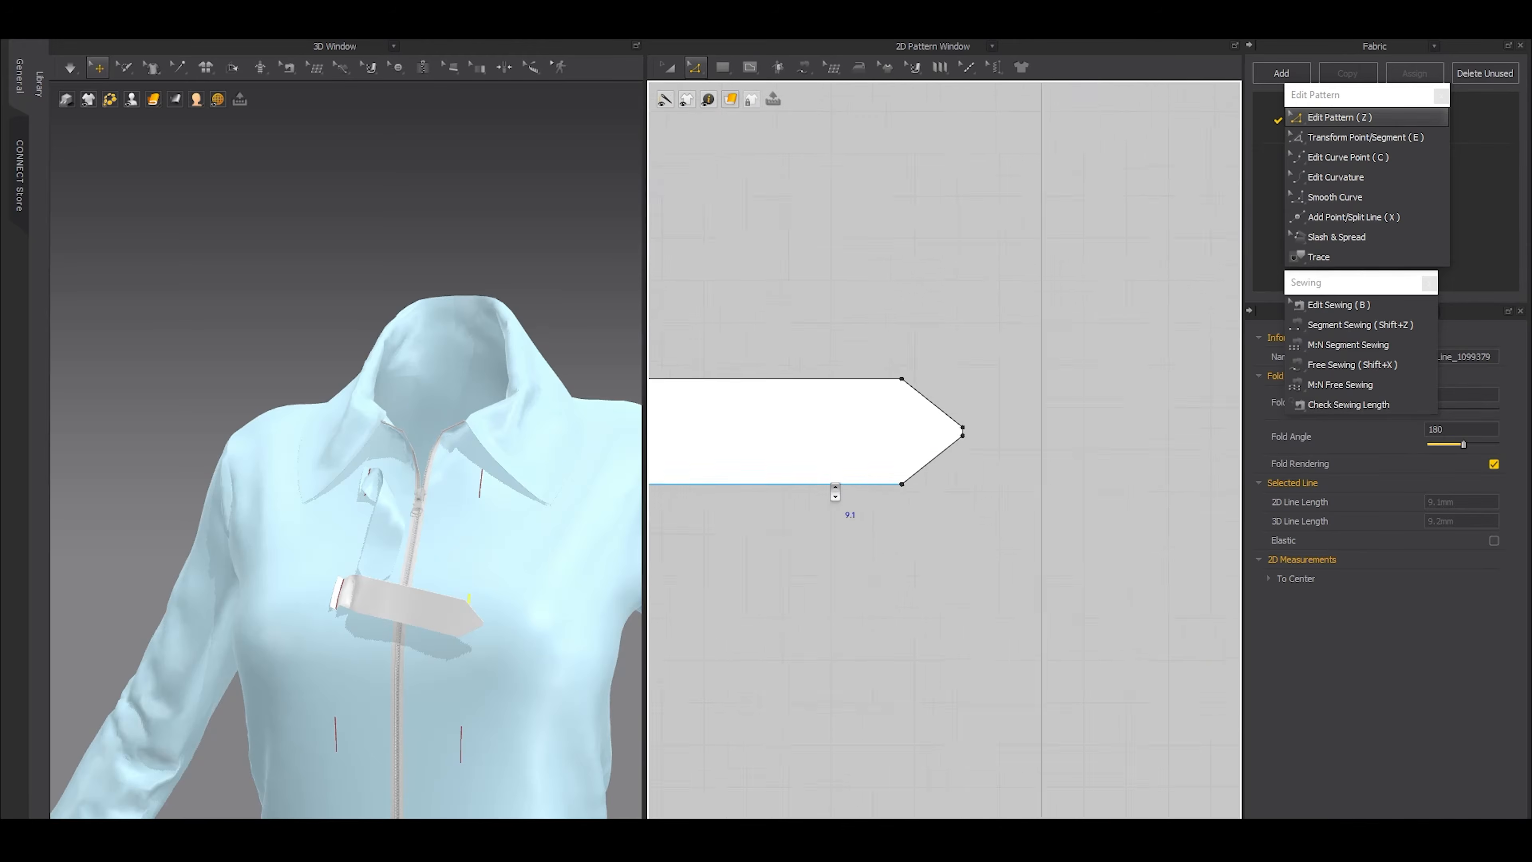
key("g")
left_click(895, 422)
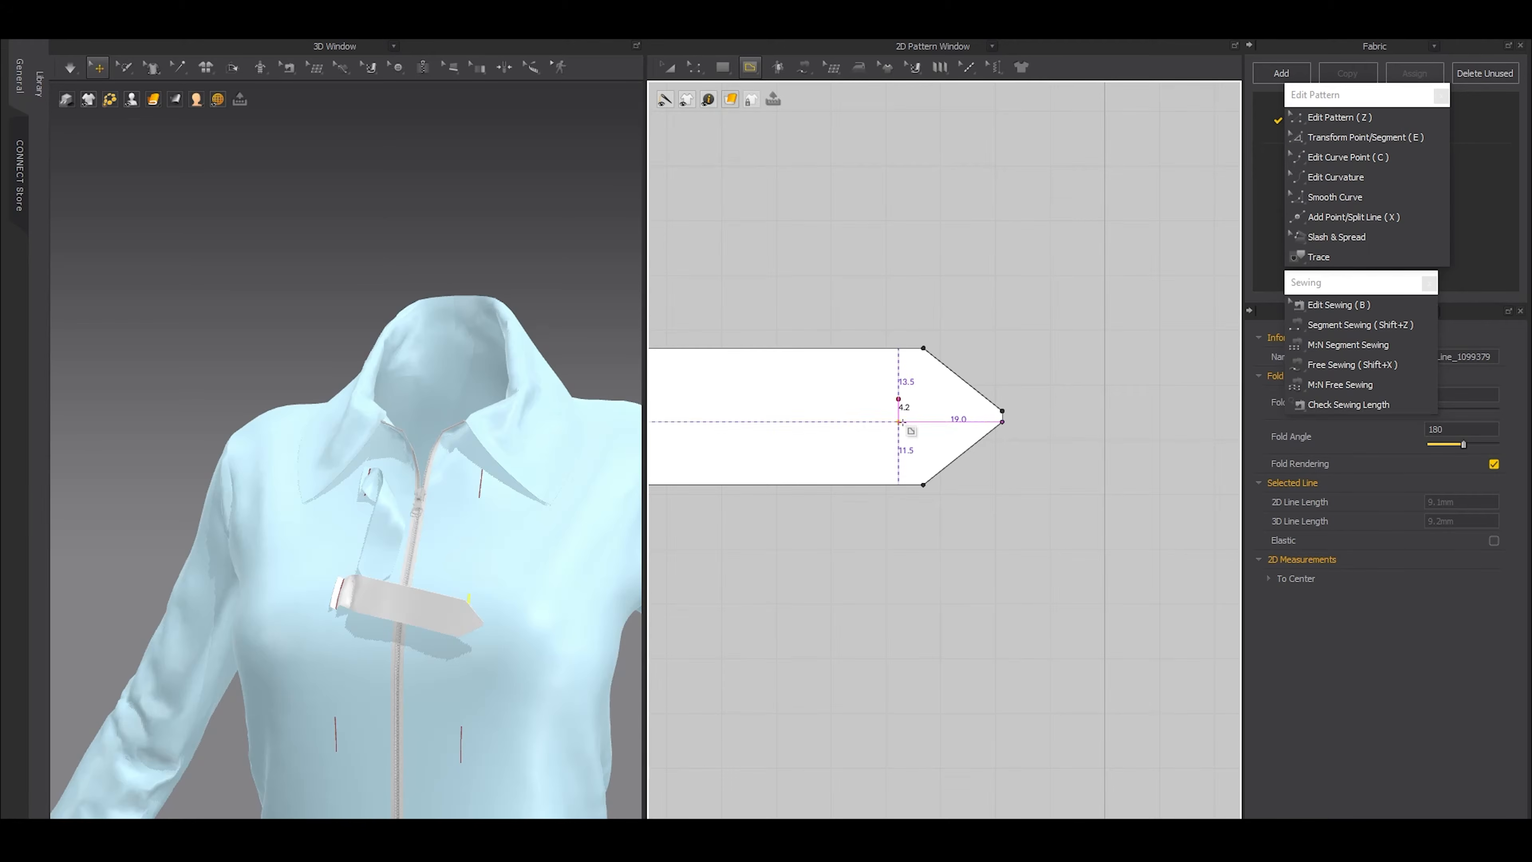
right_click(899, 400)
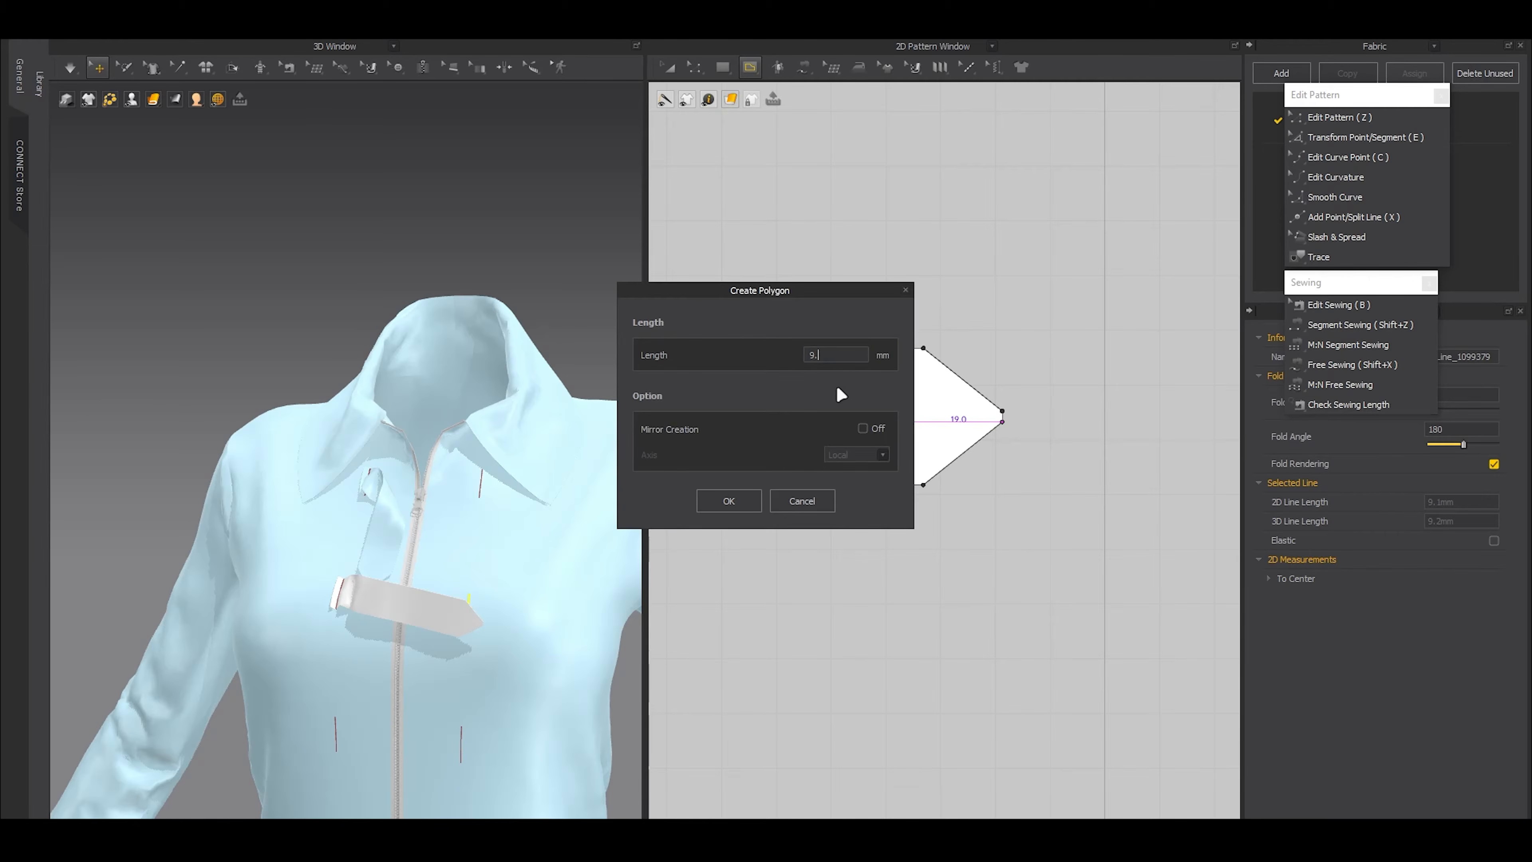
key("Return")
key("Return")
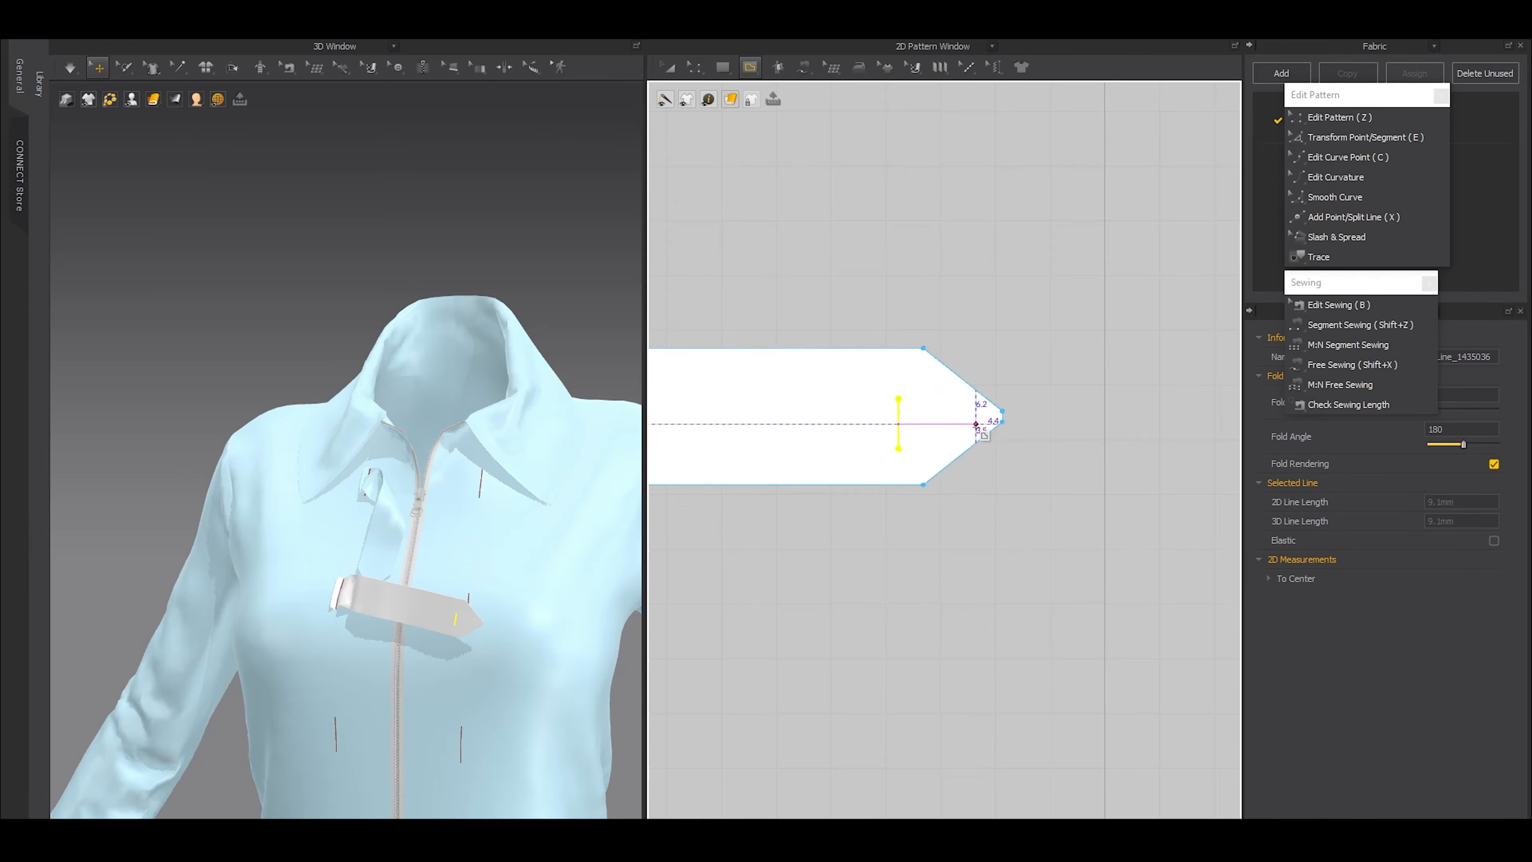
Move the short internal line to the middle of the strap's width
scroll(913, 411, "up", 3)
key("z")
scroll(914, 414, "up", 2)
left_click_drag(895, 440, 895, 424)
scroll(916, 480, "down", 5)
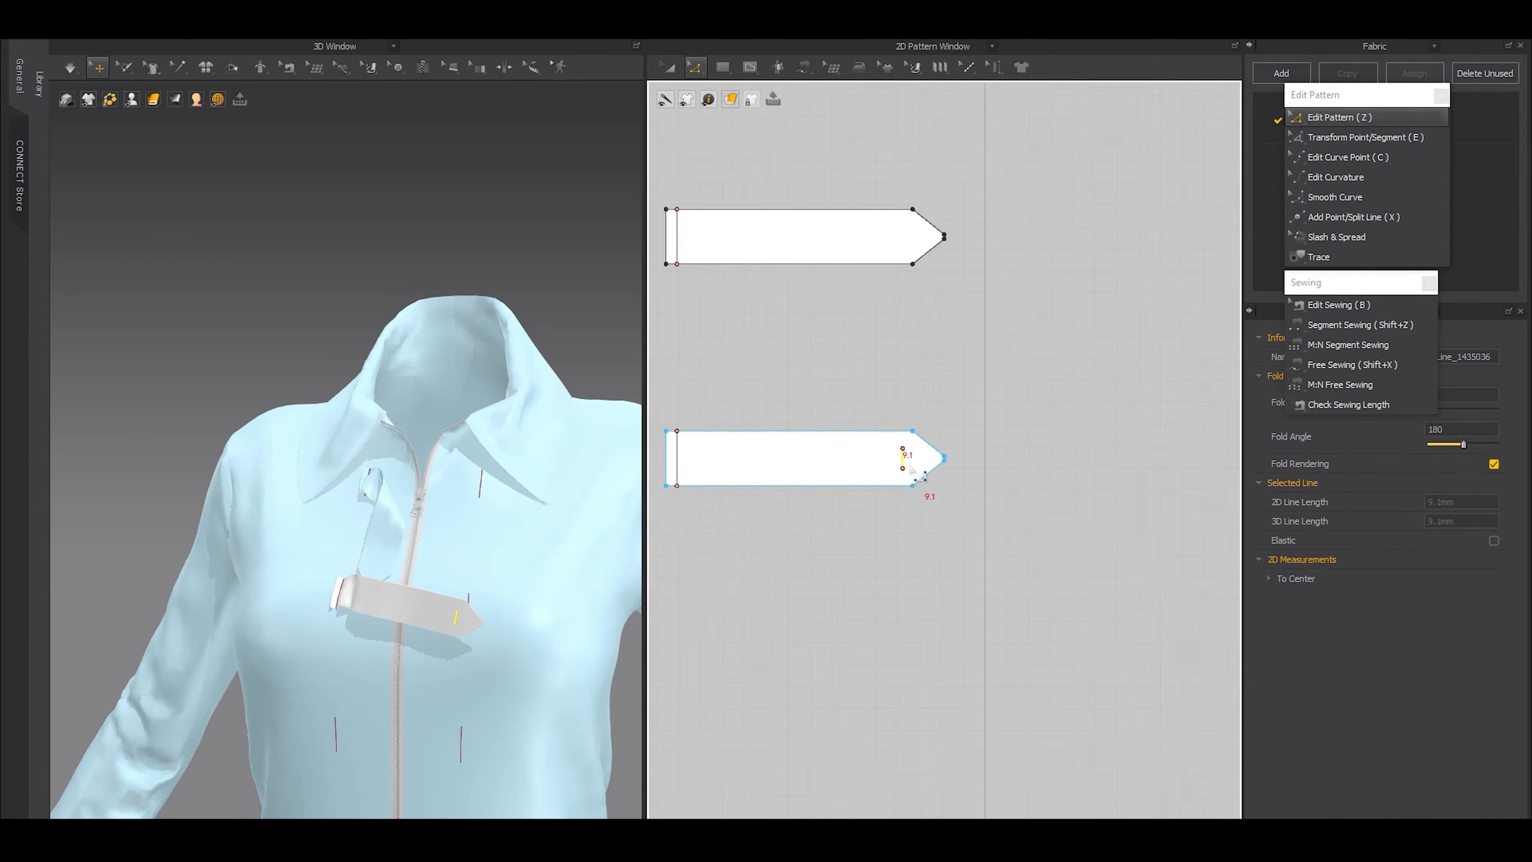
Sew the strap's short internal line to the shortened second internal line on the opposite front panel
key("shift+z")
left_click(912, 459)
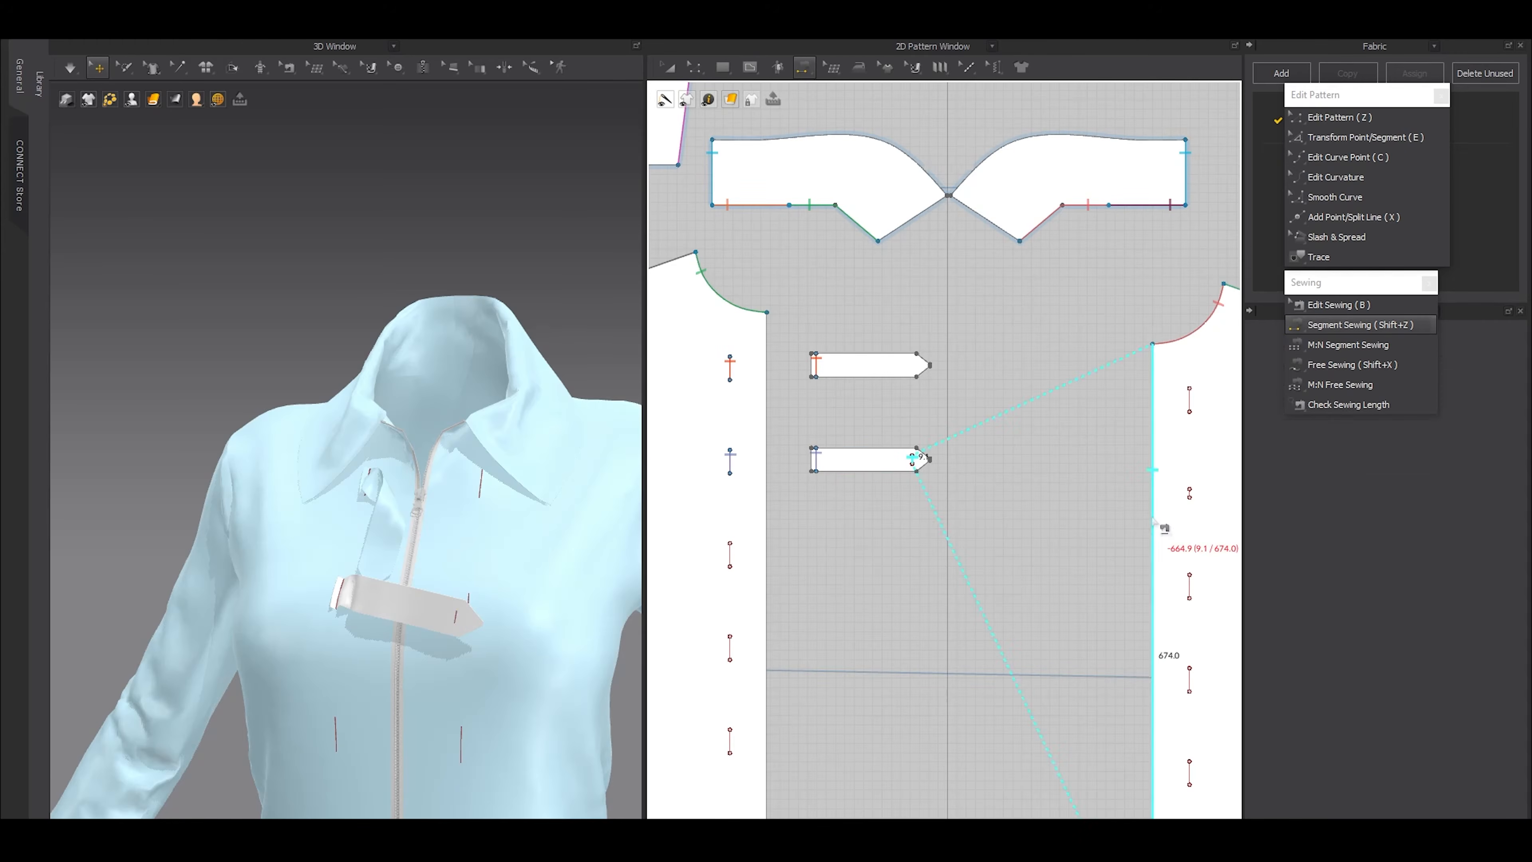
scroll(1191, 507, "up", 1)
left_click(1192, 491)
key("a")
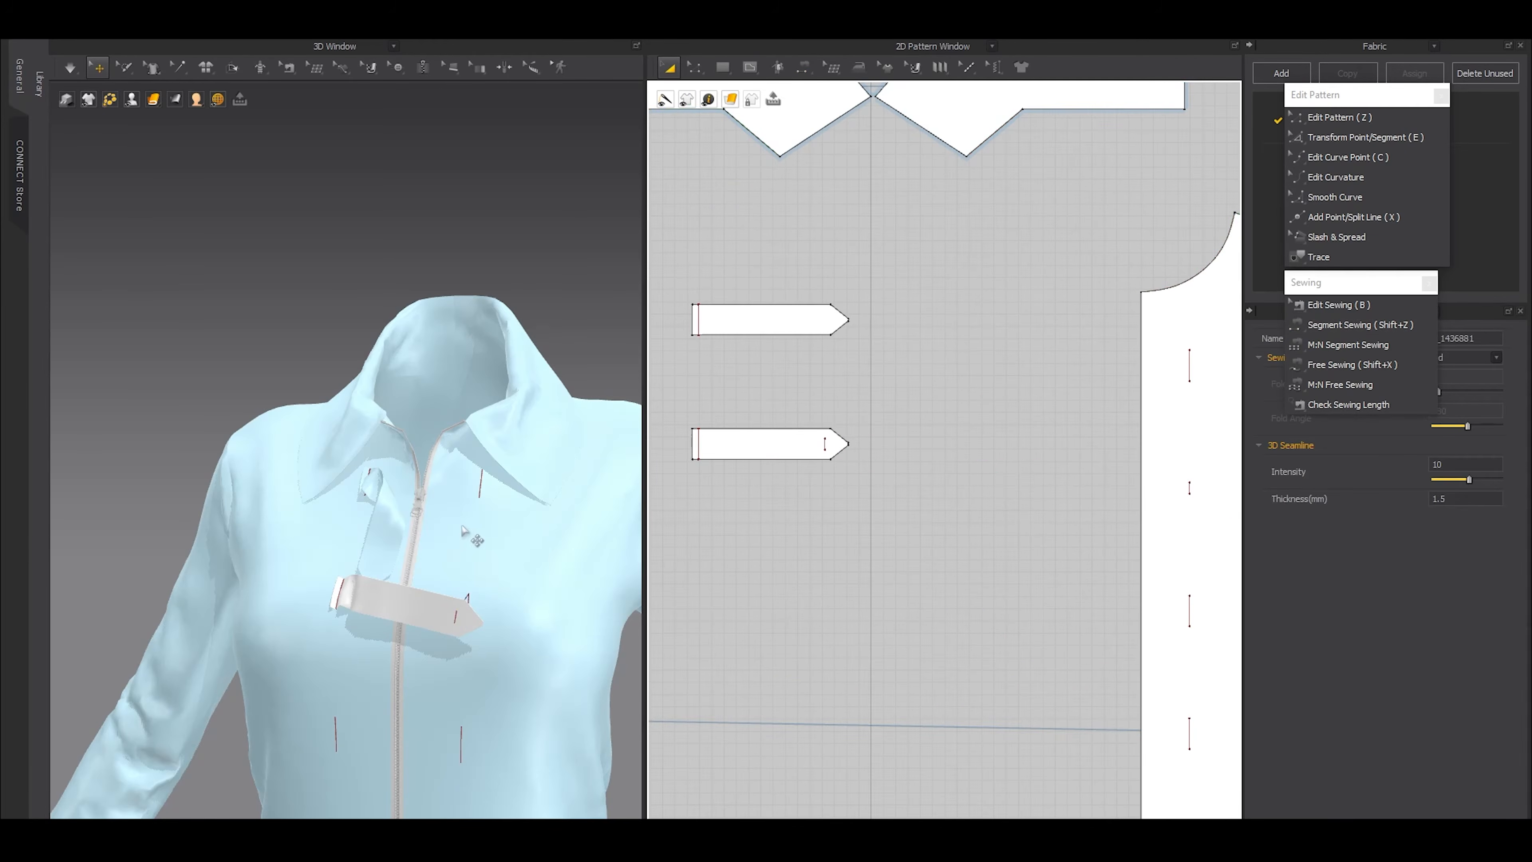
Simulate the garment to fasten the second strap's pointed end across the zipper, stopping once it settles
scroll(465, 449, "up", 5)
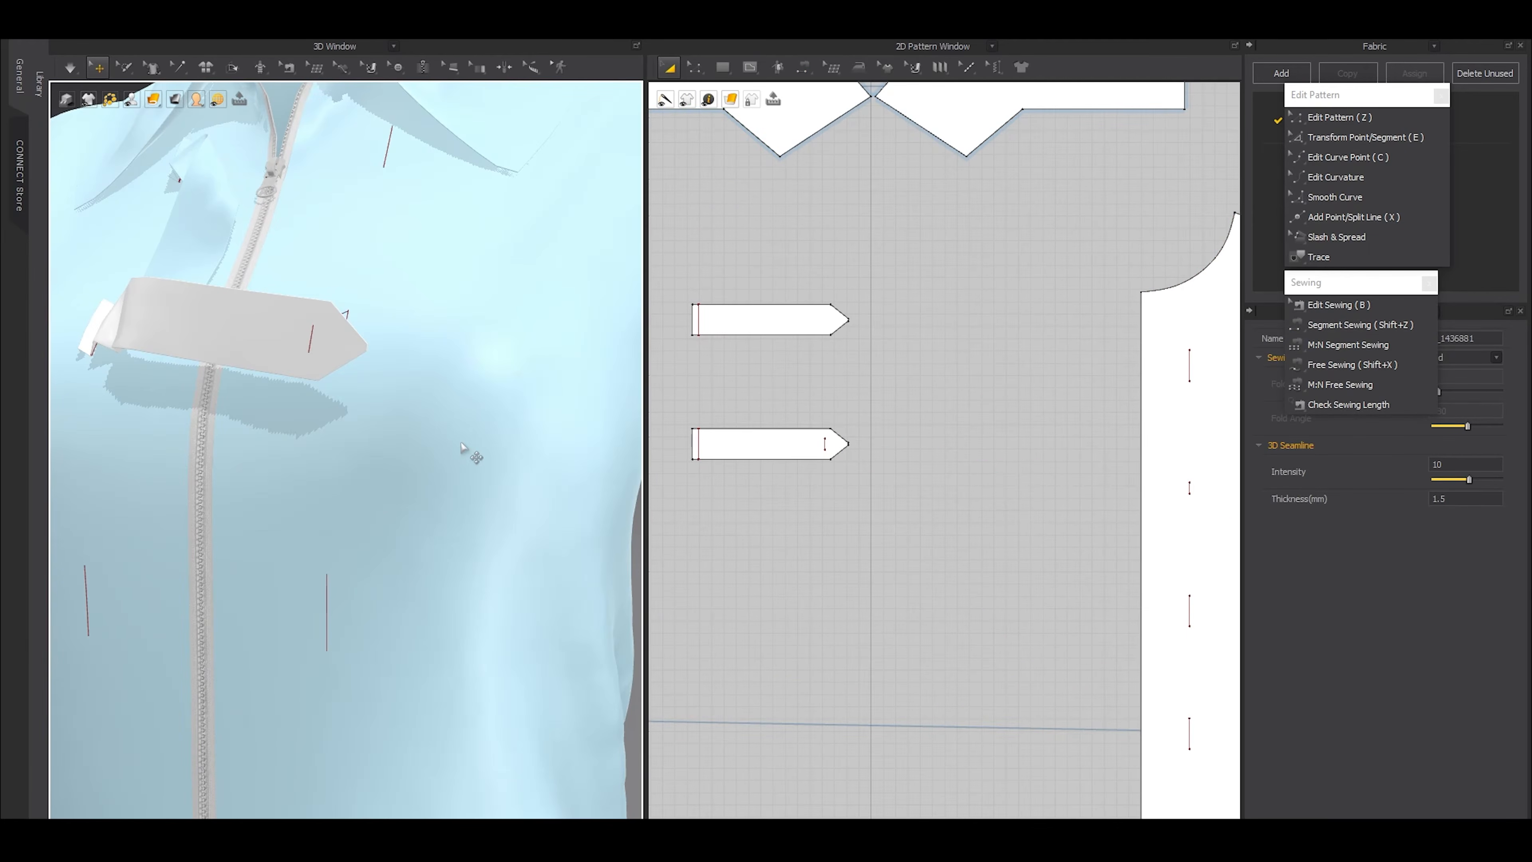
key("space")
scroll(477, 440, "down", 5)
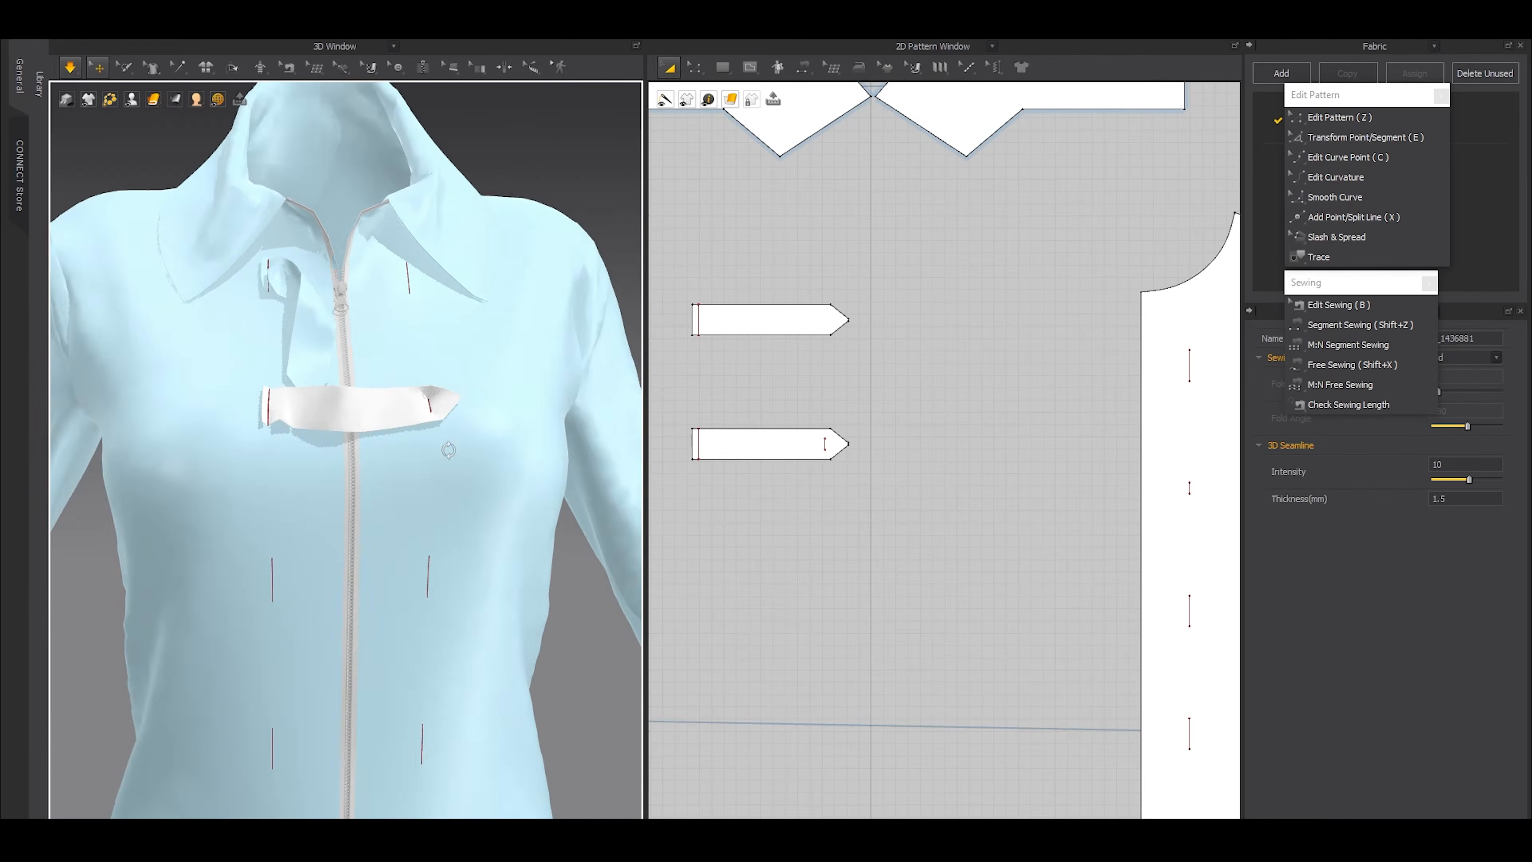
scroll(453, 459, "up", 2)
key("space")
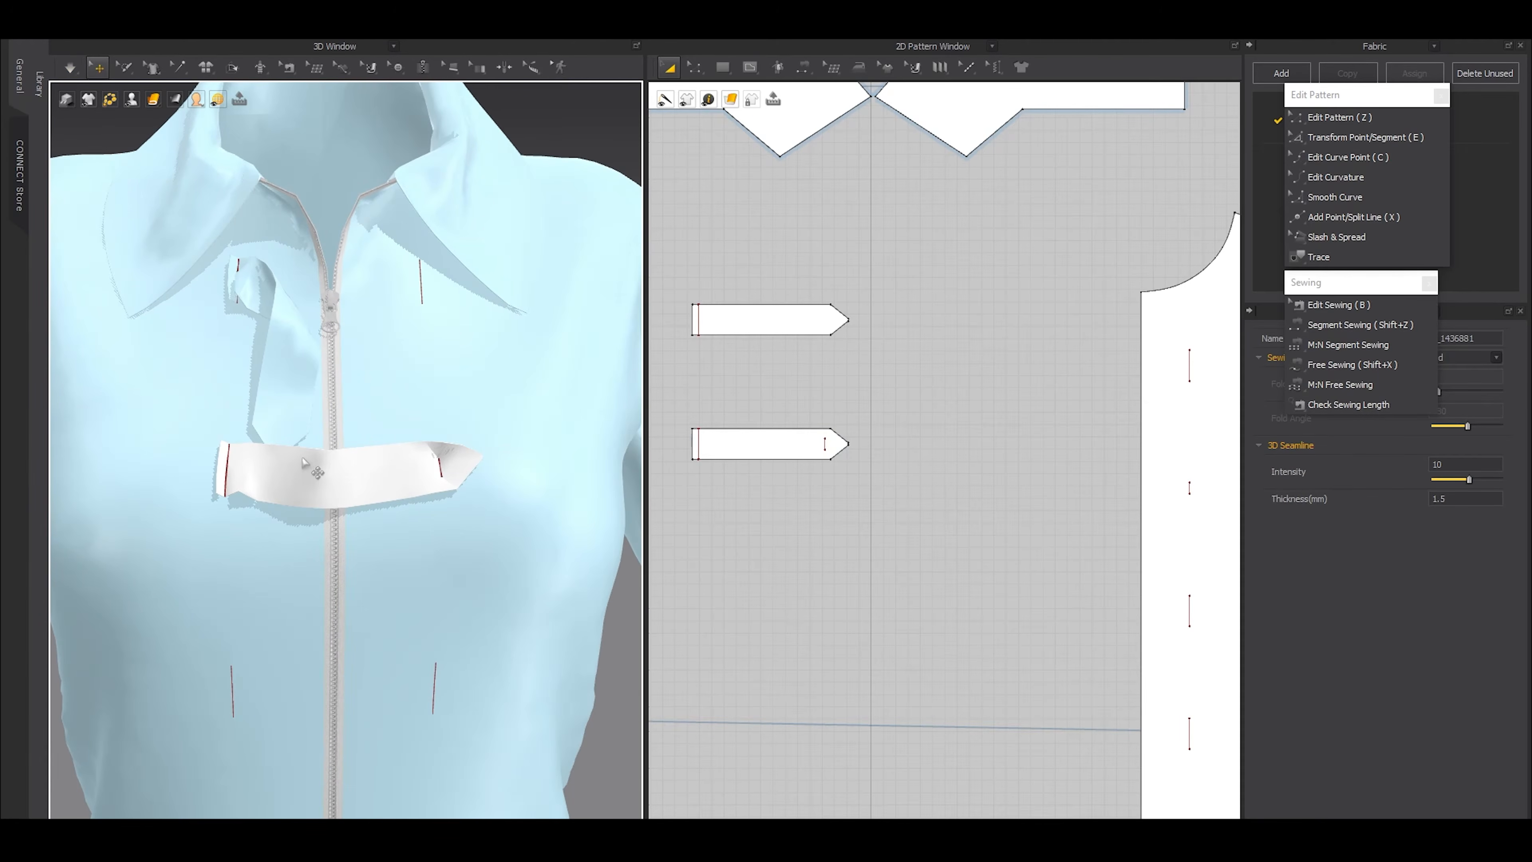
scroll(790, 448, "up", 3)
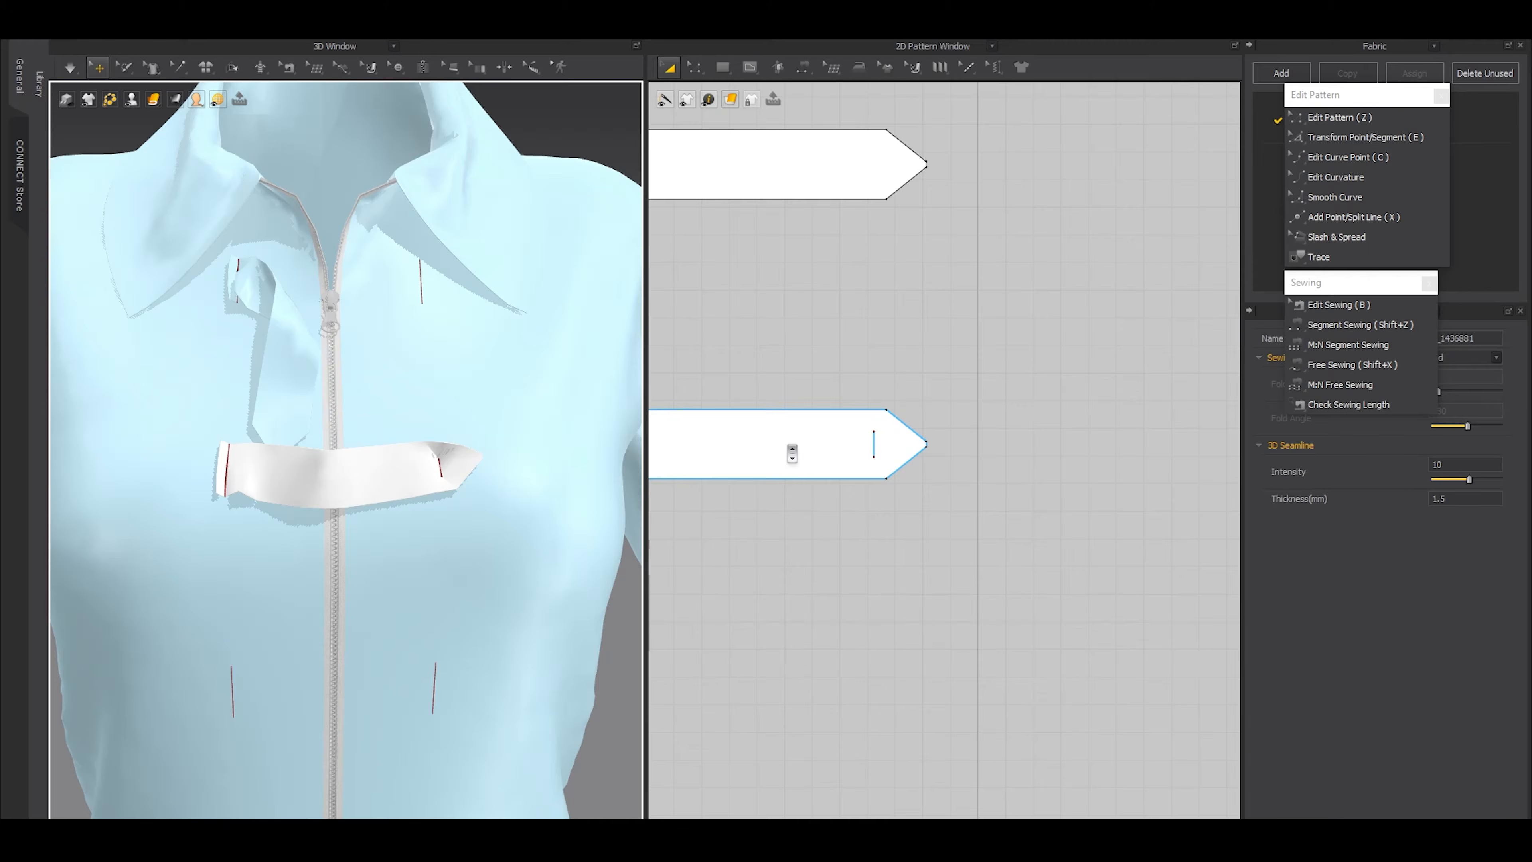
Shift the second strap's short internal line farther from the pointed end and simulate until the strap settles across the zipper
scroll(816, 471, "up", 2)
middle_click_drag(815, 471, 880, 467)
key("z")
left_click_drag(958, 438, 933, 435)
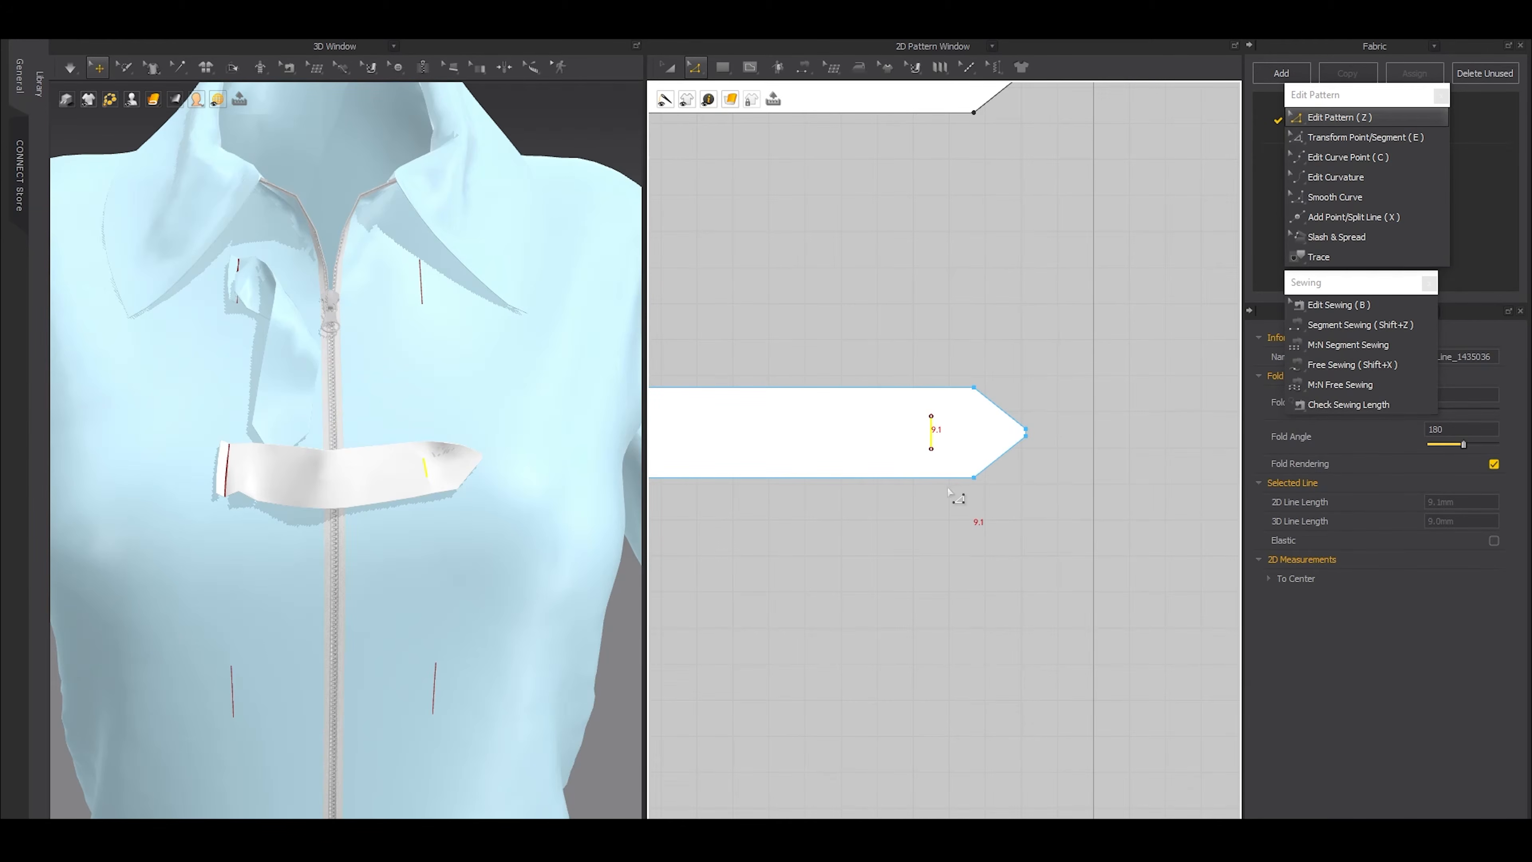
key("space")
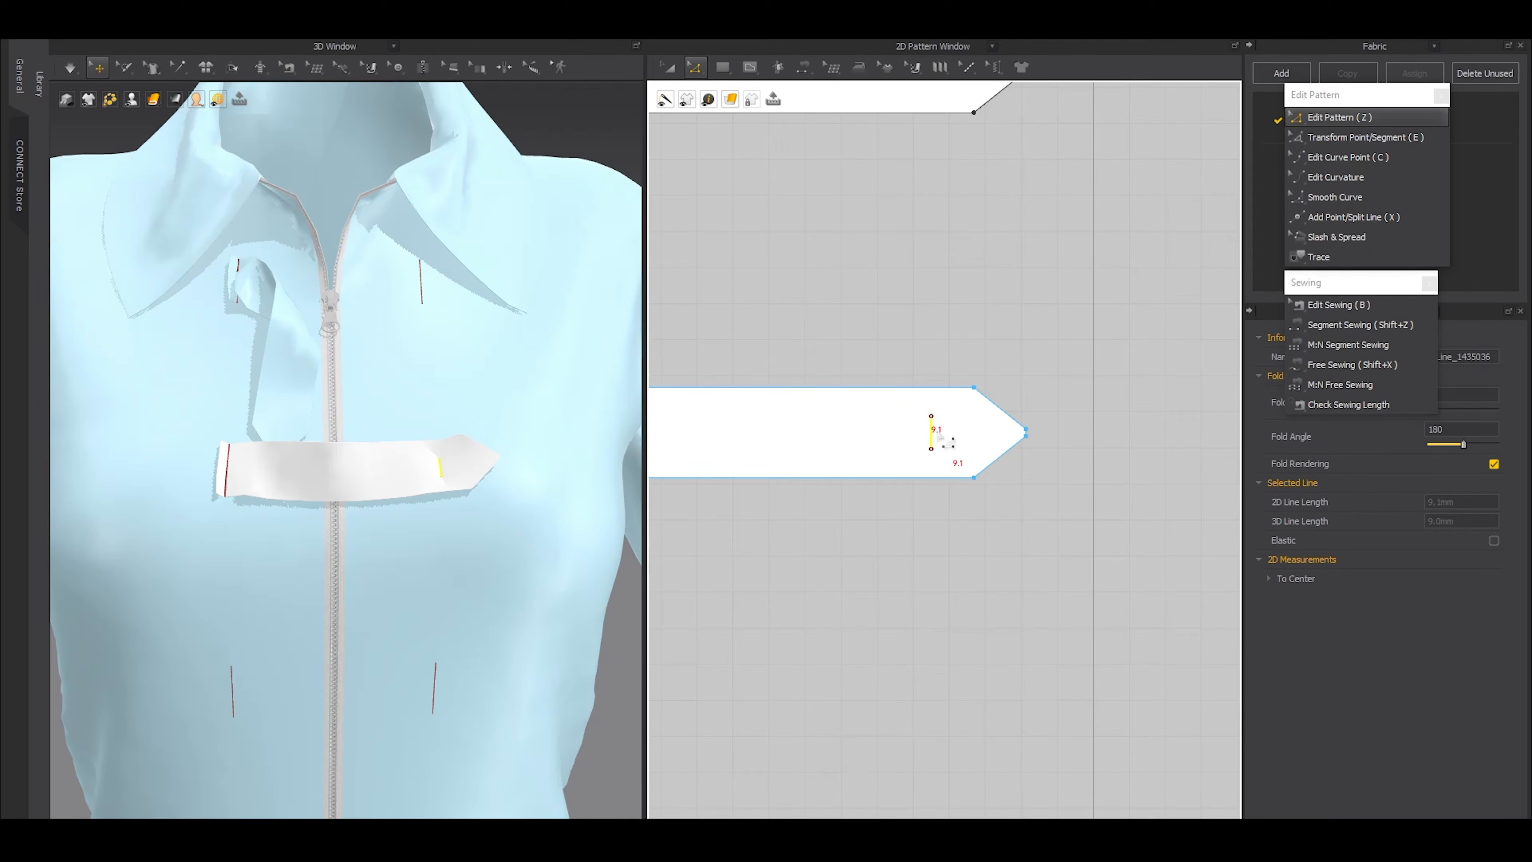
left_click_drag(928, 435, 916, 437)
key("space")
scroll(916, 459, "up", 3)
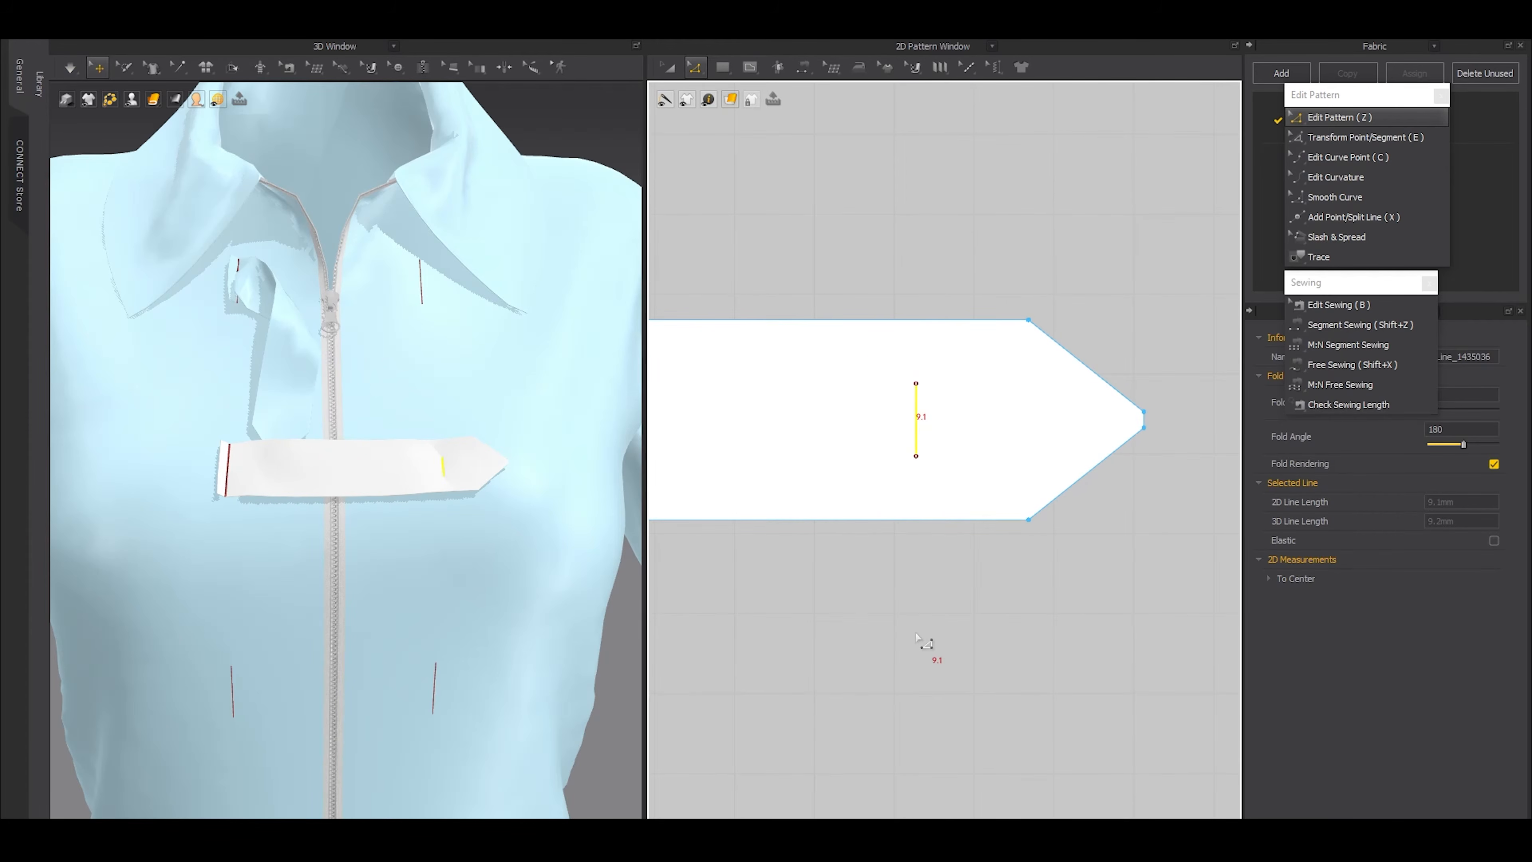
key("space")
Copy the second strap and paste five copies in a column below it at 100.2 mm intervals
scroll(905, 560, "down", 6)
key("a")
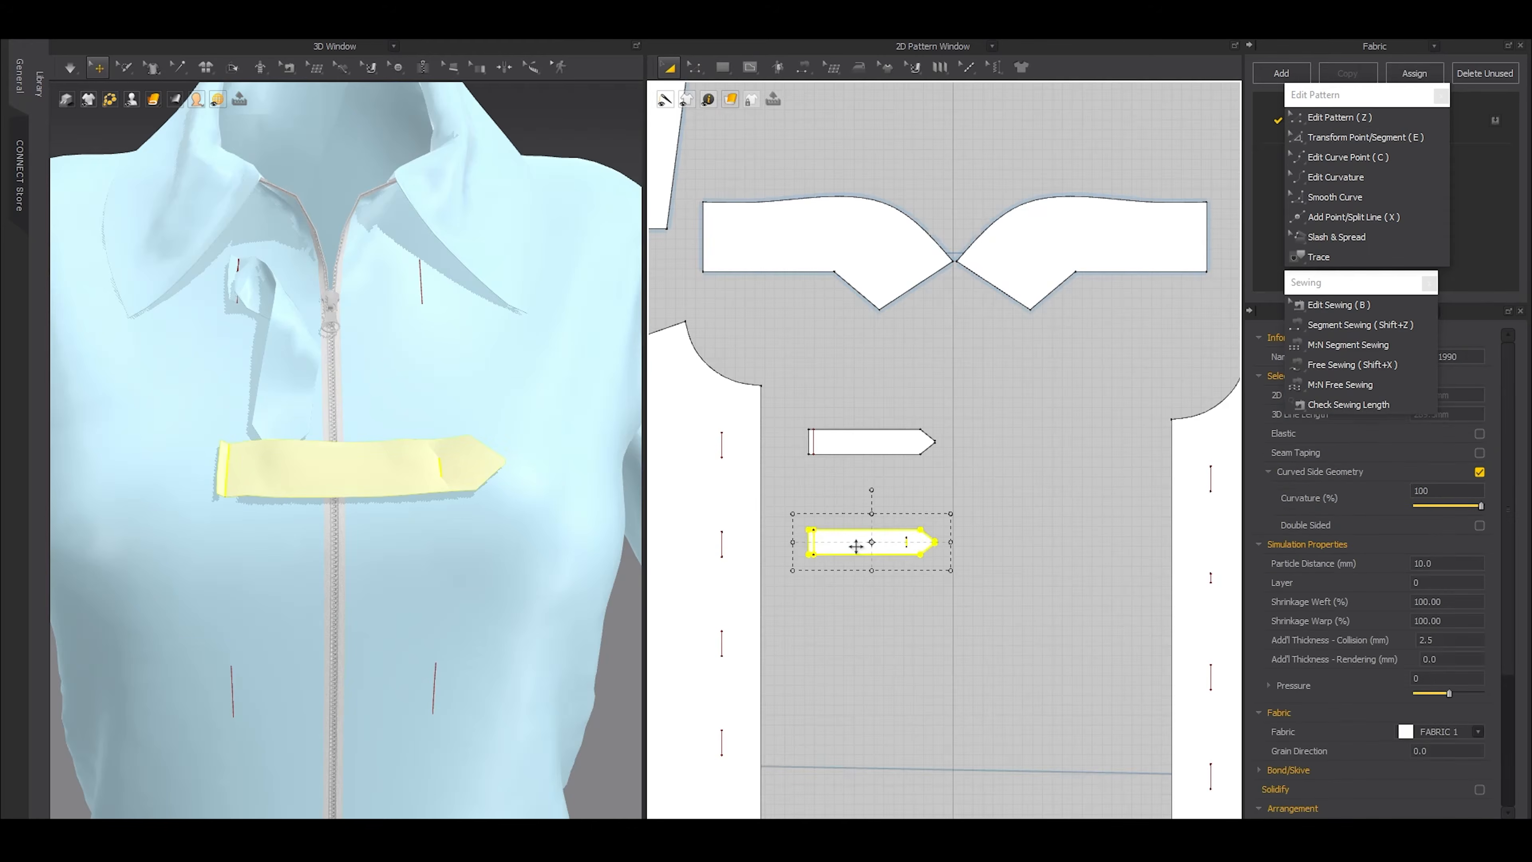
left_click(854, 545)
scroll(870, 643, "down", 3)
middle_click_drag(871, 643, 912, 380)
key("ctrl+v")
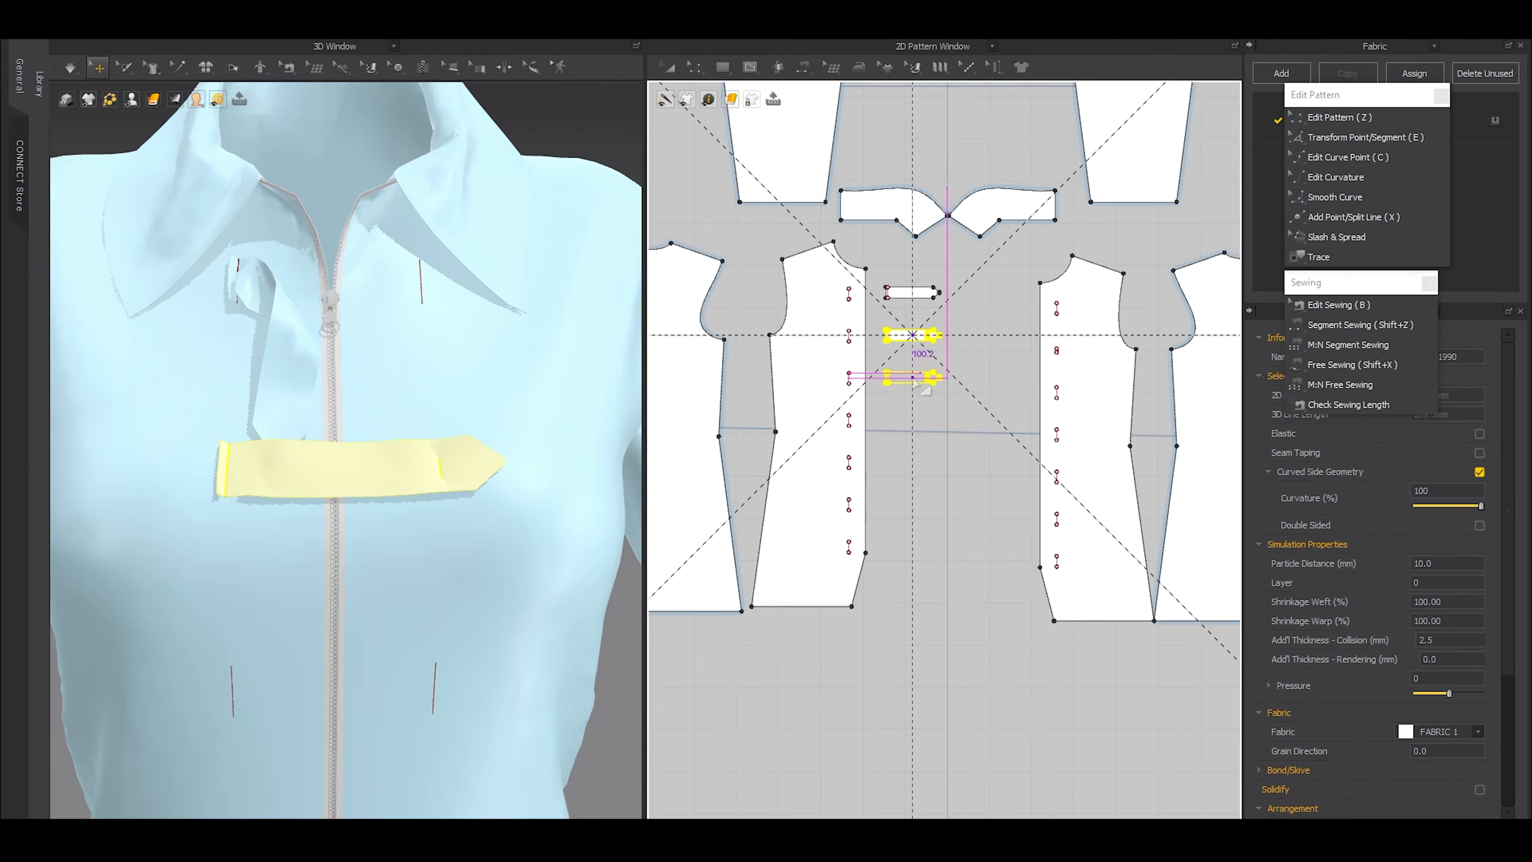
right_click(913, 375)
left_click(681, 378)
left_click(681, 378)
left_click(681, 379)
left_click(681, 378)
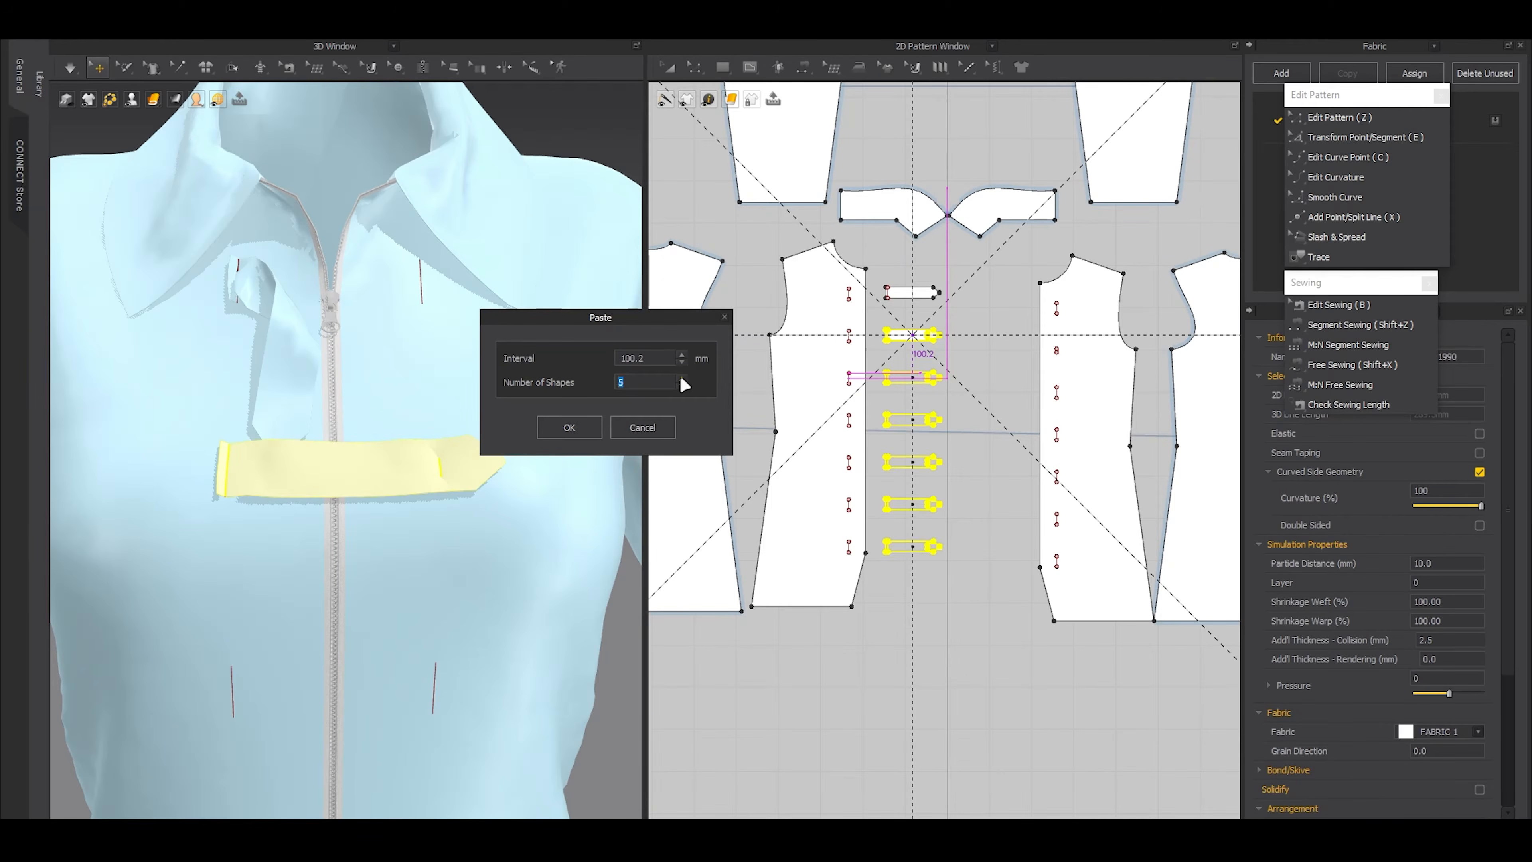
left_click(569, 426)
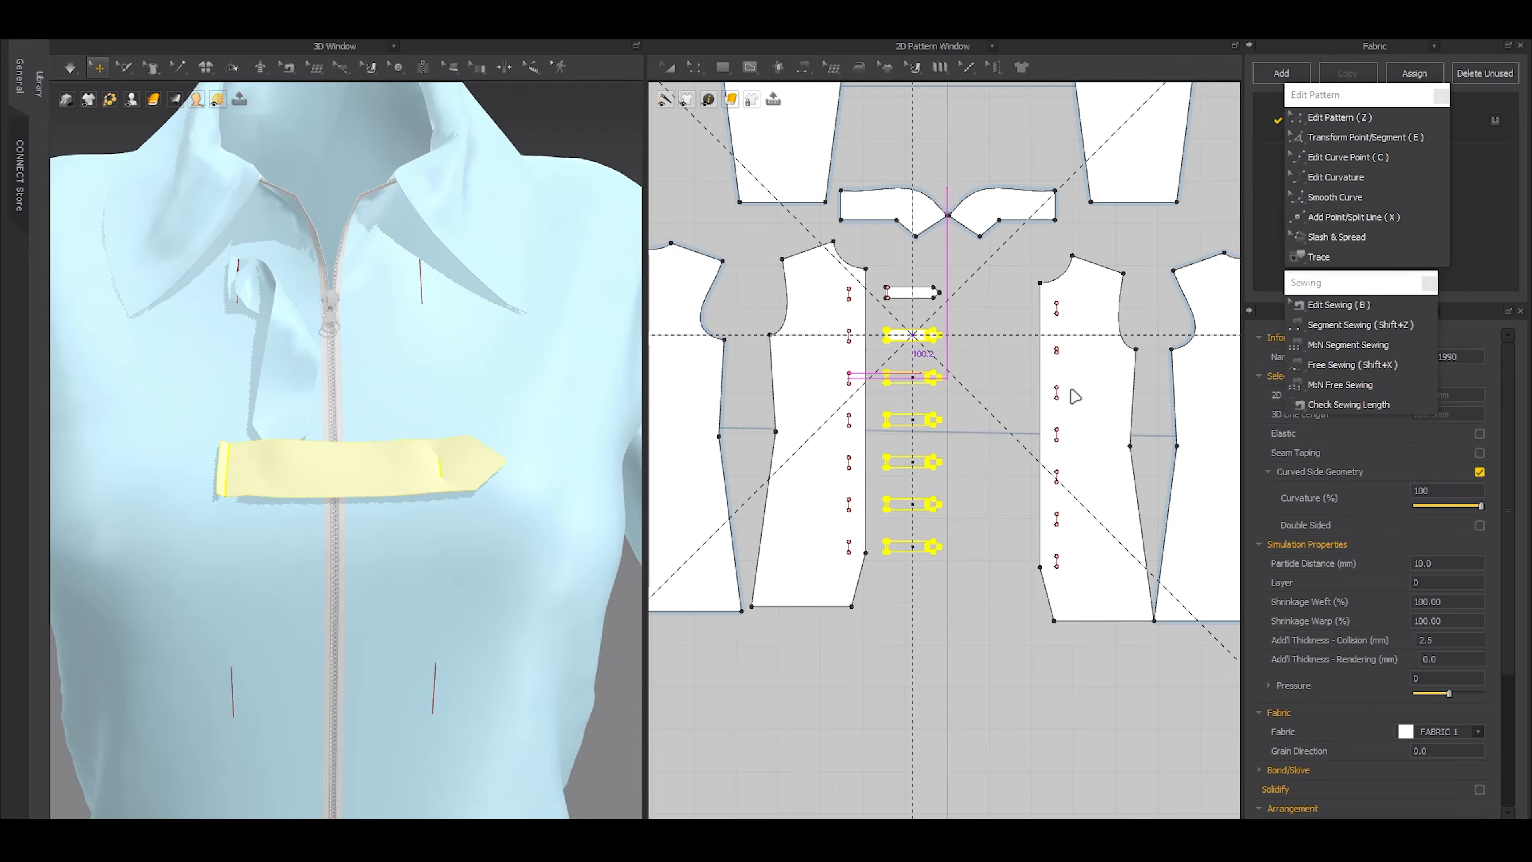
Delete all internal lines below the shortened second one on the opposite front panel
key("z")
scroll(1061, 398, "up", 6)
left_click(1047, 386)
key("e")
scroll(1053, 401, "down", 8)
key("z")
left_click_drag(1067, 500, 1060, 356)
key("Delete")
Copy the shortened second internal line and paste five copies straight below it at 100 mm intervals
scroll(1050, 356, "up", 4)
scroll(1066, 350, "up", 4)
key("ctrl+c")
key("ctrl+v")
right_click(1051, 395)
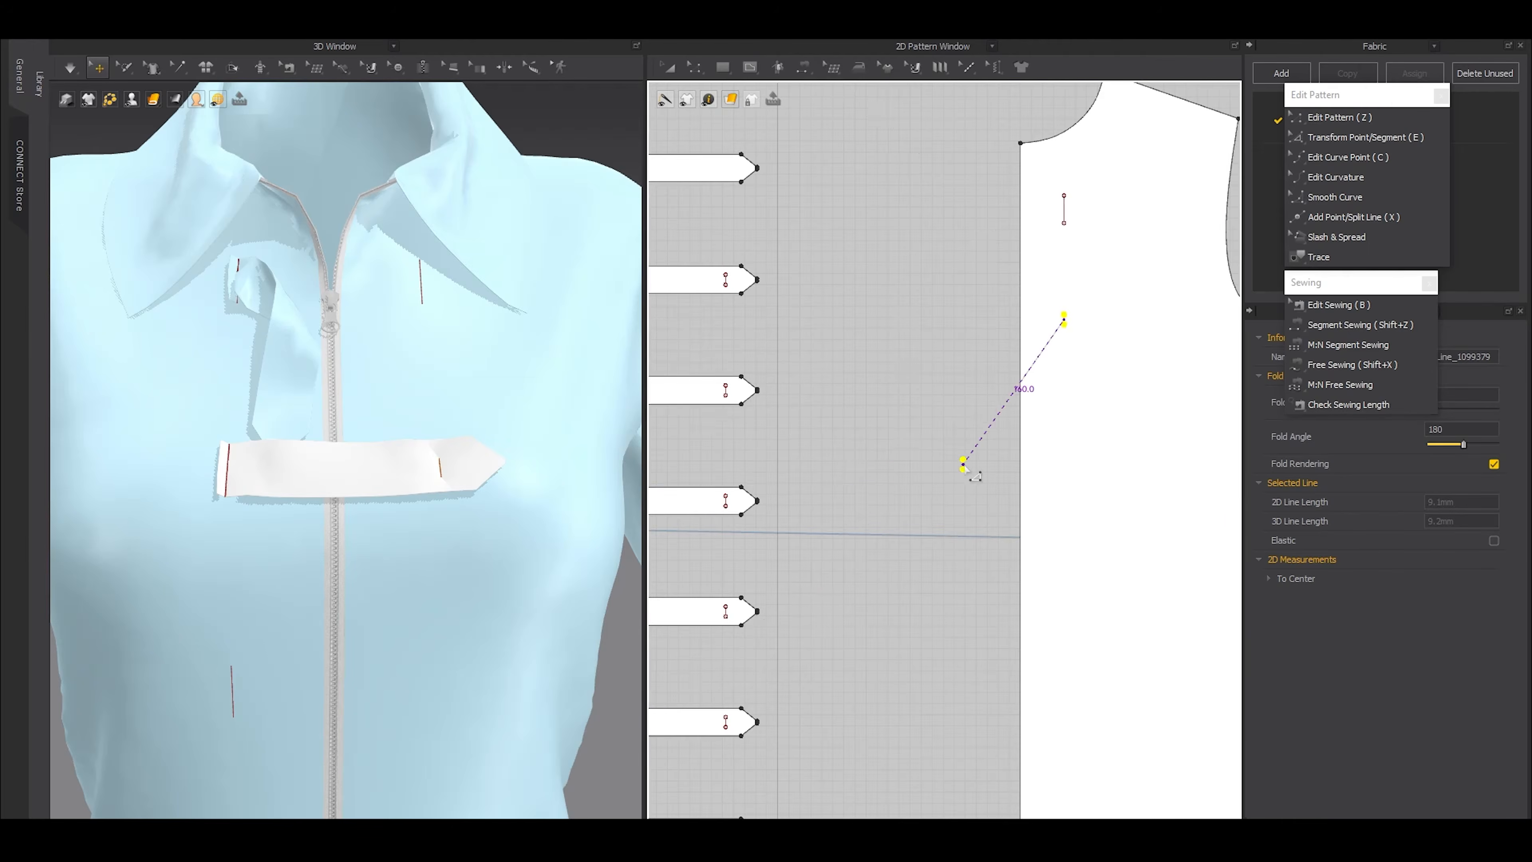
scroll(967, 462, "down", 4)
type("100")
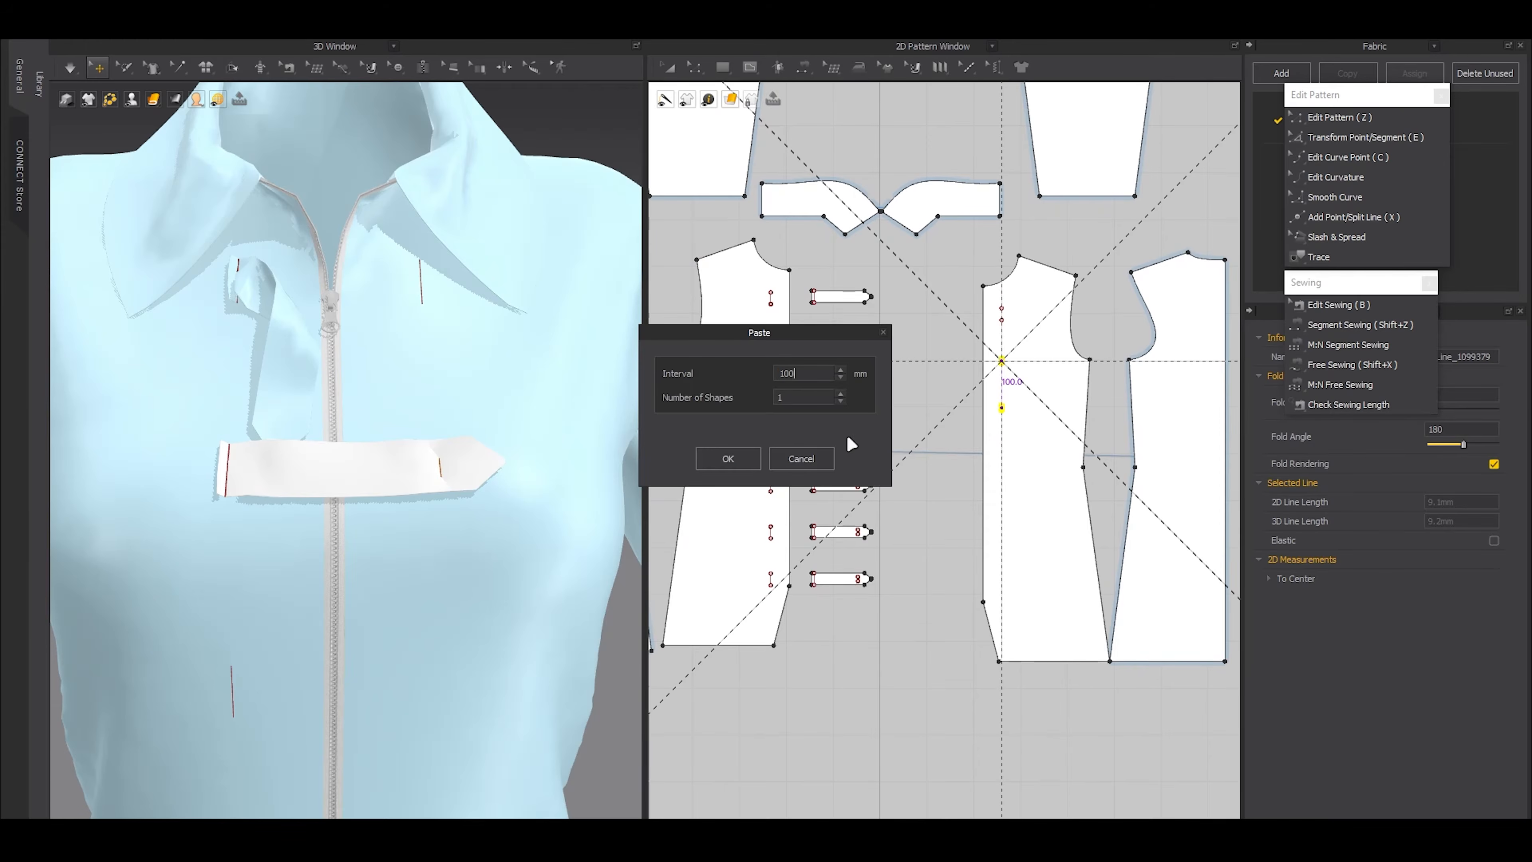
left_click(840, 393)
left_click(840, 393)
left_click(841, 393)
left_click(840, 393)
left_click(730, 458)
Sew the short internal line of each of the five copied straps to its matching short line on the opposite front panel
scroll(905, 471, "up", 4)
key("shift+z")
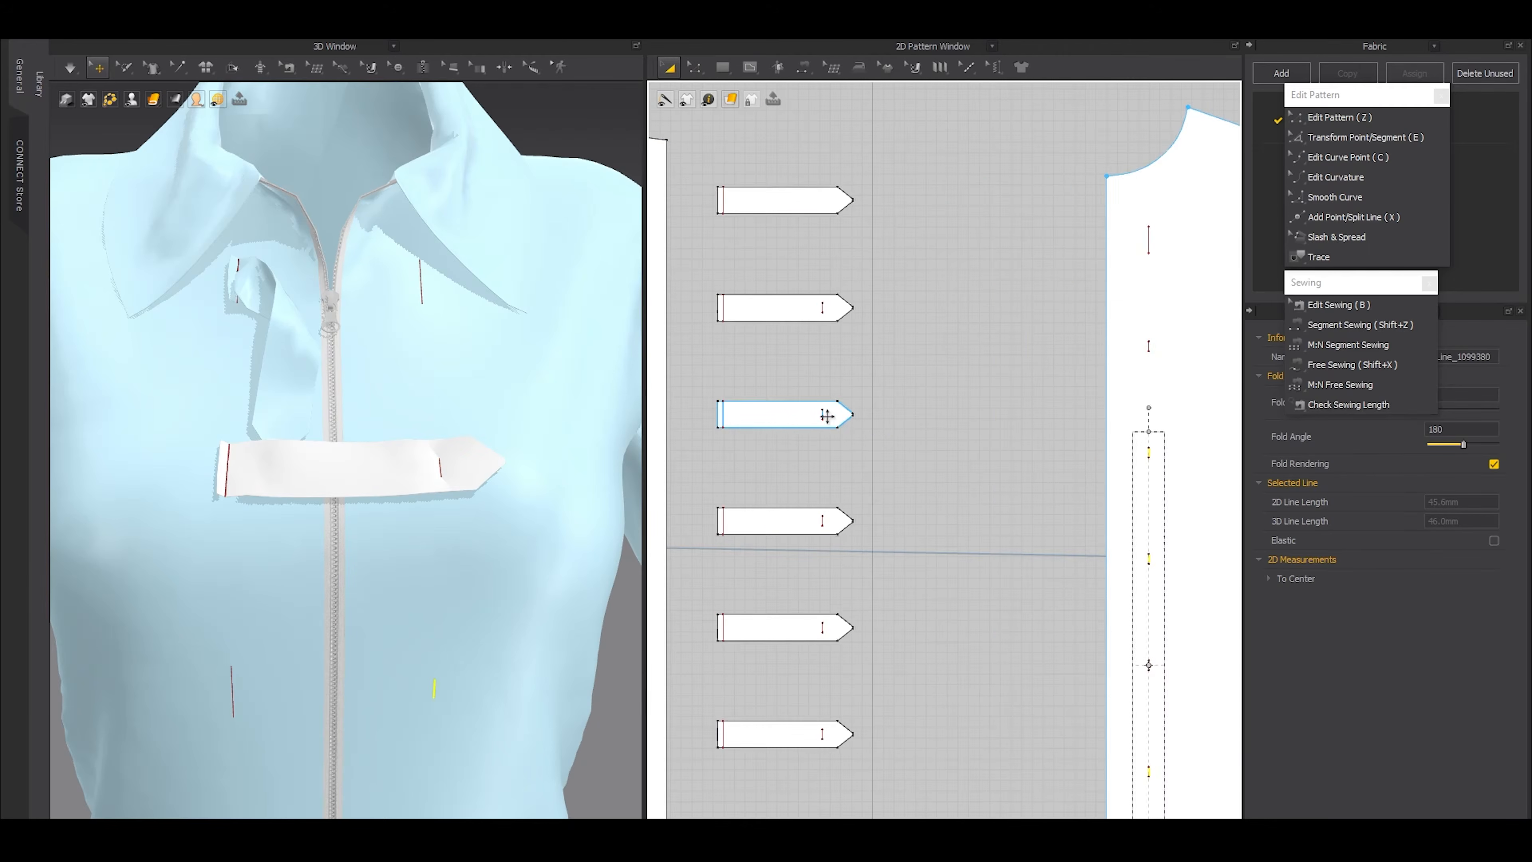
left_click(848, 424)
left_click(1133, 470)
left_click(823, 521)
left_click(1166, 567)
left_click(1152, 664)
left_click(826, 629)
middle_click_drag(874, 649, 833, 477)
left_click(783, 562)
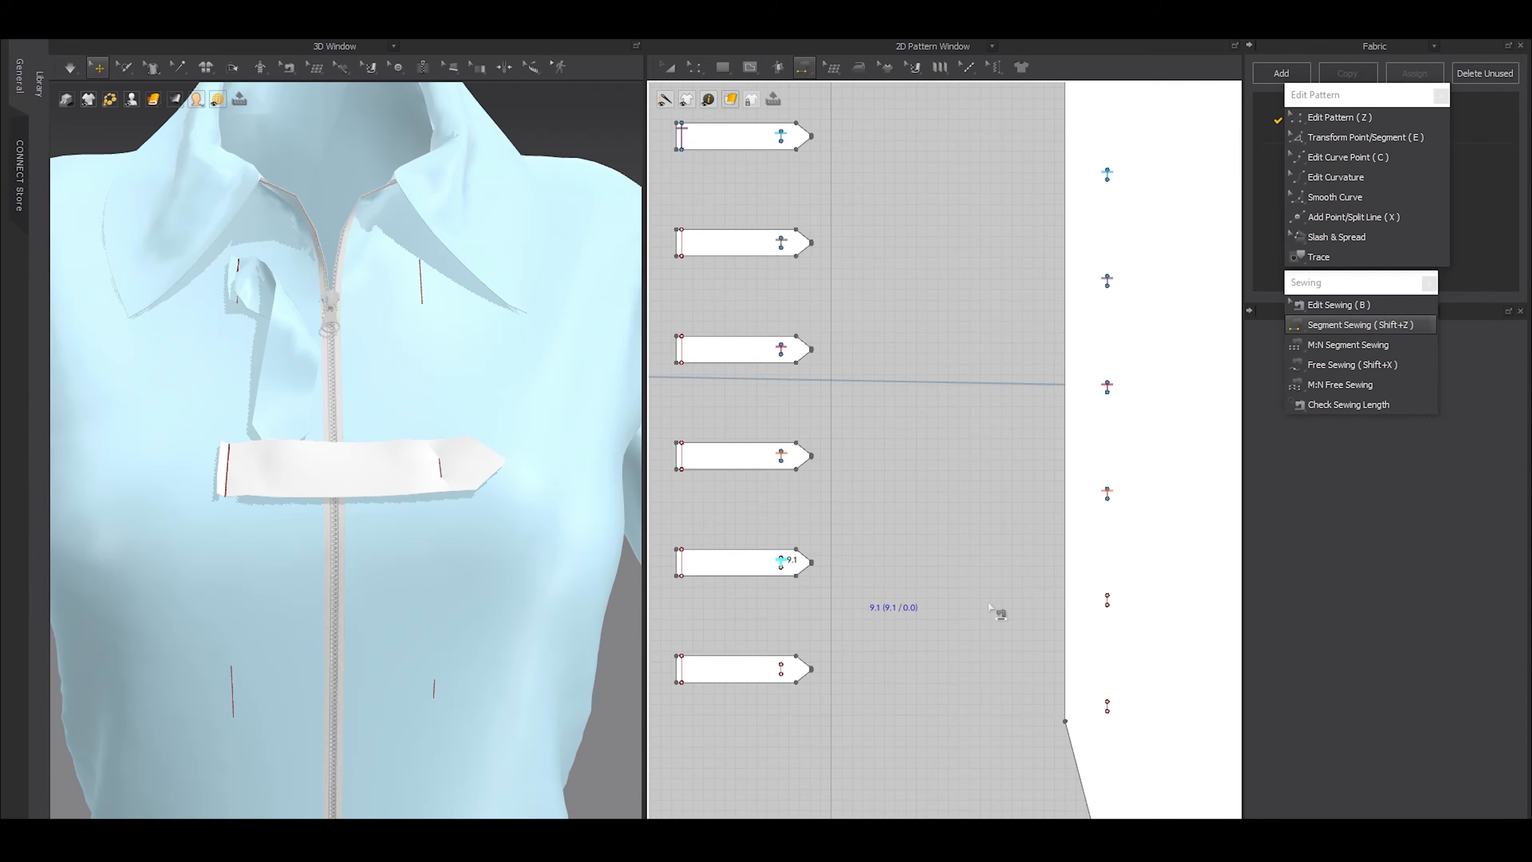
left_click(1122, 613)
left_click(1109, 706)
left_click(795, 680)
Sew the 25 mm internal line at each copied strap's blunt end to its matching line on the other front panel
scroll(863, 618, "down", 2)
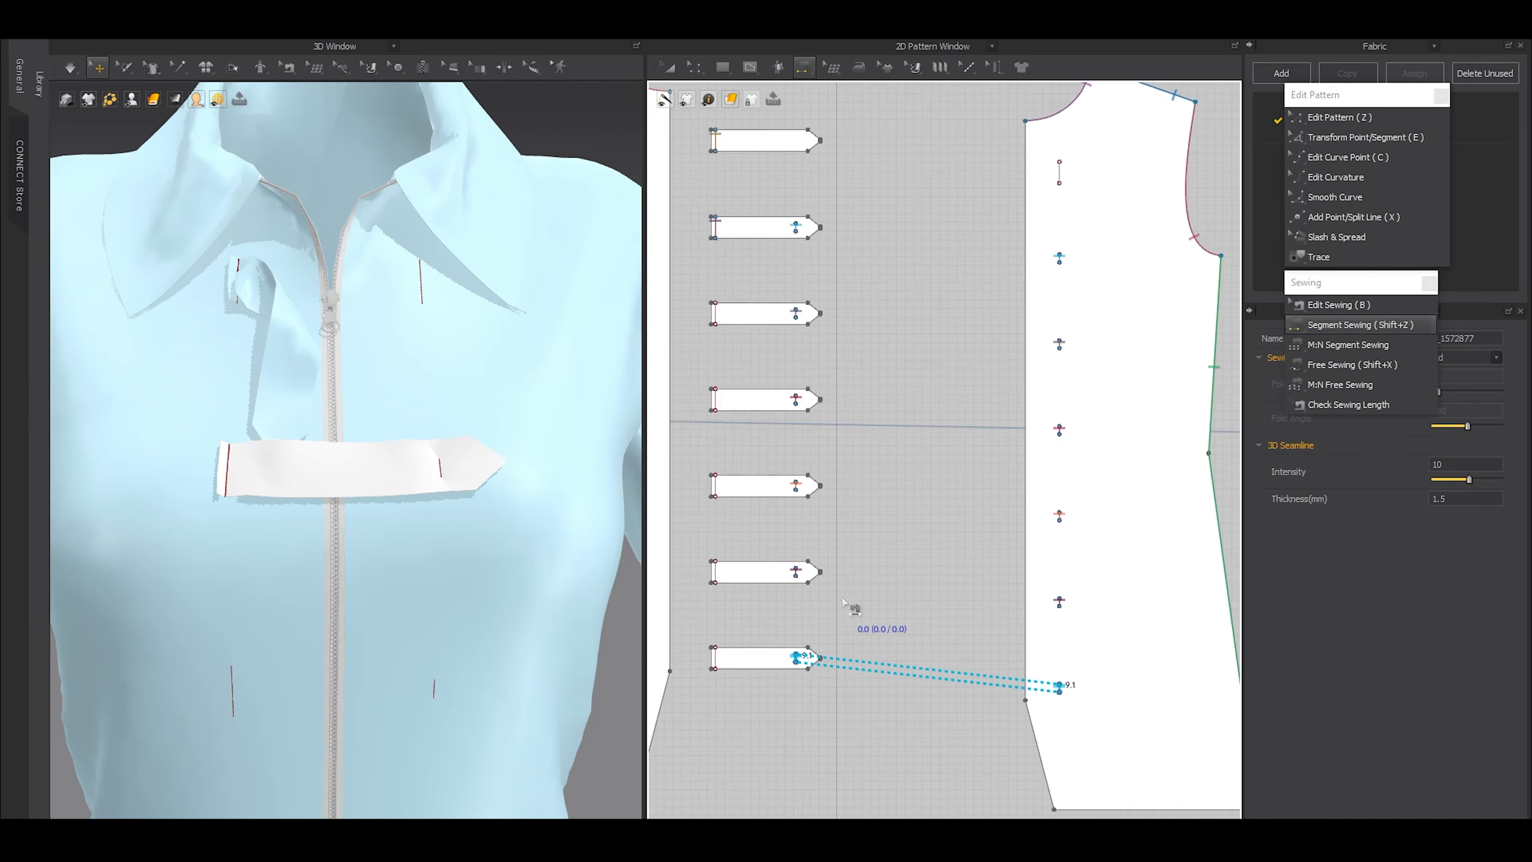
middle_click_drag(759, 626, 1001, 591)
left_click(958, 625)
left_click(880, 627)
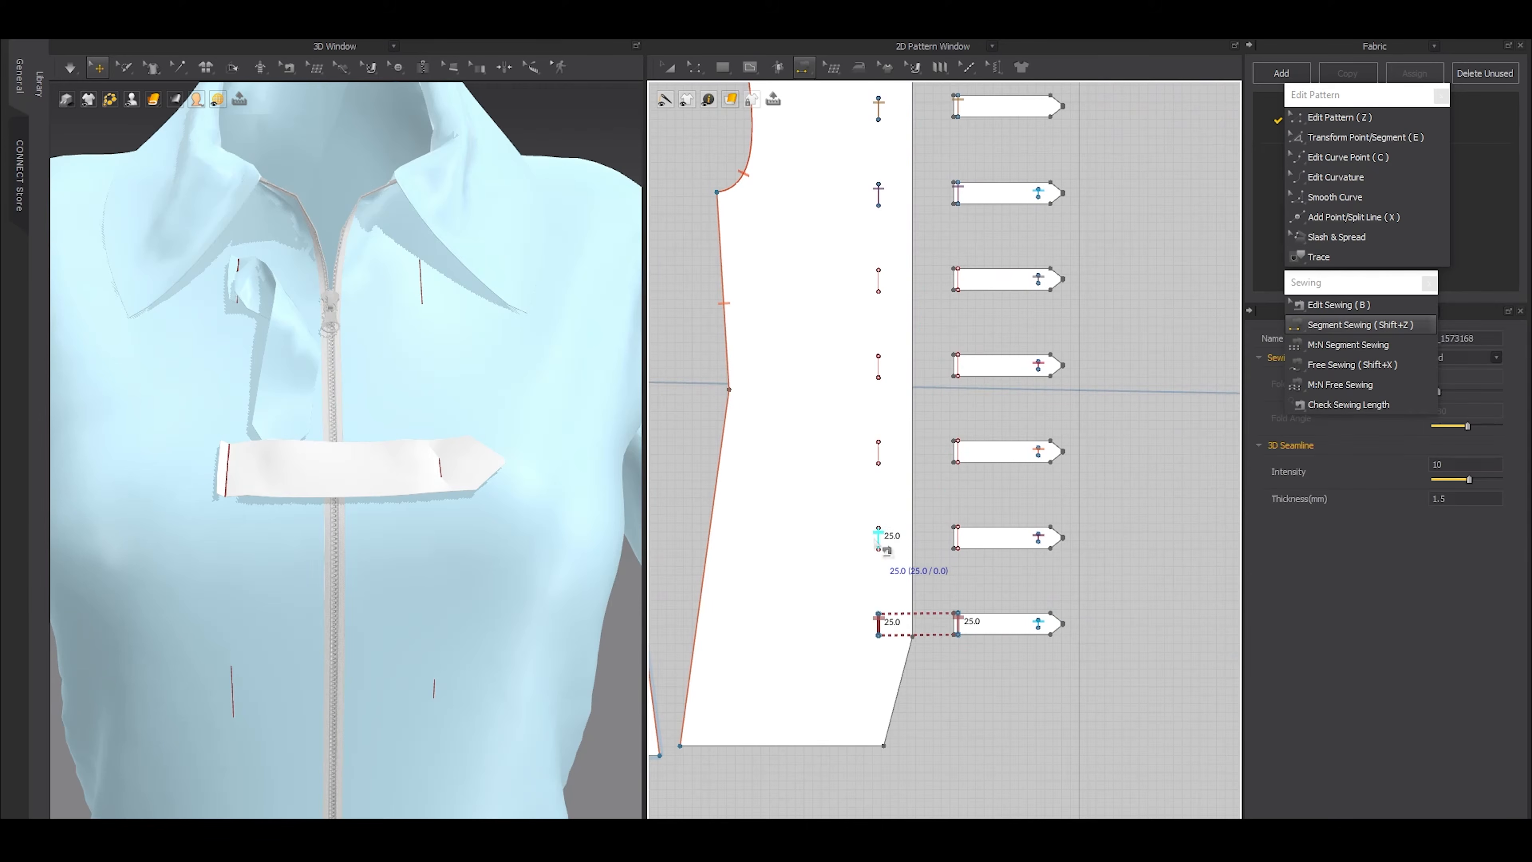
scroll(964, 535, "up", 2)
left_click(960, 384)
left_click(826, 387)
middle_click_drag(963, 407, 978, 542)
left_click(981, 390)
left_click(847, 383)
scroll(922, 364, "up", 2)
middle_click_drag(921, 363, 921, 446)
left_click(987, 282)
left_click(810, 282)
scroll(896, 332, "down", 2)
middle_click_drag(896, 332, 920, 392)
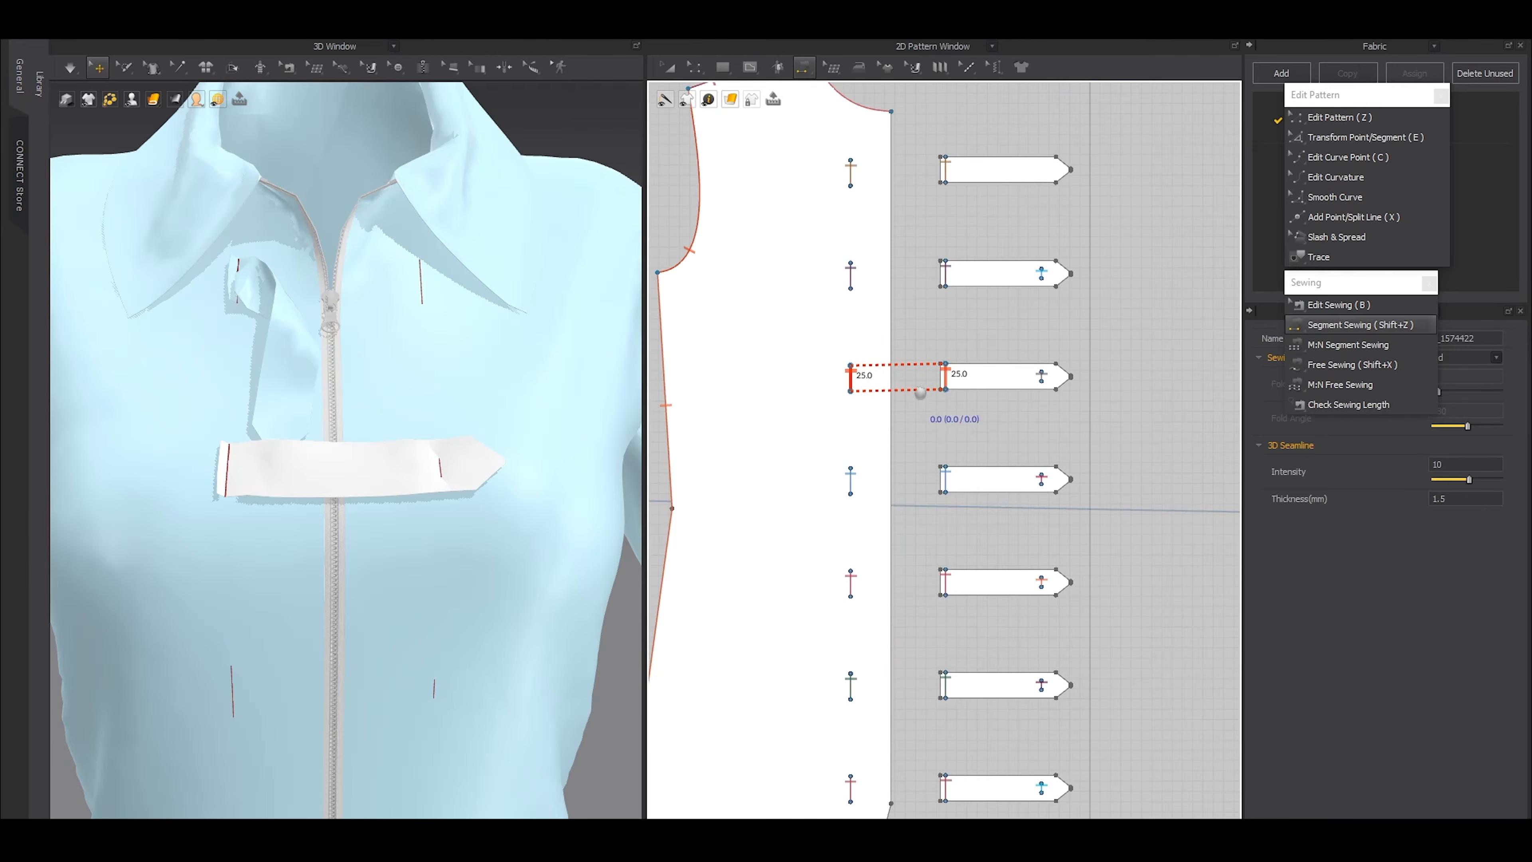
Select the five copied straps and bring them to the front of the dress in 3D
scroll(920, 392, "down", 3)
key("a")
left_click(994, 376)
left_click(995, 430, "shift")
left_click(998, 487, "shift")
left_click(997, 539, "shift")
left_click(989, 594, "shift")
scroll(356, 482, "down", 10)
key("ctrl+a")
right_click_drag(386, 543, 396, 497)
left_click(1012, 523)
left_click(989, 593)
left_click(992, 539, "shift")
left_click(992, 484, "shift")
left_click(983, 430, "shift")
left_click(994, 376, "shift")
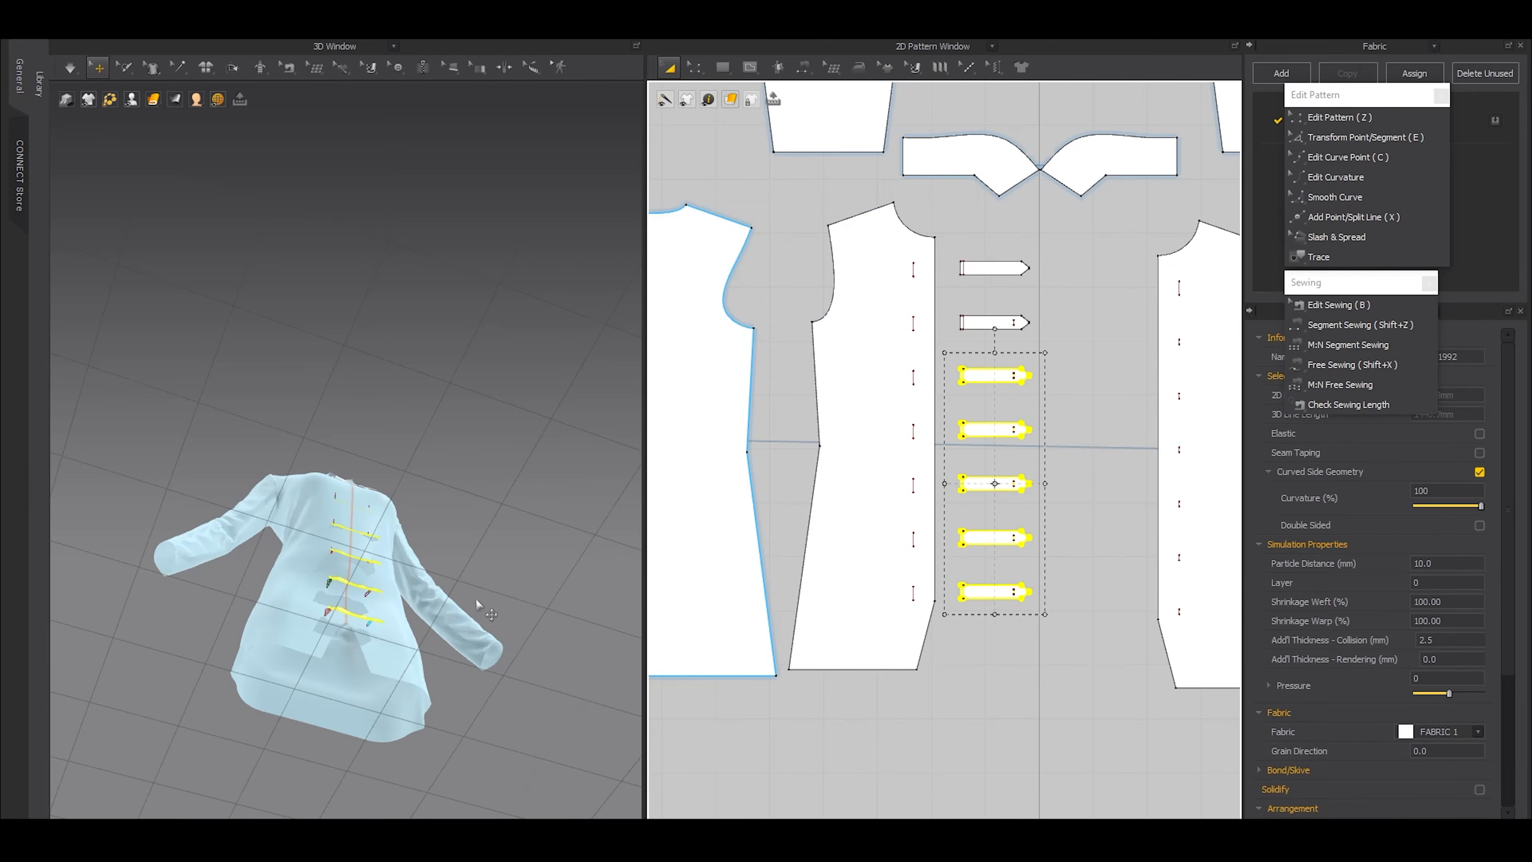
Position the five selected straps just in front of the dress and simulate to fasten them across the zipper
scroll(389, 615, "up", 2)
key("ctrl+a")
scroll(467, 643, "up", 3)
middle_click_drag(444, 710, 451, 594)
left_click_drag(968, 622, 987, 414)
left_click(986, 374, "shift")
key("4")
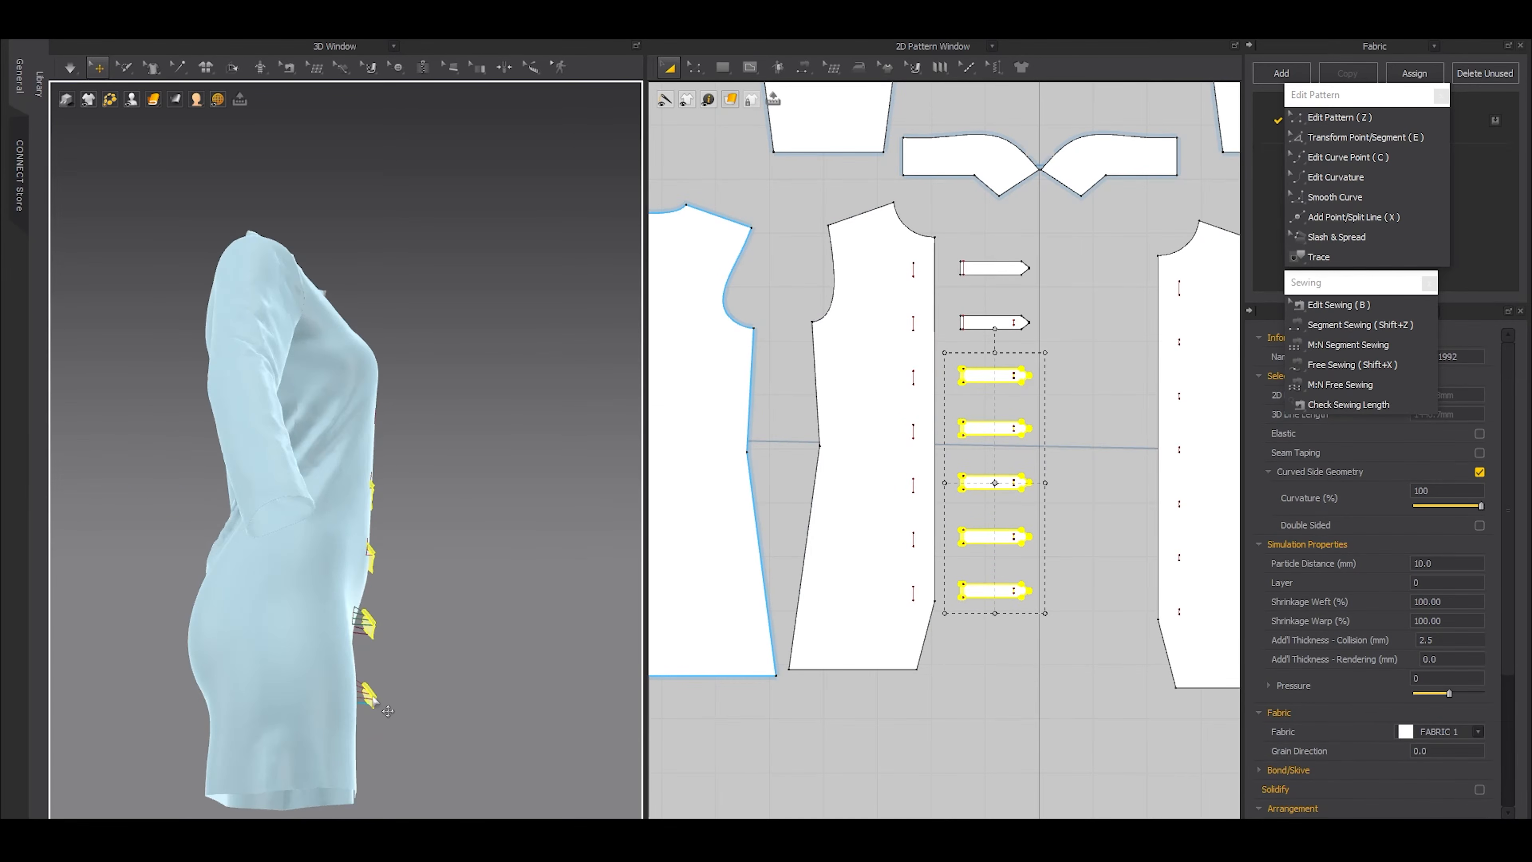
key("2")
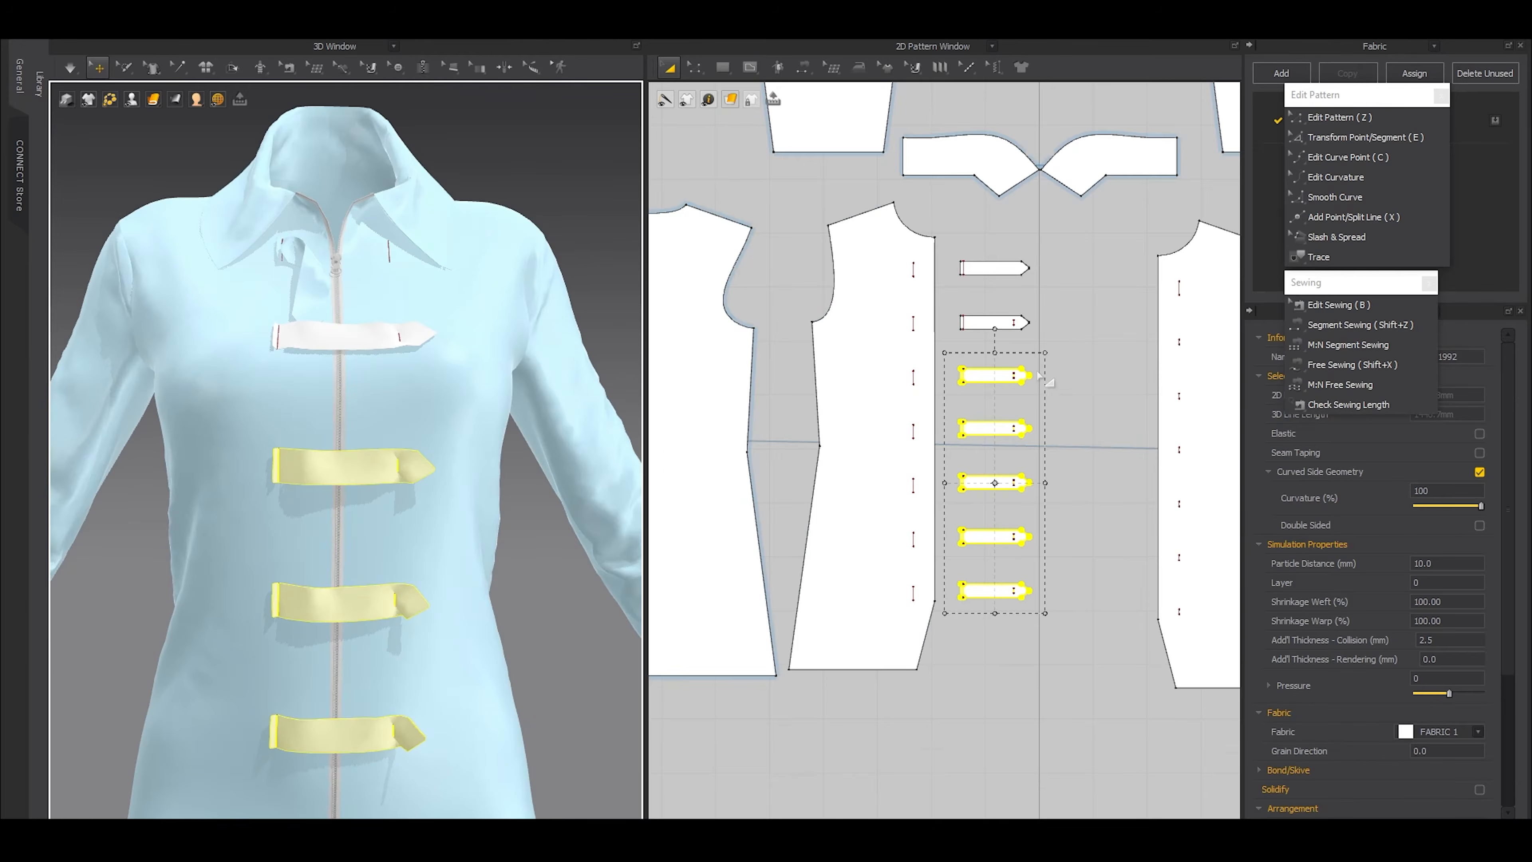
scroll(1025, 379, "up", 7)
scroll(1035, 374, "up", 5)
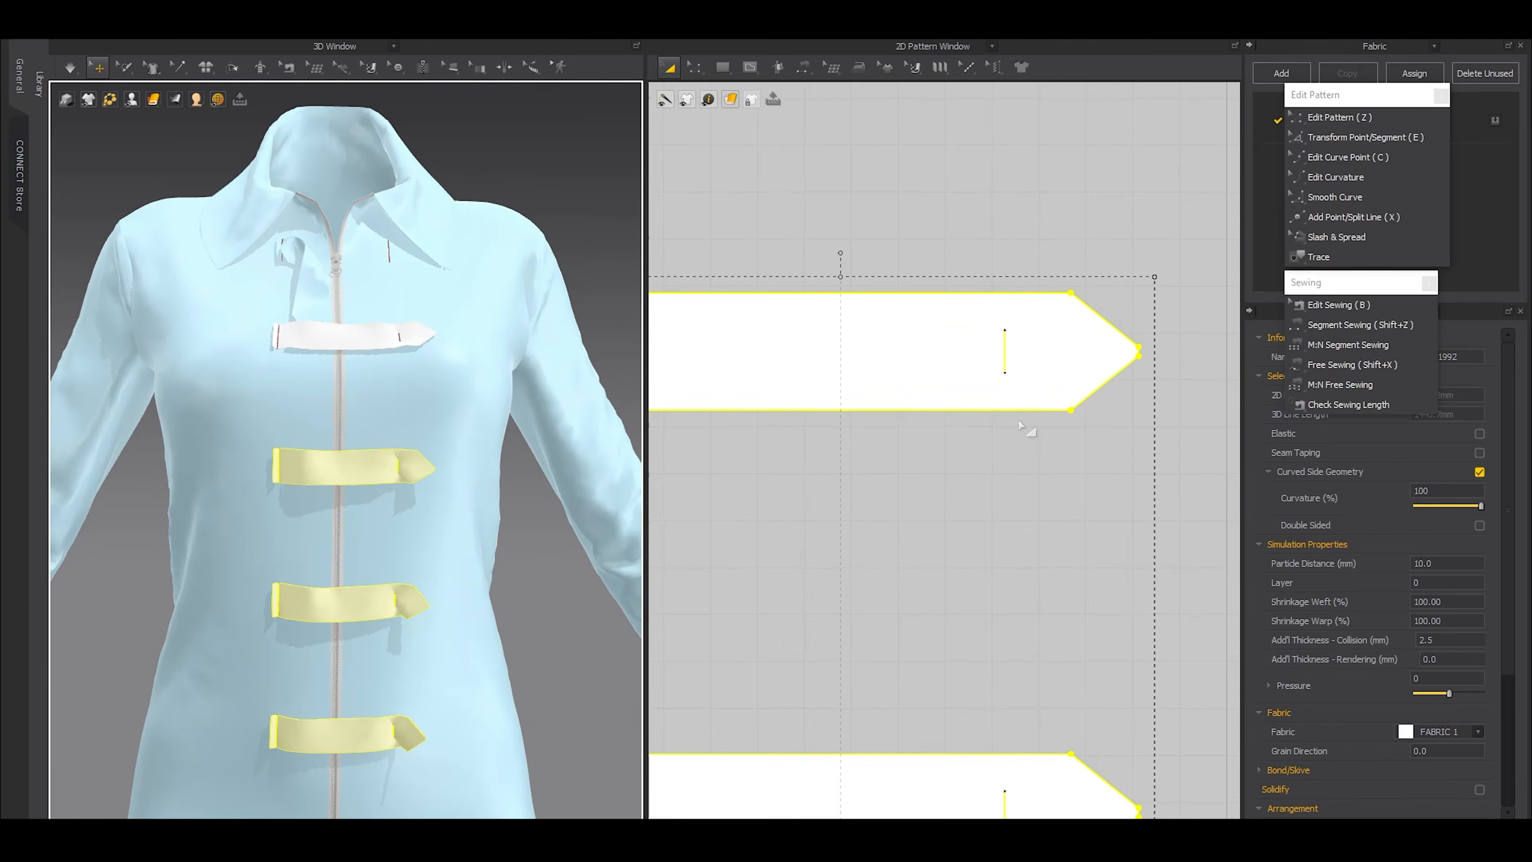
Shift the third strap's short internal line slightly away from its pointed end and simulate the garment
left_click(1027, 429)
scroll(411, 481, "up", 4)
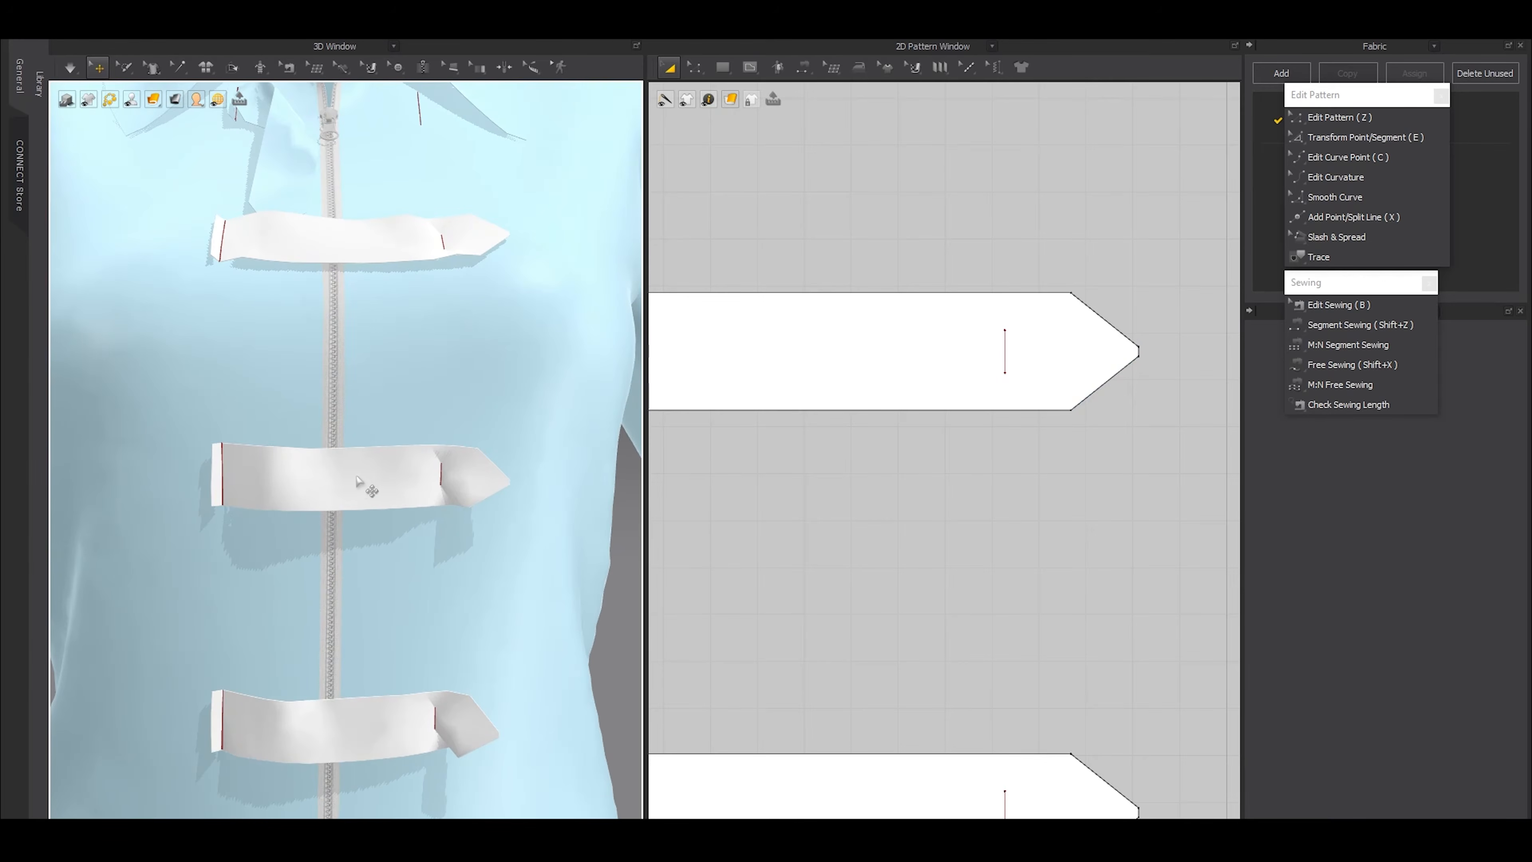
key("z")
left_click(1005, 350)
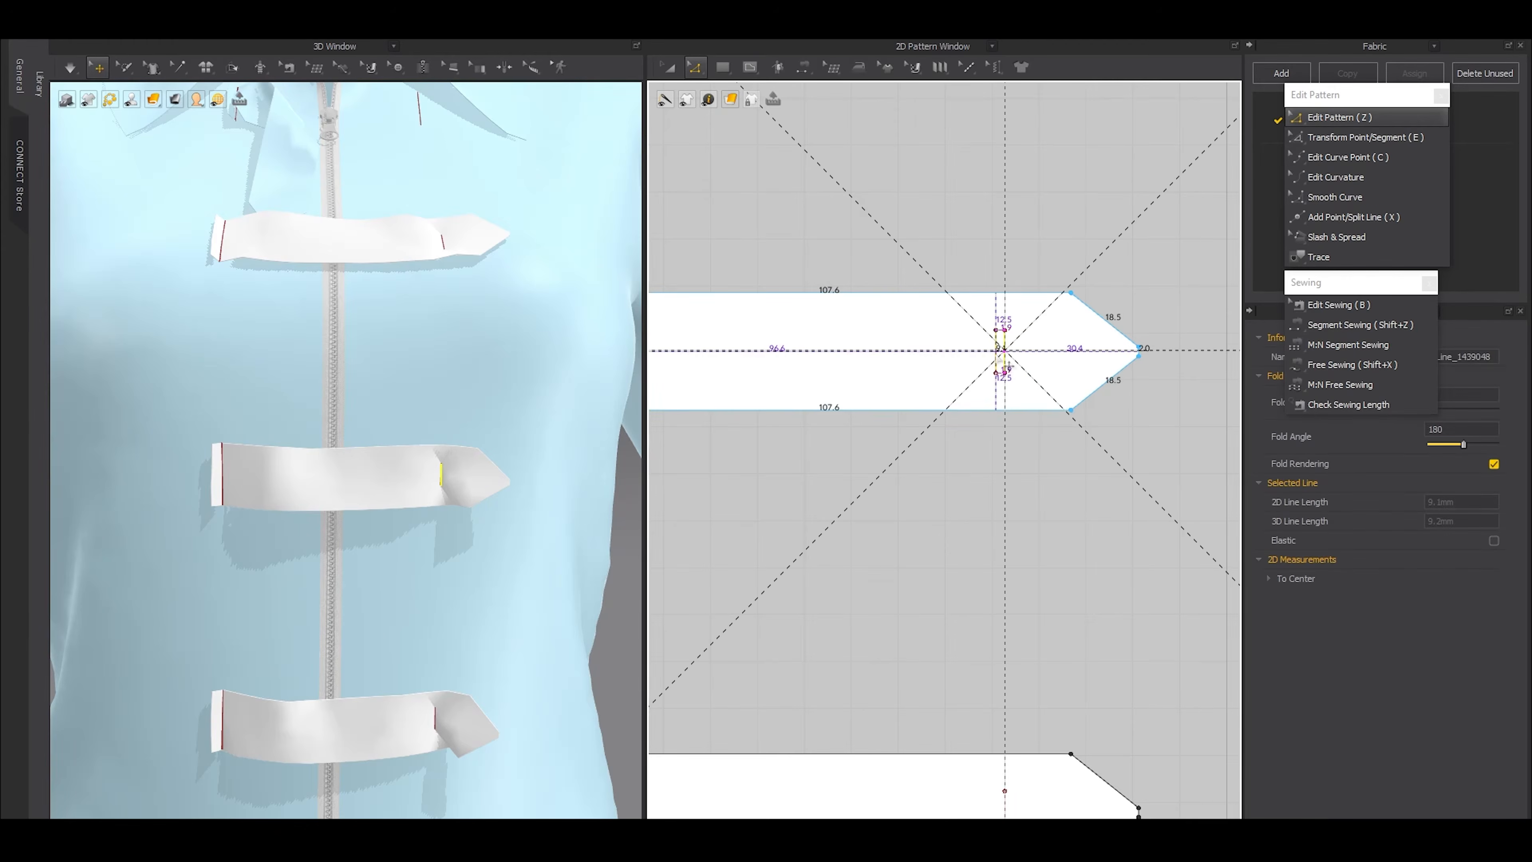
scroll(985, 428, "down", 4)
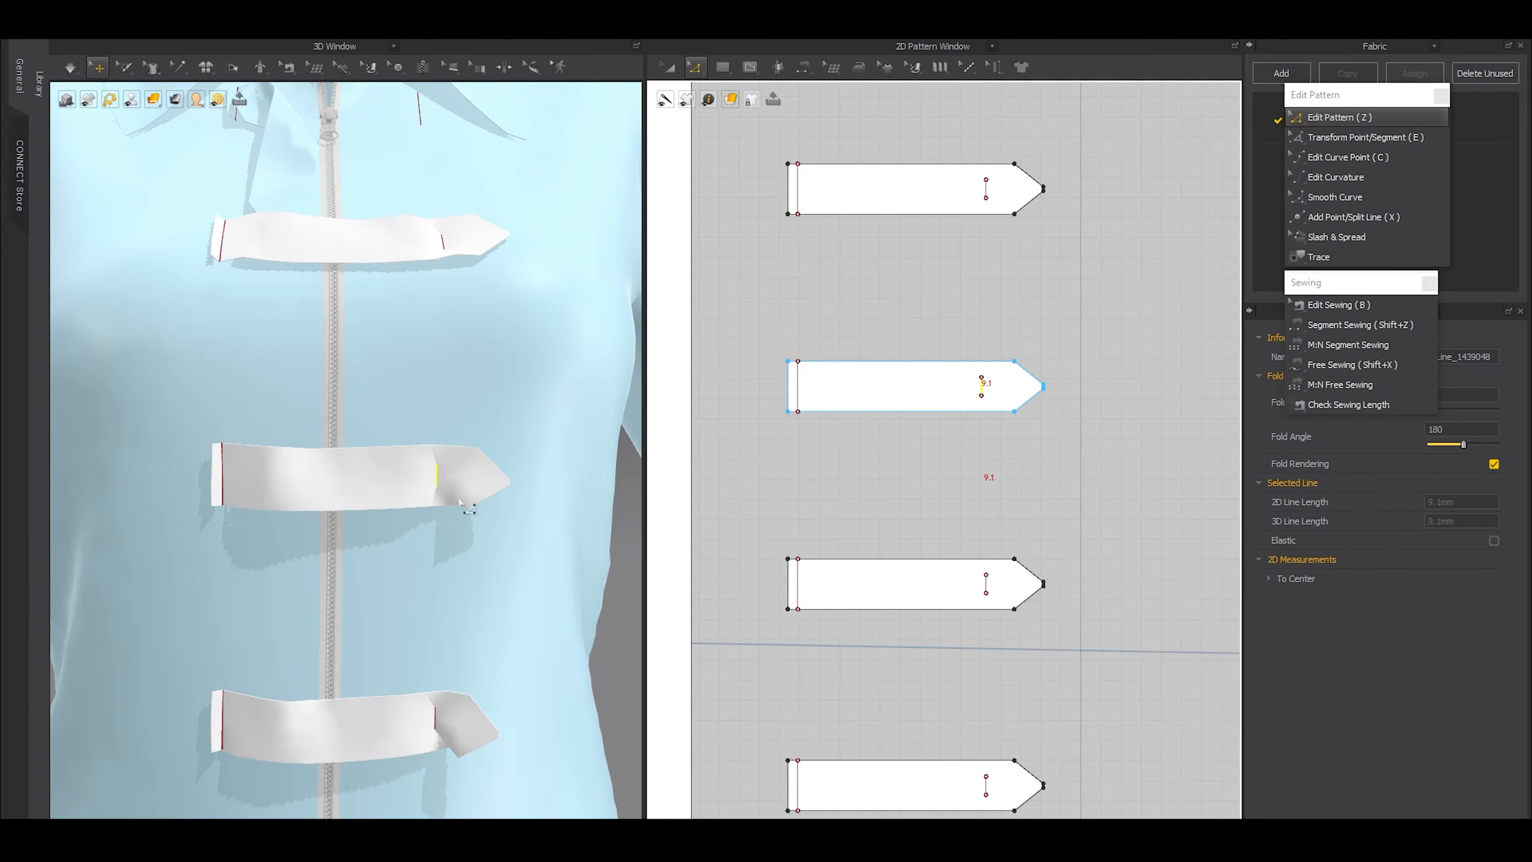
key("space")
key("space")
Shift the short internal lines of the four lower straps slightly away from their pointed ends and simulate the garment
left_click(986, 585)
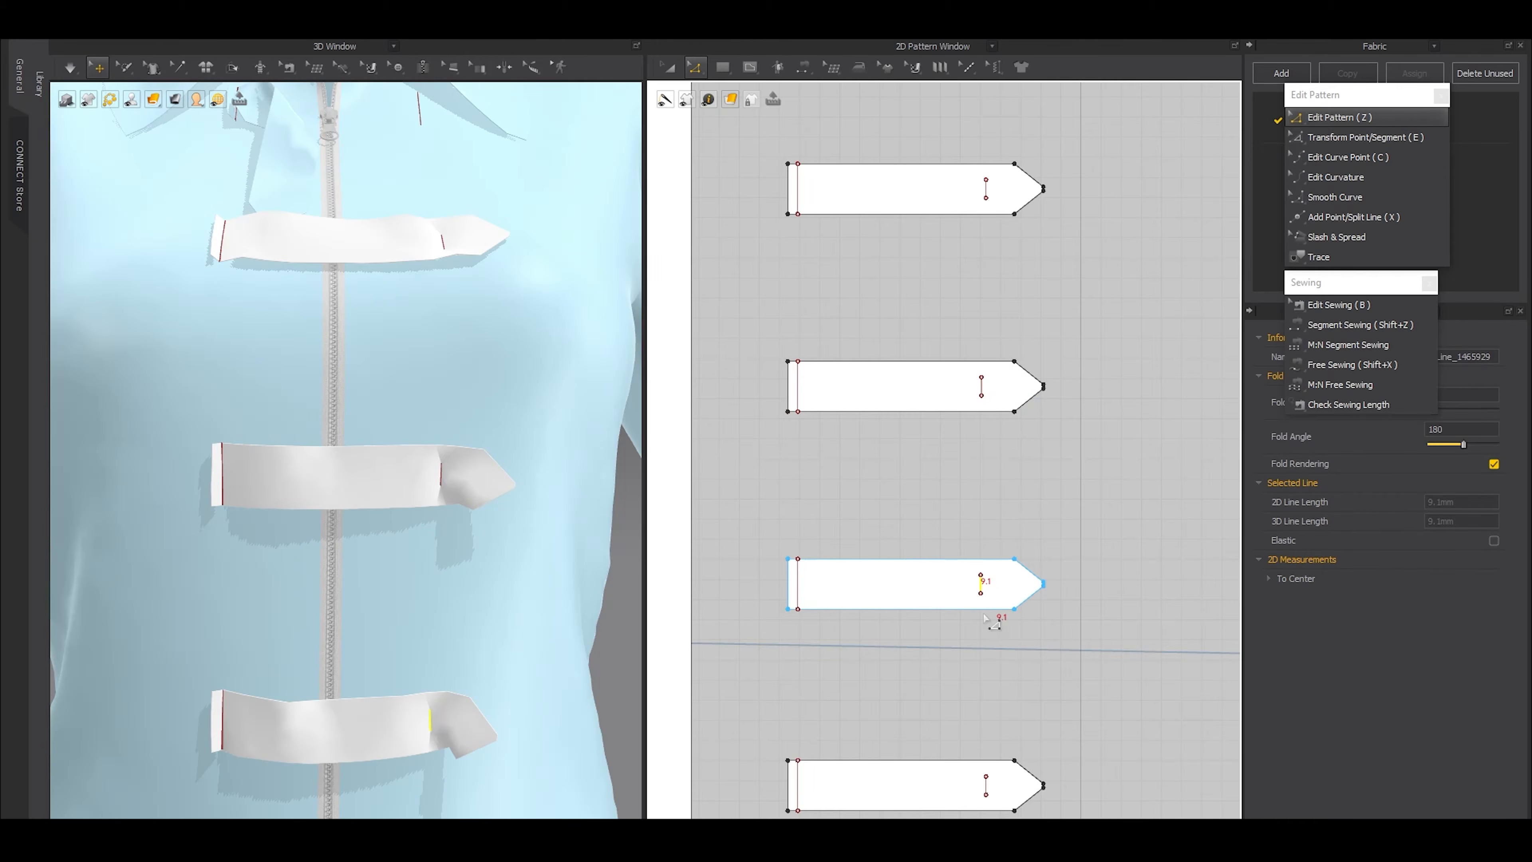
scroll(985, 617, "down", 5)
scroll(1068, 349, "up", 4)
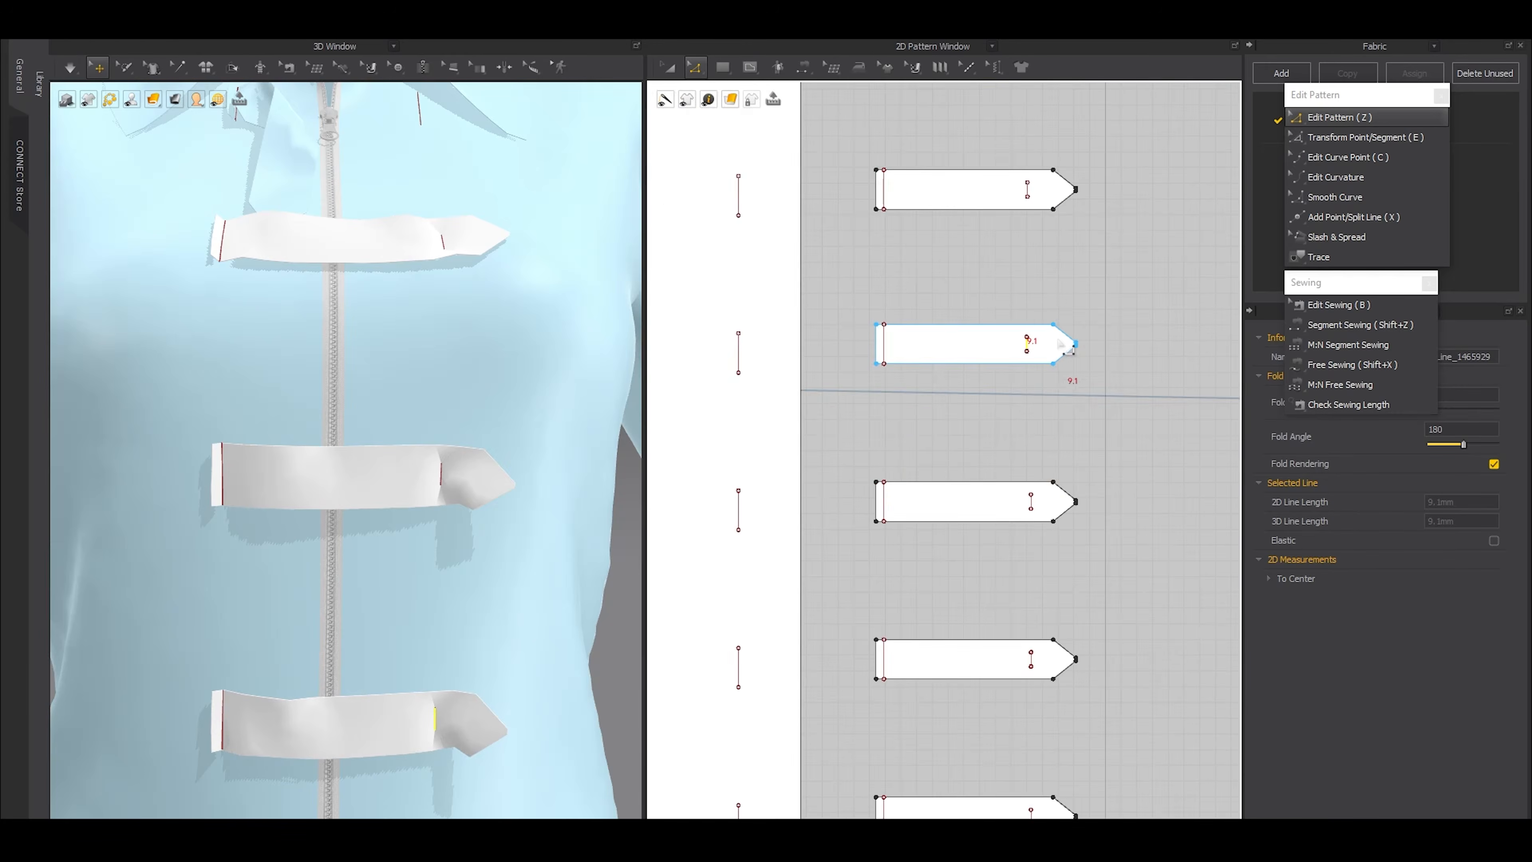
scroll(1035, 346, "up", 2)
left_click_drag(1034, 354, 1023, 376)
scroll(989, 511, "down", 2)
middle_click_drag(1004, 484, 1009, 380)
left_click_drag(1035, 493, 1029, 494)
middle_click_drag(1033, 694, 1040, 495)
left_click_drag(1041, 507, 1038, 512)
scroll(365, 497, "down", 3)
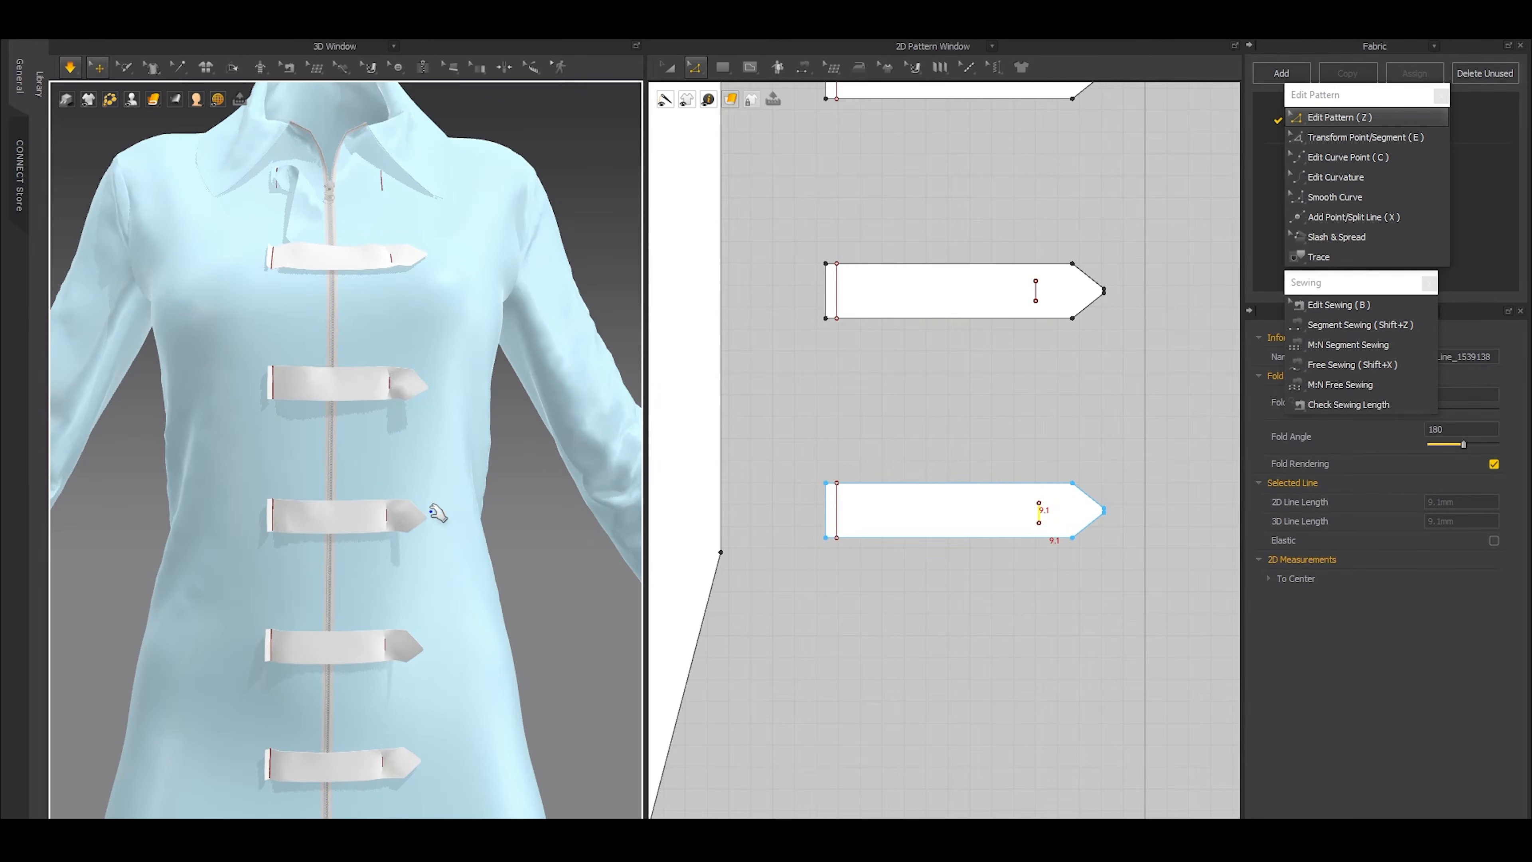
scroll(434, 543, "down", 5)
Unfreeze all pattern pieces and simulate the whole garment until it settles
right_click_drag(437, 550, 563, 476)
left_click(563, 475)
key("ctrl+a")
left_click(499, 256)
scroll(452, 375, "up", 5)
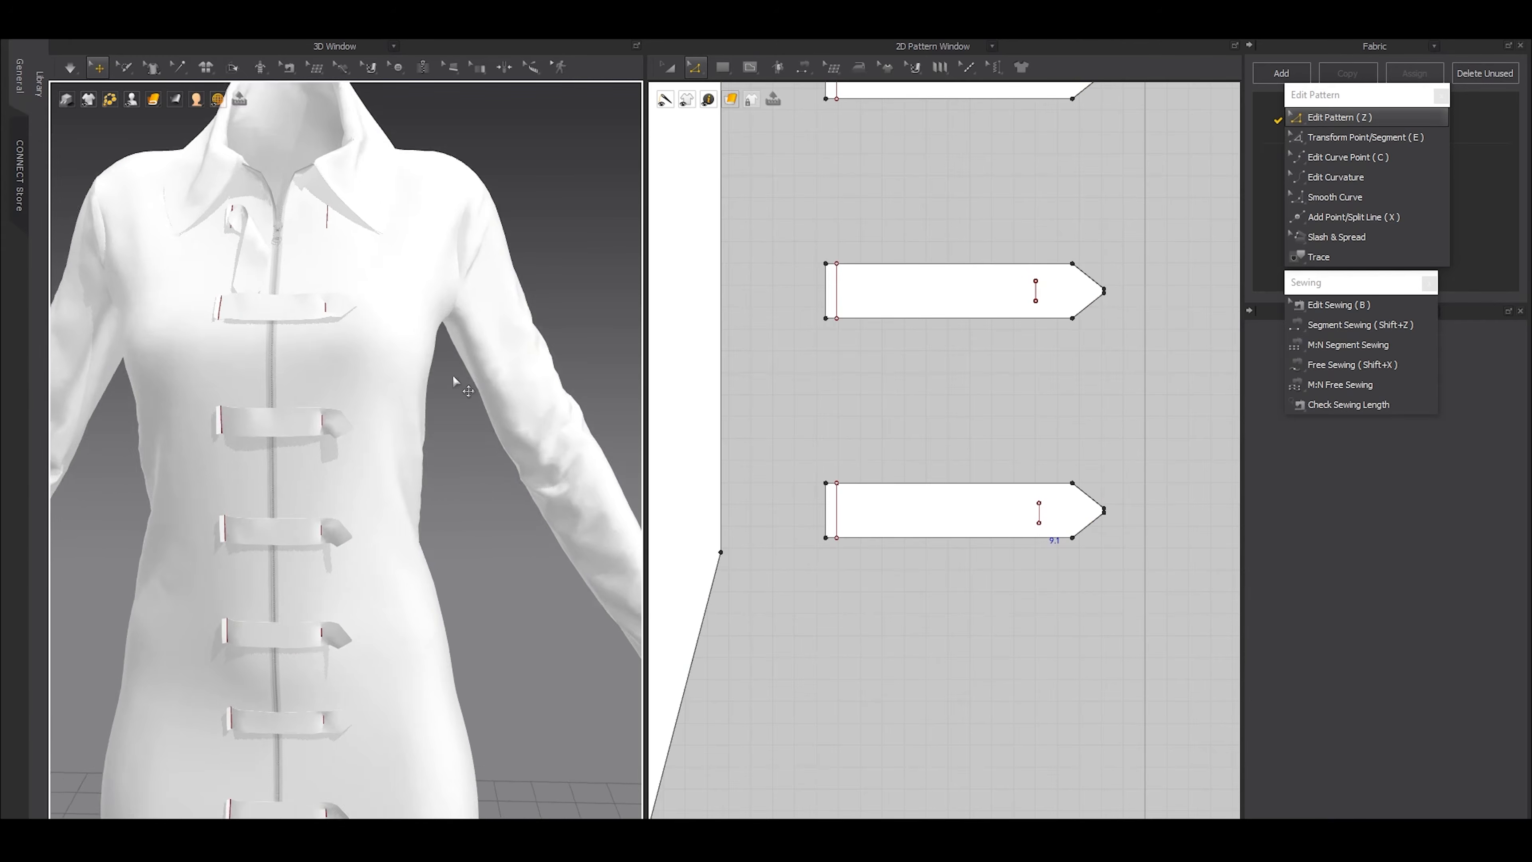
key("space")
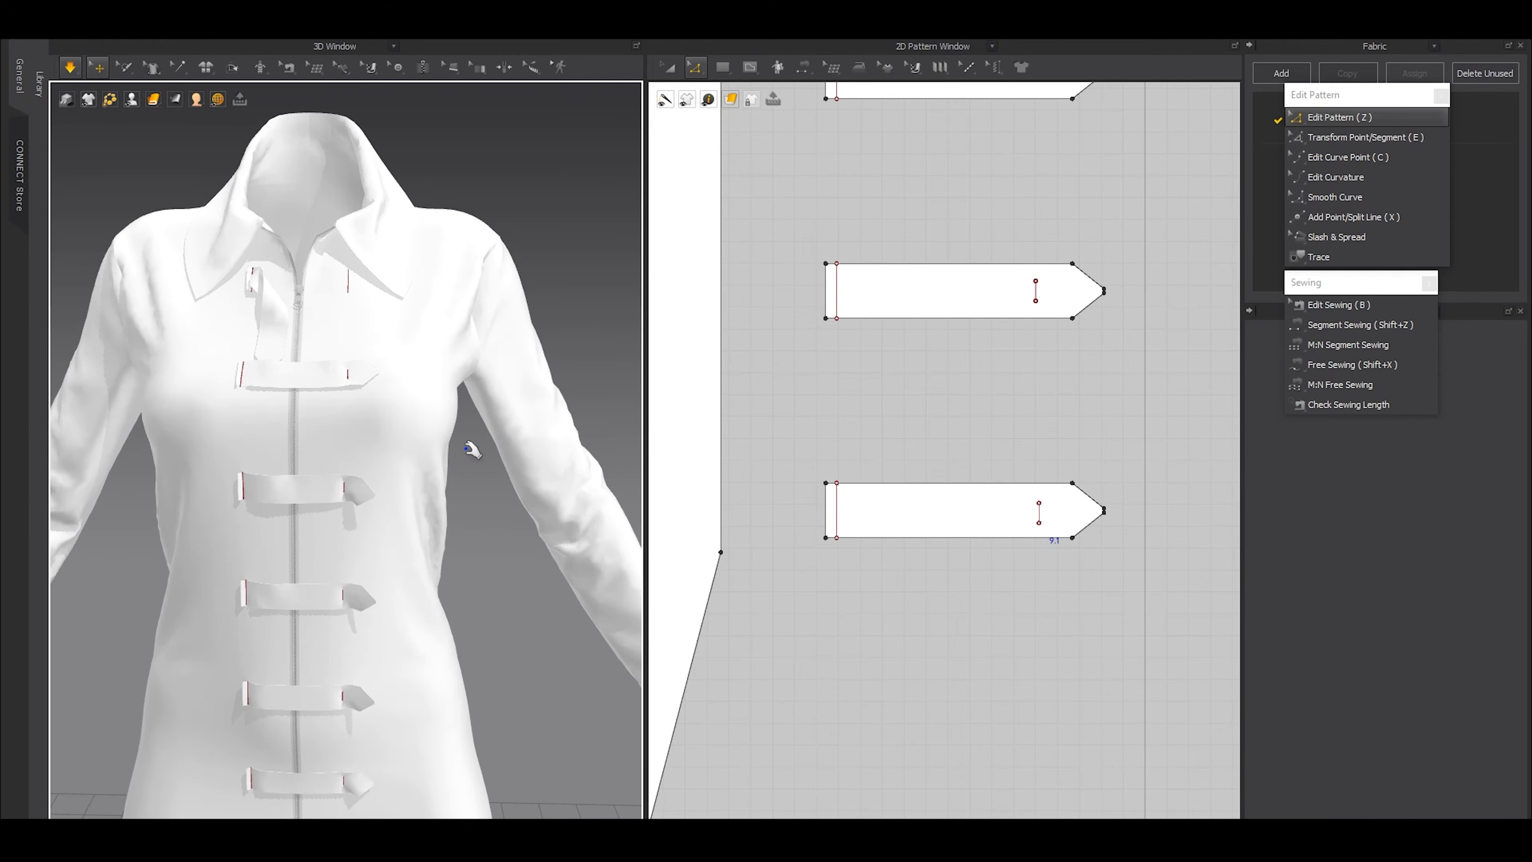
key("space")
Try to nudge the third strap's pointed end inward, and undo the change
scroll(1142, 387, "down", 4)
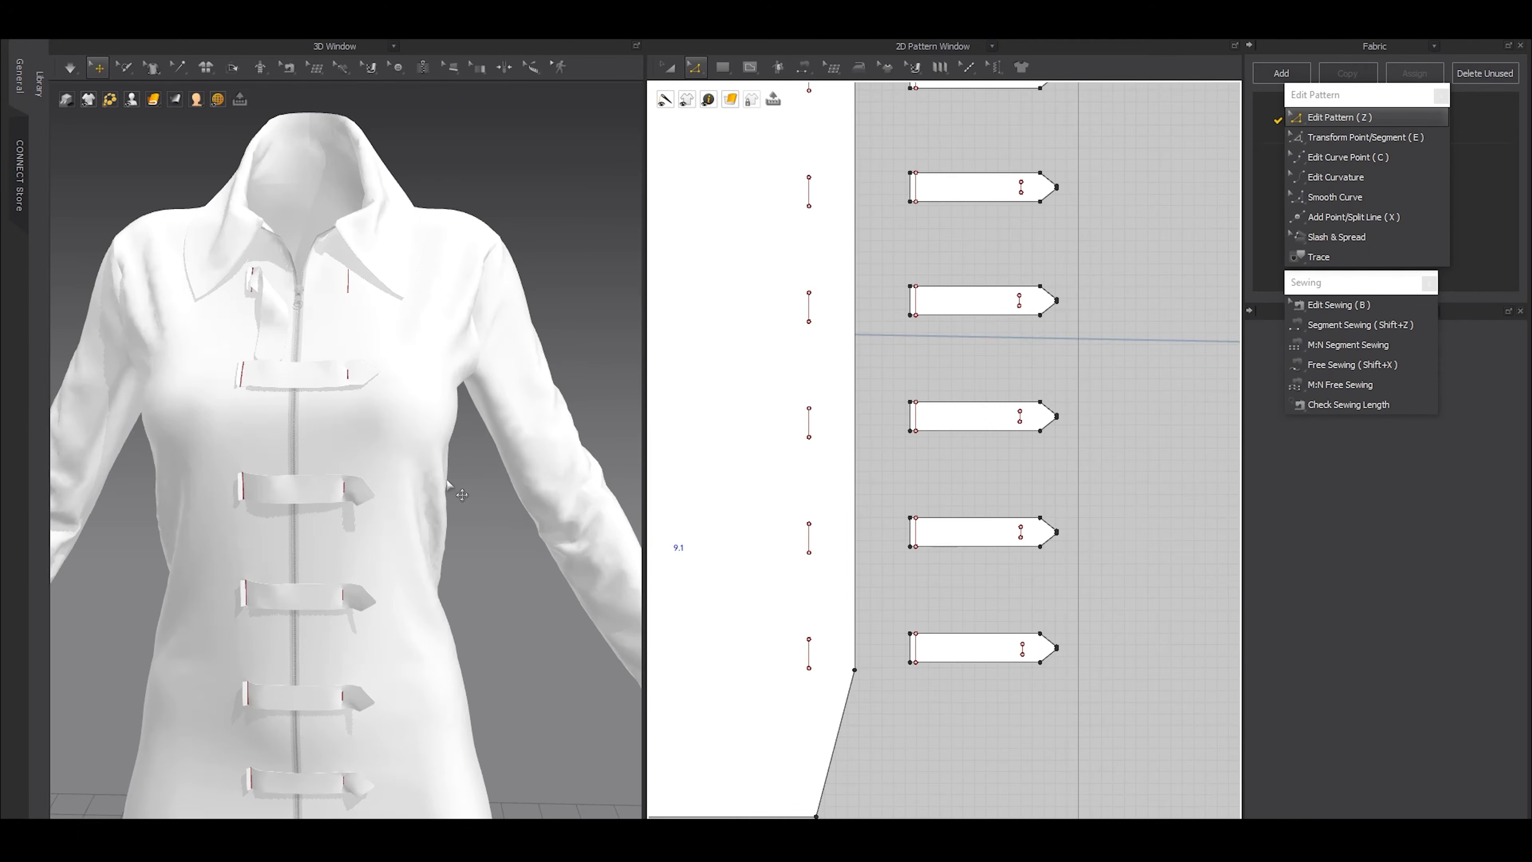
scroll(469, 479, "up", 6)
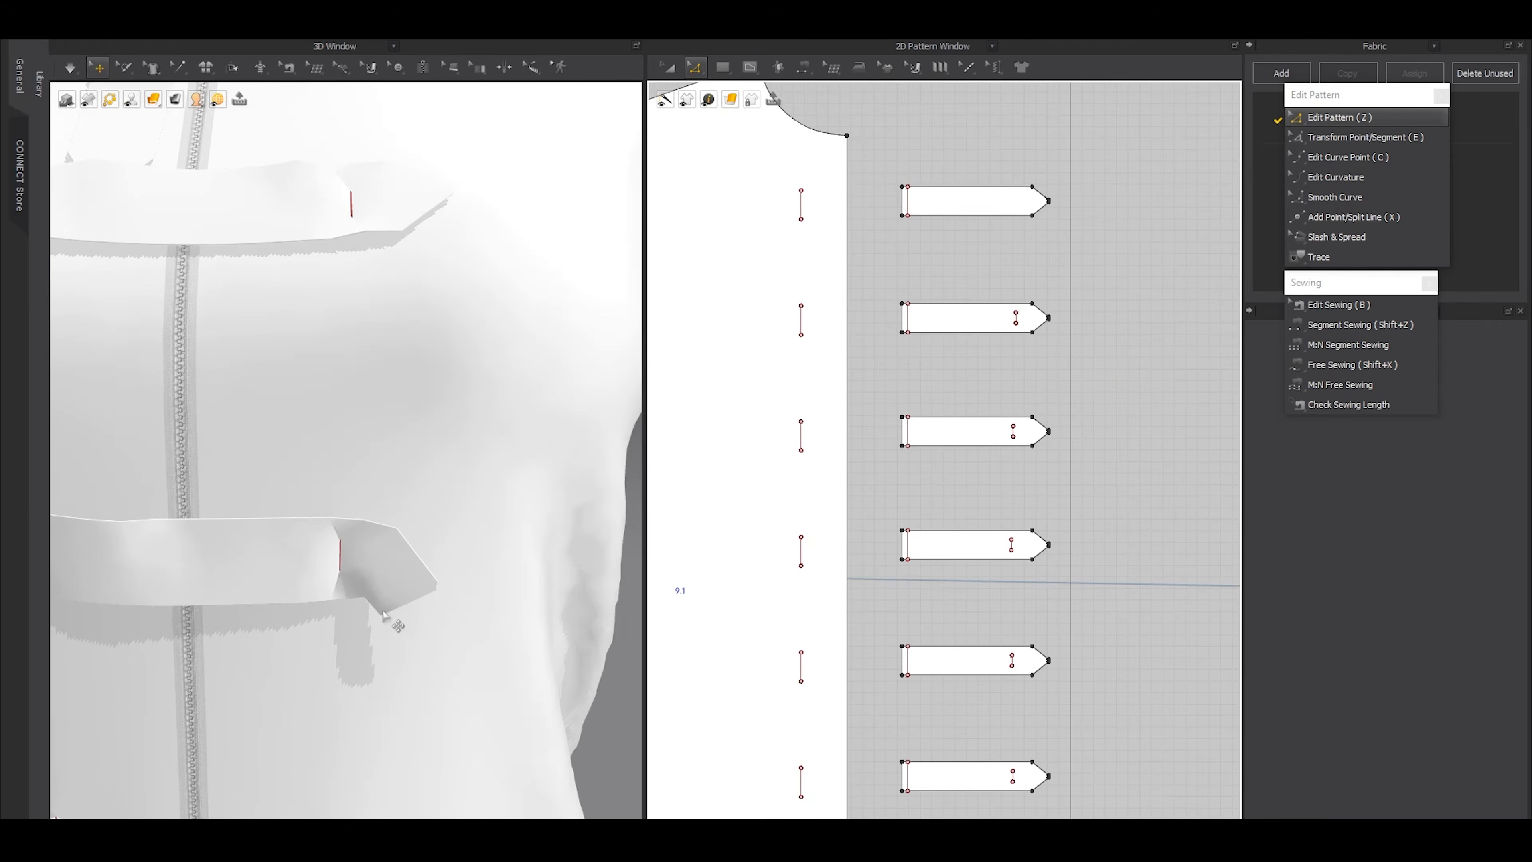
left_click(379, 588)
scroll(965, 465, "up", 4)
left_click_drag(1101, 315, 1173, 430)
scroll(1072, 405, "up", 3)
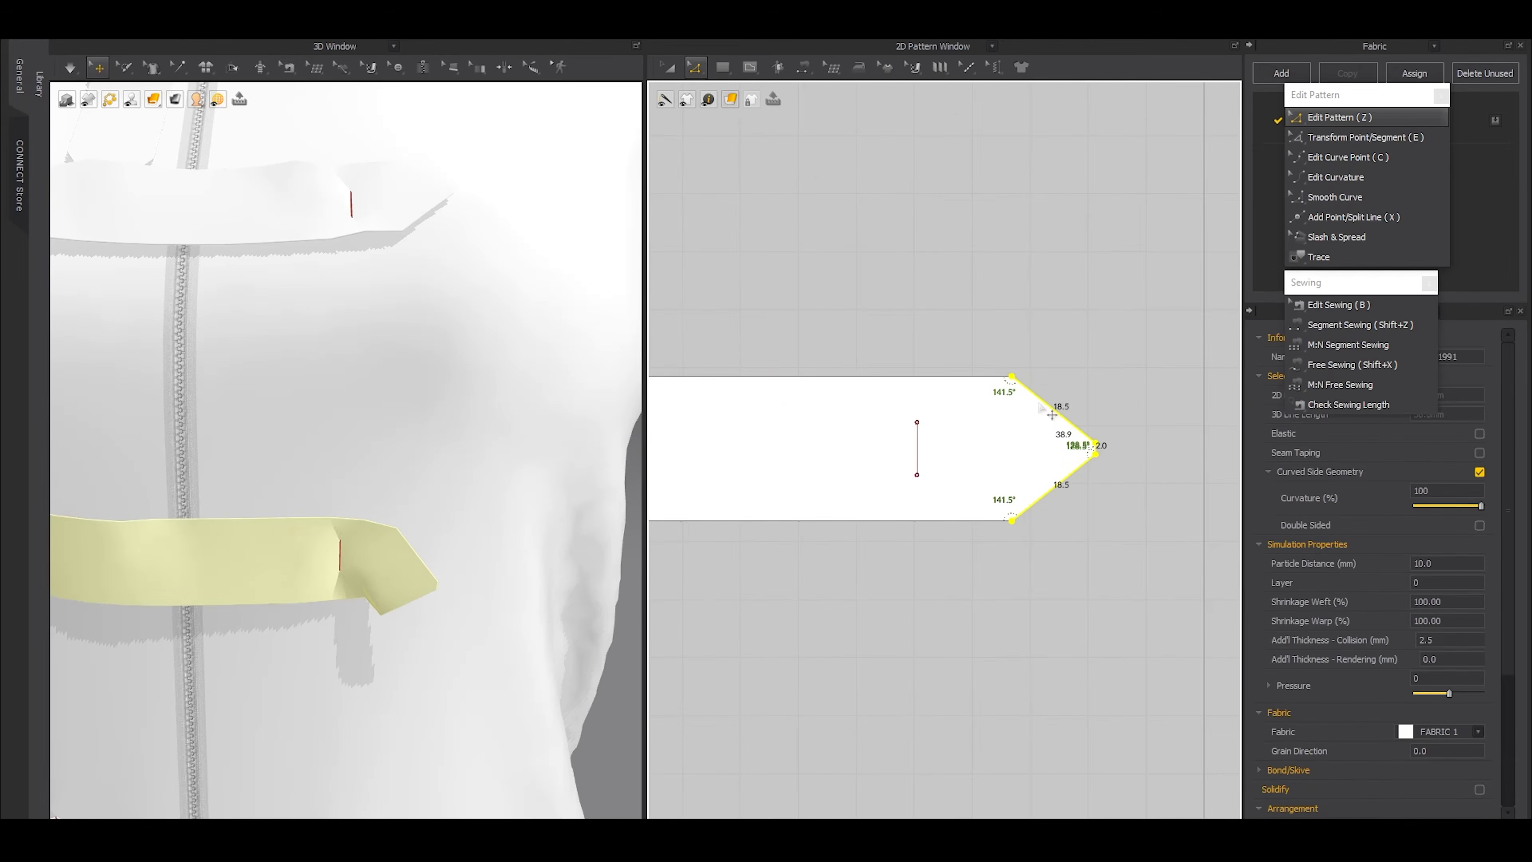
key("Left")
key("Left")
key("ctrl+z")
Shorten the third strap by shifting its whole pointed end toward the short internal line, and simulate
left_click_drag(978, 307, 1142, 574)
left_click_drag(1036, 401, 994, 429, "shift")
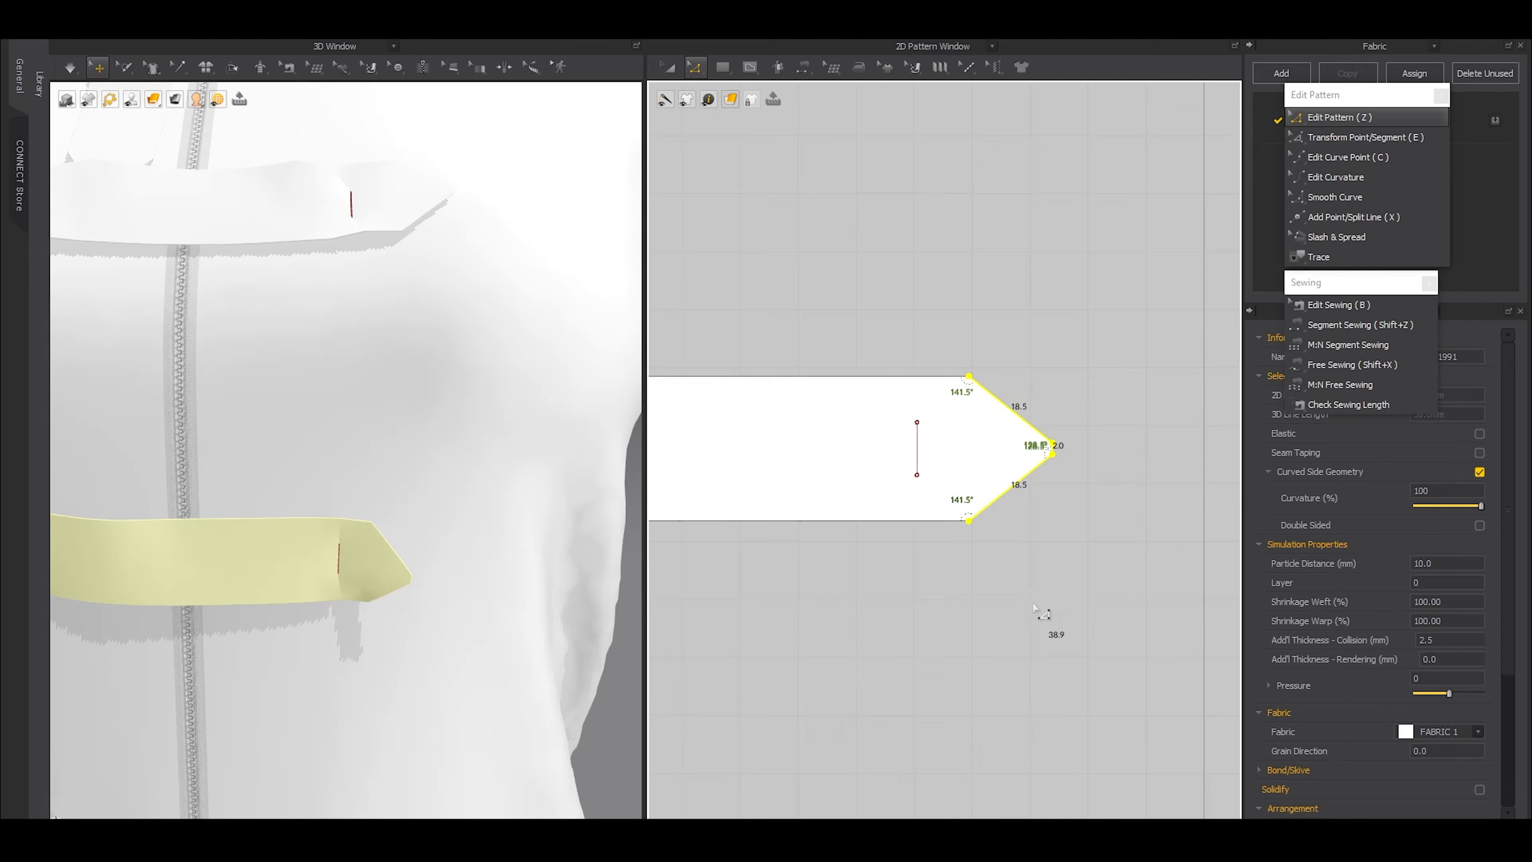
scroll(1035, 600, "up", 1)
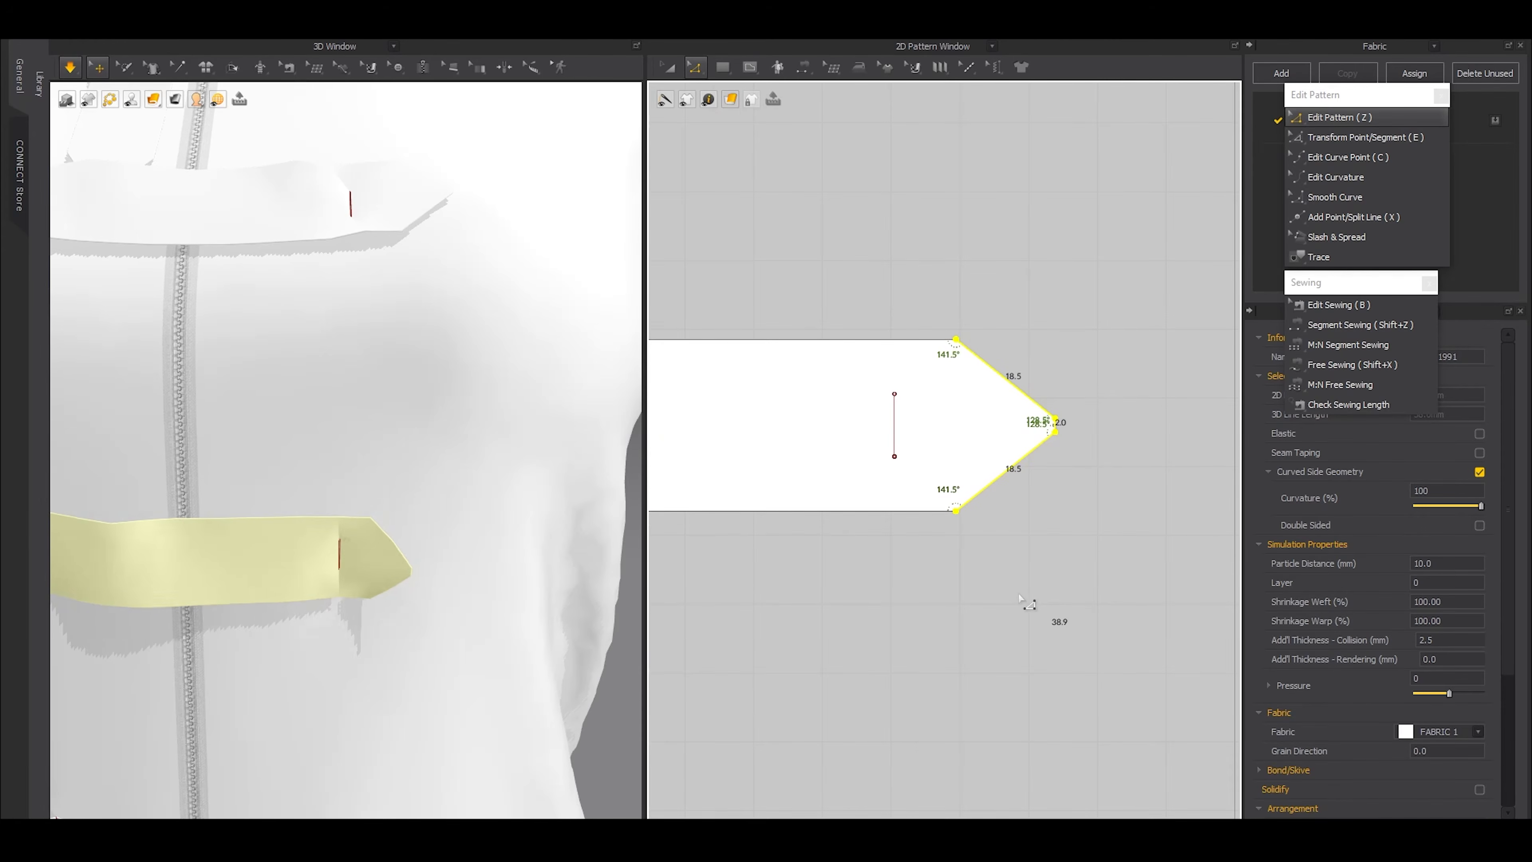
scroll(1045, 481, "down", 5)
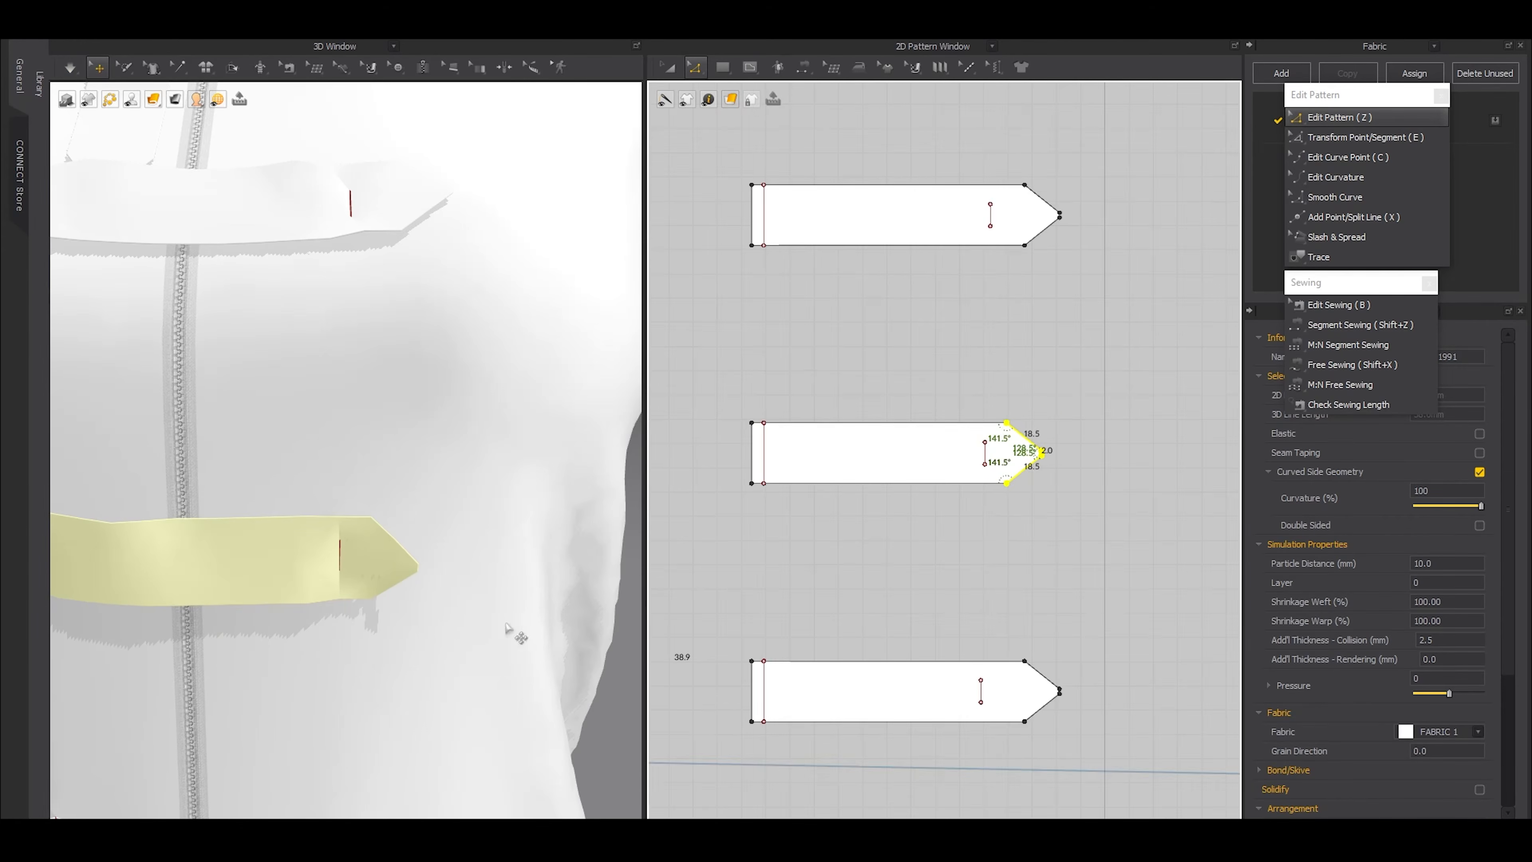
Shorten the fourth strap by shifting its whole pointed end toward the short internal line
scroll(513, 632, "down", 6)
scroll(449, 510, "up", 4)
middle_click_drag(1107, 754, 1097, 632)
left_click_drag(991, 496, 1083, 670)
scroll(1050, 614, "up", 3)
left_click_drag(1006, 503, 972, 562, "shift")
scroll(959, 596, "down", 6)
middle_click_drag(986, 648, 989, 400)
Shorten the lowest three straps together by shifting their pointed ends toward the short internal lines, and simulate
scroll(978, 490, "down", 4)
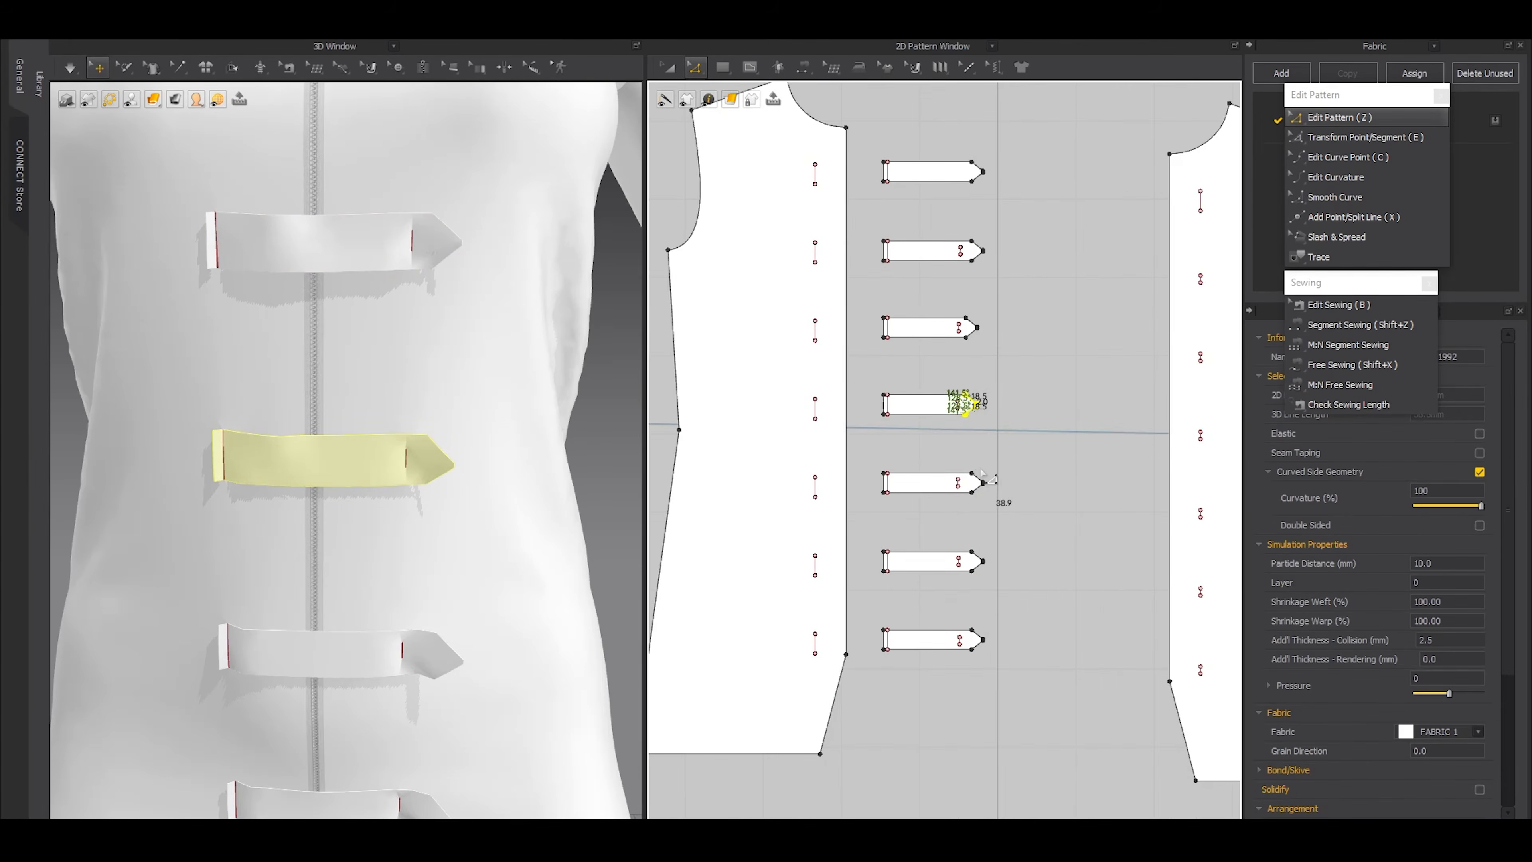
left_click(971, 469)
left_click_drag(1021, 700, 1023, 703)
scroll(992, 521, "up", 6)
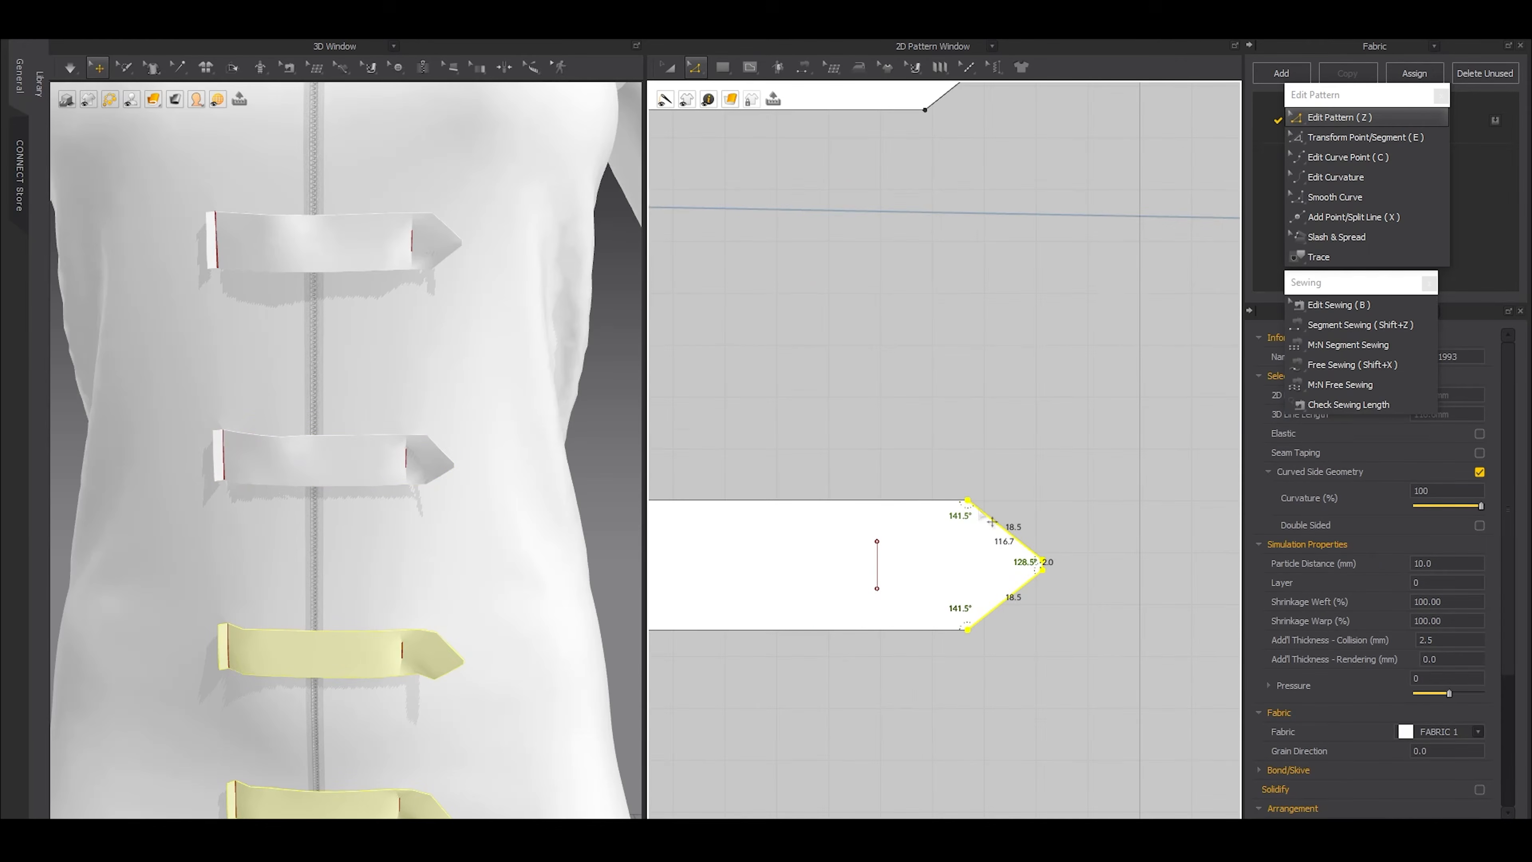
left_click_drag(991, 521, 969, 547, "shift")
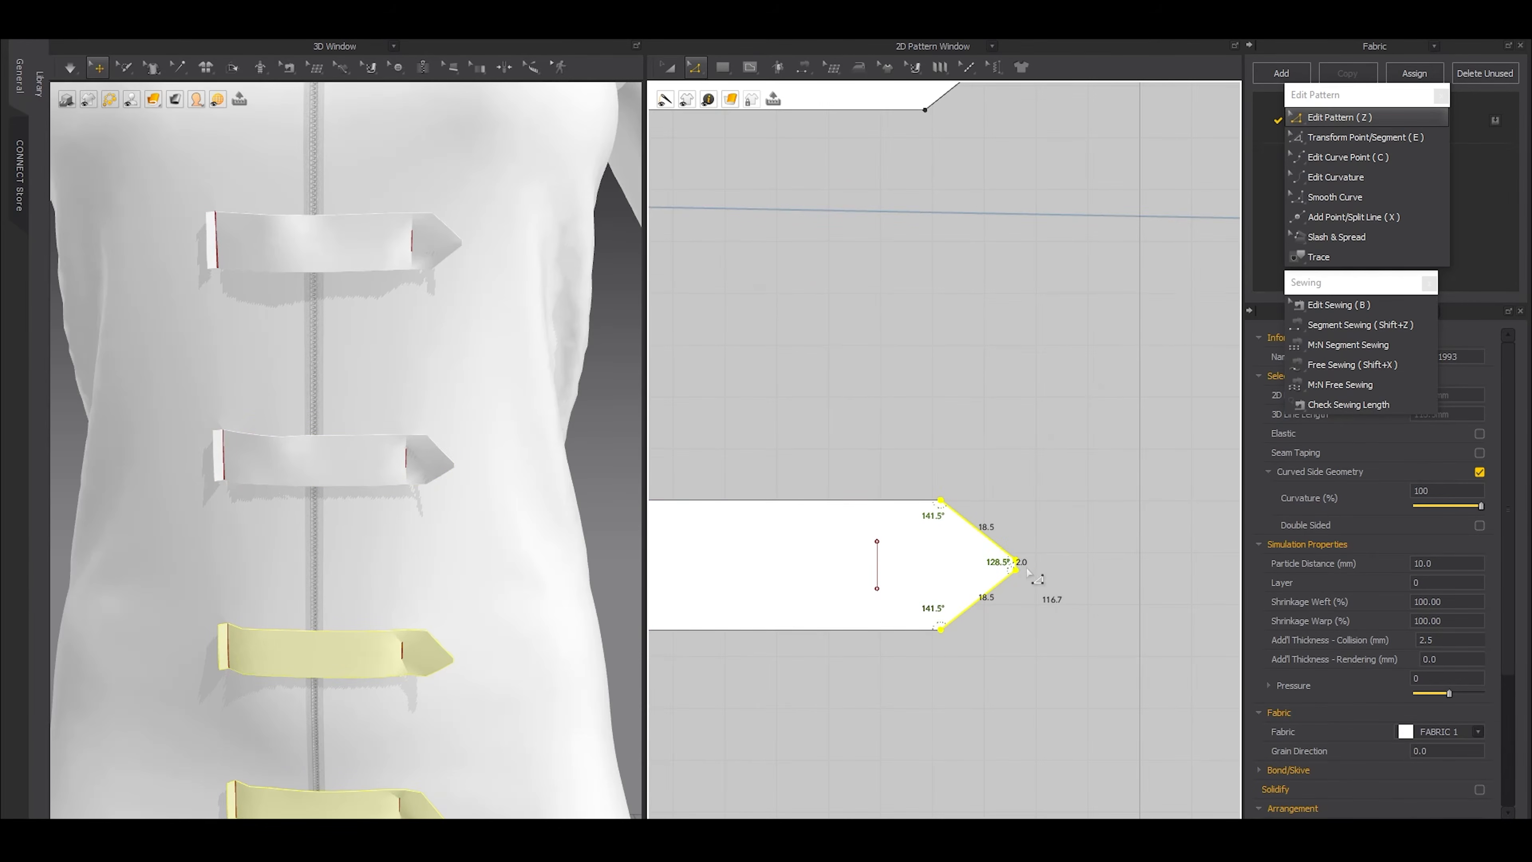
key("space")
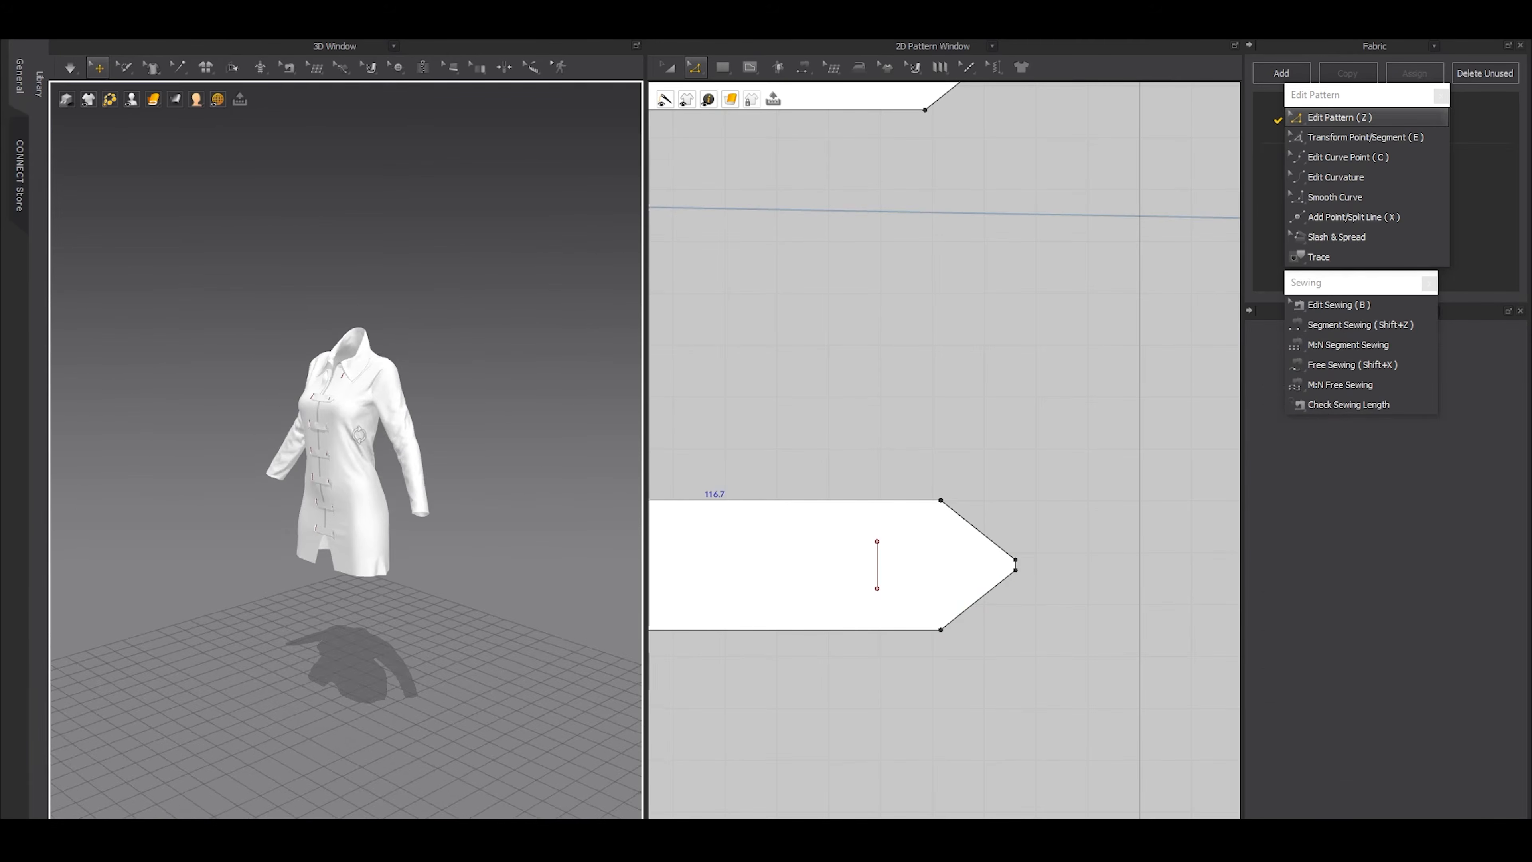
Set the additional rendering thickness of all seven straps to 1.0 mm and simulate the garment
scroll(874, 581, "down", 4)
scroll(866, 571, "down", 6)
scroll(869, 627, "up", 2)
key("a")
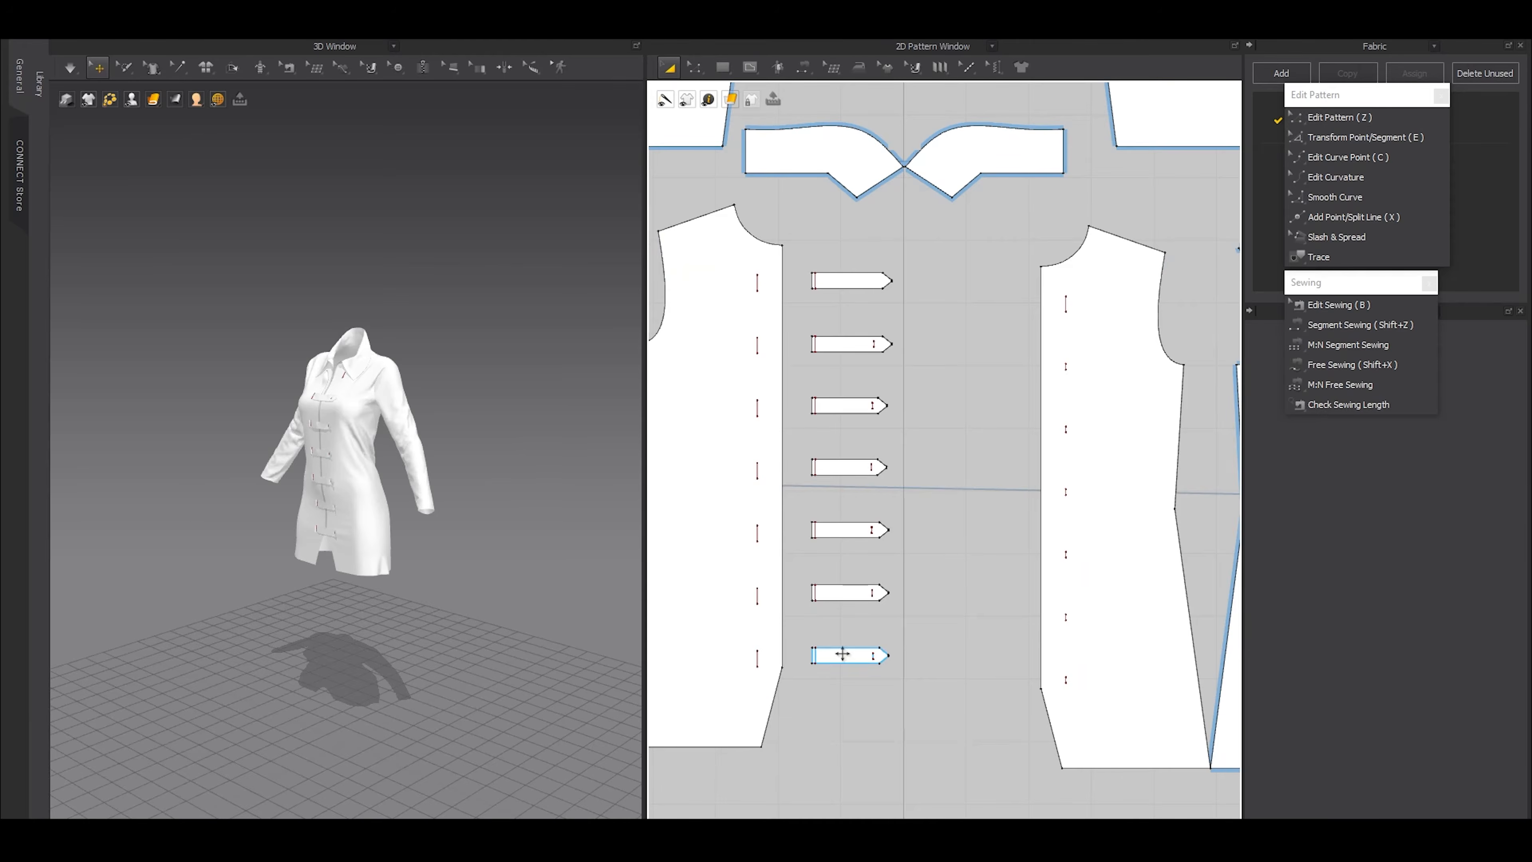
left_click(842, 654)
left_click(860, 594, "shift")
left_click(851, 530, "shift")
left_click(849, 466, "shift")
left_click(849, 403, "shift")
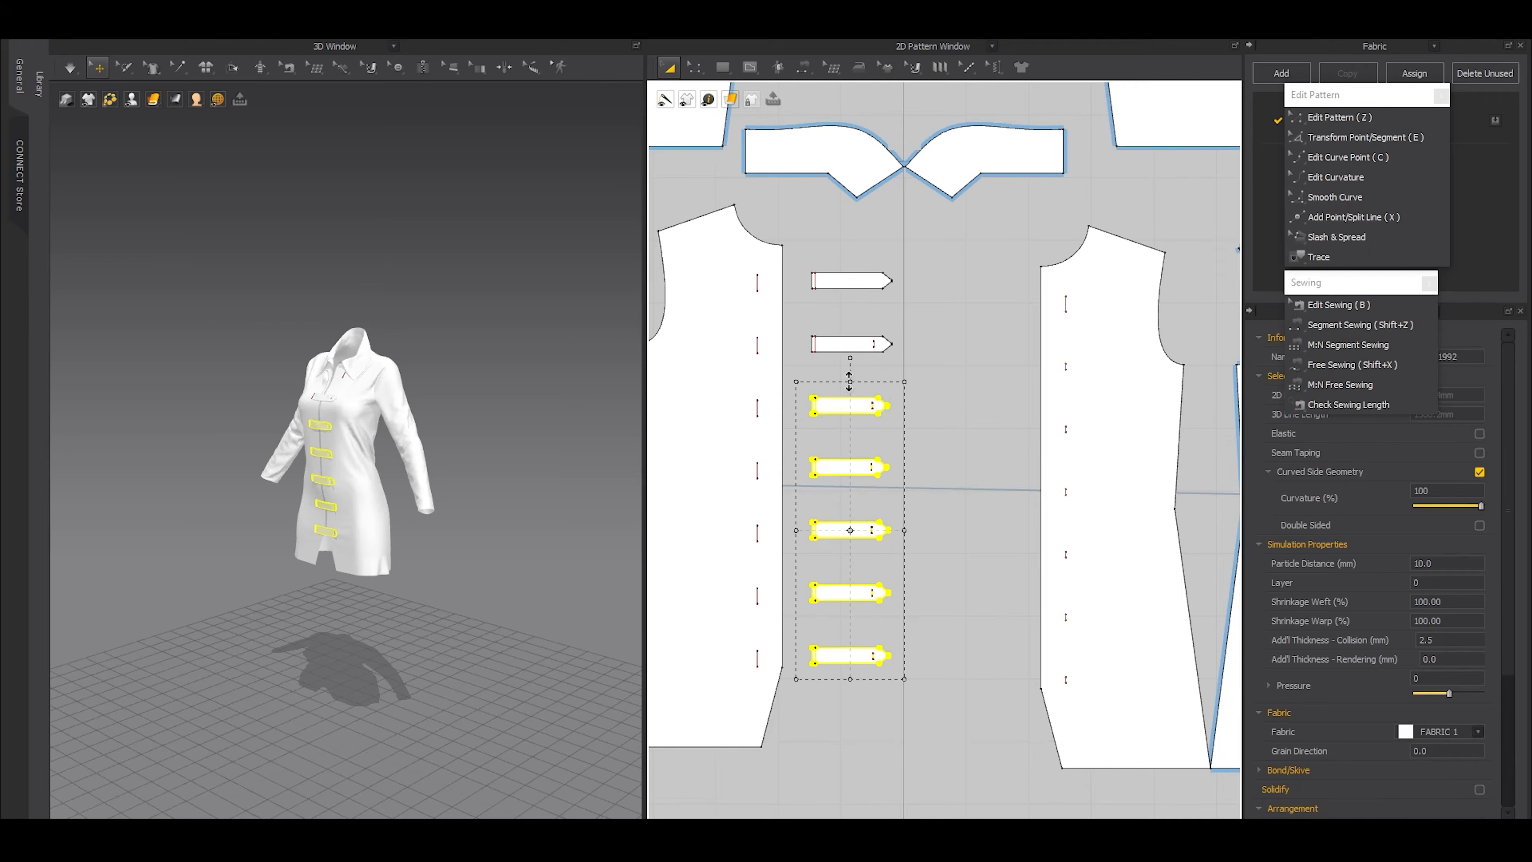
left_click(836, 342, "shift")
left_click(847, 280, "shift")
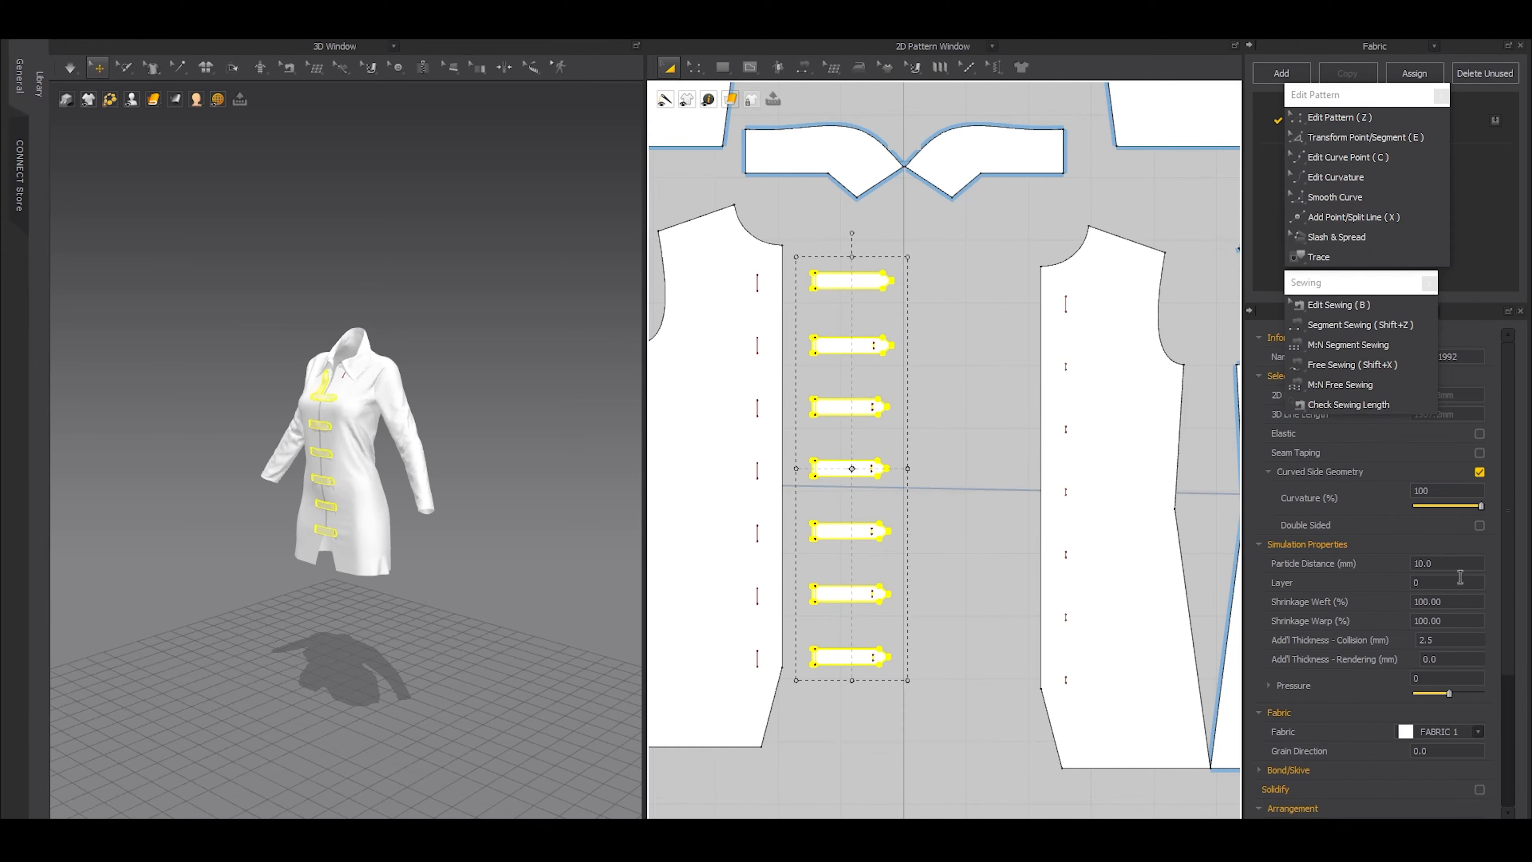
left_click(1449, 659)
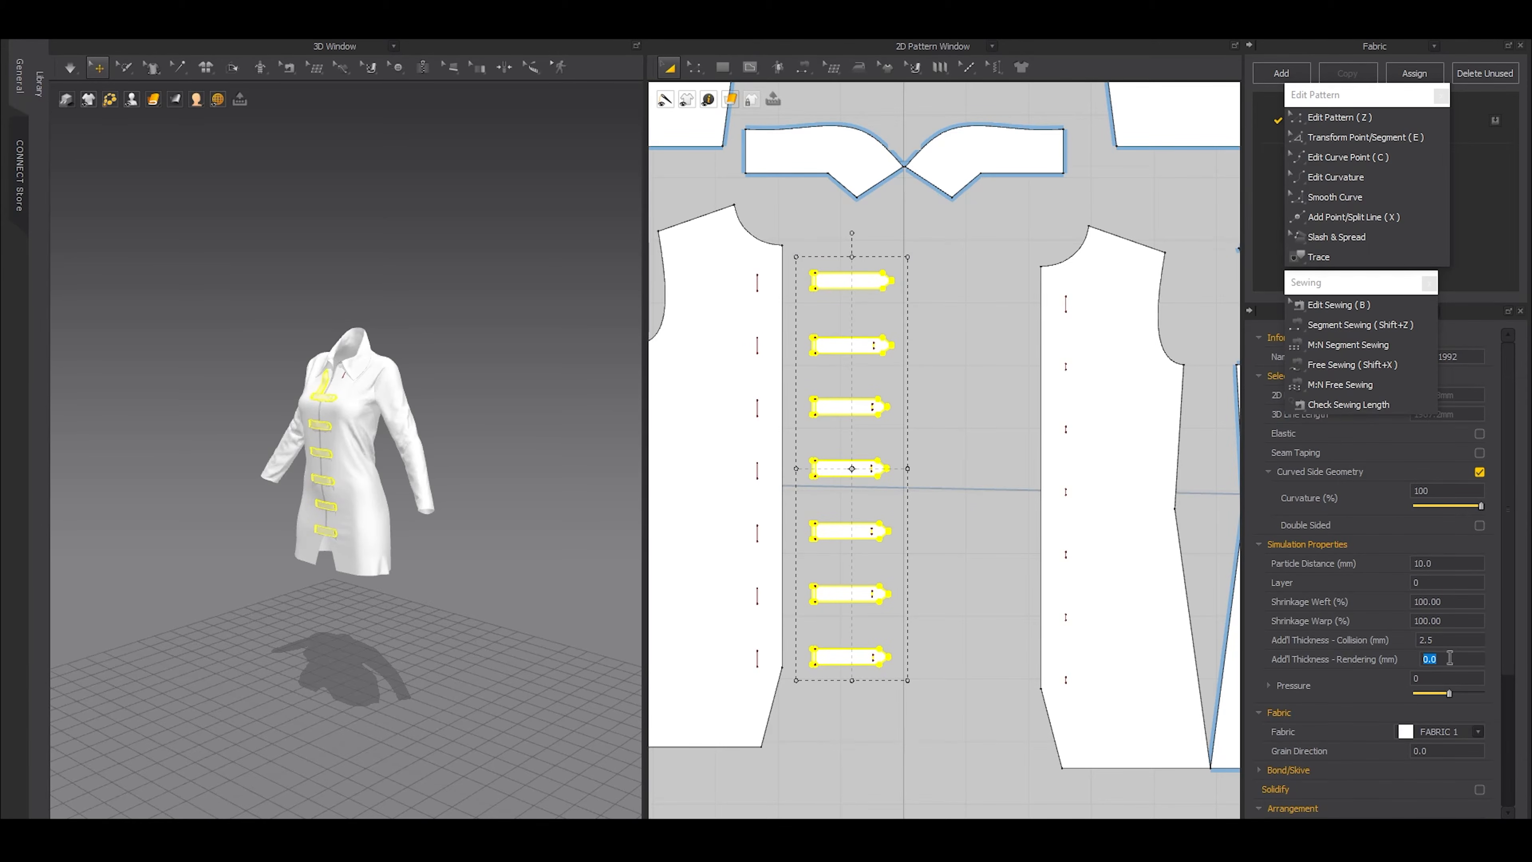
scroll(341, 492, "up", 10)
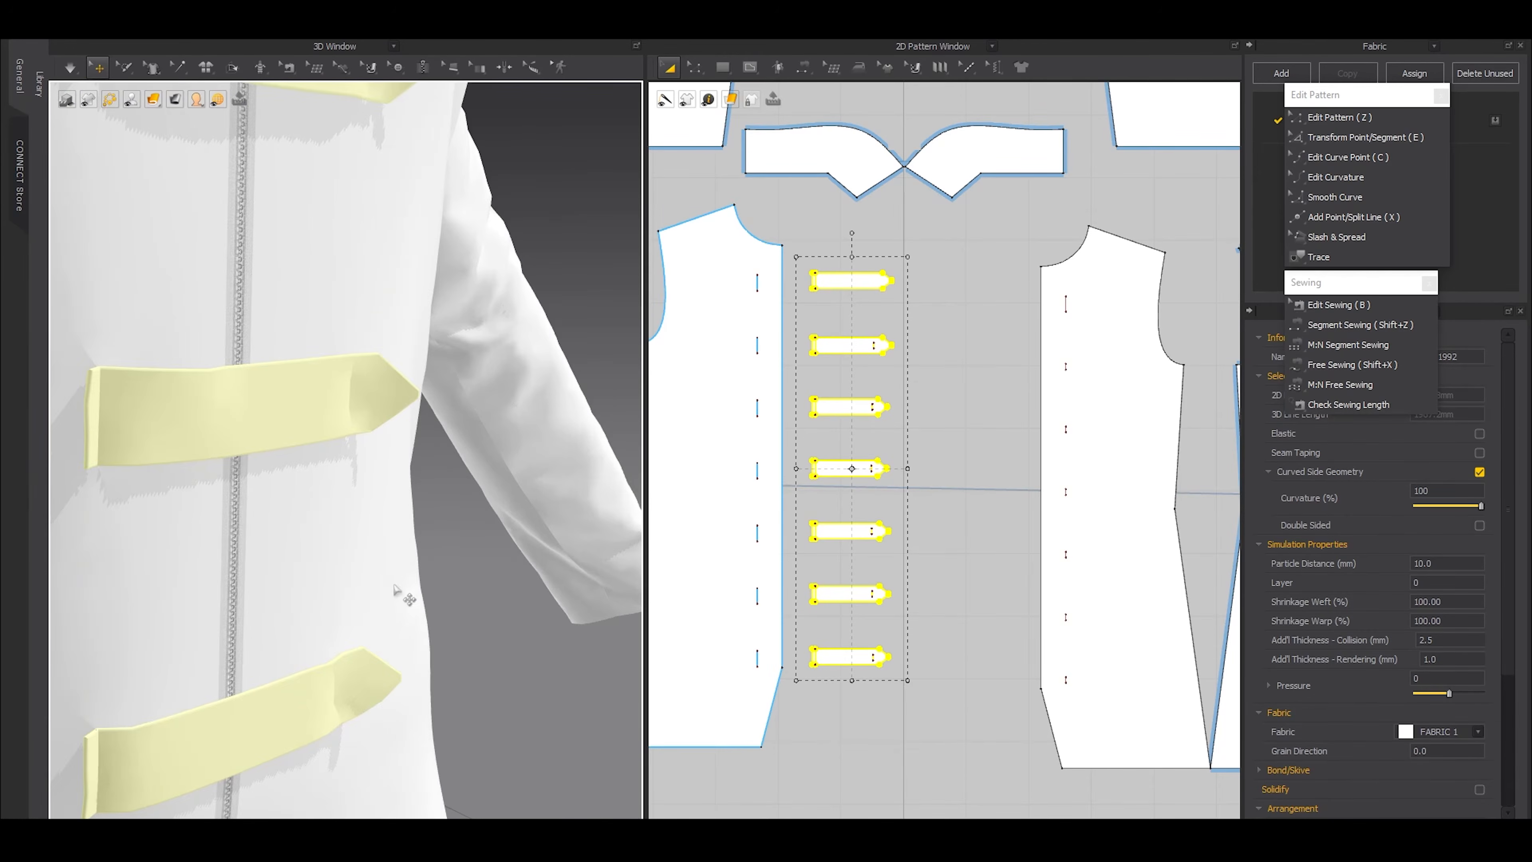
right_click_drag(395, 592, 466, 640)
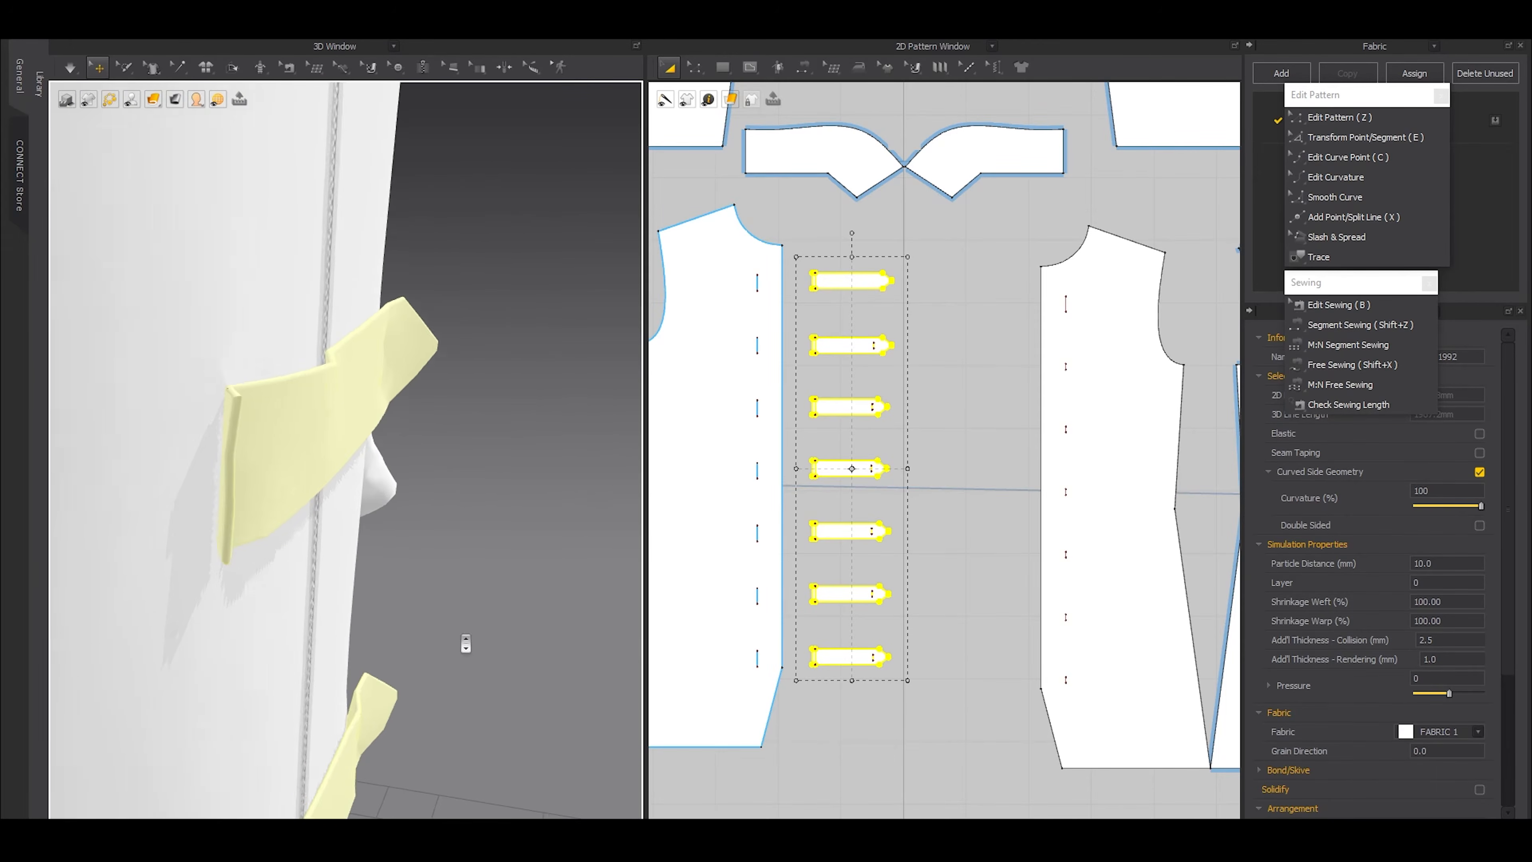
key("space")
key("space")
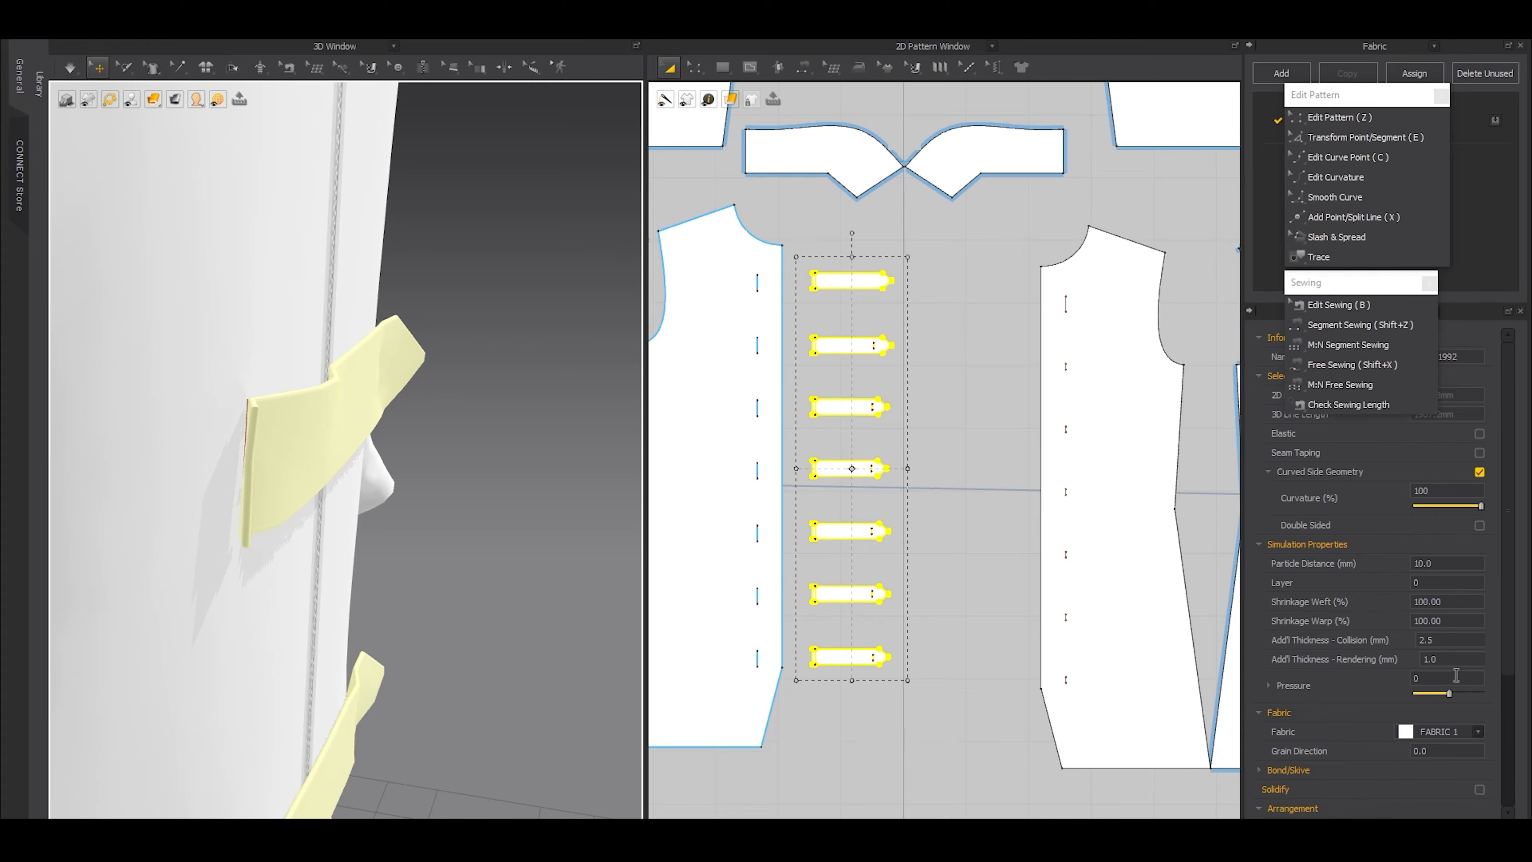
Try a different additional rendering thickness on the straps, set it back to 1 mm, and simulate
left_click(1444, 653)
key("Return")
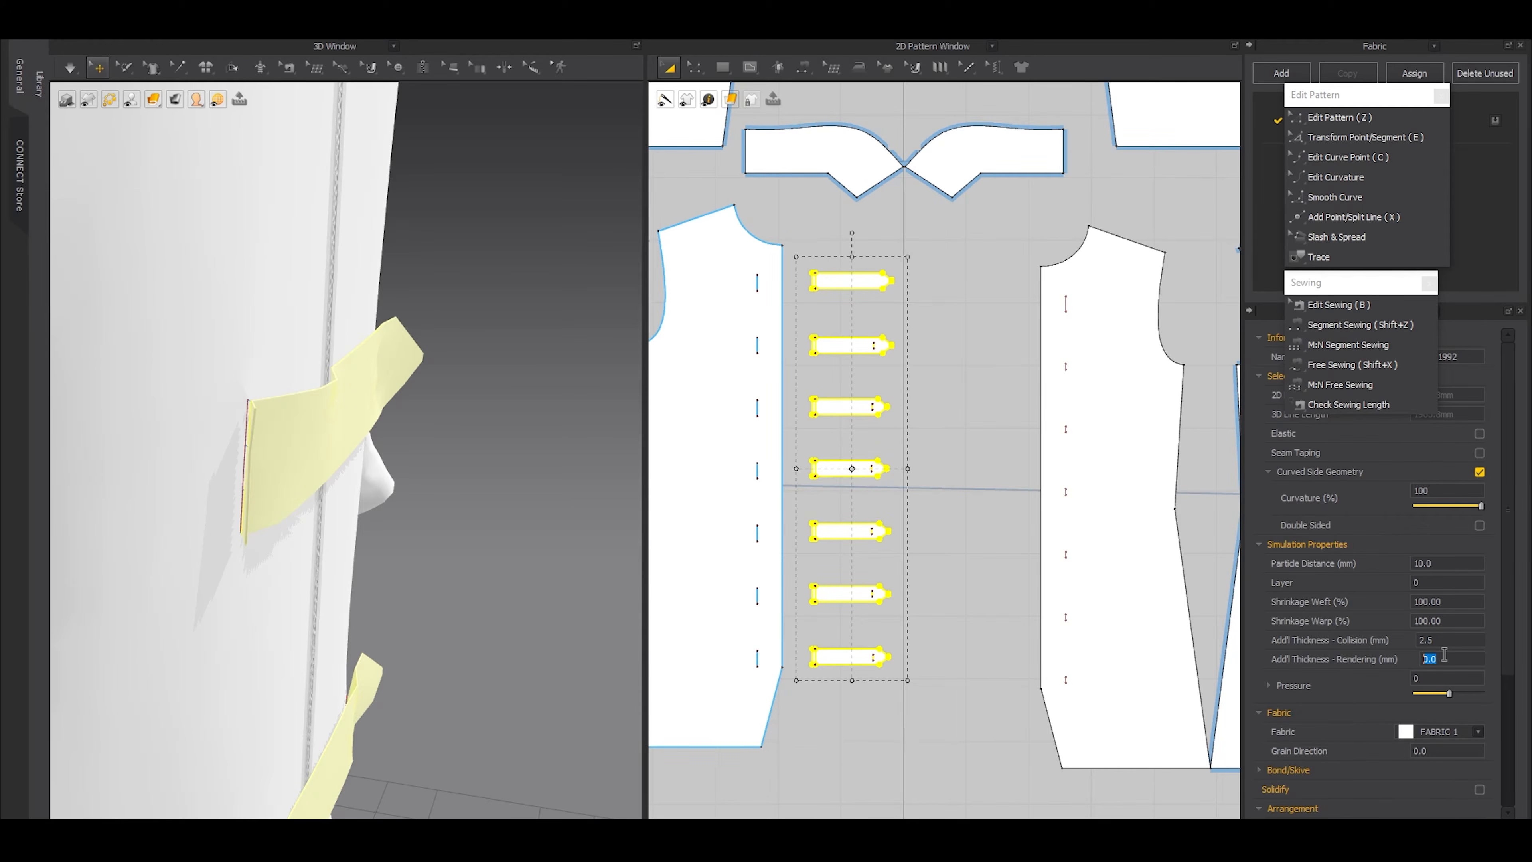
type("1")
key("Return")
left_click(523, 555)
key("space")
key("space")
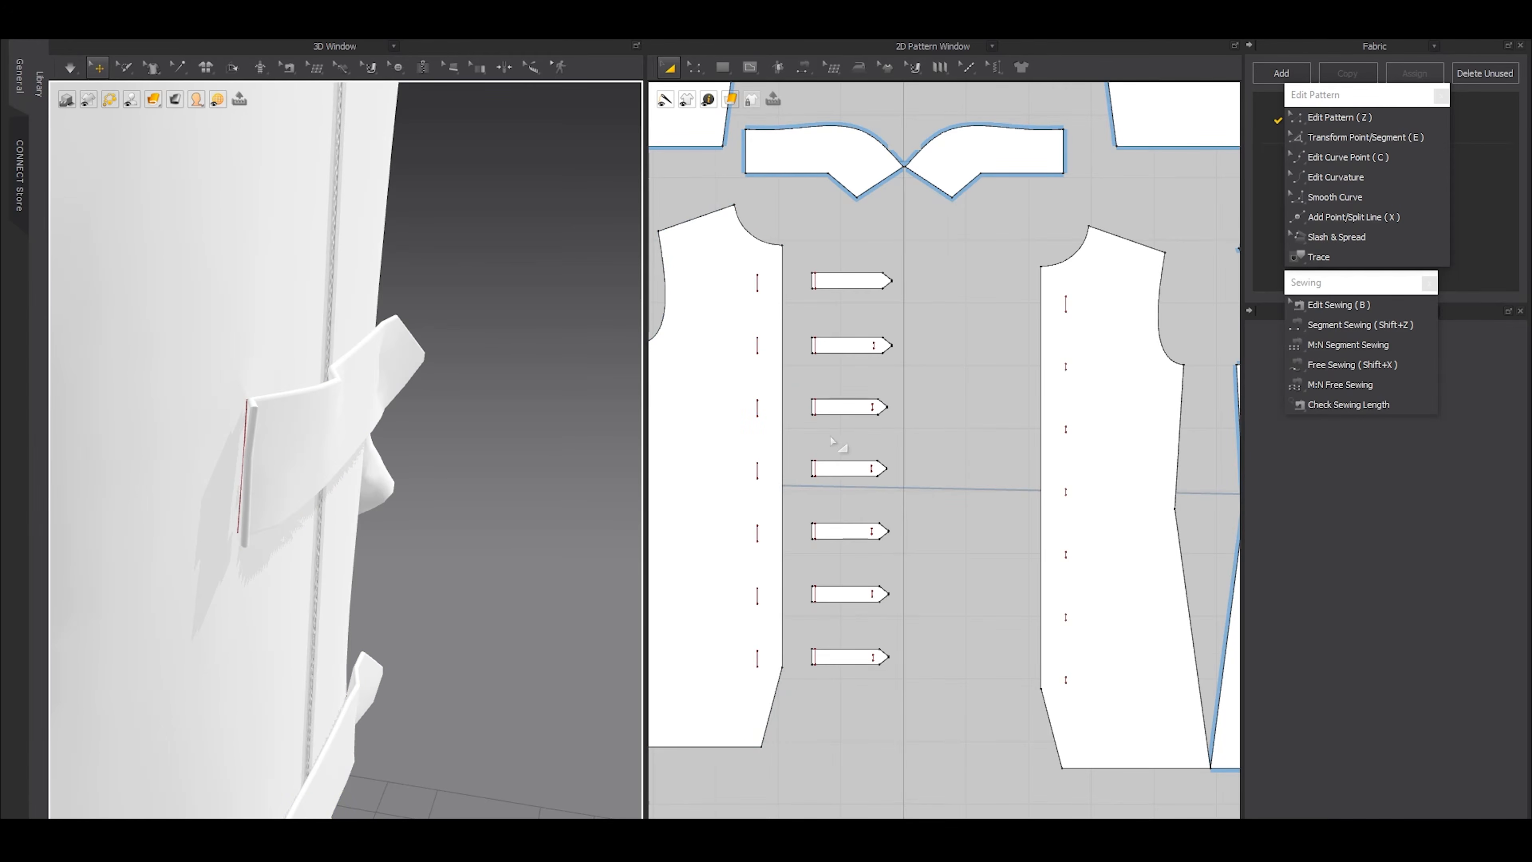
Inspect the topmost strap and the whole dress from the front and the sides
left_click(851, 280)
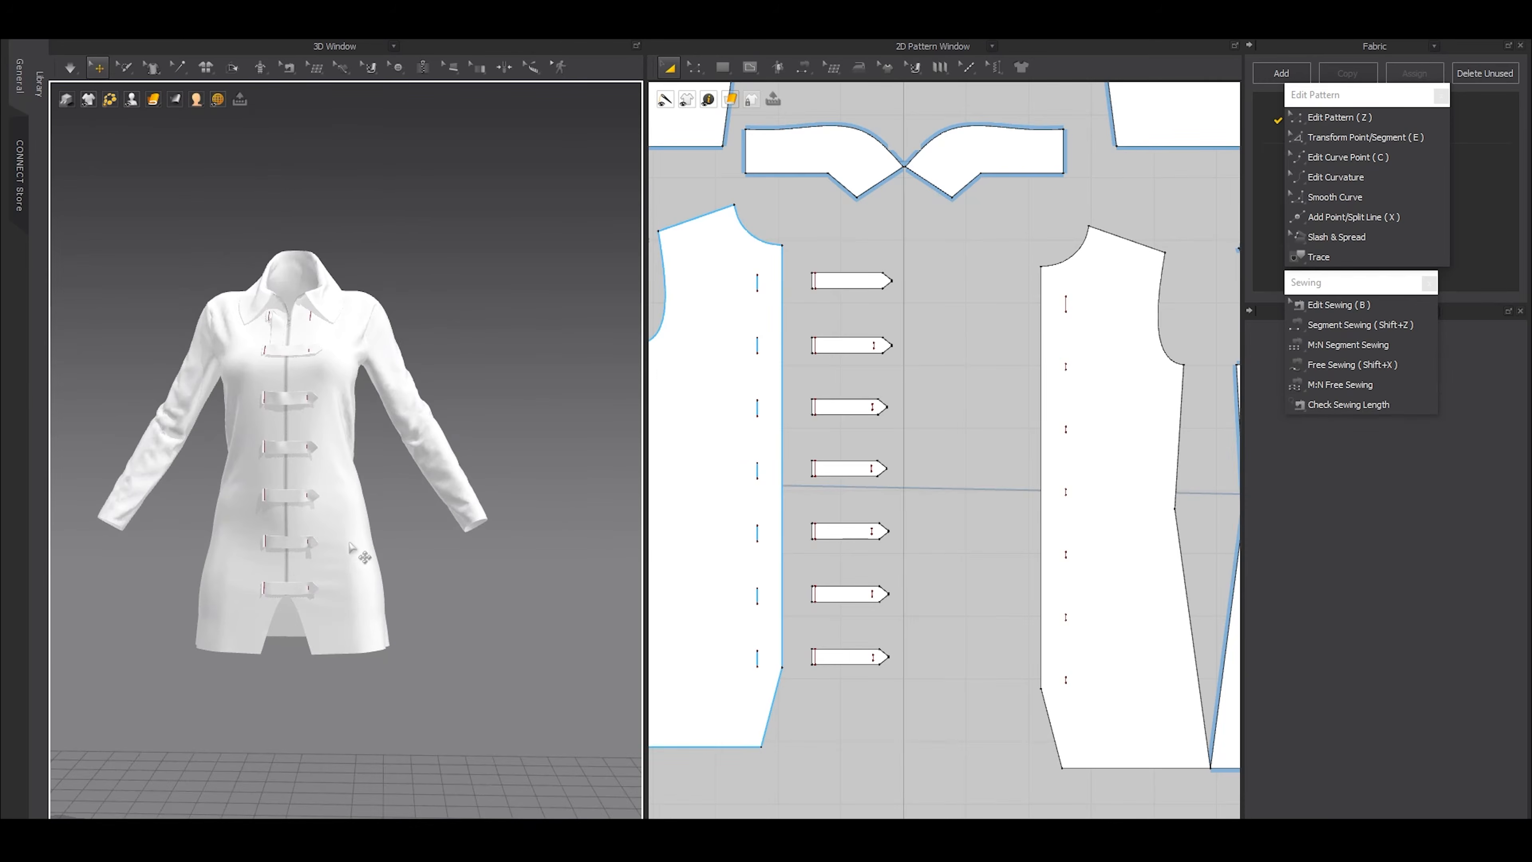
left_click(91, 100)
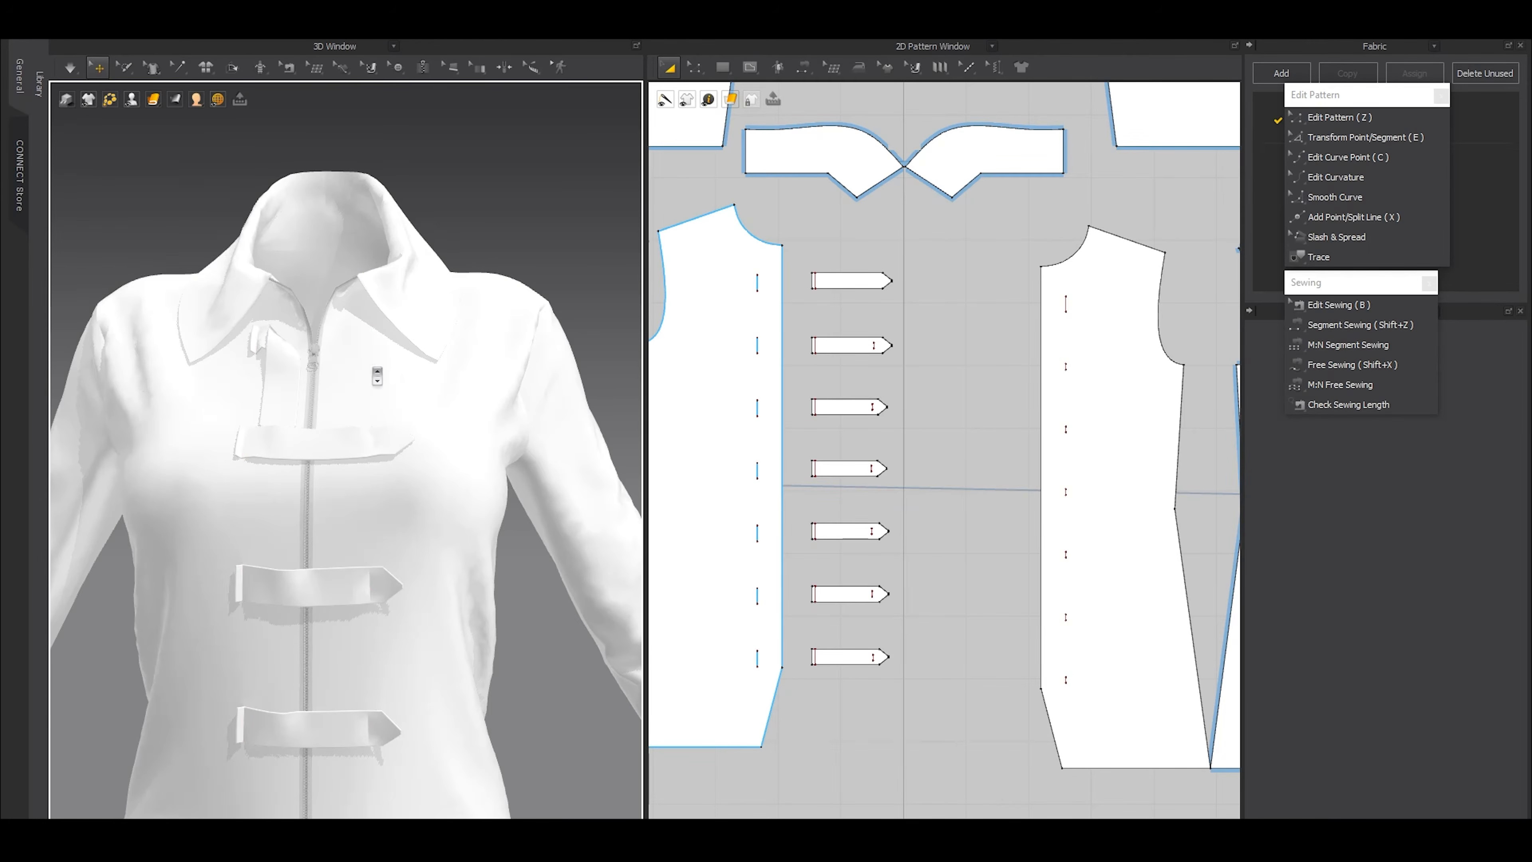
scroll(473, 472, "down", 10)
right_click_drag(472, 472, 333, 474)
middle_click_drag(393, 639, 375, 529)
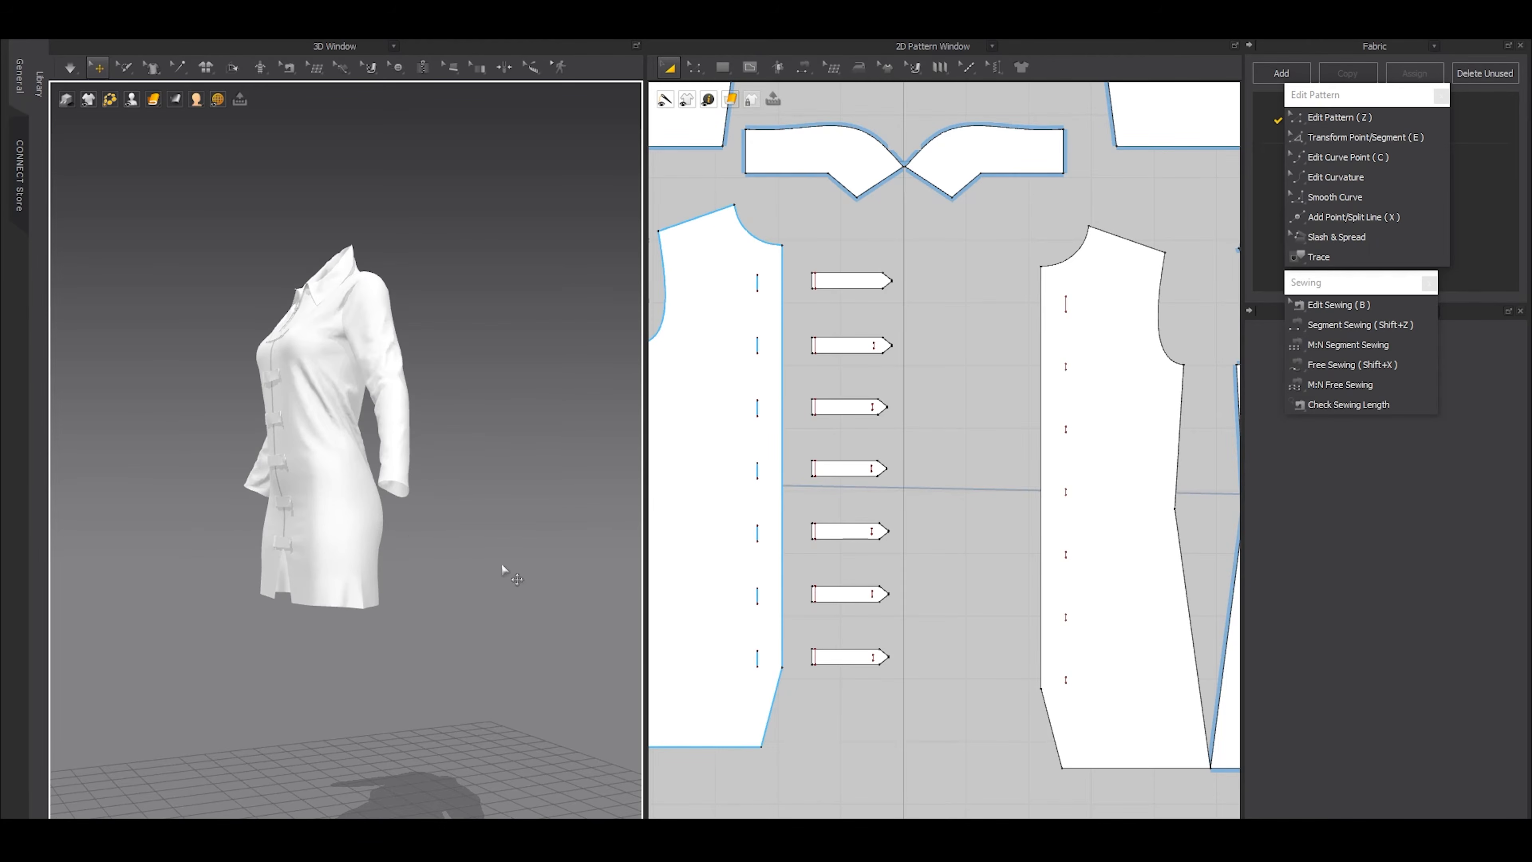
left_click(502, 567)
Shorten one side seam to about 540 mm by raising its lower end on both the front and back pieces
scroll(941, 606, "down", 9)
scroll(872, 632, "up", 8)
scroll(872, 632, "up", 2)
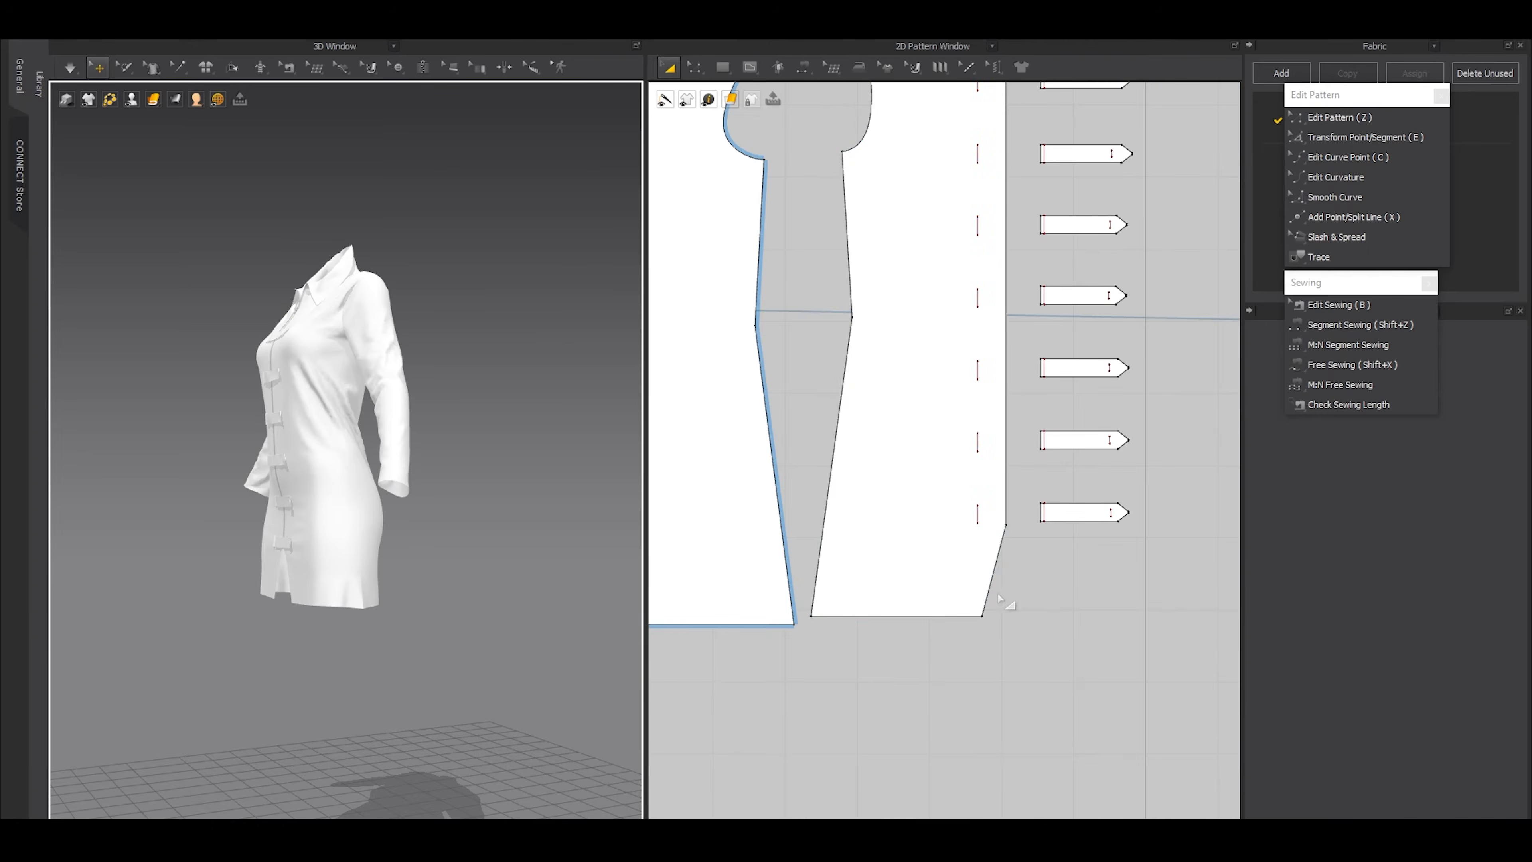
key("b")
left_click_drag(810, 616, 820, 539)
left_click_drag(794, 625, 784, 547)
scroll(489, 633, "up", 5)
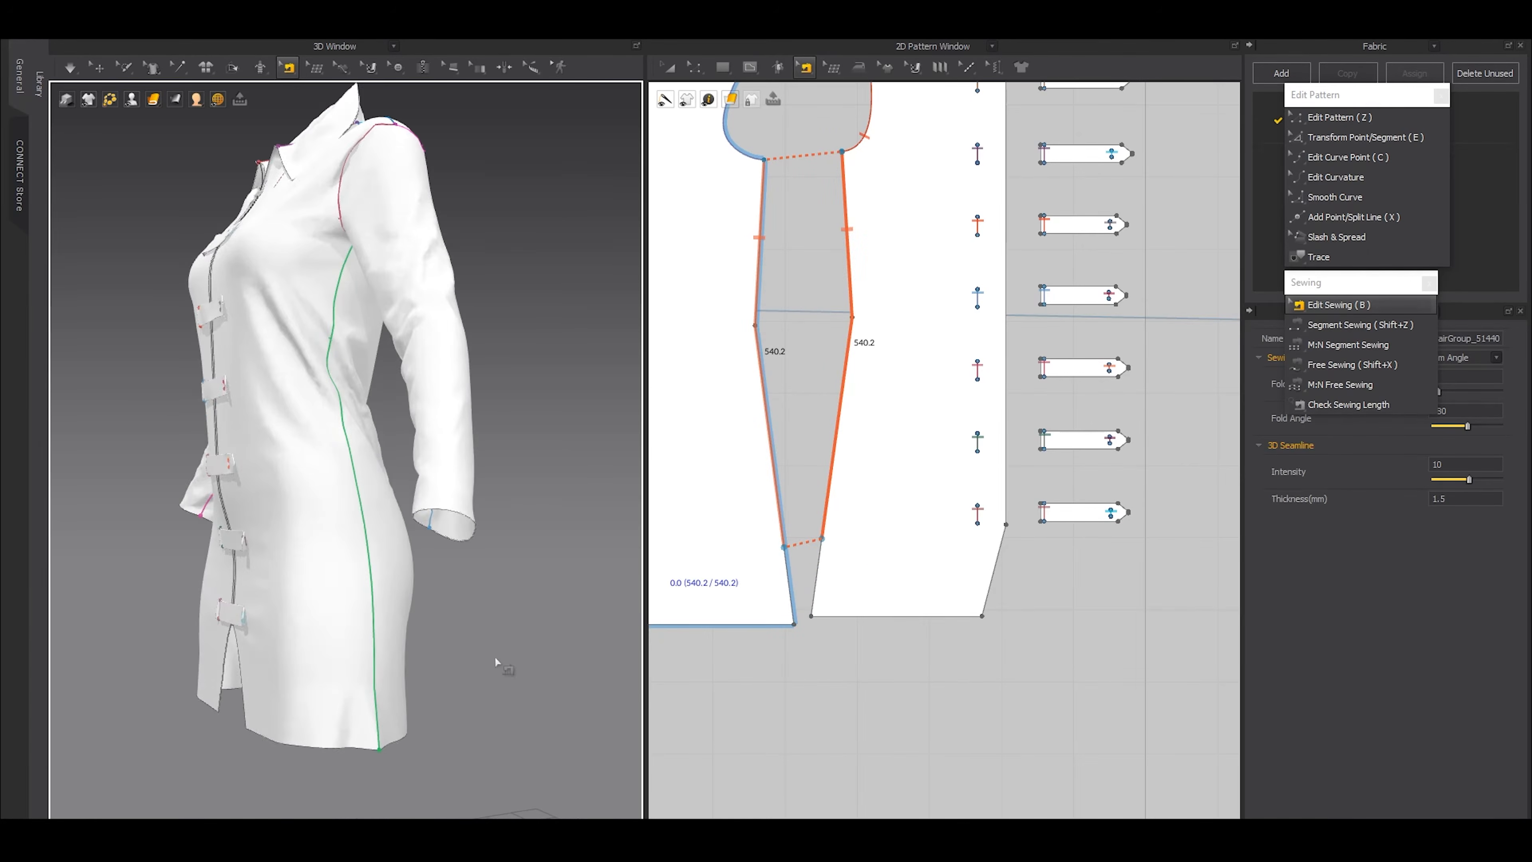
Measure the unsewn length between the hem and the shortened side seam on the front piece
scroll(845, 546, "up", 4)
key("shift+x")
left_click(758, 524)
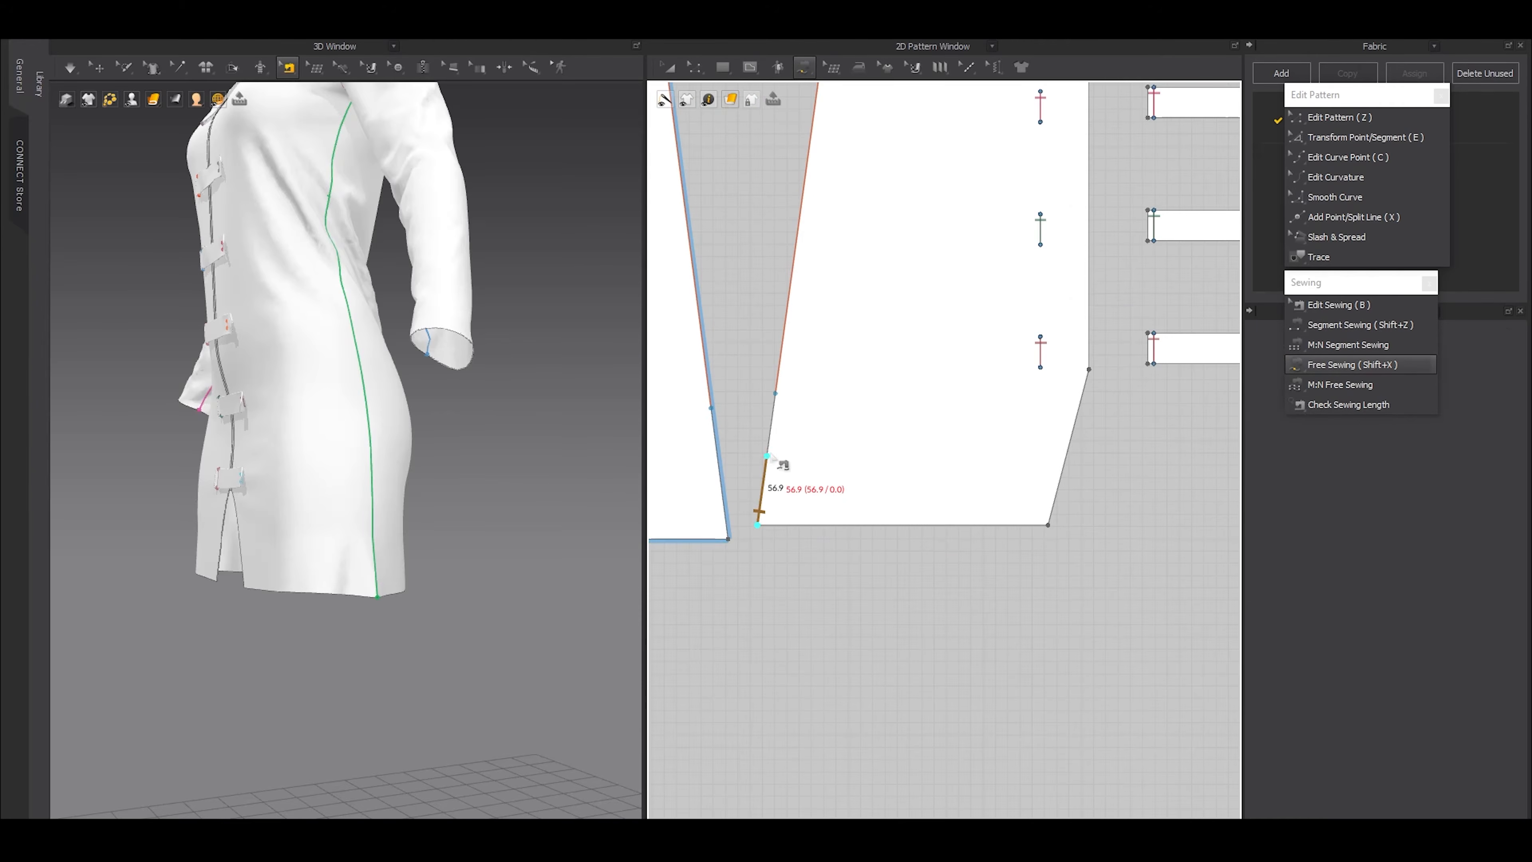
left_click(774, 395)
Shorten the opposite side seam to 540.6 mm by raising its lower end on both the front and back pieces
scroll(775, 396, "down", 5)
middle_click_drag(1020, 480, 932, 528)
middle_click_drag(1139, 519, 1007, 542)
scroll(1070, 520, "up", 3)
key("b")
left_click_drag(992, 523, 991, 498)
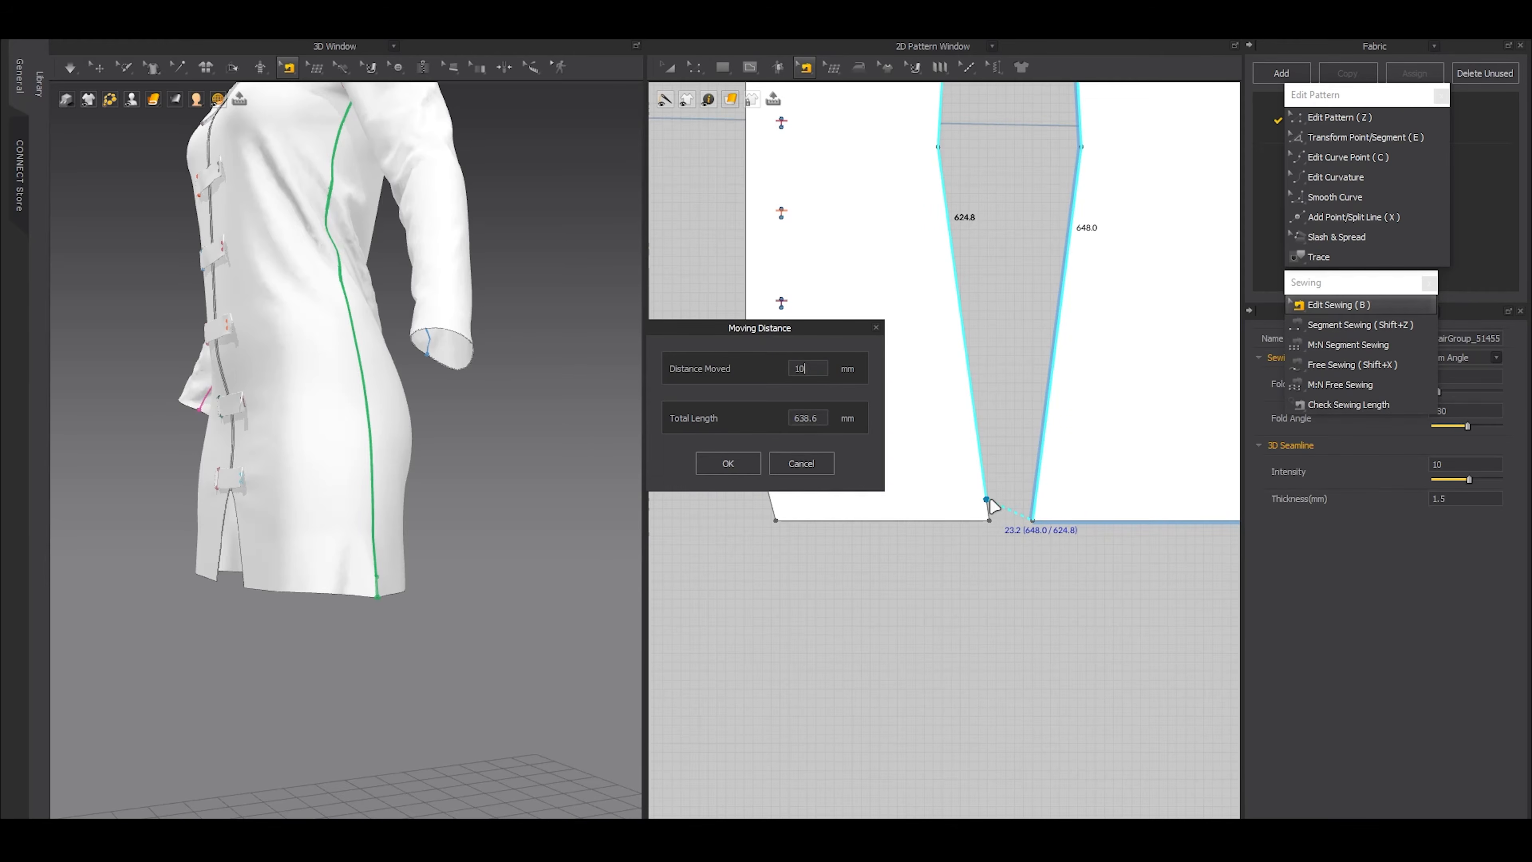
left_click(727, 464)
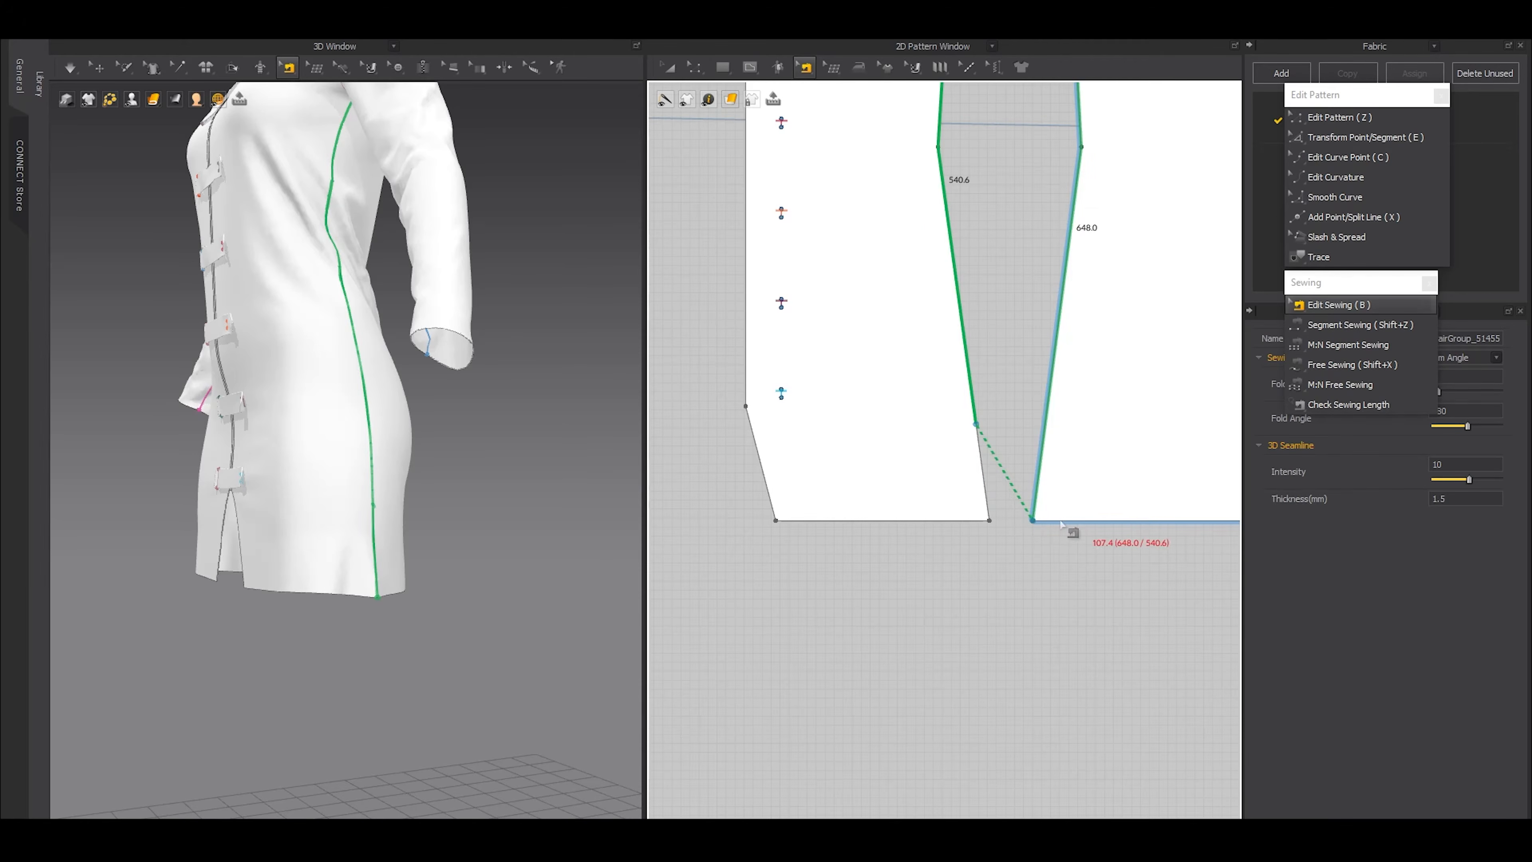
key("a")
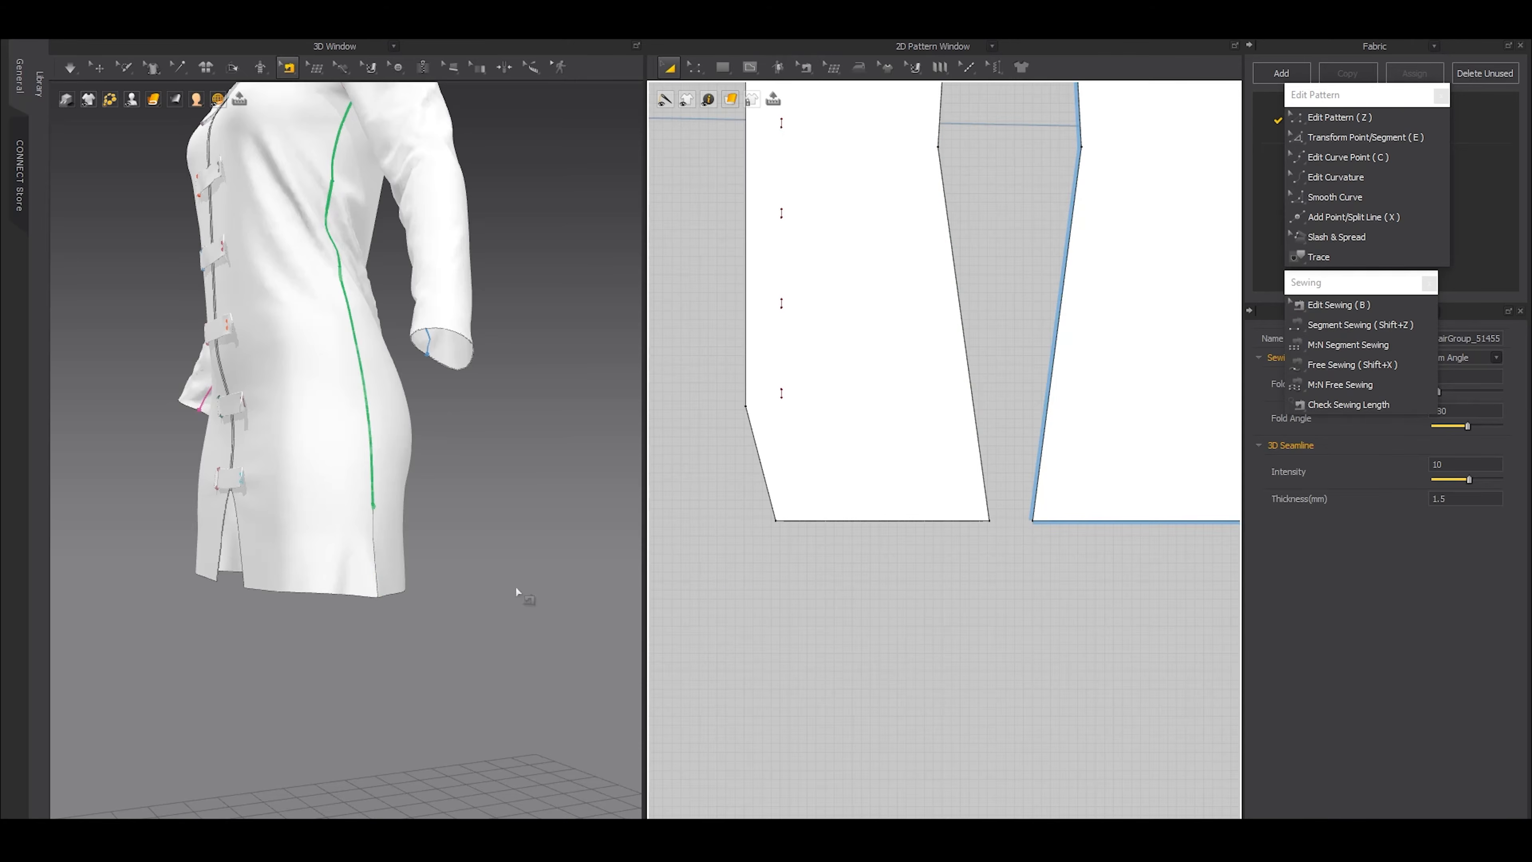
Simulate the dress with its open side slits and check the slits from the sides
key("q")
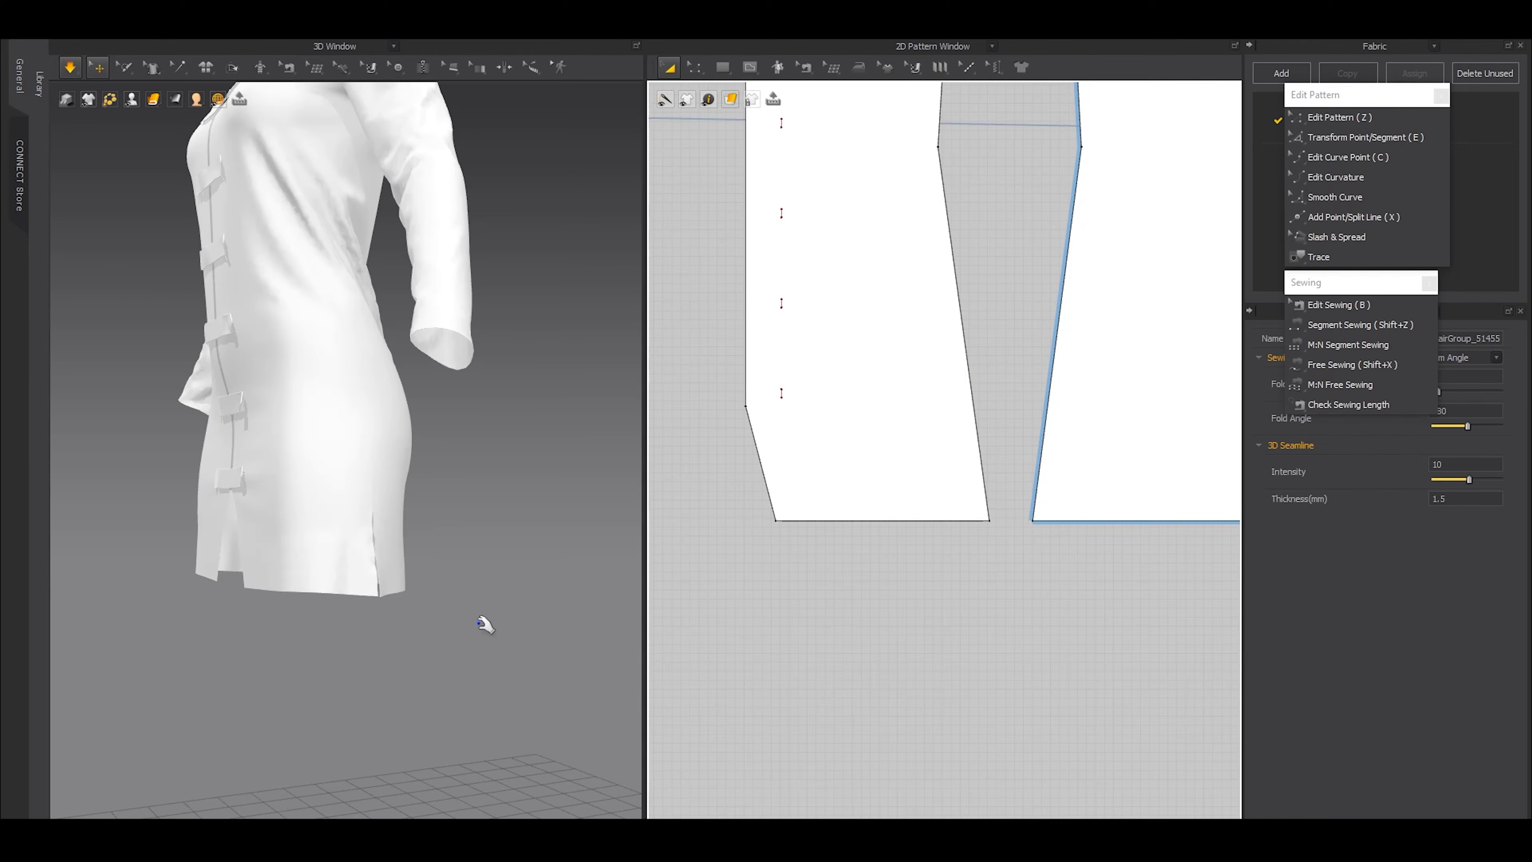
key("b")
scroll(316, 638, "down", 5)
right_click_drag(316, 638, 512, 672)
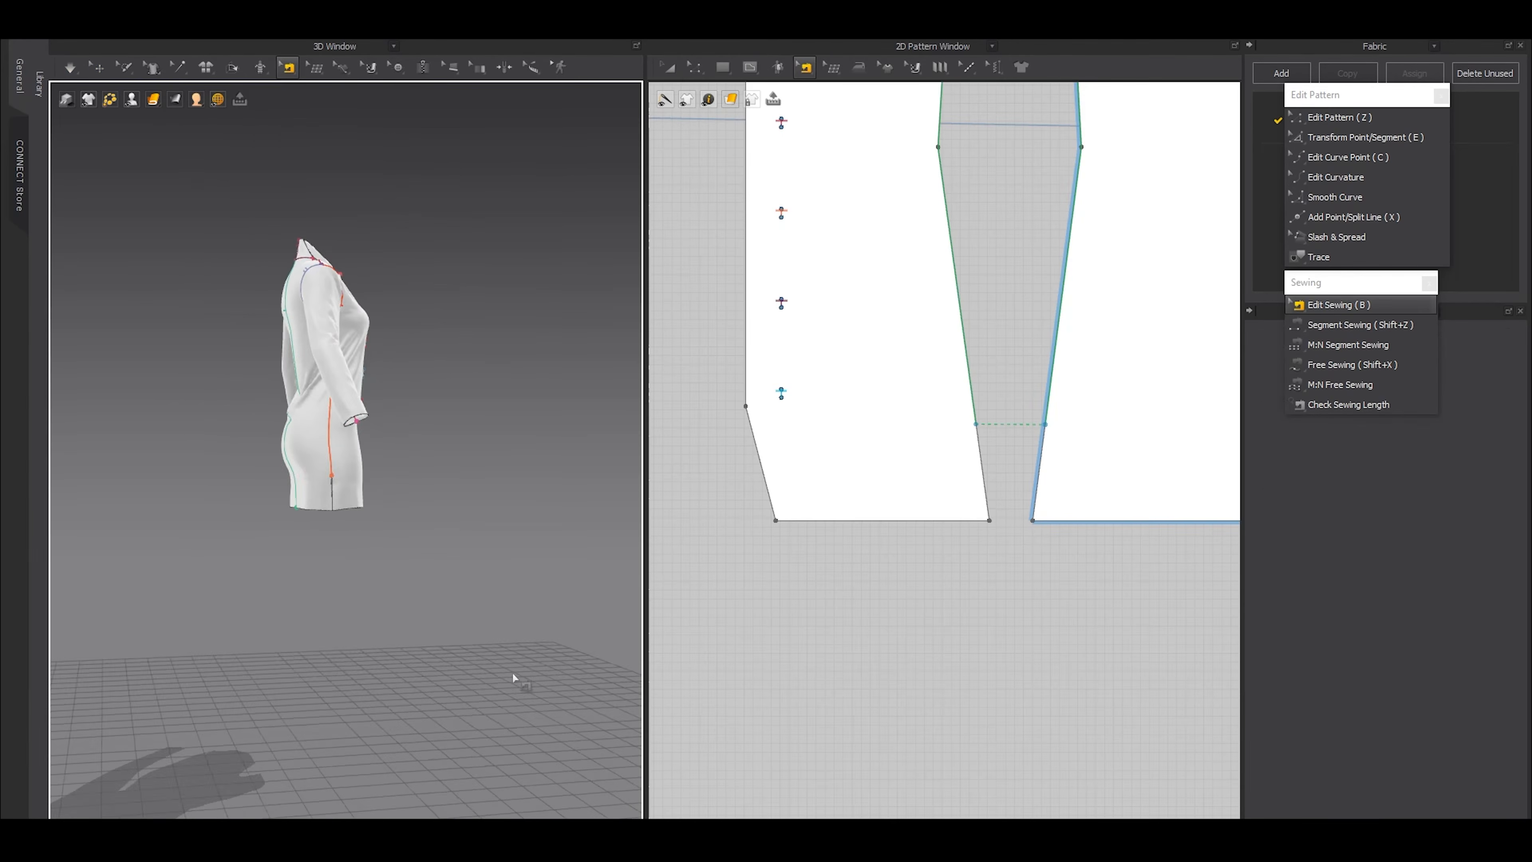
scroll(459, 594, "up", 5)
Show the avatar to check the dress's fit, hide it again, and inspect the front and zipper up close
key("shift+a")
left_click(88, 73)
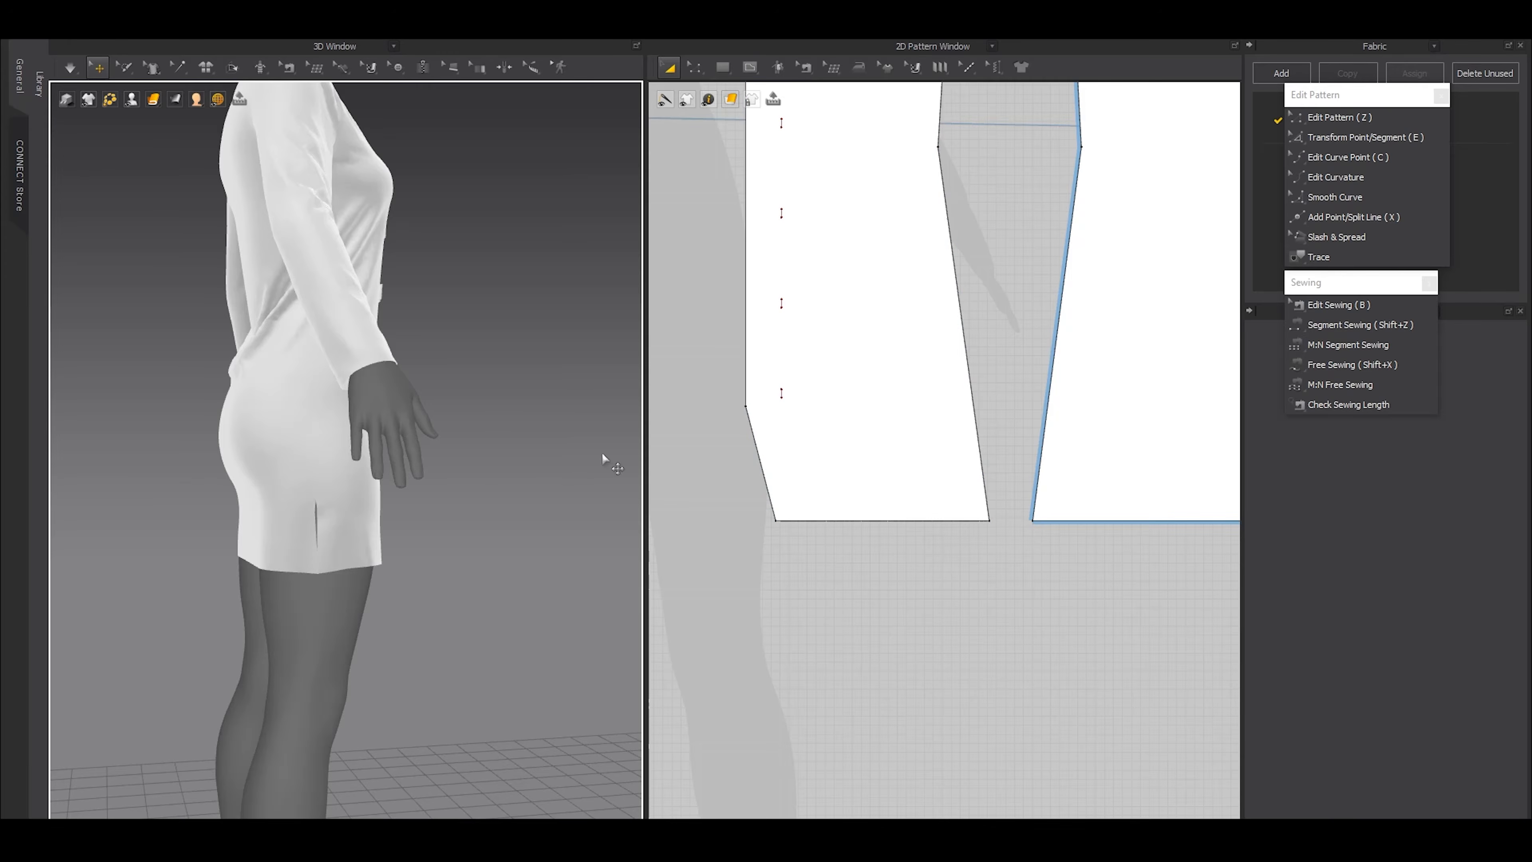
scroll(416, 447, "down", 5)
right_click_drag(407, 445, 308, 451)
scroll(362, 467, "up", 4)
key("shift+a")
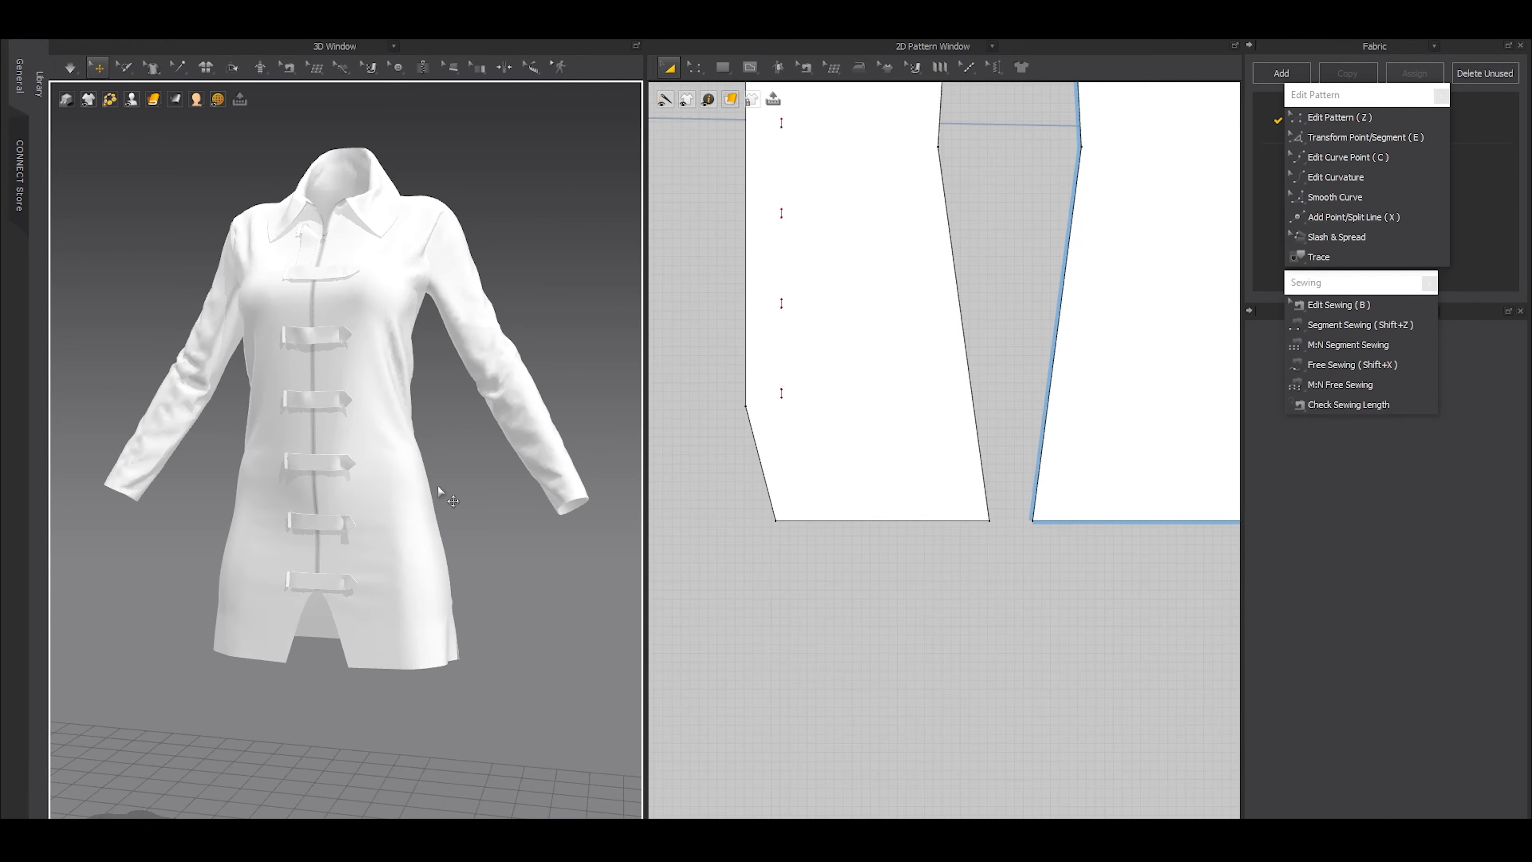
scroll(349, 490, "up", 6)
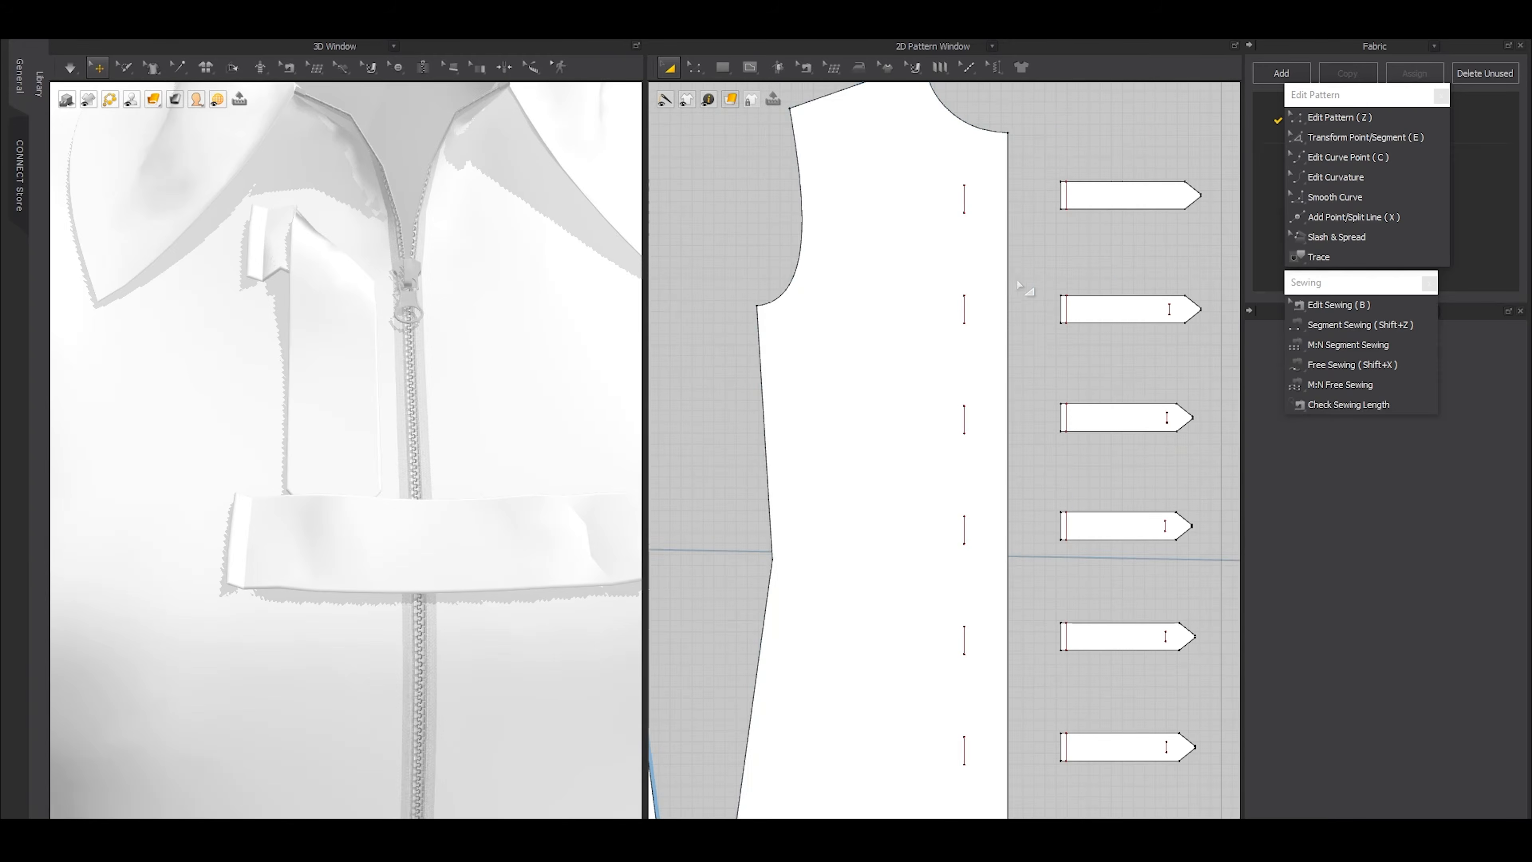
Draw a long narrow rectangular pattern piece between the straps and the opposite front piece, matching the zipper edge's height approximately
key("z")
scroll(1004, 302, "down", 3)
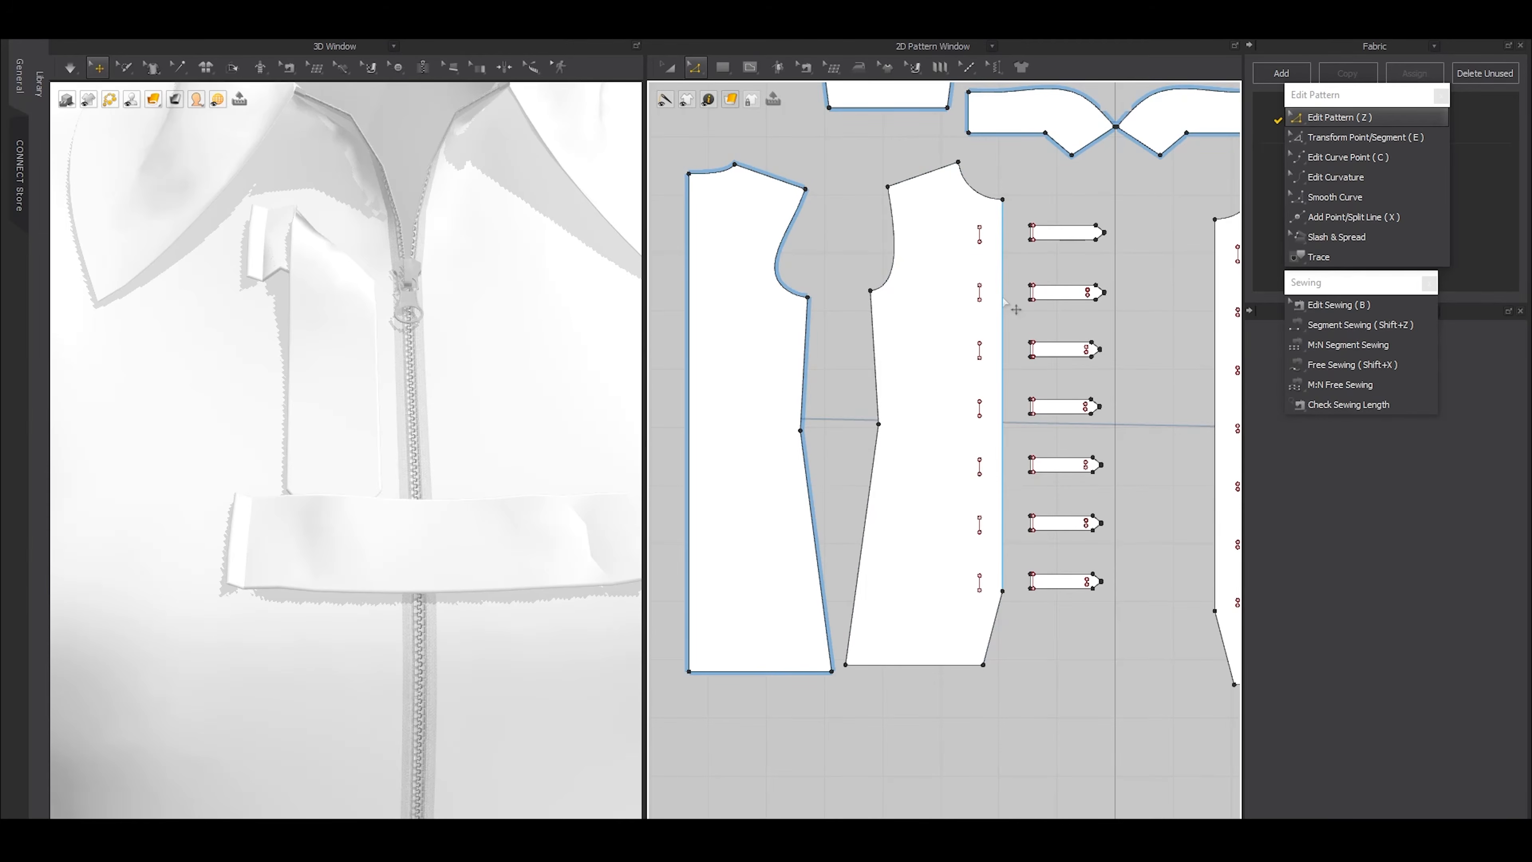
left_click(1003, 301)
scroll(1001, 320, "down", 3)
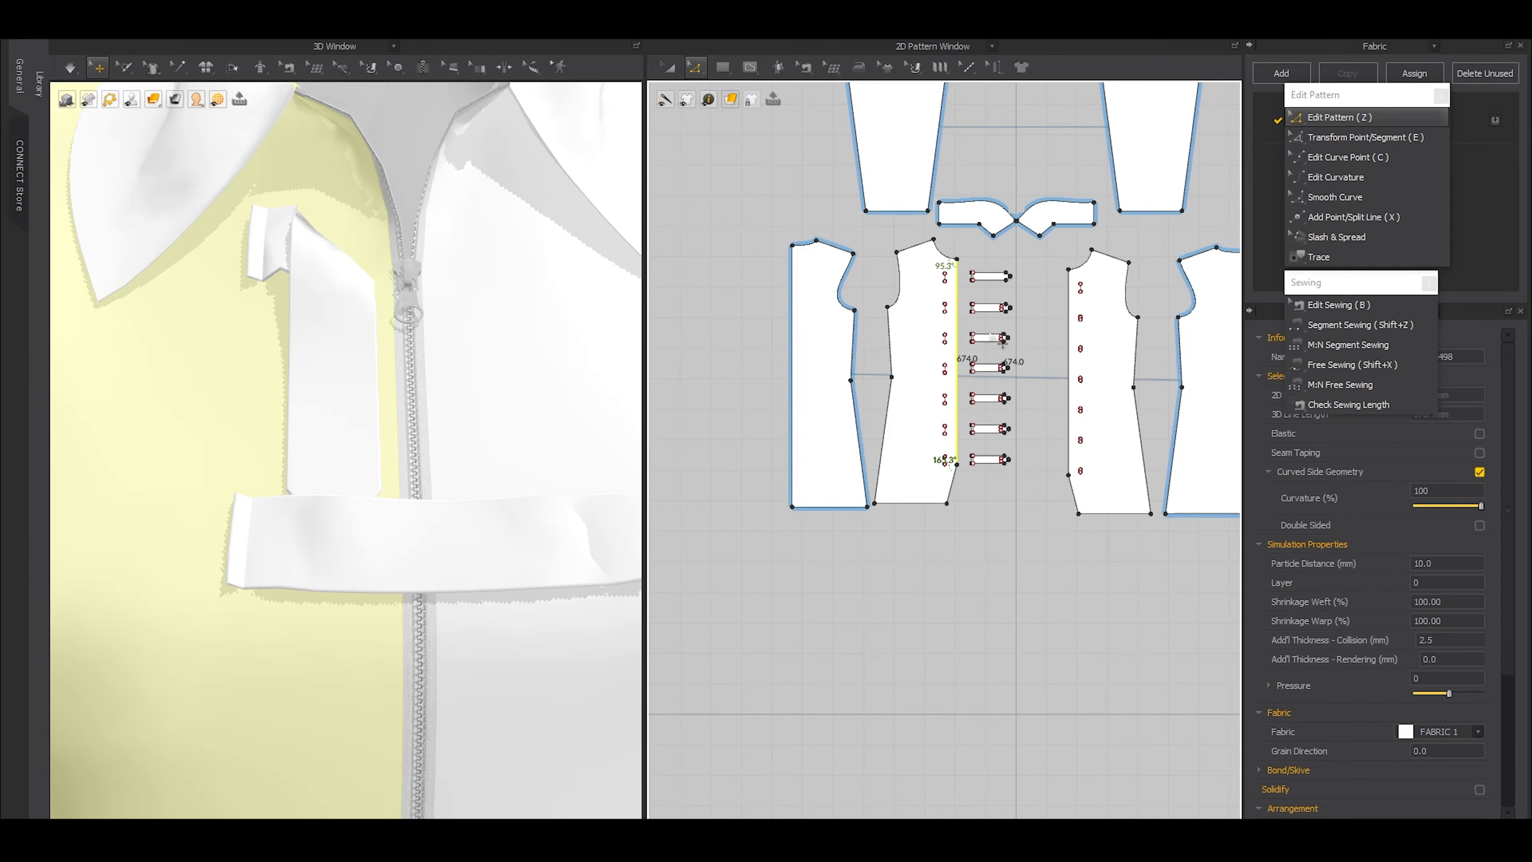
scroll(992, 338, "up", 4)
key("s")
left_click_drag(1003, 216, 1011, 564)
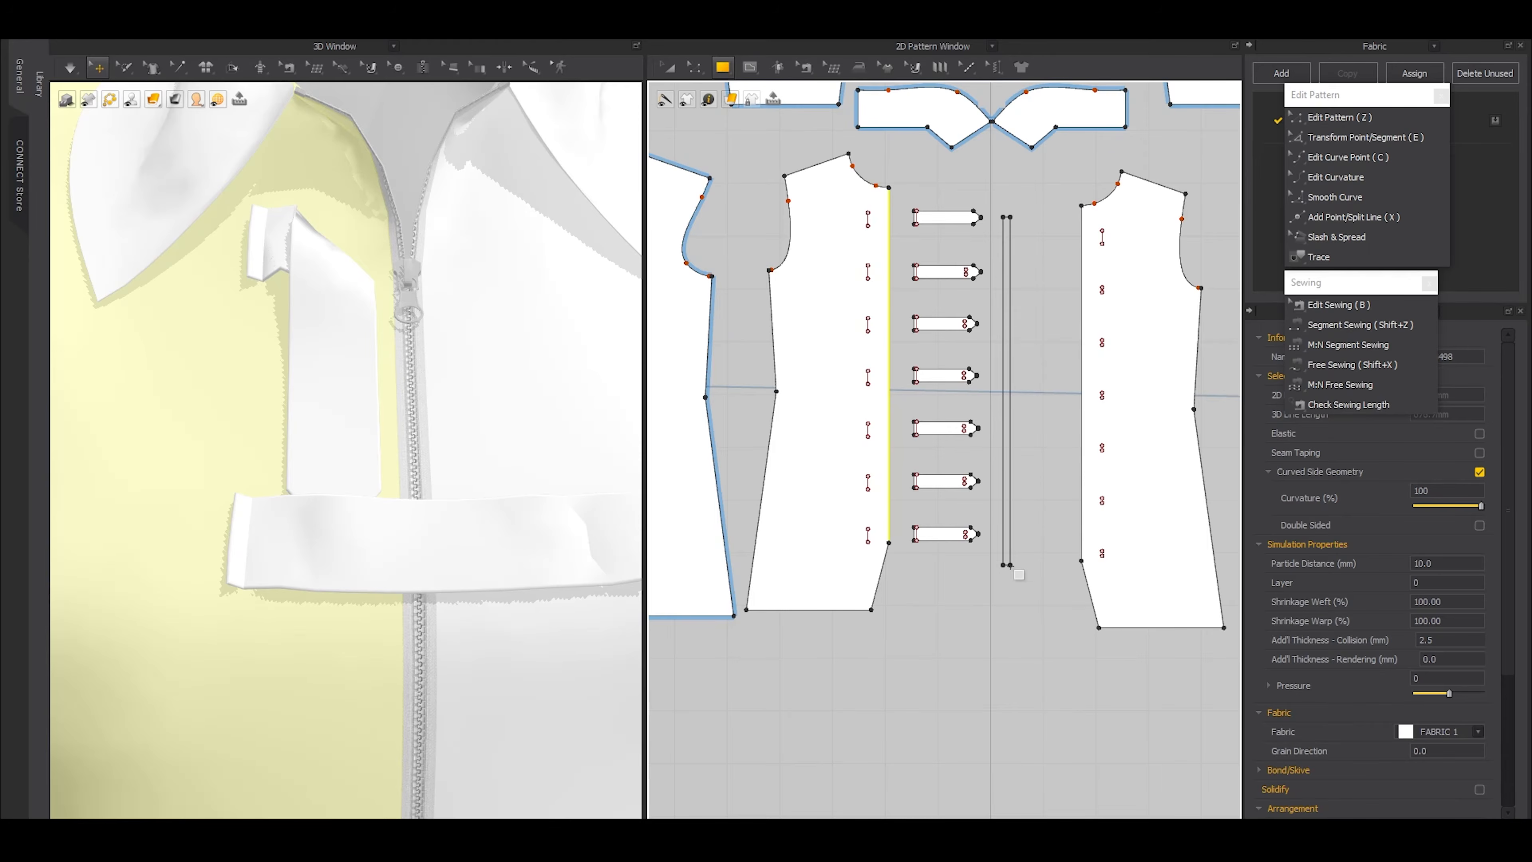
Freeze all existing garment pieces, leaving the new rectangular strip unfrozen
key("ctrl+a")
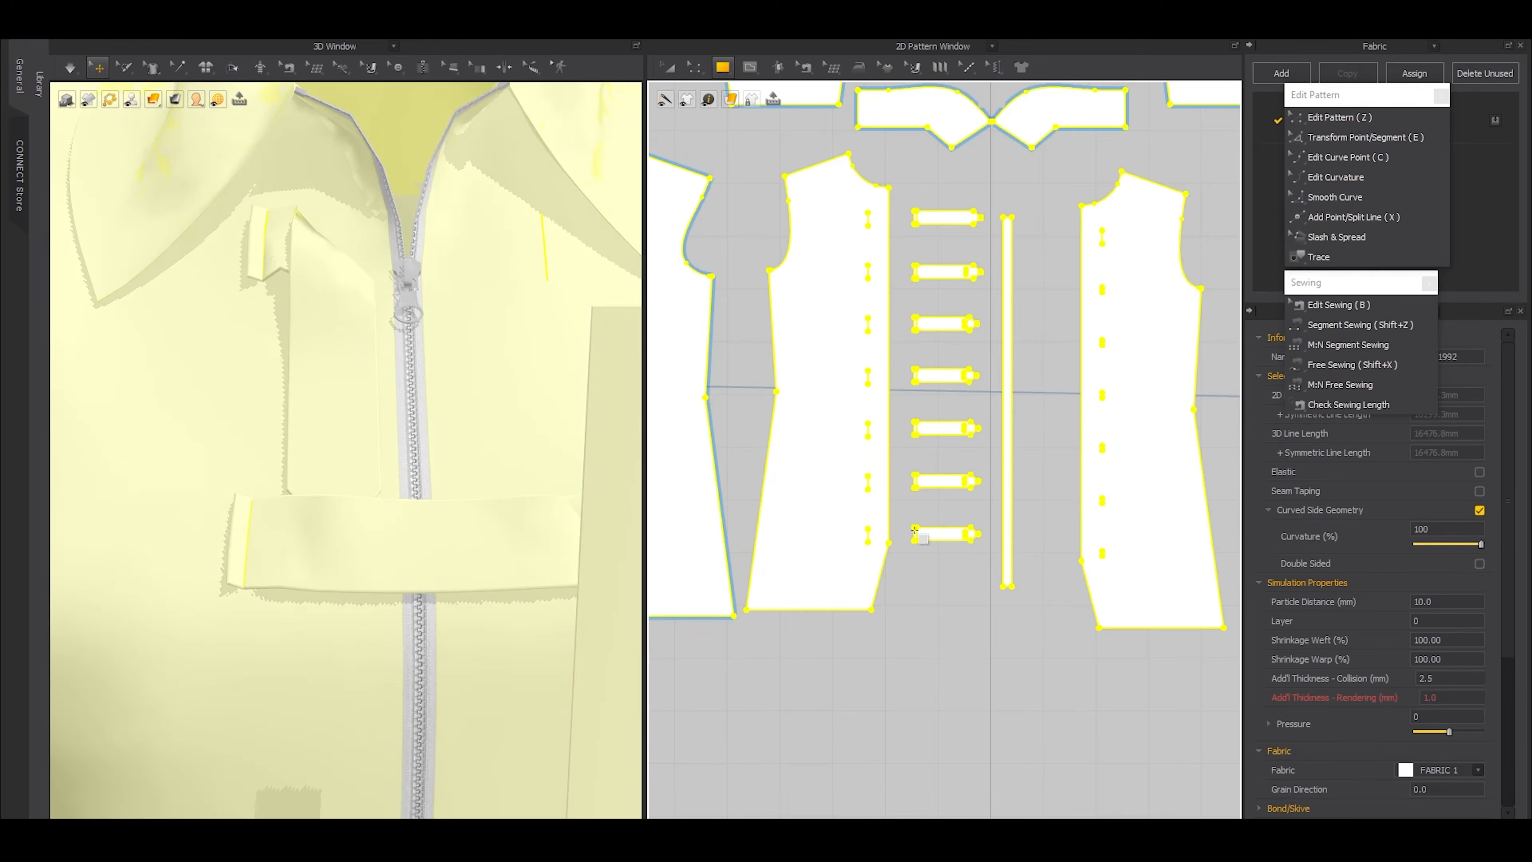
key("ctrl+k")
scroll(475, 410, "down", 5)
left_click(527, 188)
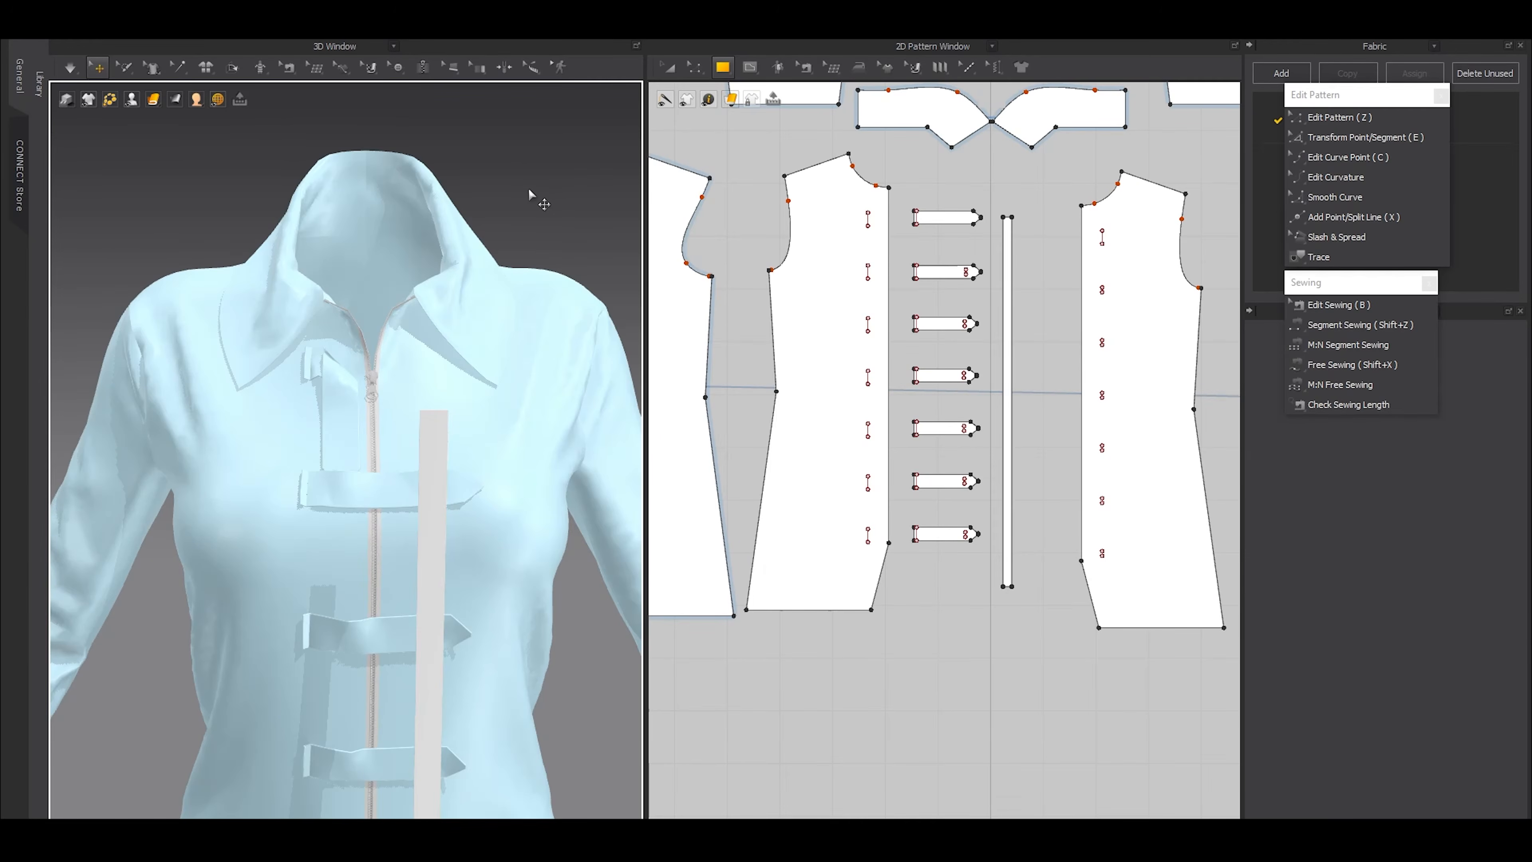
Sew the new strip's long edge to the zipper edge of the front piece beside the straps
scroll(983, 217, "up", 5)
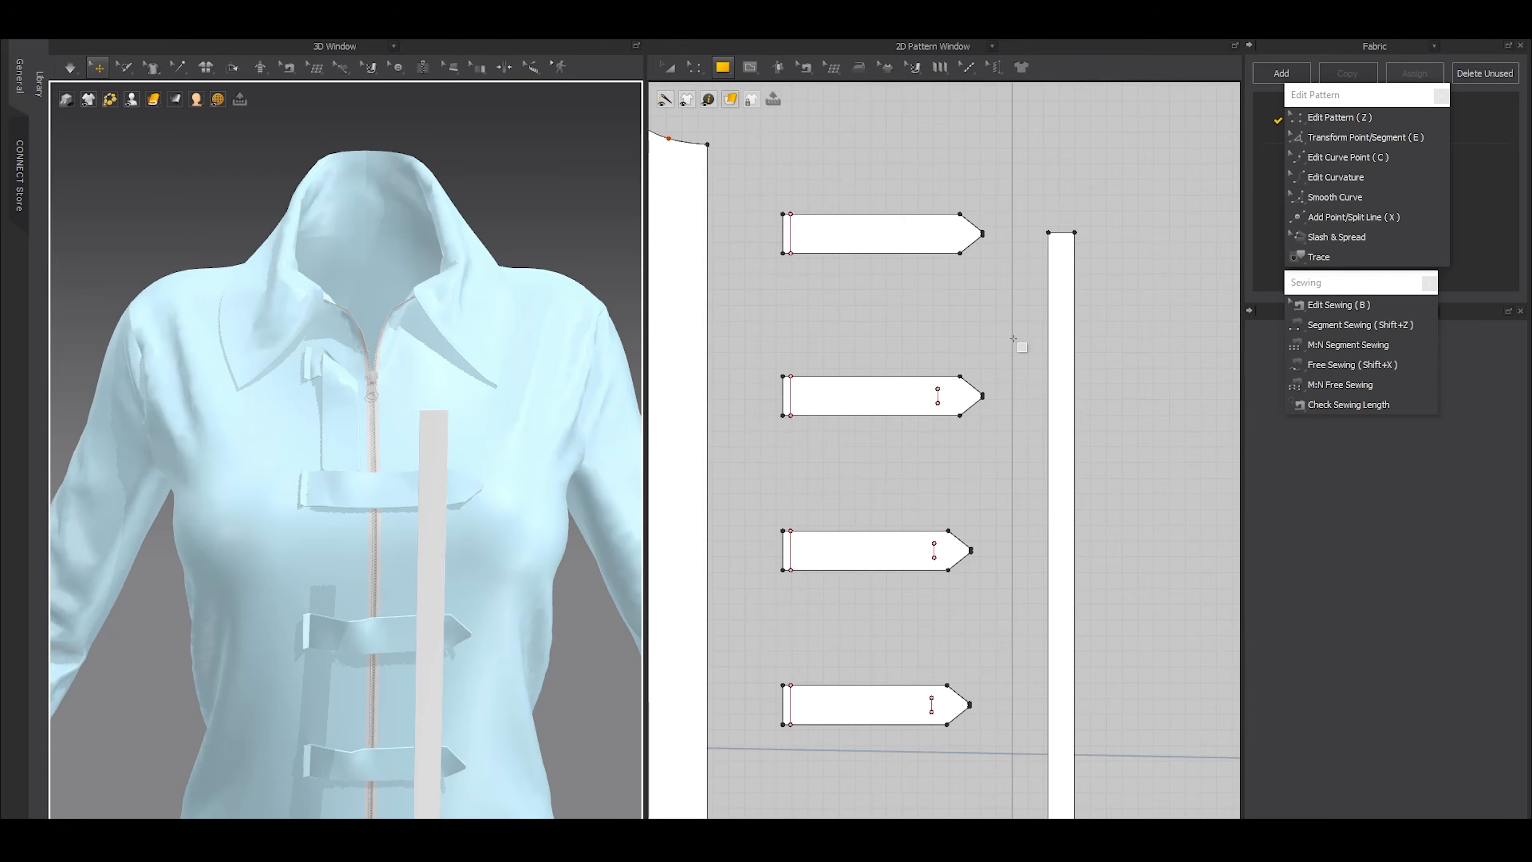
key("shift+z")
left_click(1050, 329)
left_click(712, 280)
Lengthen the new strip downward past the front hem to about 918 mm
scroll(996, 377, "down", 5)
middle_click_drag(1011, 471, 1011, 328)
key("a")
left_click(1016, 421)
middle_click_drag(1037, 501, 1057, 328)
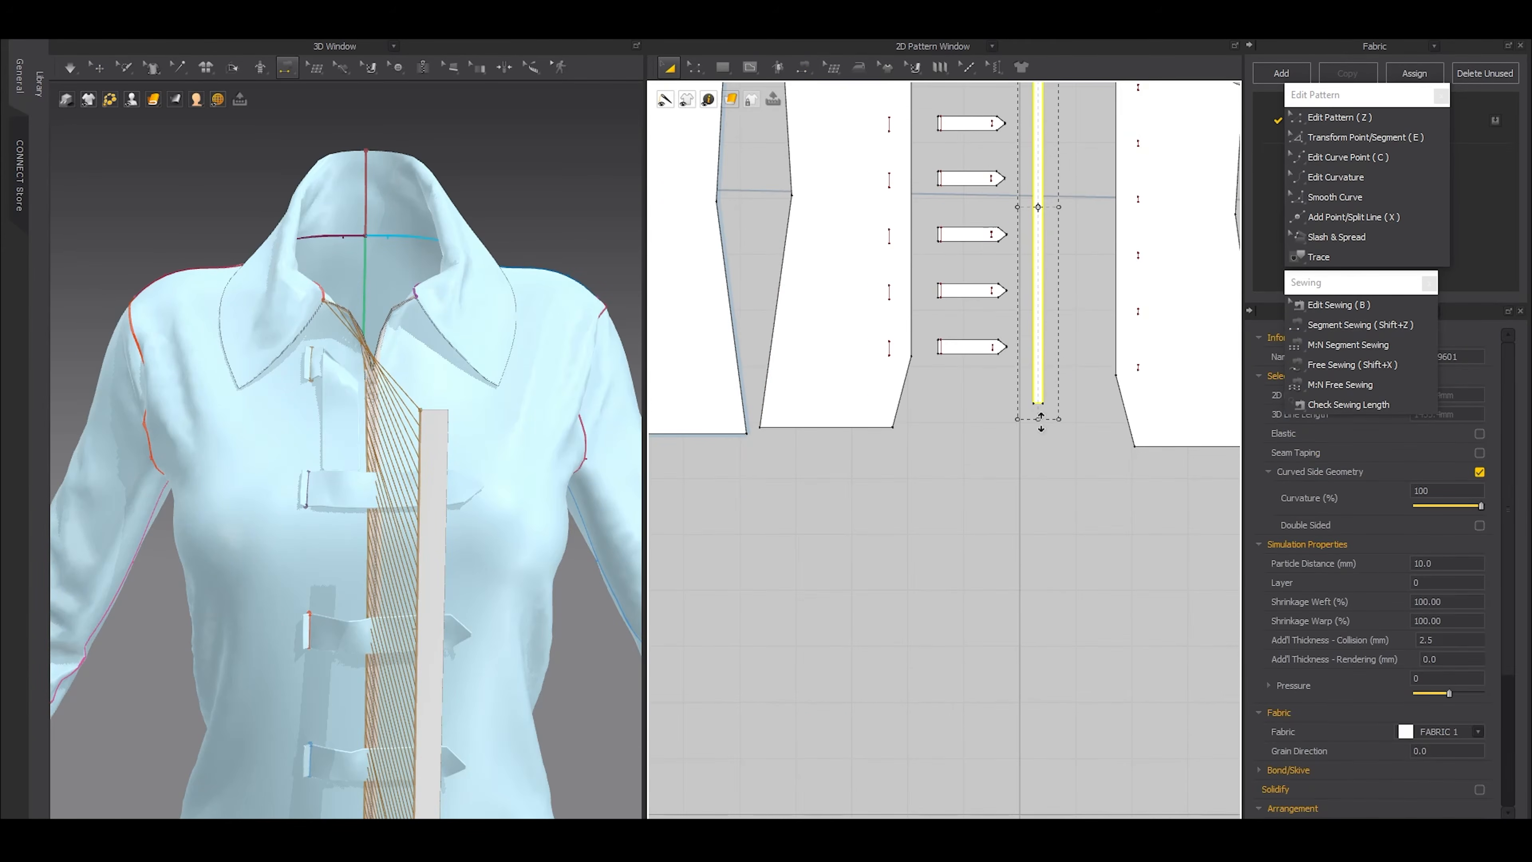
left_click_drag(1035, 425, 1050, 518)
left_click(1035, 372)
middle_click_drag(1036, 427, 1036, 428)
left_click(1036, 429)
left_click(1040, 390)
Add a point to the strip where its seam with the front piece's zipper edge ends
scroll(1020, 581, "up", 3)
key("b")
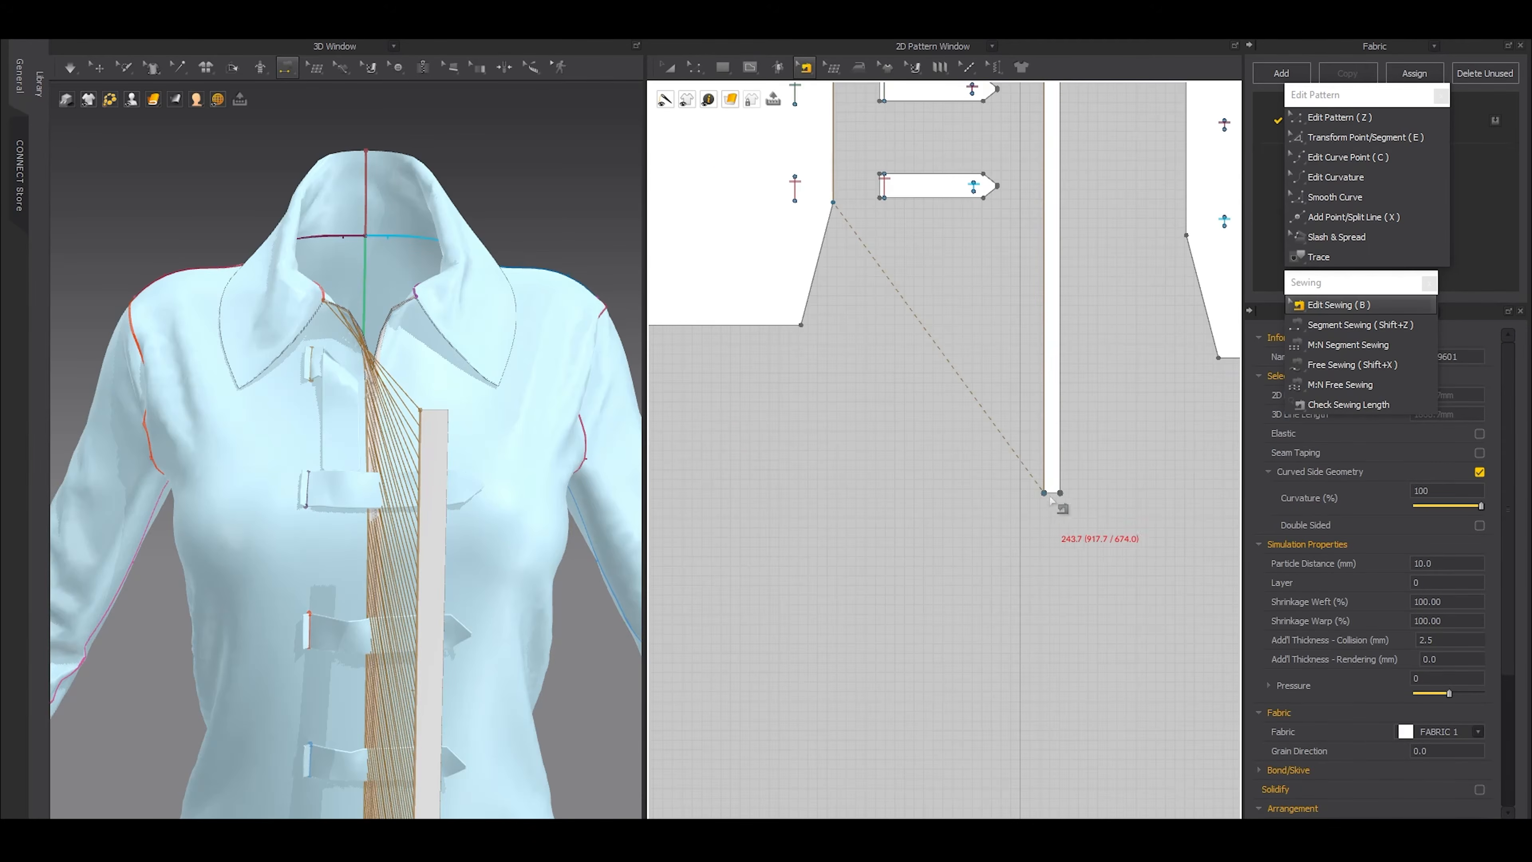
left_click_drag(1044, 493, 1044, 257)
middle_click_drag(1044, 226, 1043, 393)
right_click(1043, 390)
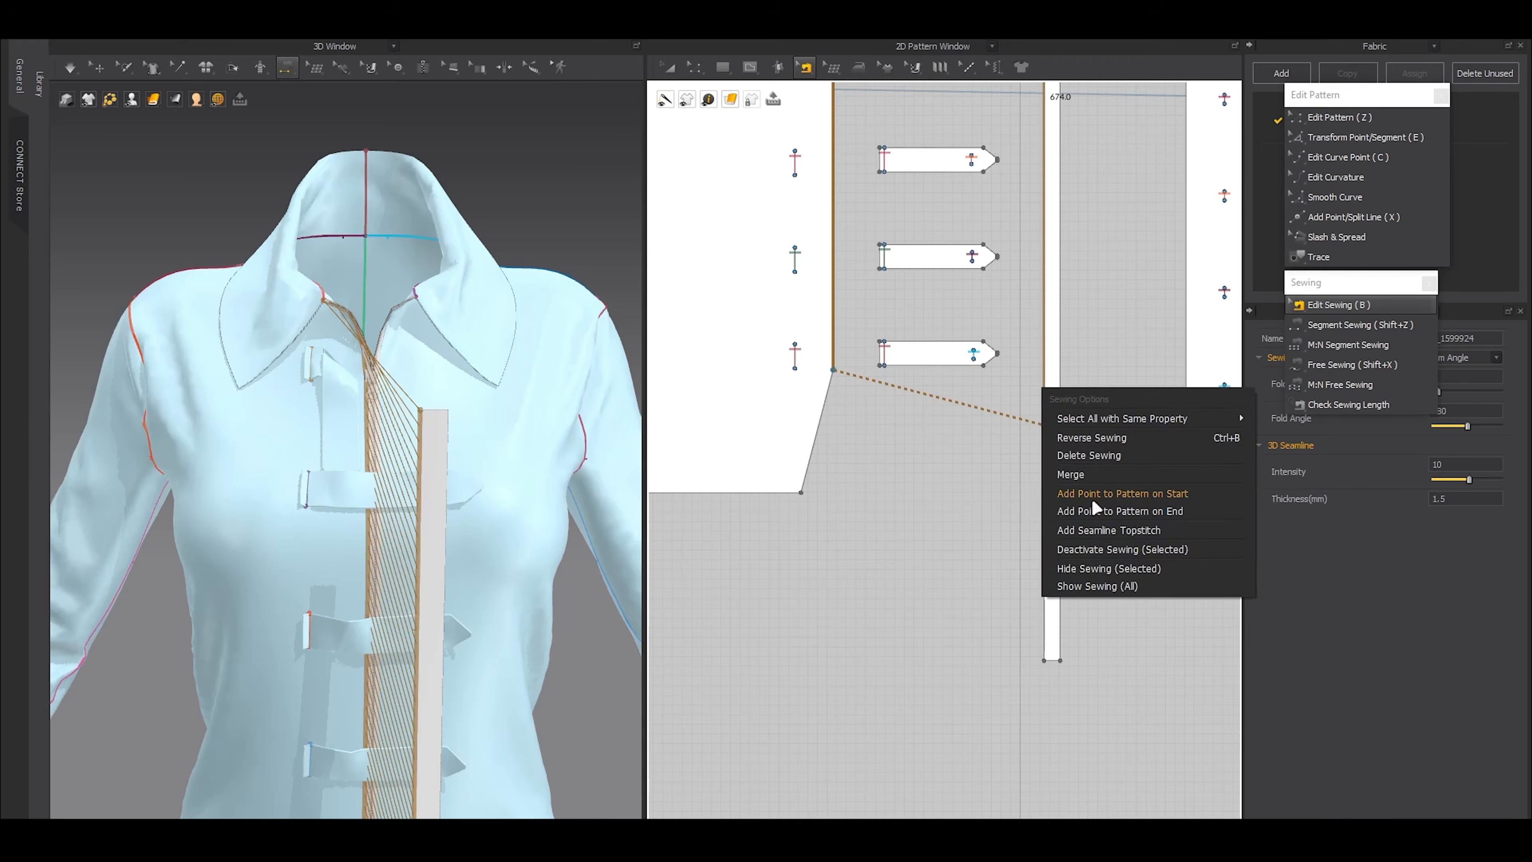
left_click(1090, 507)
Divide the strip with a straight line across it at the added point and delete the excess lower portion
key("g")
scroll(1067, 446, "up", 3)
left_click(1028, 409)
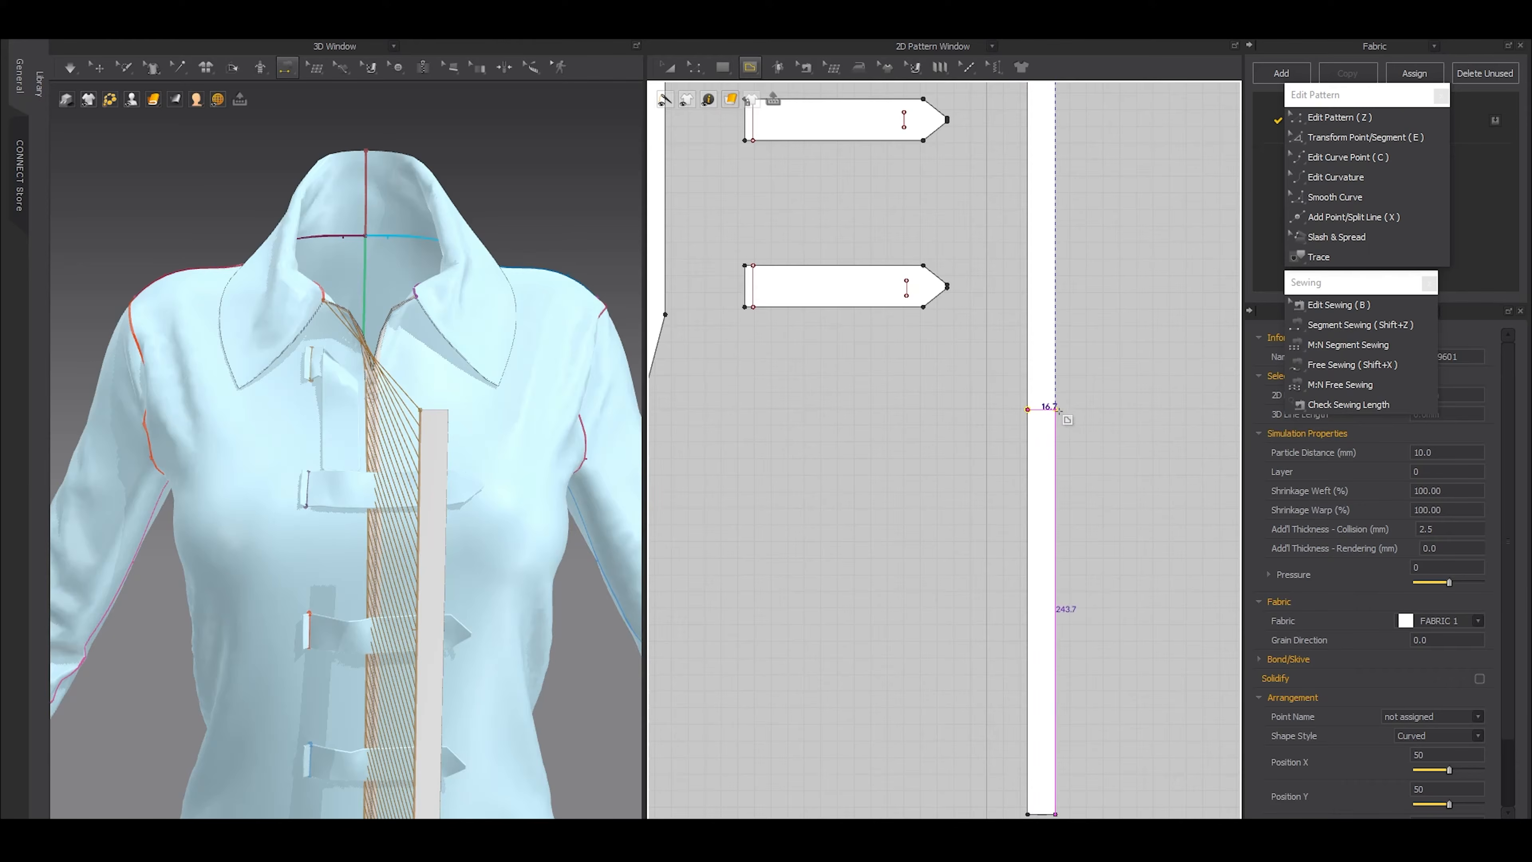
double_click(1058, 410)
scroll(1060, 445, "down", 3)
scroll(1058, 498, "down", 3)
key("a")
left_click_drag(1059, 532, 1048, 539)
key("Delete")
Narrow the remaining strip in the 2D pattern to a thin band, keeping its length
left_click(1050, 263)
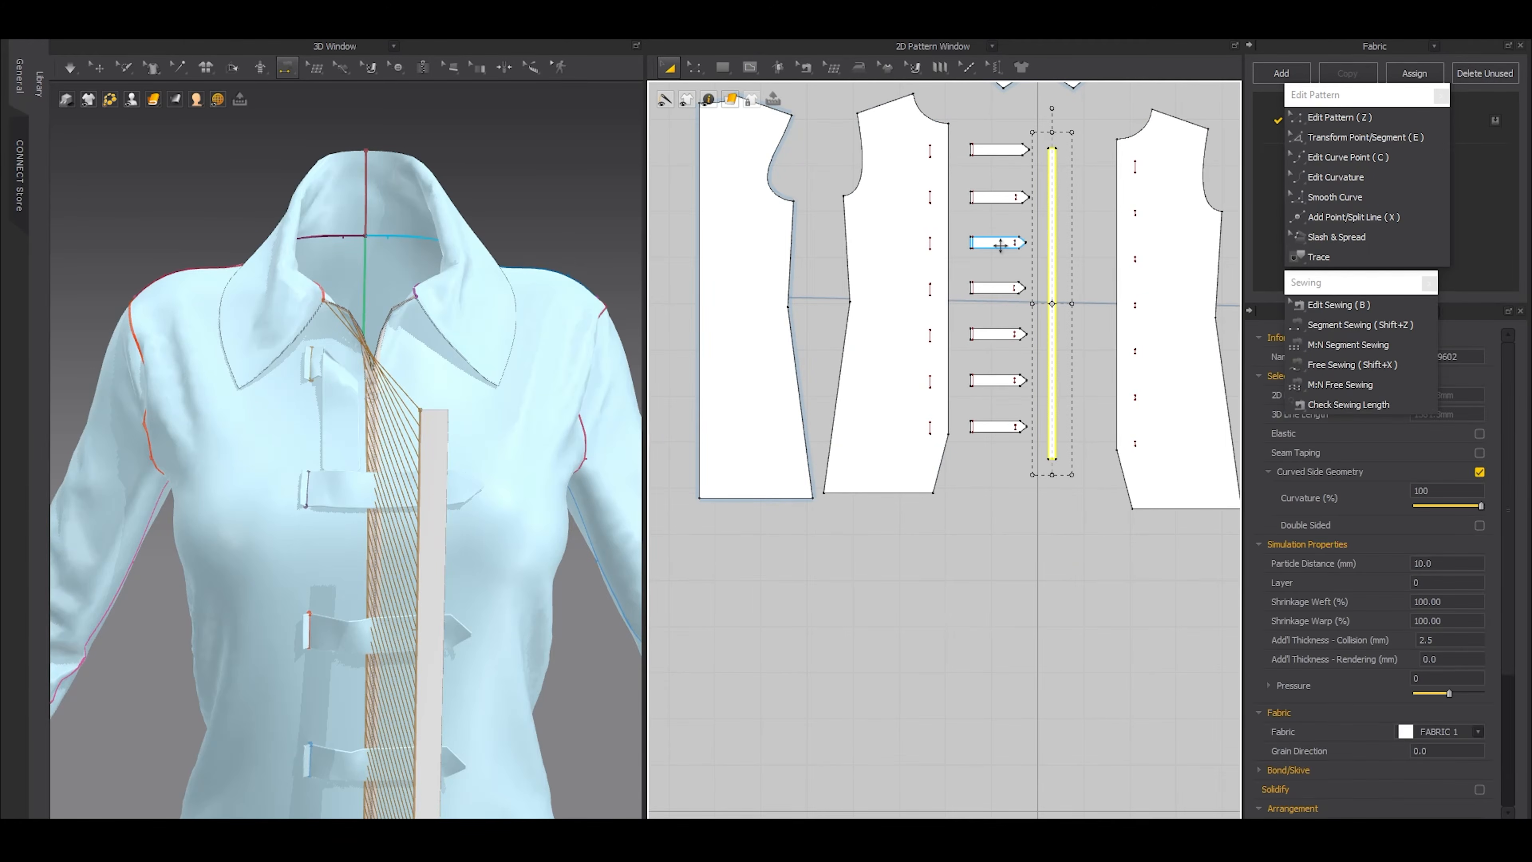
scroll(1105, 288, "up", 5)
left_click_drag(931, 344, 904, 350)
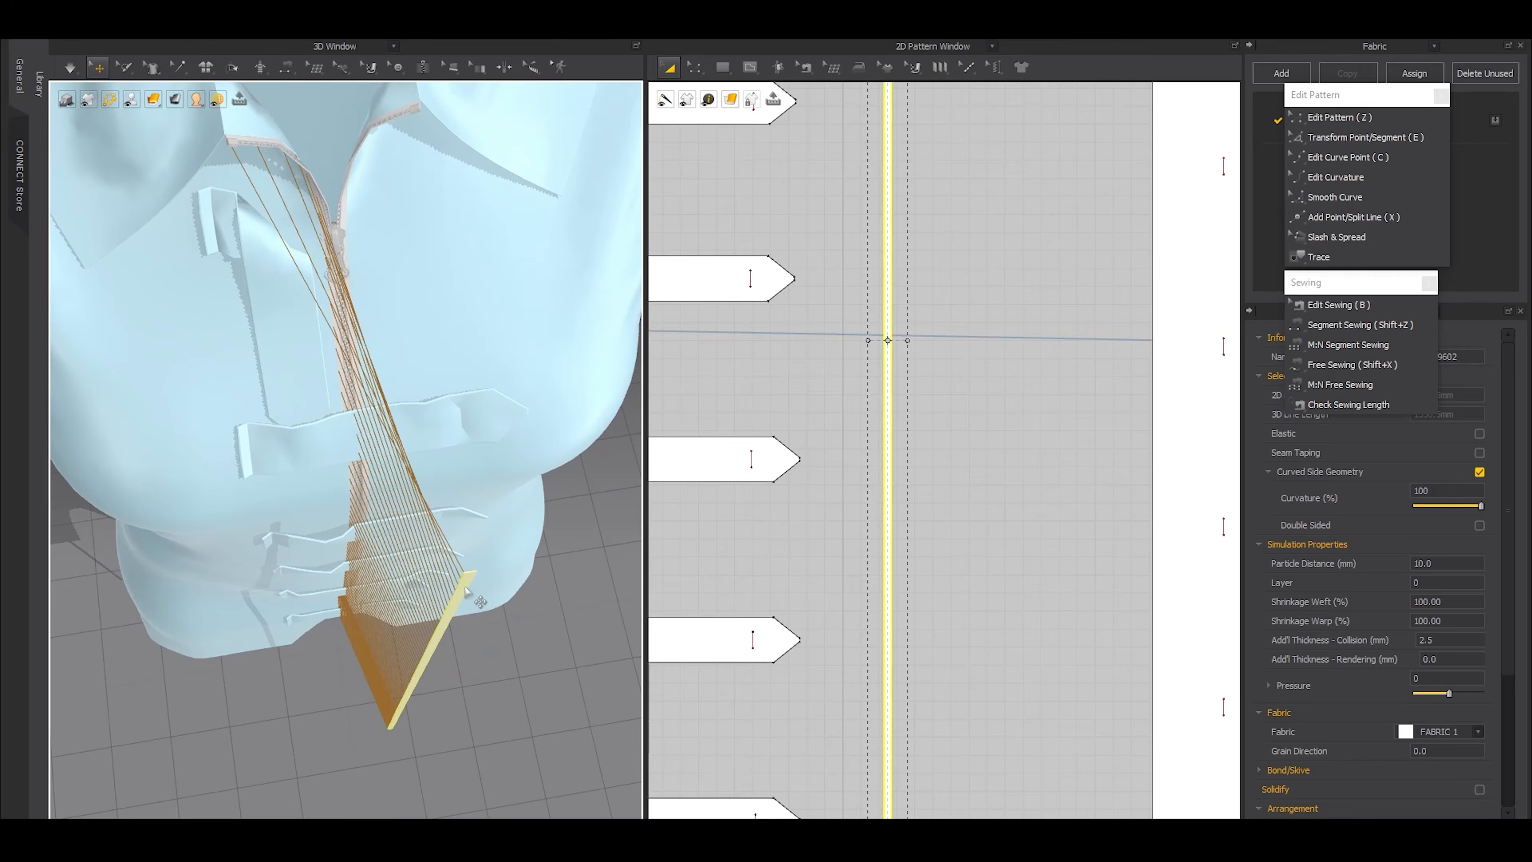
Move the narrowed strip in 3D close to the zipper edge at the center front
left_click(411, 470)
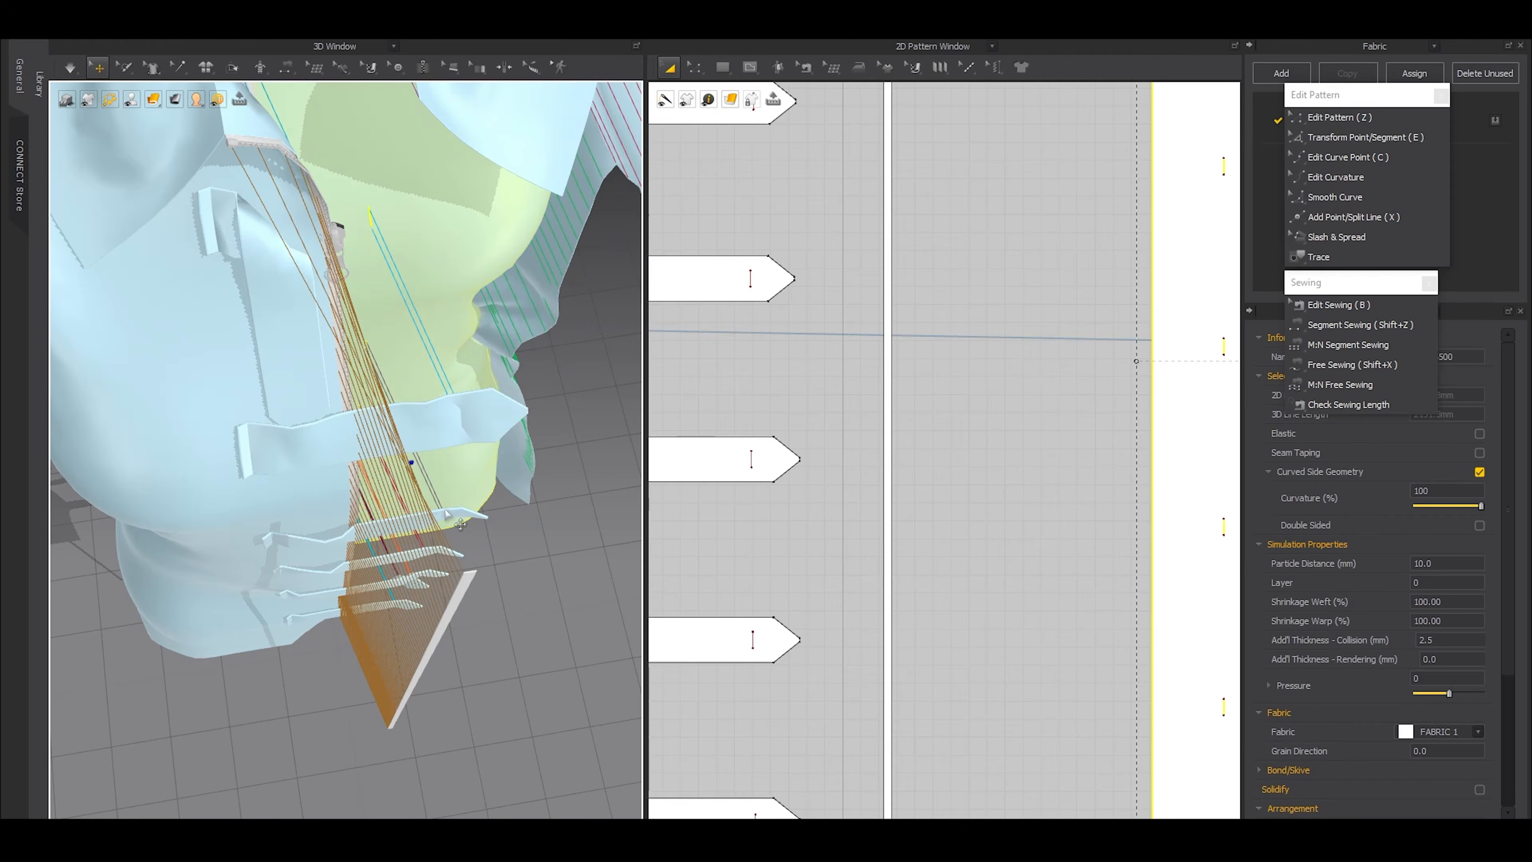
left_click(429, 689)
key("ctrl+a")
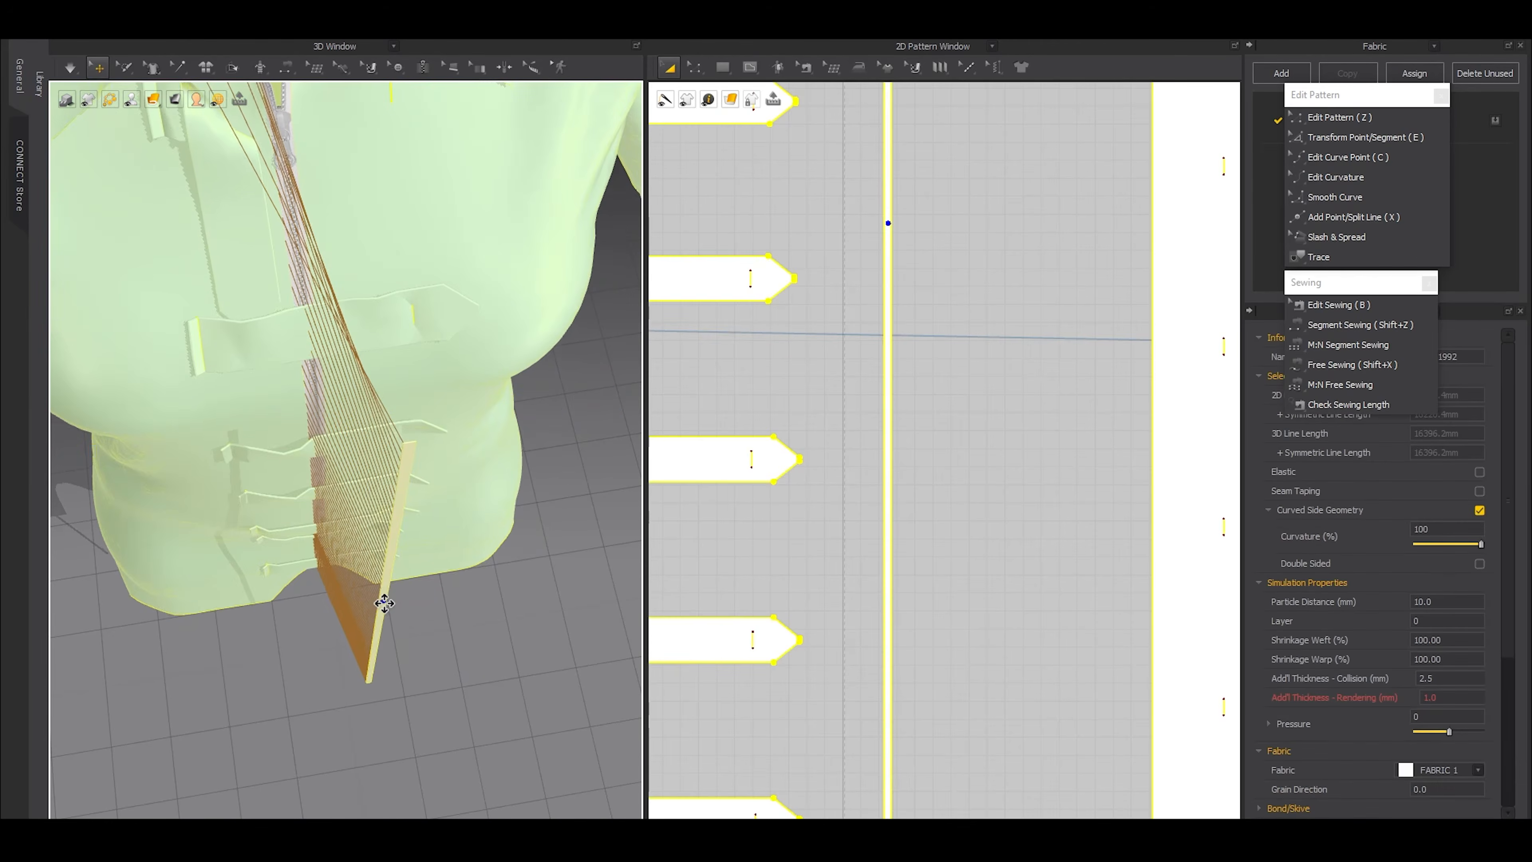
left_click(503, 743)
right_click_drag(503, 742, 504, 611)
scroll(504, 610, "up", 3)
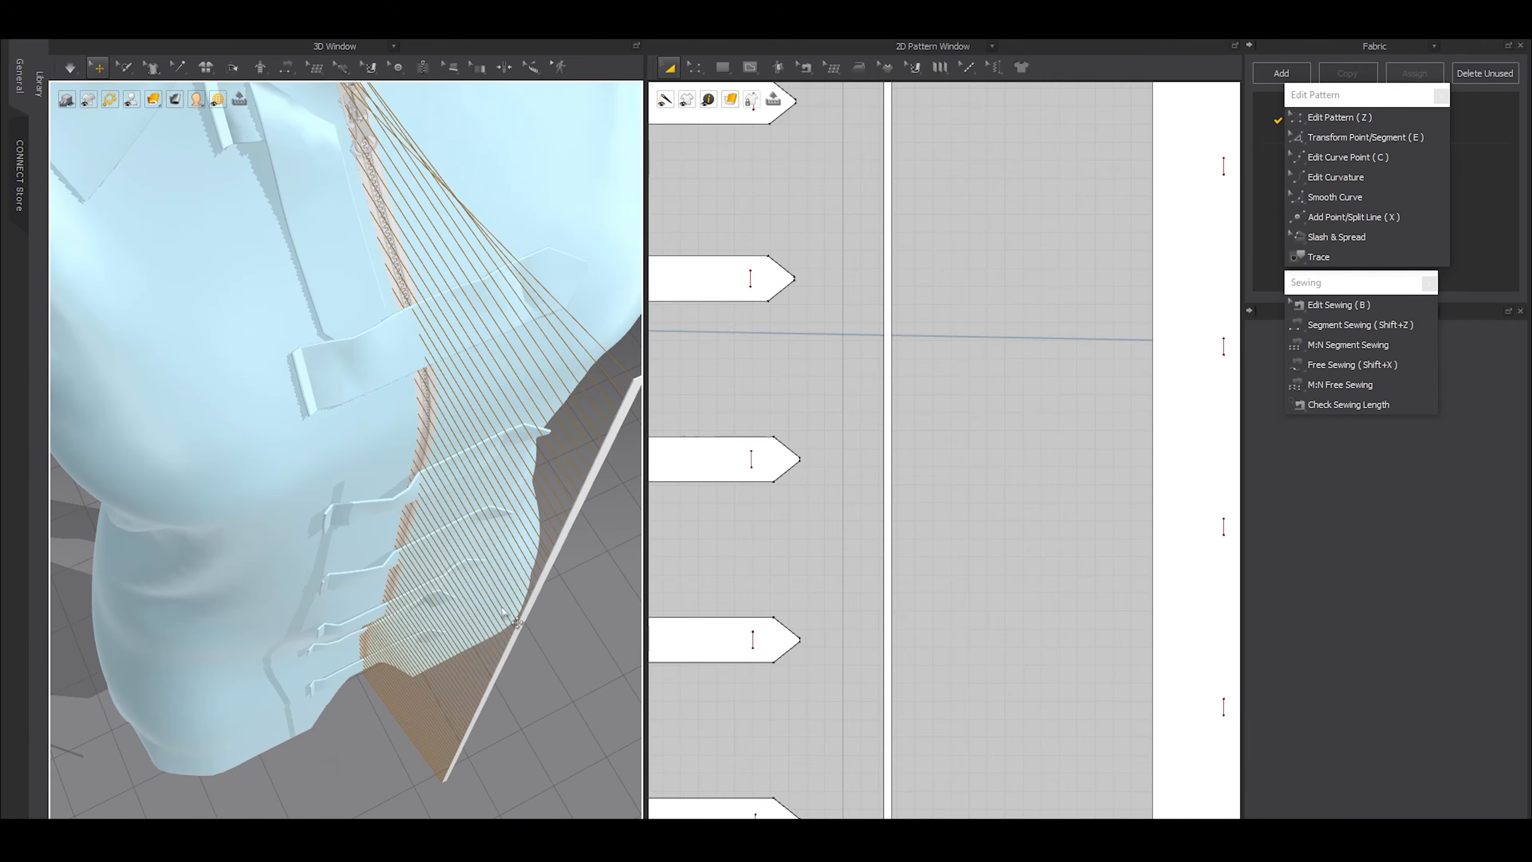
left_click_drag(540, 631, 407, 516)
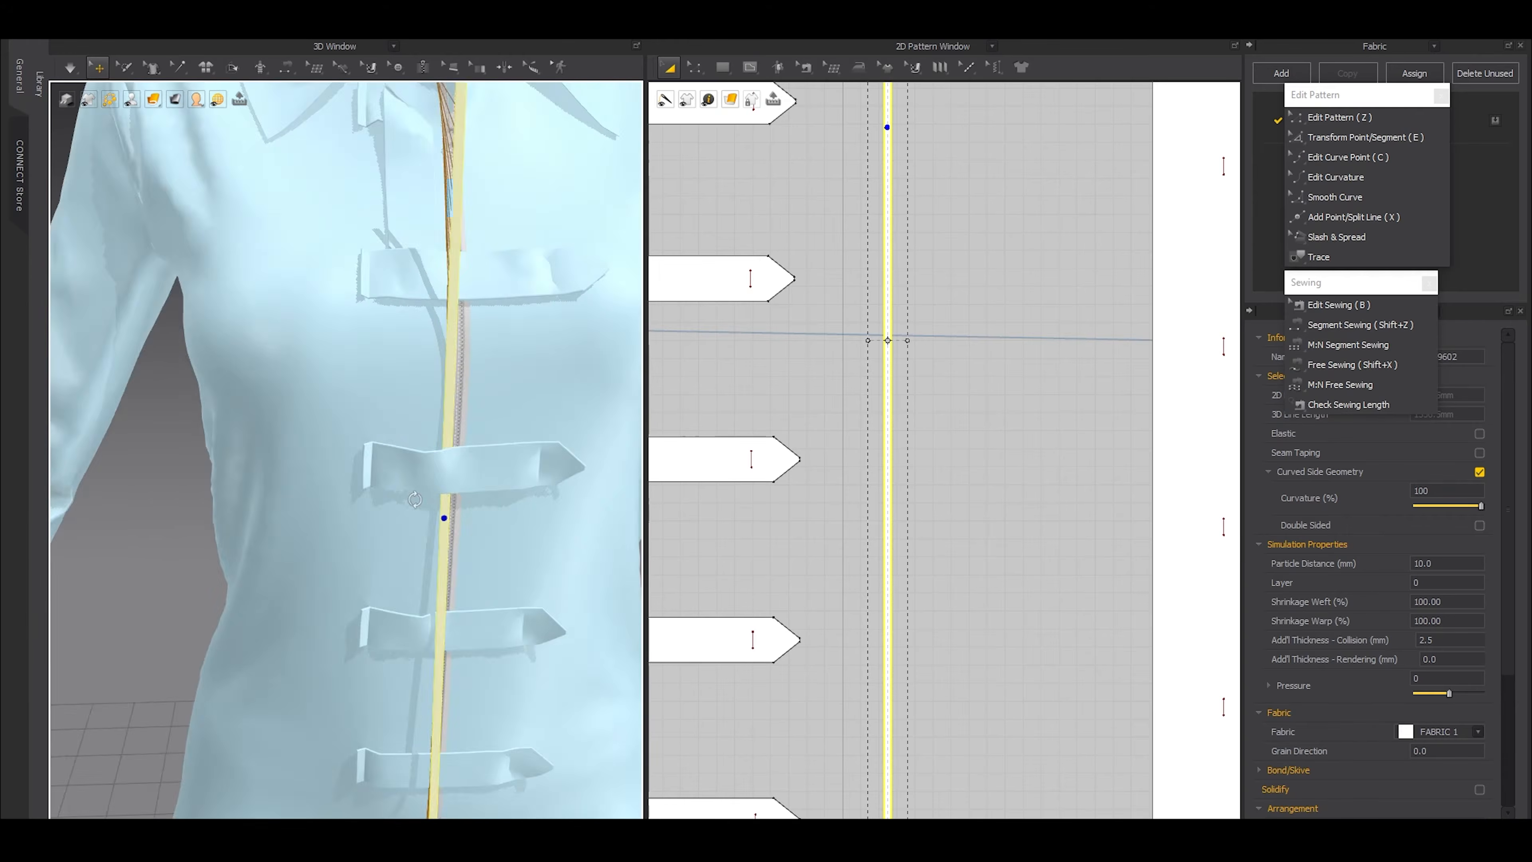
right_click_drag(415, 500, 399, 472)
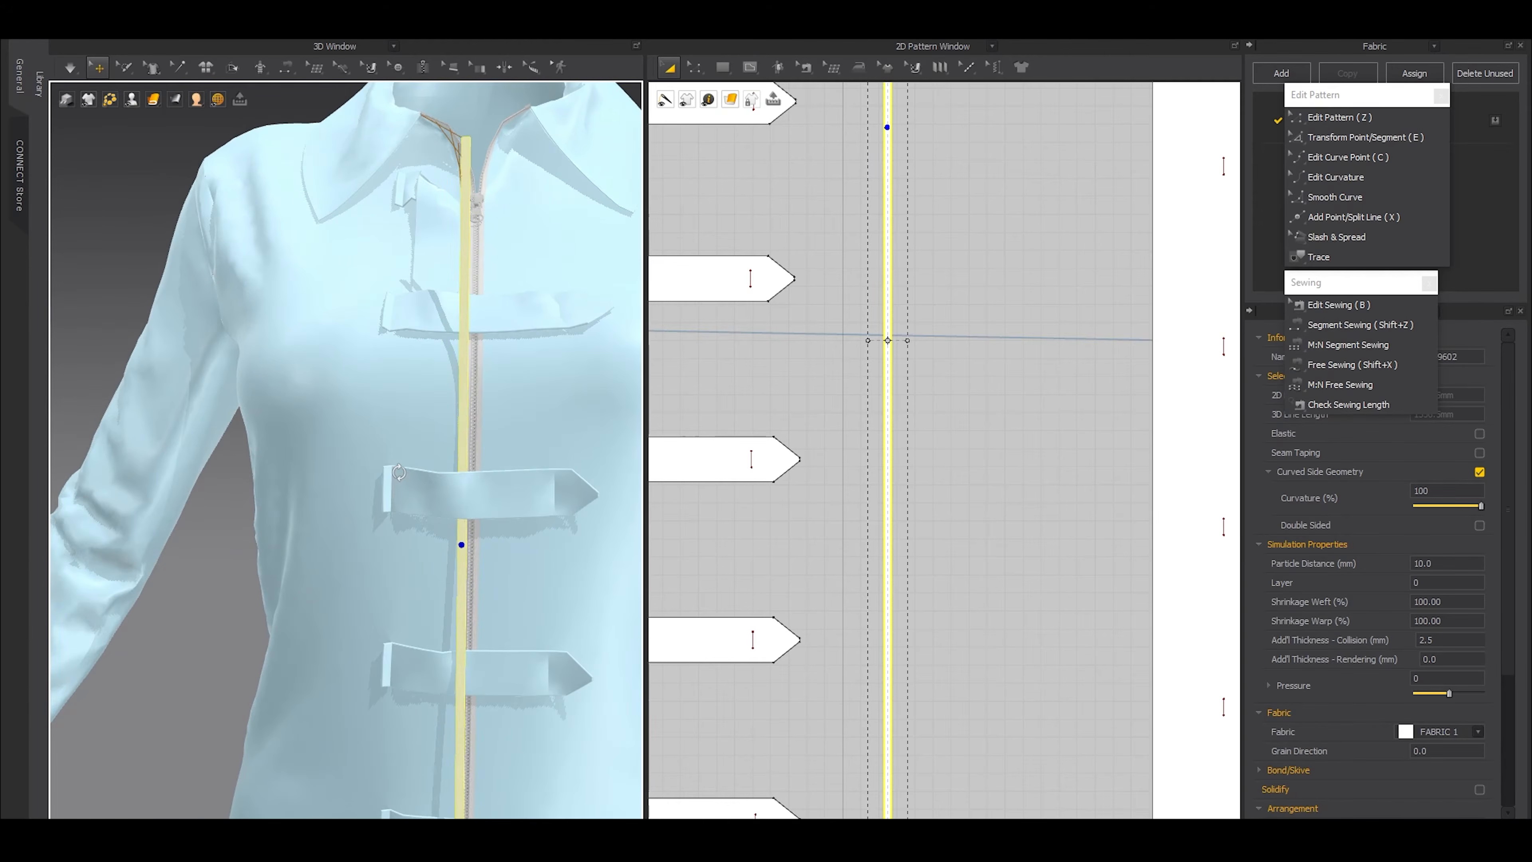
scroll(538, 554, "down", 5)
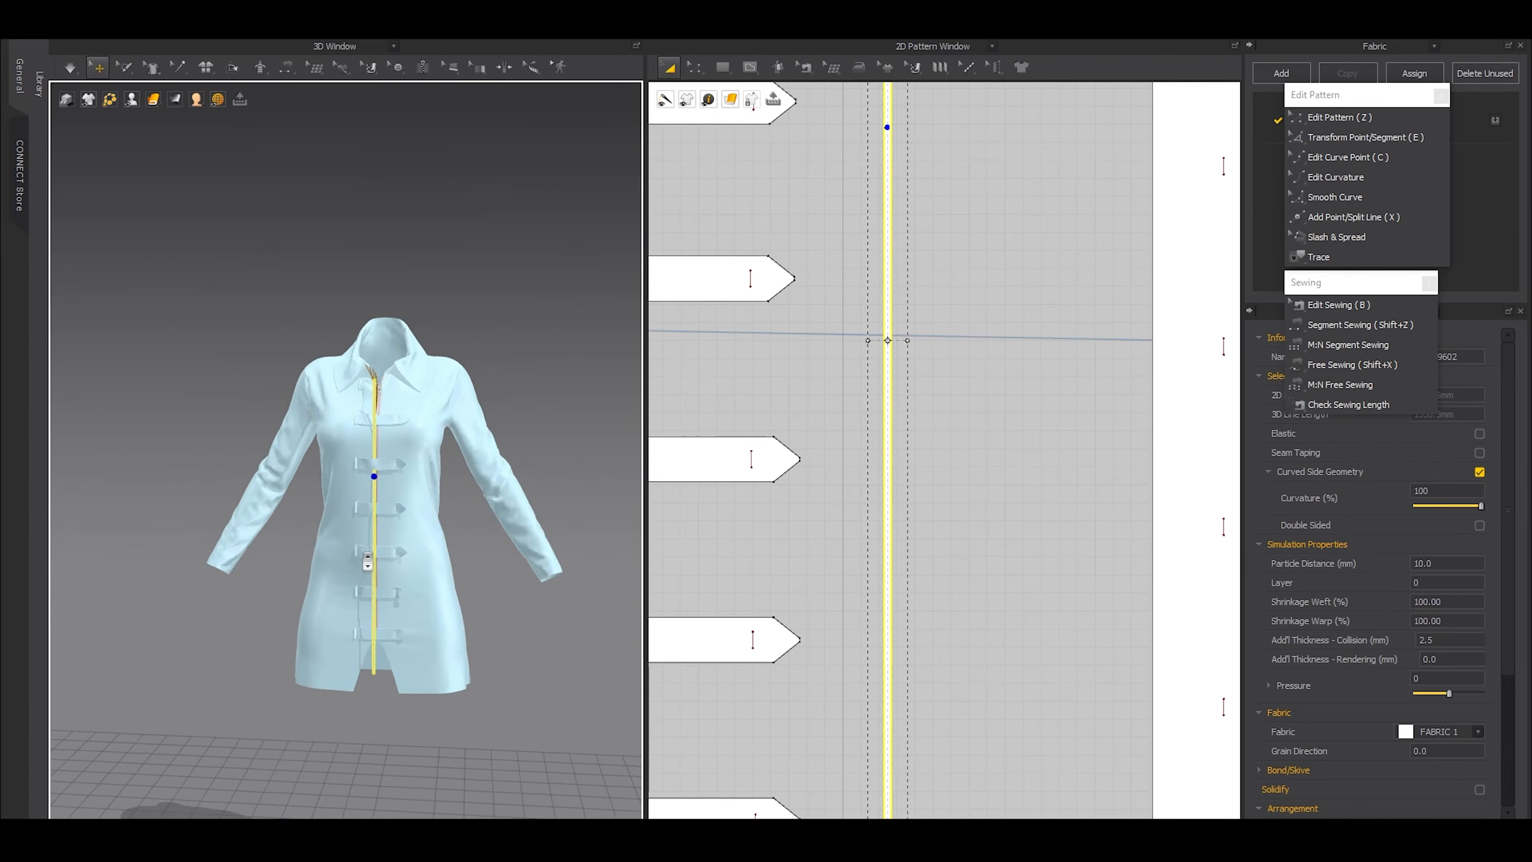
scroll(539, 554, "up", 4)
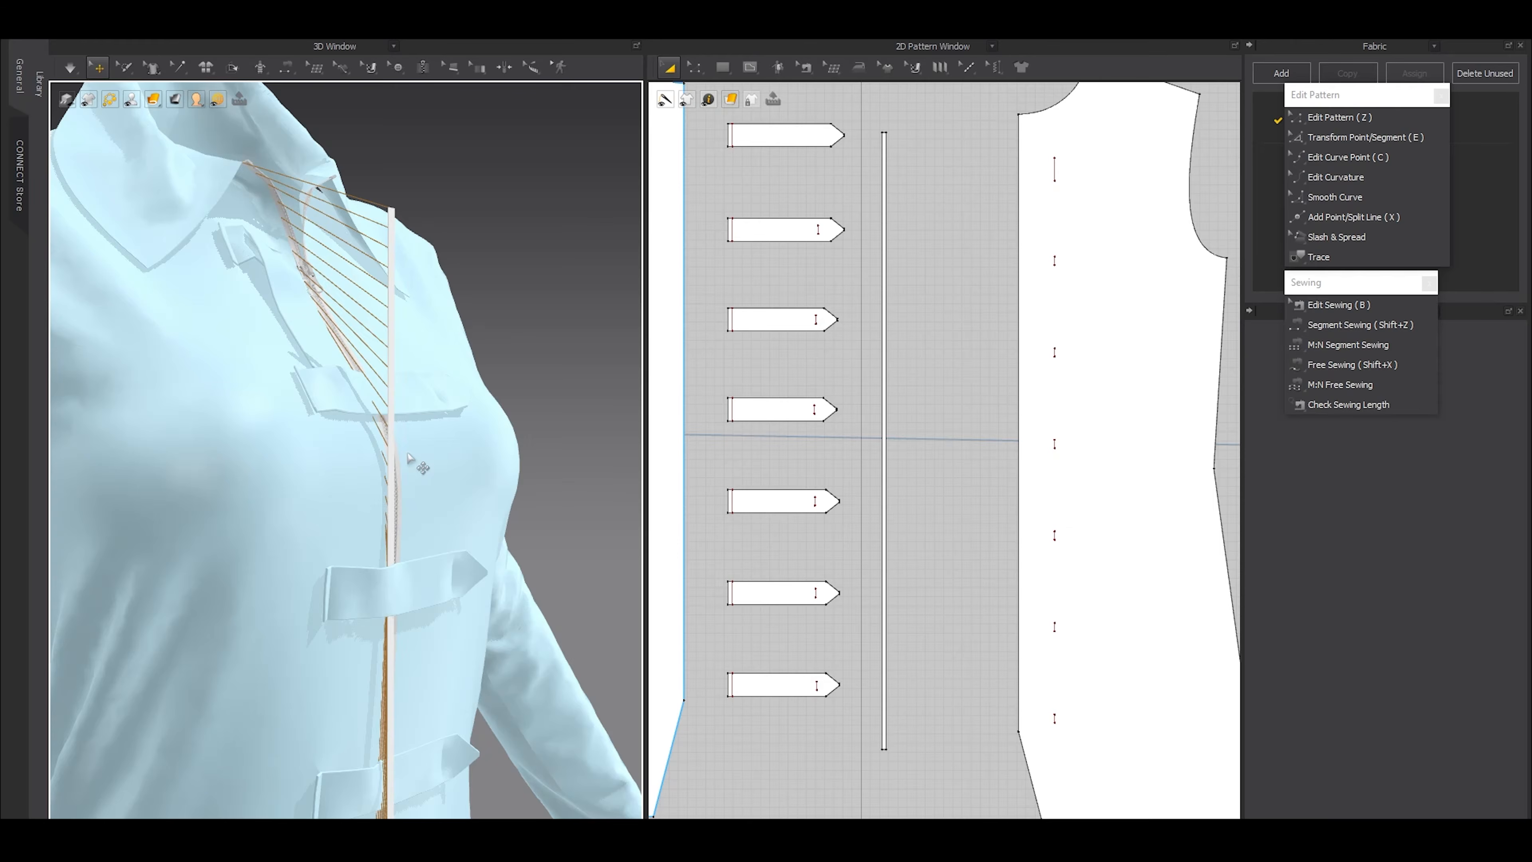
Set the layer of all seven pointed straps to 1
left_click(762, 690)
left_click(783, 593, "shift")
left_click(784, 498, "shift")
left_click(779, 405, "shift")
left_click(775, 322, "shift")
left_click(765, 220, "shift")
left_click(784, 134, "shift")
scroll(805, 294, "down", 3)
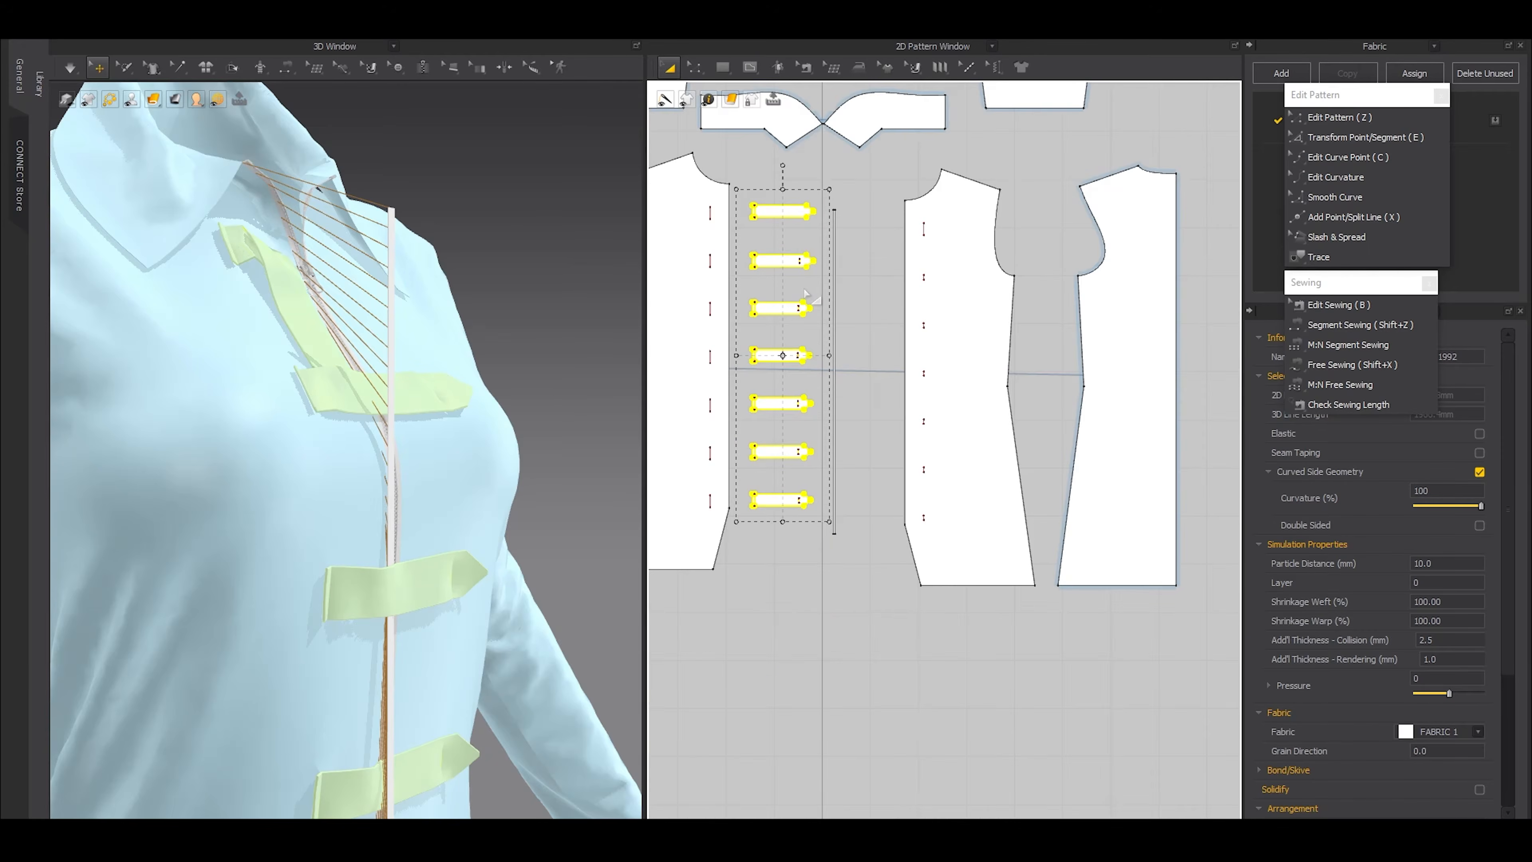
left_click(1430, 582)
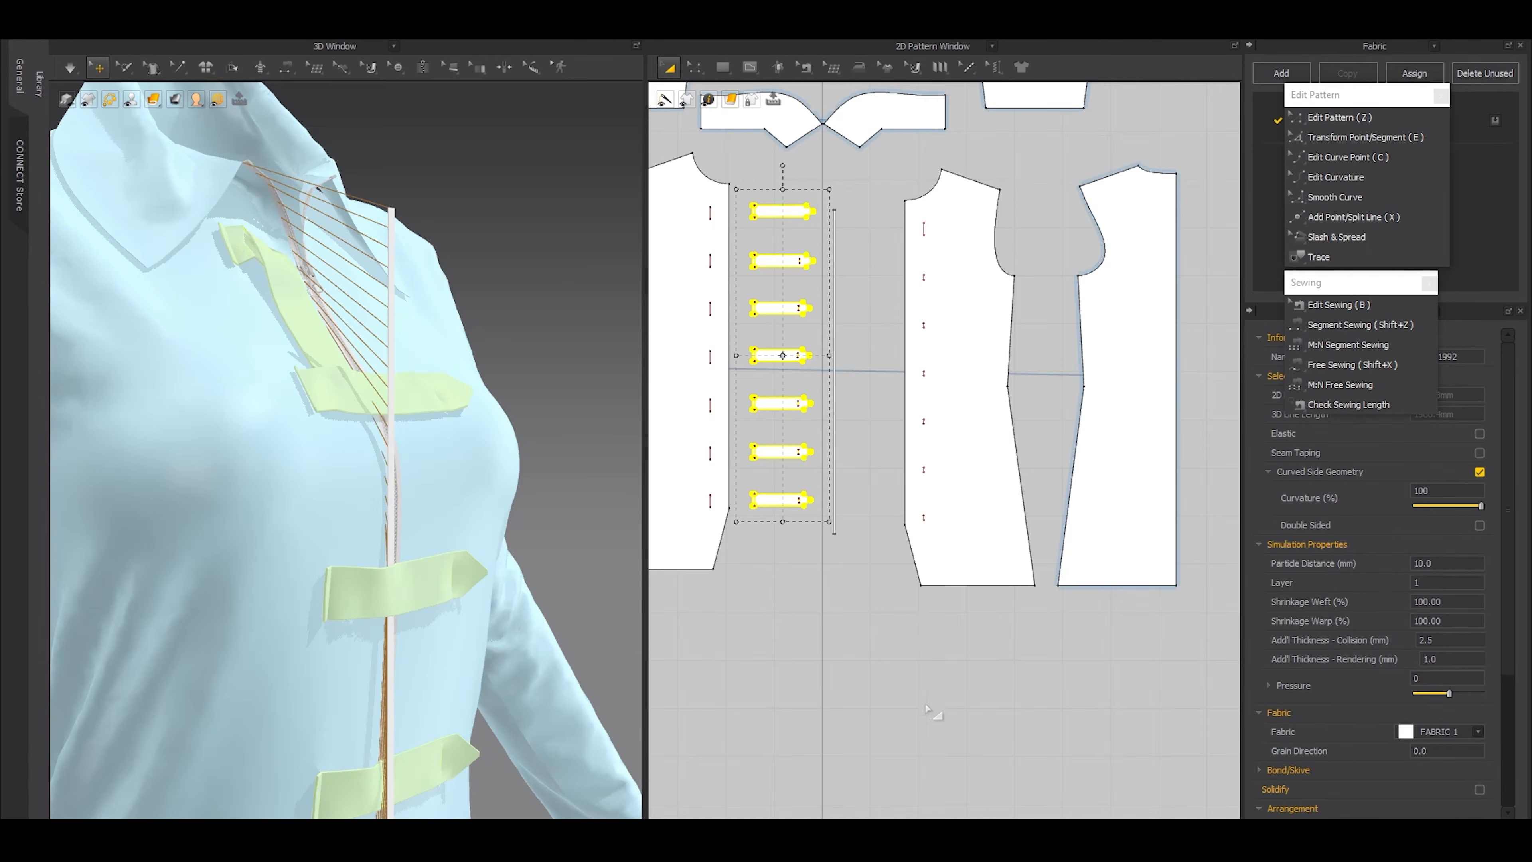
left_click(916, 656)
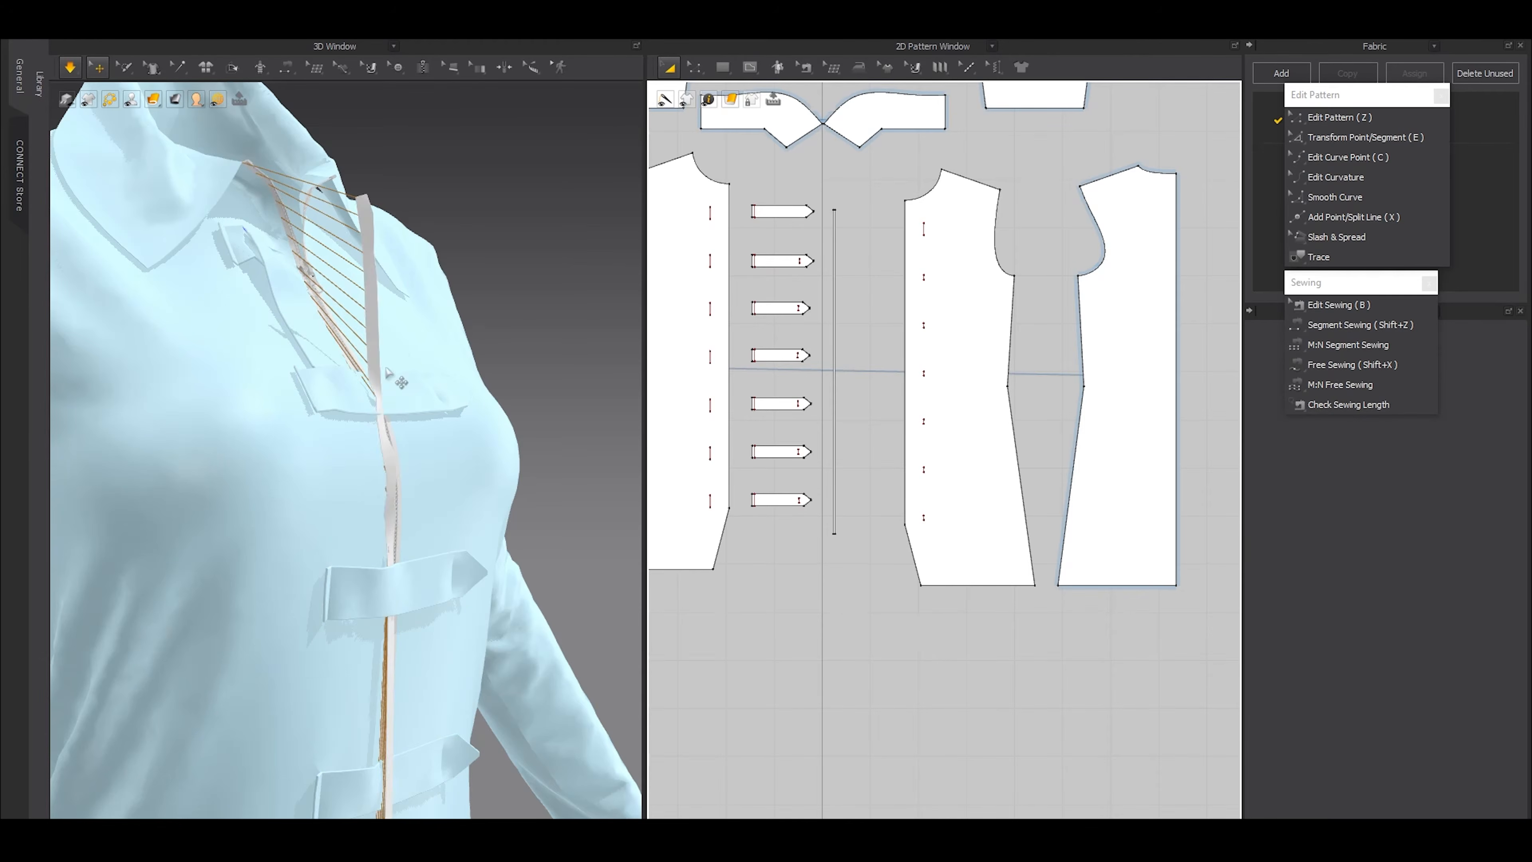
Simulate the garment so the strip is drawn onto the zipper edge beneath the straps
key("space")
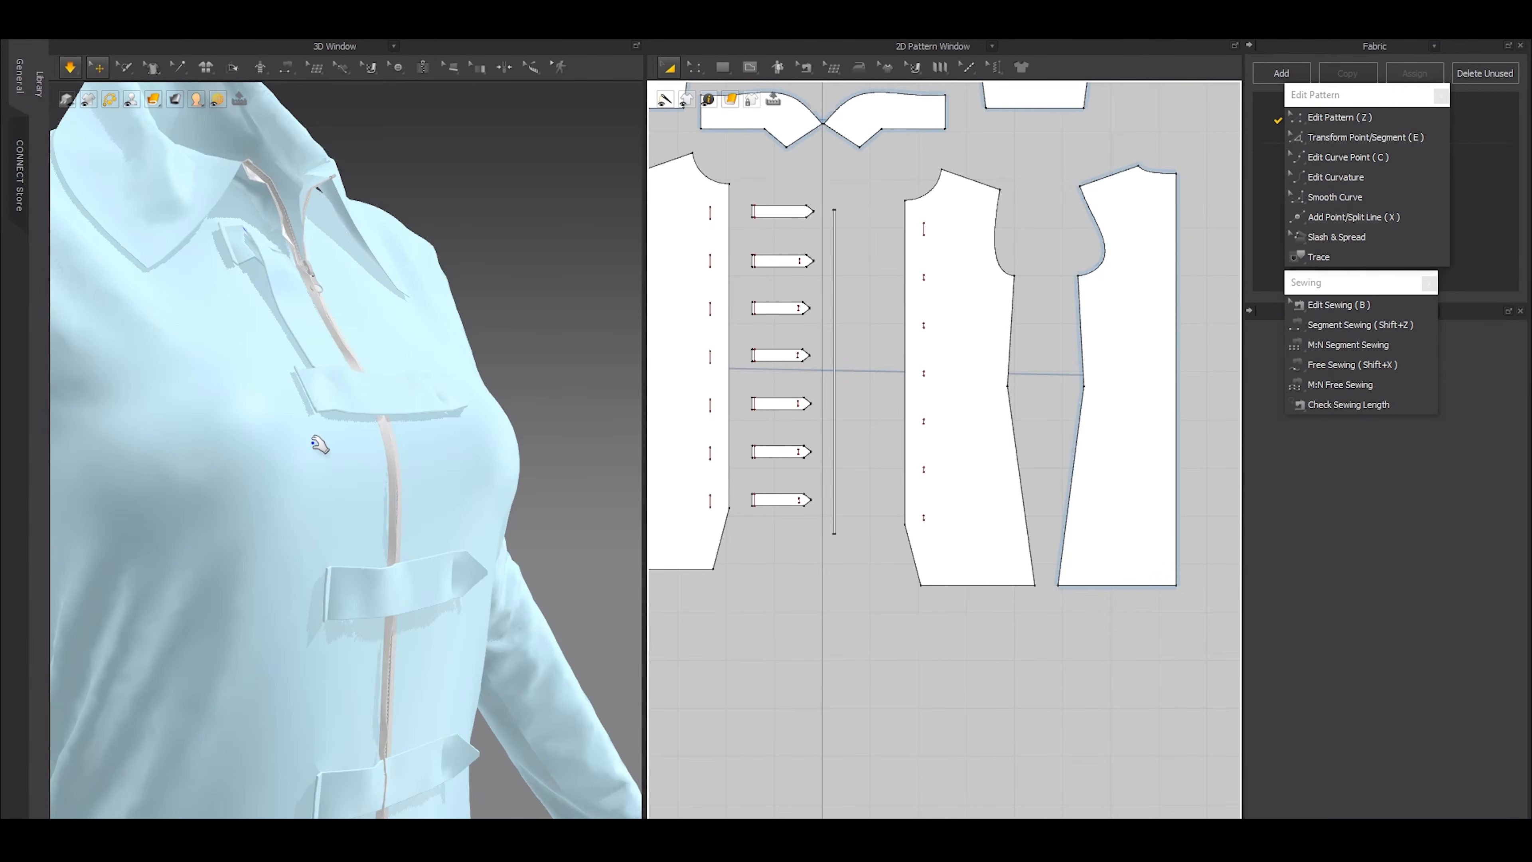
key("space")
scroll(437, 567, "down", 5)
right_click_drag(422, 634, 373, 724)
middle_click_drag(374, 724, 359, 610)
scroll(352, 609, "up", 5)
scroll(366, 506, "up", 3)
key("space")
key("space")
scroll(856, 302, "up", 8)
Try widening the strip slightly in the 2D pattern and simulate it
left_click(840, 425)
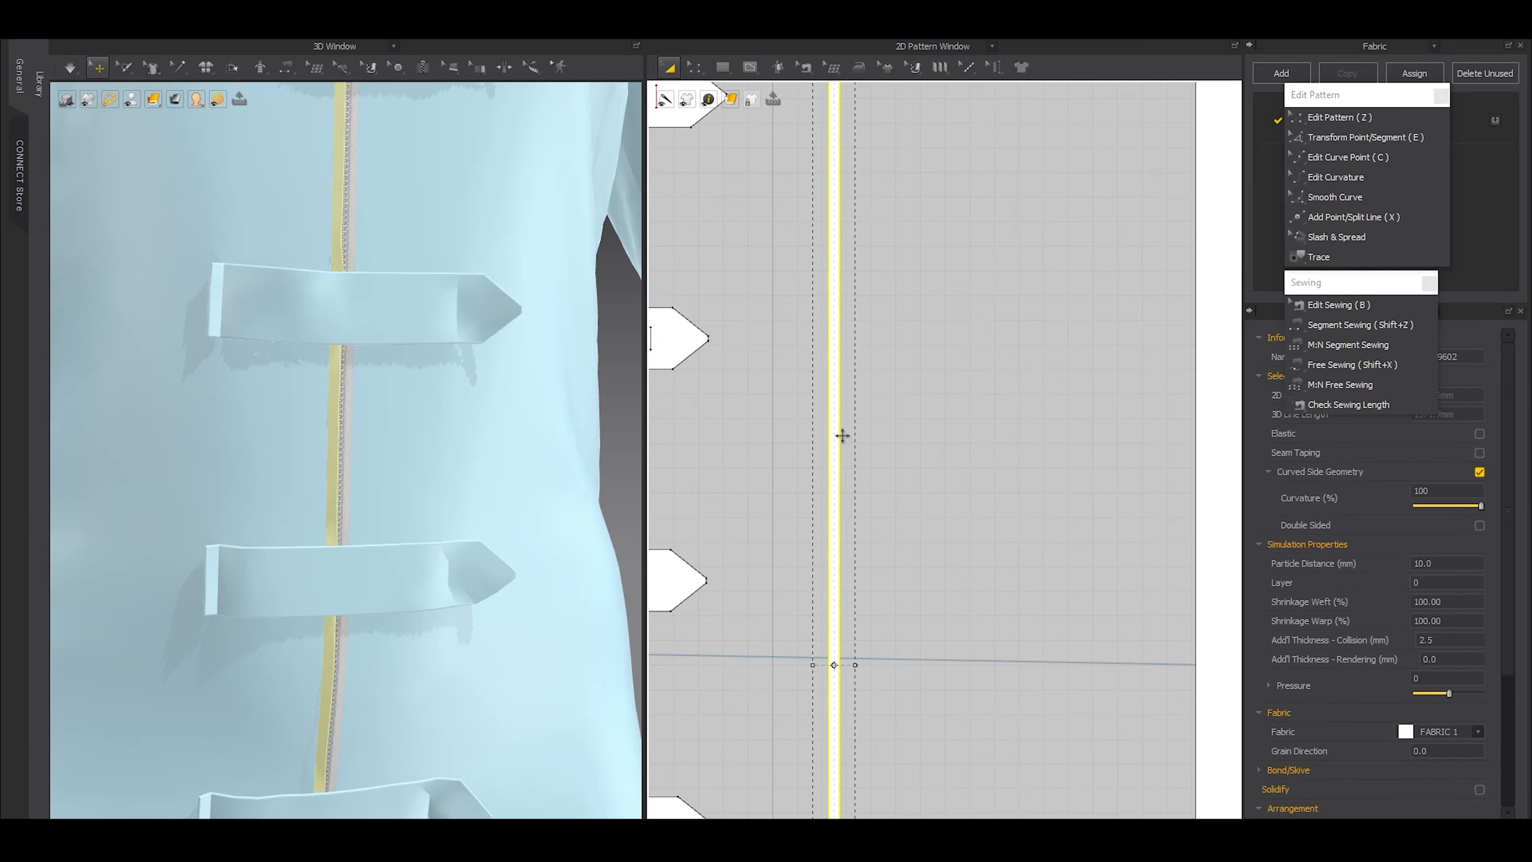
scroll(869, 695, "up", 3)
left_click_drag(844, 574, 848, 574)
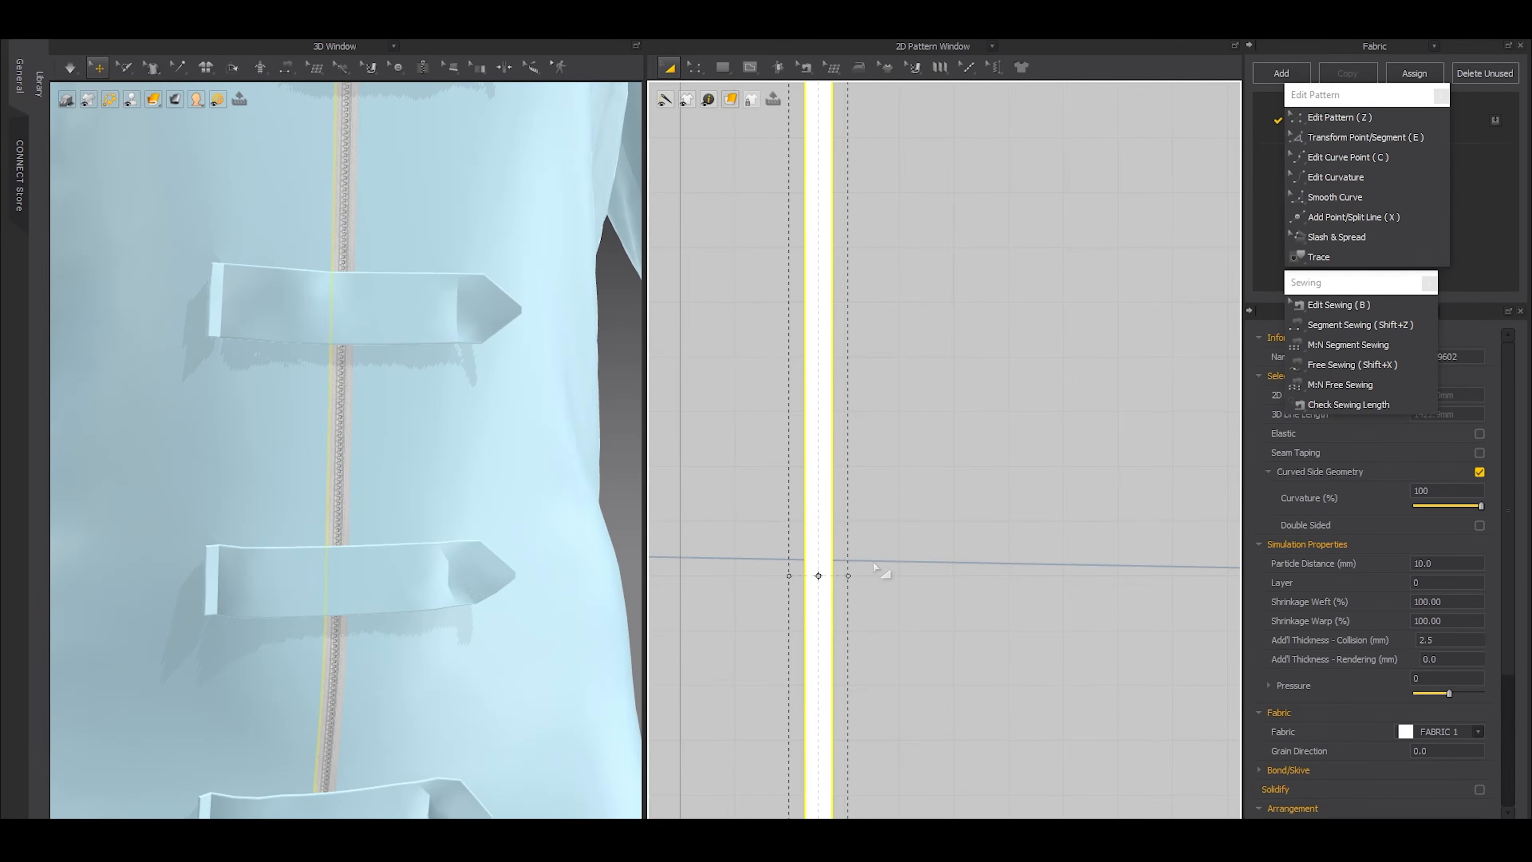
key("space")
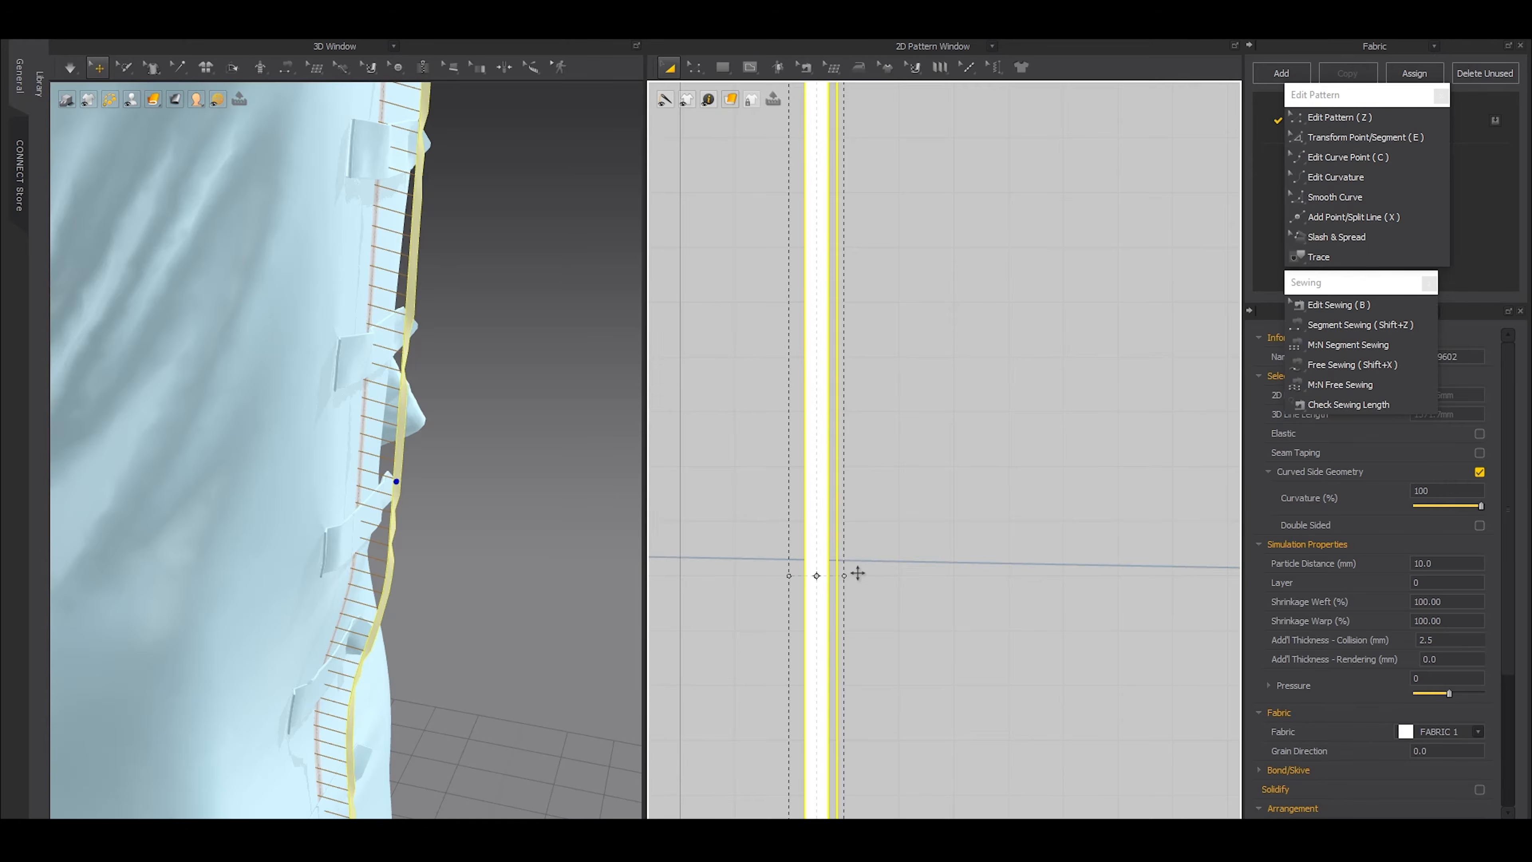
left_click_drag(848, 576, 854, 576)
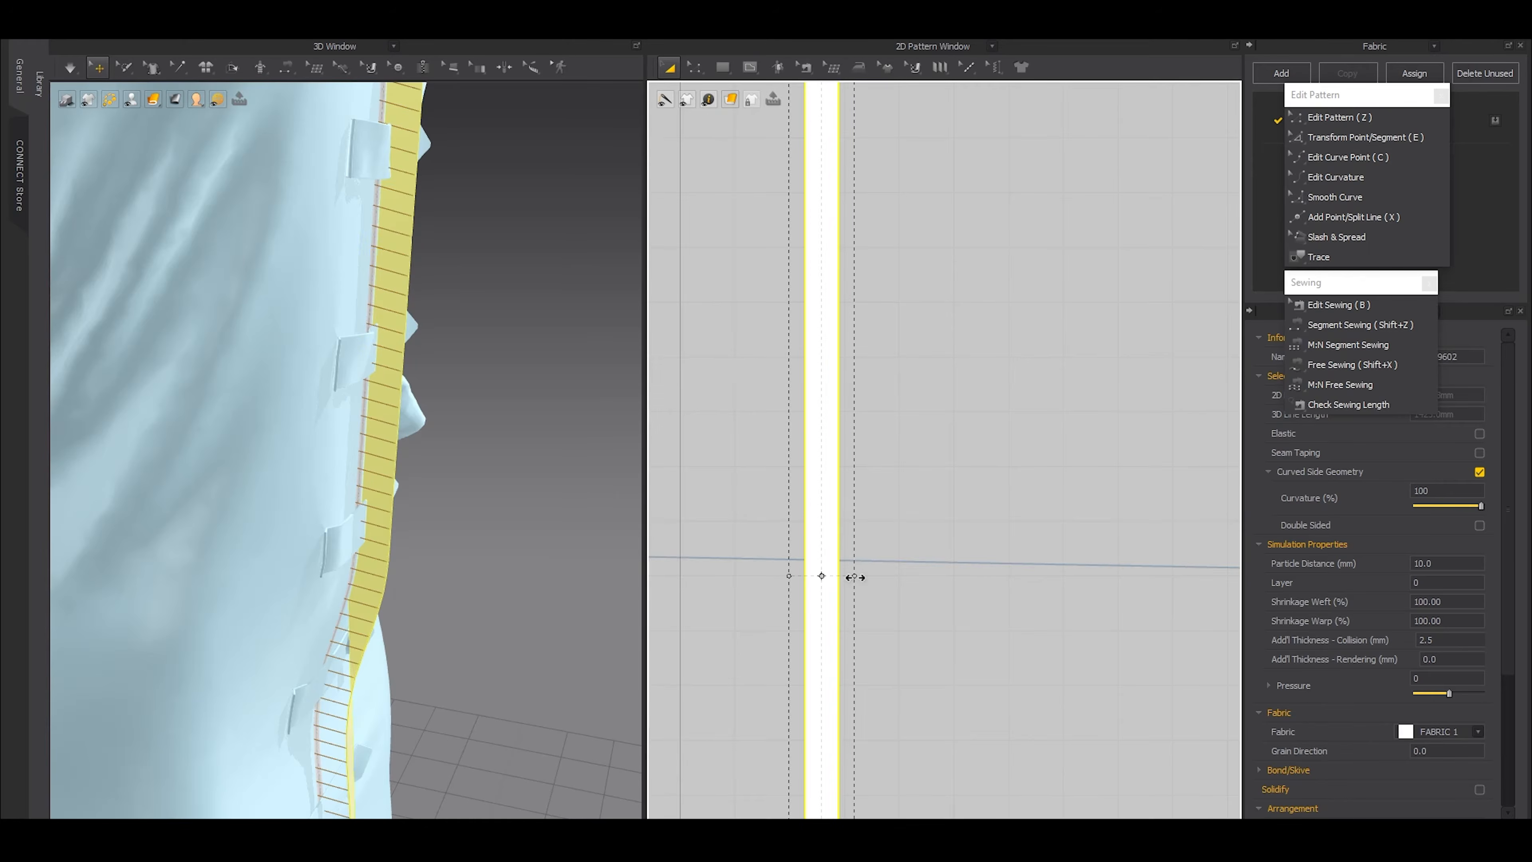
right_click_drag(412, 518, 344, 516)
Narrow the strip slightly in the 2D pattern, reposition it in front of the zipper in 3D, and simulate it
left_click_drag(853, 577, 843, 580)
right_click_drag(521, 578, 359, 567)
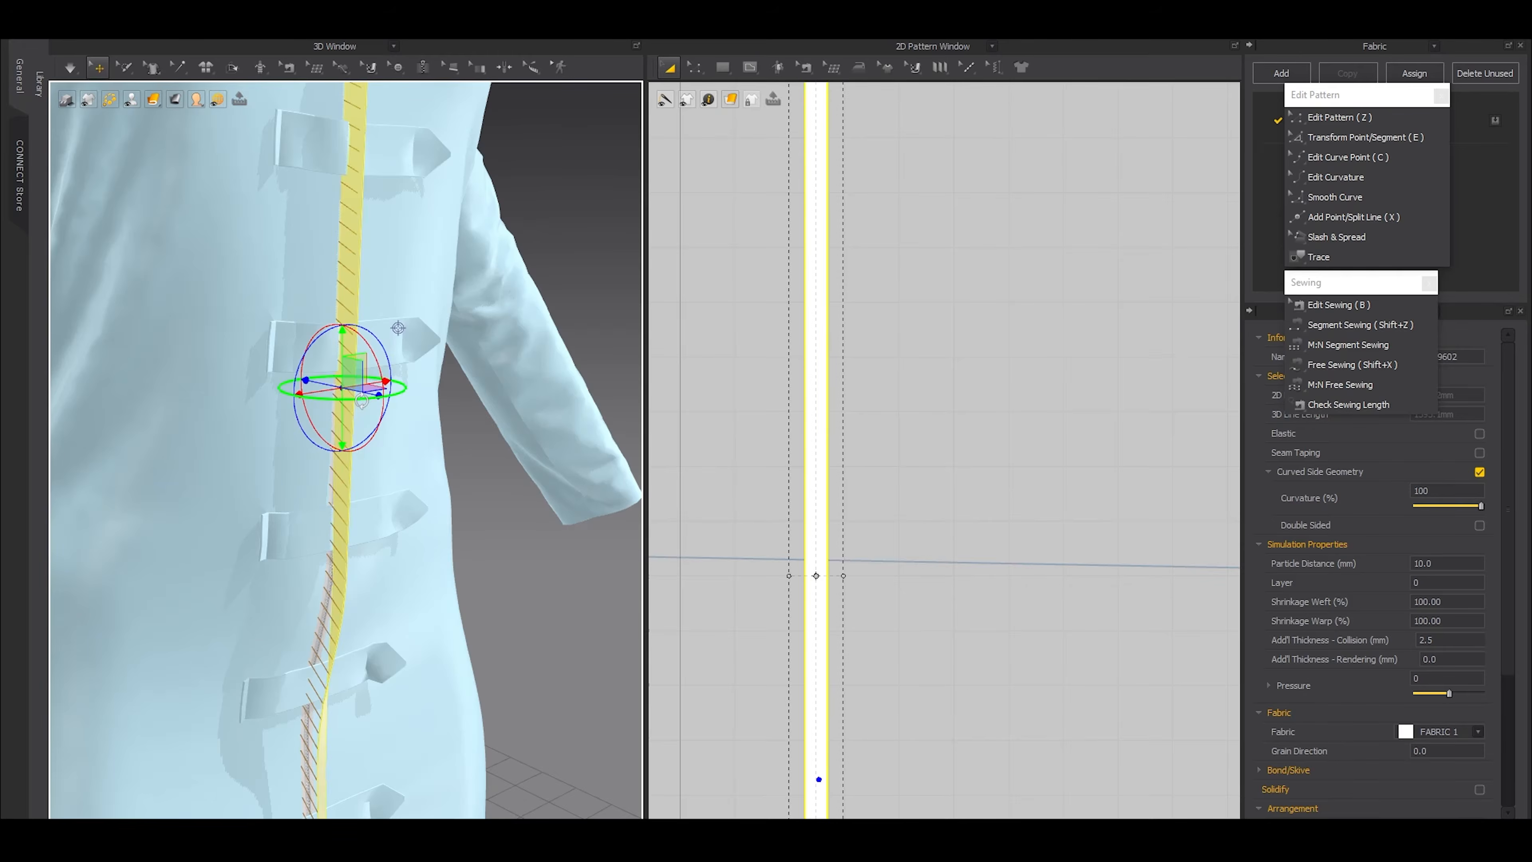
left_click_drag(359, 399, 247, 391)
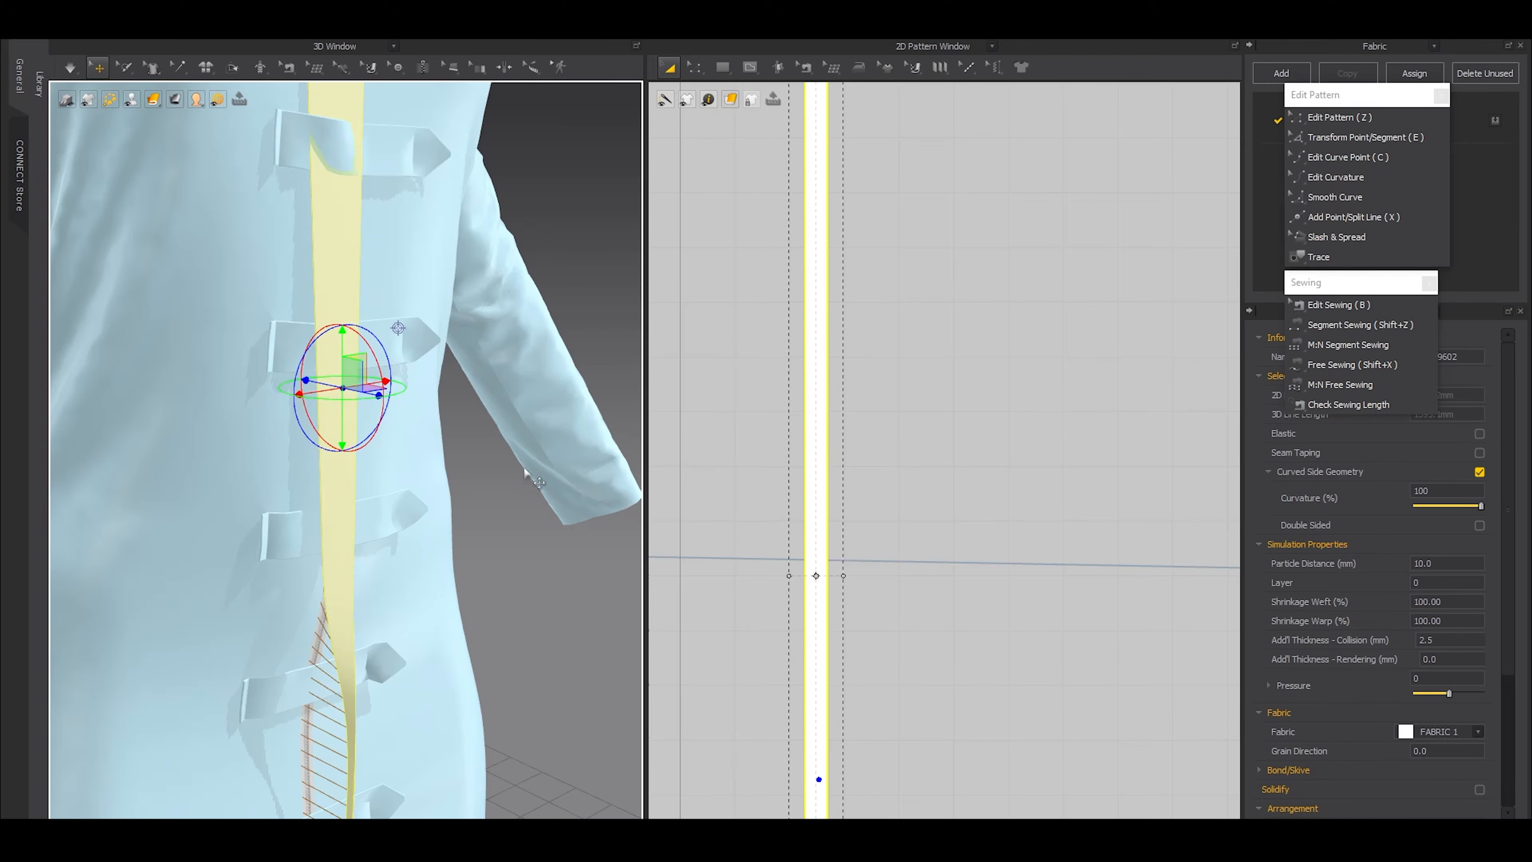
key("space")
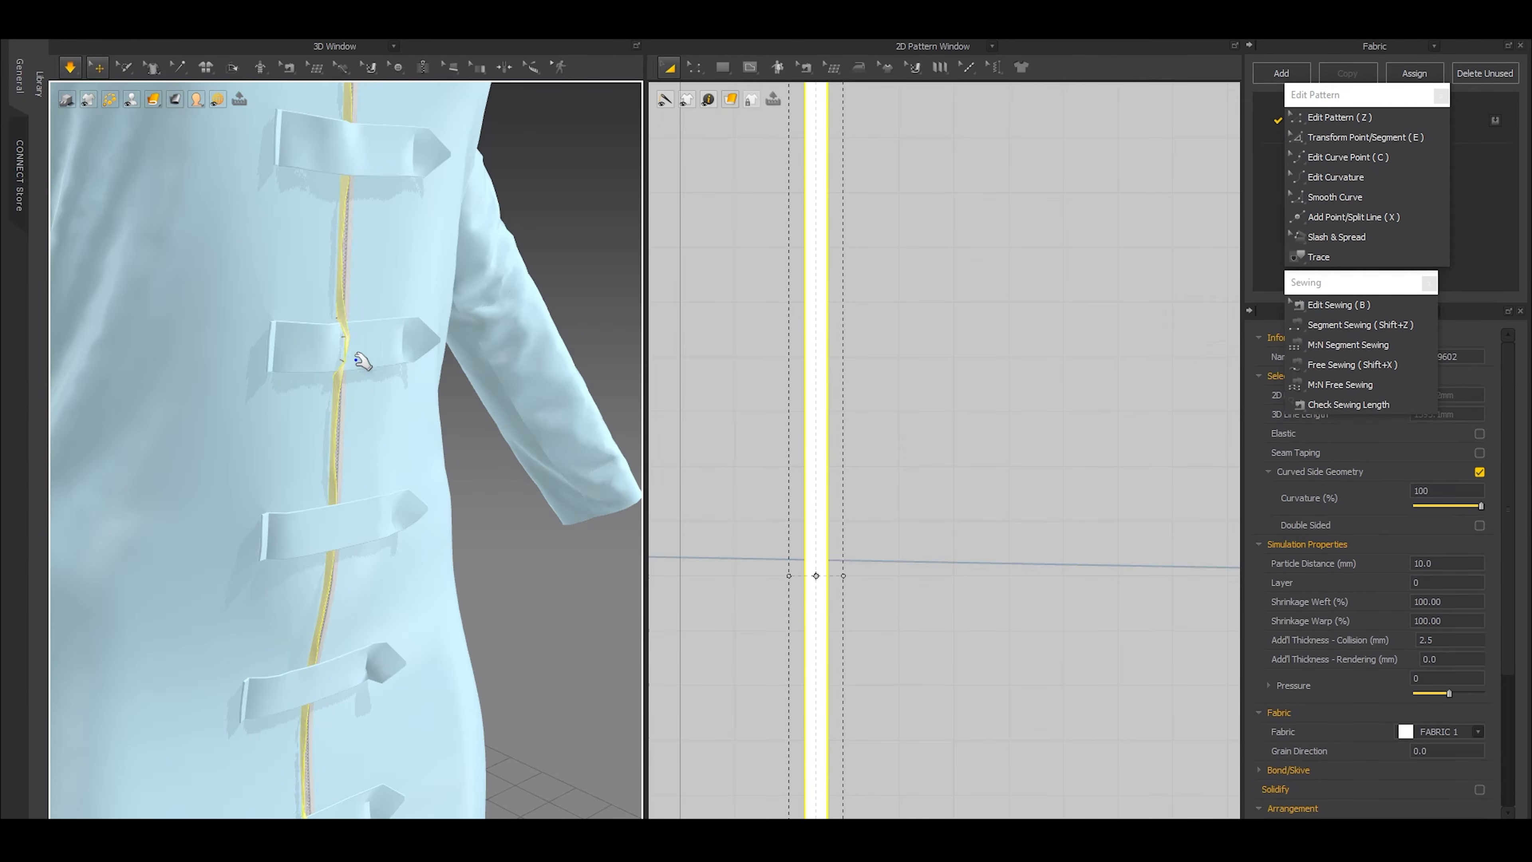
Set the strip's particle distance to 5 mm and simulate it along the zipper up to the collar
scroll(373, 355, "down", 3)
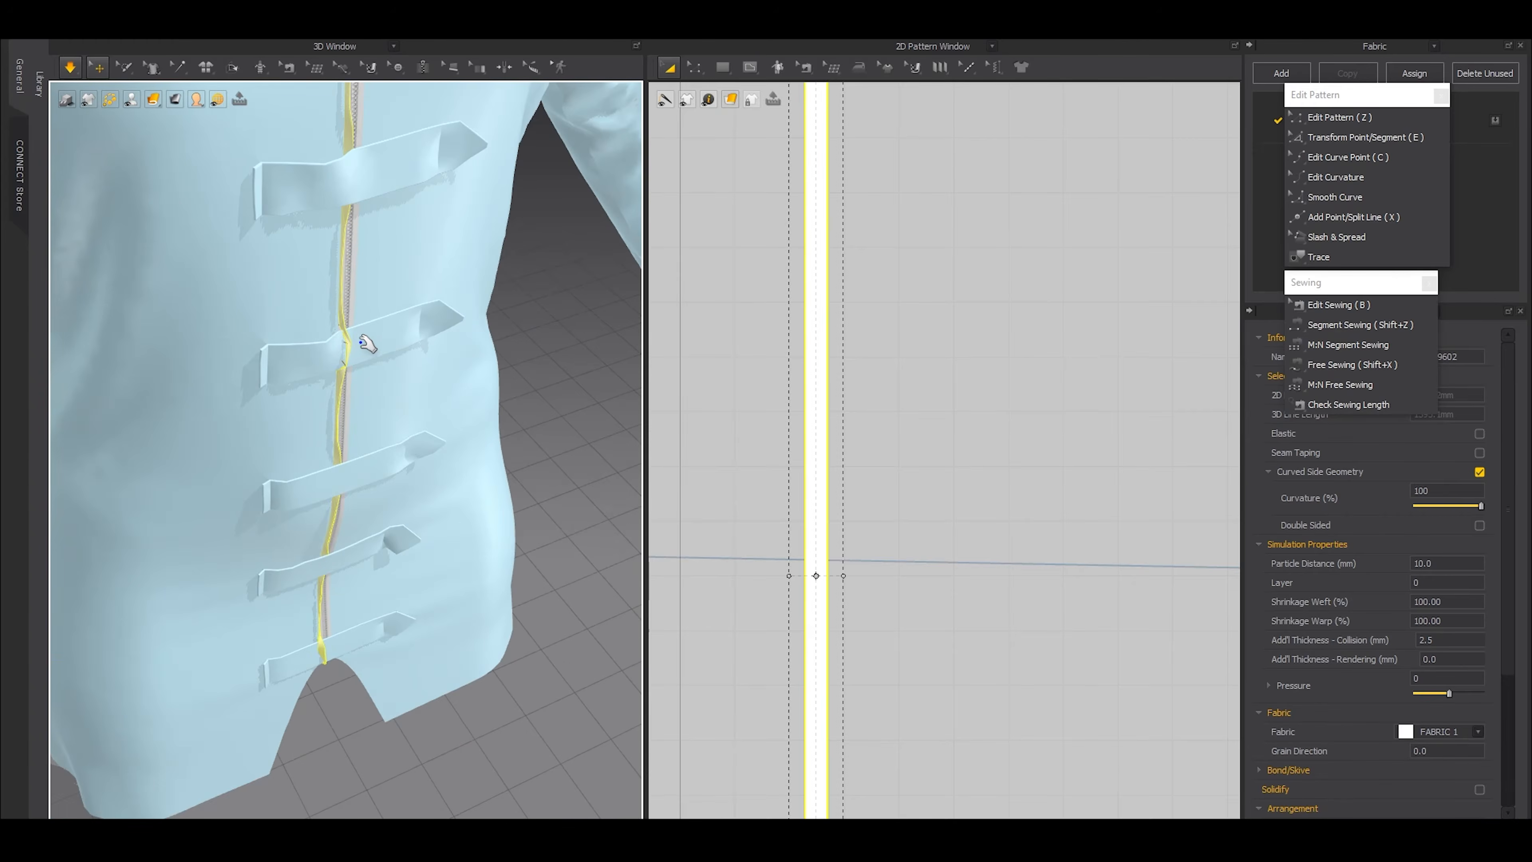
scroll(365, 351, "up", 3)
scroll(417, 414, "down", 1)
right_click_drag(418, 414, 260, 392)
scroll(242, 556, "up", 3)
middle_click_drag(241, 145, 243, 299)
scroll(243, 299, "up", 3)
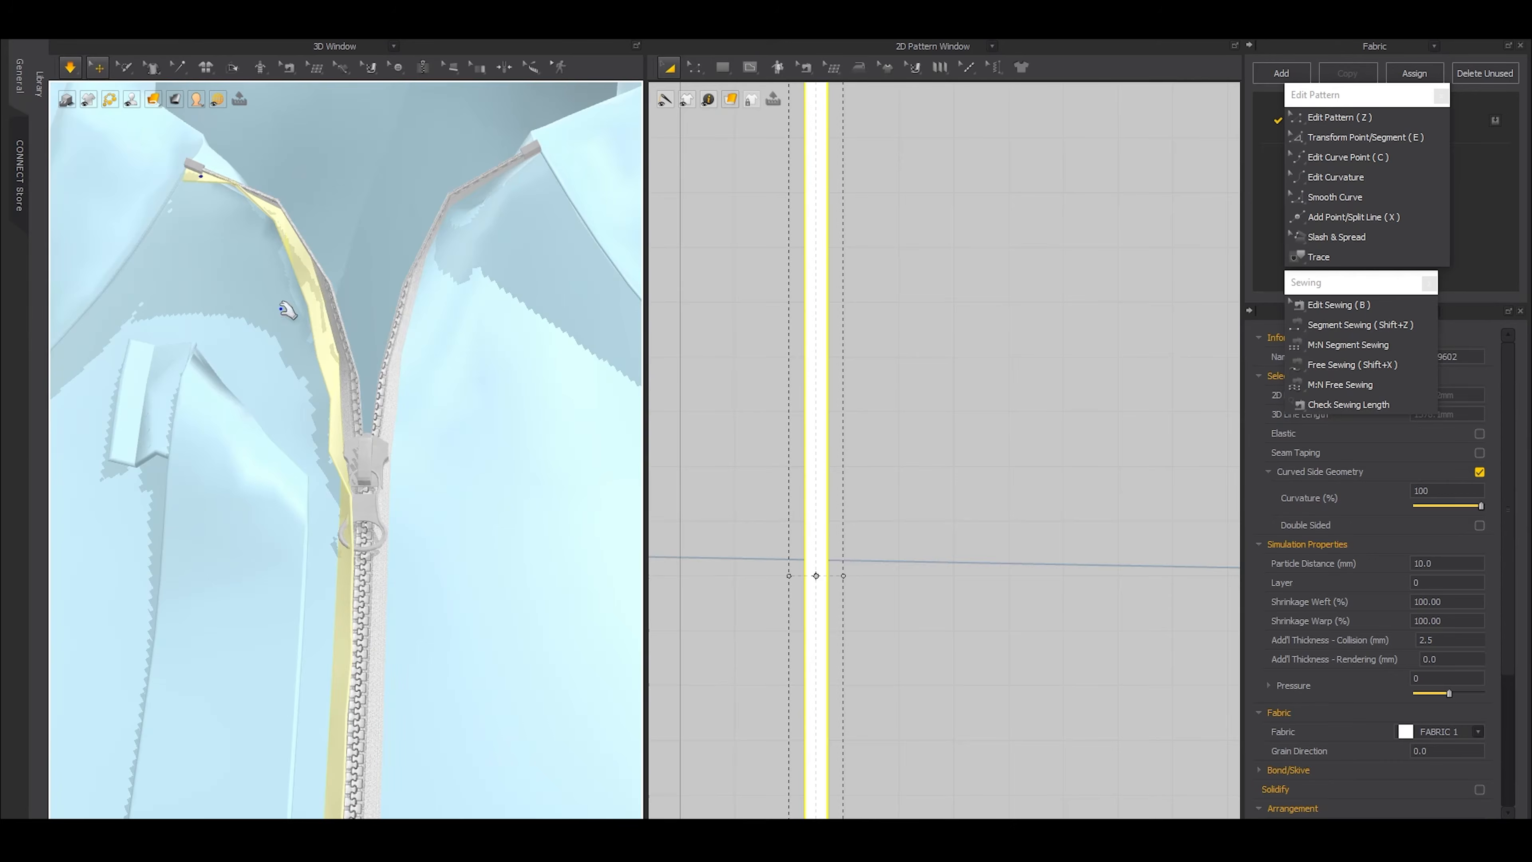
left_click(1447, 563)
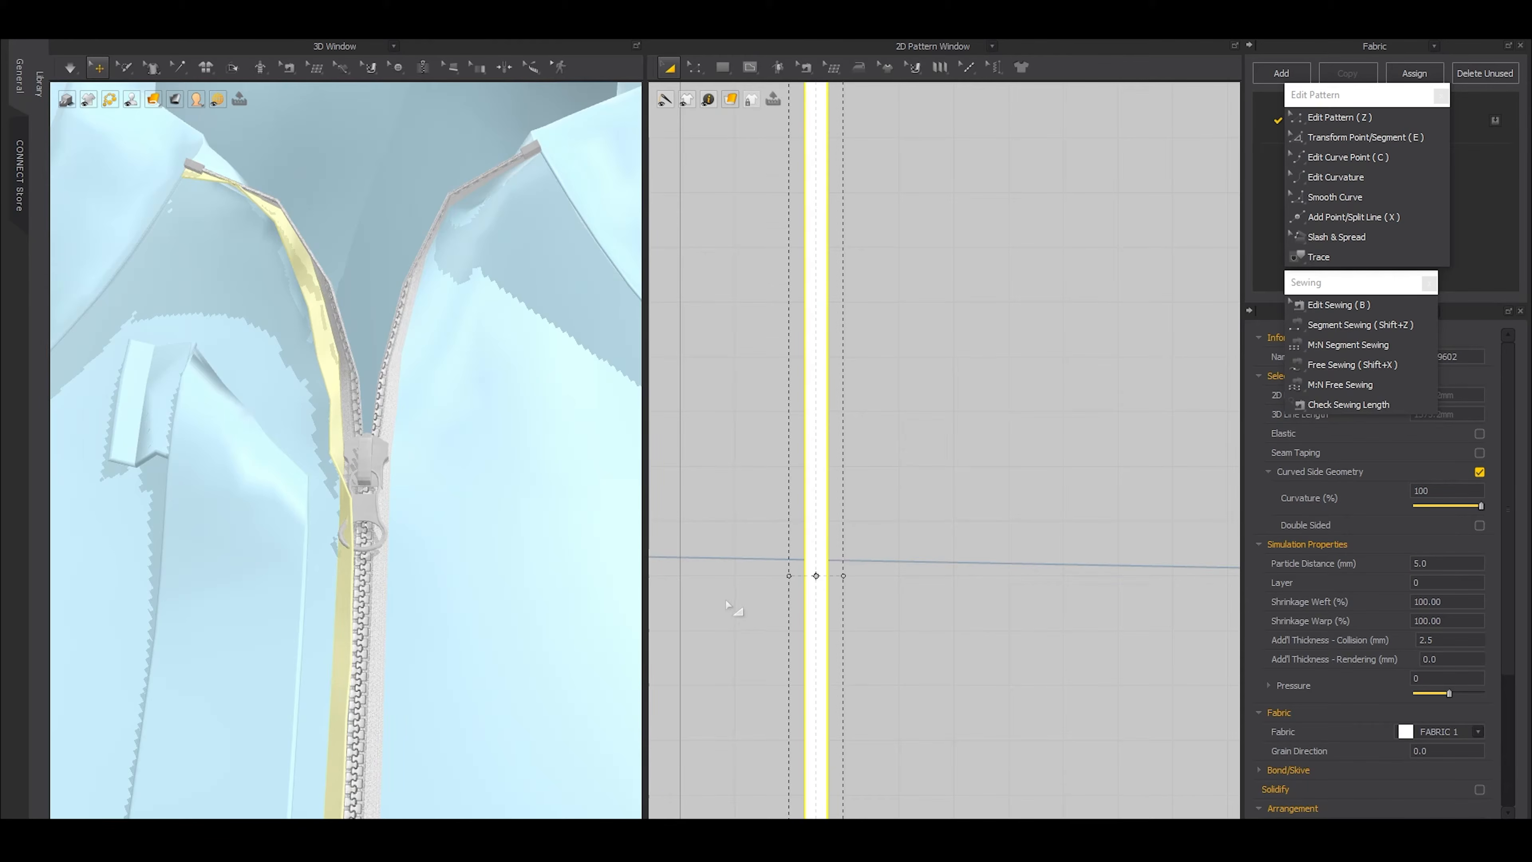
key("space")
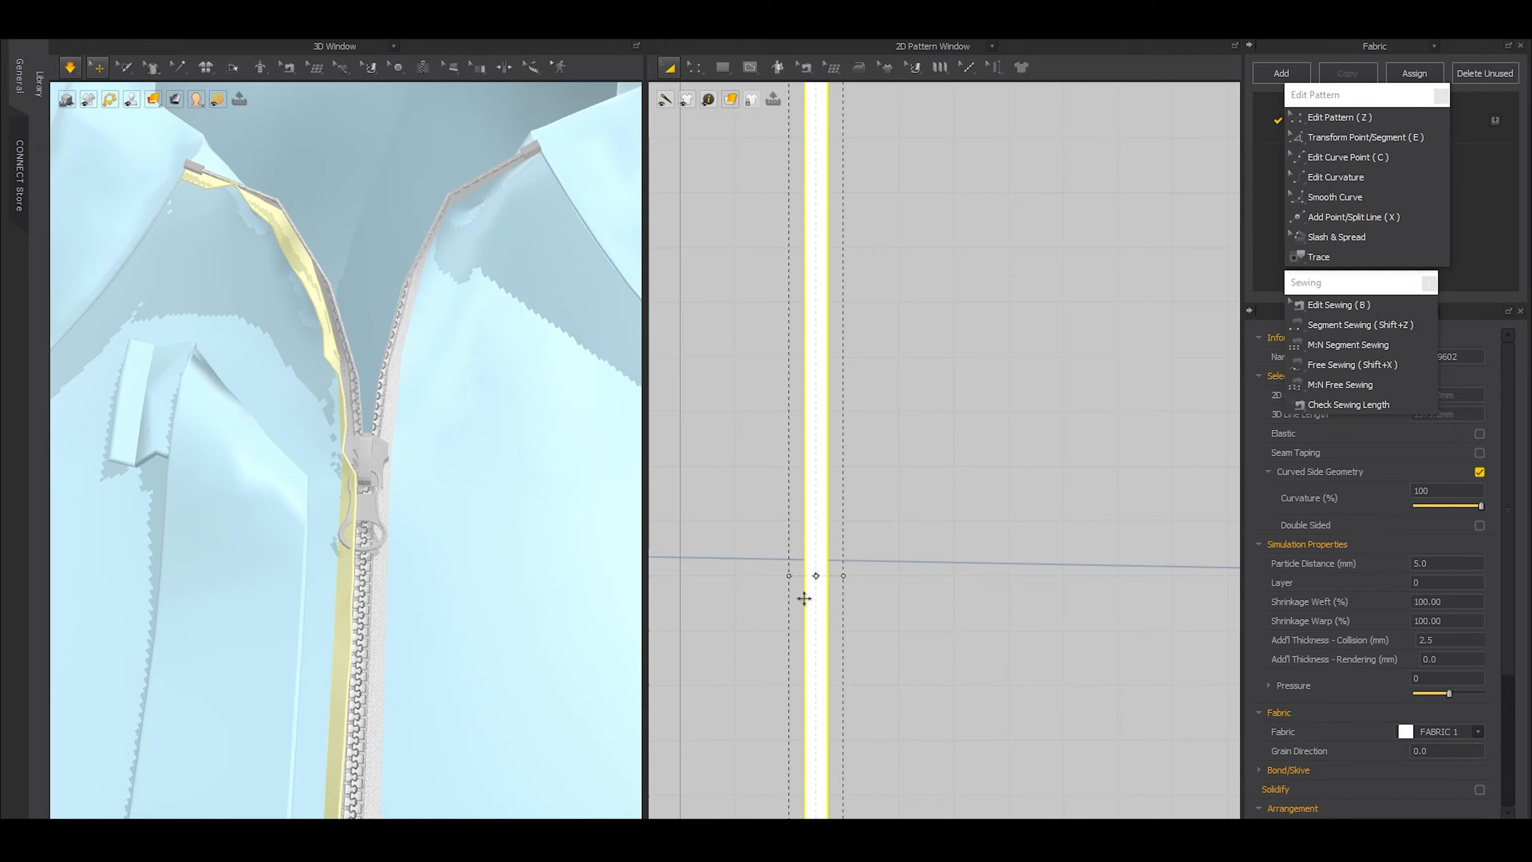
Place a copy of the strip beside the original, level with it, toward the opposite front piece
scroll(821, 529, "down", 5)
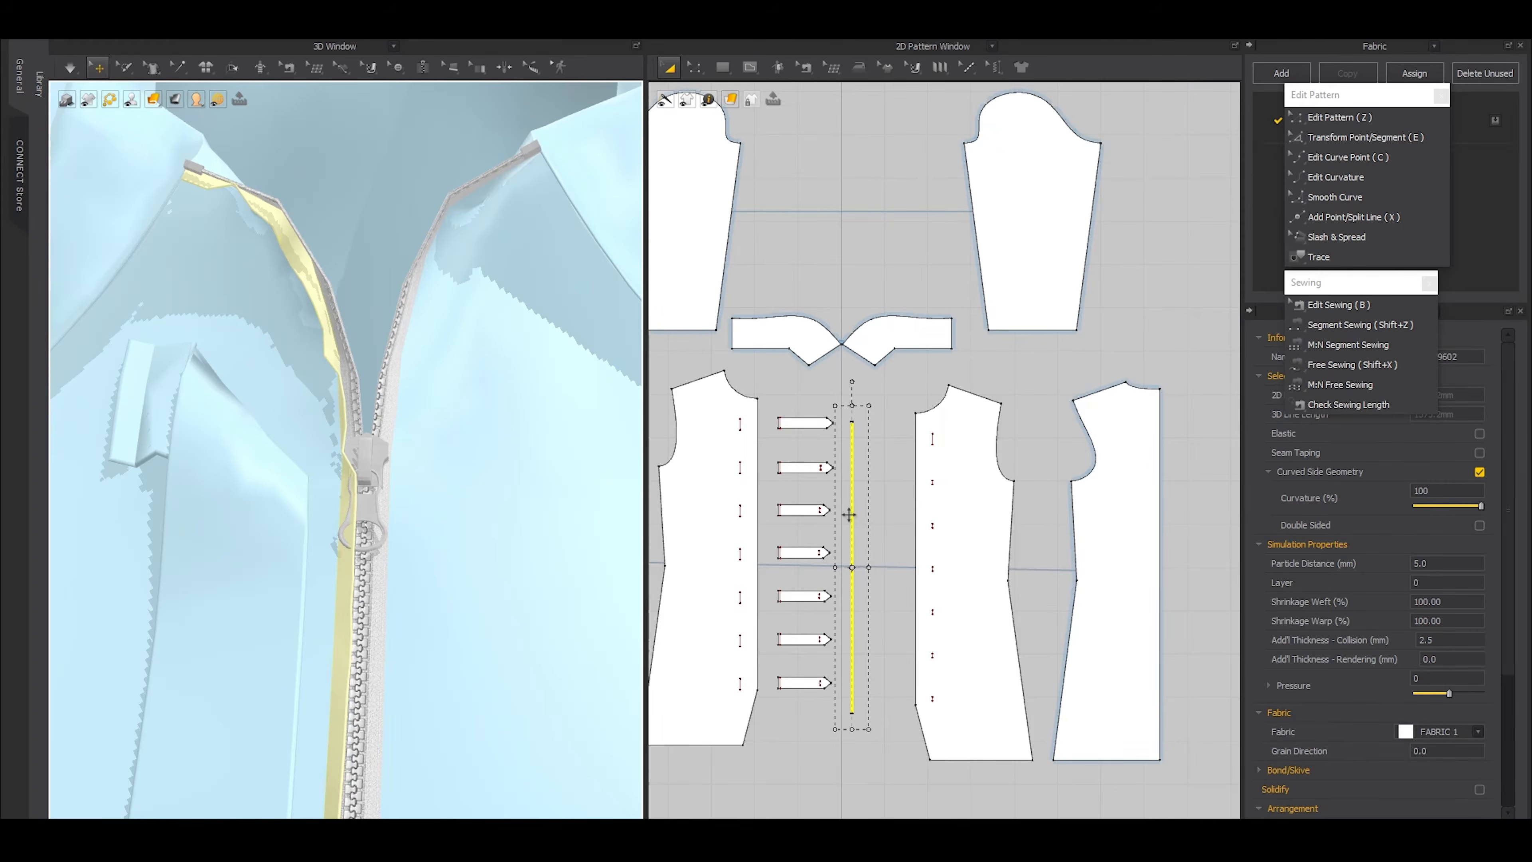
scroll(876, 560, "up", 4)
key("ctrl+v")
left_click(890, 578)
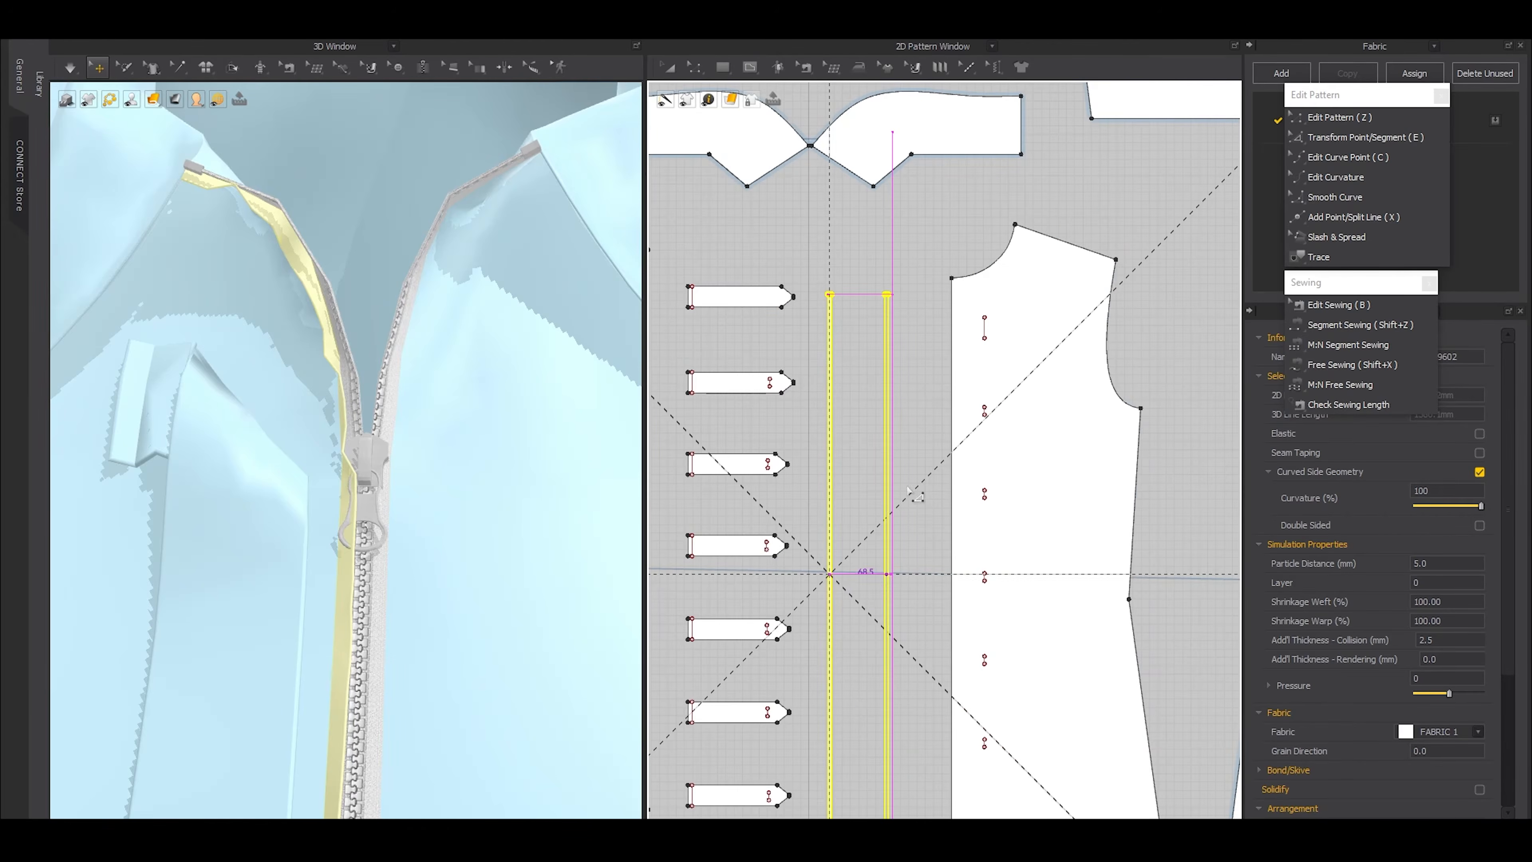
Sew the copied strip's long edge to the zipper edge of the opposite front piece
scroll(910, 490, "up", 1)
key("shift+z")
left_click(882, 350)
left_click(963, 365)
Move the copied strip in 3D to the other side of the zipper and simulate its seam closed
key("a")
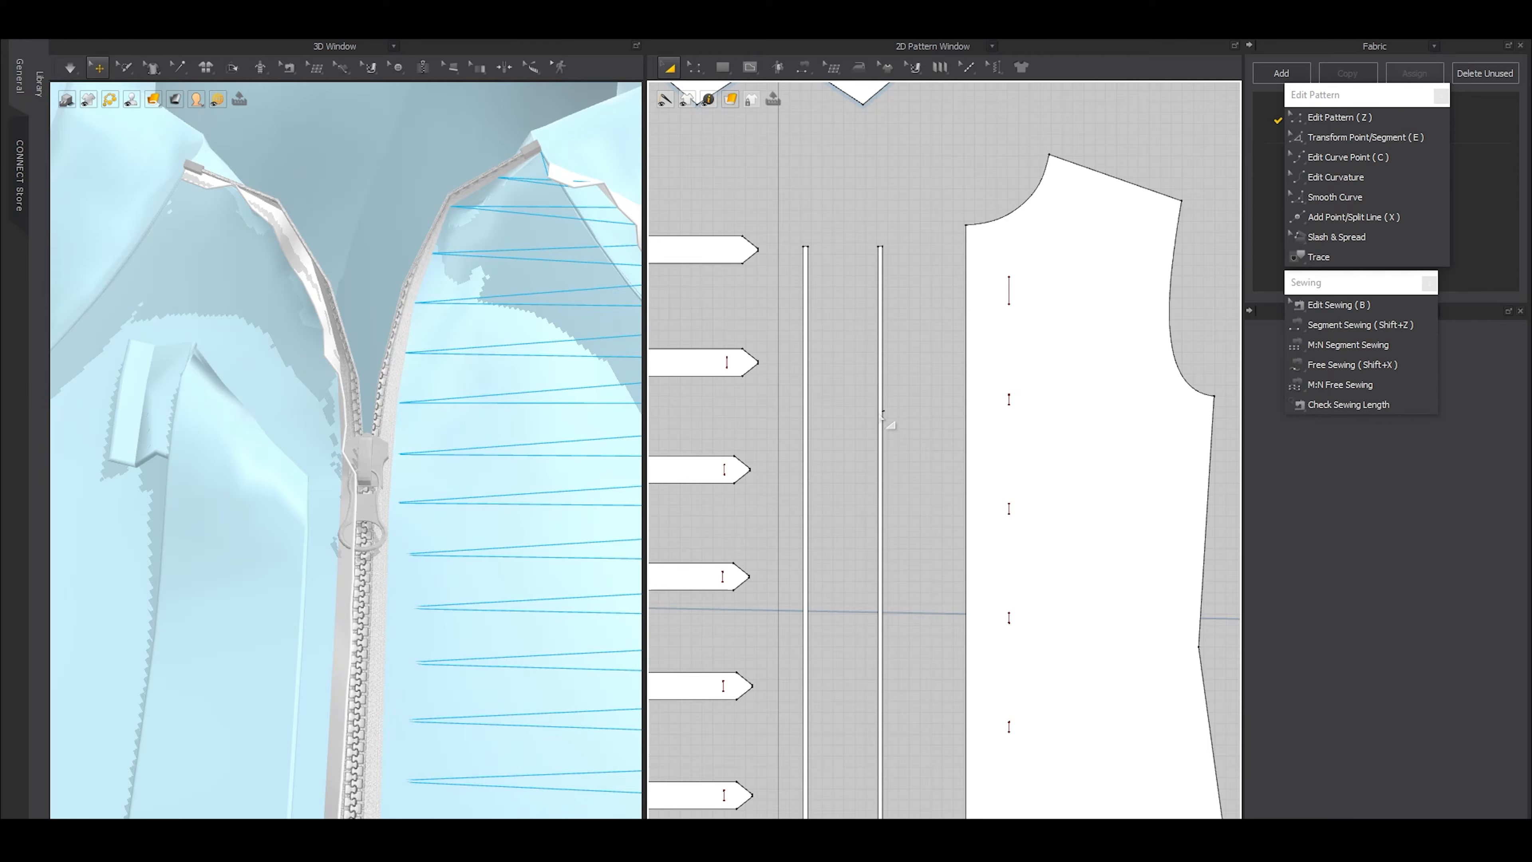
left_click(884, 413)
scroll(386, 392, "down", 5)
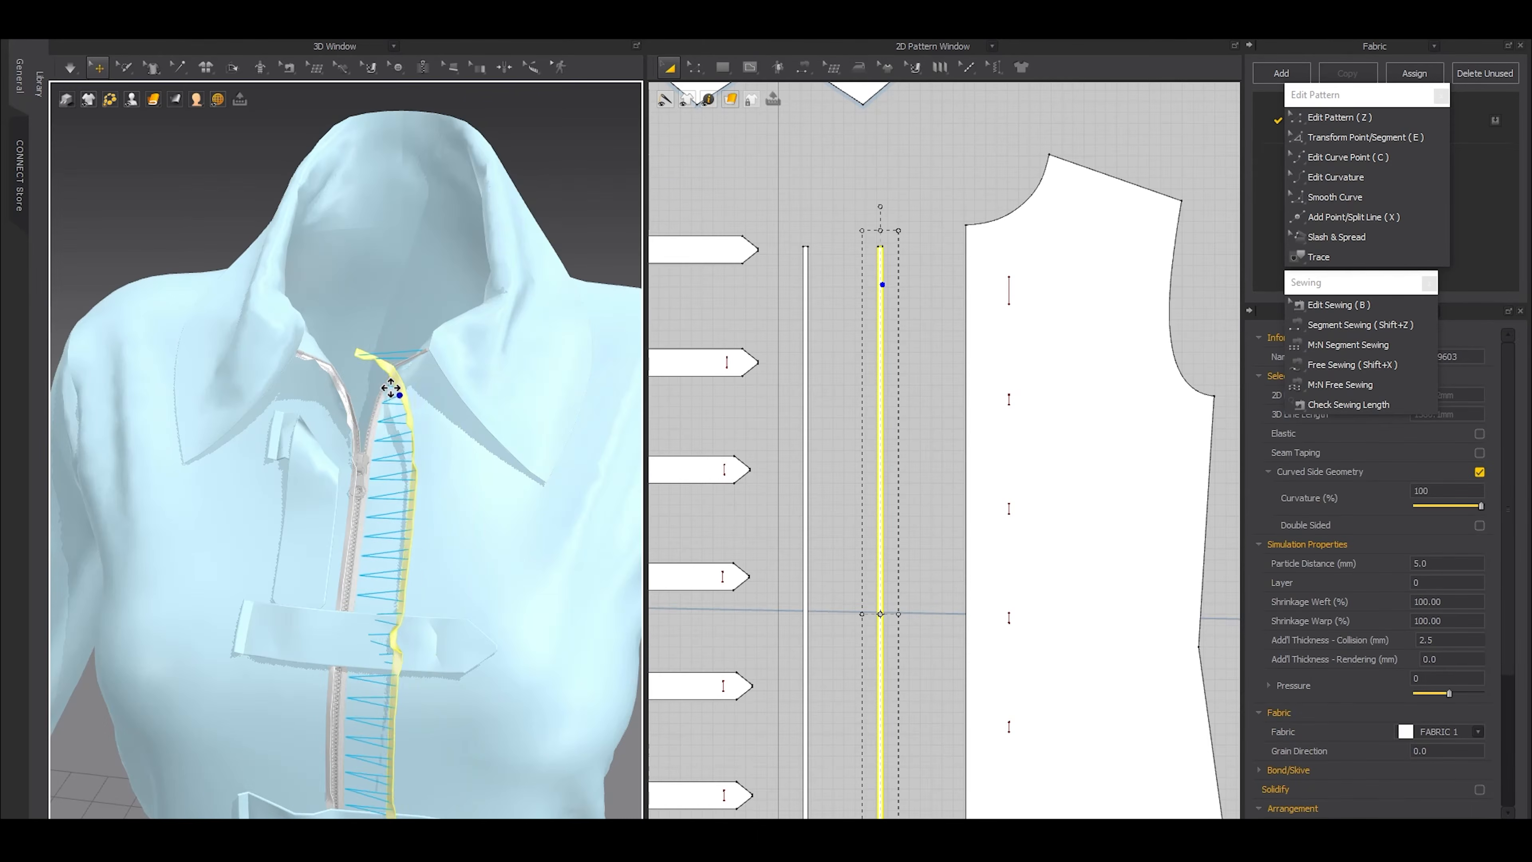
left_click(375, 409)
key("space")
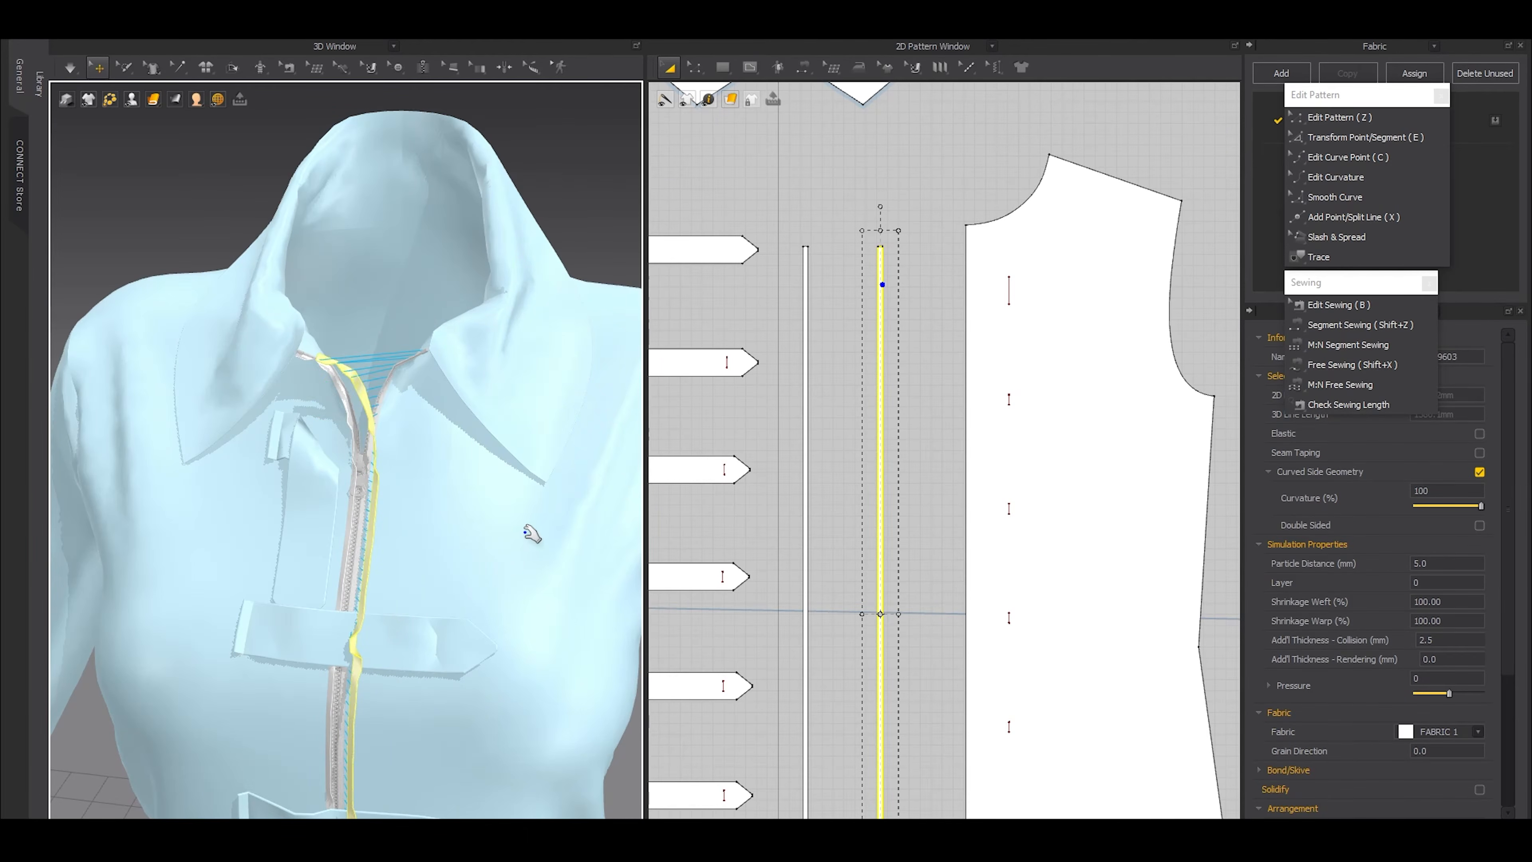
Examine how both strips lie along the zipper and under the straps, from the collar down the front
scroll(452, 516, "up", 8)
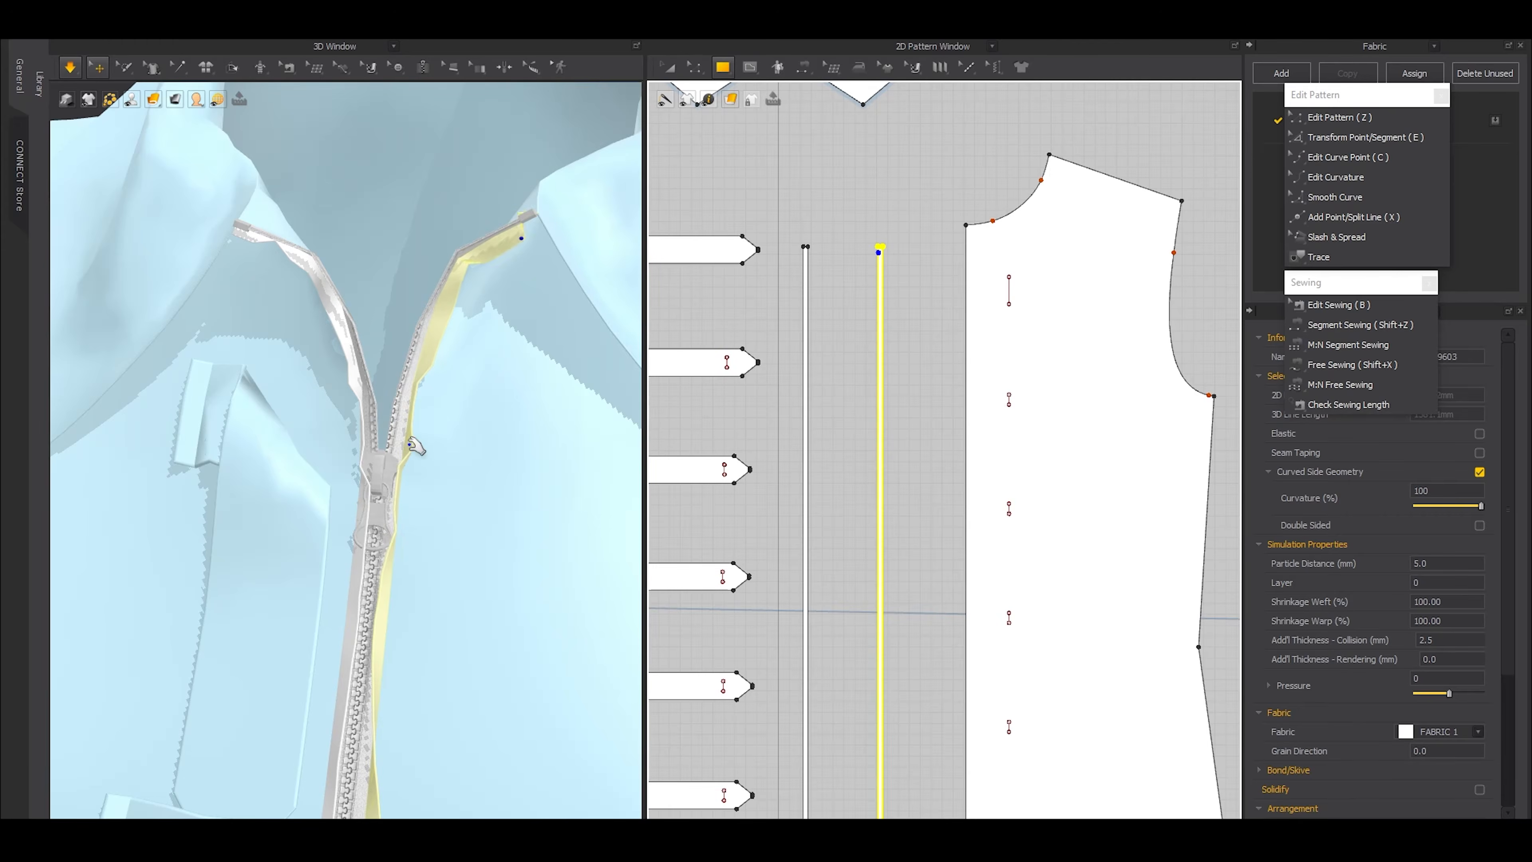
left_click_drag(435, 512, 243, 529)
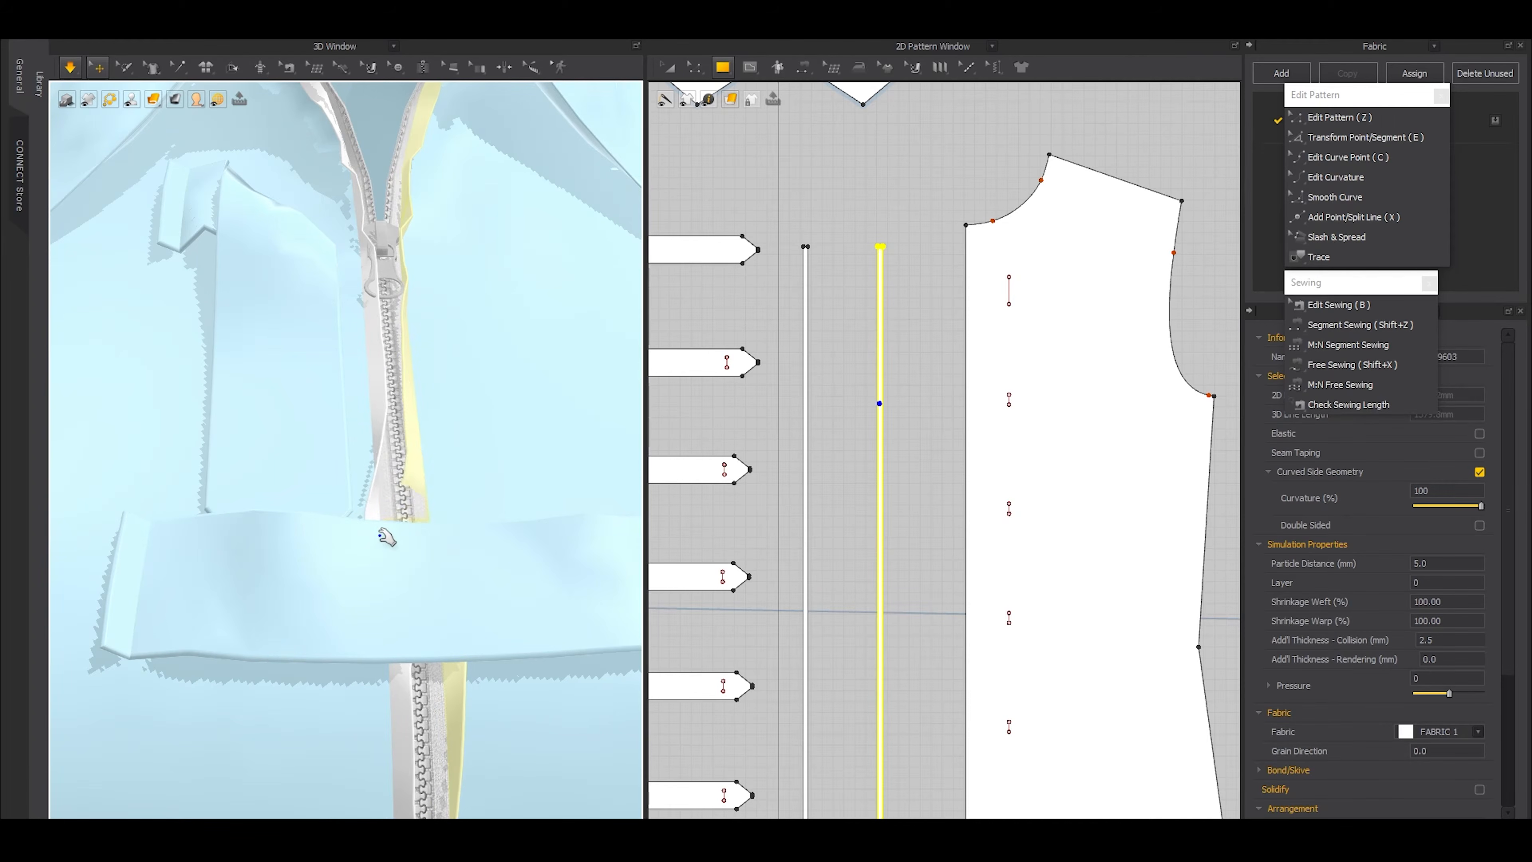
right_click_drag(462, 583, 476, 483)
left_click(477, 467)
key("ctrl+a")
scroll(474, 430, "down", 4)
scroll(386, 471, "up", 5)
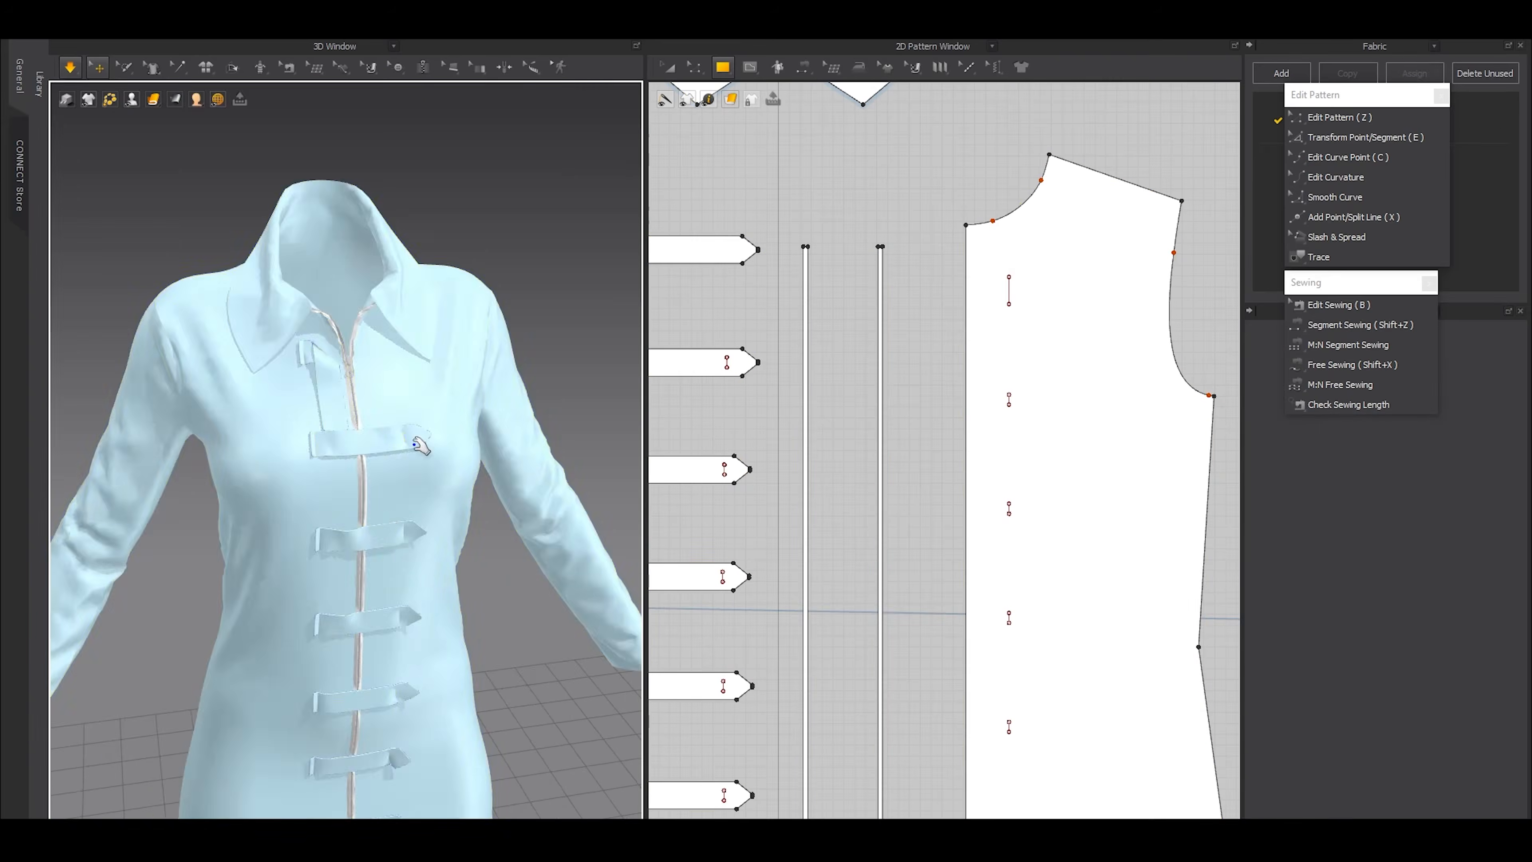
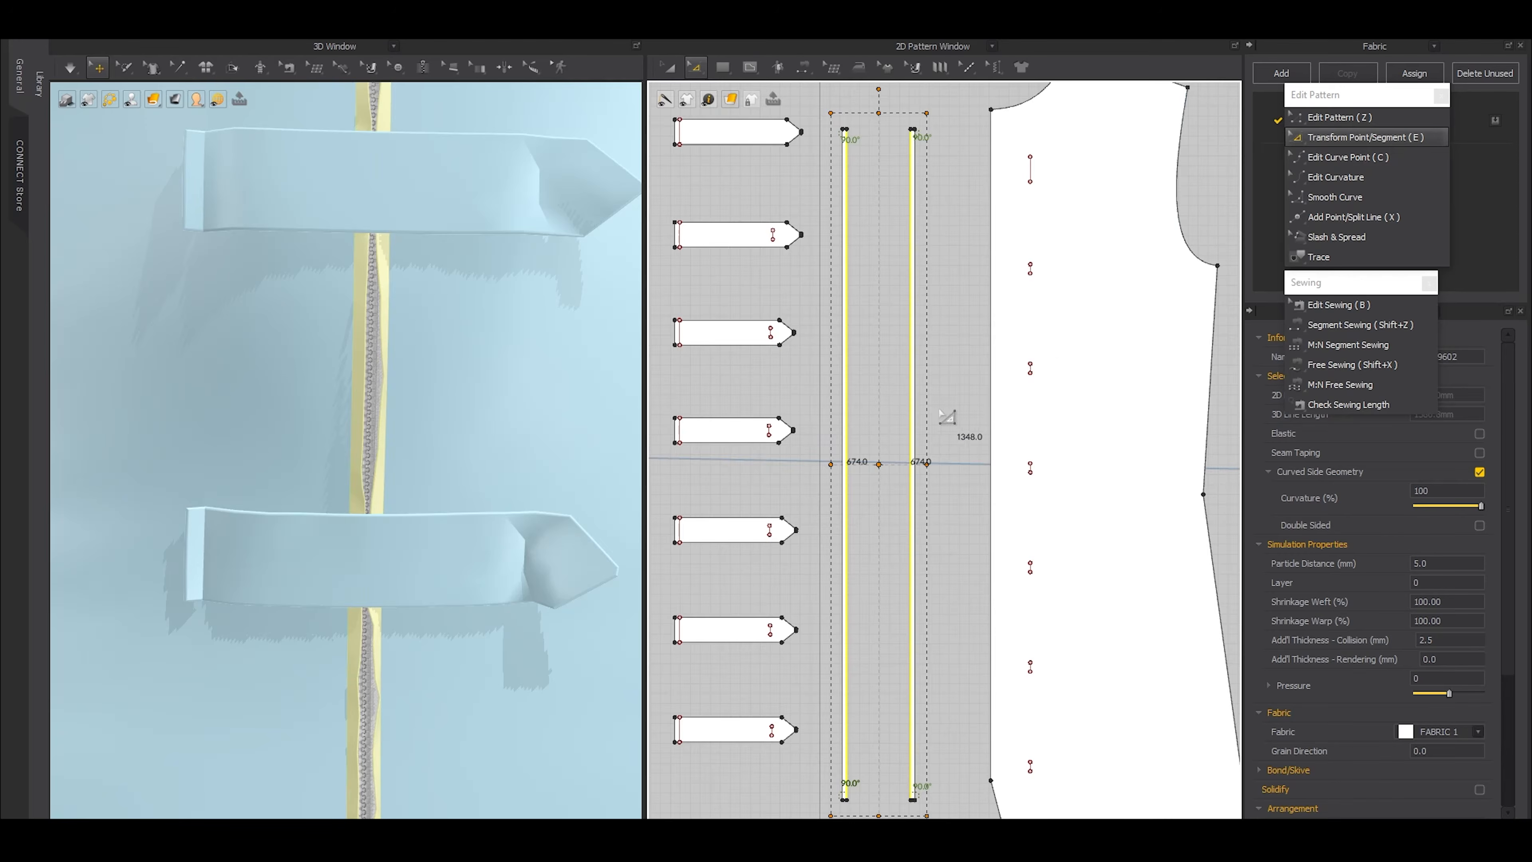
Widen both zipper strips by bringing their facing long edges closer together in 2D, and simulate the result
scroll(947, 404, "up", 5)
left_click_drag(896, 516, 895, 526)
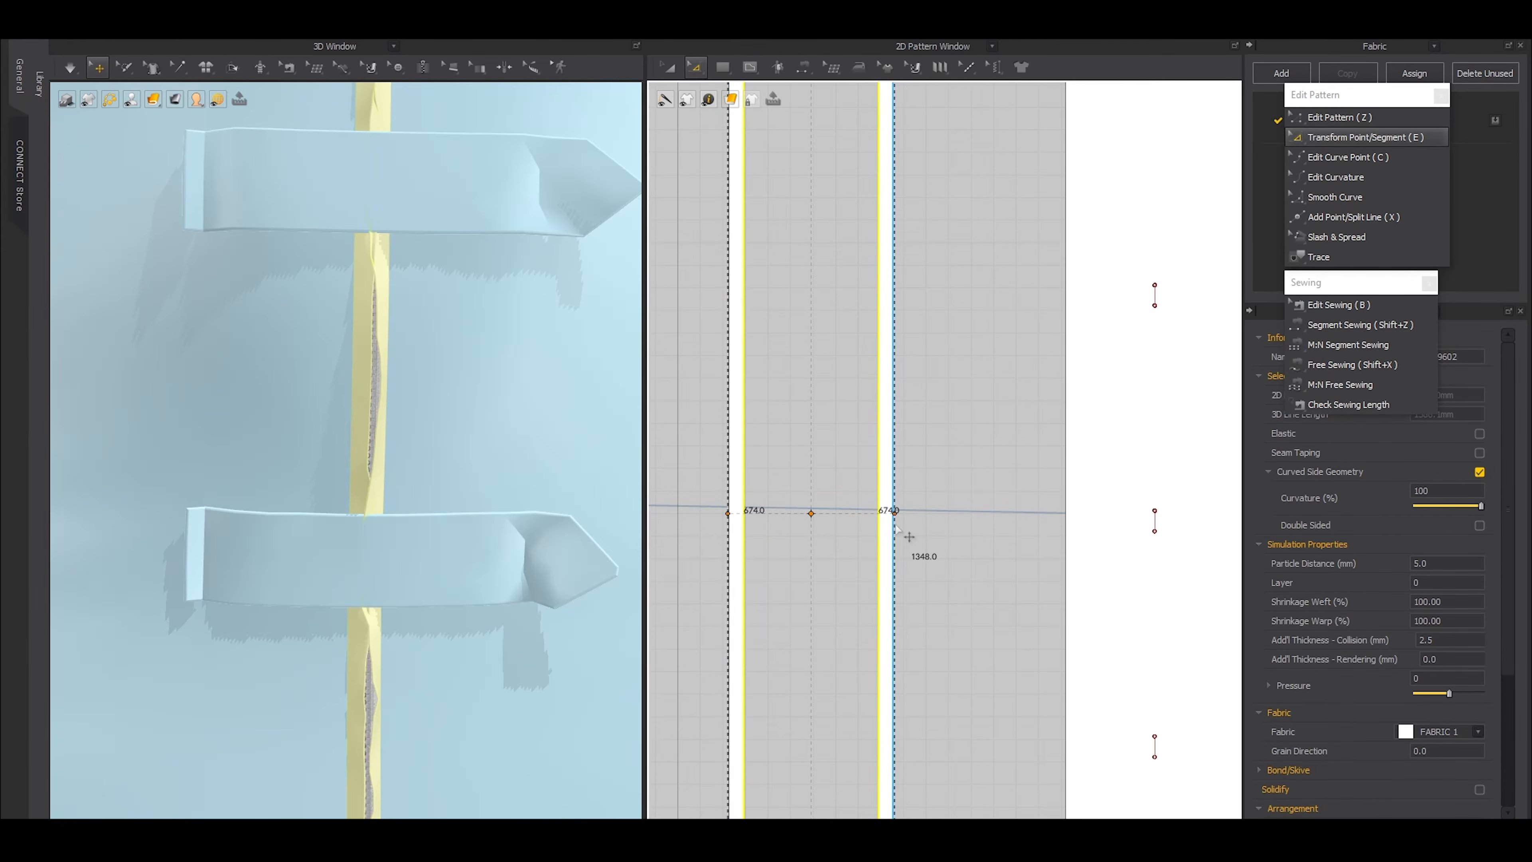
key("space")
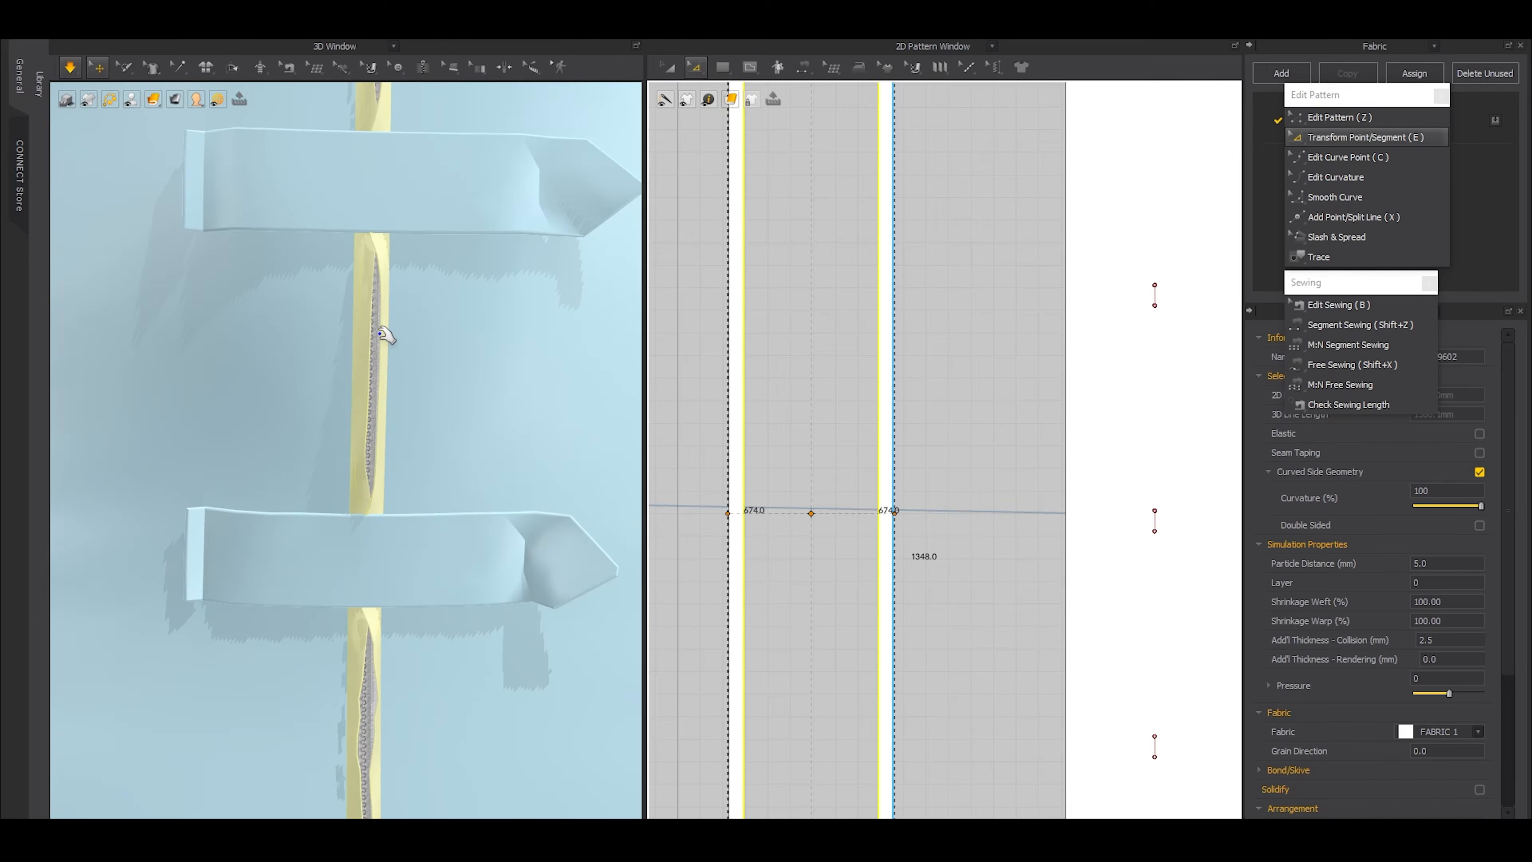
Pull the widened strips into place beside the zipper teeth between the straps during simulation, and end the simulation
left_click(386, 339)
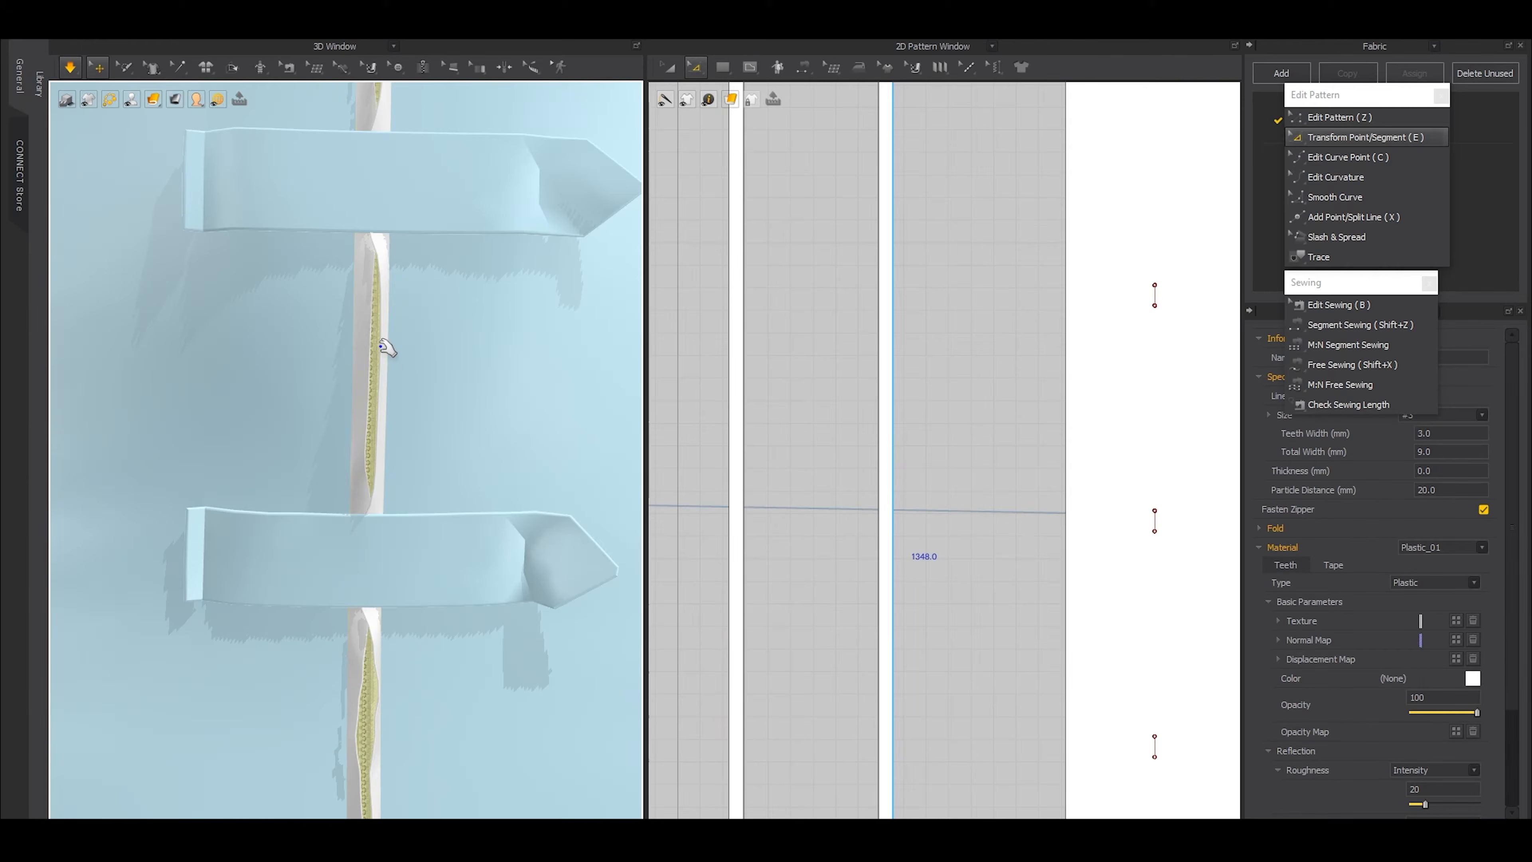
key("ctrl+a")
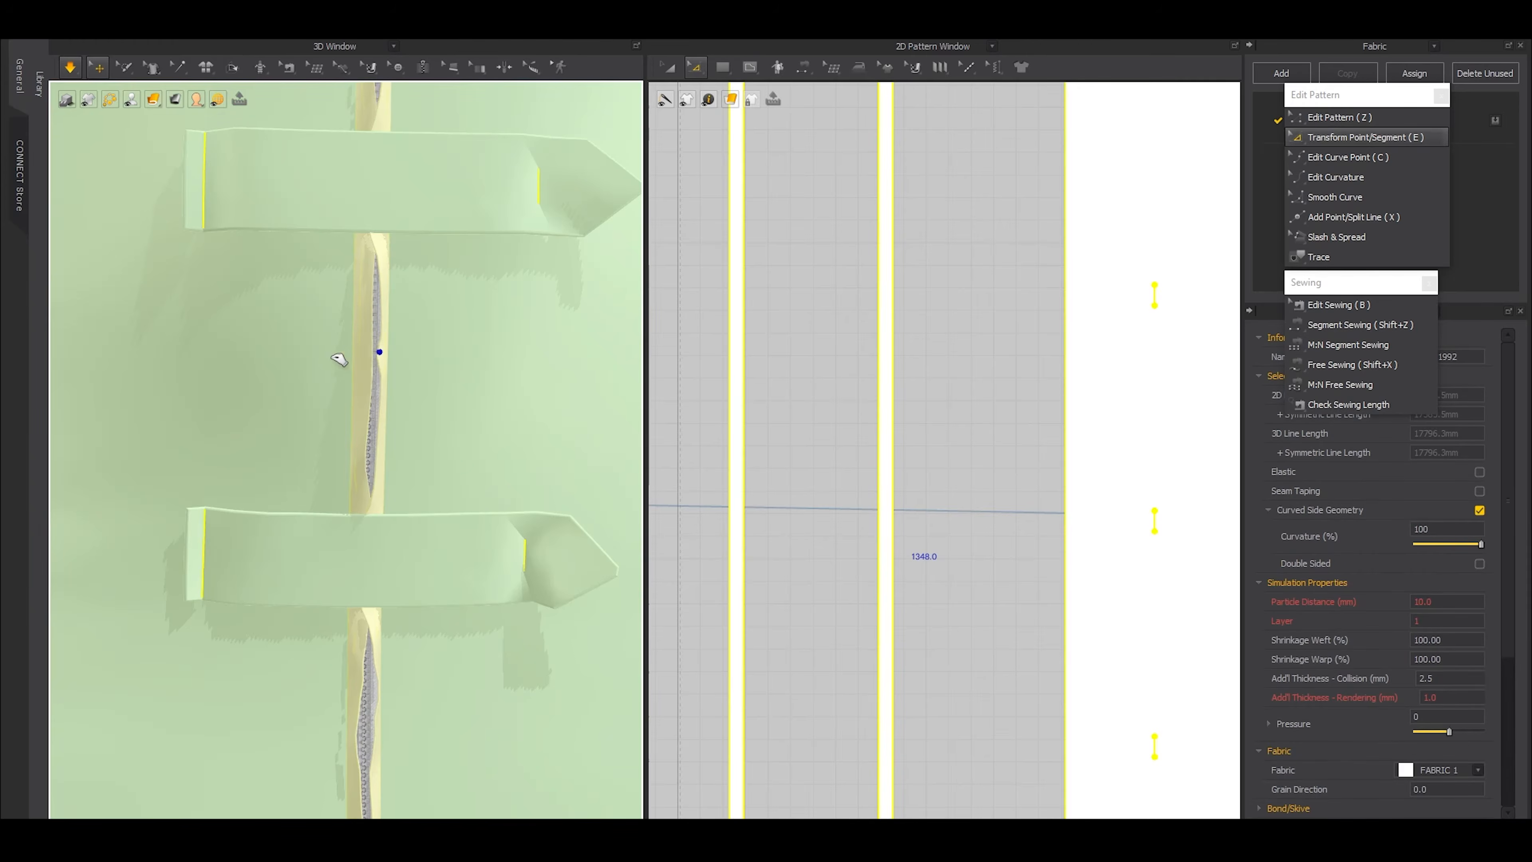
scroll(264, 348, "down", 5)
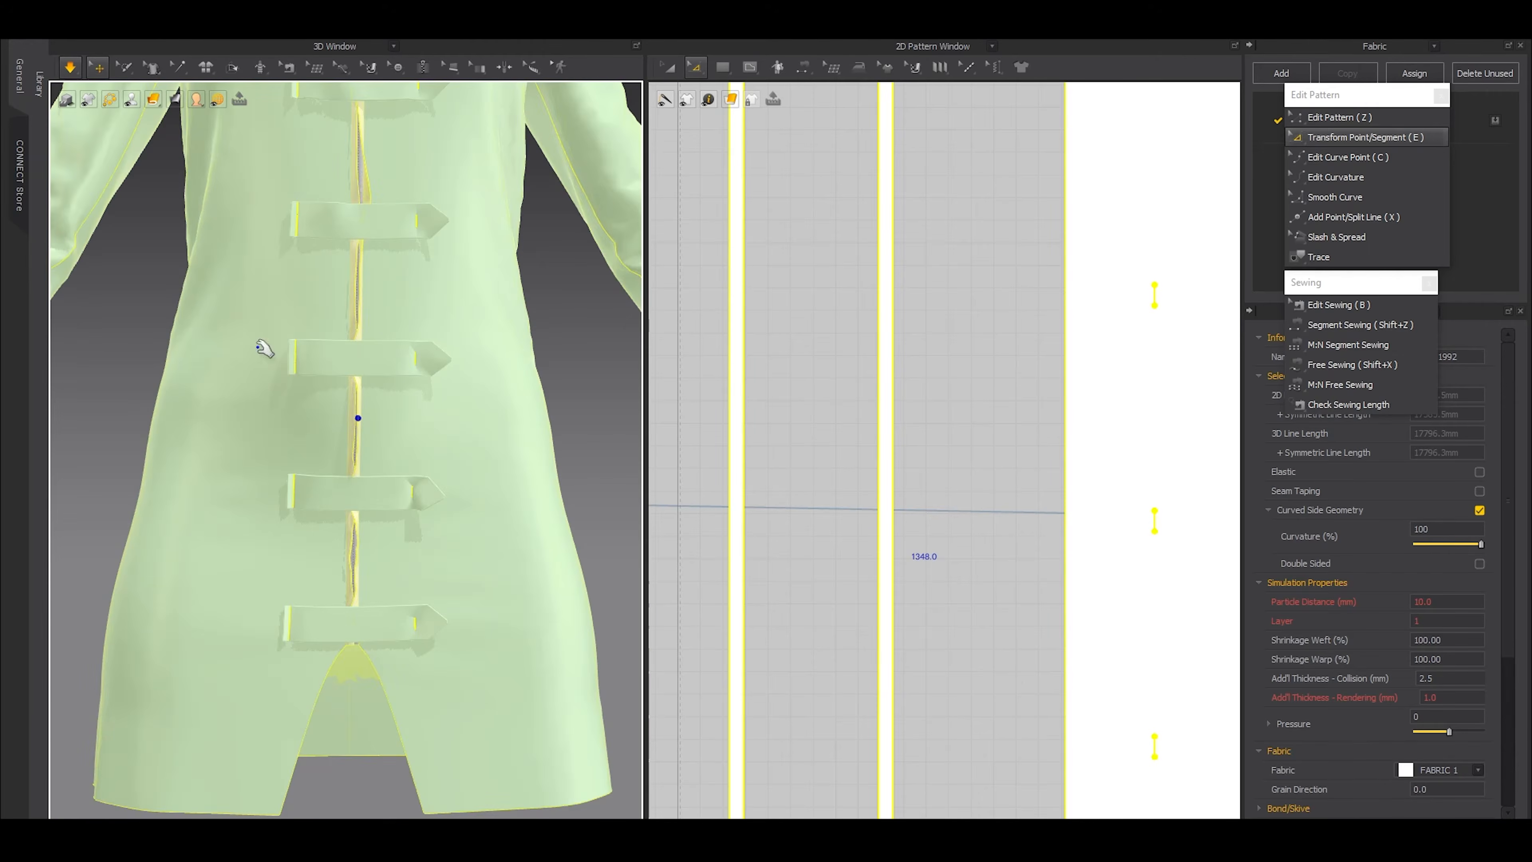
left_click(134, 364)
scroll(422, 609, "up", 5)
middle_click_drag(397, 635, 355, 548)
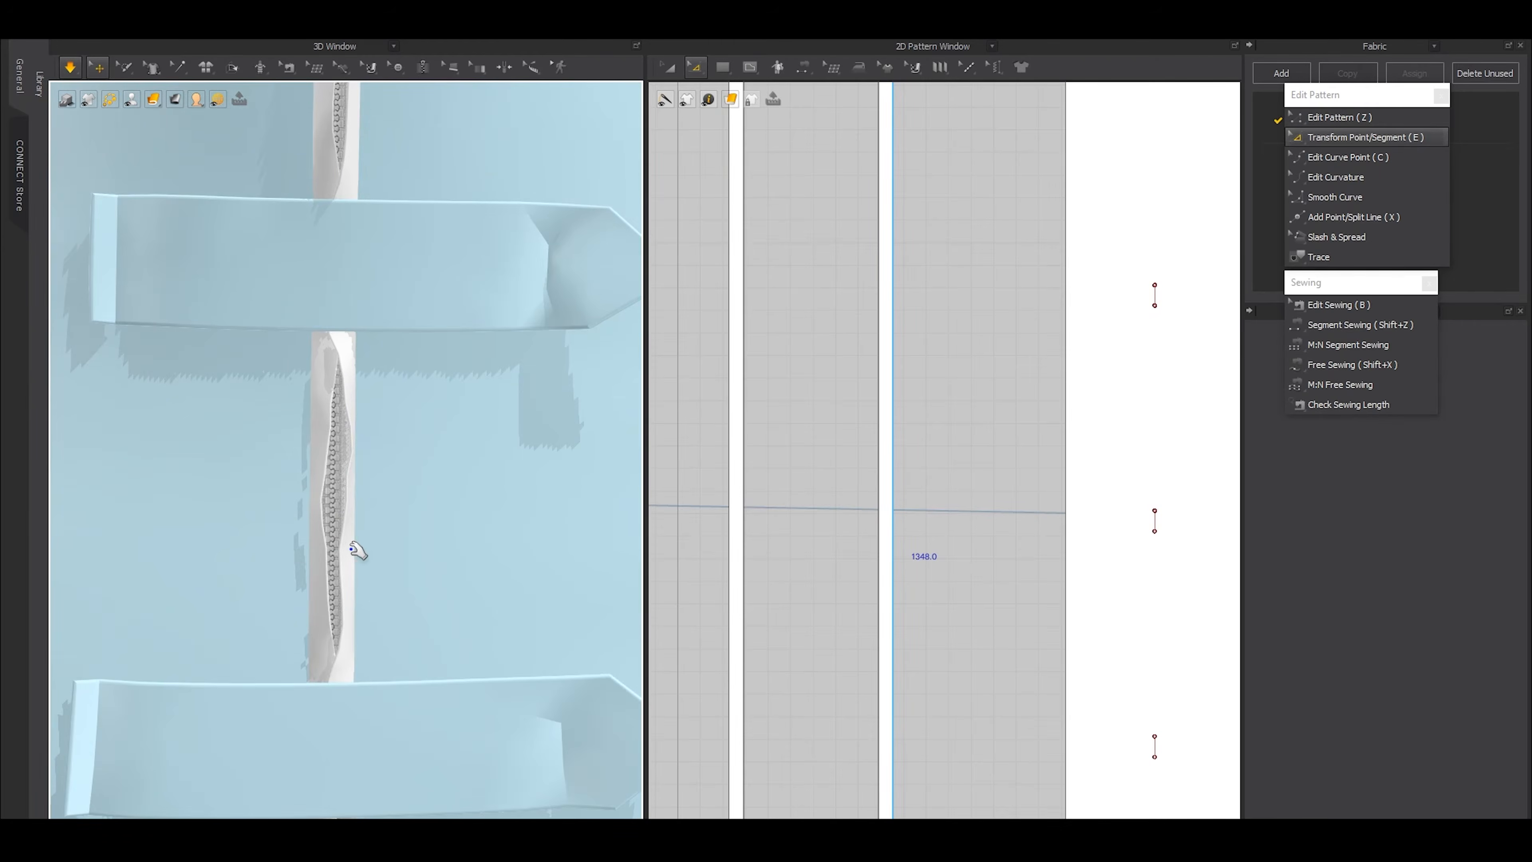
left_click(346, 546)
left_click_drag(222, 568, 226, 564)
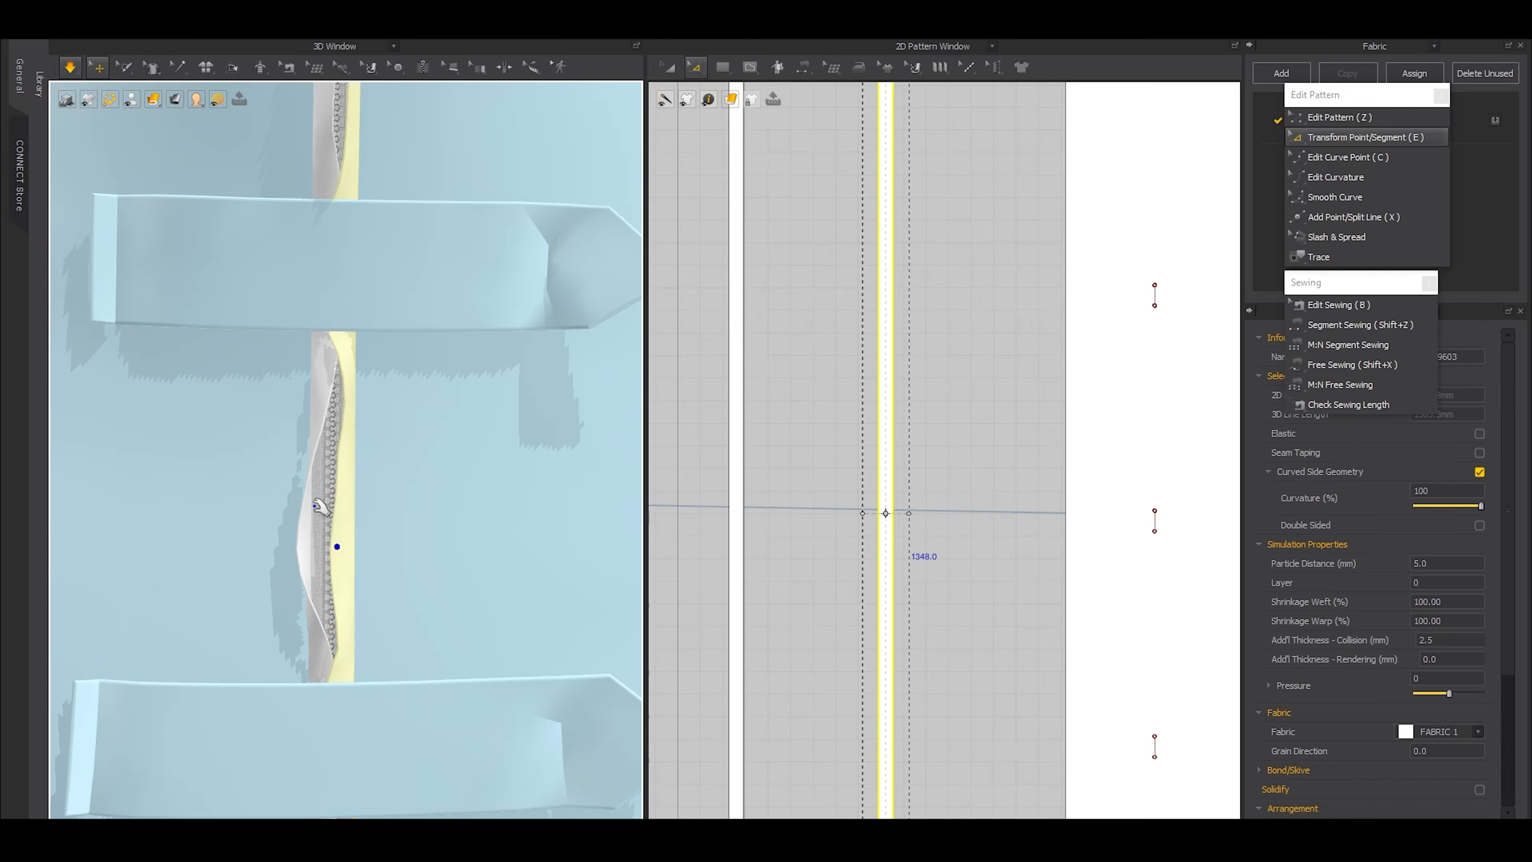
left_click(311, 554)
mouse_move(353, 431)
left_mouse_down()
mouse_move(322, 444)
mouse_move(331, 430)
left_mouse_up()
key("space")
Change the zipper slider's puller shape to Puller_06 at the collar opening
scroll(308, 297, "down", 6)
middle_click_drag(308, 297, 316, 531)
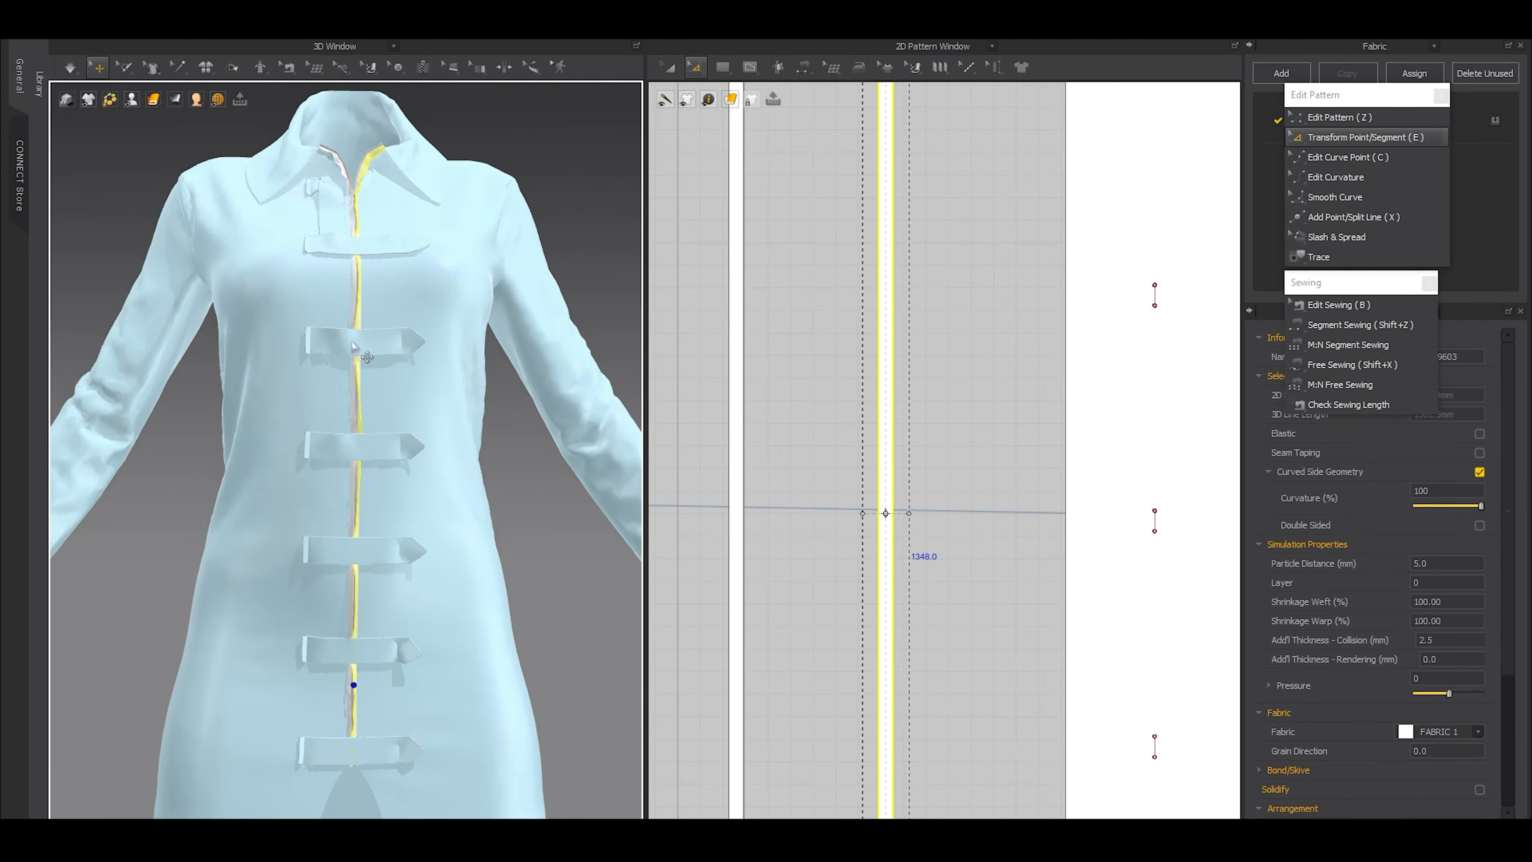
scroll(392, 233, "up", 3)
middle_click_drag(392, 233, 369, 523)
left_click(501, 194)
scroll(426, 378, "up", 6)
middle_click_drag(337, 286, 347, 428)
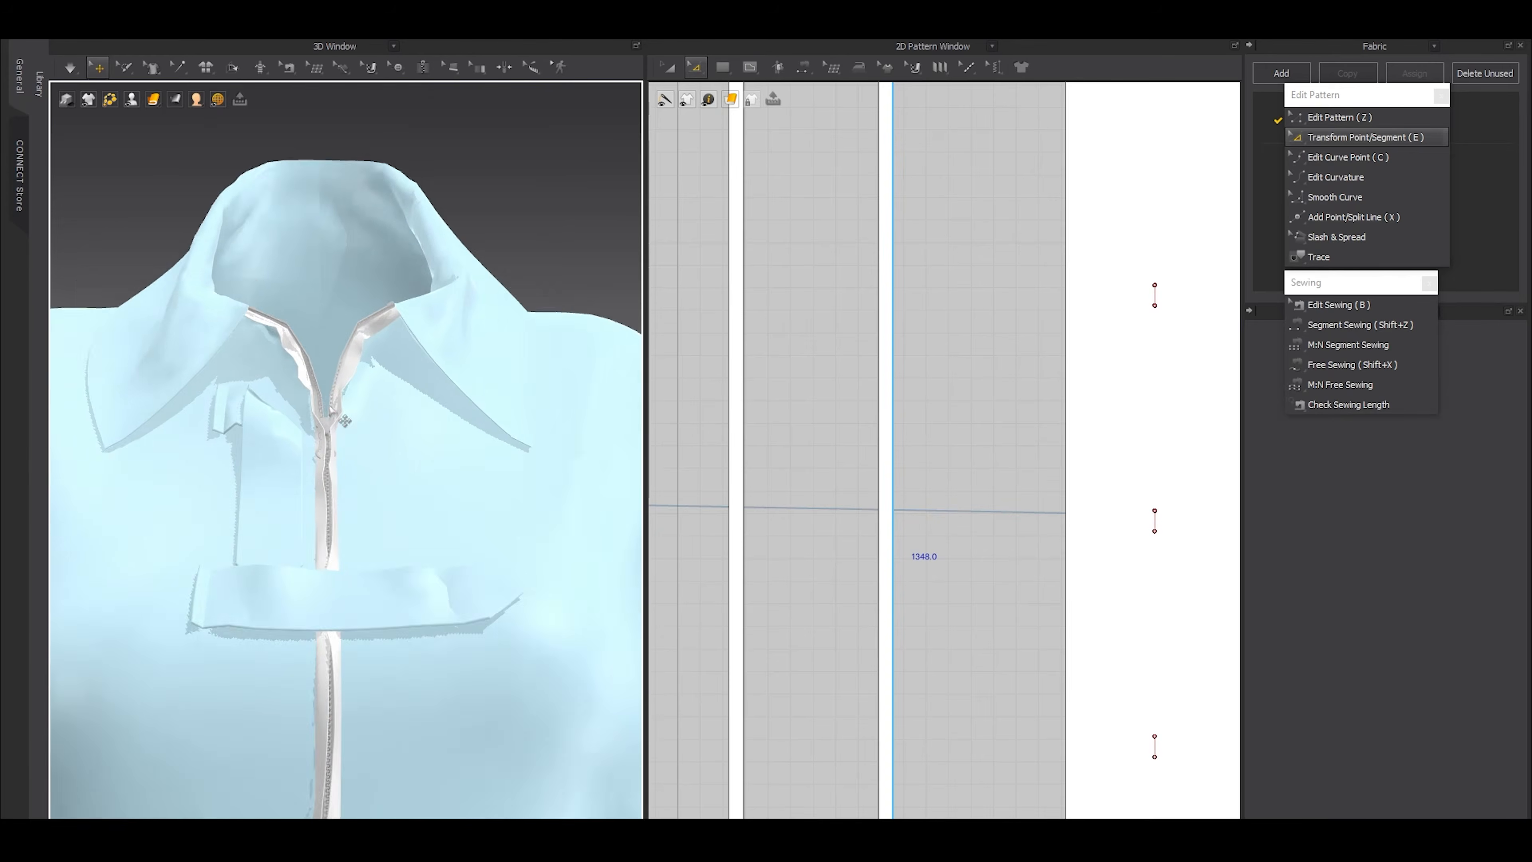
scroll(363, 435, "up", 5)
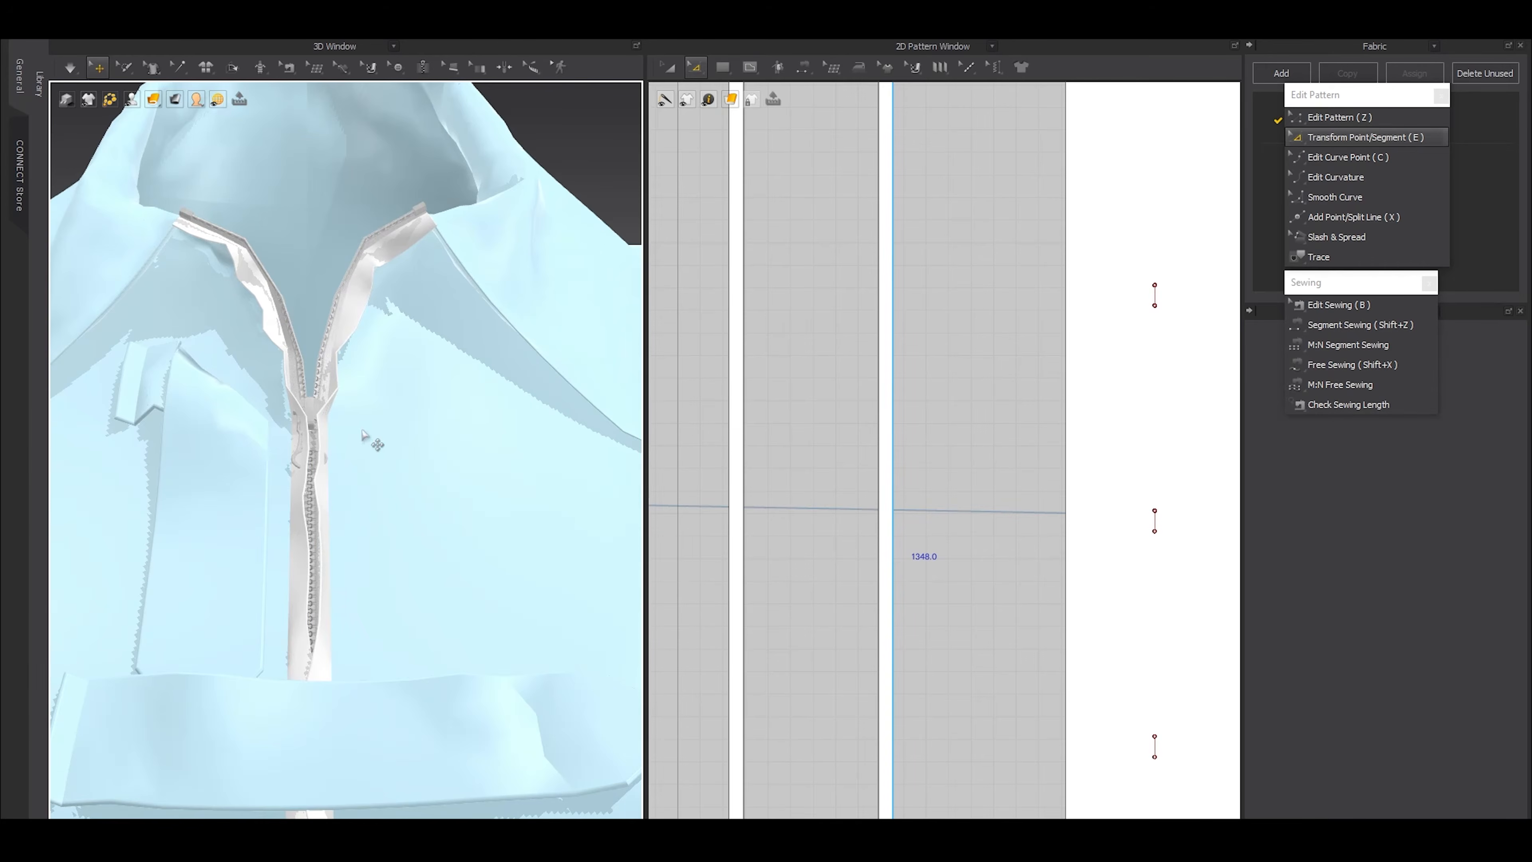
left_click(317, 422)
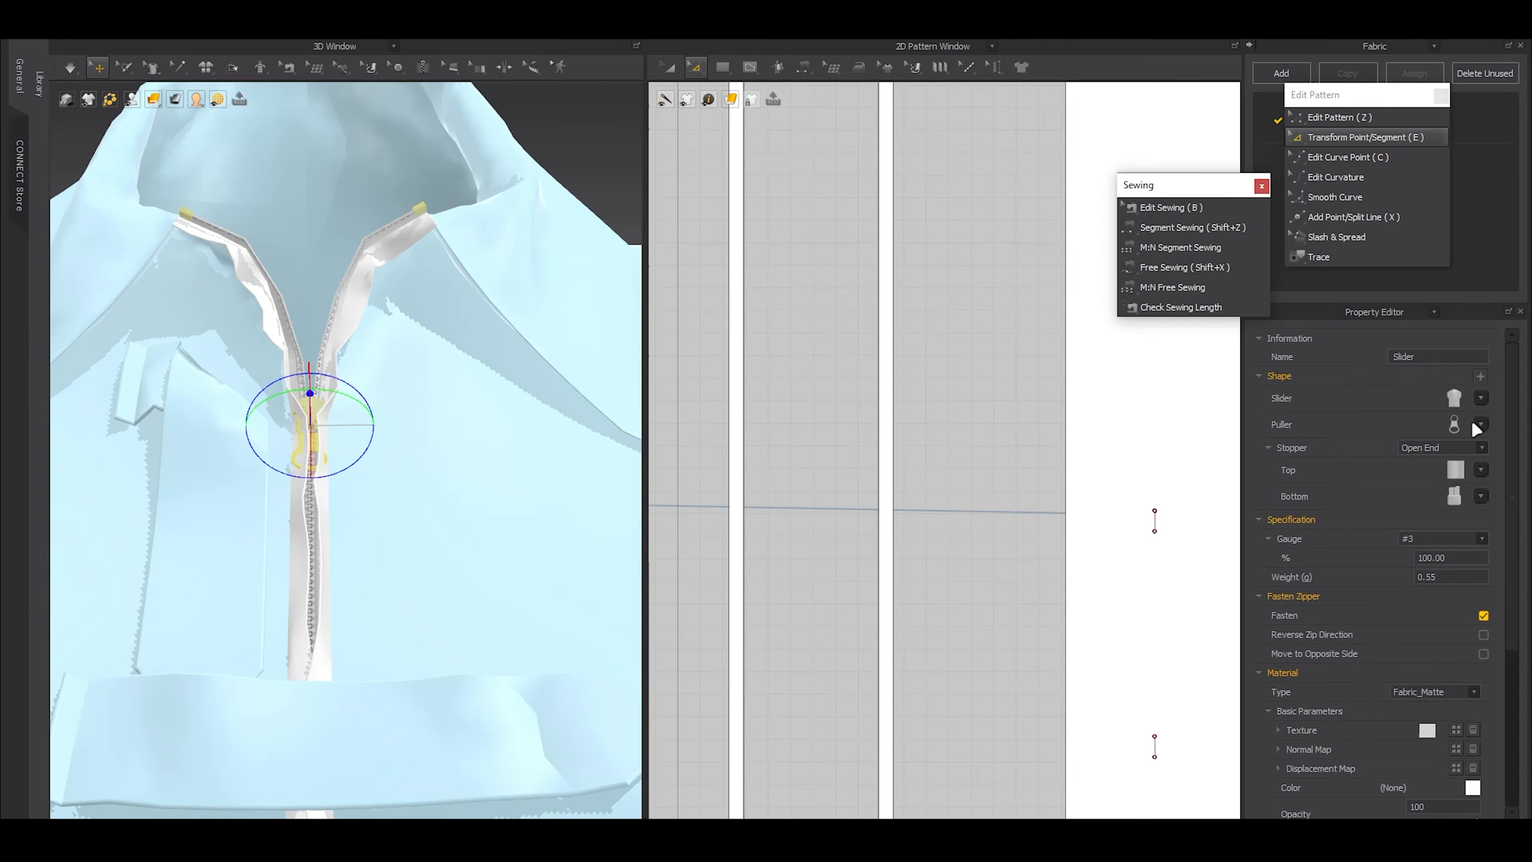
left_click(1480, 425)
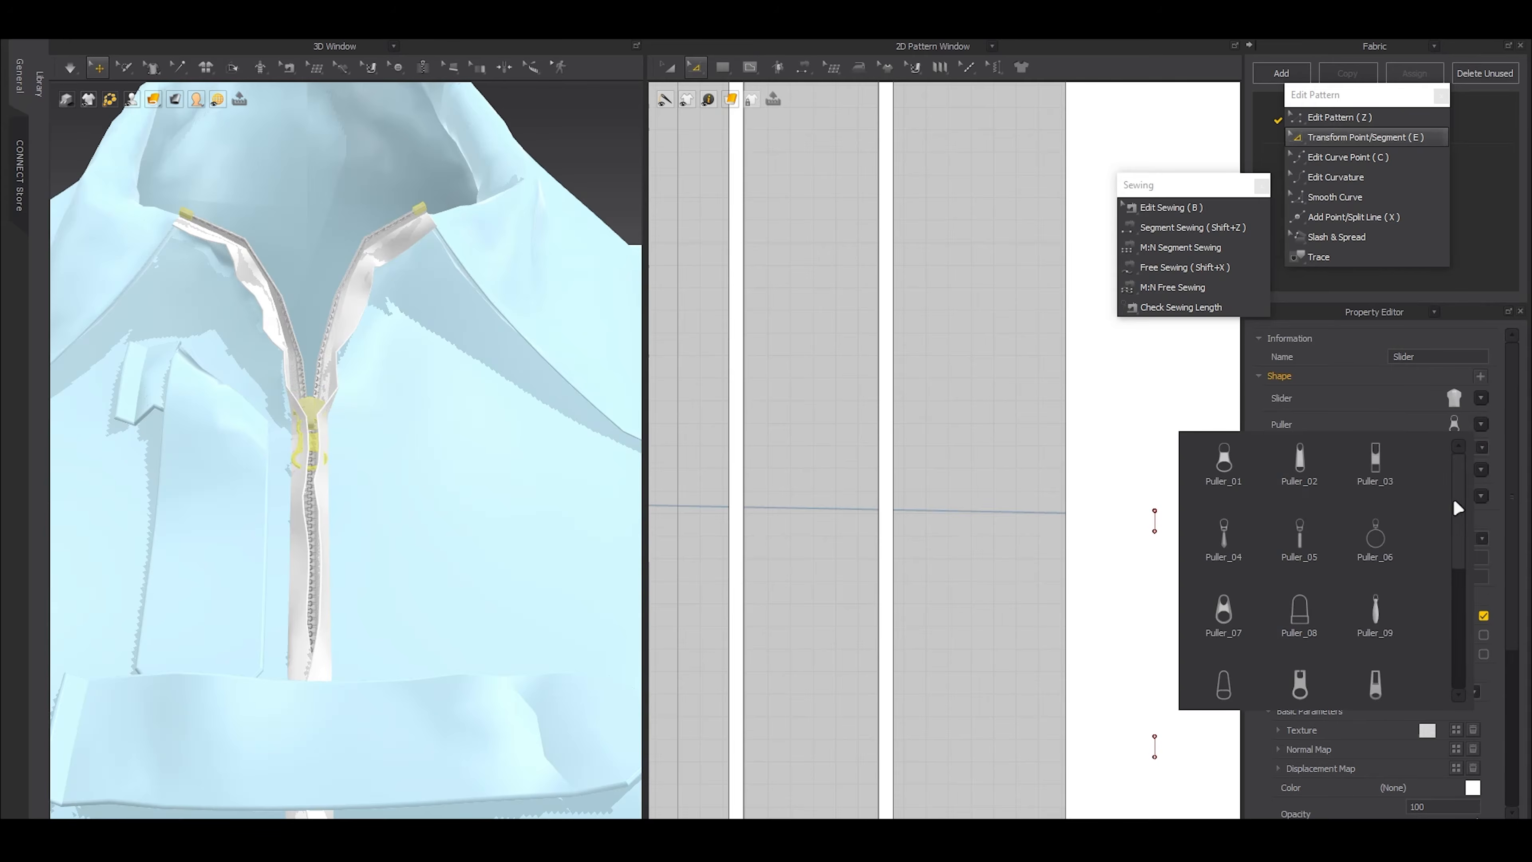
left_click(1375, 539)
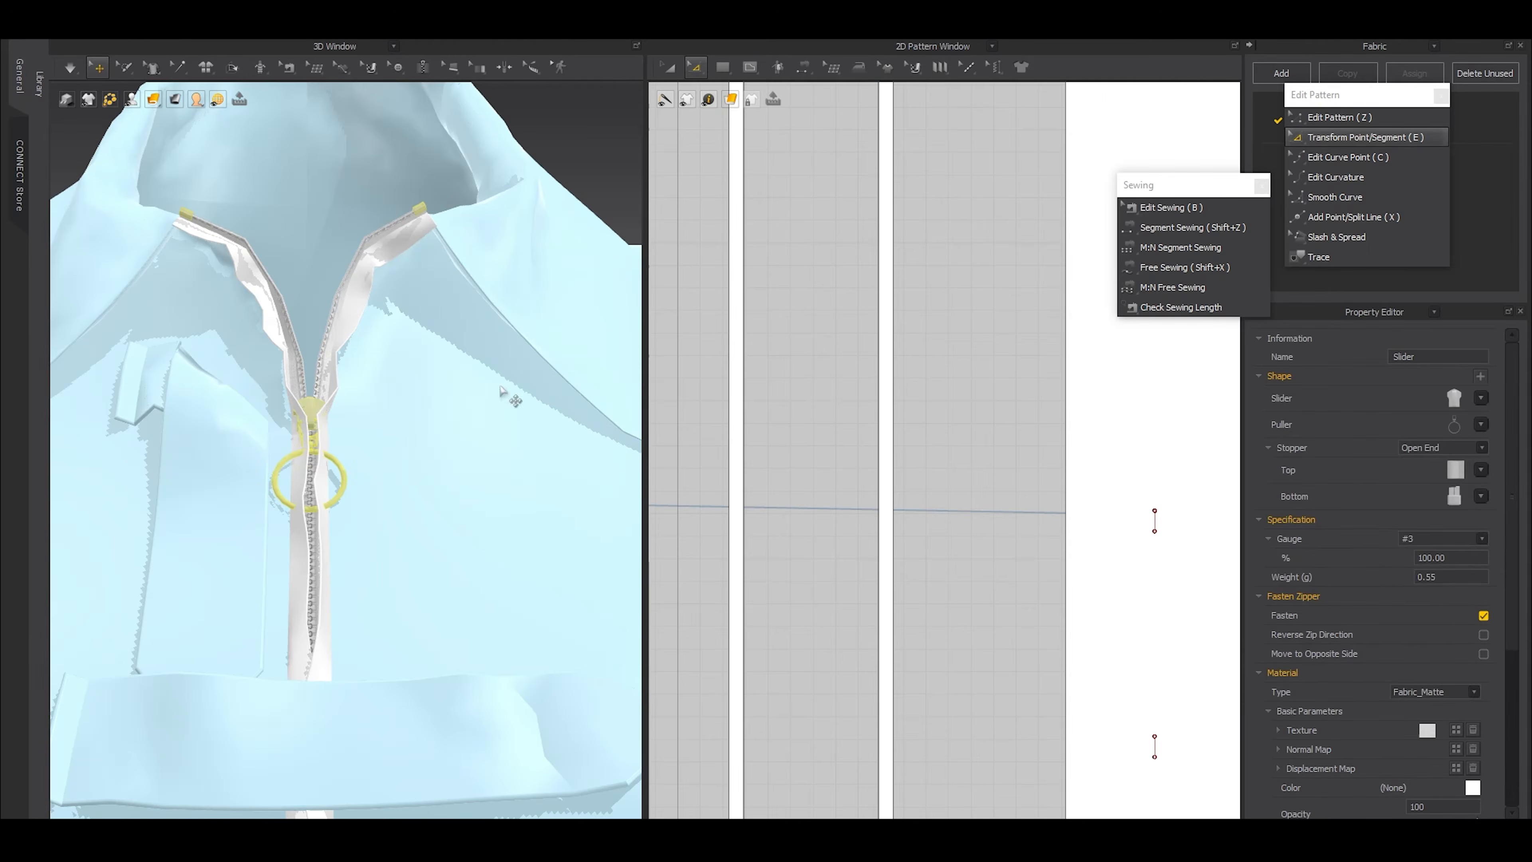
Pull the strip edges clear of the zipper slider in simulation so that the slider and ring puller lie in front
right_click_drag(298, 473, 355, 427)
scroll(416, 494, "up", 4)
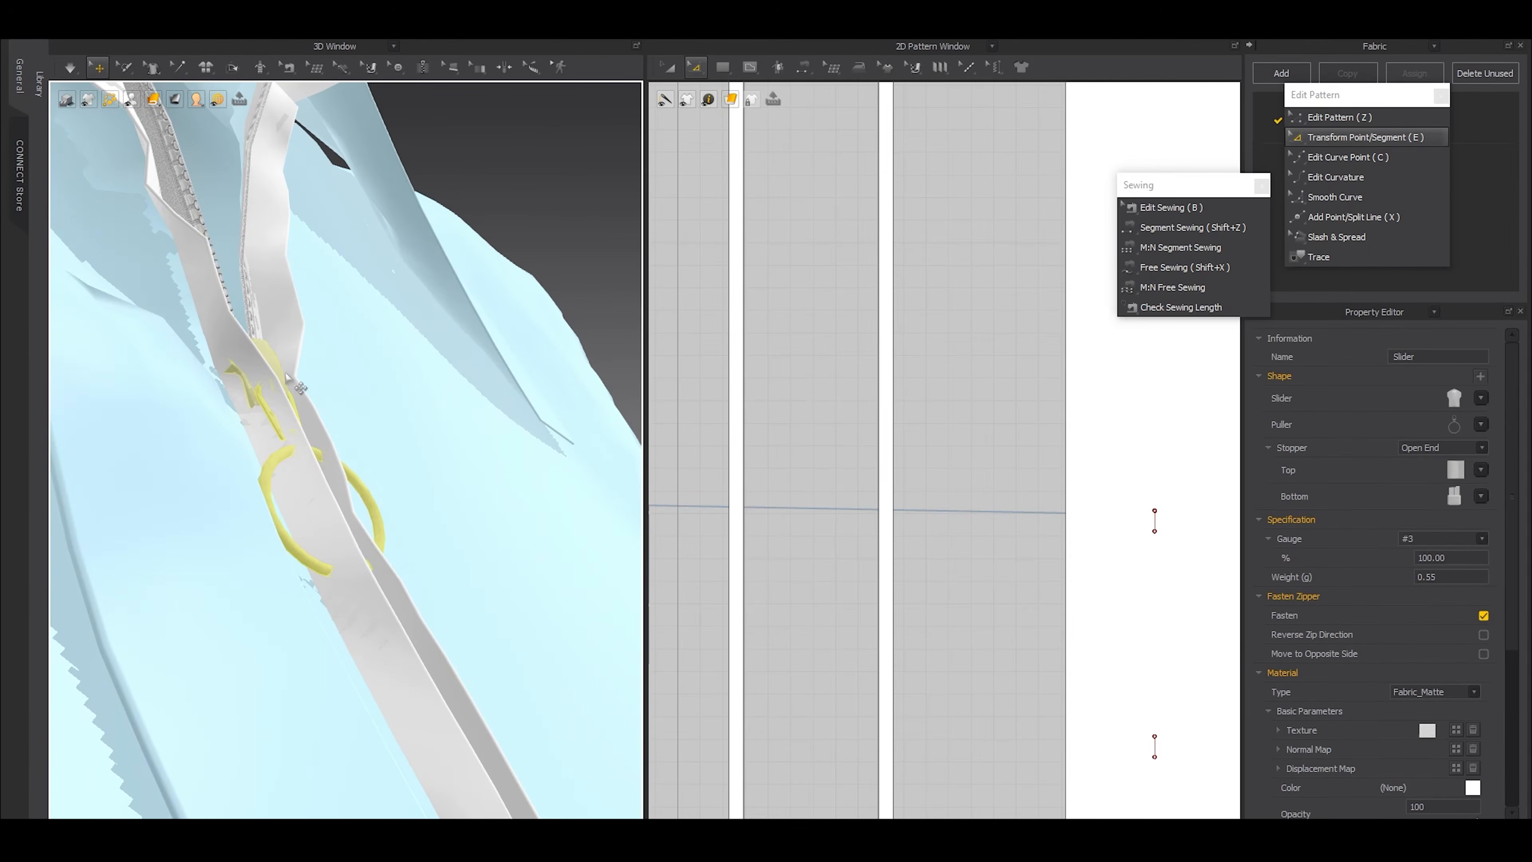
mouse_move(287, 385)
right_mouse_down()
mouse_move(329, 386)
mouse_move(256, 386)
mouse_move(307, 389)
right_mouse_up()
left_click(289, 386)
left_click_drag(306, 400, 320, 379)
right_click_drag(412, 411, 295, 362)
scroll(271, 365, "up", 1)
key("space")
right_click_drag(350, 434, 361, 383)
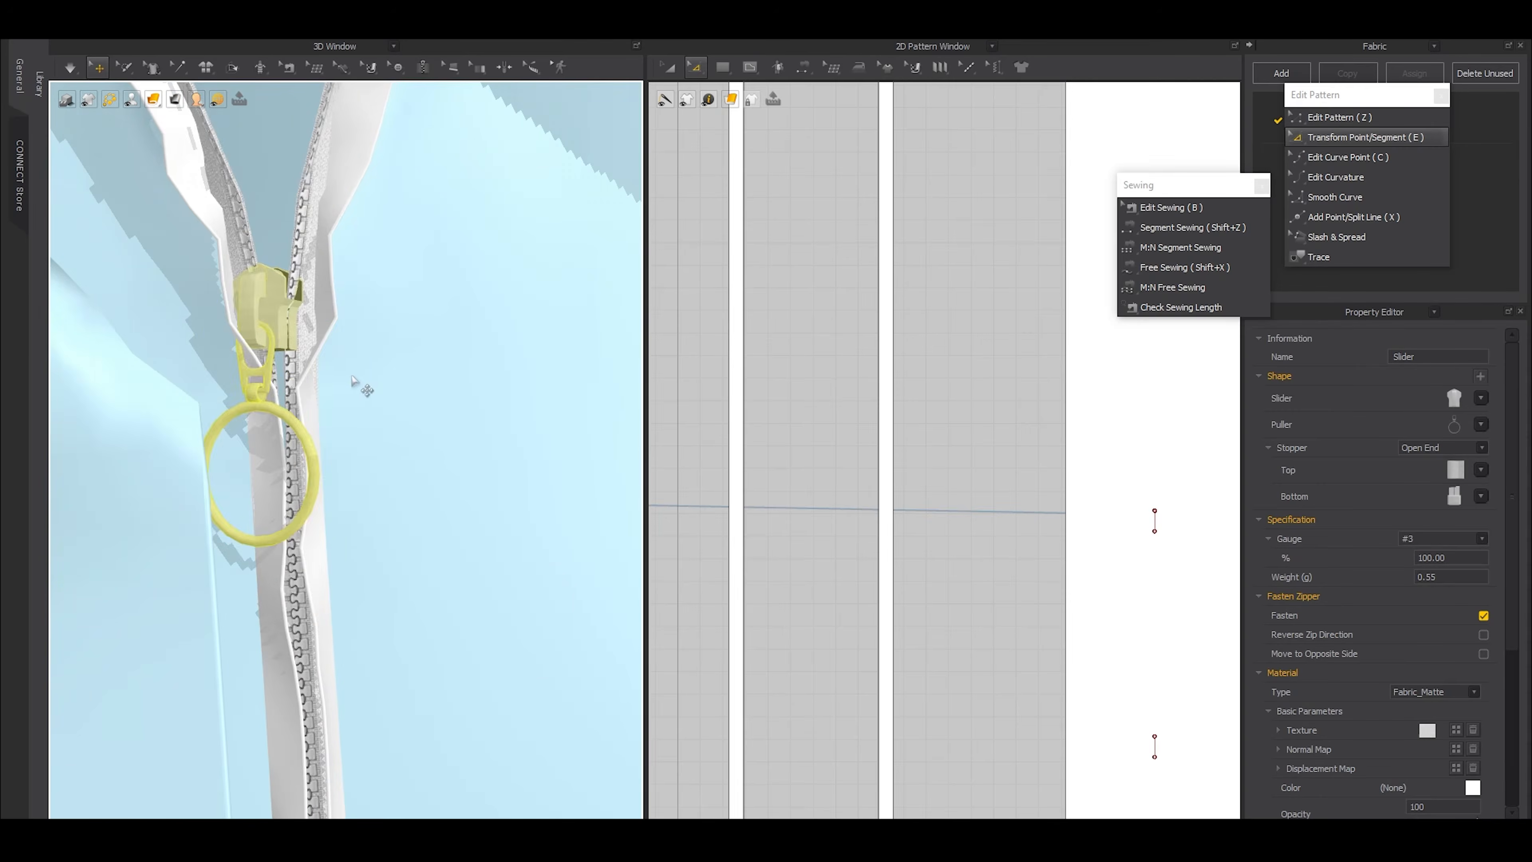
Rotate the zipper slider in 3D so that it lies in line with the zipper and faces forward
left_click(289, 316)
left_click_drag(285, 307, 313, 300)
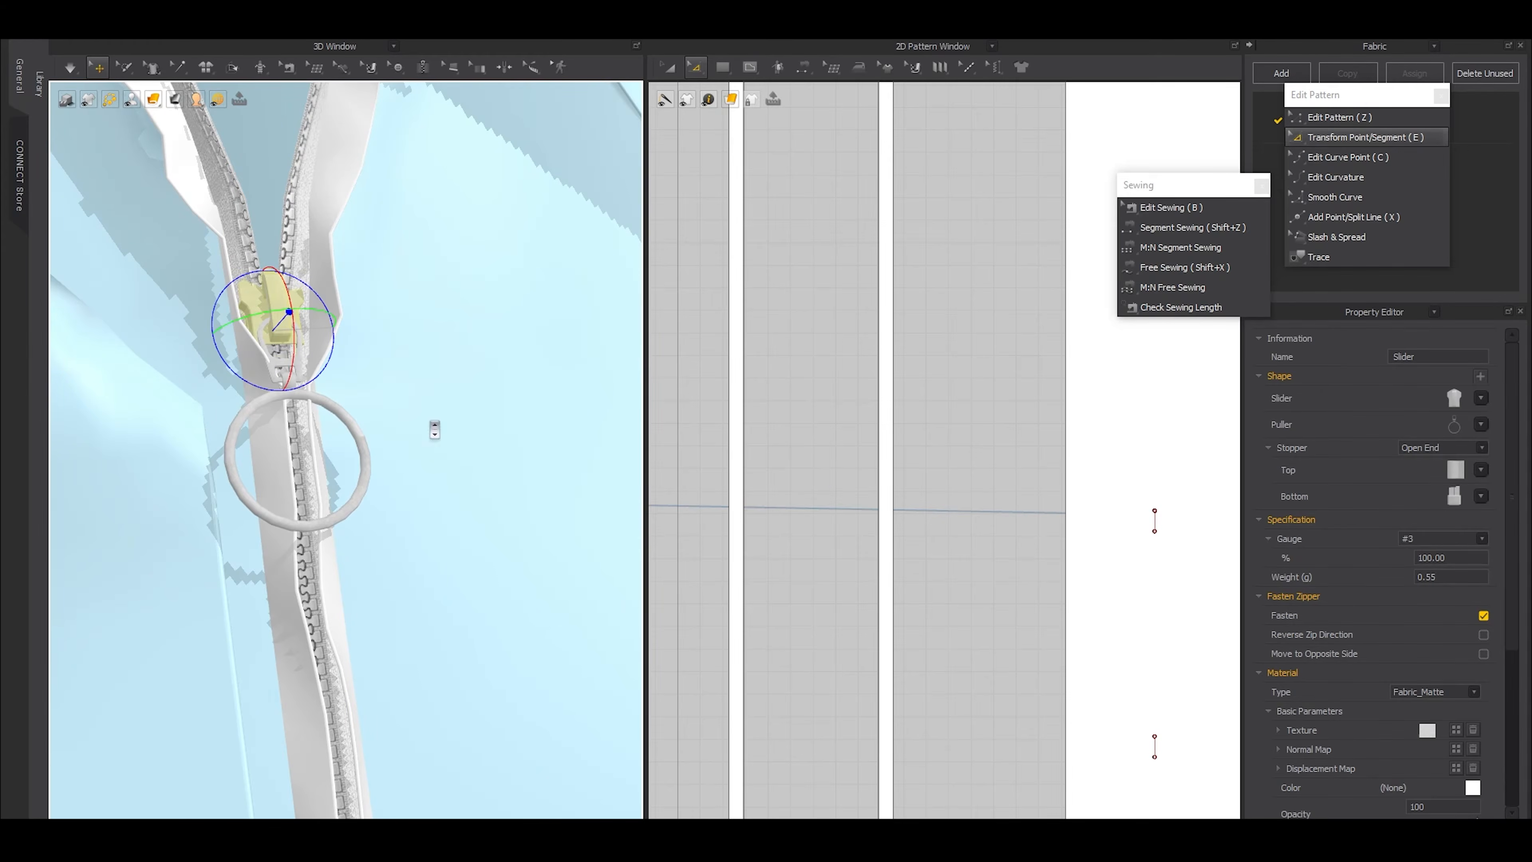
scroll(434, 430, "down", 8)
left_click(457, 286)
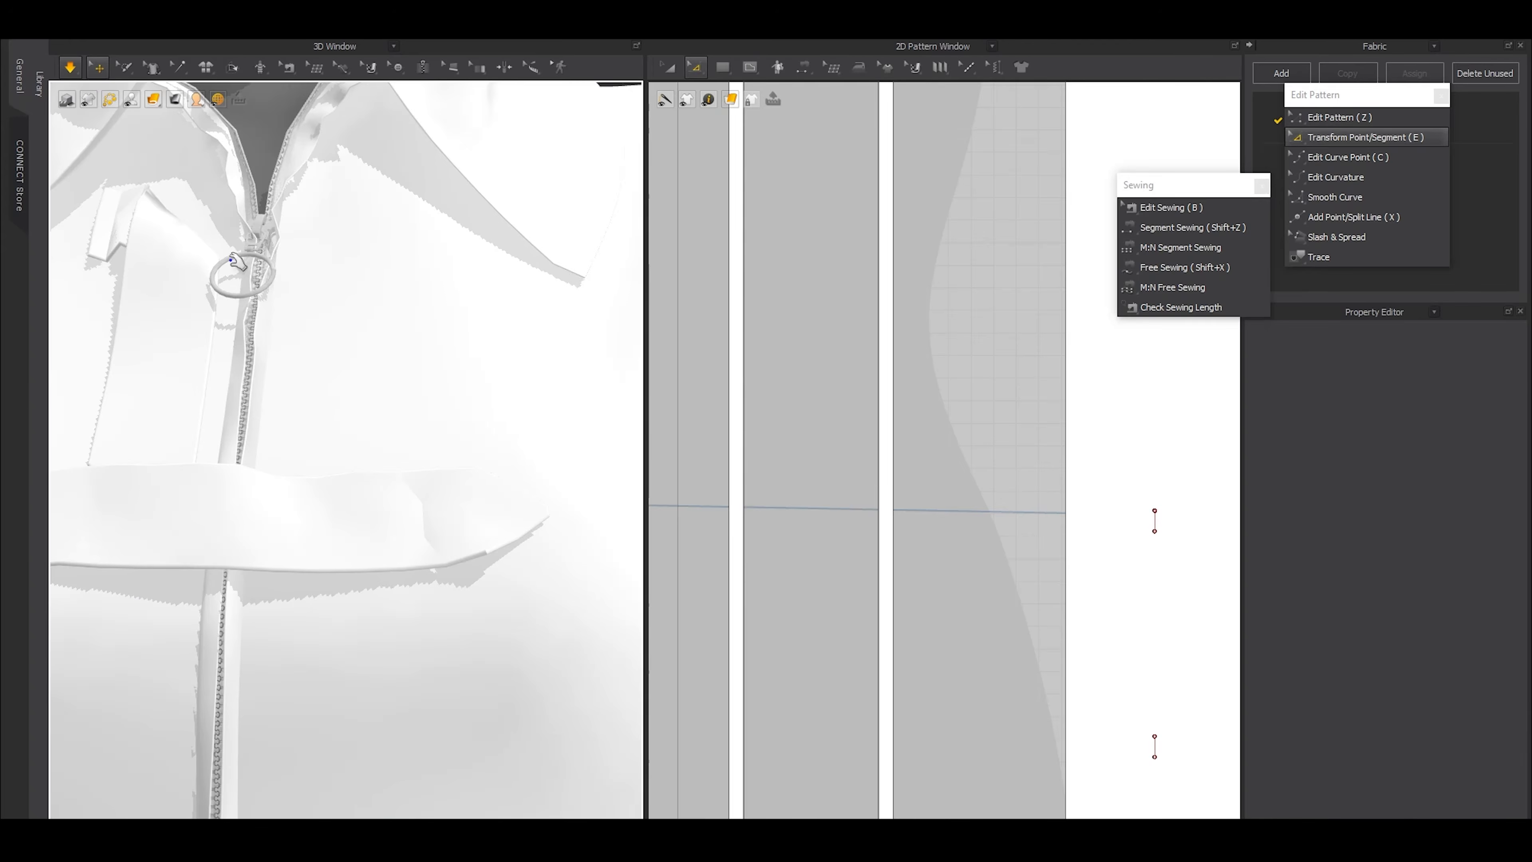
Examine the whole dress with and without the avatar, from the collar and zipper down to the hem slit
scroll(220, 350, "up", 5)
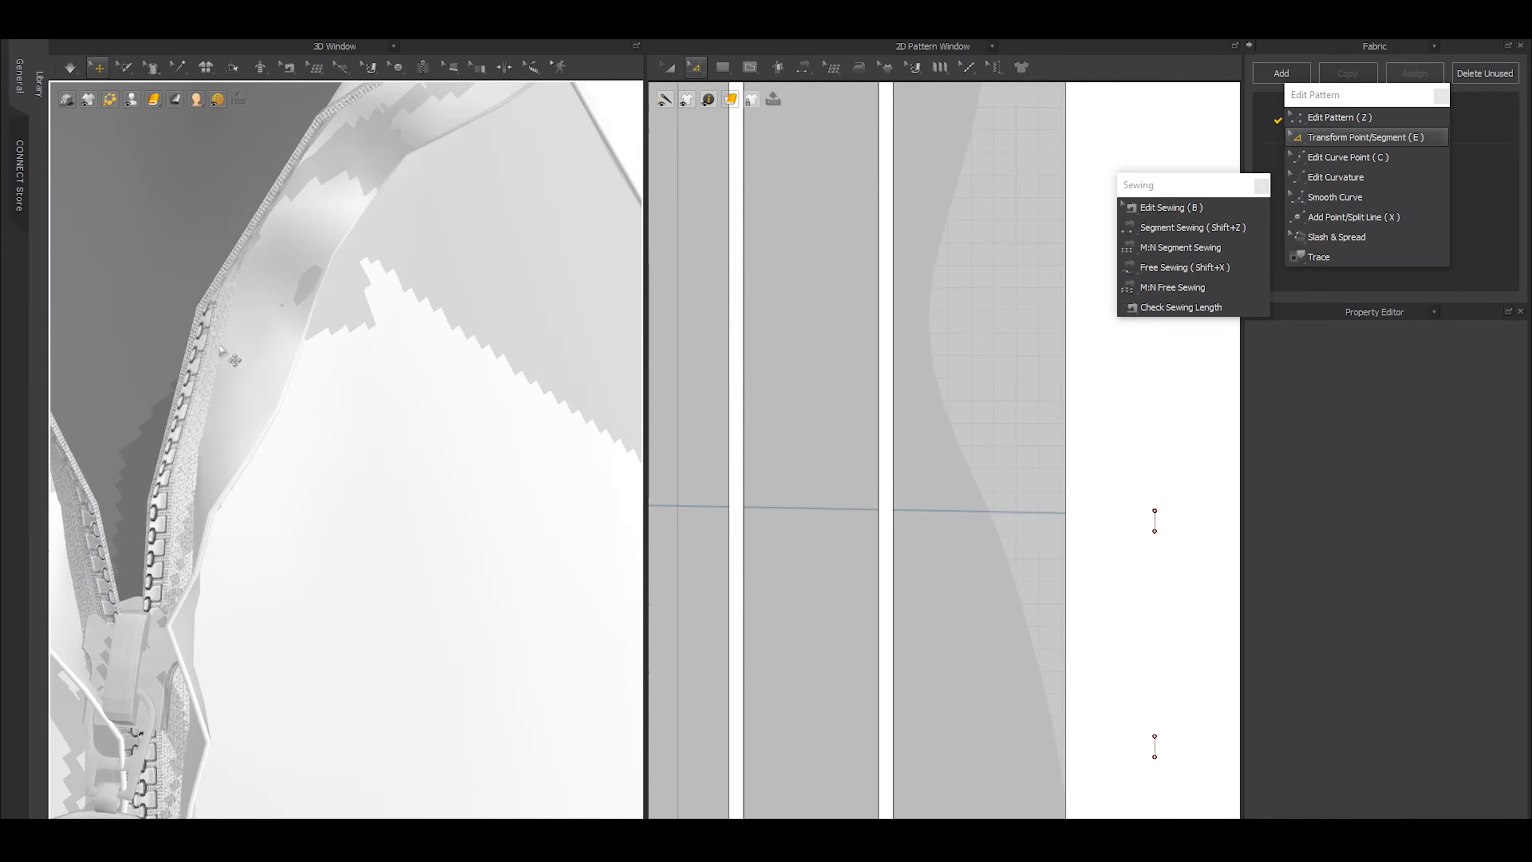
scroll(220, 350, "down", 6)
scroll(332, 472, "down", 5)
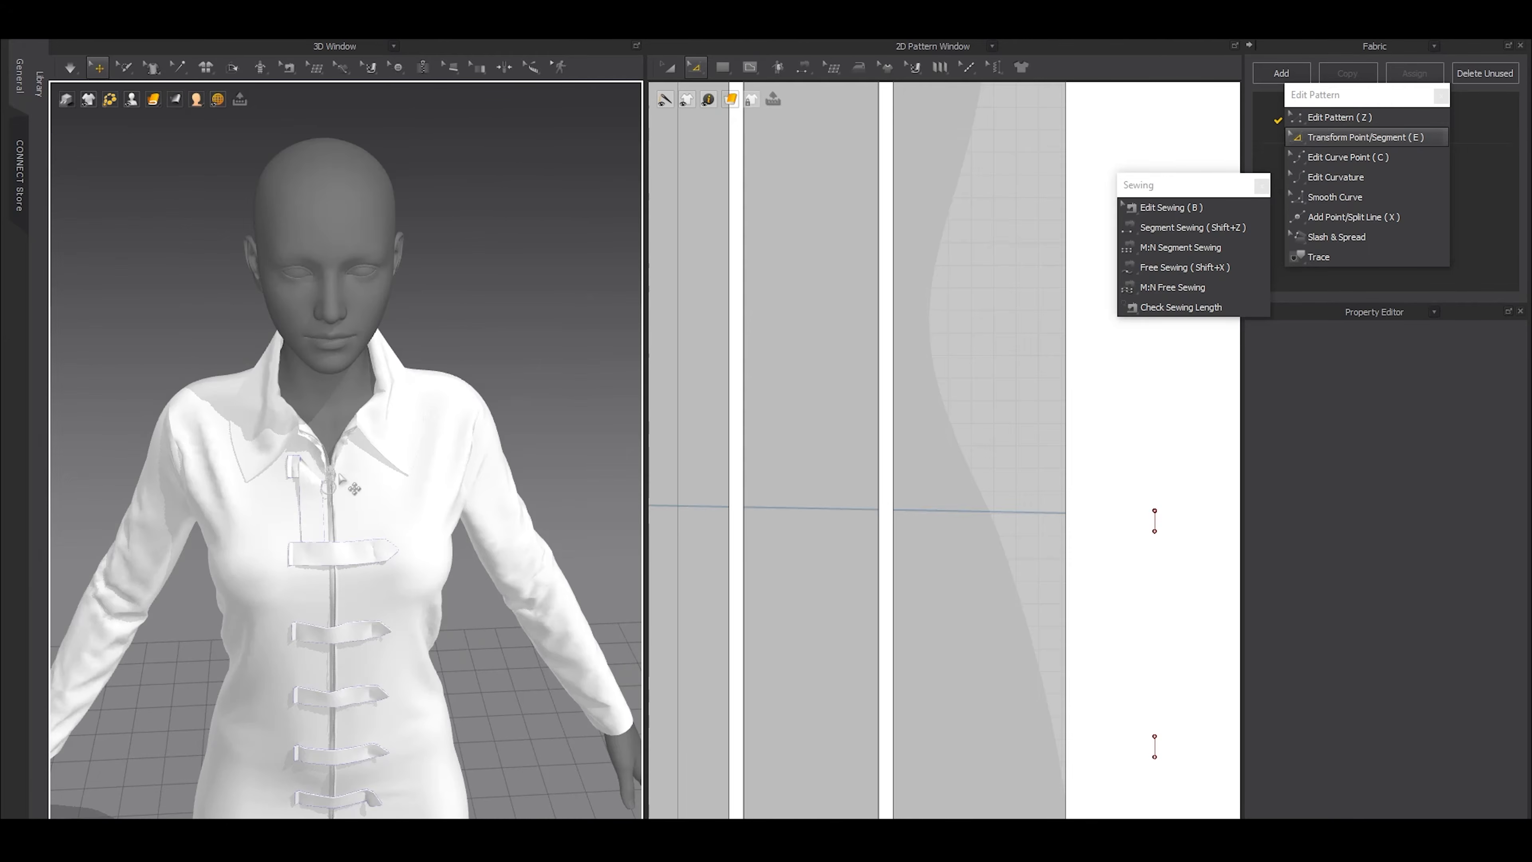
scroll(366, 510, "down", 6)
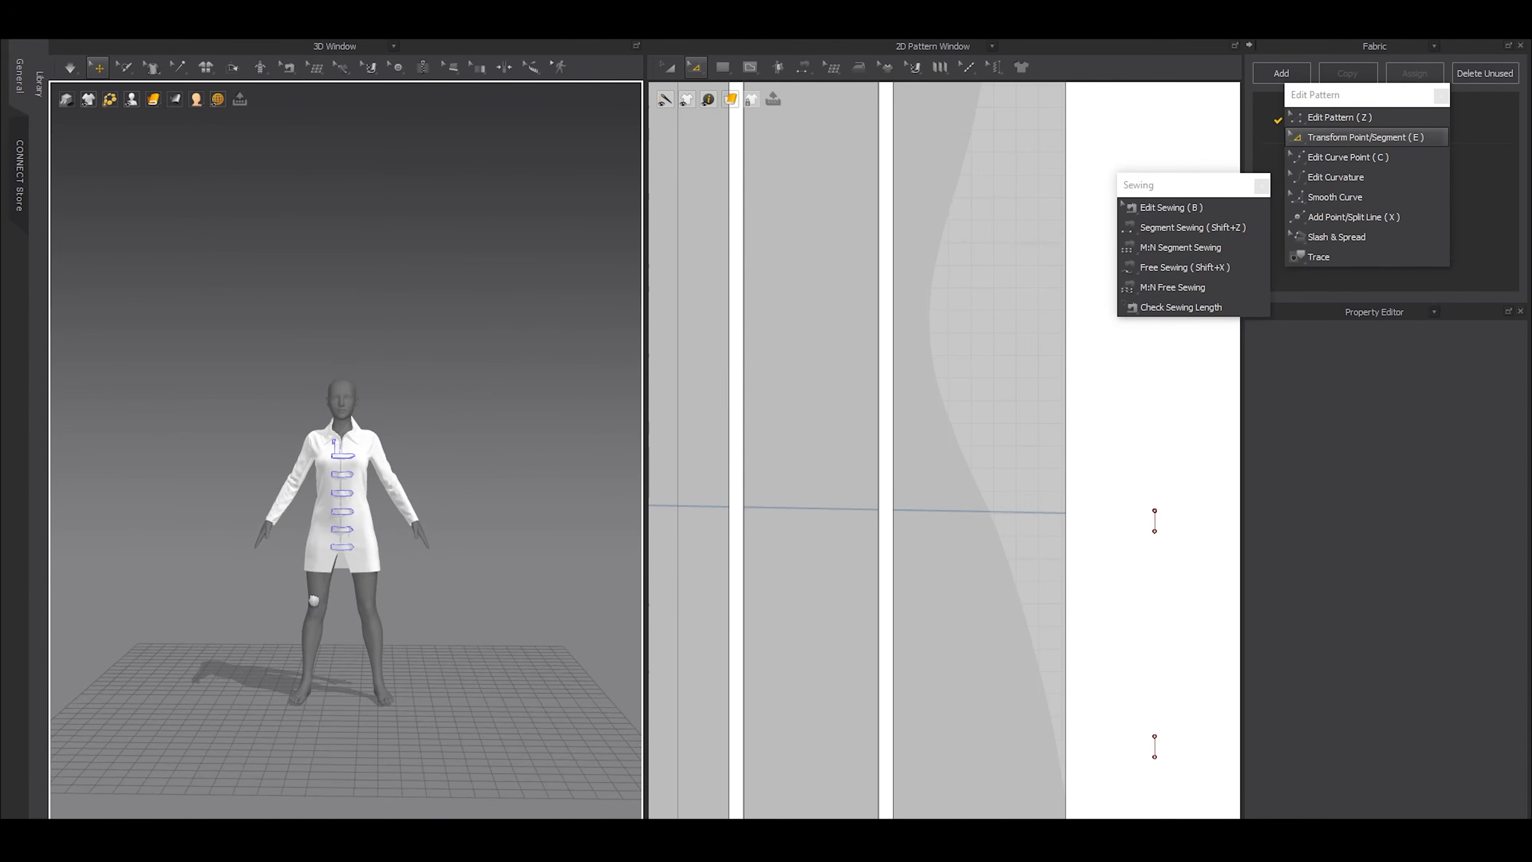
scroll(398, 543, "up", 4)
right_click_drag(415, 513, 39, 513)
right_click_drag(379, 503, 388, 512)
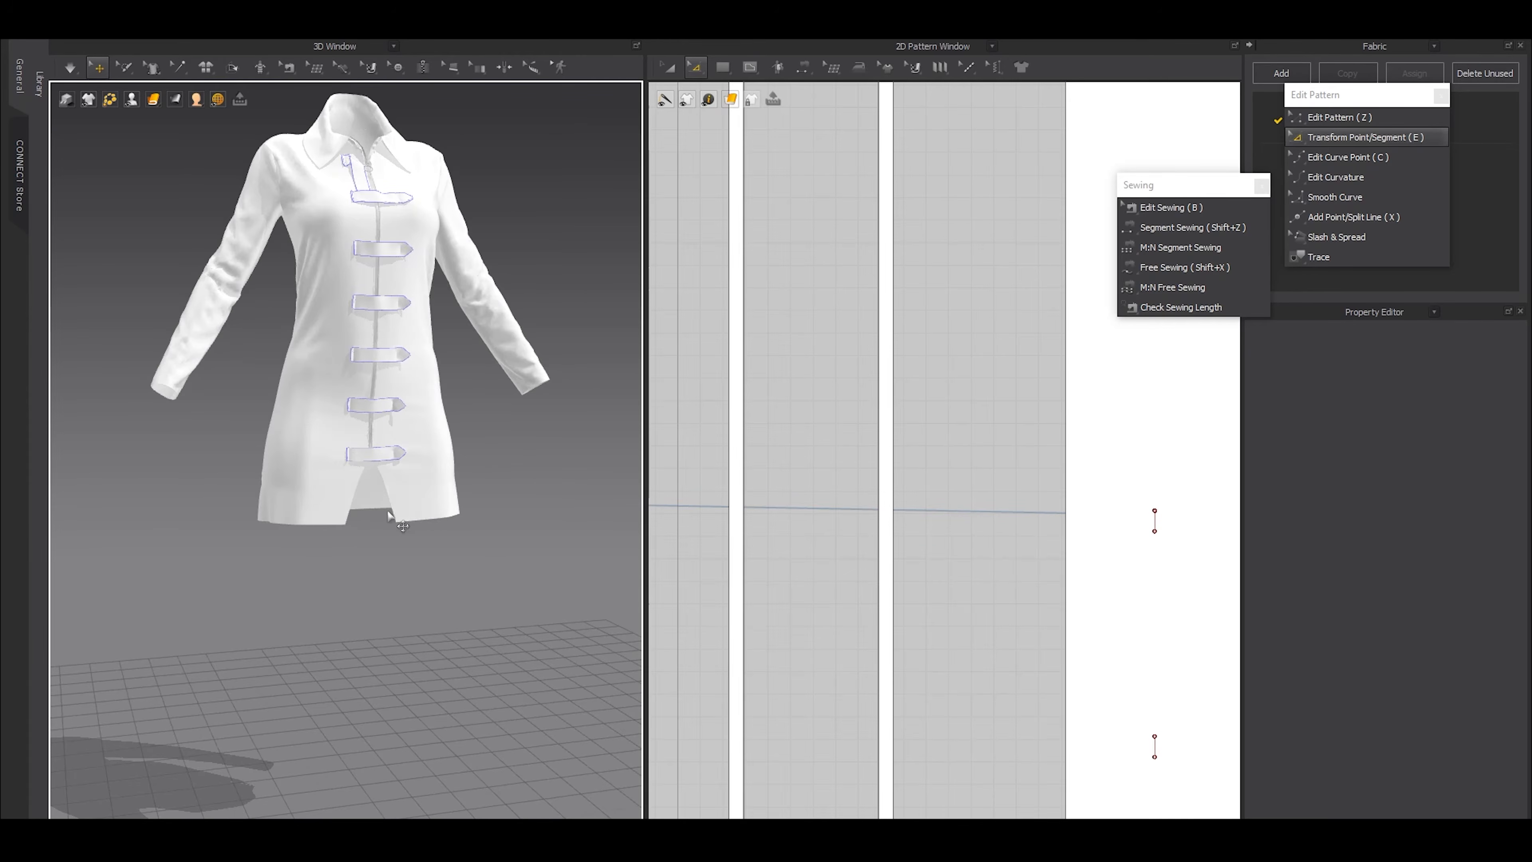
middle_click_drag(433, 513, 420, 572)
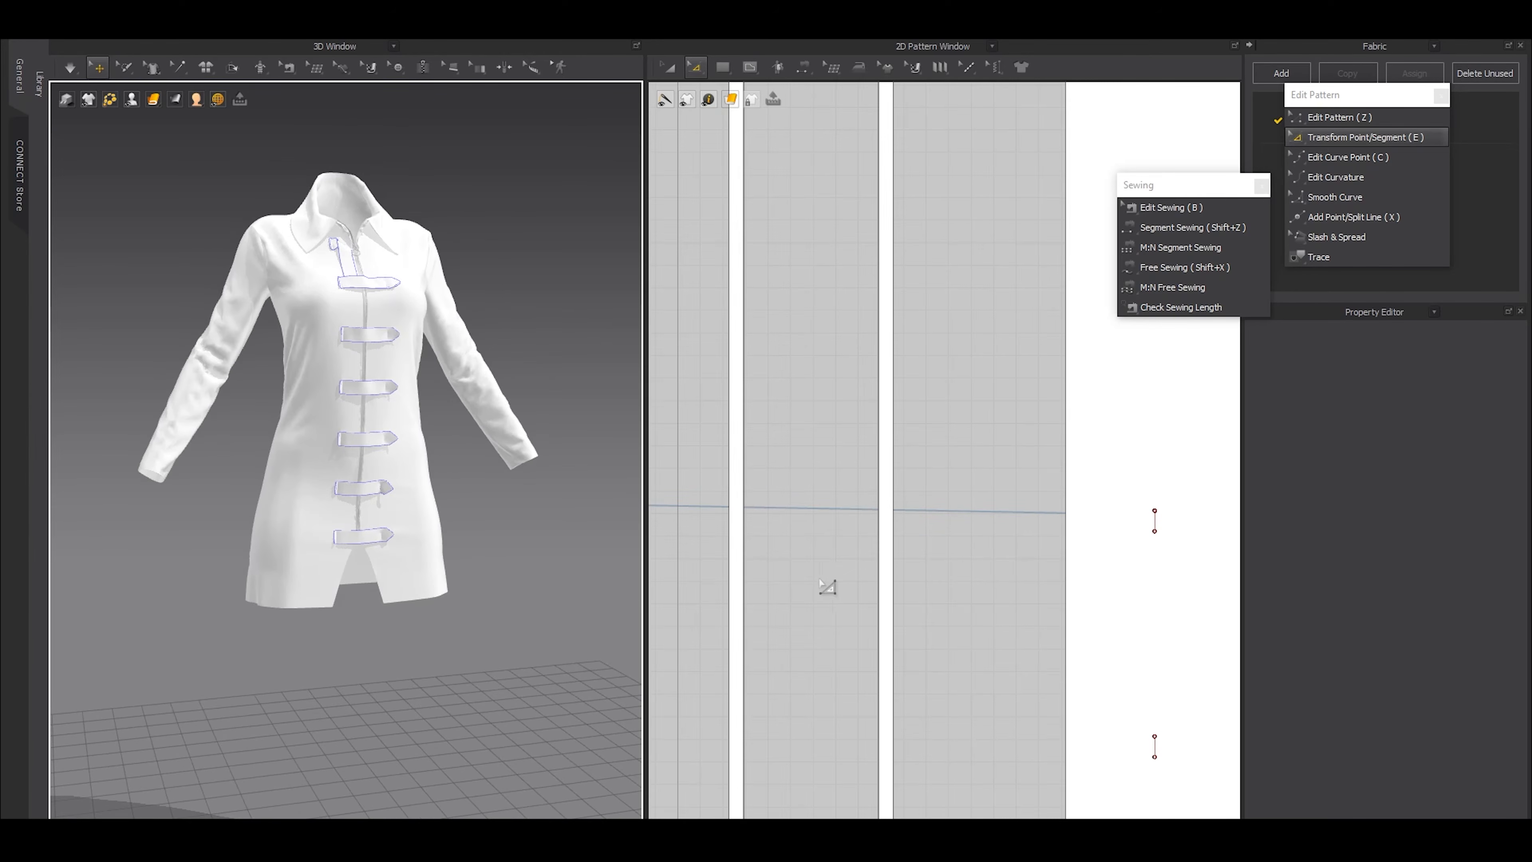
scroll(830, 477, "down", 8)
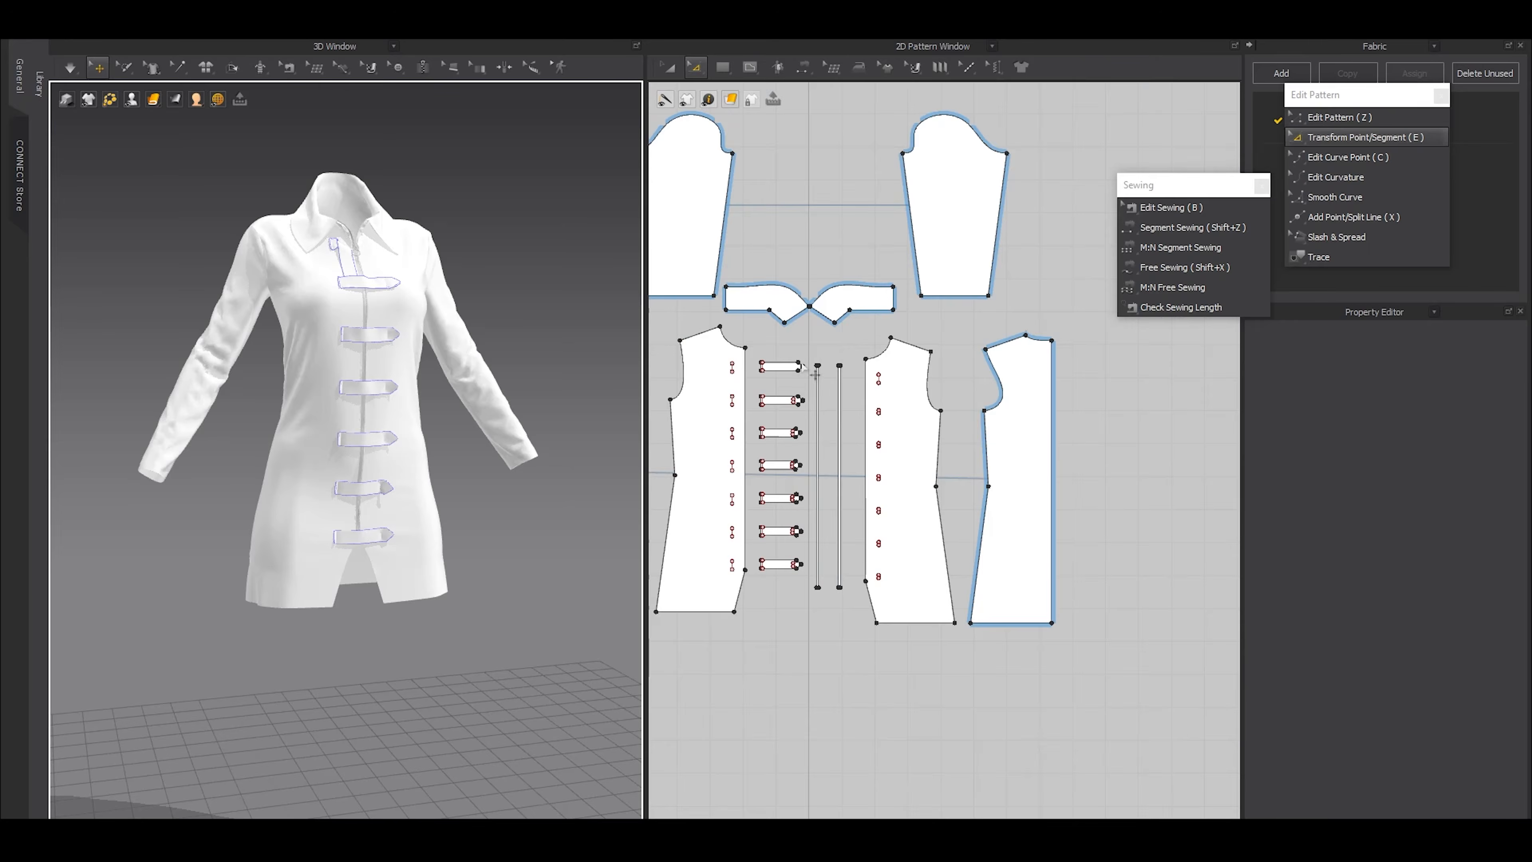
key("a")
left_click(798, 367)
middle_click_drag(915, 266, 865, 490)
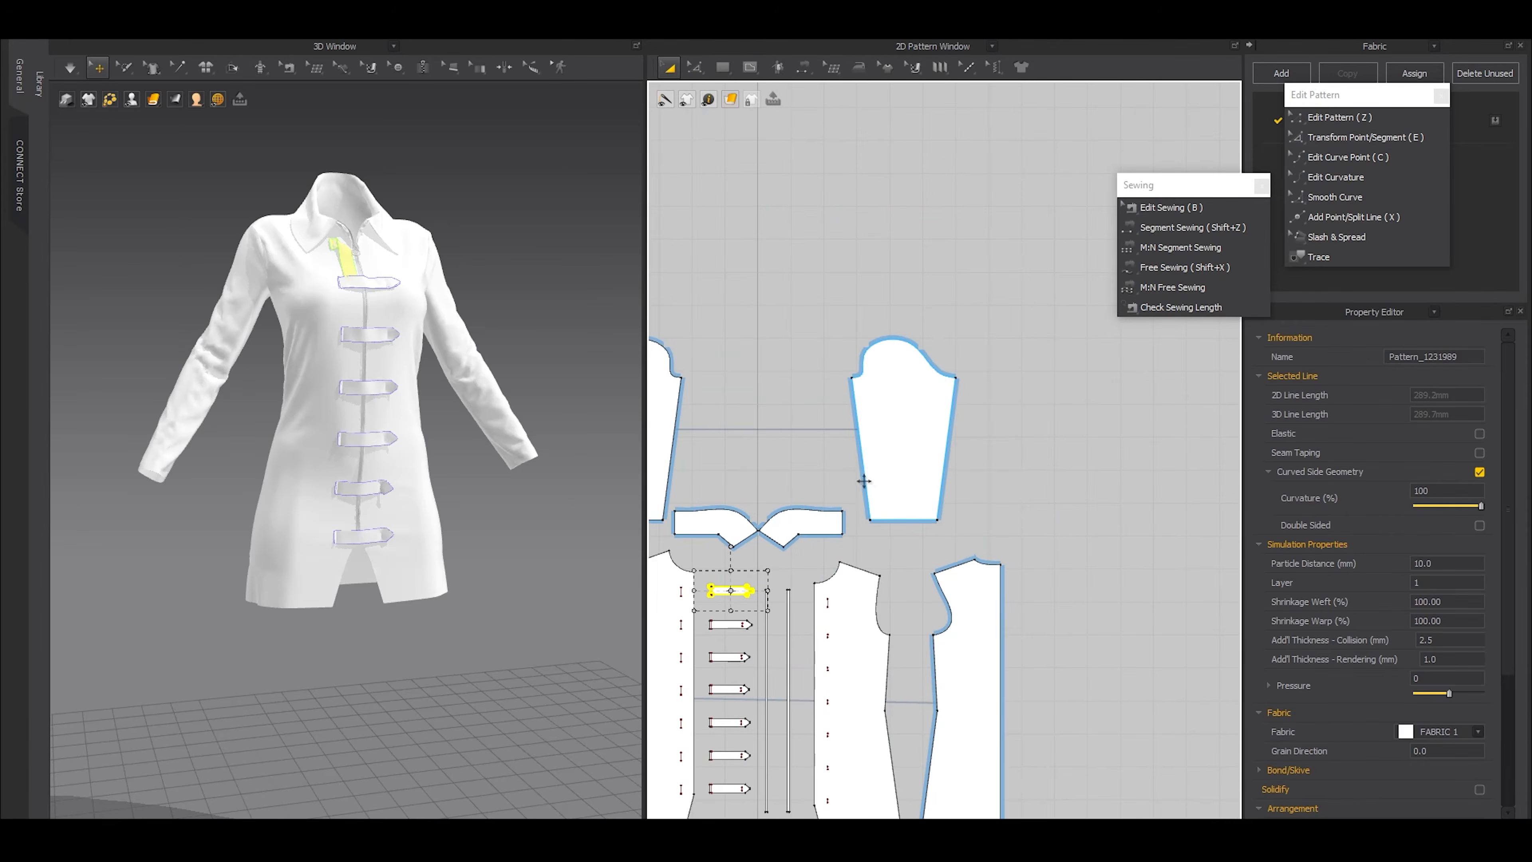
right_click_drag(440, 472, 386, 469)
mouse_move(96, 100)
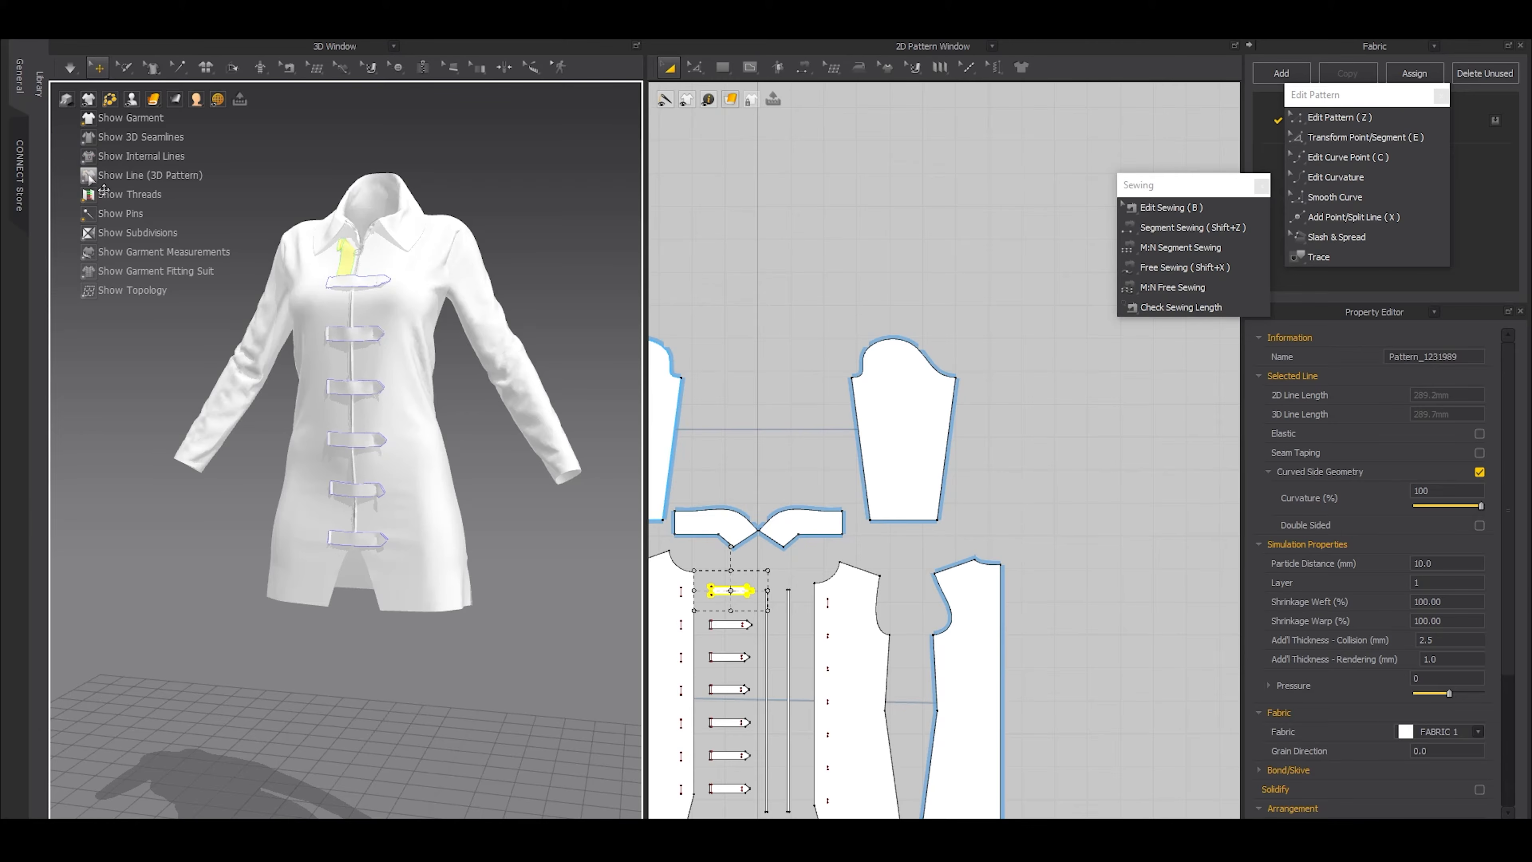
right_click_drag(479, 461, 447, 459)
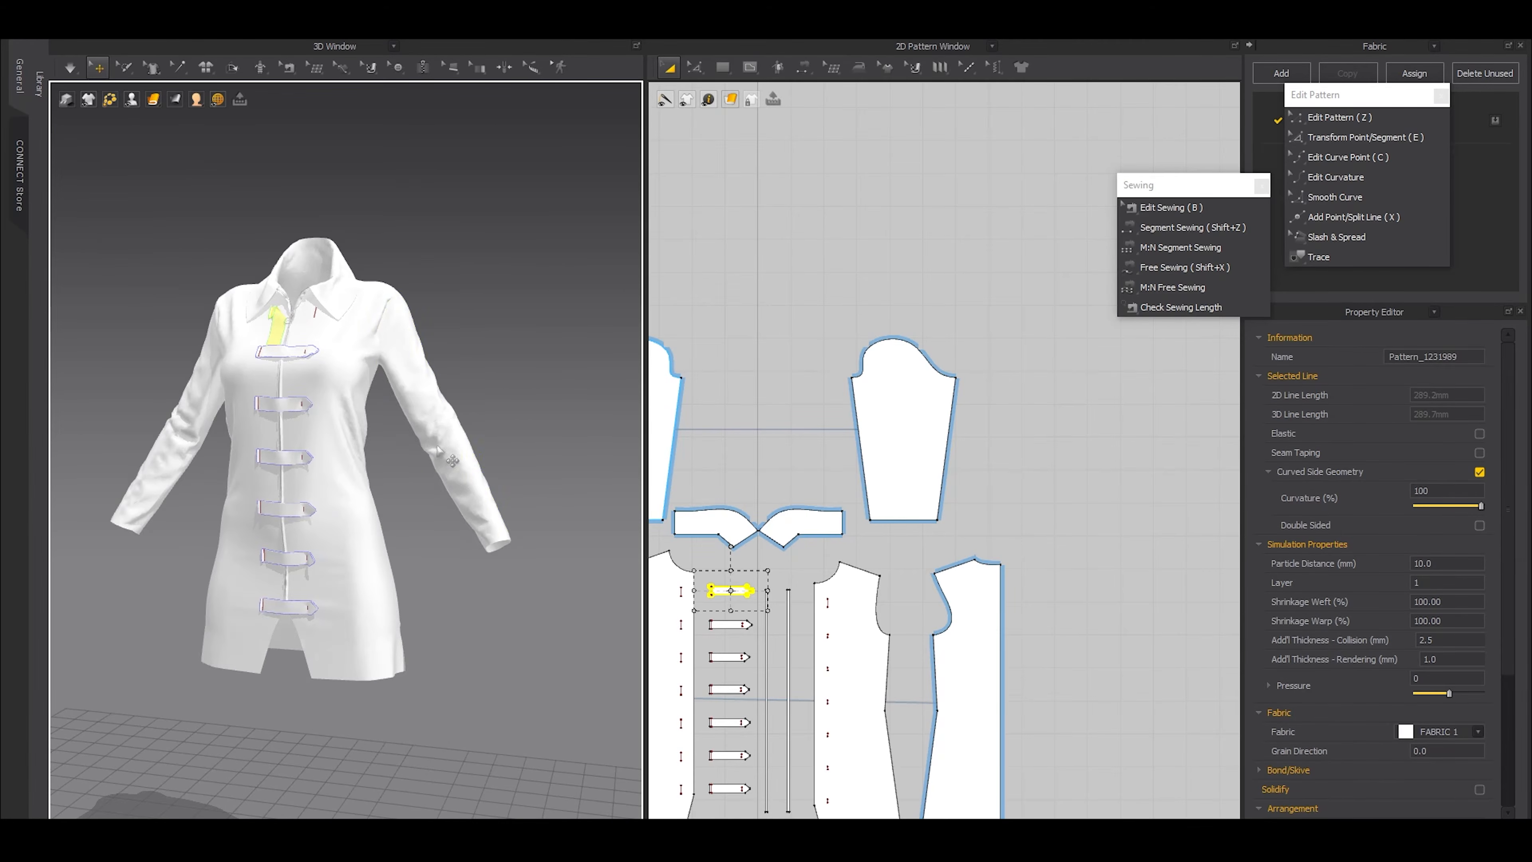
Draw a narrow horizontal rectangle pattern beside the lower half of the sleeve pattern
left_click(437, 454)
right_click_drag(451, 535, 557, 496)
scroll(881, 454, "up", 2)
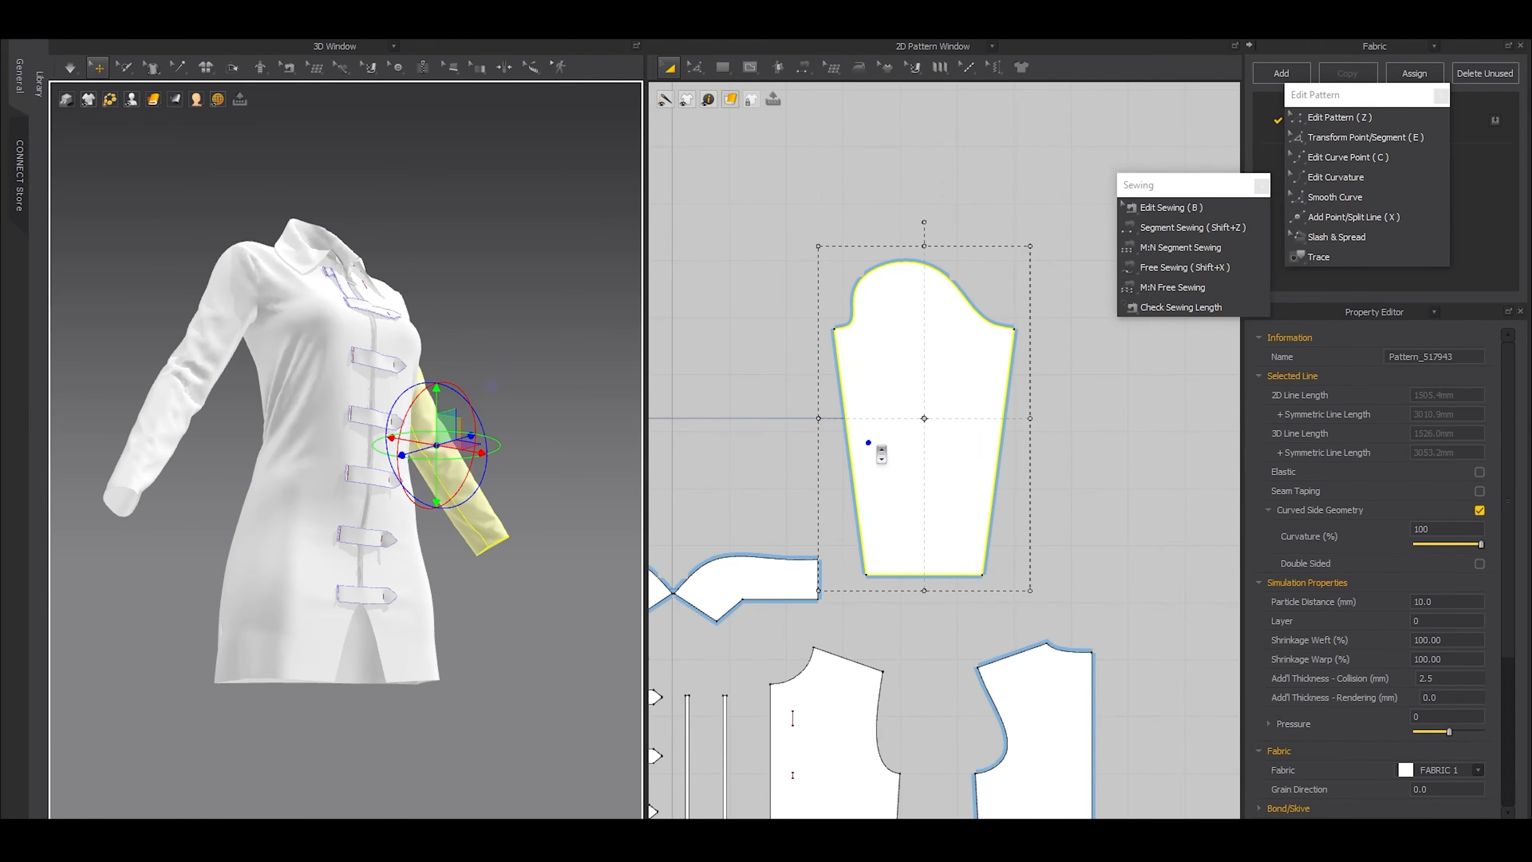
mouse_move(1032, 486)
middle_mouse_down()
mouse_move(991, 335)
mouse_move(901, 535)
middle_mouse_up()
key("s")
scroll(1002, 350, "down", 2)
mouse_move(896, 488)
left_mouse_down()
mouse_move(1039, 517)
mouse_move(1012, 519)
left_mouse_up()
right_click_drag(573, 337, 548, 292)
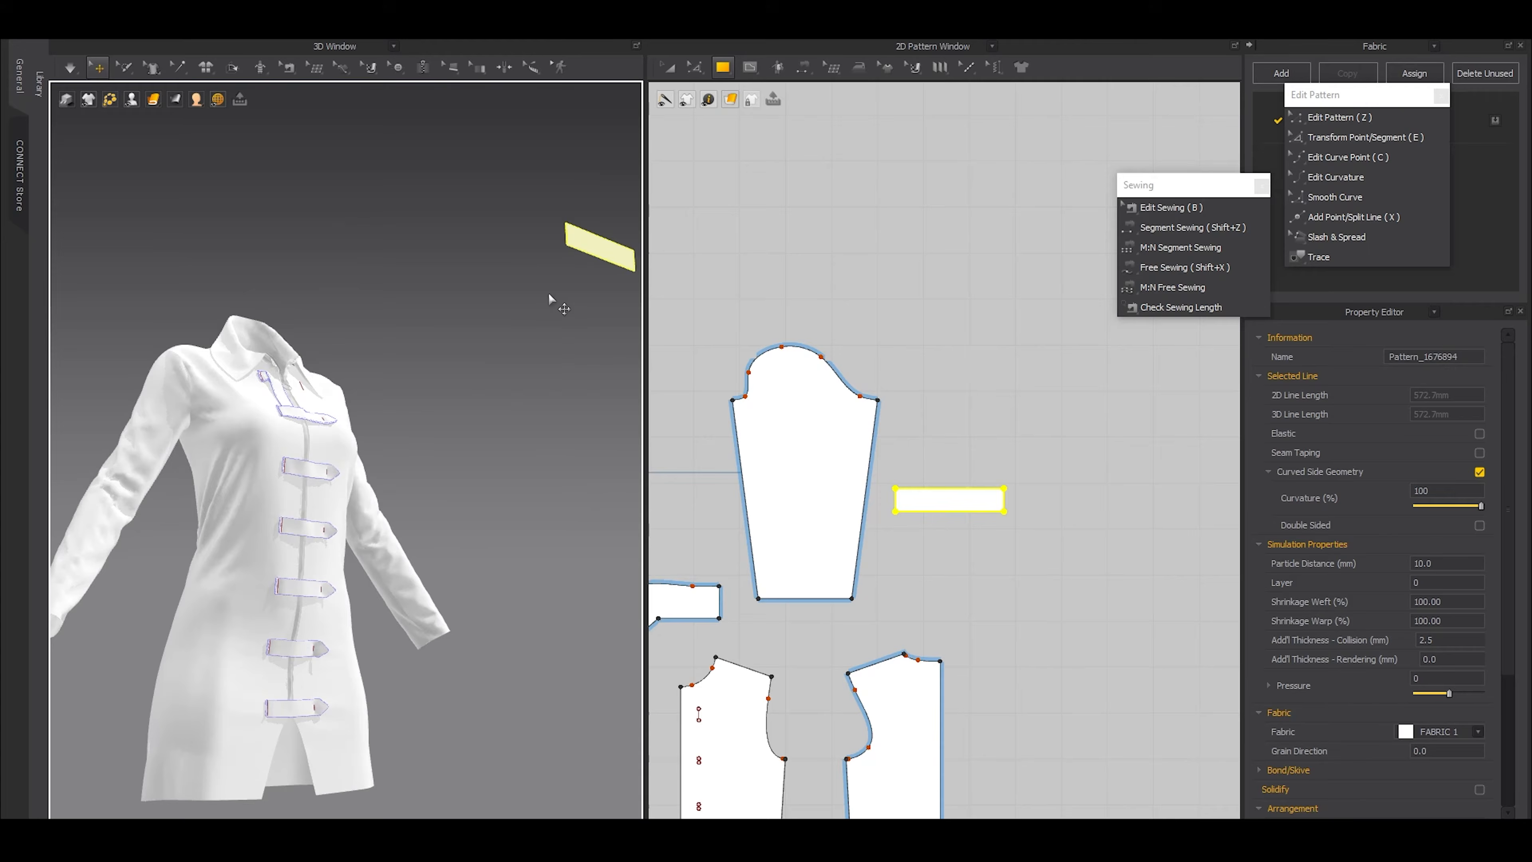
Freeze all pattern pieces and unfreeze only the new rectangle
key("a")
key("ctrl+a")
key("ctrl+k")
left_click(492, 317)
left_click(596, 247)
key("ctrl+k")
Free-sew the rectangle's short edge facing the sleeve to a matching length of the sleeve's far side edge, above the hem
right_click_drag(403, 510, 355, 564)
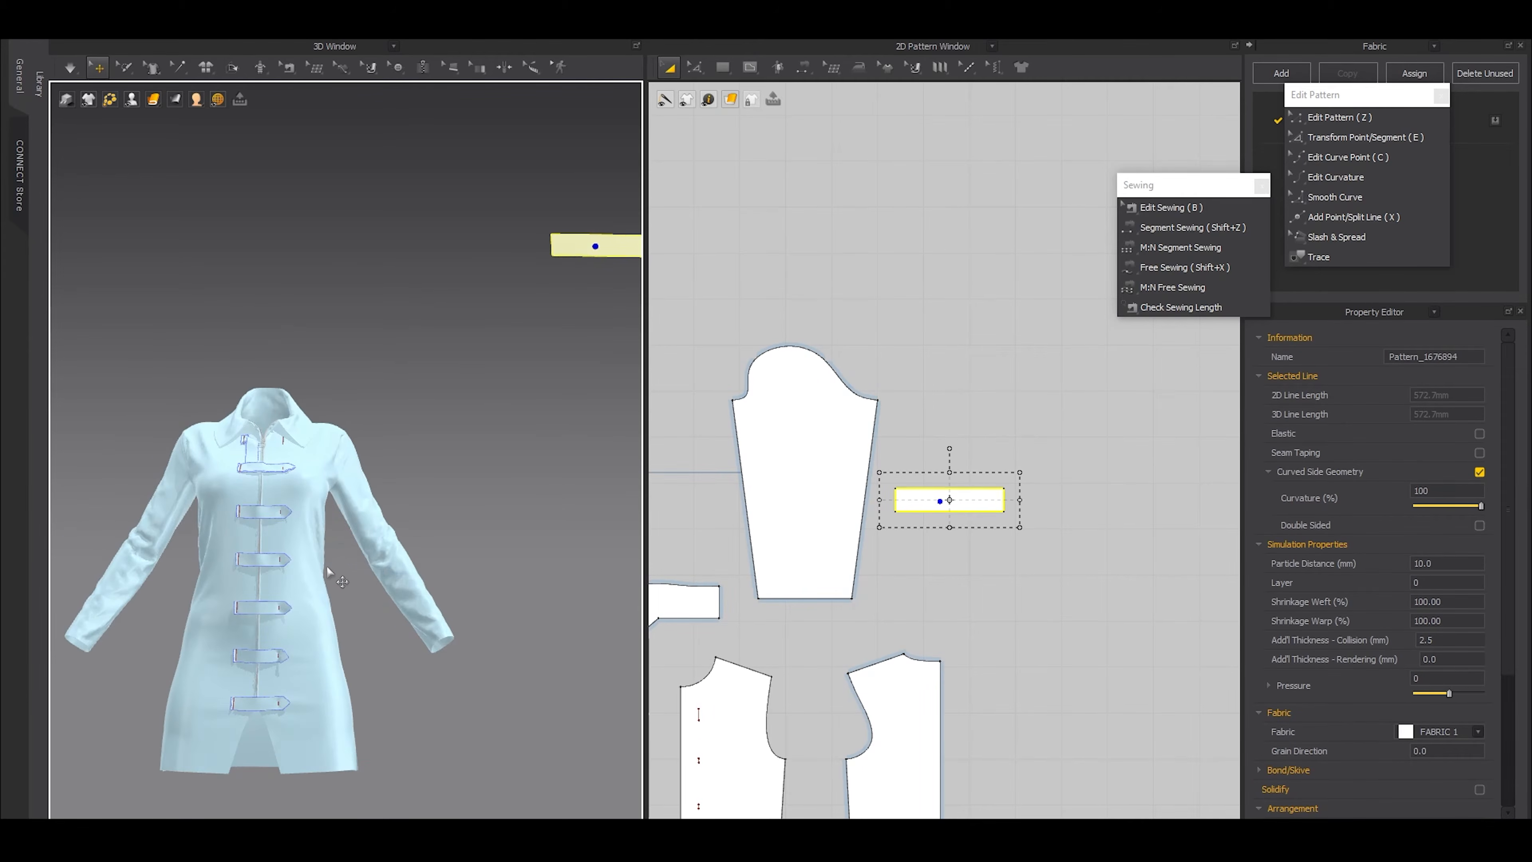
scroll(319, 613, "up", 2)
scroll(766, 523, "up", 5)
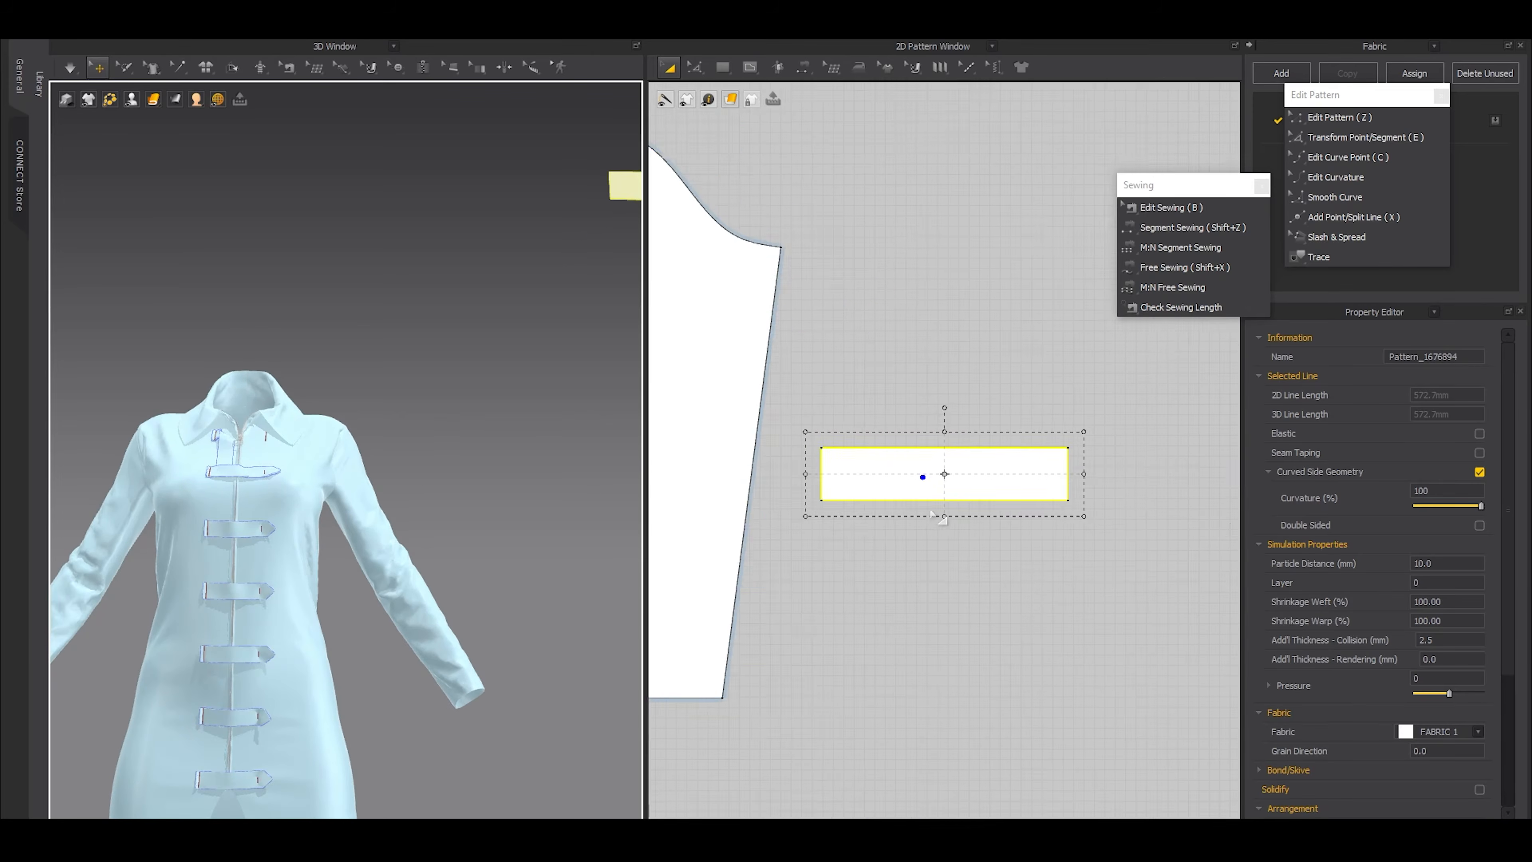
scroll(485, 606, "up", 6)
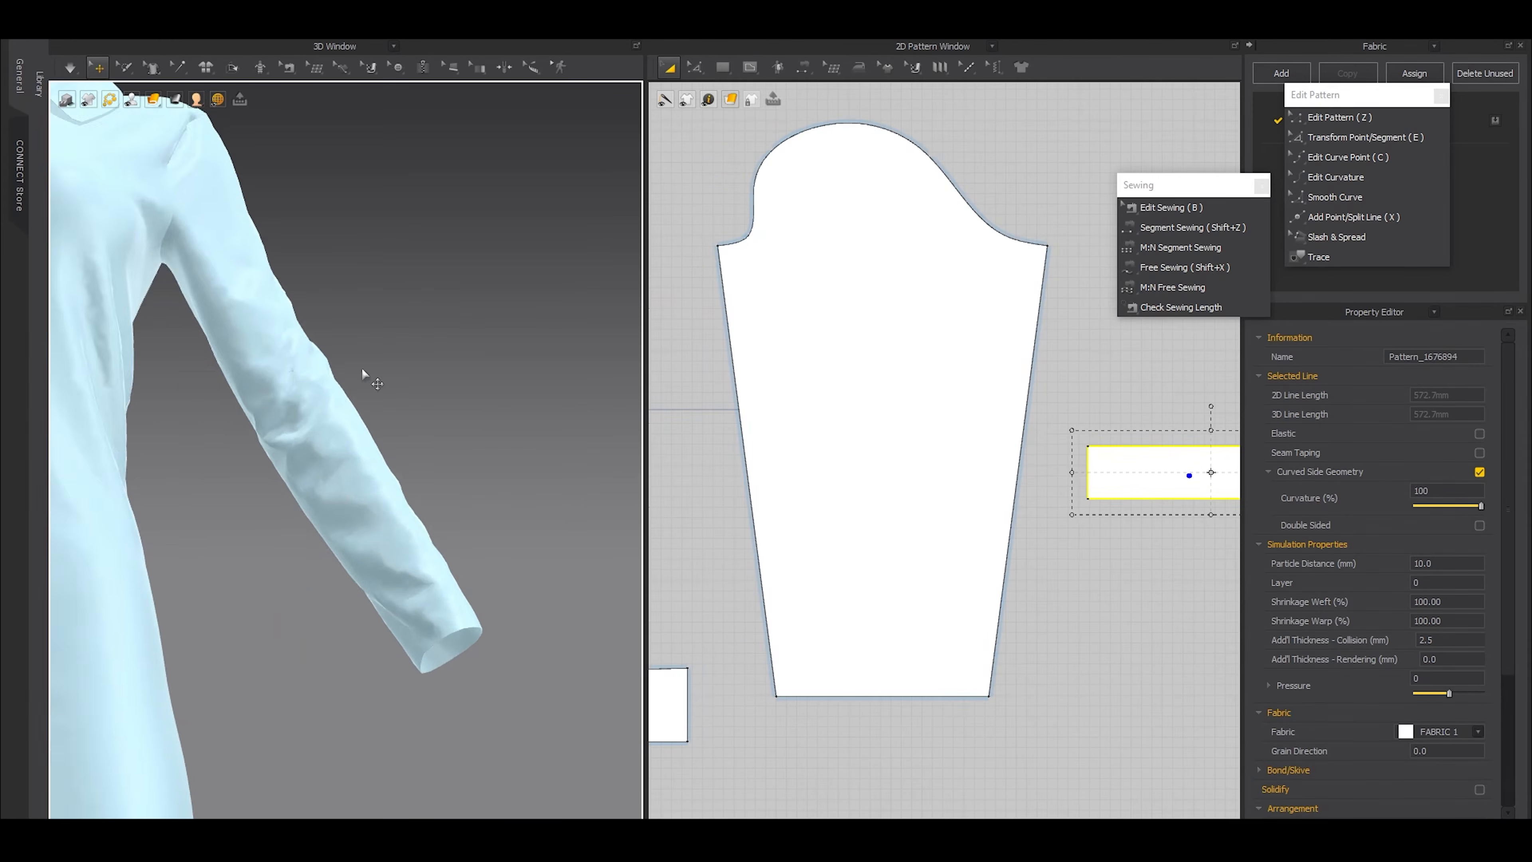
left_click(337, 567)
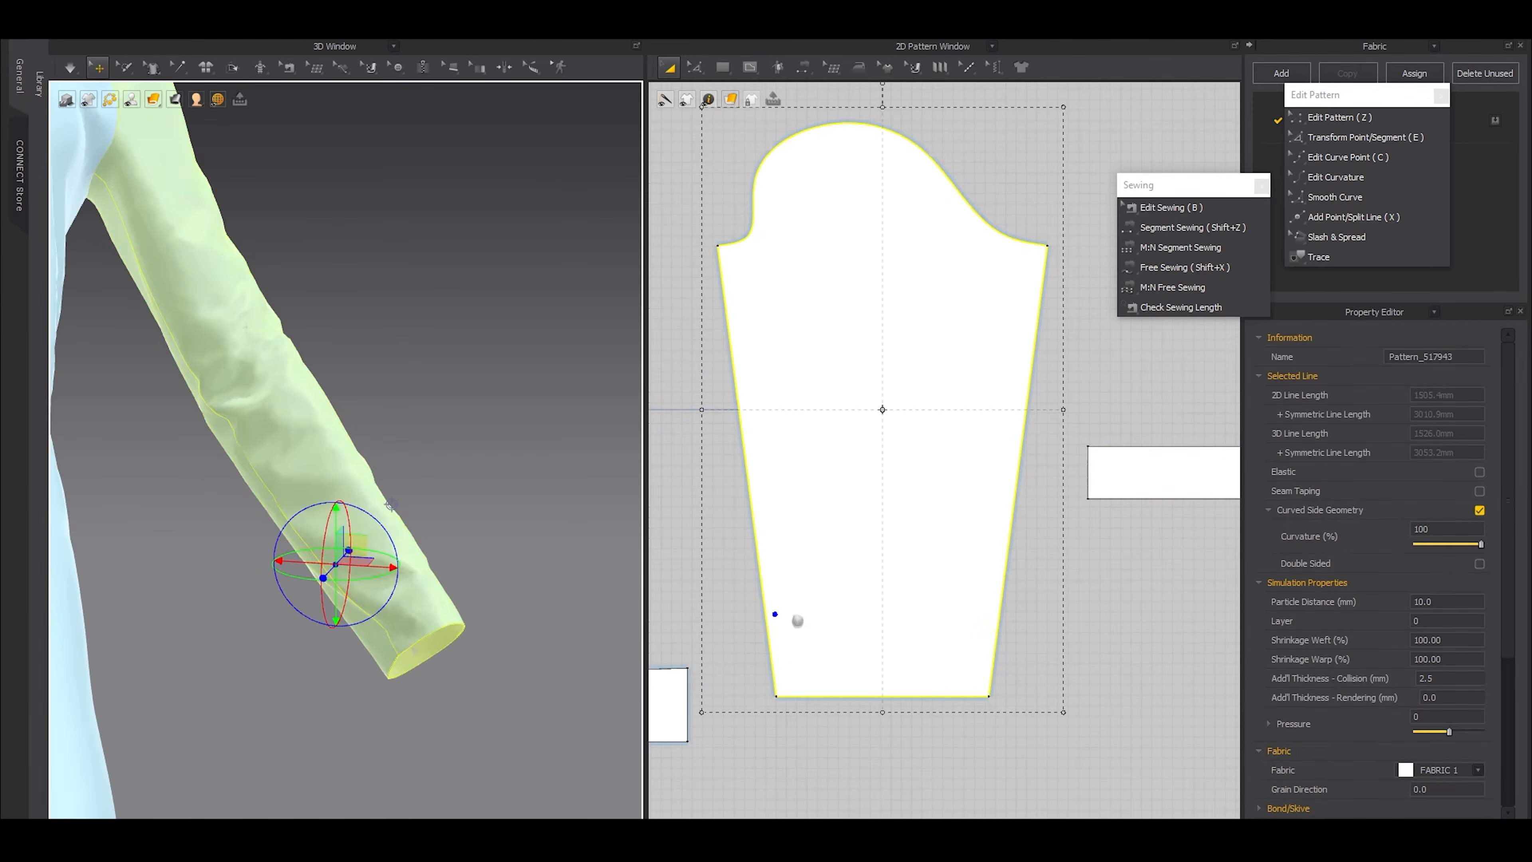
middle_click_drag(797, 621, 772, 576)
key("shift+x")
left_click(1063, 403)
left_click(1063, 454)
left_click(738, 552)
left_click(745, 603)
Move the rectangle in 3D next to the lower sleeve, with its sewn short edge facing the sleeve
key("a")
left_click(1098, 432)
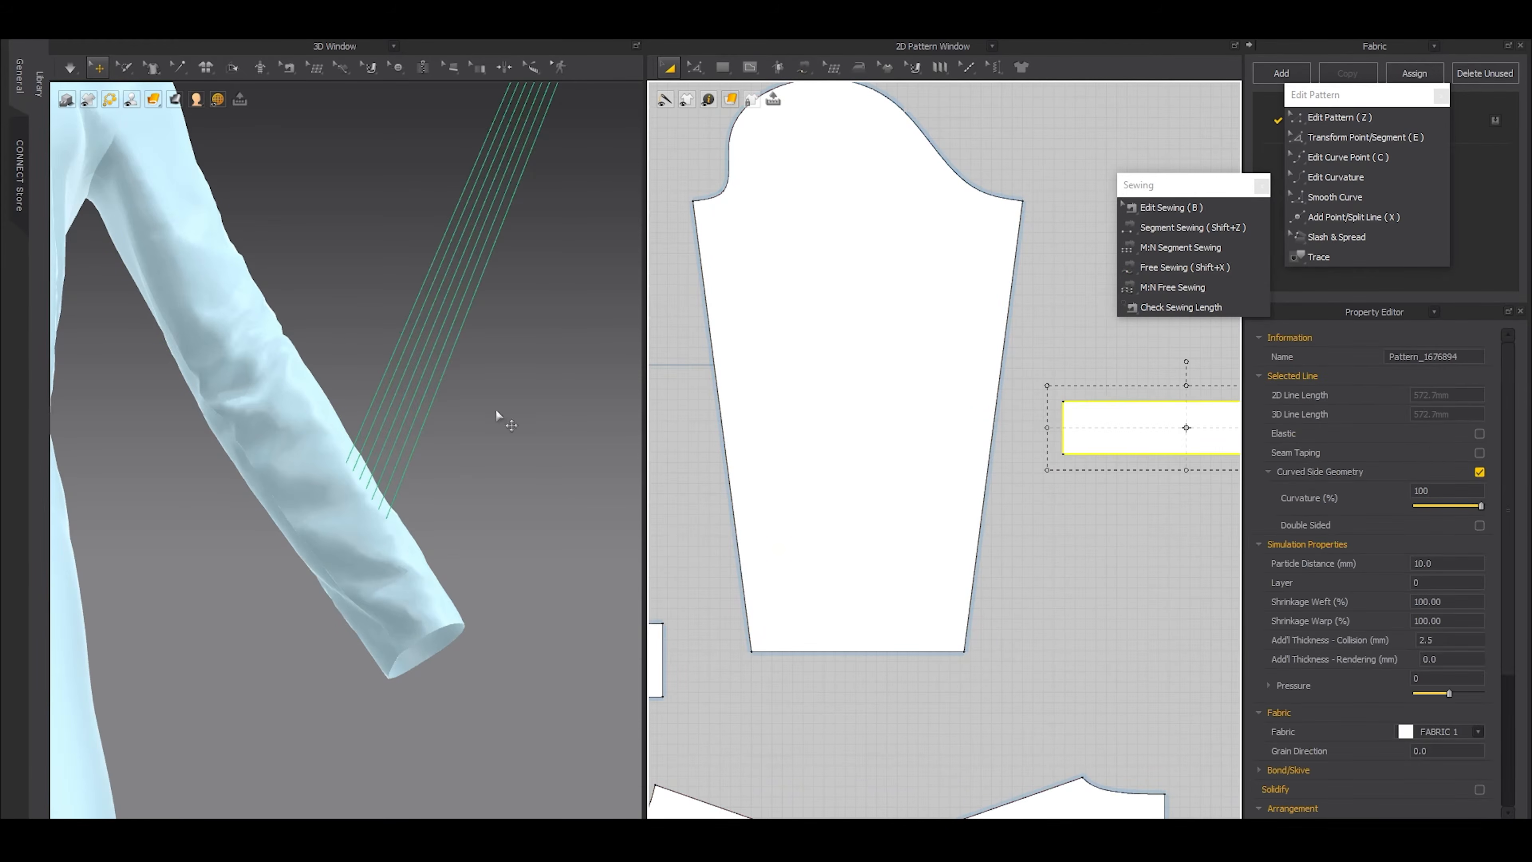
scroll(496, 412, "down", 5)
left_click_drag(442, 276, 376, 450)
right_click_drag(459, 254, 528, 369)
scroll(528, 368, "up", 5)
middle_click_drag(468, 332, 366, 537)
scroll(366, 537, "up", 1)
left_click_drag(436, 365, 363, 393)
right_click_drag(368, 396, 405, 320)
scroll(419, 373, "up", 5)
right_click_drag(336, 378, 441, 377)
Scale the rectangle down proportionally to roughly two thirds of its size
scroll(881, 464, "down", 3)
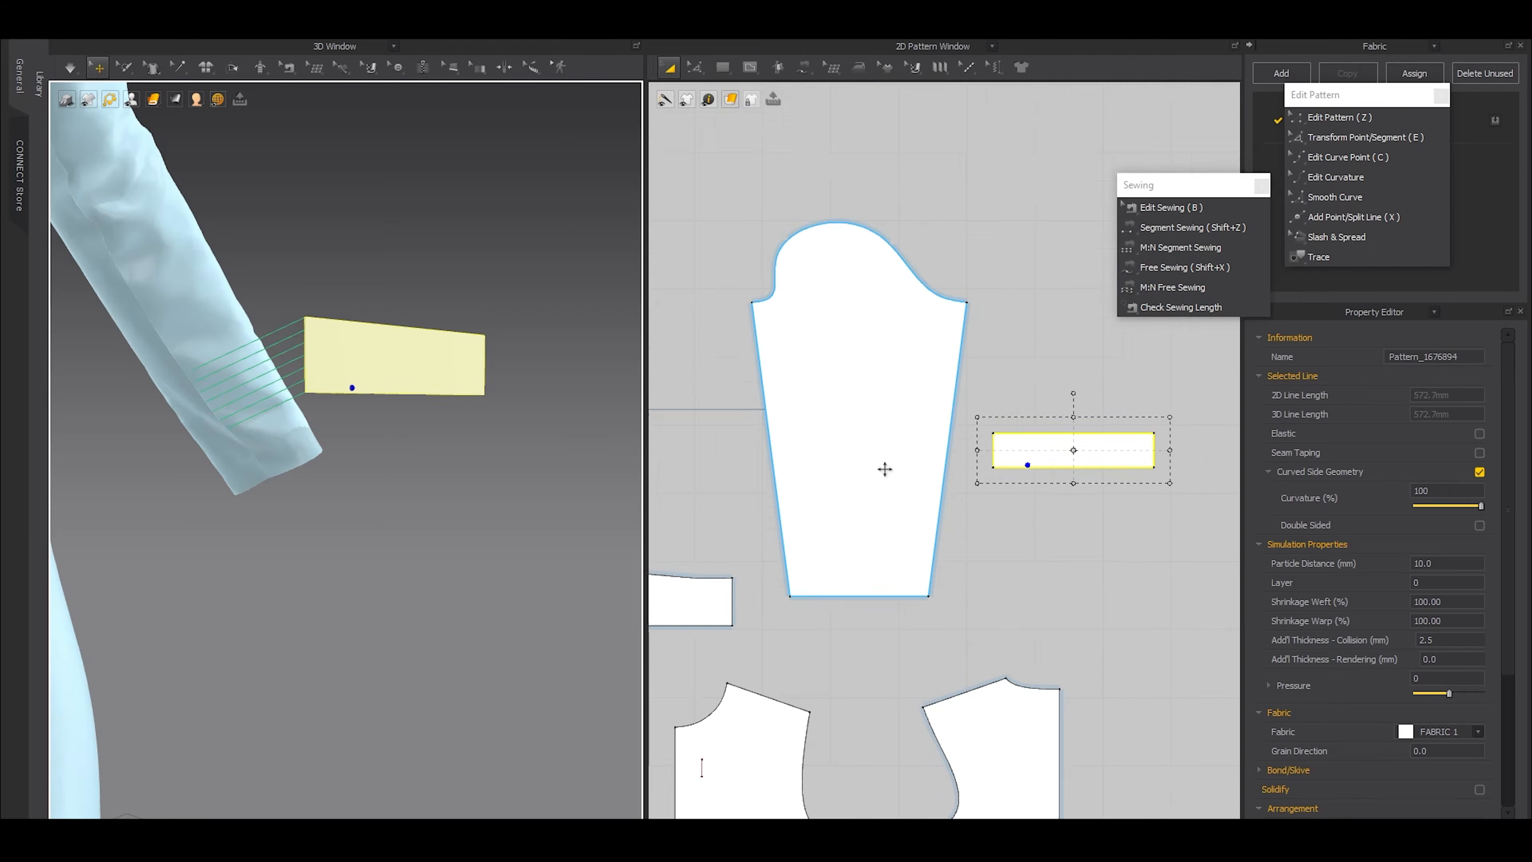
scroll(995, 482, "up", 3)
left_click_drag(1053, 458, 1052, 477)
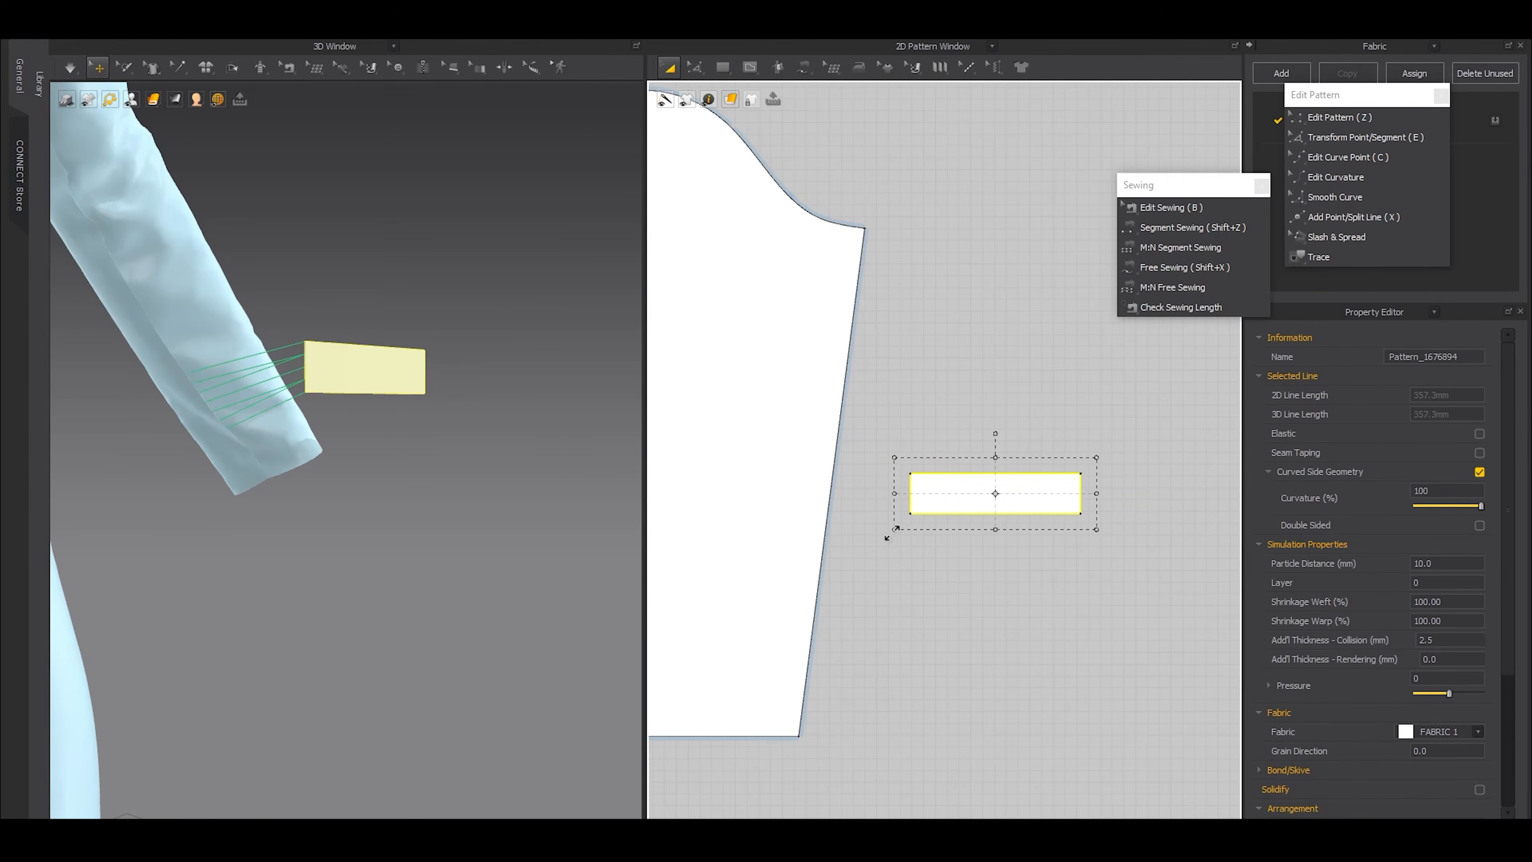
Shorten the tab seam on the sleeve's far side edge to 34.1 mm by moving its lower end up
middle_click_drag(783, 523, 961, 489)
scroll(960, 489, "down", 2)
scroll(813, 547, "up", 4)
key("b")
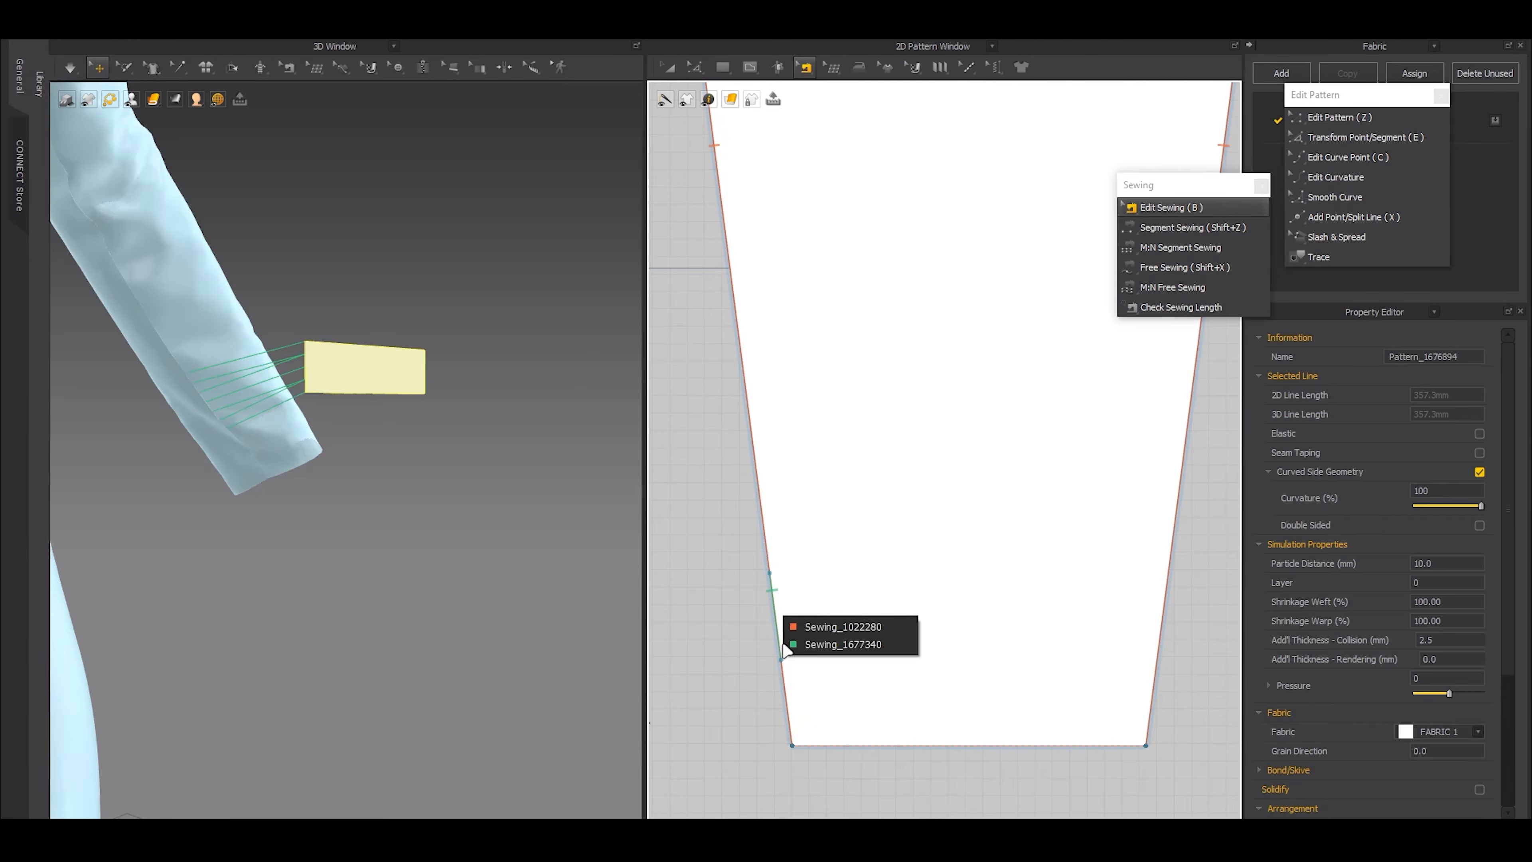
left_click(777, 622)
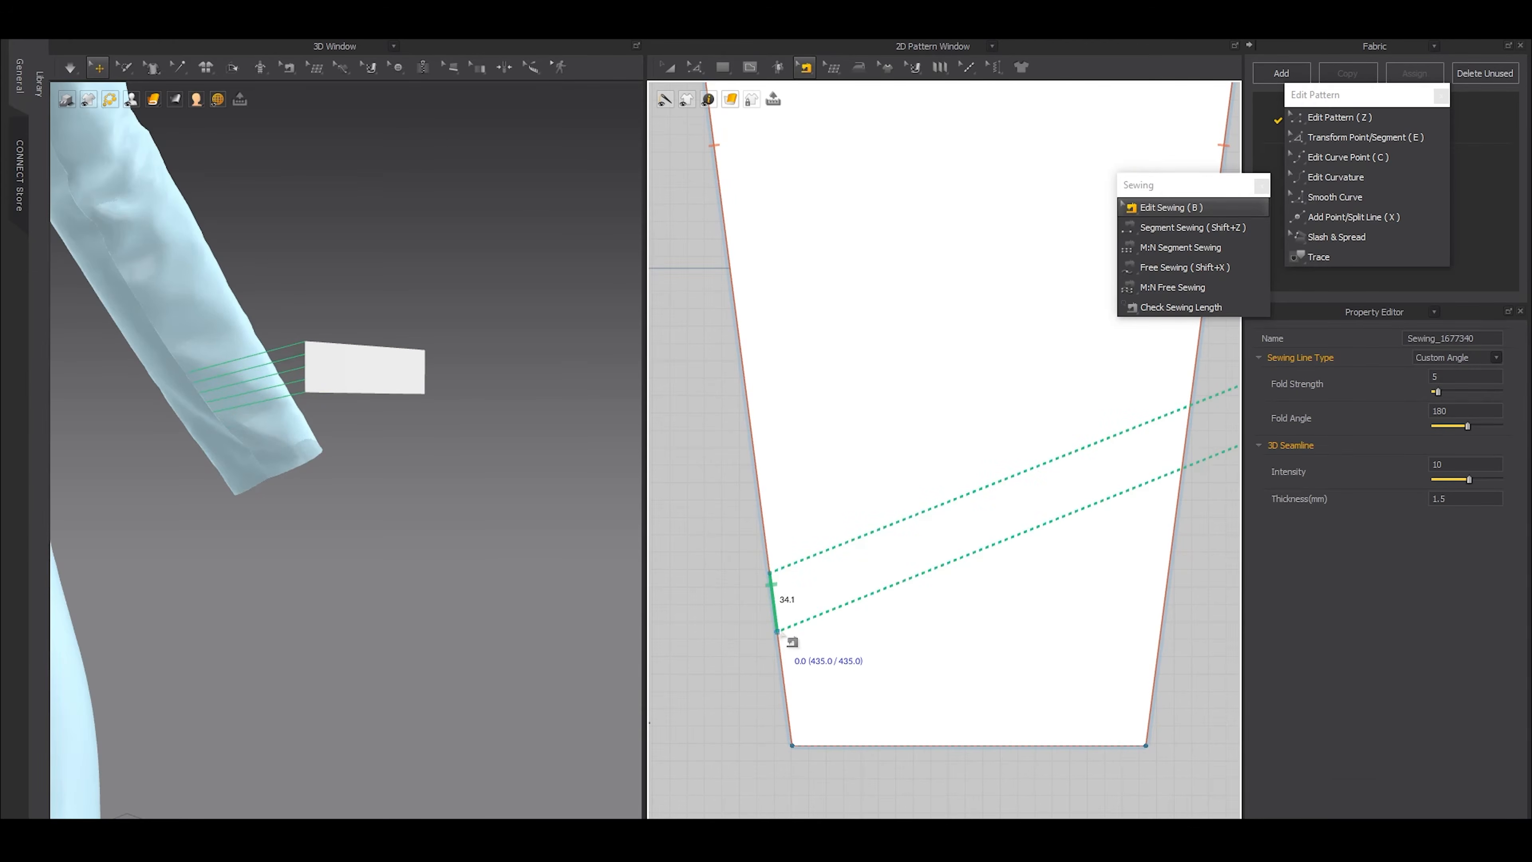
scroll(775, 645, "down", 3)
key("a")
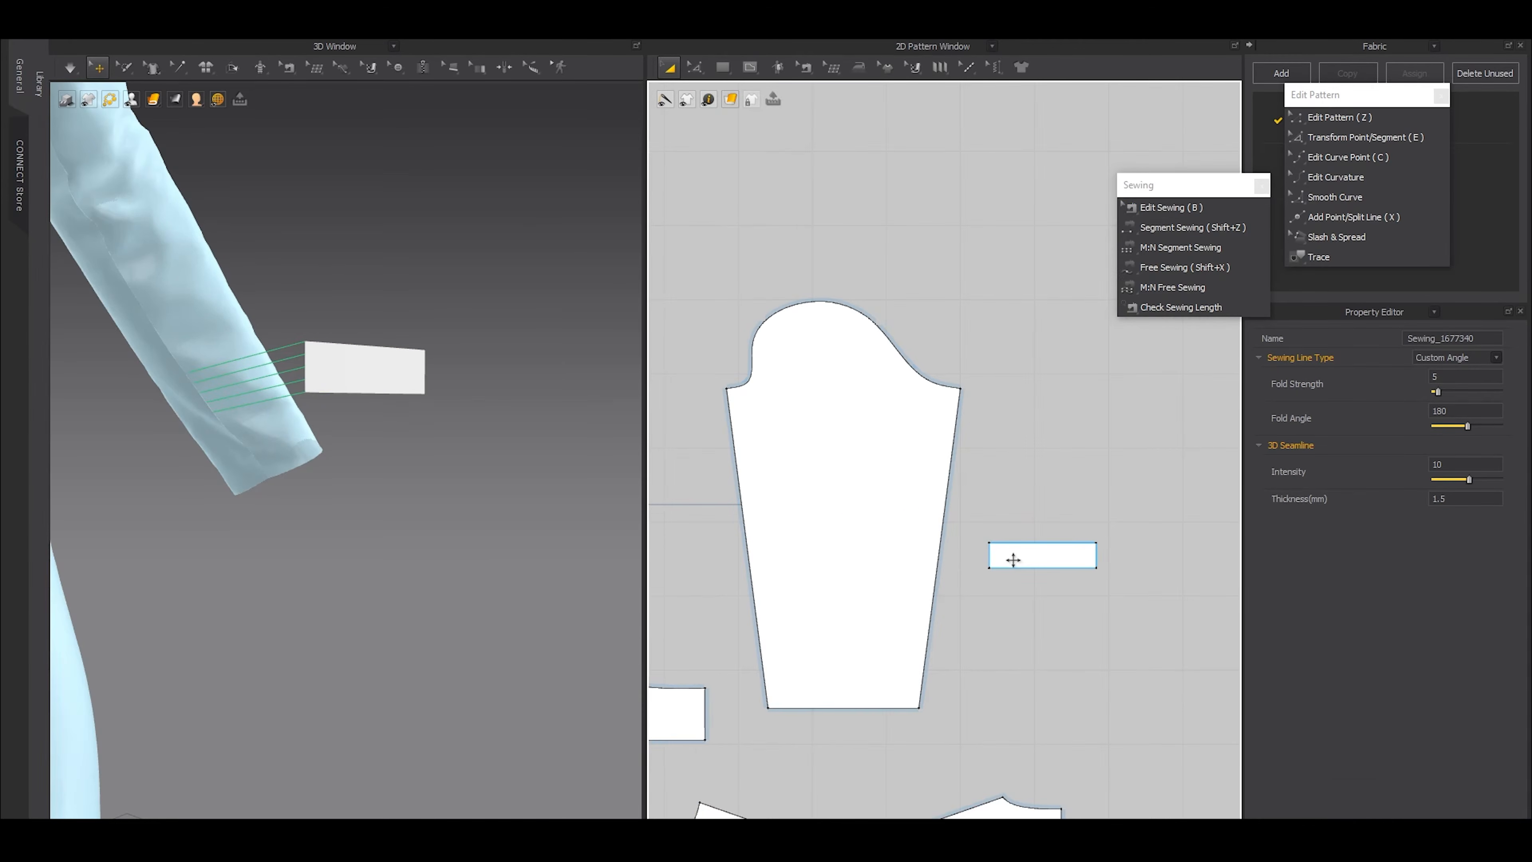
Run the simulation briefly to pull the rectangle's sewn end against the lower sleeve
key("space")
key("space")
right_click_drag(325, 410, 396, 426)
scroll(1077, 563, "up", 2)
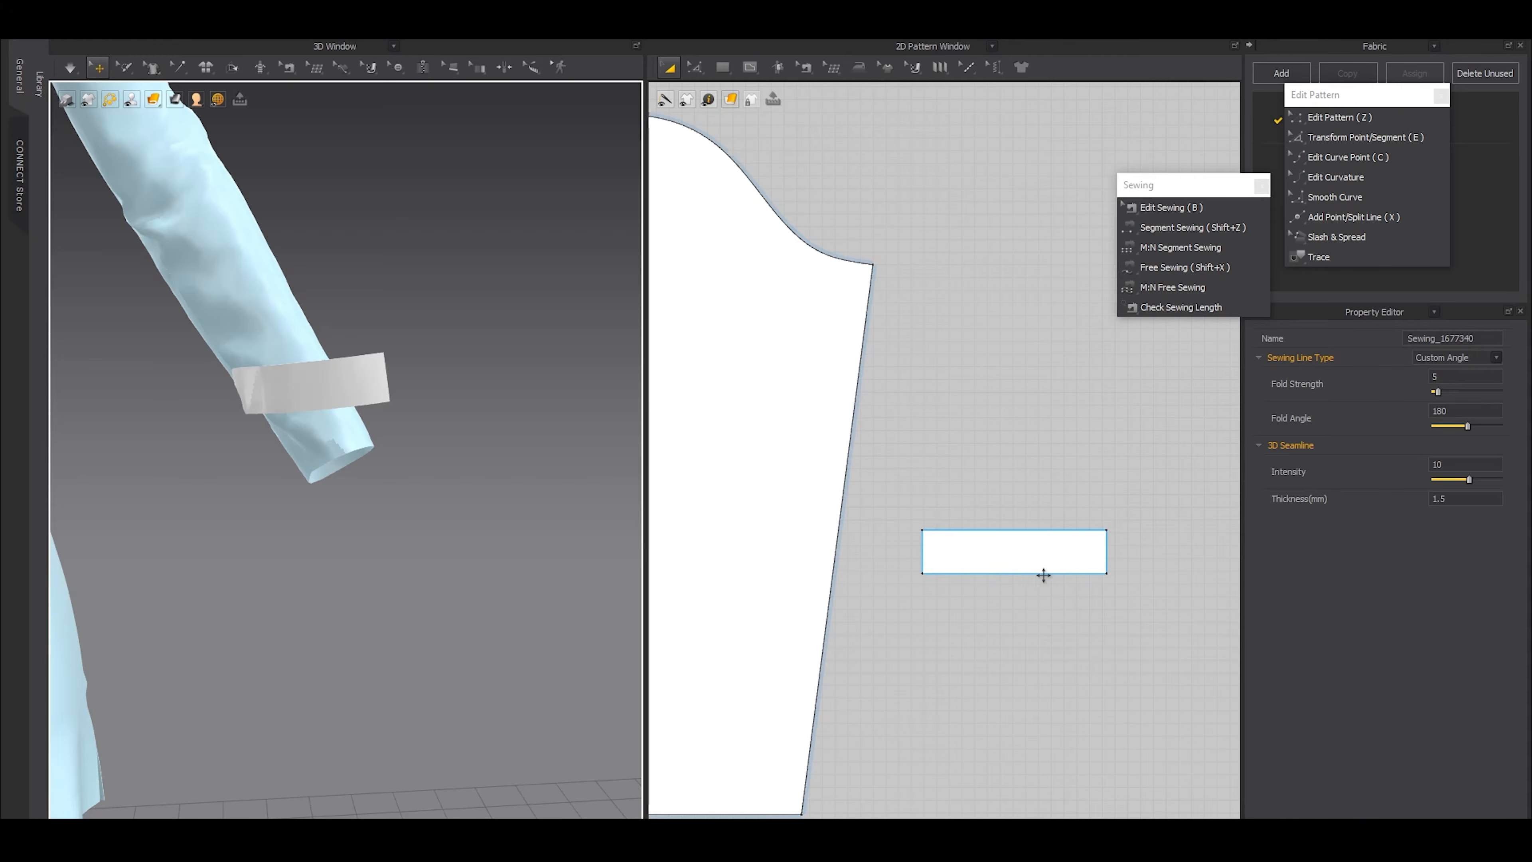
Curve the rectangle's upper long edge inward at its middle and raise the upper corner farthest from the sleeve
right_click_drag(1044, 575, 920, 589)
scroll(947, 545, "up", 2)
scroll(912, 518, "down", 2)
key("x")
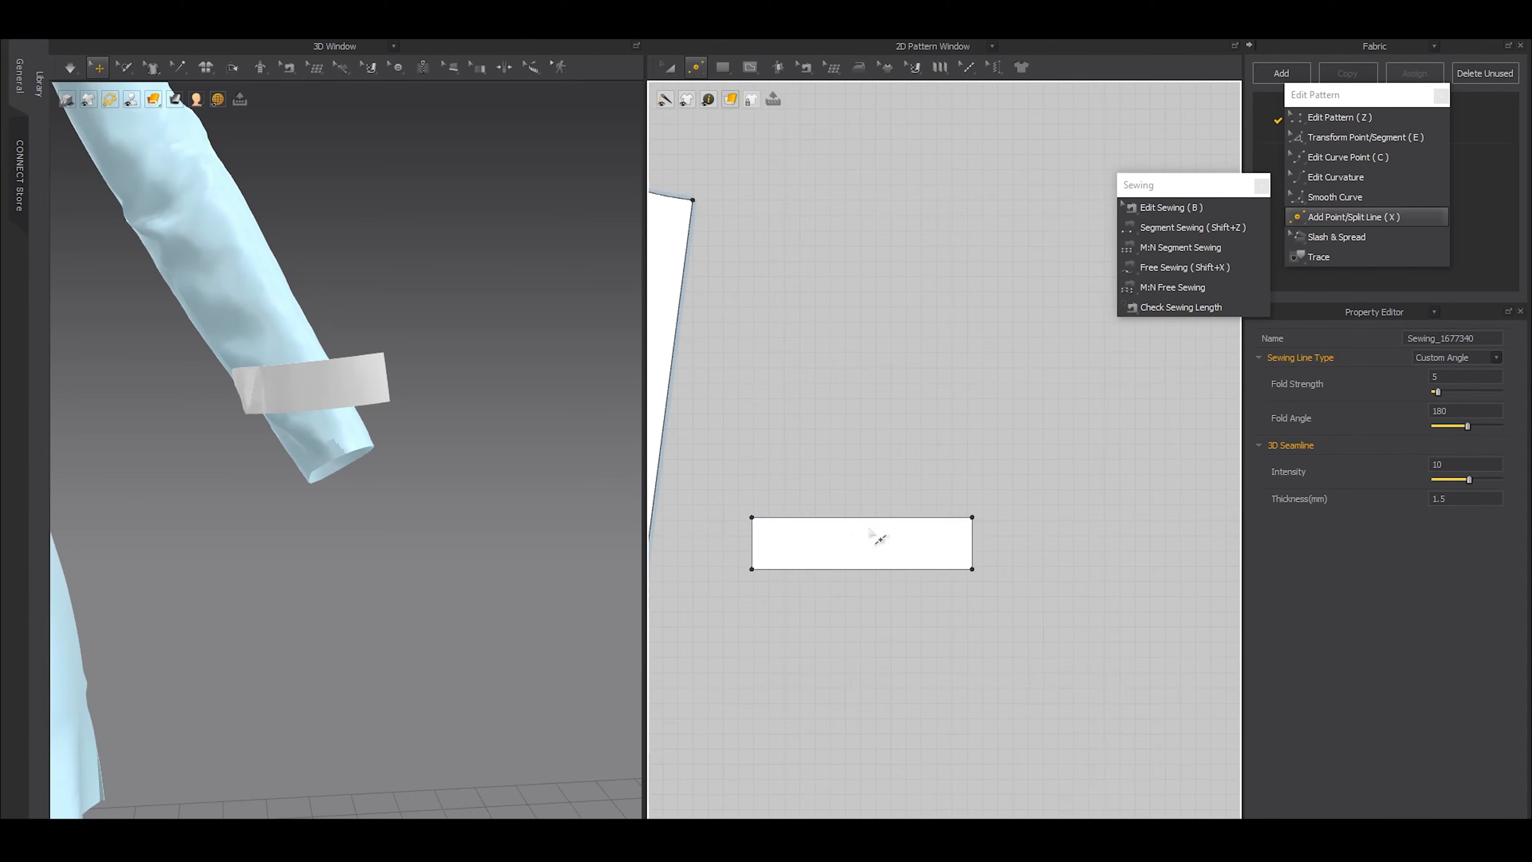
key("c")
scroll(866, 528, "up", 2)
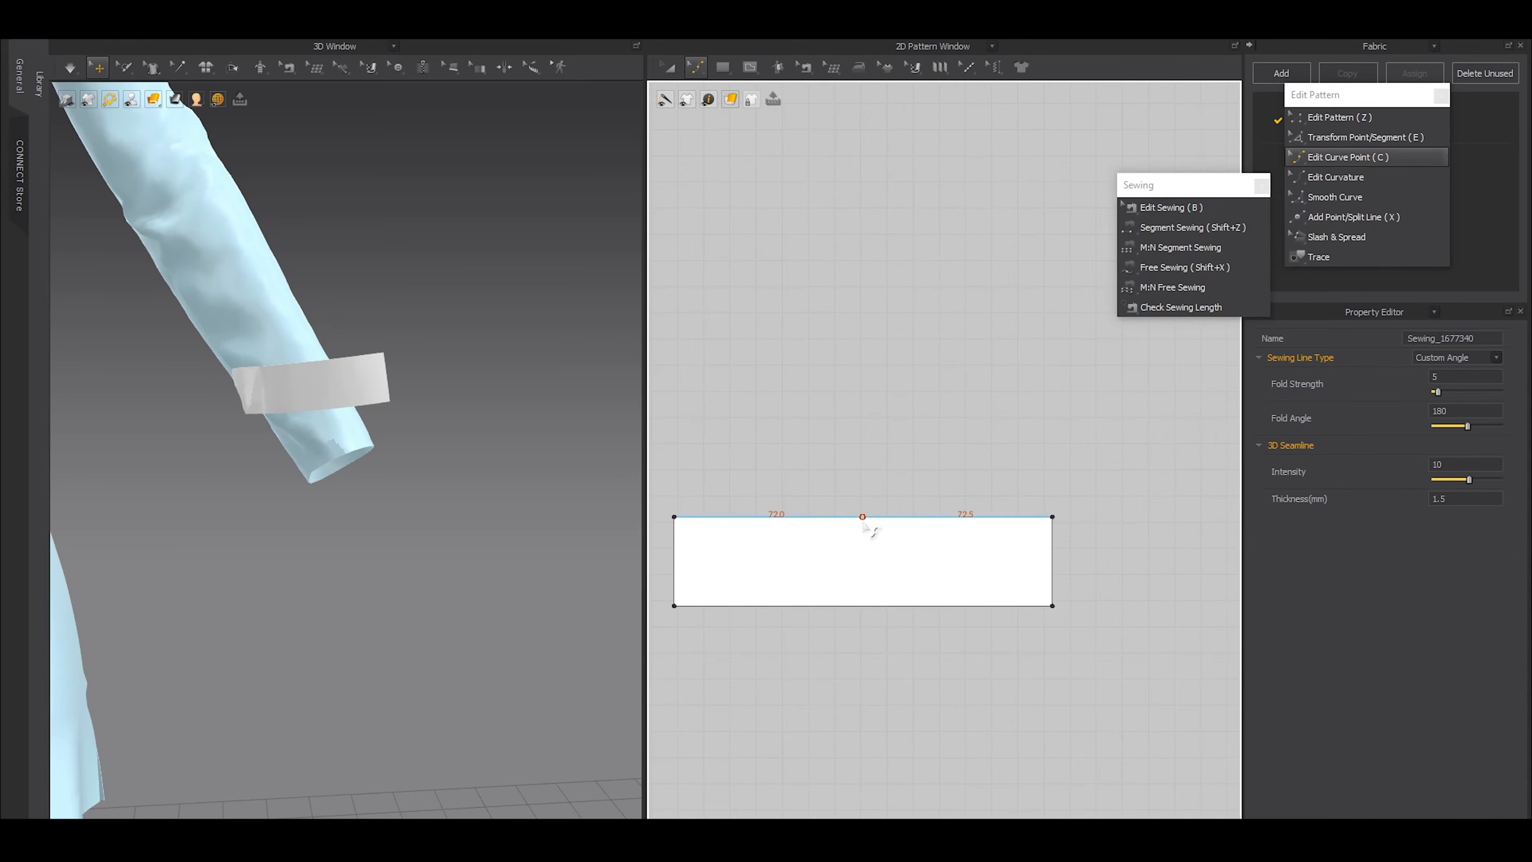
left_click_drag(860, 528, 860, 544)
key("z")
left_click_drag(1053, 517, 1052, 500)
scroll(867, 558, "down", 2)
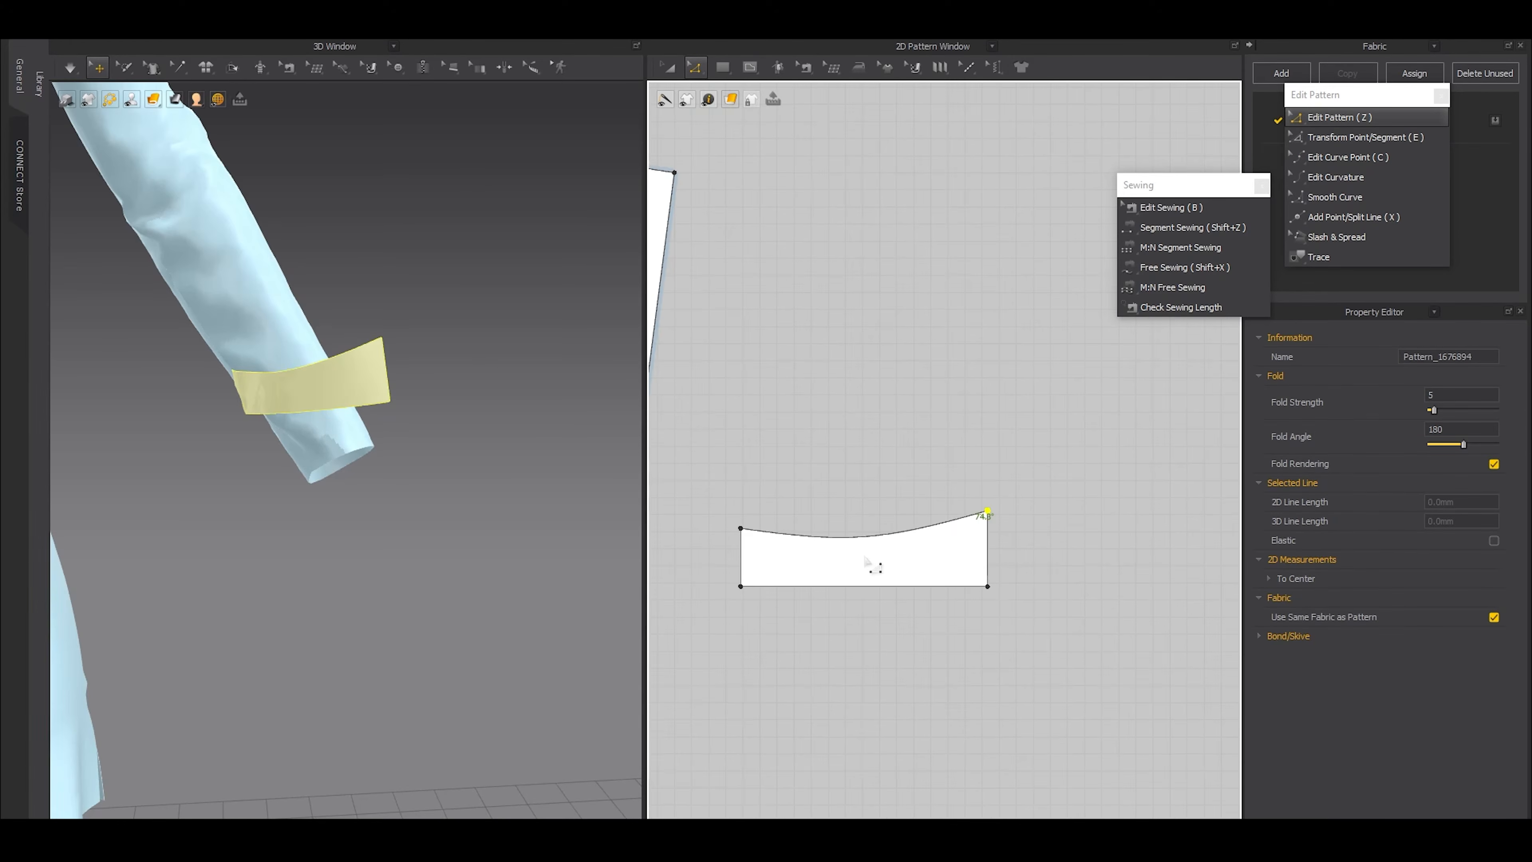
Split the sewn short edge uniformly and draw a horizontal internal line from its midpoint to the opposite edge
scroll(737, 569, "up", 2)
key("x")
right_click(748, 554)
left_click(633, 465)
left_click(708, 561)
key("g")
left_click(743, 552)
double_click(816, 552)
Cut the piece apart along the horizontal internal line and delete the lower half
key("ctrl+e")
key("z")
left_click(815, 552)
key("ctrl+x")
scroll(850, 609, "down", 3)
key("a")
left_click(850, 610)
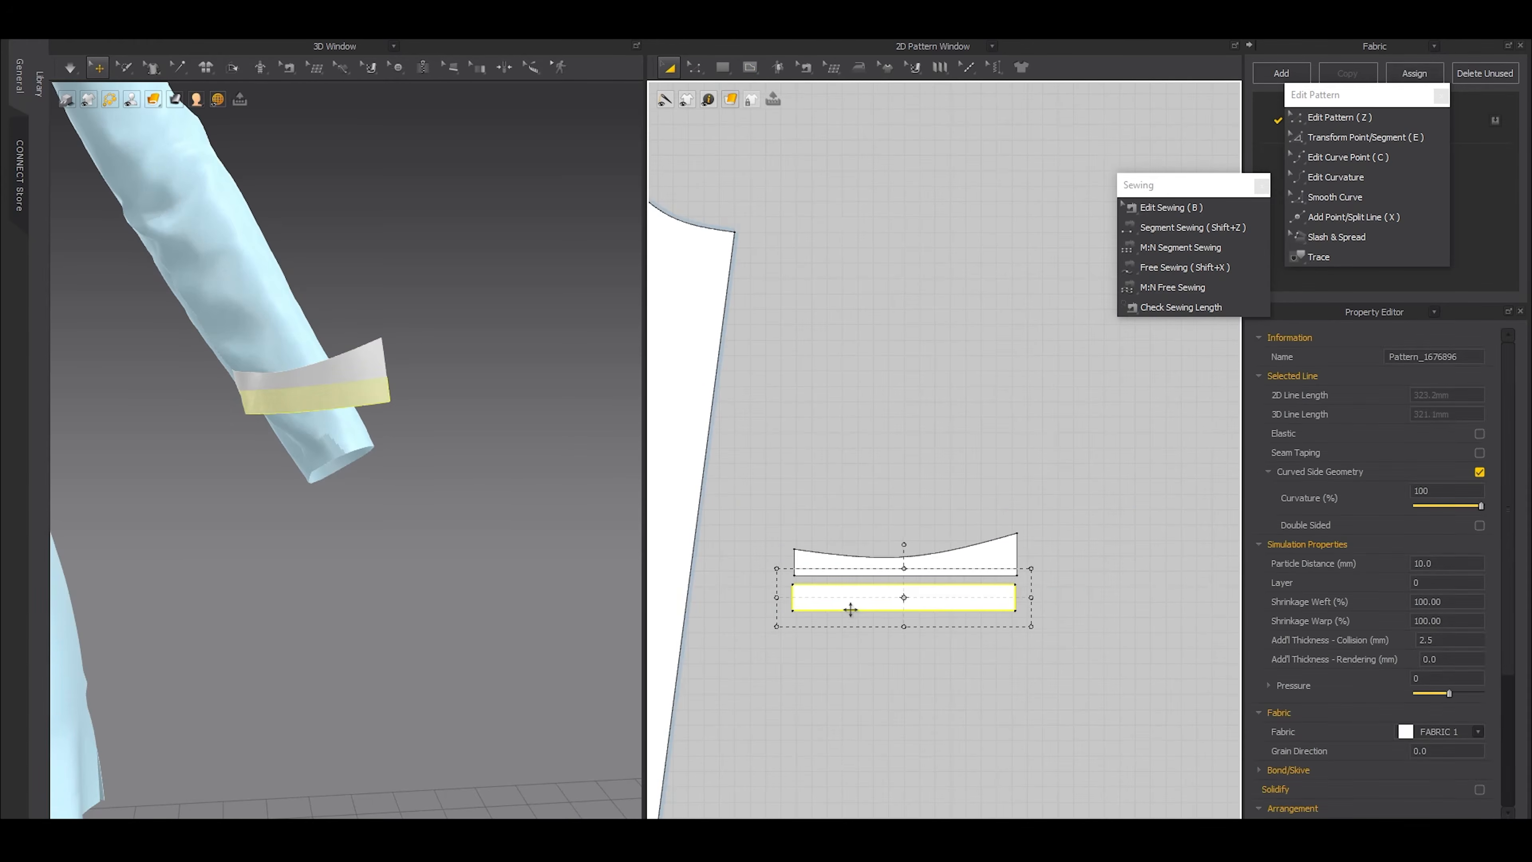
key("Delete")
Unfold the remaining half along its straight lower edge and delete the leftover midpoint on the sewn short edge
scroll(892, 594, "up", 2)
key("z")
left_click(881, 577)
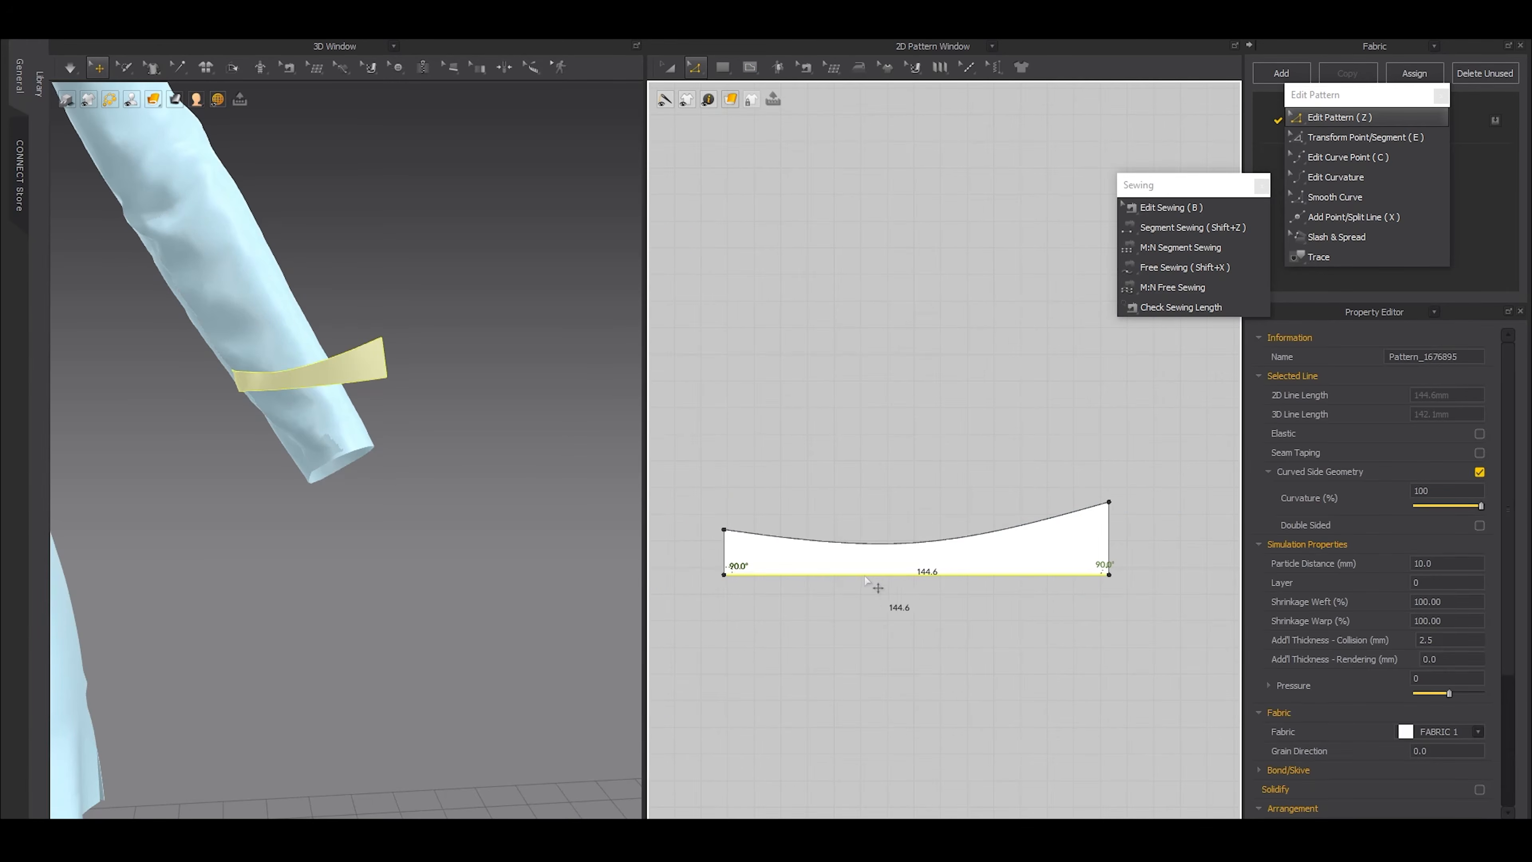
right_click(880, 576)
left_click(879, 785)
left_click_drag(685, 583, 951, 607)
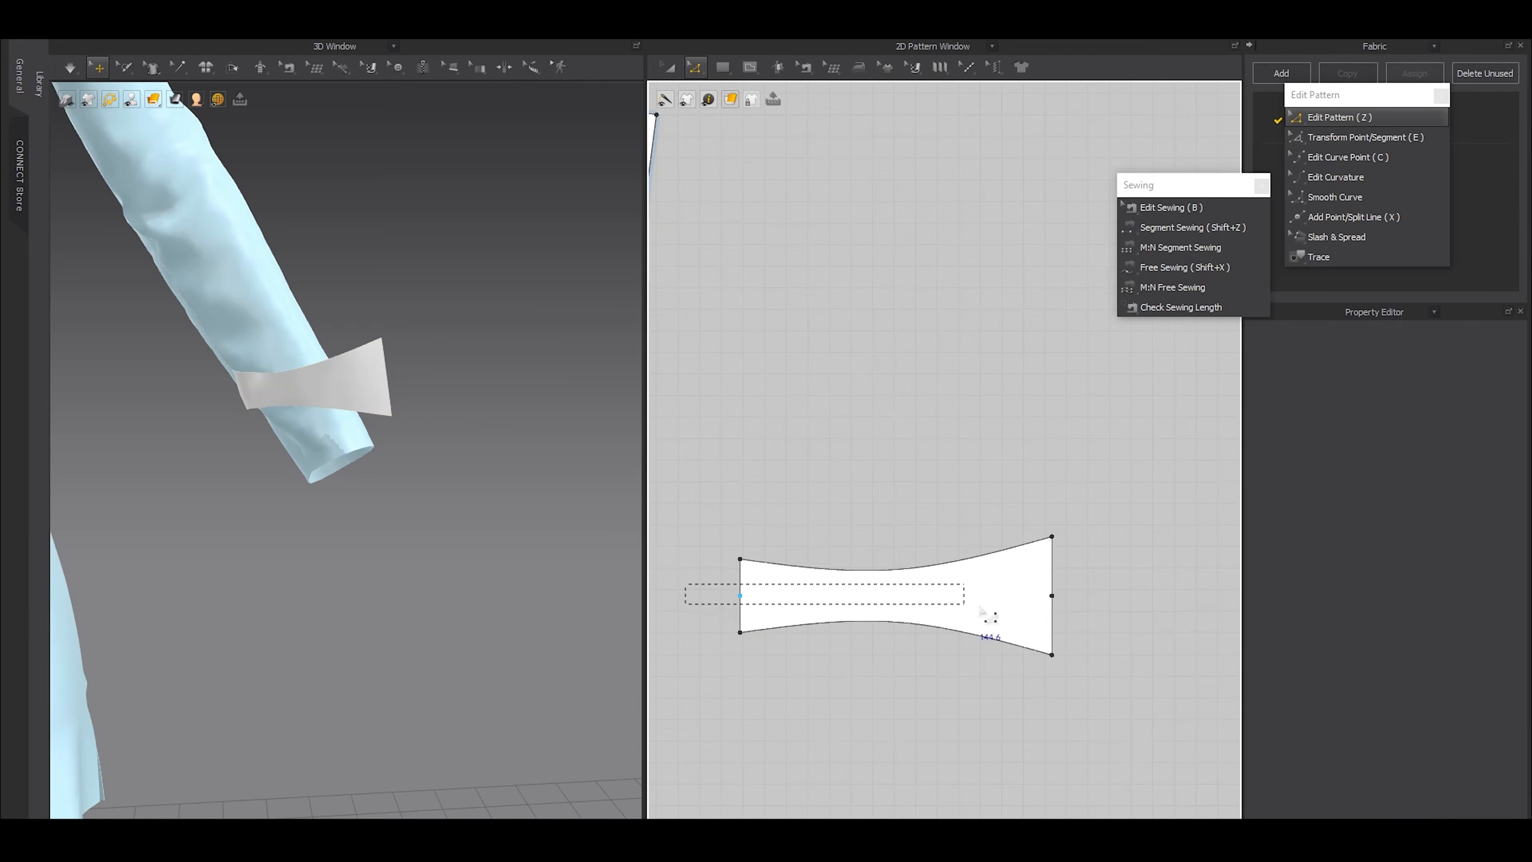
left_click_drag(1094, 601, 1096, 602)
left_click_drag(712, 583, 765, 614)
key("Delete")
Extend the tab seam over the tab's whole short edge and its sleeve counterpart, both to 34.1 mm
scroll(916, 609, "down", 5)
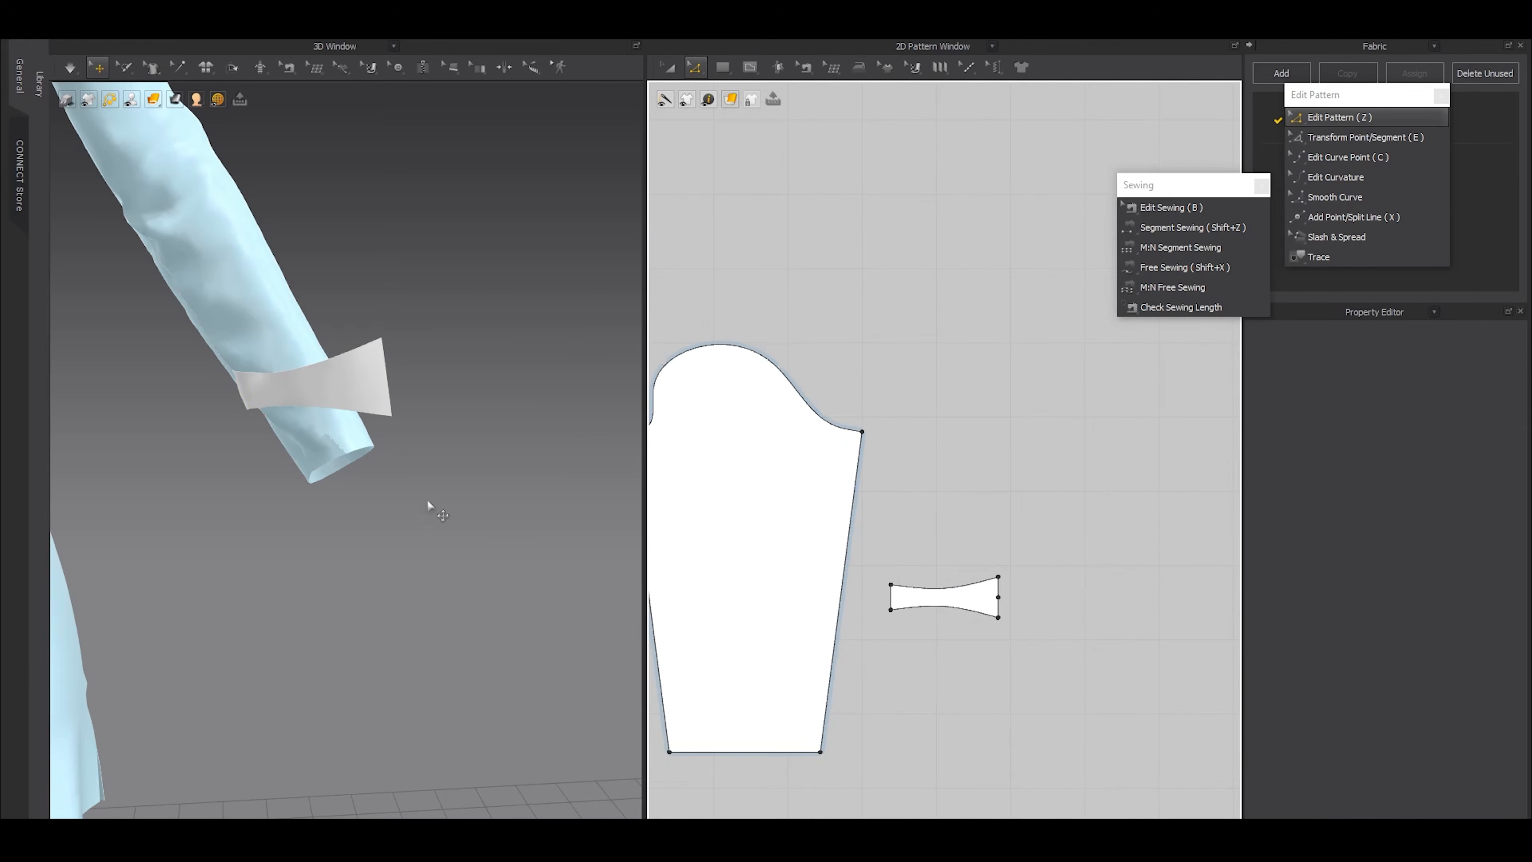
scroll(900, 598, "up", 3)
key("b")
left_click(893, 589)
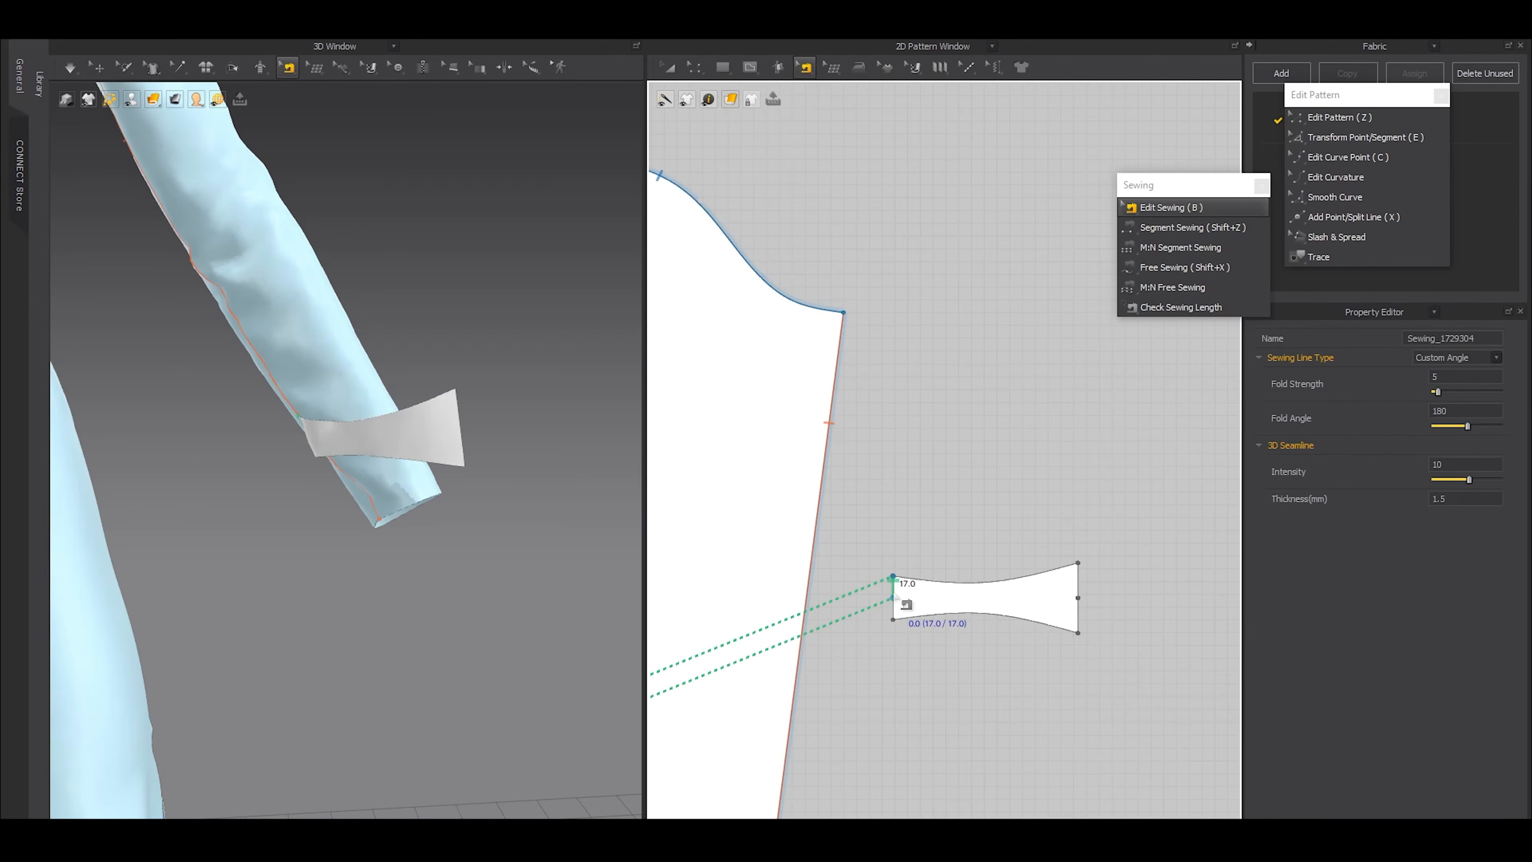
scroll(894, 595, "down", 2)
scroll(894, 596, "up", 4)
middle_click_drag(895, 604, 1158, 476)
left_click_drag(1147, 468, 1141, 499)
scroll(1158, 509, "up", 2)
scroll(1132, 513, "down", 2)
middle_click_drag(857, 654, 1192, 448)
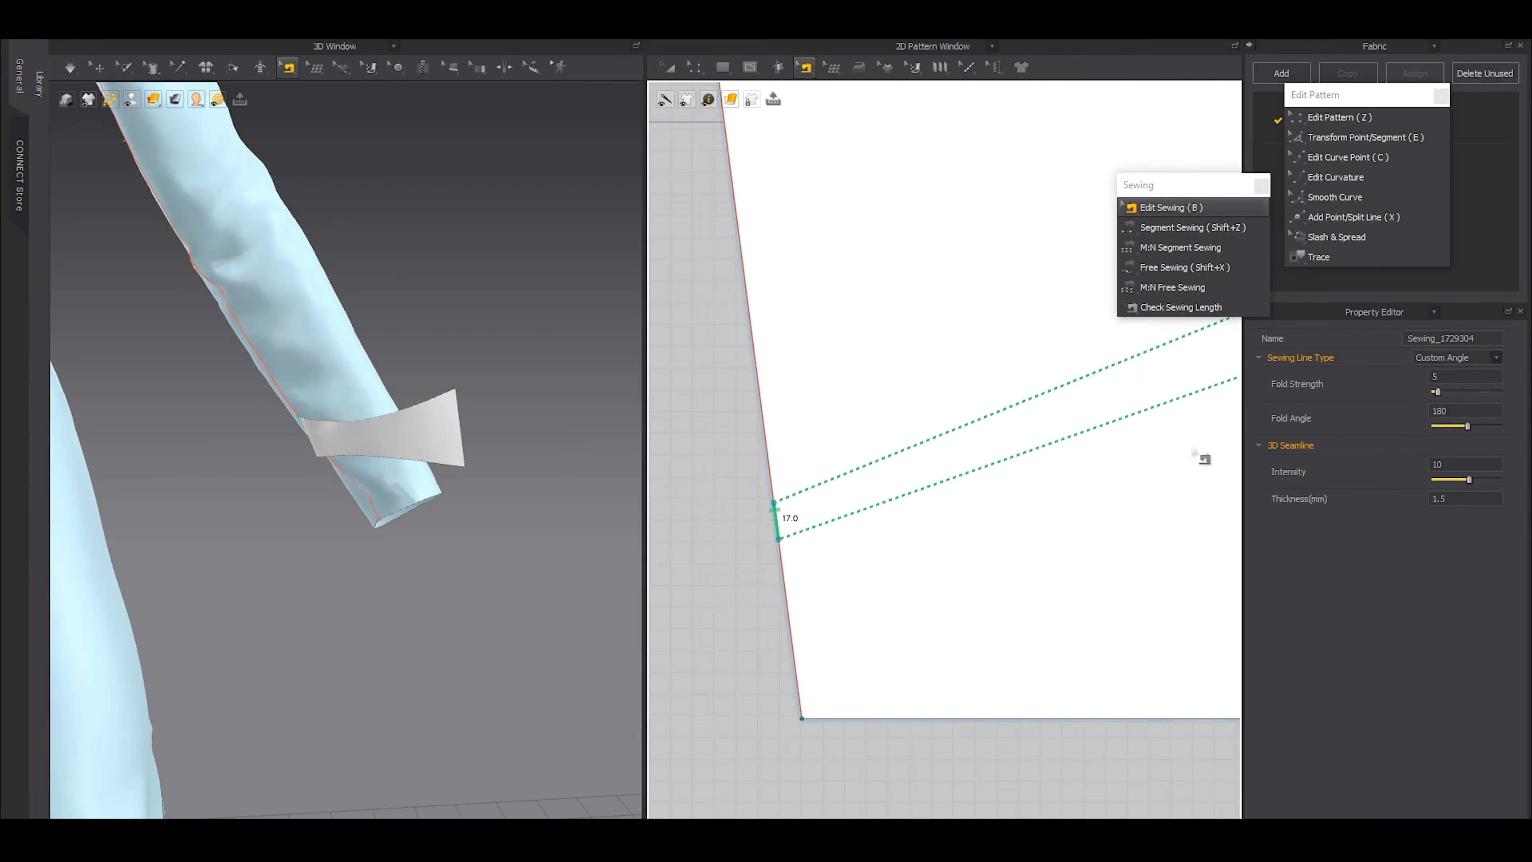
left_click_drag(779, 540, 786, 578)
scroll(786, 578, "down", 8)
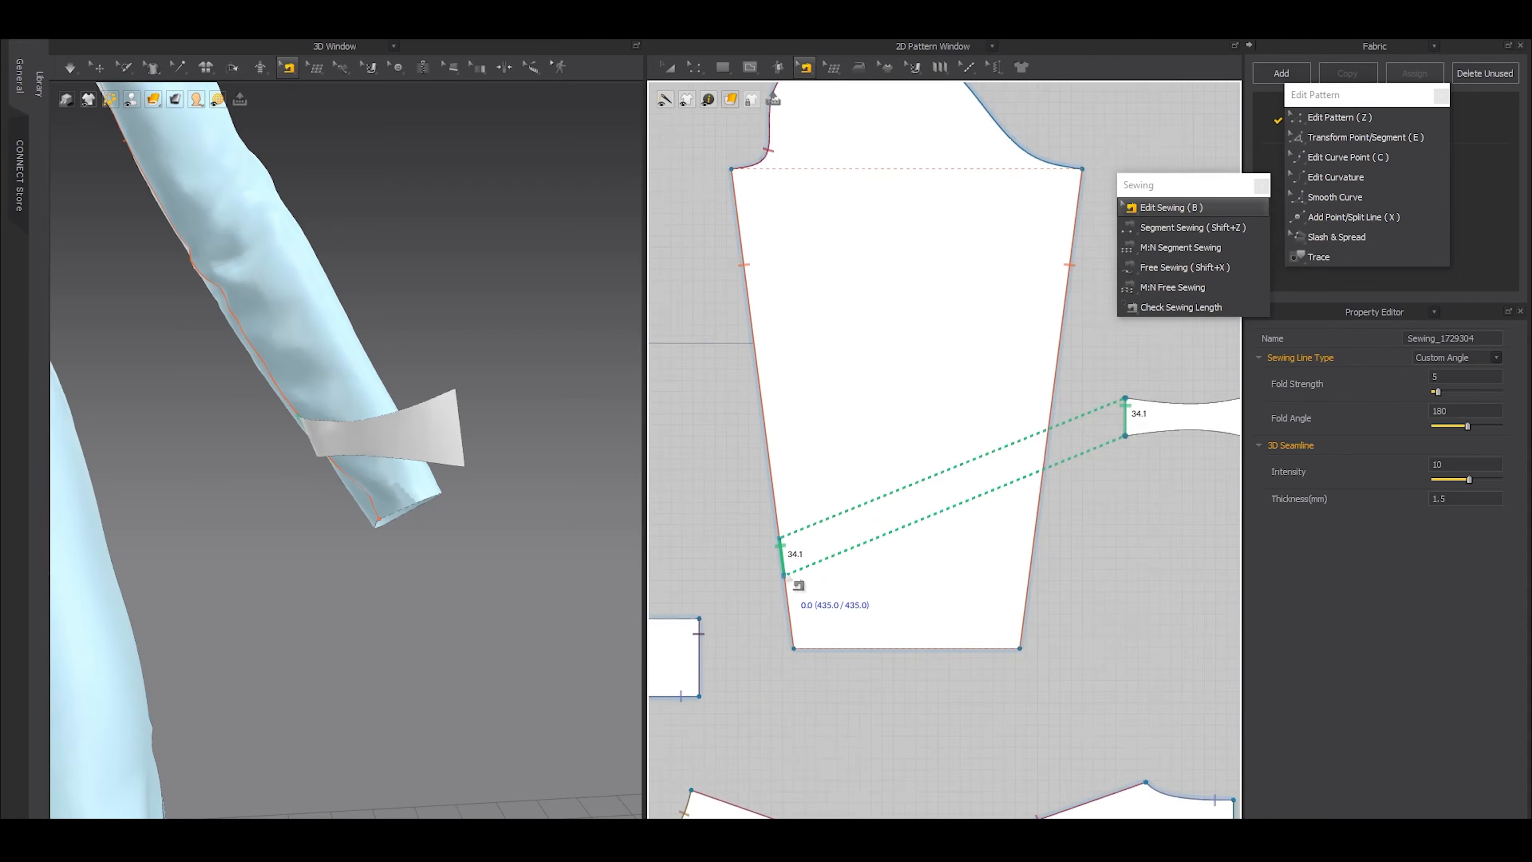
Add a split point 2 mm from the midpoint on each side along the tab's free short edge
scroll(953, 549, "up", 11)
scroll(1015, 543, "up", 4)
key("x")
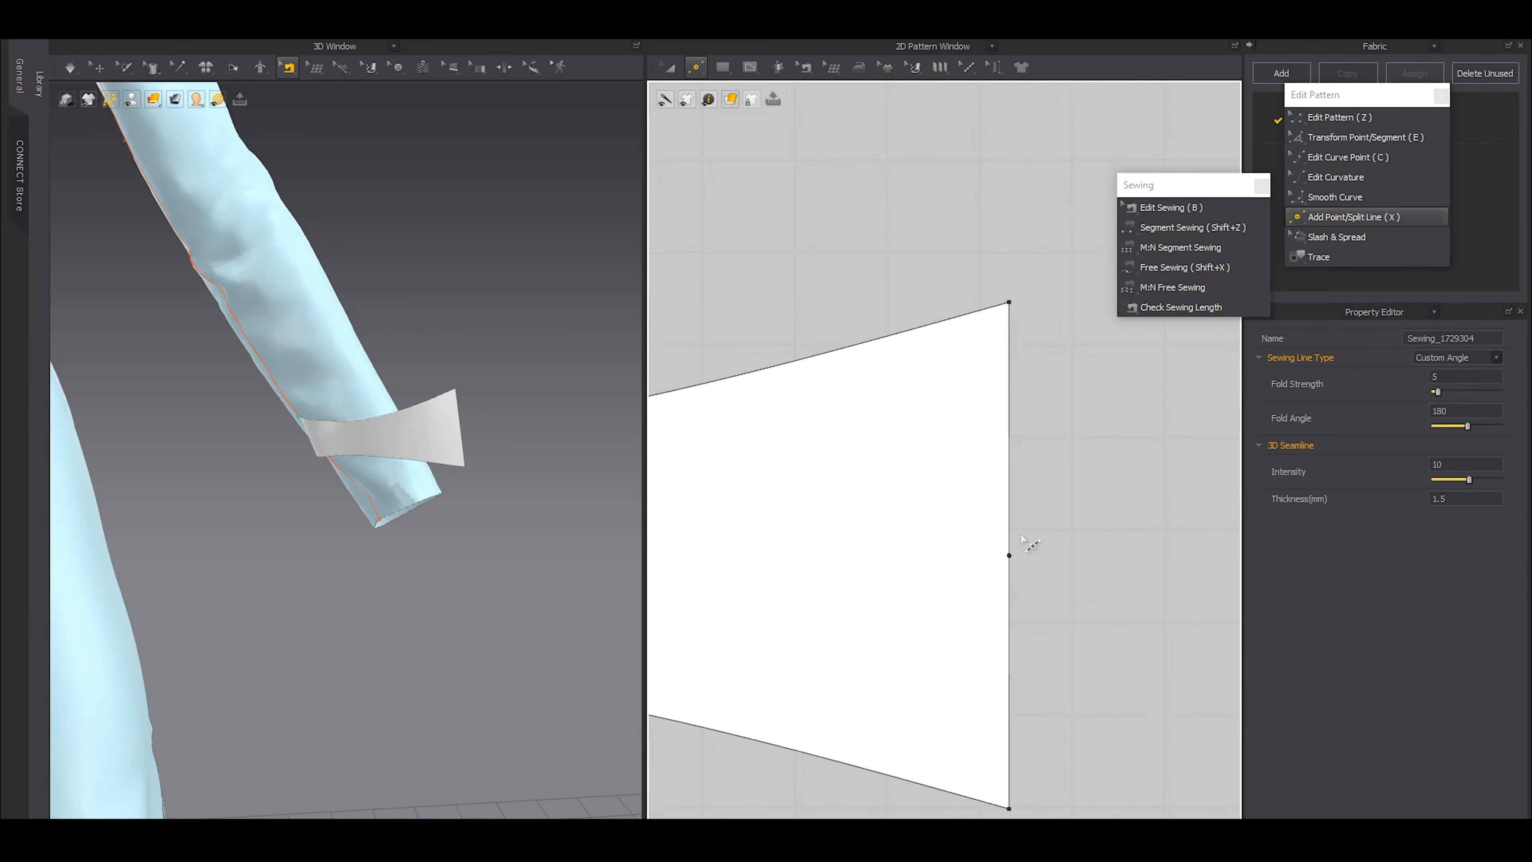
right_click(1011, 541)
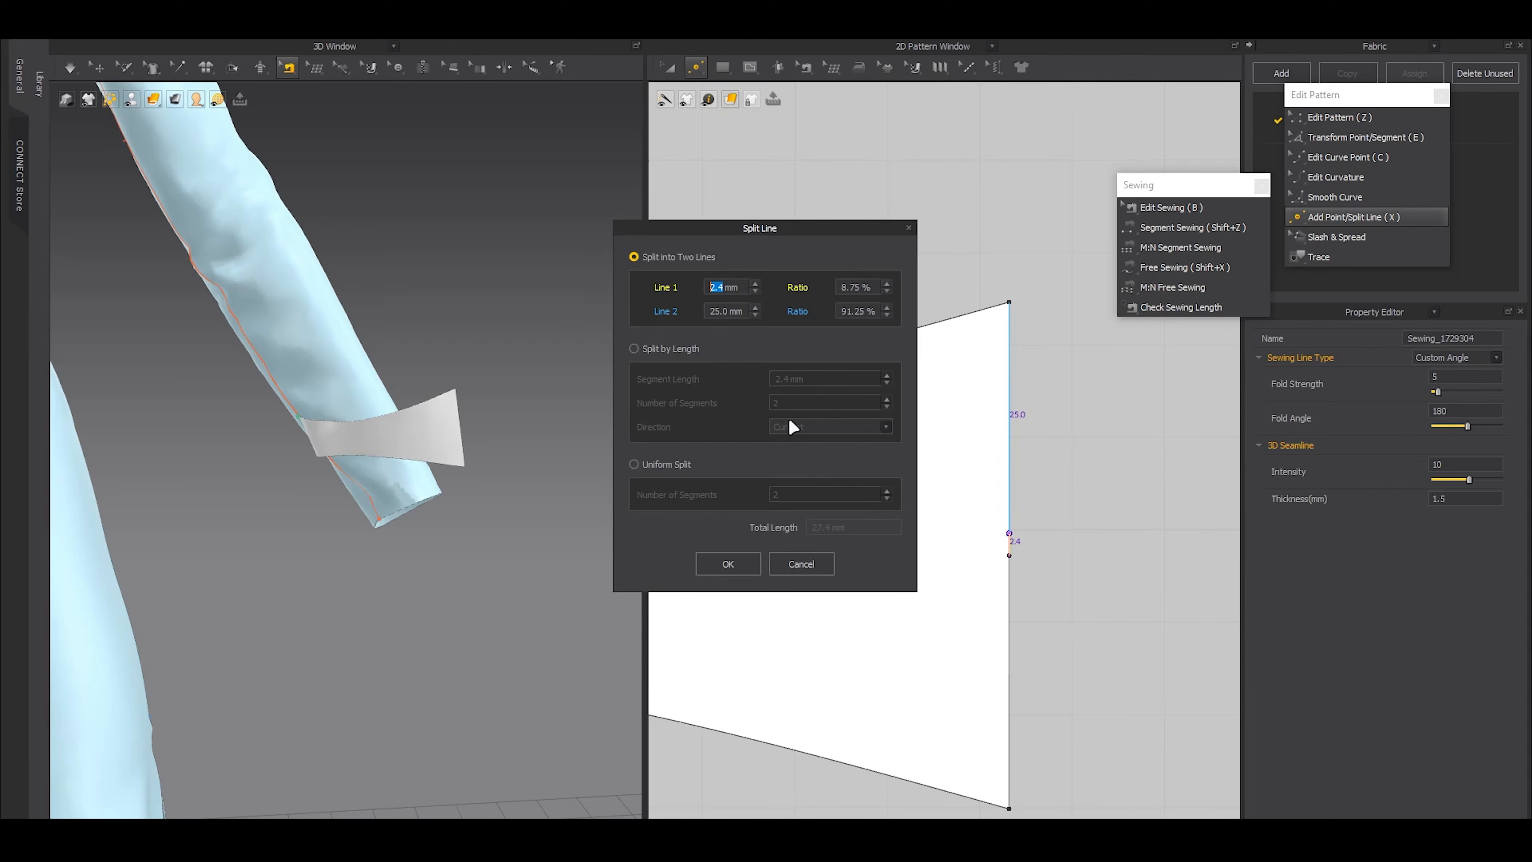
type("2")
left_click(730, 564)
right_click(1010, 586)
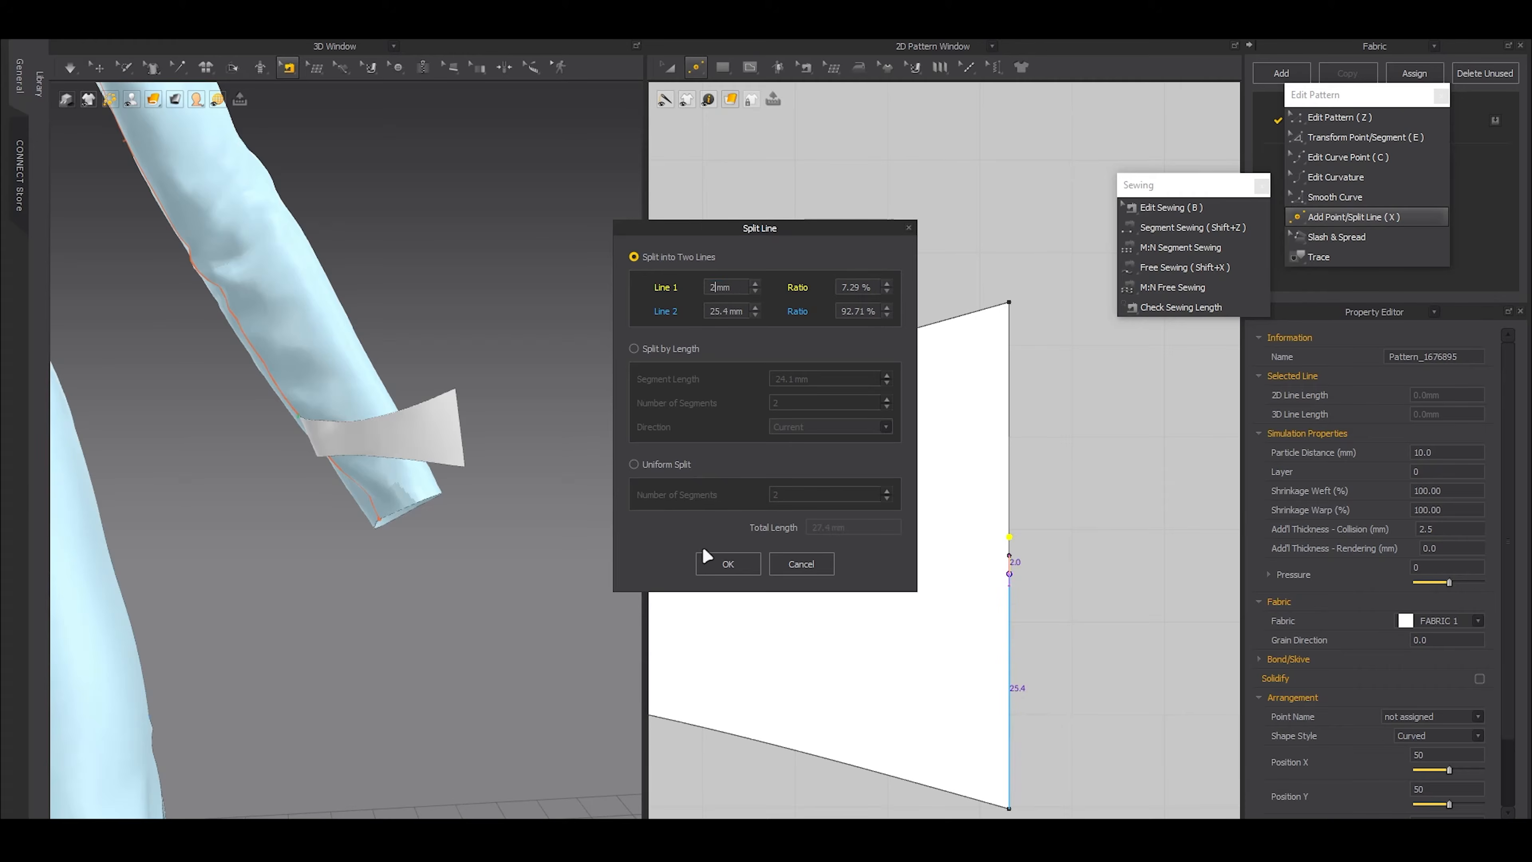
left_click(719, 558)
Move the 4 mm middle segment of the free short edge straight outward to form a pointed end
key("z")
left_click_drag(1073, 512, 983, 584)
middle_click_drag(1004, 577, 876, 561)
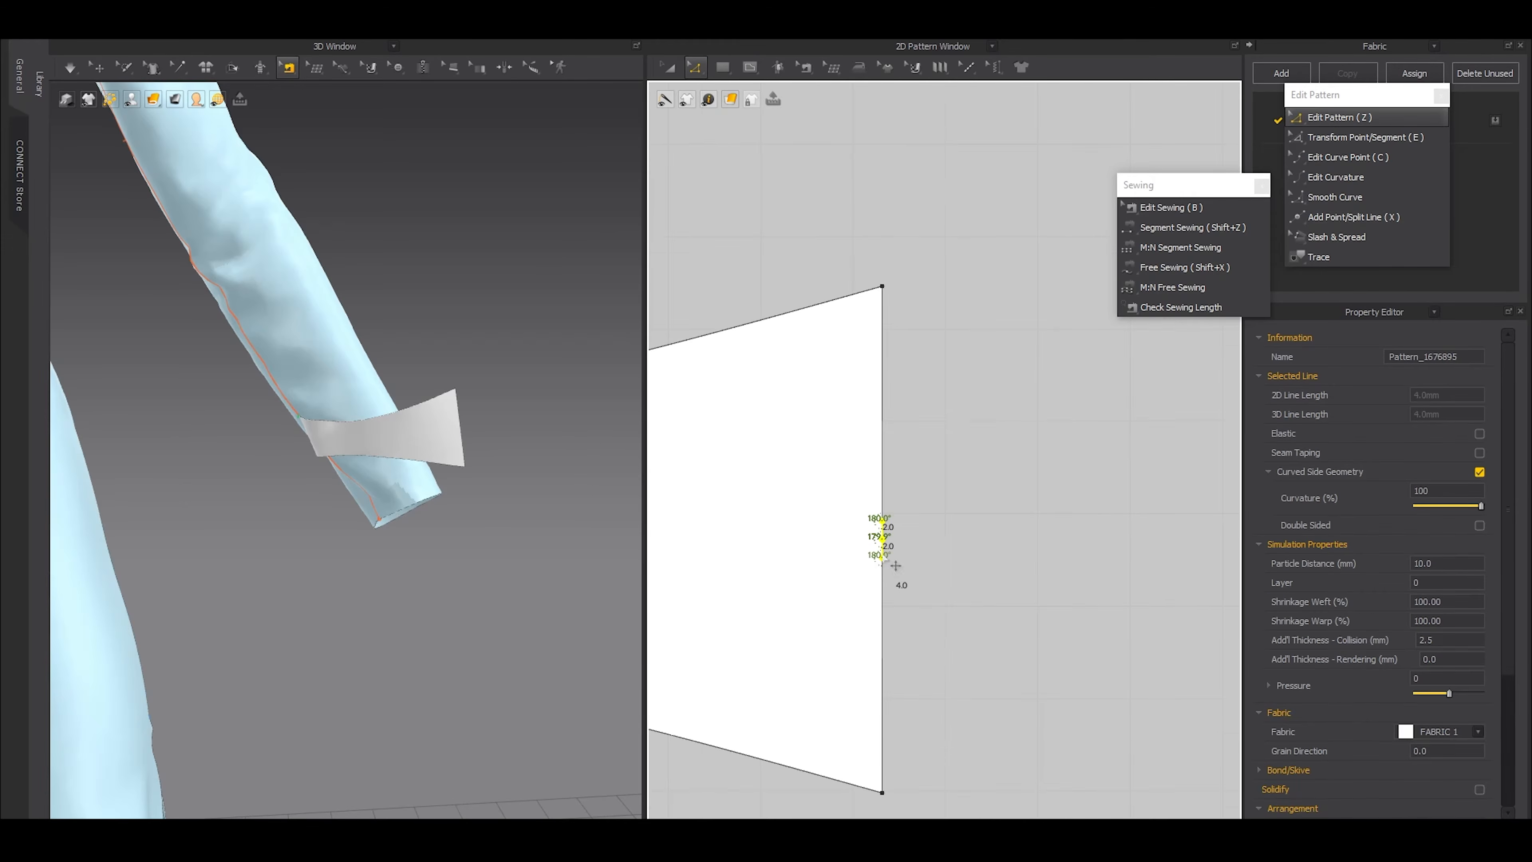
scroll(893, 552, "up", 2)
left_click_drag(895, 538, 1199, 537)
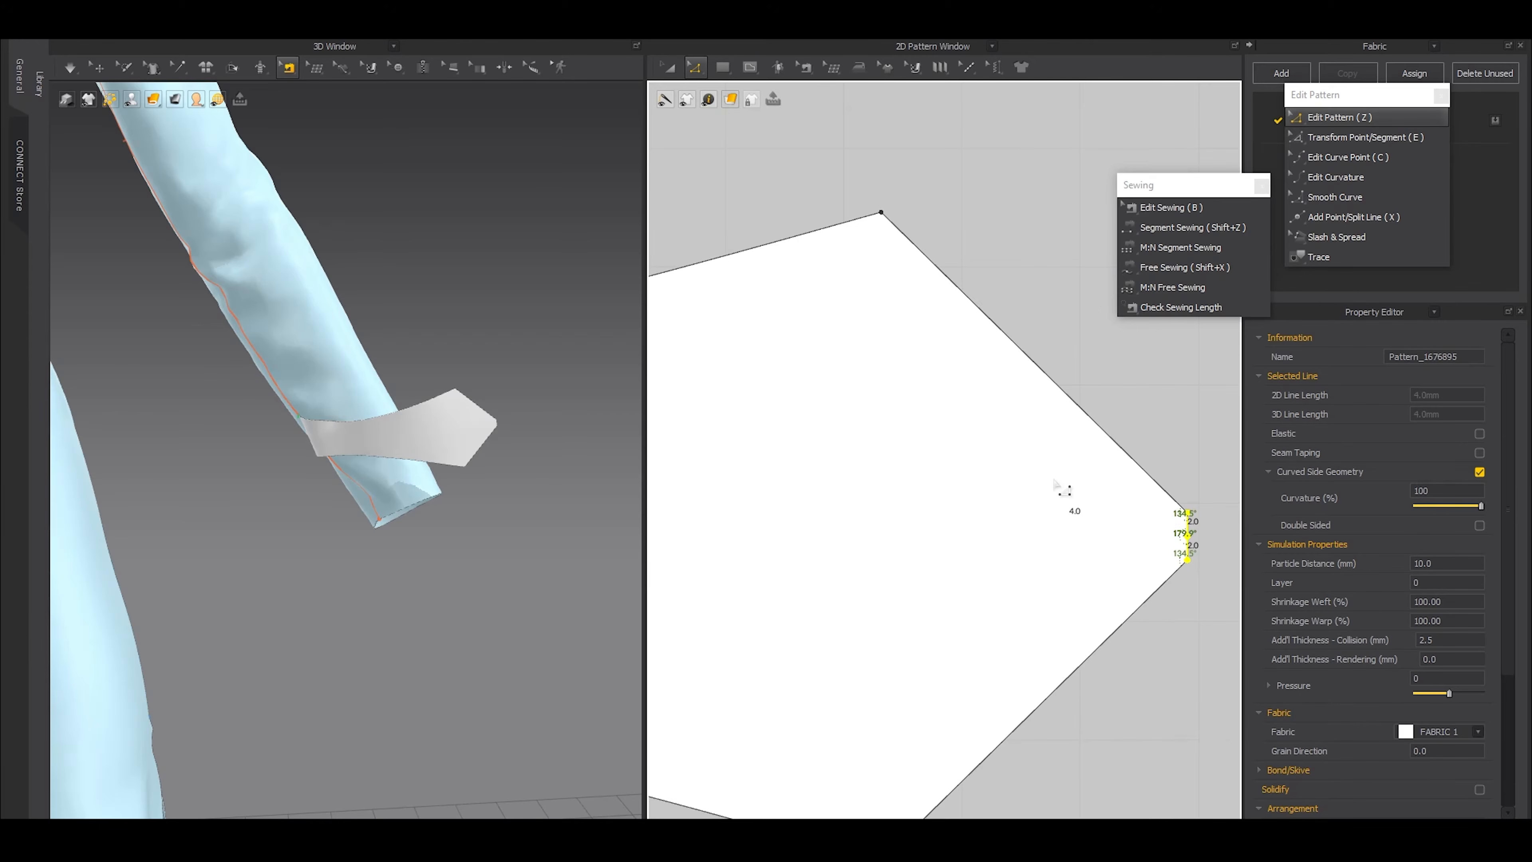
Split both slanted edges of the pointed end uniformly into 2 segments each
scroll(1050, 492, "down", 2)
scroll(965, 510, "up", 3)
key("c")
scroll(950, 456, "down", 3)
key("x")
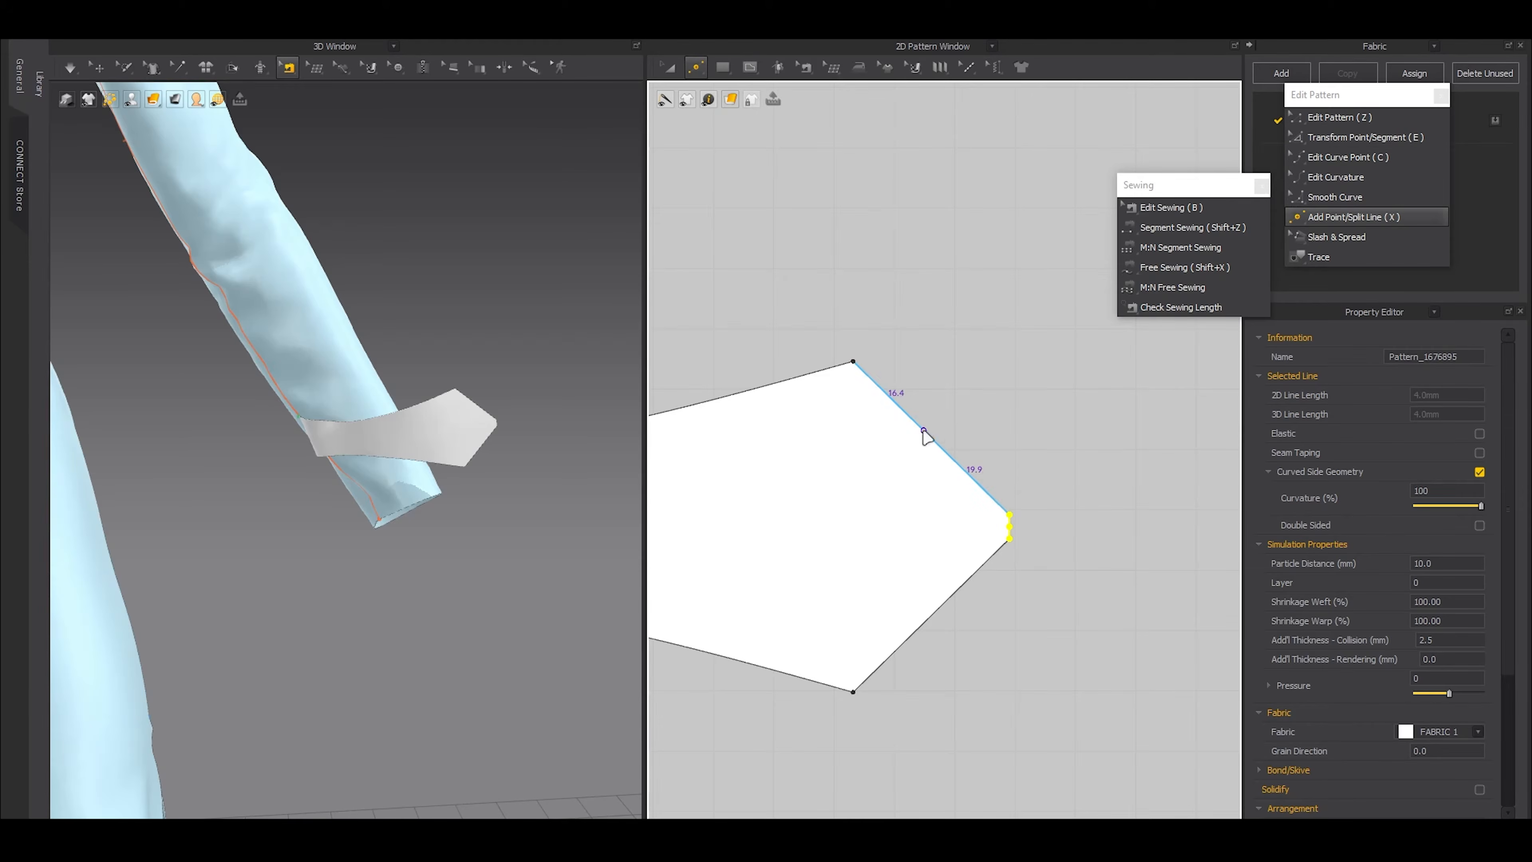
right_click(924, 432)
left_click(654, 466)
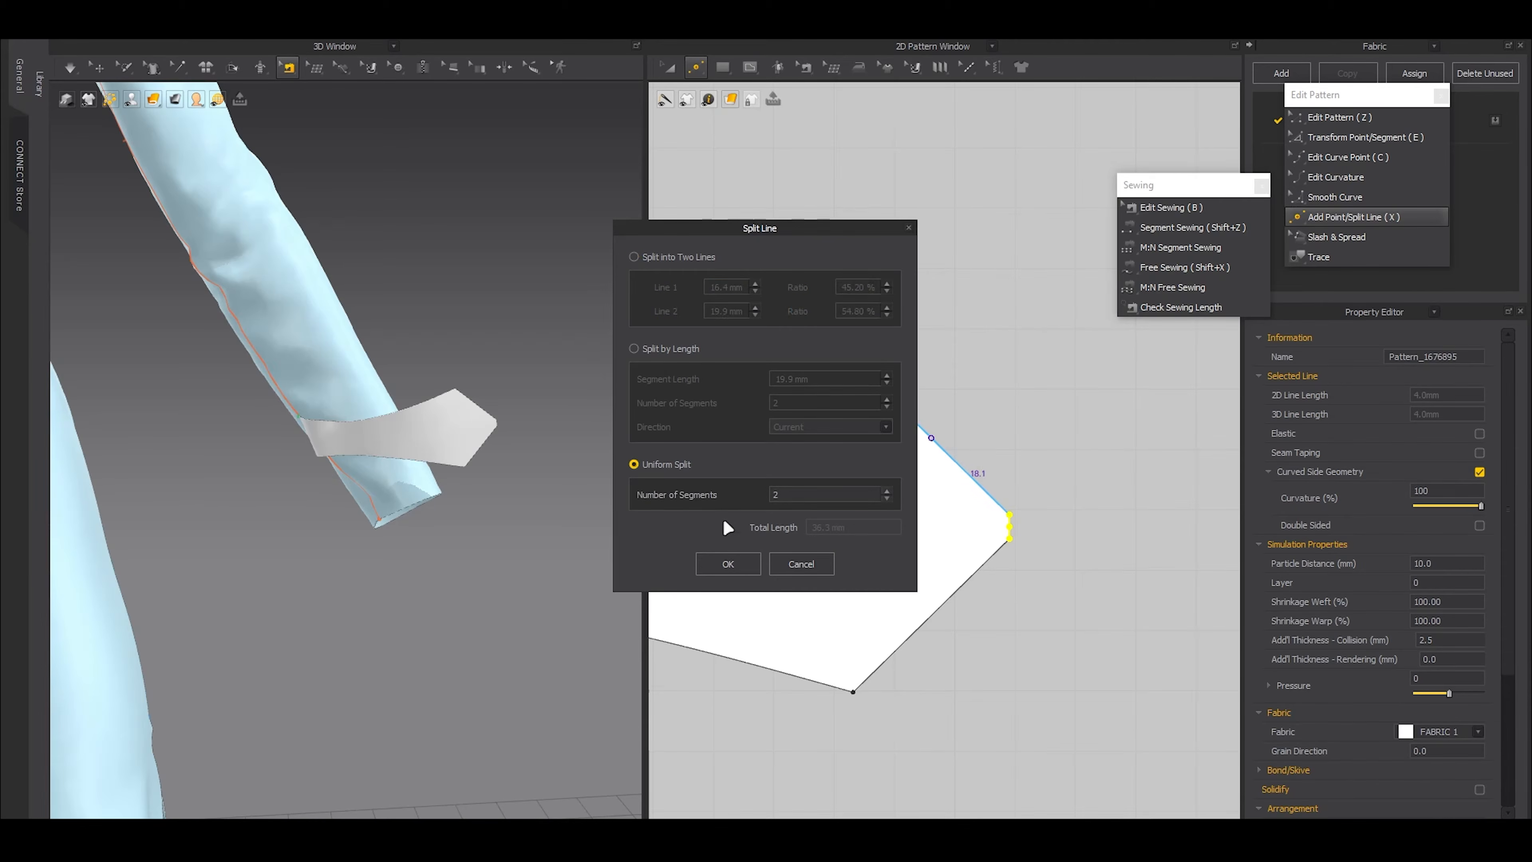
left_click(751, 565)
right_click(942, 610)
left_click(664, 474)
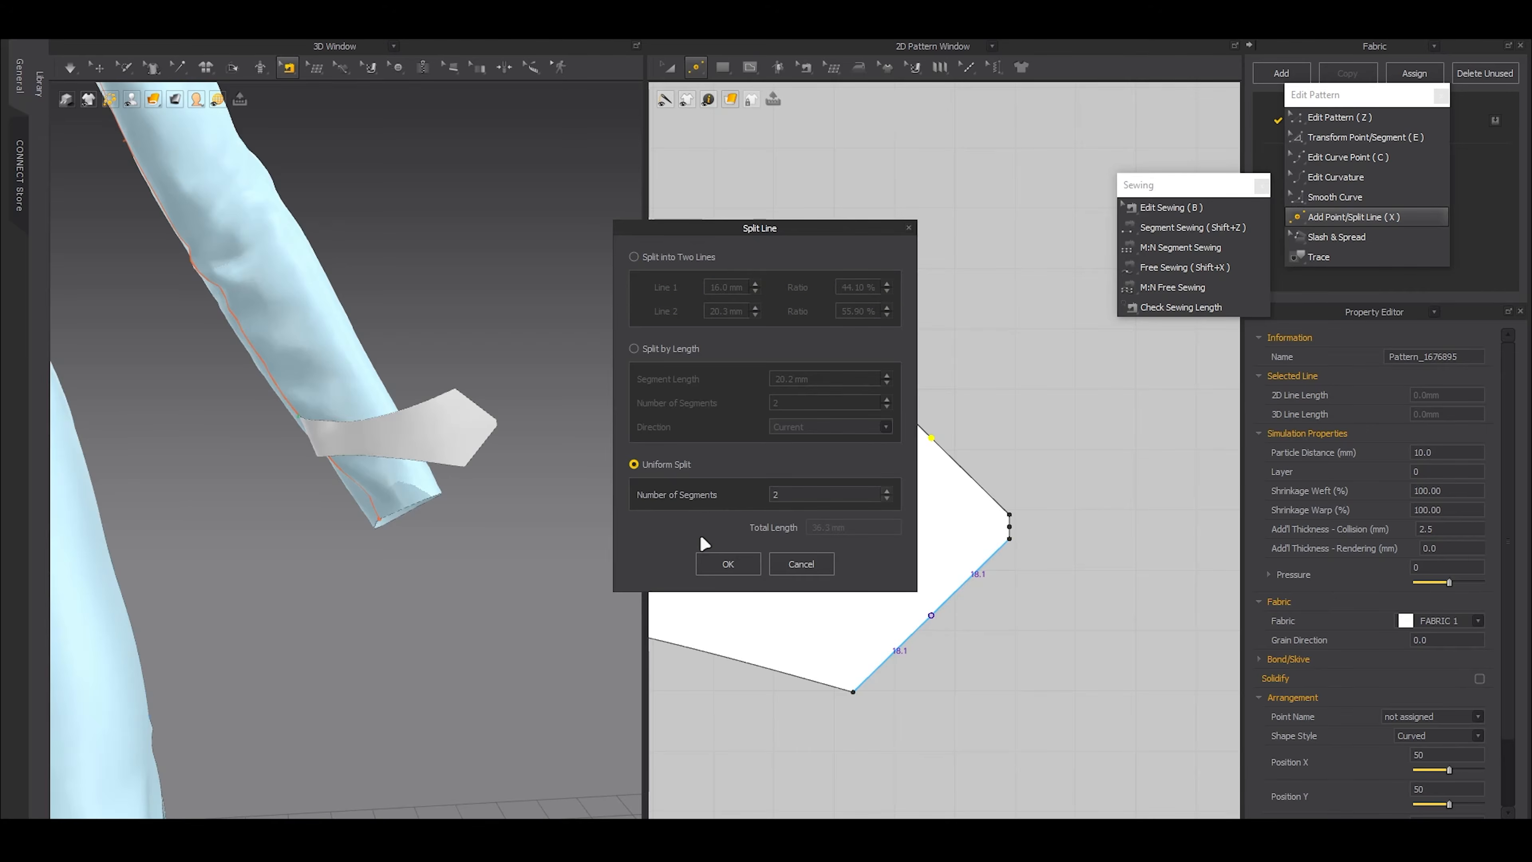
left_click(733, 561)
key("z")
left_click_drag(959, 644, 905, 406)
key("e")
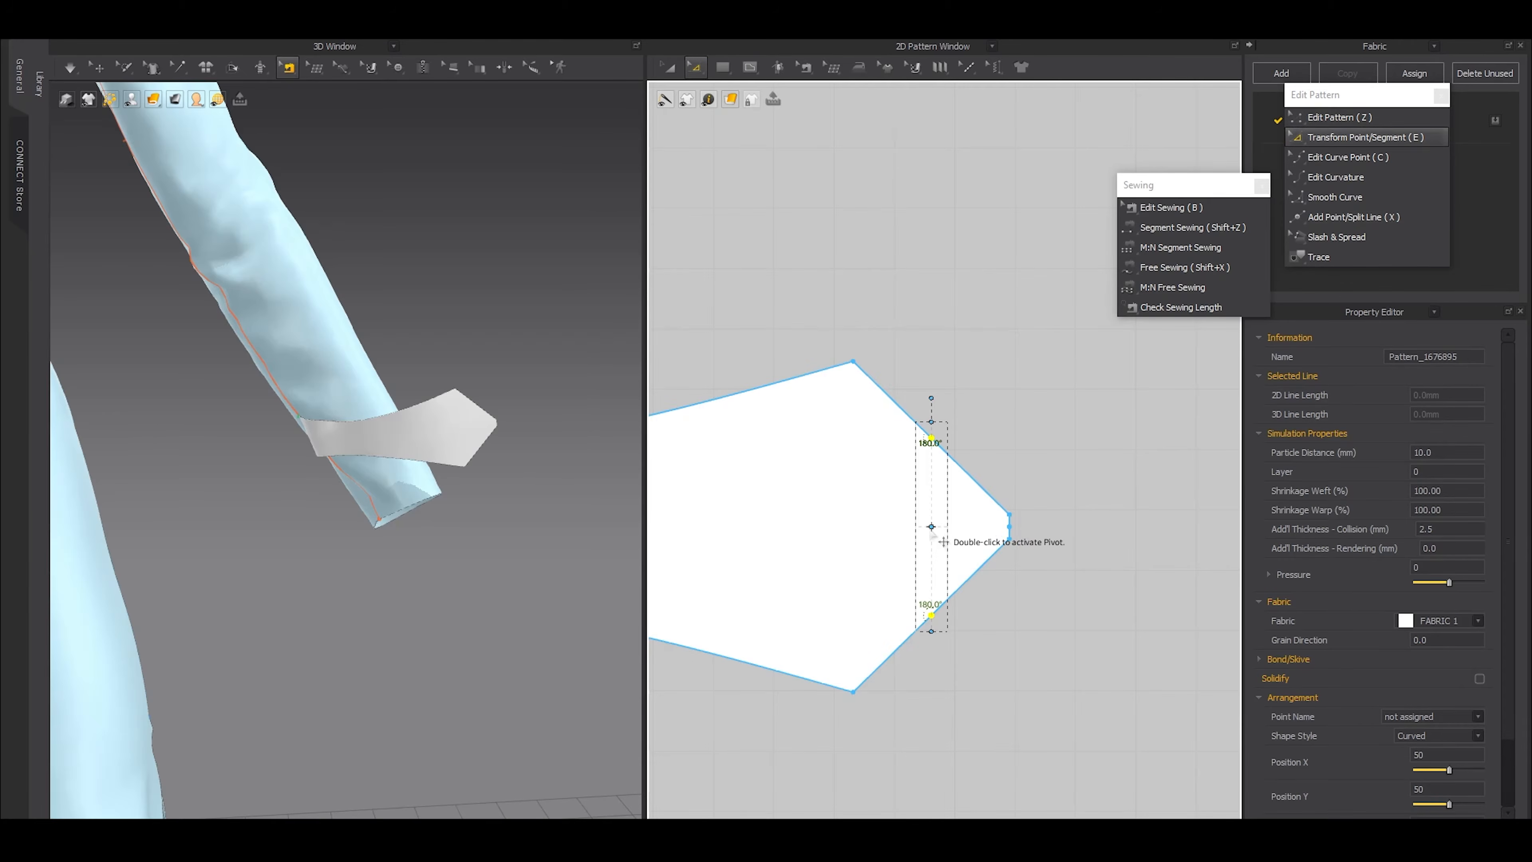
key("ctrl+z")
key("ctrl+z")
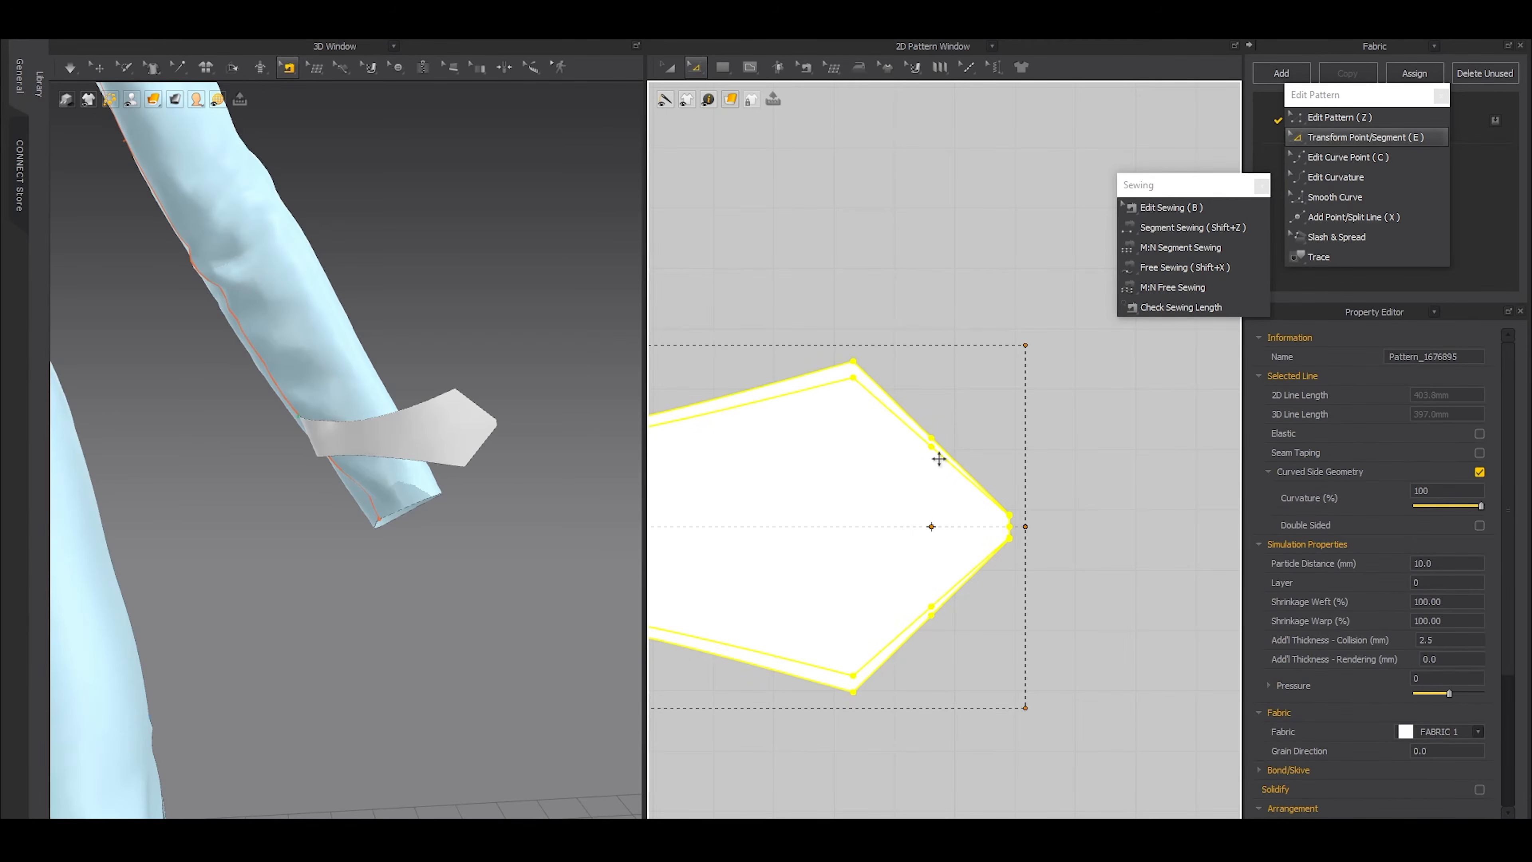
key("ctrl+z")
Bring the two slanted-edge midpoints symmetrically closer together and convert them to curve points
left_click_drag(972, 384, 944, 464)
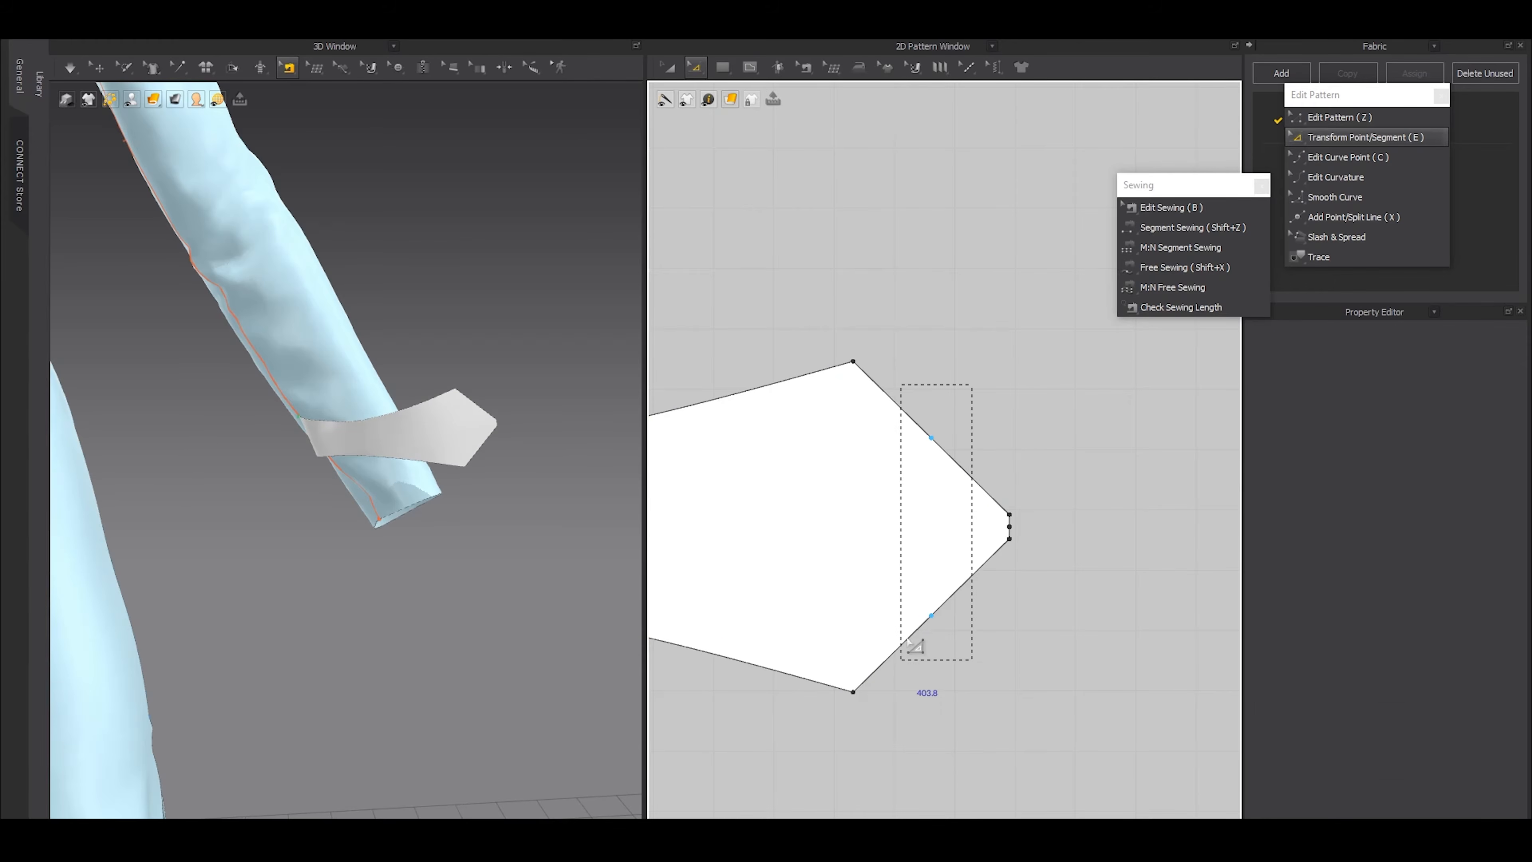
left_click_drag(908, 641, 904, 649)
left_click_drag(931, 432, 932, 462)
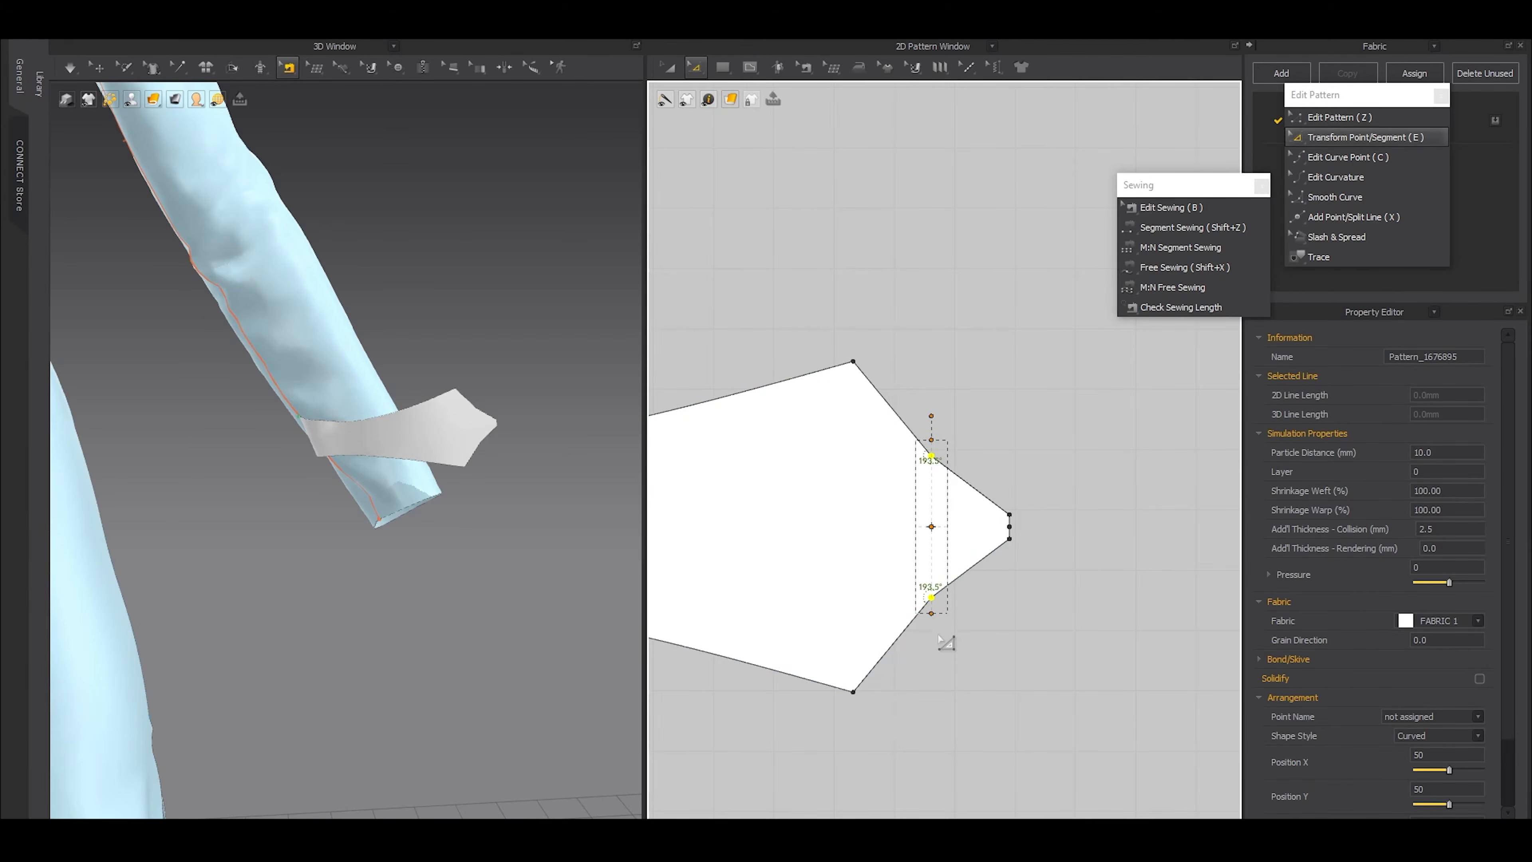
key("z")
right_click(932, 599)
left_click(955, 668)
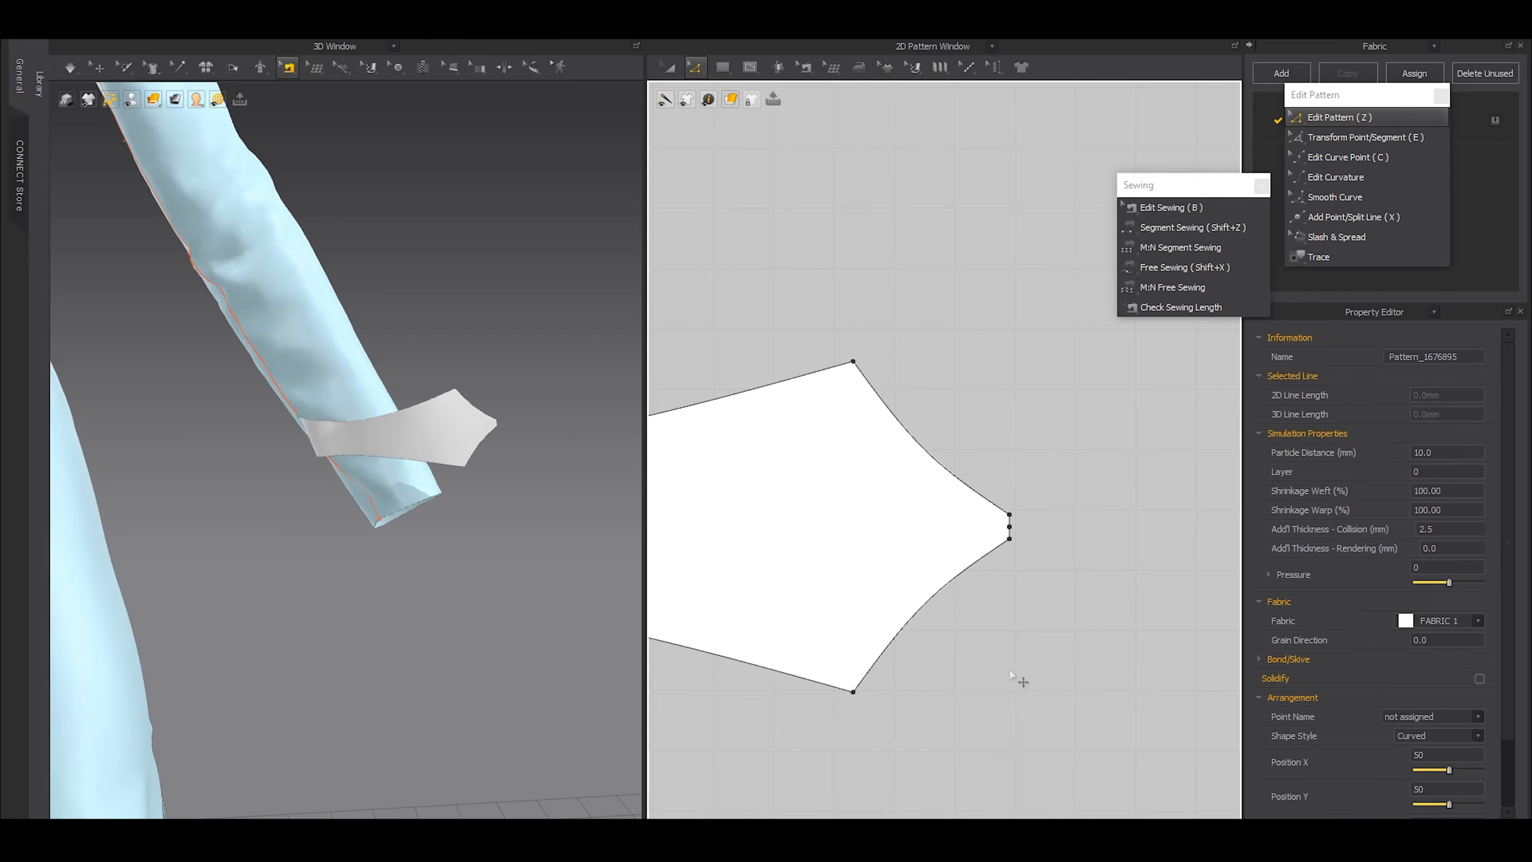
Bring the two widest corners next to the tab's pointed end slightly closer together, symmetrically
scroll(1015, 678, "down", 5)
key("a")
scroll(452, 531, "down", 3)
mouse_move(422, 490)
right_mouse_down()
mouse_move(189, 490)
mouse_move(422, 495)
right_mouse_up()
key("z")
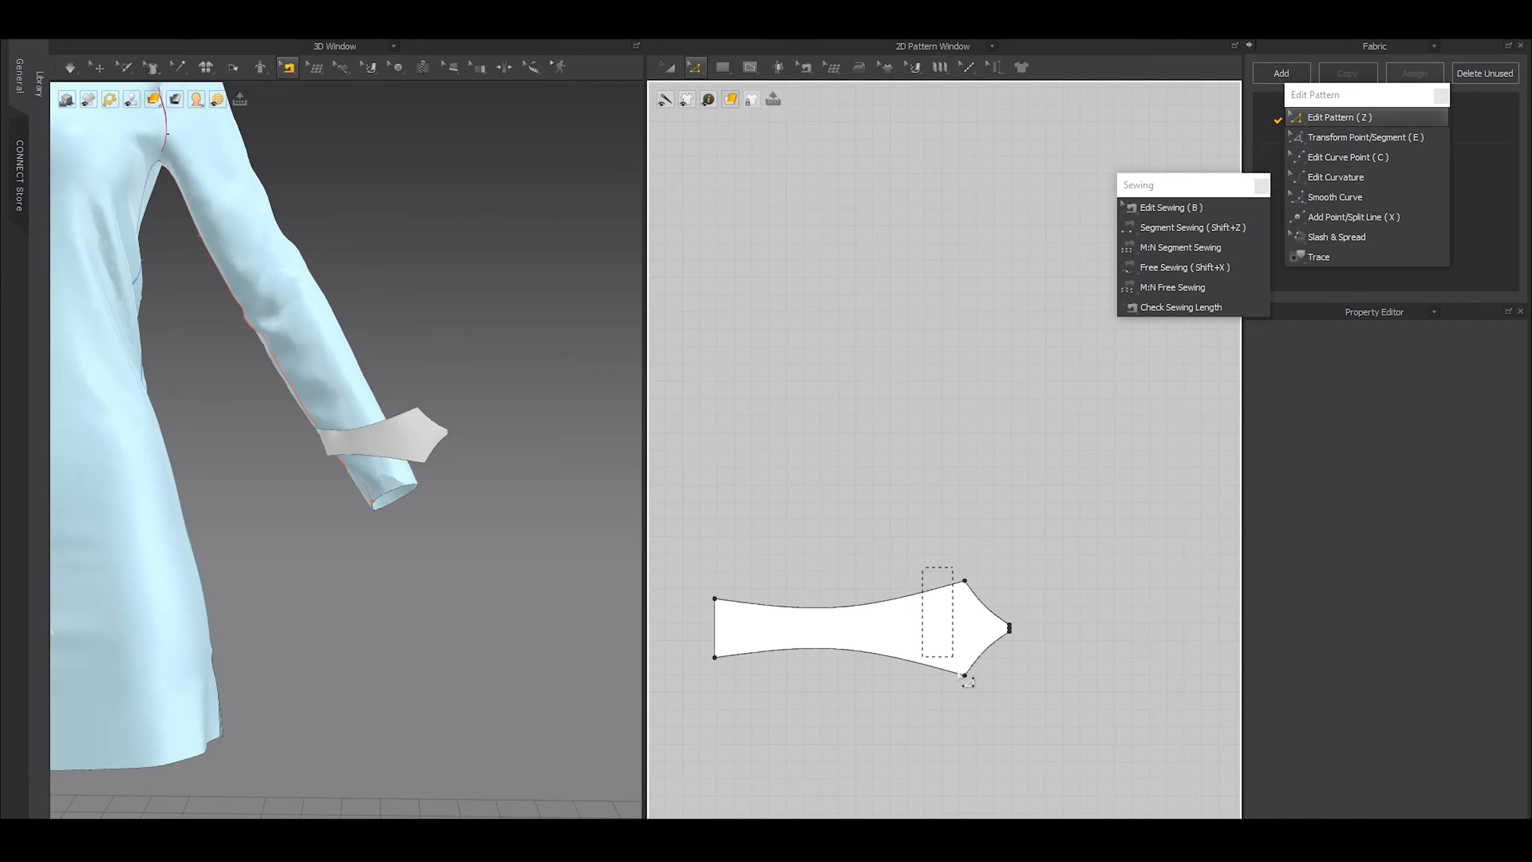
left_click_drag(984, 705, 985, 705)
key("e")
scroll(960, 626, "up", 3)
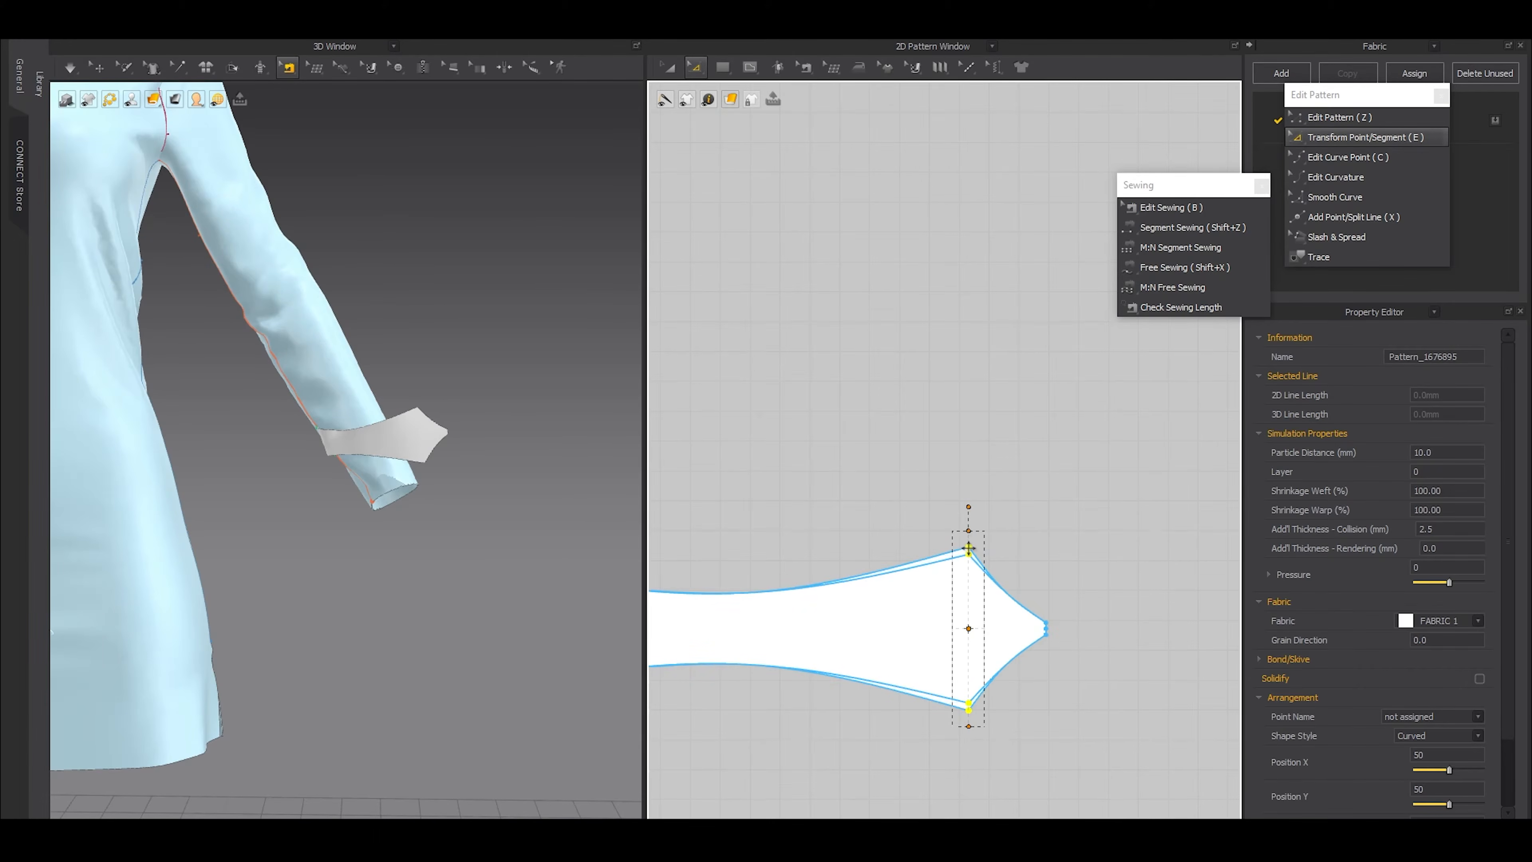
left_click(772, 506)
Shorten the whole tab lengthwise from its pointed end, keeping its width
key("a")
right_click_drag(468, 494, 277, 531)
left_click(97, 68)
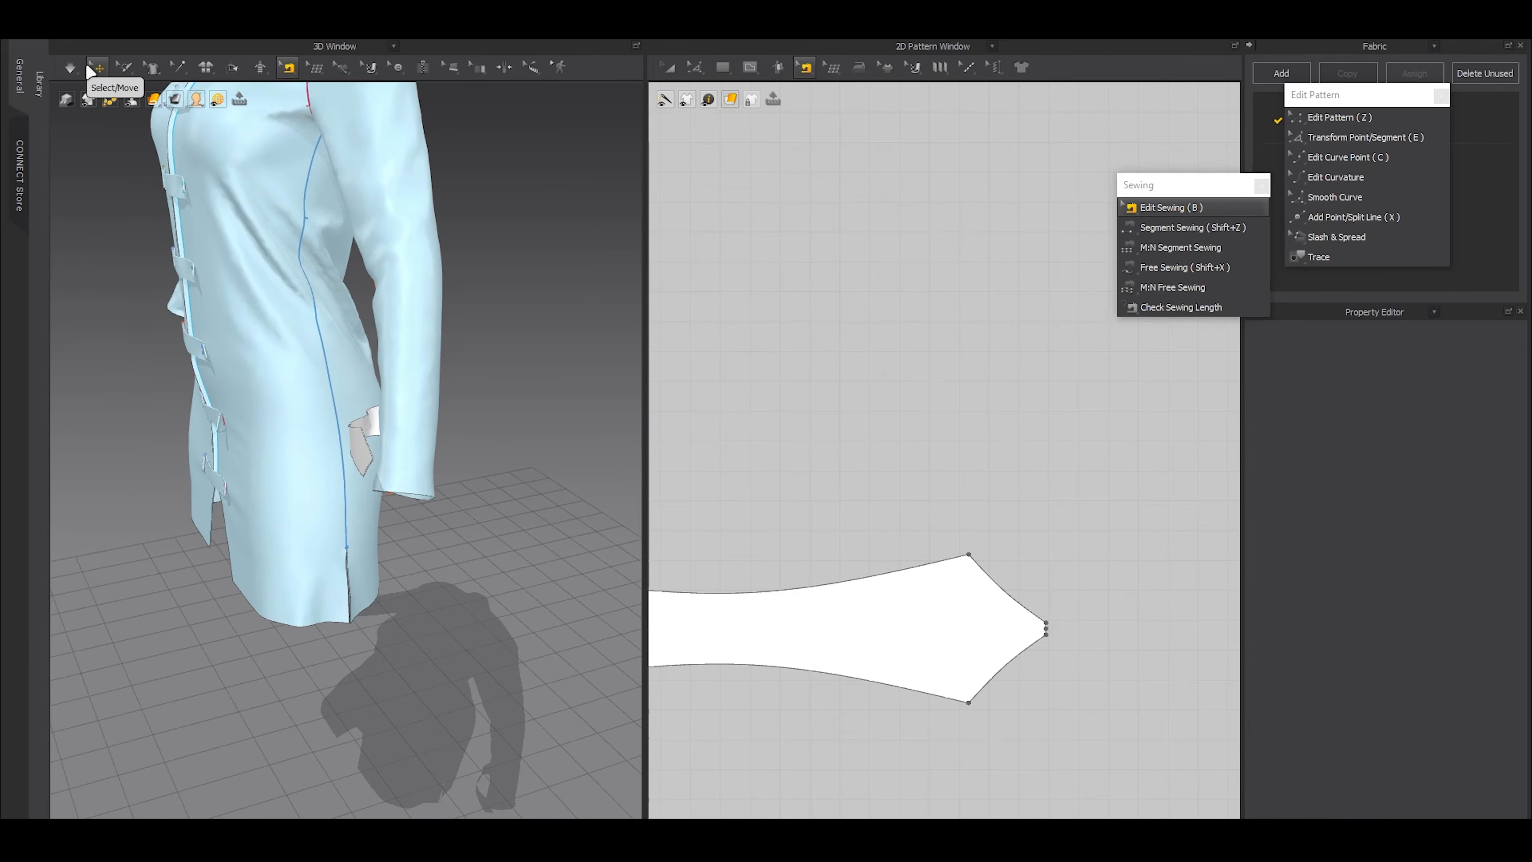
right_click_drag(286, 420, 410, 386)
left_click(1010, 613)
scroll(1011, 612, "down", 3)
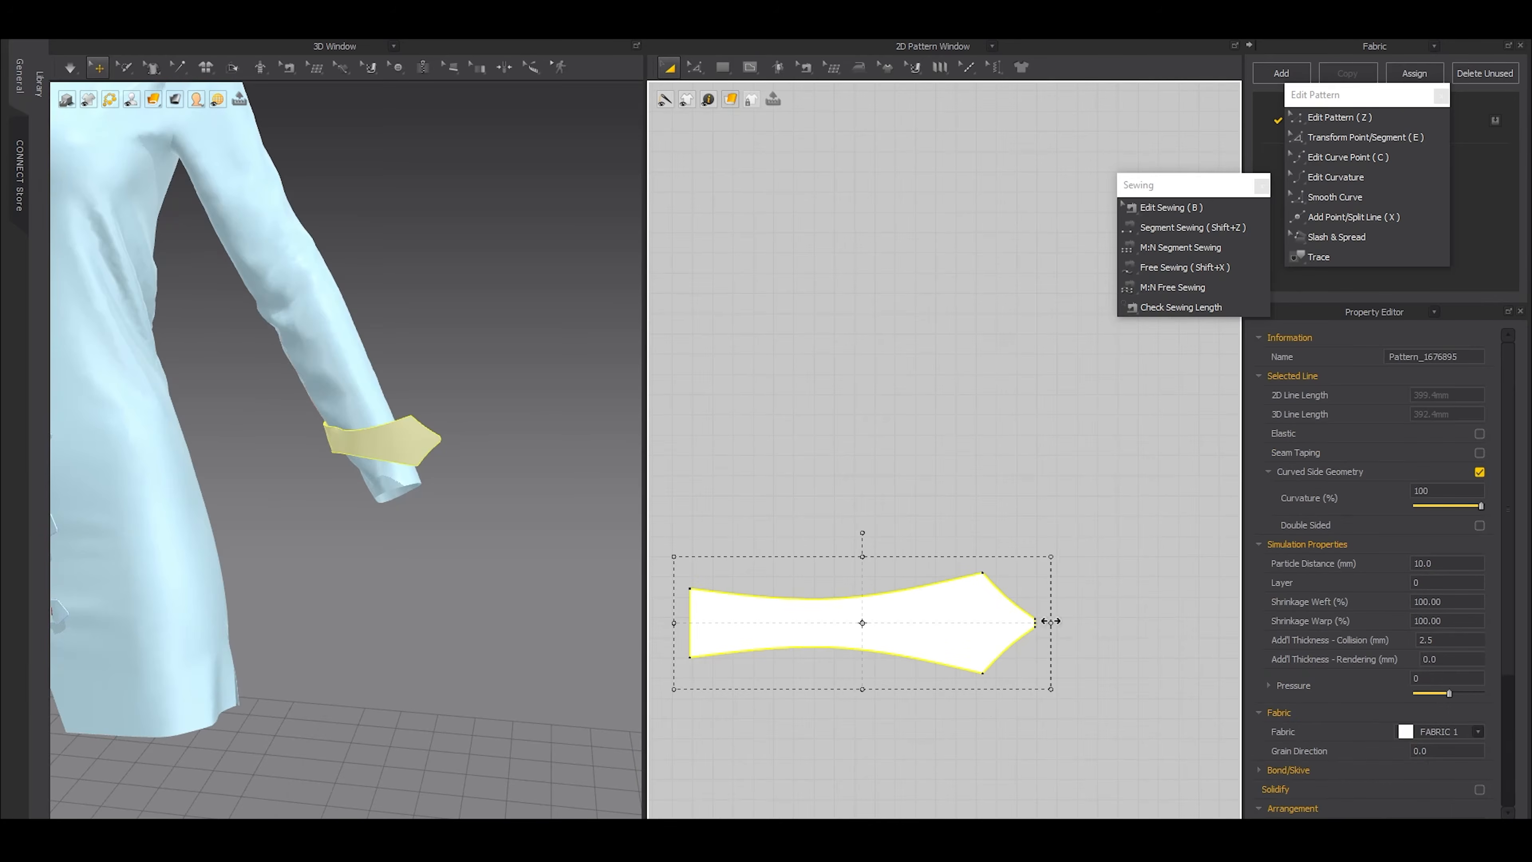
left_click_drag(1011, 624, 977, 614)
Draw a 5 mm vertical internal line on the sleeve pattern's centre line, a little above the hem
right_click_drag(546, 504, 506, 438)
scroll(456, 499, "up", 3)
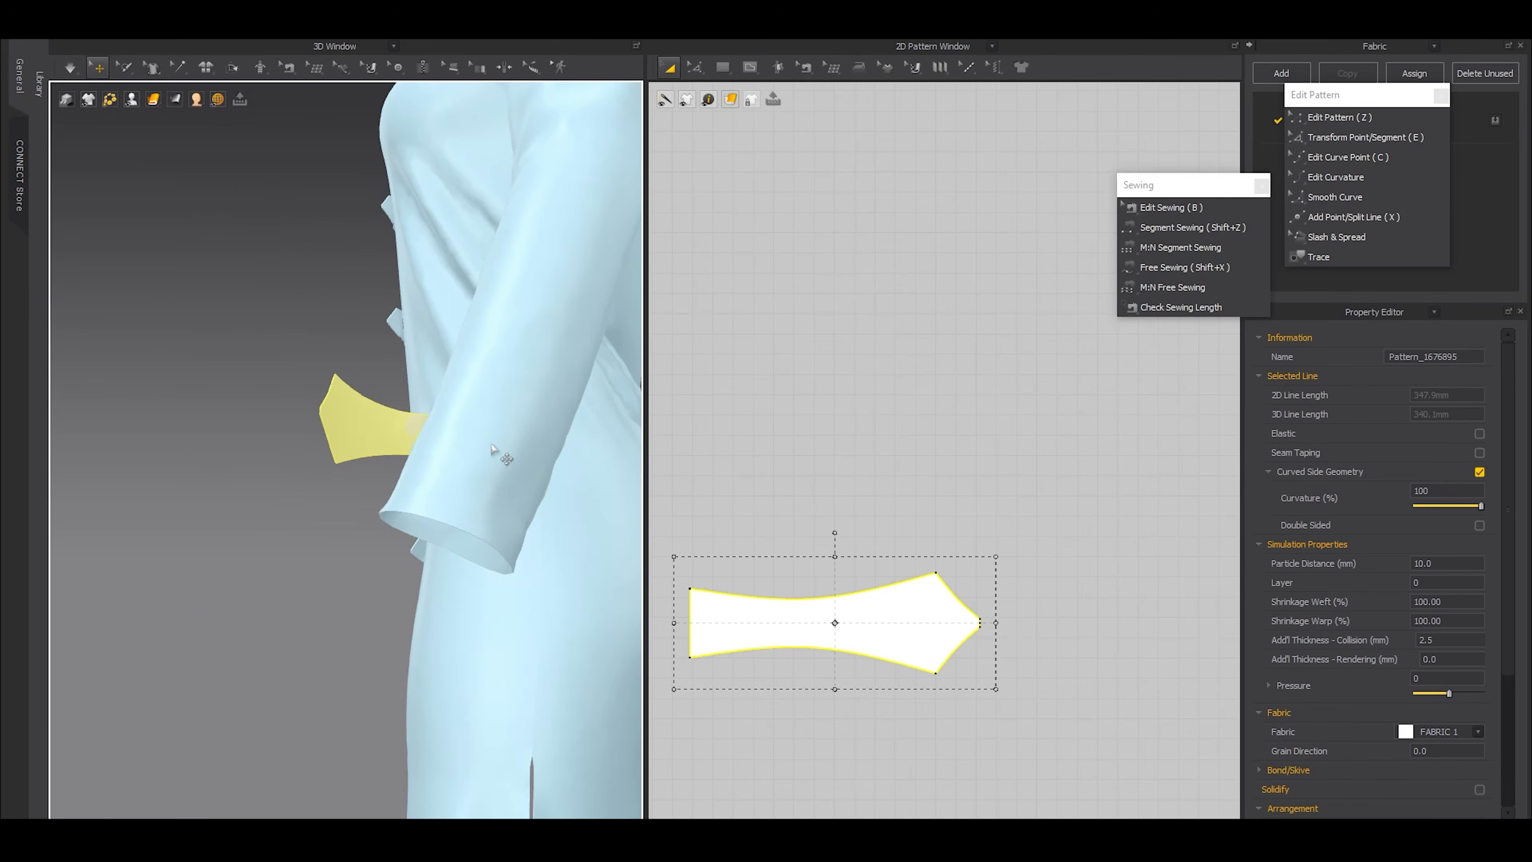
left_click(503, 454)
scroll(748, 610, "up", 5)
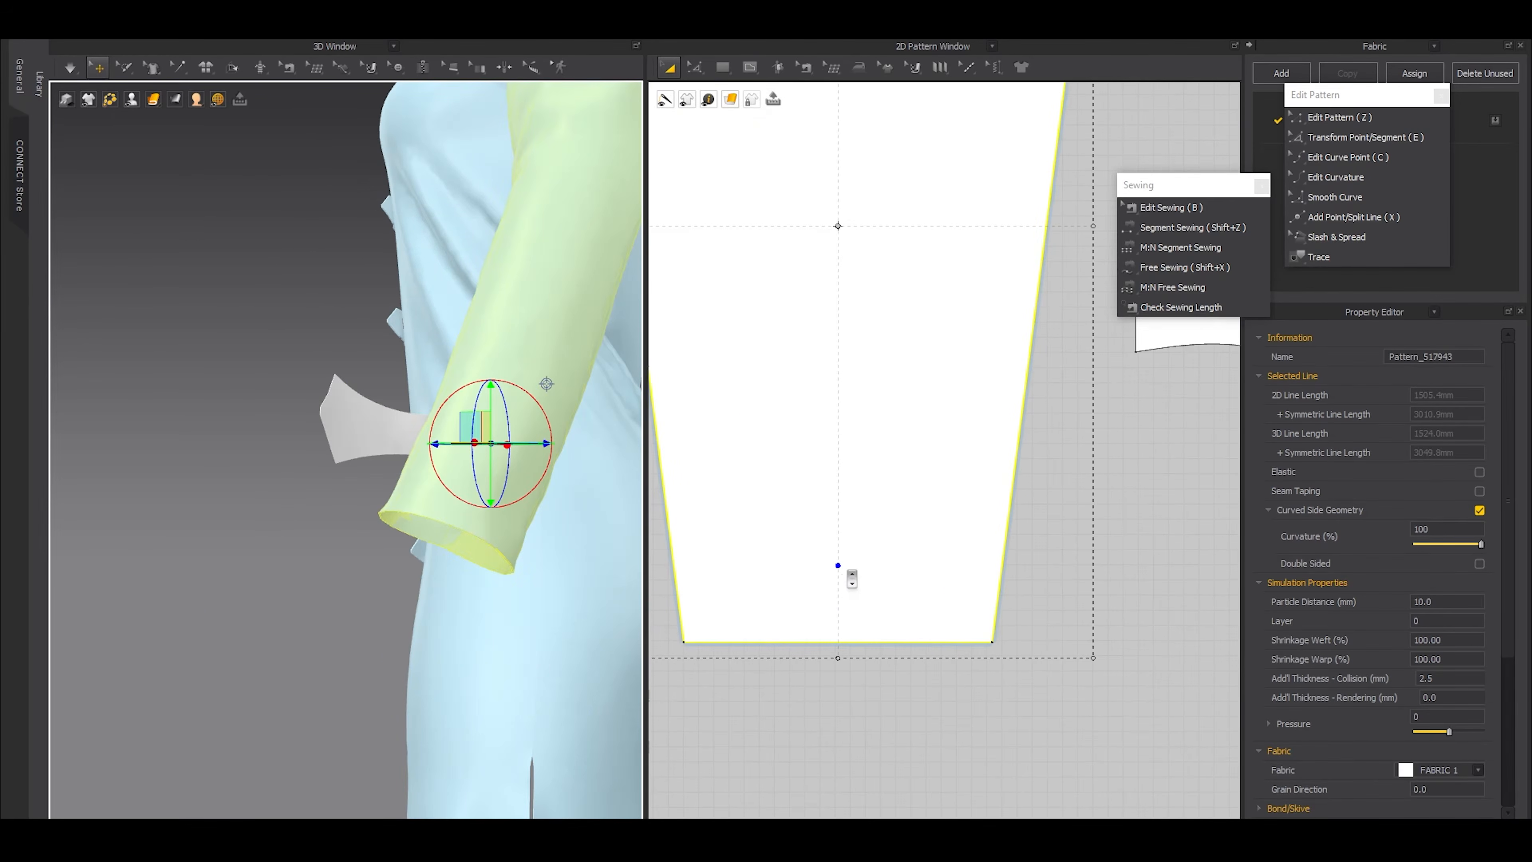
key("g")
left_click(837, 541)
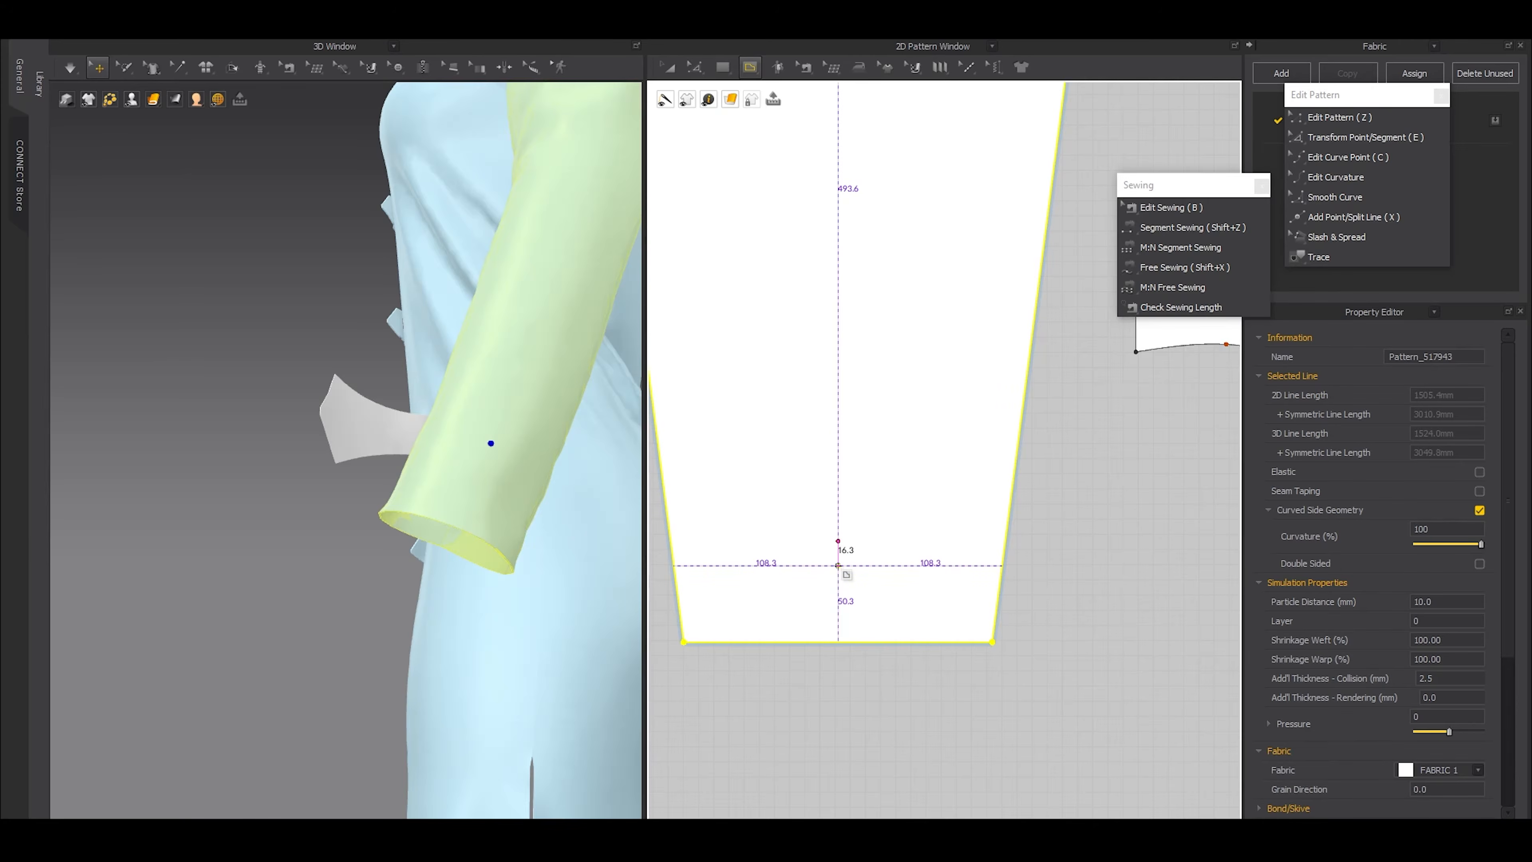
right_click(838, 566)
left_click(727, 500)
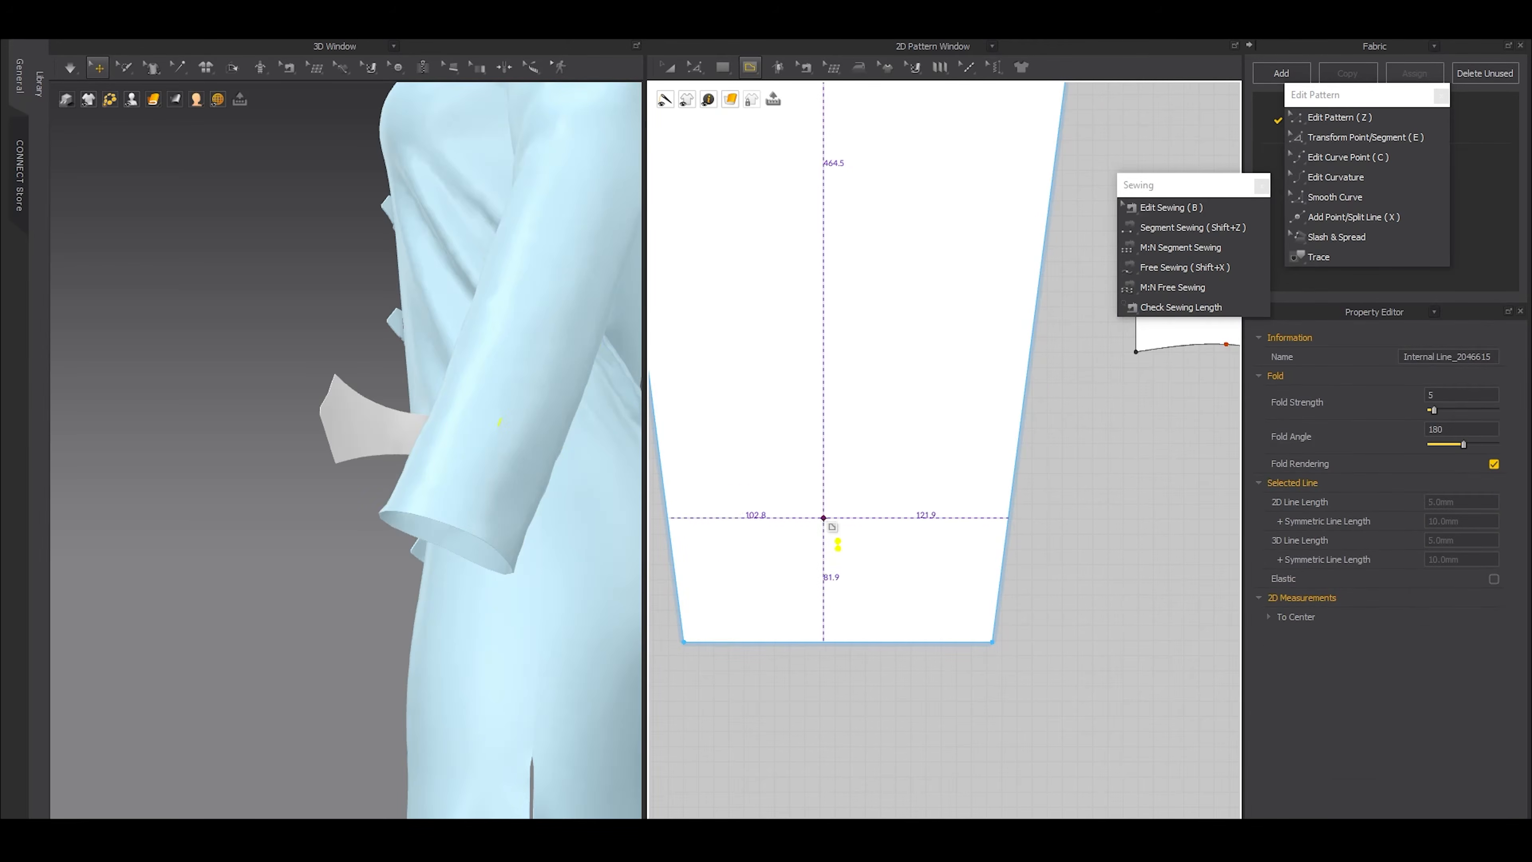
Copy the sleeve's 5 mm internal line onto the tab's centre line, level with its two widest corners
scroll(862, 530, "up", 2)
key("z")
scroll(882, 531, "down", 5)
middle_click_drag(1080, 463, 1014, 483)
scroll(1113, 414, "up", 7)
key("ctrl+v")
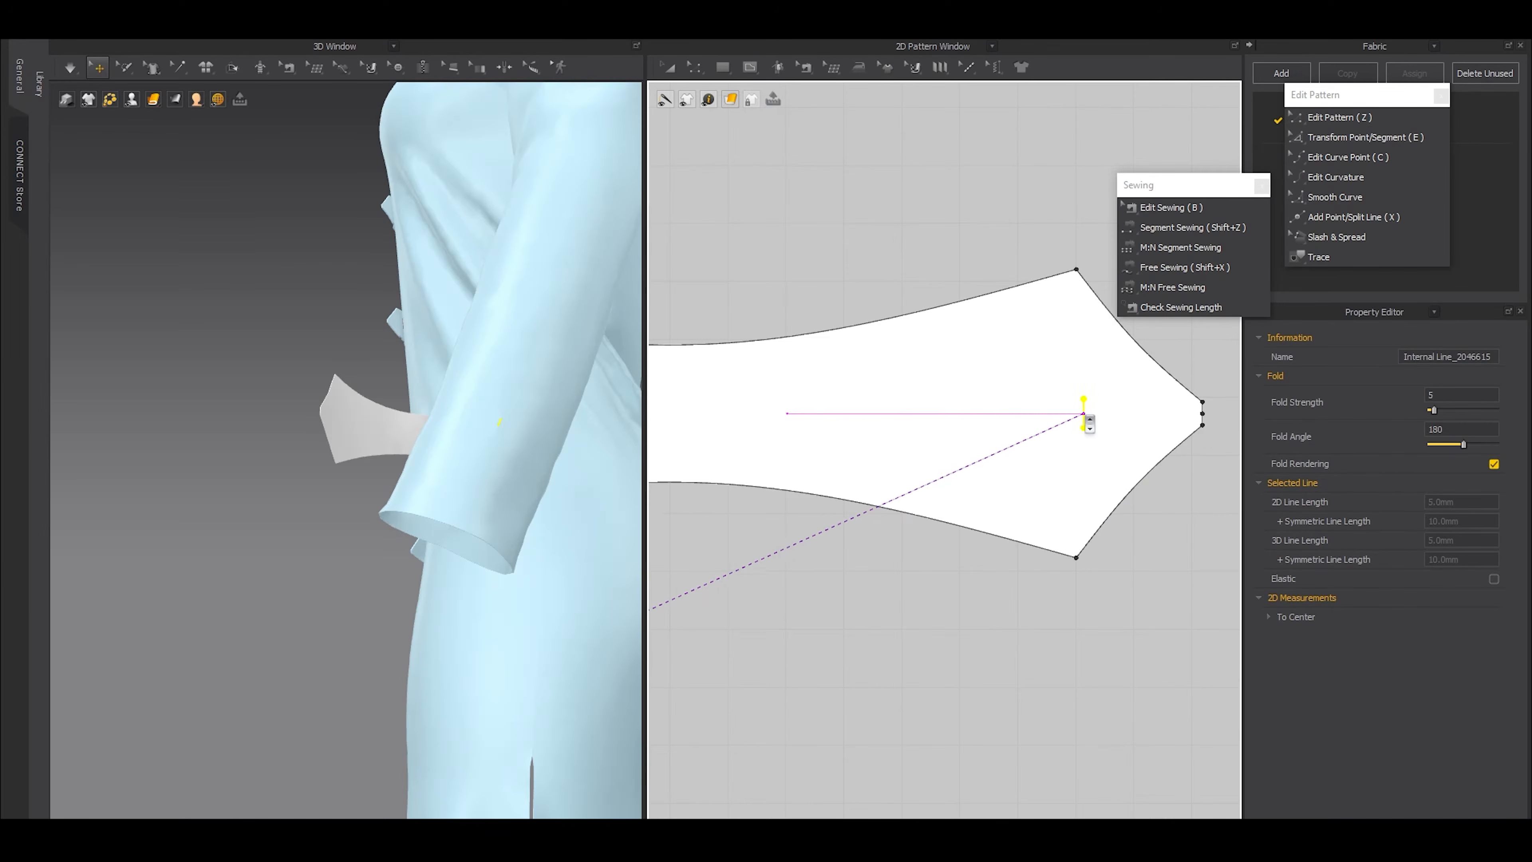
left_click(1084, 423)
Sew the tab's short internal line to the matching internal line on the sleeve with Segment Sewing
key("shift+z")
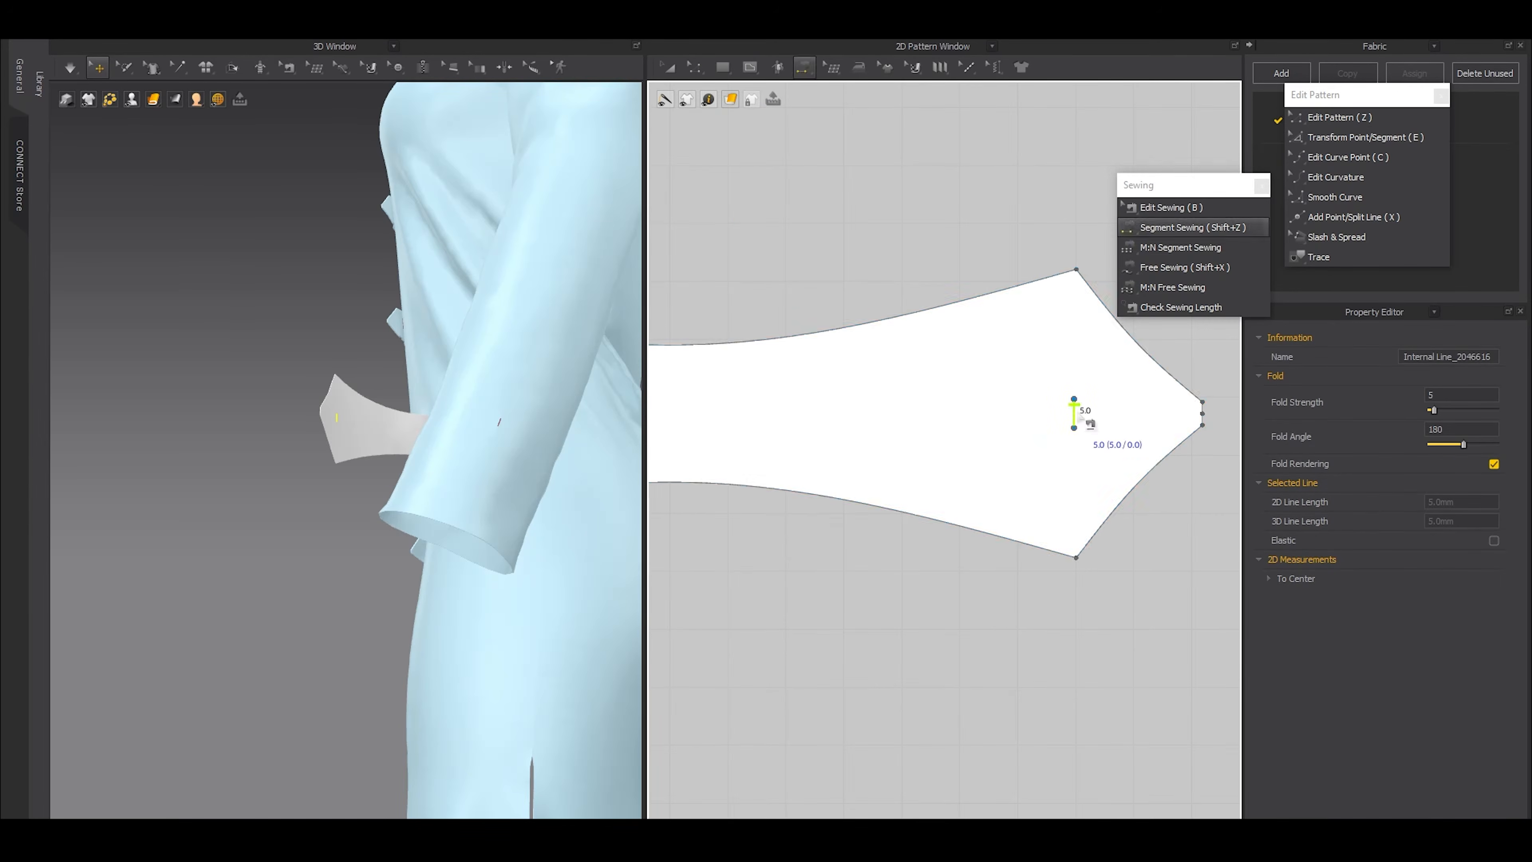
scroll(1079, 429, "down", 6)
middle_click_drag(976, 515, 1078, 469)
scroll(898, 517, "up", 3)
left_click(787, 567)
Simulate the garment so the tab wraps around the sleeve, and check it from the side and front
key("a")
right_click_drag(300, 632, 484, 619)
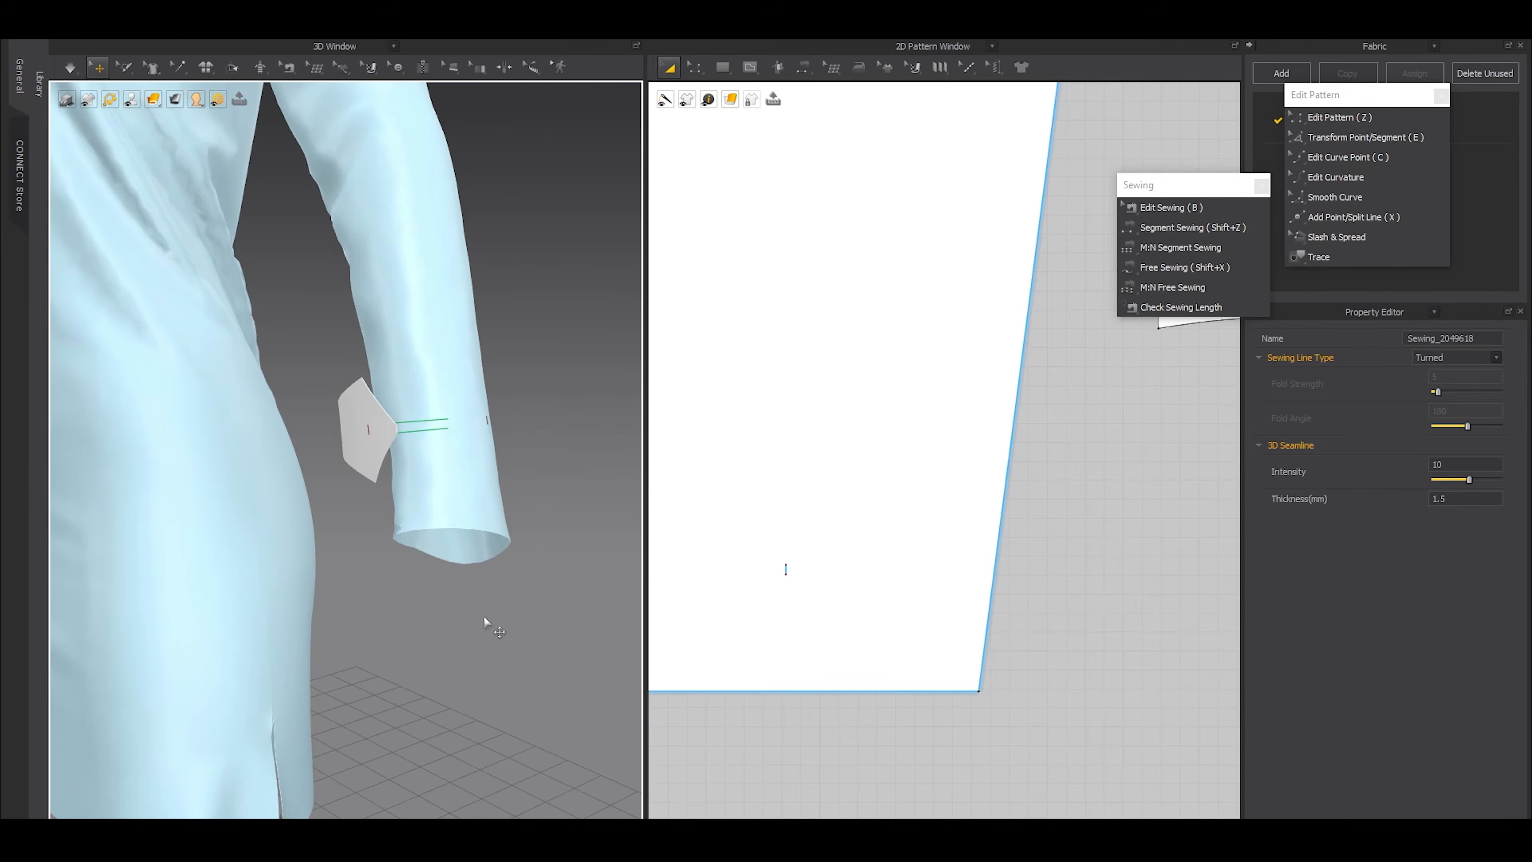
key("space")
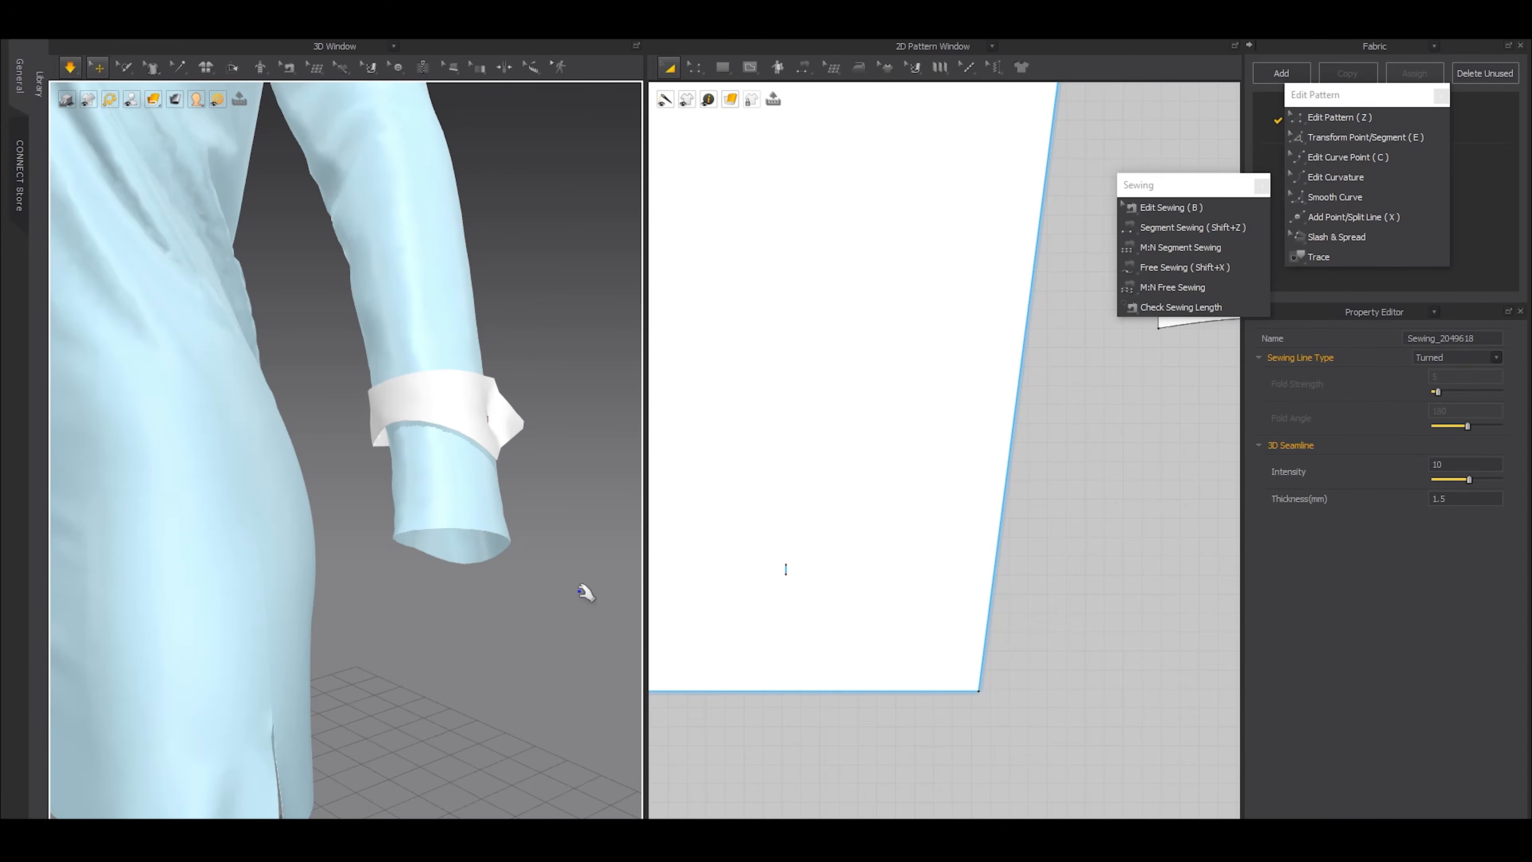
key("space")
scroll(483, 562, "down", 5)
right_click_drag(468, 556, 562, 571)
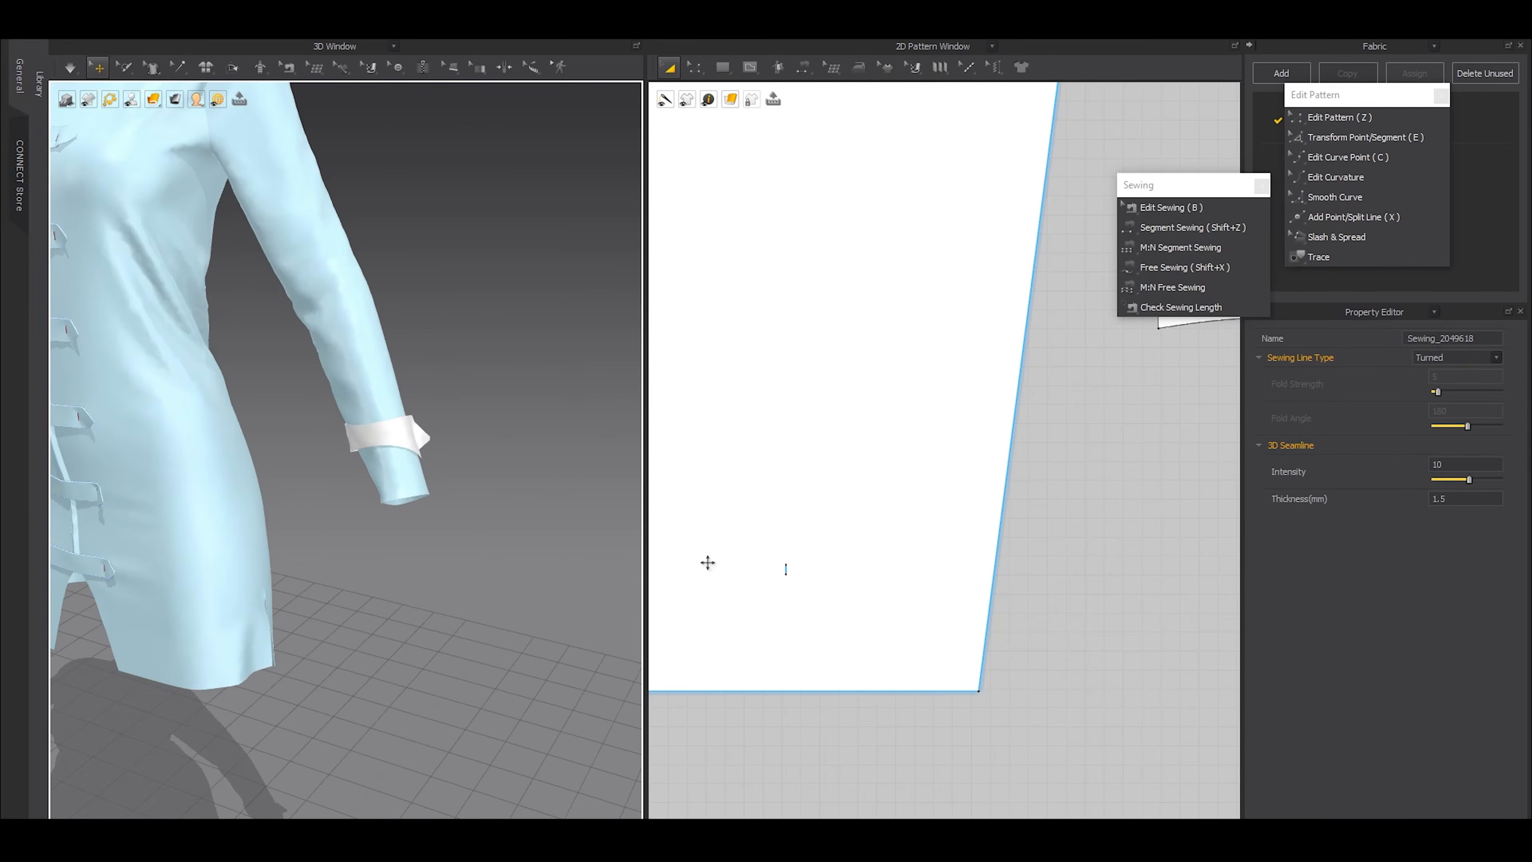
Move the sleeve's short internal line slightly higher above the hem and re-simulate the tab
key("z")
mouse_move(827, 499)
left_mouse_down()
mouse_move(742, 621)
mouse_move(799, 487)
mouse_move(809, 502)
left_mouse_up()
scroll(787, 566, "up", 4)
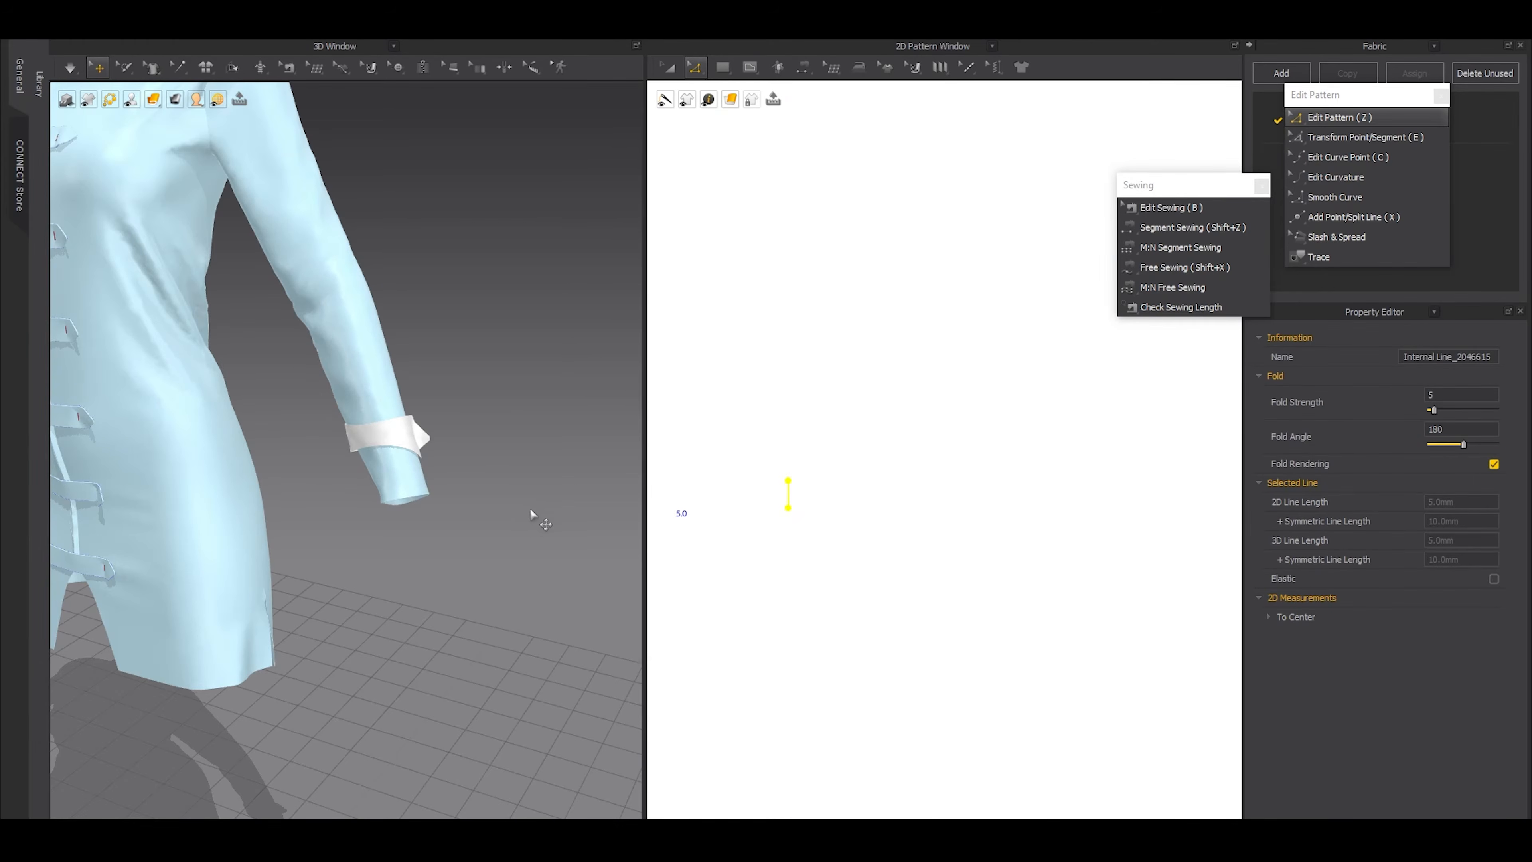
right_click_drag(531, 513, 493, 533)
key("space")
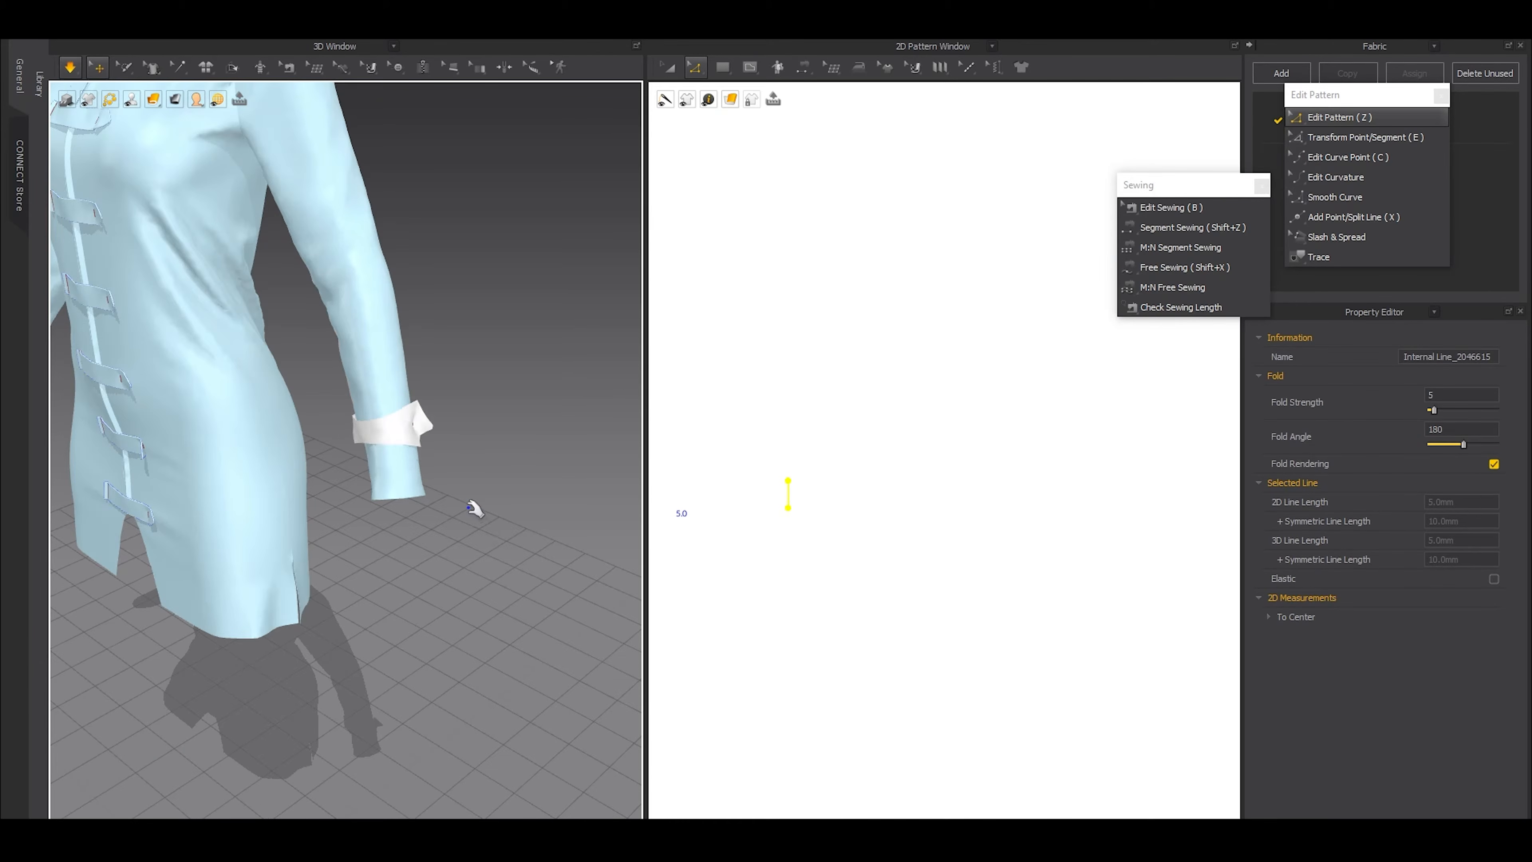
right_click_drag(413, 539, 353, 520)
scroll(869, 562, "down", 10)
key("space")
scroll(1027, 519, "up", 4)
Shorten the sleeve tab slightly from its pointed end, keeping its width, and simulate the new length
key("a")
left_click(965, 460)
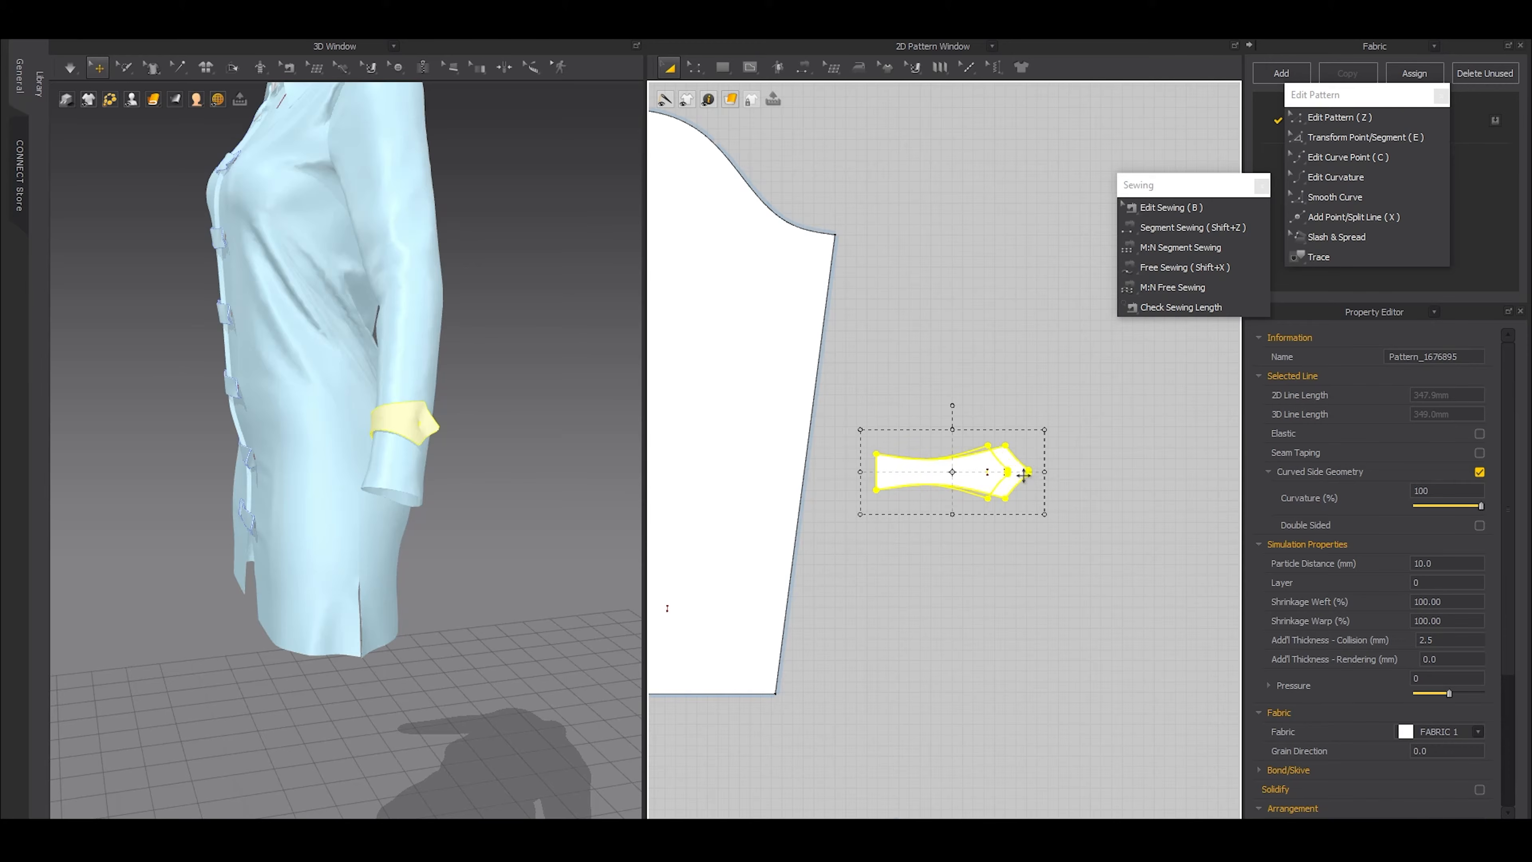
left_click_drag(1024, 475, 1006, 475)
key("space")
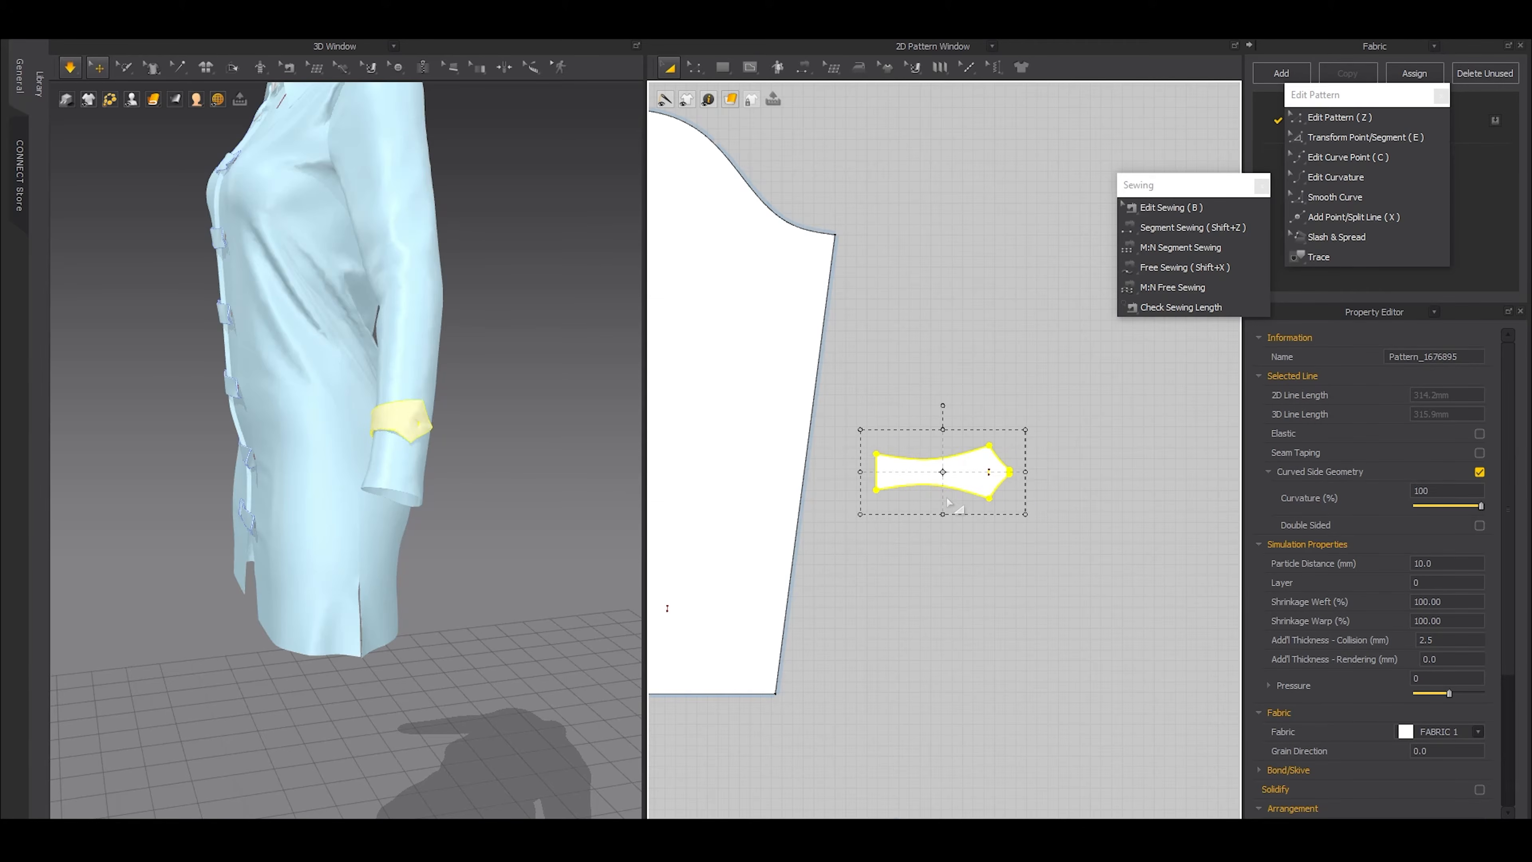
right_click_drag(428, 516, 526, 468)
right_click_drag(430, 448, 424, 519)
scroll(481, 512, "down", 4)
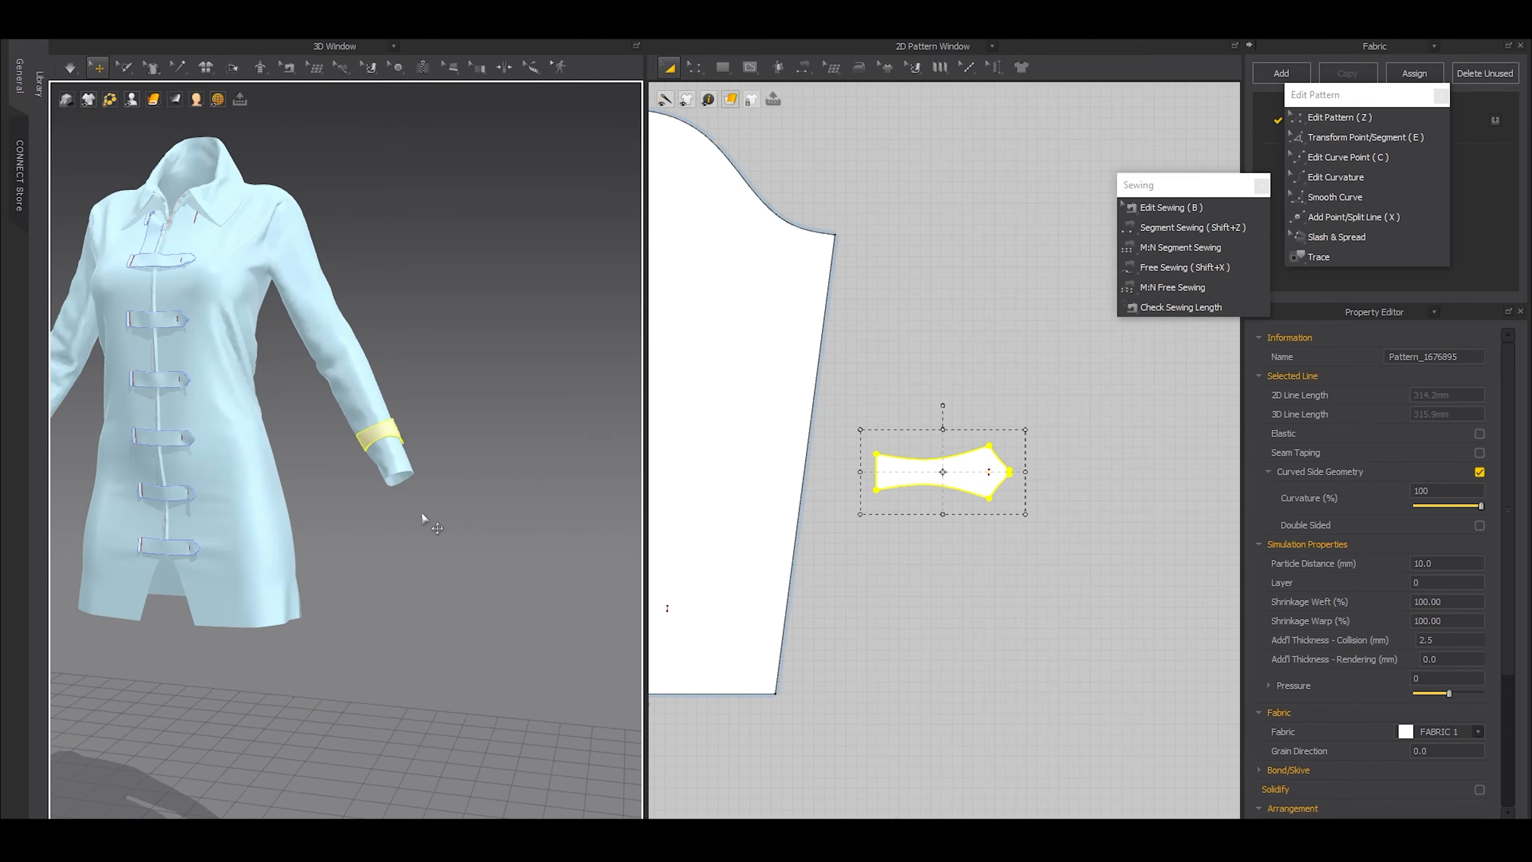
Try narrowing the whole sleeve tab symmetrically about its centre line, and undo the change
scroll(977, 477, "up", 4)
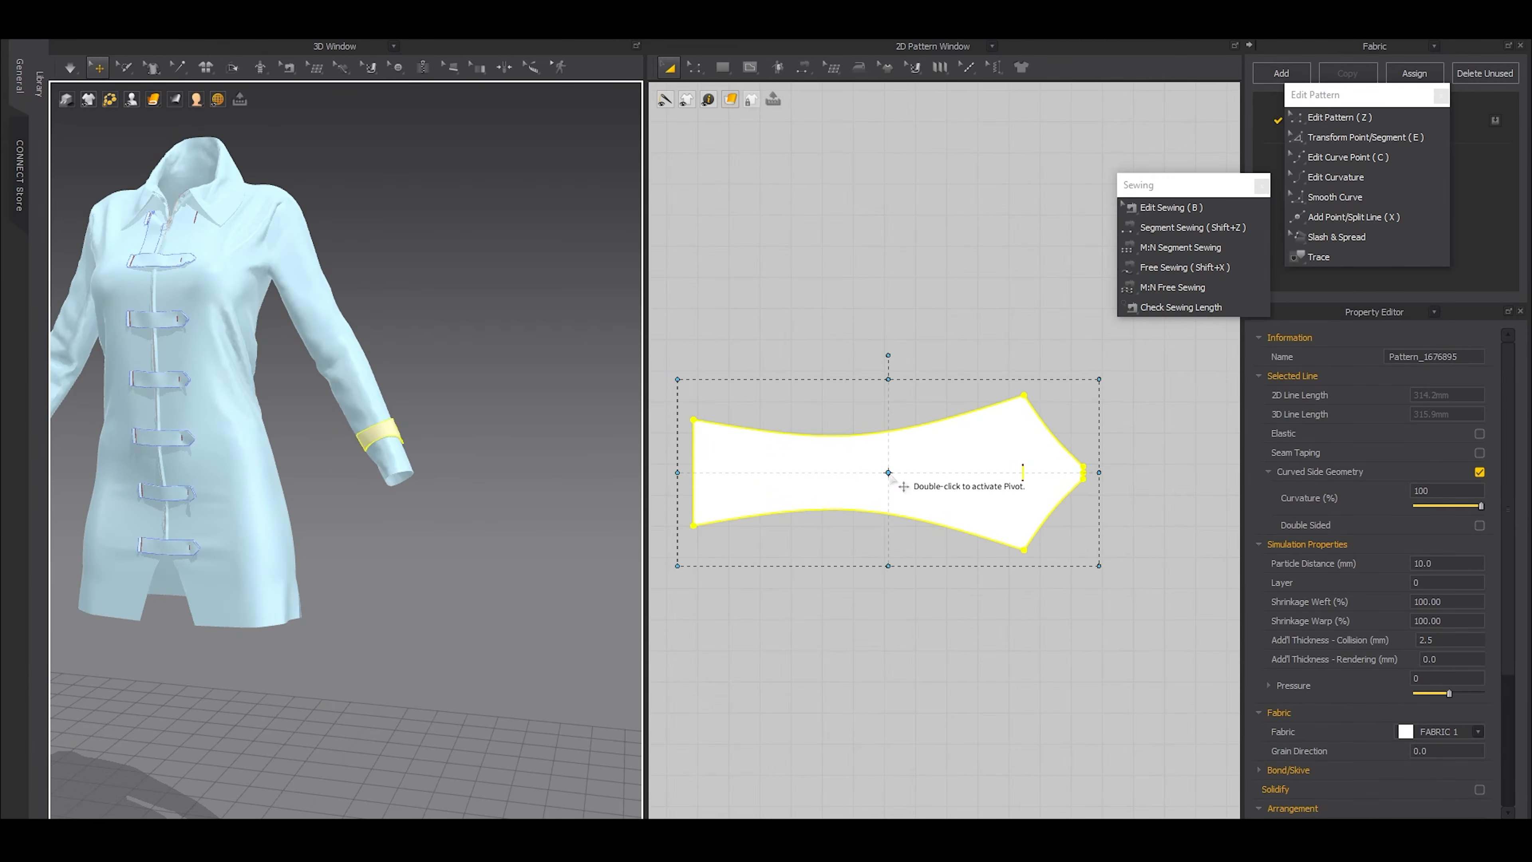
left_click(891, 475)
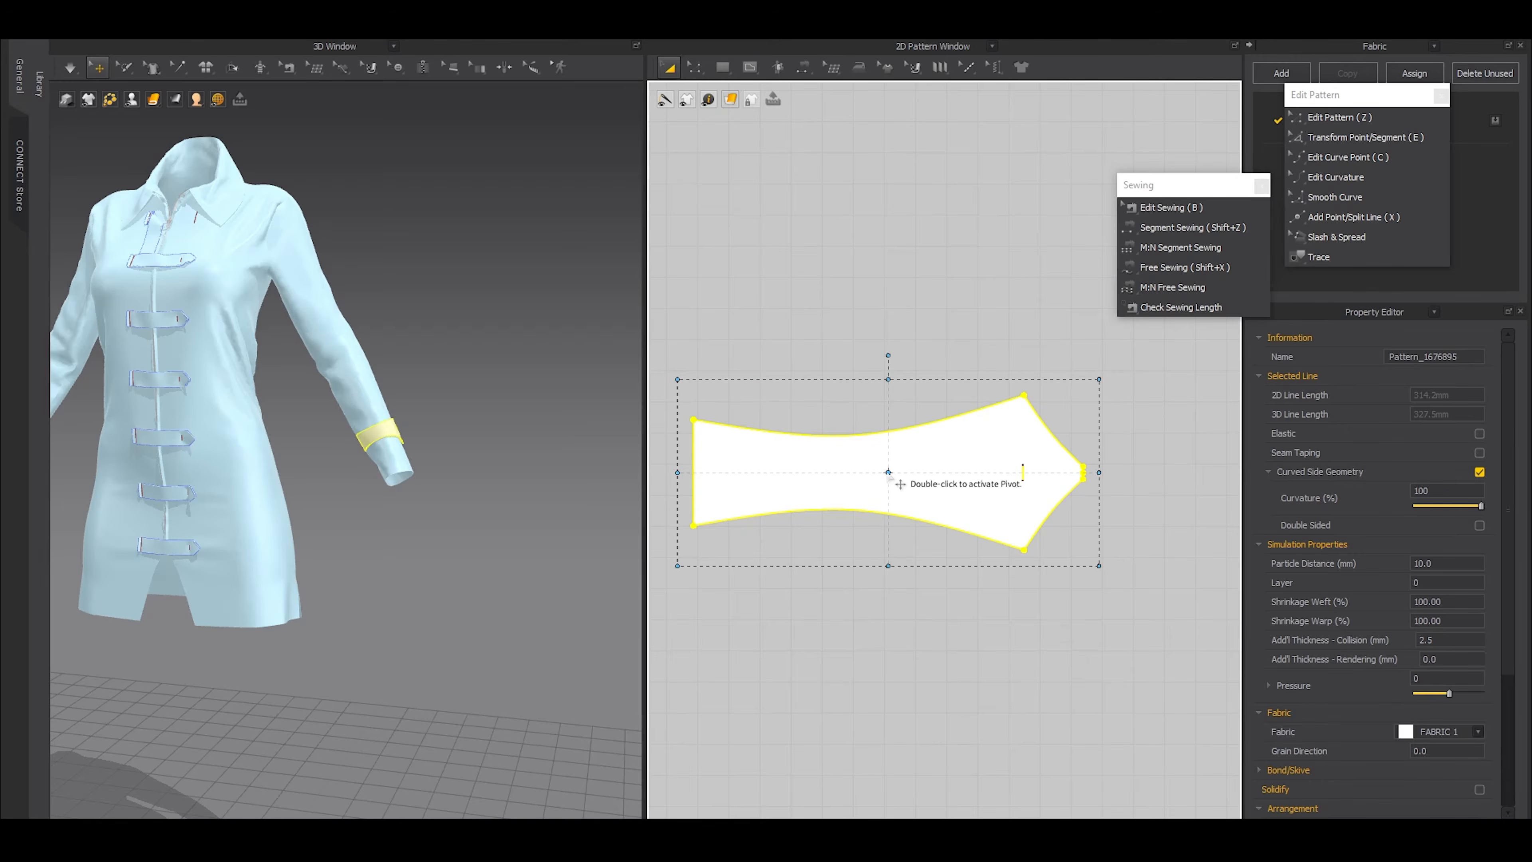
left_click_drag(889, 378, 891, 420)
left_click_drag(892, 413, 901, 416)
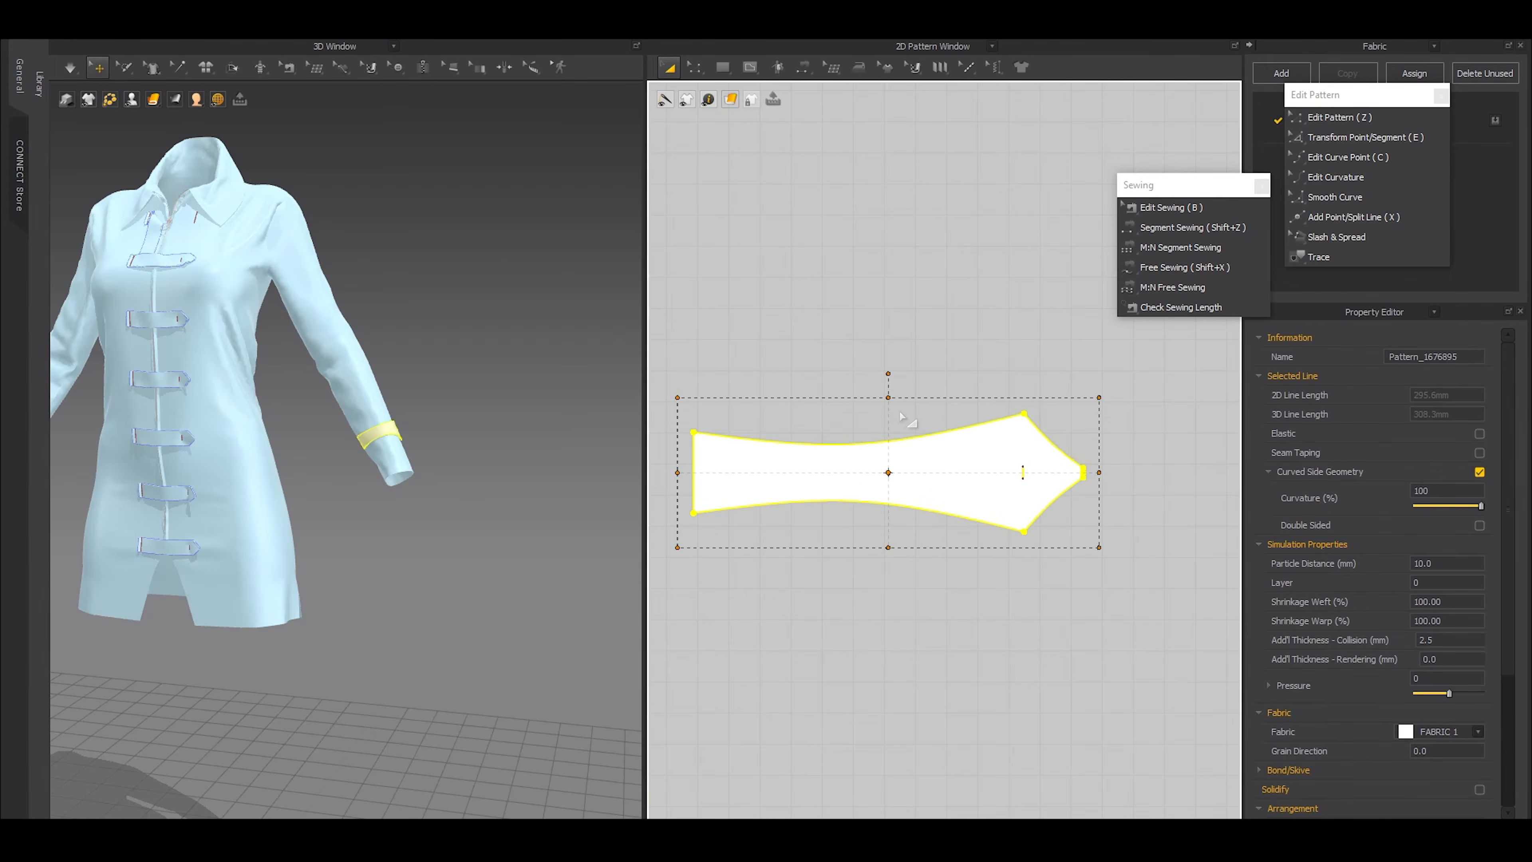
key("ctrl+z")
Narrow the whole sleeve tab slightly and shrink its straight end symmetrically to about 26.5 mm
middle_click_drag(742, 503, 856, 504)
left_click_drag(1002, 380, 1002, 399)
key("z")
left_click_drag(770, 373, 860, 586)
key("e")
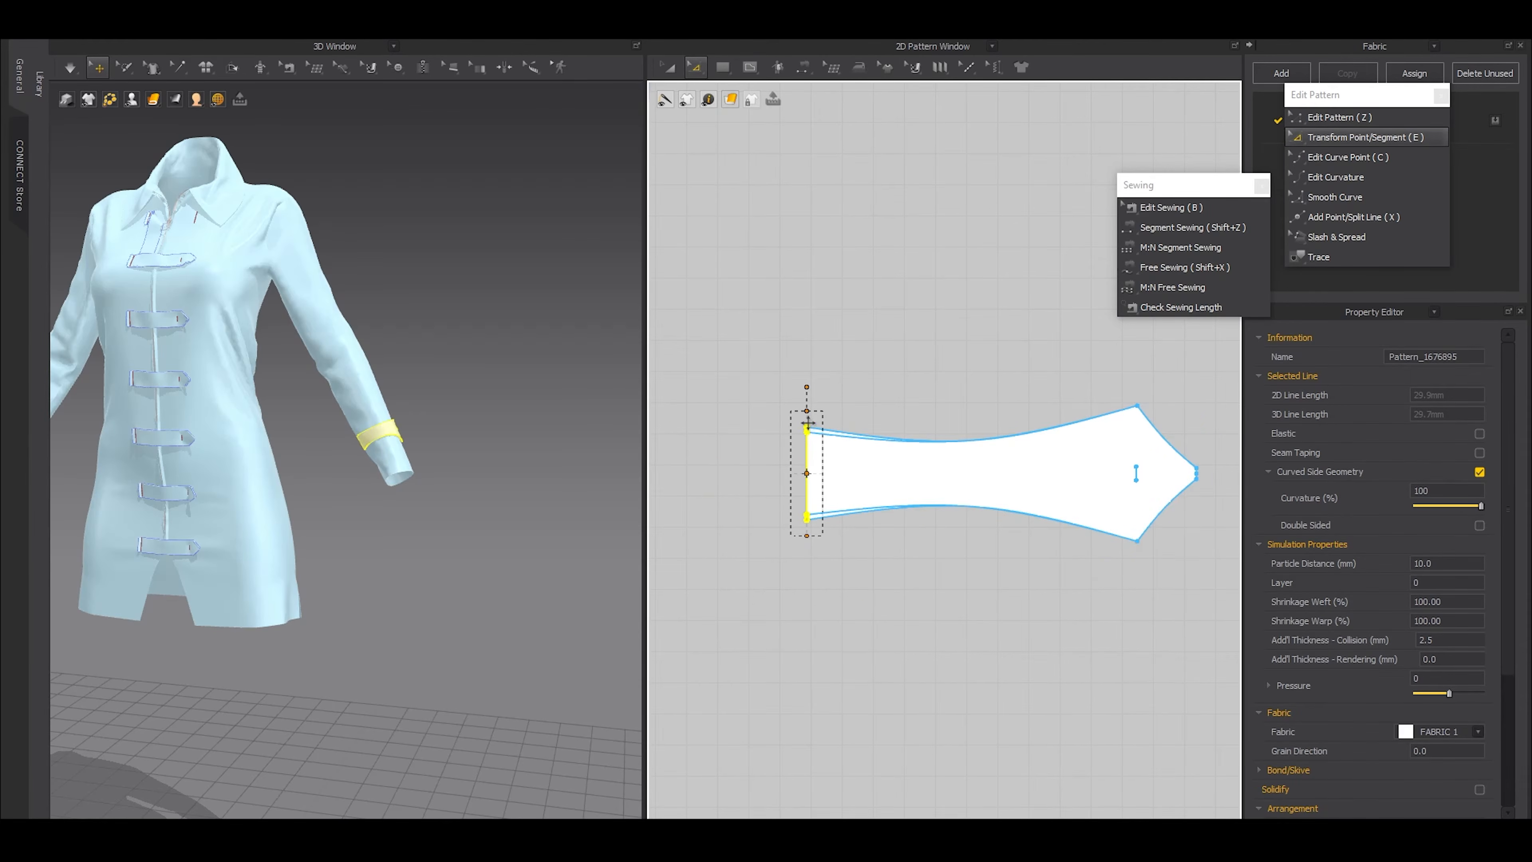
scroll(810, 615, "down", 3)
scroll(807, 548, "up", 6)
Adjust the tab's sewing range on the sleeve's side edge to match the tab's straight end
key("b")
scroll(686, 623, "up", 4)
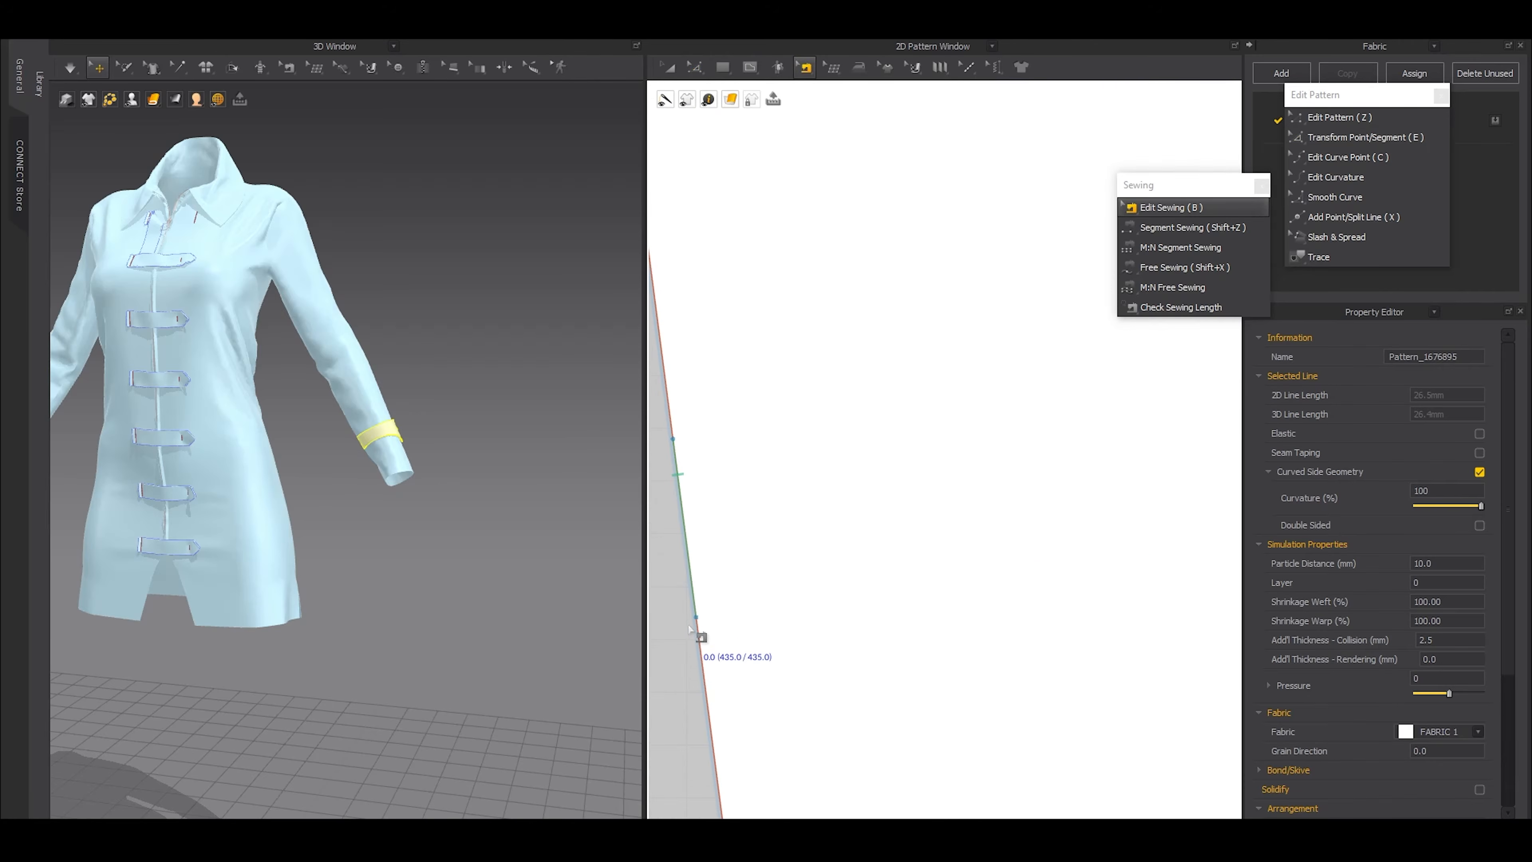
right_click(689, 603)
left_click(704, 618)
middle_click_drag(717, 621, 784, 612)
left_click(760, 600)
left_click(786, 632)
left_click_drag(763, 612, 761, 574)
Simulate the garment to settle the narrowed tab on the sleeve
key("a")
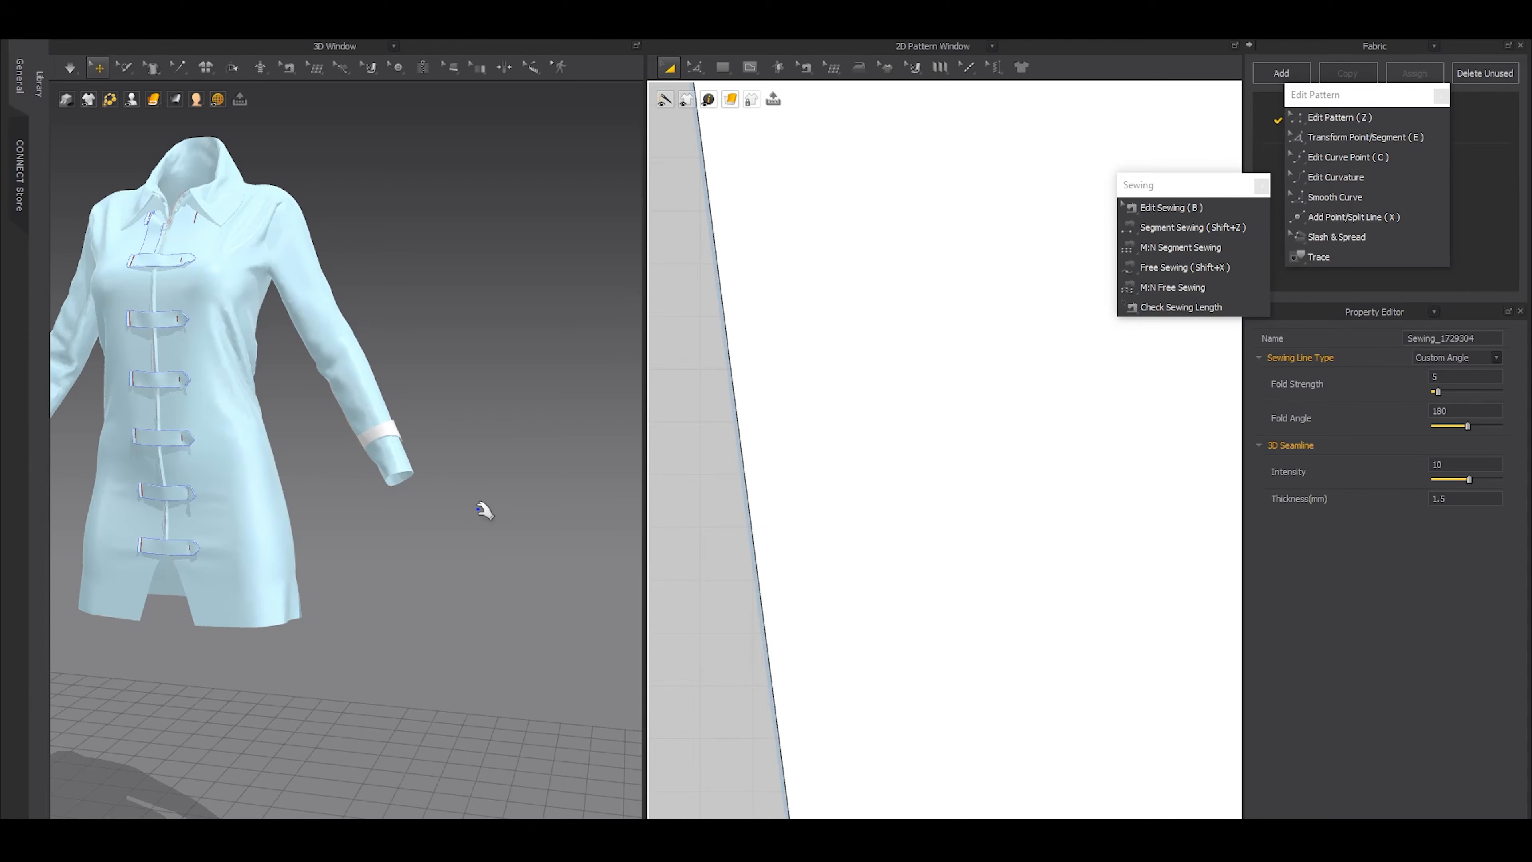
key("space")
right_click_drag(462, 475, 412, 509)
scroll(444, 516, "up", 4)
scroll(326, 547, "down", 5)
scroll(403, 520, "down", 3)
Create a symmetric copy of the tab with its sewing beside the opposite sleeve and simulate it
scroll(822, 564, "down", 10)
left_click(944, 514)
scroll(746, 579, "down", 4)
middle_click_drag(745, 579, 995, 520)
key("ctrl+d")
left_click(844, 492)
left_click(405, 510)
middle_click_drag(405, 509, 422, 555)
scroll(578, 531, "up", 6)
key("space")
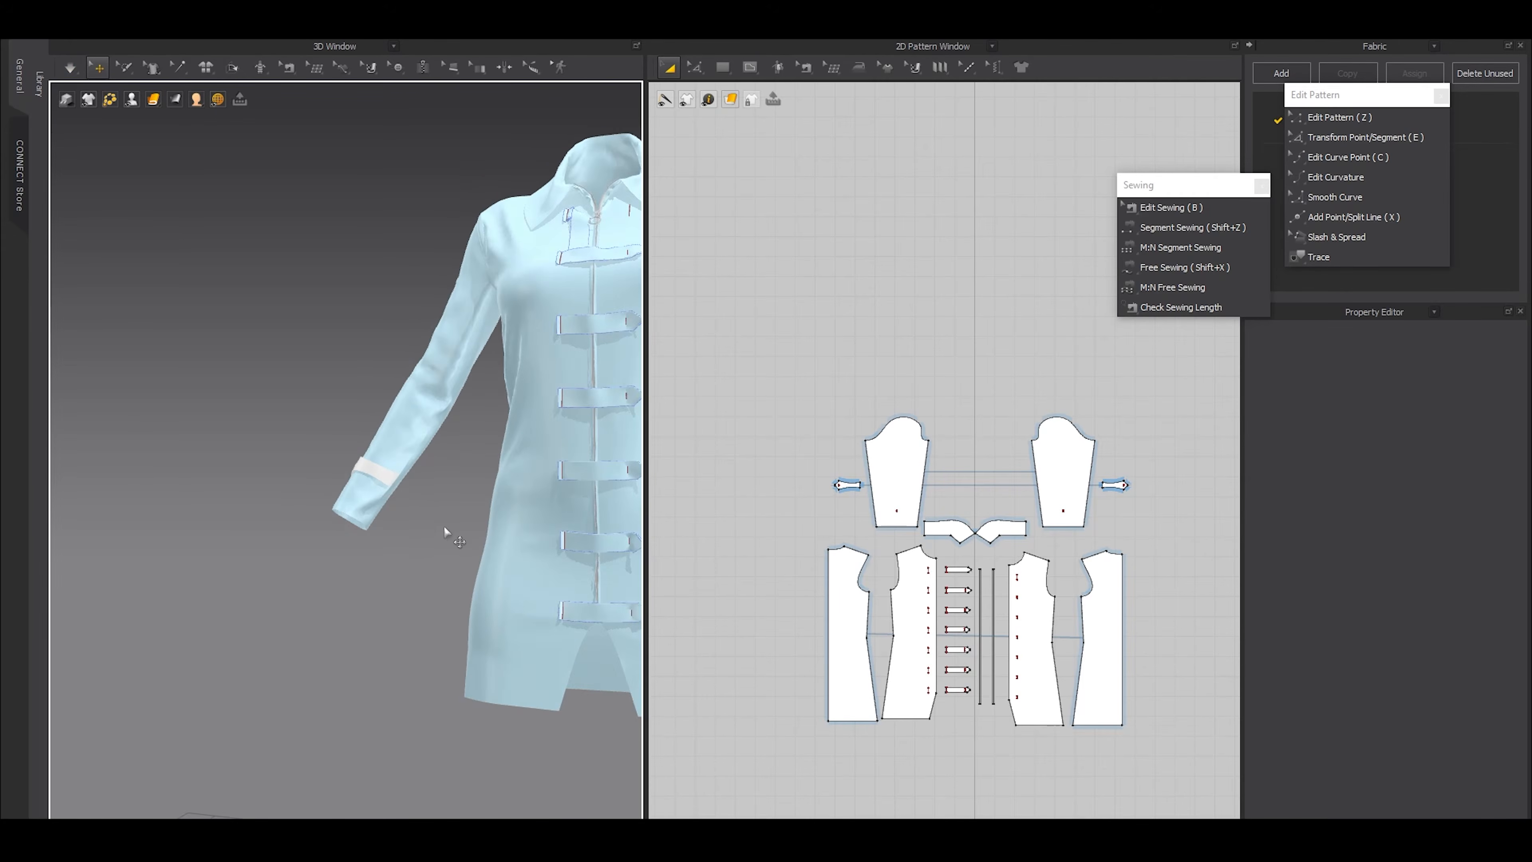
Check the seams on the second sleeve tab and examine the whole dress from the front
key("b")
scroll(867, 500, "up", 7)
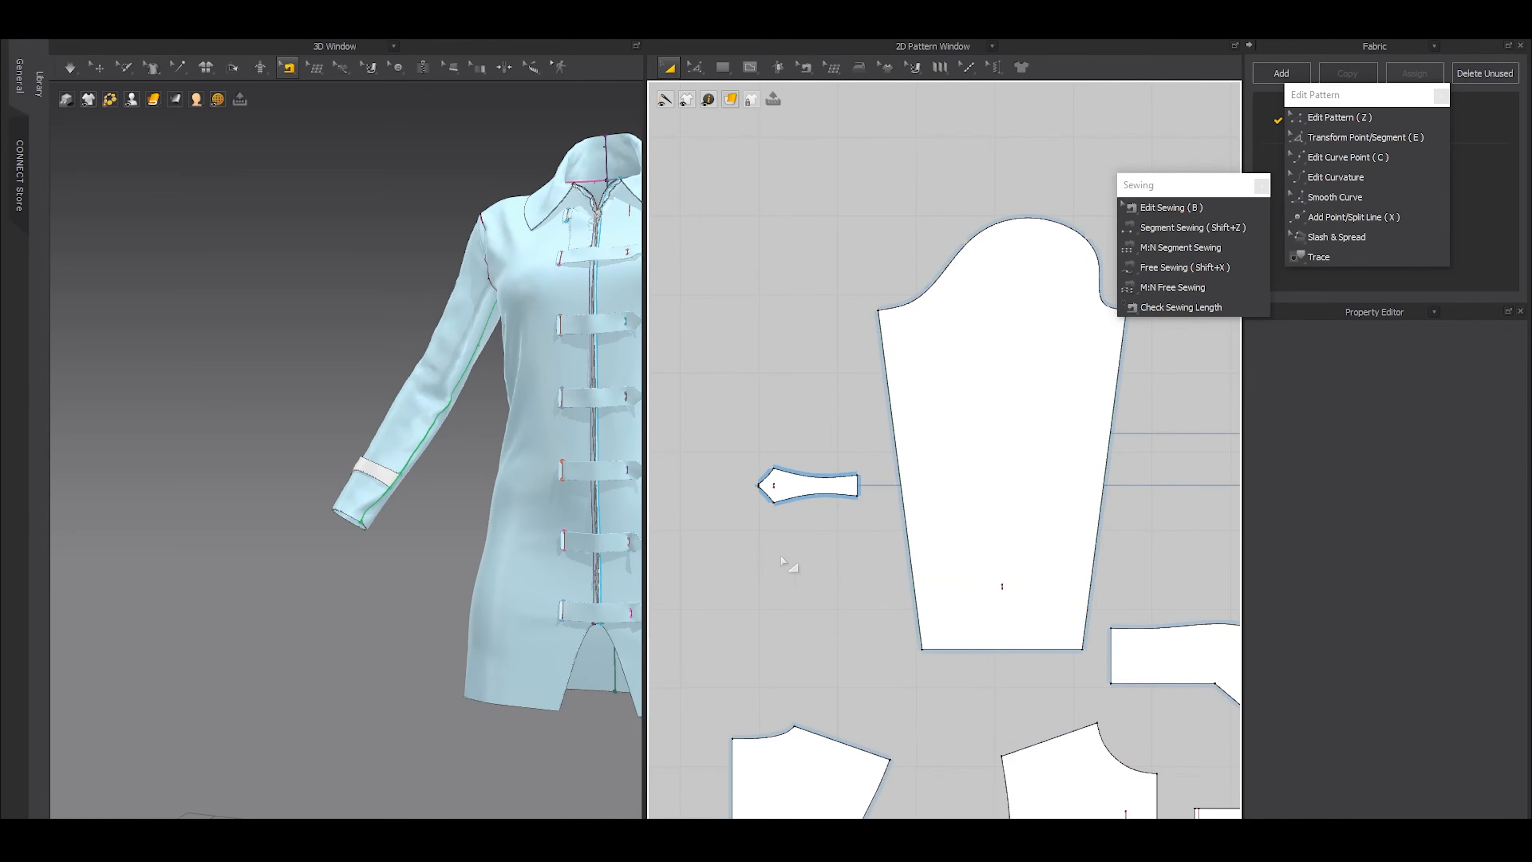
scroll(438, 483, "down", 5)
left_click(97, 67)
right_click_drag(410, 456, 463, 469)
scroll(477, 463, "up", 3)
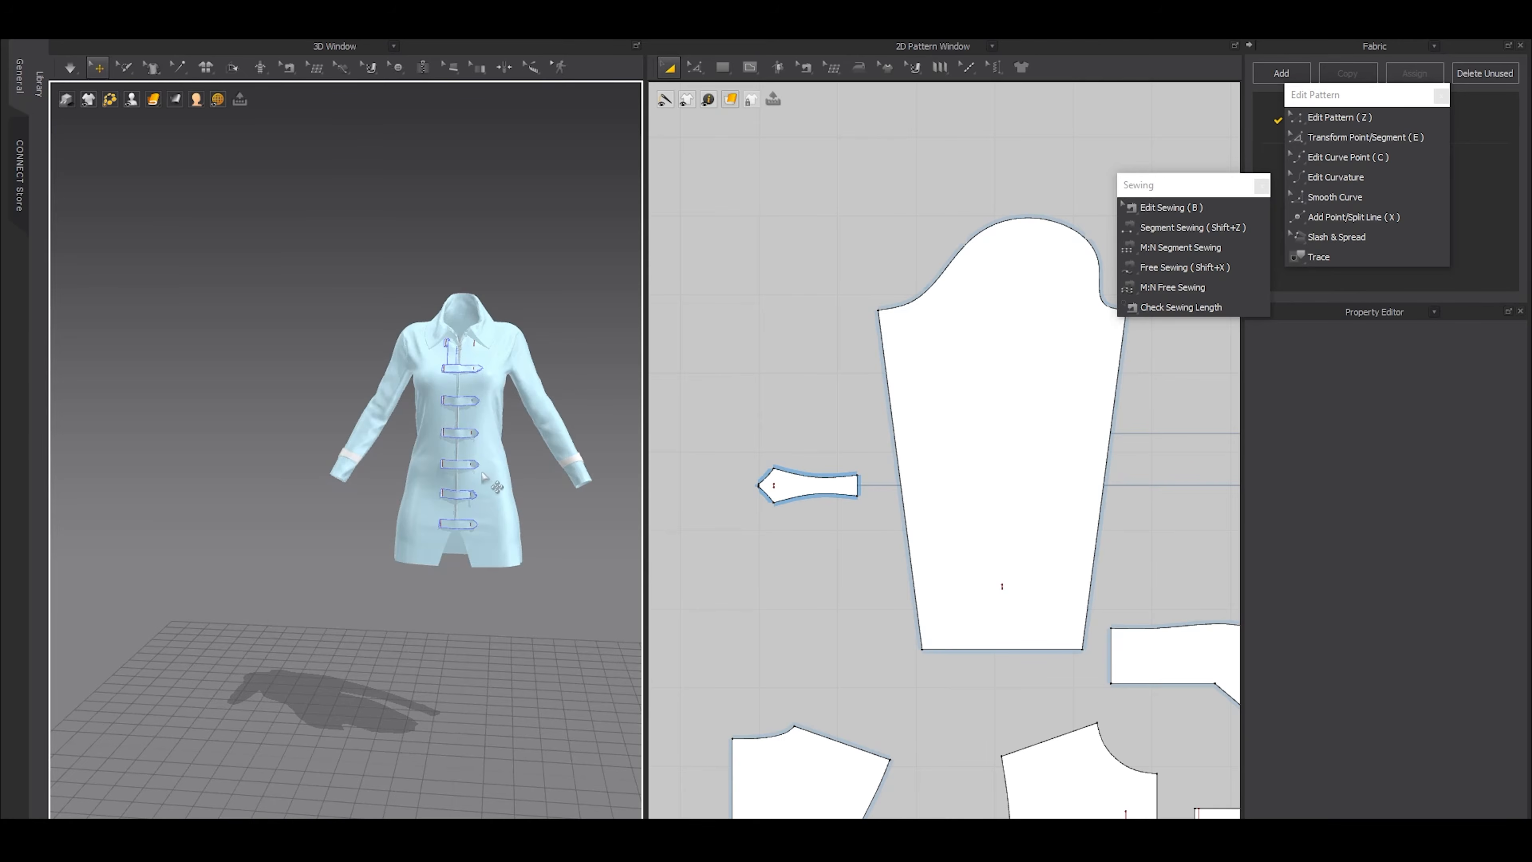
middle_click_drag(484, 477, 404, 518)
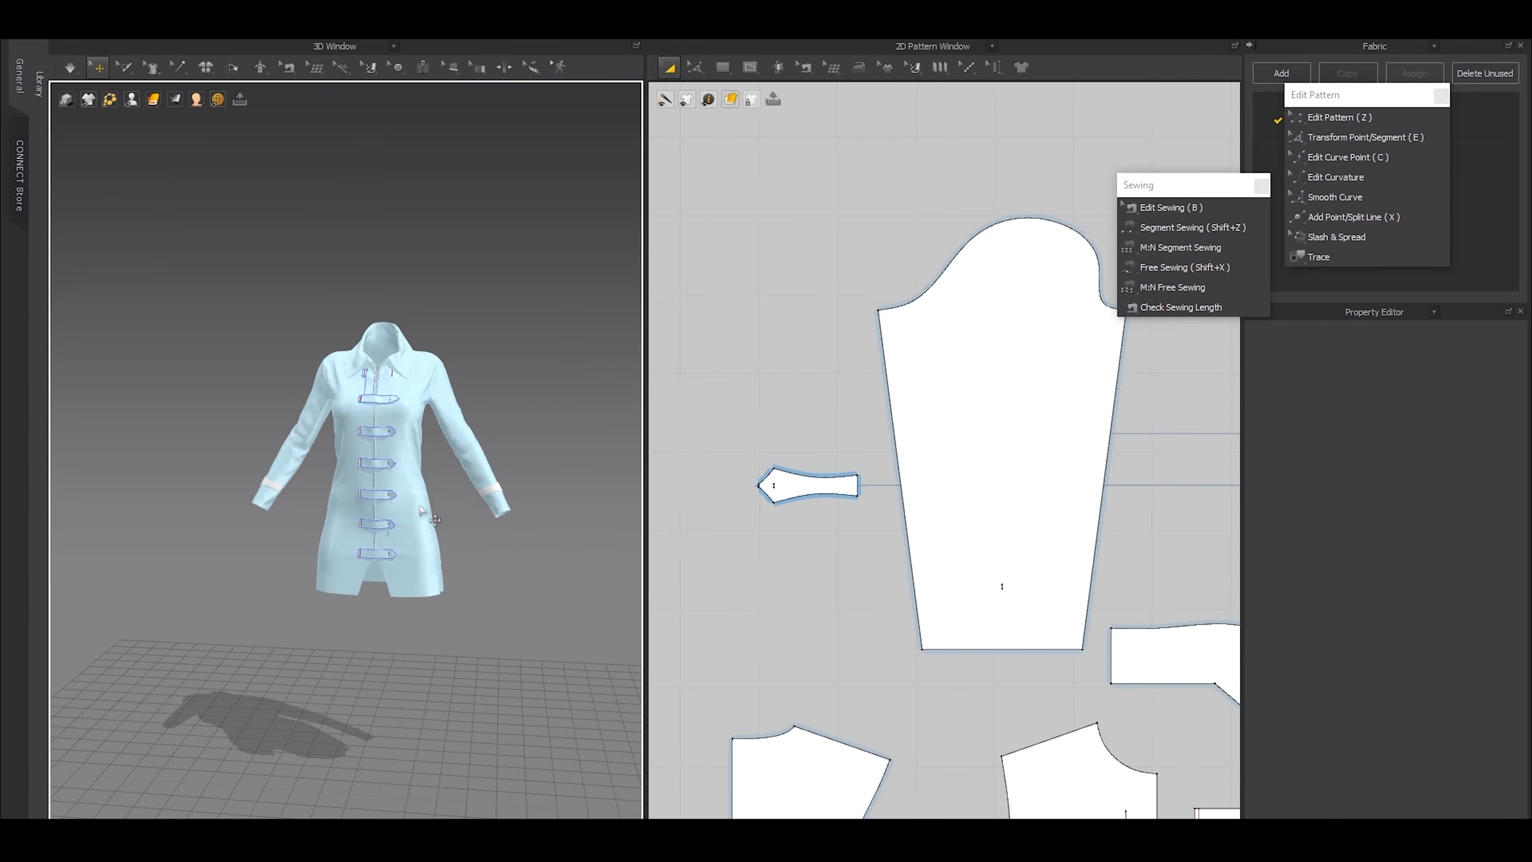
right_click_drag(381, 547, 469, 535)
Display the strain map to examine the dress's fit, and return to the normal surface view
scroll(496, 577, "up", 6)
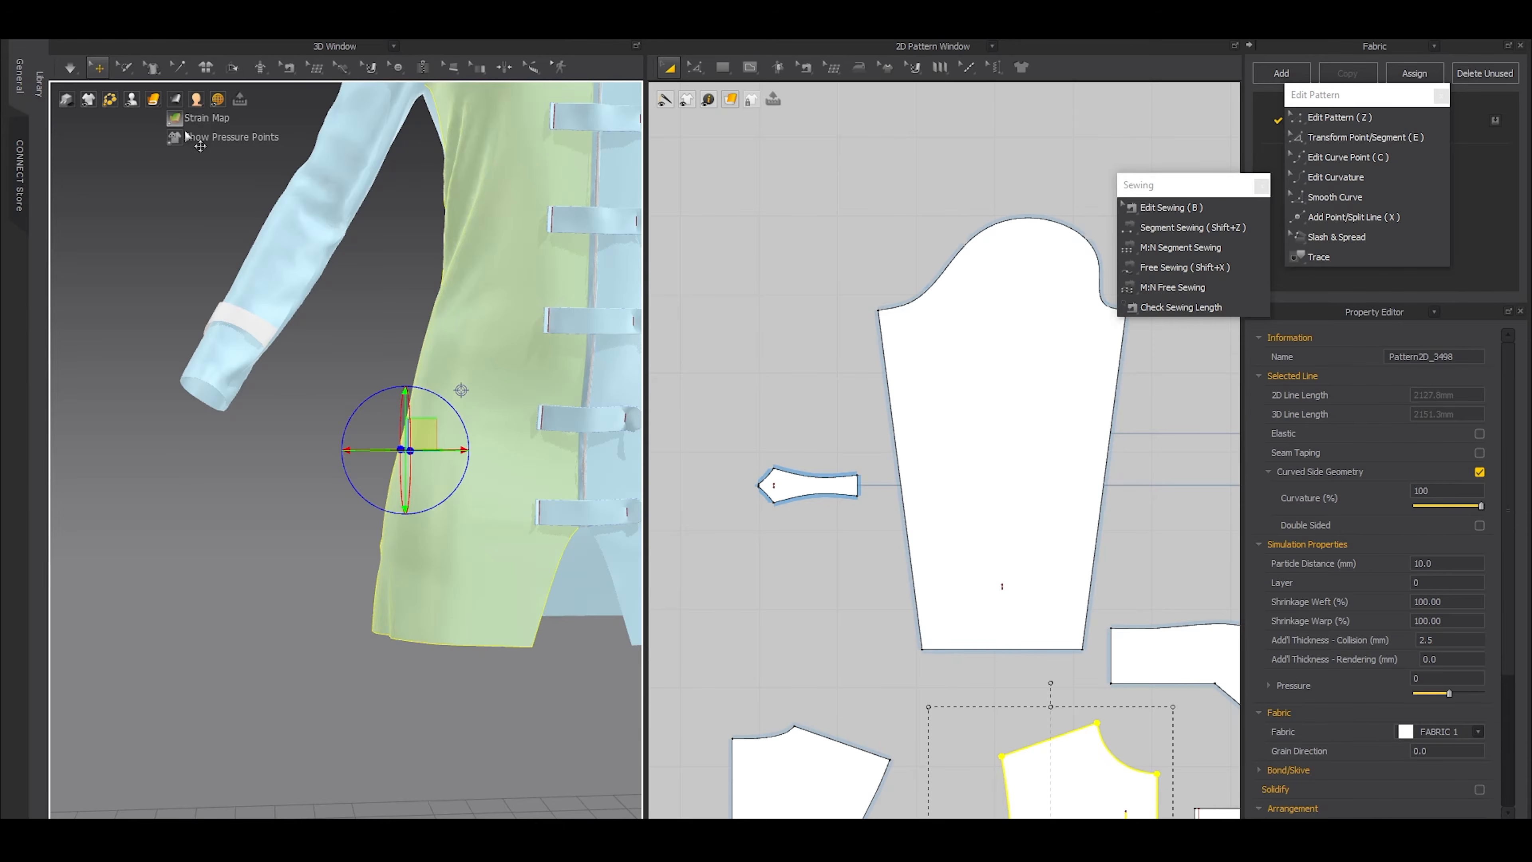
left_click(176, 119)
middle_click_drag(290, 546, 177, 543)
key("ctrl+a")
left_click(141, 535)
scroll(338, 544, "down", 4)
right_click_drag(463, 529, 191, 502)
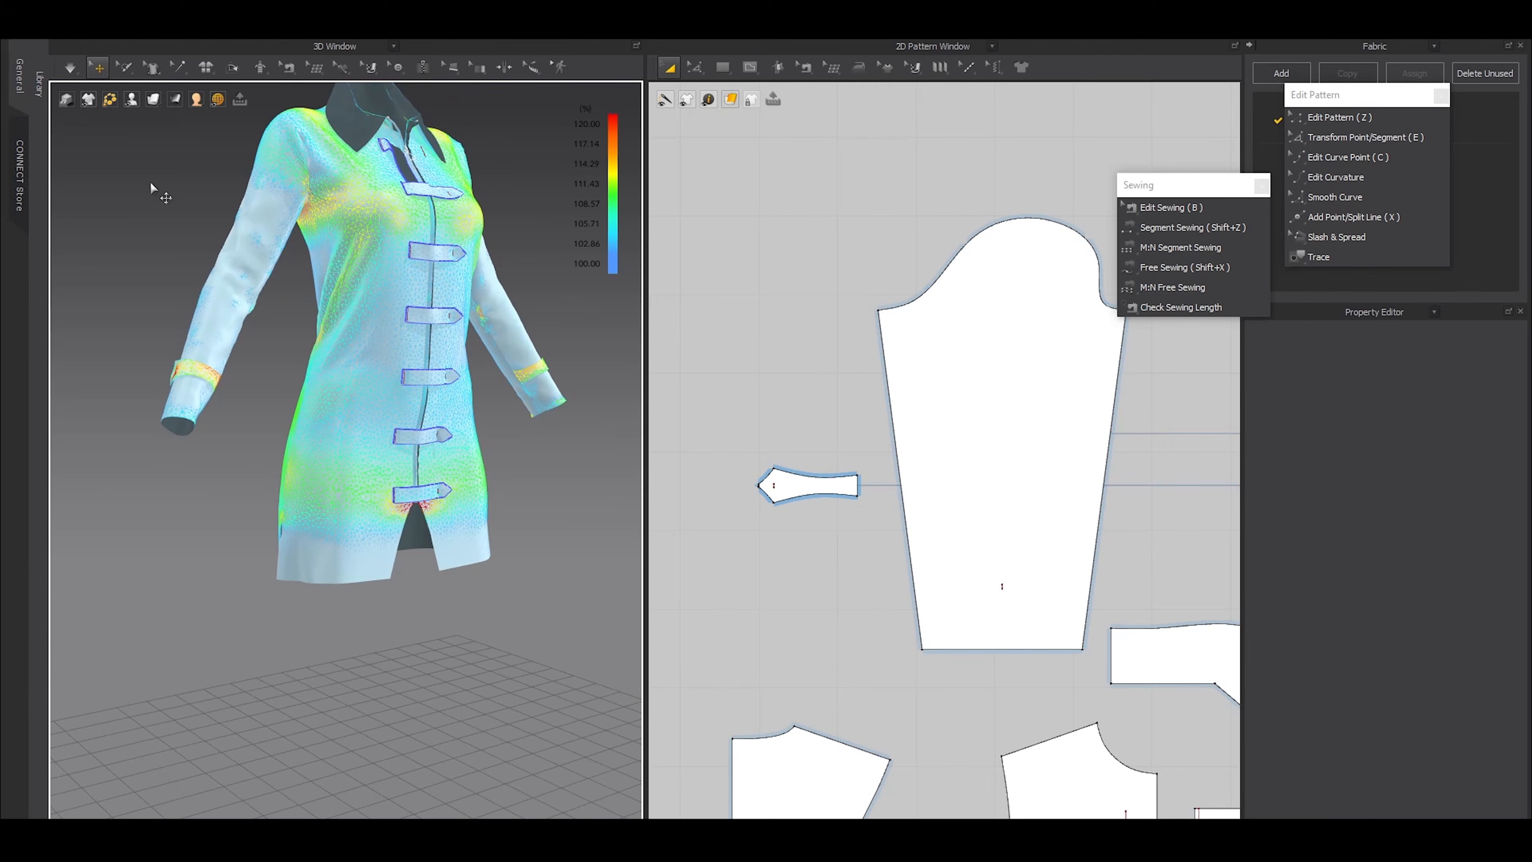
mouse_move(175, 102)
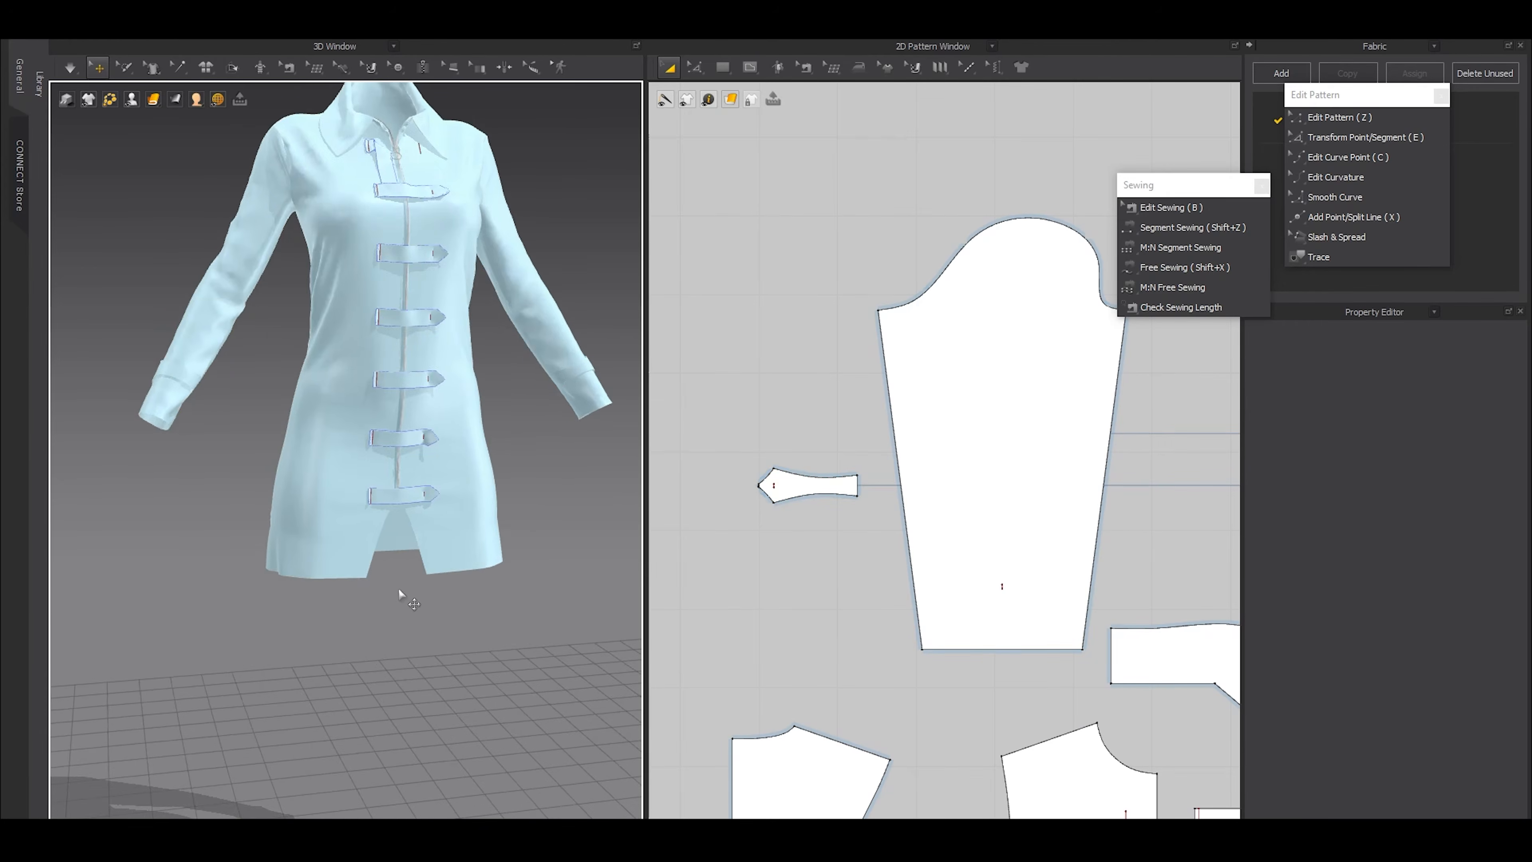
scroll(510, 544, "down", 4)
middle_click_drag(448, 450, 445, 548)
scroll(482, 558, "up", 5)
scroll(527, 572, "down", 2)
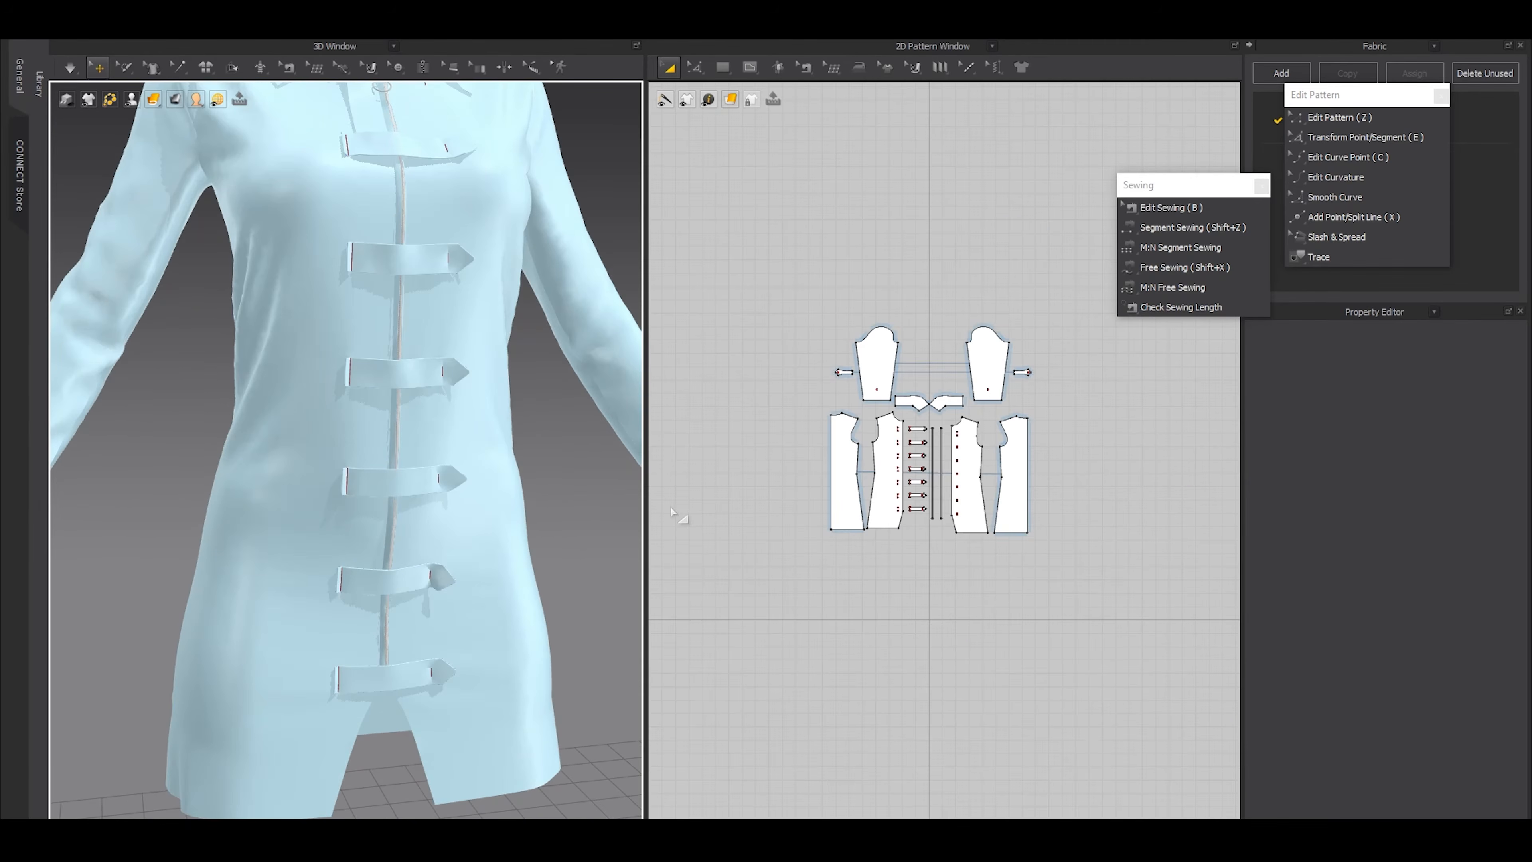
Draw a horizontal internal line about 103 mm long on the wearer's right front pattern, between waist and hem
mouse_move(88, 100)
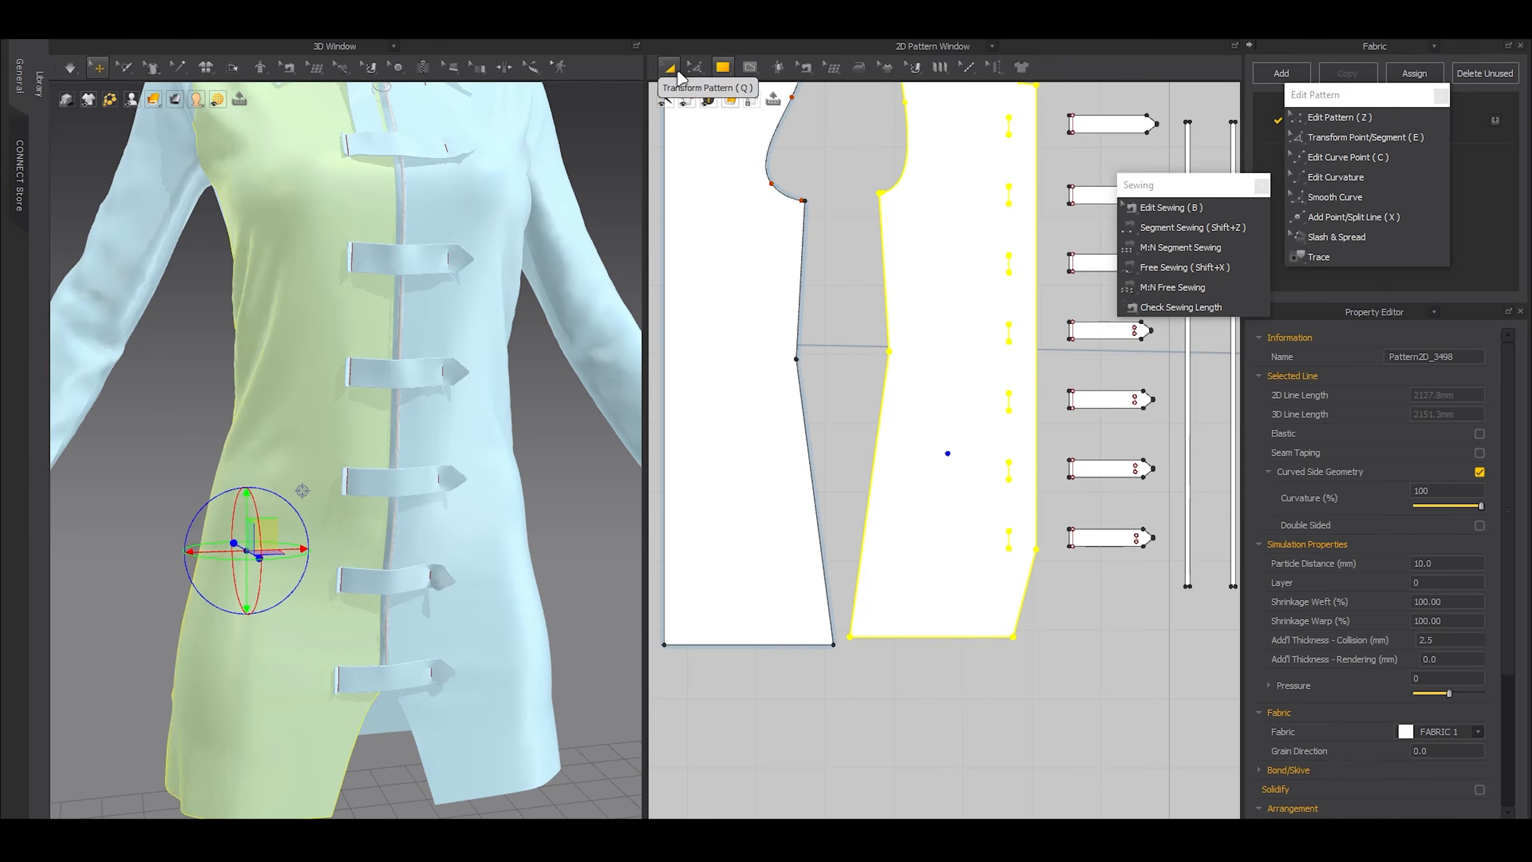
left_click(695, 67)
left_click(915, 495)
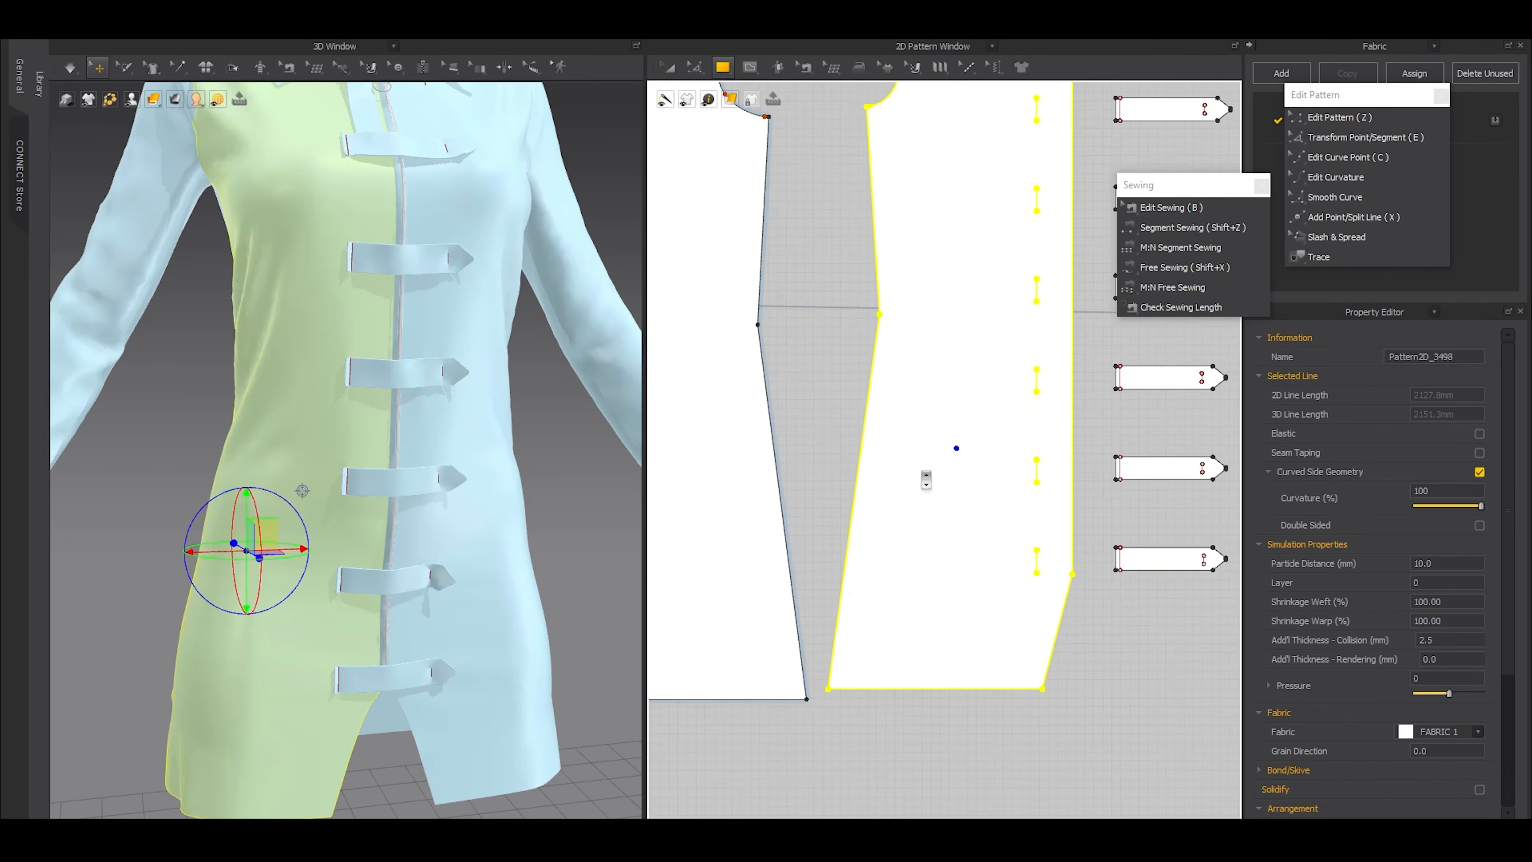
key("s")
scroll(923, 473, "up", 3)
left_click(907, 453)
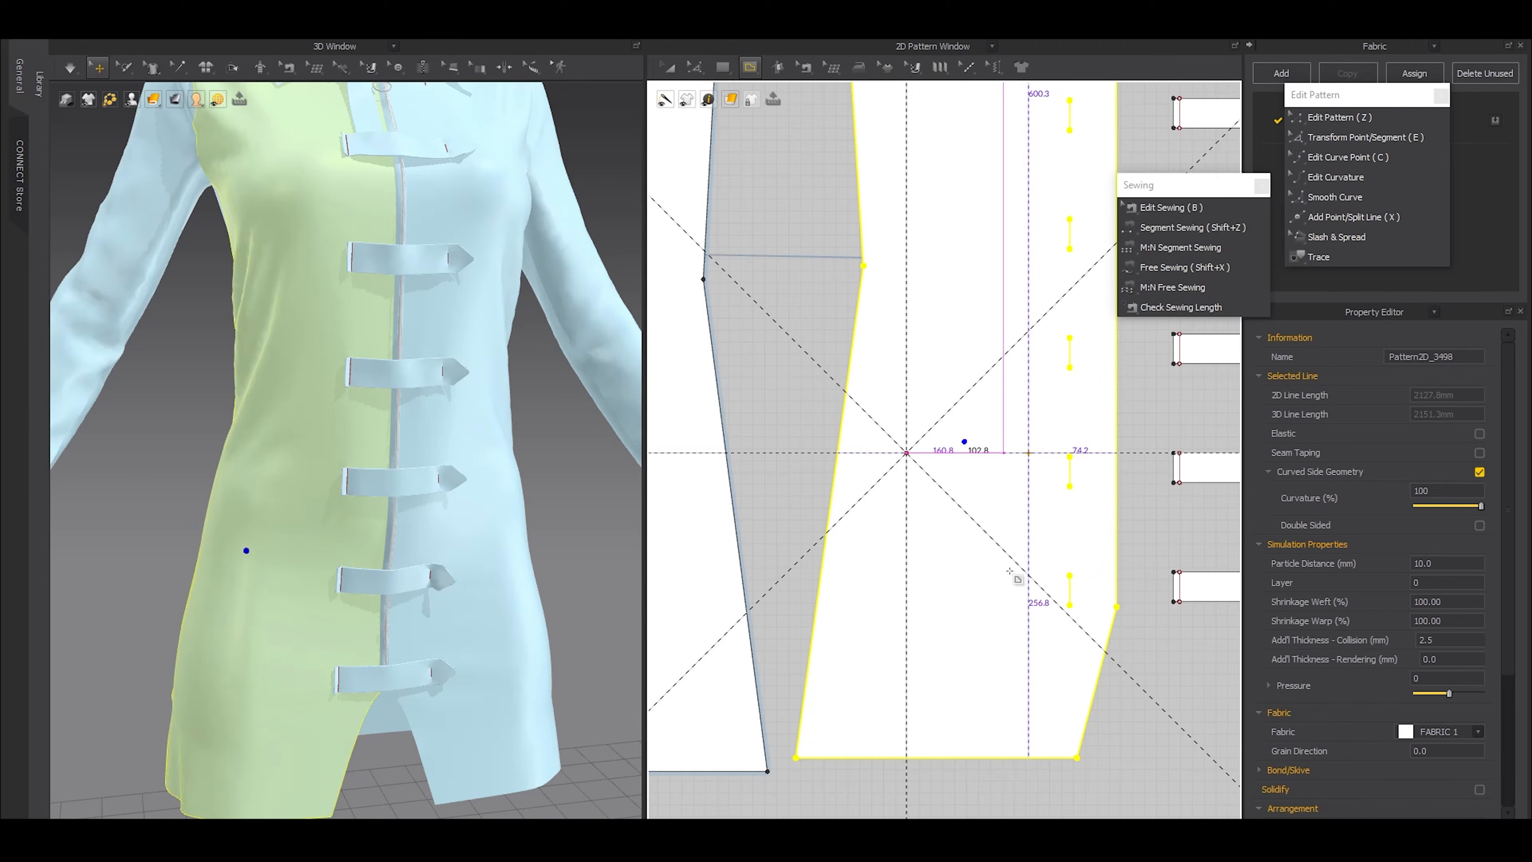
key("Return")
scroll(1012, 567, "down", 2)
key("a")
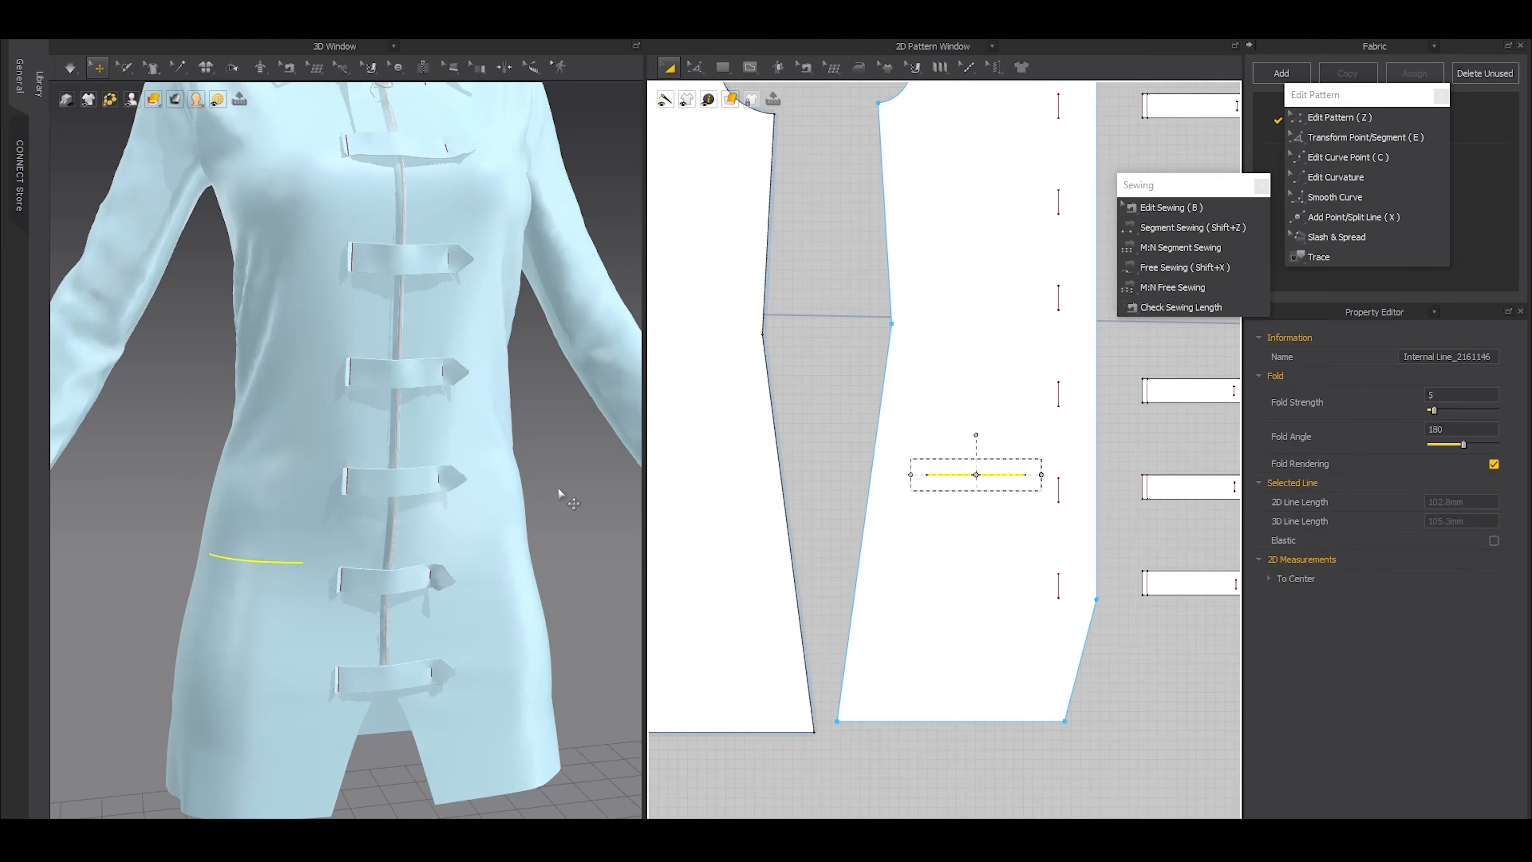
Move the horizontal internal line on the front pattern up, closer to the waist
left_click(563, 494)
scroll(446, 550, "down", 3)
scroll(445, 549, "up", 3)
key("z")
left_click(967, 474)
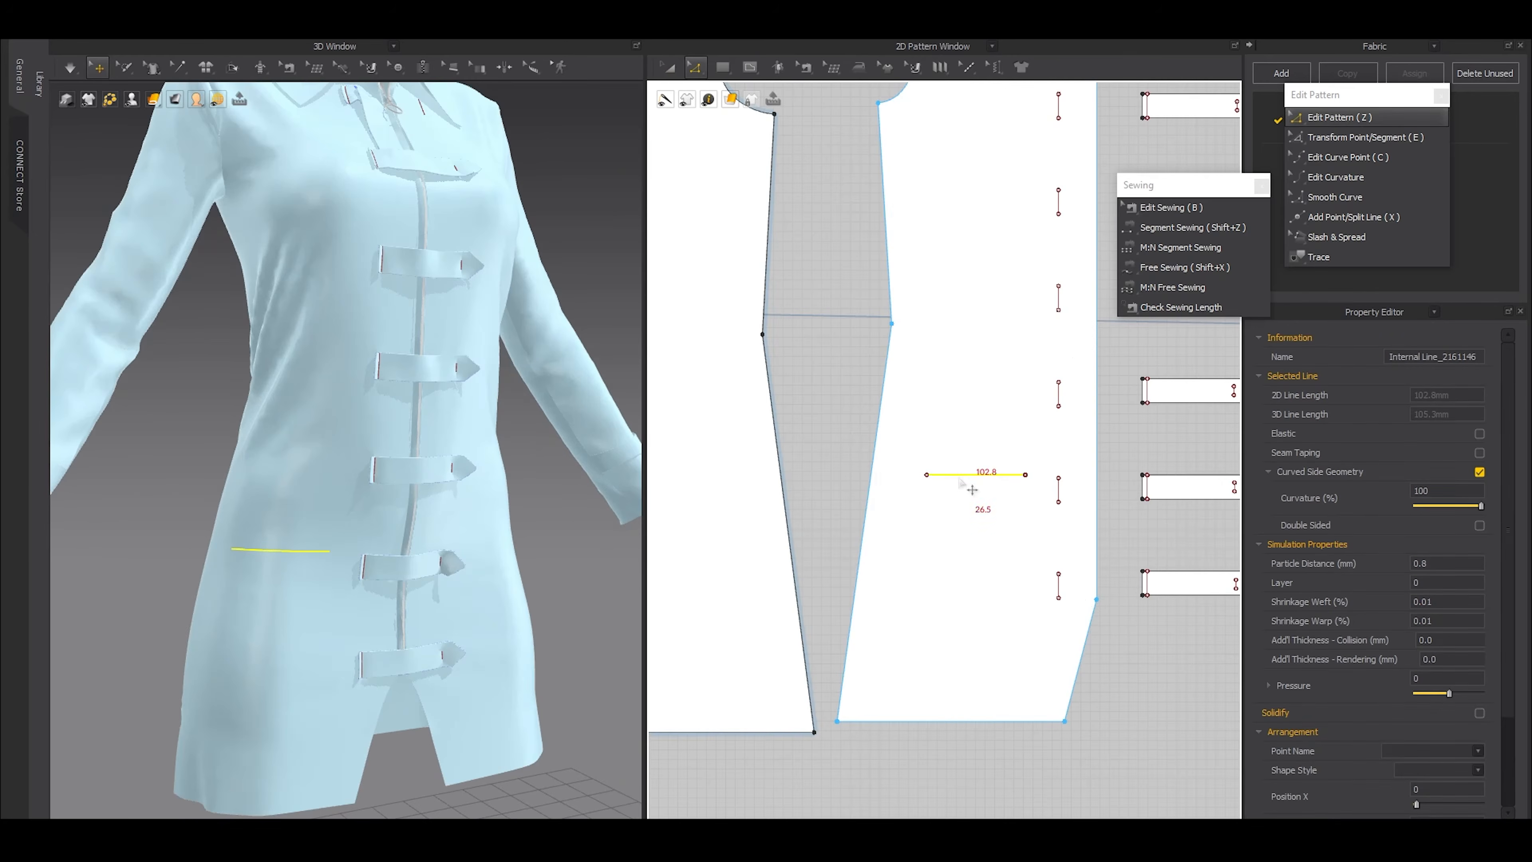
left_click_drag(962, 434, 959, 430)
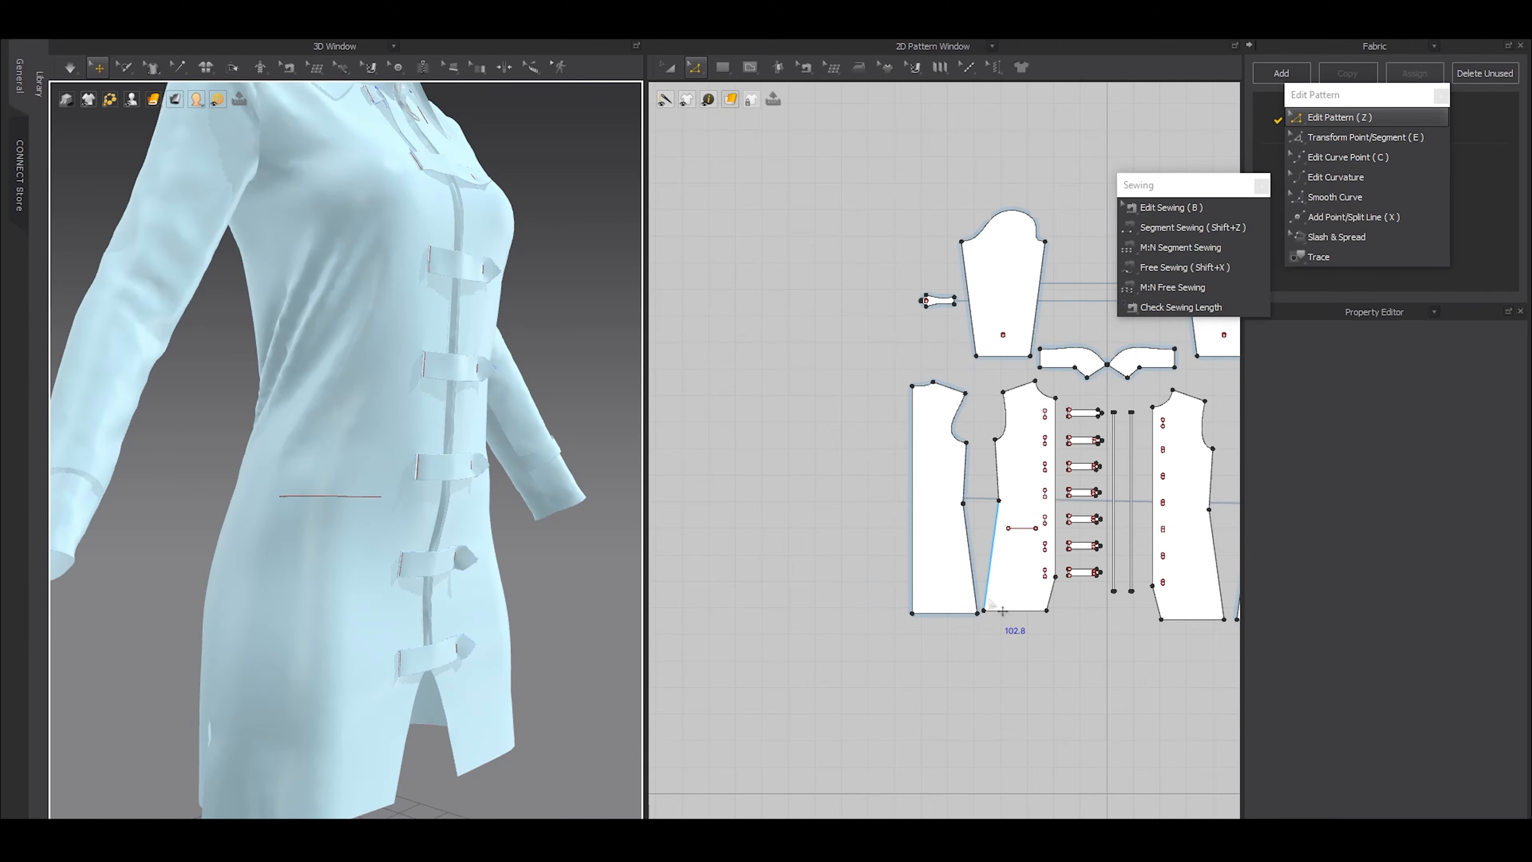
Shorten the horizontal internal line slightly at its end nearest the centre front and check it on the dress
scroll(1003, 610, "up", 8)
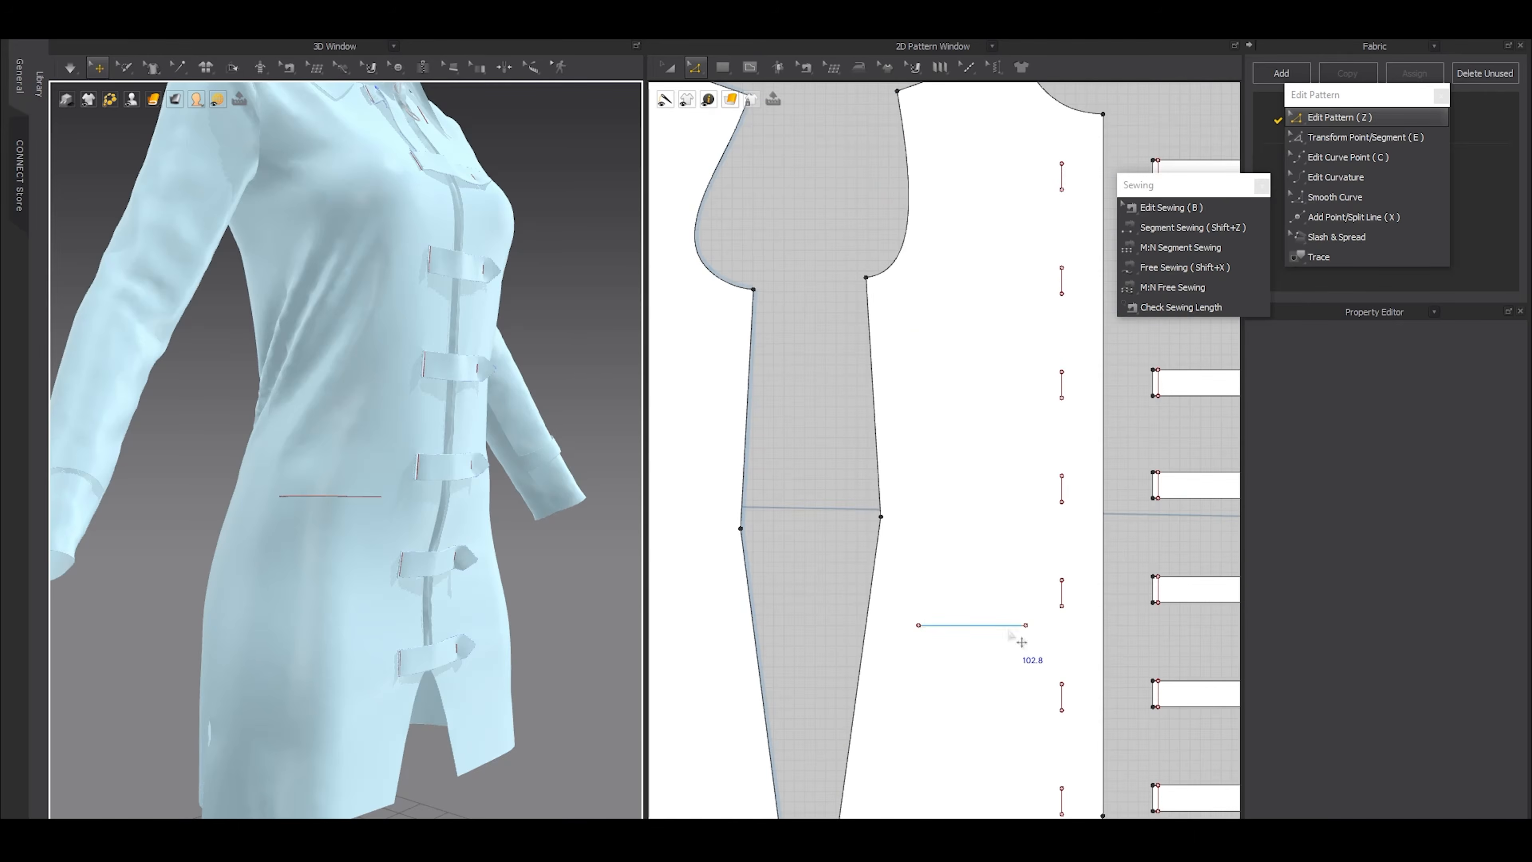
scroll(985, 604, "down", 5)
left_click(974, 601)
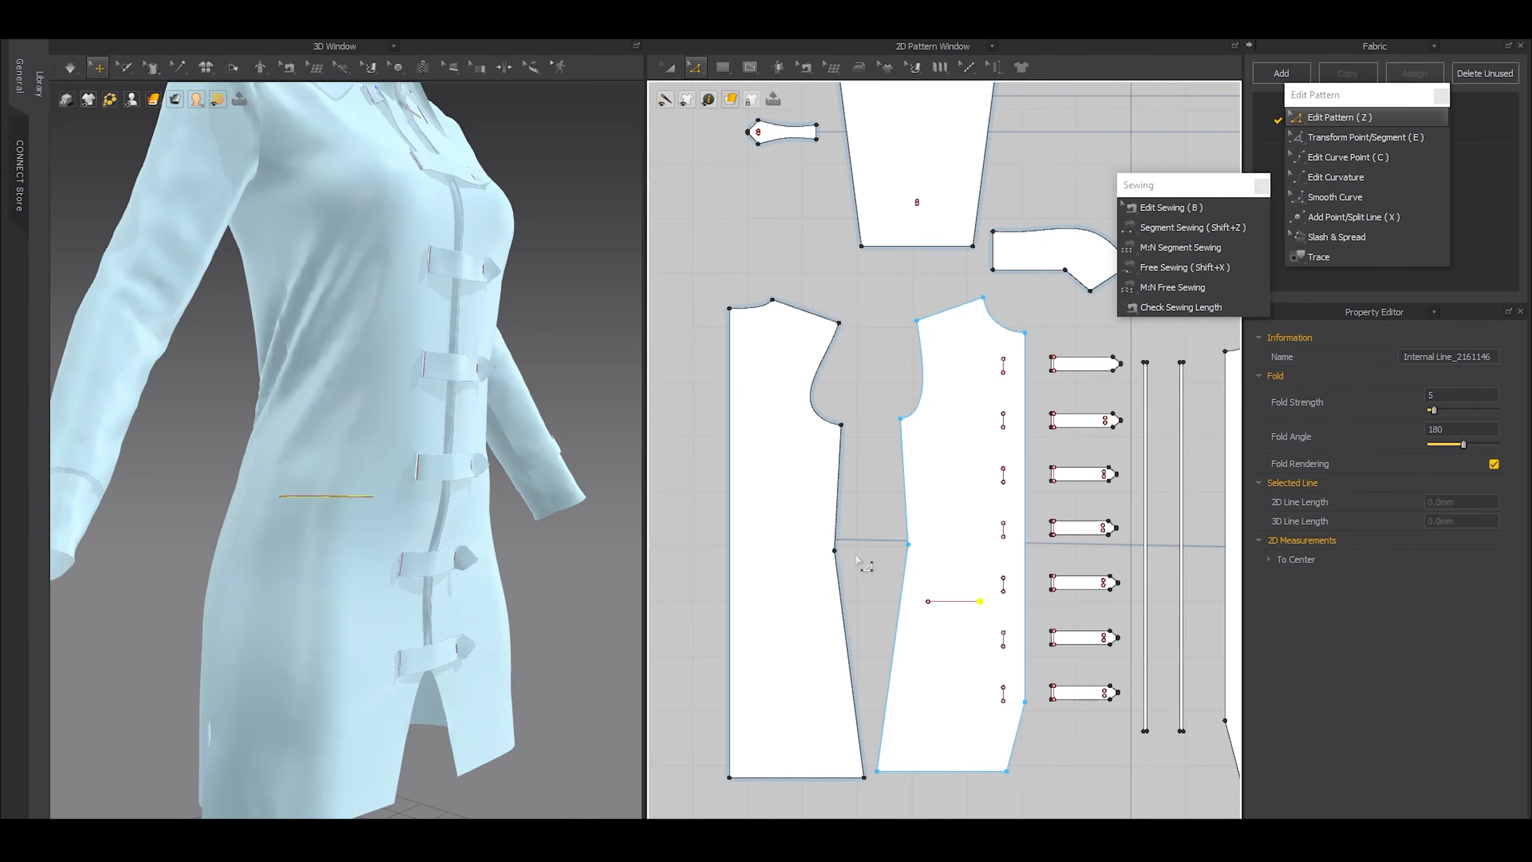
scroll(917, 579, "down", 4)
scroll(1023, 608, "up", 2)
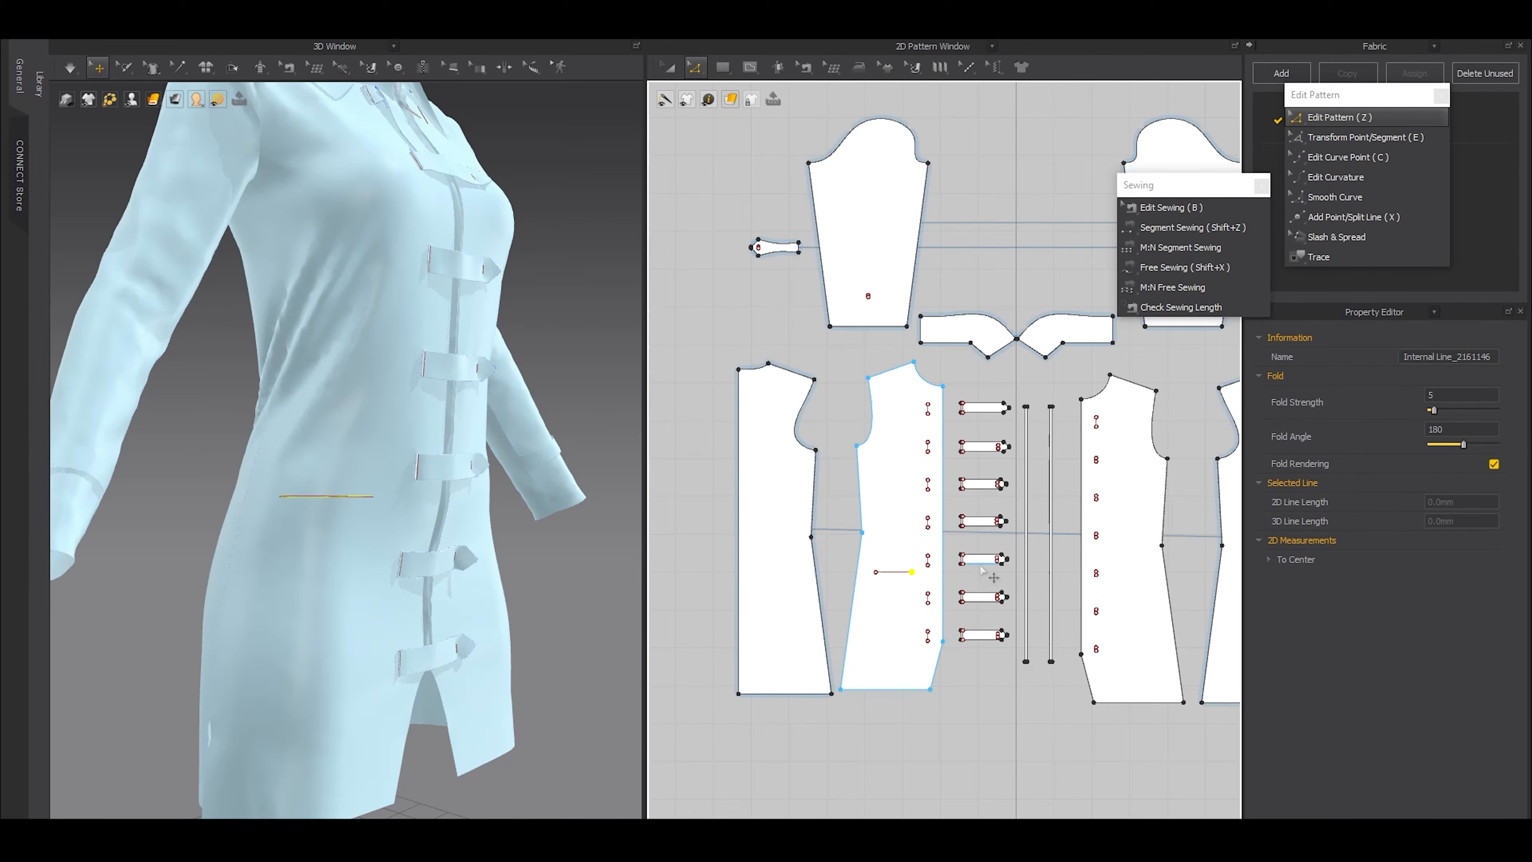
scroll(881, 597, "up", 5)
key("a")
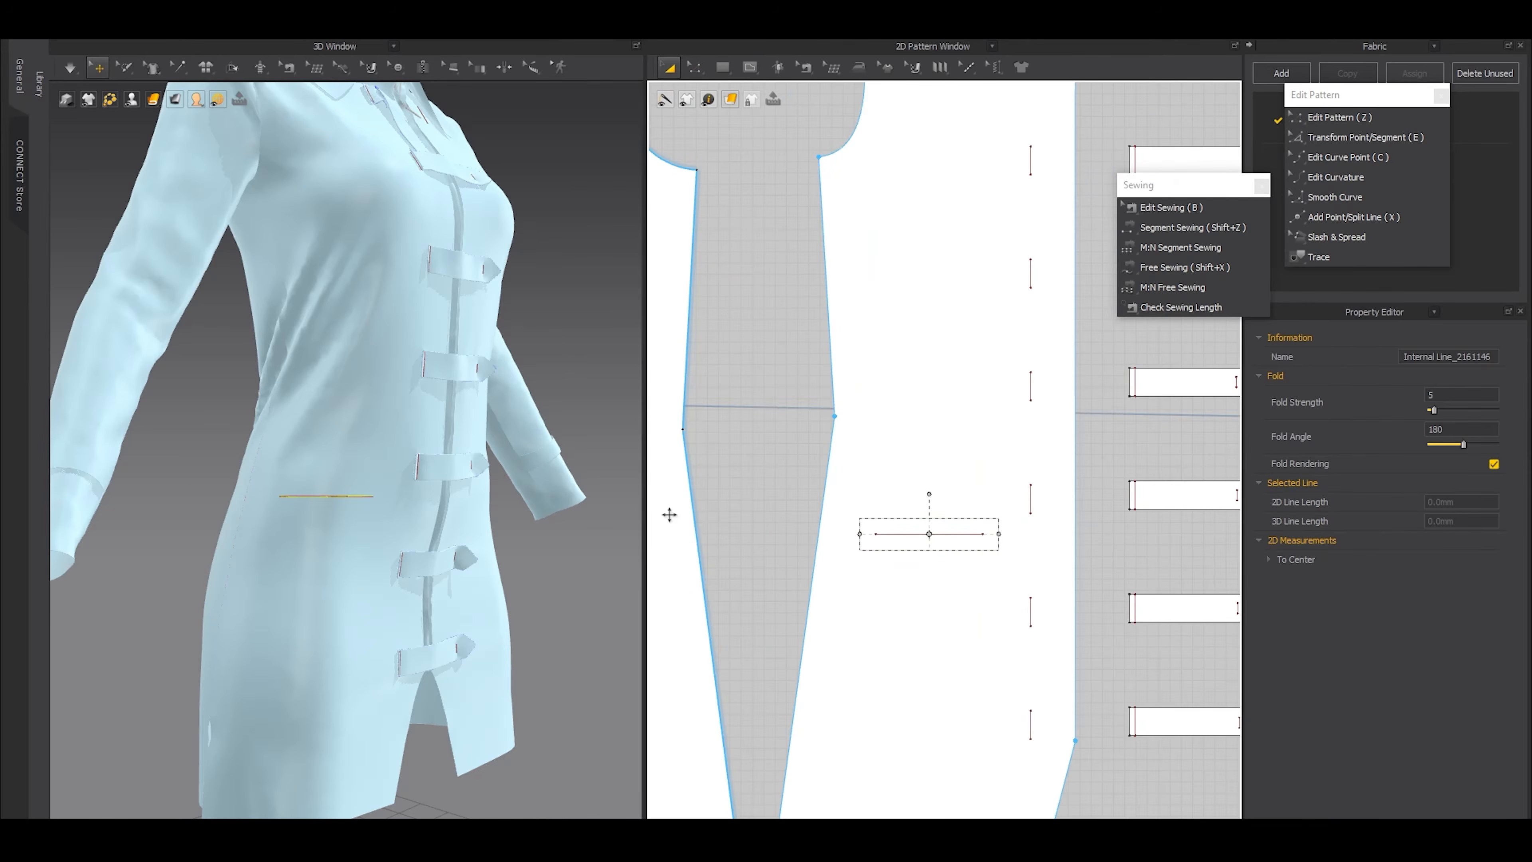
right_click_drag(569, 597, 482, 616)
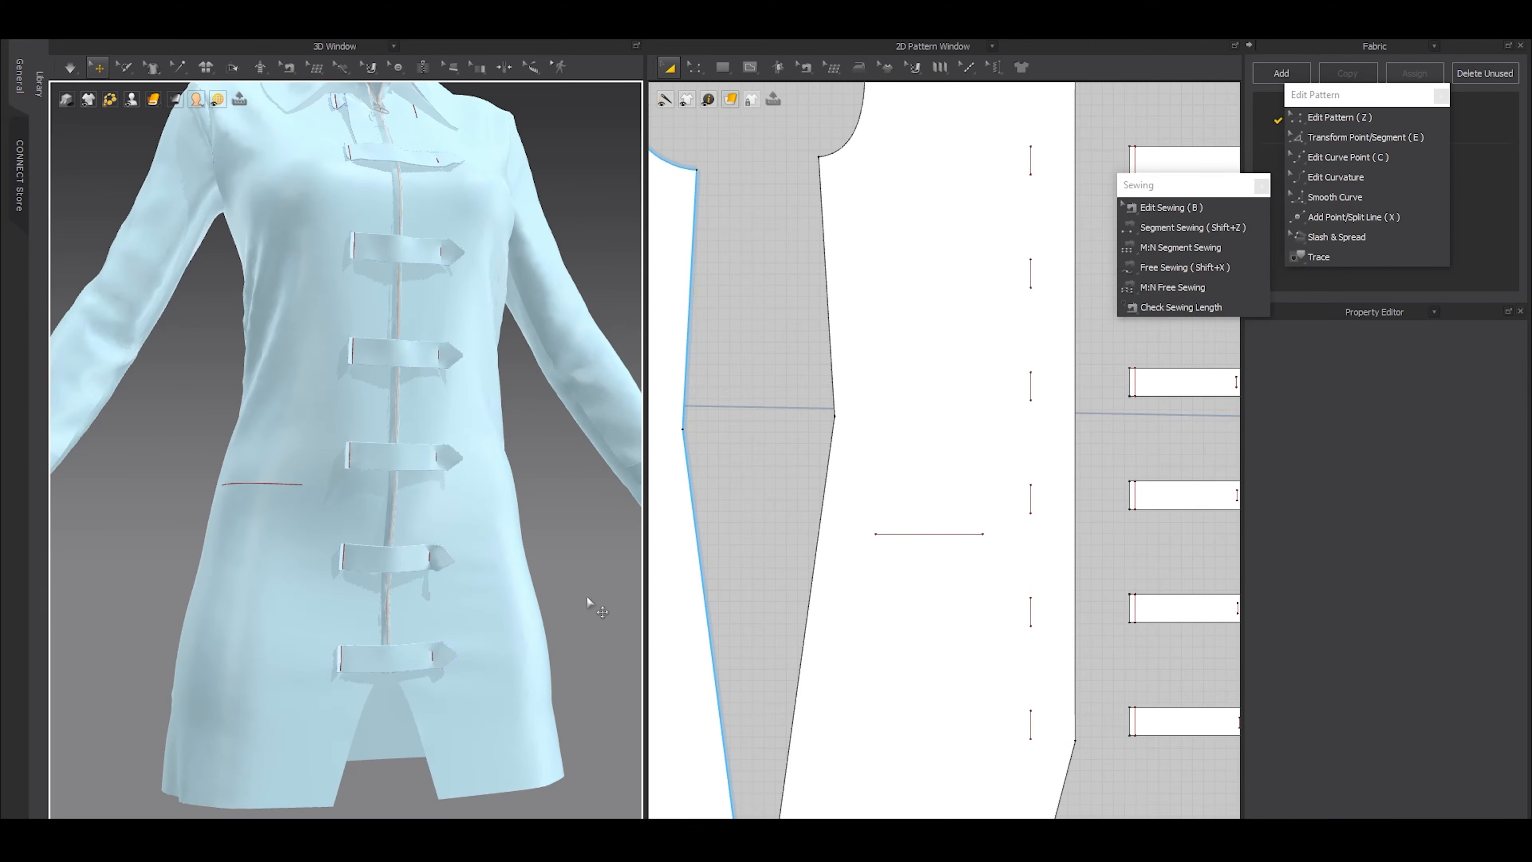
right_click_drag(337, 578, 405, 587)
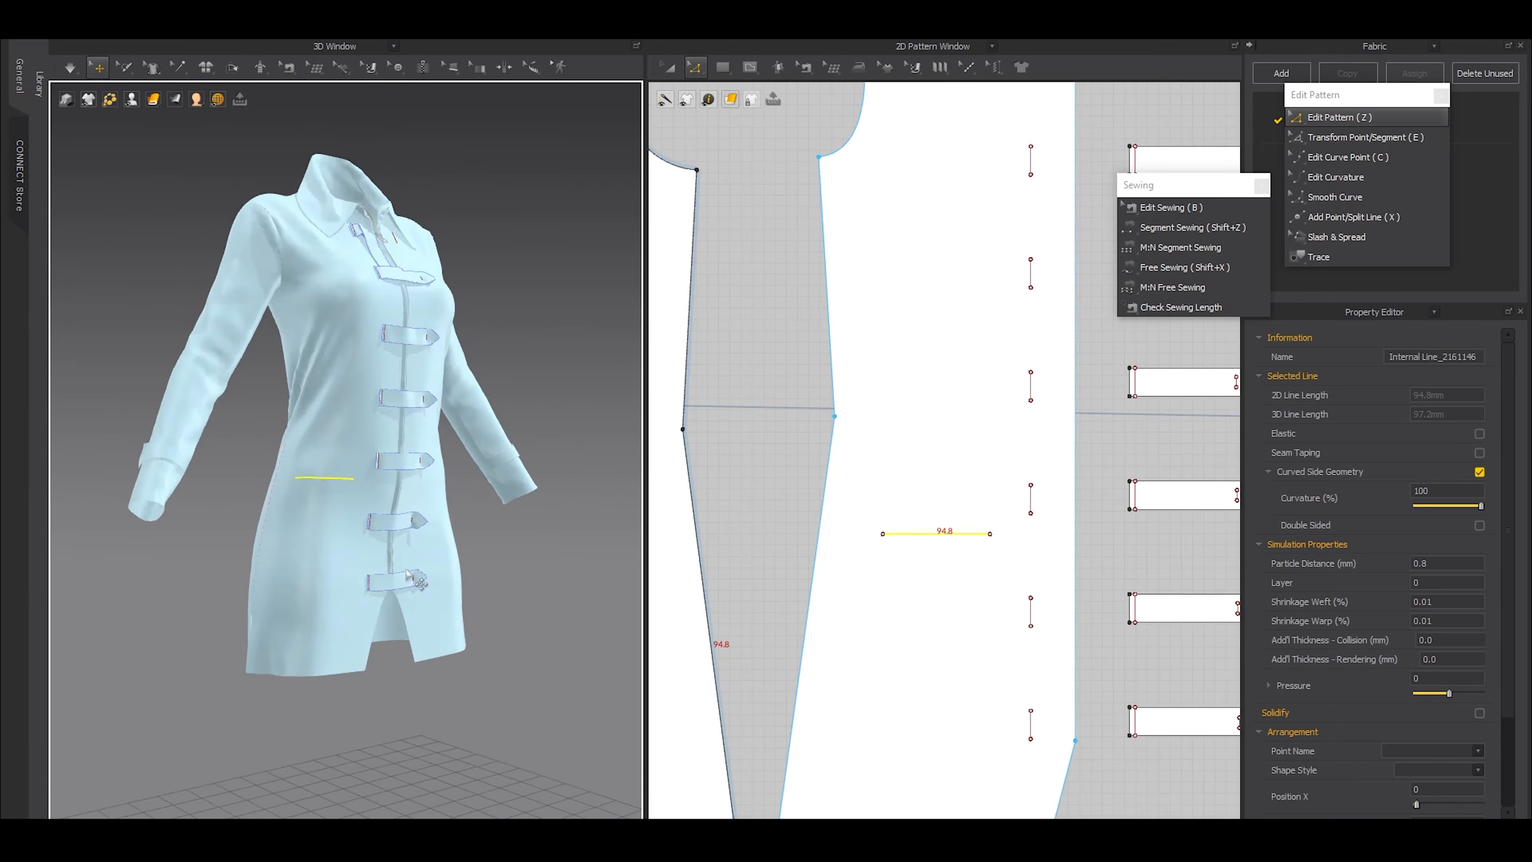
Extend the horizontal internal line on the front pattern to 95 mm by moving its end nearest the centre front outward
right_click_drag(377, 694, 301, 702)
left_click(300, 702)
right_click_drag(242, 603, 282, 589)
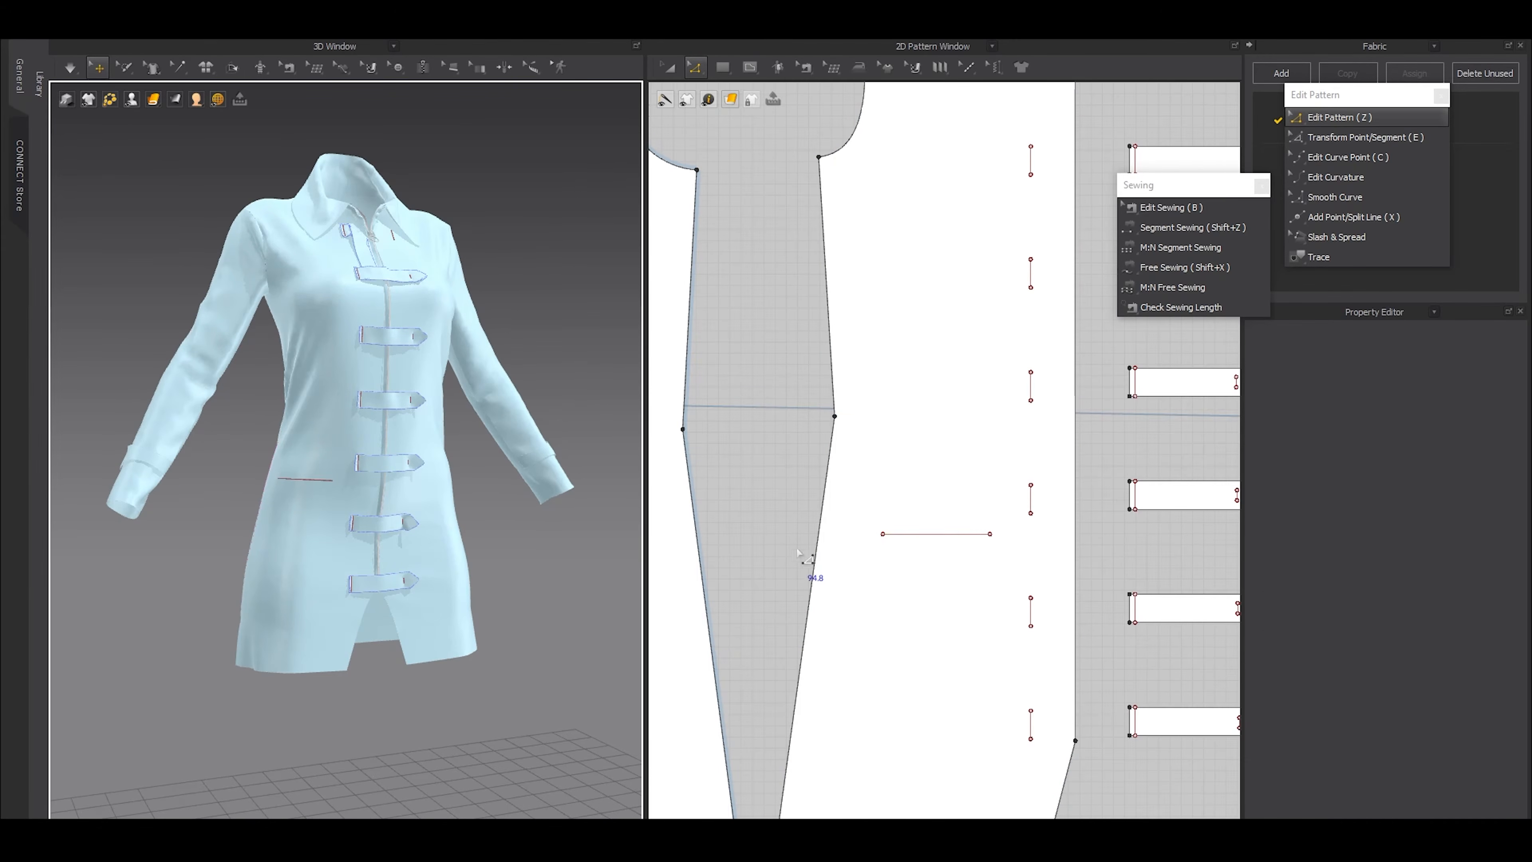
scroll(977, 541, "up", 3)
left_click(932, 529)
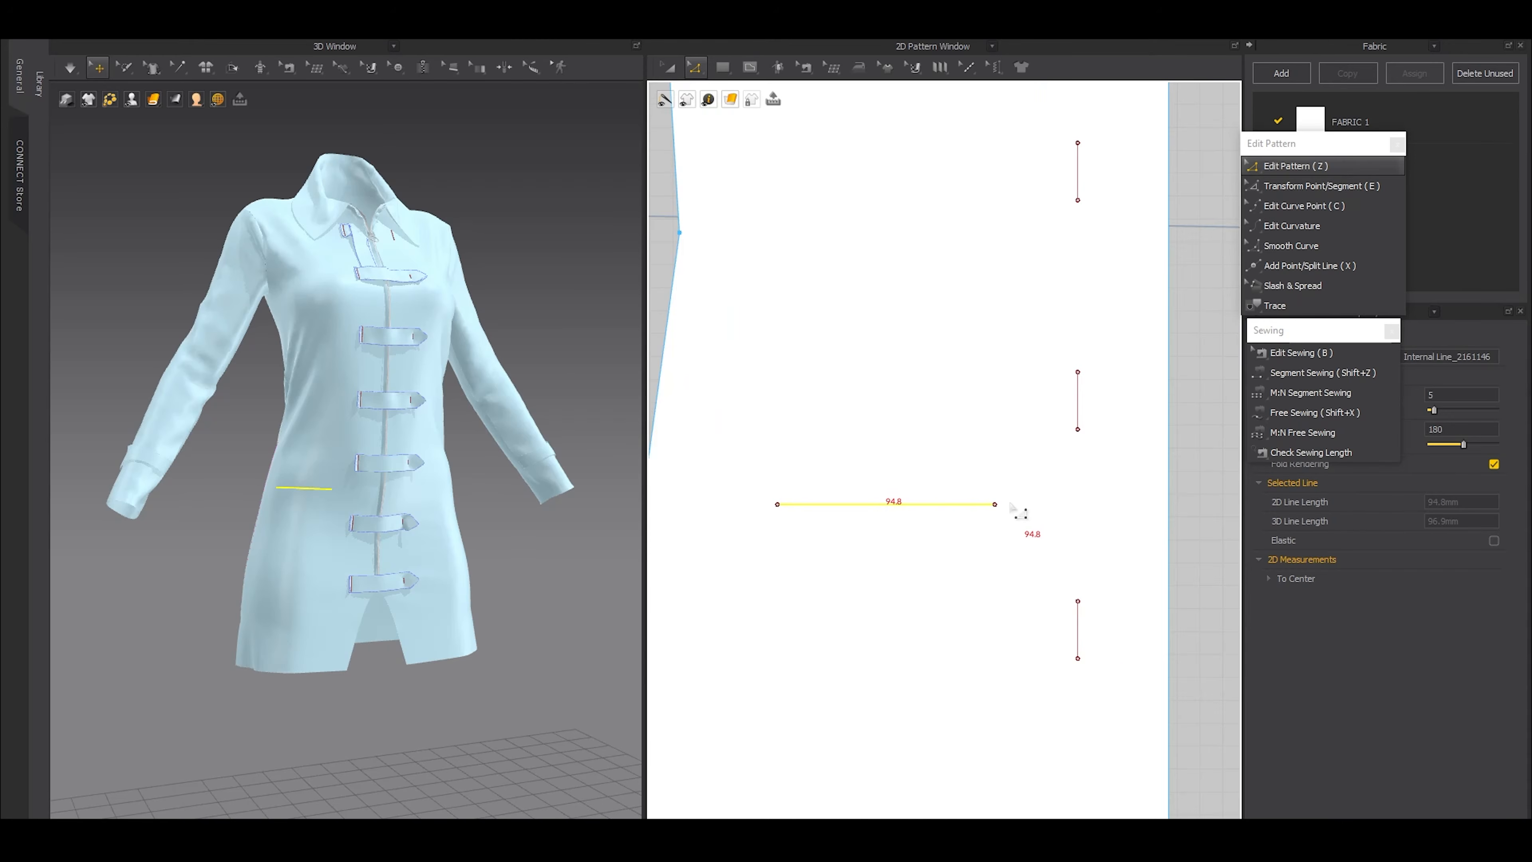
scroll(1010, 504, "up", 3)
left_click(993, 527)
left_click_drag(983, 505, 988, 506)
right_click(988, 506)
type("02")
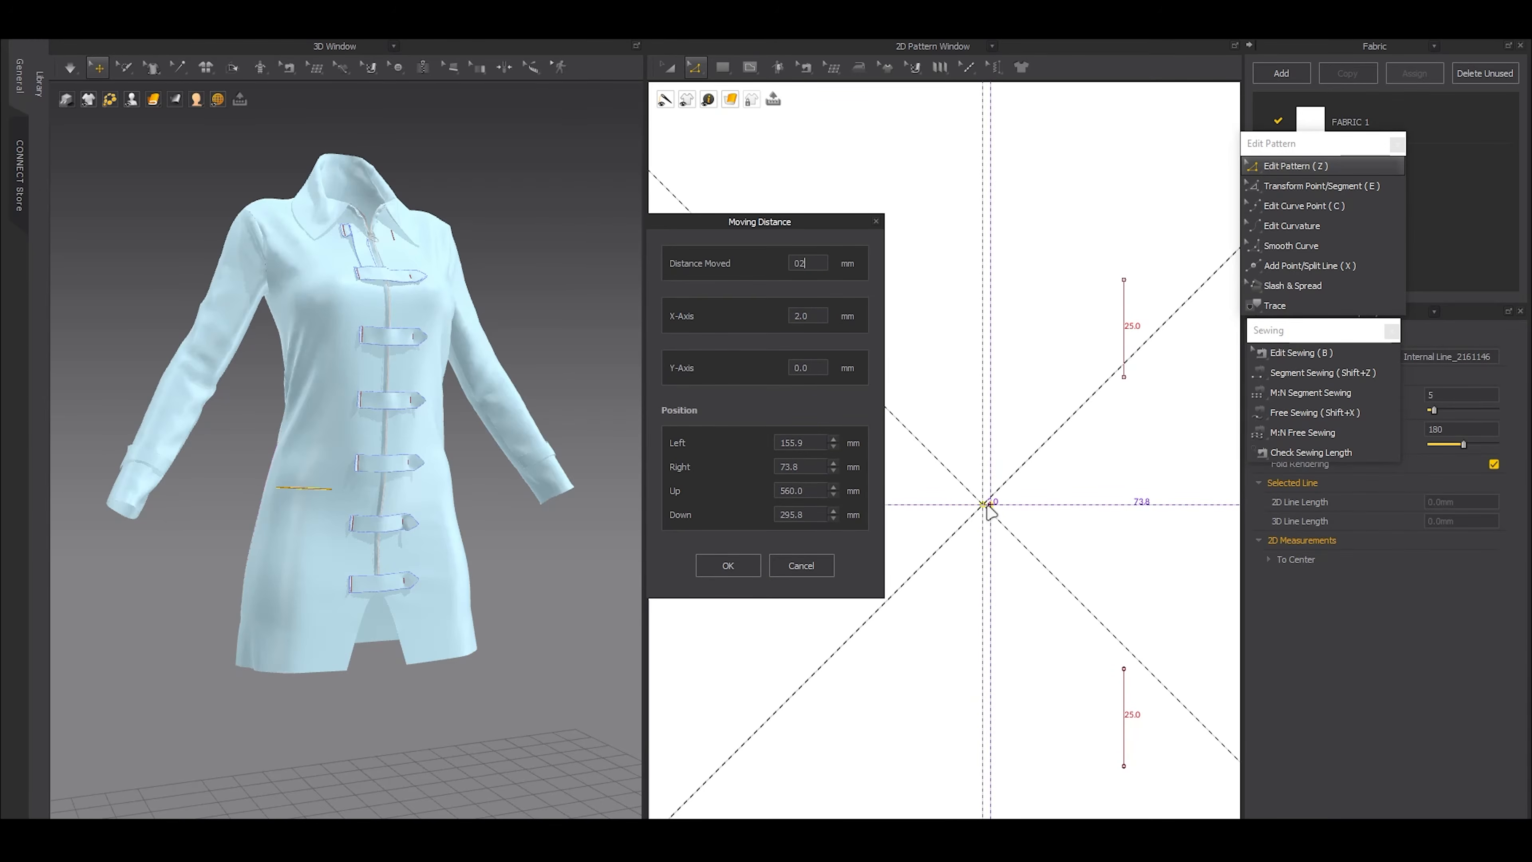
left_click(807, 566)
left_click(809, 510)
scroll(809, 511, "down", 8)
Draw a separate rectangular flap pattern 95 mm wide and 25 mm high below the wearer's right front pattern
middle_click_drag(809, 626, 956, 445)
key("s")
left_click_drag(866, 537, 1031, 568)
scroll(947, 546, "up", 3)
key("a")
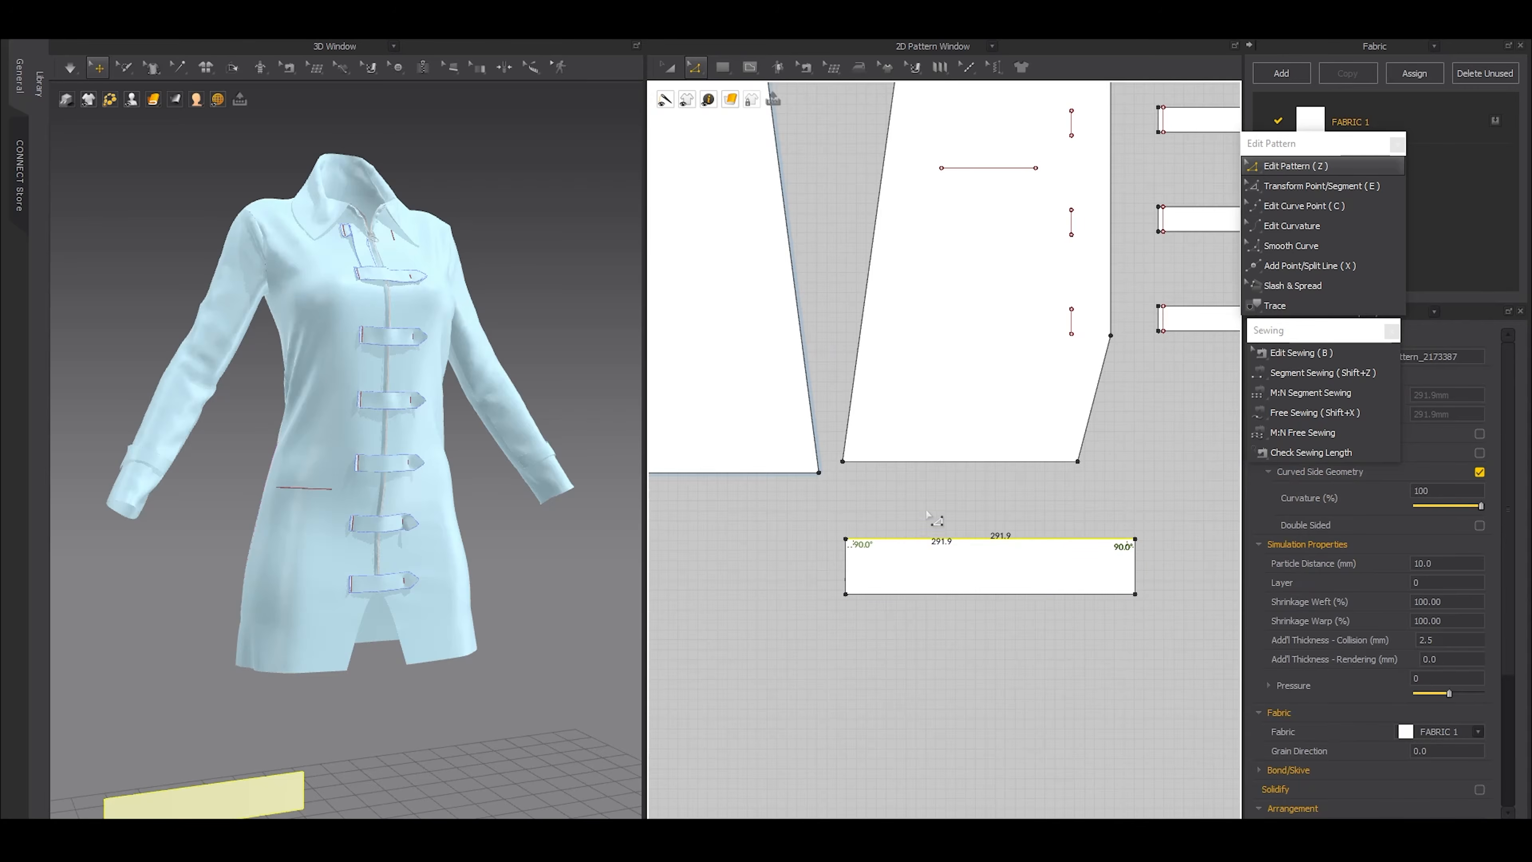
scroll(885, 537, "down", 5)
Sew the top edge of the rectangular flap to the horizontal internal line on the front pattern with Segment Sewing
key("shift+z")
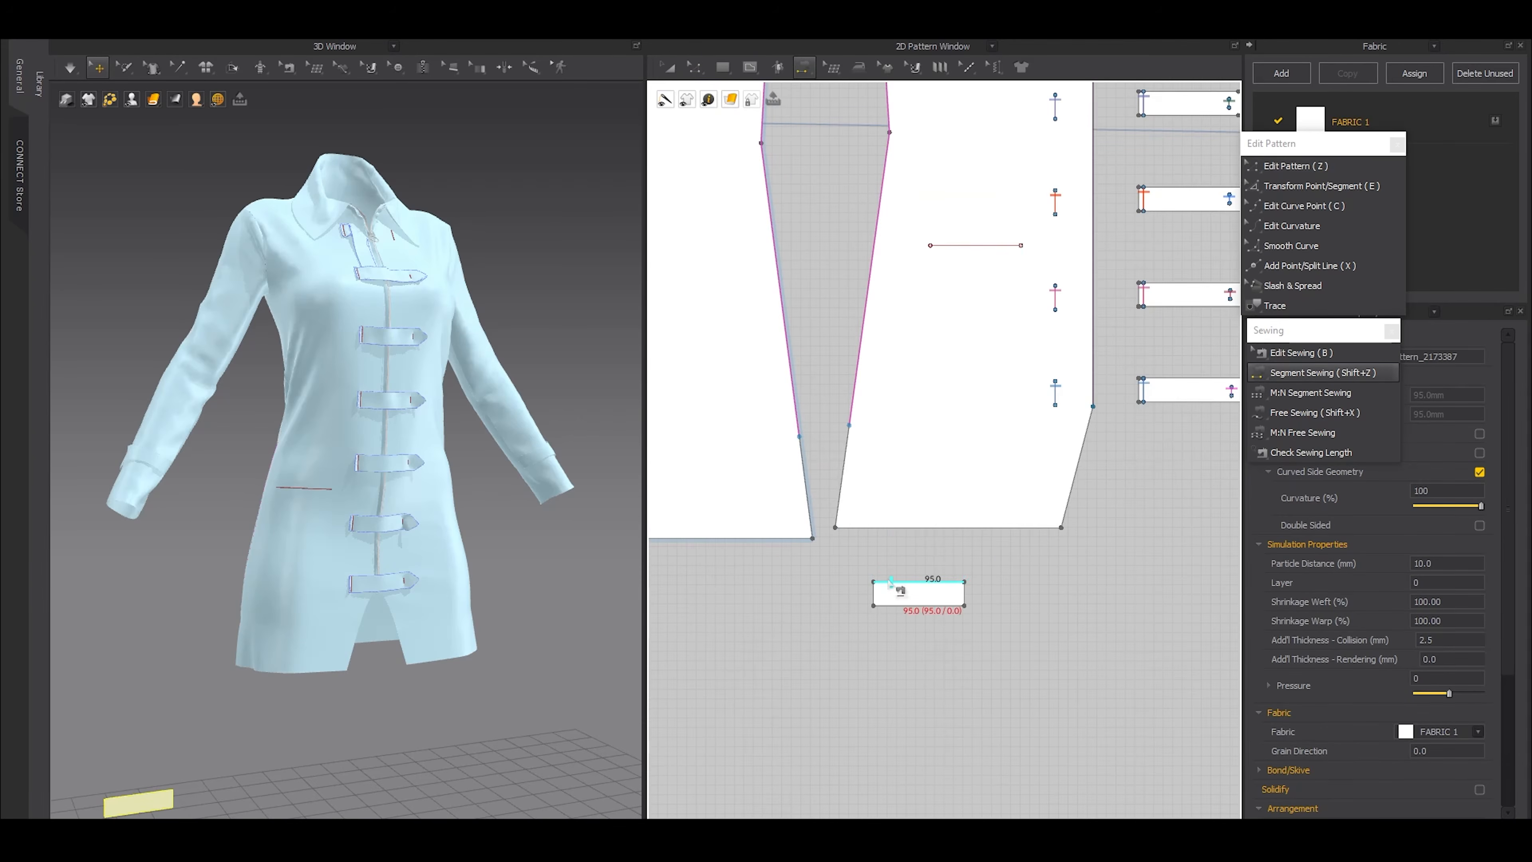
left_click(895, 581)
left_click(961, 251)
Place the rectangular flap in front of its seam line on the dress and simulate it into position
key("a")
left_click(905, 591)
scroll(301, 605, "down", 5)
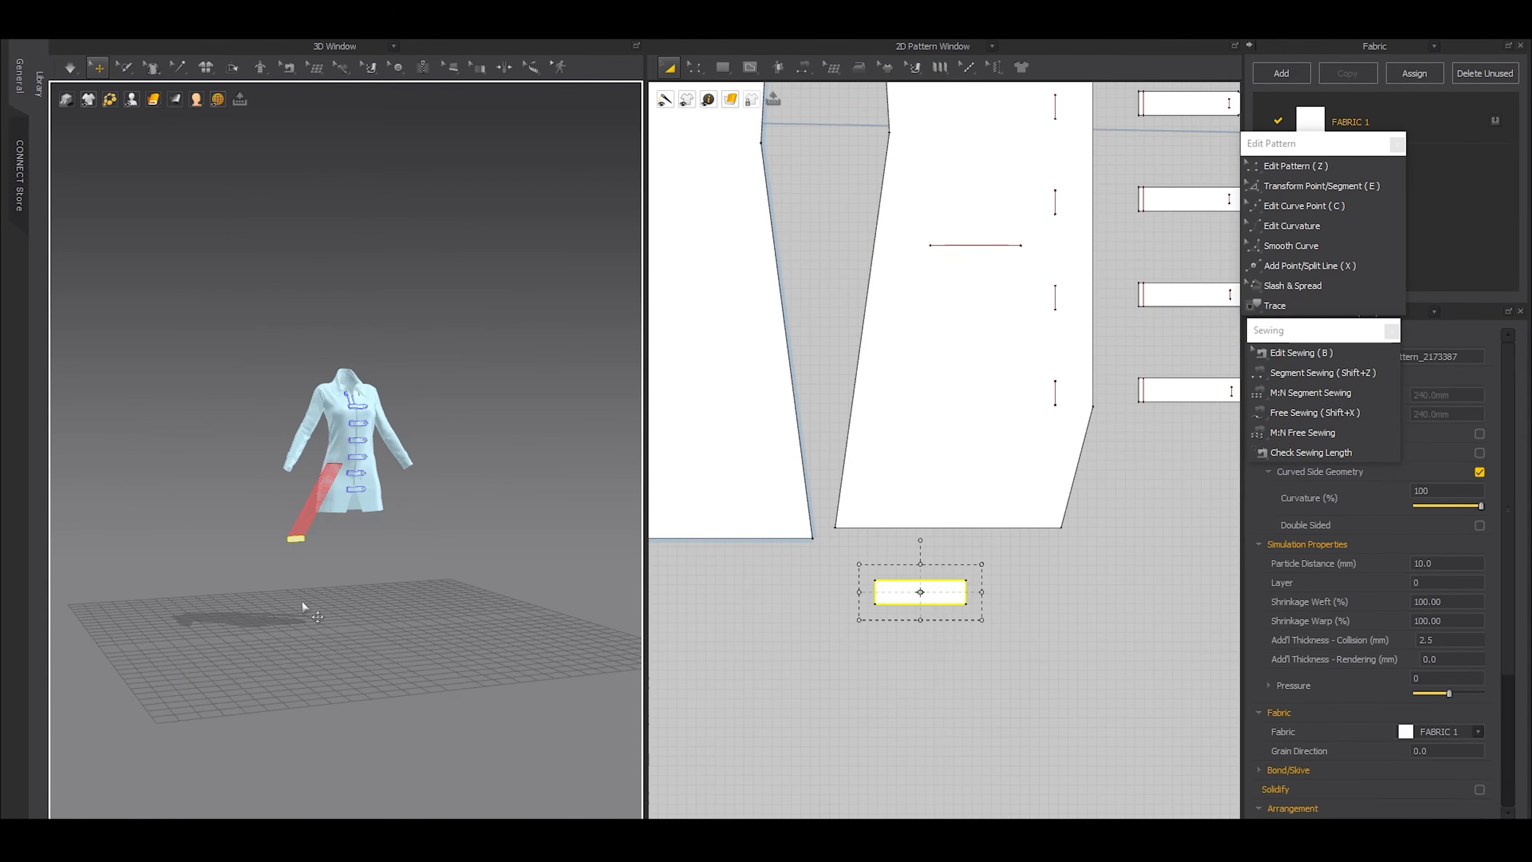
left_click_drag(303, 522, 338, 474)
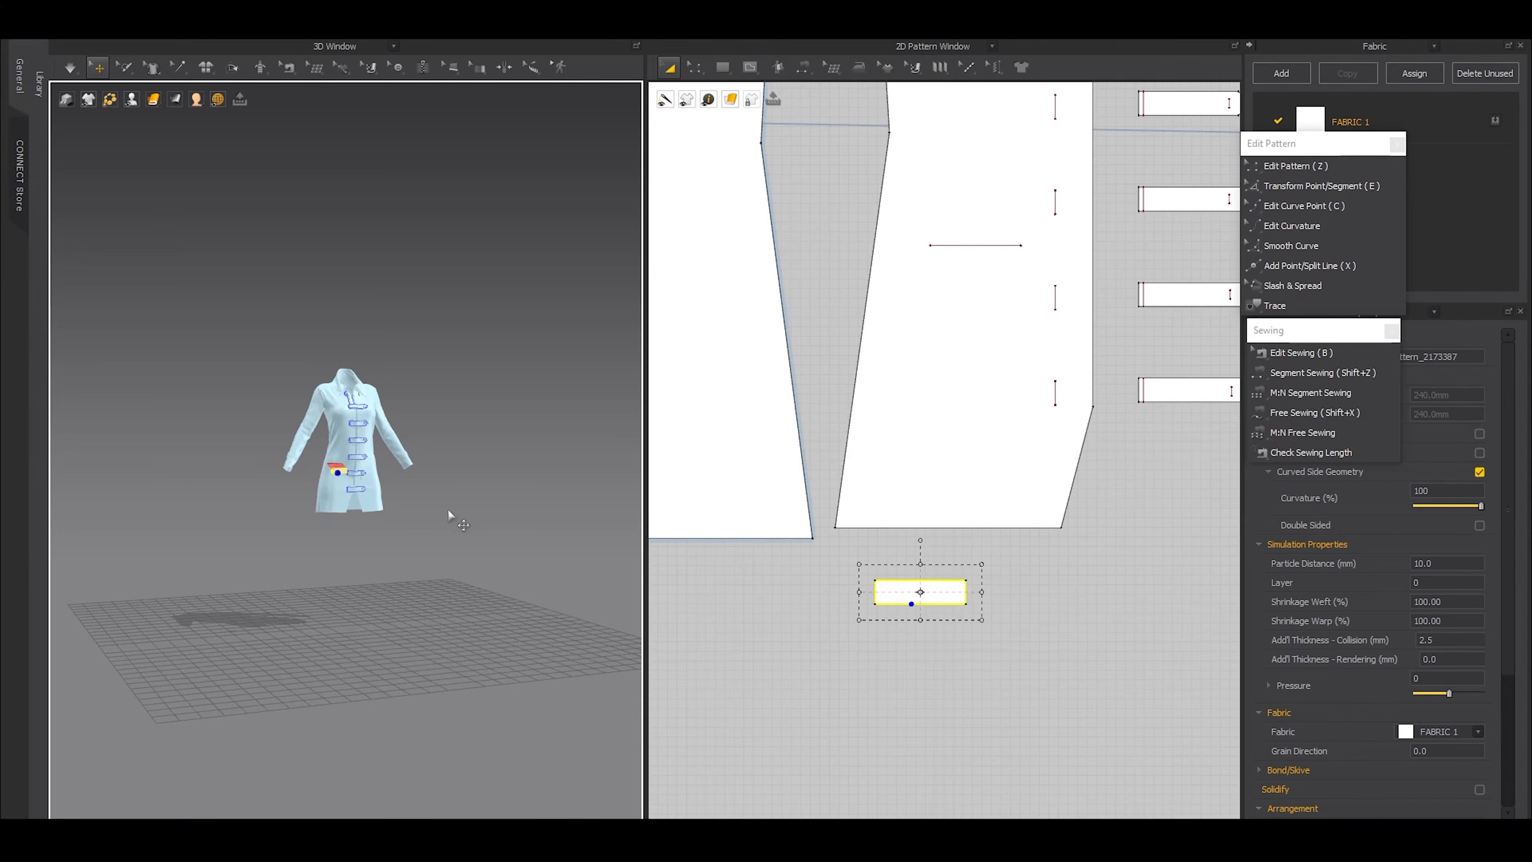
key("space")
key("space")
key("f")
scroll(396, 514, "down", 5)
left_click(458, 658)
right_click_drag(459, 658, 654, 558)
scroll(273, 486, "down", 5)
right_click_drag(426, 504, 320, 483)
scroll(914, 495, "up", 3)
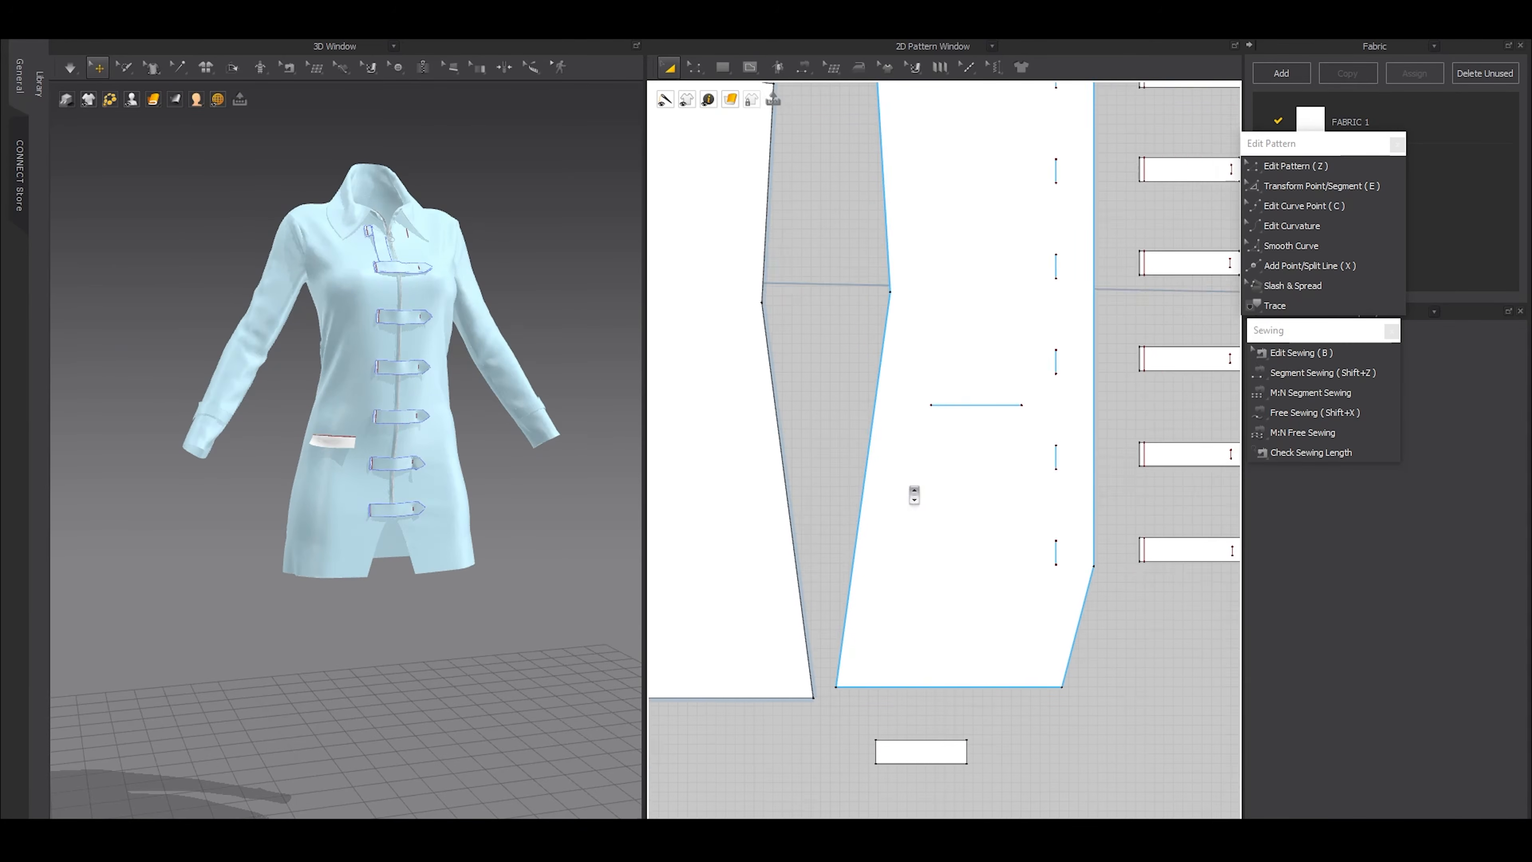
Extend the internal line by 20 mm toward the side seam and by 10 mm toward the centre front
key("z")
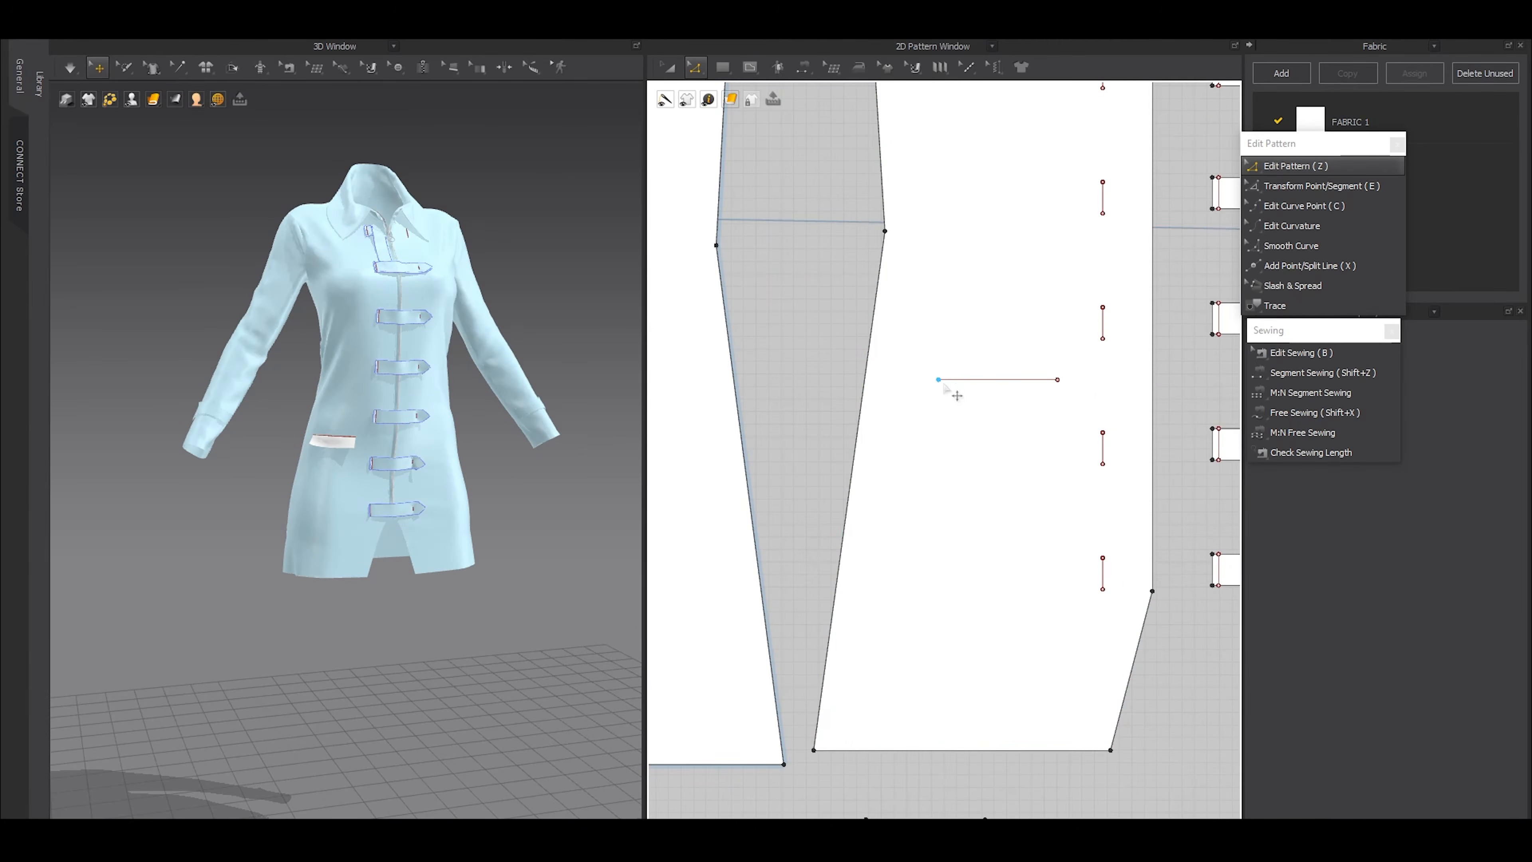
left_click_drag(939, 380, 924, 380)
right_click(923, 380)
type("20")
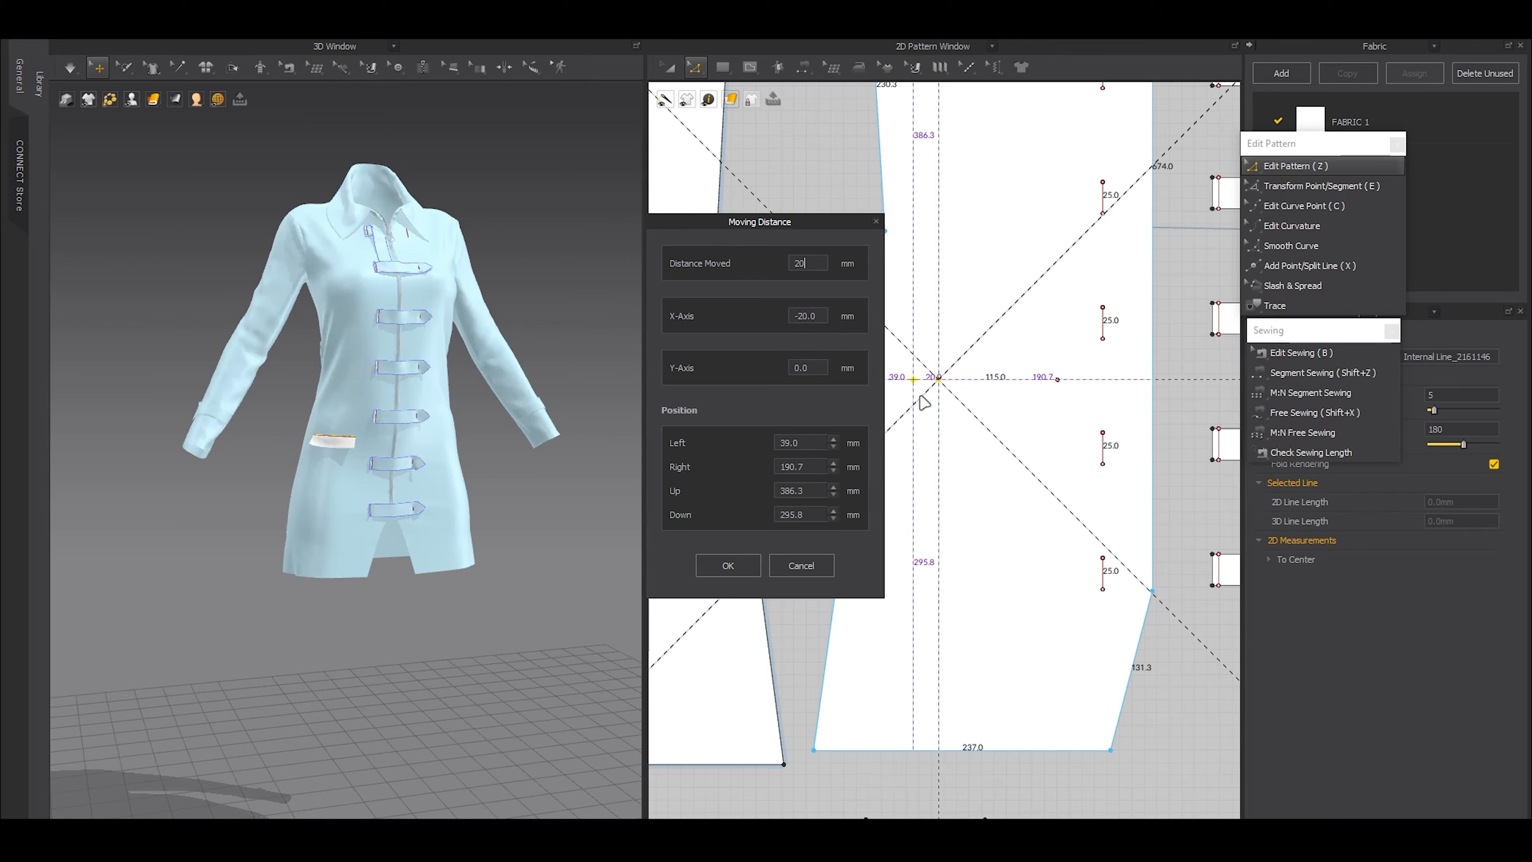
left_click(744, 566)
left_click_drag(1060, 383, 1067, 380)
right_click(1066, 380)
type("10")
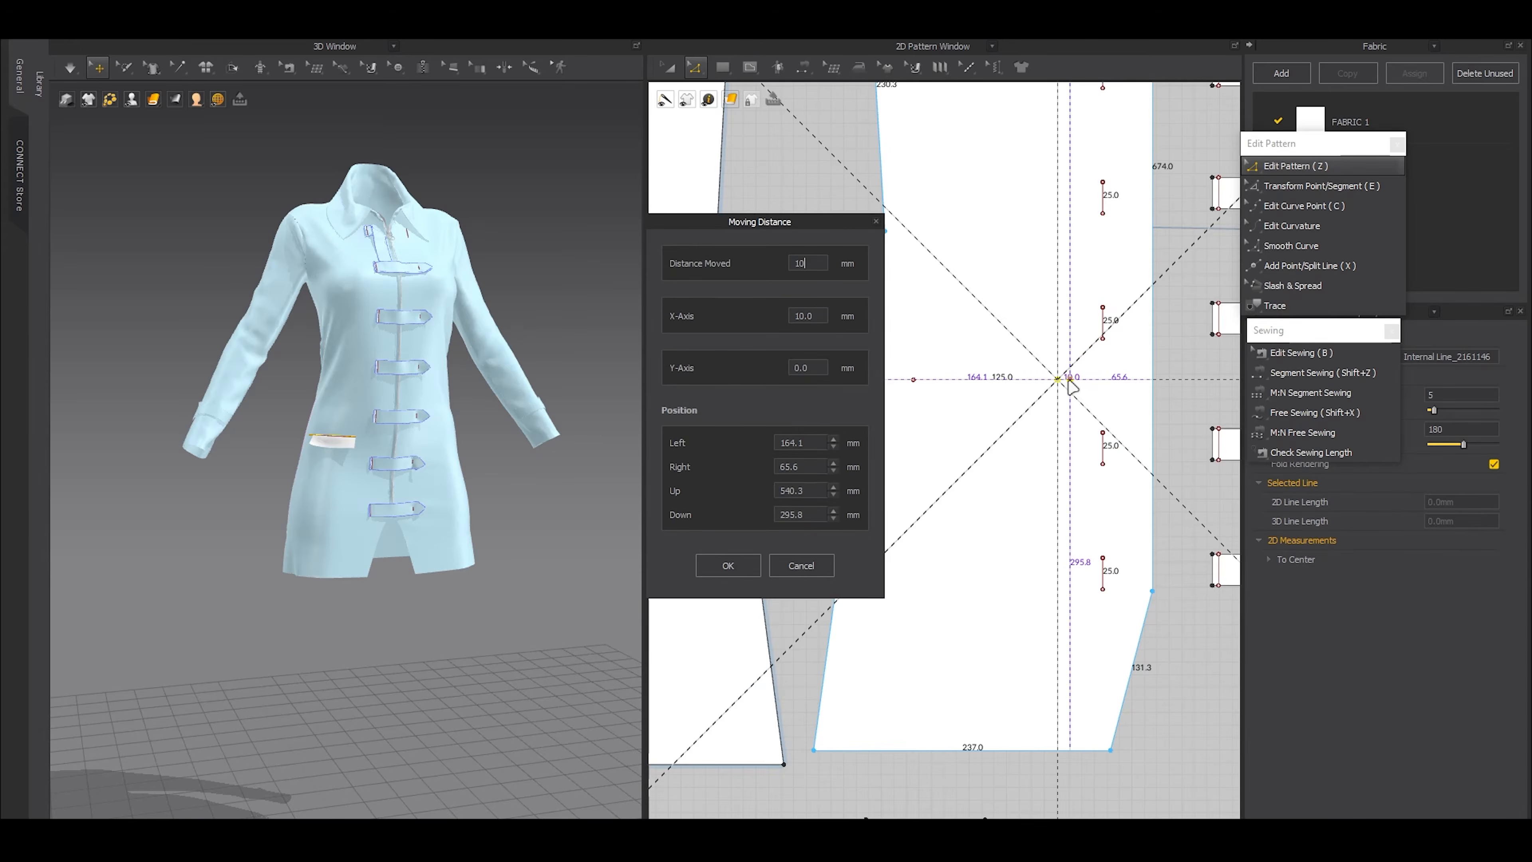
left_click(747, 568)
left_click(967, 382)
Widen the rectangular flap by moving its side edge outward 30 mm, and simulate the dress
scroll(958, 423, "down", 4)
scroll(954, 596, "up", 5)
scroll(958, 605, "up", 2)
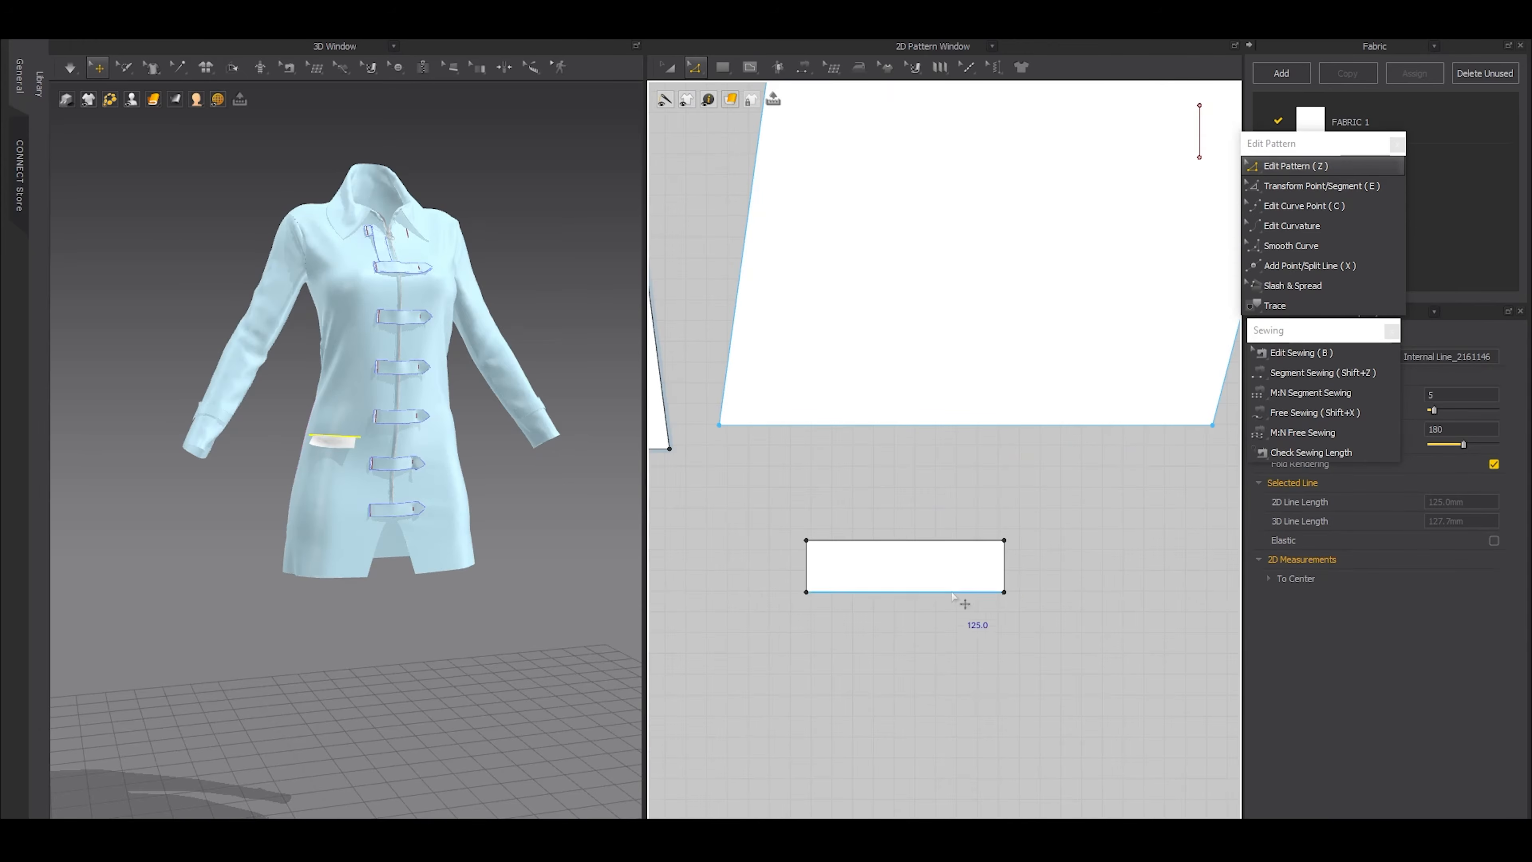
left_click_drag(1005, 570, 1019, 567)
right_click(1019, 567)
type("30")
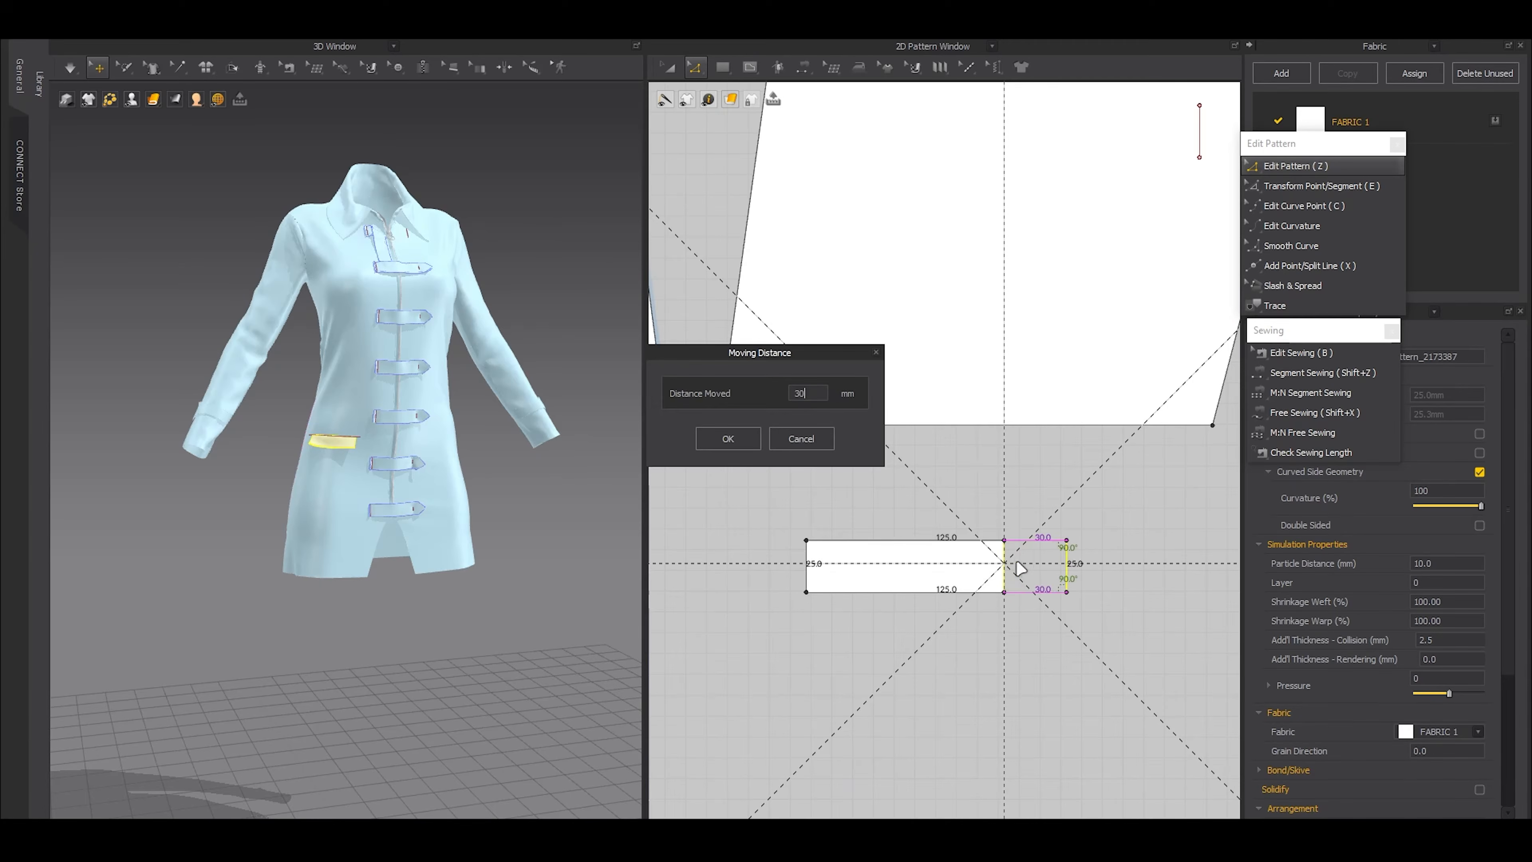
left_click(739, 438)
key("a")
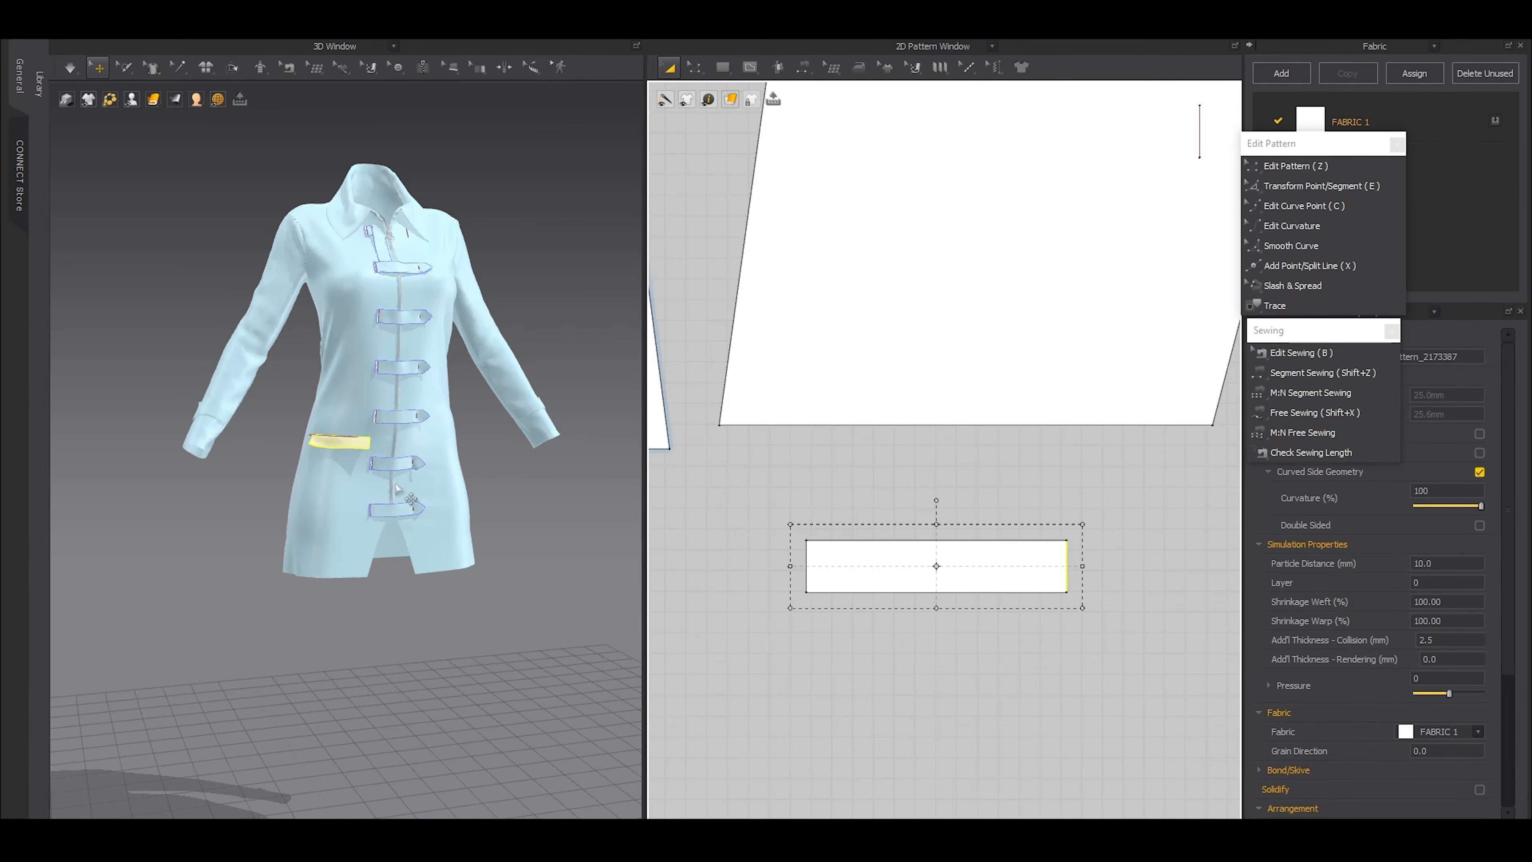
key("space")
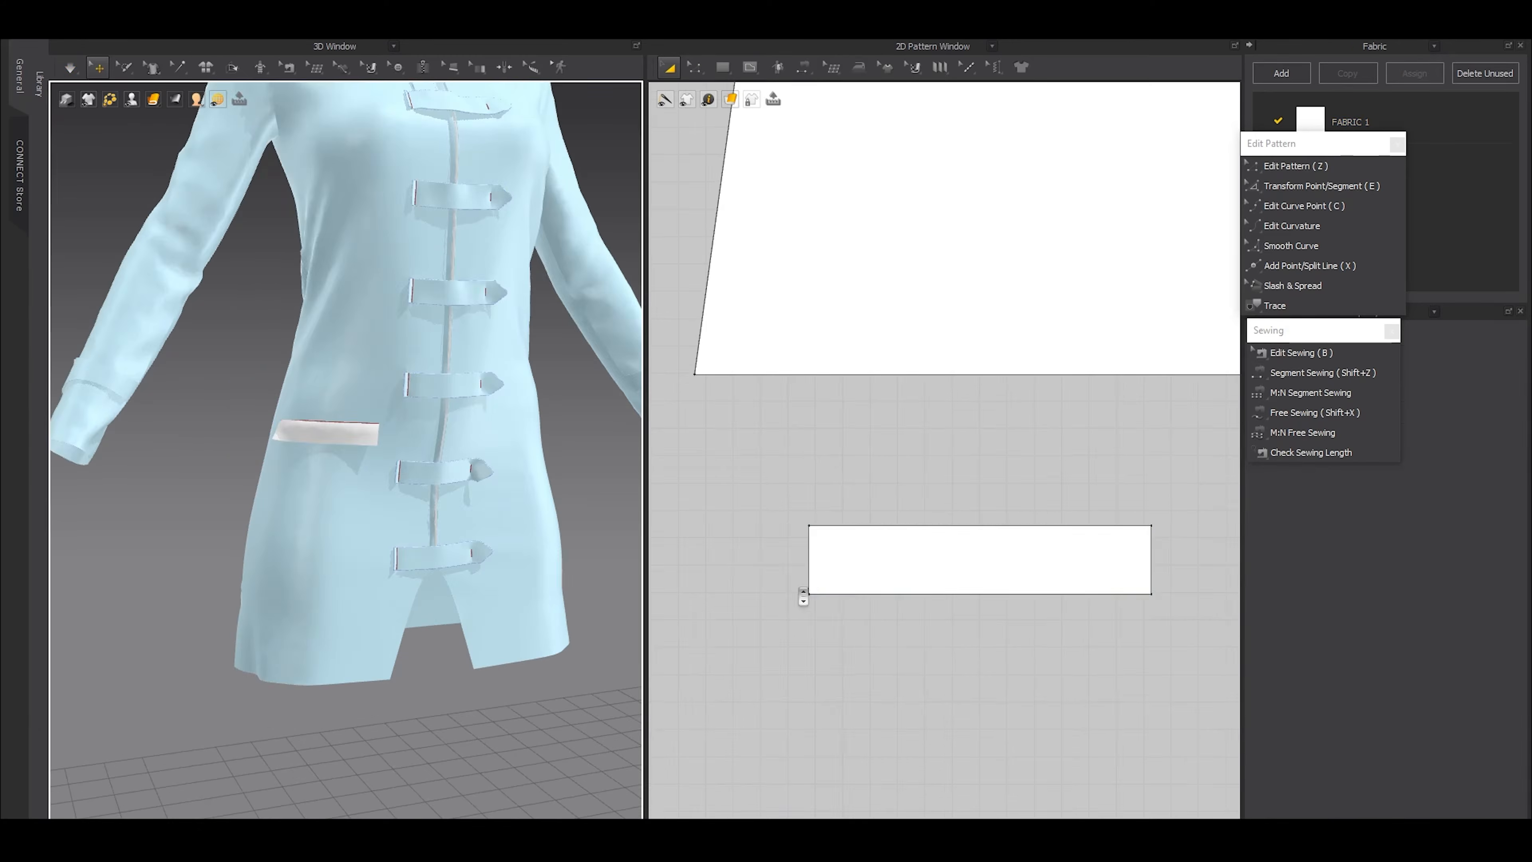
Increase the flap's height by moving its lower edge further down, checking the proportions on the dress
key("z")
left_click_drag(866, 594, 864, 613)
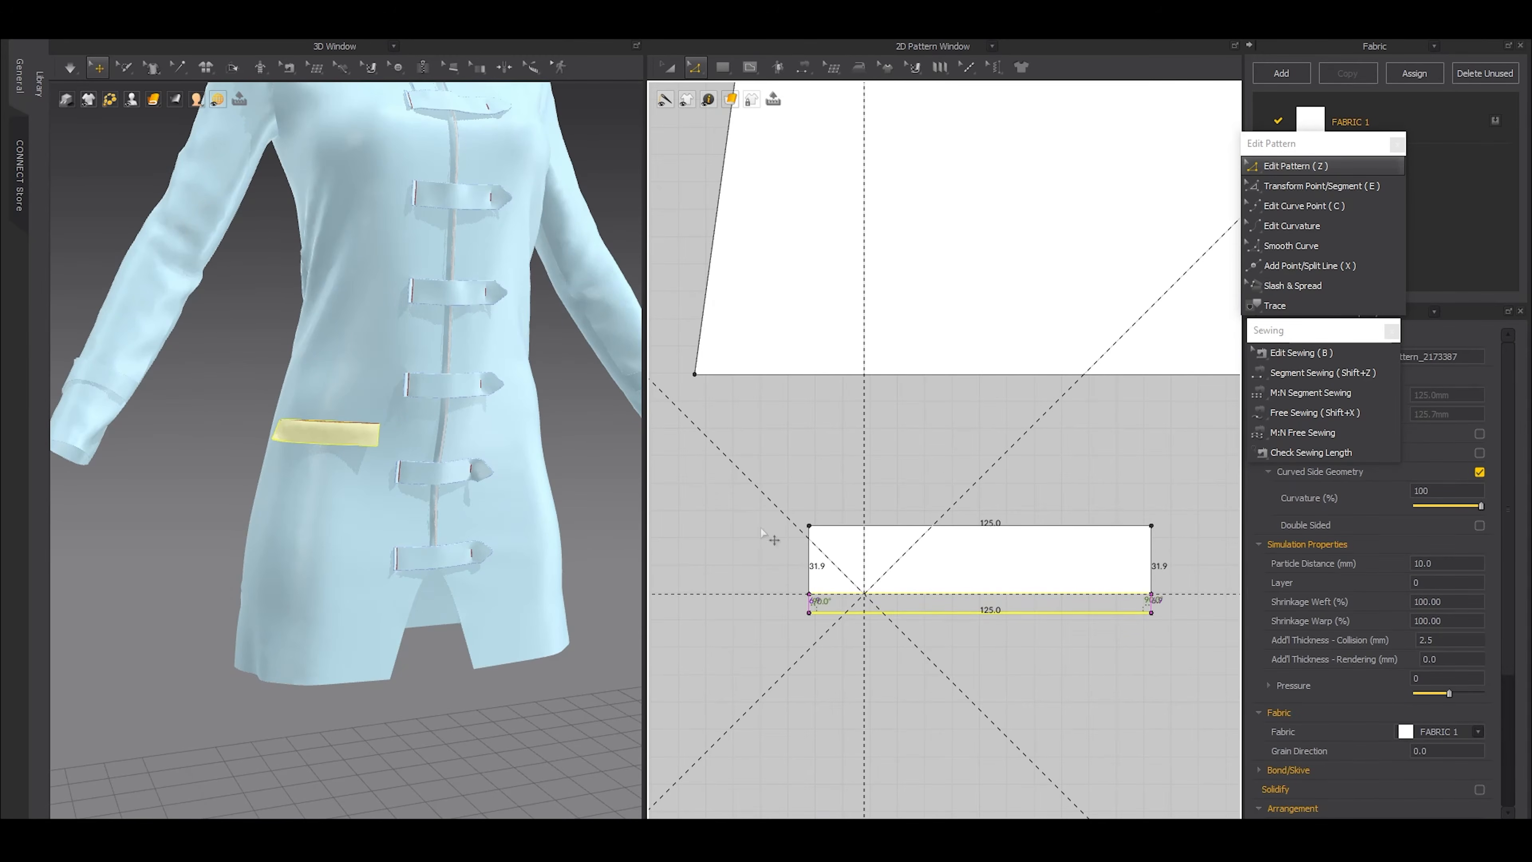
scroll(321, 416, "up", 3)
key("q")
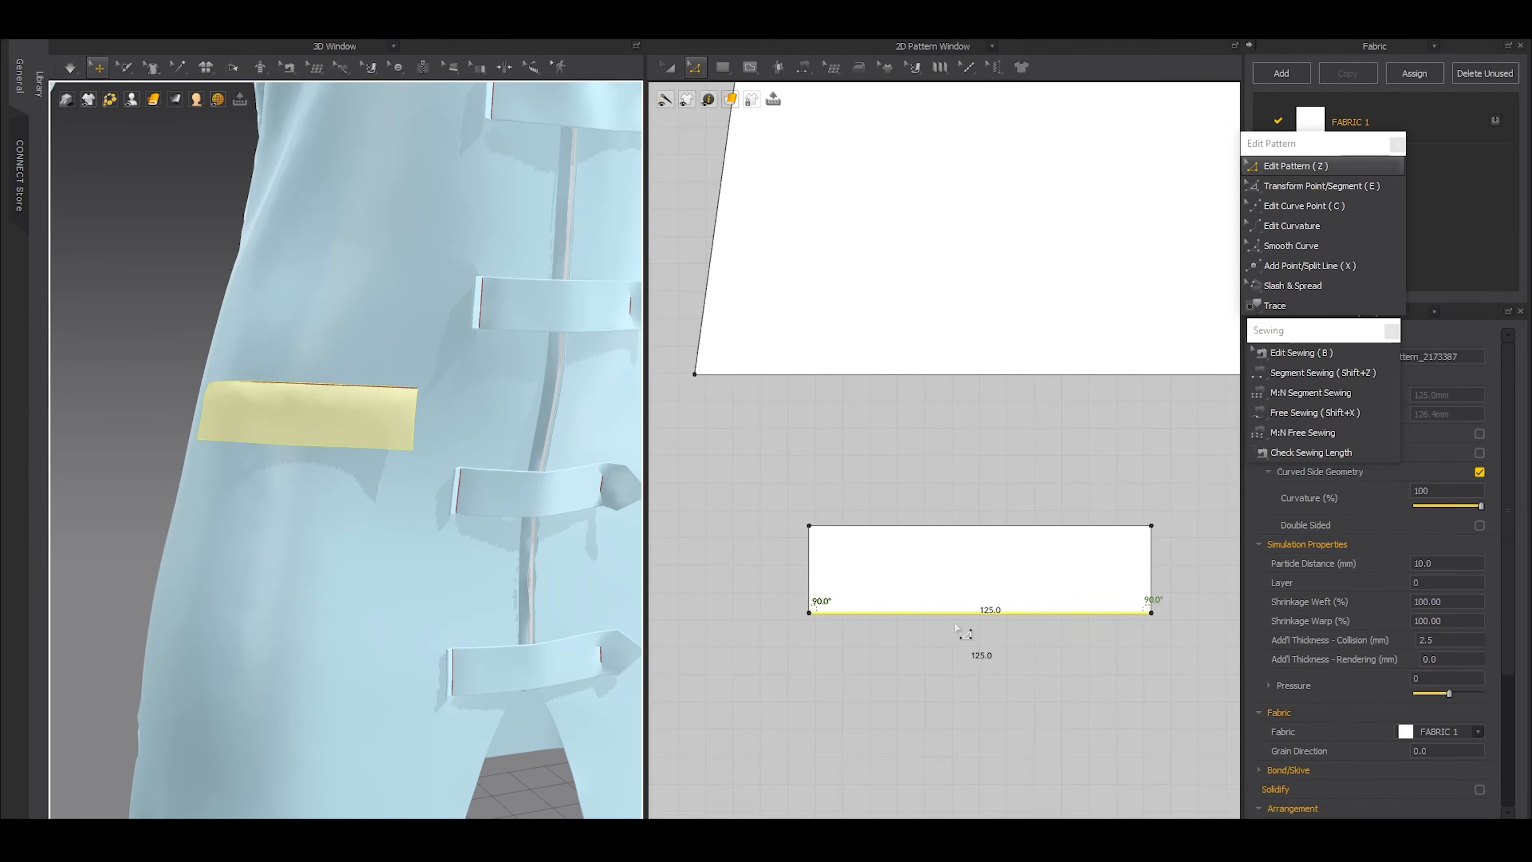
left_click_drag(949, 622, 959, 581)
Split the flap's lower edge at its midpoint and add a point 3 mm to each side of it
key("x")
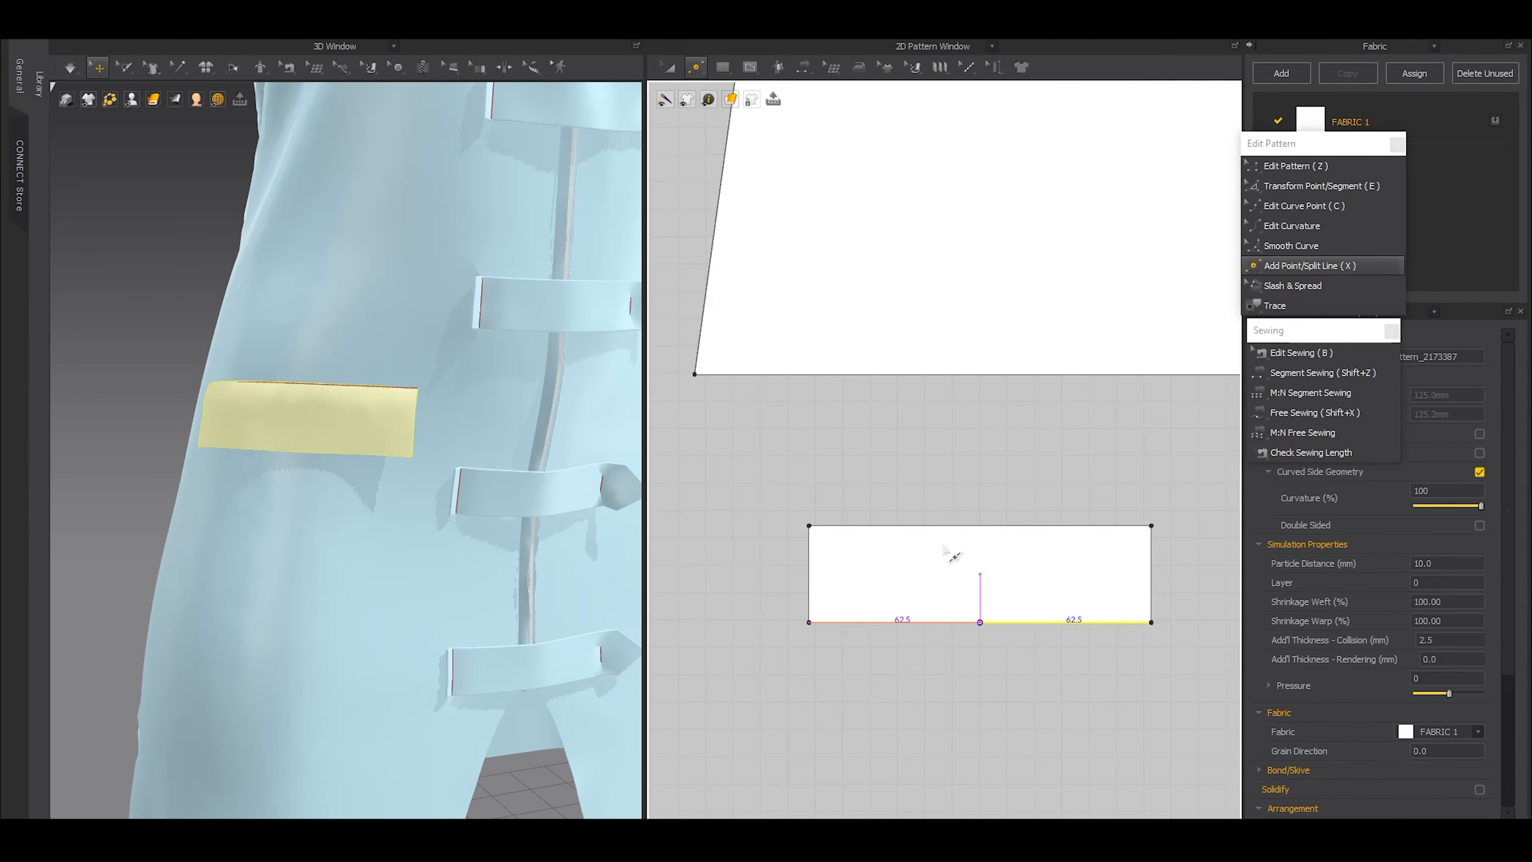
scroll(980, 618, "up", 5)
right_click(980, 611)
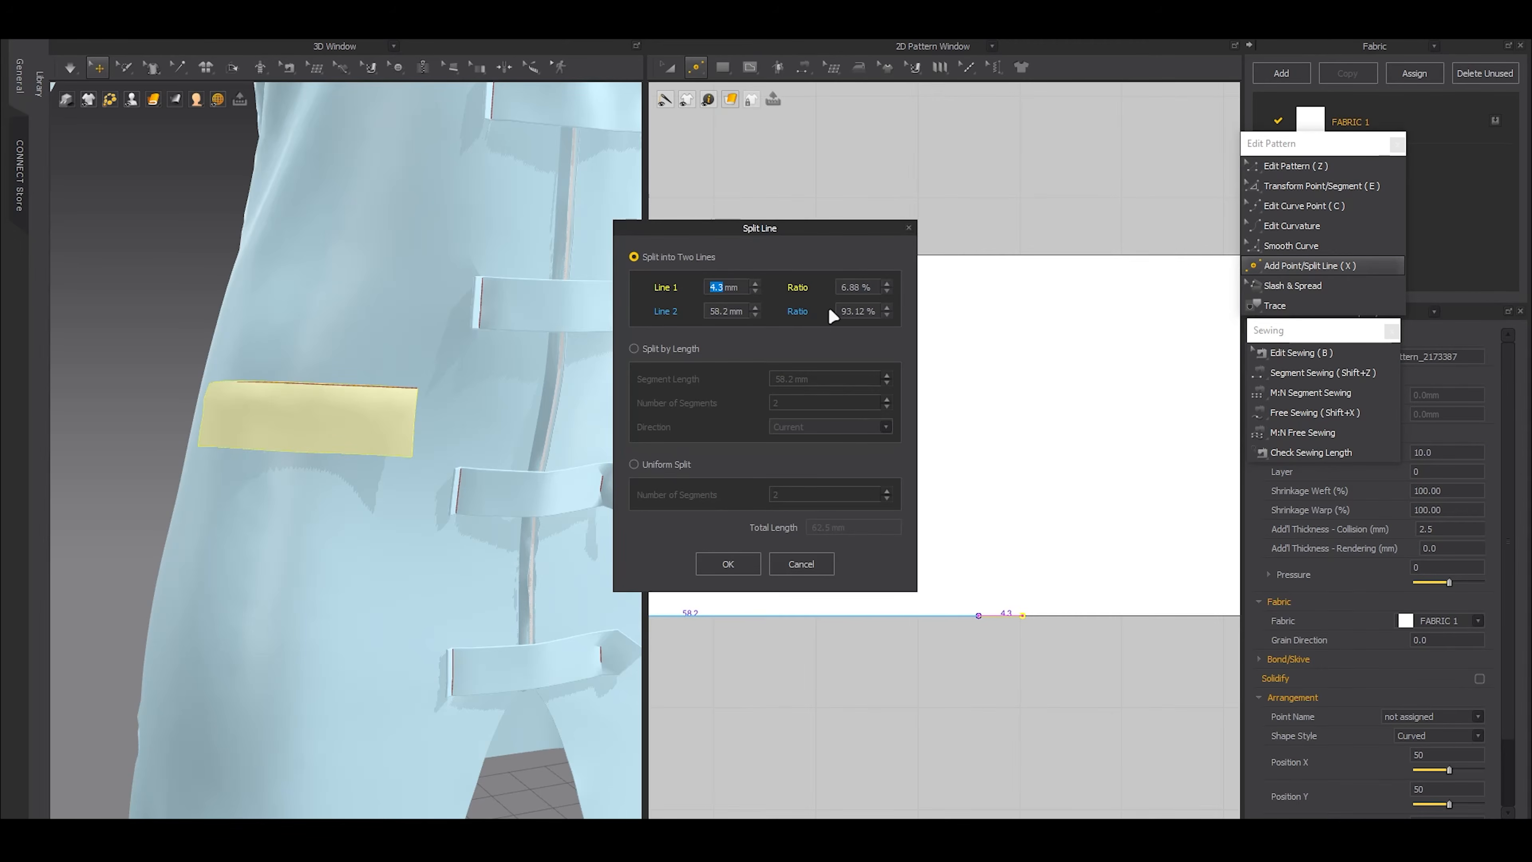
type("3")
key("Return")
left_click(718, 565)
scroll(1048, 657, "down", 2)
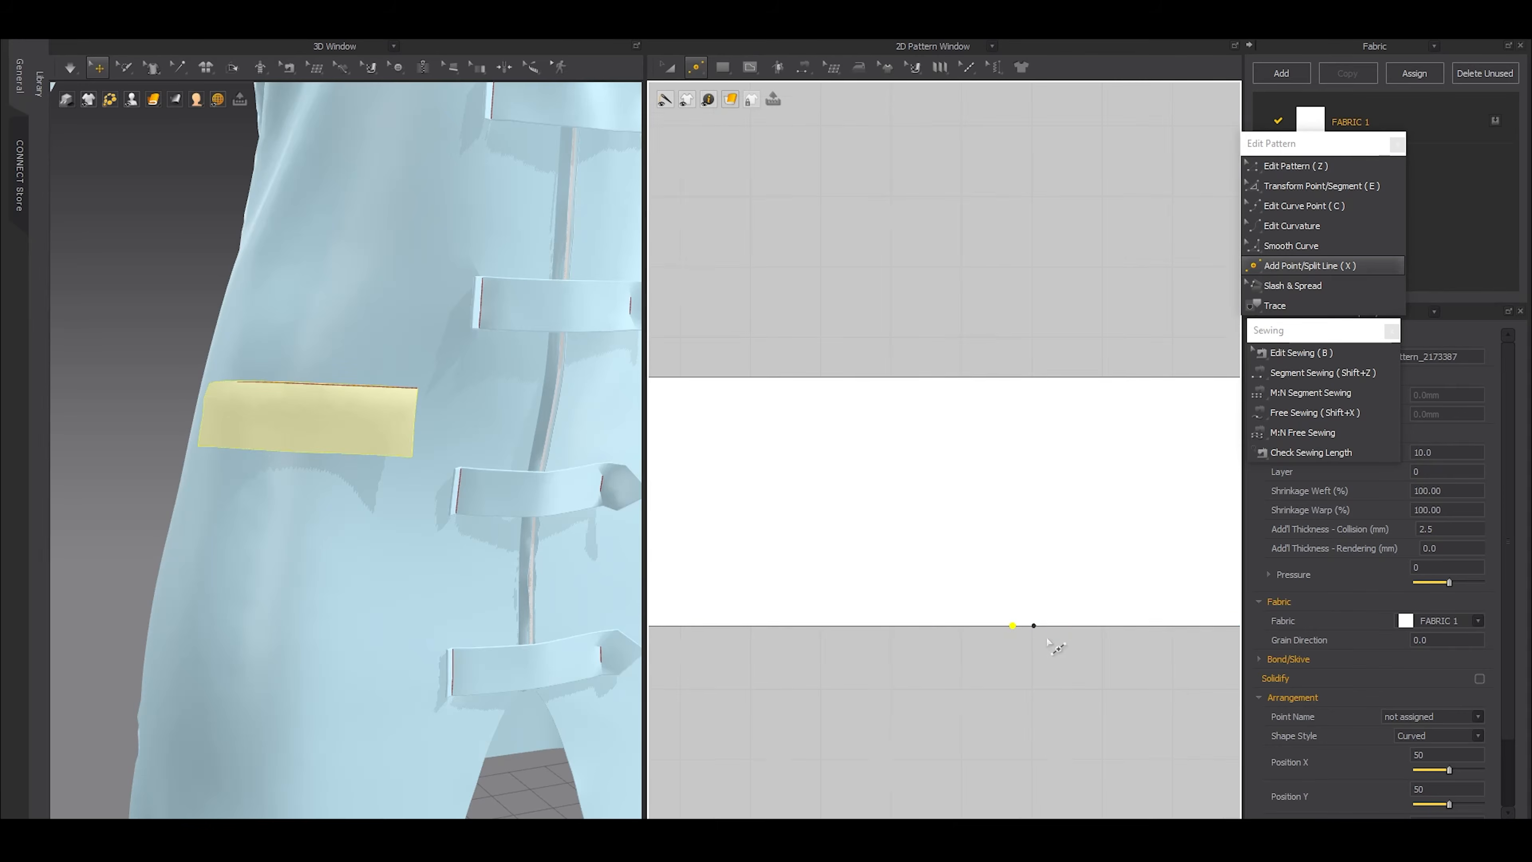
right_click(984, 615)
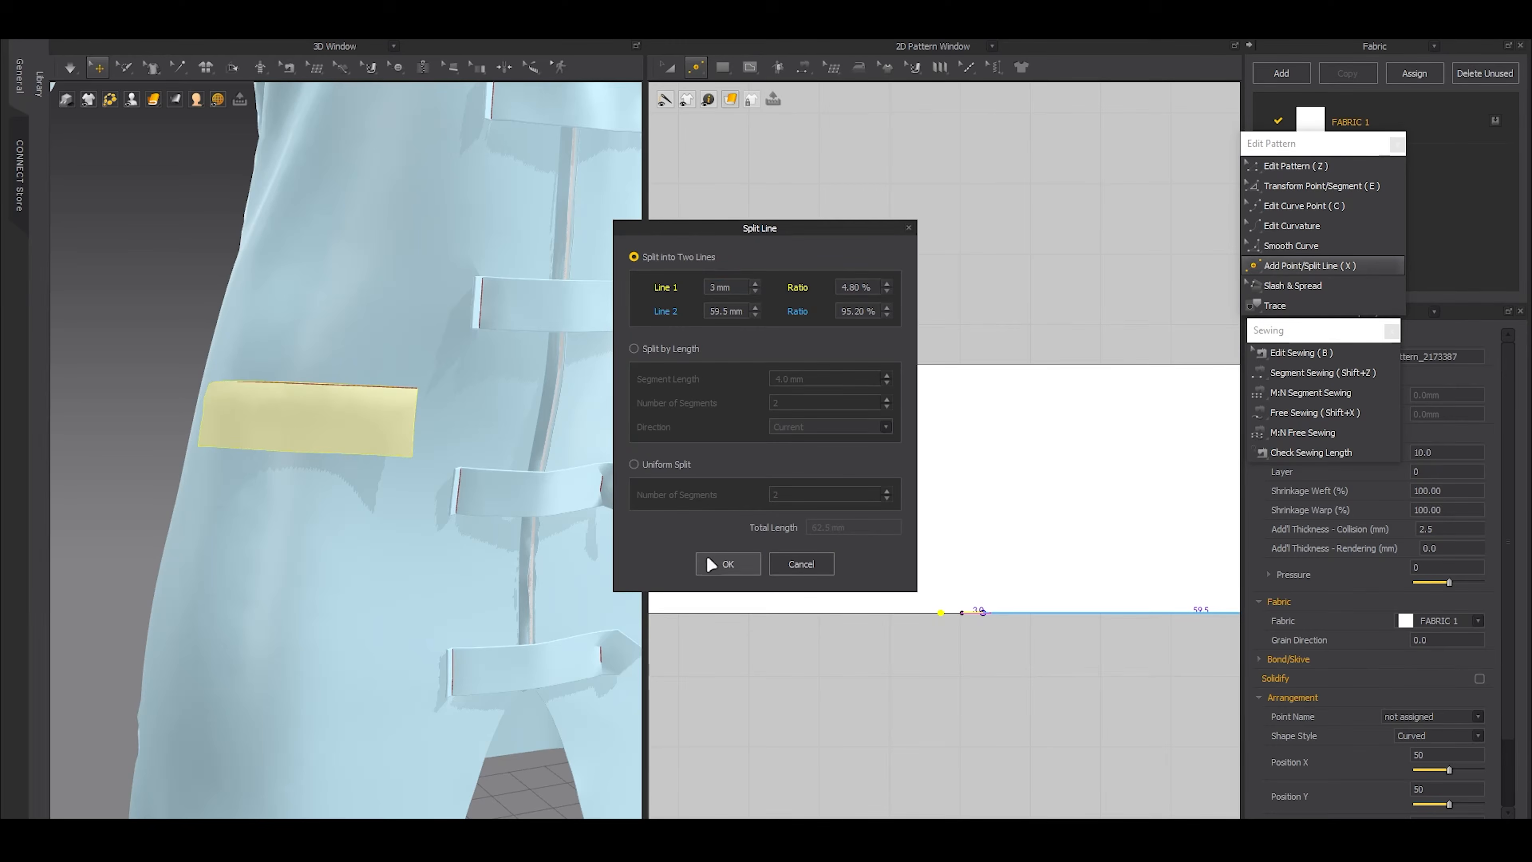
left_click(725, 562)
Move the three middle points of the flap's lower edge straight down to form a pointed tip
key("z")
left_click_drag(860, 556, 1055, 638)
scroll(1017, 627, "down", 4)
middle_click_drag(982, 639, 973, 529)
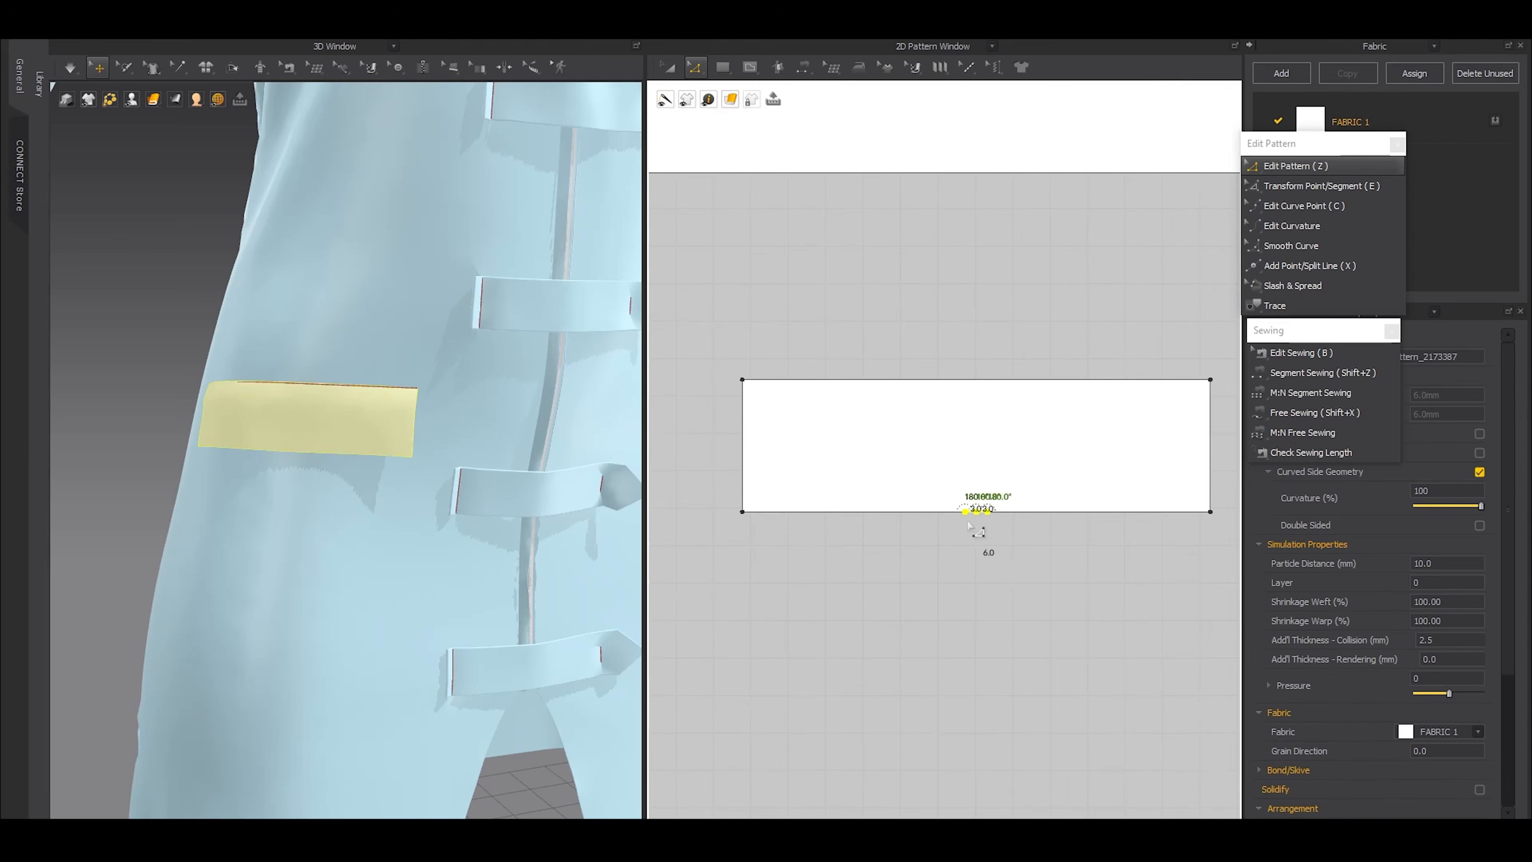
scroll(972, 517, "up", 5)
left_click_drag(987, 500, 988, 699)
scroll(524, 513, "down", 3)
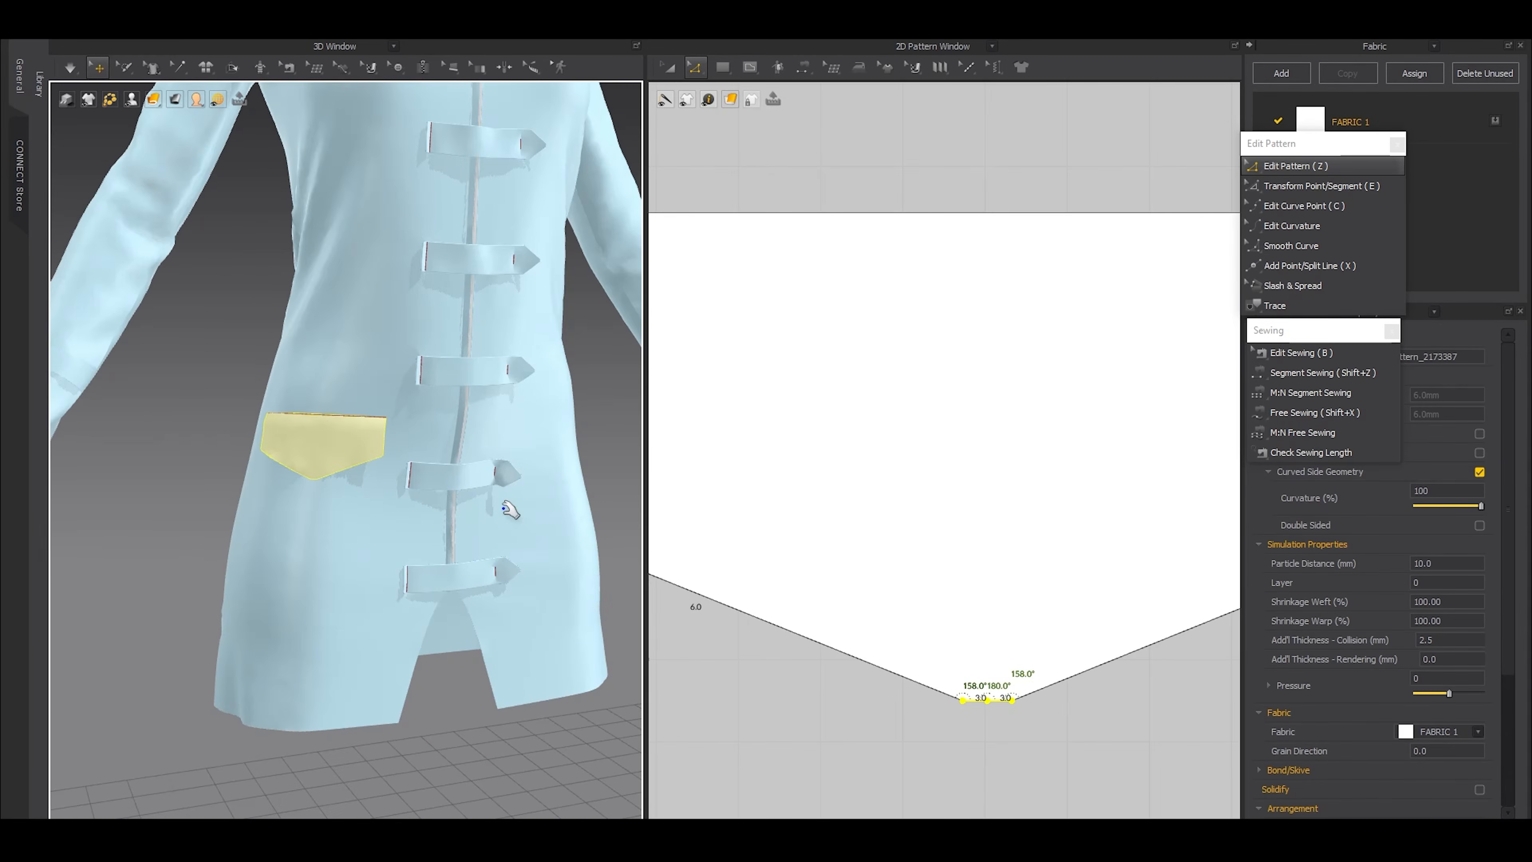
Shorten the pointed flap by moving its lower corners and tip points up together
scroll(1007, 604, "down", 4)
left_click_drag(773, 554, 1175, 668)
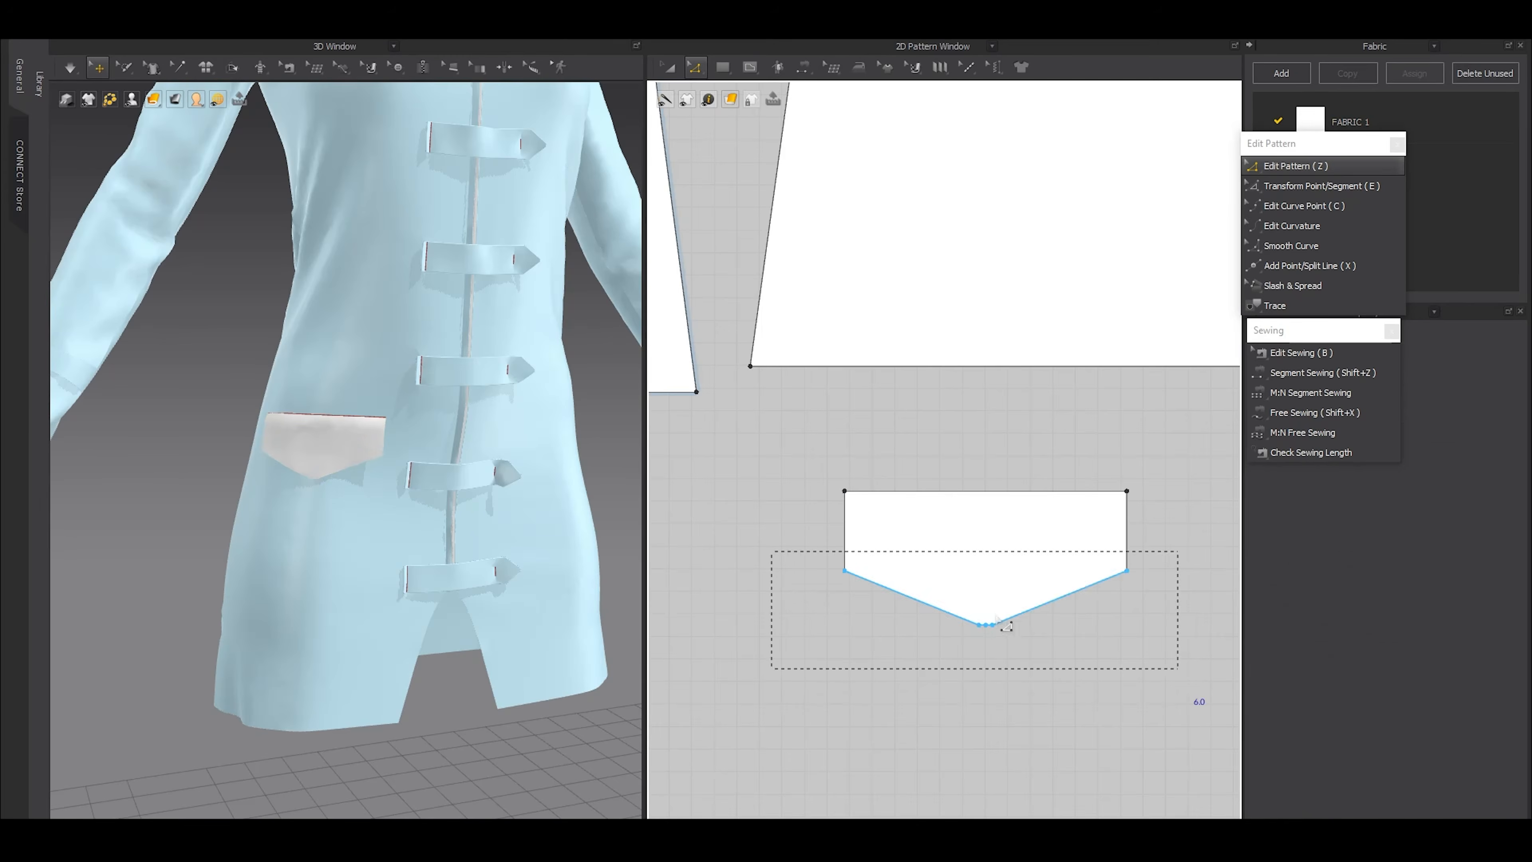
scroll(878, 579, "up", 3)
mouse_move(855, 577)
left_mouse_down()
mouse_move(859, 535)
mouse_move(859, 578)
left_mouse_up()
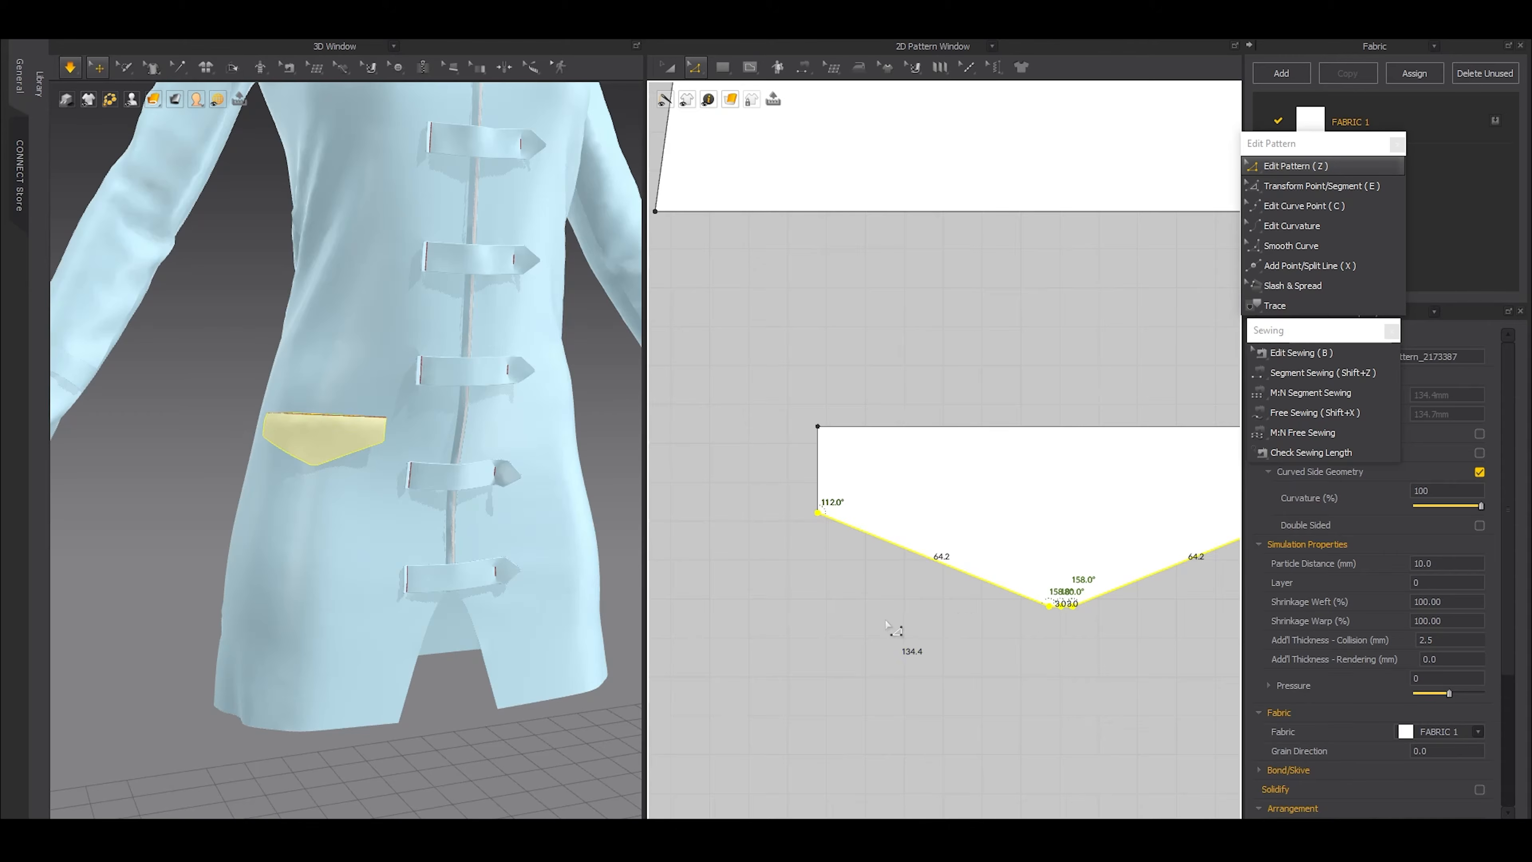
Delete the middle point of the flap's tip to leave a single short flat edge, and select the finished flap
left_click(891, 625)
scroll(1112, 593, "up", 5)
left_click(991, 624)
key("Delete")
key("z")
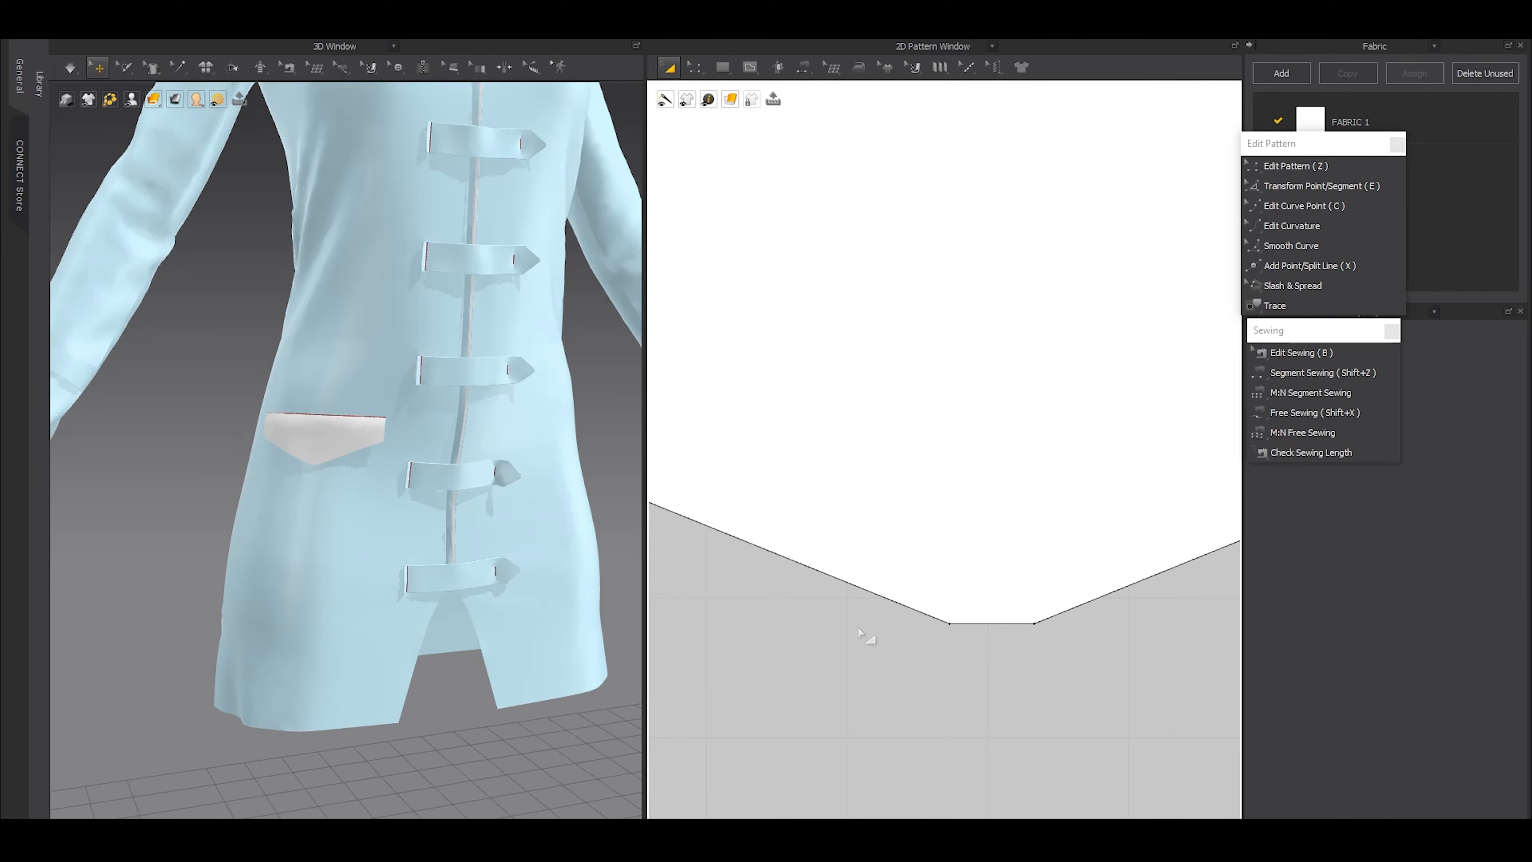
scroll(866, 634, "down", 5)
left_click(898, 568)
left_click(888, 561)
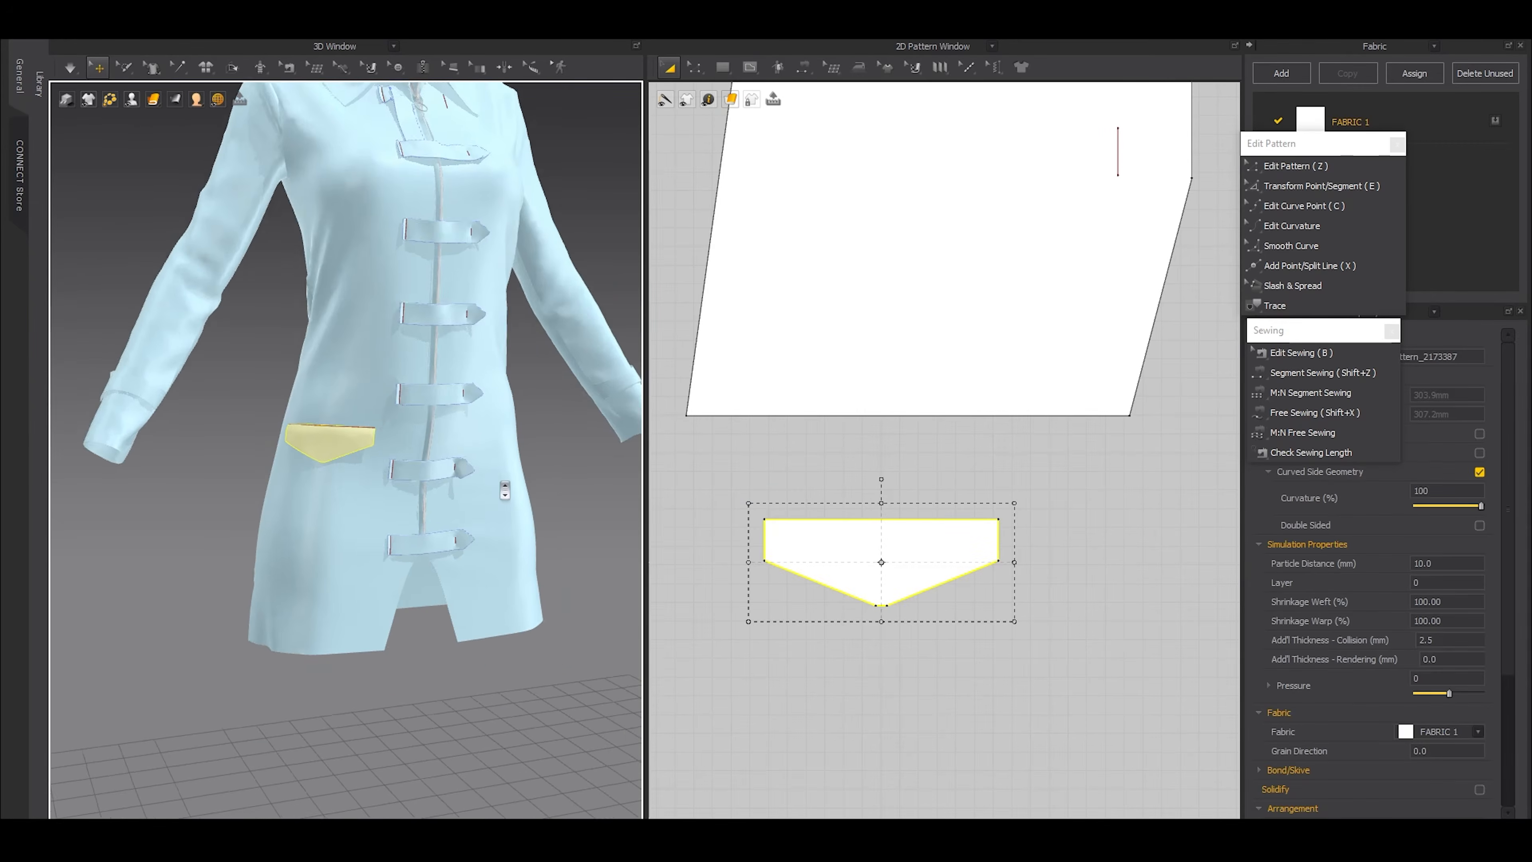
Align the centre-front edges of the two front patterns using Match Up to Start
scroll(940, 471, "down", 5)
scroll(948, 421, "up", 3)
key("z")
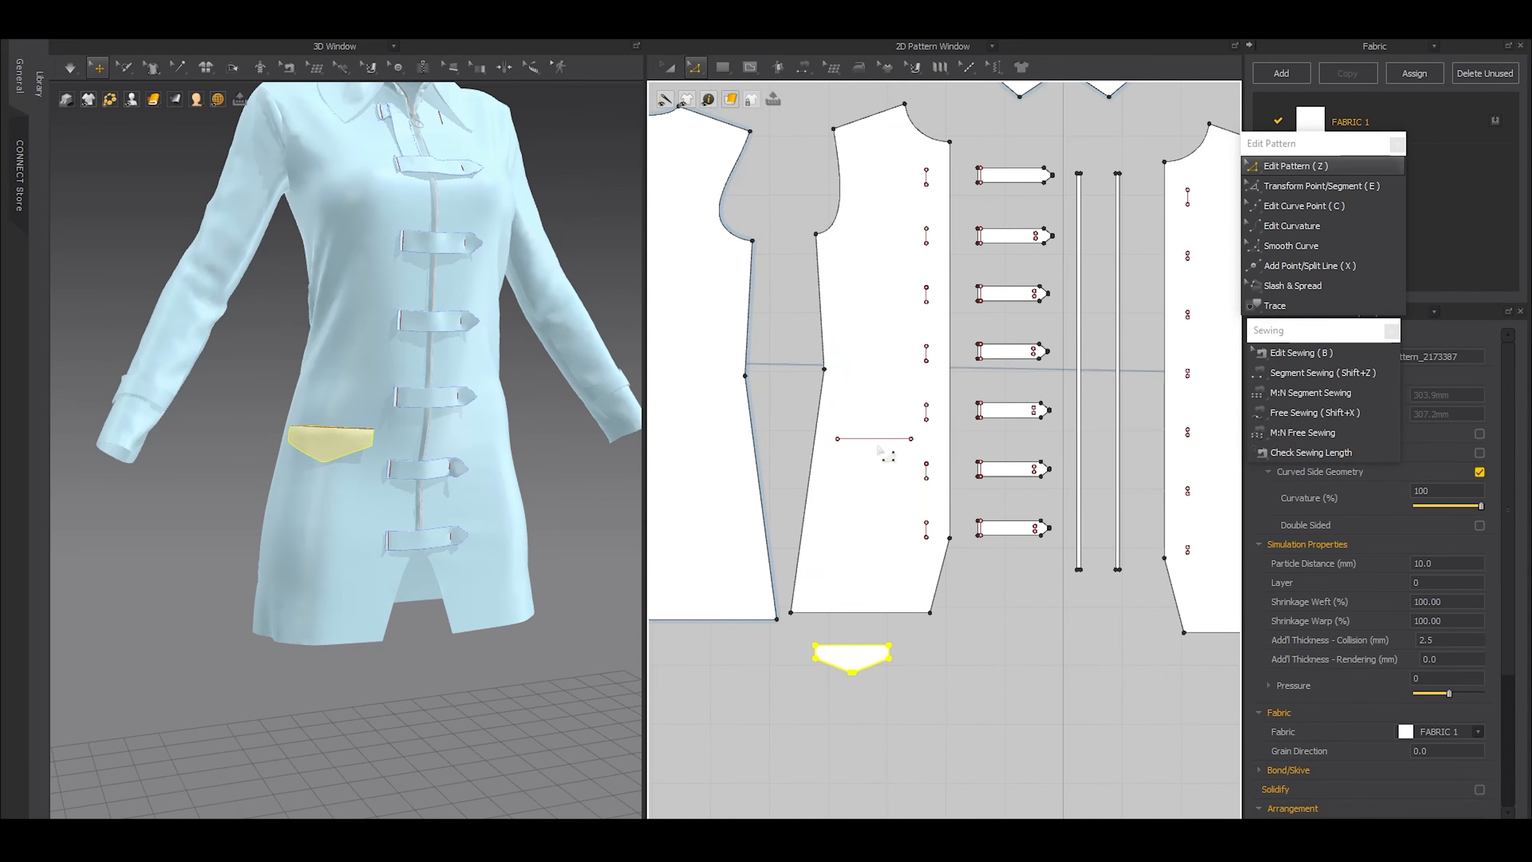
left_click(950, 446)
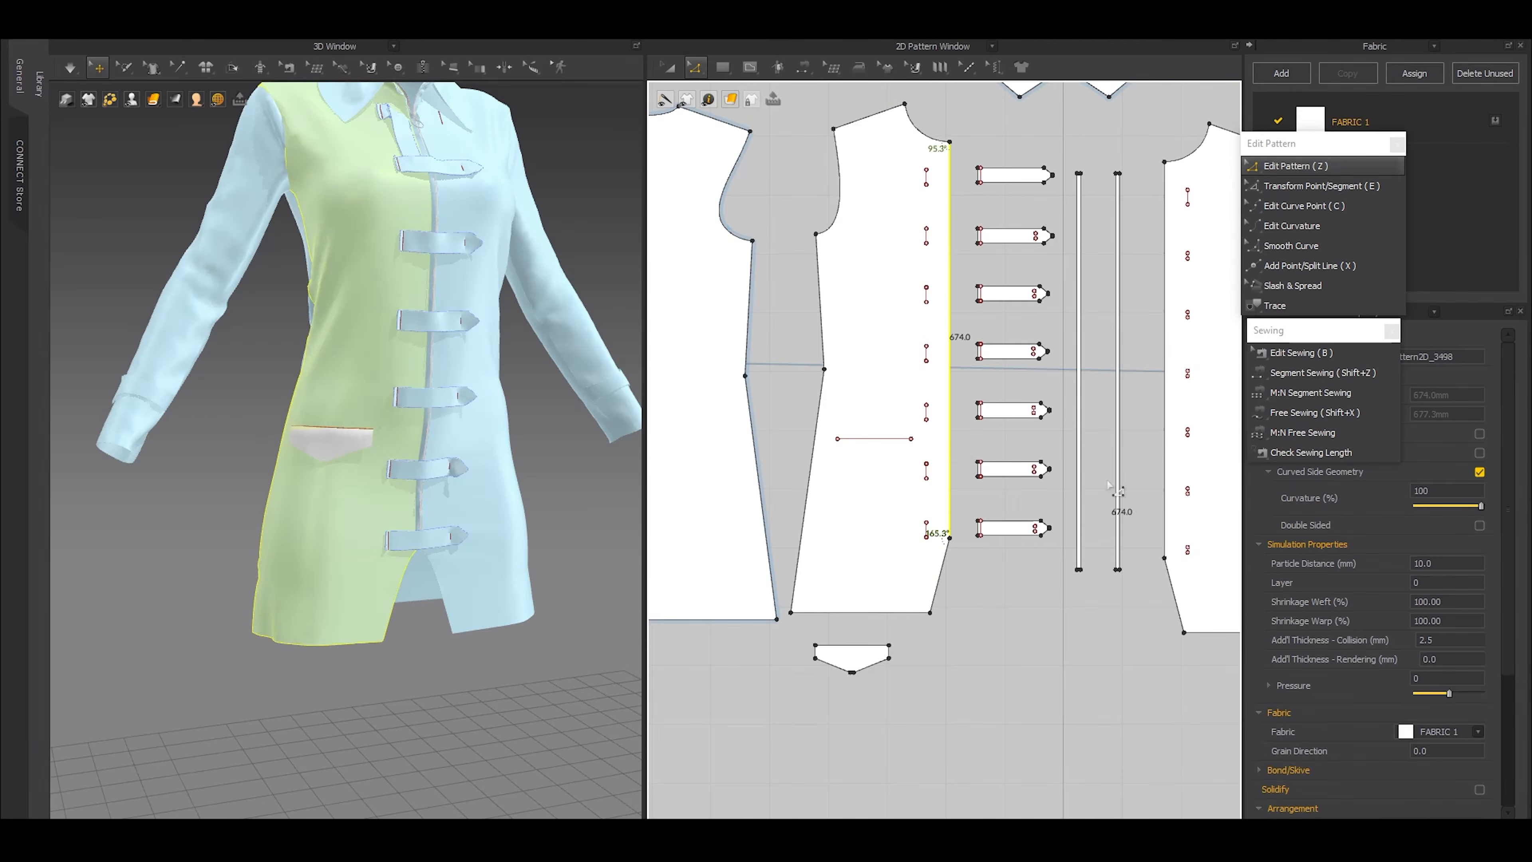
left_click(1165, 461, "shift")
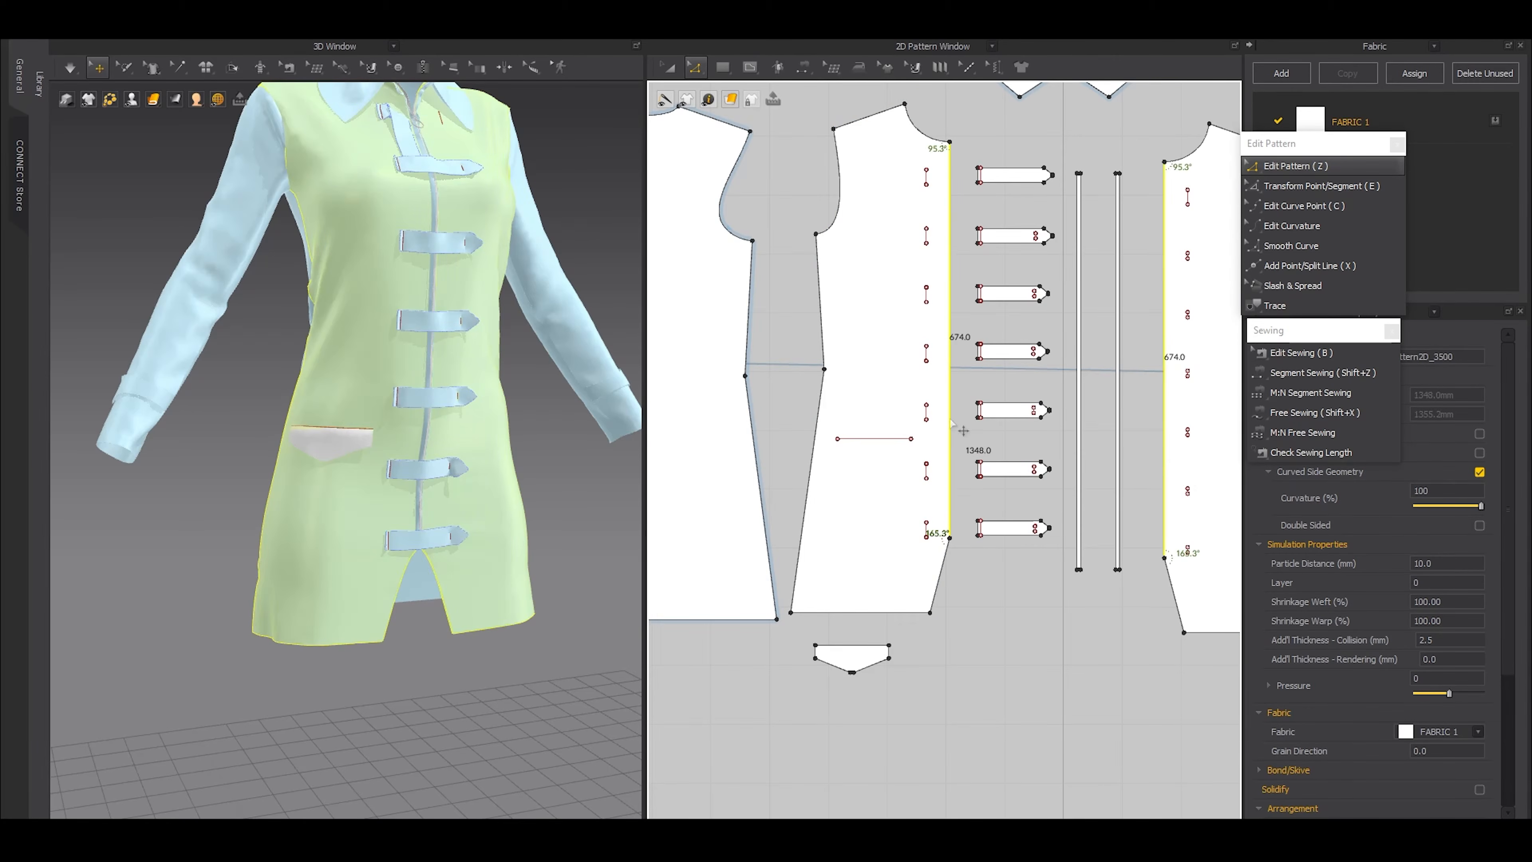
right_click(951, 420)
mouse_move(995, 654)
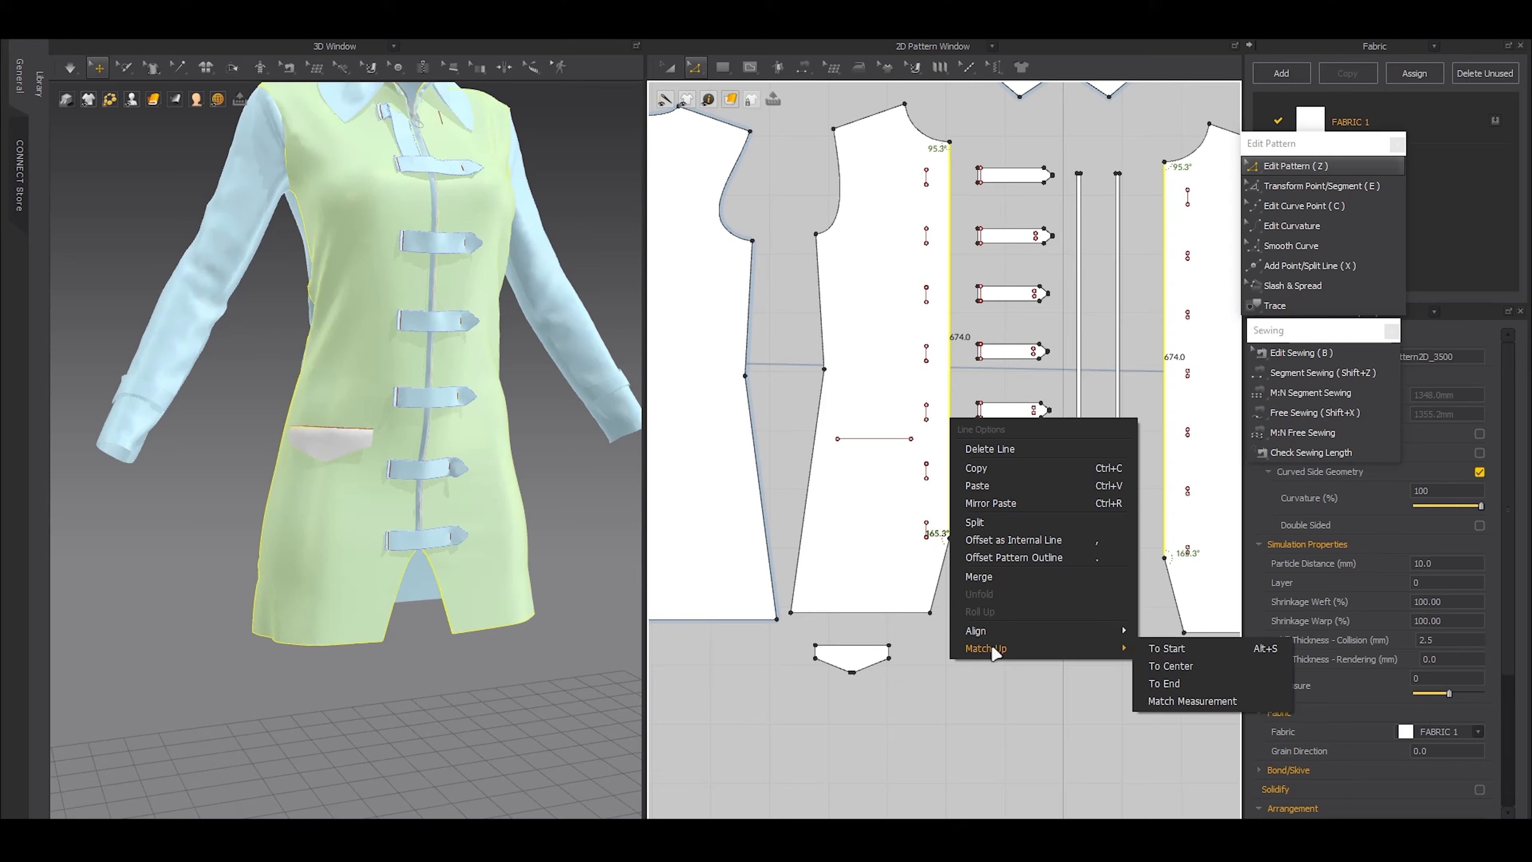
left_click(1175, 648)
left_click(1126, 643)
Move the wearer's left front pattern horizontally clear of the straps and zipper strips, keeping it level with the right front
scroll(1126, 643, "down", 4)
middle_click_drag(1128, 643, 1012, 649)
key("a")
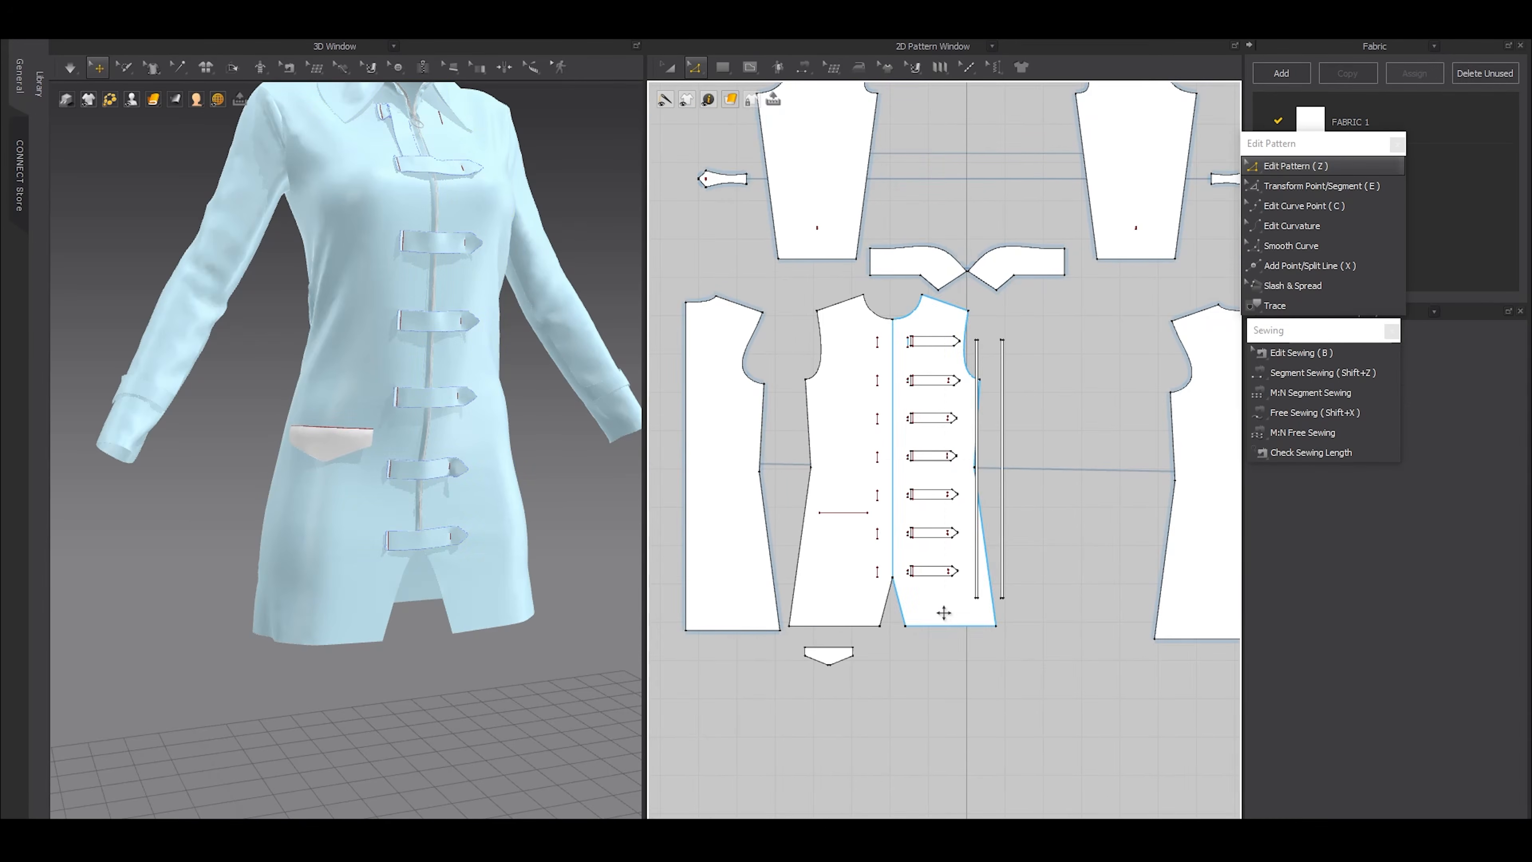
left_click(934, 612)
key("Escape")
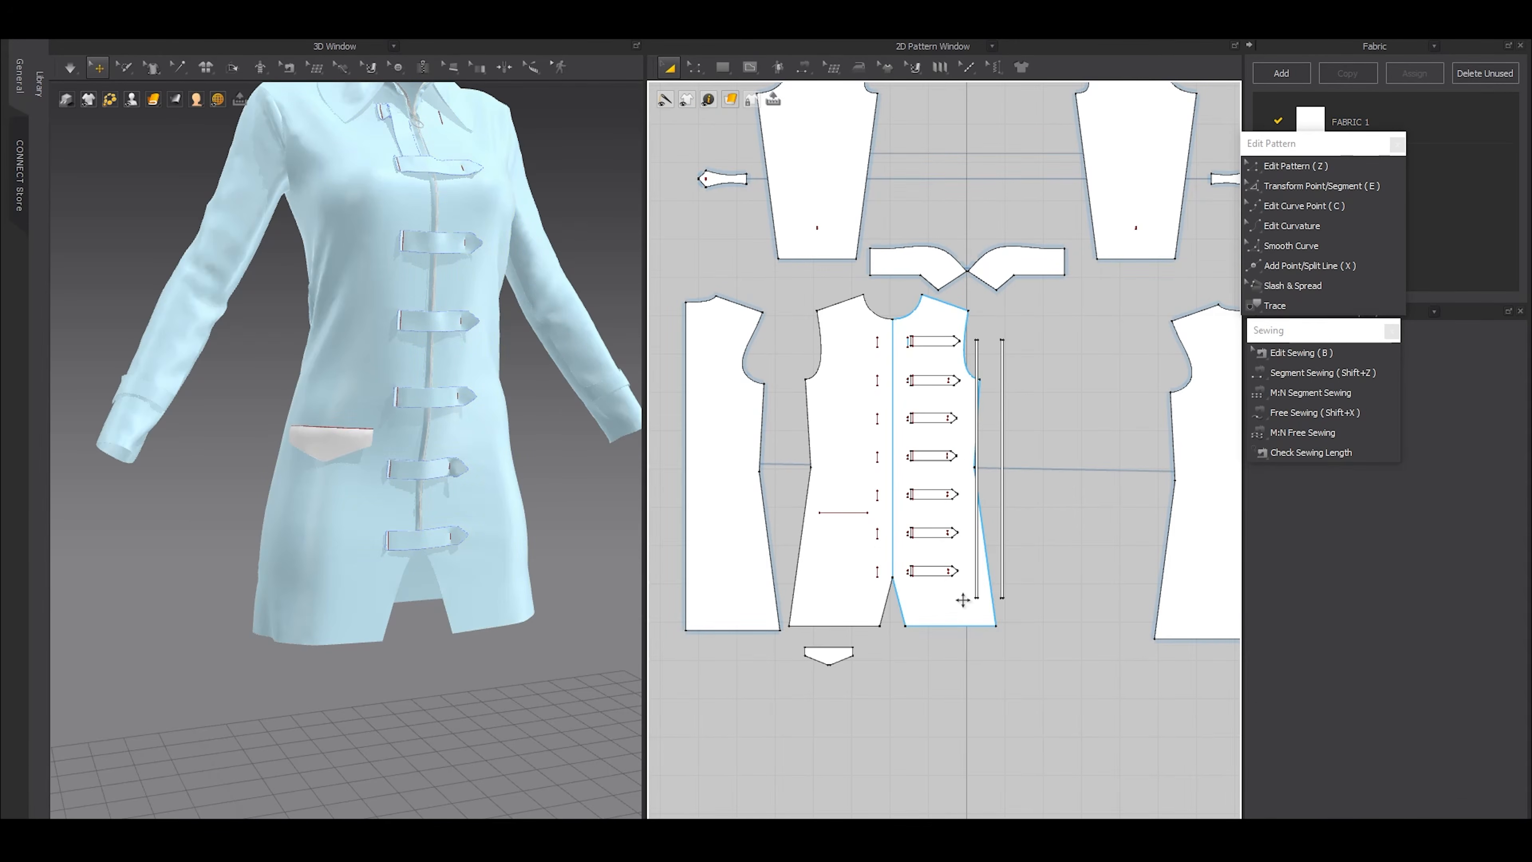
left_click_drag(945, 605, 1035, 604)
left_click_drag(1013, 602, 1093, 577)
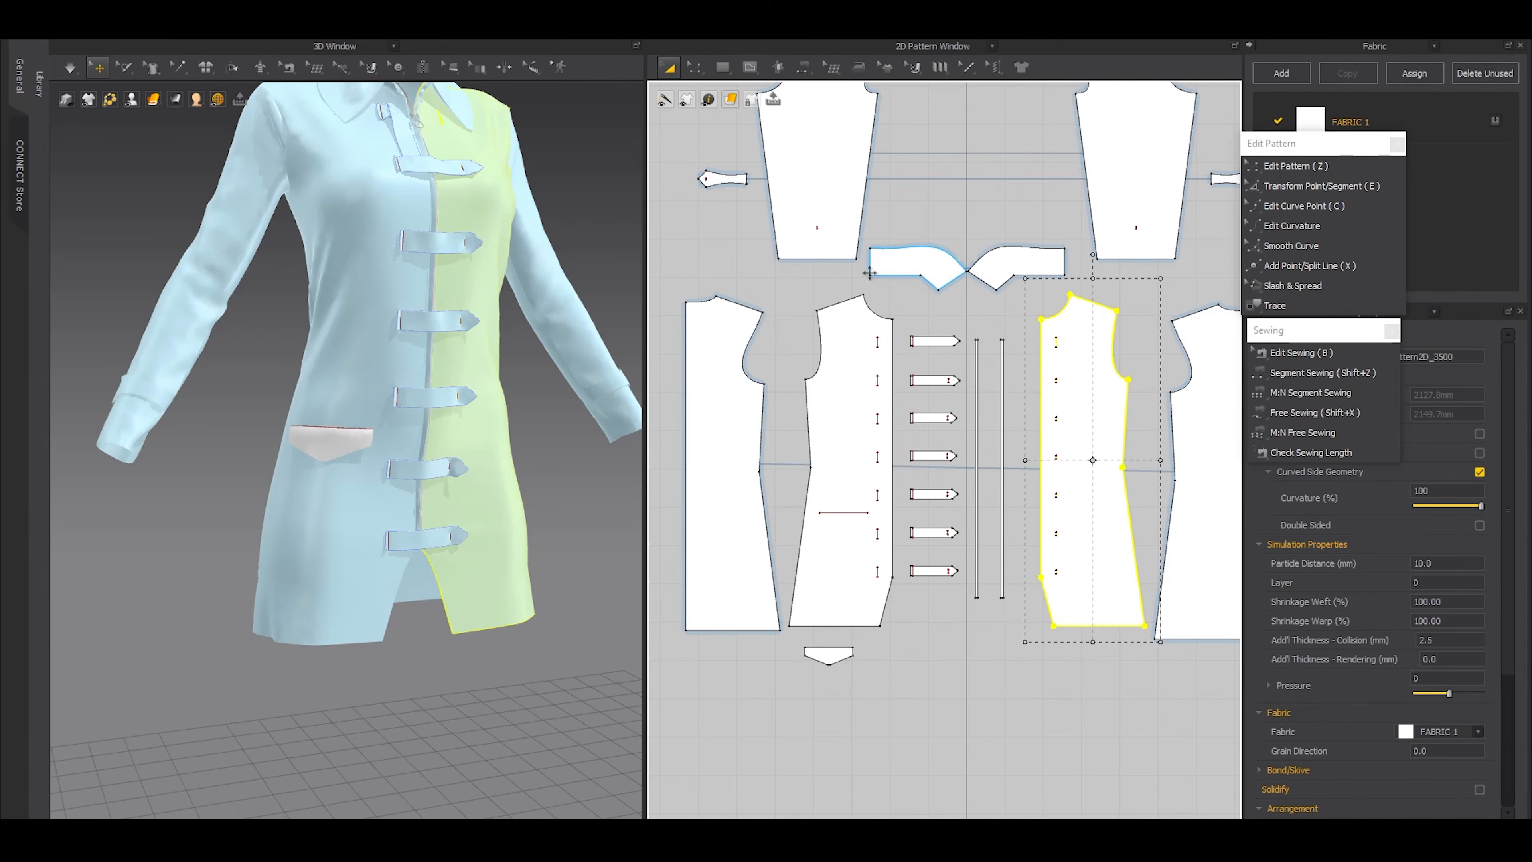
Copy the pocket line from the wearer's right front onto the left front, keeping it at the same height
key("z")
left_click(849, 515)
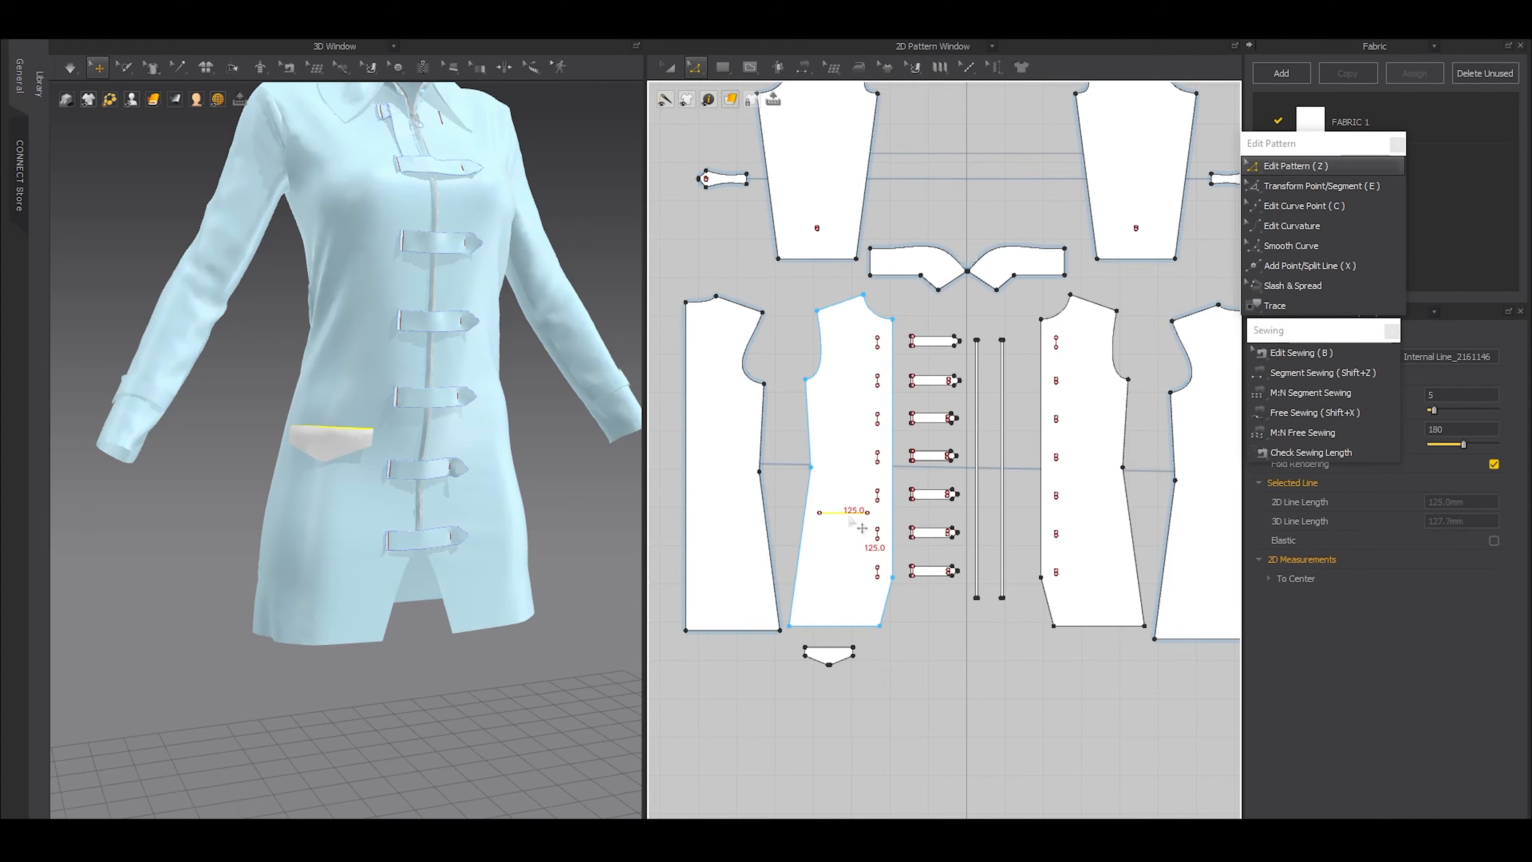
key("ctrl+v")
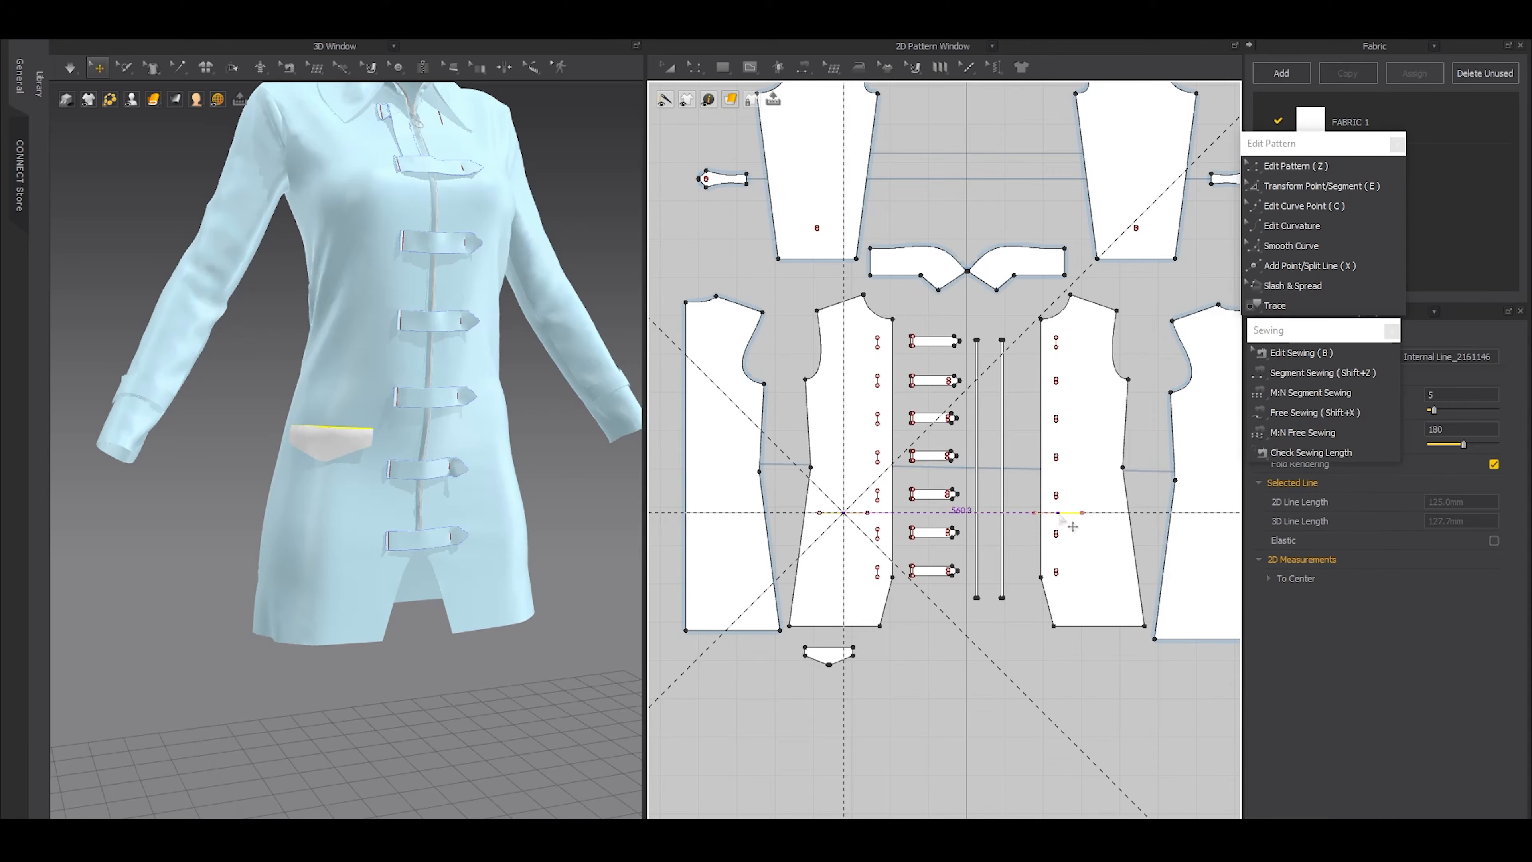
left_click(1095, 518)
Move the left front's pocket line horizontally outward to match the right pocket line's distance from the strap attachment lines
right_click_drag(341, 440, 242, 430)
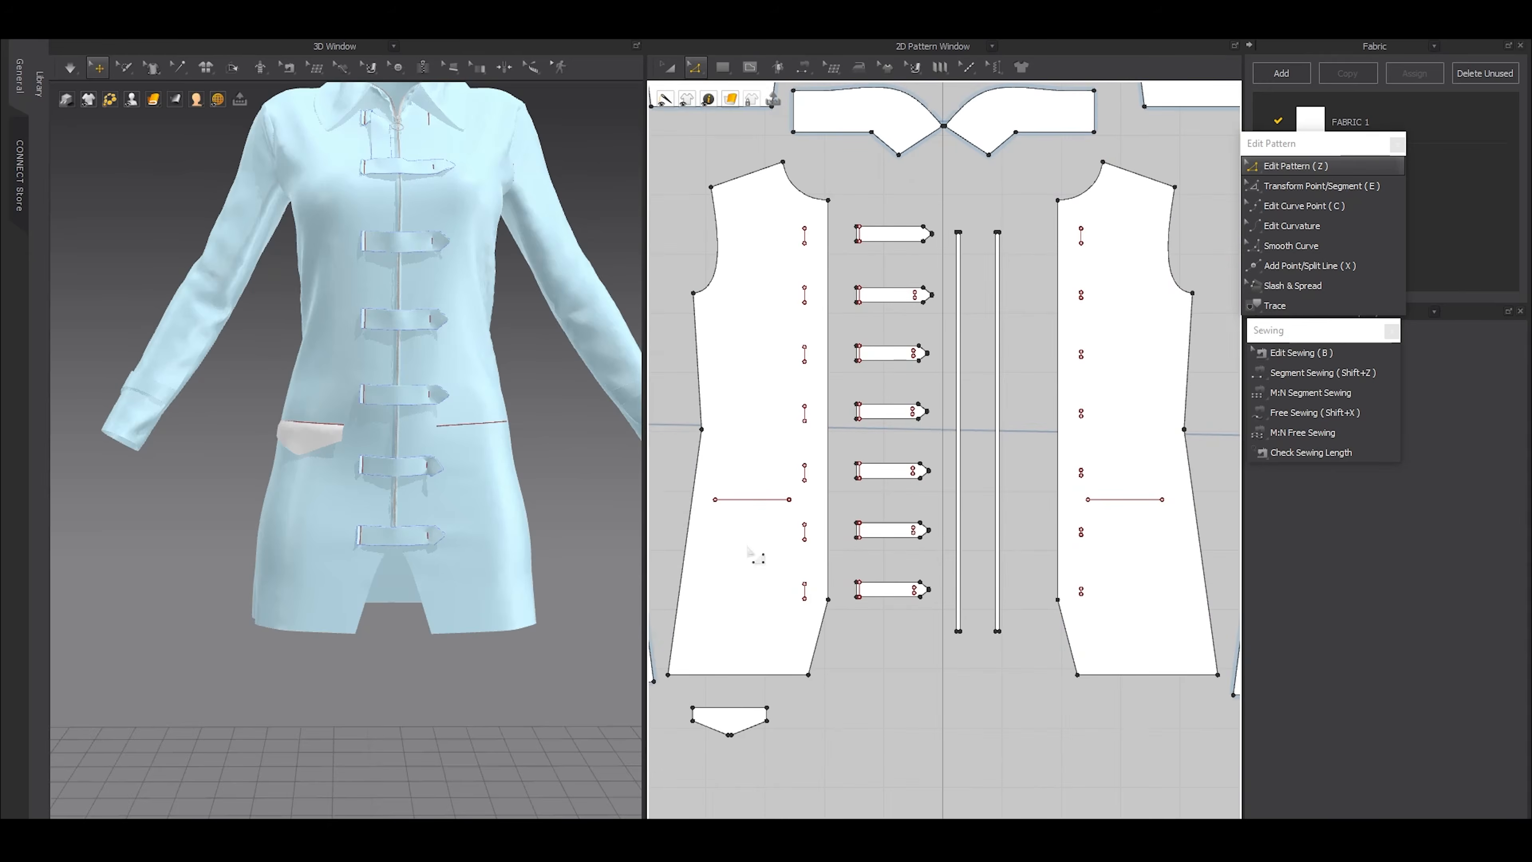
scroll(754, 527, "up", 6)
key("g")
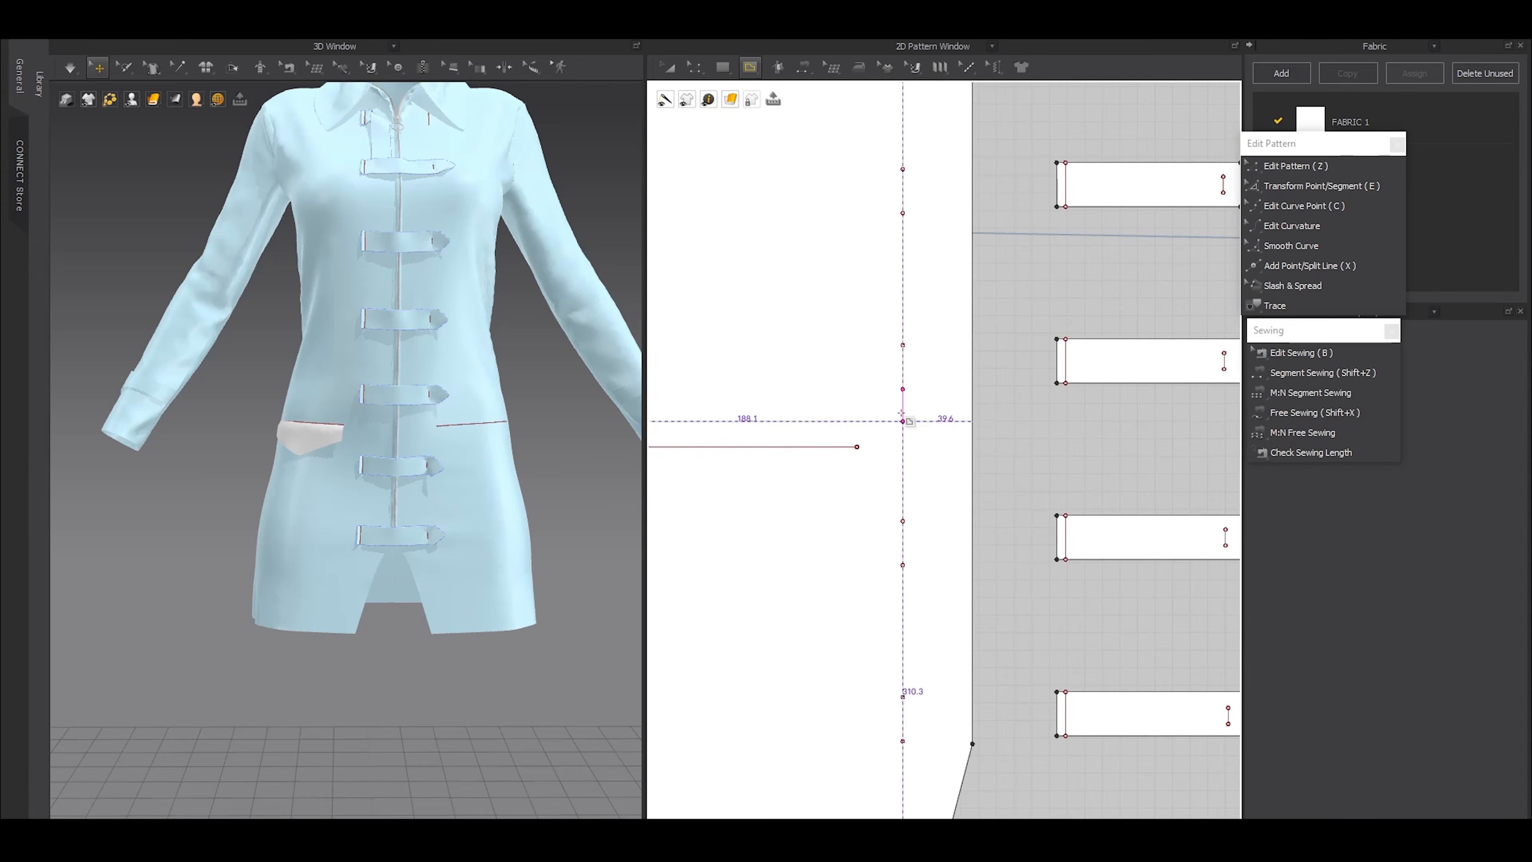
left_click(903, 389)
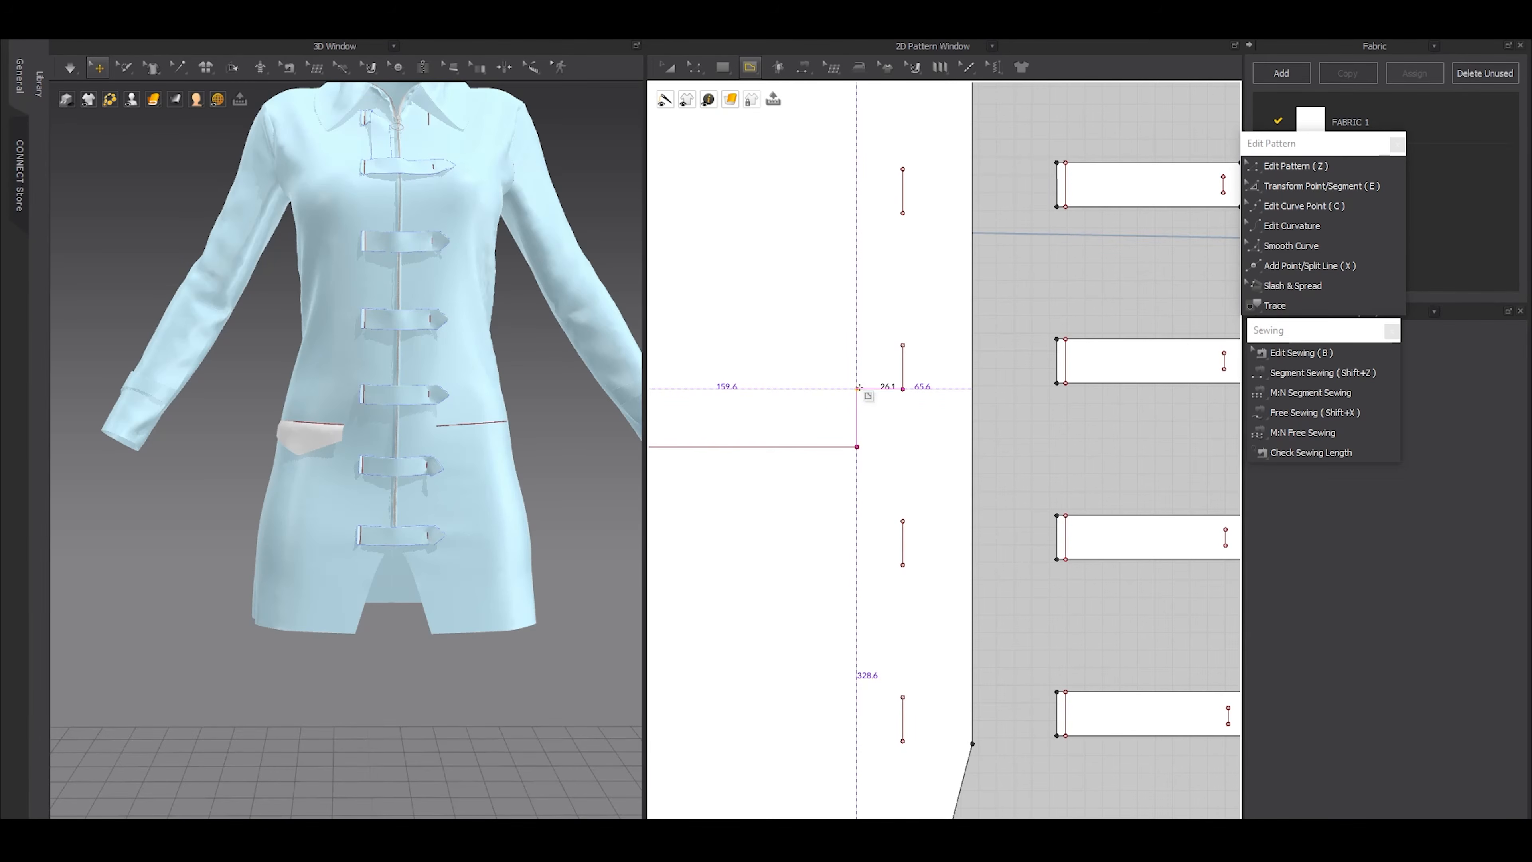
scroll(865, 396, "down", 8)
key("a")
middle_click_drag(1016, 425, 923, 441)
scroll(972, 417, "up", 12)
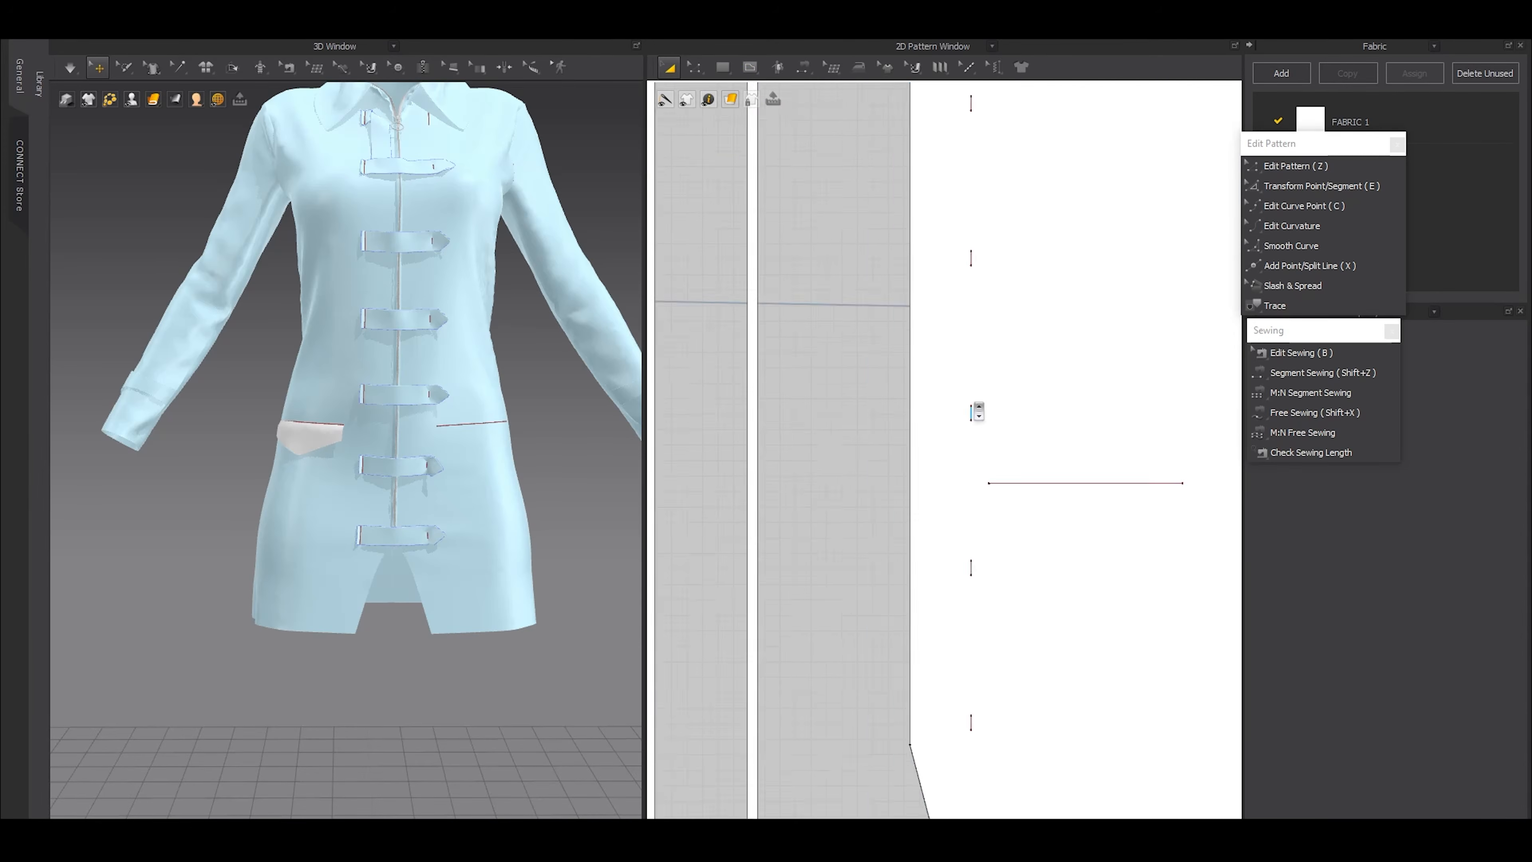
key("h")
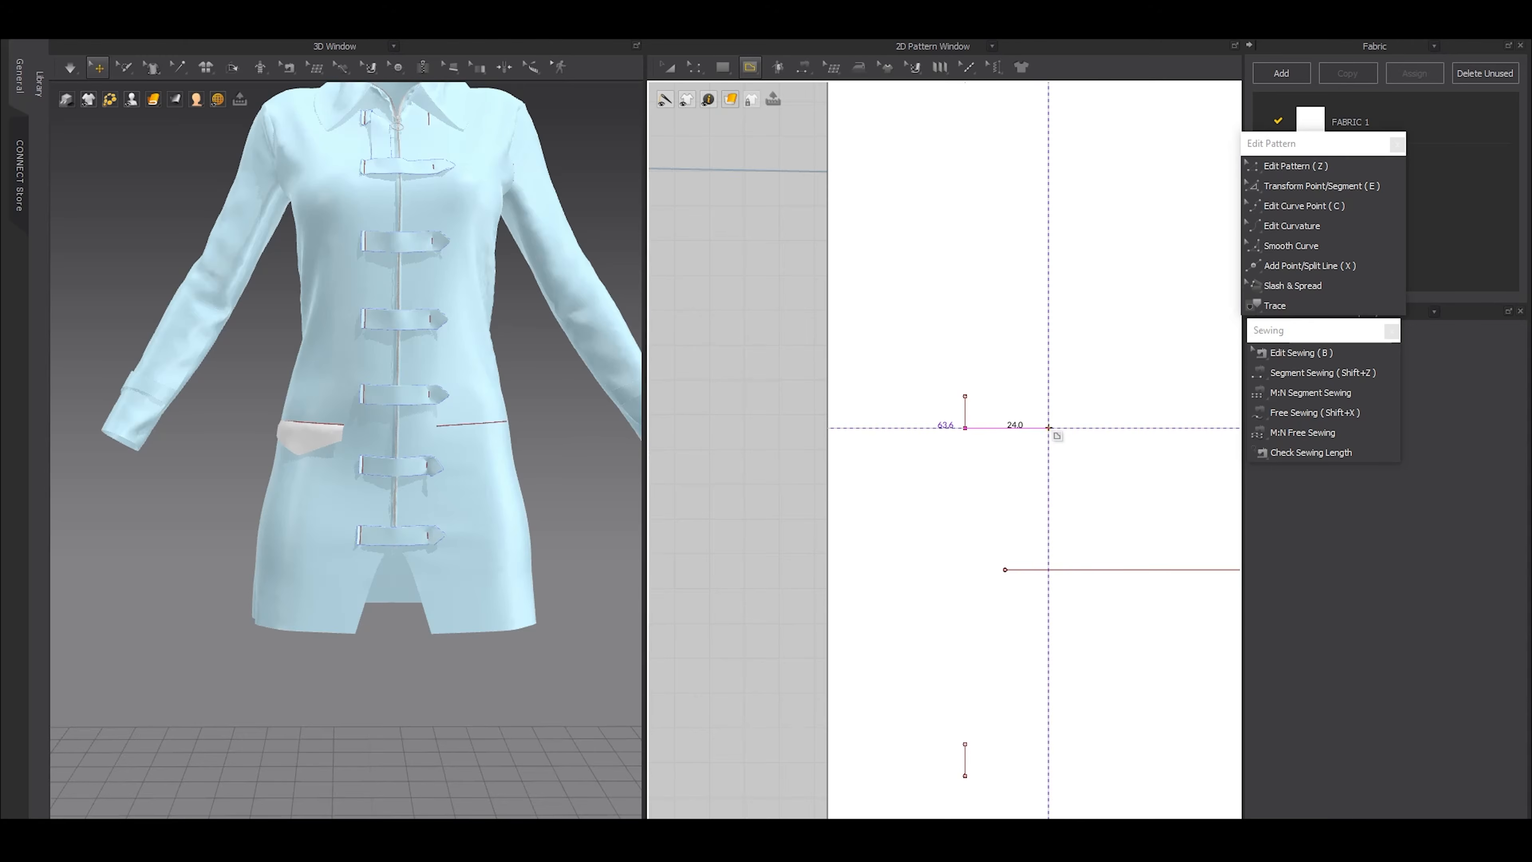
key("z")
left_click(1075, 573)
left_click_drag(1073, 573, 1103, 571)
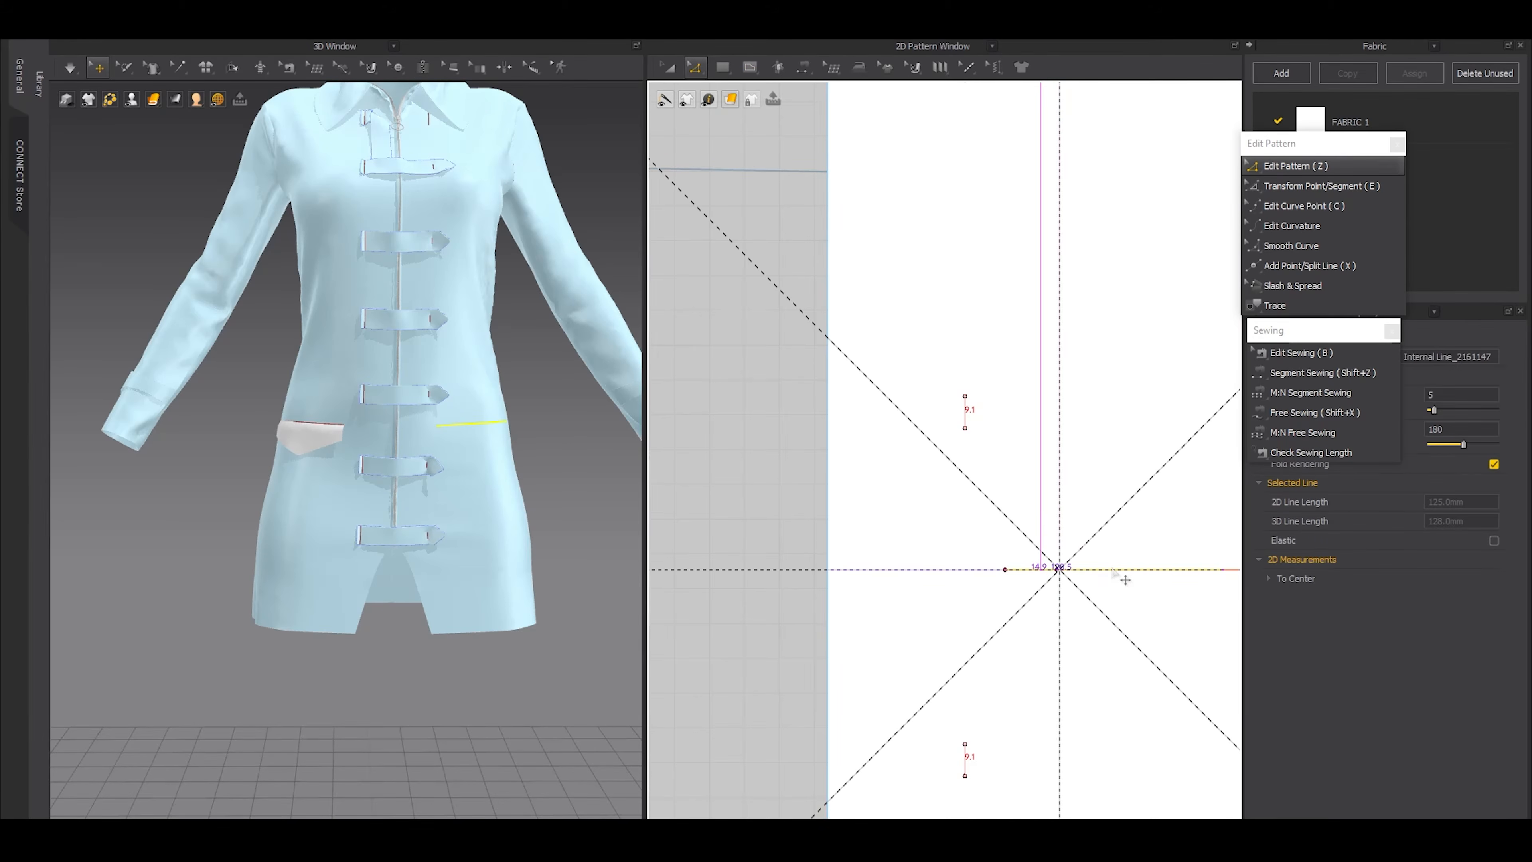
scroll(1094, 575, "down", 6)
Create a linked, mirrored copy of the pocket flap and place it level with the original below the left front
key("a")
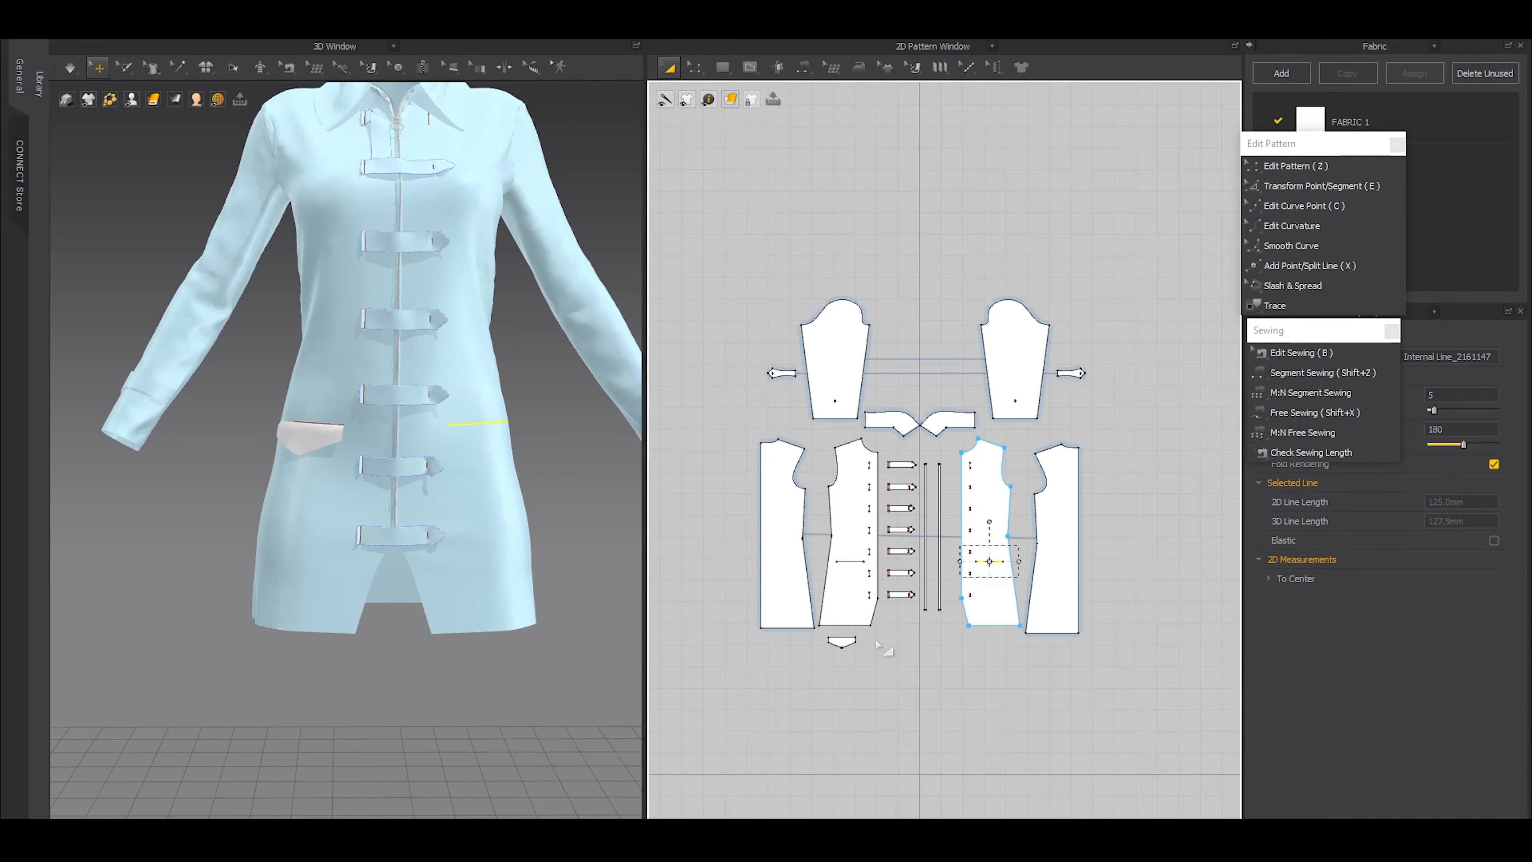
left_click(847, 643)
scroll(881, 643, "up", 3)
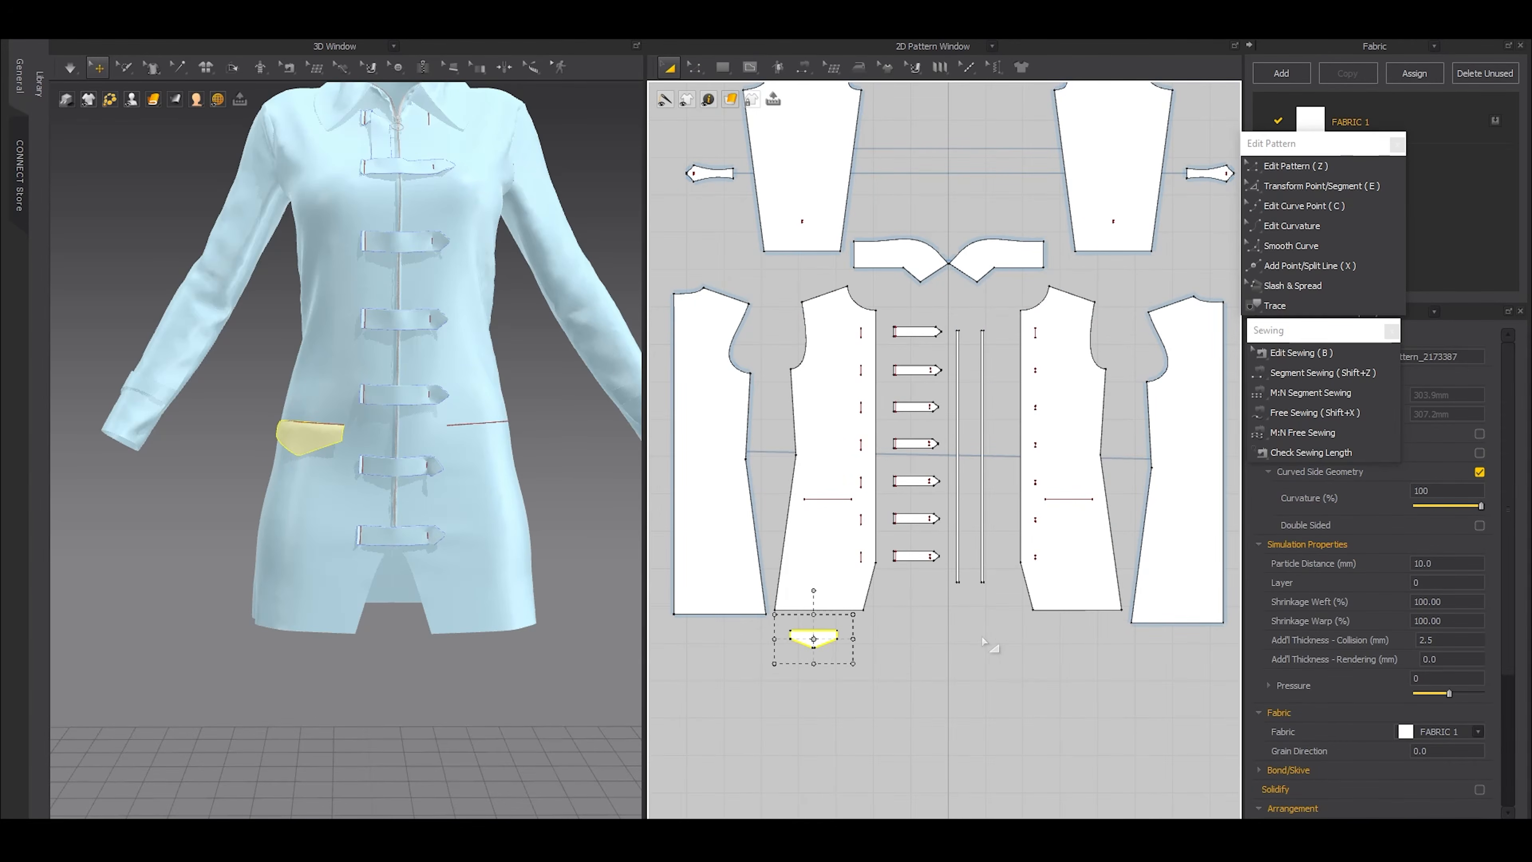
key("ctrl+c")
key("ctrl+r")
left_click(1064, 641)
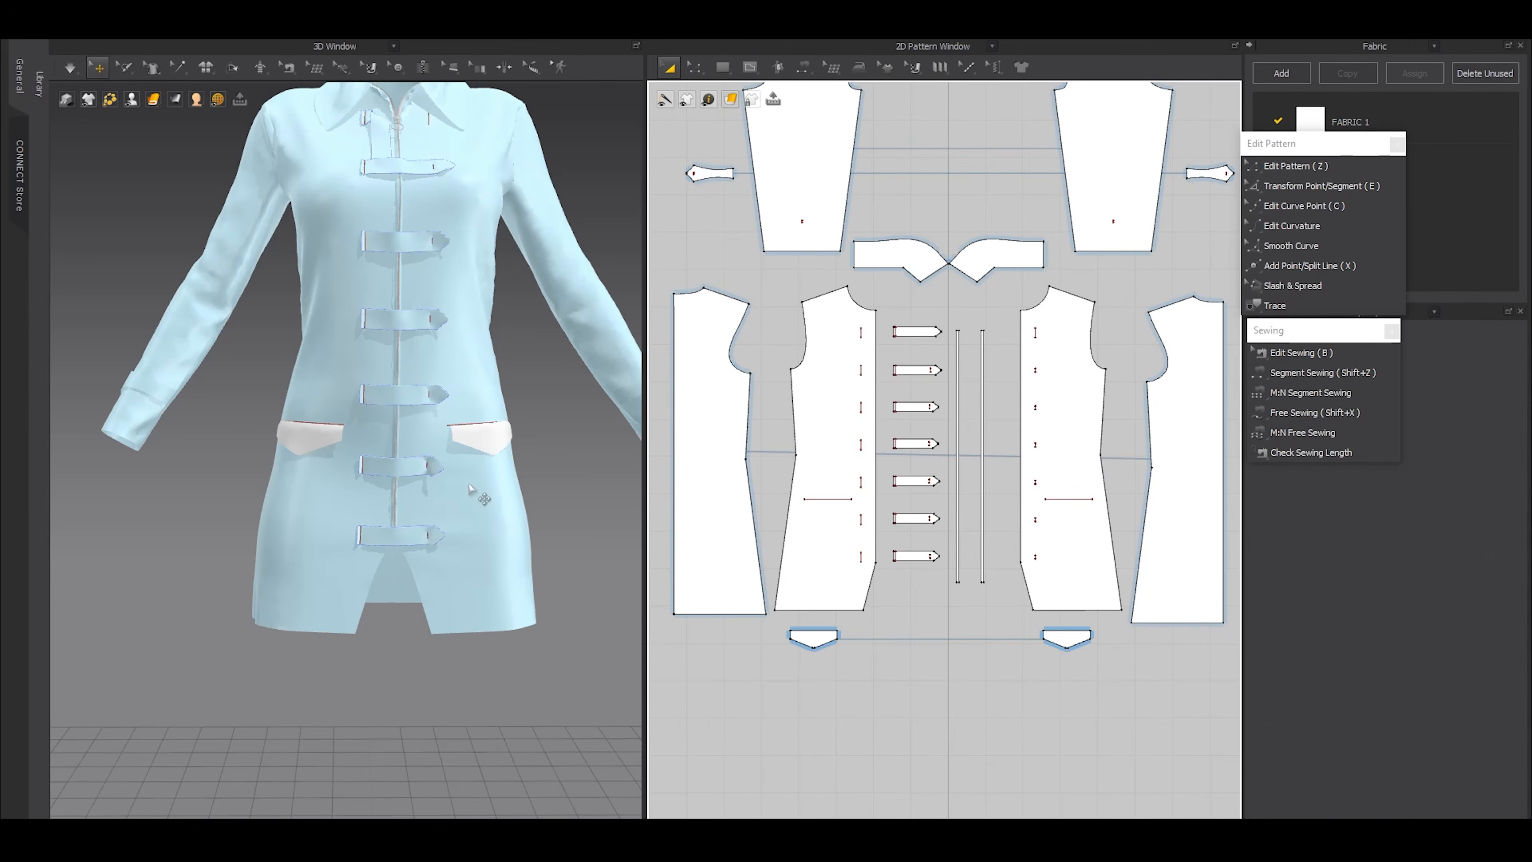
Sew the left flap's upper edge to the left front's pocket line and simulate the garment
scroll(1068, 524, "up", 2)
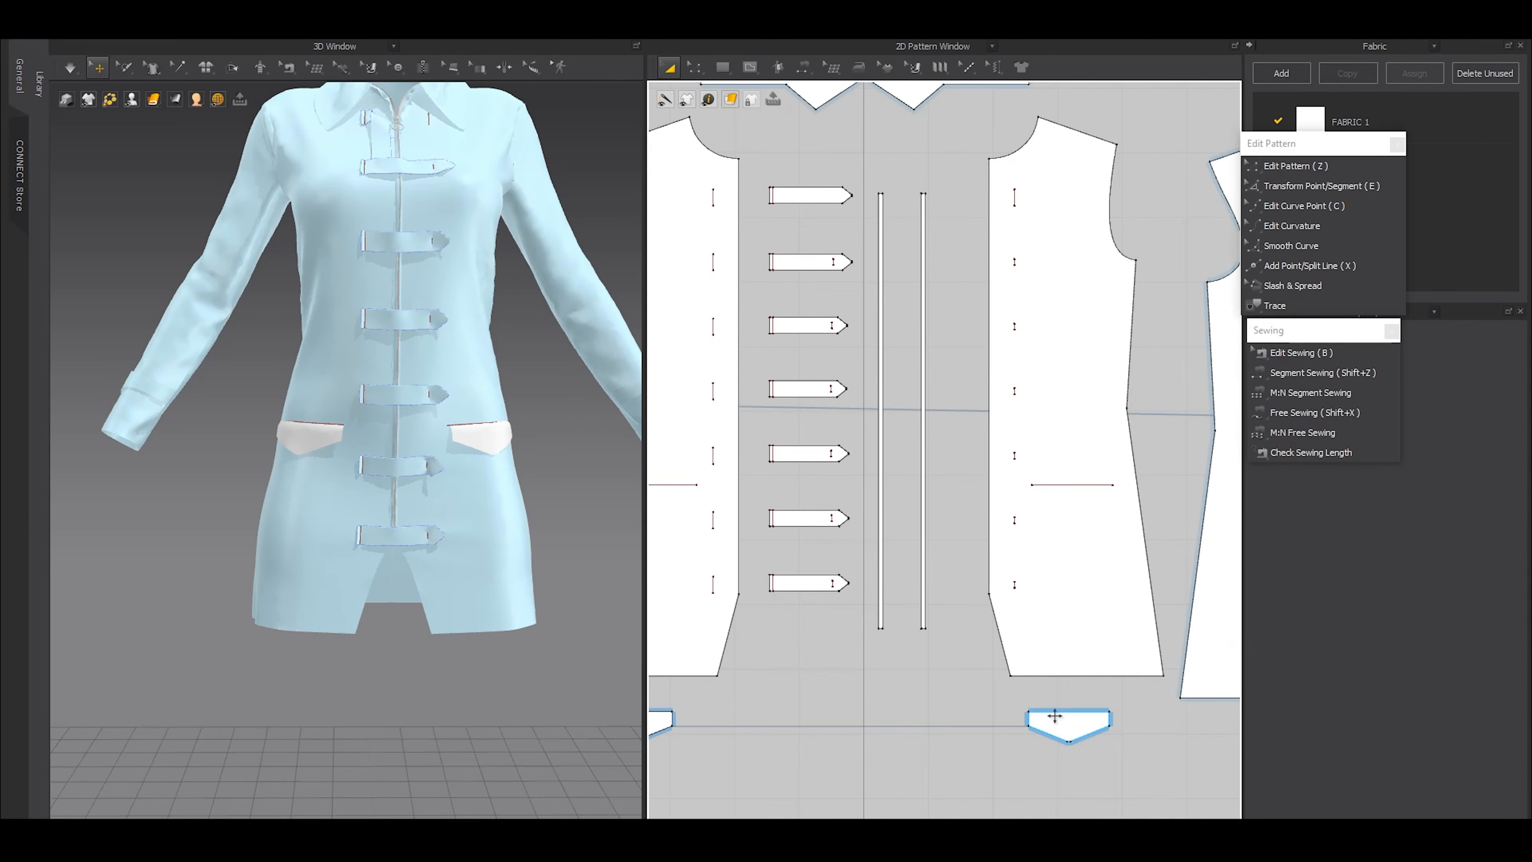
left_click(1069, 711)
left_click(1072, 485)
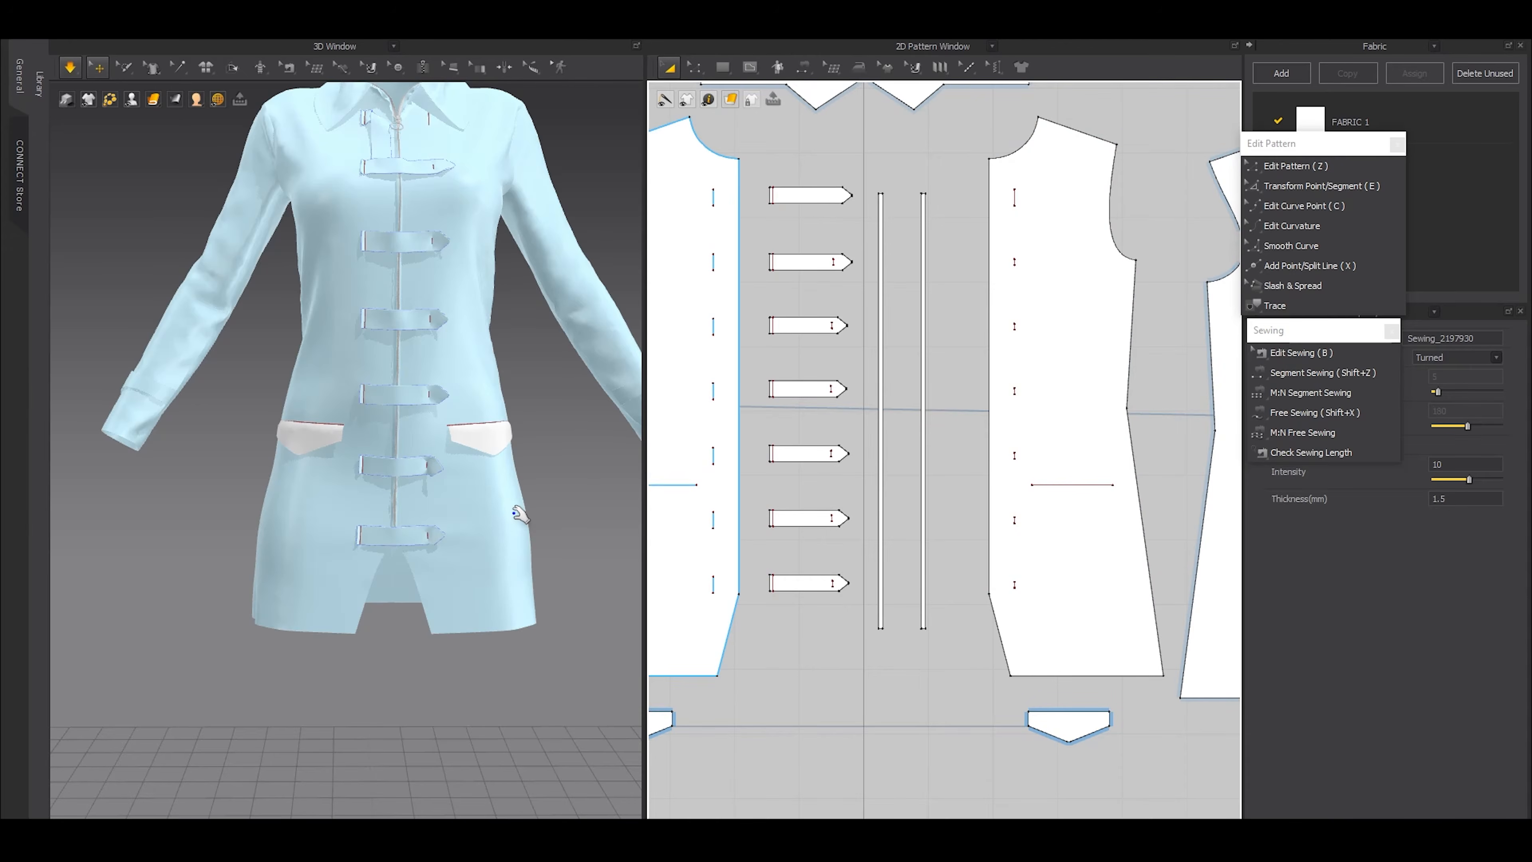
scroll(845, 663, "down", 3)
scroll(813, 648, "up", 3)
Shorten the linked pocket flaps slightly by moving their lower corner and tip points up
key("z")
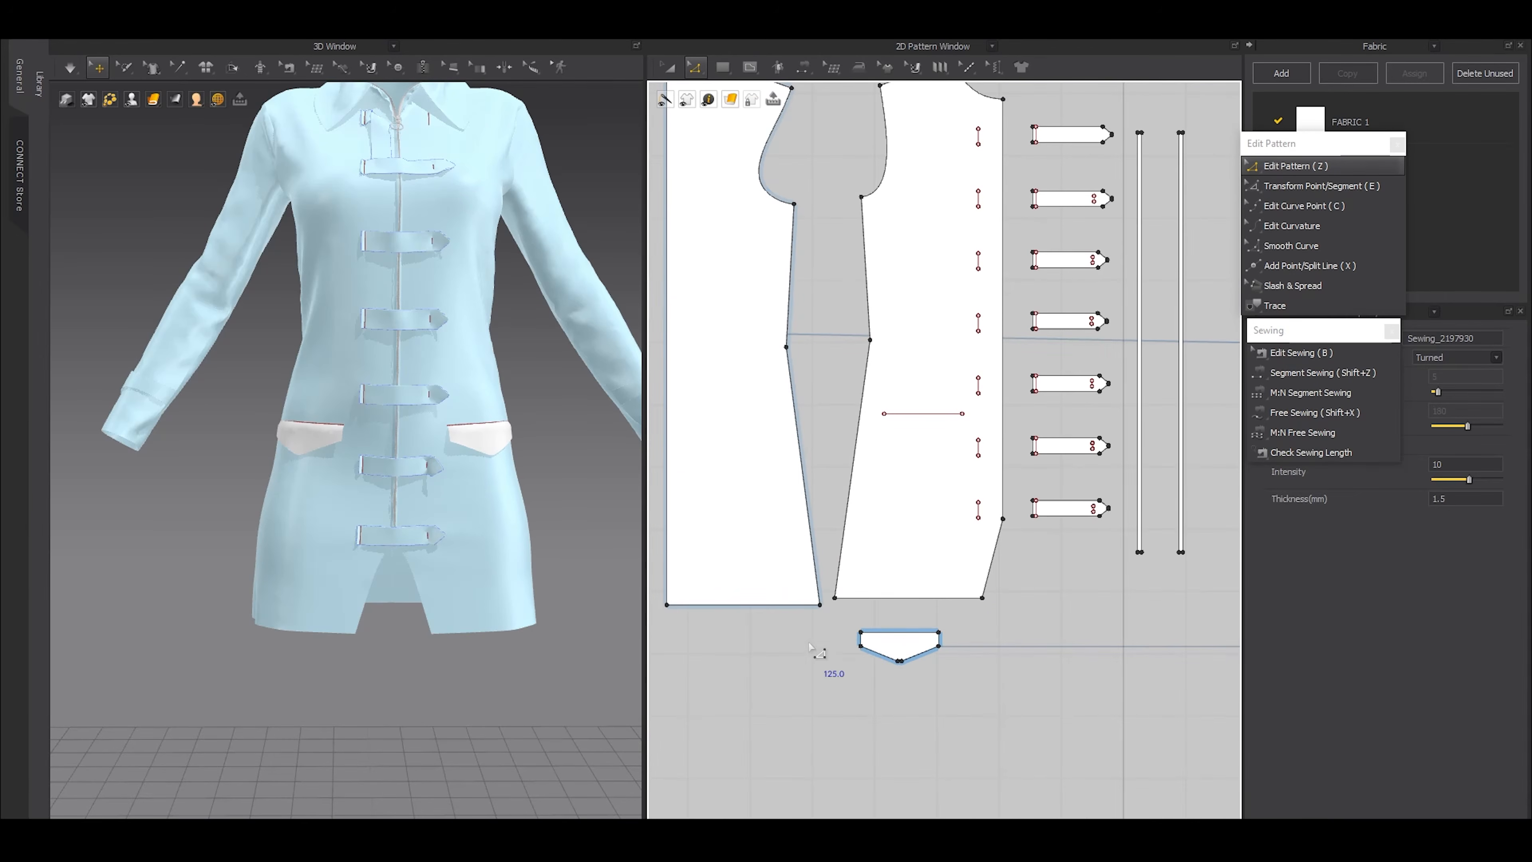
left_click(899, 647)
scroll(965, 658, "down", 3)
scroll(1027, 643, "up", 1)
scroll(1027, 643, "up", 2)
scroll(857, 639, "up", 5)
left_click_drag(862, 649, 862, 642)
middle_click_drag(787, 666, 932, 643)
left_click_drag(975, 712, 850, 594)
scroll(881, 643, "up", 4)
scroll(929, 682, "down", 10)
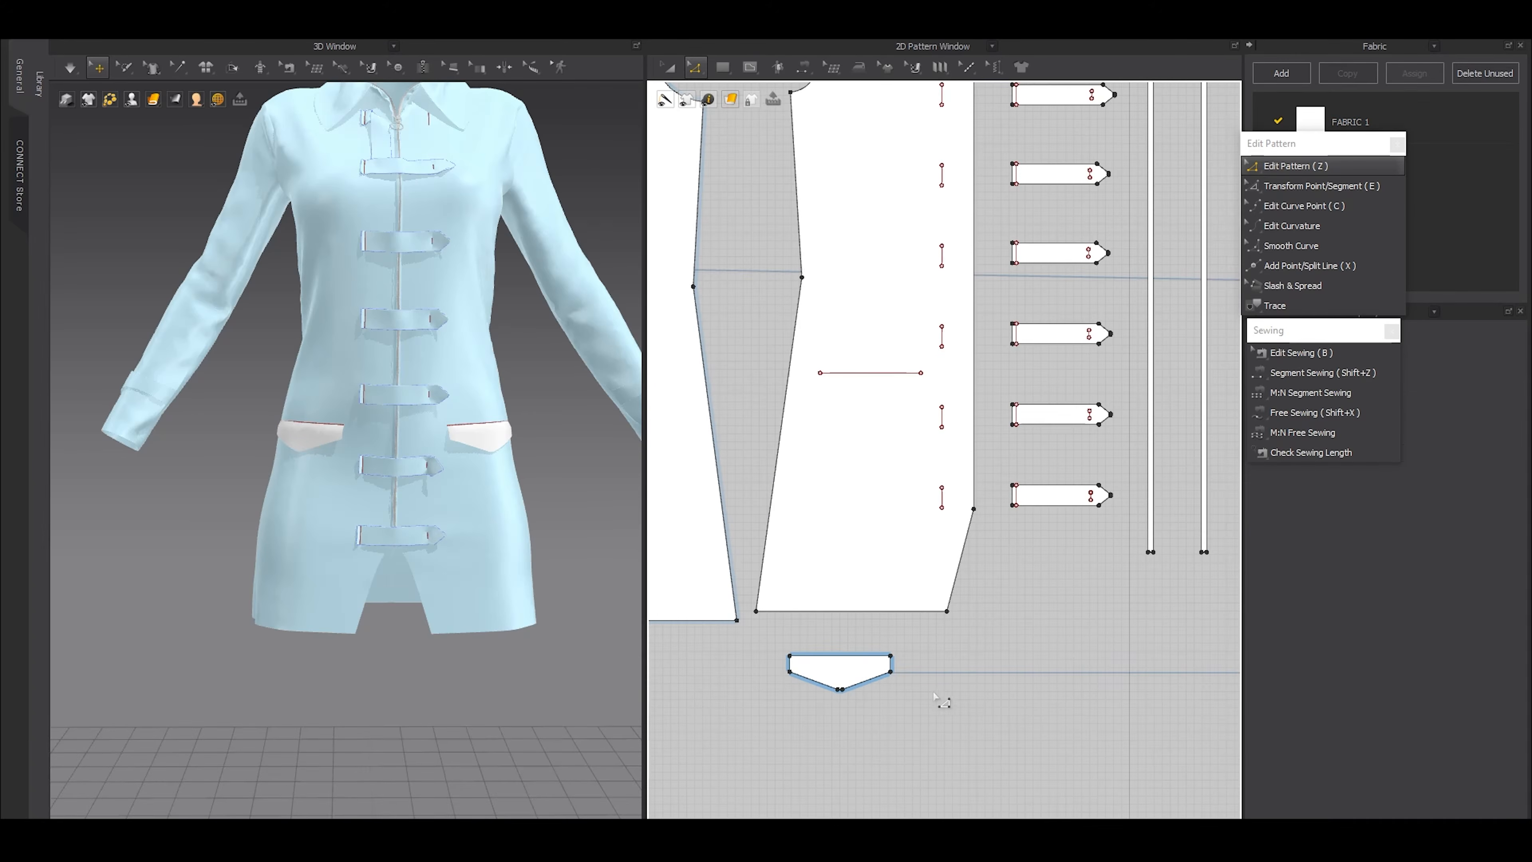
scroll(928, 684, "down", 3)
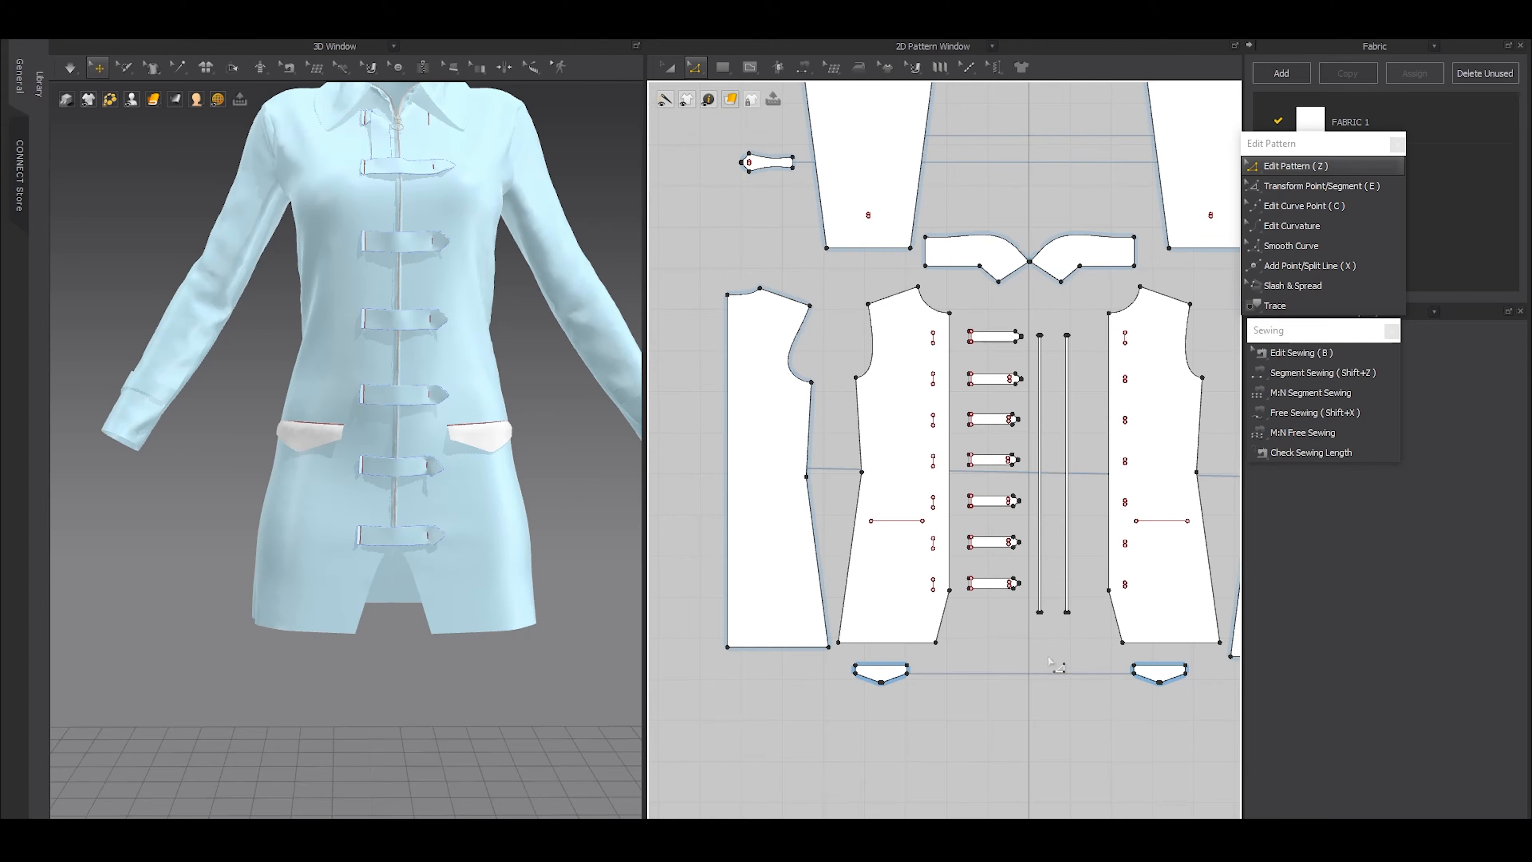
Select the pocket lines on both fronts and move them up together to raise the flaps
right_click_drag(349, 473, 428, 483)
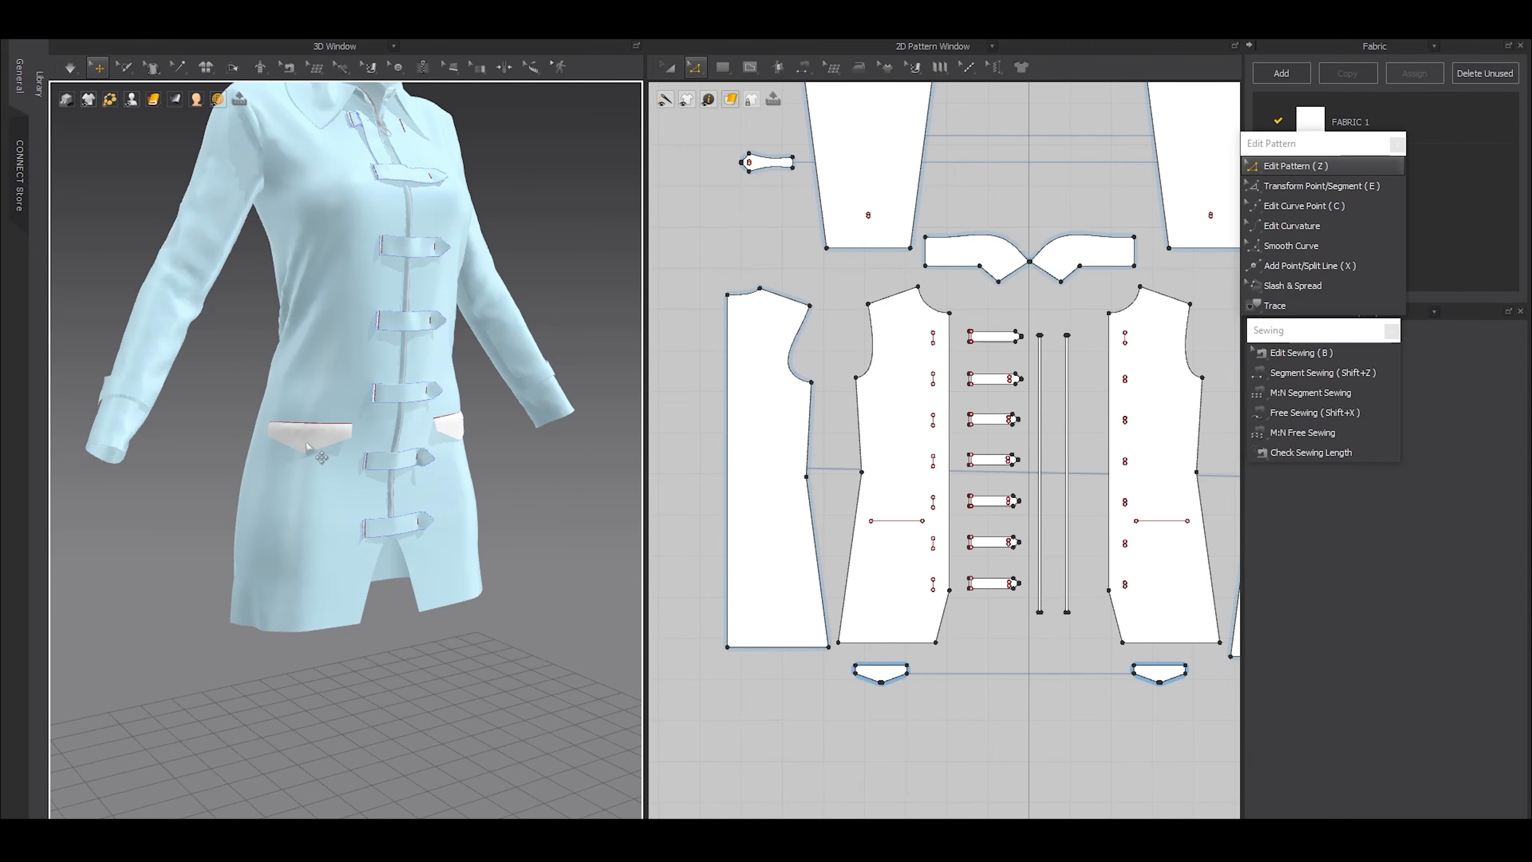
scroll(306, 445, "up", 3)
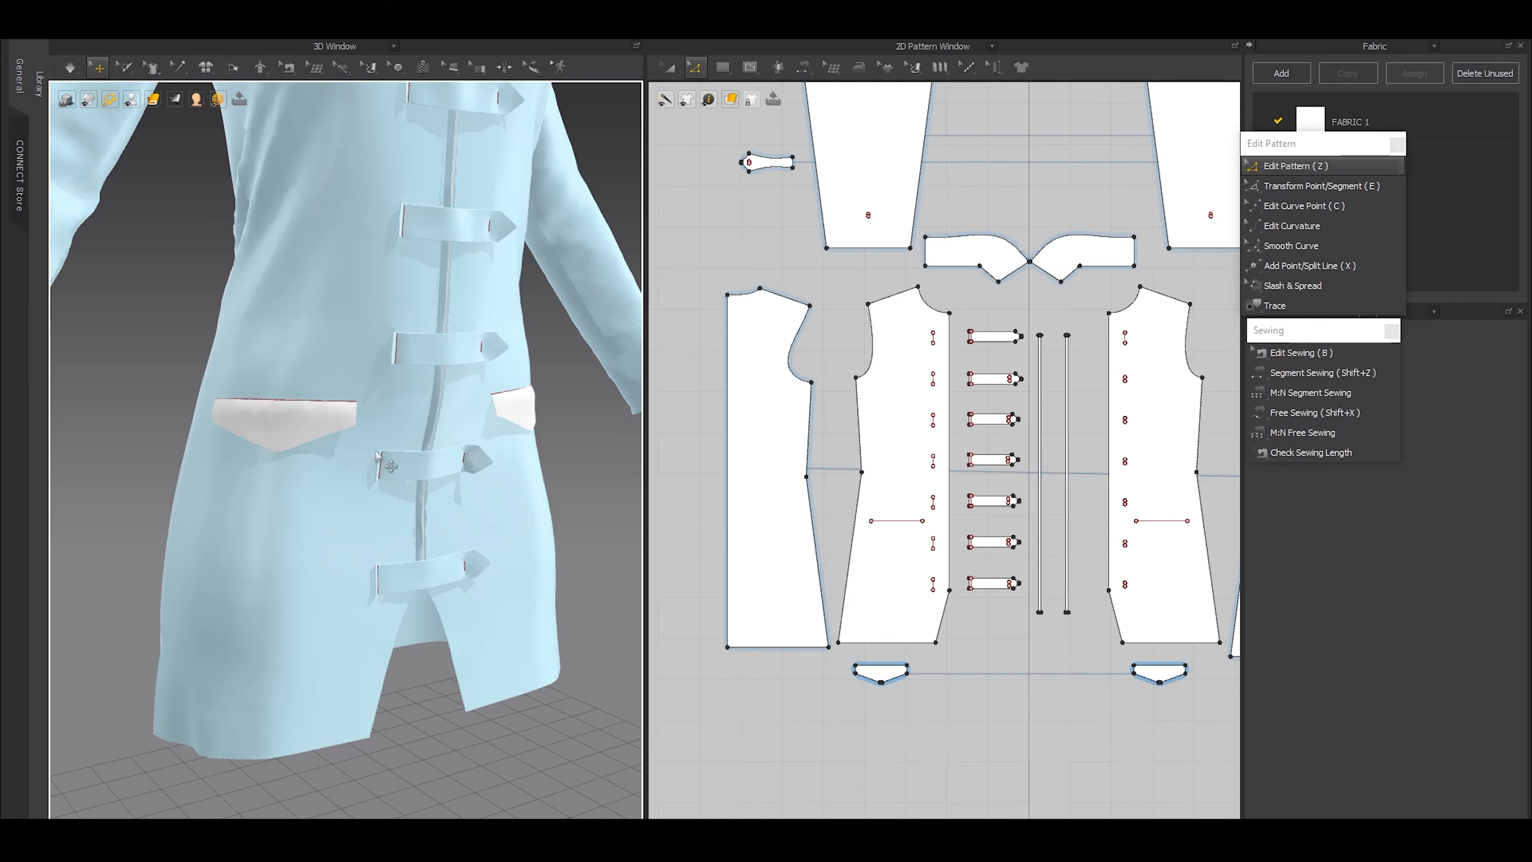
scroll(500, 438, "down", 5)
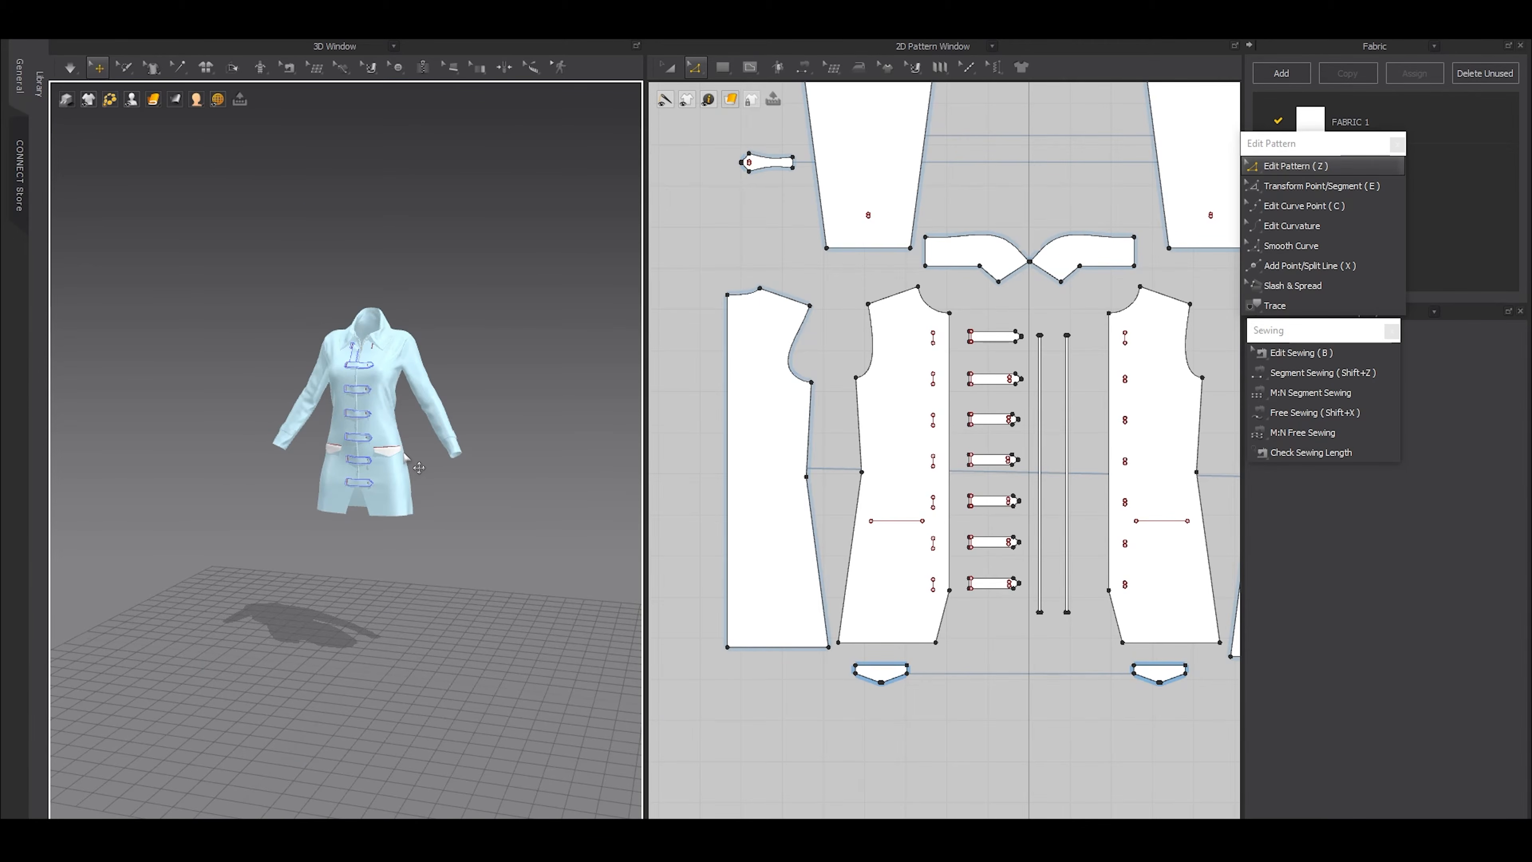
scroll(346, 482, "up", 4)
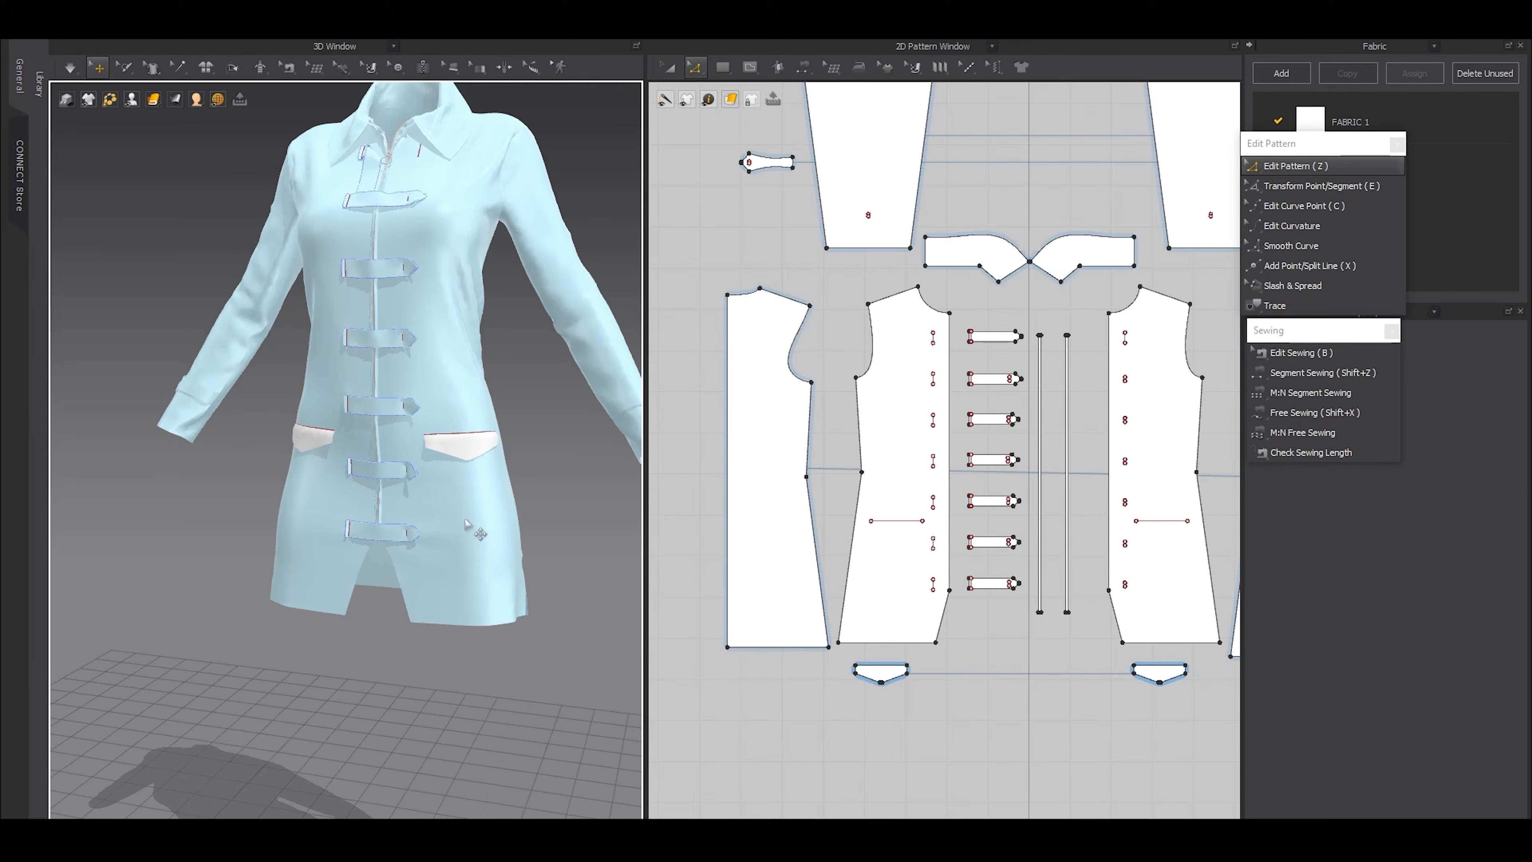
right_click_drag(427, 518, 552, 530)
scroll(552, 530, "up", 3)
left_click(884, 525)
left_click(884, 526)
left_click(1145, 525, "shift")
scroll(863, 522, "up", 2)
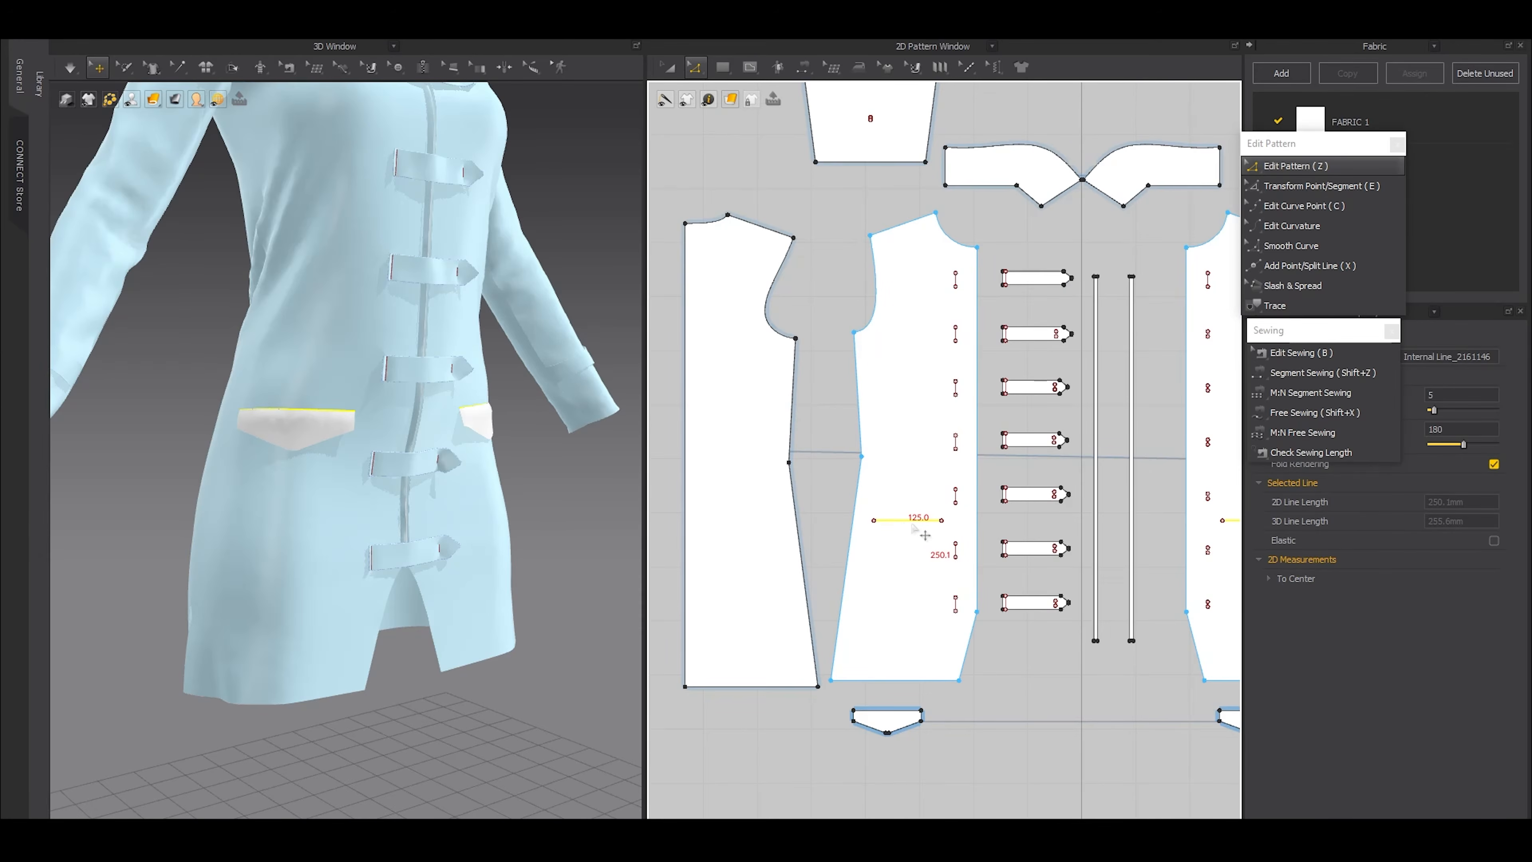
left_click_drag(914, 520, 917, 507)
scroll(942, 595, "down", 3)
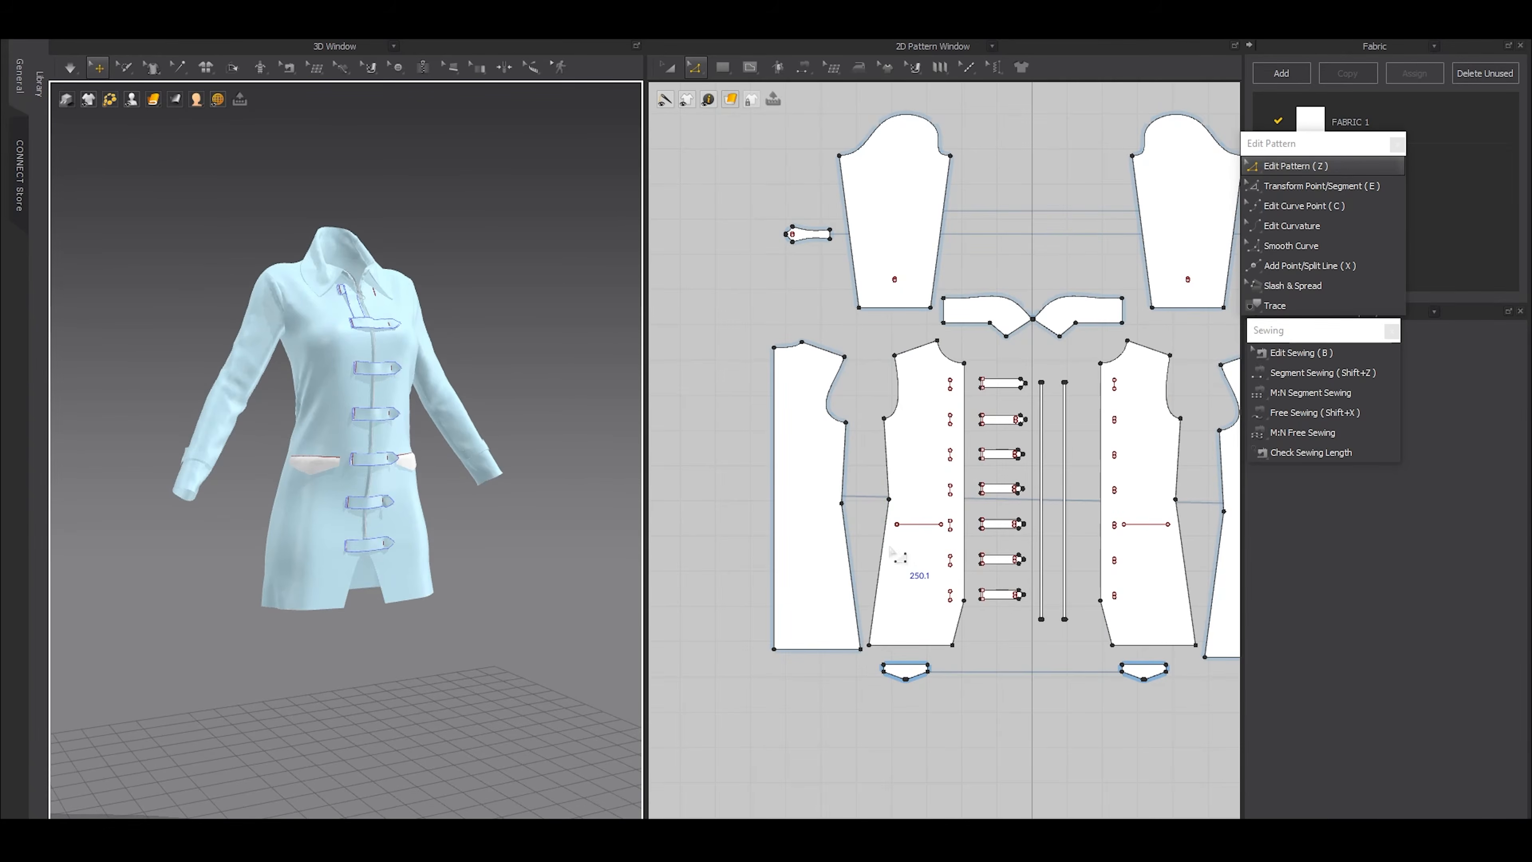
Draw an internal rectangle about 130 mm wide below the right front's pocket line and lower its upper edge
scroll(908, 582, "up", 3)
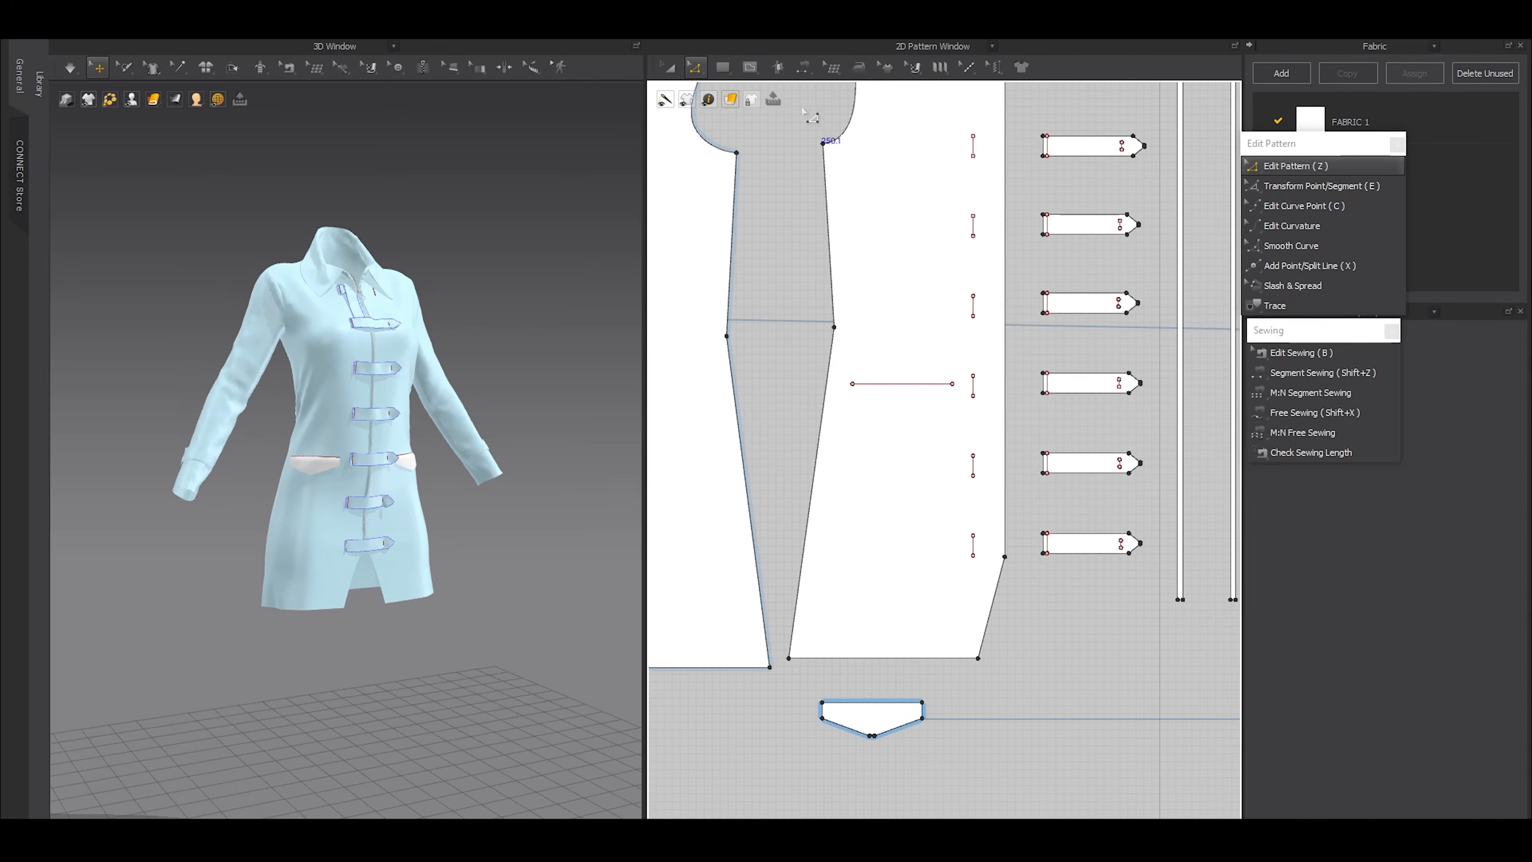
left_click(750, 67)
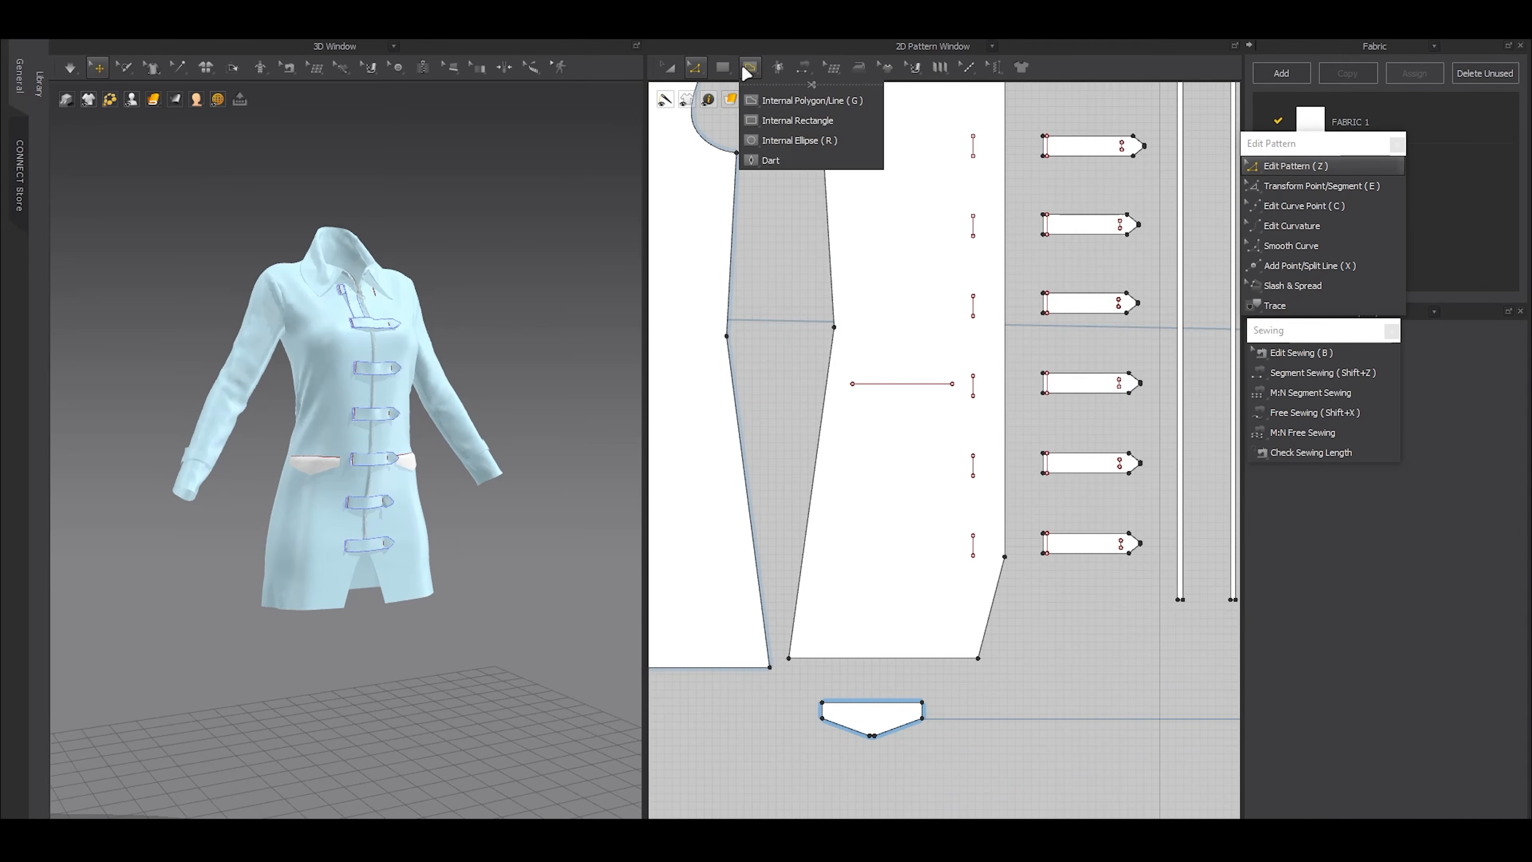
left_click(772, 124)
mouse_move(852, 426)
left_mouse_down()
mouse_move(929, 486)
mouse_move(953, 485)
mouse_move(959, 568)
left_mouse_up()
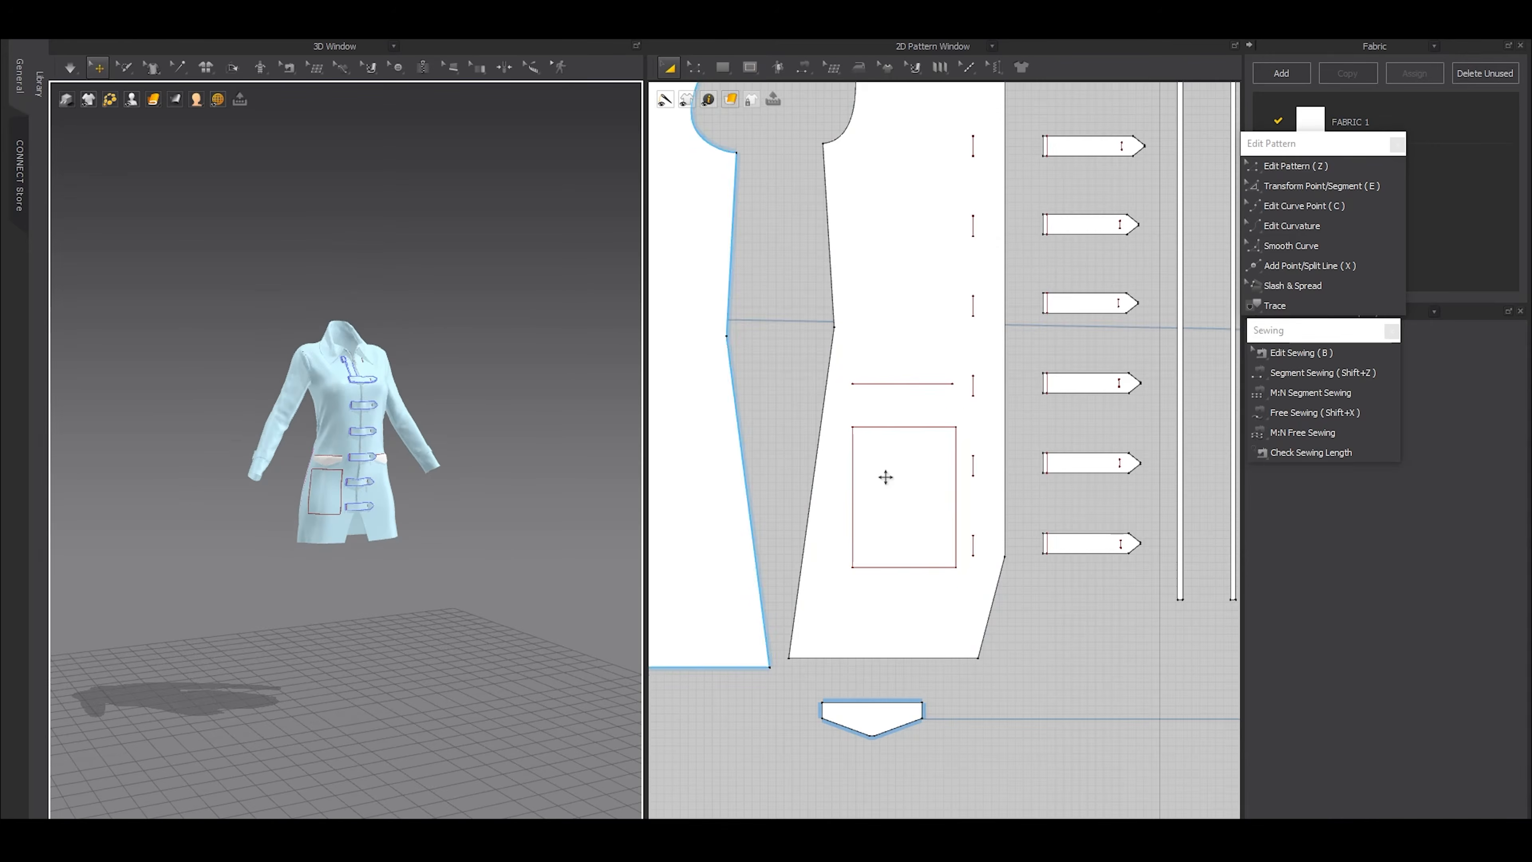
scroll(888, 450, "up", 3)
key("z")
left_click_drag(879, 410, 893, 458)
Move the whole pocket rectangle down on the right front, closer to the hem
key("a")
left_click(831, 487)
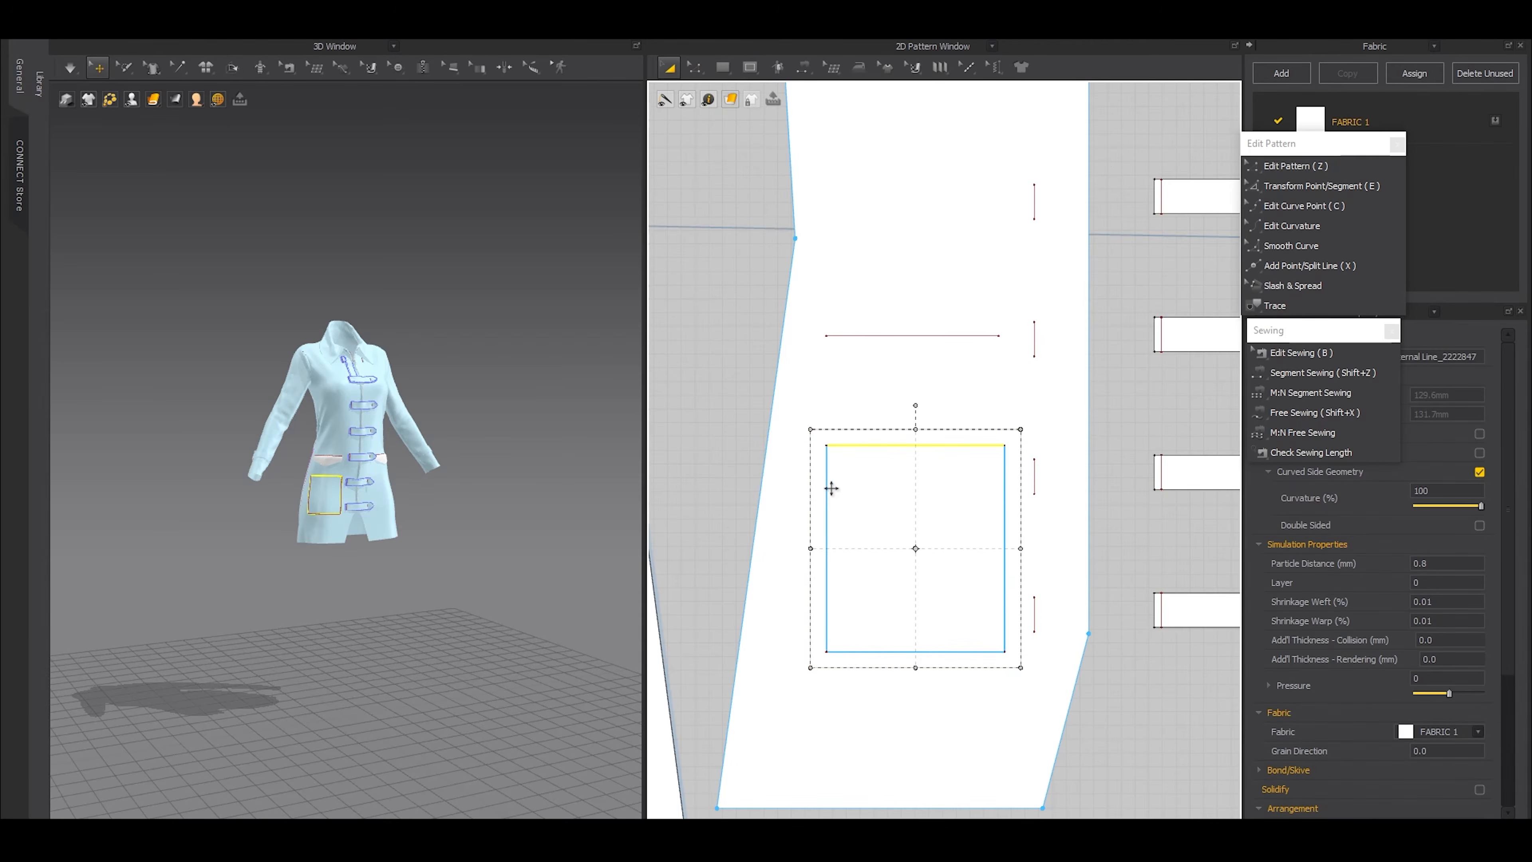
middle_click_drag(823, 512, 849, 370)
left_click_drag(853, 375, 871, 477)
left_click(871, 477)
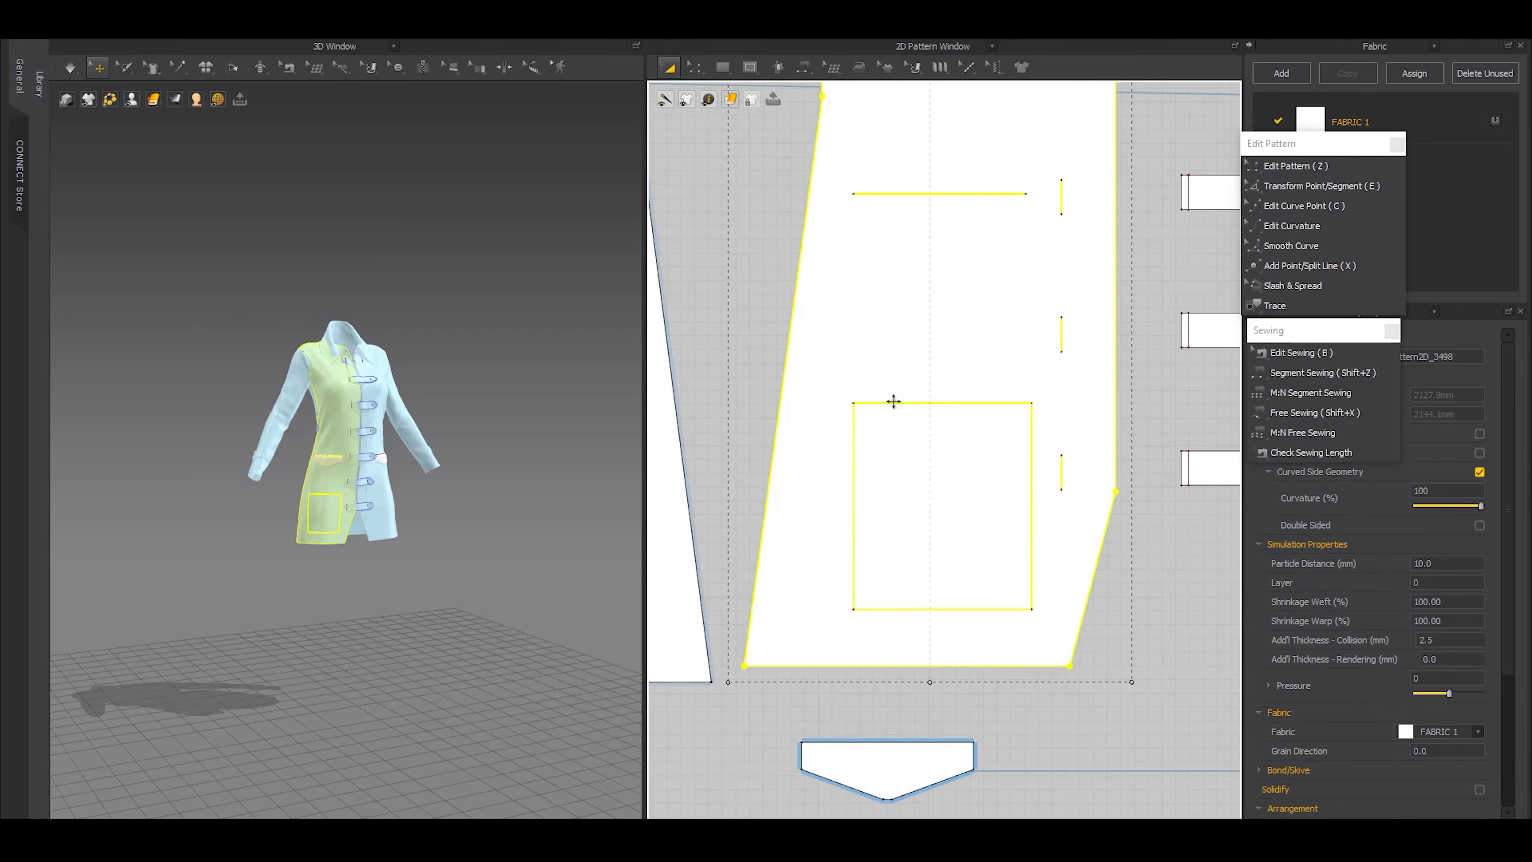
Extend the rectangle's upper edge upward by about 21 mm and shift the whole rectangle slightly up from the hem
key("z")
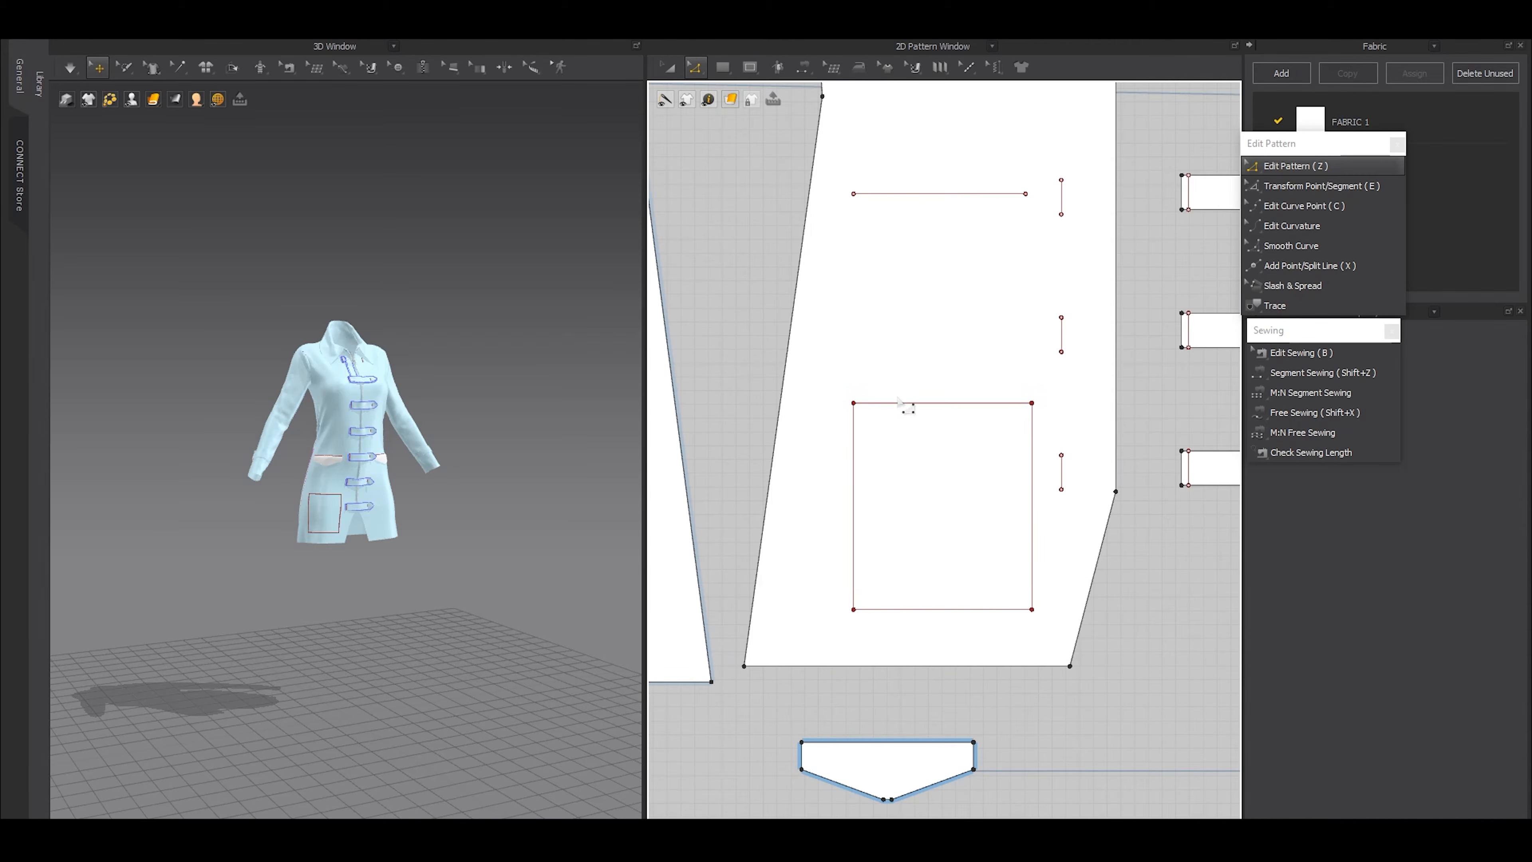
left_click_drag(878, 403, 878, 374)
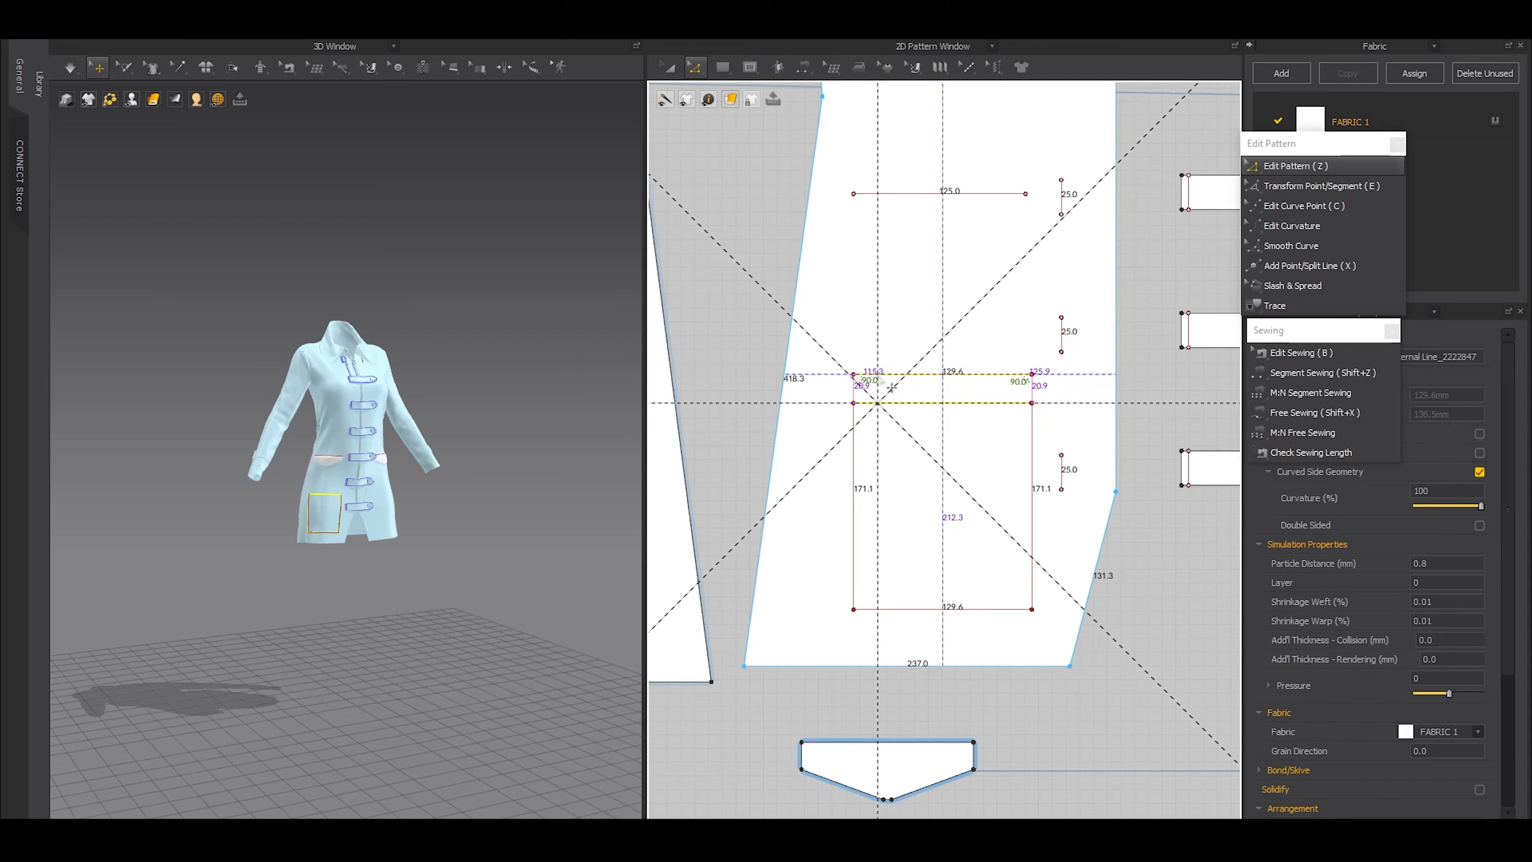
key("a")
left_click_drag(854, 445, 857, 424)
middle_click_drag(839, 385, 821, 492)
Select the pocket lines on both fronts, lower them together toward the rectangle's height, and simulate the garment
key("z")
left_click(877, 303)
scroll(877, 302, "down", 3)
middle_click_drag(955, 396, 796, 431)
scroll(796, 431, "down", 3)
left_click(1009, 383, "shift")
scroll(758, 396, "up", 5)
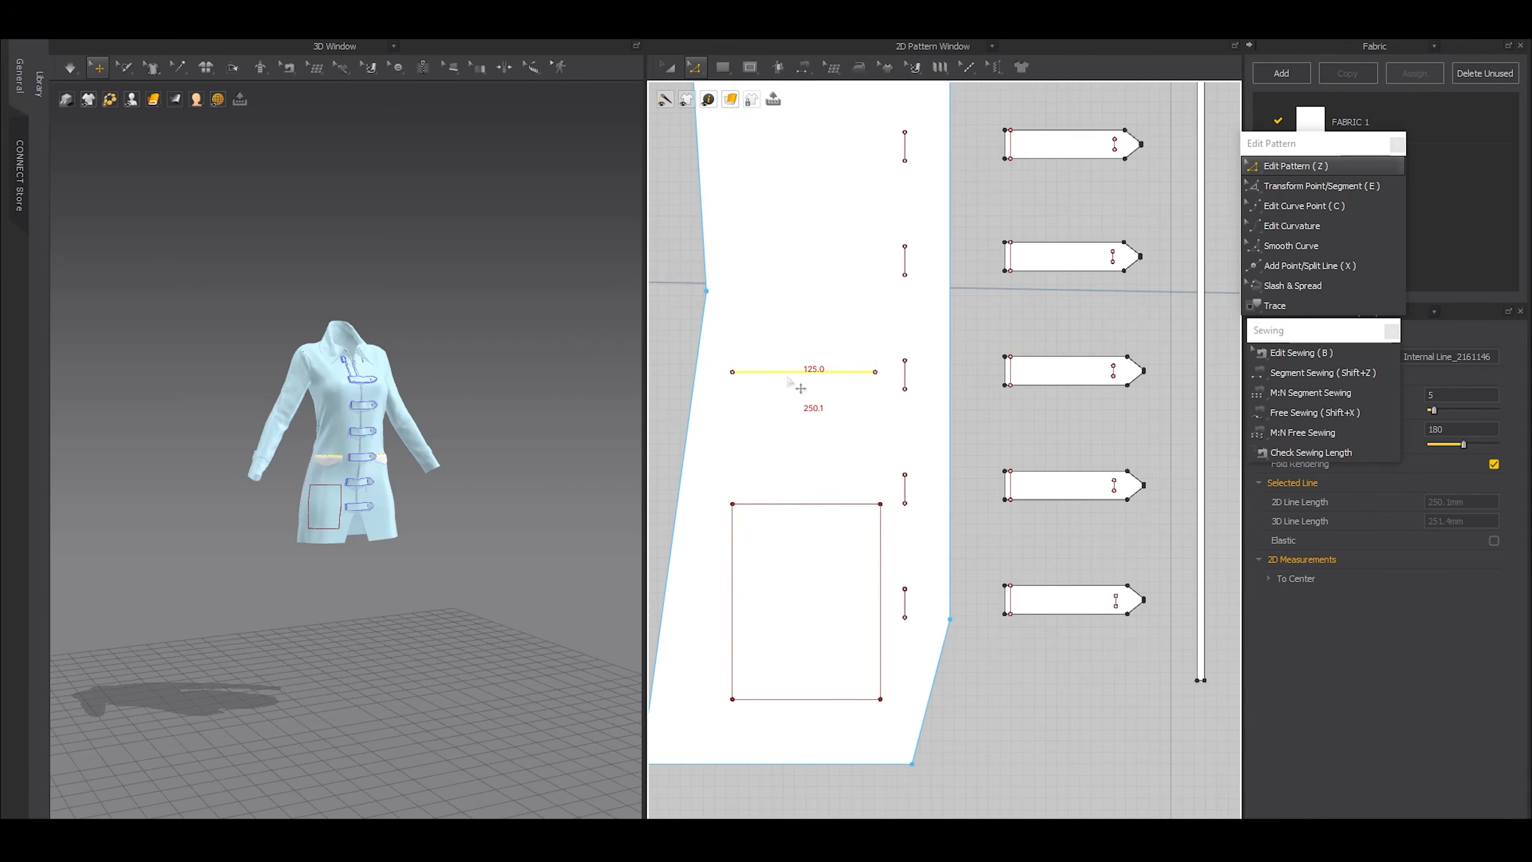
left_click_drag(786, 382, 788, 410)
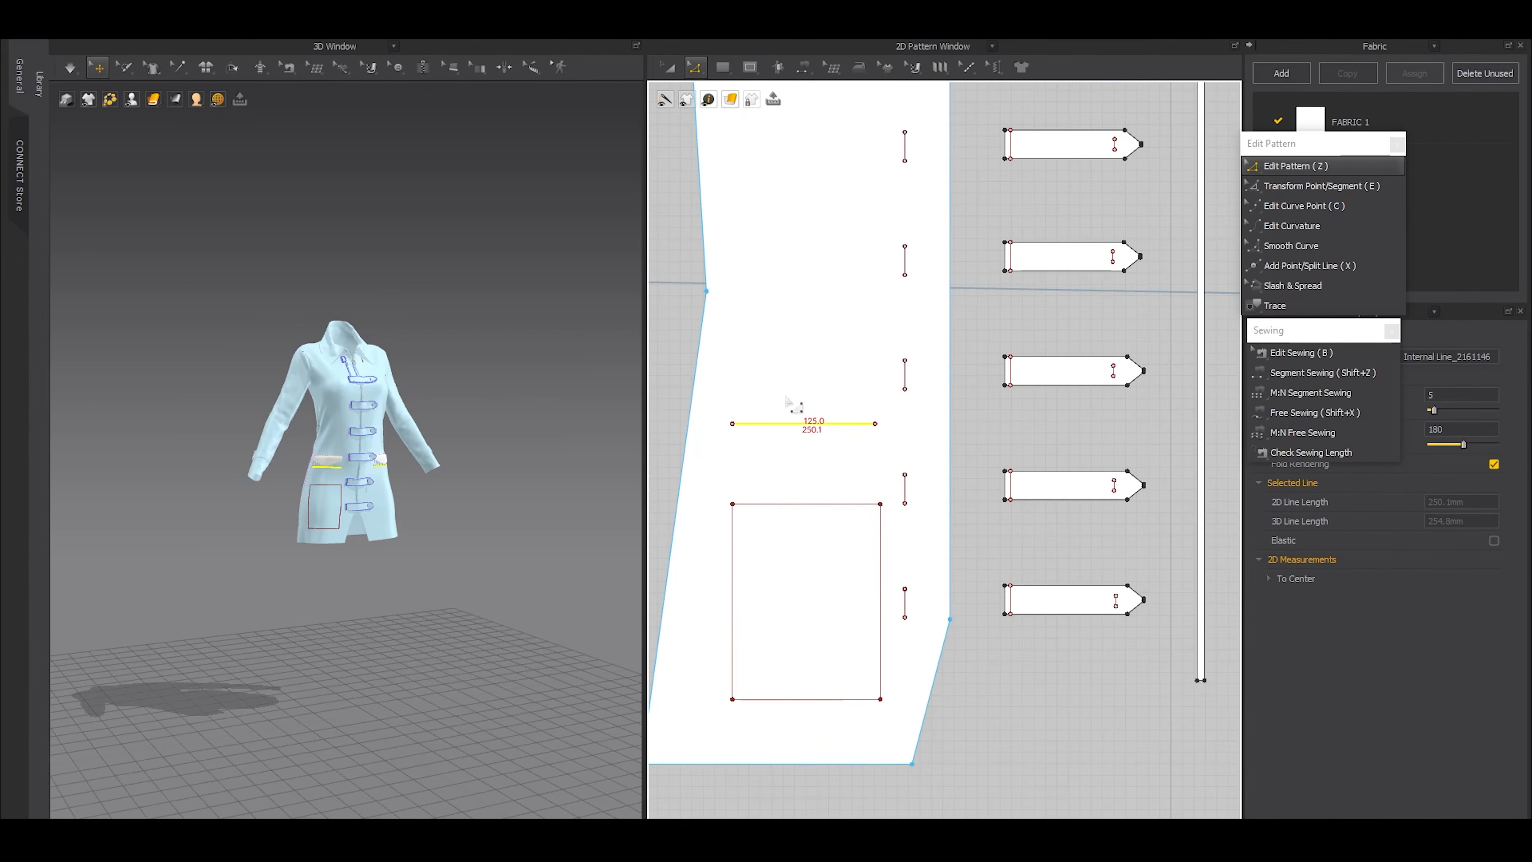
scroll(796, 432, "down", 5)
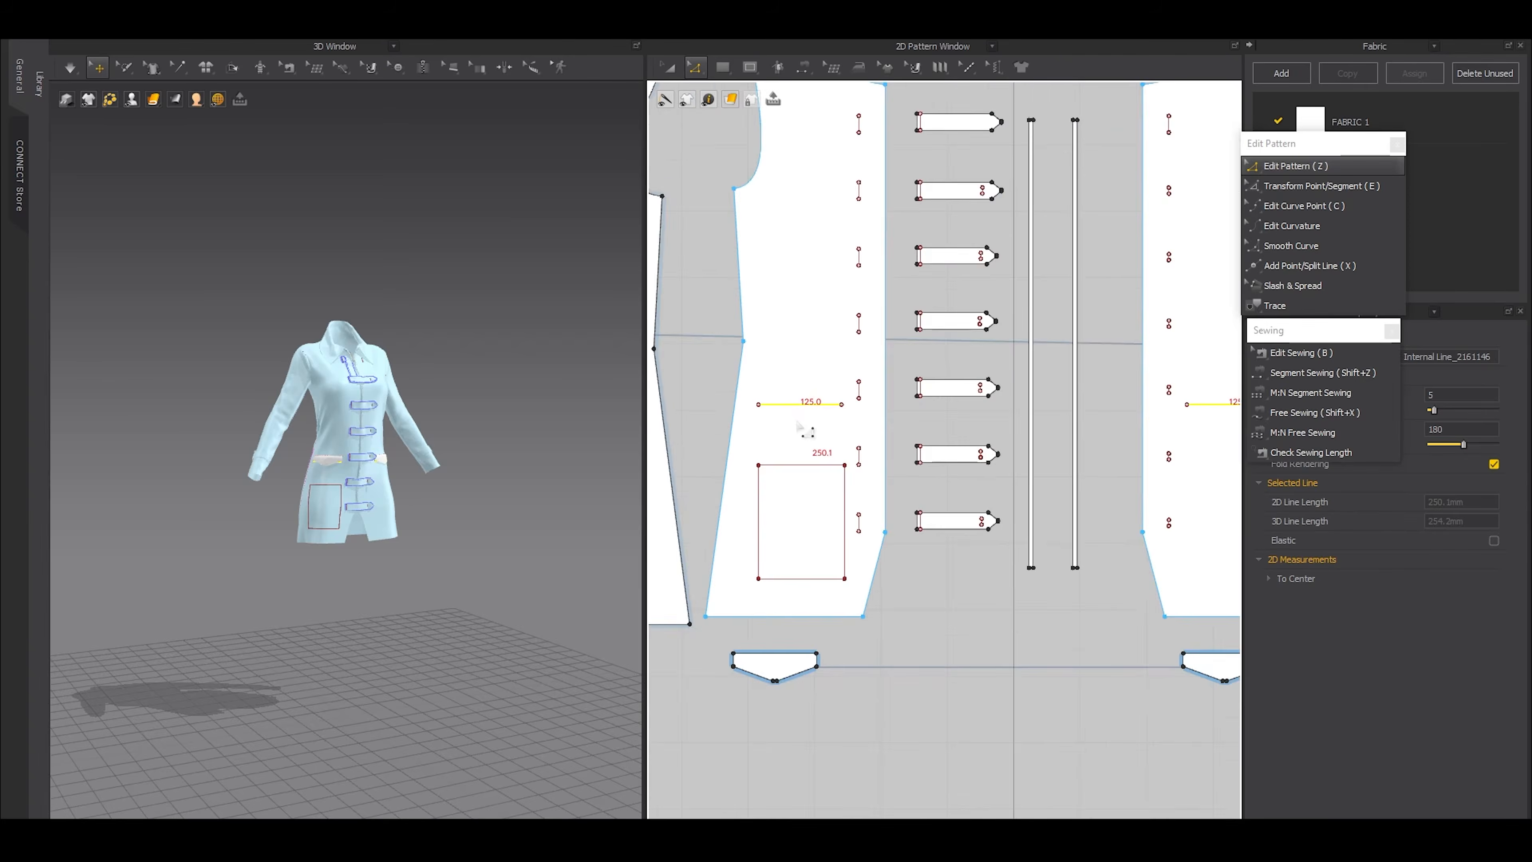
left_click(873, 589)
scroll(530, 476, "up", 10)
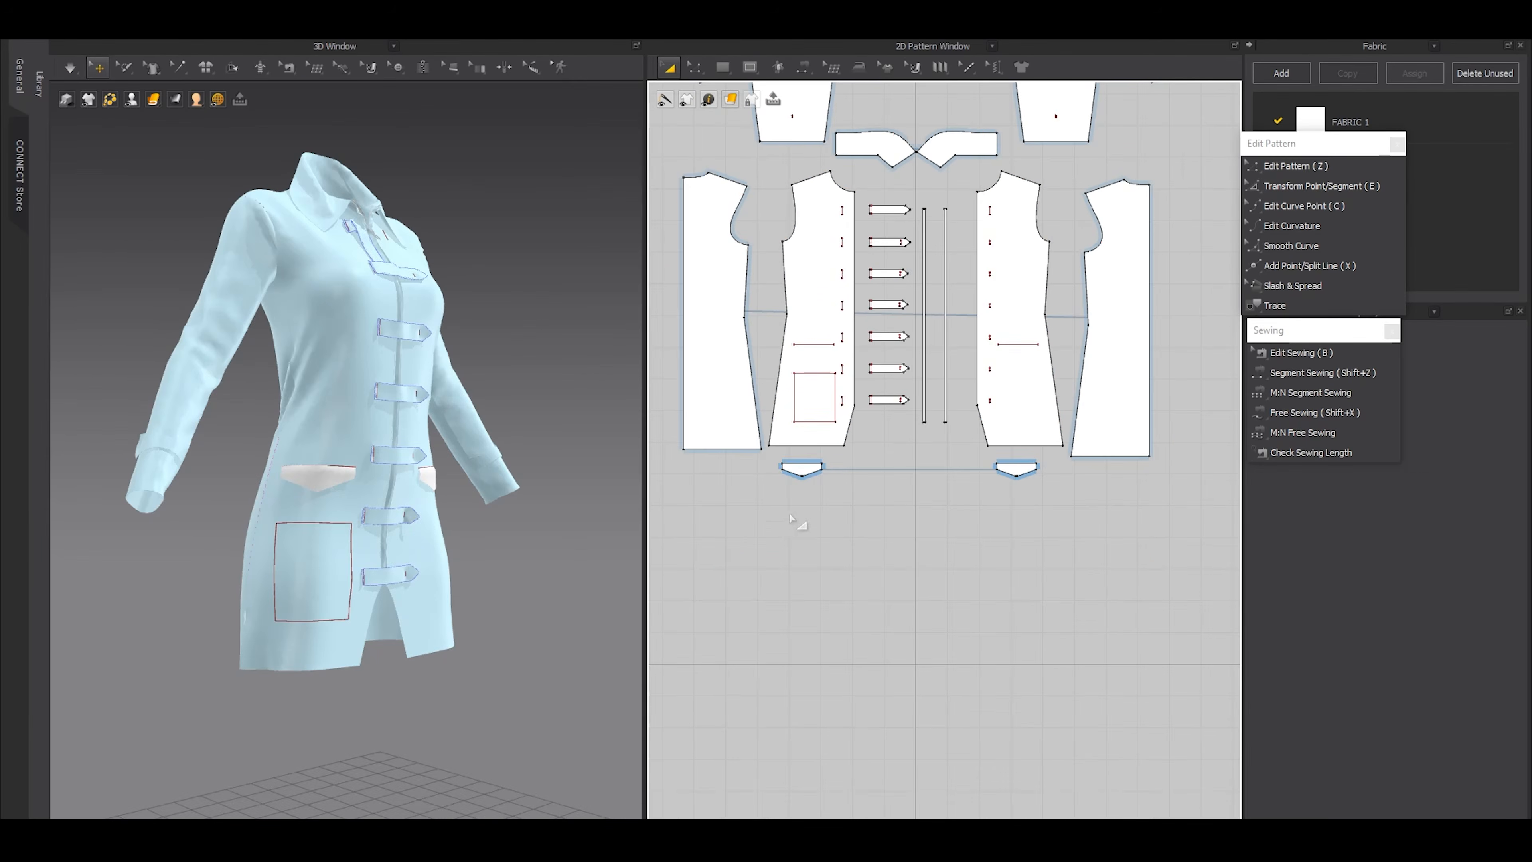
Trace the internal rectangle into a separate pocket pattern piece and place it below the right pocket flap
key("z")
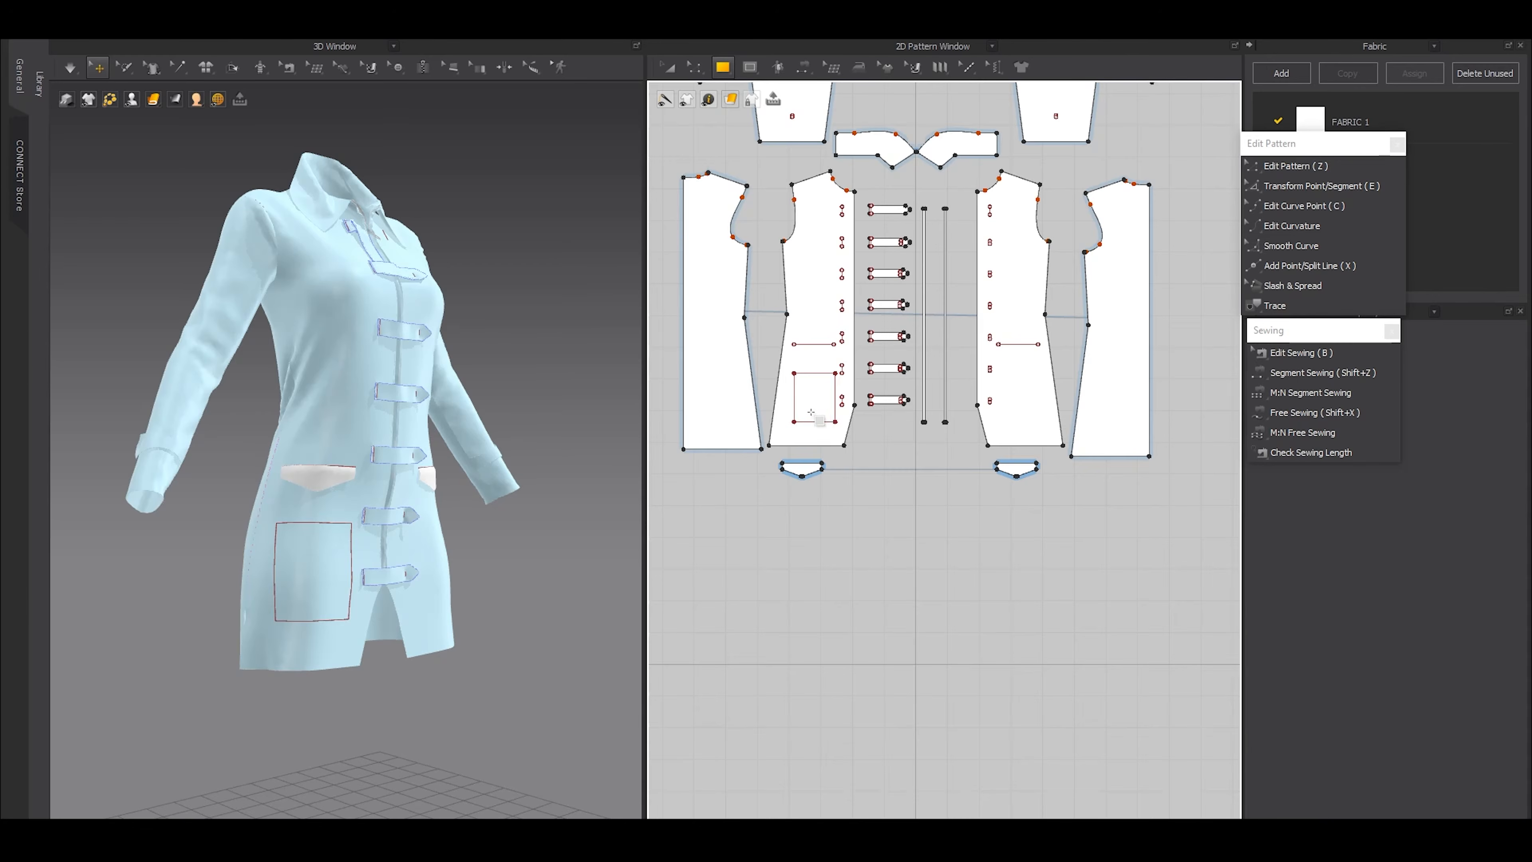
left_click(794, 419)
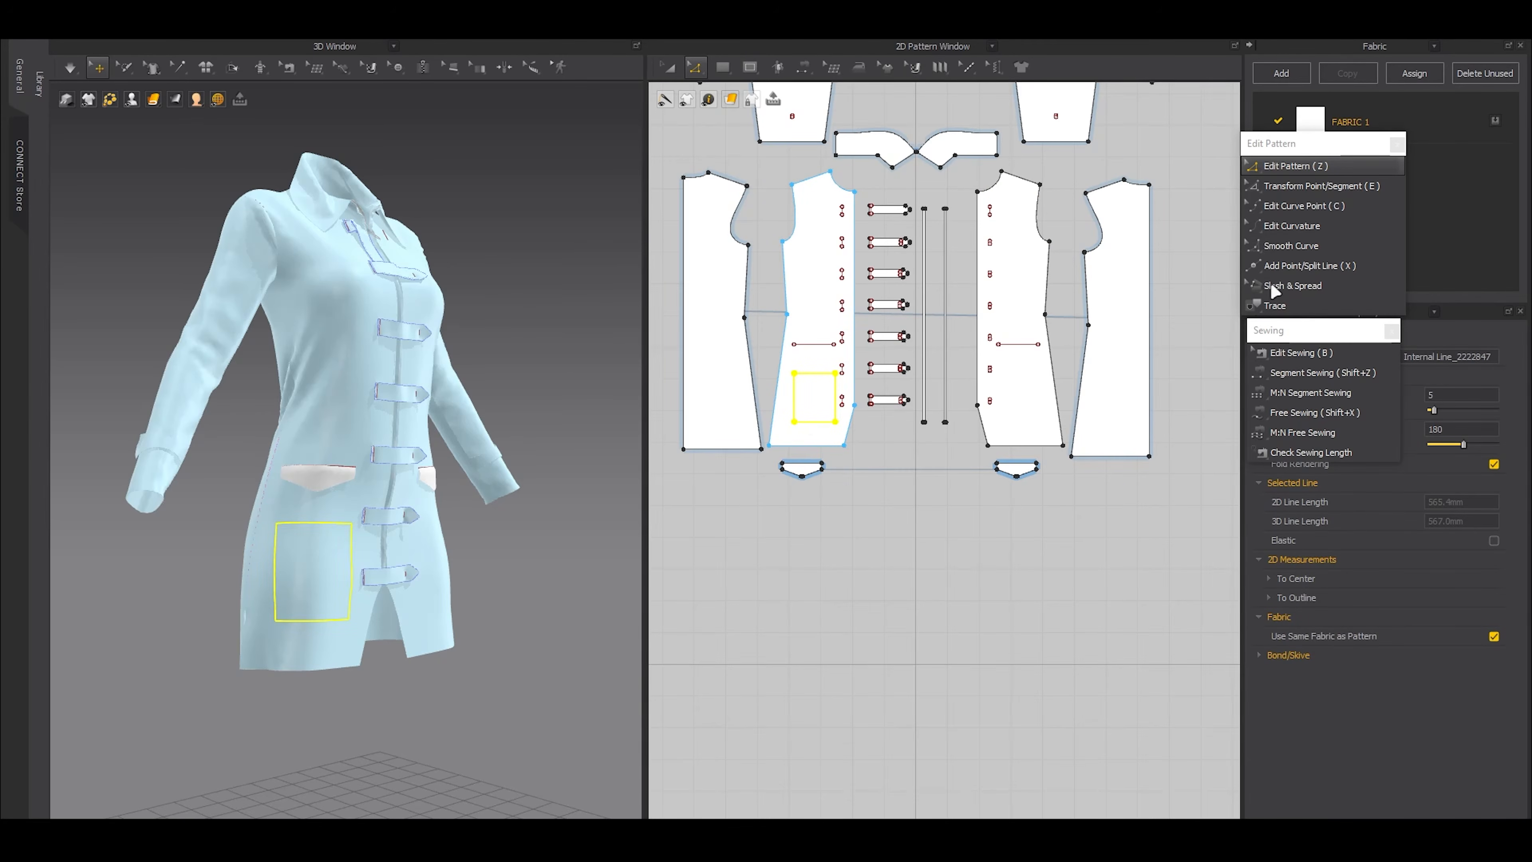
left_click(1287, 306)
scroll(814, 408, "up", 3)
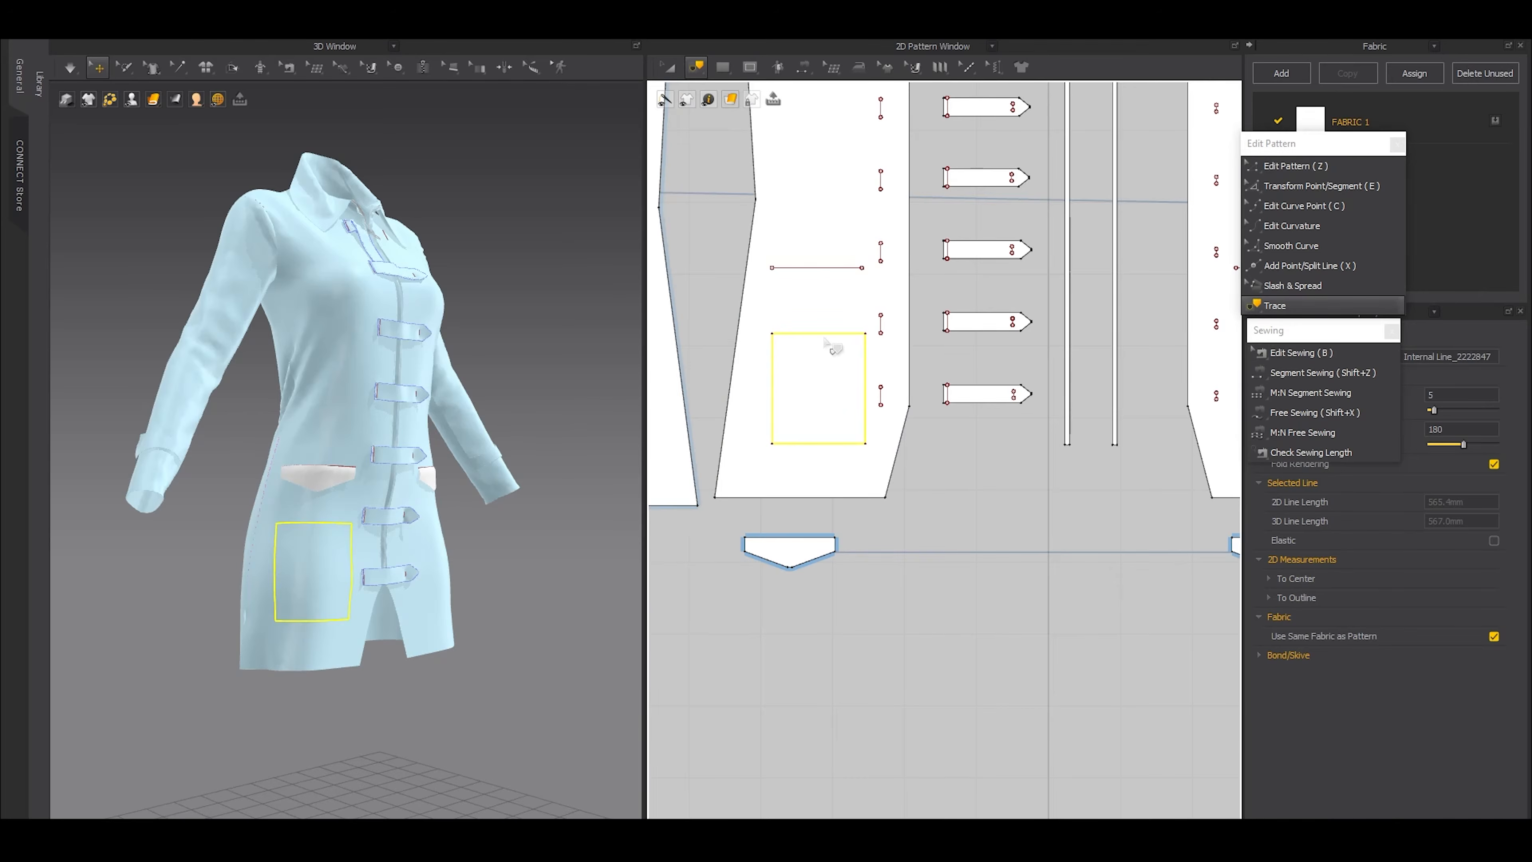
right_click(845, 350)
left_click(857, 366)
left_click_drag(819, 388, 796, 695)
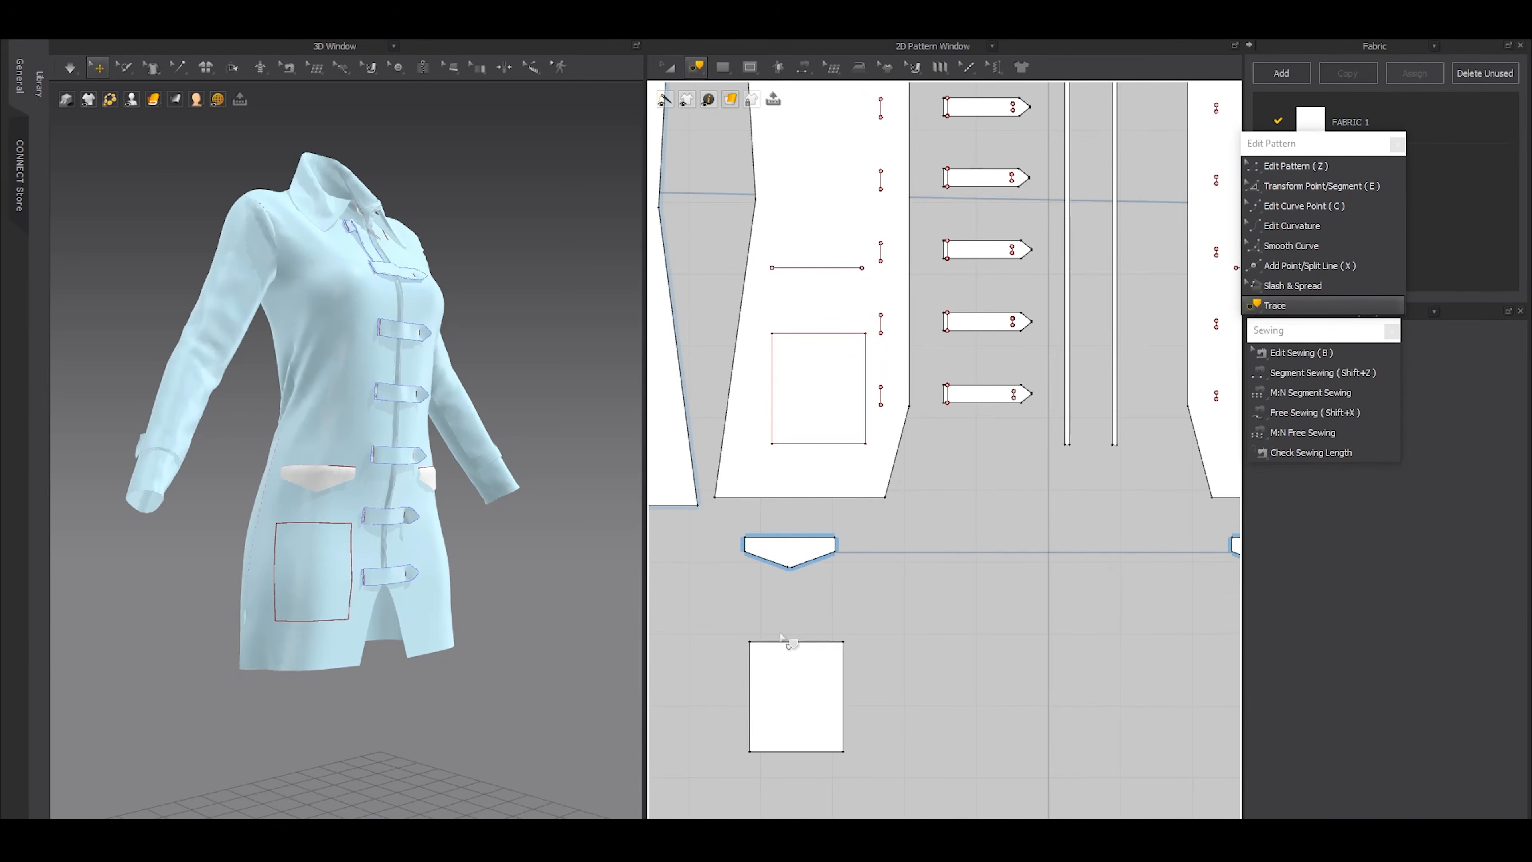
Freeze both pocket flaps on the garment
scroll(784, 628, "down", 3)
key("a")
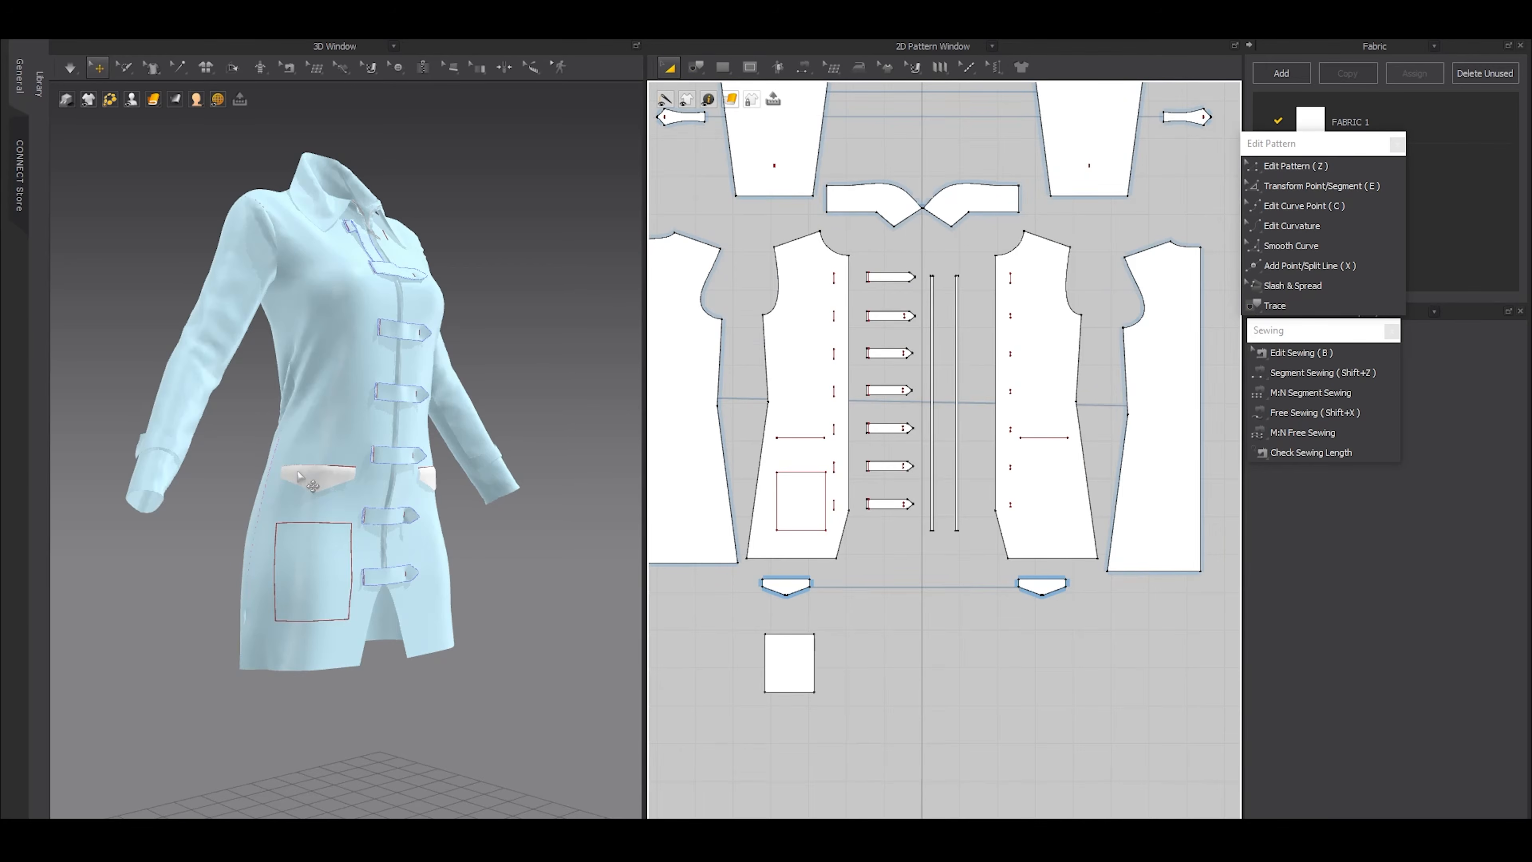
left_click(296, 470)
left_click(430, 477, "shift")
key("ctrl+k")
left_click(569, 511)
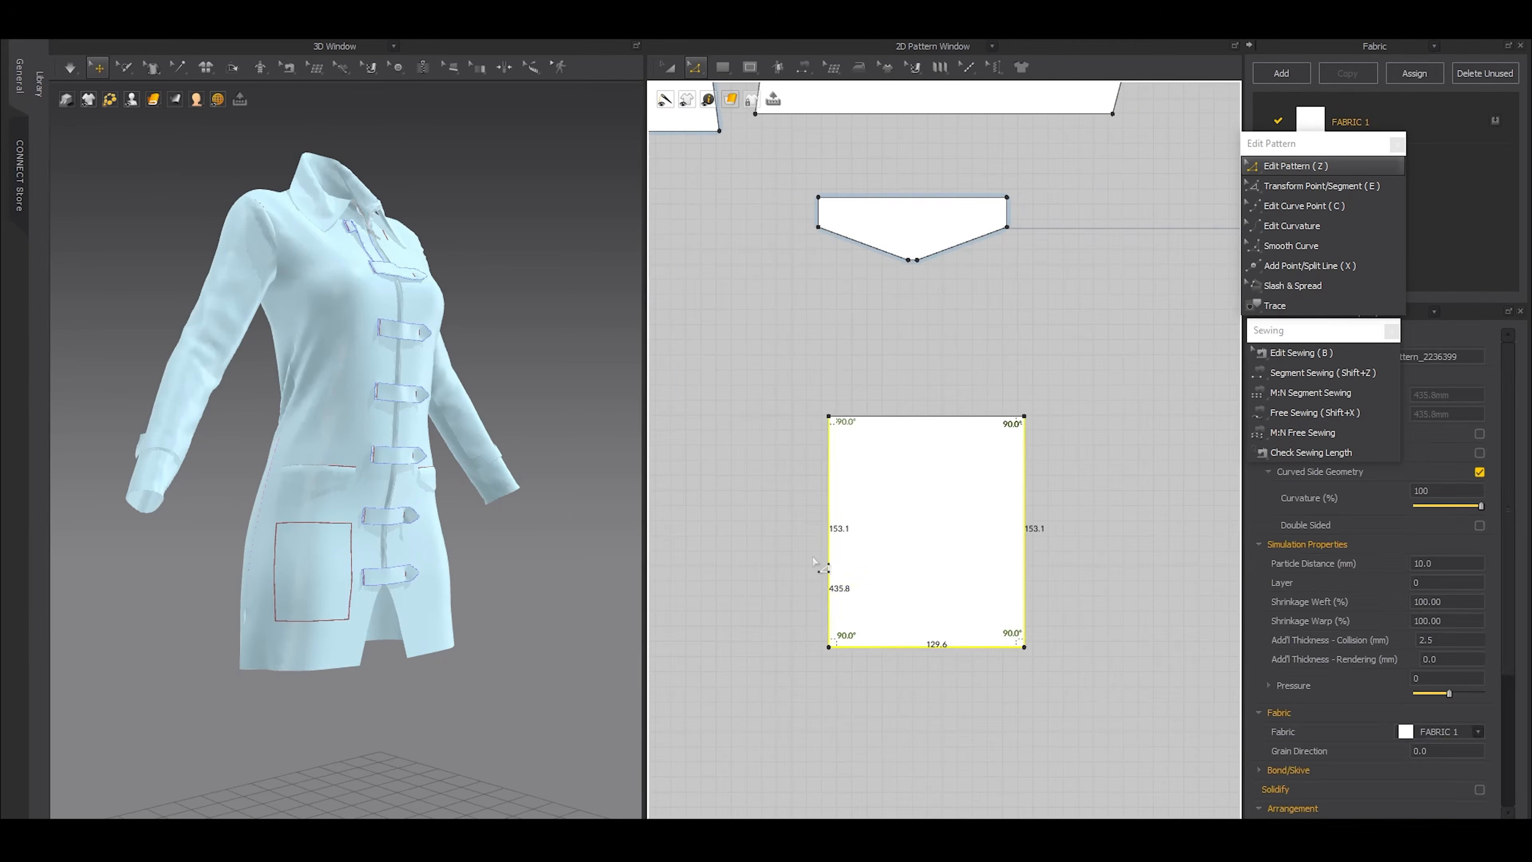
Extend both side edges of the traced pocket piece outward by 20 mm, keeping the old edges as internal lines
left_click(829, 569)
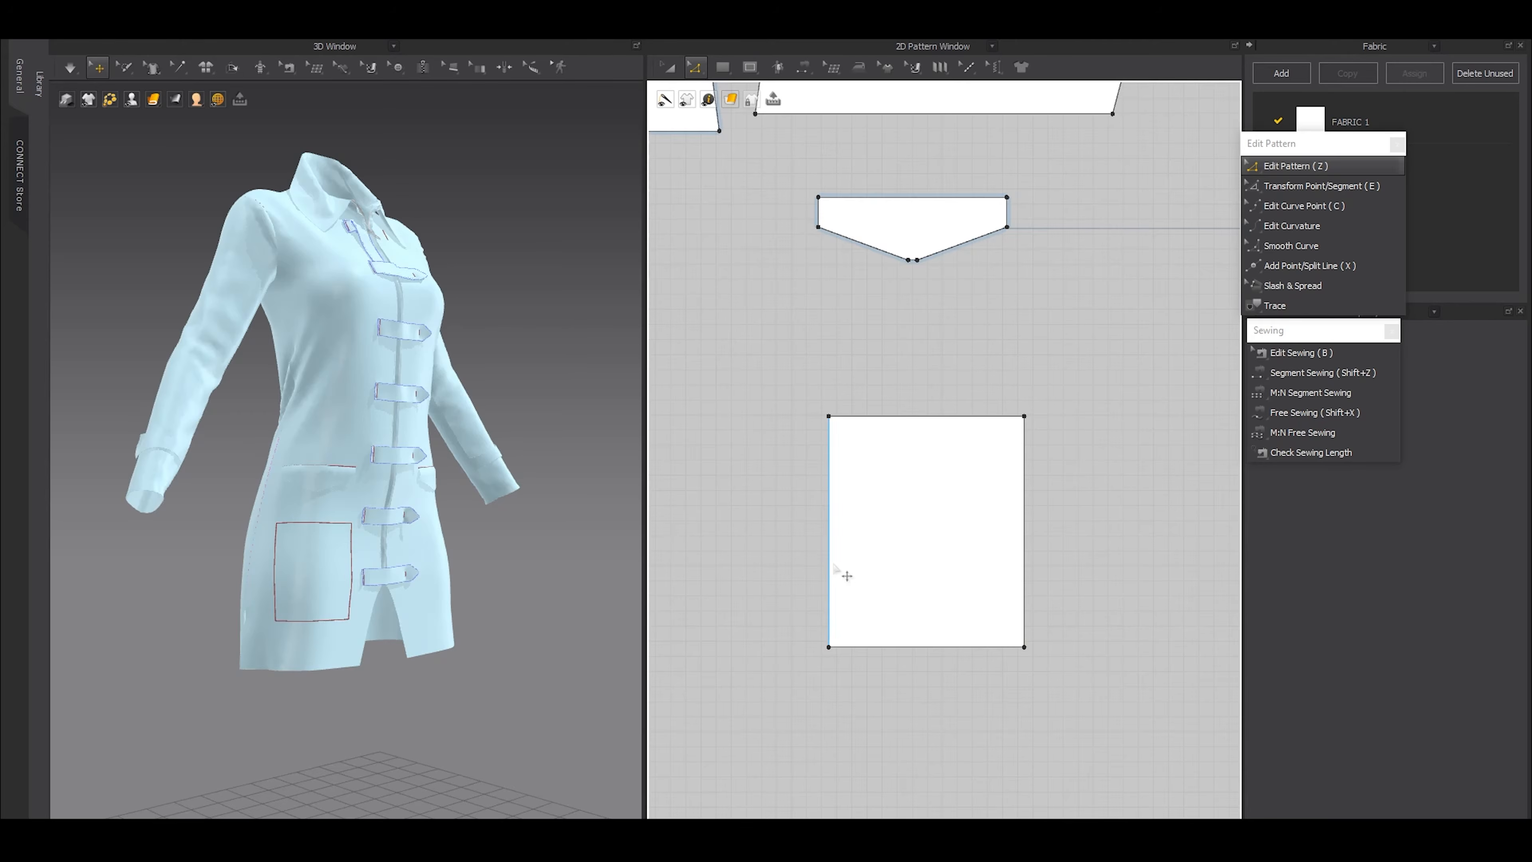
left_click(1026, 544, "shift")
right_click(1026, 546)
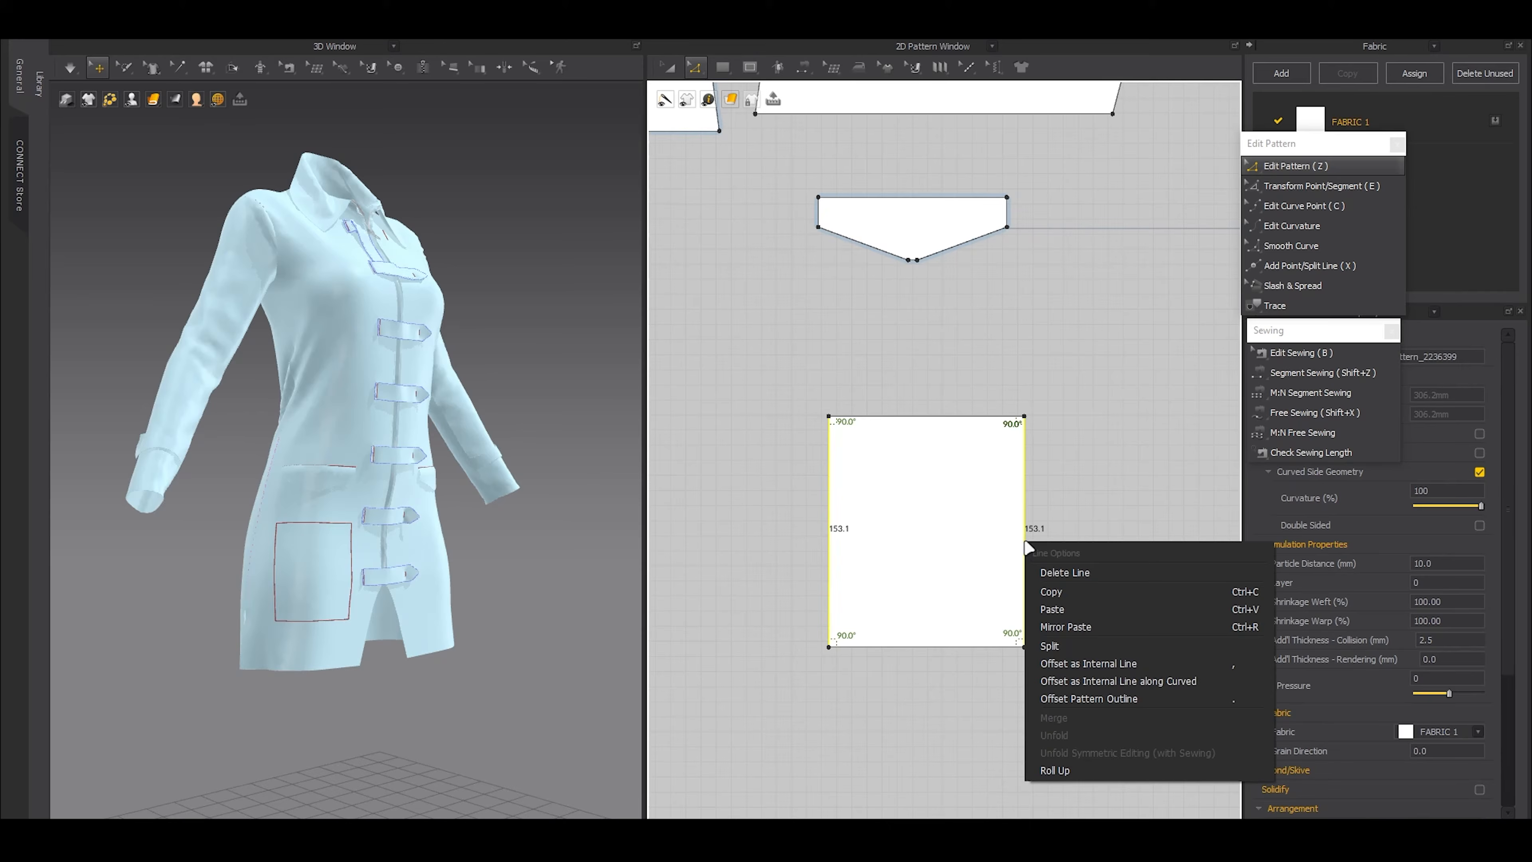
left_click(1056, 701)
left_click_drag(719, 233, 716, 233)
type("20")
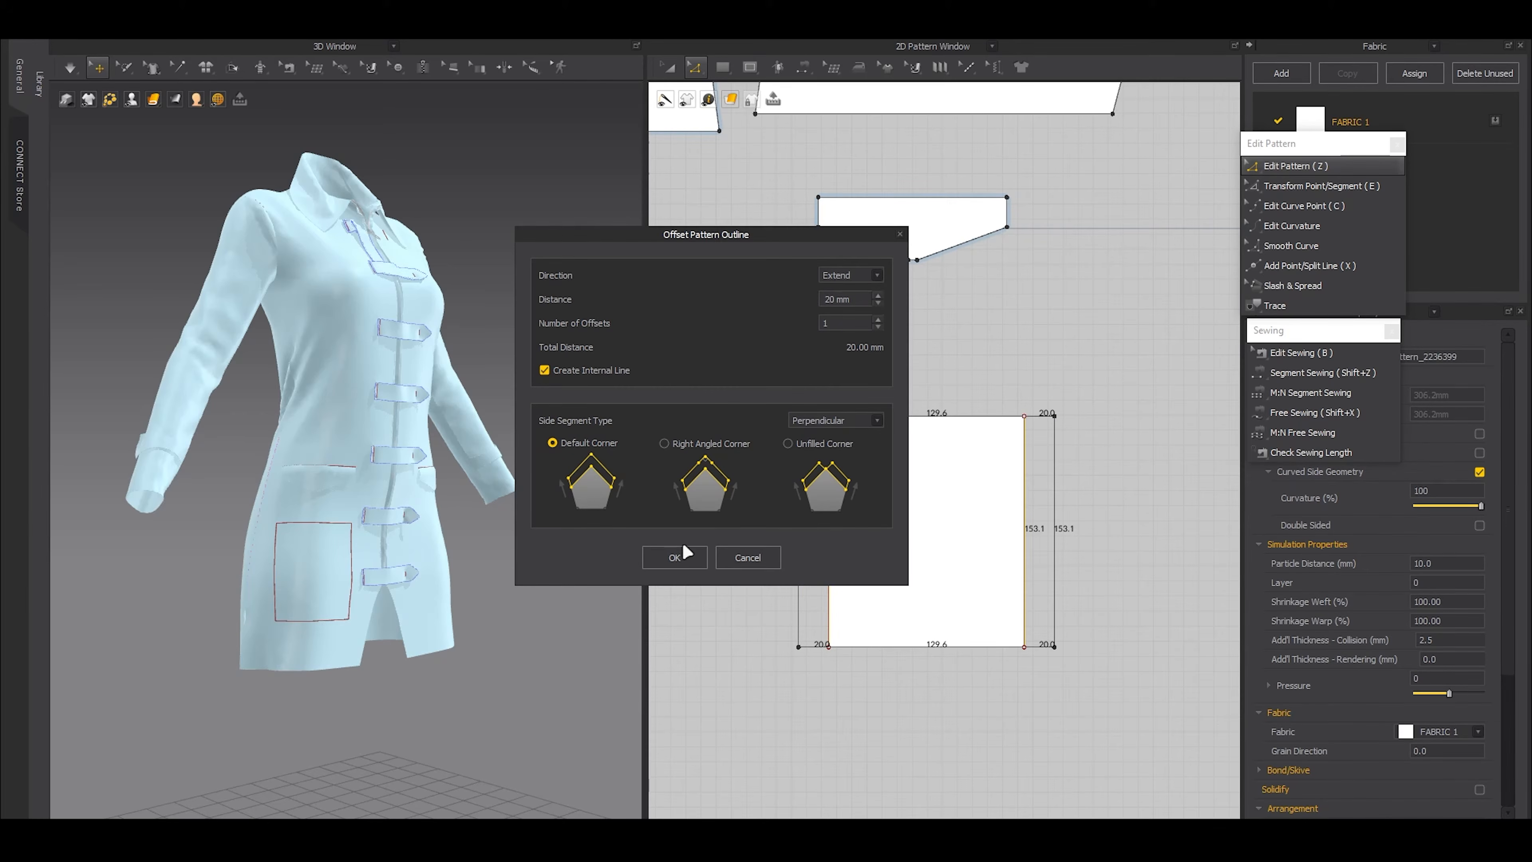
left_click(675, 557)
Extend the pocket piece's lower edge outward by 20 mm with an internal line at the original edge
left_click(896, 646)
right_click(896, 646)
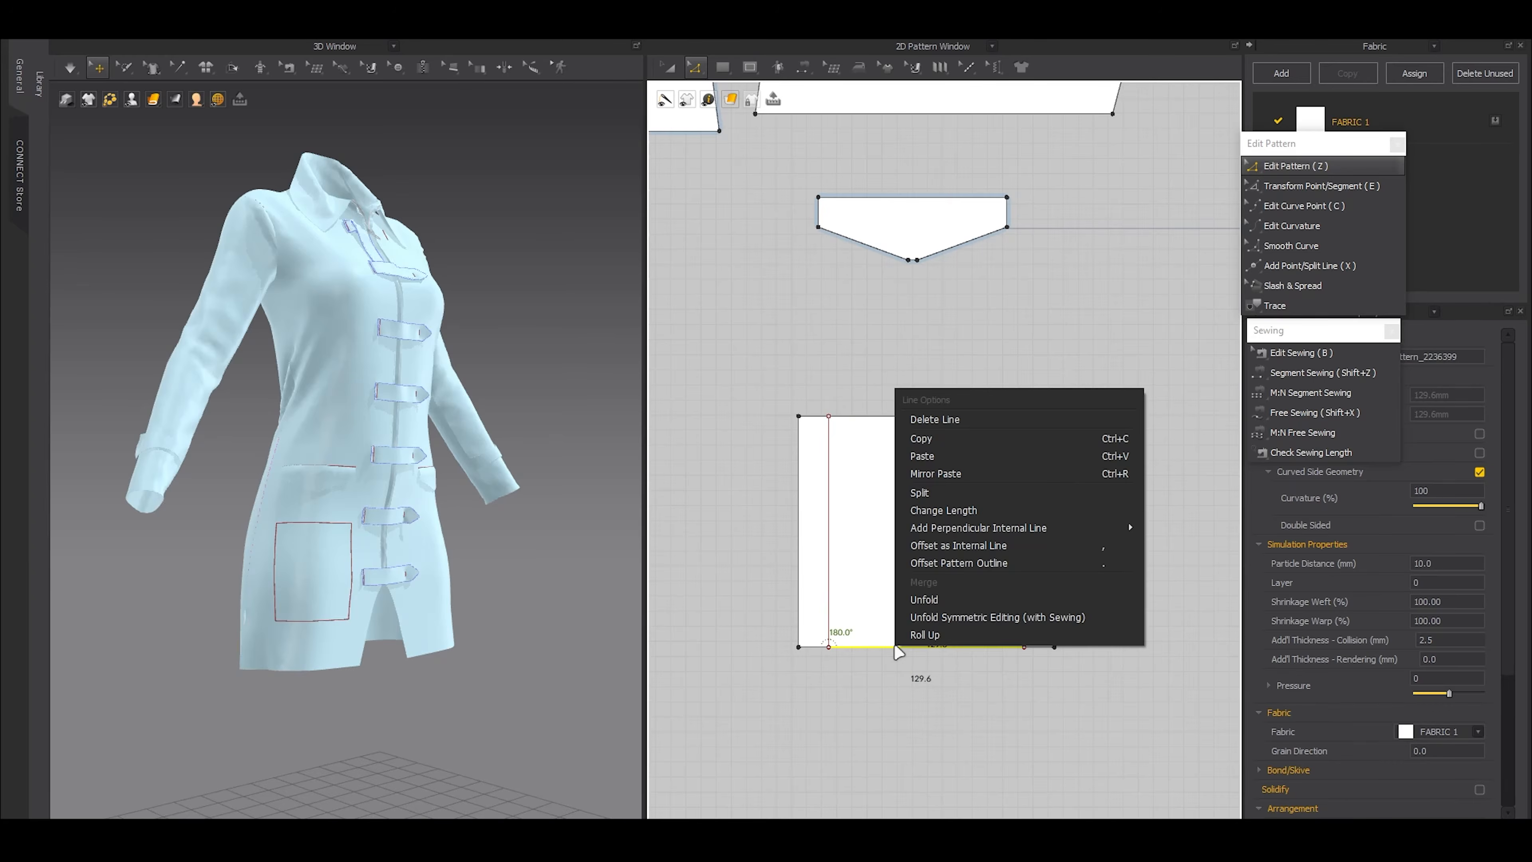
left_click(965, 560)
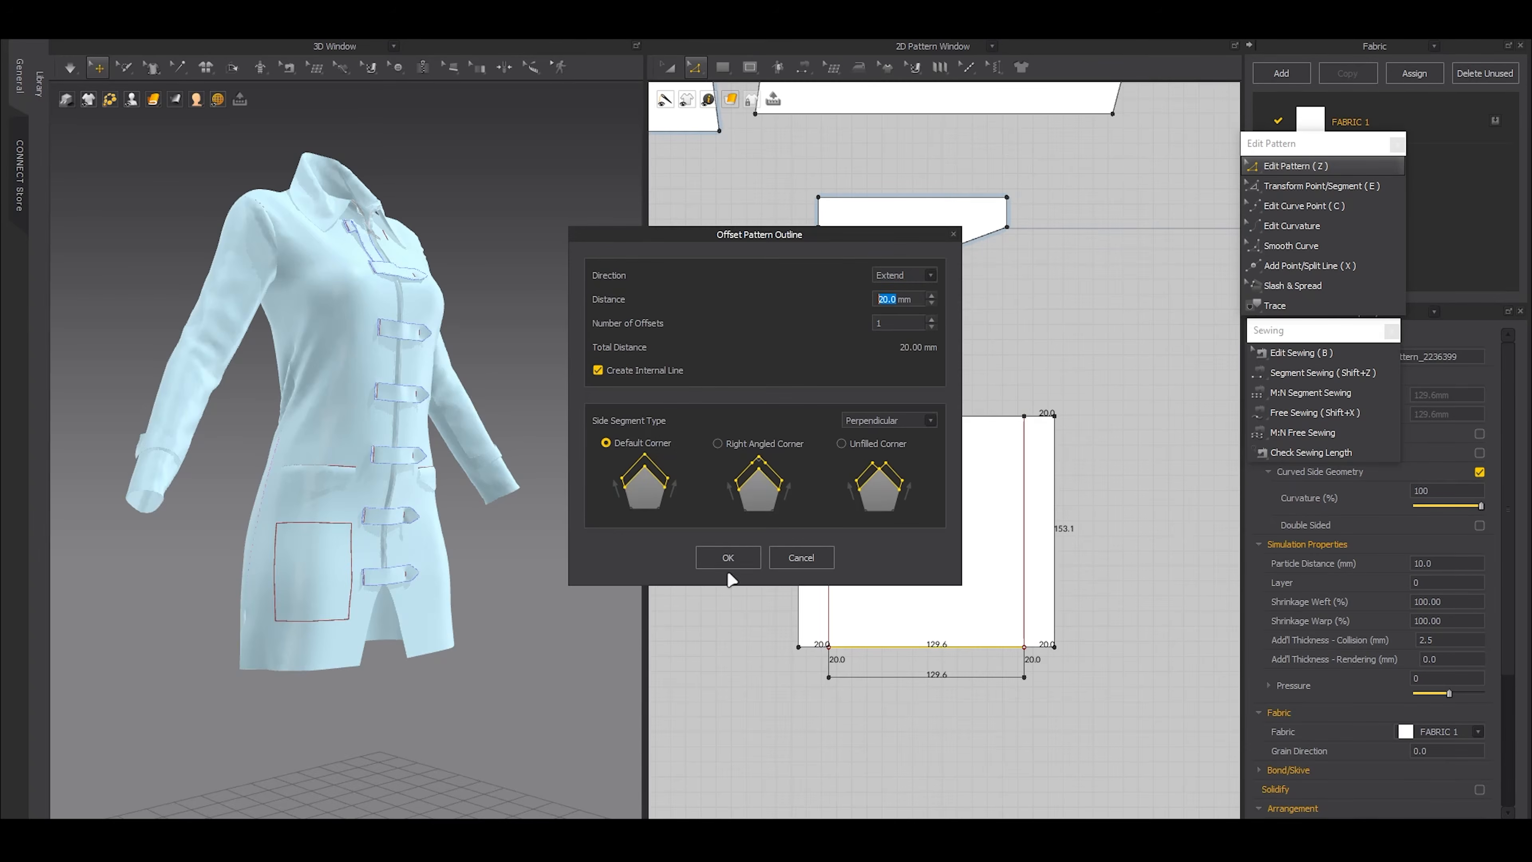
left_click(714, 550)
scroll(959, 580, "down", 5)
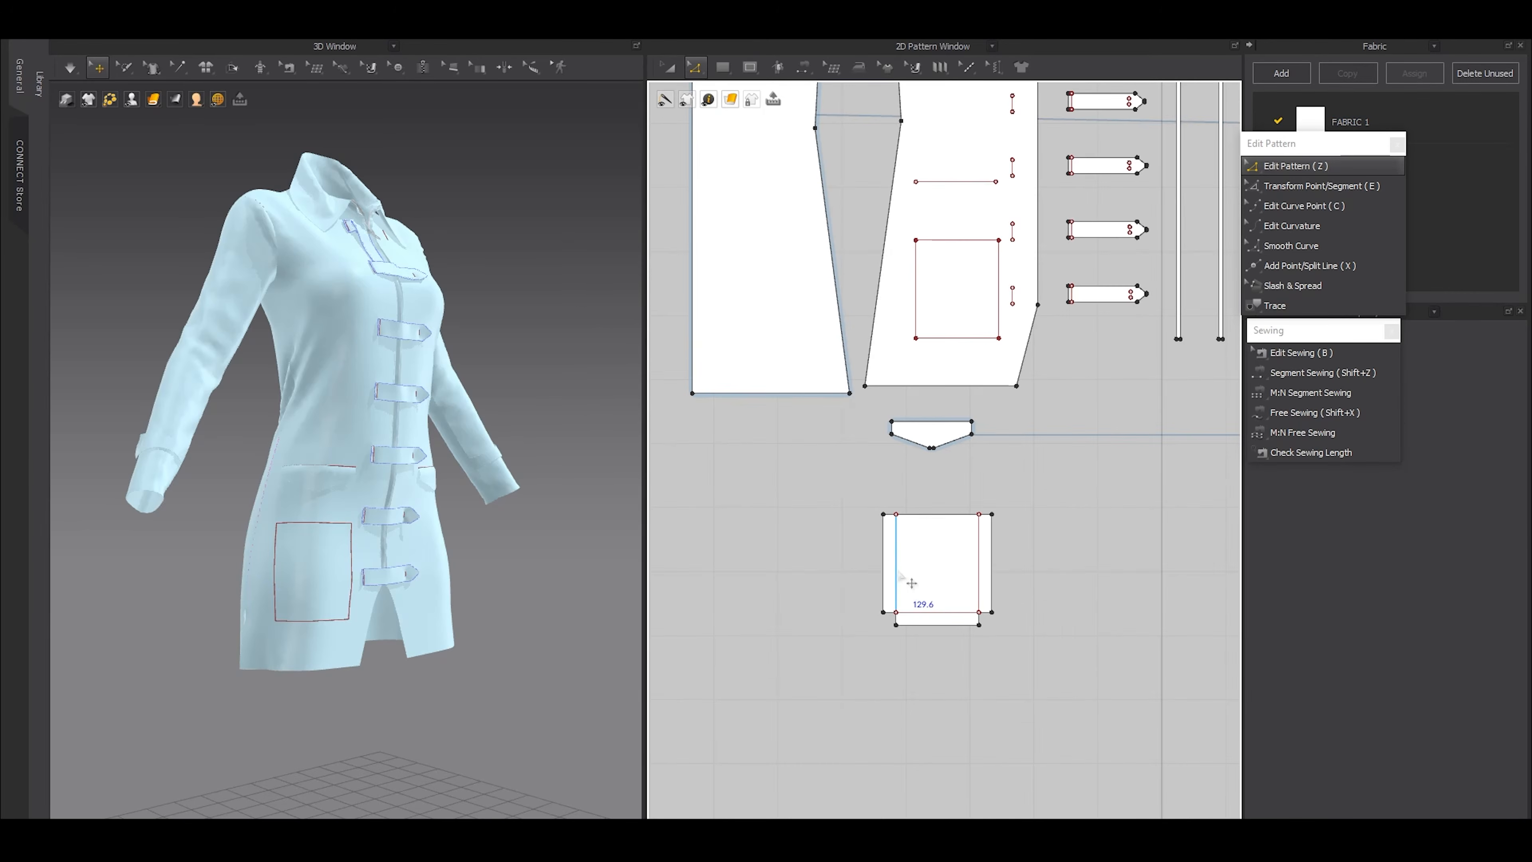
Move the pocket piece up in 3D and position it just in front of the rectangle on the right front
key("a")
scroll(348, 608, "down", 4)
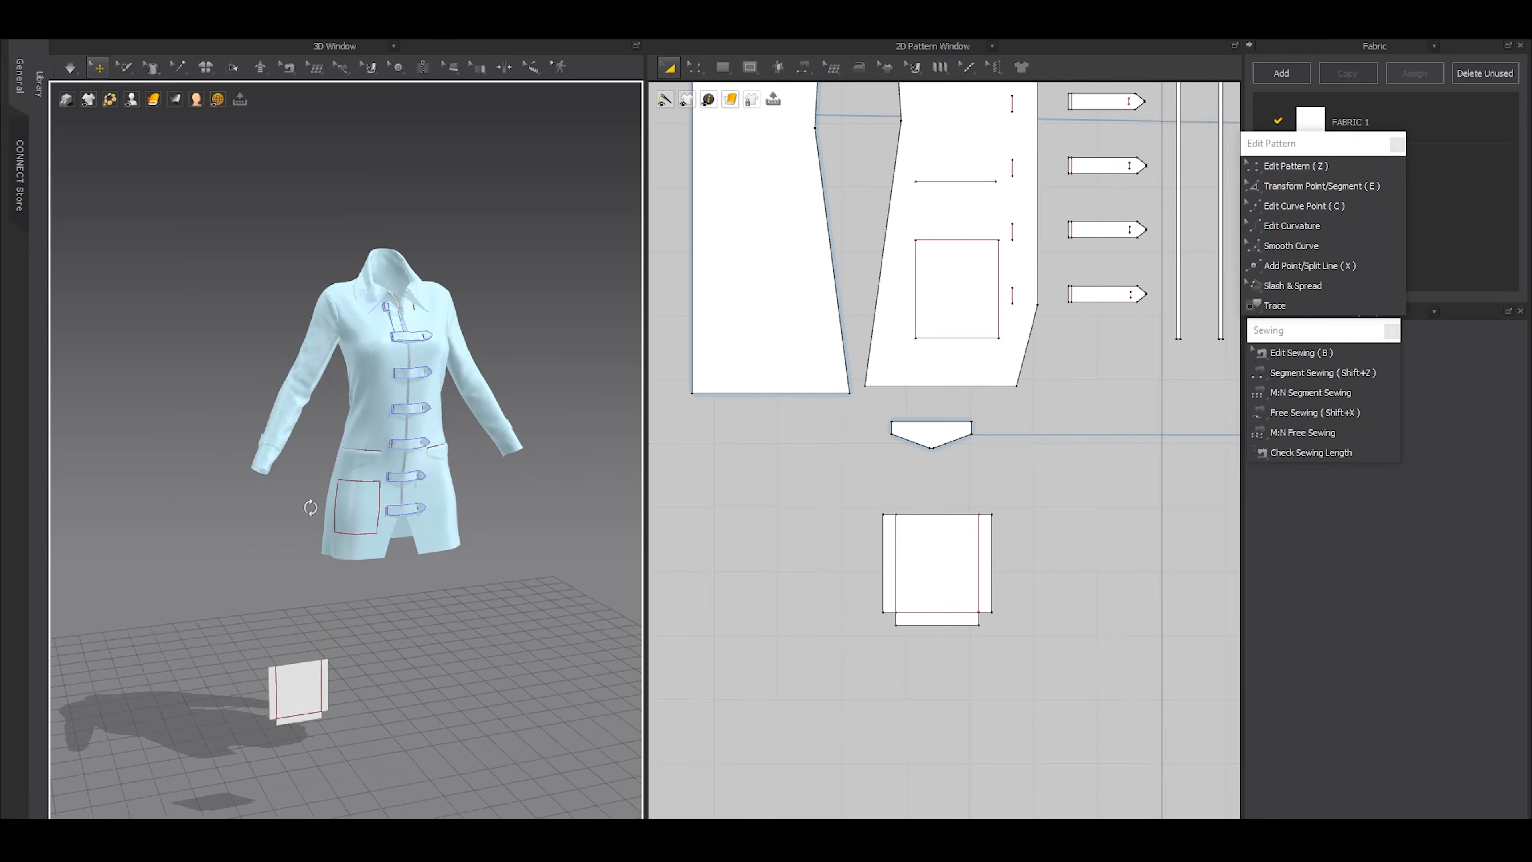
left_click_drag(297, 682, 328, 520)
right_click_drag(368, 523, 281, 595)
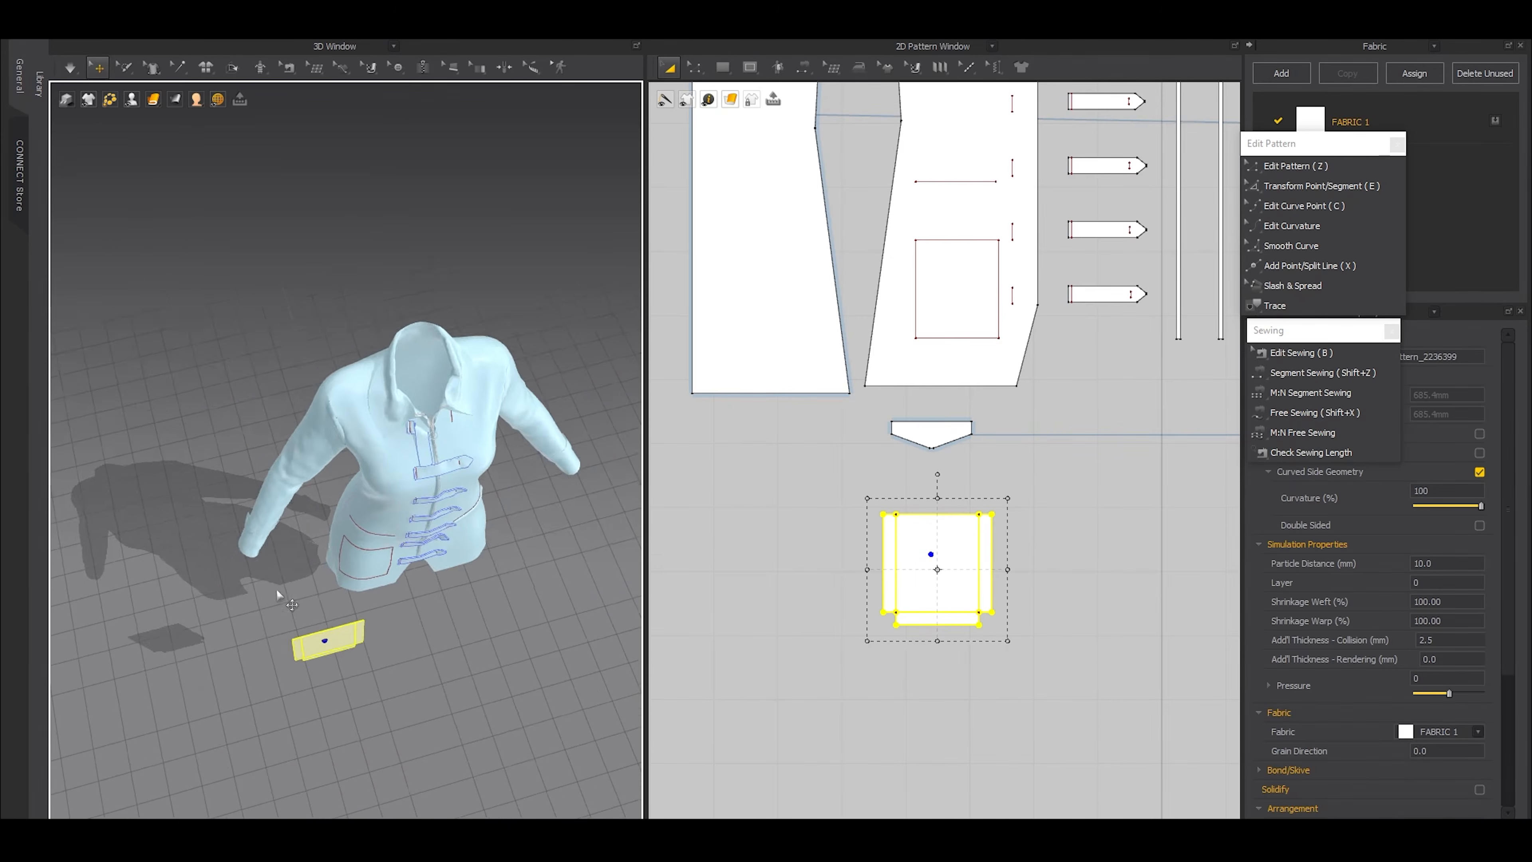
scroll(353, 596, "up", 4)
middle_click_drag(354, 596, 392, 426)
mouse_move(350, 533)
right_mouse_down()
mouse_move(421, 531)
mouse_move(356, 533)
right_mouse_up()
left_click(356, 533)
left_click_drag(377, 549, 450, 398)
key("s")
right_click_drag(450, 390, 439, 330)
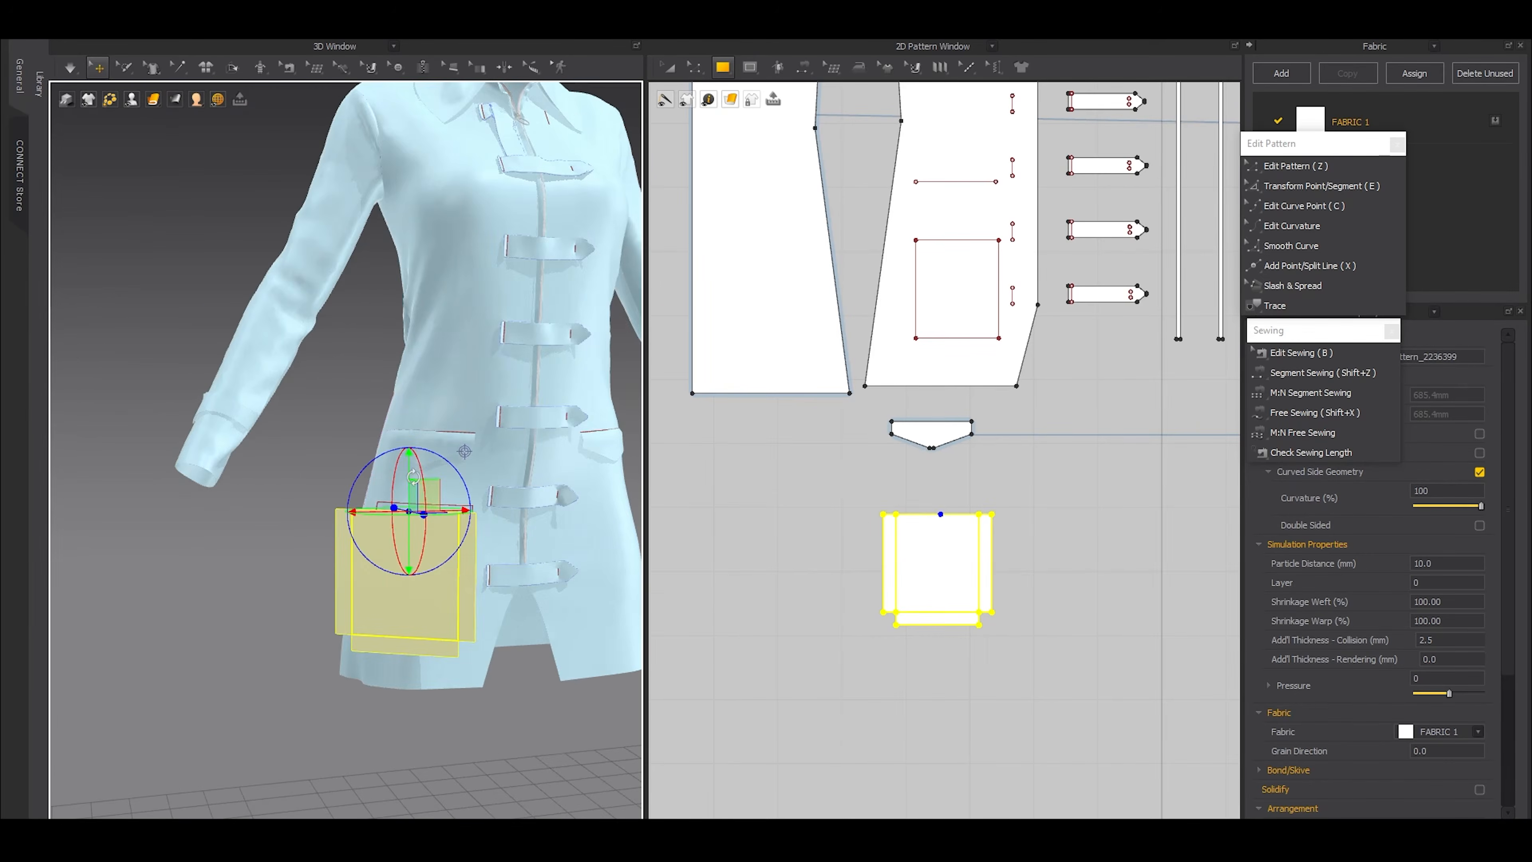
right_click_drag(374, 519, 438, 524)
middle_click_drag(439, 524, 351, 526)
left_click(292, 536)
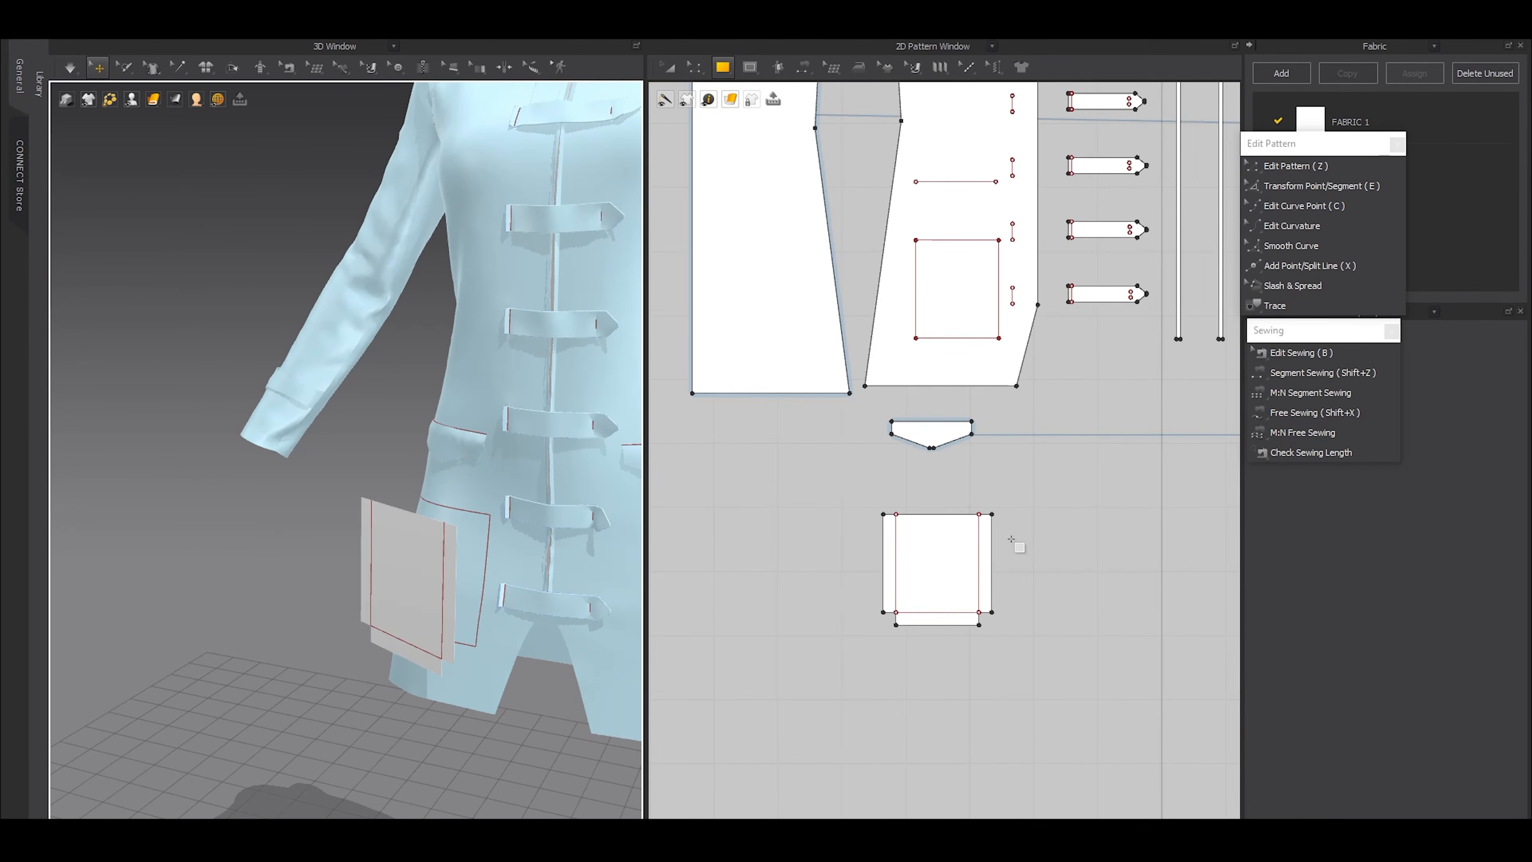
Sew the pocket piece's two outer side edges and lower edge to the matching sides of the internal rectangle on the right front
key("shift+z")
left_click(992, 546)
left_click(999, 281)
left_click(923, 278)
left_click(883, 561)
left_click(929, 624)
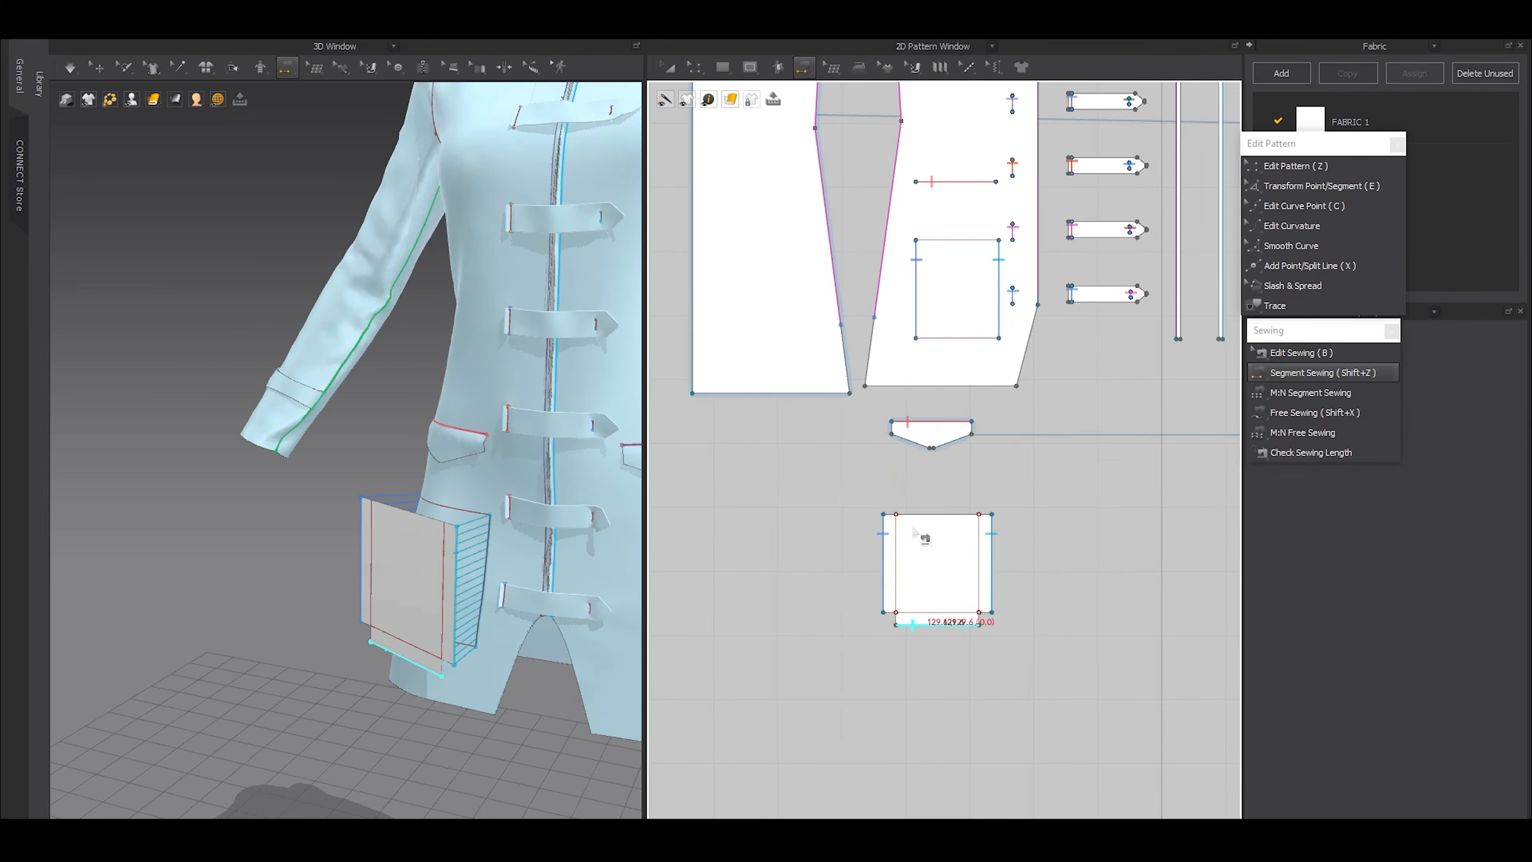
left_click(935, 338)
key("a")
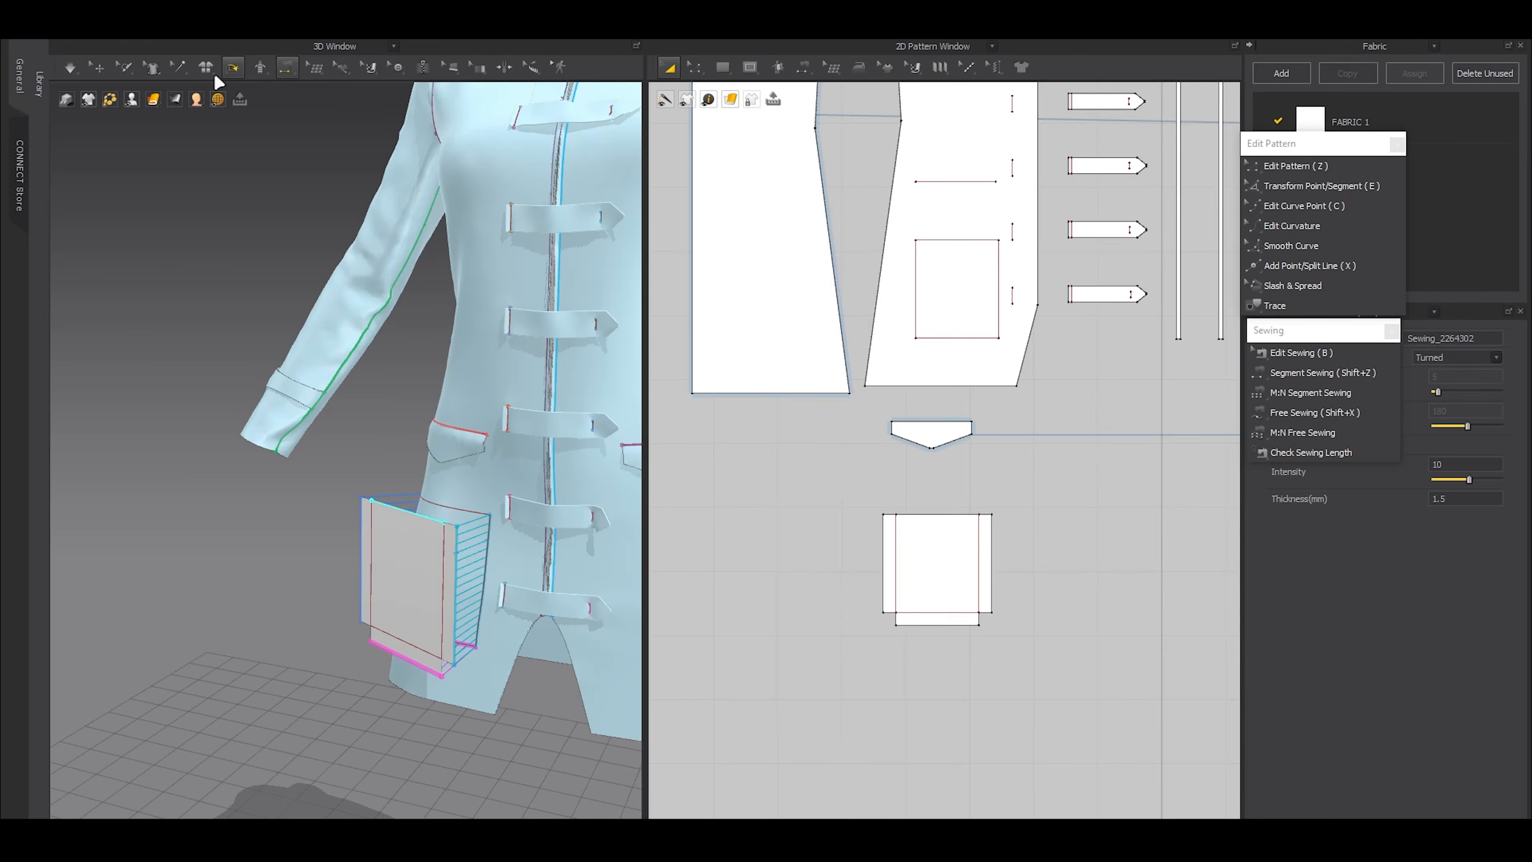
Fold both side strips of the pocket piece back toward the garment along their internal lines using Fold Arrangement
left_click(234, 68)
middle_click_drag(347, 657, 284, 583)
scroll(284, 582, "up", 3)
left_click(365, 535)
right_click_drag(391, 536, 375, 563)
left_click_drag(393, 530, 380, 496)
key("s")
right_click_drag(296, 498, 331, 527)
left_click(293, 493)
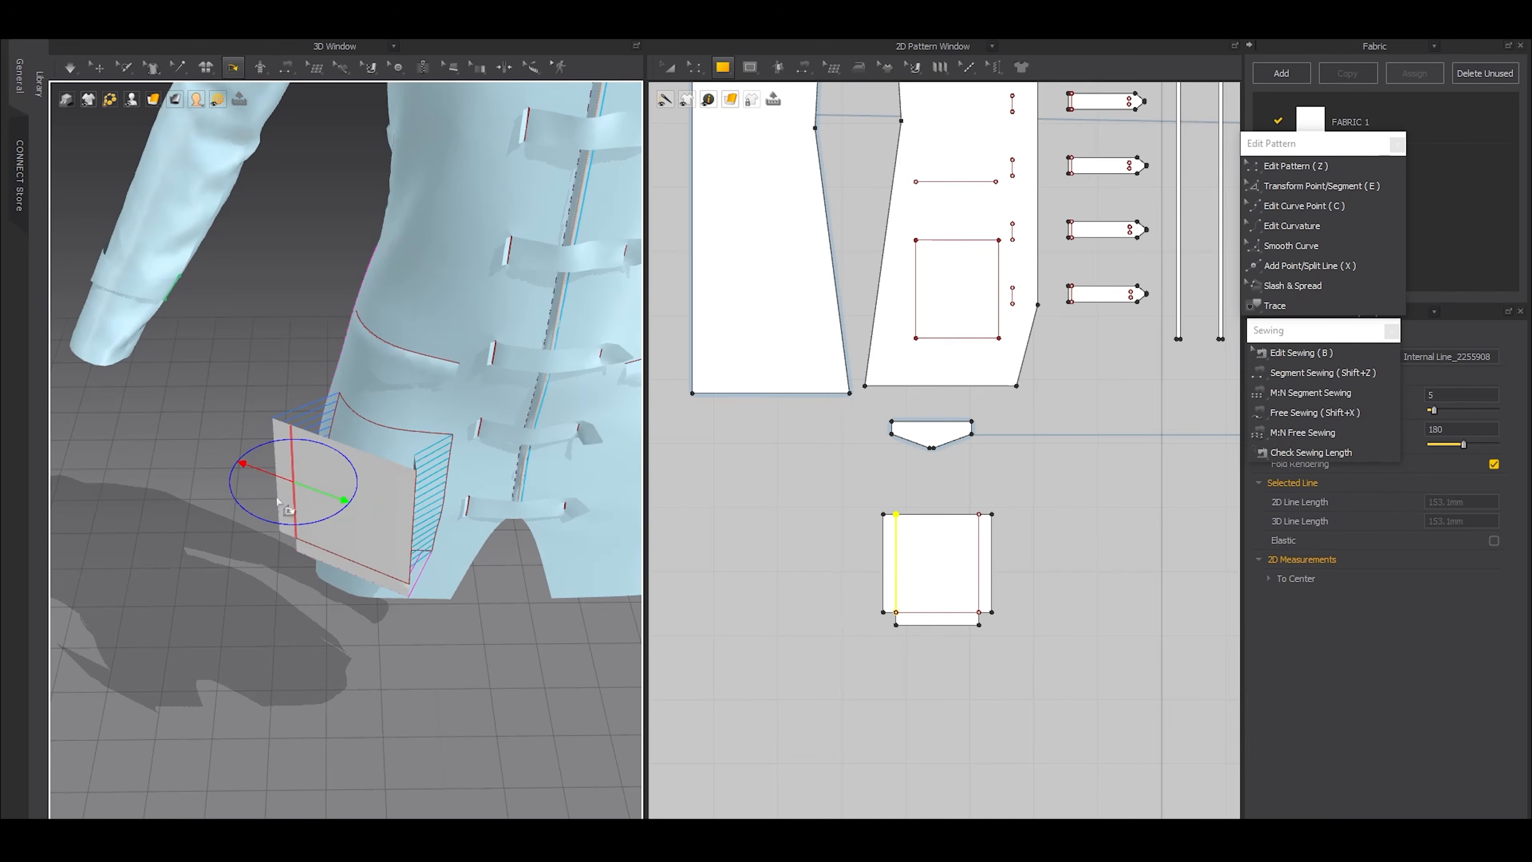
left_click_drag(275, 468, 325, 478)
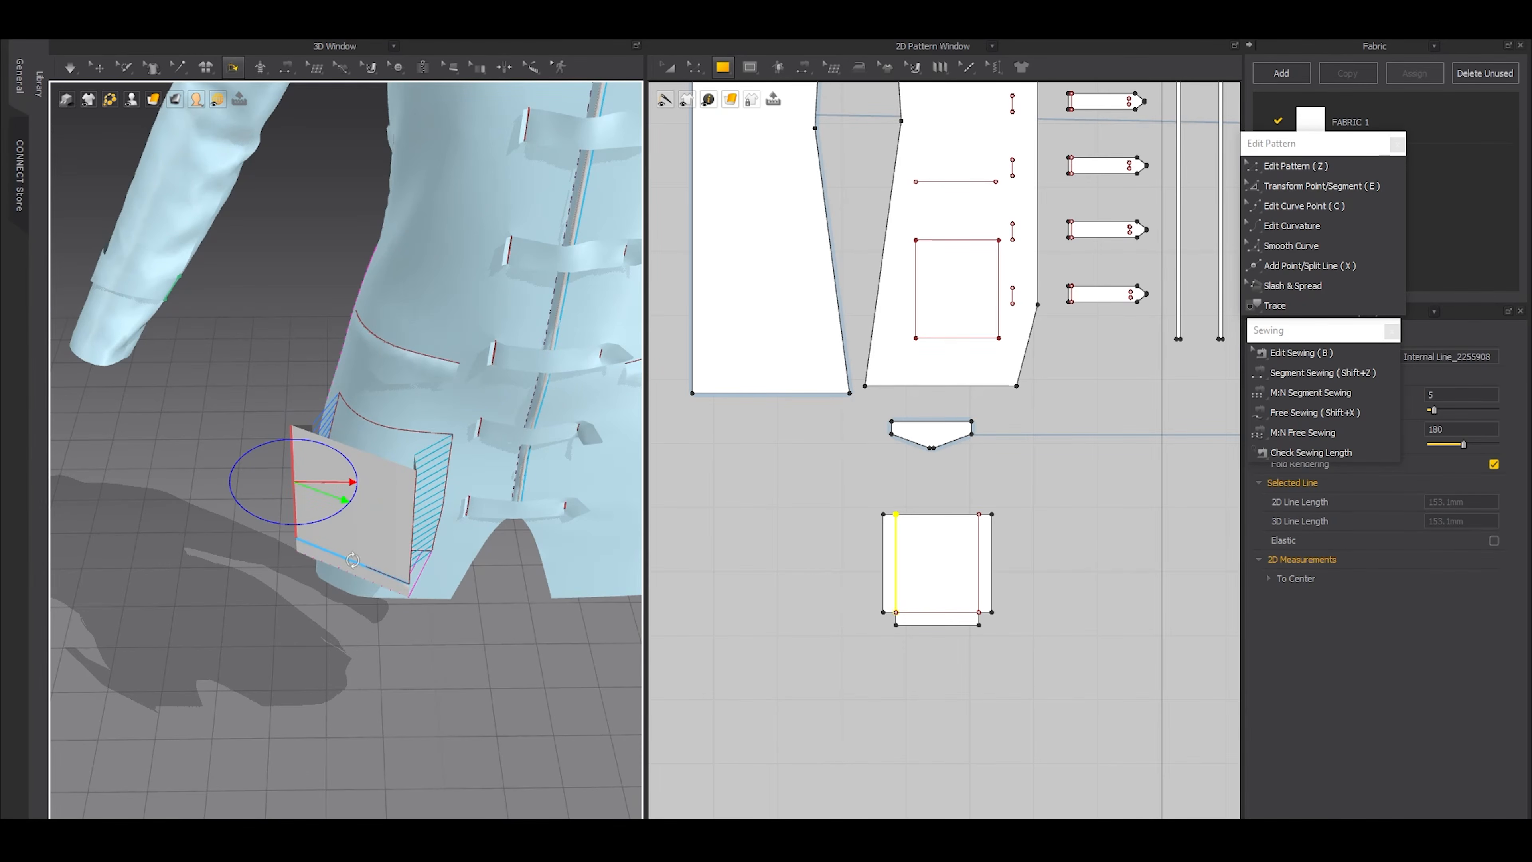
Fold the pocket piece's lower strip back toward the garment along its internal line
left_click(366, 567)
right_click_drag(367, 567, 350, 620)
left_click_drag(339, 630, 287, 616)
left_click(381, 685)
scroll(381, 685, "up", 5)
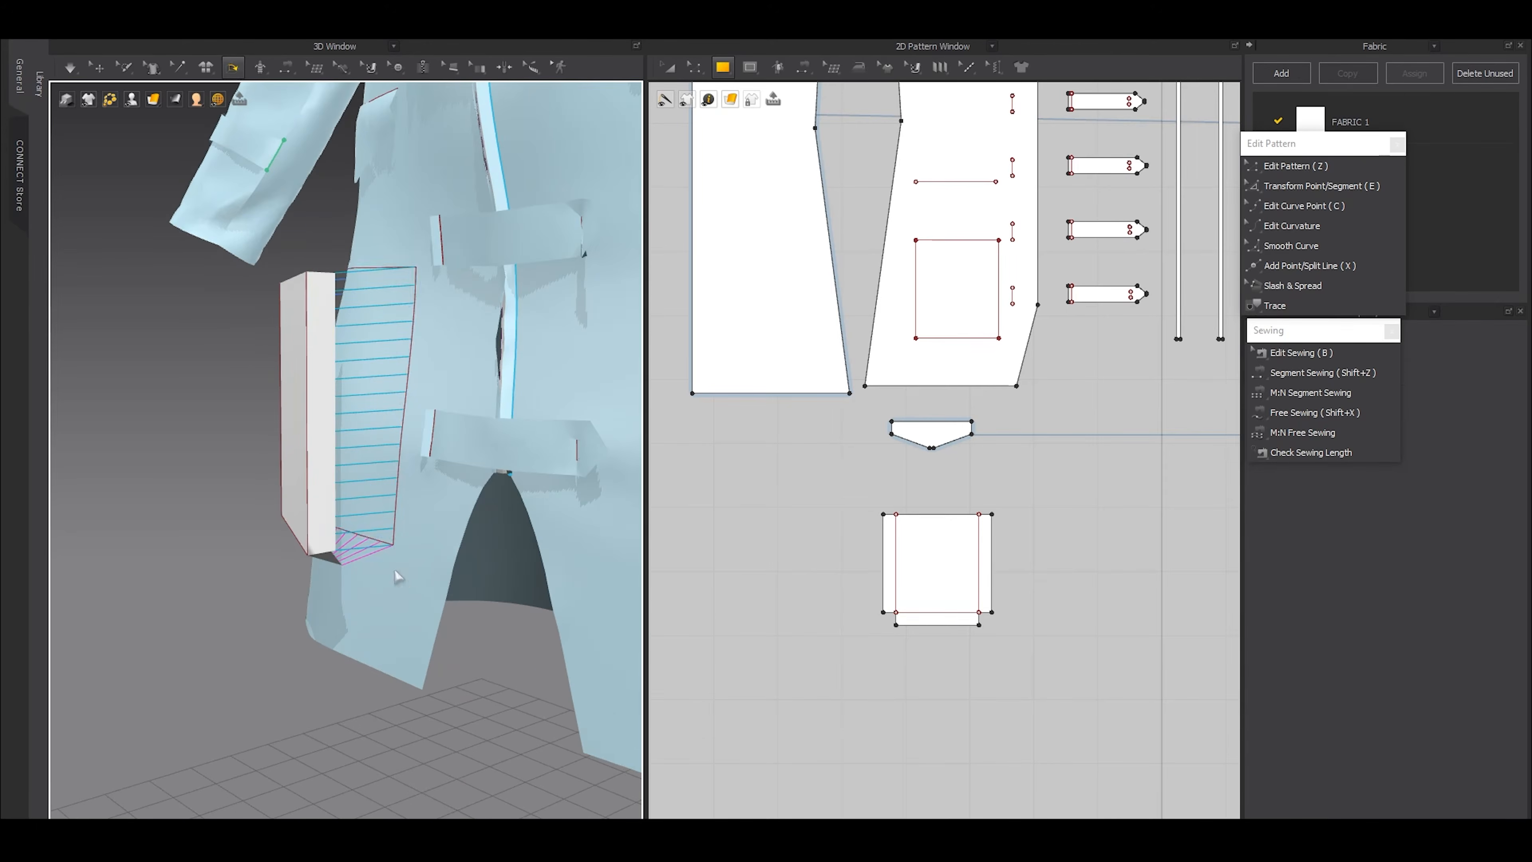
Simulate the garment to attach the folded pocket to the right front, and examine the pocket's lower corner up close
key("a")
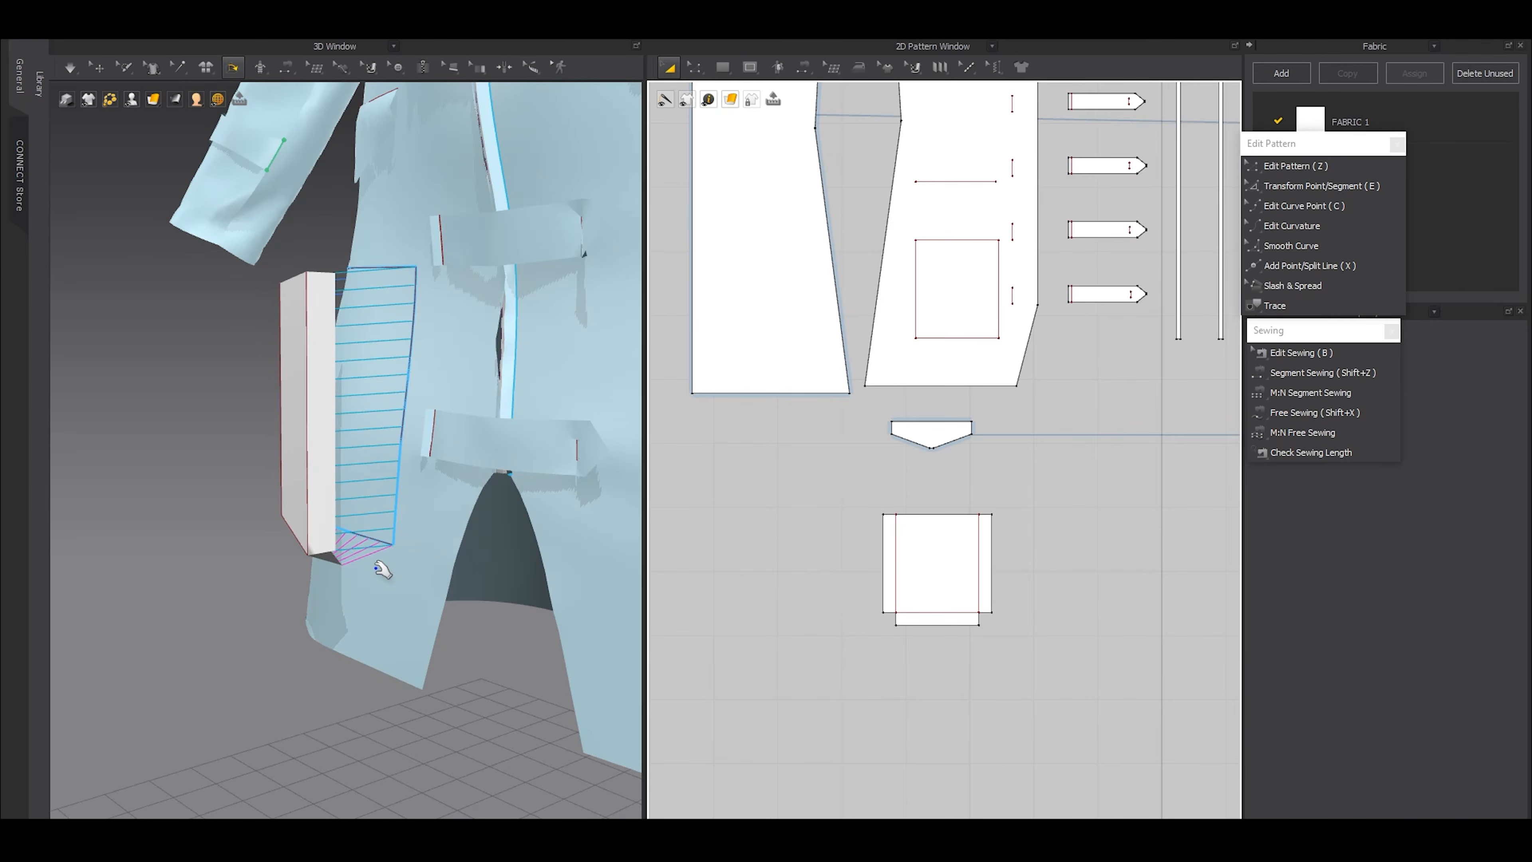
key("space")
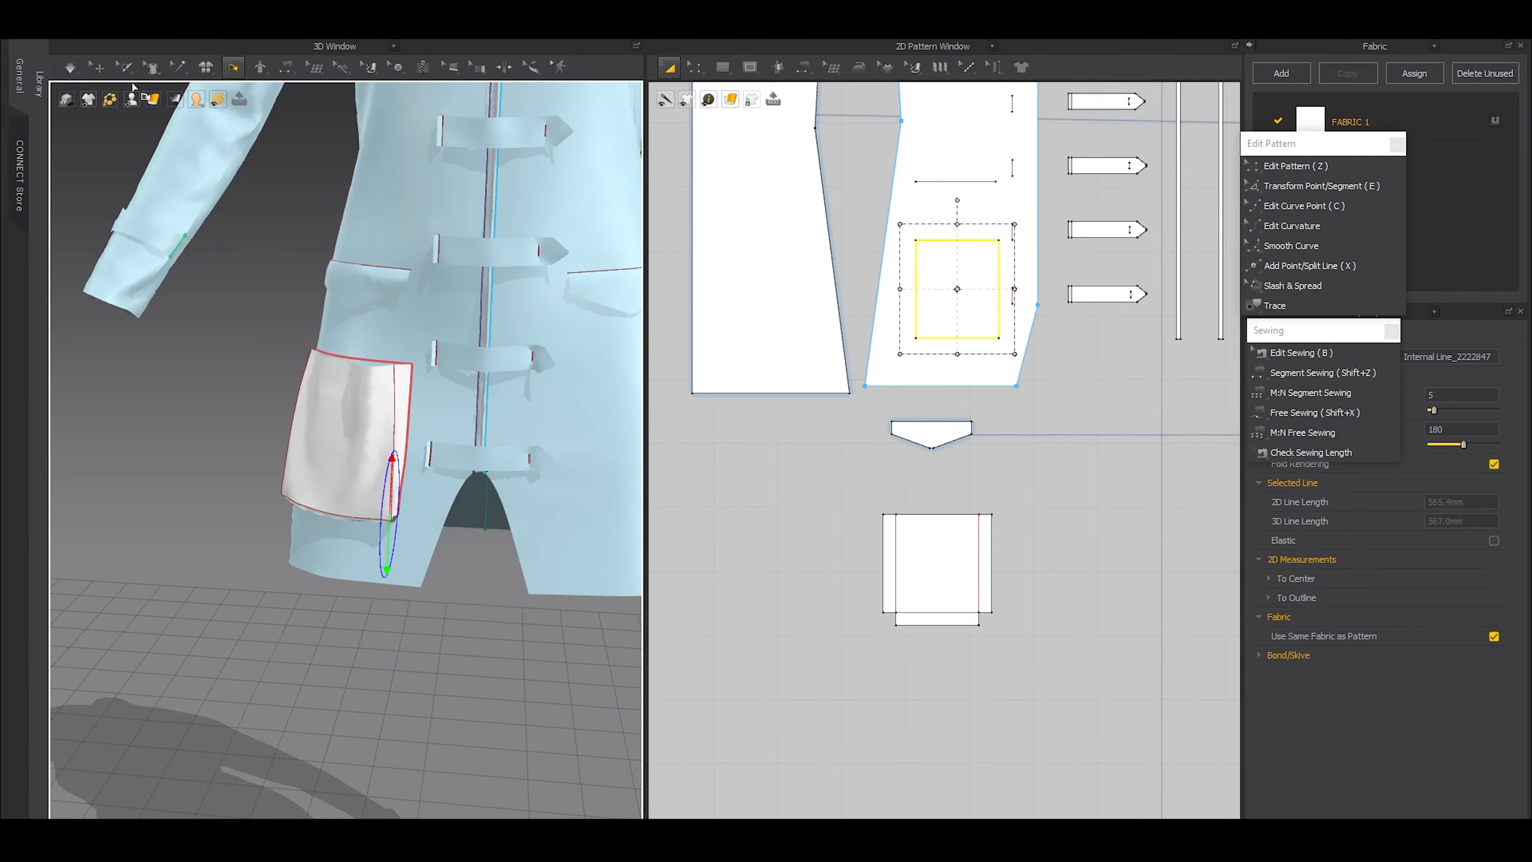
left_click(101, 69)
left_click(143, 466)
right_click_drag(143, 465, 439, 615)
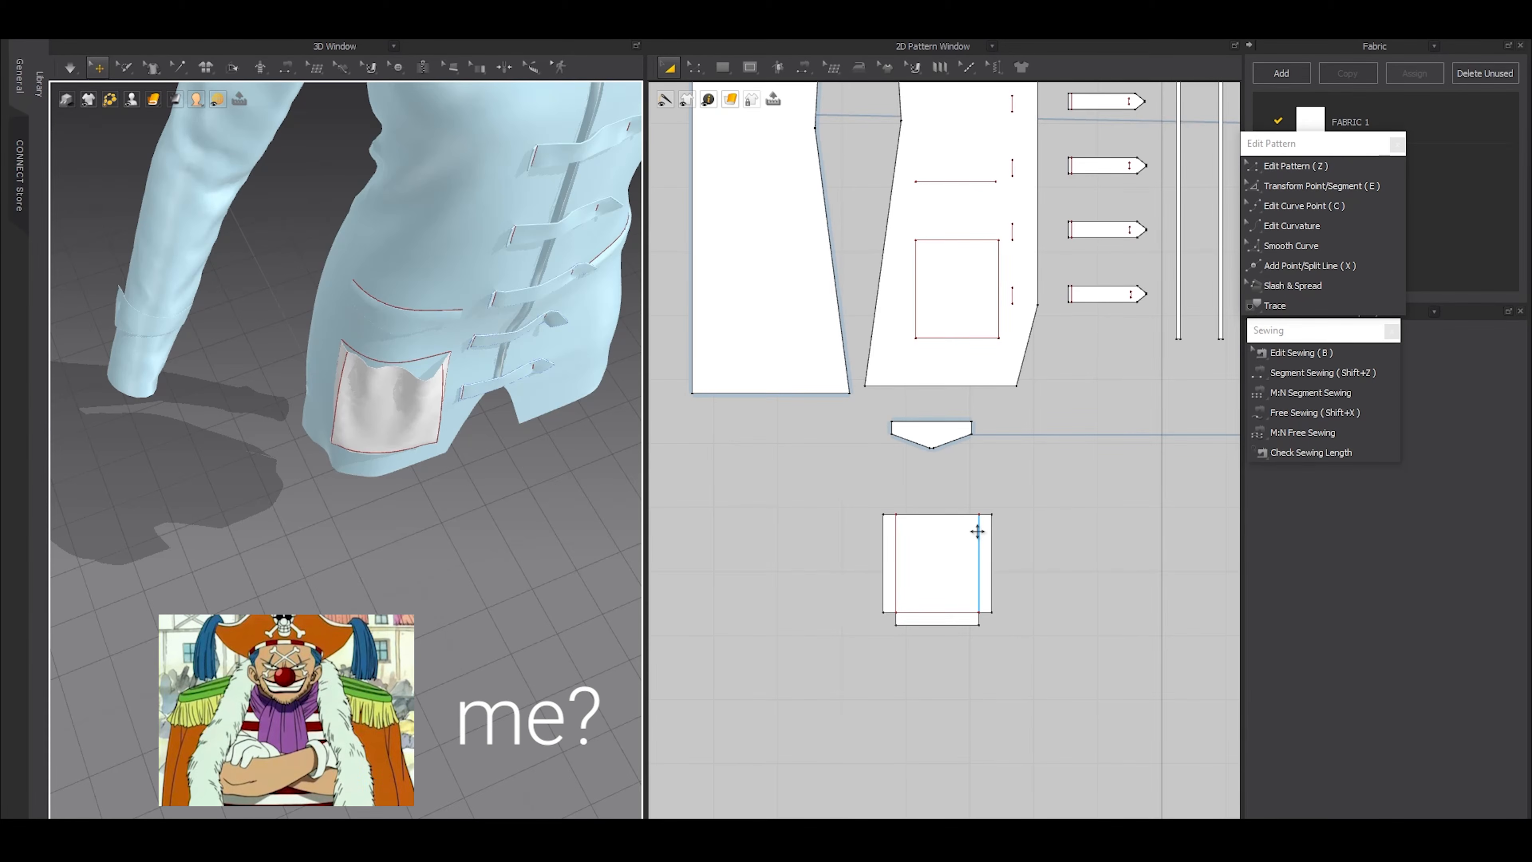
scroll(496, 424, "up", 3)
middle_click_drag(496, 424, 394, 524)
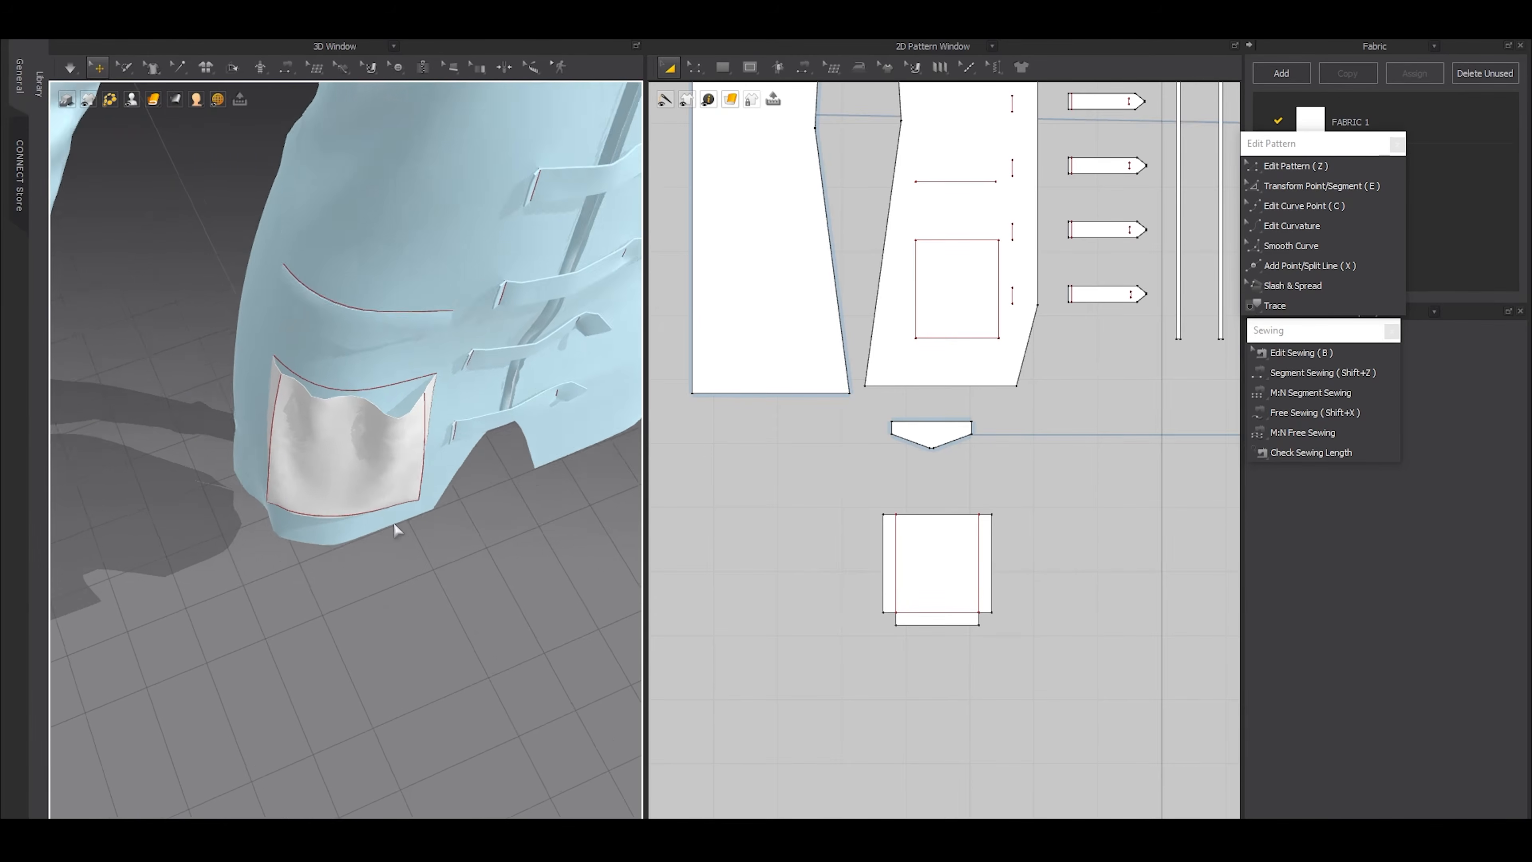
scroll(394, 530, "up", 2)
scroll(419, 384, "up", 2)
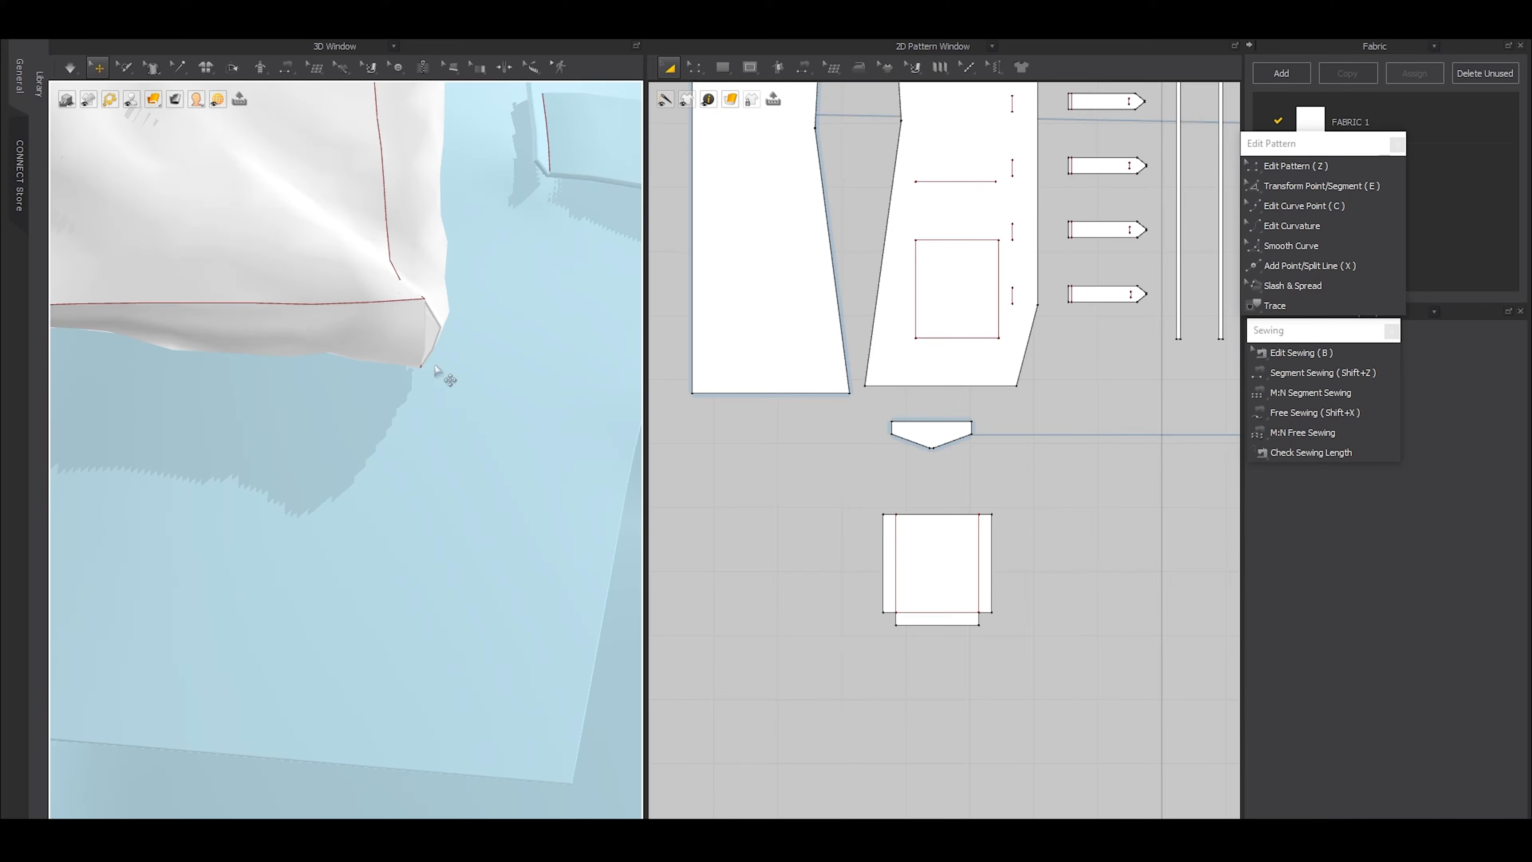
Free-sew the two short edges of the notch at the pocket pattern's lower right corner to each other
scroll(999, 647, "up", 6)
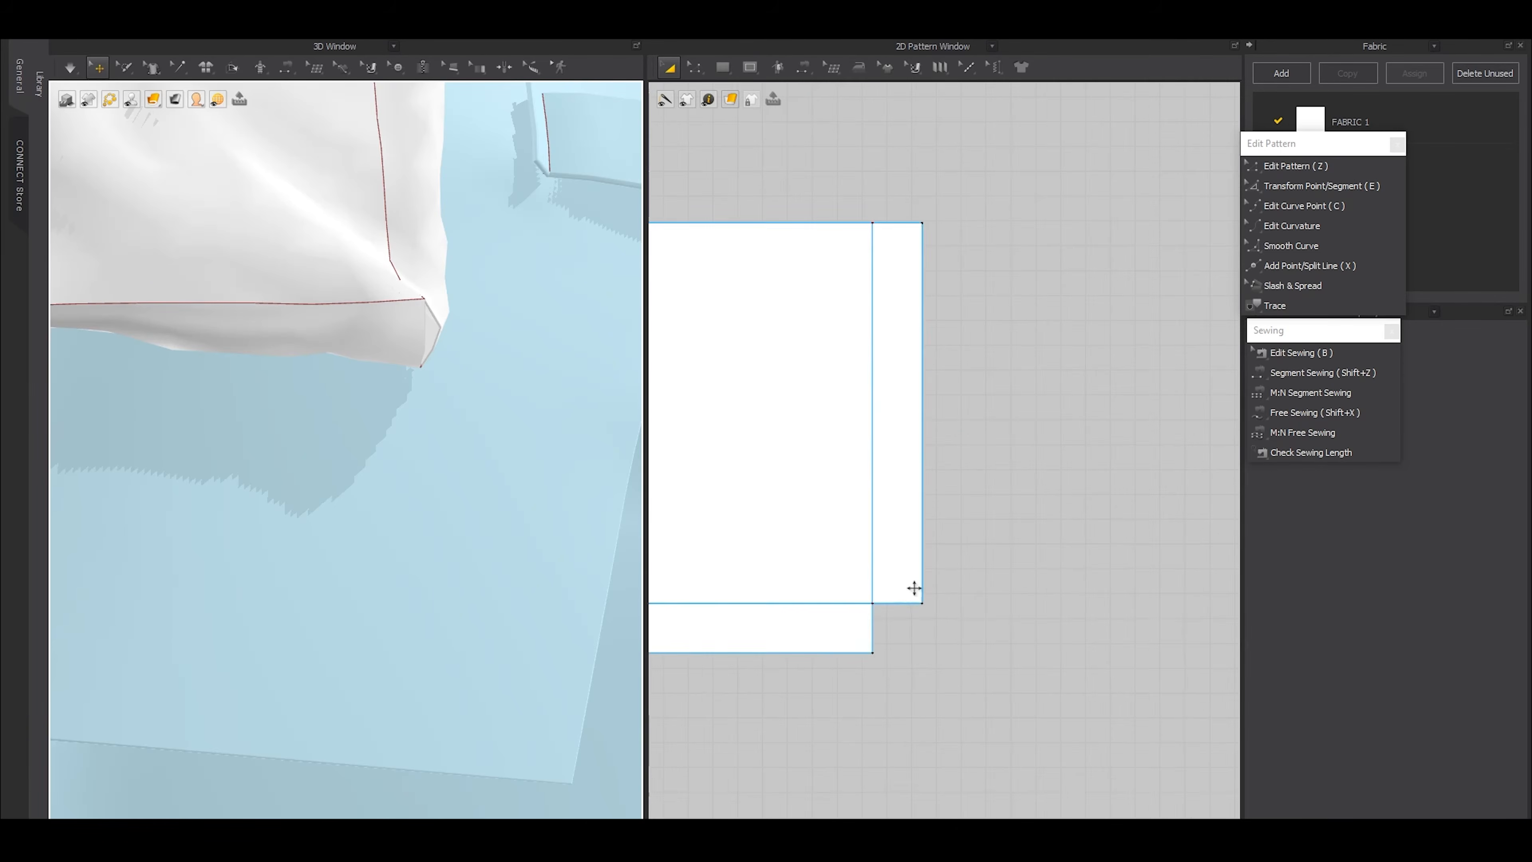
key("shift+x")
left_click(922, 605)
left_click(873, 606)
left_click(873, 655)
left_click(873, 608)
Free-sew the two short edges of the notch at the pocket pattern's lower left corner together
scroll(876, 617, "down", 4)
middle_click_drag(772, 640, 918, 619)
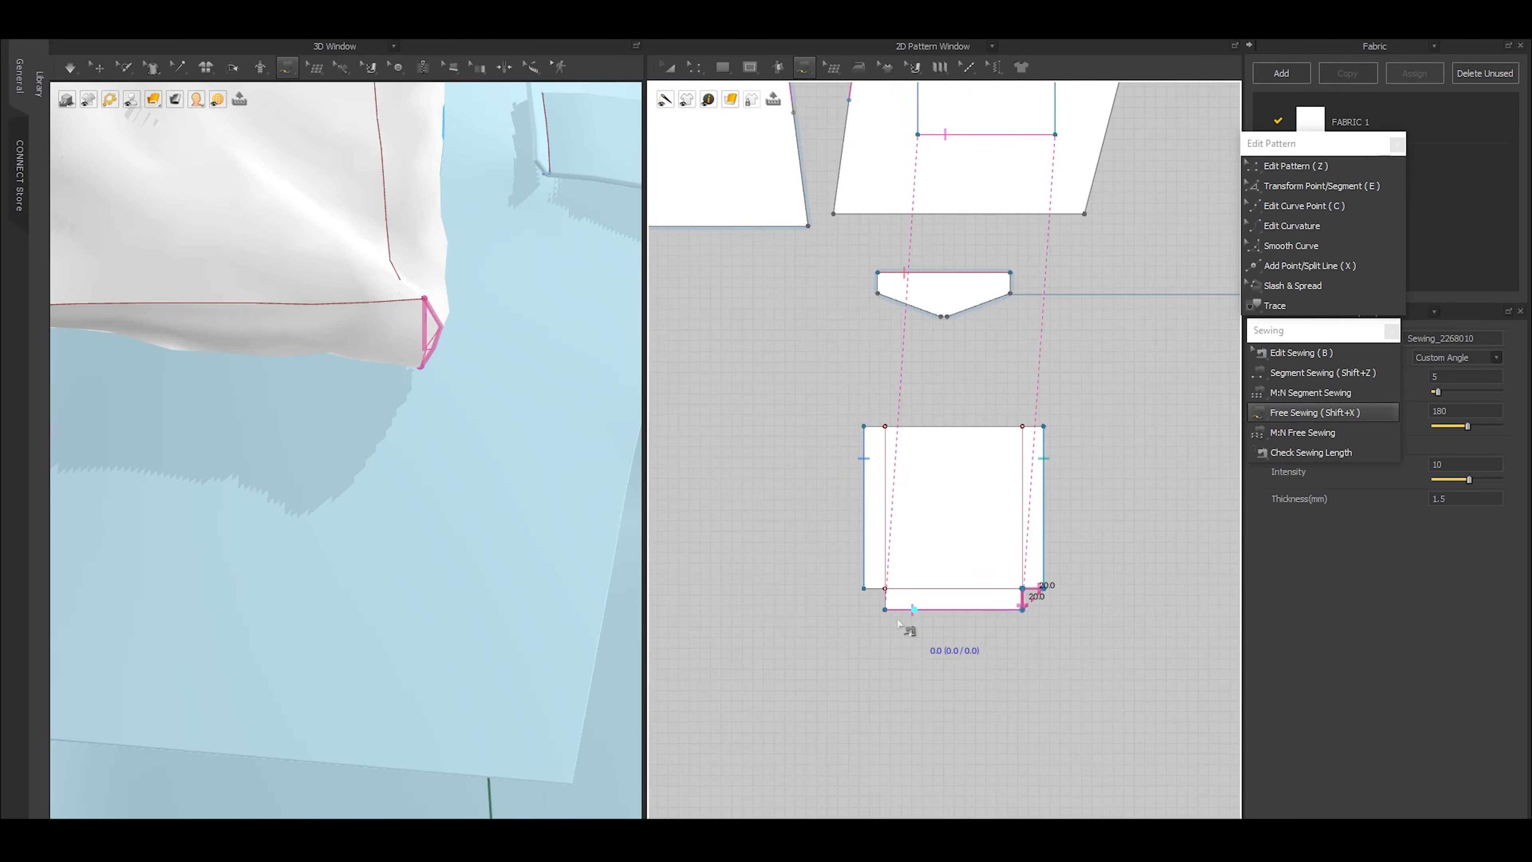
scroll(888, 600, "up", 4)
left_click(832, 578)
left_click(880, 578)
left_click(881, 624)
key("z")
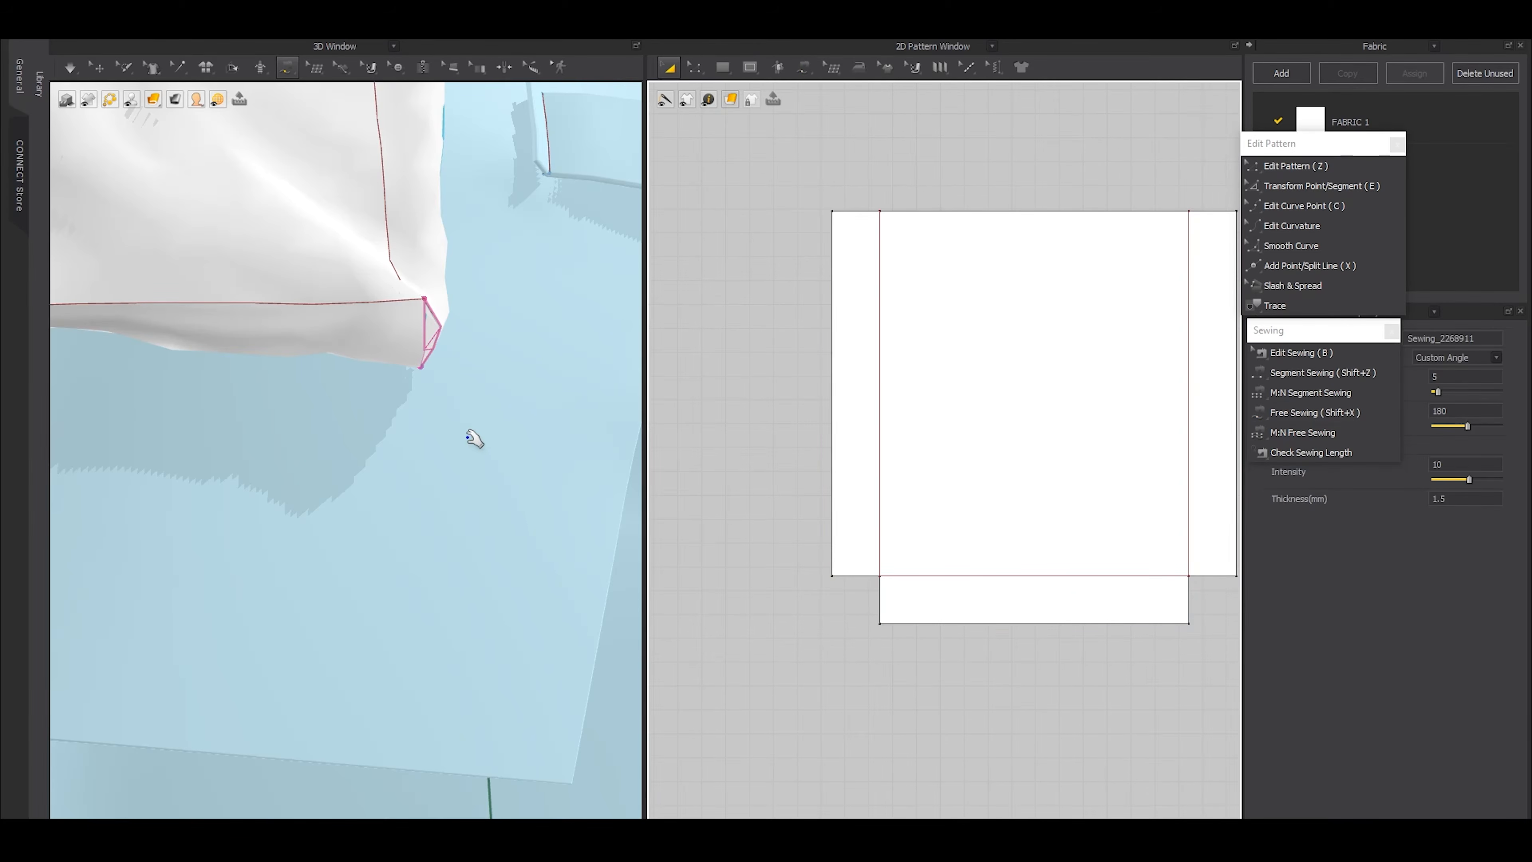
Simulate the garment to close the pocket's lower corners and check the pocket's shape from the front
scroll(365, 374, "down", 8)
key("space")
left_click(99, 67)
scroll(268, 399, "down", 8)
scroll(415, 500, "up", 12)
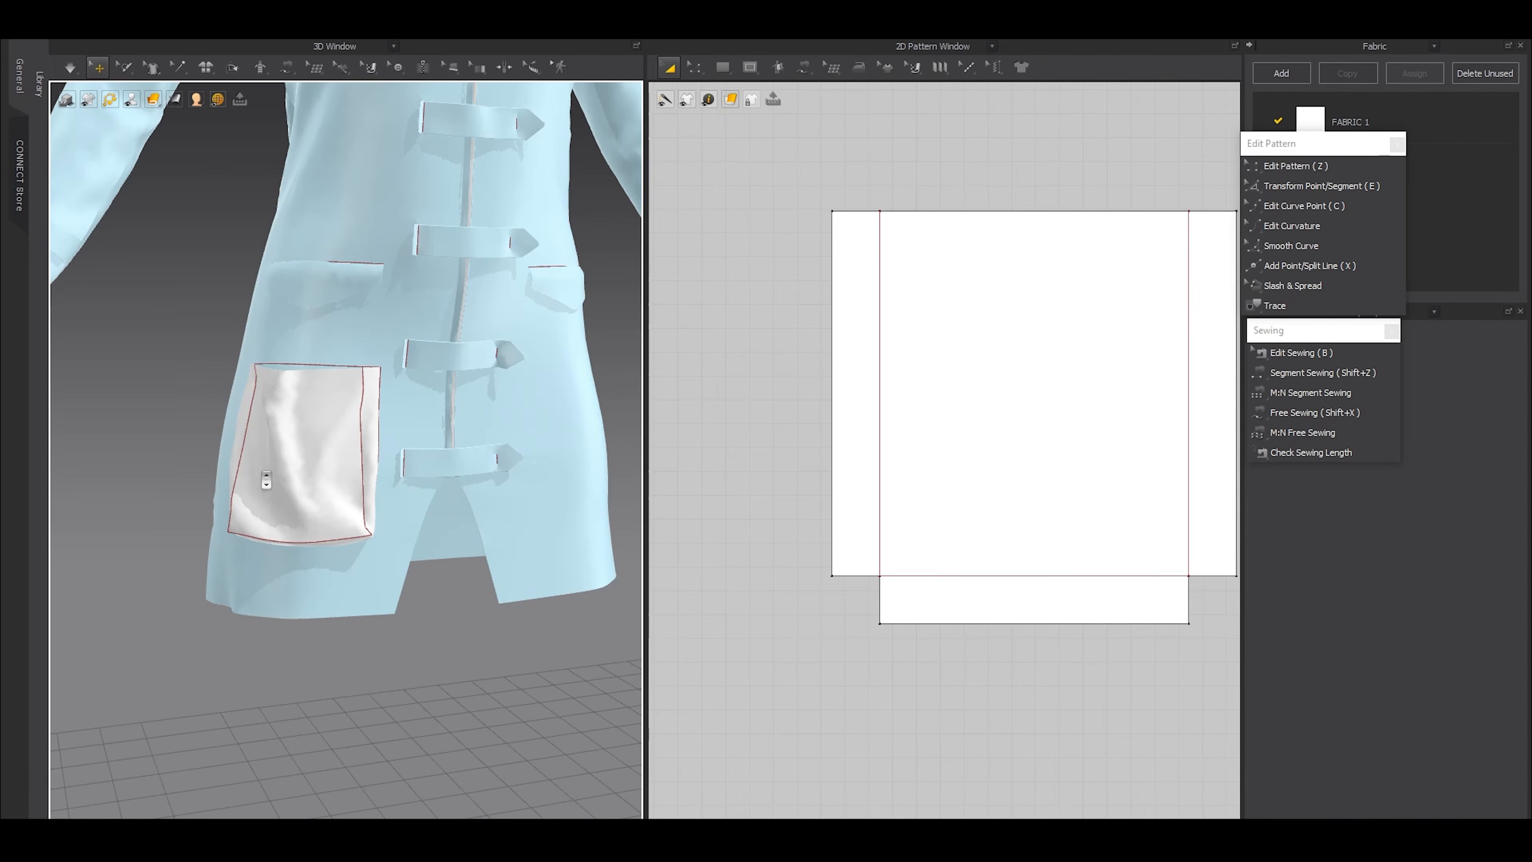
scroll(266, 480, "up", 4)
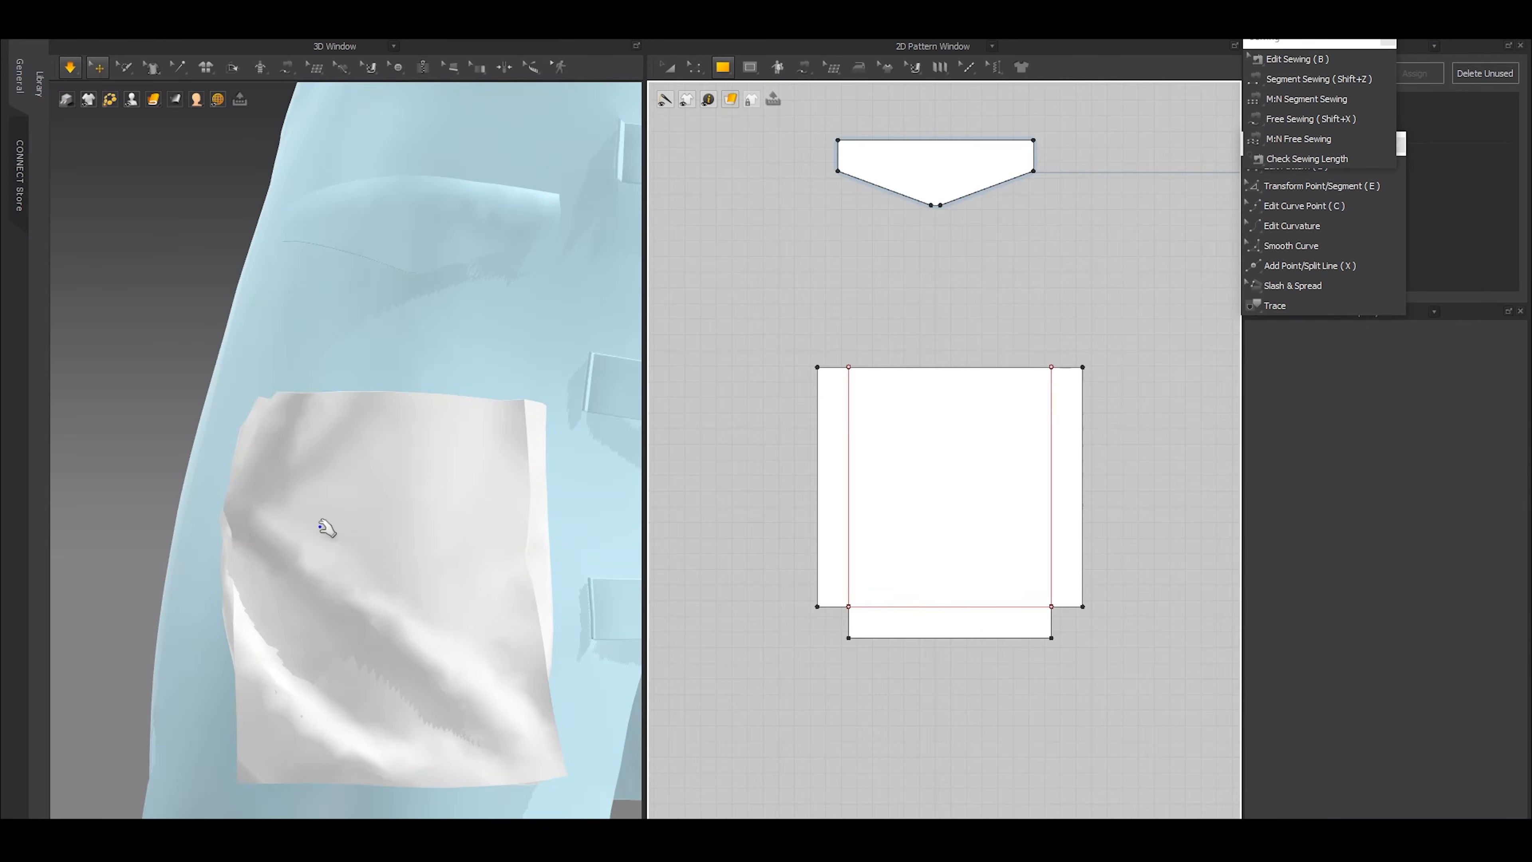
scroll(356, 534, "down", 5)
Move the floating tool lists off the fabric settings, add a new fabric, and set its physical property preset to Leather_Lambskin
left_click_drag(1315, 43, 1168, 40)
left_click_drag(1296, 142, 1150, 184)
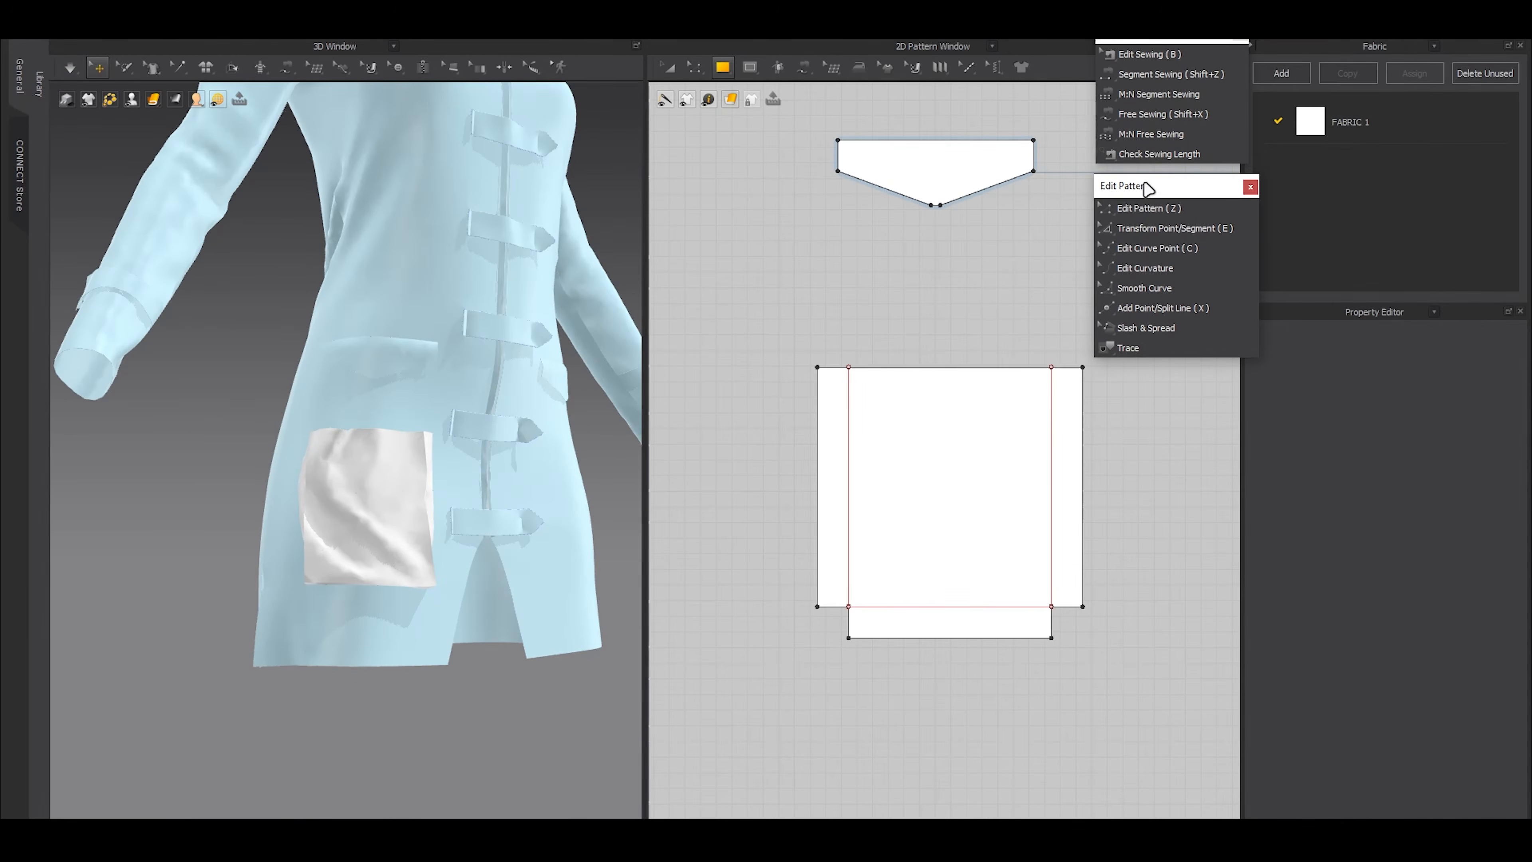
left_click(1296, 73)
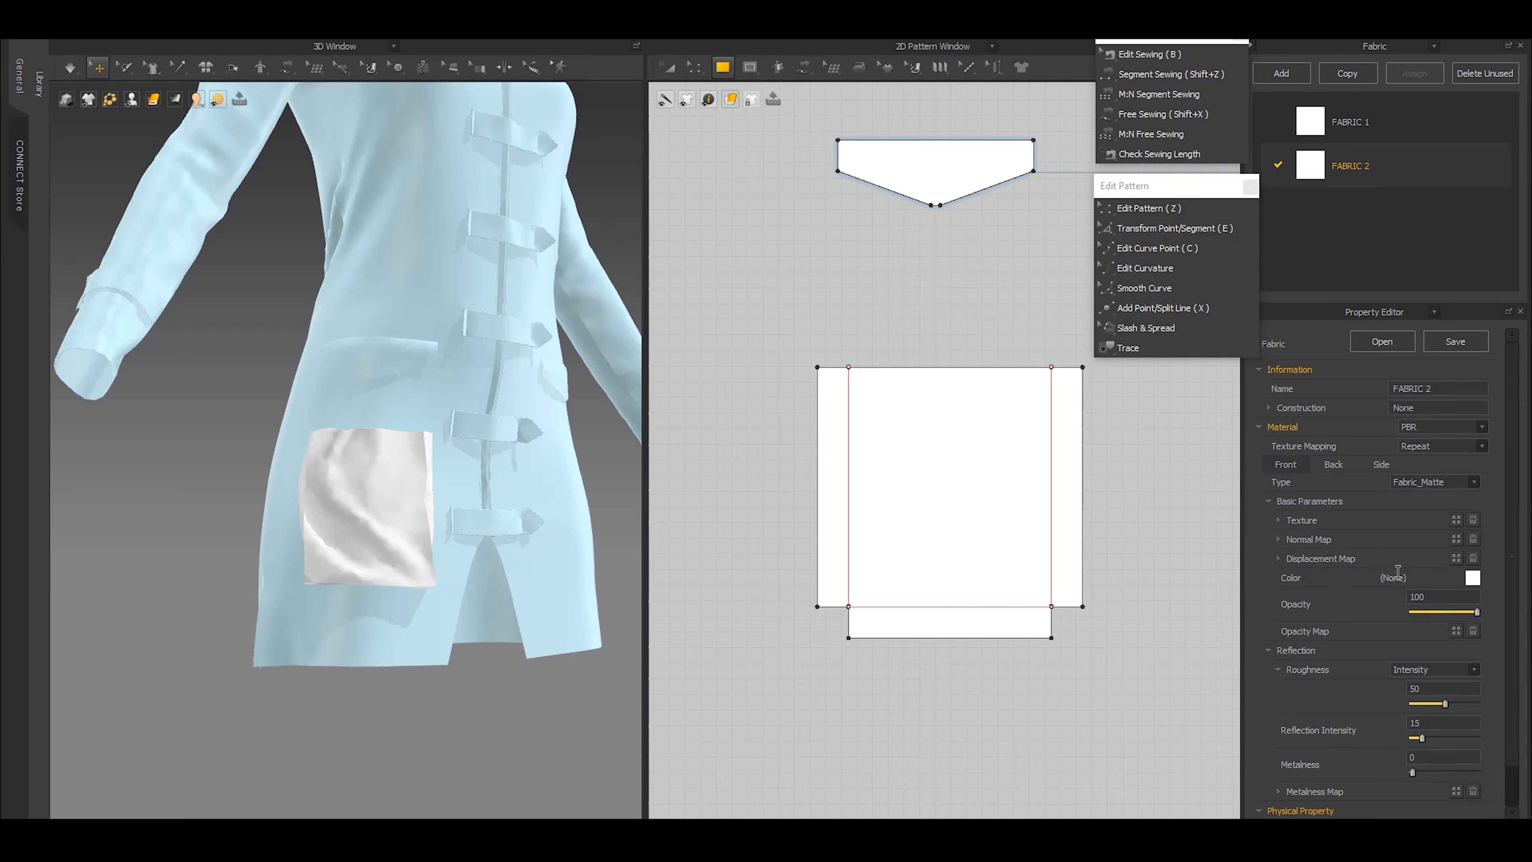
scroll(1397, 570, "down", 1)
left_click(1447, 788)
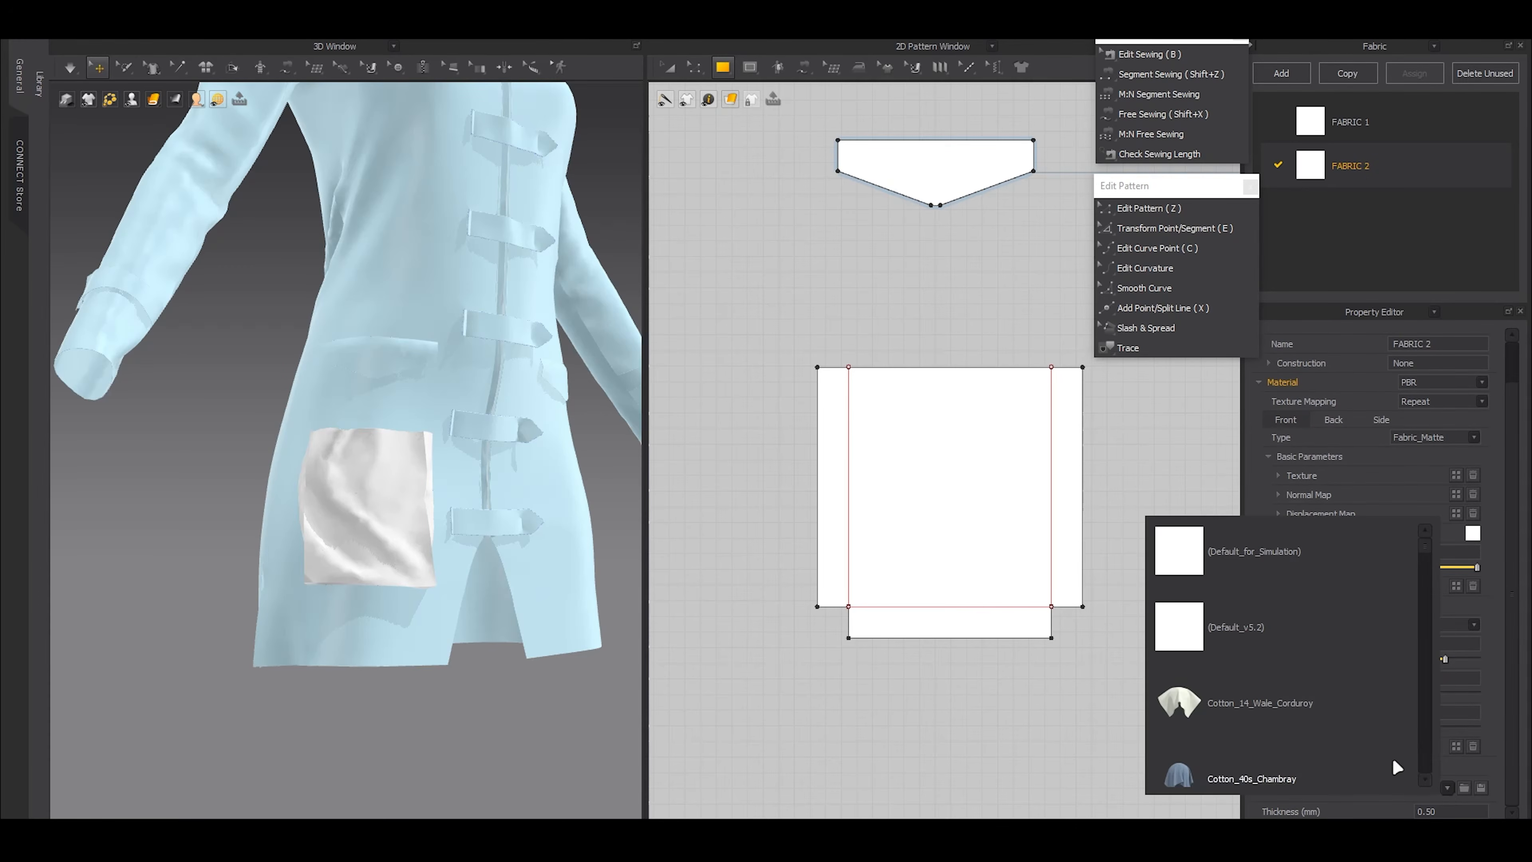
scroll(1317, 739, "down", 5)
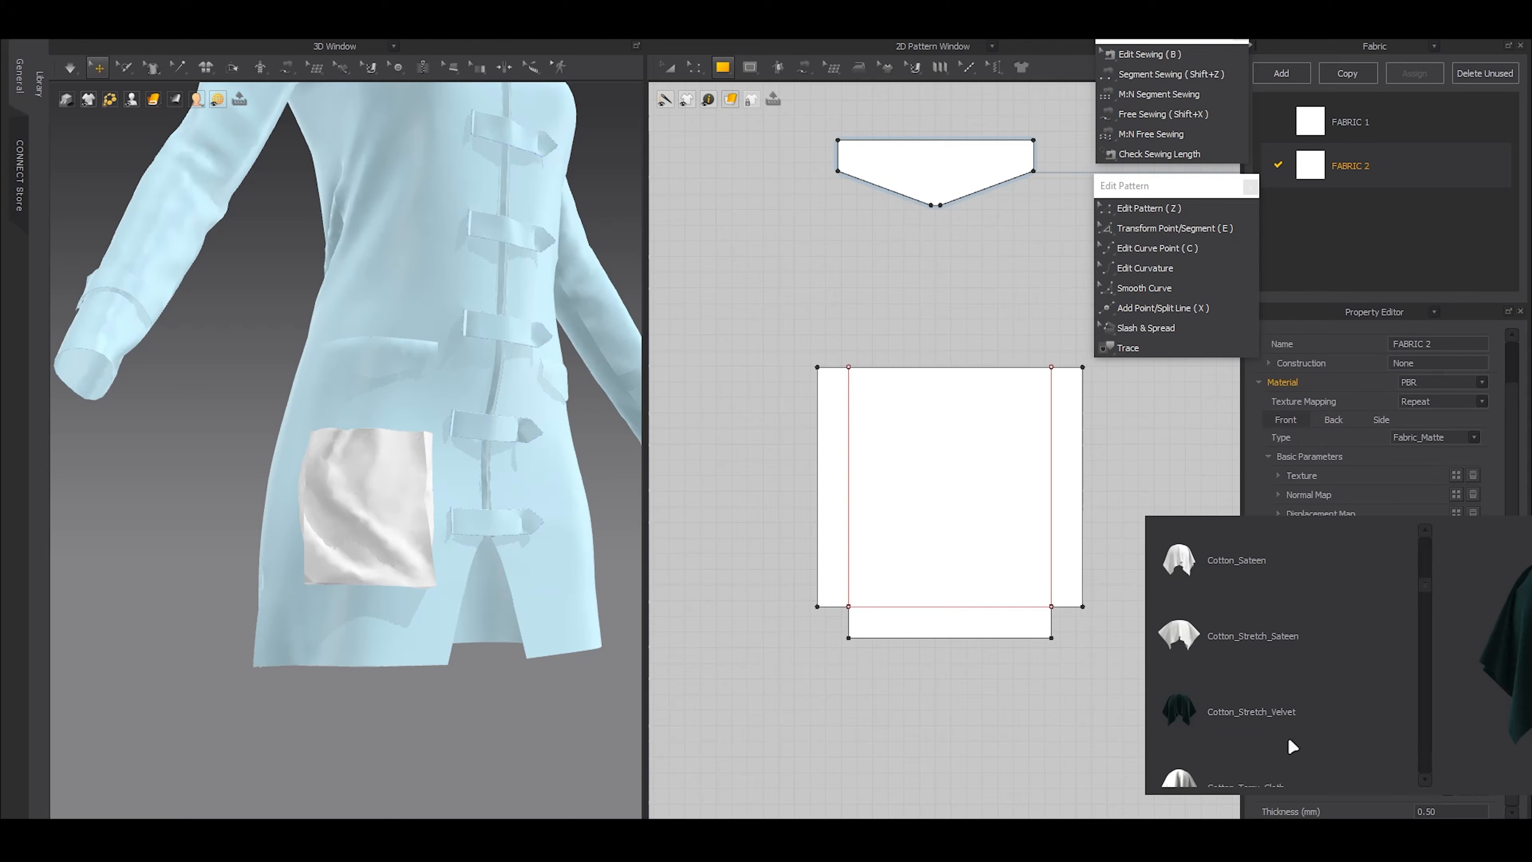
scroll(1288, 736, "down", 5)
scroll(1287, 736, "down", 5)
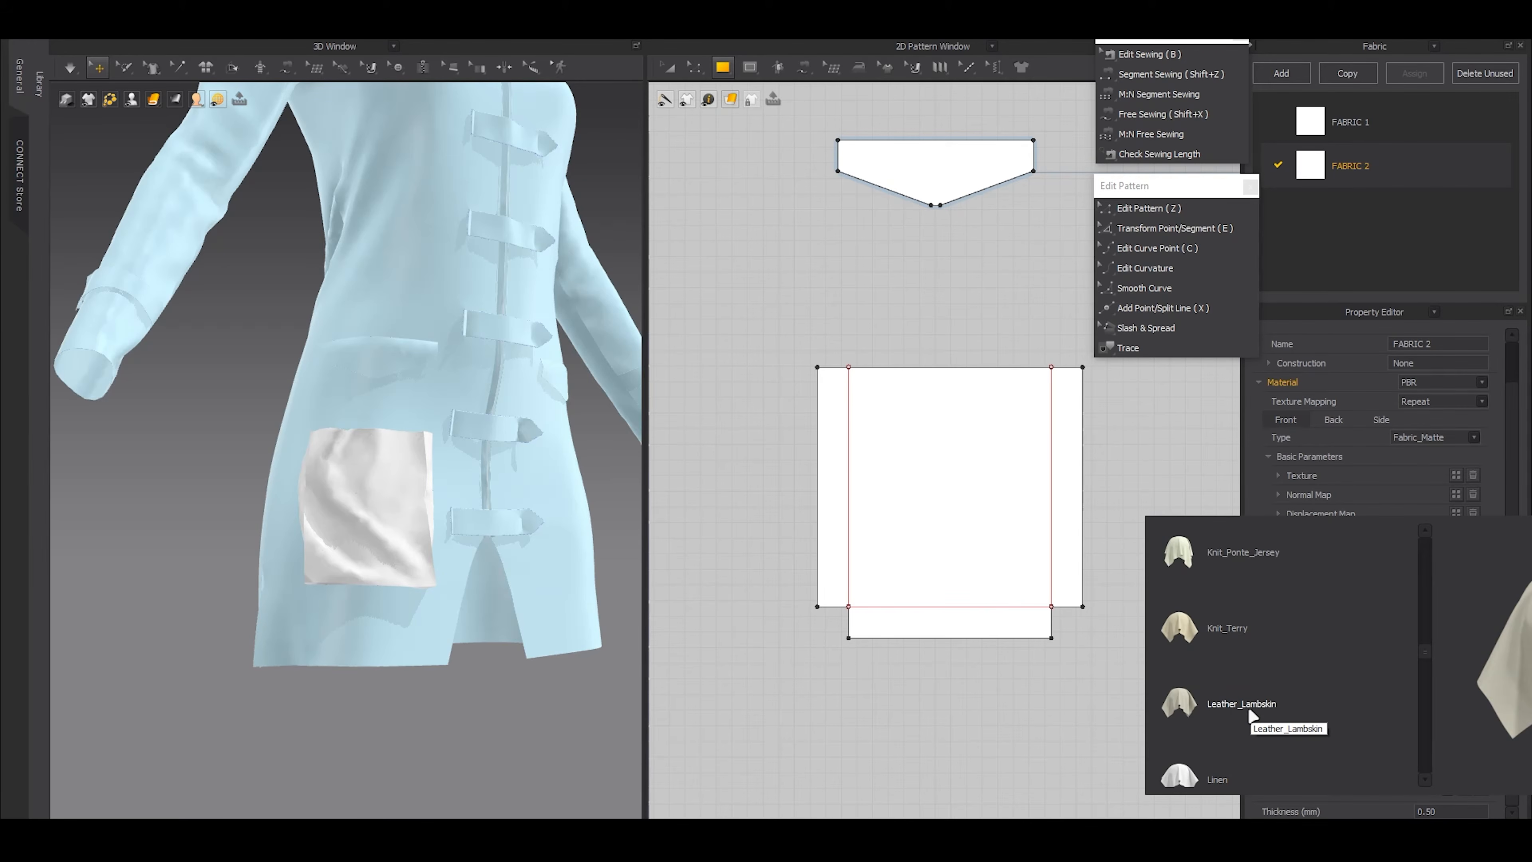
left_click(1247, 707)
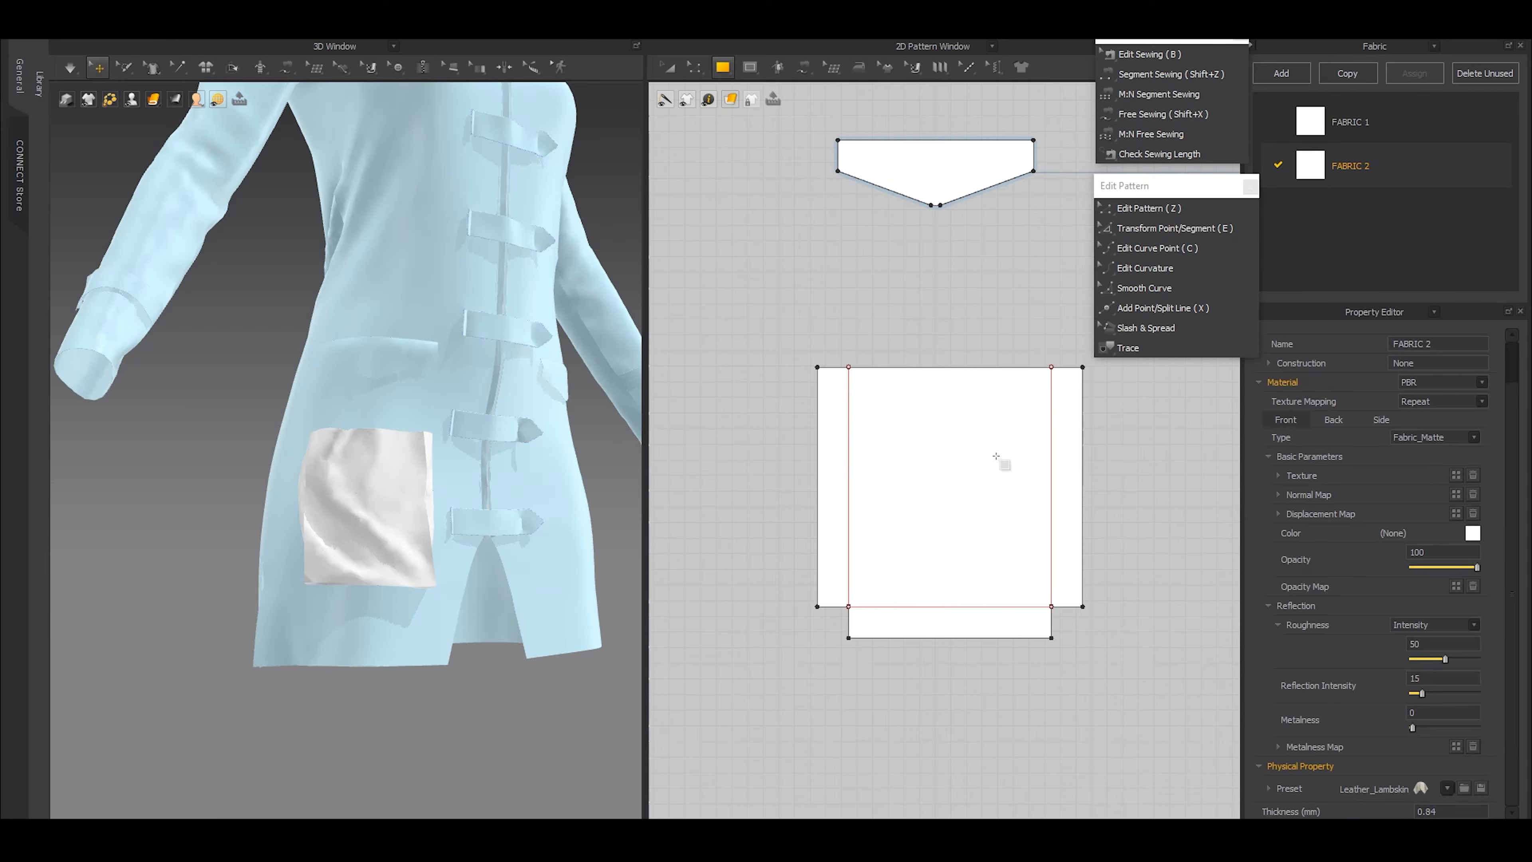
Assign the new Leather_Lambskin fabric to the pocket piece and simulate the garment
key("a")
left_click(940, 440)
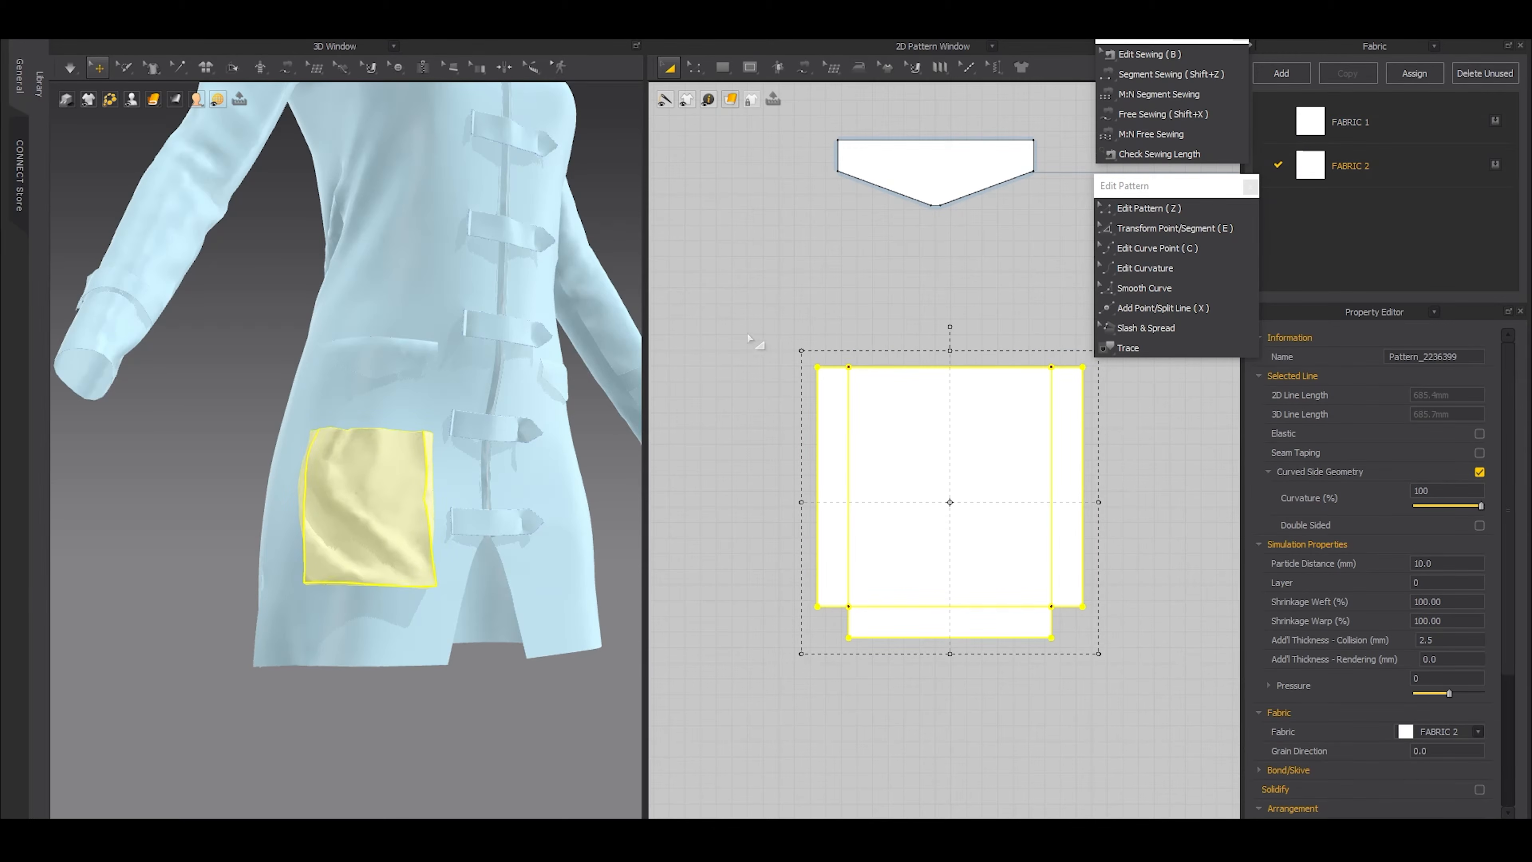
left_click(712, 549)
scroll(543, 542, "up", 3)
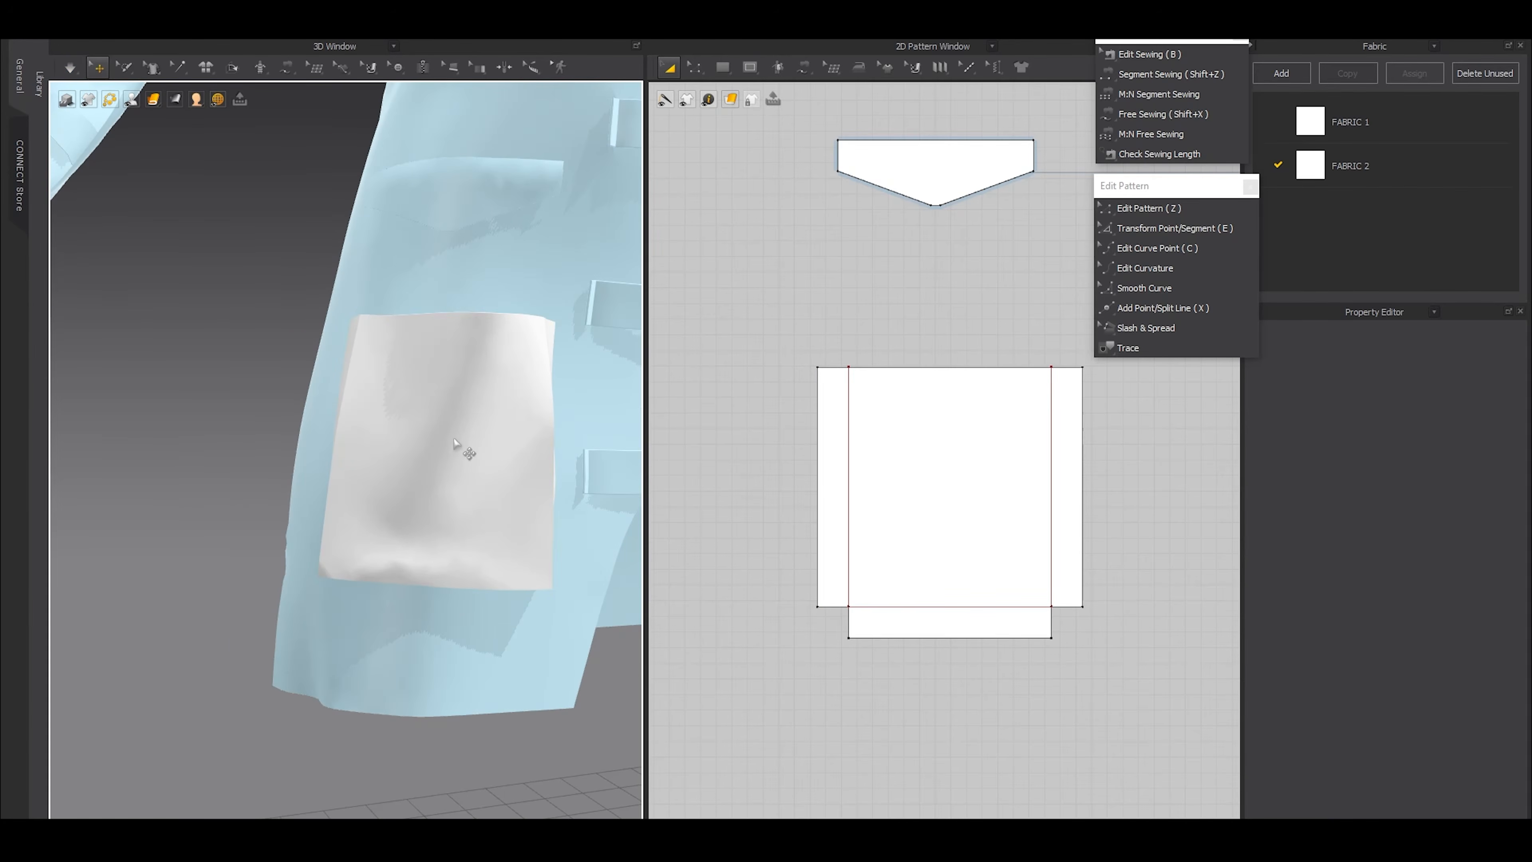
Freeze the large pocket piece on the dress front so that it matches the rest of the frozen garment
left_click(454, 439)
scroll(359, 548, "down", 5)
key("ctrl+k")
left_click(264, 539)
right_click_drag(264, 540, 373, 527)
Draw an internal rectangle about 95 mm wide and 94 mm high inside the main panel of the large pocket pattern
left_click(848, 468)
scroll(884, 484, "down", 4)
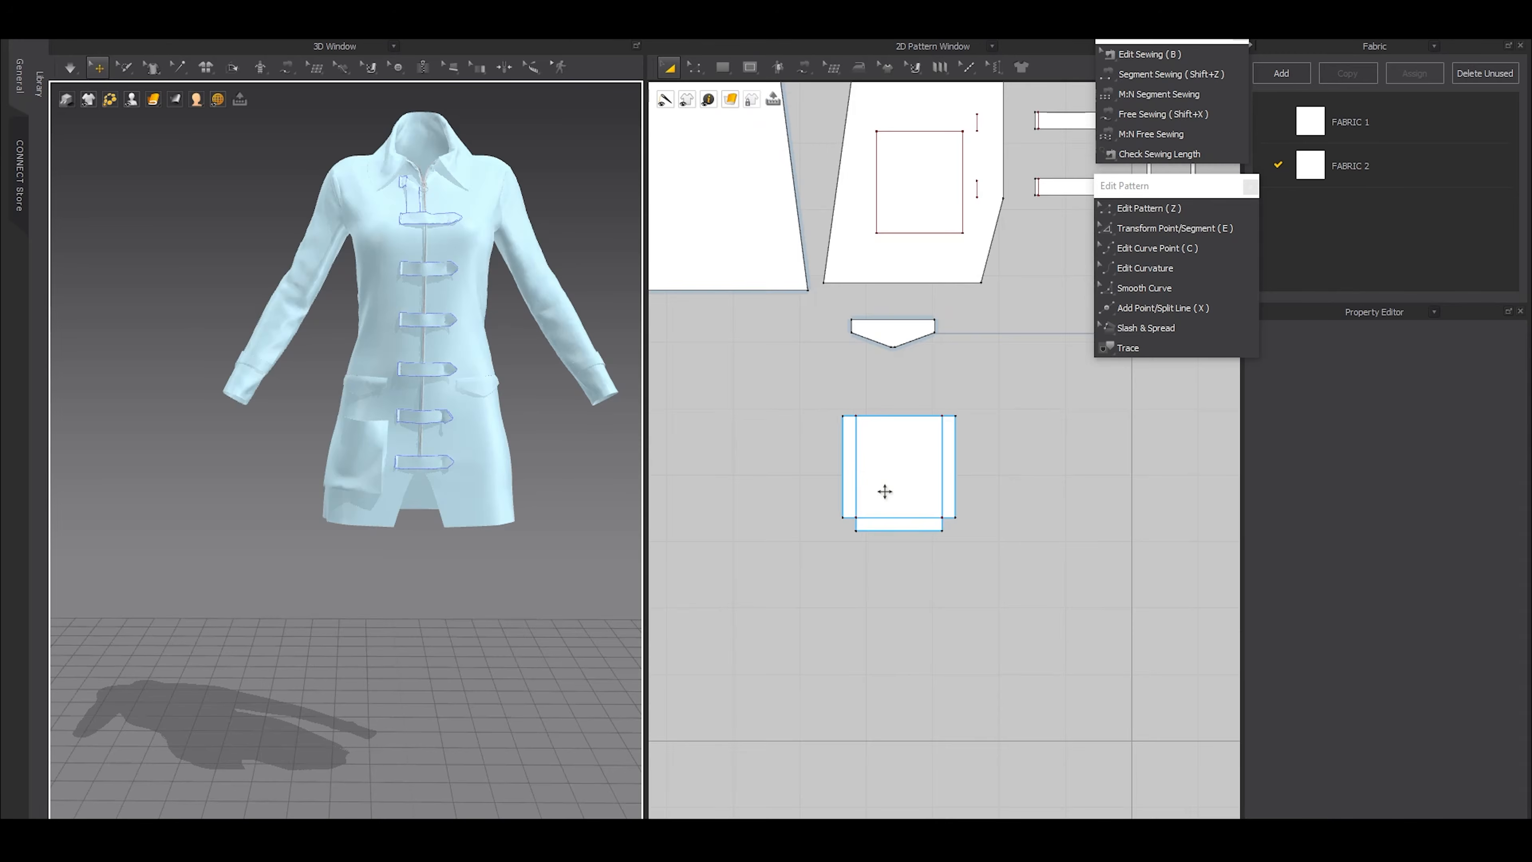
scroll(908, 468, "up", 3)
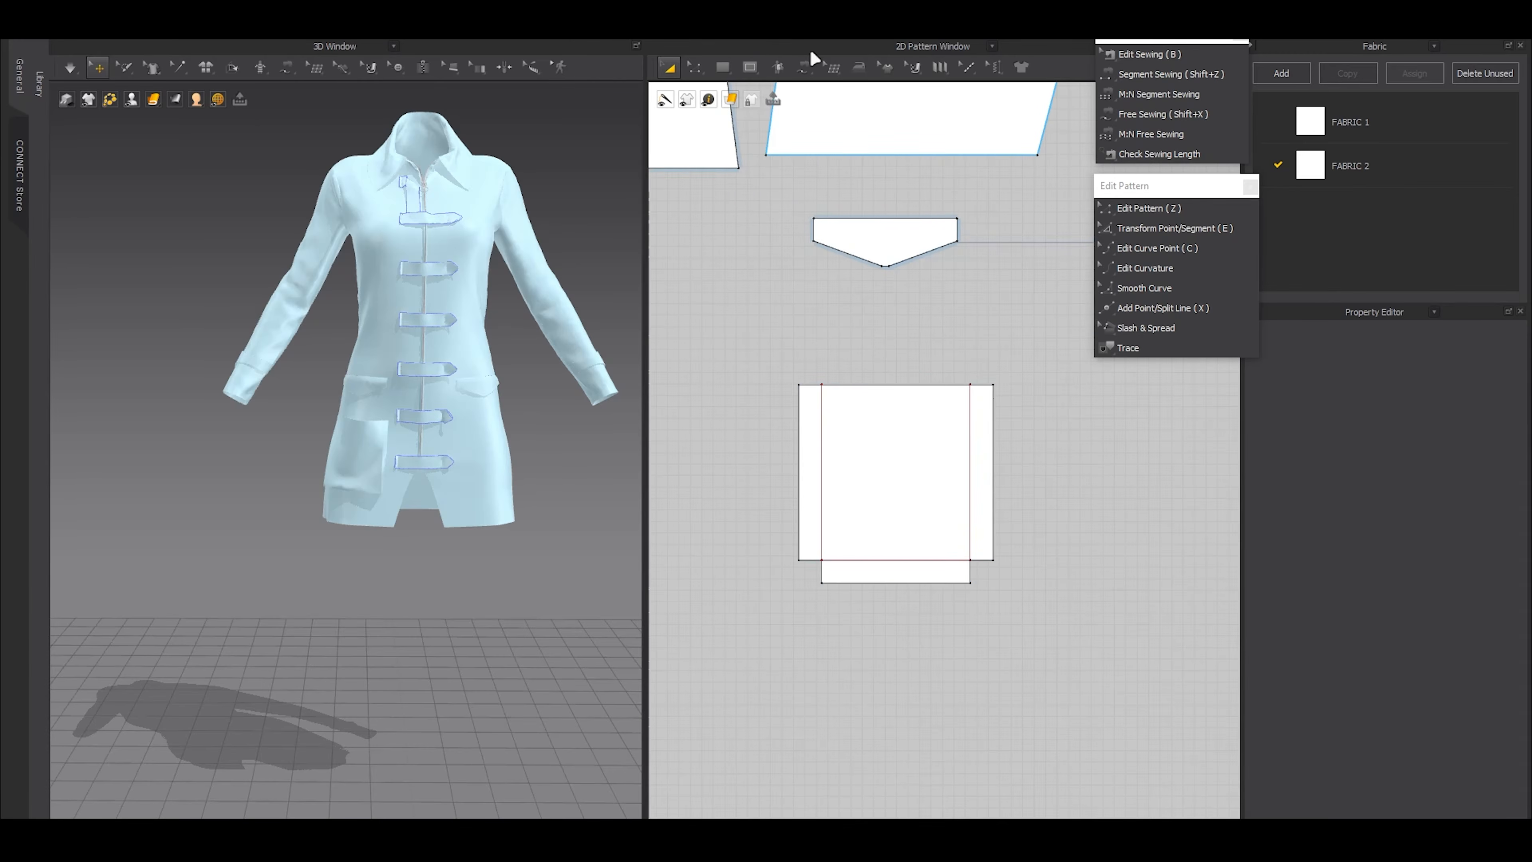
left_click(754, 70)
left_click(784, 121)
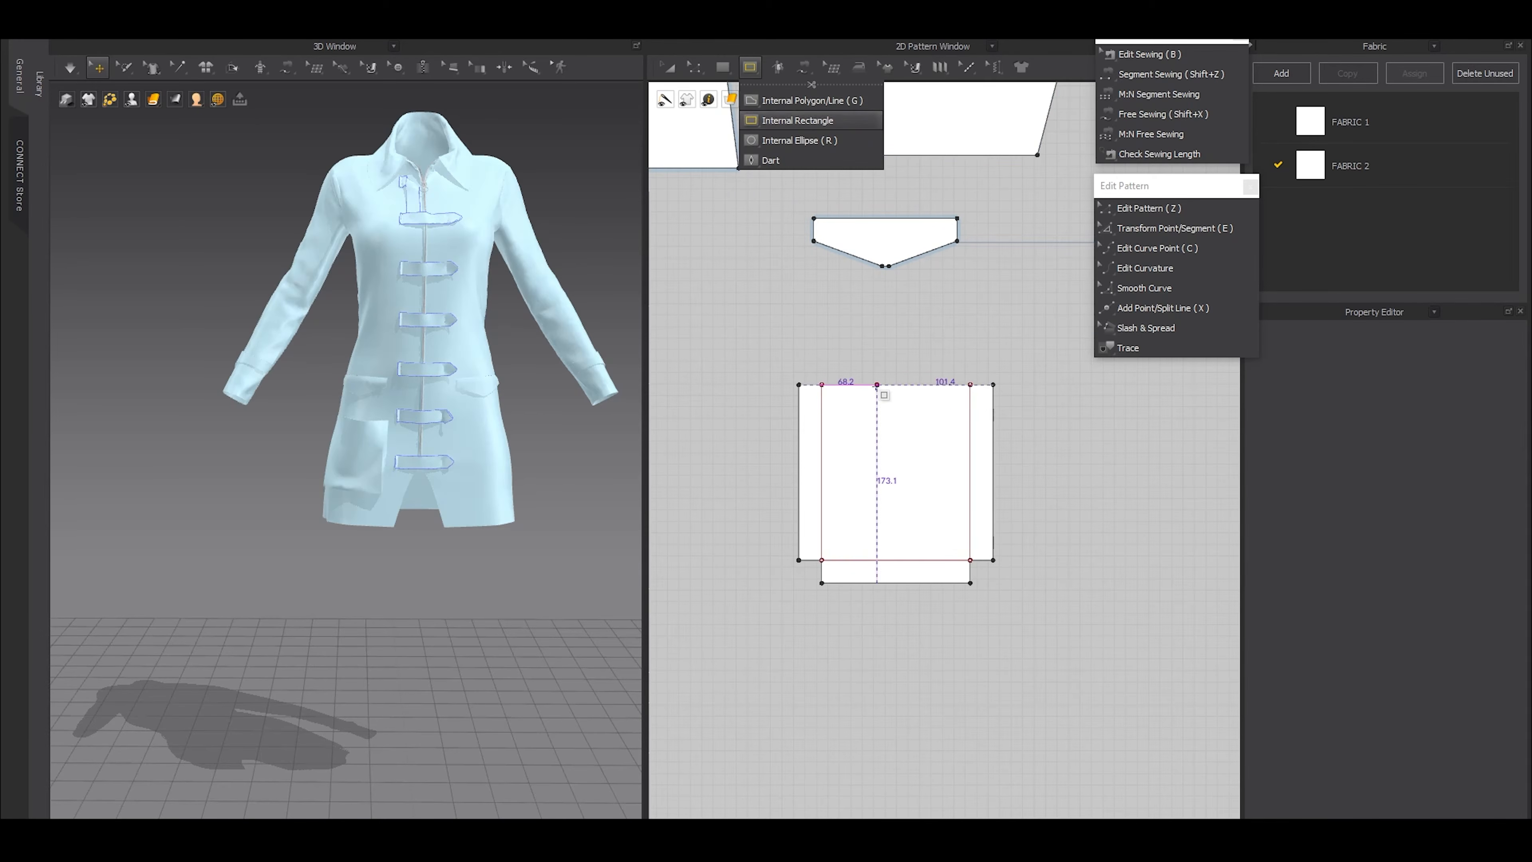
left_click(844, 421)
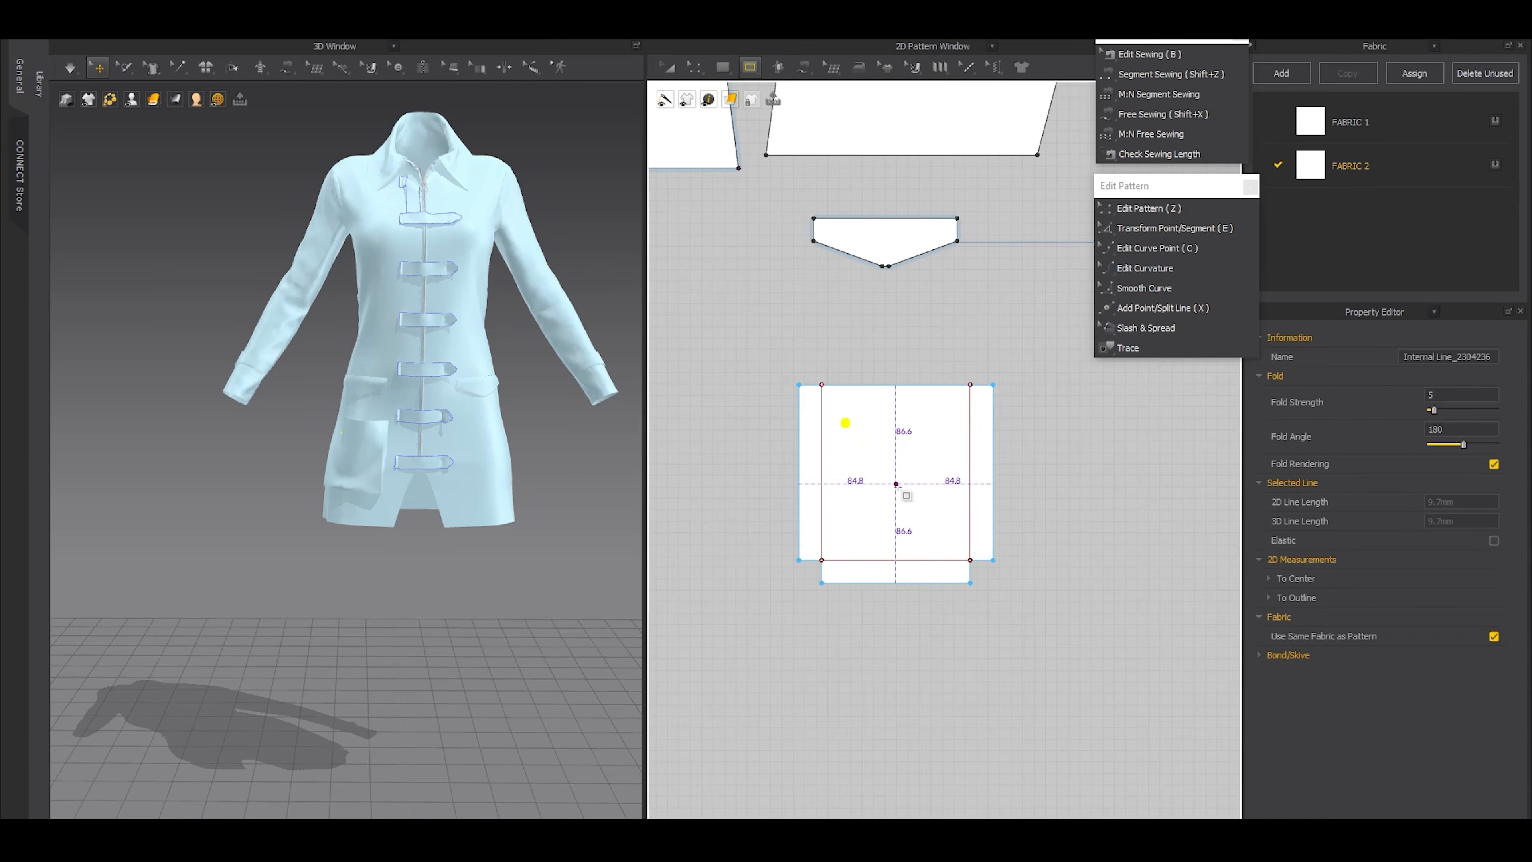
left_click_drag(845, 421, 949, 522)
Adjust the internal rectangle's position near the middle of the pocket panel and stretch it downwards to about 107 mm high
scroll(822, 453, "up", 3)
key("z")
key("a")
left_click(907, 387)
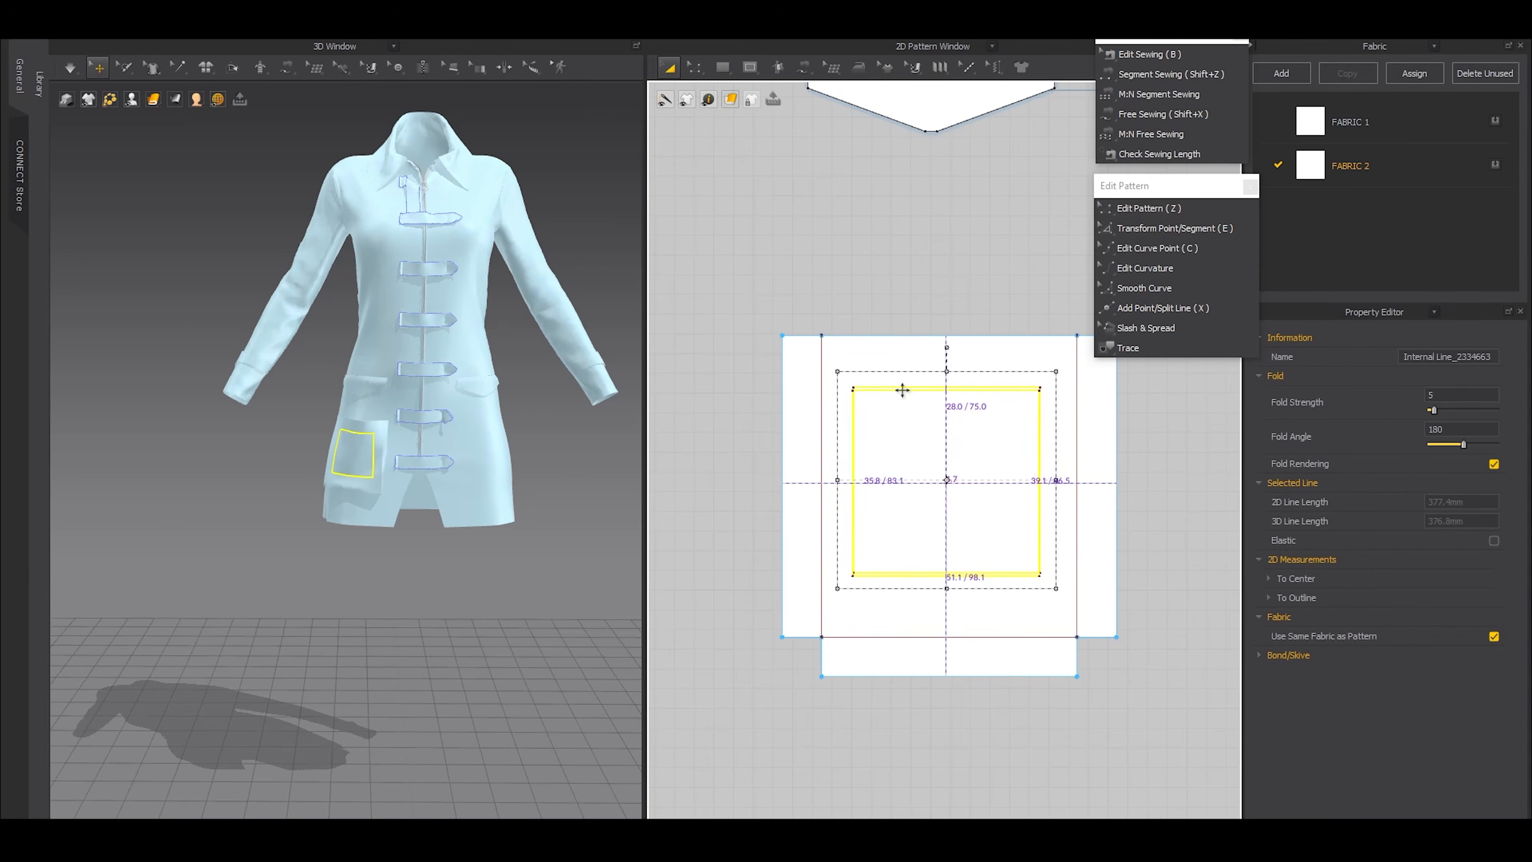
left_click_drag(907, 388, 904, 388)
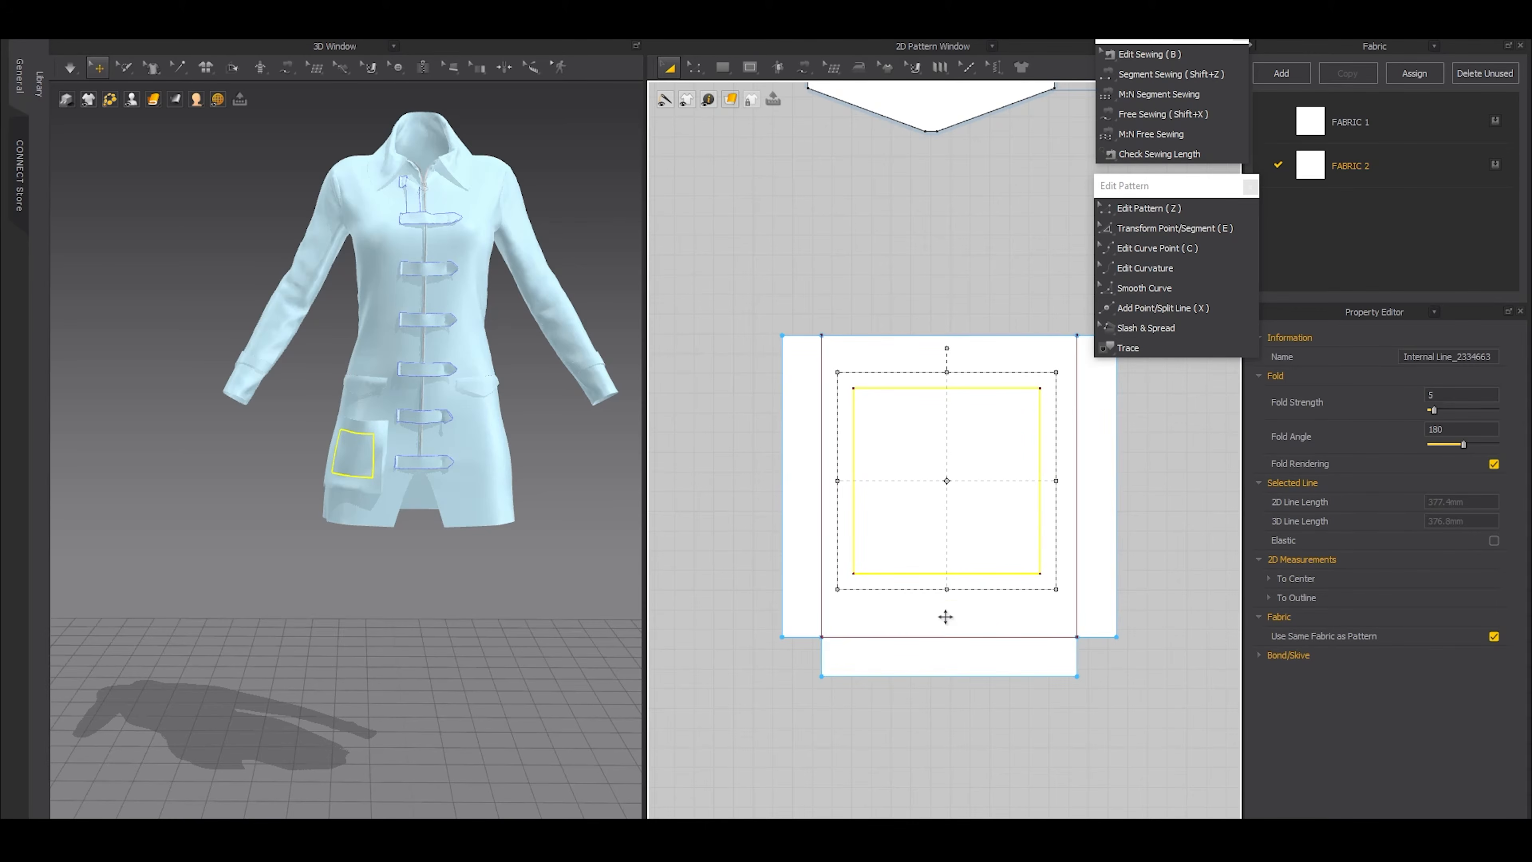
scroll(946, 620, "down", 1)
scroll(947, 621, "down", 1)
middle_click_drag(939, 597, 889, 489)
Paste a copy of the rectangle below the pocket pattern and extend its two vertical edges outward 15 mm, creating internal lines
key("ctrl+v")
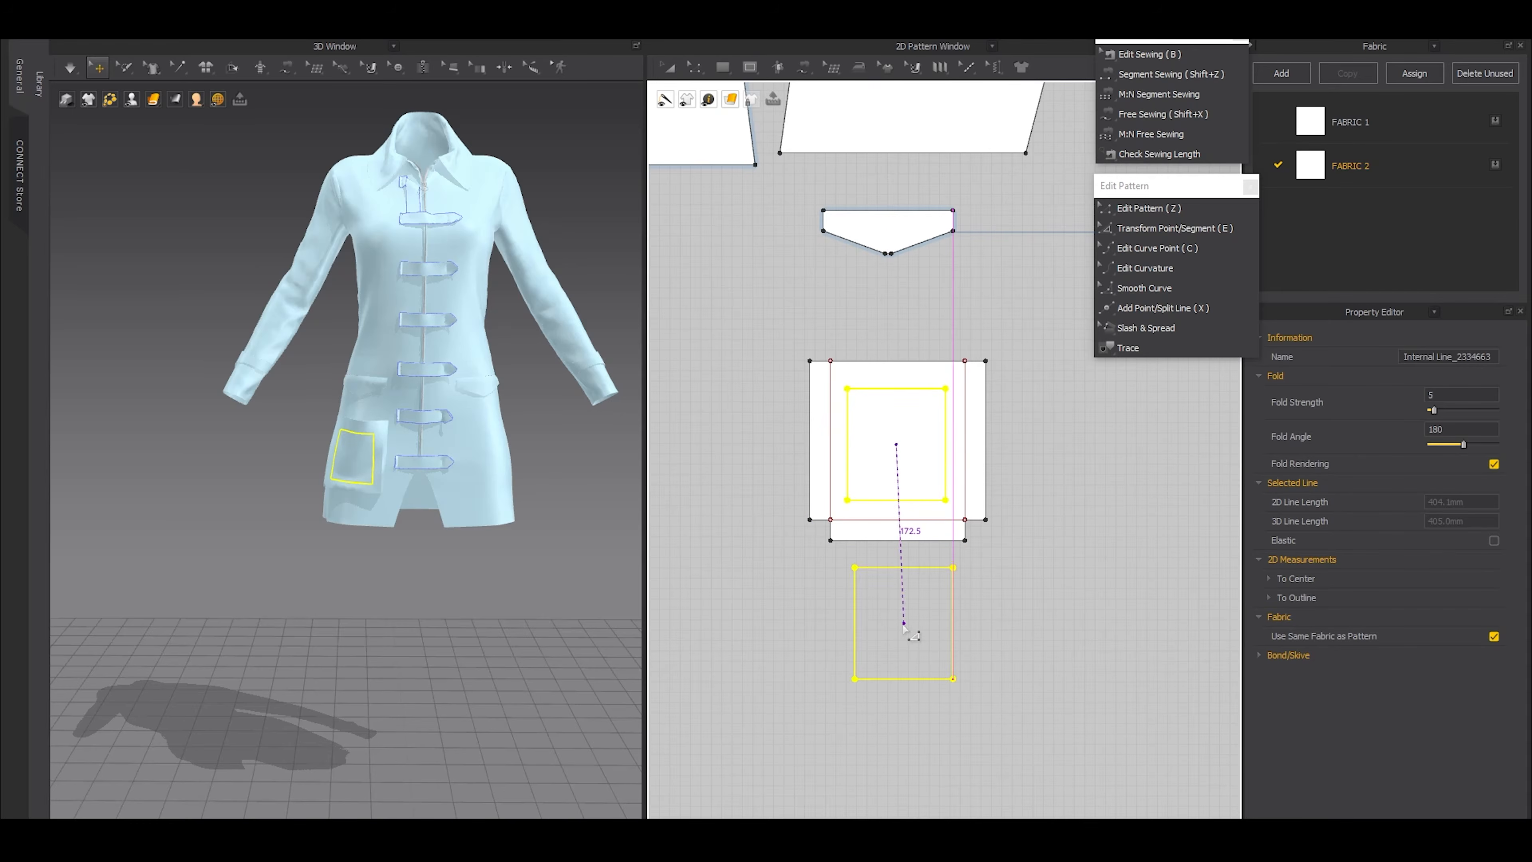
left_click(905, 627)
scroll(895, 564, "up", 2)
key("z")
left_click(824, 712)
left_click(994, 671, "shift")
right_click(995, 669)
left_click(974, 700)
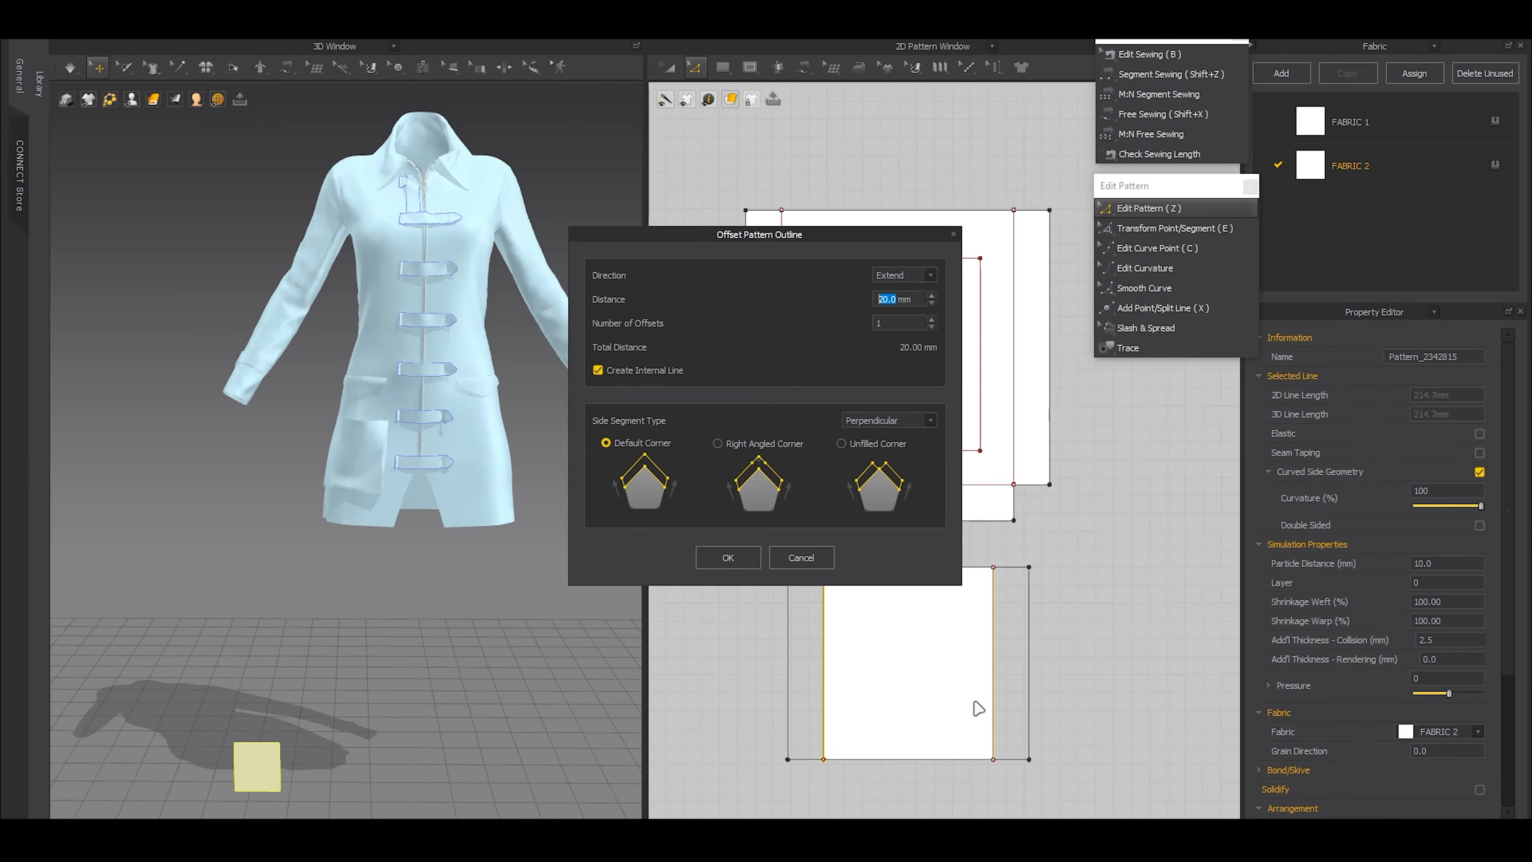
type("15")
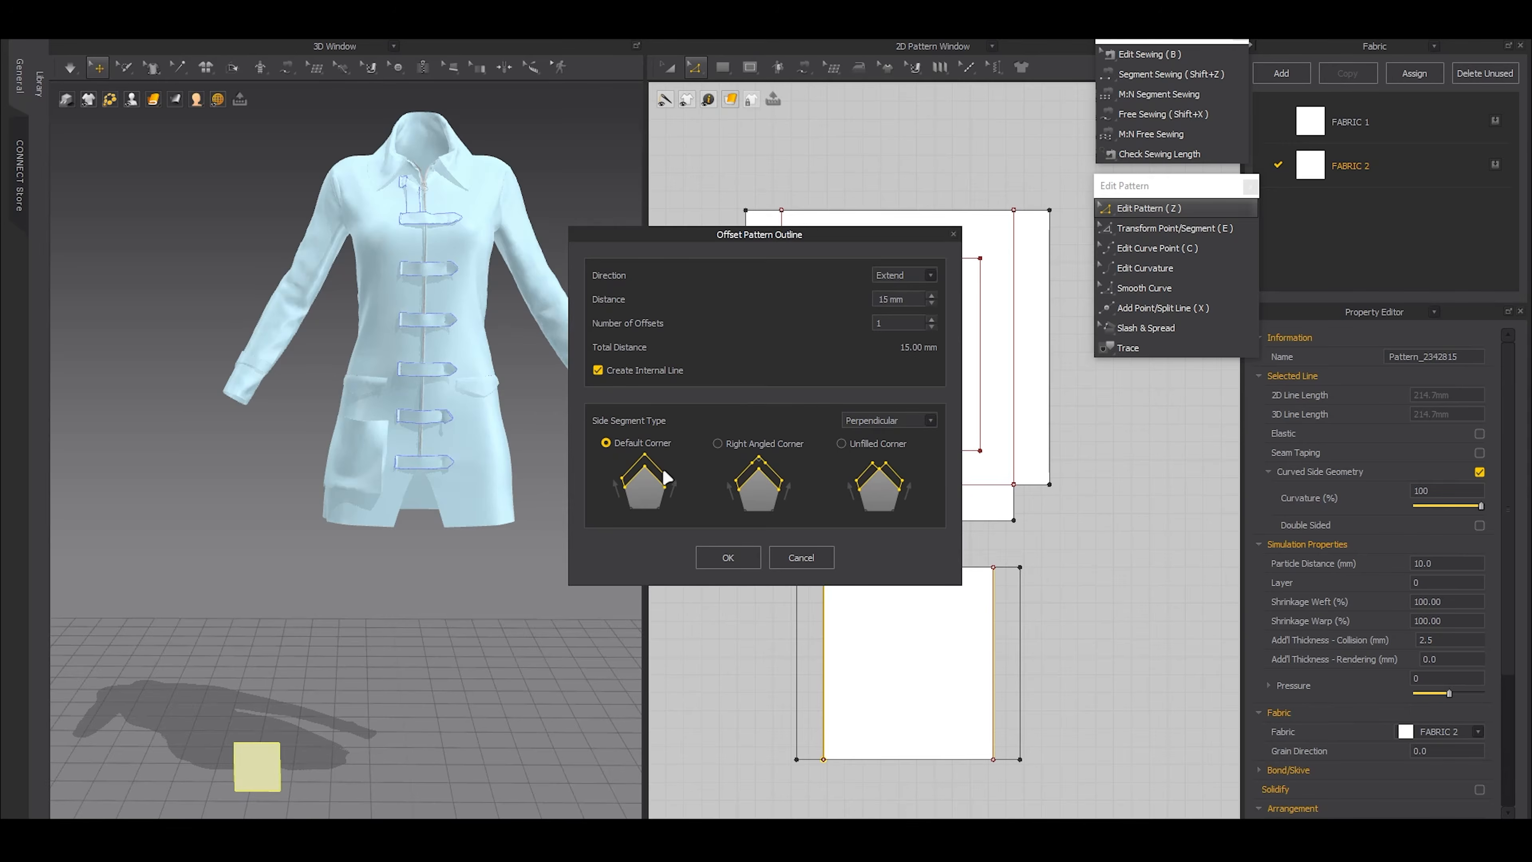
left_click(725, 556)
middle_click_drag(912, 711, 912, 543)
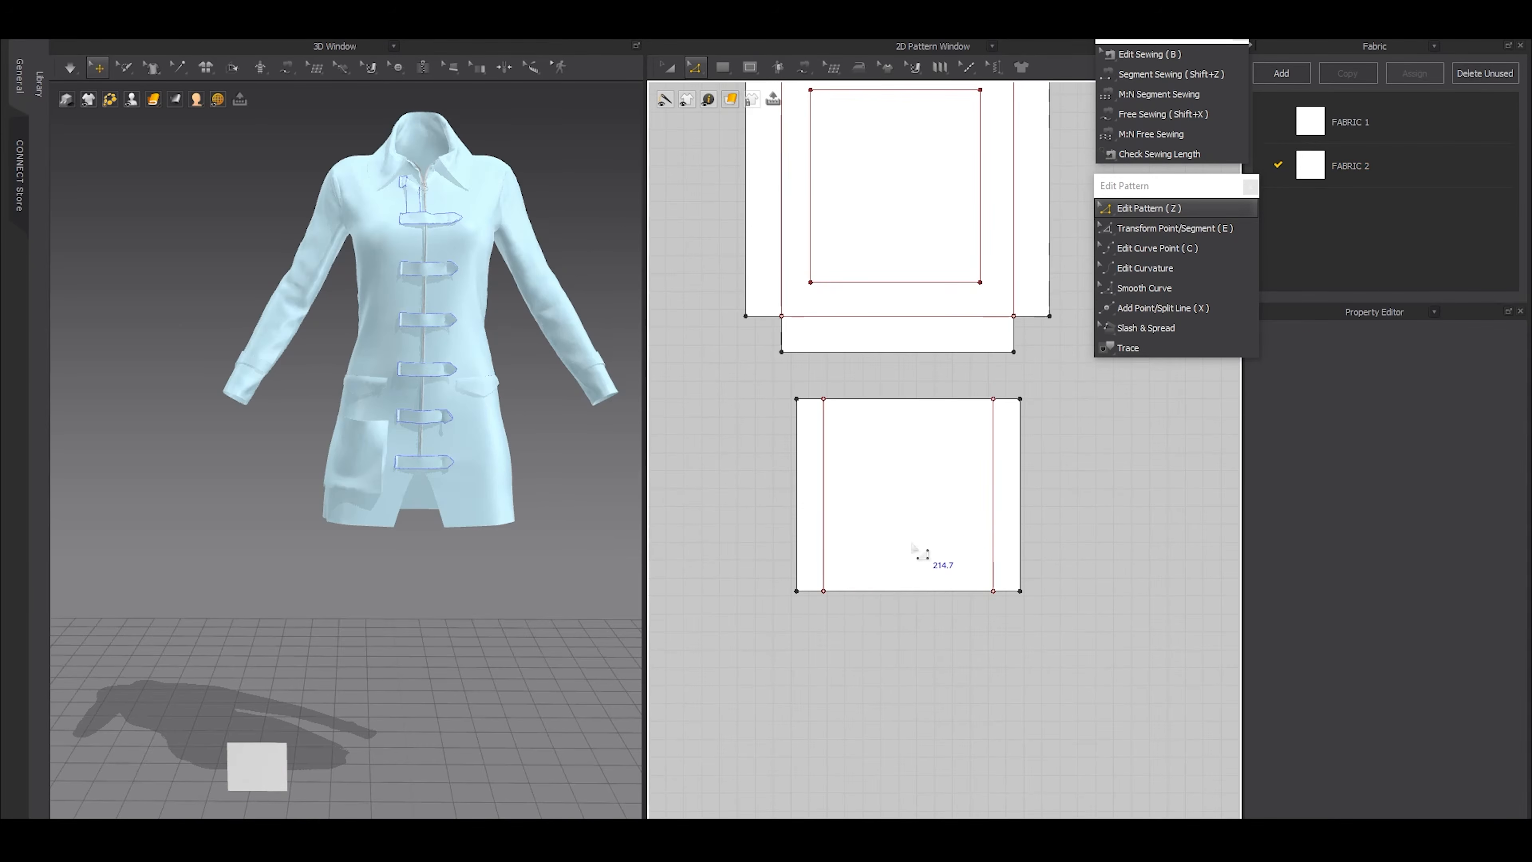
double_click(891, 593)
key("o")
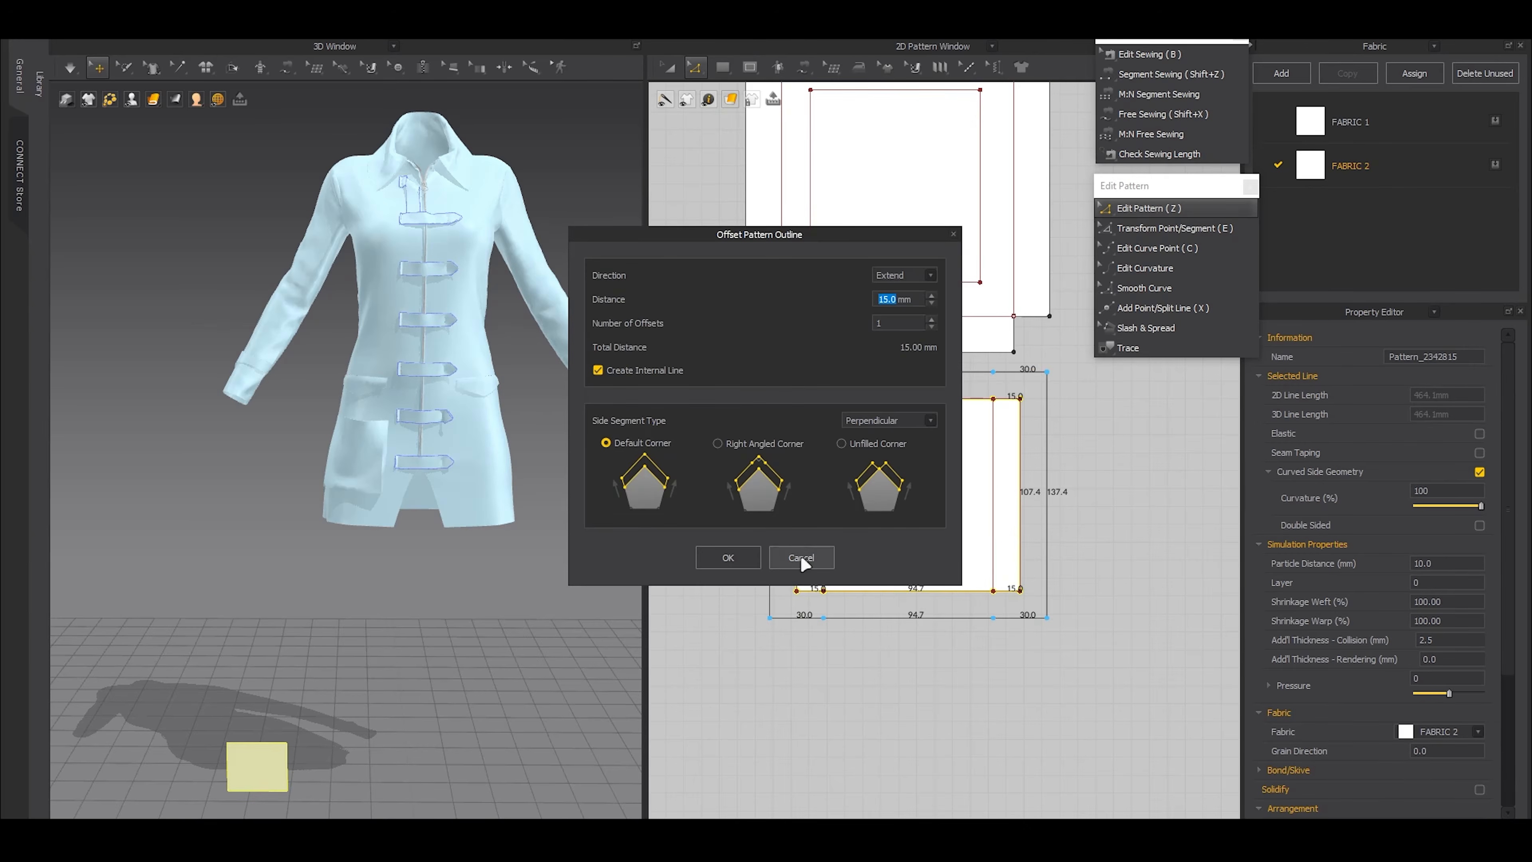
left_click(801, 557)
Extend only the middle segment of the small pocket pattern's bottom edge outward 15 mm with an internal line
left_click(848, 602)
double_click(862, 598)
left_click(861, 597)
key("o")
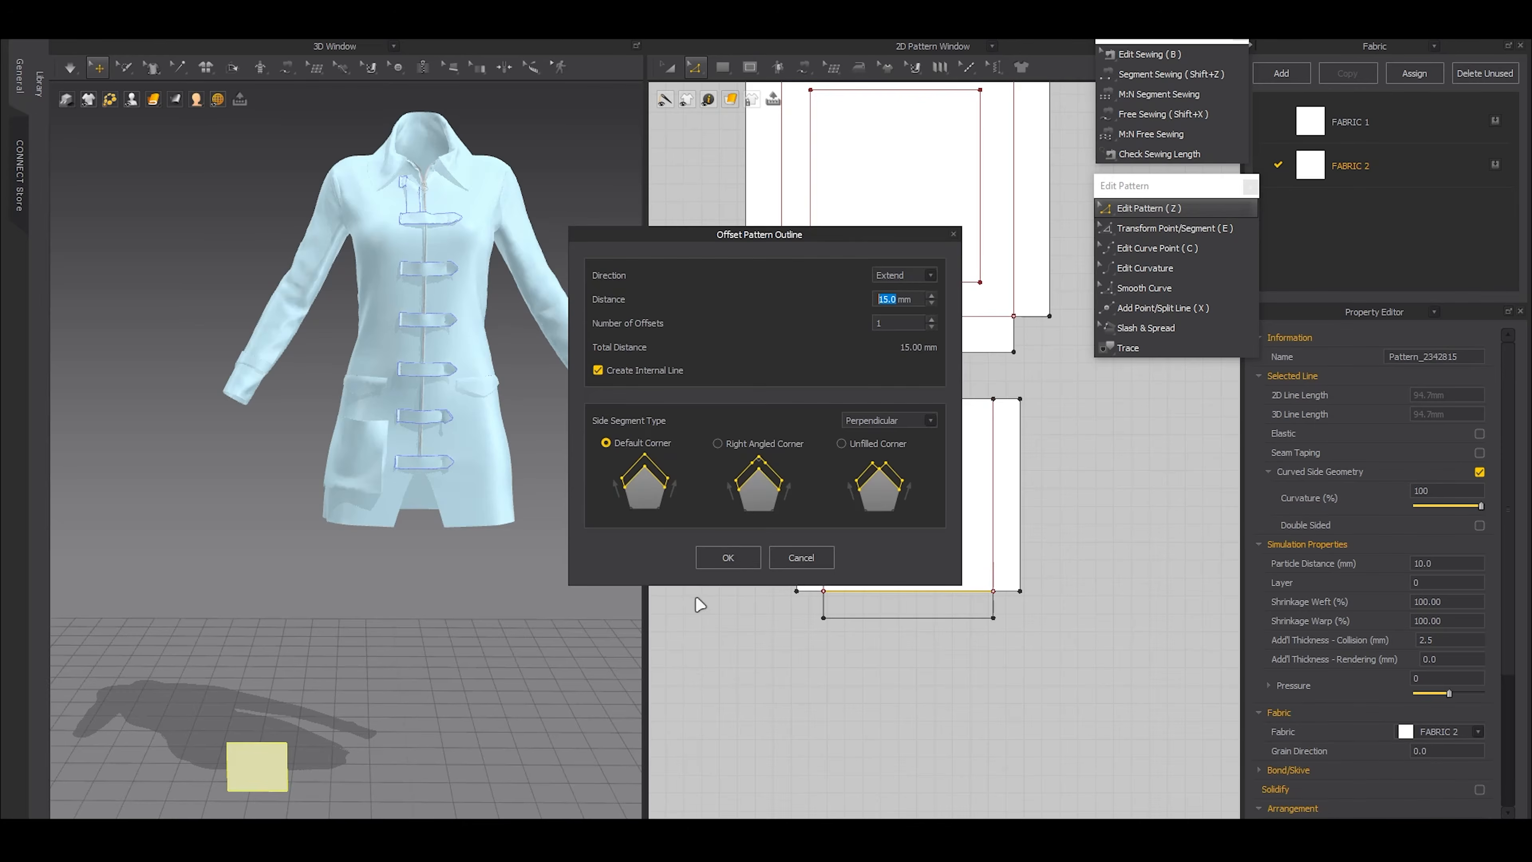
left_click(726, 558)
Move the small pocket piece in the 3D view from the floor up to the dress hem below the large pocket
key("a")
right_click_drag(298, 622, 318, 576)
scroll(317, 575, "down", 3)
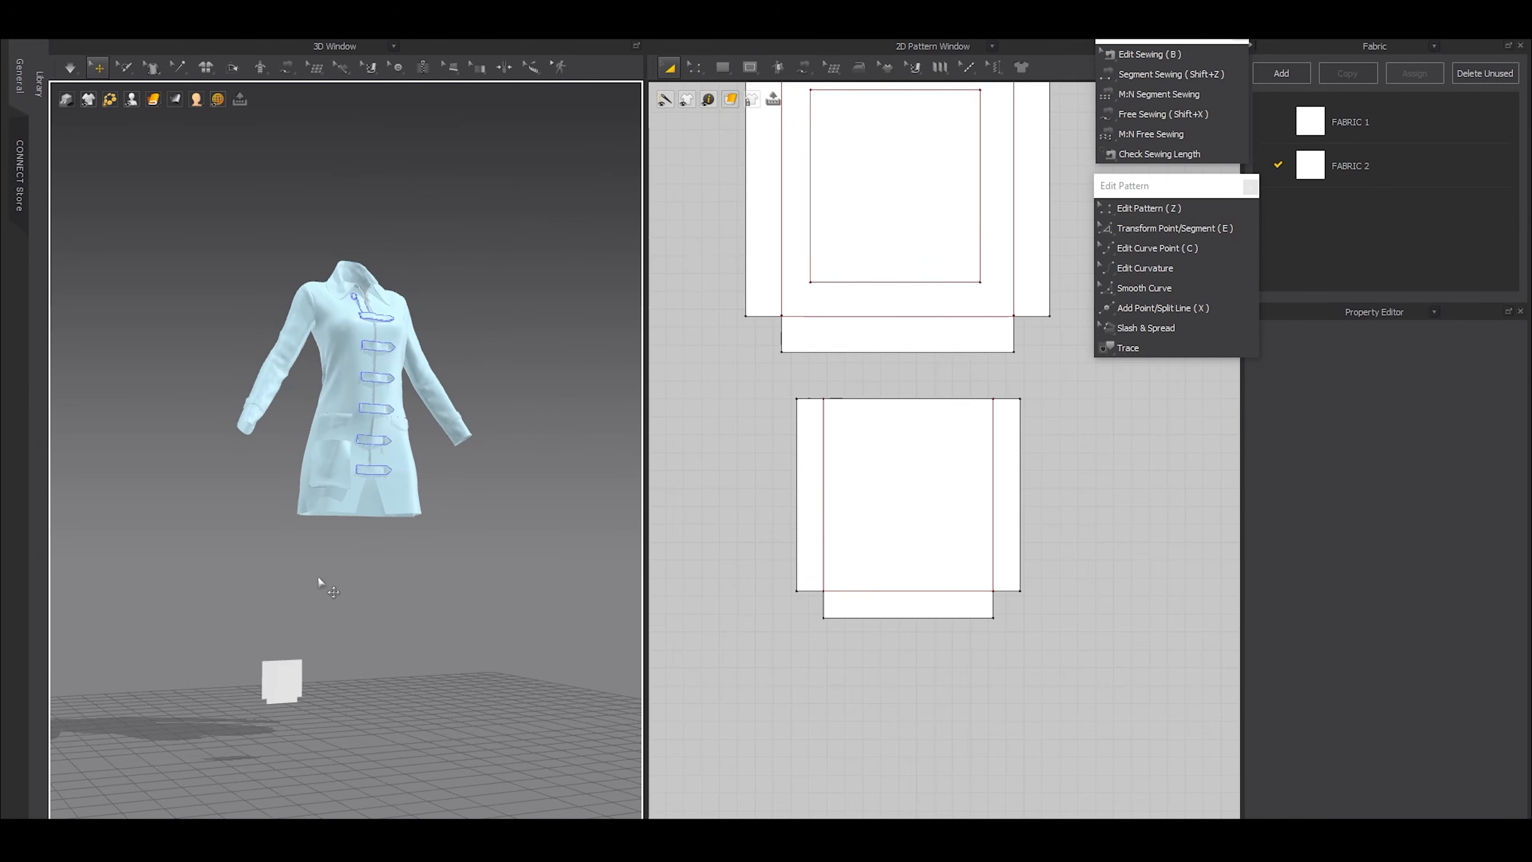
left_click_drag(291, 685, 332, 478)
right_click_drag(332, 478, 338, 589)
scroll(338, 590, "up", 5)
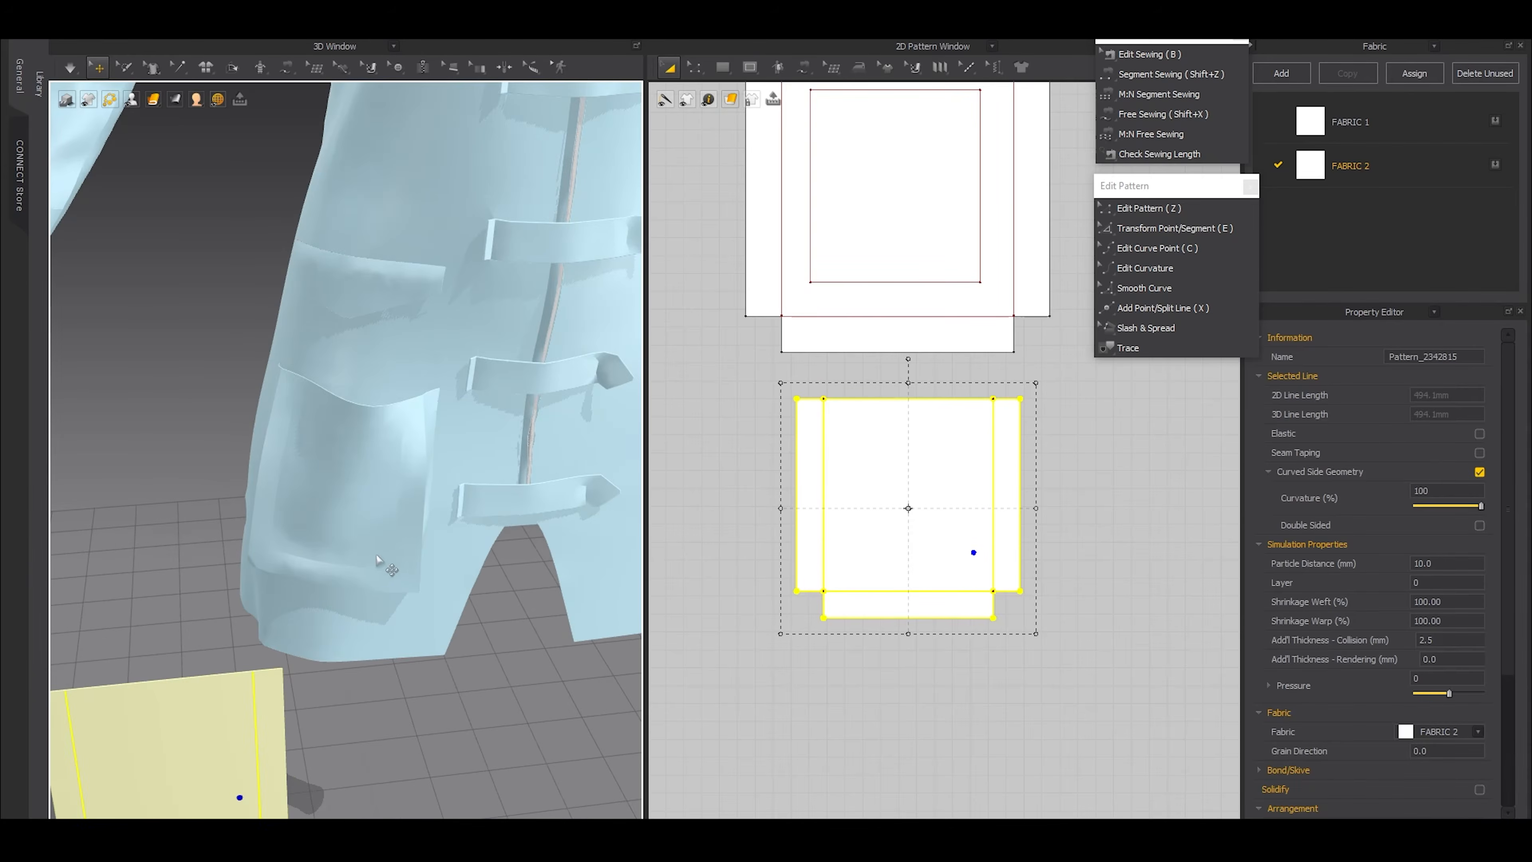
scroll(337, 594, "down", 3)
left_click_drag(289, 658, 329, 527)
right_click_drag(329, 527, 327, 548)
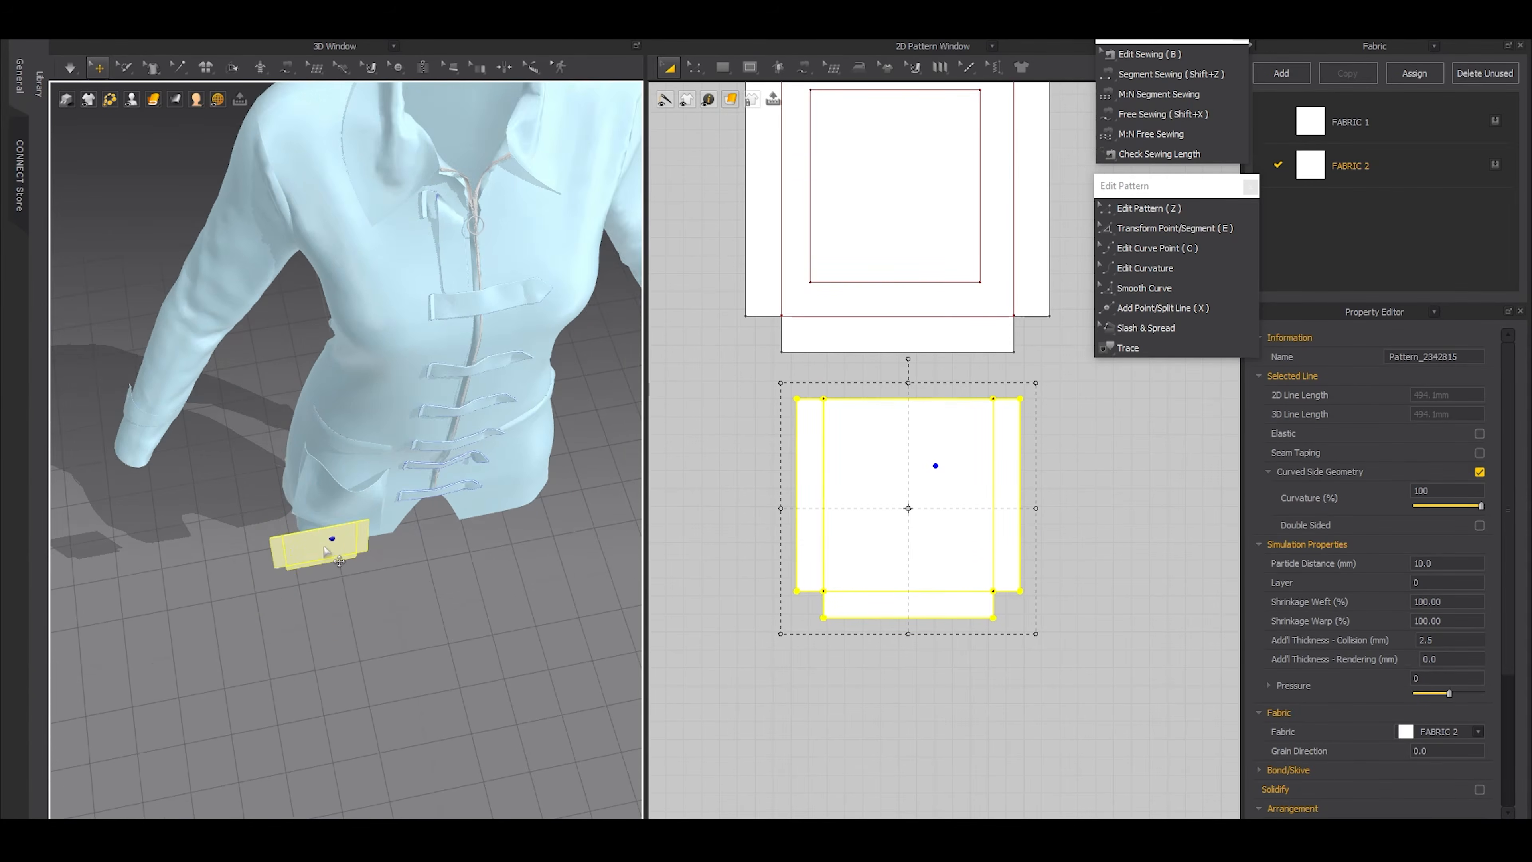
Raise the small pocket piece and place it in front of the large pocket on the dress
left_click(327, 548)
scroll(363, 548, "up", 2)
scroll(413, 570, "up", 3)
right_click_drag(418, 571, 416, 597)
left_click_drag(357, 634, 338, 558)
right_click_drag(377, 579, 400, 517)
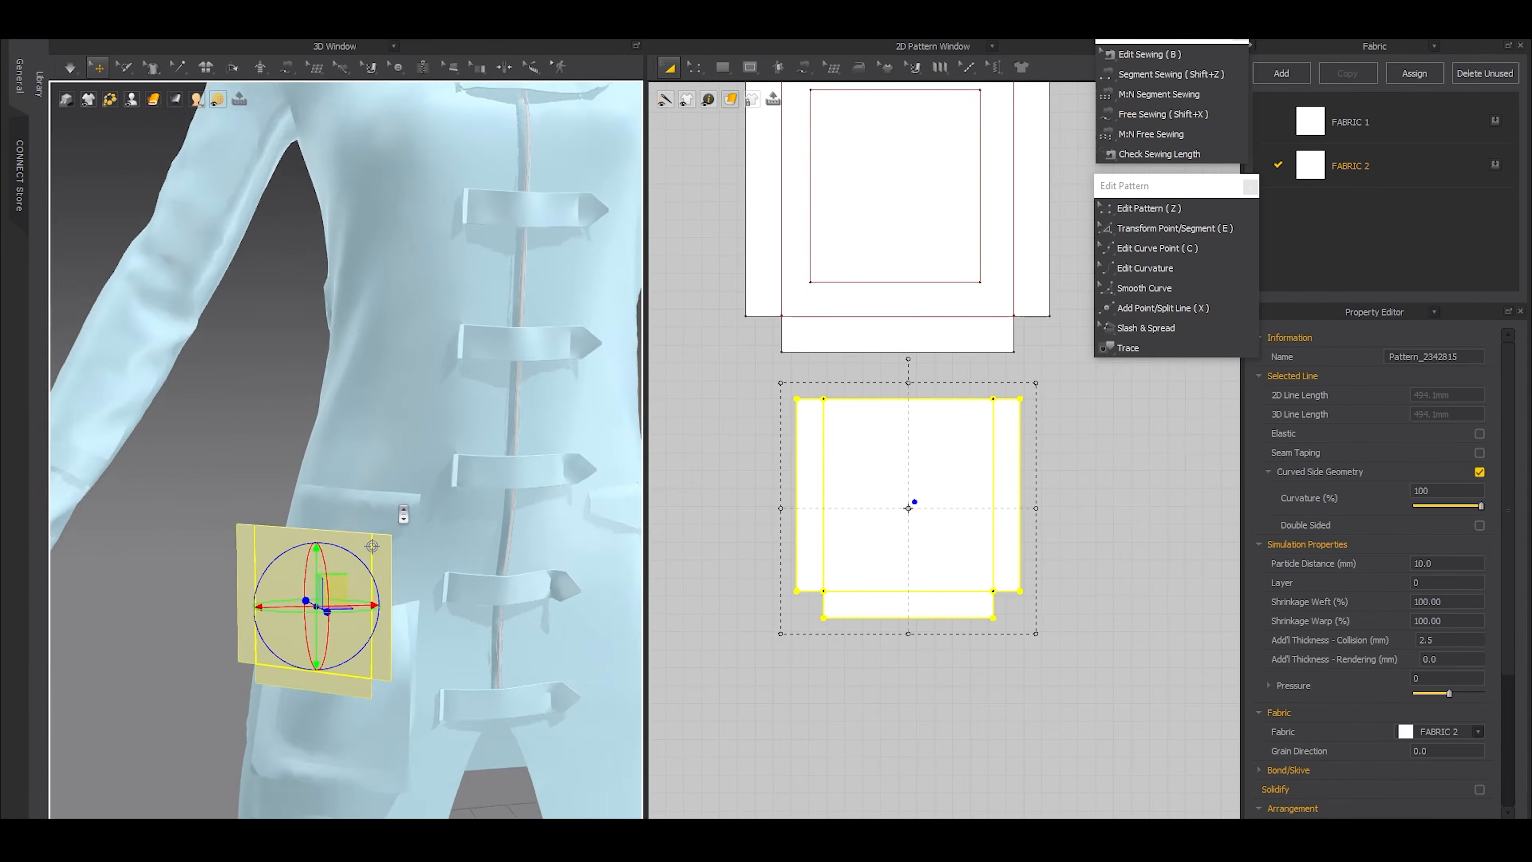
Fold the small pocket's two side flaps and bottom flap back towards the garment along their internal lines using Fold Arrangement
scroll(400, 516, "up", 2)
left_click(235, 68)
middle_click_drag(386, 638, 385, 553)
left_click(377, 546)
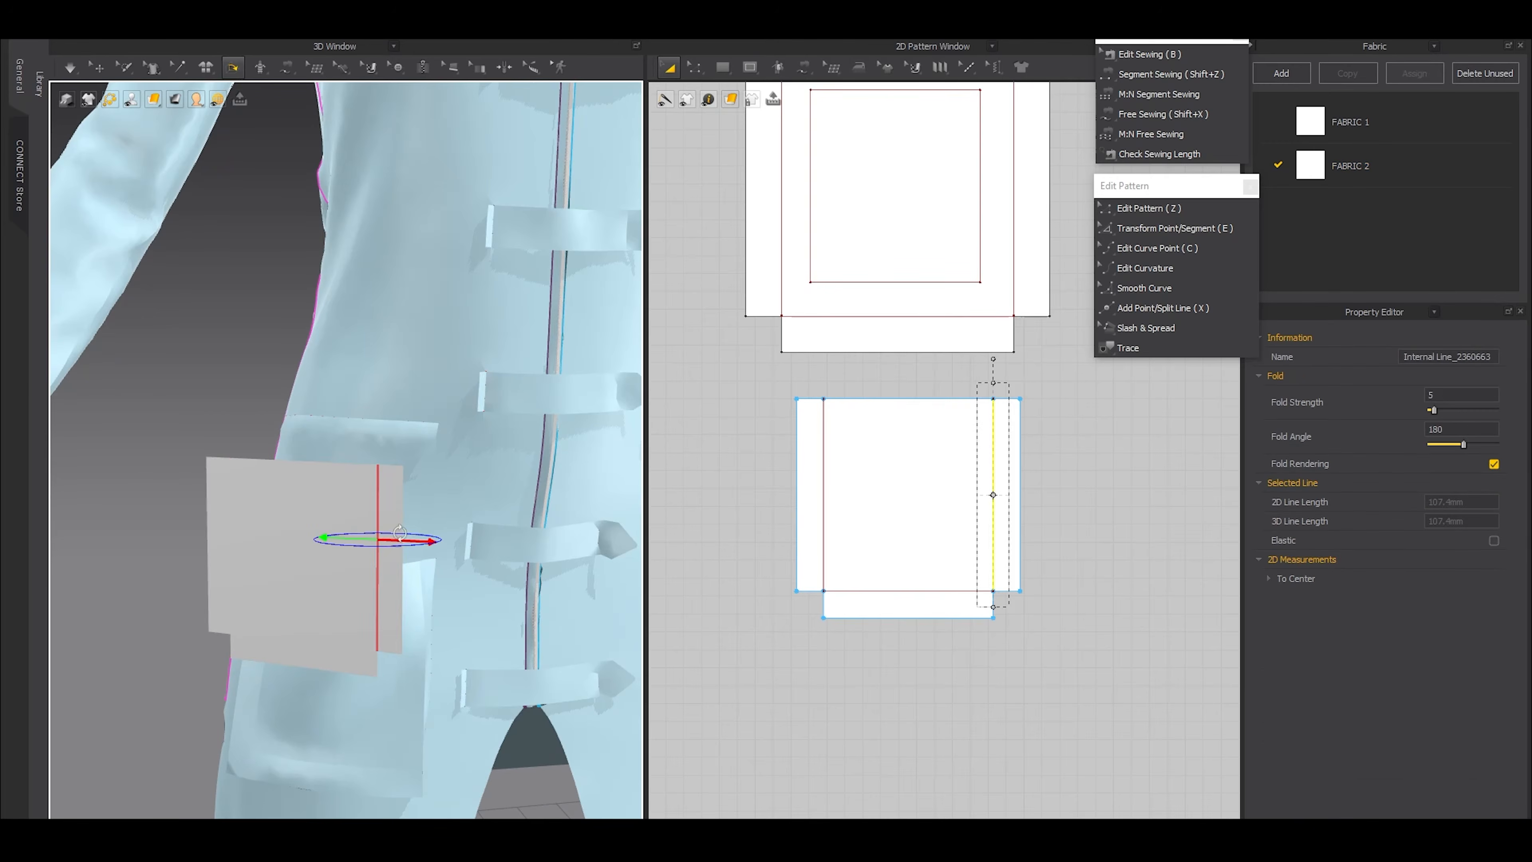
left_click(332, 641)
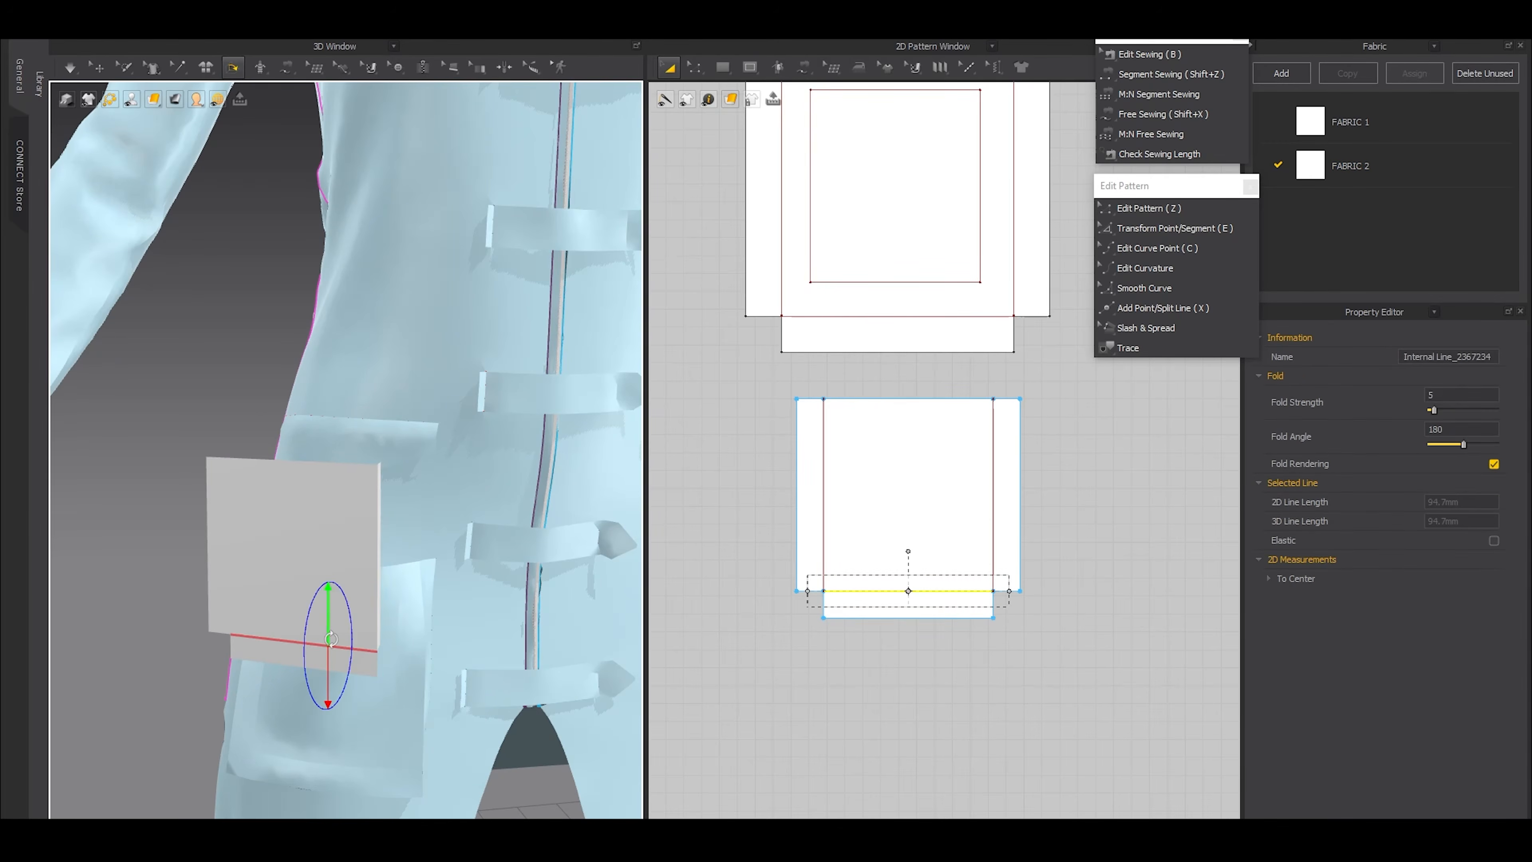
left_click_drag(330, 662, 342, 641)
left_click(229, 574)
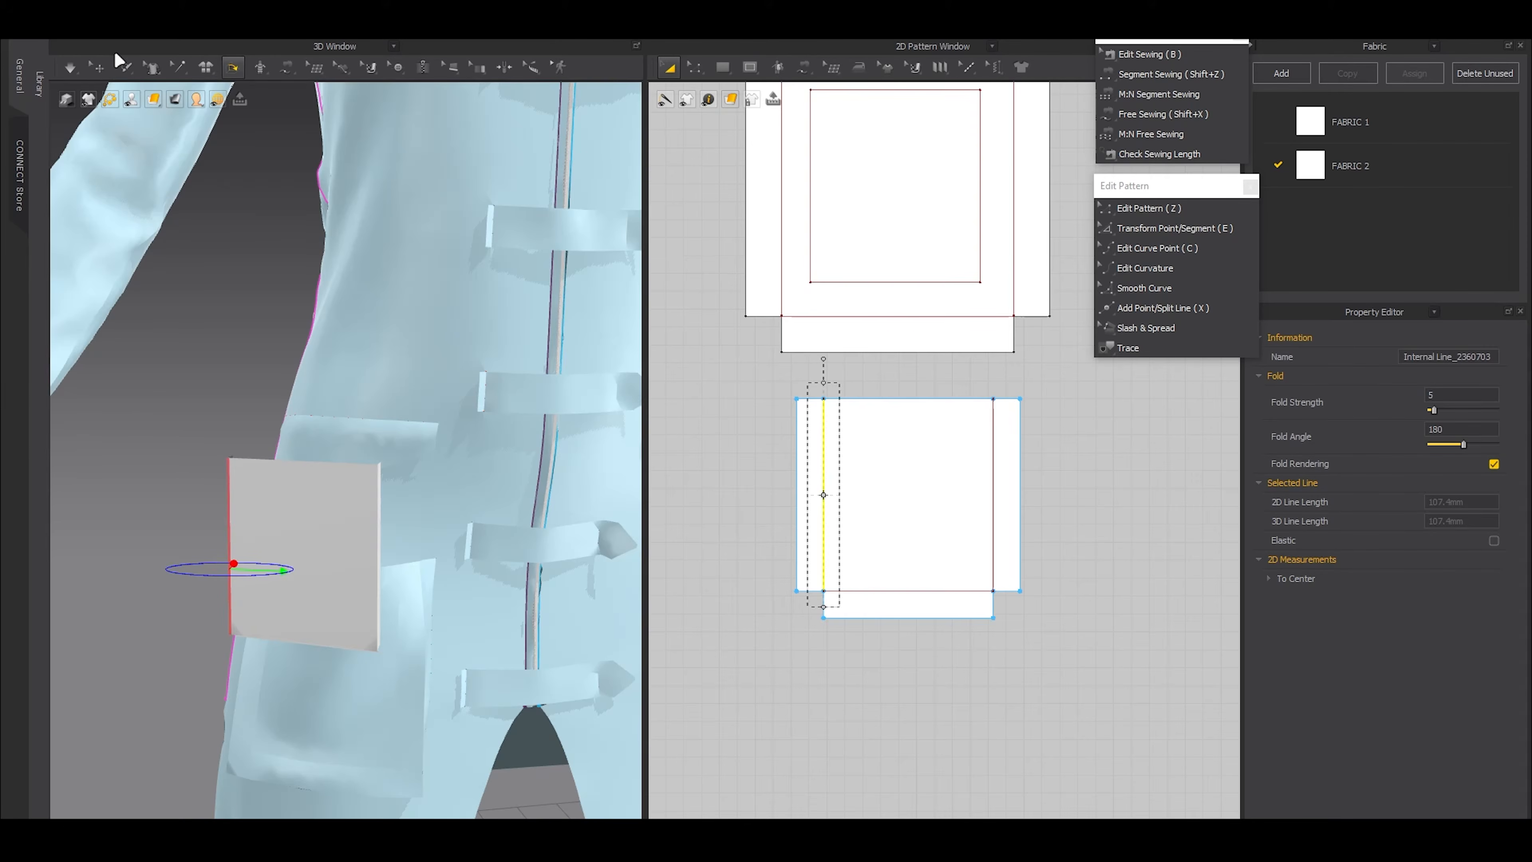
Free-sew the two short 15 mm edges together at each lower corner notch of the small pocket pattern
key("shift+x")
scroll(965, 598, "up", 3)
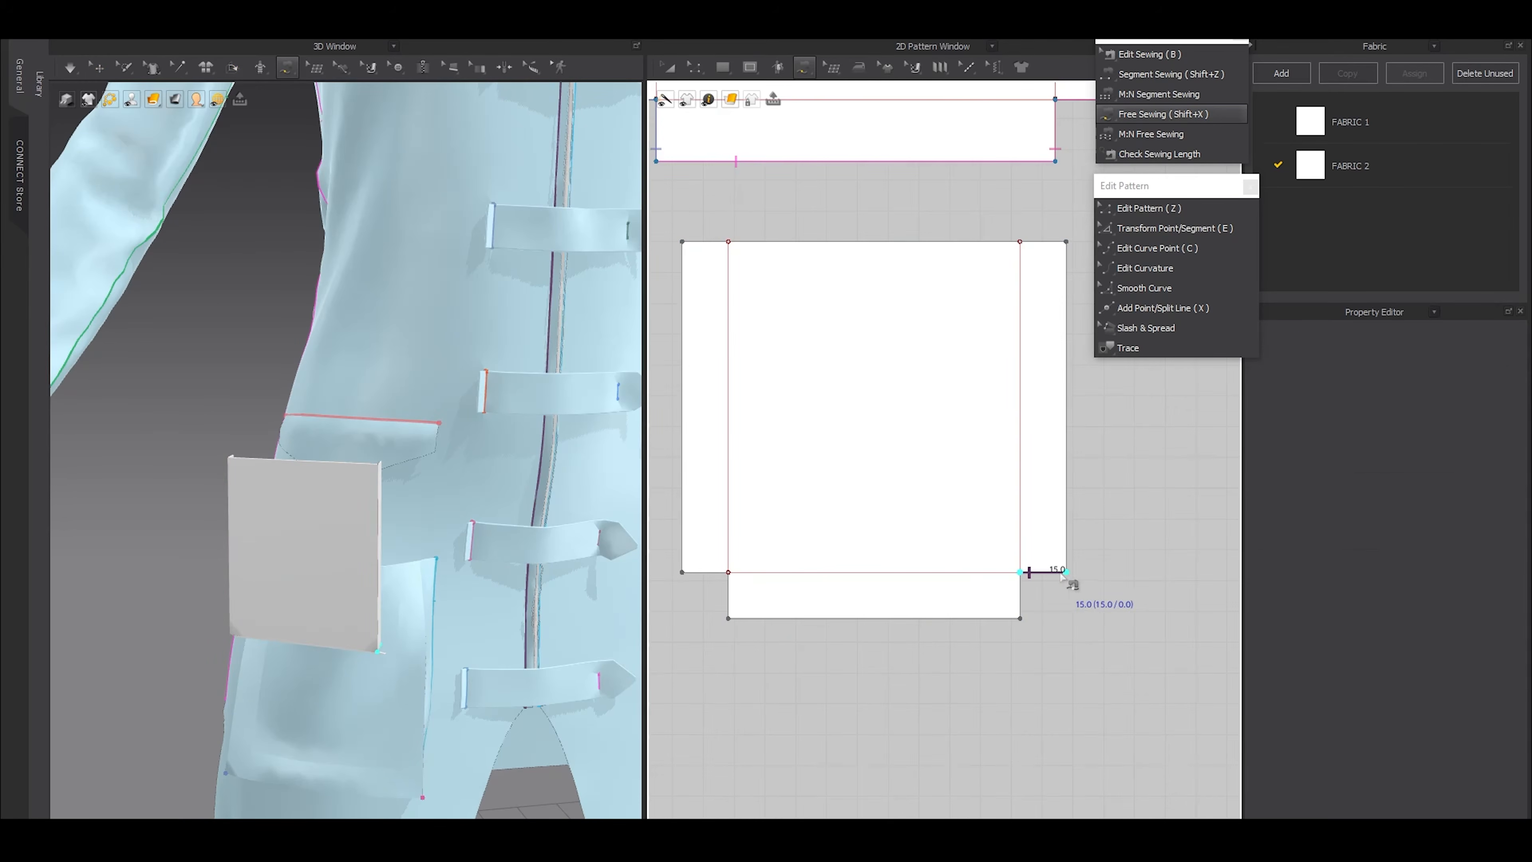
left_click(1020, 573)
left_click(728, 618)
left_click(688, 574)
left_click(728, 576)
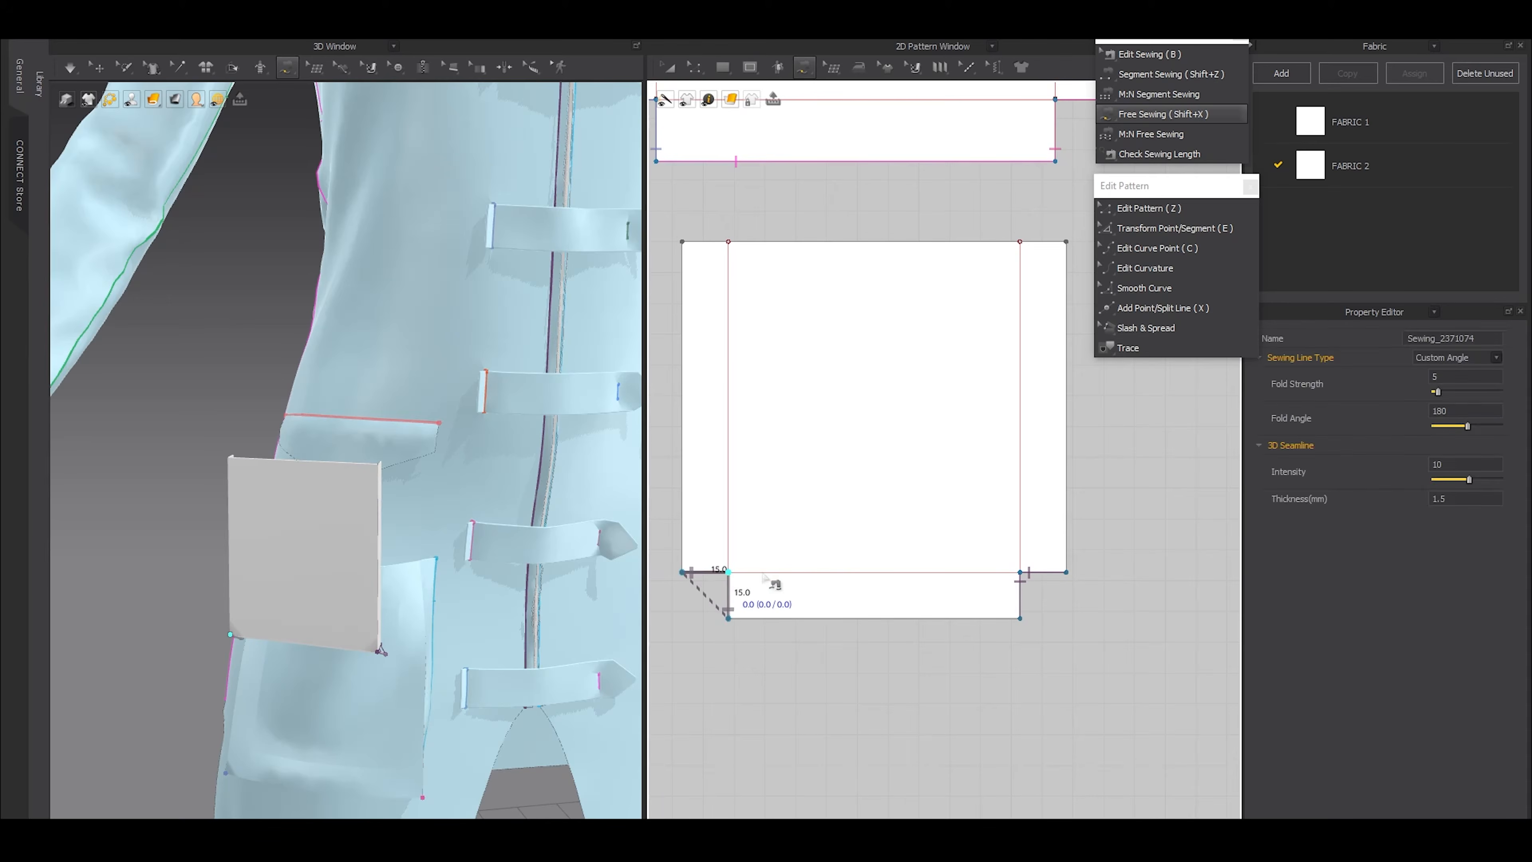
Segment-sew the small pocket's outer side and bottom edges to the matching sides of the internal rectangle on the large pocket
scroll(829, 561, "down", 6)
key("a")
middle_click_drag(868, 480, 891, 571)
scroll(857, 585, "up", 2)
left_click(961, 555)
key("shift+z")
left_click(947, 595)
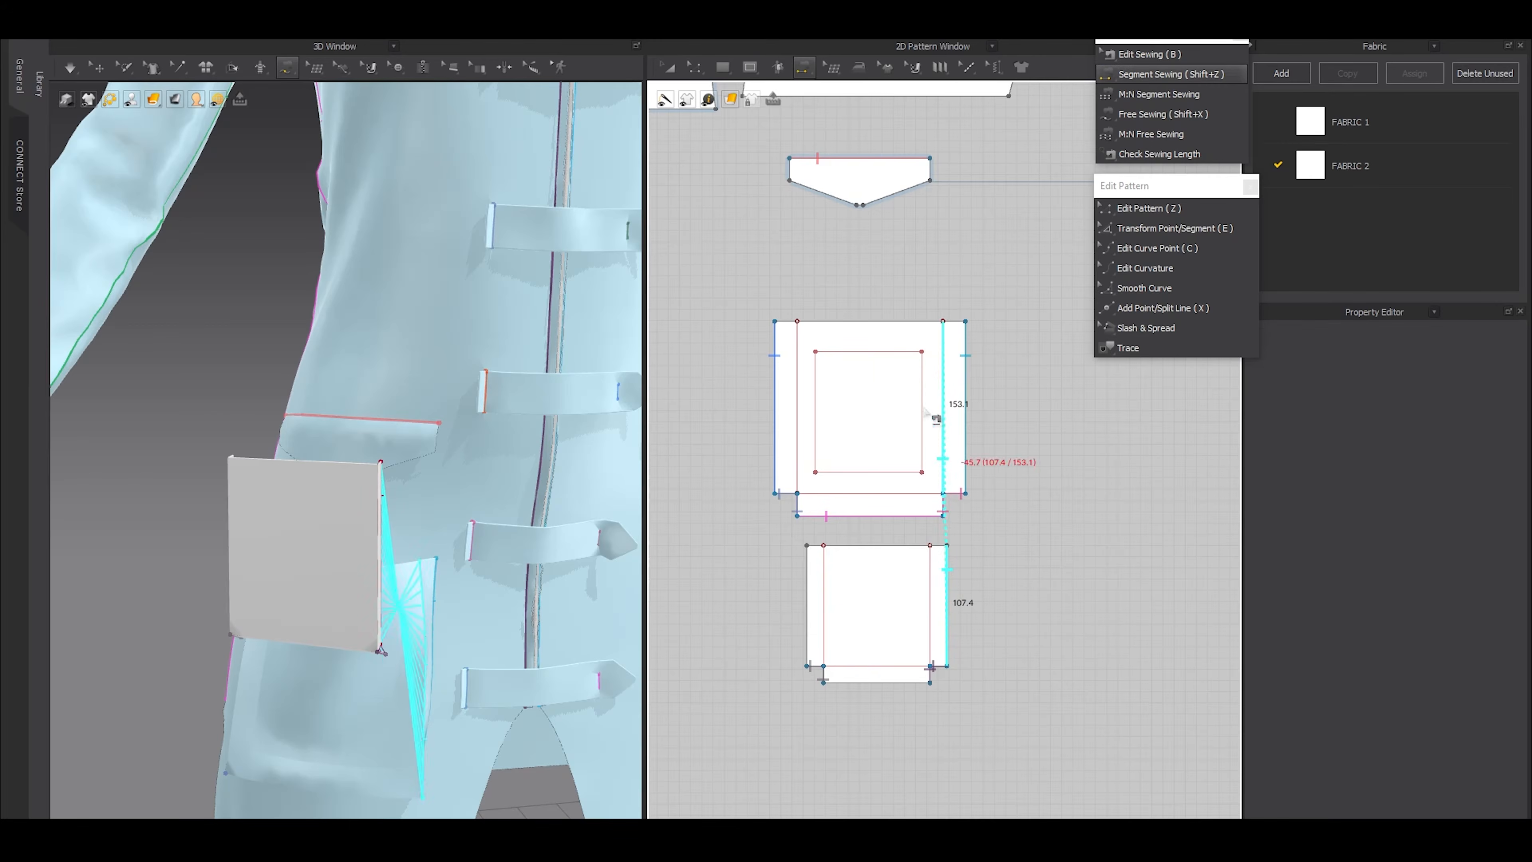
left_click(922, 411)
left_click(819, 392)
left_click(811, 607)
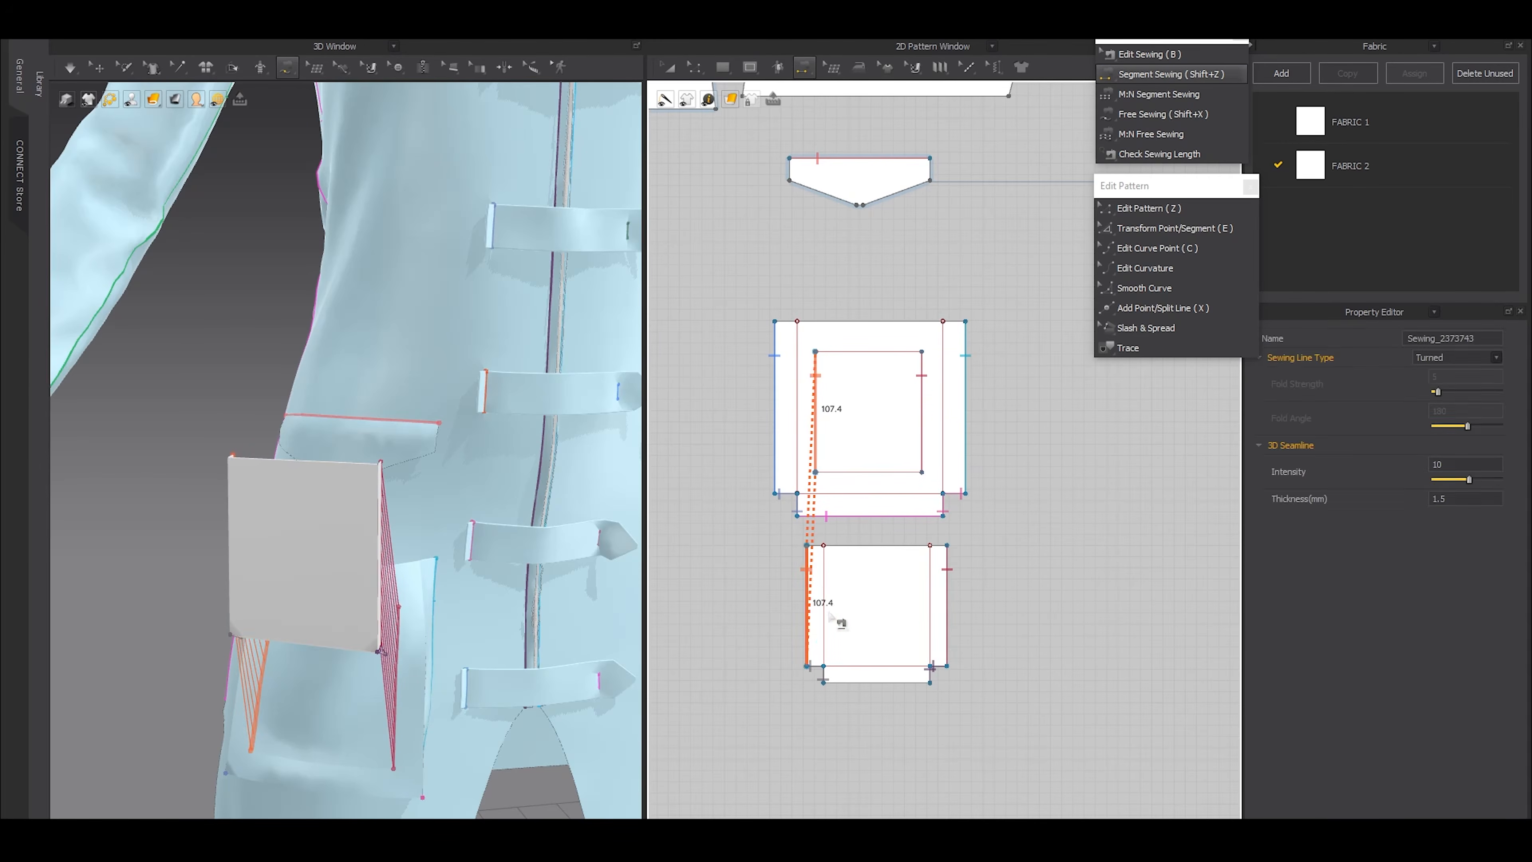
left_click(875, 682)
left_click(839, 472)
key("a")
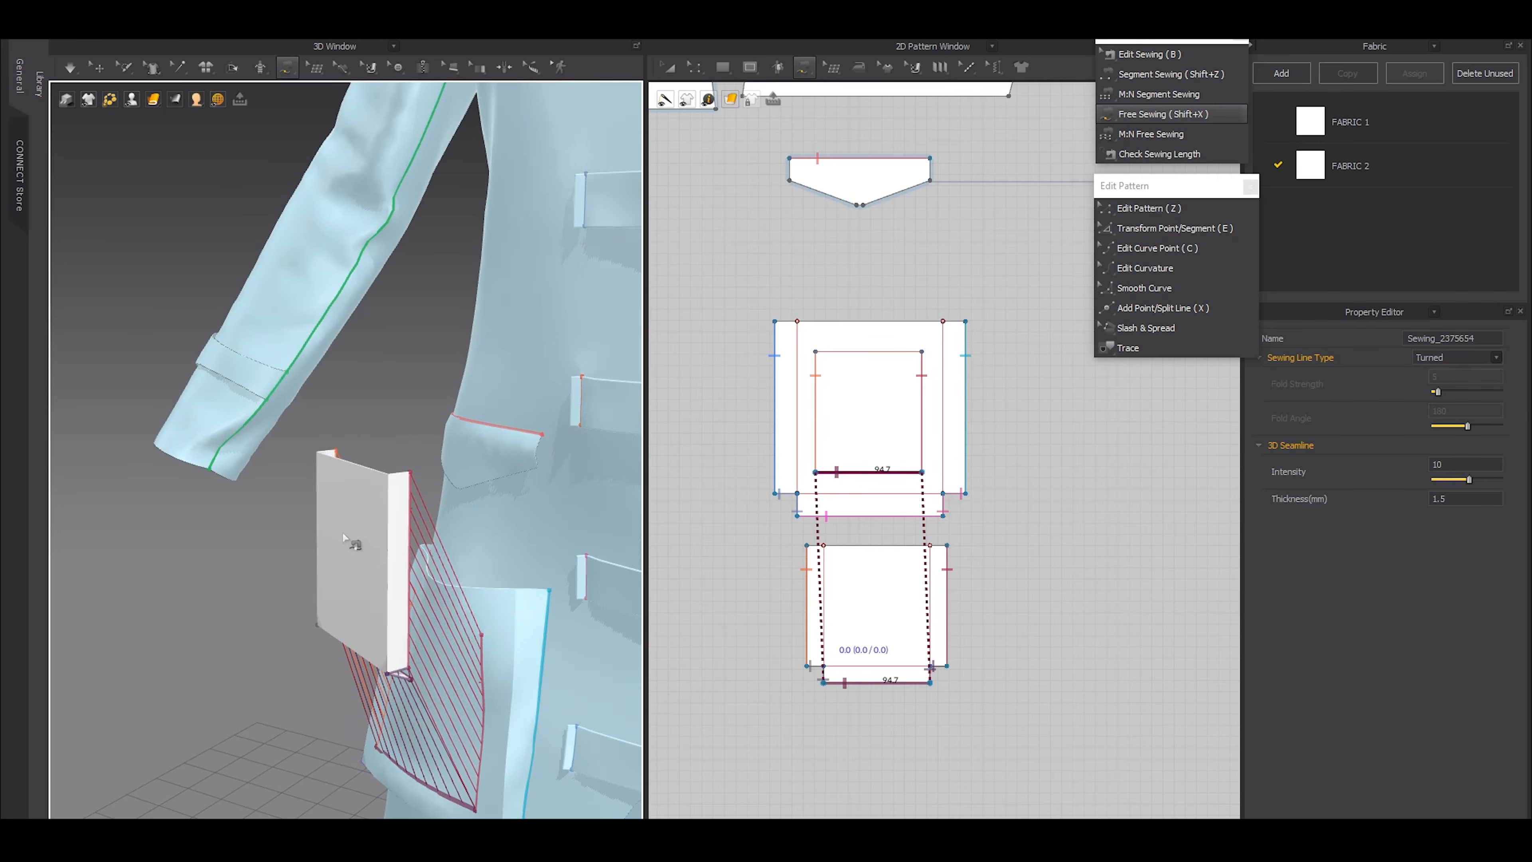
key("a")
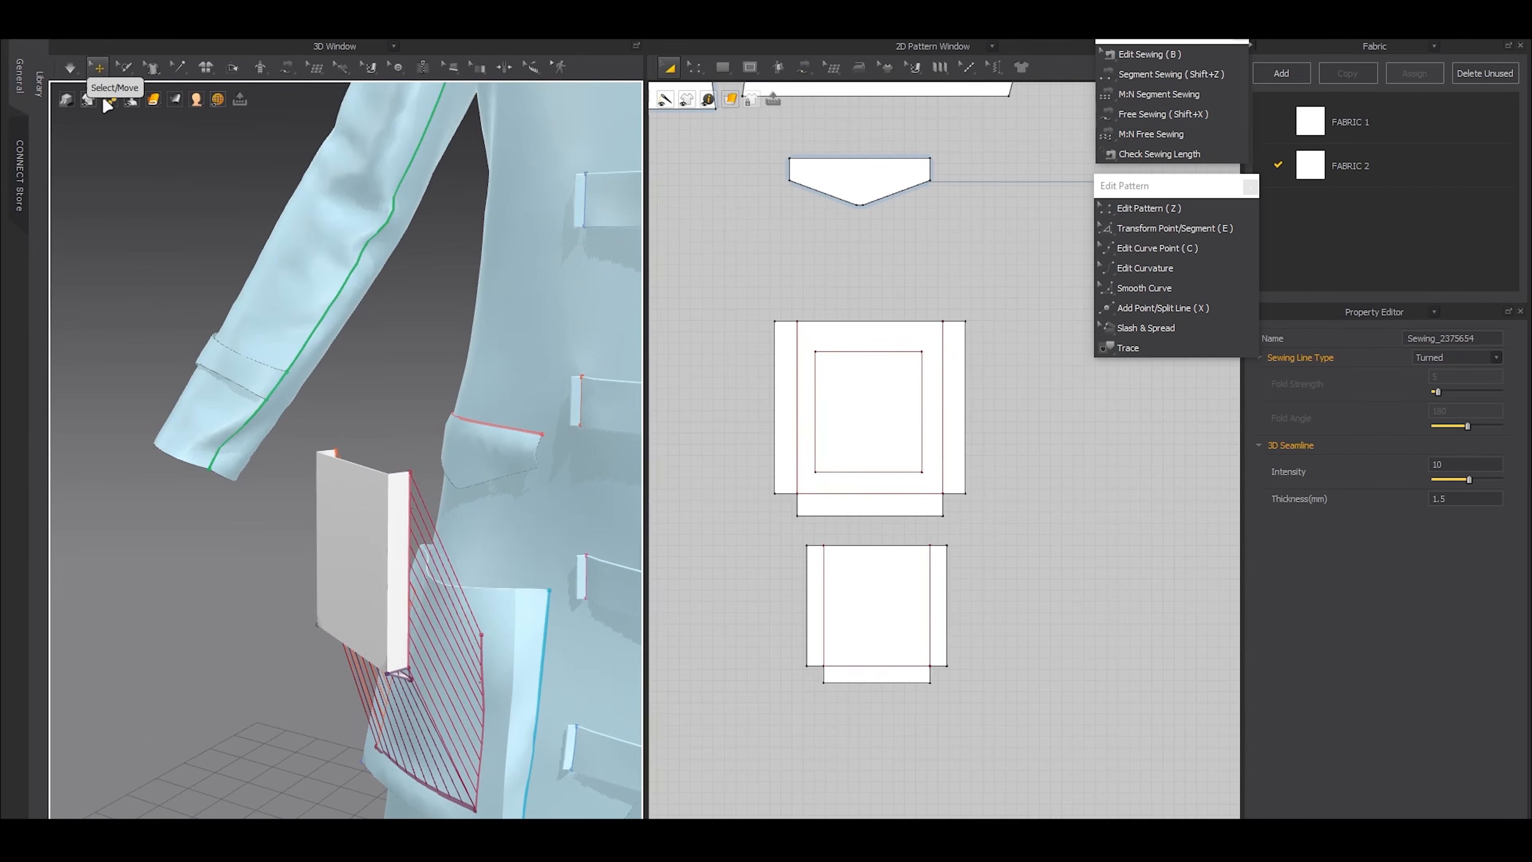
Simulate the garment to attach the small pocket to the large one, and check its shape from several angles
left_click(98, 67)
right_click_drag(187, 272, 230, 355)
left_click_drag(289, 389, 324, 513)
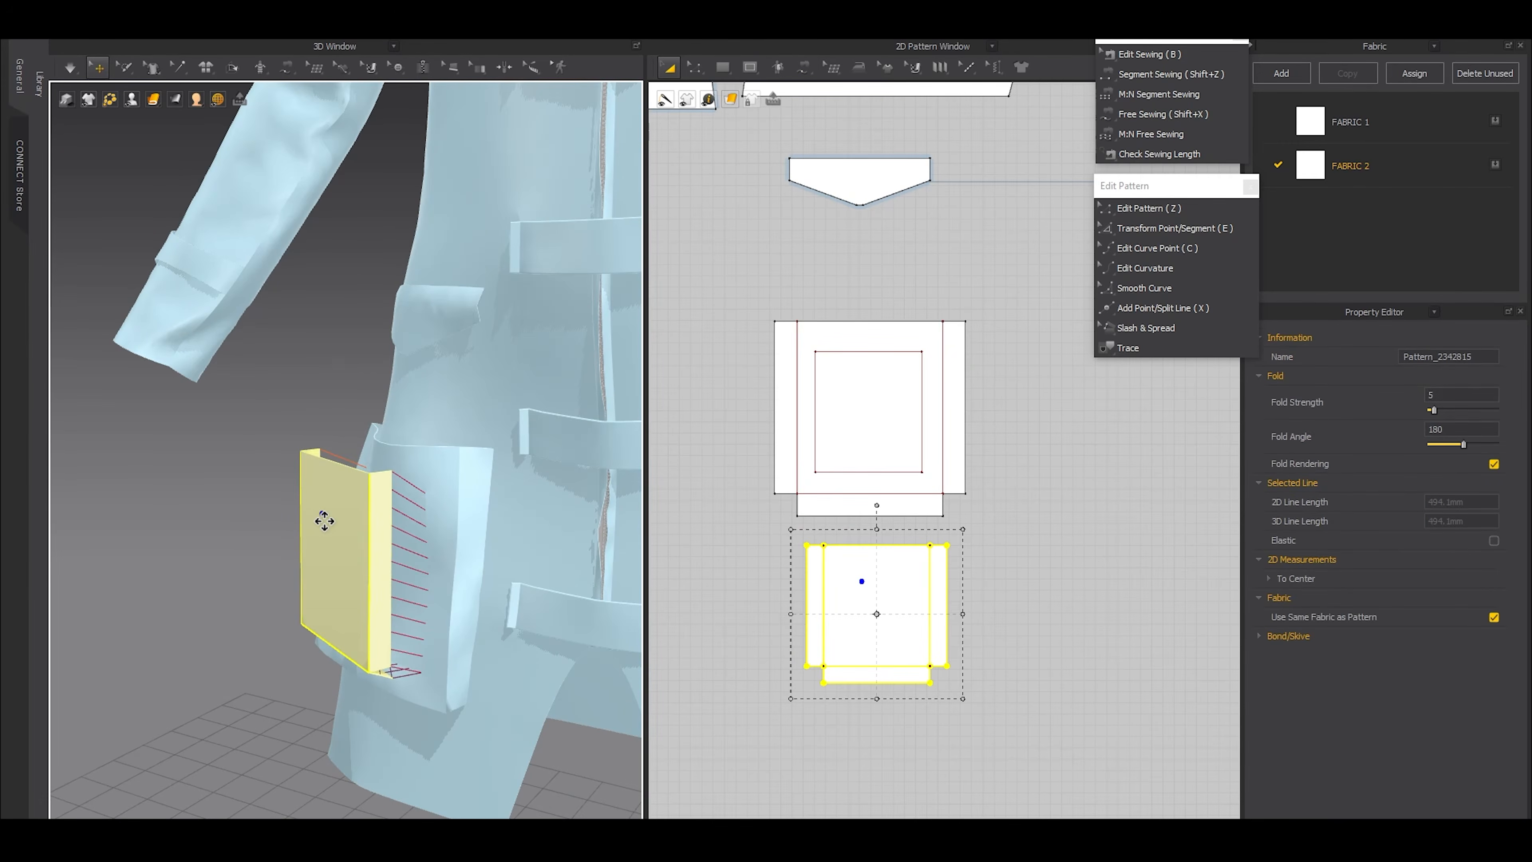
key("space")
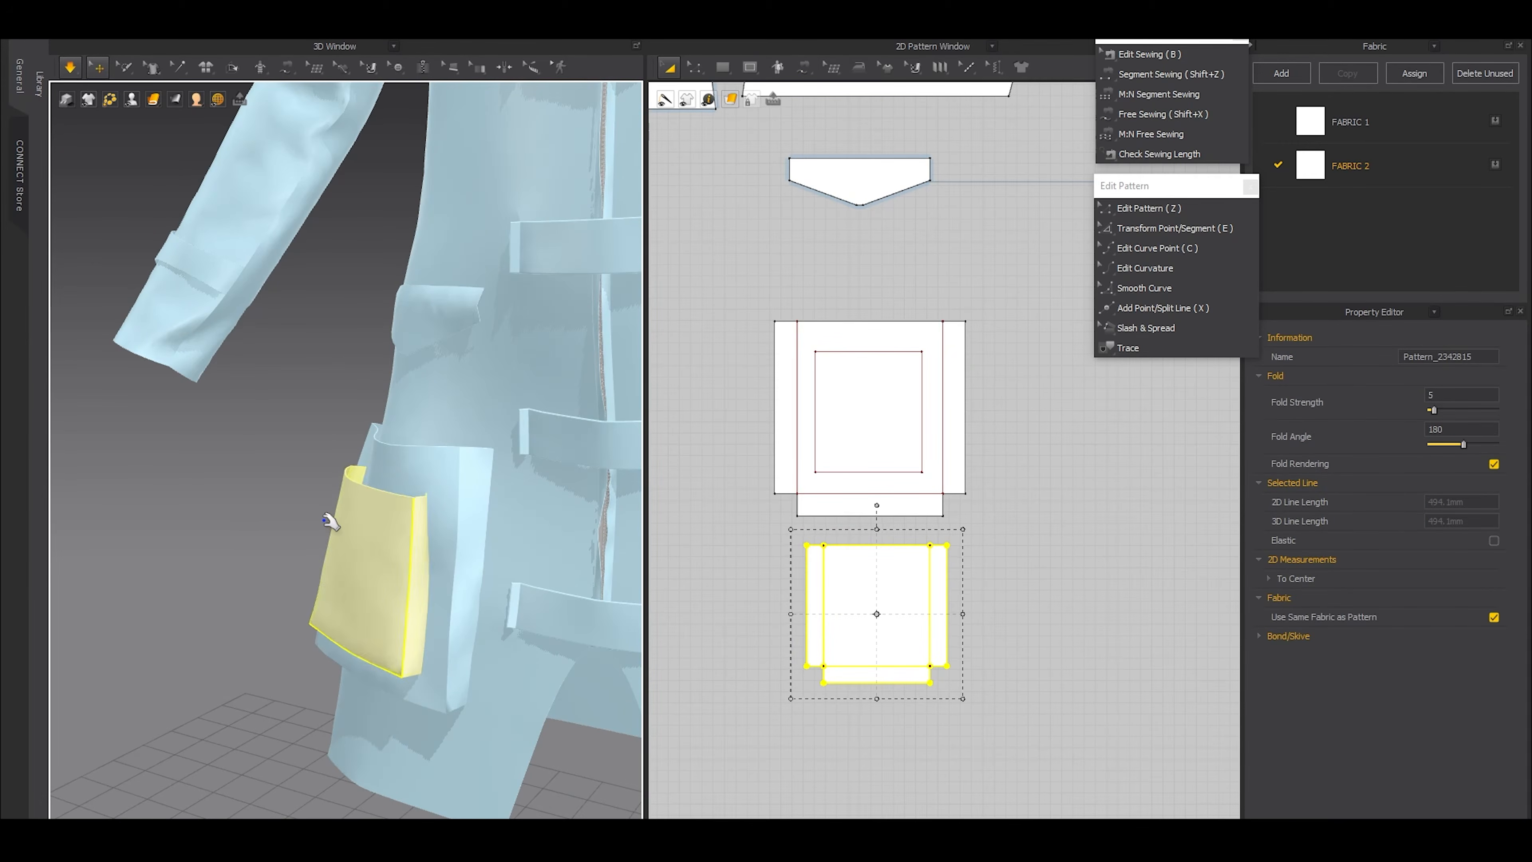
right_click_drag(247, 368, 325, 445)
scroll(345, 483, "up", 3)
left_click_drag(239, 379, 196, 365)
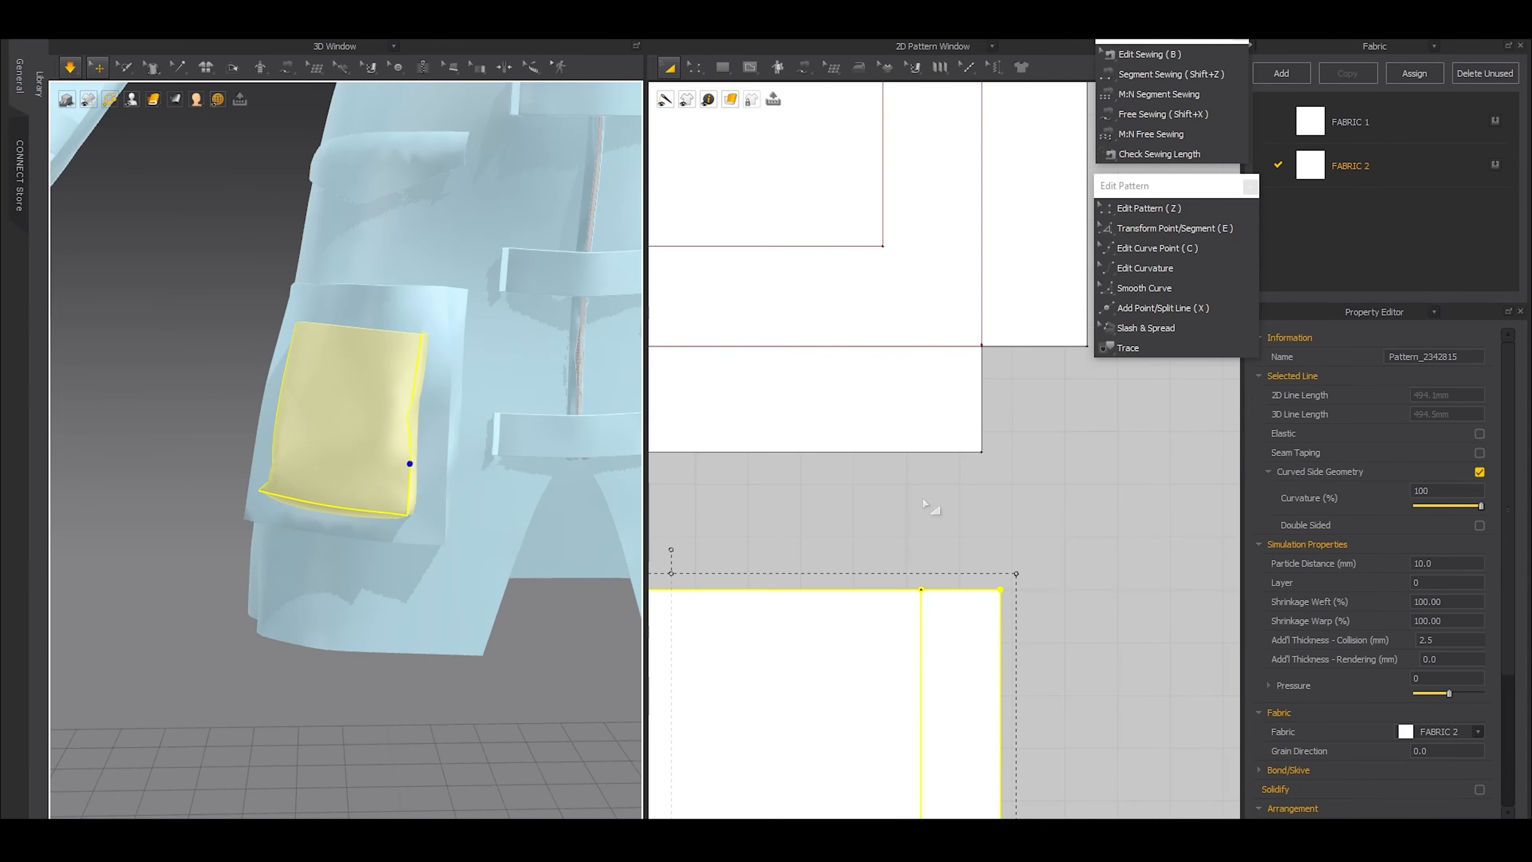
key("space")
Draw a horizontal internal line about 95 mm long just above the internal rectangle on the large pocket, matching the rectangle's width
left_click(932, 508)
scroll(918, 491, "down", 2)
scroll(918, 492, "down", 3)
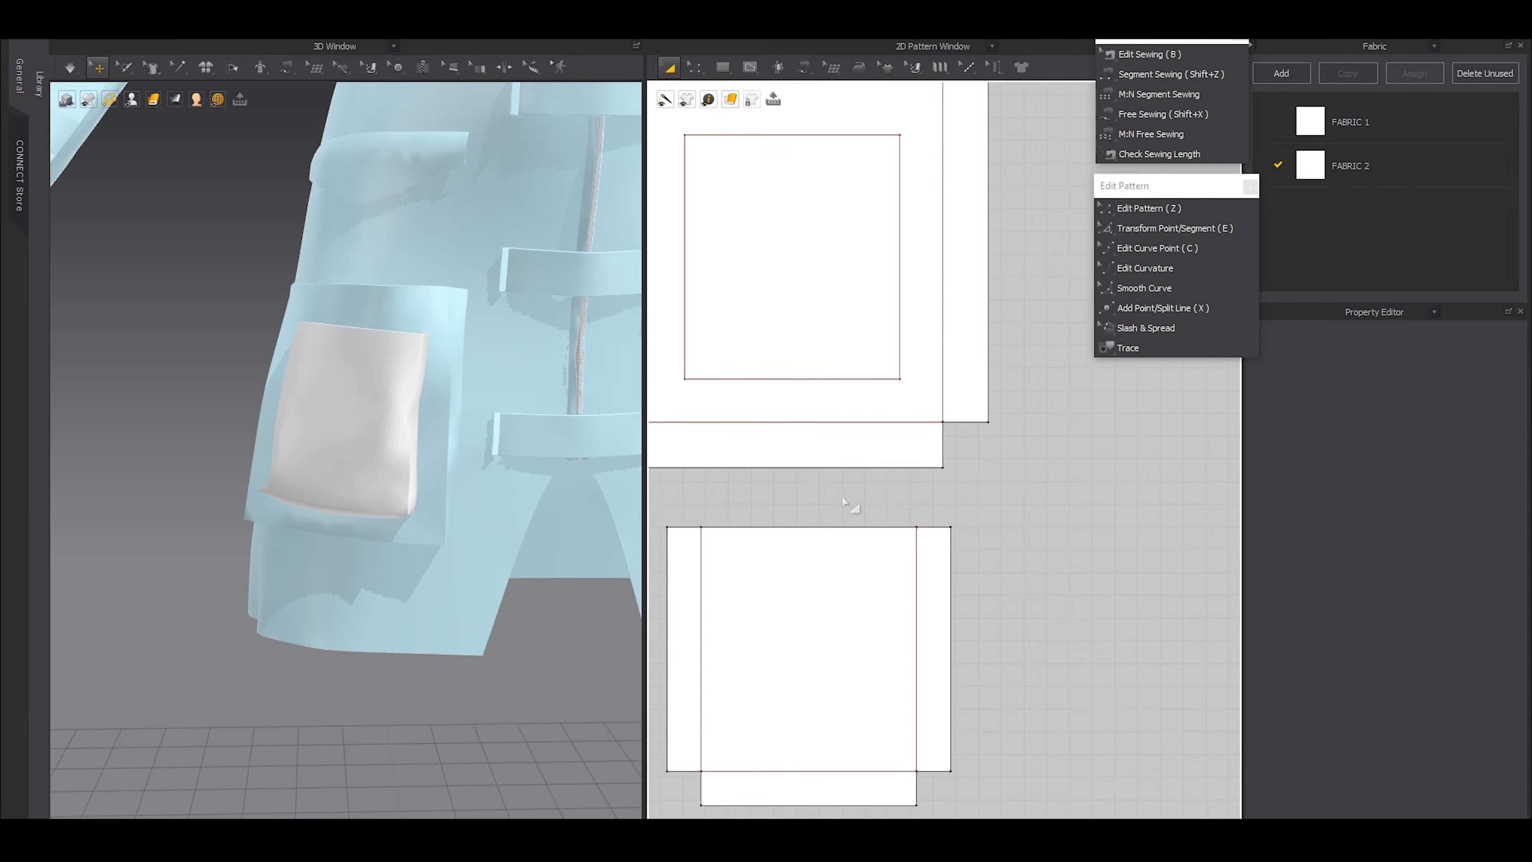
scroll(785, 519, "up", 1)
scroll(772, 512, "down", 3)
middle_click_drag(735, 487, 749, 511)
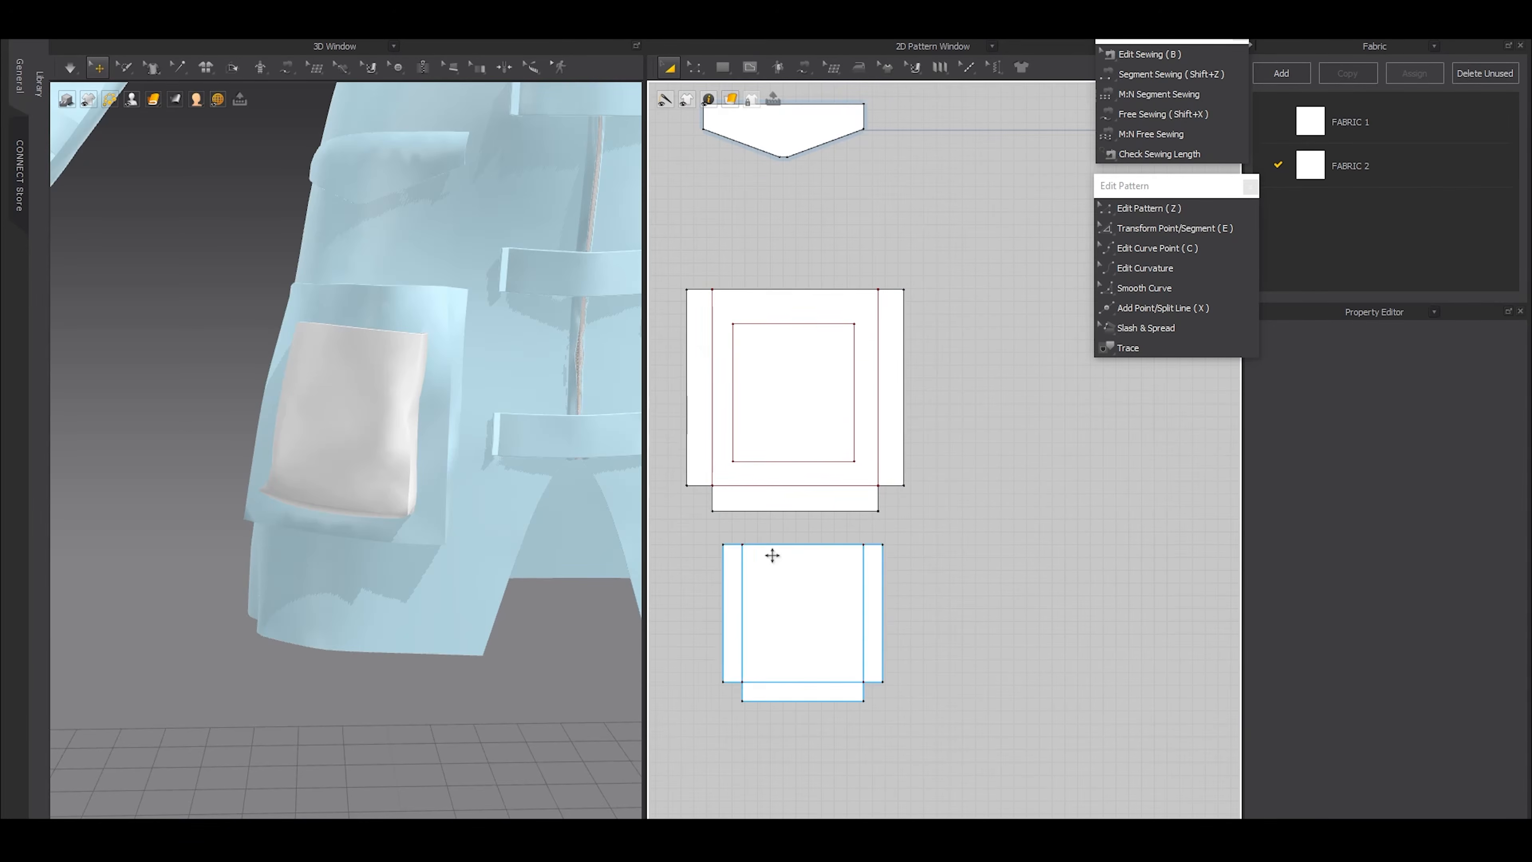
middle_click_drag(722, 320, 760, 440)
scroll(760, 440, "up", 3)
key("g")
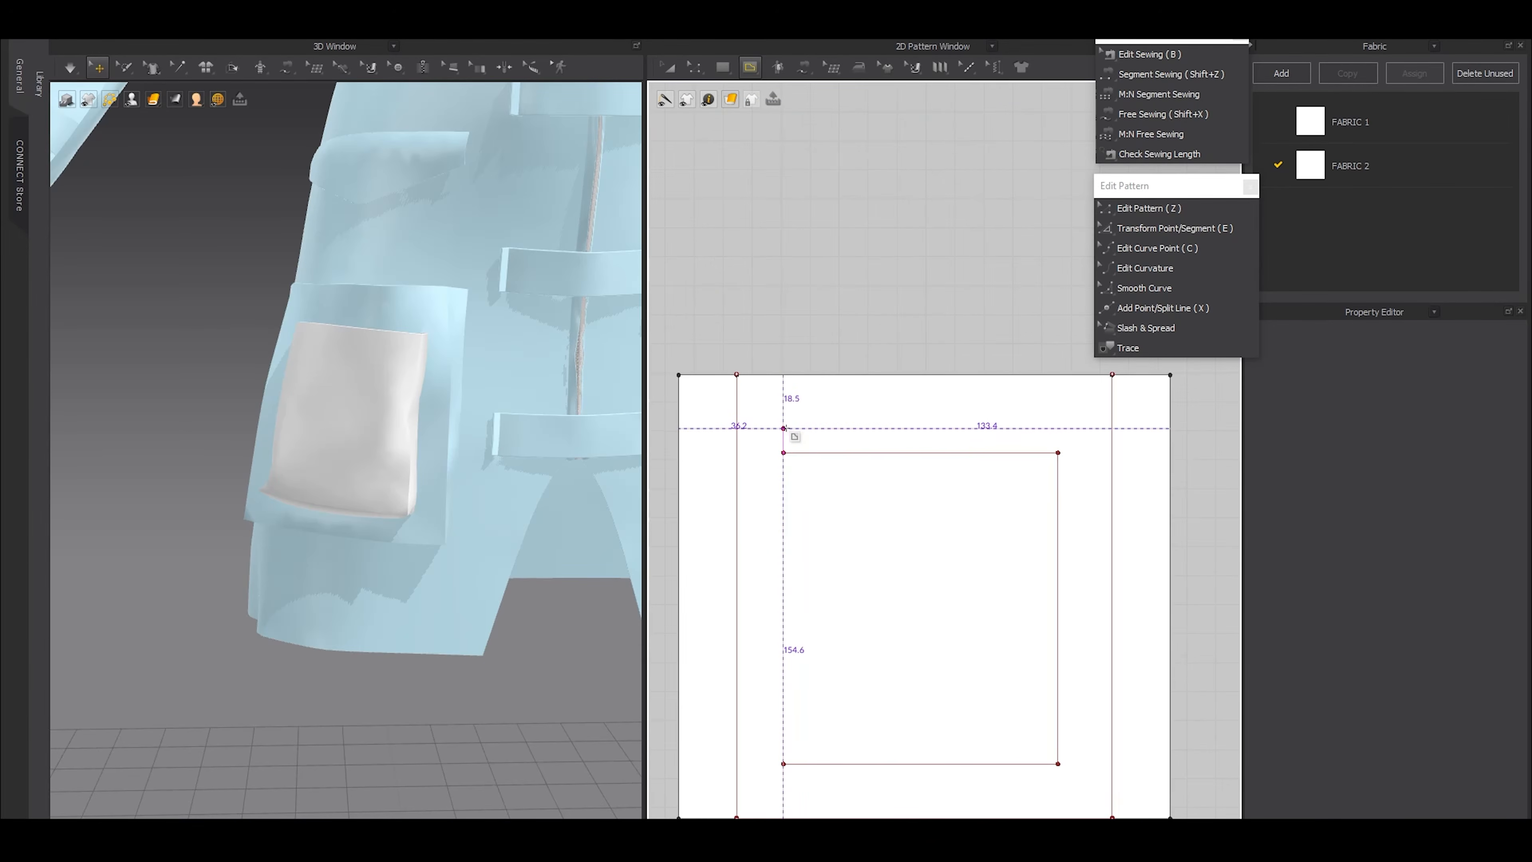
left_click(774, 428)
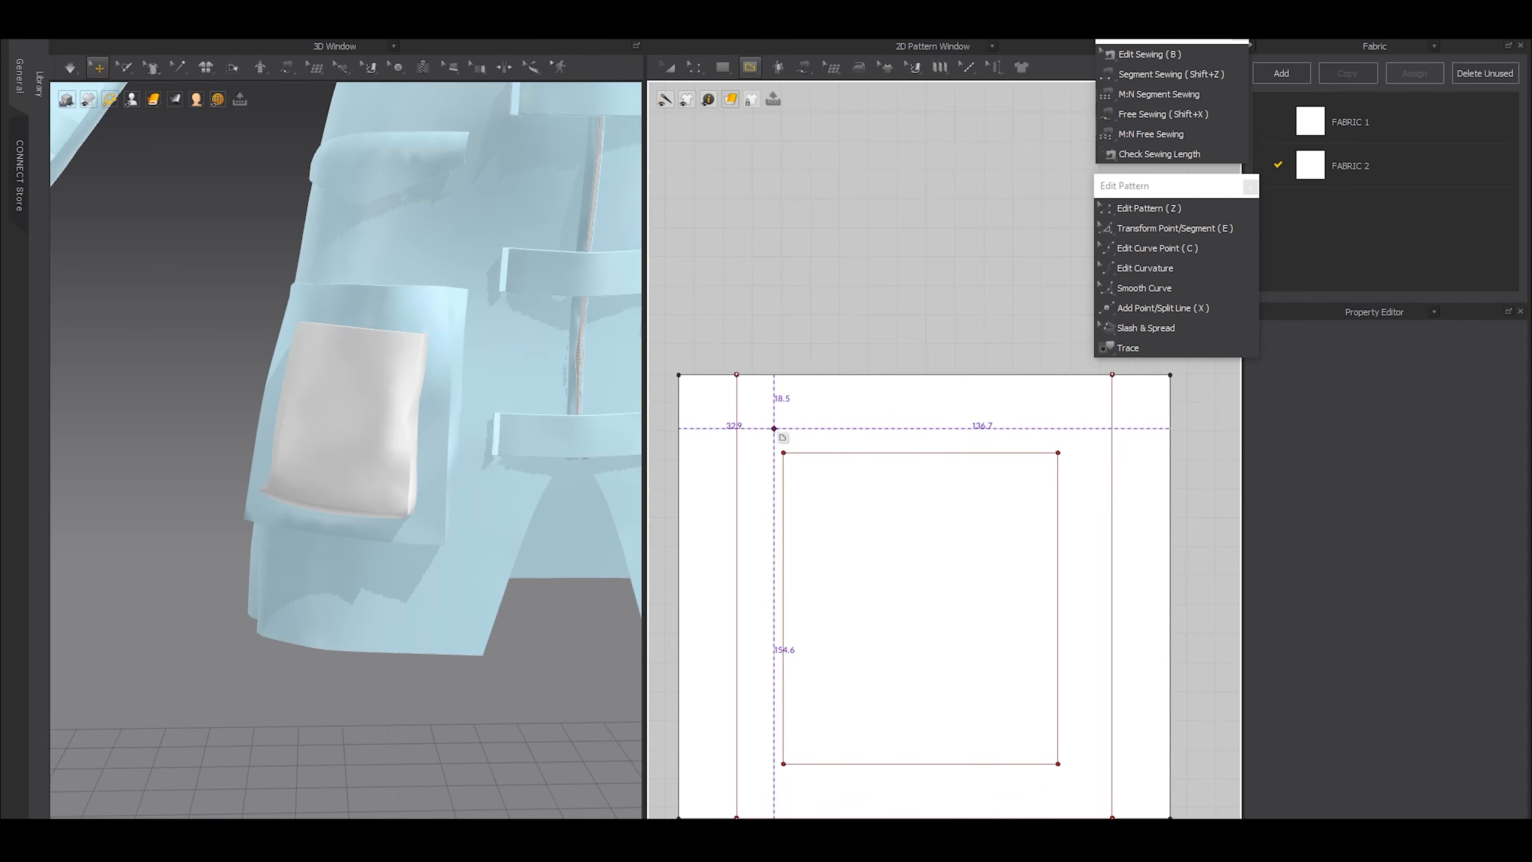
key("a")
key("g")
left_click(782, 421)
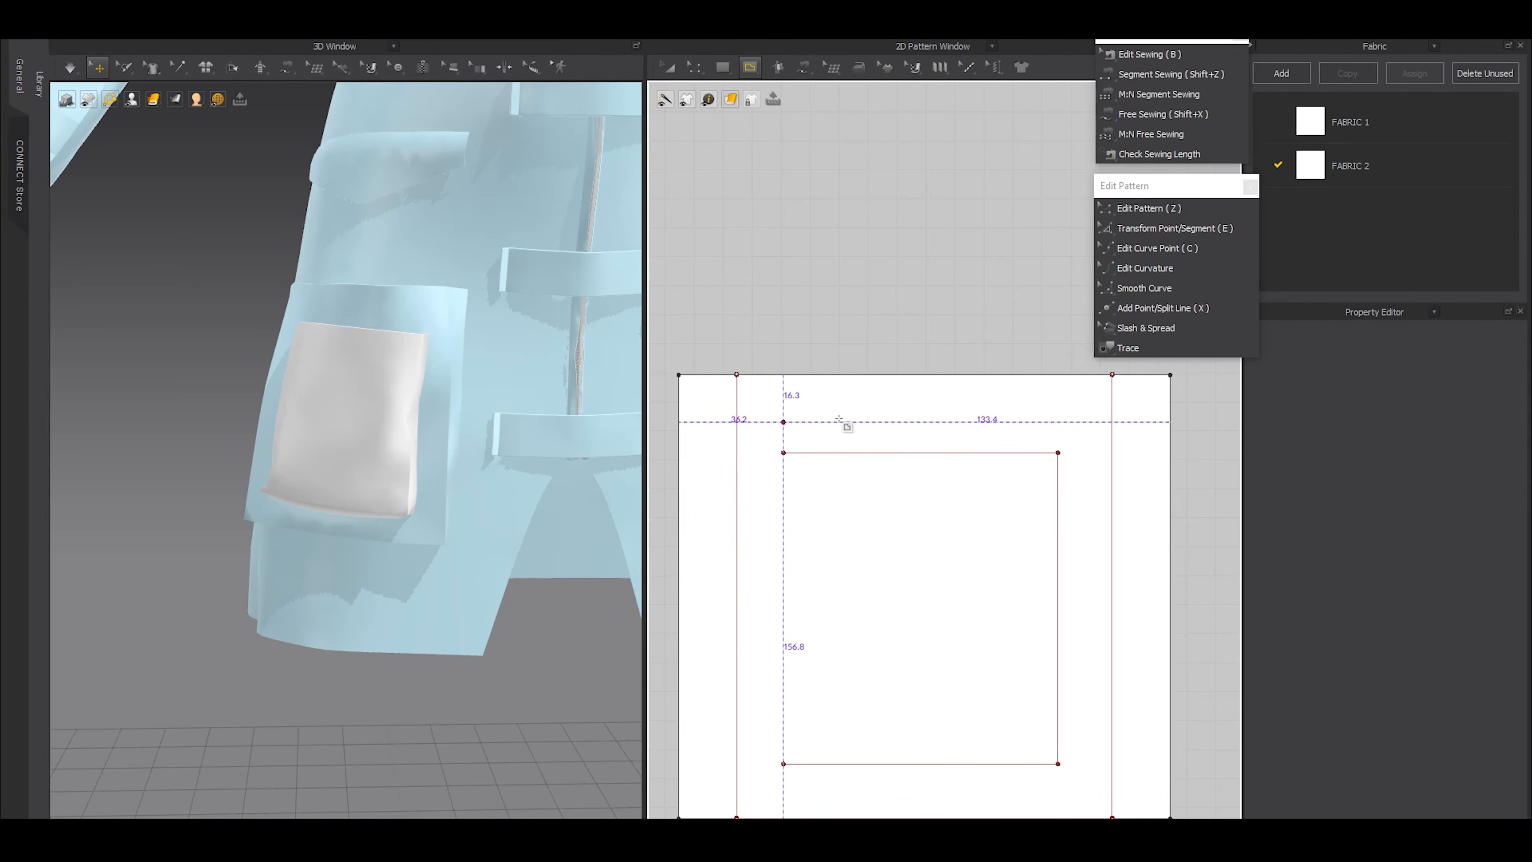
double_click(1057, 422)
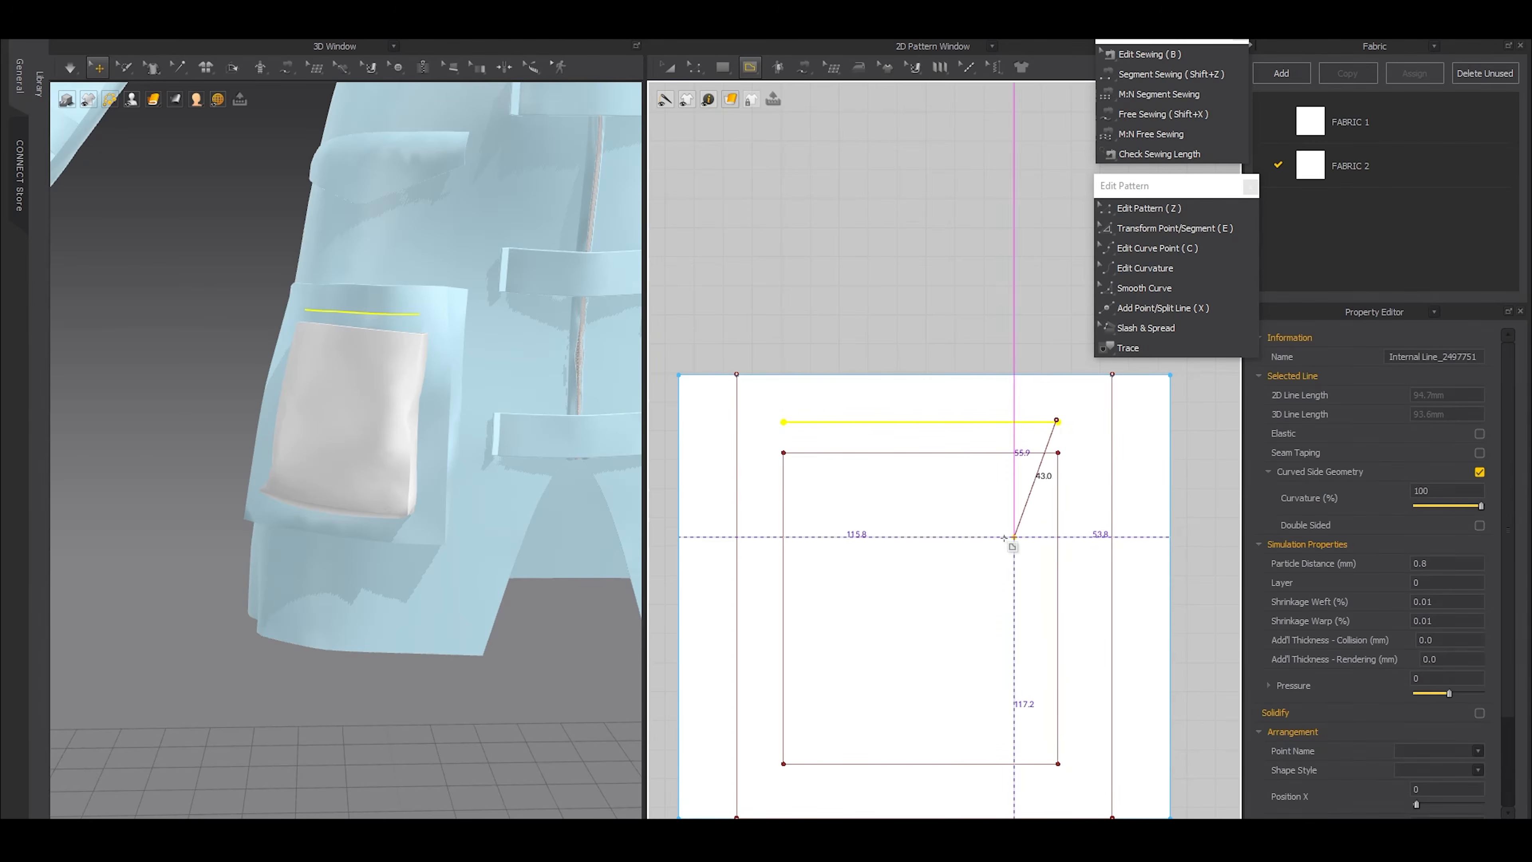
Leave line drawing and widen the internal line above the rectangle evenly on both ends to about 104 mm
key("e")
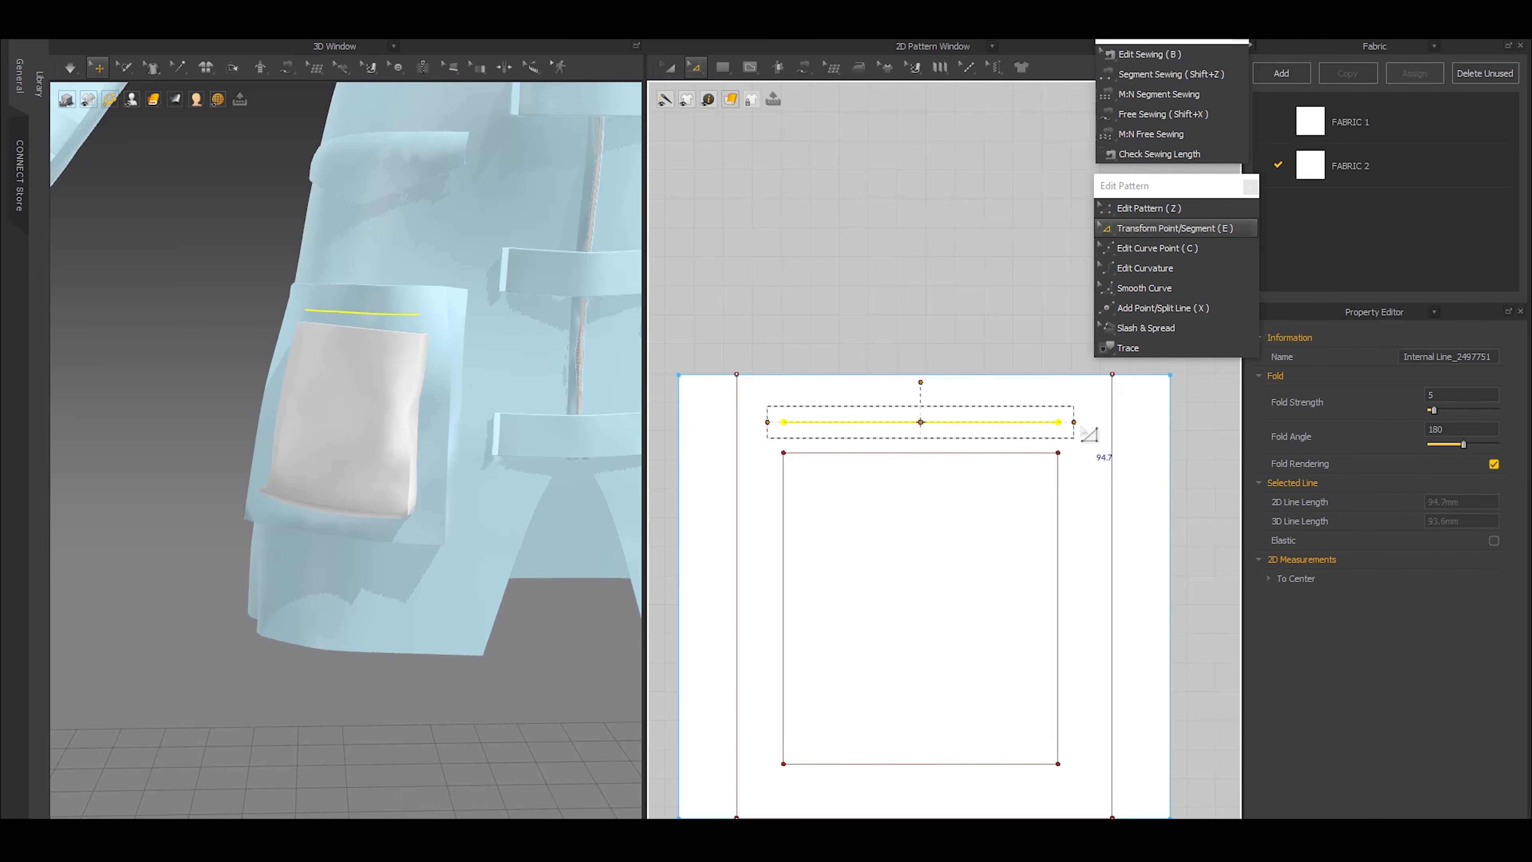
left_click_drag(1076, 422, 1092, 425, "ctrl")
scroll(1000, 465, "down", 6)
middle_click_drag(974, 530, 886, 410)
Draw a rectangle about 169 mm wide beside the pocket patterns and segment-sew its top edge to the line above the internal rectangle
key("a")
key("s")
left_click_drag(990, 475, 1126, 519)
key("shift+z")
left_click(886, 329)
scroll(849, 323, "up", 3)
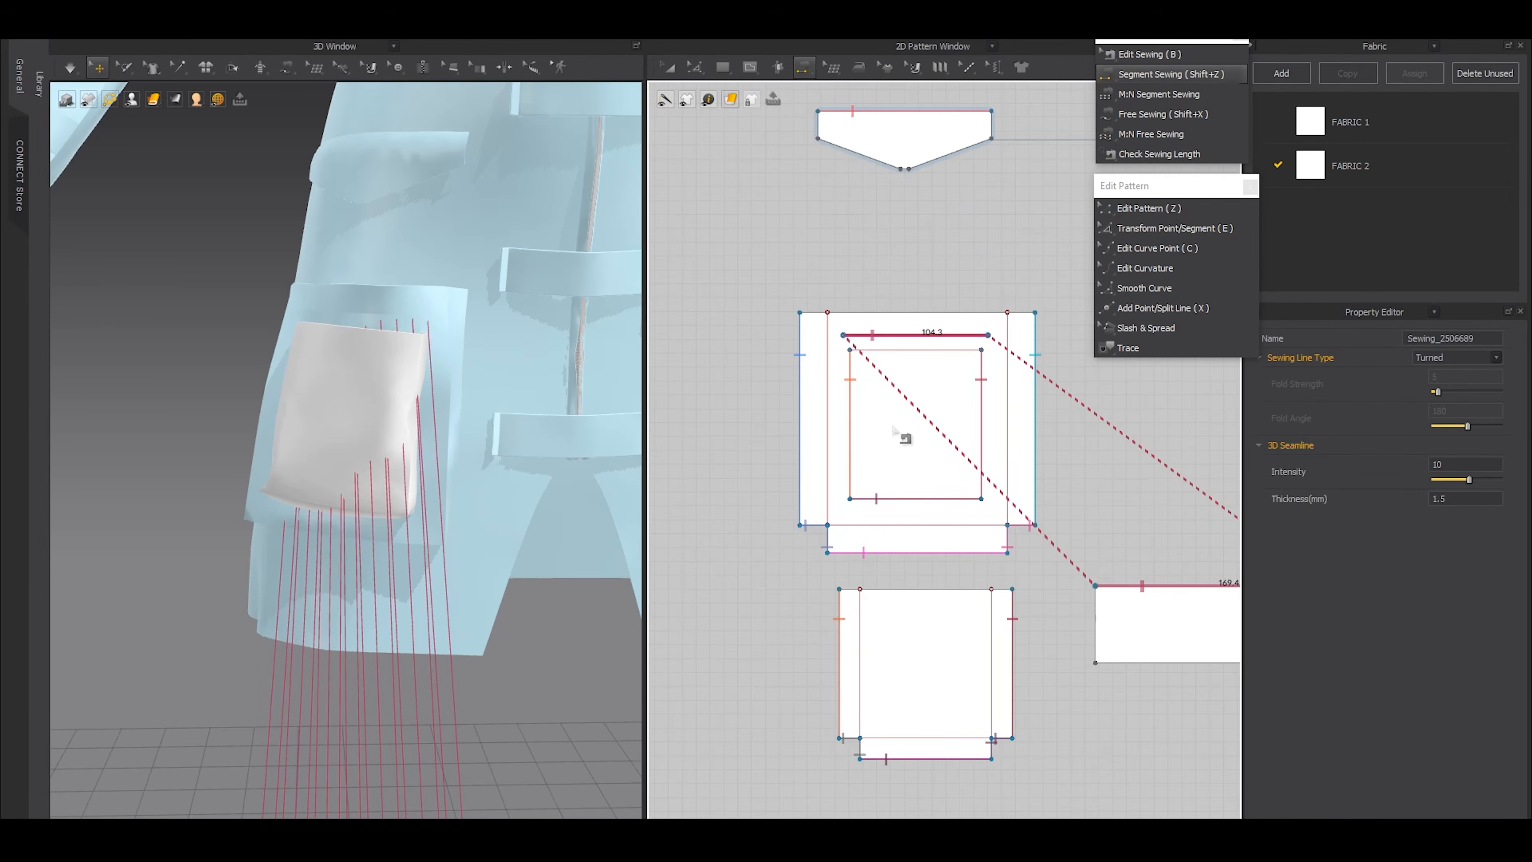
Edit the seam on the wide rectangle's top edge, shortening its sewn length to 104.3 mm to match the internal line
key("b")
middle_click_drag(1023, 563, 861, 546)
key("a")
left_click(1118, 599)
key("b")
left_click_drag(1168, 571, 1074, 573)
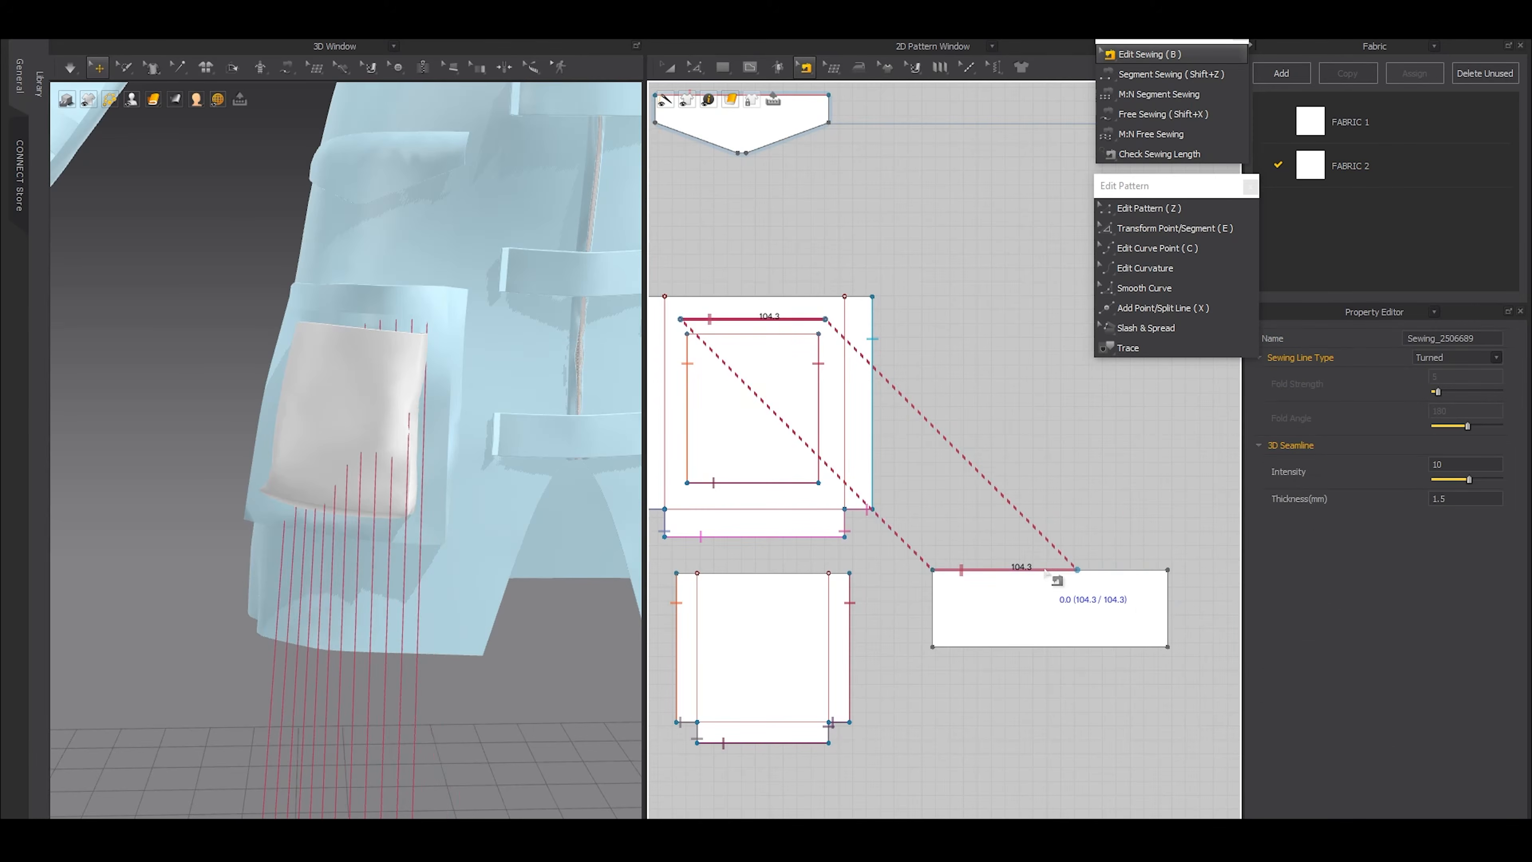
right_click(1045, 570)
left_click(1077, 673)
Cut the rectangle along a vertical line at the seam's end, delete the excess piece, and raise the remaining piece's lower edge
scroll(1078, 662, "up", 3)
key("g")
left_click(1078, 504)
double_click(1077, 636)
scroll(1077, 636, "down", 3)
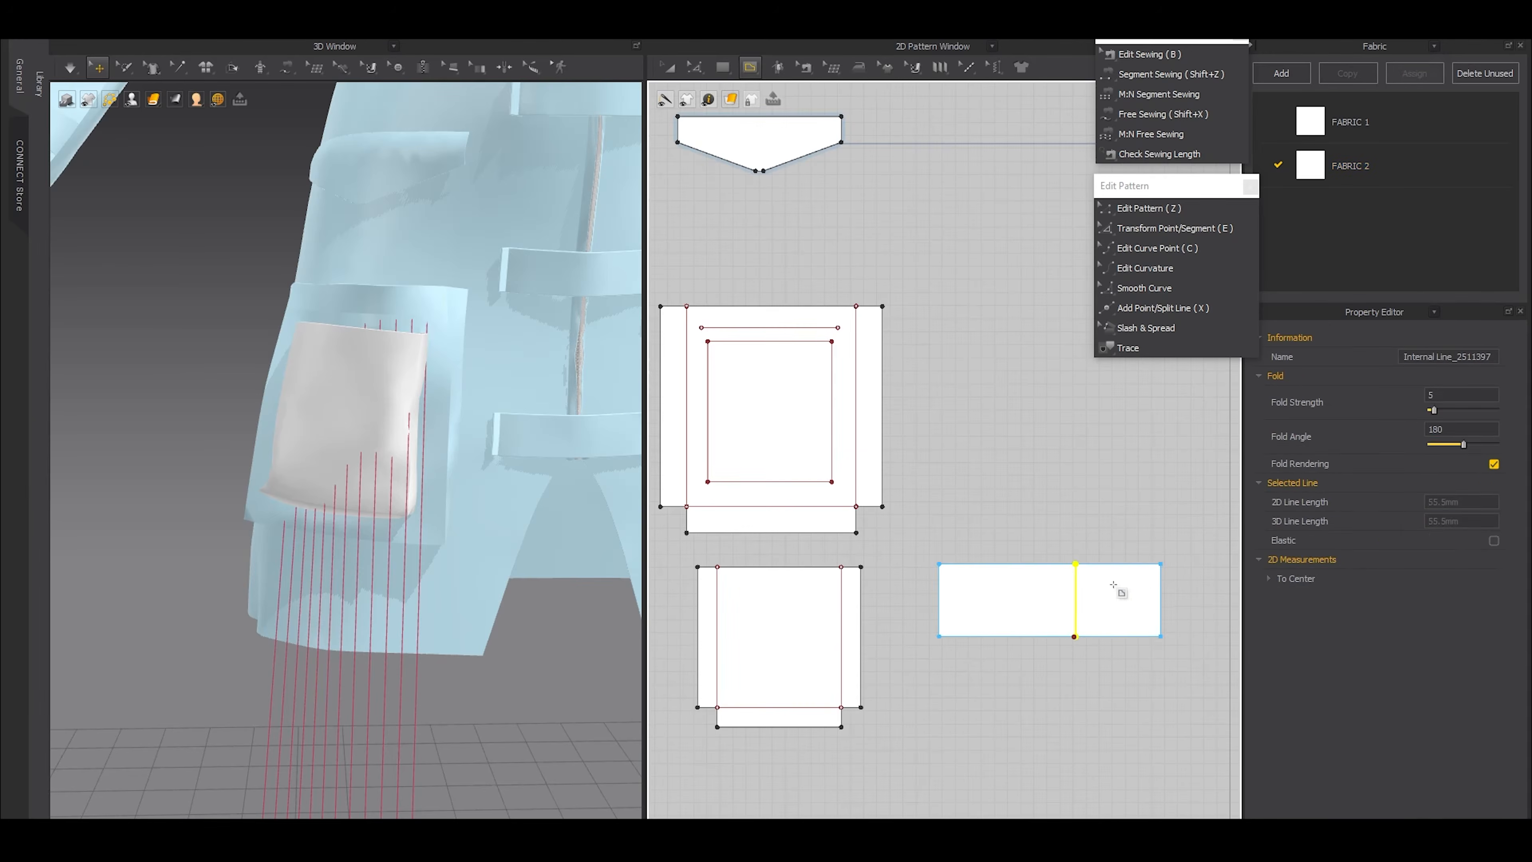
key("ctrl+x")
key("a")
left_click(1113, 584)
key("Delete")
key("z")
left_click_drag(979, 639, 979, 605)
Freeze the small pocket on the garment so it holds its shape during simulation
key("a")
left_click(339, 421)
key("ctrl+k")
left_click(366, 531)
scroll(368, 532, "down", 5)
right_click_drag(369, 533, 424, 557)
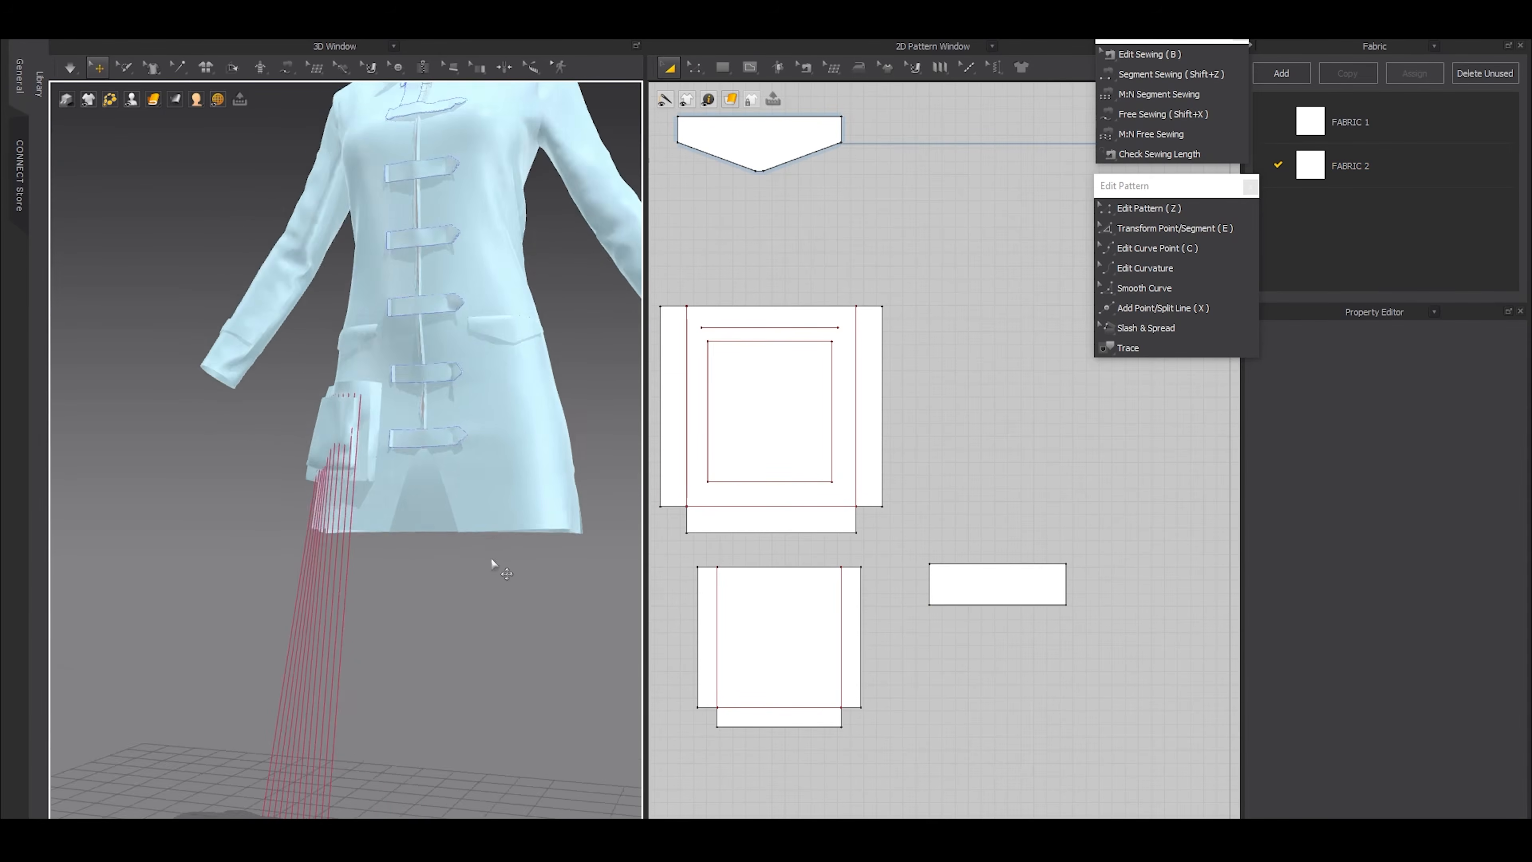
Move the small rectangular flap in front of the patch pocket and simulate to sew it on
scroll(392, 563, "down", 5)
left_click(331, 569)
scroll(418, 473, "up", 6)
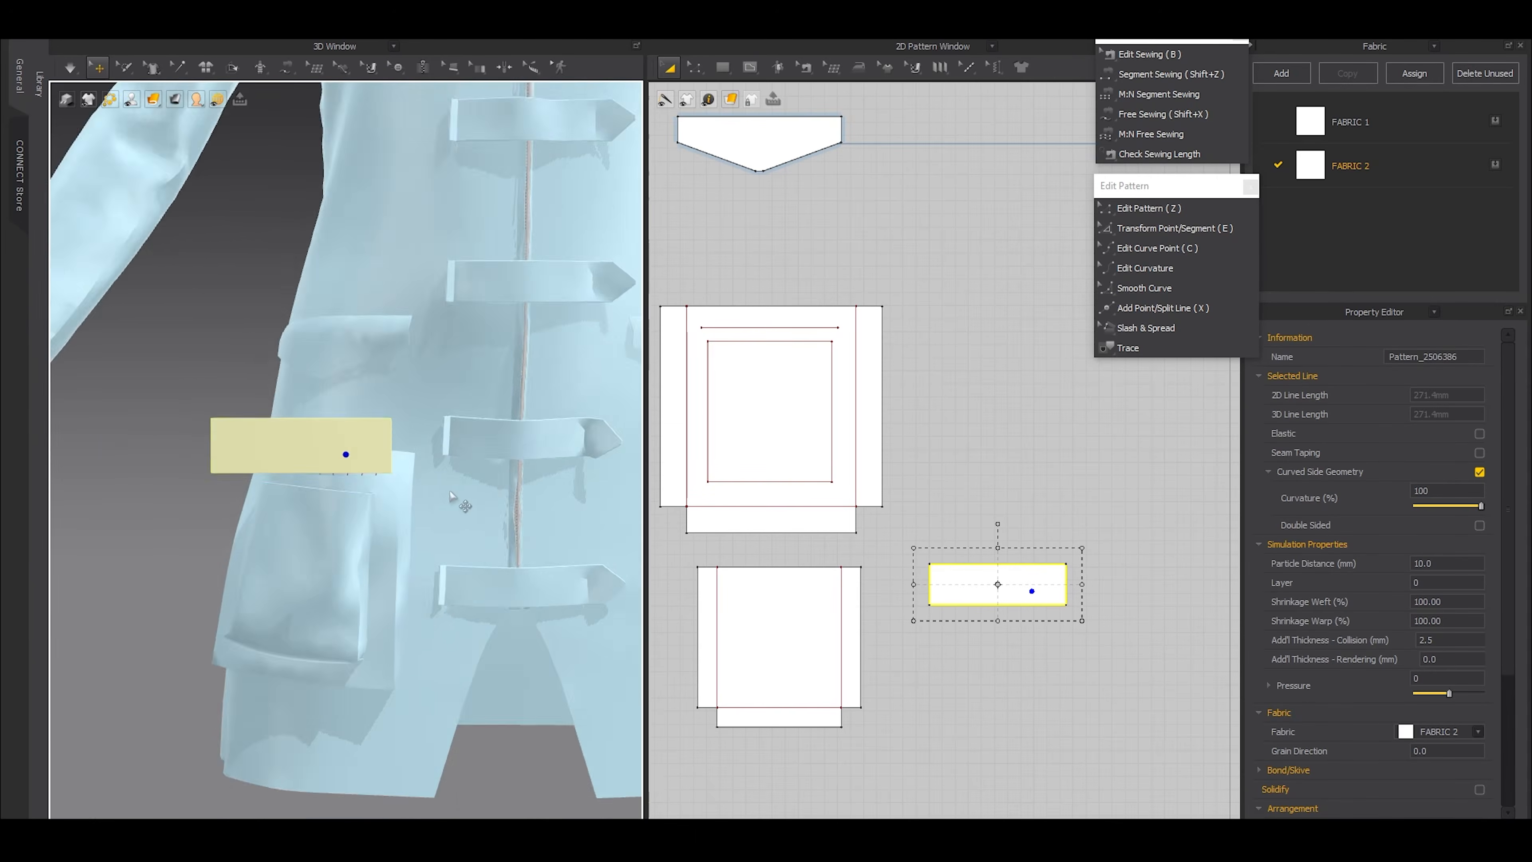
right_click_drag(452, 498, 311, 462)
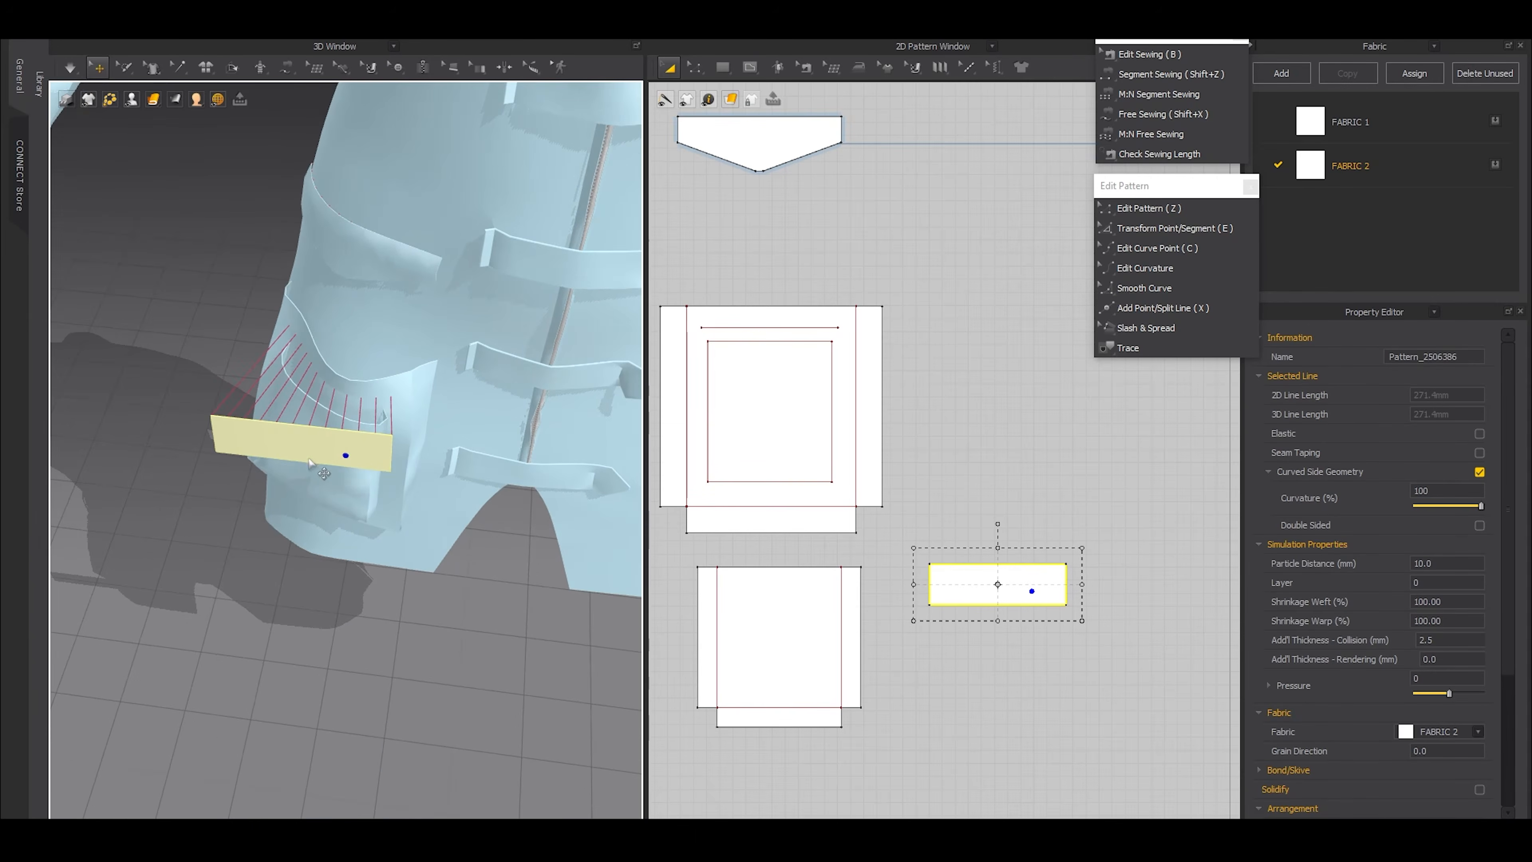
key("space")
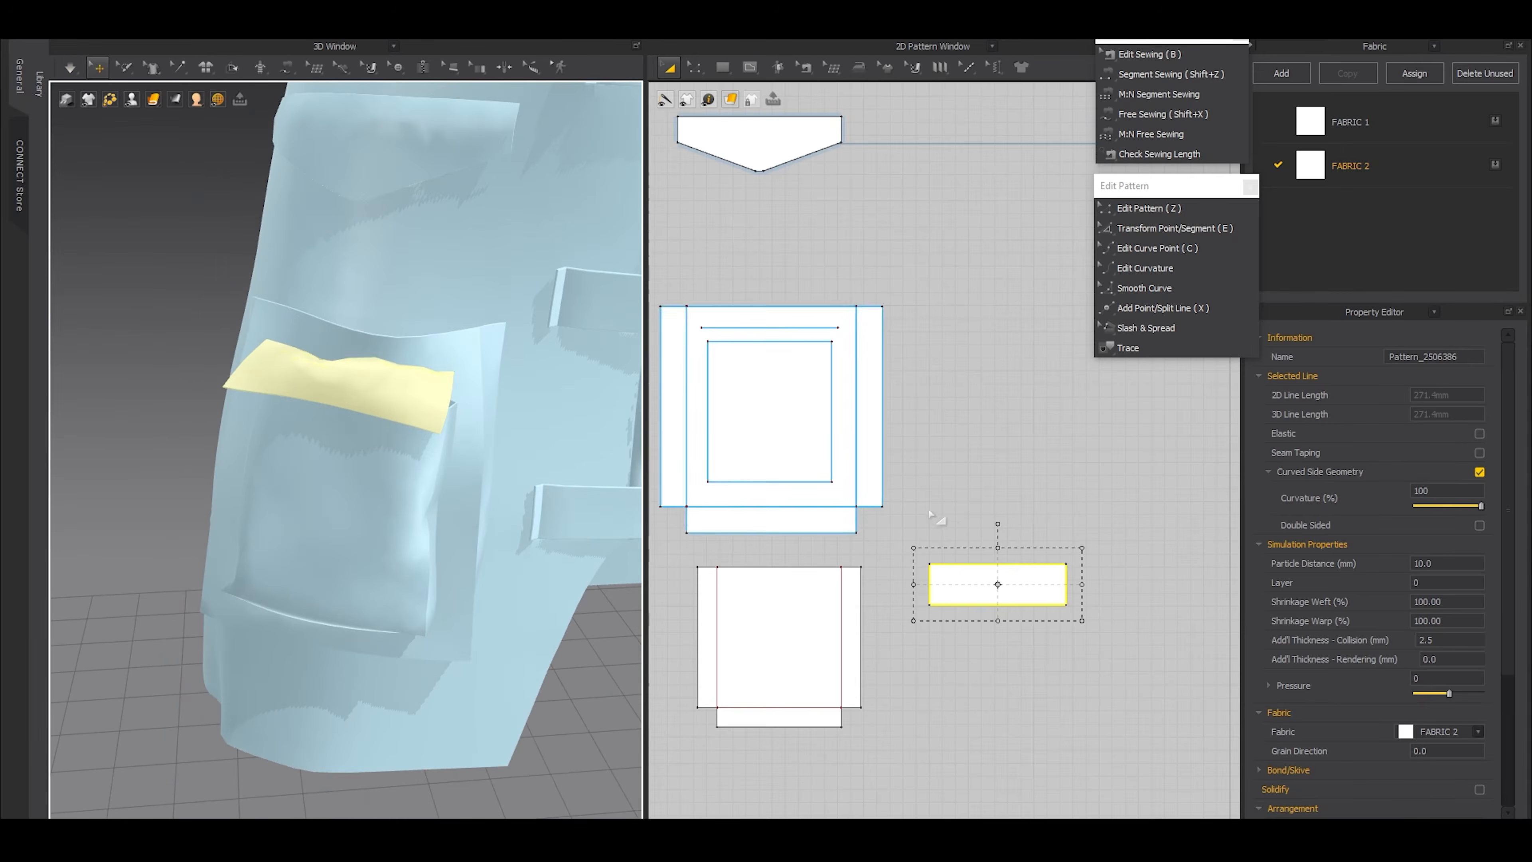
Lengthen the flap by moving its lower edge slightly down and simulate briefly
scroll(908, 567, "up", 2)
key("z")
left_click_drag(1020, 618, 1024, 662)
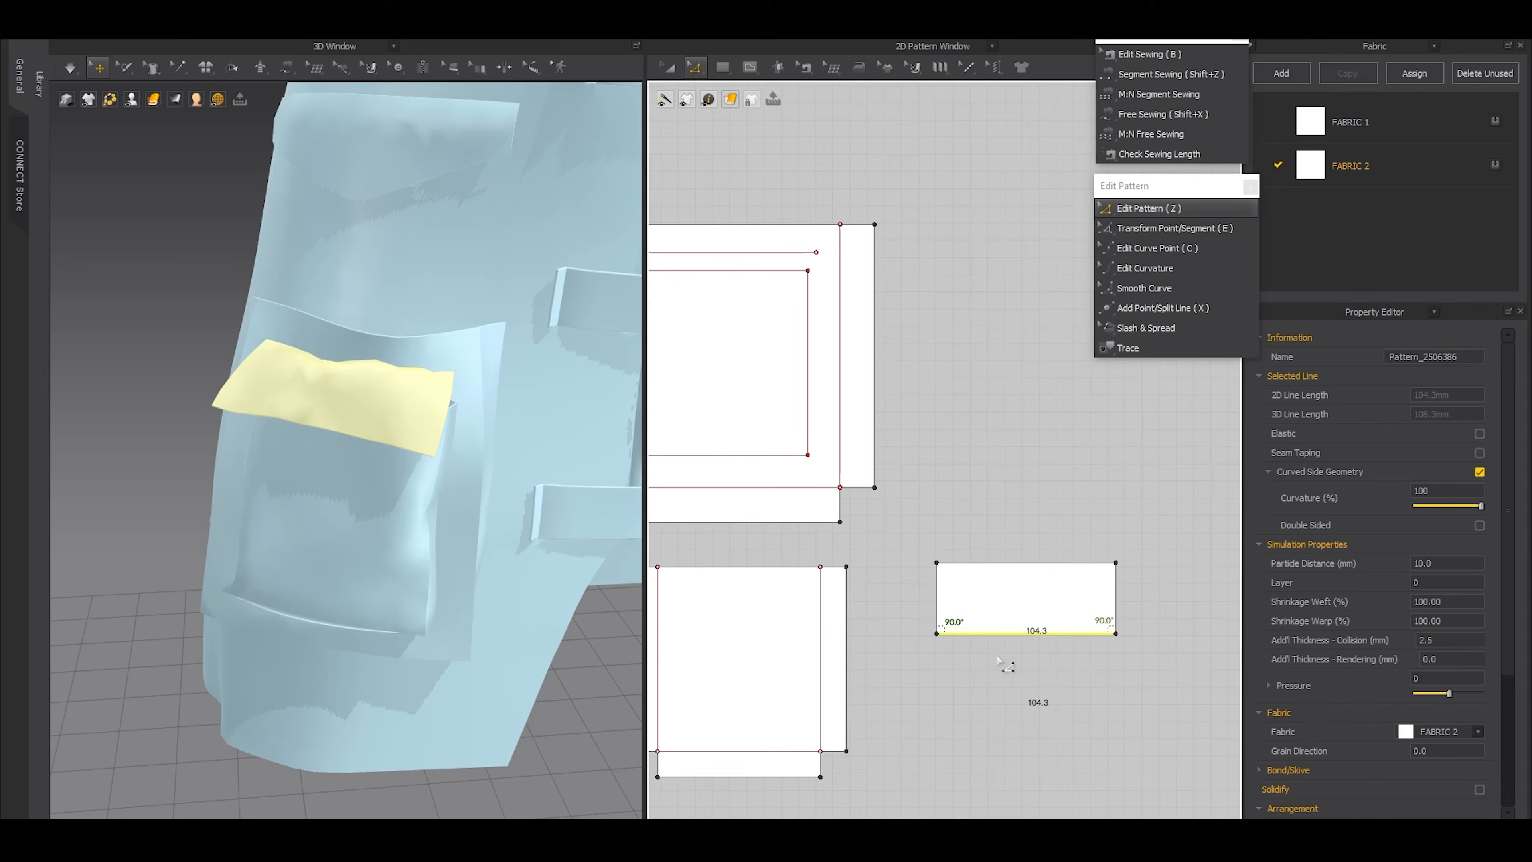
key("space")
Unfreeze the small pocket, simulate, and tug the cloth so the flap settles over the pocket opening
key("space")
left_click(290, 514)
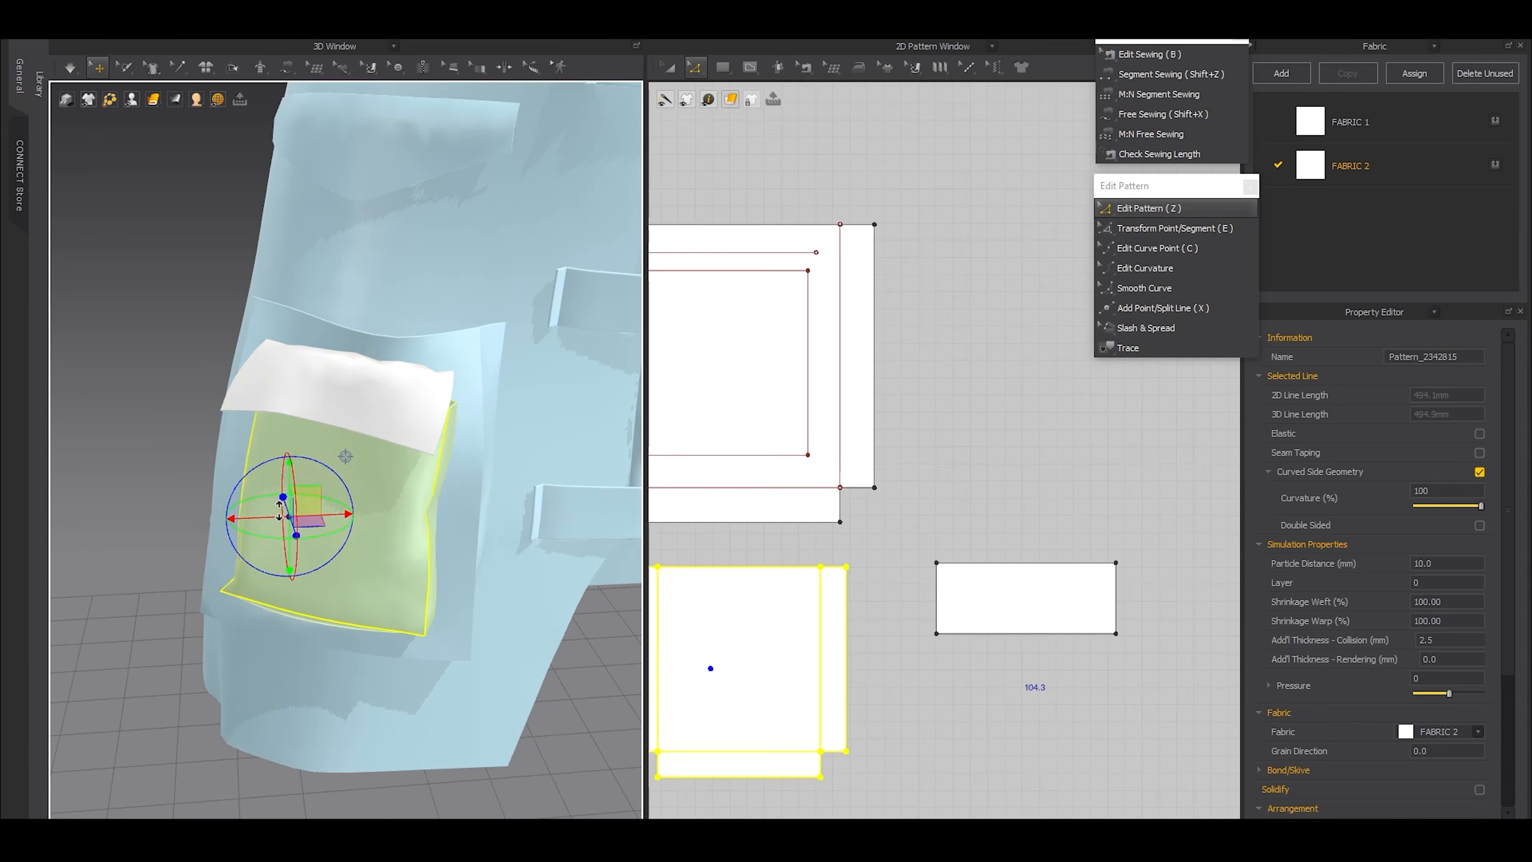
key("ctrl+k")
key("space")
right_click_drag(382, 493, 265, 471)
left_click_drag(268, 362, 277, 374)
left_click_drag(221, 434, 220, 431)
key("space")
right_click_drag(199, 455, 322, 546)
Add a midpoint to the flap's lower edge and a split point 2 mm to each side of it
scroll(329, 553, "up", 4)
scroll(1023, 638, "up", 4)
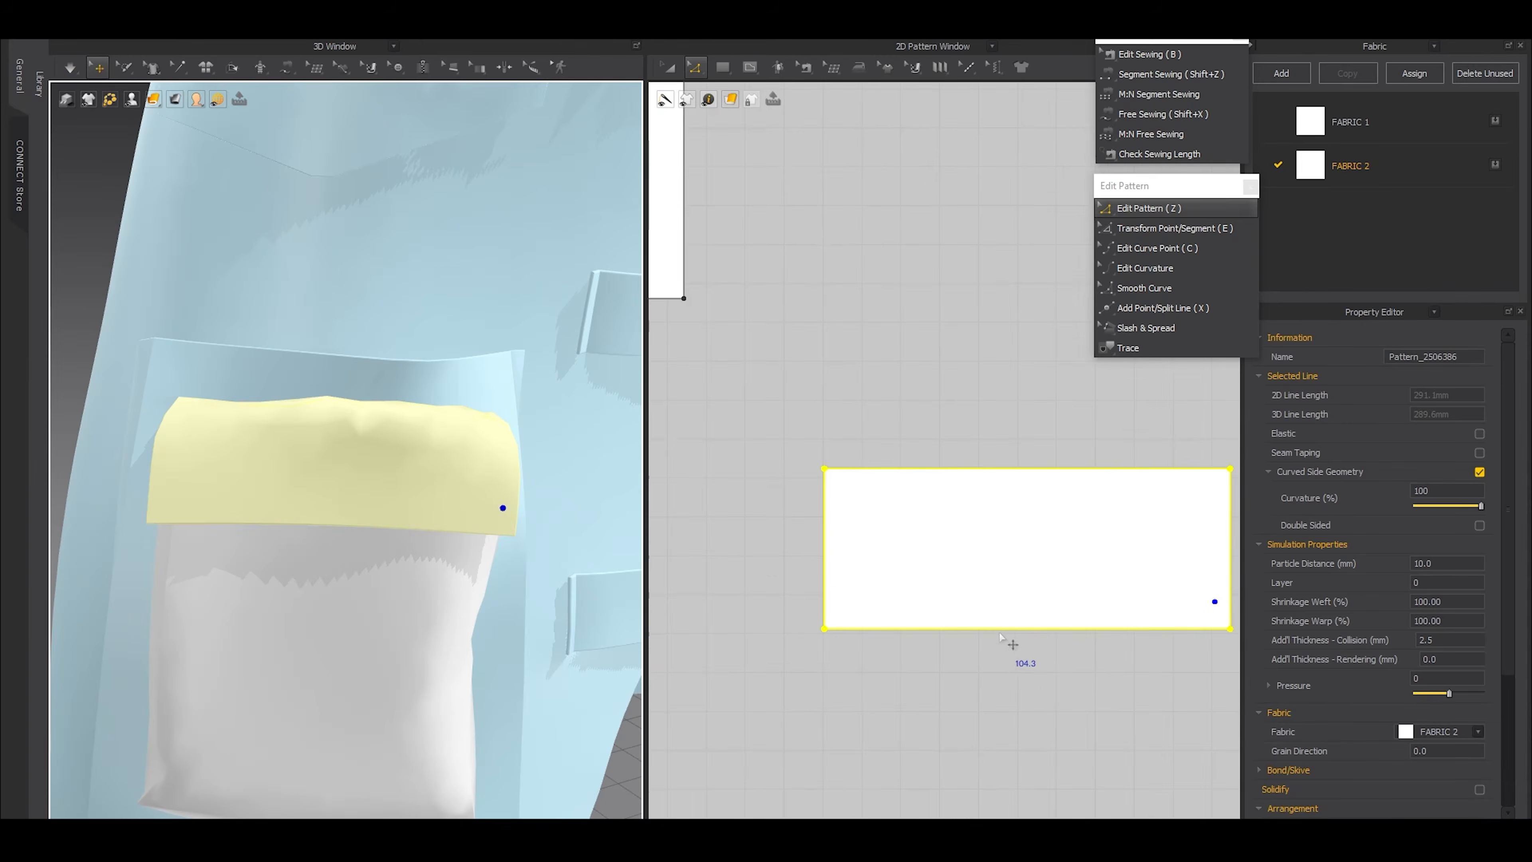
key("x")
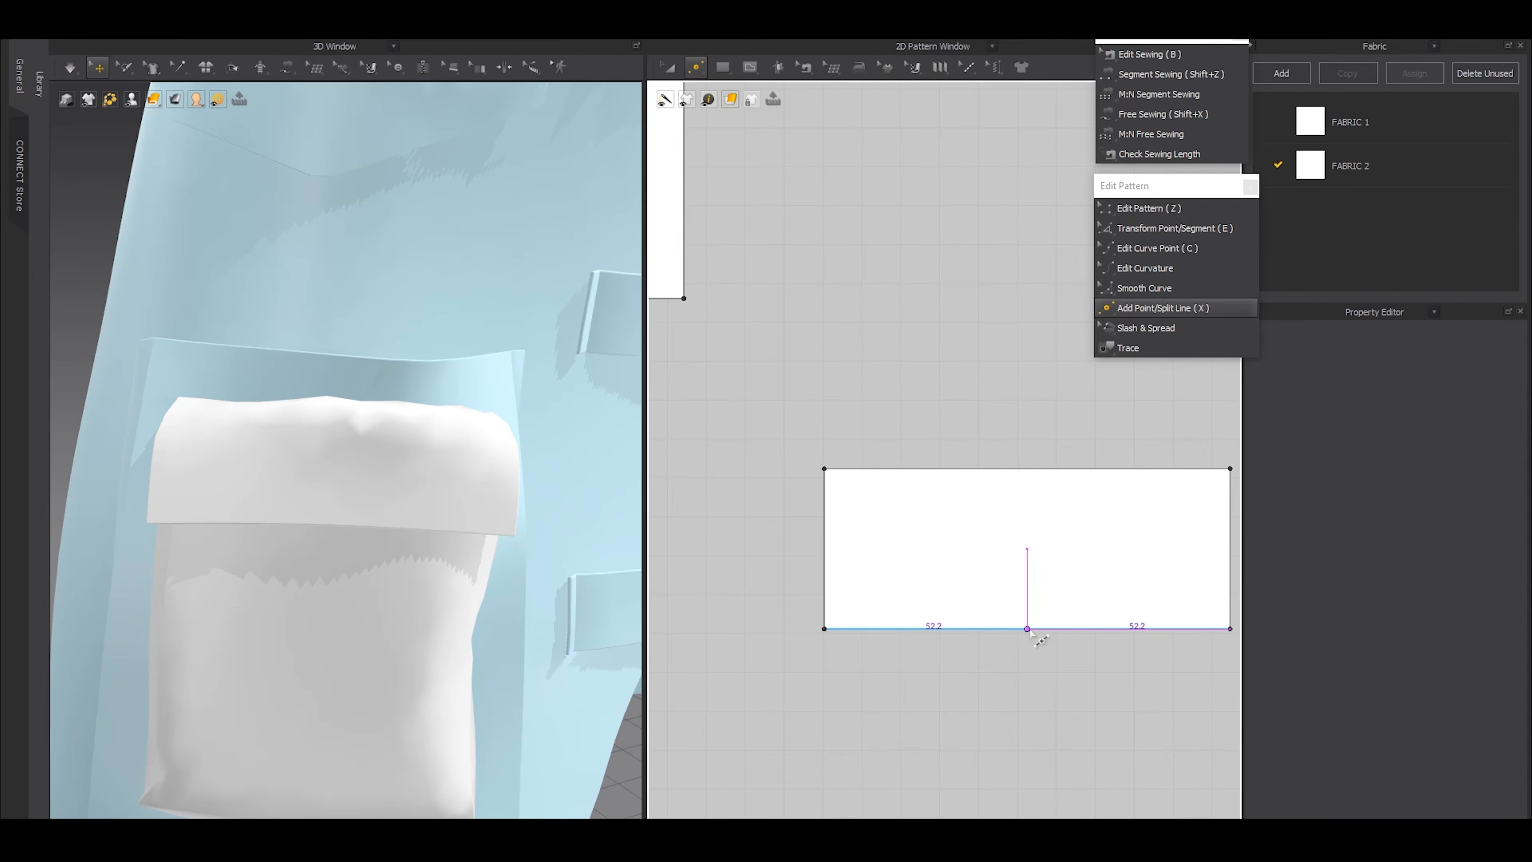
scroll(1030, 661, "up", 2)
right_click(1010, 626)
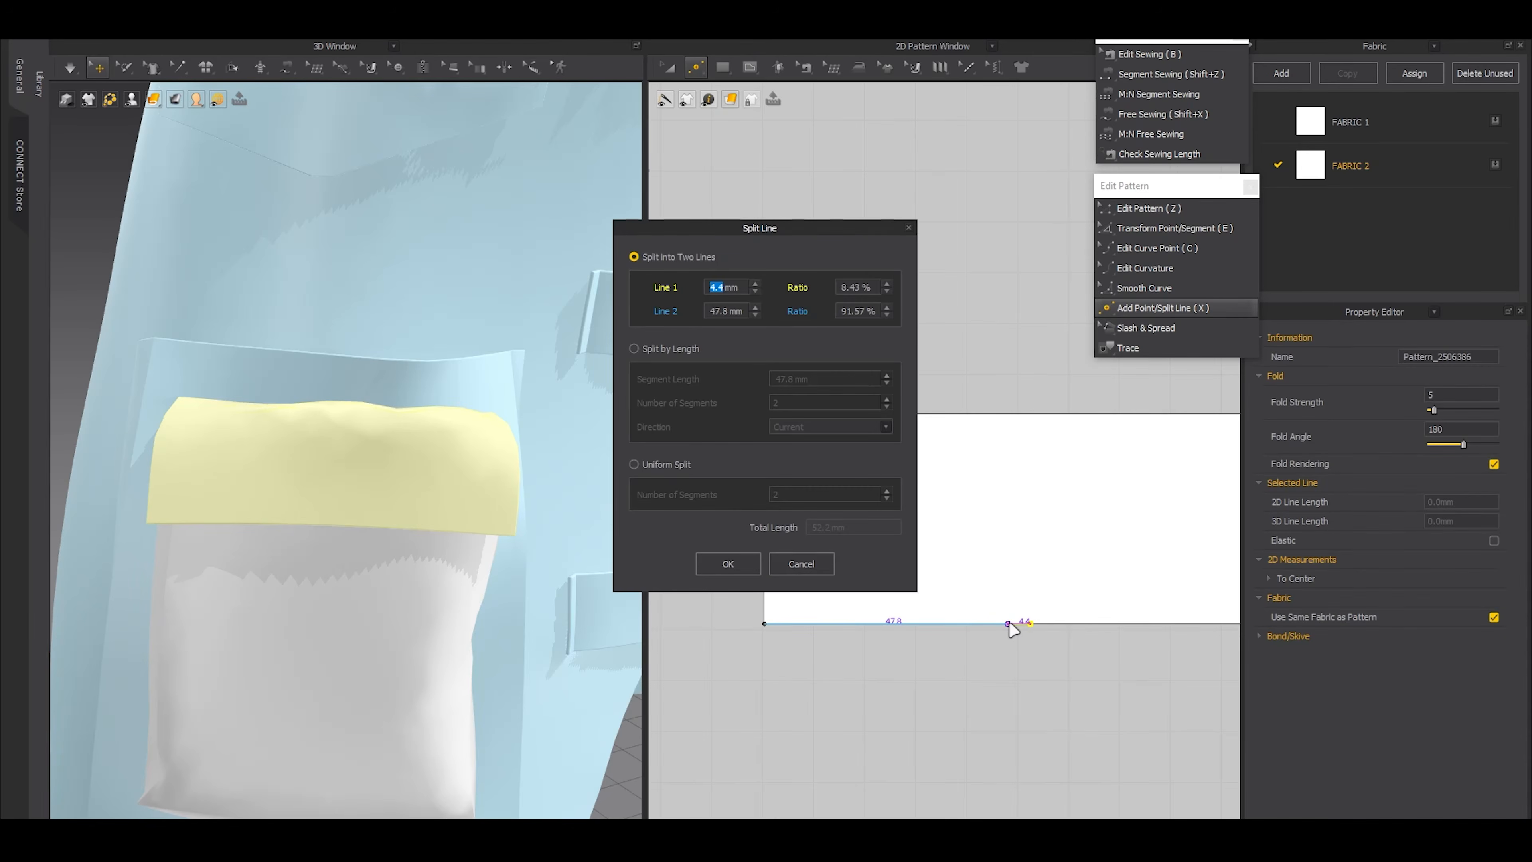
left_click(750, 574)
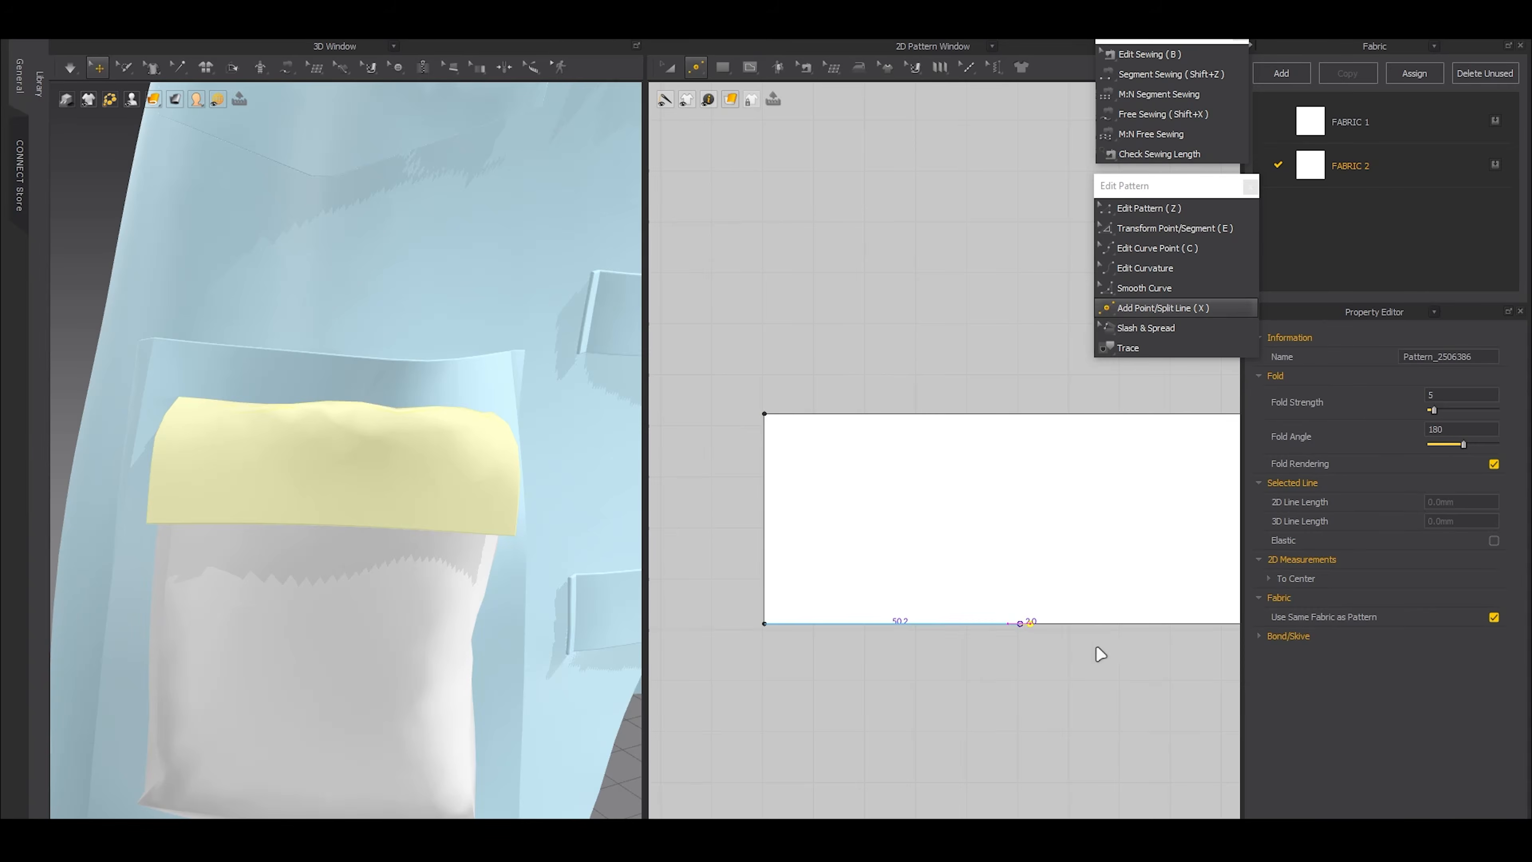
right_click(1055, 624)
left_click(727, 571)
Shape the flap into a point by pulling the central 4 mm segment down and raising both lower side corners
key("z")
left_click_drag(947, 584, 1080, 654)
middle_click_drag(1080, 655, 995, 531)
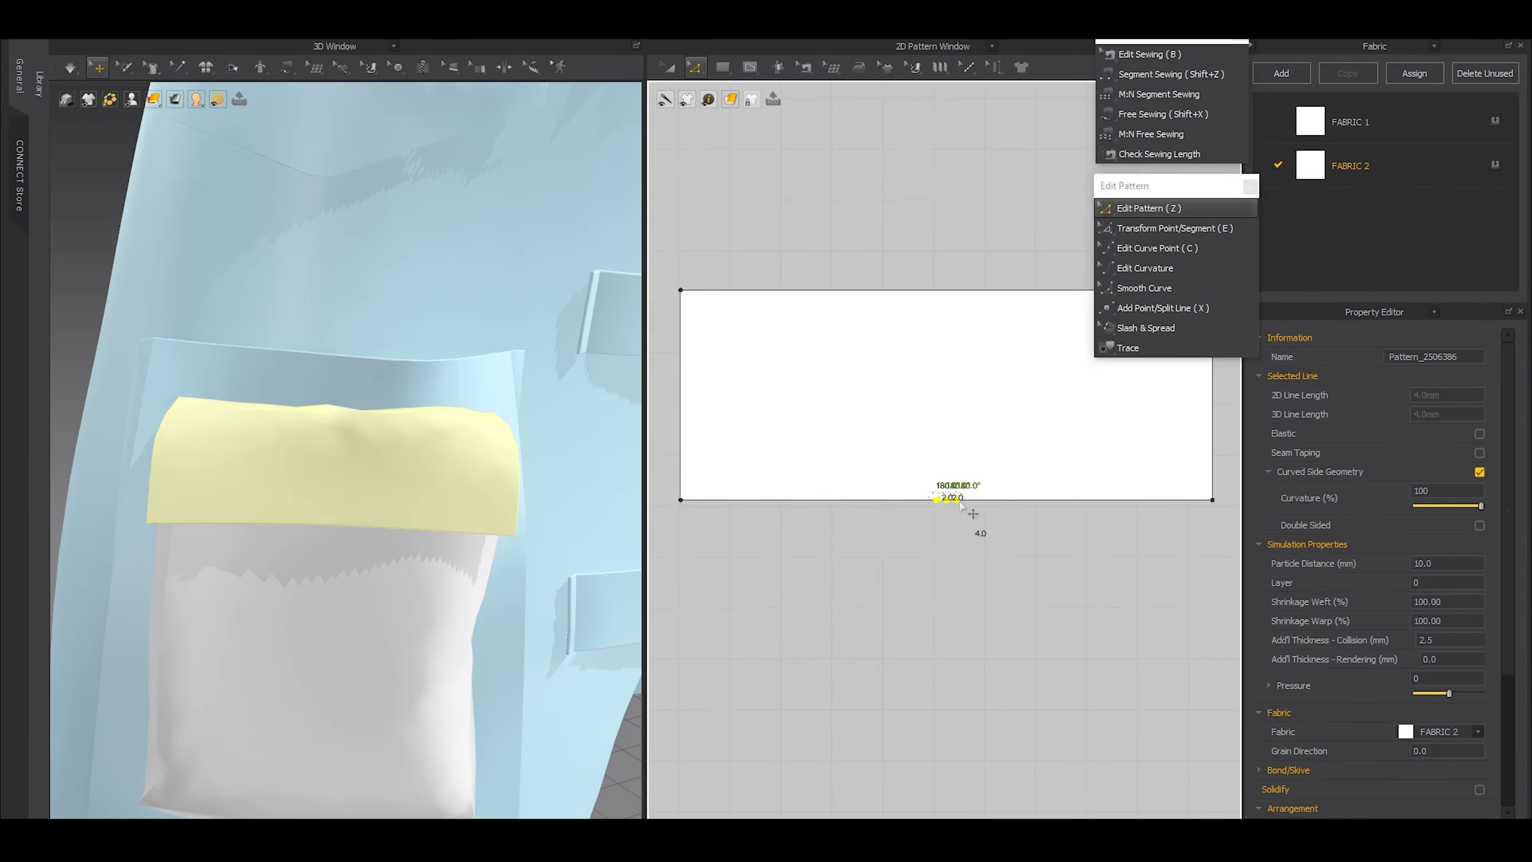
left_click_drag(958, 501, 961, 560)
key("ctrl+z")
left_click_drag(877, 457, 1034, 700)
scroll(939, 494, "up", 4)
scroll(1035, 701, "down", 6)
left_click_drag(936, 634, 1103, 640)
scroll(1121, 670, "up", 3)
left_click(1032, 699)
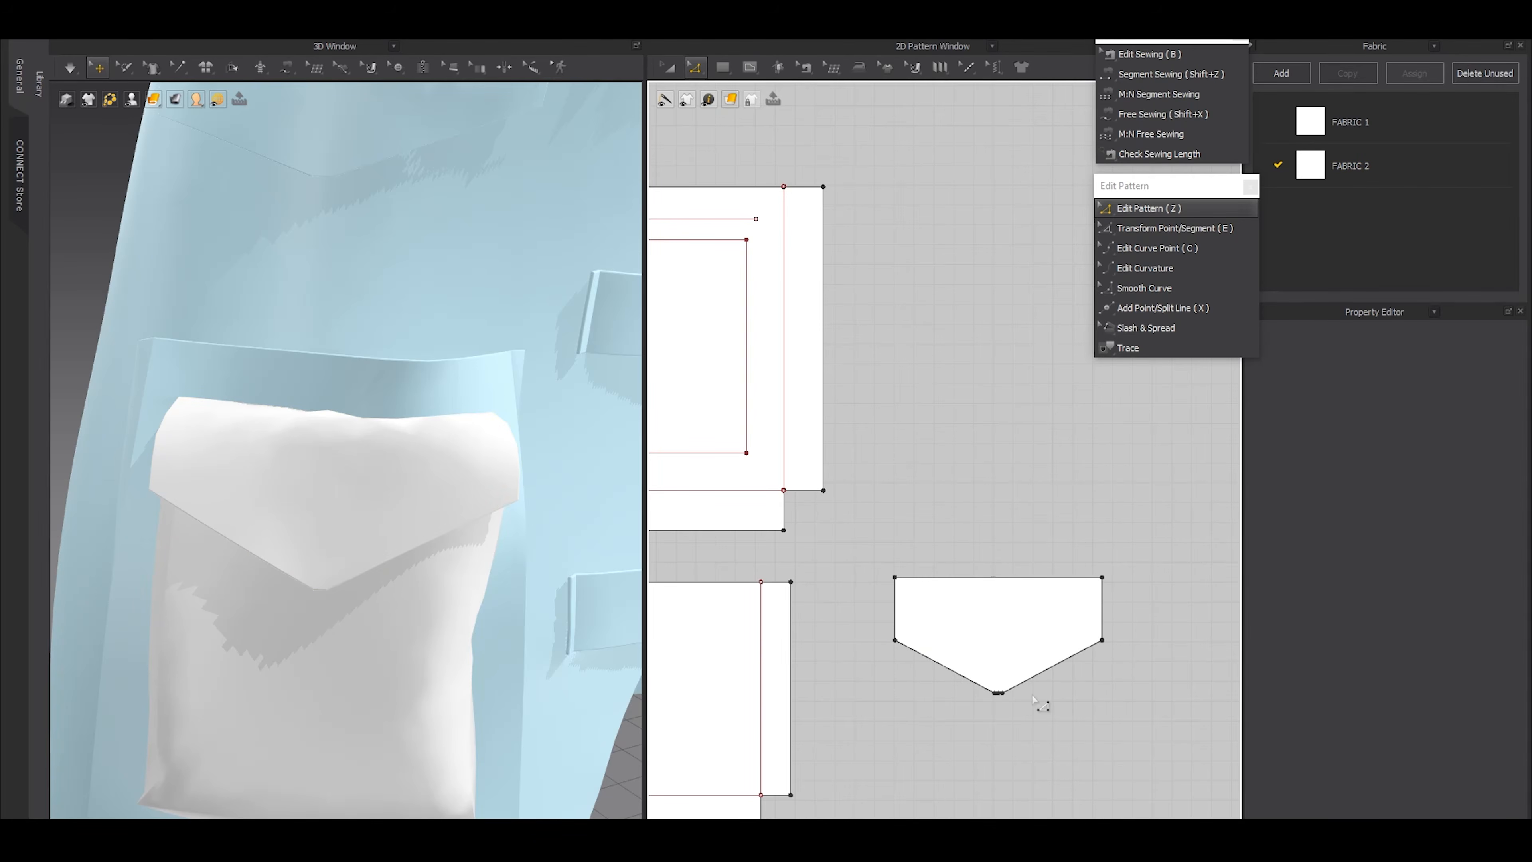
Simulate the pointed flap and tug its cloth until it lies smoothly over the small pocket
left_click(459, 525)
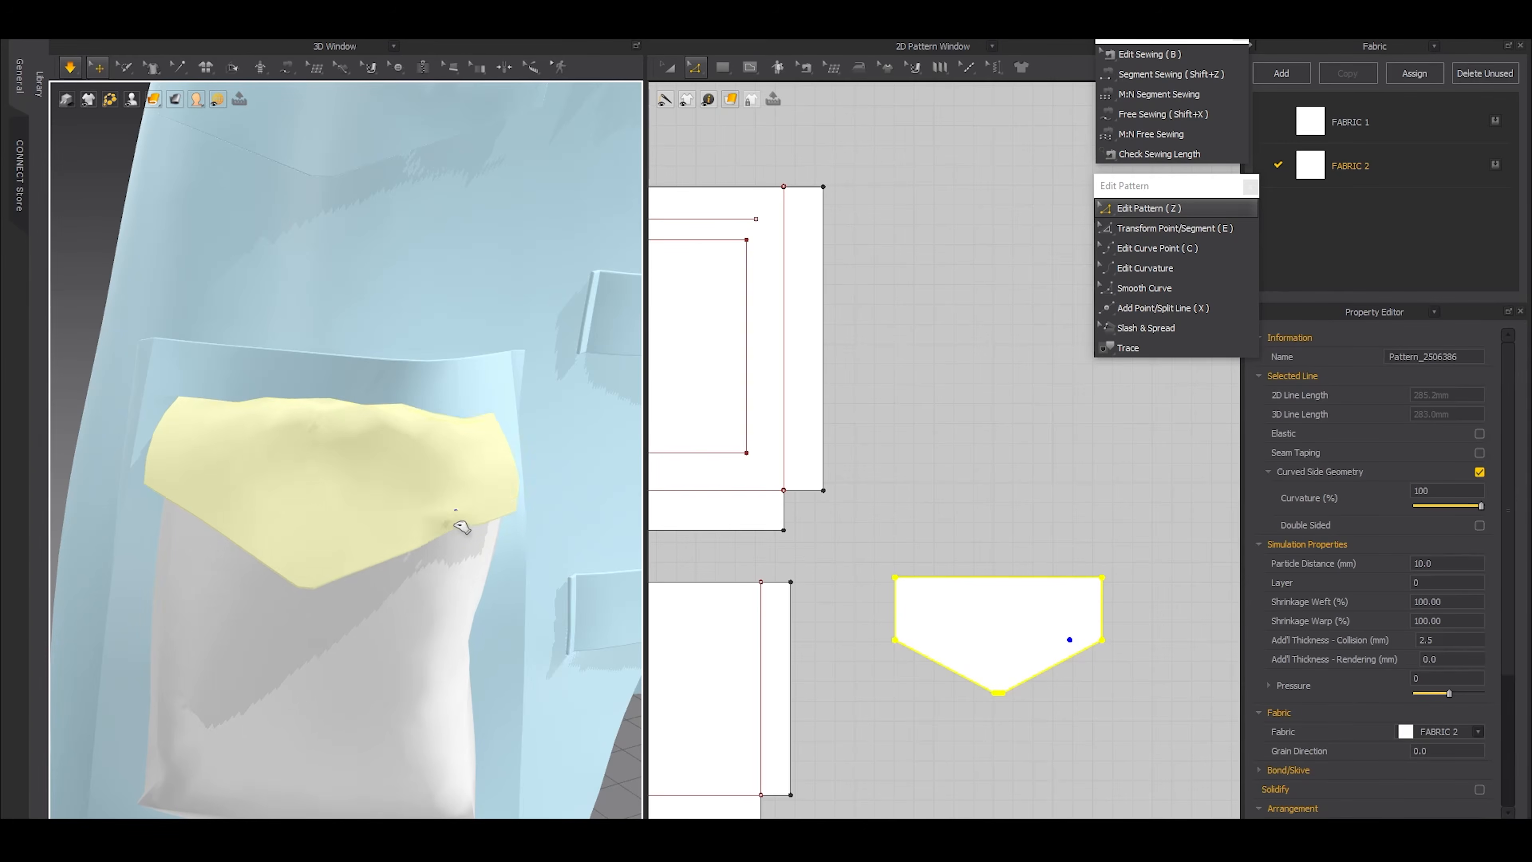
right_click_drag(530, 523, 346, 472)
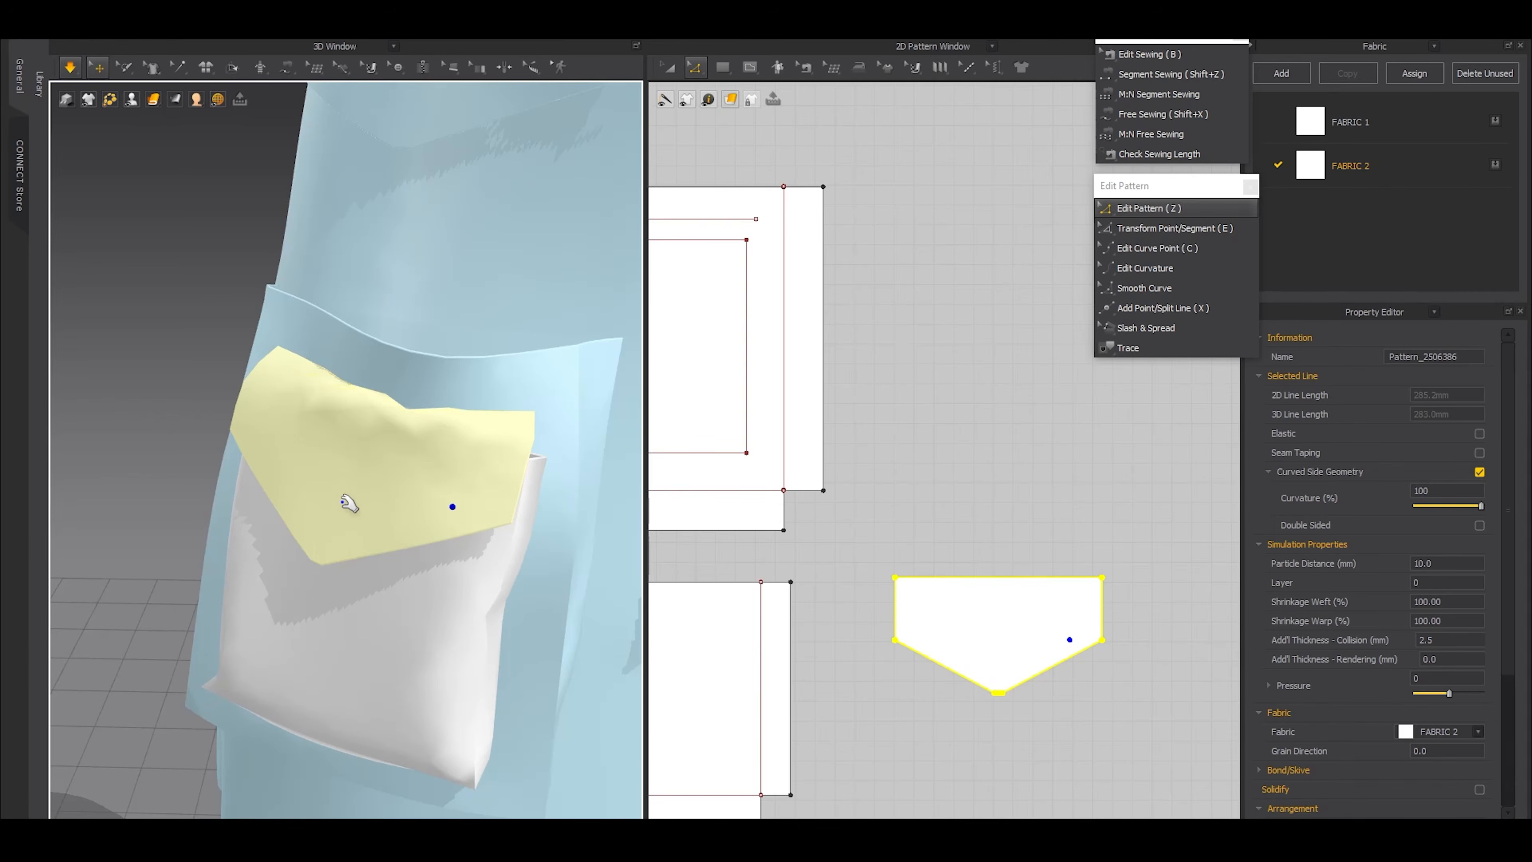
left_click_drag(343, 502, 345, 502)
left_click_drag(493, 449, 534, 458)
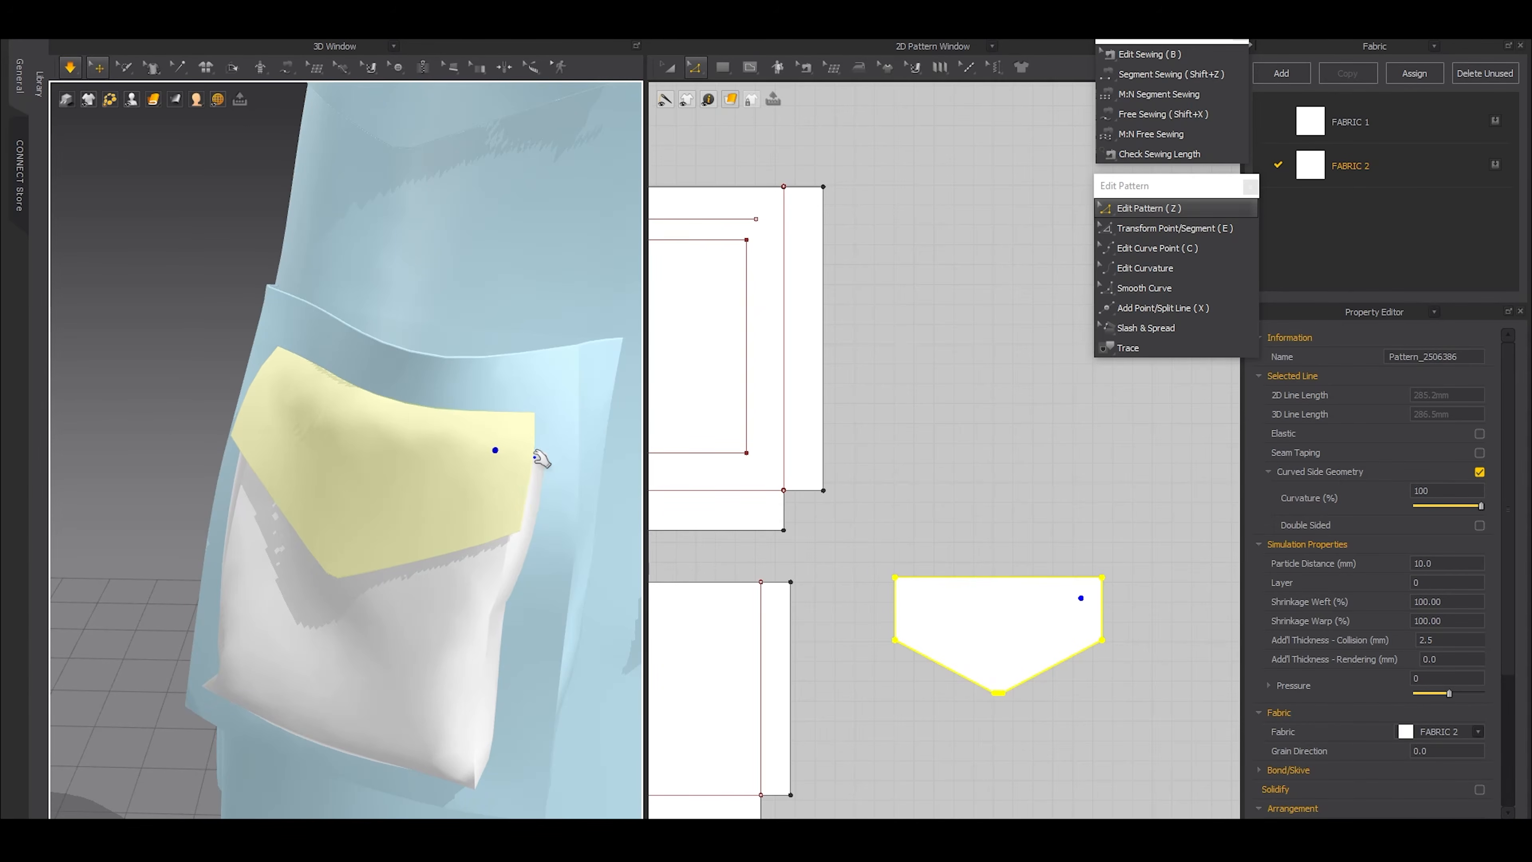
Raise the 4 mm tip segment of the flap to make its point shallower
left_click_drag(930, 729, 1092, 671)
scroll(1002, 700, "up", 8)
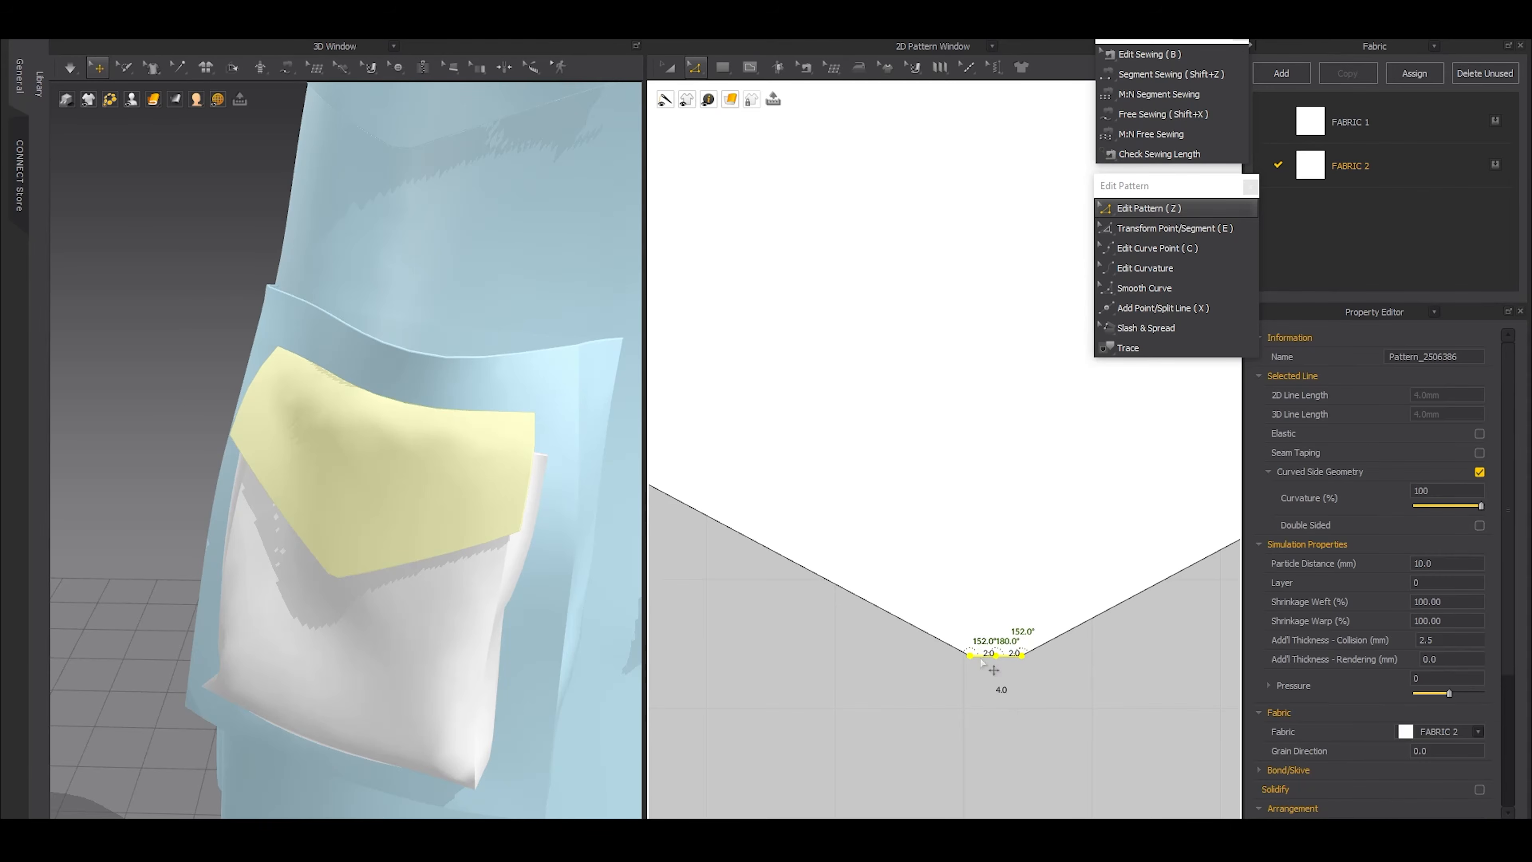
scroll(989, 586, "down", 8)
left_click(985, 585)
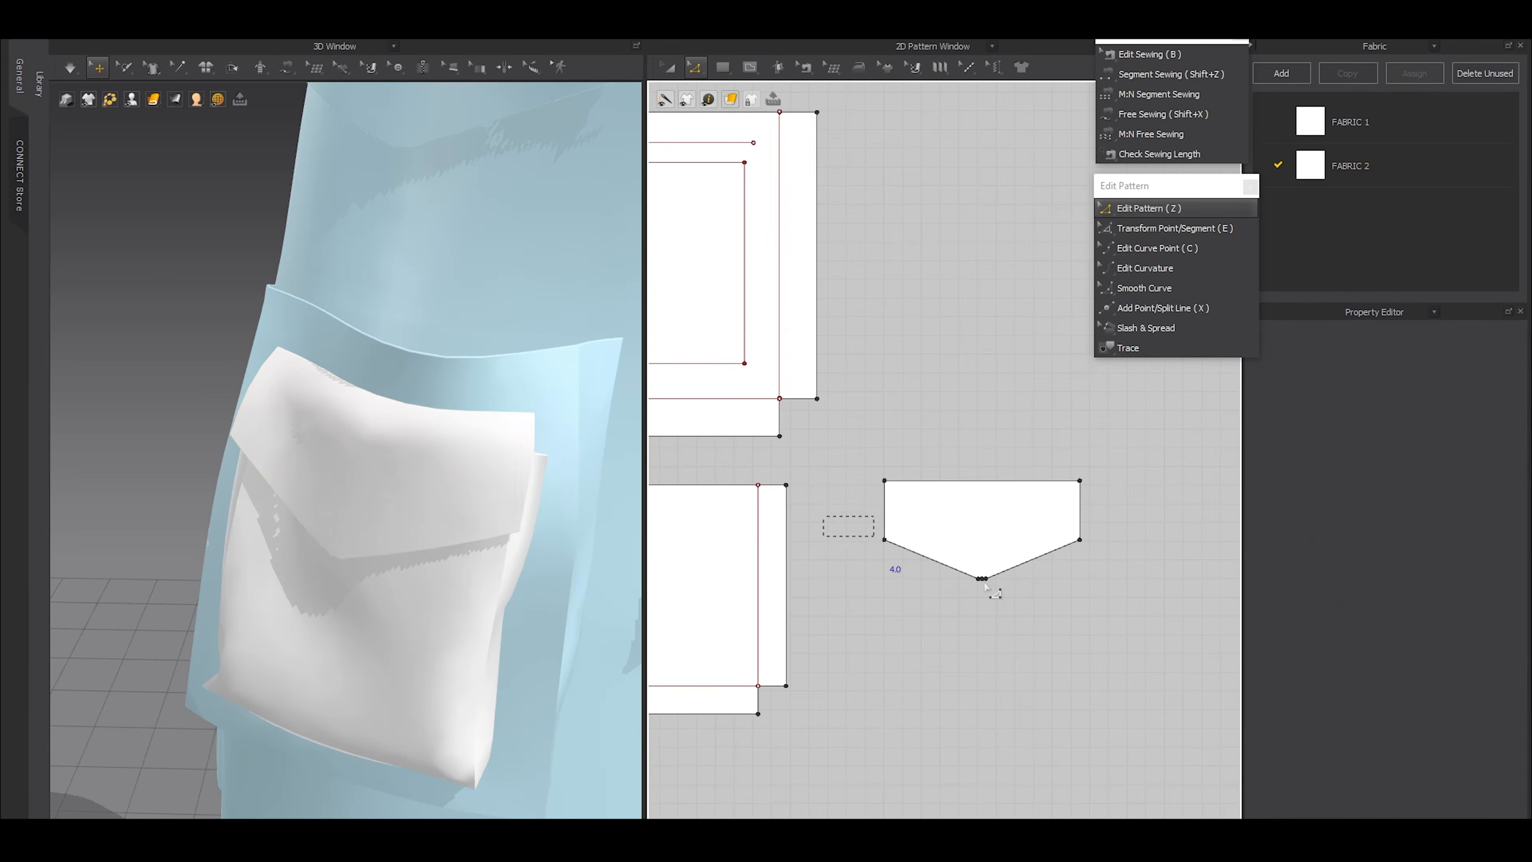
Raise the flap's entire lower outline to shorten its sides, and simulate the new shape
left_click_drag(985, 585, 1109, 631)
left_click_drag(1041, 557, 1041, 539)
key("space")
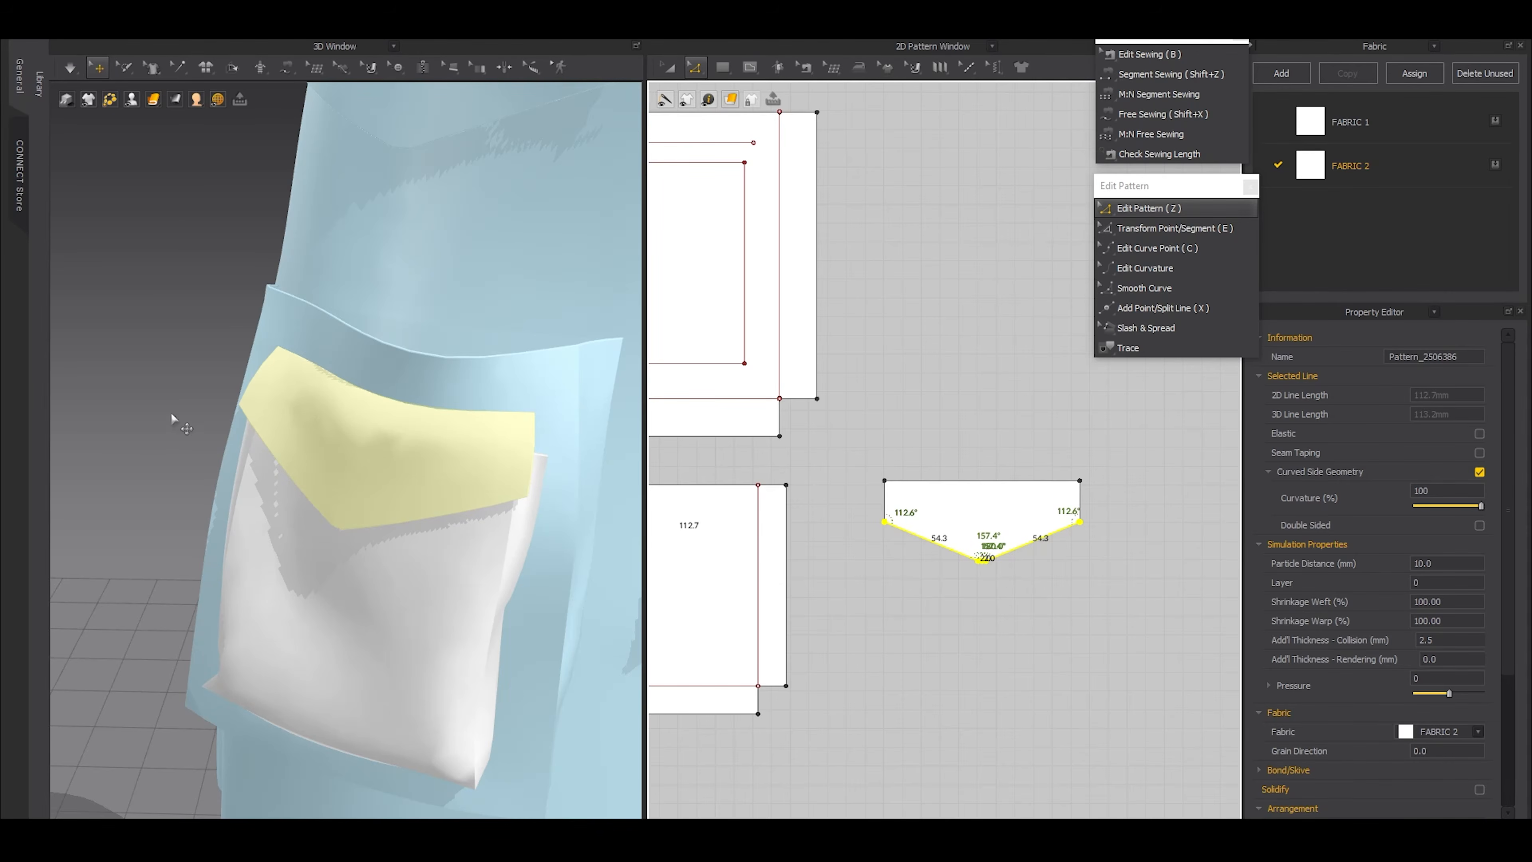
Lower the flap's entire lower outline to lengthen its sides, and simulate the new shape on the small pocket
scroll(202, 469, "down", 8)
mouse_move(271, 477)
right_mouse_down()
mouse_move(362, 477)
mouse_move(269, 492)
right_mouse_up()
left_click_drag(858, 511, 1154, 577)
left_click_drag(1051, 533, 1070, 559)
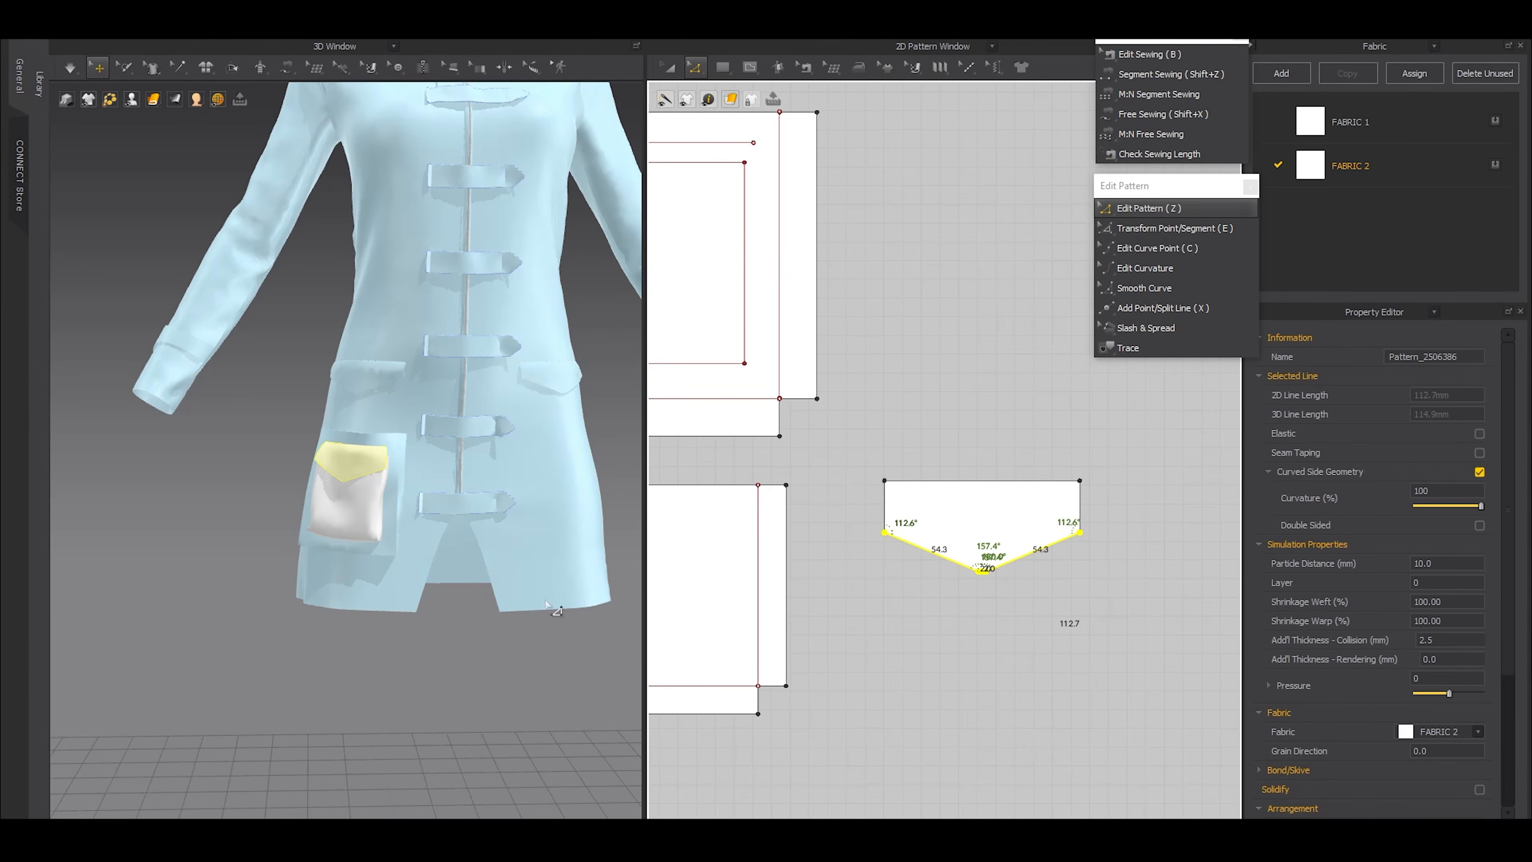
key("space")
left_click(474, 644)
scroll(472, 644, "down", 8)
right_click_drag(472, 644, 489, 583)
scroll(582, 609, "up", 8)
scroll(929, 579, "down", 10)
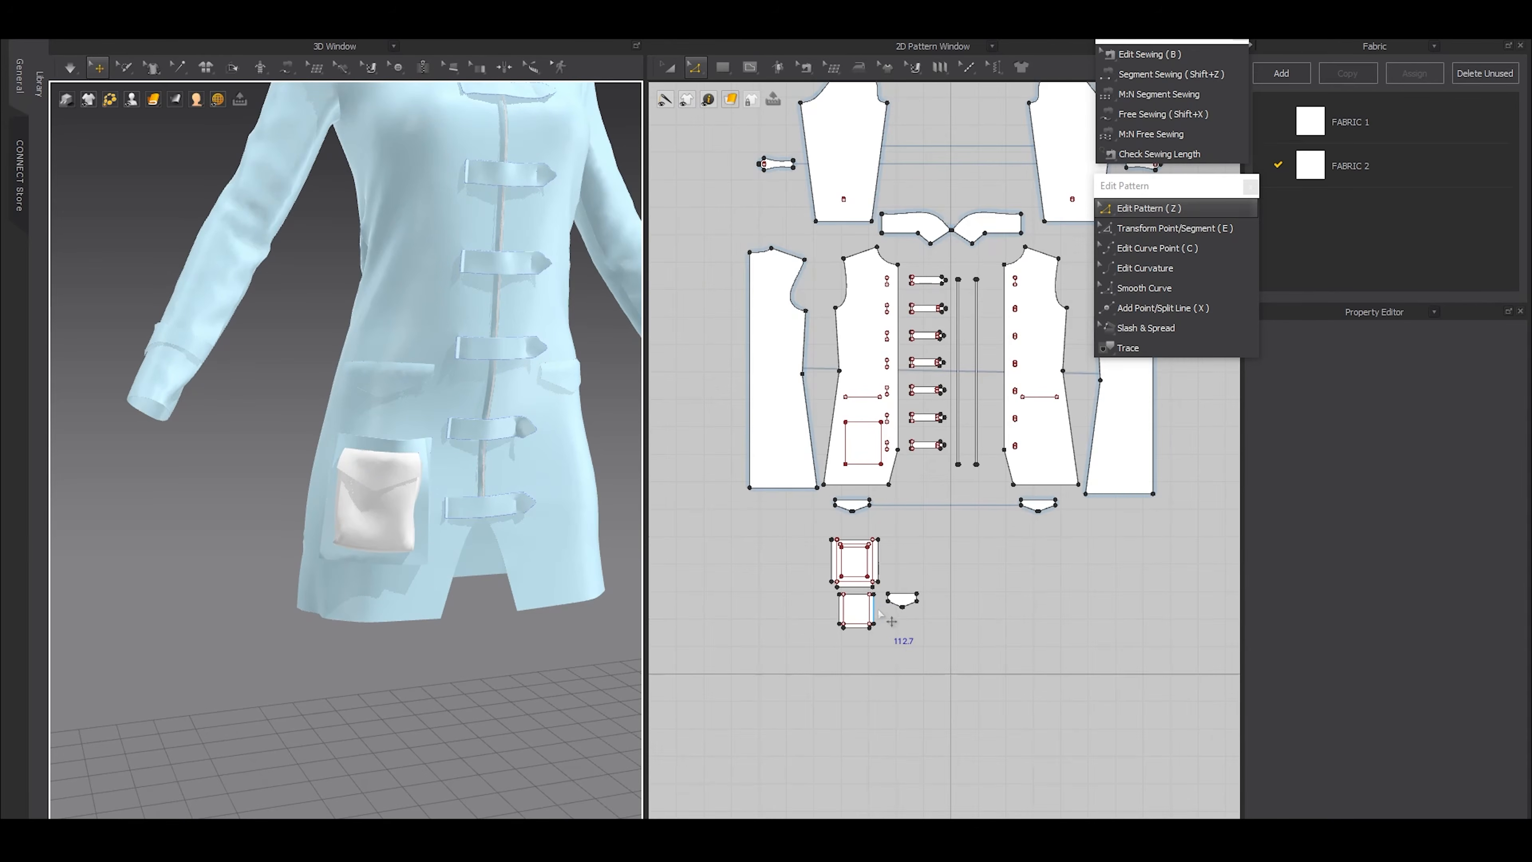
Copy the pocket placement rectangle onto the opposite front panel at the same height, and nudge it sideways toward the center front
key("a")
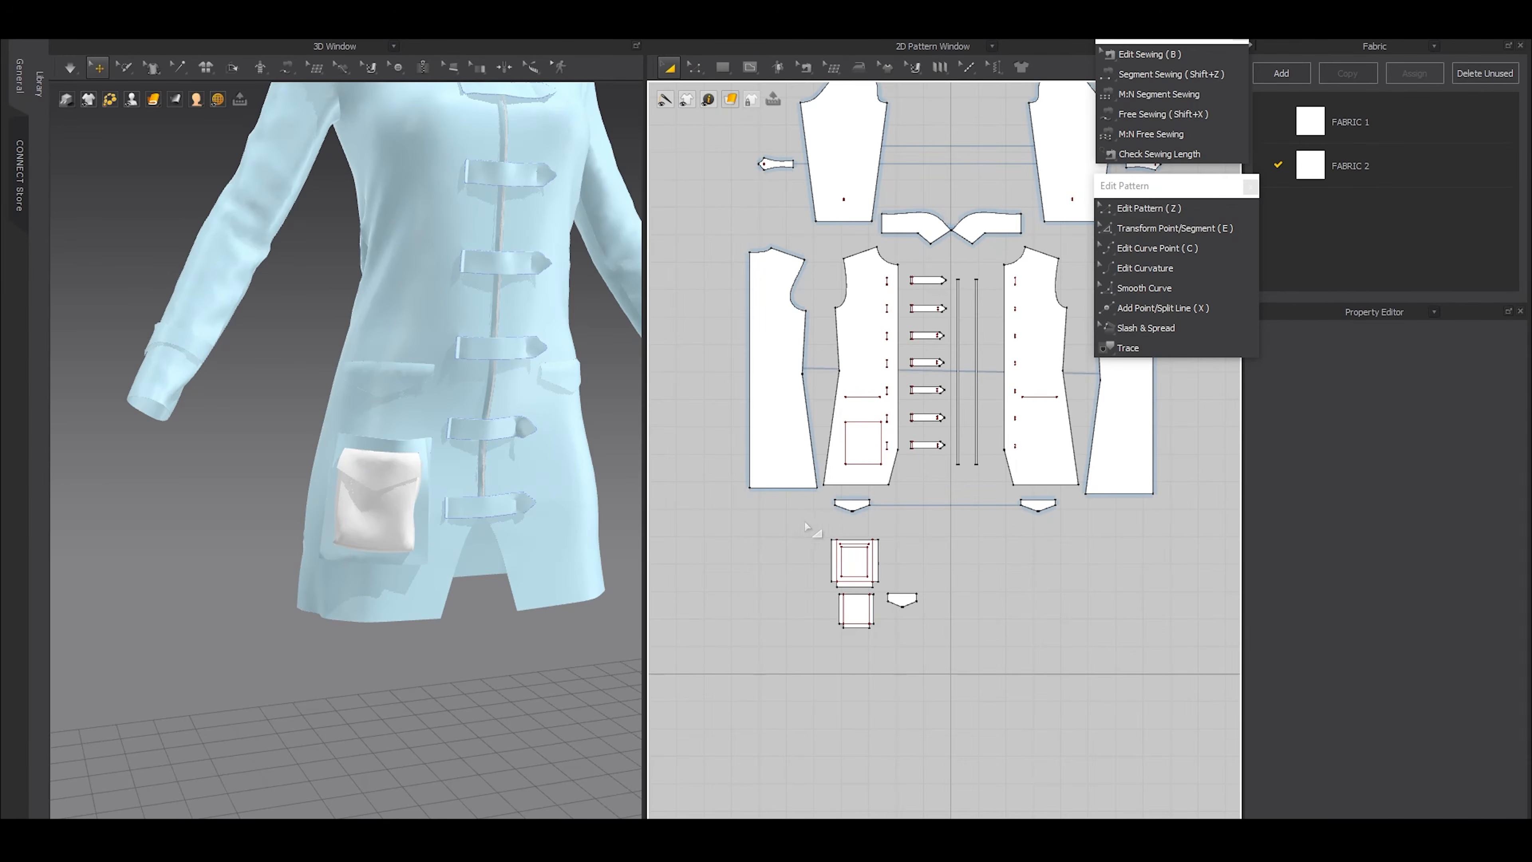
left_click_drag(787, 520, 978, 691)
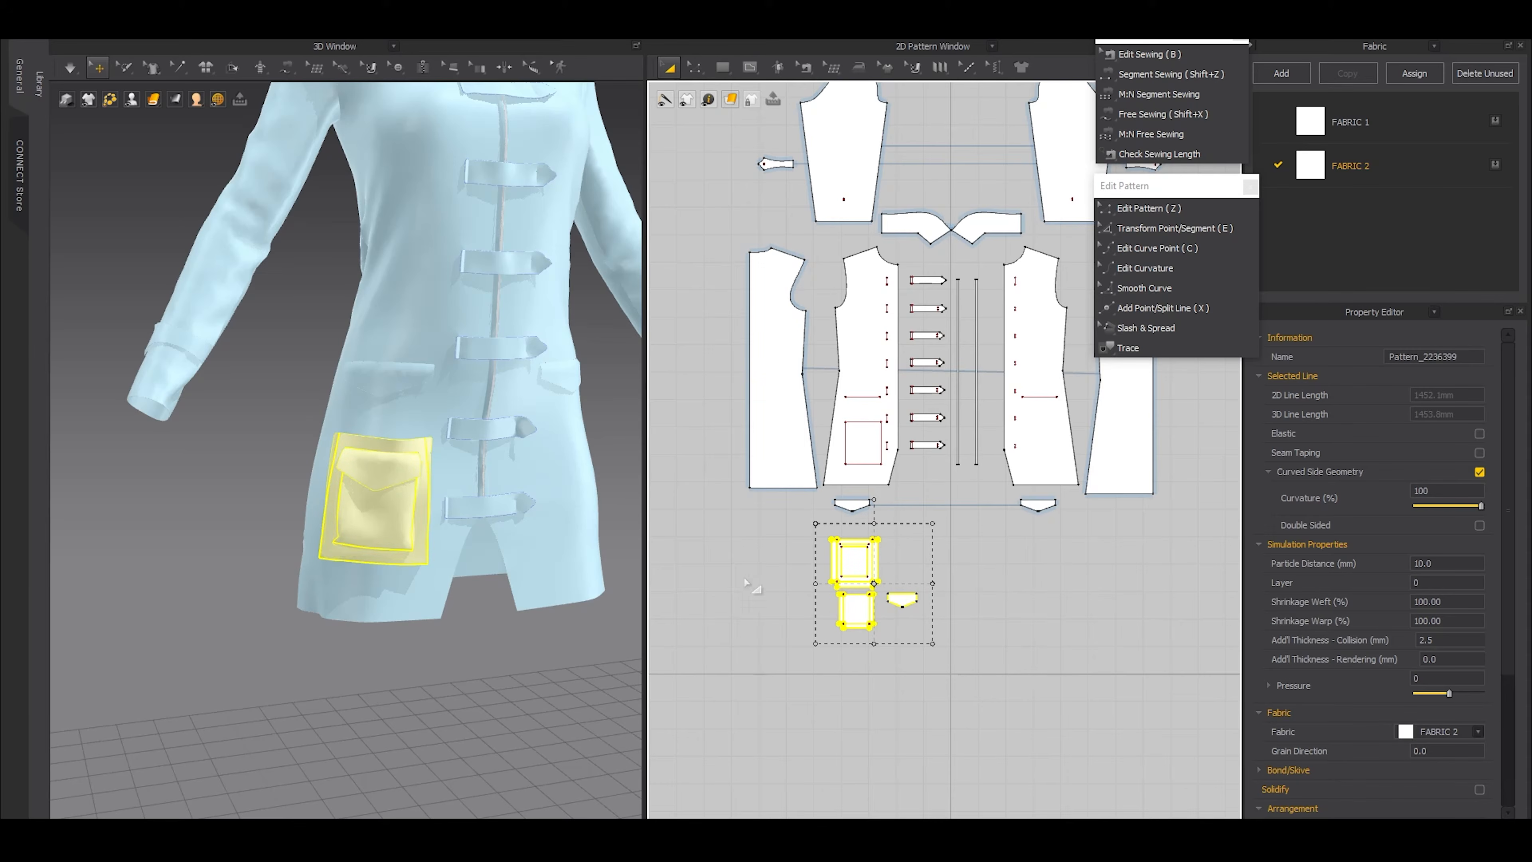
scroll(916, 537, "up", 4)
key("z")
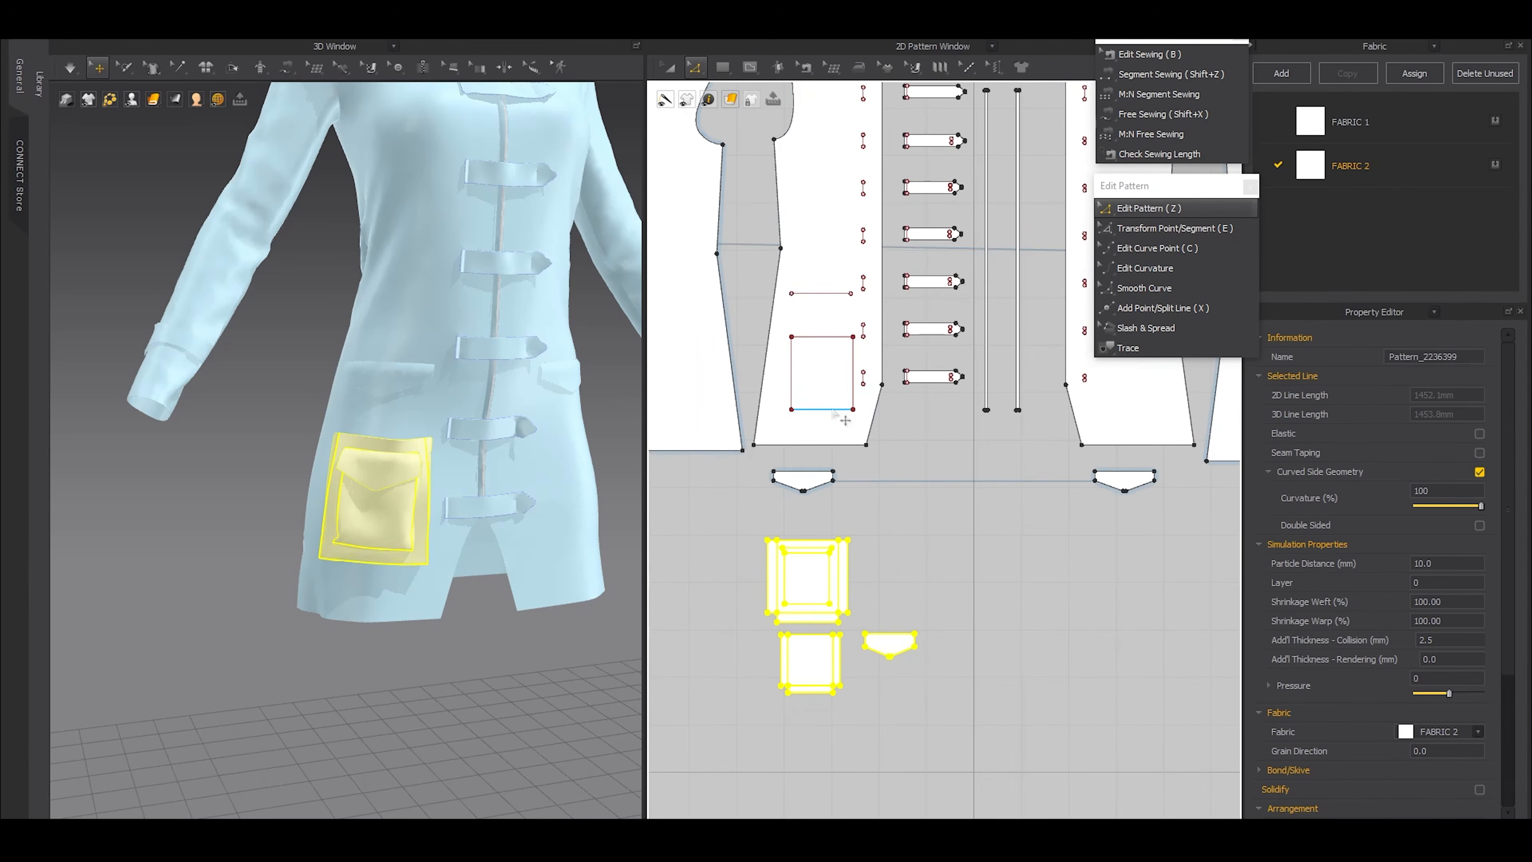
left_click(844, 421)
double_click(831, 412)
key("ctrl+c")
middle_click_drag(986, 475, 914, 563)
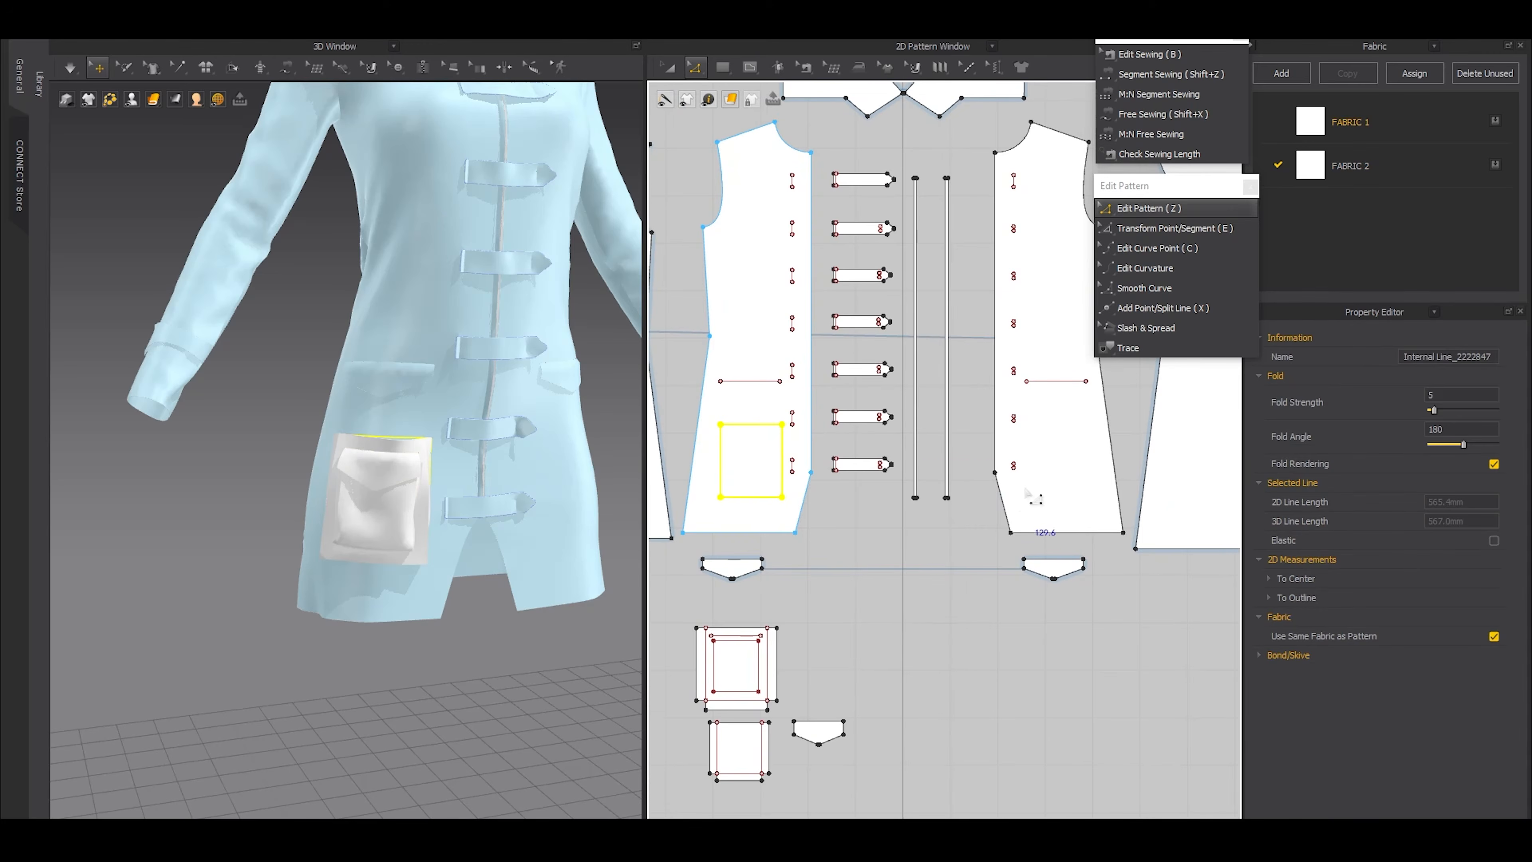
key("ctrl+v")
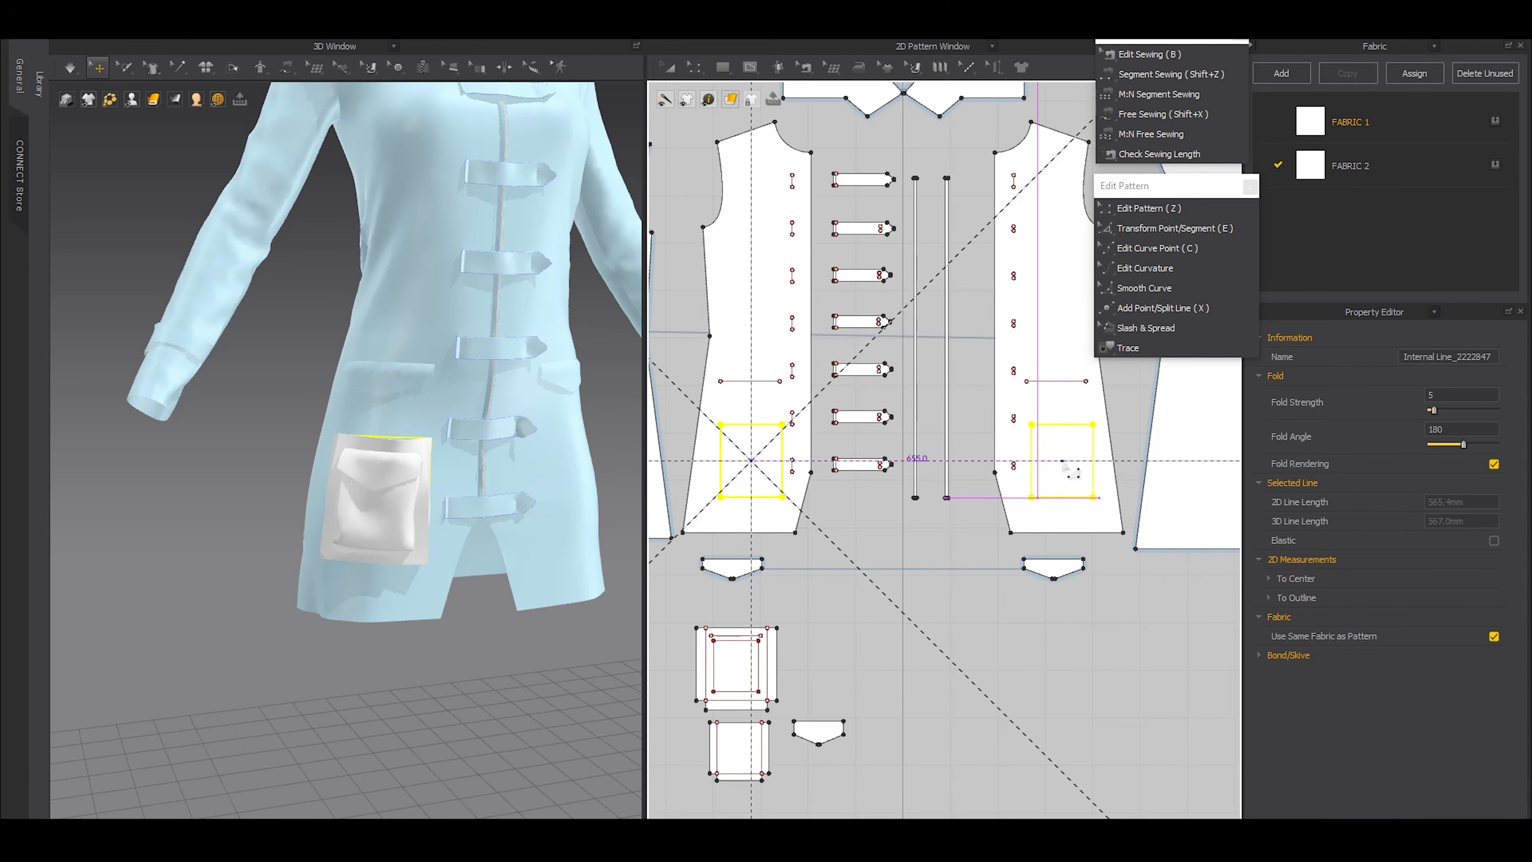
left_click(1060, 461)
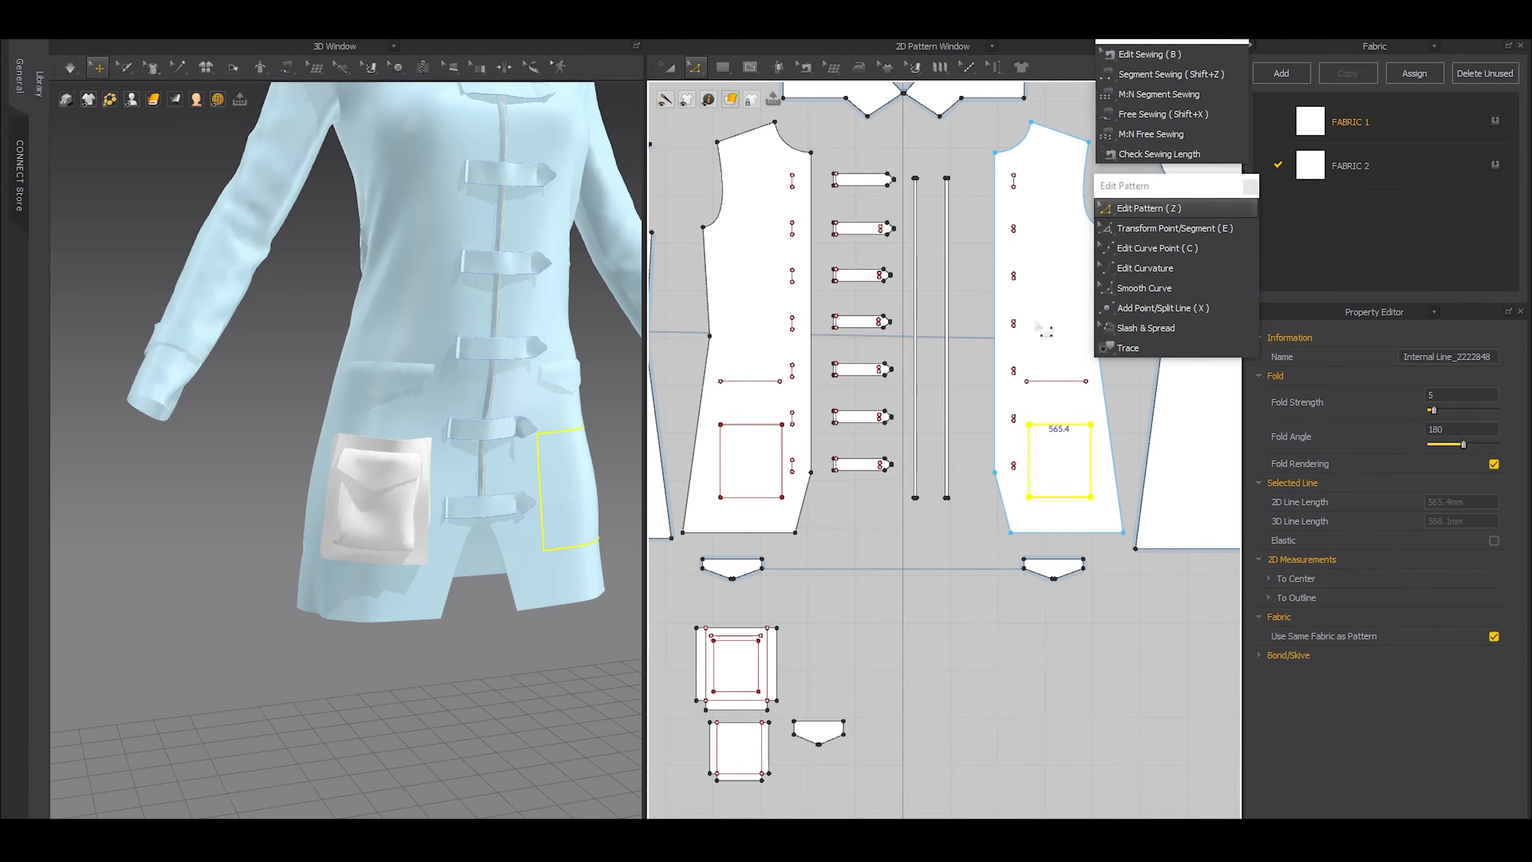
scroll(1045, 417, "up", 4)
key("a")
left_click_drag(1018, 478, 1009, 478)
Duplicate the large pocket, small pocket and pointed flap as linked mirrored pieces, placing them below the opposite front panel
scroll(914, 482, "down", 4)
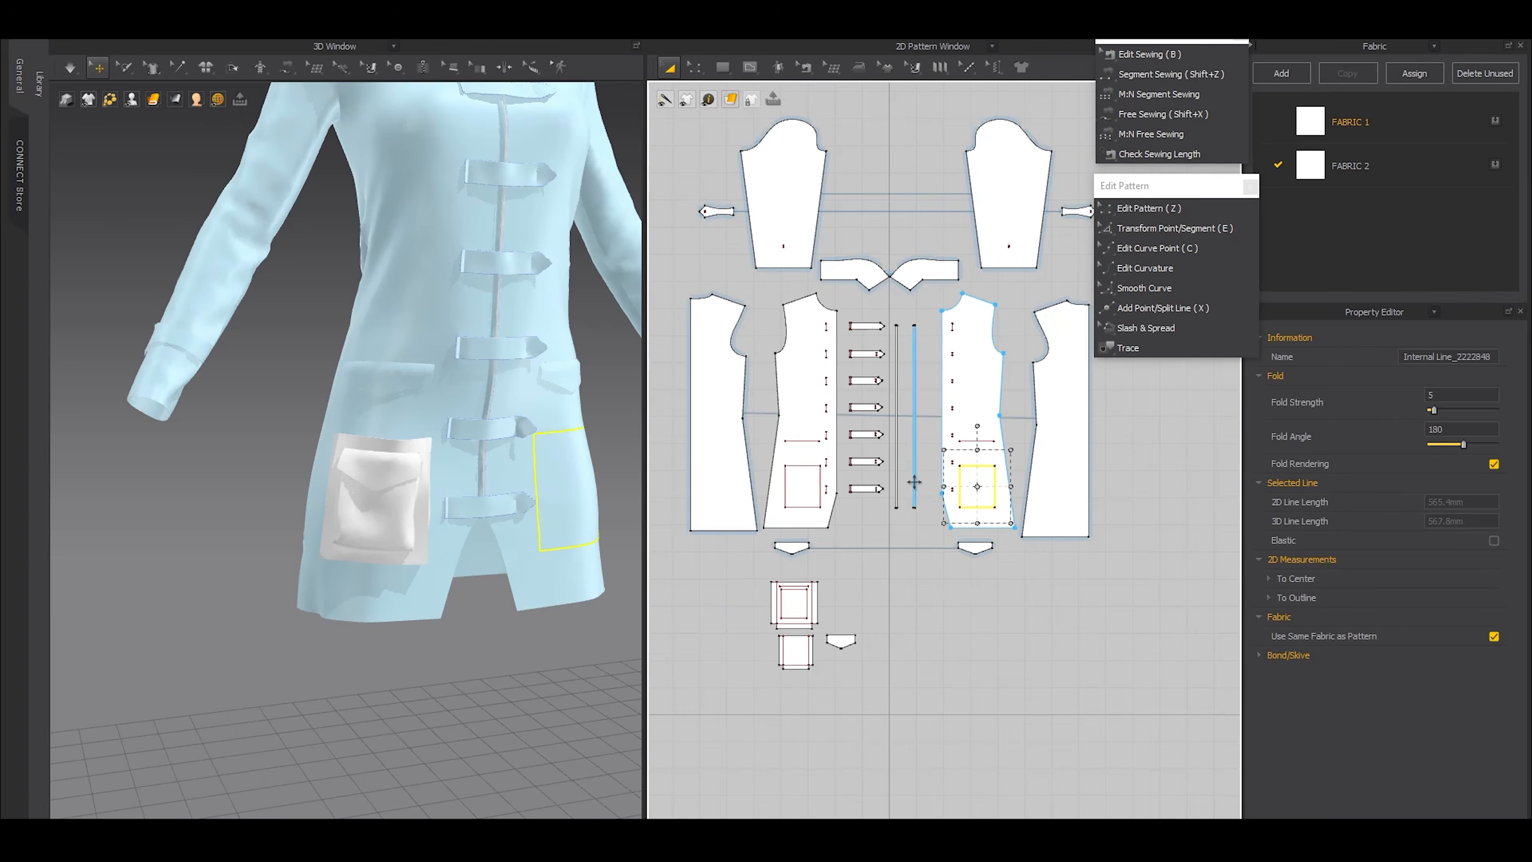
left_click_drag(737, 564, 884, 682)
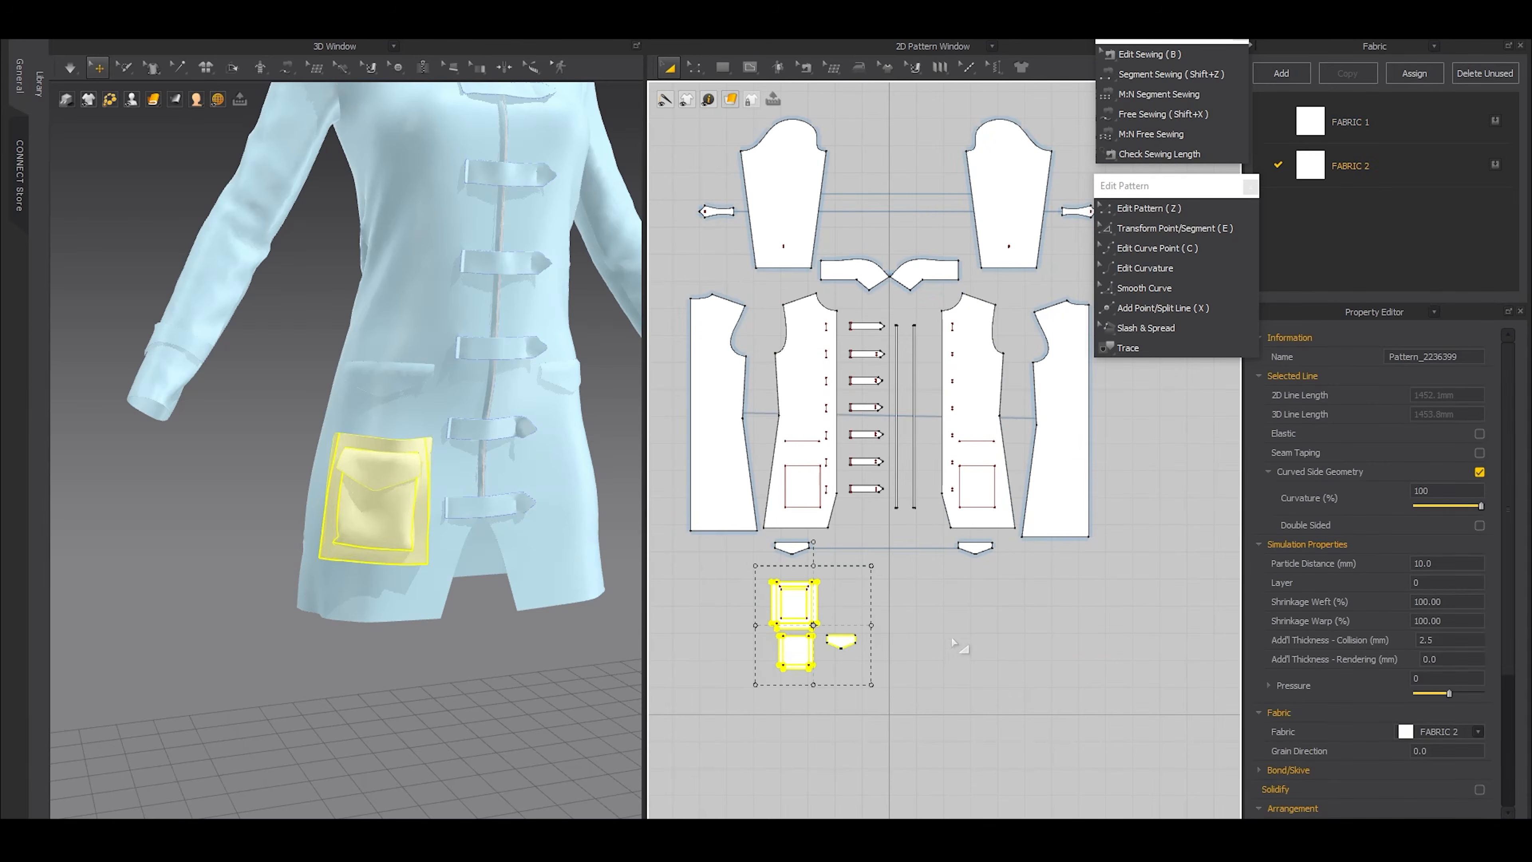
key("ctrl+c")
key("ctrl+v")
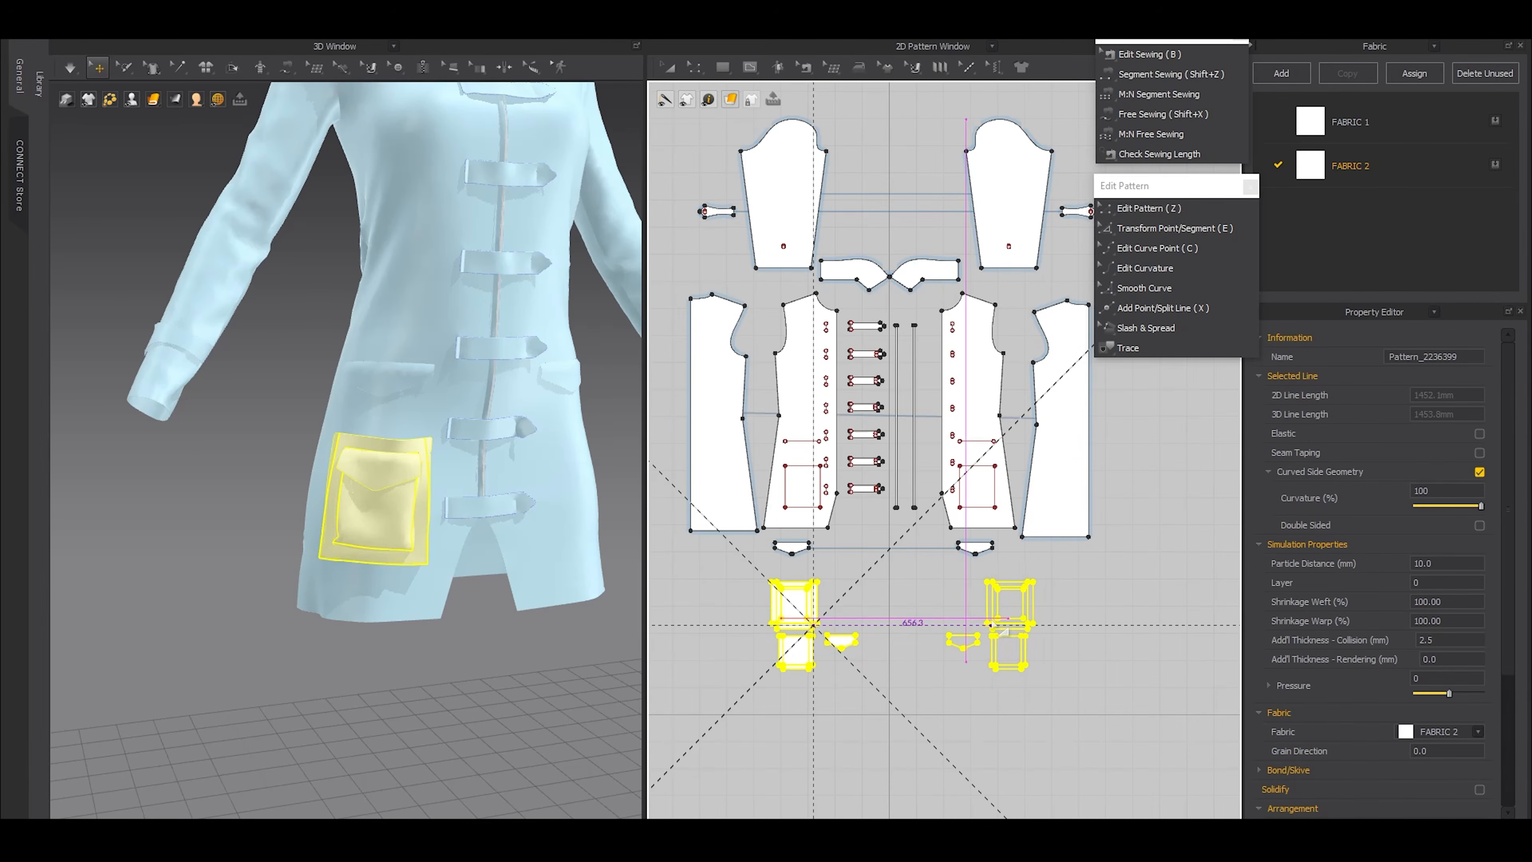
left_click(998, 632)
Sew the mirrored large pocket's two side edges and bottom edge to the placement rectangle on its front panel, and check the seams
scroll(1005, 609, "up", 3)
scroll(1005, 603, "up", 2)
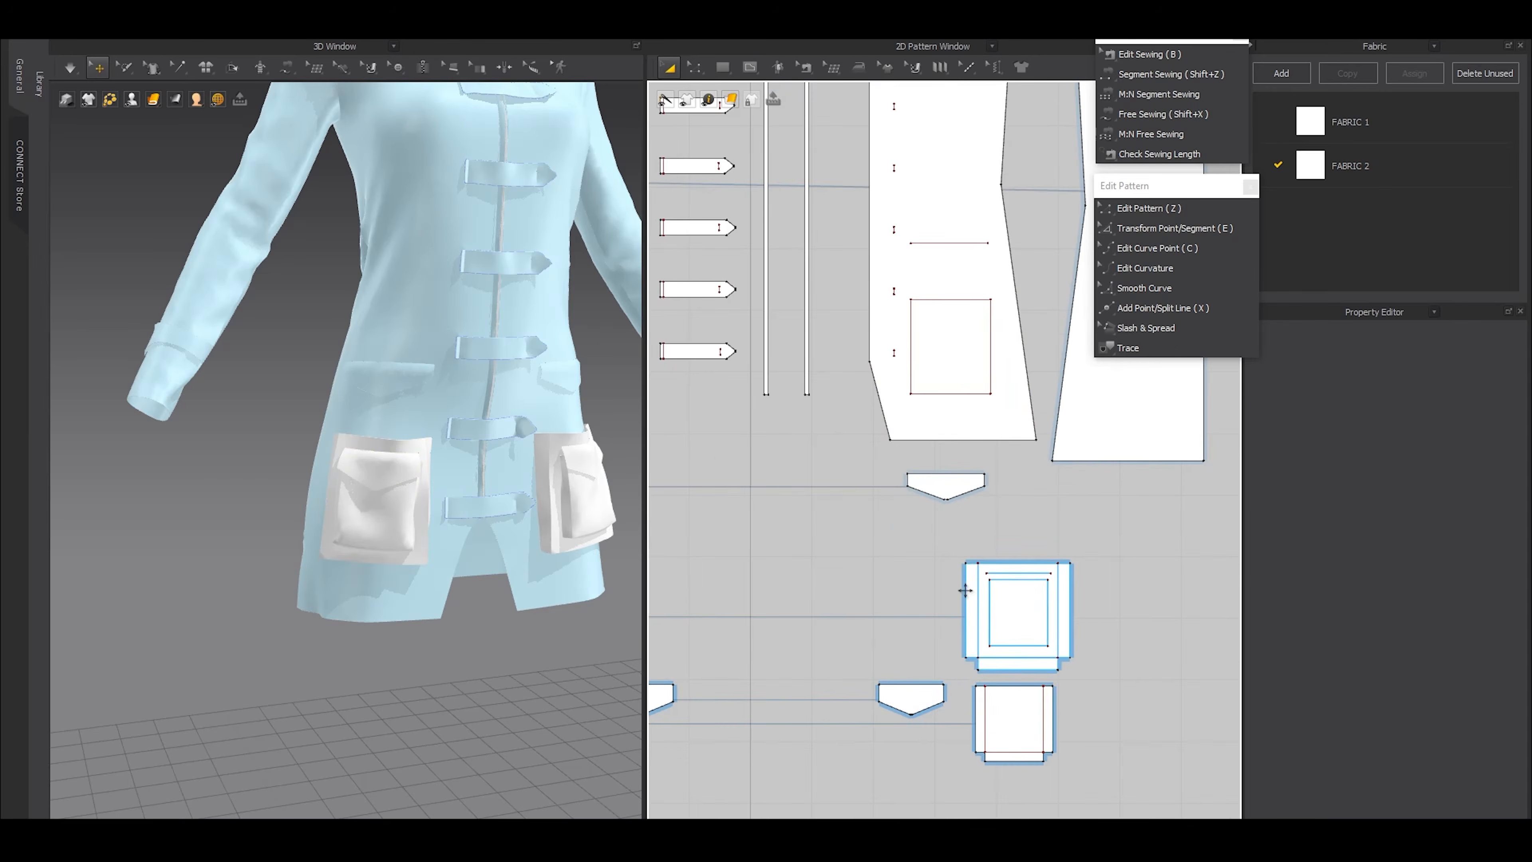
key("shift+z")
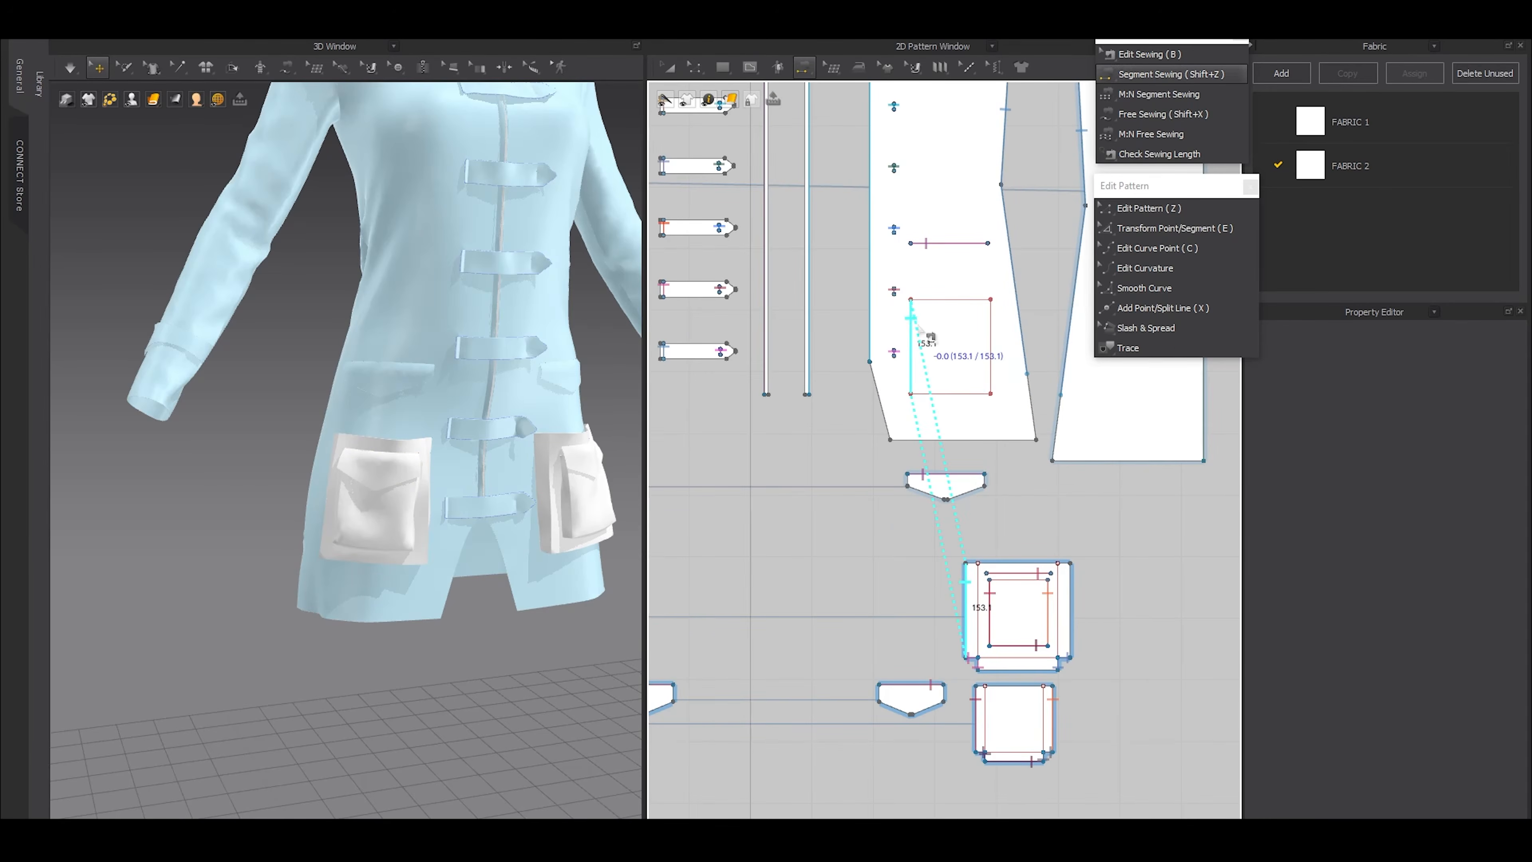
left_click(991, 341)
left_click(1078, 604)
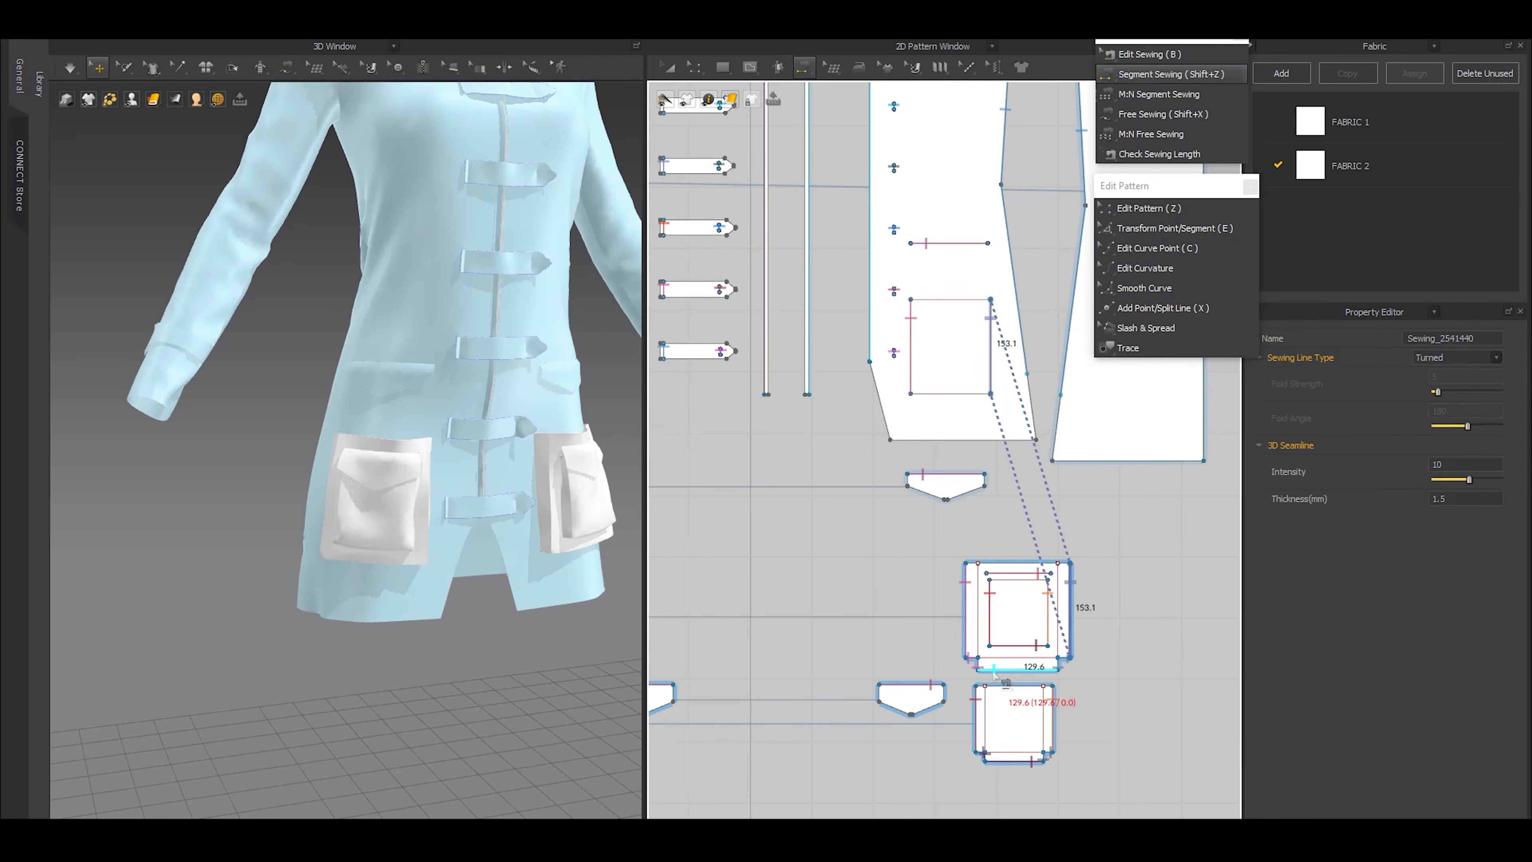
left_click(994, 671)
left_click(935, 397)
key("b")
scroll(977, 362, "up", 1)
middle_click_drag(997, 344, 946, 263)
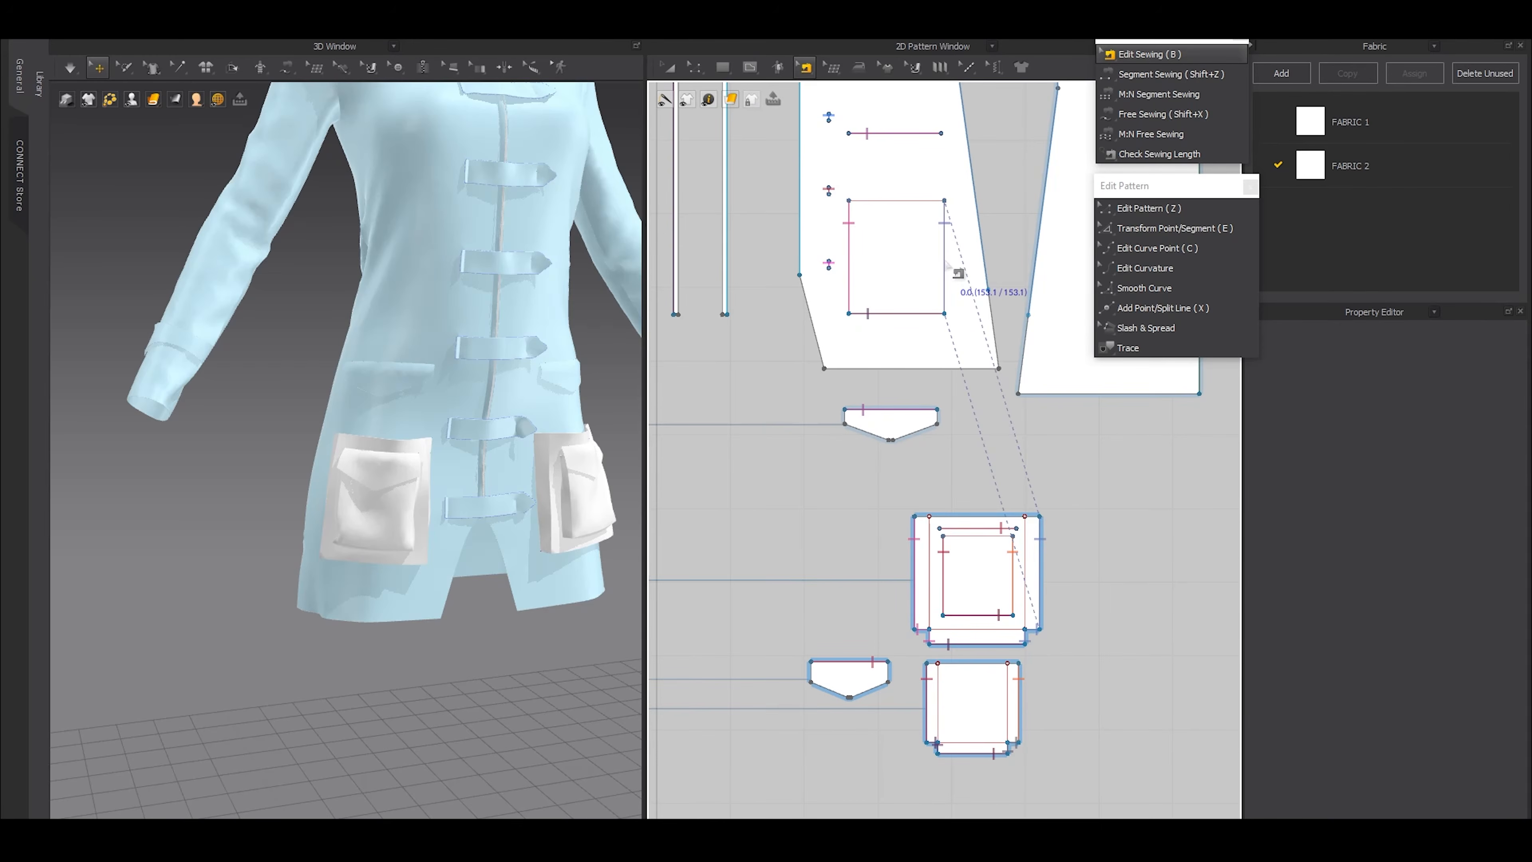
key("a")
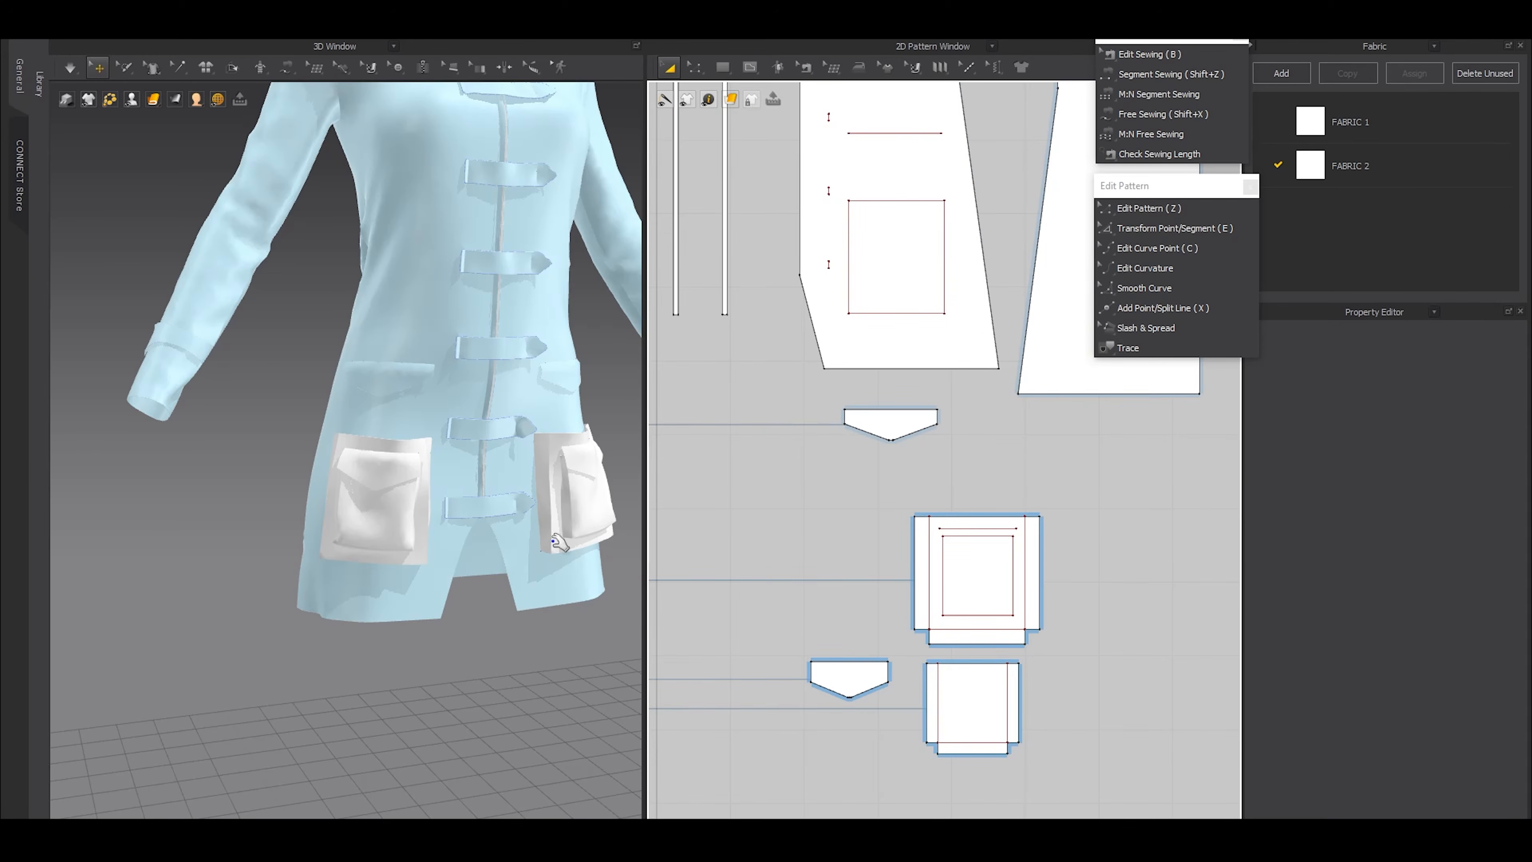
Simulate the mirrored pocket onto the coat front, and freeze all garment patterns
key("space")
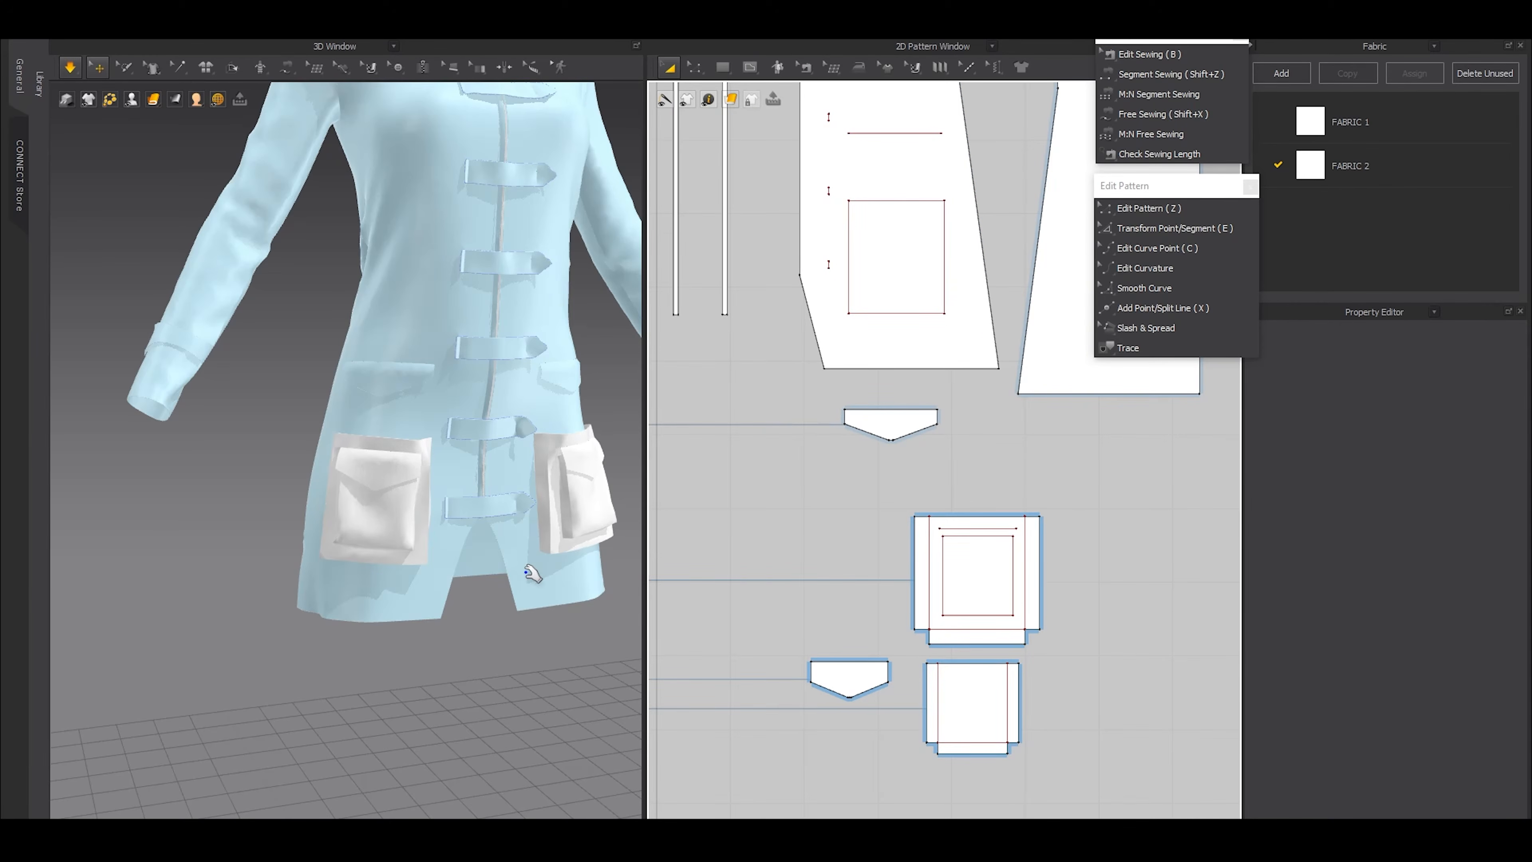
key("ctrl+a")
key("ctrl+k")
left_click(190, 537)
scroll(412, 605, "down", 5)
mouse_move(507, 607)
right_mouse_down()
mouse_move(387, 609)
mouse_move(512, 601)
right_mouse_up()
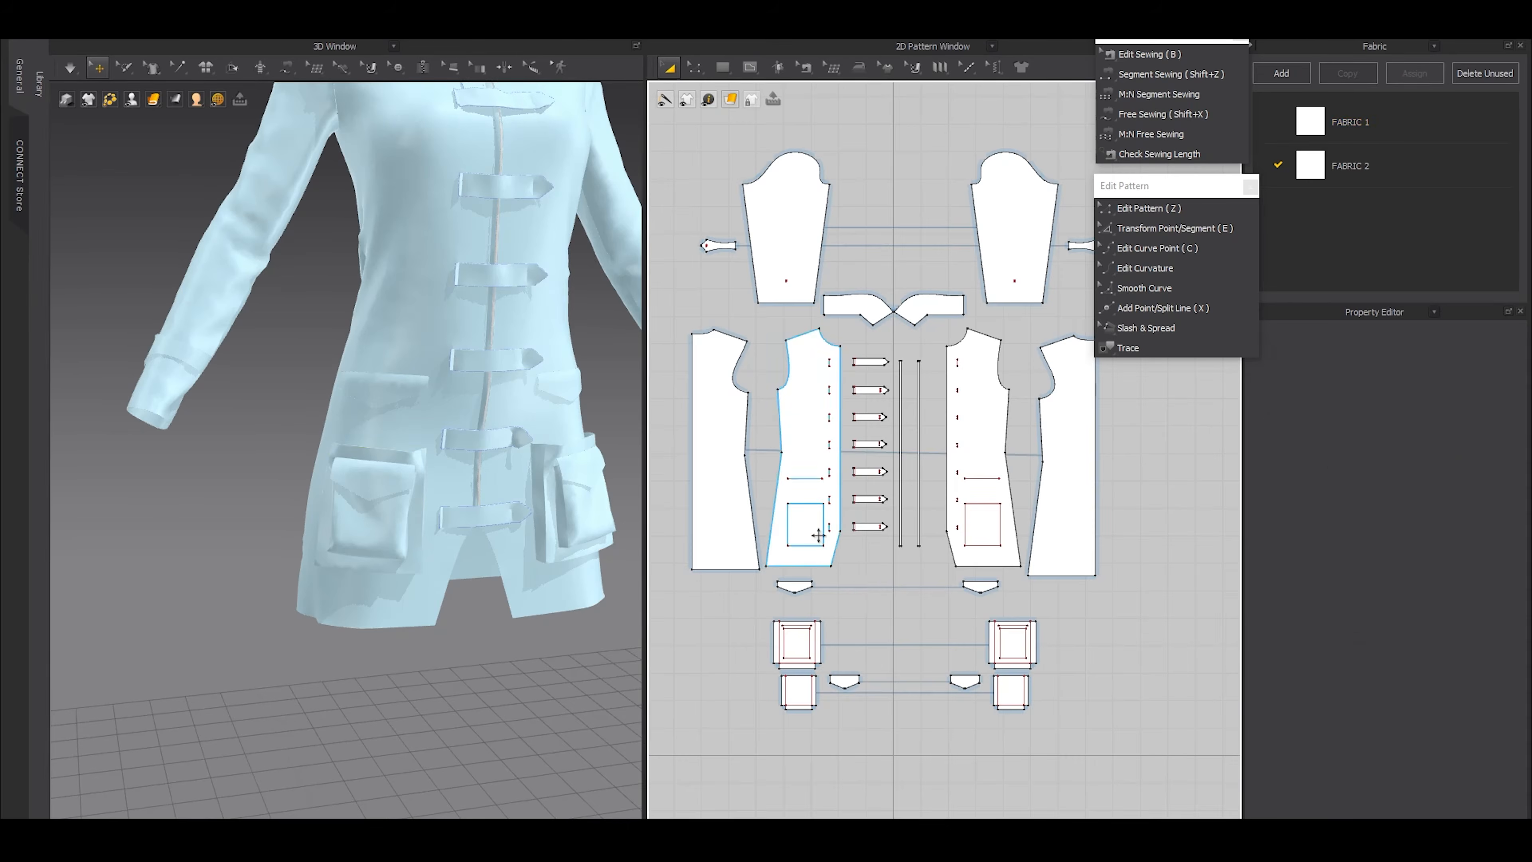
Rotate the original pocket's placement rectangle on its front panel by 3 degrees
scroll(806, 513, "up", 4)
left_click(791, 502)
left_click_drag(802, 550, 800, 552)
left_click_drag(795, 463, 802, 462)
right_click(803, 462)
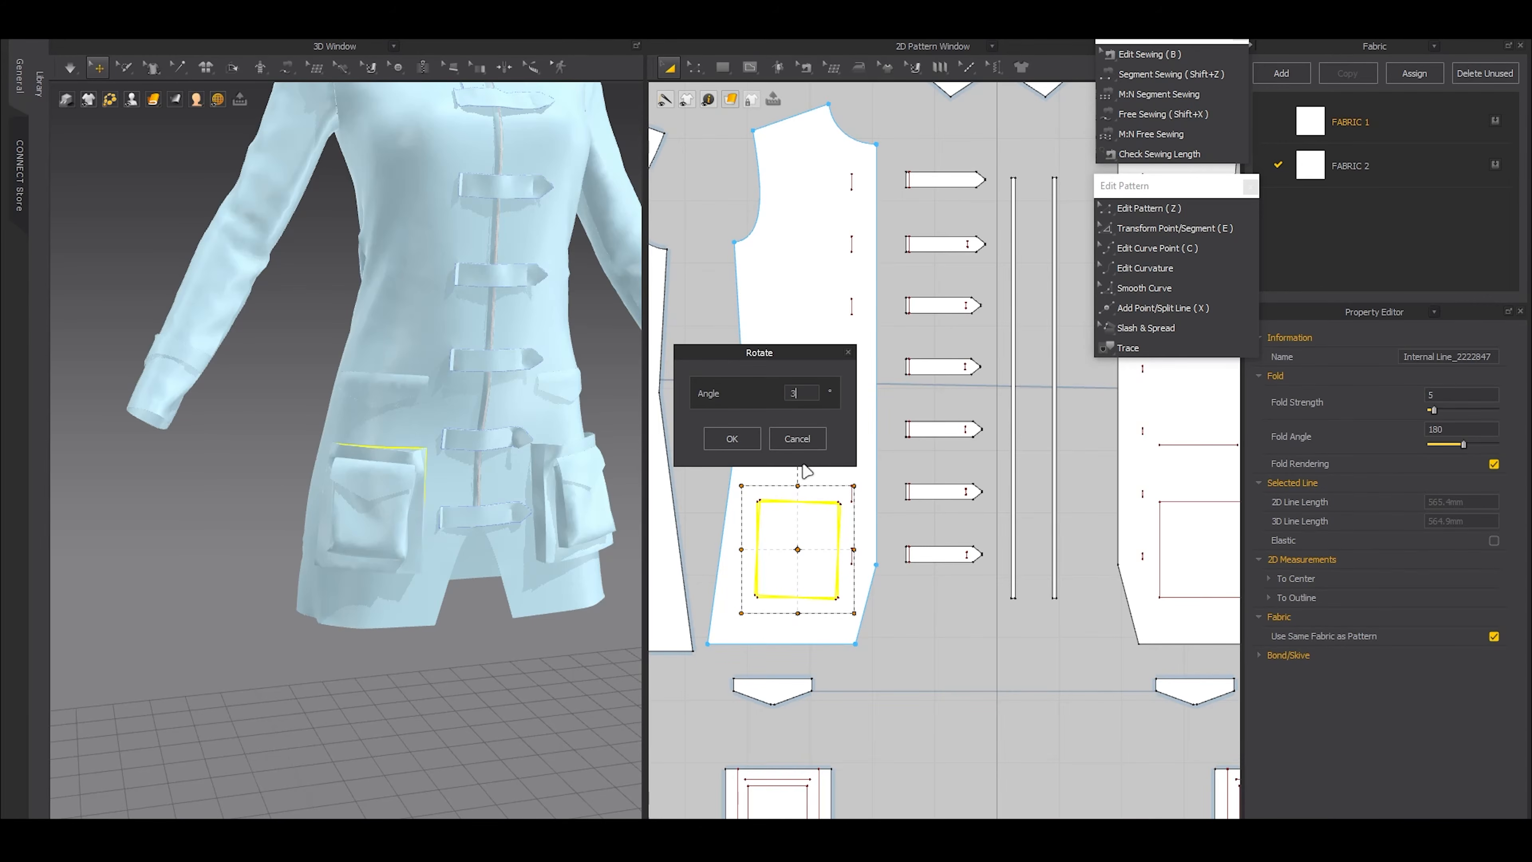
left_click(731, 438)
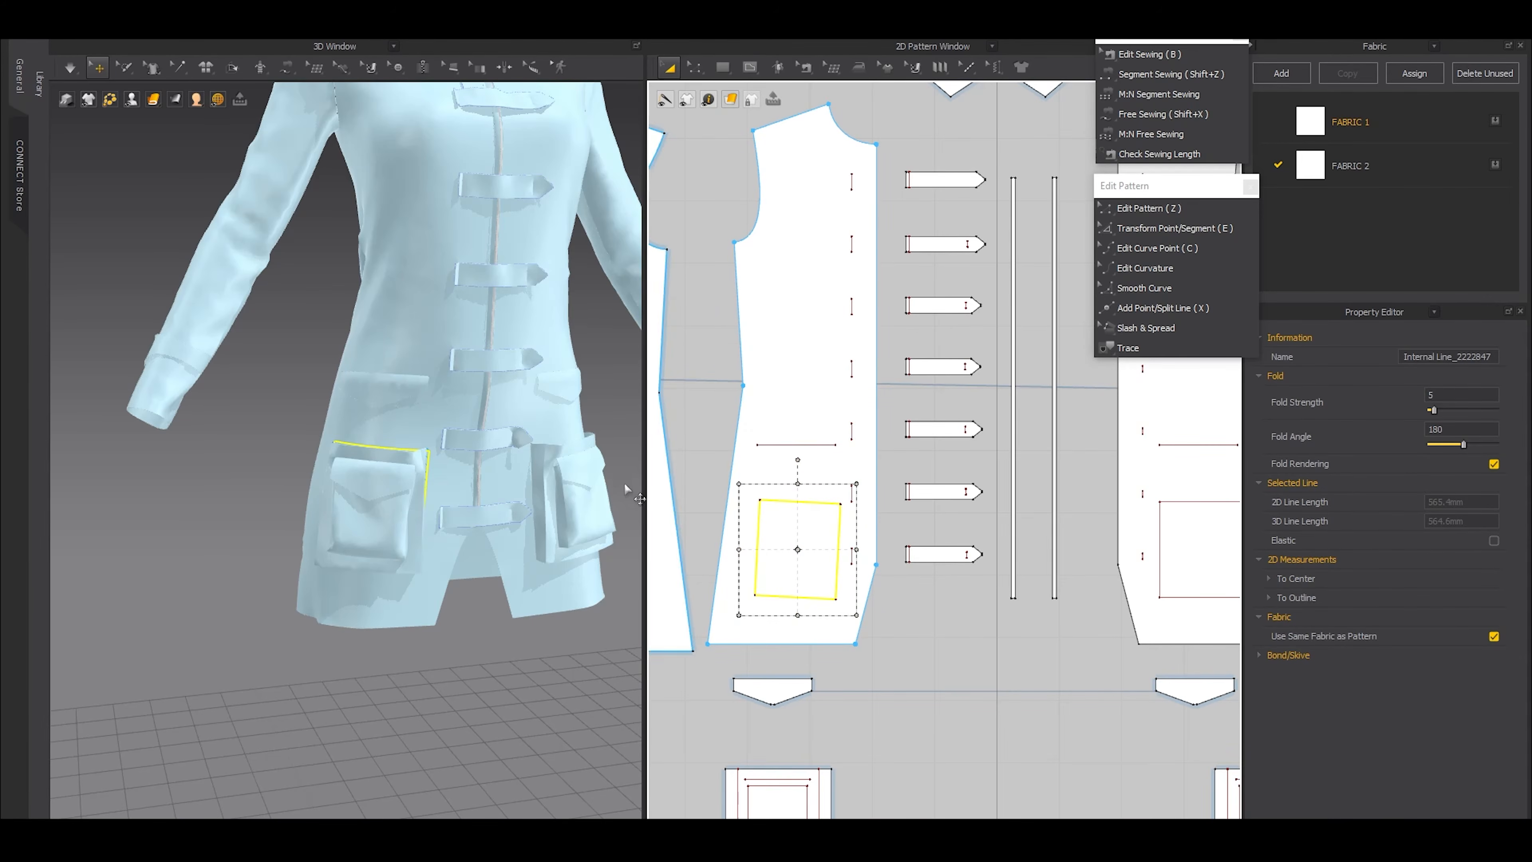
Unfreeze both pocket sets, and rotate the mirrored pocket's placement rectangle by 3 degrees, tilting it opposite to the first
scroll(836, 510, "down", 3)
left_click_drag(1127, 780, 712, 637)
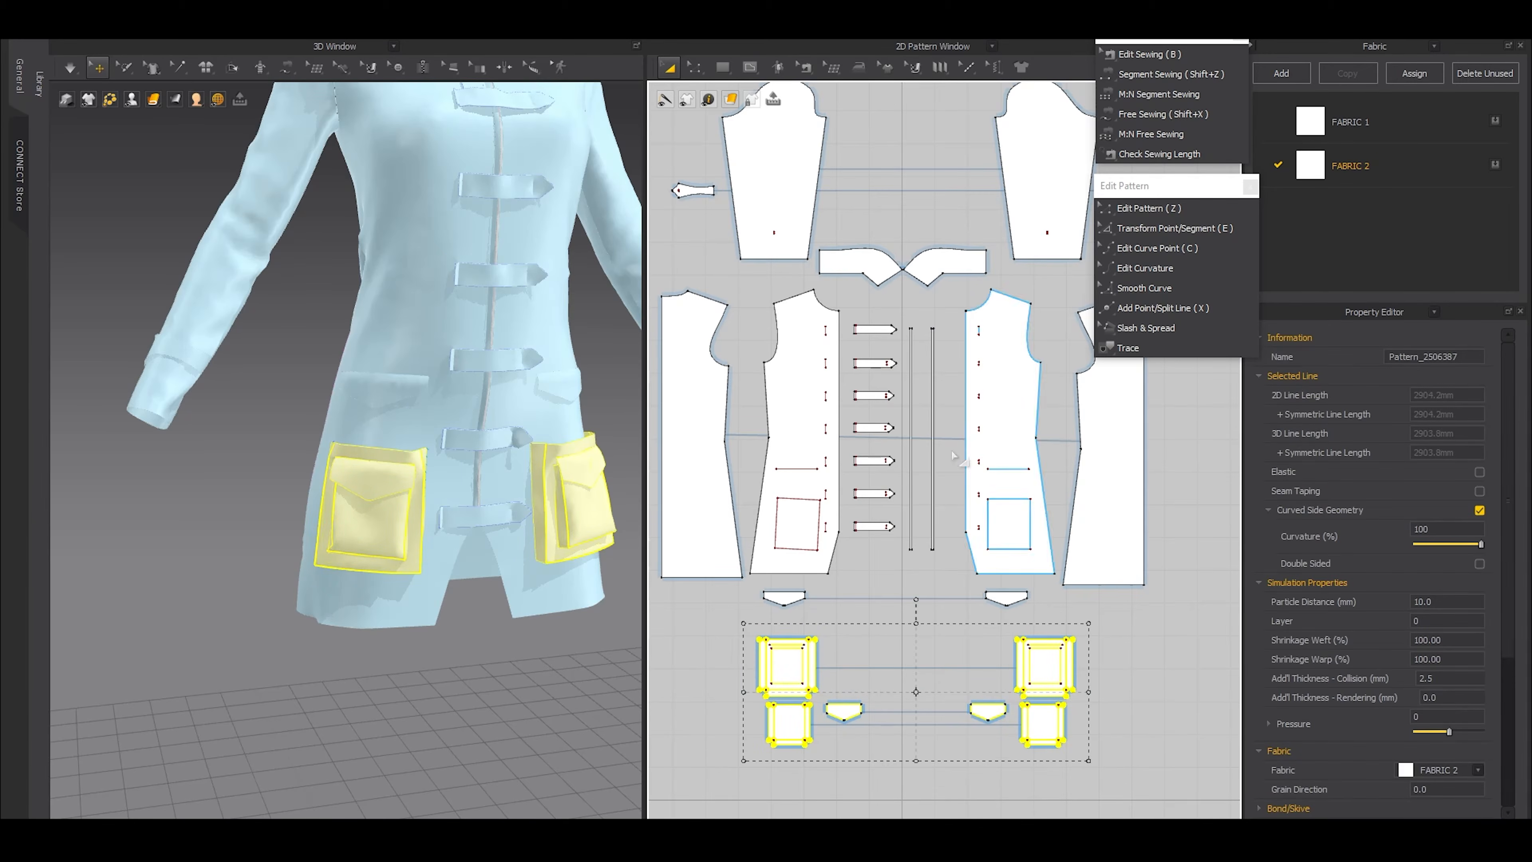
scroll(989, 483, "up", 3)
left_click(951, 516)
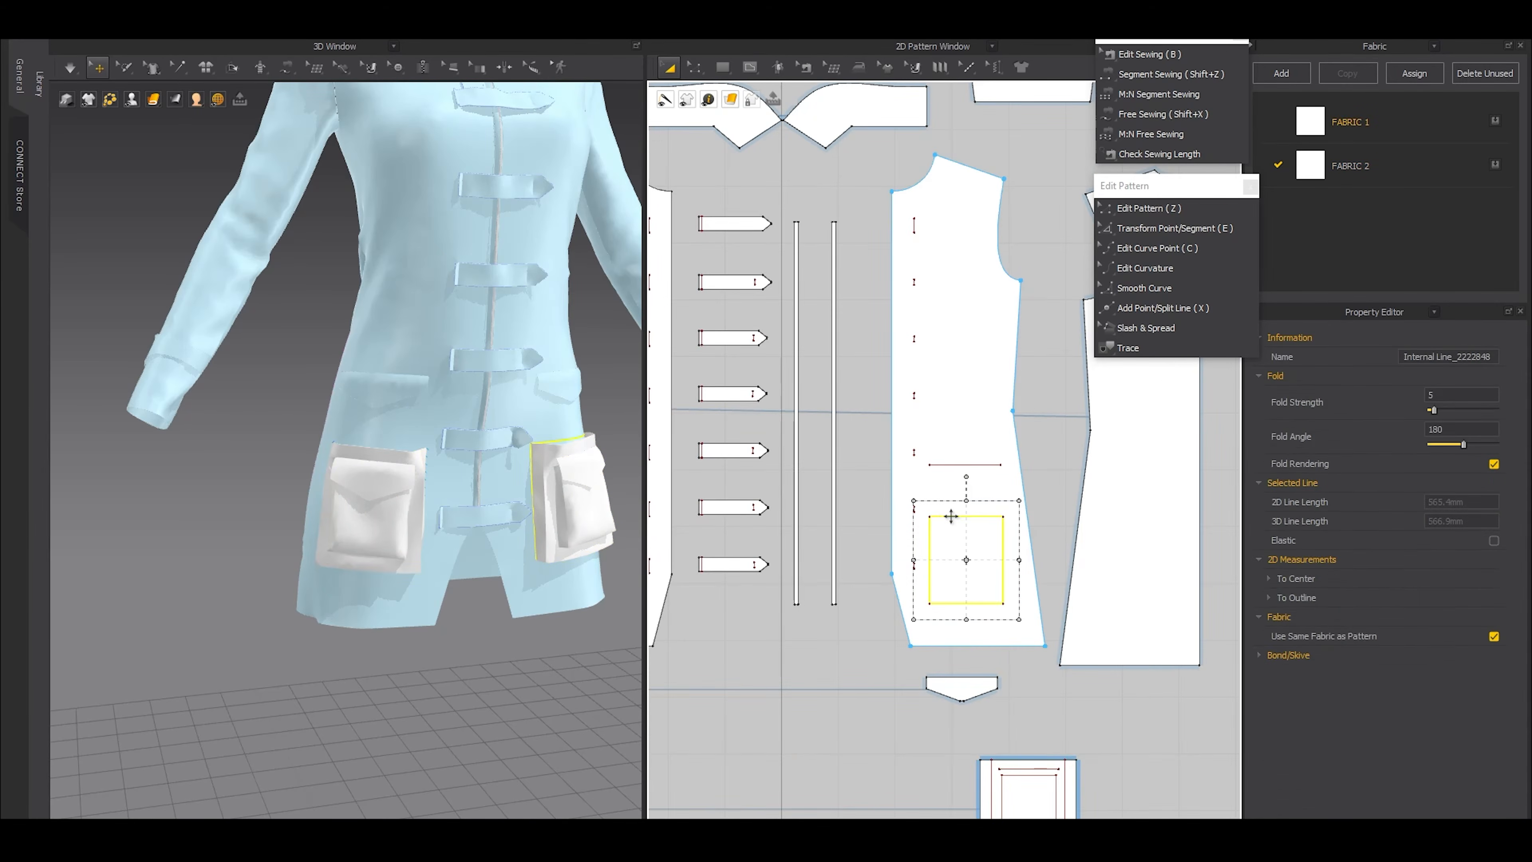
left_click(963, 483)
type("3")
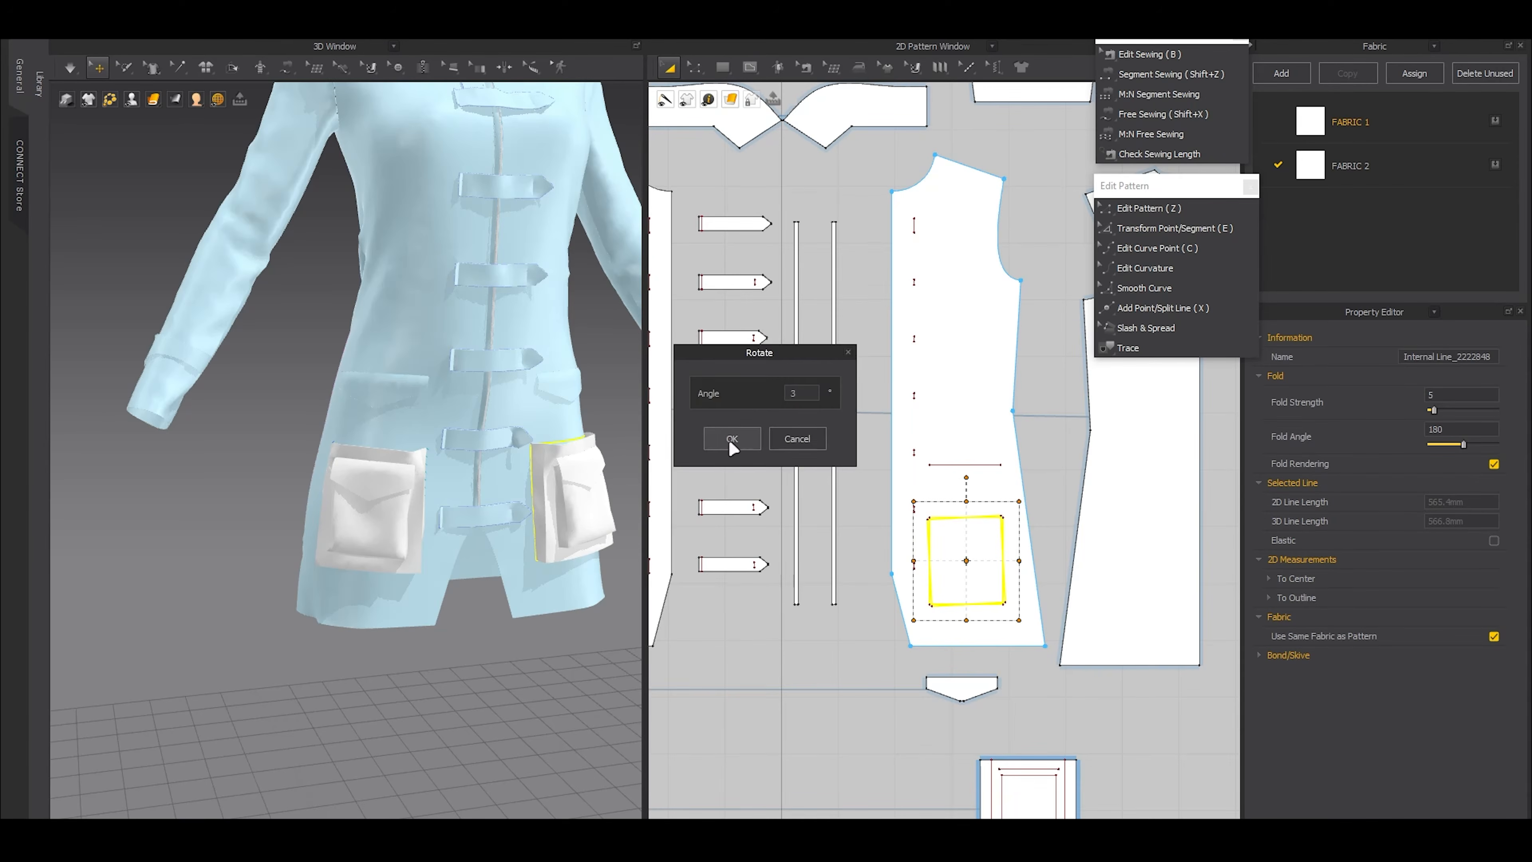
left_click(732, 439)
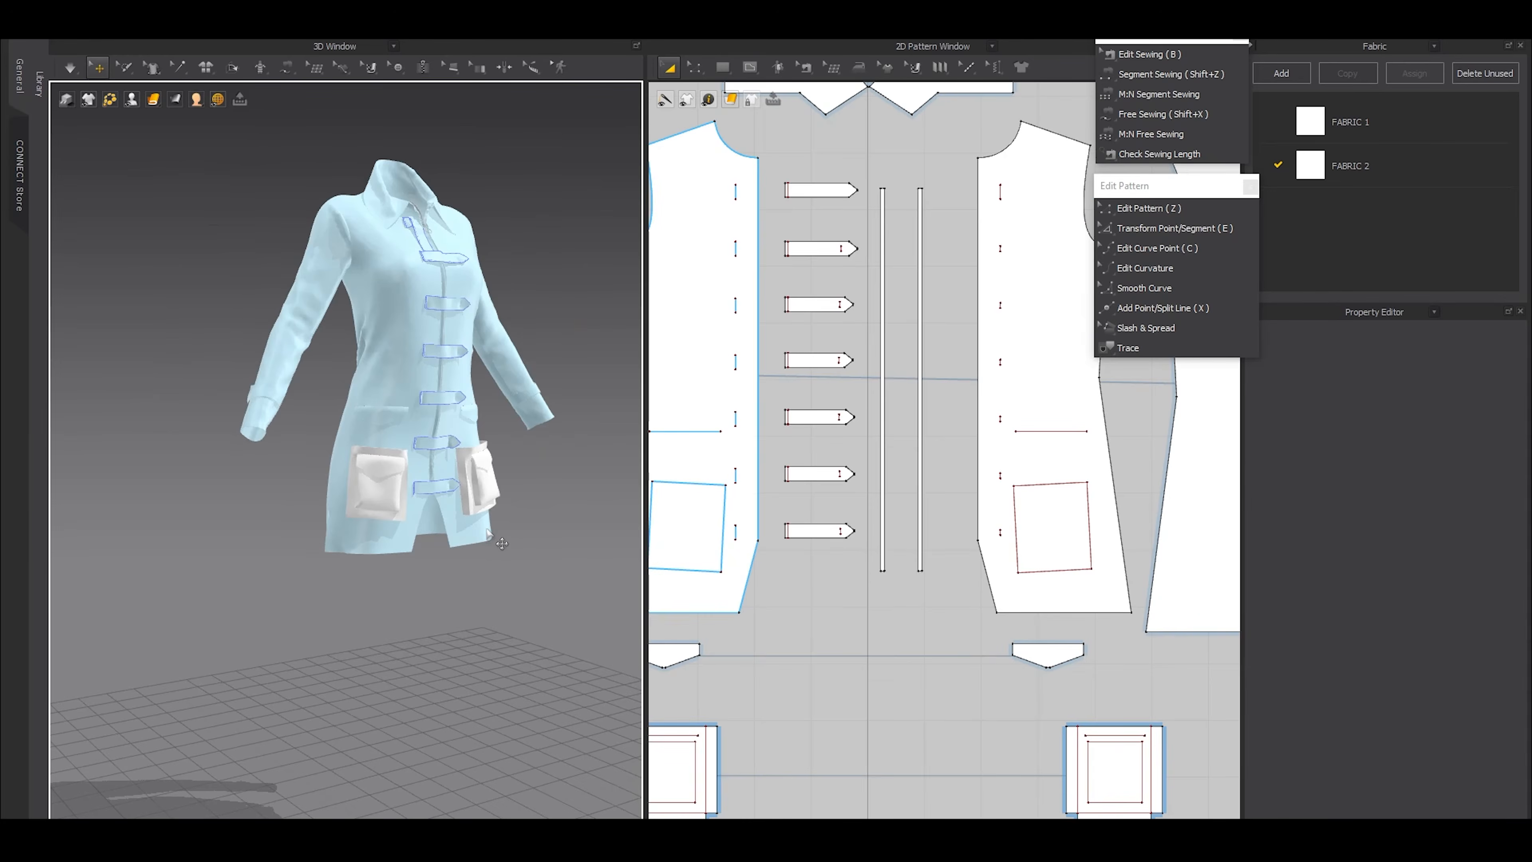
Freeze the two tilted pocket sets together with the rest of the garment
key("ctrl+a")
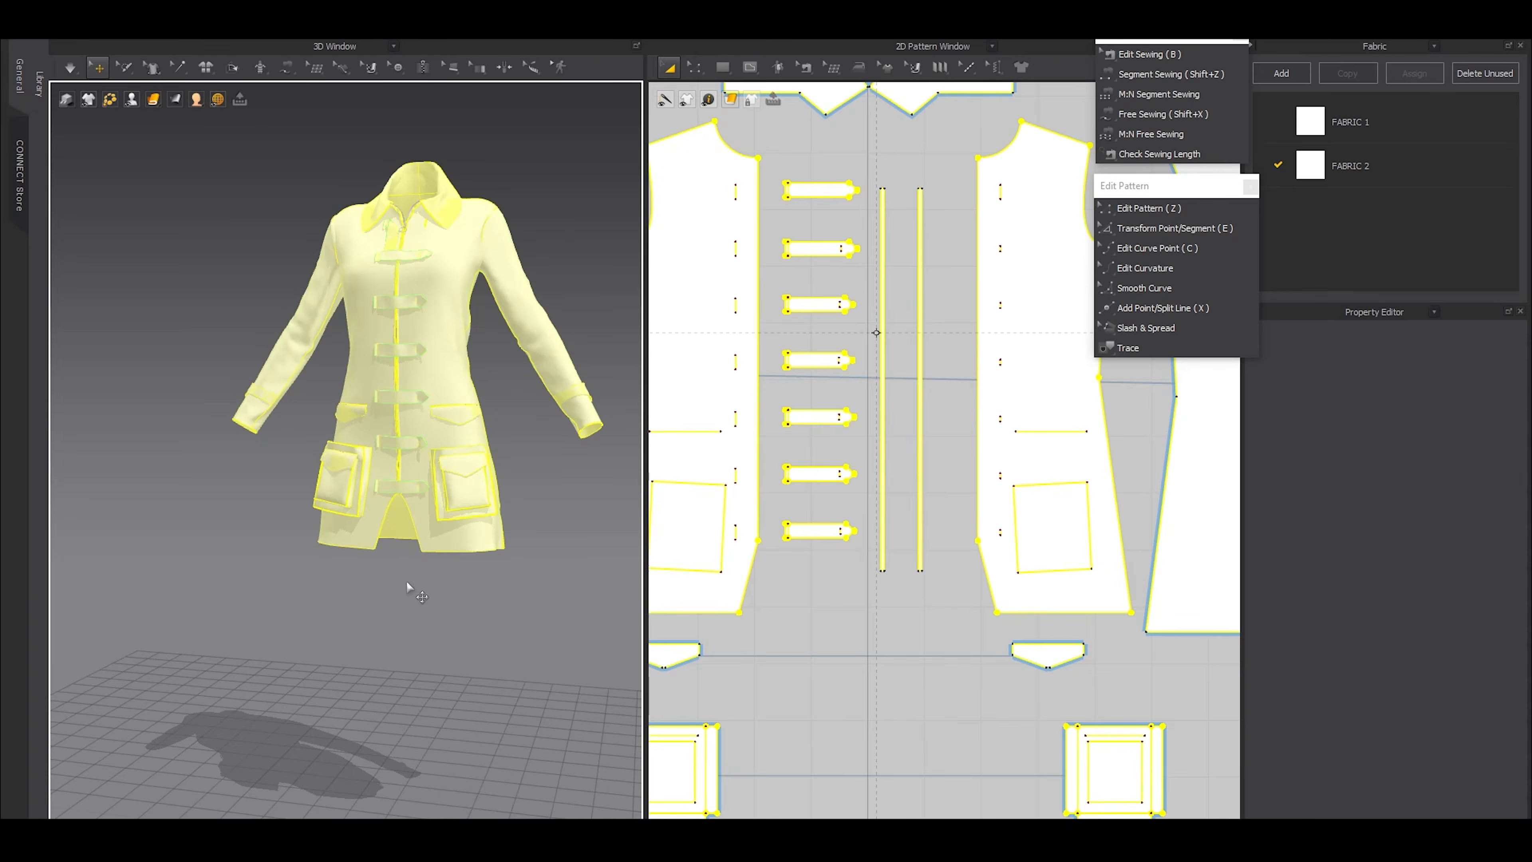
key("ctrl+k")
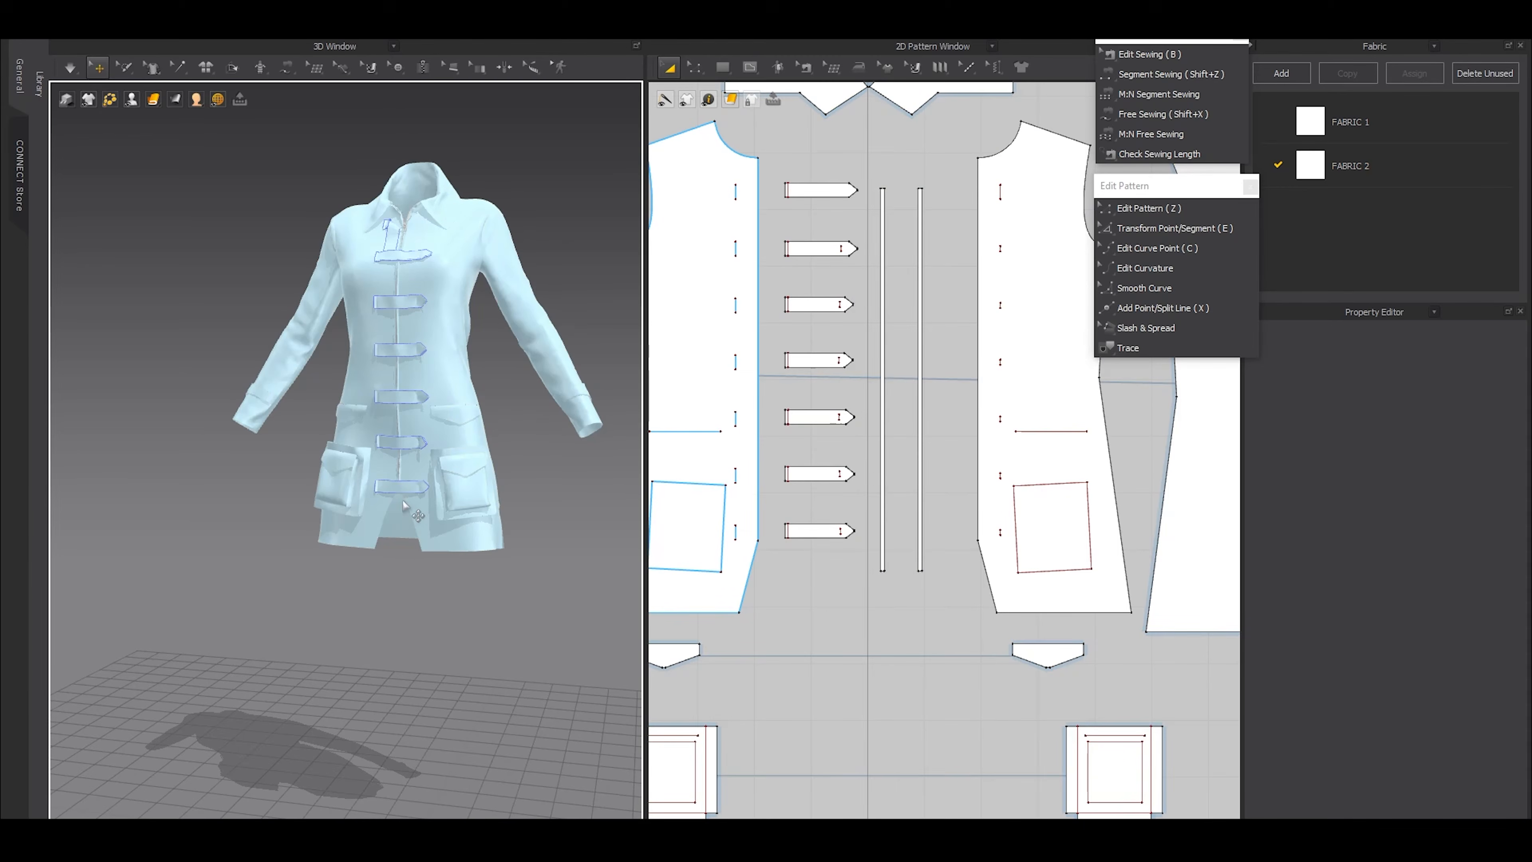
right_click_drag(388, 495, 323, 395)
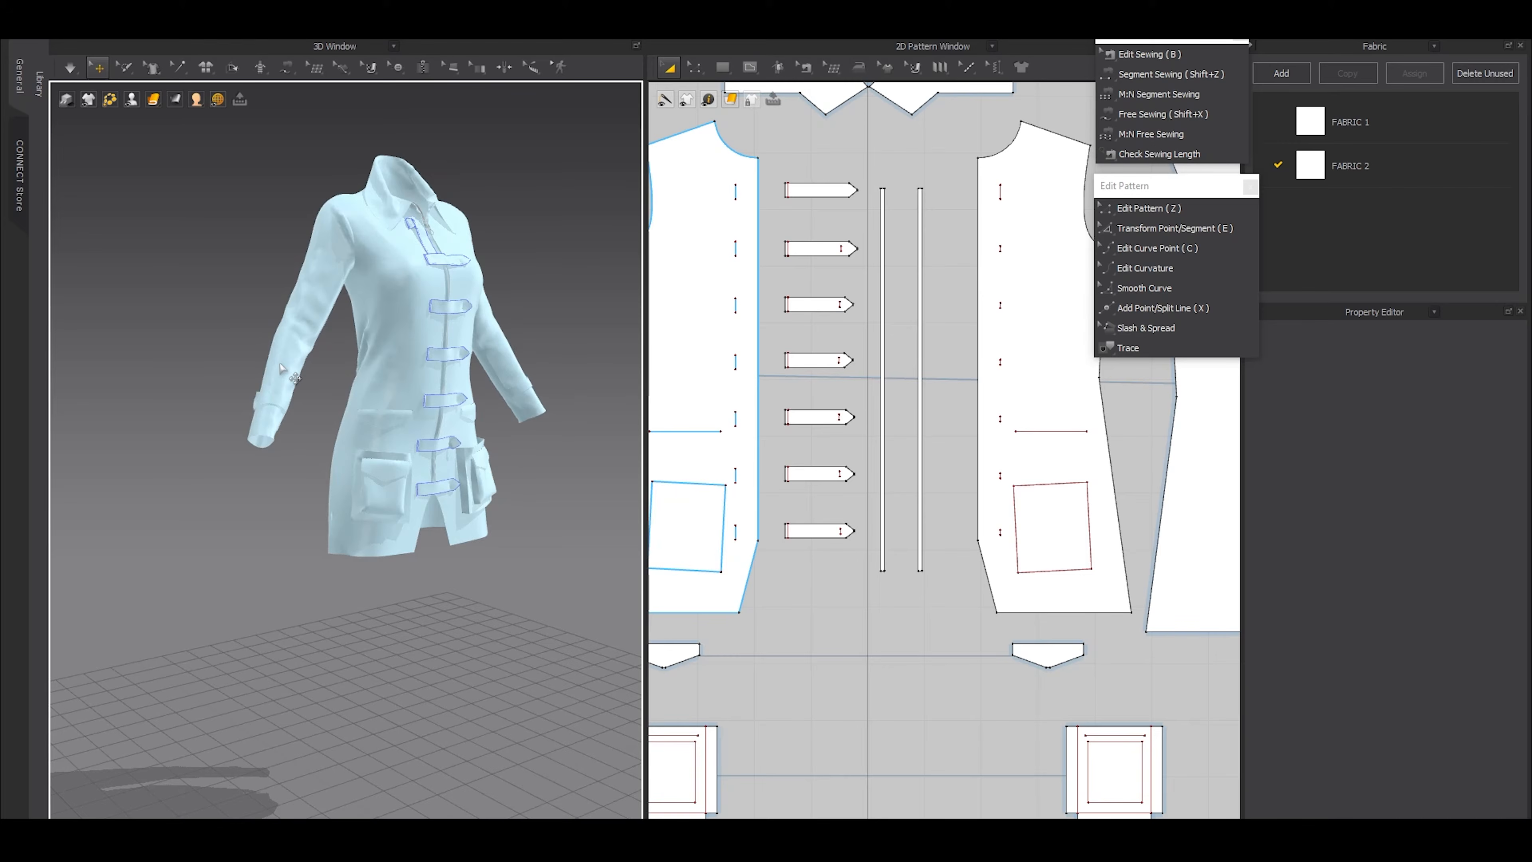
Draw an internal rectangle with a perimeter of about 534 mm on the upper part of the sleeve pattern
middle_click_drag(268, 434, 306, 638)
scroll(335, 542, "up", 3)
left_click(342, 511)
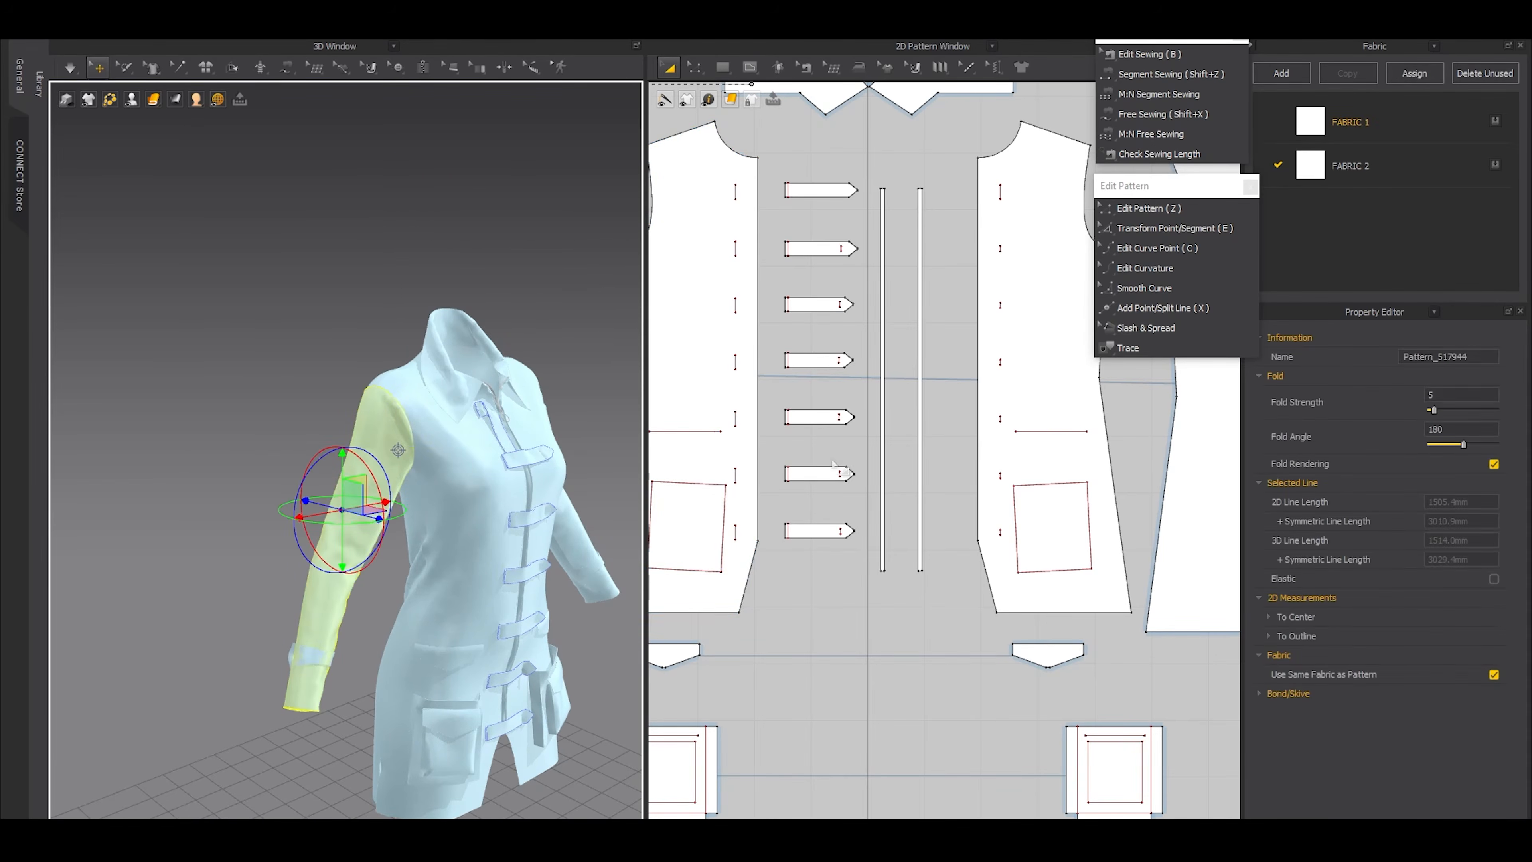
scroll(859, 446, "down", 5)
middle_click_drag(858, 392, 935, 530)
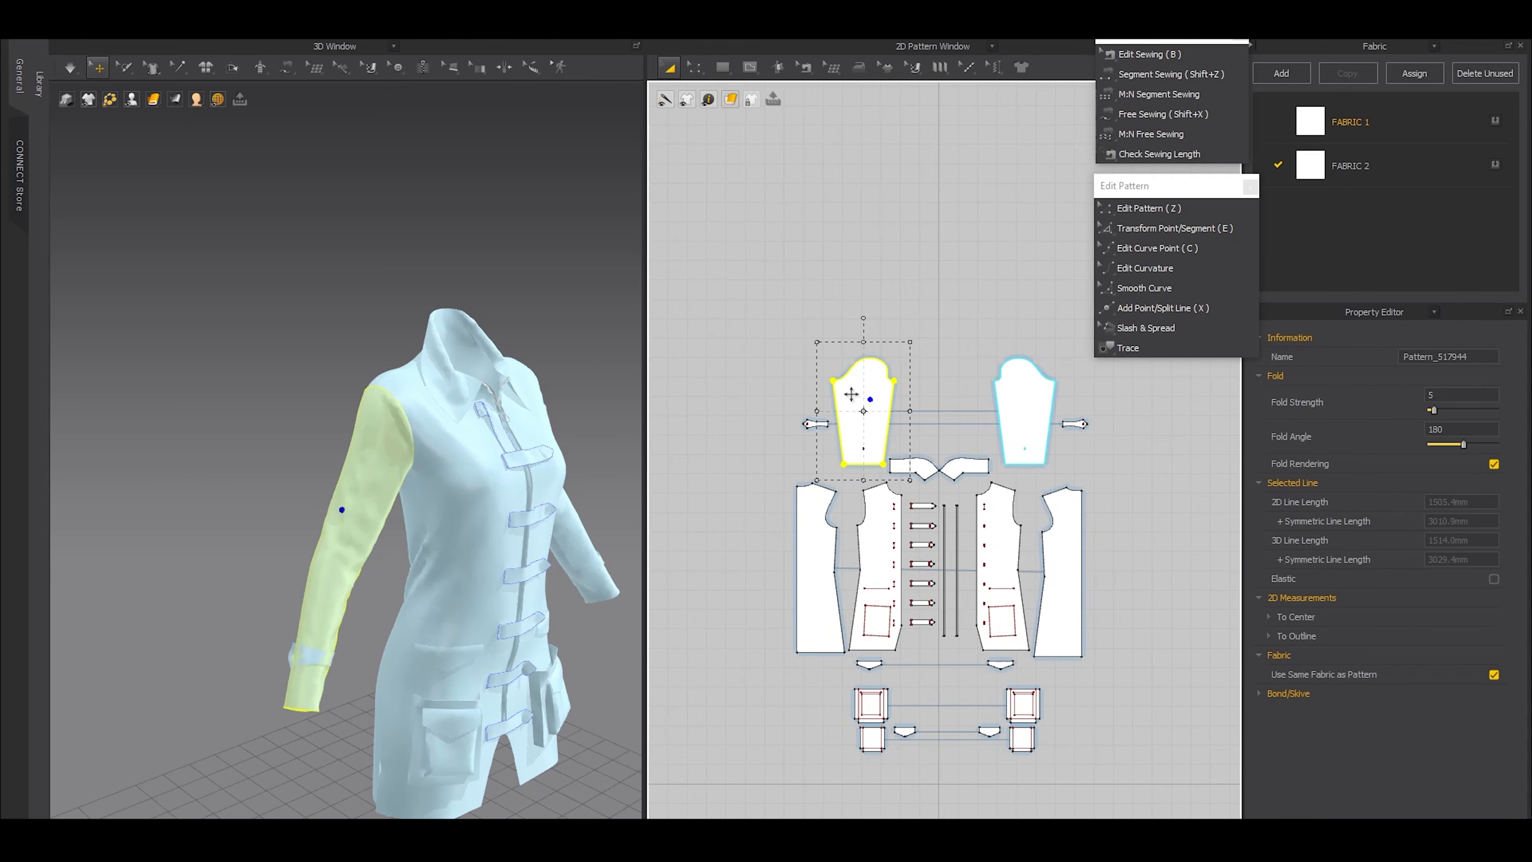
scroll(852, 396, "up", 5)
left_click(750, 67)
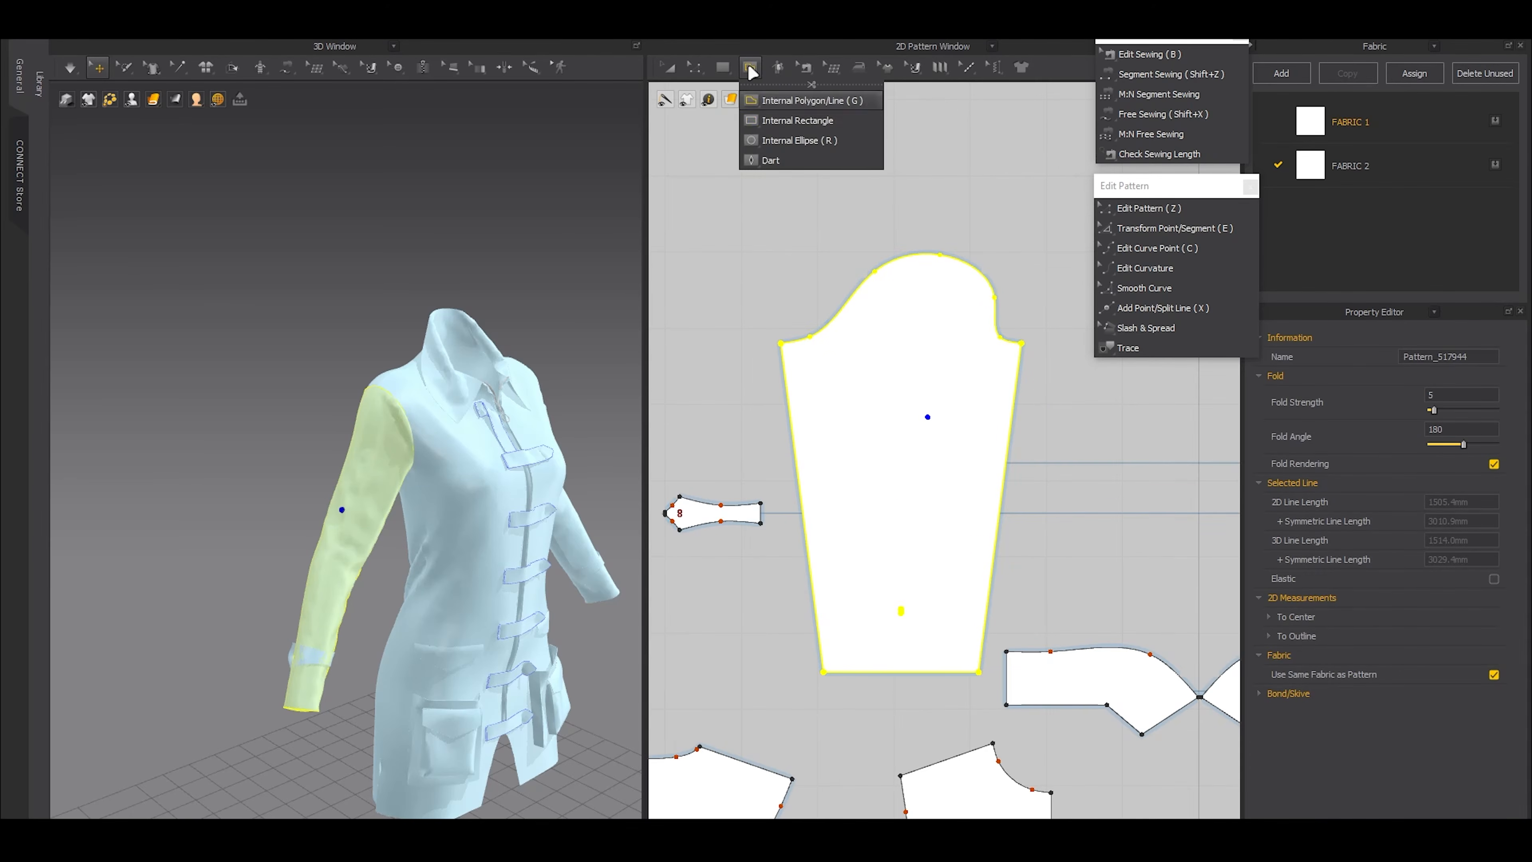
left_click(797, 121)
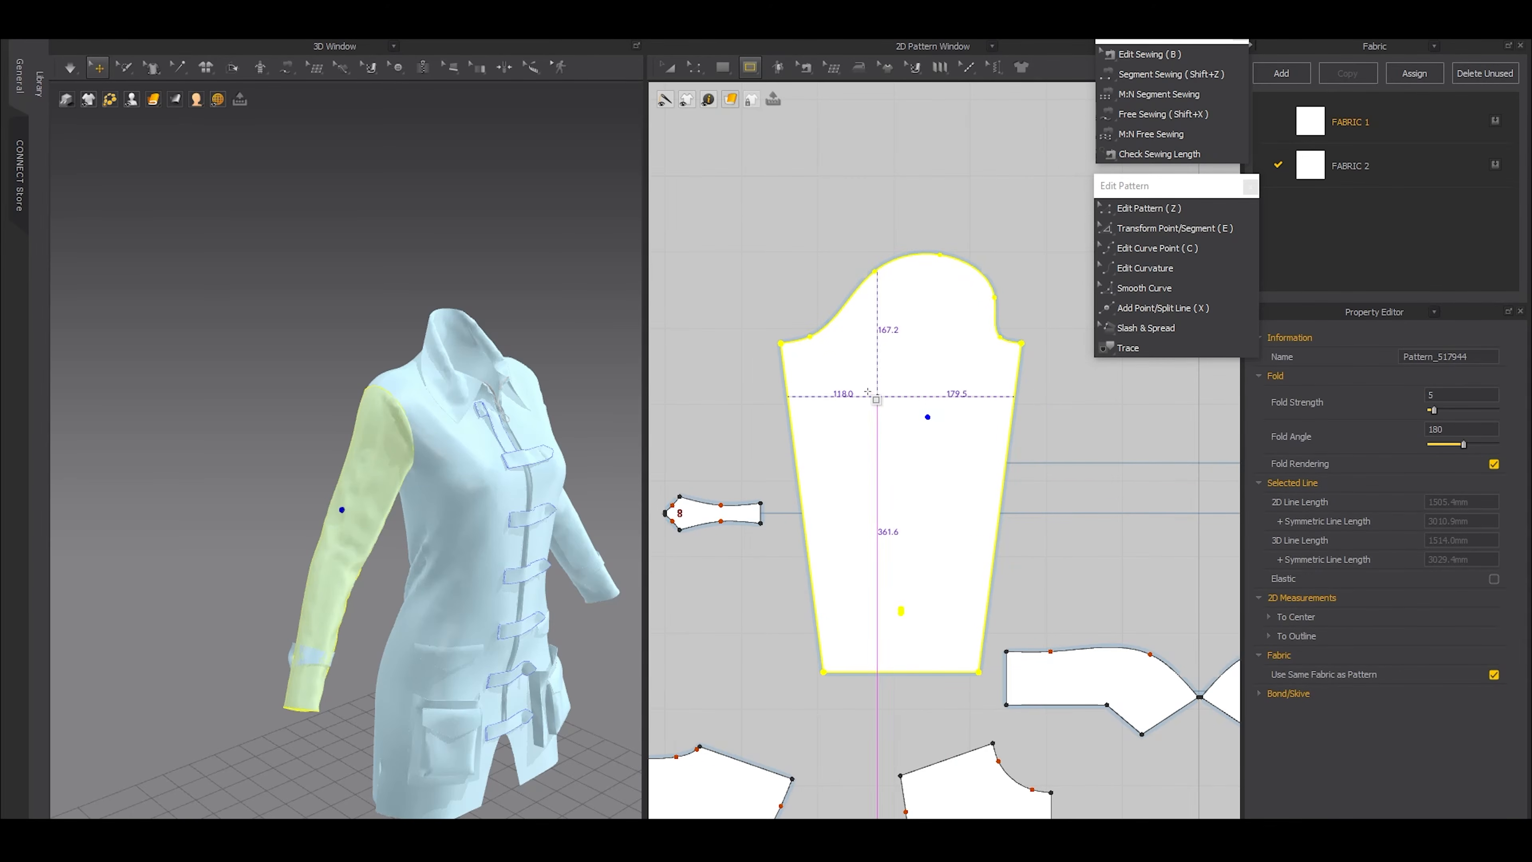
left_click_drag(845, 377, 940, 484)
Shrink the sleeve rectangle to about 125 mm high with a perimeter of about 465 mm, and shift it toward the sleeve's middle
key("a")
right_click_drag(246, 390, 361, 415)
scroll(362, 415, "up", 3)
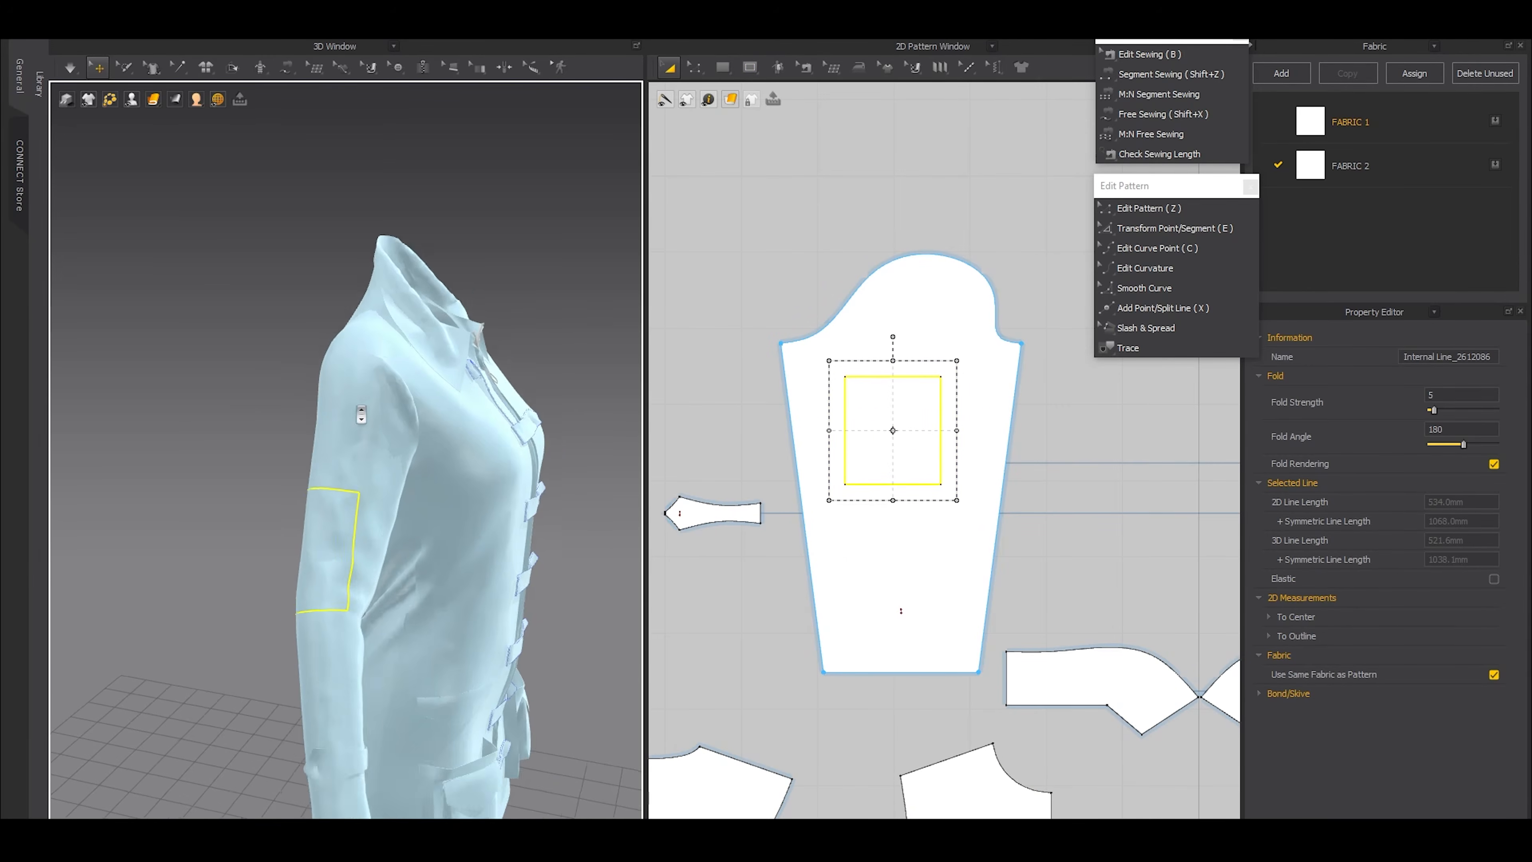
left_click_drag(892, 499, 893, 487)
left_click_drag(831, 432, 843, 424)
right_click_drag(289, 513, 431, 541)
left_click_drag(859, 401, 875, 401)
right_click_drag(434, 506, 348, 496)
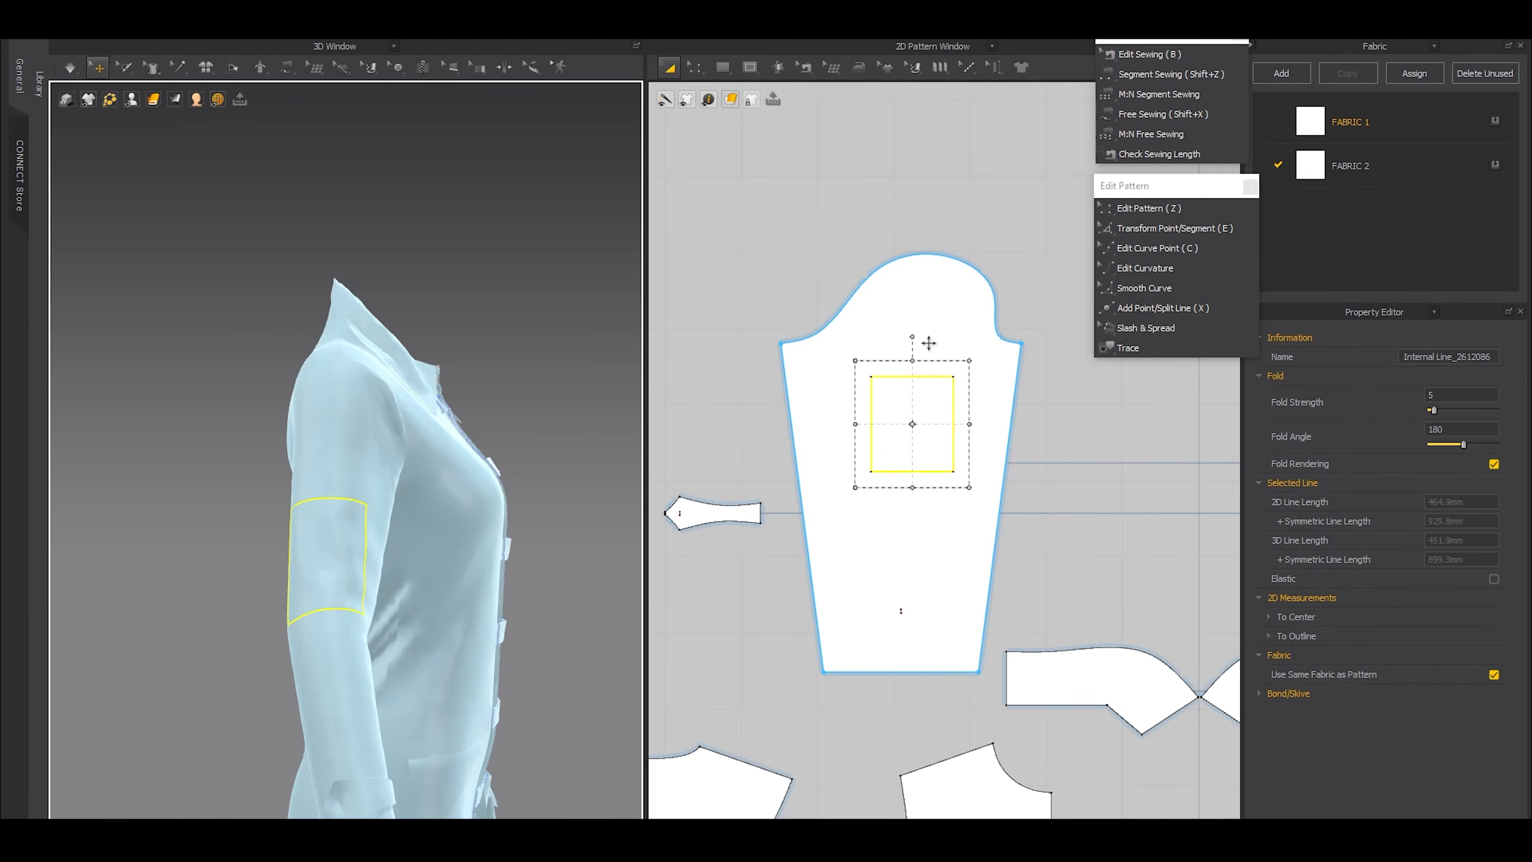
Paste a copy of the sleeve rectangle as a separate pattern piece above the sleeve
scroll(947, 347, "down", 3)
right_click_drag(946, 348, 908, 452)
key("ctrl+v")
left_click(875, 389)
scroll(869, 385, "up", 3)
Extend the pocket copy's two side edges and its bottom edge outward by 15 mm each, creating internal lines along the original edges
key("z")
left_click_drag(930, 312, 875, 442)
left_click_drag(780, 321, 840, 461, "shift")
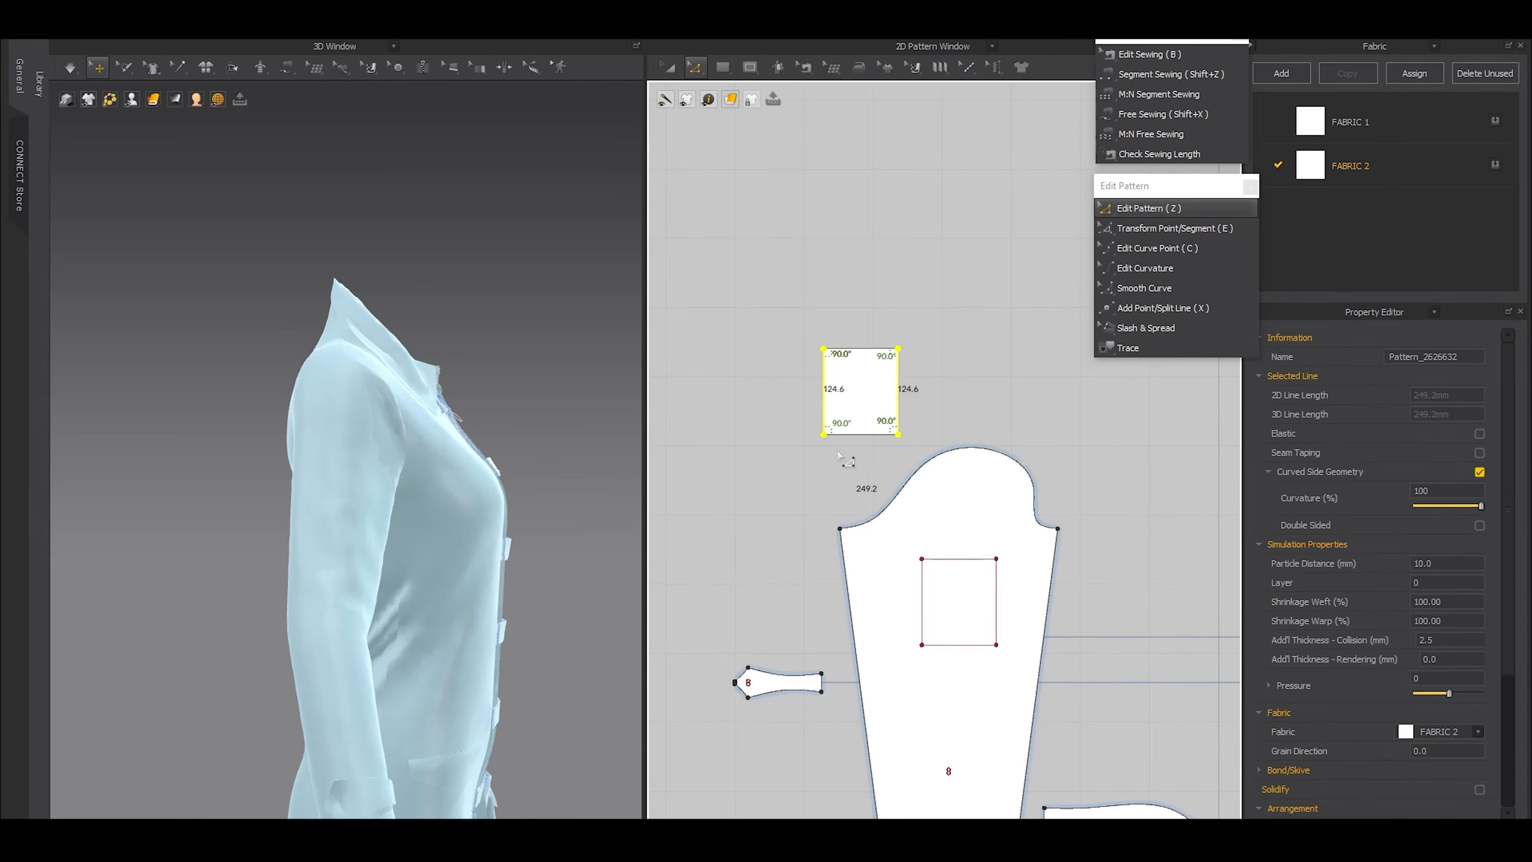
key("o")
left_click_drag(720, 234, 600, 234)
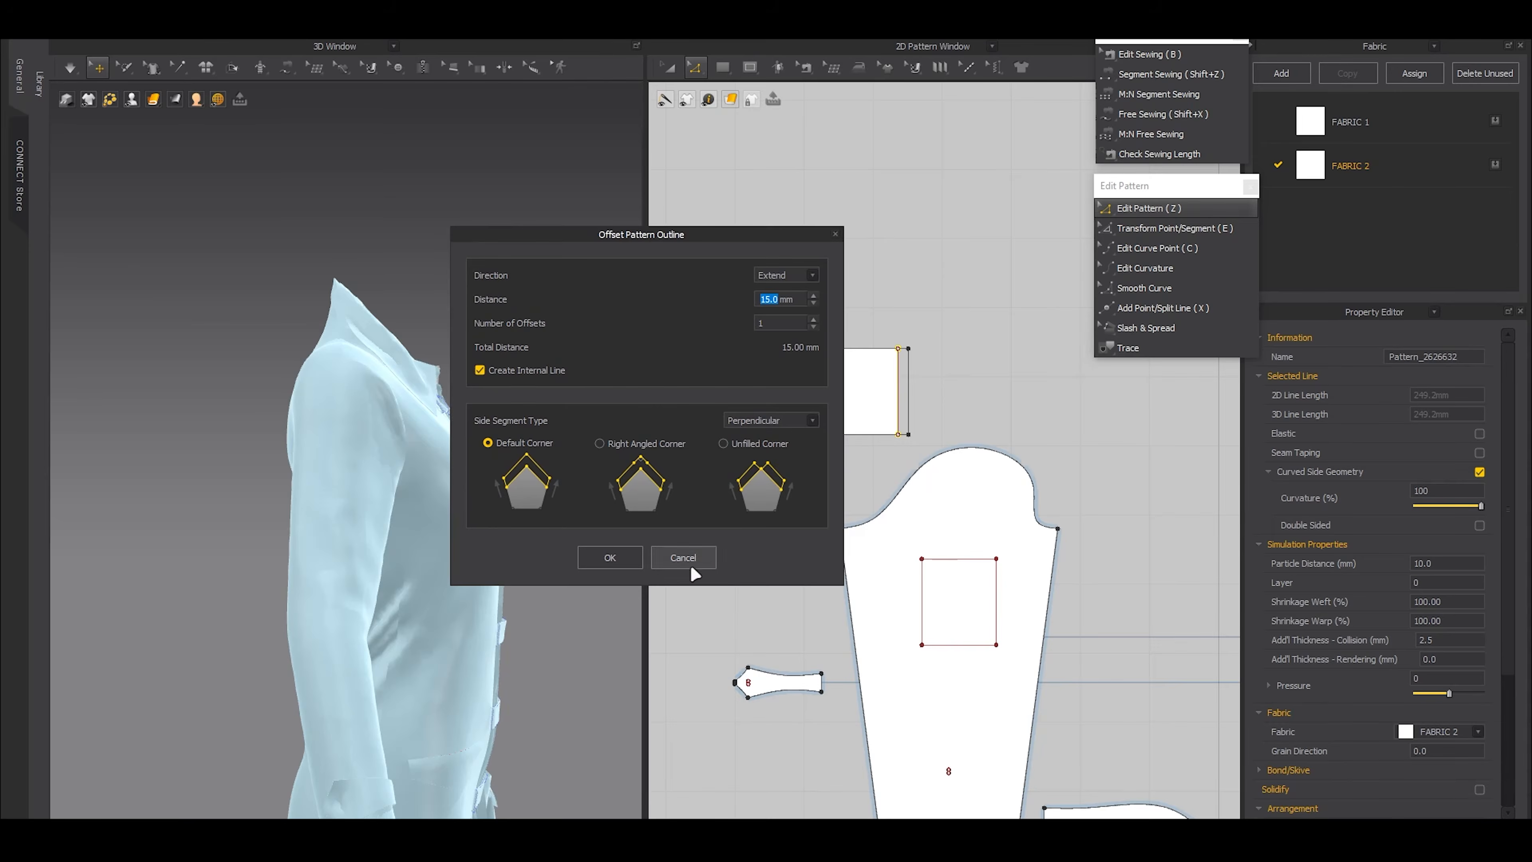
left_click(608, 556)
left_click(853, 434)
key("o")
left_click(727, 559)
left_click(825, 460)
Move the sleeve pocket piece from above the avatar to the outside of the sleeve in 3D
right_click_drag(506, 413, 556, 456)
scroll(551, 480, "down", 3)
middle_click_drag(523, 441, 475, 480)
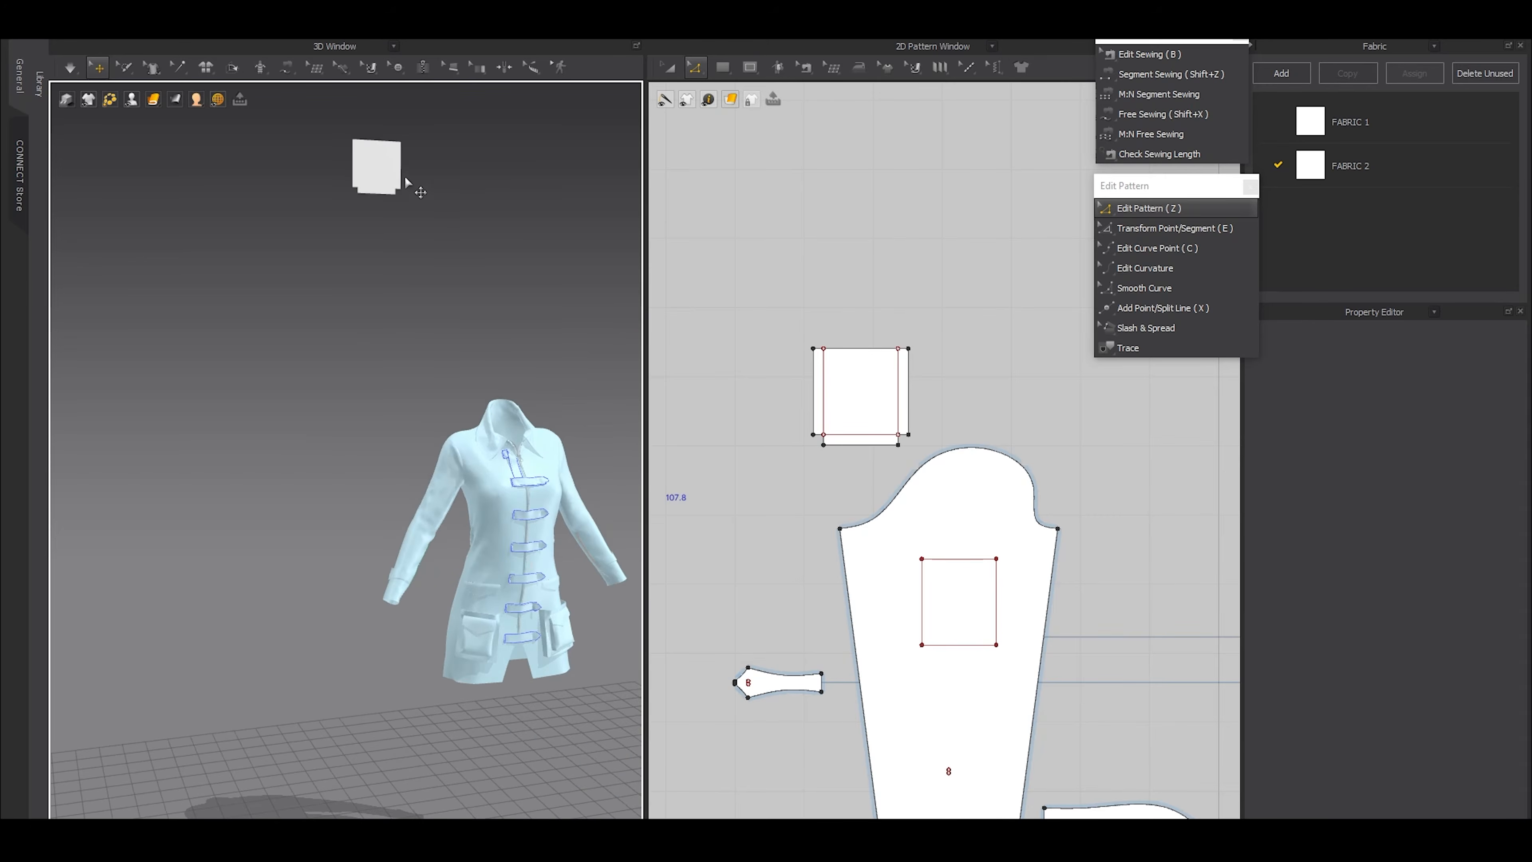
left_click_drag(328, 453, 414, 280)
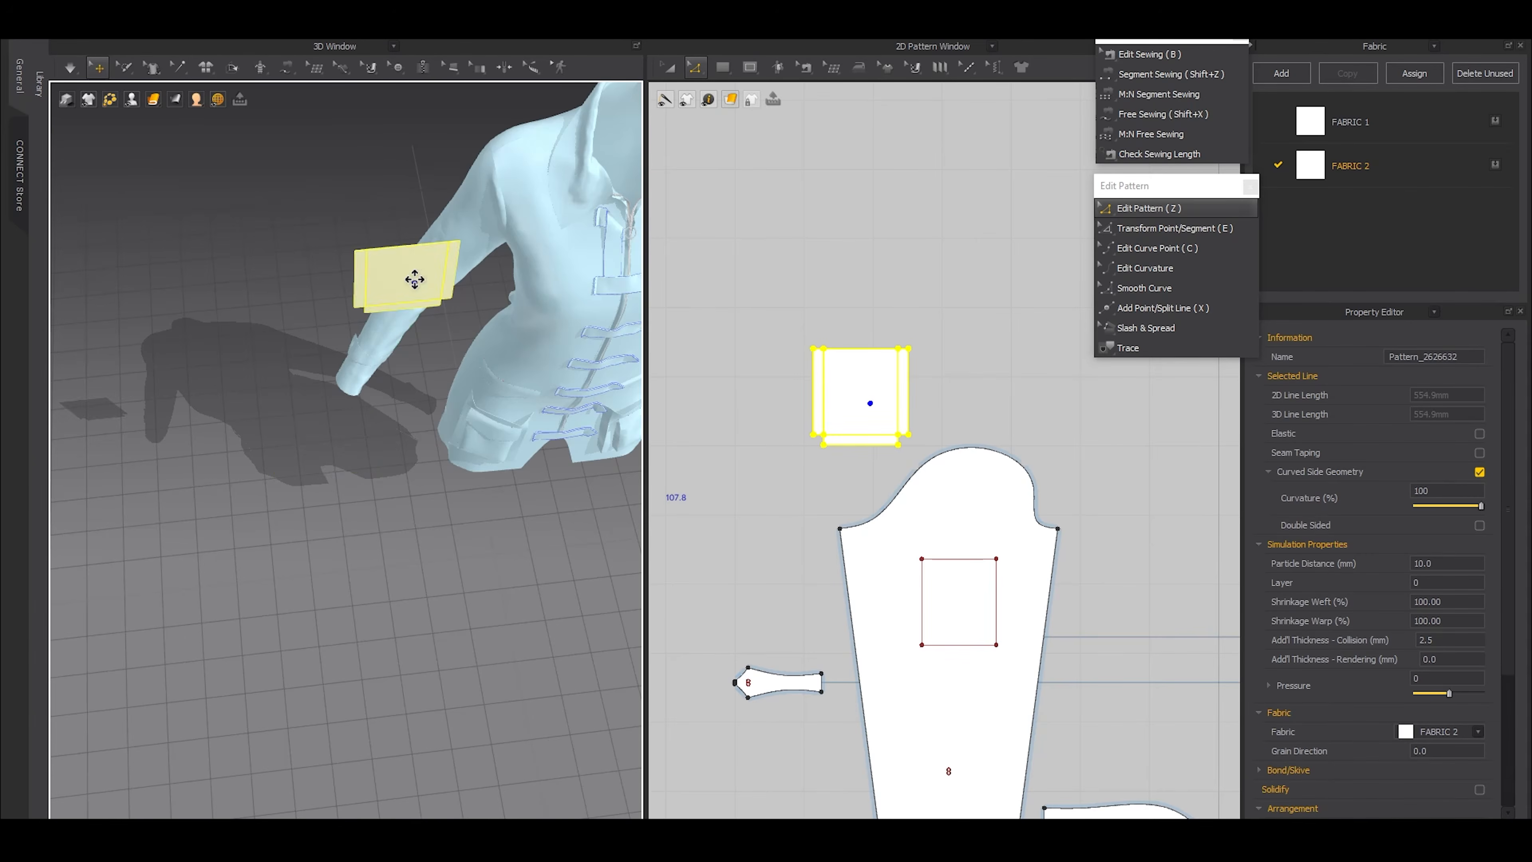
right_click_drag(409, 477, 387, 386)
middle_click_drag(392, 344, 353, 481)
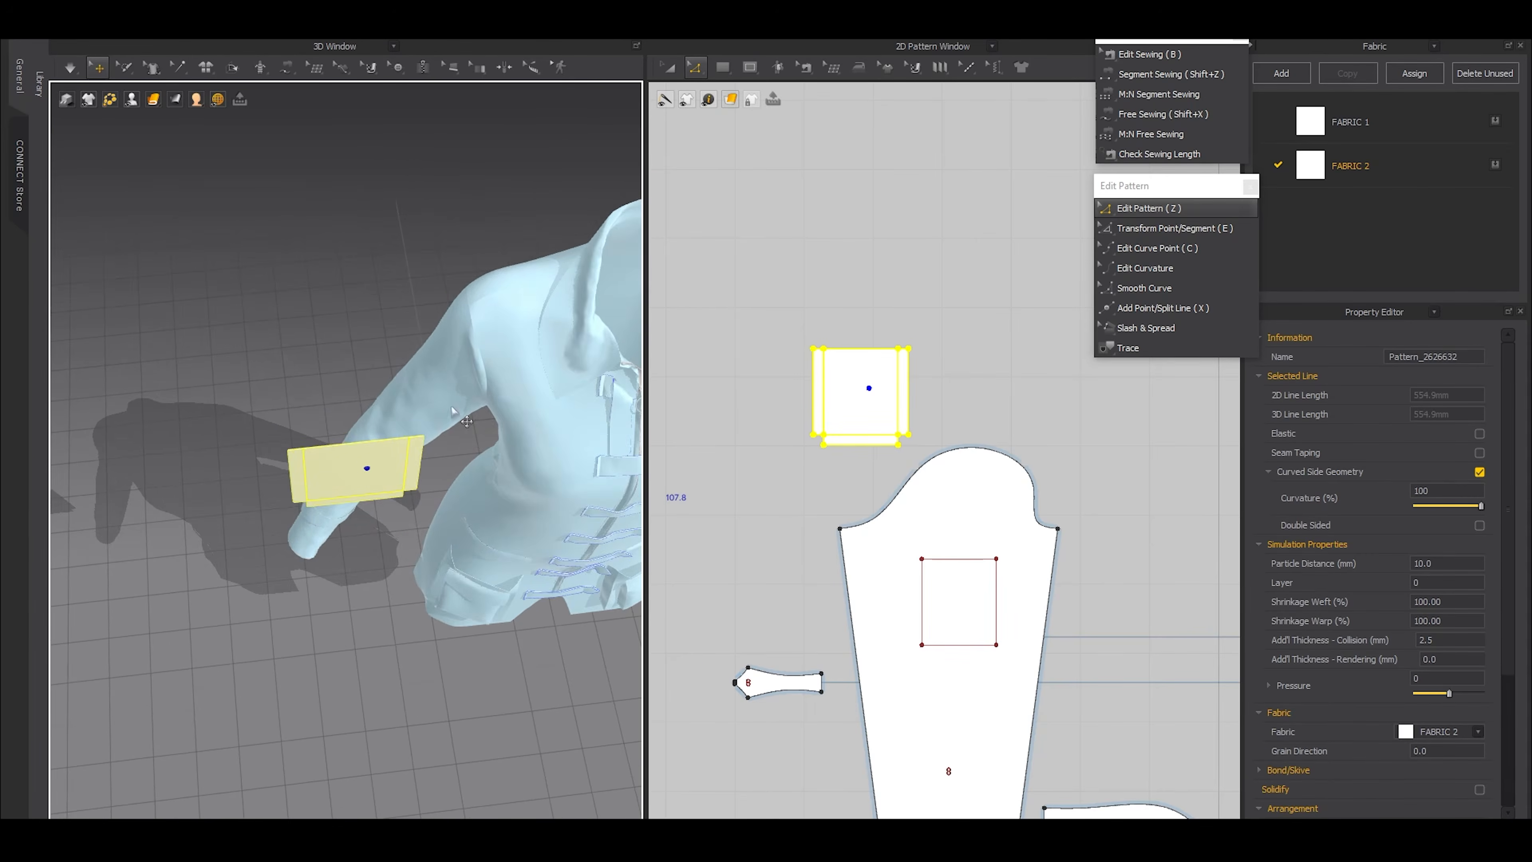
Rotate the pocket piece to face the upper arm and line it up with the outer side of the sleeve
right_click_drag(453, 408, 448, 461)
left_click(351, 469)
left_click_drag(373, 524, 324, 490)
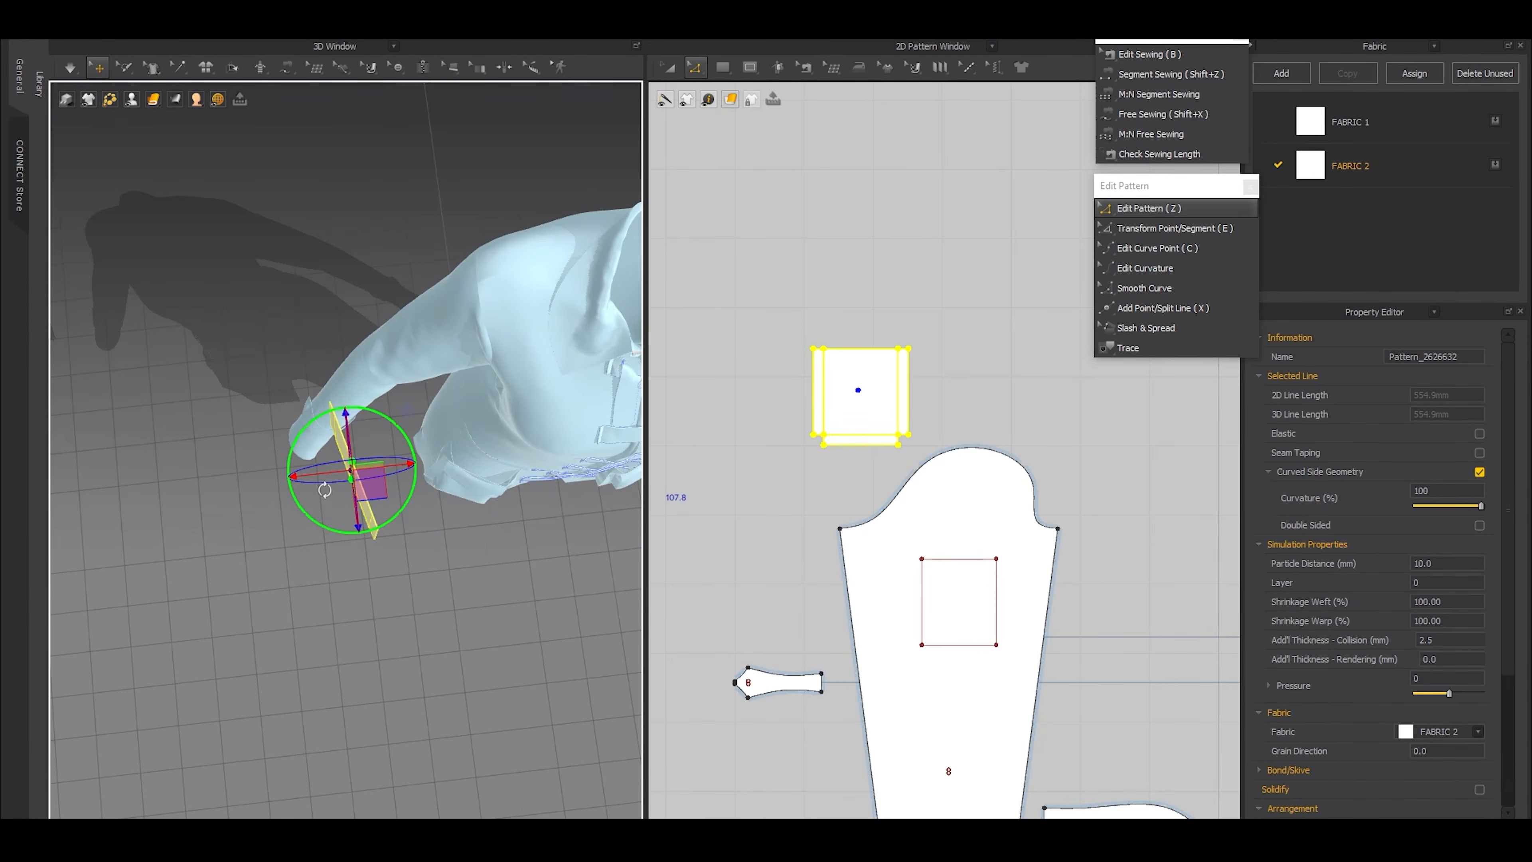
right_click_drag(383, 373, 378, 314)
left_click(378, 320)
right_click_drag(359, 445, 422, 450)
left_click_drag(392, 573, 345, 574)
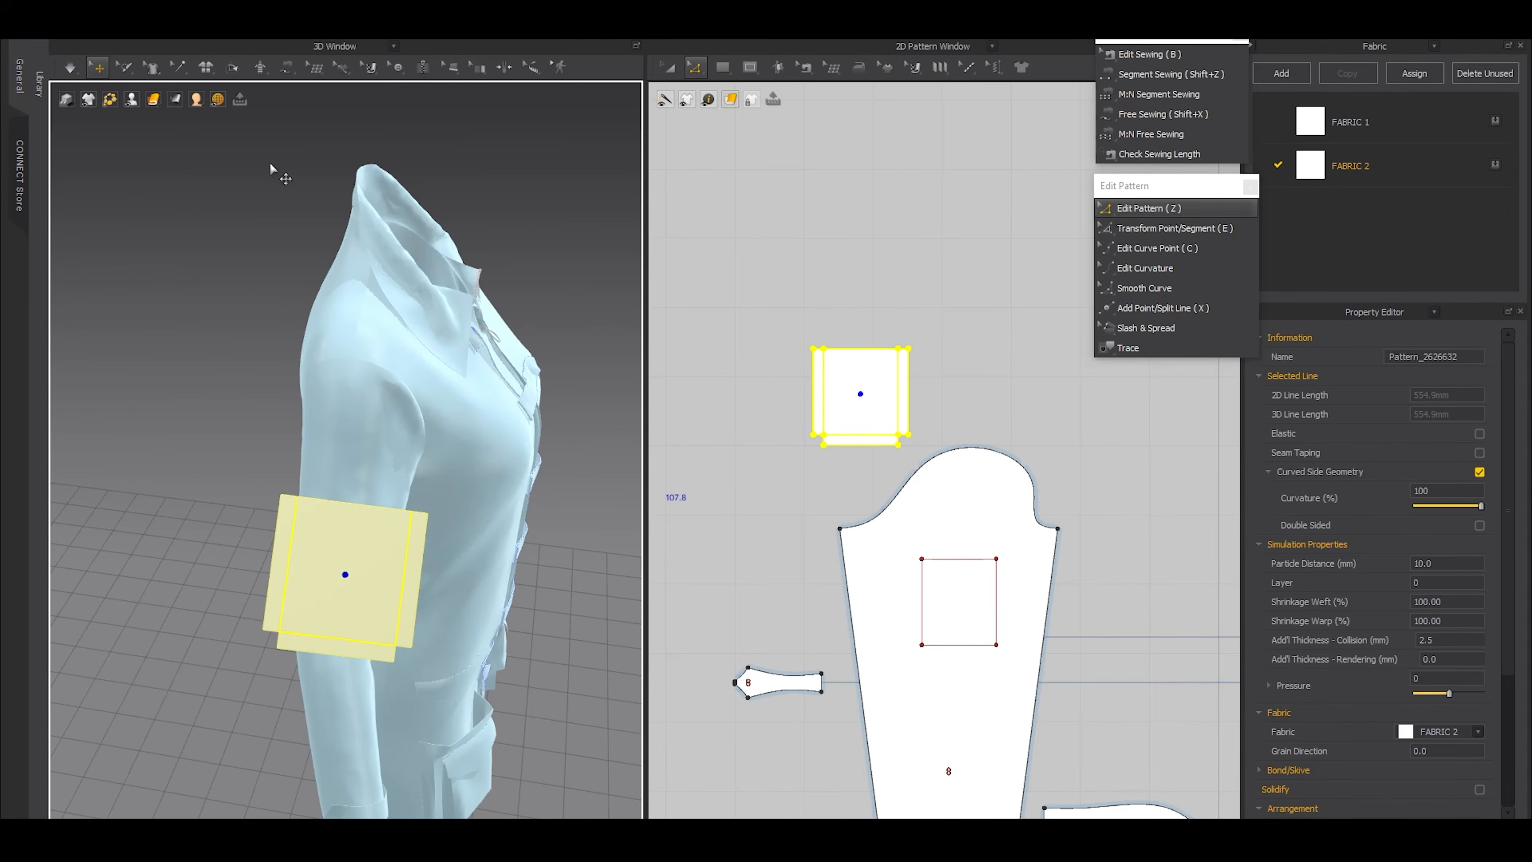
Fold the pocket's two side extensions and its bottom extension back toward the sleeve along their internal lines
left_click(233, 67)
scroll(349, 516, "up", 5)
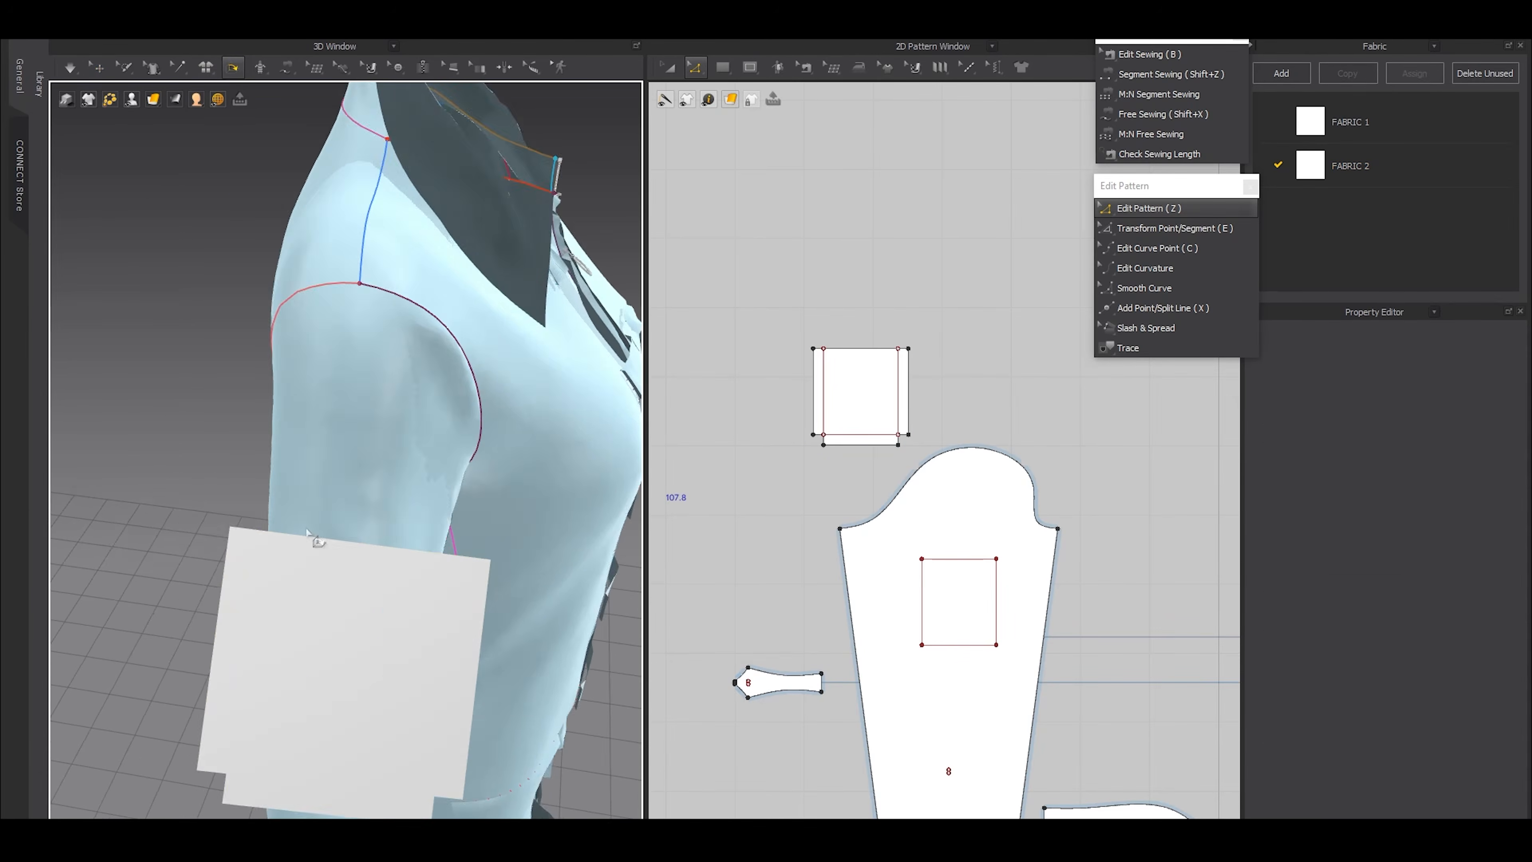
left_click(397, 529)
right_click_drag(397, 528, 451, 543)
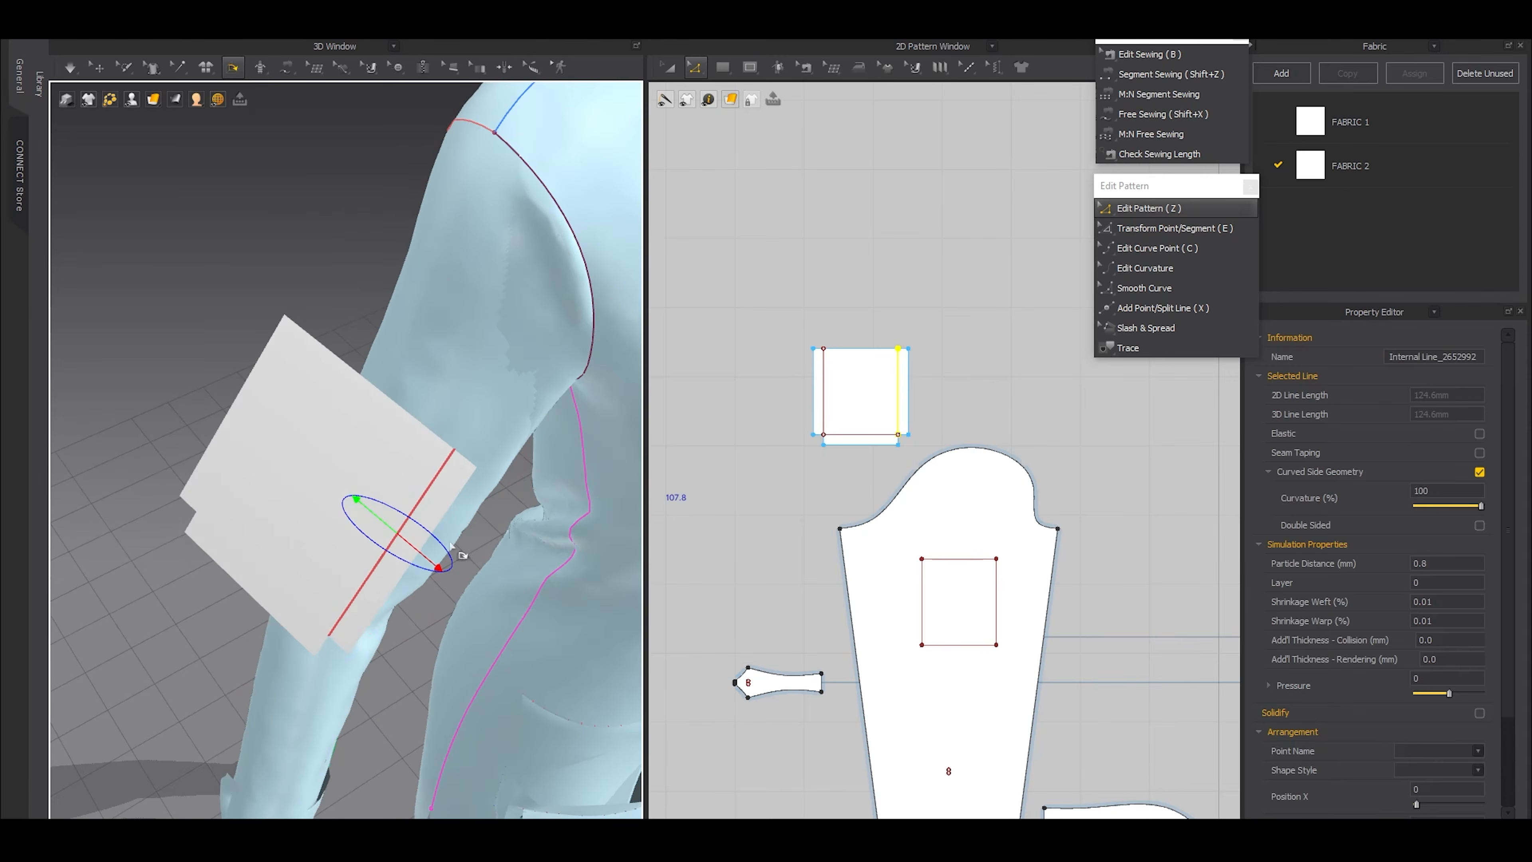
left_click_drag(425, 561, 415, 532)
left_click(239, 443)
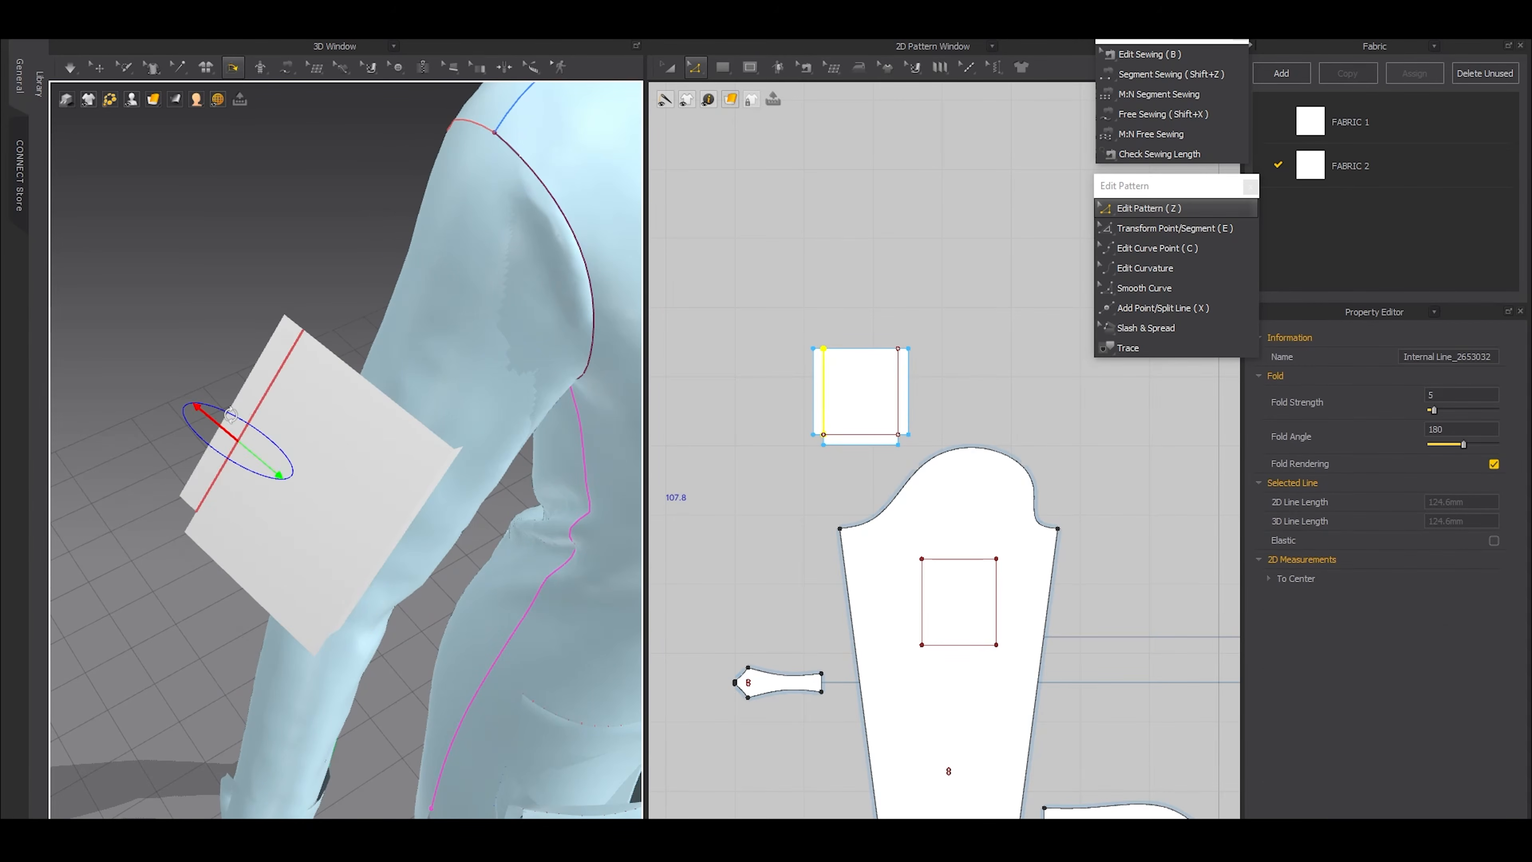
left_click_drag(216, 423, 252, 432)
right_click_drag(245, 503, 236, 499)
left_click(260, 609)
left_click_drag(240, 655, 302, 649)
Sew together the 15 mm edges at both lower corners of the pocket with Free Sewing
scroll(800, 418, "up", 3)
key("shift+x")
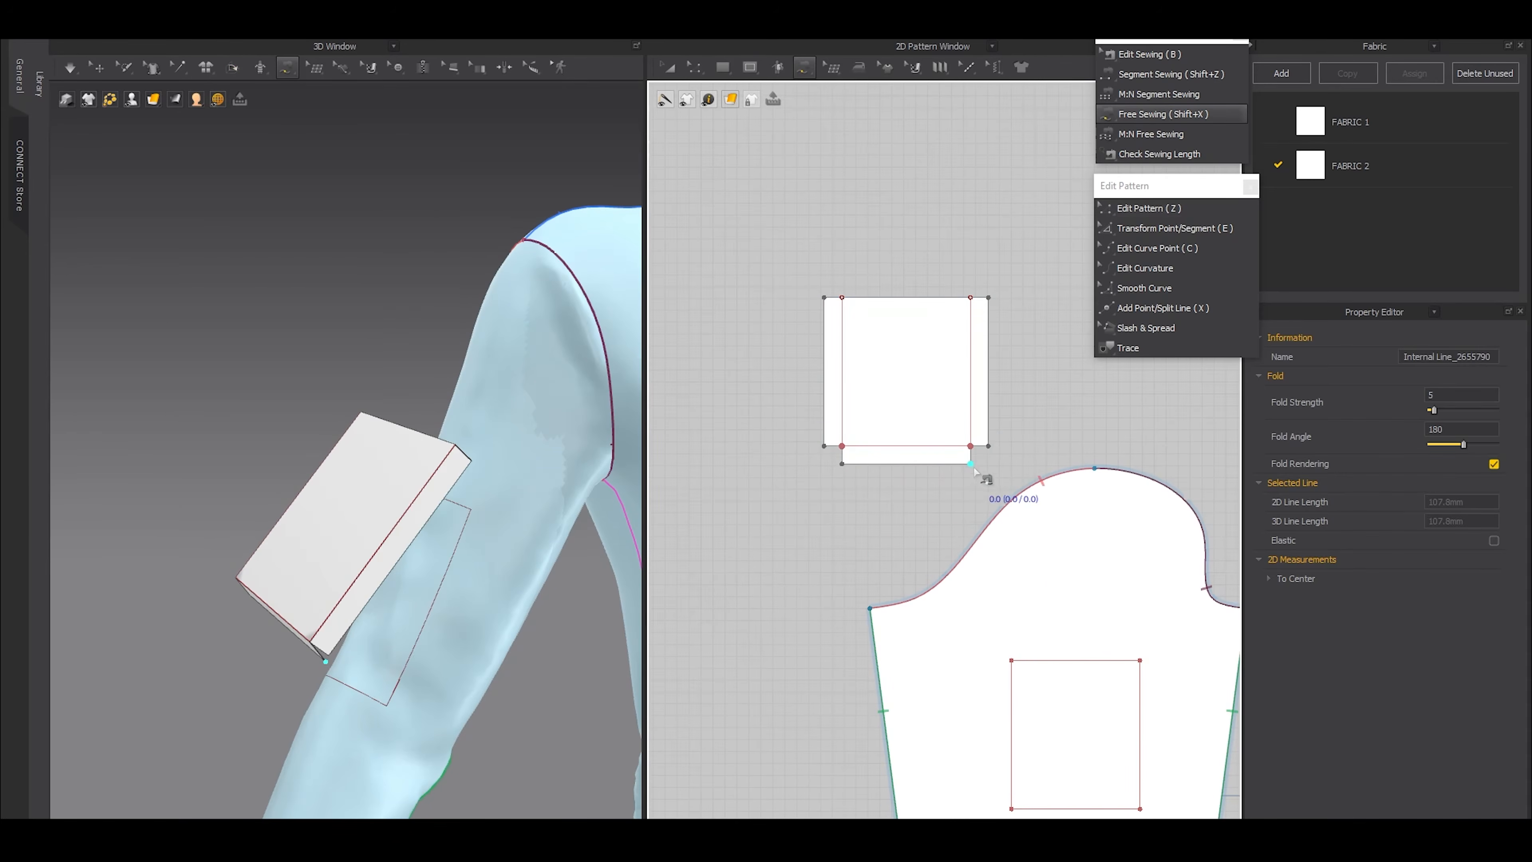
left_click(963, 452)
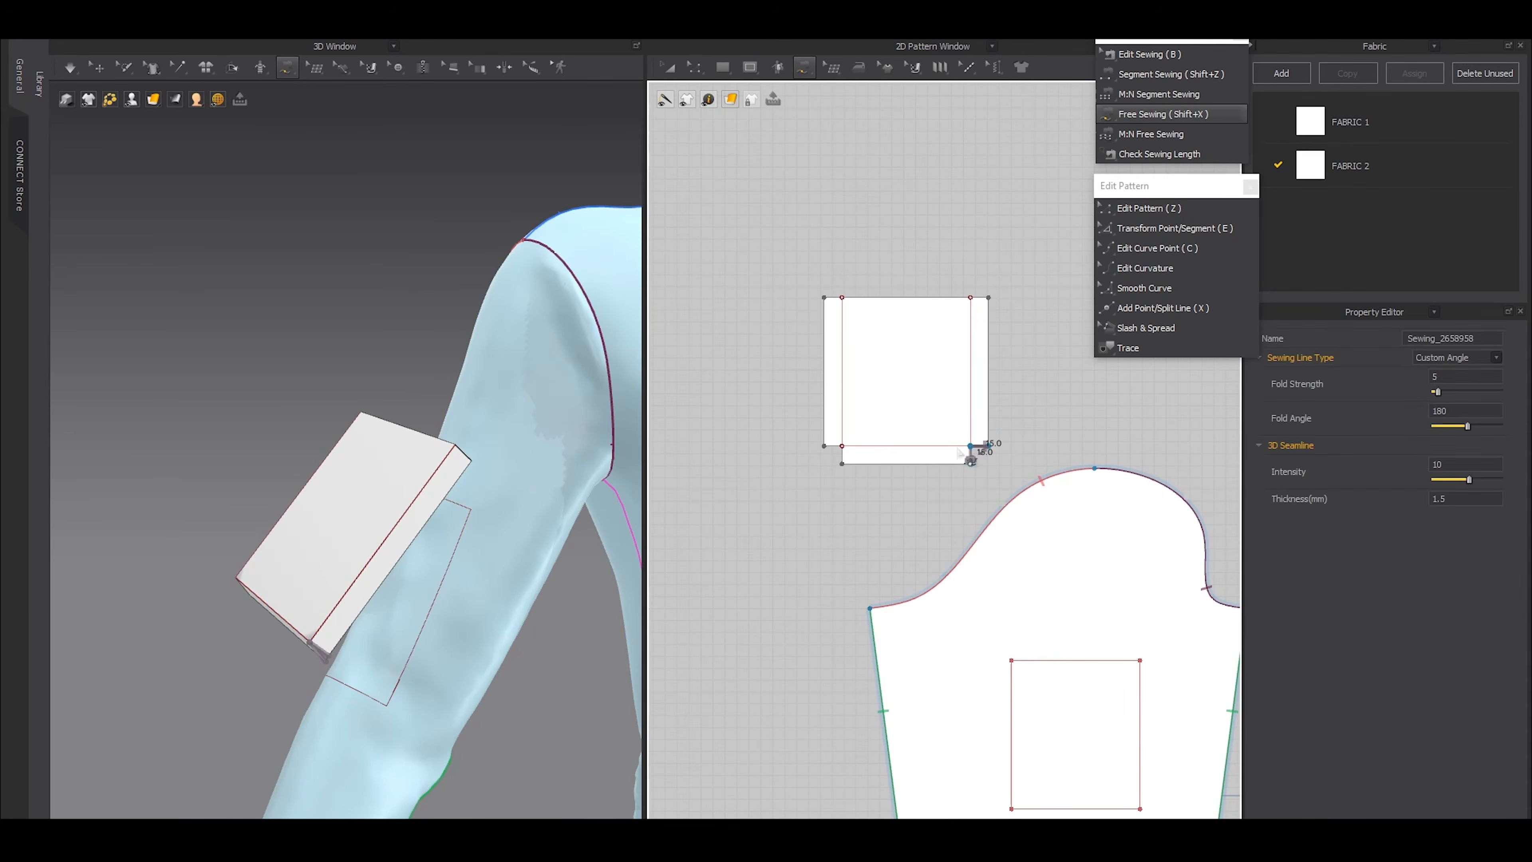
left_click(844, 464)
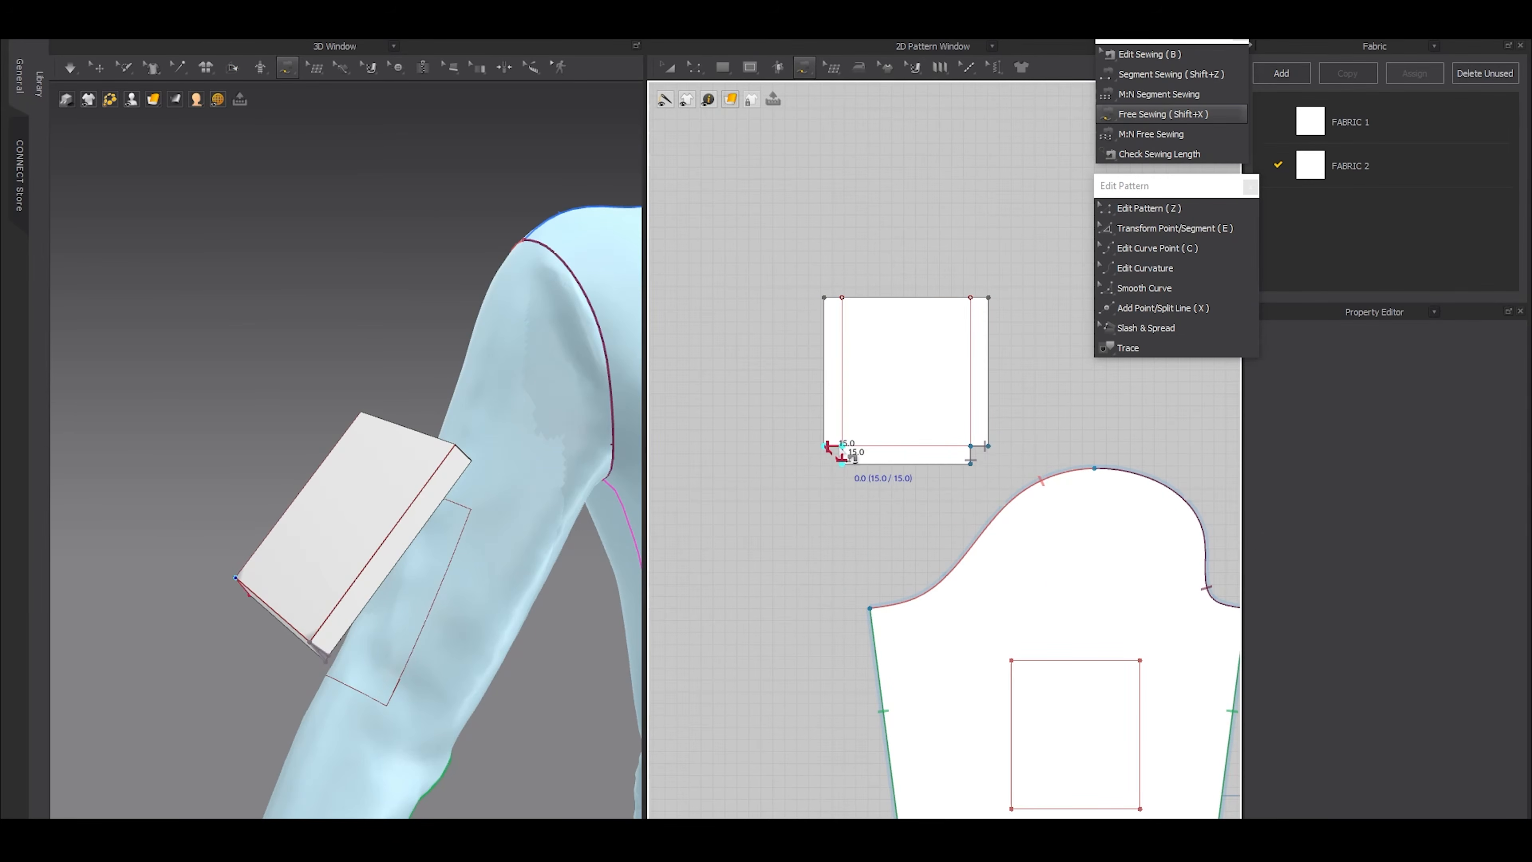
left_click(842, 448)
Sew the pocket's outer side edges and bottom edge to the matching sides of the internal rectangle on the sleeve
scroll(844, 448, "down", 3)
middle_click_drag(1007, 417, 934, 398)
key("shift+z")
left_click(763, 364)
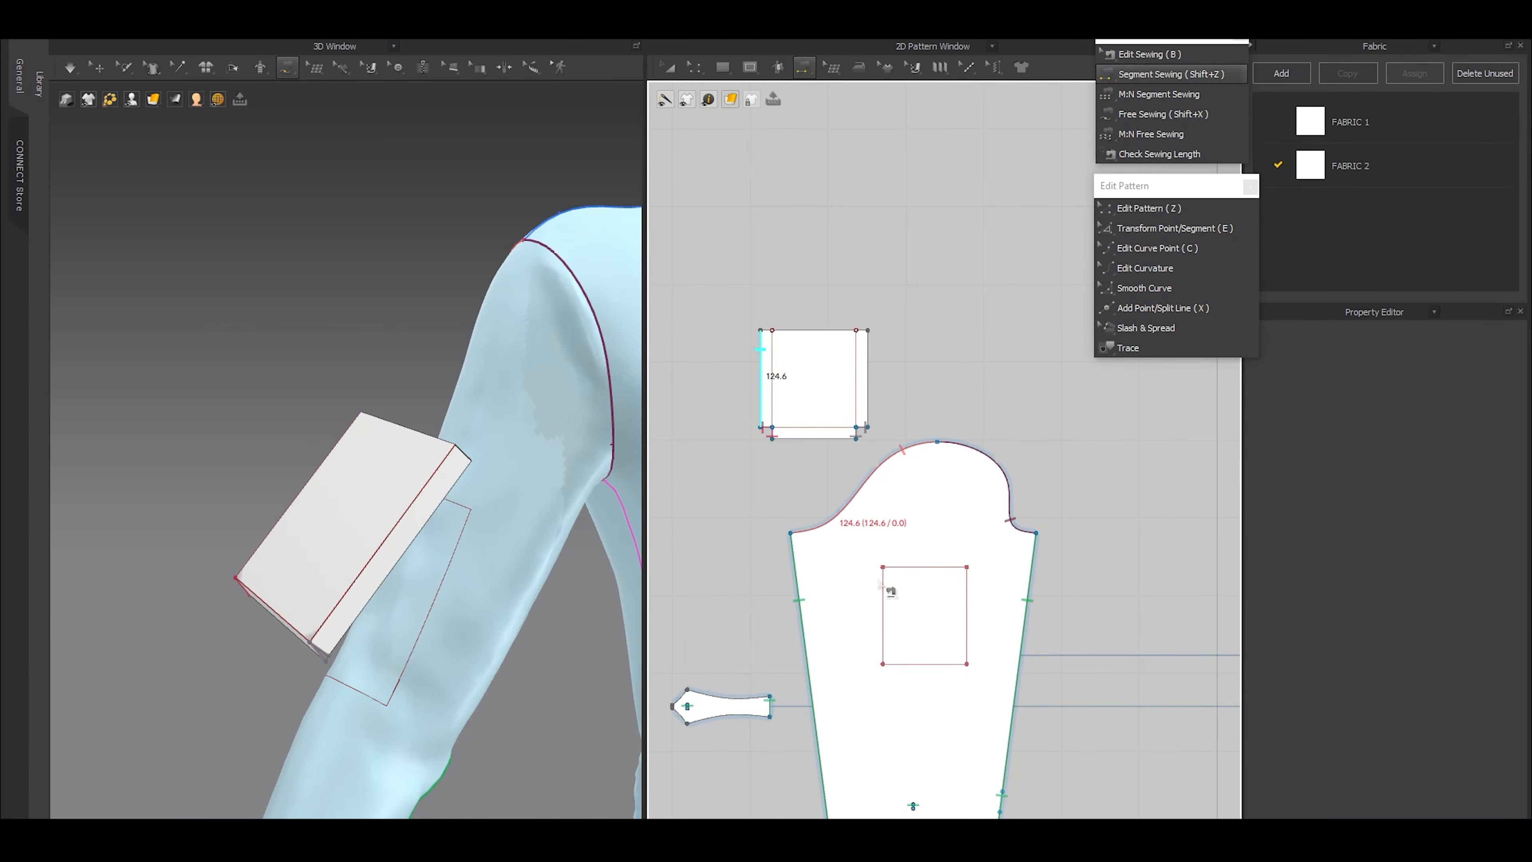
left_click(882, 615)
left_click(966, 616)
left_click(868, 377)
left_click(814, 438)
left_click(925, 664)
Simulate the garment so that the sewn pocket settles onto the sleeve
key("z")
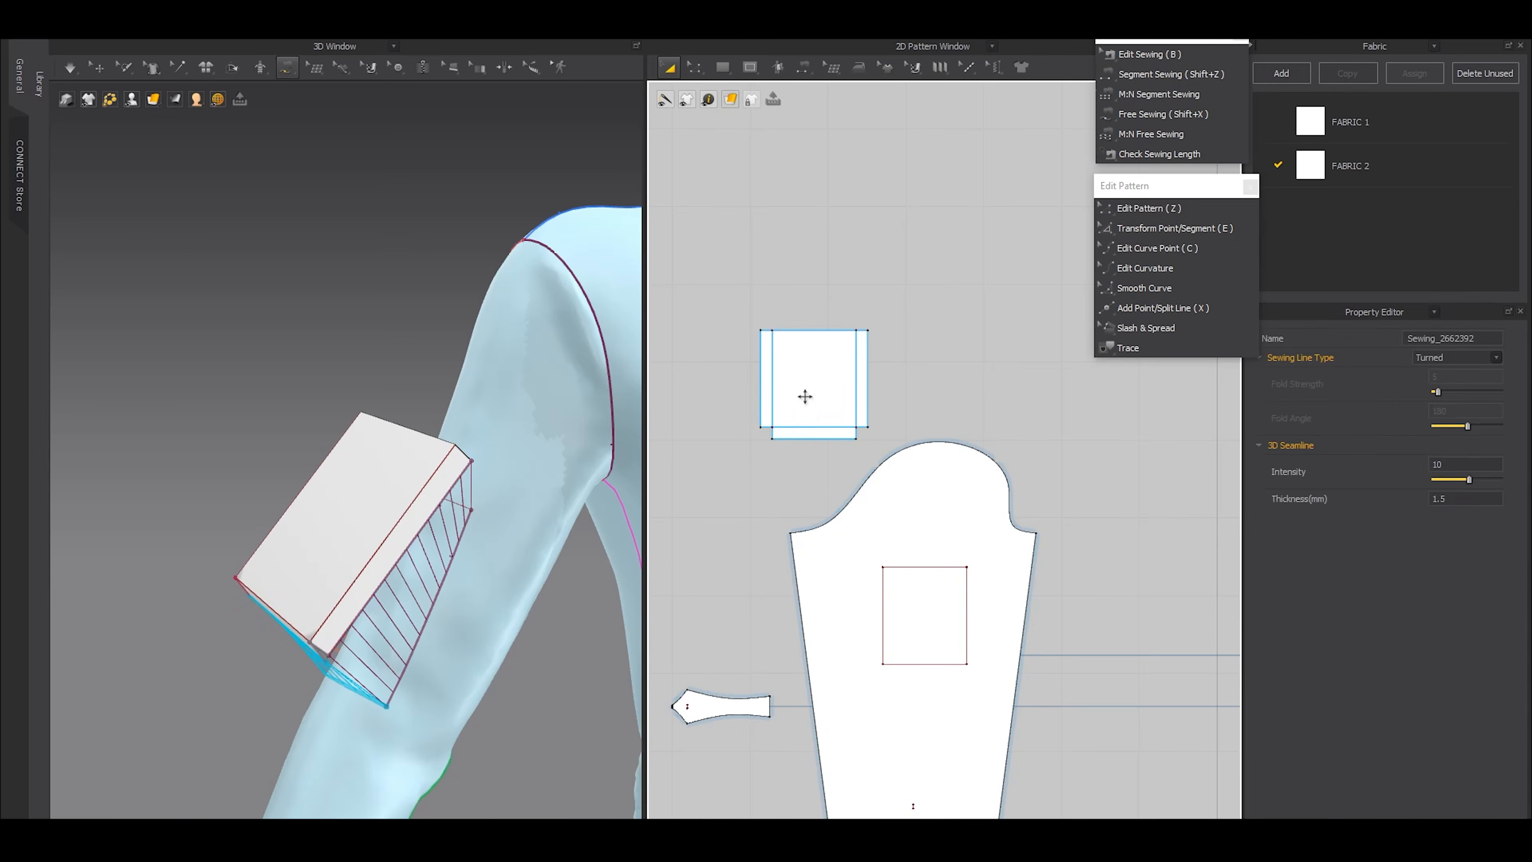
left_click(801, 385)
scroll(416, 455, "down", 3)
right_click_drag(458, 460, 424, 465)
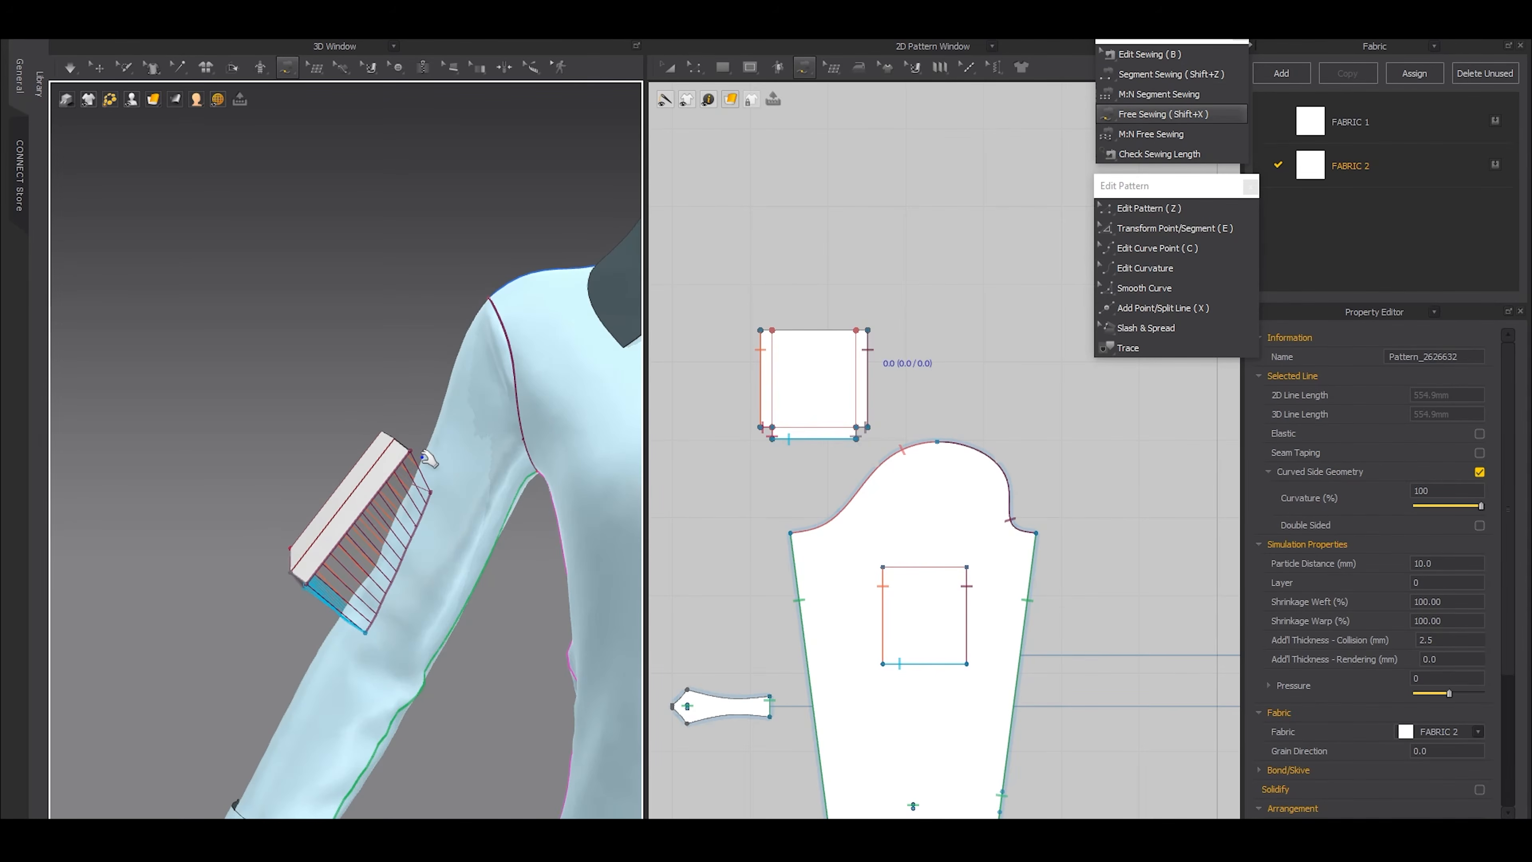
key("space")
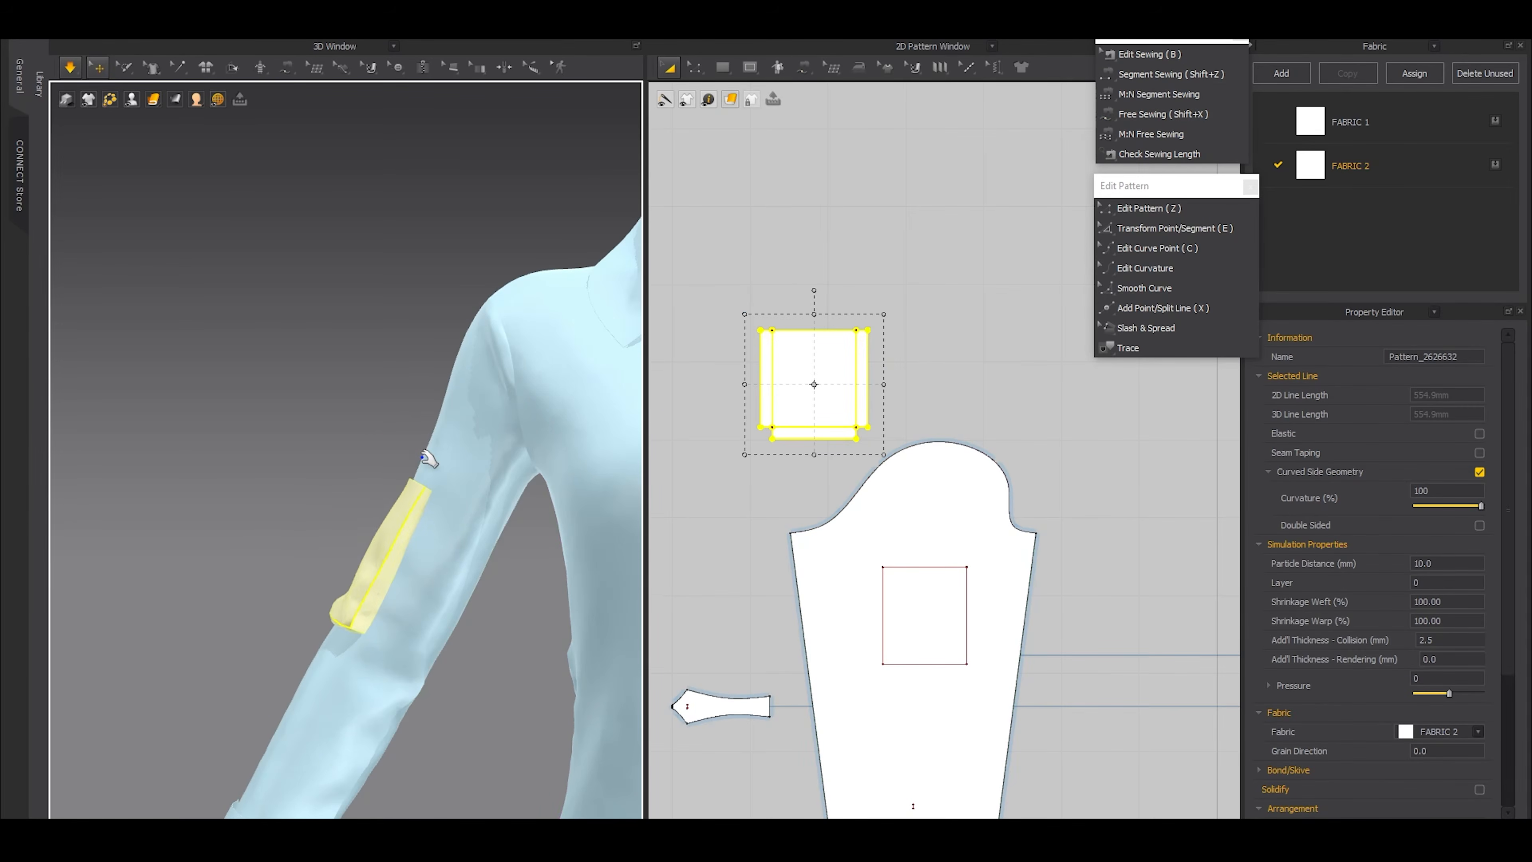
right_click_drag(288, 523, 413, 535)
left_click_drag(331, 520, 328, 555)
left_click_drag(320, 606, 312, 603)
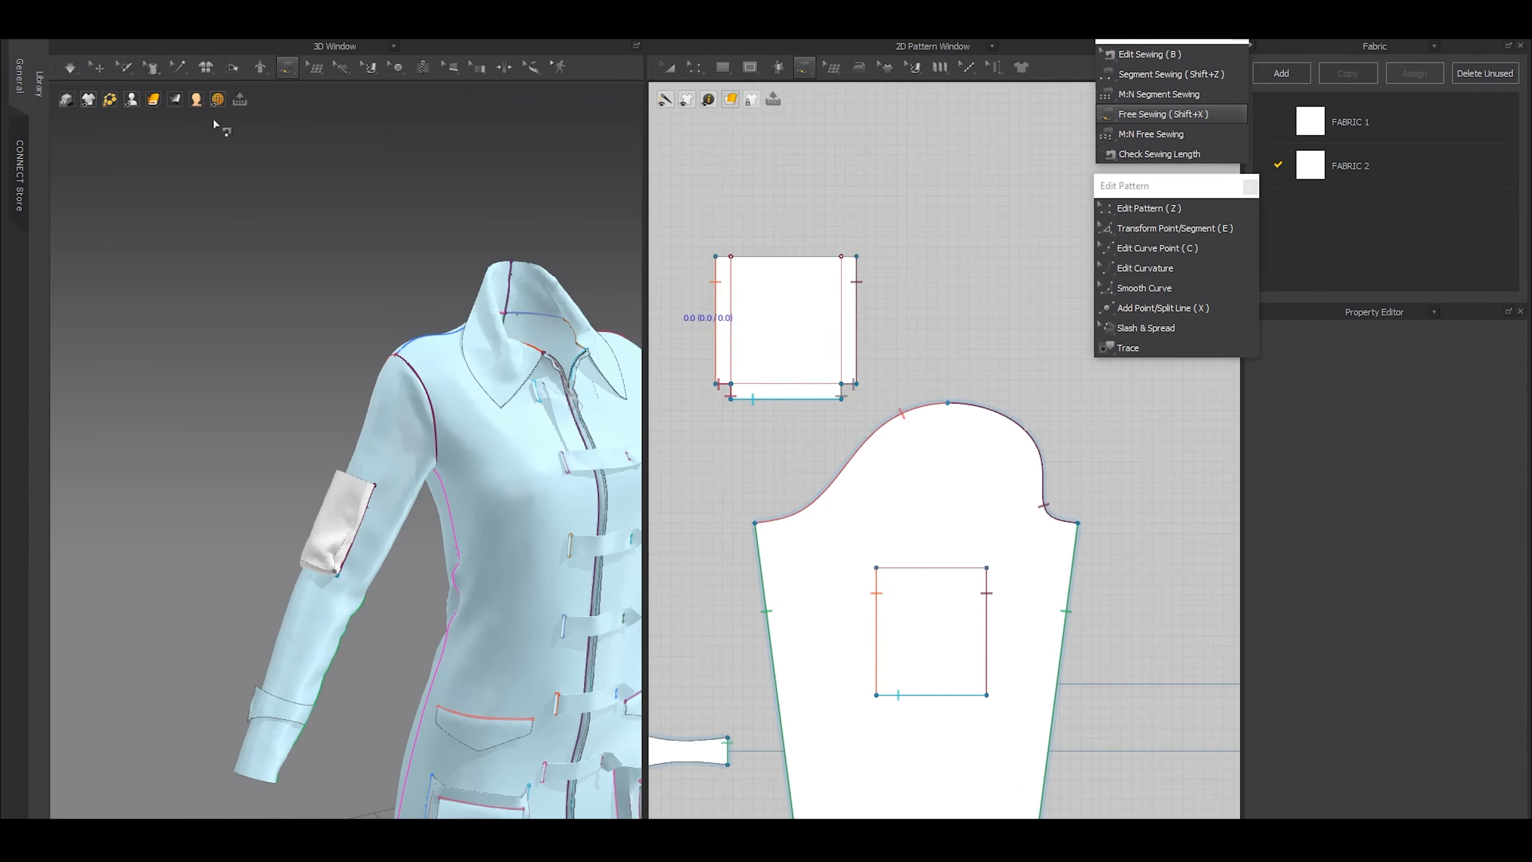
Draw a horizontal internal line just above the sleeve rectangle and widen it symmetrically to about 116.5 mm
key("s")
scroll(887, 534, "up", 5)
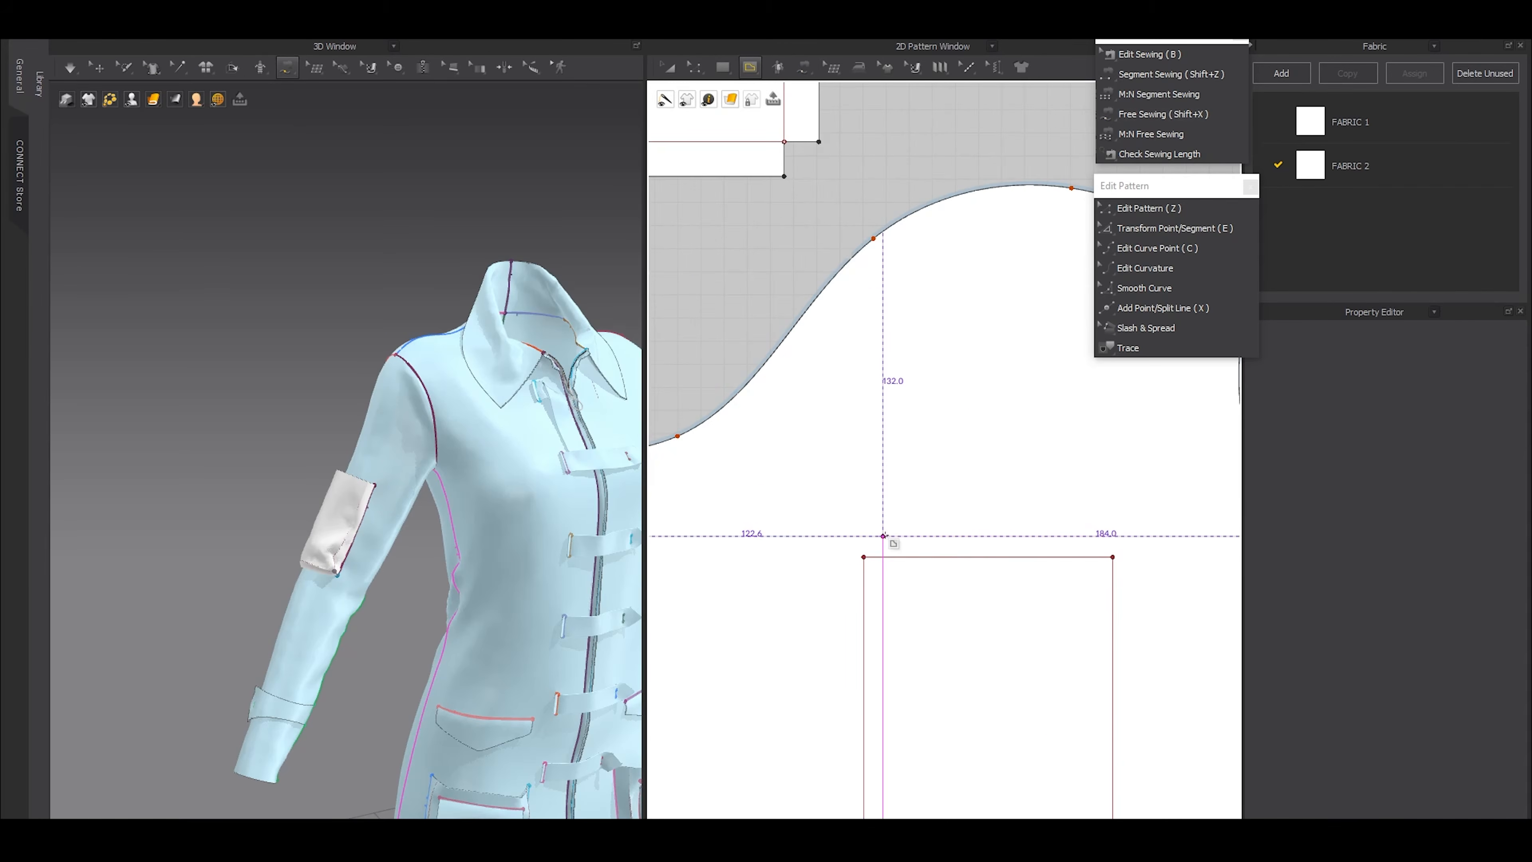
left_click_drag(863, 530, 1113, 529)
double_click(1113, 528)
key("z")
key("e")
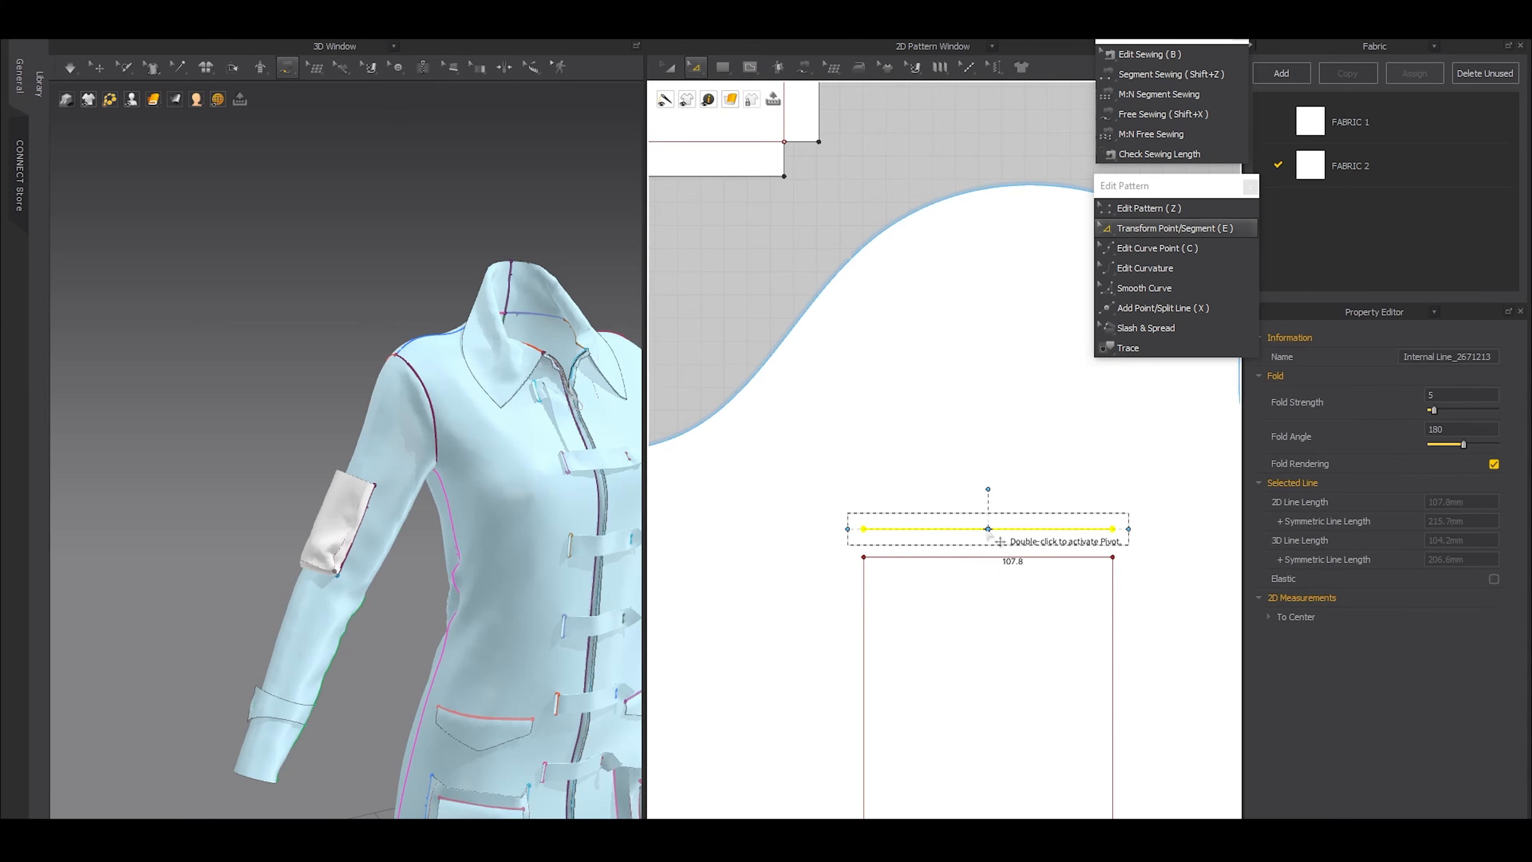
left_click_drag(1128, 529, 1149, 530)
scroll(1025, 522, "down", 2)
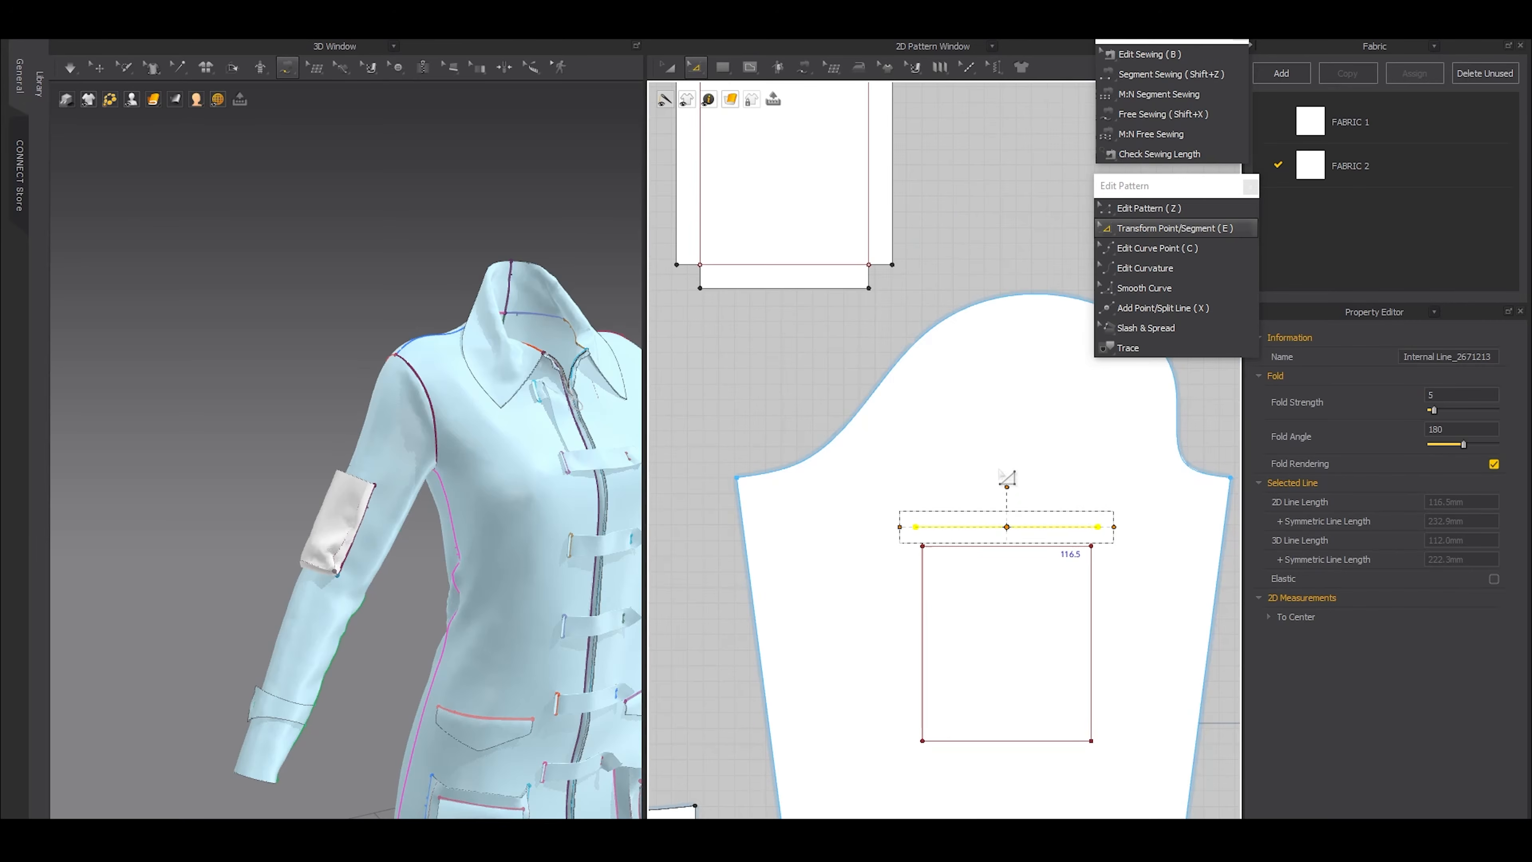
Draw a rectangular flap pattern about 158 by 51 mm above the pocket piece
scroll(1002, 468, "down", 3)
middle_click_drag(1038, 379, 916, 527)
key("shift+x")
key("s")
left_click_drag(687, 328, 831, 380)
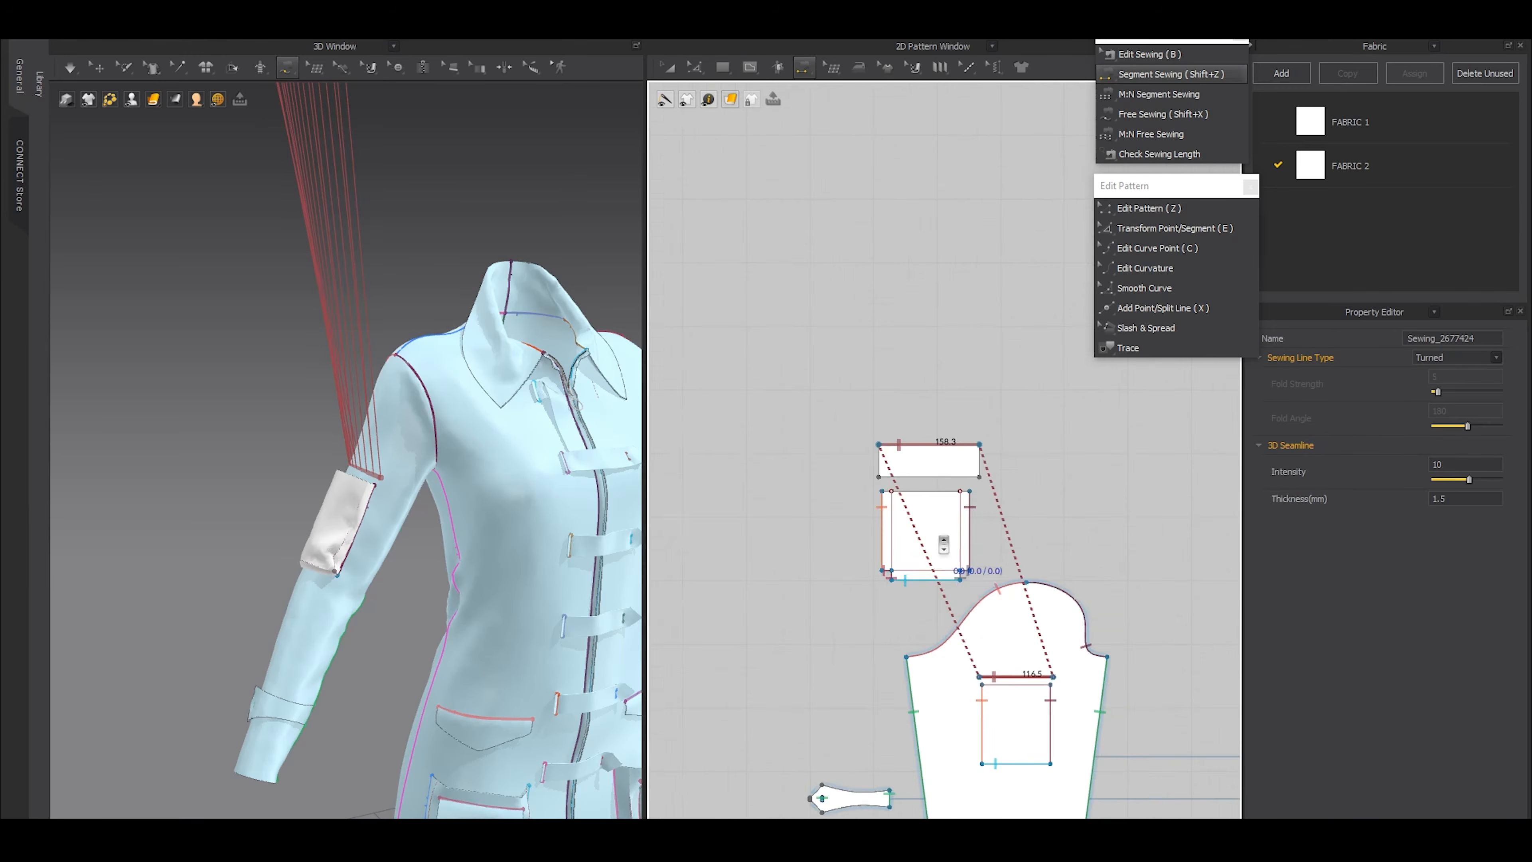
Sew a 116.5 mm stretch of the flap rectangle's top edge to the internal line on the sleeve
scroll(944, 543, "up", 3)
key("b")
left_click_drag(969, 334, 972, 336)
right_click(960, 333)
left_click(1039, 440)
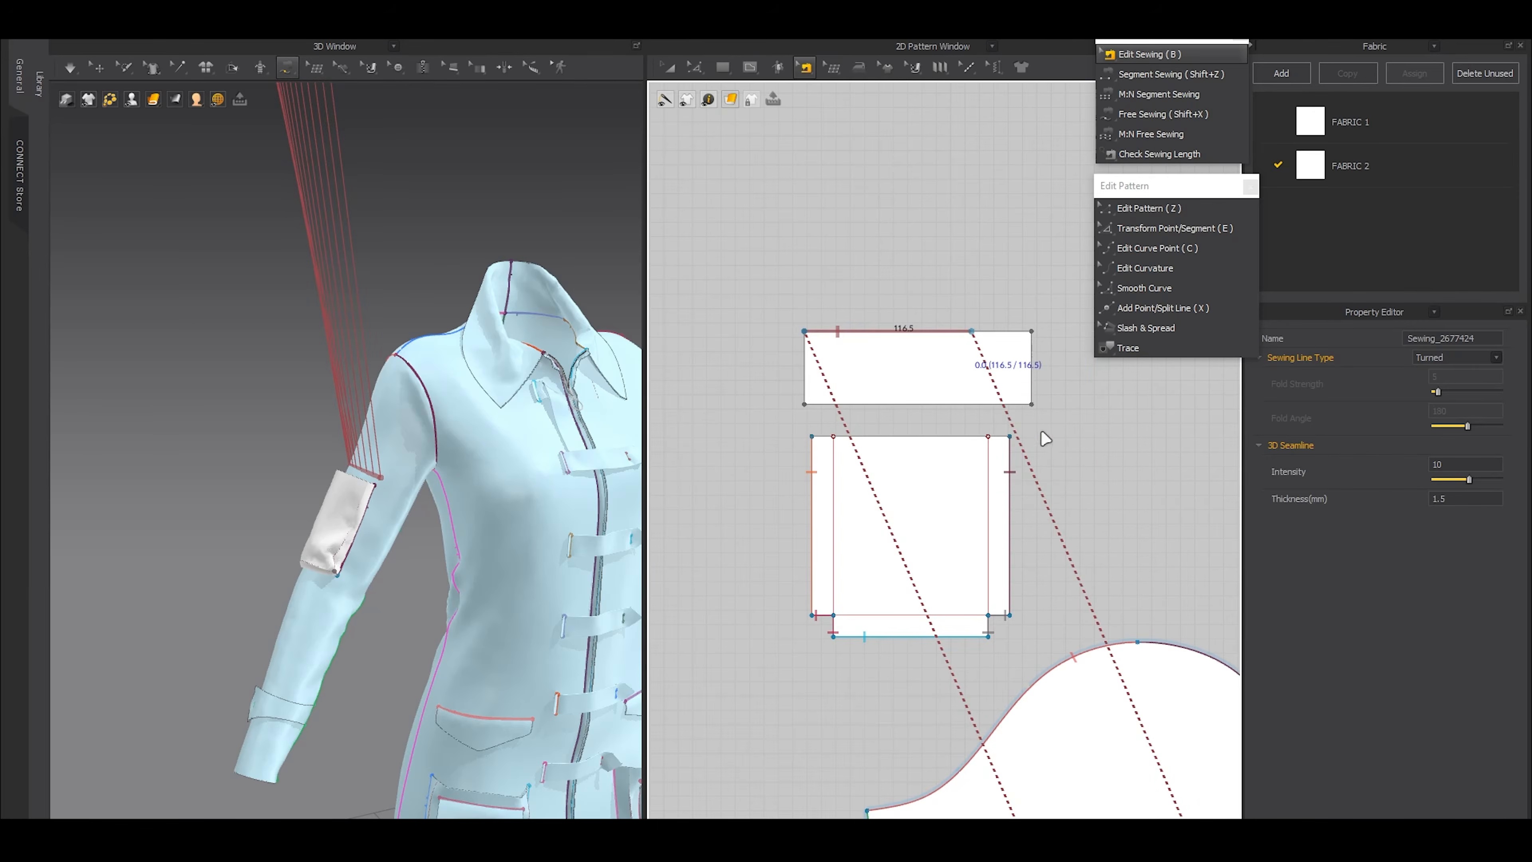
Cut the flap rectangle vertically where its seam ends and delete the surplus 41.8 mm wide piece
key("g")
left_click(971, 331)
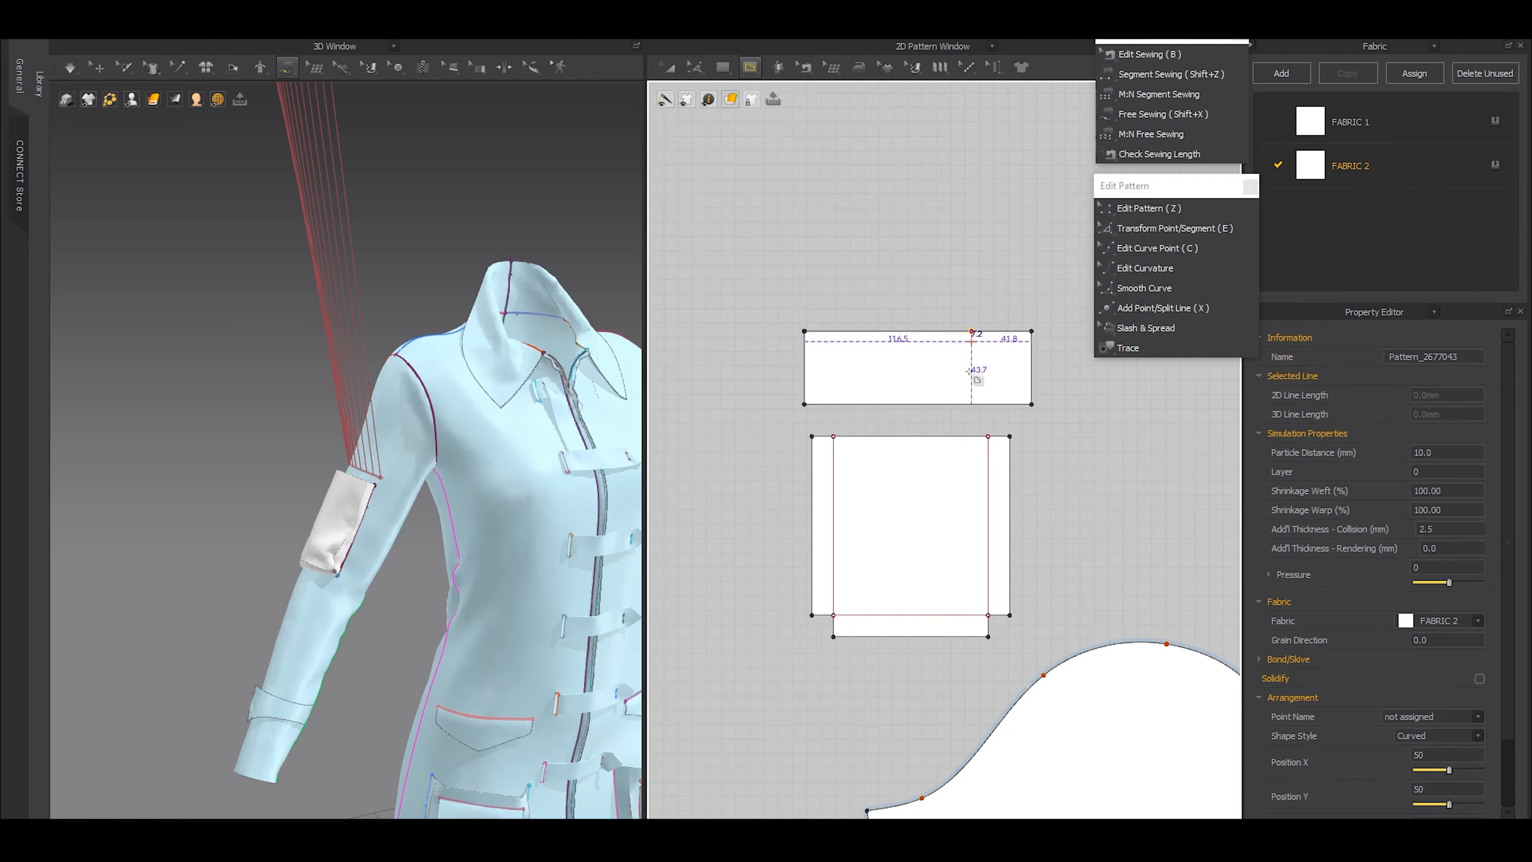
double_click(971, 404)
key("ctrl+x")
left_click(1011, 375)
key("Delete")
Add a point at the middle of the flap's bottom edge
key("z")
left_click(857, 405)
scroll(869, 417, "up", 3)
key("x")
left_click(891, 385)
key("z")
left_click_drag(889, 364, 913, 415)
Add a point 2 mm to each side of the midpoint on the flap's bottom edge
scroll(869, 383, "up", 5)
key("x")
right_click(906, 379)
type("2mm")
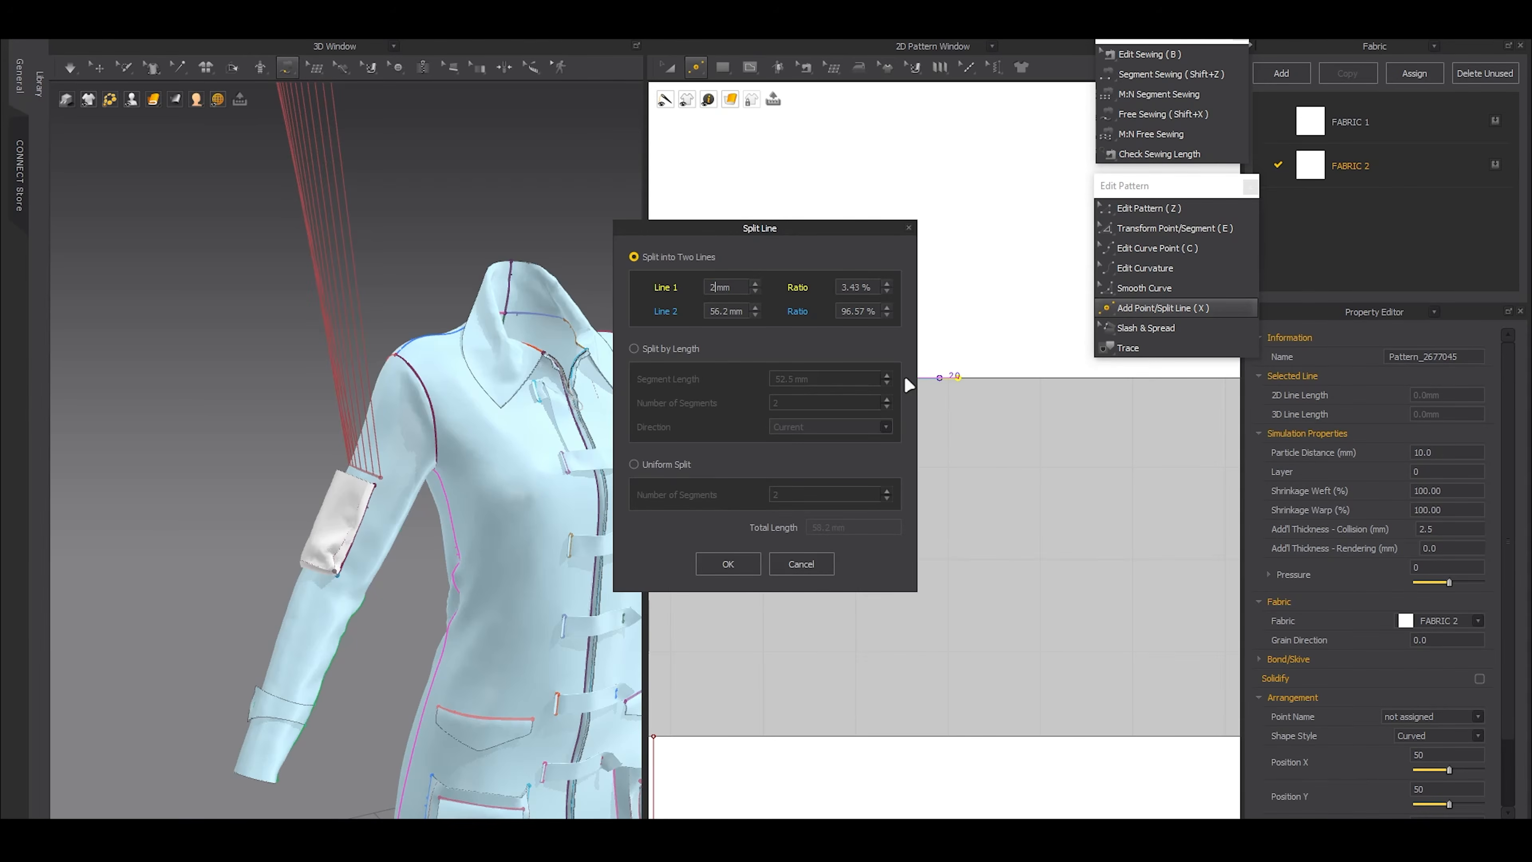
left_click(727, 569)
right_click(988, 387)
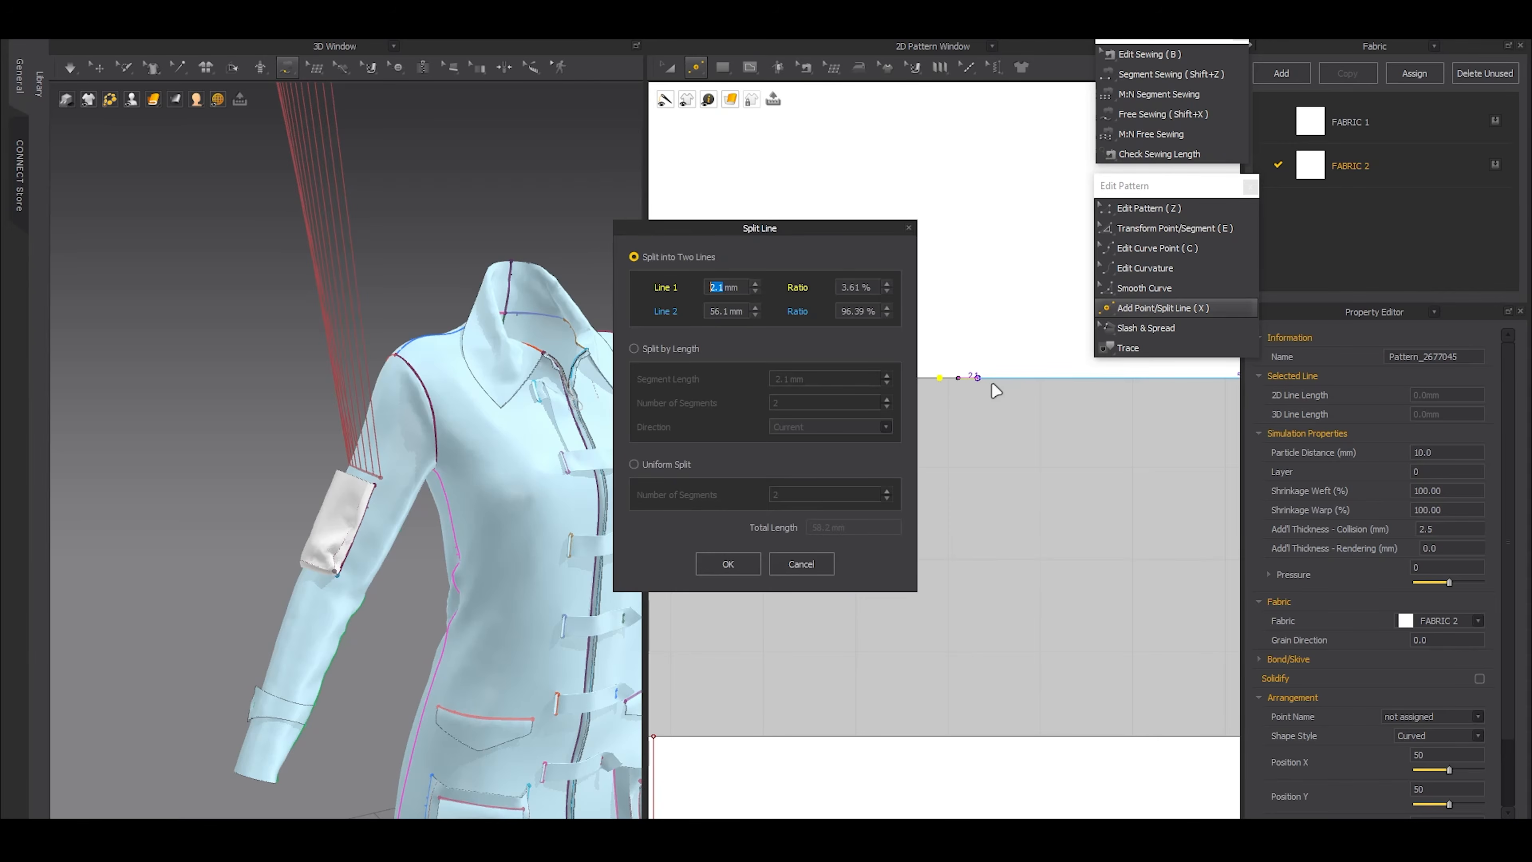
type("2")
left_click(727, 563)
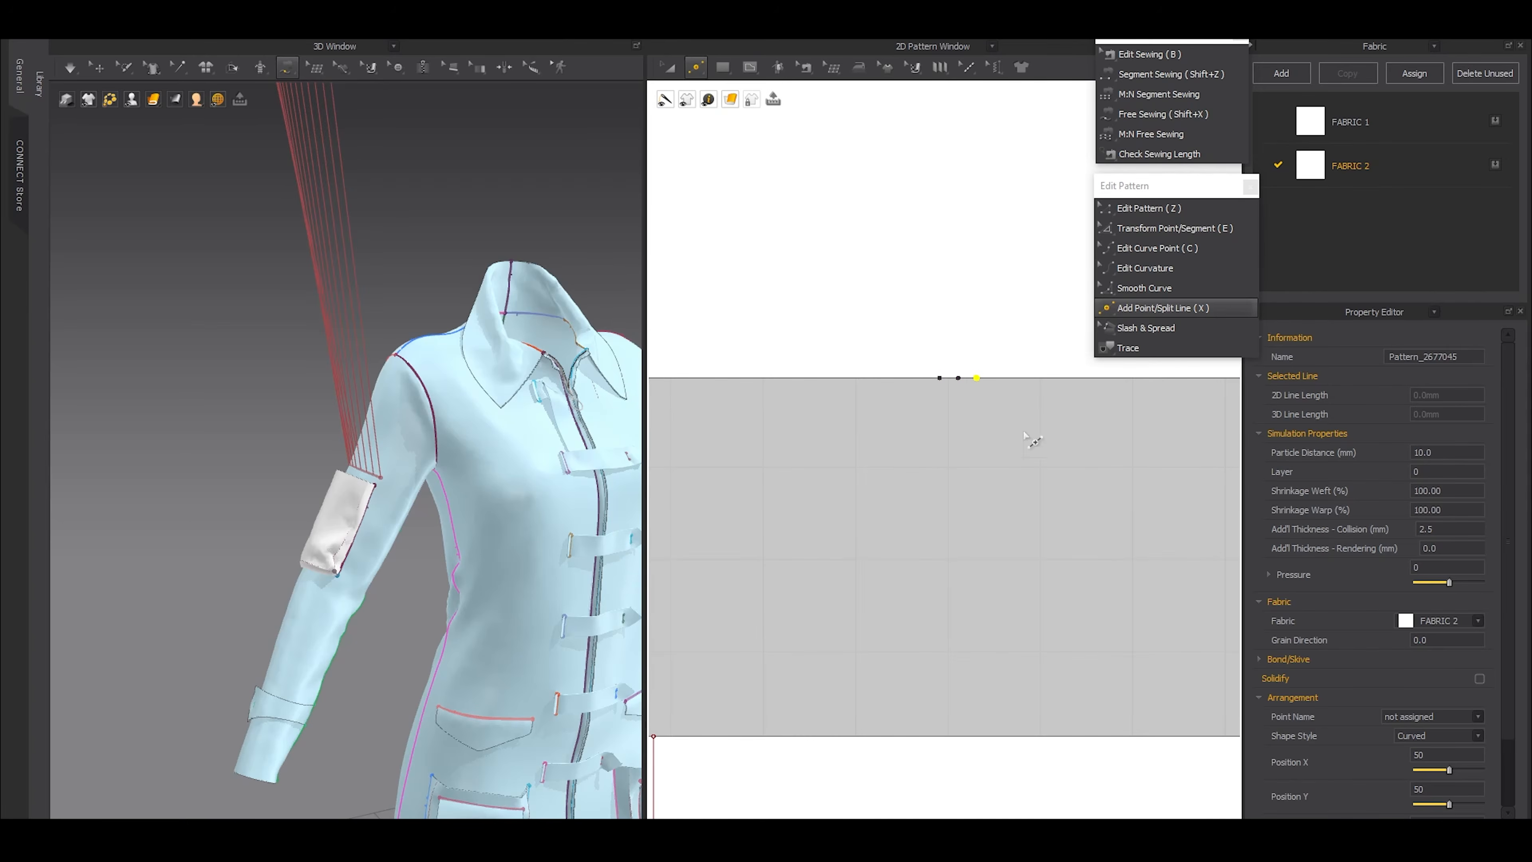
Shape the flap's bottom edge into a centred point with sloping edges of about 60 mm
key("z")
left_click(956, 377)
scroll(948, 384, "down", 6)
left_click_drag(743, 487, 1051, 569)
scroll(948, 540, "down", 3)
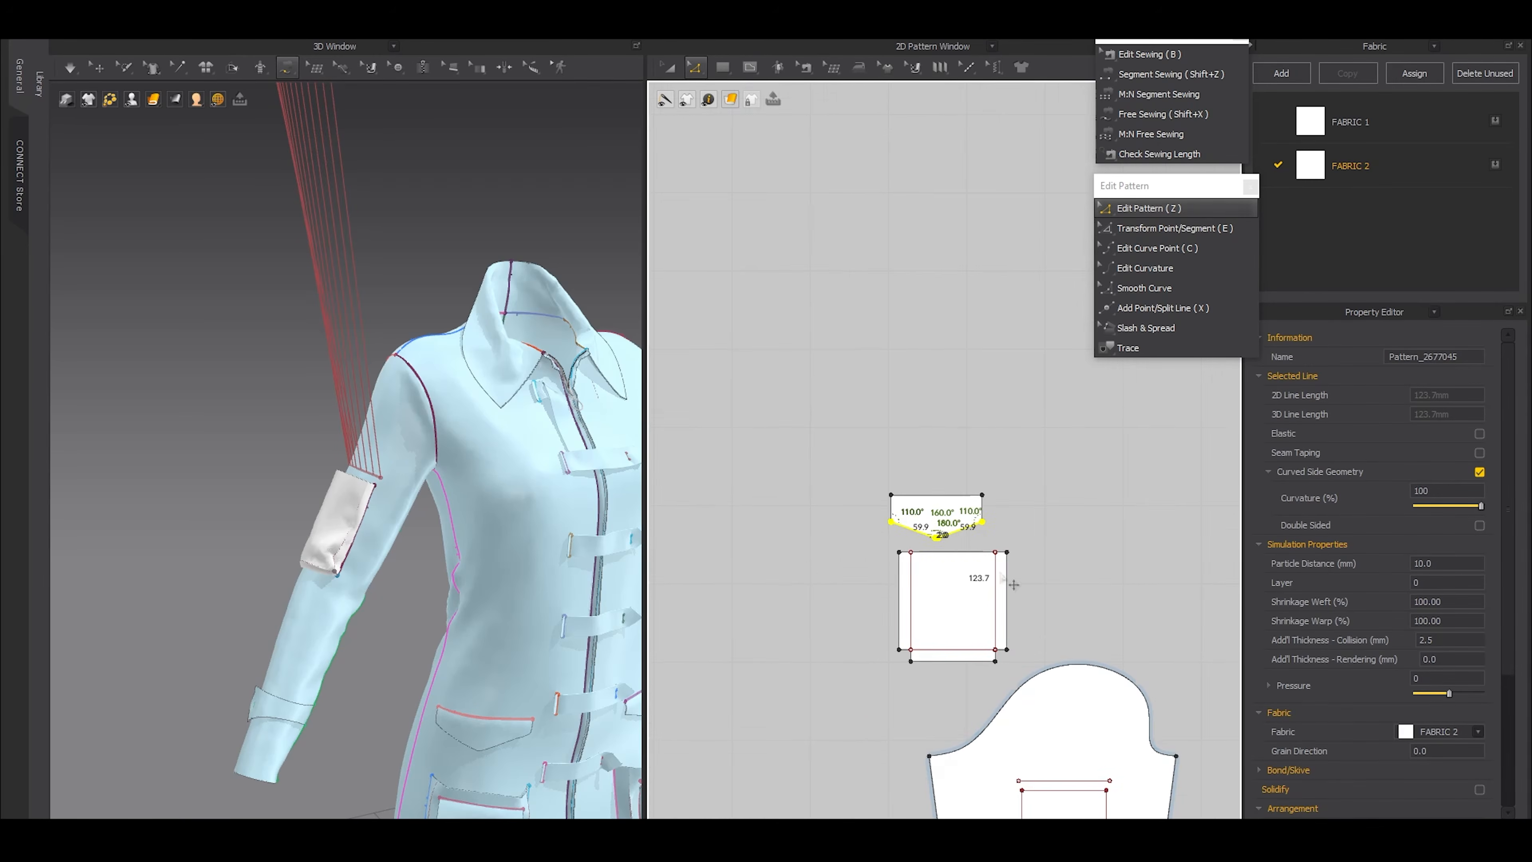
Sew the full top edge of the pointed flap to the internal line above the sleeve rectangle
middle_click_drag(965, 577, 899, 495)
key("shift+z")
left_click(860, 421)
left_click(1008, 718)
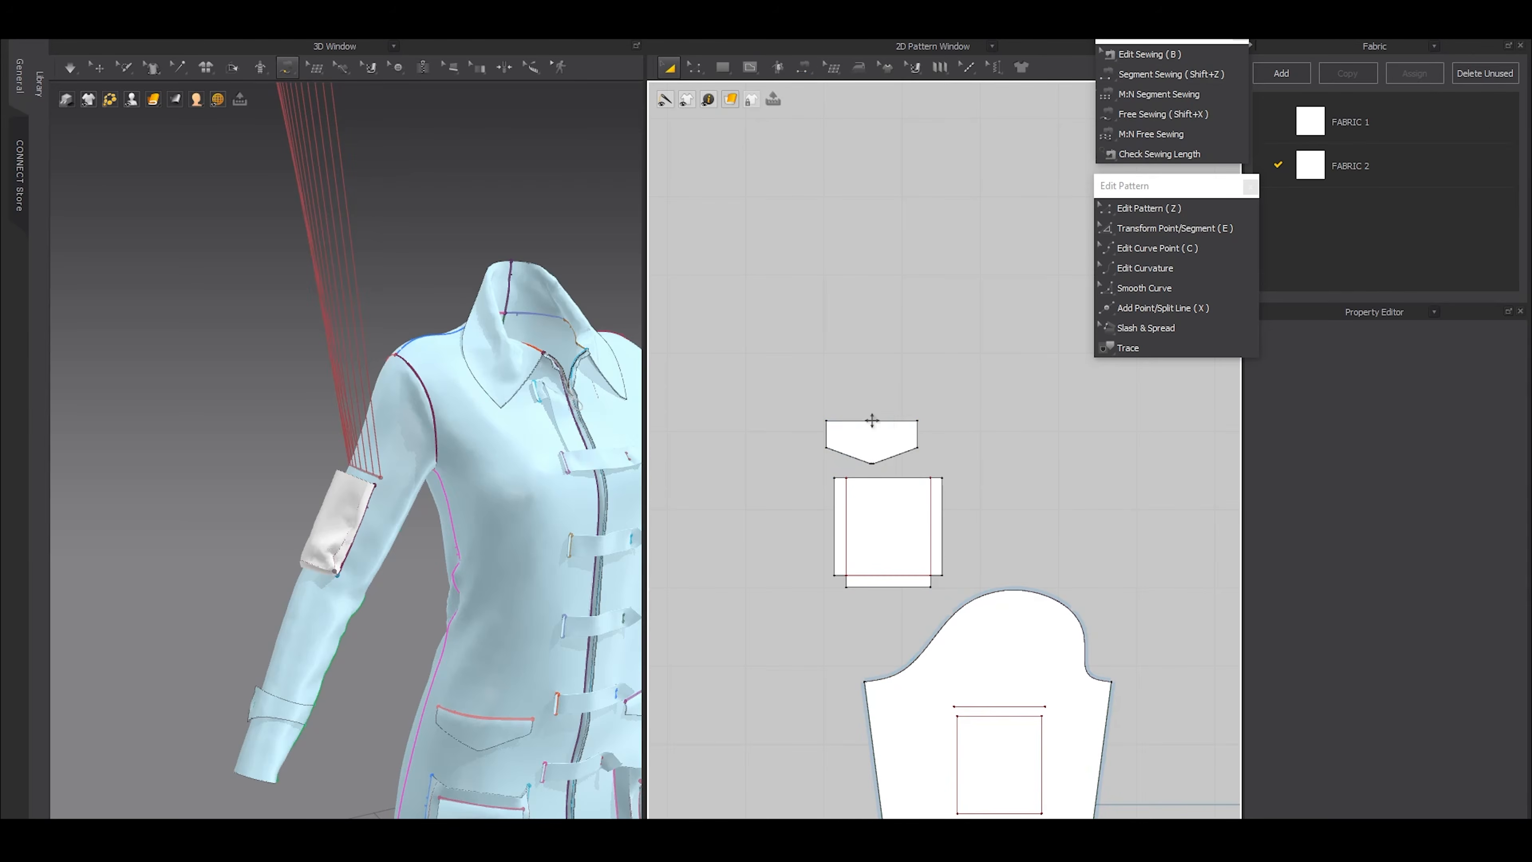
scroll(315, 355, "down", 5)
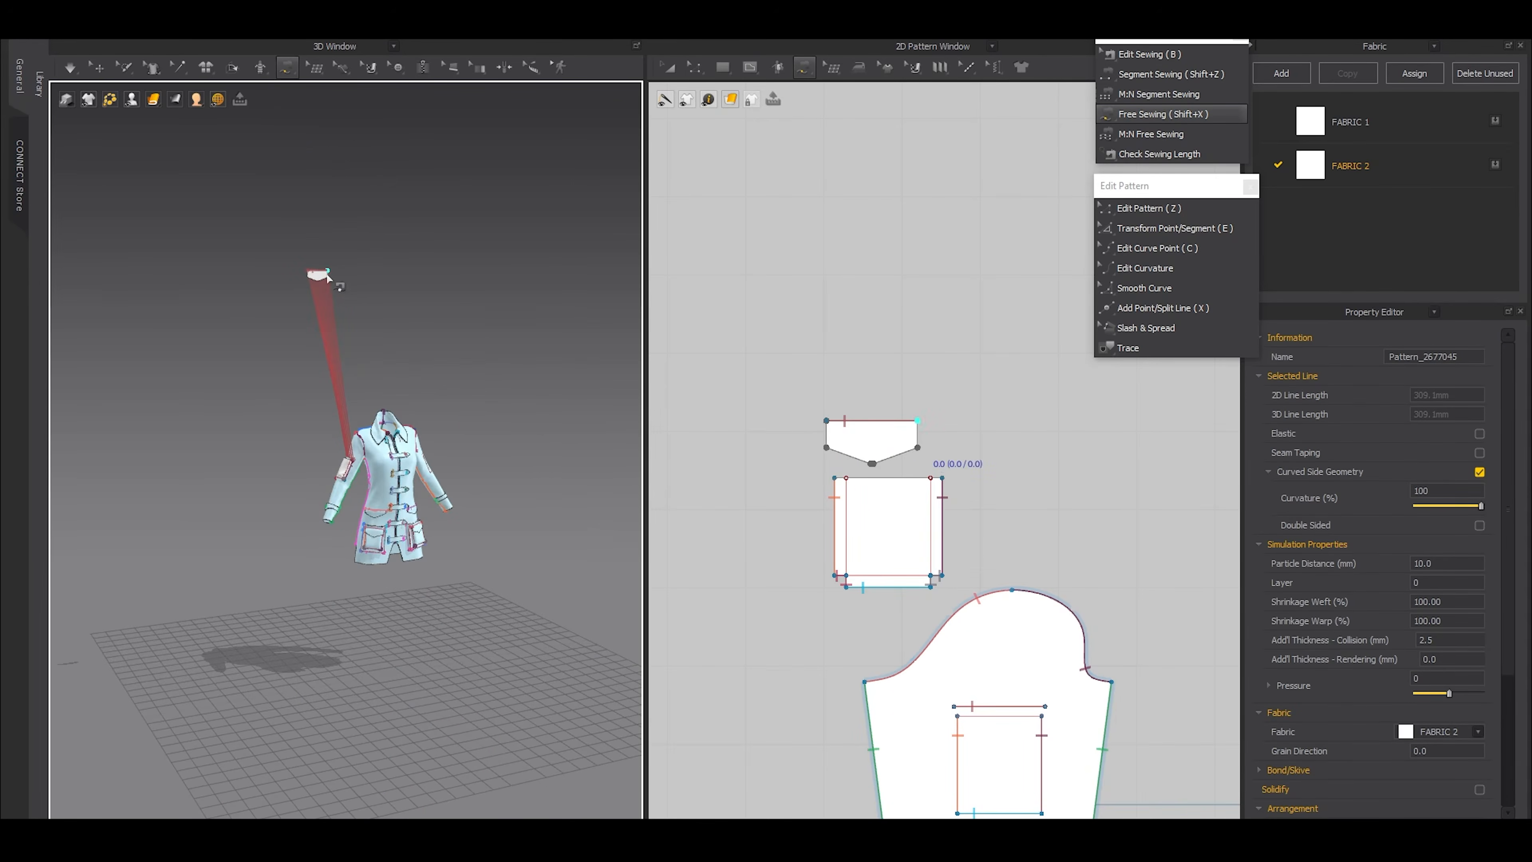
Move the pocket flap down beside the top of the sleeve pocket in 3D
left_click(99, 67)
left_click_drag(316, 275, 344, 450)
scroll(458, 450, "up", 10)
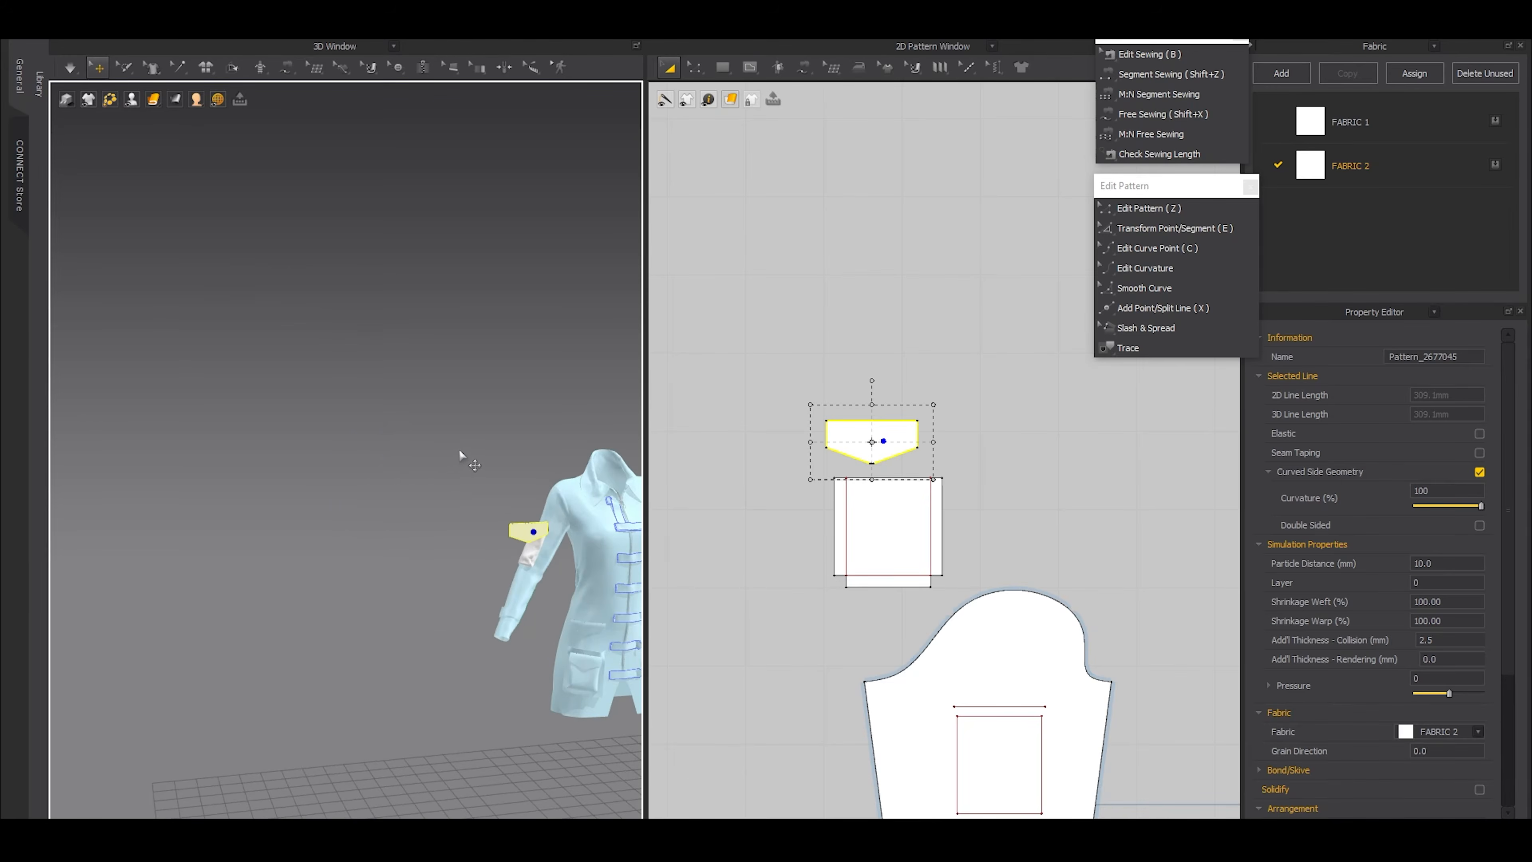
right_click_drag(394, 460, 417, 613)
left_click(345, 455)
scroll(351, 460, "down", 5)
Rotate and shift the flap to face the arm just outside the pocket's upper edge
left_click_drag(369, 605, 332, 589)
right_click_drag(401, 559, 428, 655)
middle_click_drag(431, 628, 440, 468)
left_click_drag(441, 468, 511, 360)
right_click_drag(462, 549, 410, 543)
left_click(356, 478)
left_click_drag(387, 472, 339, 425)
right_click_drag(347, 471, 375, 356)
Freeze the sleeve pocket and simulate the flap so that it drapes over the pocket's top
left_click(373, 592)
left_click(228, 382)
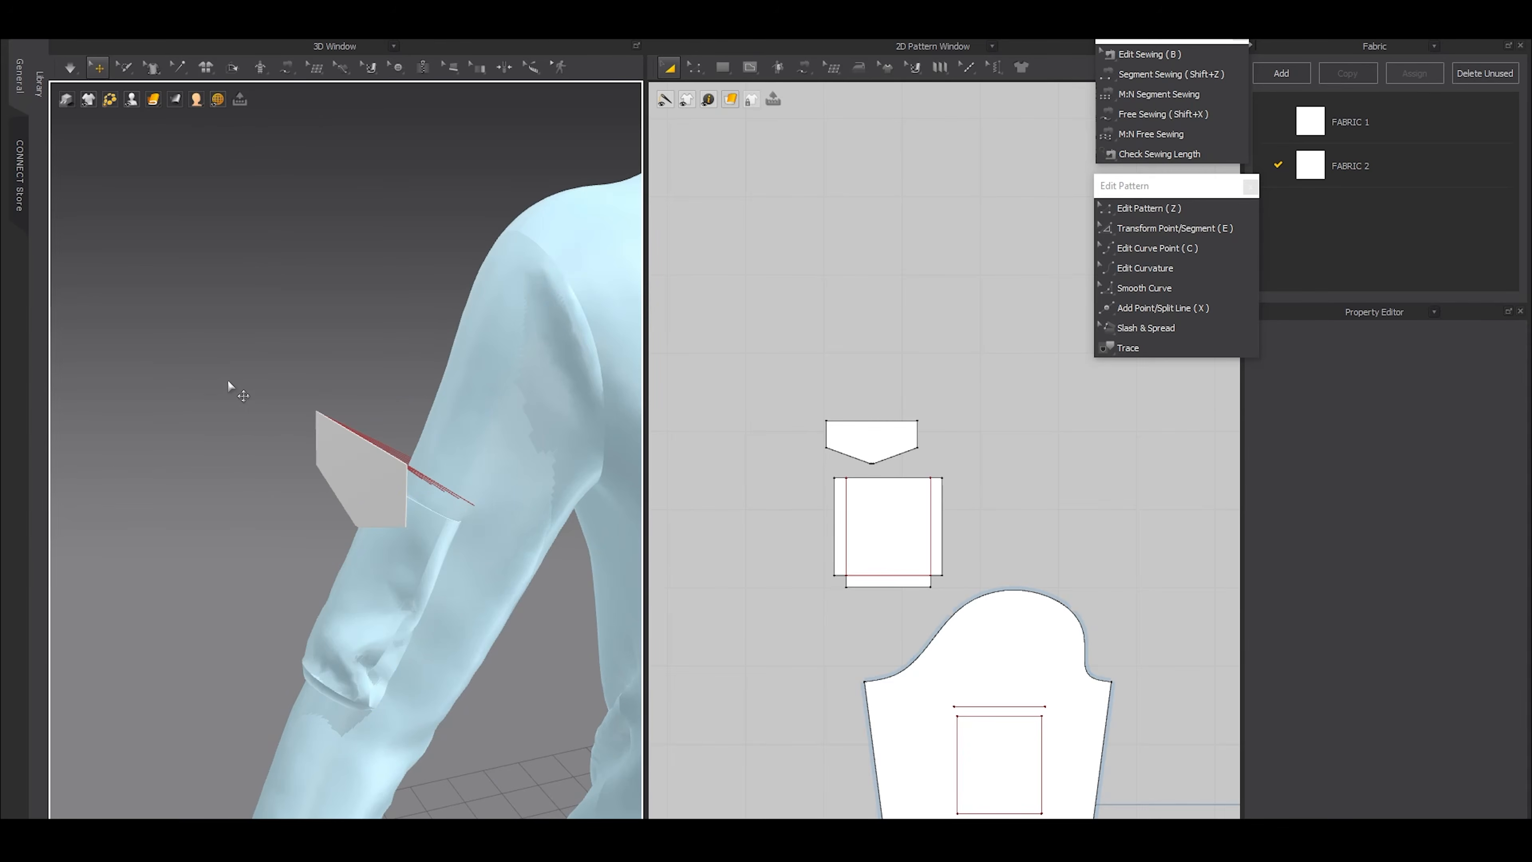
key("space")
right_click_drag(261, 407, 387, 476)
left_click_drag(475, 498, 463, 536)
key("space")
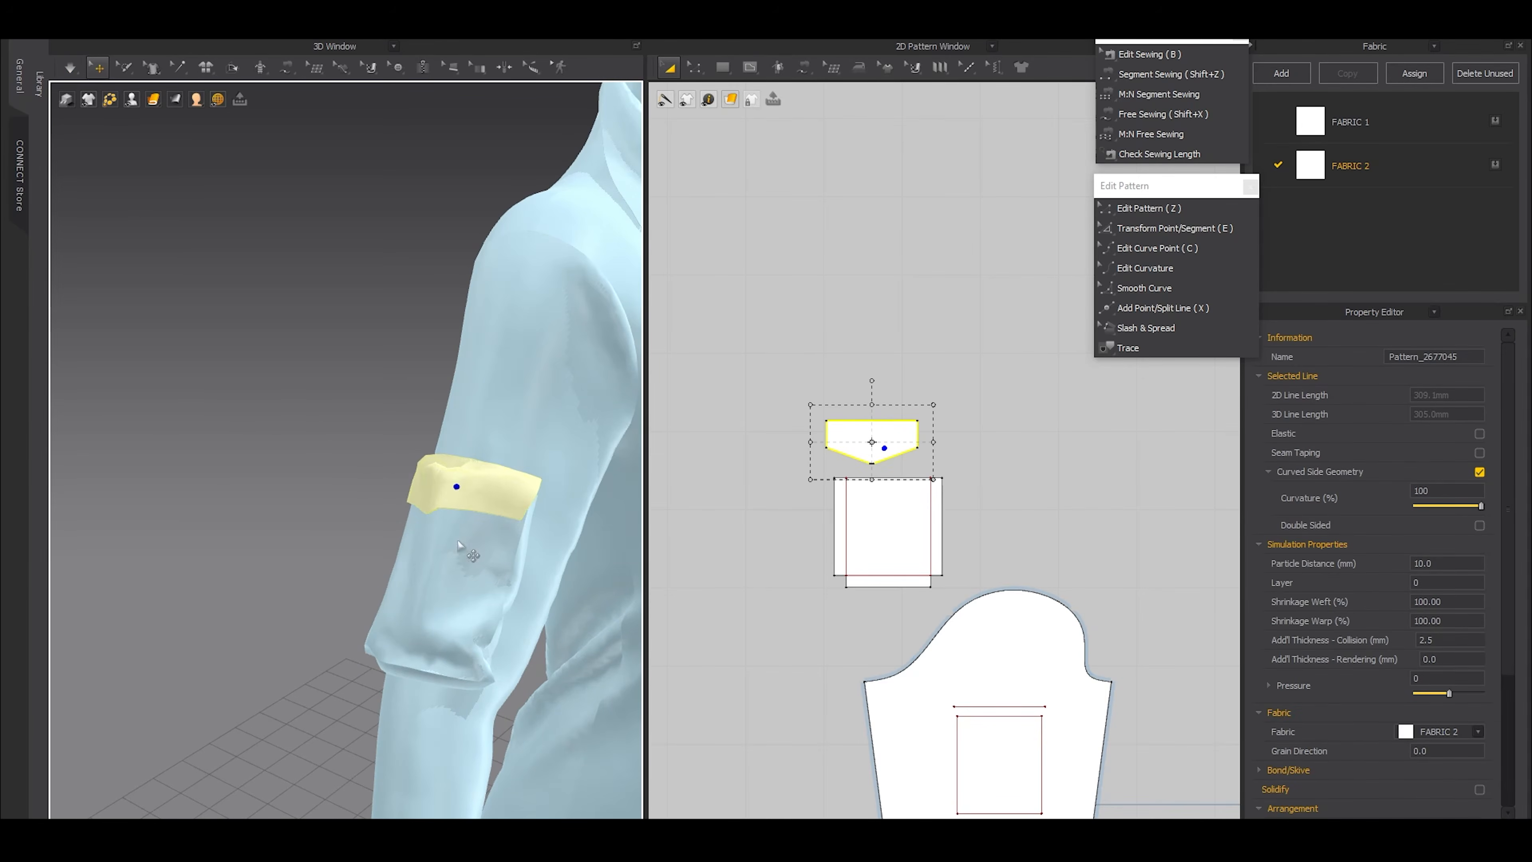
Unfreeze the sleeve pocket and simulate it together with the flap
left_click(308, 392)
key("space")
right_click_drag(519, 562, 459, 537)
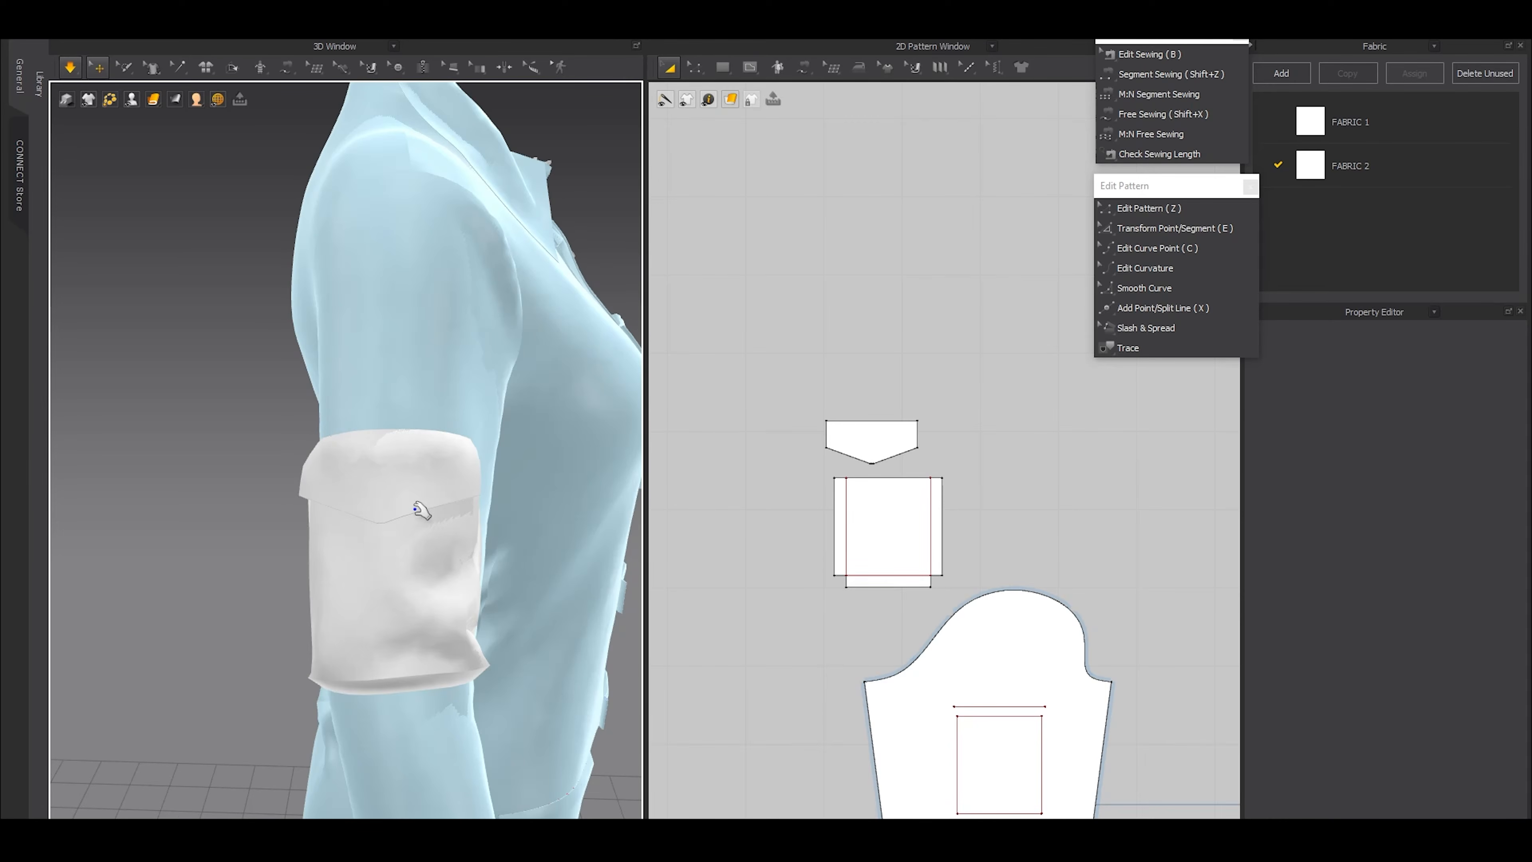
key("space")
scroll(503, 492, "down", 5)
right_click_drag(503, 493, 459, 476)
scroll(862, 393, "up", 5)
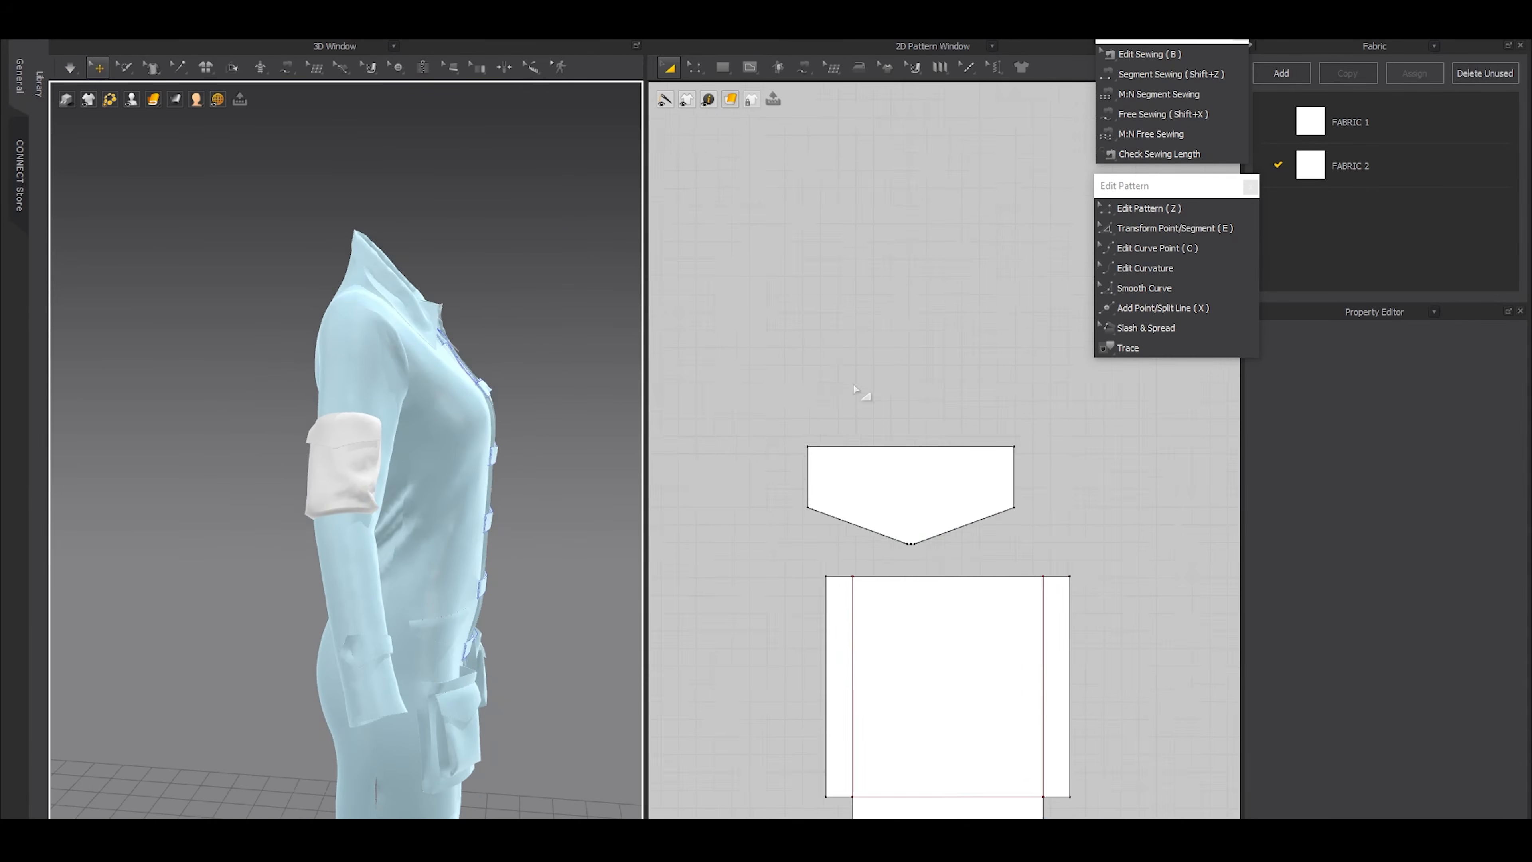
Lengthen the flap slightly by moving its pointed bottom edge down, and select all garment pieces
key("z")
left_click_drag(1095, 580, 1092, 578)
left_click_drag(999, 556, 1000, 569)
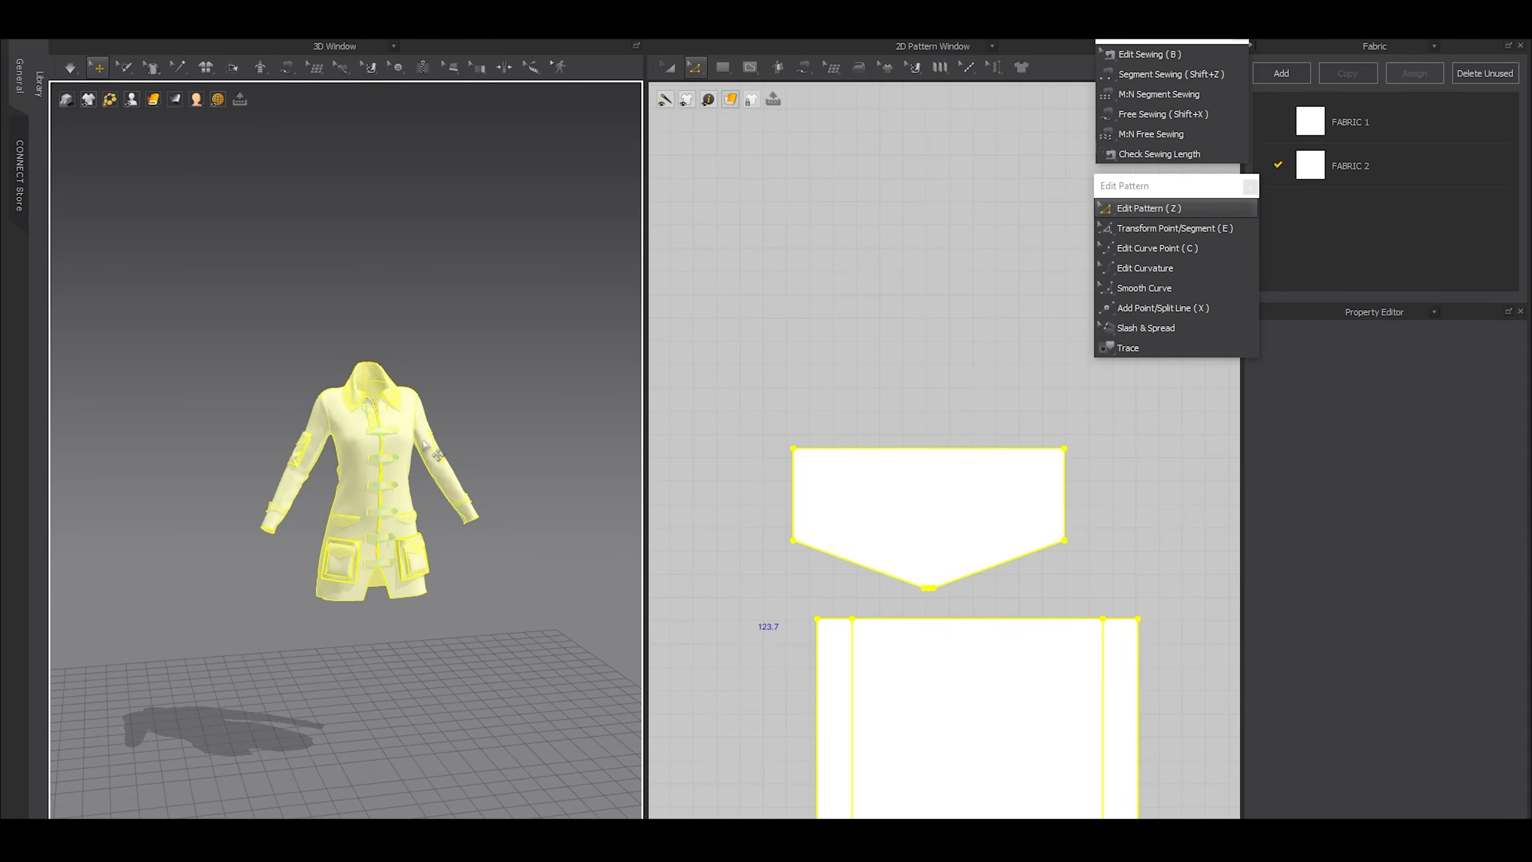
right_click_drag(350, 487, 558, 516)
scroll(563, 523, "up", 5)
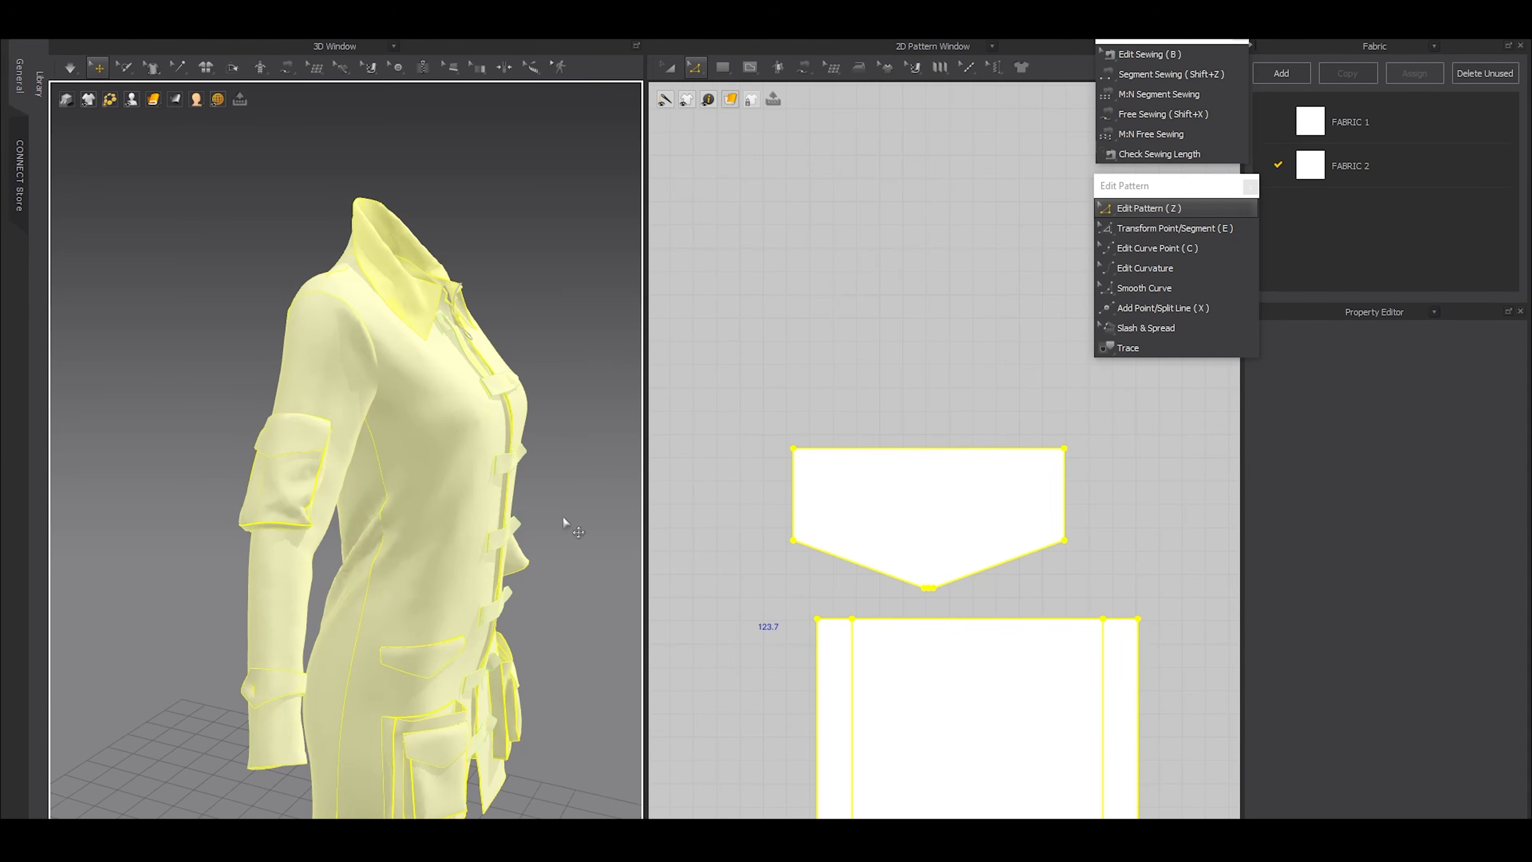
Move the pocket and flap placement lines slightly up on the sleeve pattern
scroll(1015, 586, "down", 8)
key("a")
left_click(1000, 617)
left_click(995, 577, "shift")
scroll(995, 639, "up", 4)
key("z")
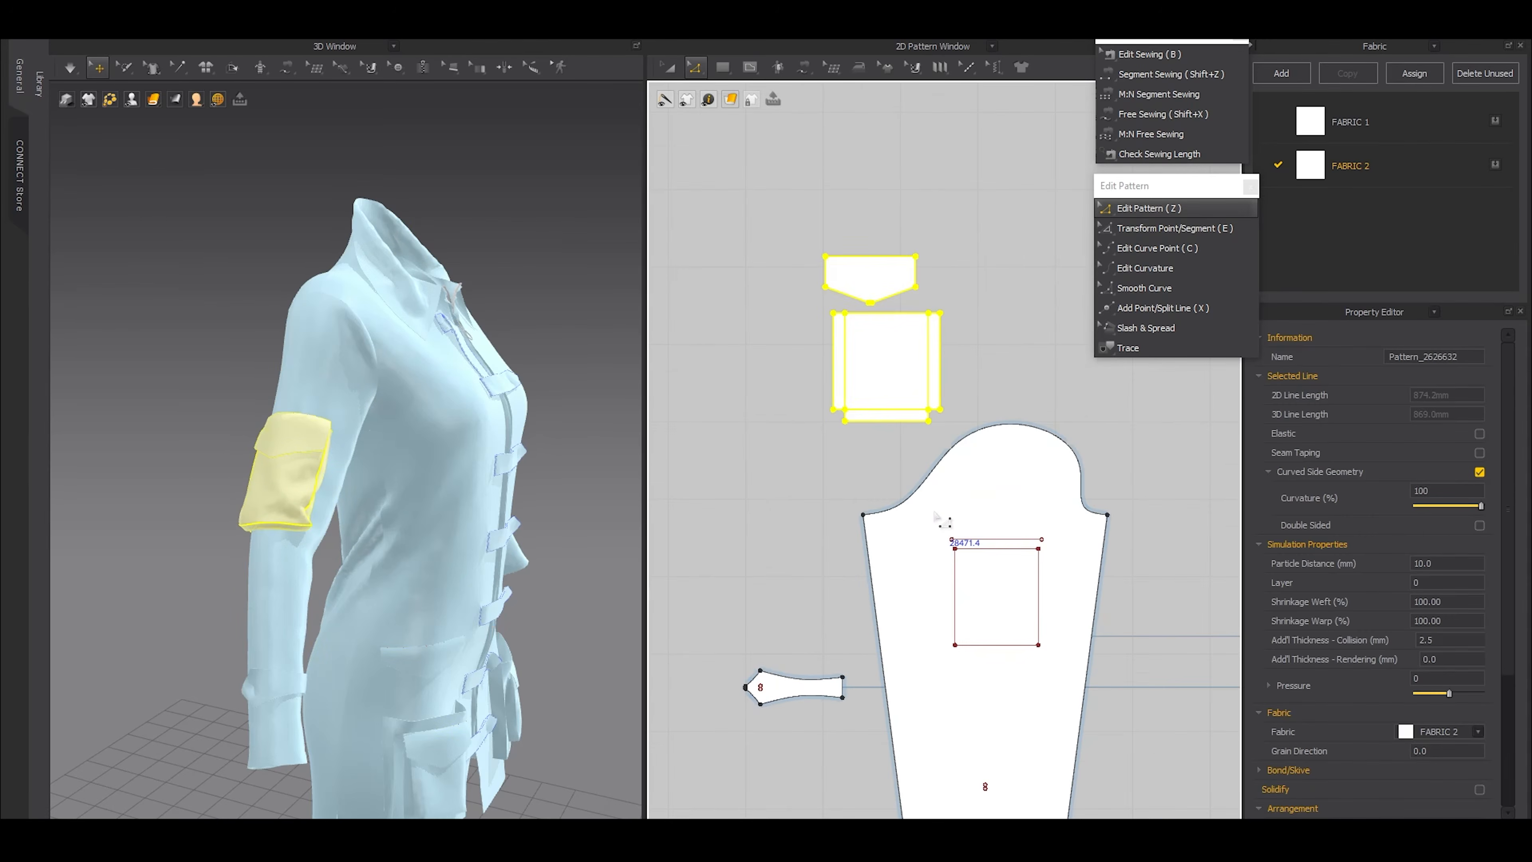
left_click(965, 547)
key("a")
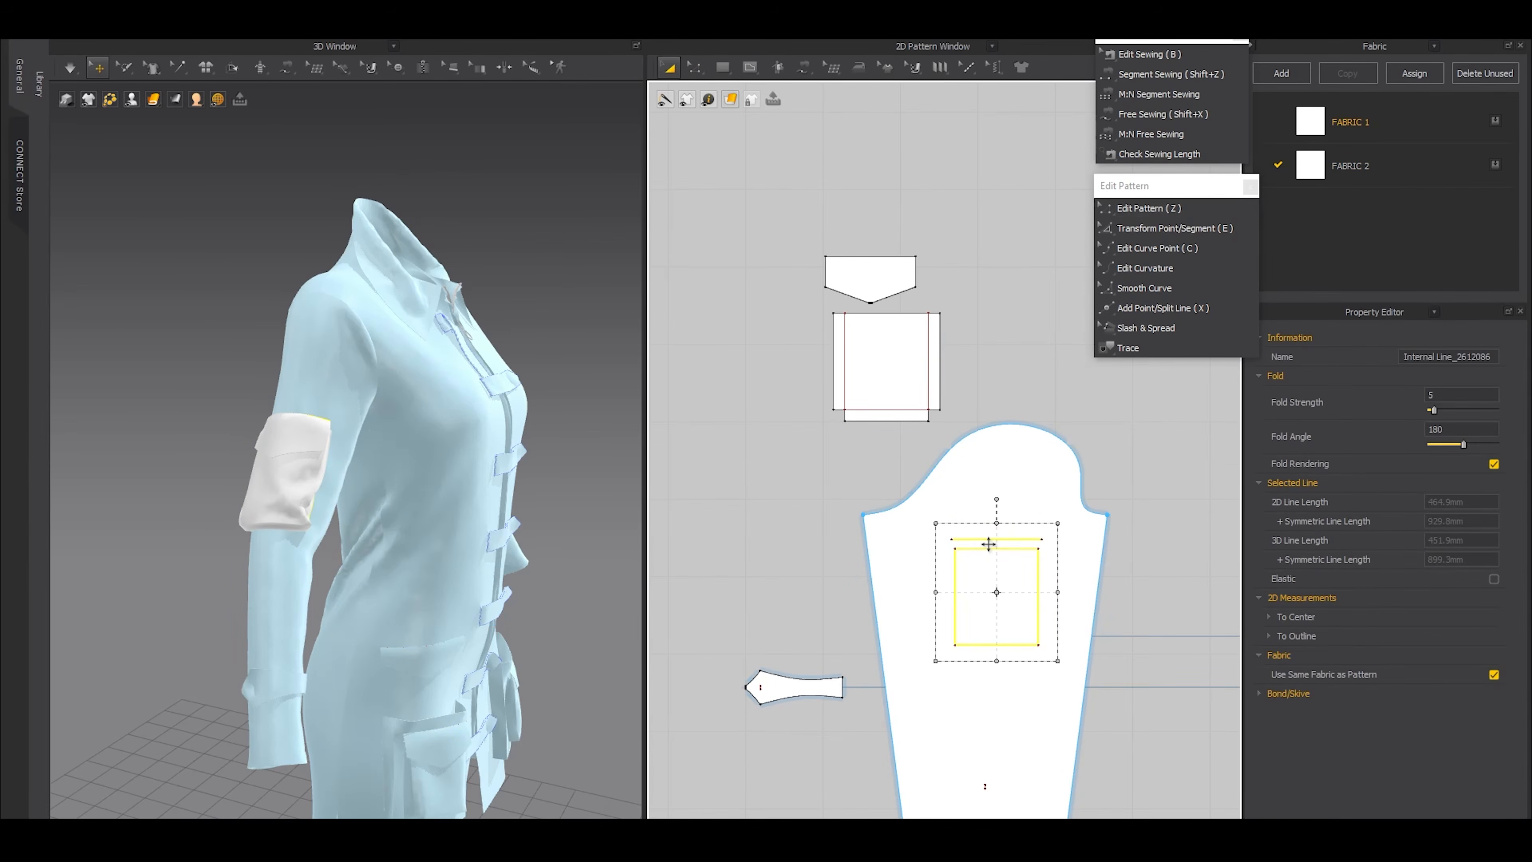
left_click_drag(987, 547, 989, 527, "shift")
Shift the sleeve pocket and its flap slightly up the arm and simulate them in their new position
left_click_drag(809, 188, 963, 433)
right_click_drag(373, 479, 302, 476)
left_click_drag(226, 472, 233, 439)
key("space")
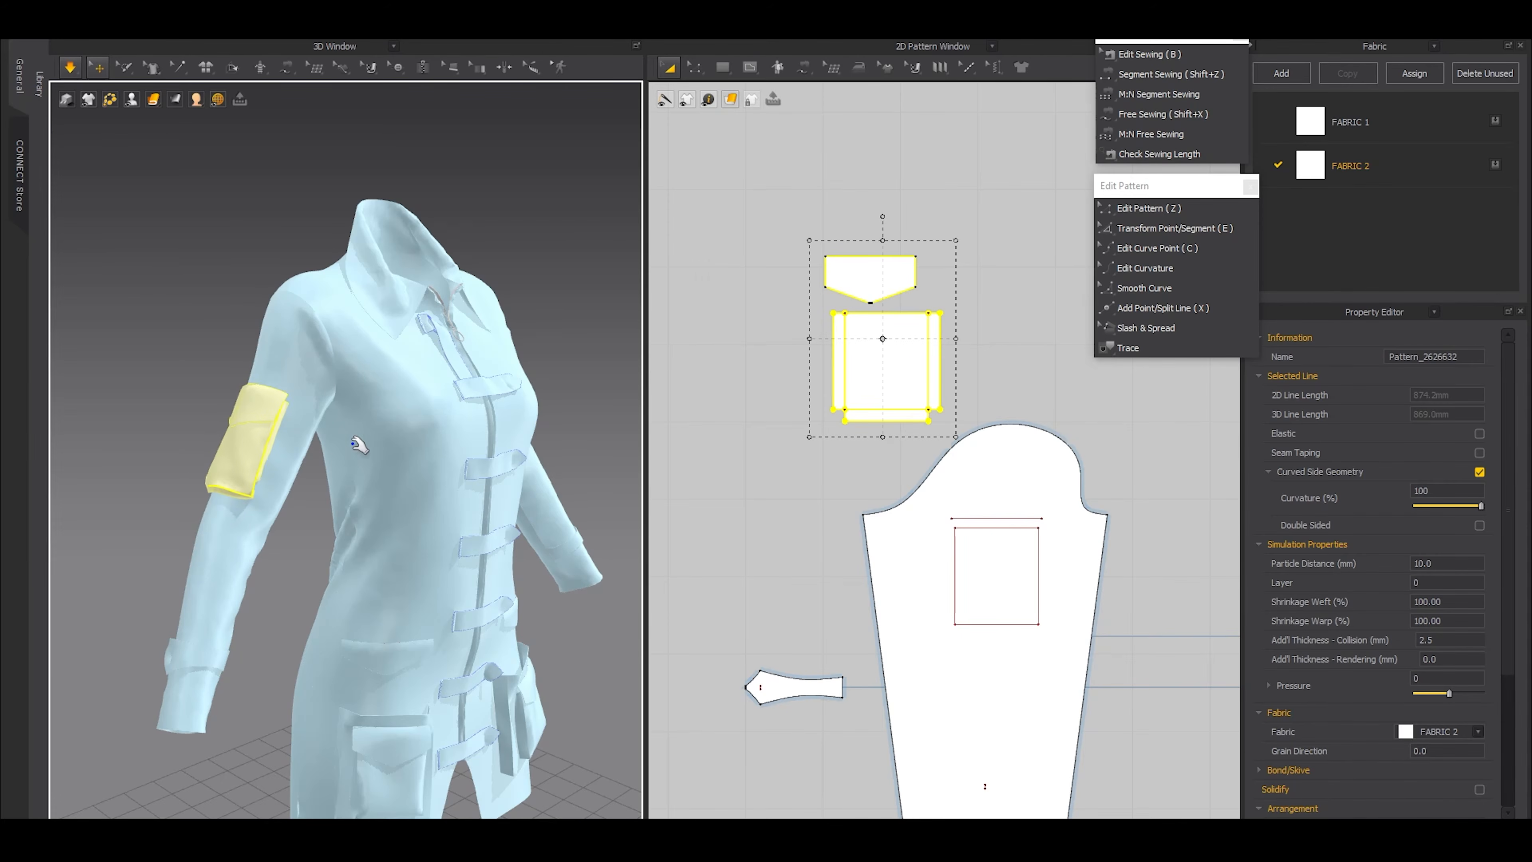
left_click(175, 329)
key("space")
scroll(241, 386, "down", 5)
right_click_drag(325, 464, 428, 469)
scroll(436, 446, "up", 4)
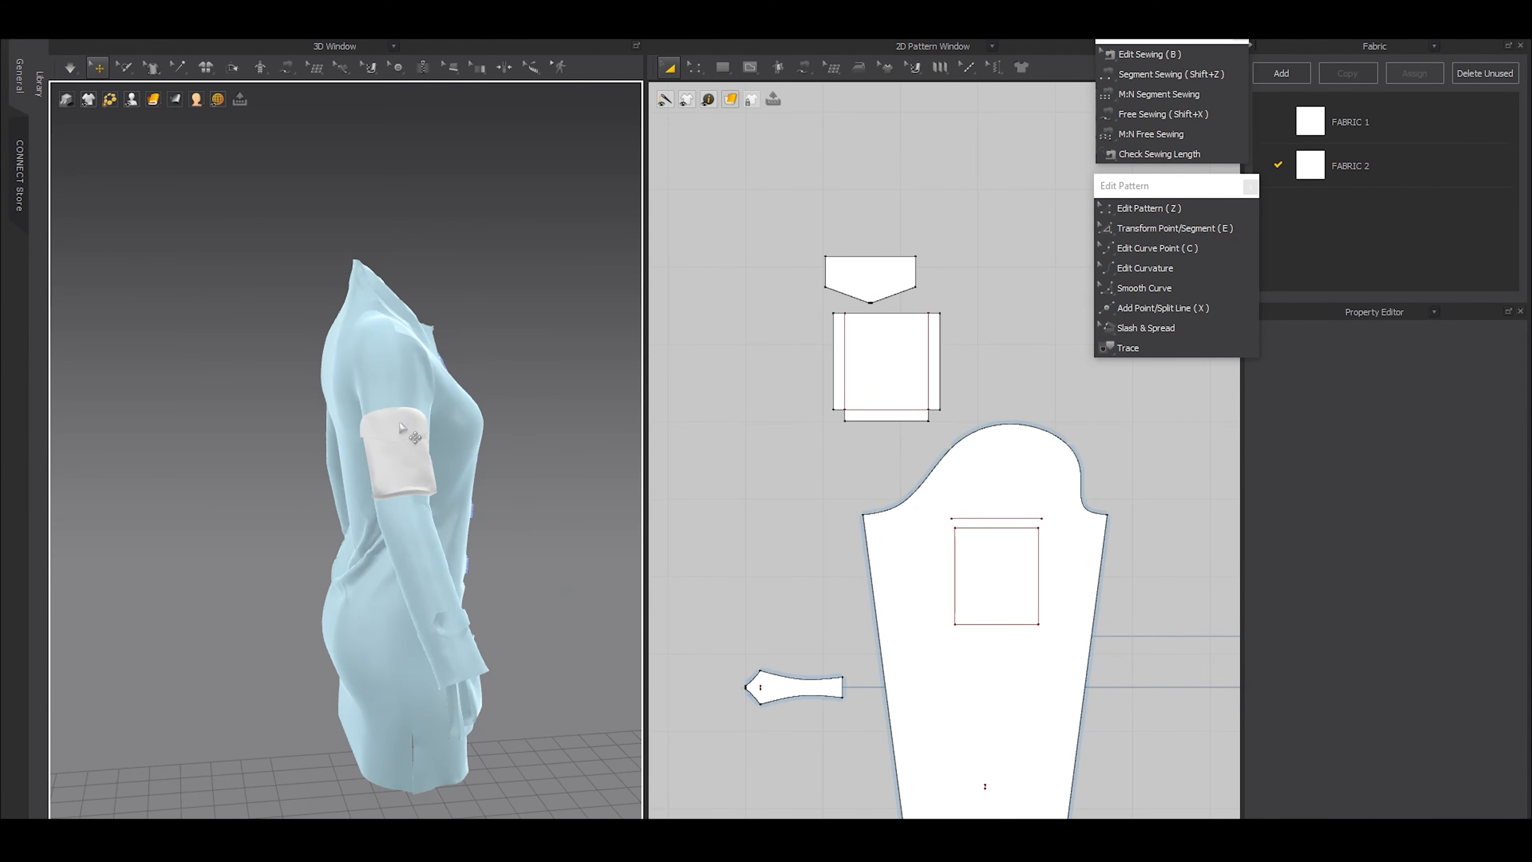
right_click_drag(496, 515, 462, 508)
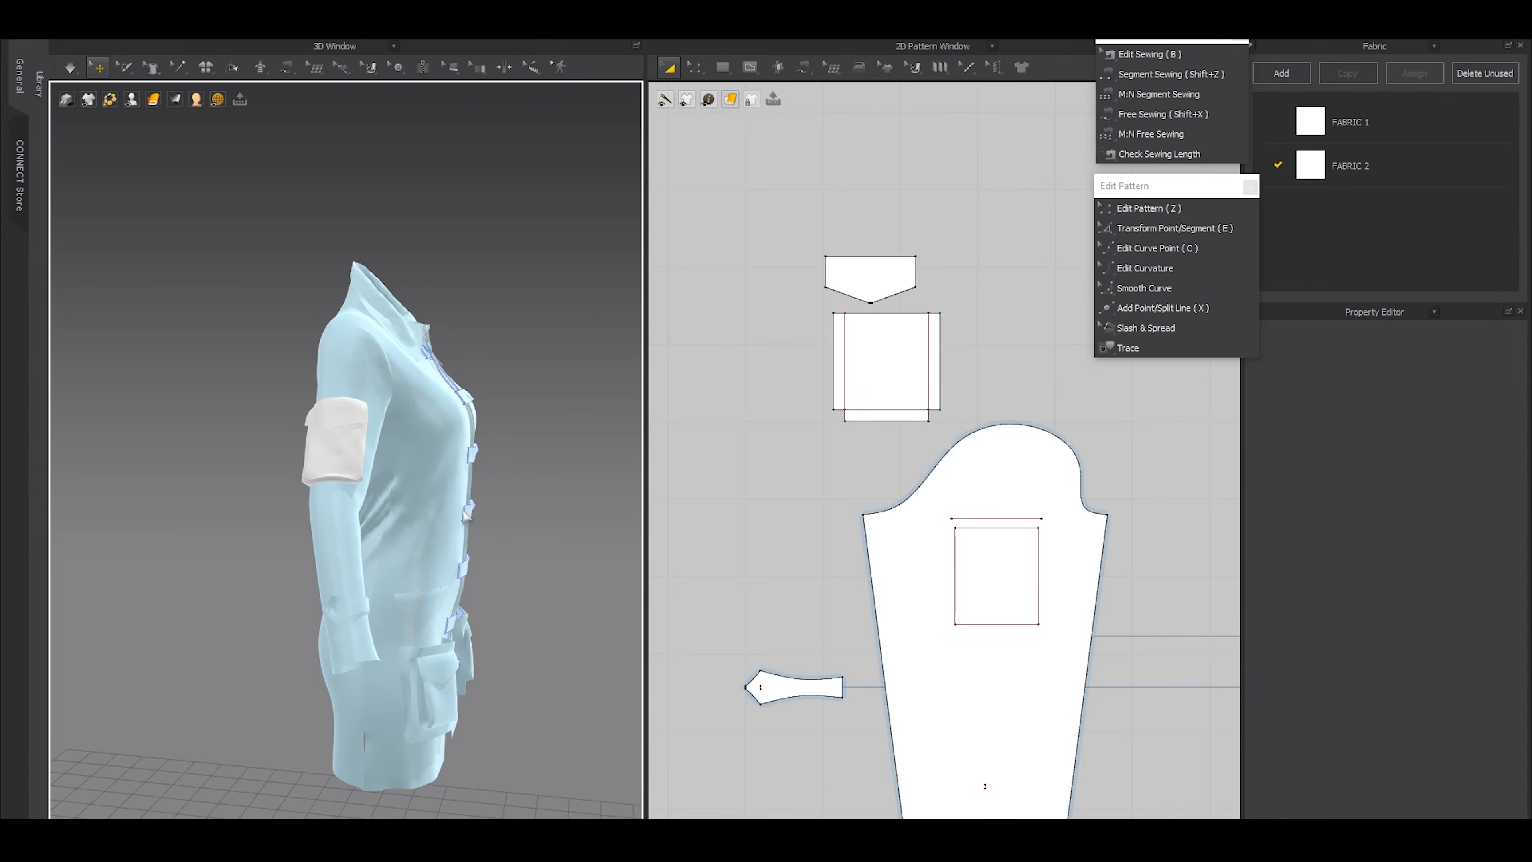
left_click(971, 625)
key("z")
left_click(996, 624)
left_click_drag(746, 370, 968, 446)
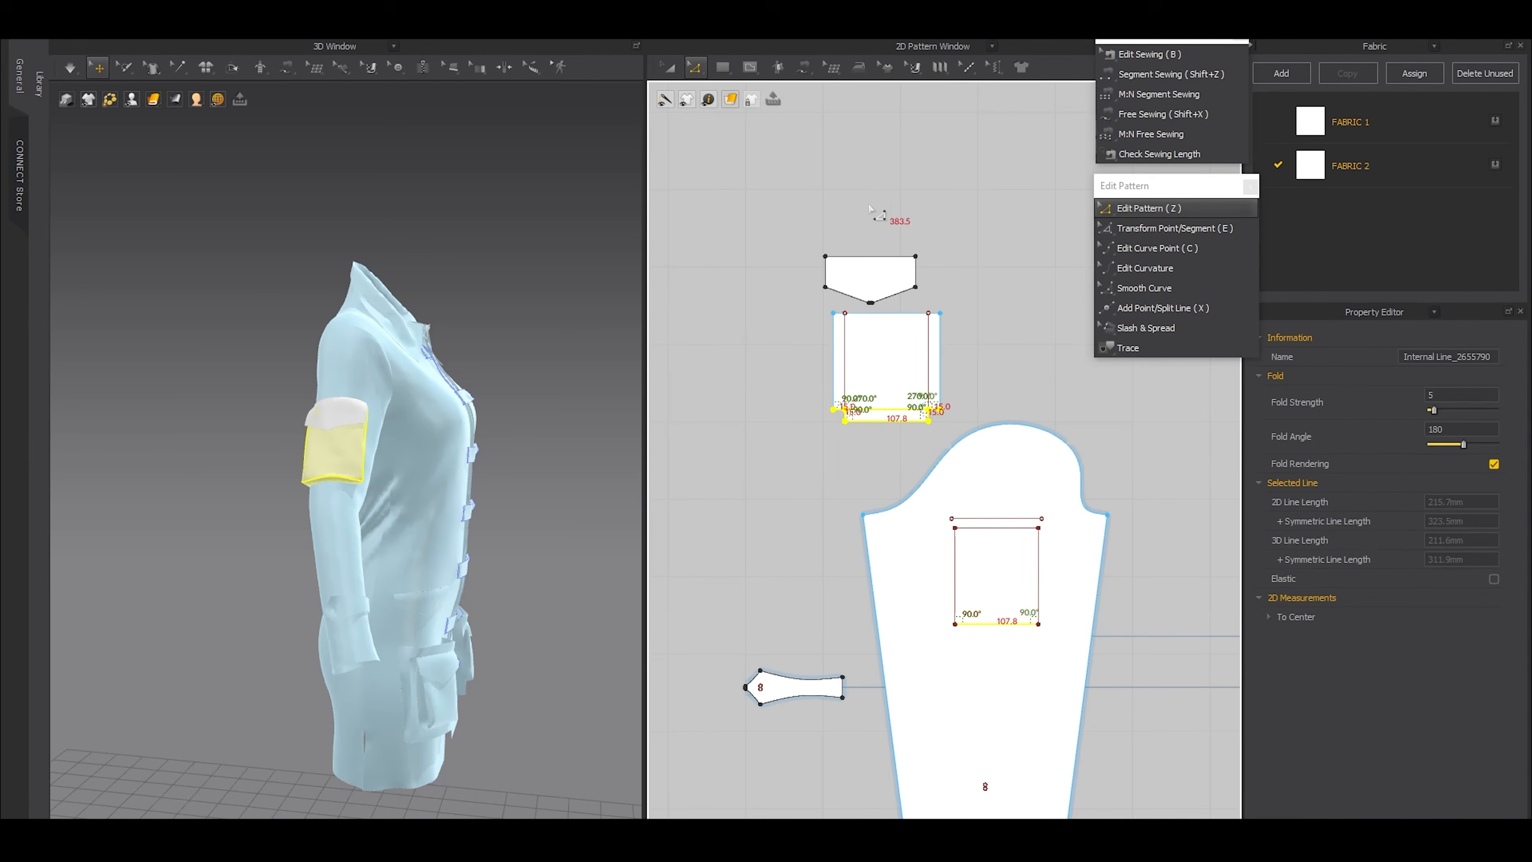
key("a")
left_click(579, 296)
Unfreeze all garment pieces and simulate the whole coat dress
key("2")
scroll(431, 417, "down", 3)
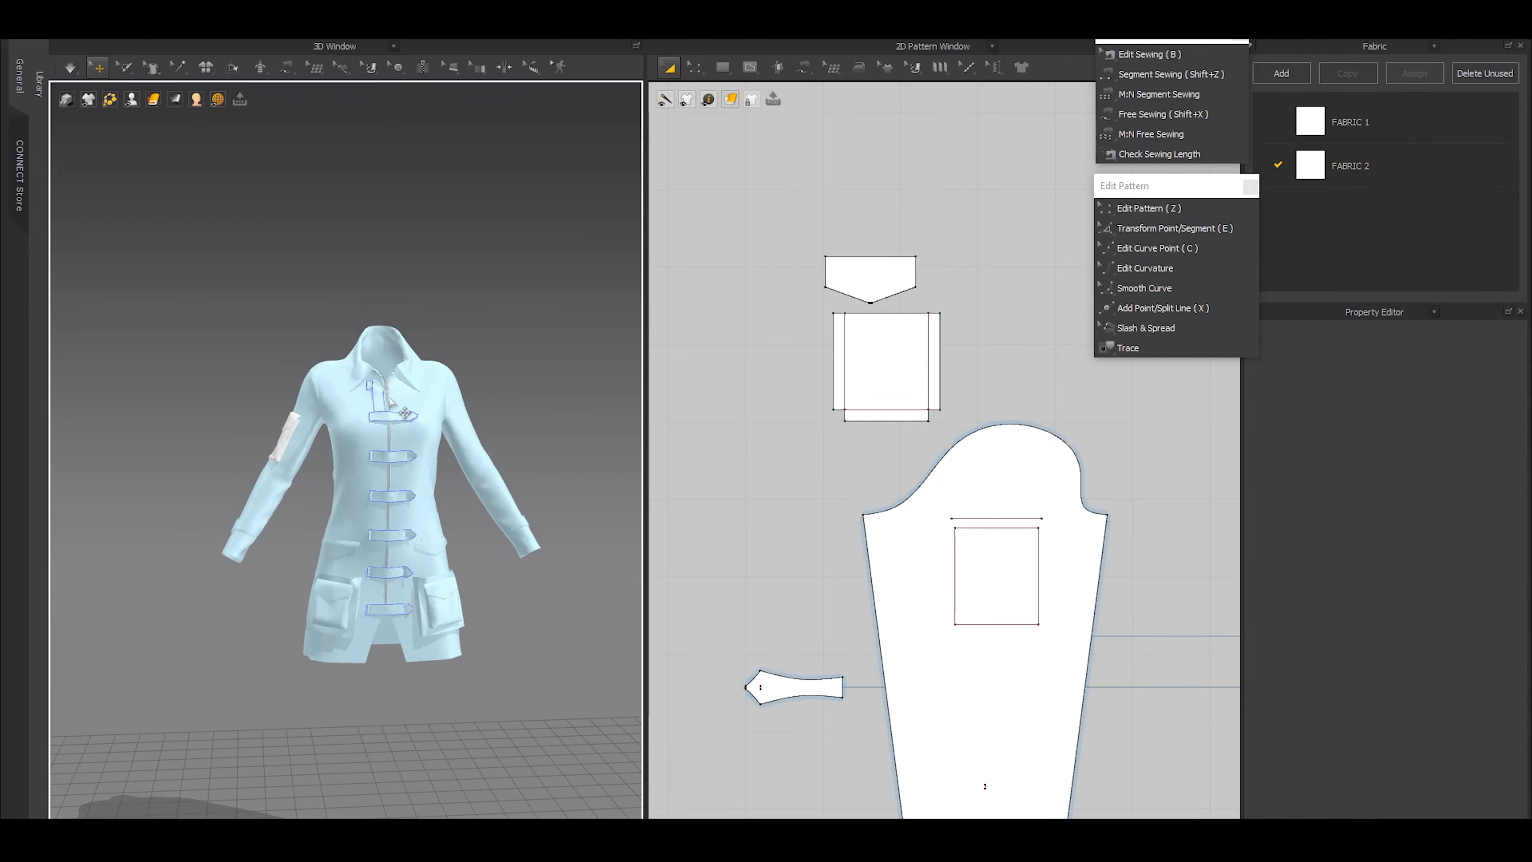
key("ctrl+a")
left_click(471, 327)
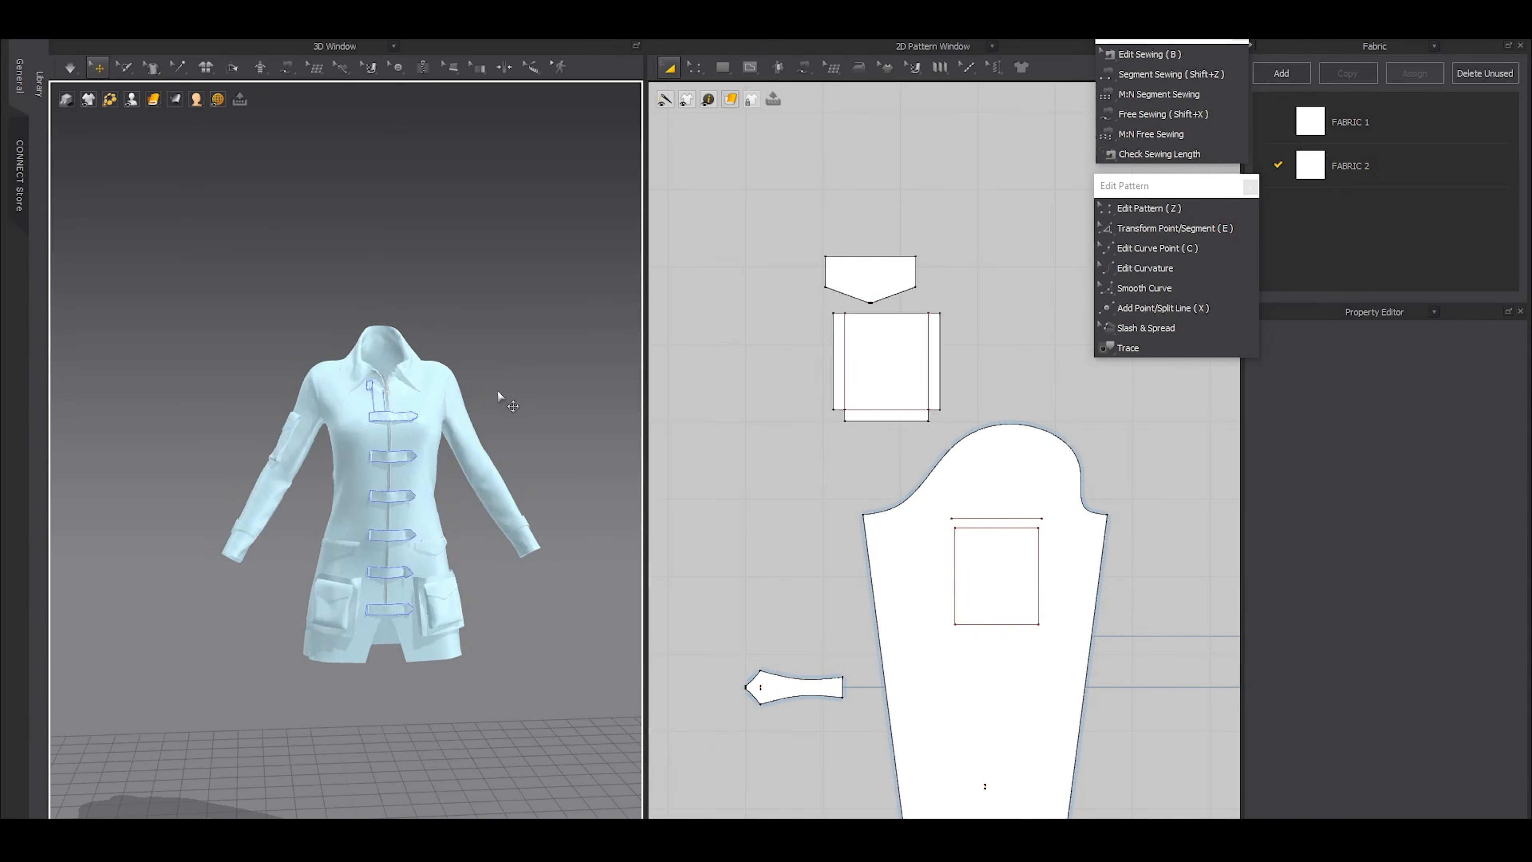
key("ctrl+a")
left_click(488, 304)
scroll(507, 284, "up", 2)
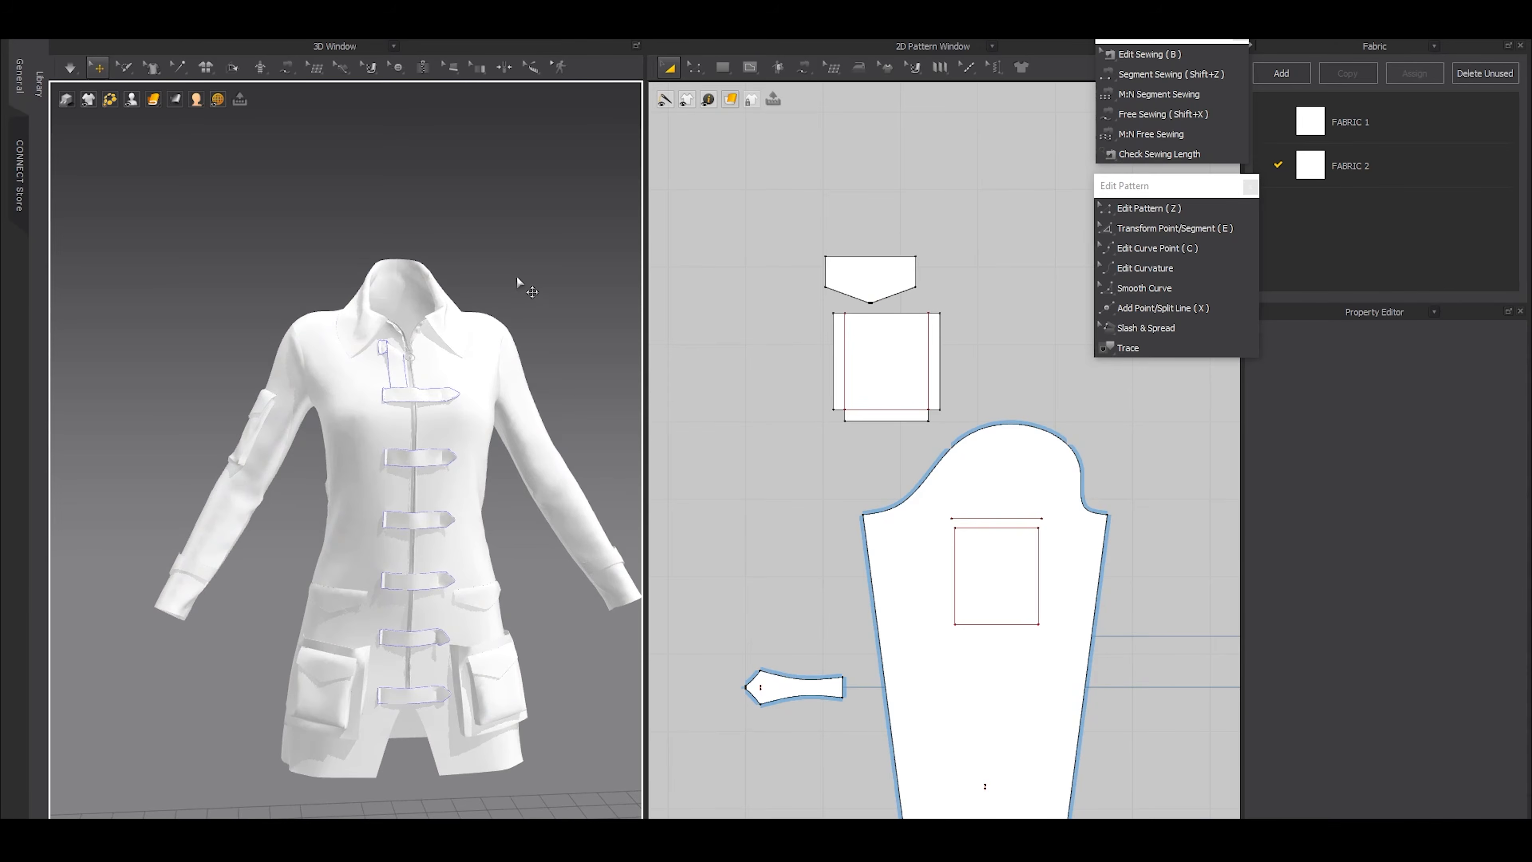
key("space")
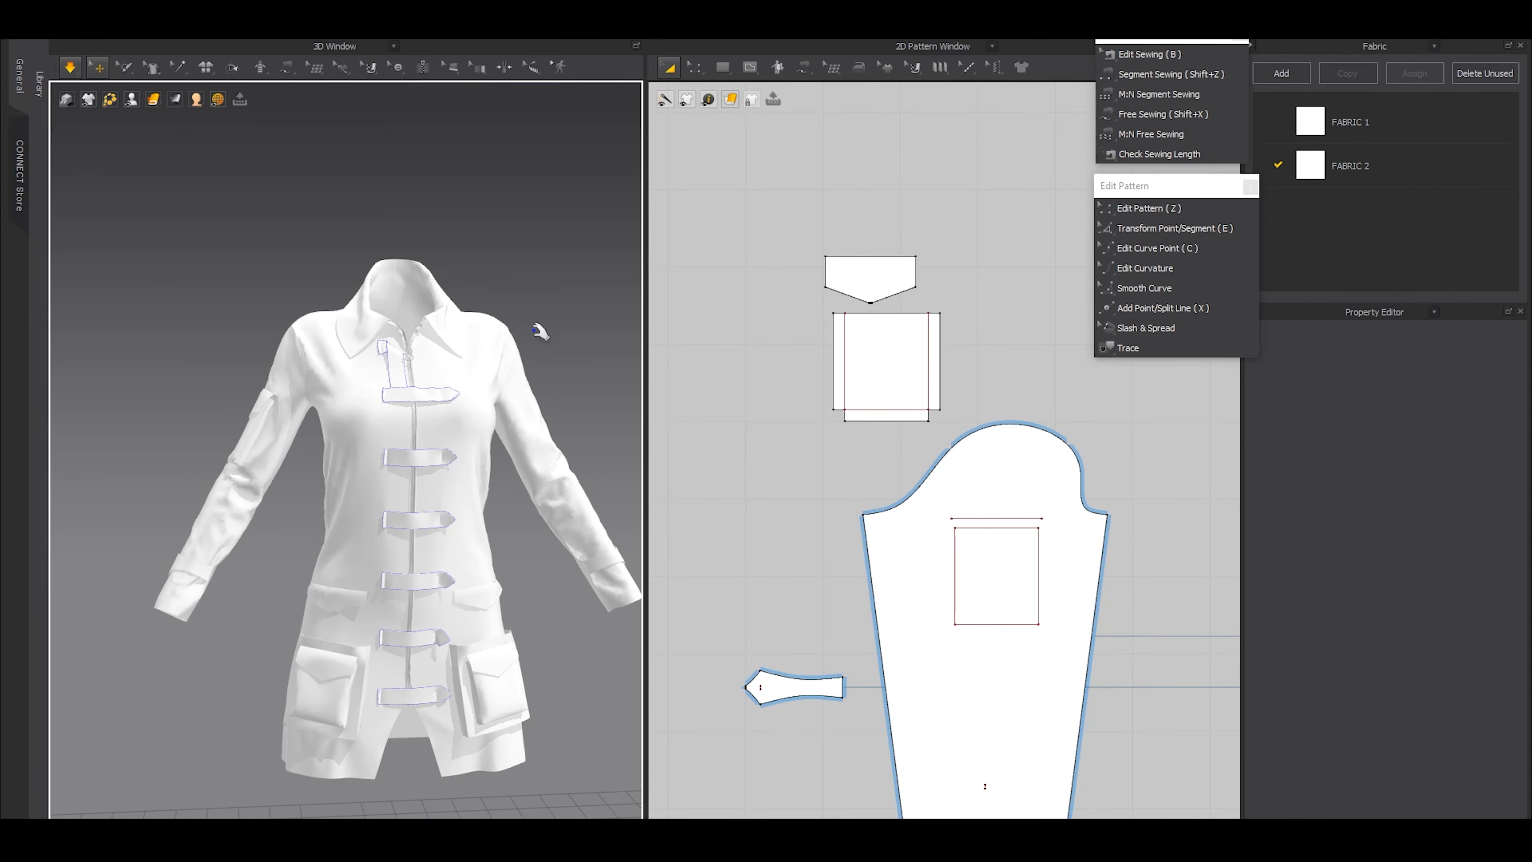
key("space")
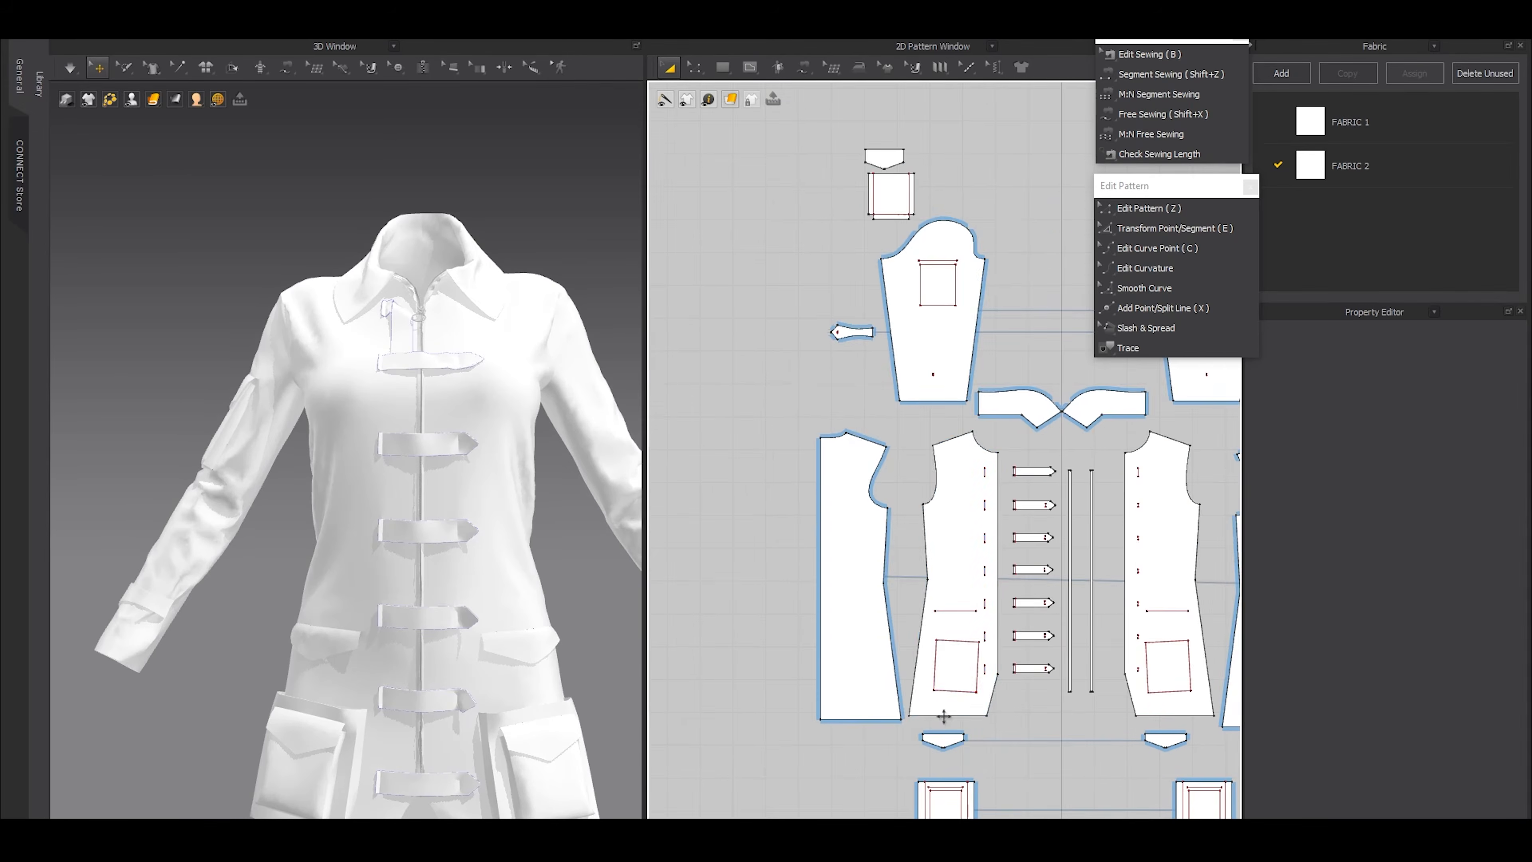
Lengthen the hip flap placement lines on both front panels by moving their inner end points toward the center front
scroll(944, 716, "up", 5)
key("z")
left_click_drag(694, 424, 1087, 541)
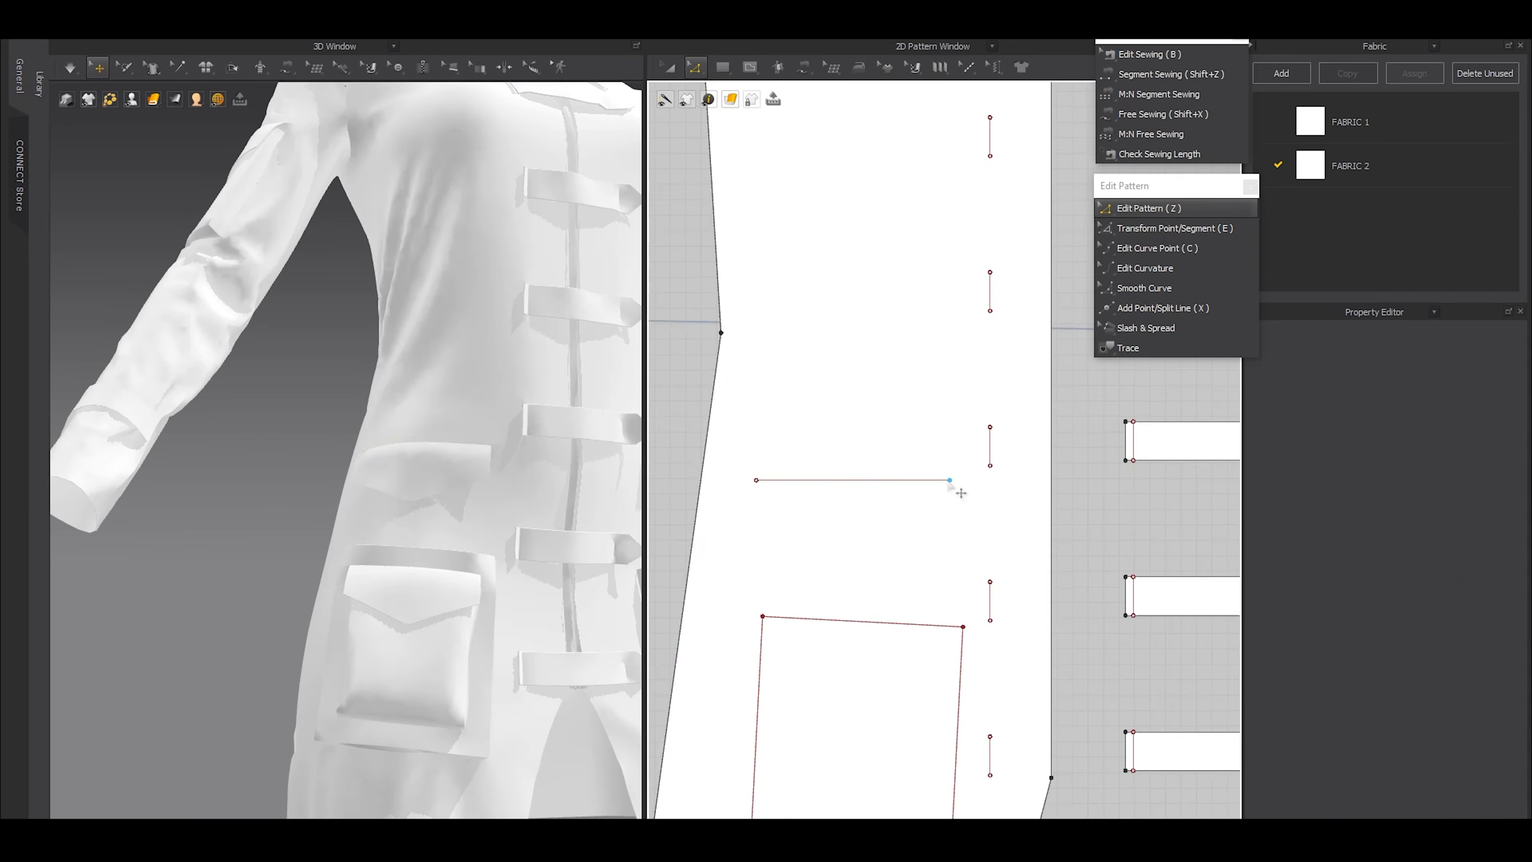
scroll(1047, 539, "down", 4)
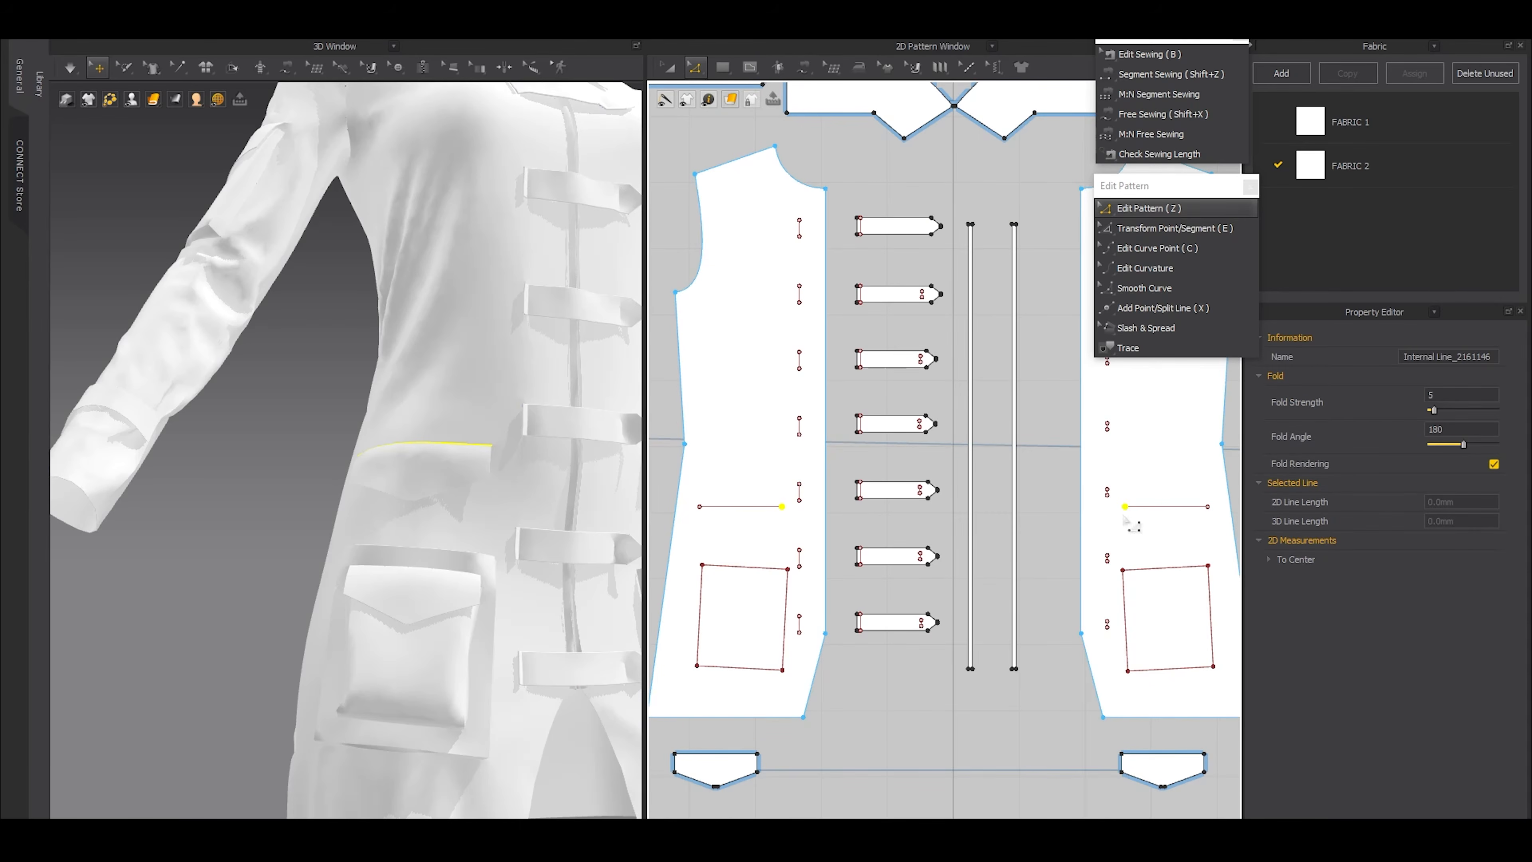
key("e")
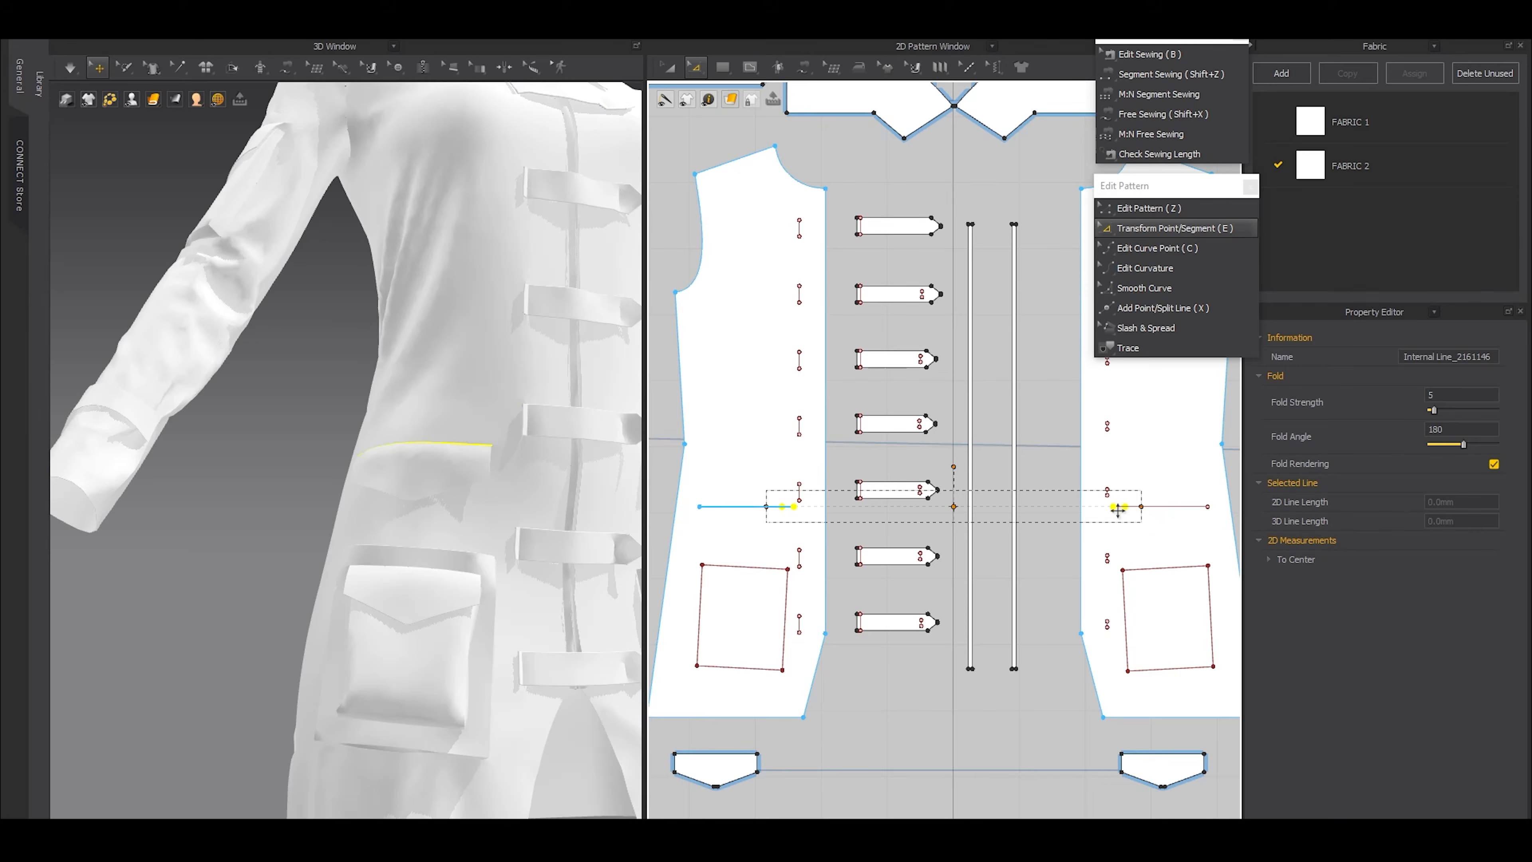
left_click(867, 719)
scroll(716, 517, "up", 2)
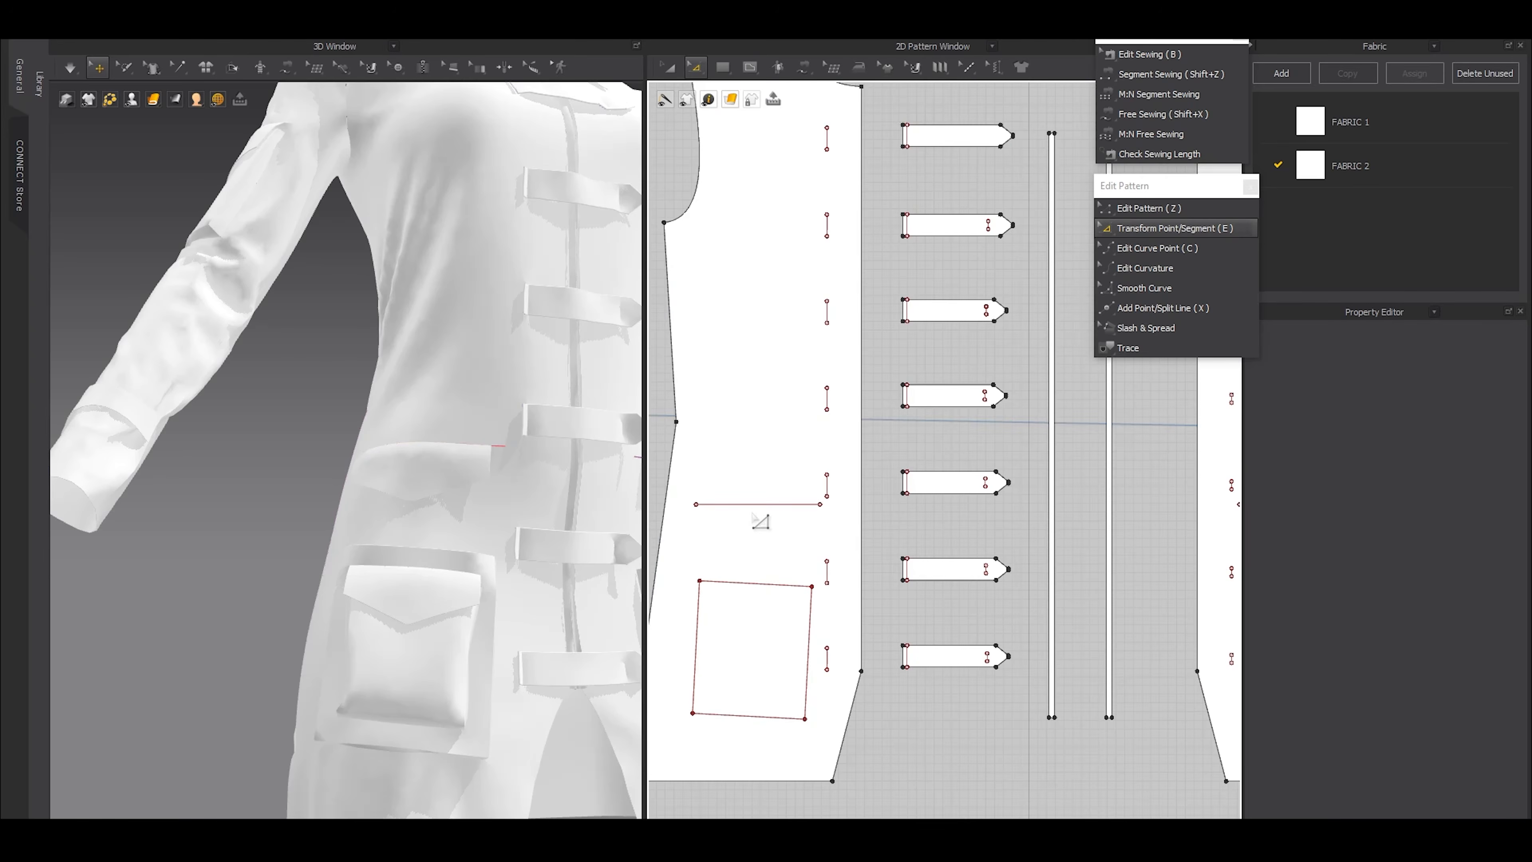
scroll(751, 517, "down", 4)
scroll(1089, 504, "up", 3)
left_click(1026, 513)
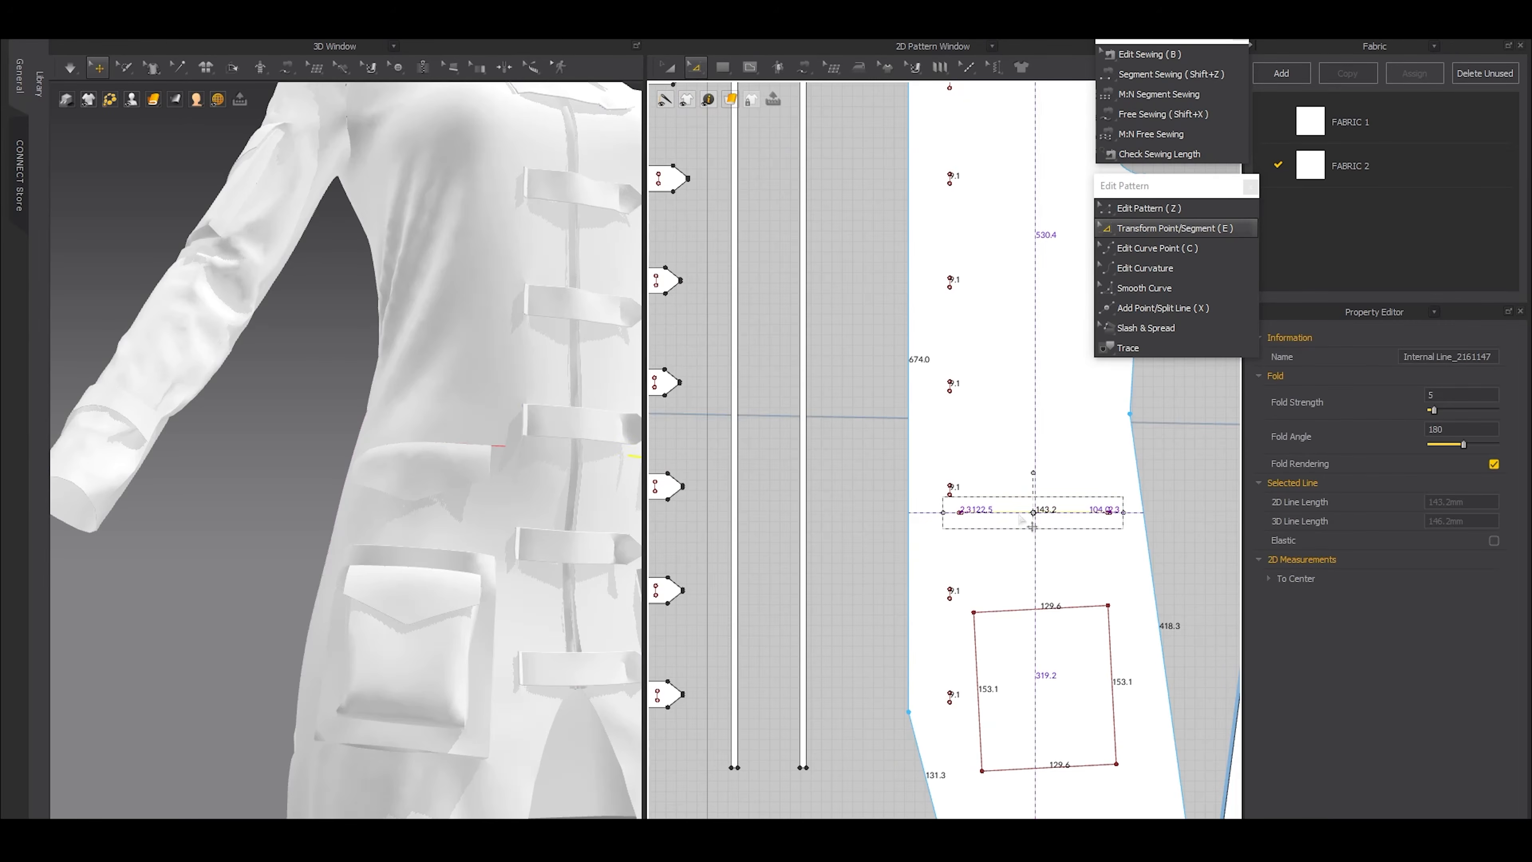
Widen the hip flap pattern below the front panel symmetrically to roughly the length of its placement line
scroll(991, 556, "down", 2)
middle_click_drag(919, 566, 991, 557)
left_click(779, 519)
scroll(806, 565, "down", 3)
middle_click_drag(818, 636, 835, 507)
scroll(807, 523, "up", 5)
left_click(792, 524)
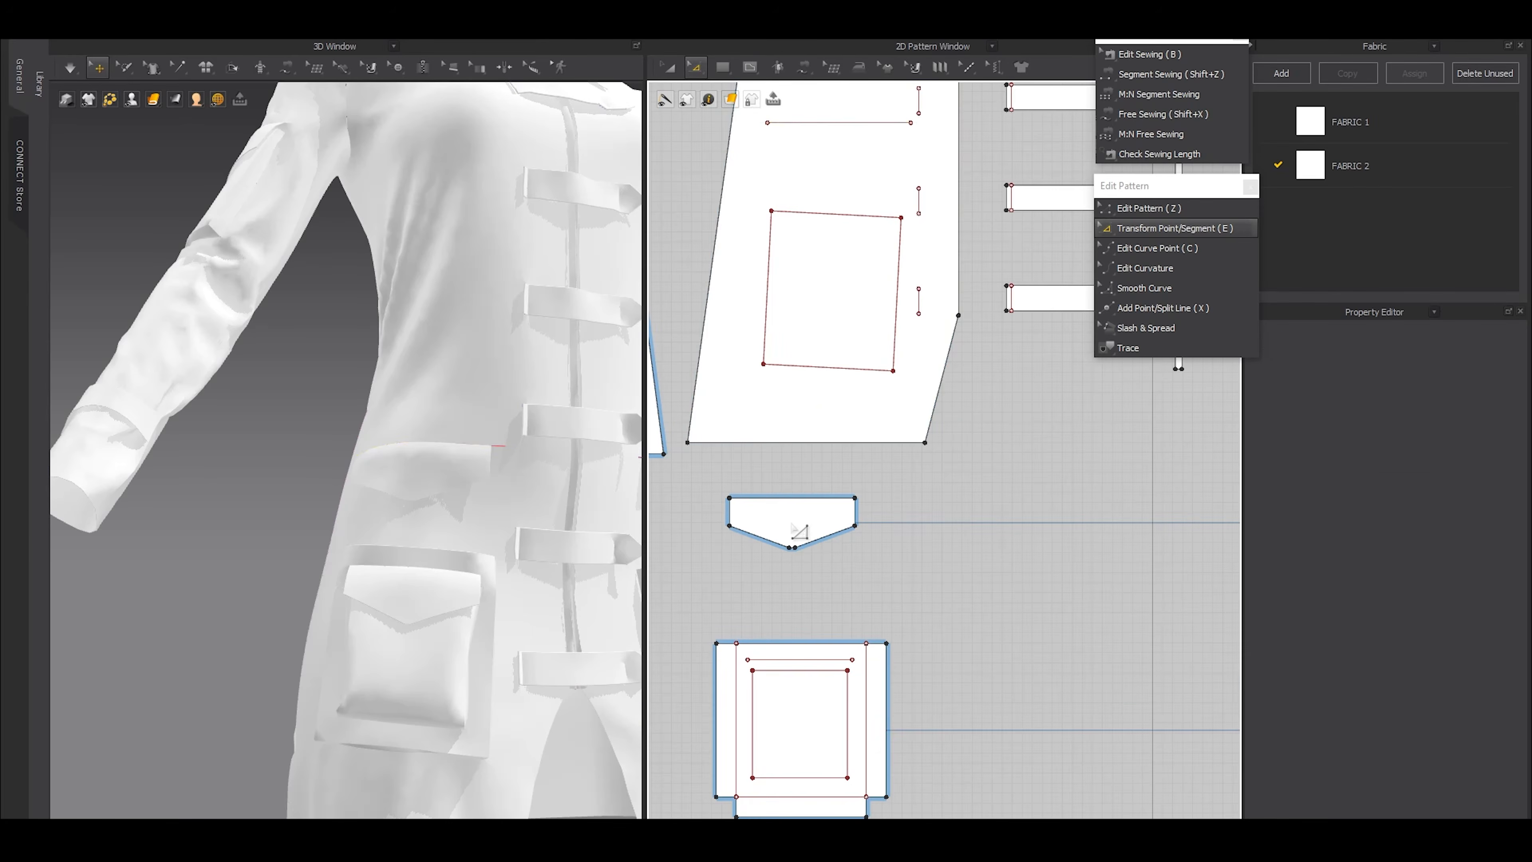
key("a")
left_click(792, 525)
left_click_drag(866, 523, 884, 522)
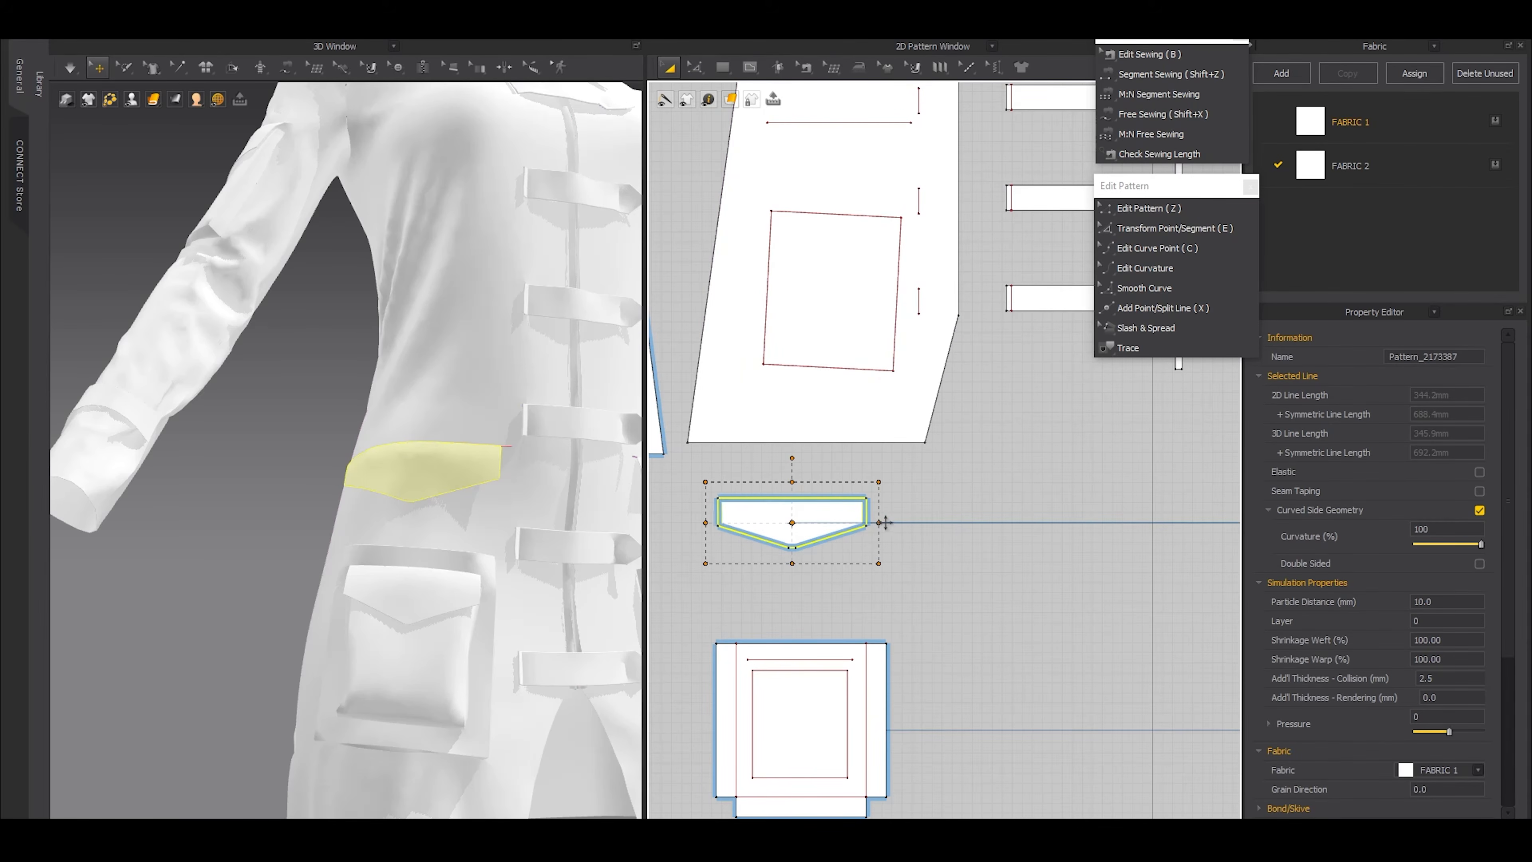
Fine-tune the hip flap's width in small amounts so that it fits the placement line
key("b")
key("a")
scroll(863, 524, "up", 5)
left_click_drag(882, 523, 878, 523)
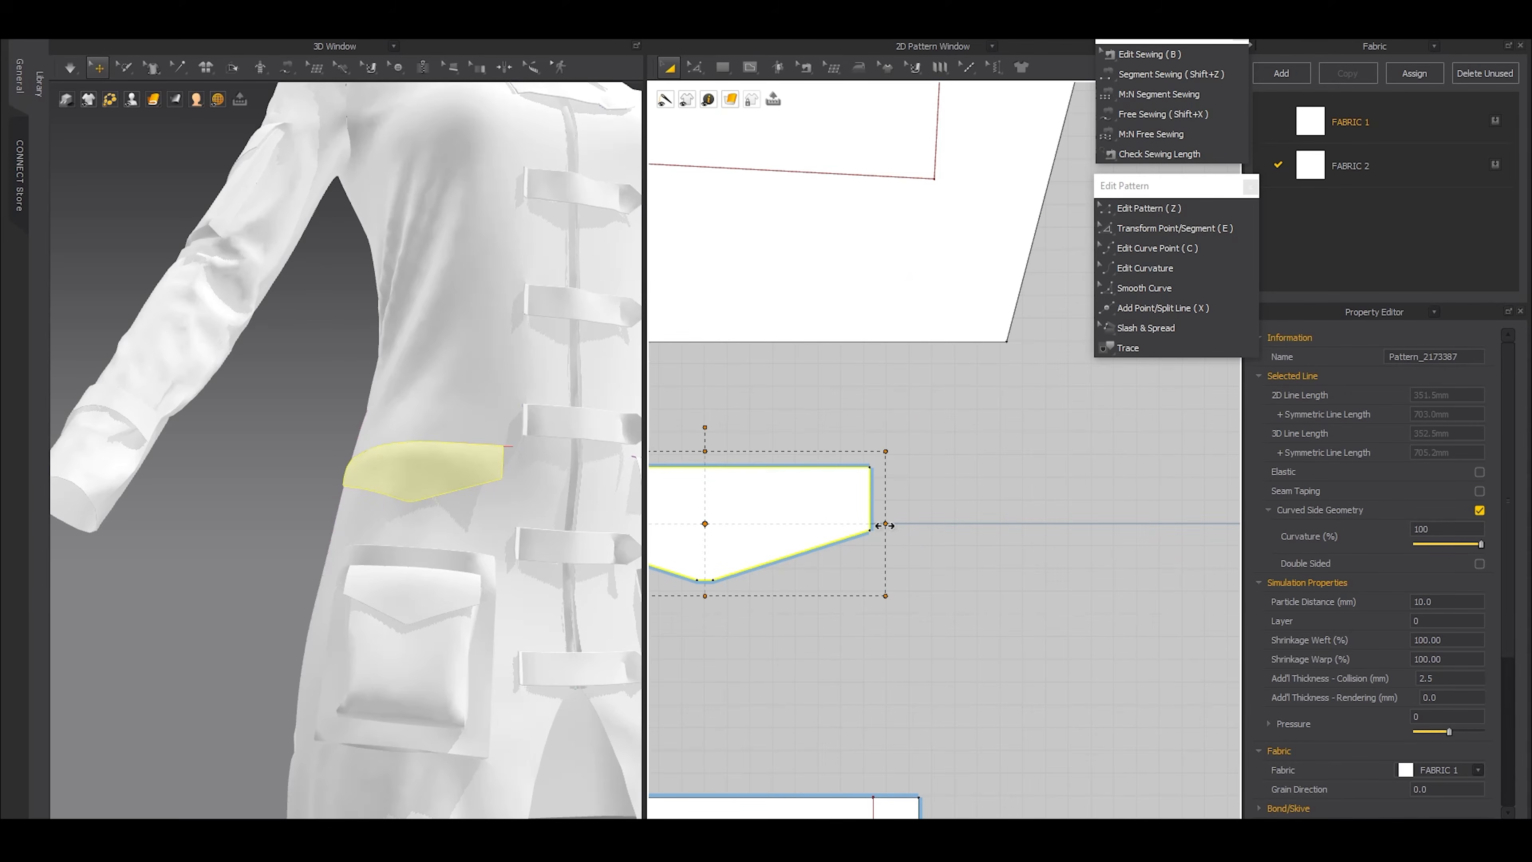
scroll(917, 543, "up", 4)
left_click_drag(909, 570, 903, 571)
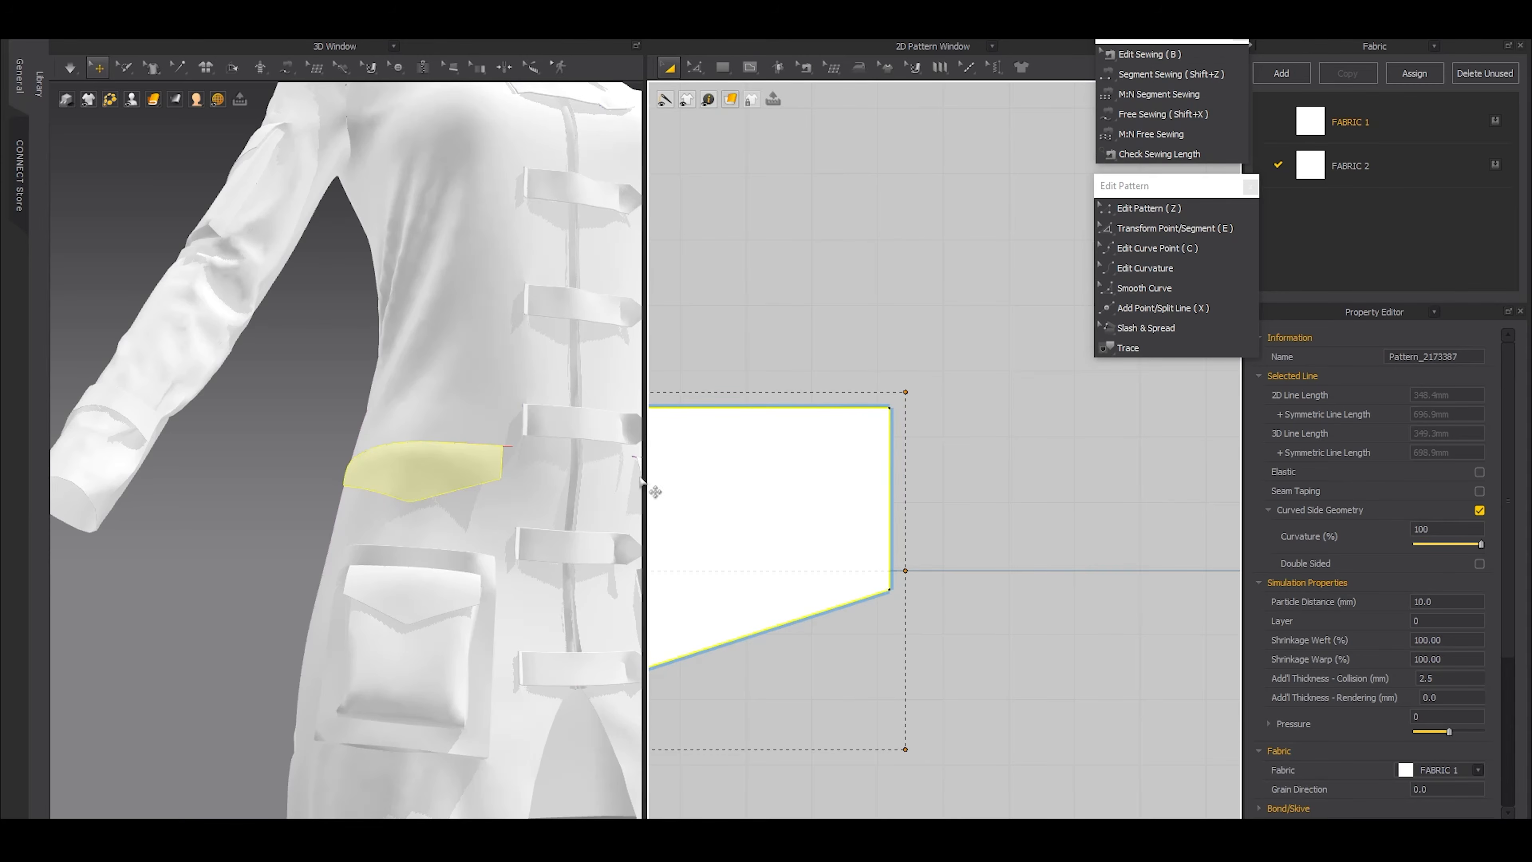
Simulate the coat dress with the widened hip flaps
left_click(316, 478)
key("space")
key("space")
Examine the draped coat dress from the front and both sides
scroll(444, 503, "down", 10)
right_click_drag(445, 503, 403, 597)
scroll(386, 534, "up", 5)
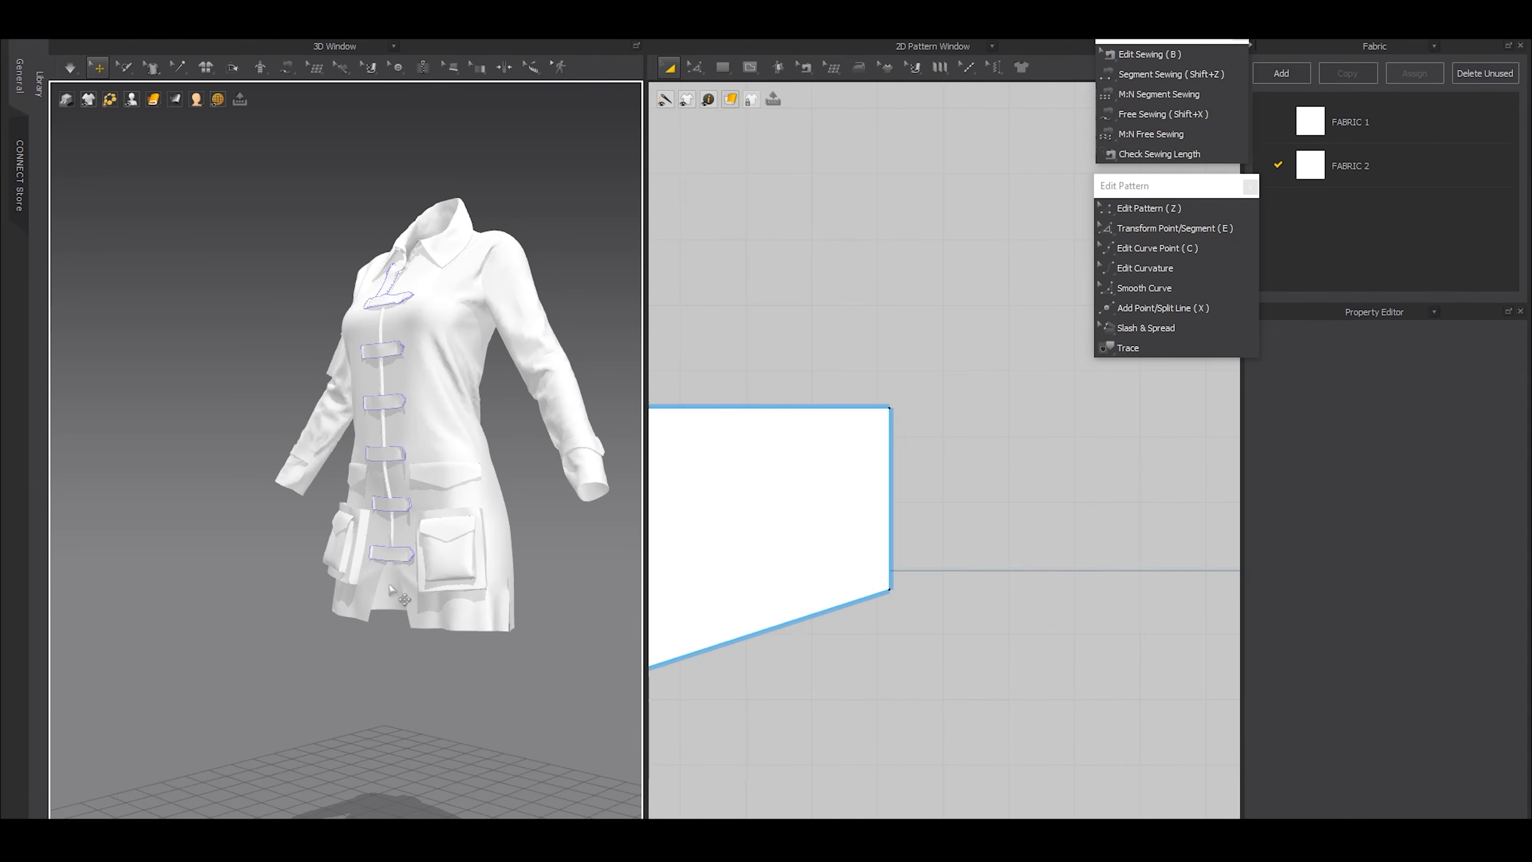
right_click_drag(266, 471, 363, 513)
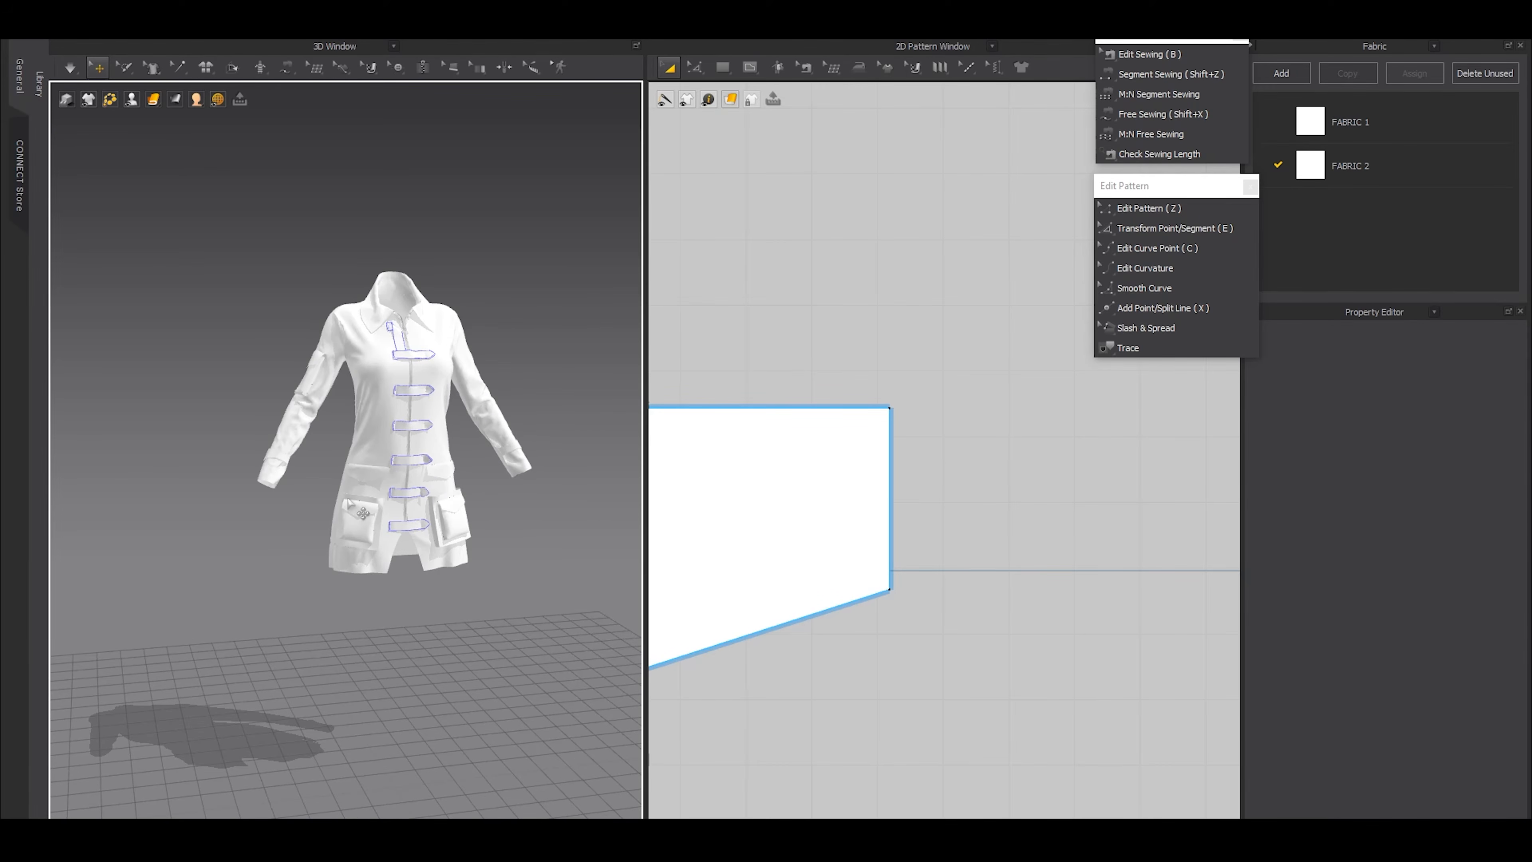
right_click_drag(362, 513, 448, 582)
key("shift+a")
key("shift+a")
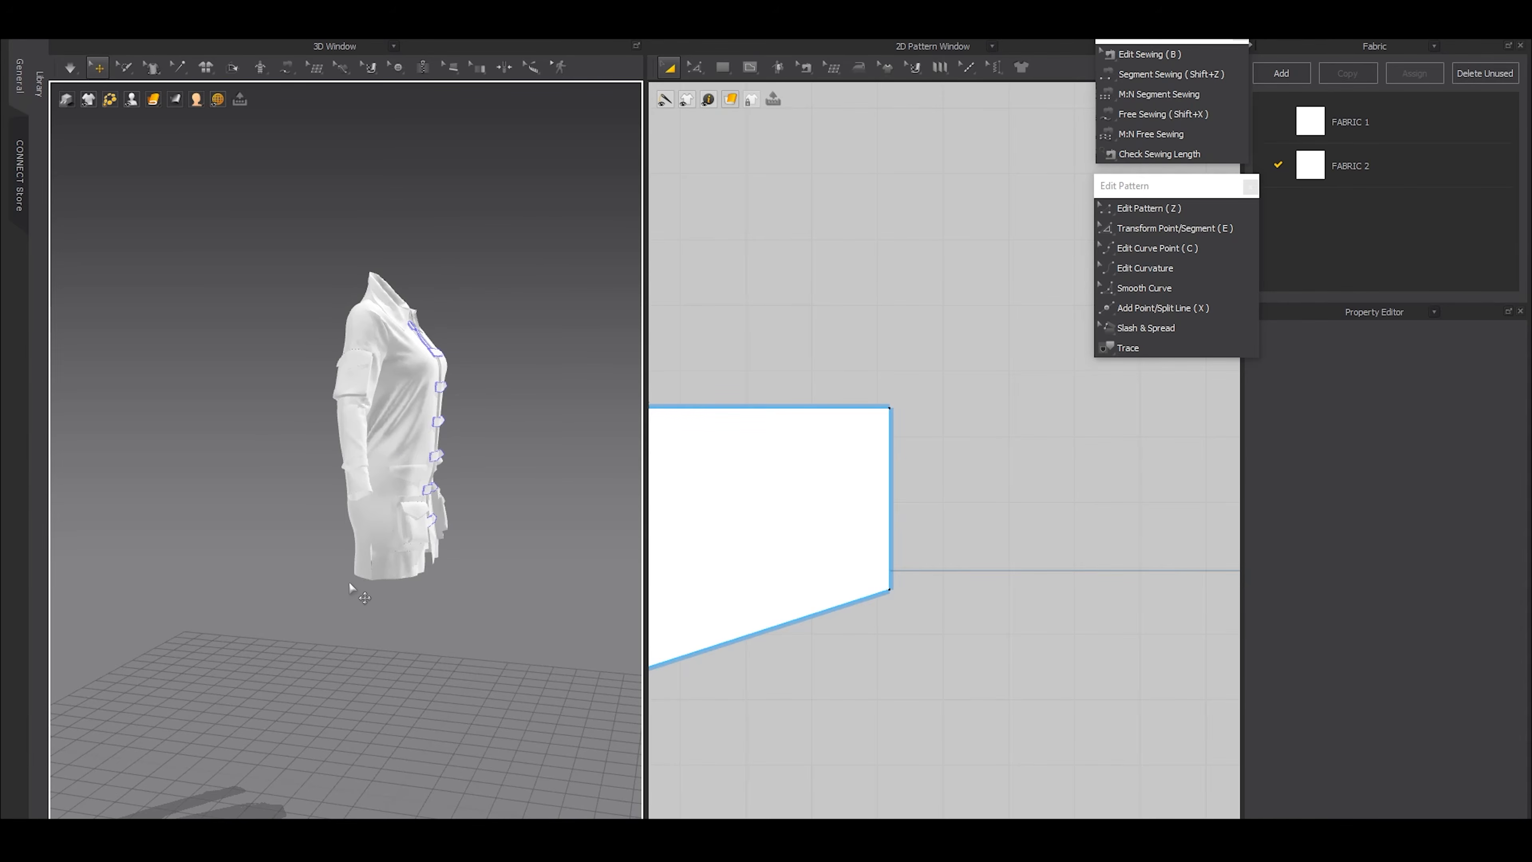
right_click_drag(347, 580, 195, 579)
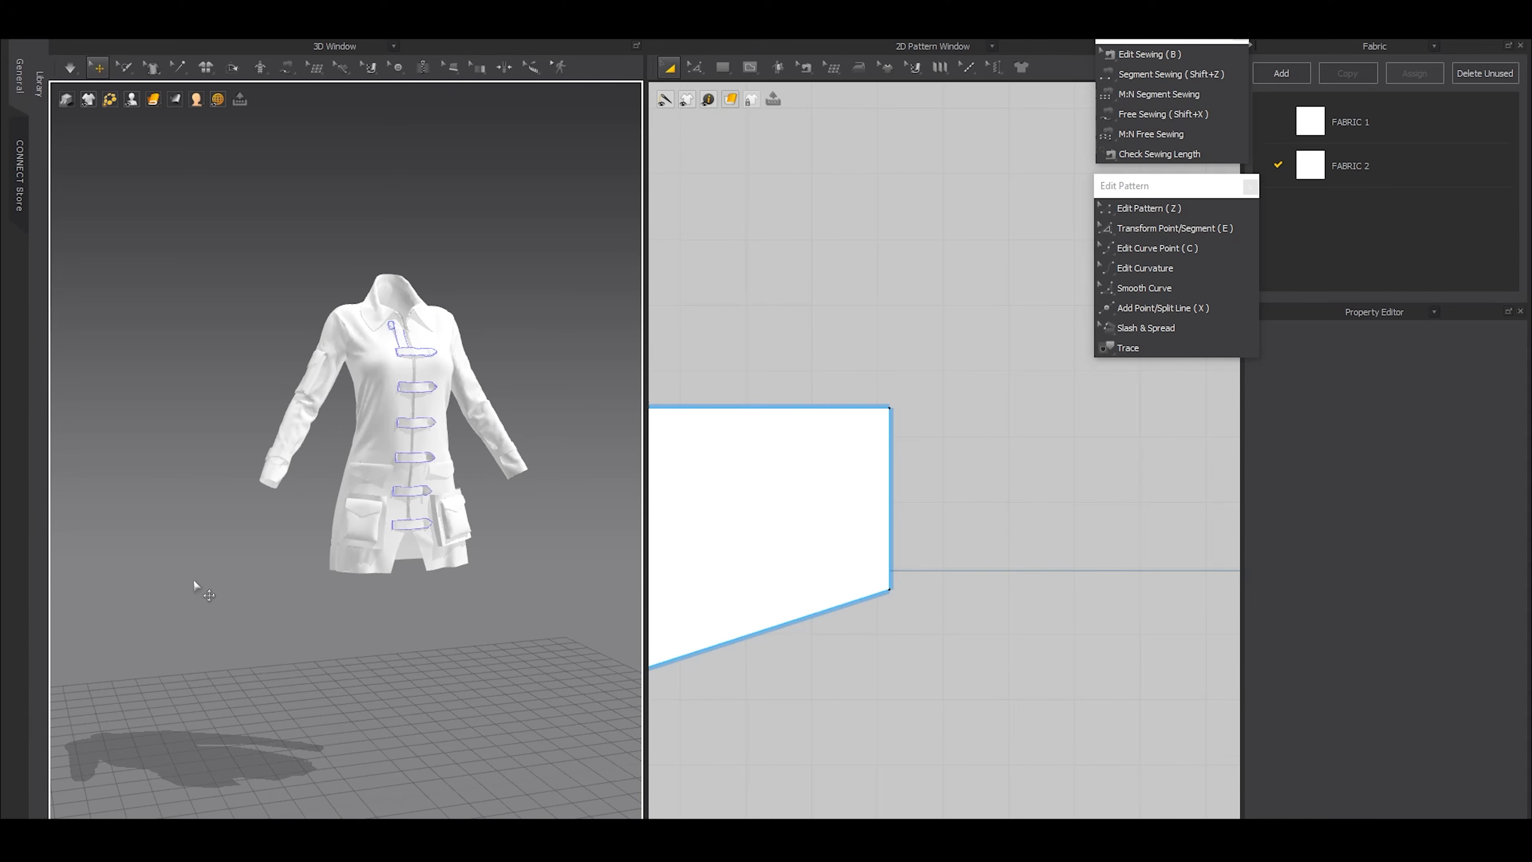
Turn off Fold Rendering for the side and bottom fold lines of the large front patch pocket and simulate
scroll(564, 554, "up", 3)
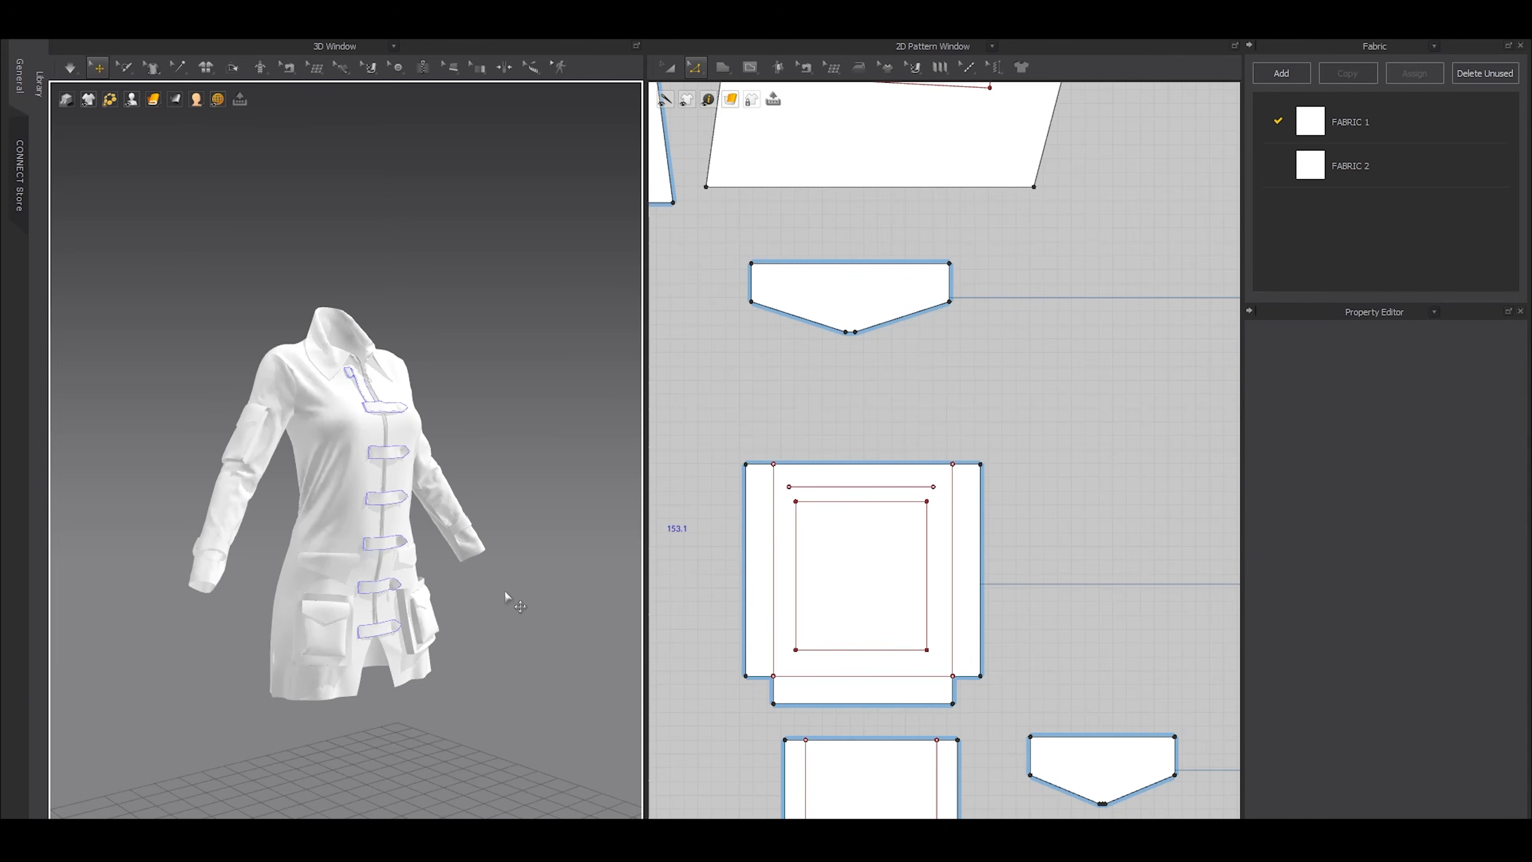
scroll(365, 640, "up", 5)
middle_click_drag(374, 743, 360, 501)
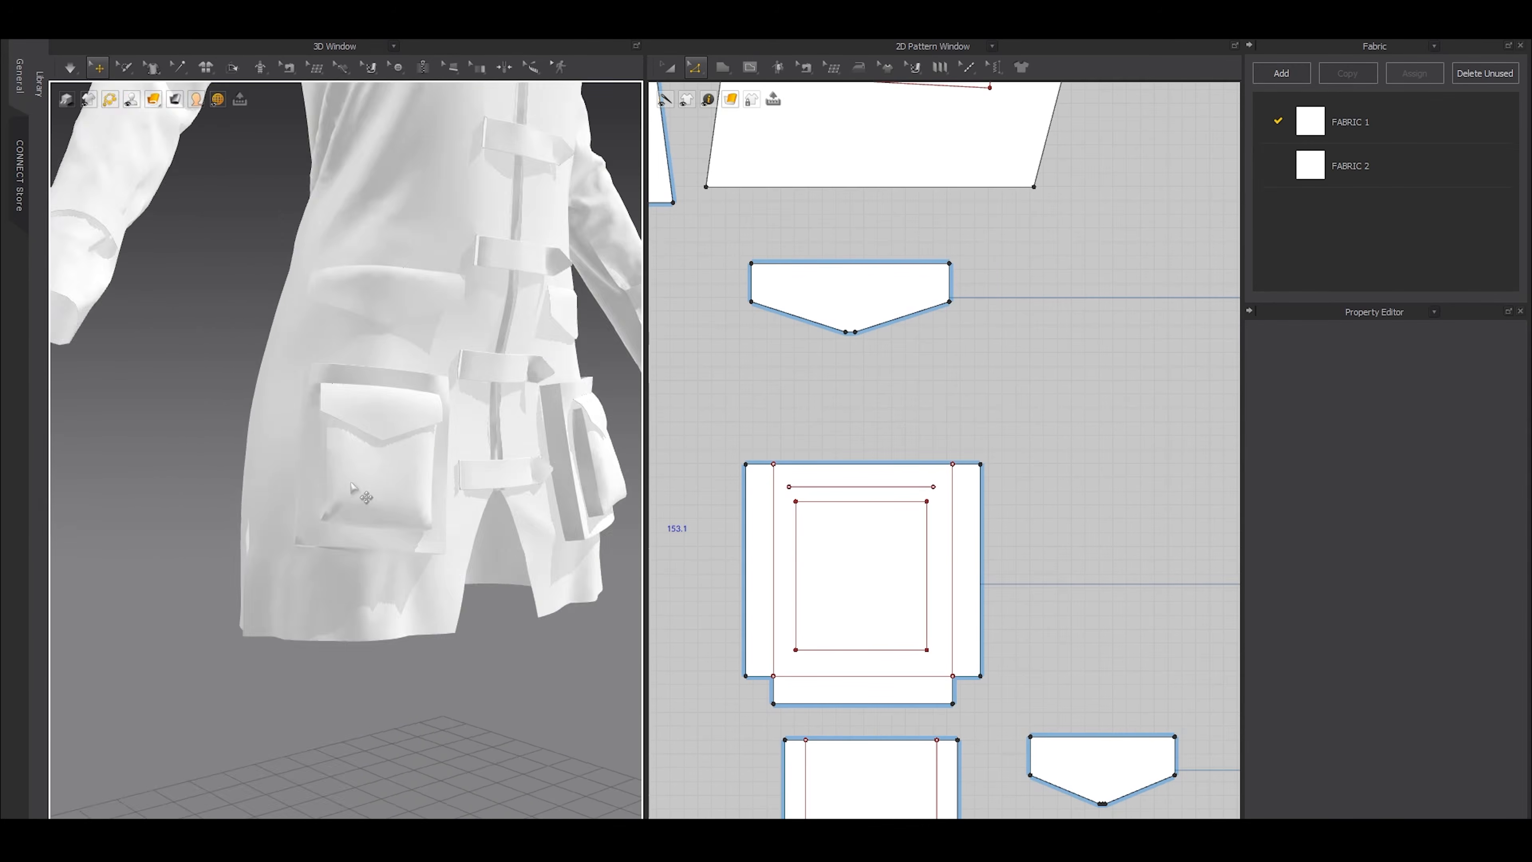
scroll(365, 513, "up", 5)
right_click_drag(367, 516, 360, 459)
scroll(320, 314, "down", 4)
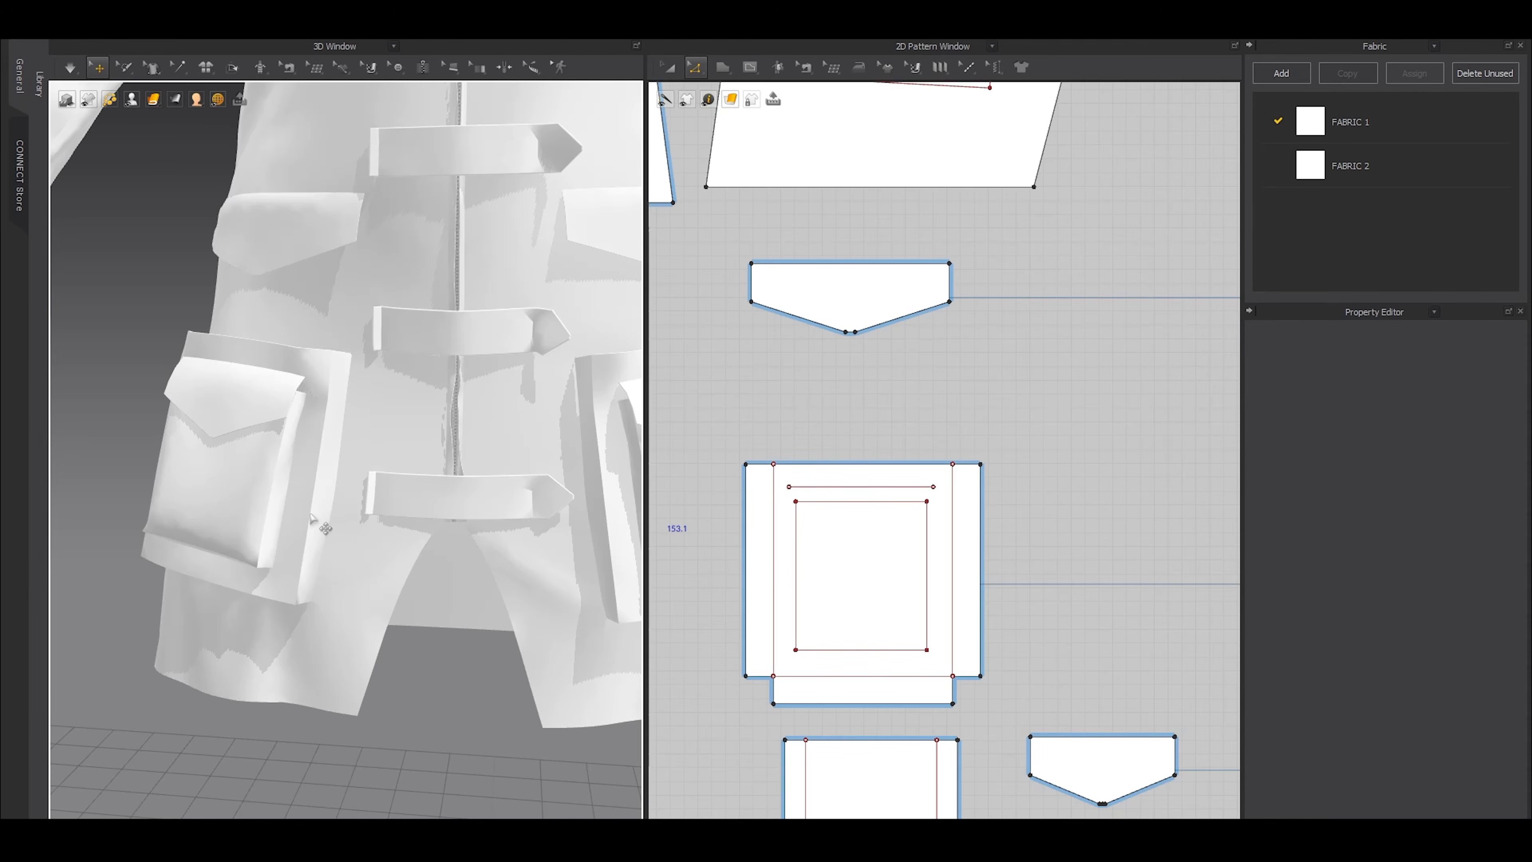
scroll(323, 525, "up", 3)
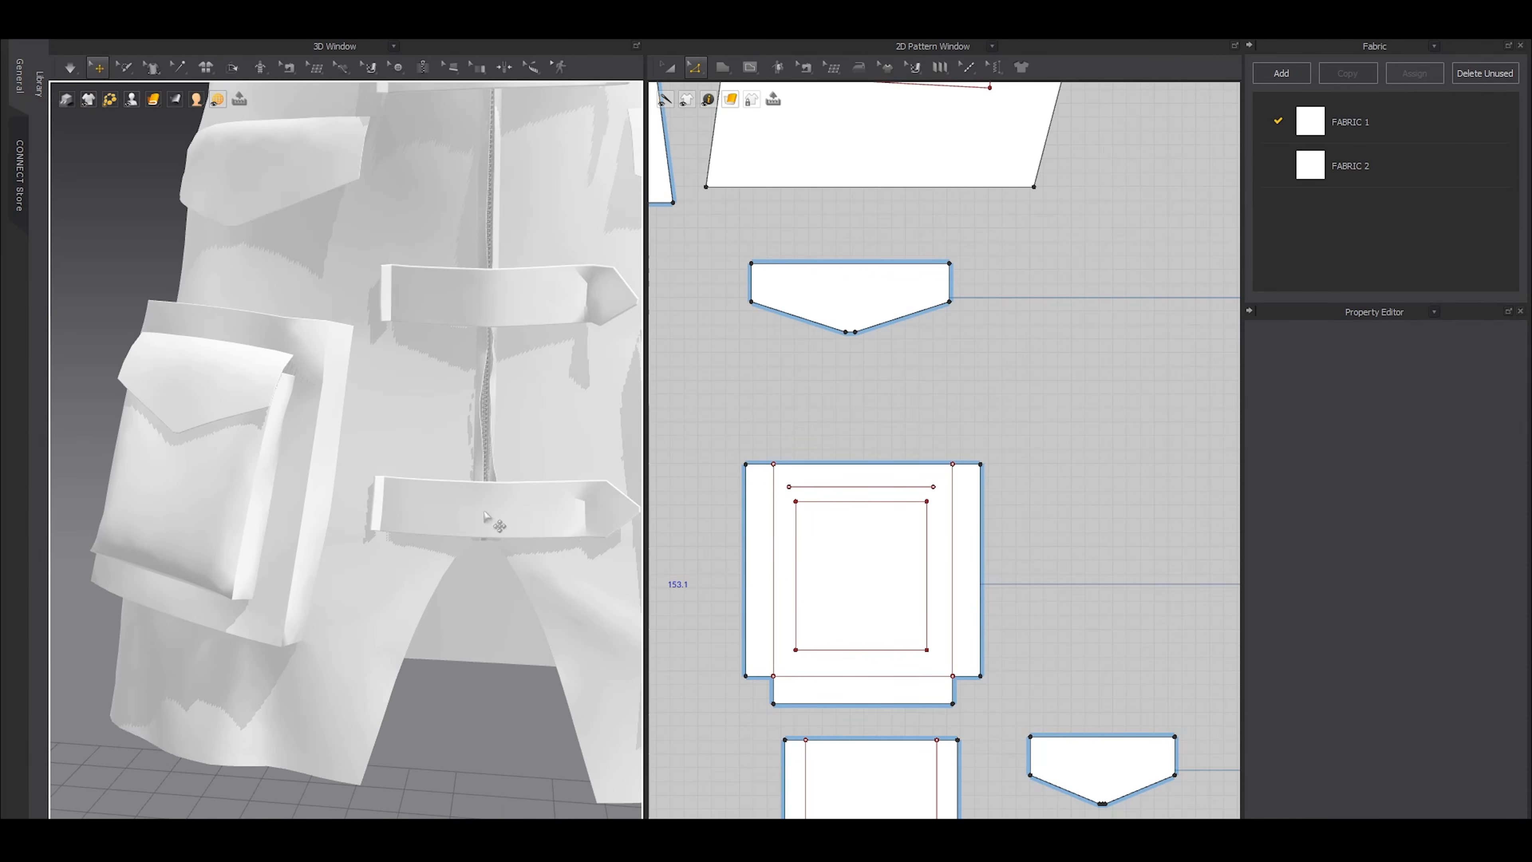
left_click(774, 591)
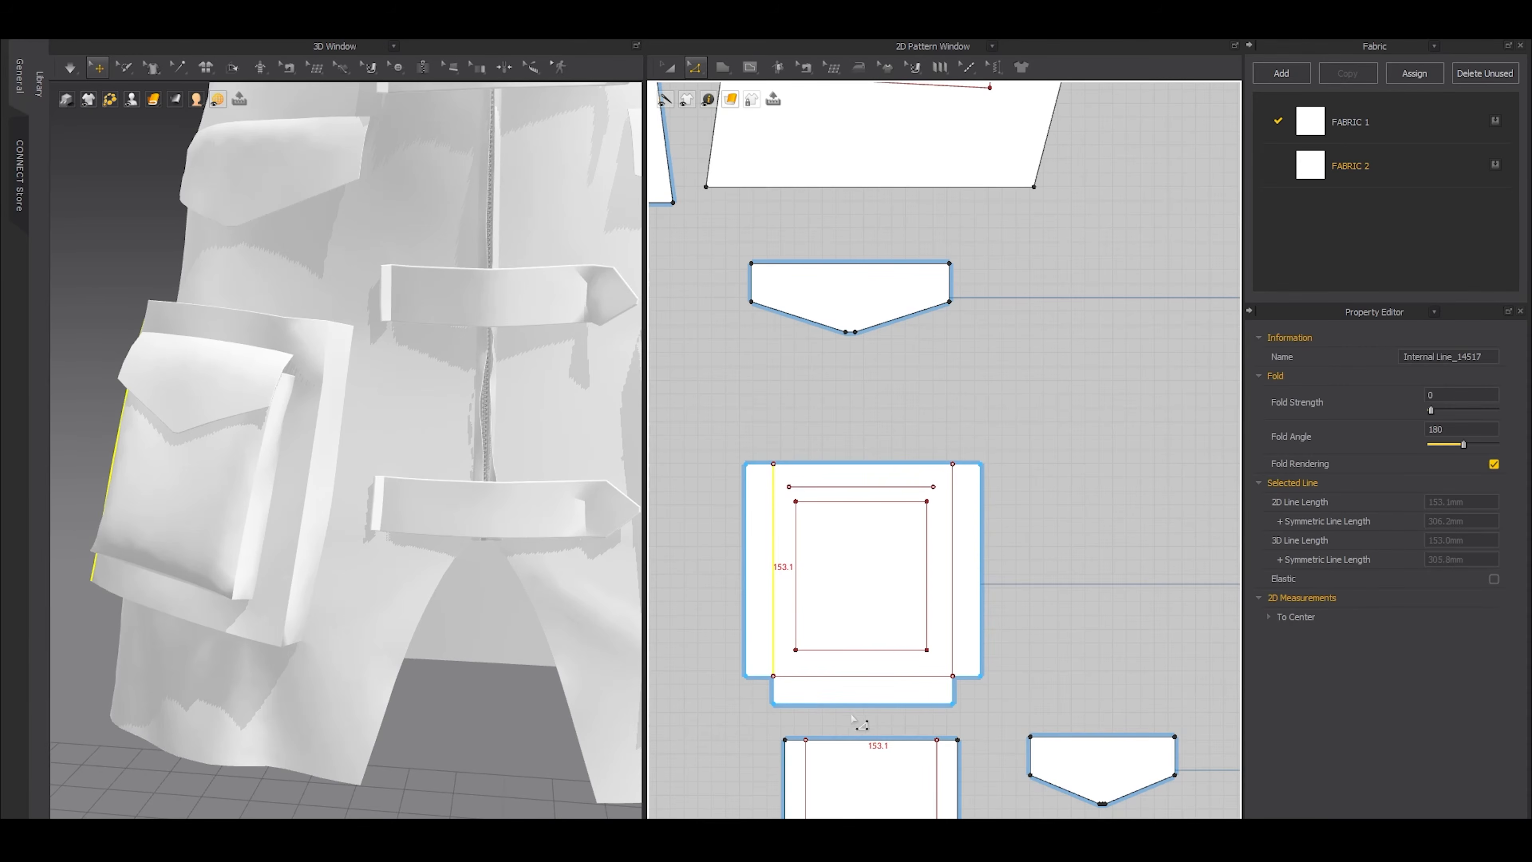
left_click(827, 676, "shift")
left_click(953, 609, "shift")
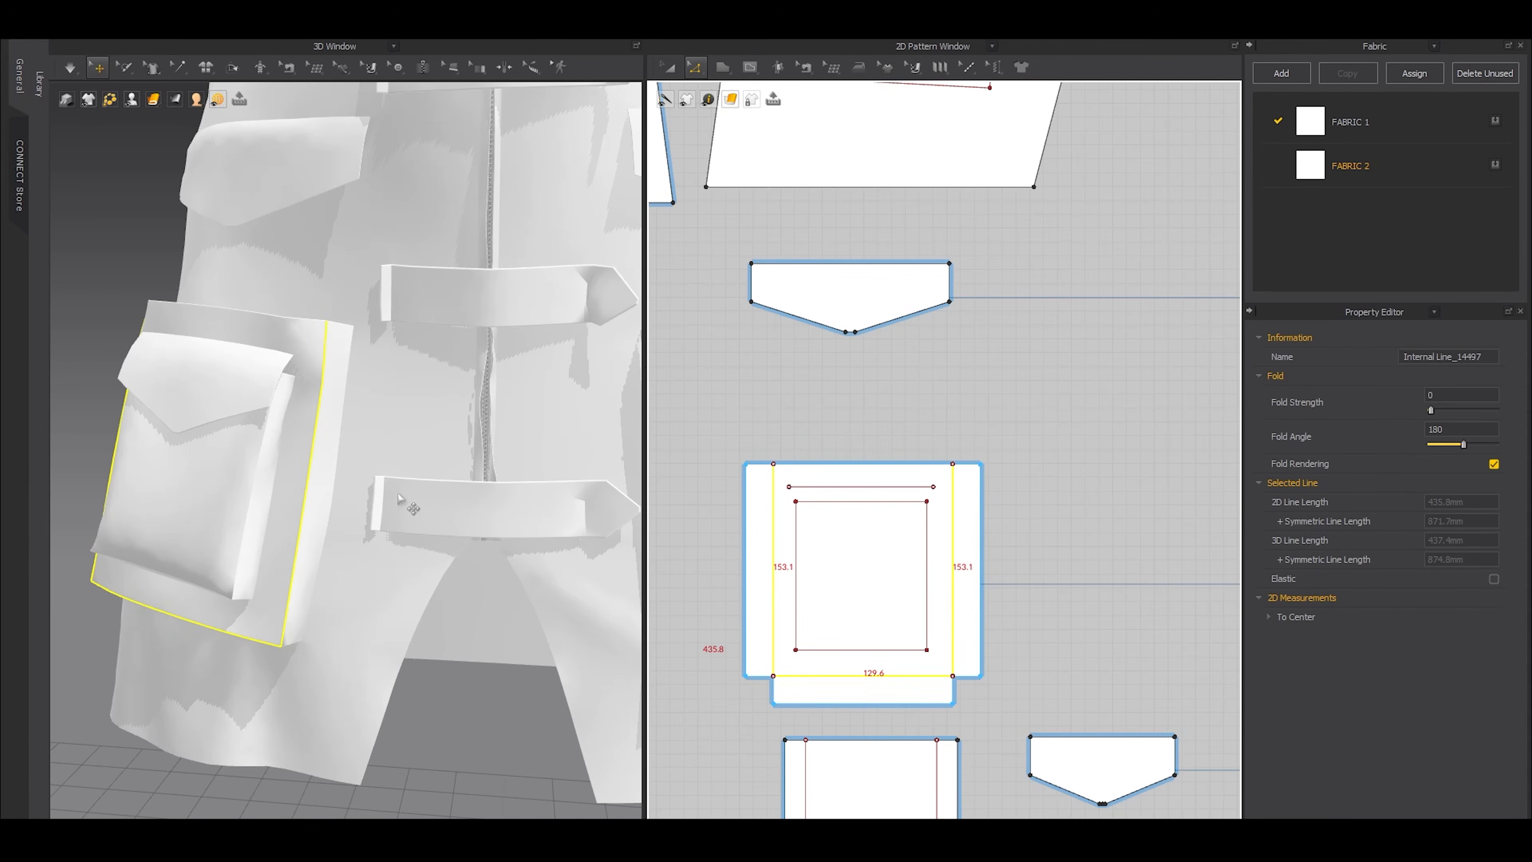
left_click(1495, 464)
left_click(1046, 396)
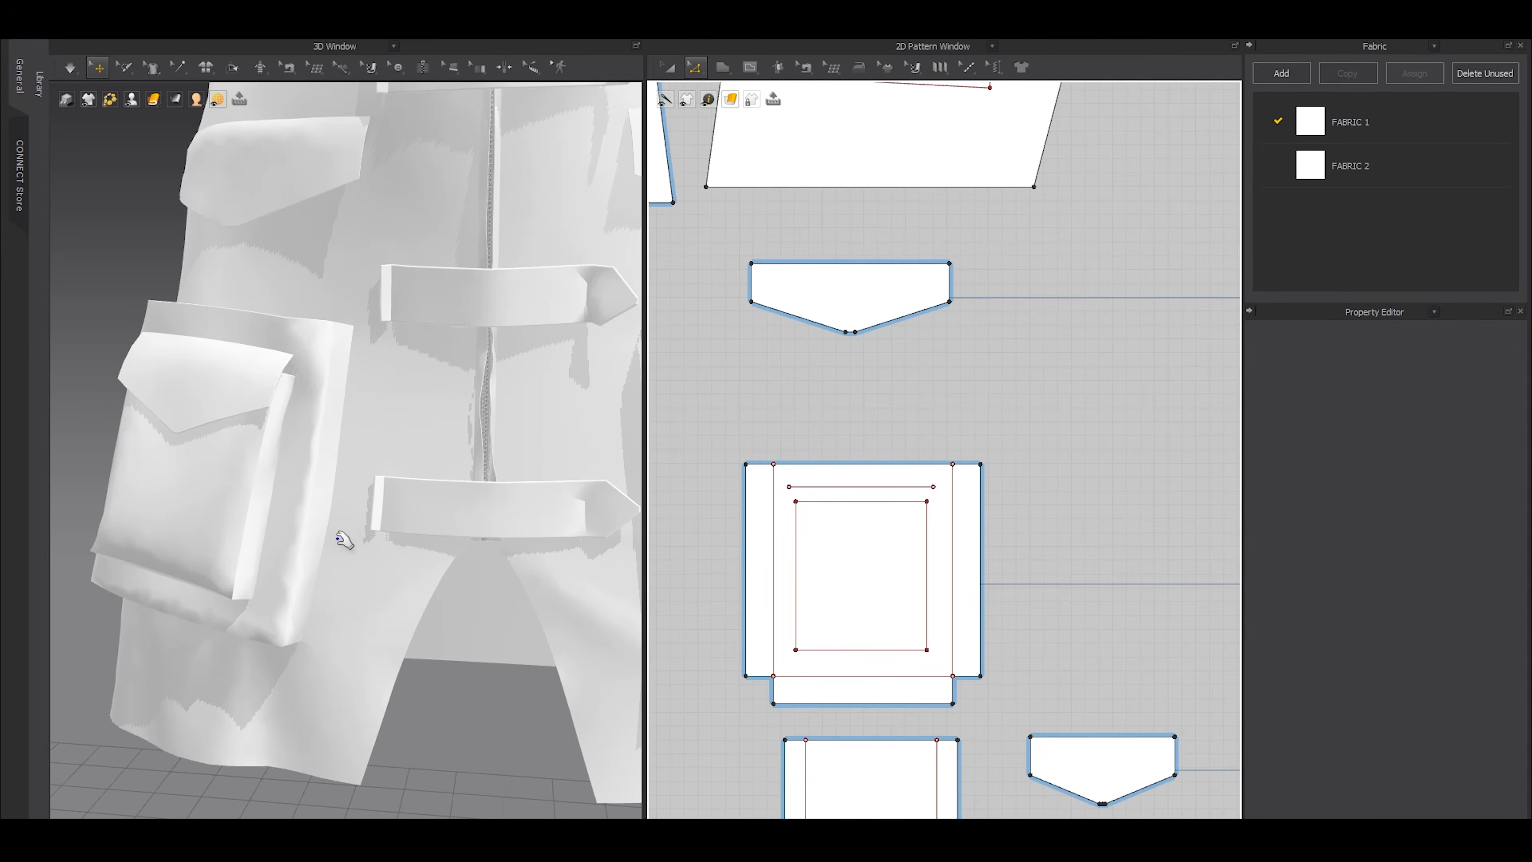
key("space")
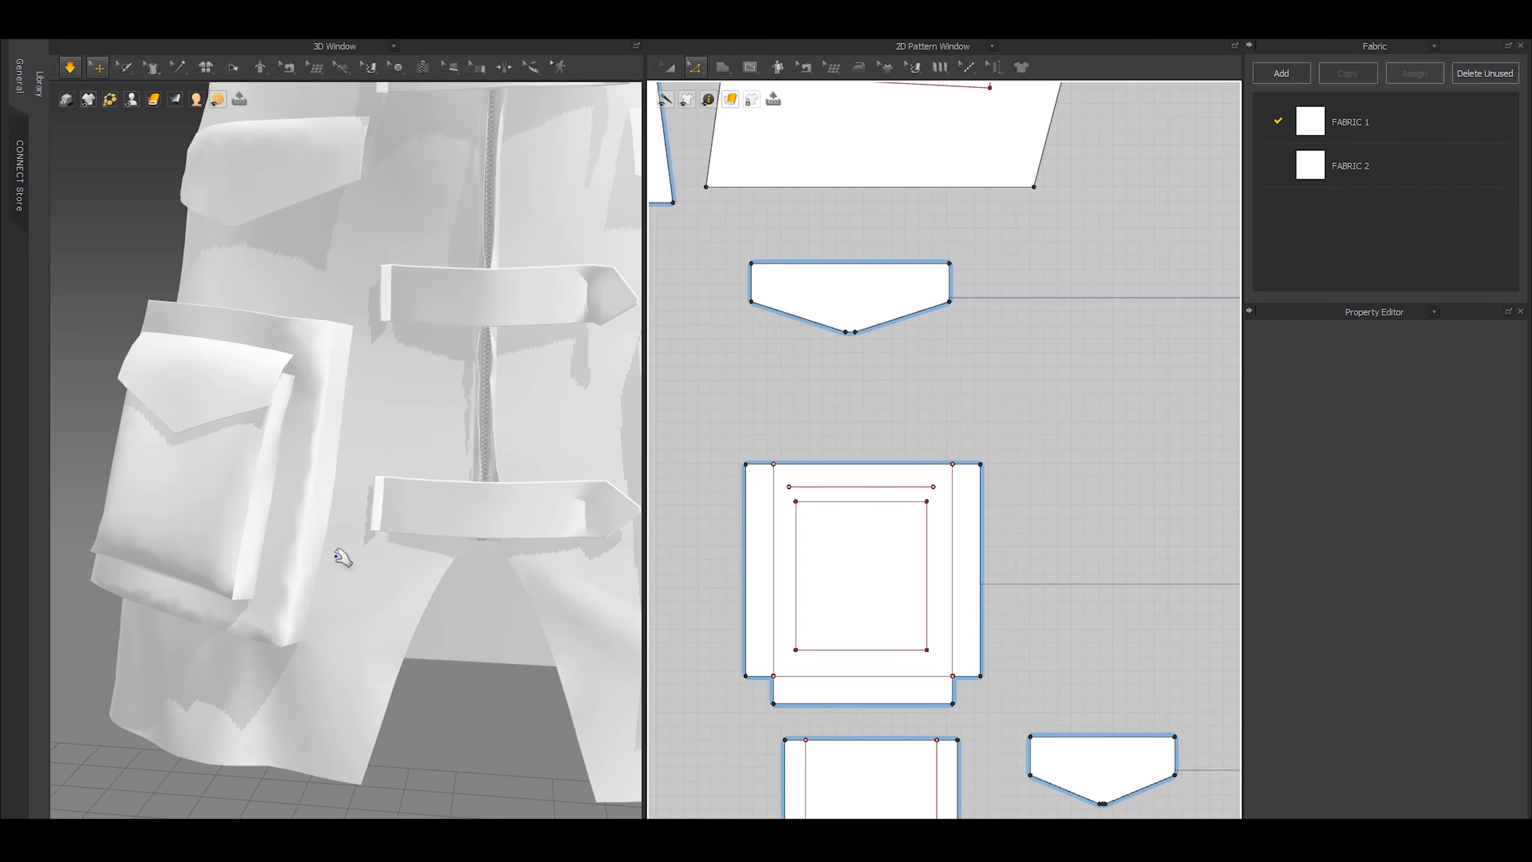
key("space")
Examine the softened patch pocket edges and the front of the coat dress from several angles
left_click(282, 553)
right_click_drag(289, 558, 444, 583)
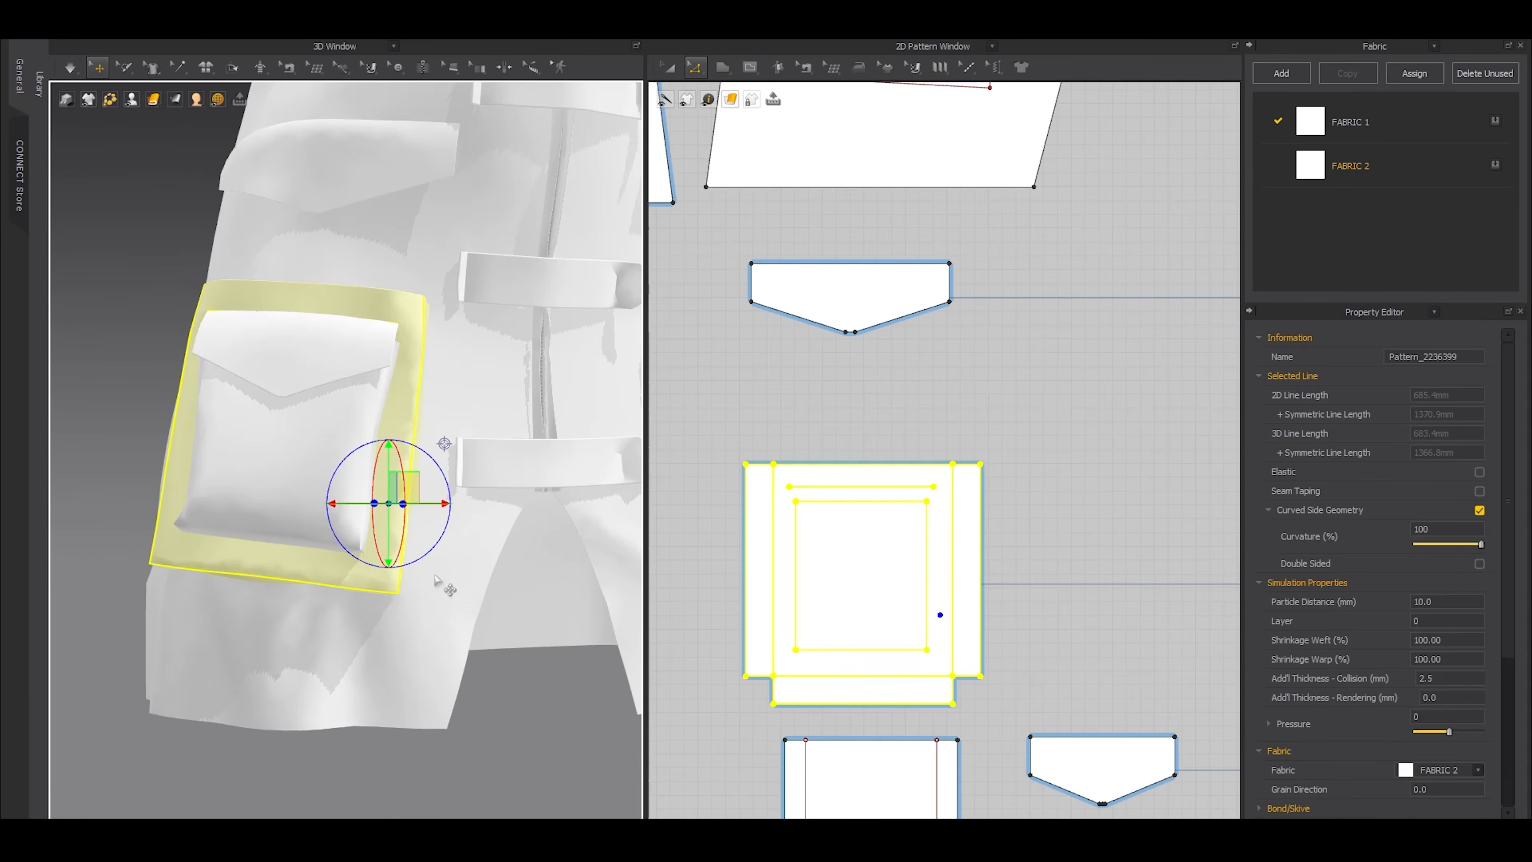
scroll(506, 627, "down", 4)
right_click_drag(506, 628, 356, 589)
left_click(356, 593)
middle_click_drag(363, 359, 348, 617)
scroll(409, 529, "down", 2)
right_click_drag(409, 530, 423, 492)
middle_click_drag(425, 487, 418, 628)
Create an under layer clone of both collar halves and place the copies just above the originals in the pattern layout
scroll(912, 364, "down", 6)
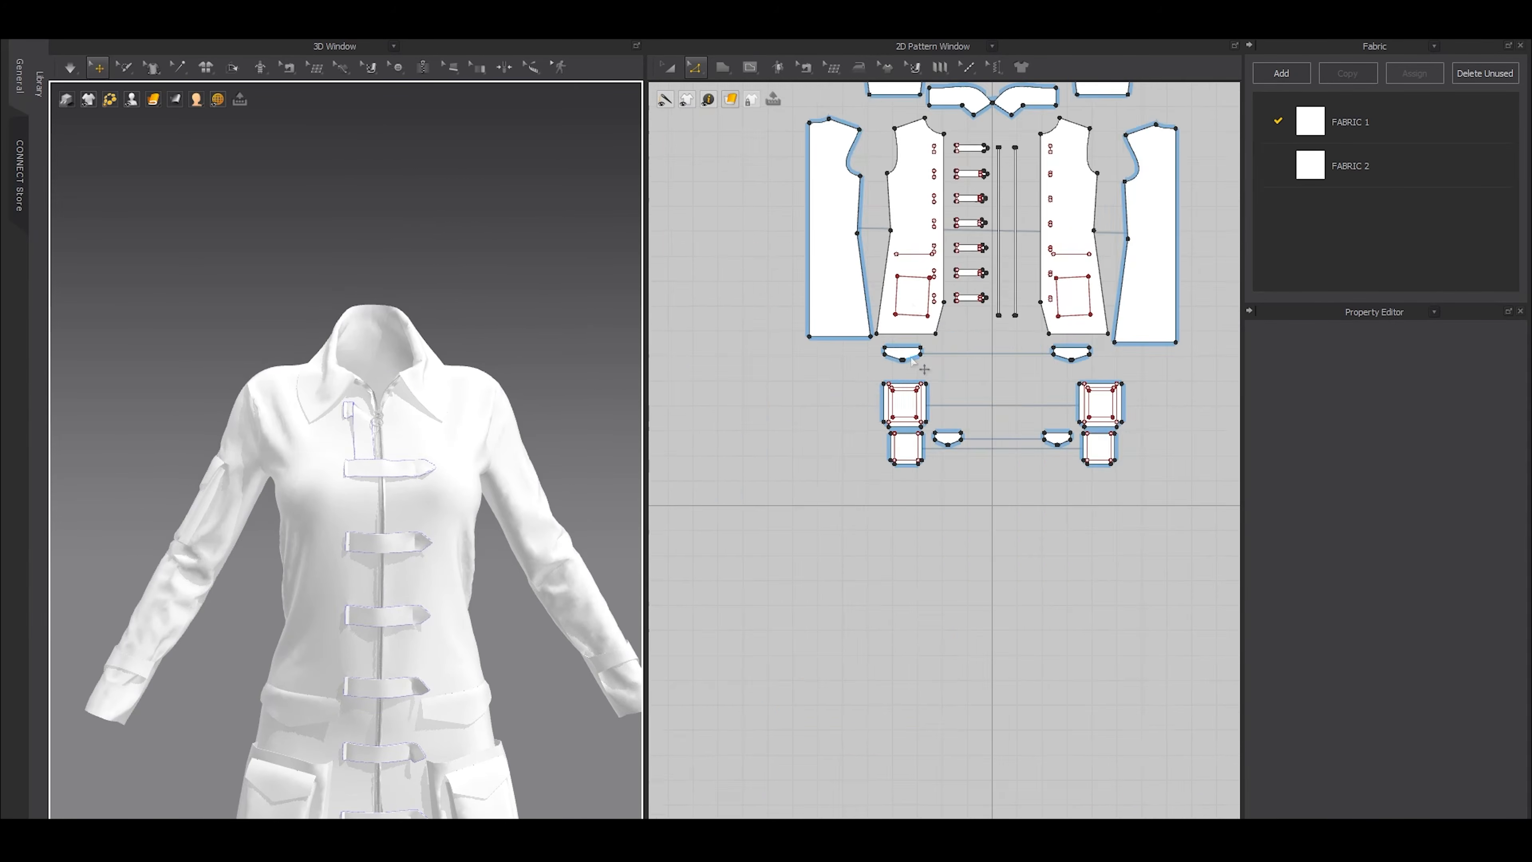
scroll(911, 361, "up", 6)
key("a")
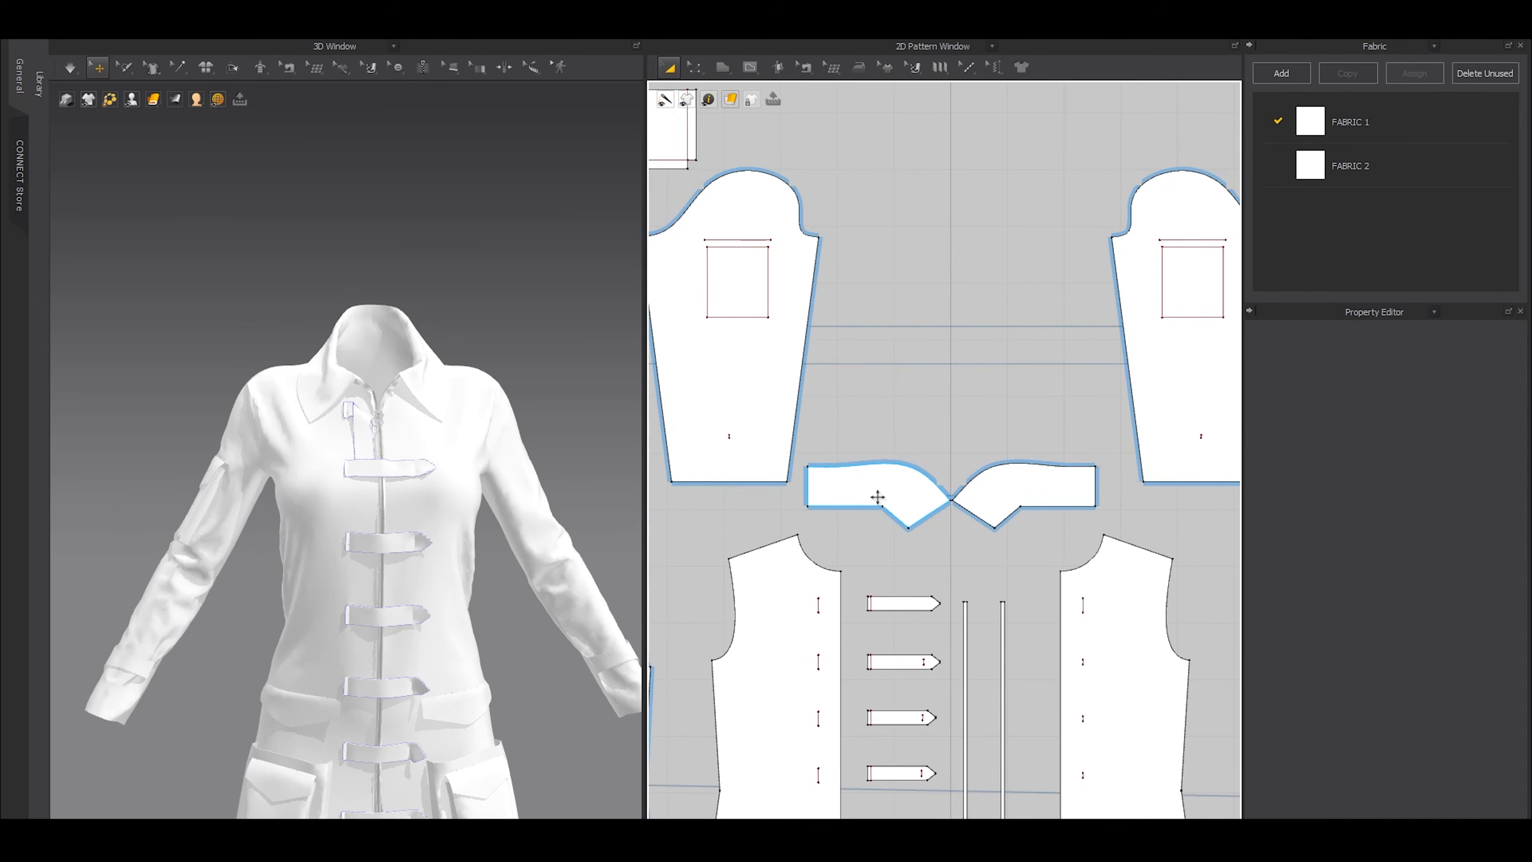
left_click(878, 497)
left_click(1026, 480, "shift")
right_click(1042, 507)
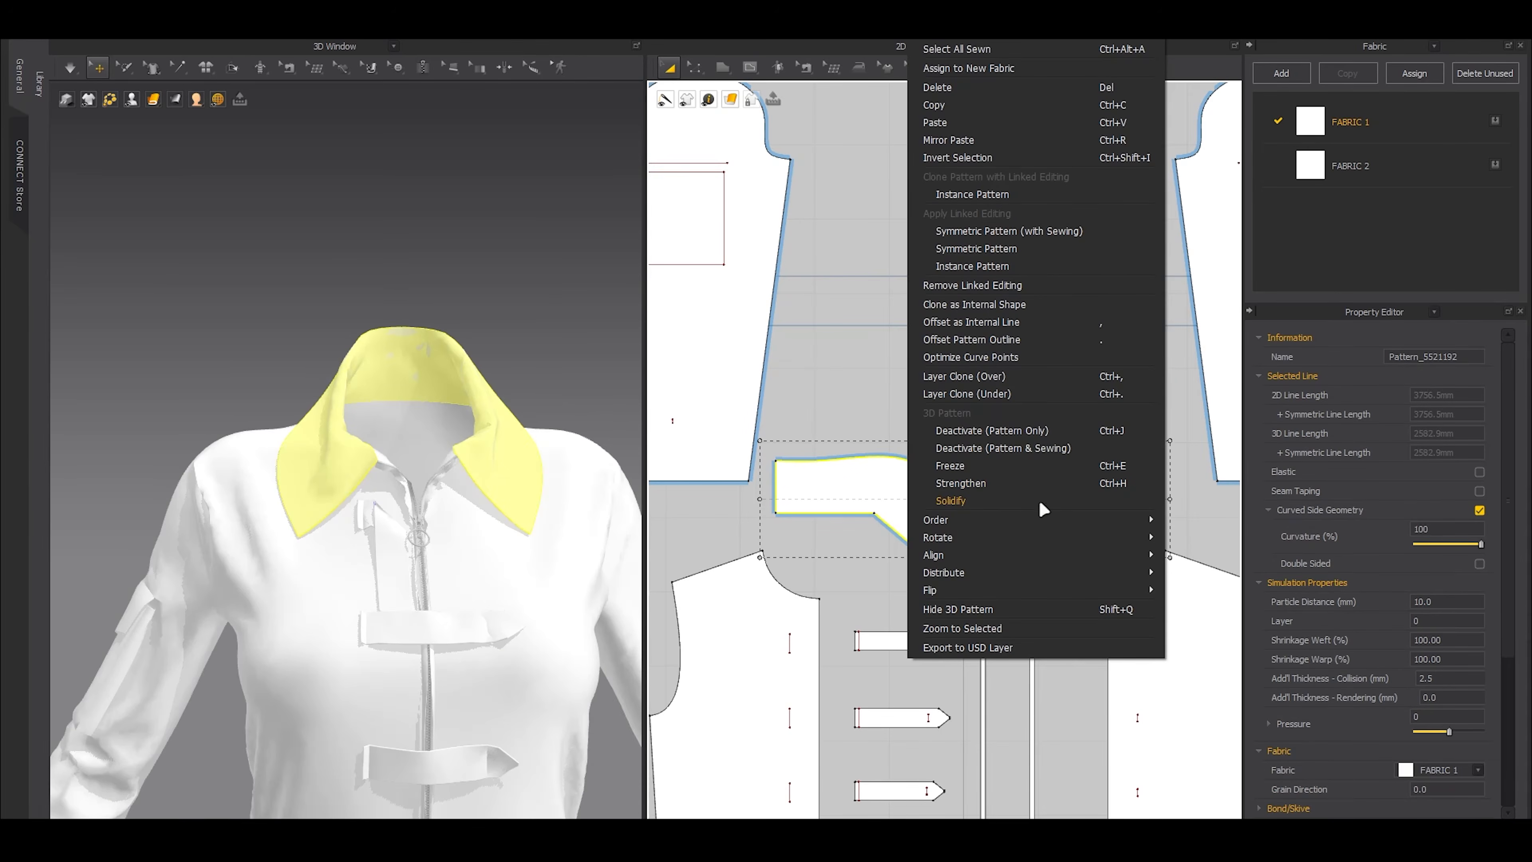
left_click(993, 396)
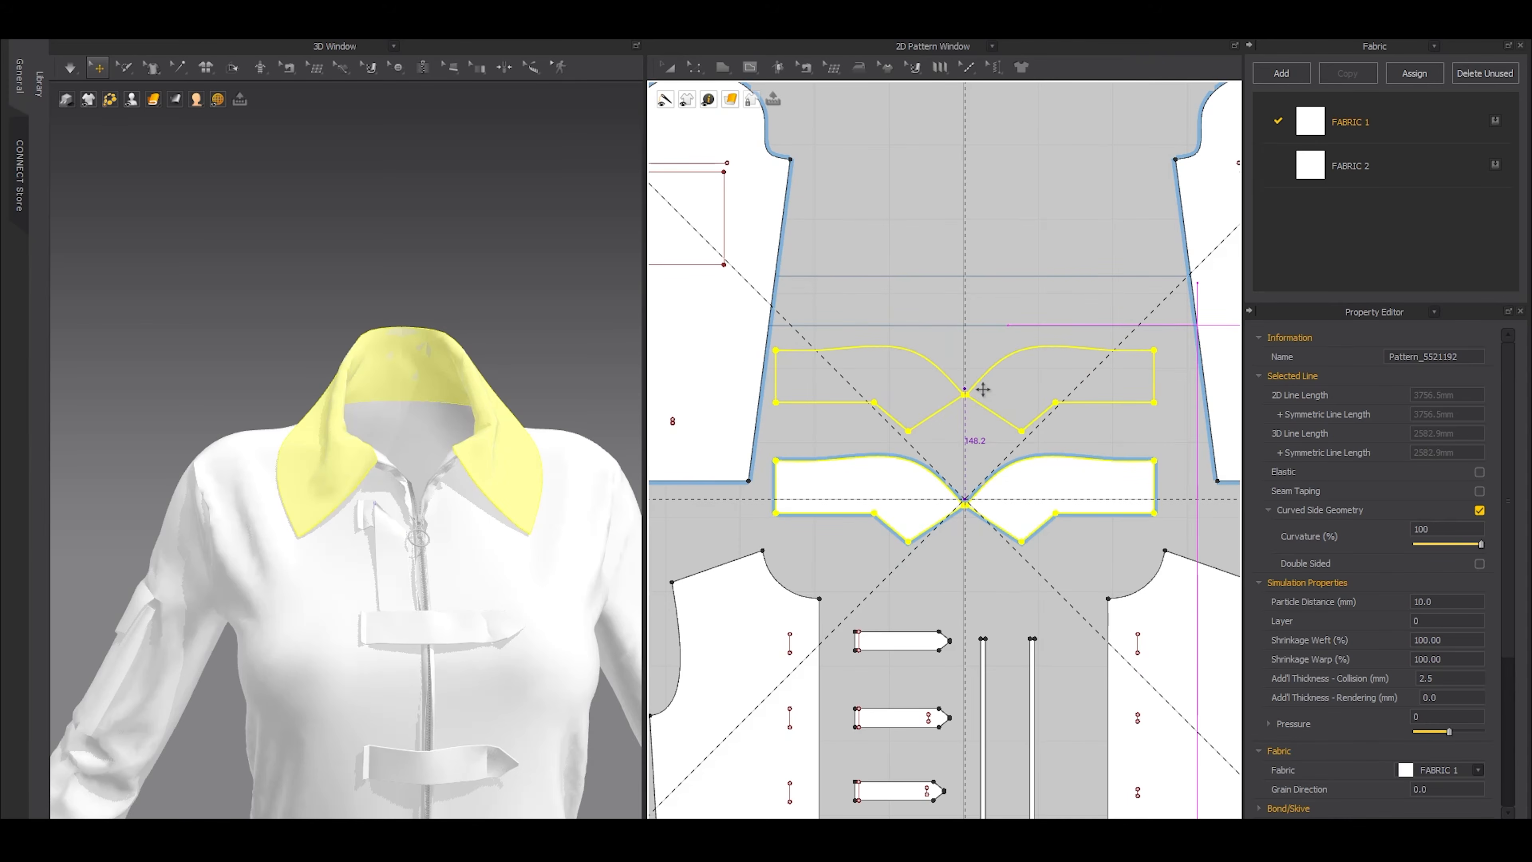
left_click(861, 464)
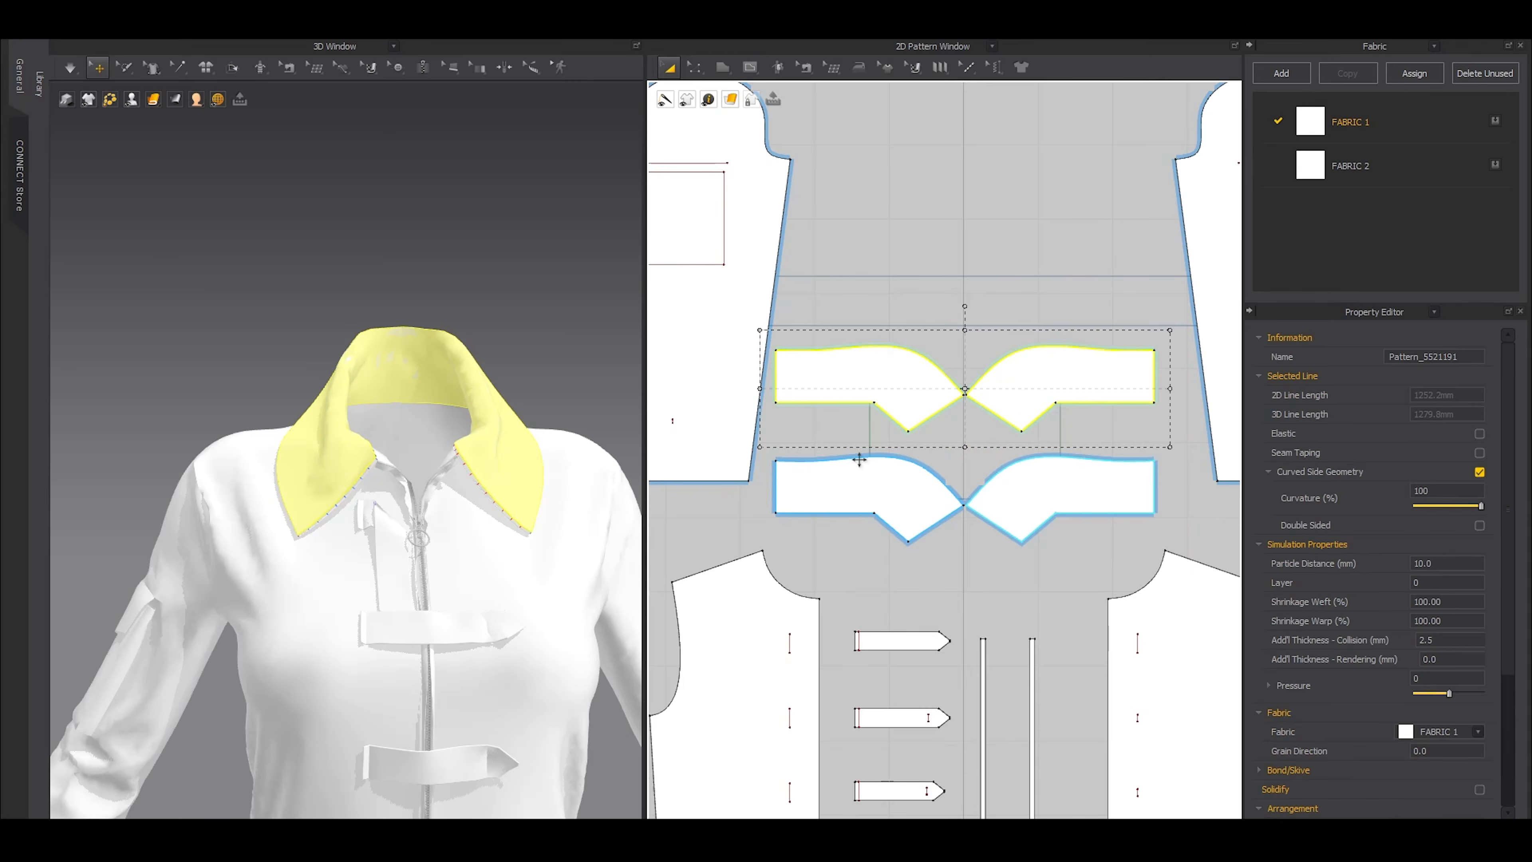
Freeze every pattern piece of the coat dress except the four collar pieces
scroll(461, 453, "up", 5)
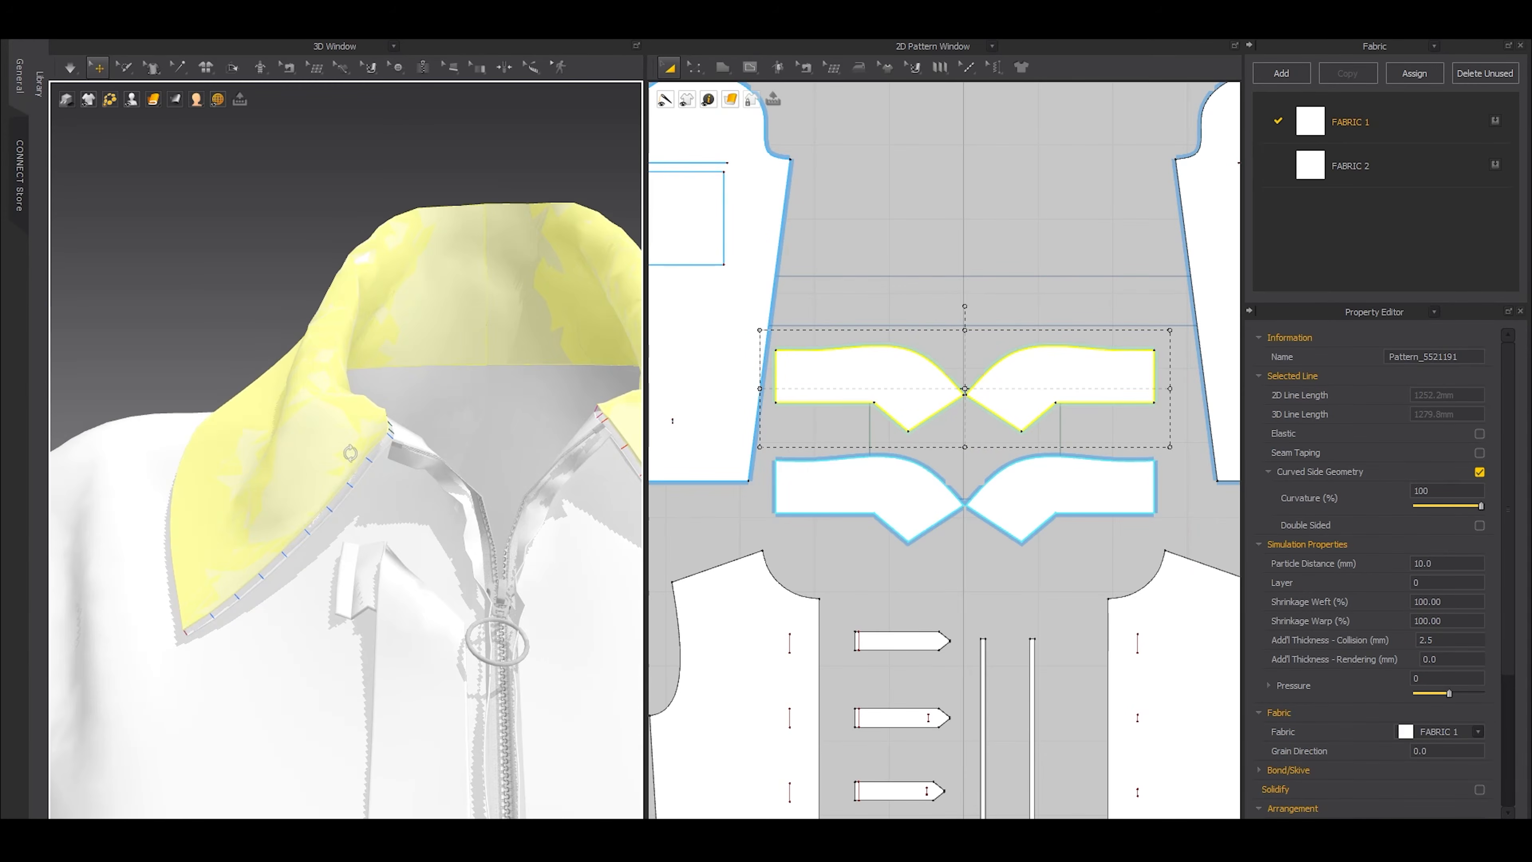
key("ctrl+a")
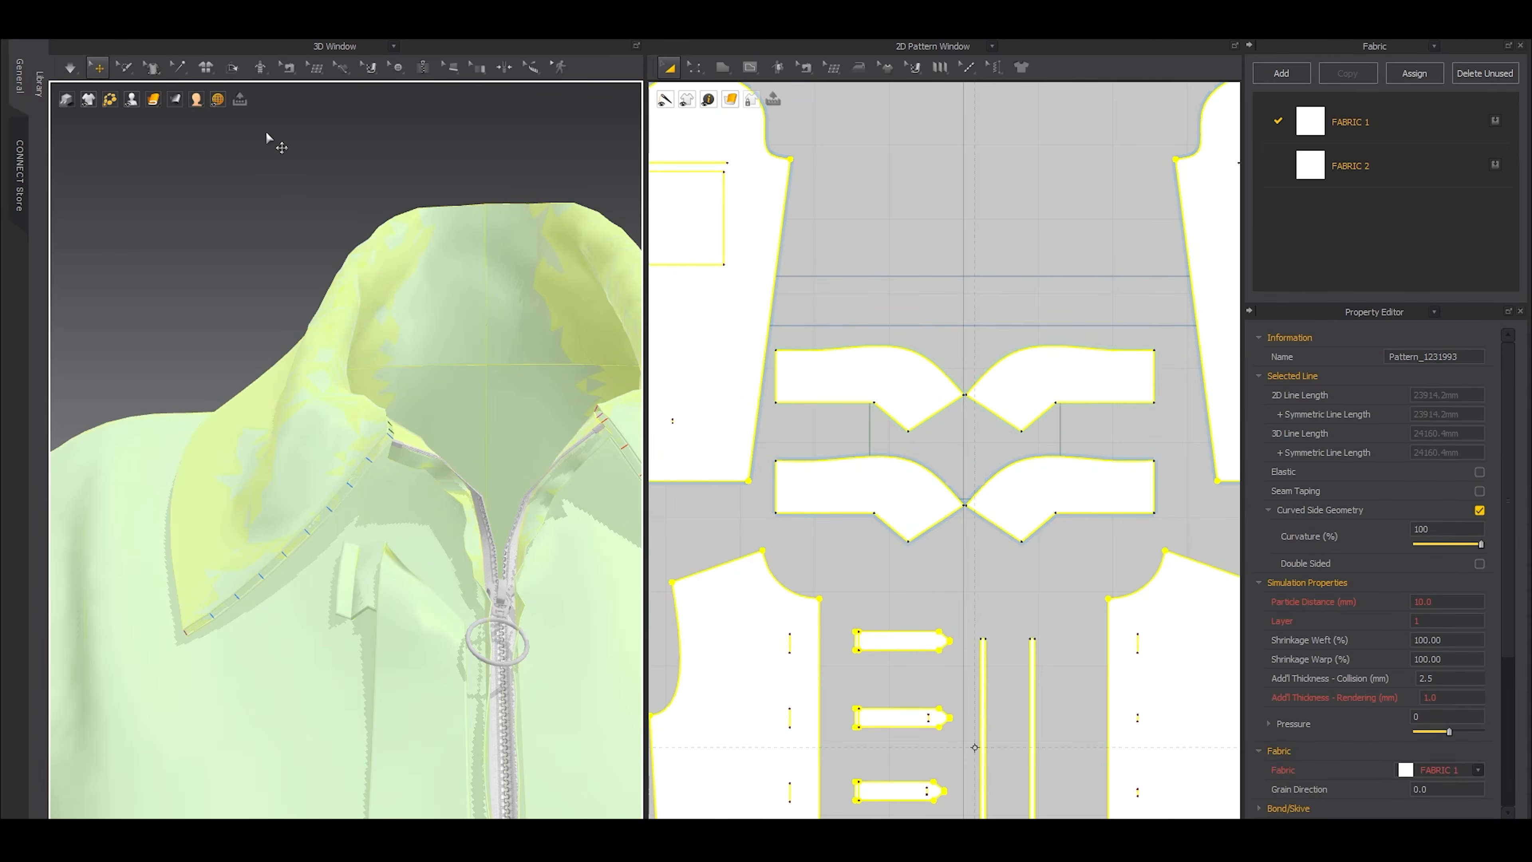
left_click(266, 133)
left_click(899, 394)
left_click(1037, 386, "shift")
left_click(1038, 492, "shift")
left_click(899, 492, "shift")
key("ctrl+k")
left_click(242, 260)
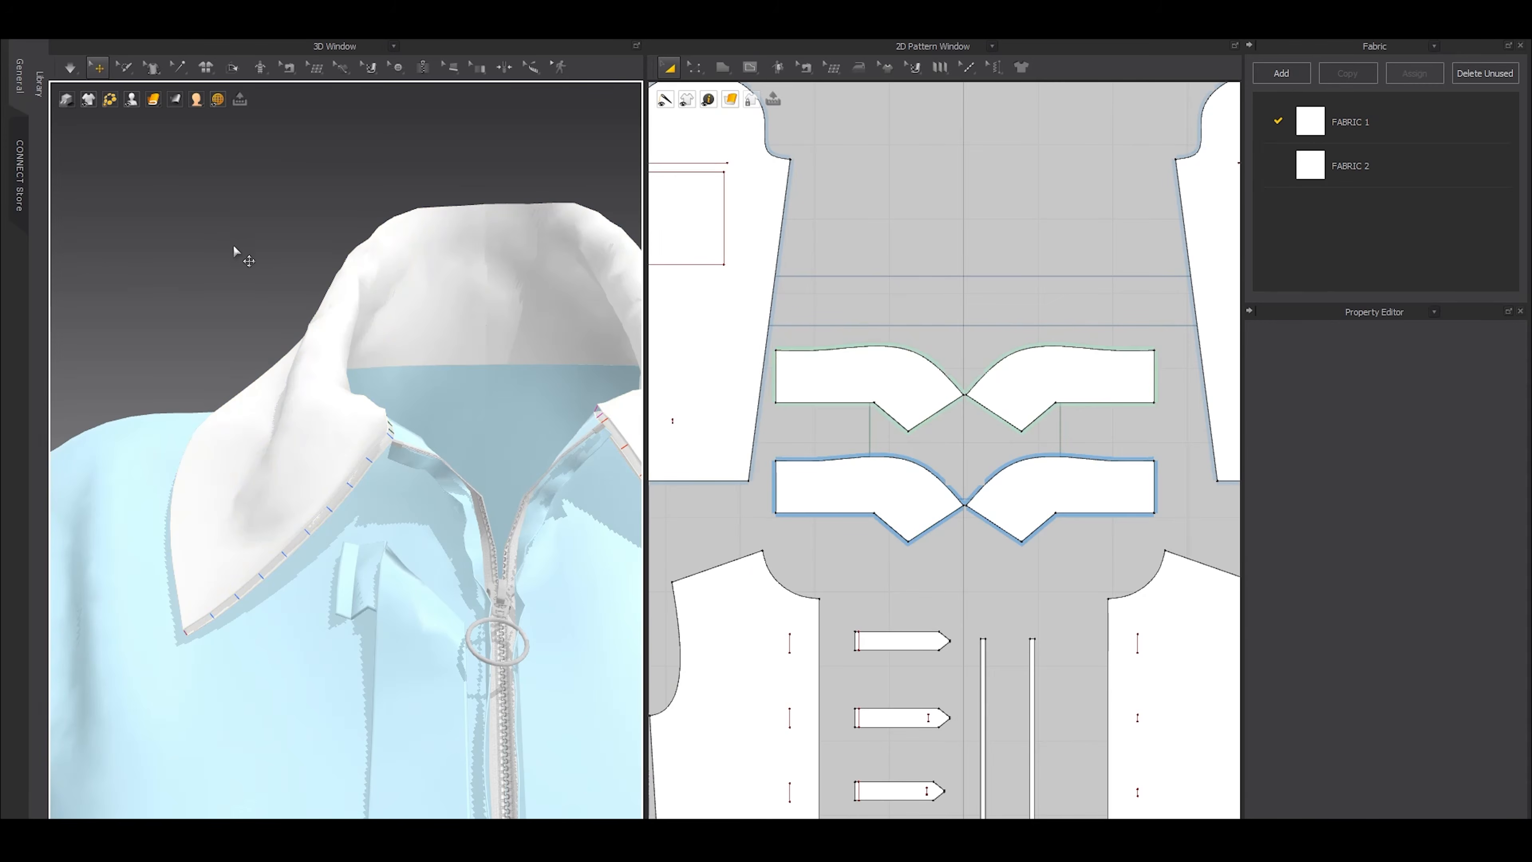
Apply linked editing to the two cloned collar halves as symmetric patterns with sewing
left_click(870, 373)
left_click(1020, 379, "shift")
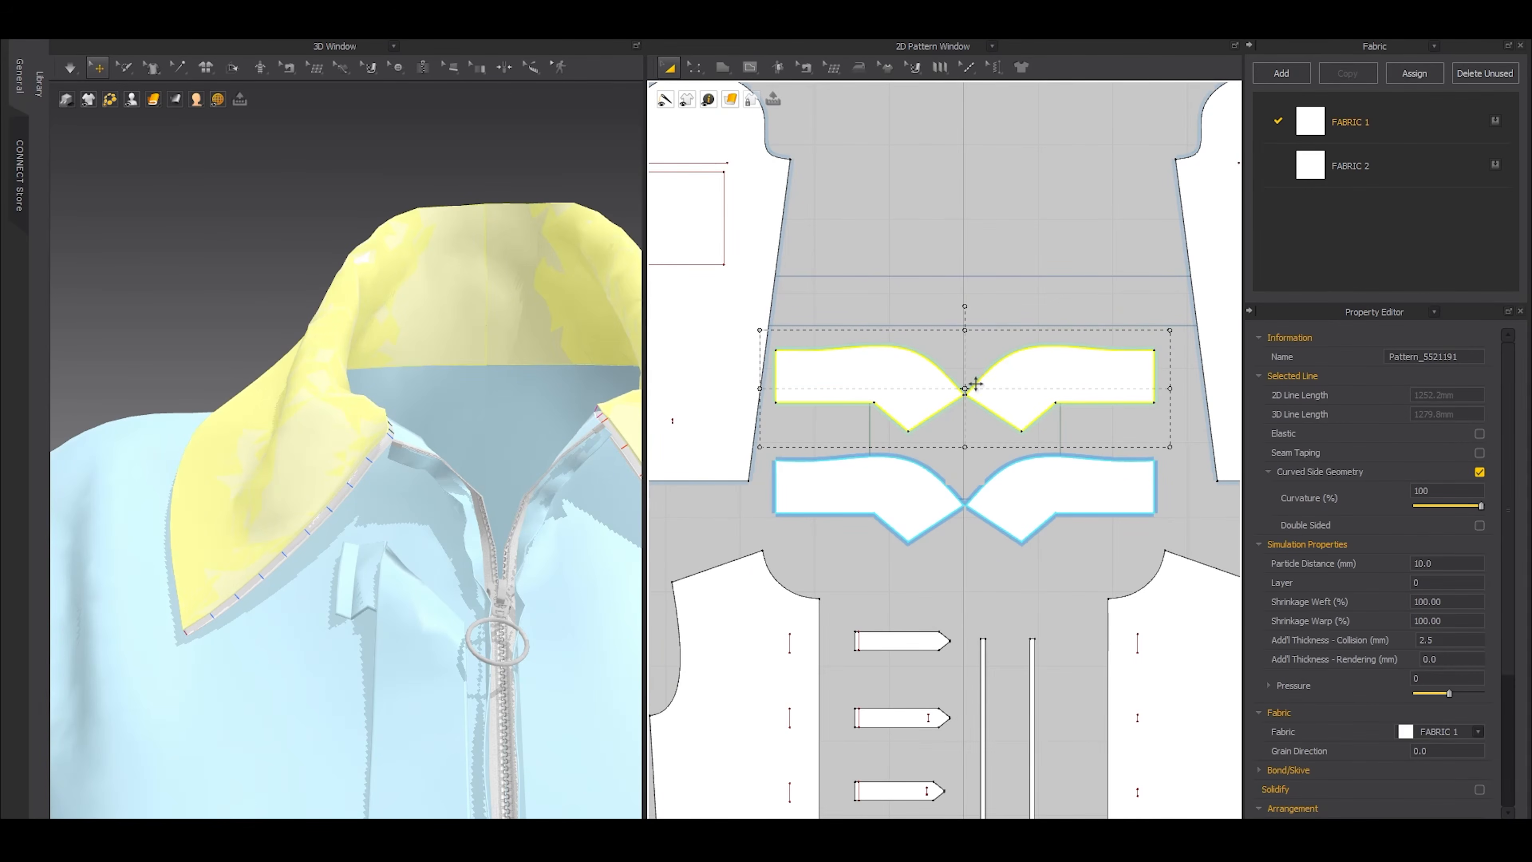
right_click(1033, 390)
left_click(1079, 288)
right_click(1030, 391)
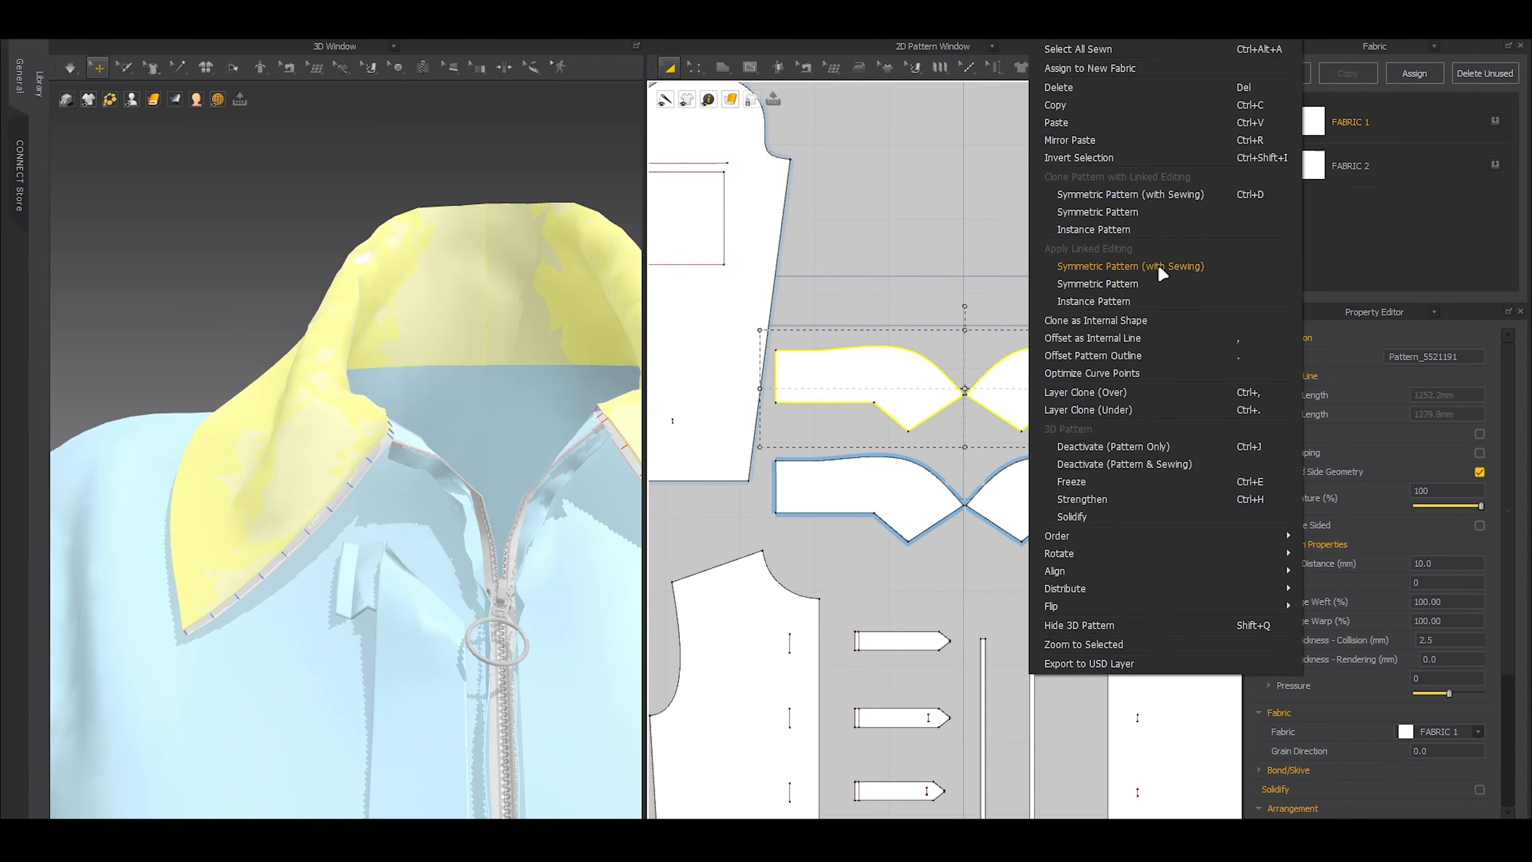
left_click(1181, 273)
Remove the automatic layer-clone seams that join the original and cloned collar pieces
key("n")
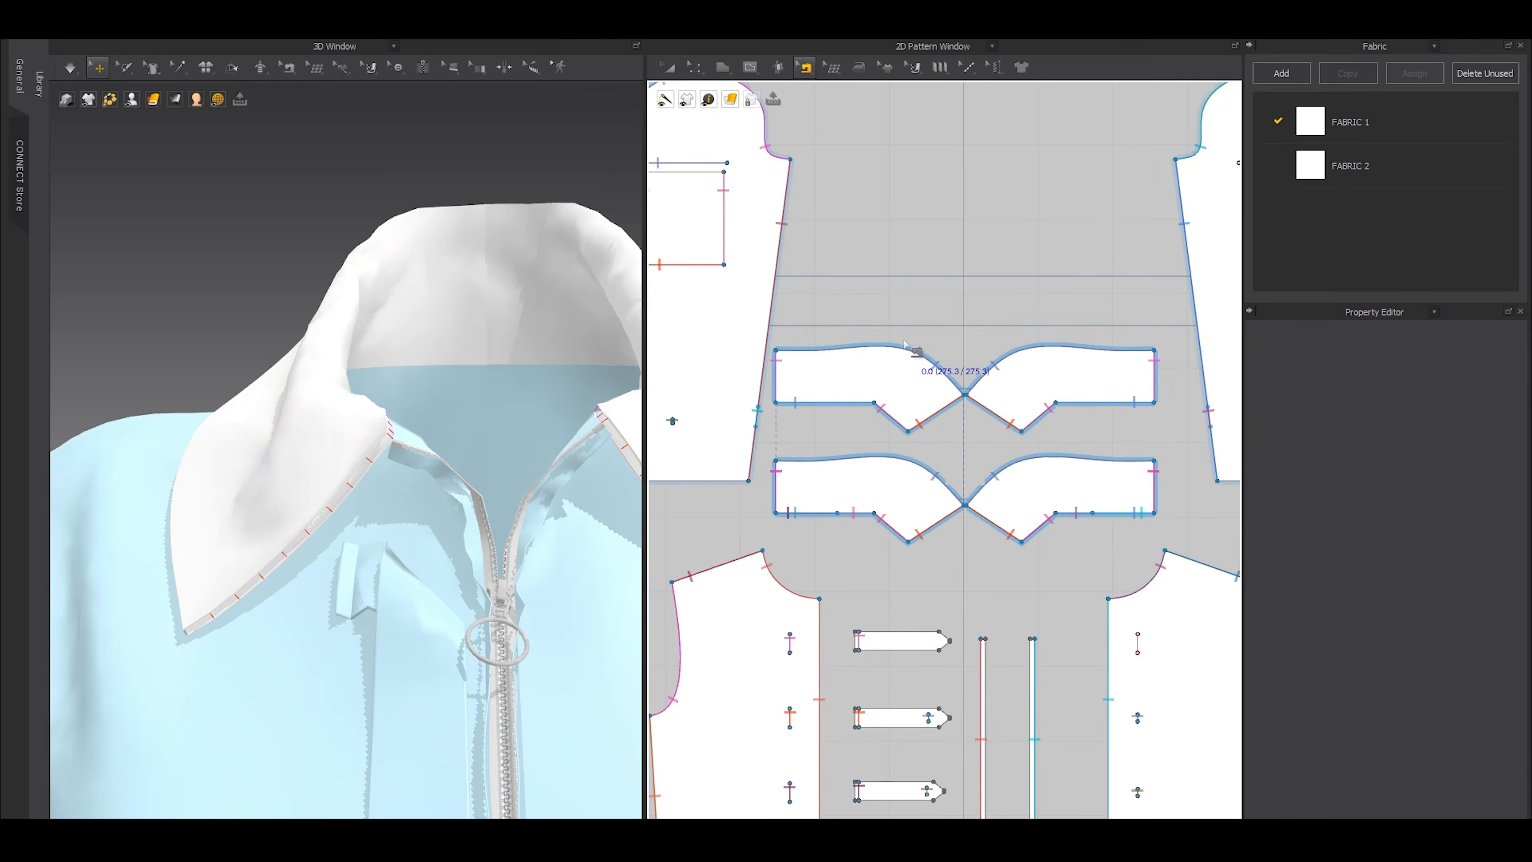
scroll(905, 367, "down", 4)
key("a")
left_click(777, 386)
middle_click_drag(776, 387, 980, 396)
left_click_drag(797, 106, 939, 363)
middle_click_drag(1036, 341, 844, 354)
key("b")
left_click_drag(837, 336, 1054, 482)
scroll(1007, 440, "up", 3)
left_click_drag(708, 283, 1100, 433)
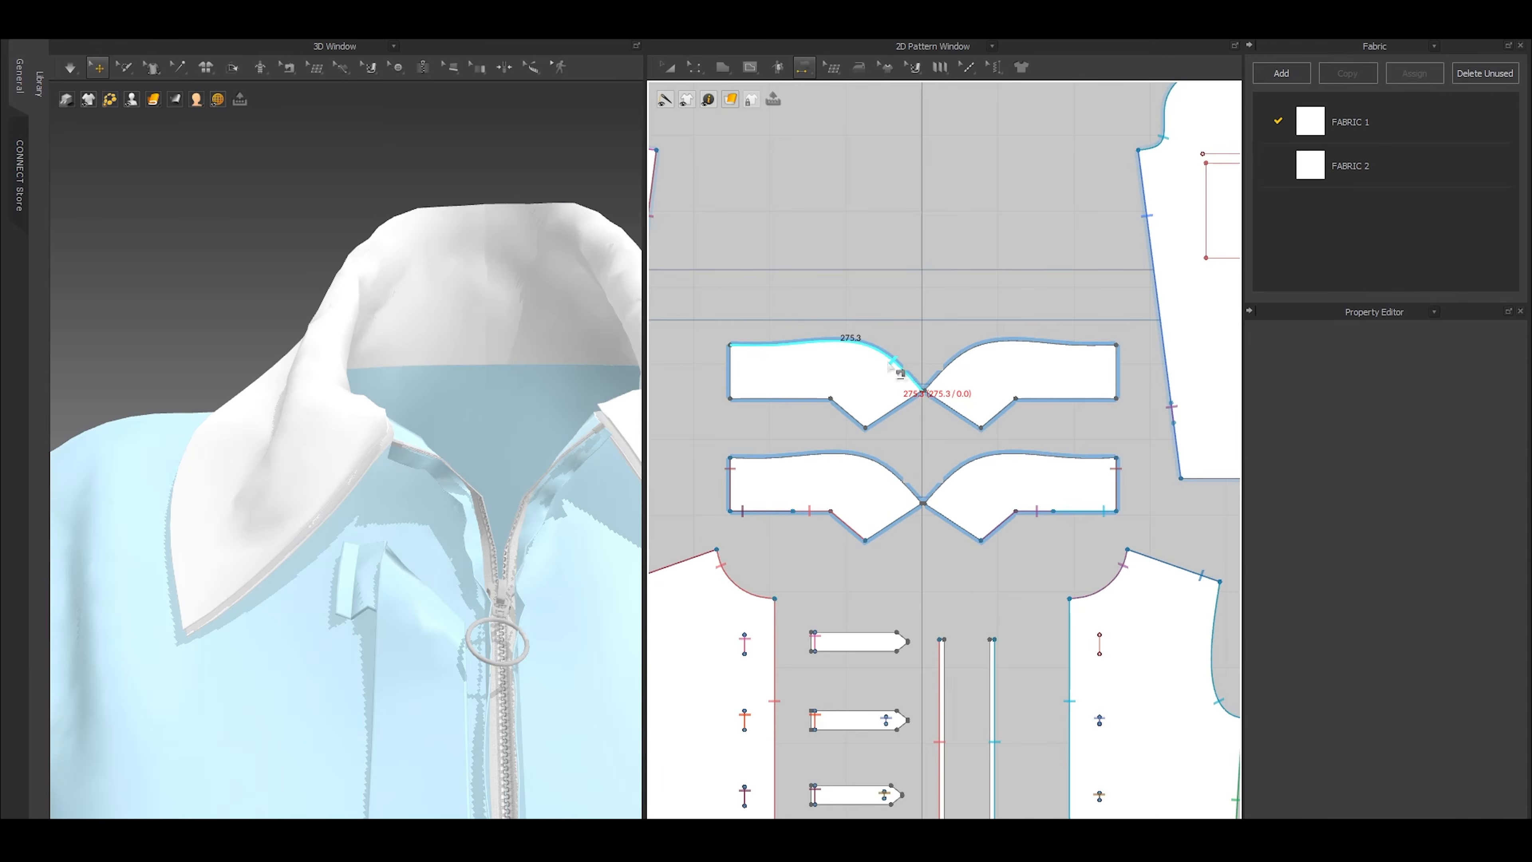
Sew the two collar layers together along their curved outer edges, stepped lower edges and front edges, and join the cloned halves at centre back
left_click(899, 371)
left_click(890, 473)
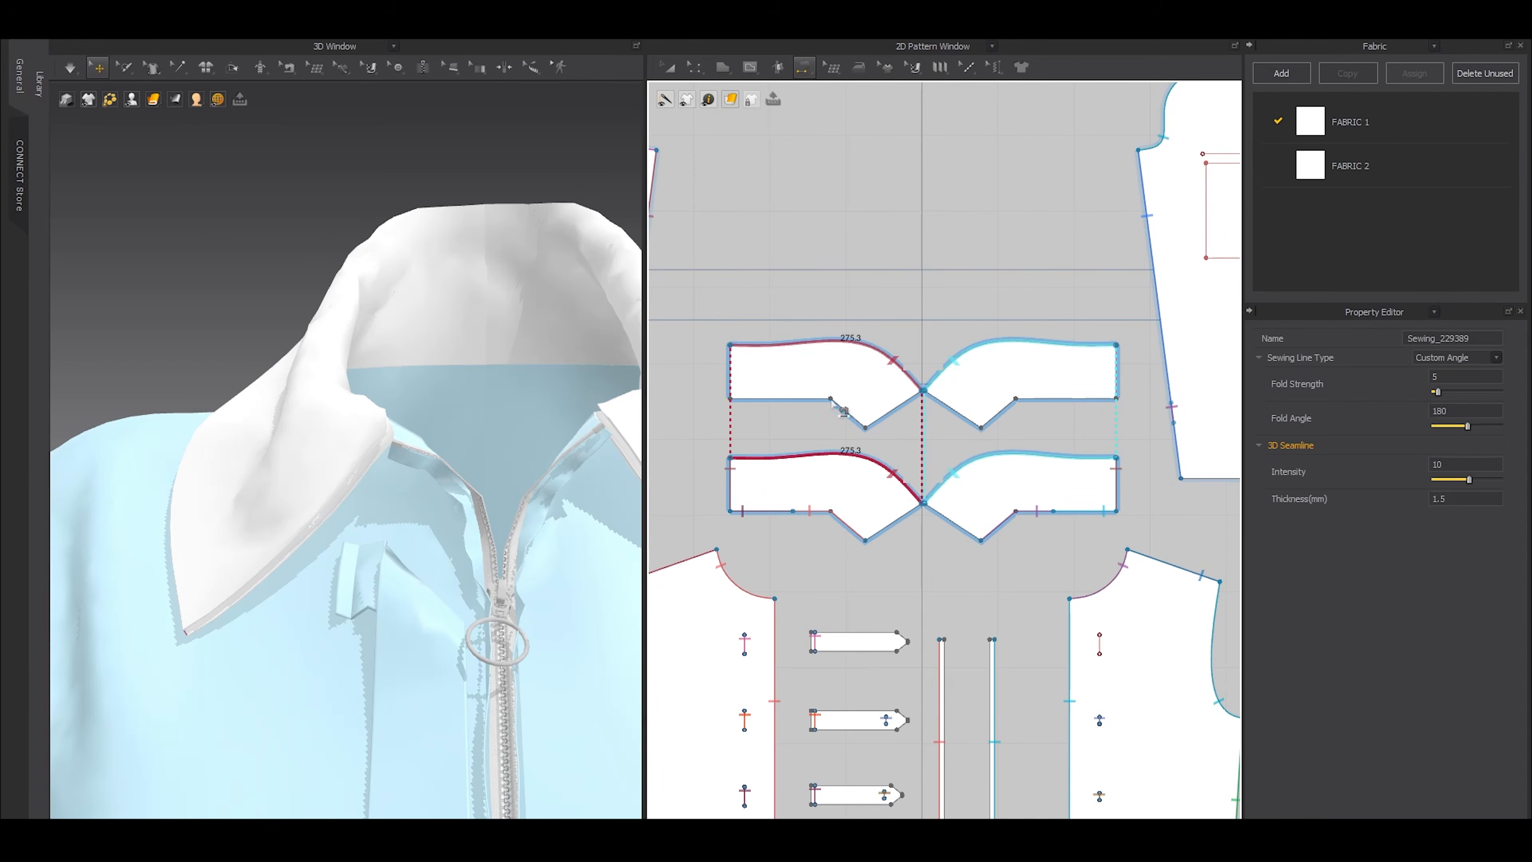
left_click(730, 398)
left_click(866, 427)
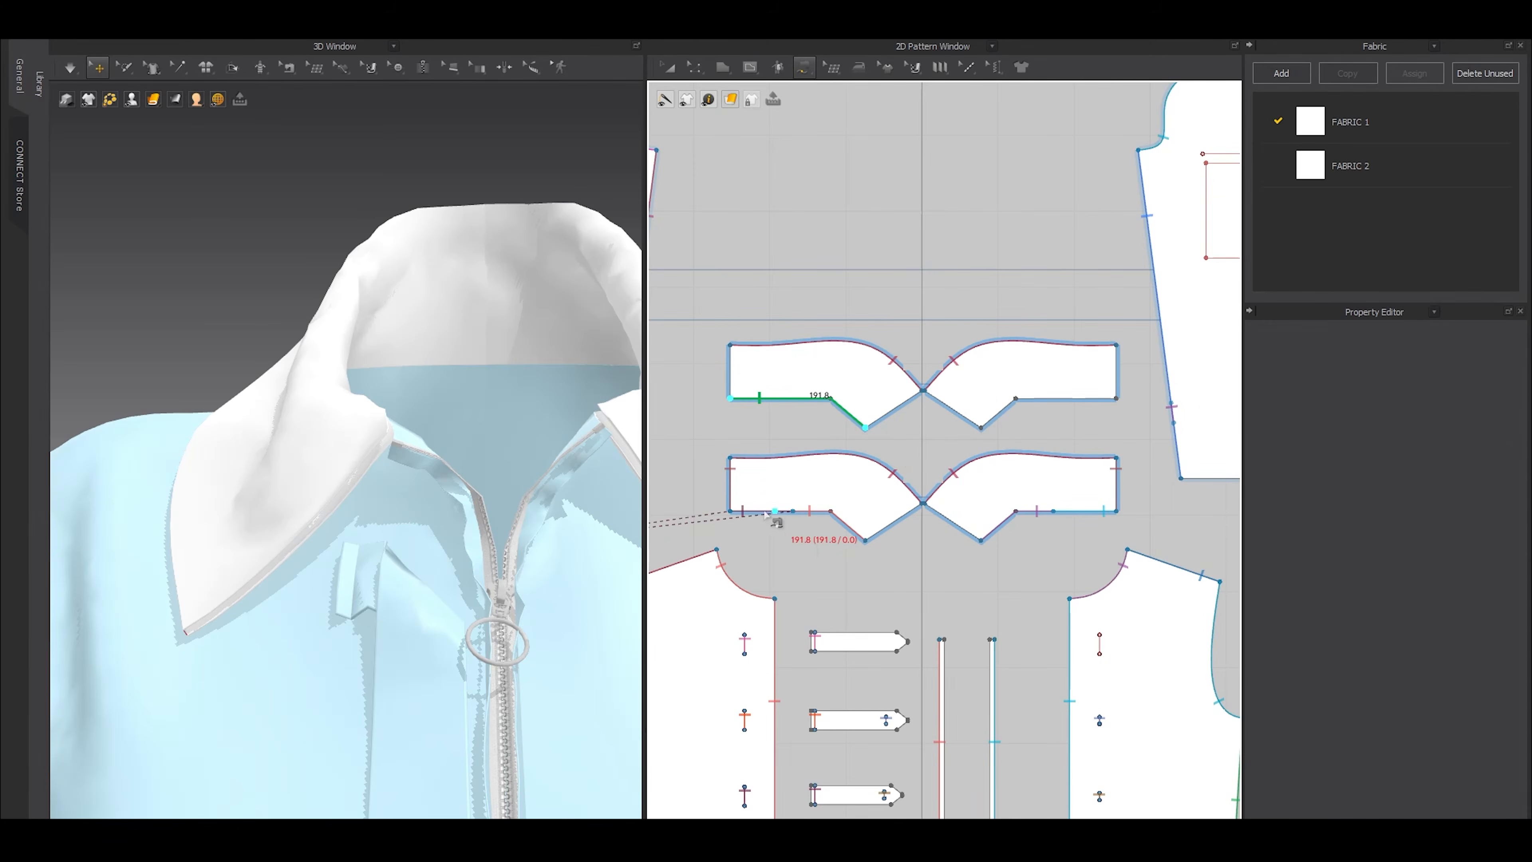
left_click(731, 511)
left_click(865, 540)
left_click(866, 427)
left_click(922, 390)
left_click(865, 540)
left_click(923, 502)
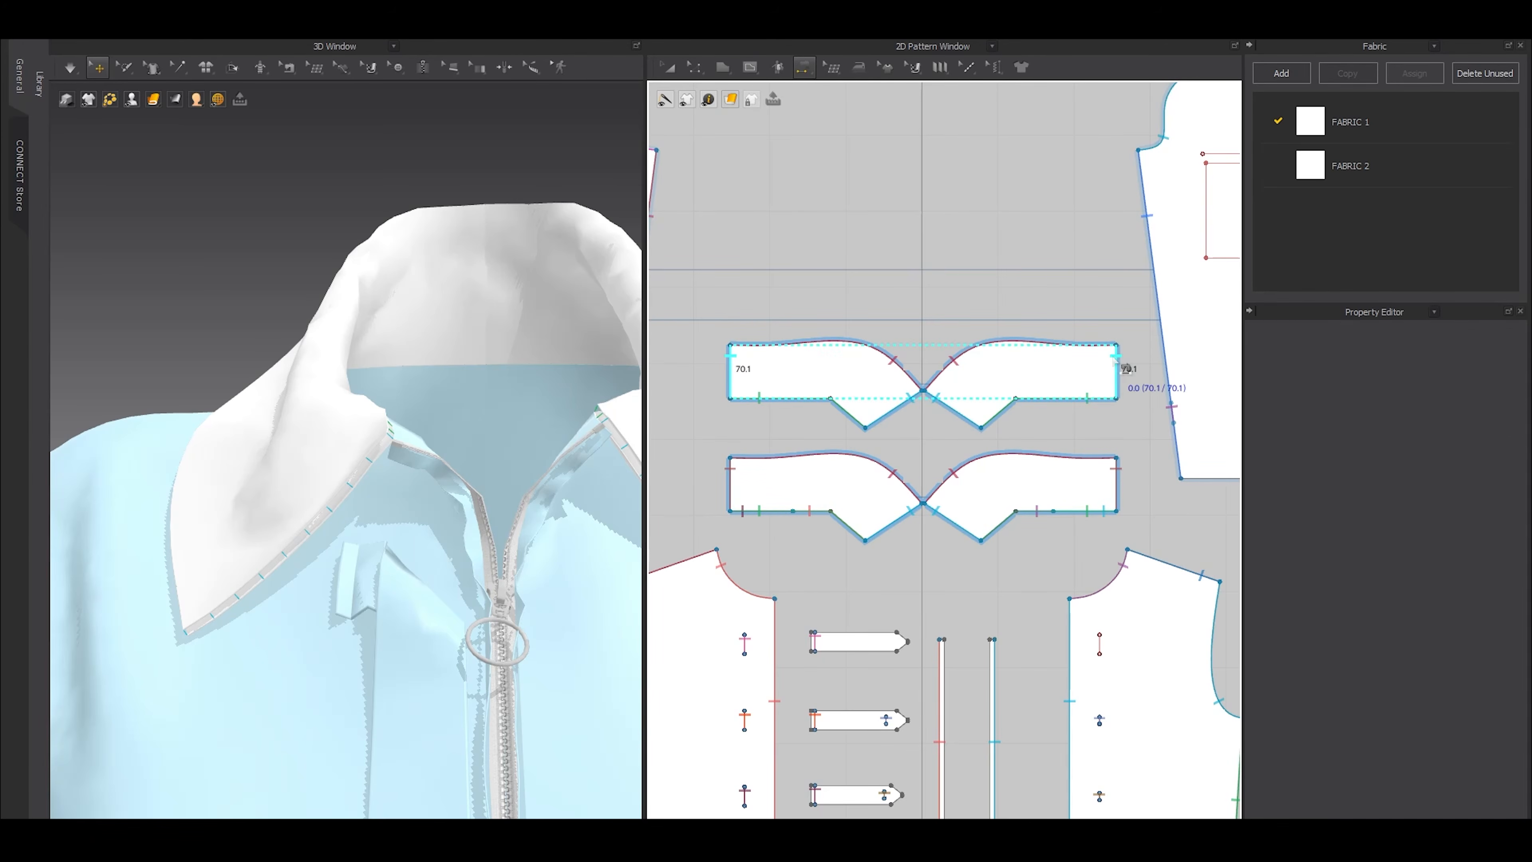
Set all four collar pieces to a particle distance of 5 mm and a collision thickness of 1 mm, and simulate
key("a")
left_click(855, 361)
left_click(974, 390, "shift")
left_click(985, 495, "shift")
left_click(878, 502, "shift")
left_click(1437, 602)
key("Return")
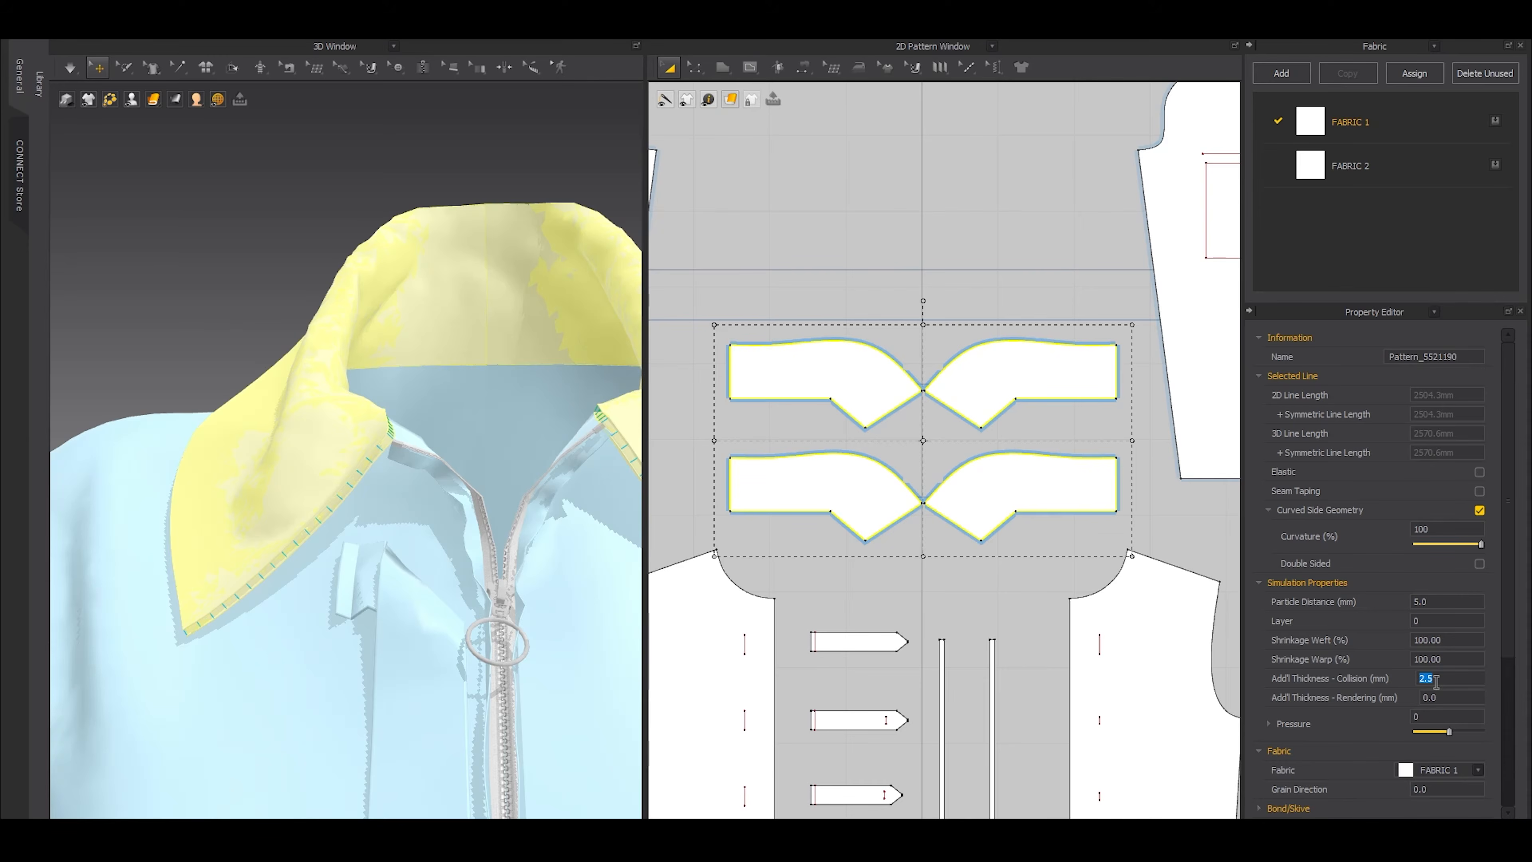
left_click(741, 306)
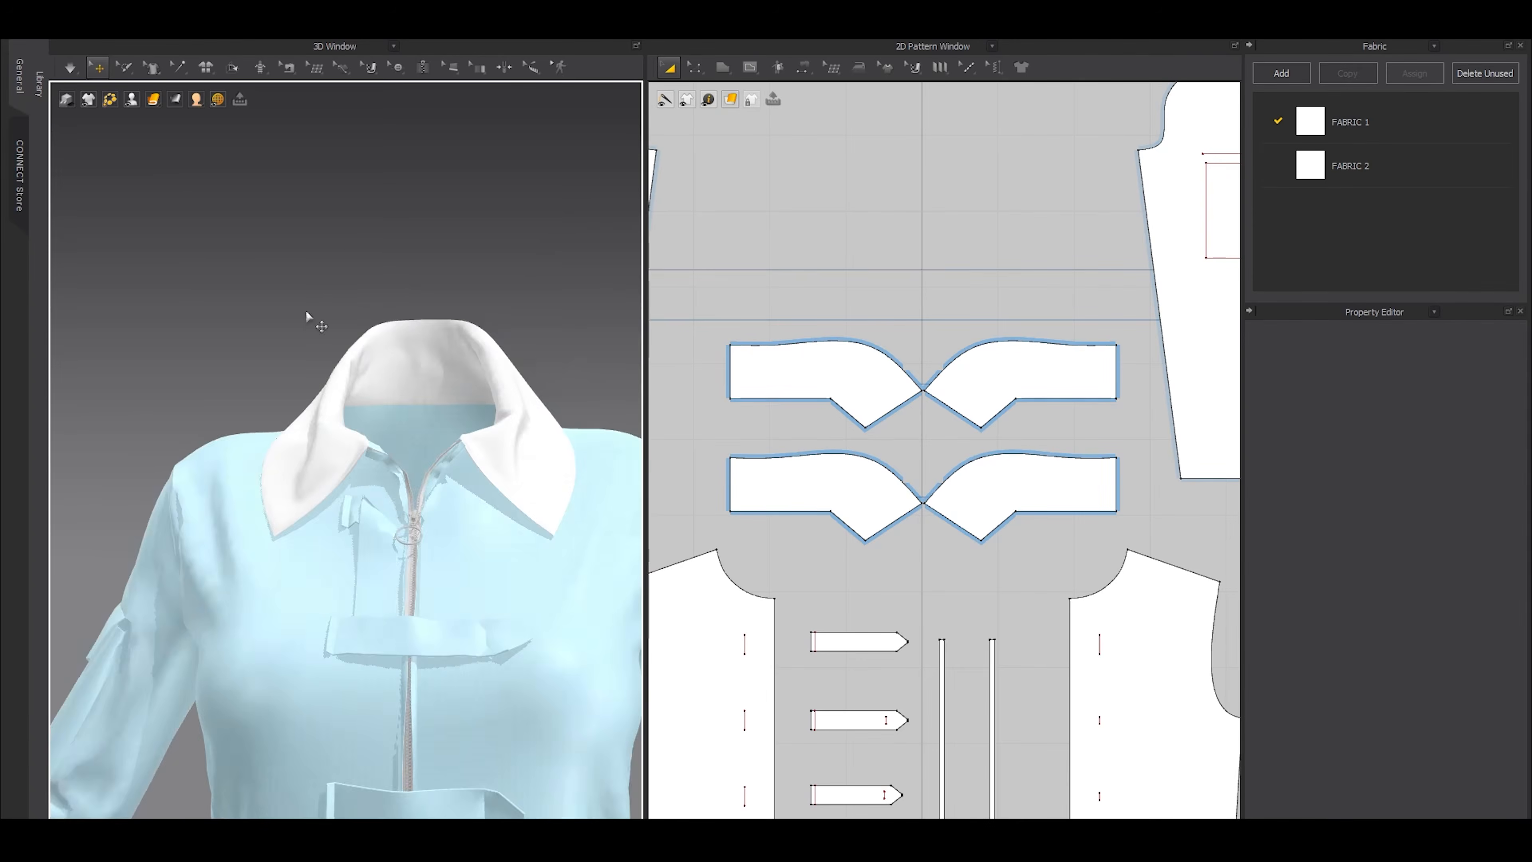
key("space")
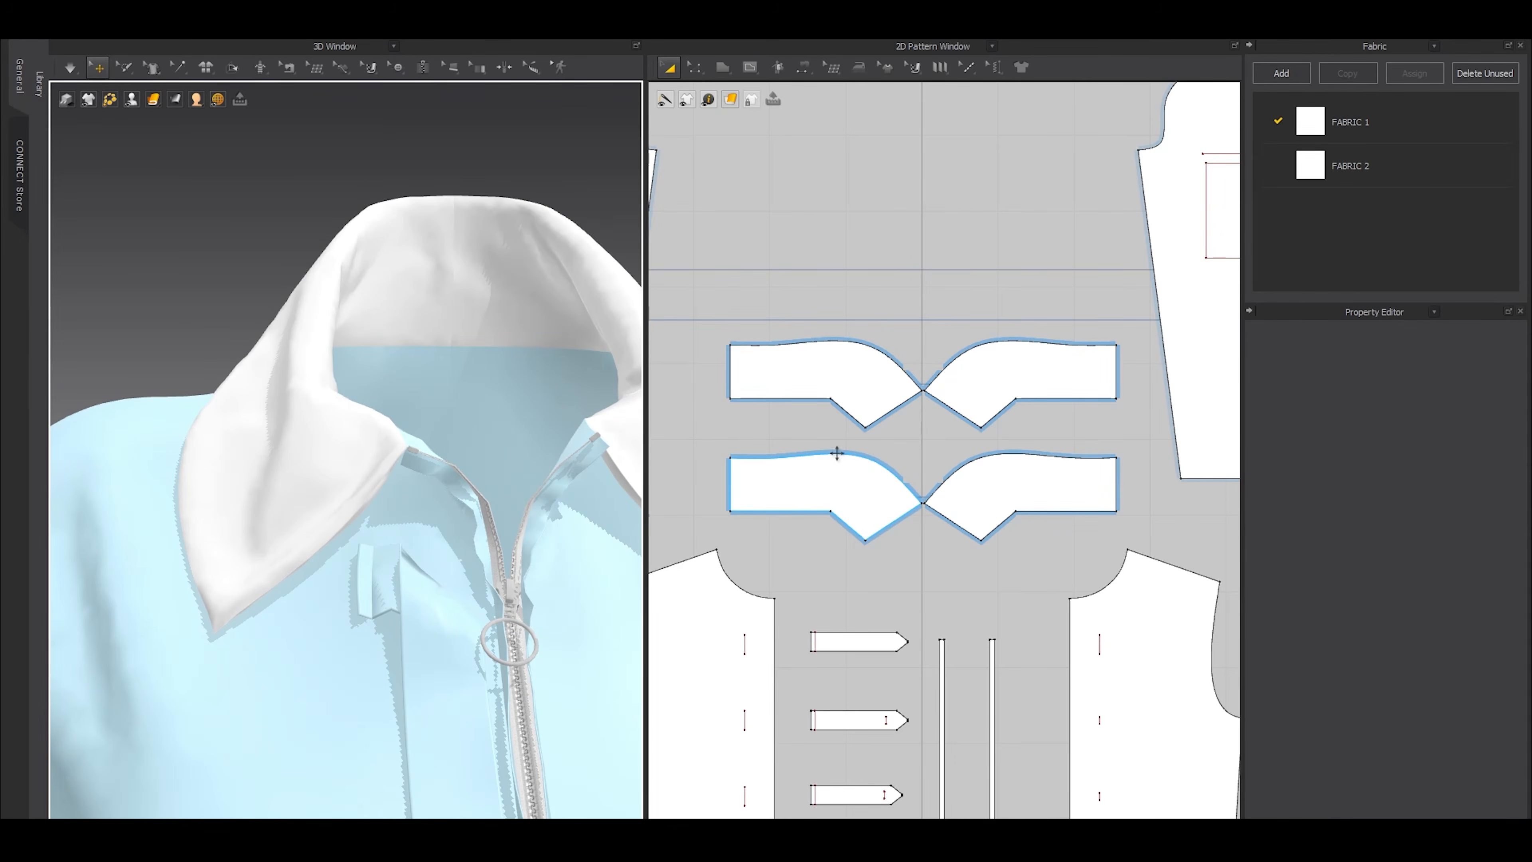
Offset internal lines 8 mm inside the curved, front and lower edges of both collar layers, extended to the pattern outline
key("z")
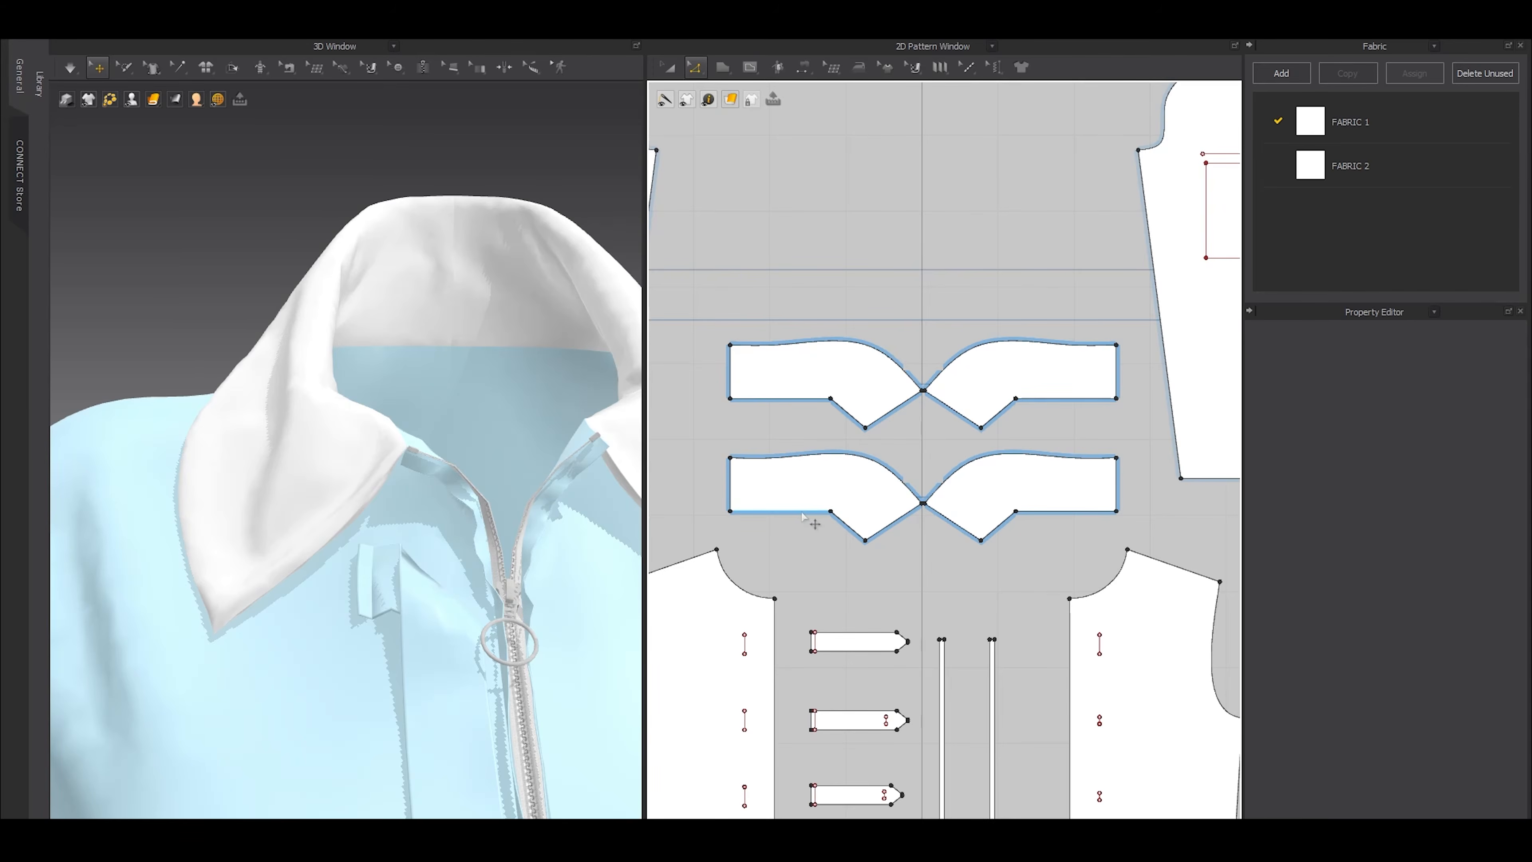
left_click(819, 461)
left_click(891, 531, "shift")
left_click(851, 530, "shift")
left_click(781, 512, "shift")
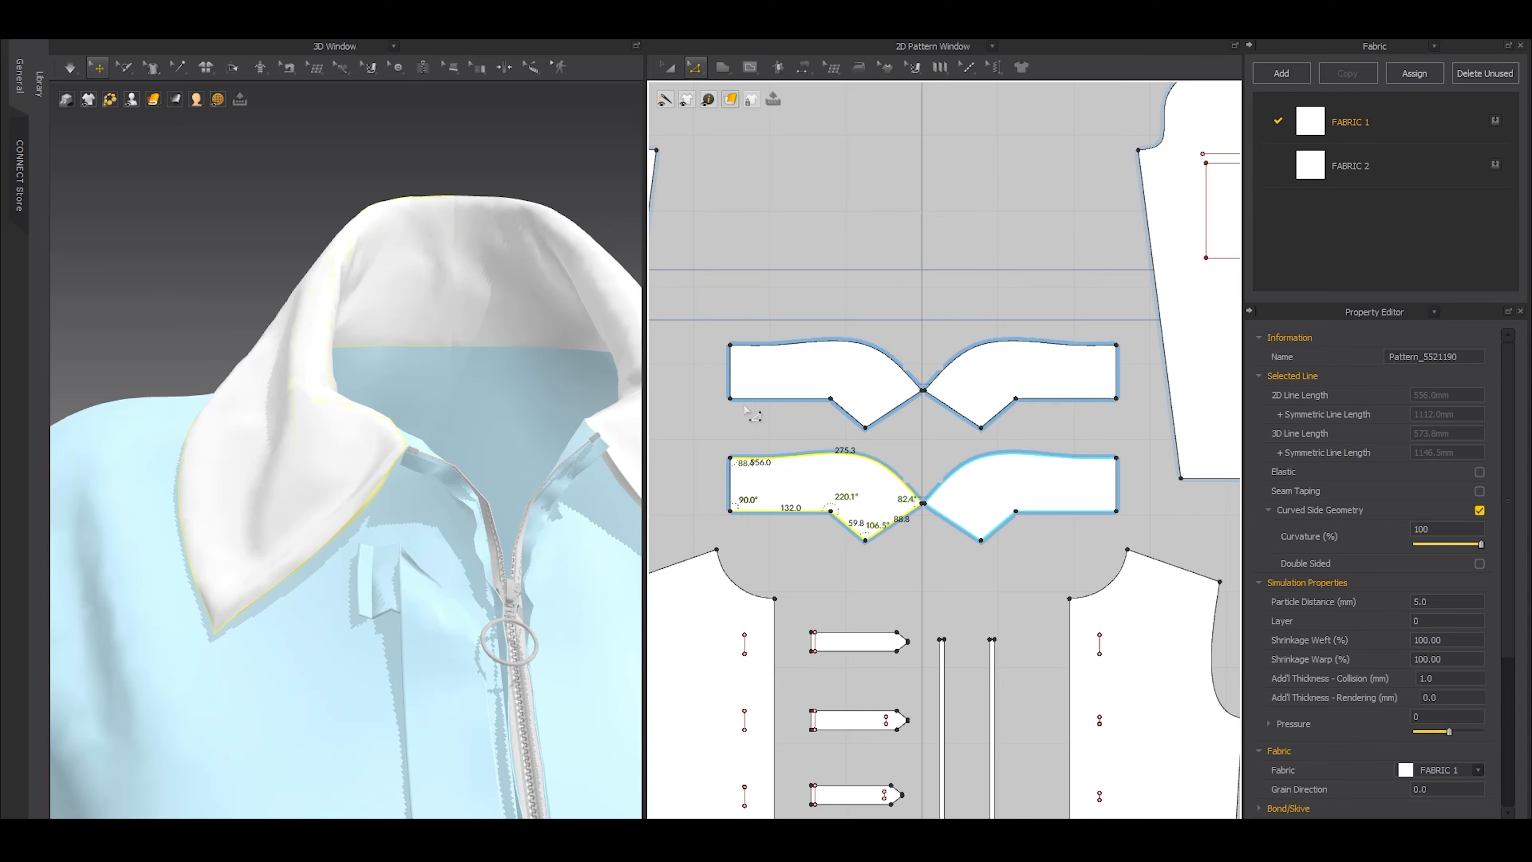
left_click(762, 400, "shift")
left_click(853, 417, "shift")
left_click(883, 416, "shift")
left_click(886, 364, "shift")
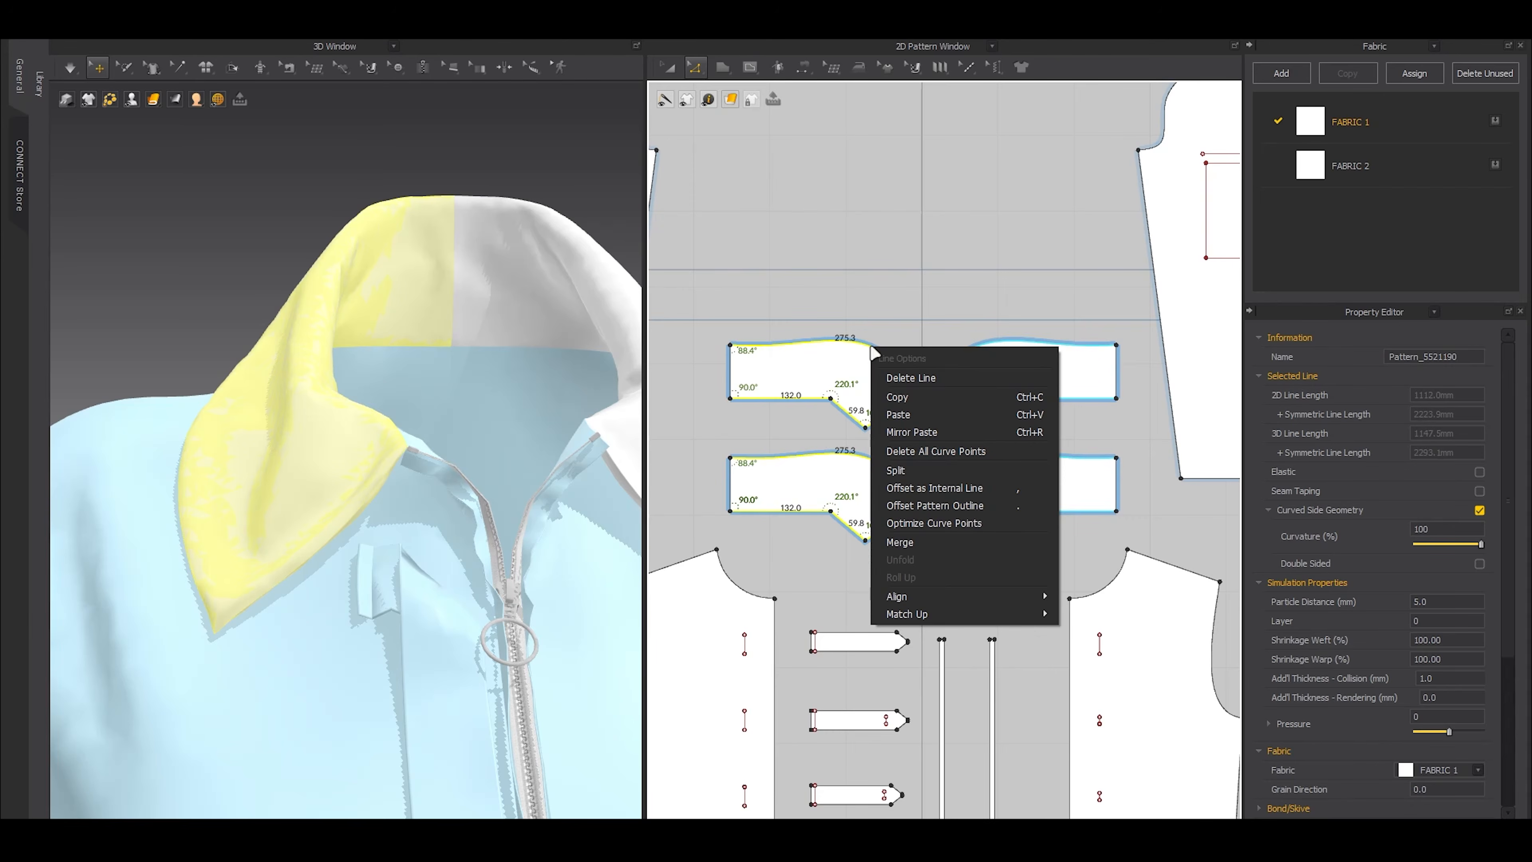
right_click(872, 351)
left_click(937, 494)
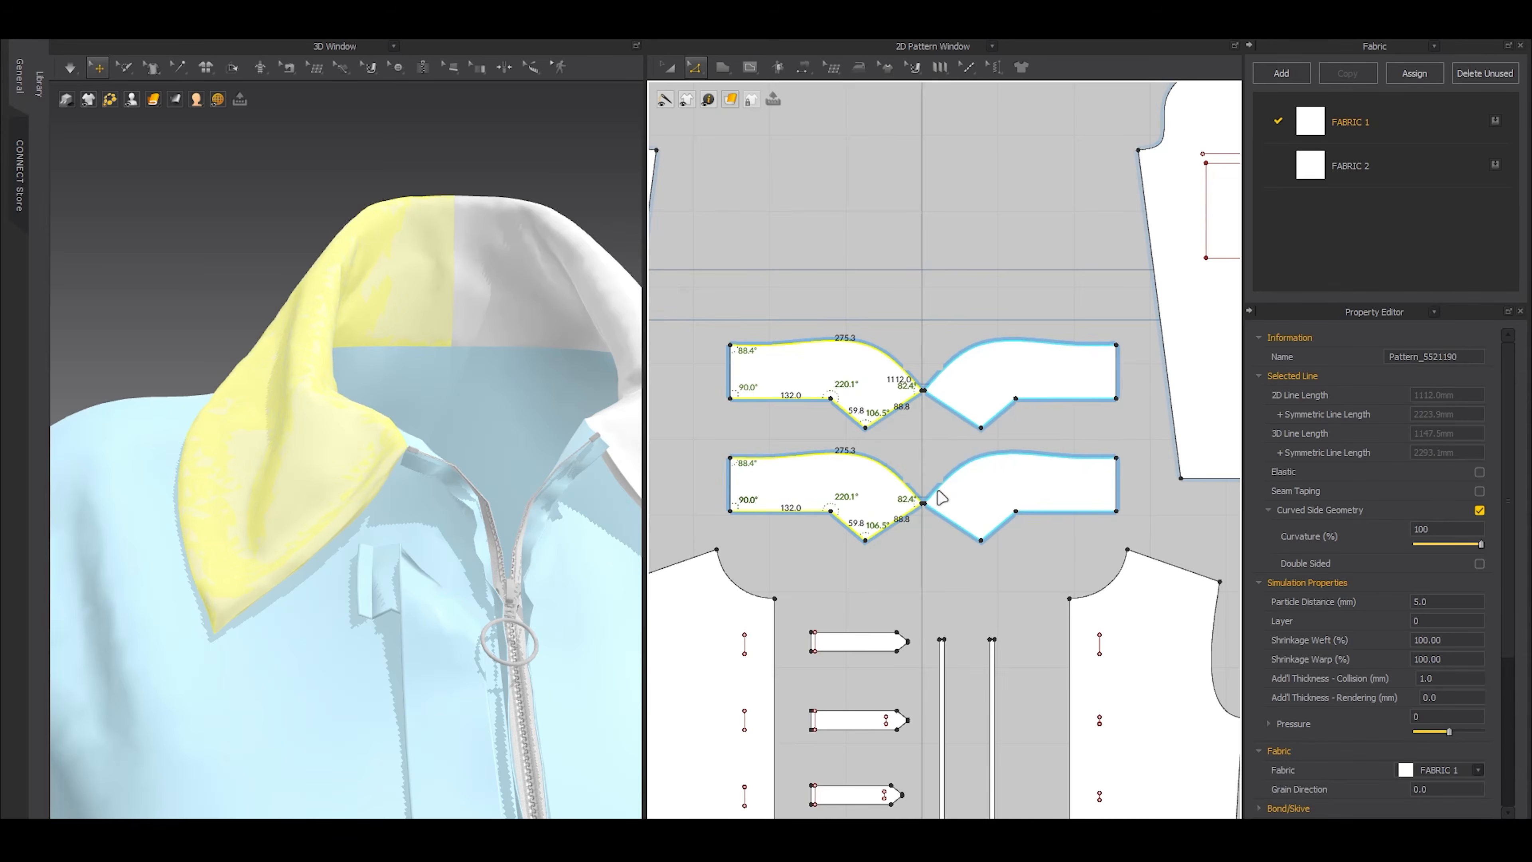
left_click_drag(759, 314, 599, 315)
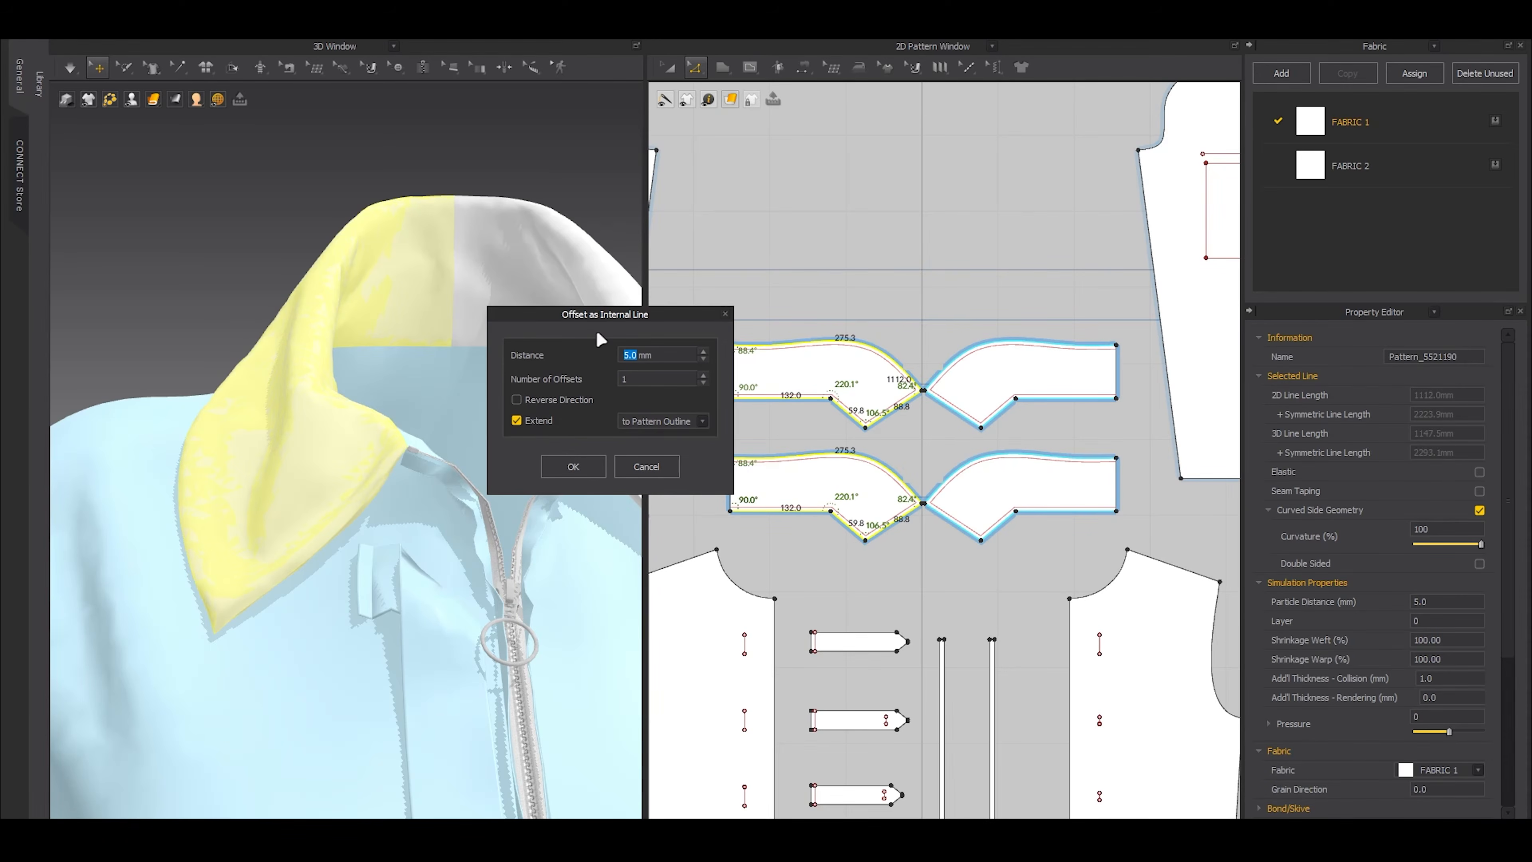
type("8")
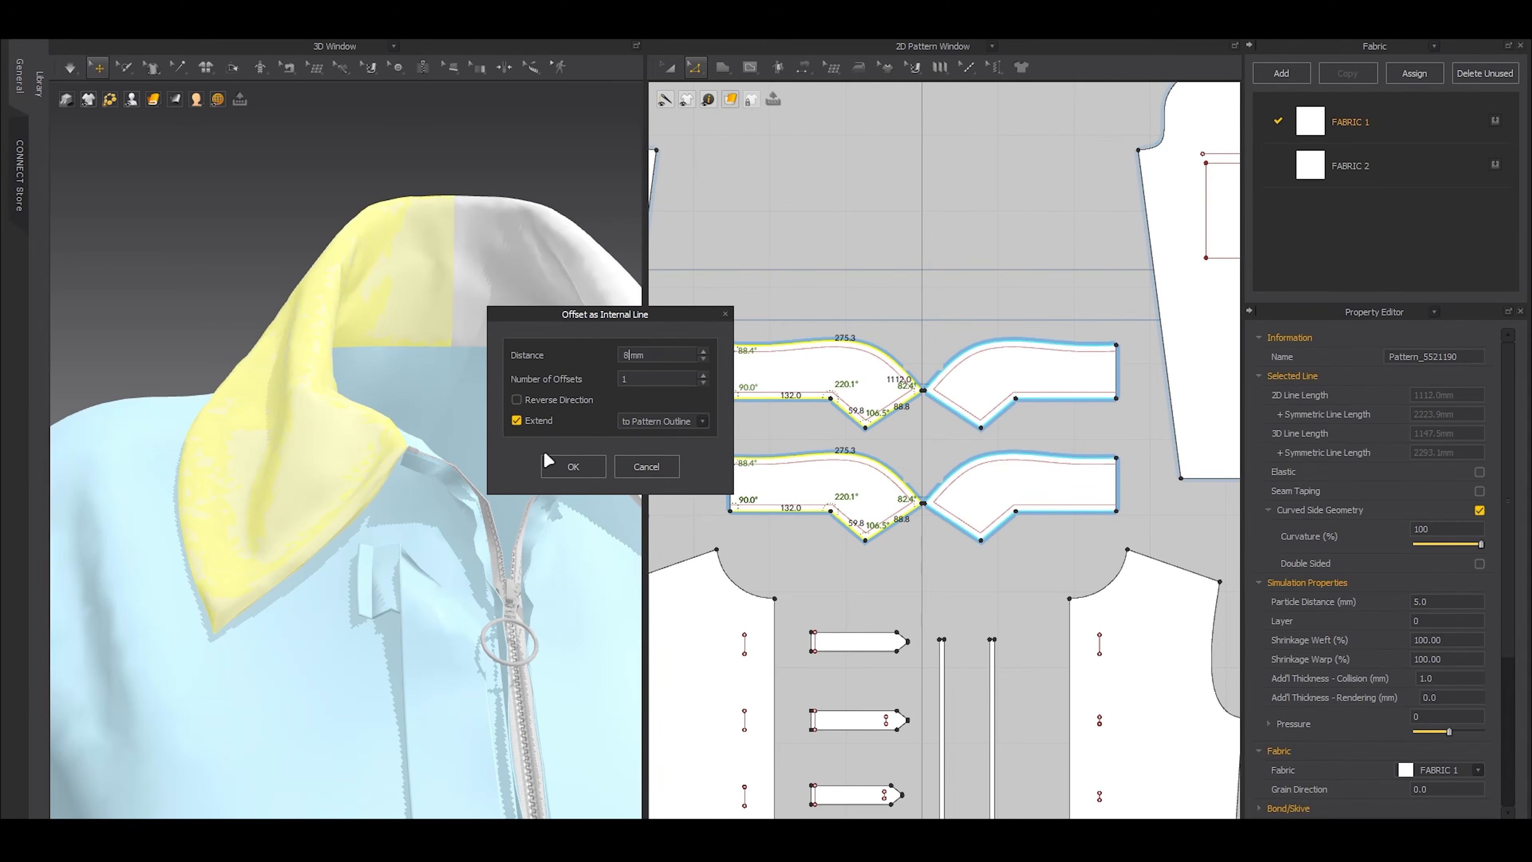
left_click(574, 468)
Sew the matching offset internal lines of the two collar layers together and simulate the collar
key("n")
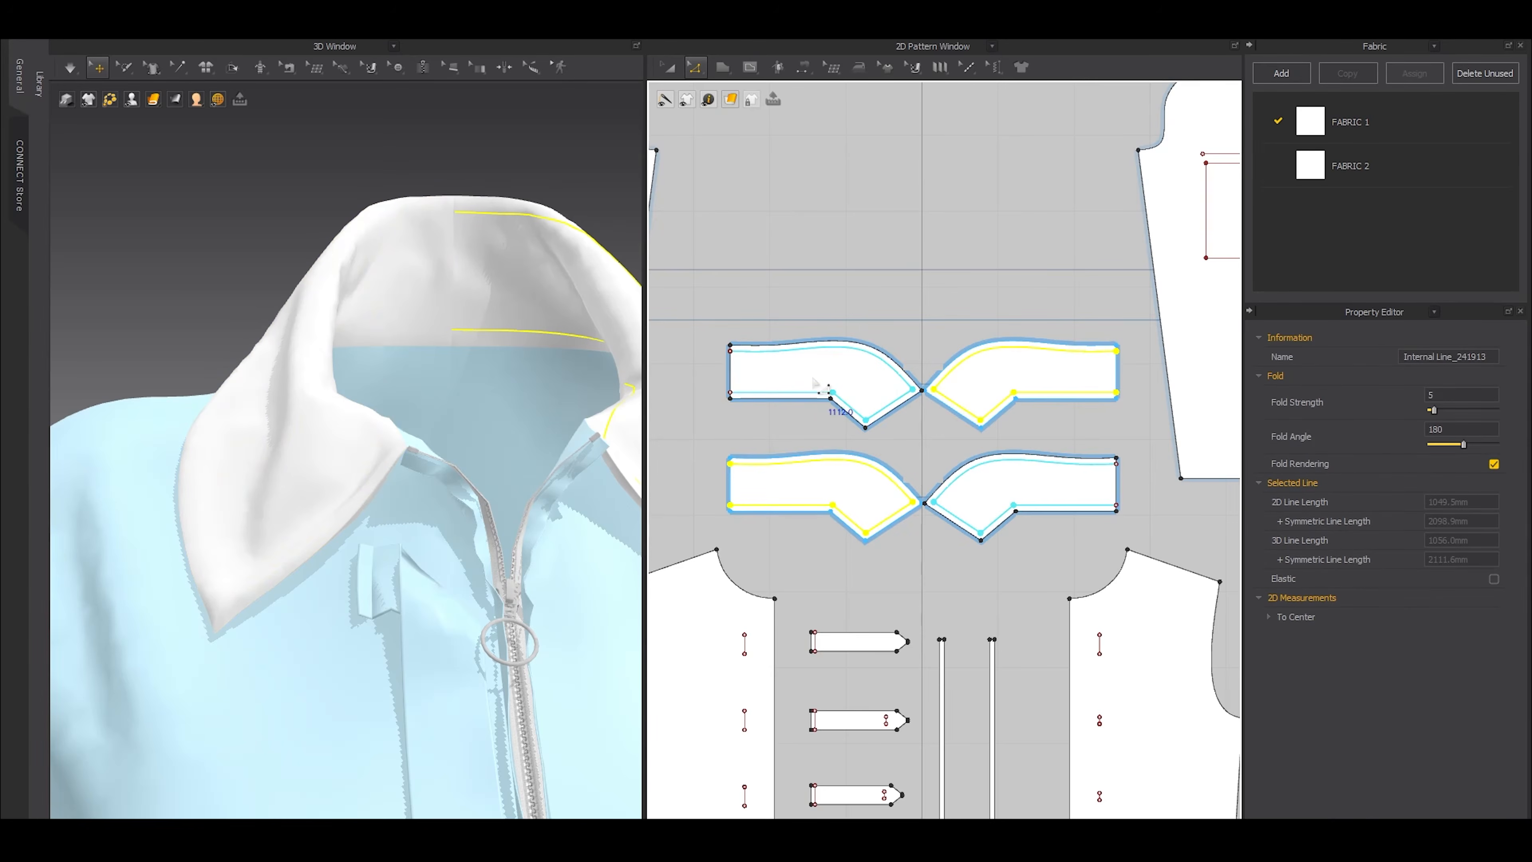
left_click(767, 424)
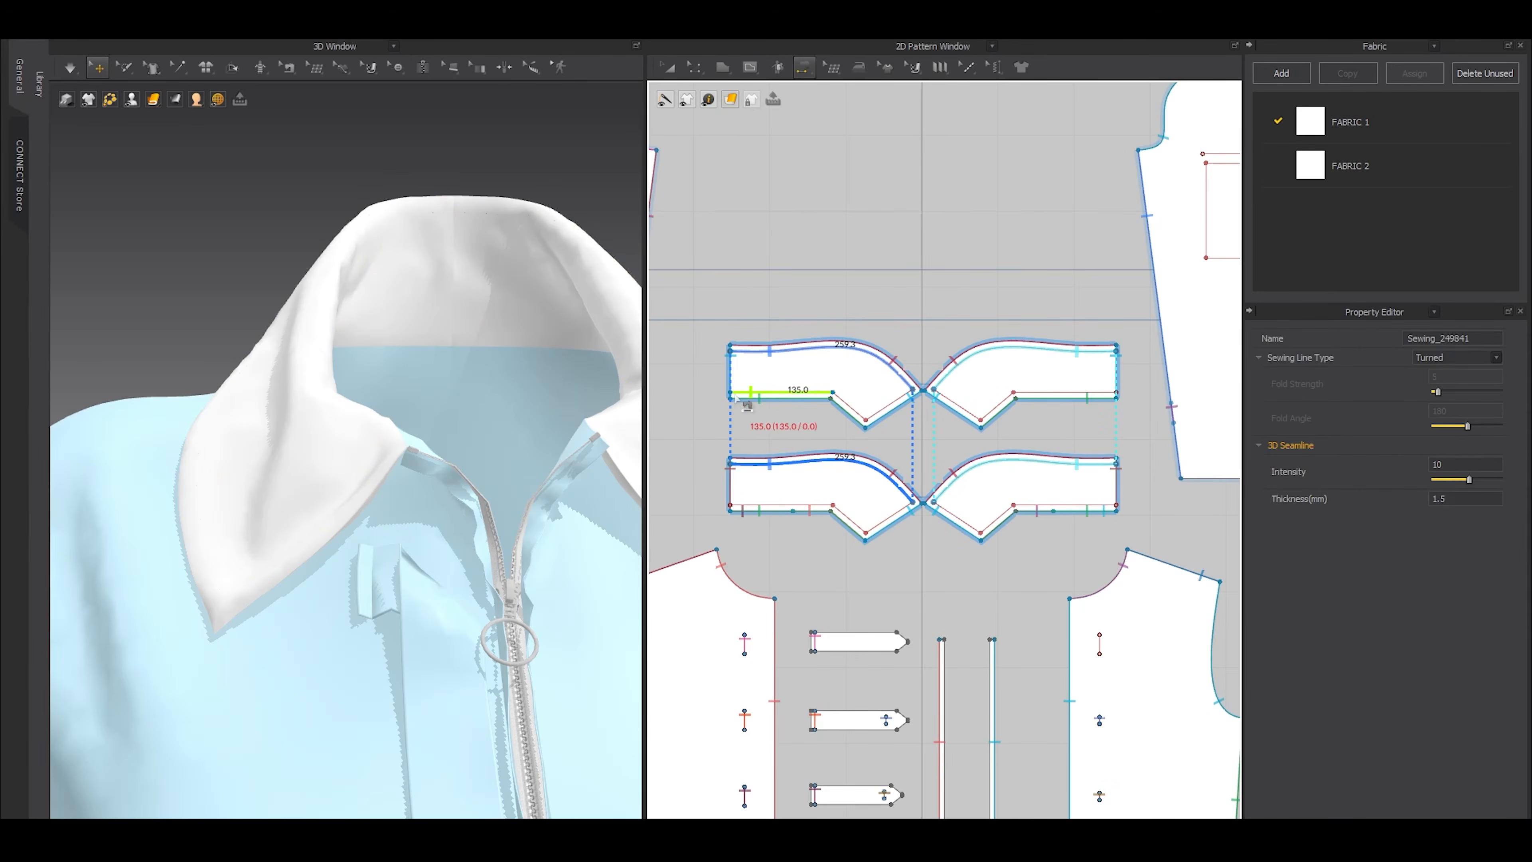
left_click(732, 395)
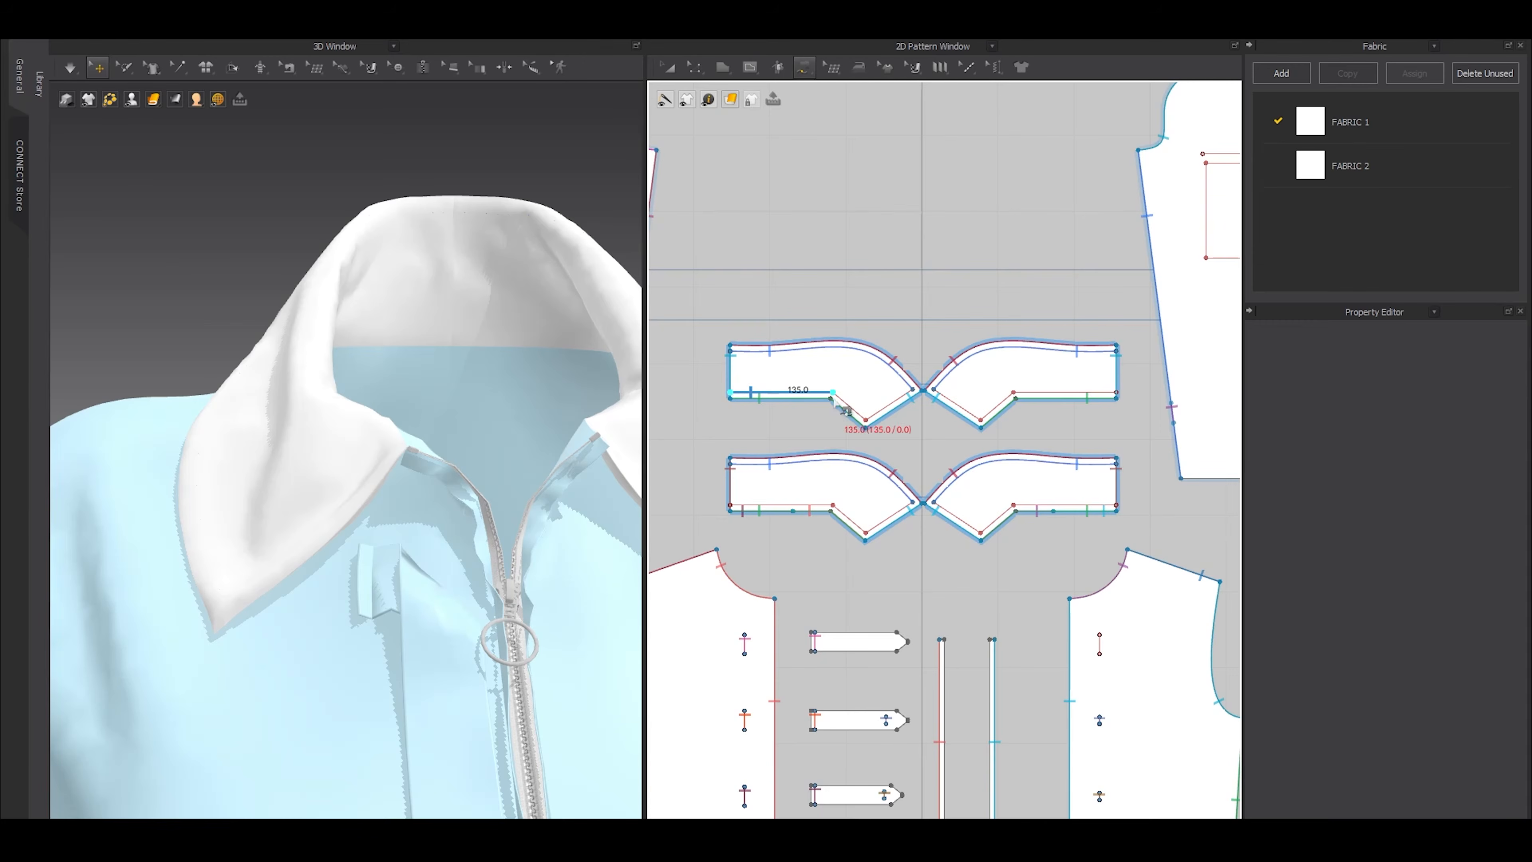
left_click(912, 393)
left_click(730, 506)
left_click(912, 507)
key("a")
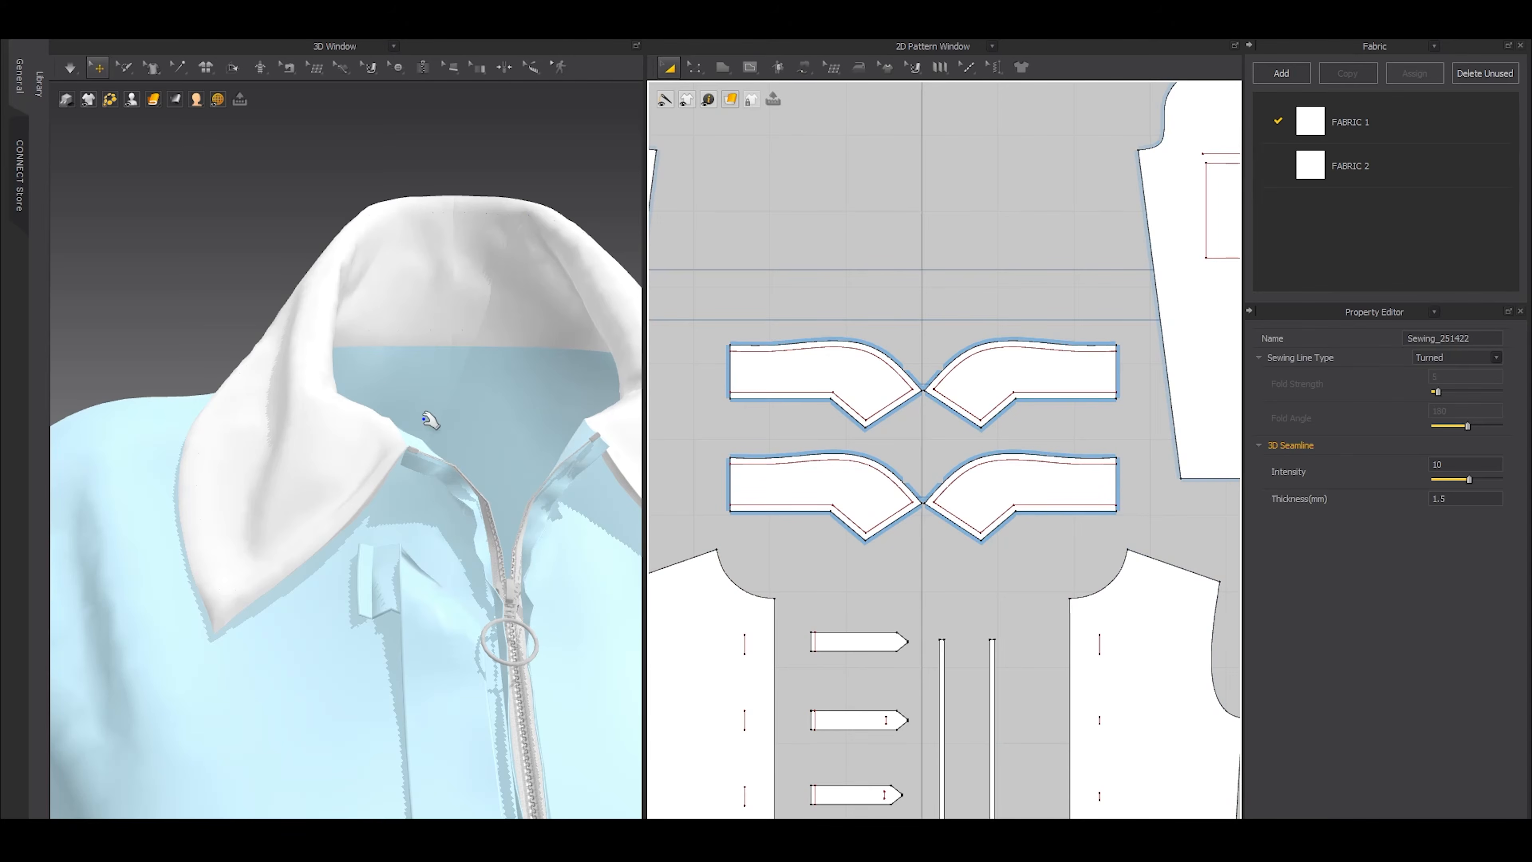
right_click_drag(307, 529, 511, 473)
key("space")
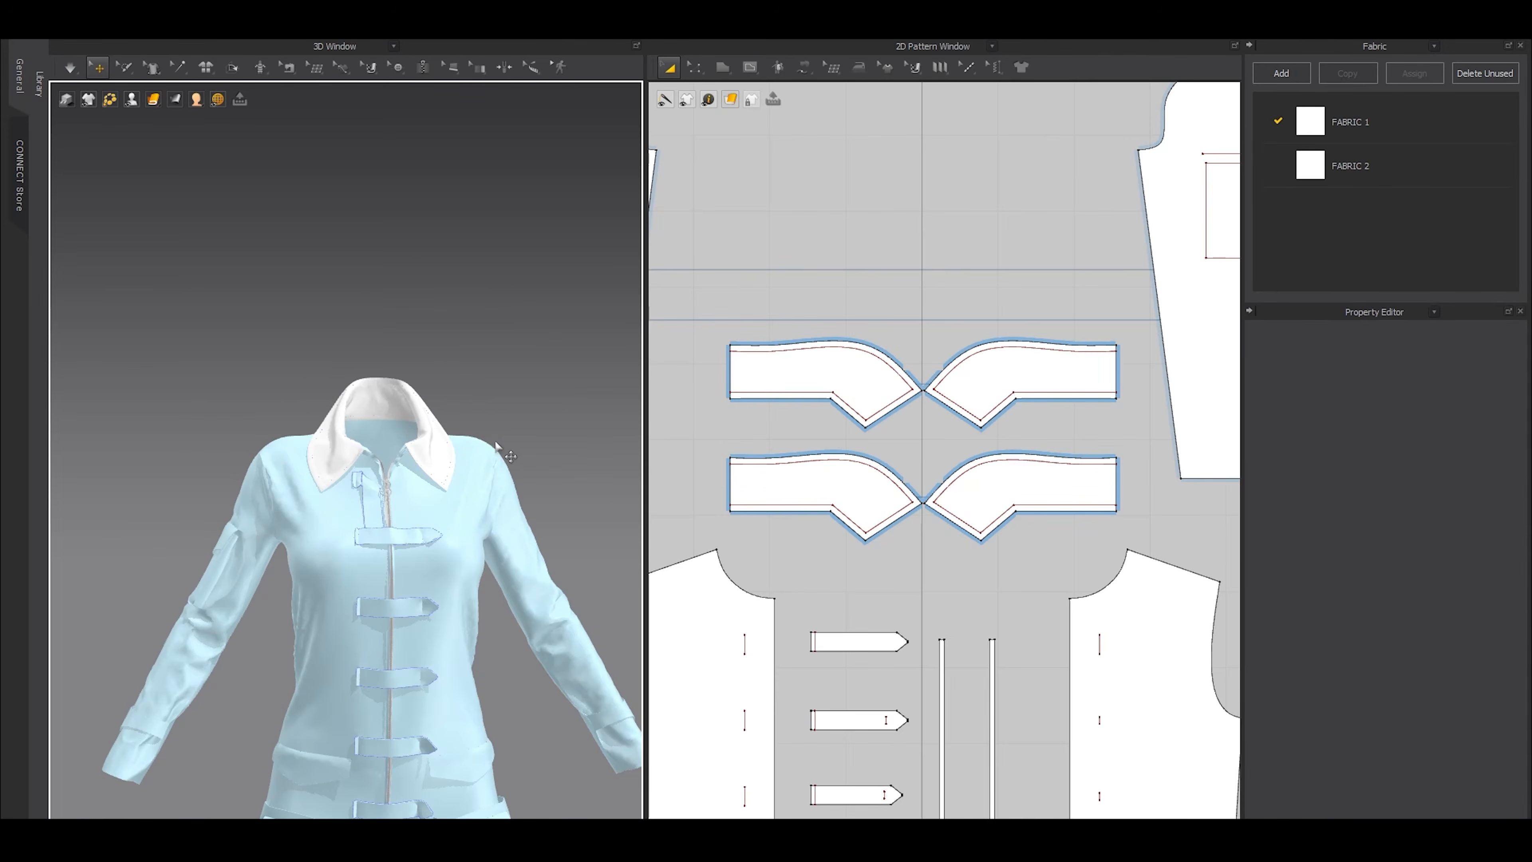
Freeze all four pieces of the double-layered collar
scroll(496, 446, "down", 5)
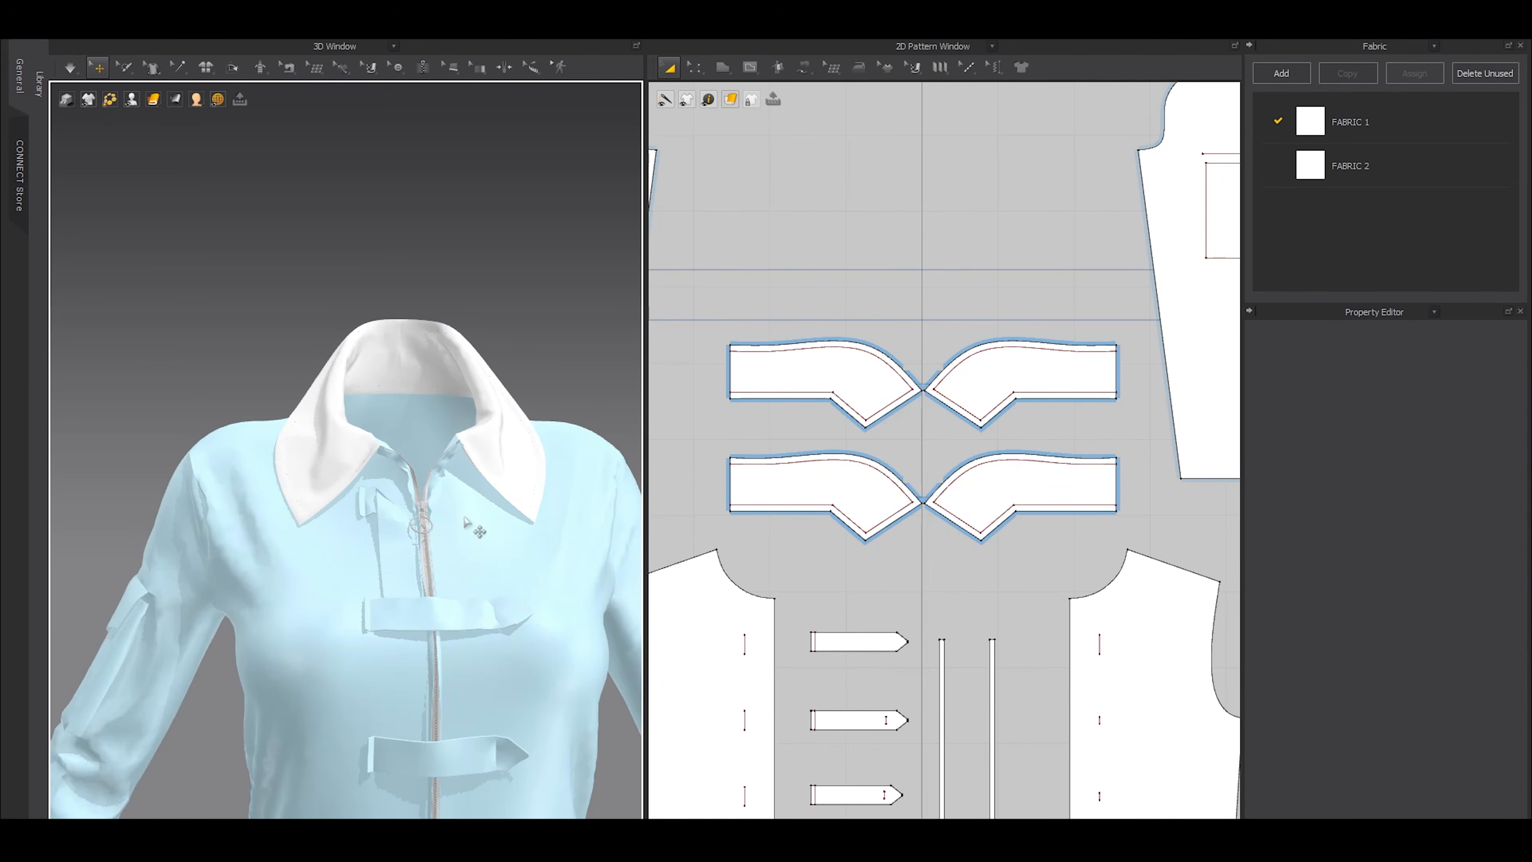
scroll(872, 404, "down", 3)
left_click_drag(777, 342, 1030, 477)
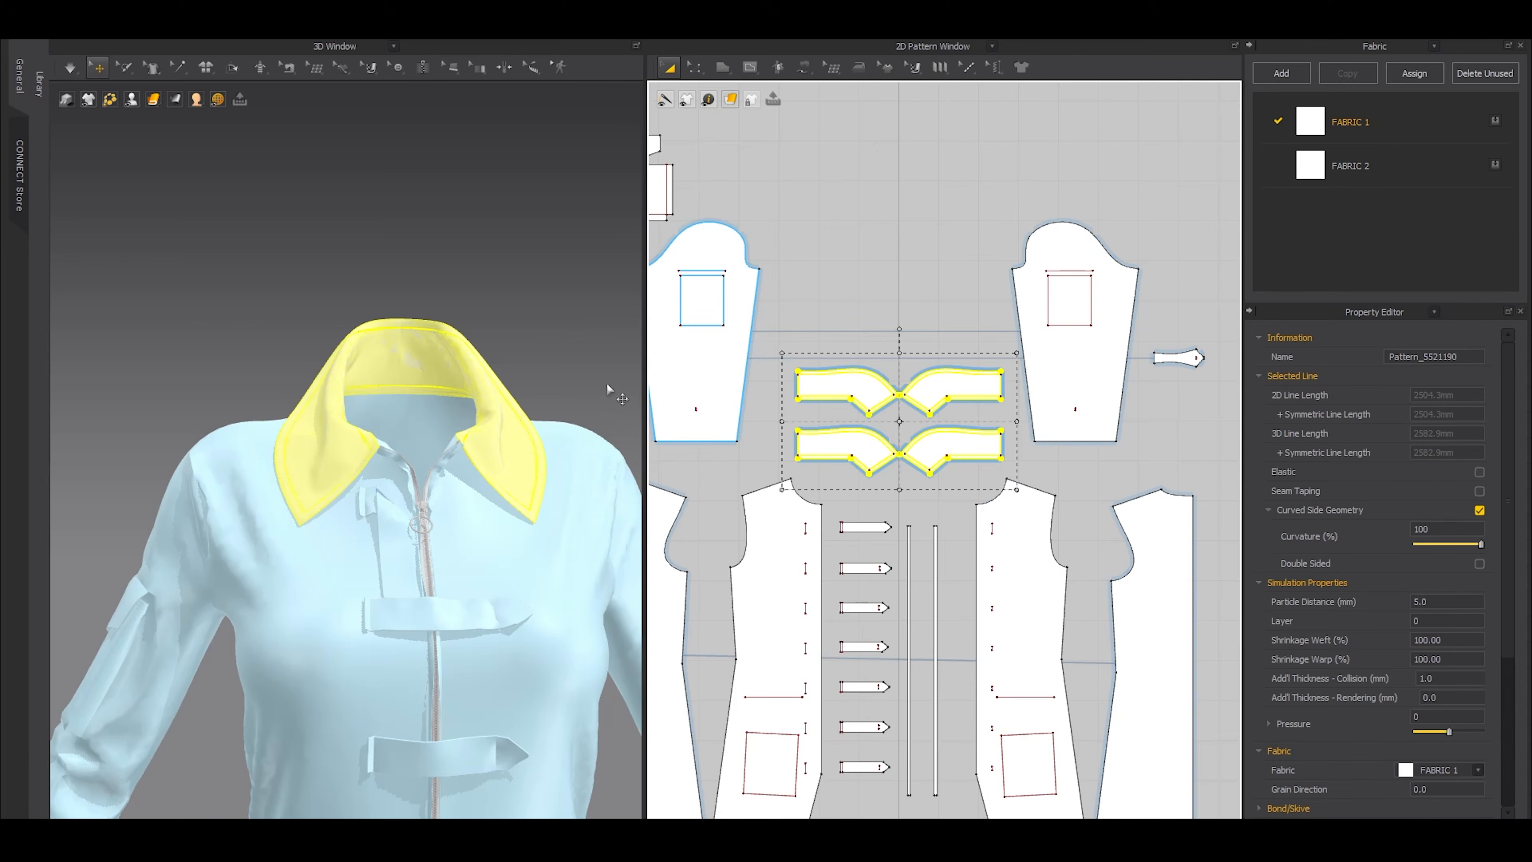
scroll(558, 346, "down", 5)
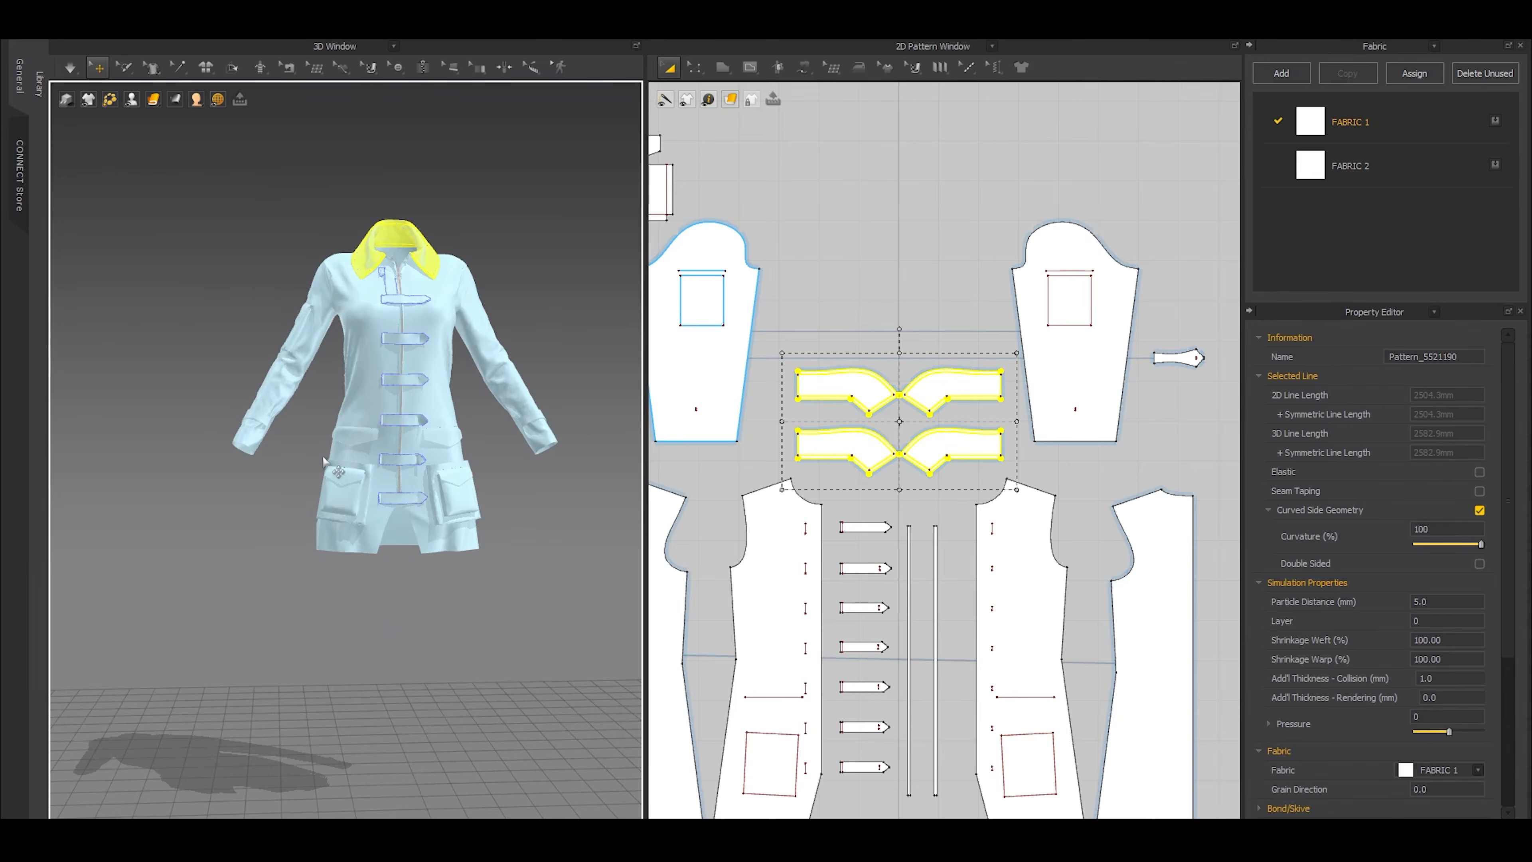
scroll(314, 460, "up", 5)
Unfreeze the pair of hip flaps above the large front patch pockets
left_click(365, 412)
scroll(259, 514, "down", 4)
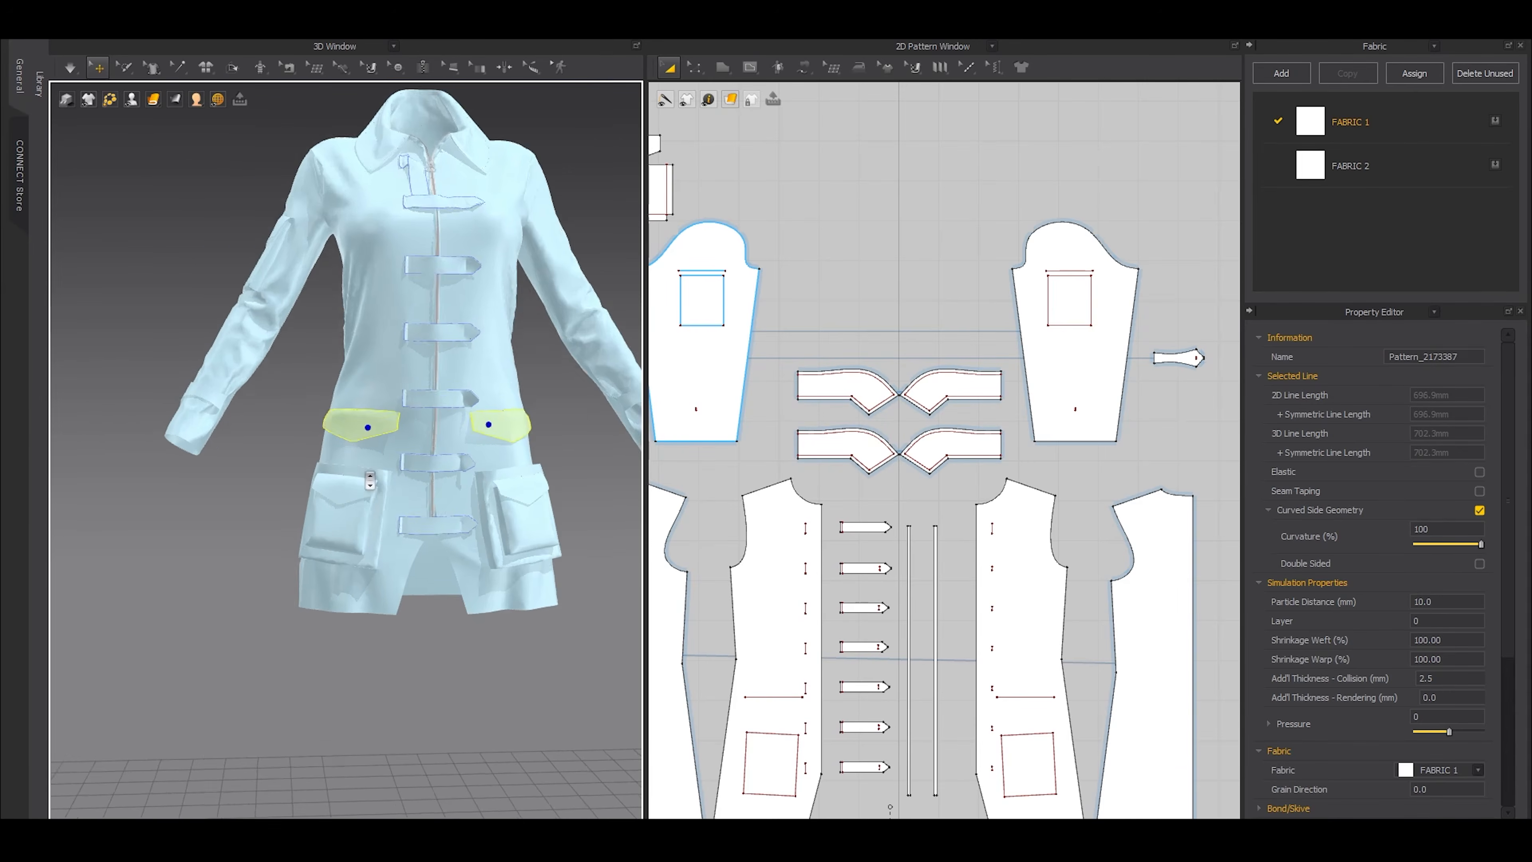
left_click(259, 514)
Layer-clone one of the hip flaps over the original and place the clone beside it in the 2D layout
scroll(259, 514, "up", 6)
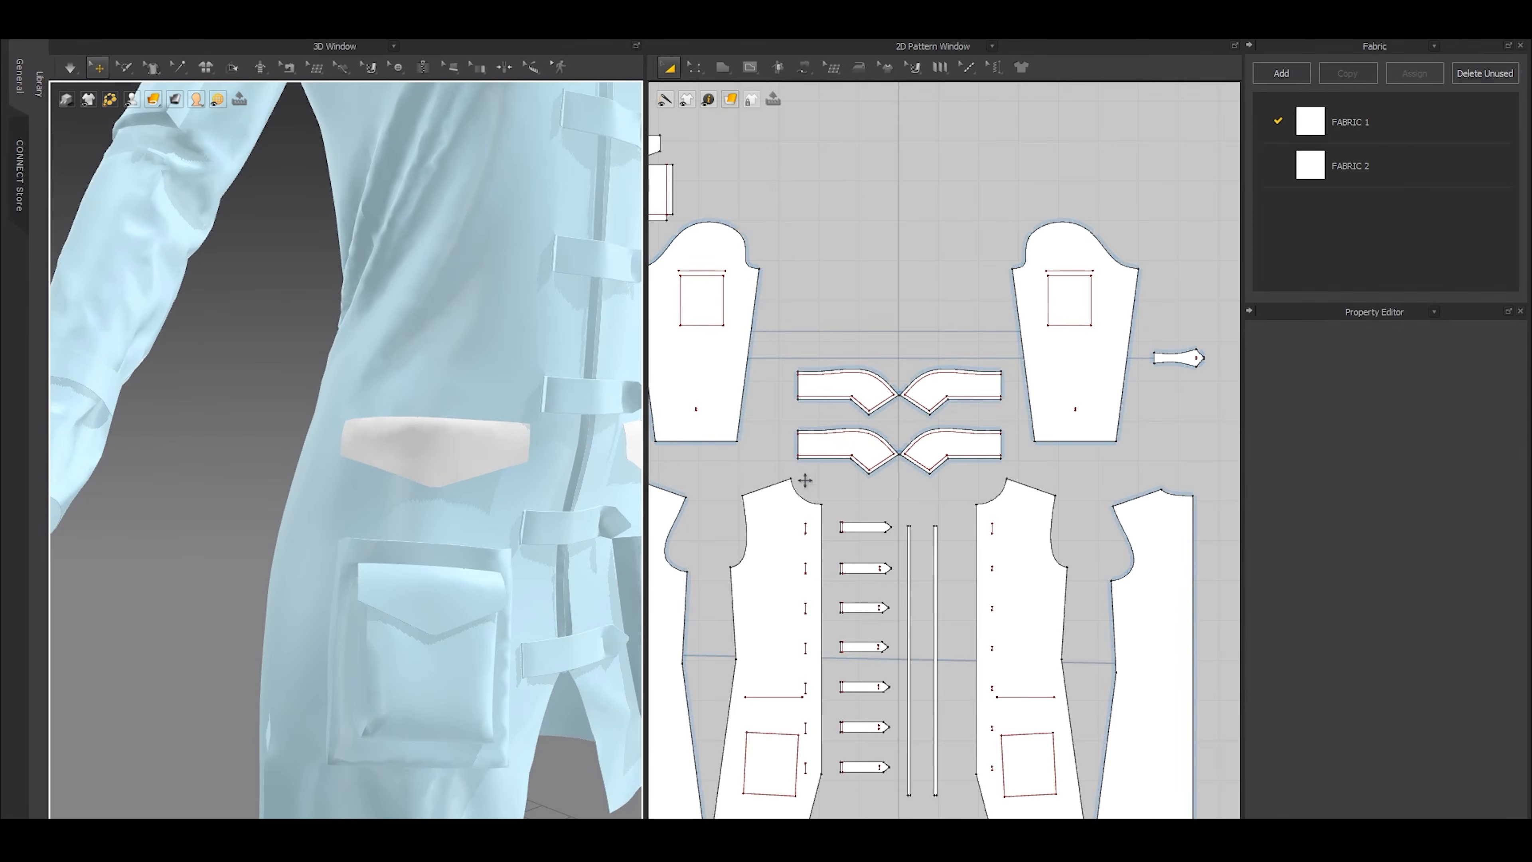
middle_click_drag(757, 784, 905, 423)
scroll(903, 492, "up", 4)
left_click(895, 489)
scroll(911, 497, "up", 1)
middle_click_drag(929, 498, 870, 509)
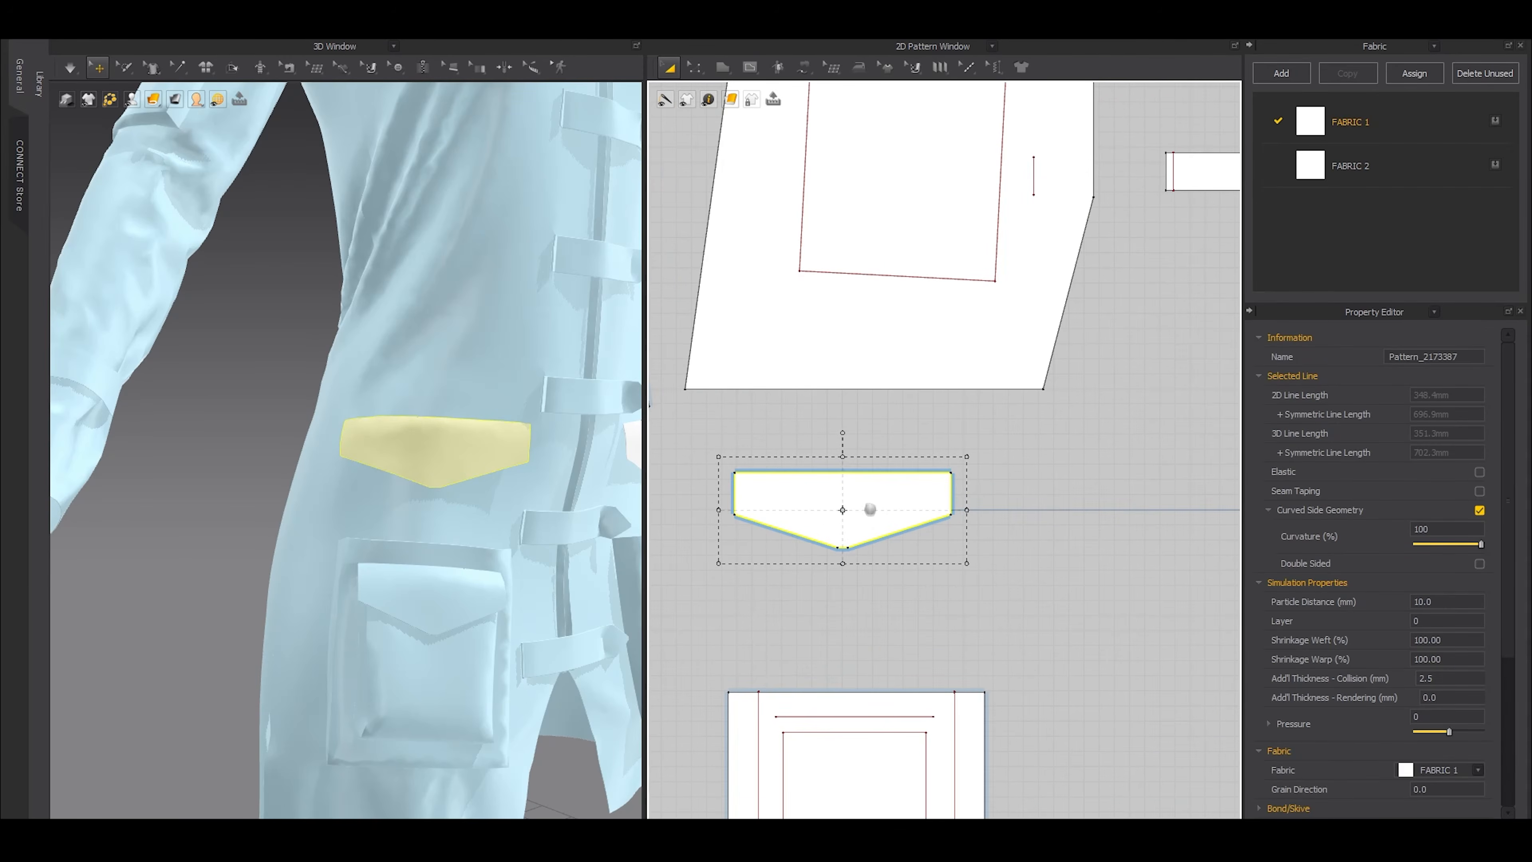
right_click(869, 494)
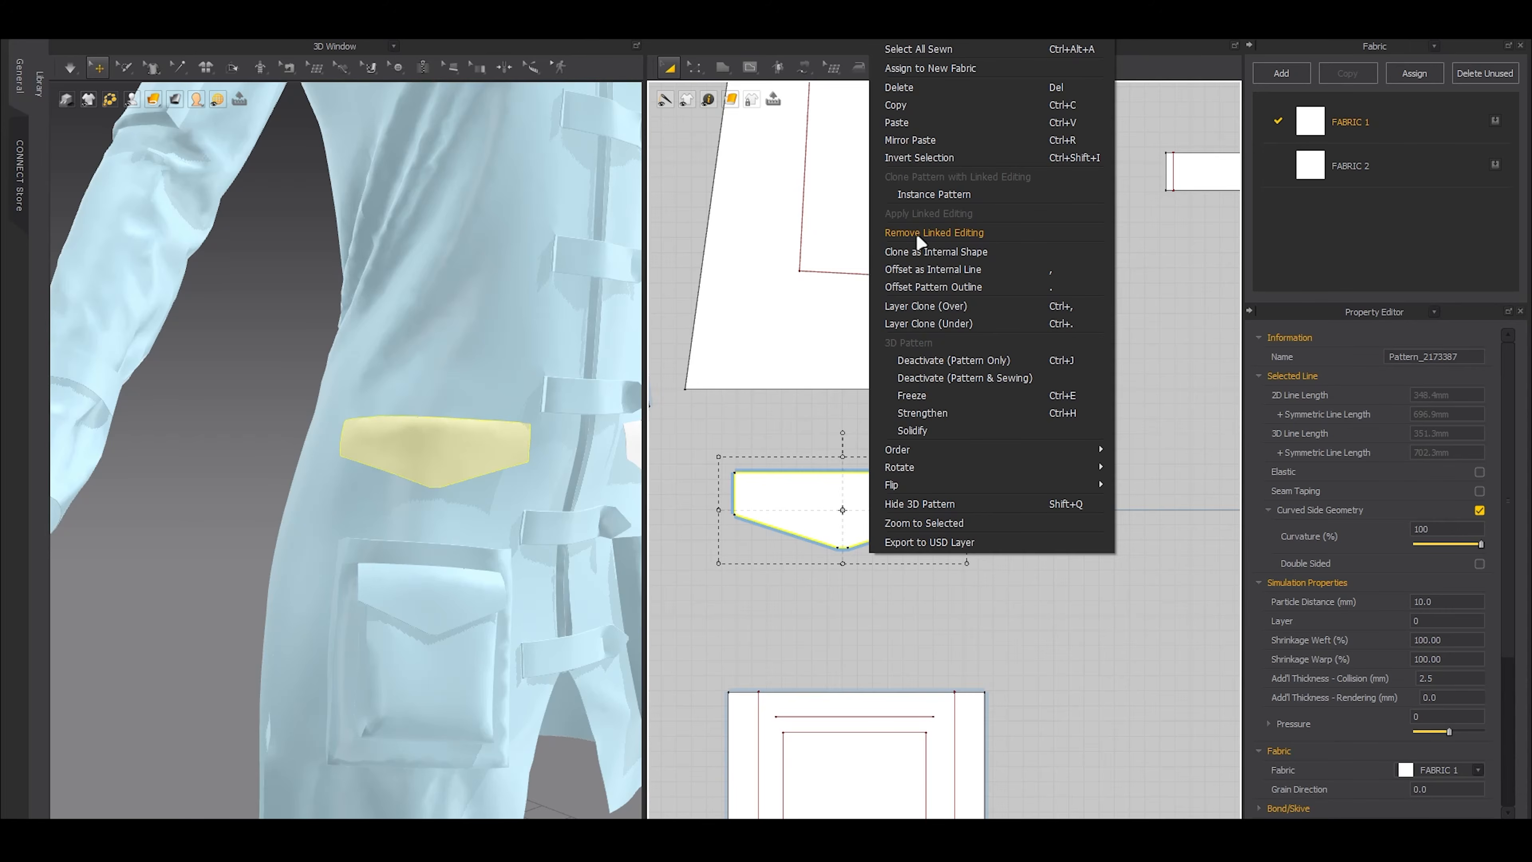
left_click(923, 306)
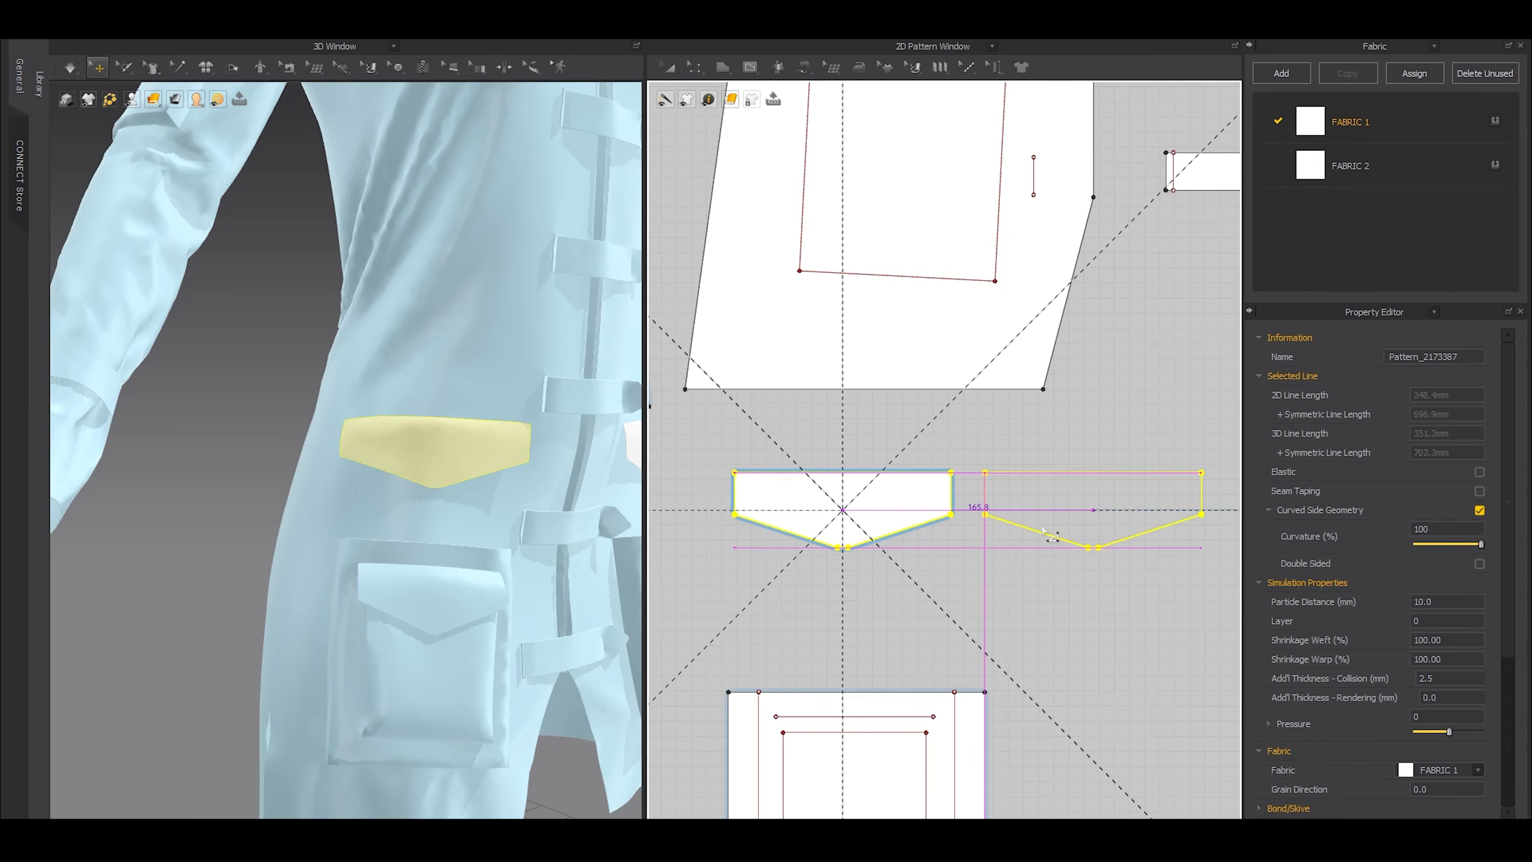
left_click(1092, 510)
Remove the linked editing between the cloned hip flap and its original
right_click_drag(374, 488, 468, 469)
scroll(469, 469, "up", 1)
right_click(1055, 497)
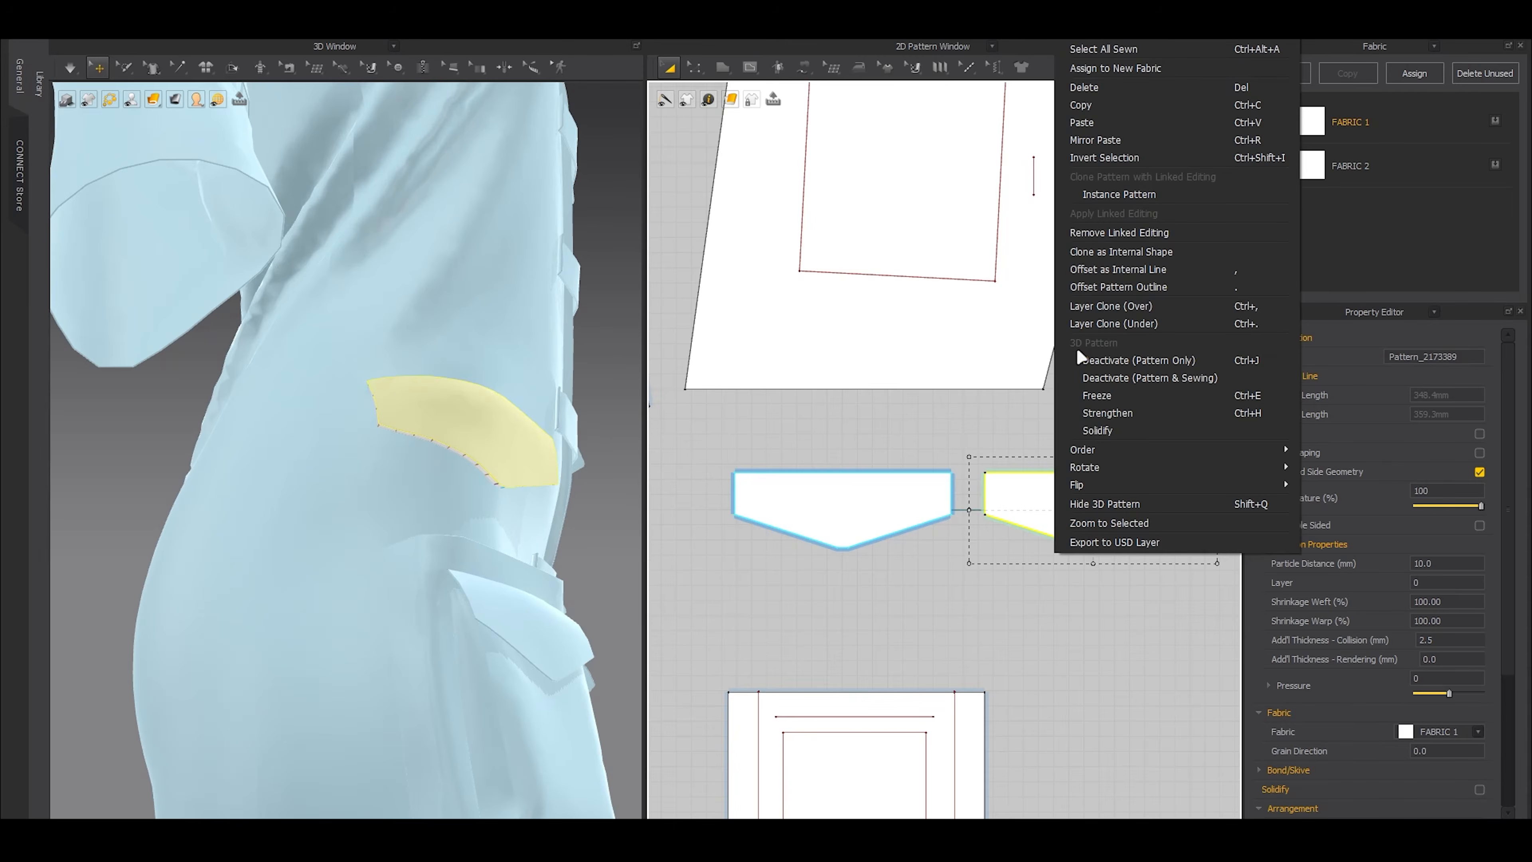
left_click(1081, 237)
Delete the existing seams joining the hip flap to its clone
middle_click_drag(1052, 457, 948, 474)
key("b")
left_click(949, 490)
left_click_drag(867, 462, 1163, 612)
key("Delete")
Sew the top edge and the remaining side and lower outline of the hip flap to the matching edges of its clone
middle_click_drag(1150, 614, 1260, 630)
key("n")
left_click(1022, 502)
left_click(762, 503)
key("m")
left_click(739, 505)
left_click(958, 505)
left_click(991, 505)
left_click(1208, 507)
Set both hip flap layers to a particle distance of 4 mm and an additional collision thickness of 1 mm
key("a")
left_click(1130, 534)
left_click(858, 531, "shift")
left_click(1453, 602)
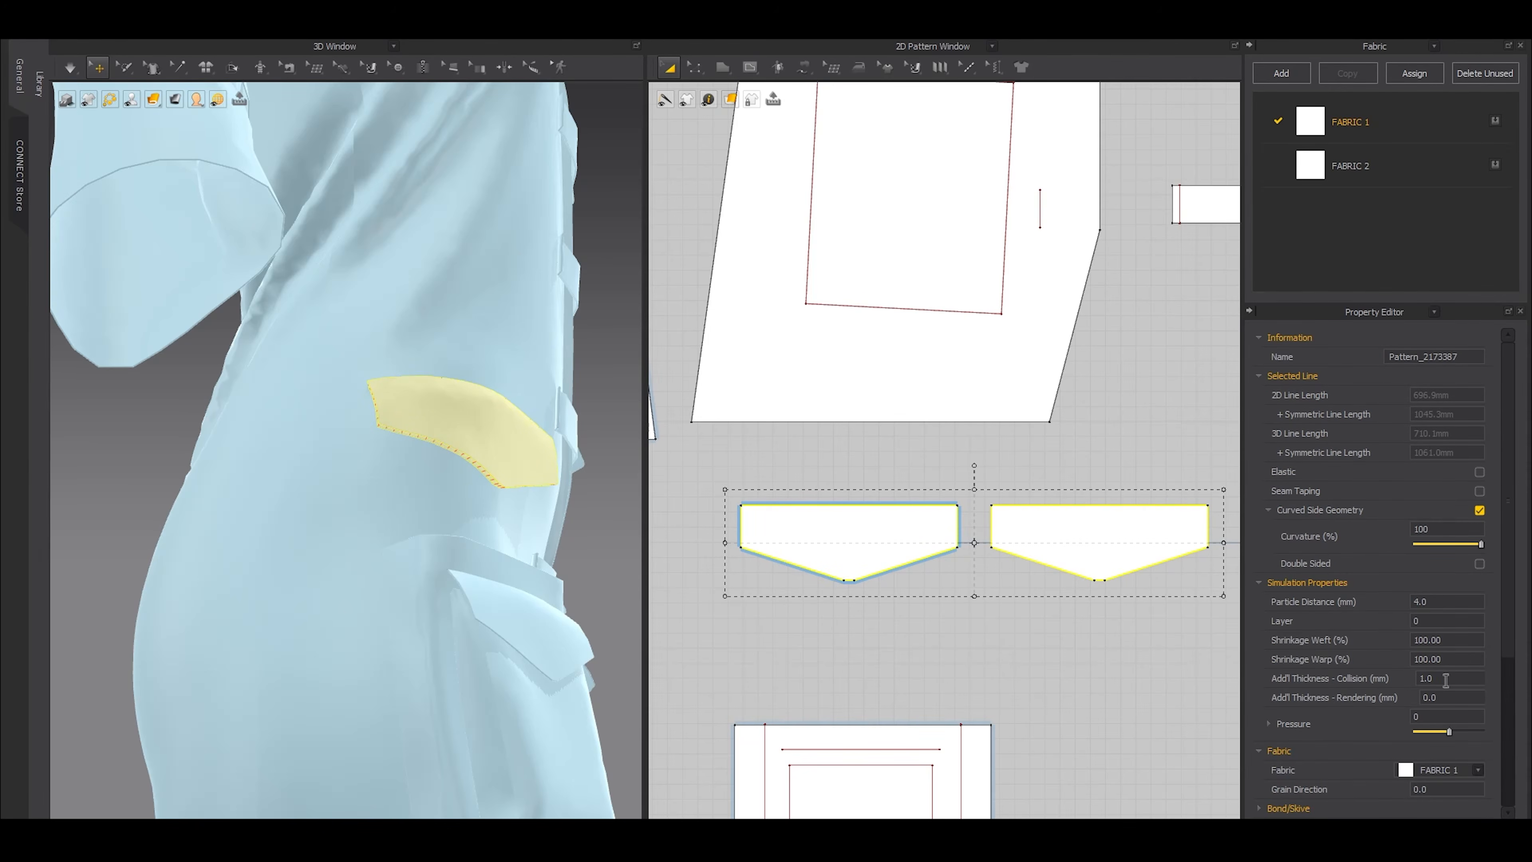
left_click(849, 683)
Offset internal lines 5 mm inside the outlines of both hip flap layers
key("z")
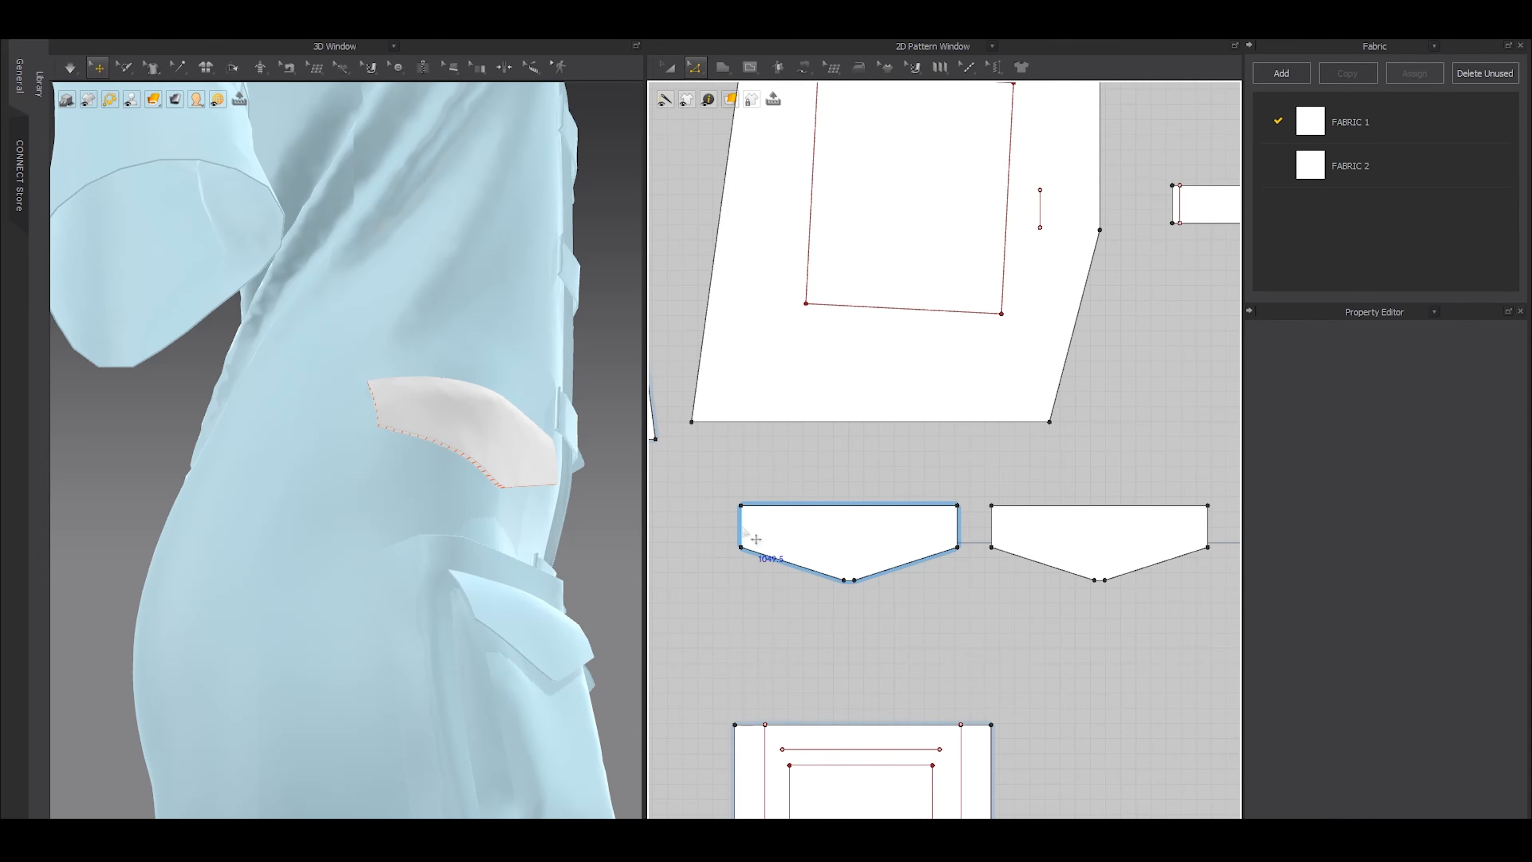
left_click(742, 529)
left_click(814, 573)
left_click_drag(706, 488, 980, 540)
left_click_drag(975, 472, 1212, 611, "shift")
key("o")
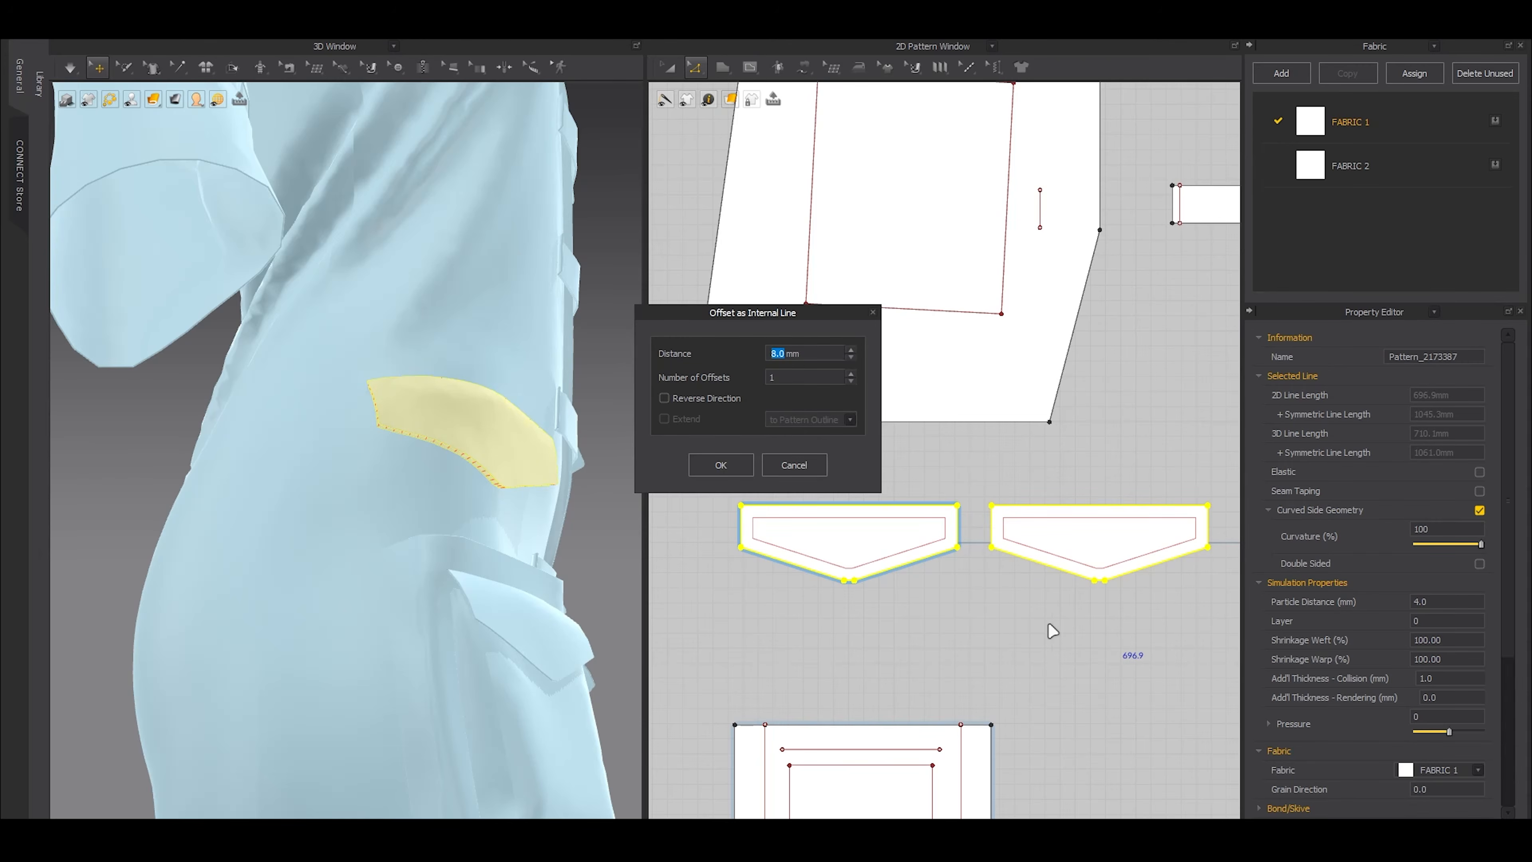
type("5")
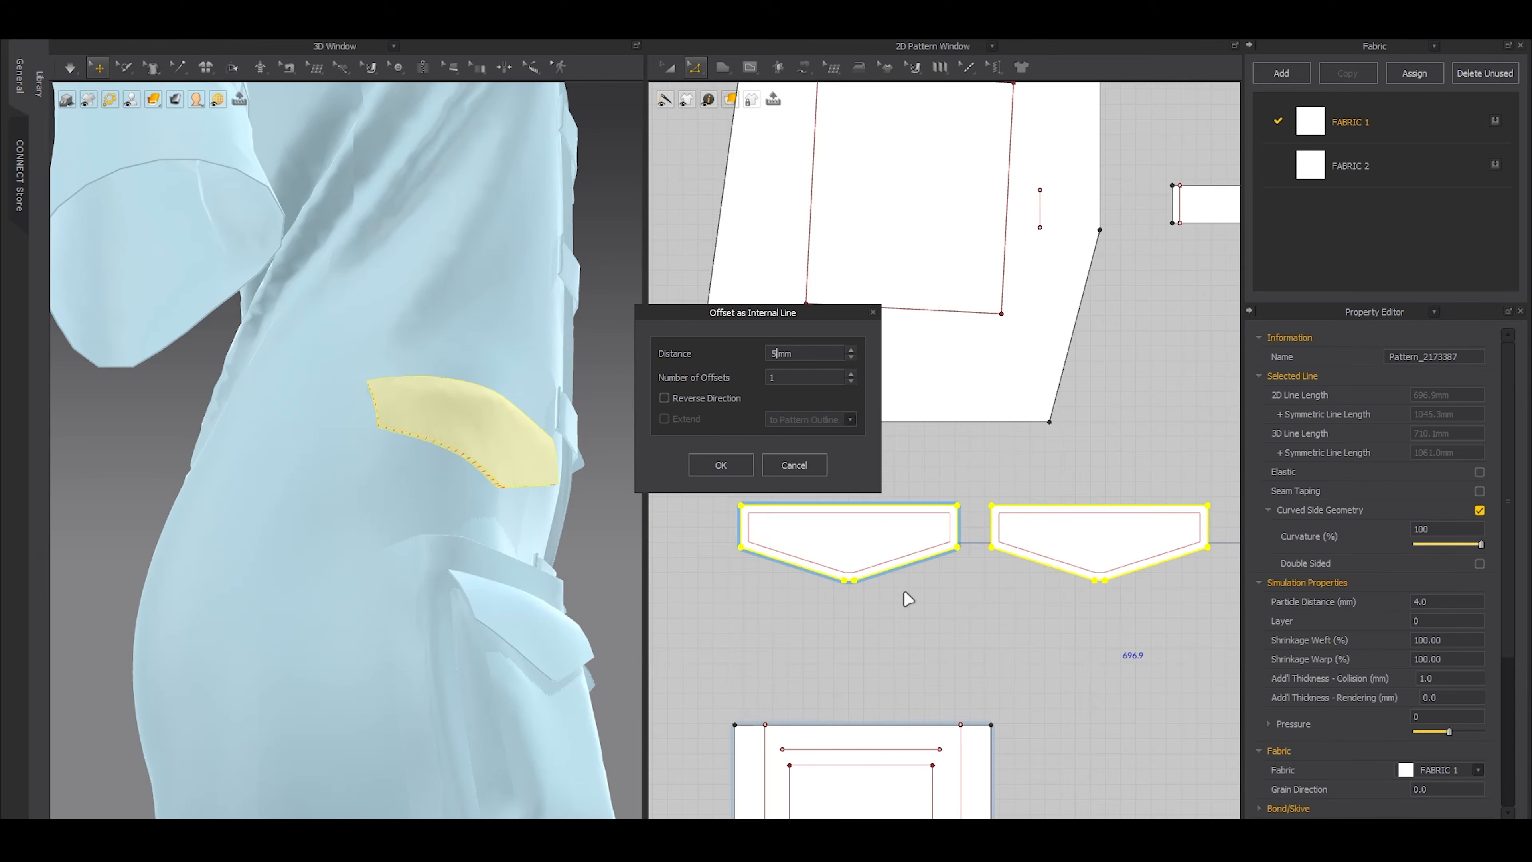
left_click(722, 466)
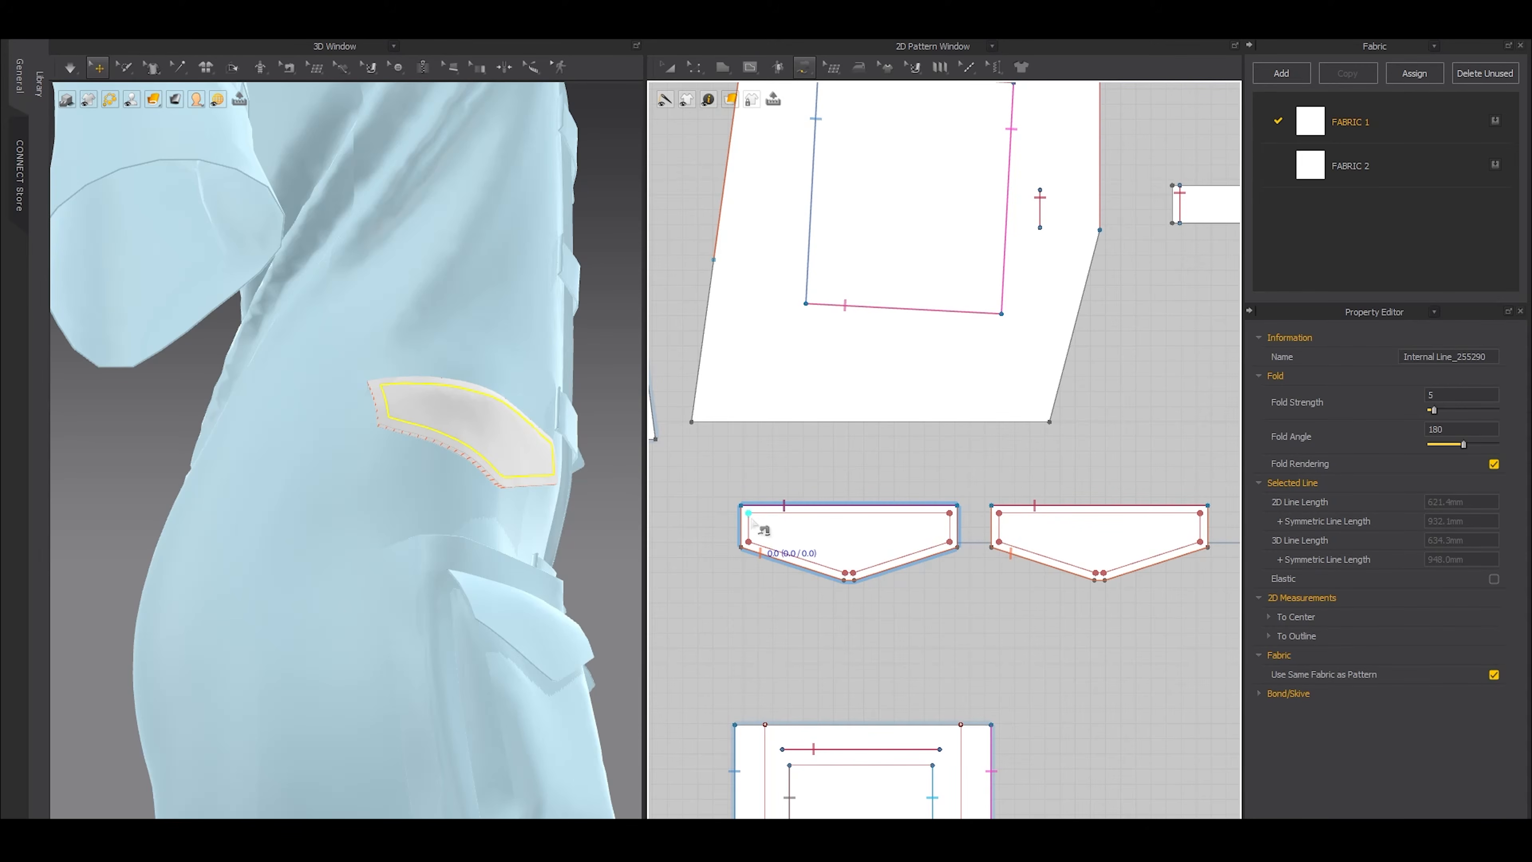
Sew the offset internal line of the hip flap to the matching internal line of its clone
scroll(752, 523, "up", 4)
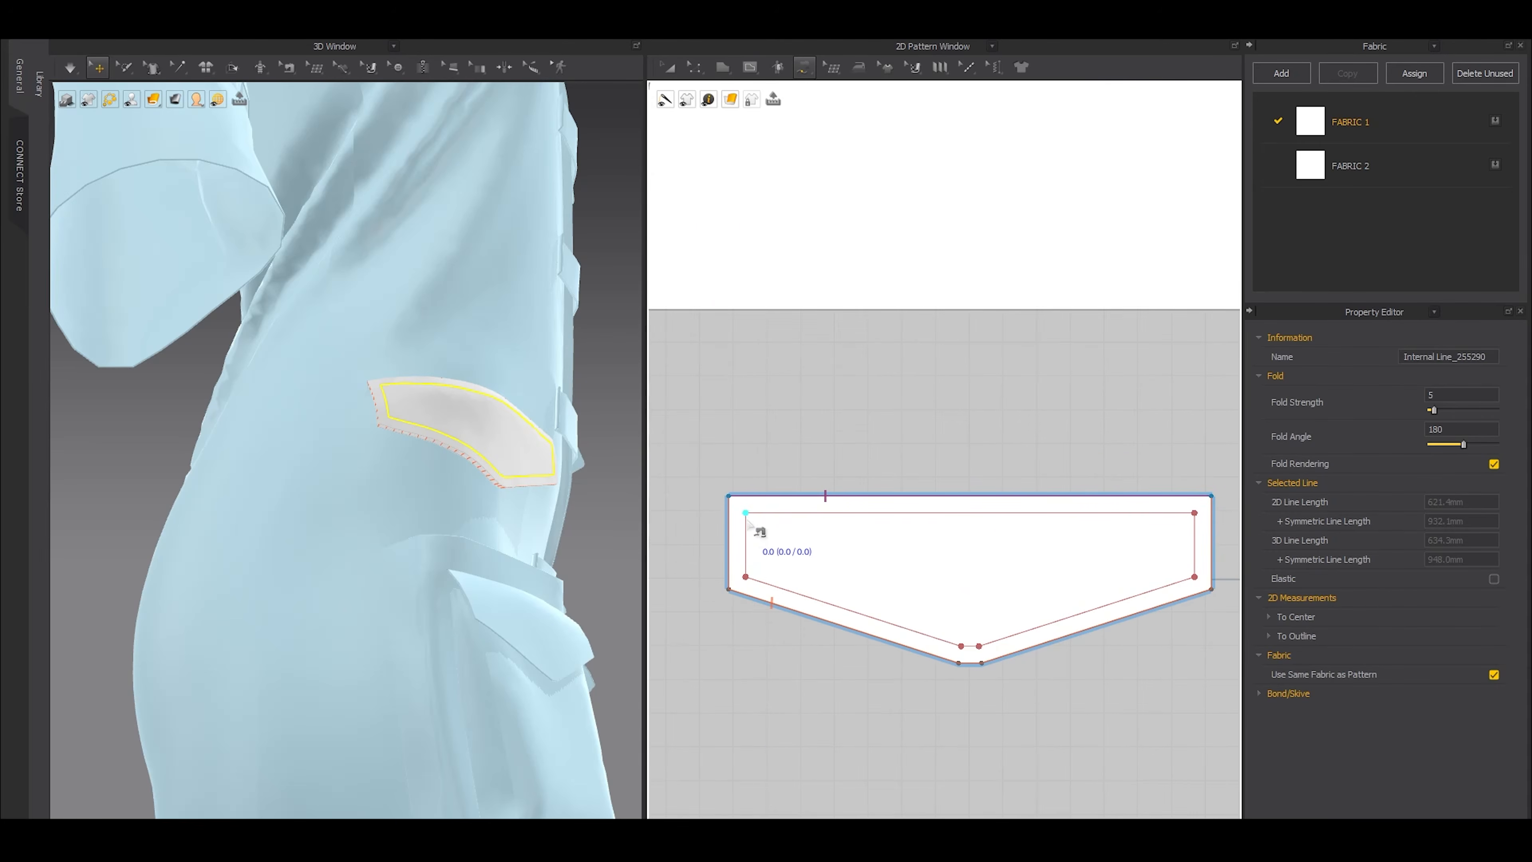
double_click(746, 514)
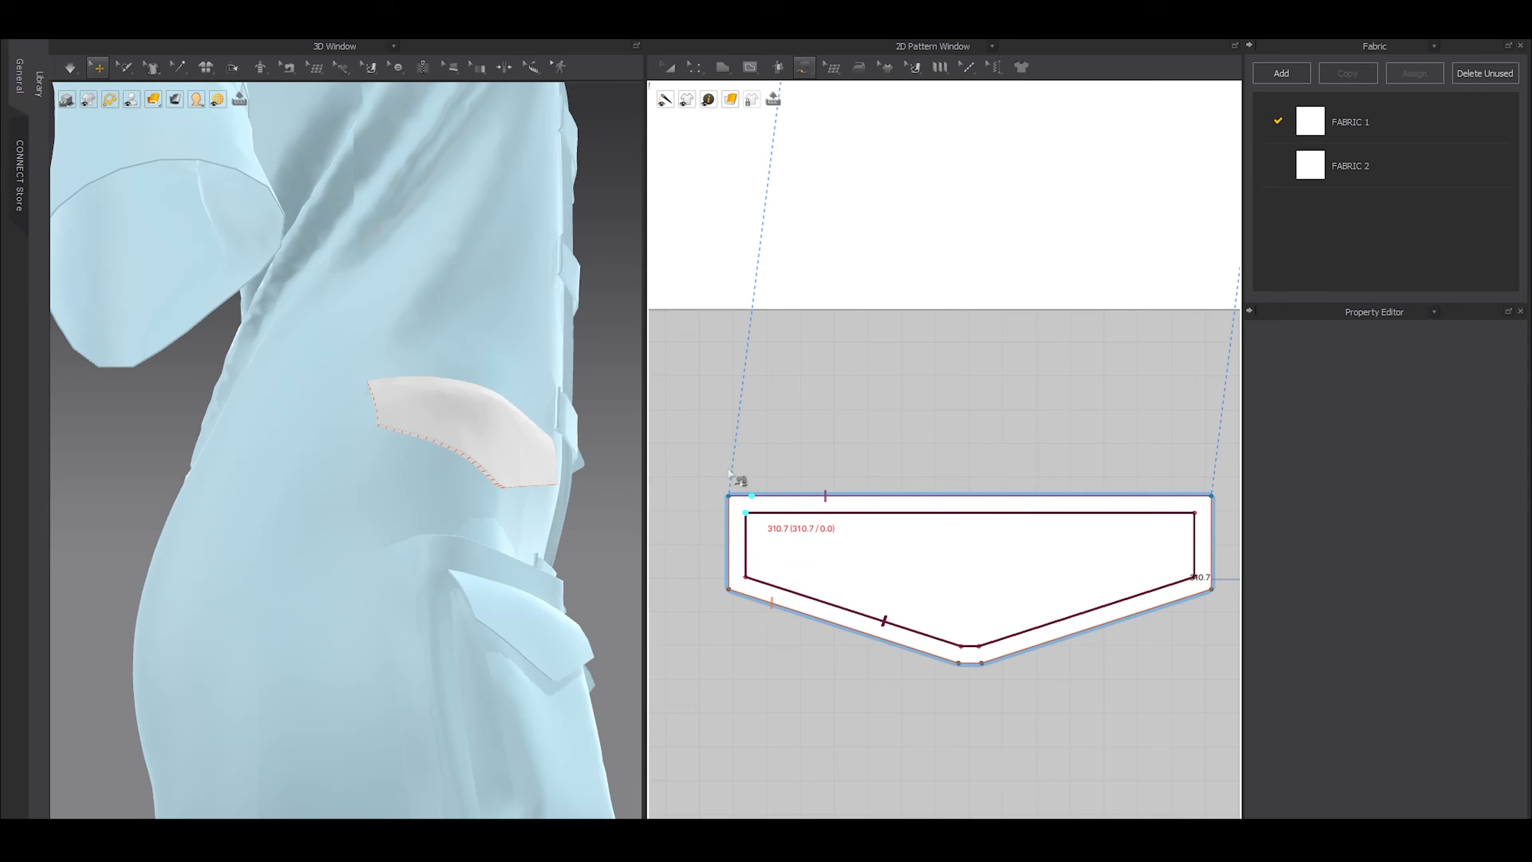
scroll(909, 665, "down", 3)
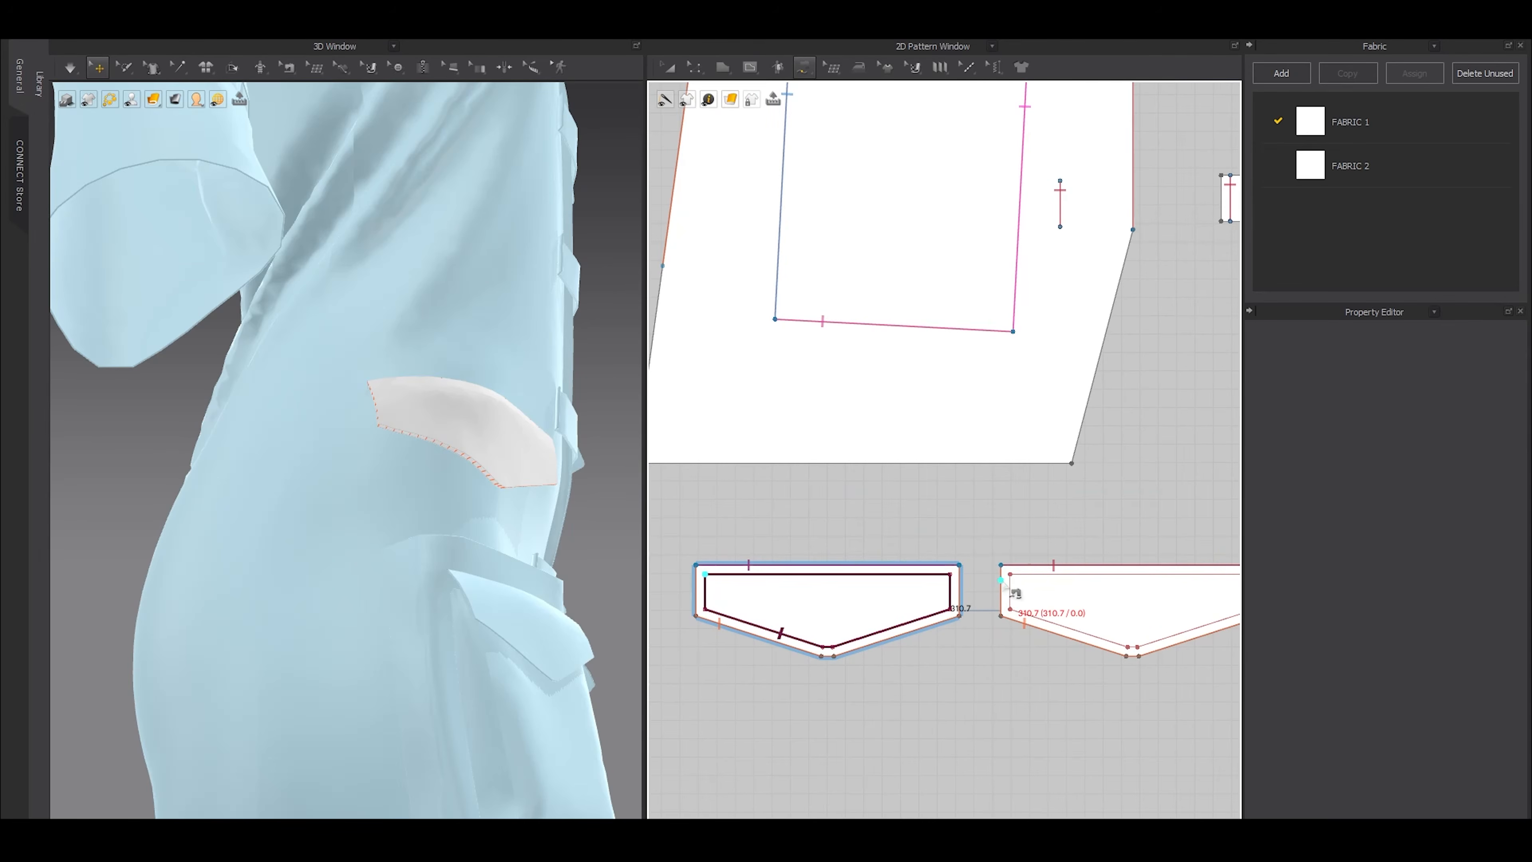
double_click(1016, 588)
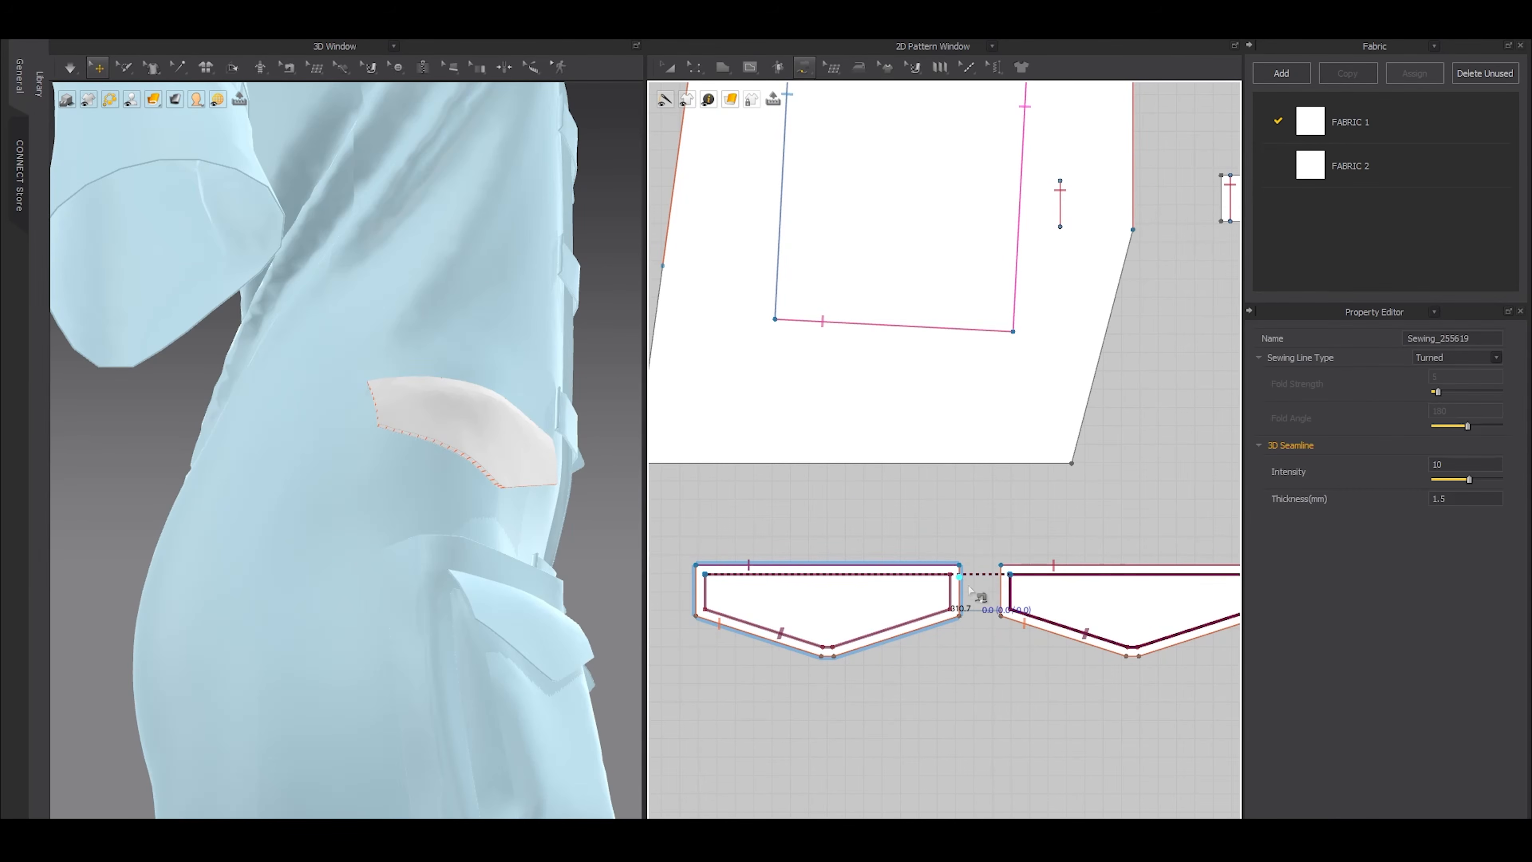
key("a")
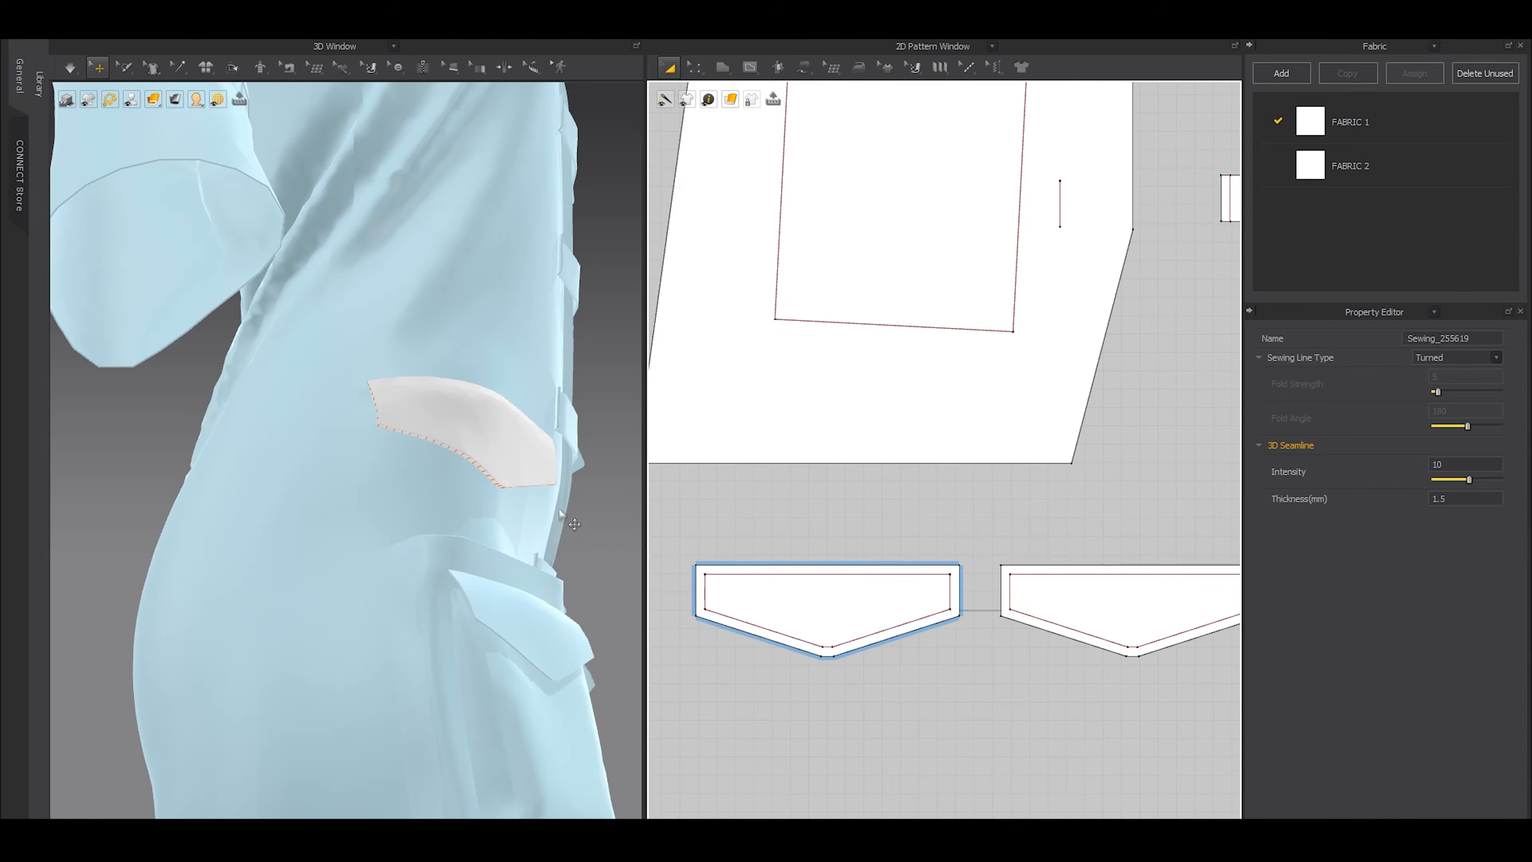
Simulate the double-layered hip flap and inspect its edges up close
key("q")
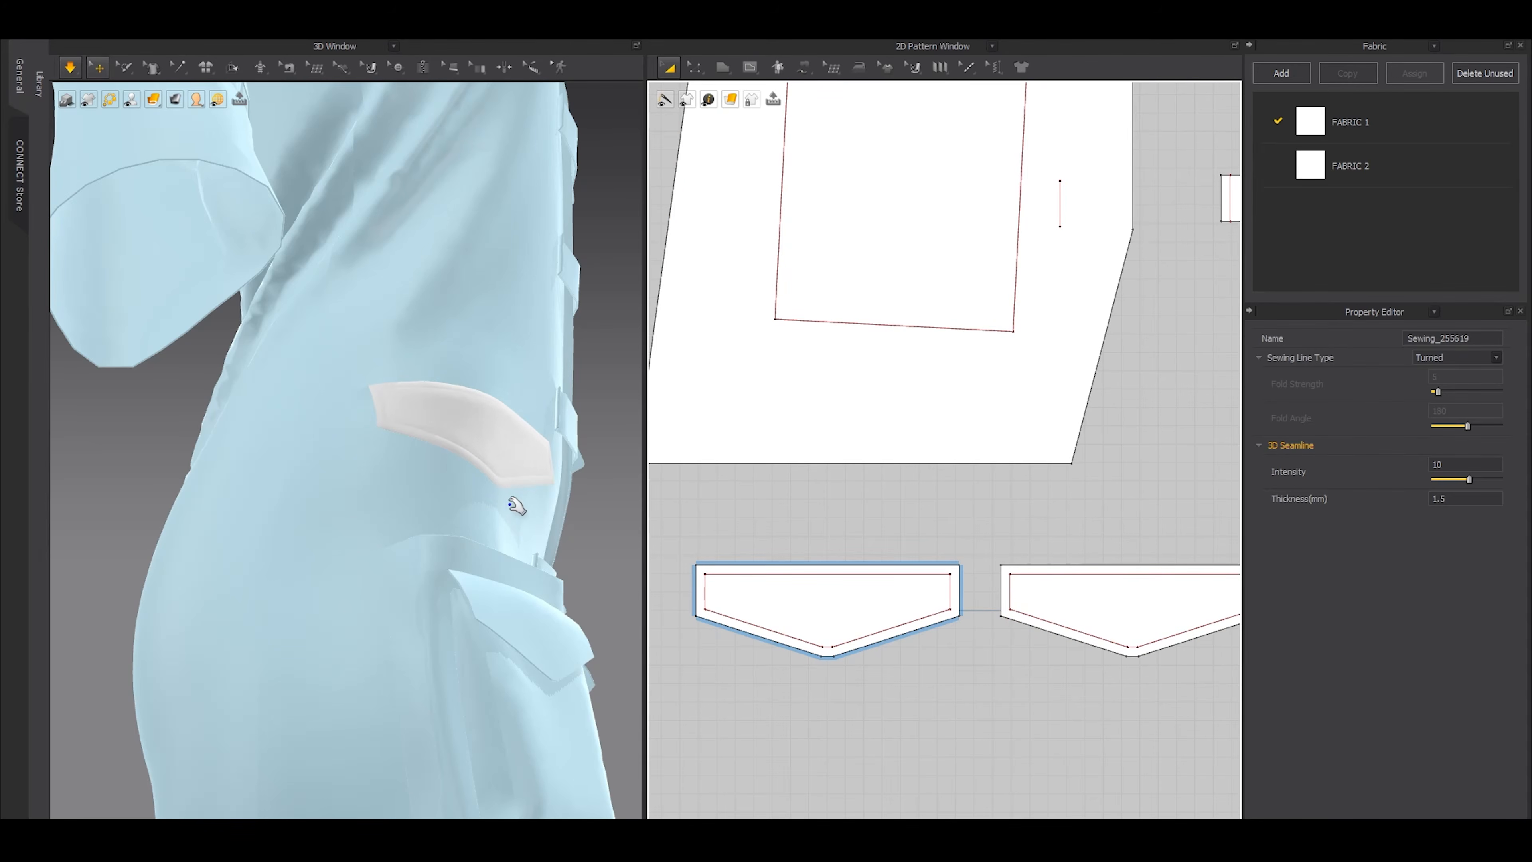
right_click_drag(475, 529, 484, 542)
scroll(513, 528, "down", 5)
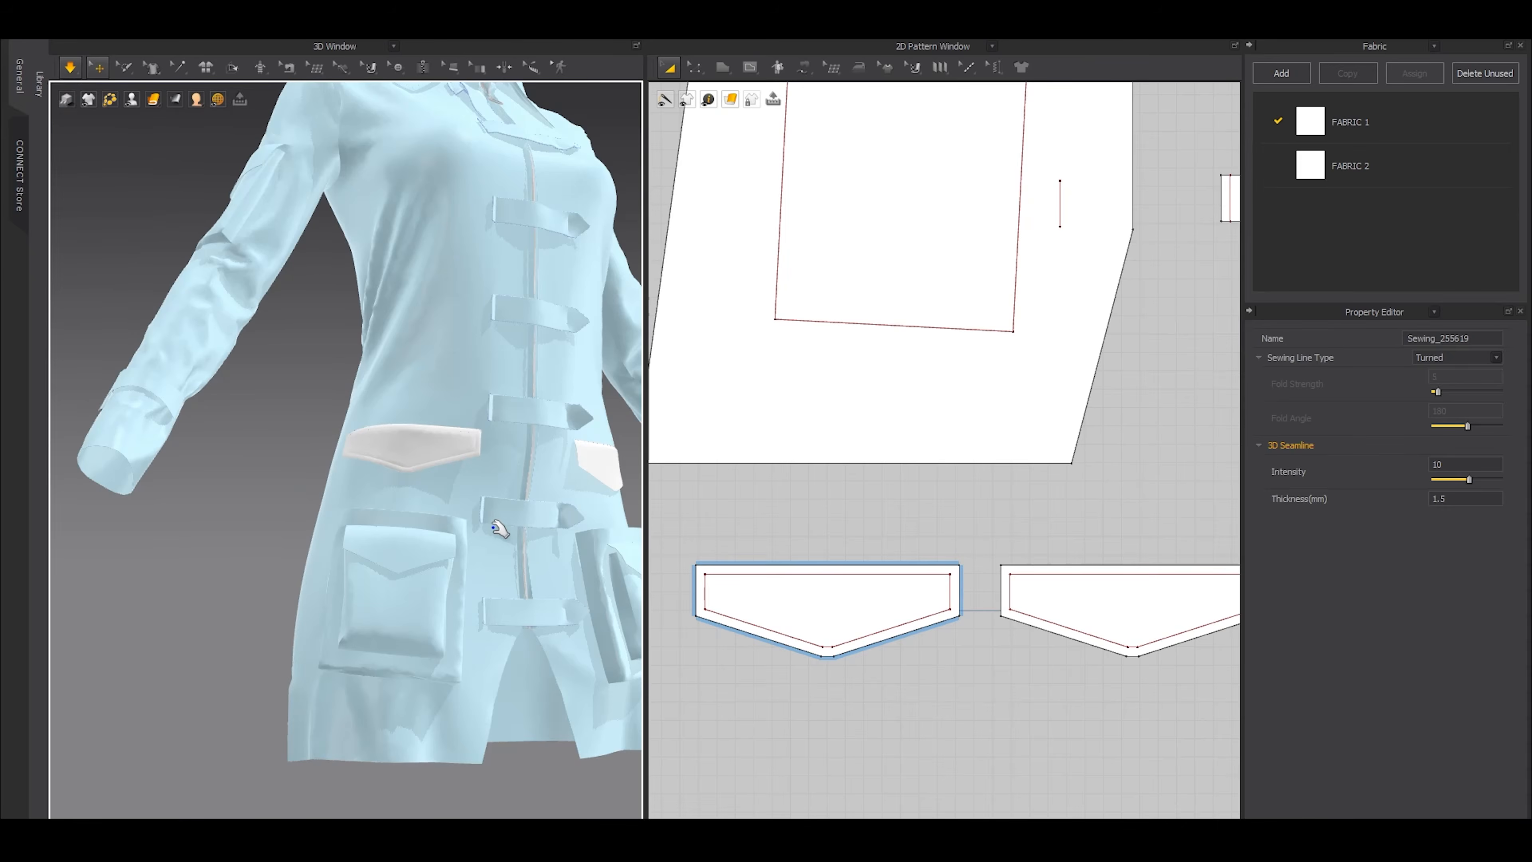
scroll(449, 546, "up", 2)
key("space")
scroll(398, 506, "up", 3)
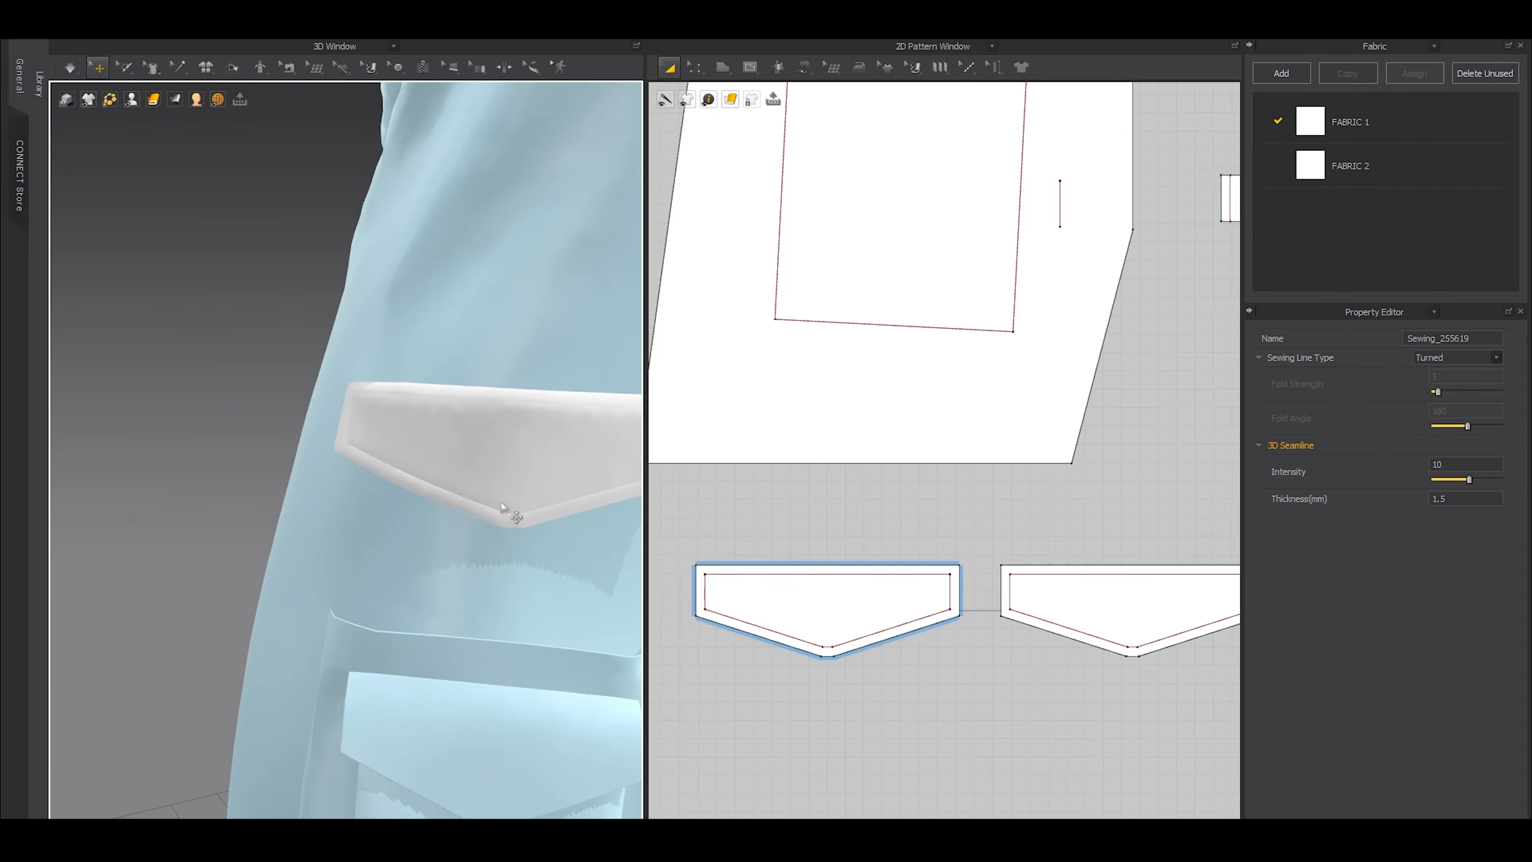
scroll(514, 495, "down", 5)
scroll(896, 599, "down", 5)
scroll(940, 560, "up", 4)
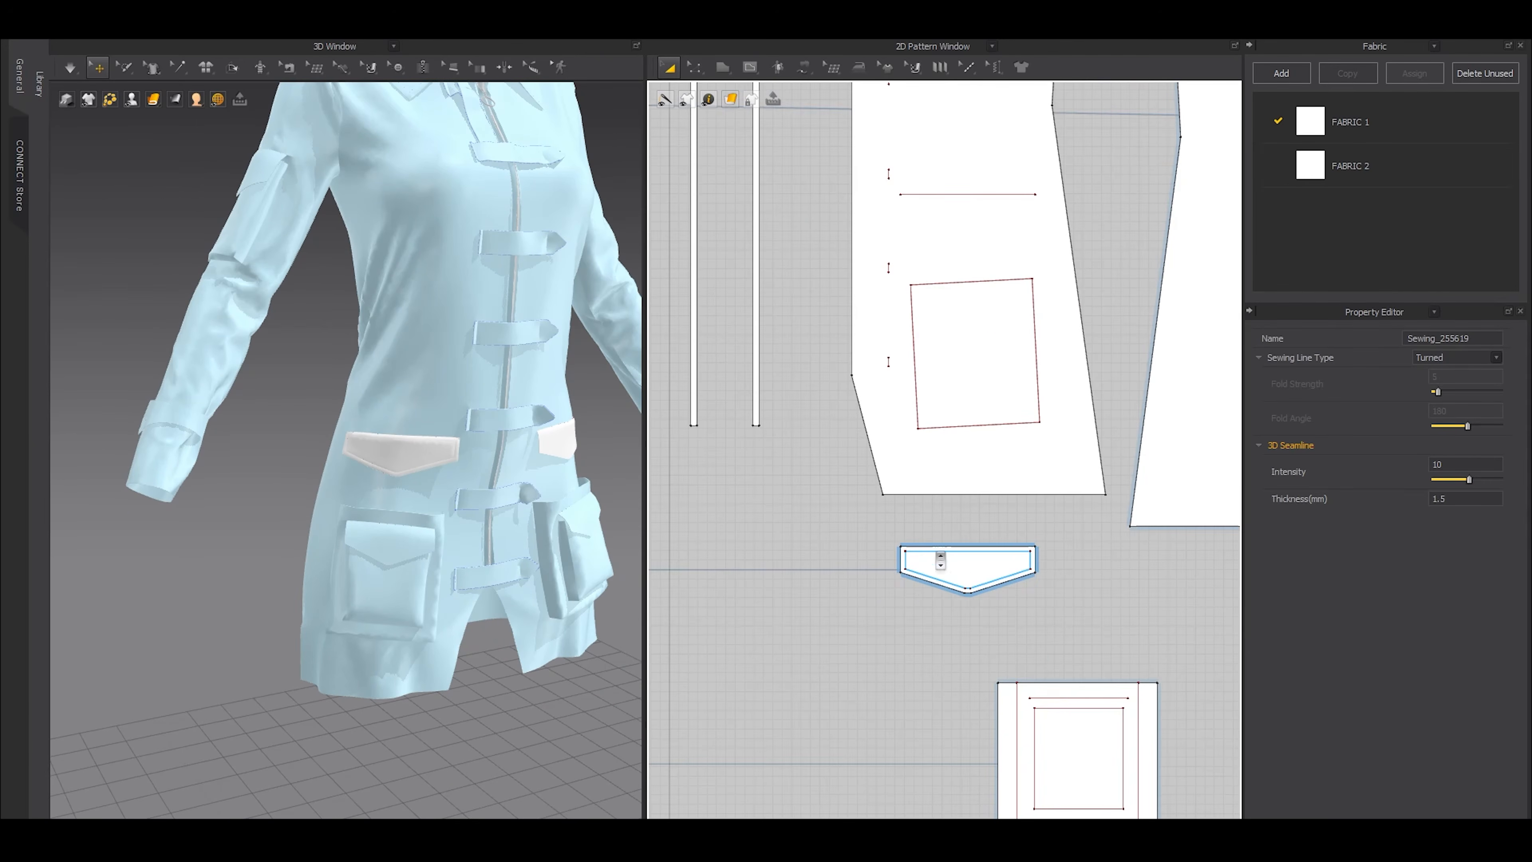
Layer-clone the opposite hip flap with its internal lines and place the clone beside it
left_click(983, 577)
middle_click_drag(1107, 591, 973, 591)
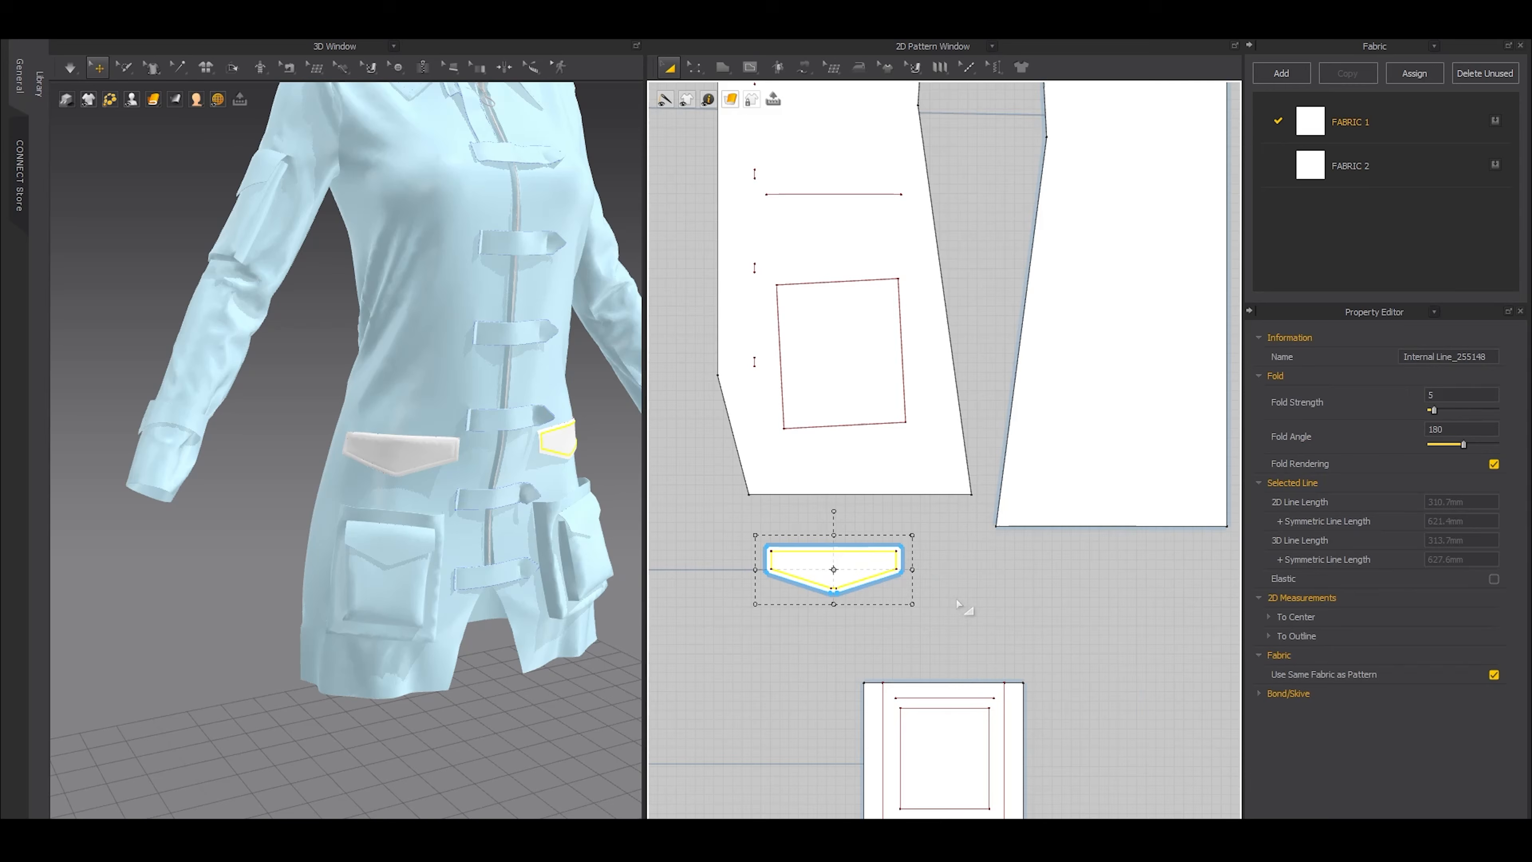
left_click(973, 590)
left_click(896, 562)
key("ctrl+c")
key("ctrl+v")
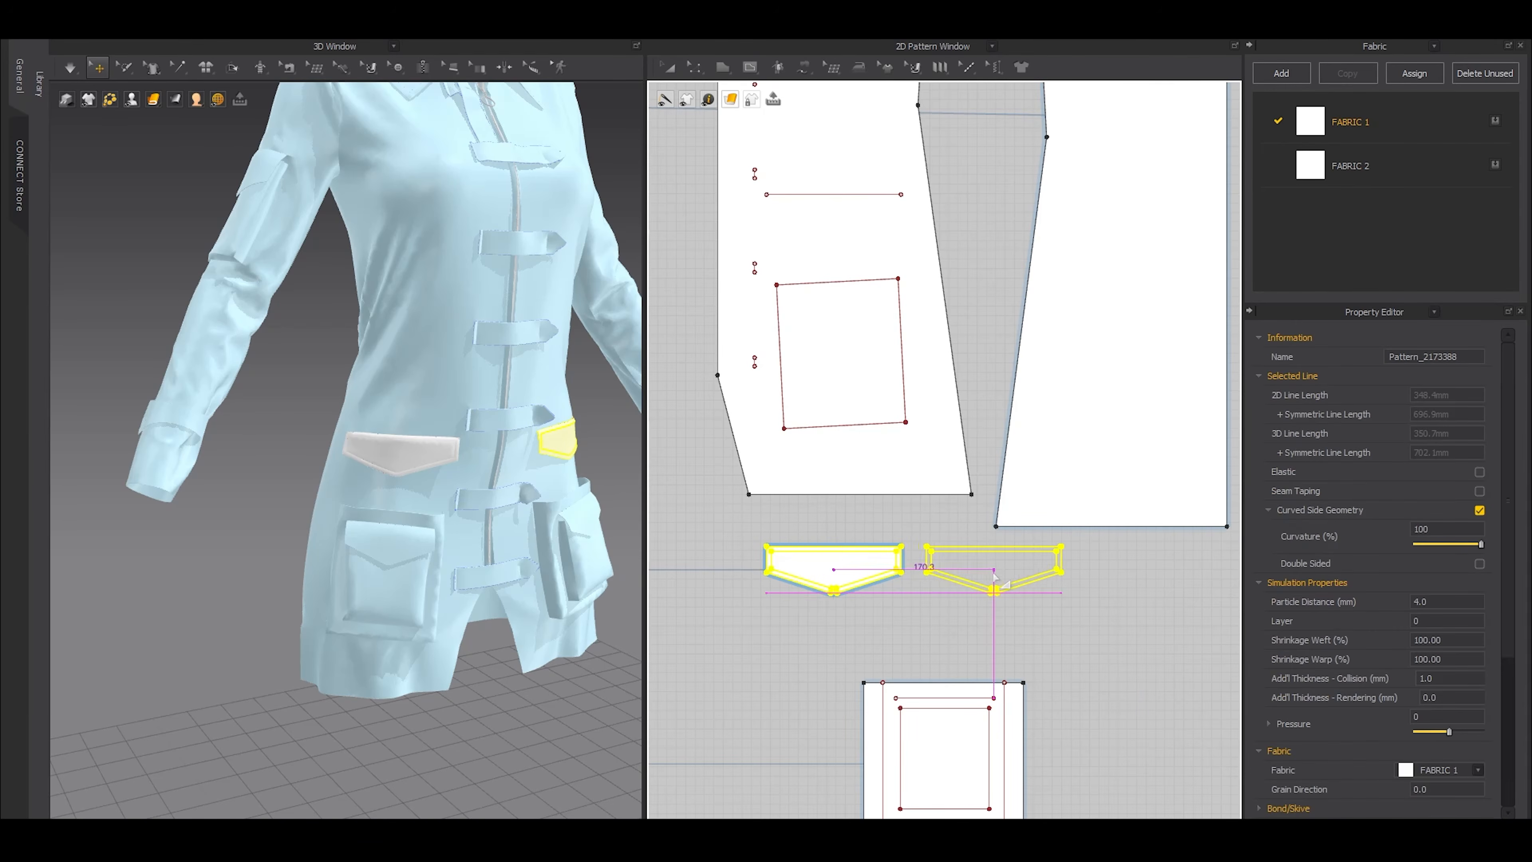
left_click(959, 560)
Delete the existing seams on the opposite hip flap's clone
scroll(931, 545, "up", 3)
key("b")
left_click_drag(852, 494, 1134, 642)
key("Delete")
key("a")
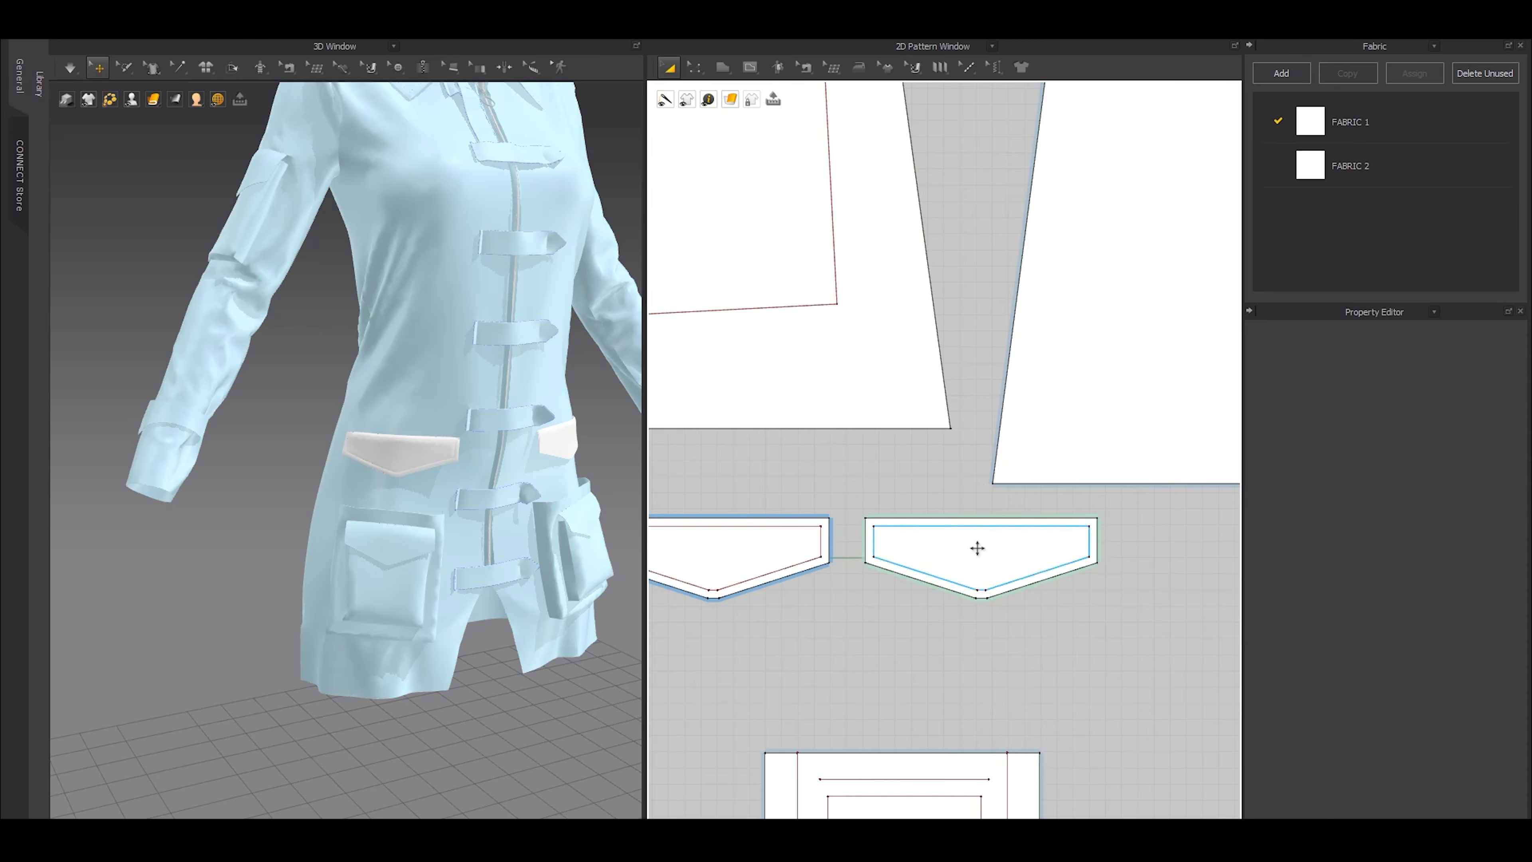
Remove the linked editing between the opposite hip flap and its clone
right_click(978, 550)
left_click(887, 522)
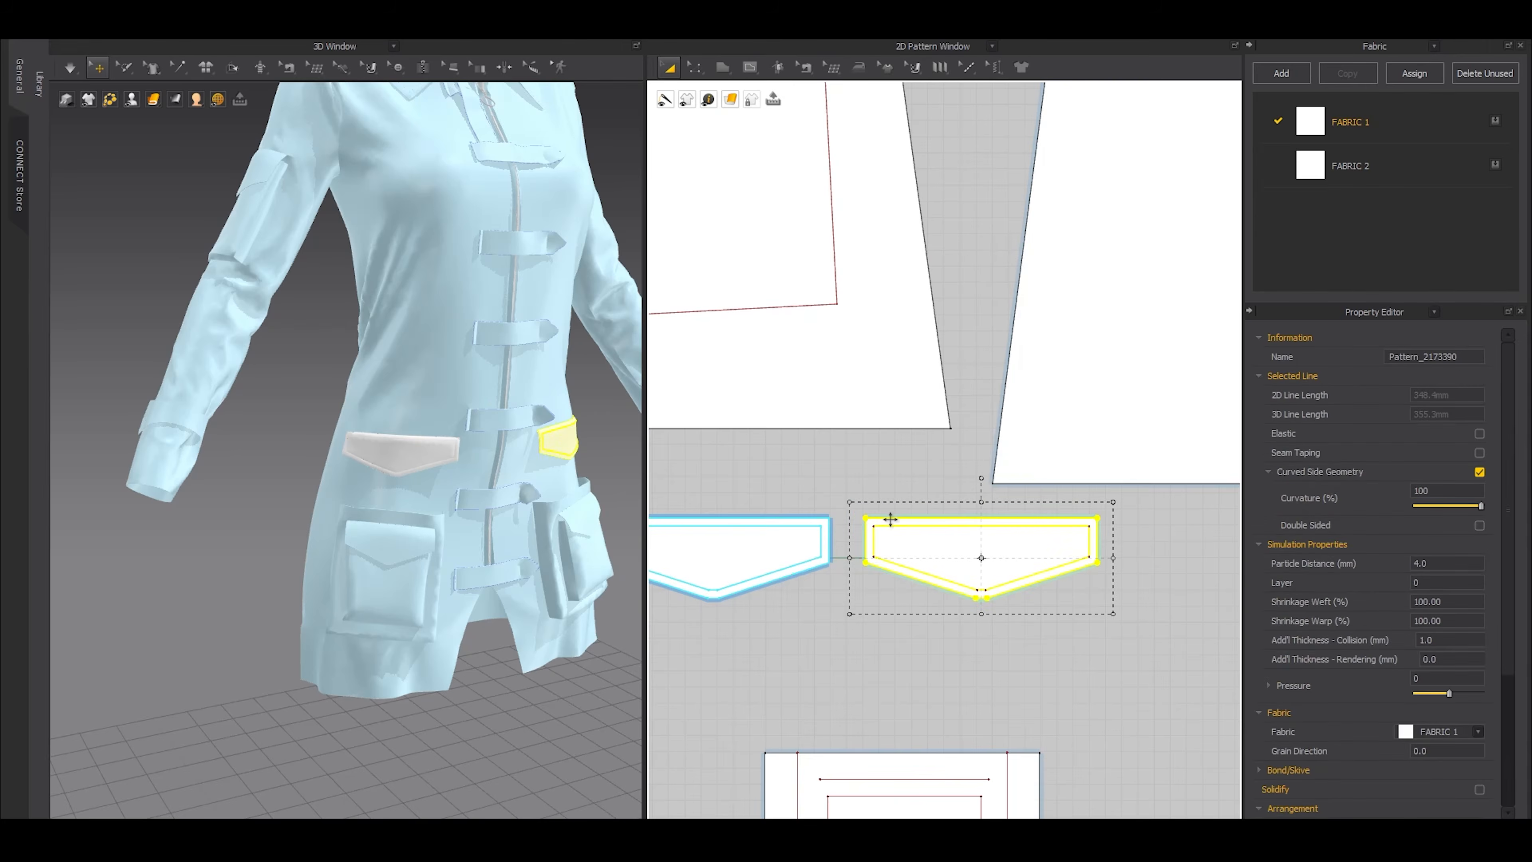
right_click(883, 520)
left_click(955, 233)
middle_click_drag(861, 593, 942, 662)
Sew the outlines and the offset internal lines of the opposite hip flap and its clone together
key("n")
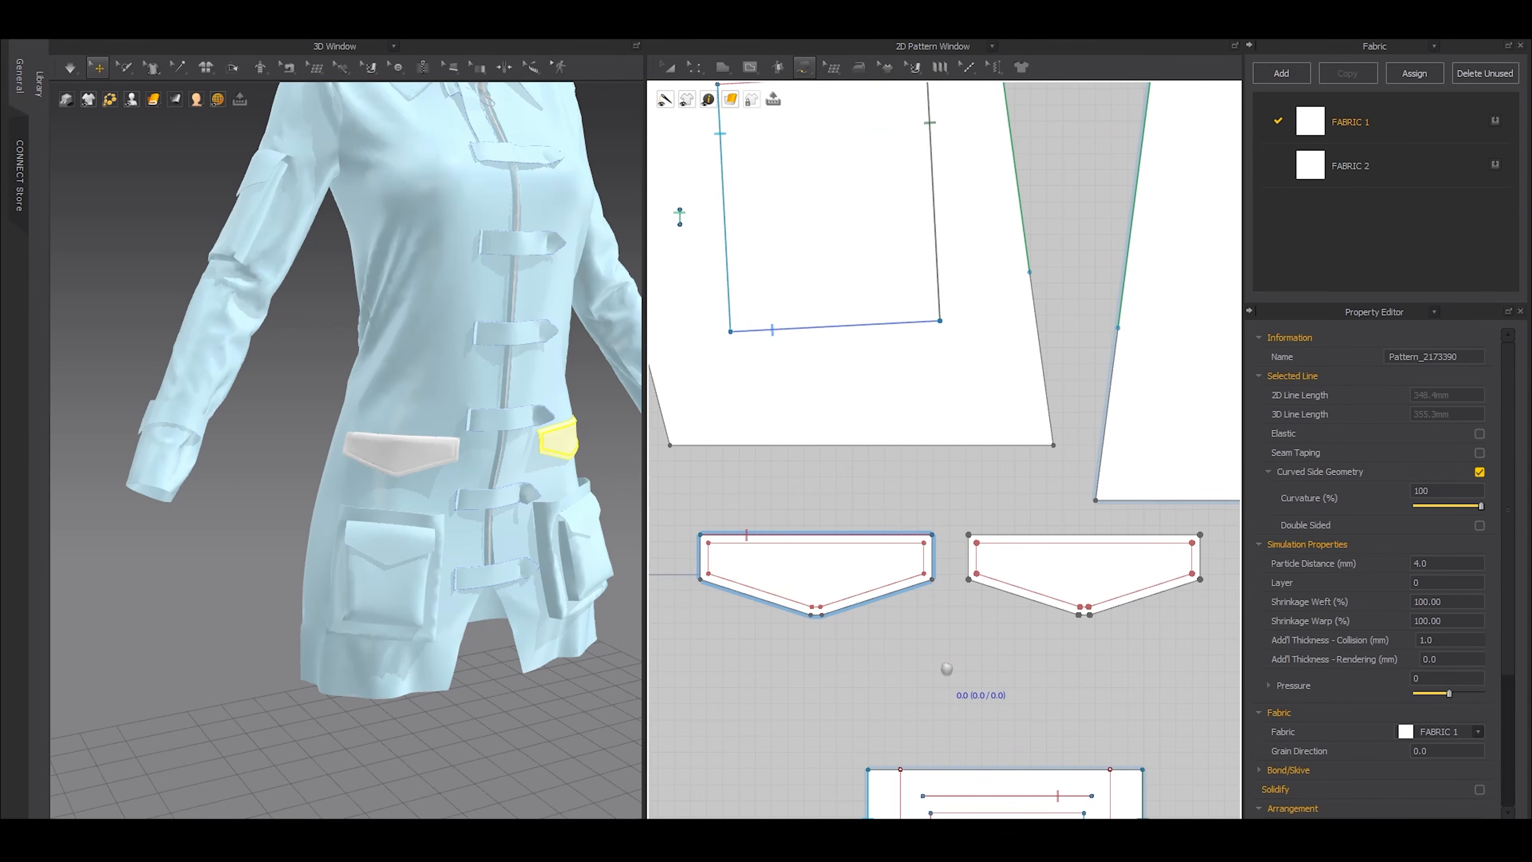
left_click(701, 536)
left_click(969, 535)
left_click(709, 542)
left_click(991, 543)
key("a")
Simulate both double-layered hip flaps and inspect them on the front of the coat
scroll(537, 540, "up", 3)
right_click_drag(535, 539, 453, 552)
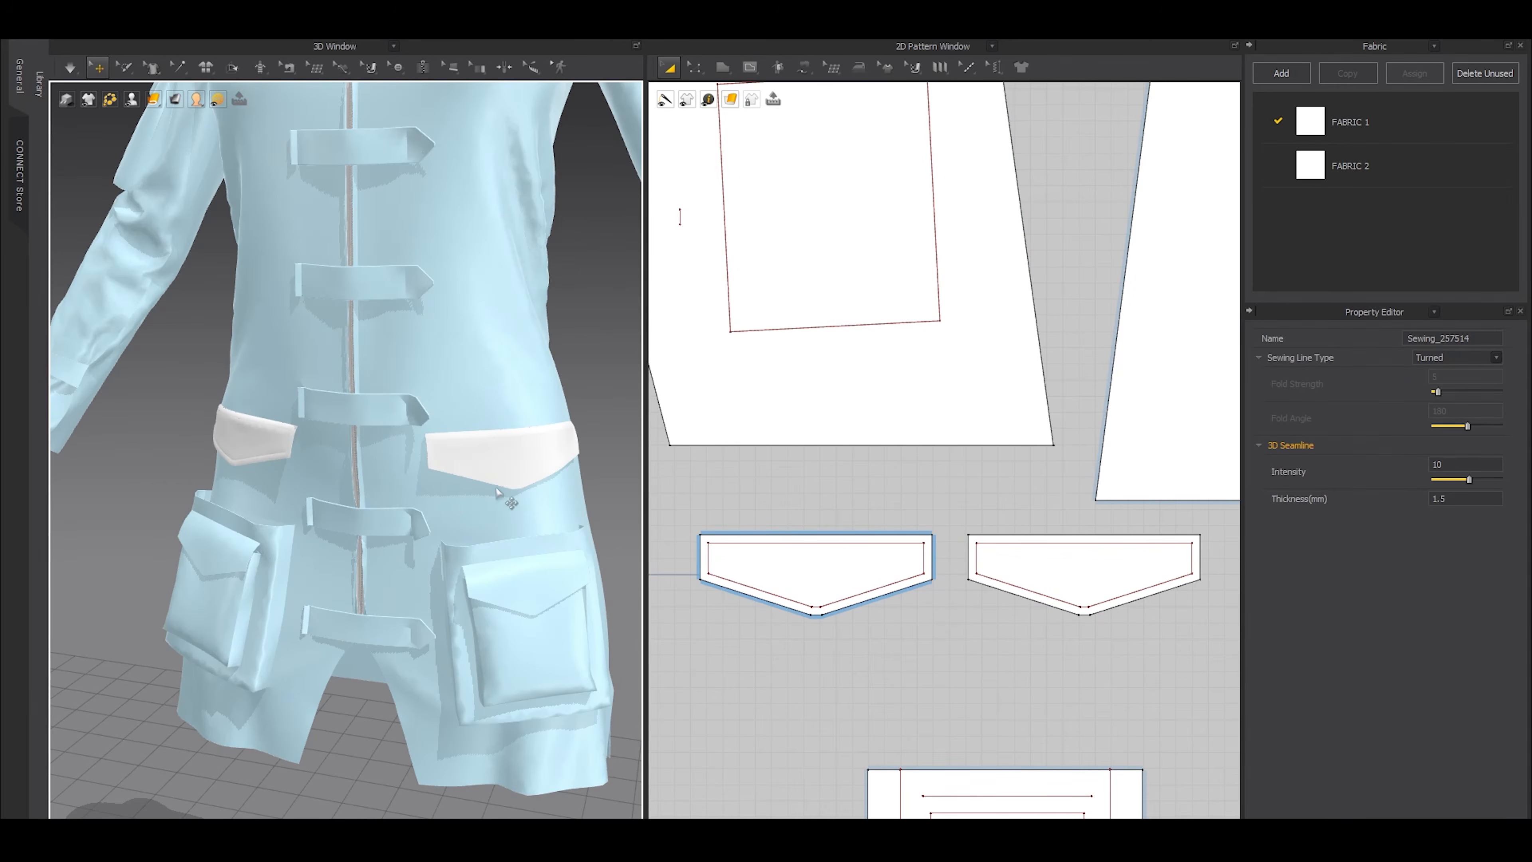
key("space")
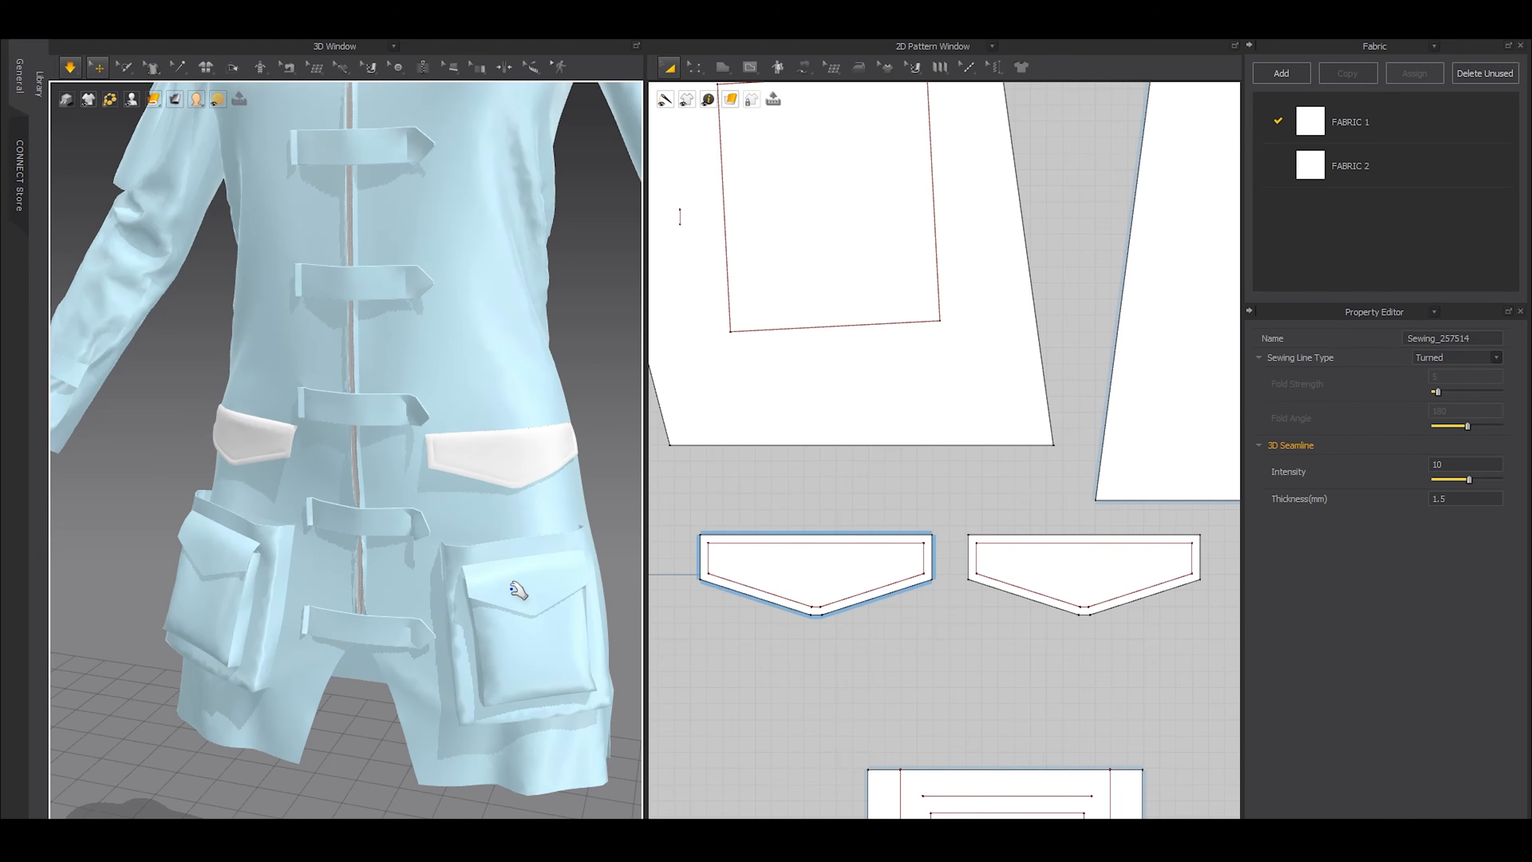
right_click_drag(401, 561, 392, 567)
scroll(386, 604, "up", 3)
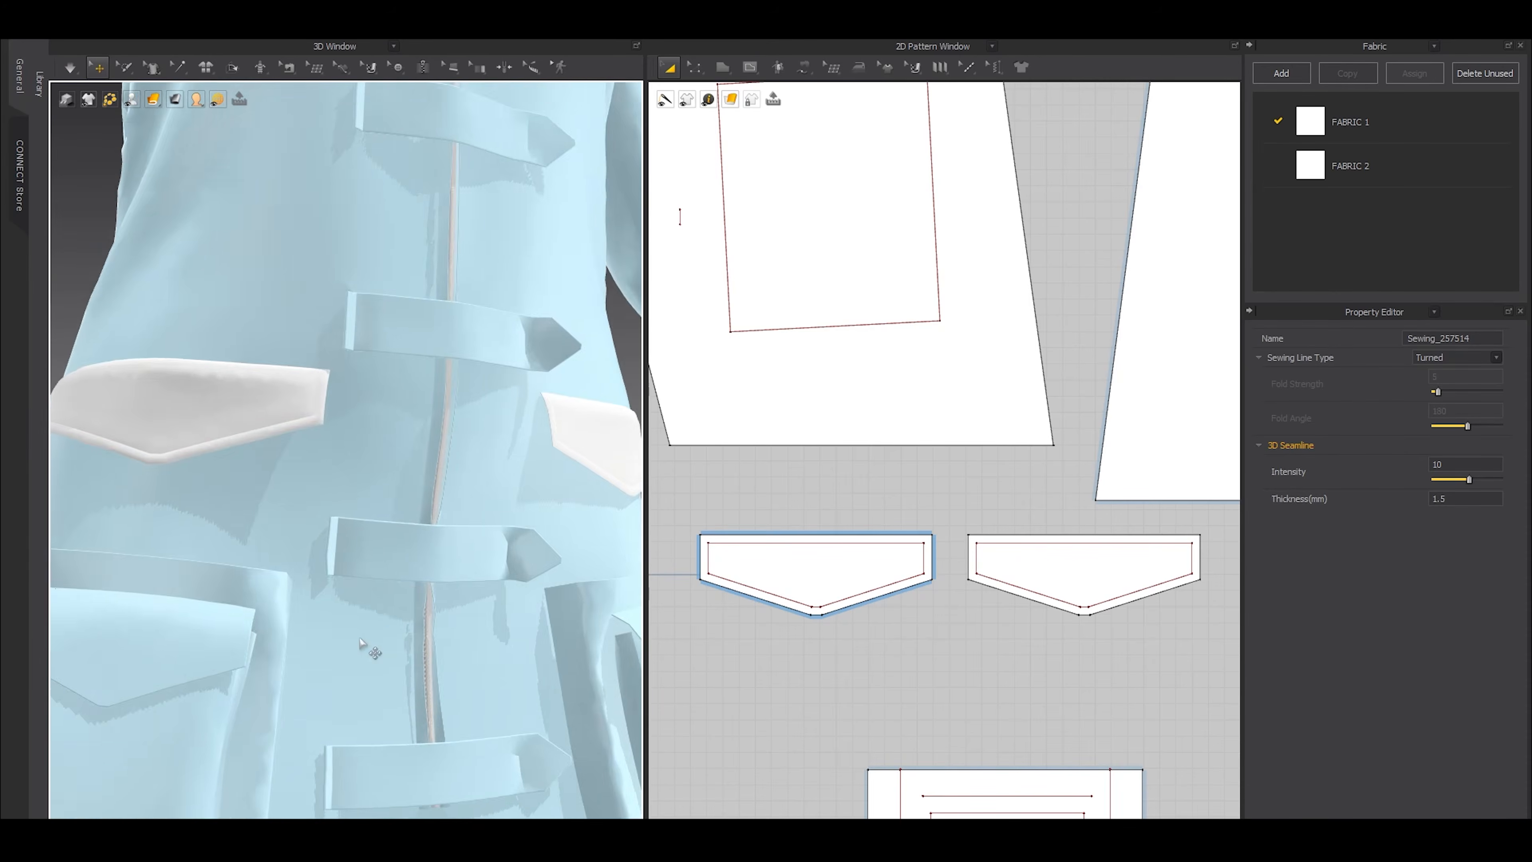
middle_click_drag(369, 649, 483, 495)
scroll(967, 601, "down", 8)
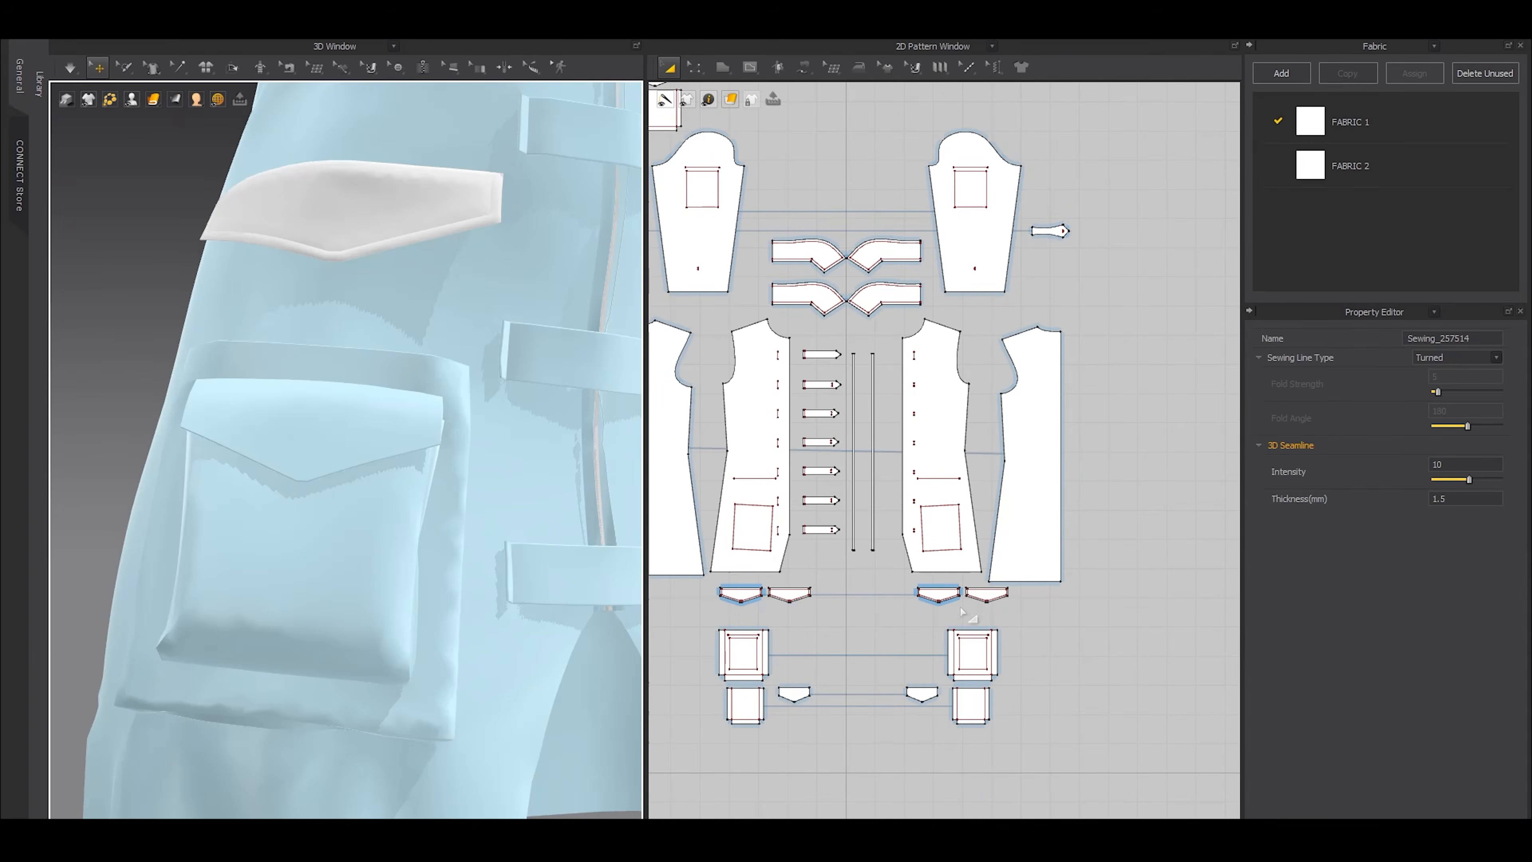
Freeze all four pieces of the double-layered hip flaps
left_click(701, 590)
left_click_drag(1001, 643, 1042, 623)
key("ctrl+k")
scroll(362, 452, "down", 4)
left_click(216, 401)
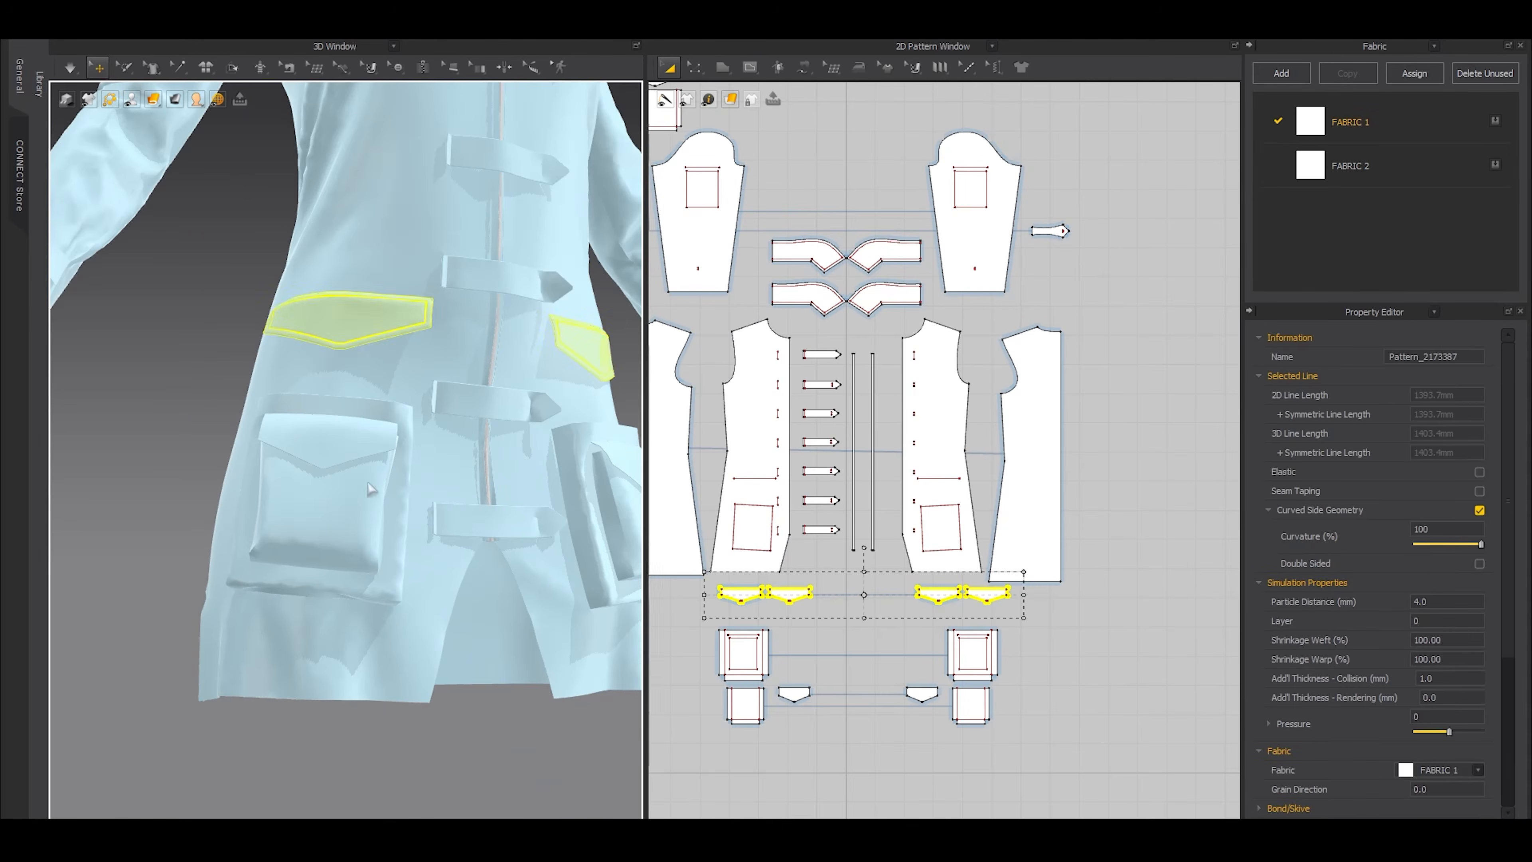
Unfreeze the large front patch pockets together with their smaller upper pockets and flaps
middle_click_drag(789, 720, 937, 664)
left_click_drag(1021, 649, 1180, 716)
key("ctrl+k")
left_click(172, 434)
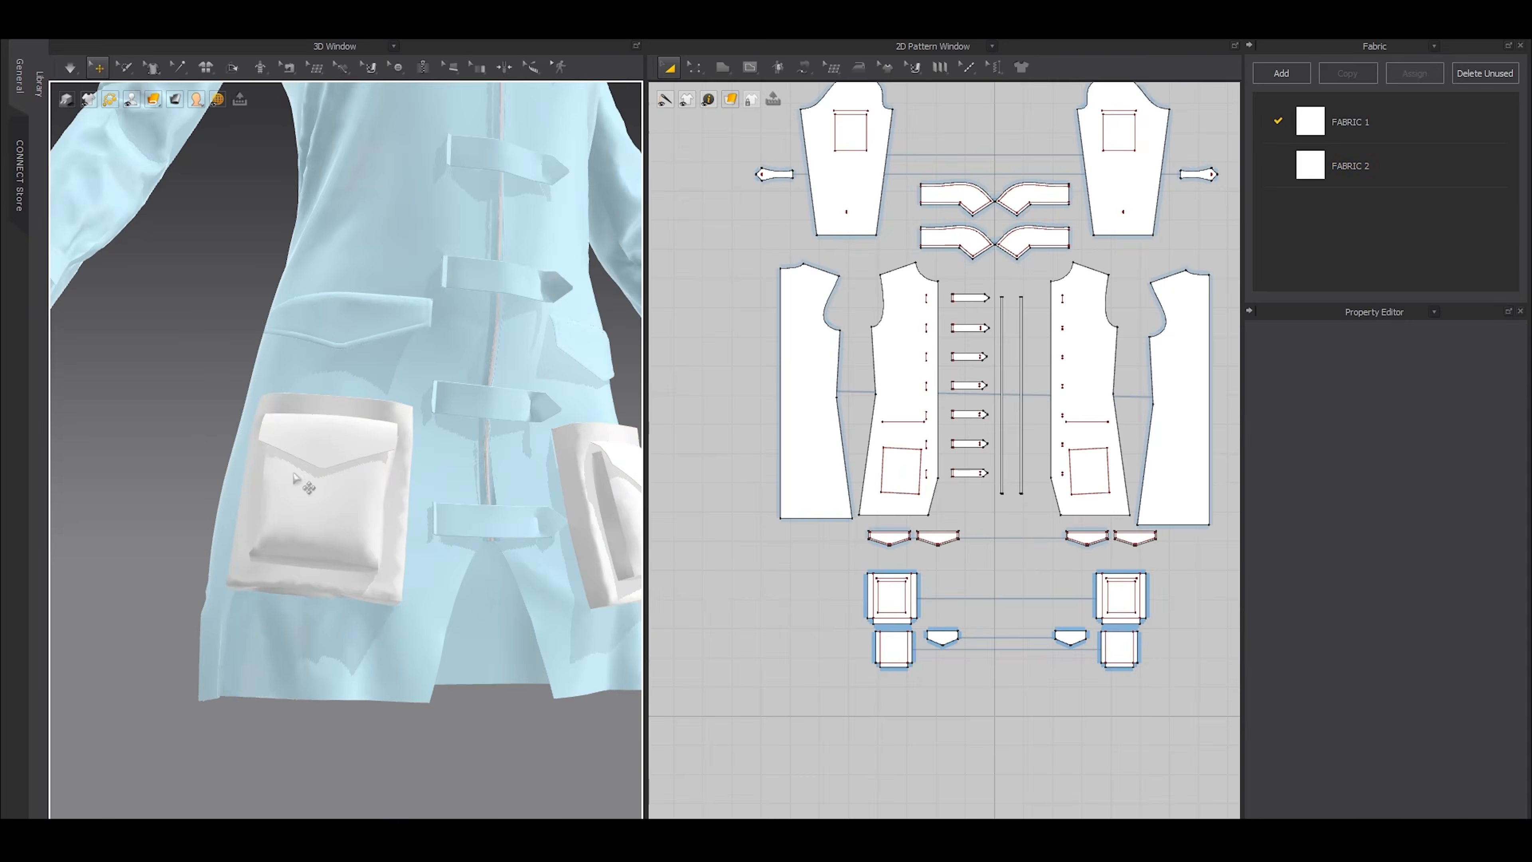
Set the particle distance of the large base patch pocket to 5 mm
right_click_drag(386, 509, 325, 513)
scroll(325, 513, "up", 2)
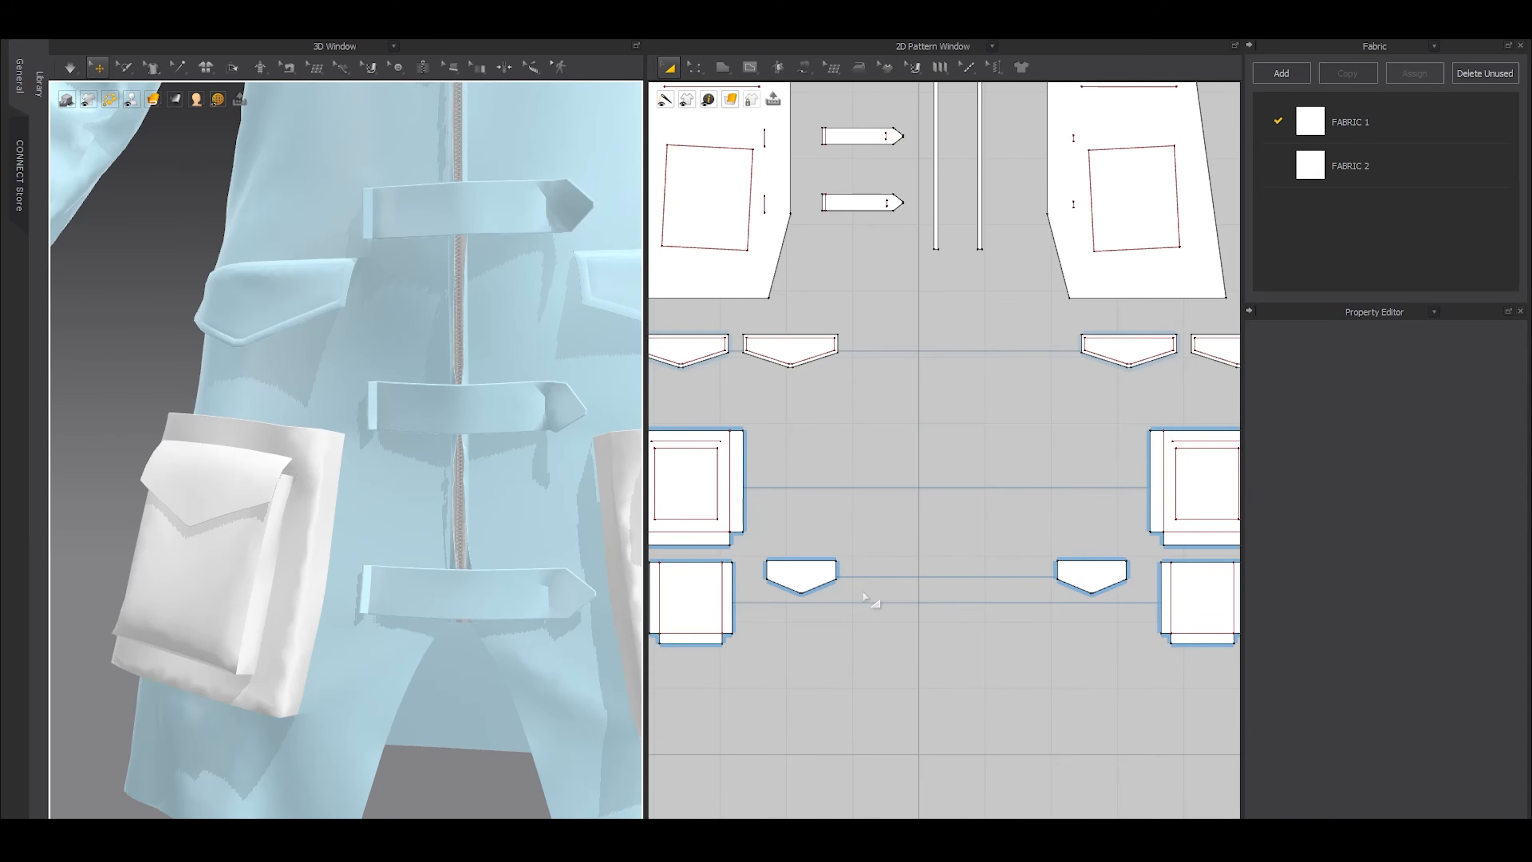
middle_click_drag(685, 477, 840, 475)
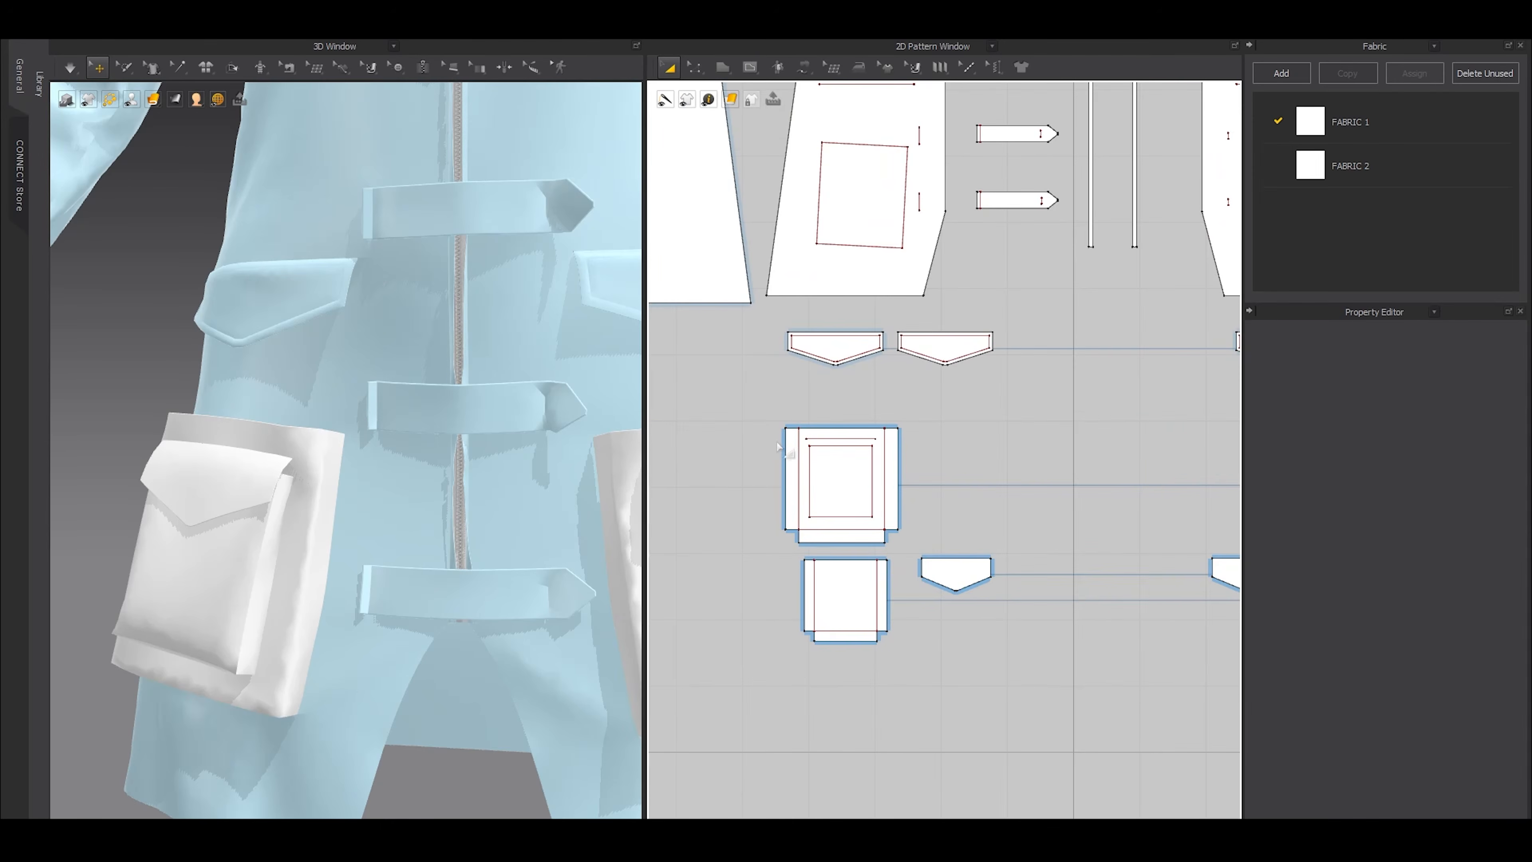
left_click(788, 449)
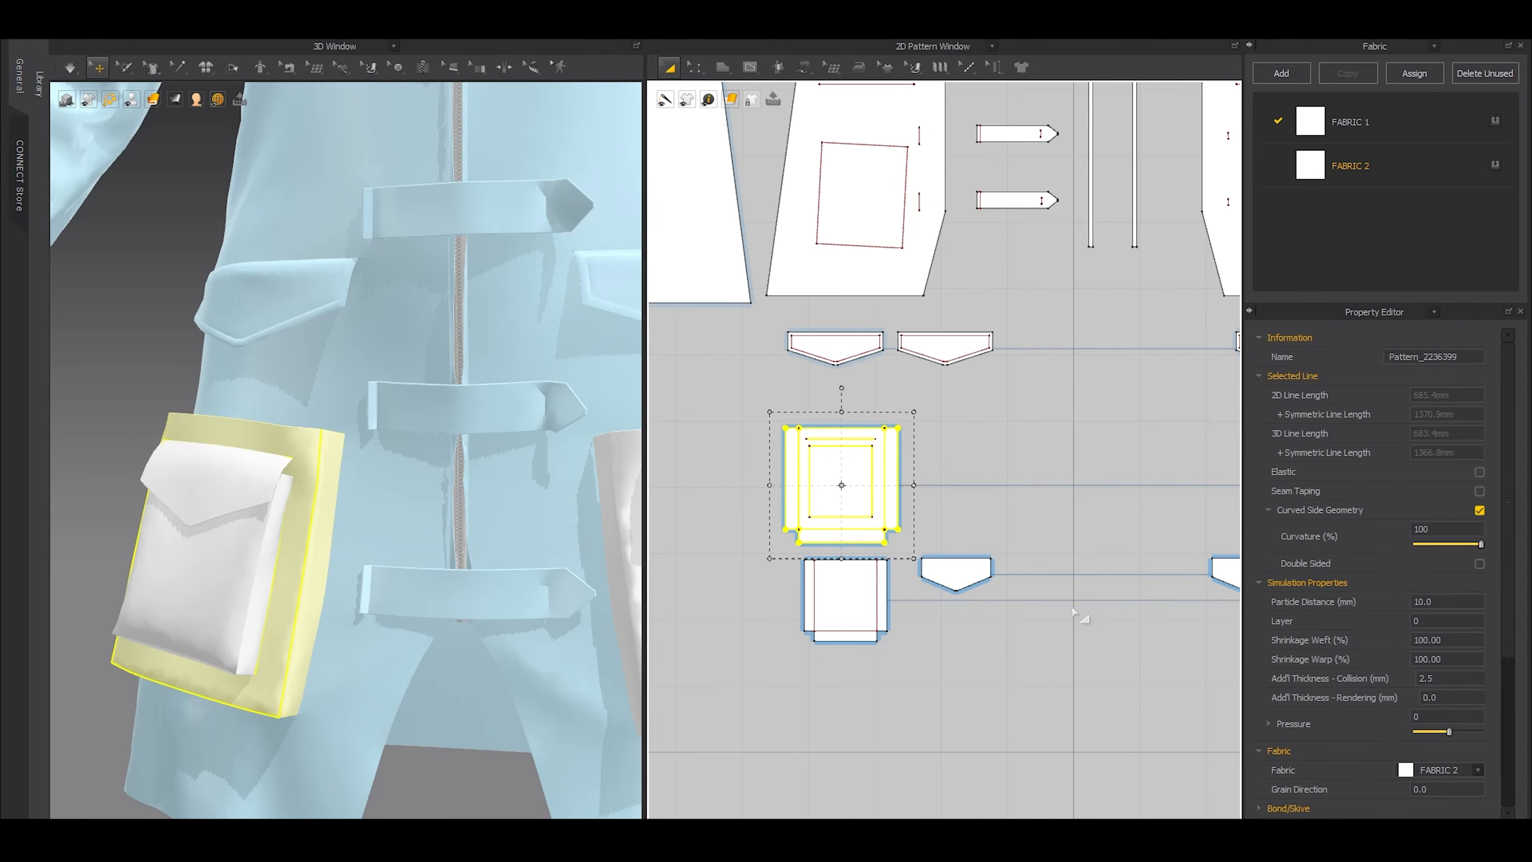
left_click(1424, 601)
type("5")
key("Return")
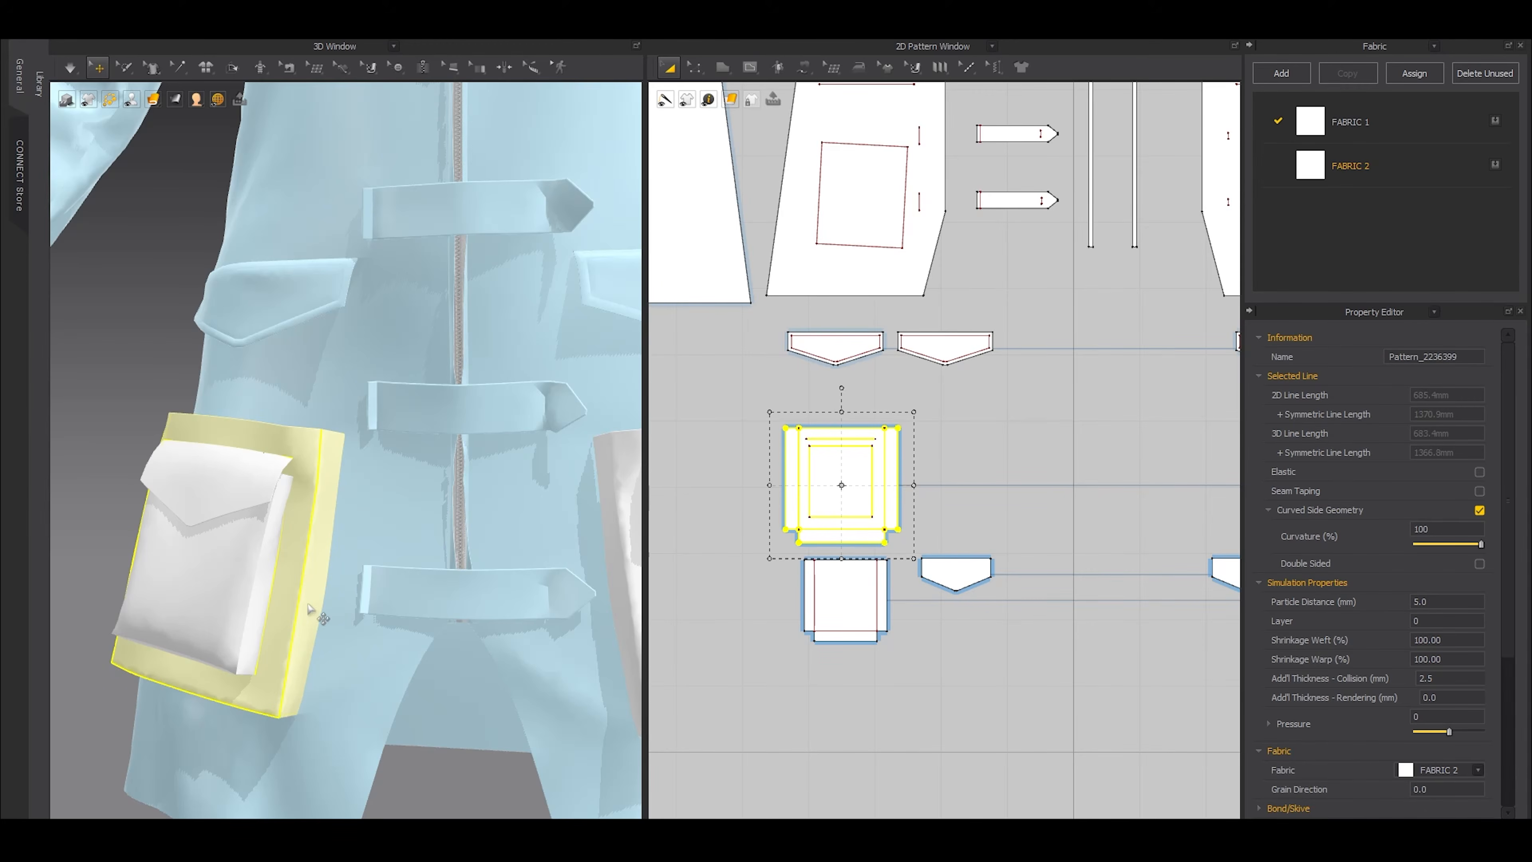
Simulate the refined front patch pocket and inspect it from the side
key("space")
left_click(106, 468)
right_click_drag(106, 469, 293, 561)
scroll(294, 561, "up", 3)
key("space")
Set the particle distance of the smaller pocket layered on the base patch pocket to 5 mm
left_click(330, 637)
right_click_drag(427, 656, 286, 665)
left_click(1449, 602)
type("5")
key("Return")
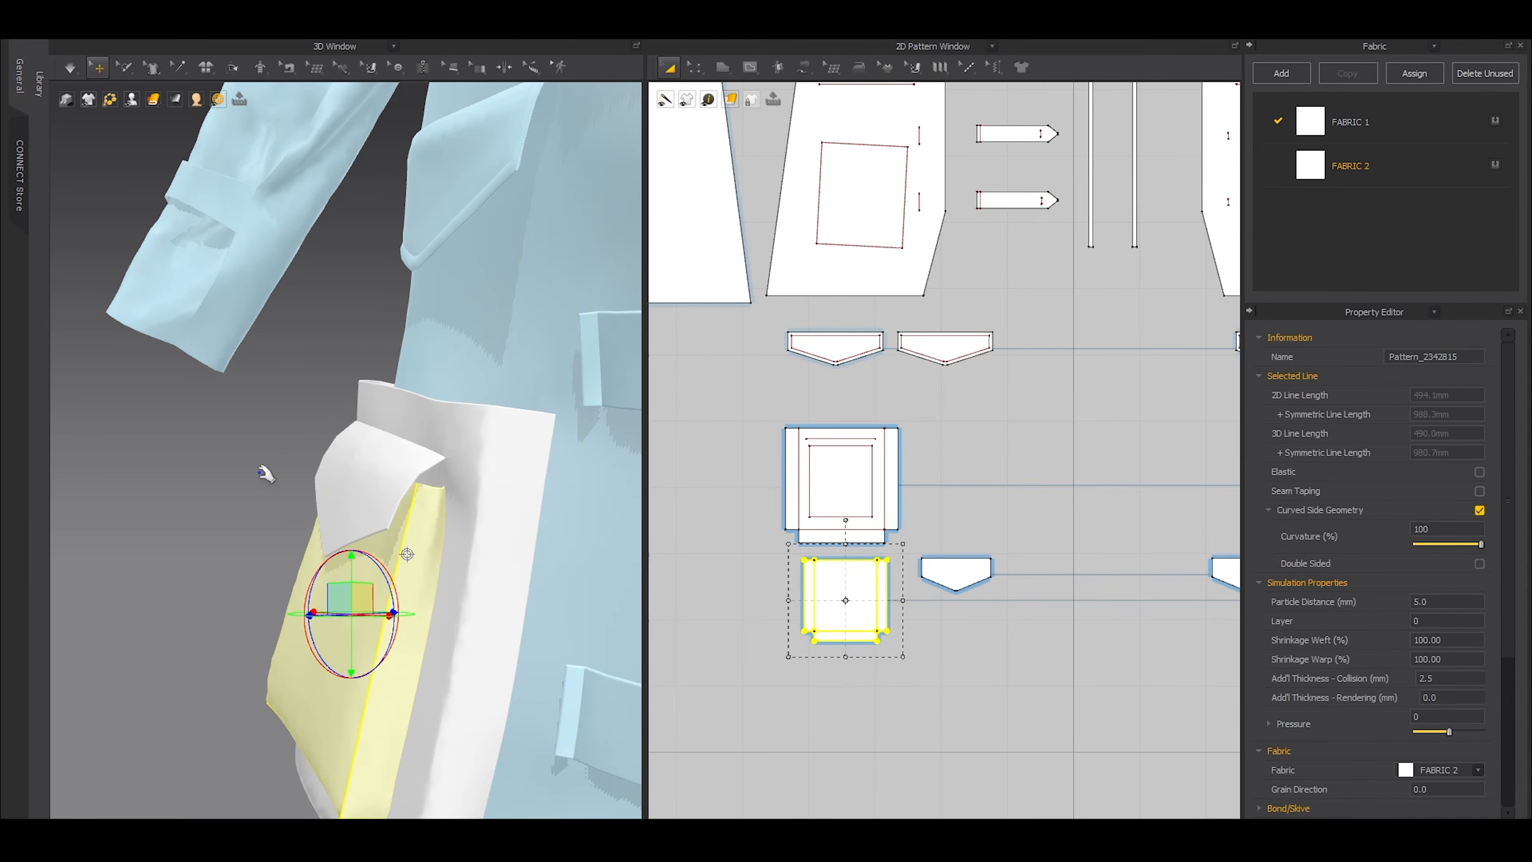
Duplicate the flap of the smaller front pocket beside the original and remove the copy's linked editing
left_click(392, 486)
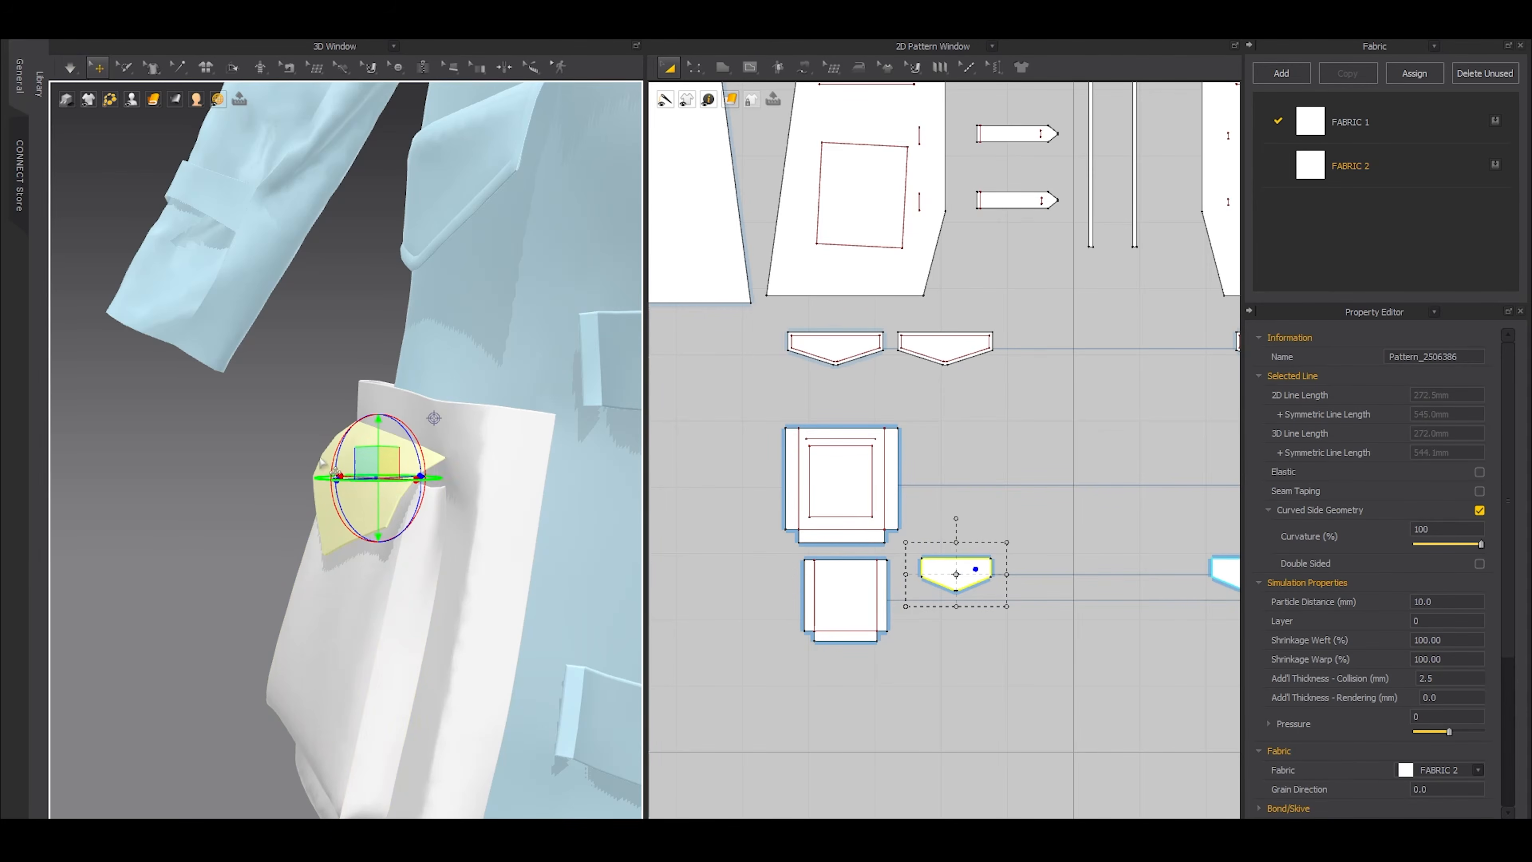
scroll(511, 453, "down", 3)
scroll(980, 586, "up", 3)
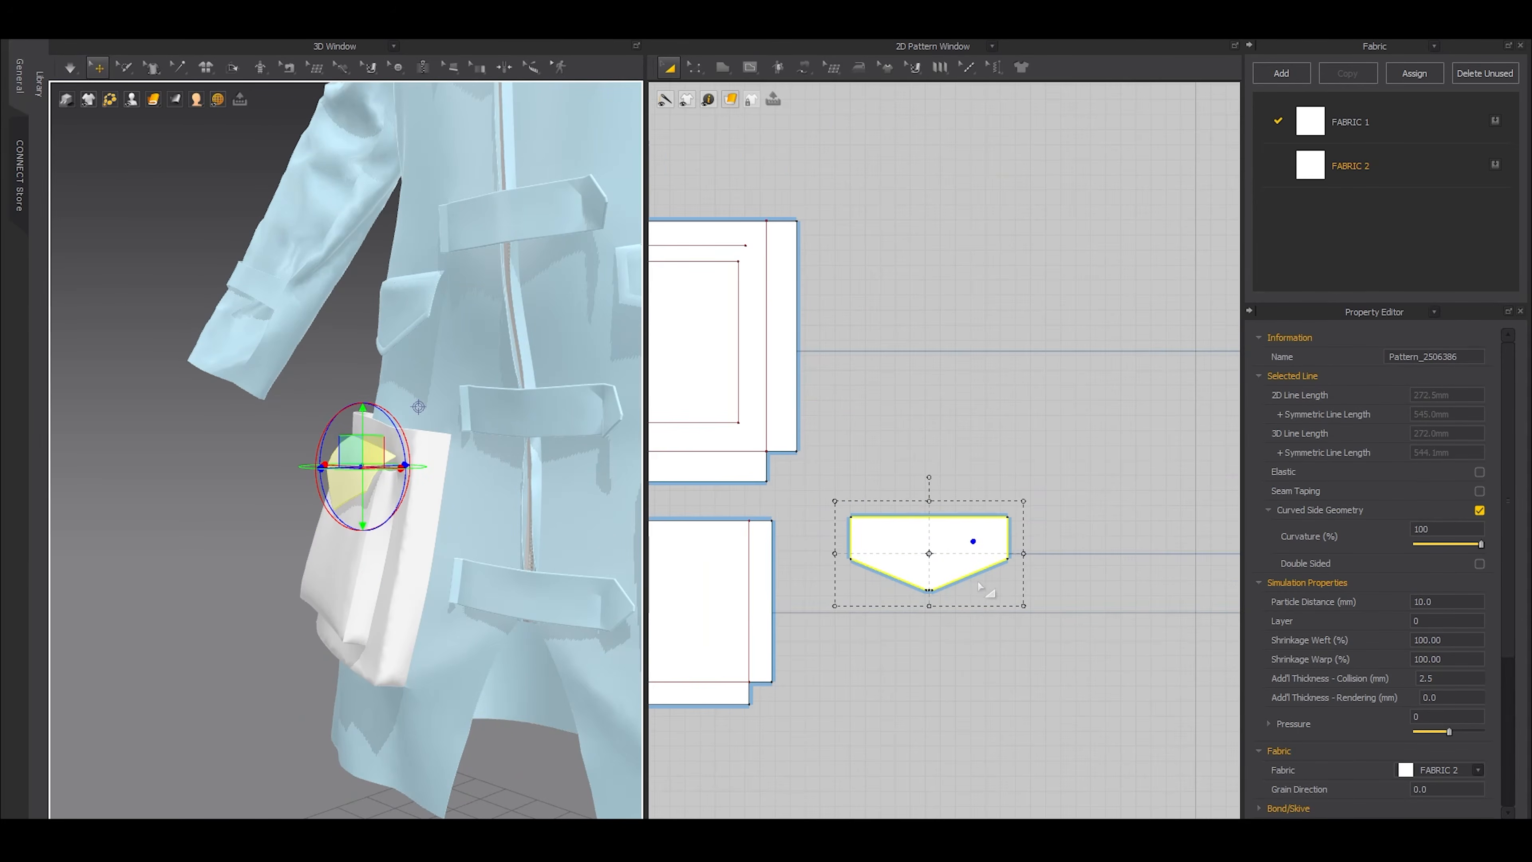
scroll(970, 593, "up", 2)
middle_click_drag(993, 581, 927, 595)
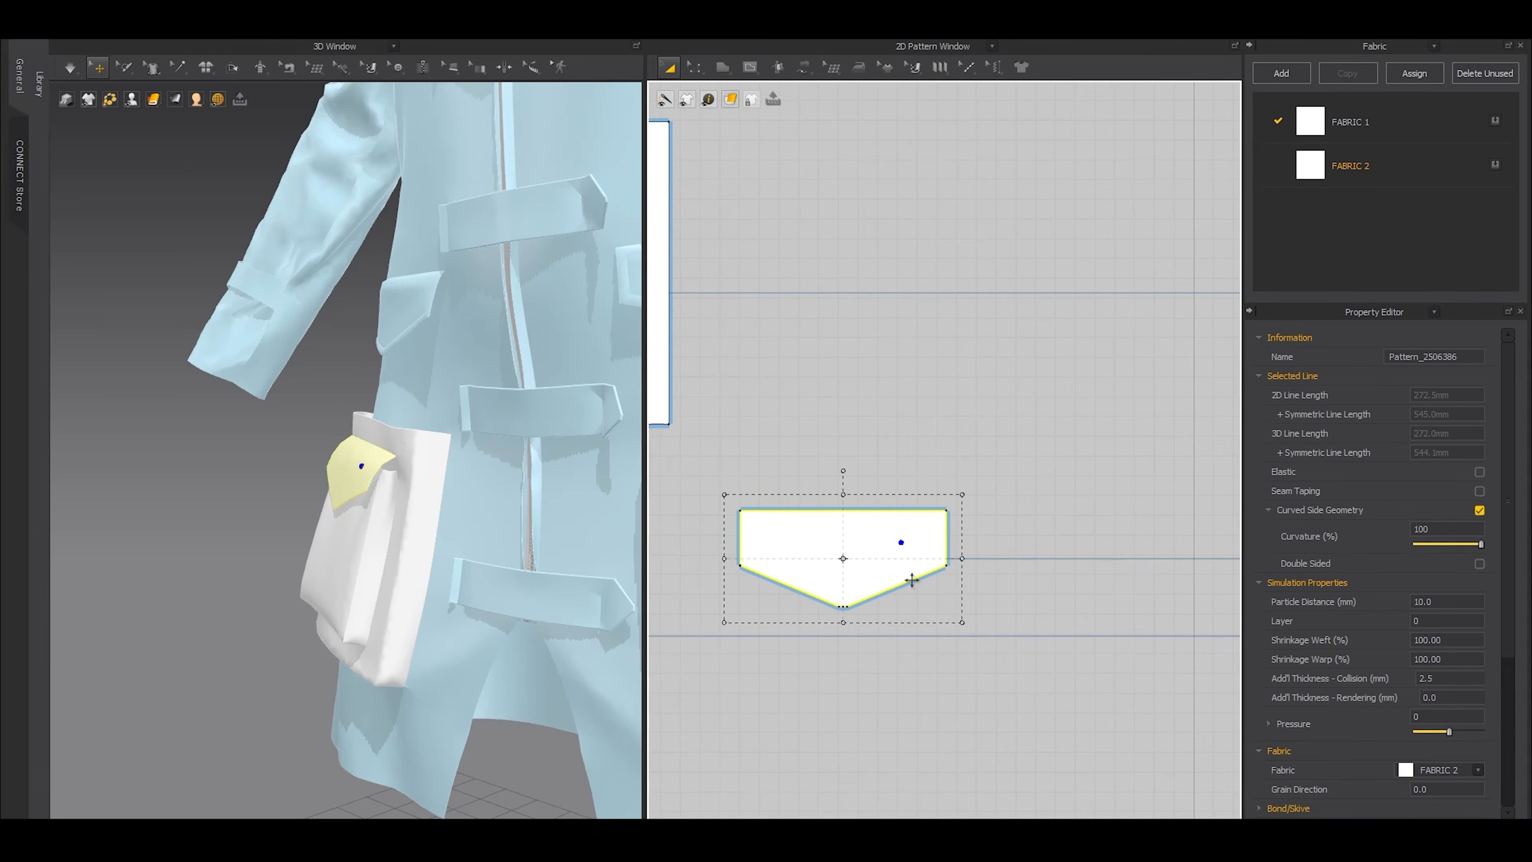
left_click(1071, 567)
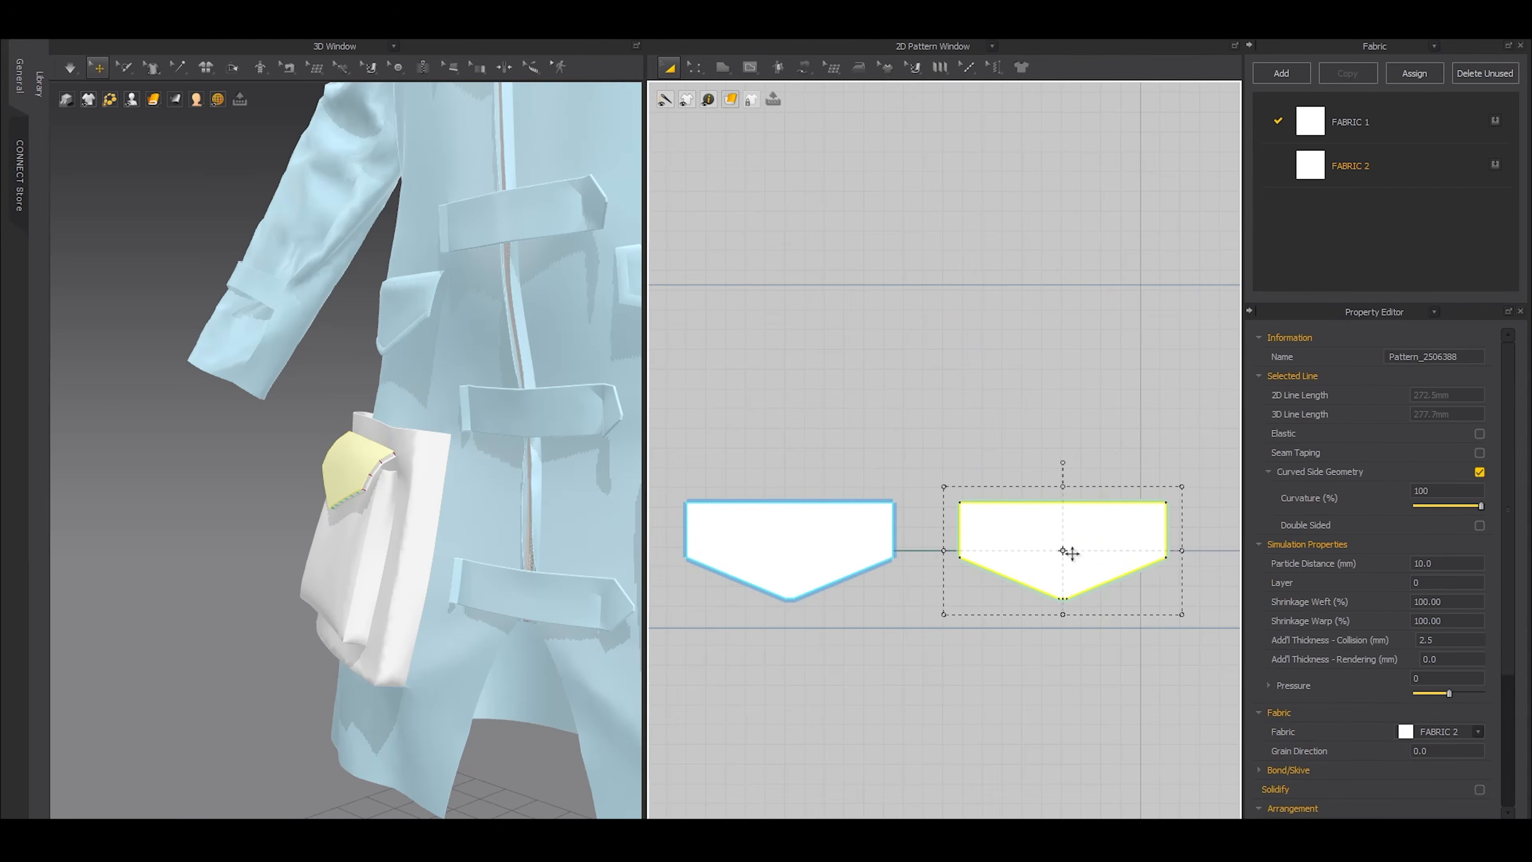
right_click(1071, 553)
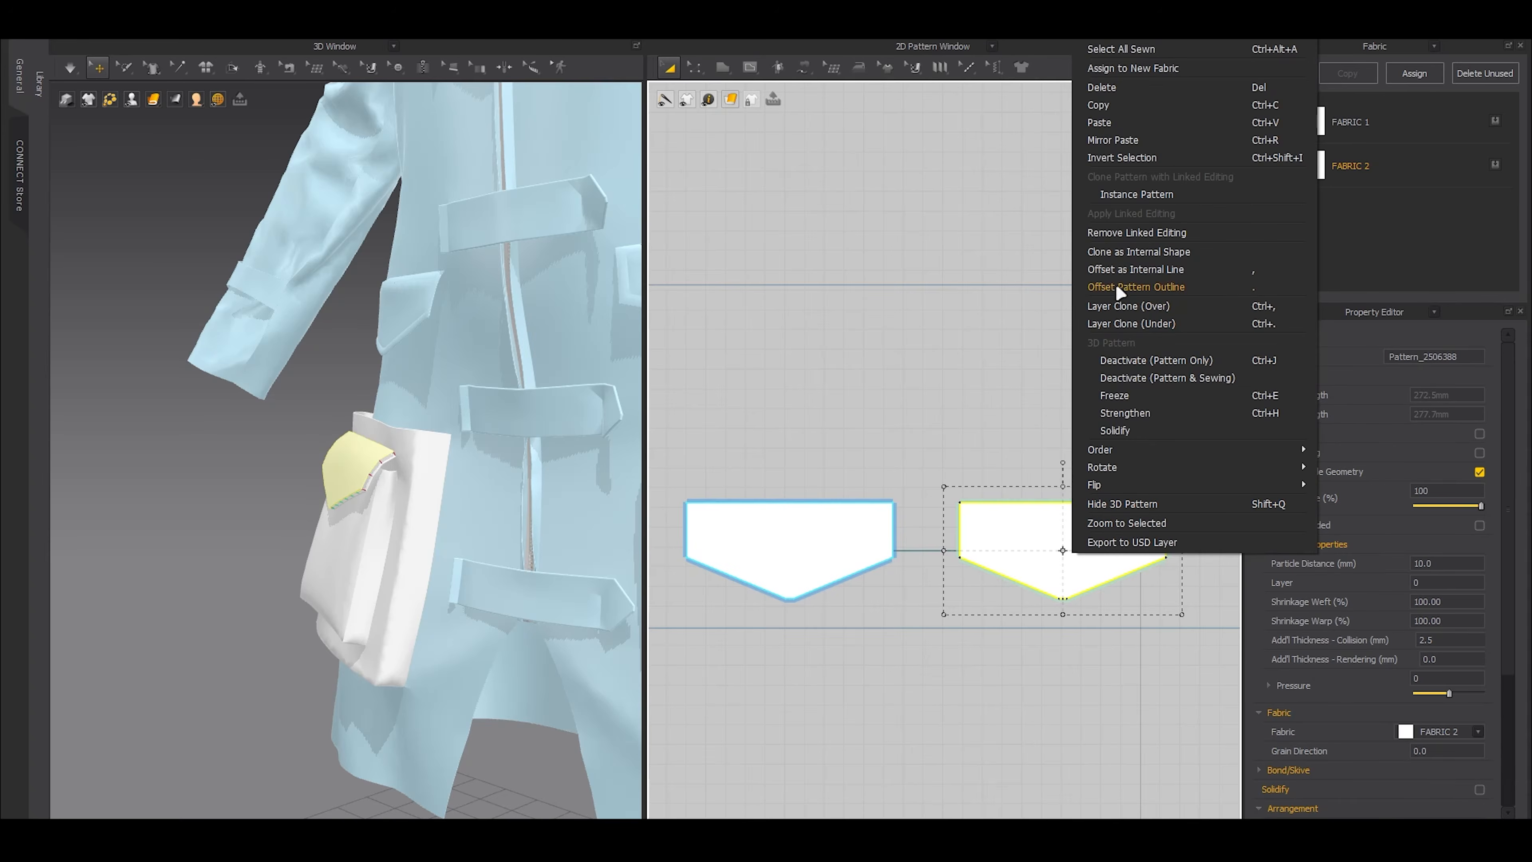
left_click(1110, 234)
left_click_drag(936, 451, 1190, 644)
key("Delete")
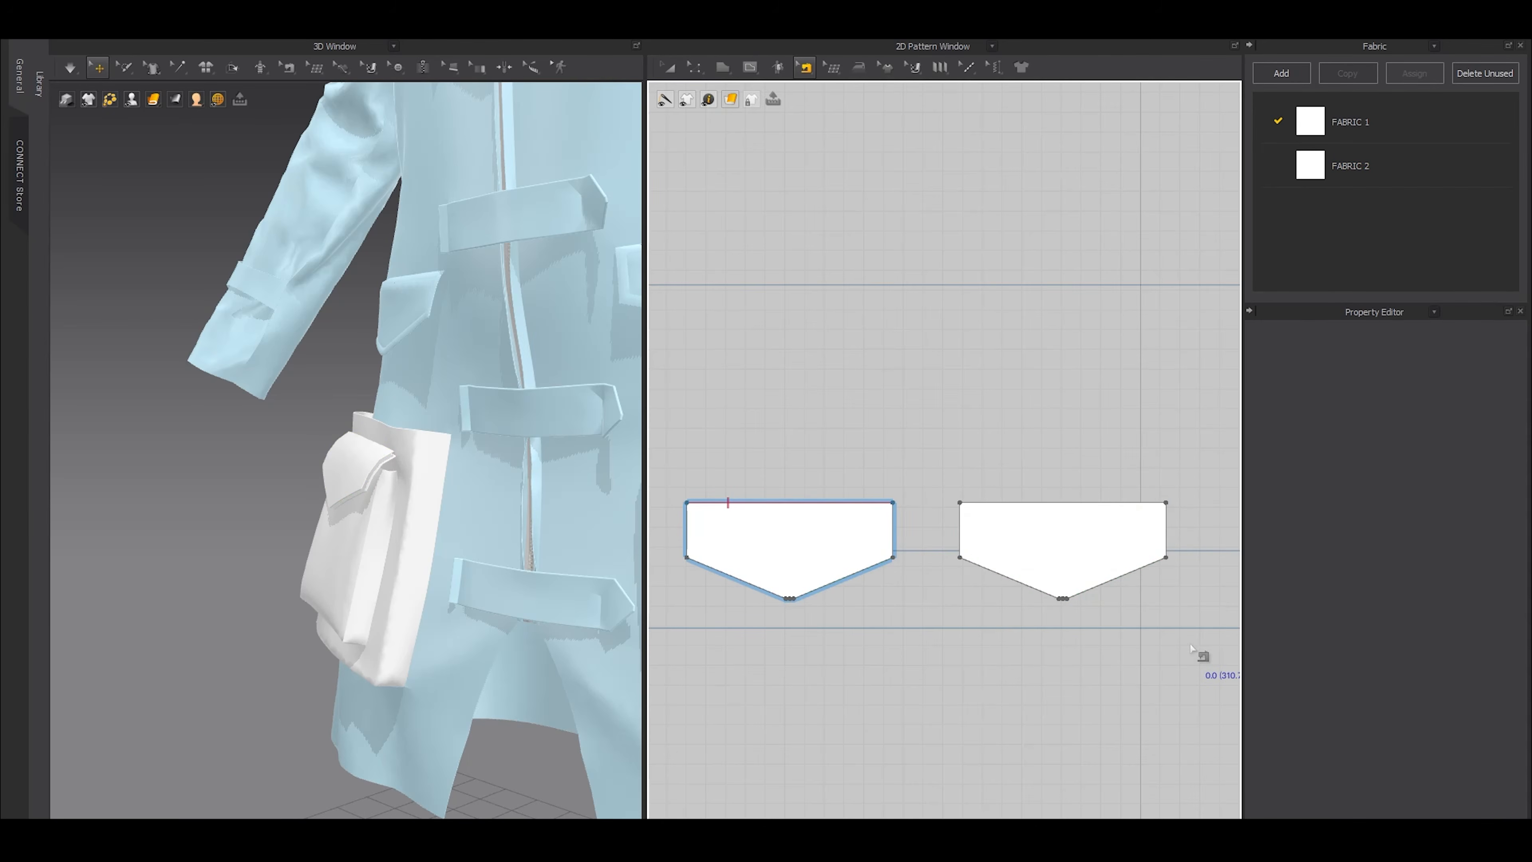
Sew the outlines of the original pocket flap and its duplicate together with Free Sewing
key("m")
double_click(686, 502)
double_click(960, 502)
Offset the outlines of both flap layers inward as internal lines at a distance of 5 mm
key("z")
left_click_drag(675, 483, 1189, 644)
key("ctrl+shift+o")
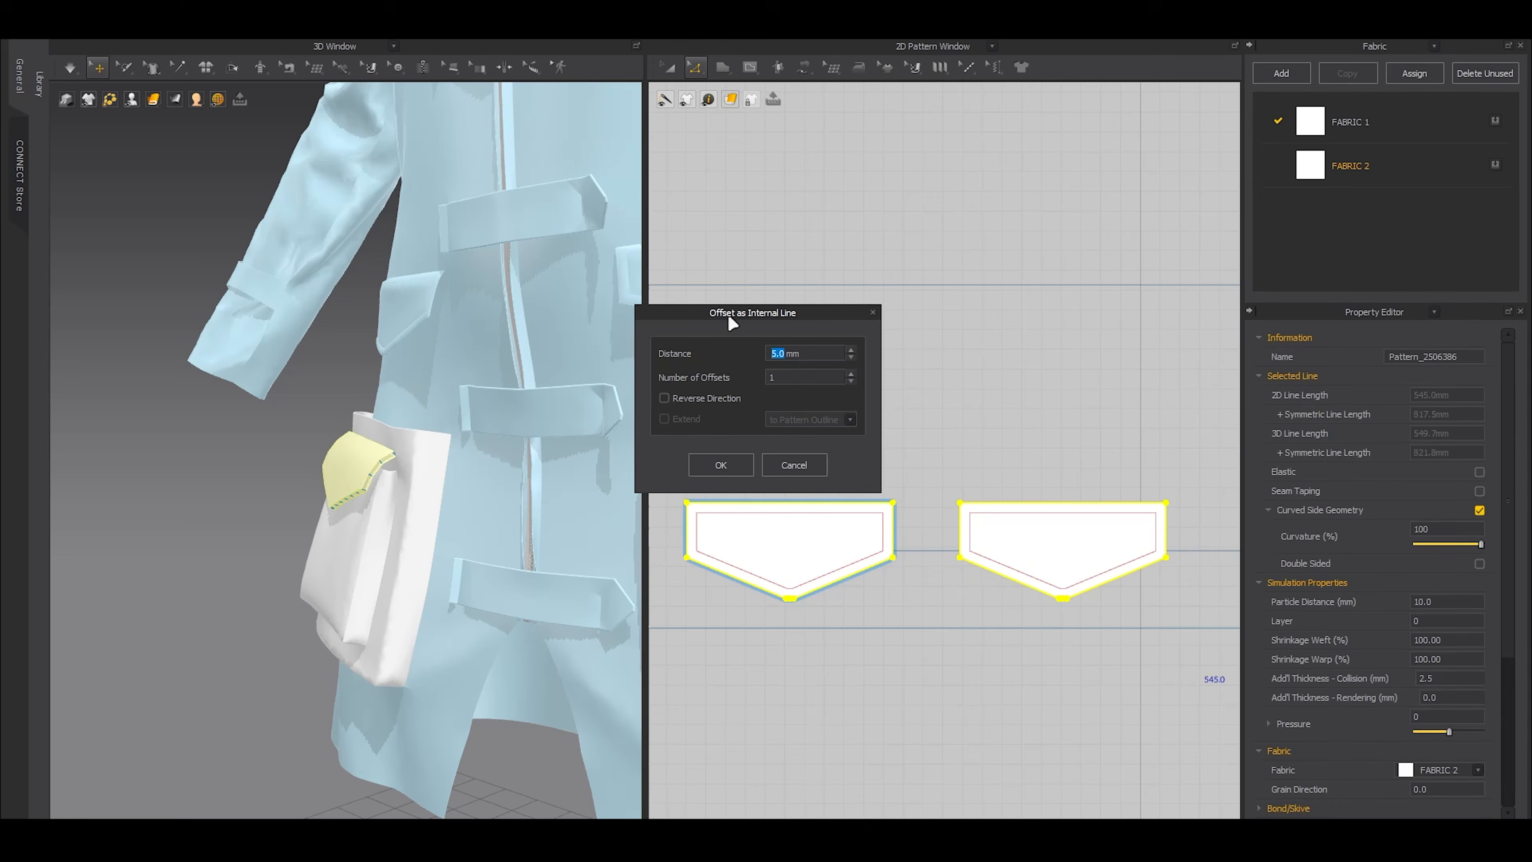
left_click(721, 464)
Sew the offset internal lines of the two flap layers together and simulate the double-layered flap
key("n")
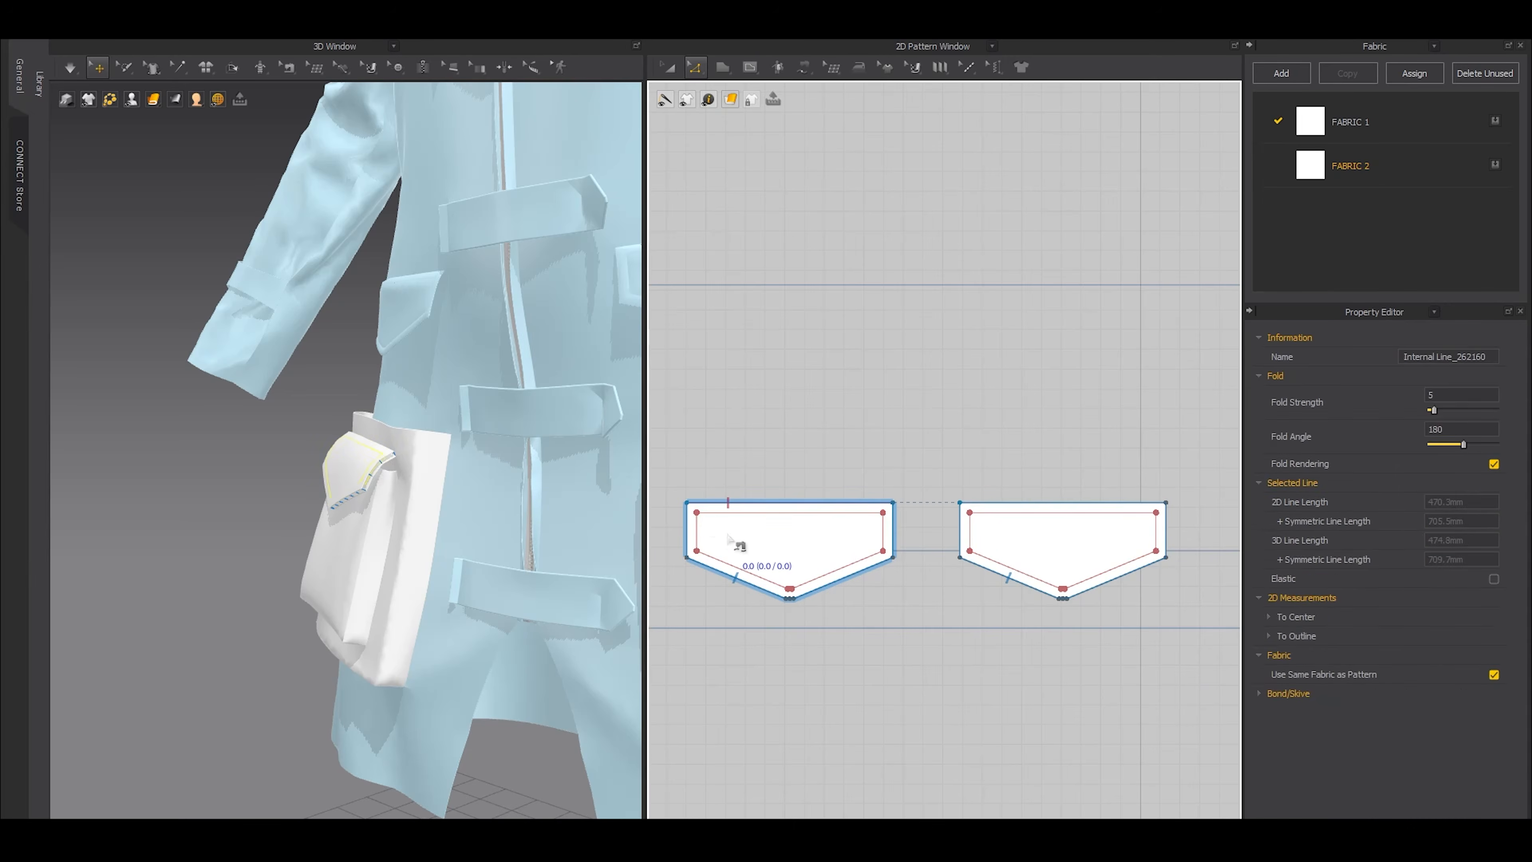
left_click(698, 513)
left_click(970, 514)
key("a")
right_click_drag(520, 589, 490, 589)
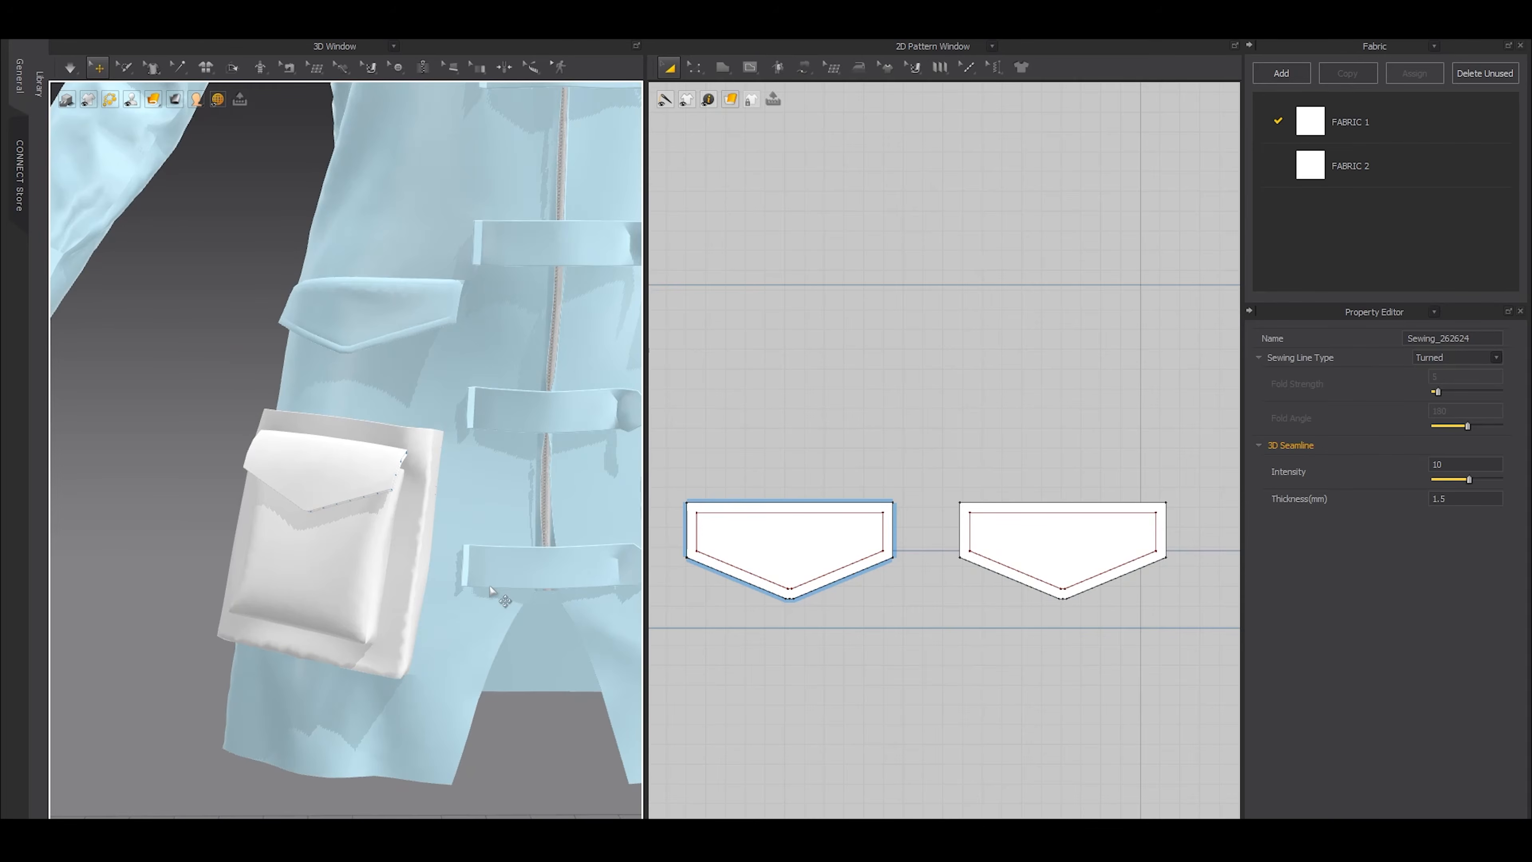
key("space")
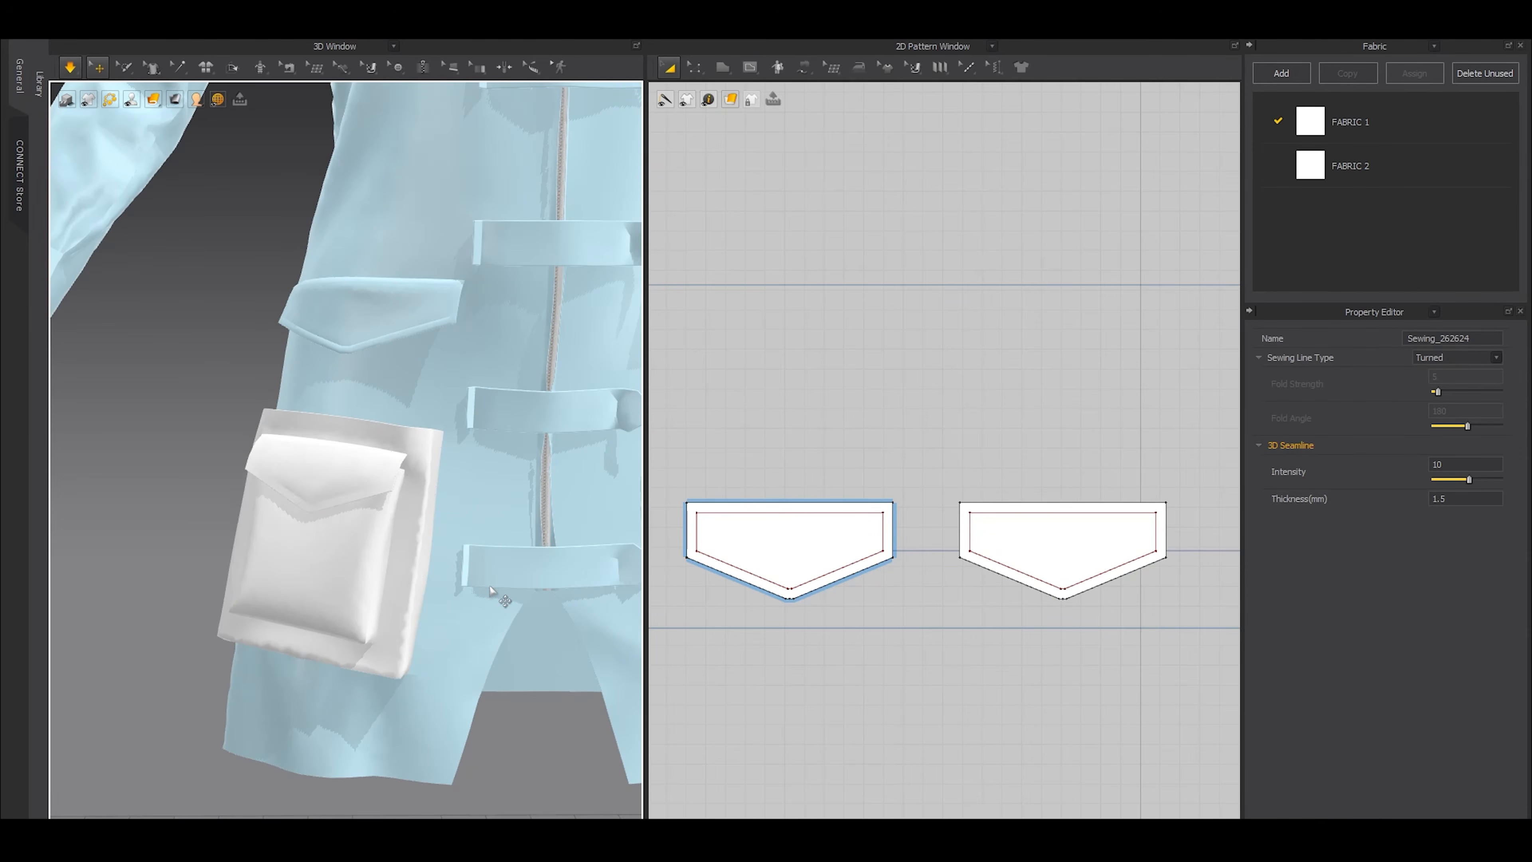
key("space")
Examine the double-layered flap from the side and below to check how it sits over the smaller pocket
right_click_drag(359, 576, 298, 511)
scroll(403, 523, "up", 4)
scroll(298, 511, "up", 3)
left_click(373, 488)
right_click_drag(421, 550, 383, 586)
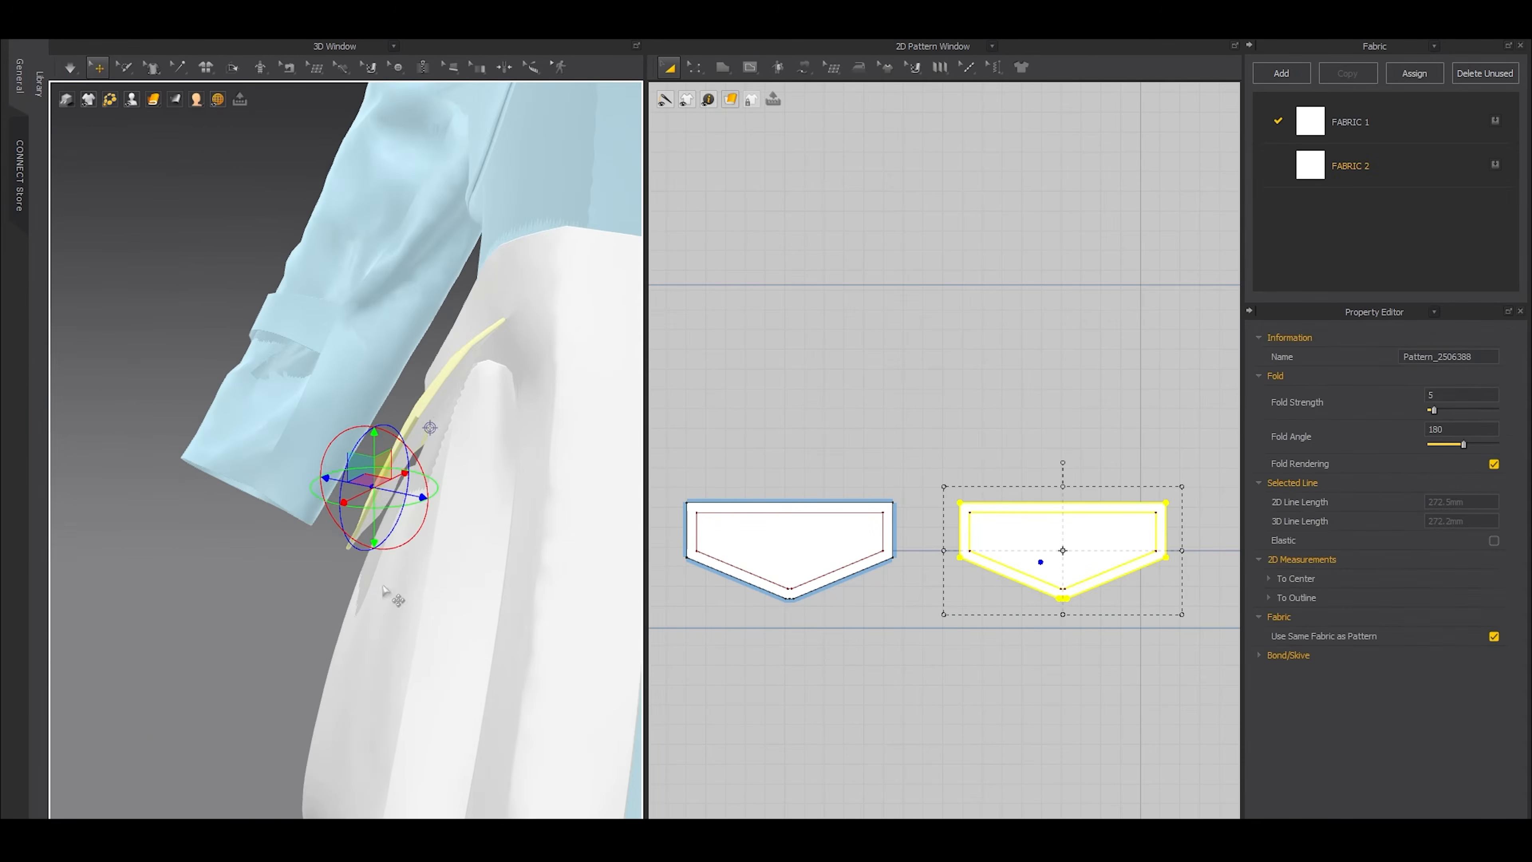
left_click(285, 606)
right_click_drag(413, 531, 323, 551)
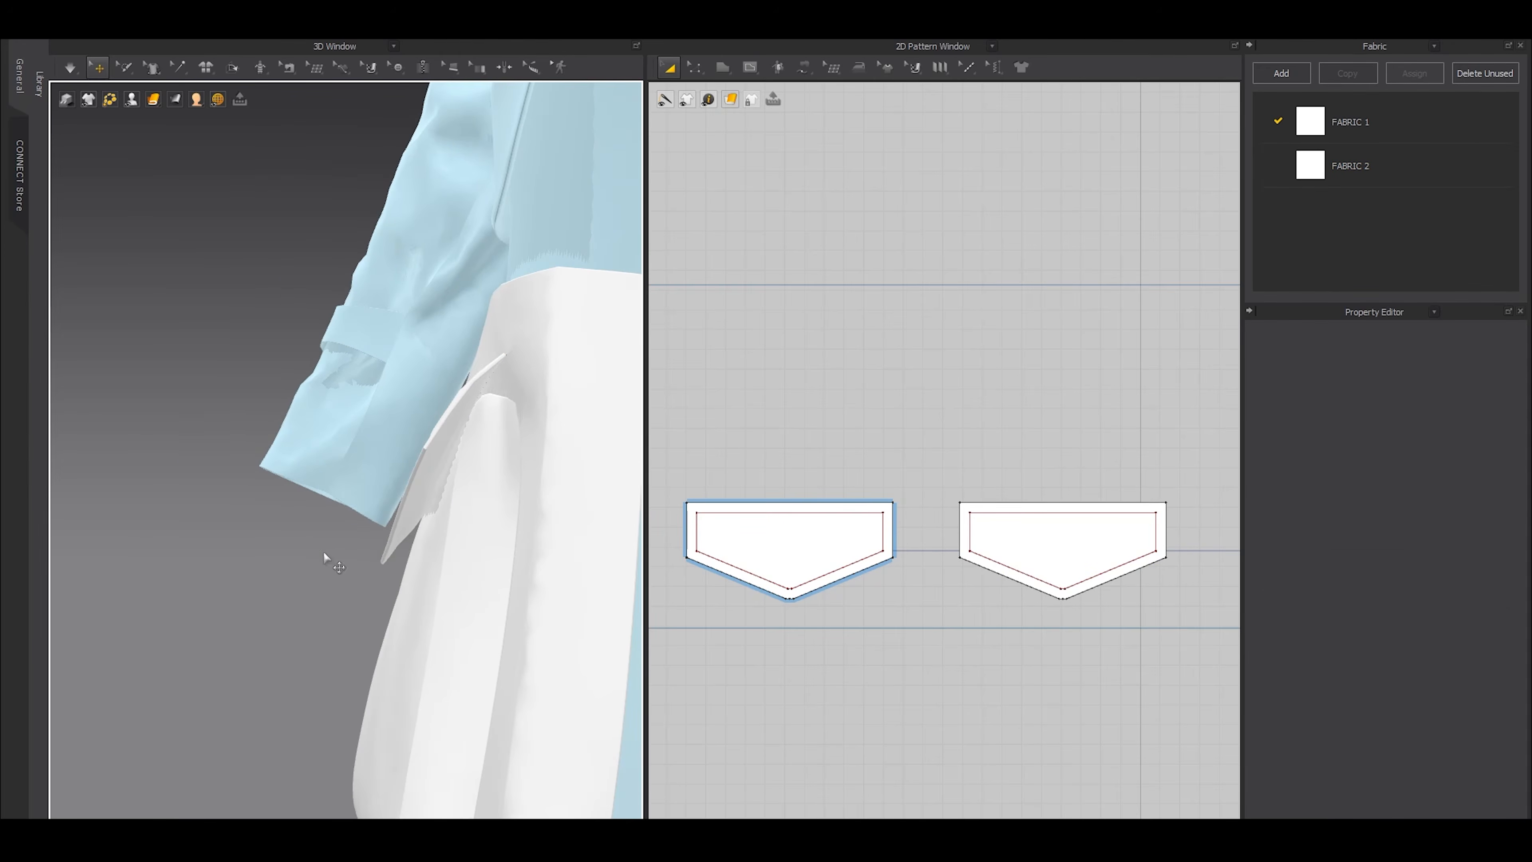
left_click(416, 524)
right_click_drag(416, 524, 161, 535)
left_click(162, 536)
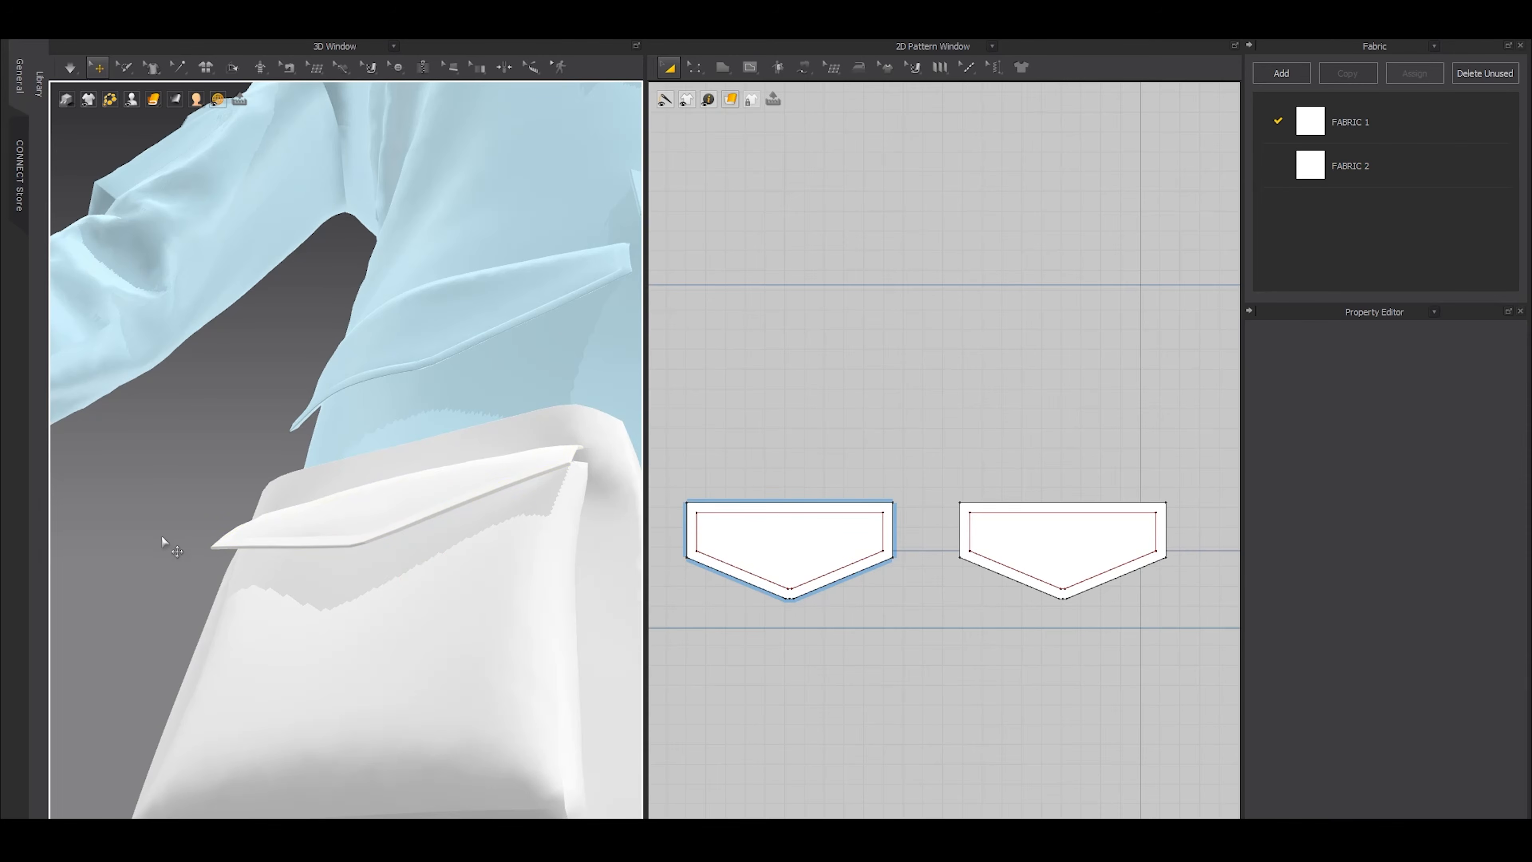
Draw a 5 mm horizontal internal line near the top centre of the smaller pocket, about 22 mm below its upper edge
left_click(364, 573)
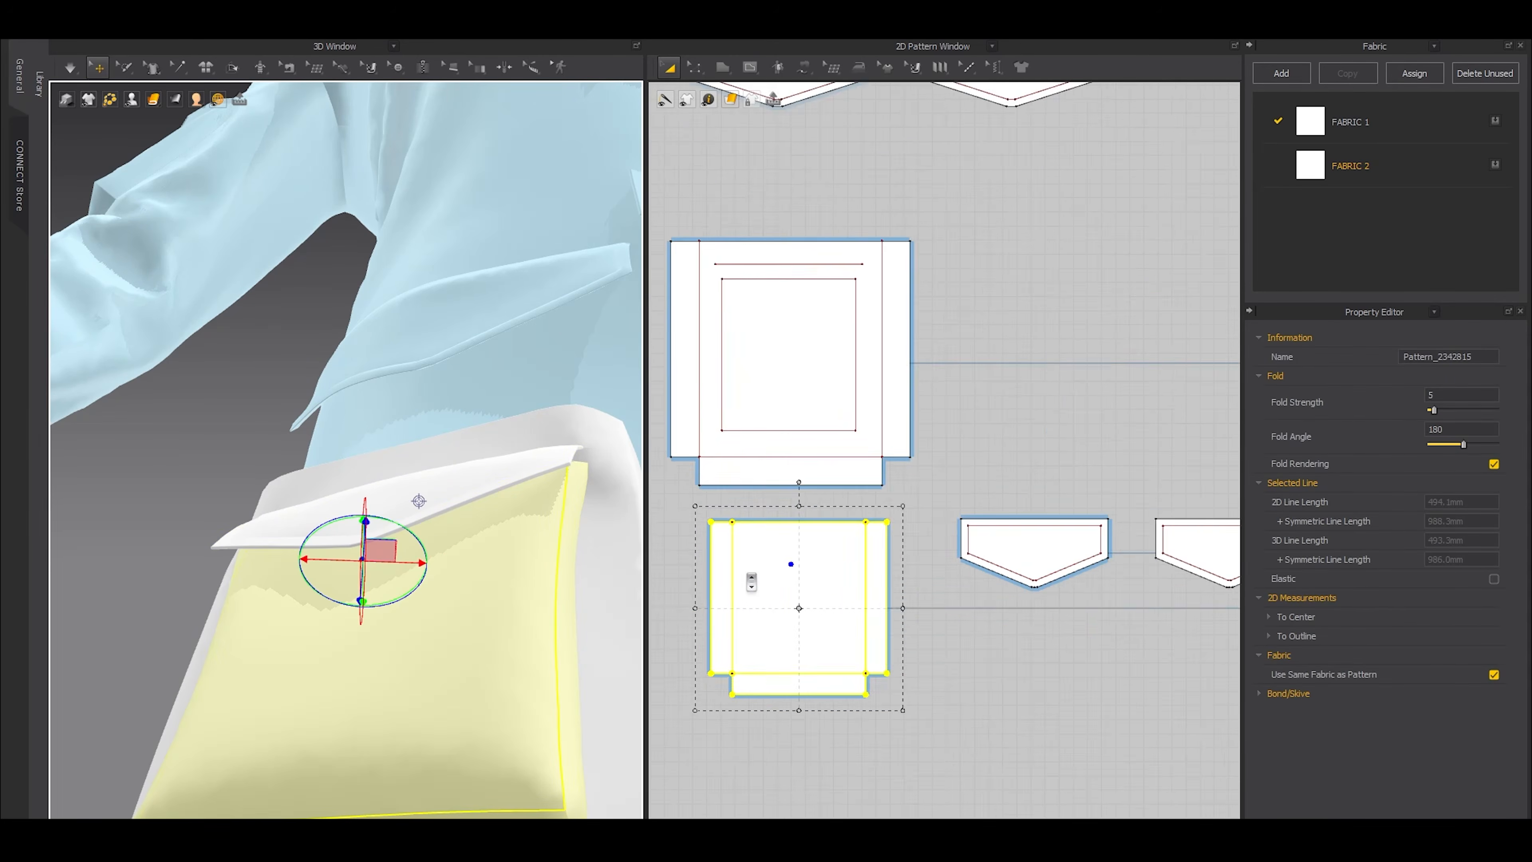
scroll(754, 579, "up", 6)
key("s")
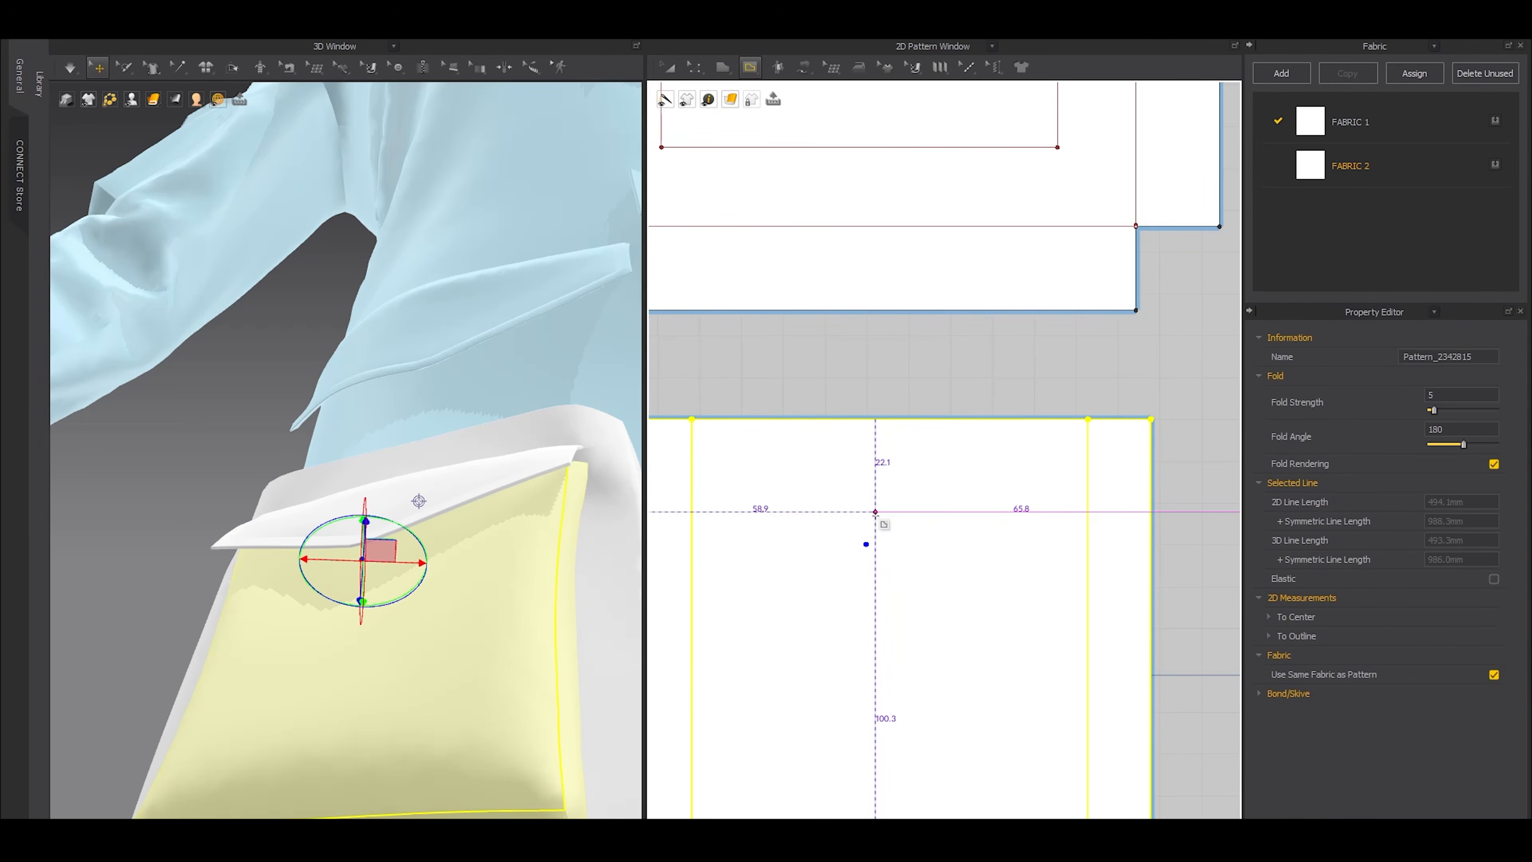
left_click(876, 513)
right_click(904, 516)
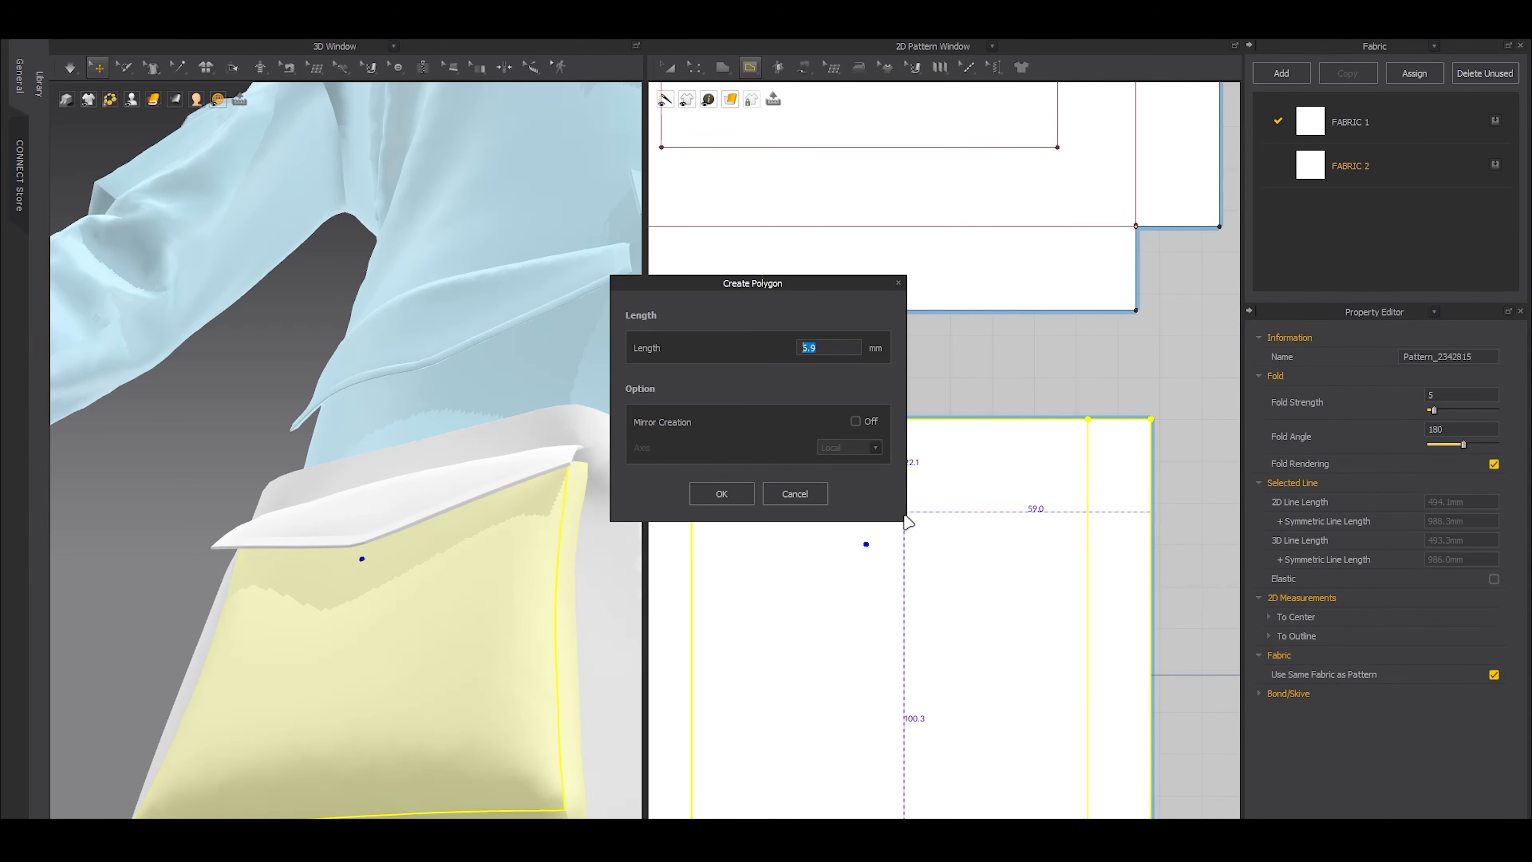
left_click(701, 490)
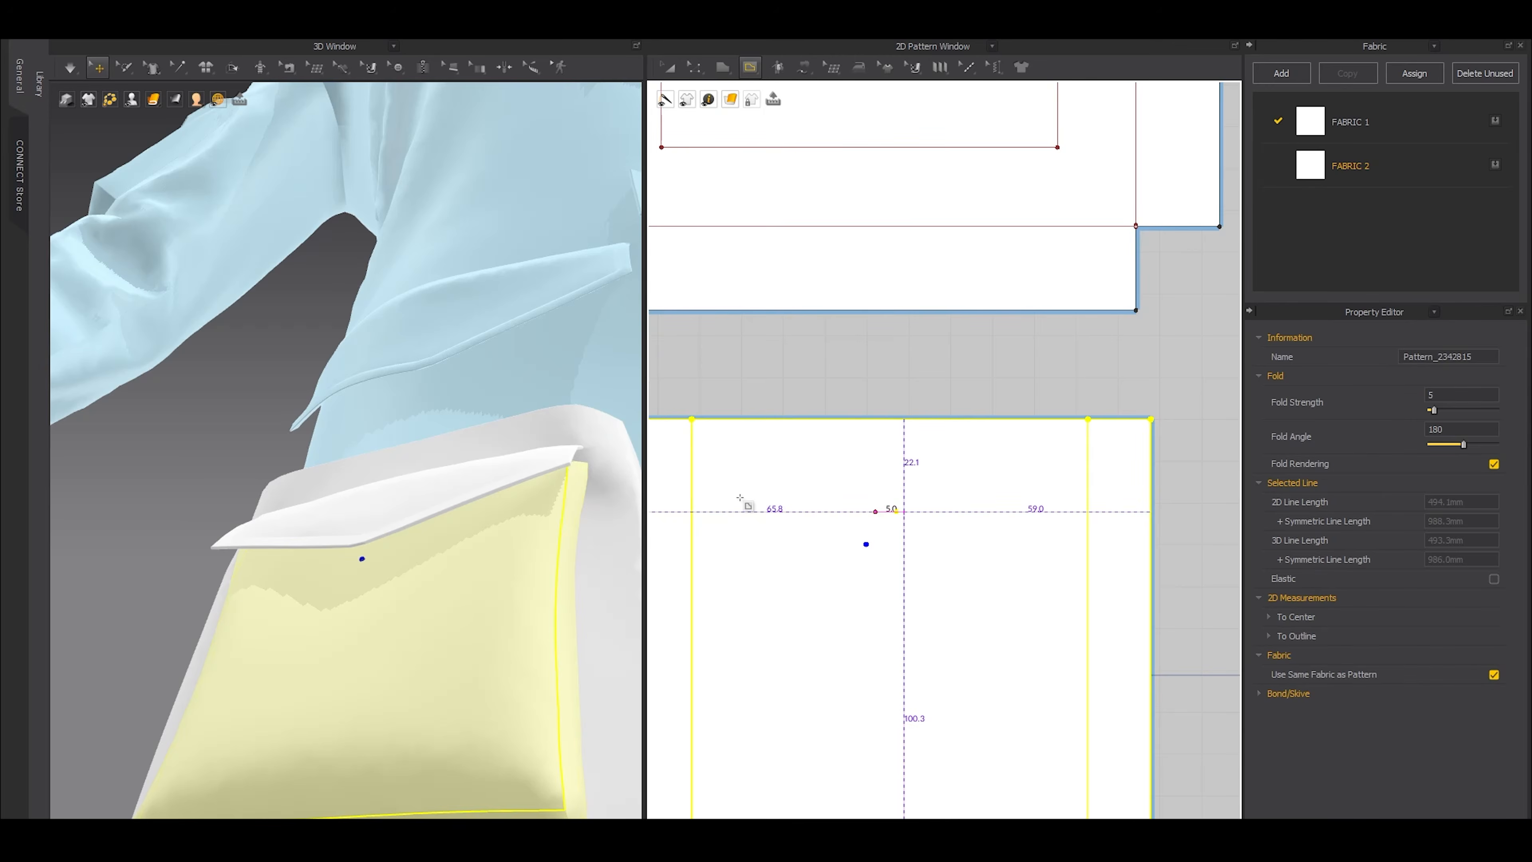
key("Return")
key("z")
left_click_drag(886, 513, 905, 525)
scroll(887, 585, "down", 2)
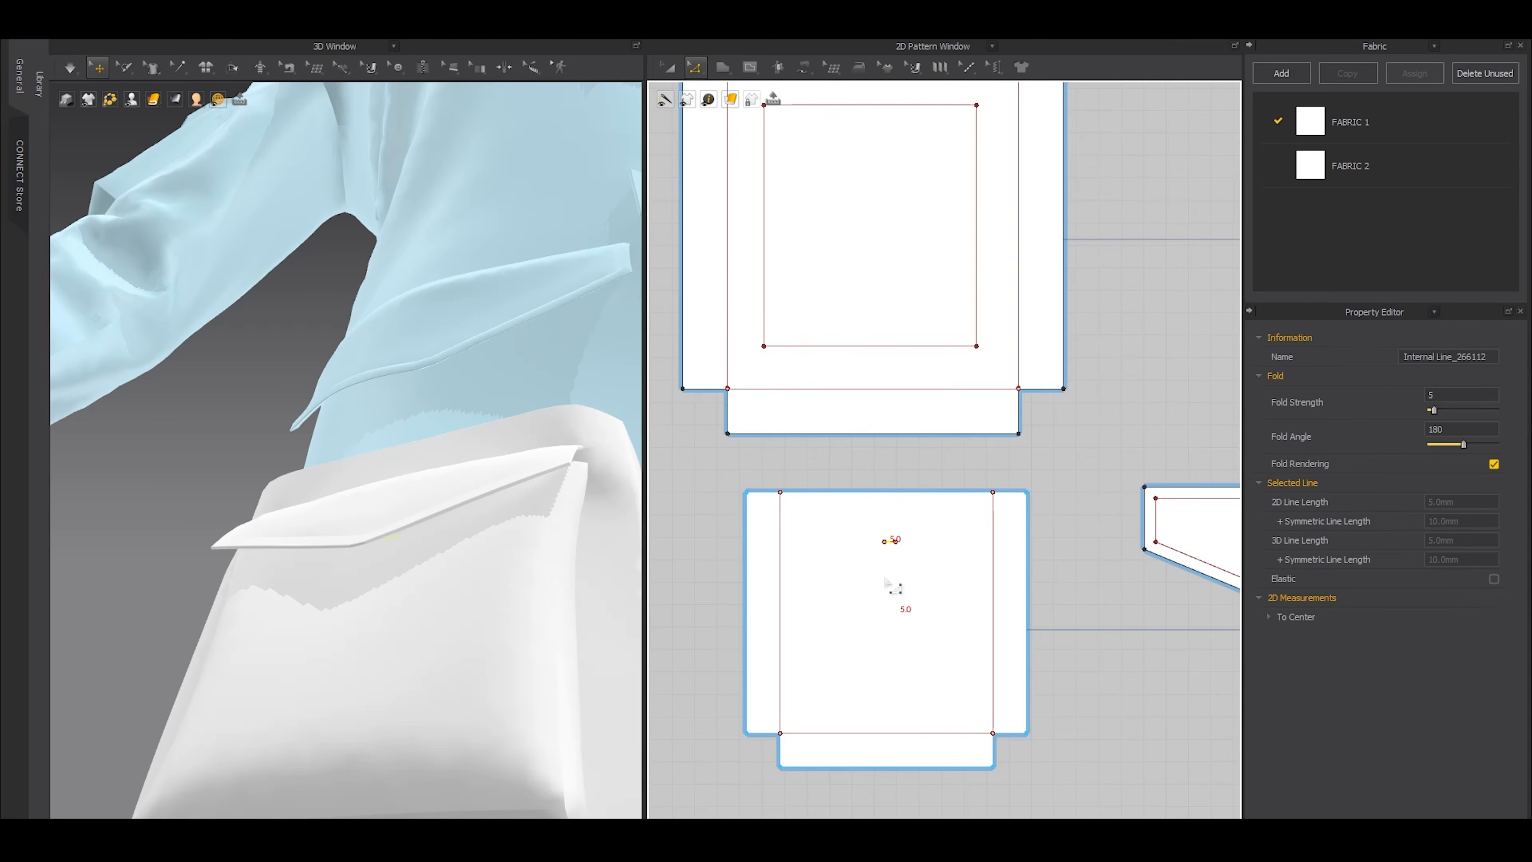
scroll(886, 582, "up", 3)
key("a")
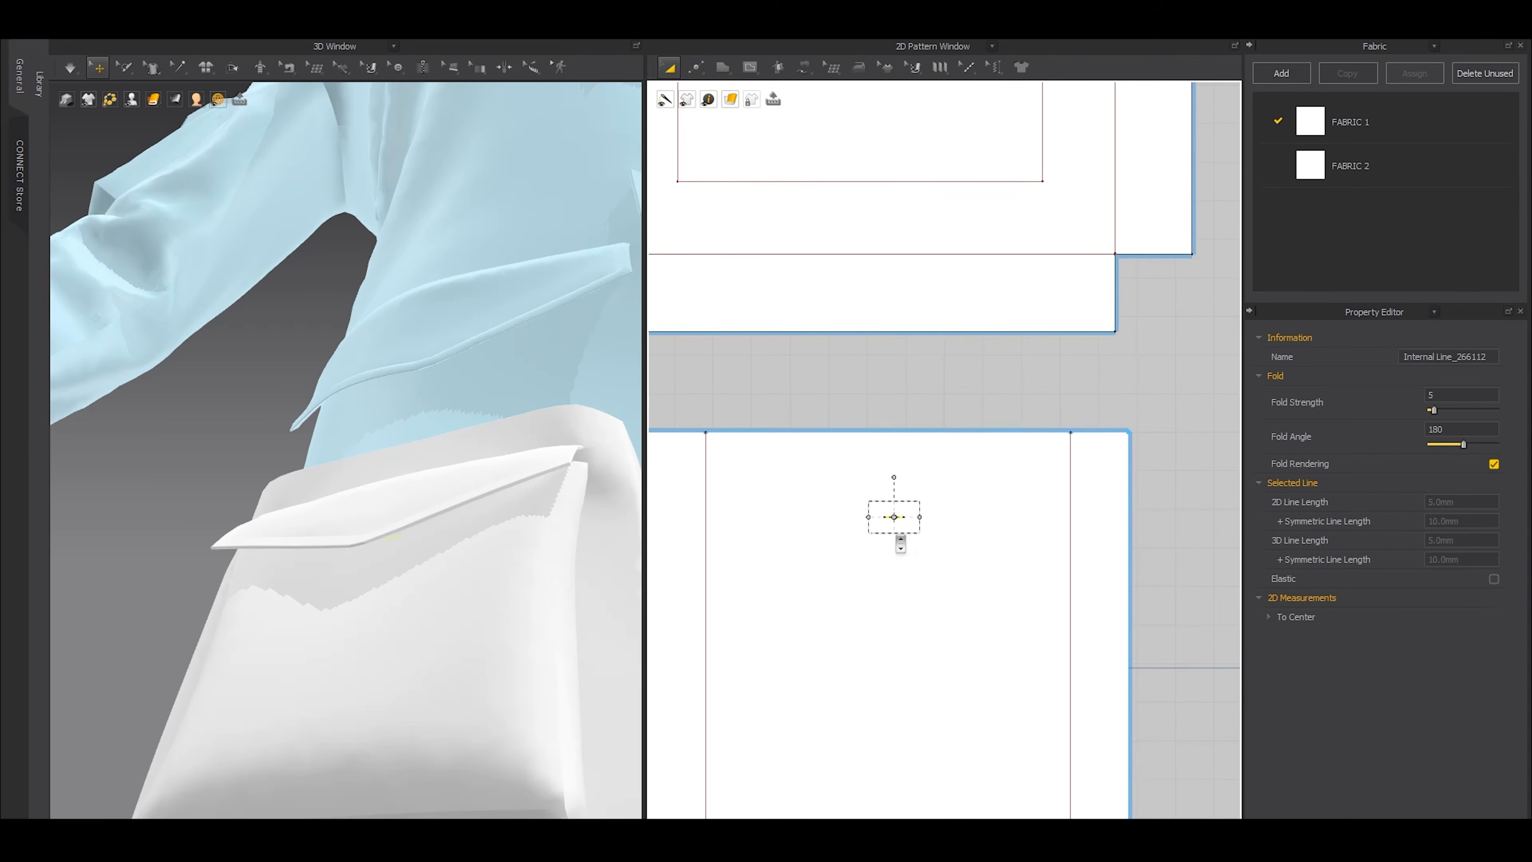
scroll(895, 536, "down", 3)
middle_click_drag(895, 536, 723, 560)
Copy the 5 mm internal line from the smaller pocket onto the original flap, centred just above its pointed tip
right_click_drag(430, 540, 348, 521)
left_click(345, 522)
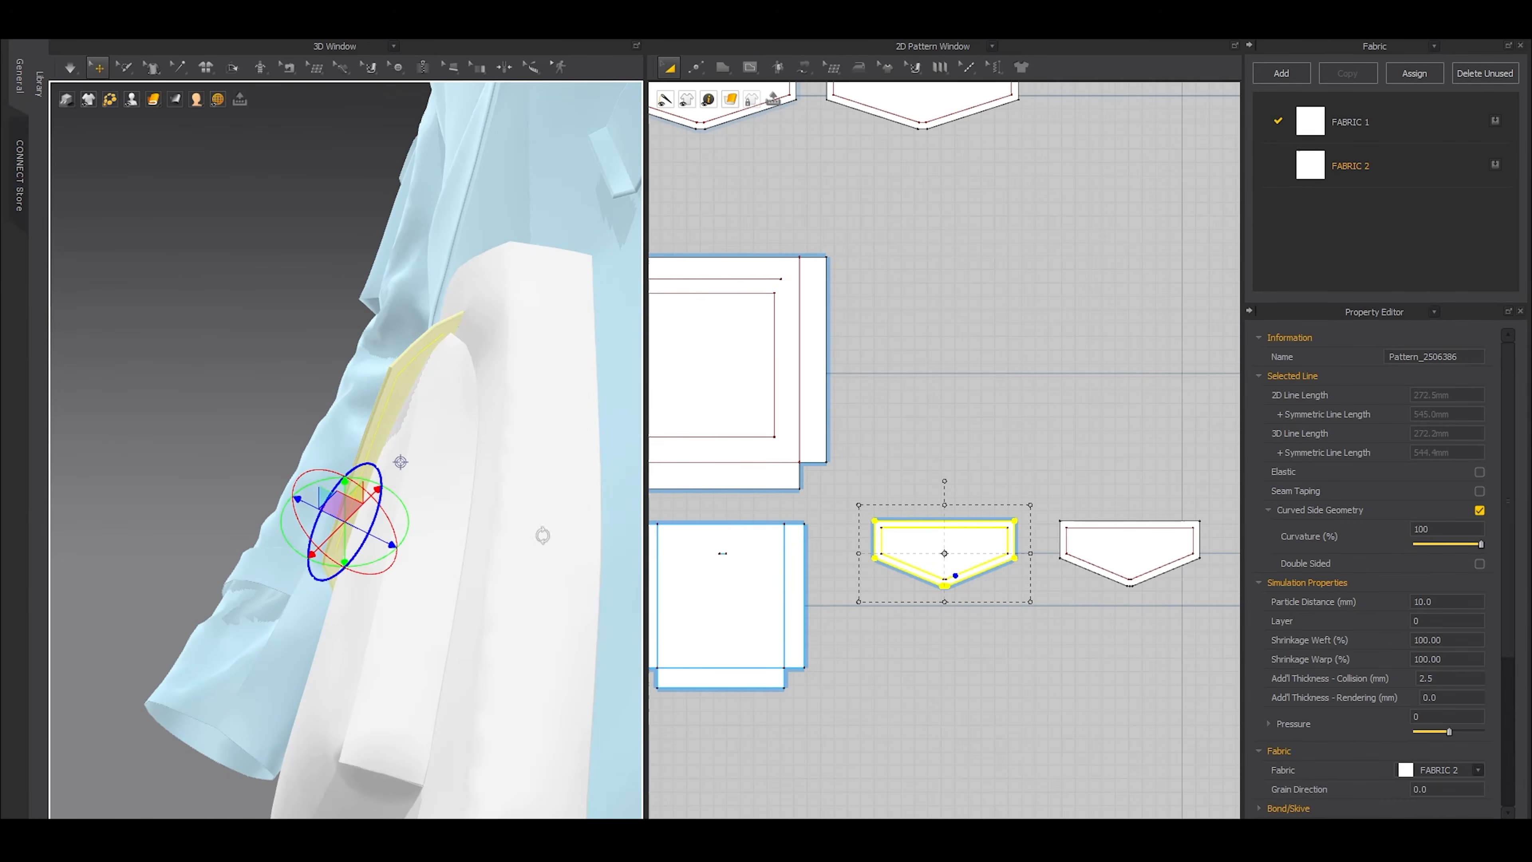
scroll(734, 571, "up", 3)
key("z")
left_click(713, 540)
key("ctrl+c")
key("ctrl+v")
scroll(1097, 570, "up", 3)
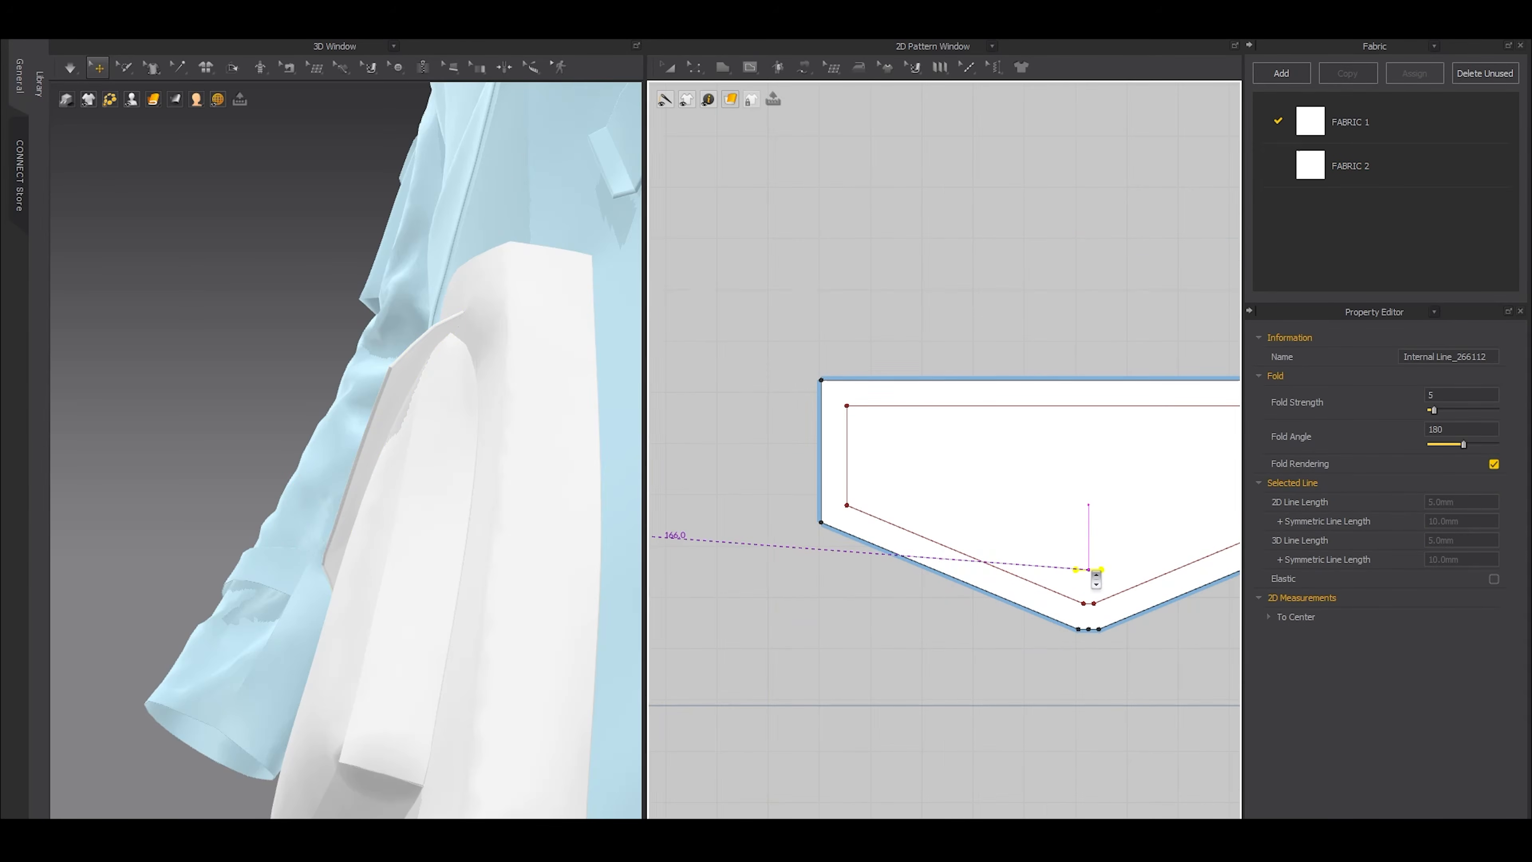
left_click(1096, 578)
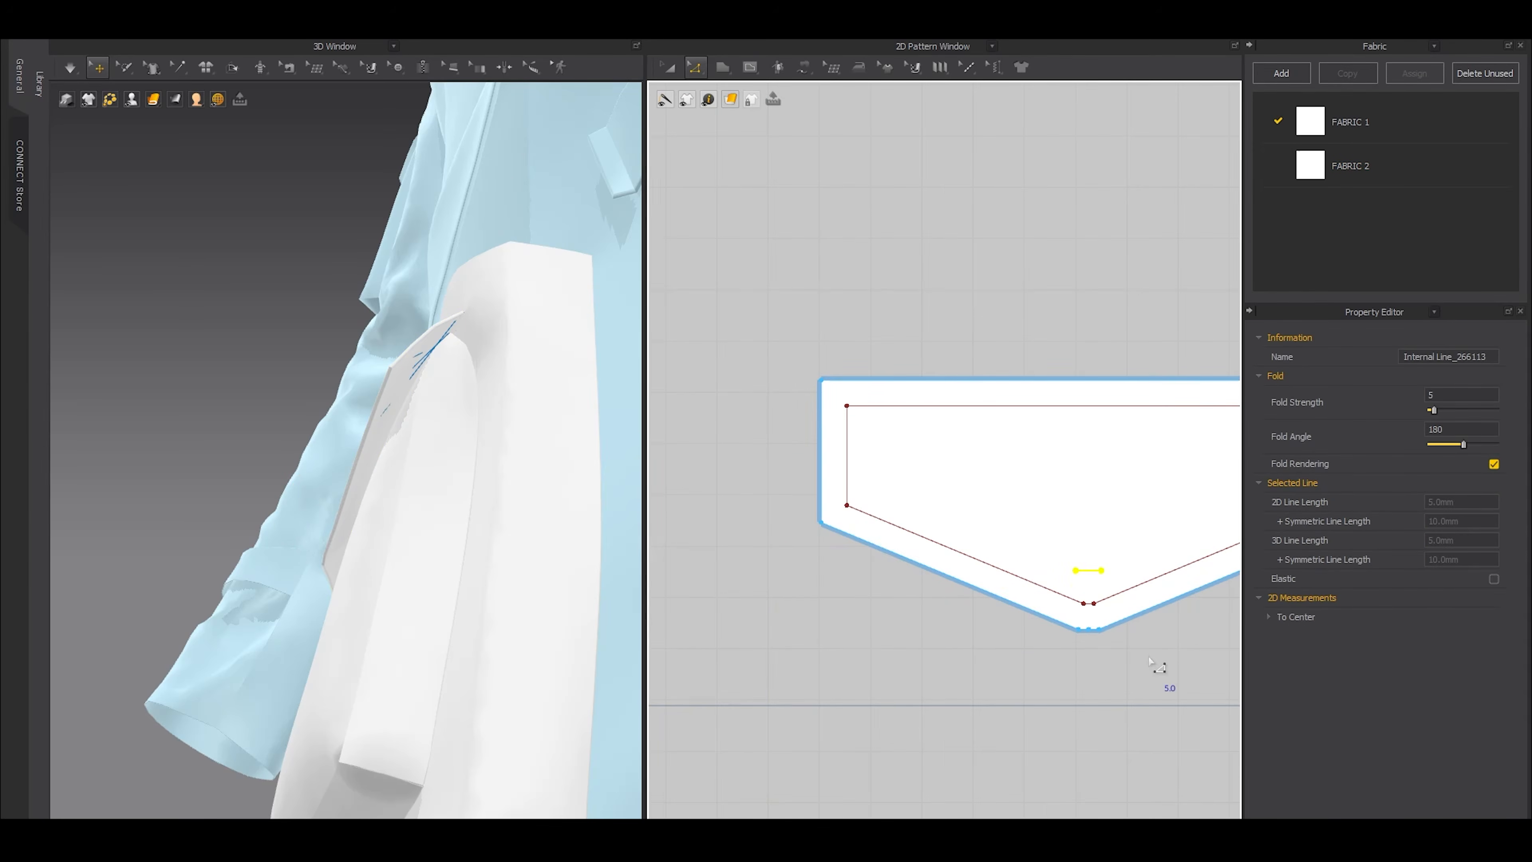
Show the internal lines on the 3D garment
right_click_drag(472, 515, 491, 489)
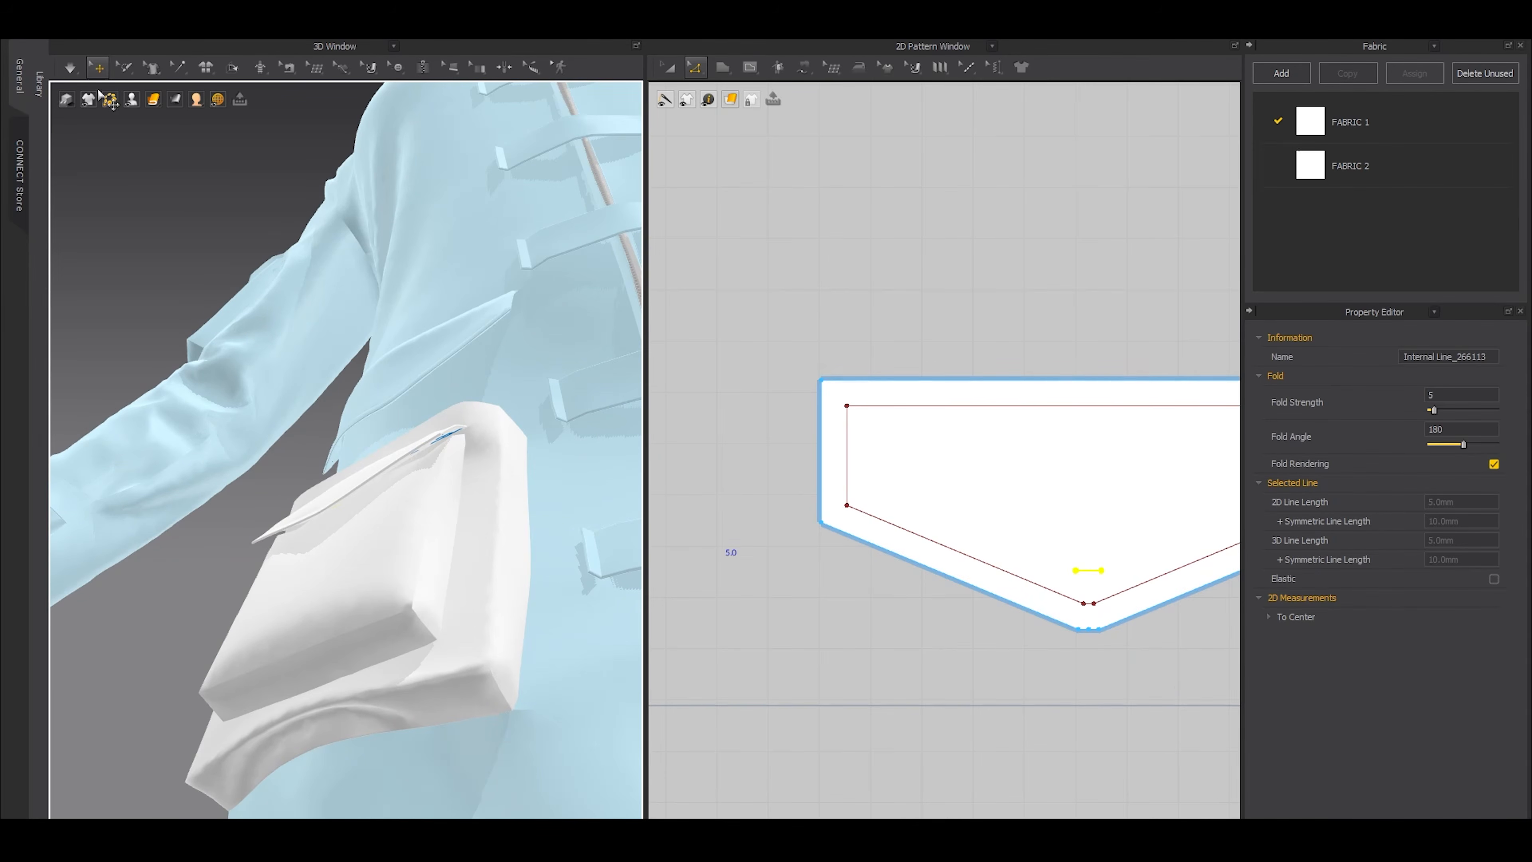
mouse_move(89, 100)
left_click(92, 159)
mouse_move(362, 488)
right_mouse_down()
mouse_move(271, 492)
mouse_move(346, 483)
mouse_move(378, 460)
mouse_move(358, 466)
right_mouse_up()
scroll(944, 532, "down", 3)
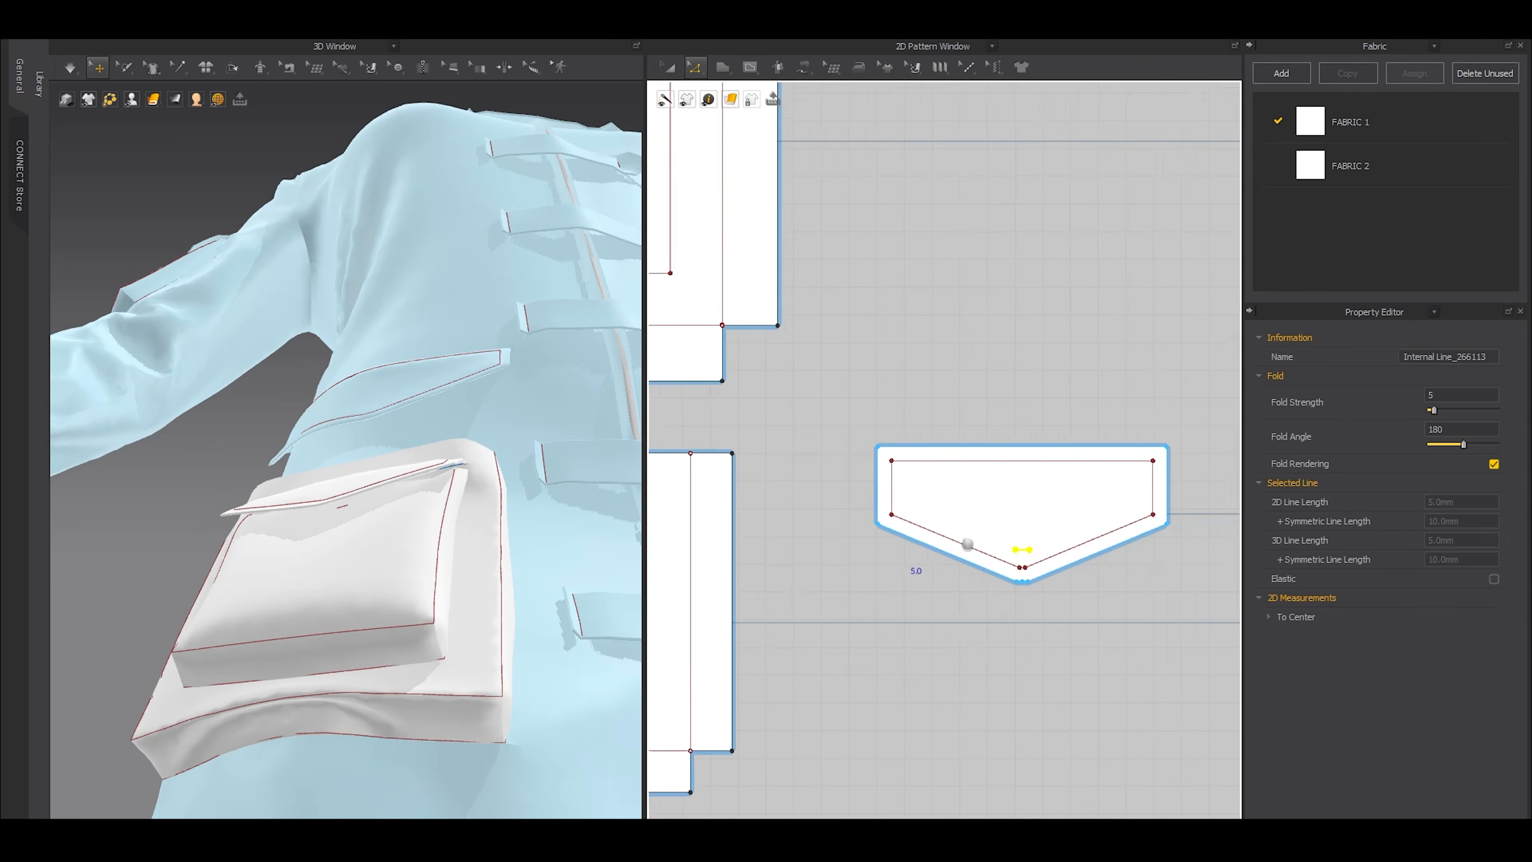
Move the short internal line on the smaller pocket slightly downward to align with the flap's tip
middle_click_drag(965, 542, 1140, 537)
left_click(736, 508)
left_click_drag(735, 510, 736, 528)
right_click_drag(461, 486, 478, 590)
scroll(700, 529, "up", 3)
left_click_drag(758, 535, 750, 528)
Sew the short internal line on the smaller pocket to the matching line on the original flap
key("n")
left_click(748, 526)
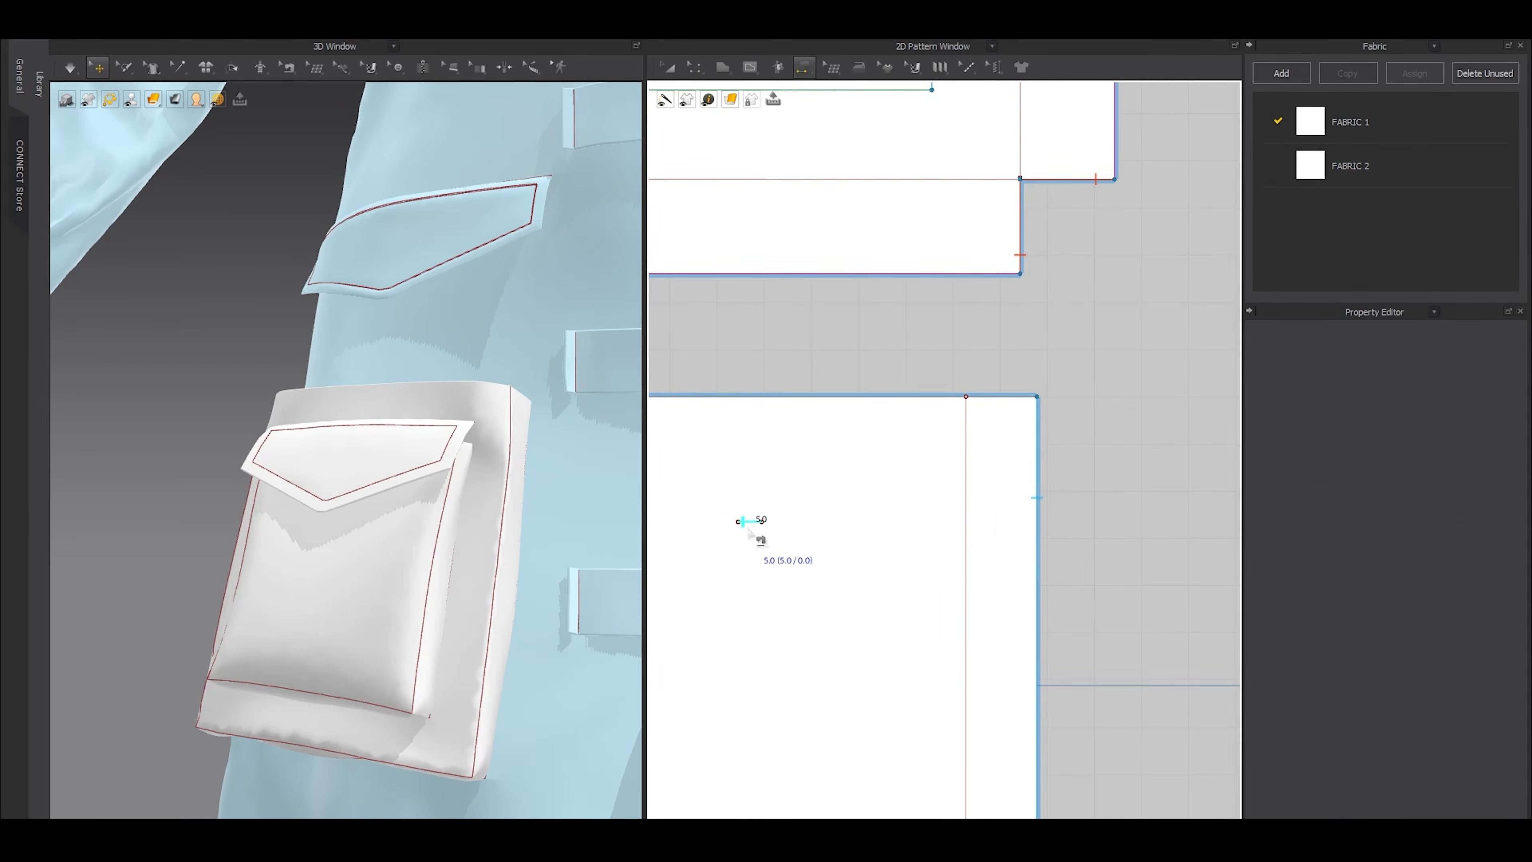
scroll(742, 530, "down", 3)
middle_click_drag(1179, 542, 994, 549)
left_click(976, 553)
key("a")
Simulate the flap fastened down to the smaller pocket and check it from the front
right_click_drag(373, 534, 363, 568)
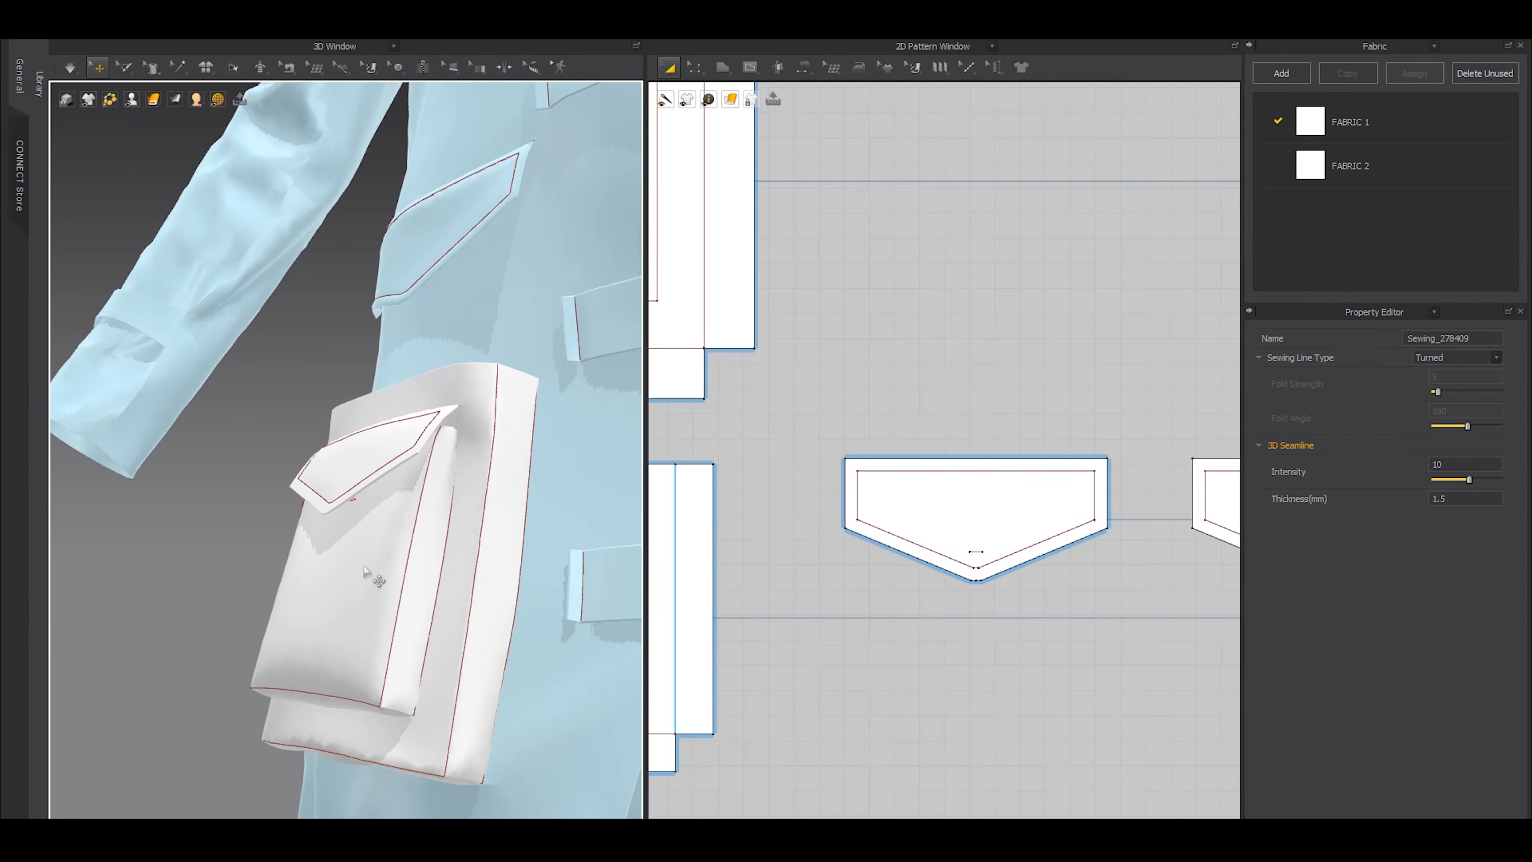
key("space")
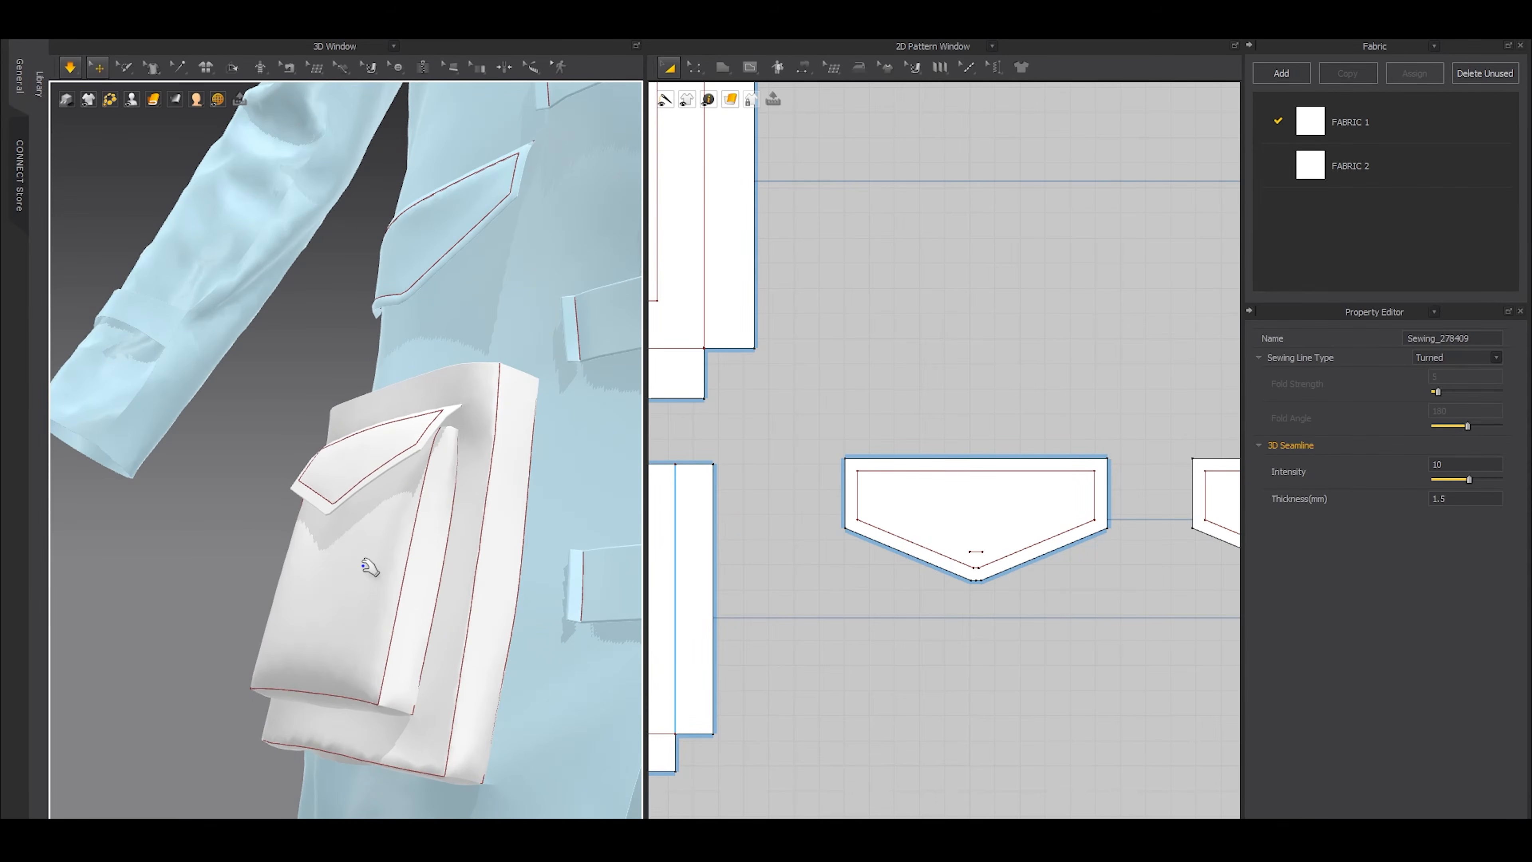
right_click_drag(311, 521, 356, 502)
scroll(1080, 527, "down", 3)
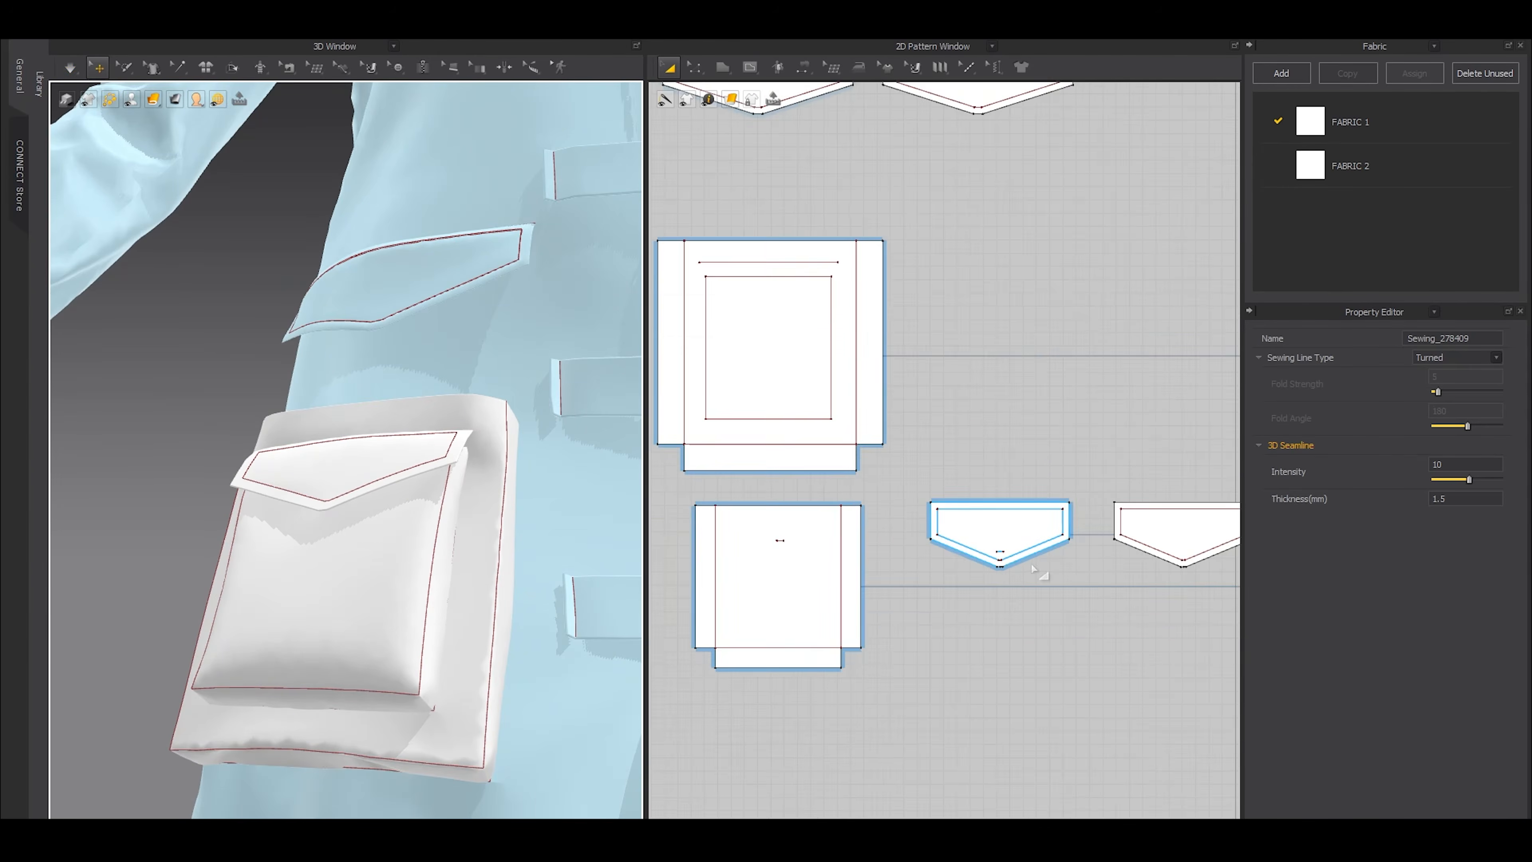
key("space")
Copy the flap's short internal line to the same position on the duplicate flap layer
scroll(820, 571, "up", 4)
key("z")
left_click(834, 582)
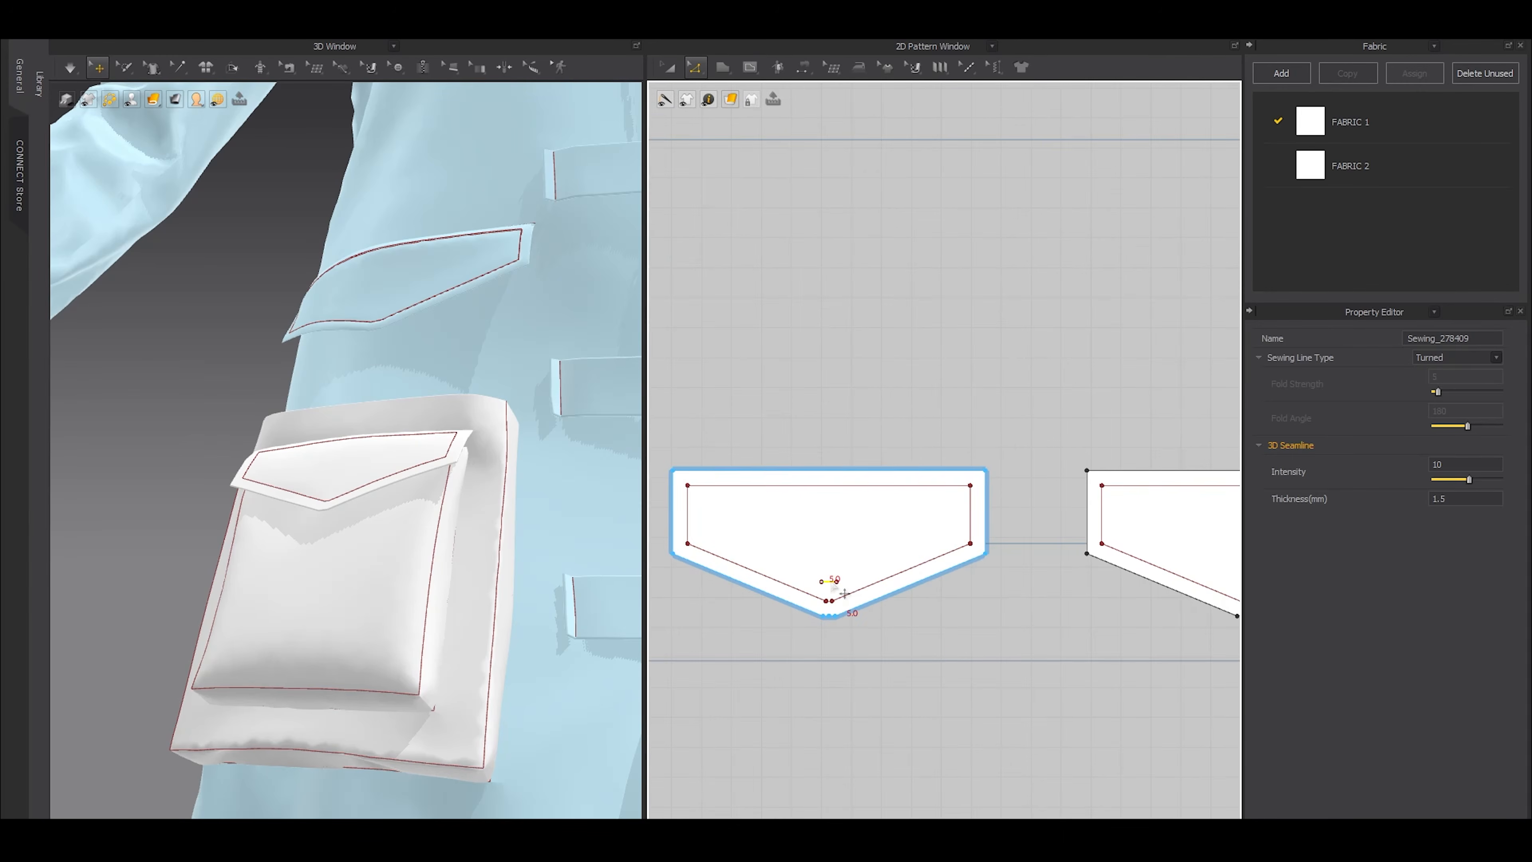
key("ctrl+c")
middle_click_drag(1013, 617, 895, 593)
key("ctrl+v")
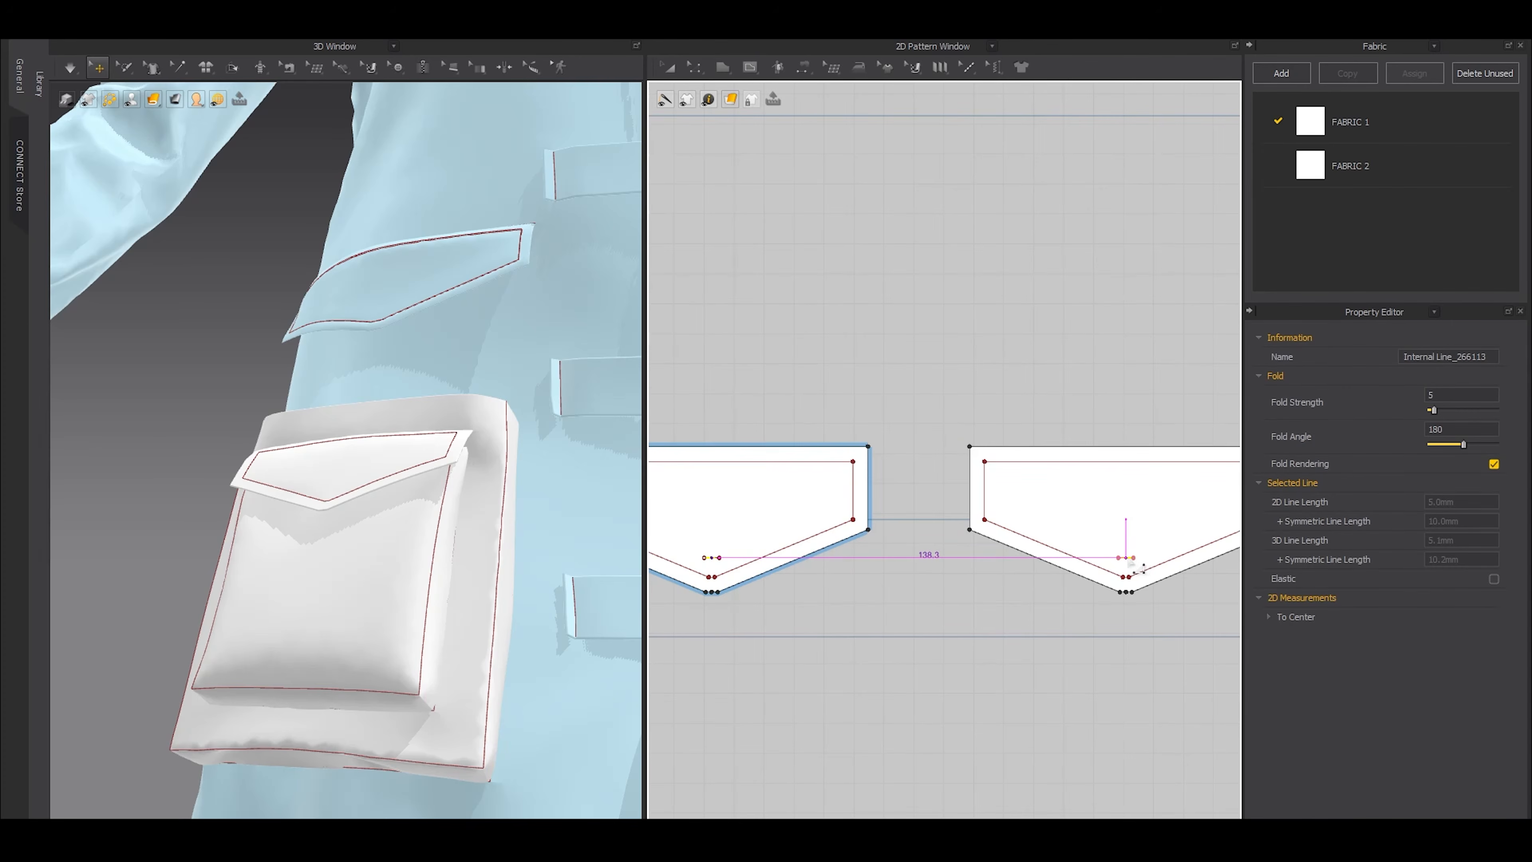
left_click(1099, 597)
Sew the short internal lines of the two flap layers together
key("n")
left_click(1123, 561)
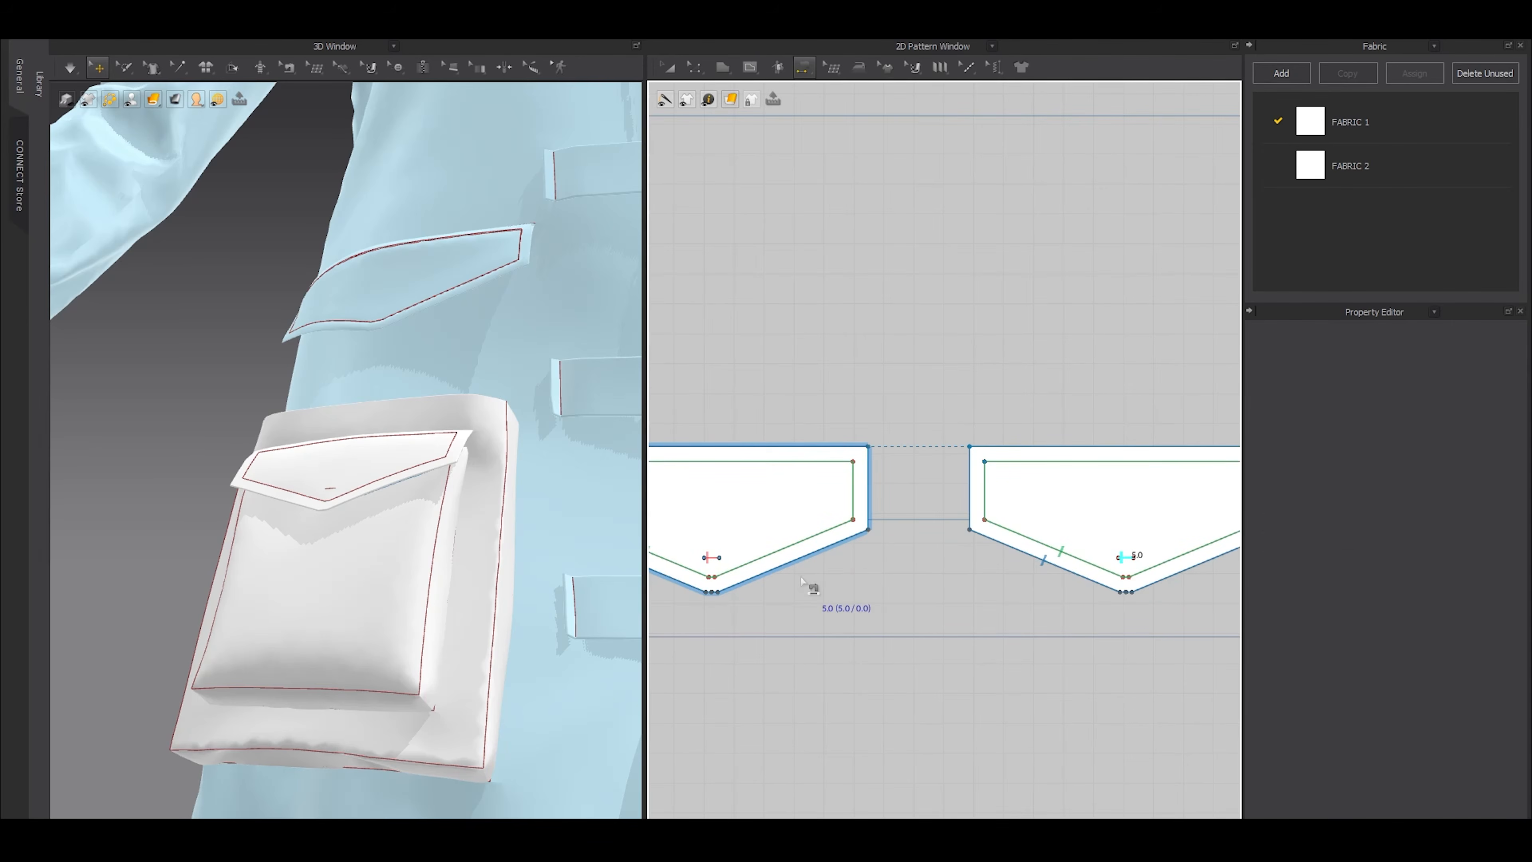
left_click(707, 558)
key("z")
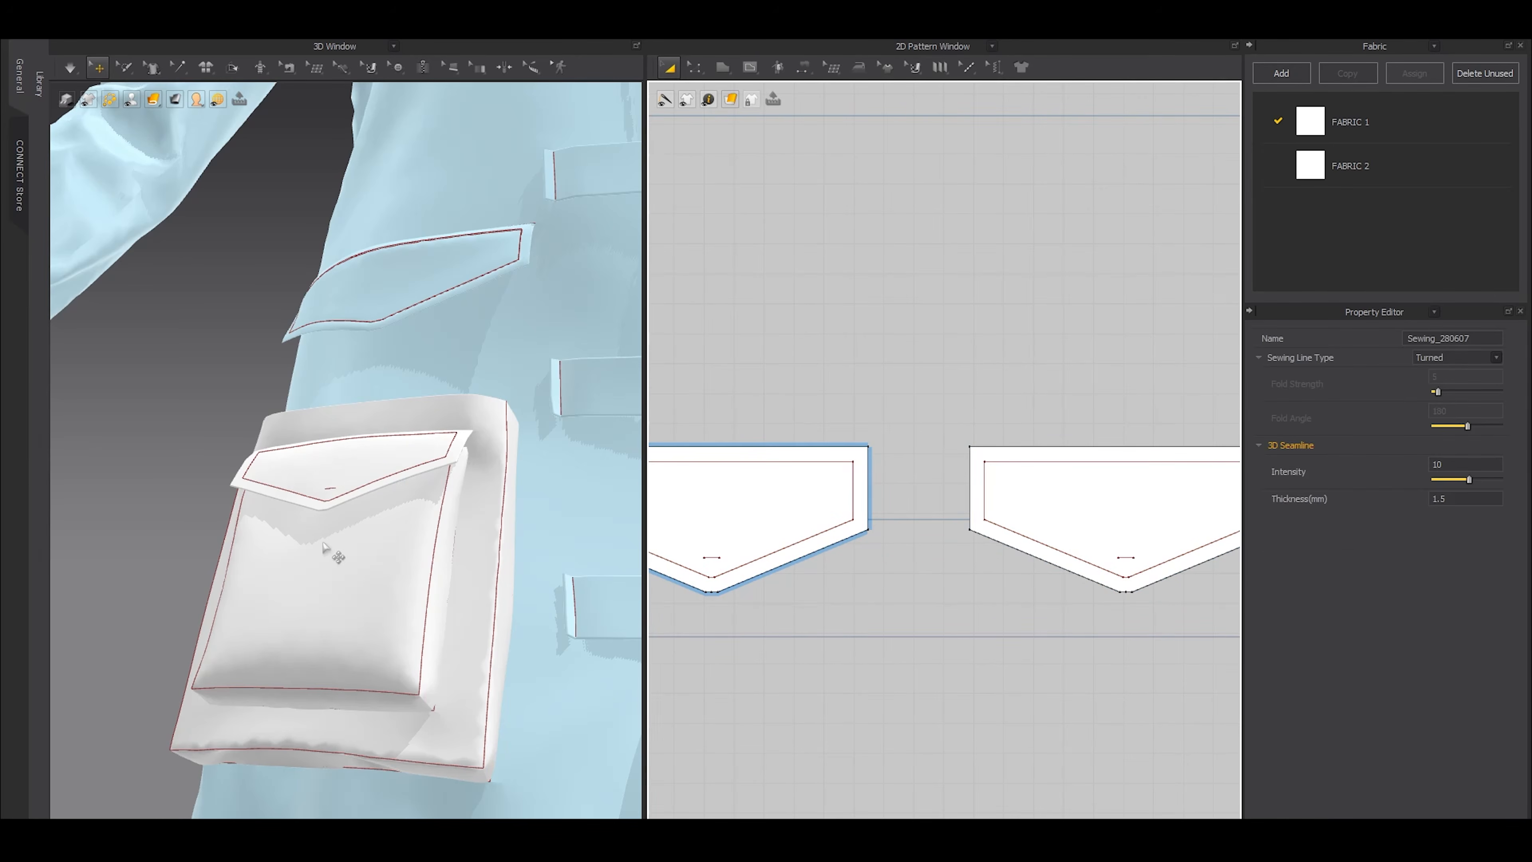
Simulate the fastened double-layered flap and review the front pockets on the whole coat
key("space")
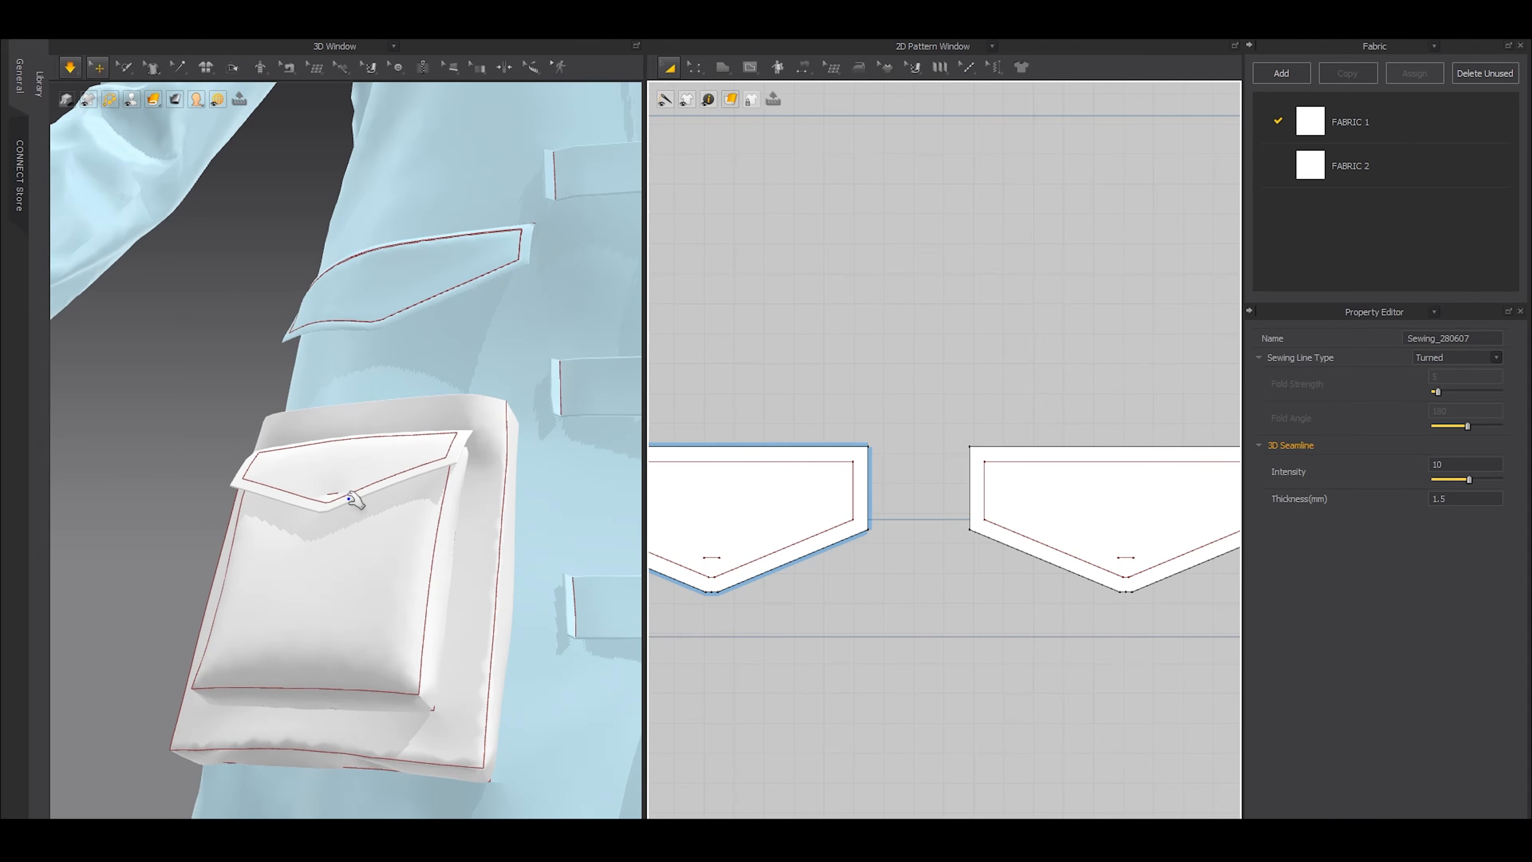
key("space")
scroll(297, 494, "down", 1)
right_click_drag(305, 500, 487, 539)
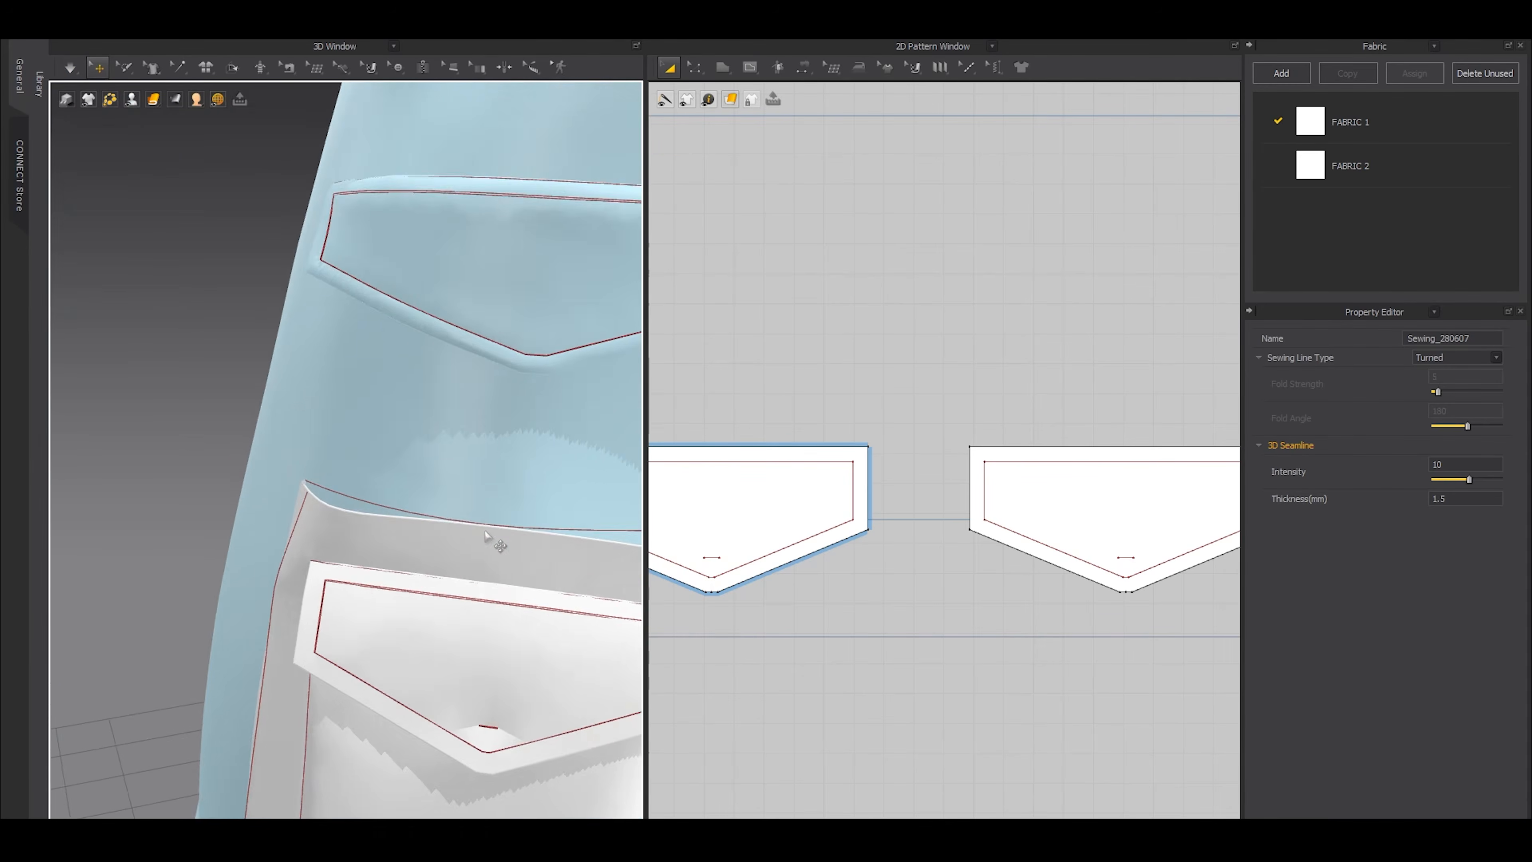
scroll(405, 538, "down", 4)
scroll(439, 545, "down", 5)
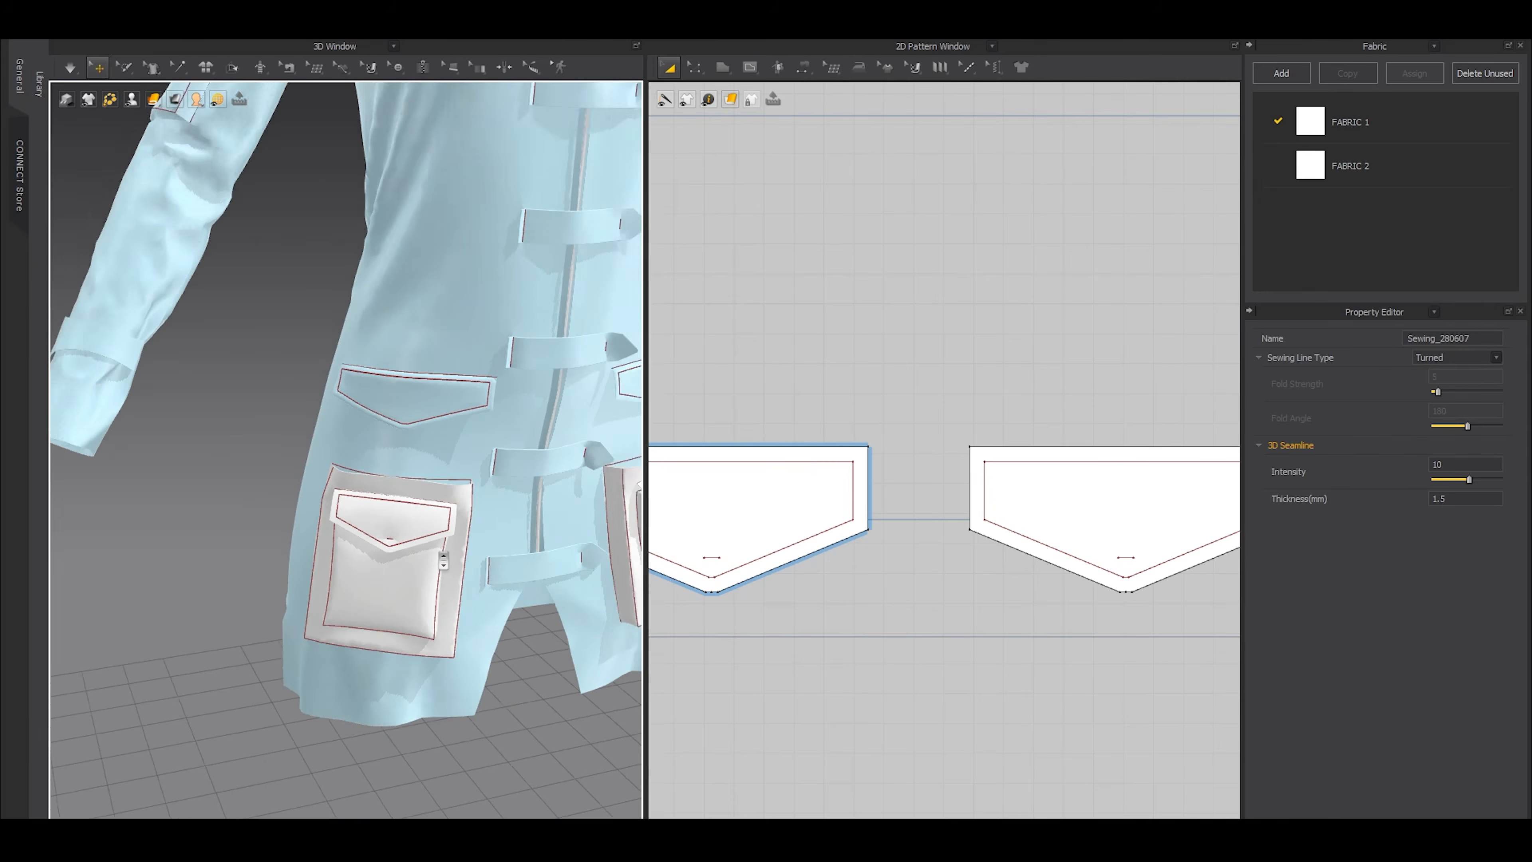
right_click_drag(439, 545, 301, 553)
scroll(965, 519, "down", 7)
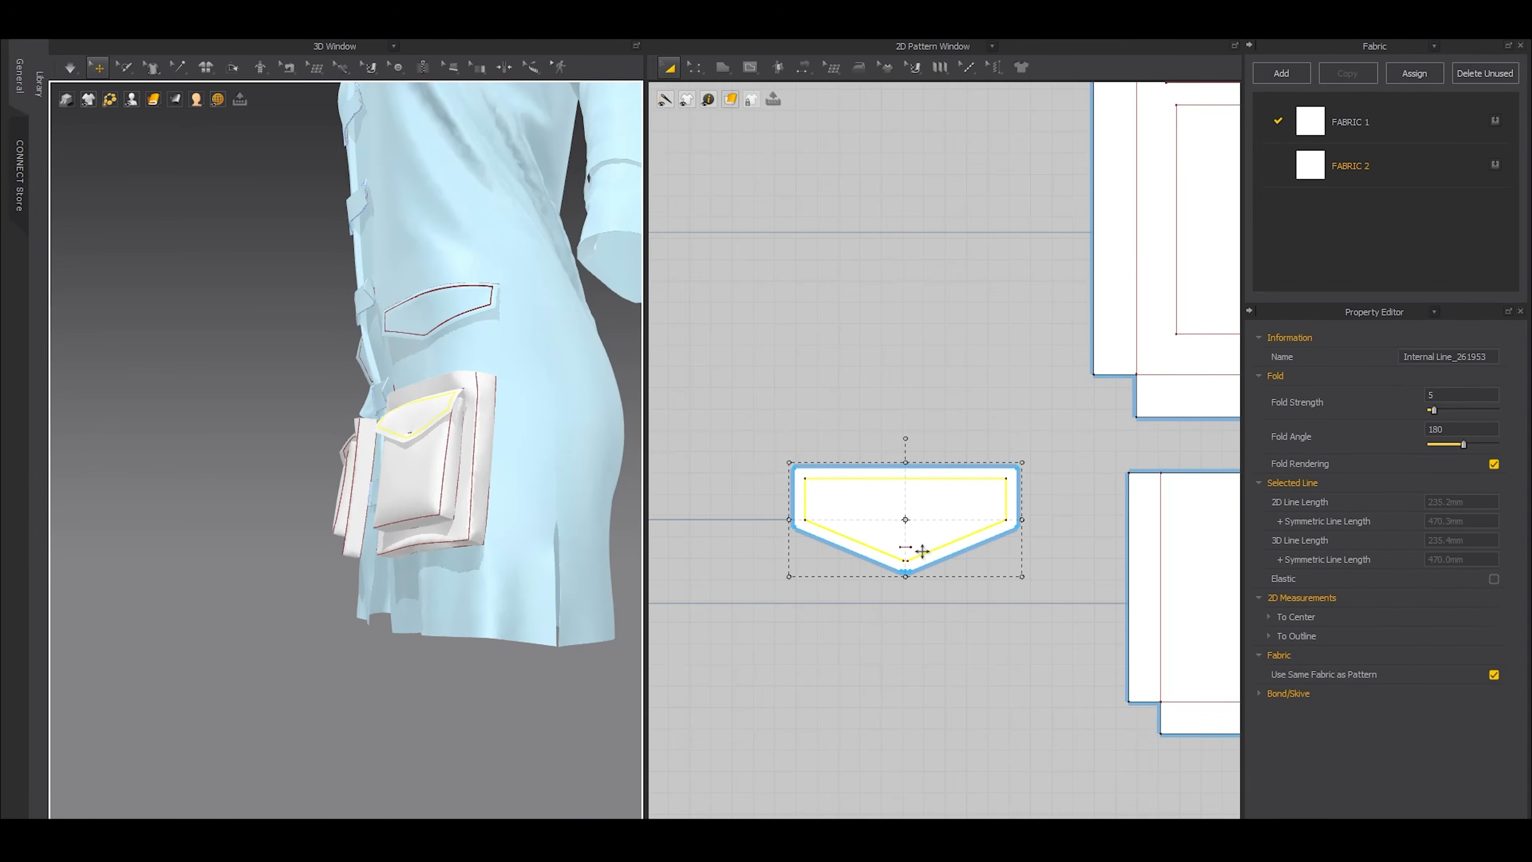
Create a symmetric copy, with sewing, of the smaller pocket's duplicate flap layer beside the opposite pocket's flap
key("b")
key("a")
left_click(903, 529)
middle_click_drag(785, 525, 904, 530)
key("ctrl+d")
left_click(830, 536, "shift")
Delete the seams around the copied flap layer and remove its linked editing
key("b")
left_click_drag(707, 451, 927, 597)
key("Delete")
key("a")
left_click(815, 487)
right_click(819, 489)
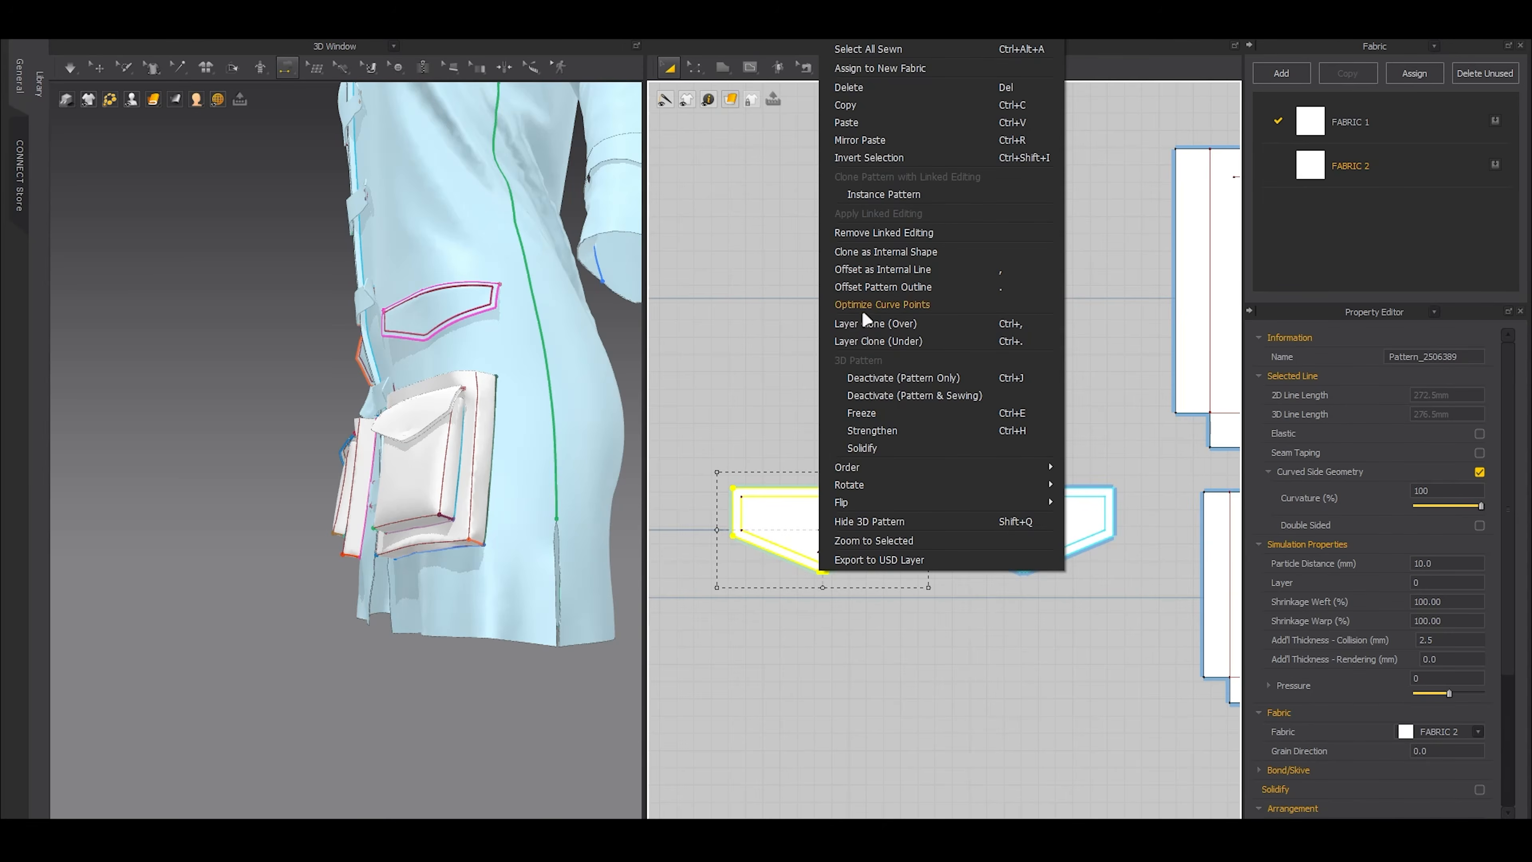
left_click(872, 250)
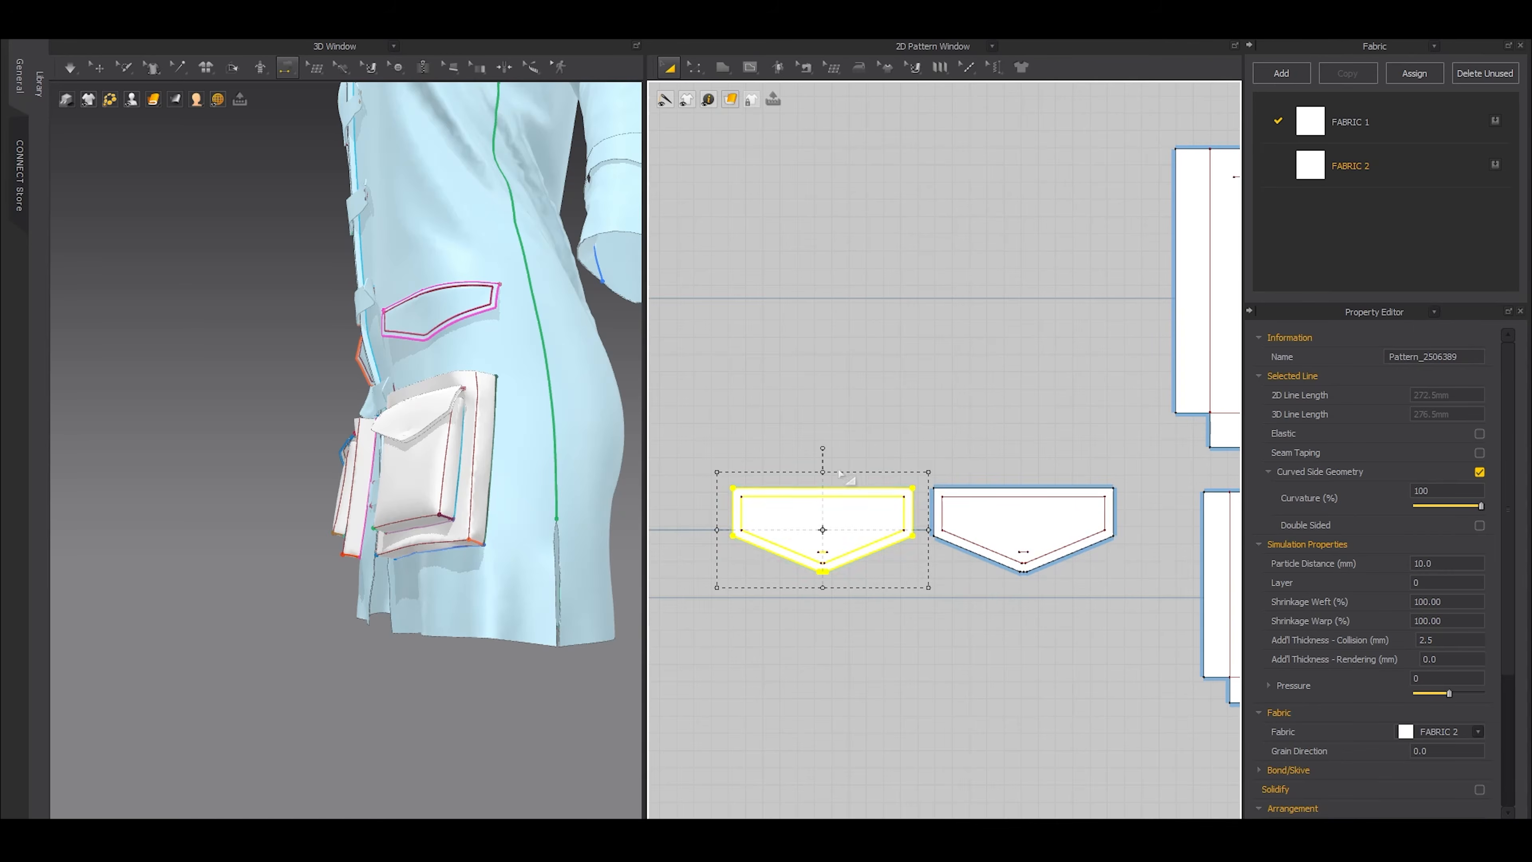
Sew the outer outlines and the inset internal outlines of the two opposite-side flap layers together
left_click(742, 489)
left_click(941, 488)
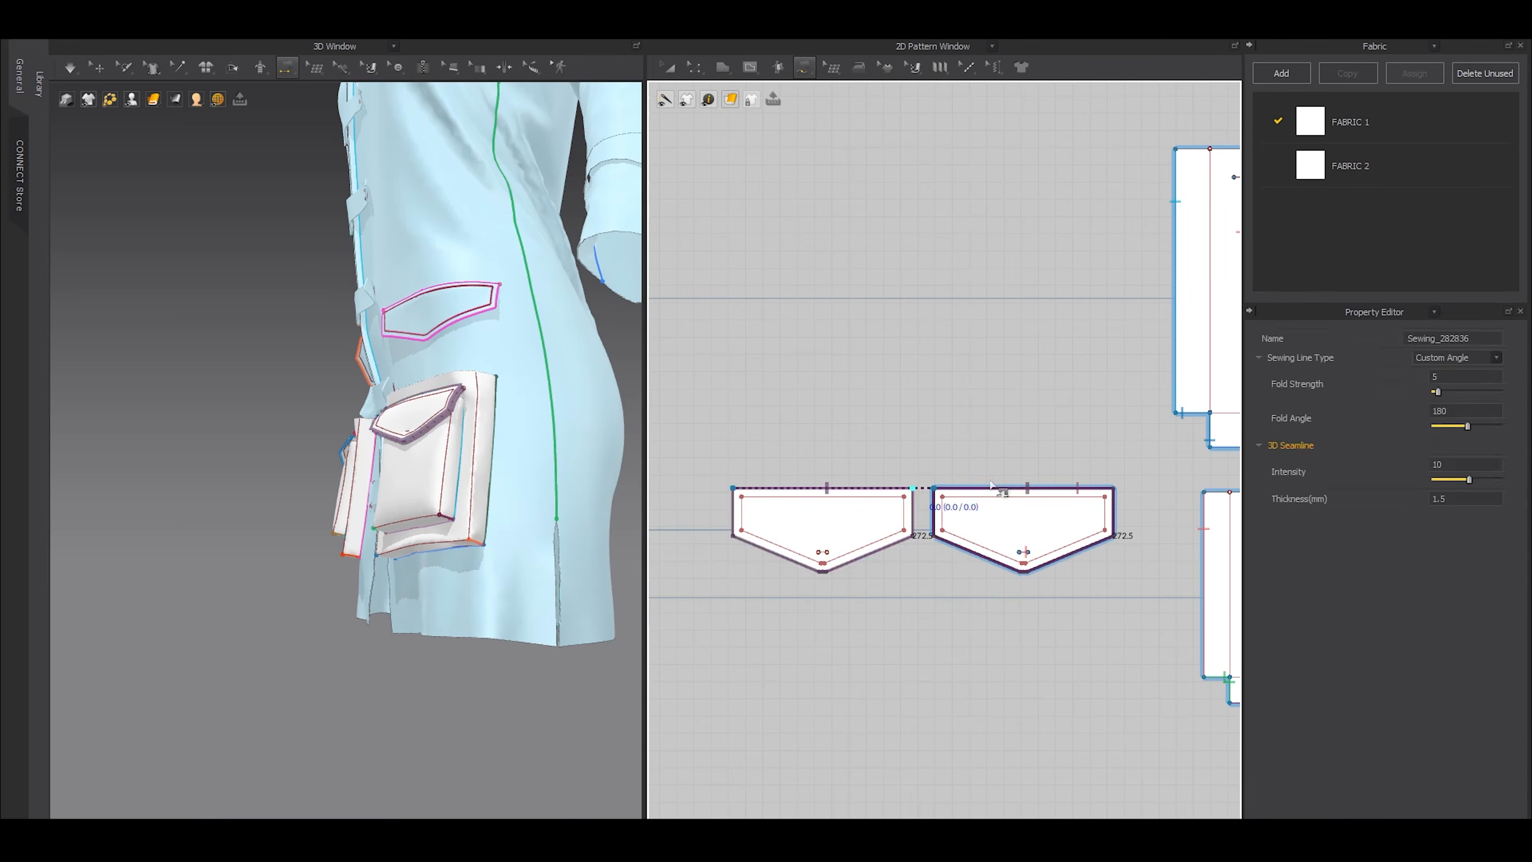
left_click(750, 497)
left_click(942, 496)
key("a")
Sew the short internal line of the copied flap to the matching line on the original flap
key("n")
left_click(822, 552)
left_click(1024, 553)
key("a")
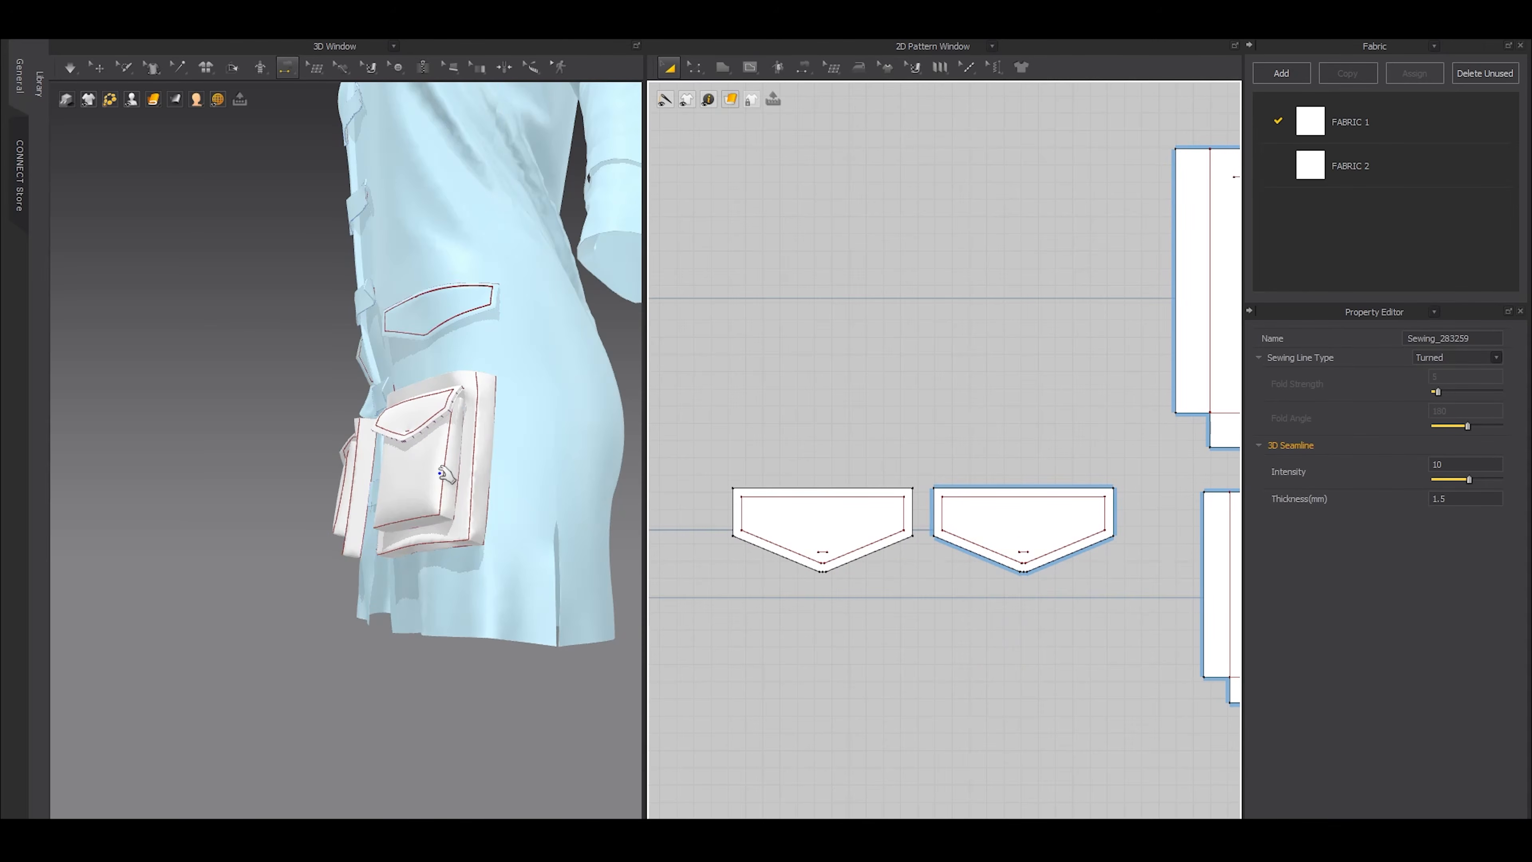
Simulate the double-layered flap on the opposite pocket and review both pockets from the front of the coat
left_click(95, 65)
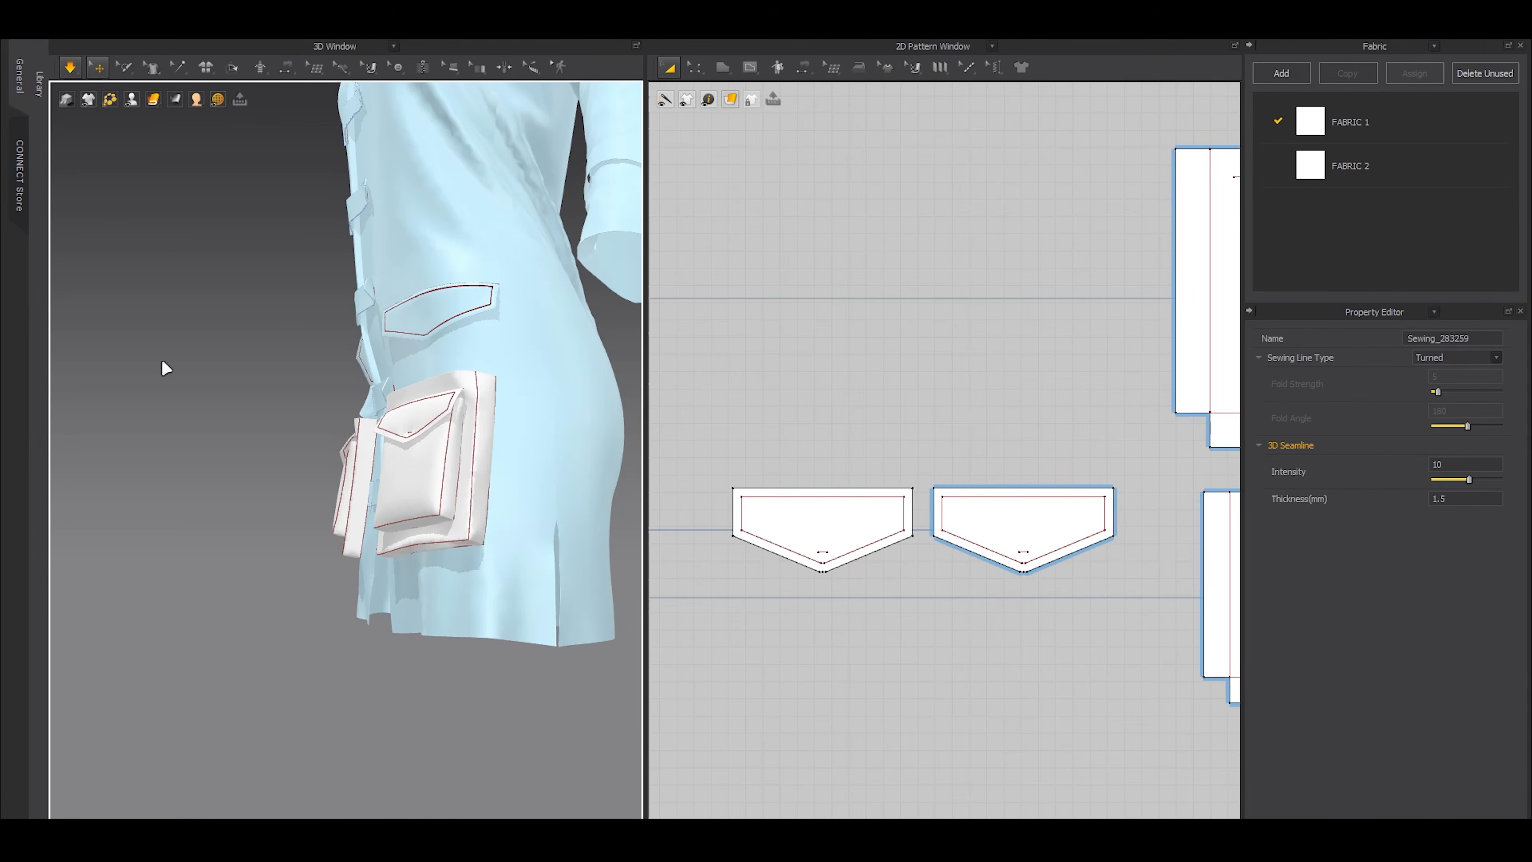
key("b")
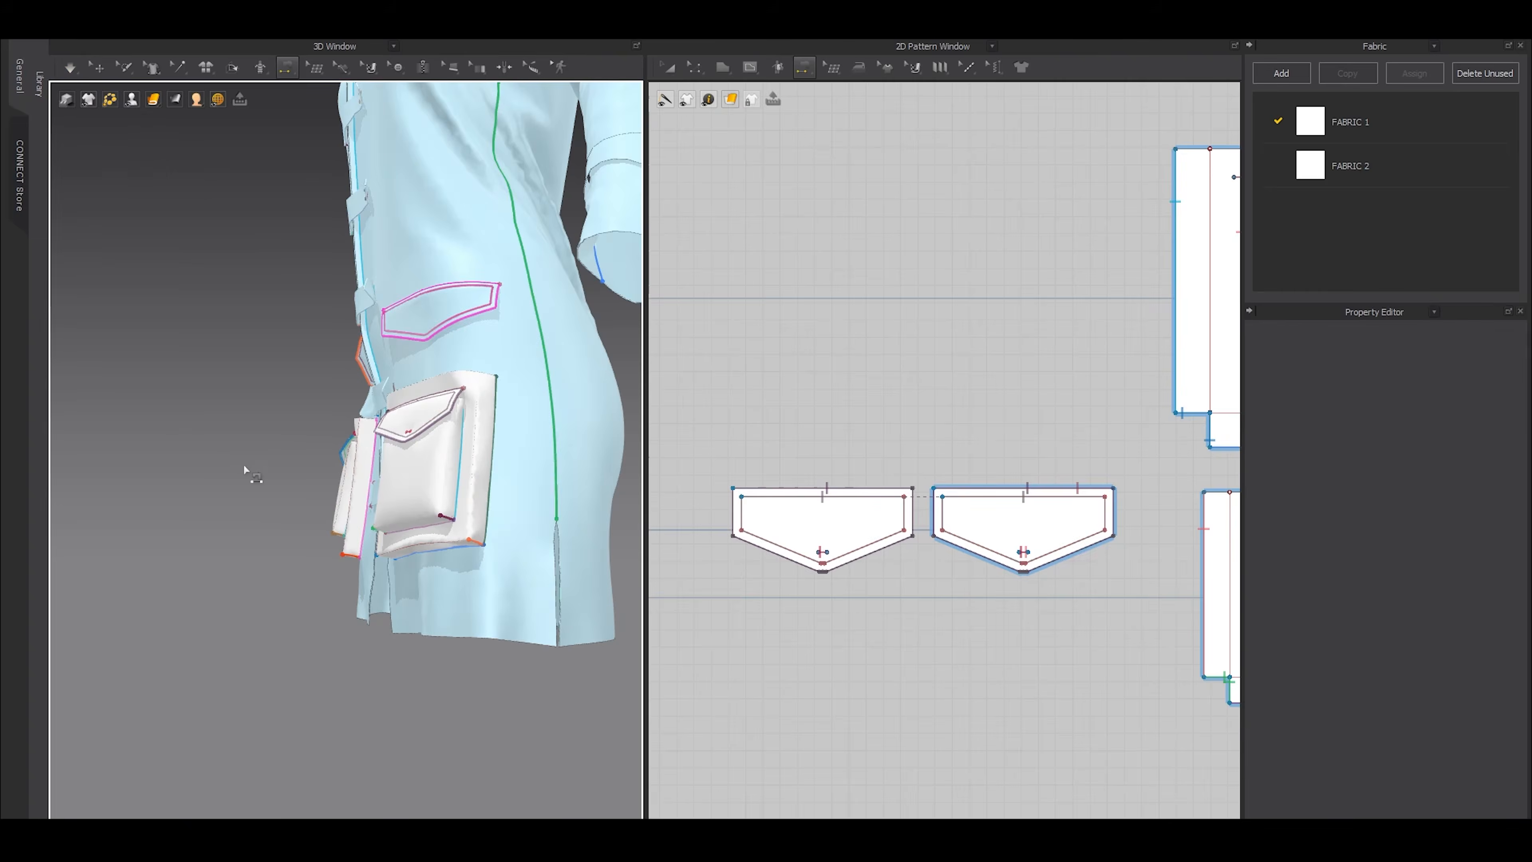
scroll(279, 475, "down", 3)
right_click_drag(281, 479, 426, 520)
left_click(97, 67)
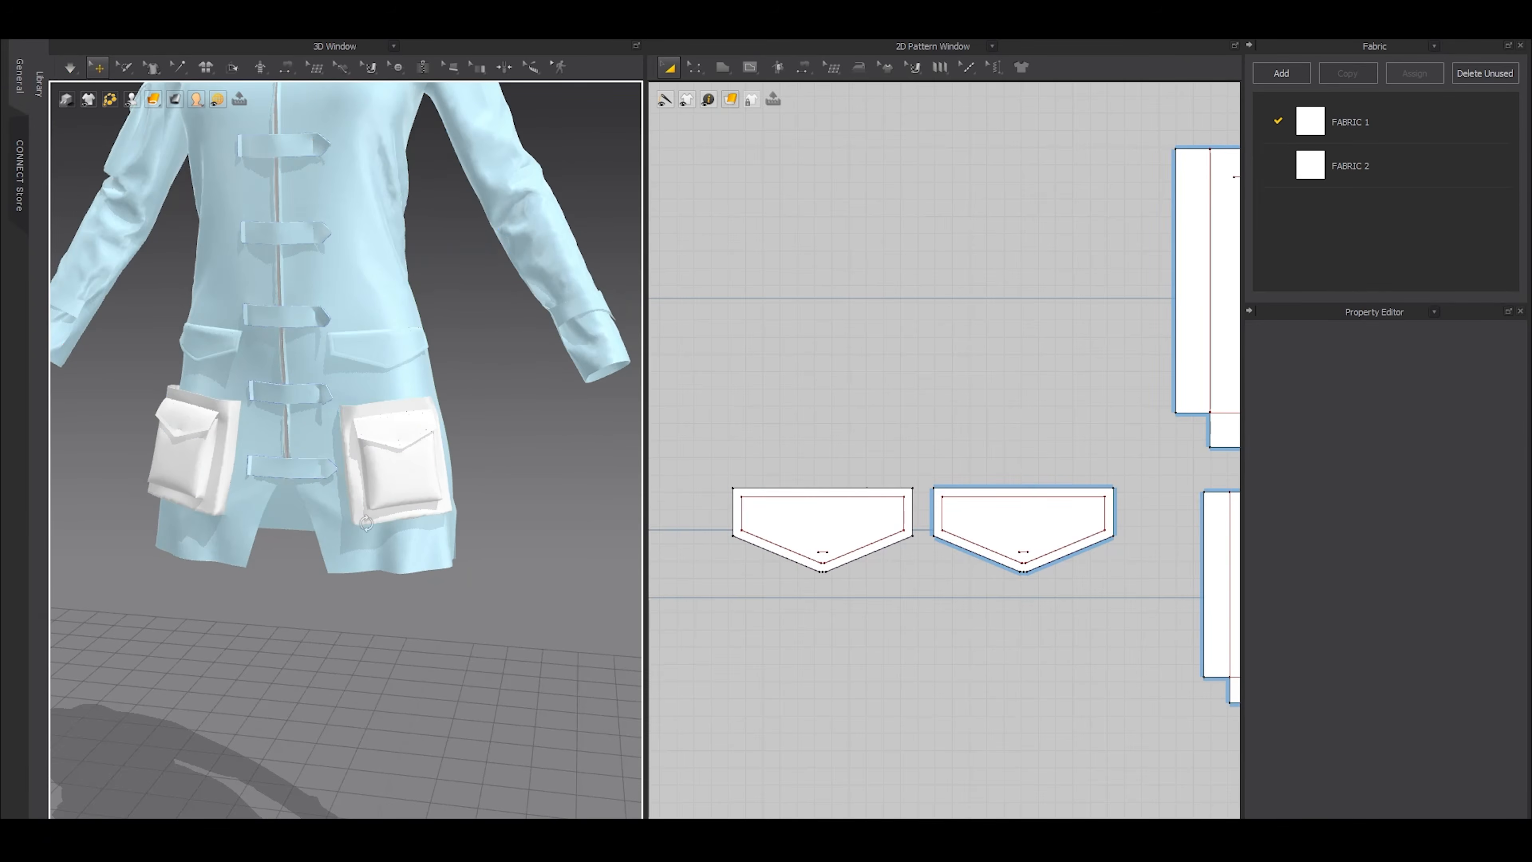
scroll(334, 496, "down", 4)
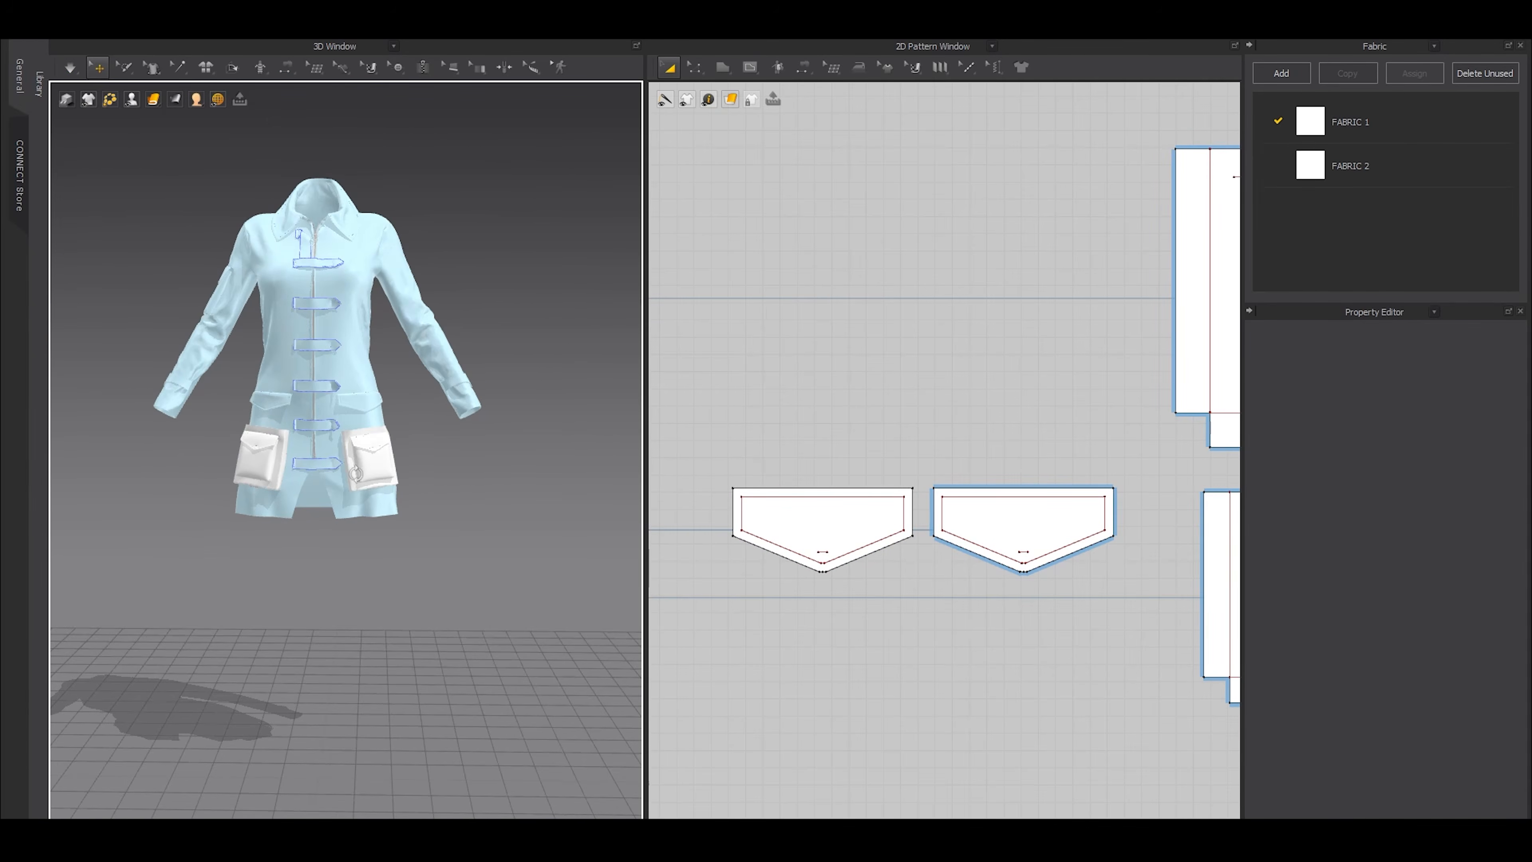
scroll(410, 464, "up", 5)
Freeze the front pocket pieces and unfreeze the sleeve cuff tabs
left_click(415, 445)
middle_click_drag(305, 592, 516, 607)
left_click(222, 444, "shift")
key("ctrl+k")
left_click(257, 537)
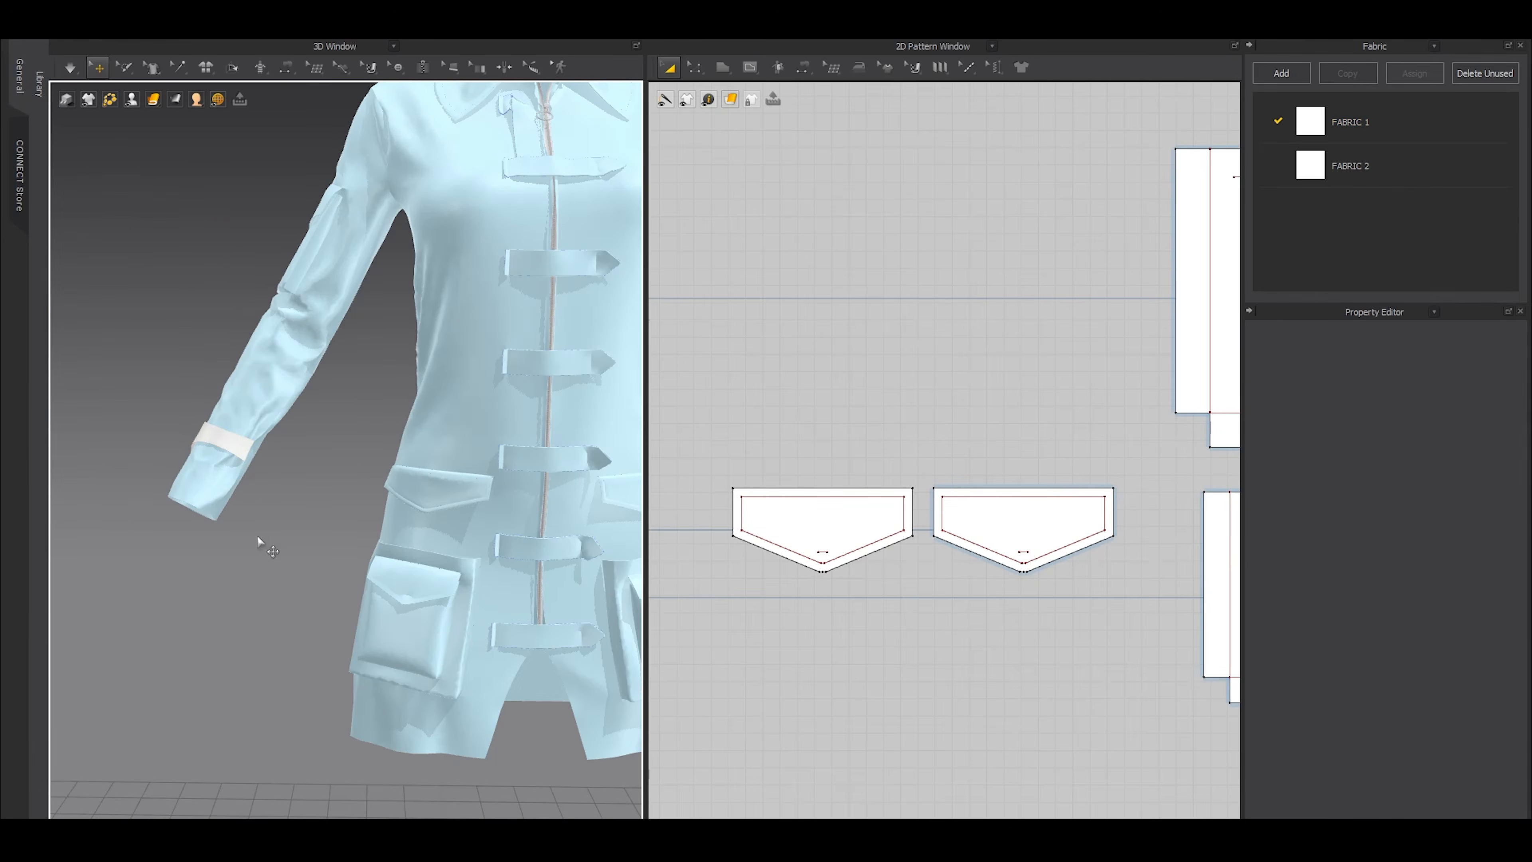
Unfreeze the seven tabs along the front zipper and set their additional rendering thickness to 0 mm
middle_click_drag(622, 554, 326, 566)
scroll(420, 531, "up", 3)
scroll(821, 496, "down", 5)
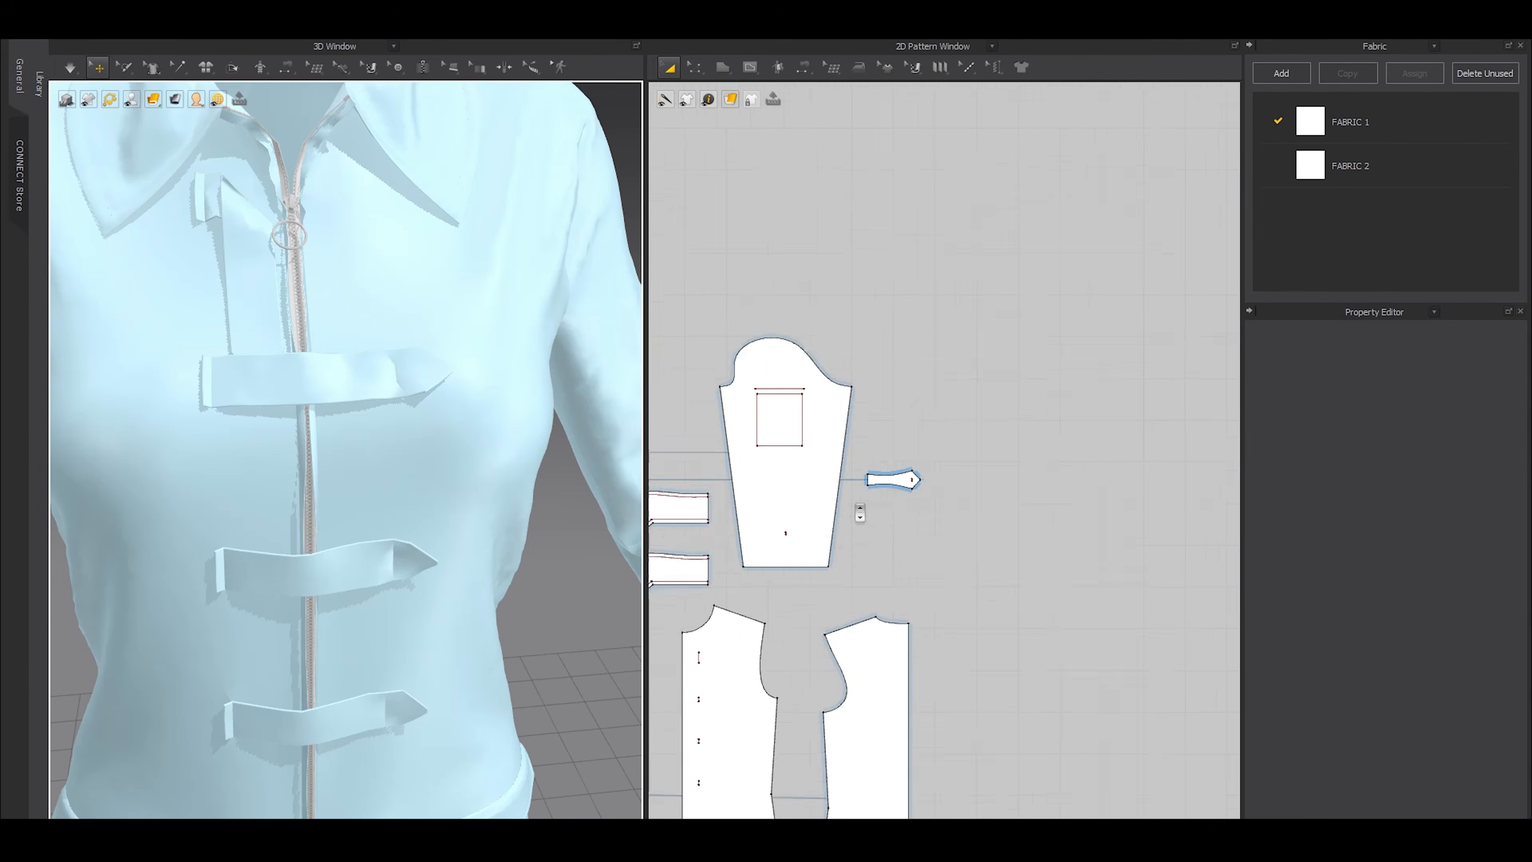
scroll(860, 513, "down", 5)
middle_click_drag(860, 513, 1073, 411)
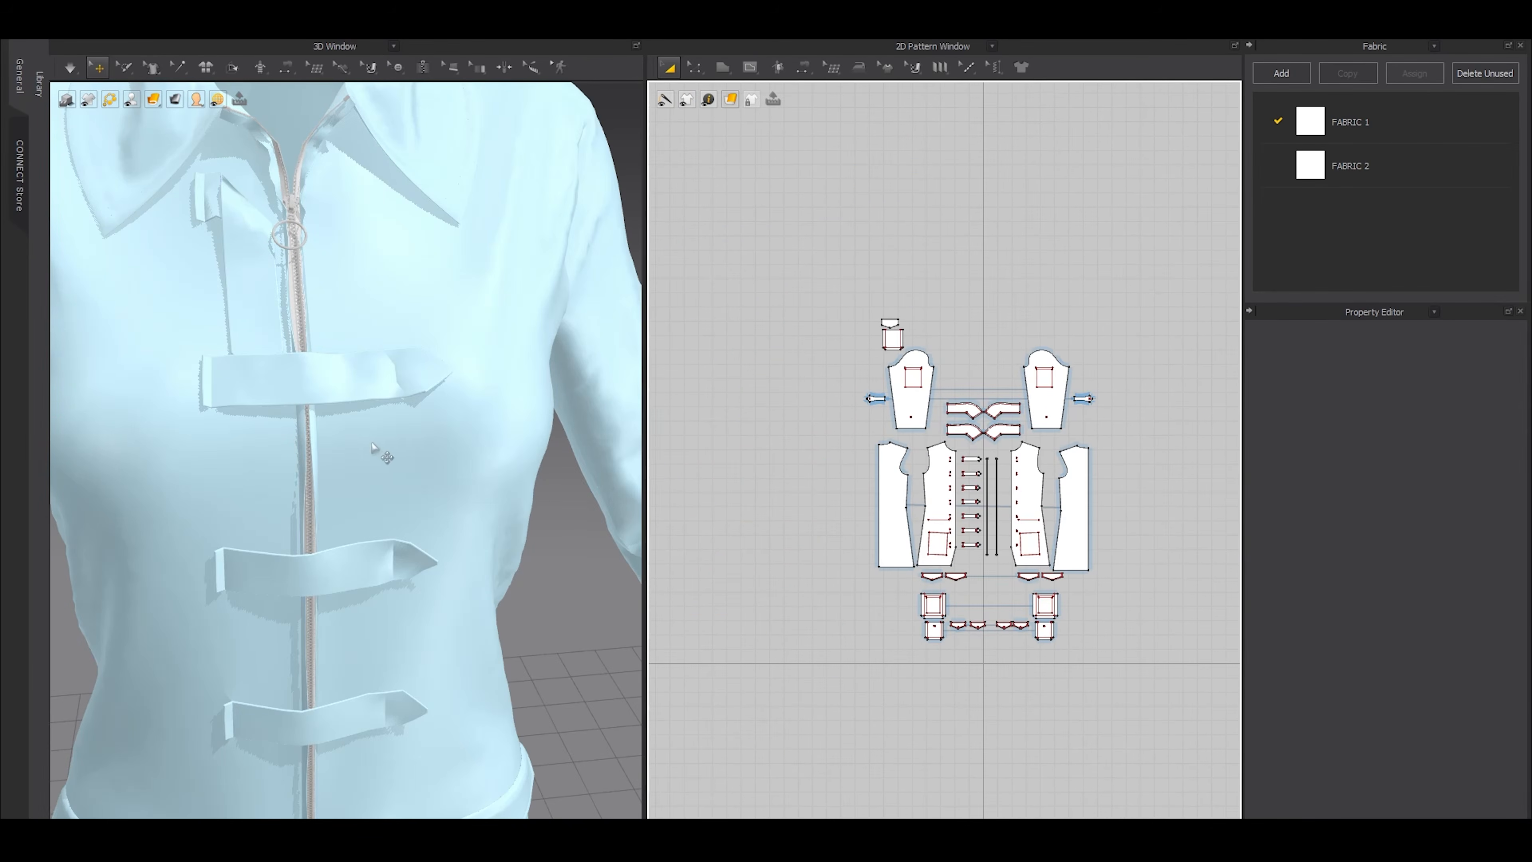
scroll(999, 349, "up", 5)
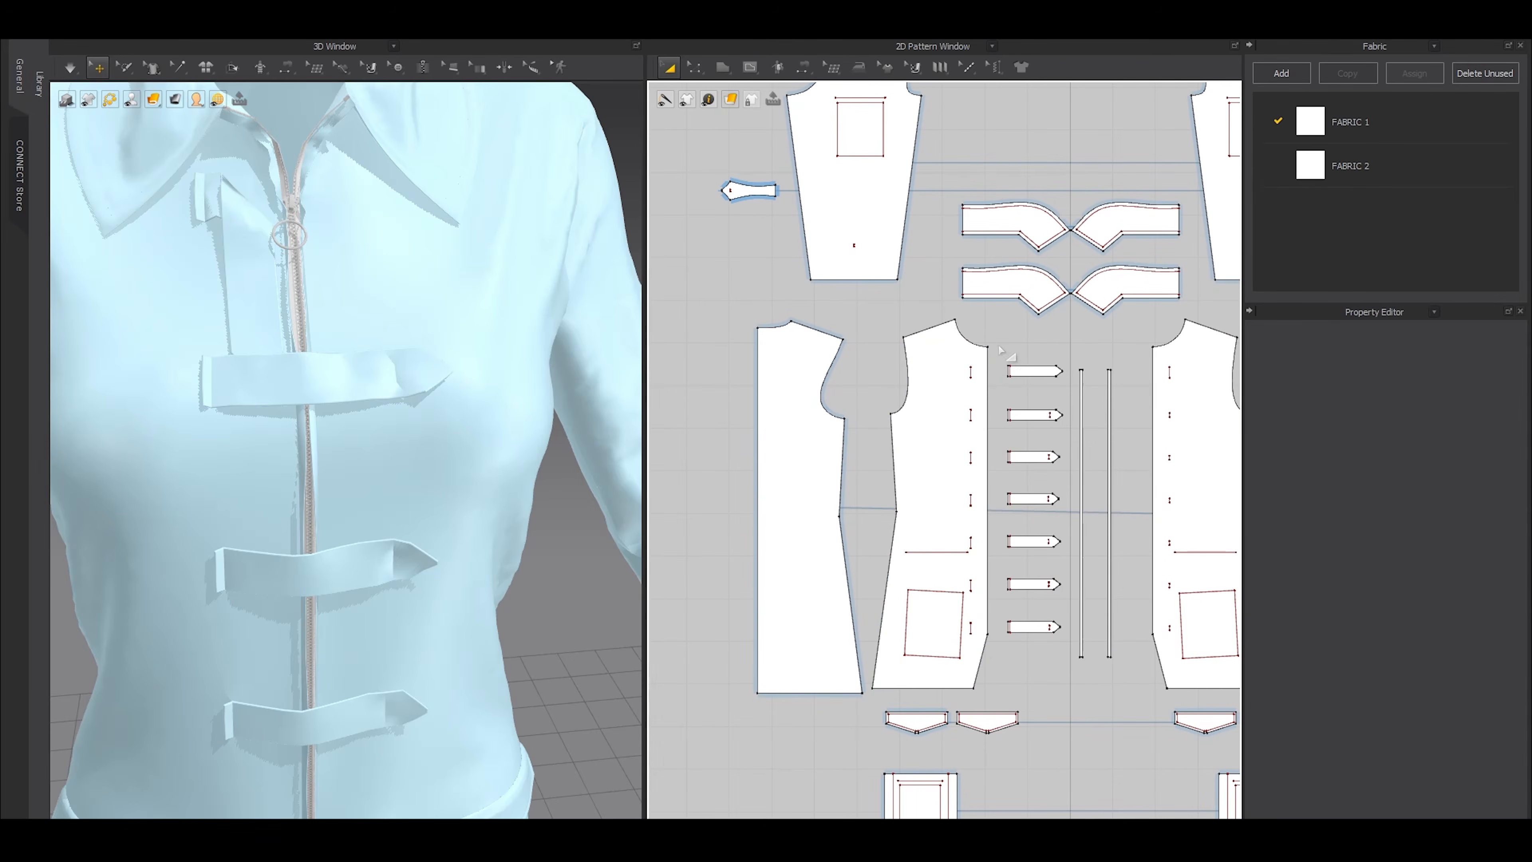
left_click_drag(1054, 501, 1072, 649)
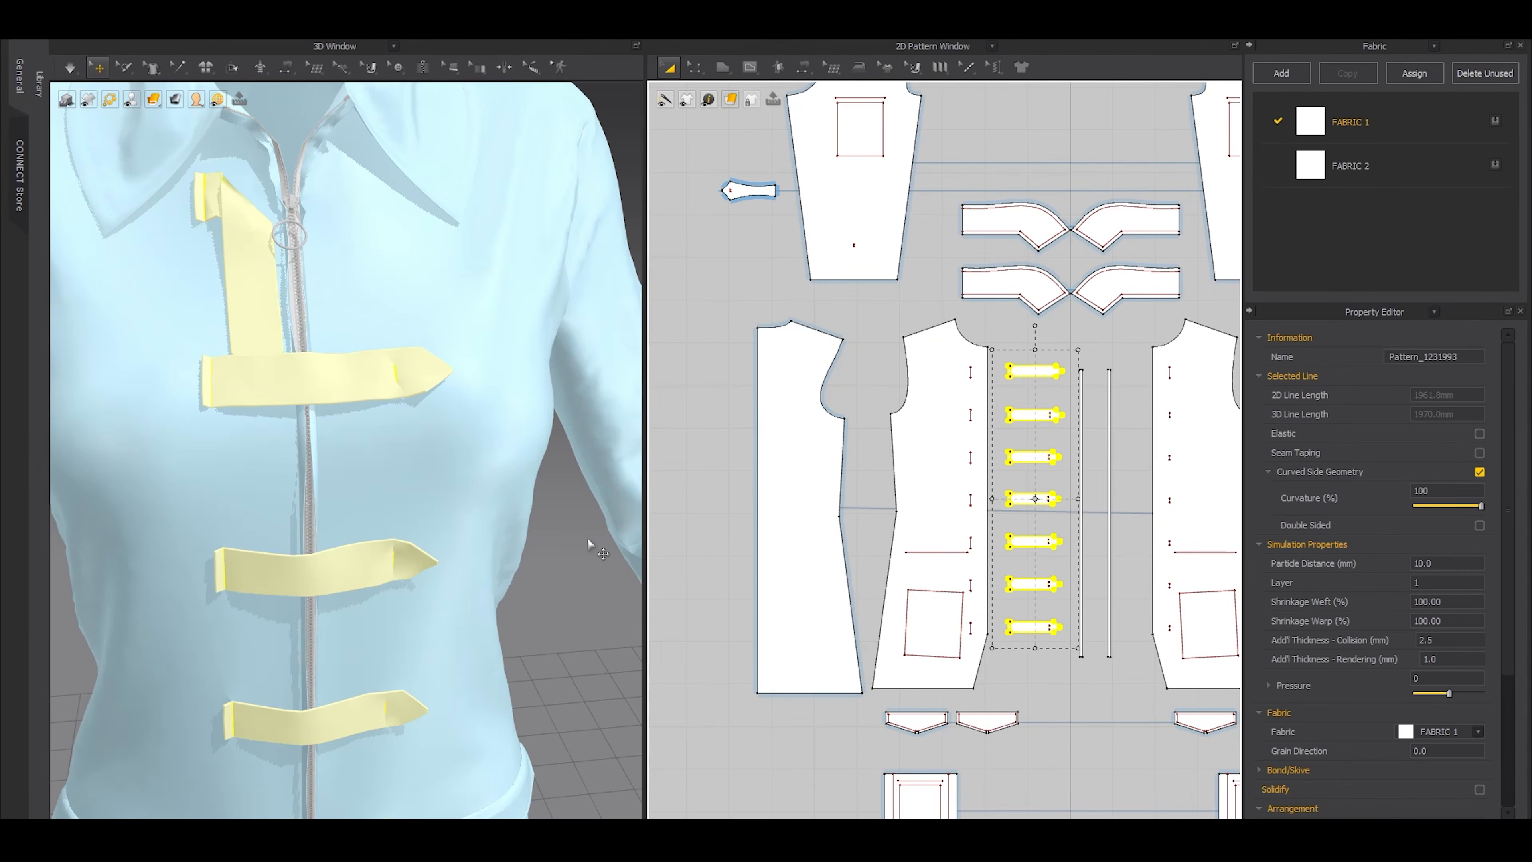
left_click(1445, 659)
key("Return")
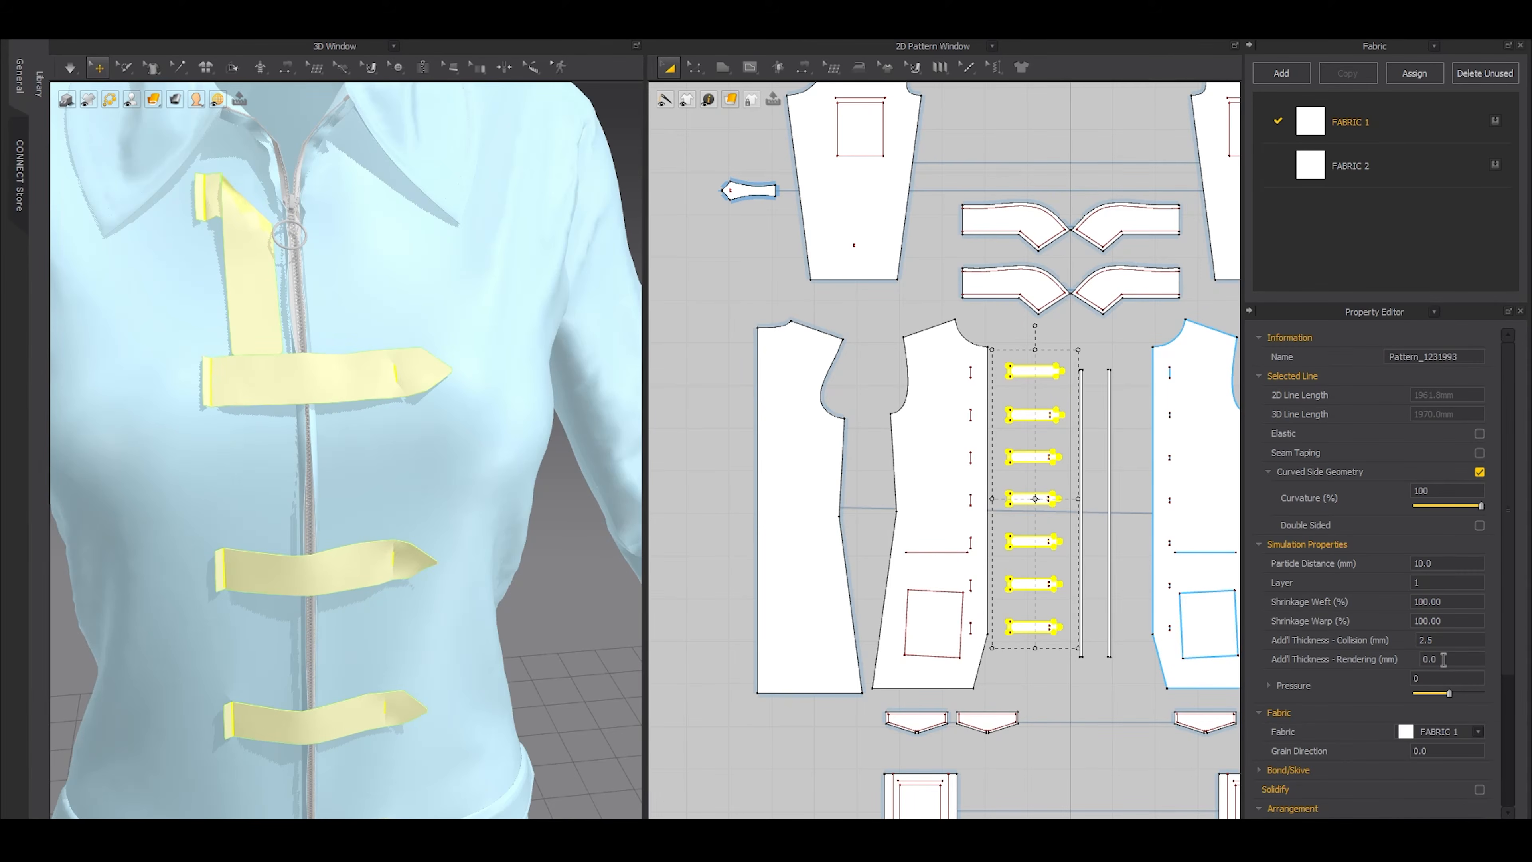
Move one side's front and back patterns outward to make room beside the tabs in the 2D layout
left_click(903, 435)
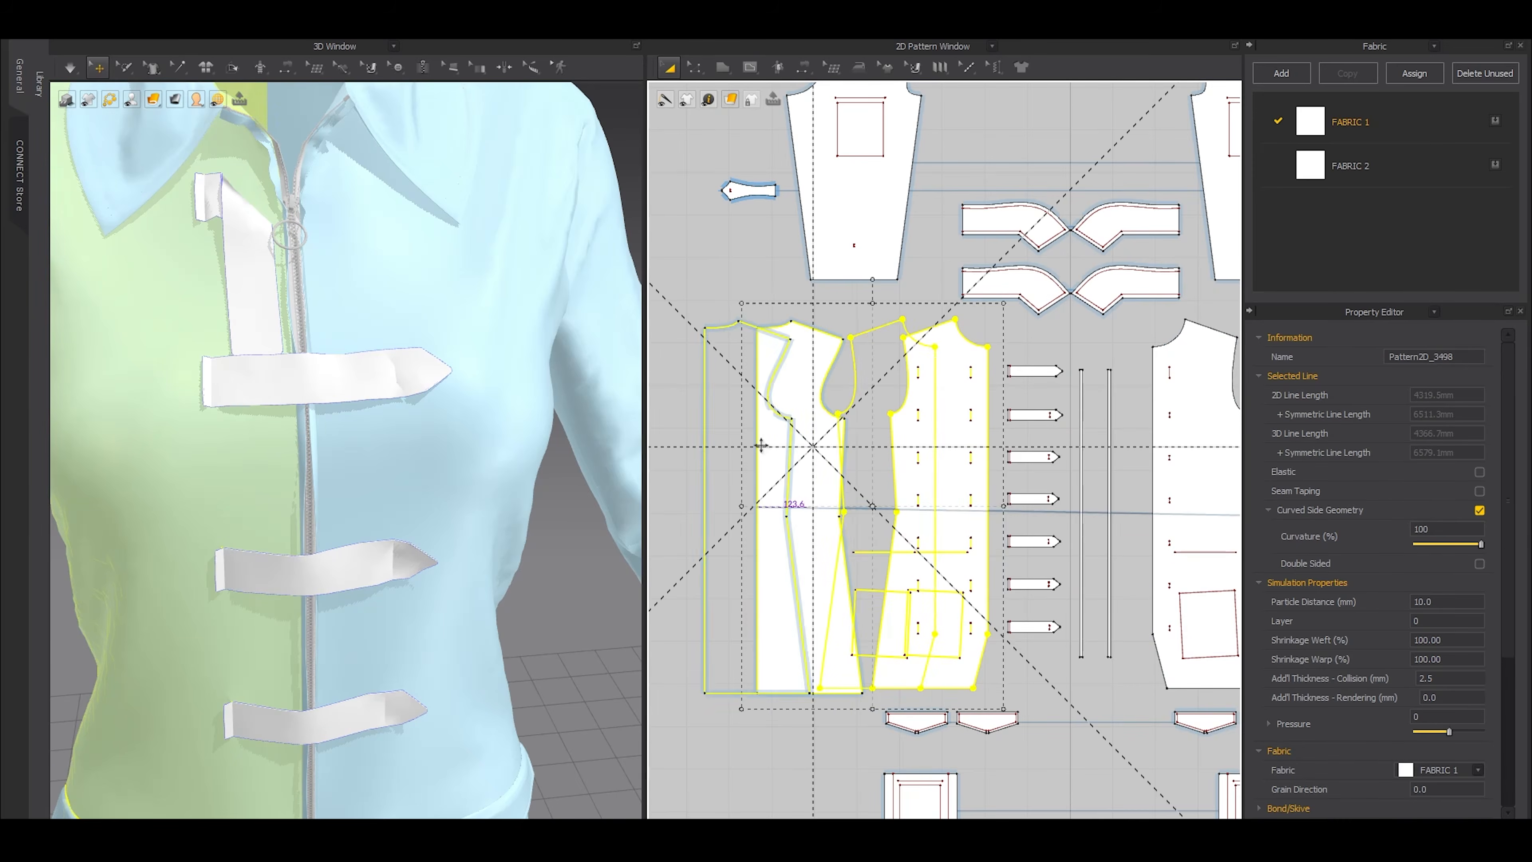
scroll(971, 361, "up", 3)
scroll(971, 361, "down", 2)
left_click(953, 405)
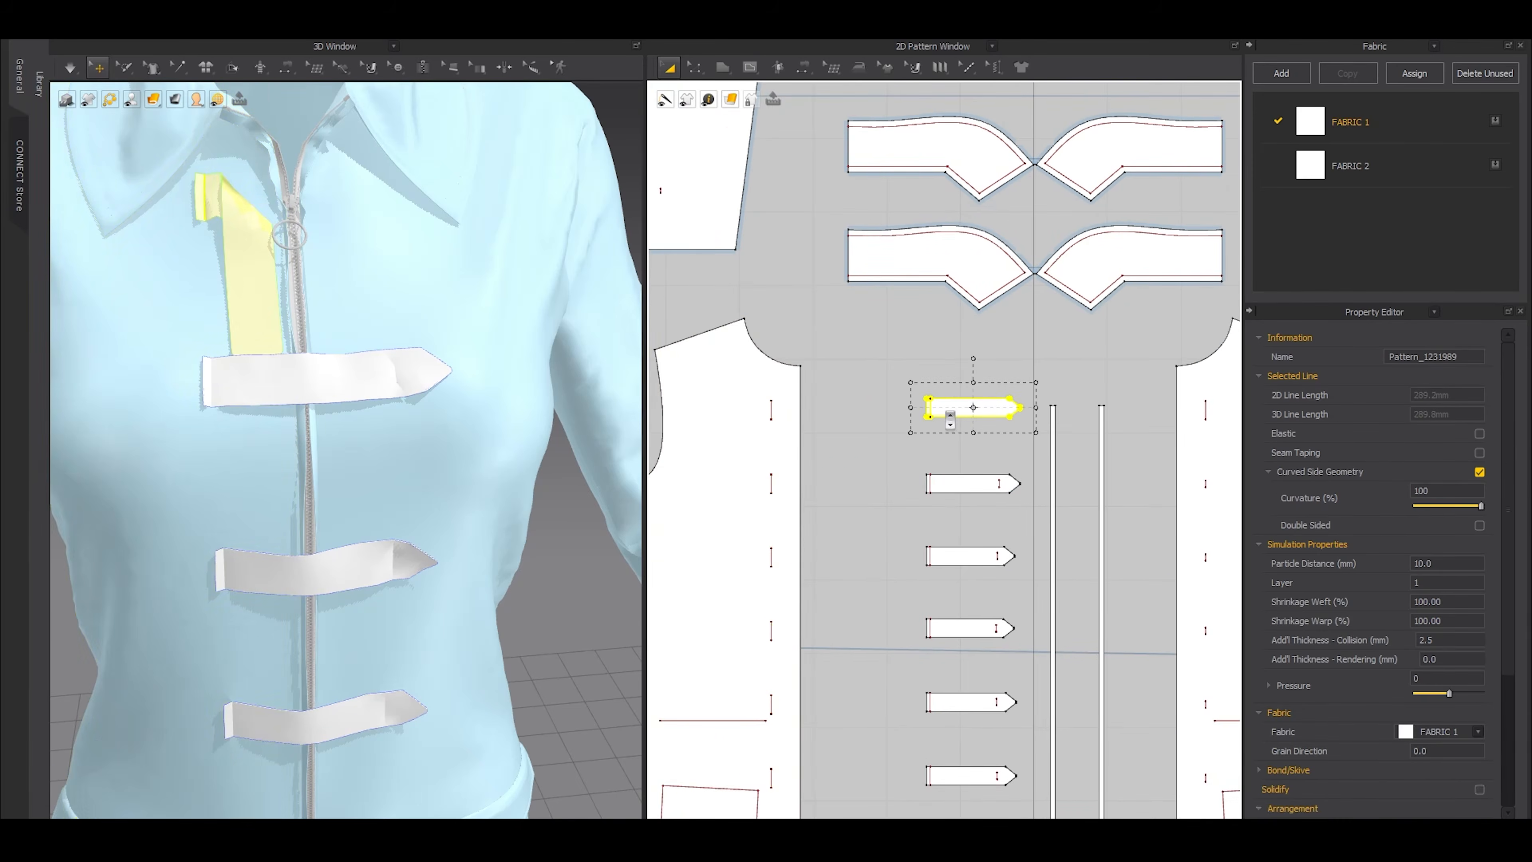
scroll(953, 410, "up", 4)
left_click_drag(900, 471, 943, 433, "shift")
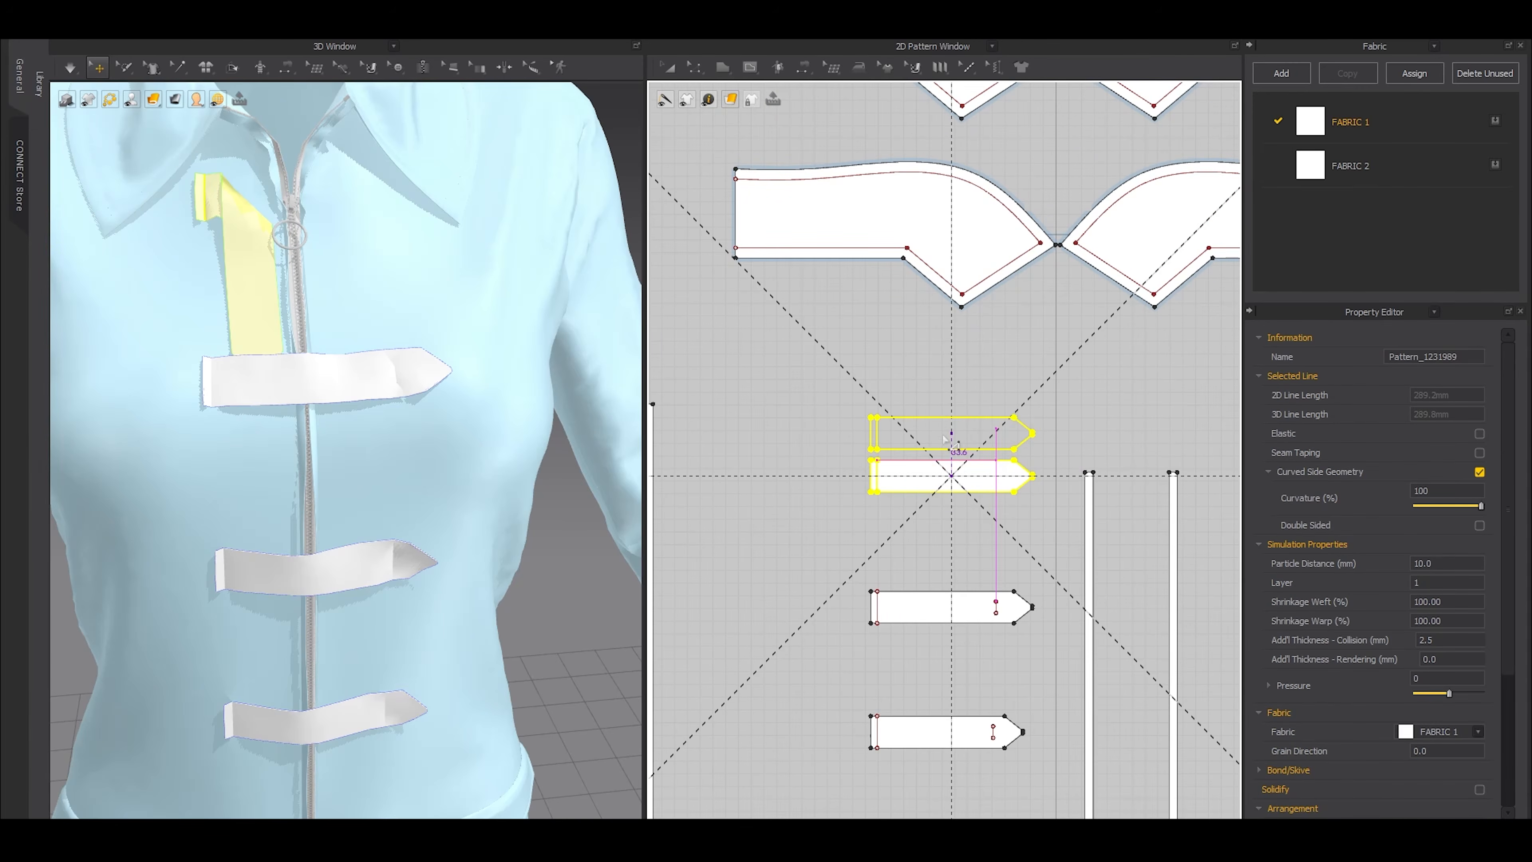
mouse_move(340, 356)
middle_mouse_down()
mouse_move(349, 395)
mouse_move(327, 457)
middle_mouse_up()
scroll(318, 438, "up", 4)
right_click_drag(328, 457, 359, 518)
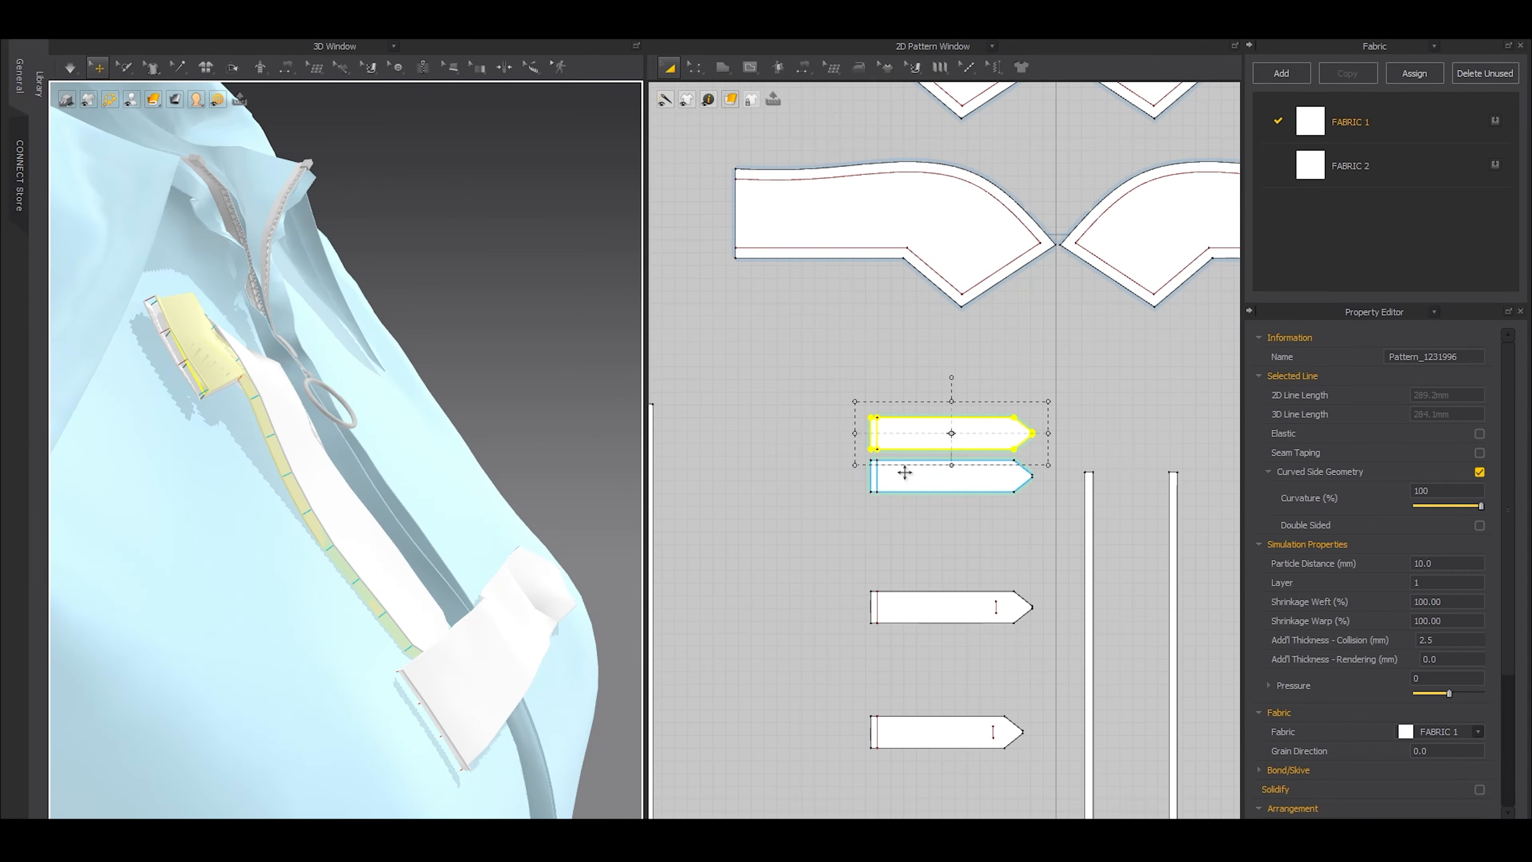
key("Delete")
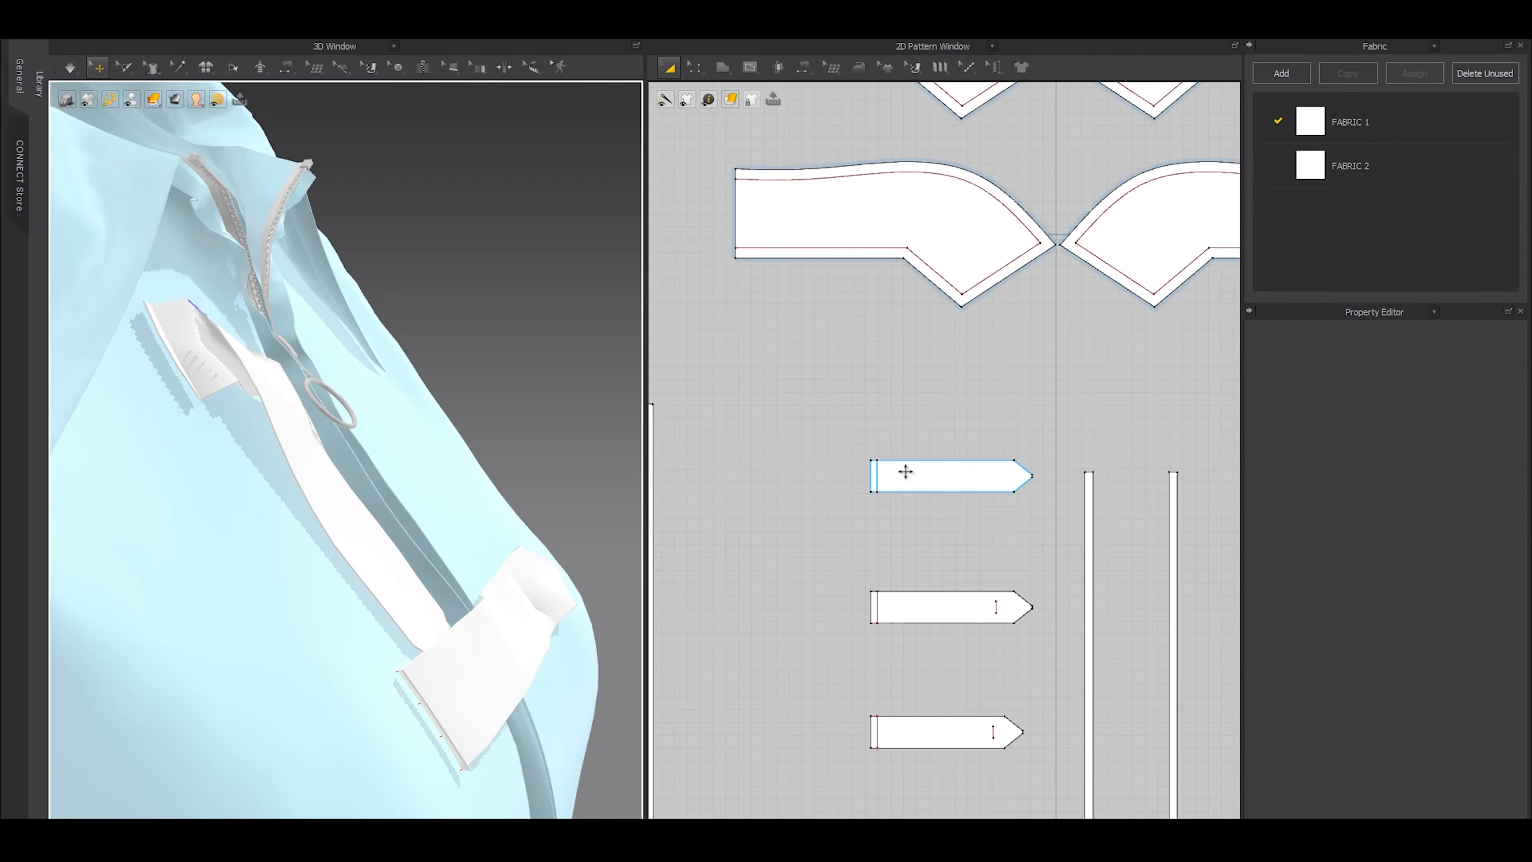
Layer-clone the top tab, place the clone just above the original in the 2D layout, and remove its linked editing
left_click(903, 472)
left_click(936, 426)
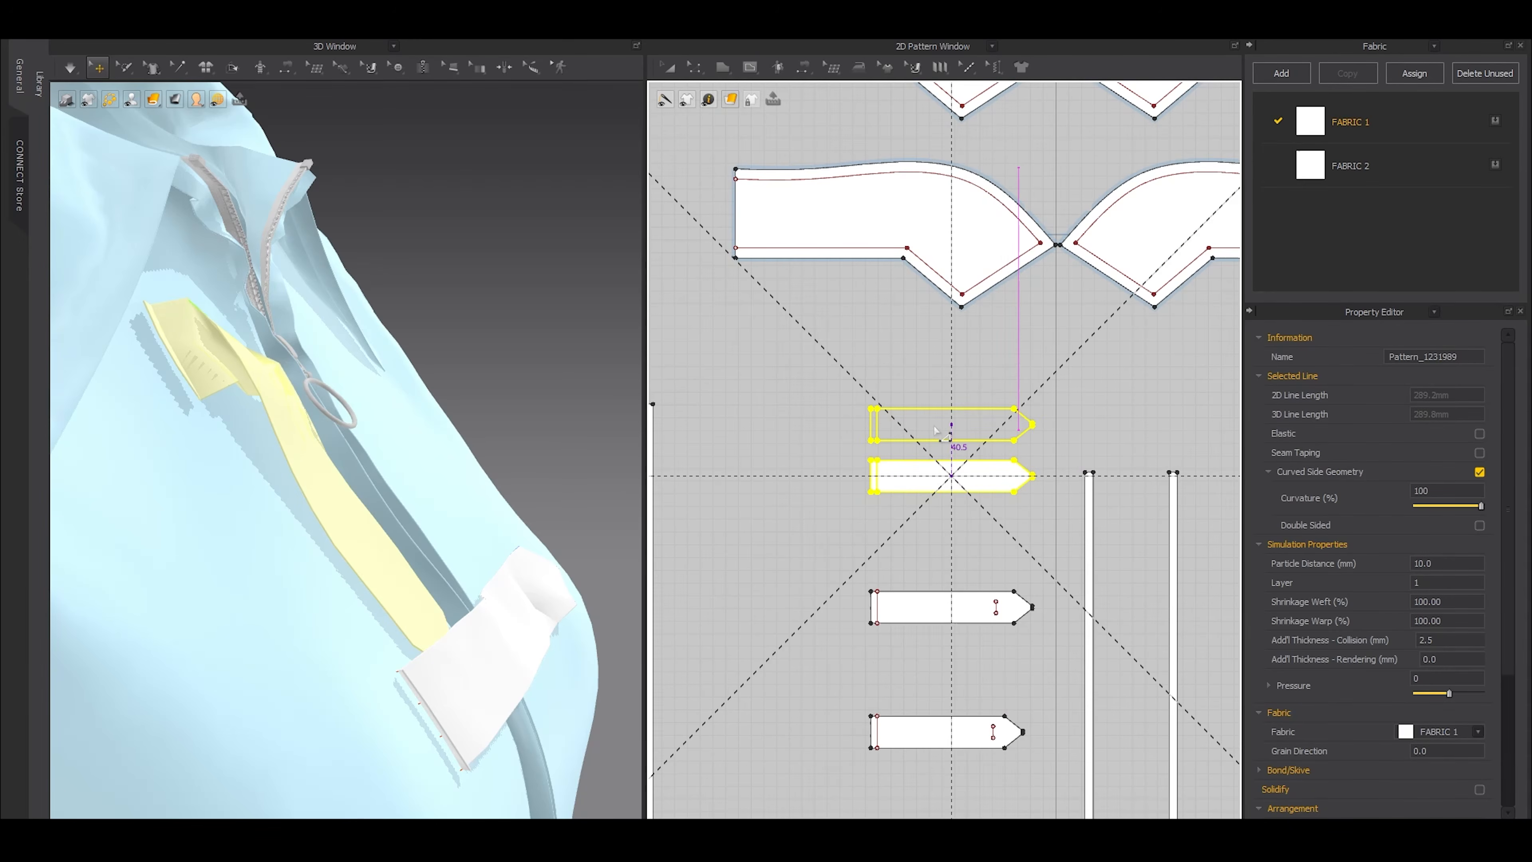
right_click_drag(384, 437, 320, 431)
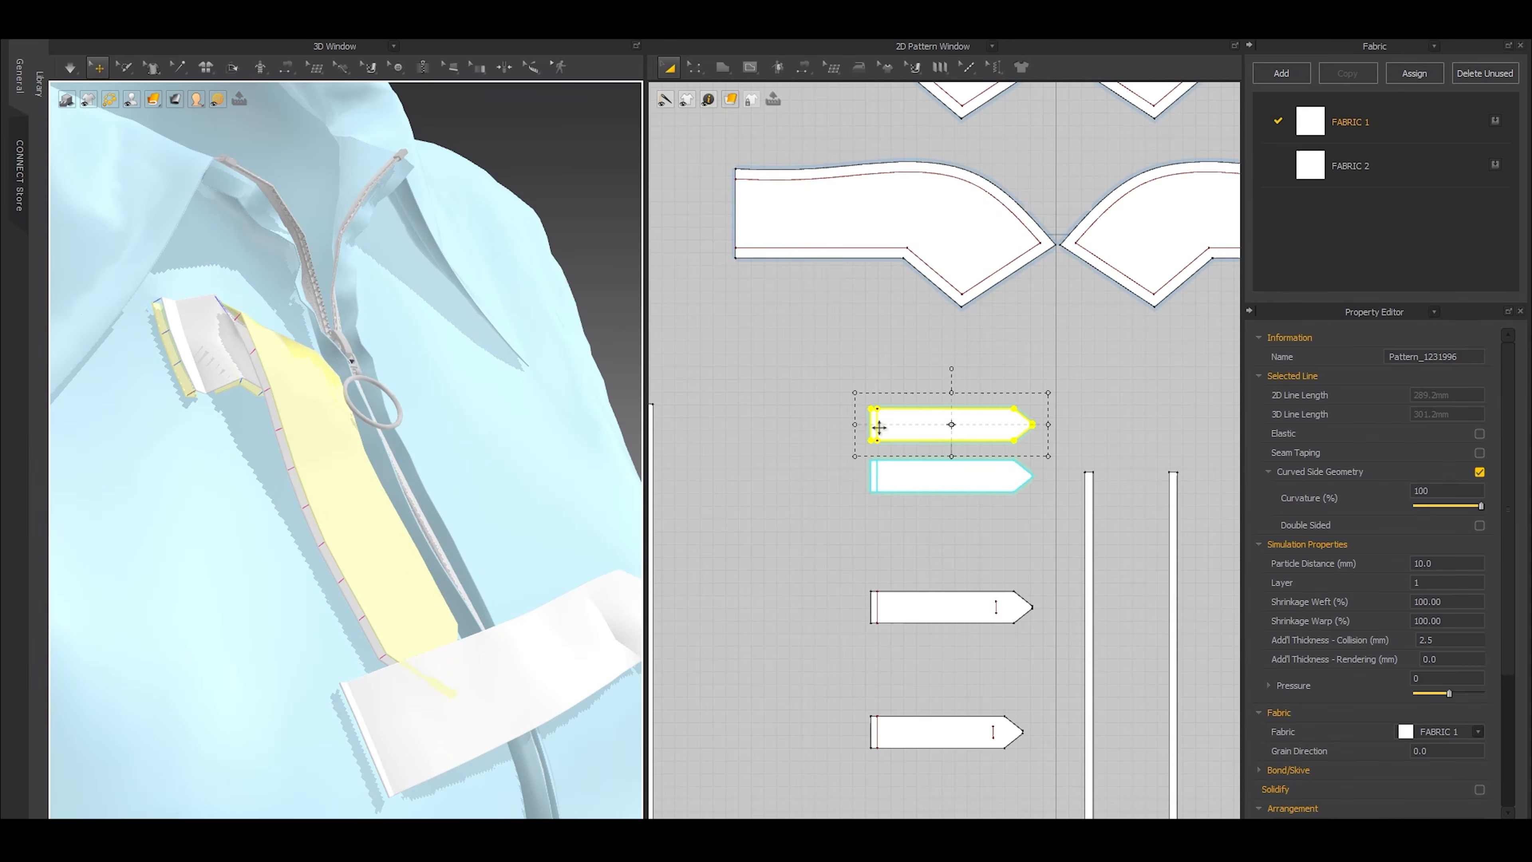
right_click(903, 420)
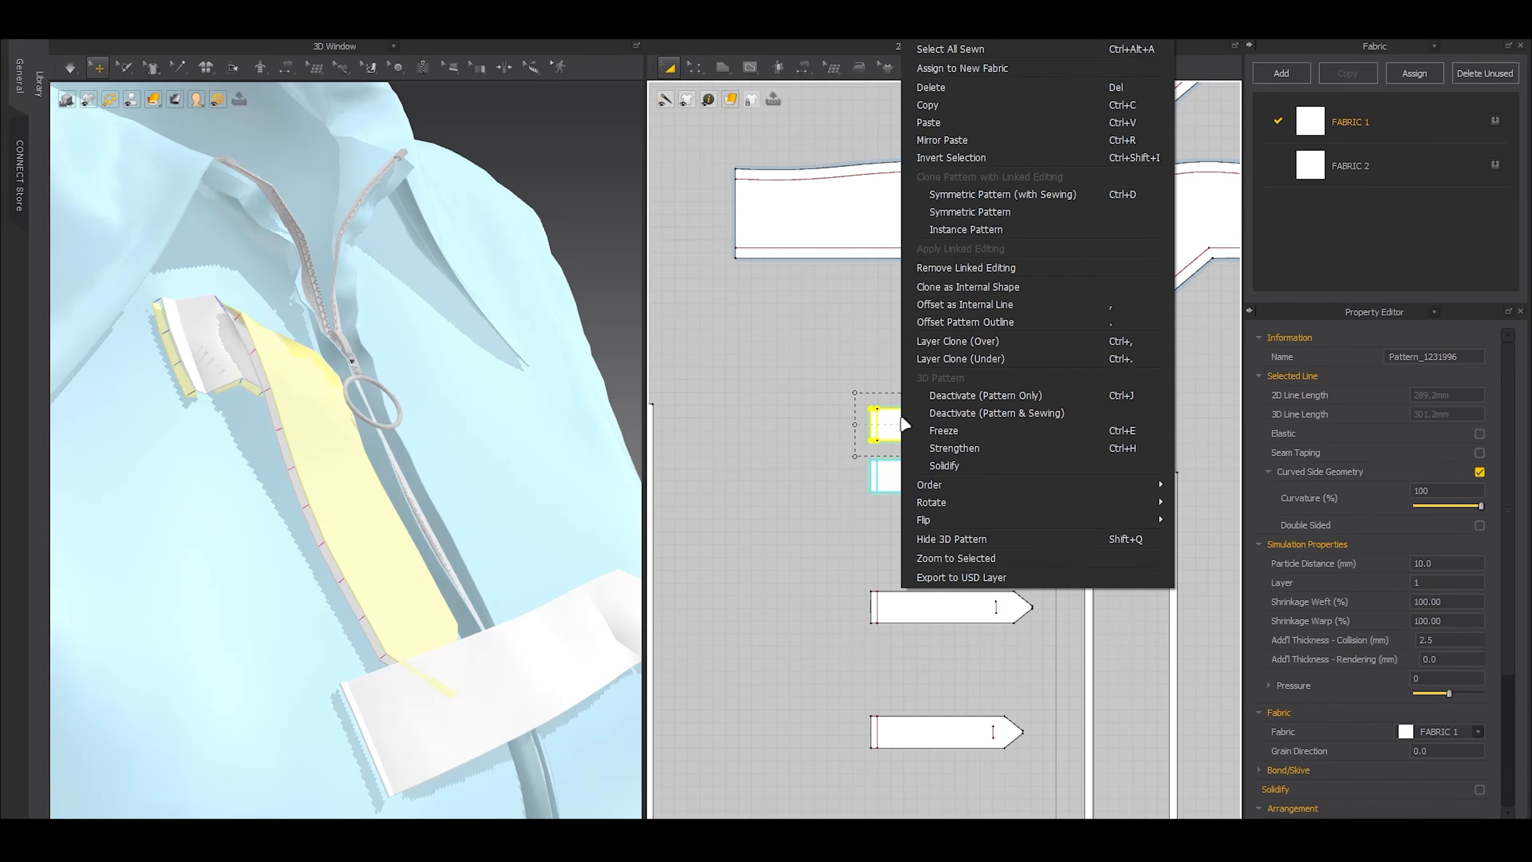
left_click(973, 264)
Delete the cloned tab's existing seams and sew the full outlines of the two tab layers together
key("b")
left_click_drag(825, 377, 1050, 448)
key("Delete")
scroll(891, 420, "up", 3)
key("a")
key("m")
double_click(856, 400)
double_click(843, 482)
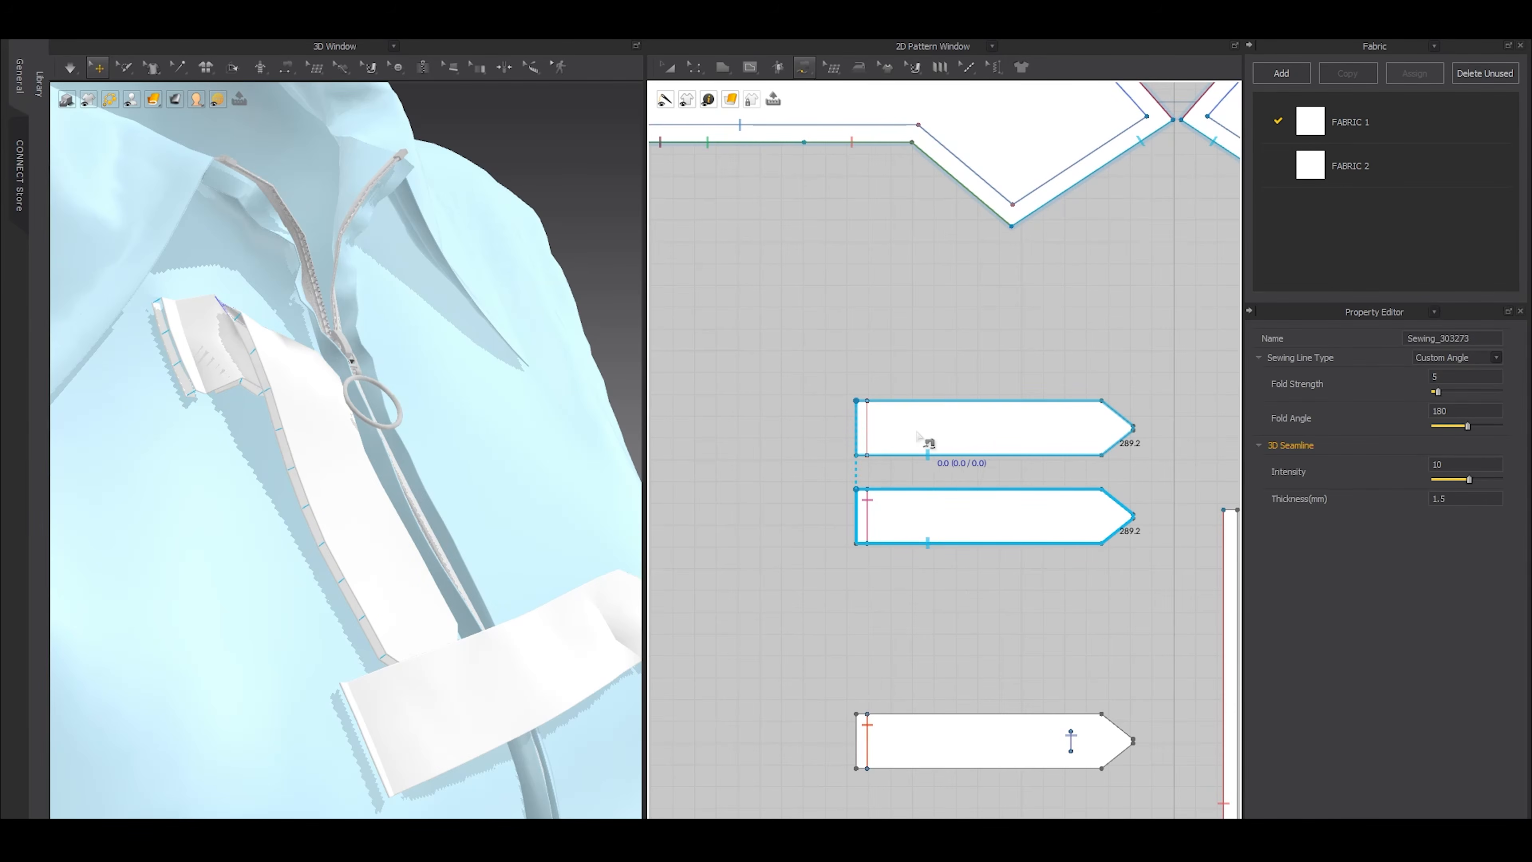
left_click(868, 507)
key("a")
Set both top tab layers to a 5 mm particle distance and 1 mm additional collision thickness
left_click(913, 428)
left_click(941, 520, "shift")
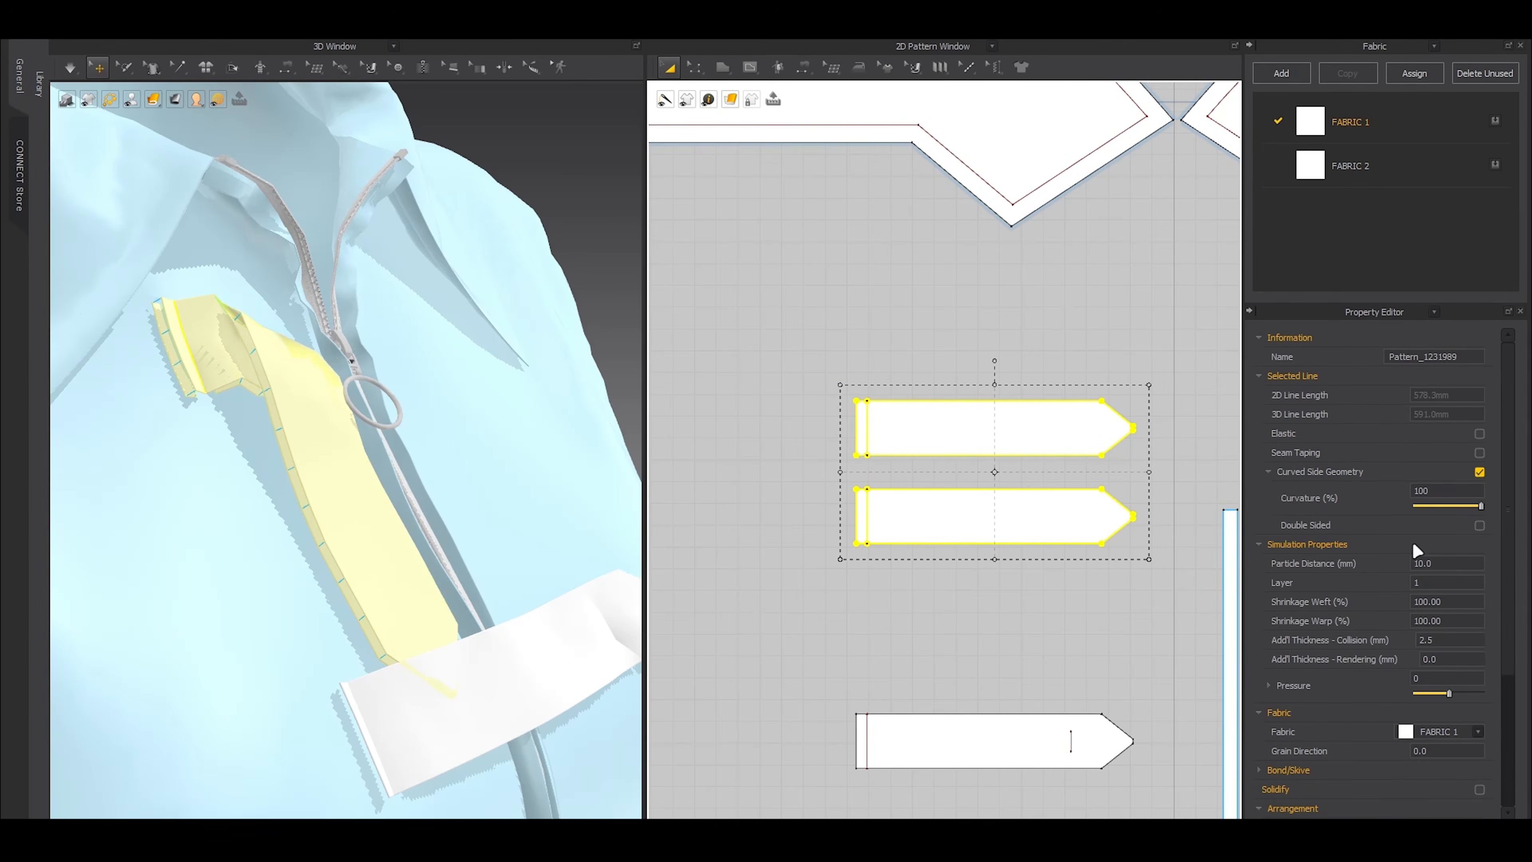
left_click(1442, 563)
type("5")
key("Return")
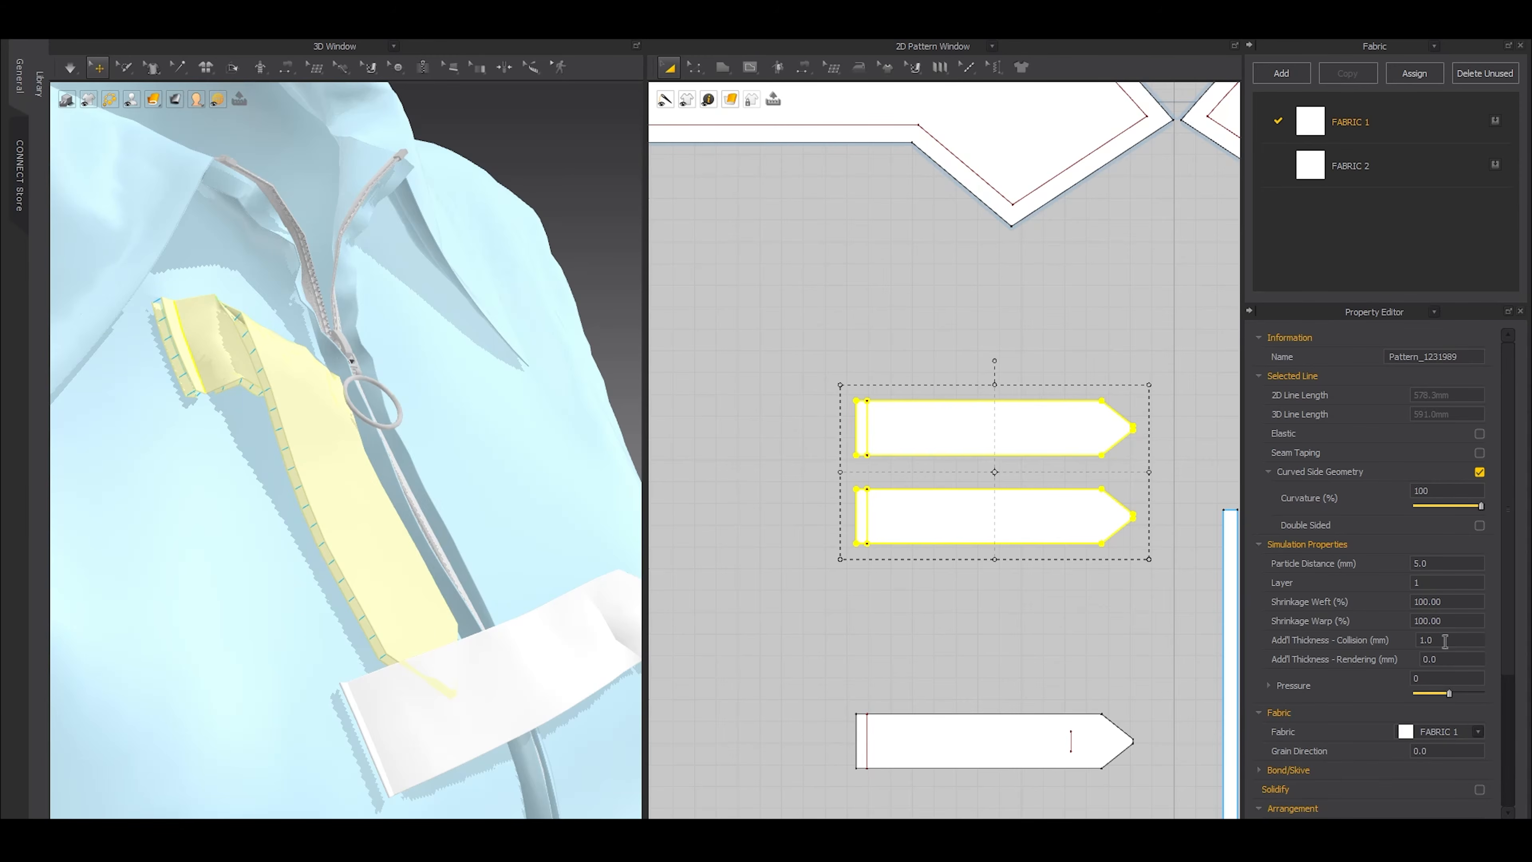
Superimpose the cloned tab layer closely against the original top tab in 3D
left_click(878, 472)
left_click(875, 432)
scroll(359, 469, "up", 3)
right_click_drag(337, 455, 411, 544)
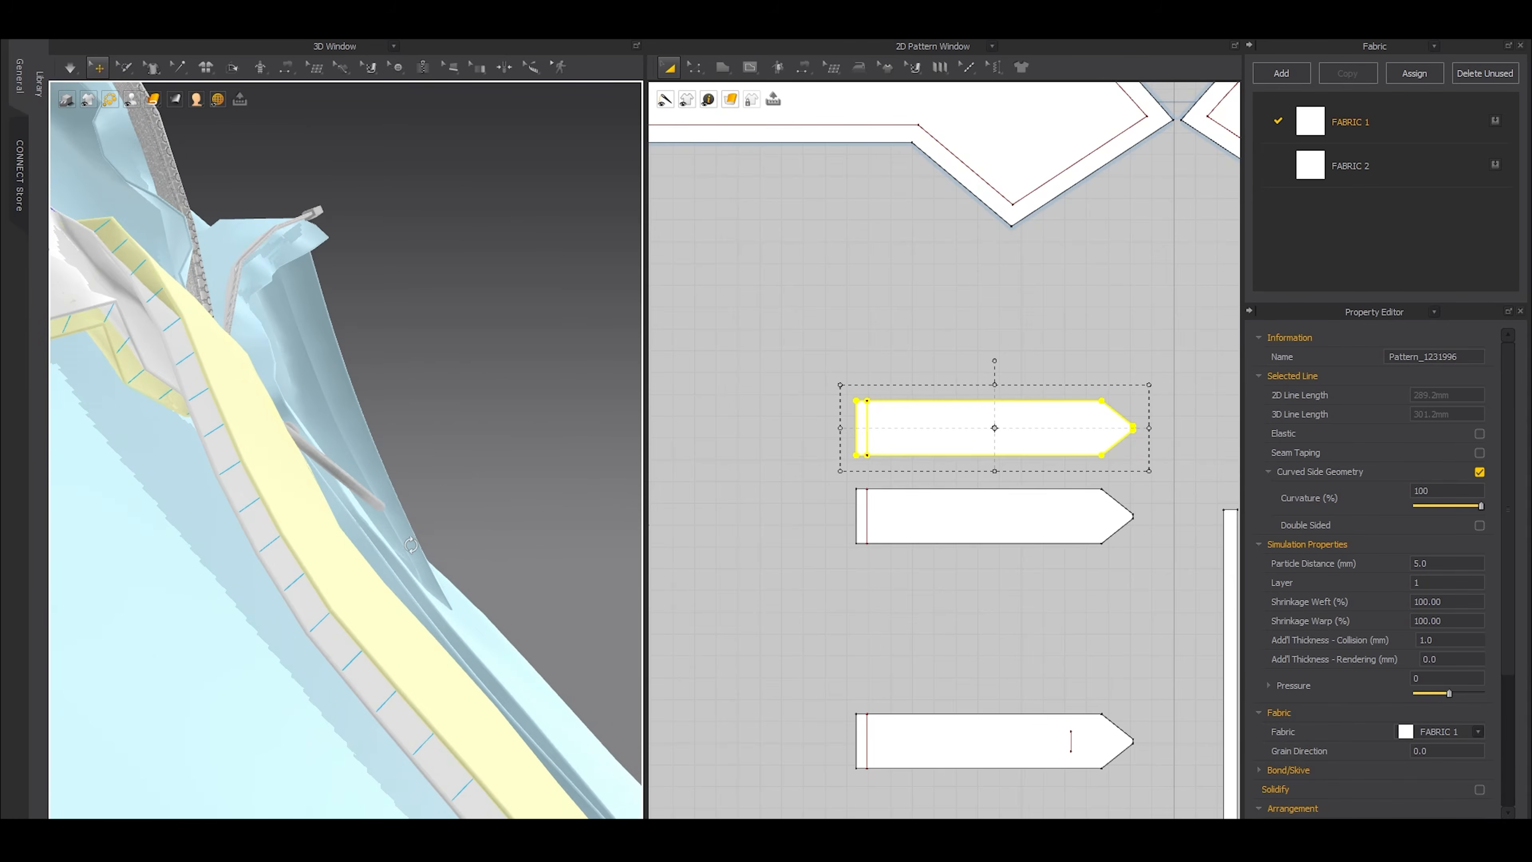
middle_click_drag(411, 544, 469, 597)
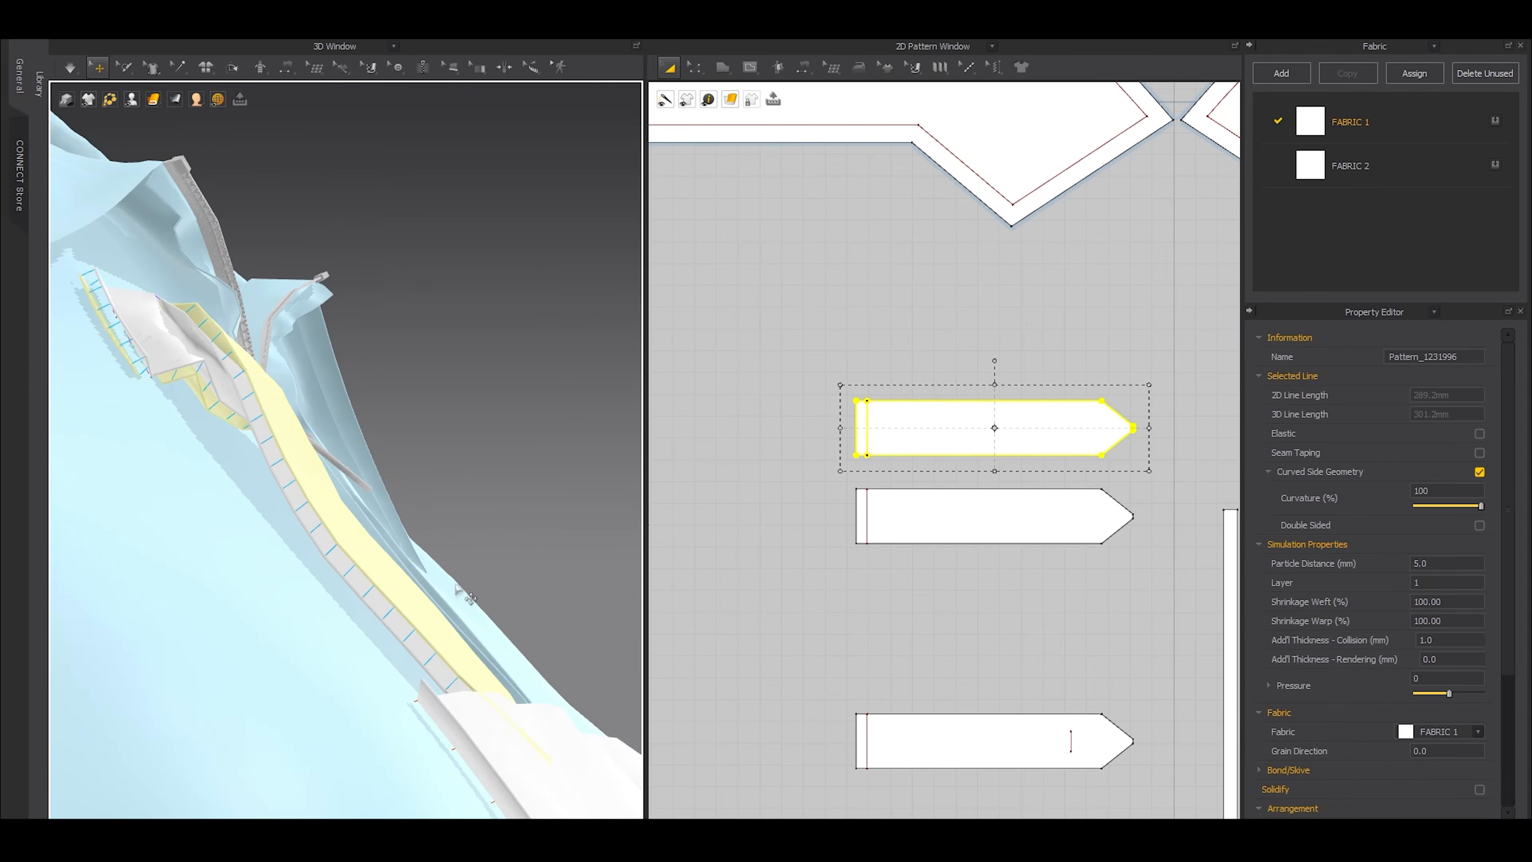
right_click(457, 643)
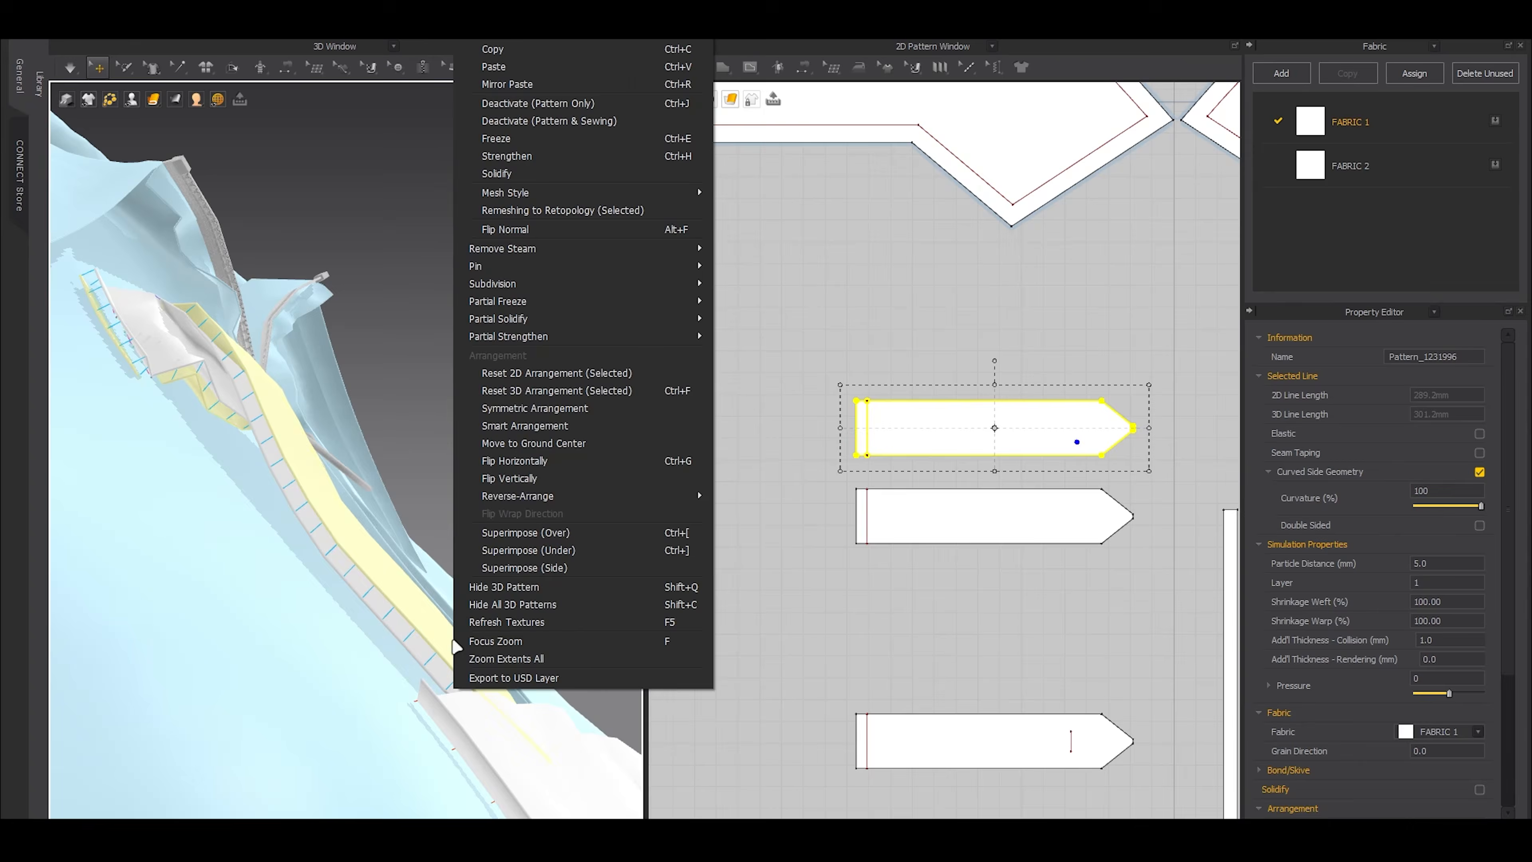
left_click(508, 535)
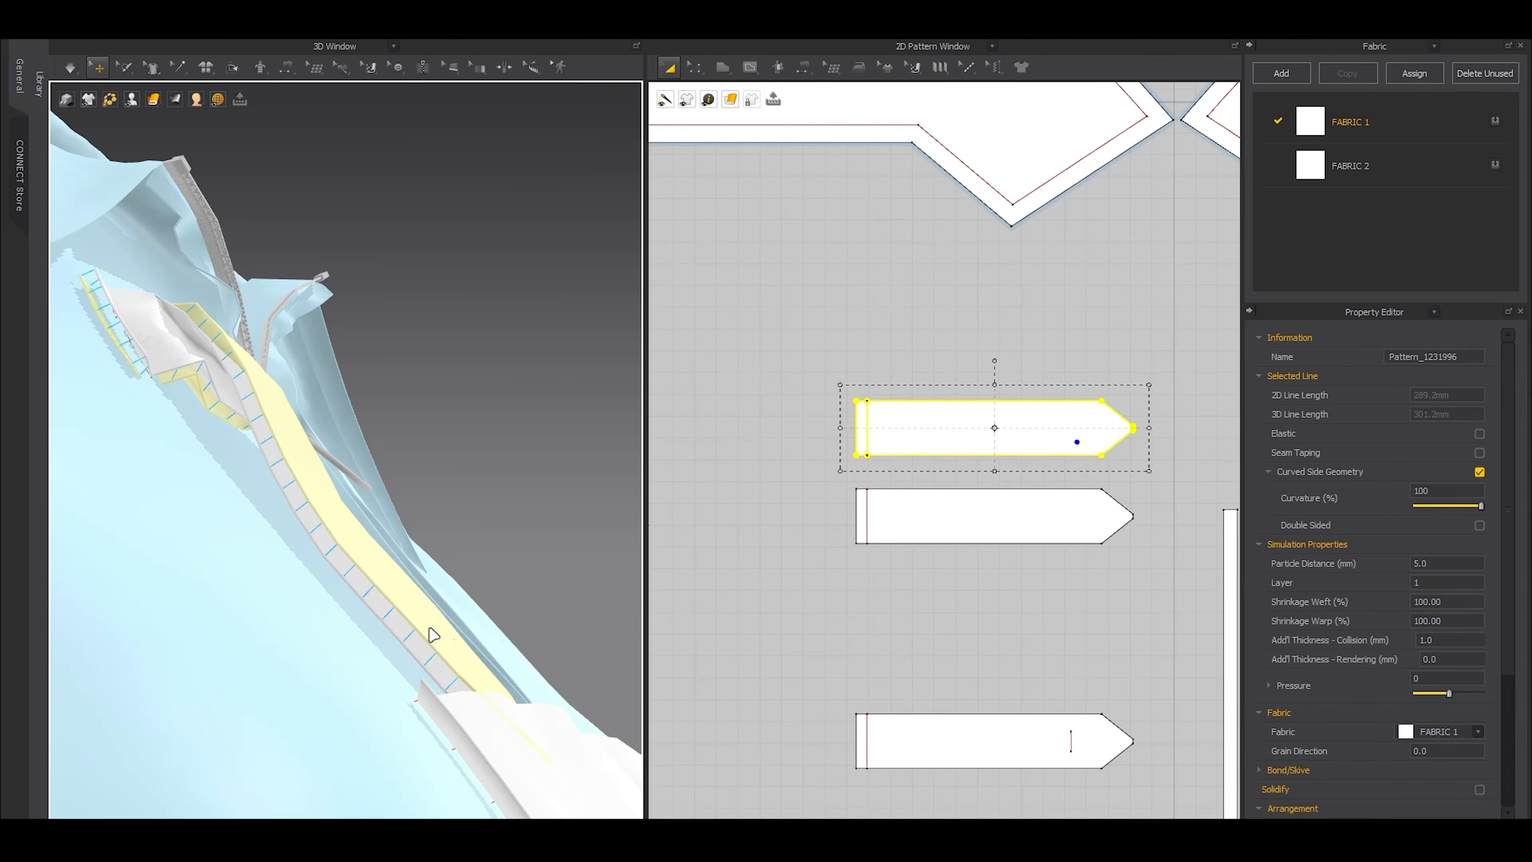
key("ctrl+z")
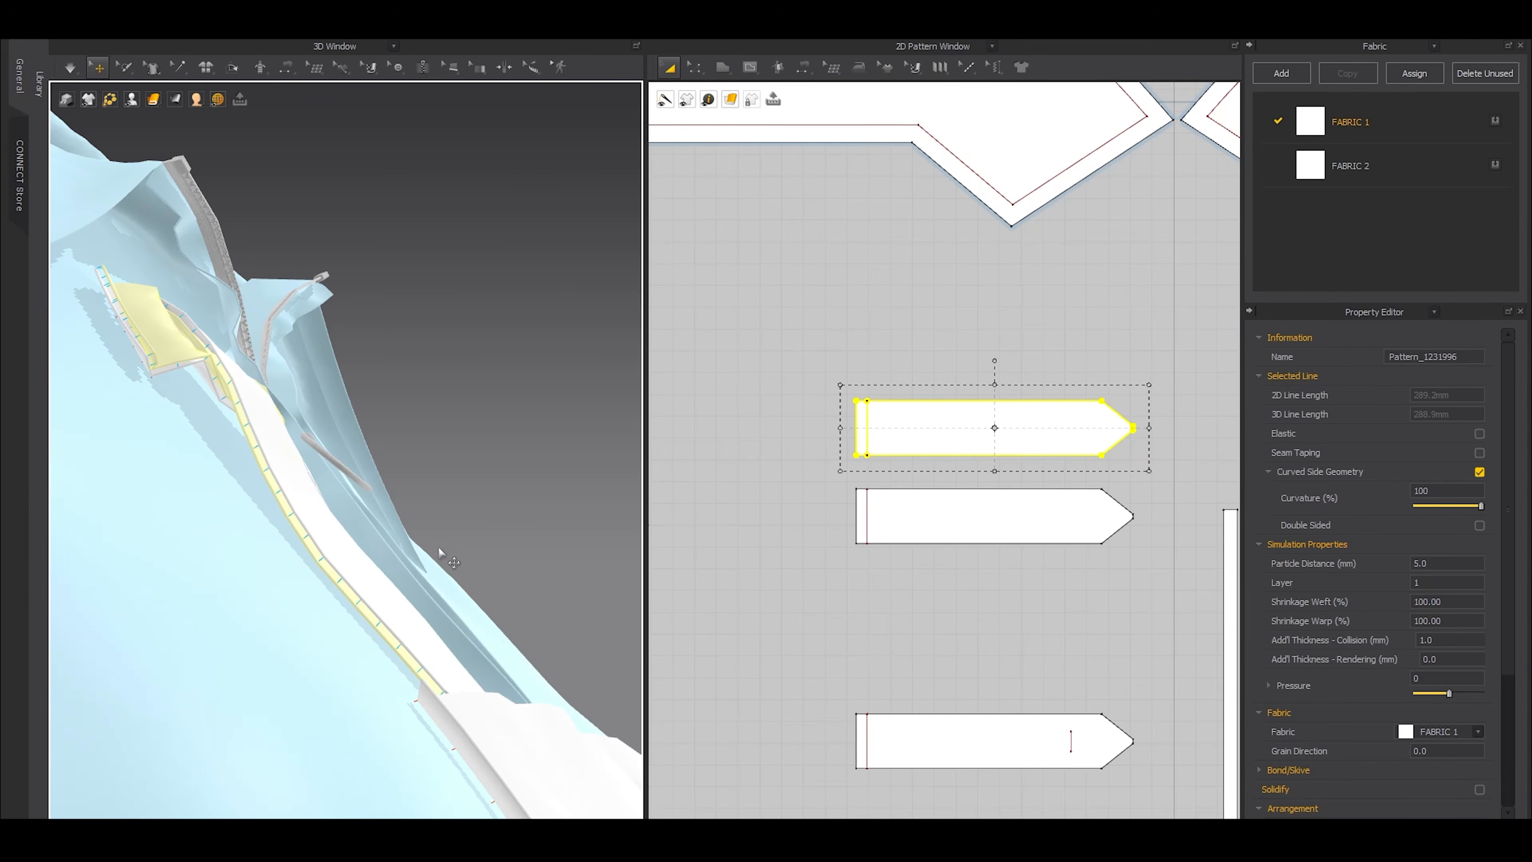
Simulate the double-layered top tab until its two layers settle together
right_click_drag(380, 498, 322, 539)
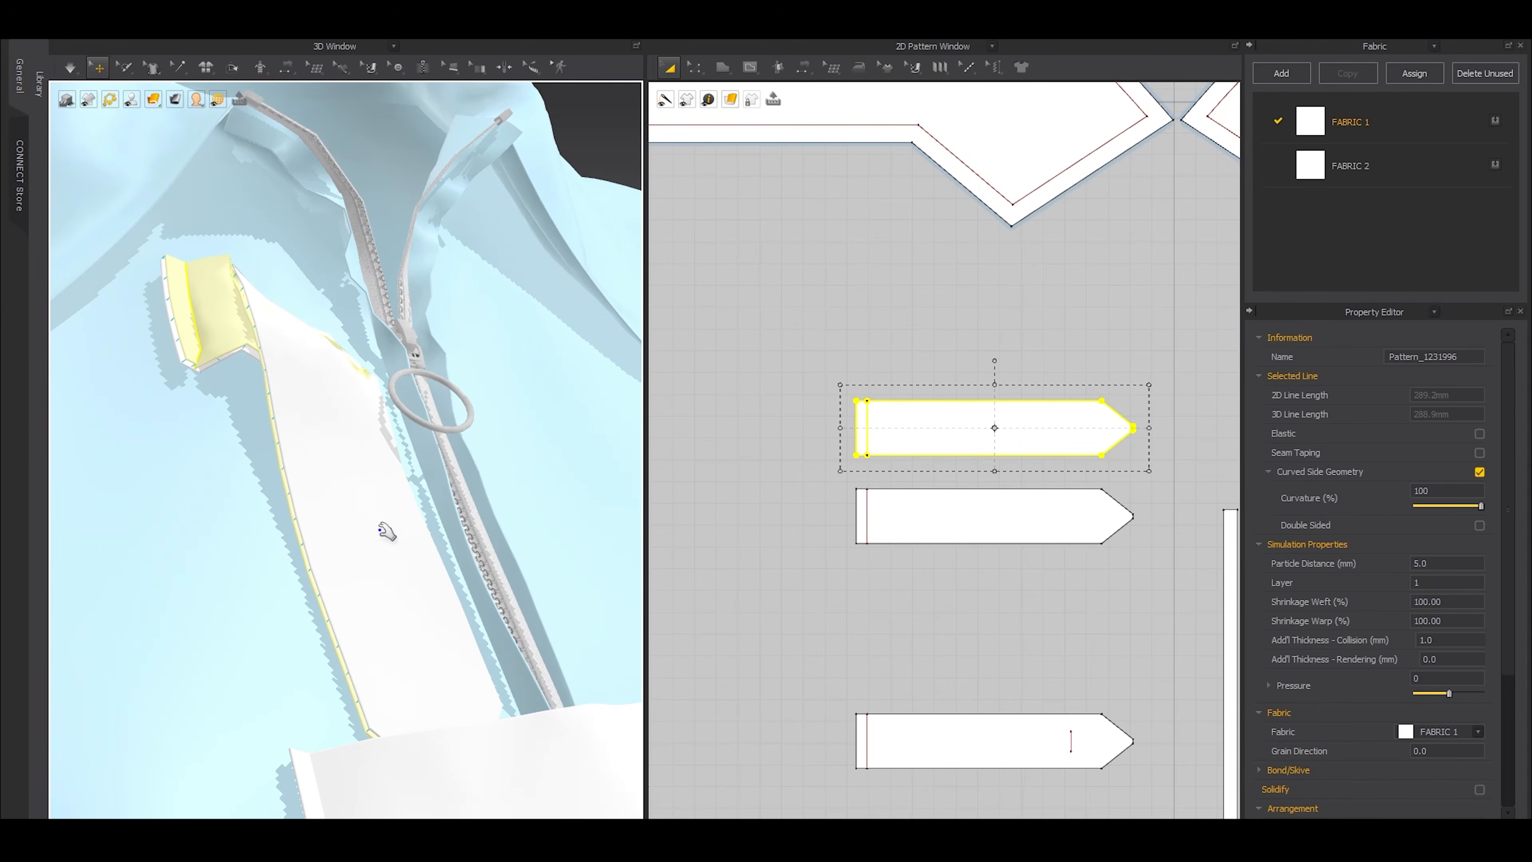
key("space")
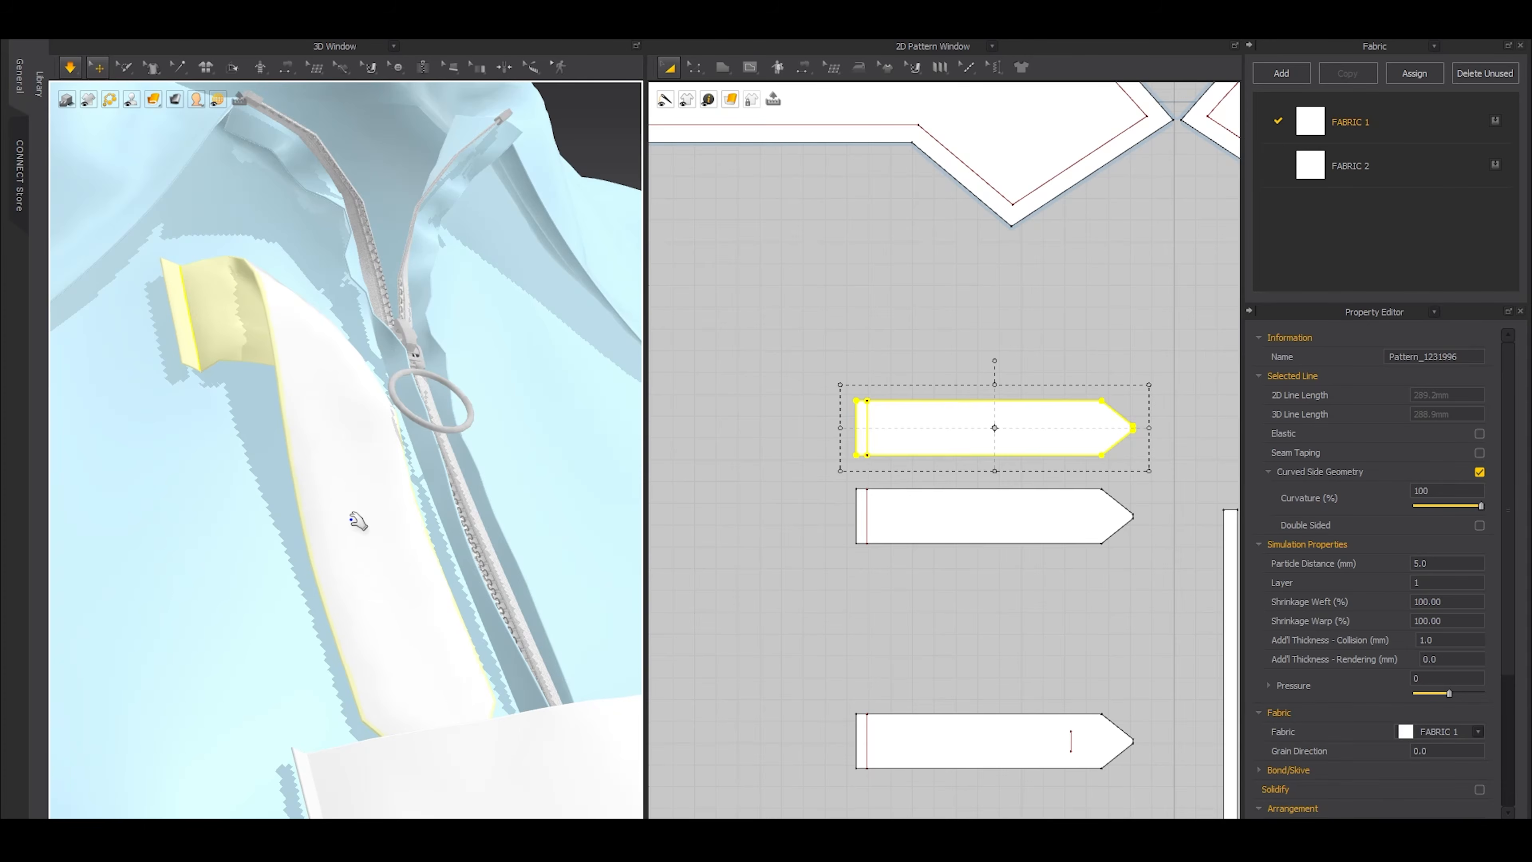
key("space")
Examine both layers of the top tab in 3D and the seams attaching them to the front slit
left_click(873, 502)
right_click_drag(366, 520, 222, 527)
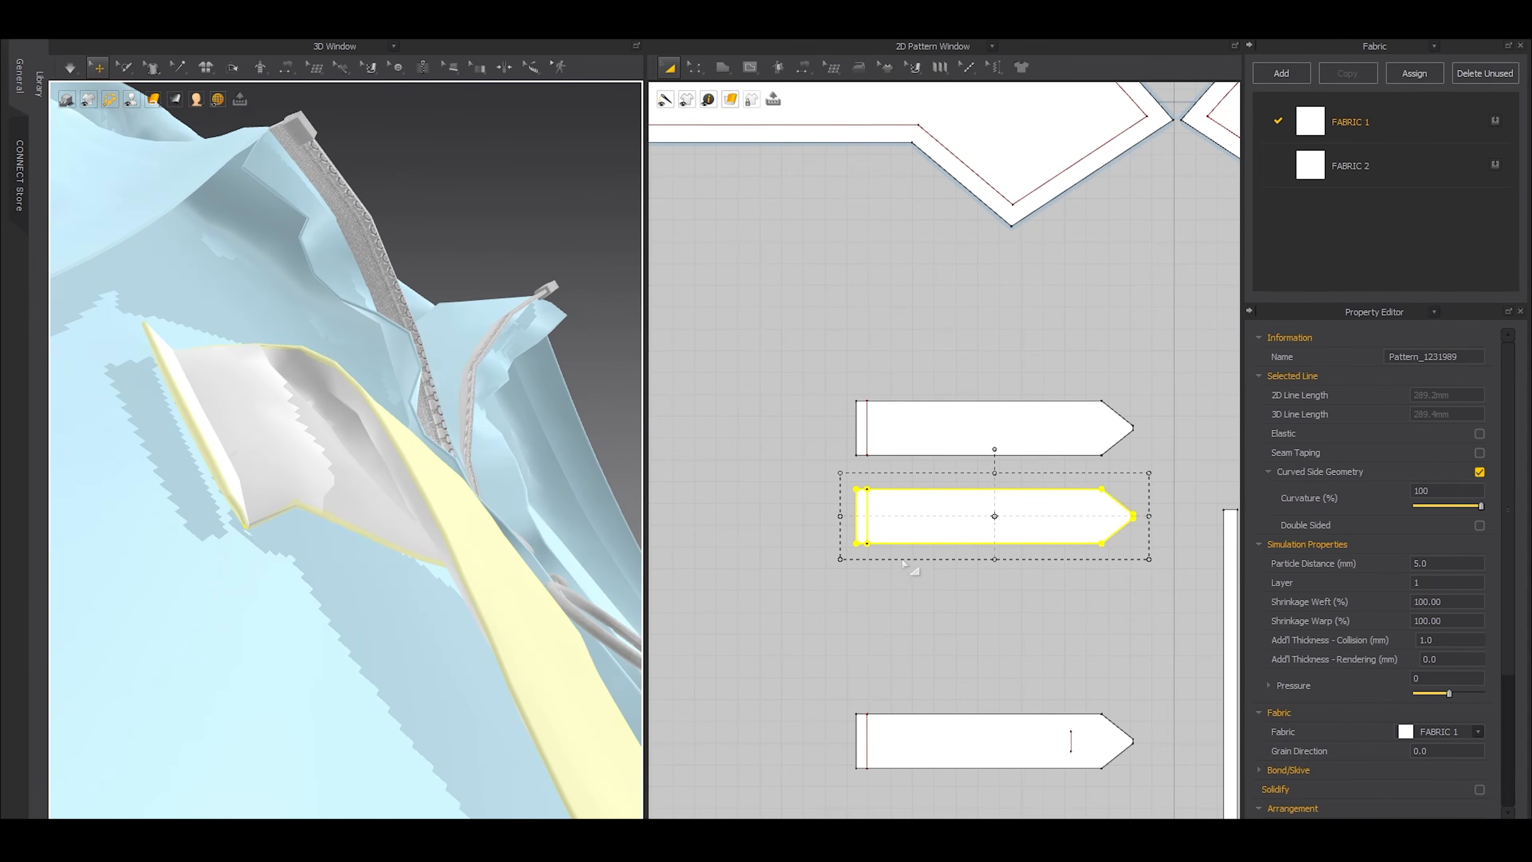
scroll(903, 562, "down", 4)
middle_click_drag(705, 551, 869, 518)
key("b")
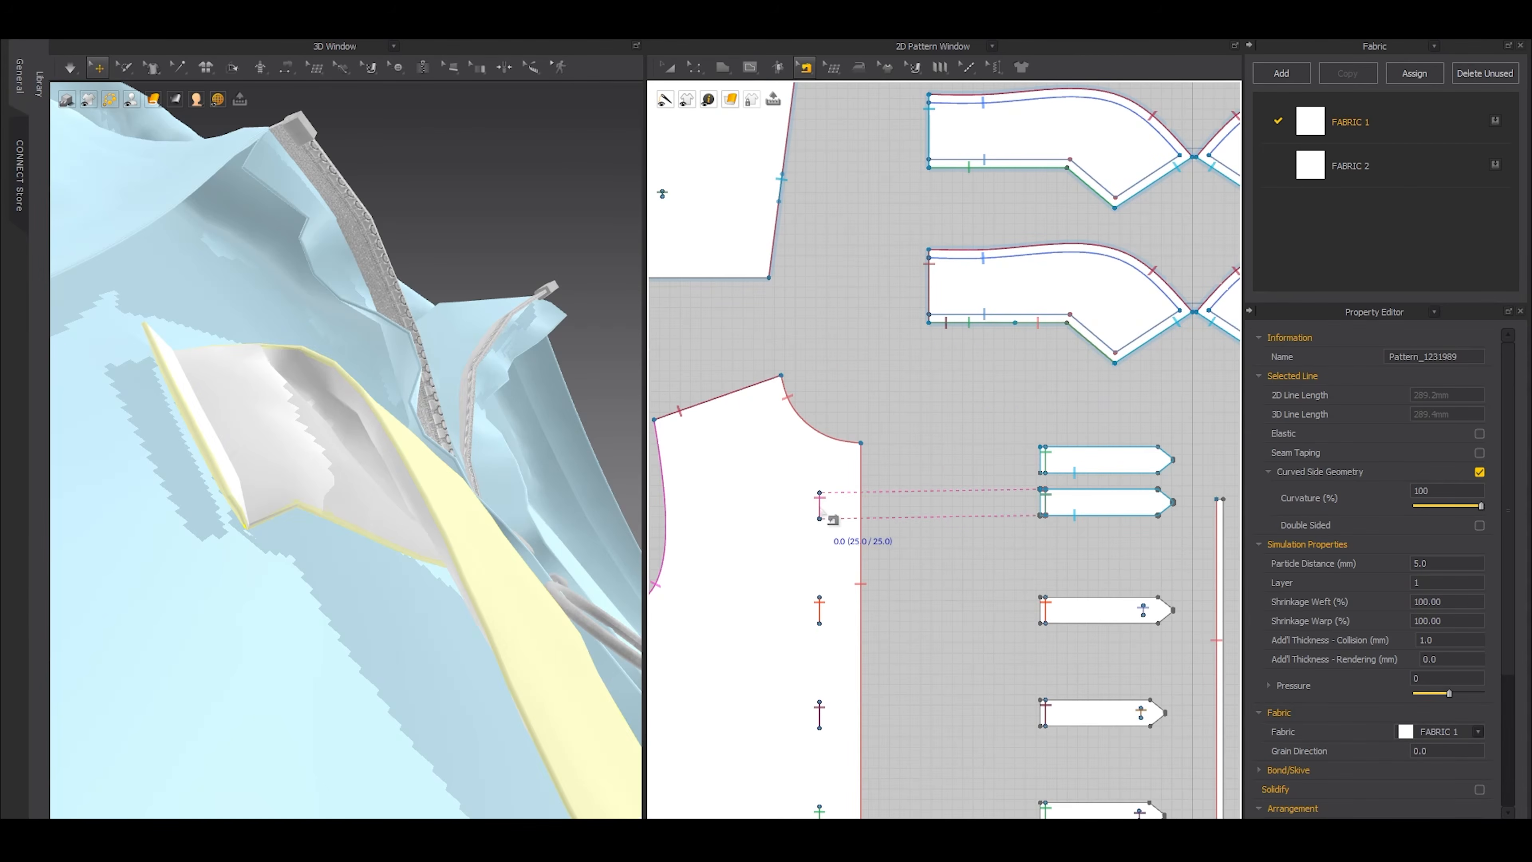
key("a")
left_click(1101, 501)
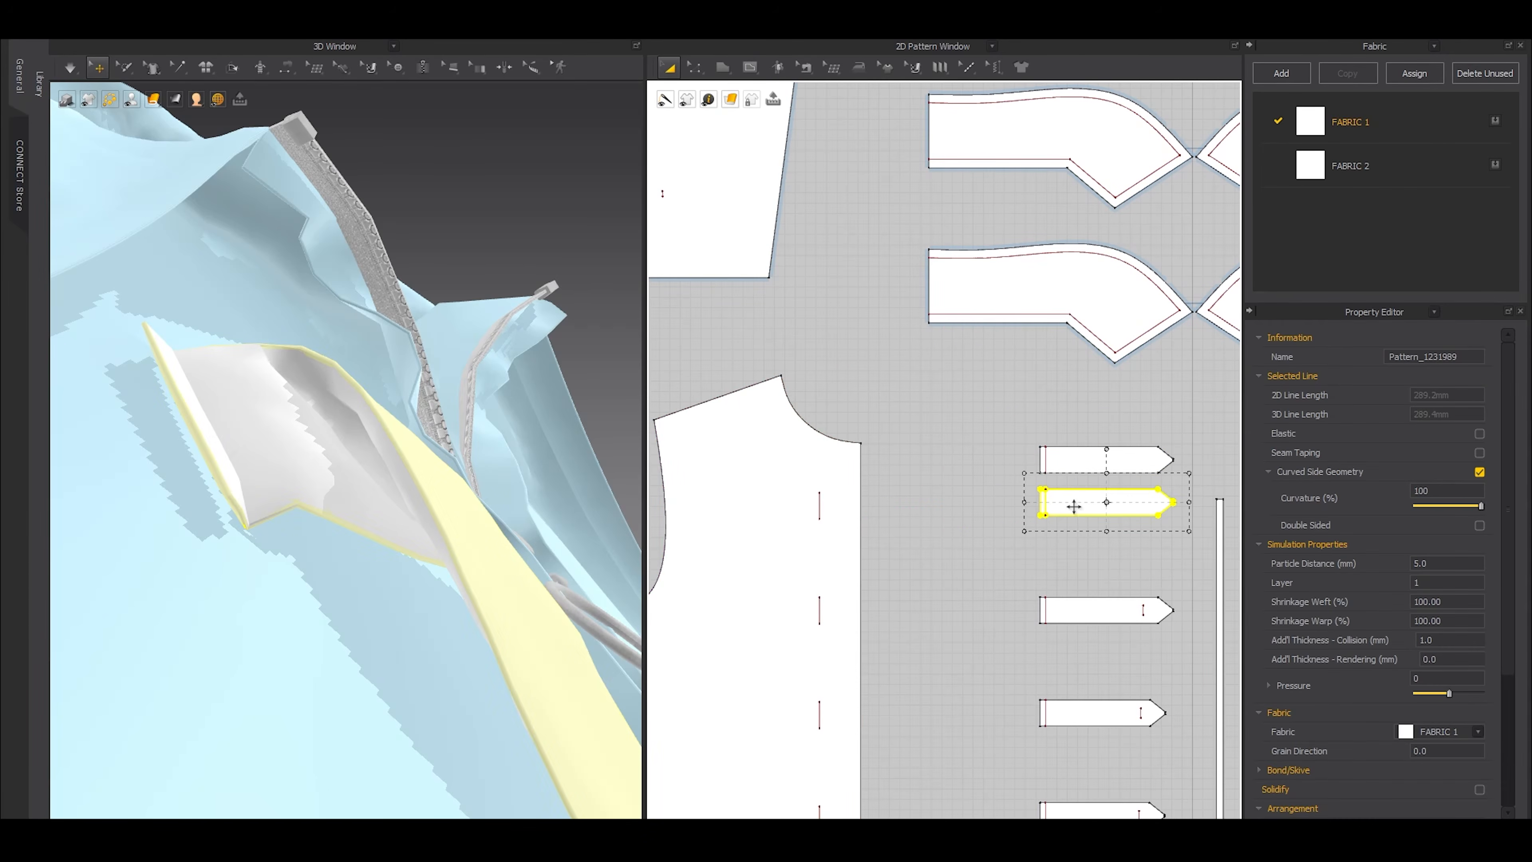
left_click(1060, 460)
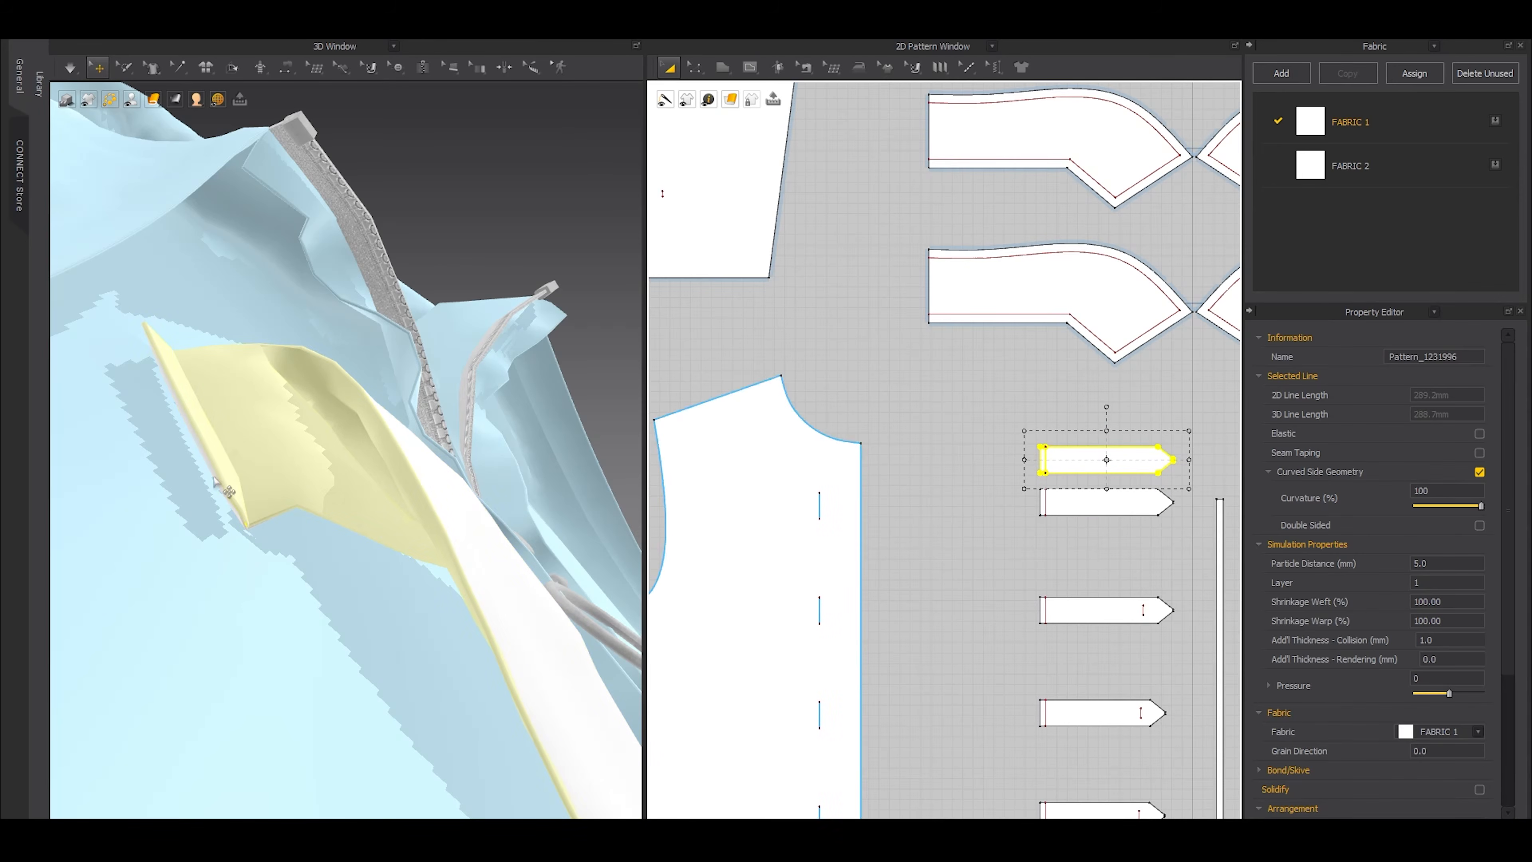
Try to offset the long sides and pointed ends of both top tab layers as 5 mm internal lines
scroll(1064, 448, "up", 5)
key("z")
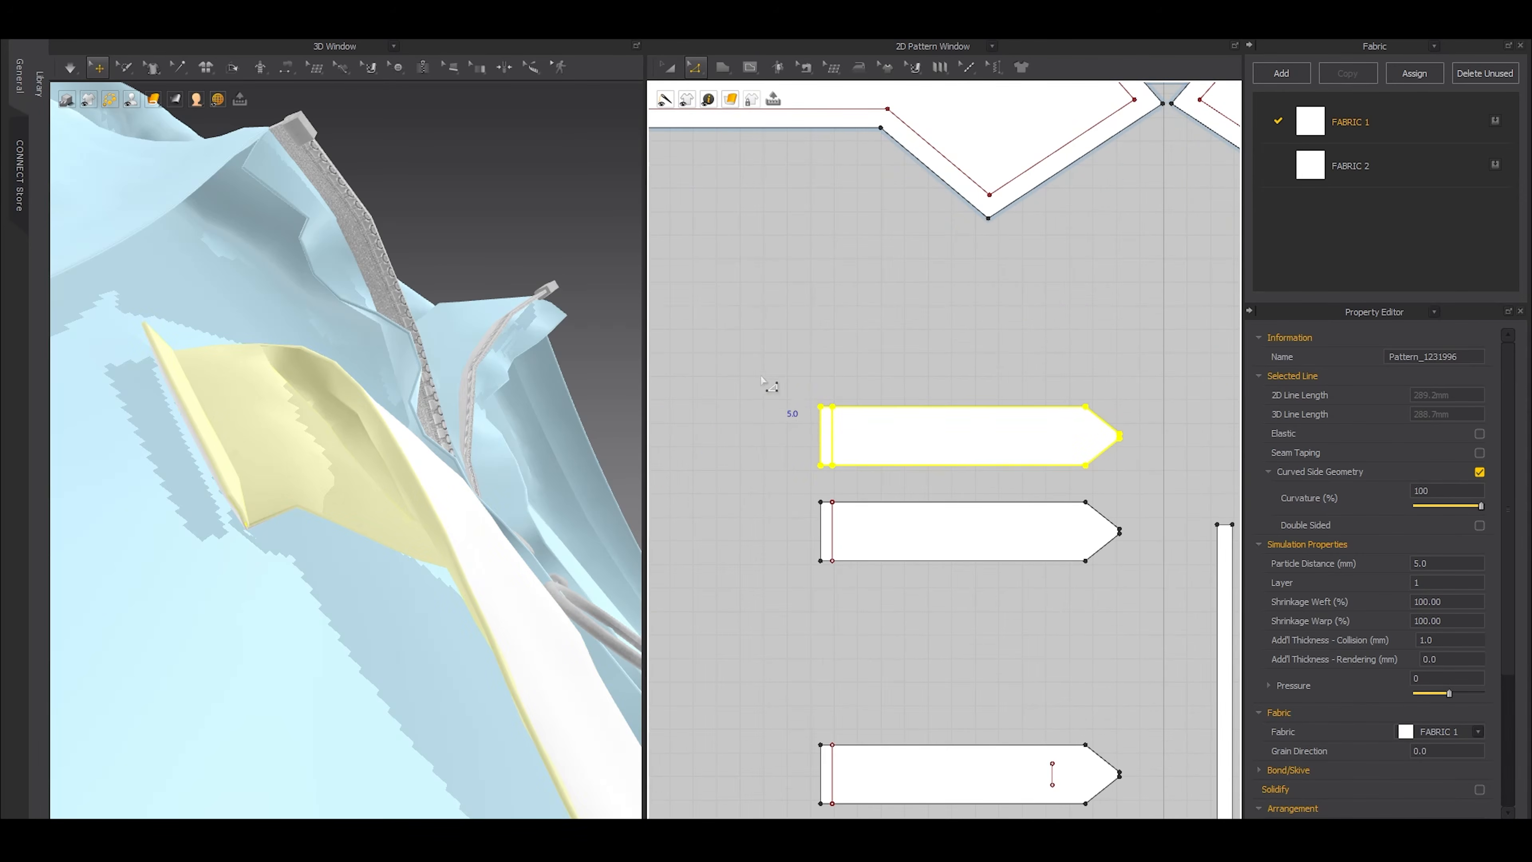
left_click(807, 376)
left_click(882, 406)
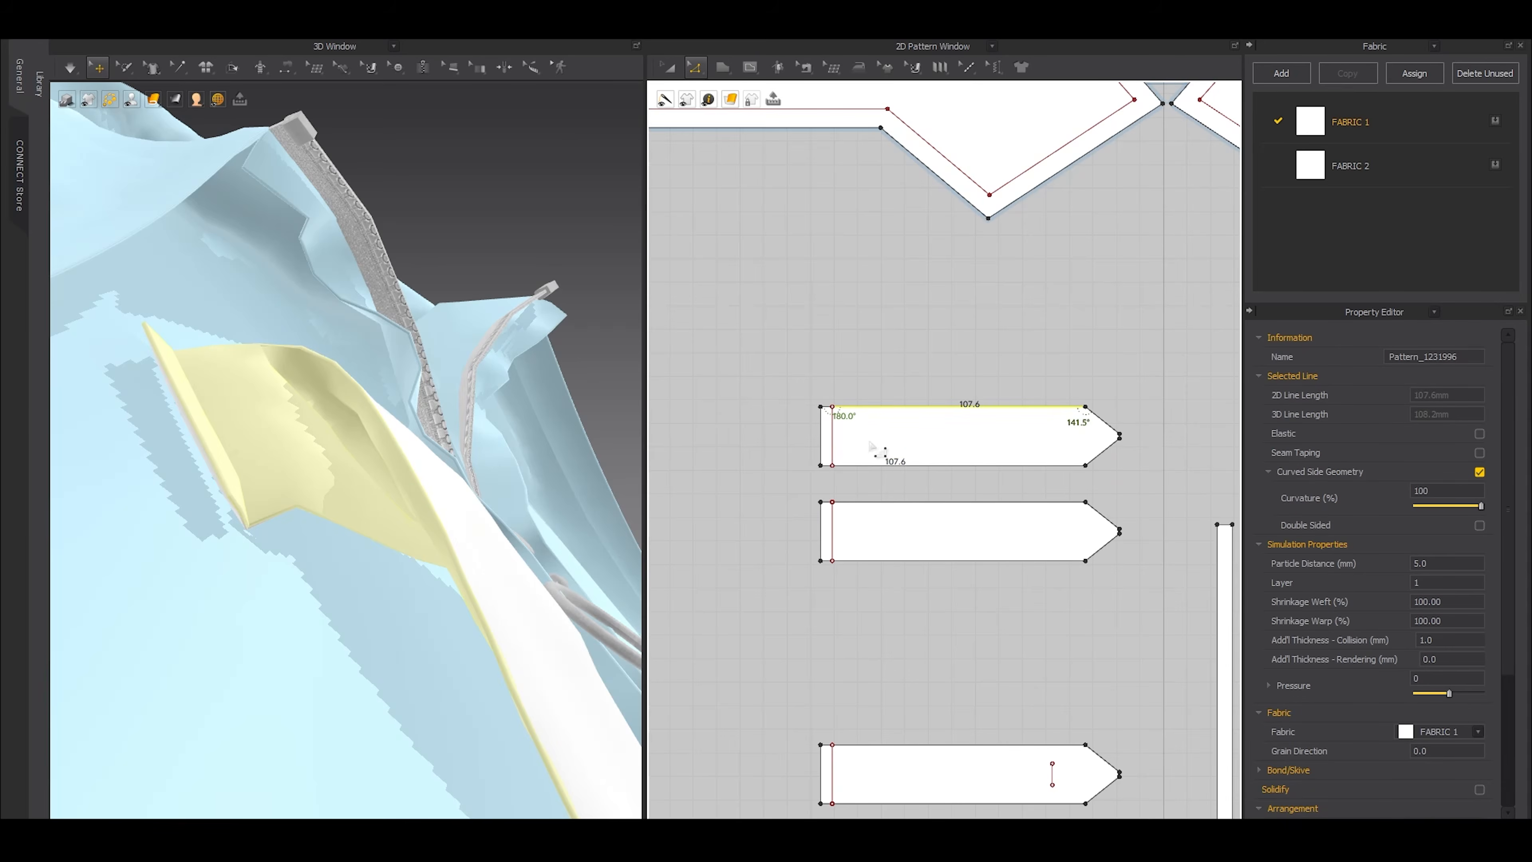
left_click(869, 465, "shift")
left_click(1102, 459, "shift")
key("ctrl+z")
left_click_drag(1146, 397, 1046, 584, "shift")
left_click(1014, 506, "shift")
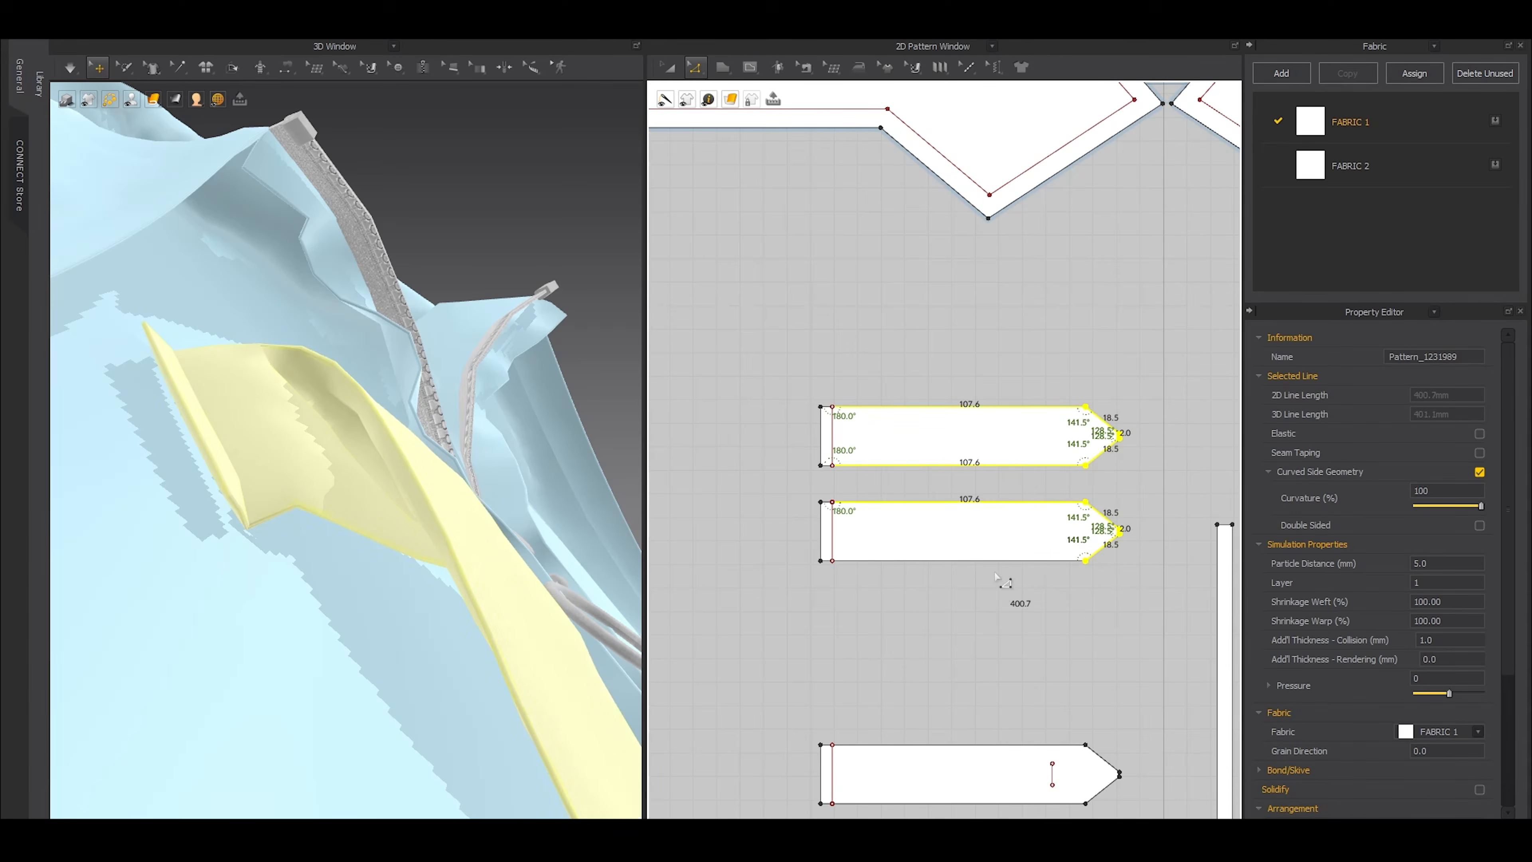
left_click(1002, 562, "shift")
key("ctrl+i")
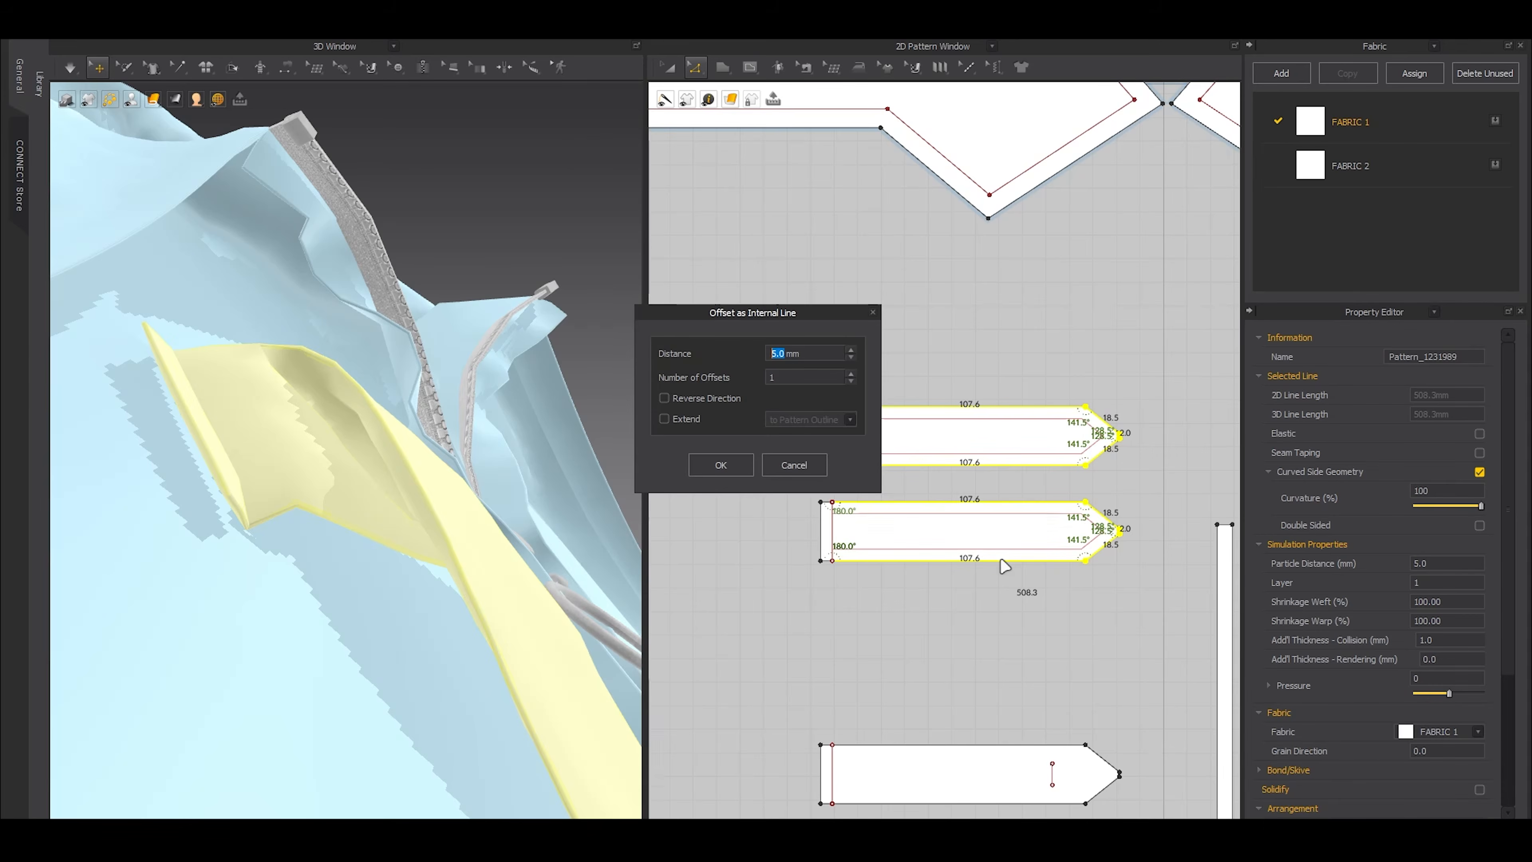
left_click(812, 467)
Include the short edge segments near the attached ends and offset the selected edges of both tab layers inward 5 mm as internal lines
scroll(818, 531, "up", 4)
left_click(842, 596, "shift")
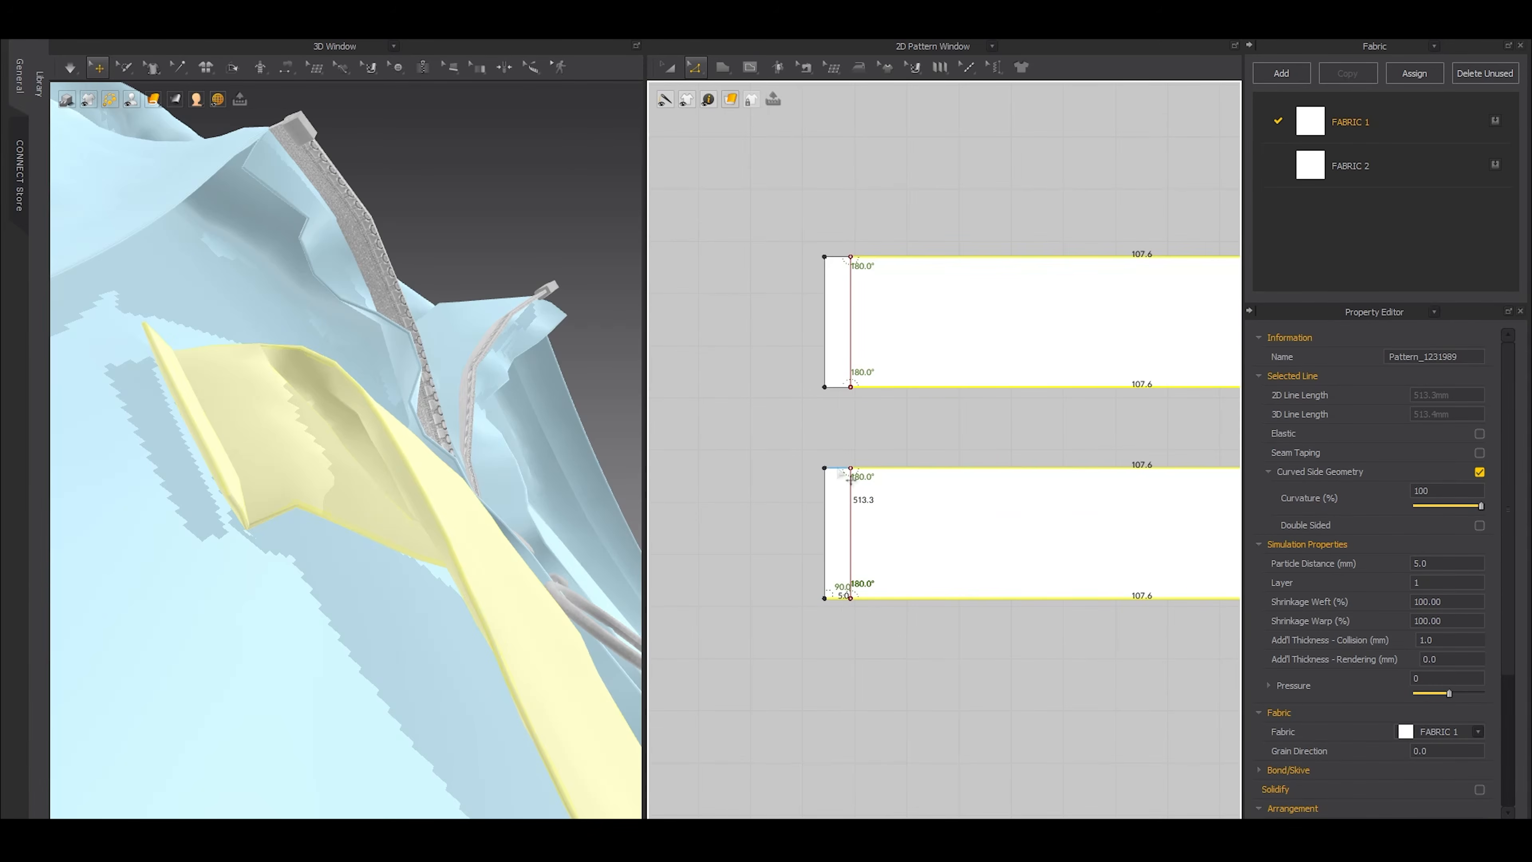
left_click(841, 388, "shift")
left_click(840, 258, "shift")
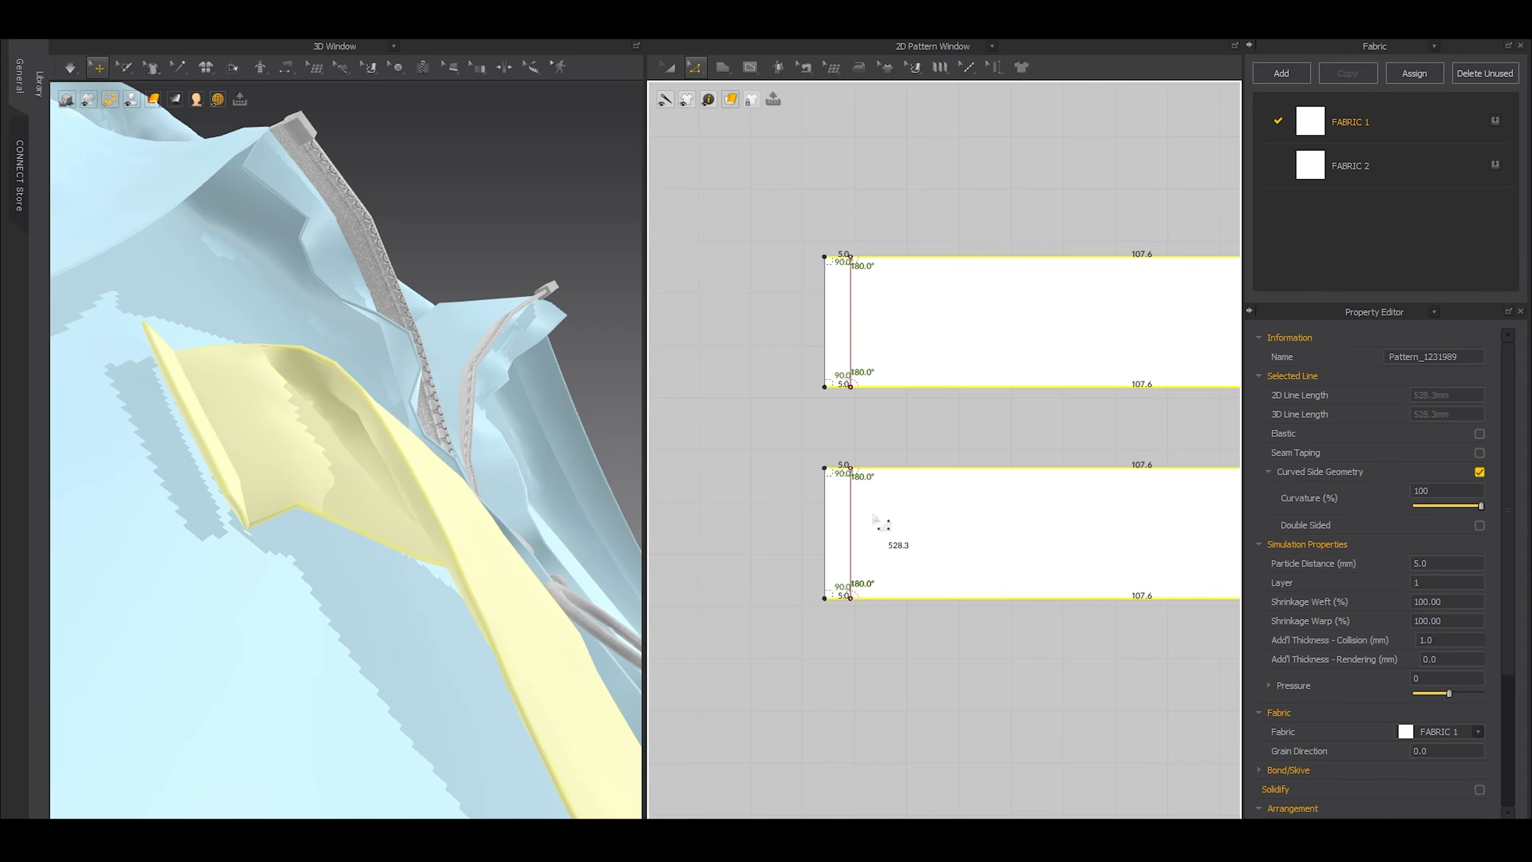
scroll(873, 513, "down", 3)
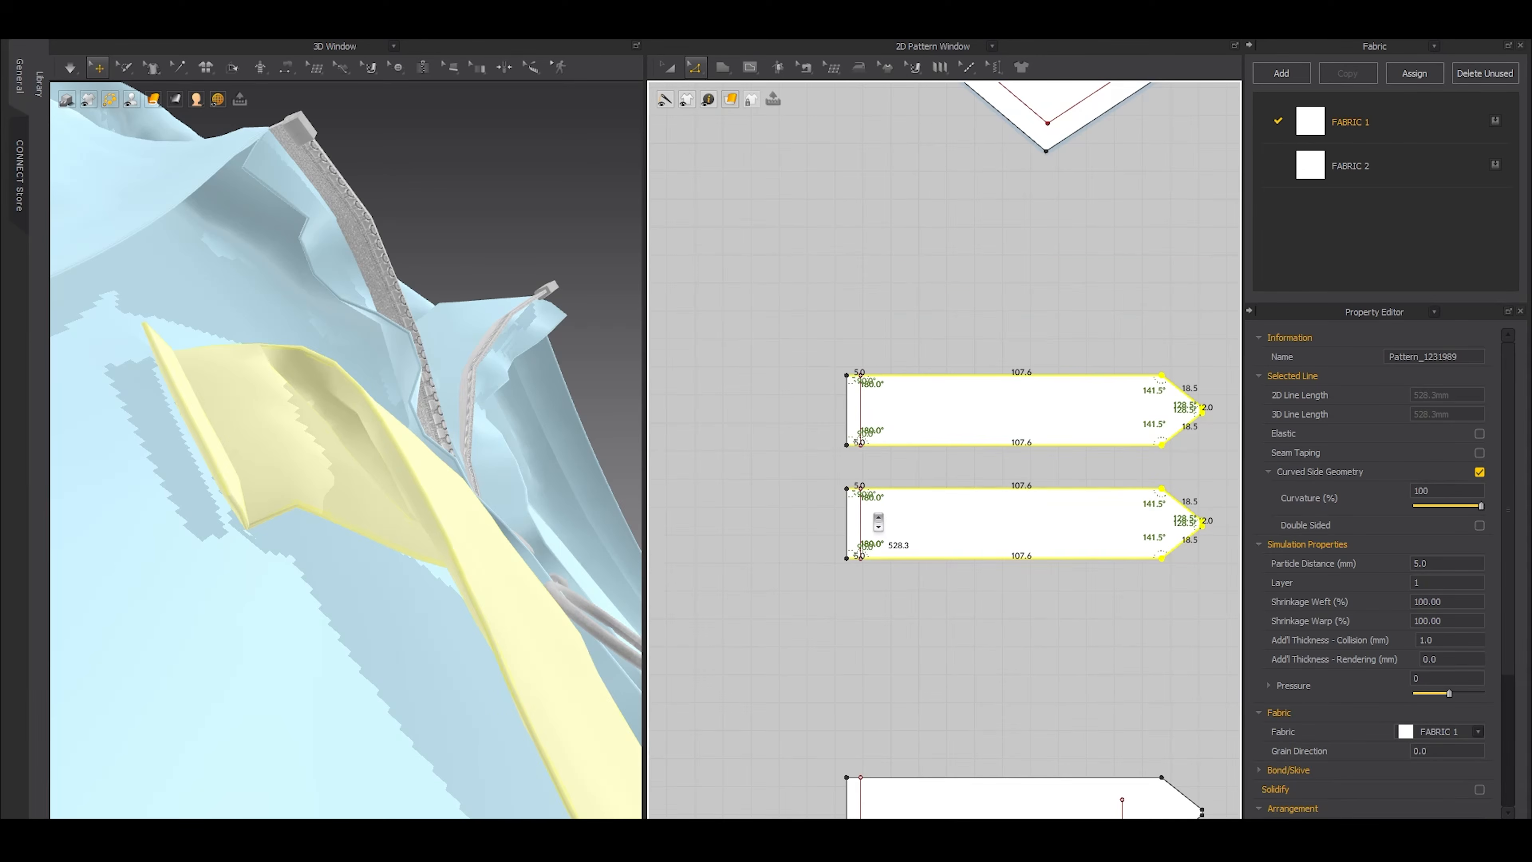
key("ctrl+i")
left_click_drag(783, 316, 749, 315)
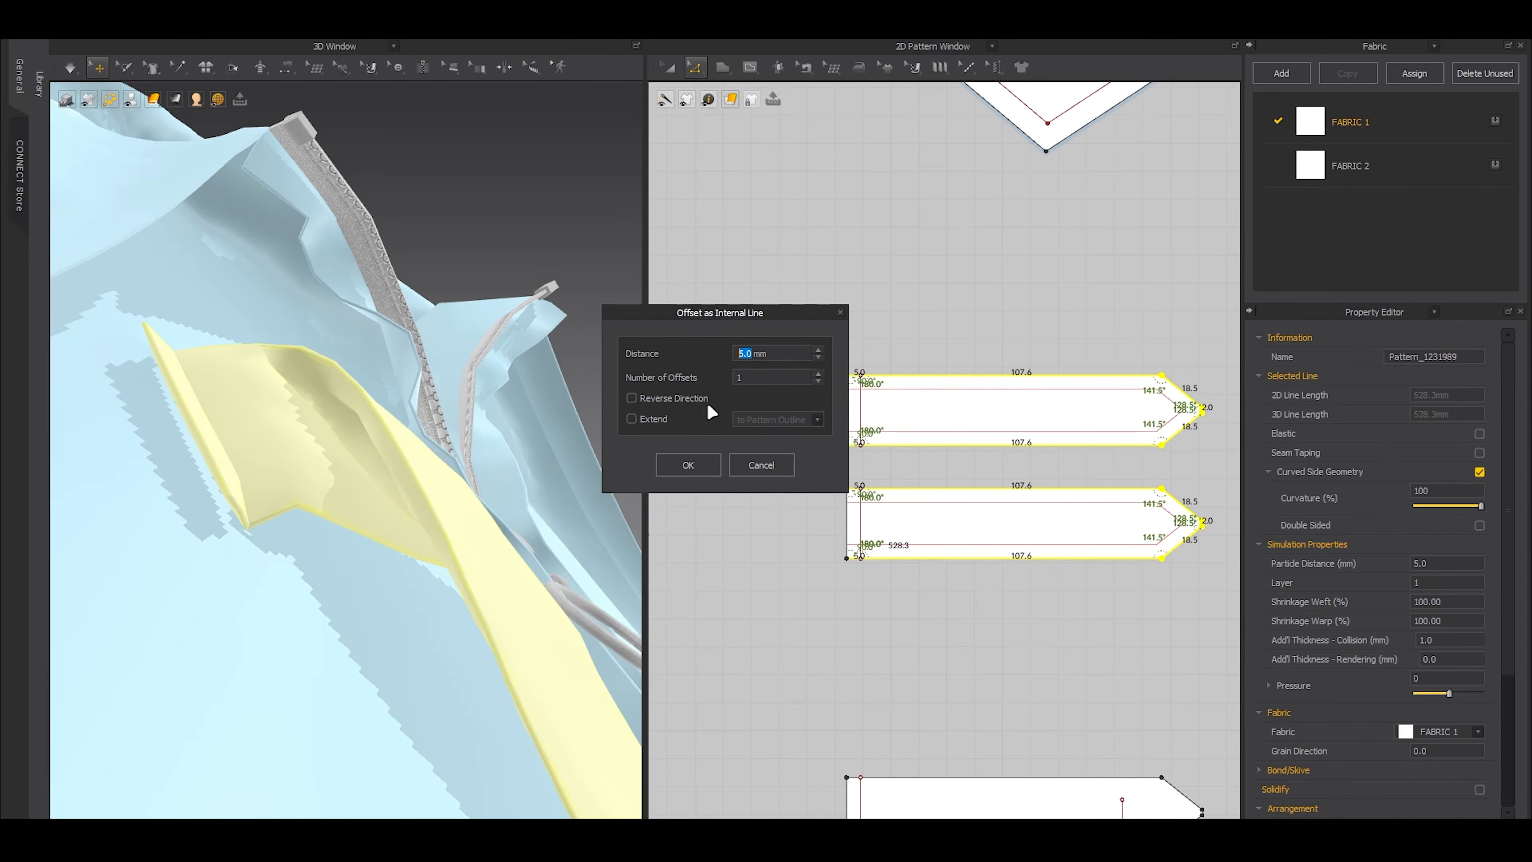
left_click(688, 463)
Sew the 5 mm internal lines of the two top tab layers together and simulate the garment
key("m")
left_click(847, 390)
left_click(847, 432)
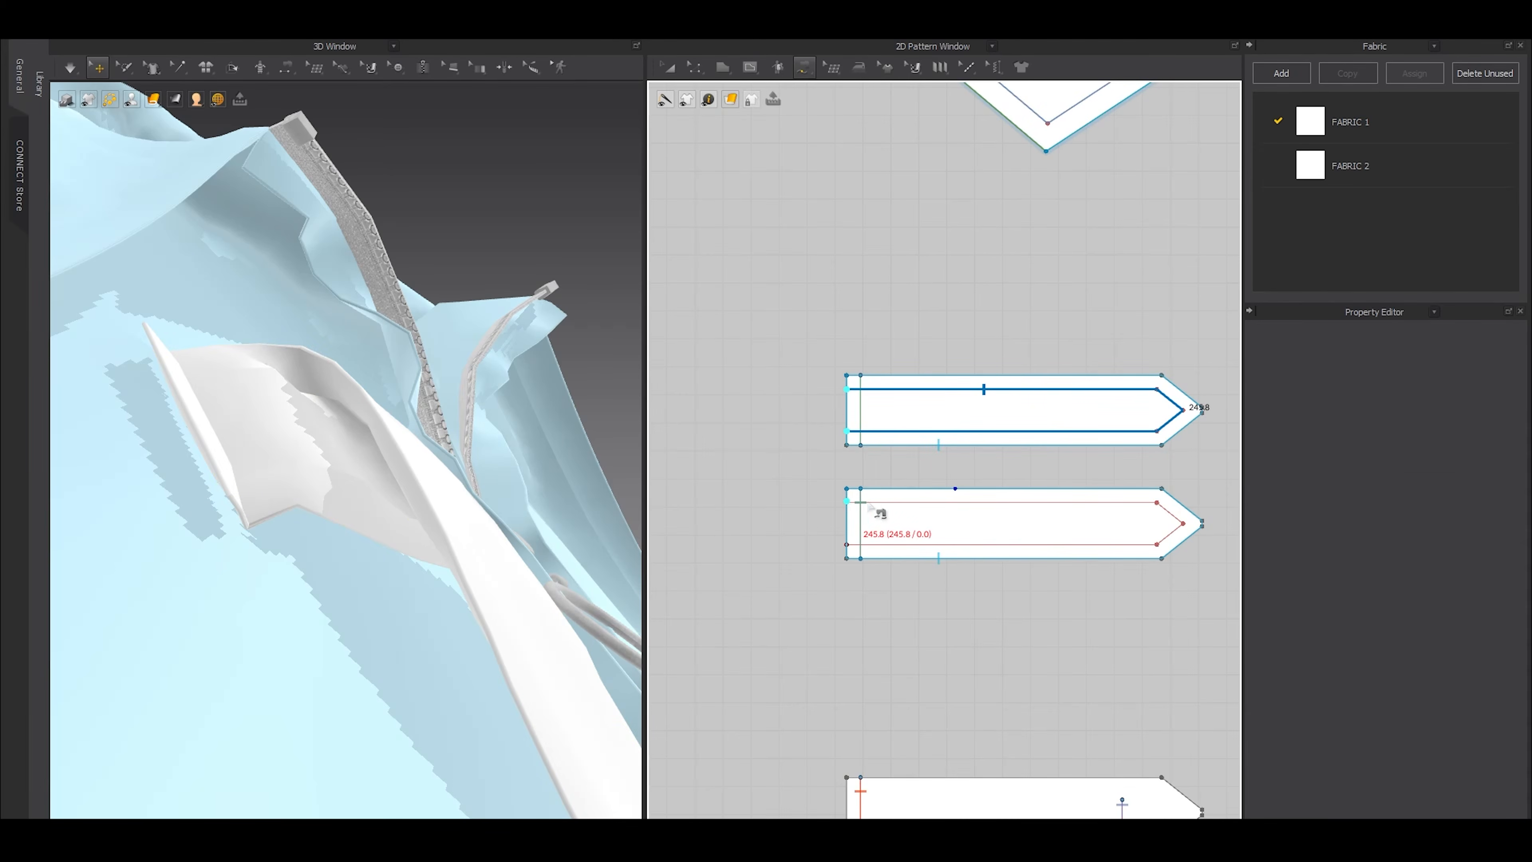
left_click(847, 502)
left_click(847, 544)
key("a")
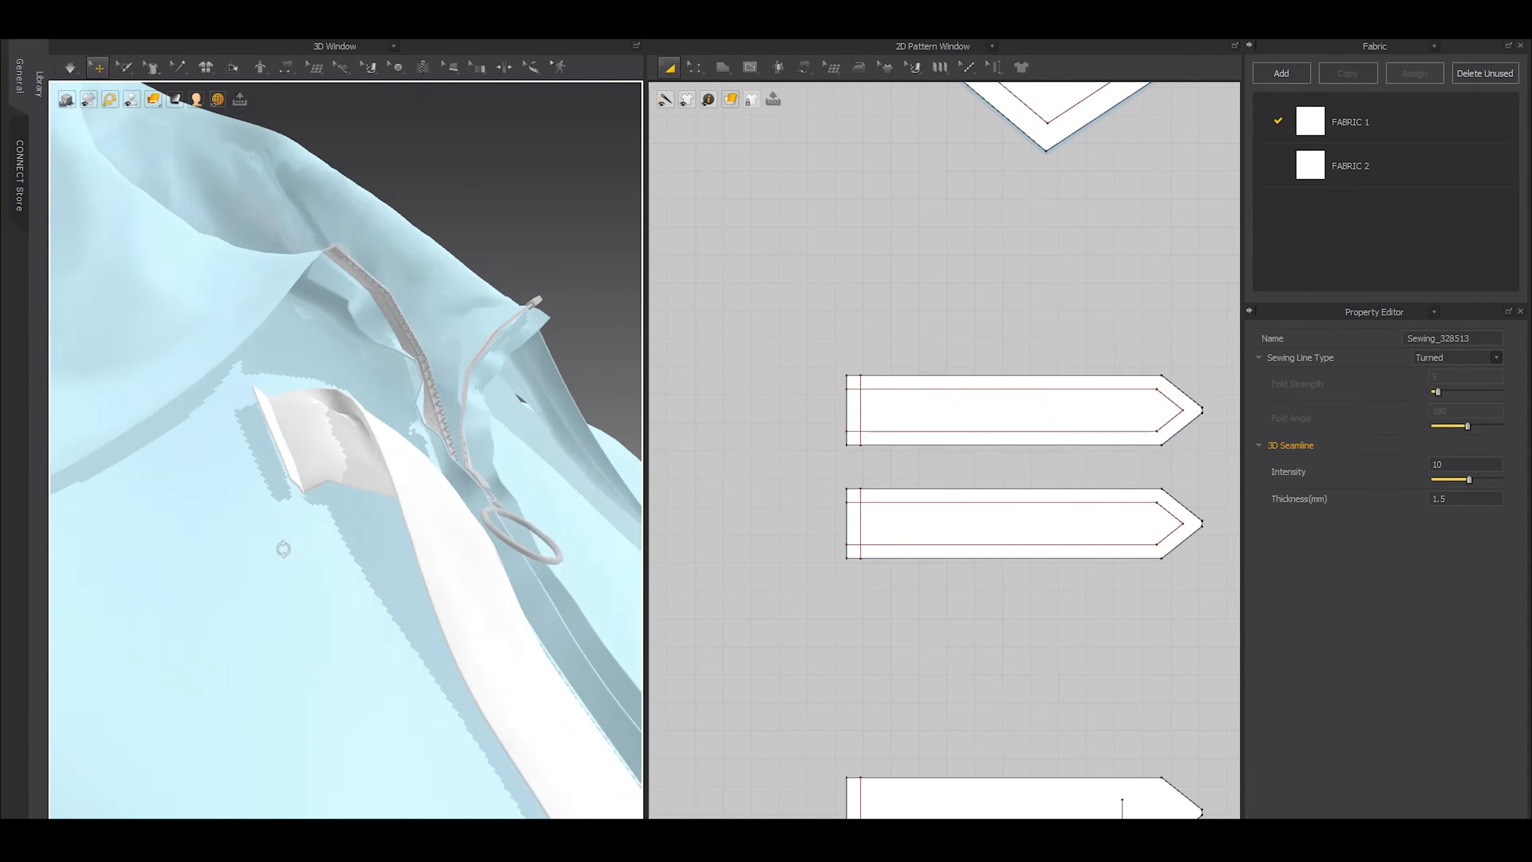
right_click_drag(283, 549, 296, 570)
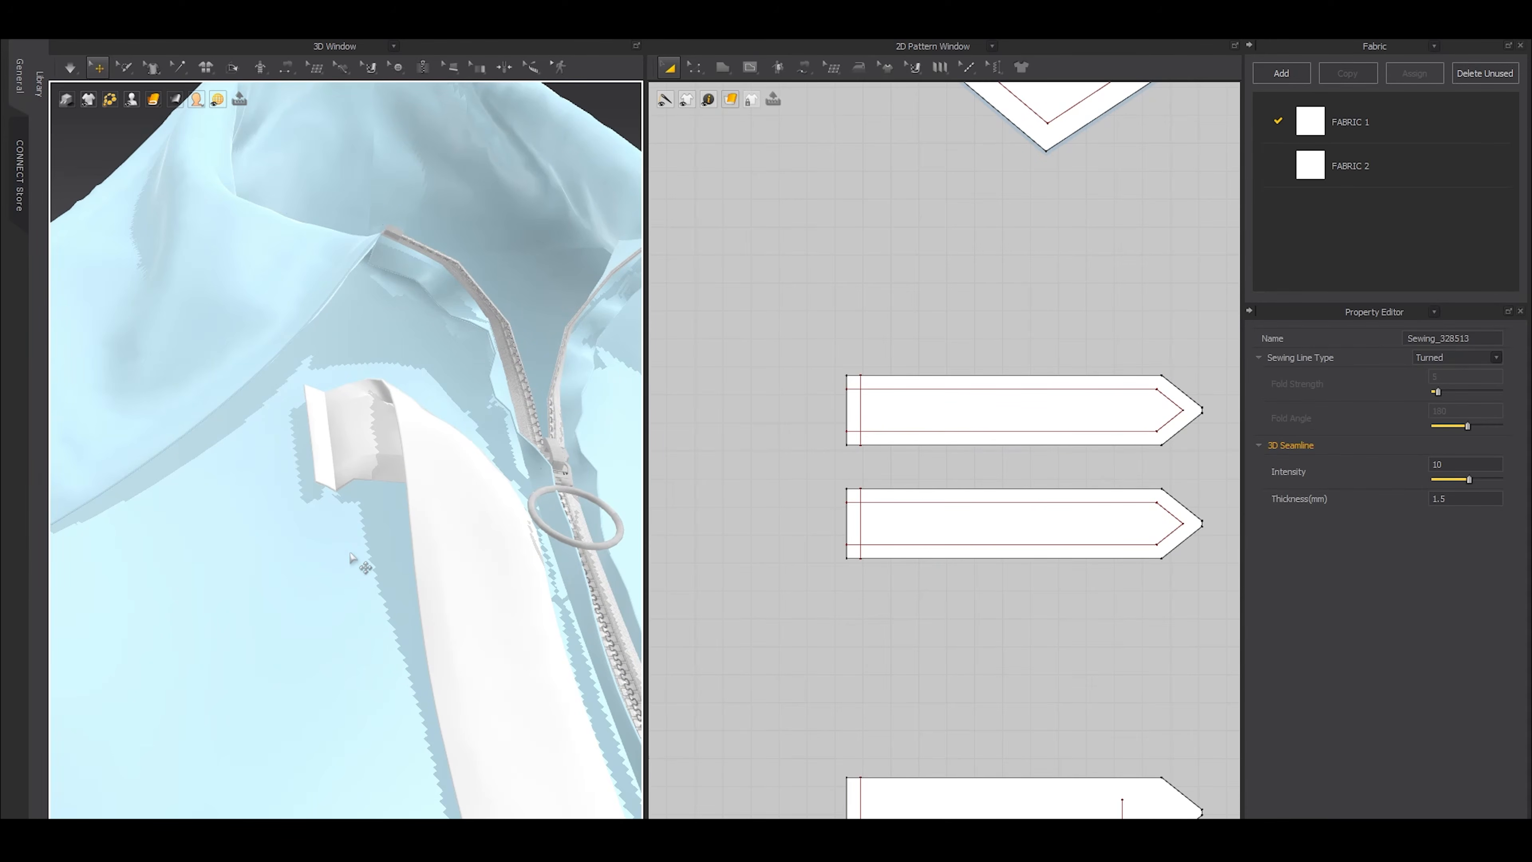
key("space")
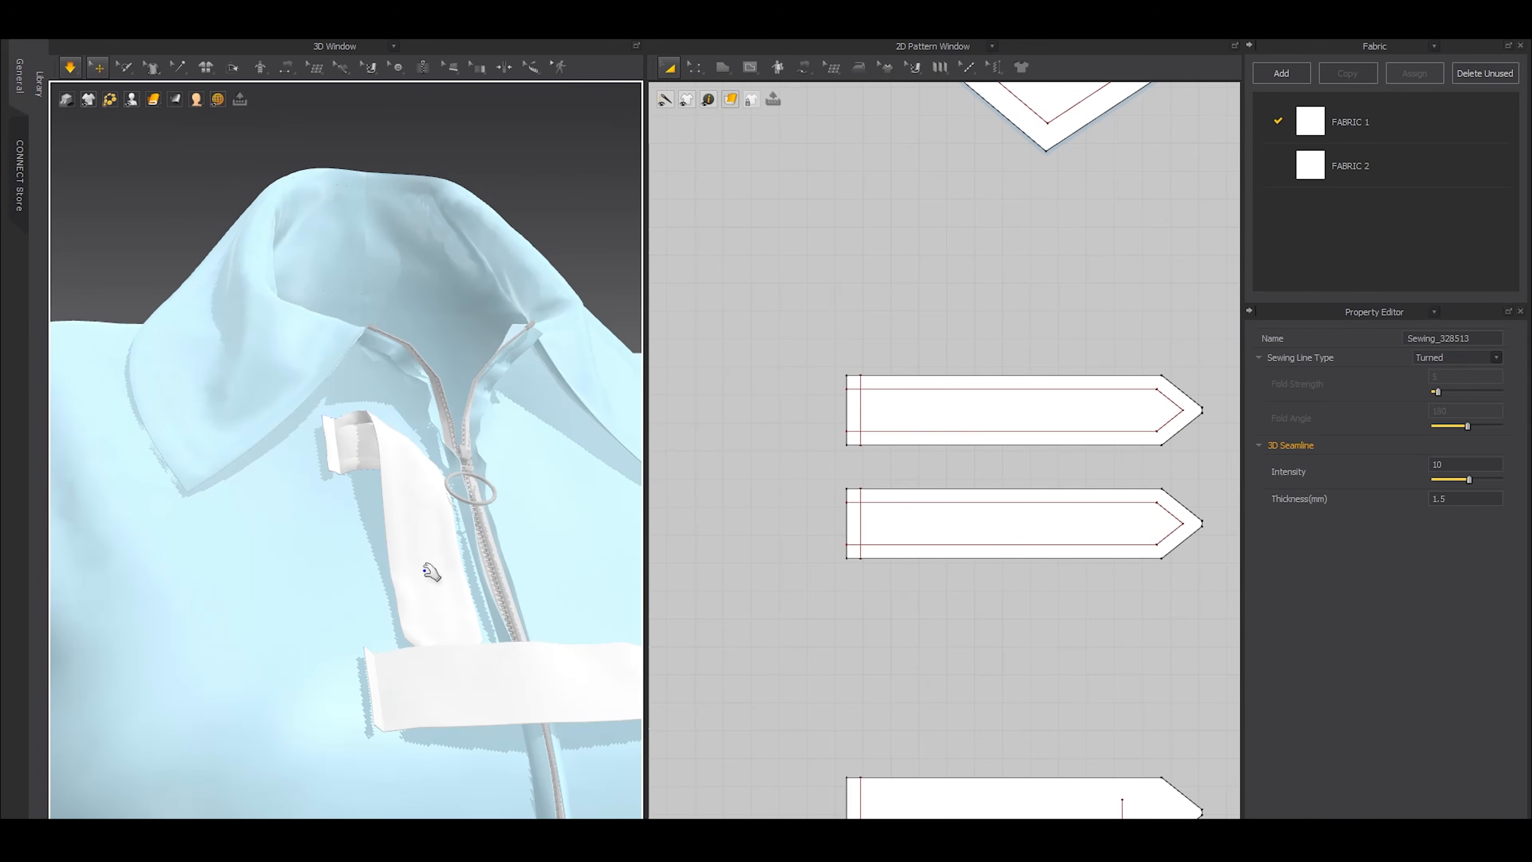
key("space")
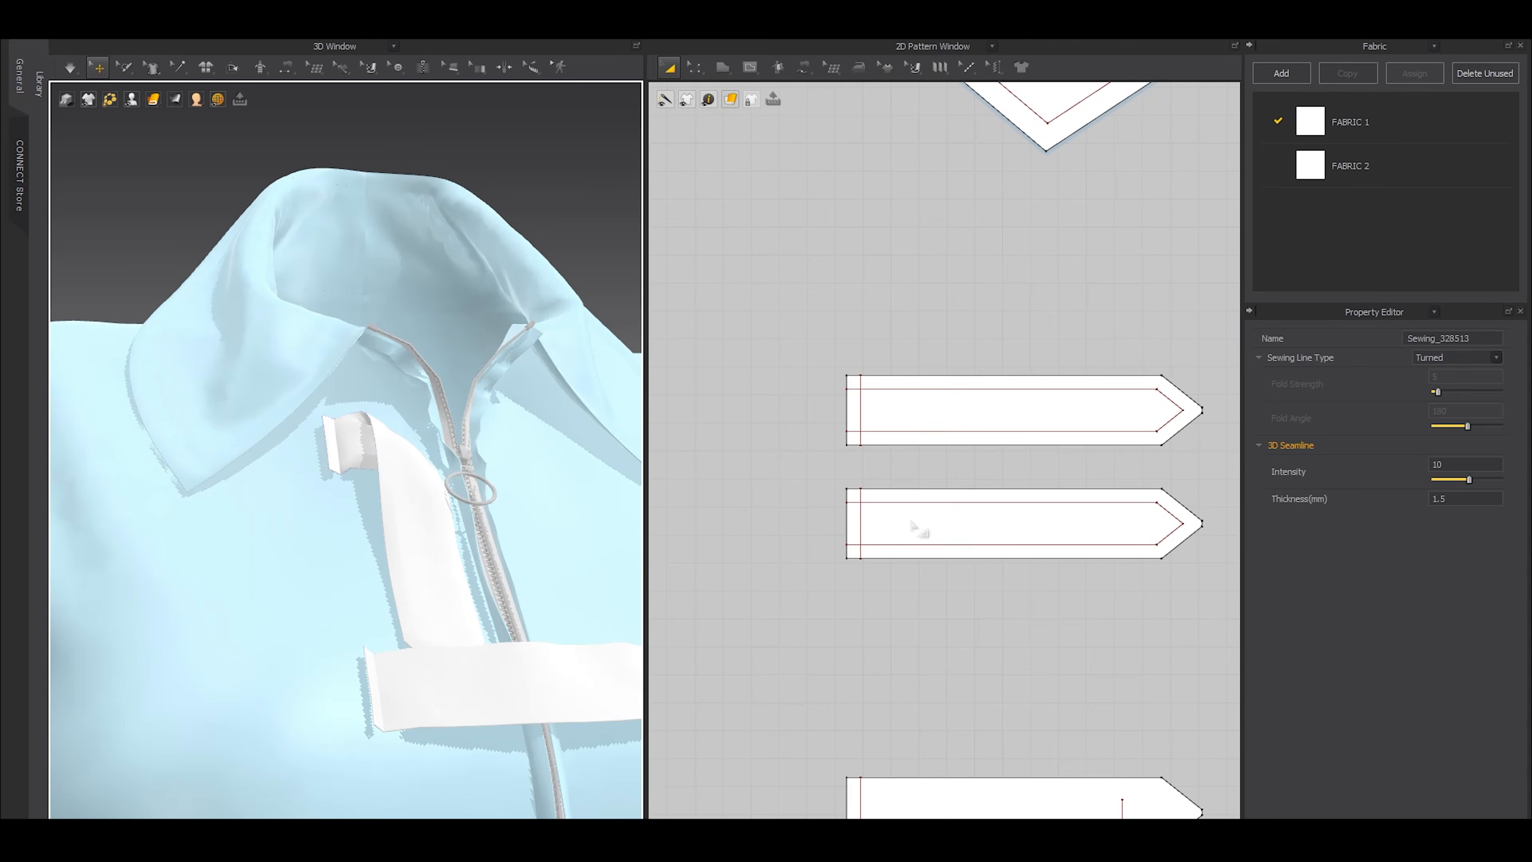
Replace the 5 mm internal lines on both top tab layers with internal lines offset 3 mm from the edges
left_click(929, 493)
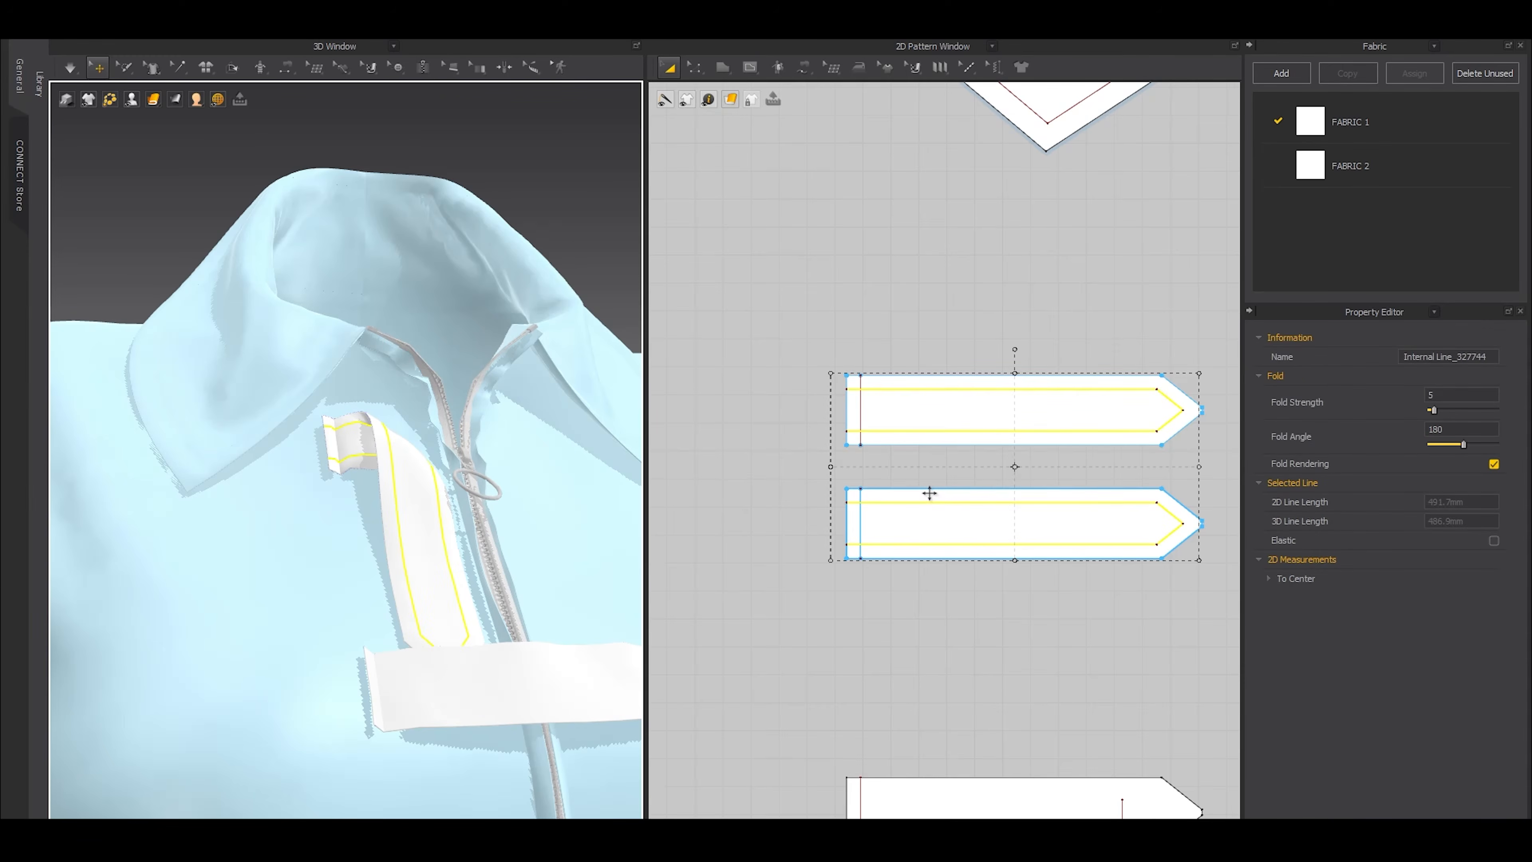
left_click(928, 493)
key("z")
key("ctrl+i")
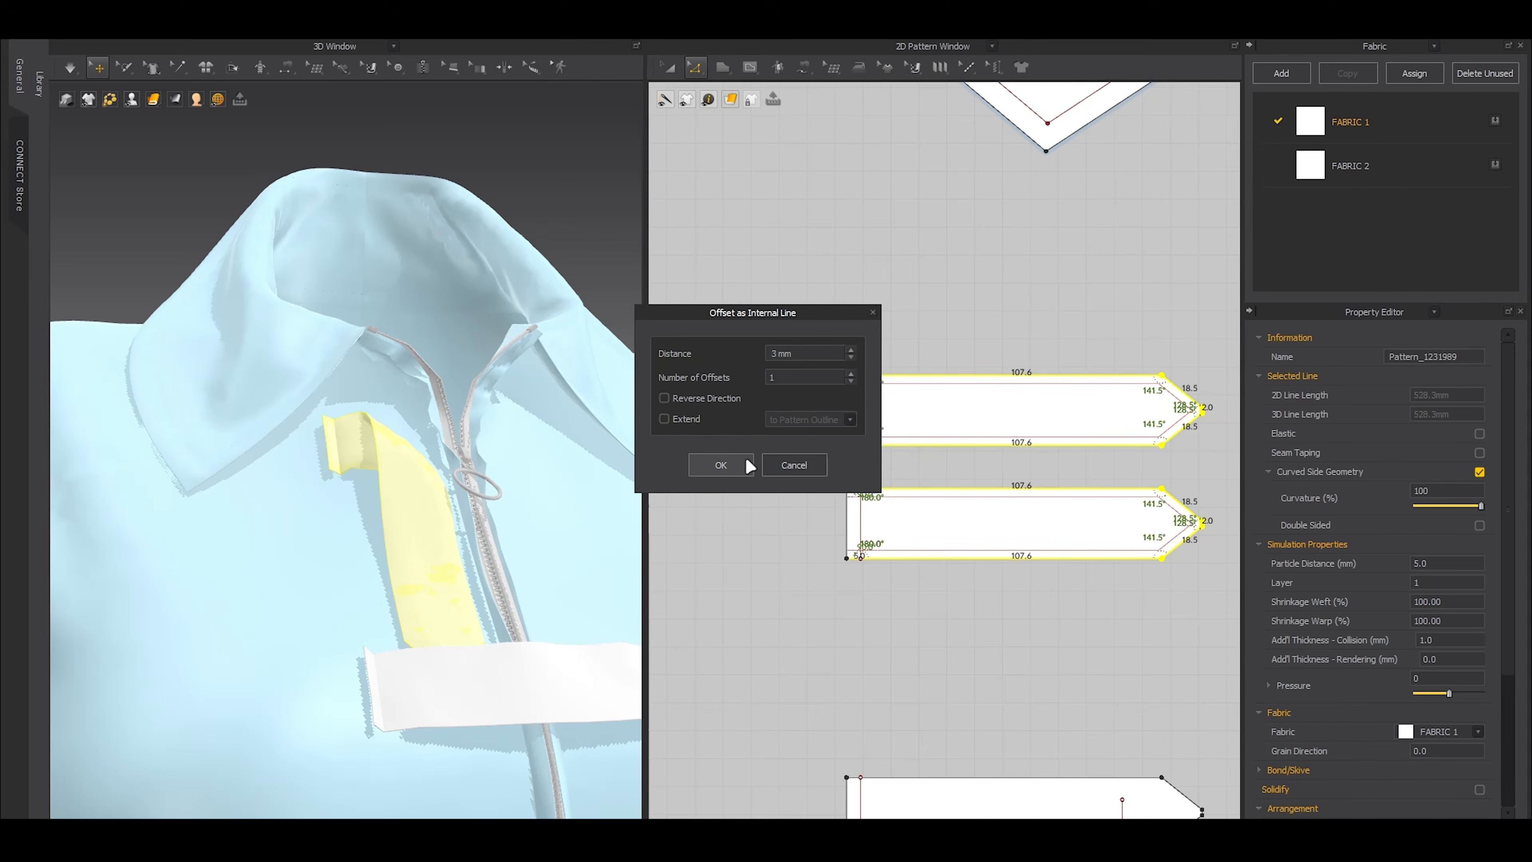
left_click(731, 466)
Sew the long 3 mm internal line segments of one top tab layer to the matching segments of the other
key("m")
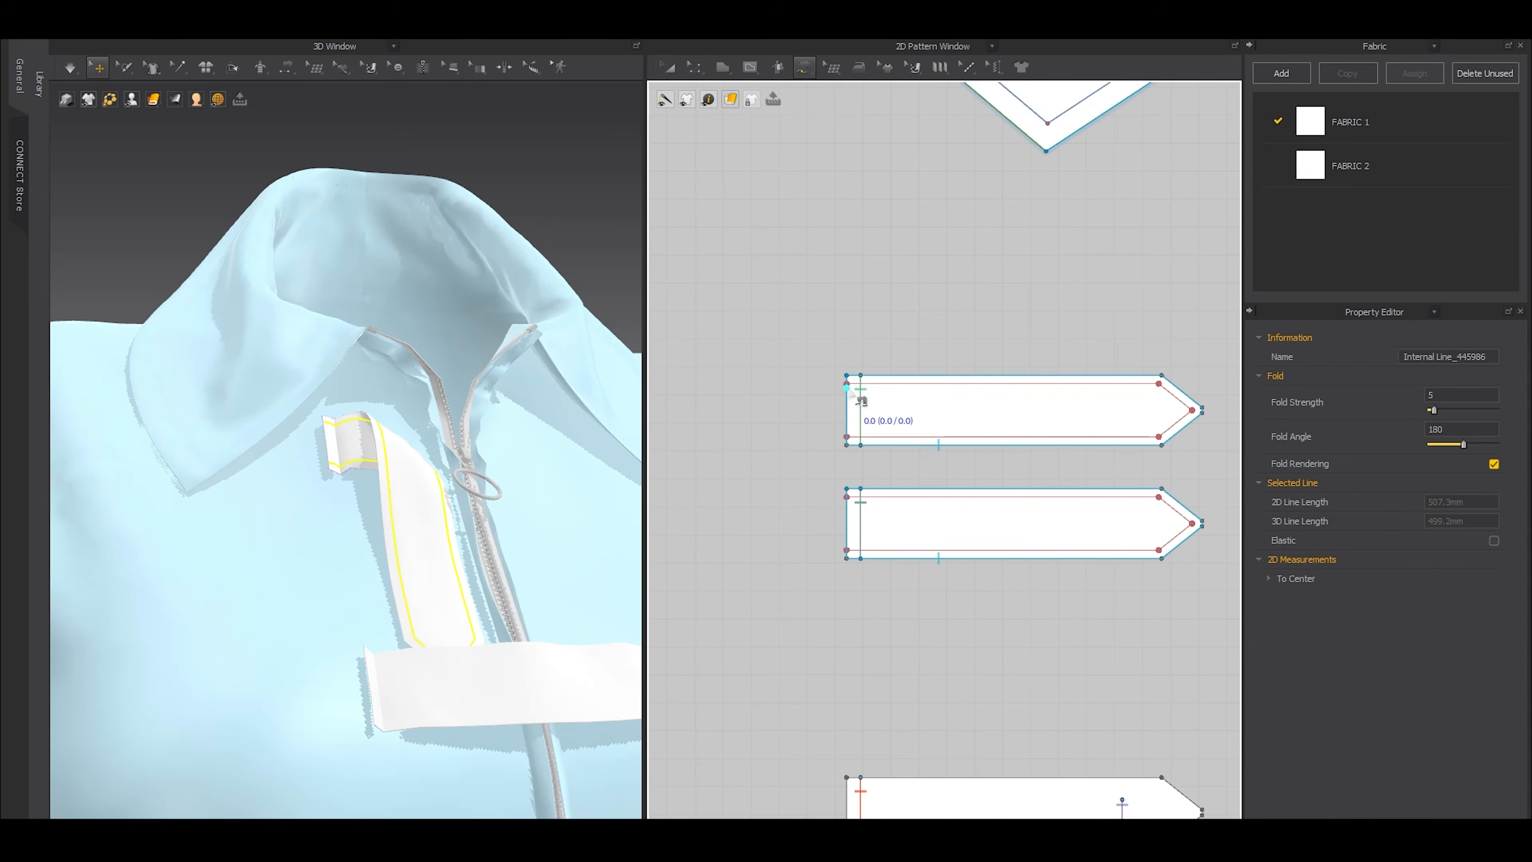
left_click(854, 384)
key("n")
left_click(879, 389)
left_click(883, 503)
left_click(890, 446)
left_click(895, 547)
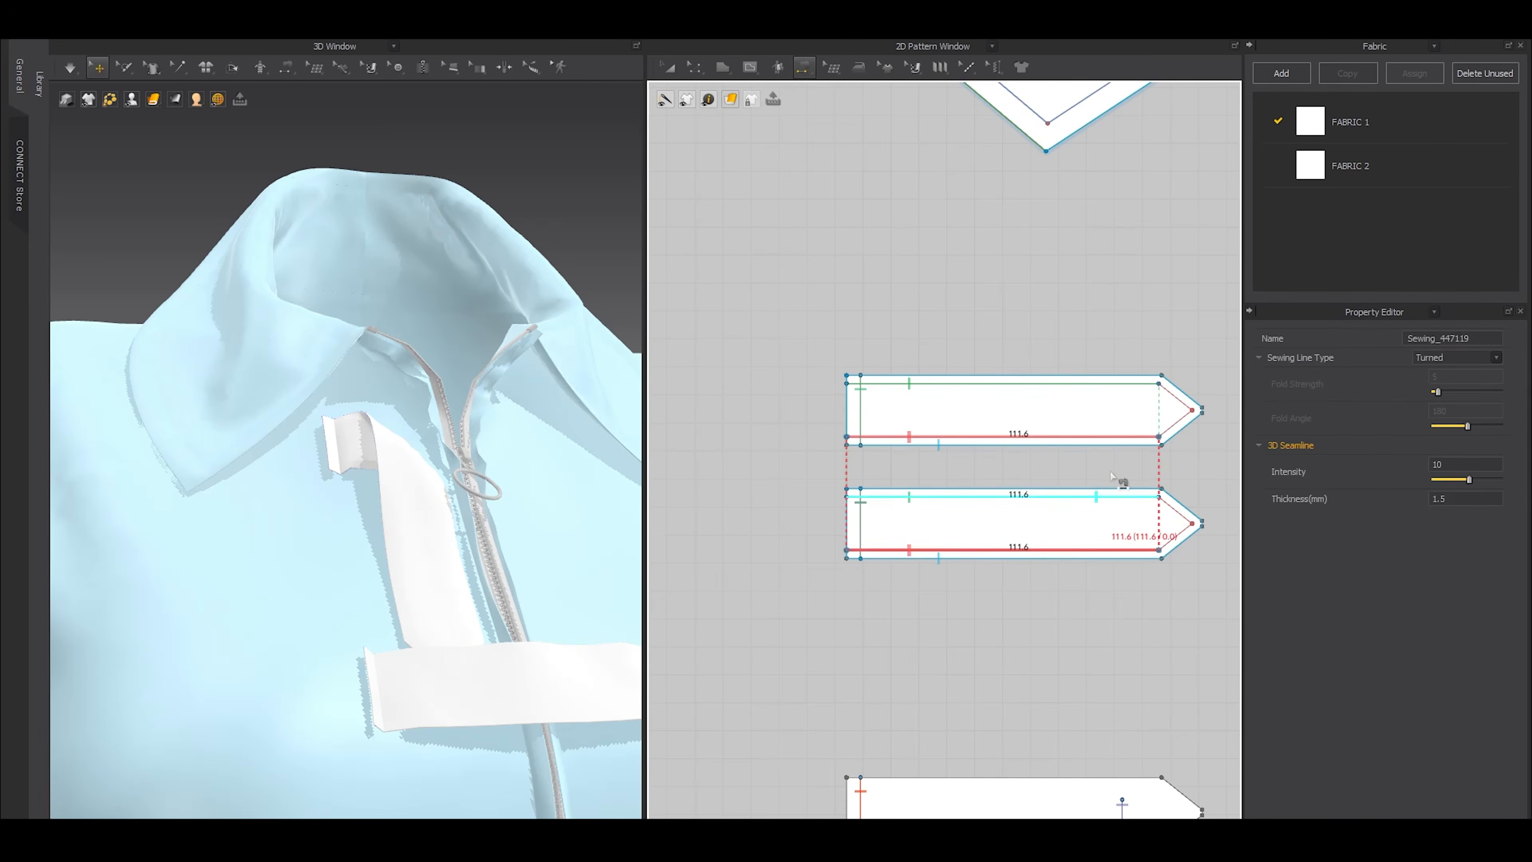
Sew the internal lines at the pointed ends of both top tab layers together and simulate the tab
middle_click_drag(1218, 440, 1044, 478)
scroll(1044, 479, "up", 5)
key("m")
left_click(900, 472)
left_click(899, 621)
left_click(915, 761)
key("a")
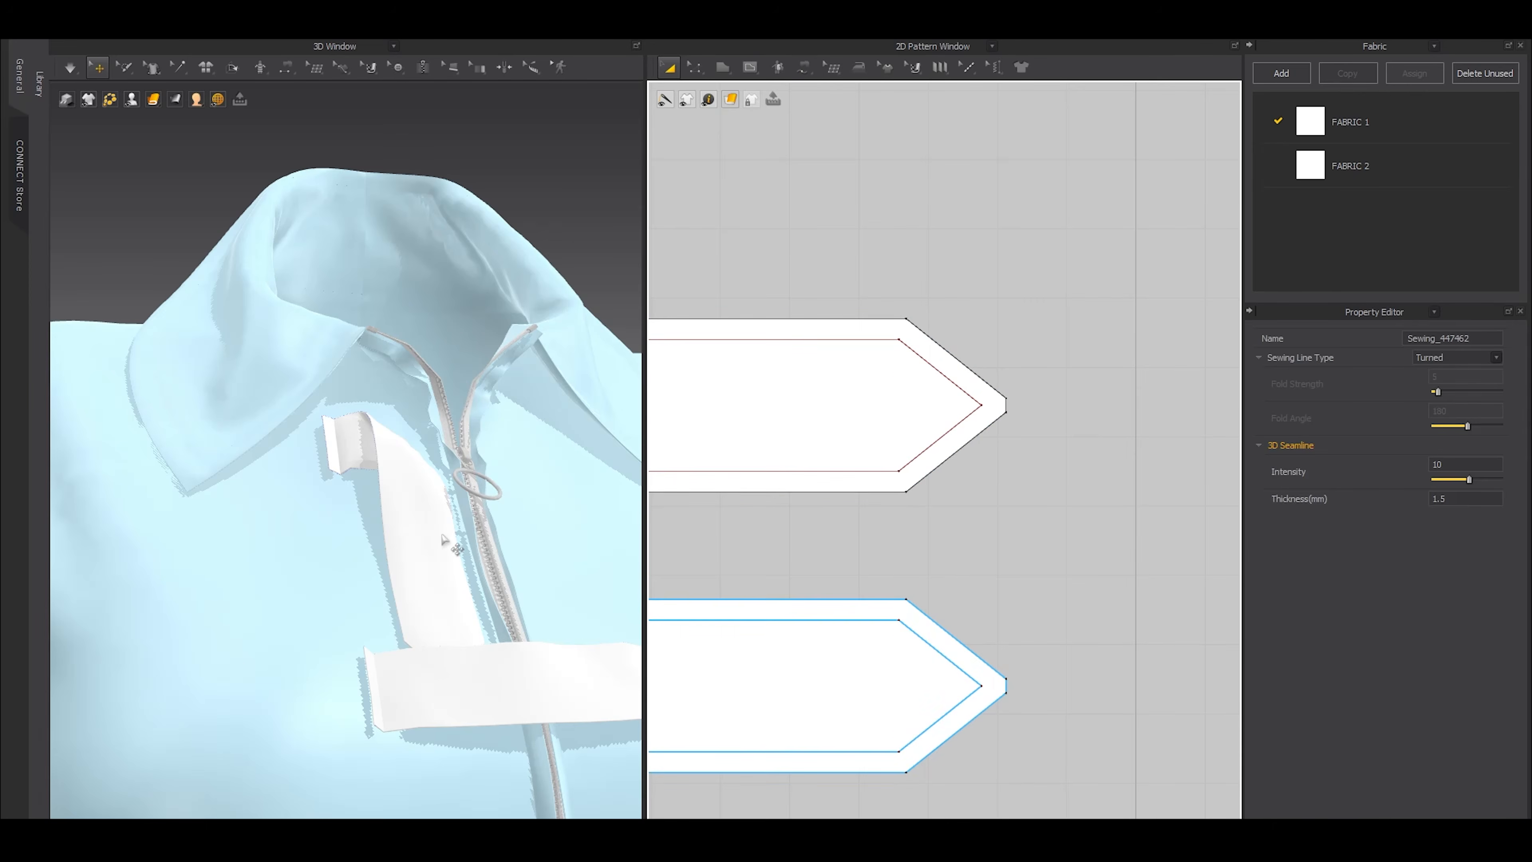
key("space")
key("space")
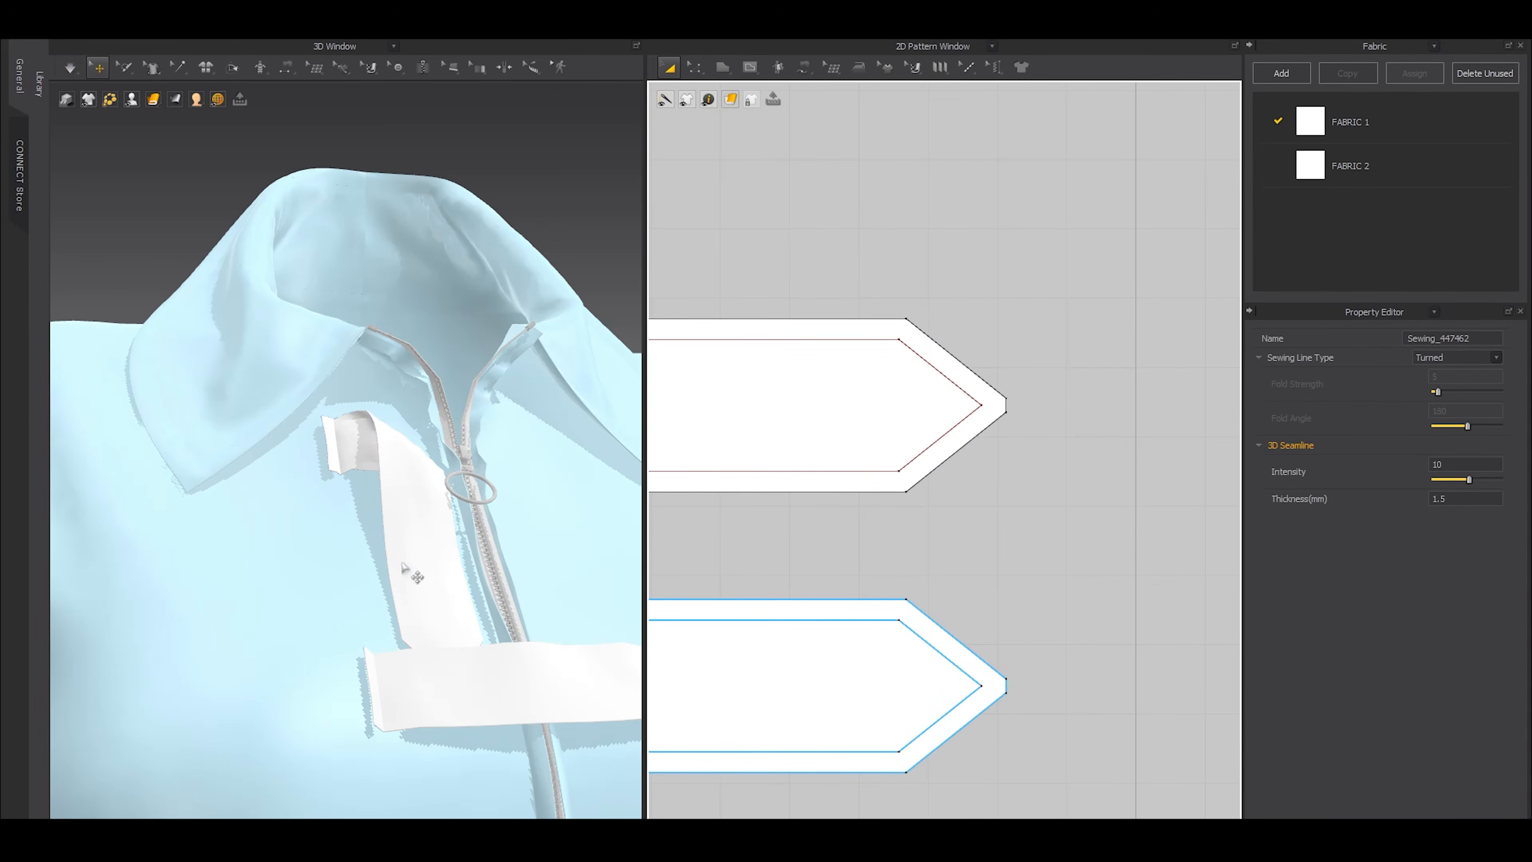
Open the particle distance of both top tab layers for editing and simulate the garment again
right_click_drag(446, 576, 397, 602)
scroll(669, 551, "down", 4)
middle_click_drag(709, 531, 865, 464)
left_click(843, 425)
left_click(818, 545, "shift")
double_click(1441, 565)
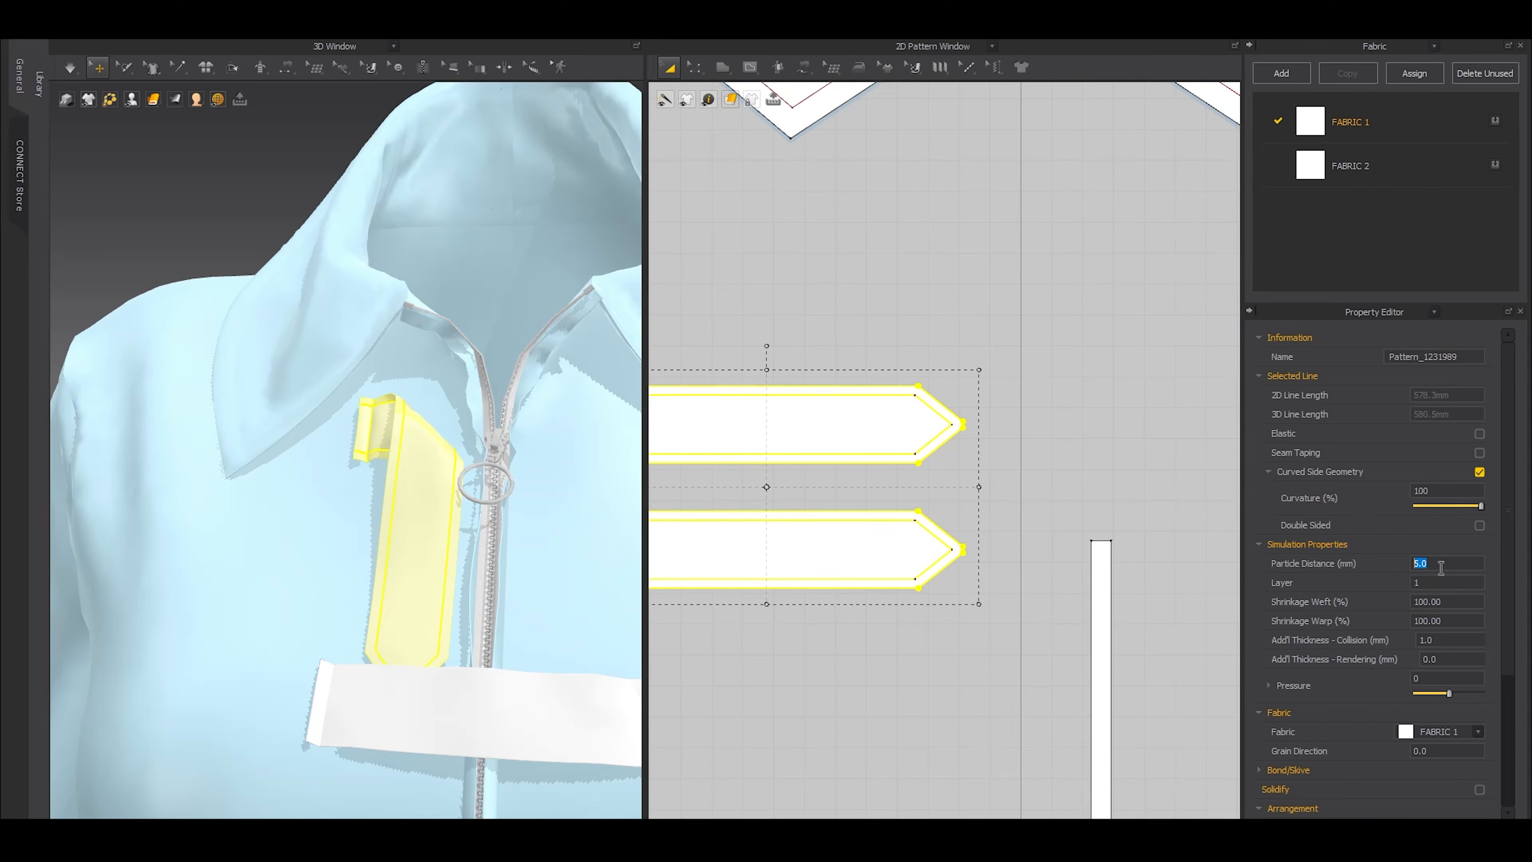
left_click(231, 169)
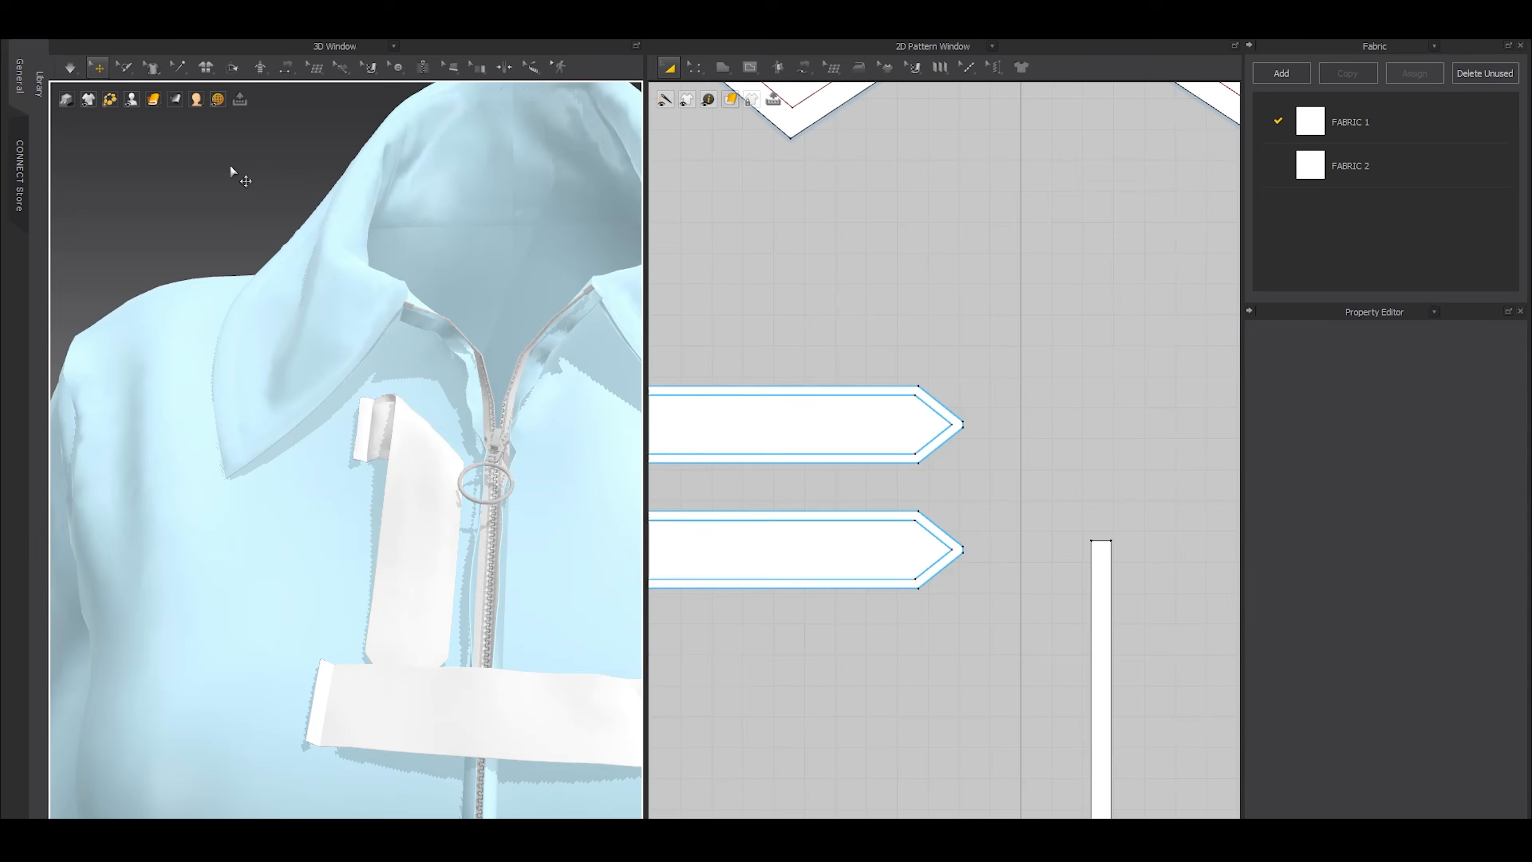
scroll(527, 432, "up", 5)
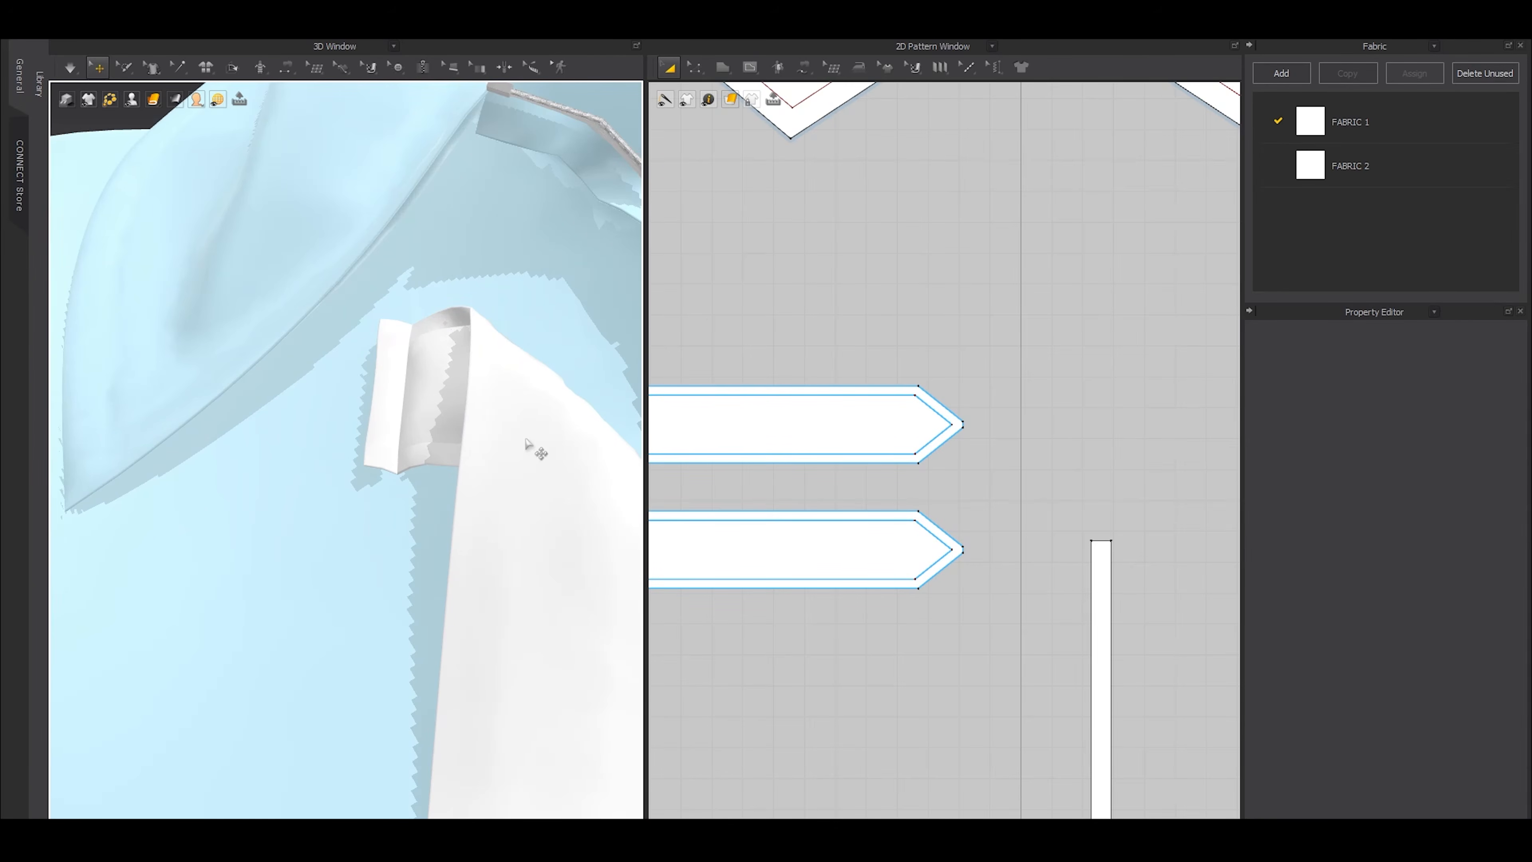
key("space")
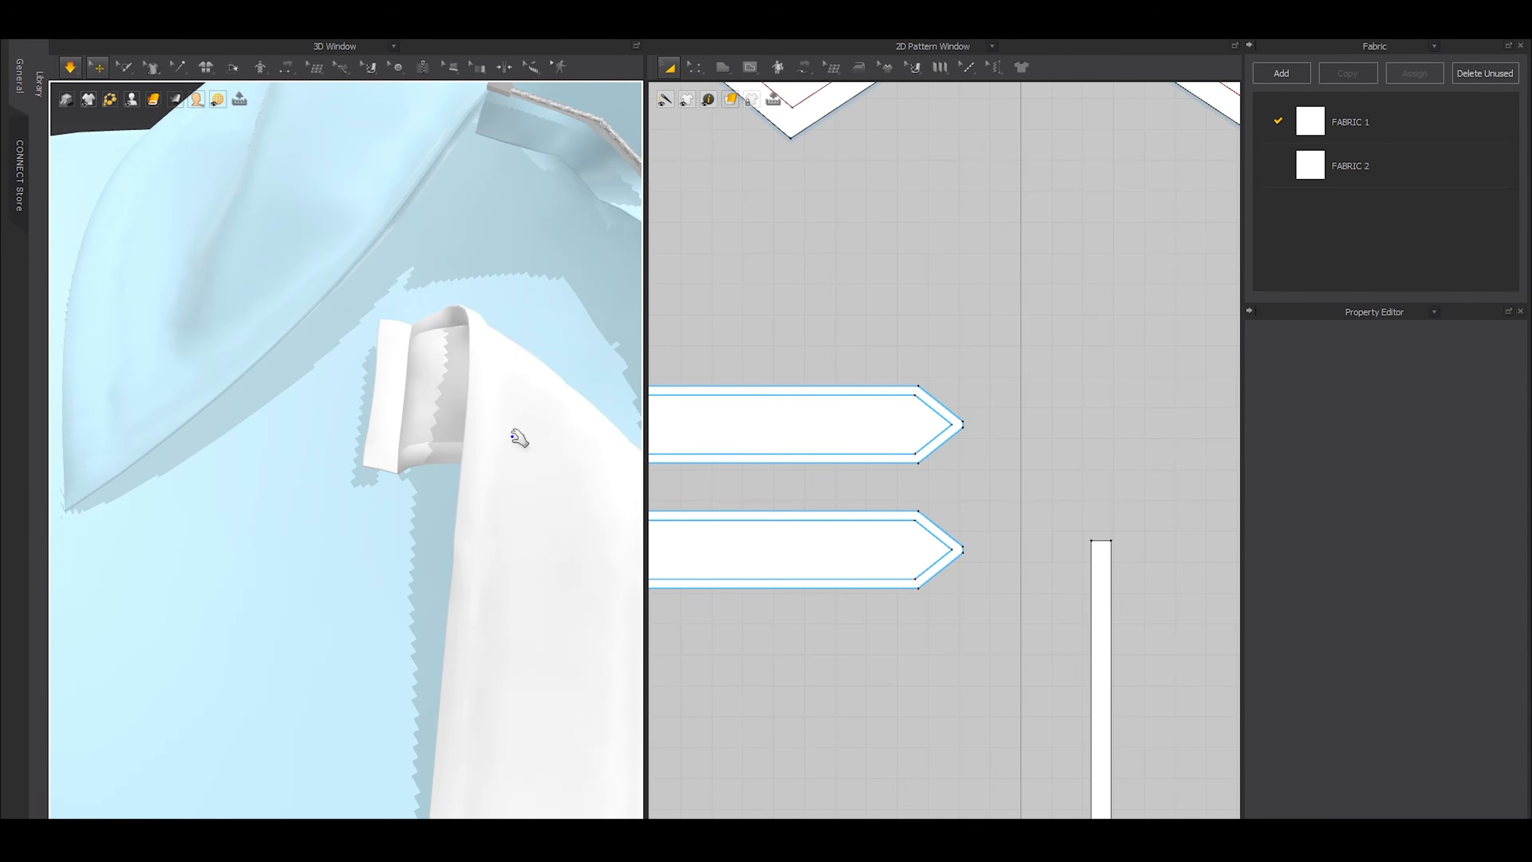
scroll(428, 468, "down", 5)
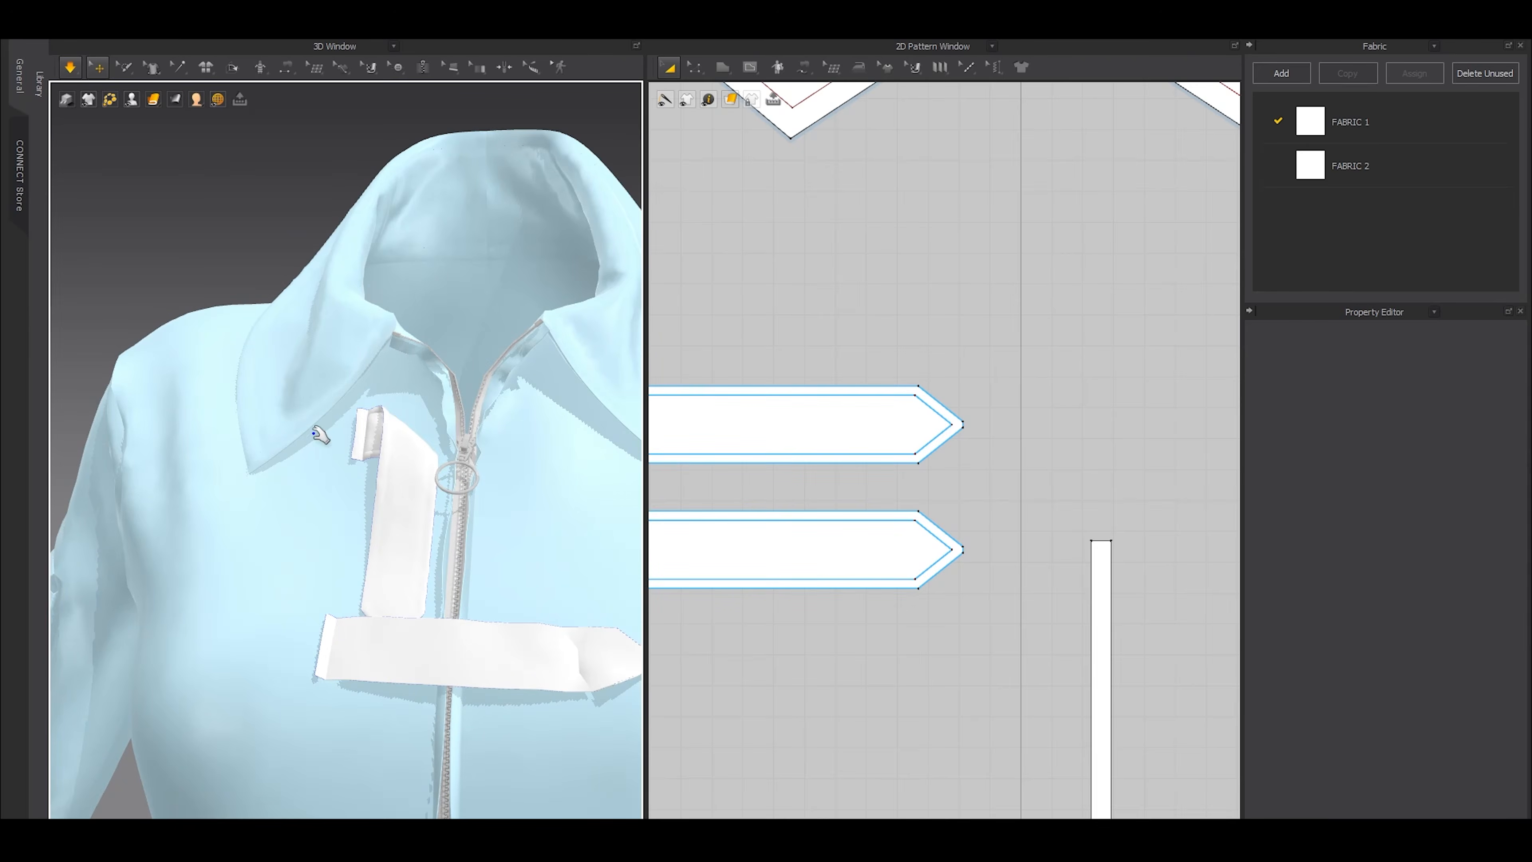
scroll(315, 434, "up", 3)
key("space")
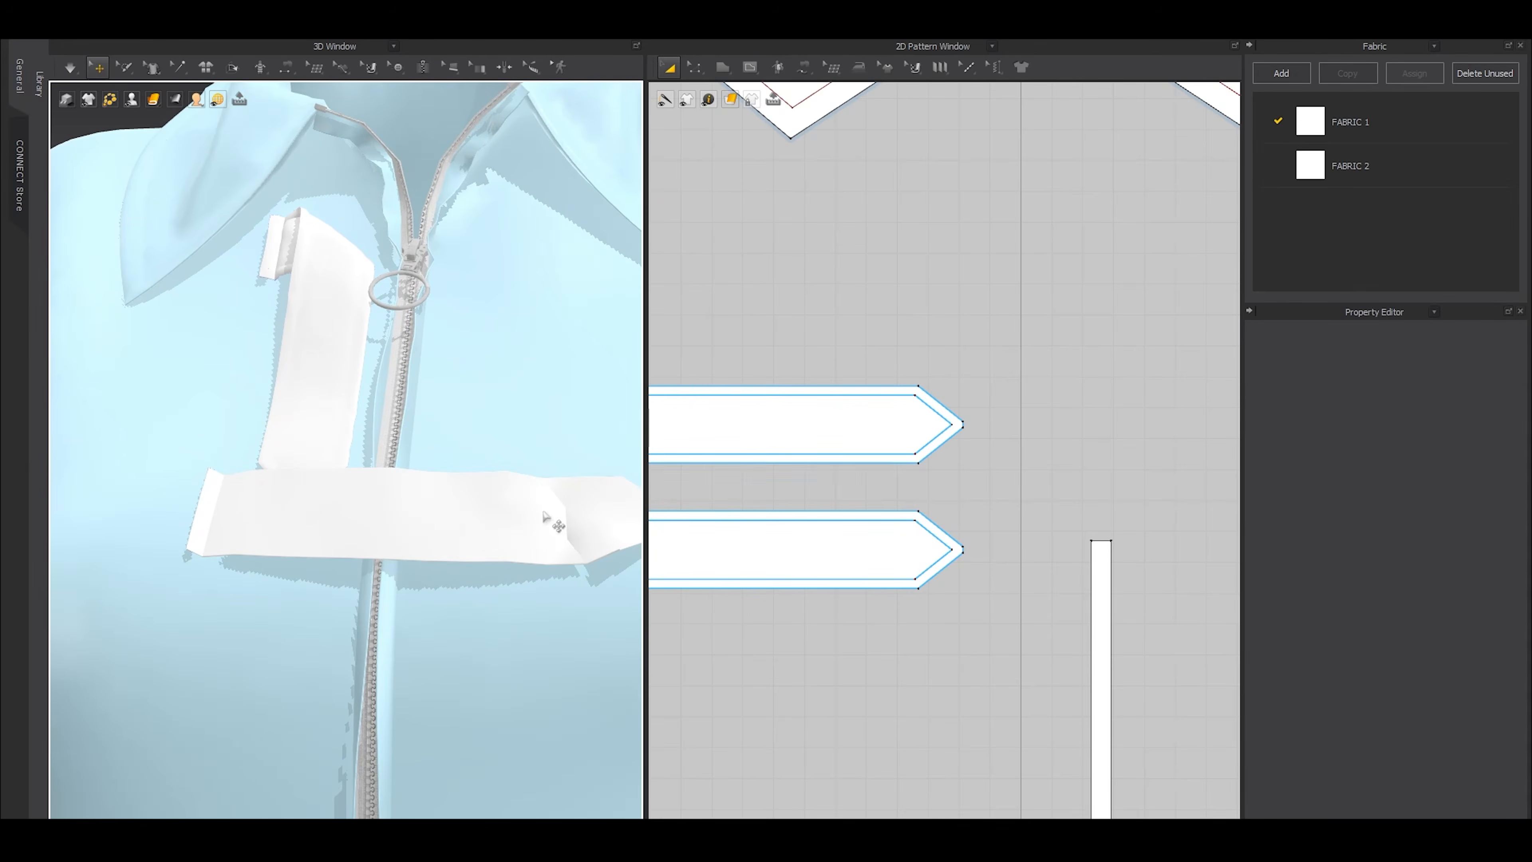
Shorten the second tab by moving its pointed end inward about 8.4 mm and simulate it briefly
scroll(813, 530, "down", 5)
left_click(821, 569)
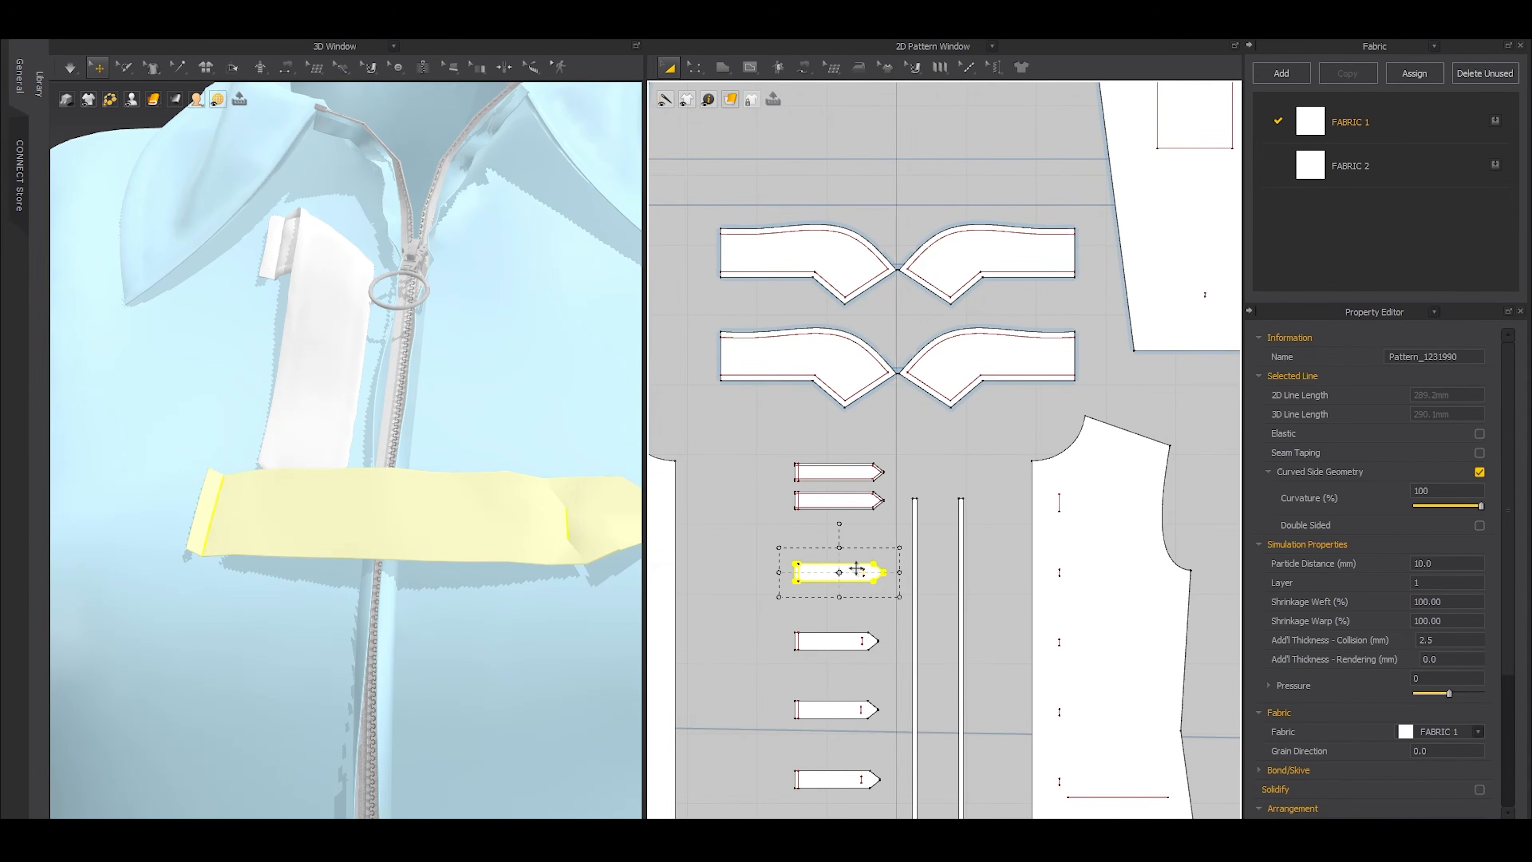
scroll(863, 575, "up", 8)
key("z")
left_click(862, 539)
middle_click_drag(533, 549, 459, 542)
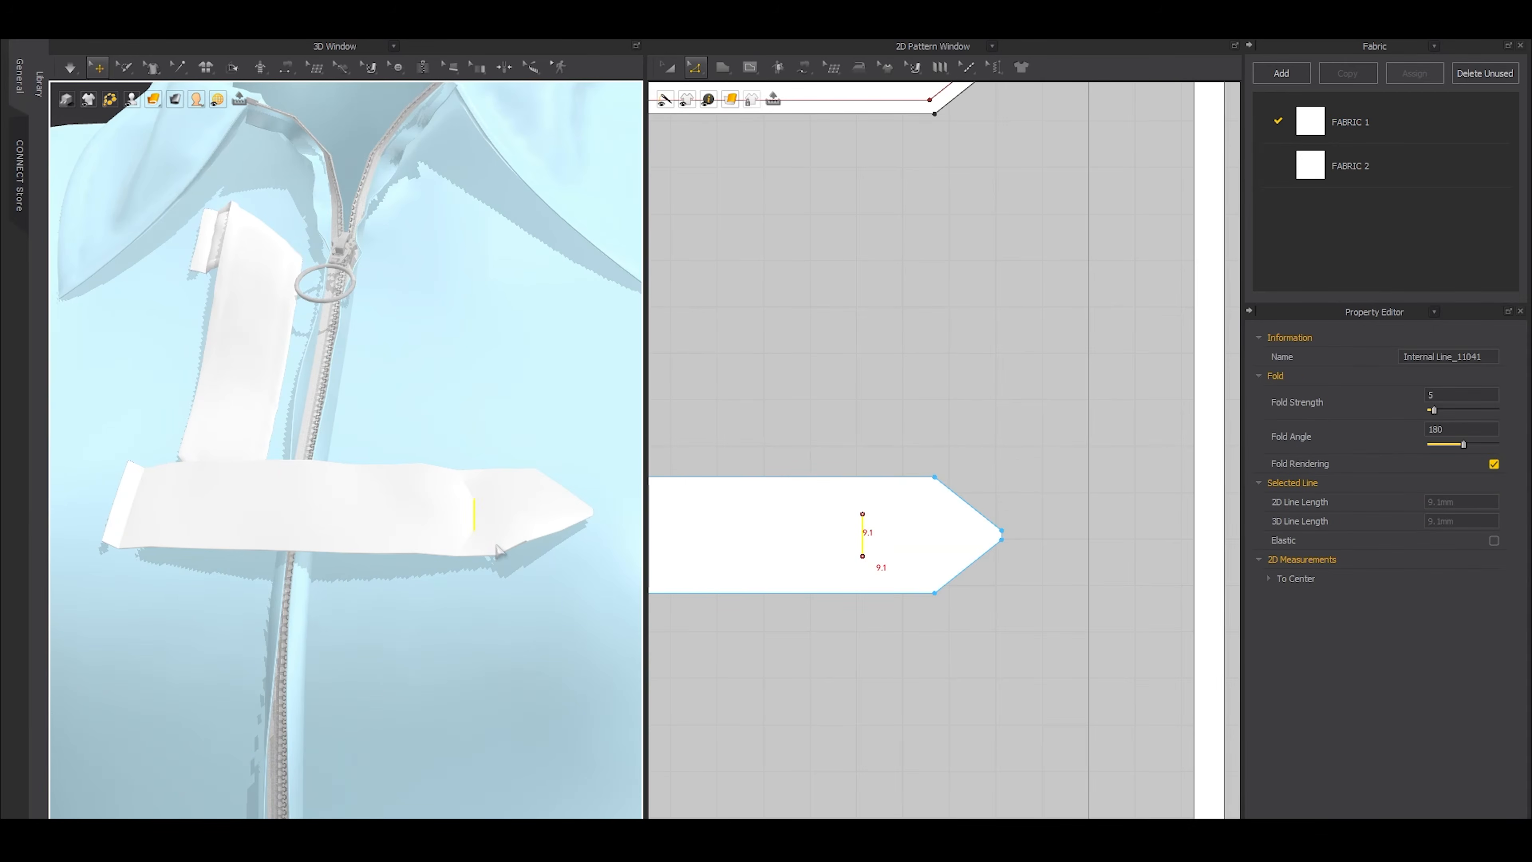
left_click(961, 508)
left_click_drag(958, 510, 934, 510)
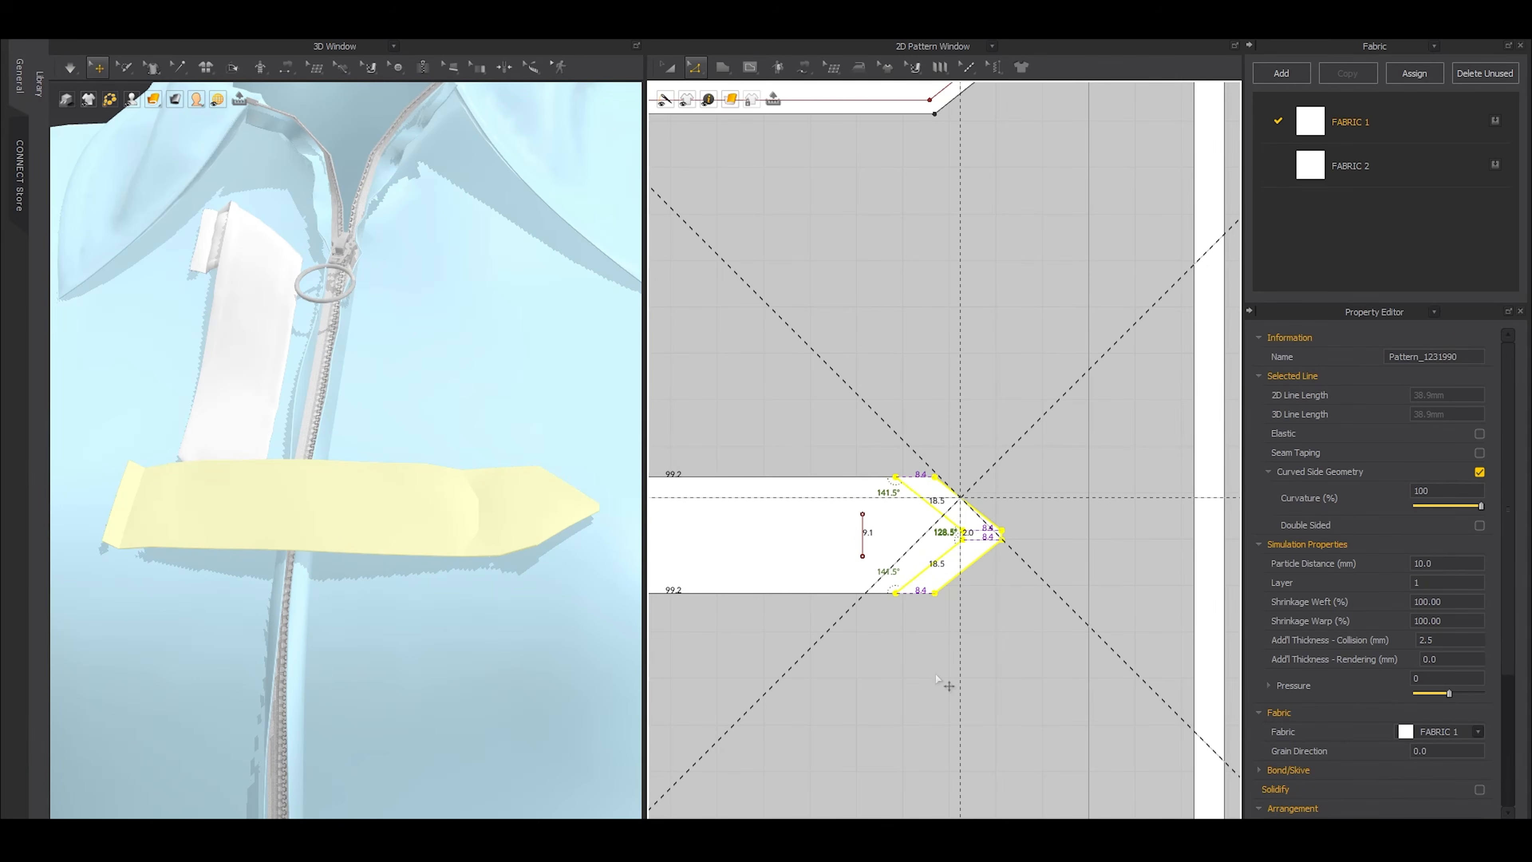
left_click_drag(938, 681, 938, 680)
key("space")
key("space")
Layer-clone the second tab, place the clone about 44 mm above the original, and remove the clone's linked editing
scroll(900, 670, "down", 6)
key("a")
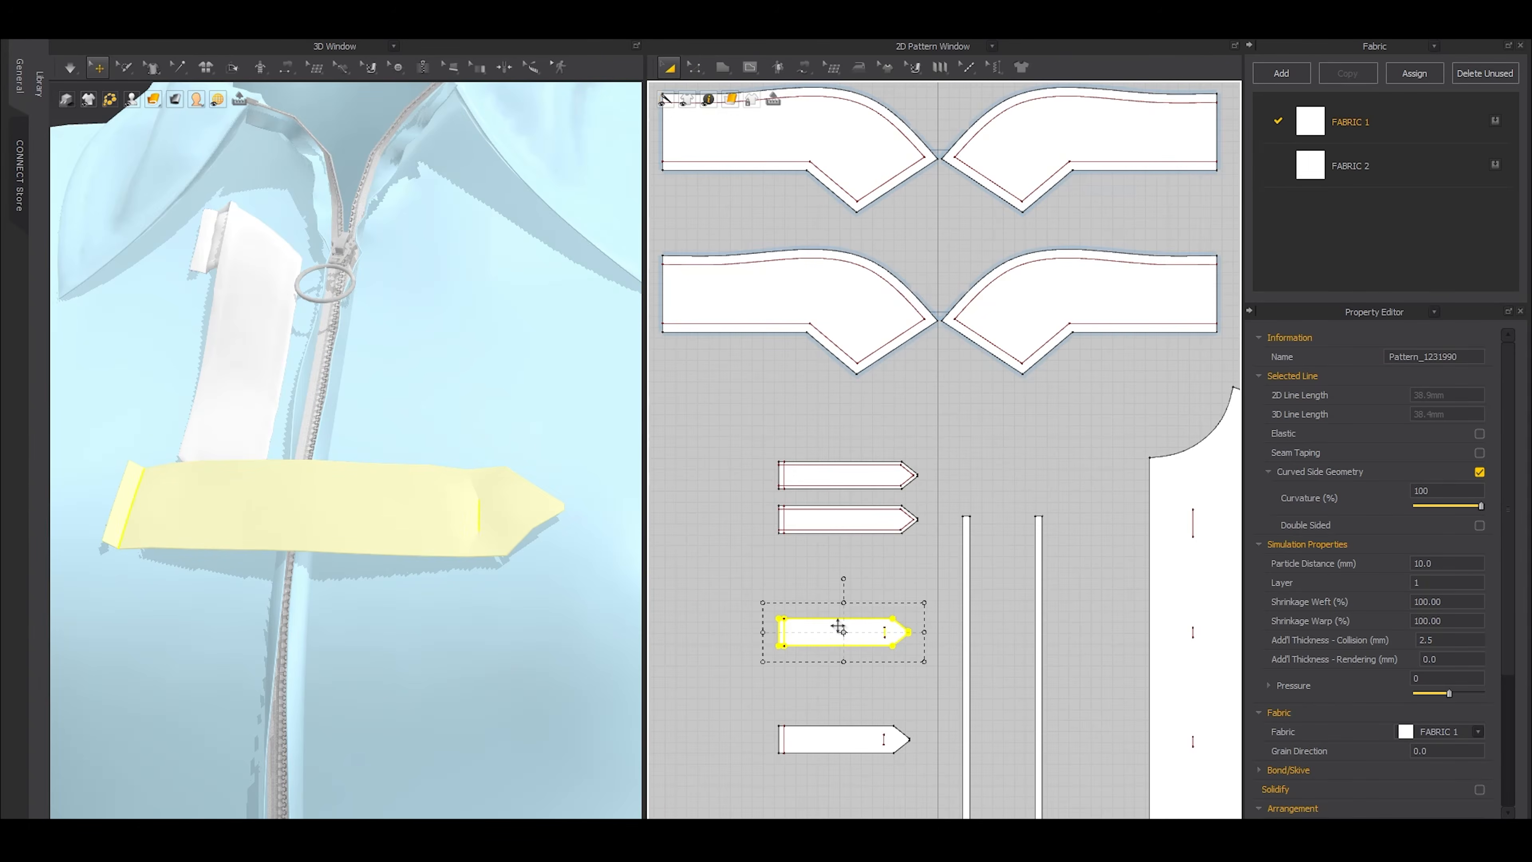
left_click(840, 630)
middle_click_drag(832, 637, 897, 583)
scroll(897, 584, "up", 2)
key("ctrl+c")
key("ctrl+v")
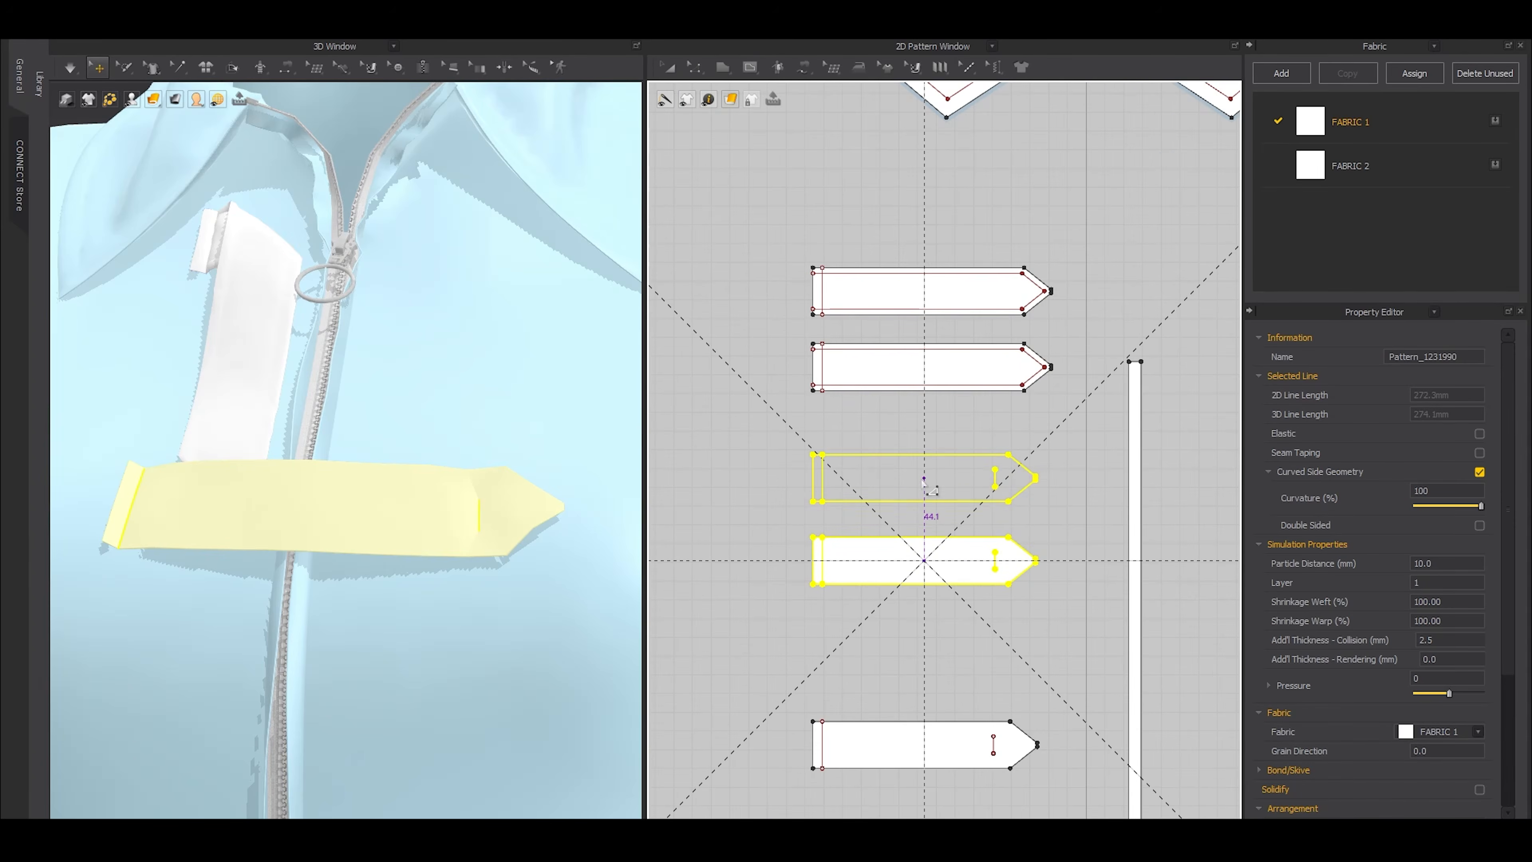
left_click(924, 478)
right_click(901, 480)
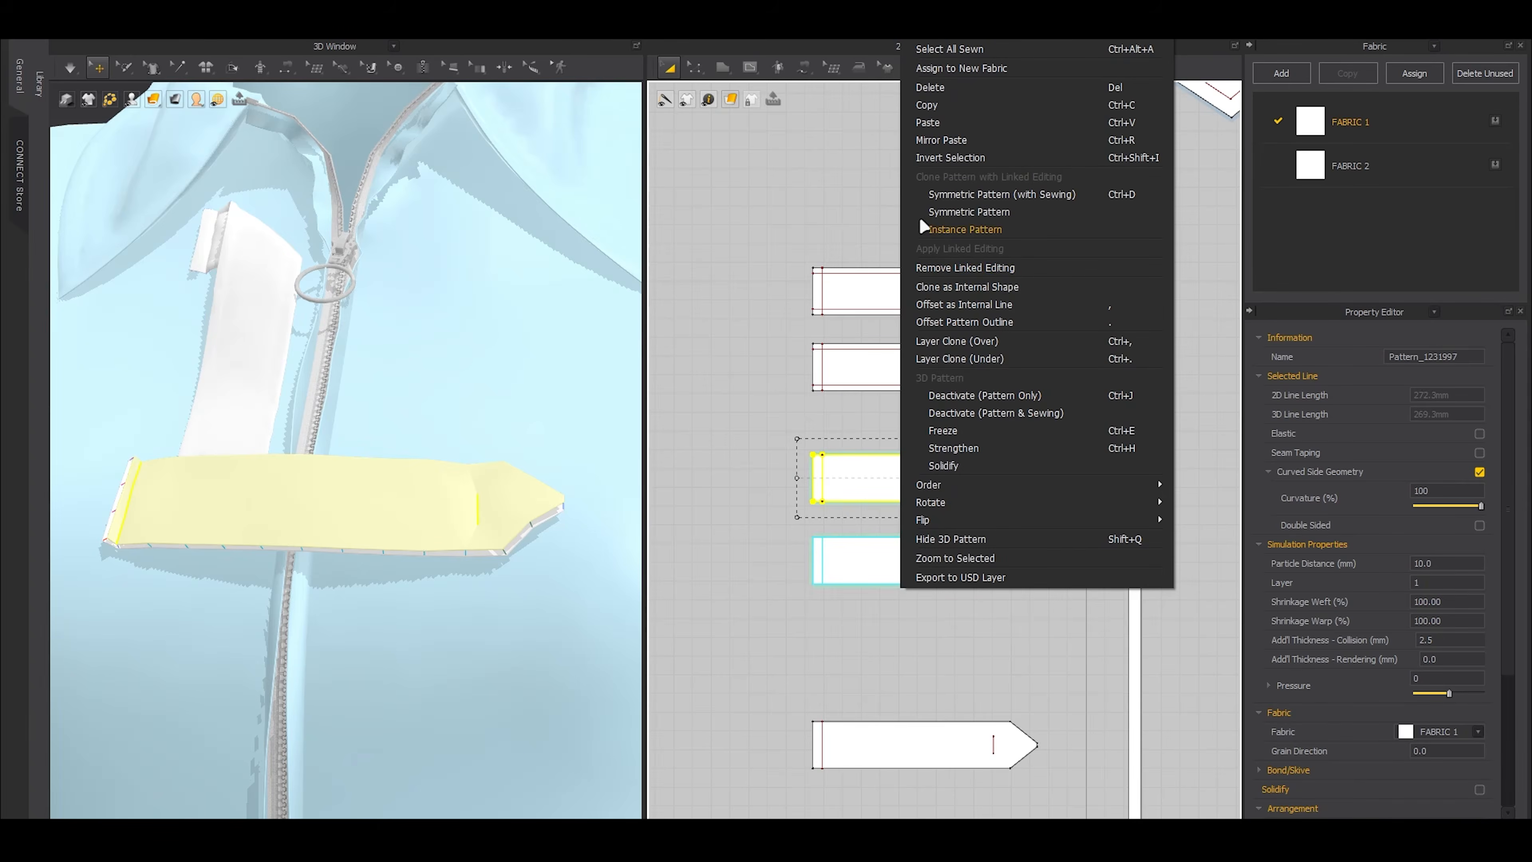
left_click(941, 269)
Delete all the sewing lines that connect the second tab and its cloned layer
key("b")
left_click_drag(758, 435, 1073, 525)
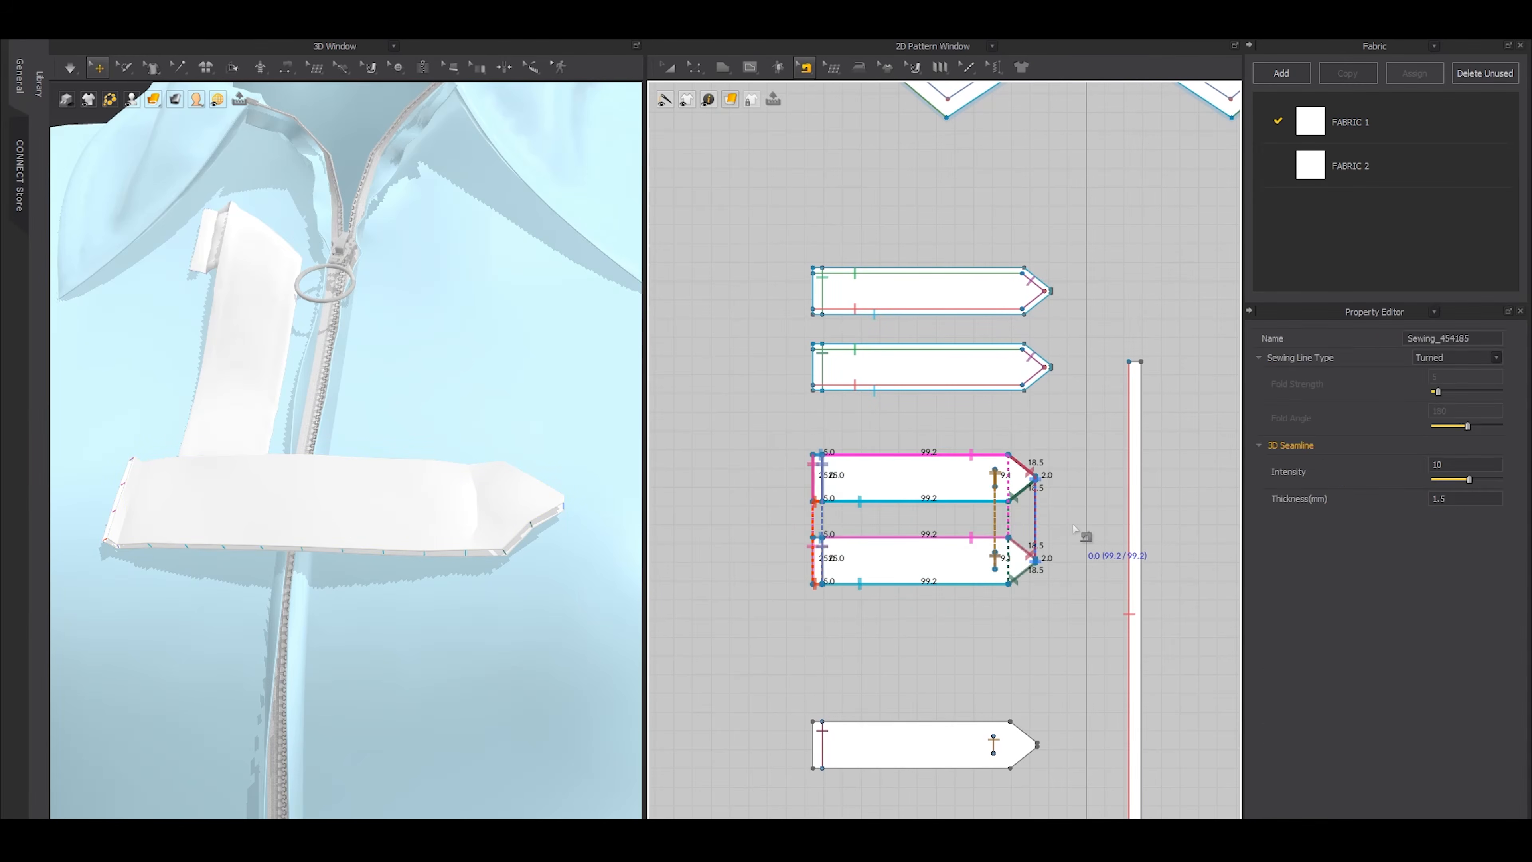
key("Delete")
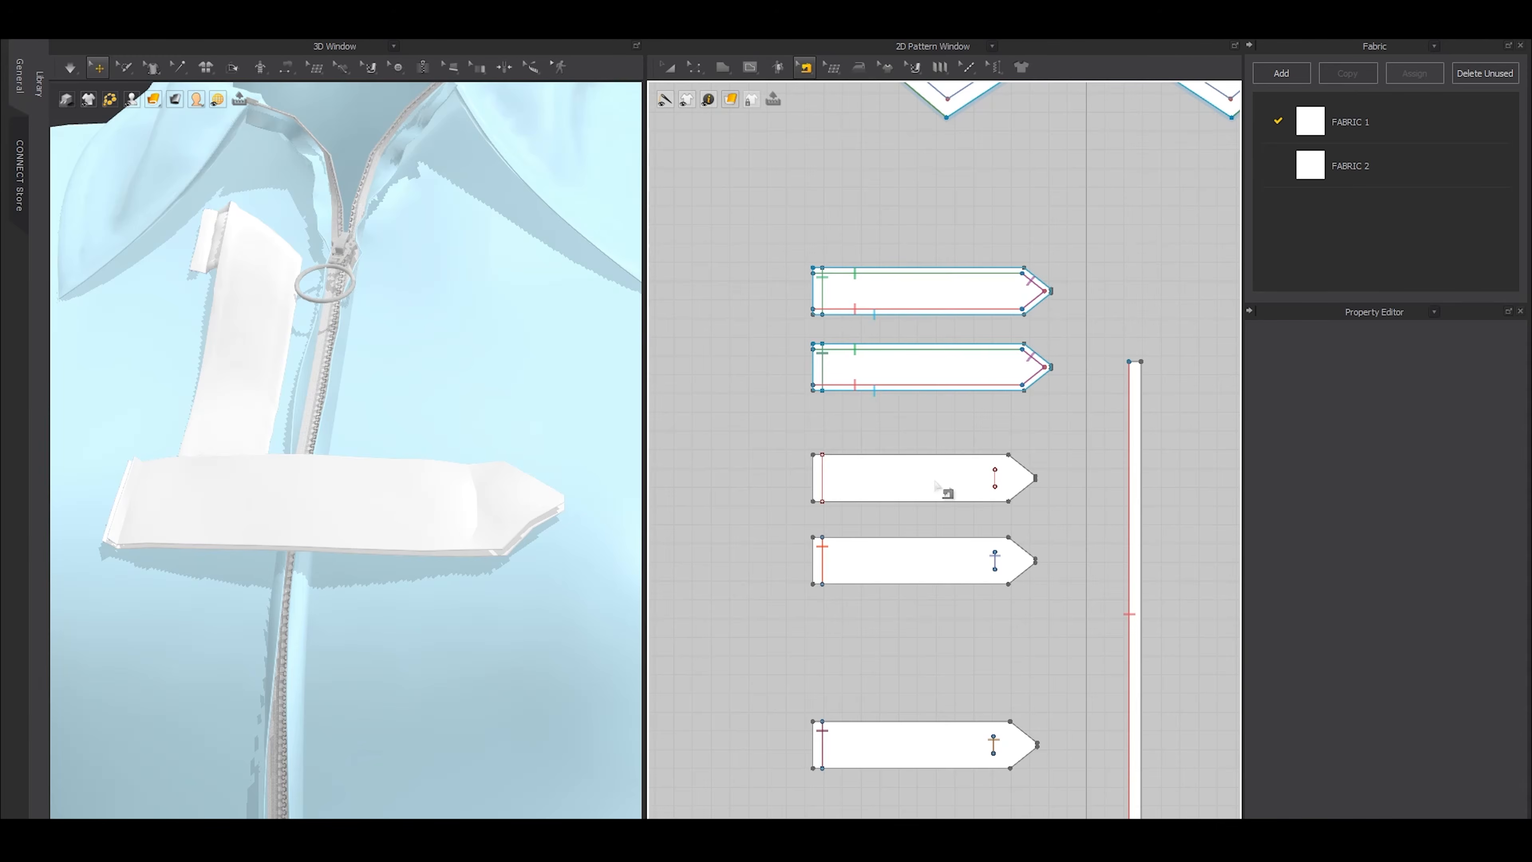
Sew the outlines of both second-tab layers together around the pointed end, leaving the short straight end unsewn, and simulate briefly
scroll(854, 470, "up", 3)
key("m")
left_click(784, 443)
left_click(784, 523)
left_click(785, 584)
left_click(785, 663)
key("a")
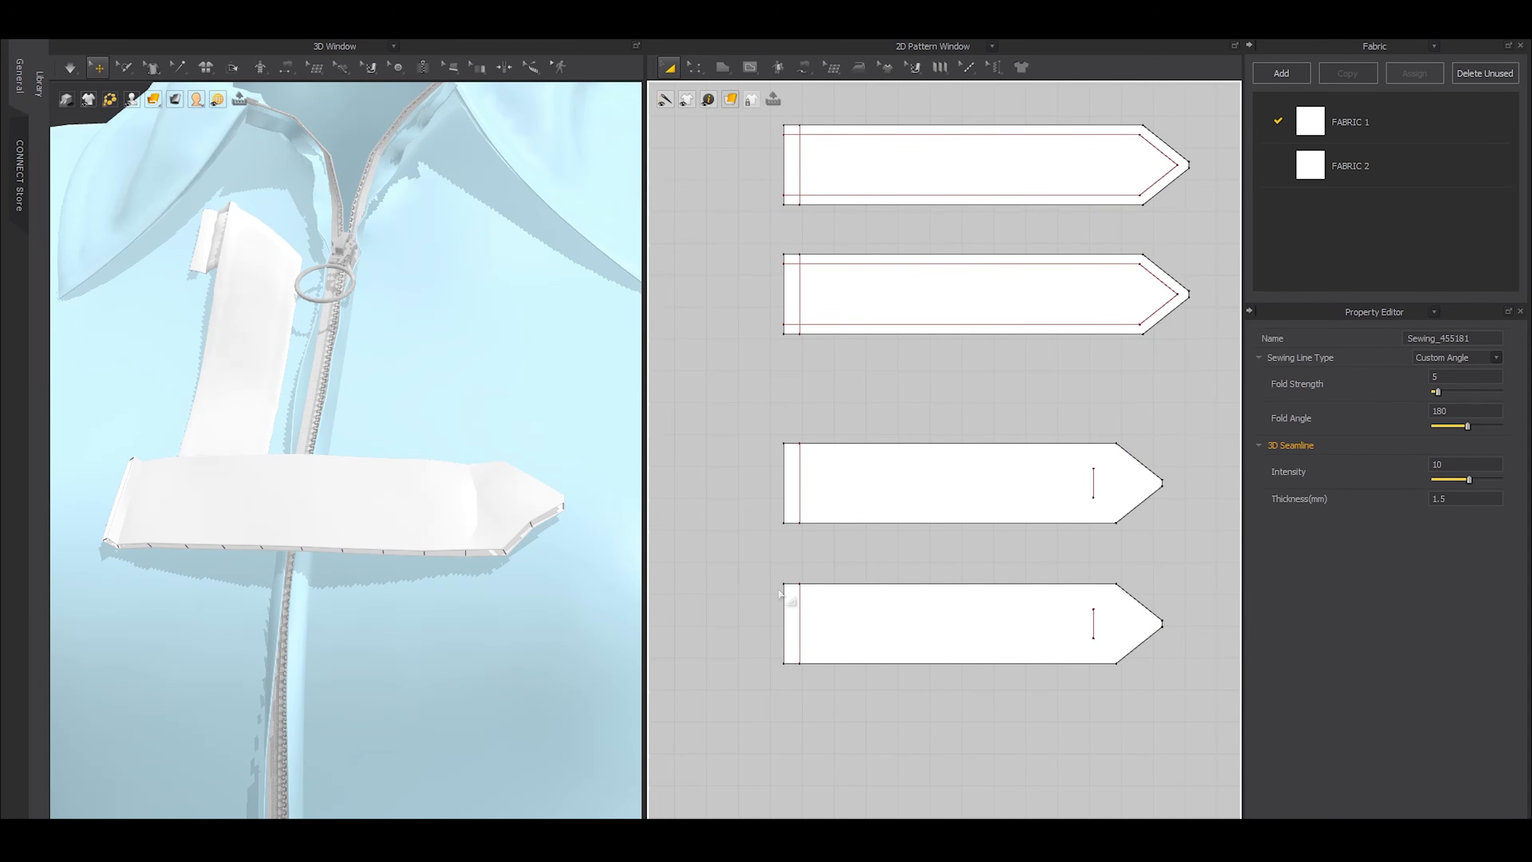
key("space")
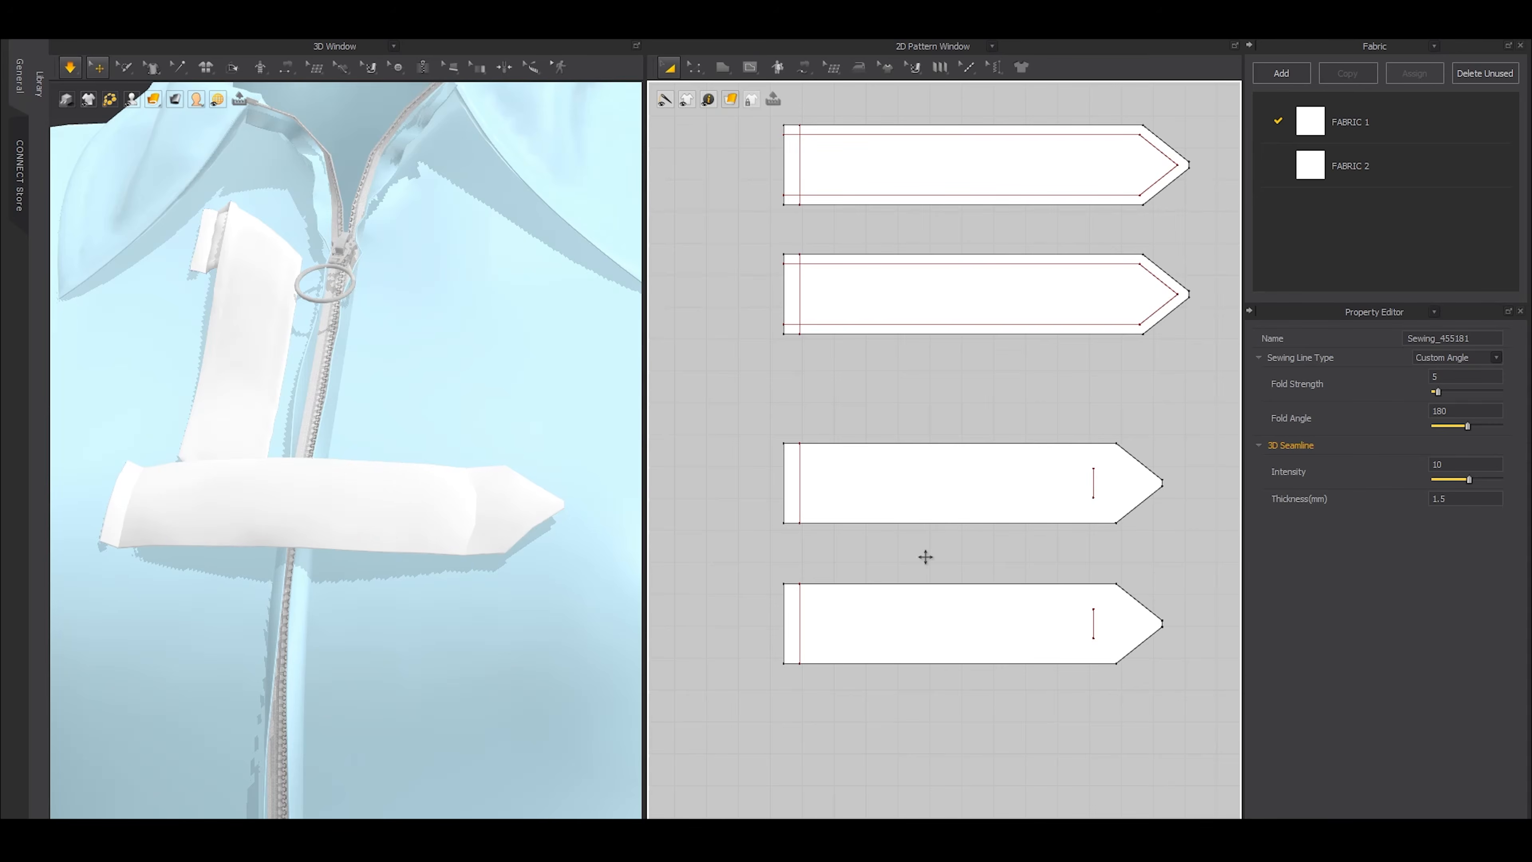
key("space")
Set the particle distance to 3 mm and the additional collision thickness to 1 mm for both second-tab layers
left_click(937, 661)
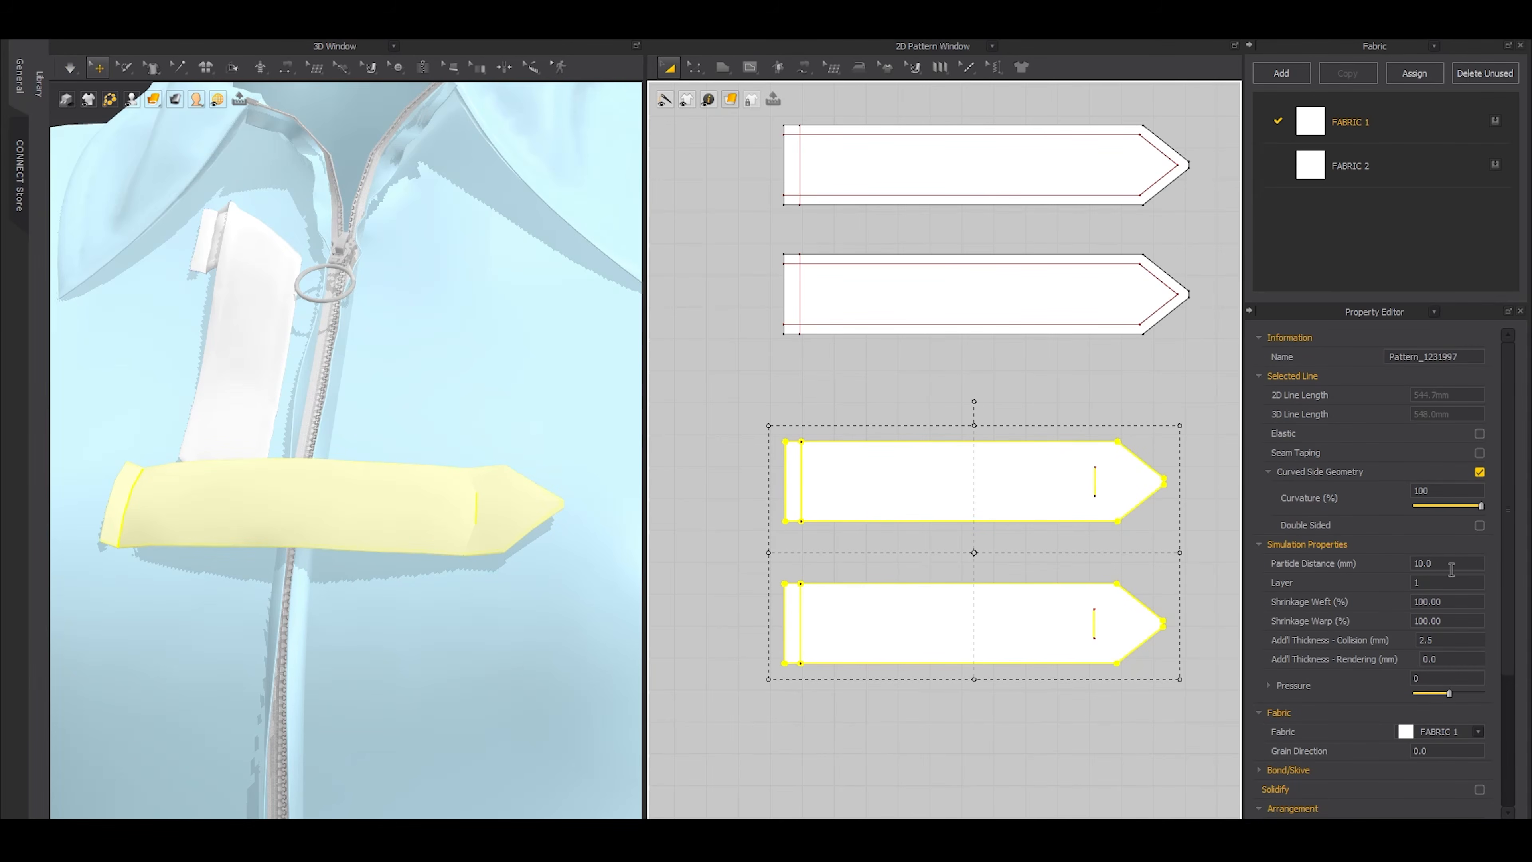
left_click(1451, 568)
type("3")
key("Return")
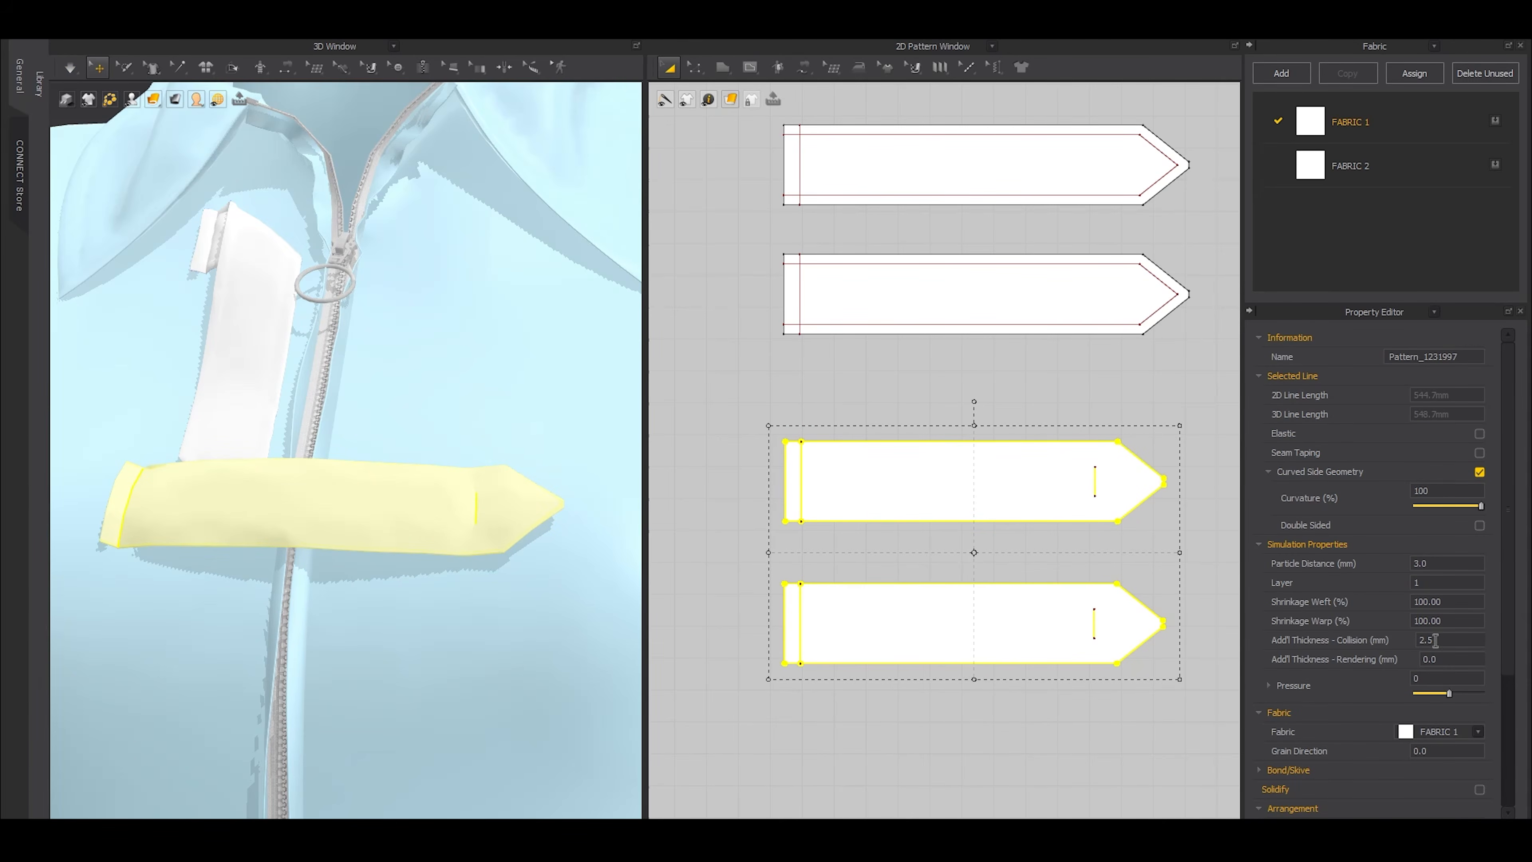
left_click(1436, 639)
type("1")
key("Return")
left_click(977, 696)
Try to offset the outer edges of both second-tab layers as internal lines 3 mm inward
key("z")
left_click_drag(743, 553, 1111, 612)
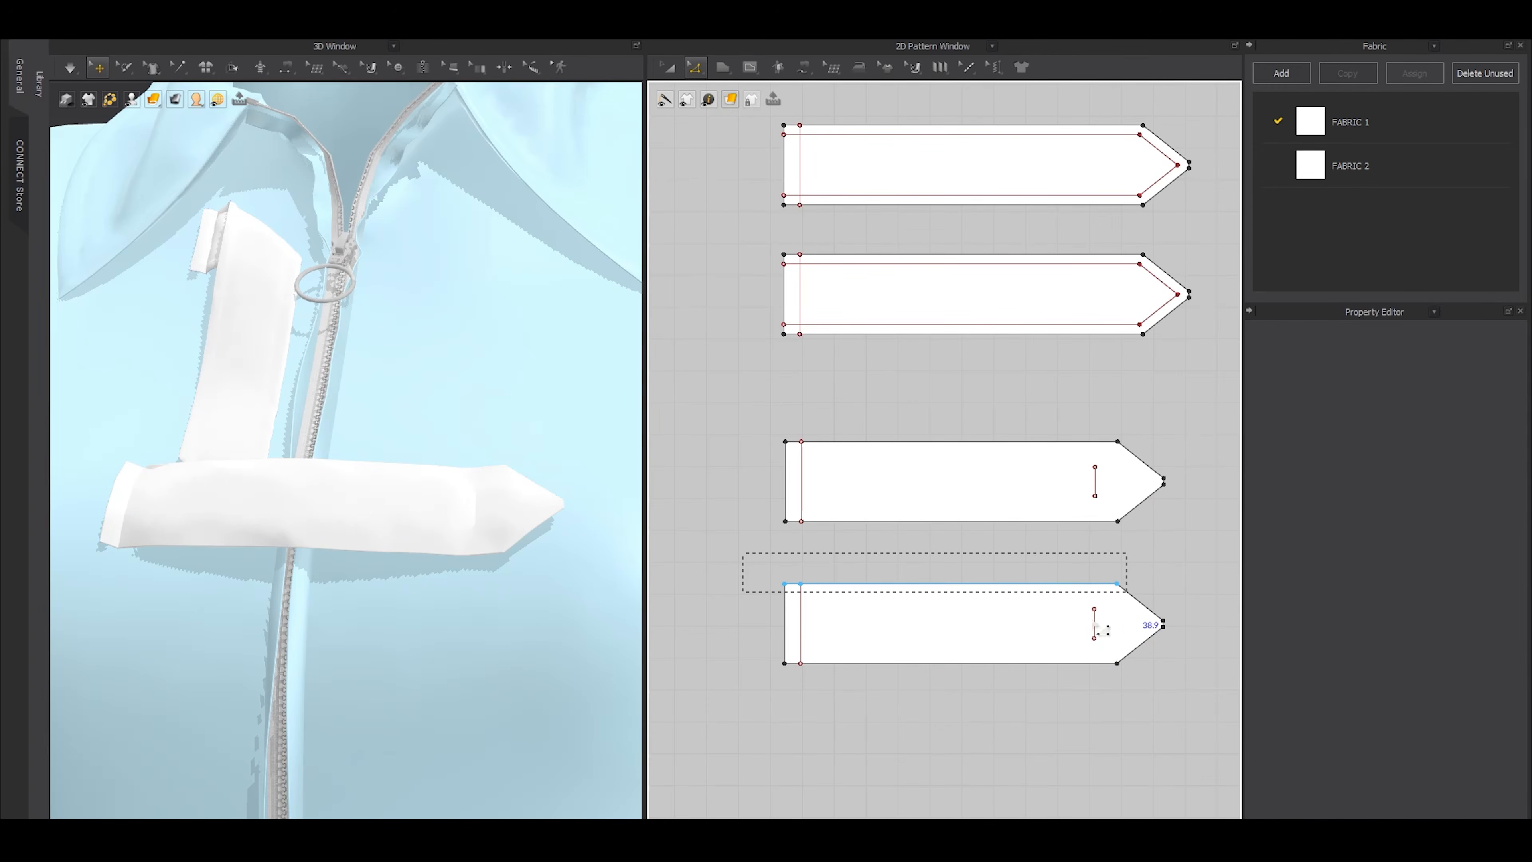
left_click_drag(741, 649, 1131, 677, "shift")
left_click_drag(1159, 558, 1077, 577, "shift")
left_click_drag(1179, 426, 1109, 546, "shift")
key("o")
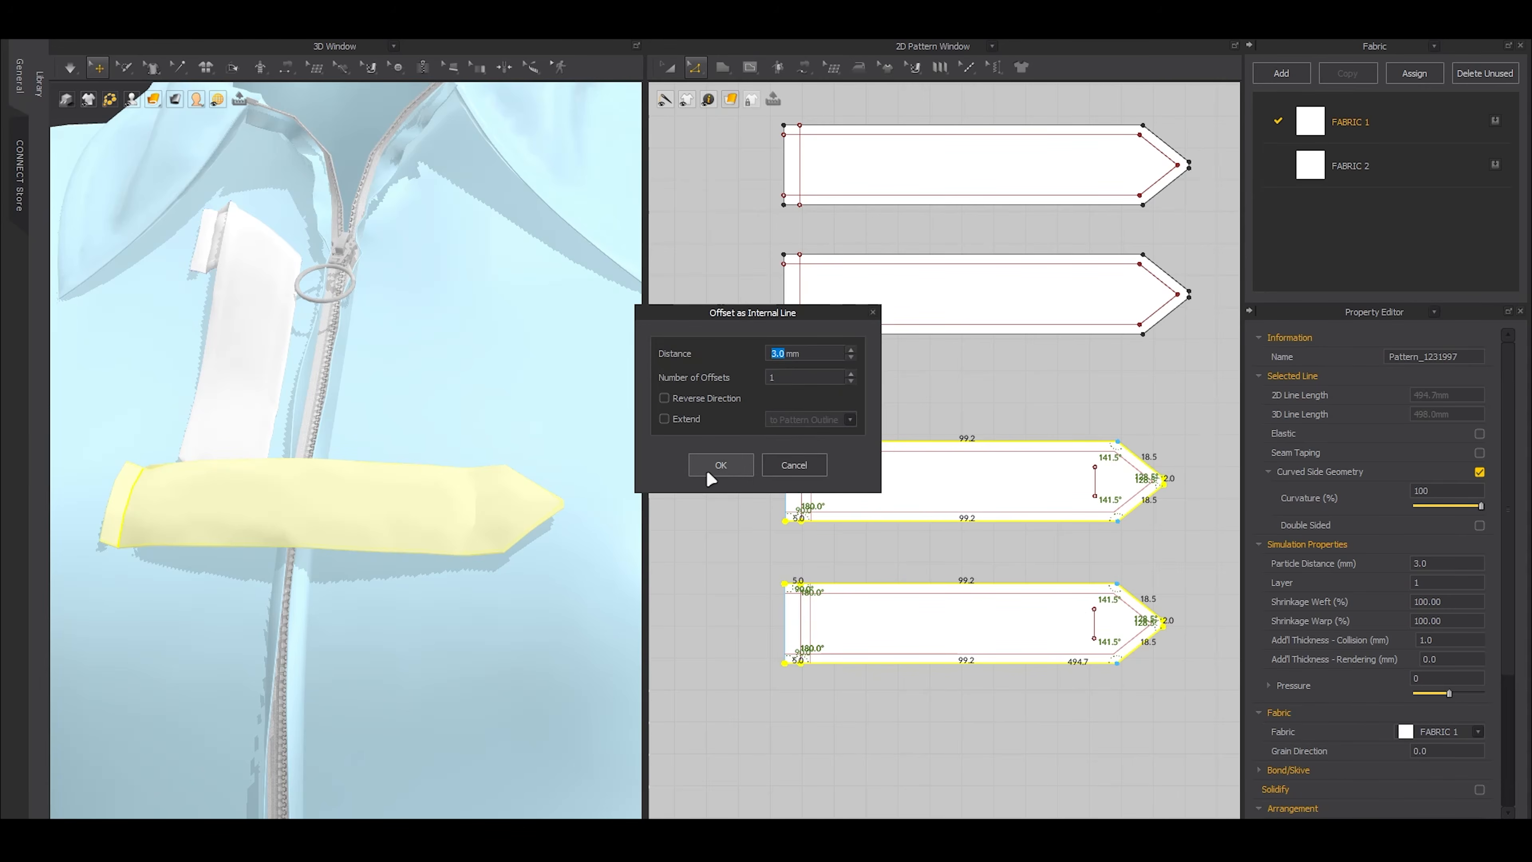
left_click(725, 465)
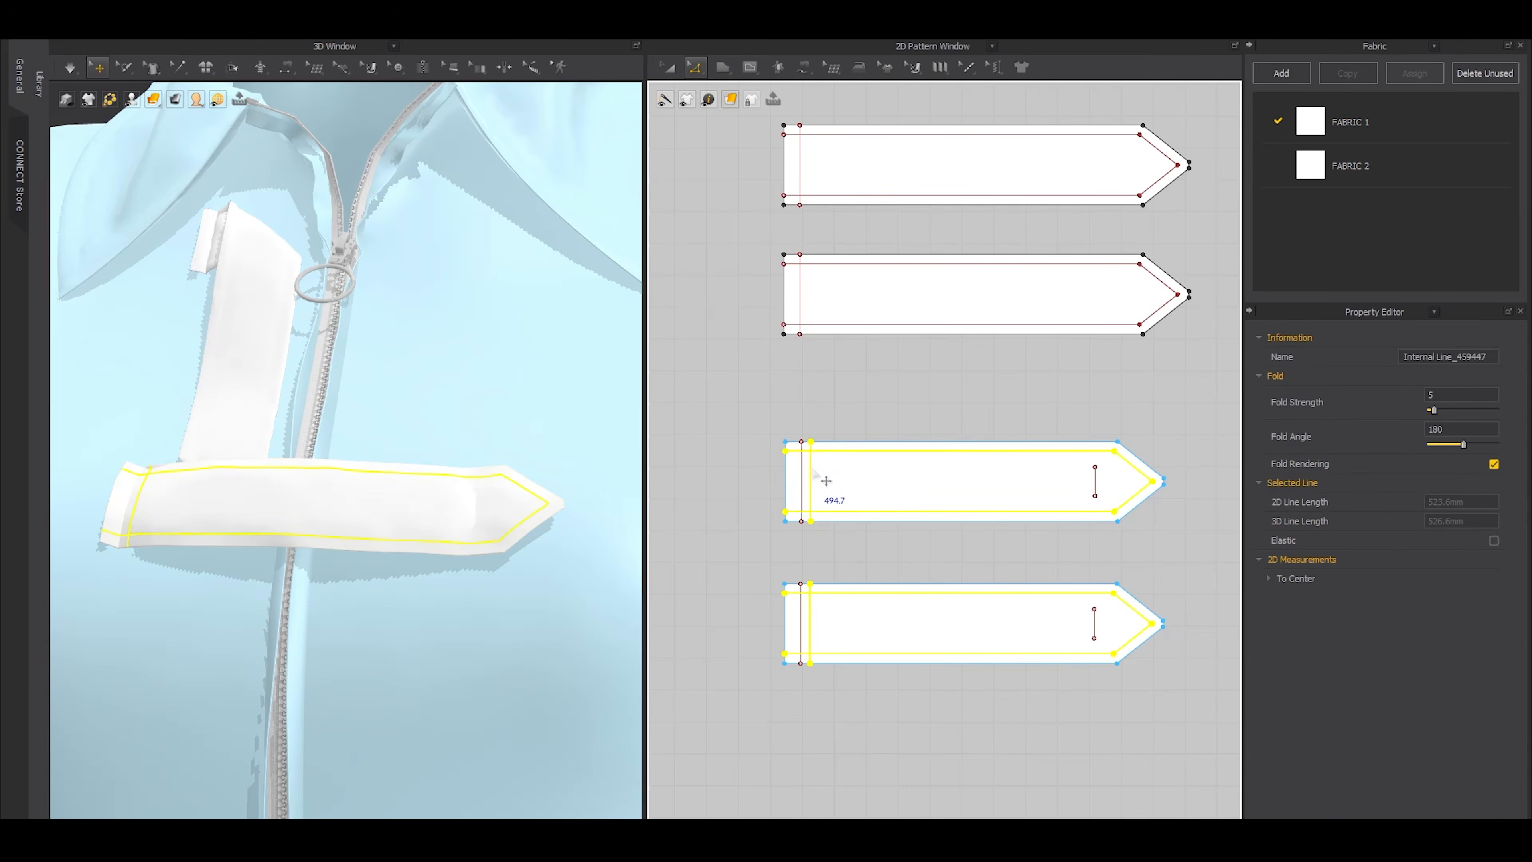
key("ctrl+z")
left_click(759, 535)
Select the long edges, pointed-end edges and short segments beside the straight end on both second-tab layers
scroll(839, 521, "up", 3)
left_click(846, 521)
scroll(845, 519, "down", 2)
left_click(860, 436, "shift")
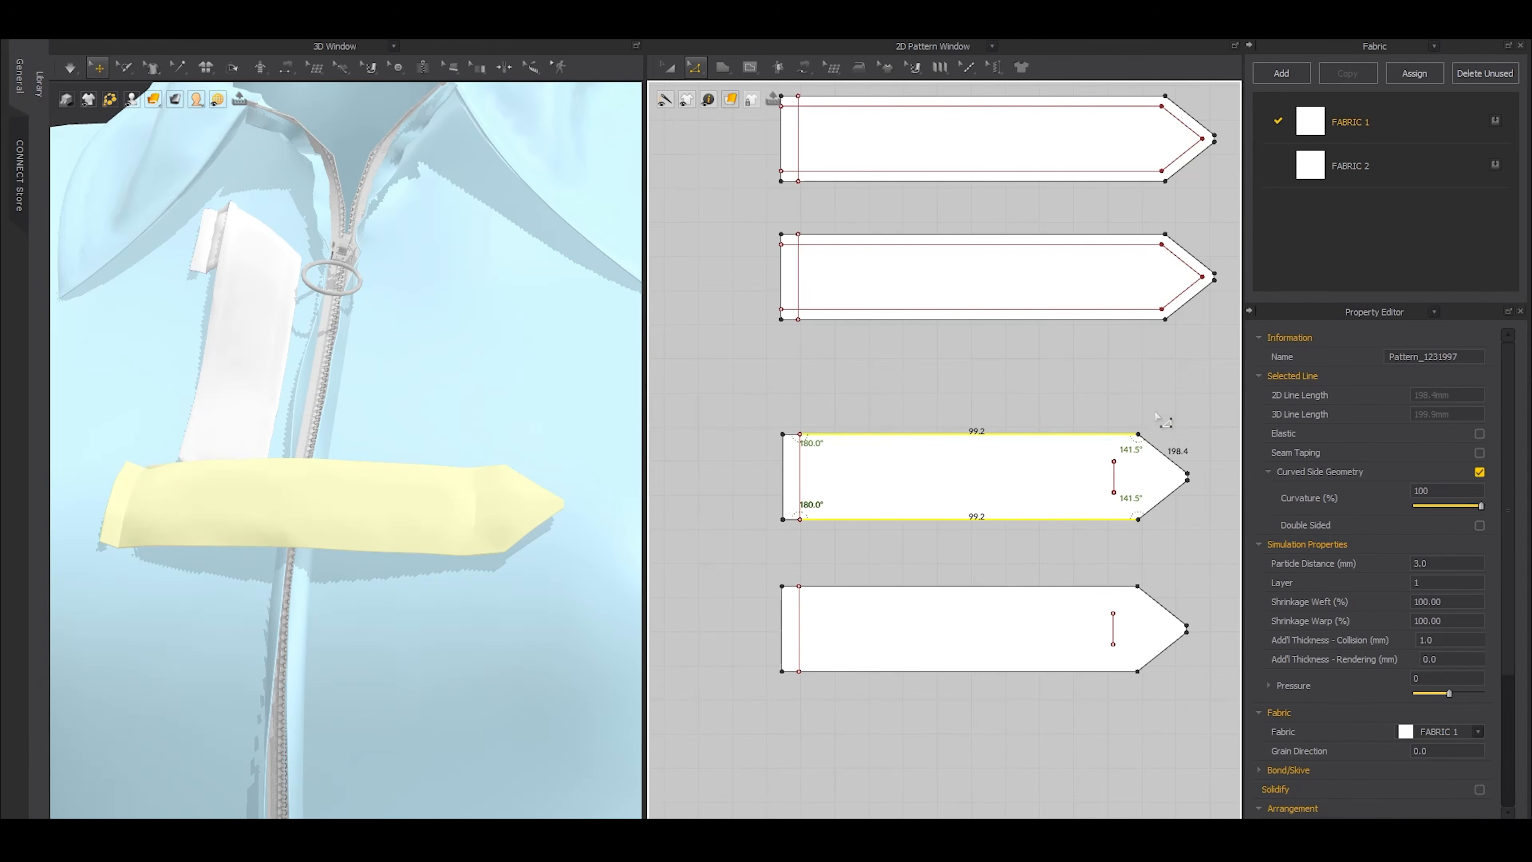
left_click_drag(1193, 417, 1109, 540, "shift")
left_click(1031, 586, "shift")
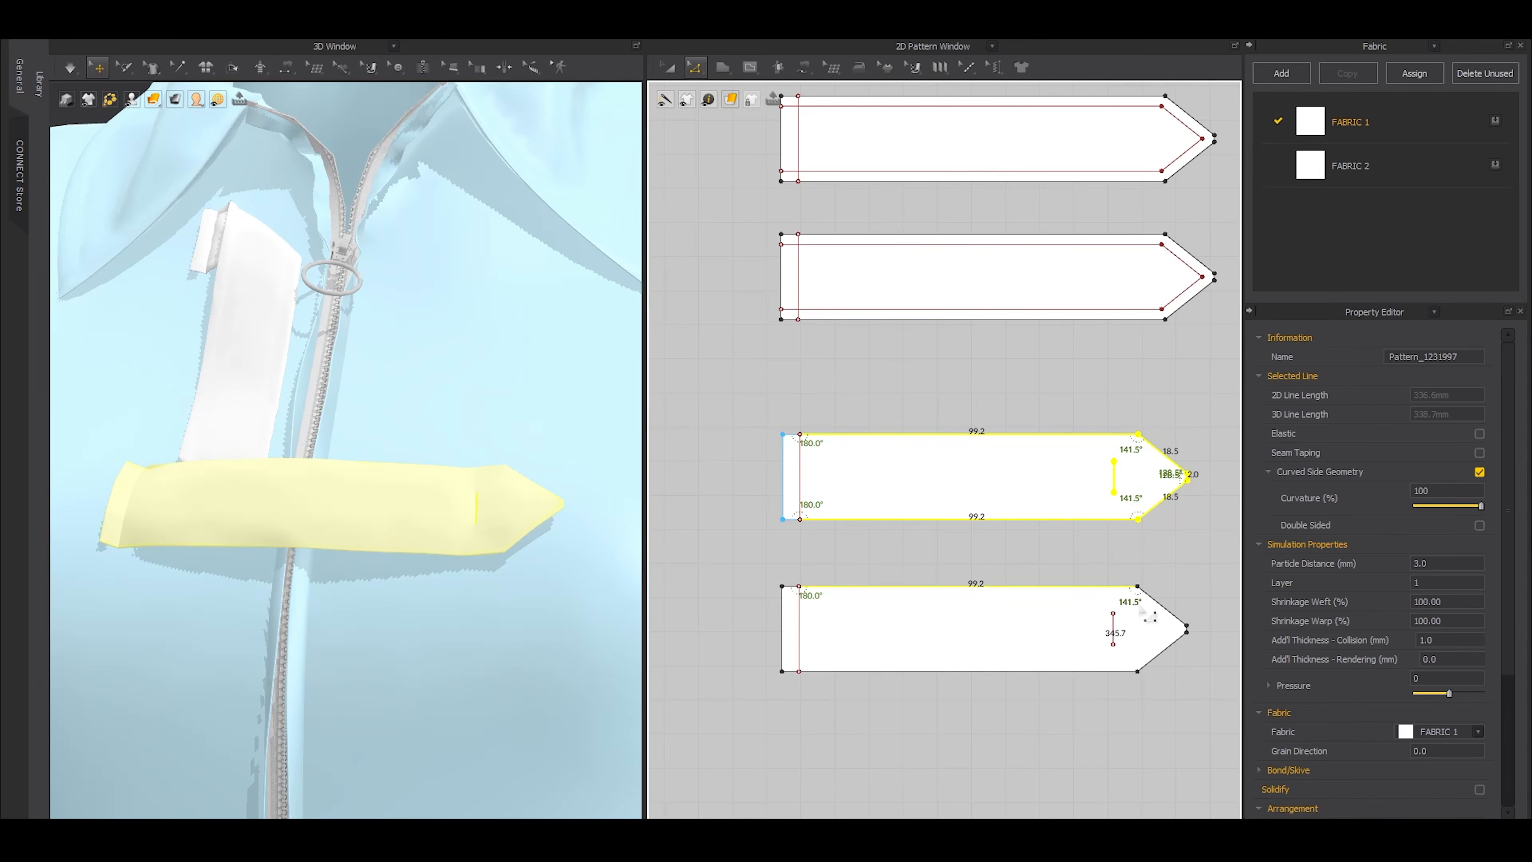
left_click(1050, 674, "shift")
left_click_drag(1200, 576, 1134, 702, "shift")
left_click(791, 671, "shift")
left_click(790, 586, "shift")
left_click(792, 522, "shift")
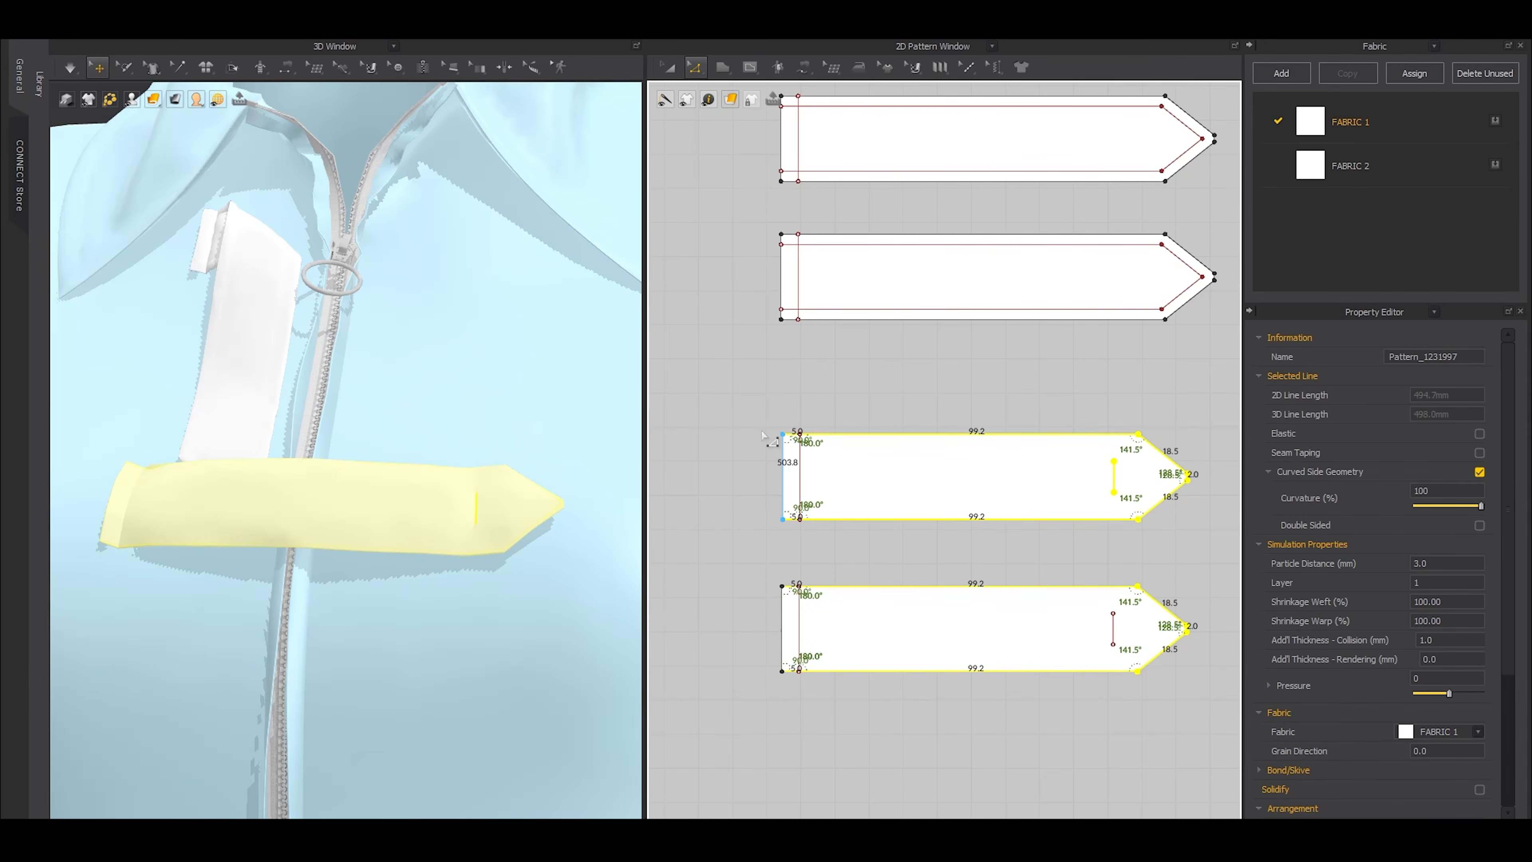
Try to offset the selected tab edges as internal lines with the short vertical buttonhole-like line included
key("ctrl+f")
left_click(723, 464)
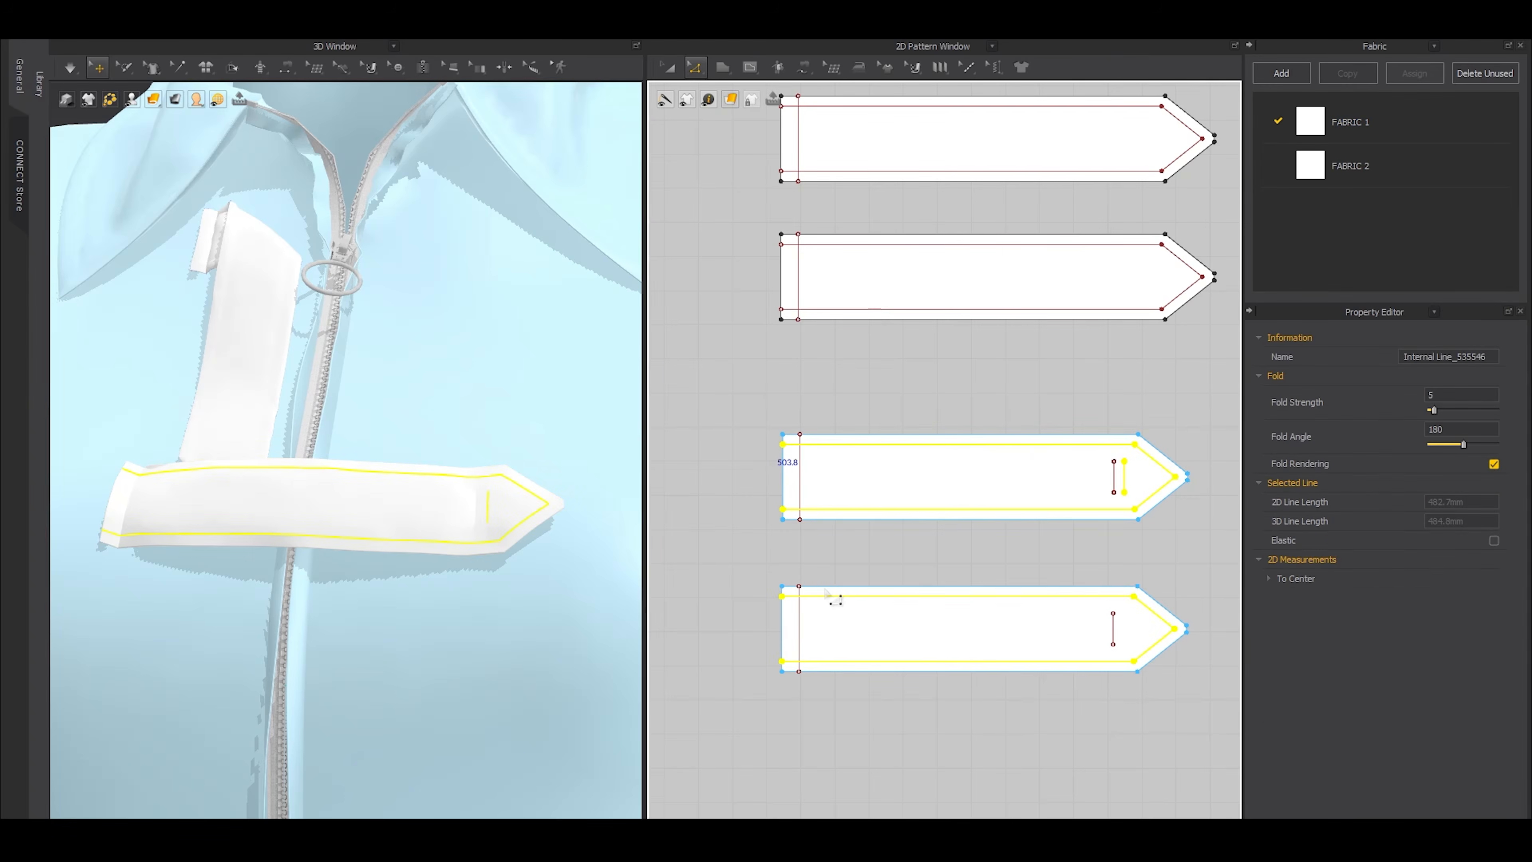
scroll(1151, 472, "up", 3)
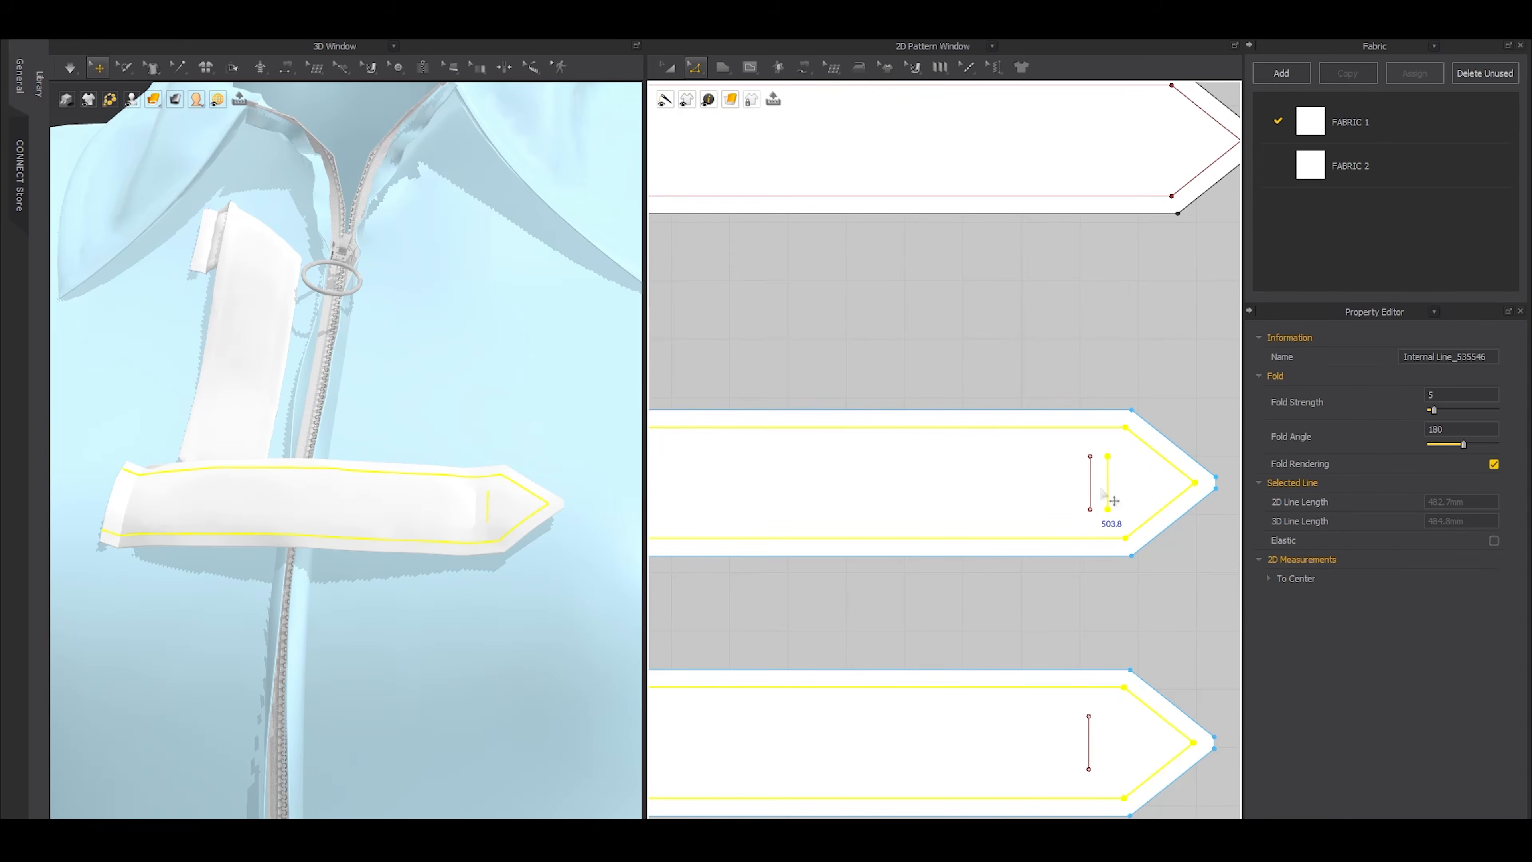
left_click(1114, 557)
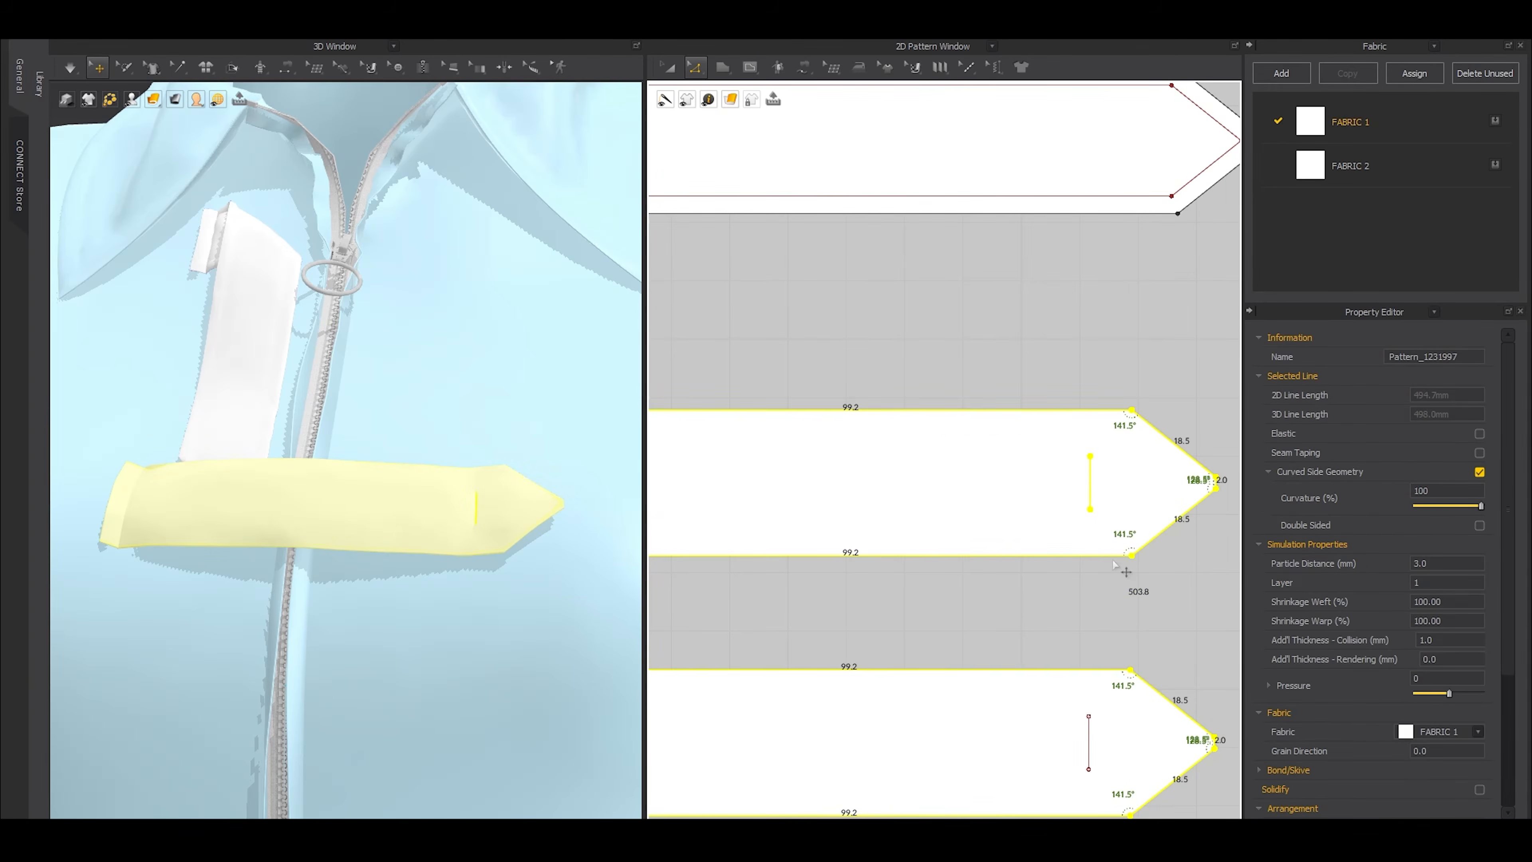
Exclude the short vertical internal line from the selection and offset the tab edges 3 mm as internal lines
scroll(1087, 542, "down", 2)
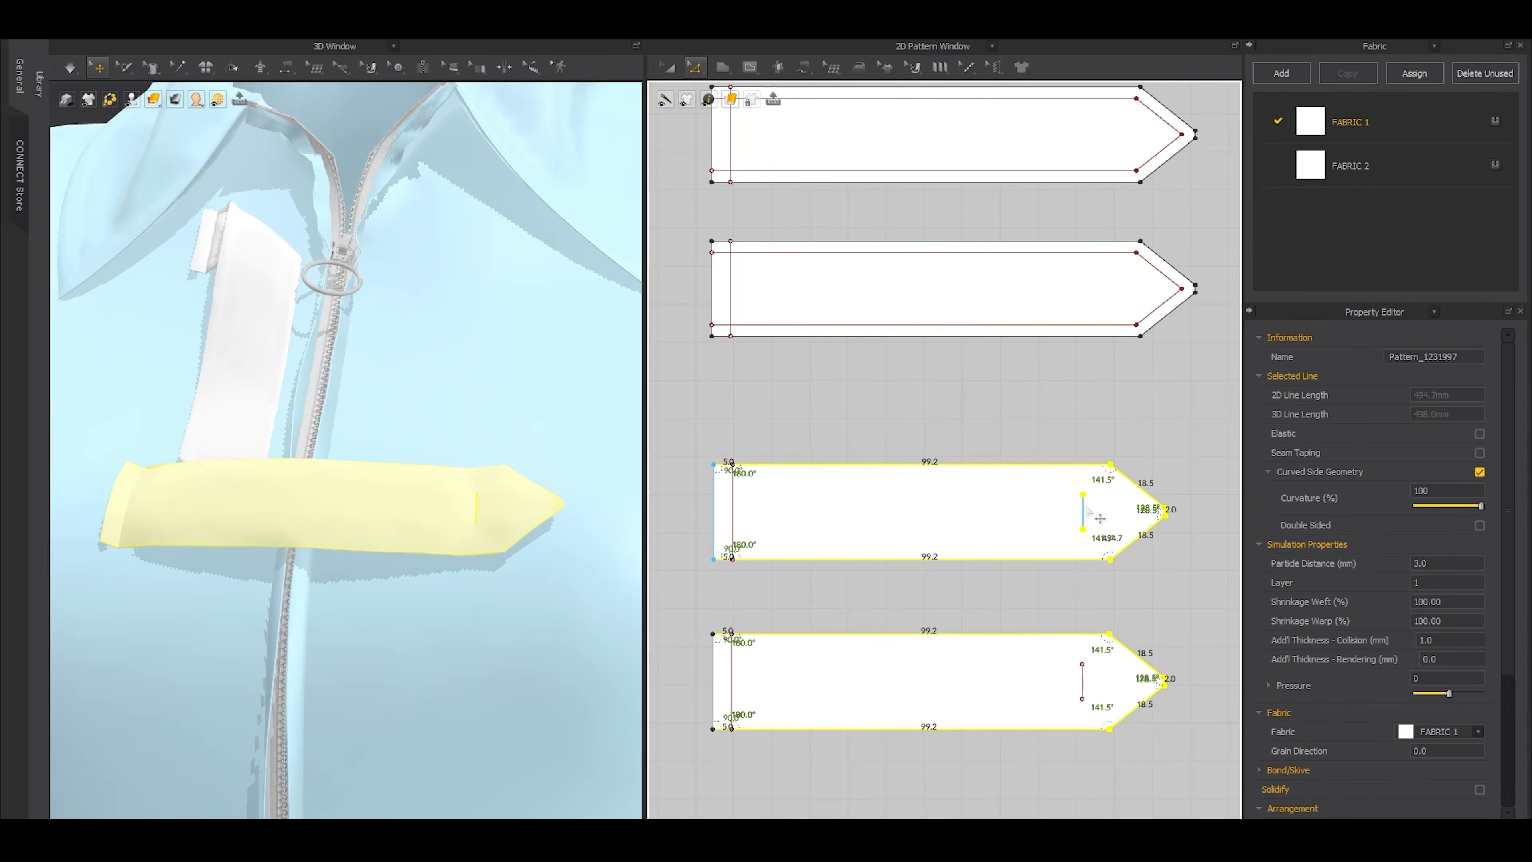
left_click(1013, 601)
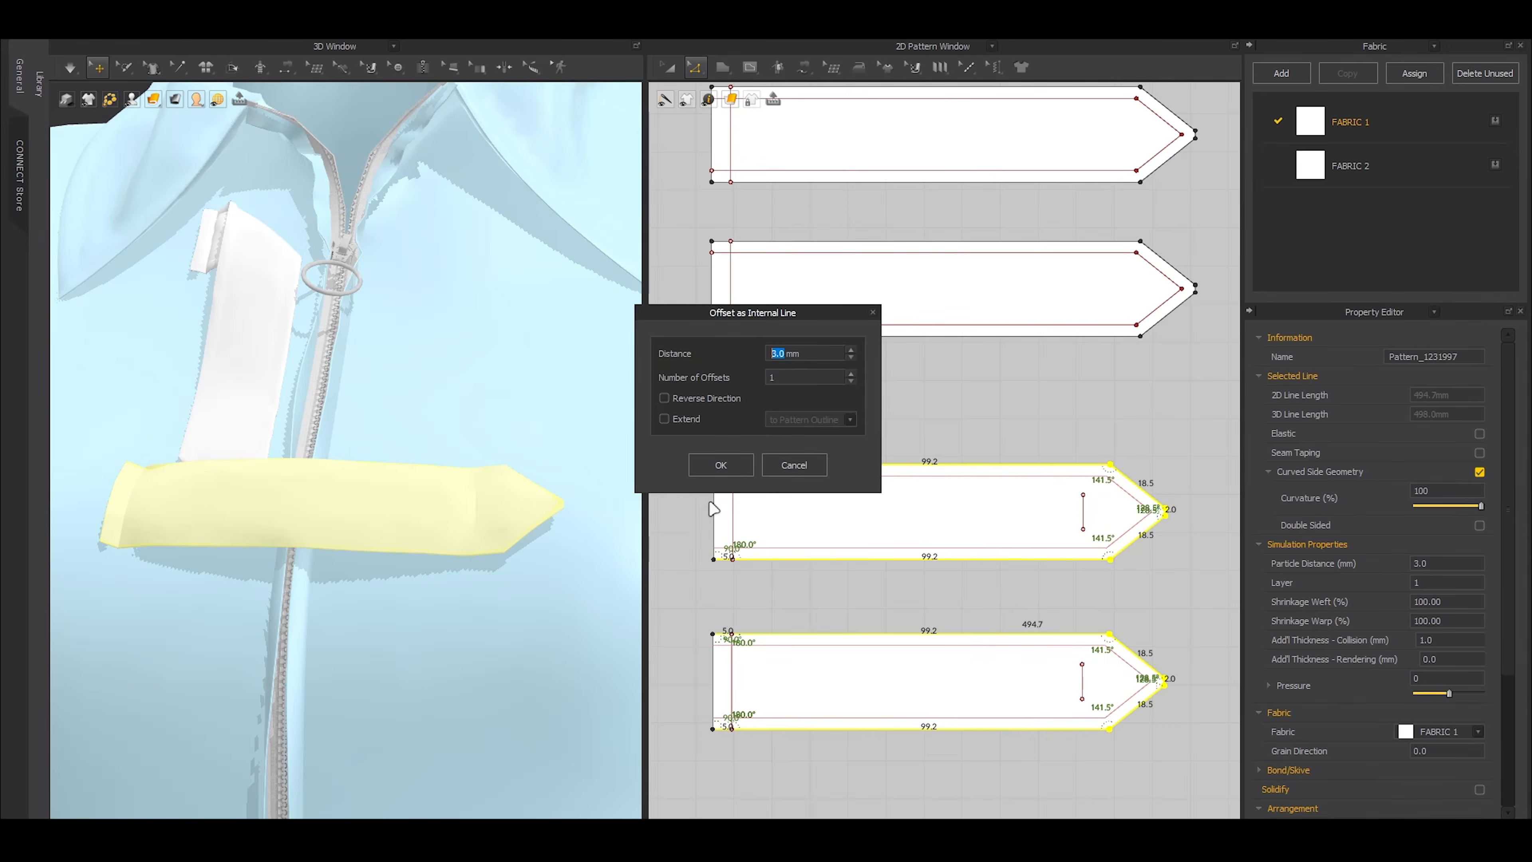
left_click(724, 478)
Sew the two long internal lines of one second-tab layer to the matching lines of the other layer
key("n")
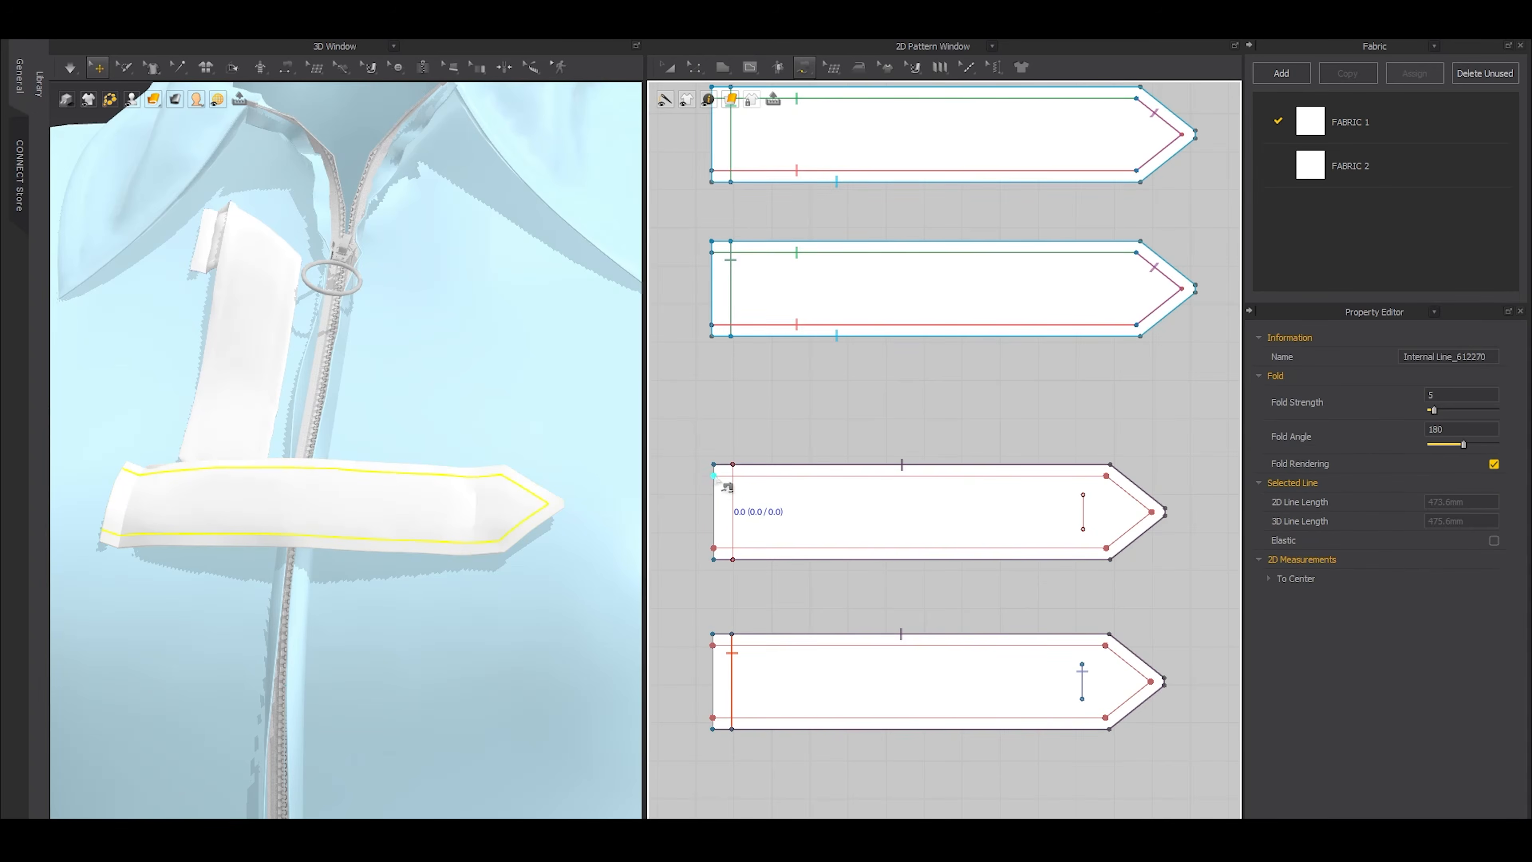
left_click(750, 476)
left_click(758, 646)
left_click(784, 548)
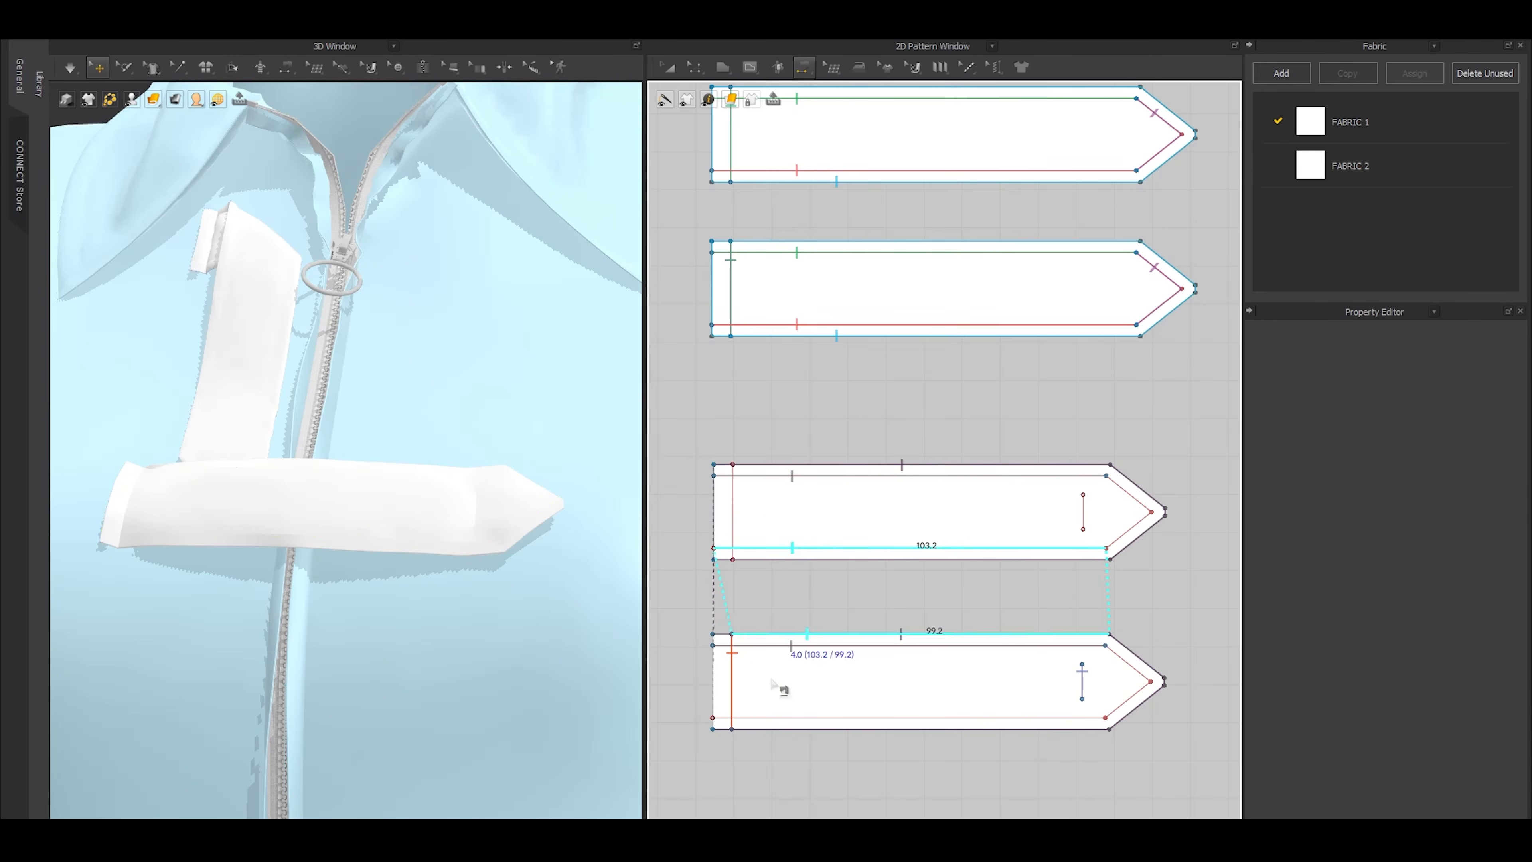
left_click(777, 717)
Sew the pointed-end internal lines of both second-tab layers together and simulate the garment
scroll(1158, 559, "up", 2)
left_click(1077, 429)
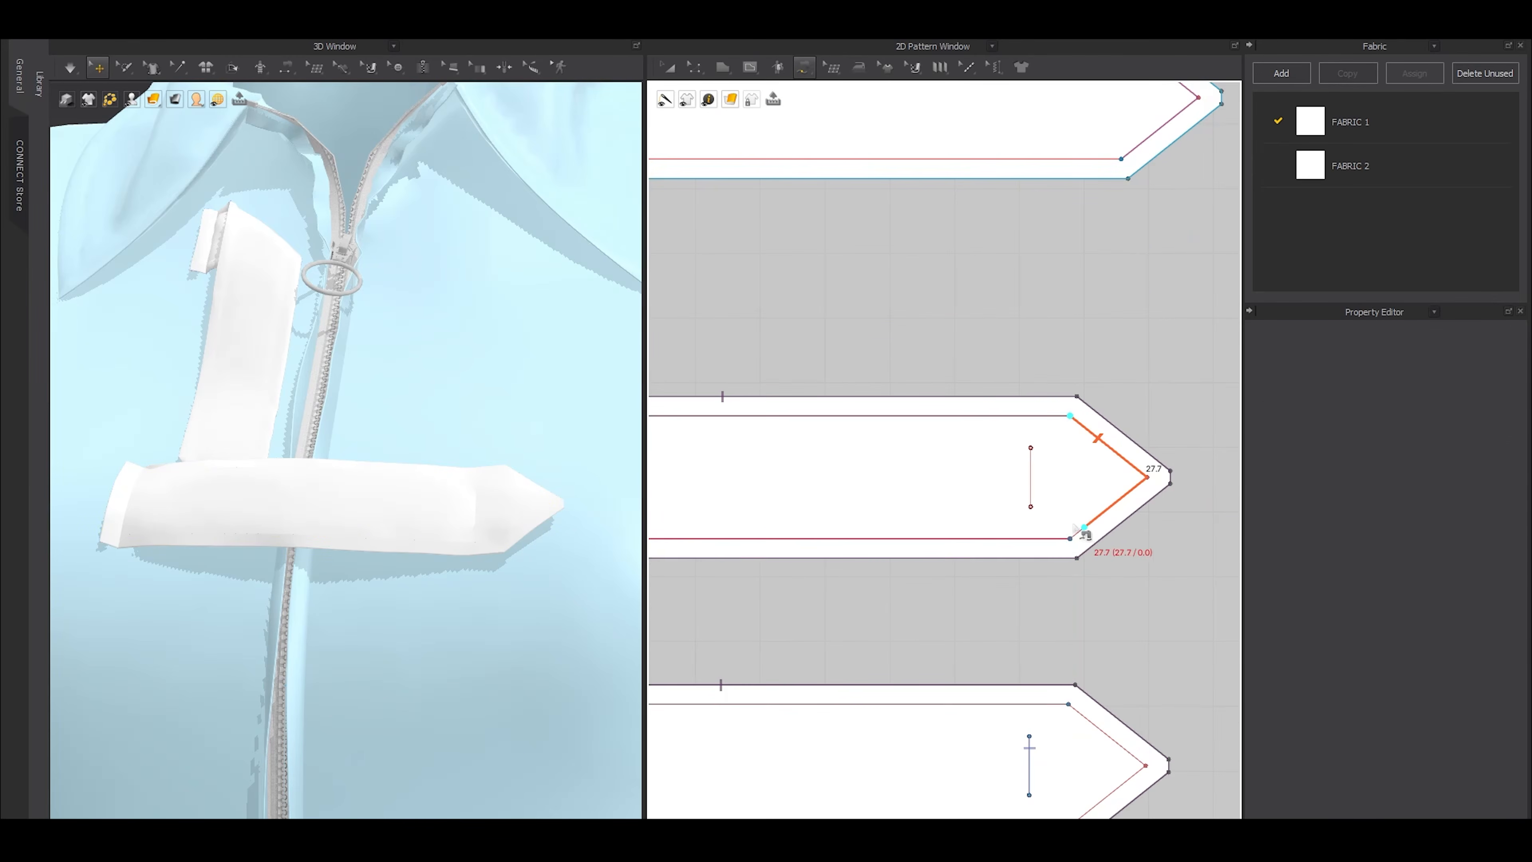
left_click(1071, 539)
middle_click_drag(1077, 718, 1077, 616)
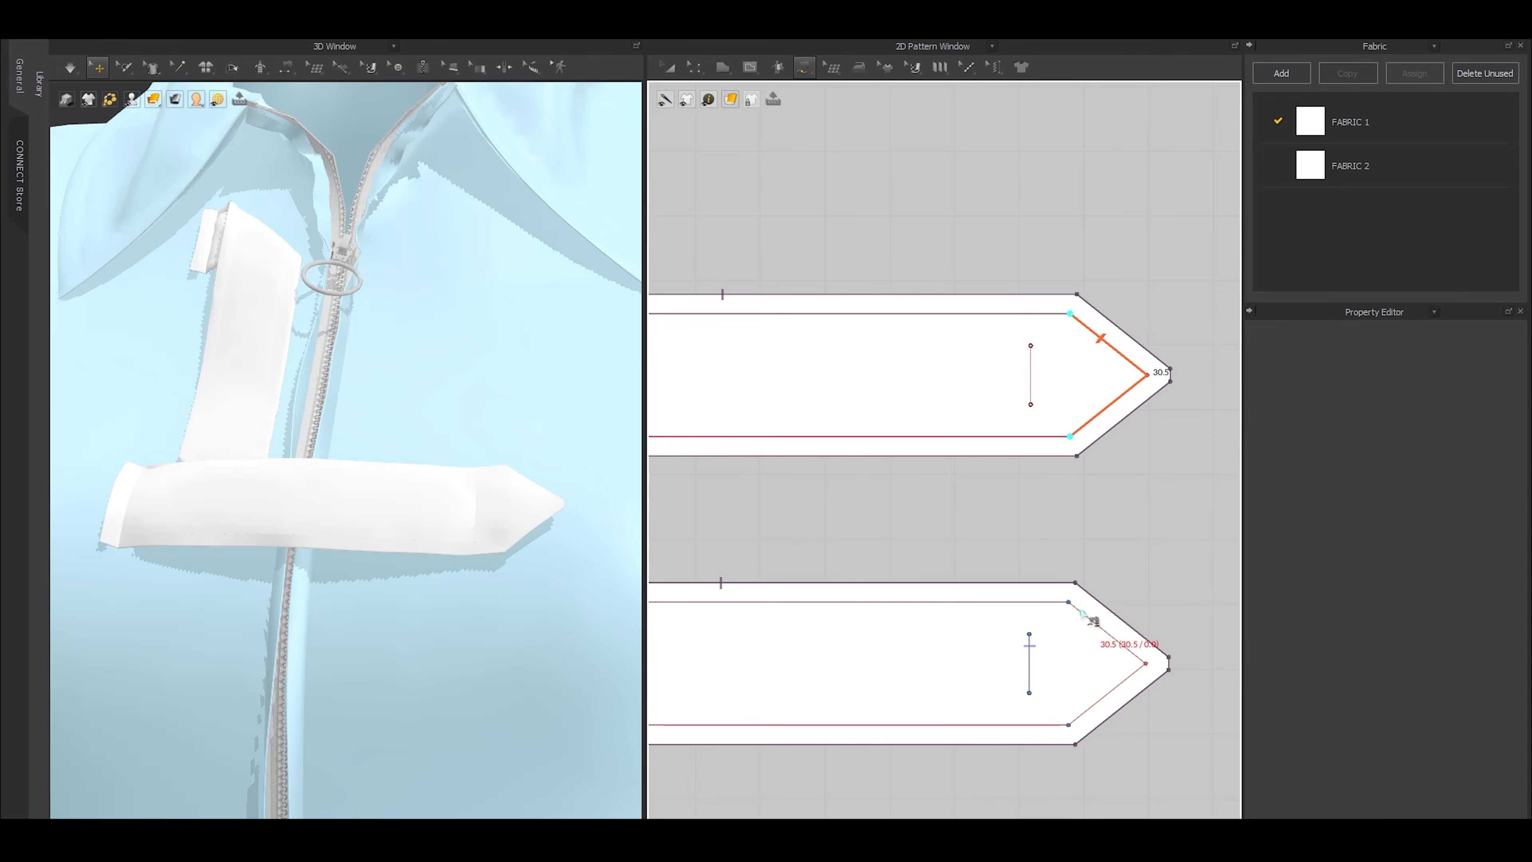
left_click(1069, 604)
left_click(1070, 725)
scroll(1070, 724, "down", 3)
key("a")
scroll(356, 546, "down", 4)
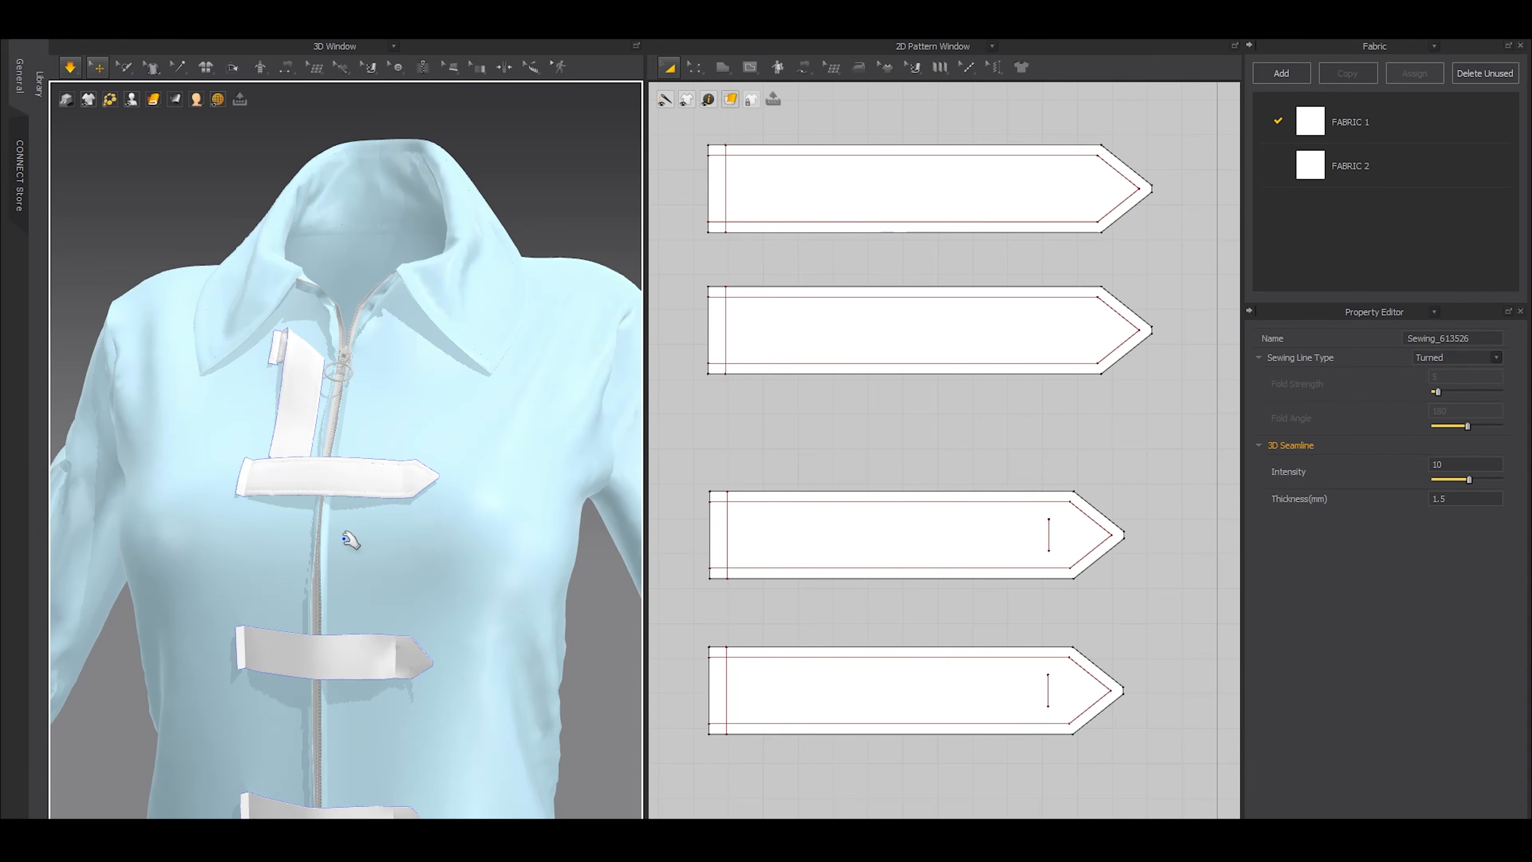
scroll(356, 540, "down", 4)
scroll(367, 531, "down", 3)
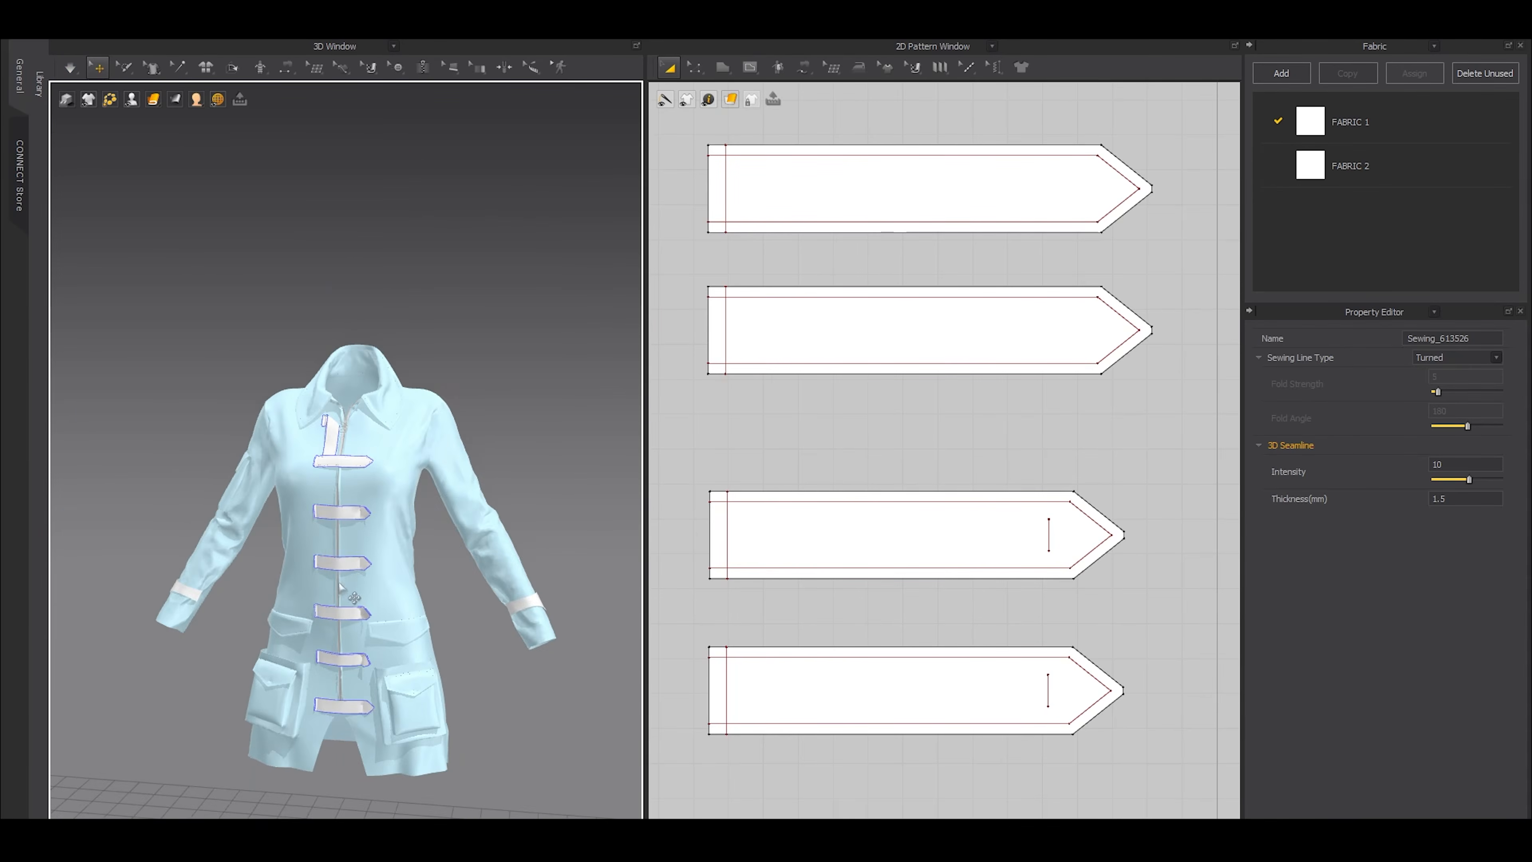
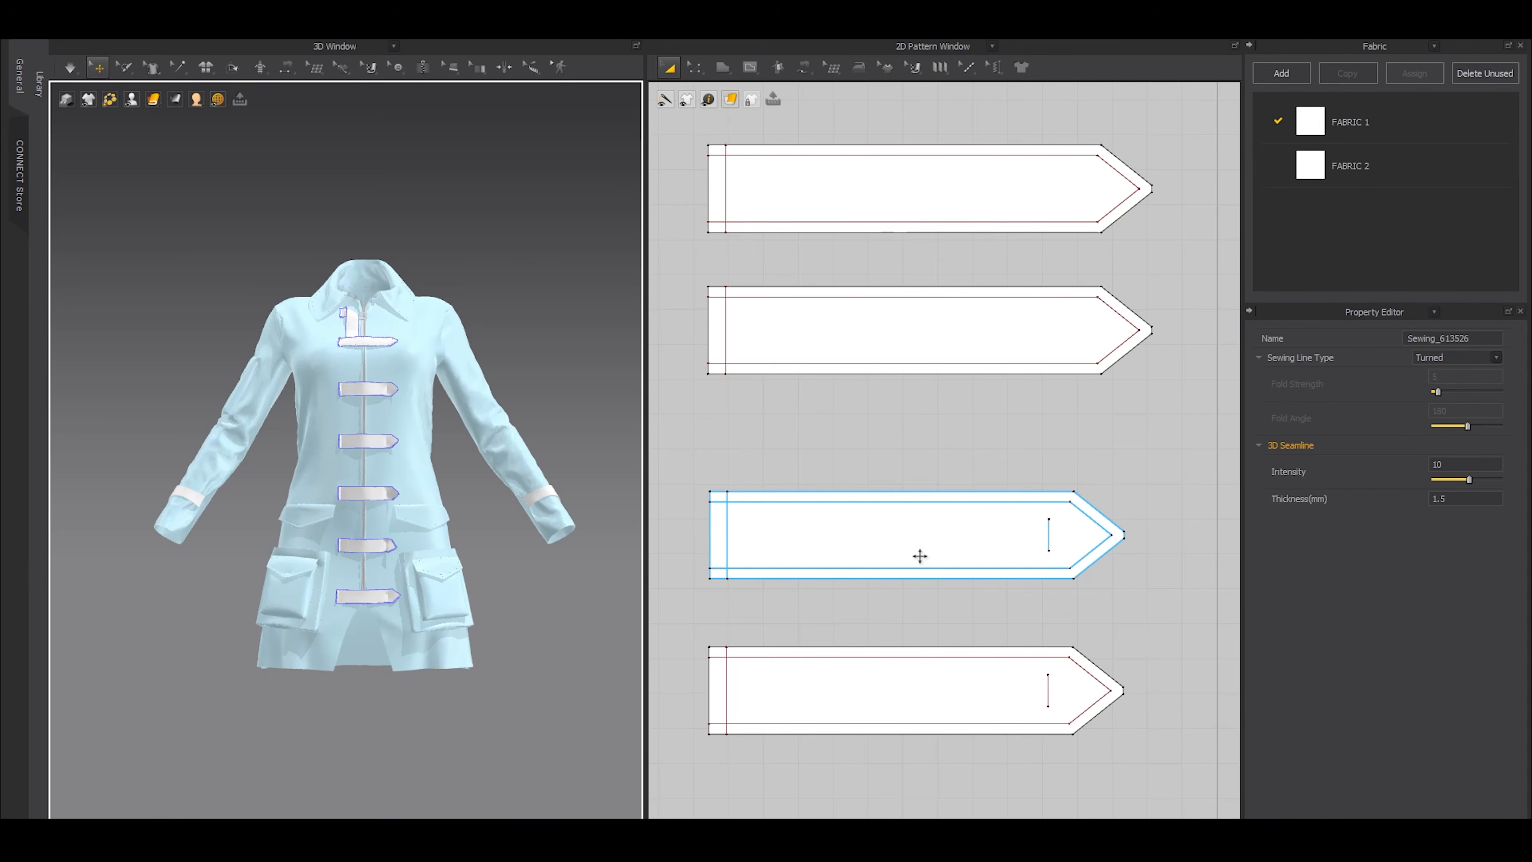
Simulate the coat to settle the double-layered front straps, then stop the simulation
scroll(920, 556, "down", 3)
scroll(929, 589, "up", 4)
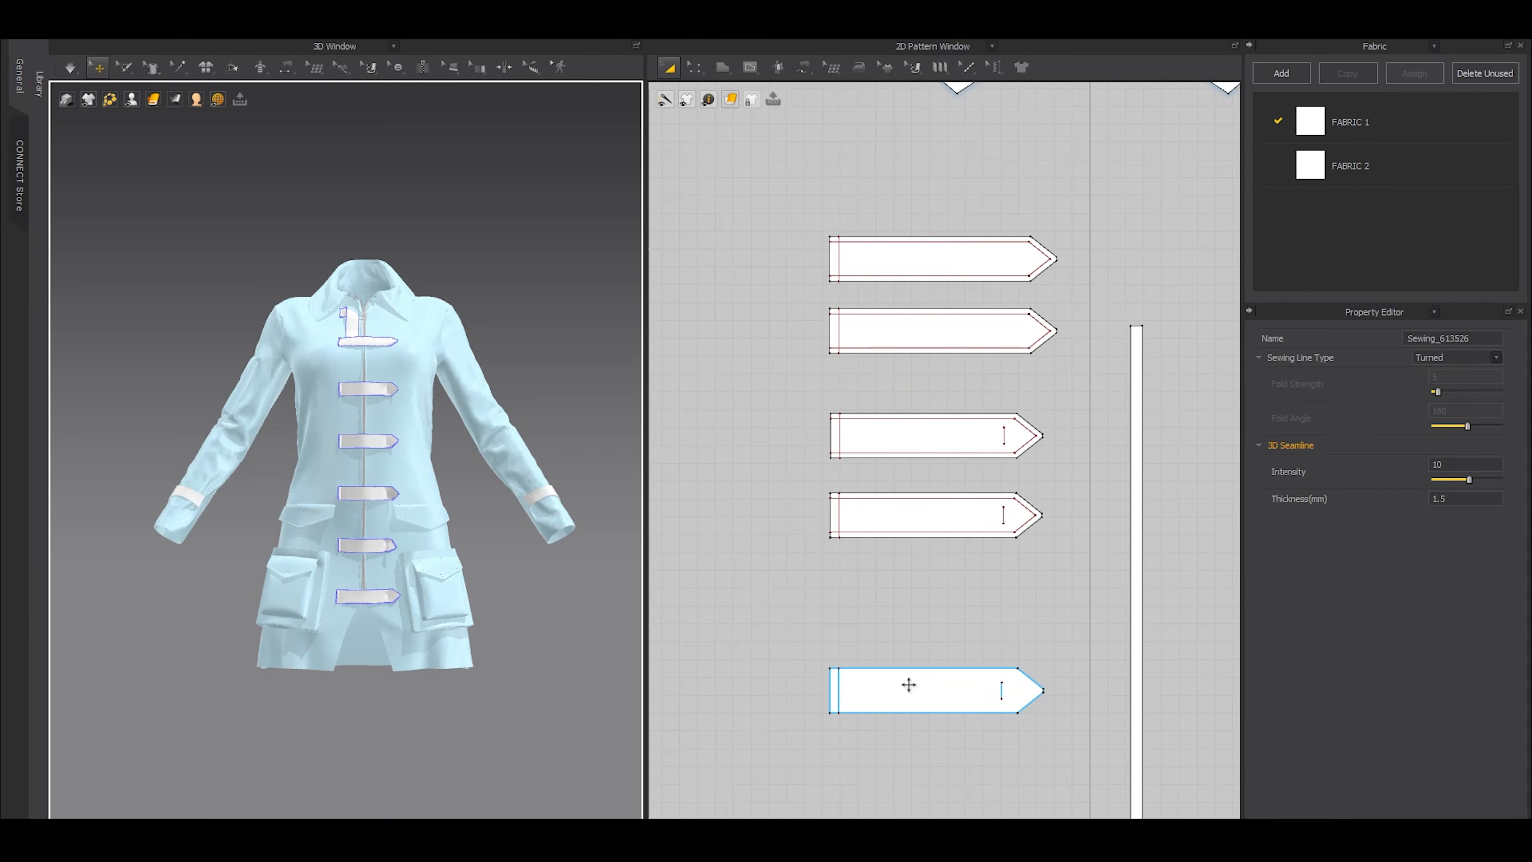
scroll(428, 476, "up", 3)
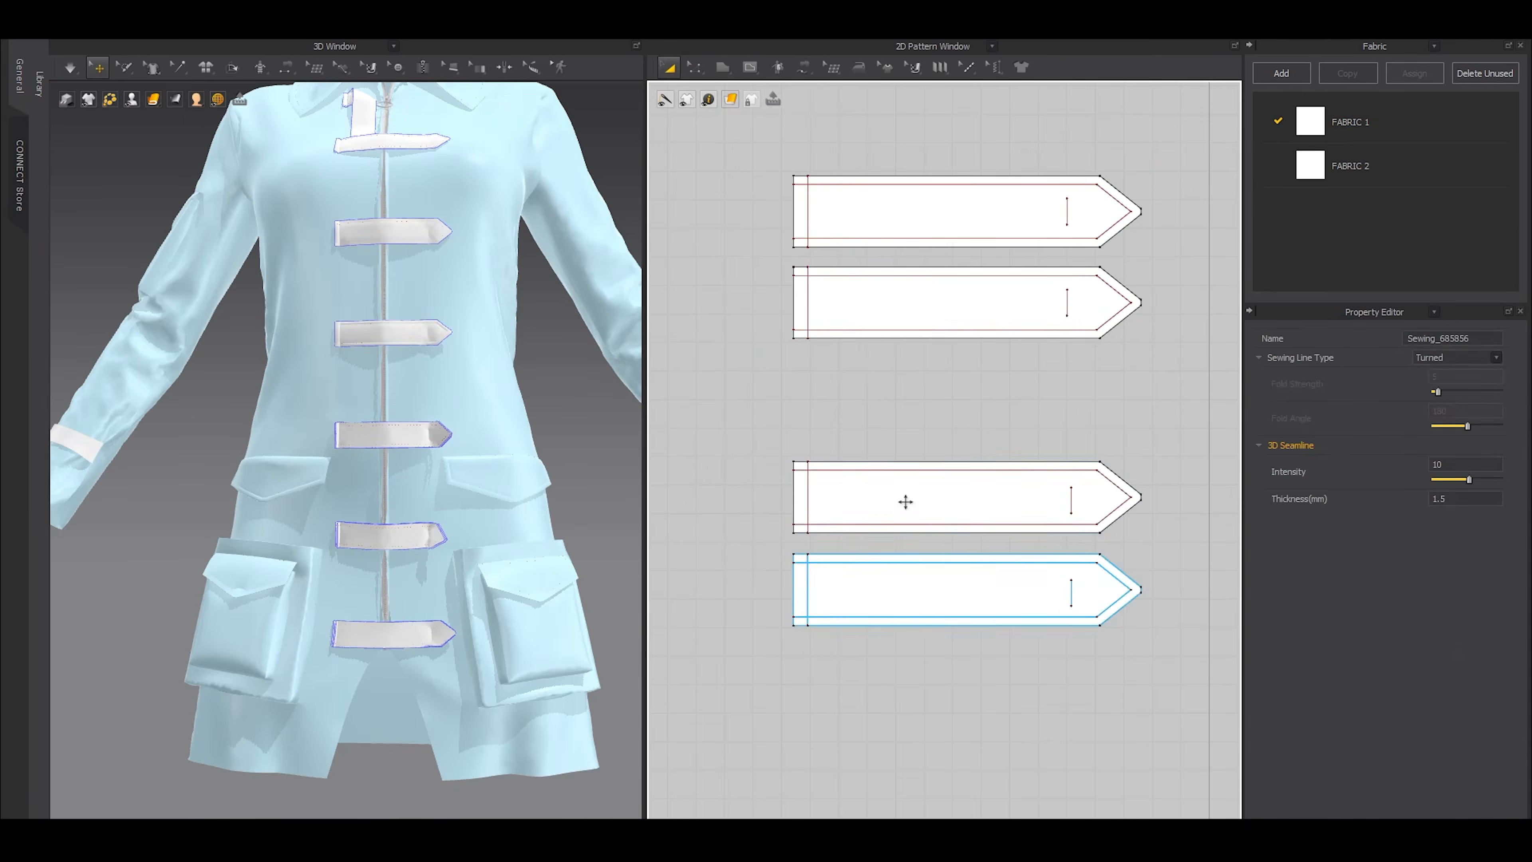
key("space")
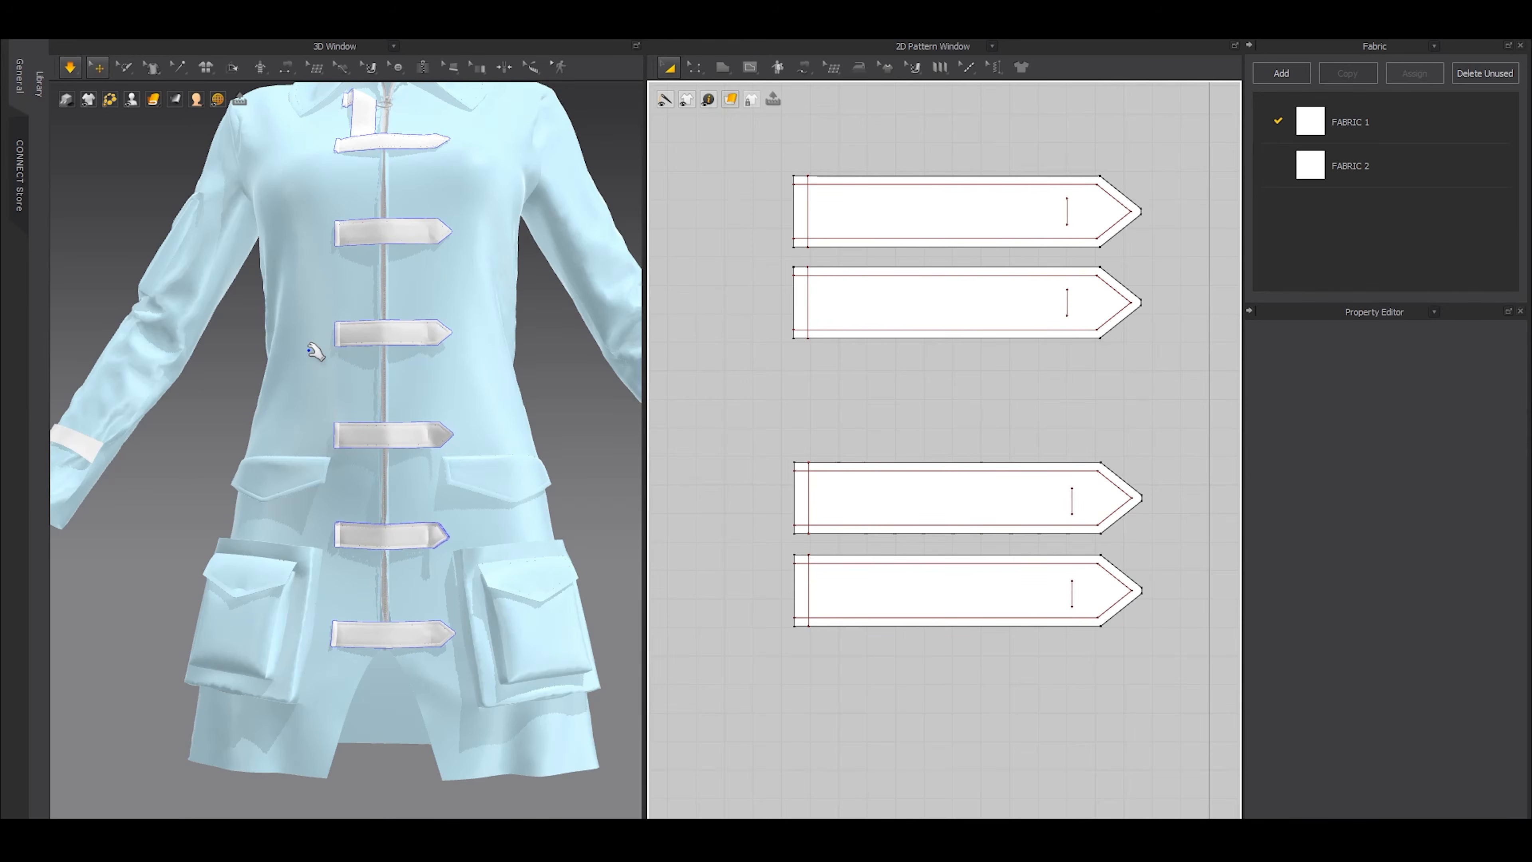
key("space")
Select the pointed strap pattern that wraps around the sleeve cuff
right_click_drag(400, 345, 381, 347)
middle_click_drag(454, 289, 143, 355)
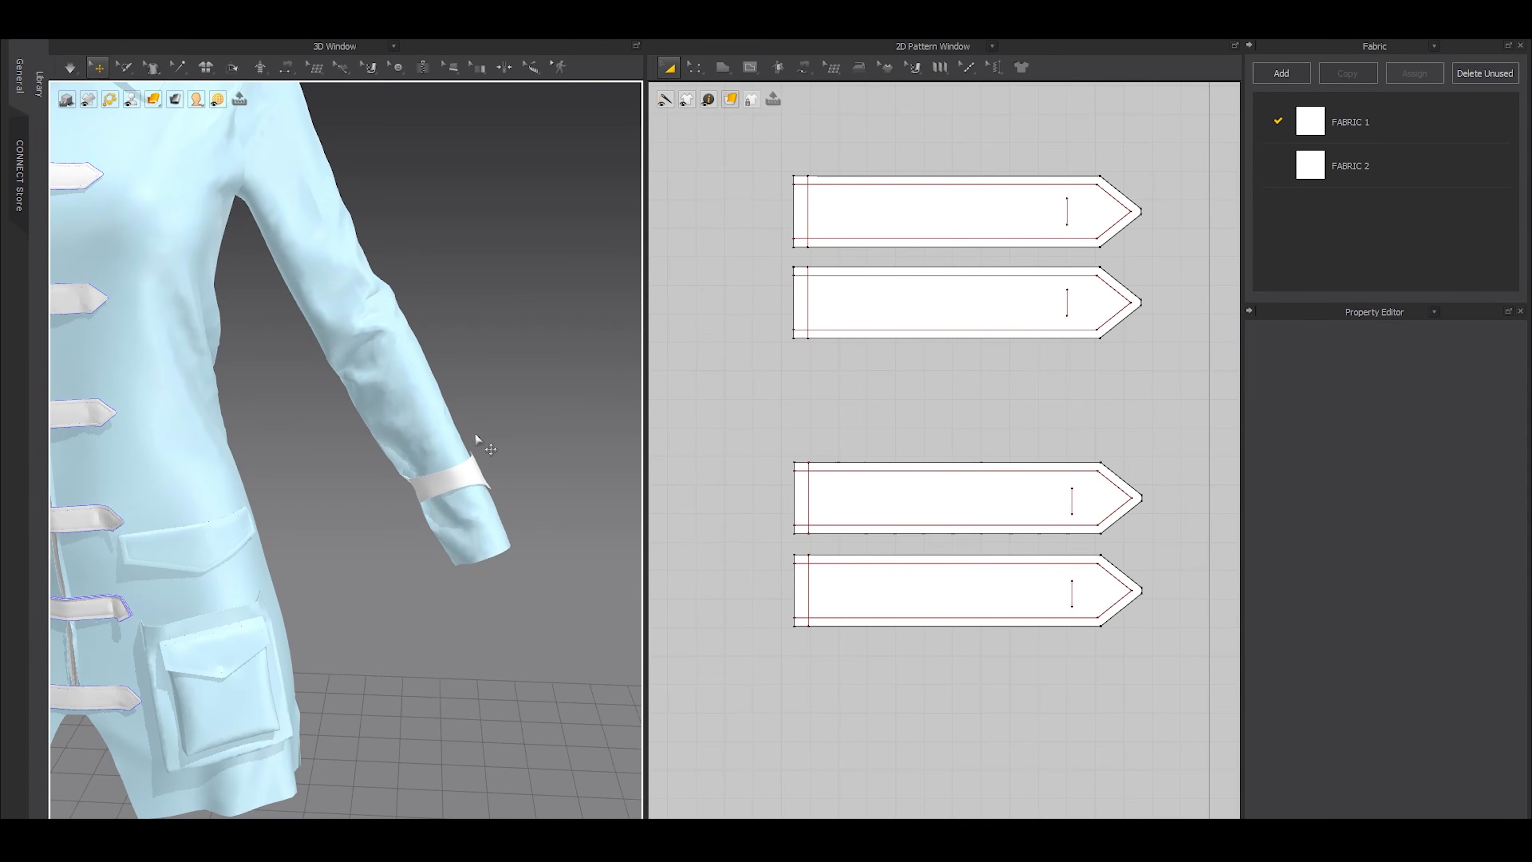
scroll(920, 348, "down", 4)
middle_click_drag(1029, 325, 878, 462)
scroll(877, 459, "down", 3)
scroll(660, 474, "down", 5)
middle_click_drag(1024, 373, 979, 456)
scroll(931, 261, "up", 8)
left_click(928, 268)
mouse_move(331, 433)
right_mouse_down()
mouse_move(225, 417)
mouse_move(313, 427)
right_mouse_up()
scroll(470, 488, "up", 3)
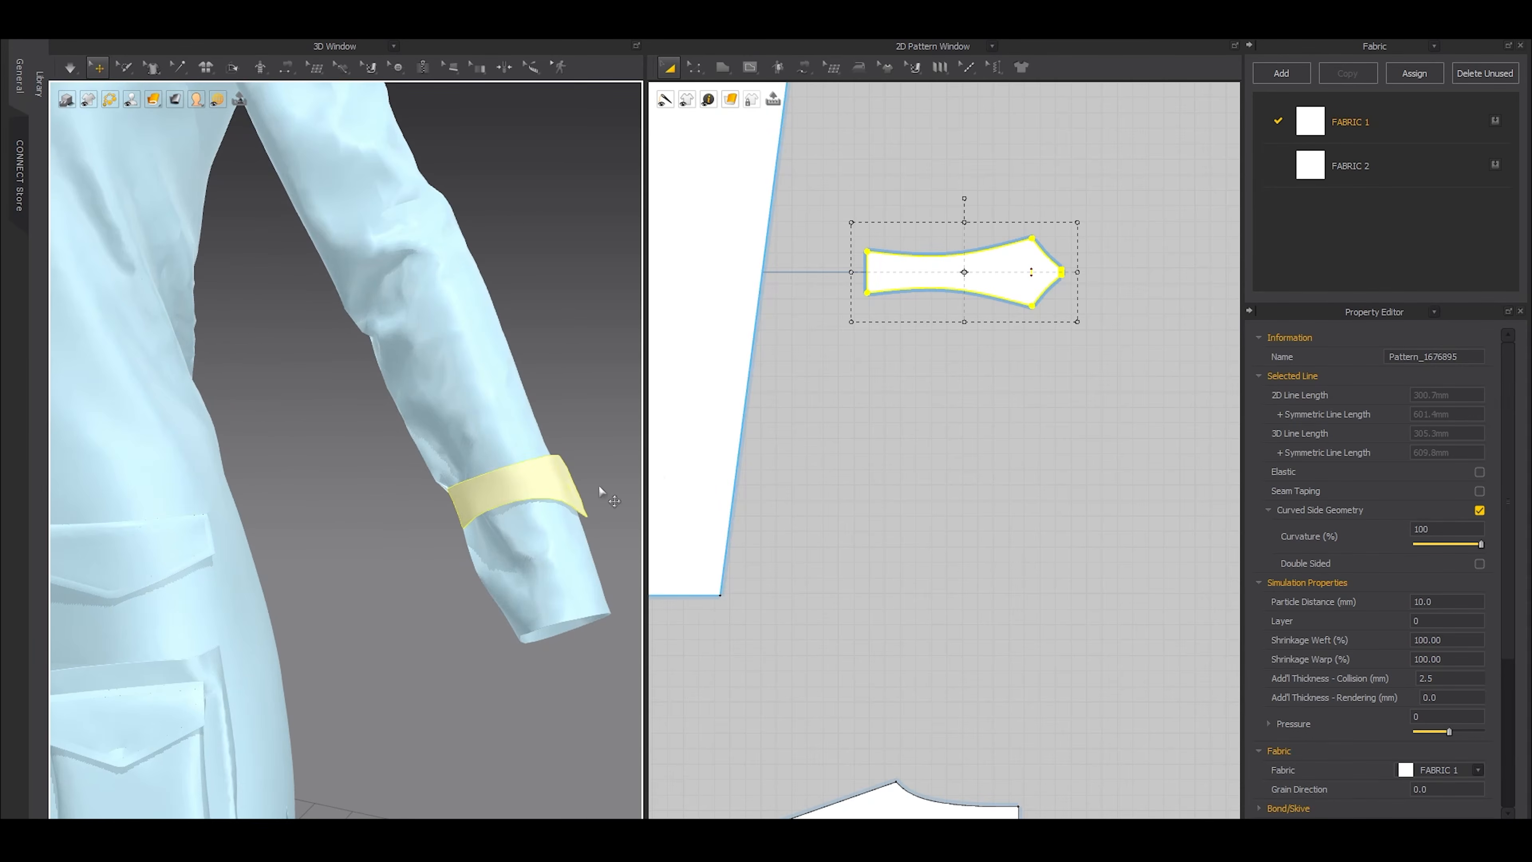
Select the short internal line near the sleeve strap's pointed end, check the strap in 3D and briefly simulate the garment
middle_click_drag(875, 424, 952, 422)
scroll(865, 444, "down", 3)
middle_click_drag(816, 461, 894, 454)
scroll(799, 458, "up", 6)
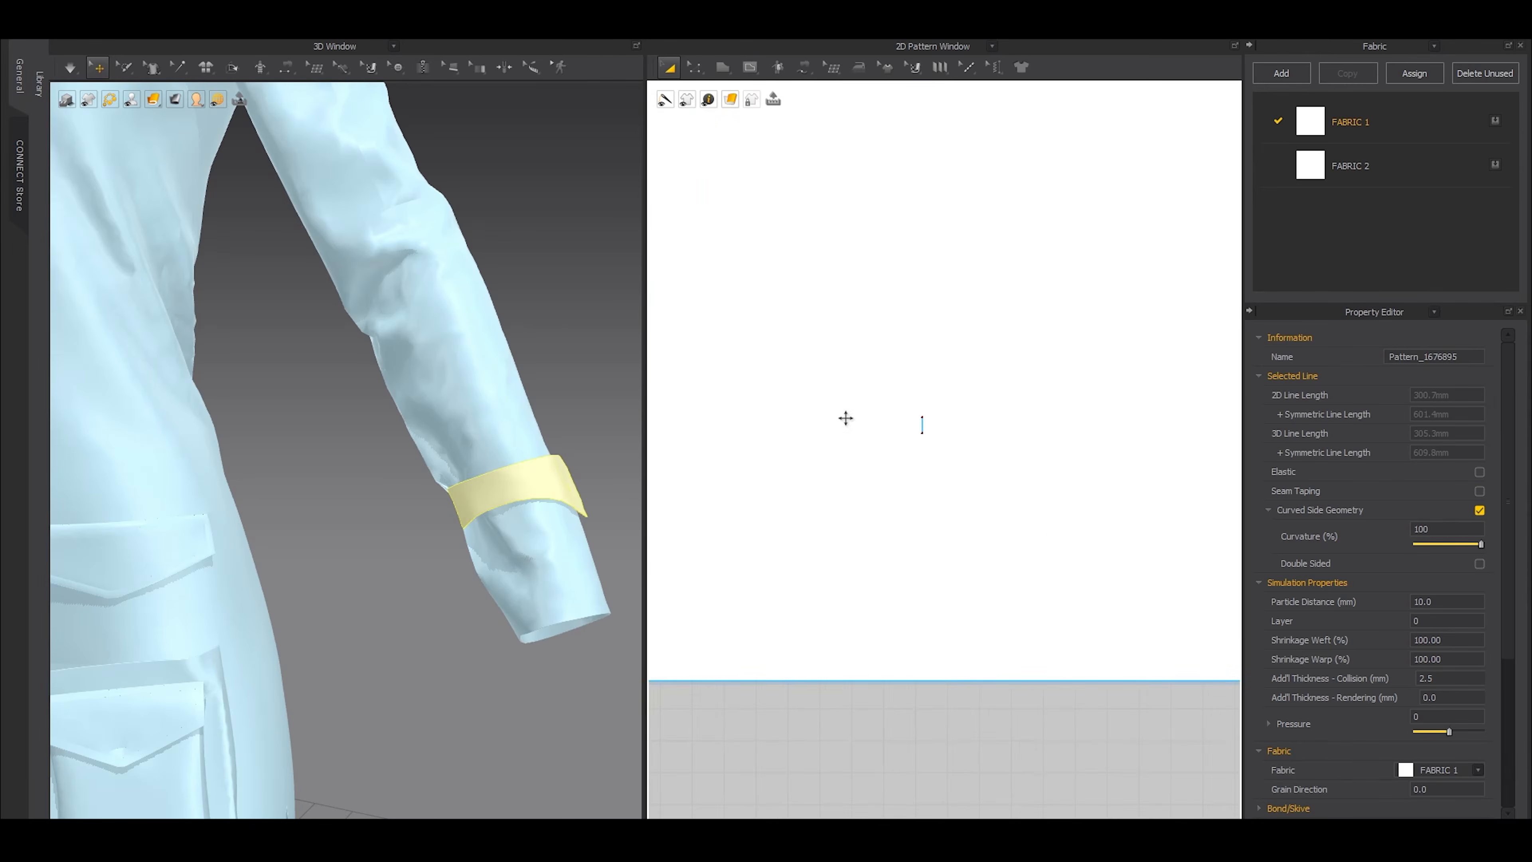
key("z")
left_click_drag(855, 401, 1026, 510)
scroll(915, 438, "up", 6)
left_click_drag(937, 391, 938, 363)
right_click_drag(498, 446, 521, 476)
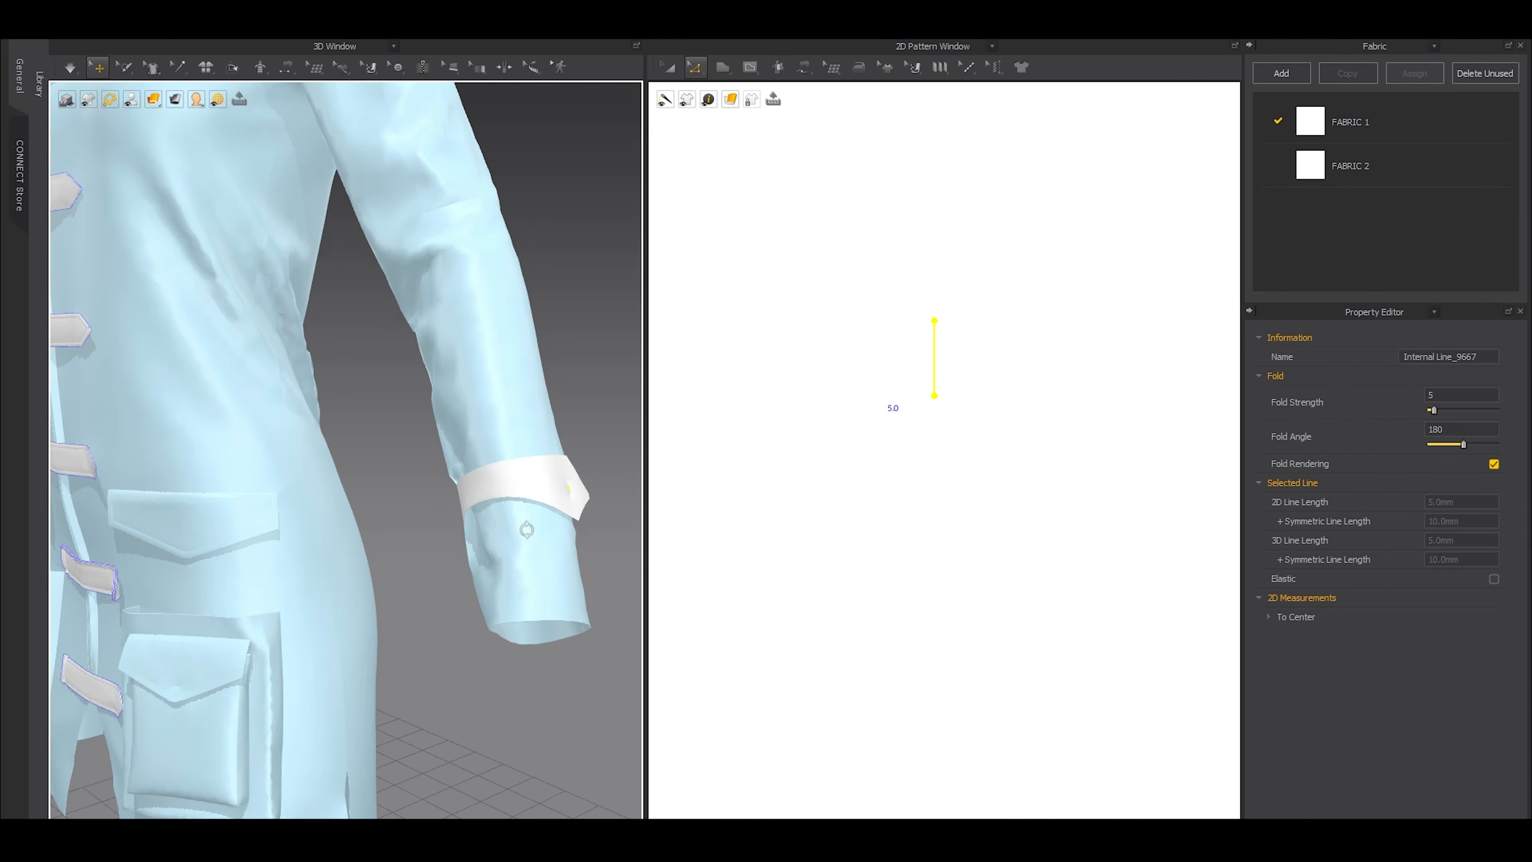
right_click_drag(531, 530, 589, 528)
left_click_drag(949, 372, 952, 308)
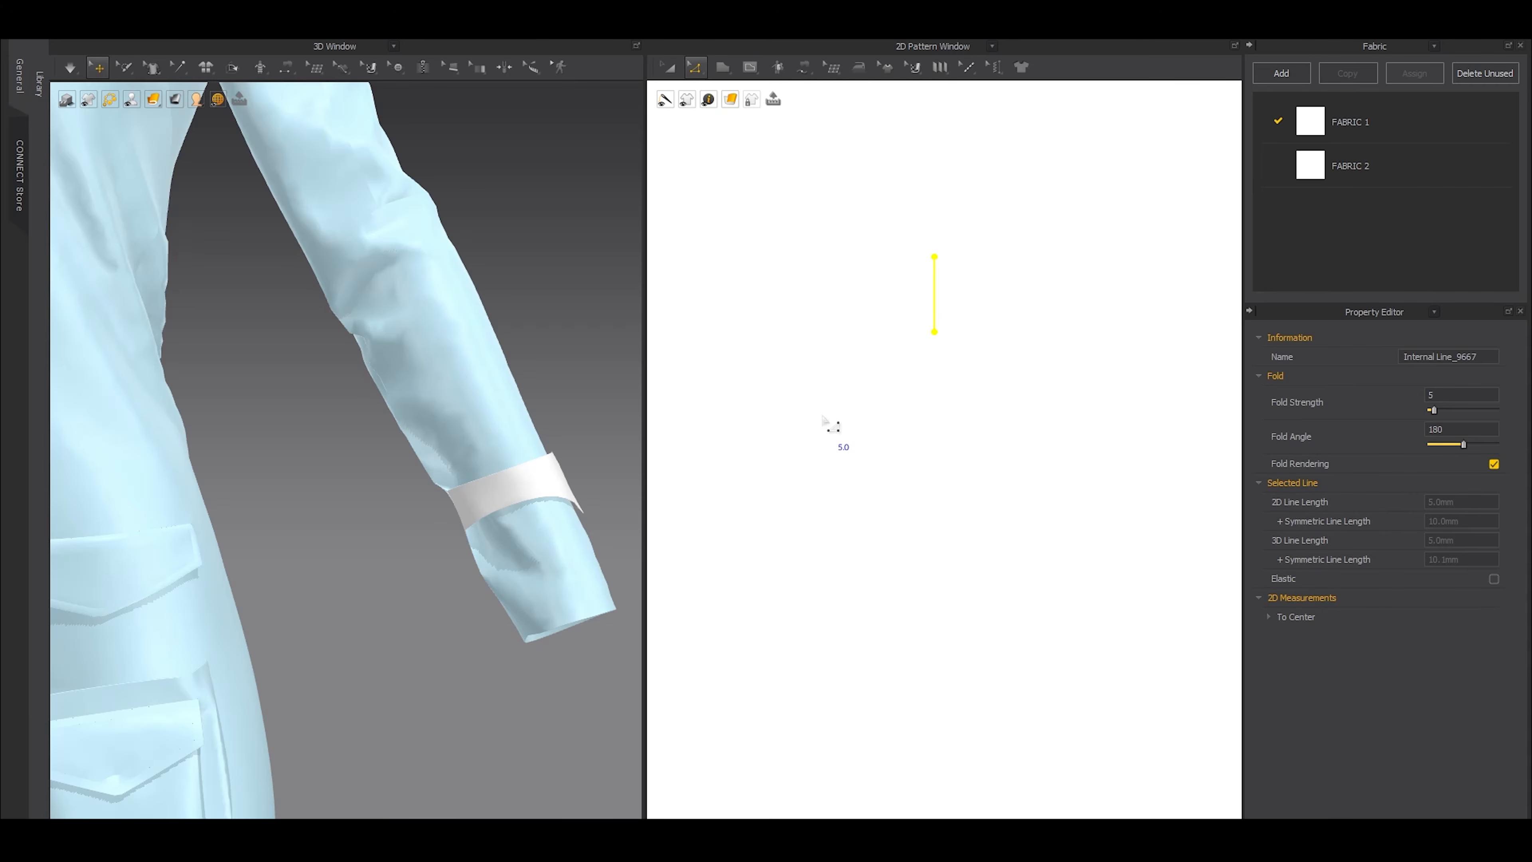
key("space")
key("space")
Duplicate the sleeve strap as a second layer just above the original pattern and remove the copy's linked editing
scroll(824, 418, "down", 13)
middle_click_drag(1130, 344, 900, 454)
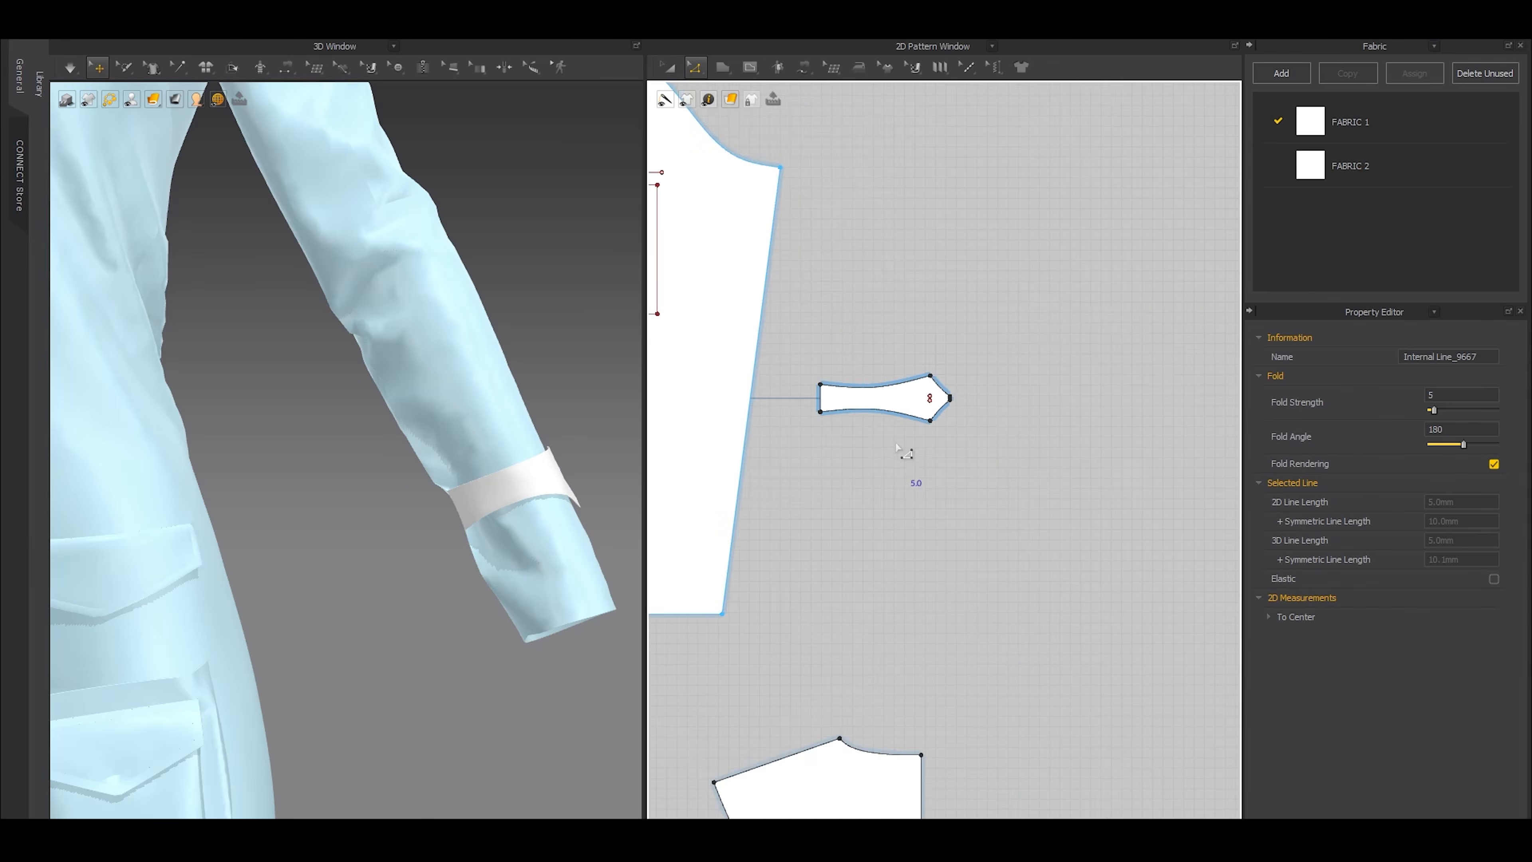
scroll(898, 443, "up", 3)
key("a")
left_click(883, 366)
middle_click_drag(883, 366, 930, 479)
left_click_drag(929, 482, 953, 381)
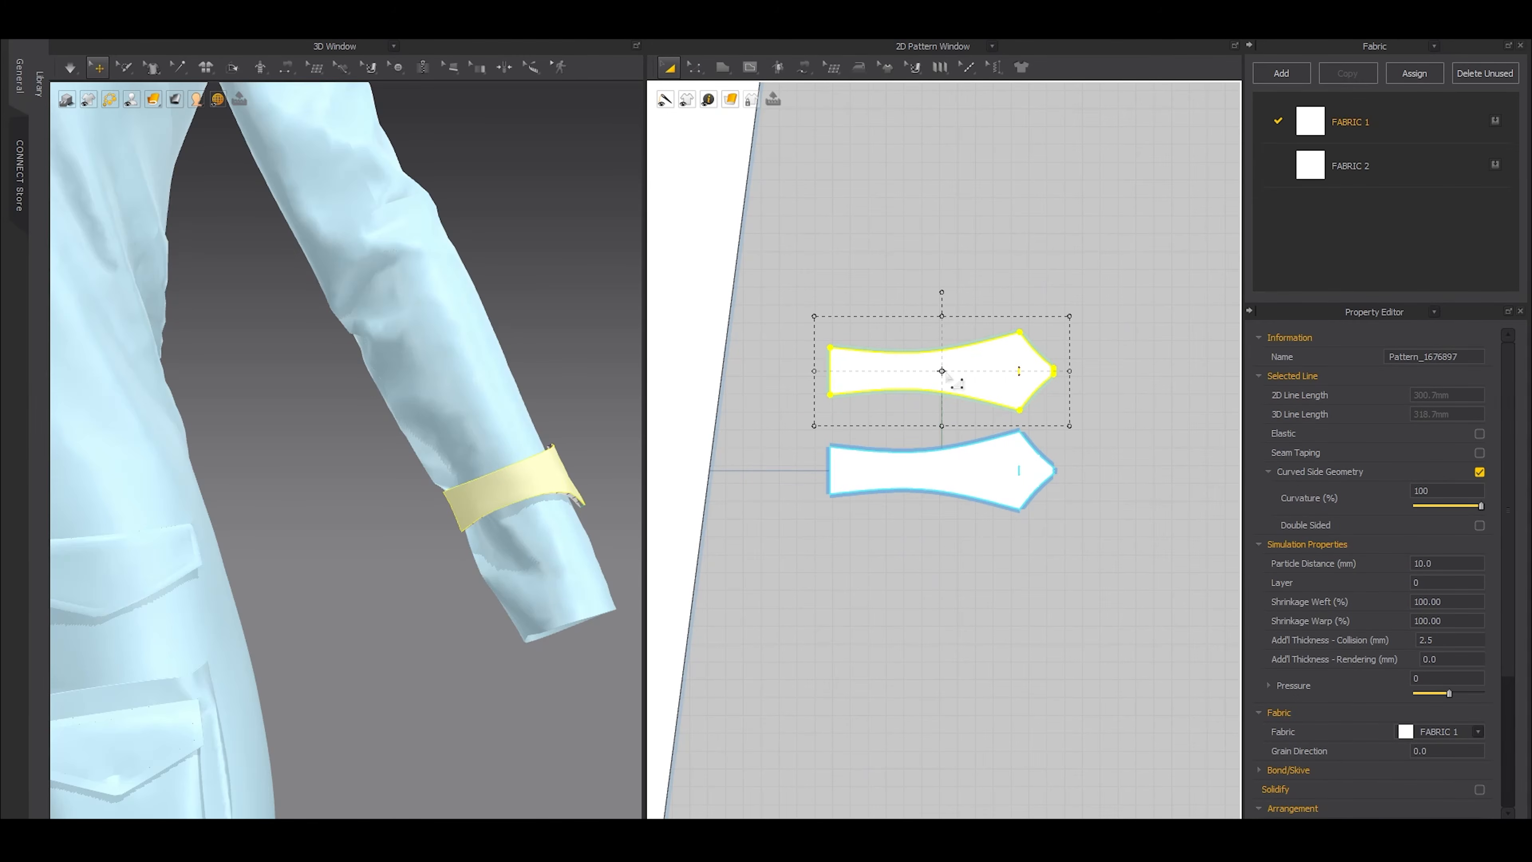
right_click(948, 375)
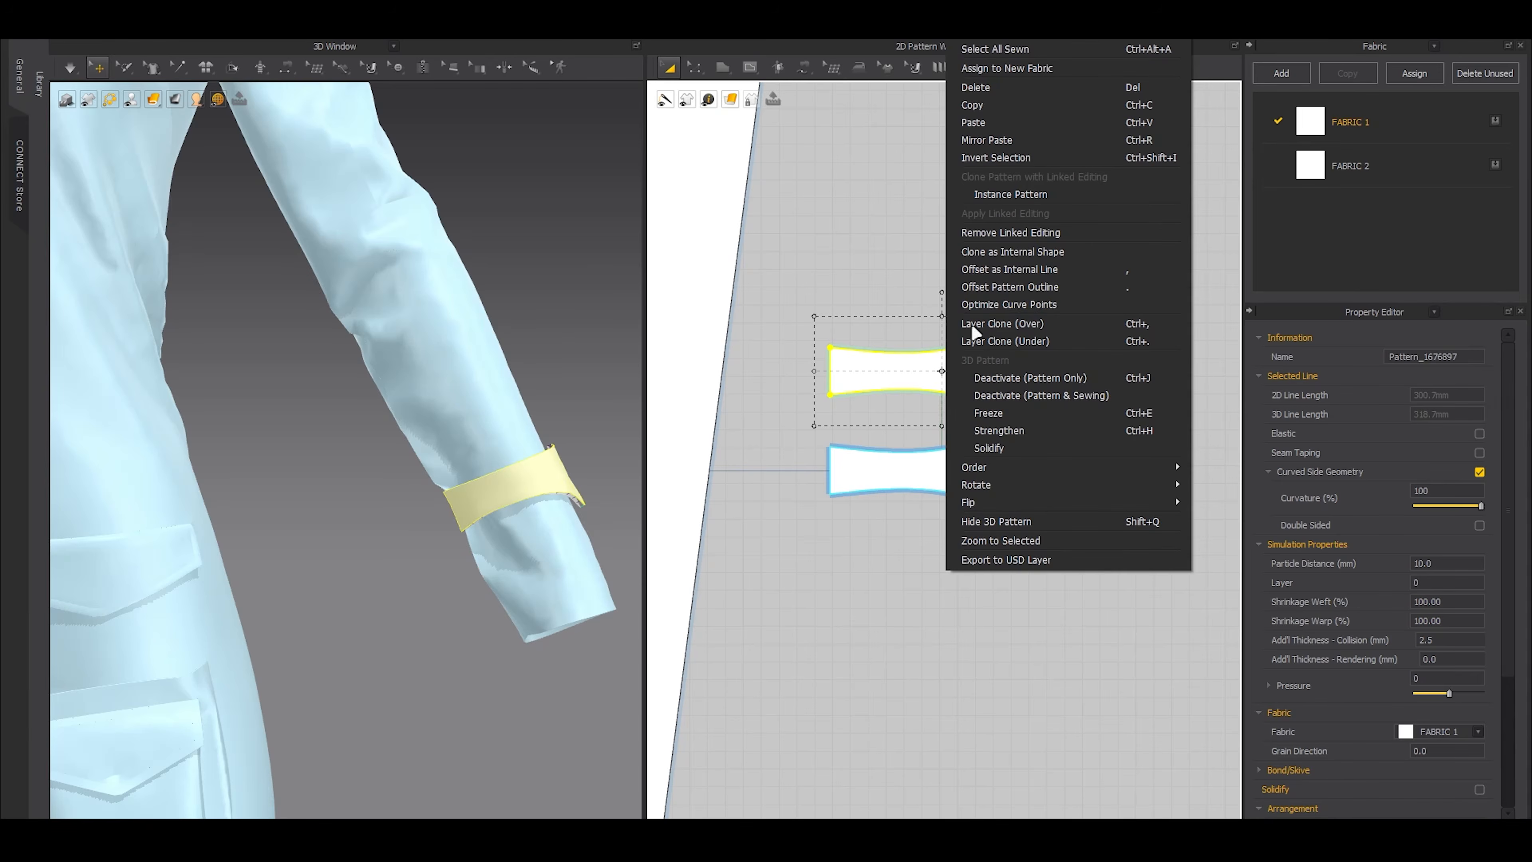
left_click(966, 226)
Delete all the seams attached to the duplicated sleeve strap
key("b")
left_click_drag(794, 294, 1146, 422)
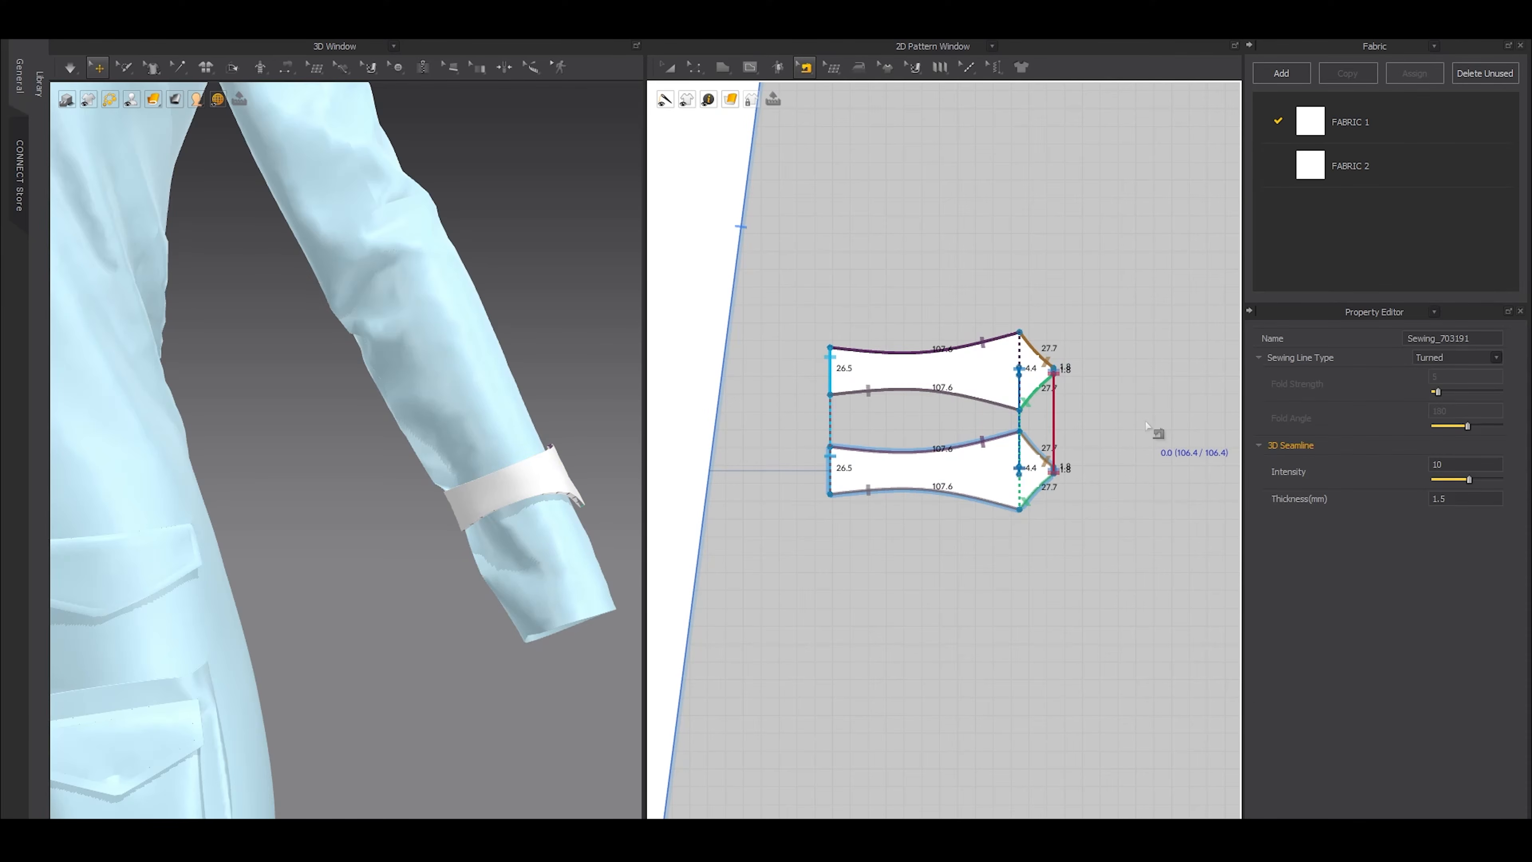
key("Delete")
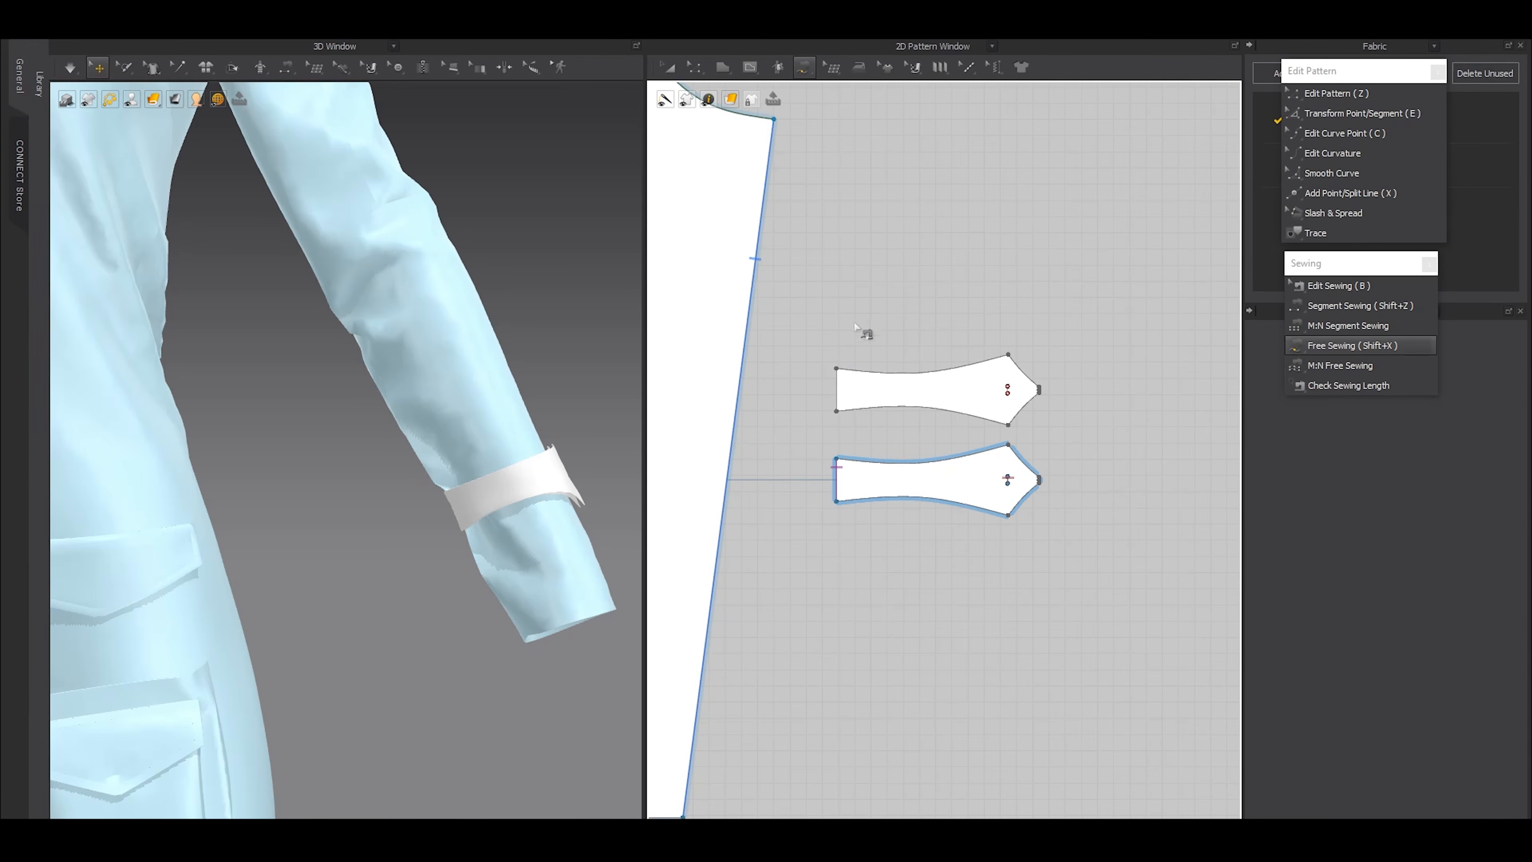
Free-sew the full outline of the duplicated strap to the original strap's outline, starting from matching corners
left_click(837, 370)
left_click(836, 370)
left_click(837, 459)
left_click(837, 459)
key("z")
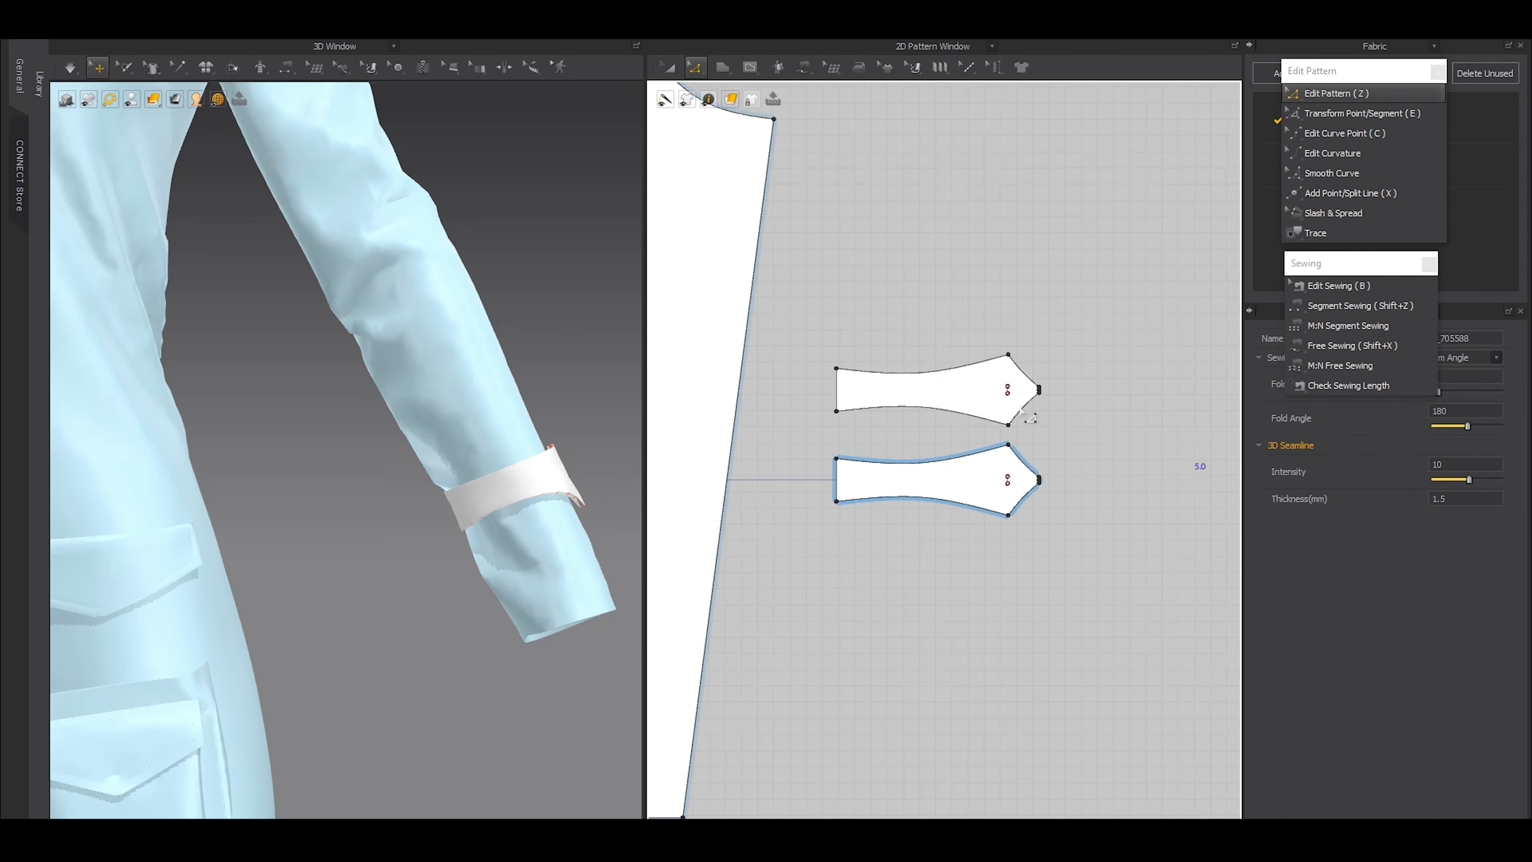
Set both sleeve straps' particle distance to 3 mm and additional collision thickness to 1 mm
key("a")
left_click(944, 402)
left_click(947, 477, "shift")
left_click(1445, 601)
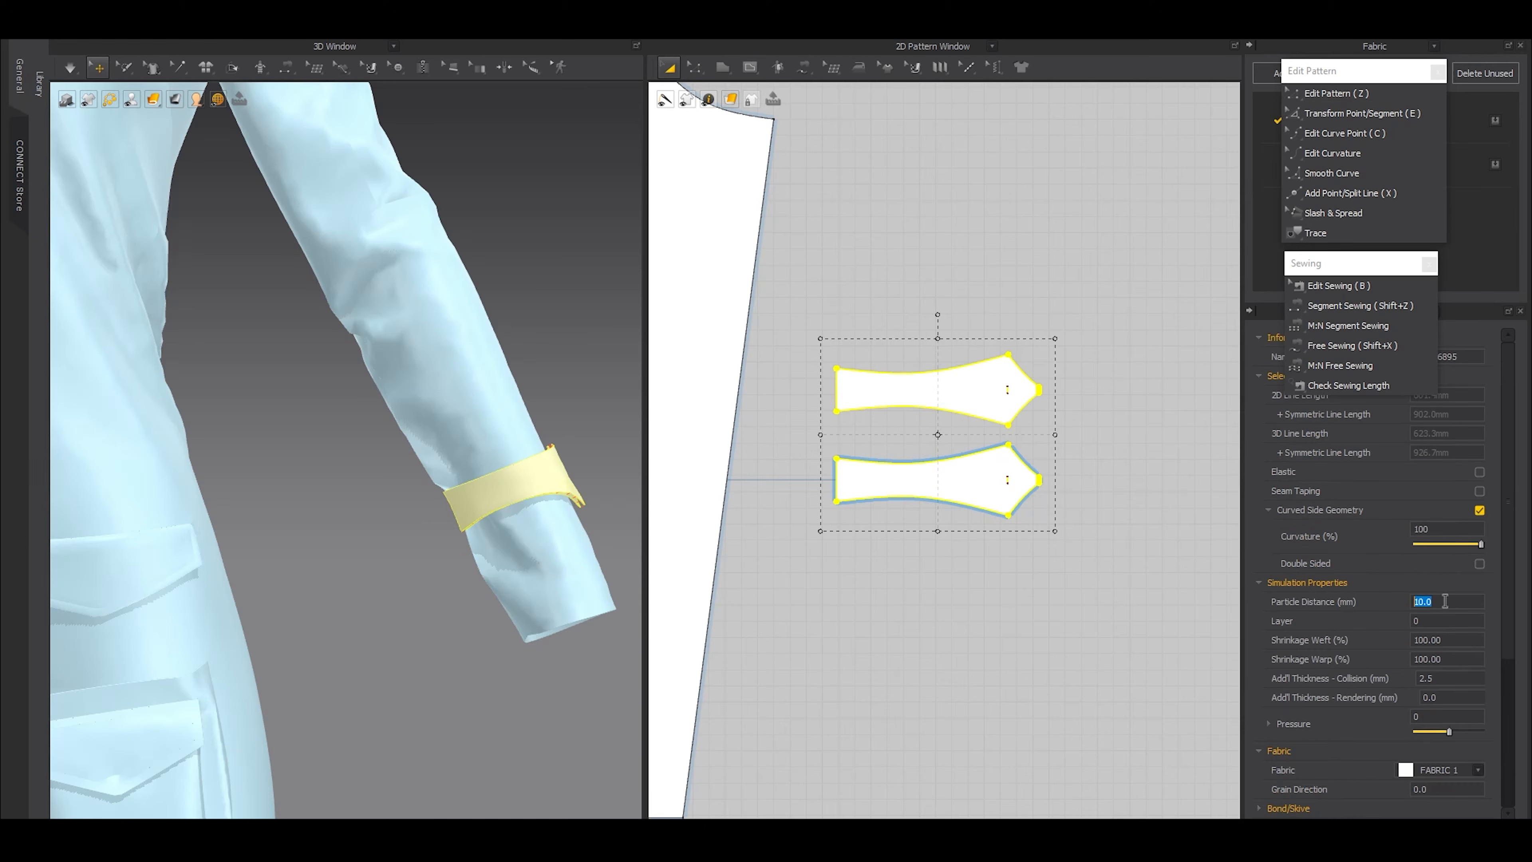
key("Return")
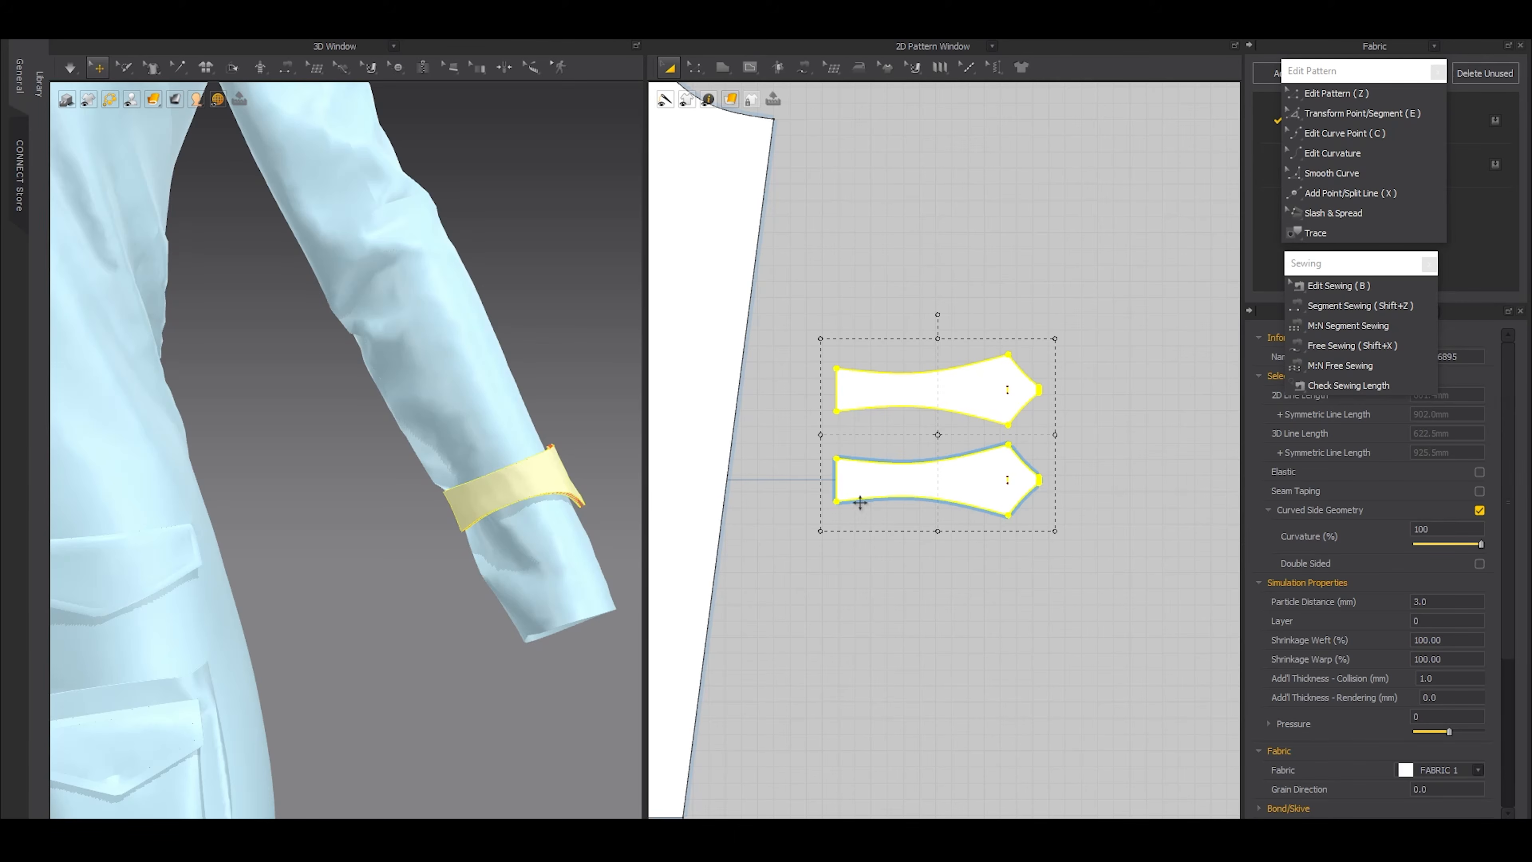
left_click(944, 534)
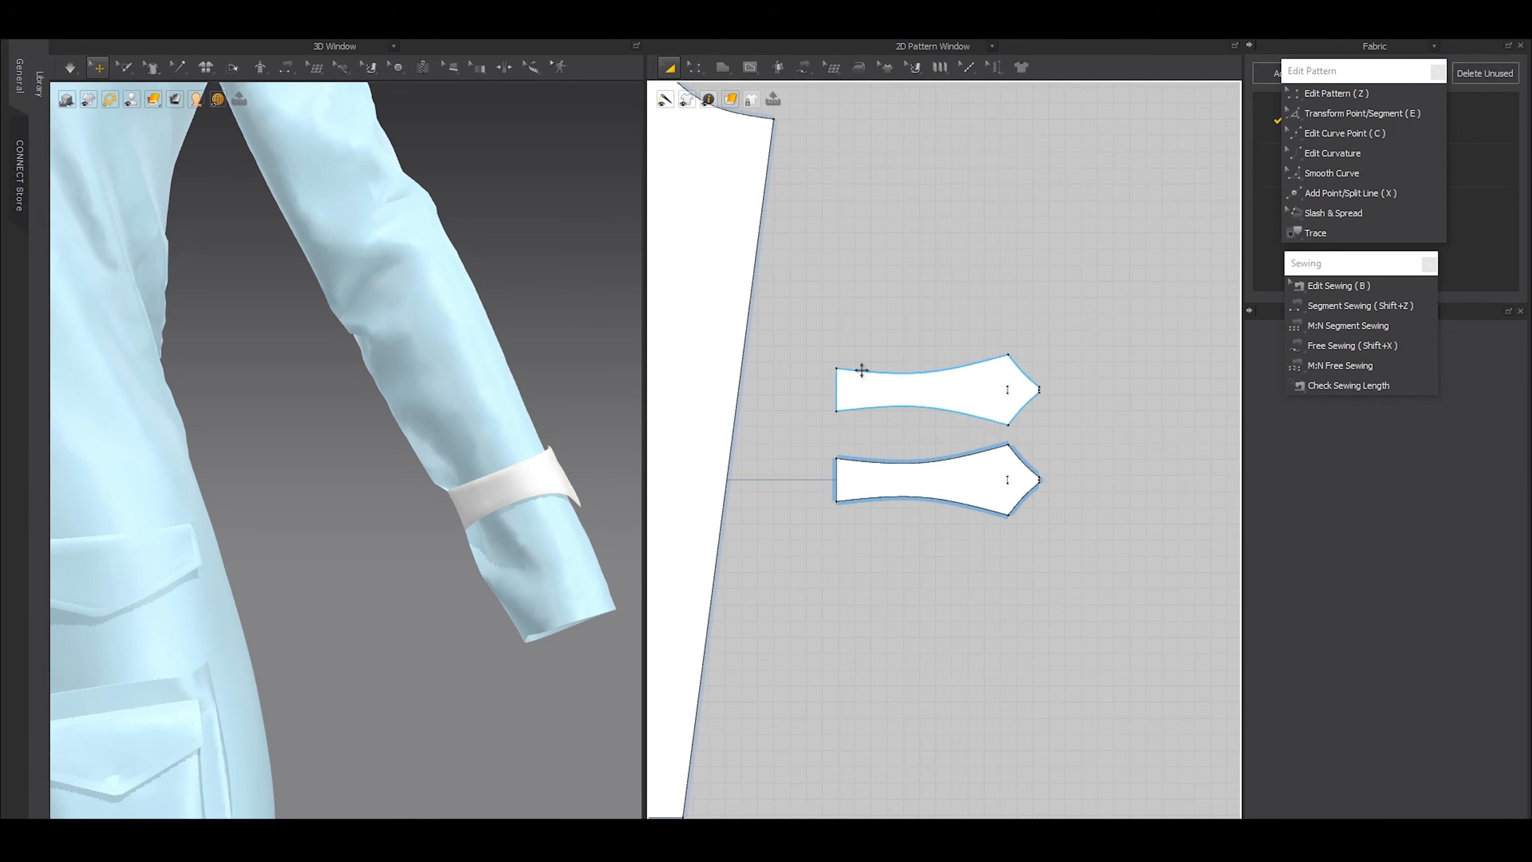
Offset the outlines of both sleeve straps as internal lines at a distance of 3 mm
key("z")
left_click(873, 388)
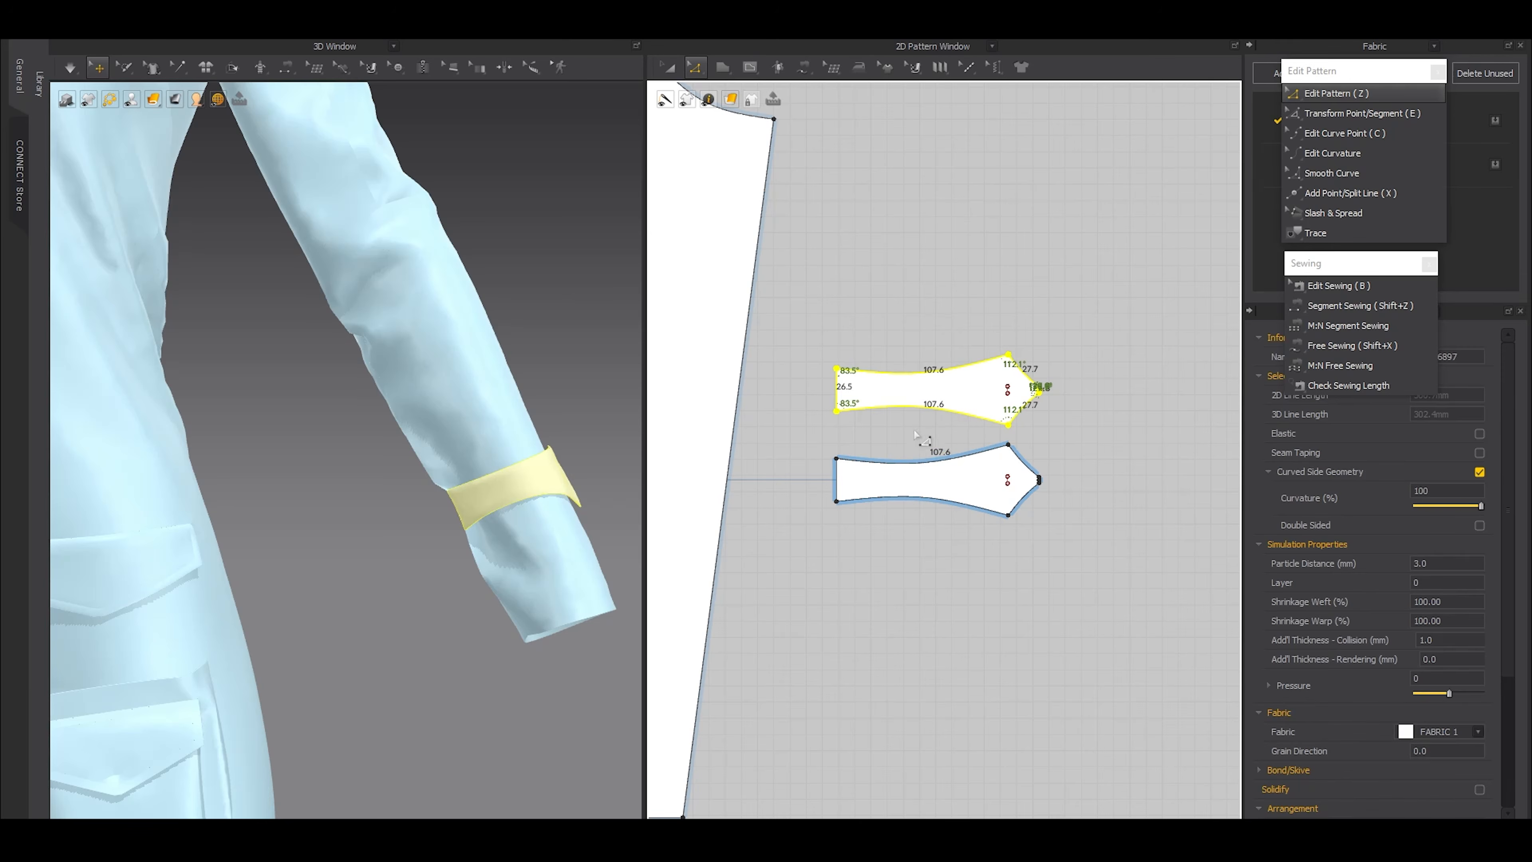
left_click(941, 490, "shift")
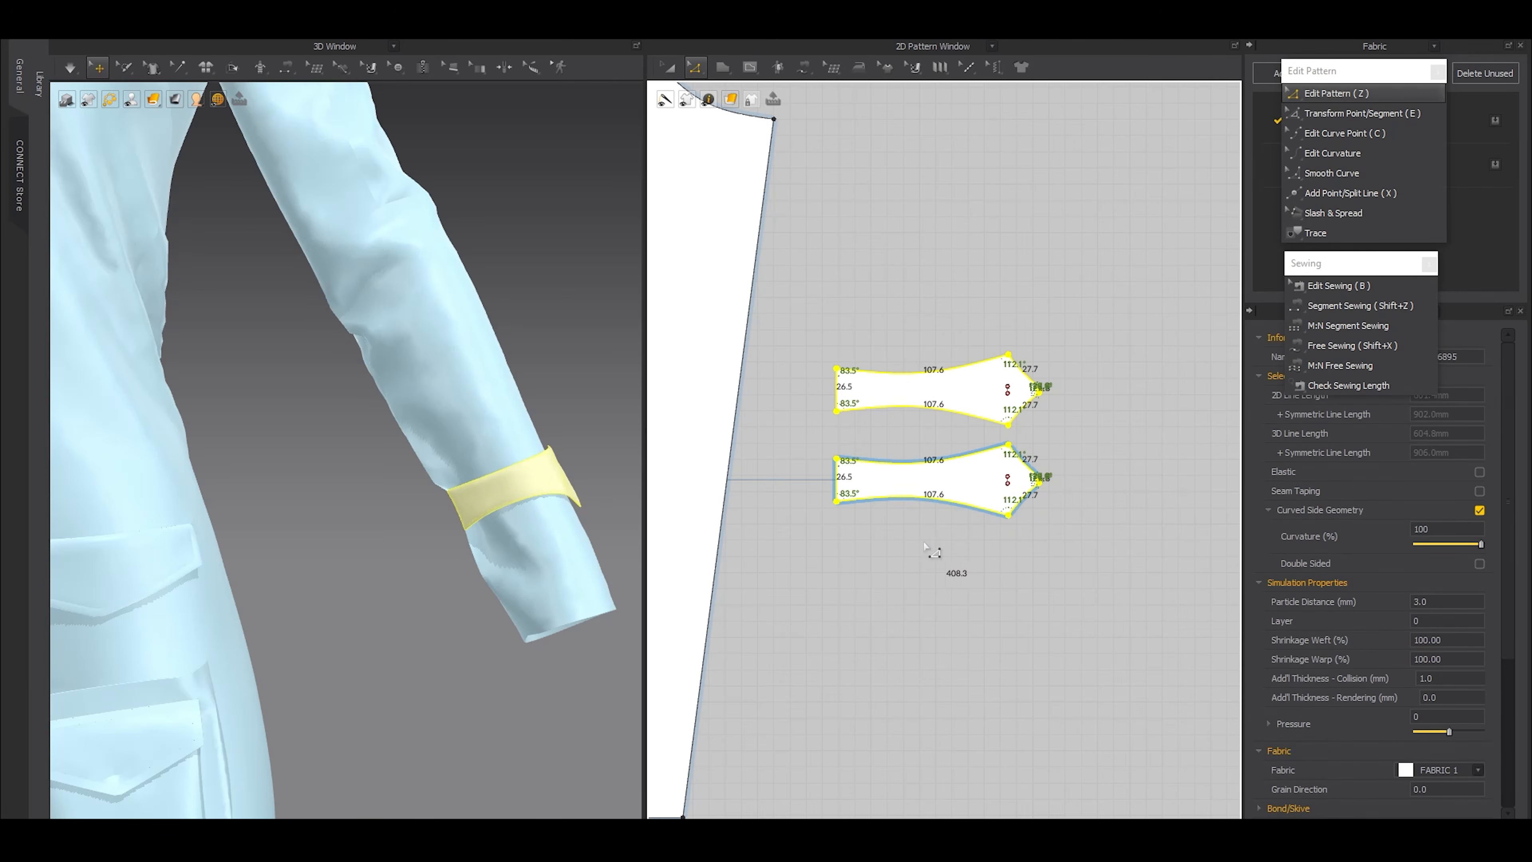
key("o")
left_click_drag(744, 332, 682, 330)
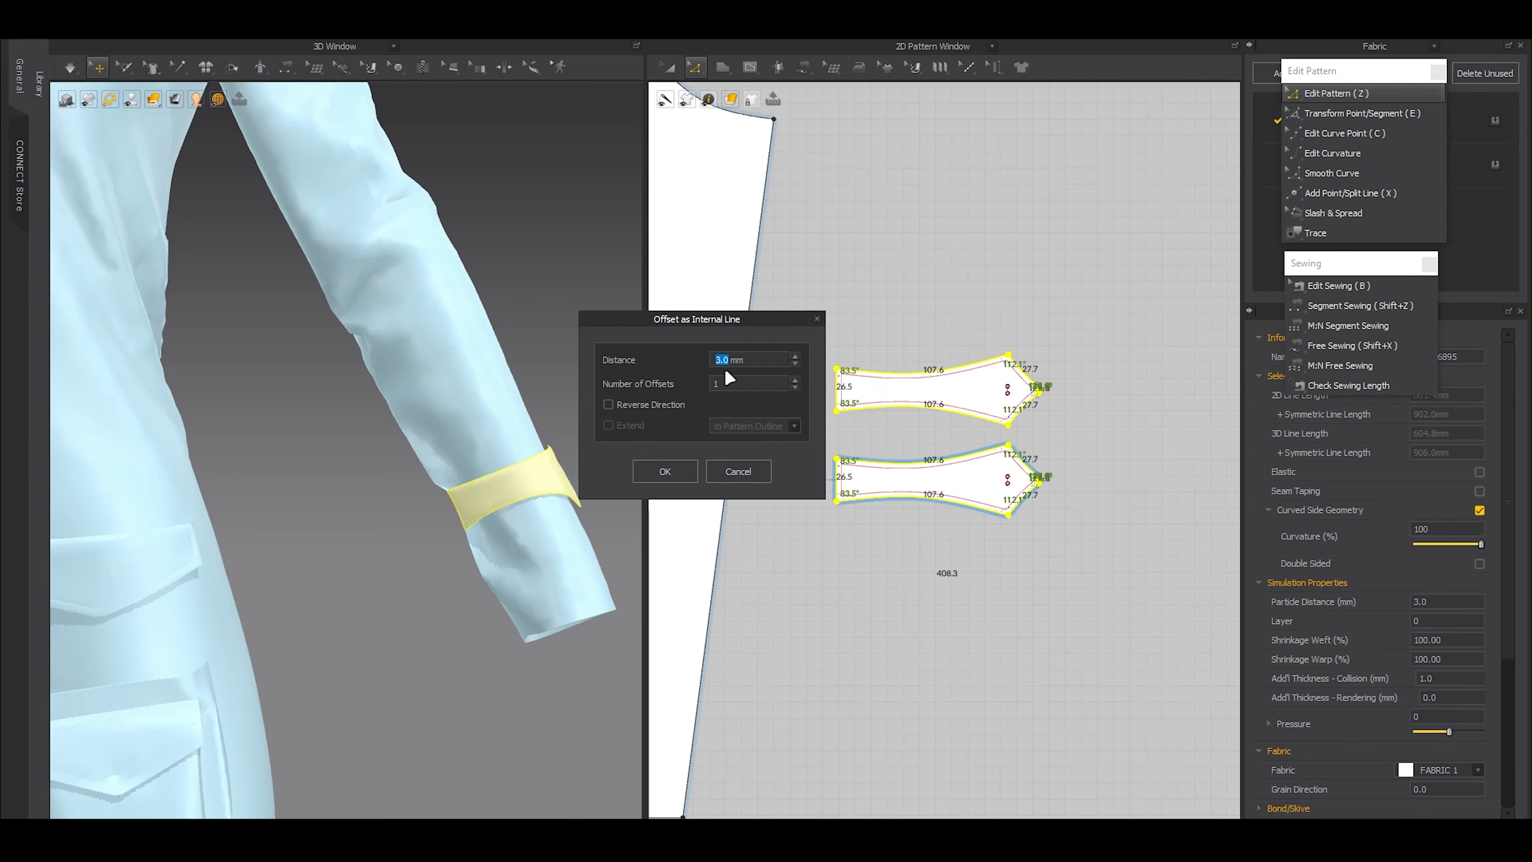
left_click(665, 473)
Free-sew the offset internal outlines of the two sleeve straps together from matching corners
key("shift+x")
scroll(899, 492, "up", 2)
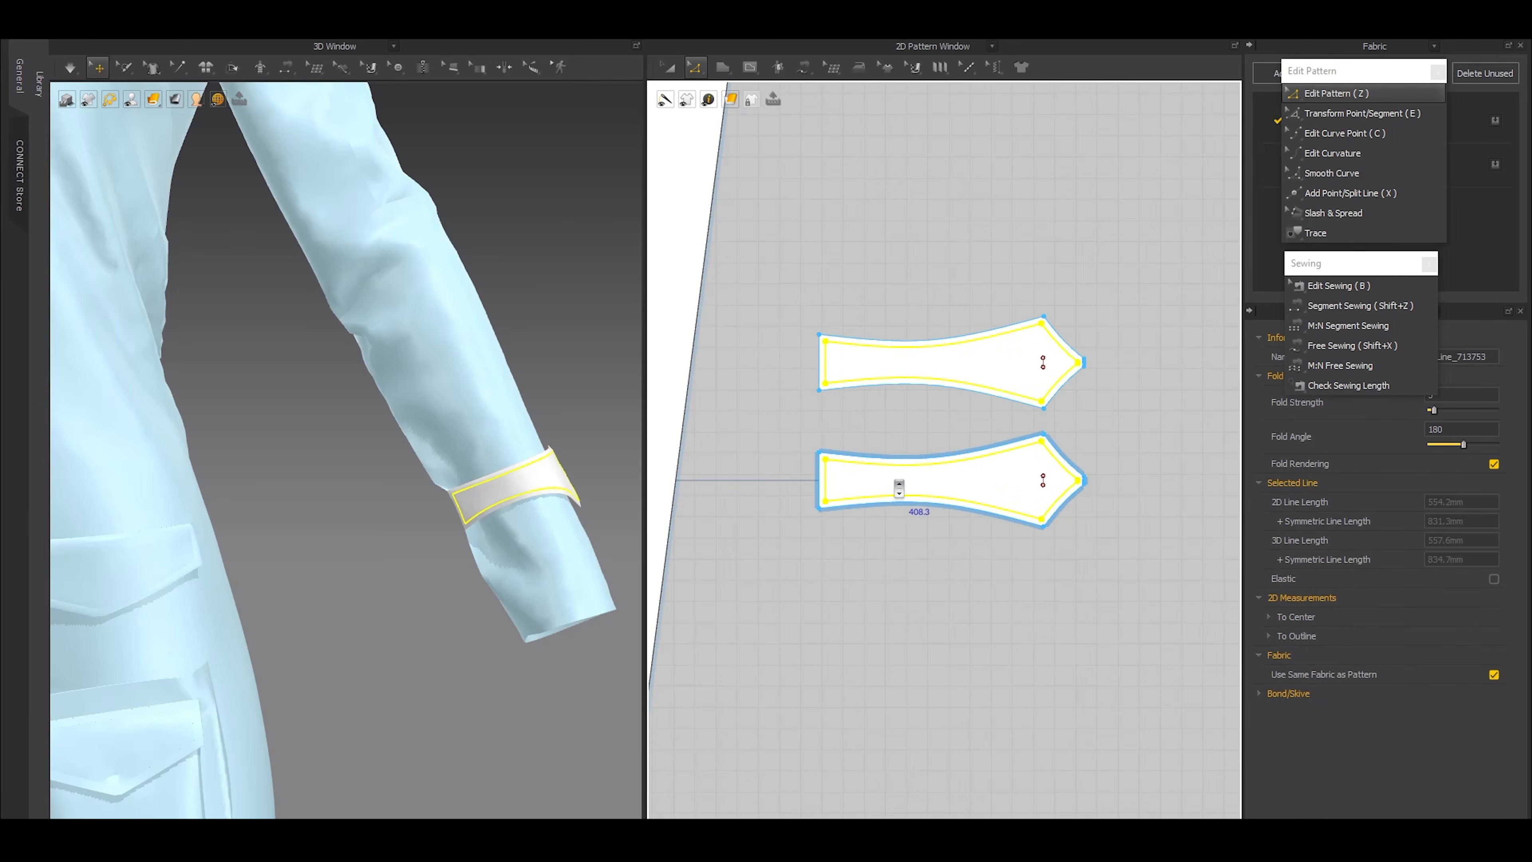
left_click(825, 342)
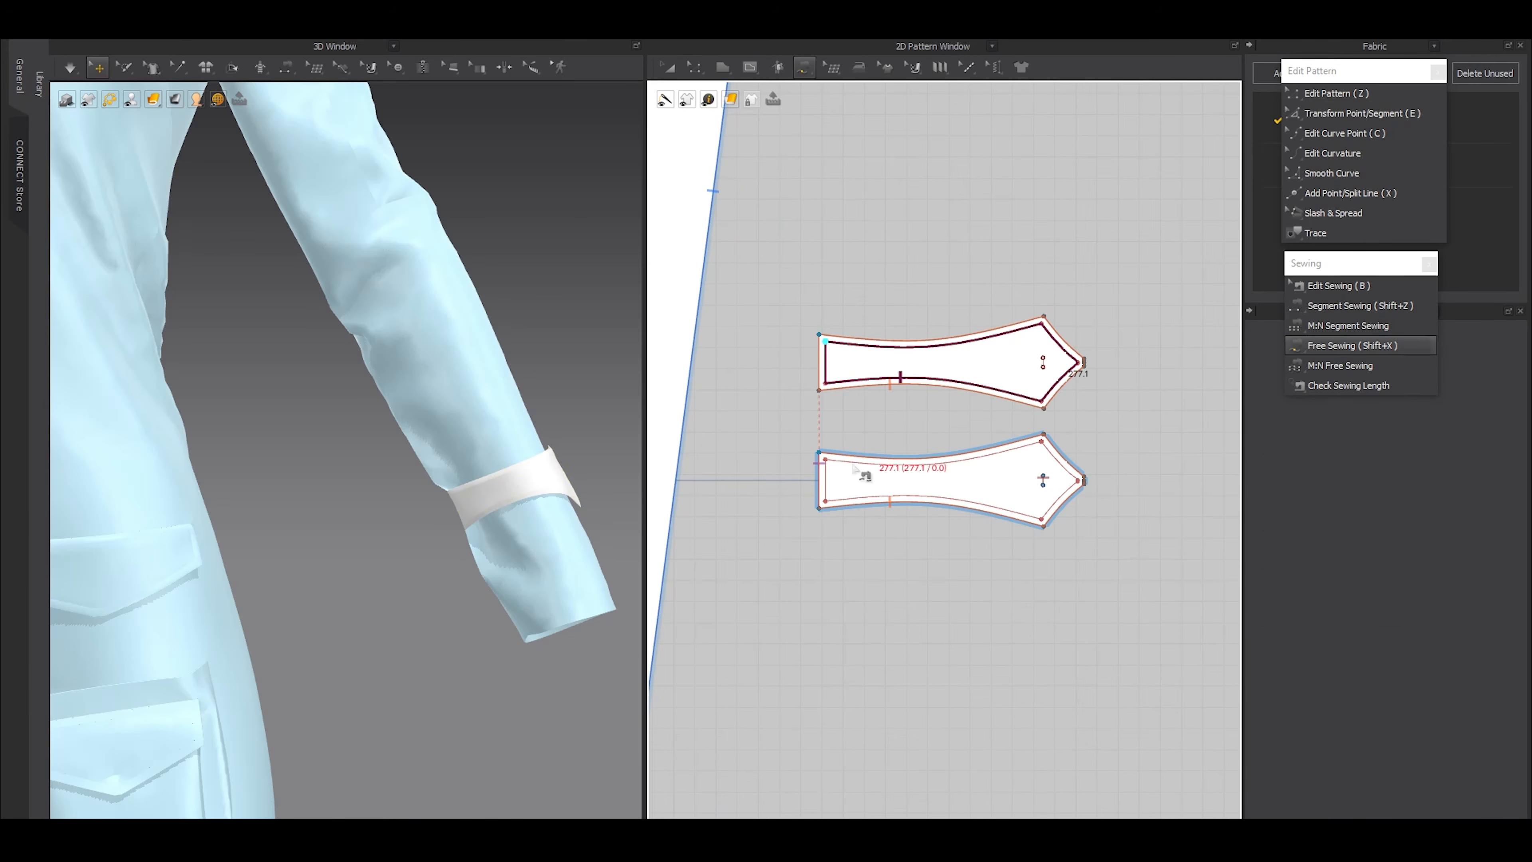
left_click(825, 459)
key("z")
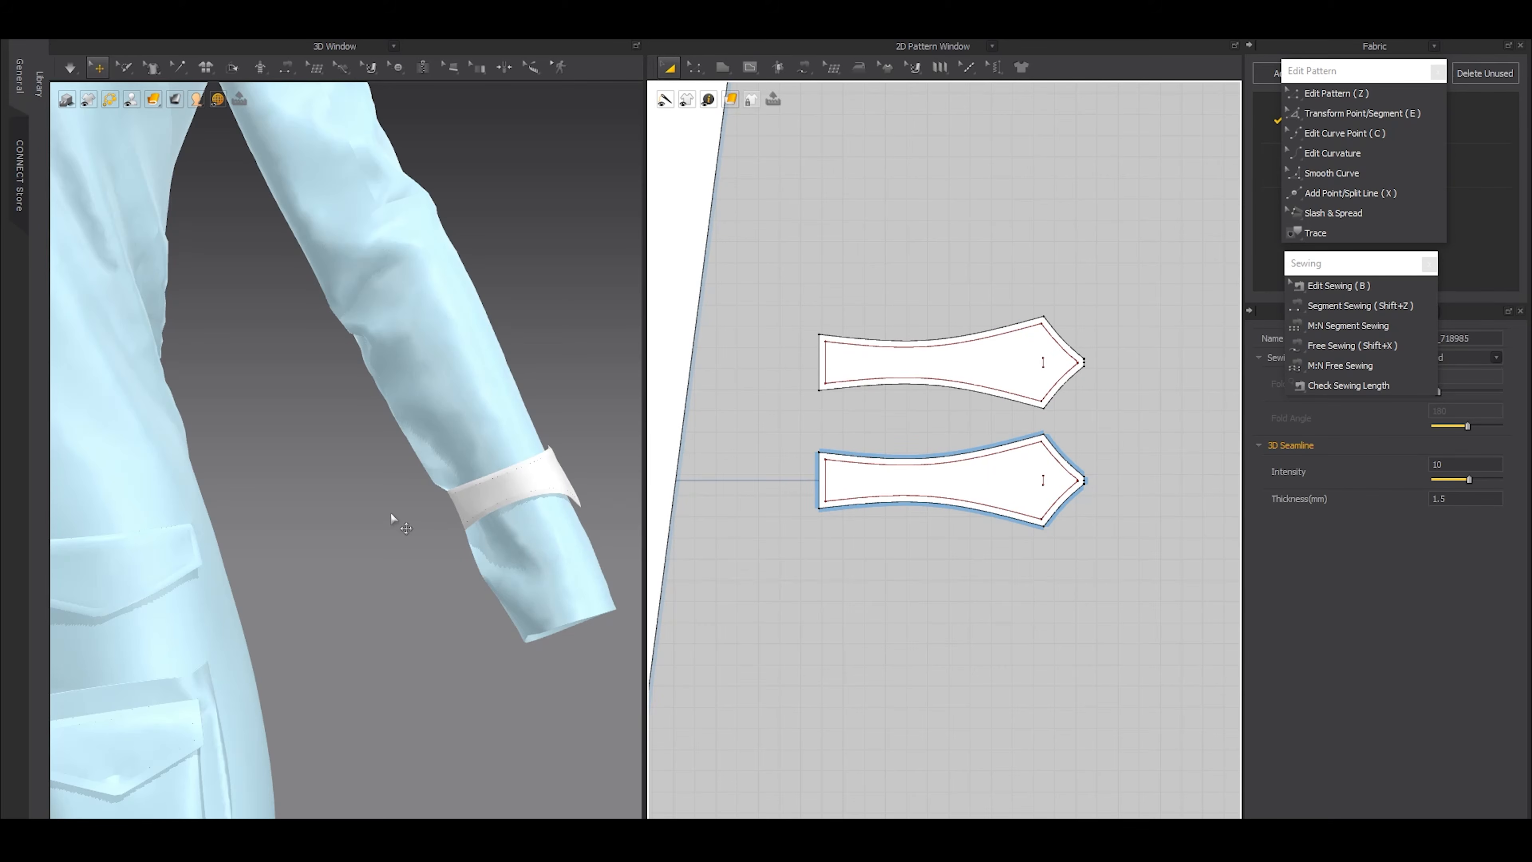
Create a symmetric copy of the new strap layer for the opposite sleeve, placed above that sleeve's existing strap
right_click_drag(448, 519, 537, 531)
scroll(345, 511, "down", 5)
right_click_drag(345, 510, 392, 513)
middle_click_drag(392, 513, 543, 514)
scroll(1036, 369, "down", 5)
double_click(1032, 366)
scroll(1032, 366, "down", 6)
middle_click_drag(966, 436, 1022, 438)
scroll(1015, 350, "up", 7)
left_click(1067, 384)
scroll(1030, 410, "down", 4)
scroll(1030, 411, "down", 4)
middle_click_drag(793, 410, 1030, 416)
scroll(1030, 413, "down", 3)
key("ctrl+d")
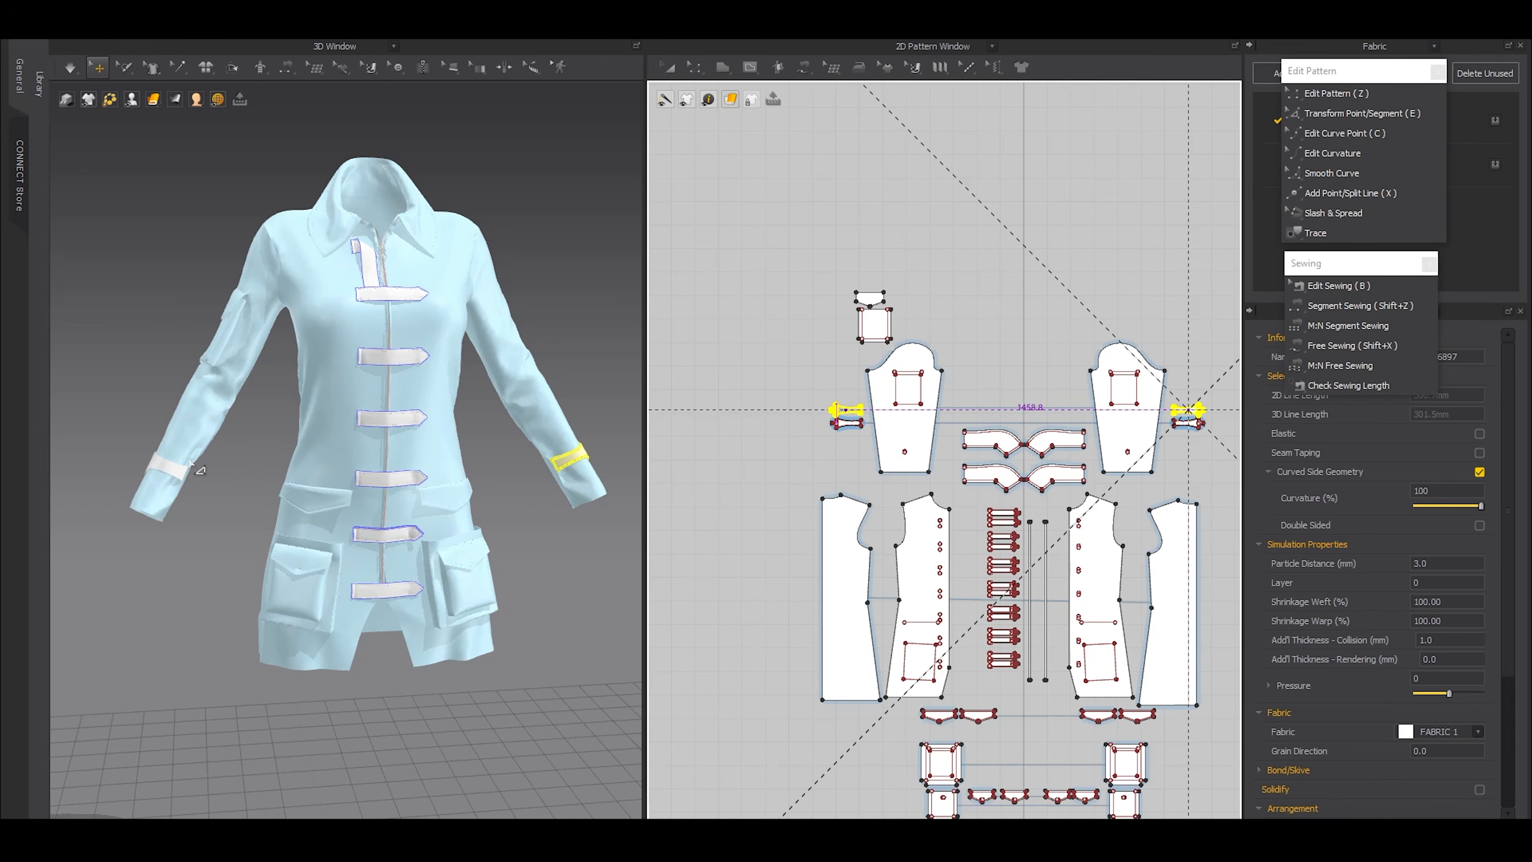
left_click(216, 456)
Simulate the garment to settle the doubled sleeve strap around the cuff, then stop the simulation
scroll(162, 460, "up", 5)
middle_click_drag(305, 496, 393, 486)
scroll(393, 486, "up", 4)
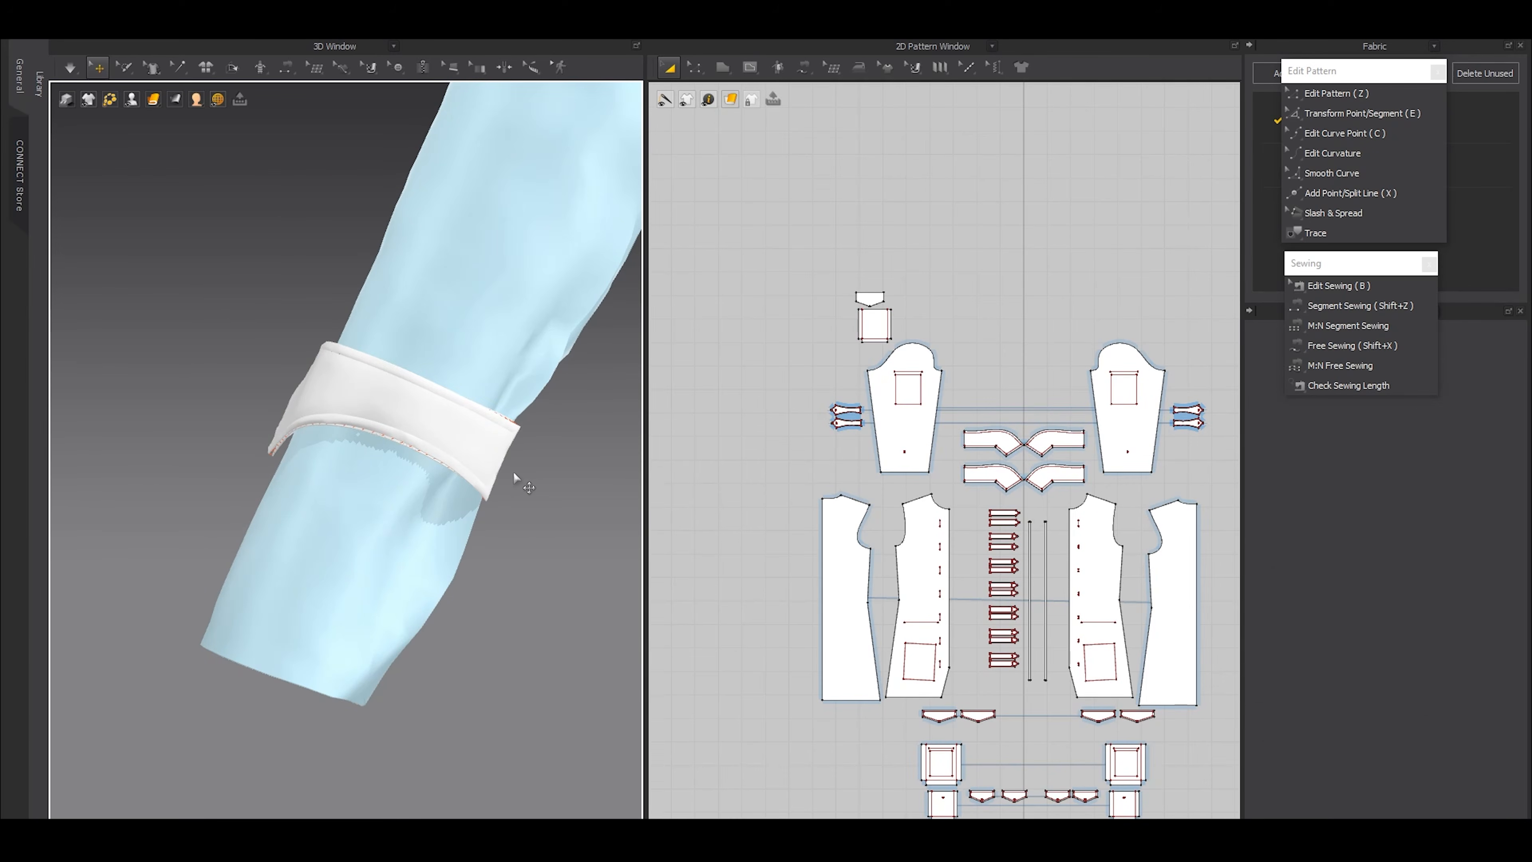
key("space")
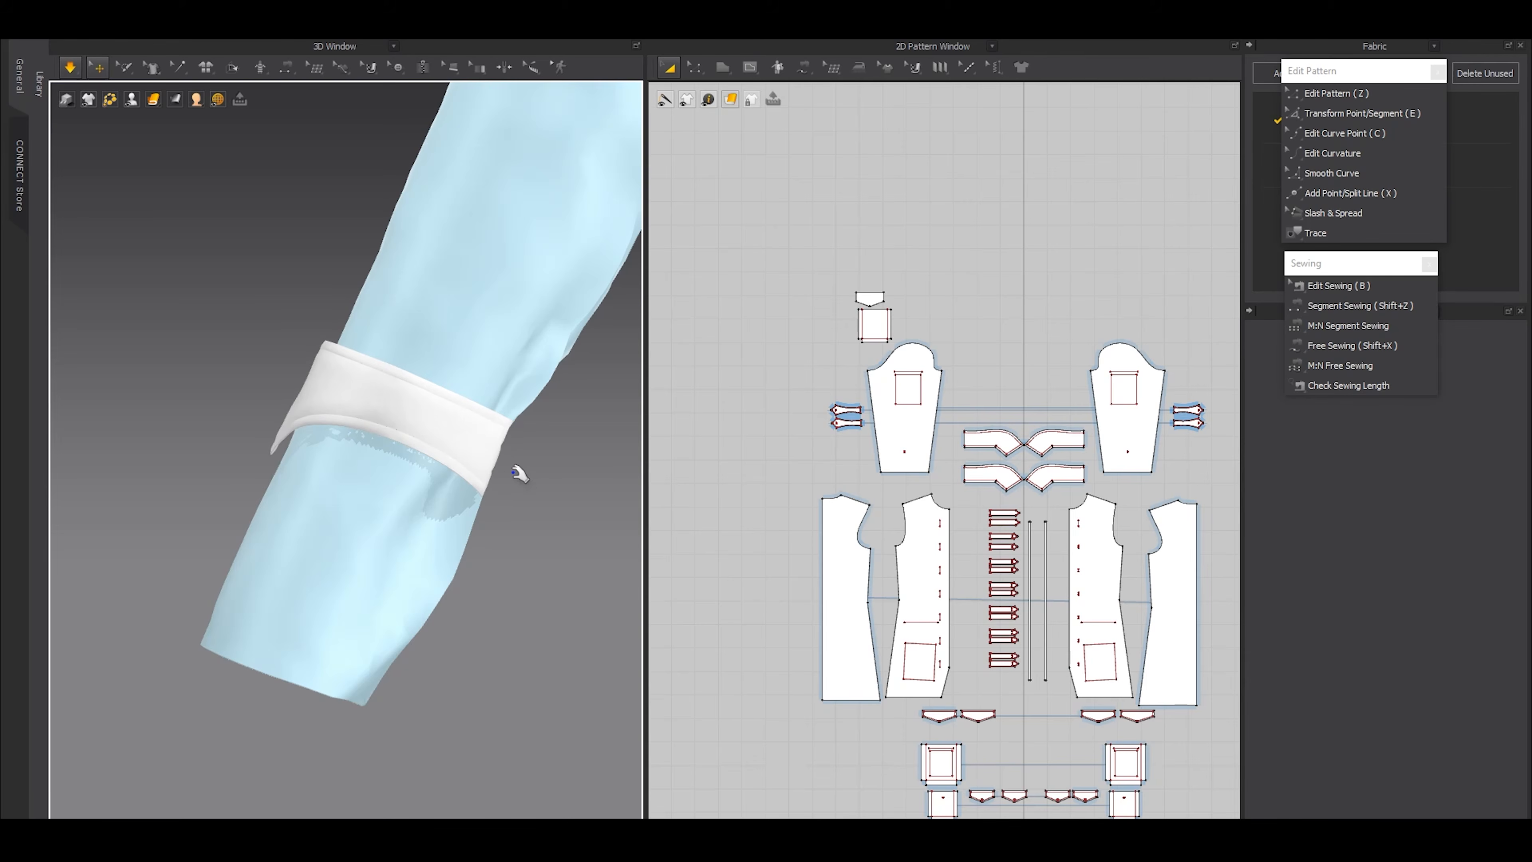
key("space")
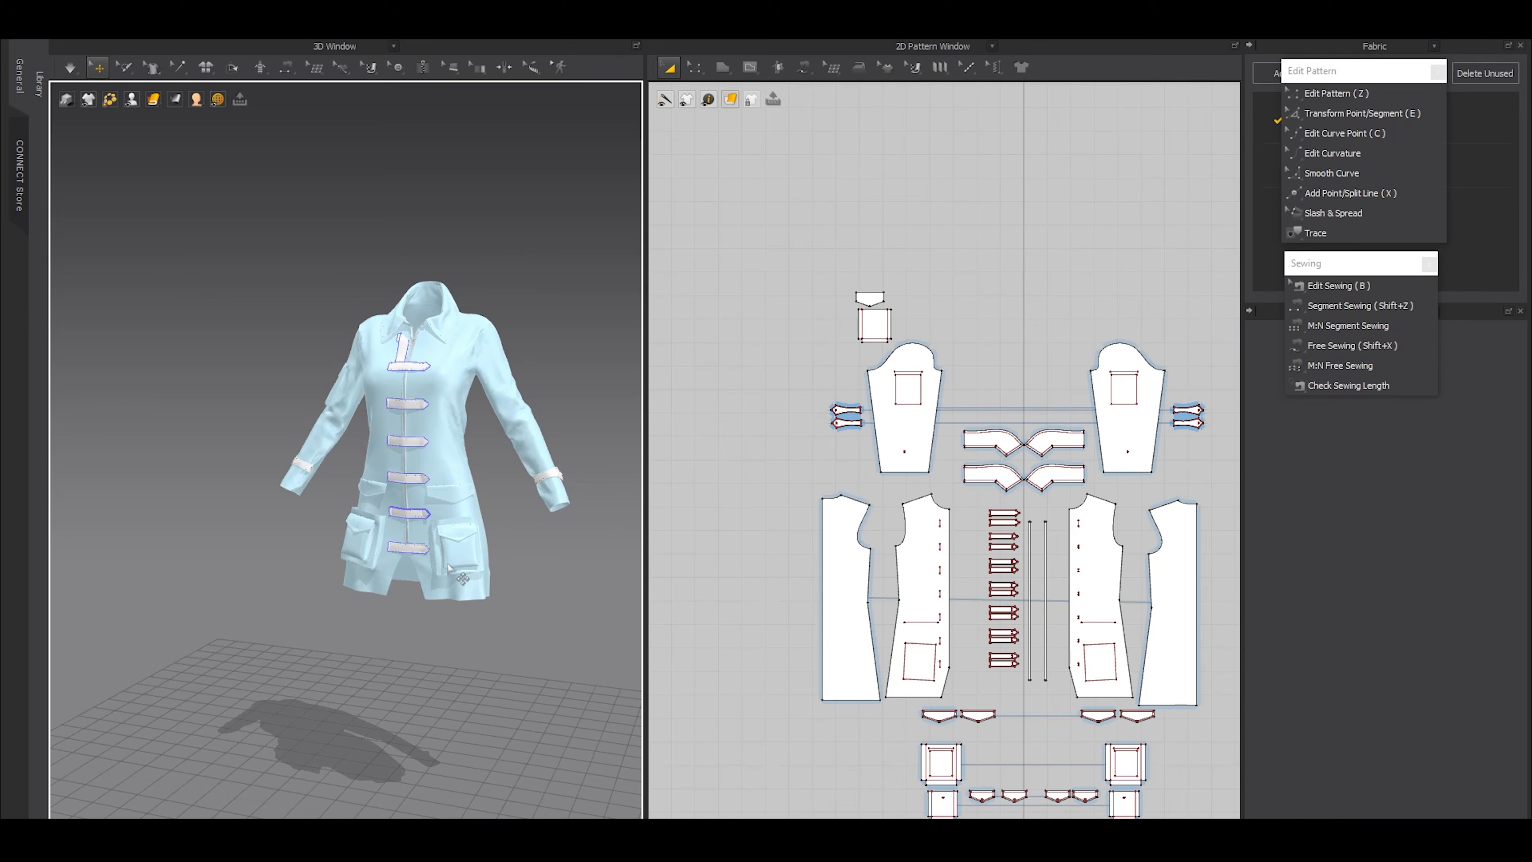
Unfreeze all the coat's pattern pieces and clear the selection
right_click_drag(411, 566, 416, 565)
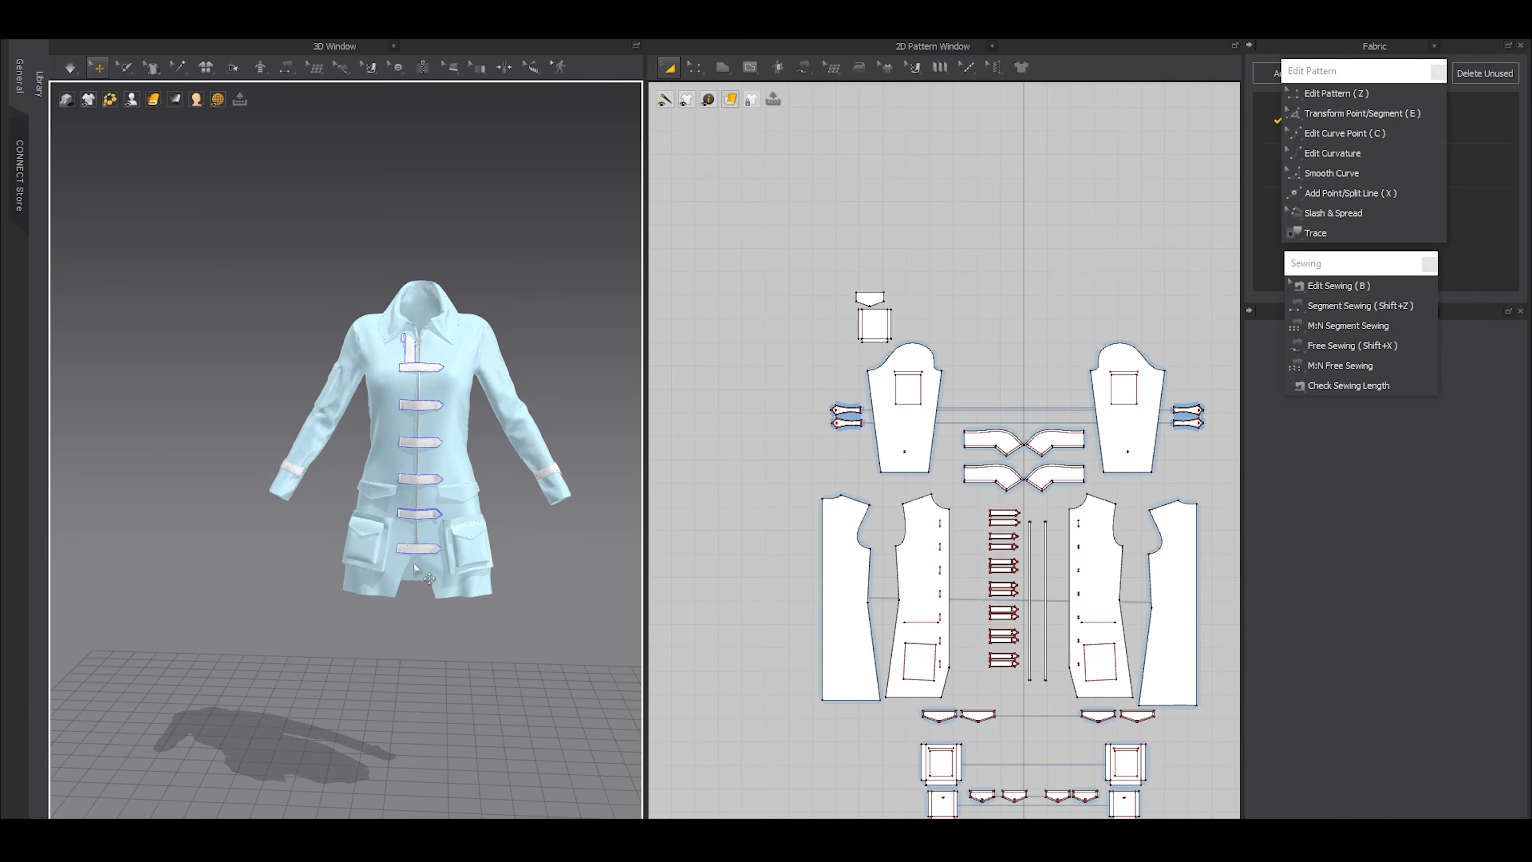
key("ctrl+a")
key("ctrl+k")
left_click(256, 321)
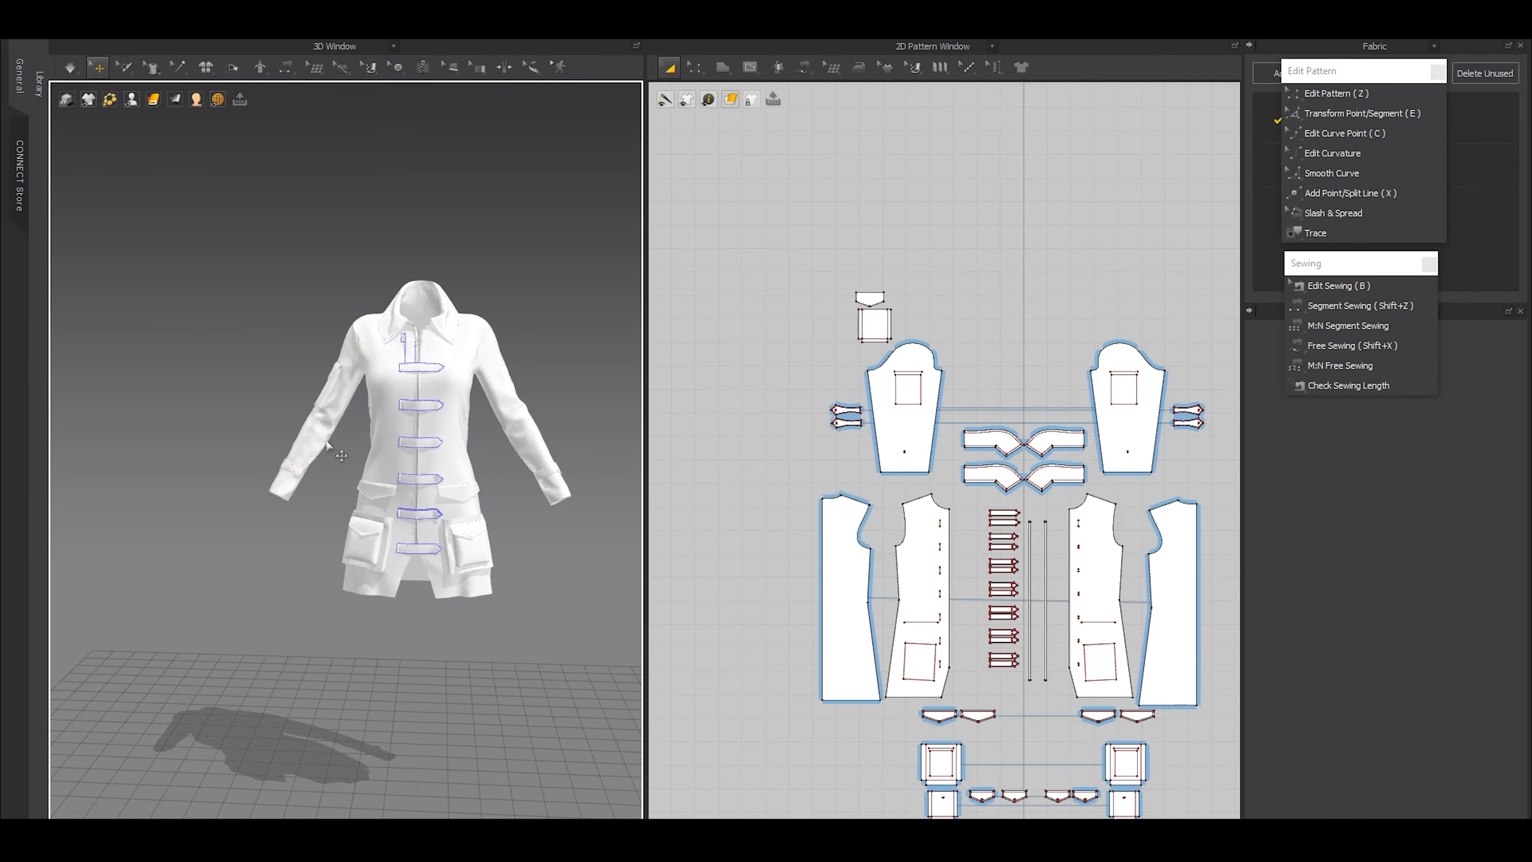
Set the particle distance of the four front and back body panels to 6 mm
scroll(982, 518, "down", 5)
scroll(965, 549, "up", 5)
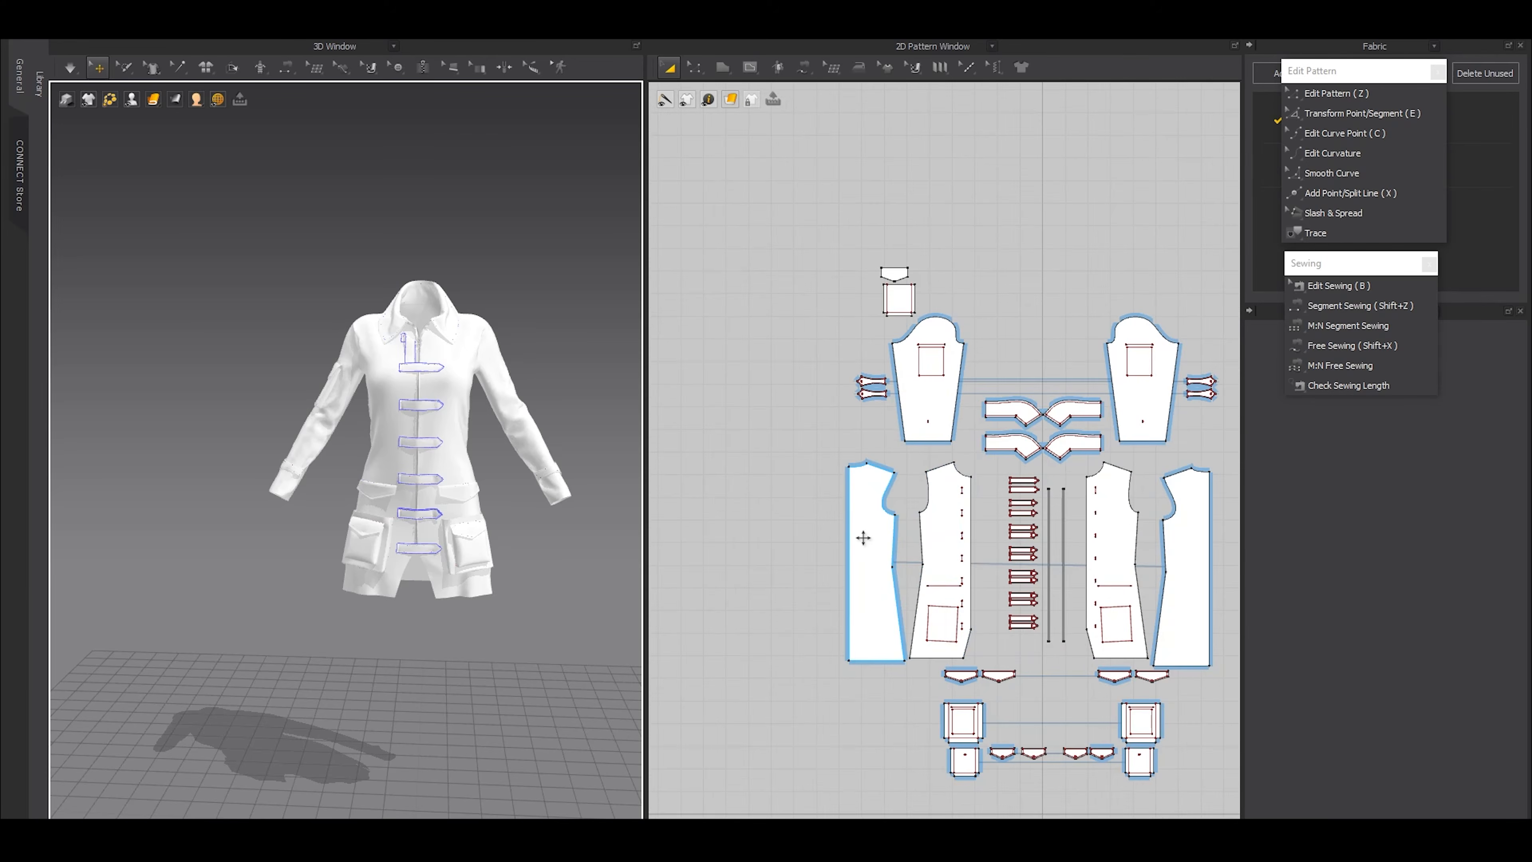
left_click(862, 534)
left_click(929, 536, "shift")
left_click(1111, 524, "shift")
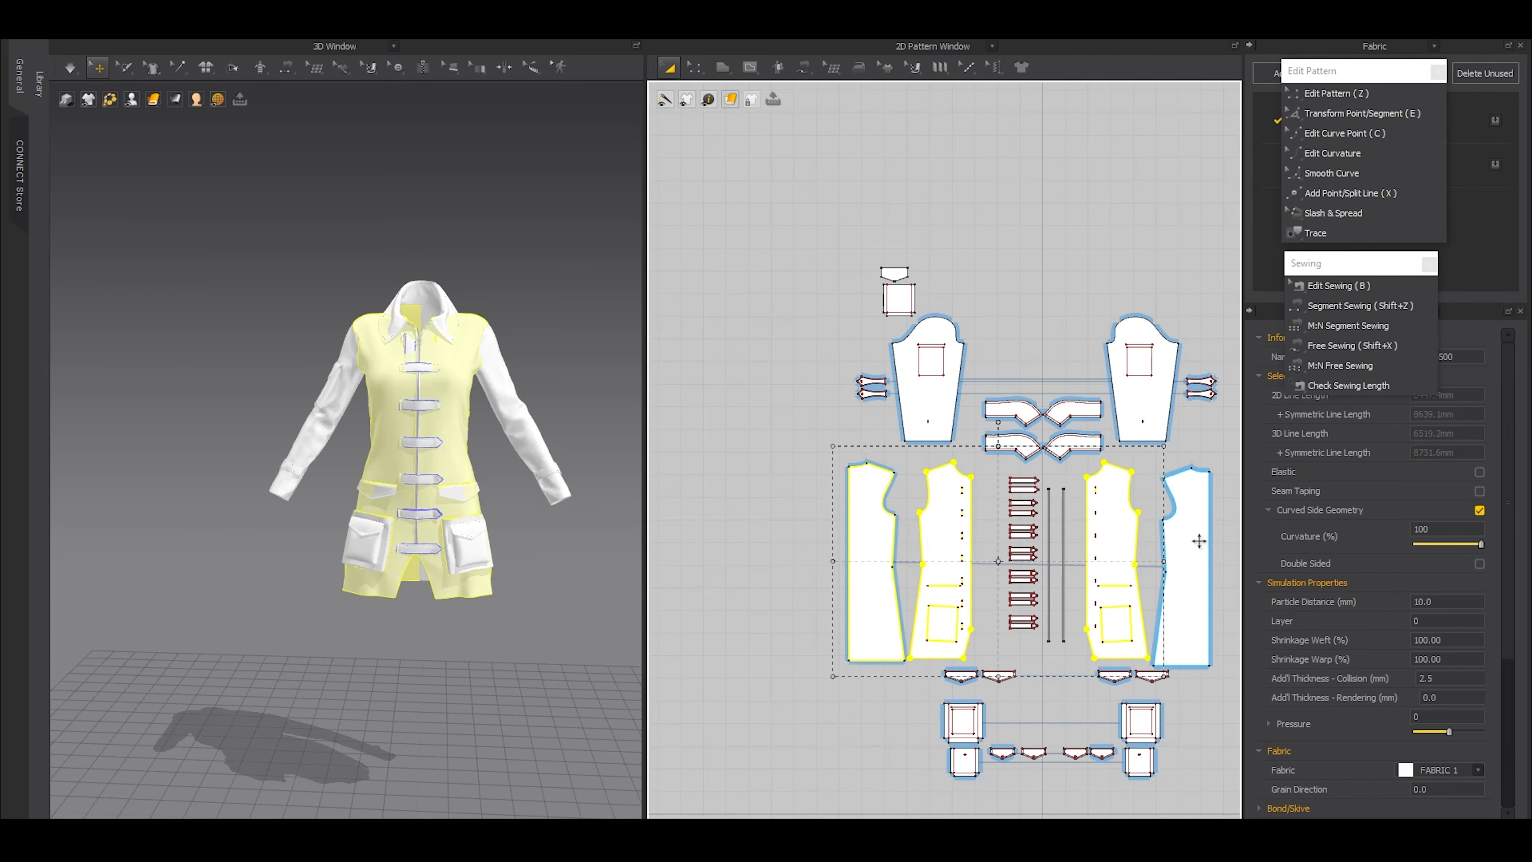
left_click(1169, 480, "shift")
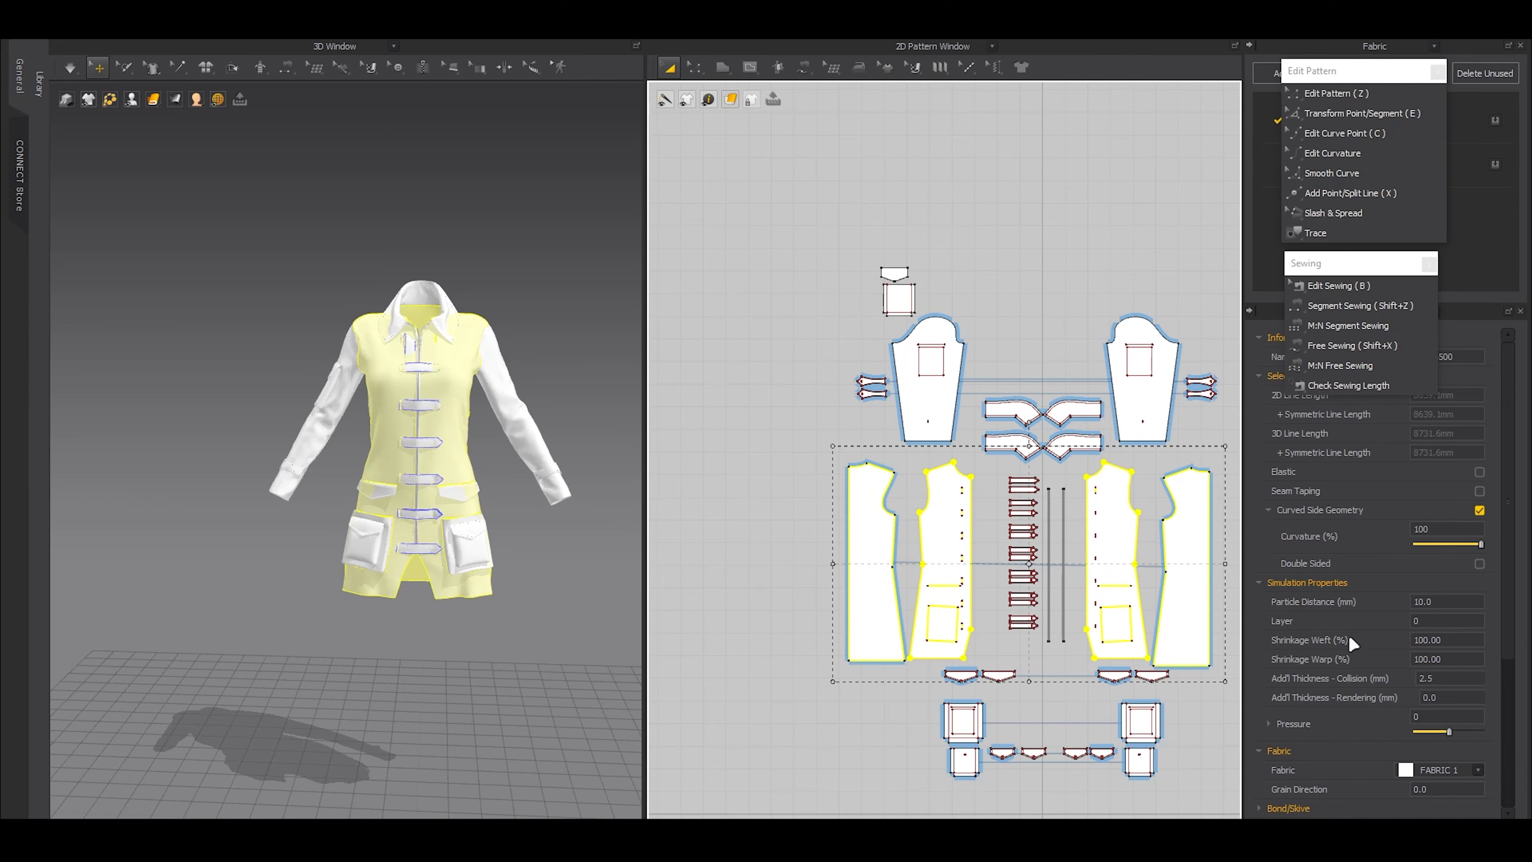
left_click(1436, 598)
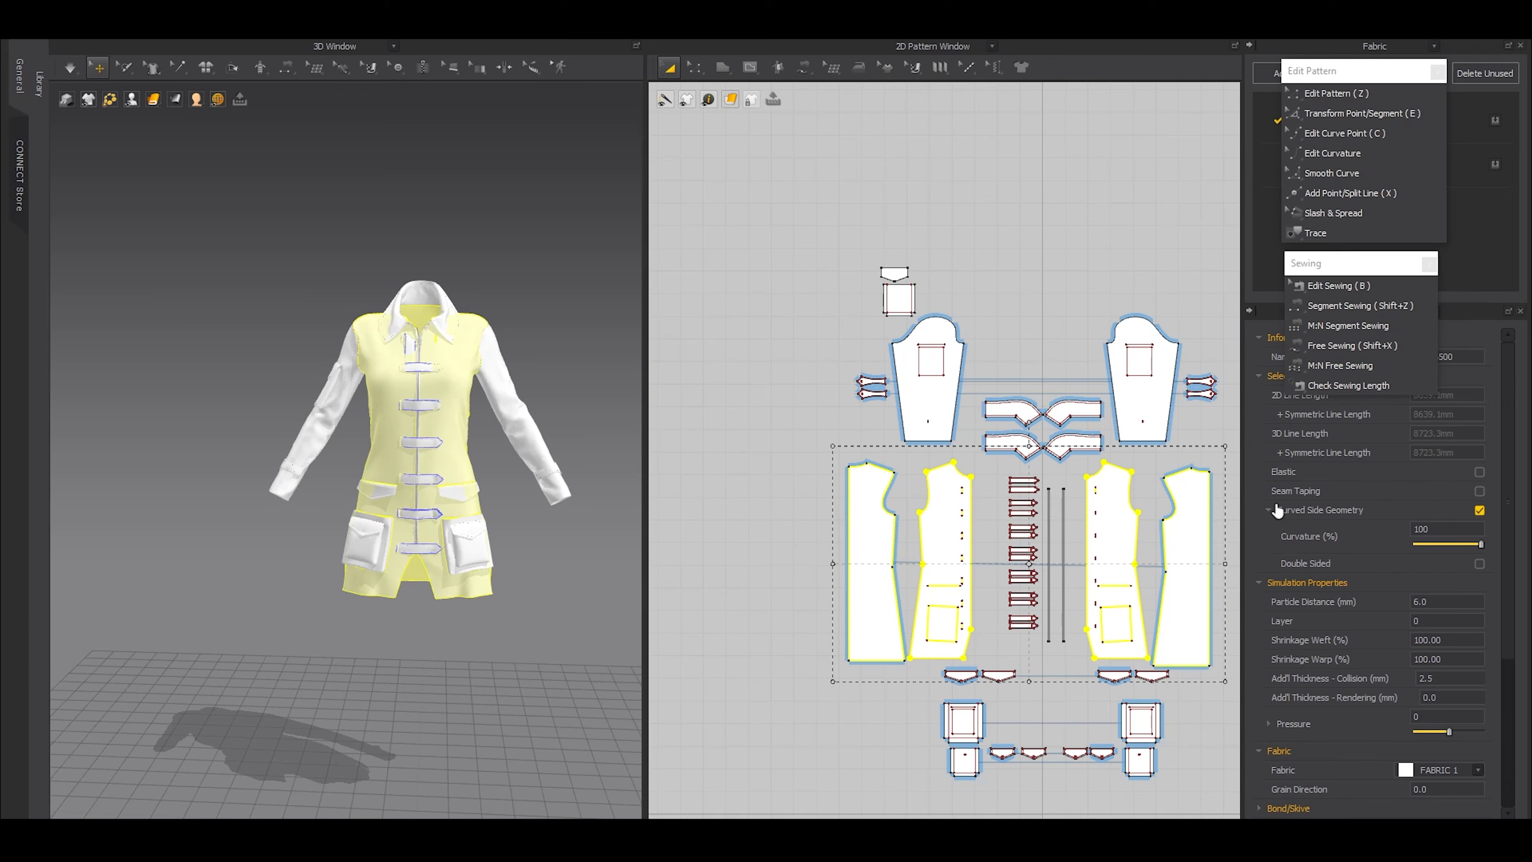
Set the particle distance of both sleeve pieces to 5 mm
middle_click_drag(1001, 420, 852, 477)
left_click(803, 457)
left_click(967, 462, "shift")
left_click(1427, 599)
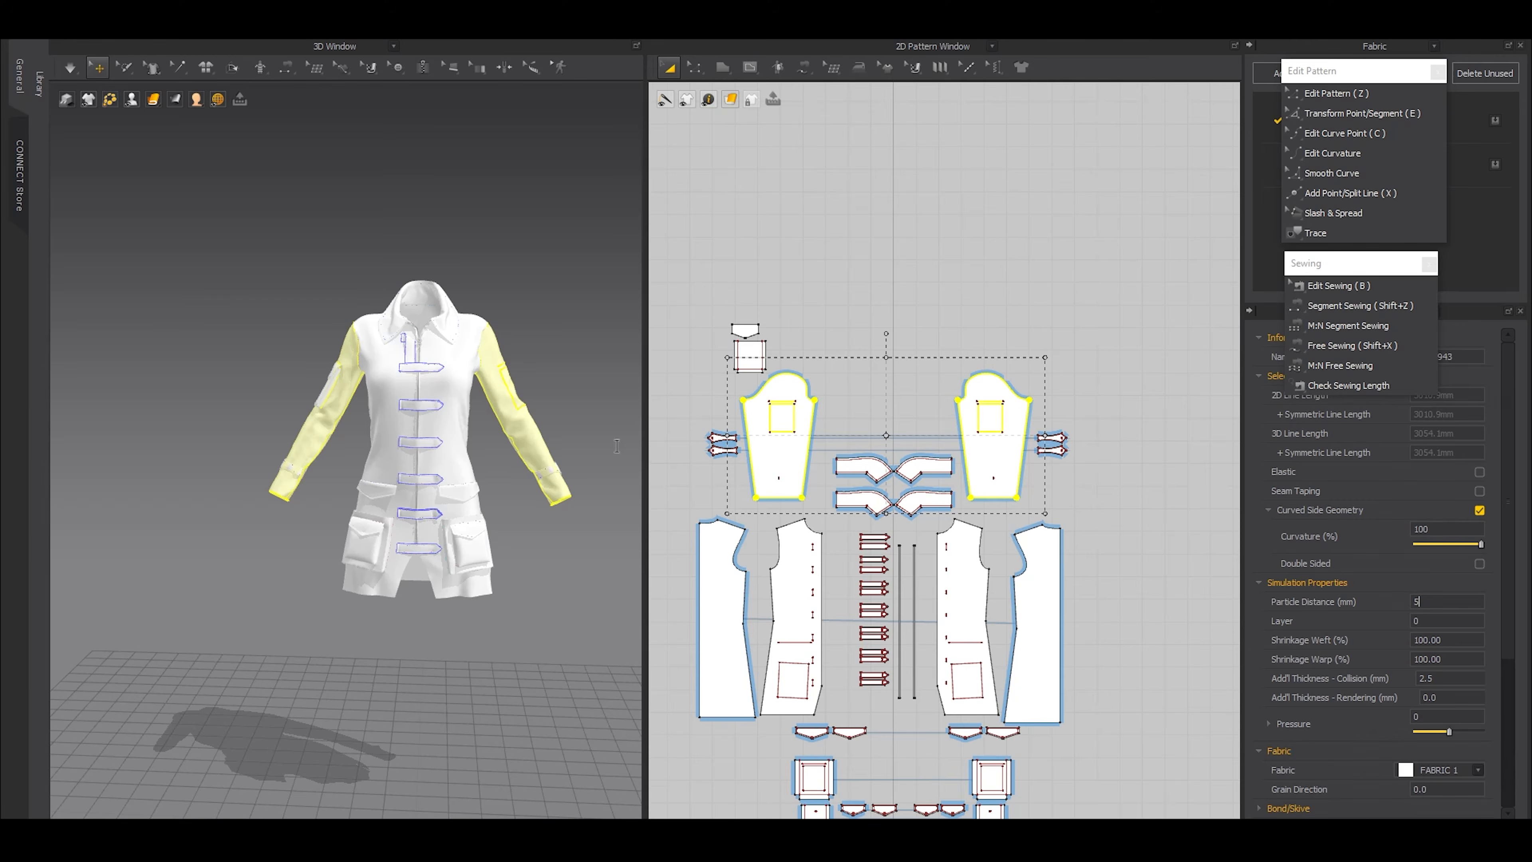
Simulate the coat to settle the refined sleeves, then stop the simulation
middle_click_drag(373, 372, 422, 513)
right_click_drag(422, 513, 433, 546)
scroll(506, 561, "up", 5)
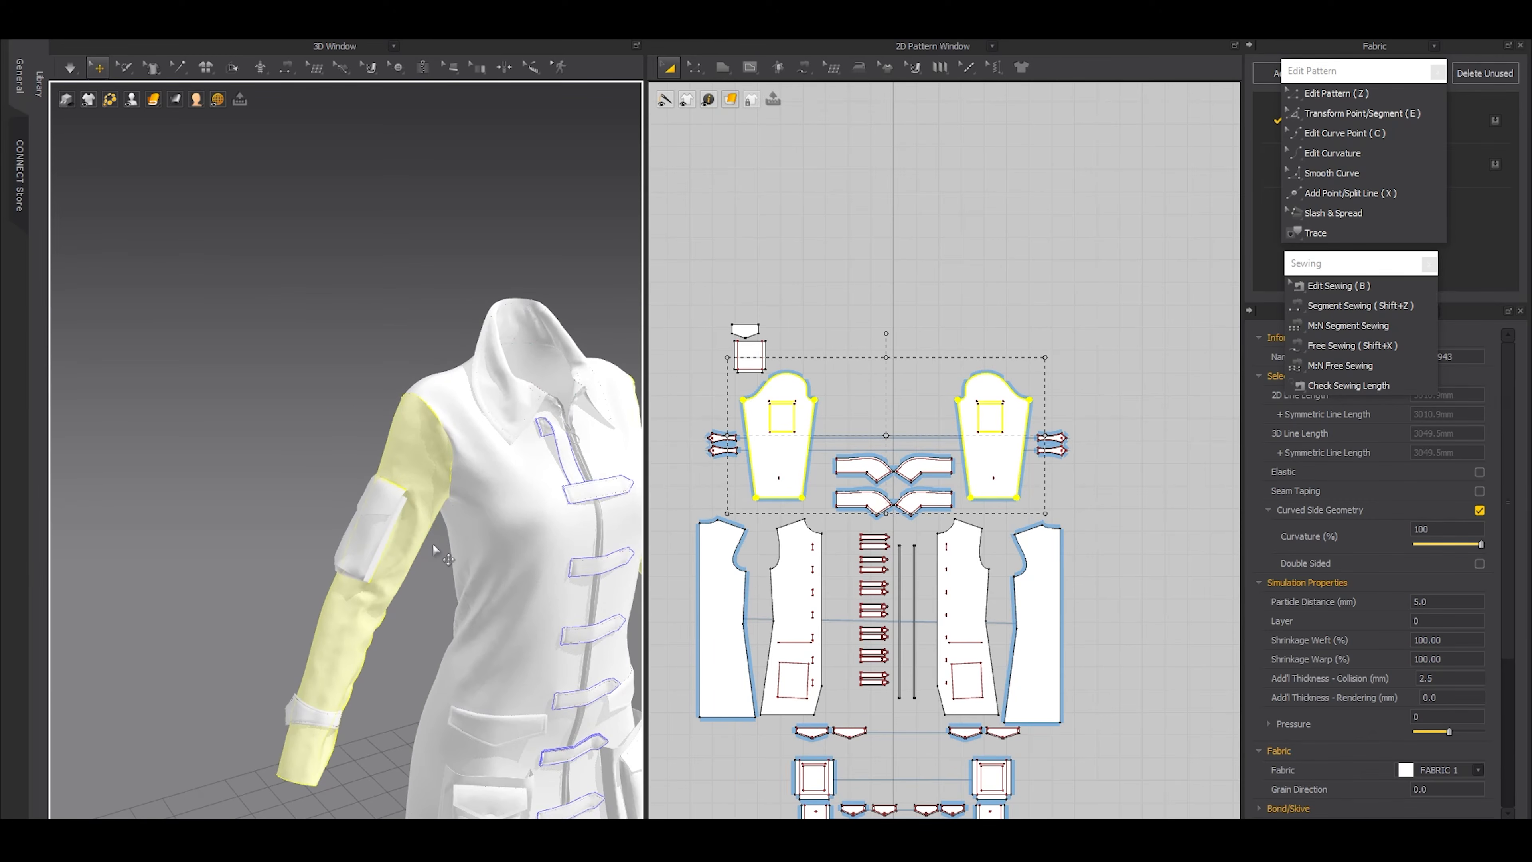
key("space")
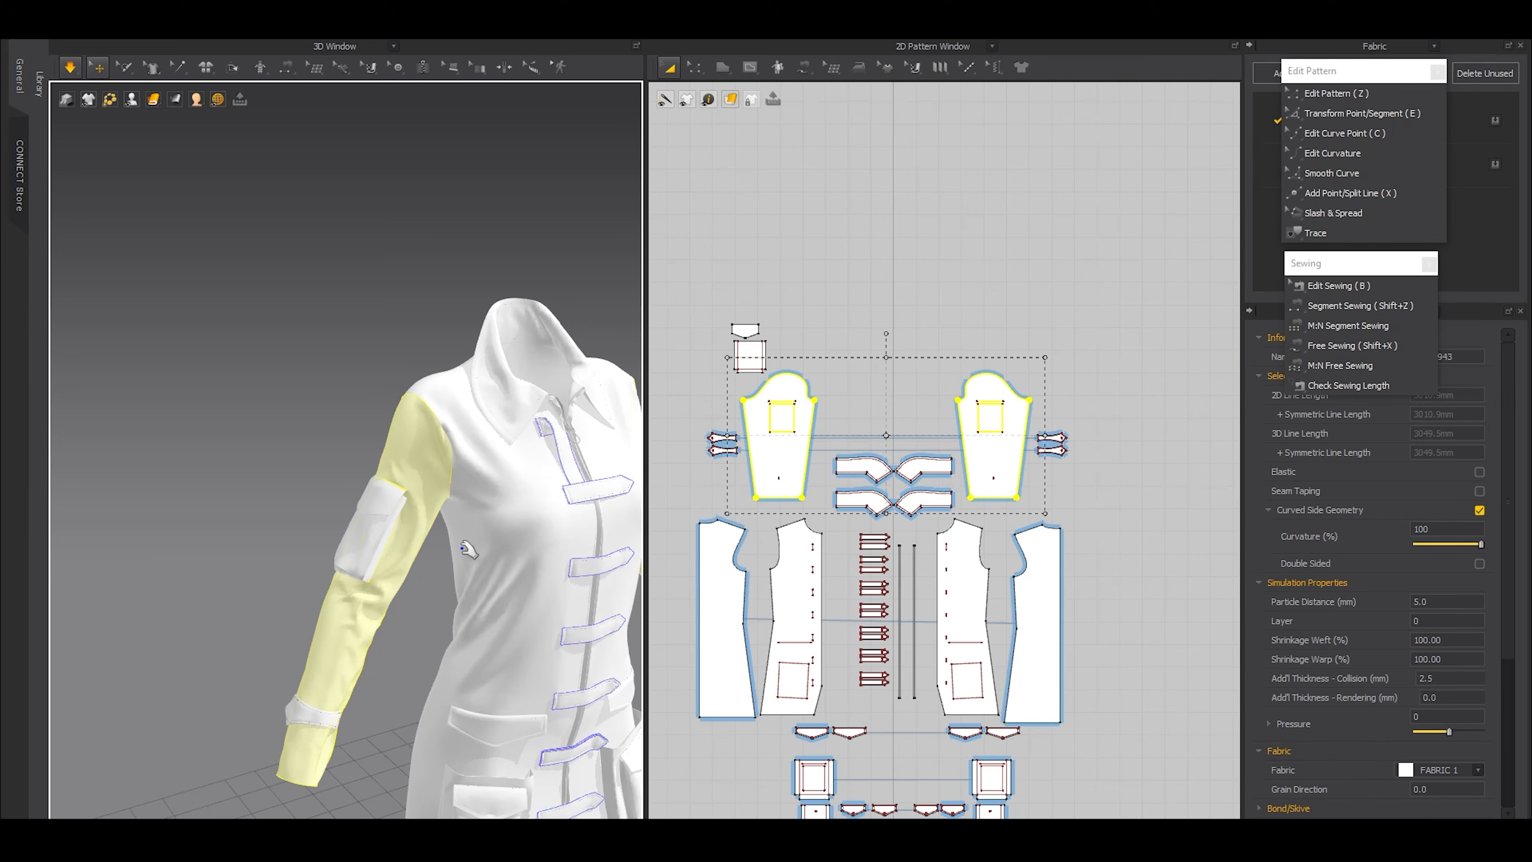
key("space")
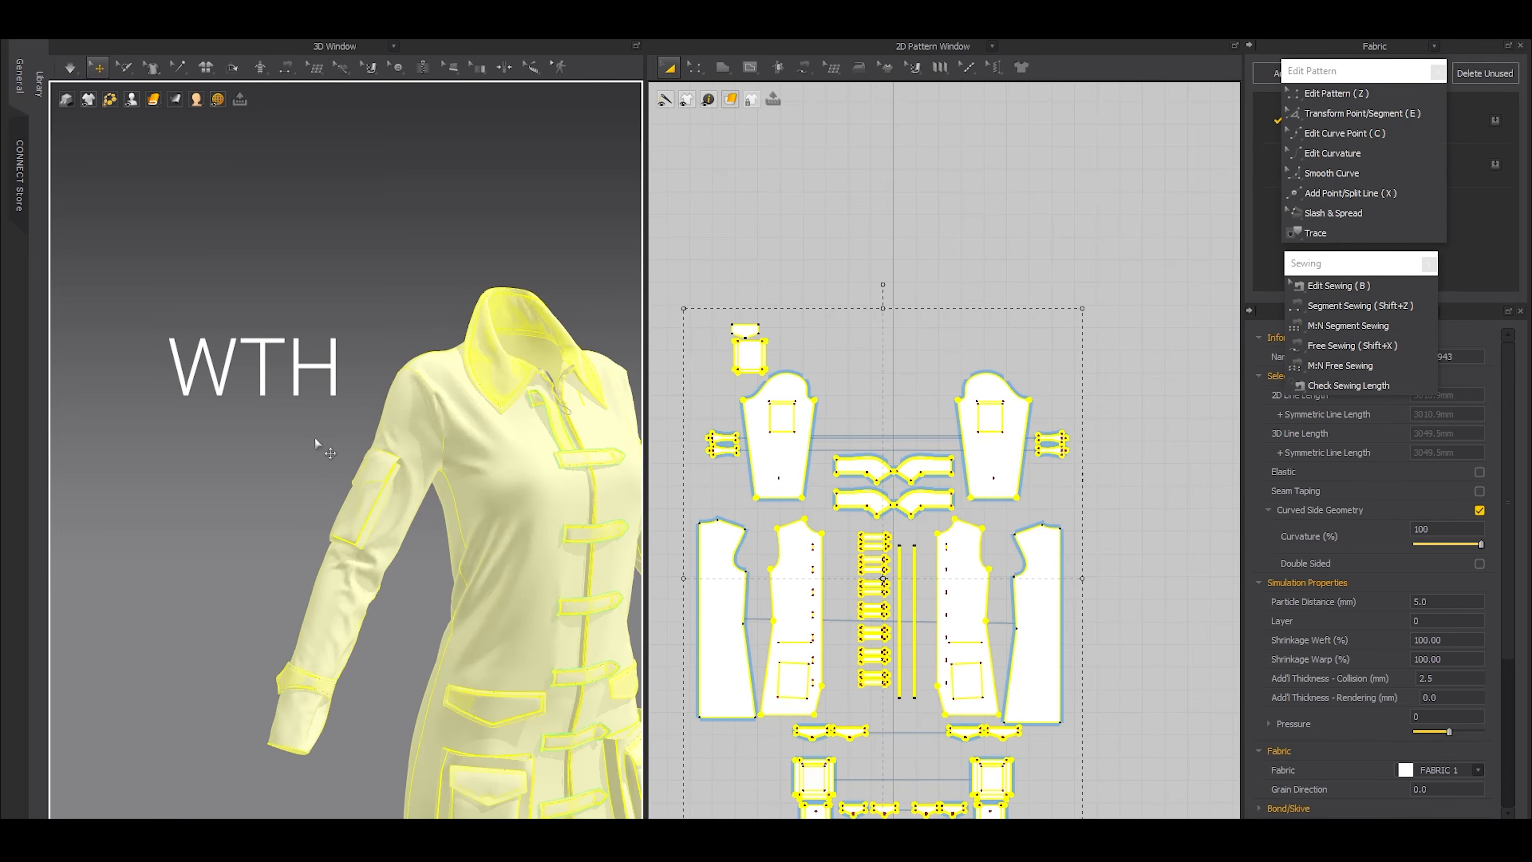
Freeze the coat except the sleeve pocket and its flap, and set the pocket body's particle distance to 5 mm
left_click(315, 444)
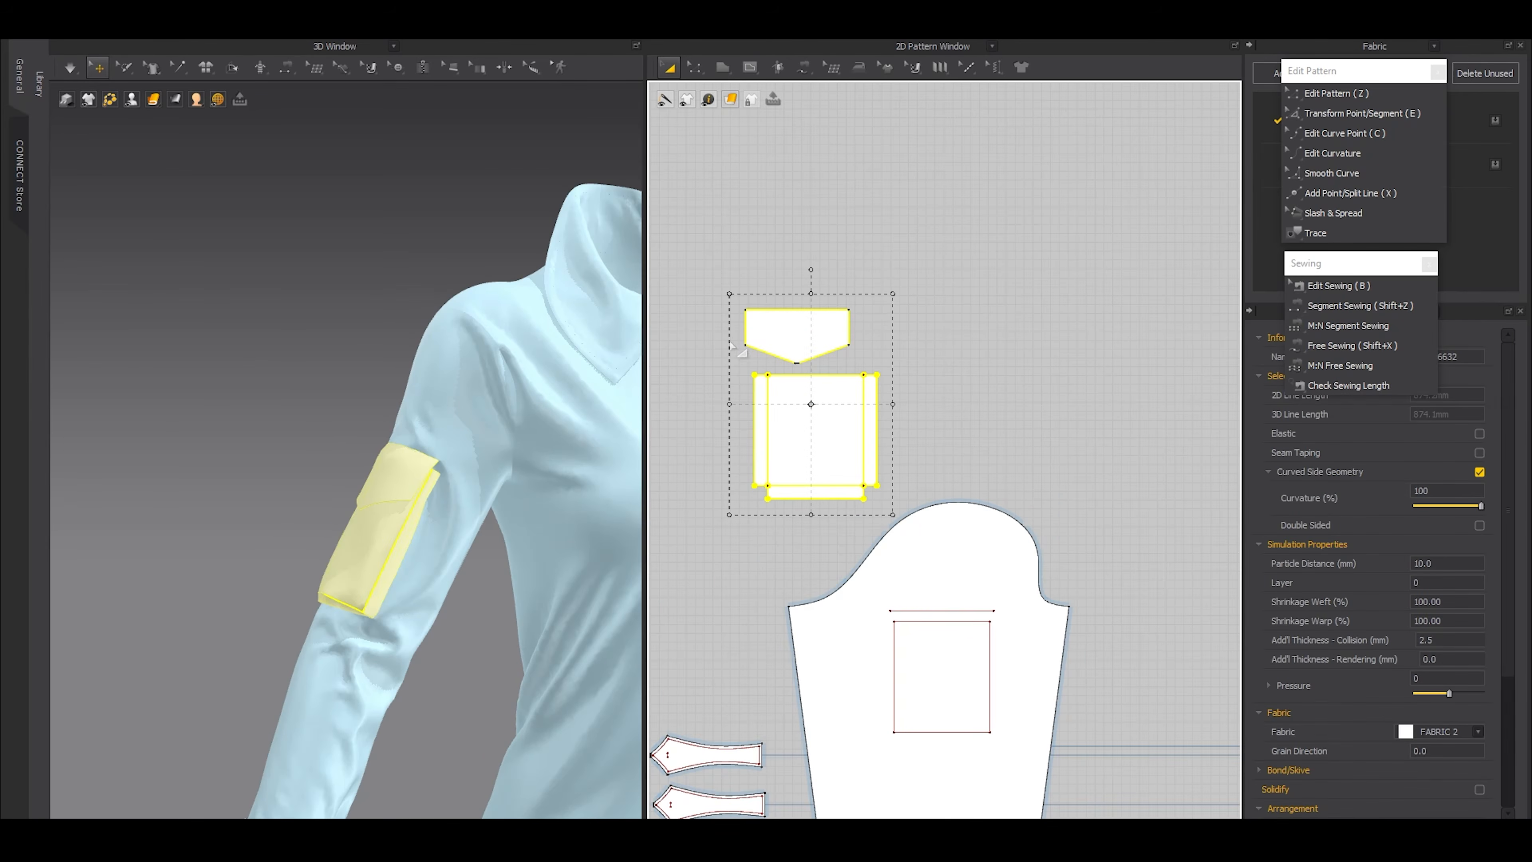
scroll(733, 347, "up", 2)
left_click(787, 201)
left_click_drag(836, 342, 861, 333)
left_click(884, 471)
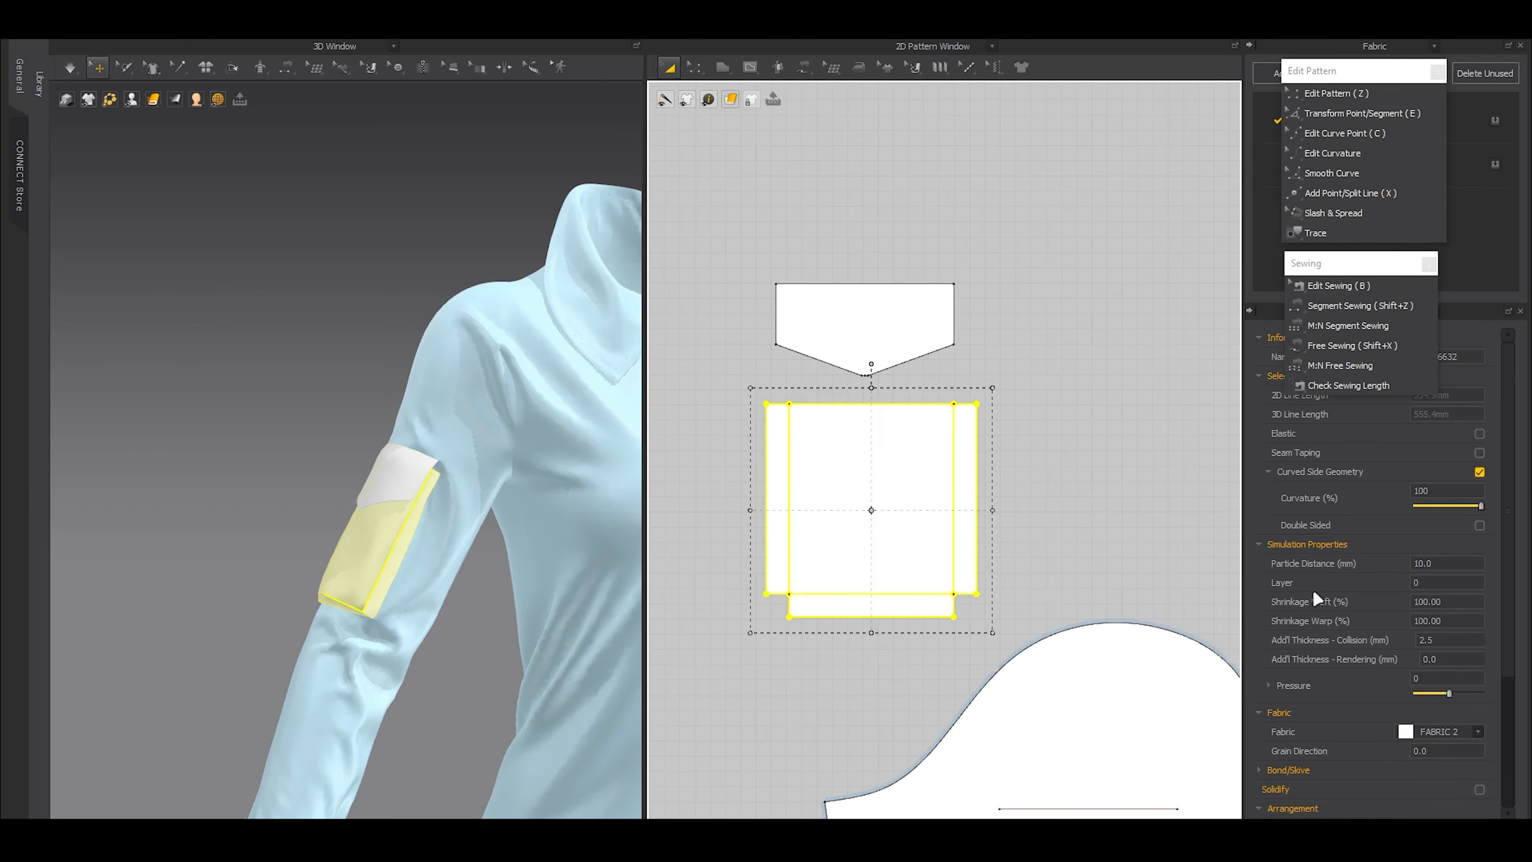
left_click(1455, 563)
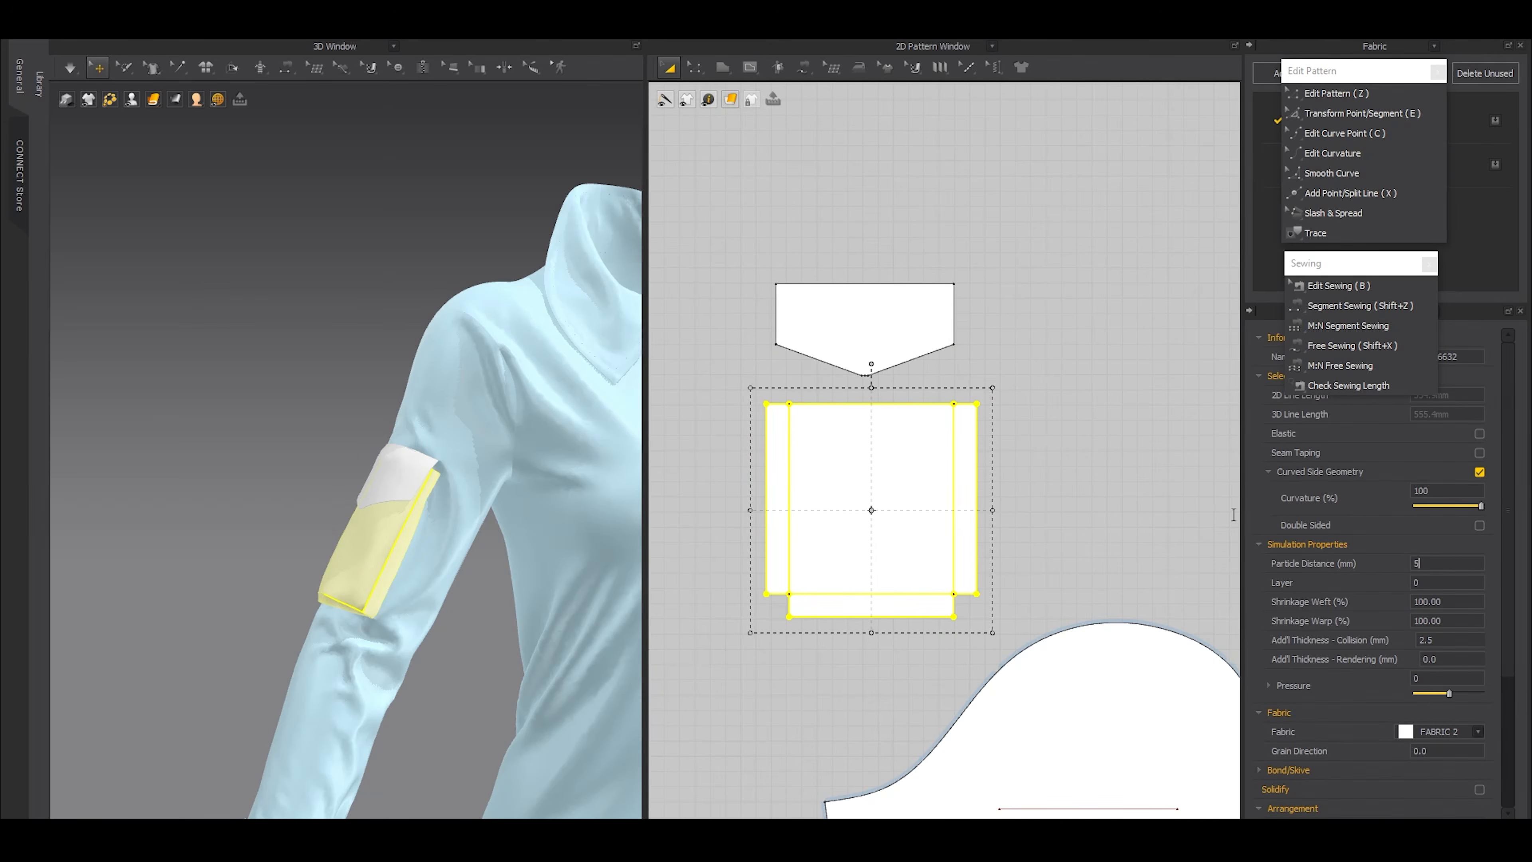
Create an over layer clone of the sleeve pocket flap and place it directly above the original, about 88.5 mm away
left_click(884, 337)
middle_click_drag(885, 336, 941, 569)
left_click_drag(943, 561, 923, 457, "shift")
key("Escape")
right_click(951, 578)
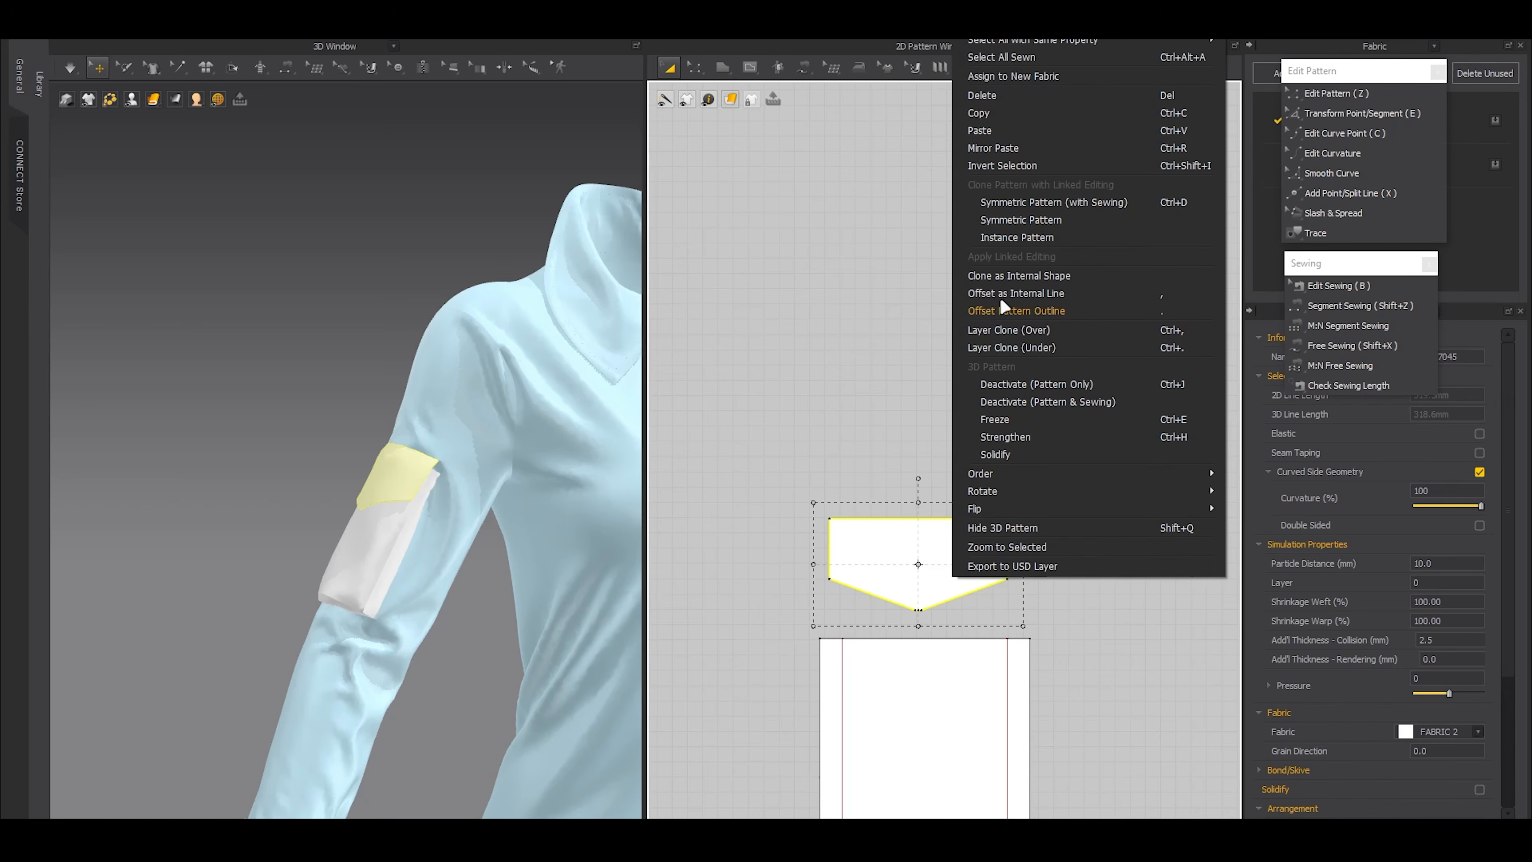
left_click(999, 330)
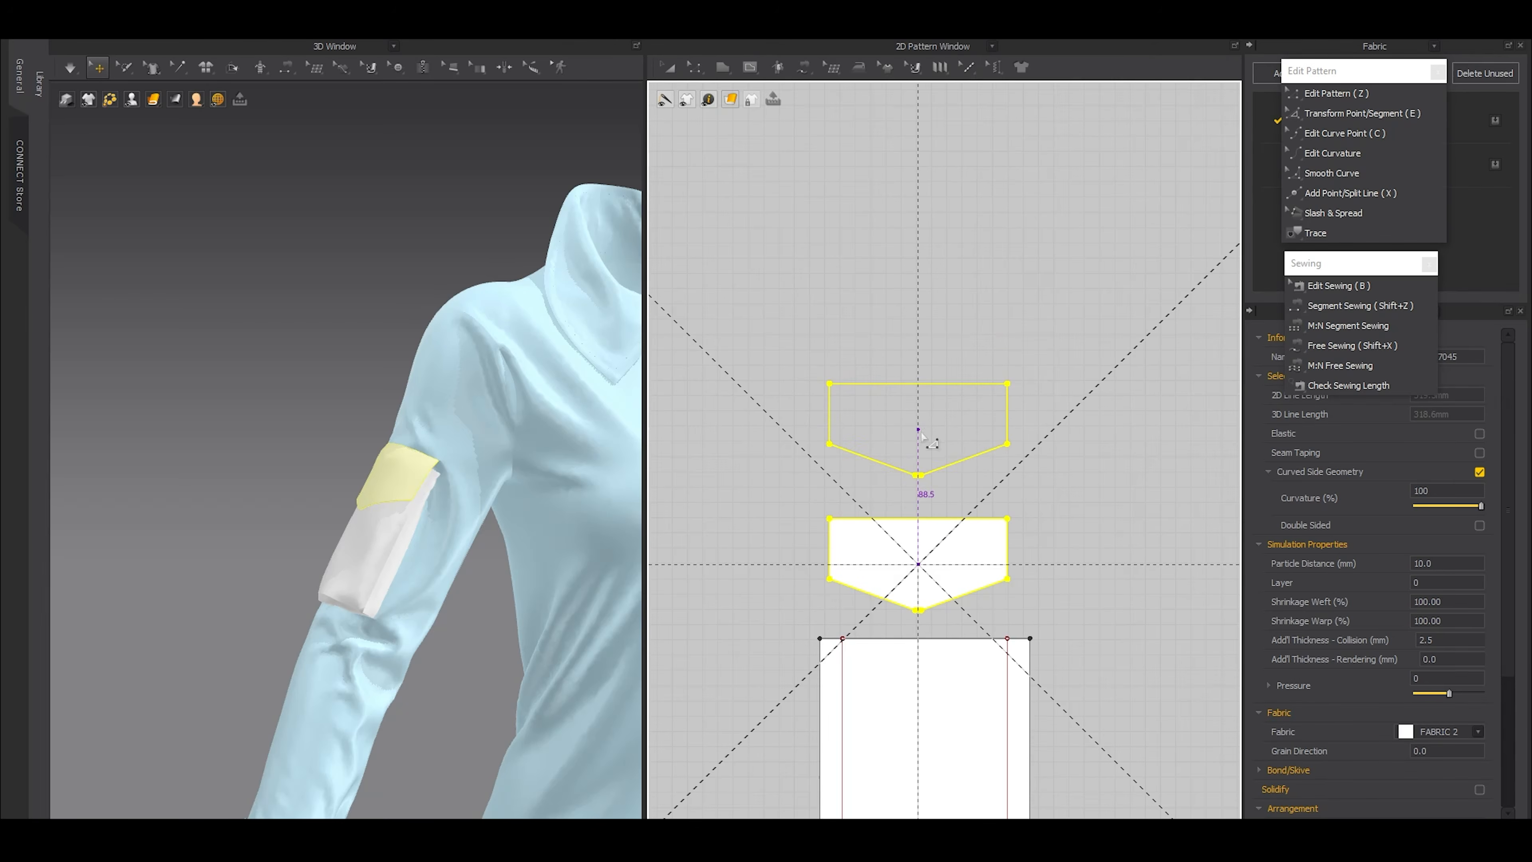
left_click(890, 418)
right_click(890, 417)
left_click(949, 267)
Delete the sewing between the two sleeve pocket flap layers and free-sew their full outlines together
key("b")
left_click_drag(757, 333, 1063, 494)
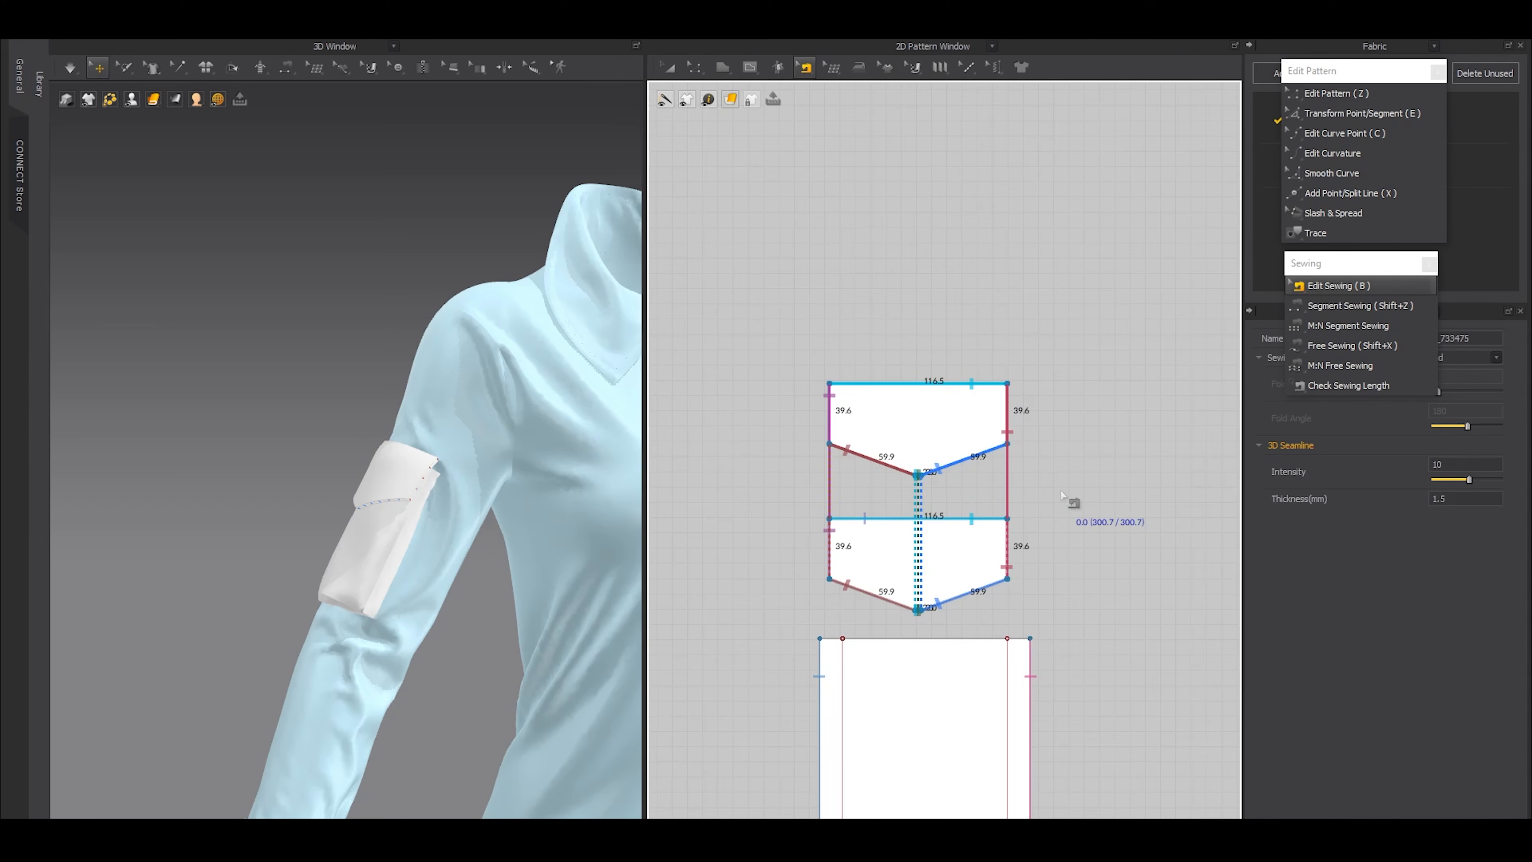
key("Delete")
key("shift+x")
double_click(830, 383)
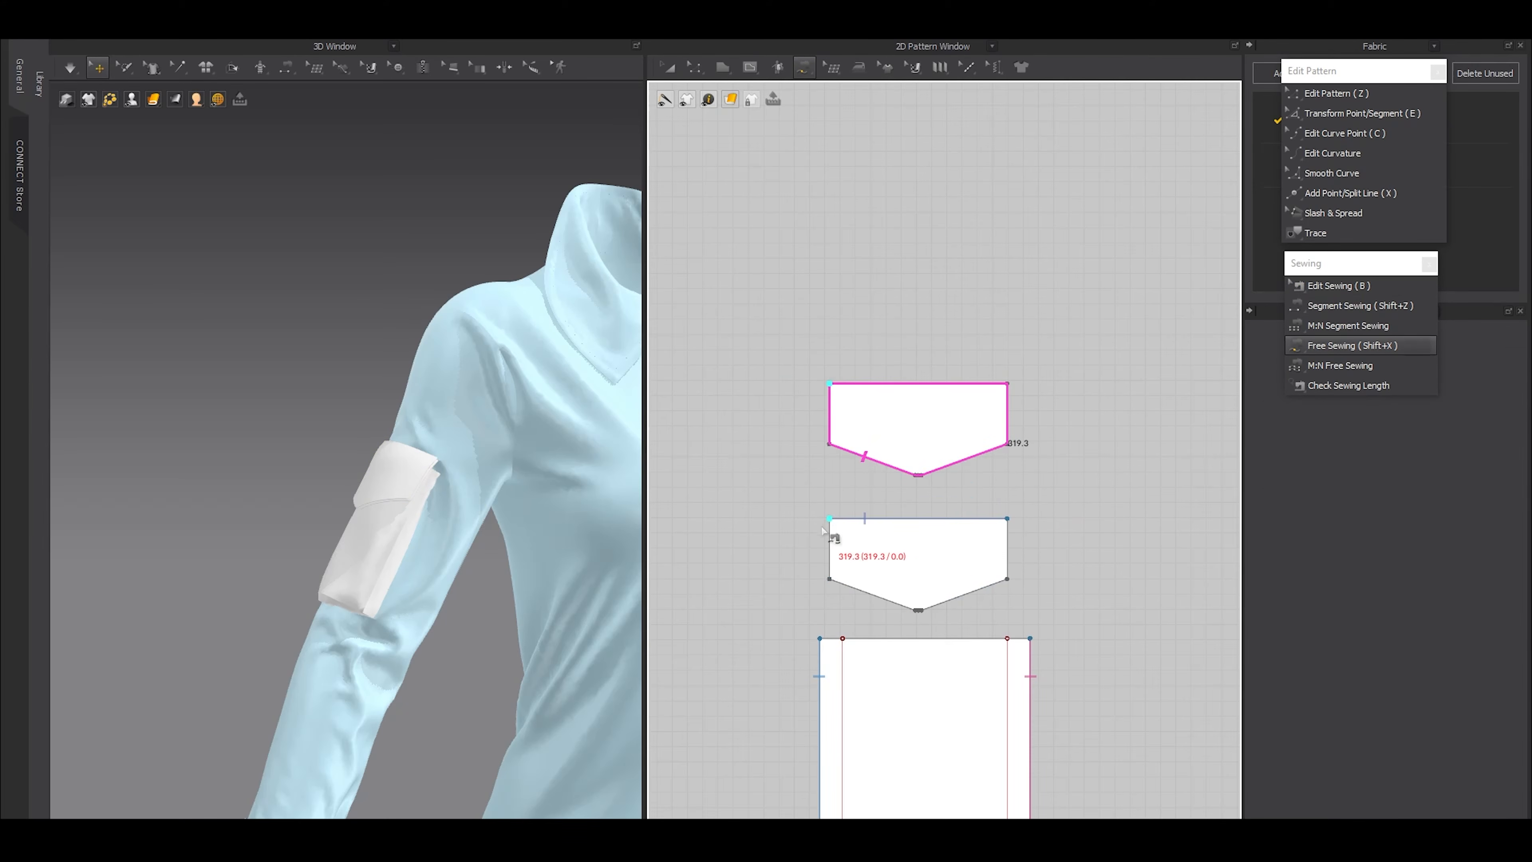
double_click(830, 519)
key("z")
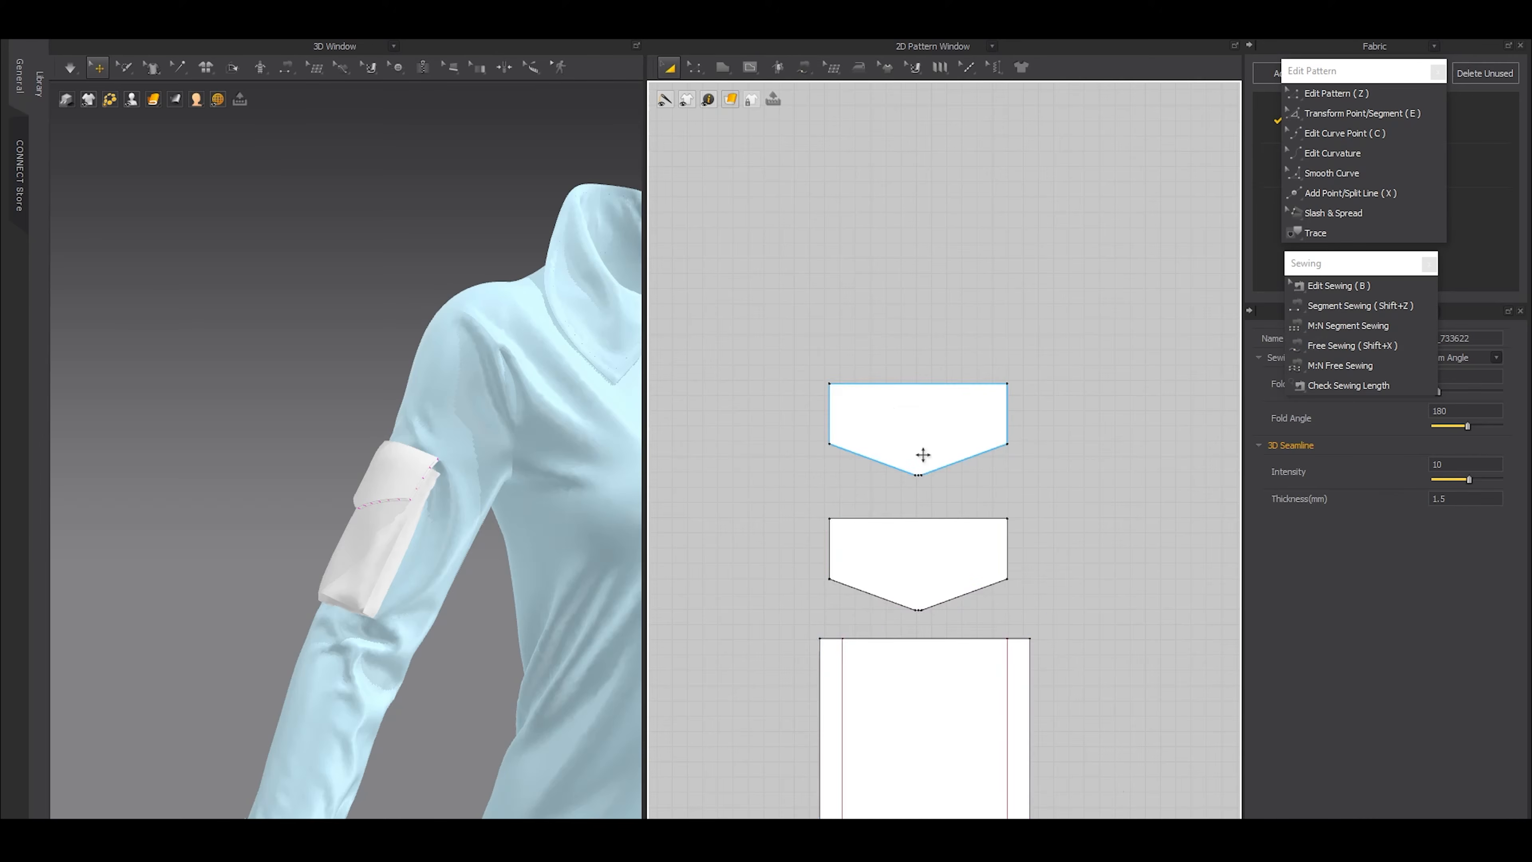
Set both flap layers to a 5 mm particle distance and 1 mm additional collision thickness
left_click(916, 435)
left_click(897, 534, "shift")
double_click(1437, 565)
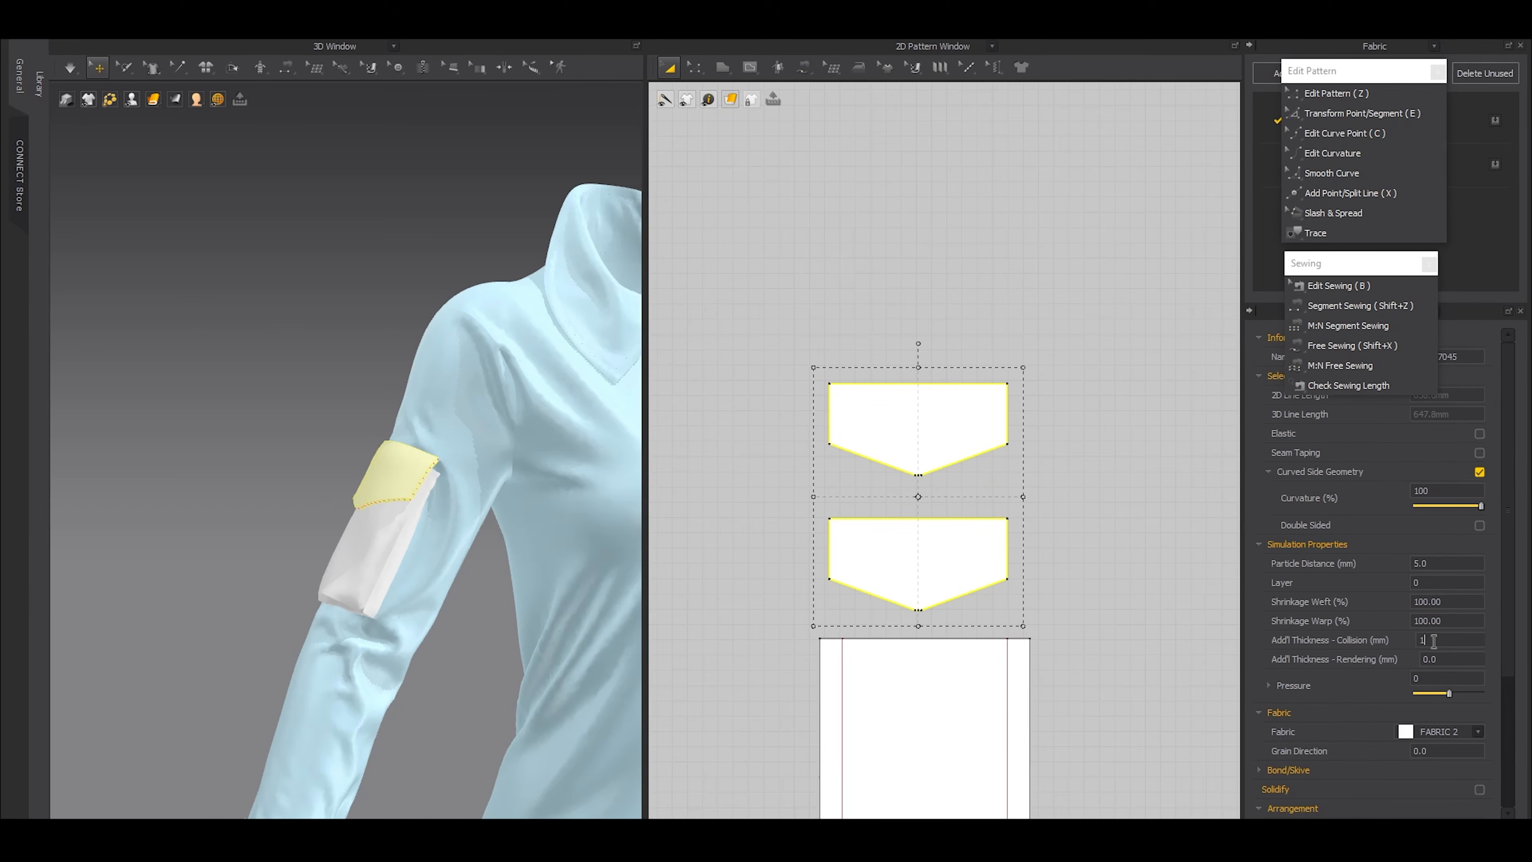
left_click(869, 329)
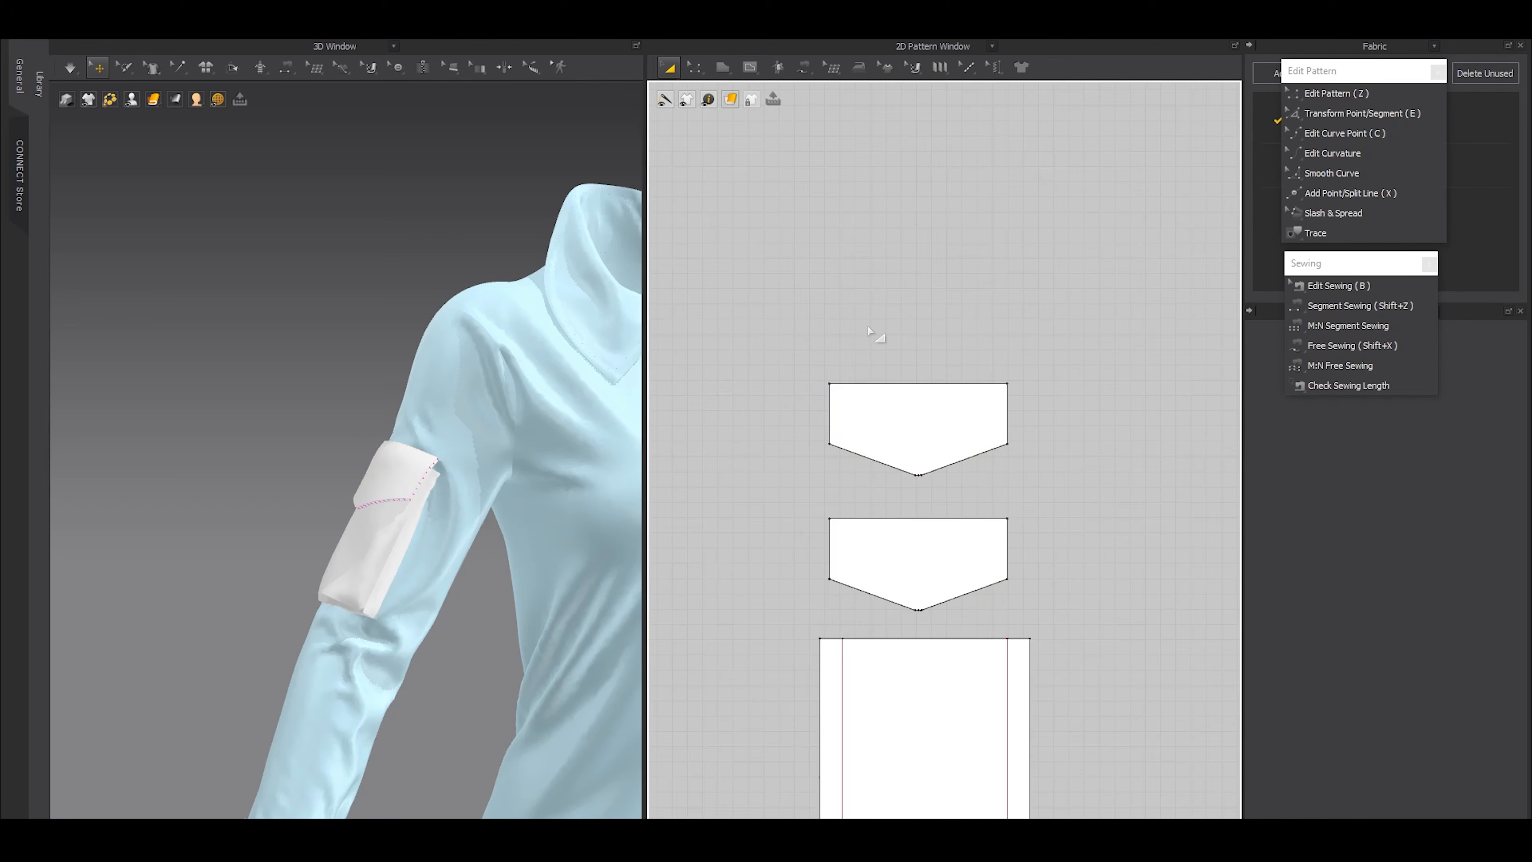
Offset the outlines of both flap layers inward by 5 mm as internal lines
key("e")
double_click(888, 395)
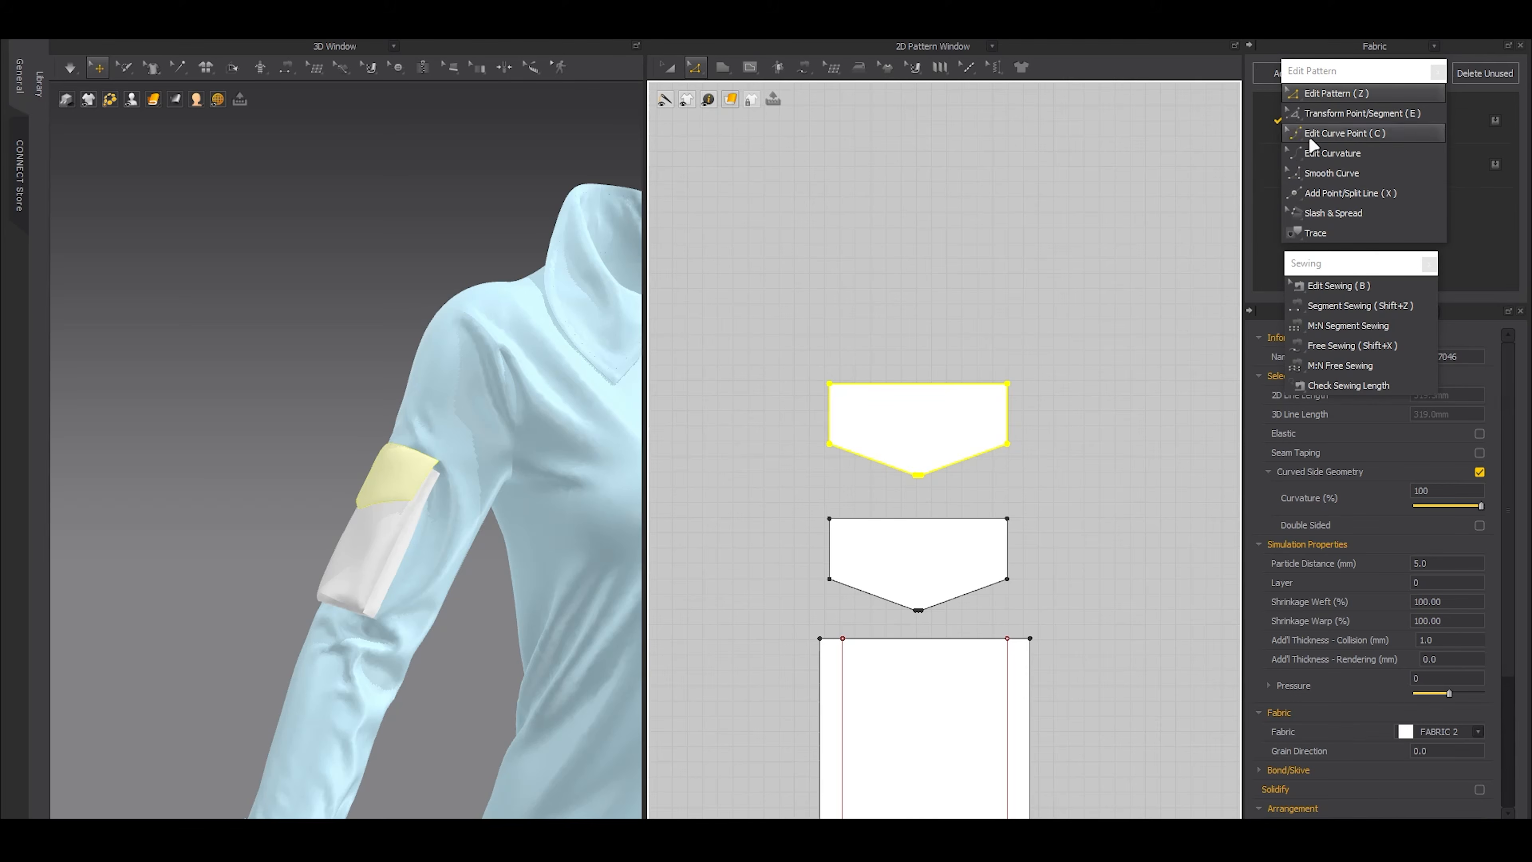
double_click(899, 519, "shift")
key("o")
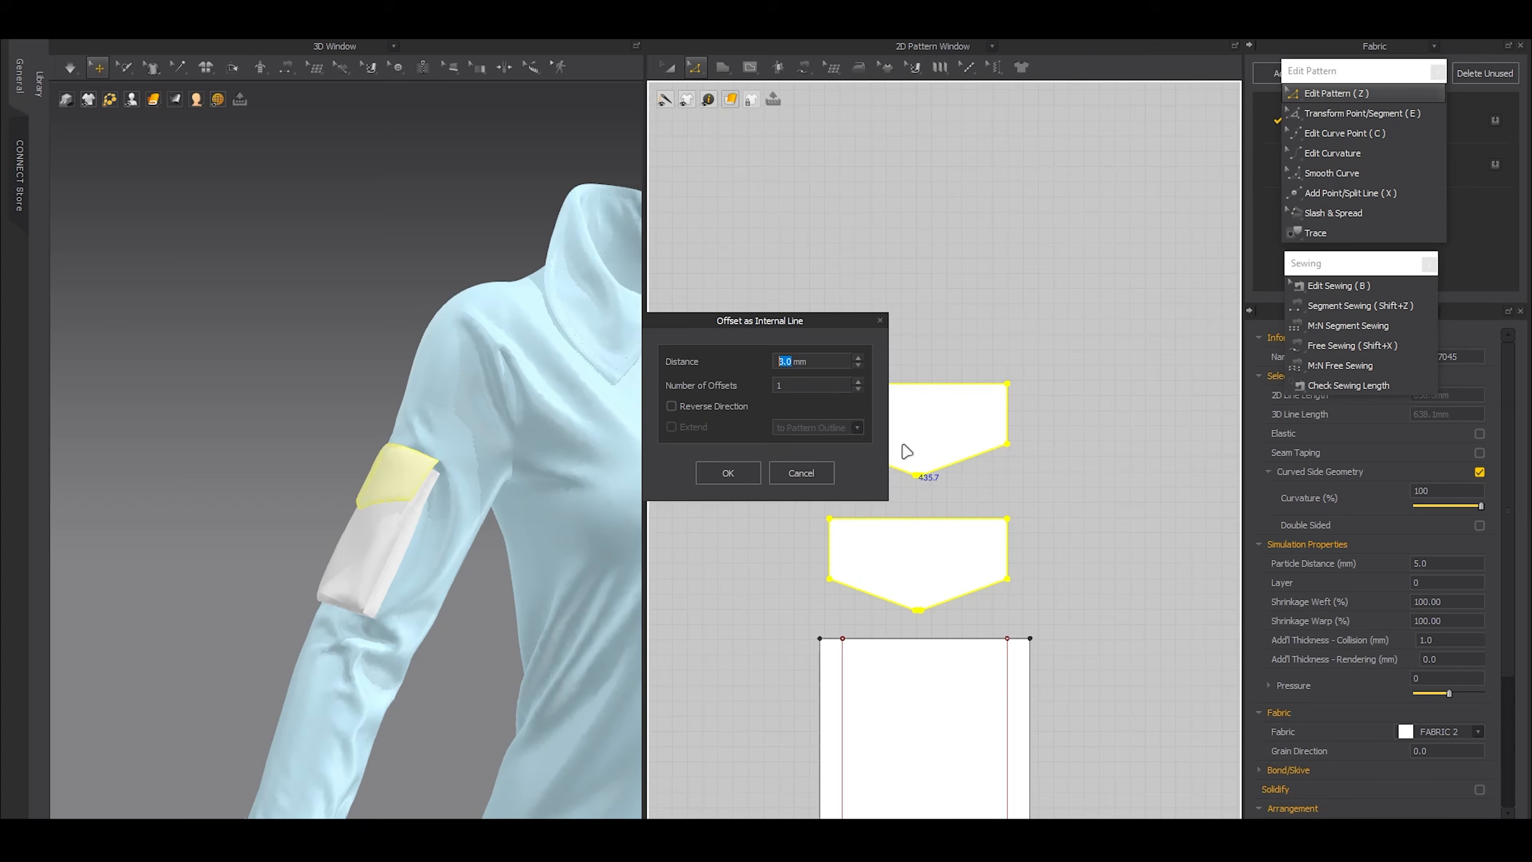
left_click_drag(765, 325, 673, 312)
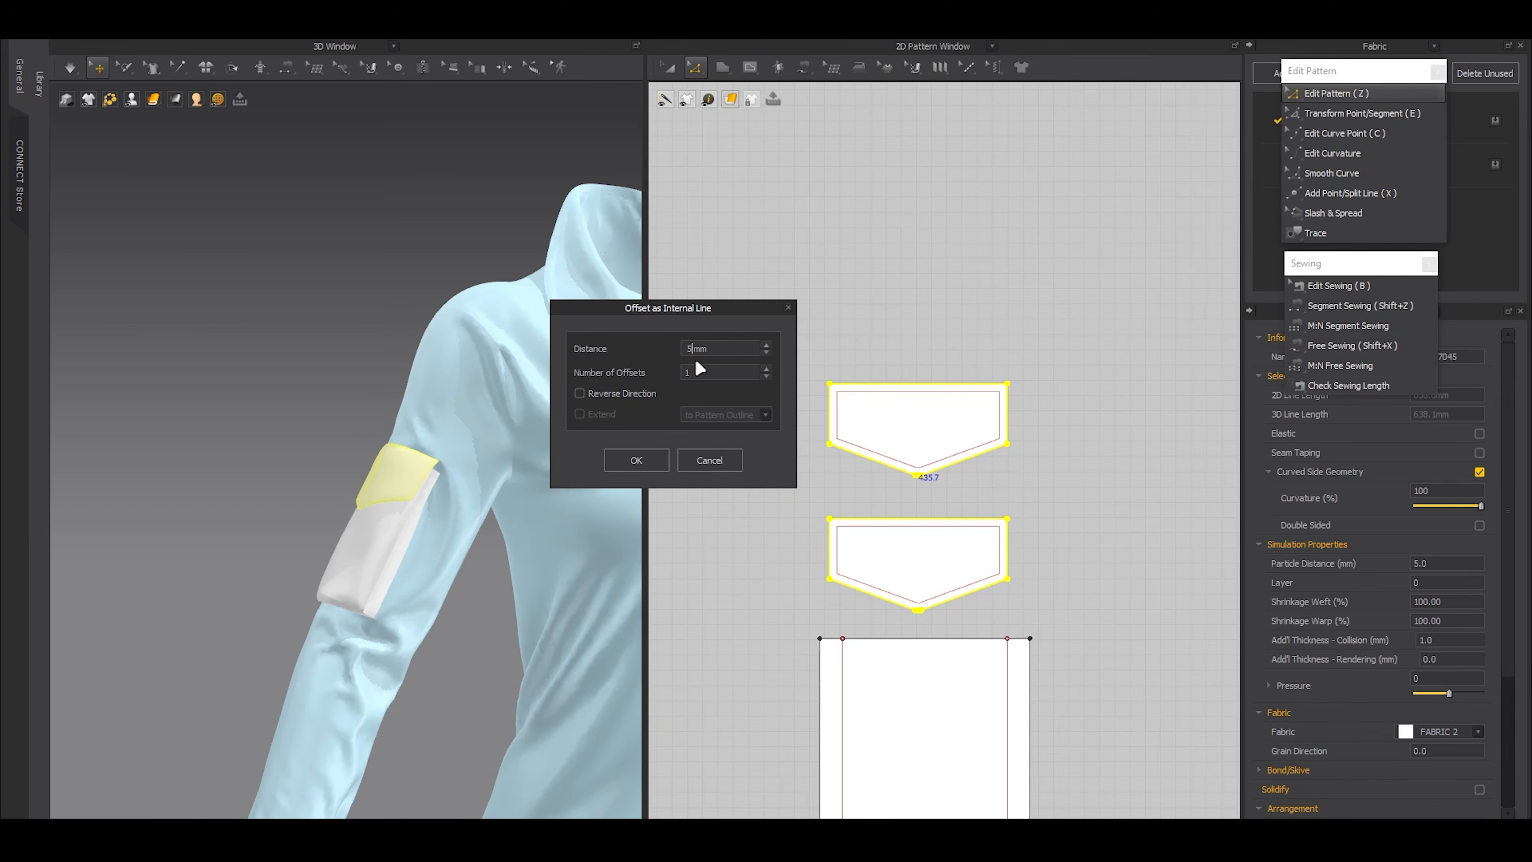
left_click(640, 462)
Free-sew the full internal offset outlines of the two flap layers to each other
key("shift+x")
double_click(838, 392)
double_click(839, 529)
key("z")
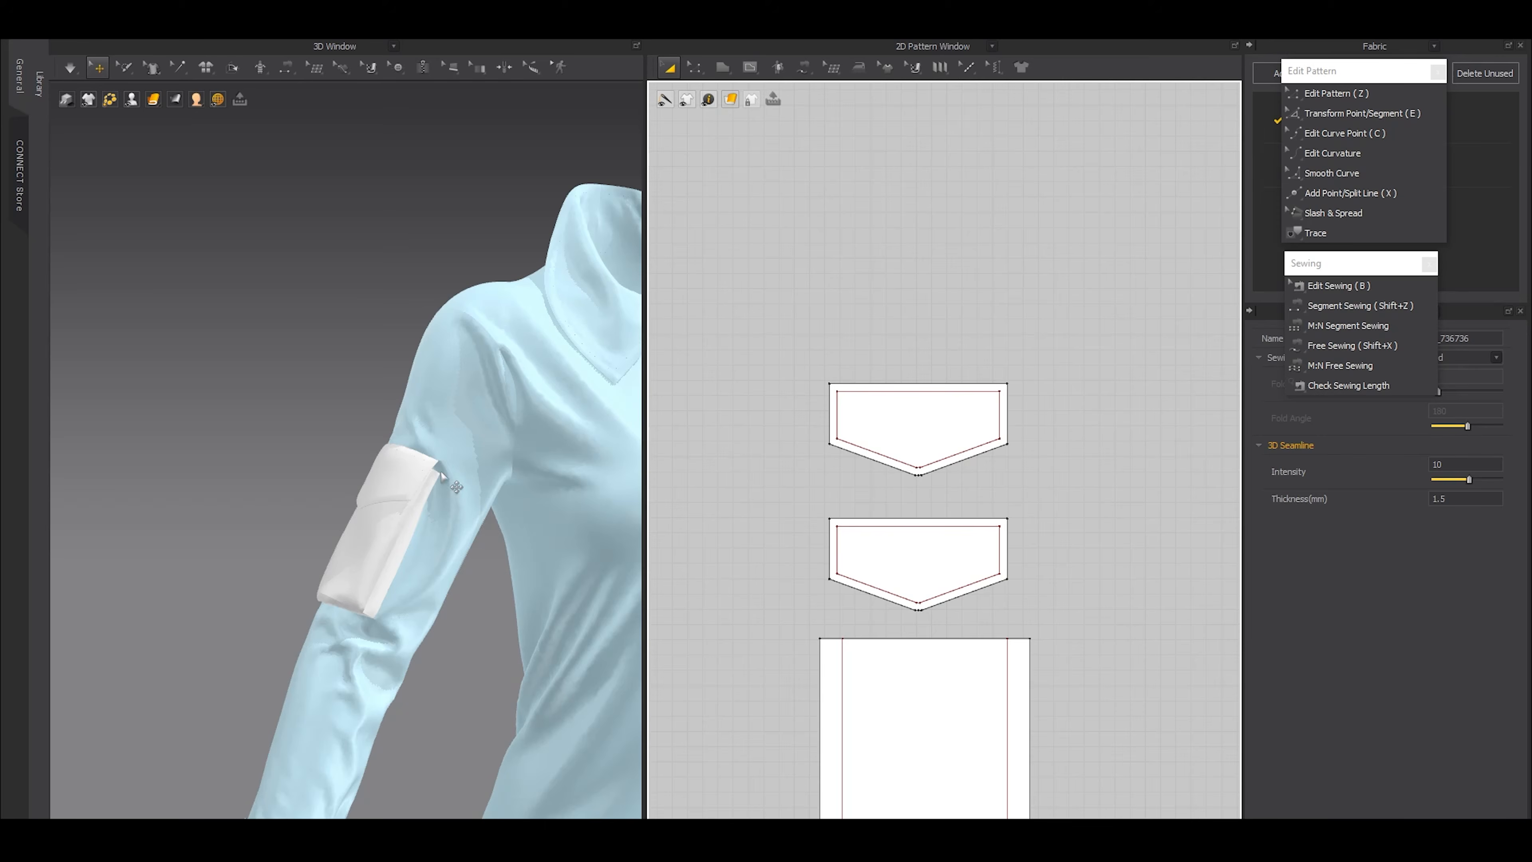
Inspect the sleeve pocket from behind and check the fold settings of the internal line along its side
right_click_drag(420, 561, 537, 562)
scroll(395, 563, "up", 2)
right_click_drag(376, 579, 417, 550)
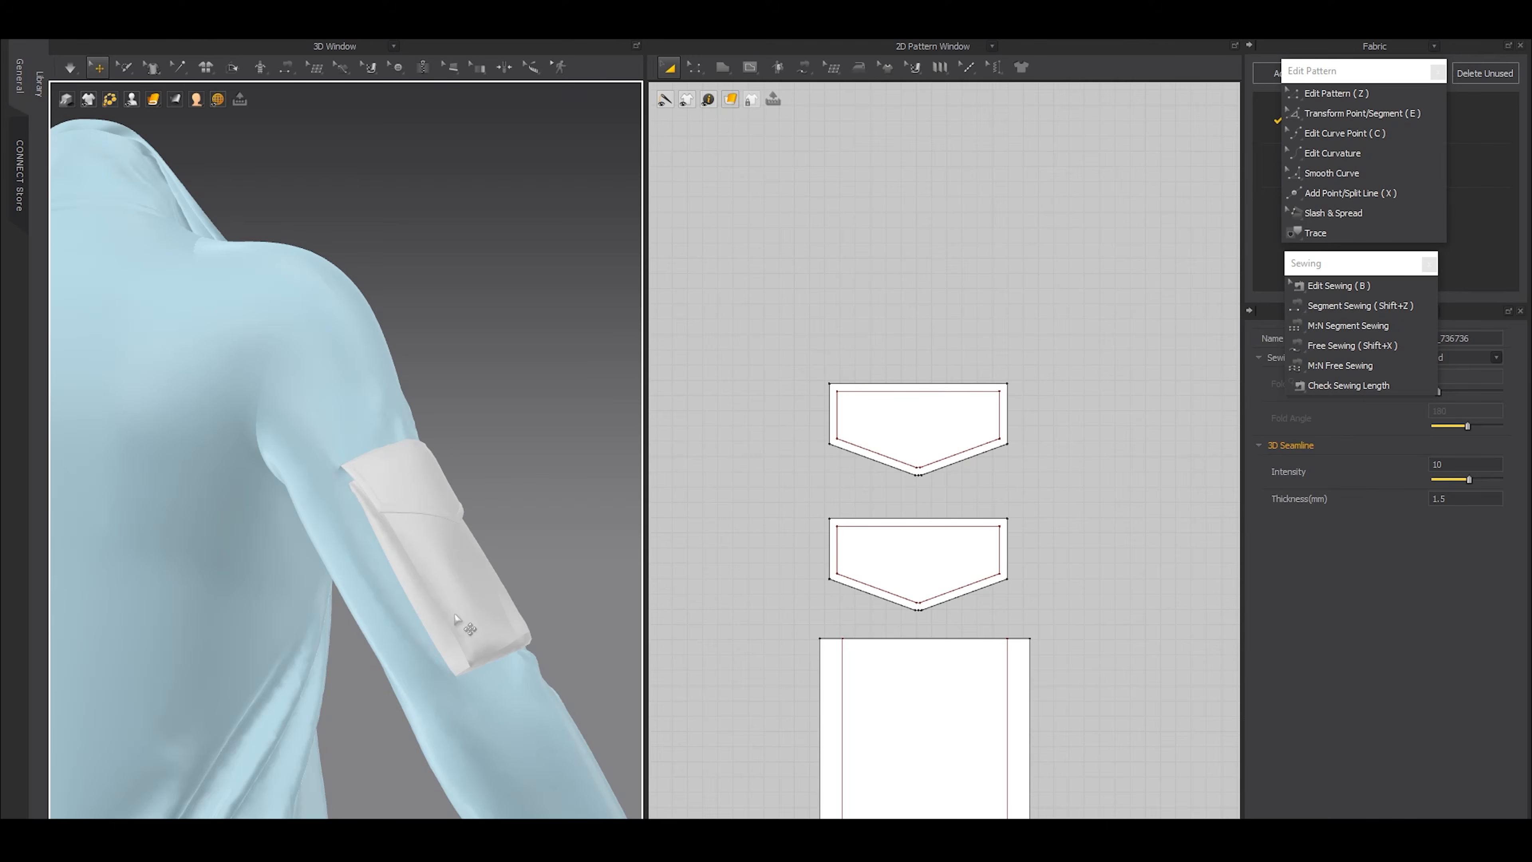
key("z")
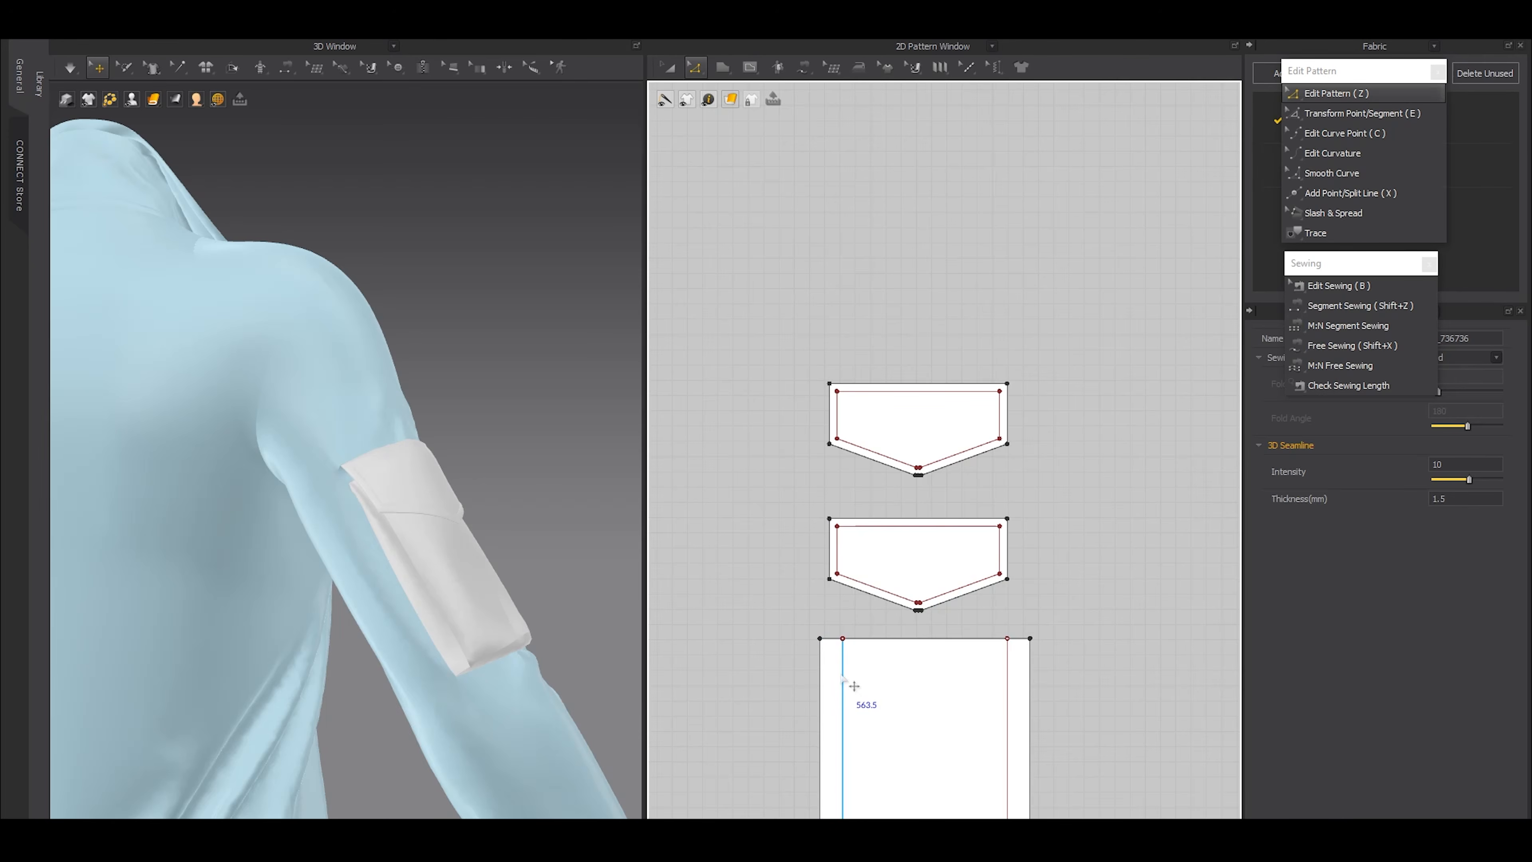
left_click(842, 693)
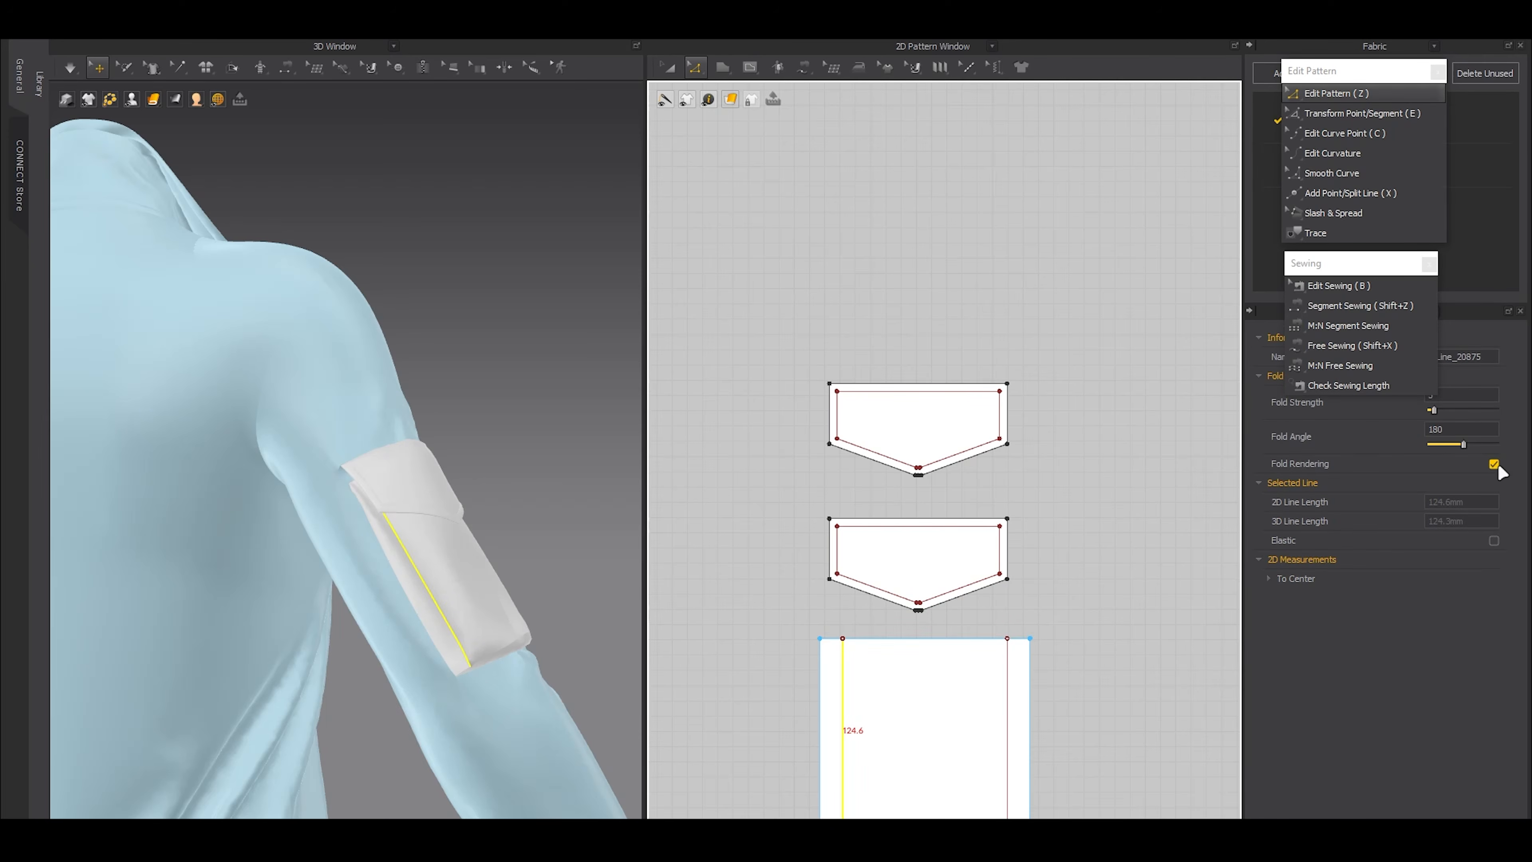
left_click(1154, 501)
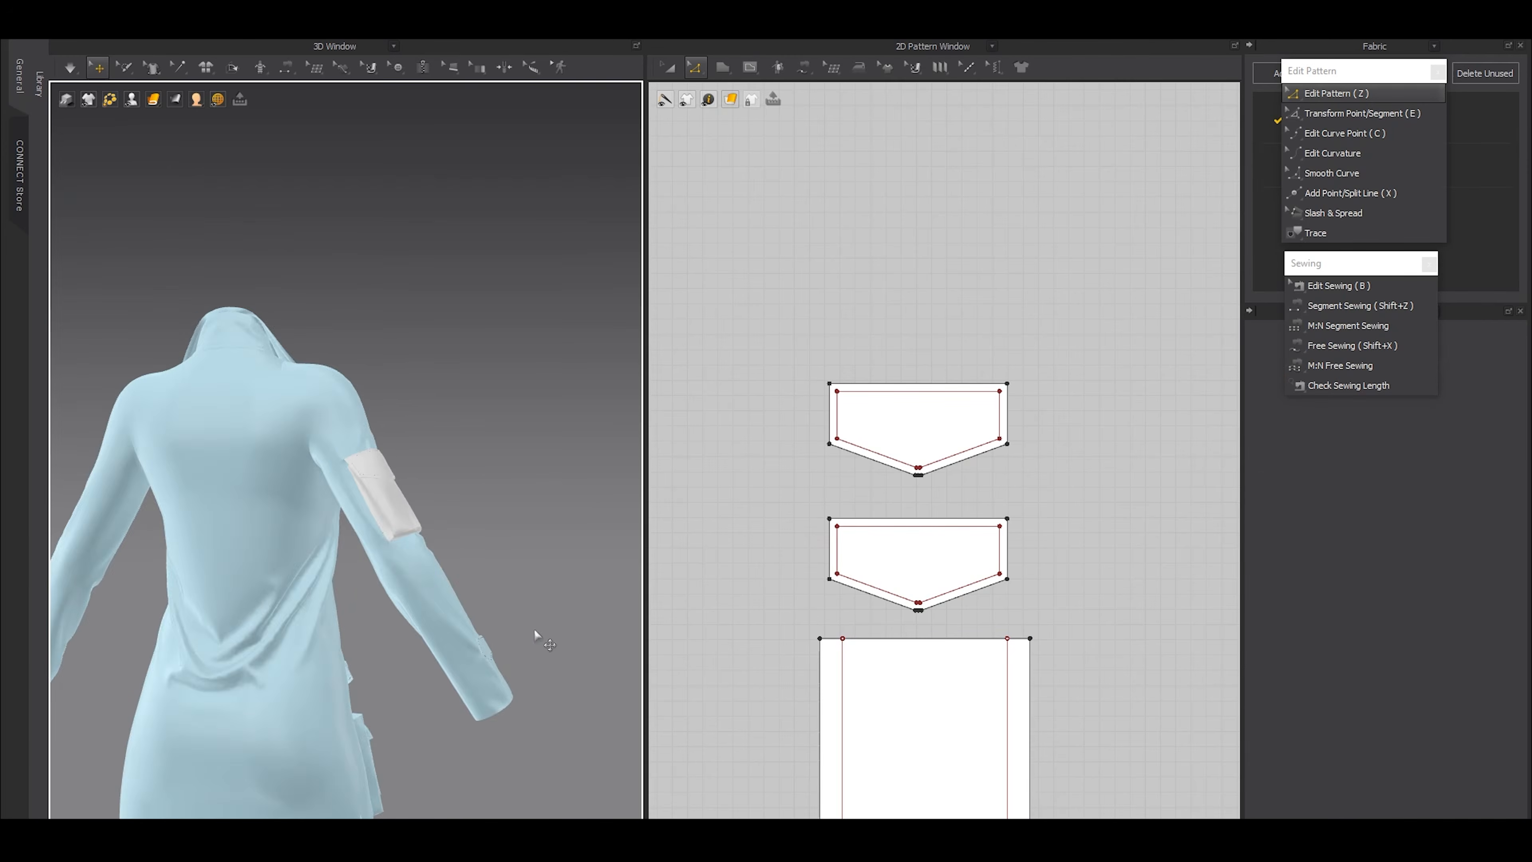
Freeze all the coat's pattern pieces, including the sleeve pocket, and clear the selection
right_click_drag(534, 636, 242, 646)
middle_click_drag(238, 766, 250, 578)
right_click_drag(314, 570, 275, 483)
middle_click_drag(275, 435, 364, 584)
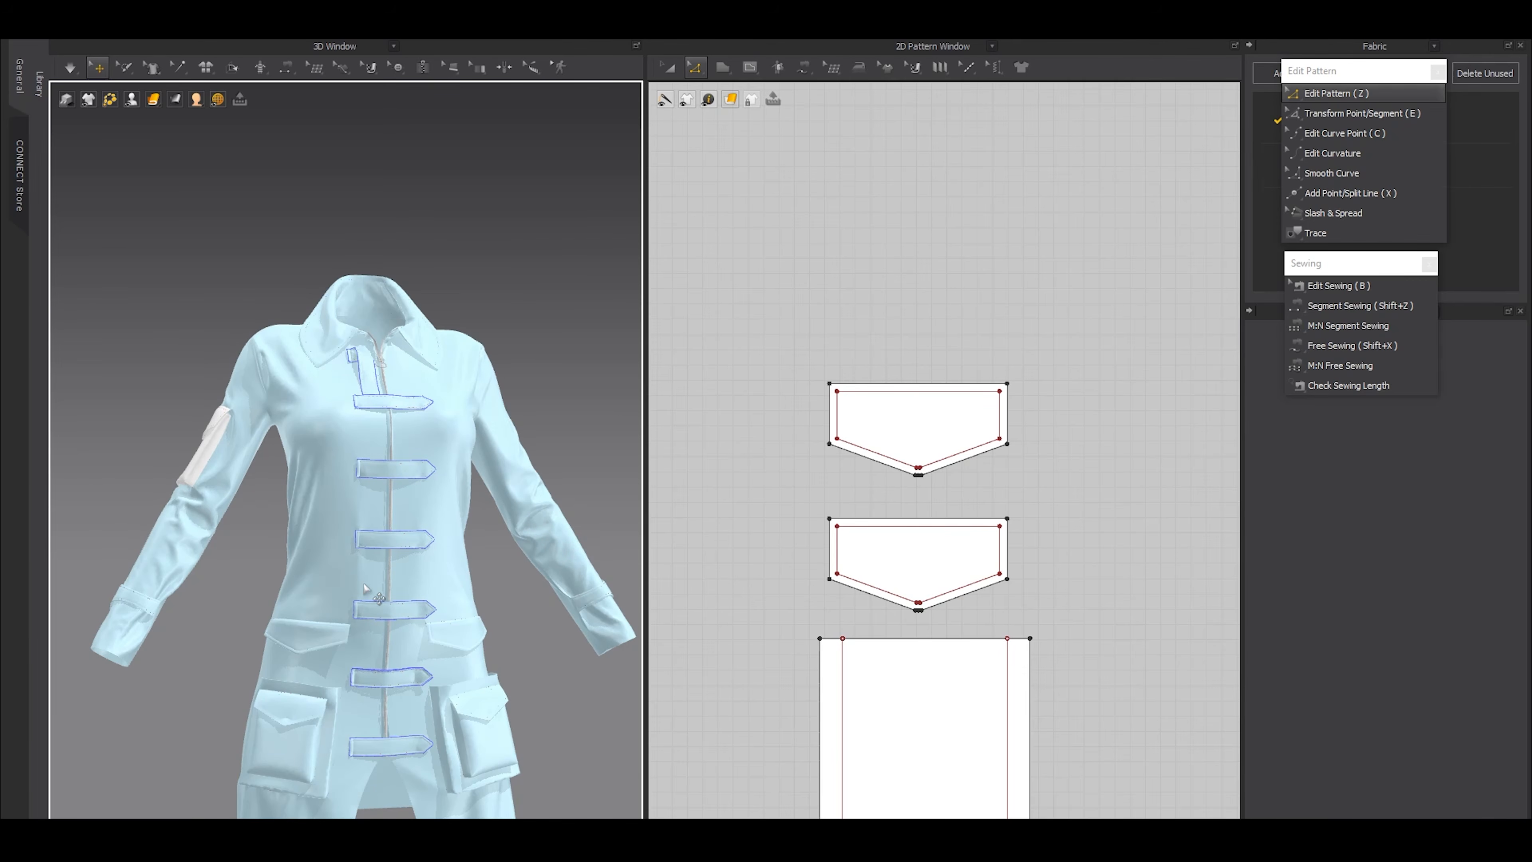
key("ctrl+a")
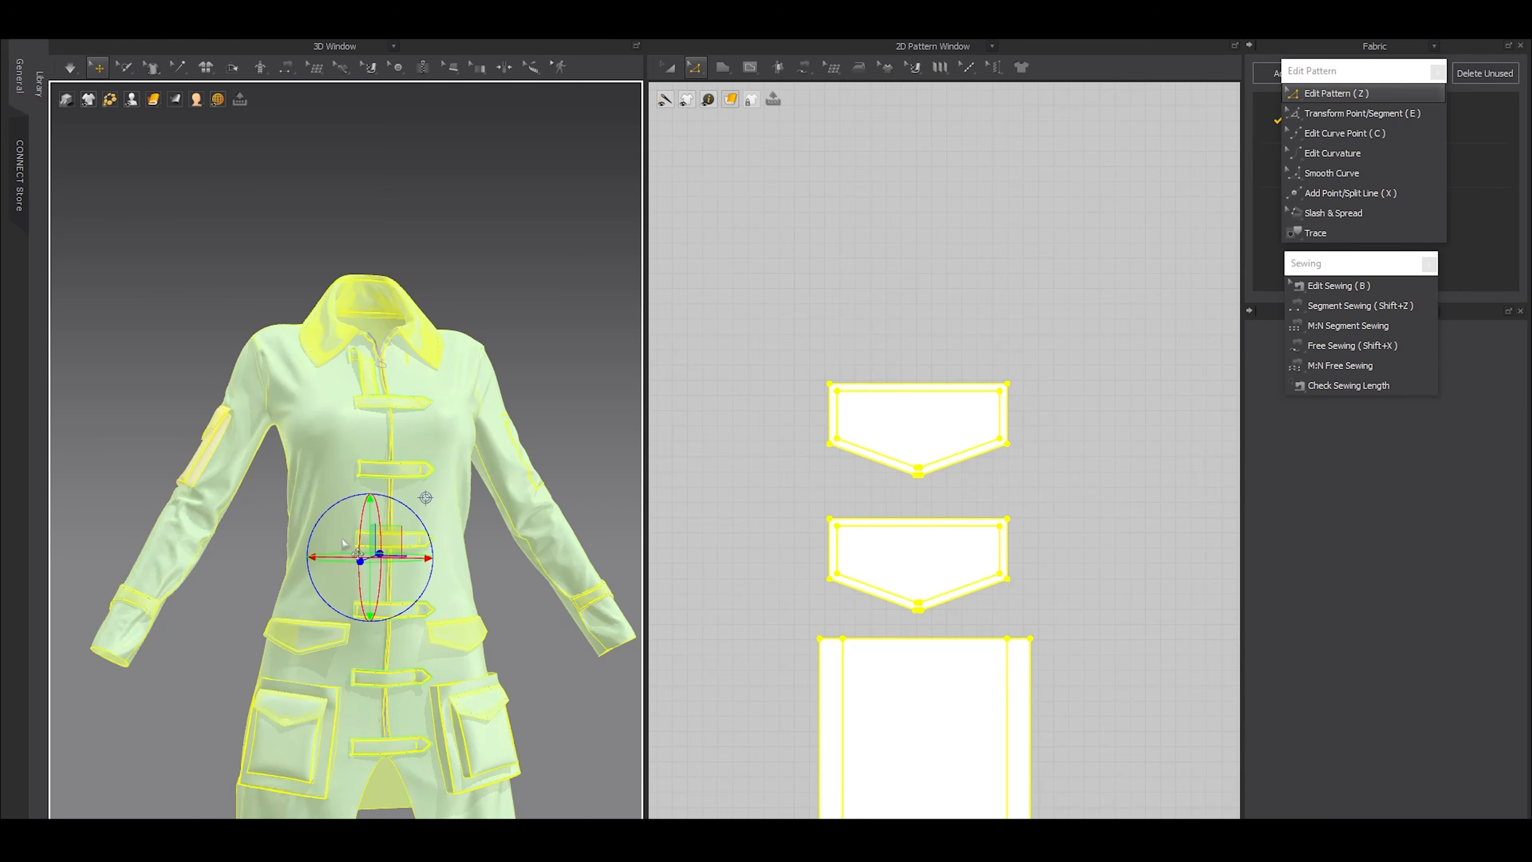
left_click(190, 329)
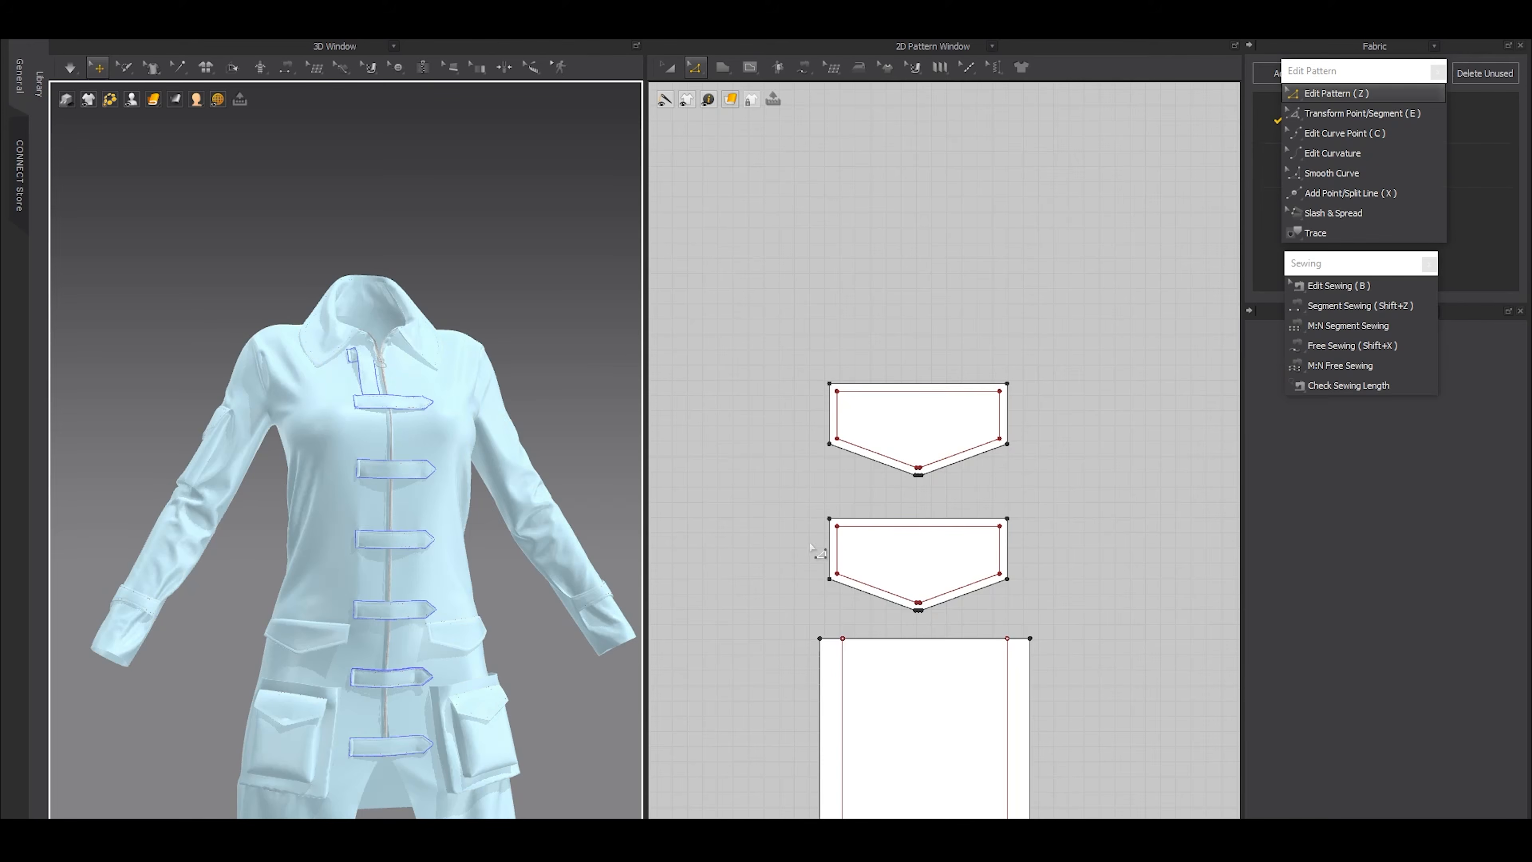
Move the floating Edit Pattern and Sewing palettes off the Fabric list and property settings
scroll(872, 528, "down", 6)
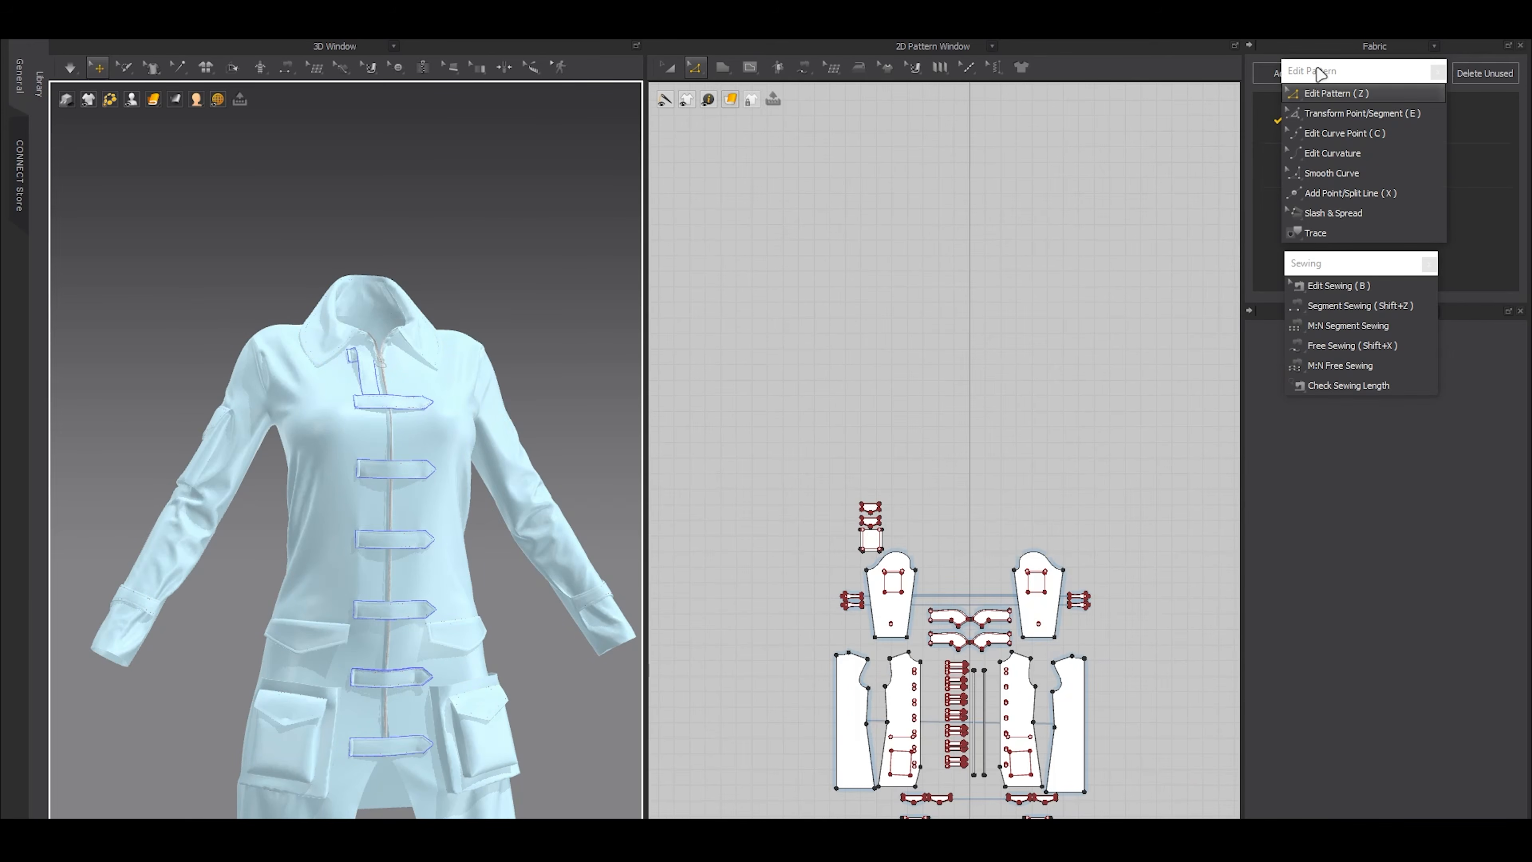
left_click_drag(1317, 68, 1050, 47)
left_click_drag(1316, 273, 1287, 273)
left_click_drag(1067, 277, 1073, 277)
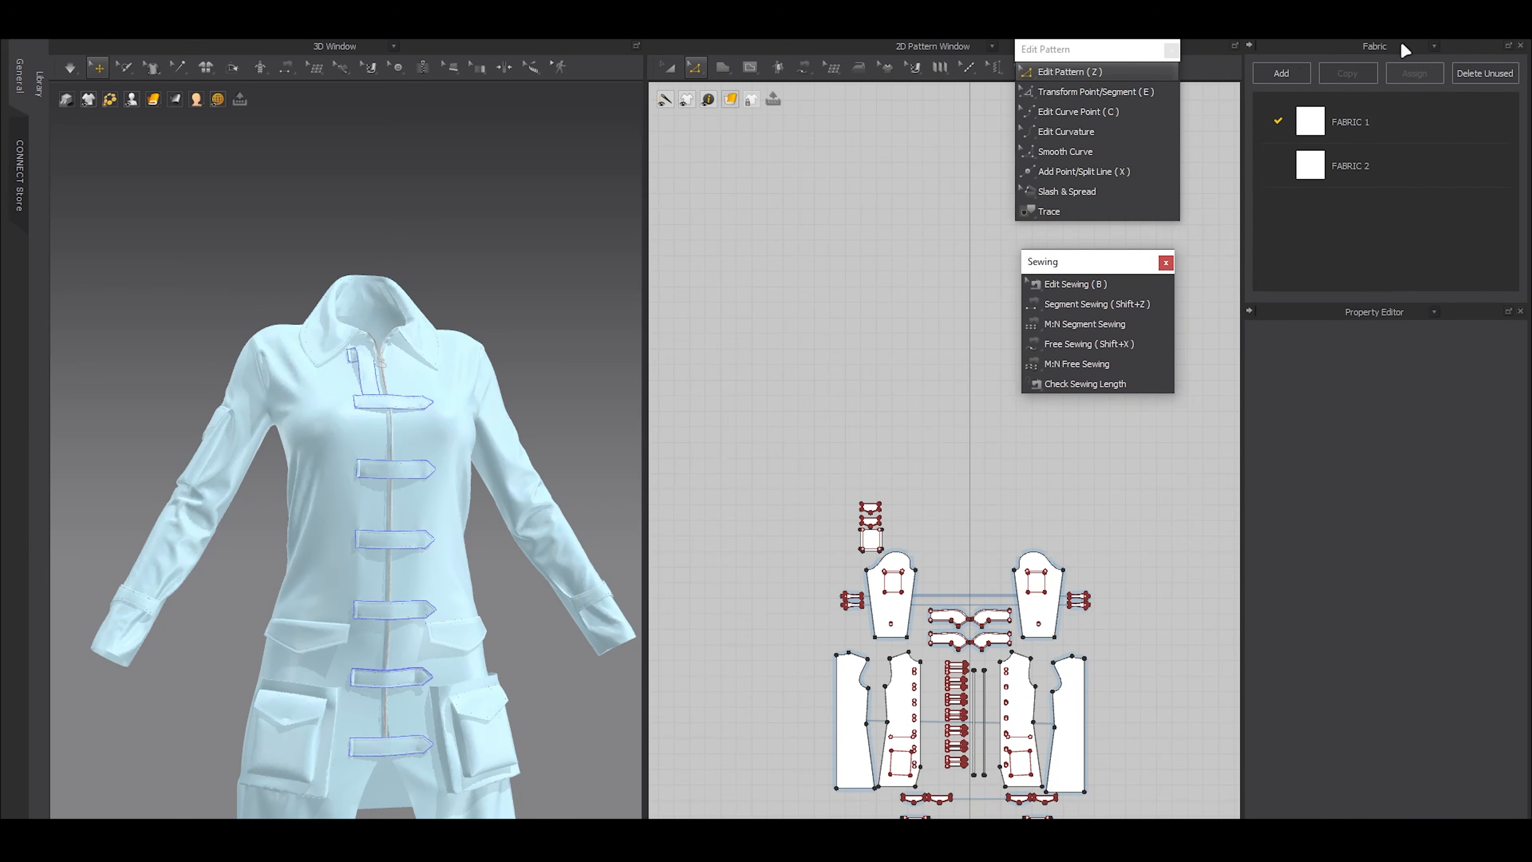
Switch from the Fabric list to the Button list and set Button 1's shape to 2_Shank_Button_04
left_click(1429, 45)
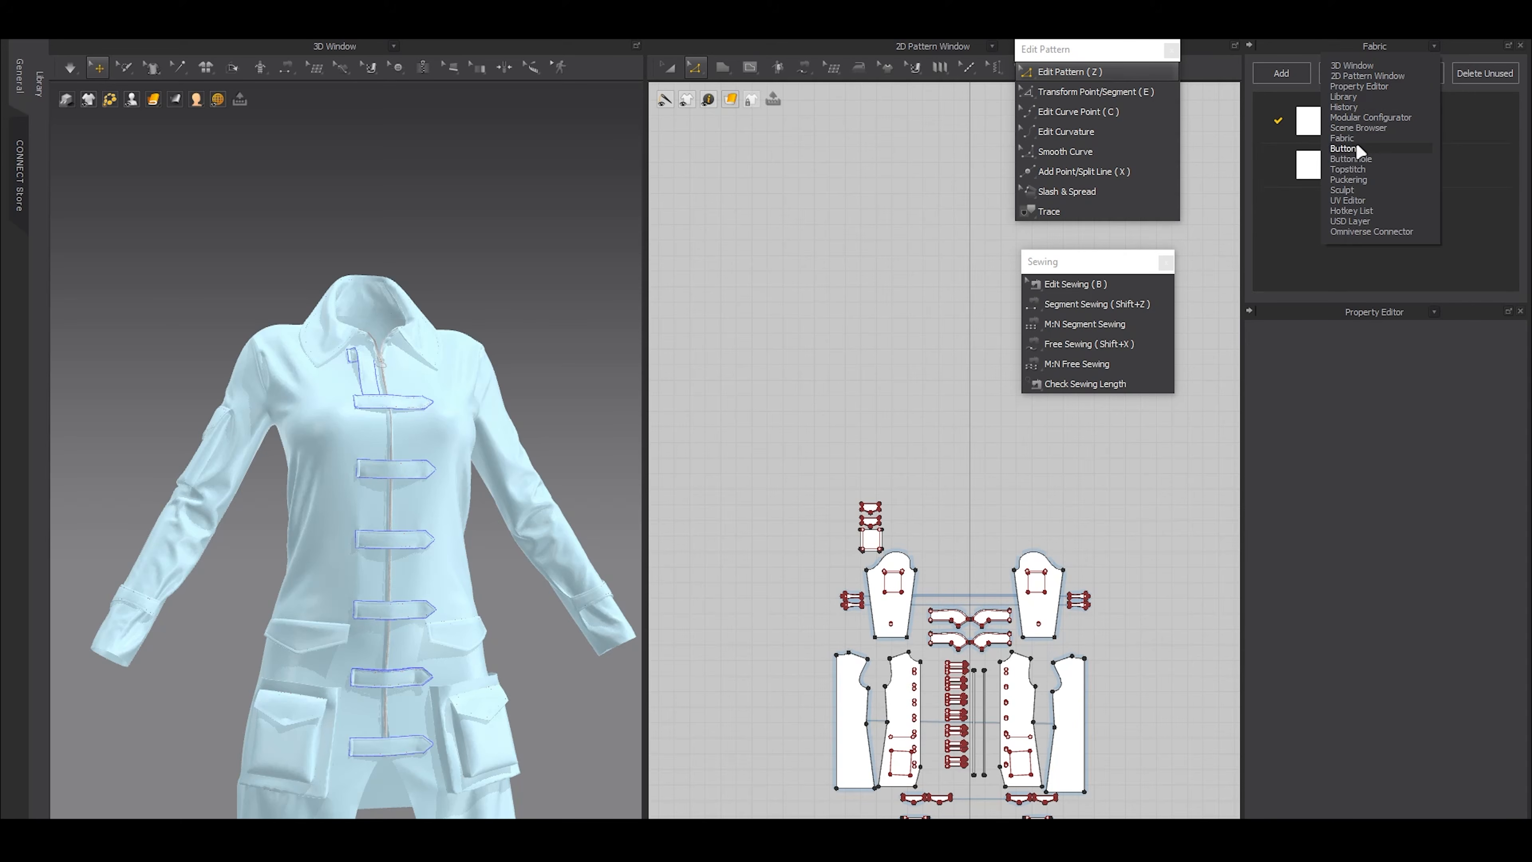
left_click(1345, 148)
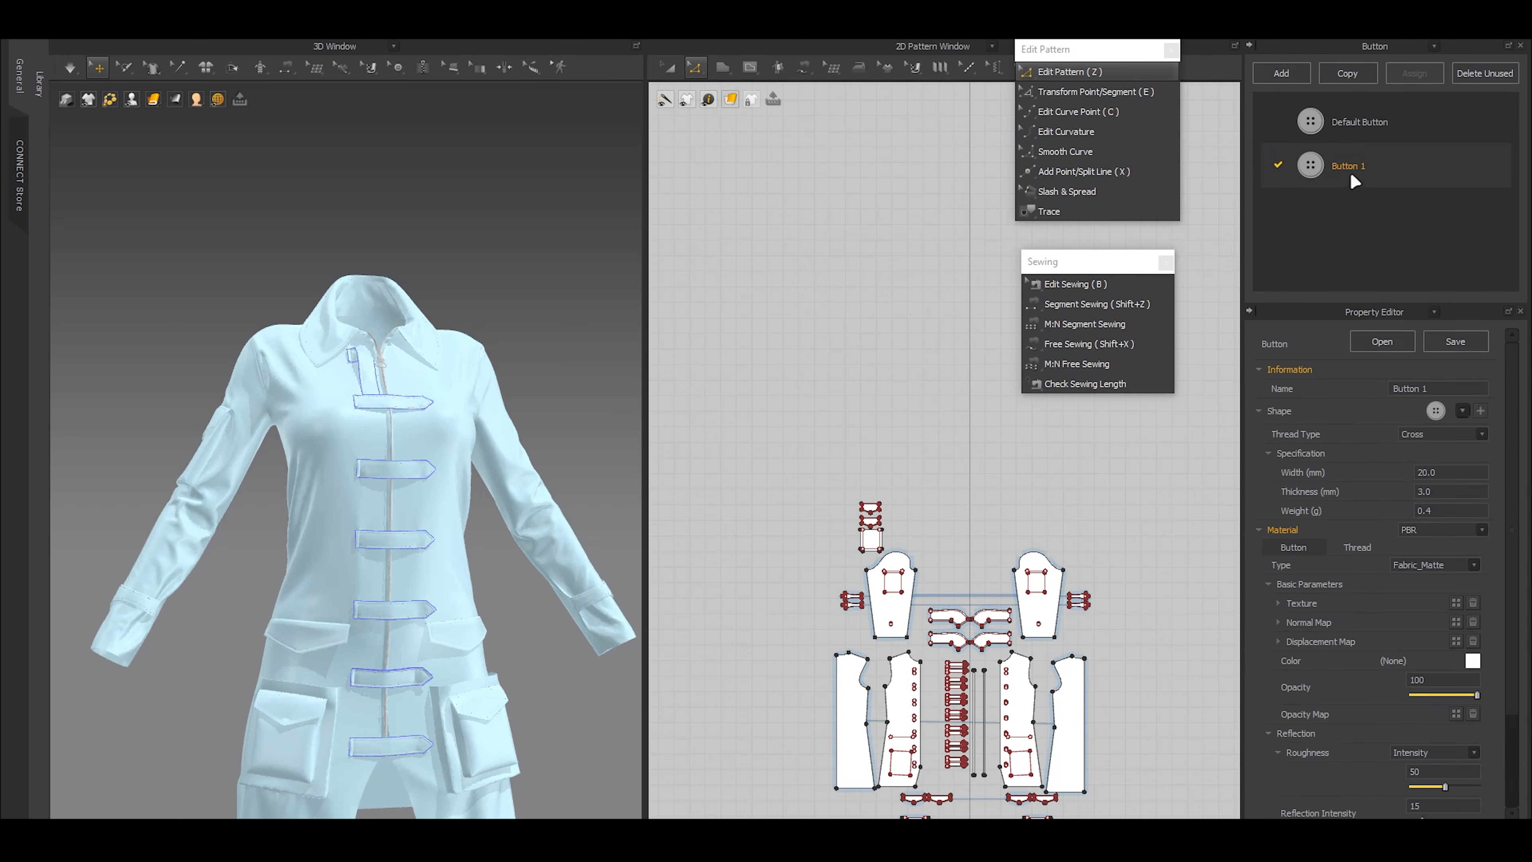
left_click(1462, 411)
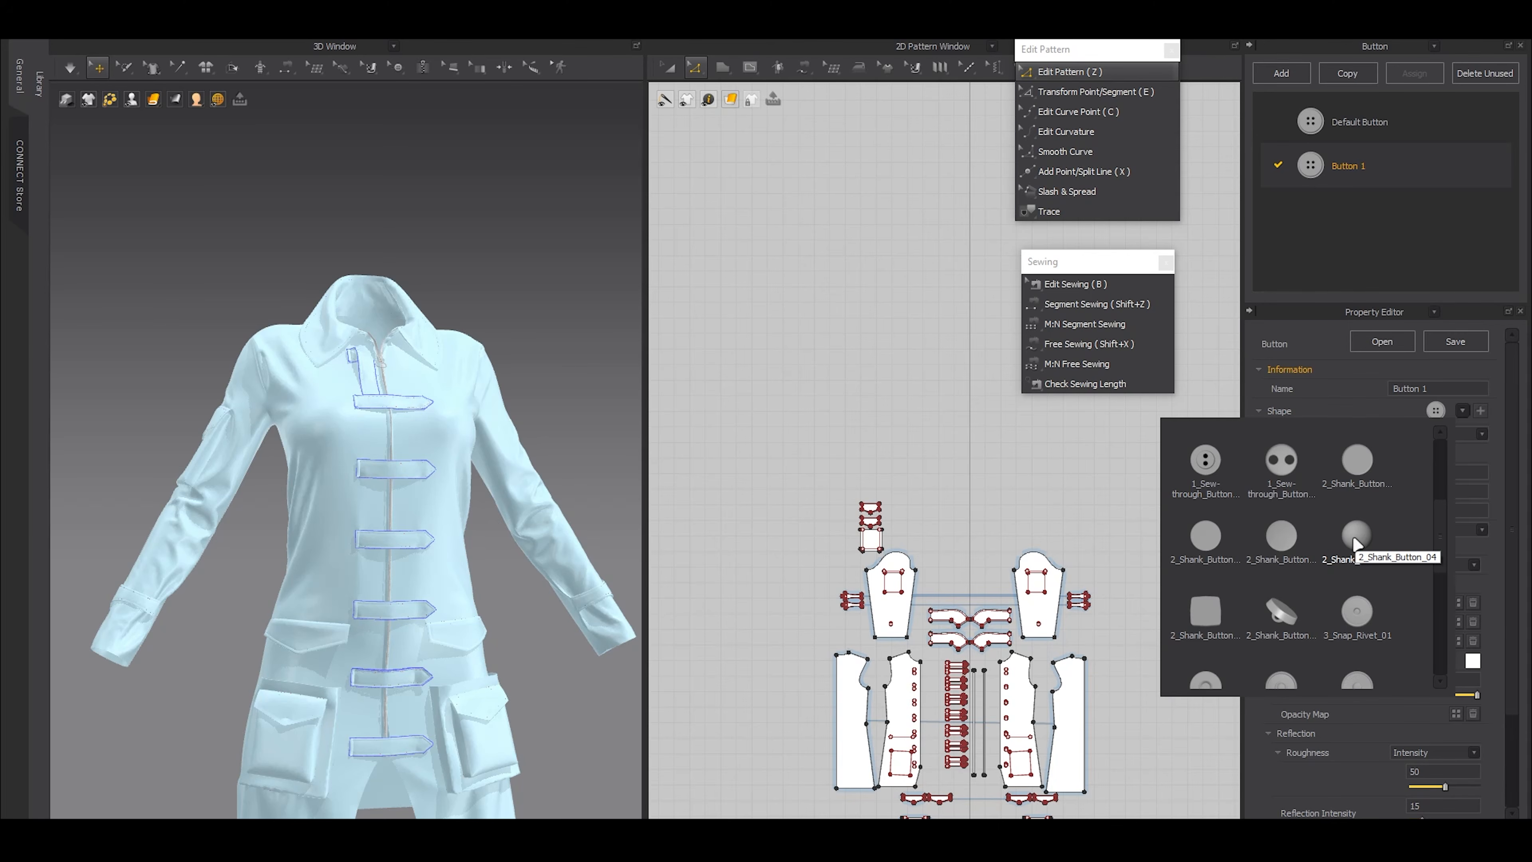
left_click(1353, 536)
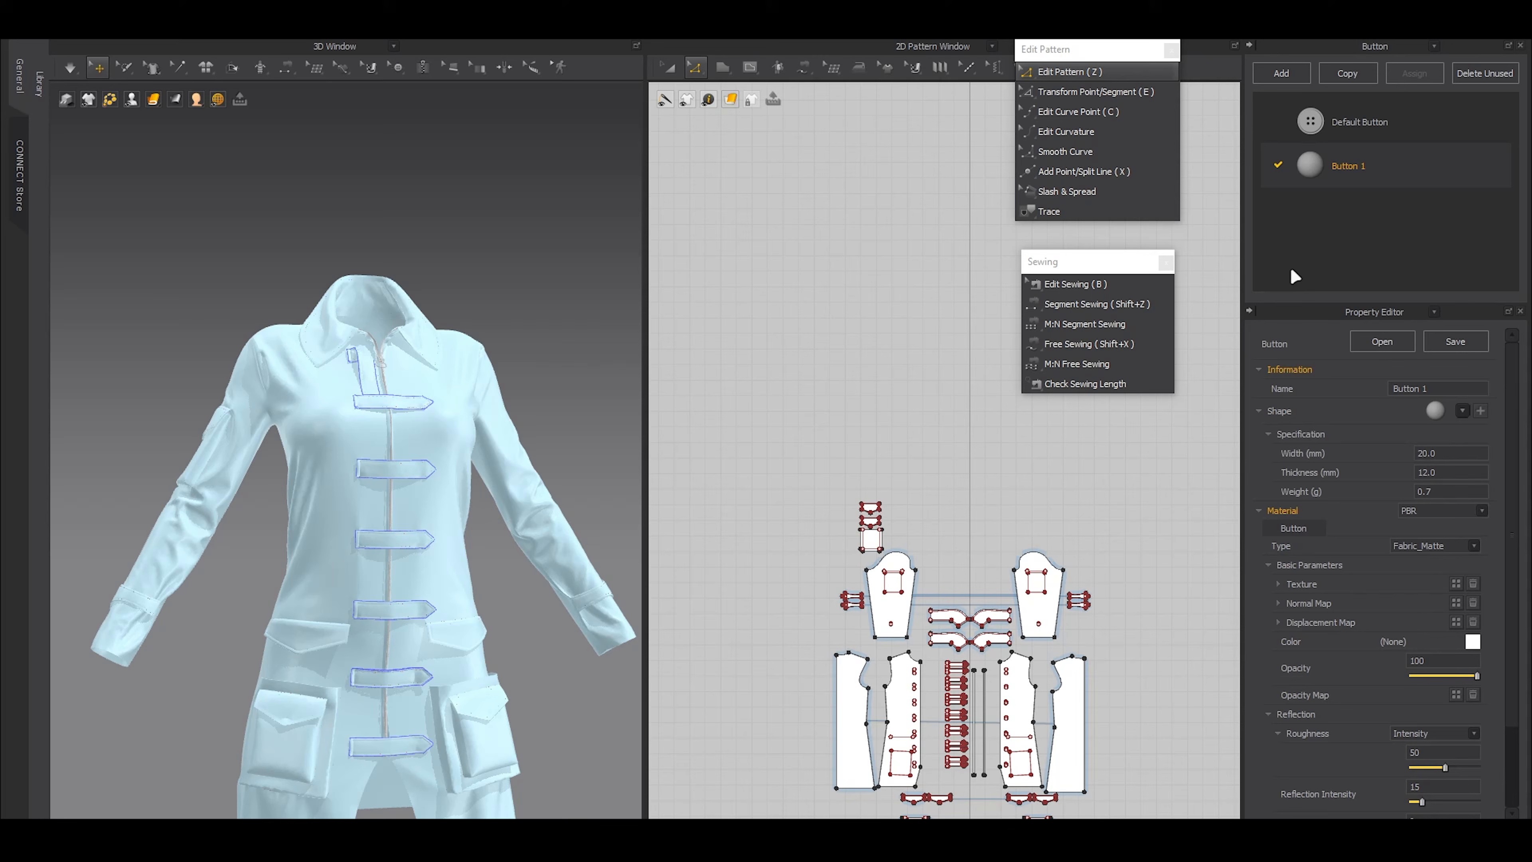
Move the floating Edit Pattern and Sewing palettes aside and try to place Button 1 on the coat's lower front in 3D
left_click_drag(1098, 49, 1271, 44)
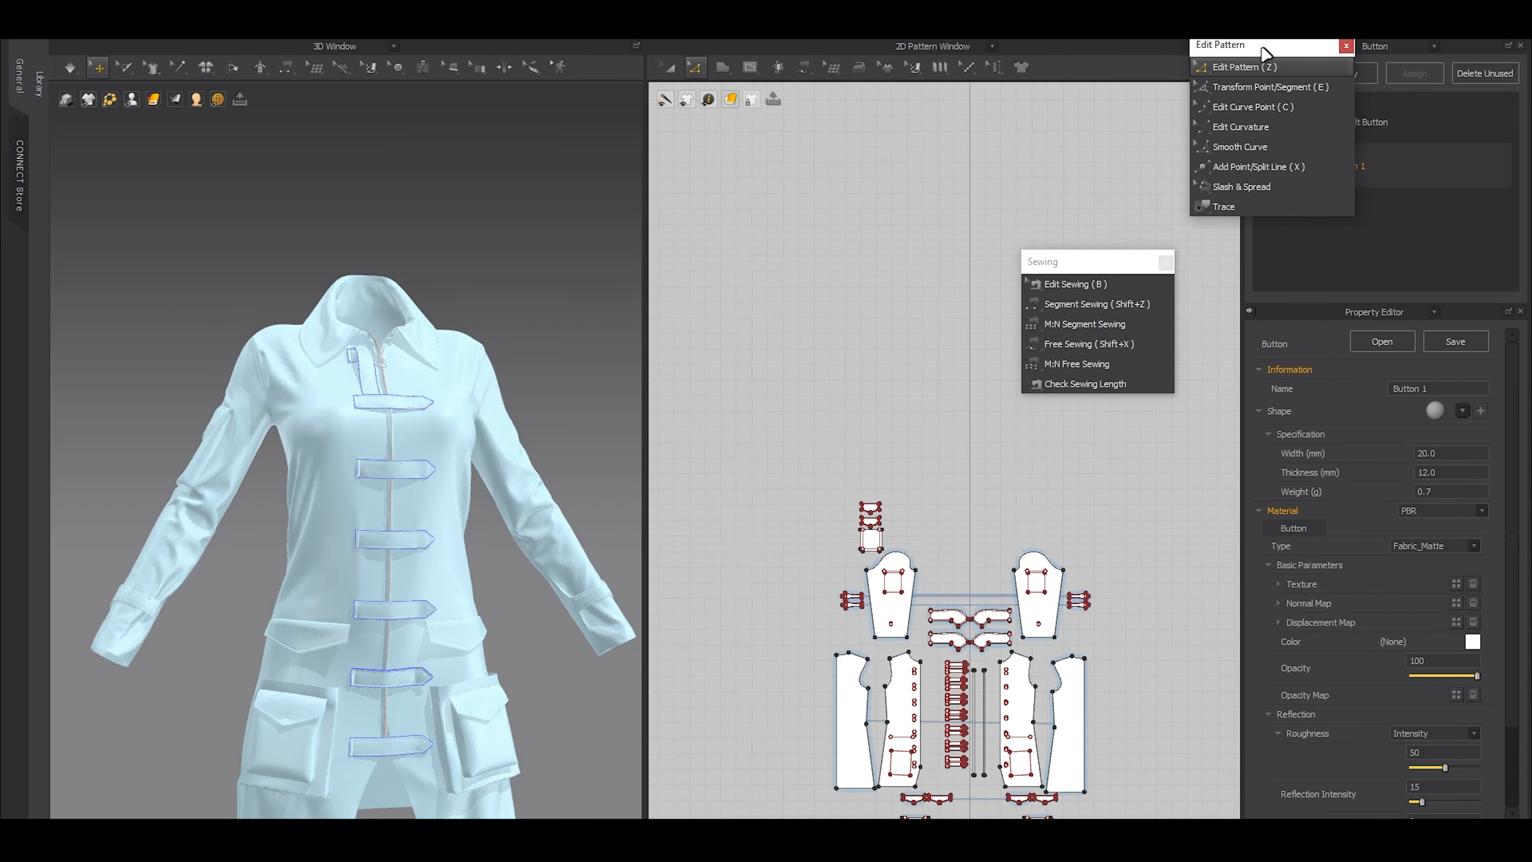
left_click_drag(1103, 267, 1276, 255)
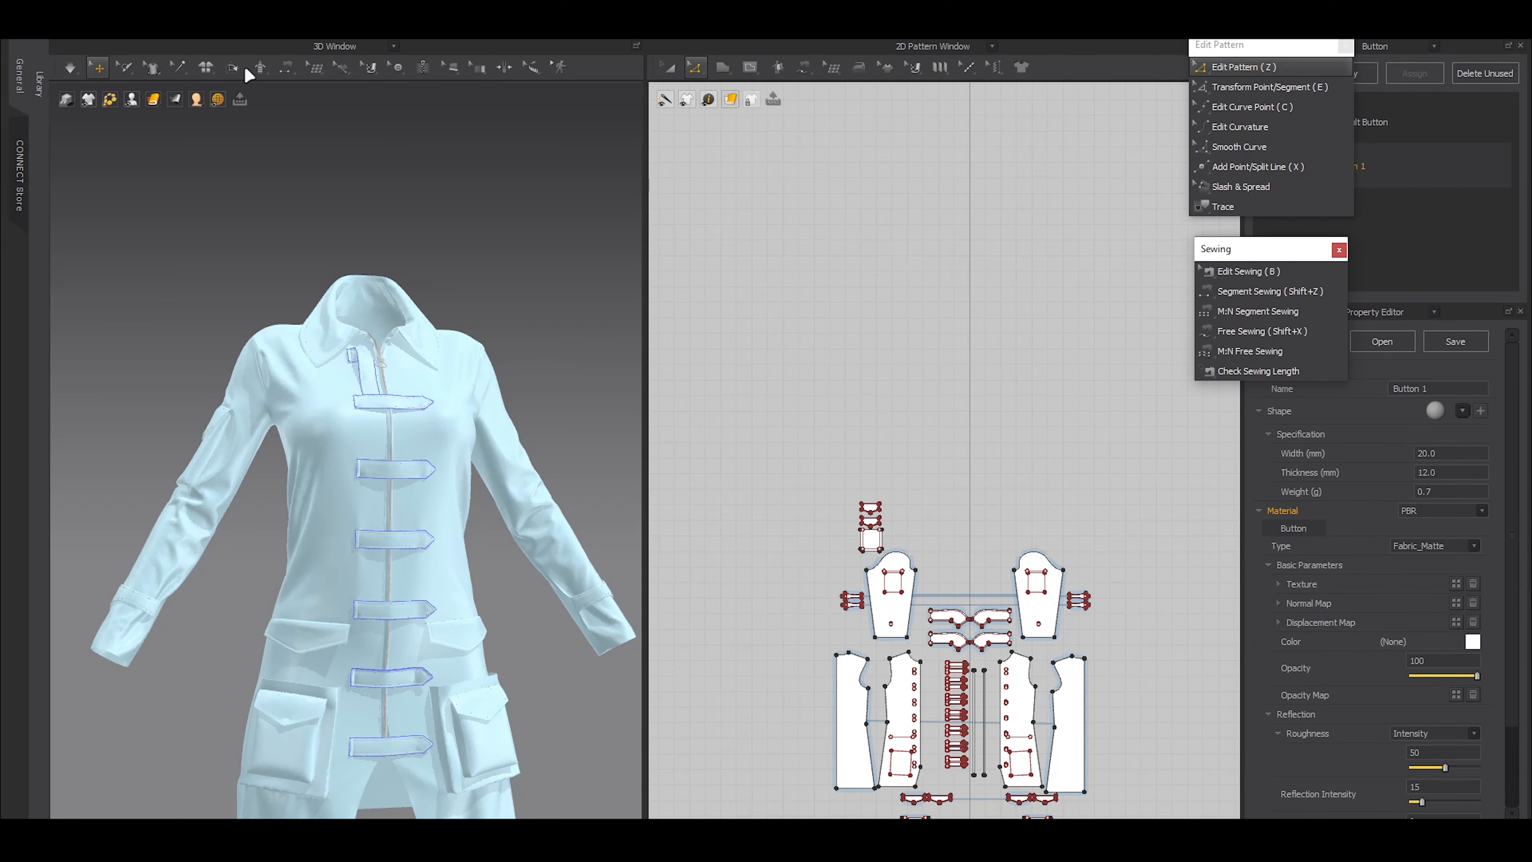
left_click(398, 67)
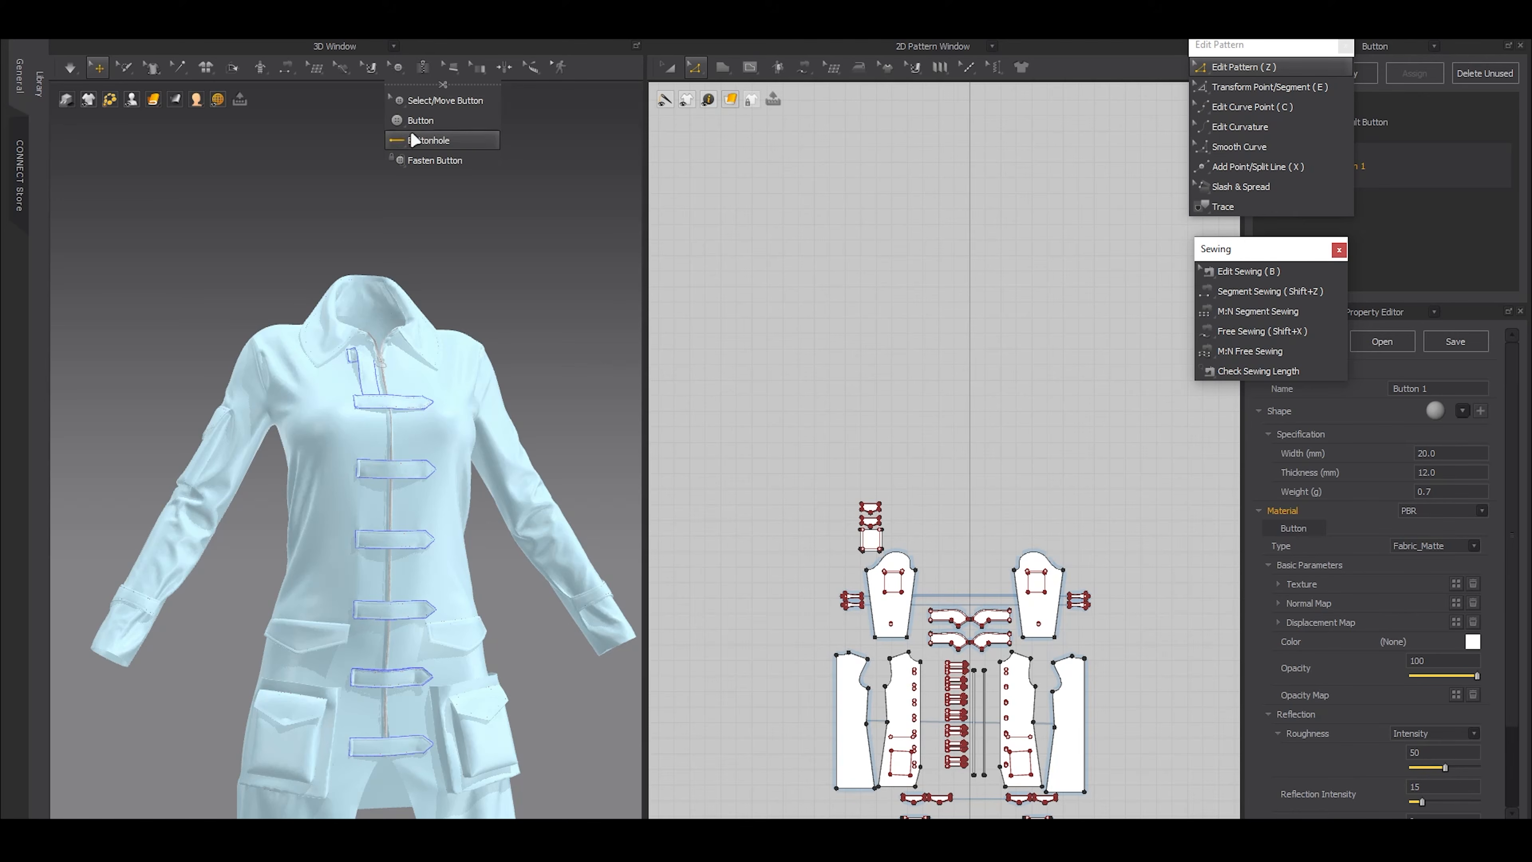
left_click(420, 124)
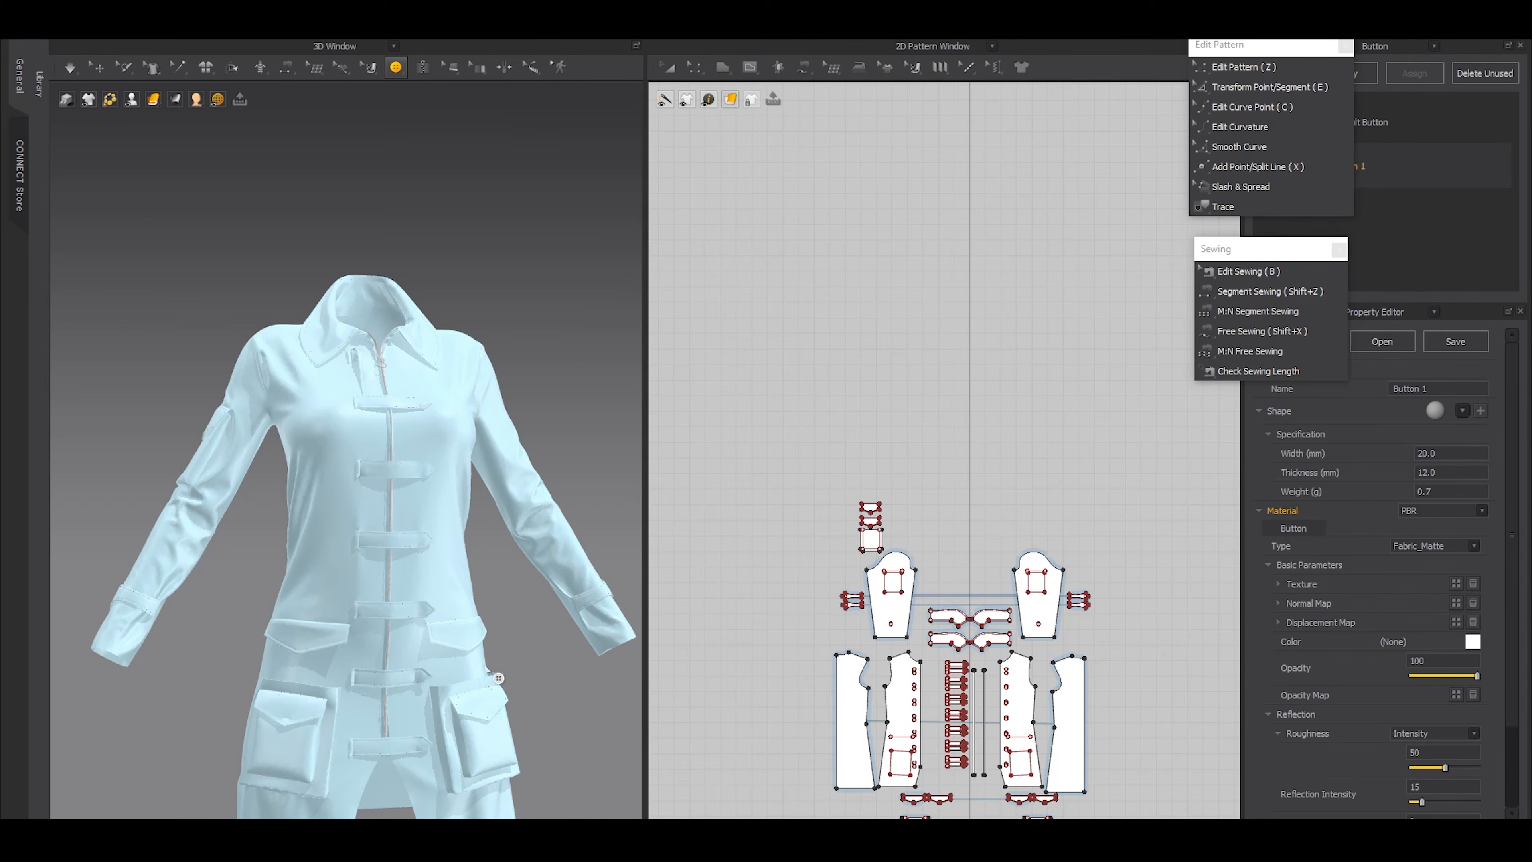
middle_click_drag(443, 683, 476, 458)
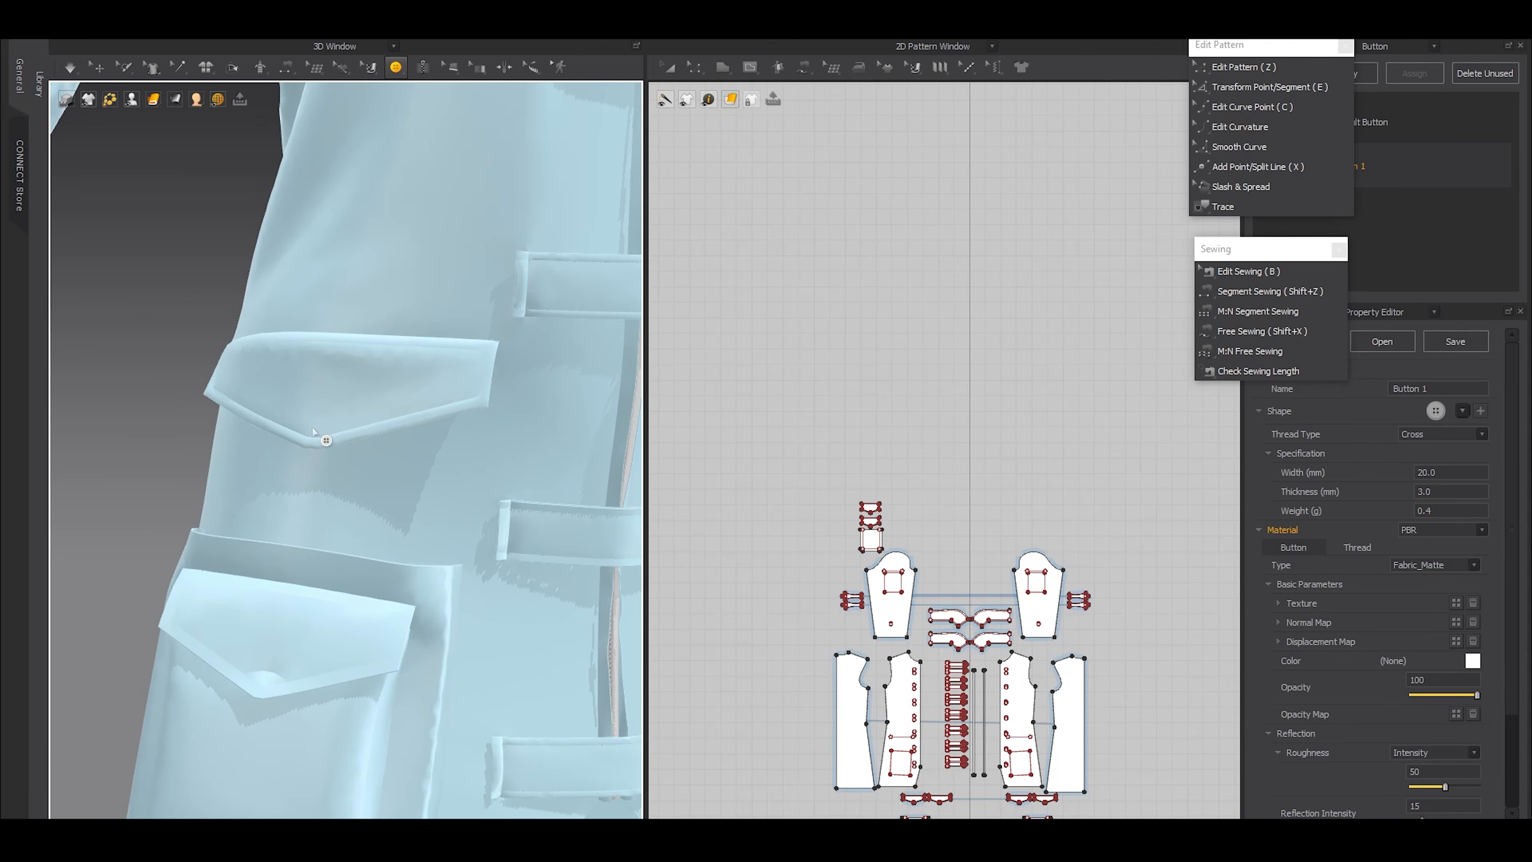
scroll(868, 531, "down", 2)
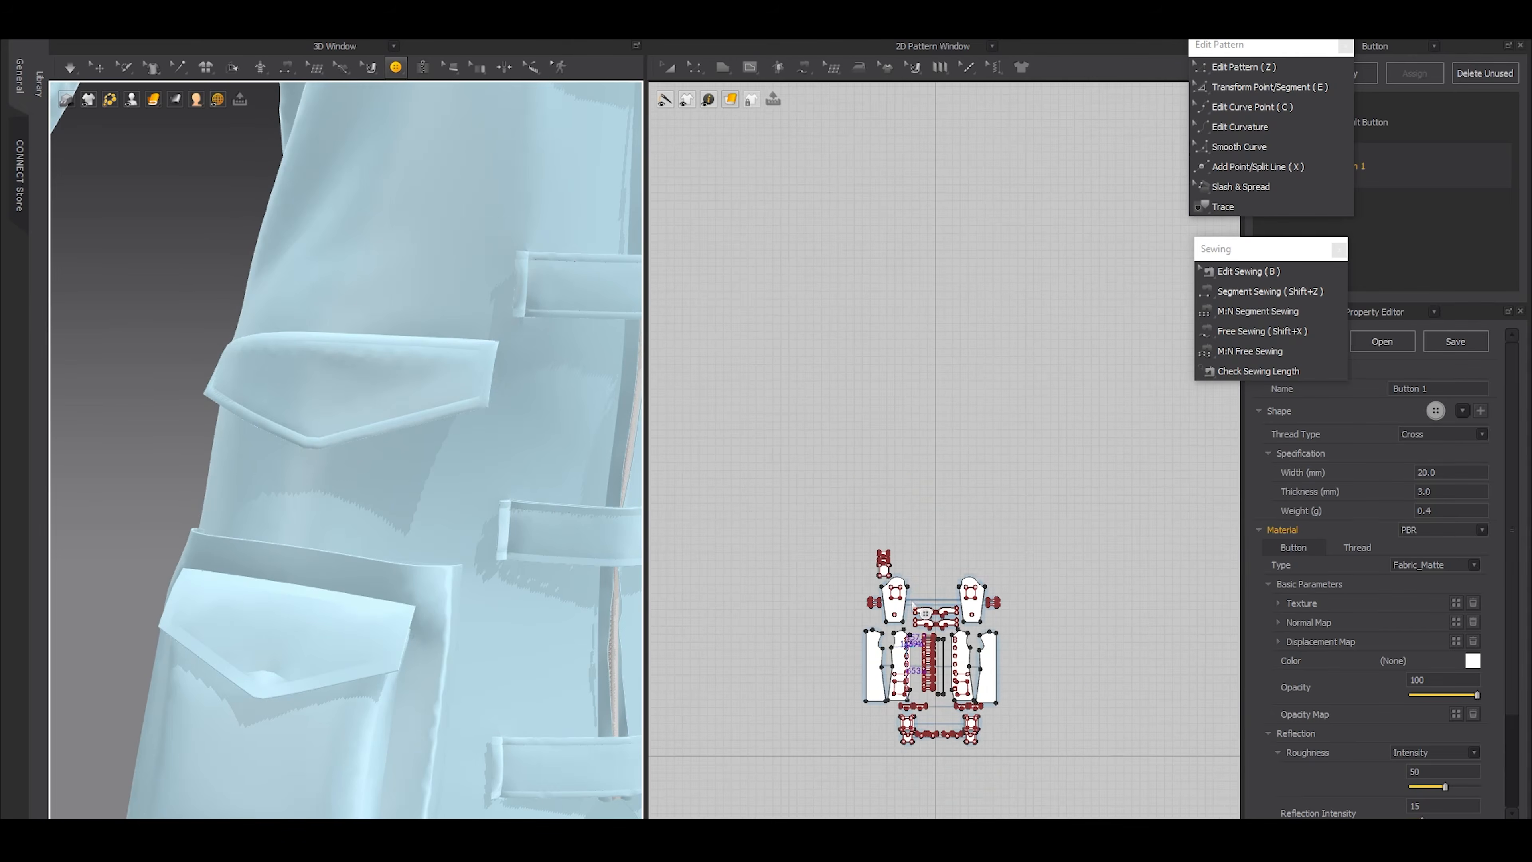
Place a button near the tip of the waist flap on the wearer's right, about 38 mm below the flap's upper edge
scroll(868, 519, "up", 10)
scroll(848, 397, "up", 9)
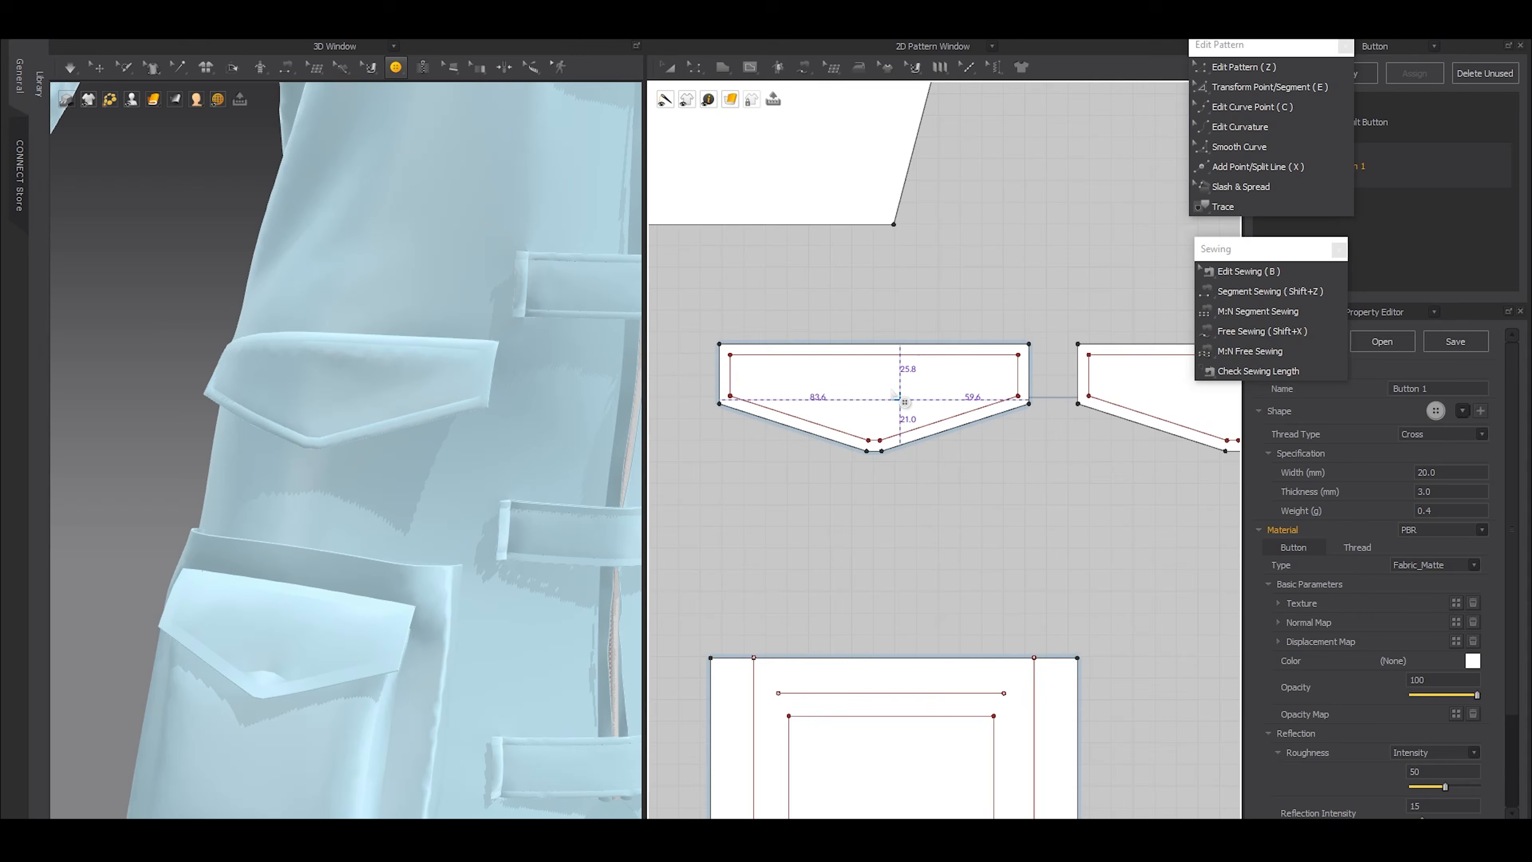
key("a")
left_click(968, 388)
key("q")
left_click(314, 357)
scroll(965, 502, "down", 3)
middle_click_drag(1146, 464, 995, 489)
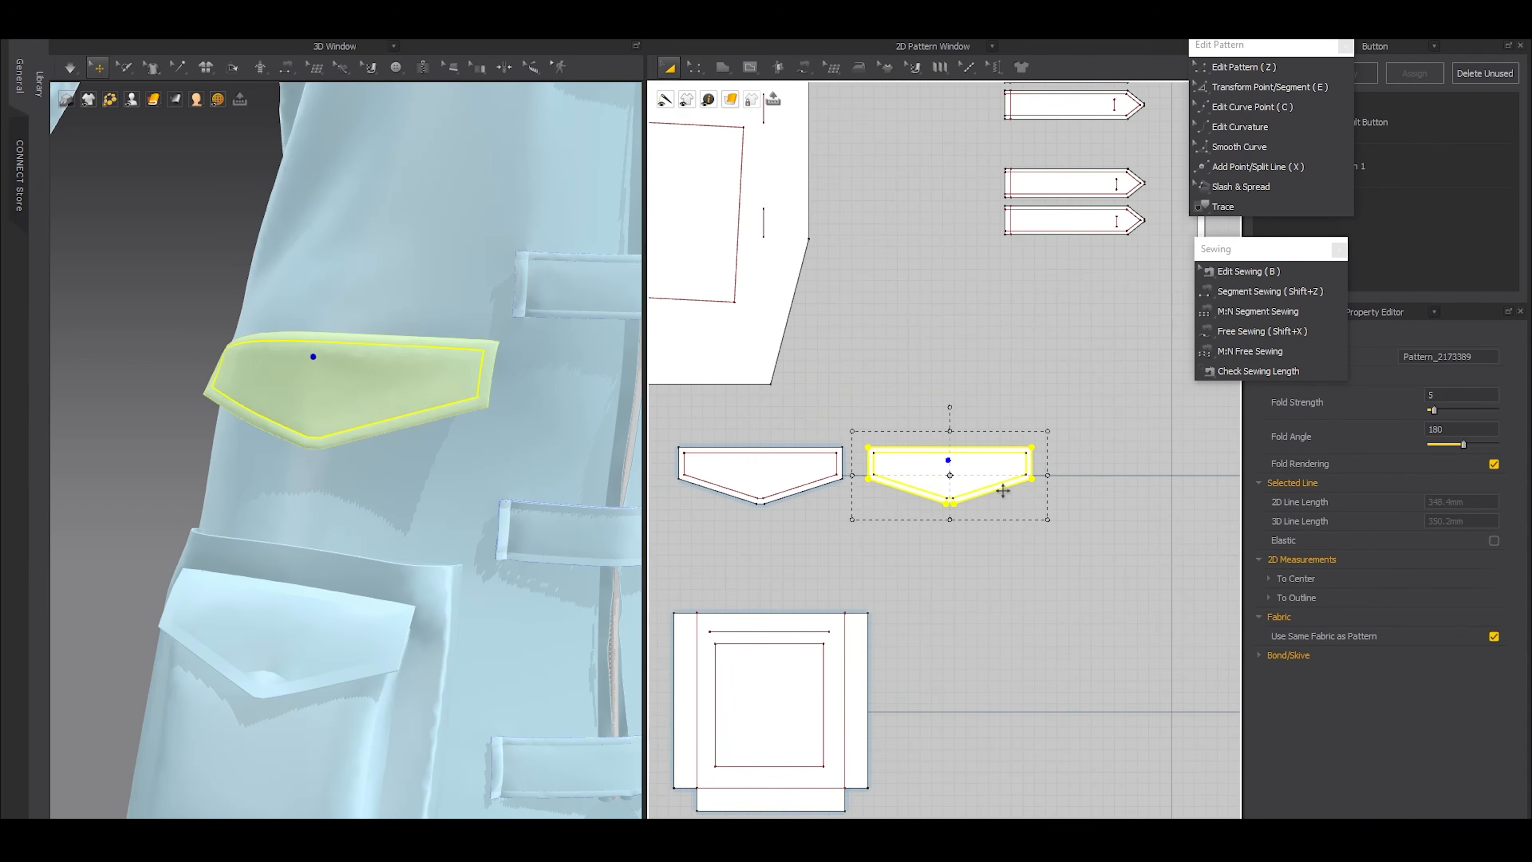
scroll(983, 486, "up", 8)
key("a")
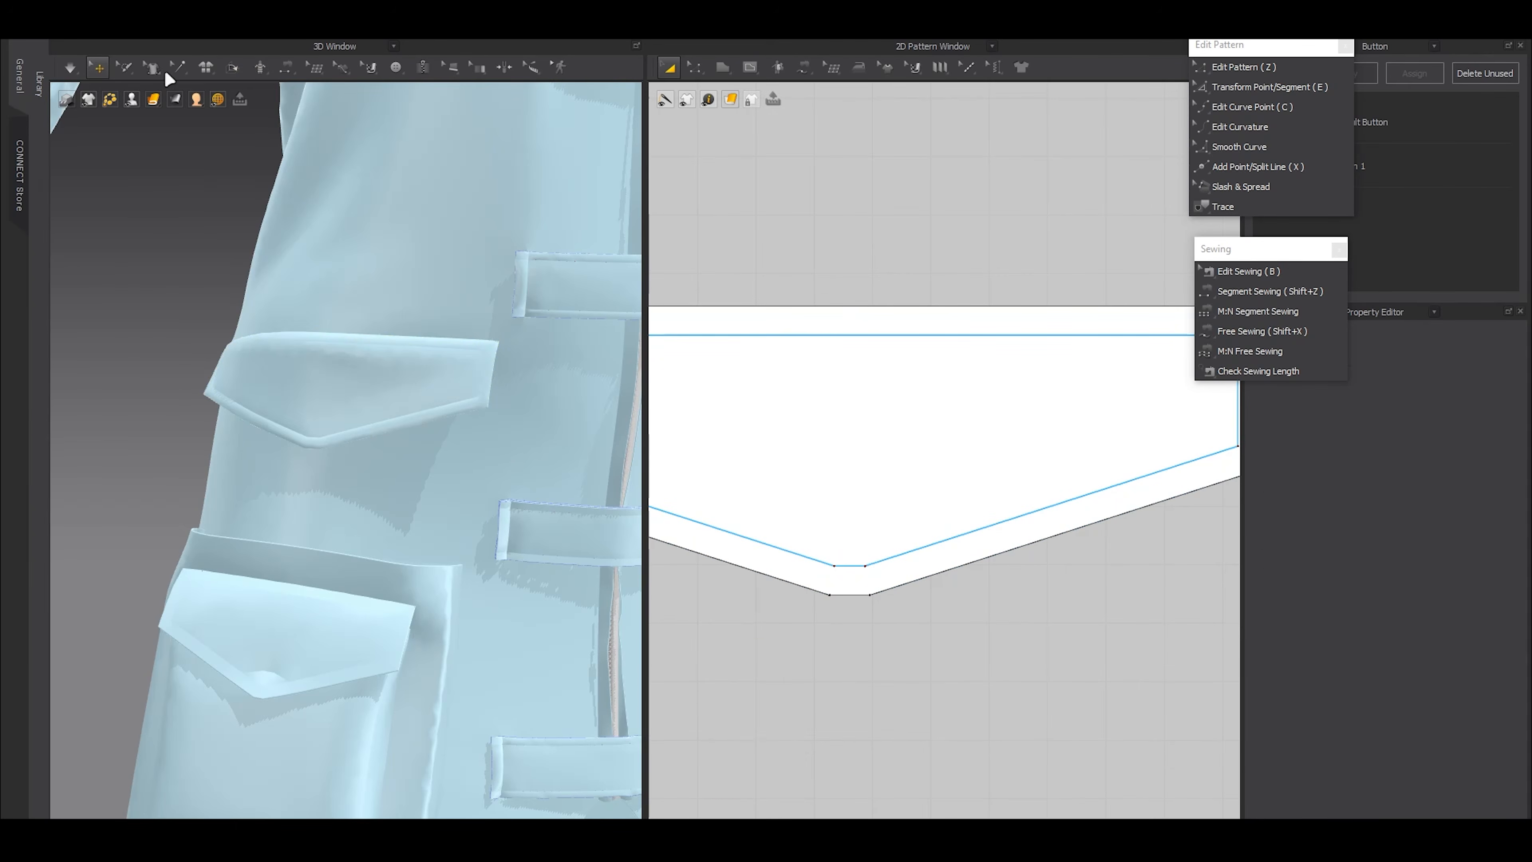
left_click(396, 67)
left_click(421, 120)
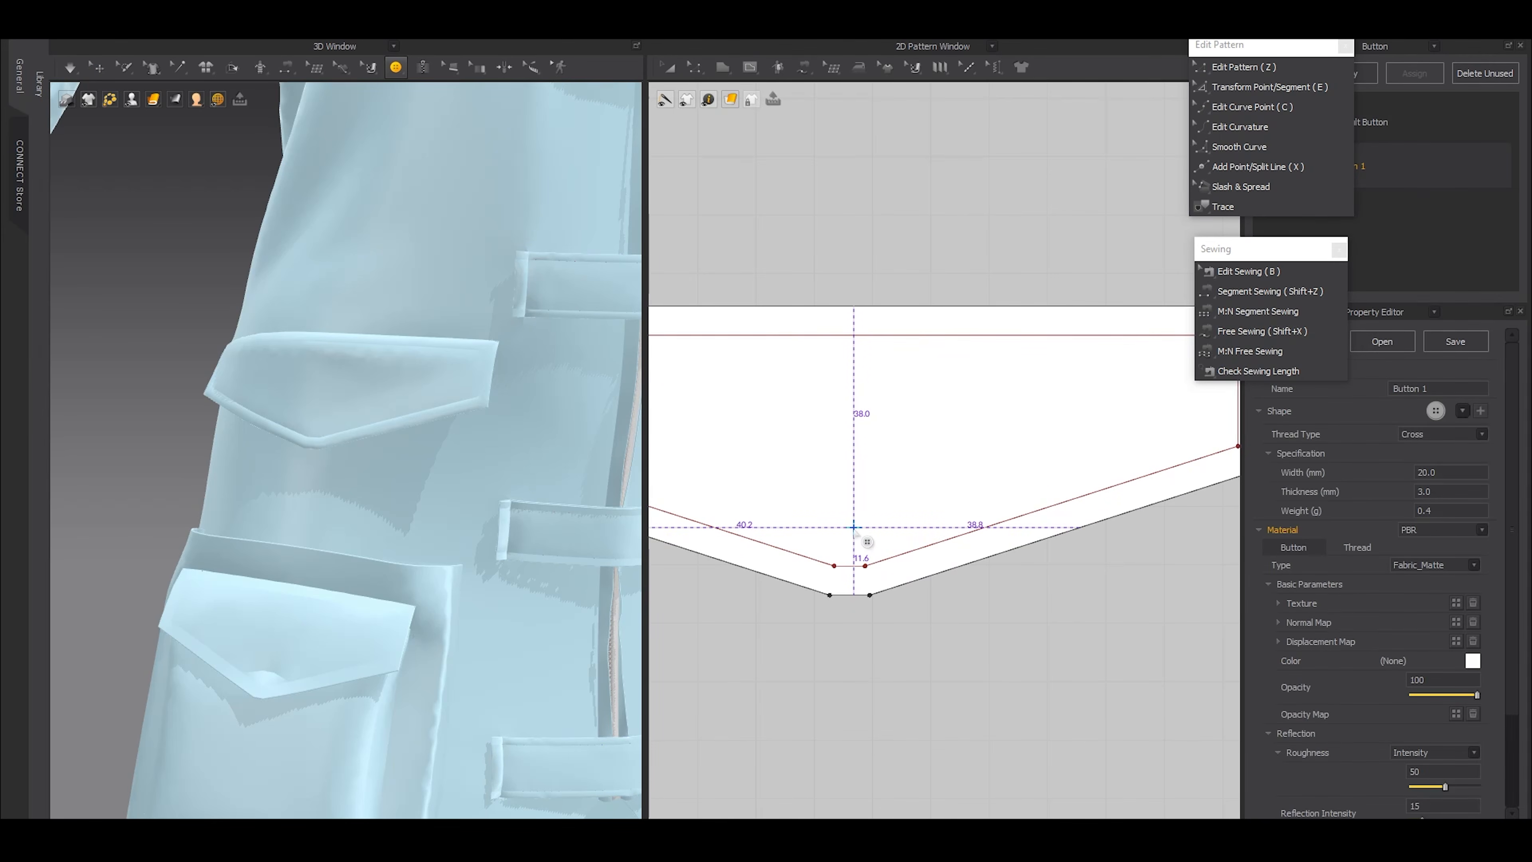
left_click(908, 652)
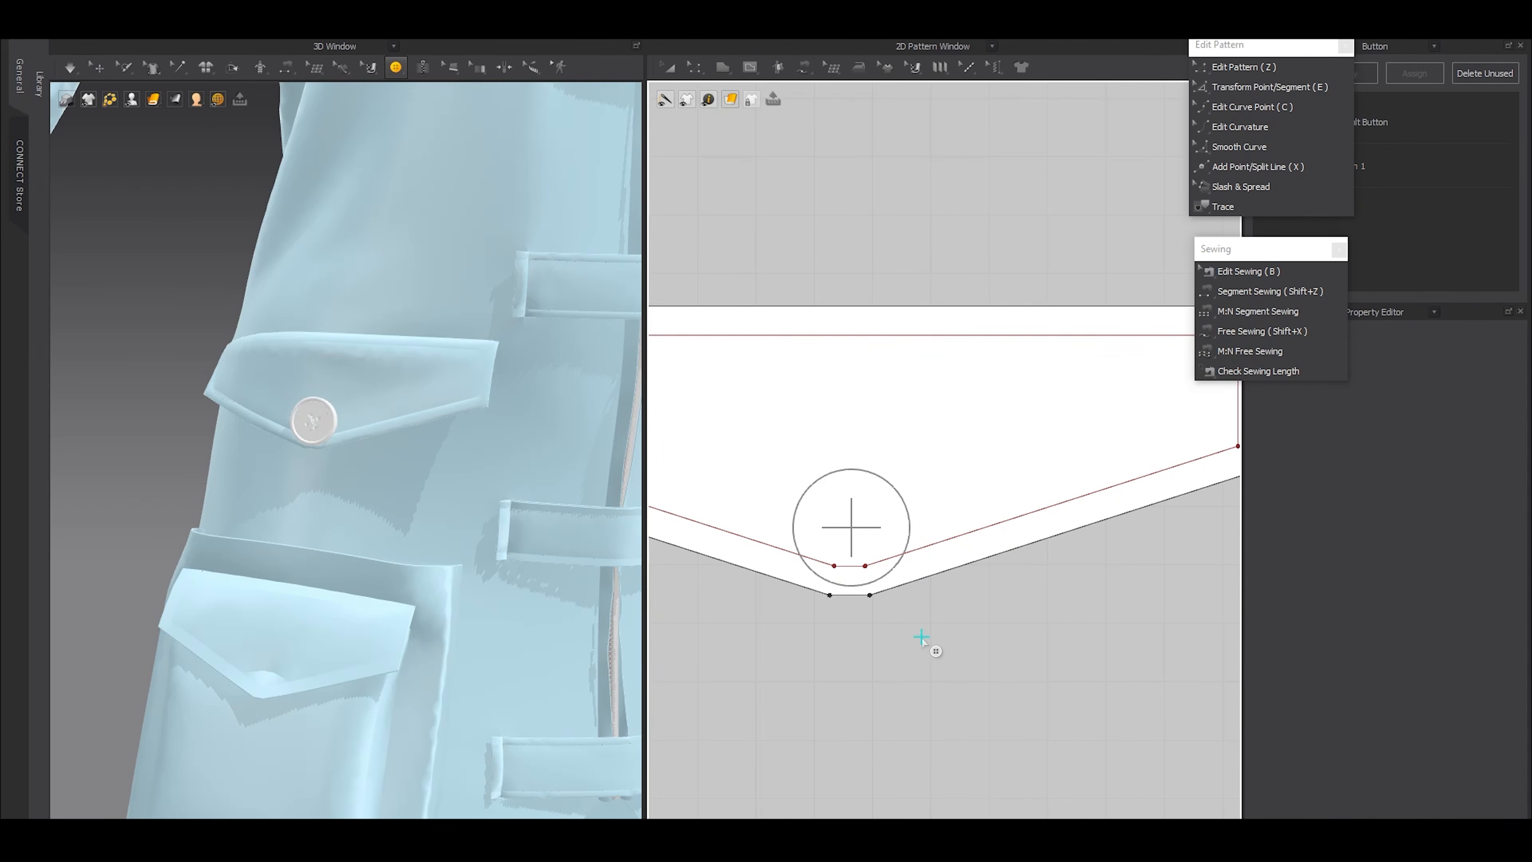
Move the floating palettes off the Button list and set Button 1's shape to 2_Shank_Button_04
left_click_drag(1255, 45, 1187, 49)
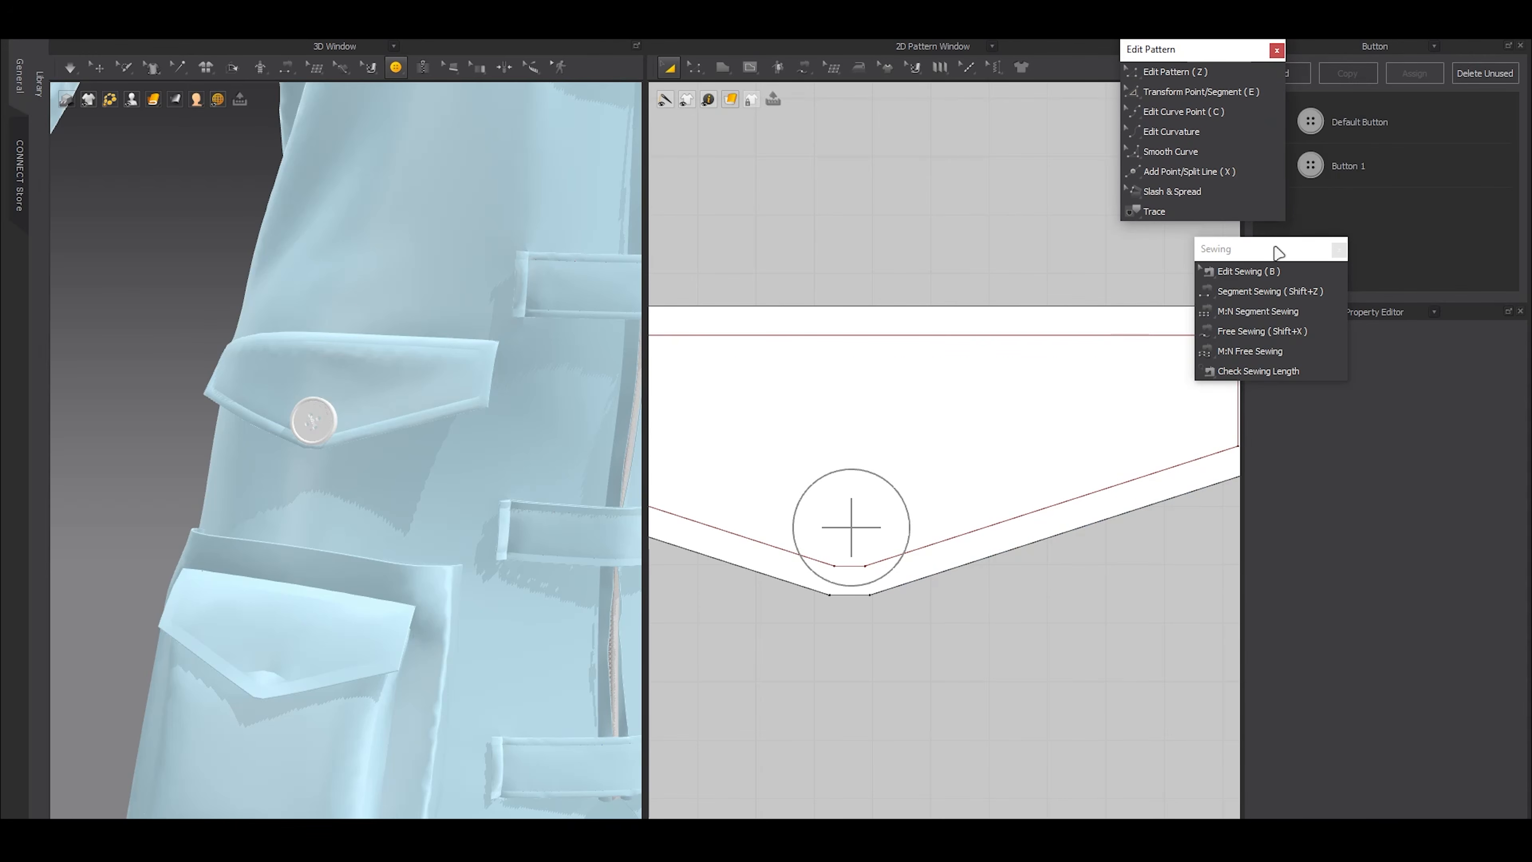
left_click_drag(1285, 249, 1268, 251)
left_click(1341, 181)
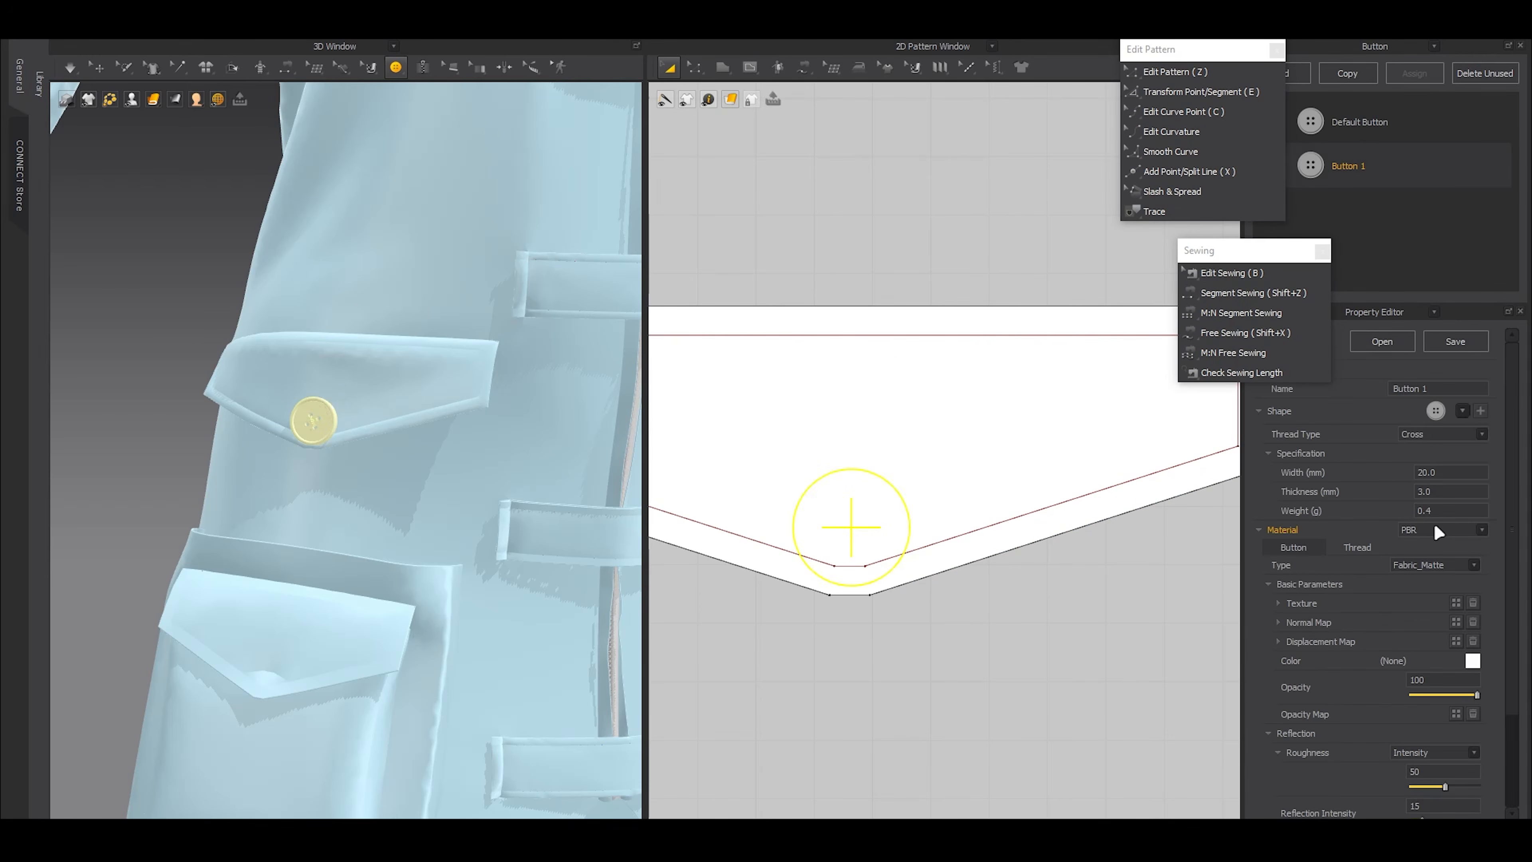
left_click(1462, 413)
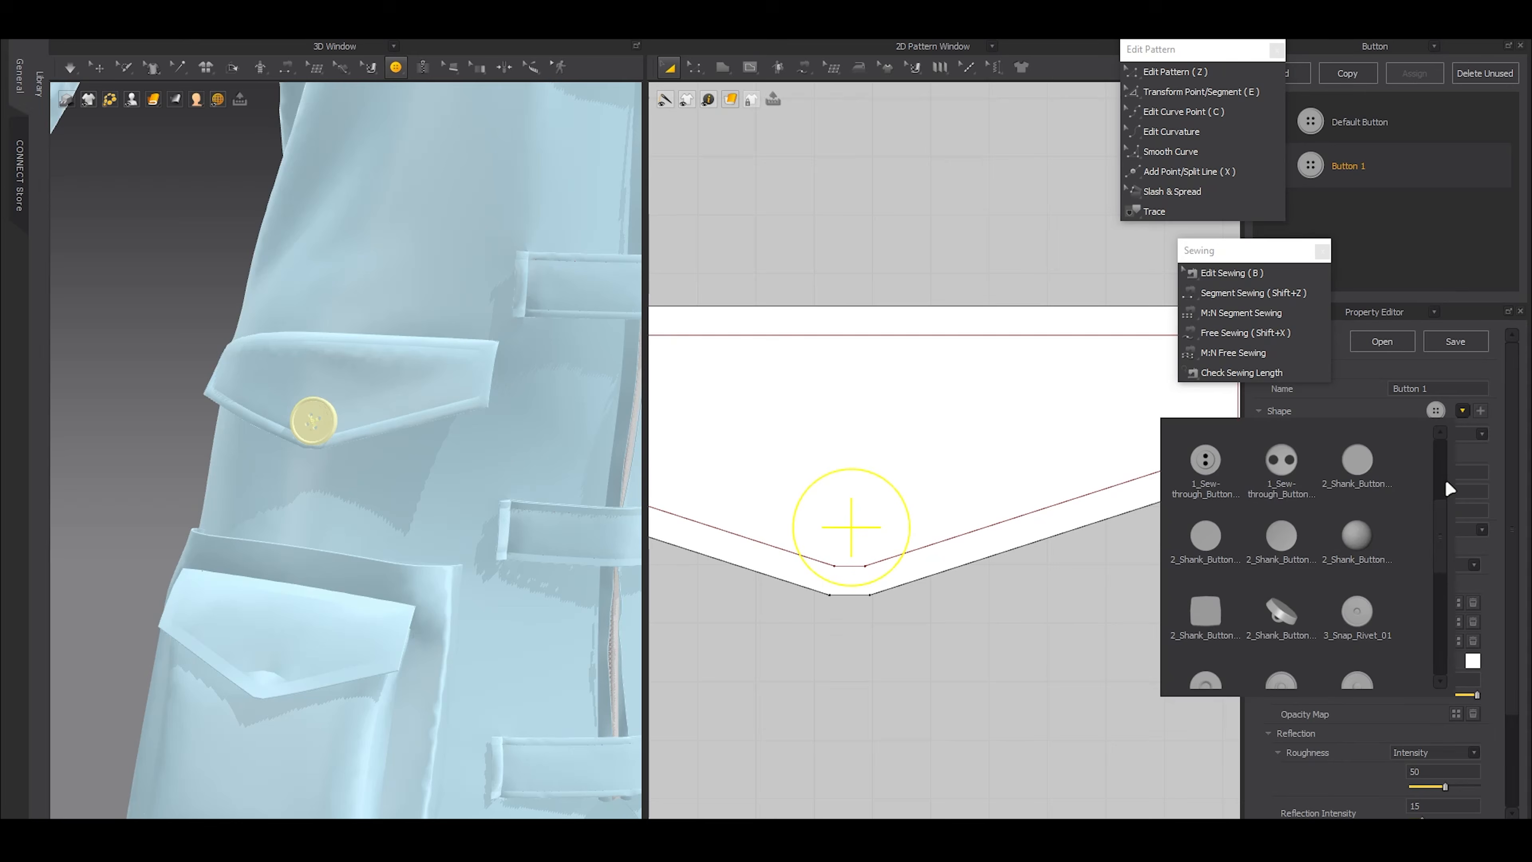
left_click(1353, 543)
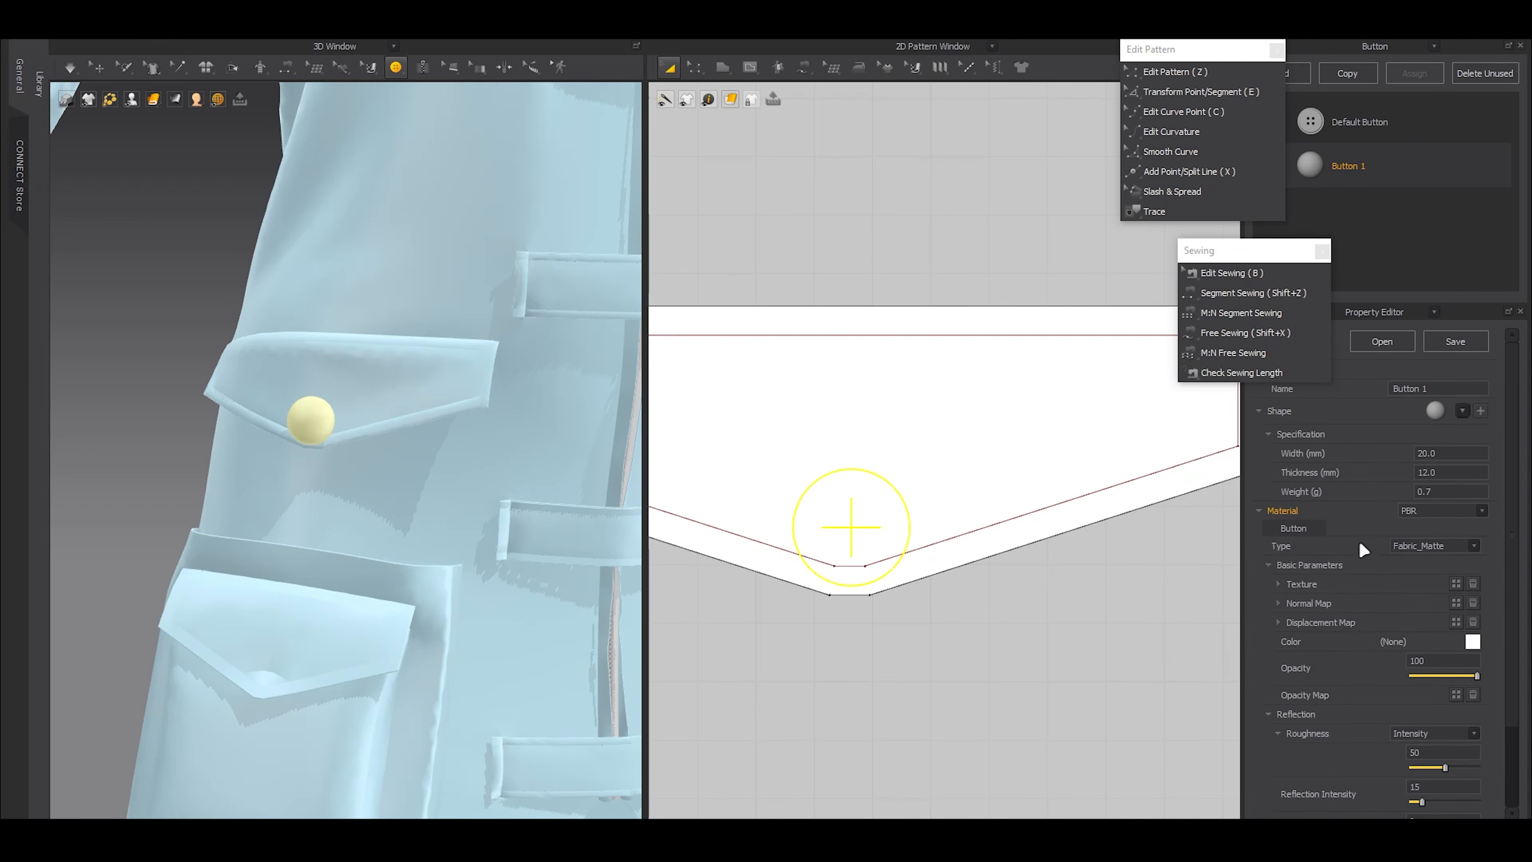
Set Button 1's width to 18 mm while viewing the flap's button from the side
left_click(98, 66)
left_click(189, 311)
right_click_drag(189, 311, 114, 314)
scroll(318, 416, "down", 3)
scroll(336, 438, "up", 6)
right_click_drag(335, 438, 302, 437)
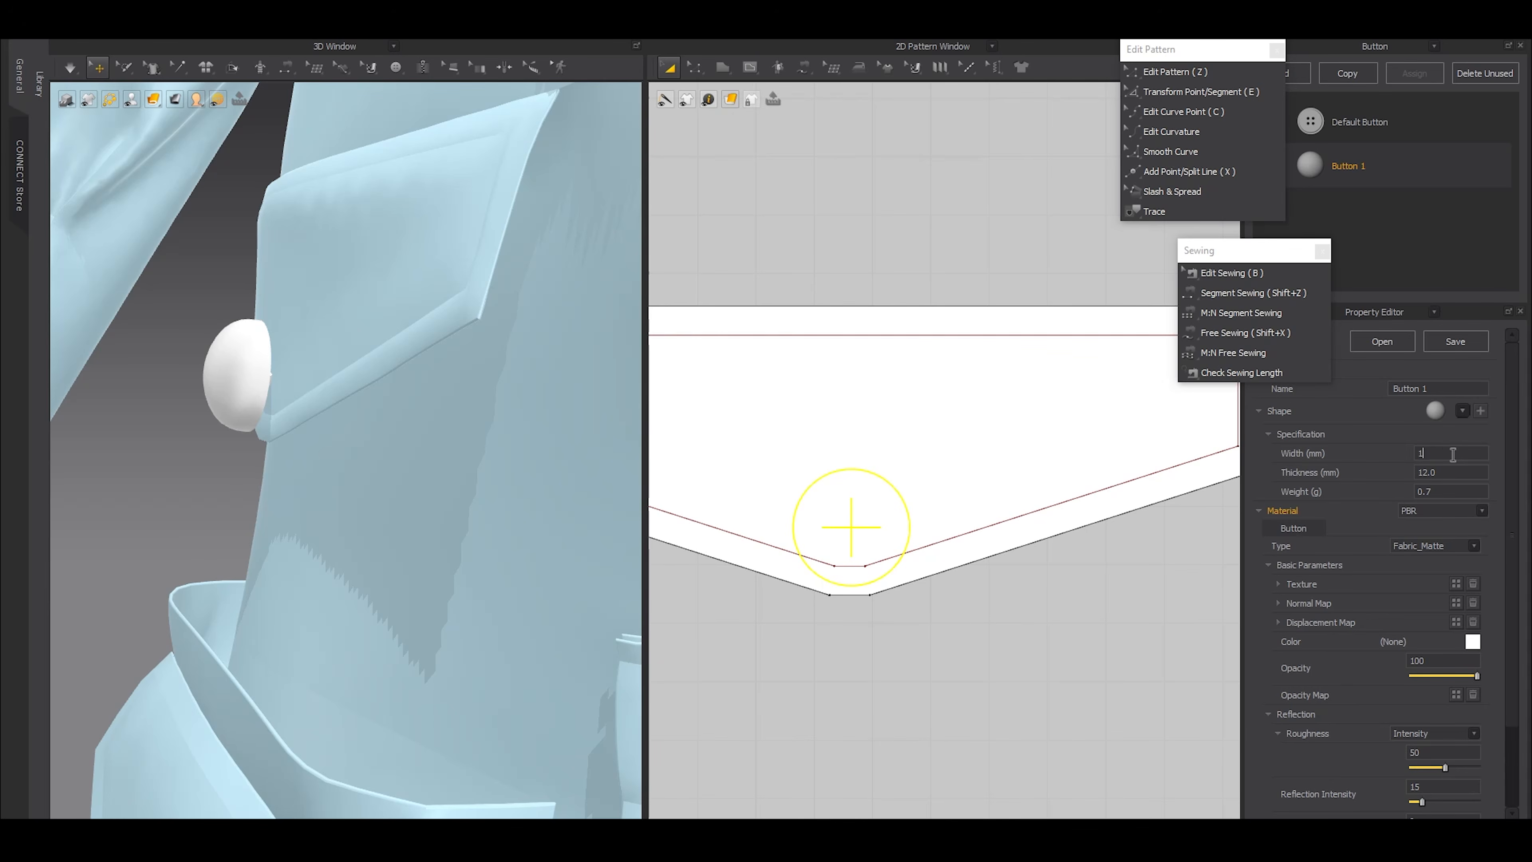
key("Return")
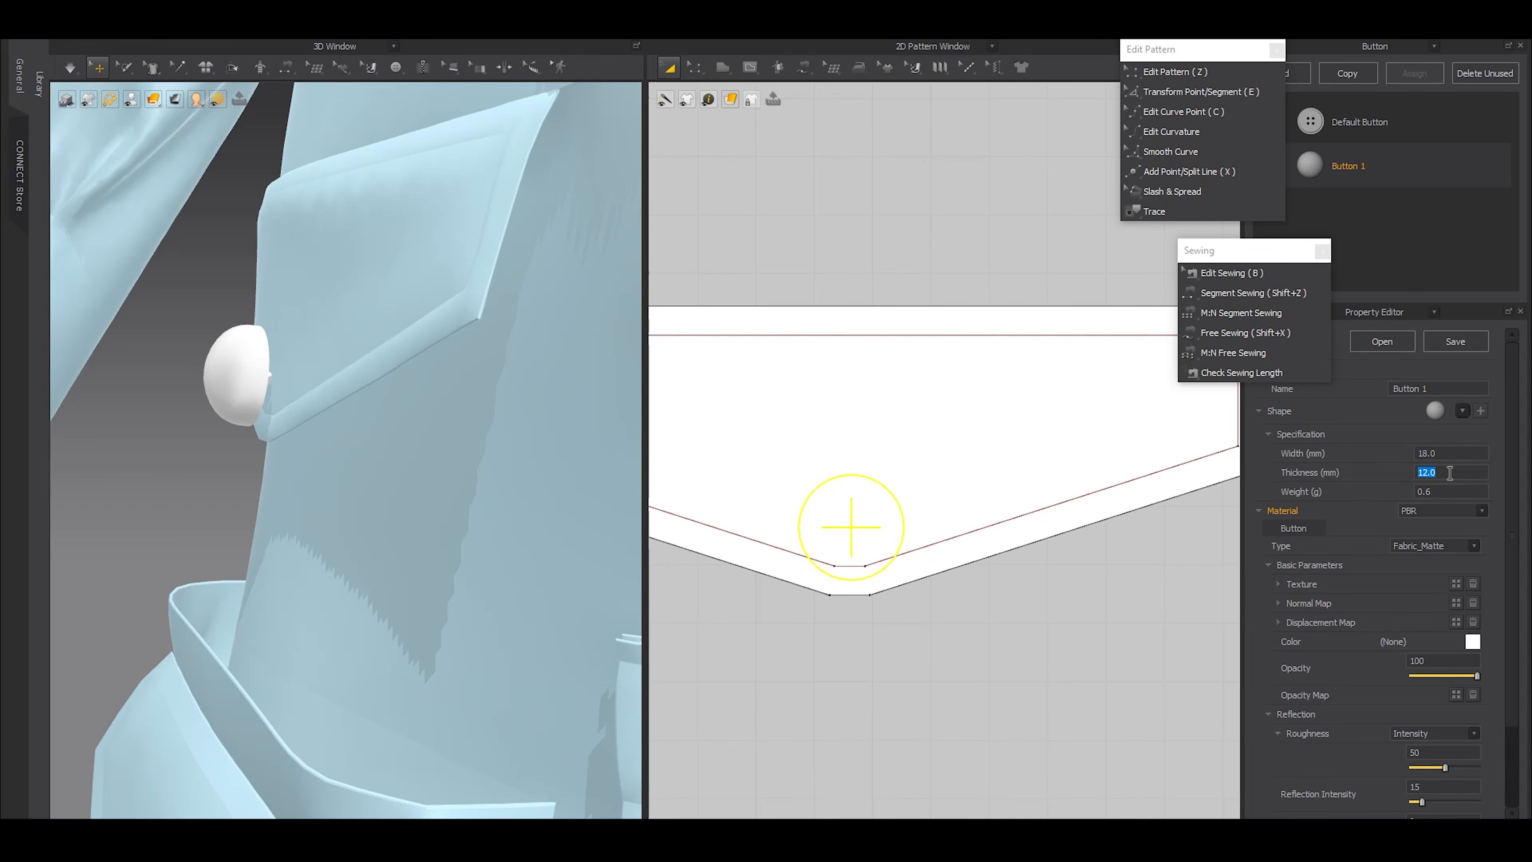
Compare thicknesses of 5 and 6 mm for Button 1 and set its thickness to 5 mm
left_click(1449, 472)
type("5")
key("Return")
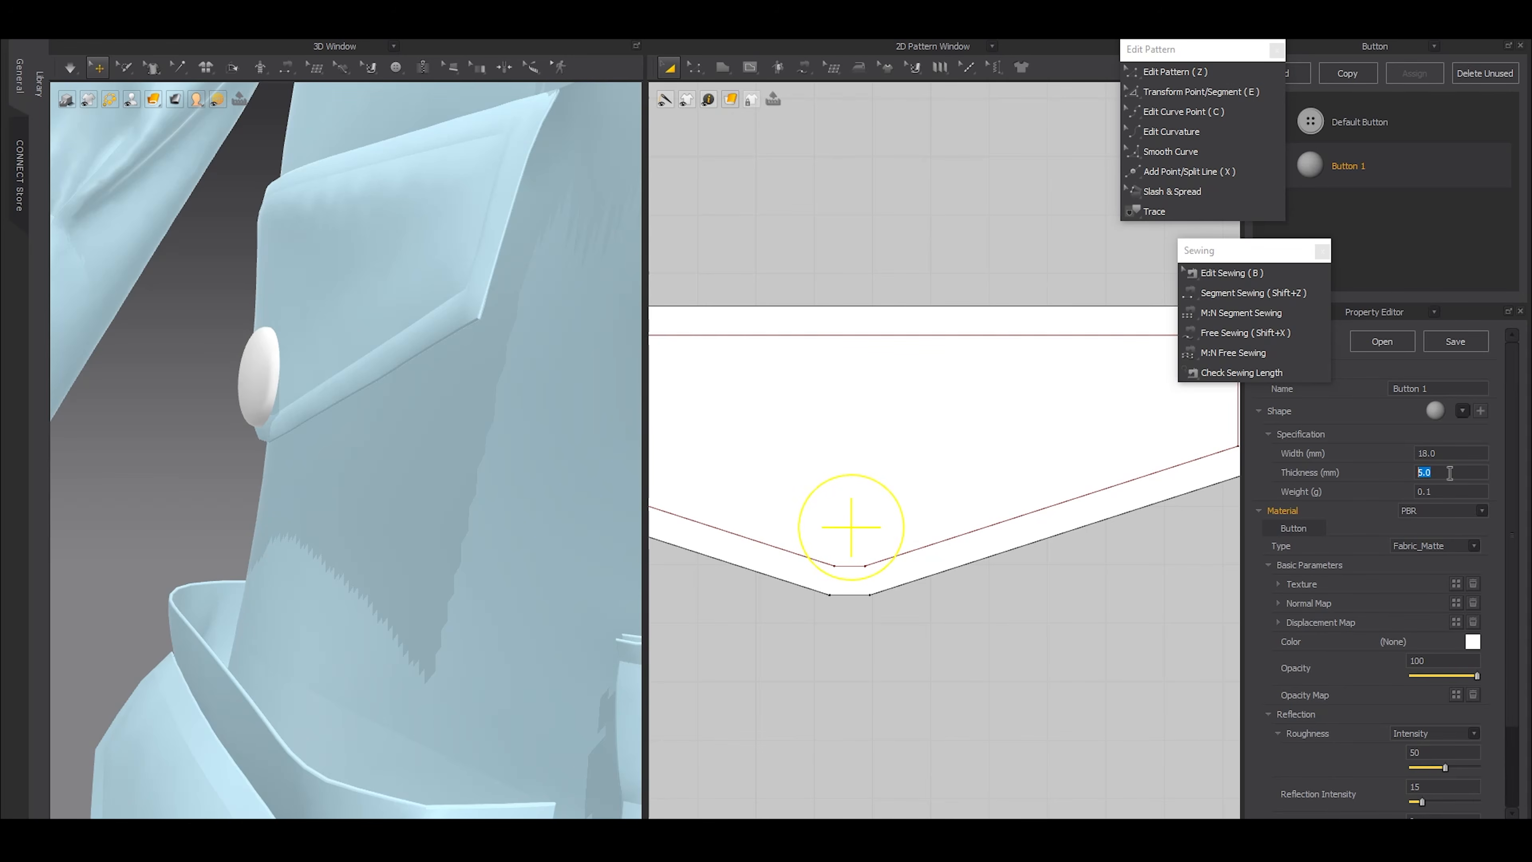
type("6")
key("Return")
type("5")
key("Return")
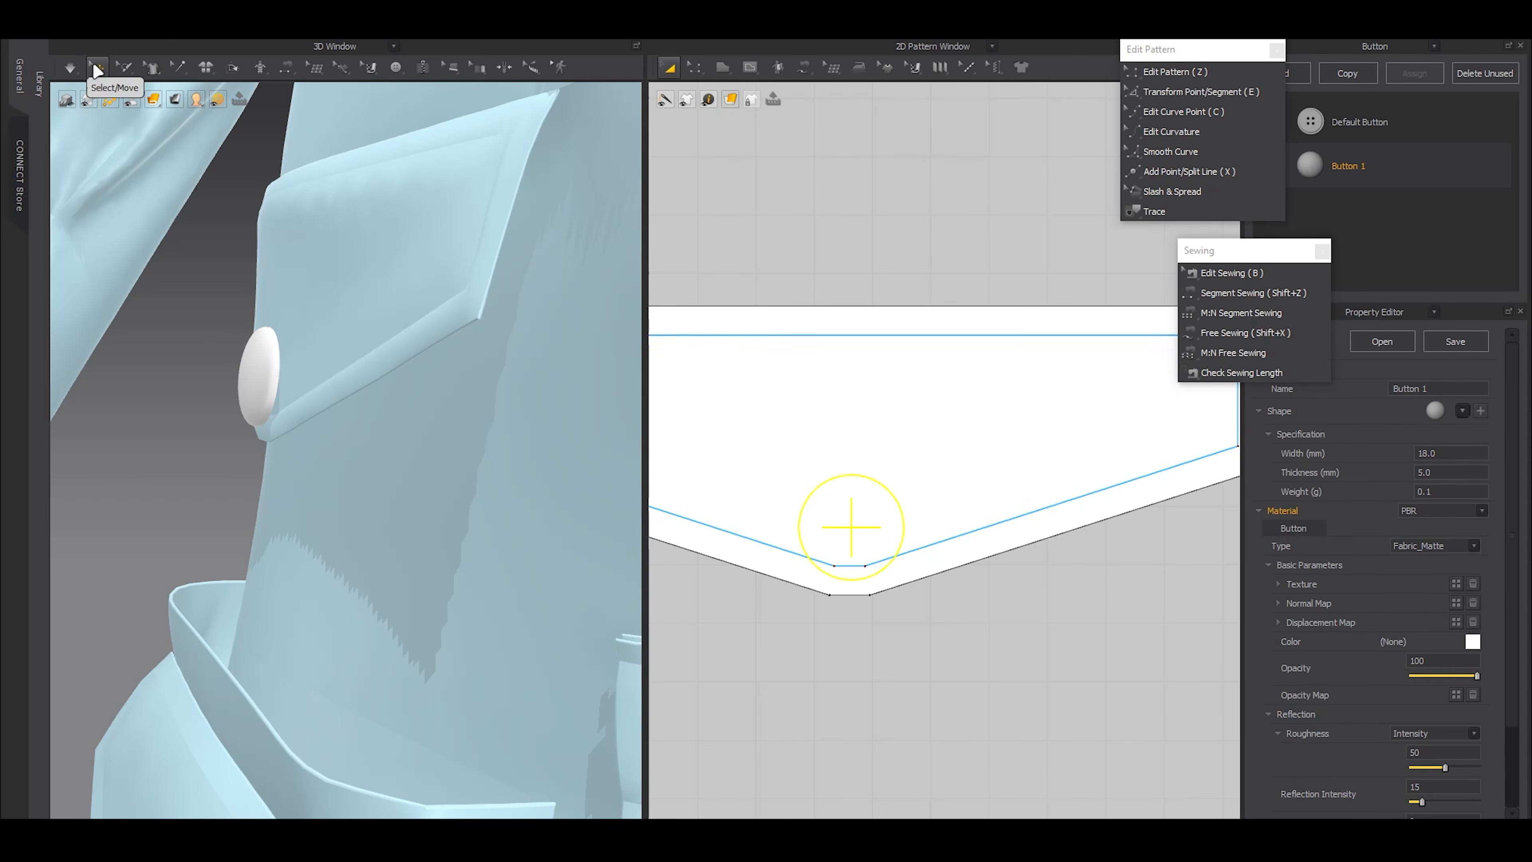
Examine the waist flap's button up close, from the side and in proportion to the whole coat
left_click(176, 396)
left_click(97, 69)
right_click_drag(274, 395, 319, 386)
scroll(319, 386, "up", 3)
left_click(232, 357)
scroll(362, 411, "down", 3)
right_click_drag(396, 427, 324, 451)
left_click(160, 327)
left_click(224, 323)
left_click_drag(224, 322, 226, 323)
scroll(339, 371, "down", 5)
right_click_drag(283, 392, 311, 432)
left_click(603, 423)
scroll(404, 454, "down", 5)
right_click_drag(404, 454, 345, 454)
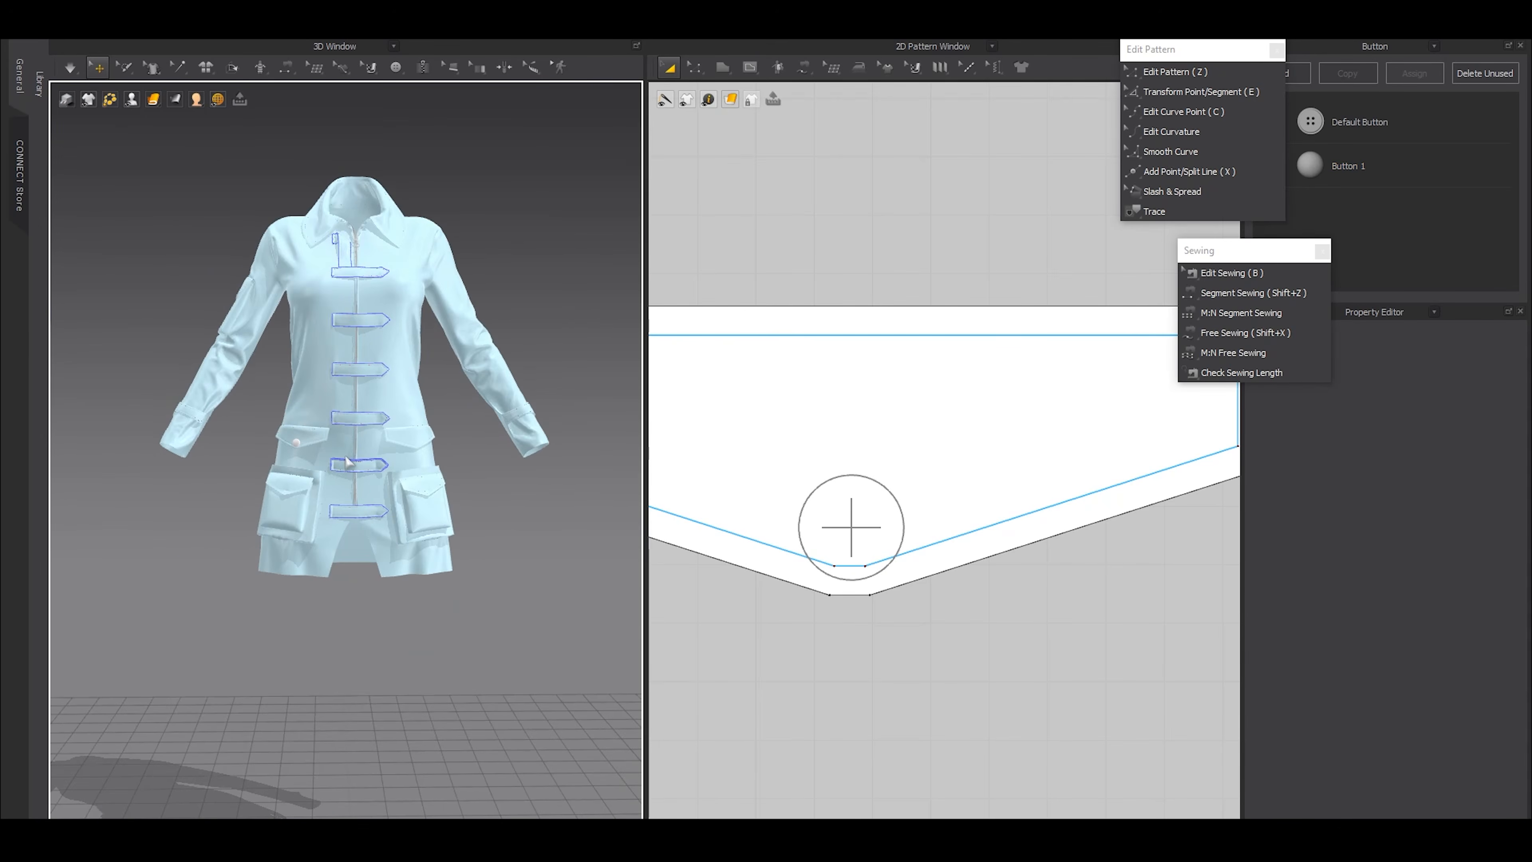
scroll(488, 546, "up", 6)
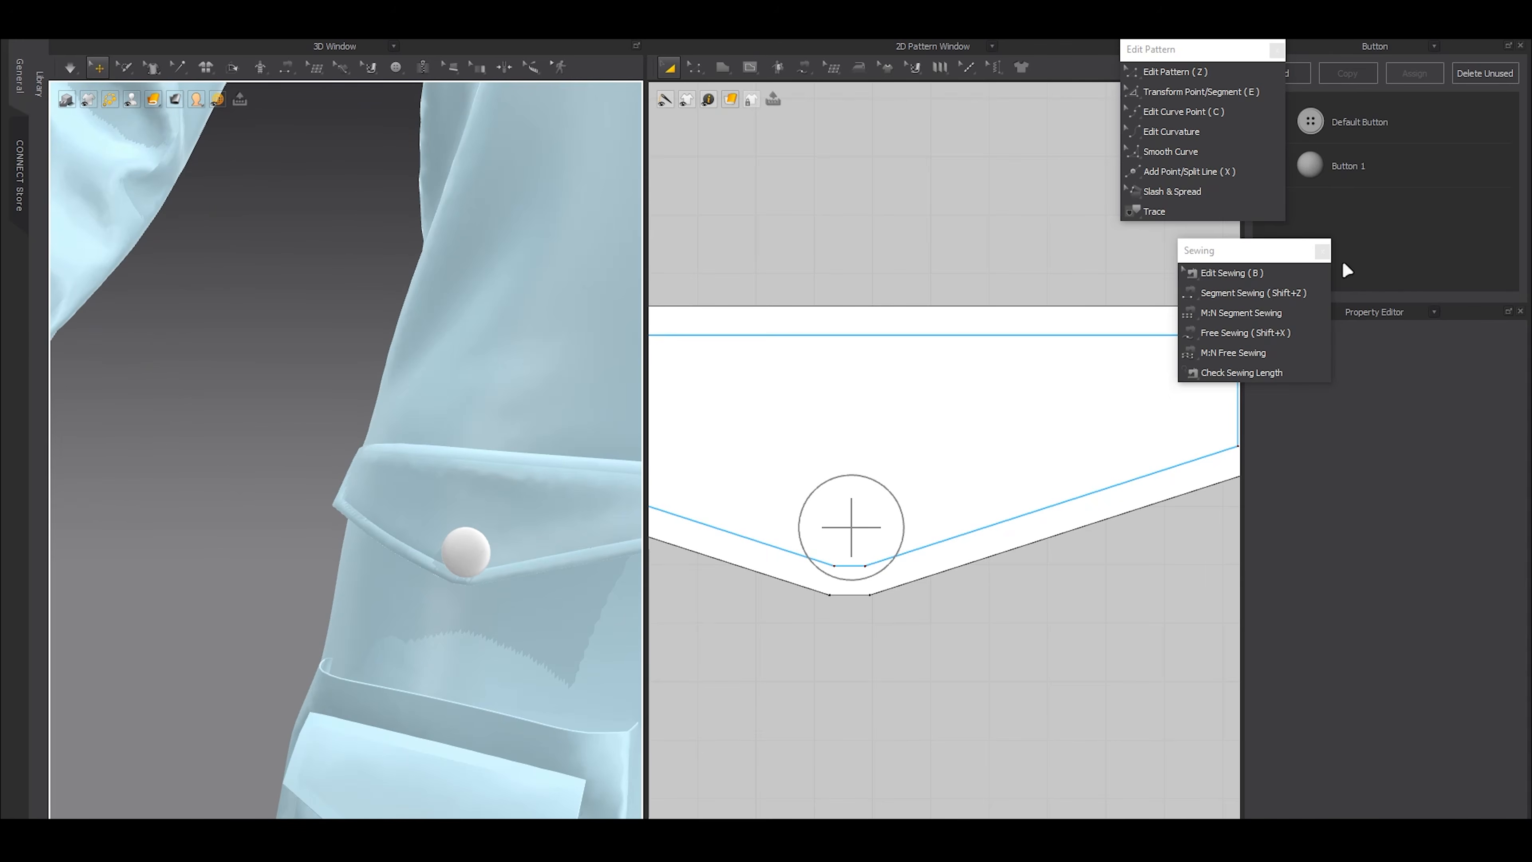
Set Button 1's width to 16 mm and shift the waist flap's button slightly upward
left_click(1348, 165)
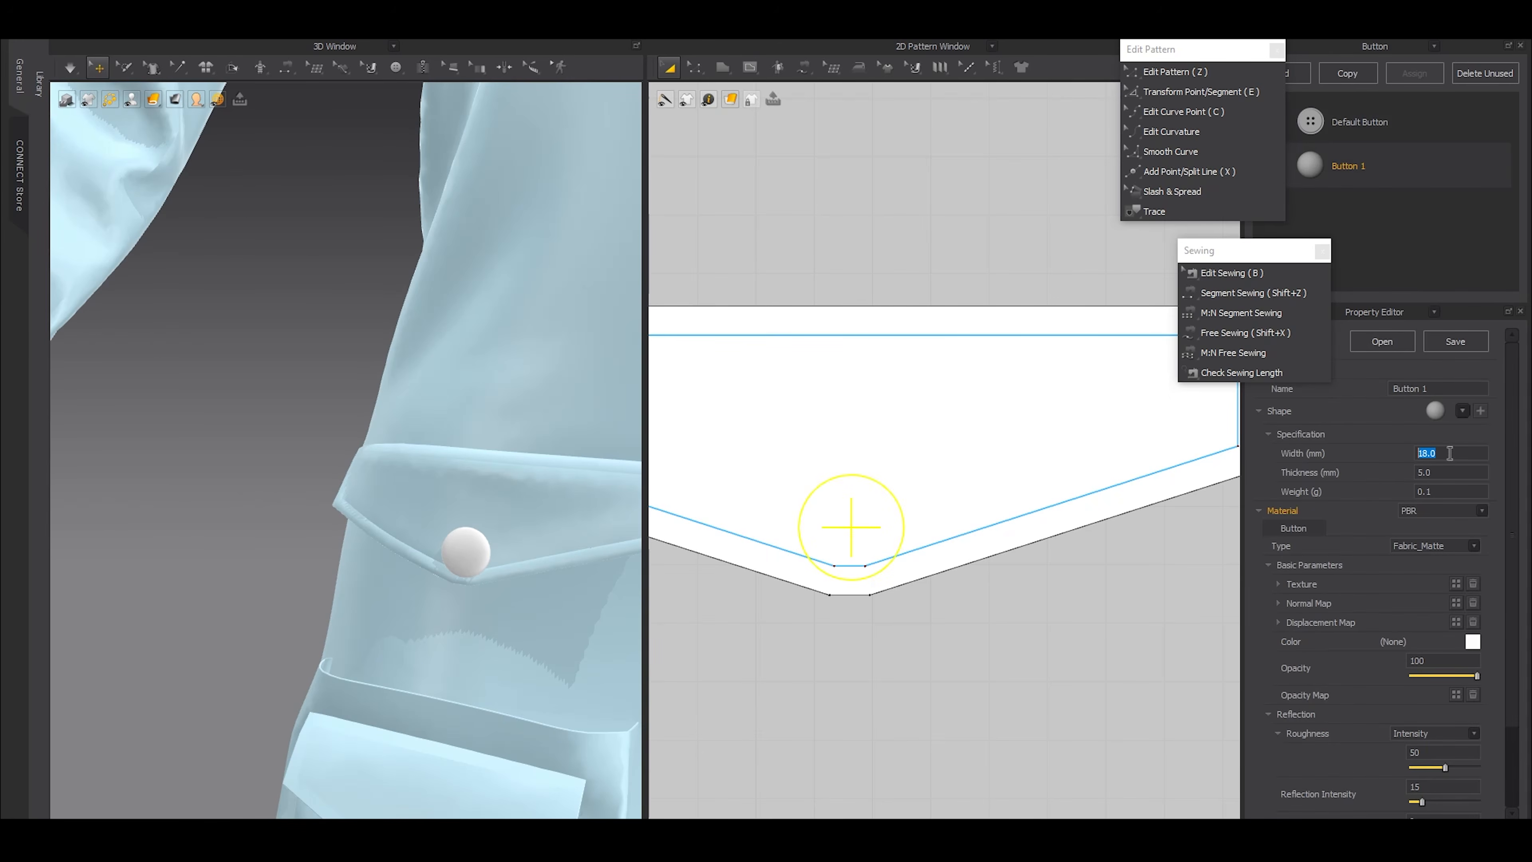
key("Return")
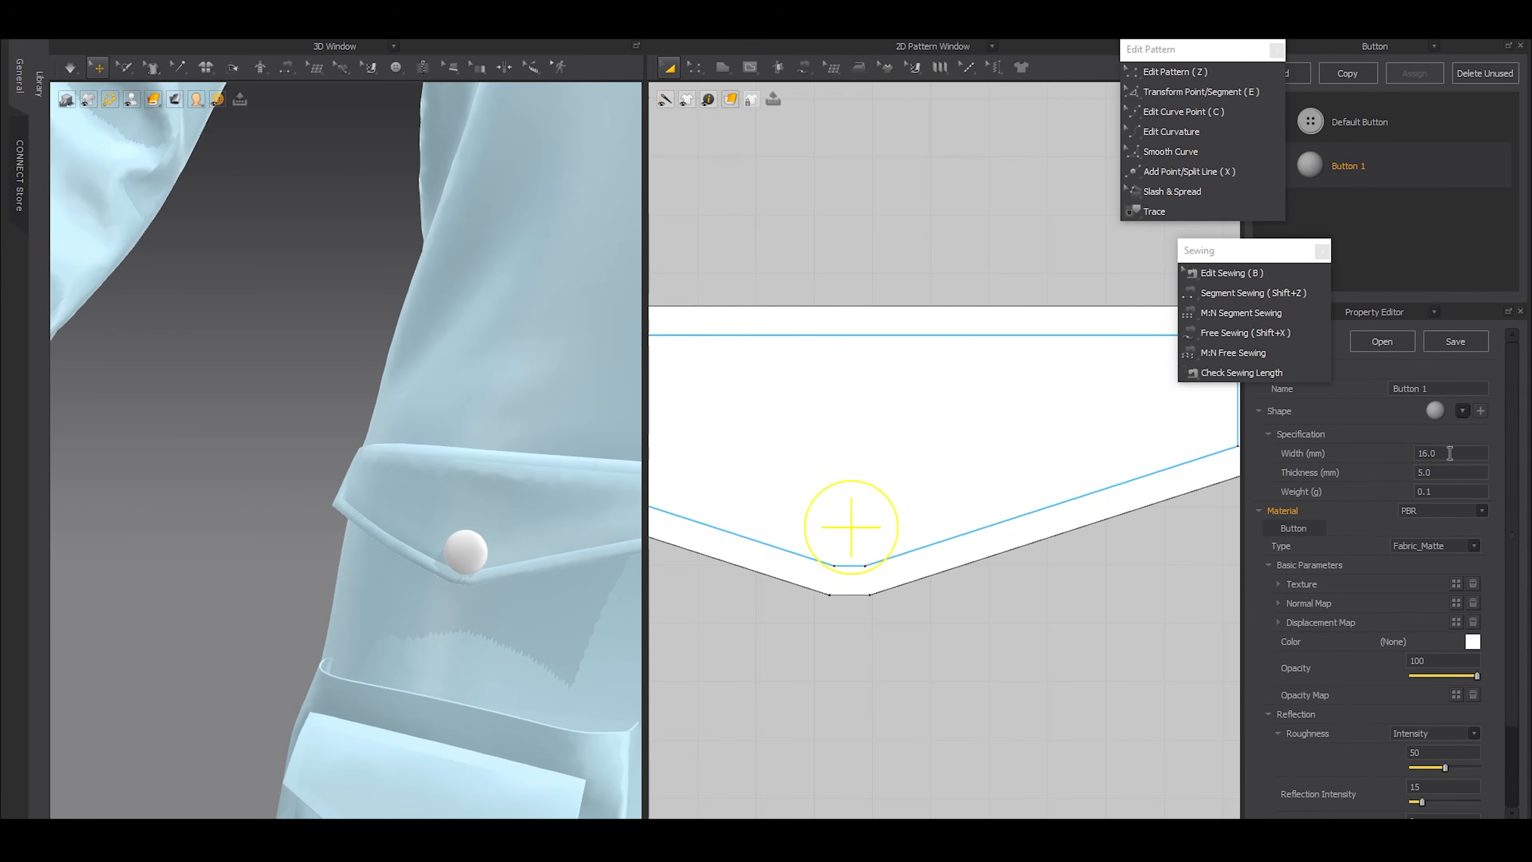
left_click(398, 67)
scroll(881, 454, "up", 2)
left_click_drag(844, 598, 833, 568)
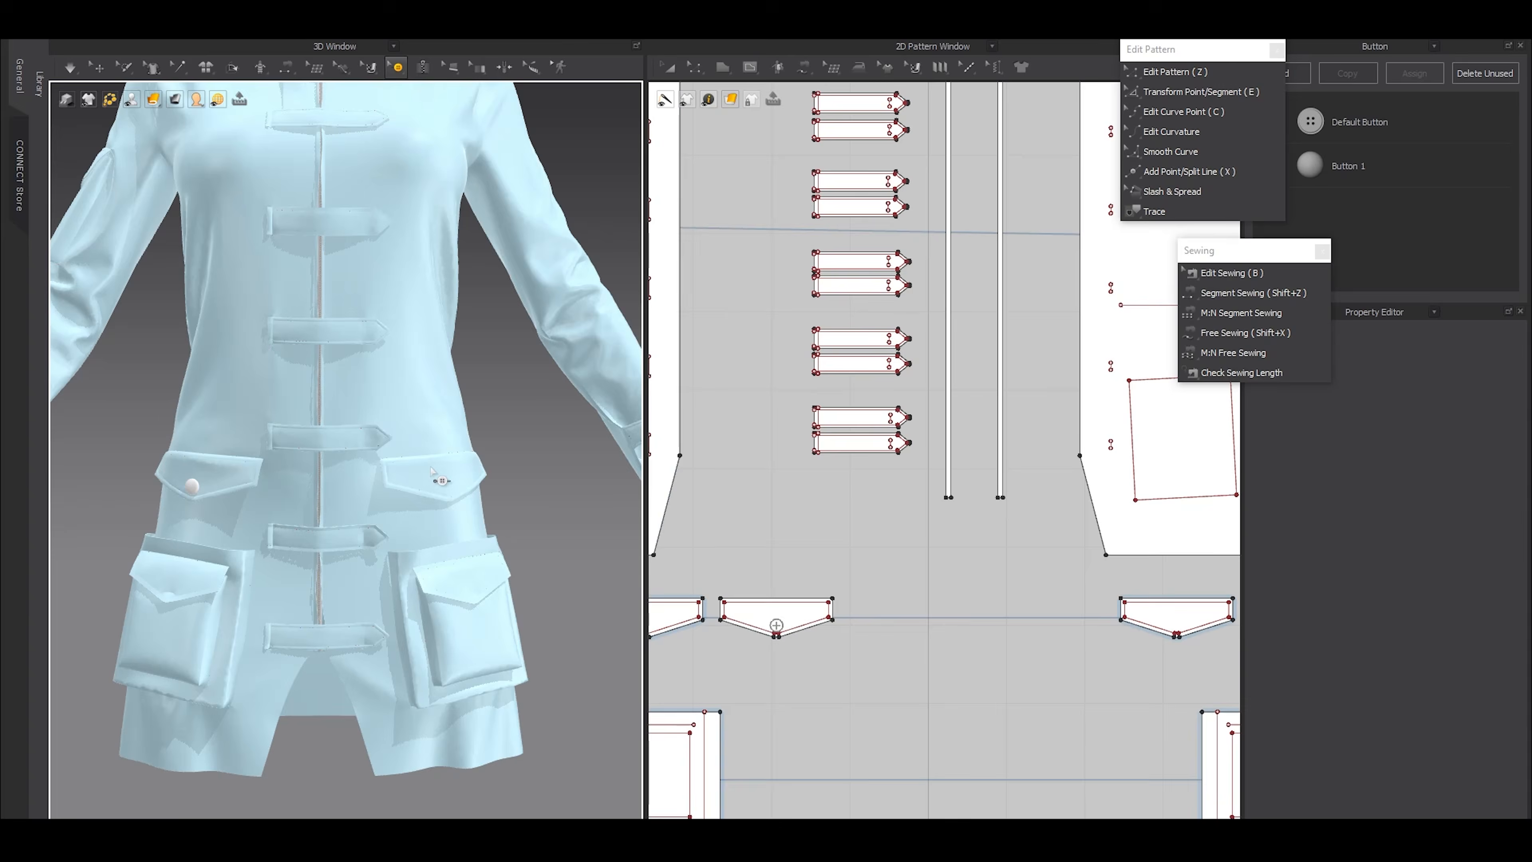
Place a Button 1 near the tip of the opposite waist flap, about 37 mm below its upper edge
left_click(98, 67)
left_click(446, 483)
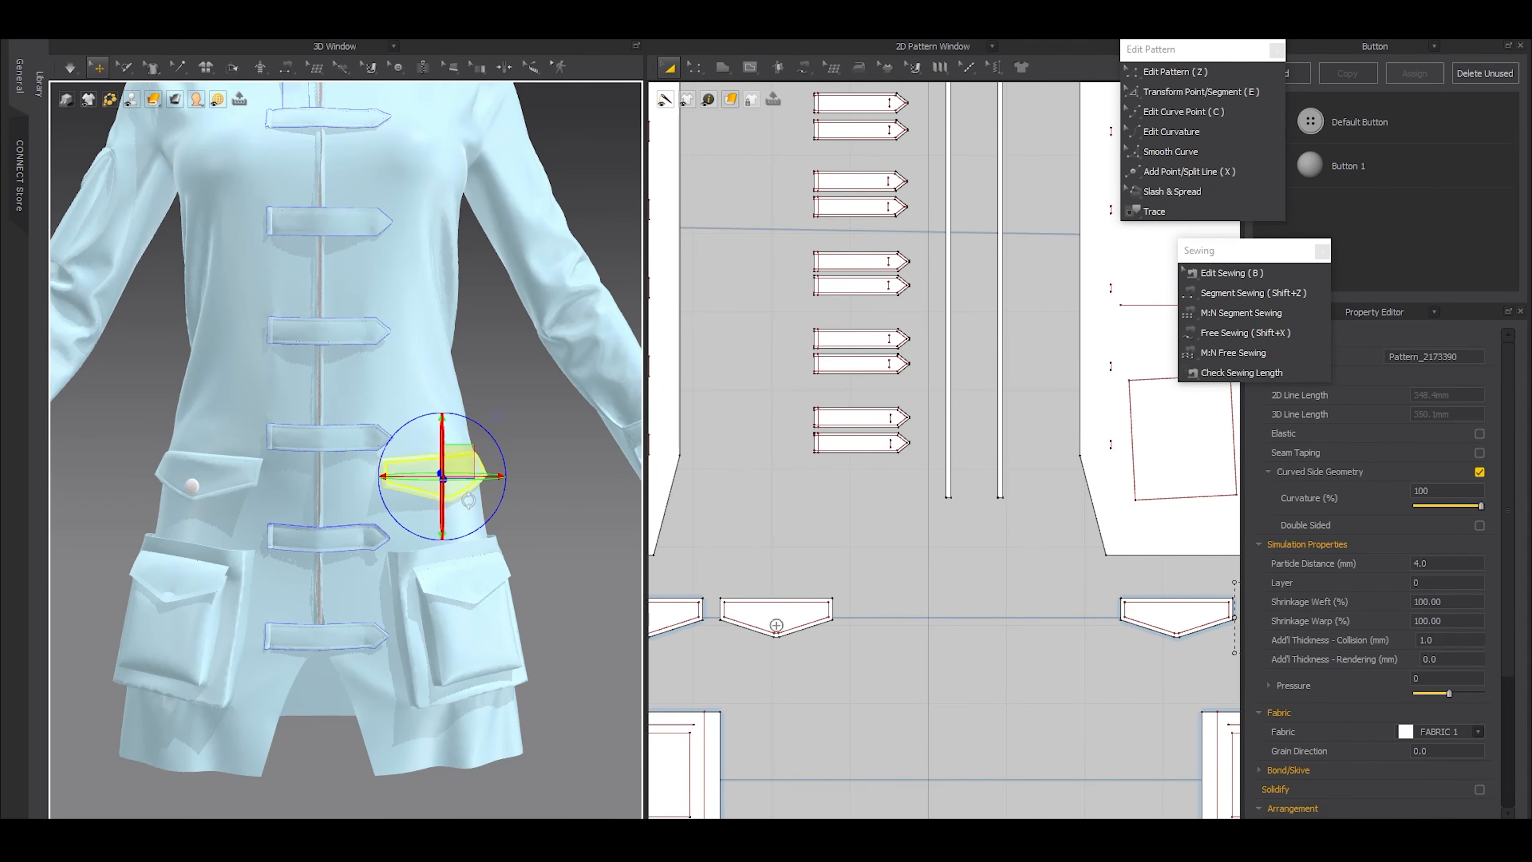
scroll(917, 682, "down", 5)
scroll(1074, 655, "up", 6)
middle_click_drag(1074, 655, 926, 629)
scroll(920, 627, "up", 8)
left_click(897, 697)
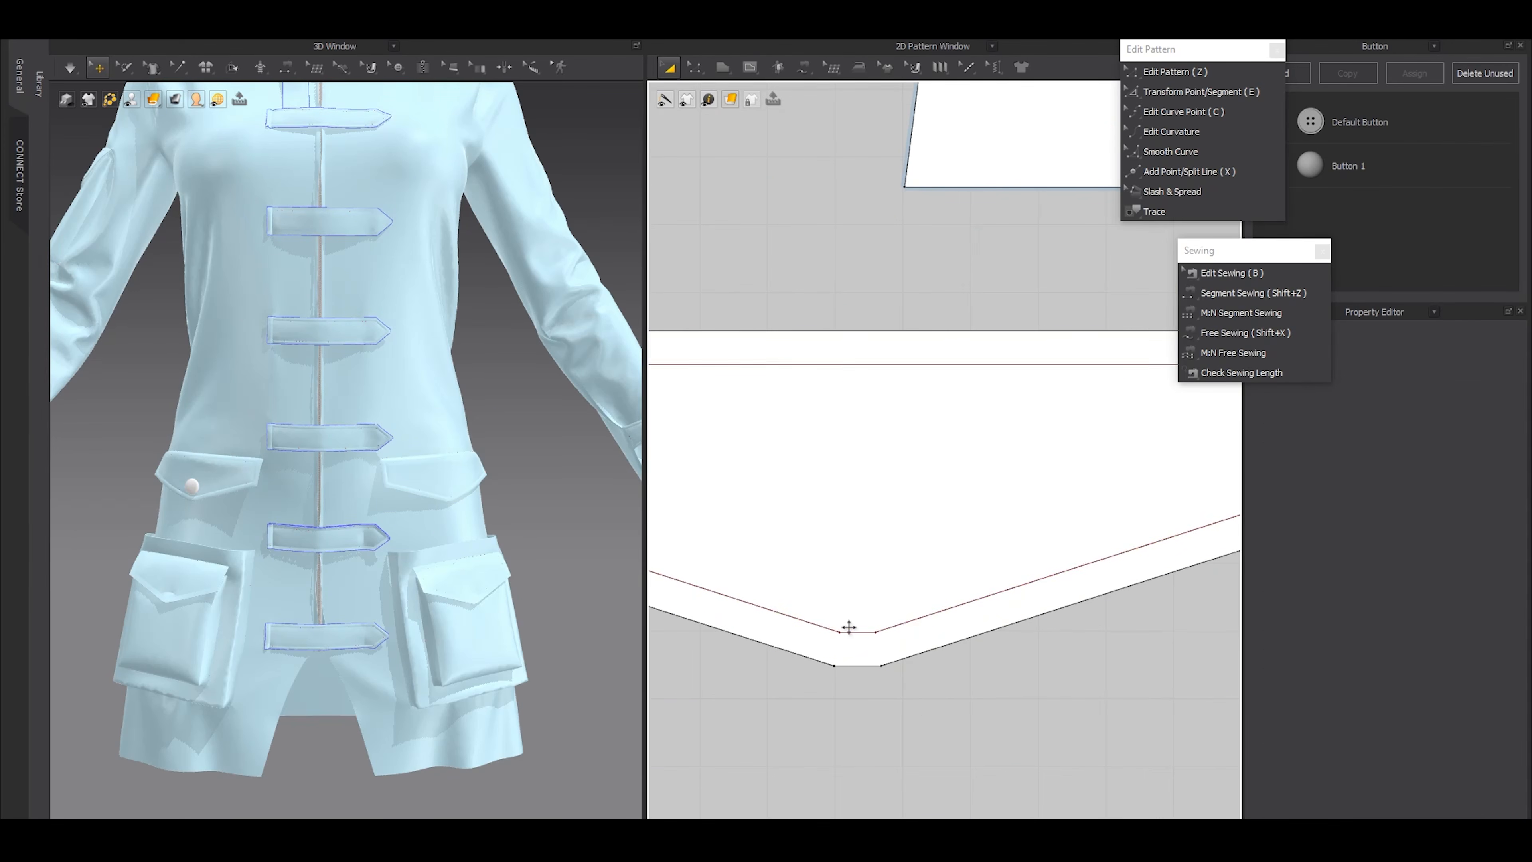
left_click(395, 67)
left_click(406, 118)
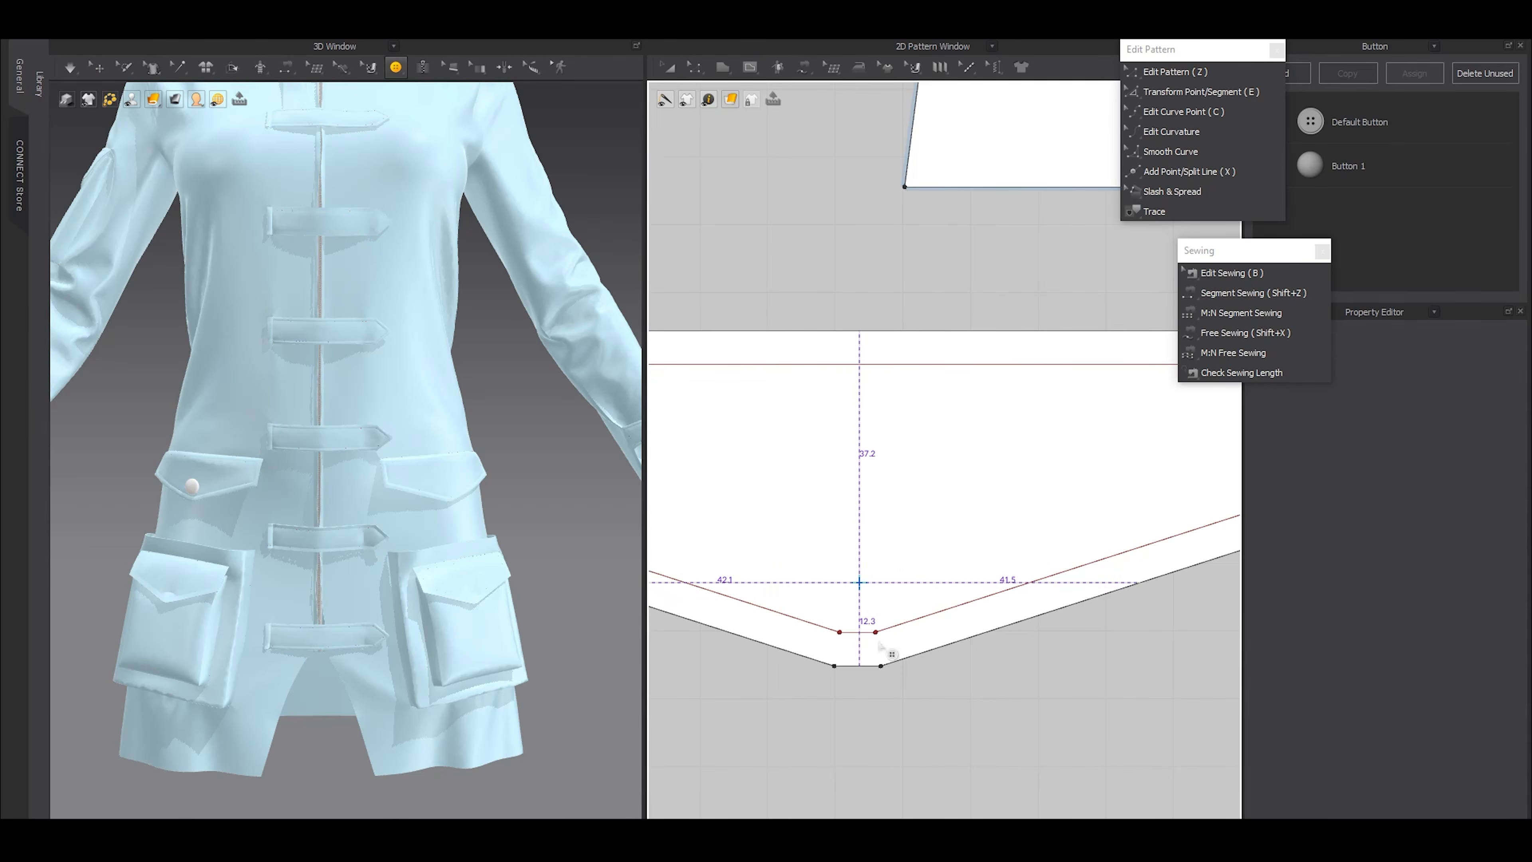
left_click(859, 583)
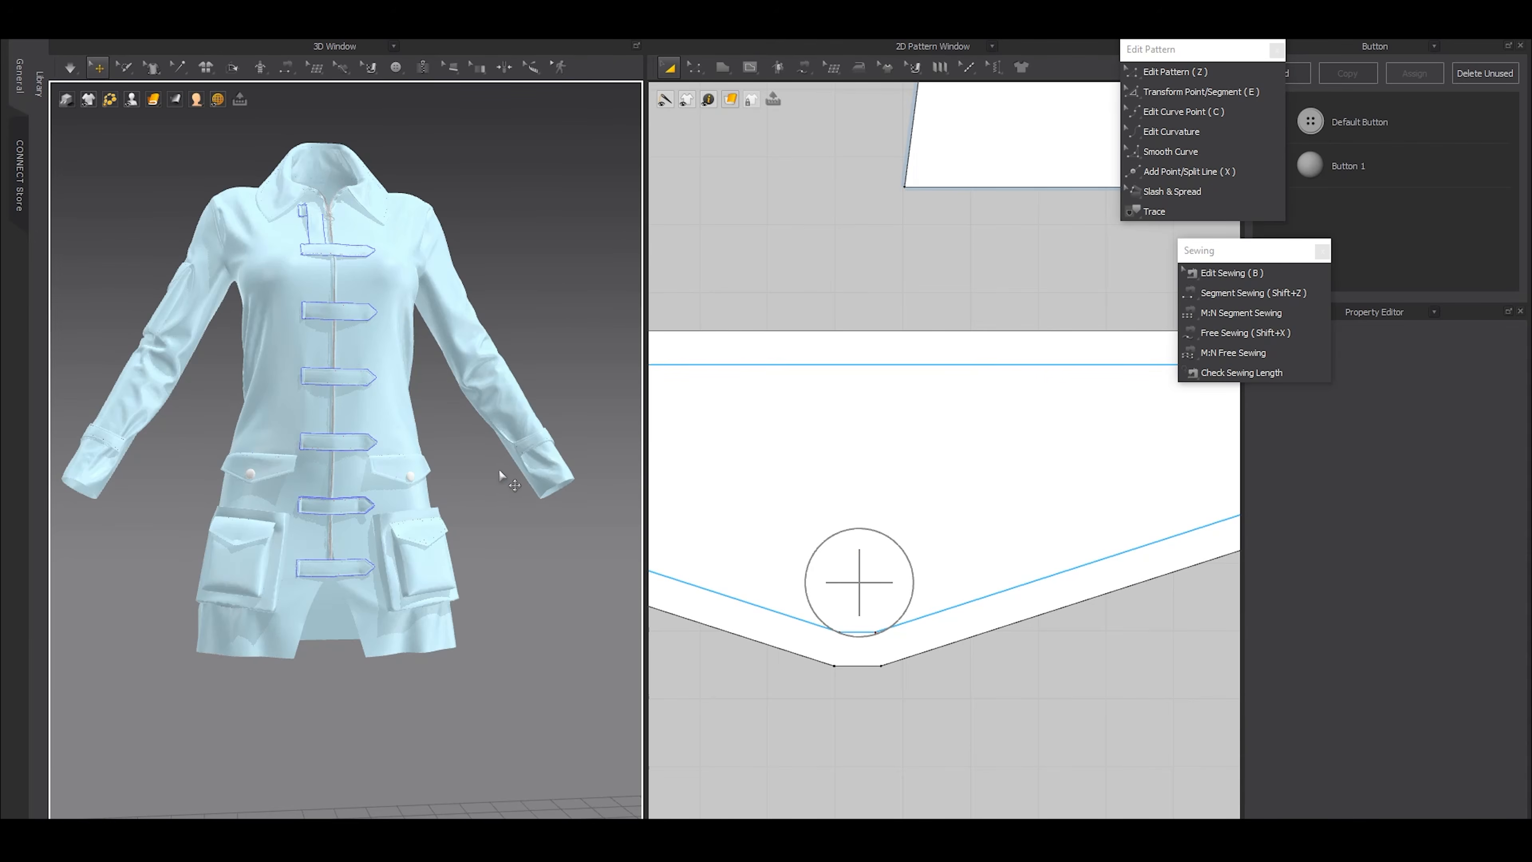
Place a Button 1 at the middle of the short internal line near the pointed end of the sleeve cuff strap
mouse_move(498, 469)
right_mouse_down()
mouse_move(468, 492)
mouse_move(480, 466)
right_mouse_up()
scroll(477, 489, "up", 4)
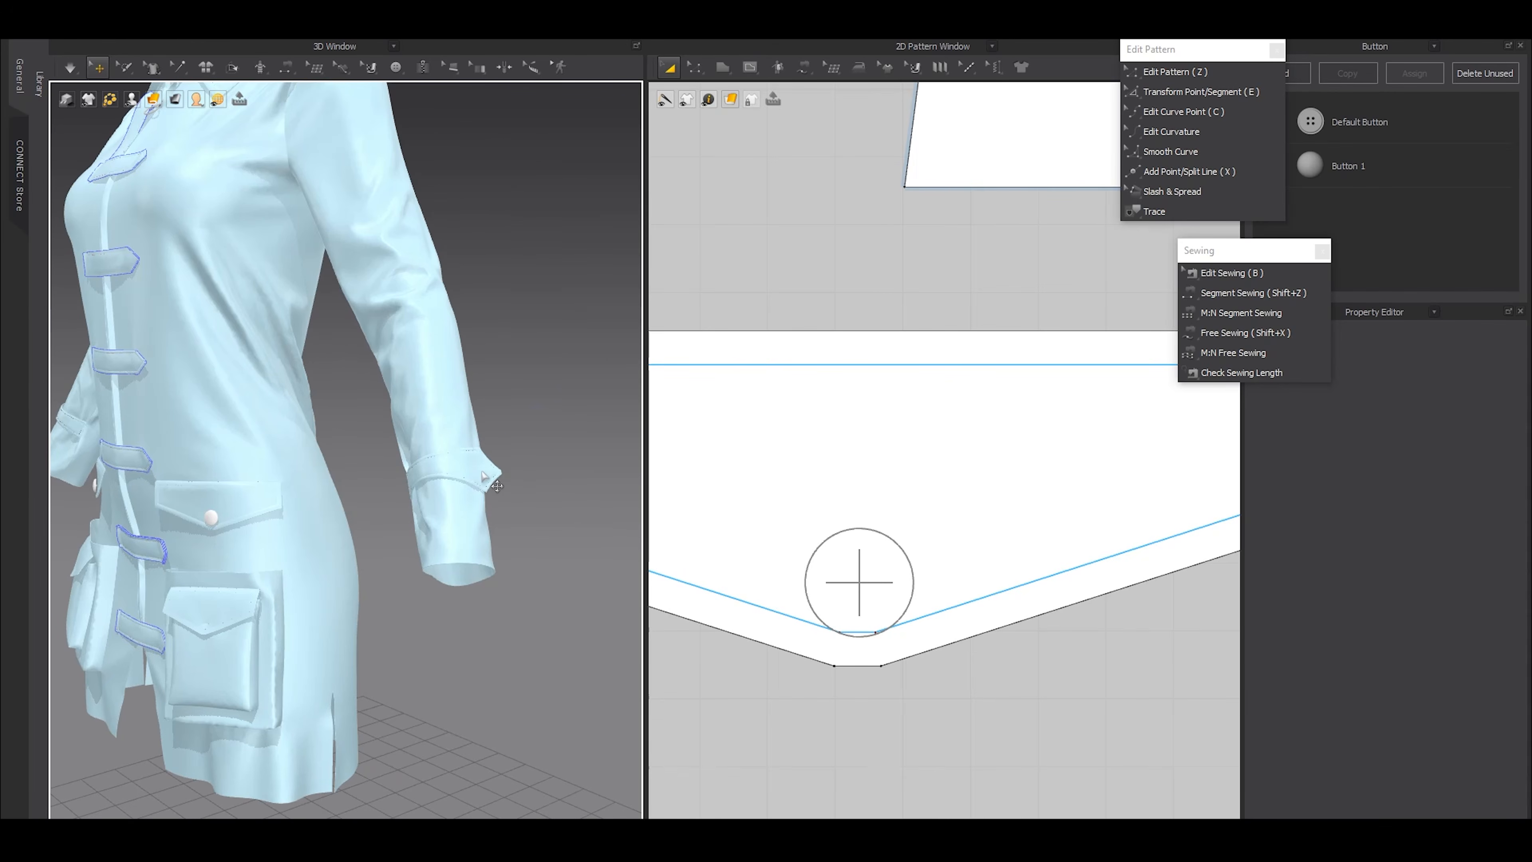
left_click(482, 471)
scroll(845, 539, "down", 10)
scroll(916, 506, "down", 4)
middle_click_drag(948, 303, 927, 440)
scroll(927, 343, "up", 5)
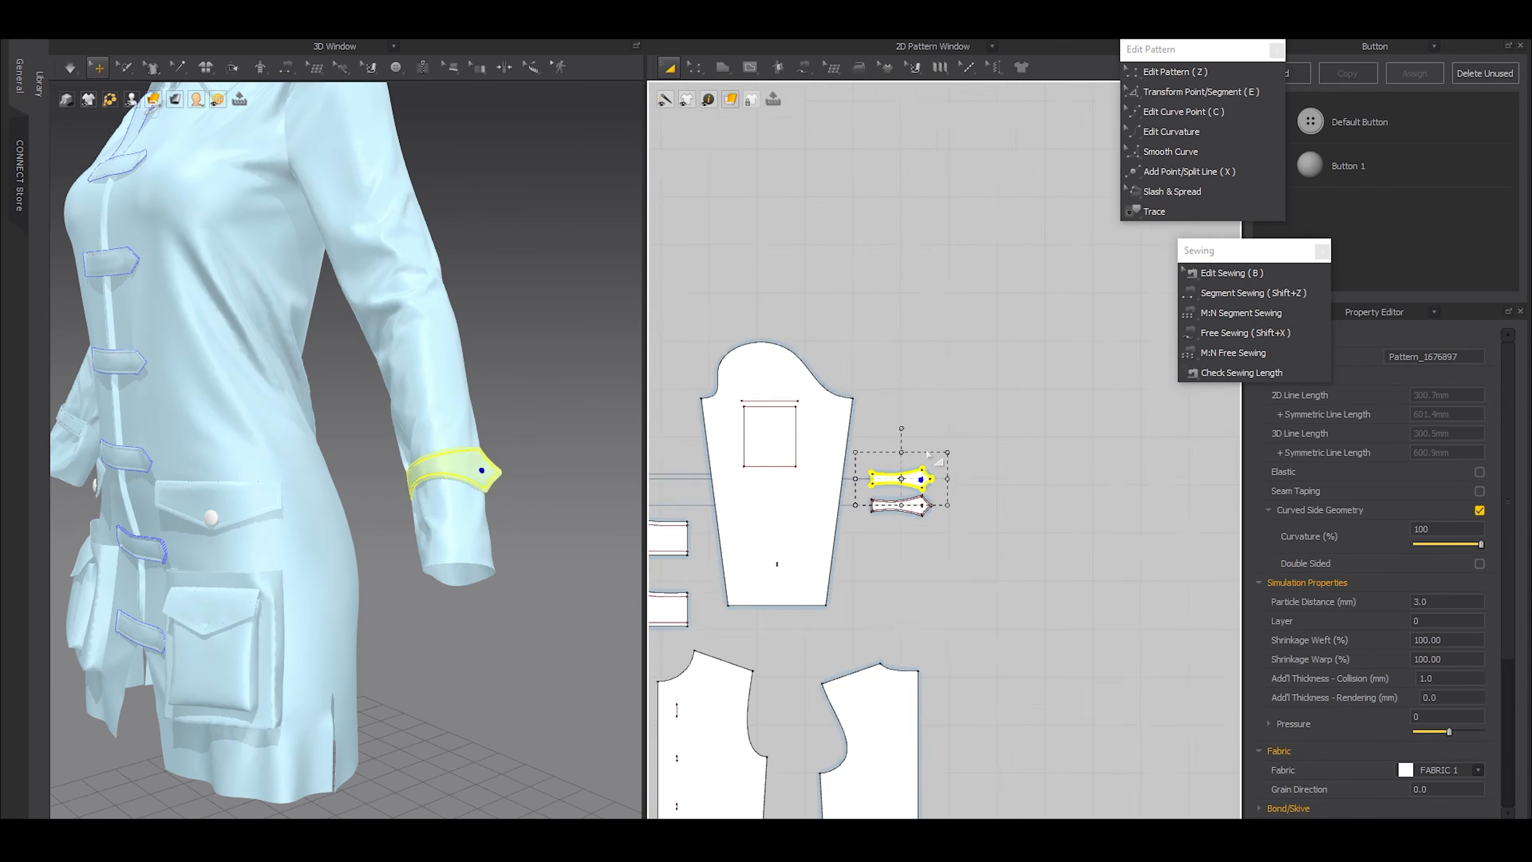
scroll(911, 531, "up", 8)
left_click(396, 67)
left_click(434, 100)
left_click(961, 496)
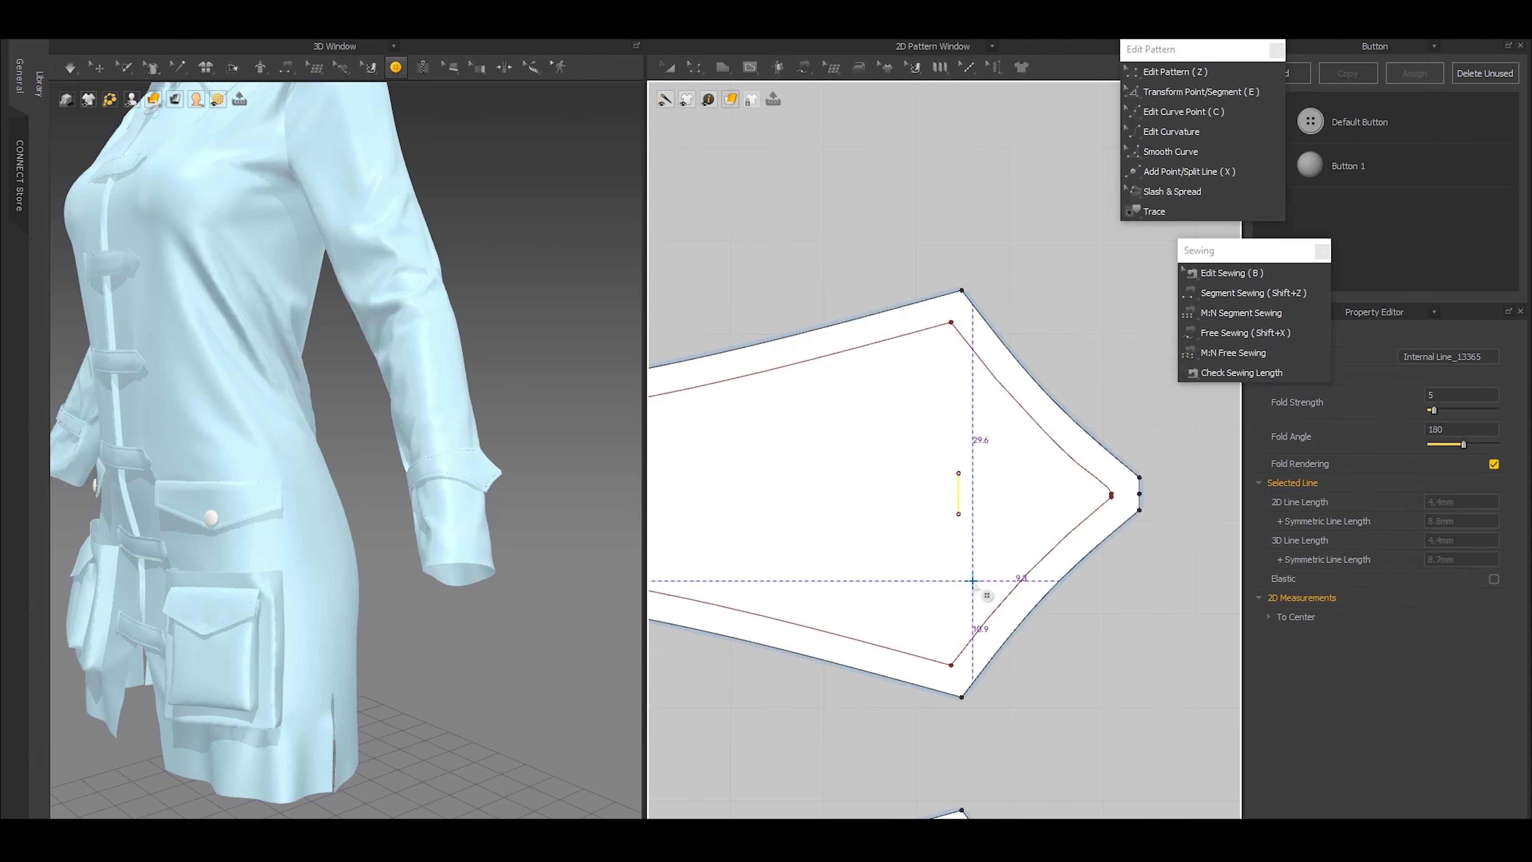
scroll(962, 495, "up", 3)
left_click(960, 490)
key("a")
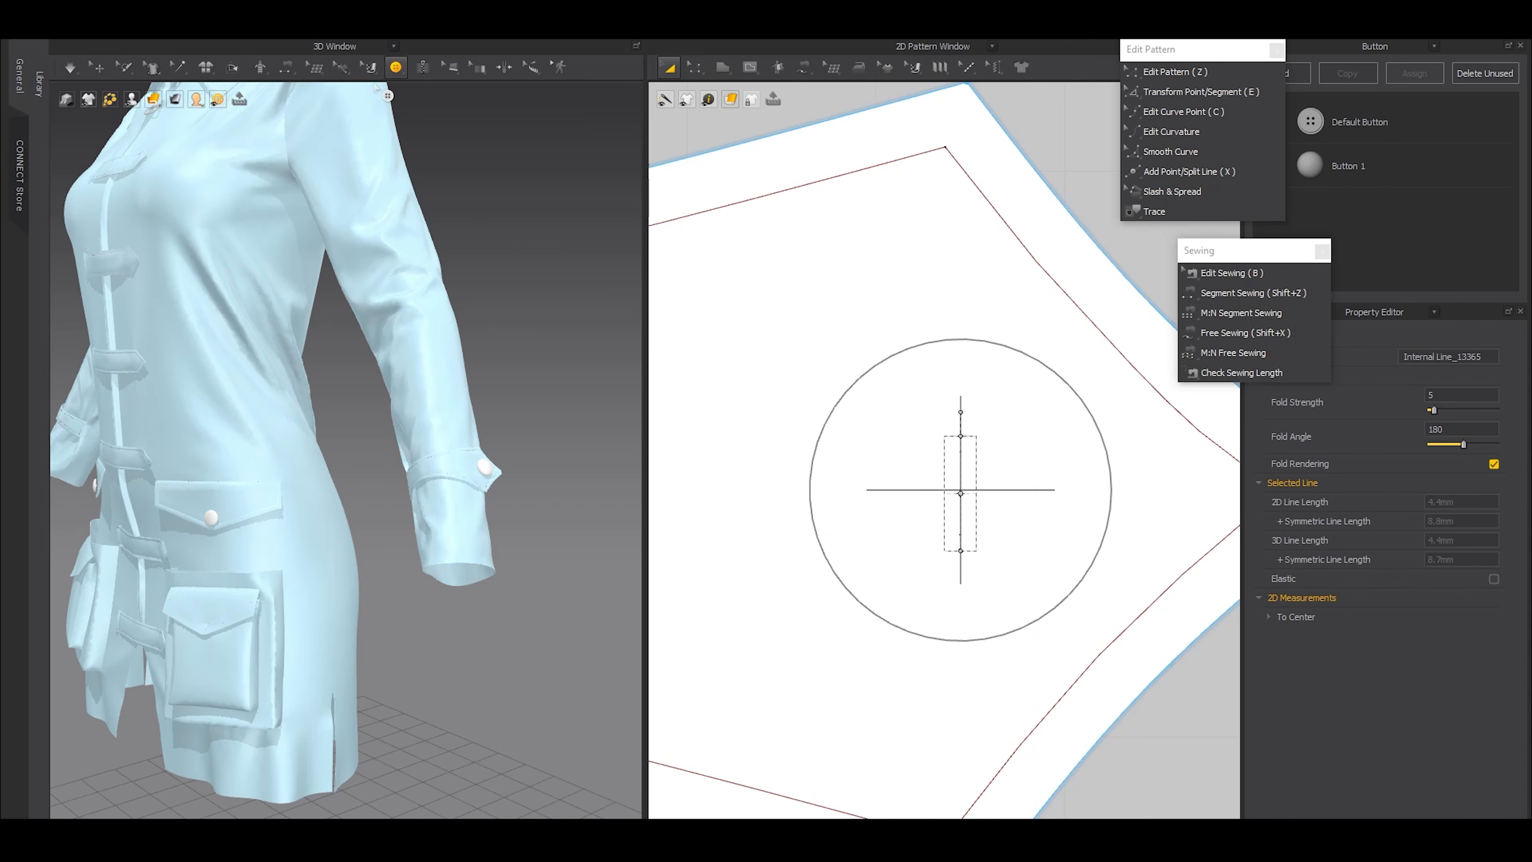
Duplicate the cuff strap's button to the symmetric strap on the other sleeve
left_click(398, 70)
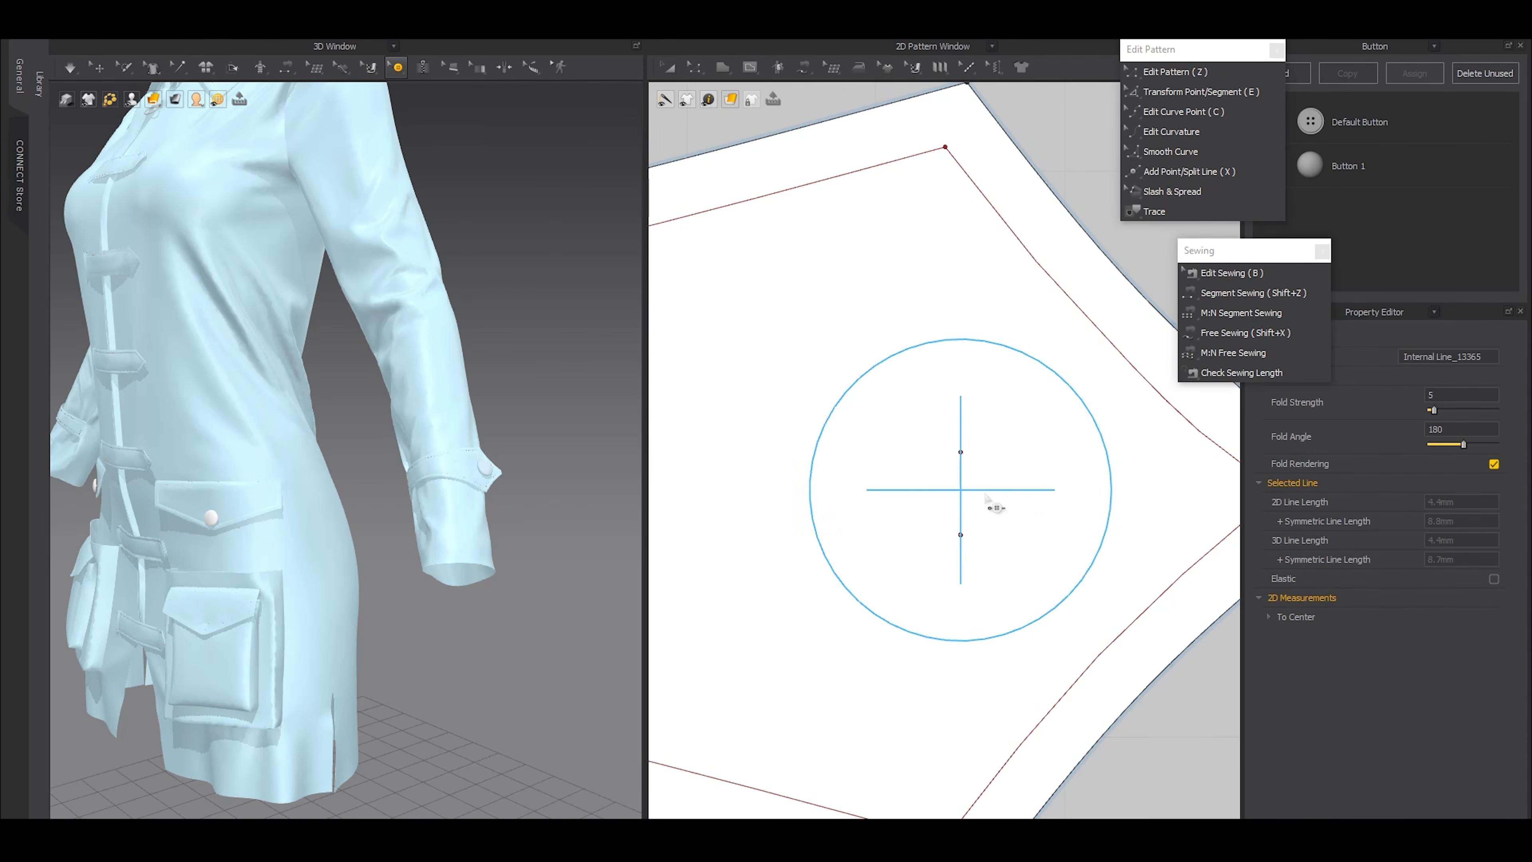
left_click(992, 506)
right_click(992, 493)
key("Escape")
scroll(1025, 619, "down", 10)
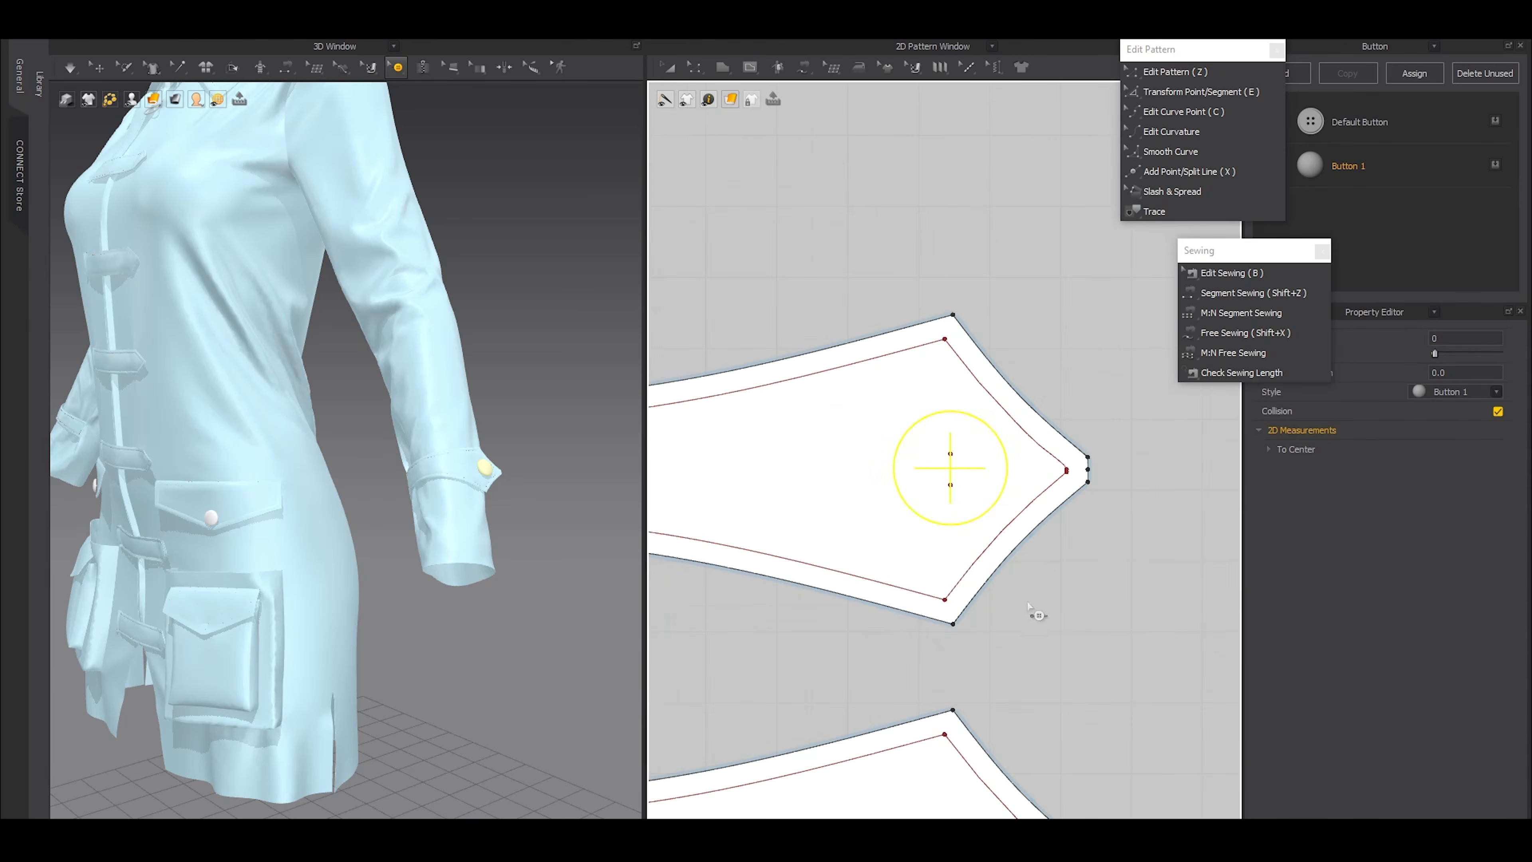
scroll(1130, 481, "down", 3)
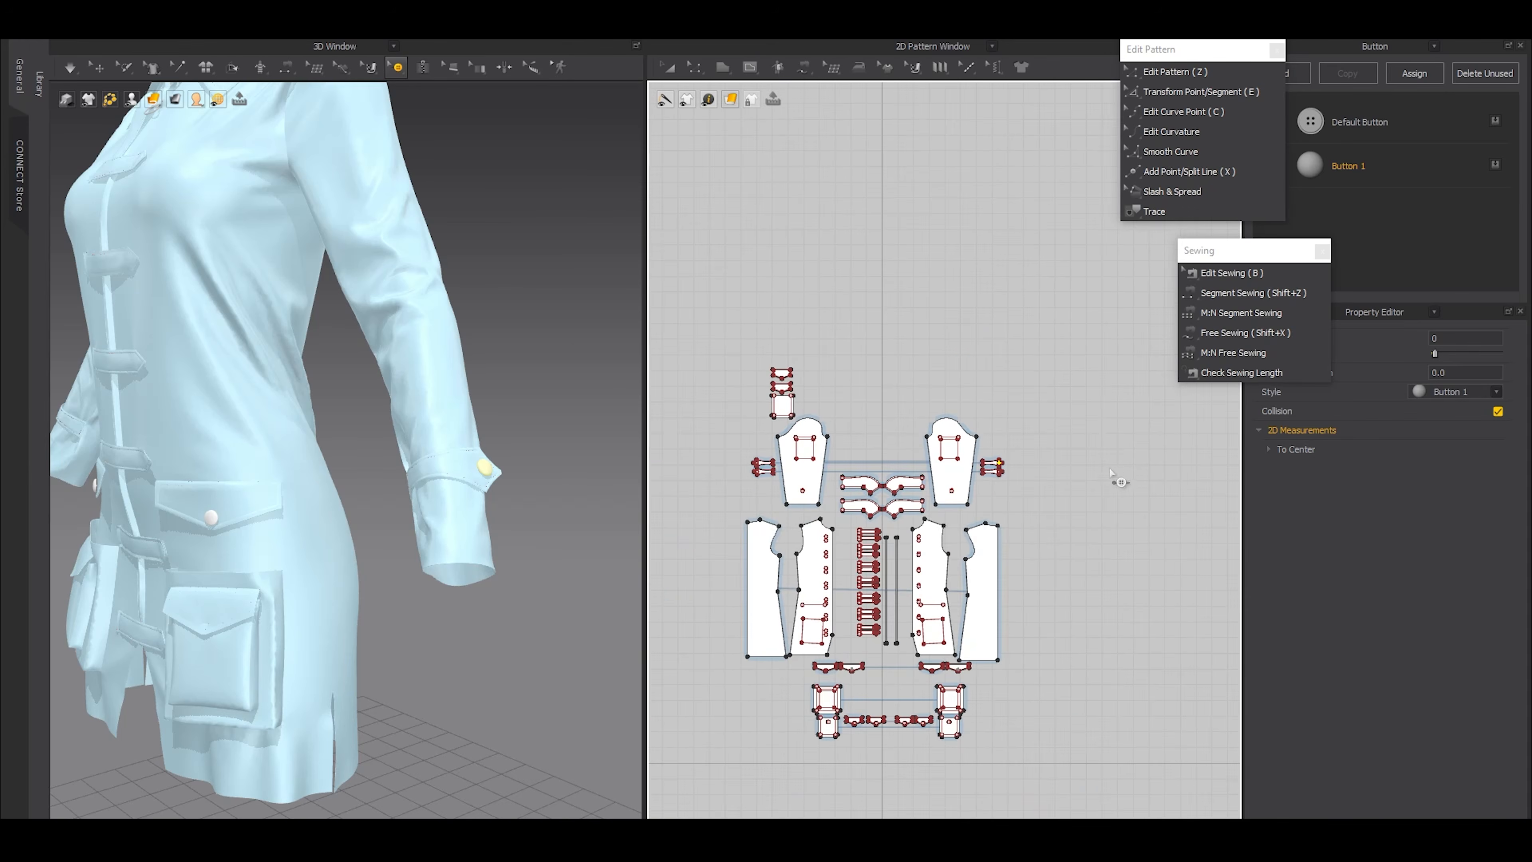
scroll(941, 465, "up", 10)
right_click(1001, 432)
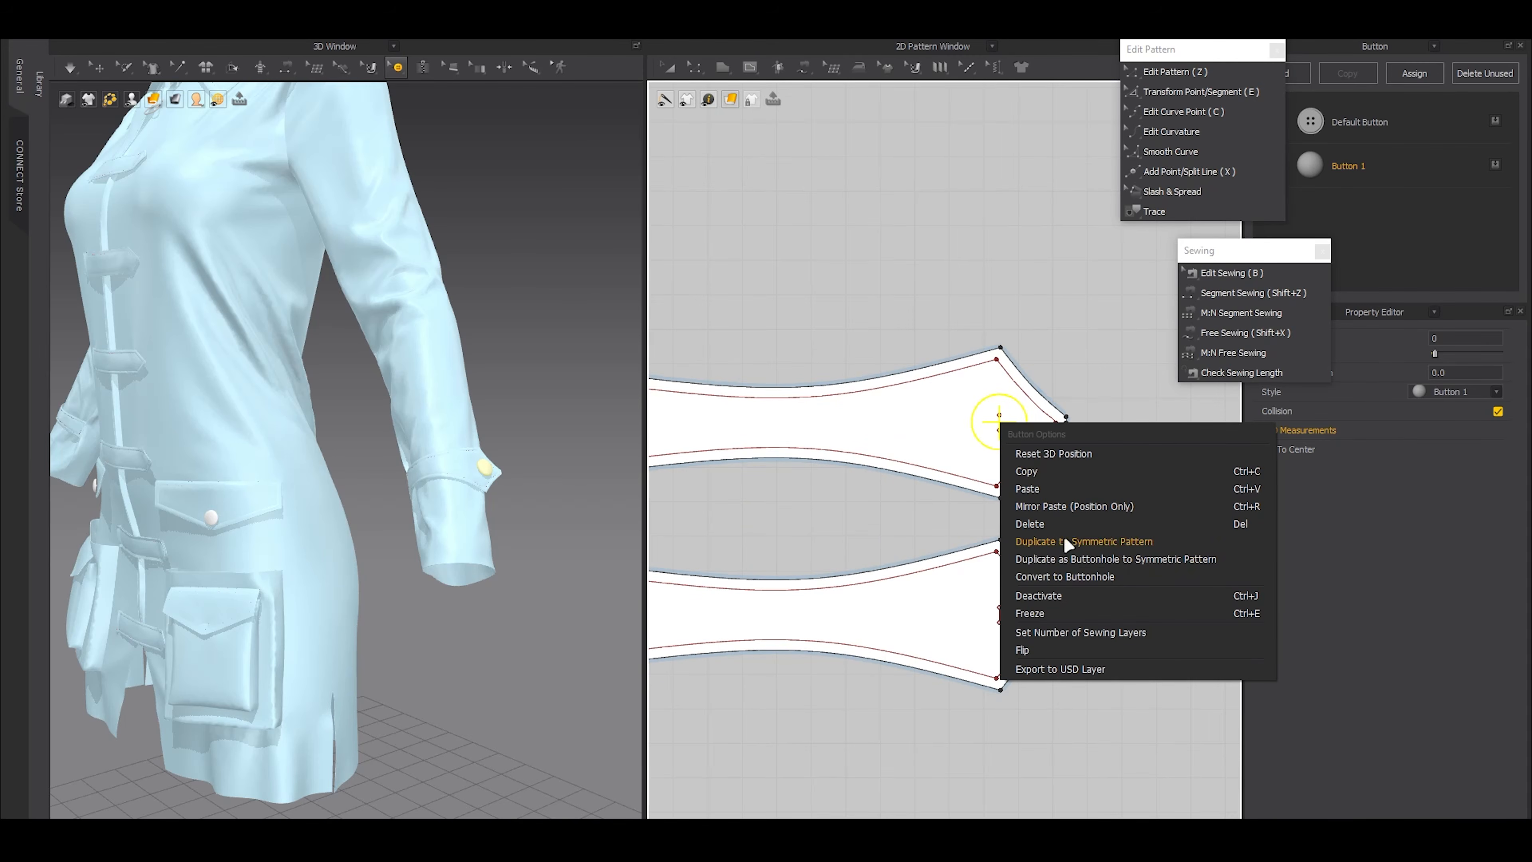
left_click(1087, 543)
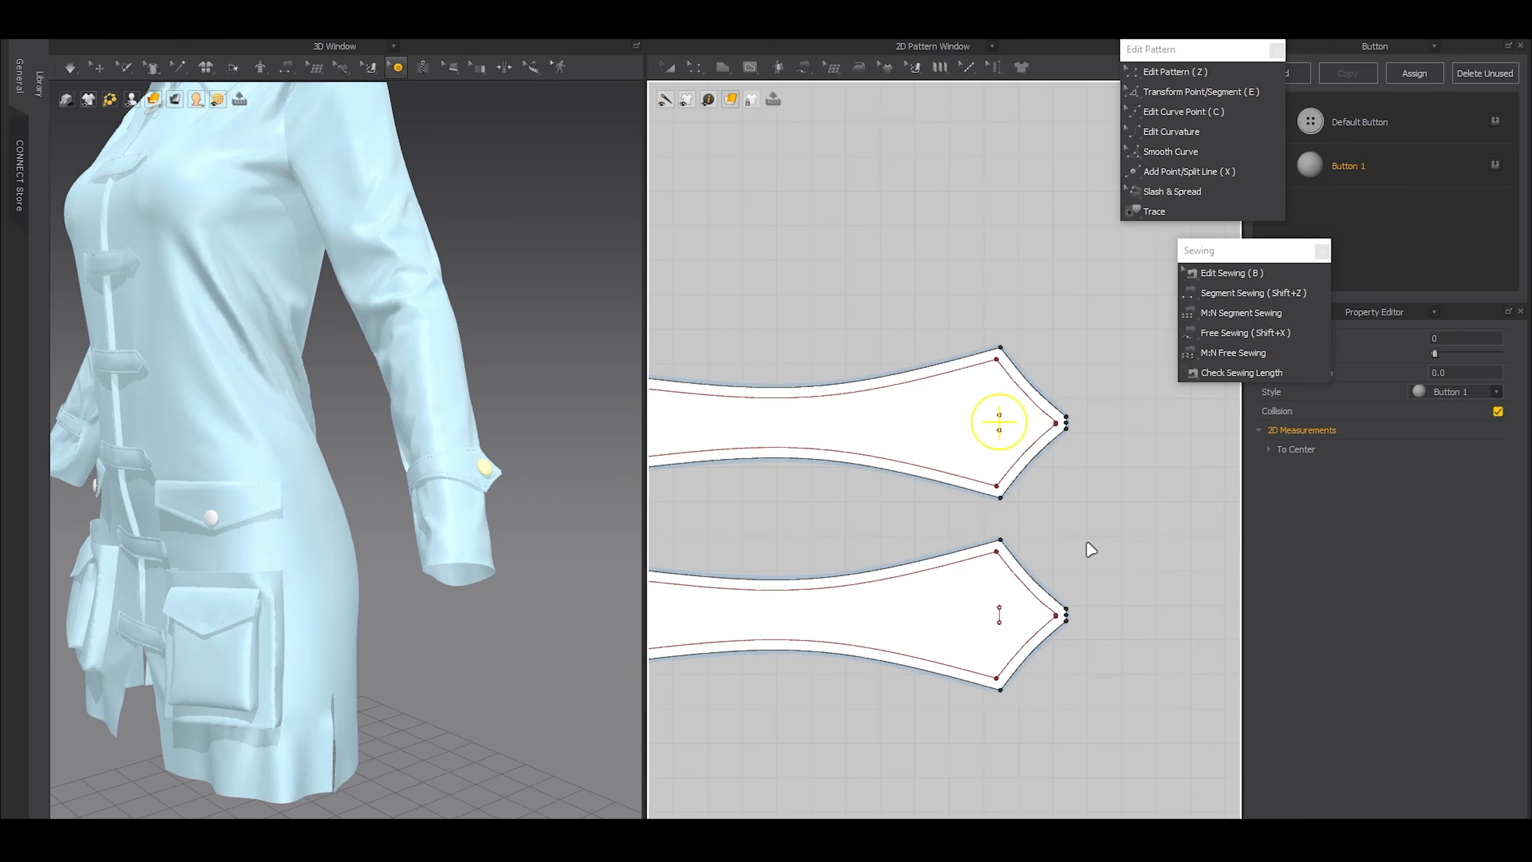
Examine the opposite cuff strap's button in the pattern layout and the coat's side and sleeve pocket on the garment
scroll(1061, 558, "down", 5)
middle_click_drag(727, 562, 860, 560)
scroll(845, 550, "up", 10)
scroll(271, 551, "up", 2)
right_click_drag(272, 551, 394, 544)
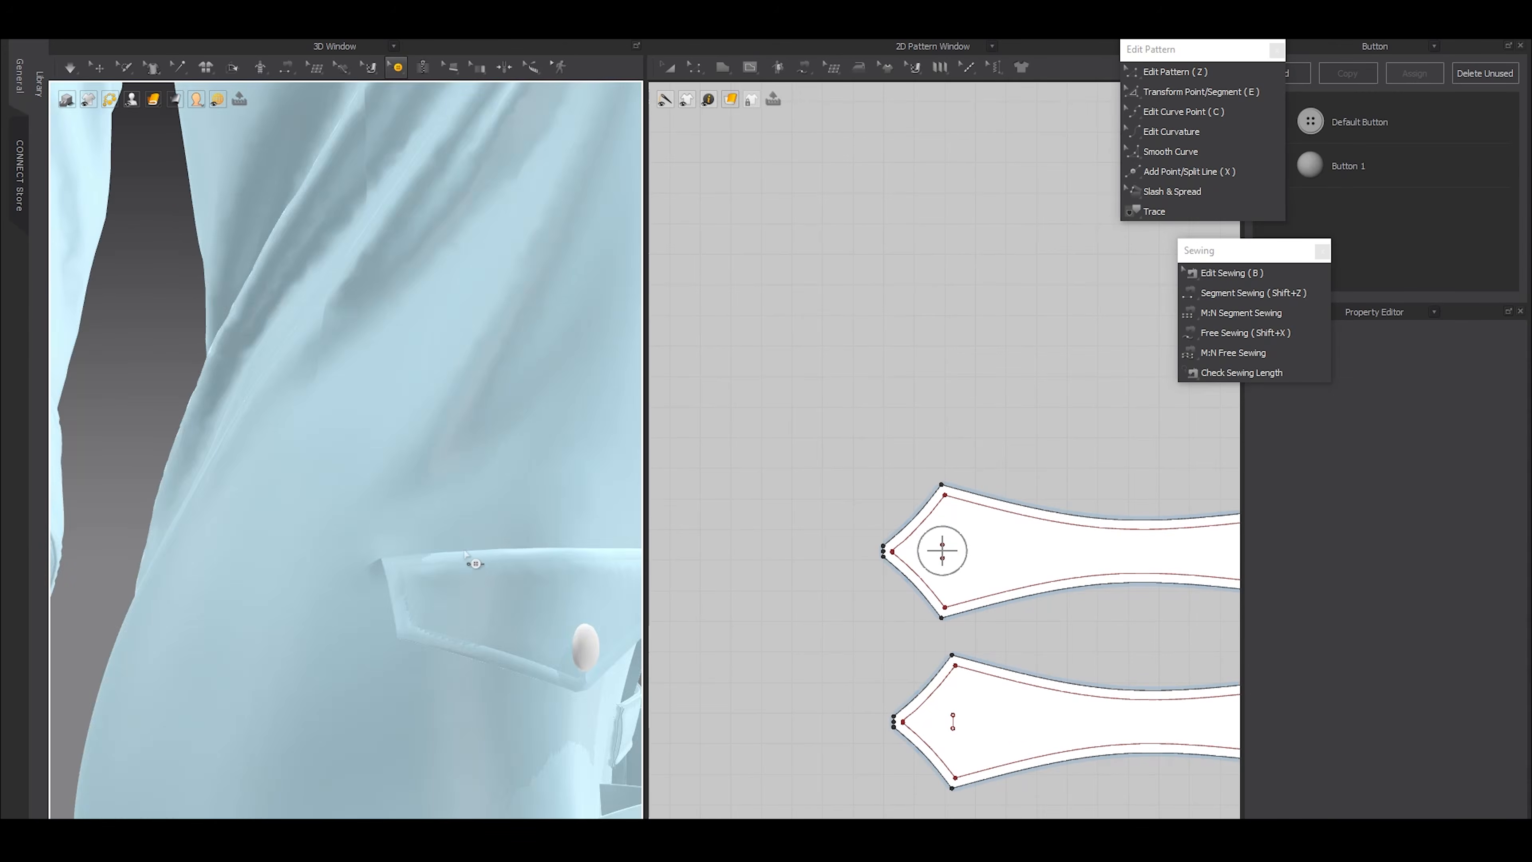
scroll(395, 544, "down", 4)
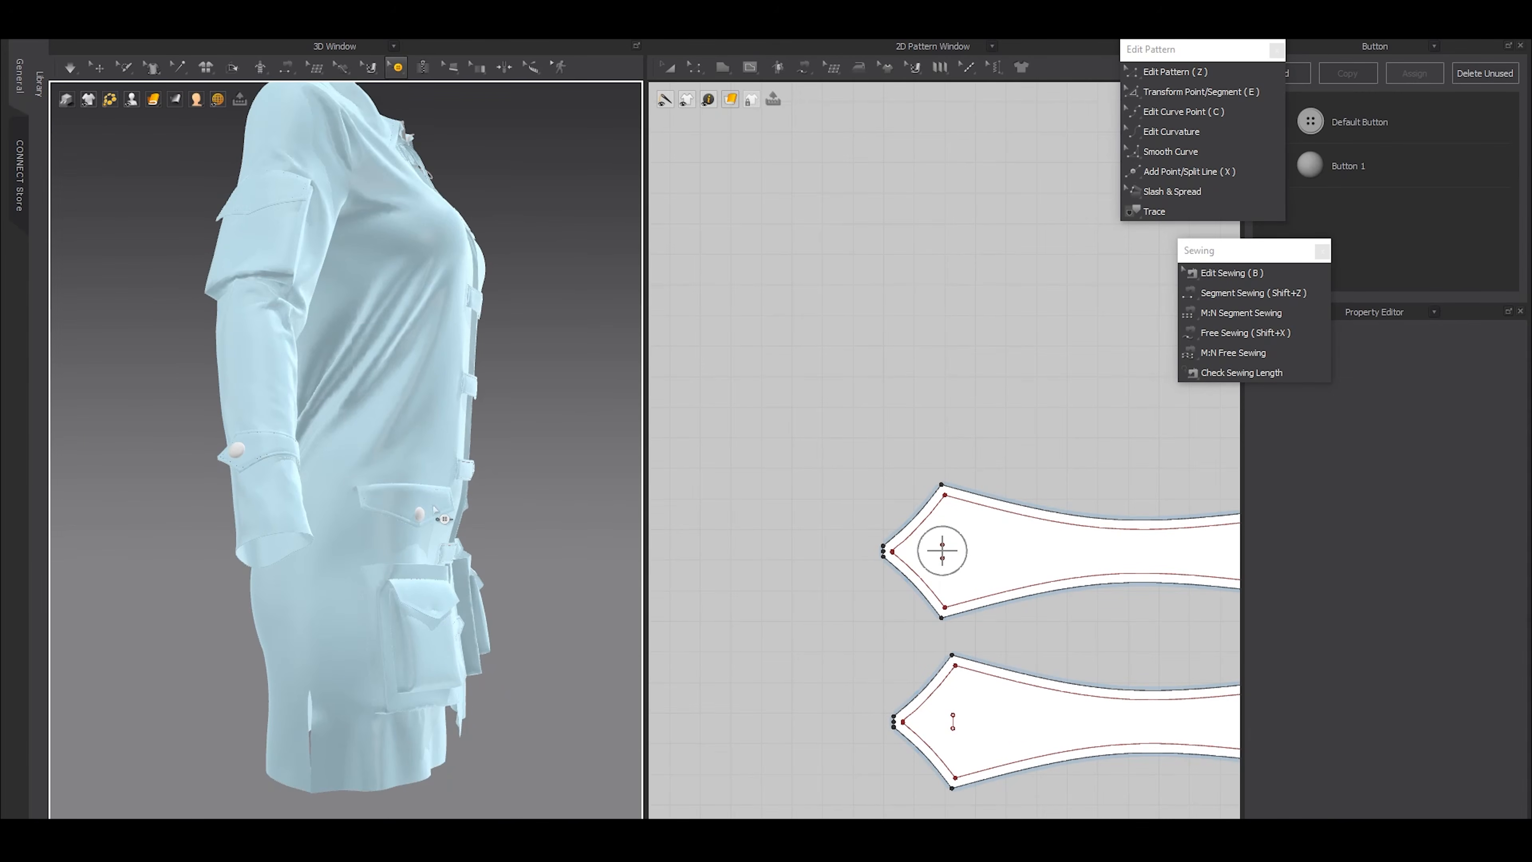
scroll(443, 502, "up", 5)
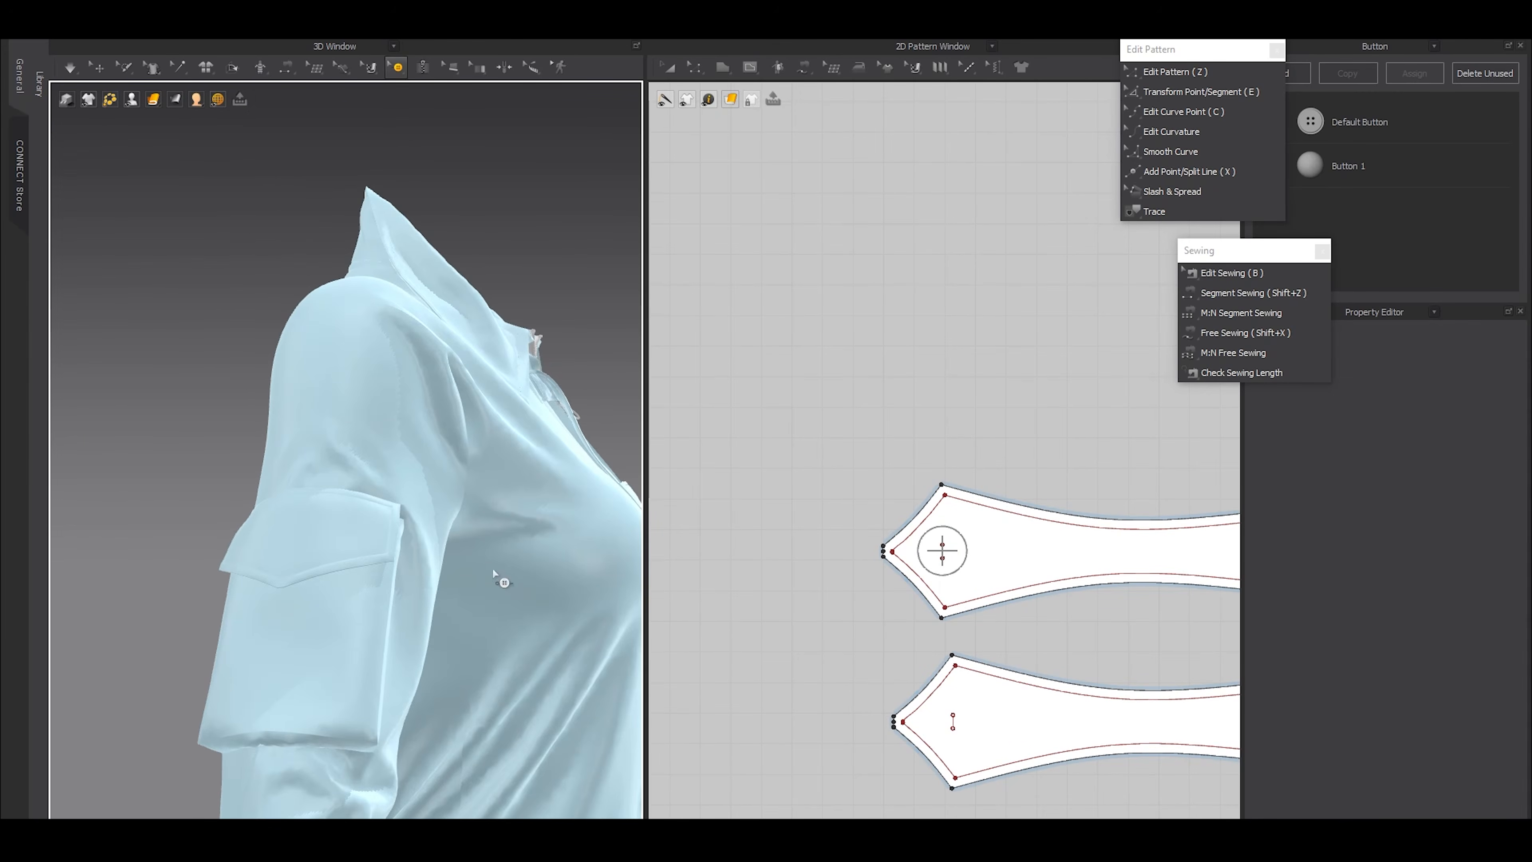
scroll(454, 575, "down", 5)
scroll(882, 523, "down", 5)
Place a Button 1 near the tip of the sleeve pocket flap, about 49 mm below its upper edge
scroll(702, 344, "up", 2)
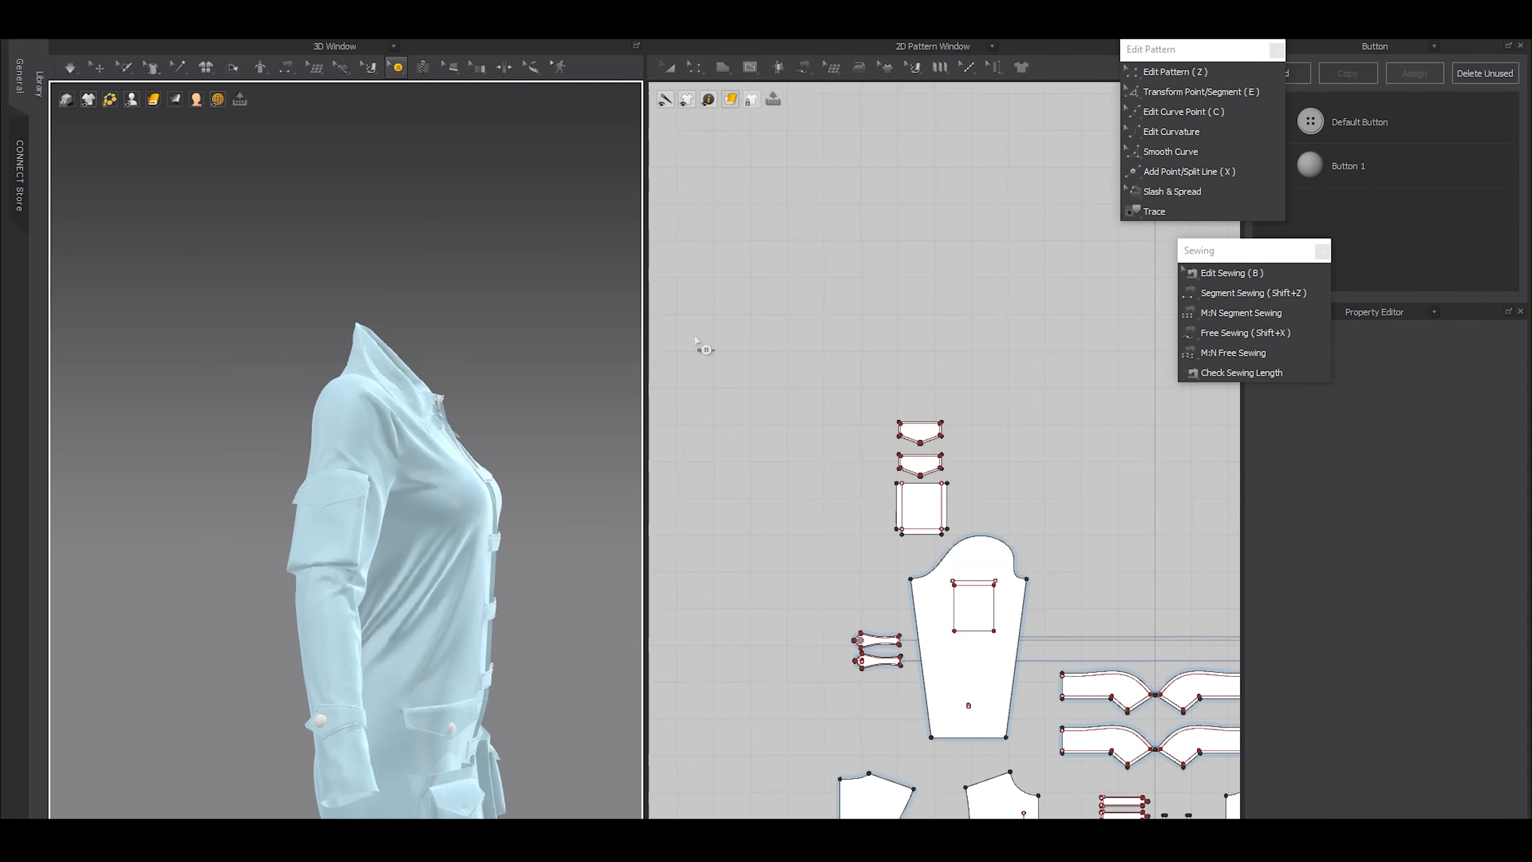
left_click(395, 68)
left_click(415, 120)
scroll(847, 431, "up", 4)
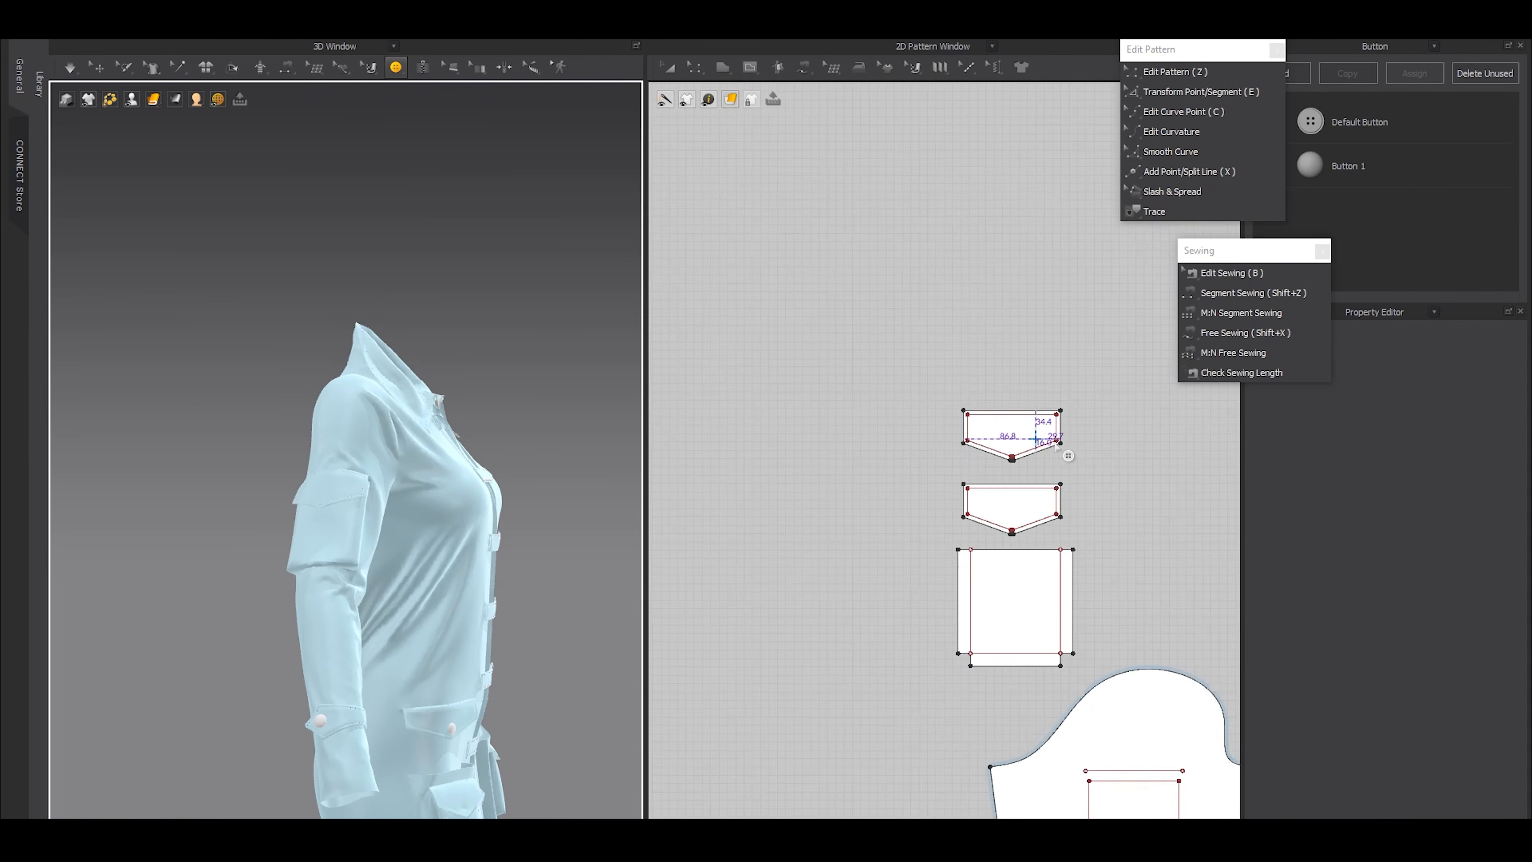
scroll(1037, 444, "up", 4)
left_click(97, 67)
left_click(330, 487)
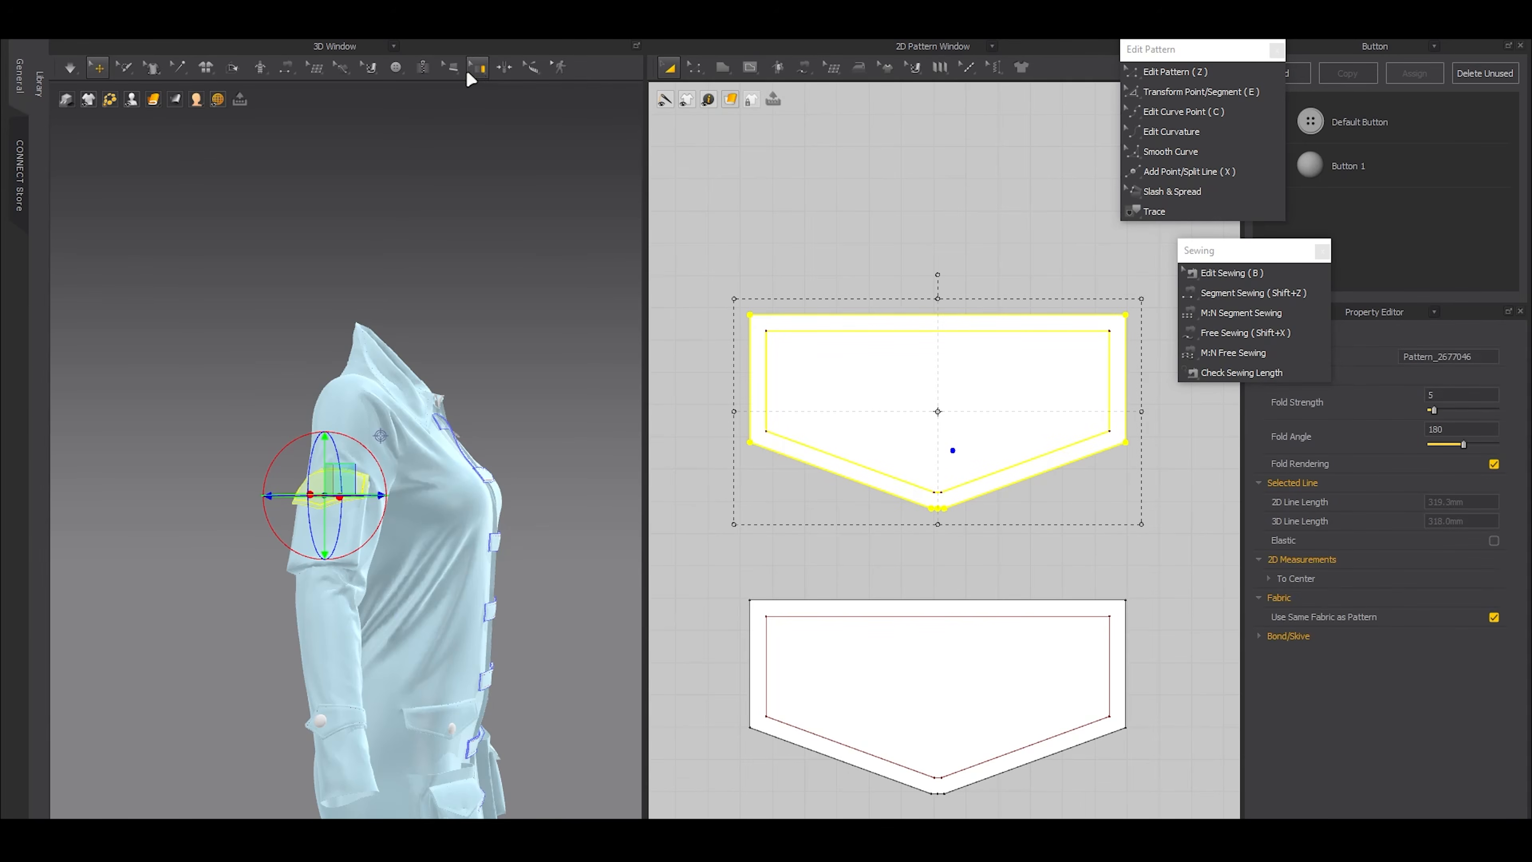
left_click(395, 68)
left_click(421, 120)
scroll(878, 416, "up", 3)
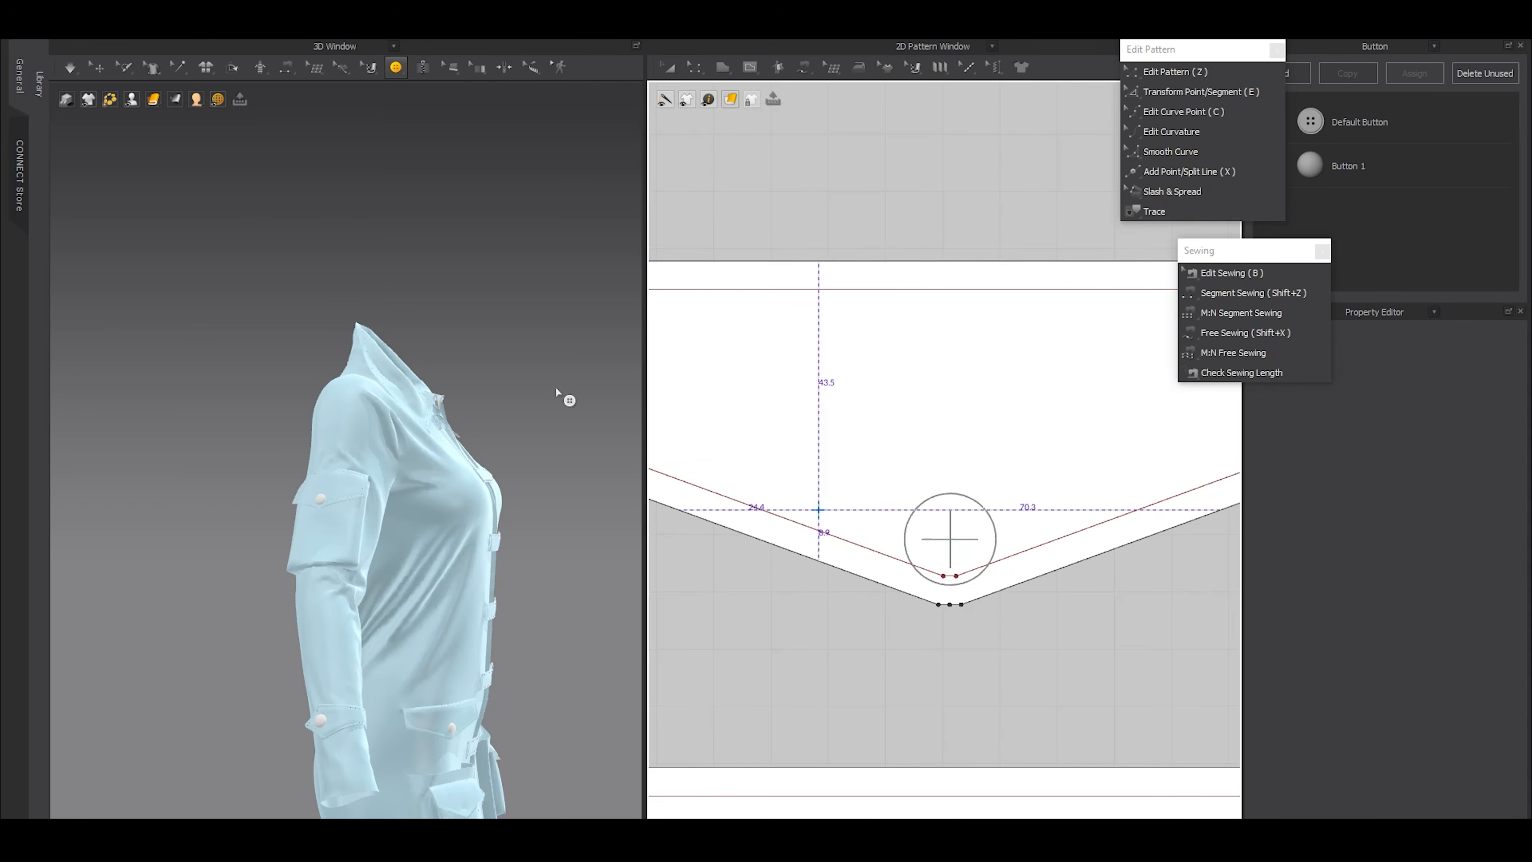
Place a Button 1 at the middle of the short internal line near the tip of the lower front pocket's flap
key("2")
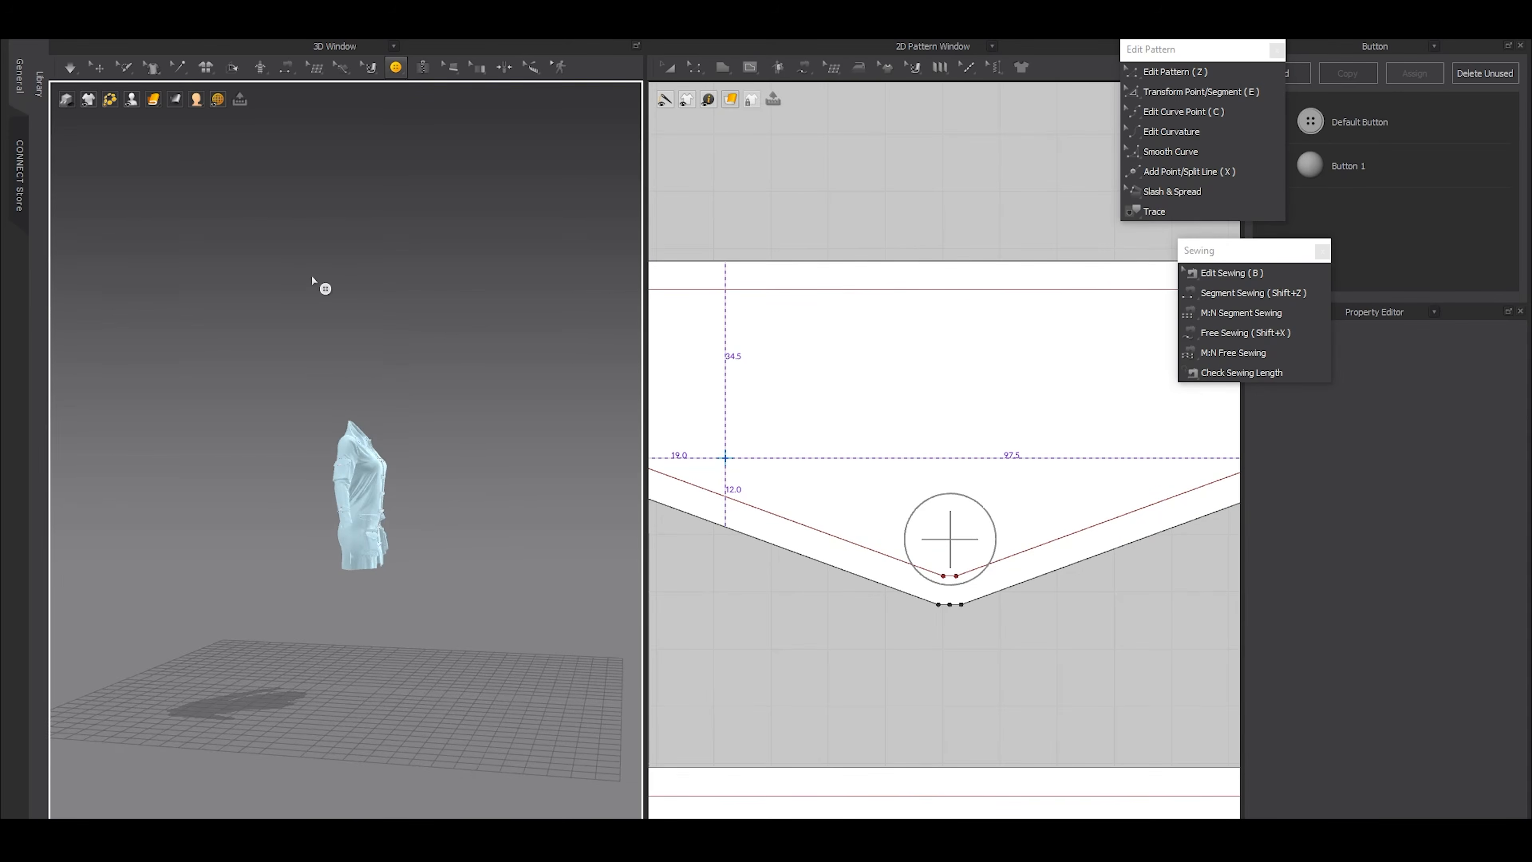
scroll(372, 409, "up", 5)
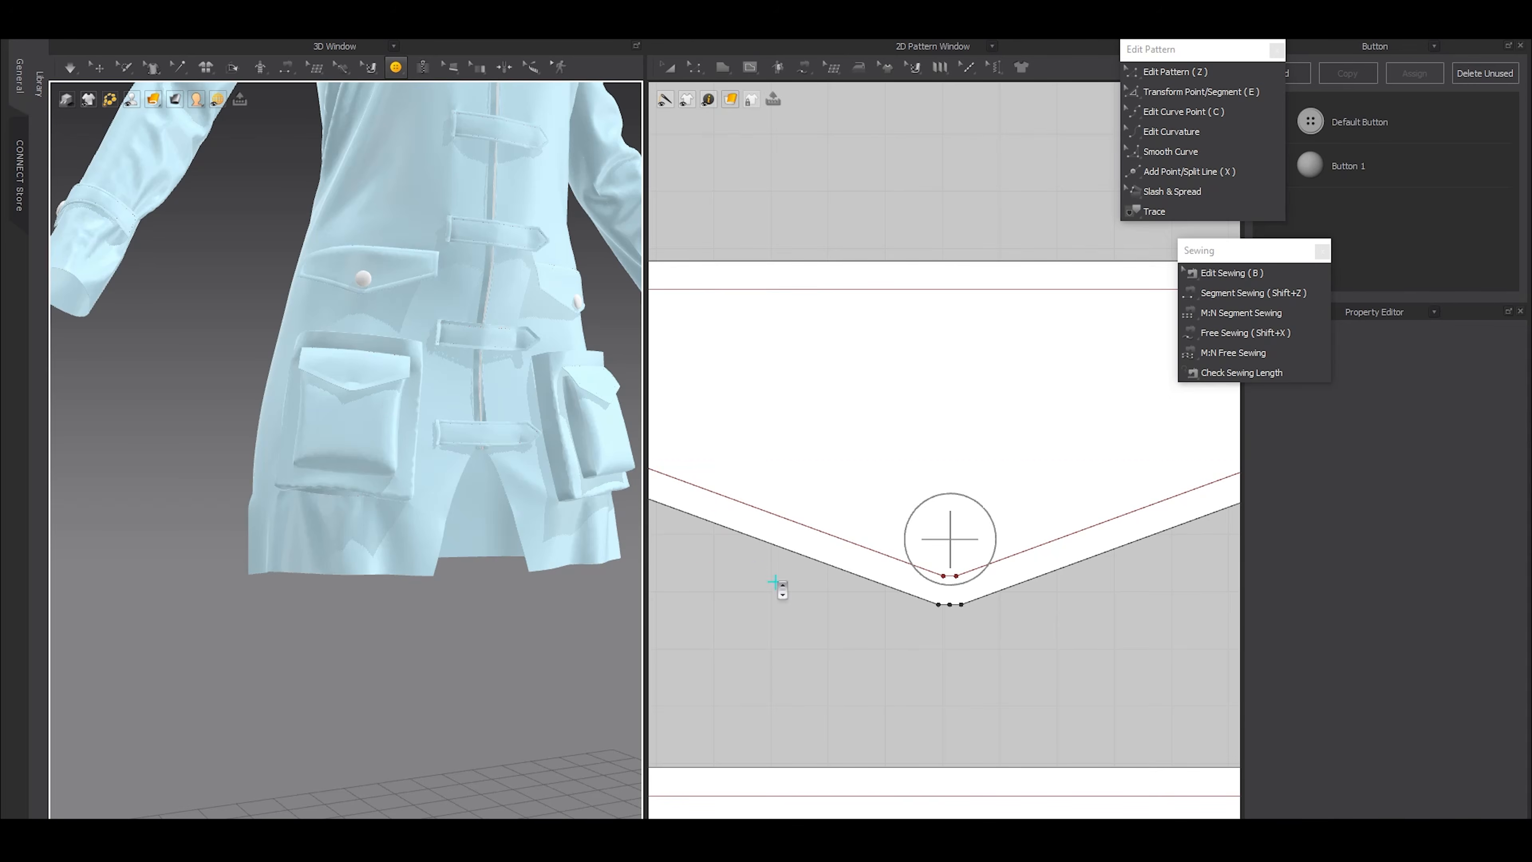
scroll(780, 585, "down", 10)
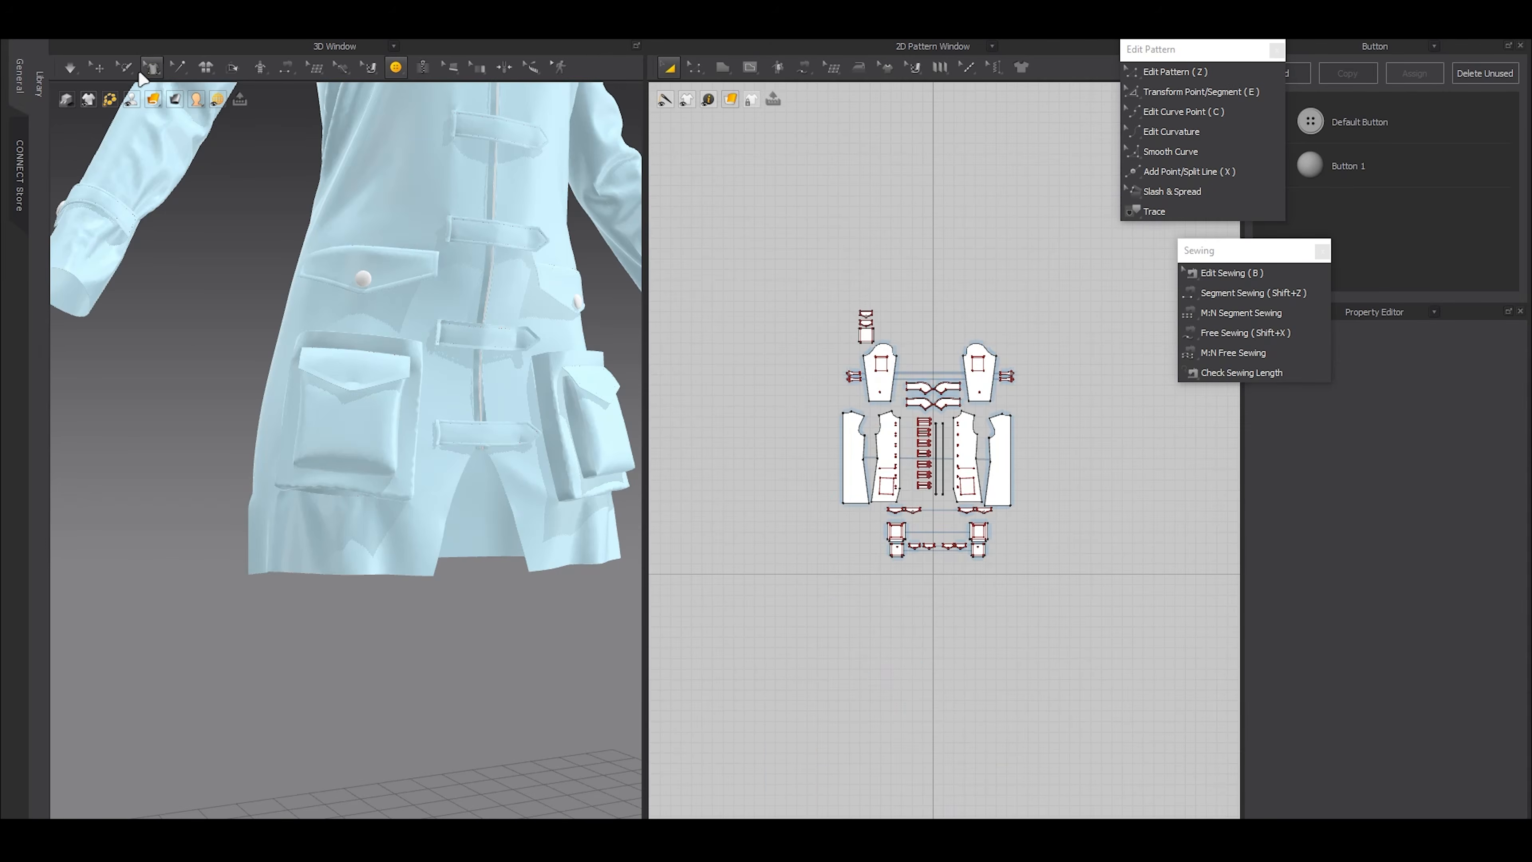
left_click(96, 67)
left_click(375, 392)
scroll(881, 516, "up", 14)
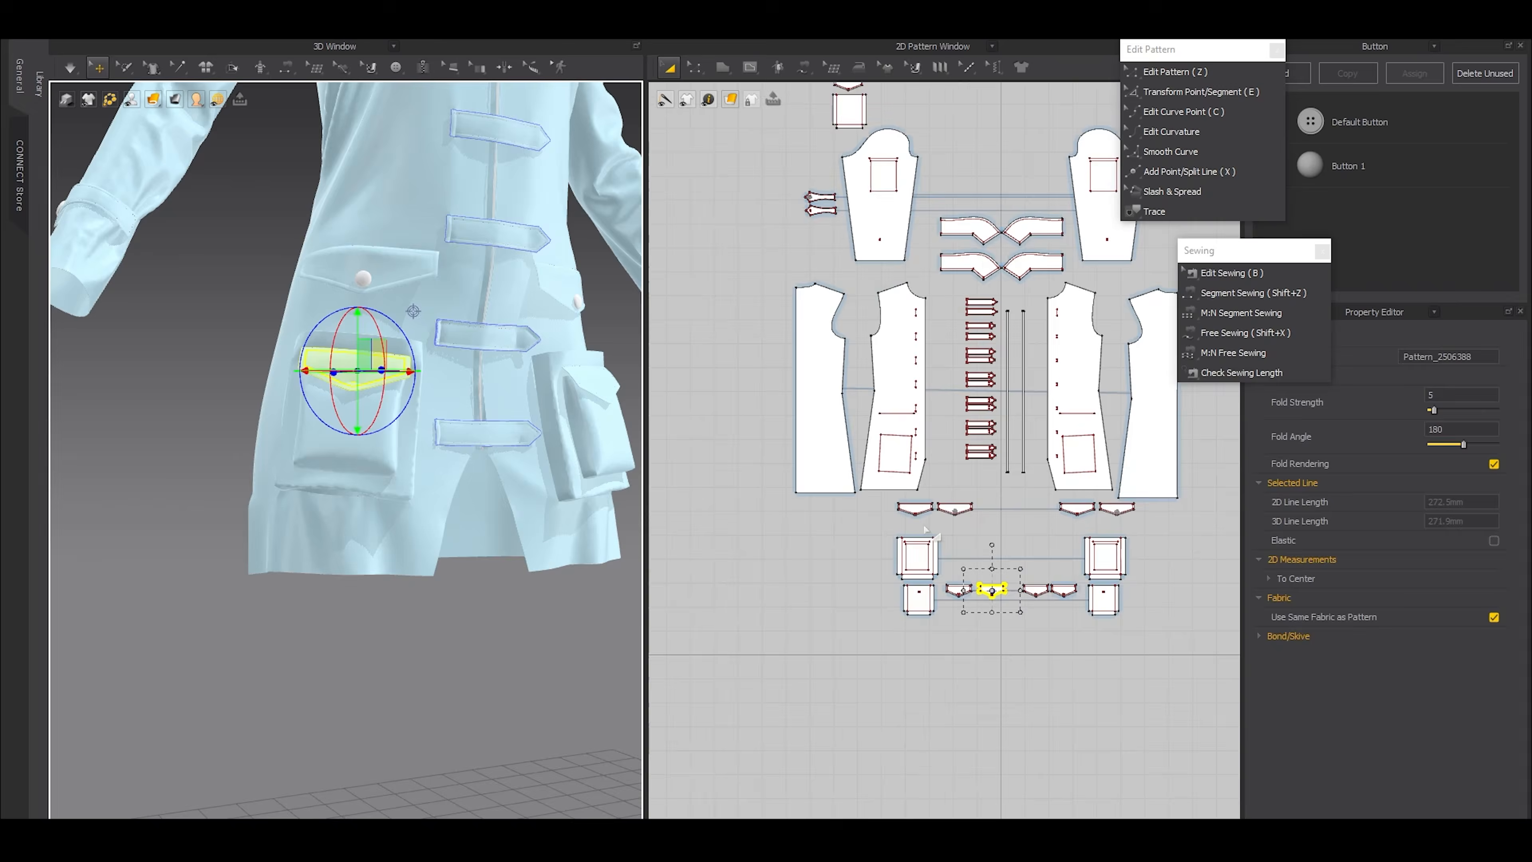
mouse_move(217, 90)
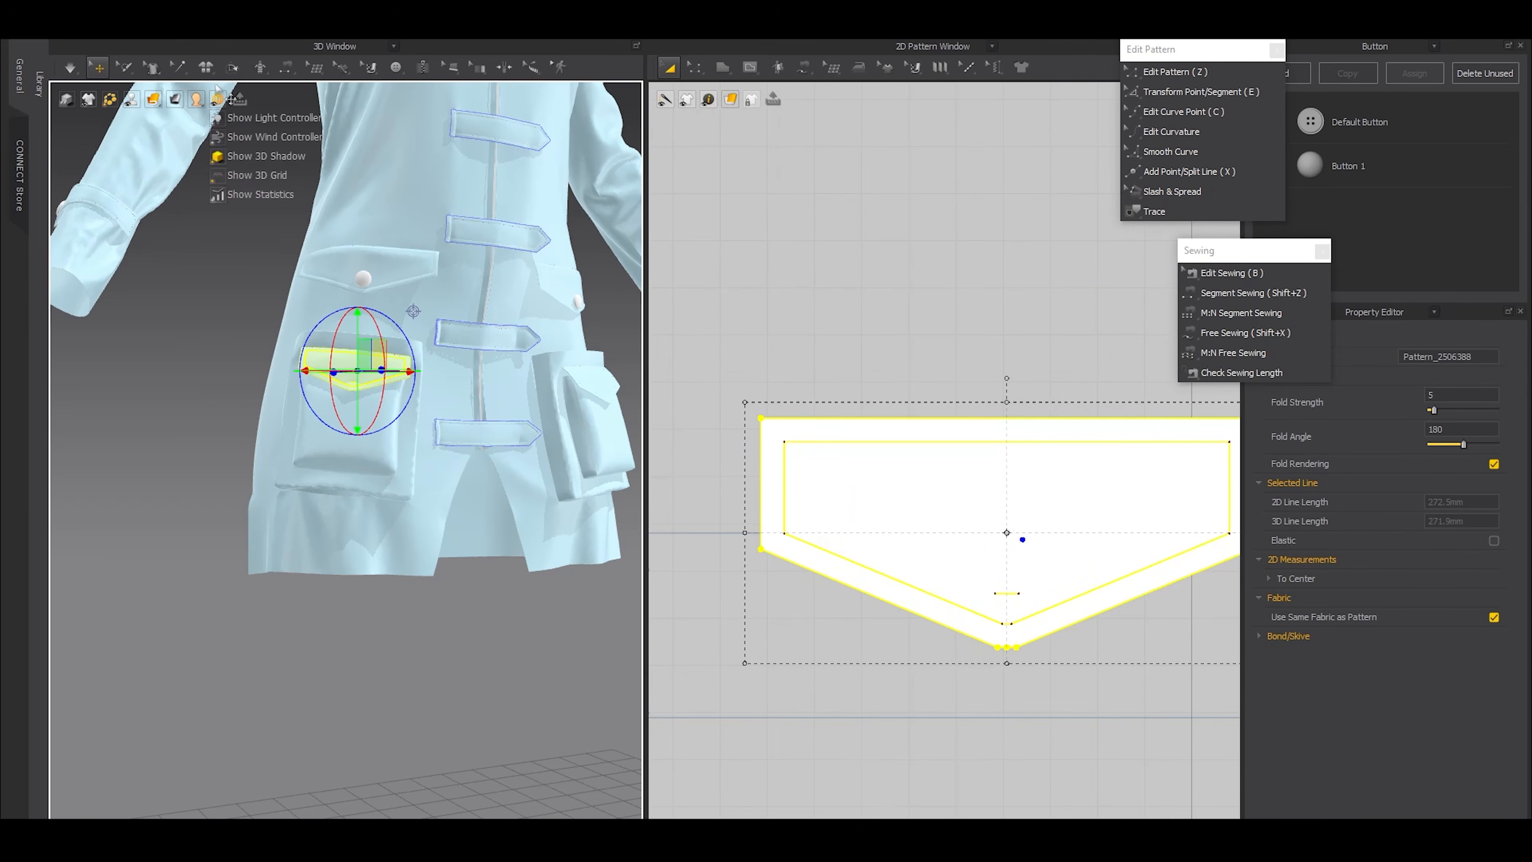
left_click(396, 67)
scroll(1076, 631, "up", 5)
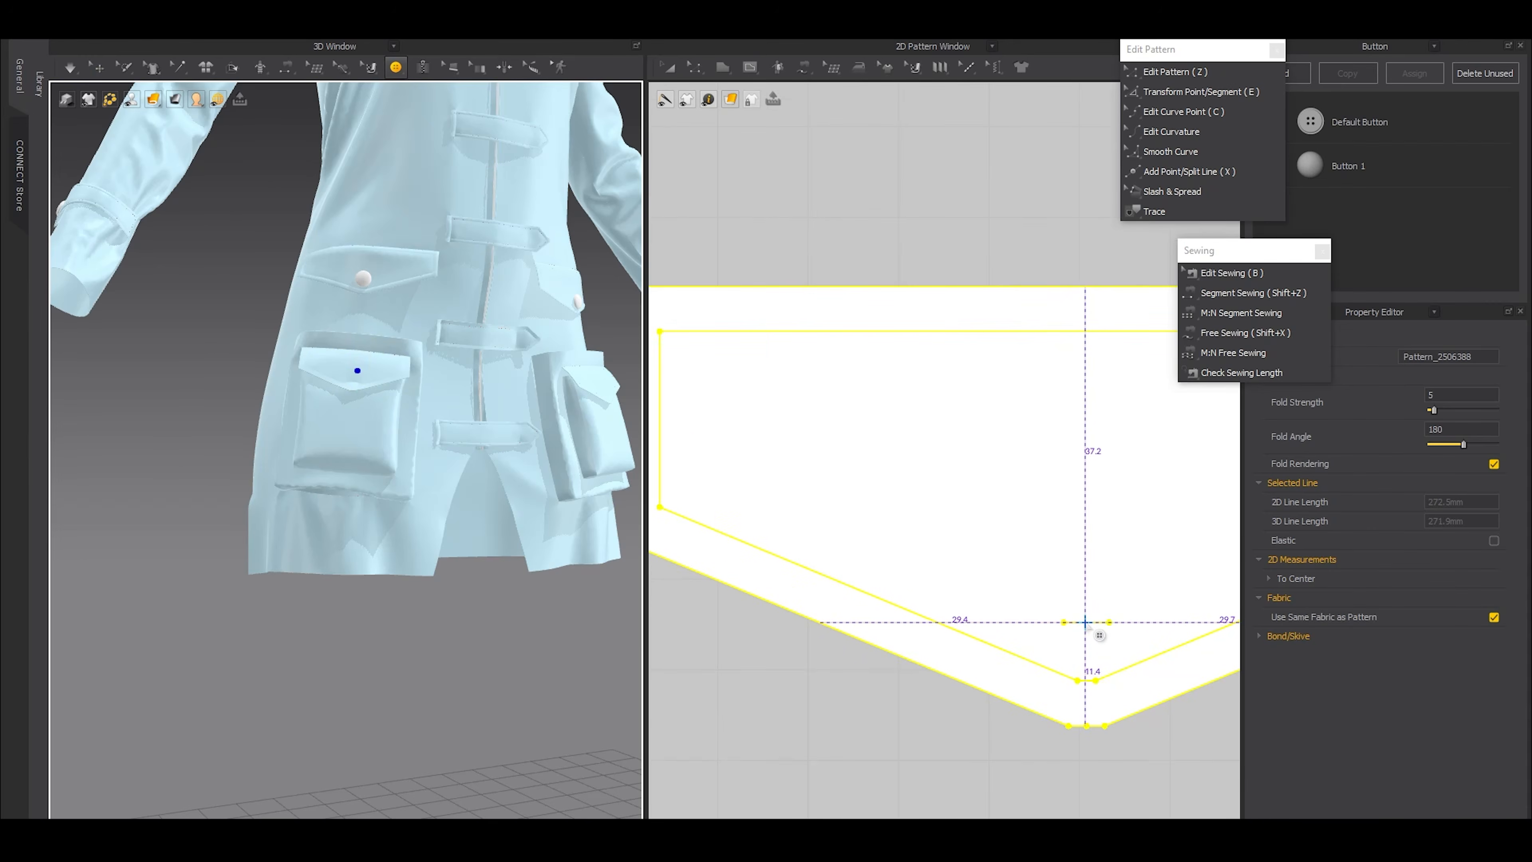
left_click(1084, 623)
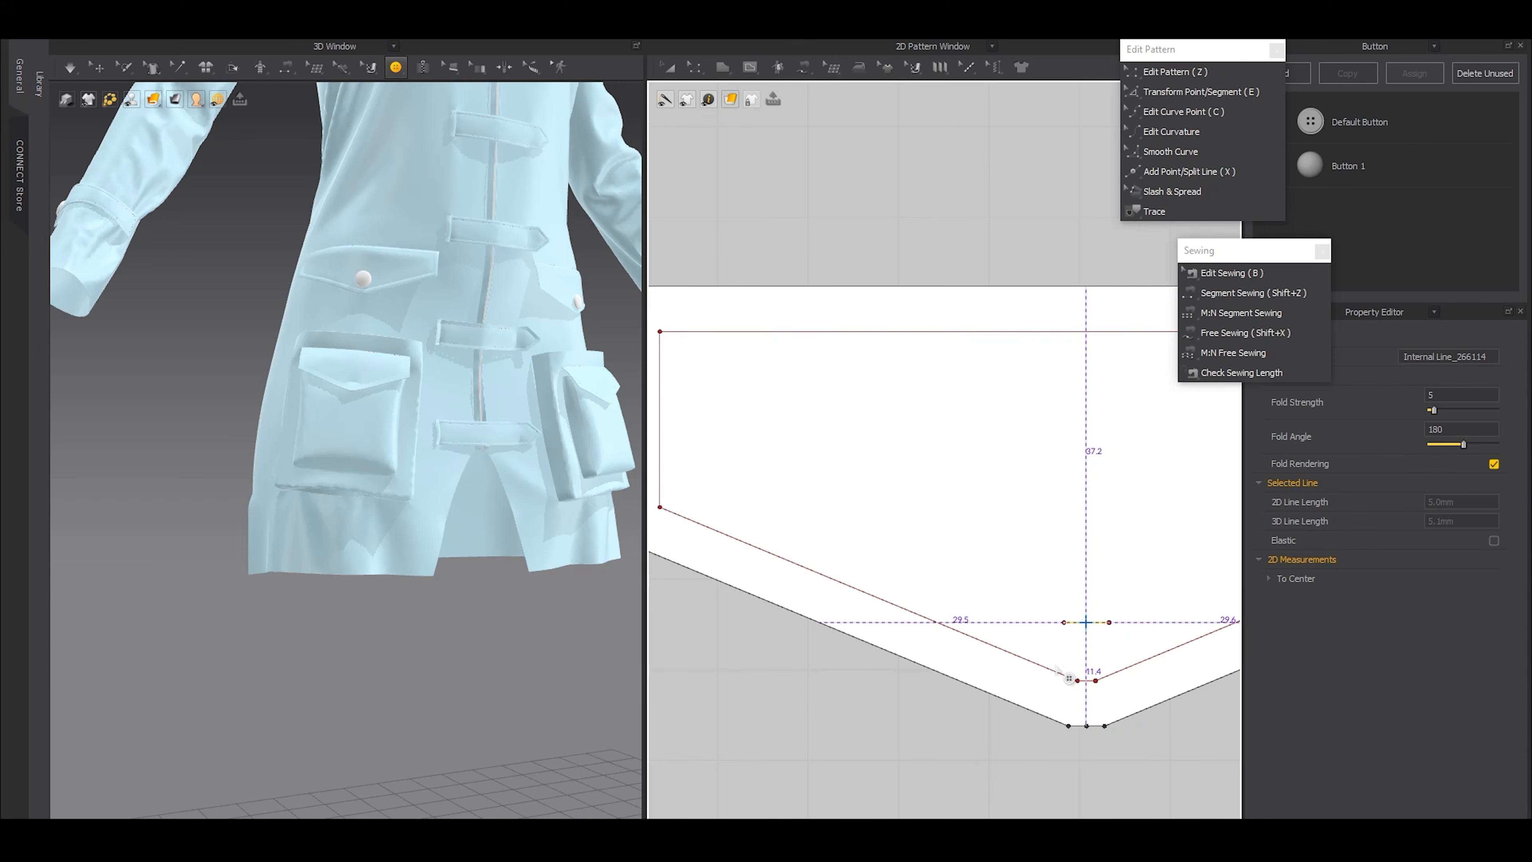
left_click(1036, 670)
Place a Button 1 at the middle of the short internal line on the opposite lower front pocket's flap
scroll(1036, 669, "down", 10)
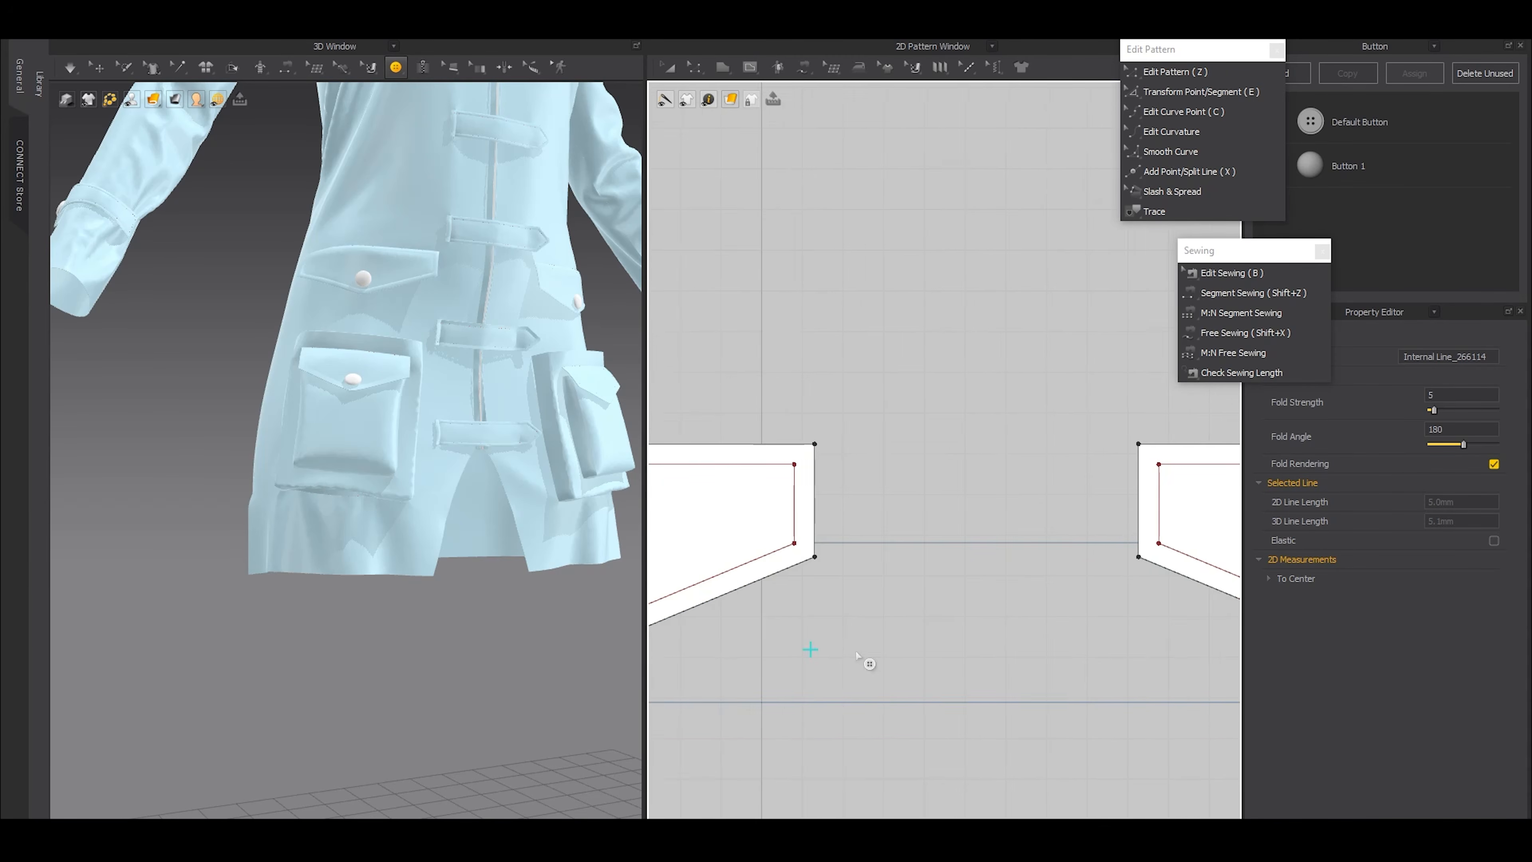
middle_click_drag(1113, 643, 992, 647)
key("a")
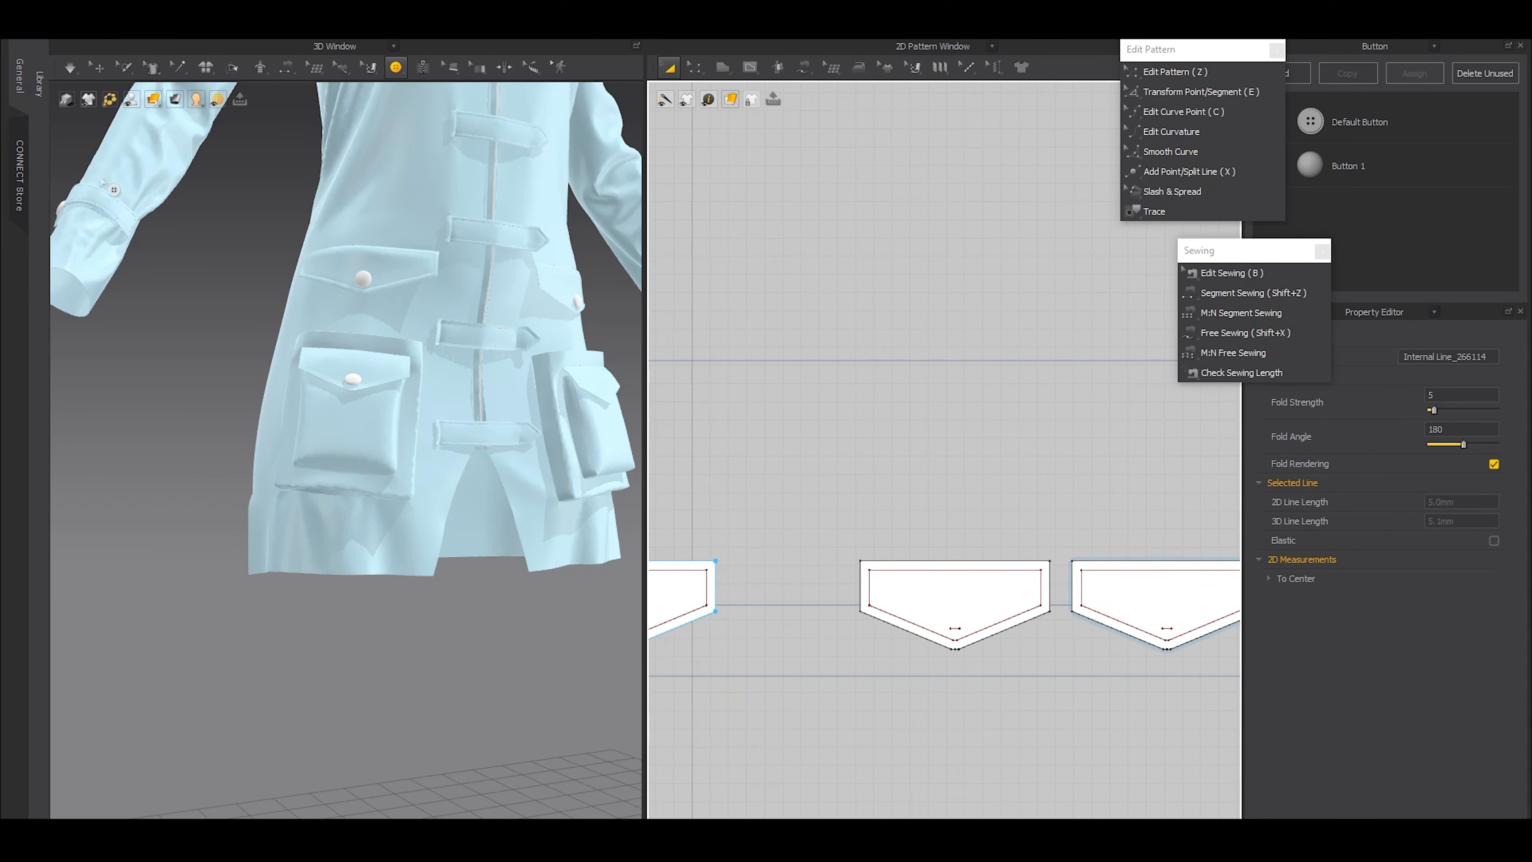
left_click(98, 66)
left_click(608, 395)
scroll(1001, 645, "up", 3)
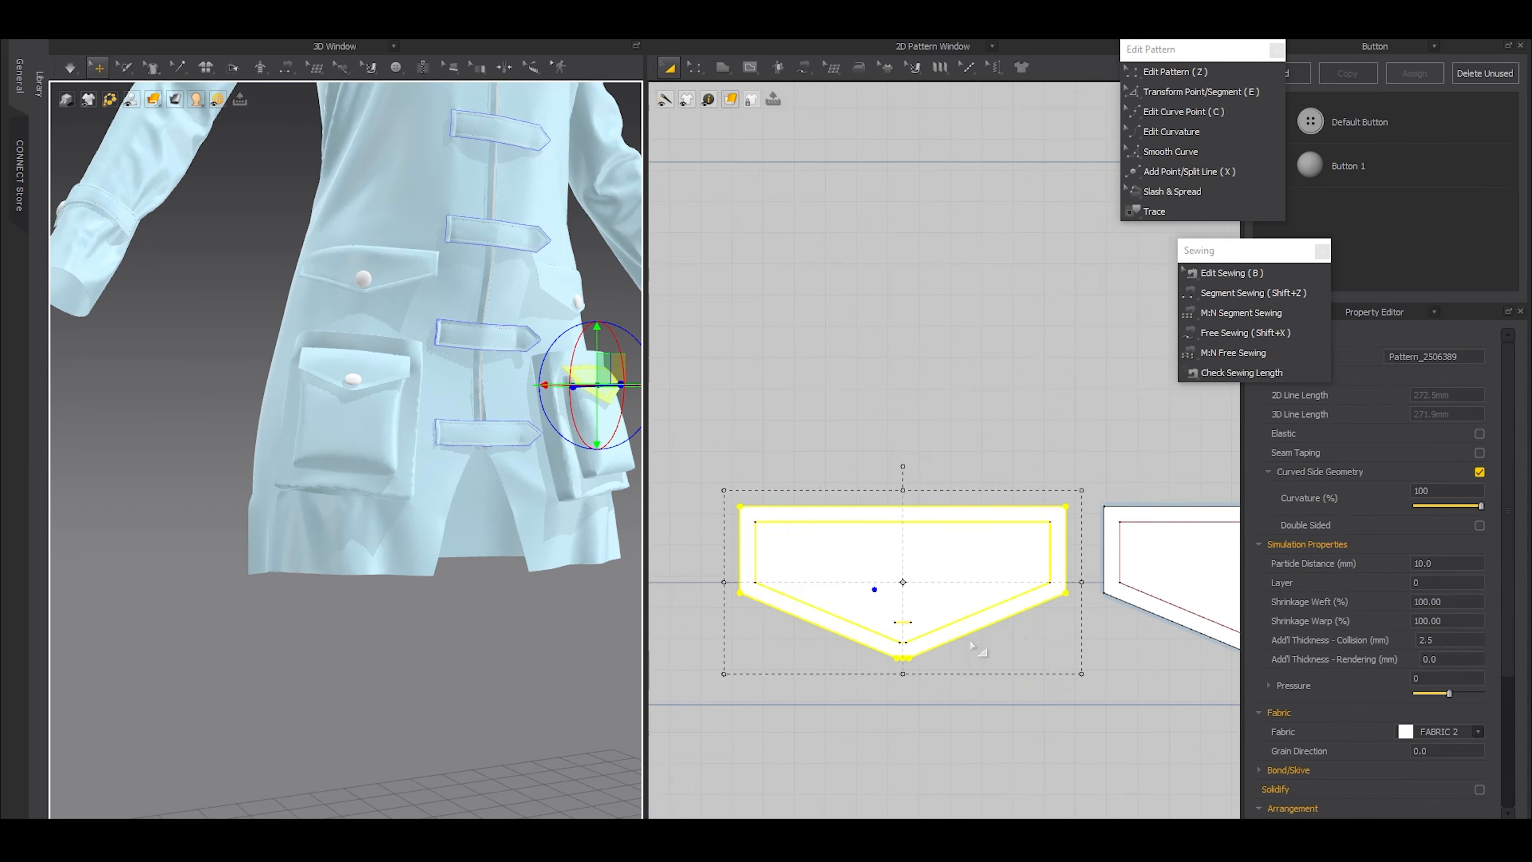
scroll(1001, 645, "up", 4)
left_click(395, 68)
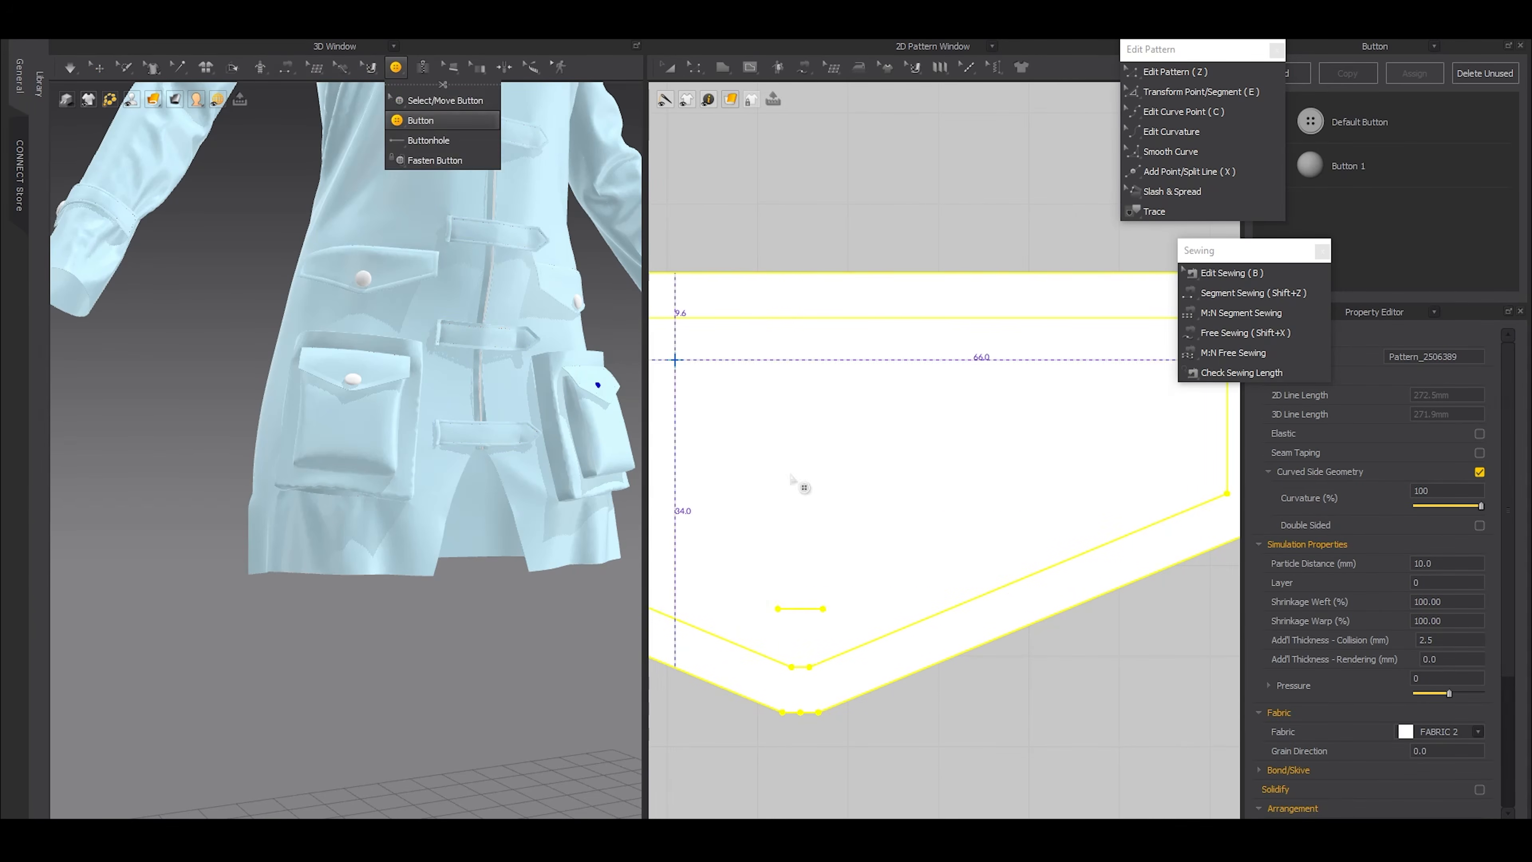
left_click(798, 610)
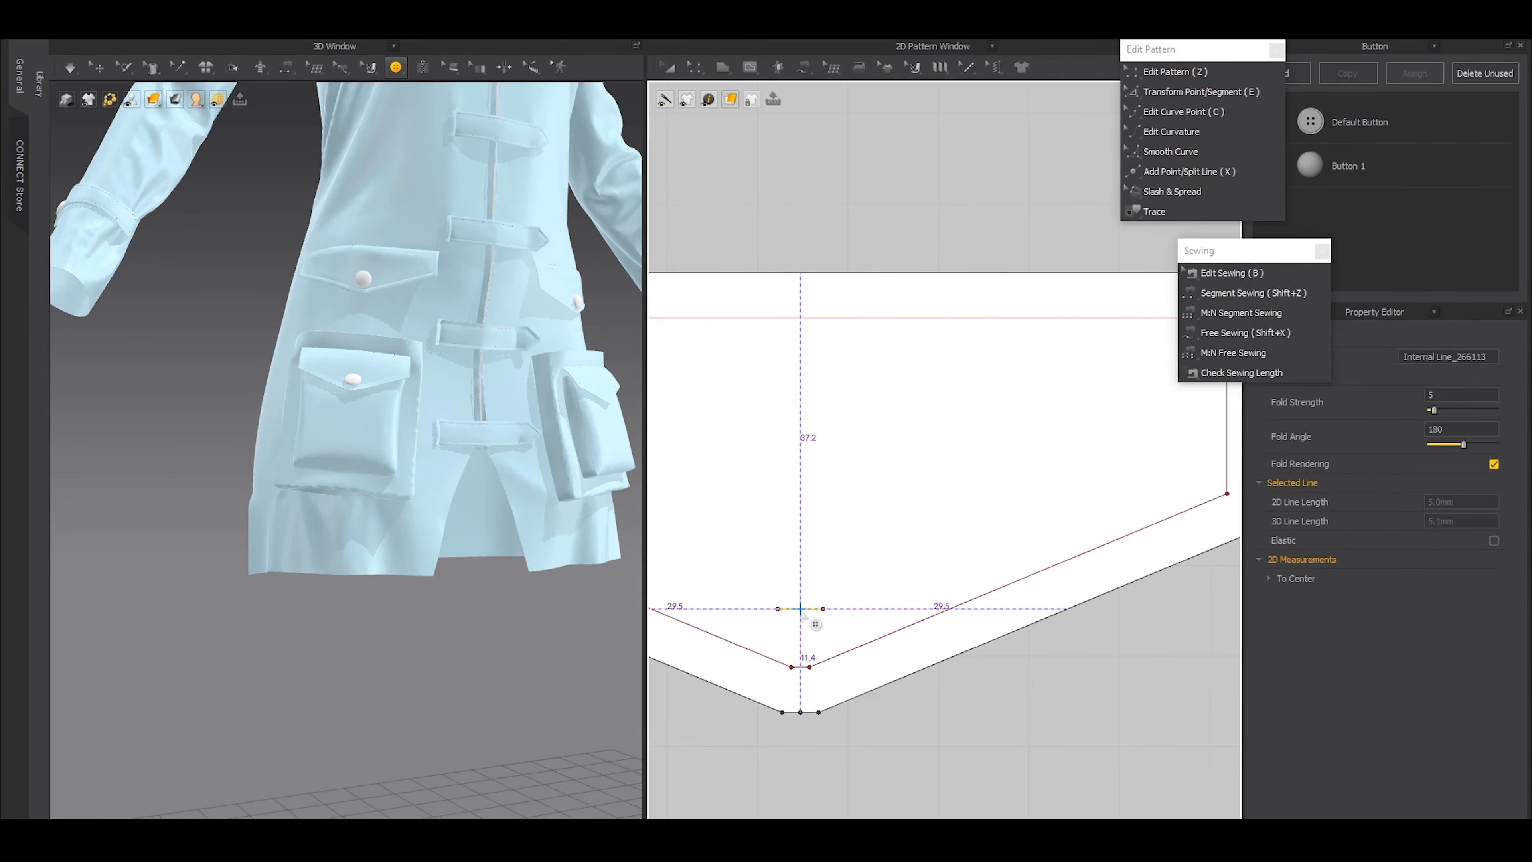
left_click(801, 608)
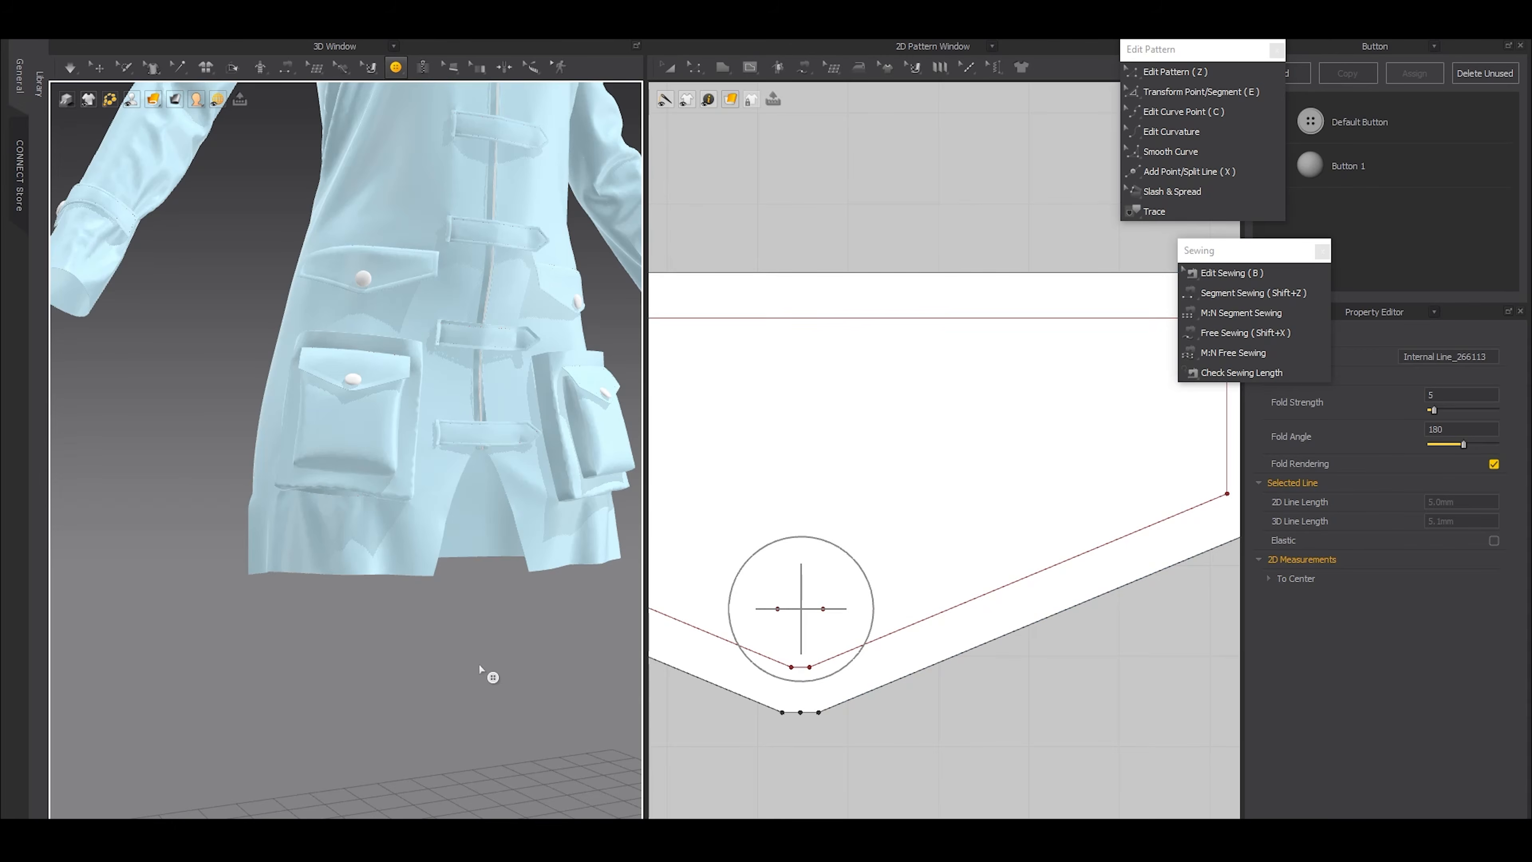
Add a new button style and give it the 2_Shank_Button_03 shape
left_click(95, 66)
scroll(362, 362, "down", 5)
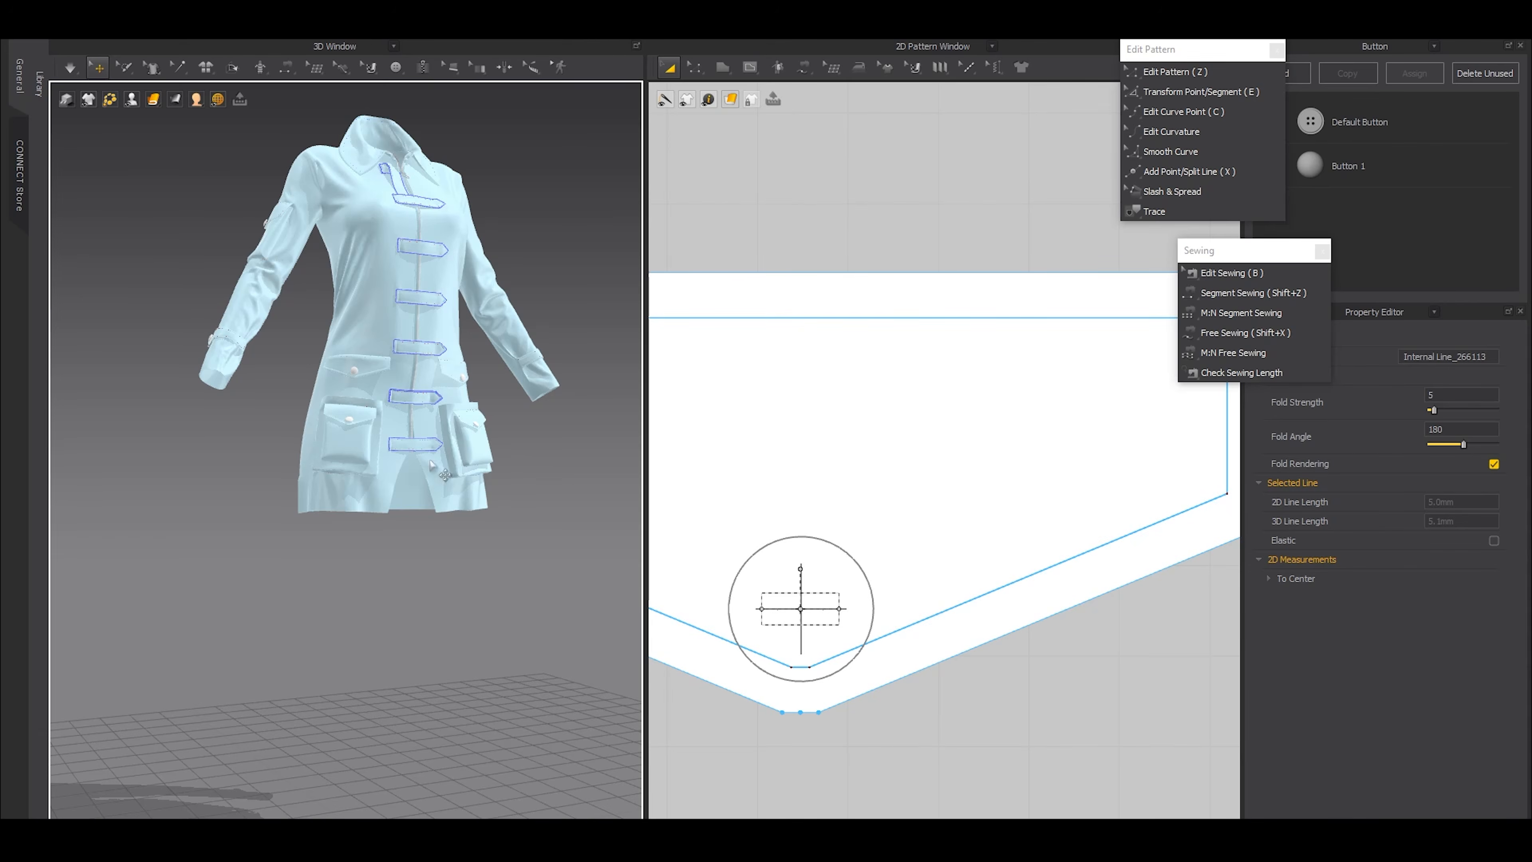
middle_click_drag(351, 527, 360, 543)
scroll(359, 543, "up", 10)
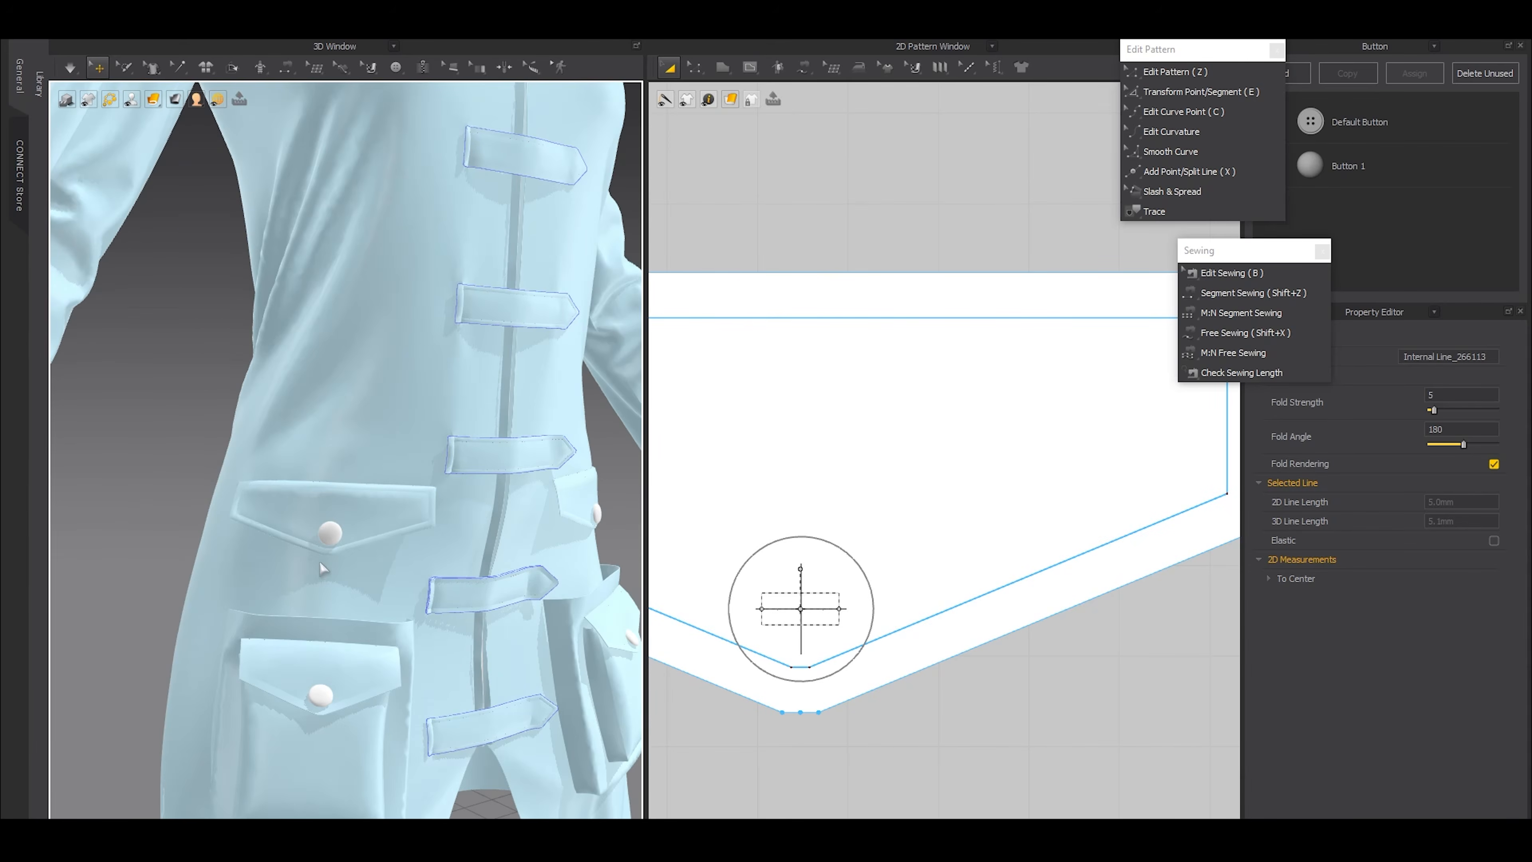
scroll(288, 558, "up", 2)
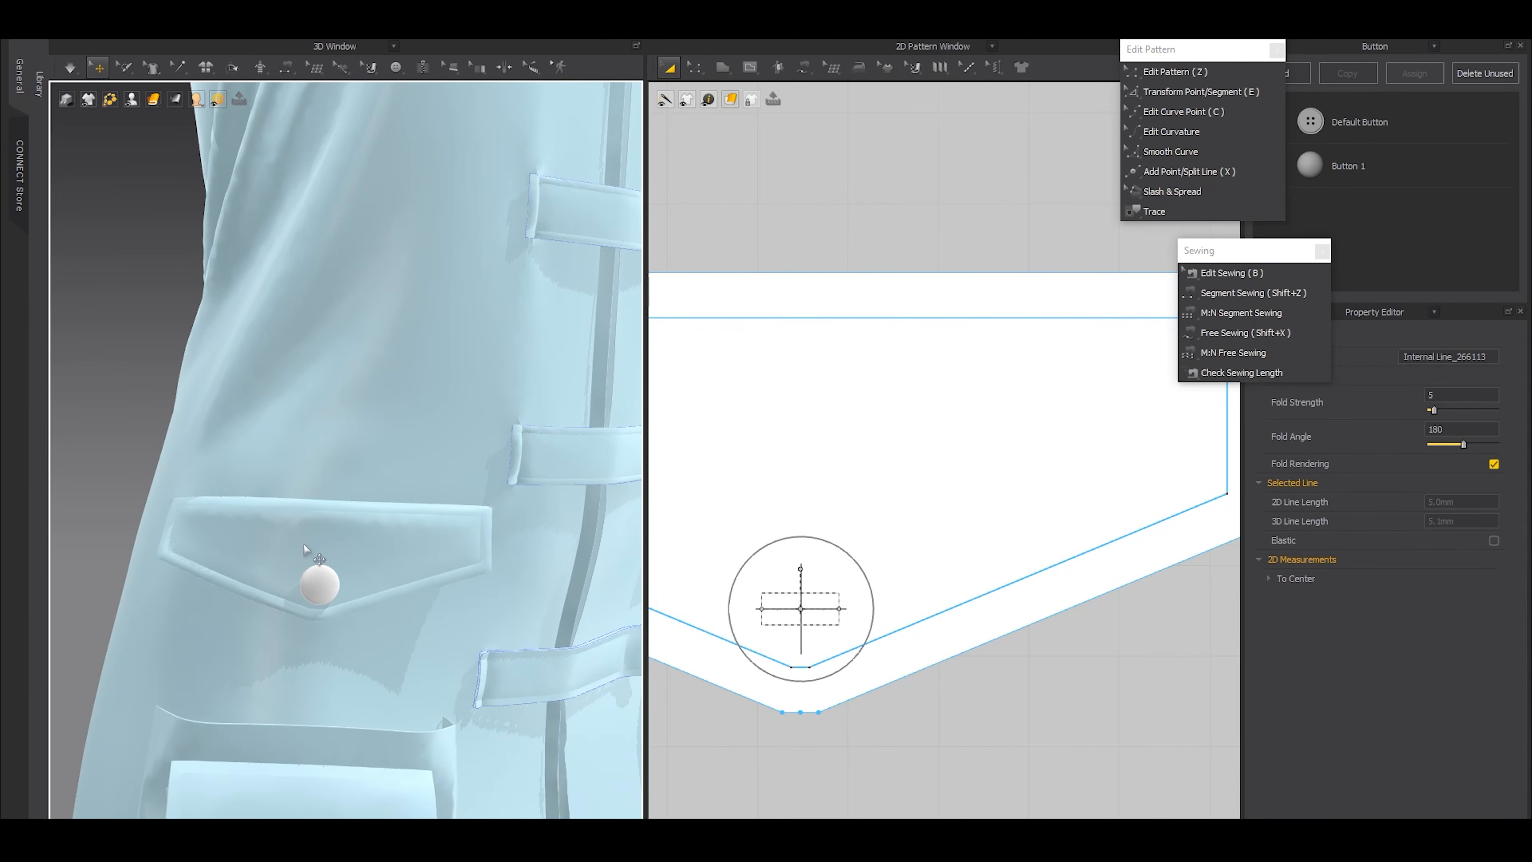
scroll(845, 567, "down", 2)
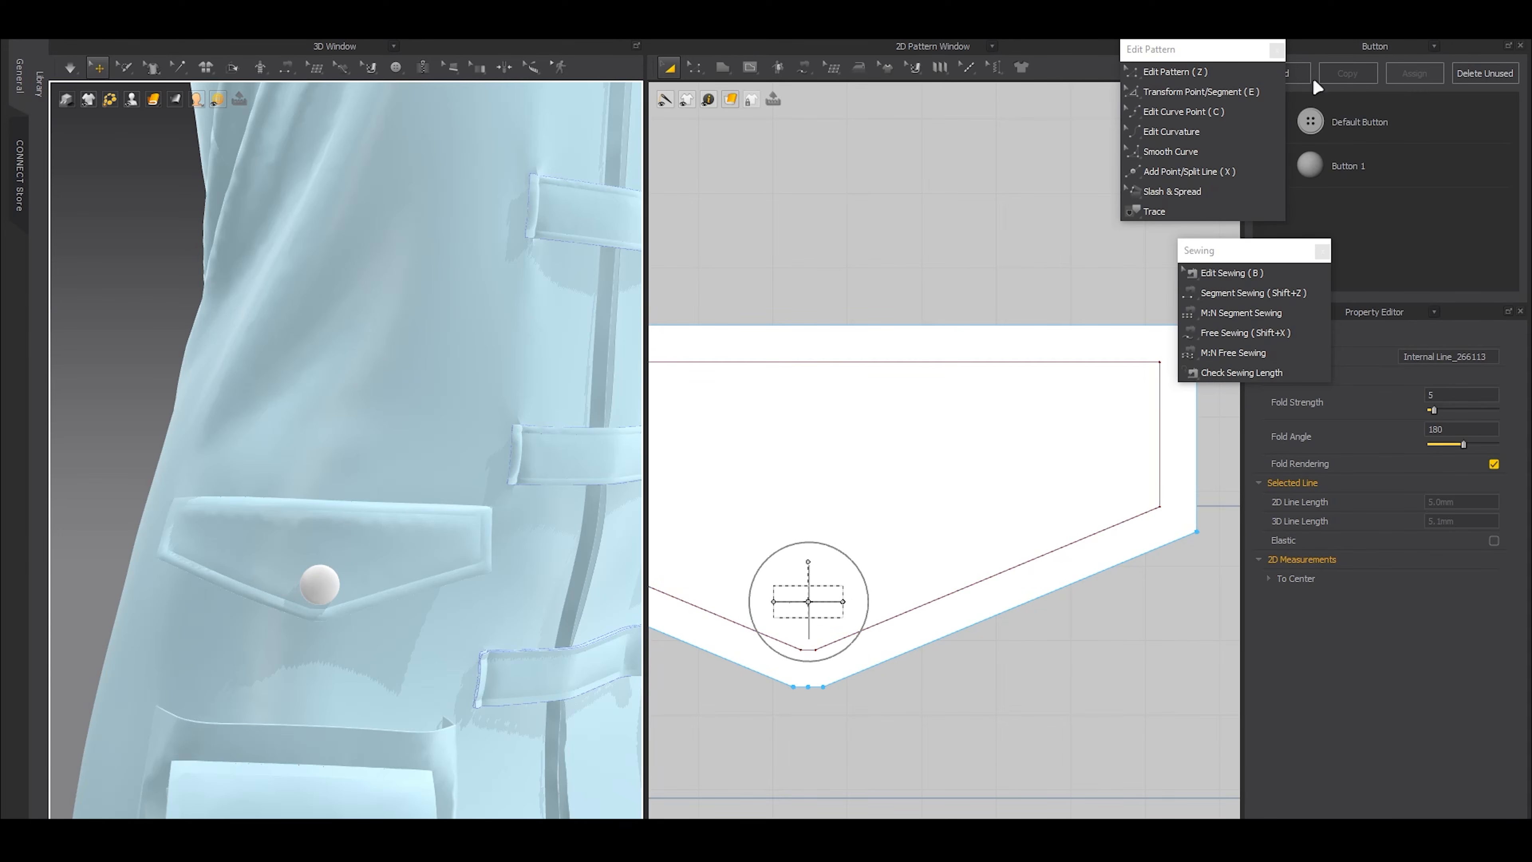
left_click(1296, 72)
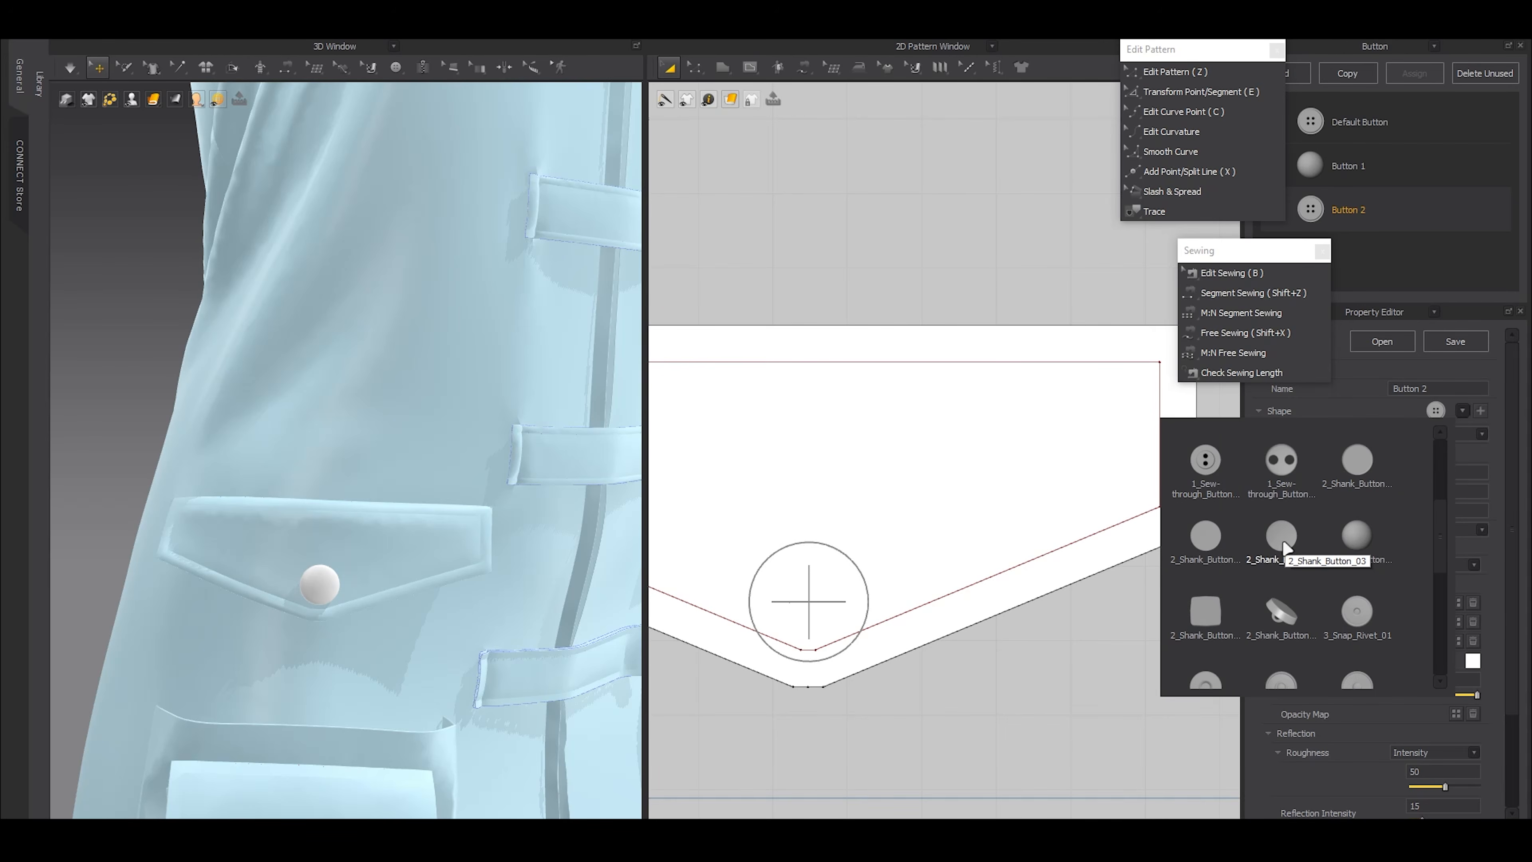
left_click(1283, 547)
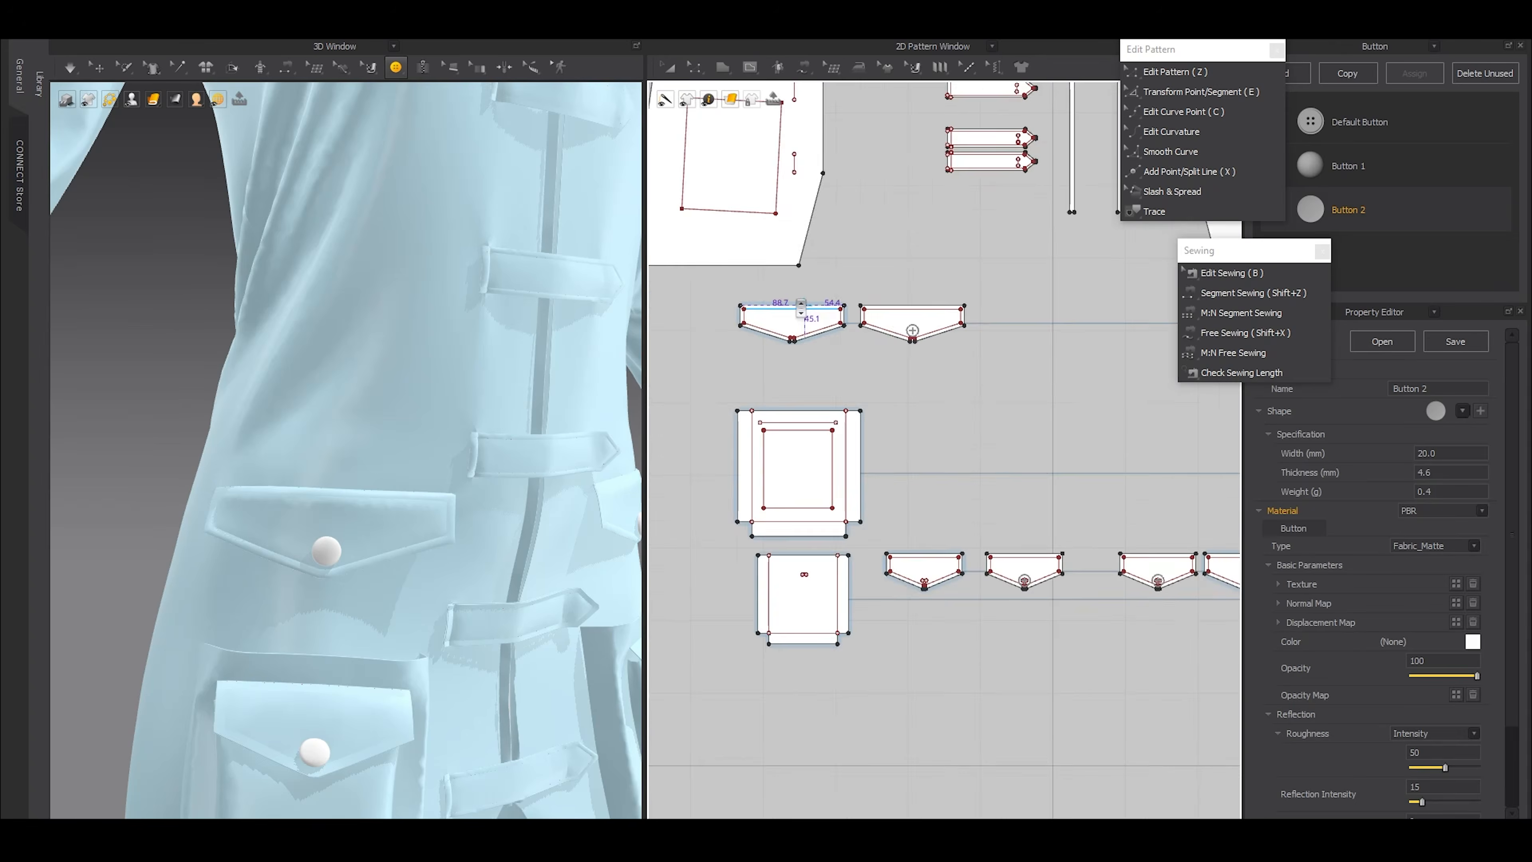
Place a Button 2 at the upper outer corner of the waist flap and set its width to 10 mm
scroll(1060, 298, "up", 5)
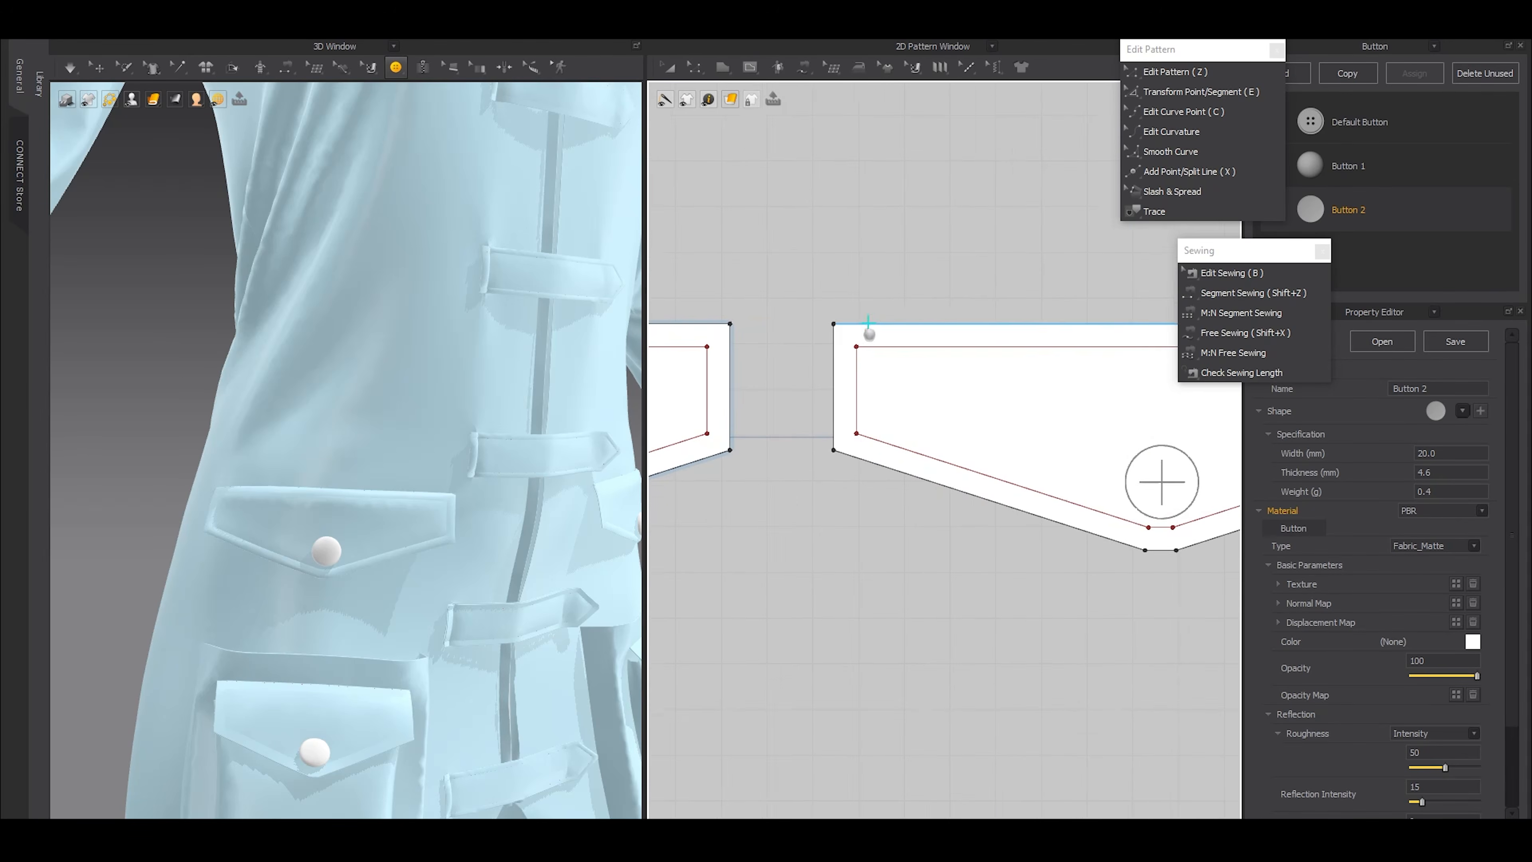
left_click(880, 366)
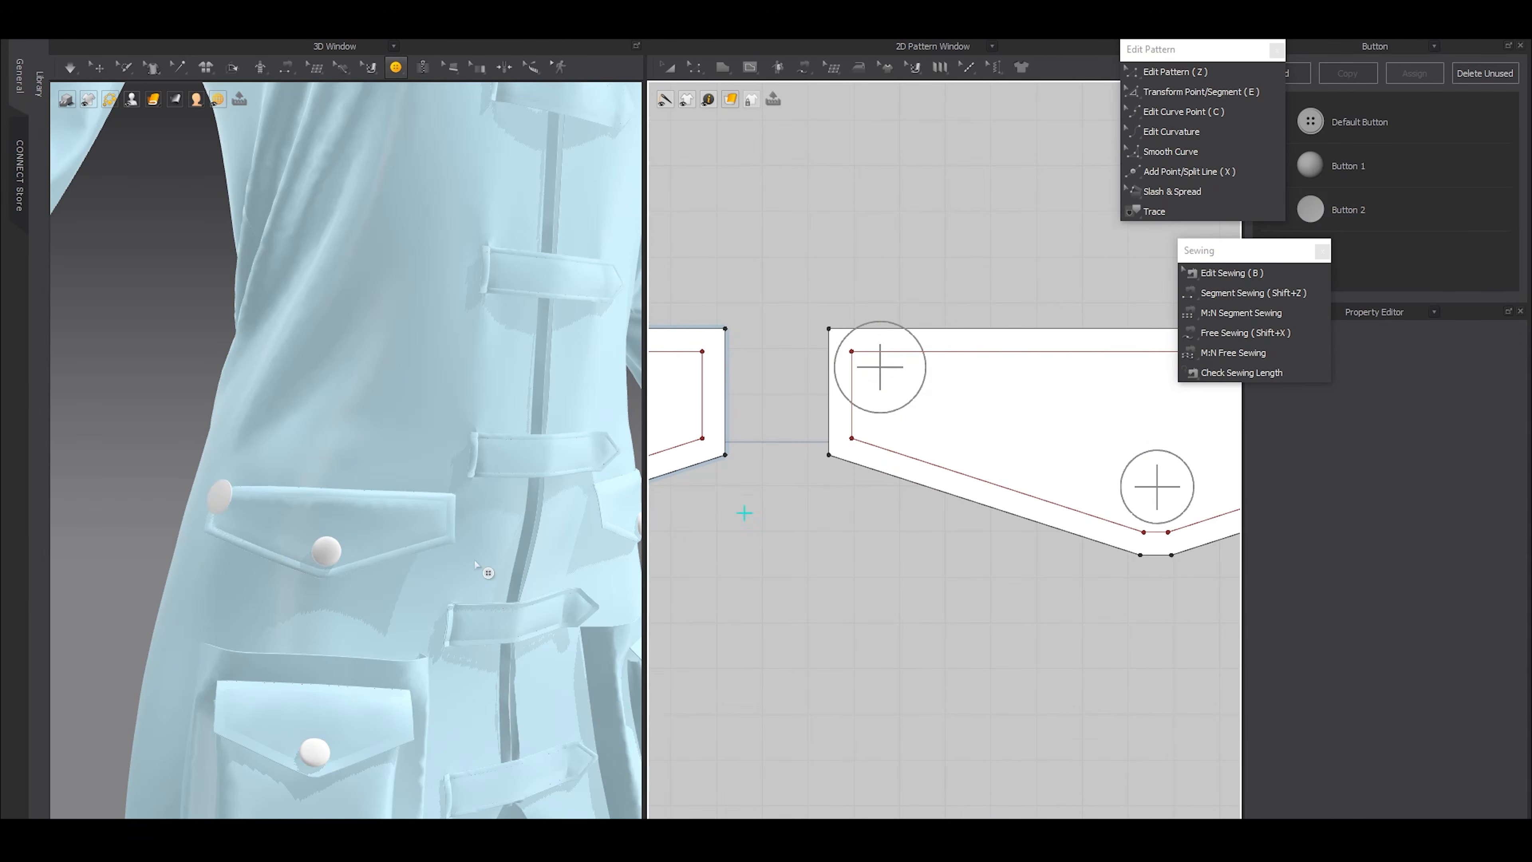
left_click(1370, 209)
left_click(1458, 454)
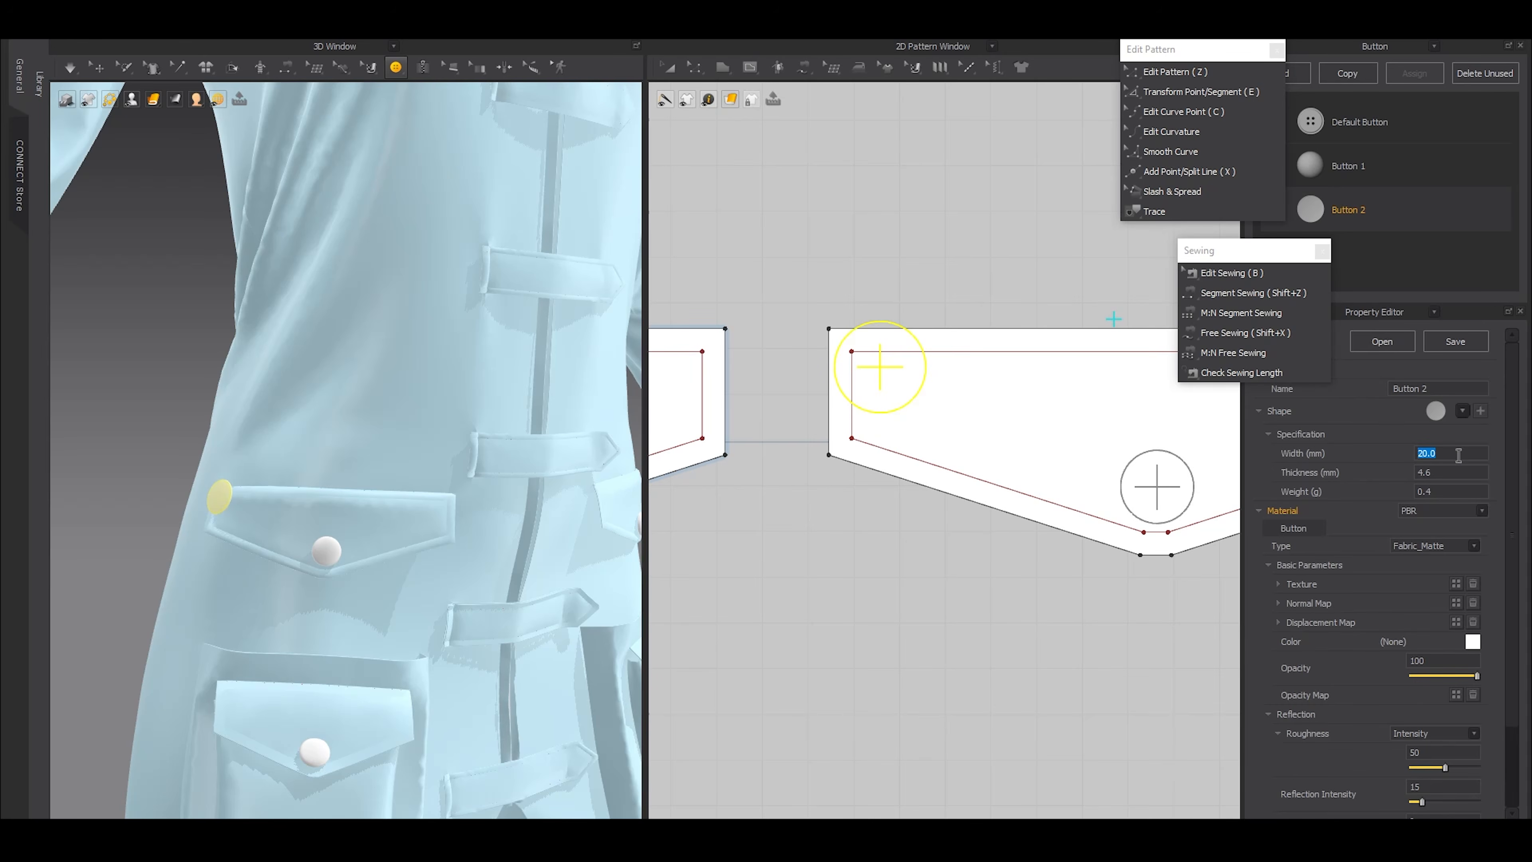
type("10")
key("Return")
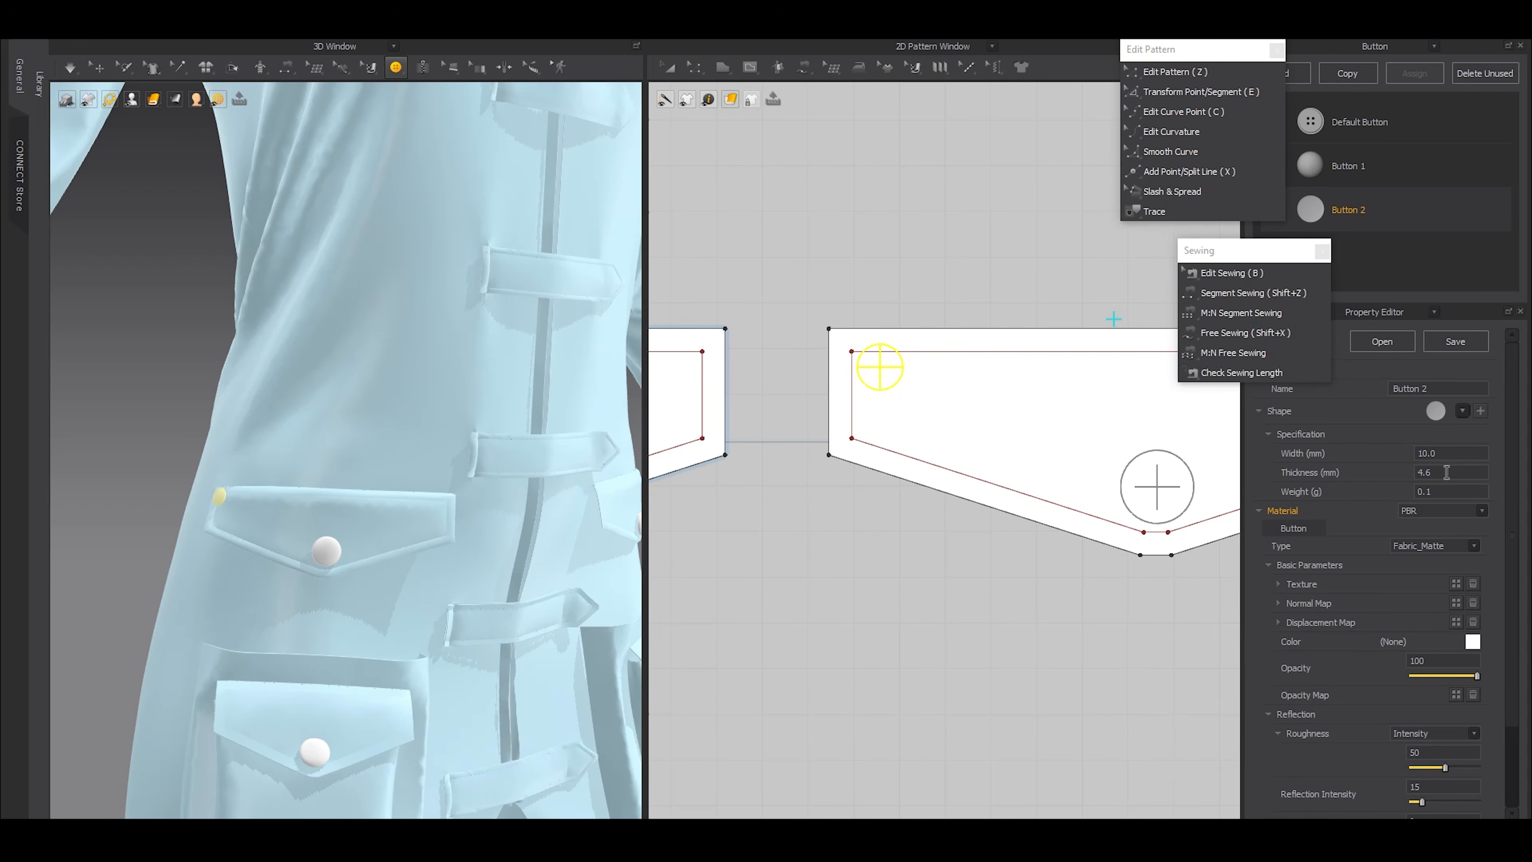
Examine the small corner button on the waist flap alongside the coat's front straps and larger buttons
left_click(99, 67)
right_click_drag(284, 549, 292, 579)
scroll(315, 554, "up", 3)
scroll(292, 580, "down", 4)
scroll(291, 580, "up", 3)
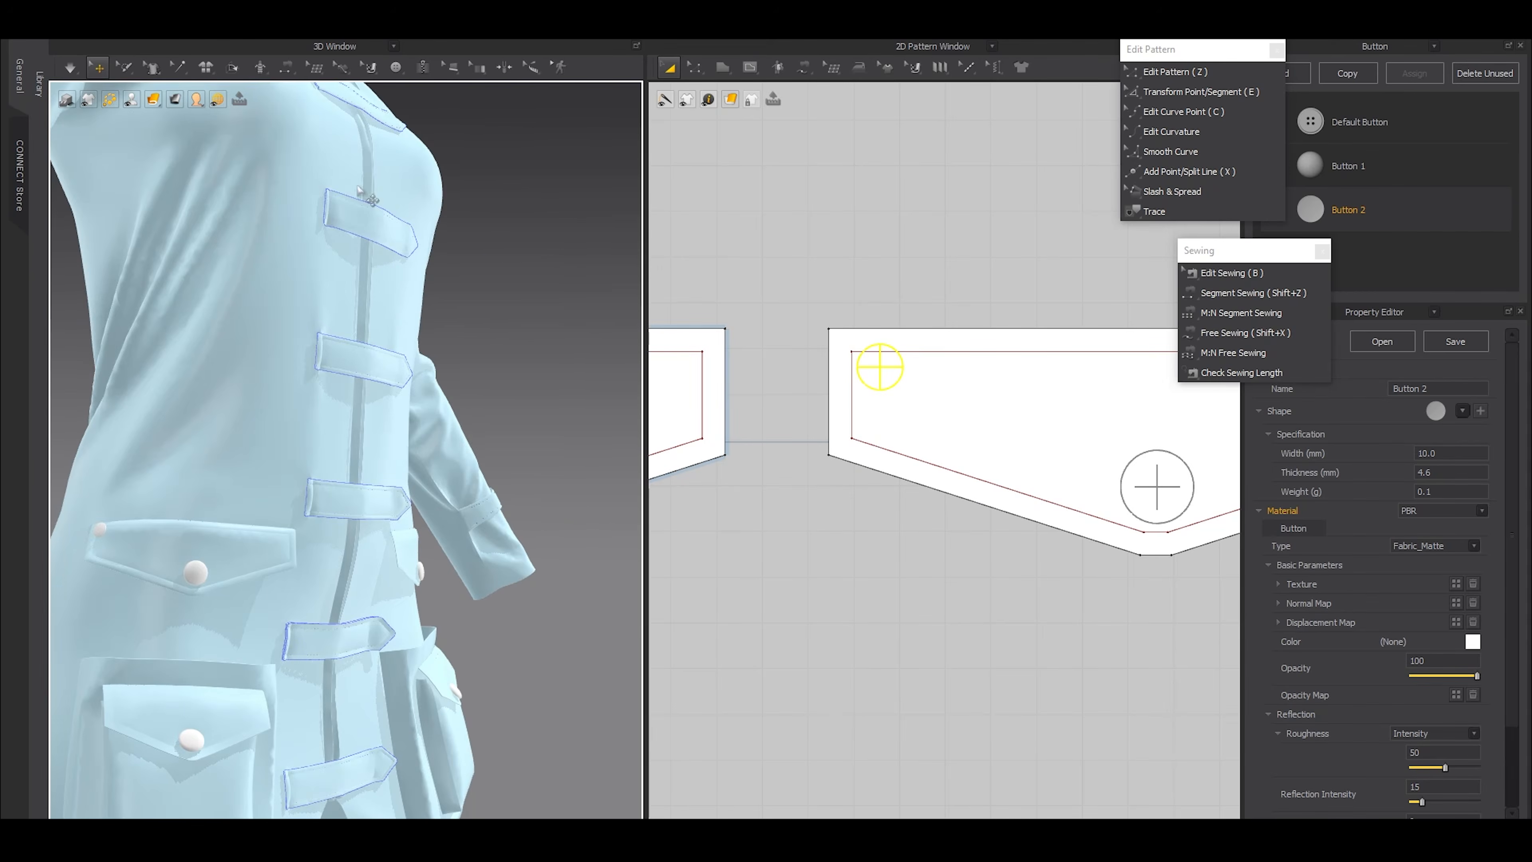
Move the small corner button on the waist flap slightly inward and down, away from the stitched corner
left_click(395, 68)
left_click(410, 101)
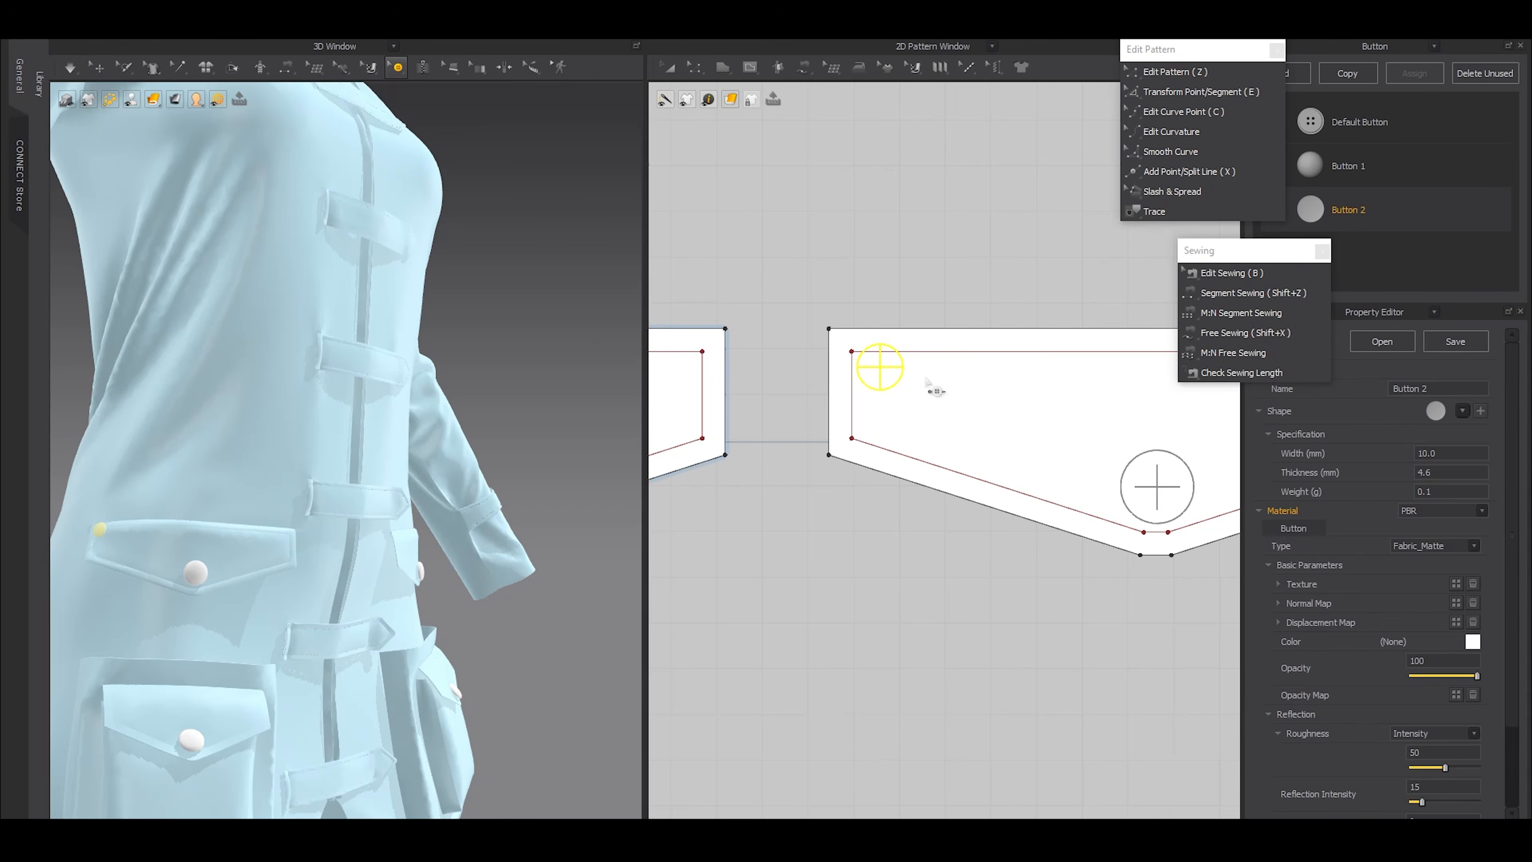
left_click_drag(881, 369, 897, 385)
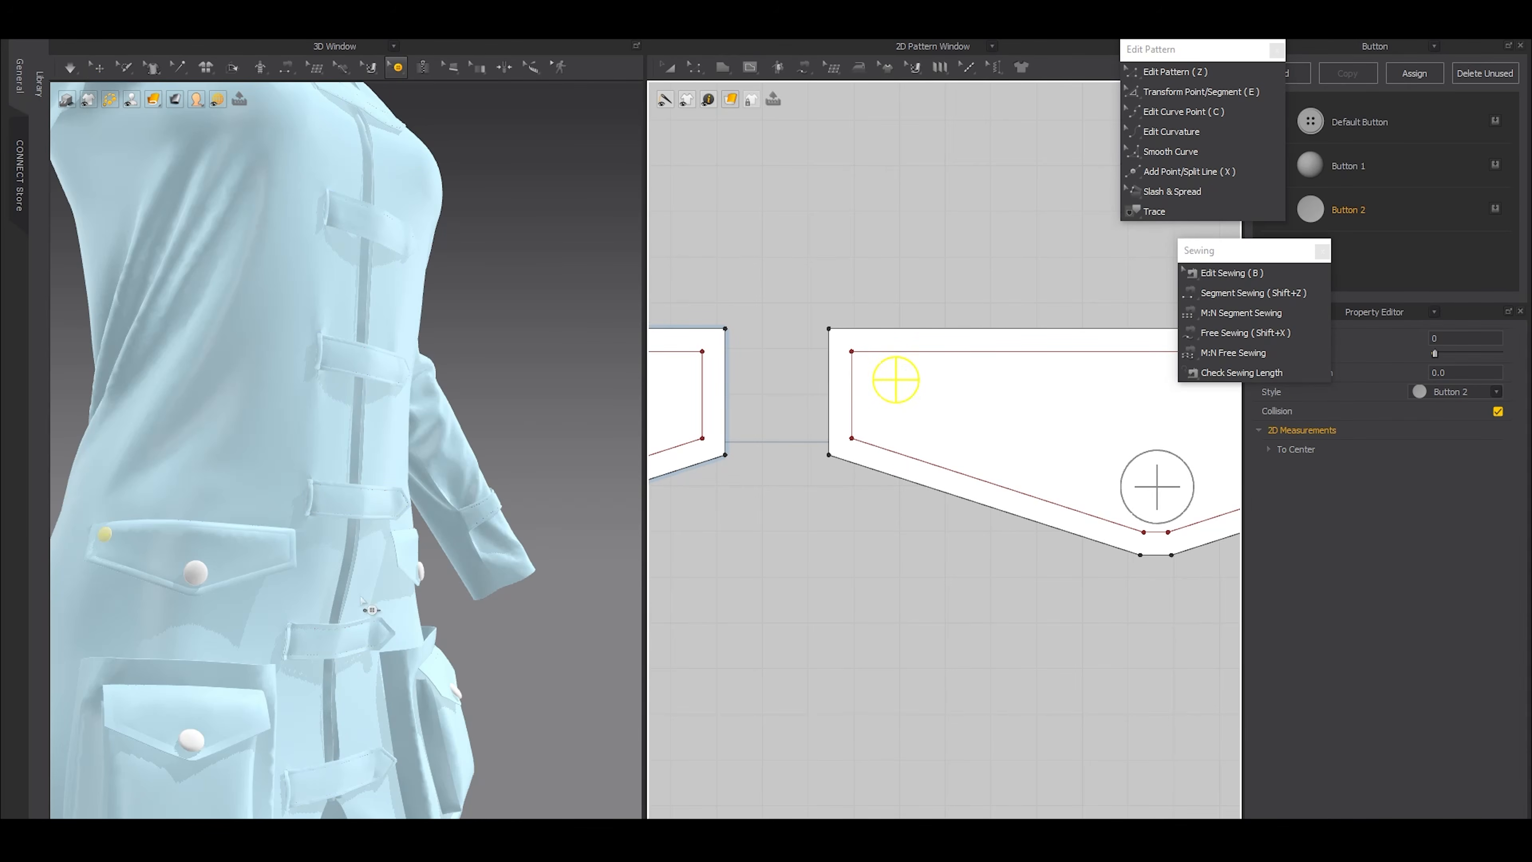
scroll(362, 603, "up", 6)
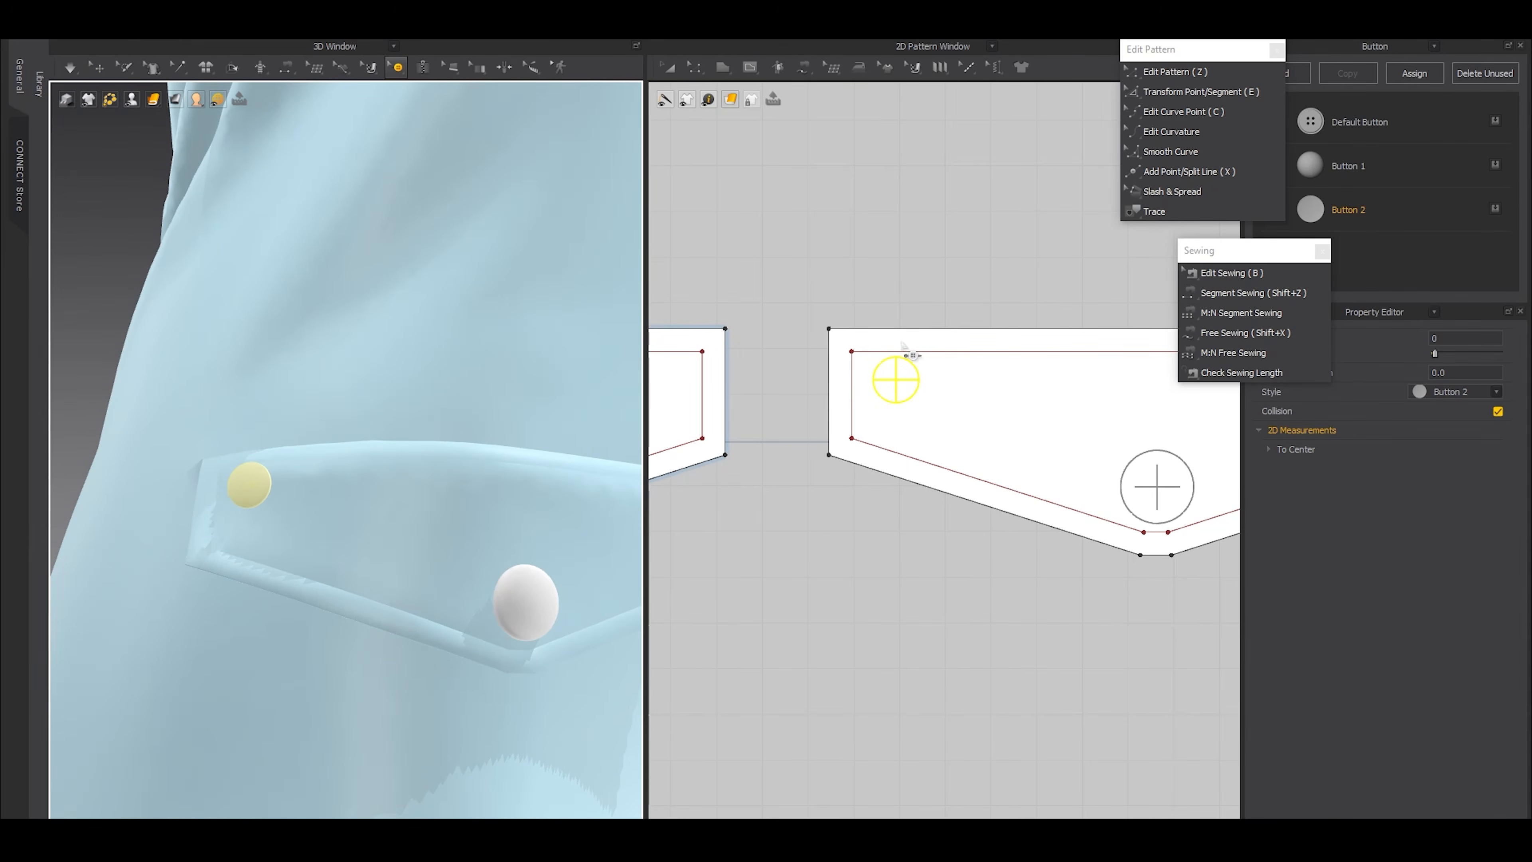
left_click_drag(903, 394, 905, 400)
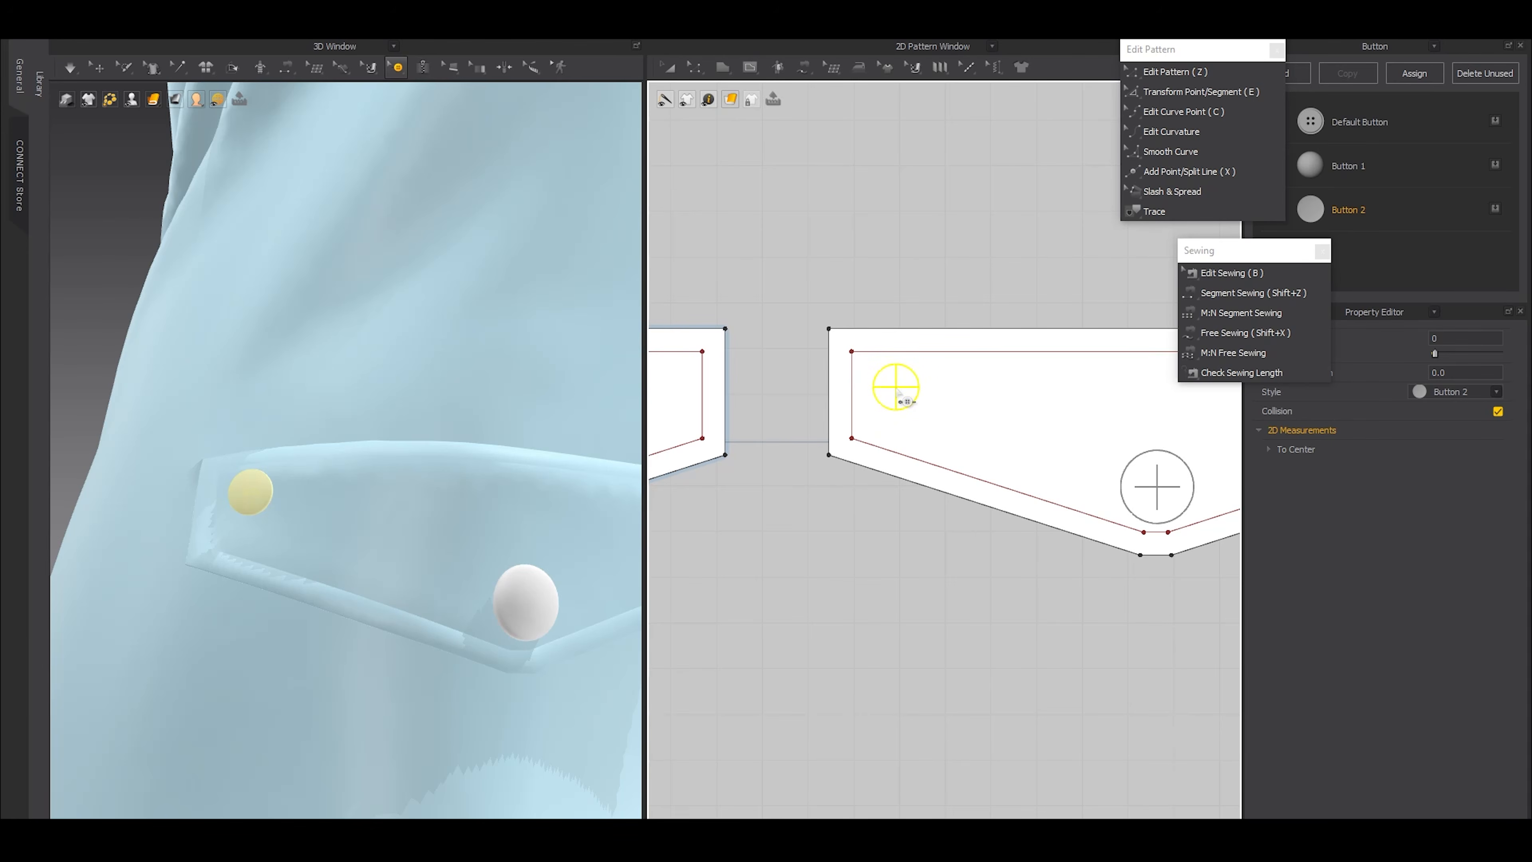
Set Button 2's width to 8 mm and nudge the corner button slightly toward the waist flap's upper edge
left_click(1383, 205)
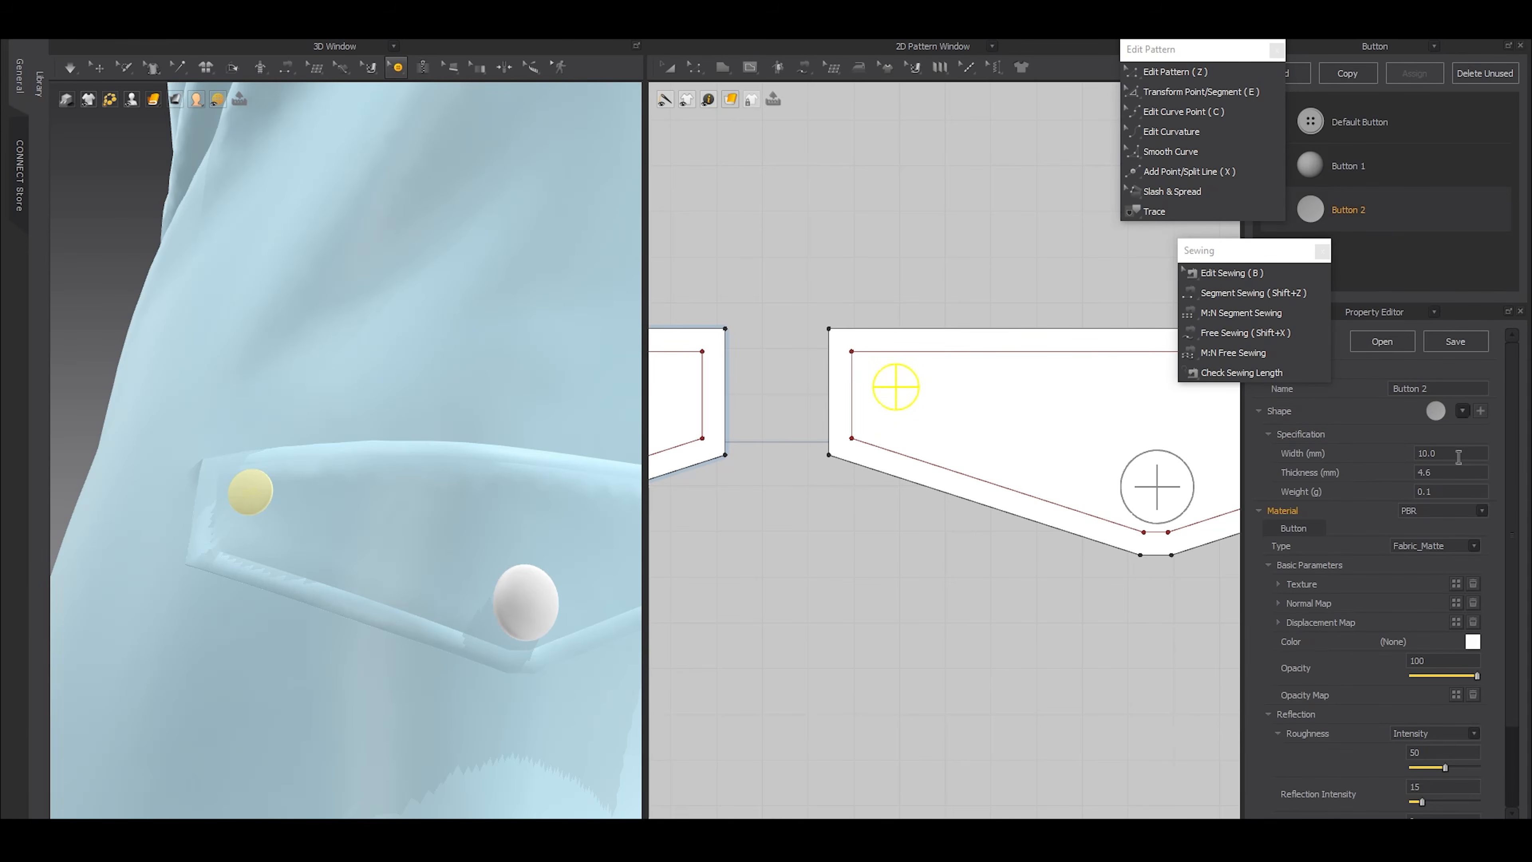
type("8")
key("Return")
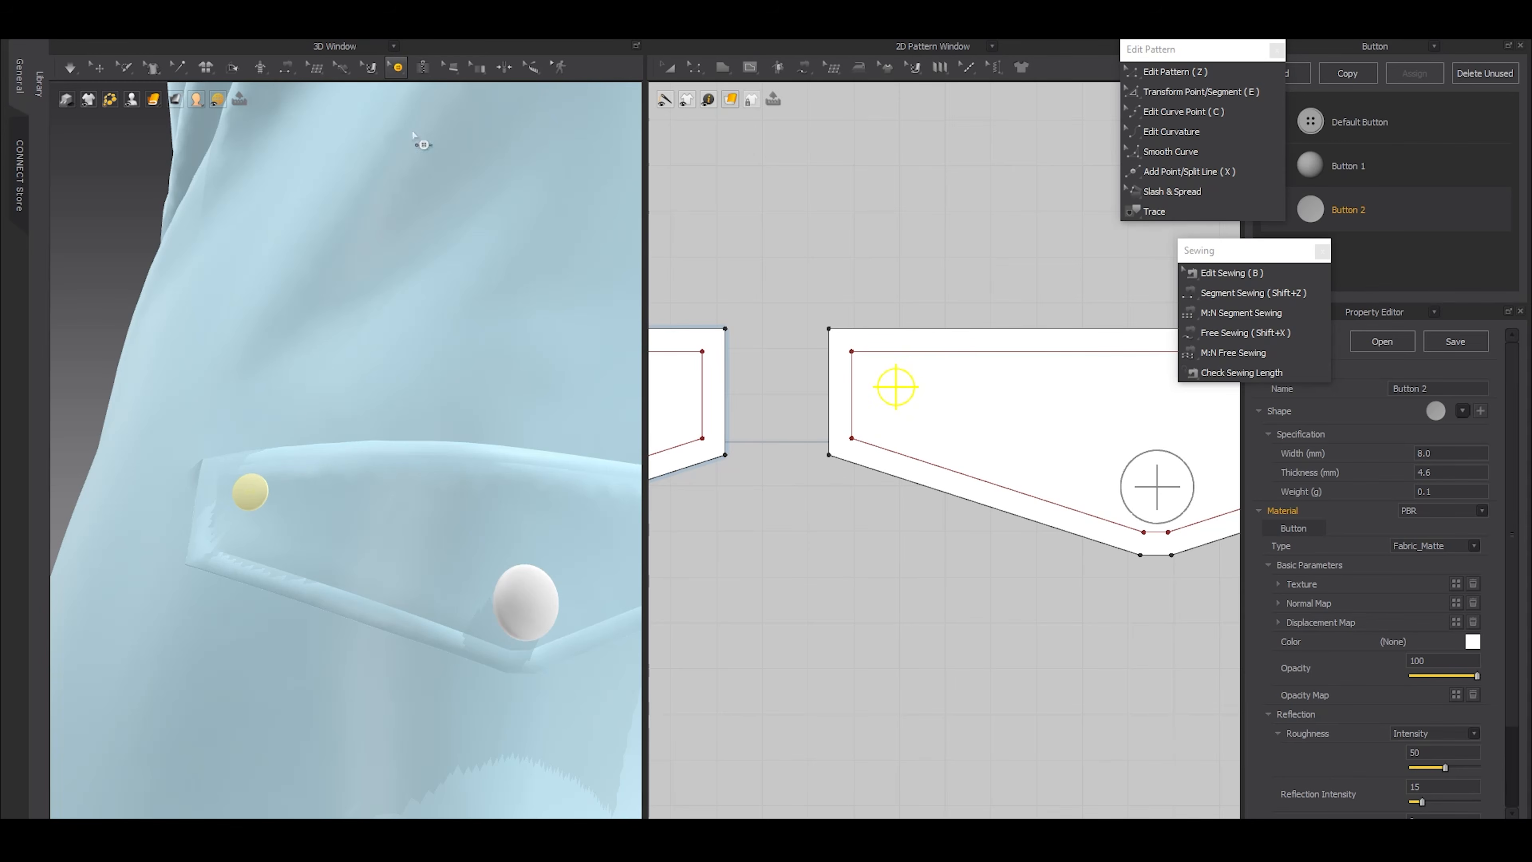
left_click(400, 71)
left_click(437, 100)
left_click_drag(896, 385, 896, 377)
Try pasting seven copies of the small corner button in a row along the waist flap's upper edge at 16.2 mm intervals
scroll(892, 387, "down", 6)
scroll(943, 396, "up", 5)
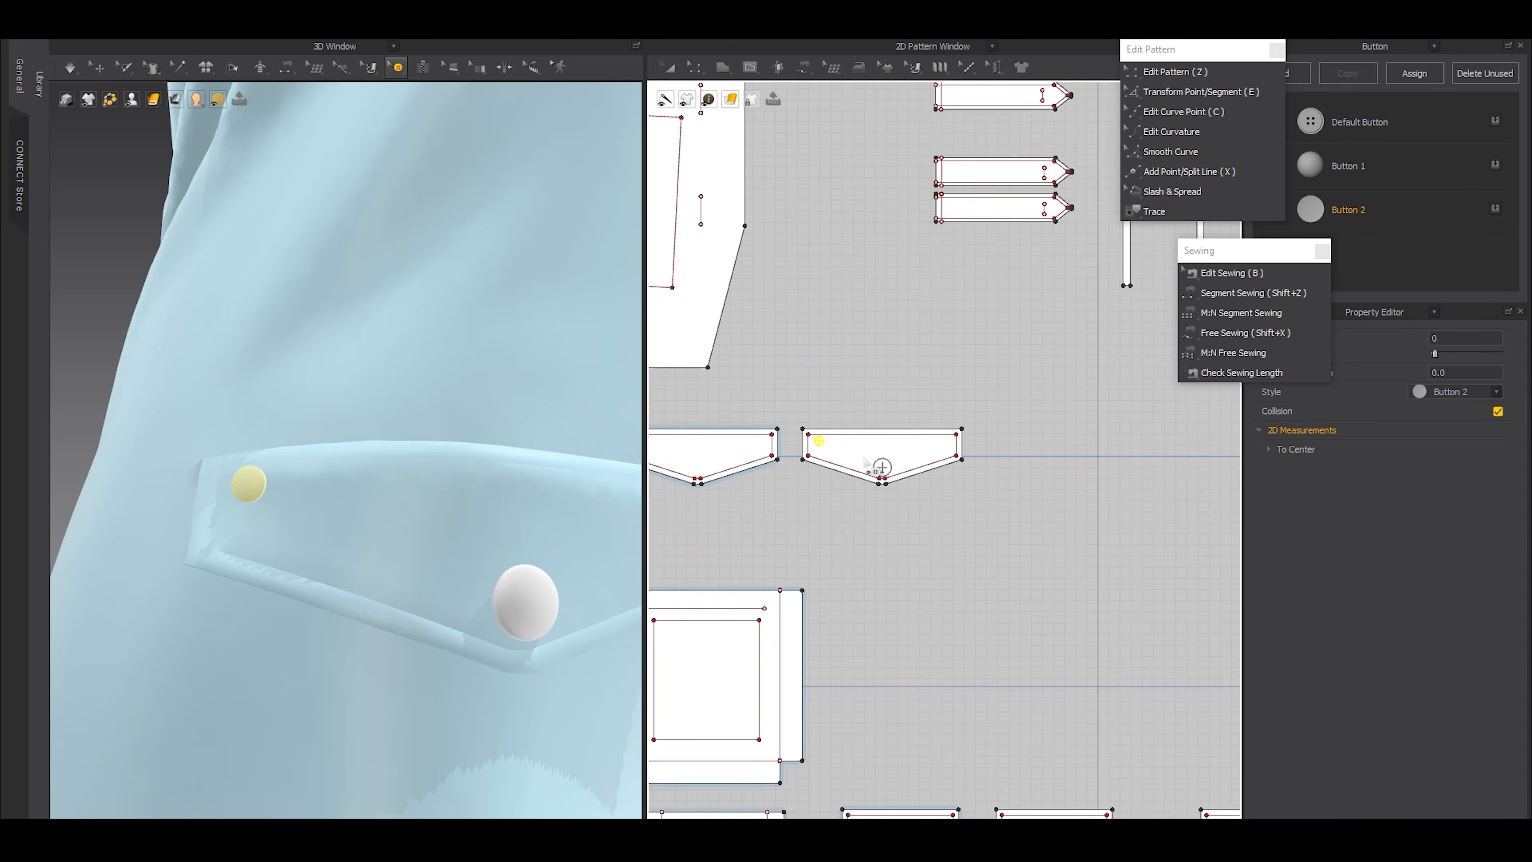
key("ctrl+v")
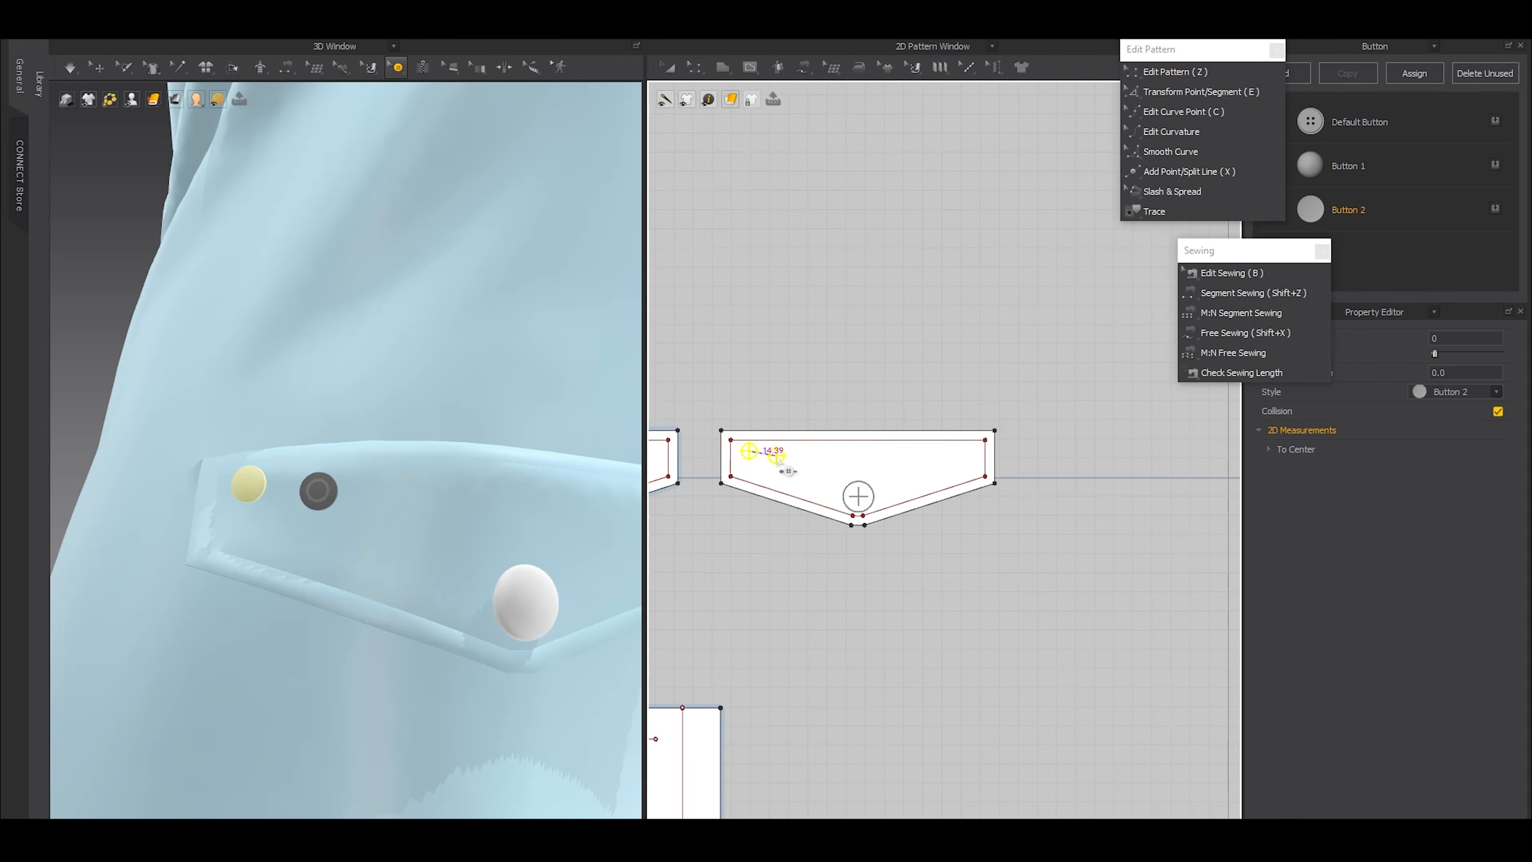
right_click(778, 450, "shift")
left_click_drag(735, 329, 476, 282)
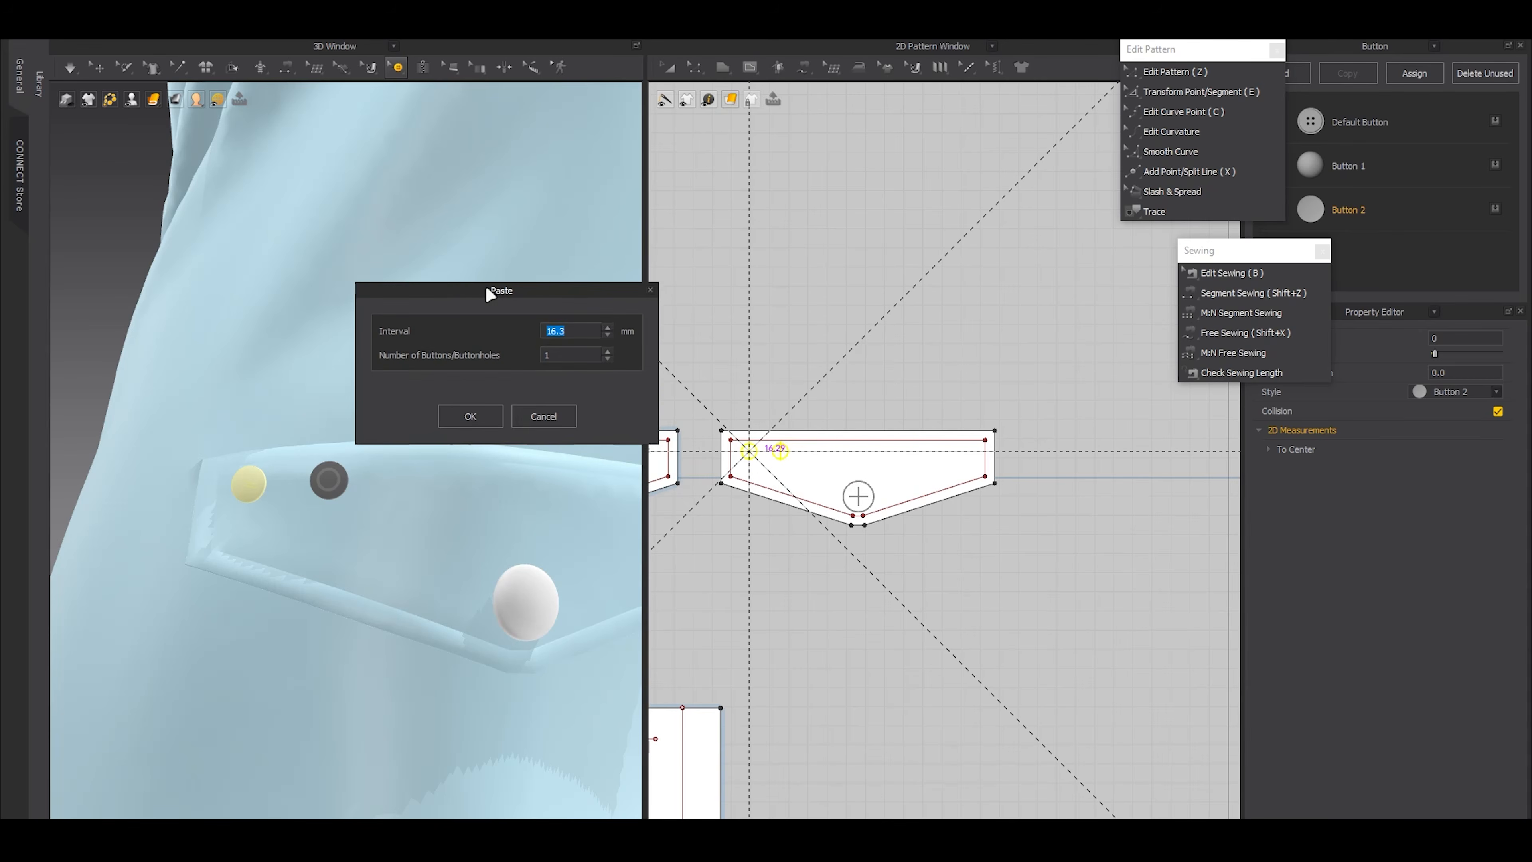
left_click(607, 347)
left_click(607, 348)
left_click(607, 347)
left_click(607, 347)
left_click(608, 346)
left_click(608, 346)
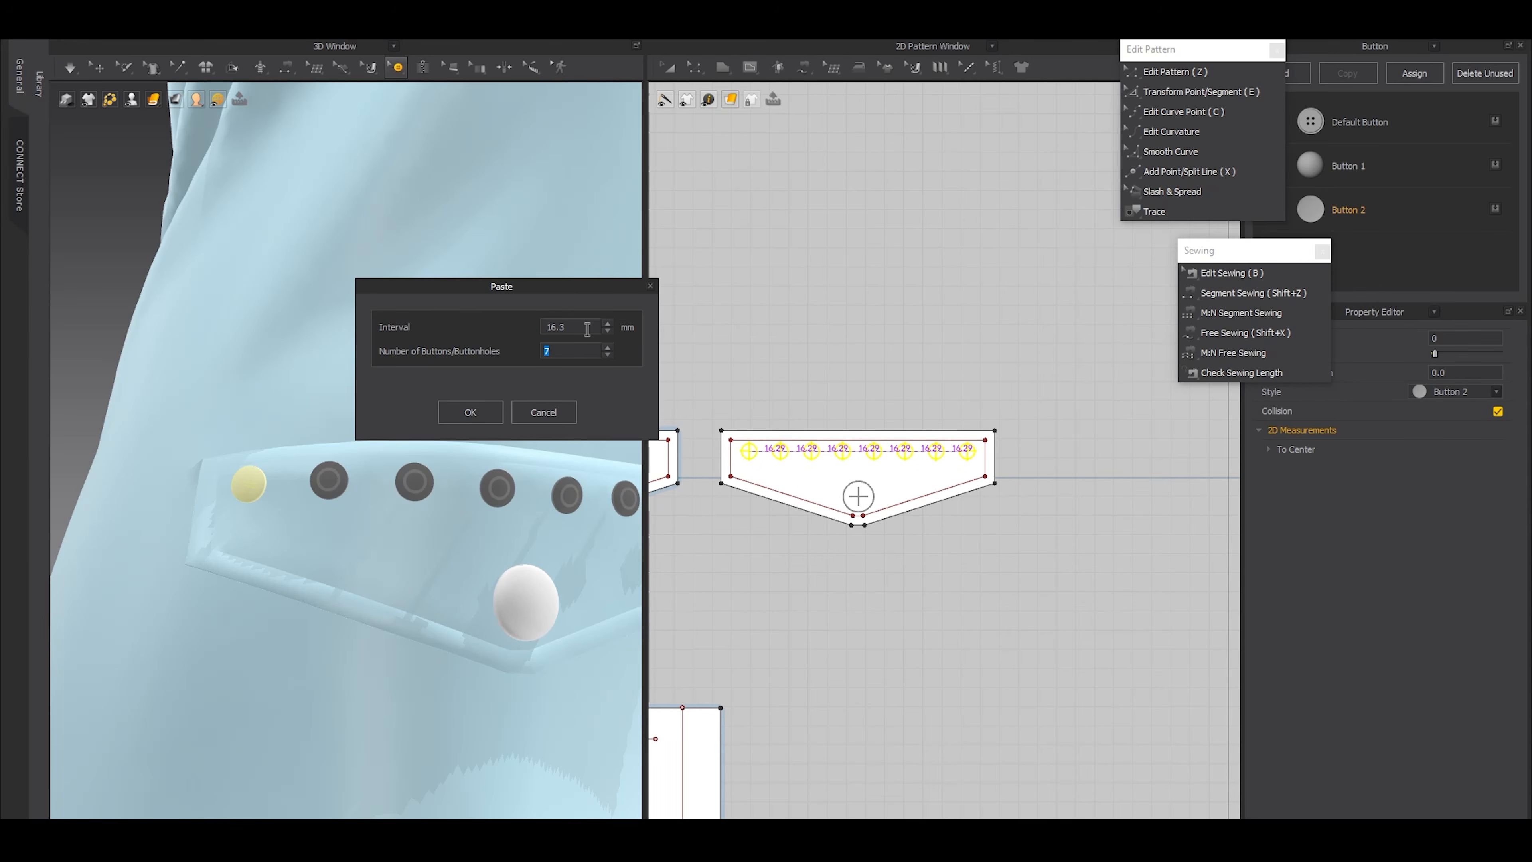
type("16")
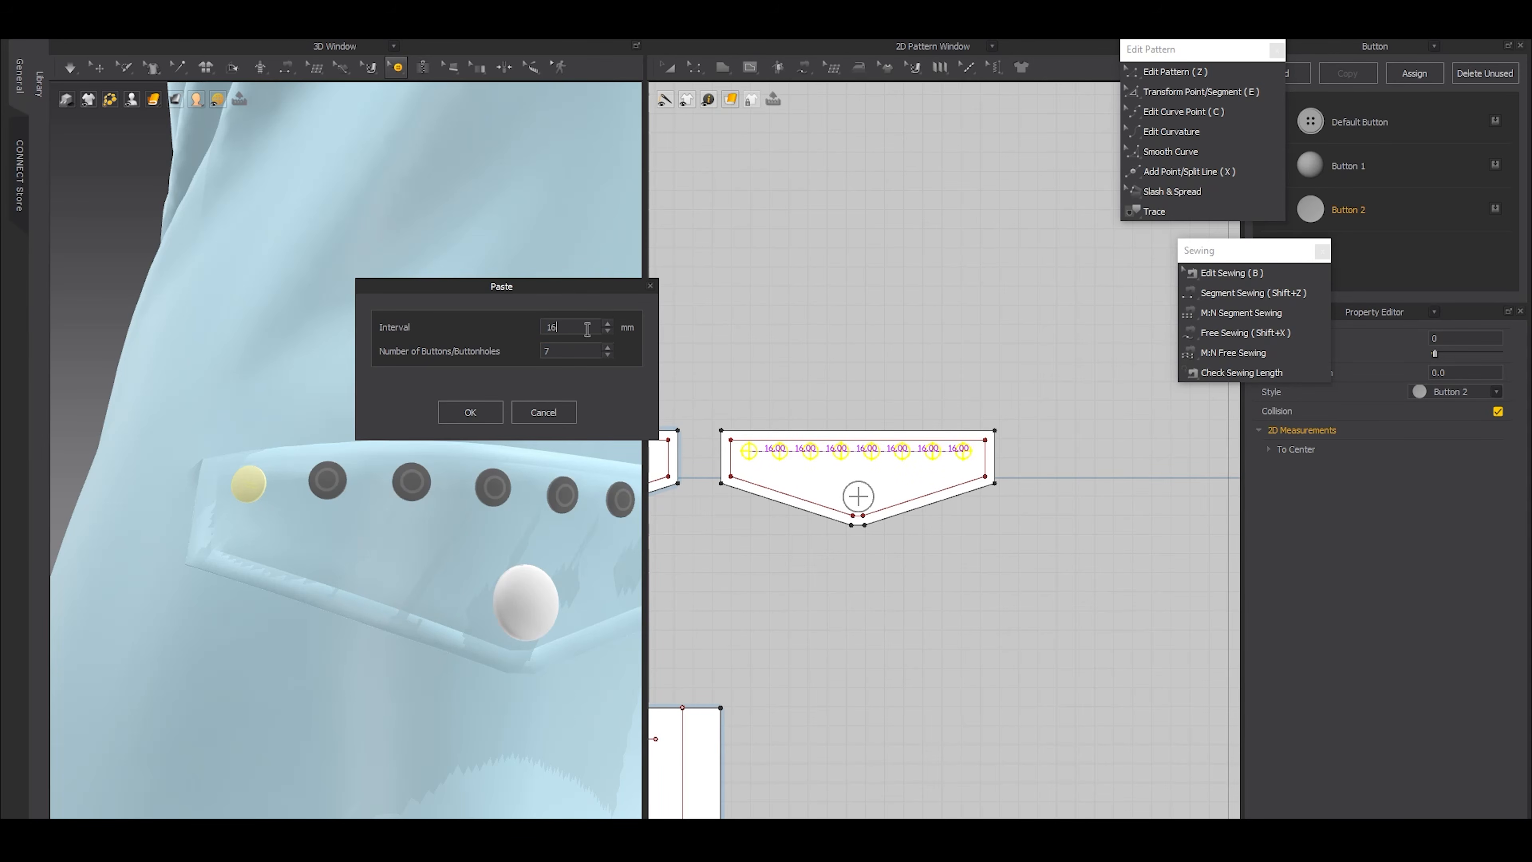
type("16.2")
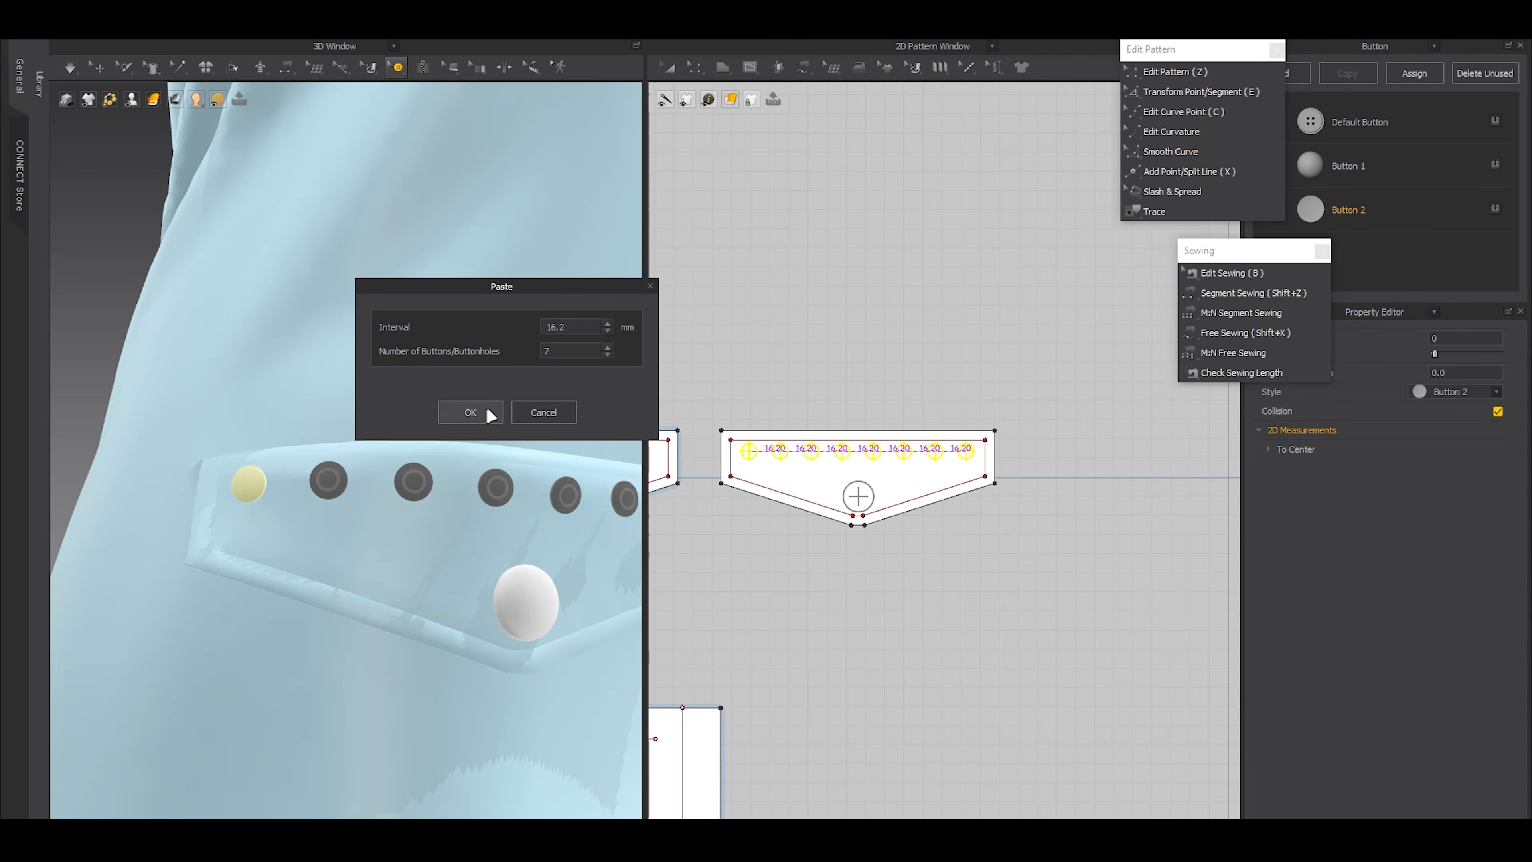
left_click(470, 412)
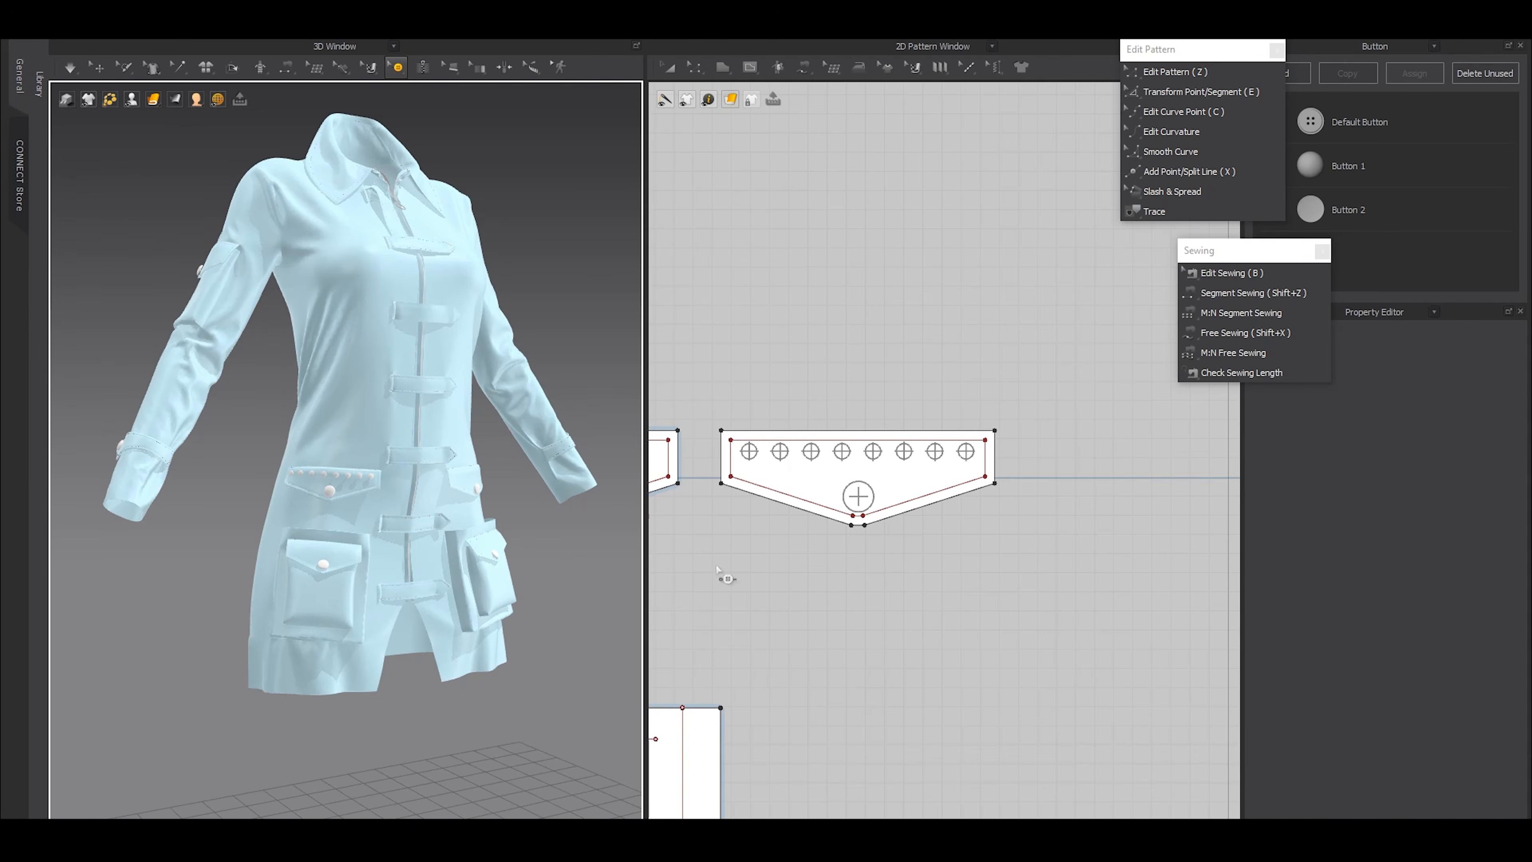
key("ctrl+z")
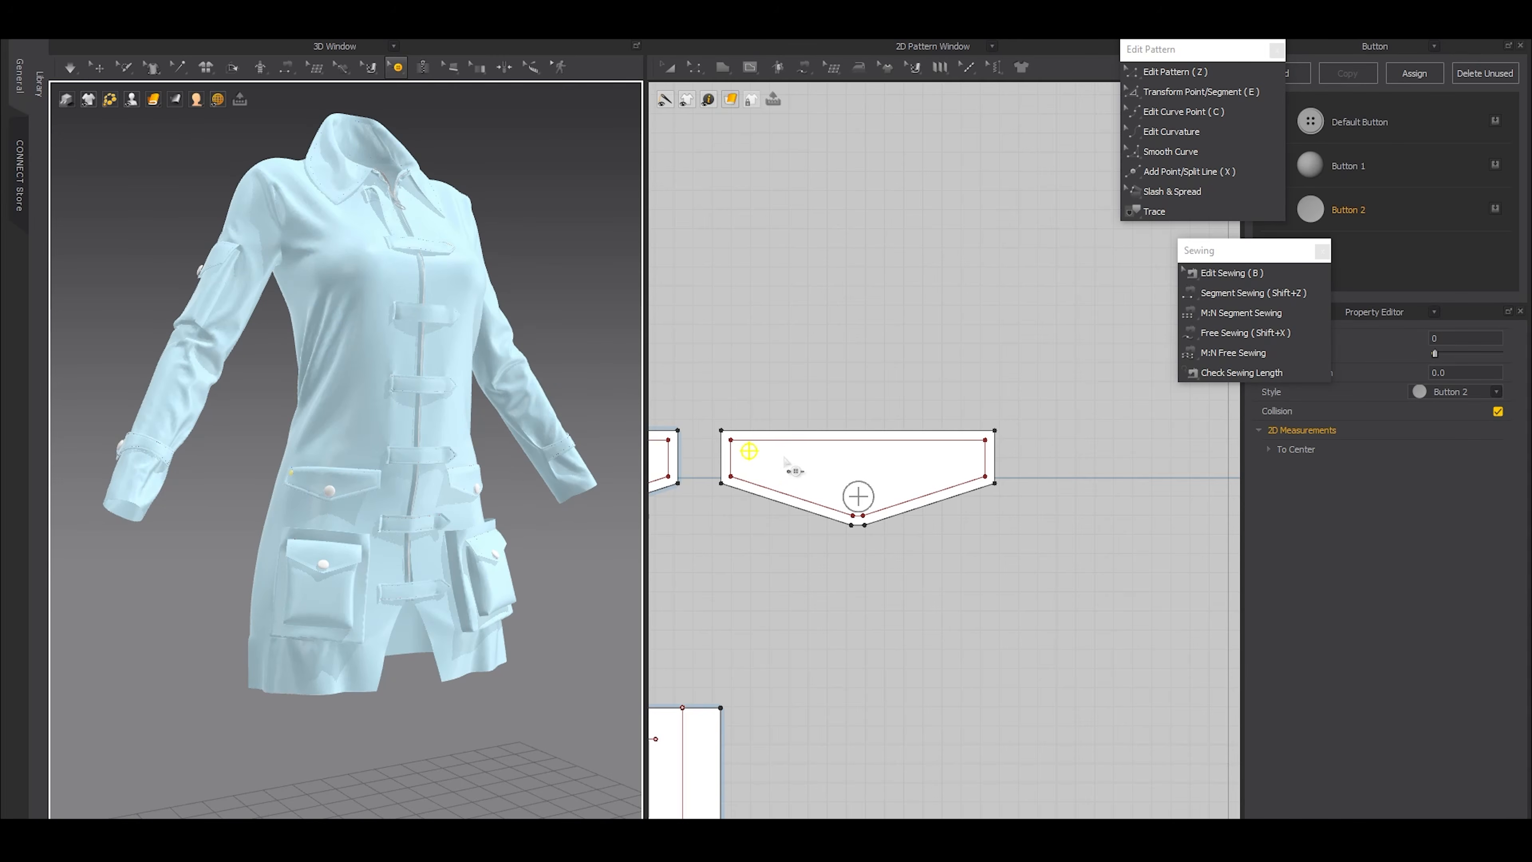
Paste five copies of the small corner button in a horizontal row along the waist flap's upper edge at 22.5 mm intervals
key("ctrl+v")
right_click(784, 458, "shift")
left_click_drag(732, 344, 476, 340)
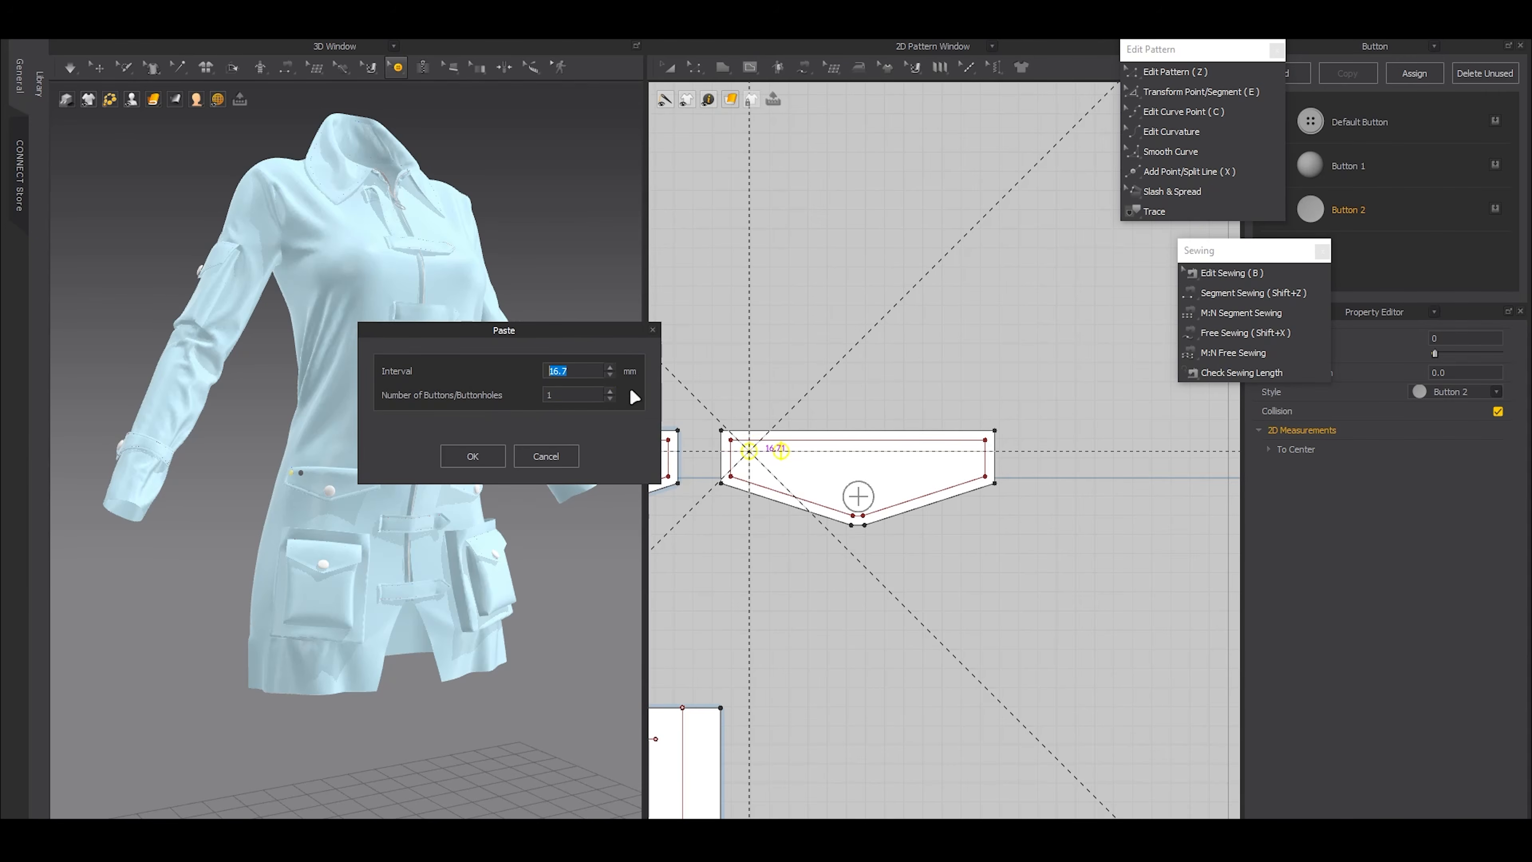
left_click(611, 391)
left_click(610, 391)
left_click(610, 391)
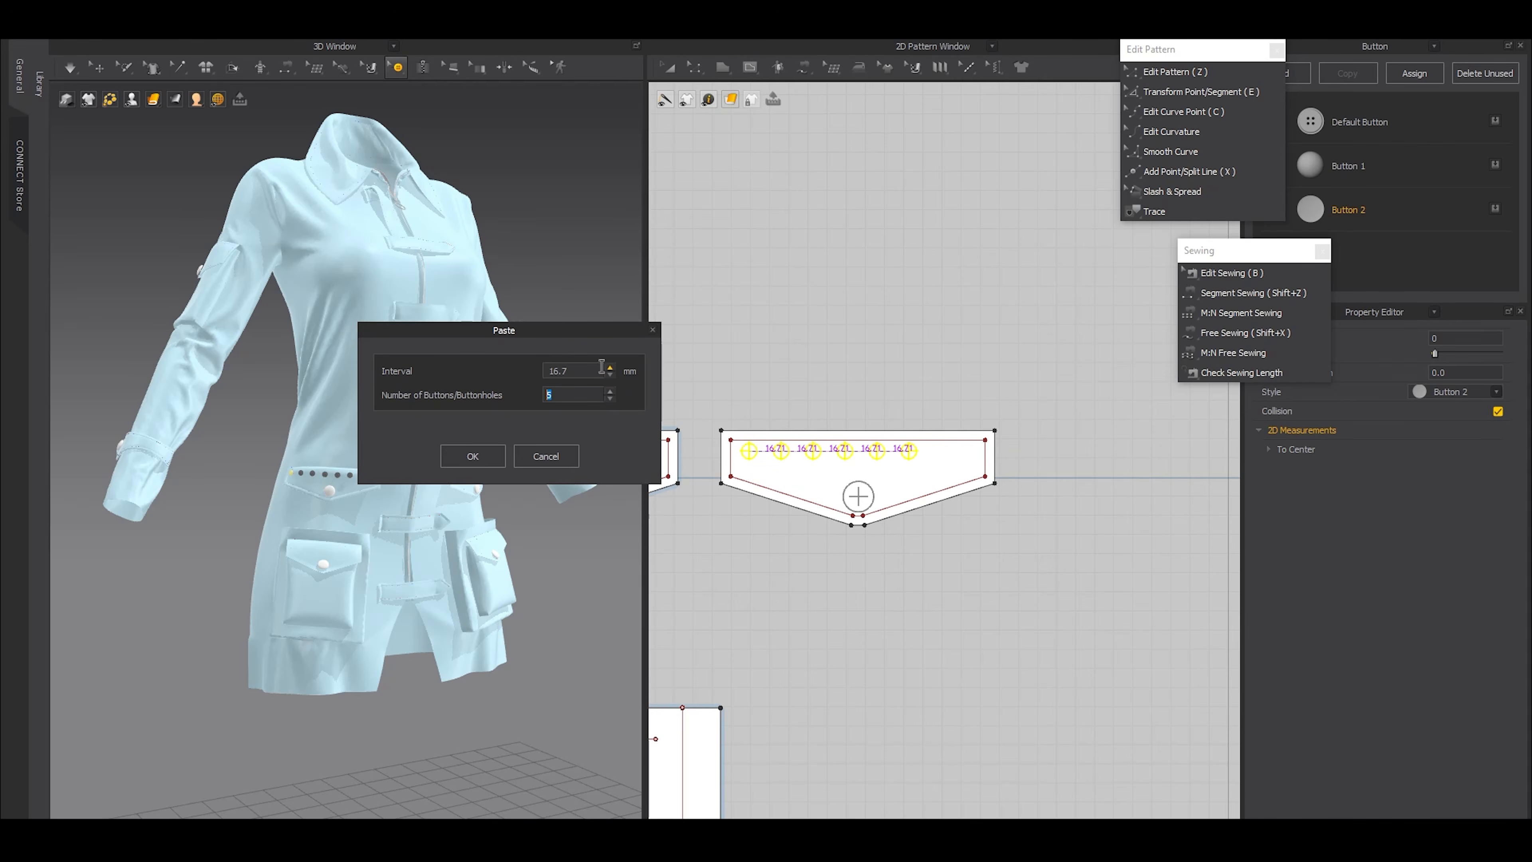
double_click(588, 369)
type("20")
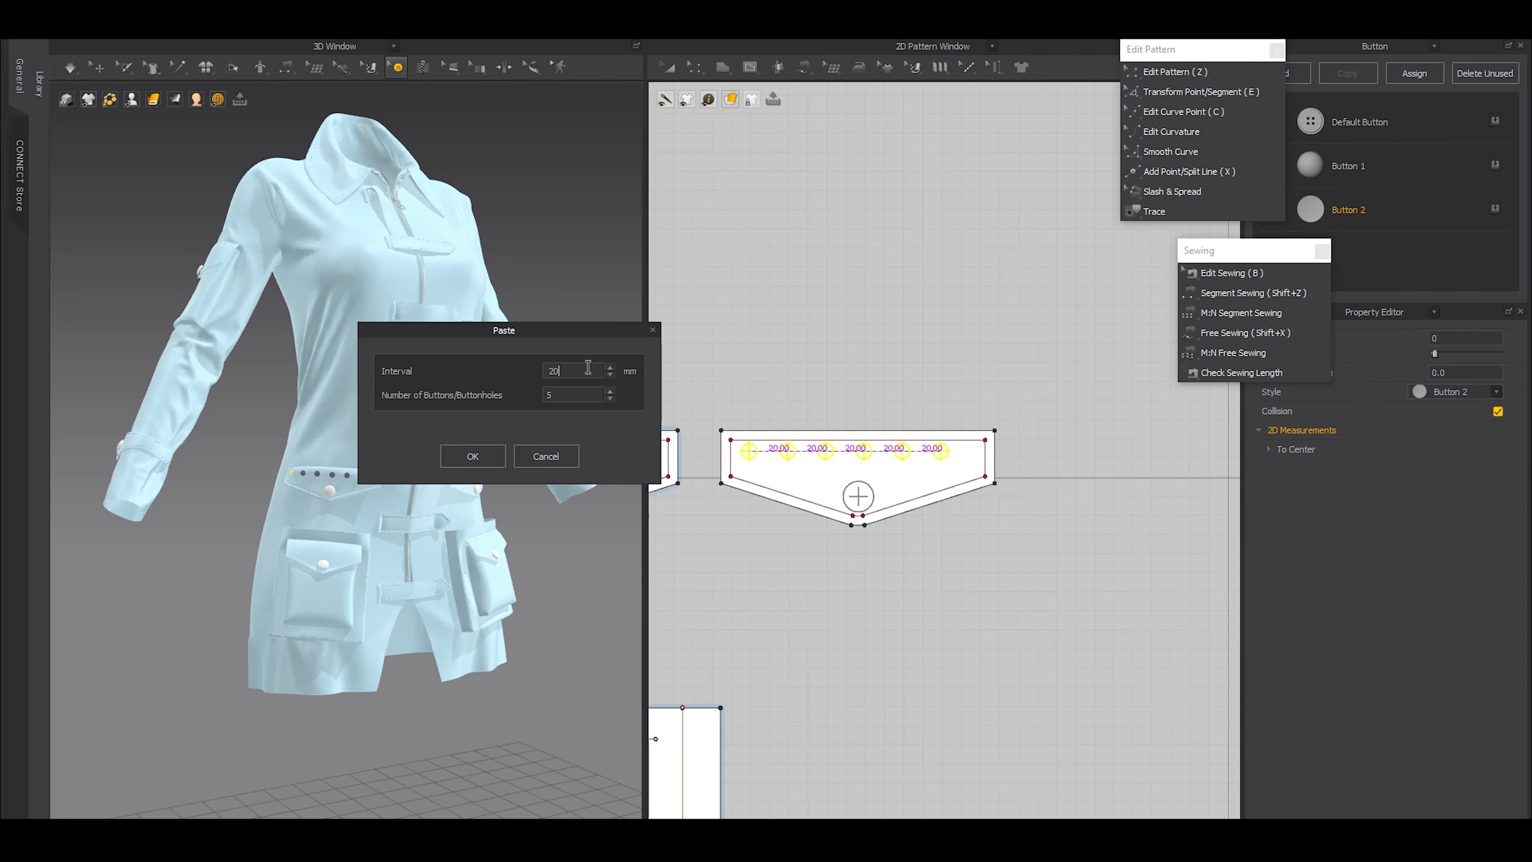
type("23")
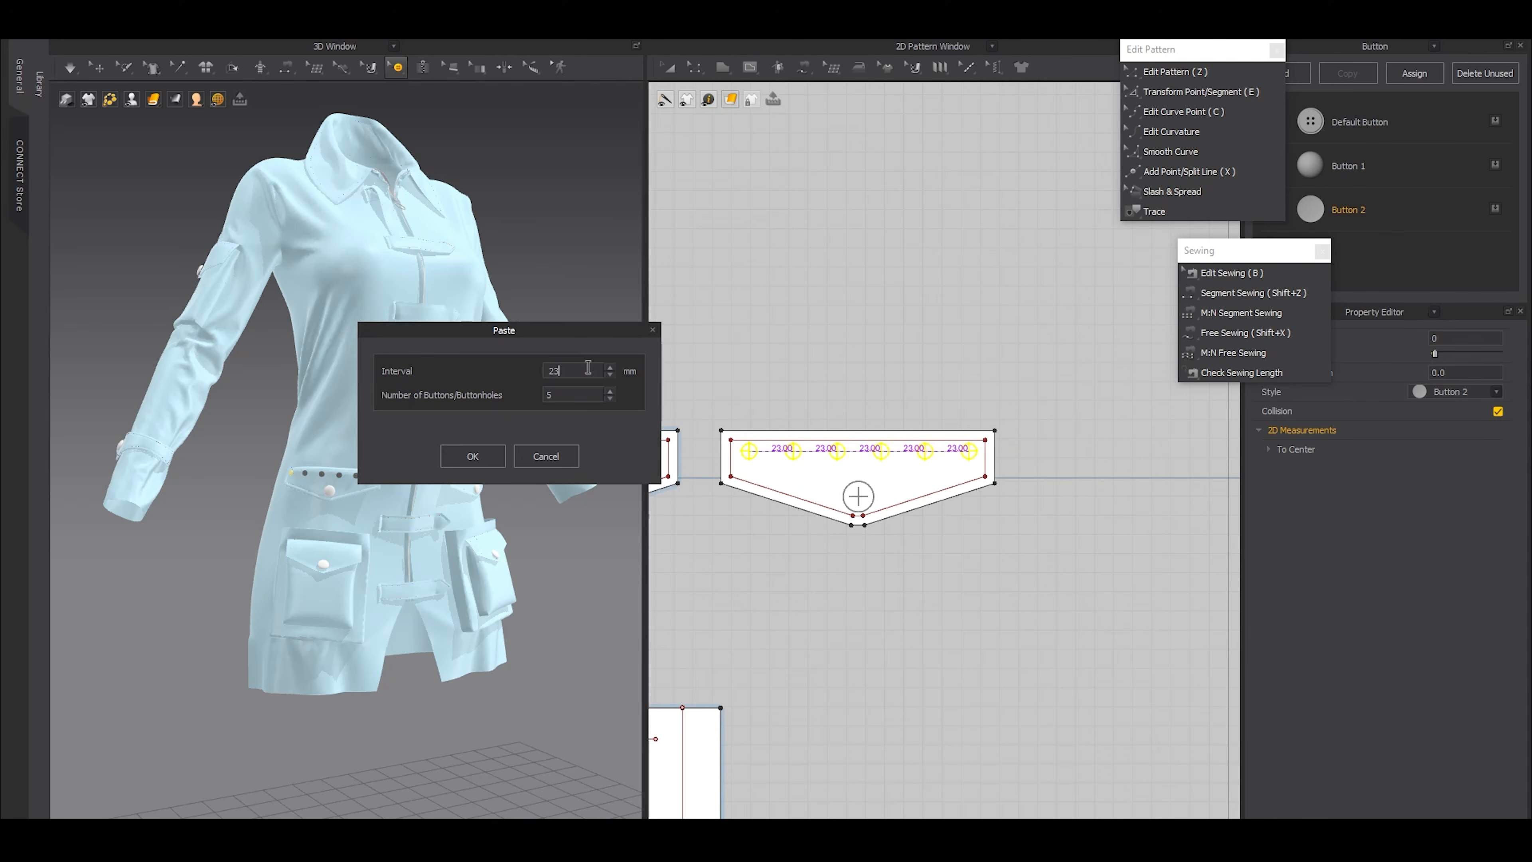
double_click(588, 367)
type("22.5")
left_click(492, 451)
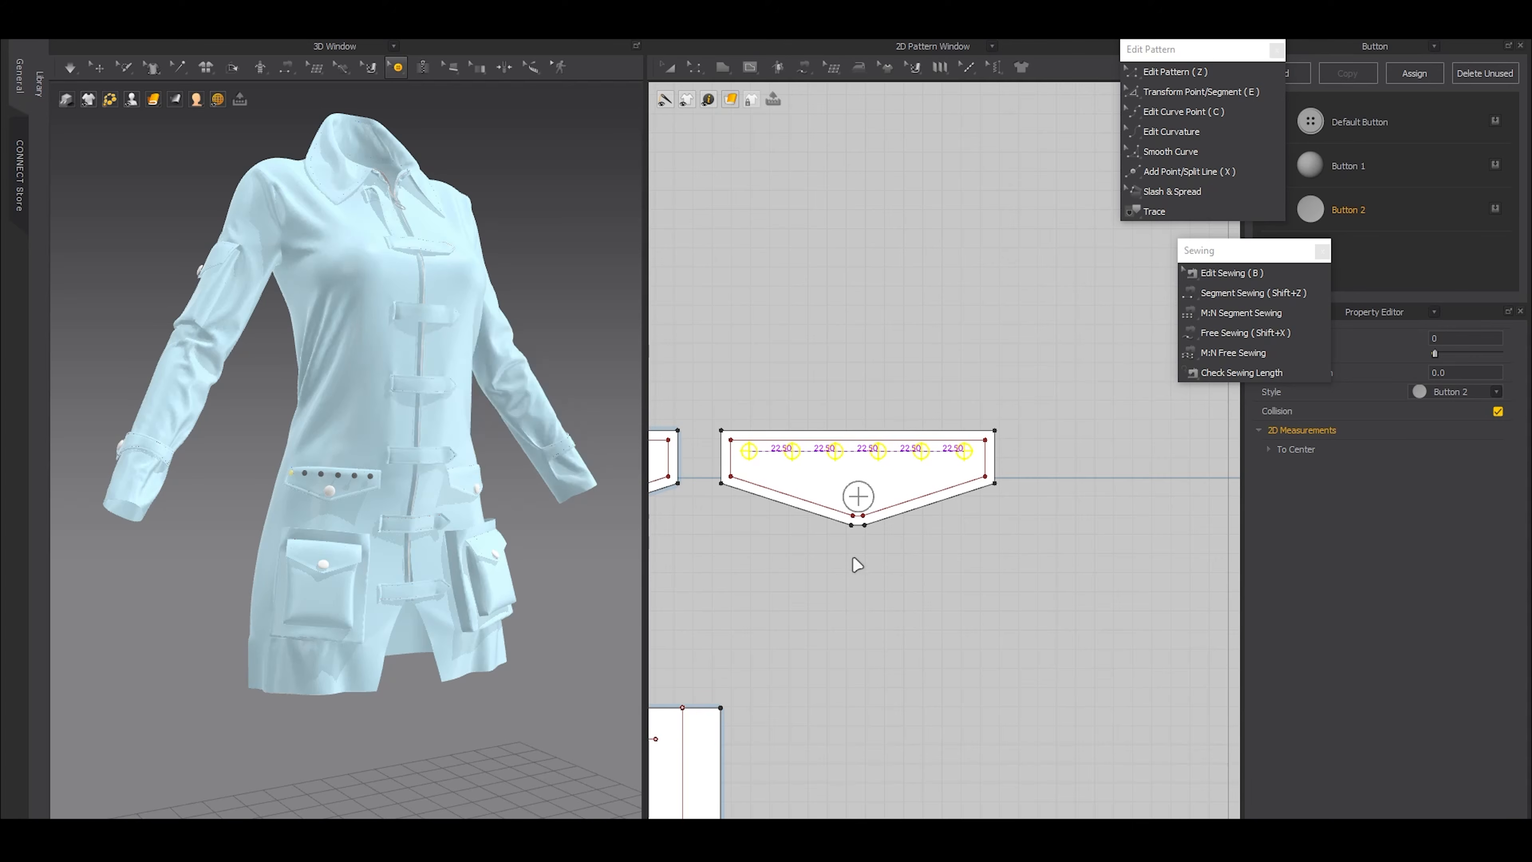
left_click(866, 562)
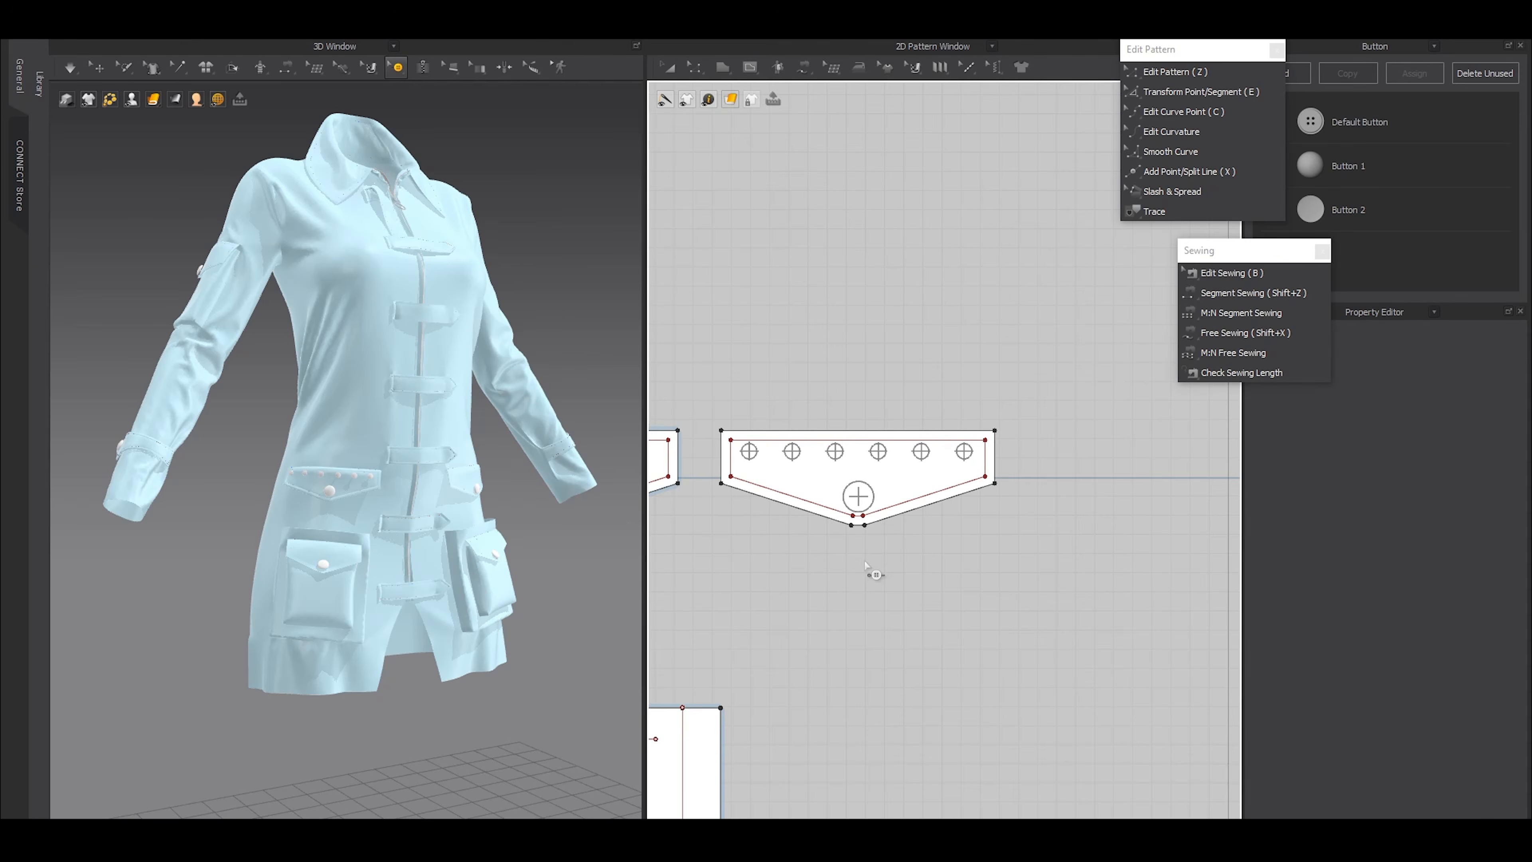
Copy the row of six small buttons onto the opposite waist flap, evenly spaced along its upper edge
scroll(865, 563, "down", 5)
scroll(870, 569, "up", 5)
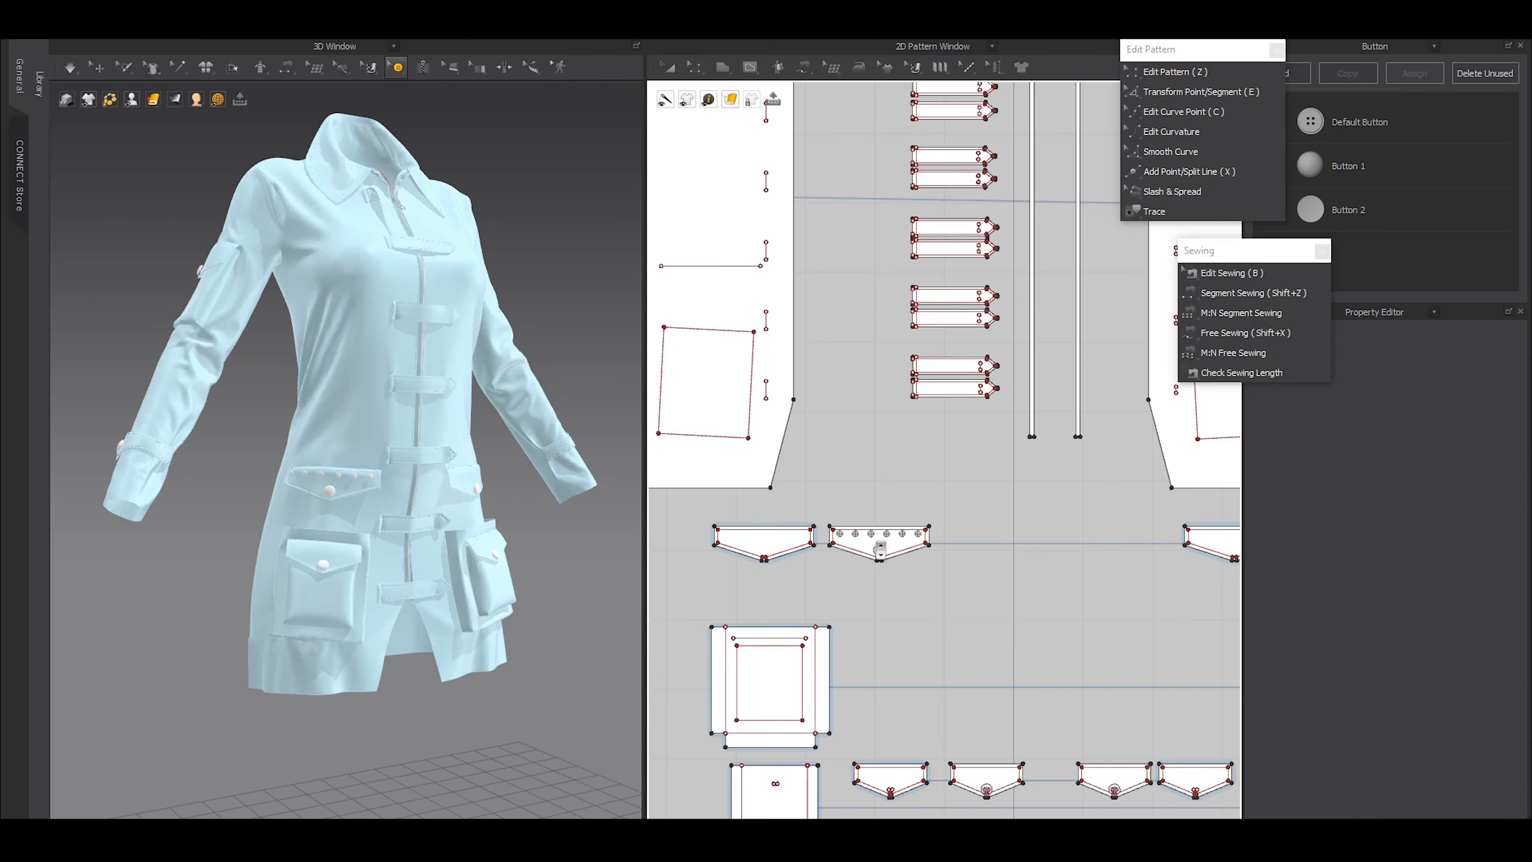
left_click_drag(807, 495, 960, 543)
scroll(964, 541, "down", 3)
middle_click_drag(1224, 570, 1022, 537)
key("ctrl+c")
key("ctrl+v")
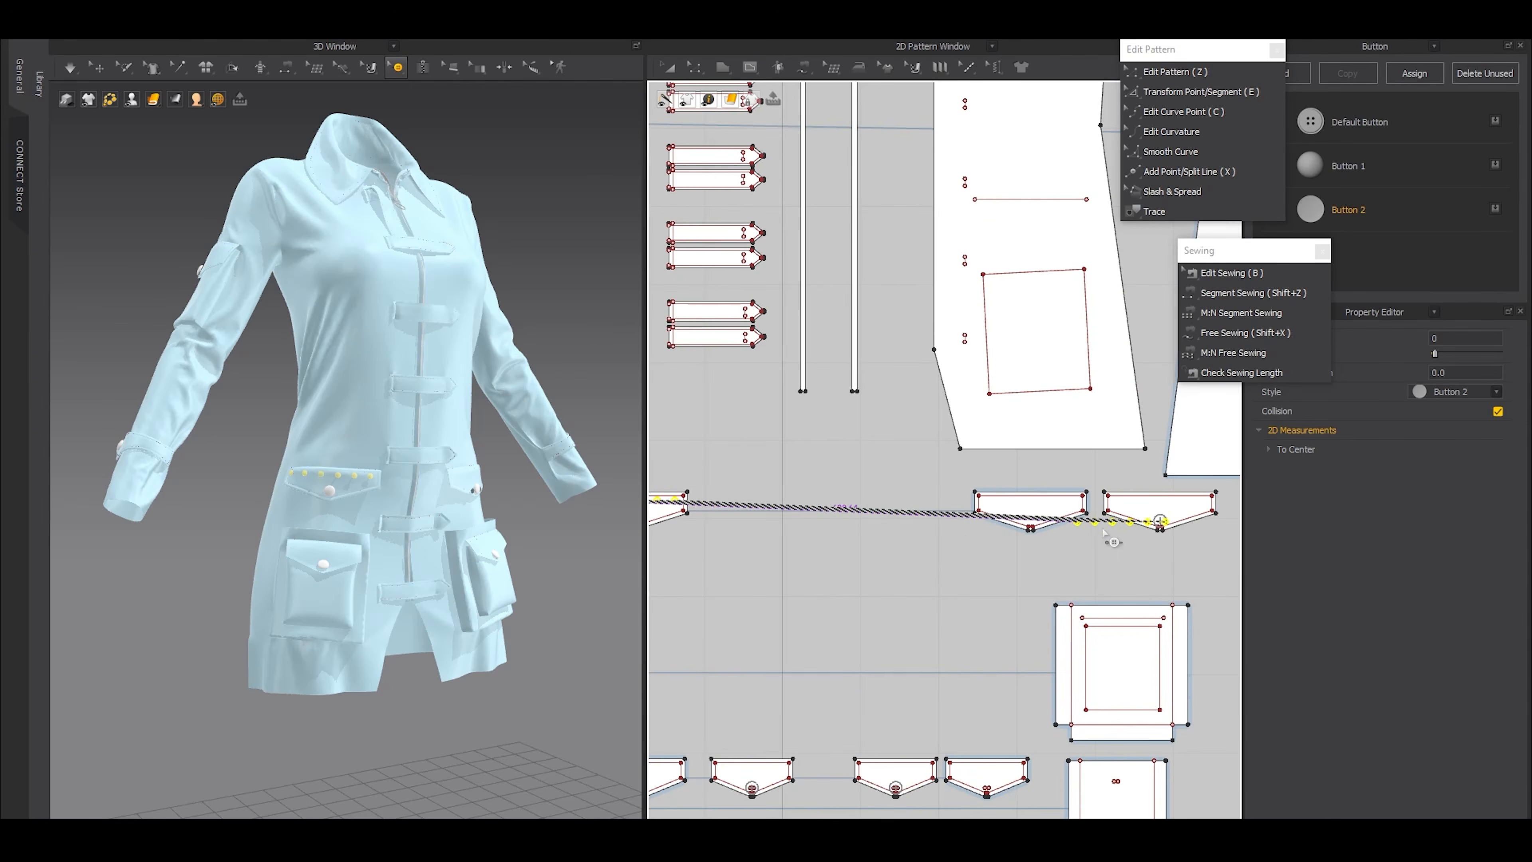
middle_click_drag(1143, 536, 952, 566)
scroll(964, 553, "up", 5)
scroll(870, 512, "up", 2)
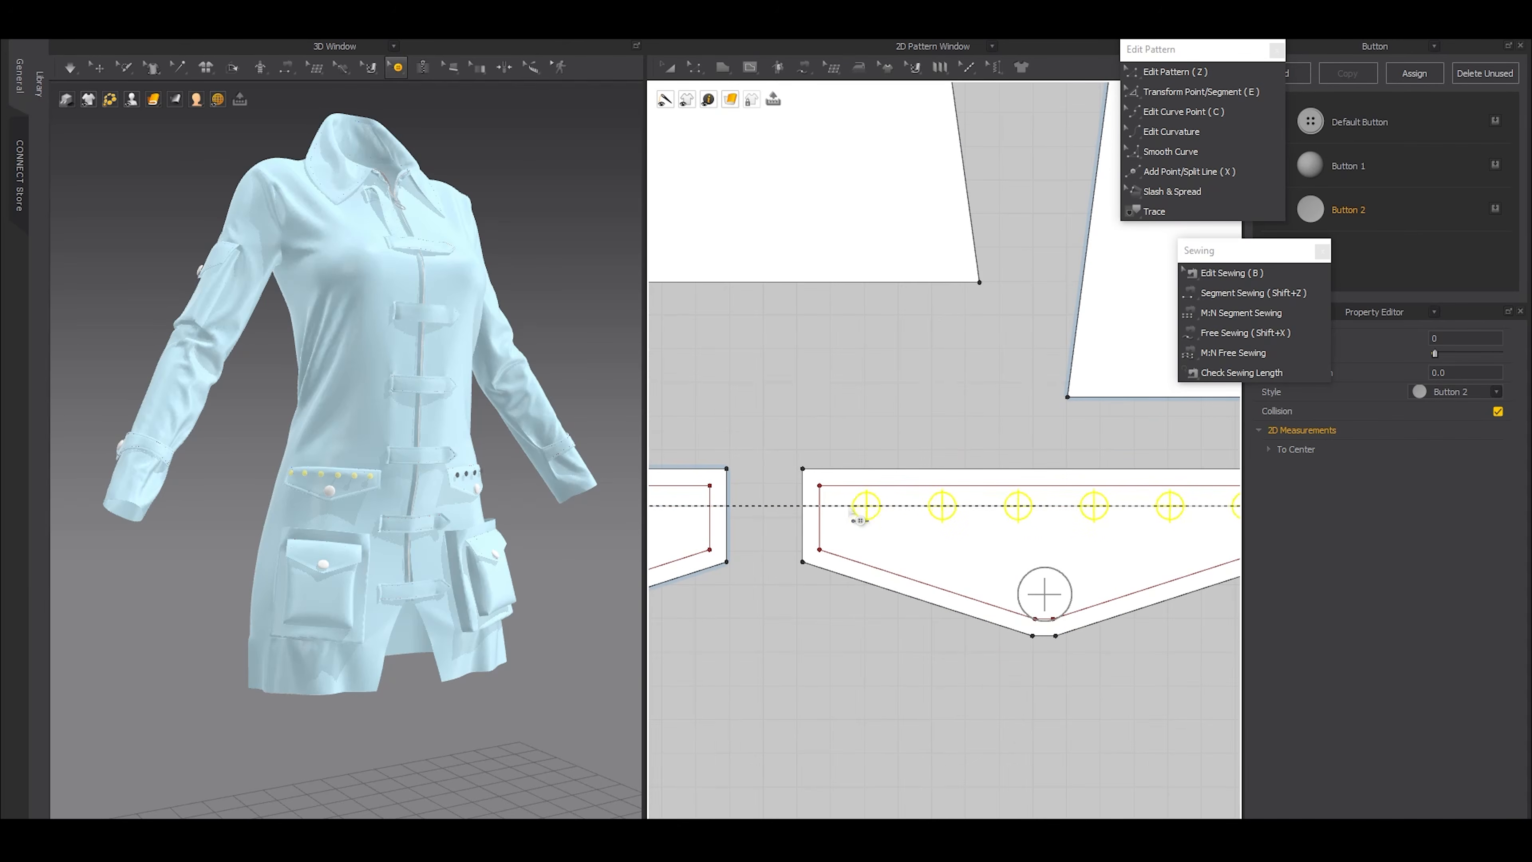
left_click(850, 506)
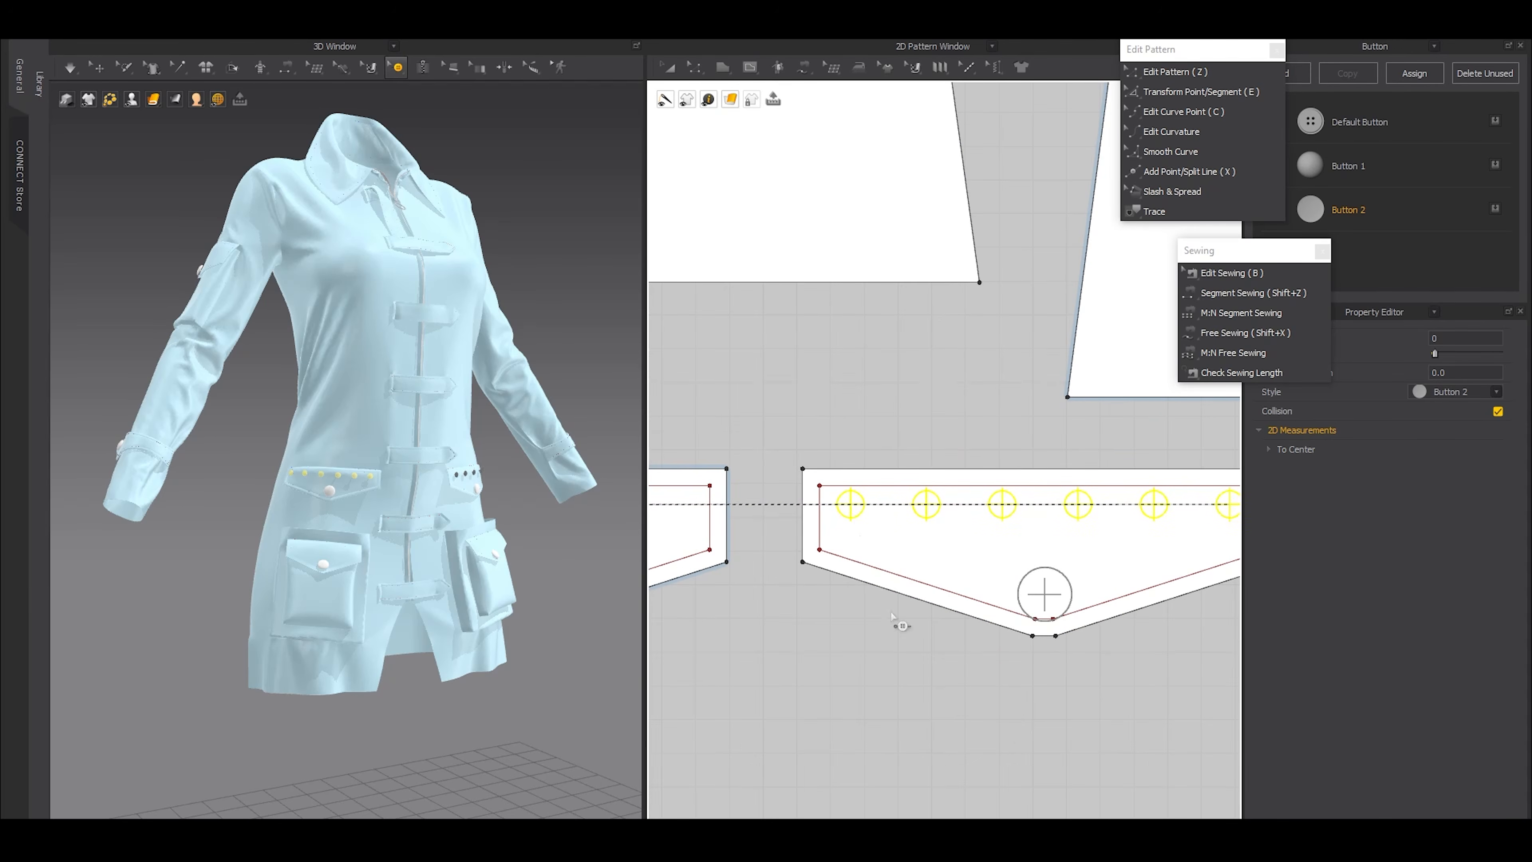
scroll(908, 644, "down", 3)
key("z")
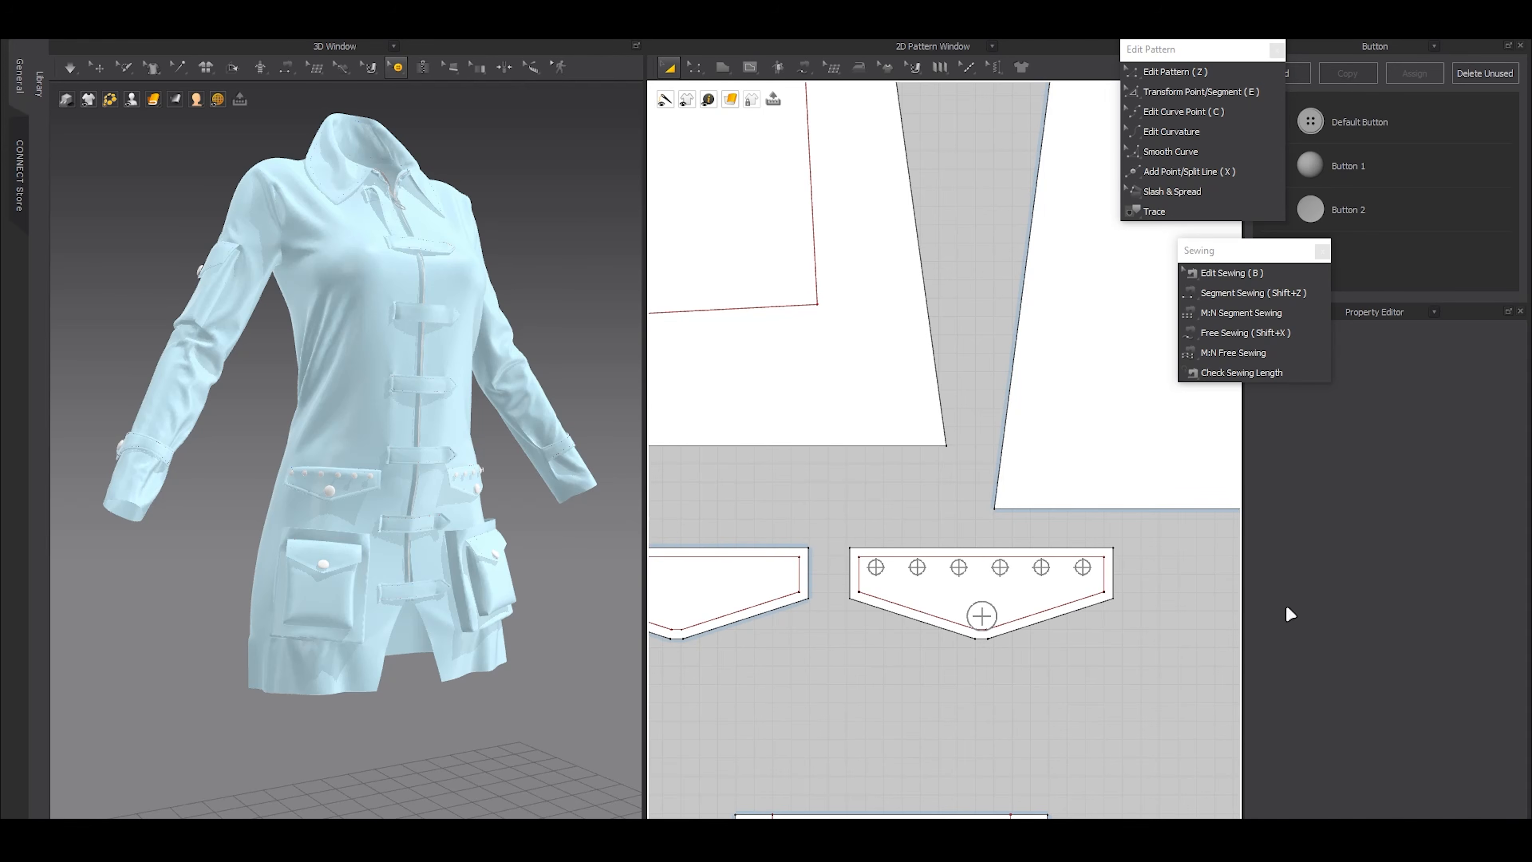
Check the coat's front straps and close the floating Edit Pattern and Sewing tool palettes
right_click_drag(482, 561, 514, 565)
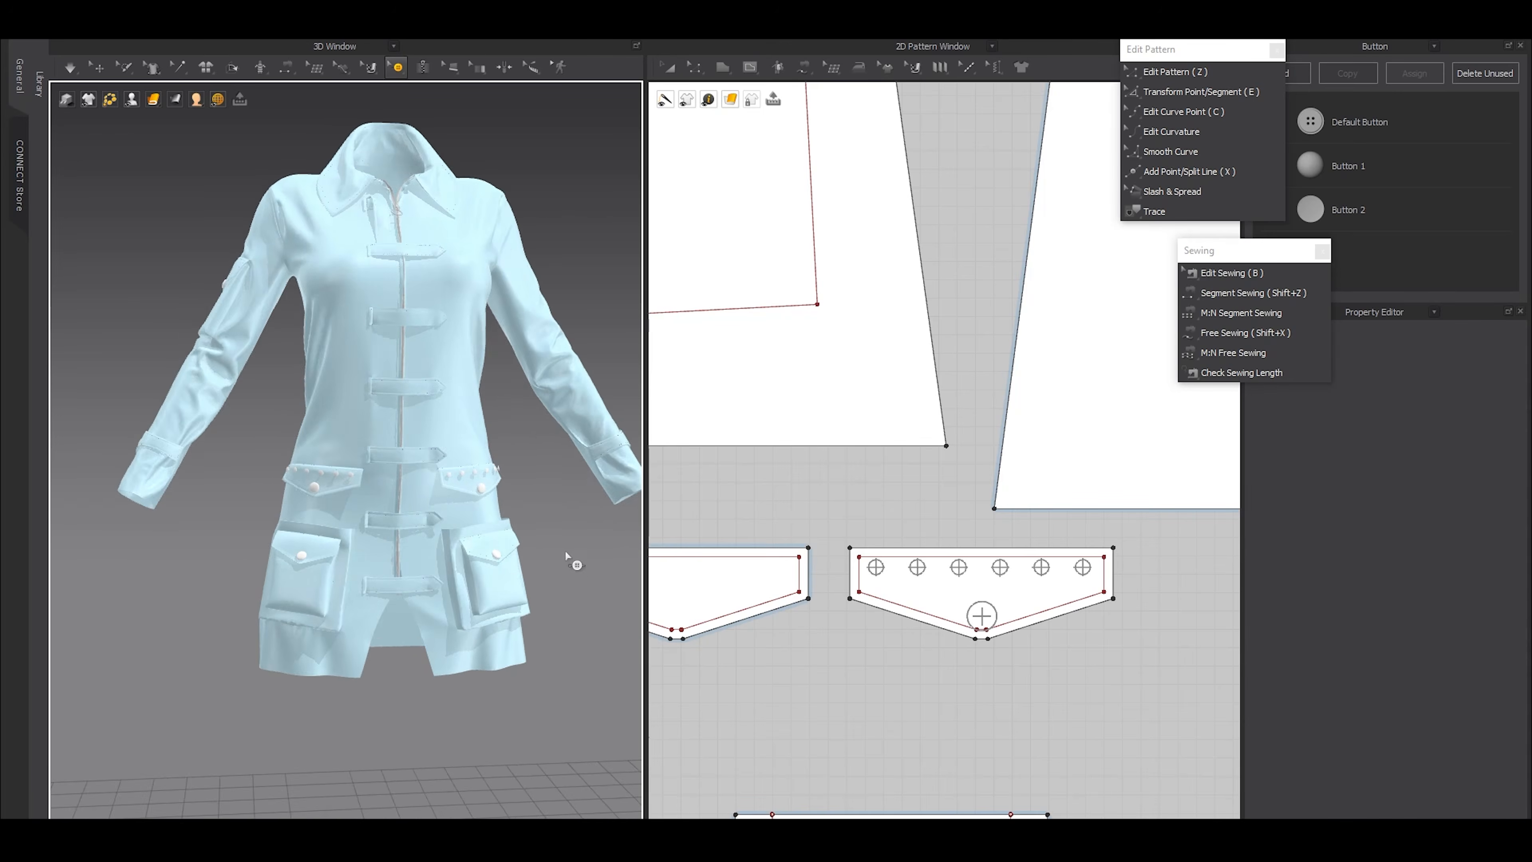
scroll(567, 558, "up", 2)
scroll(554, 754, "up", 3)
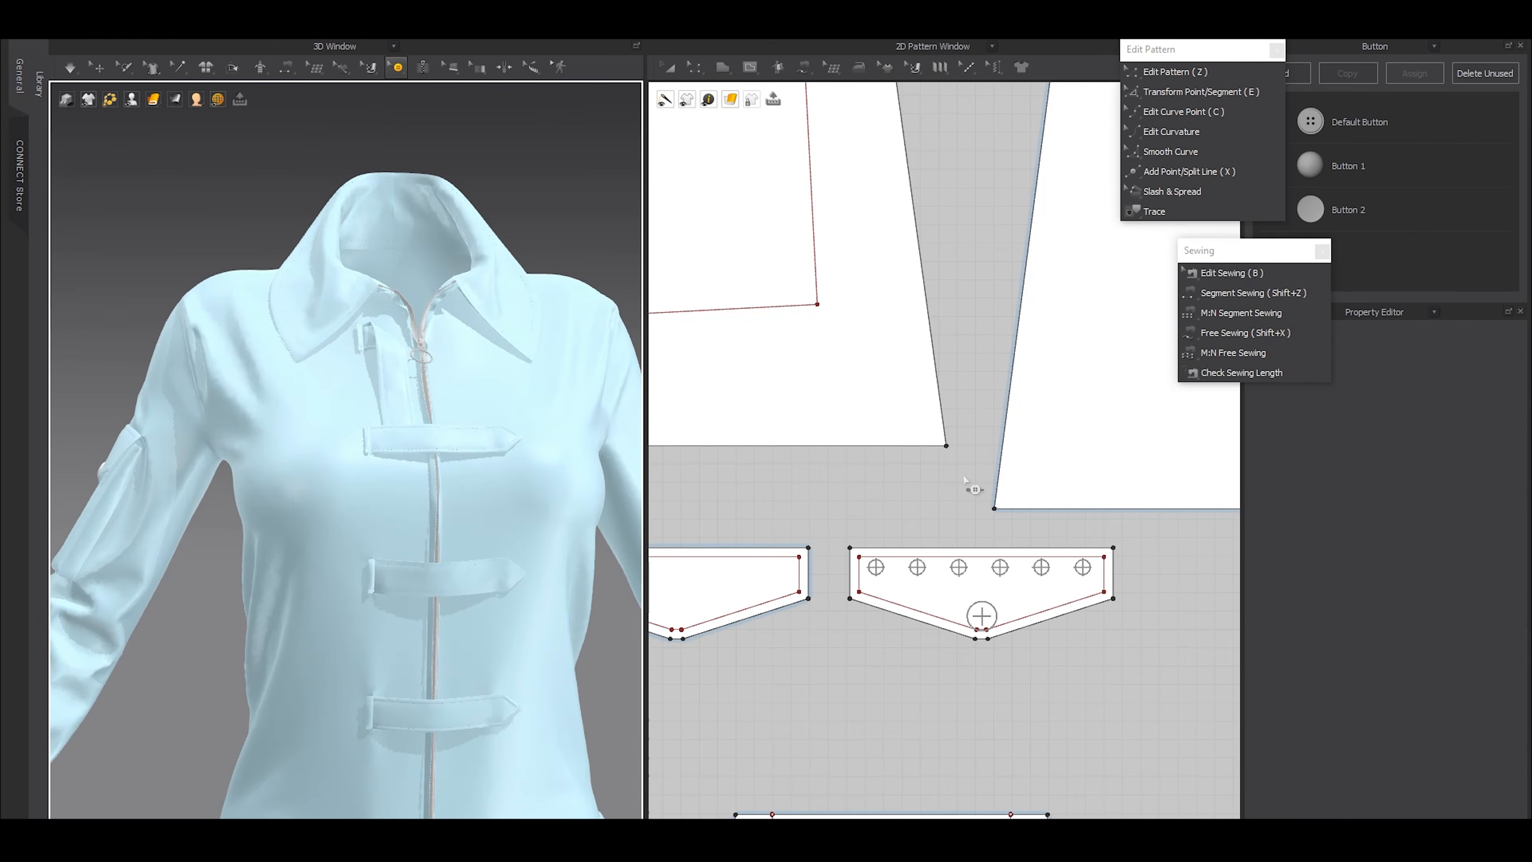
scroll(965, 480, "down", 5)
left_click_drag(1282, 252, 1172, 255)
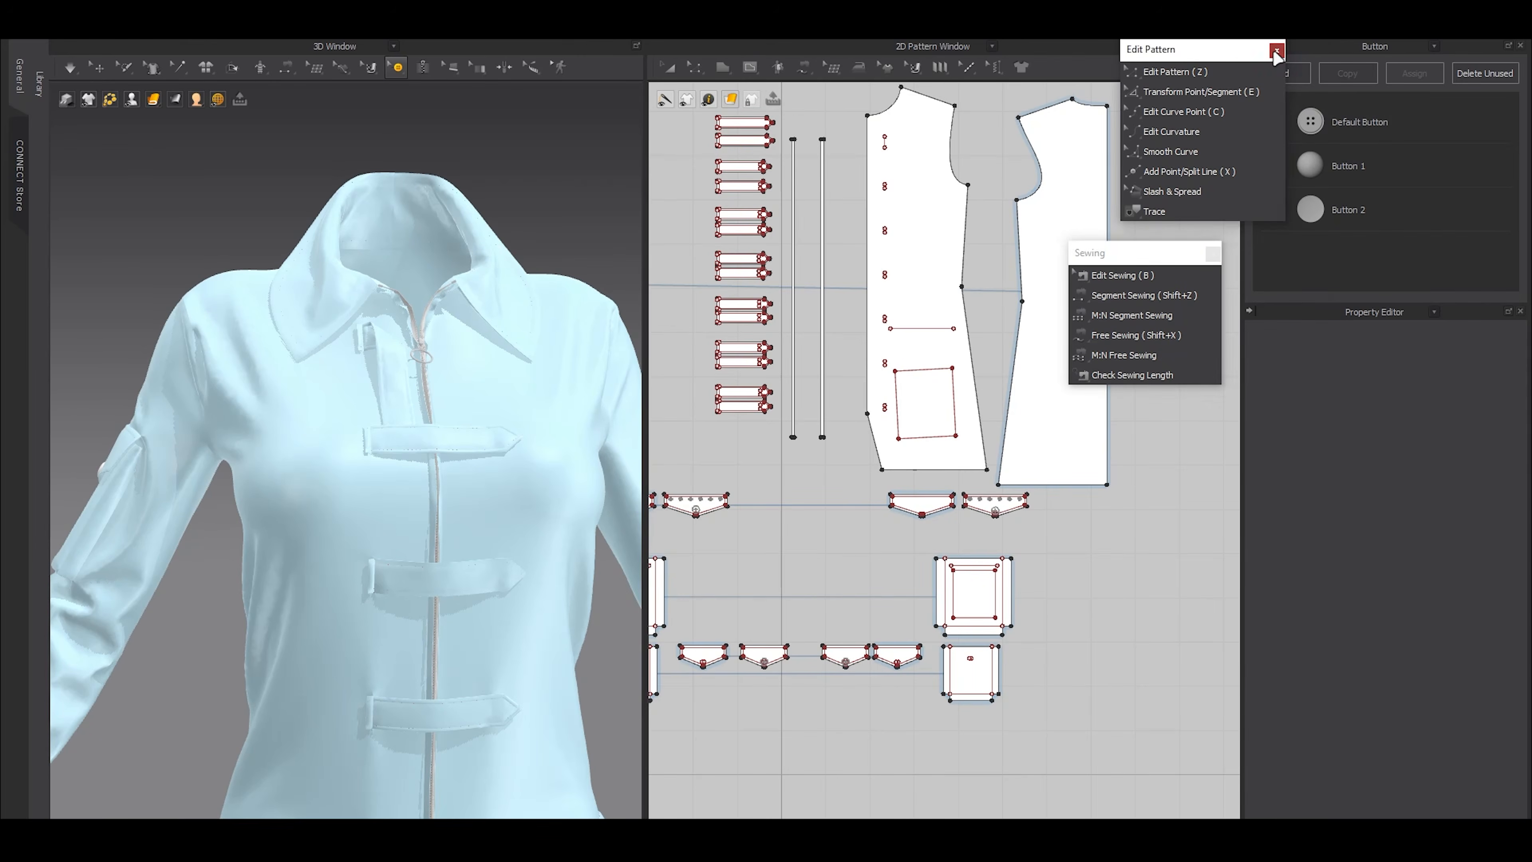
left_click(1277, 52)
left_click(1212, 253)
Add a new button style and give it the 4_Eyelet_04 shape
left_click(1281, 73)
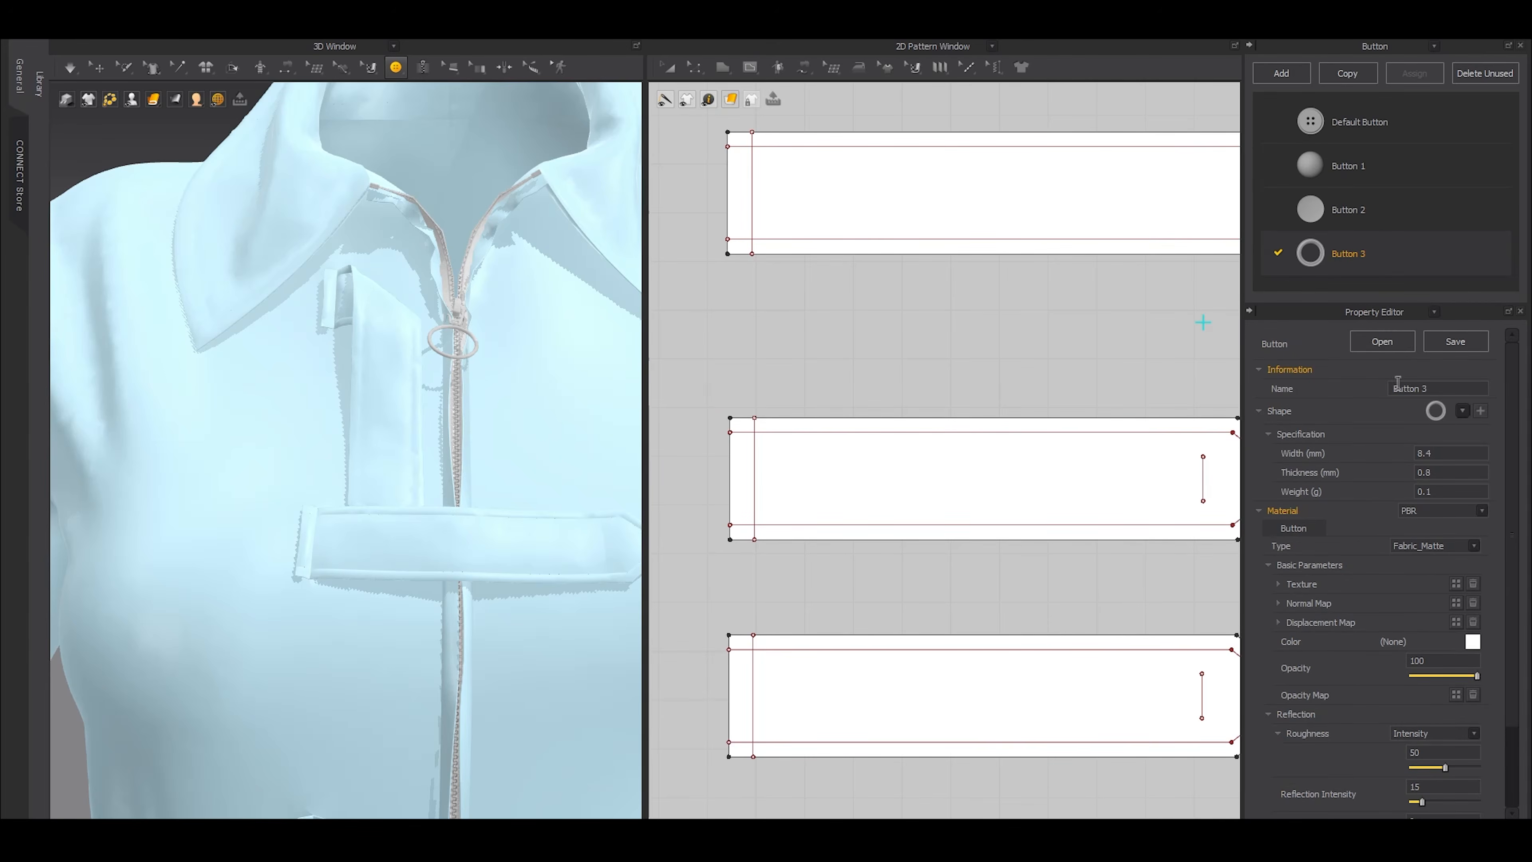
left_click(1463, 412)
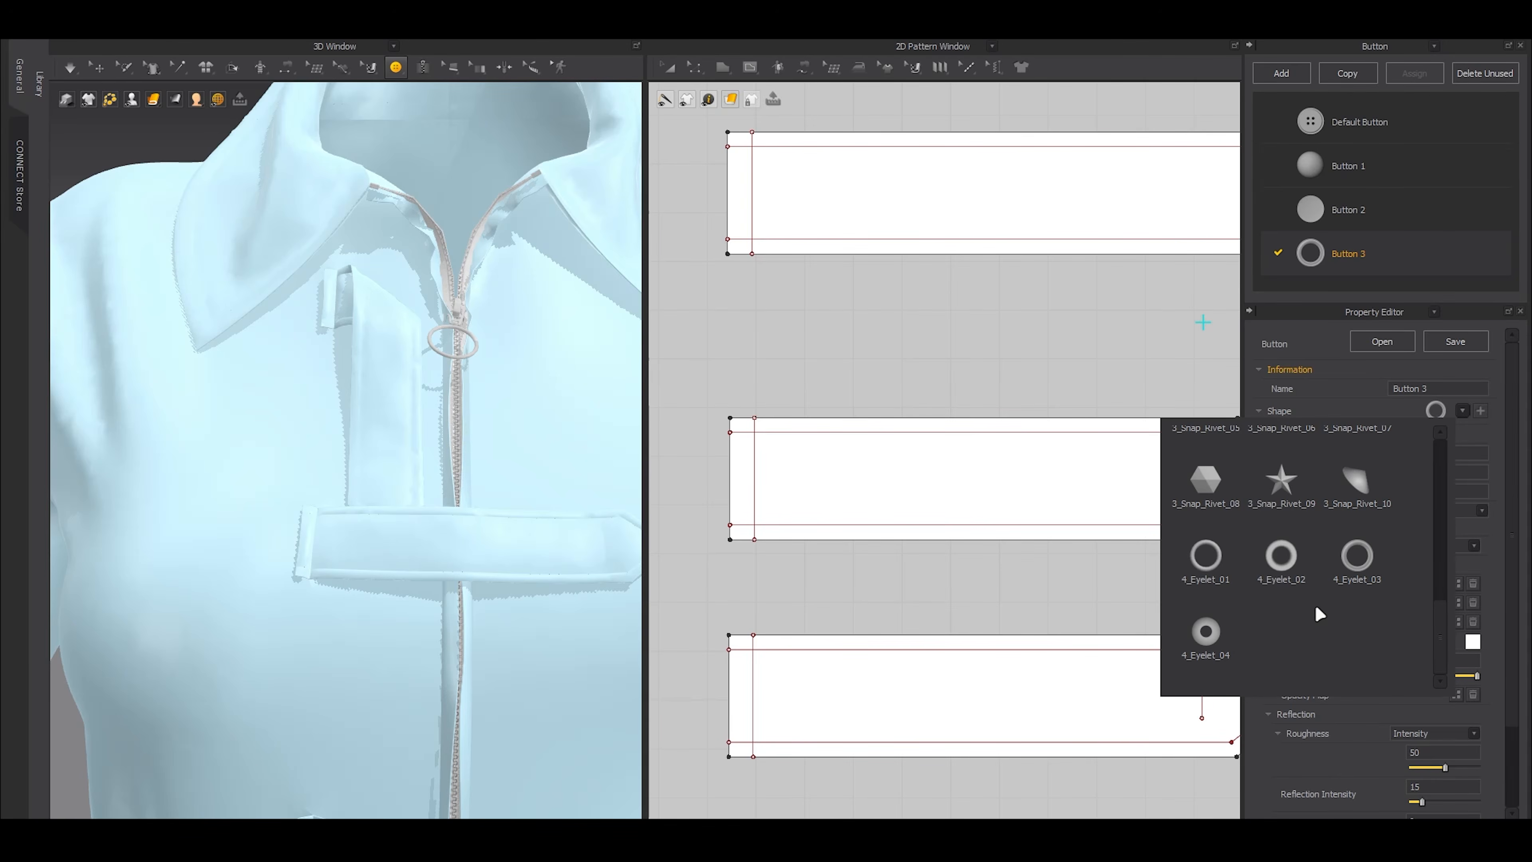
left_click(1205, 631)
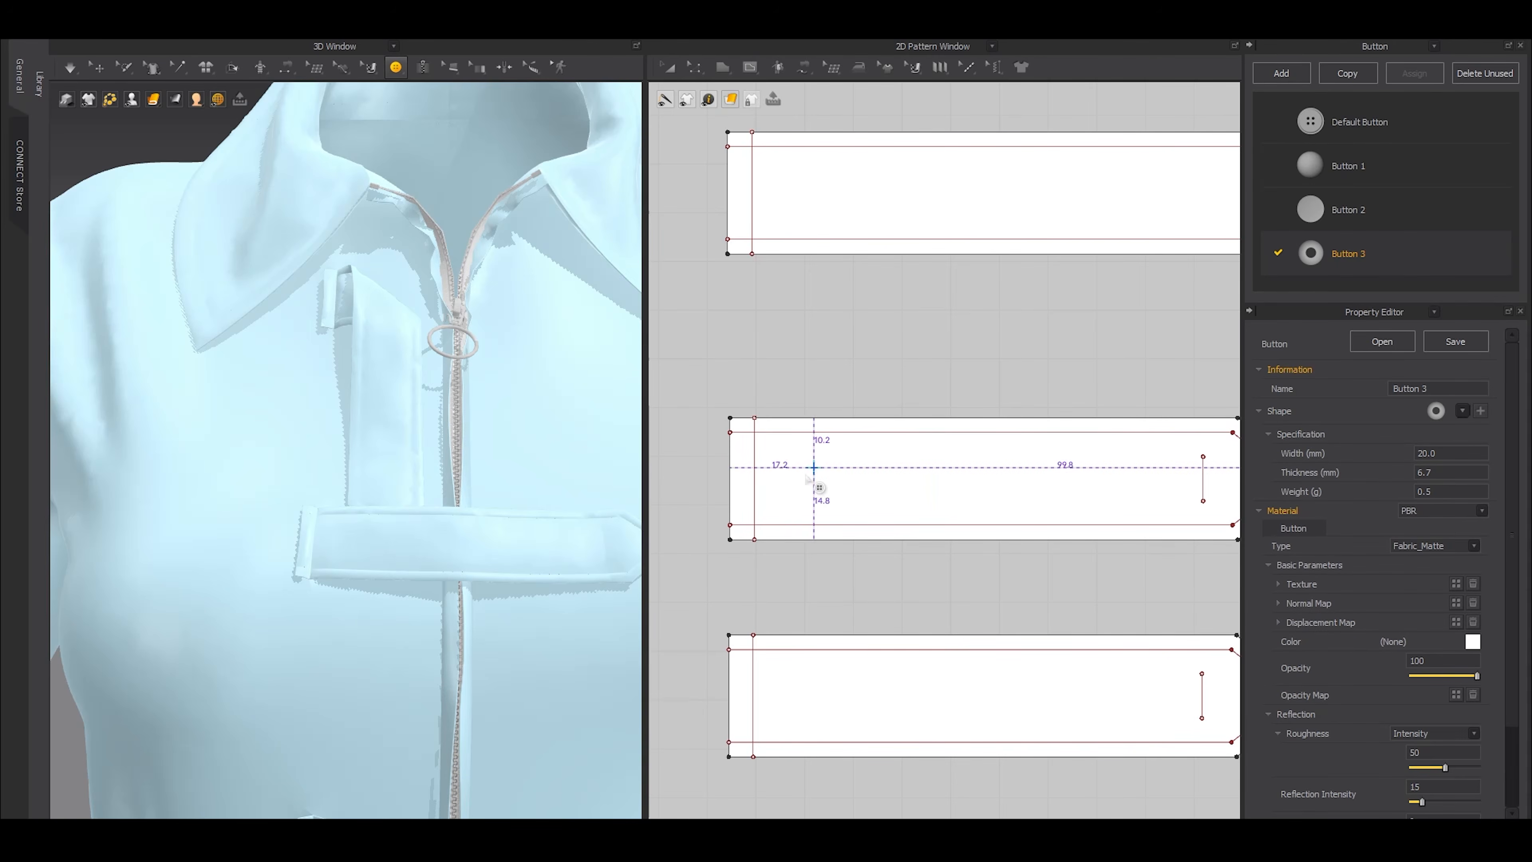
Place a Button 3 eyelet near the square end of the uppermost horizontal front strap, with 10 mm width and 2 mm thickness
left_click(366, 550)
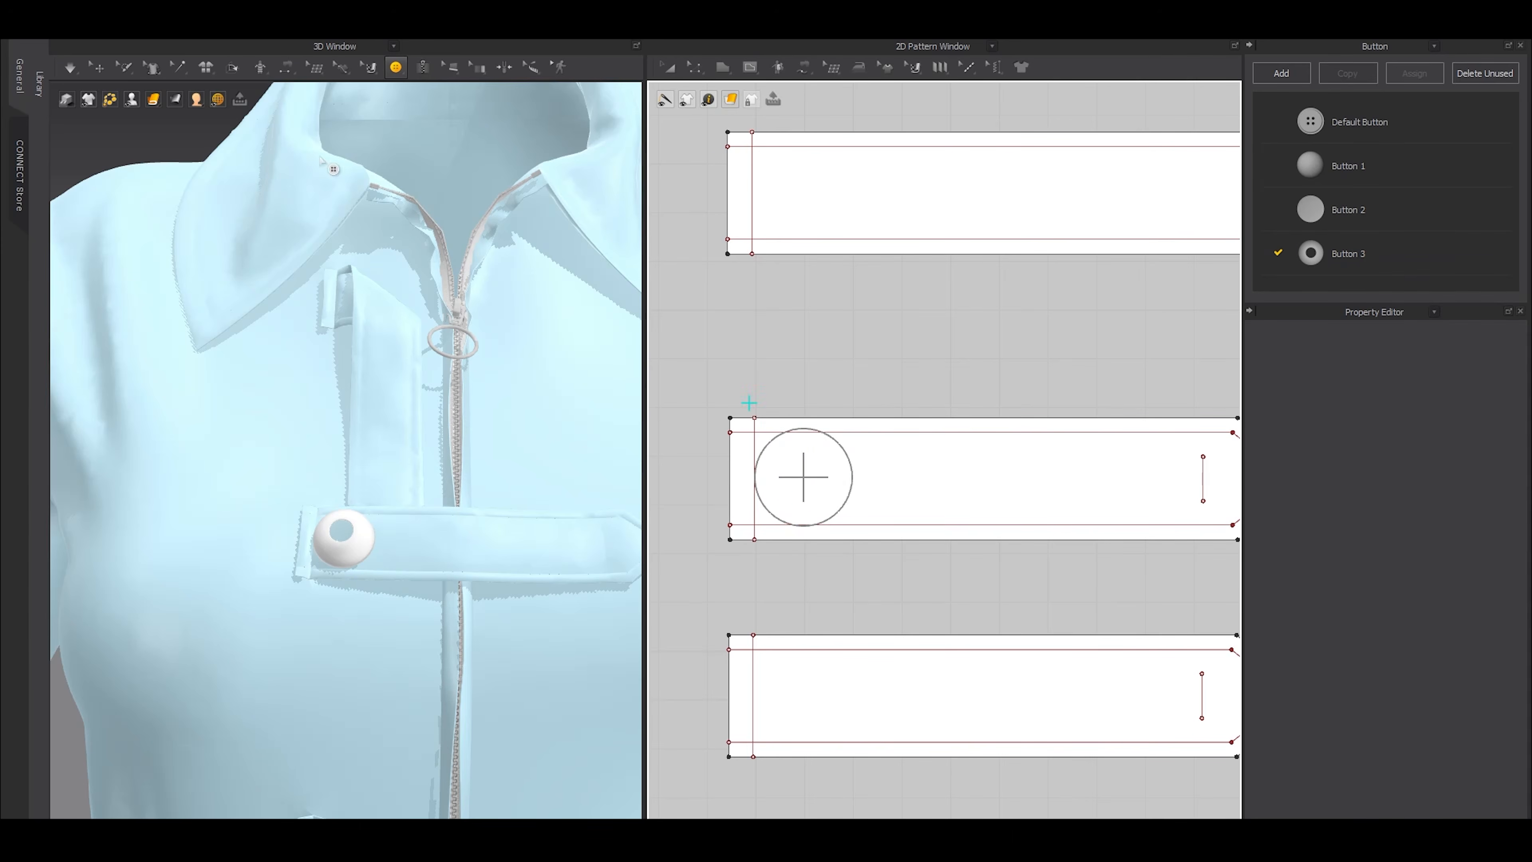
left_click(1365, 252)
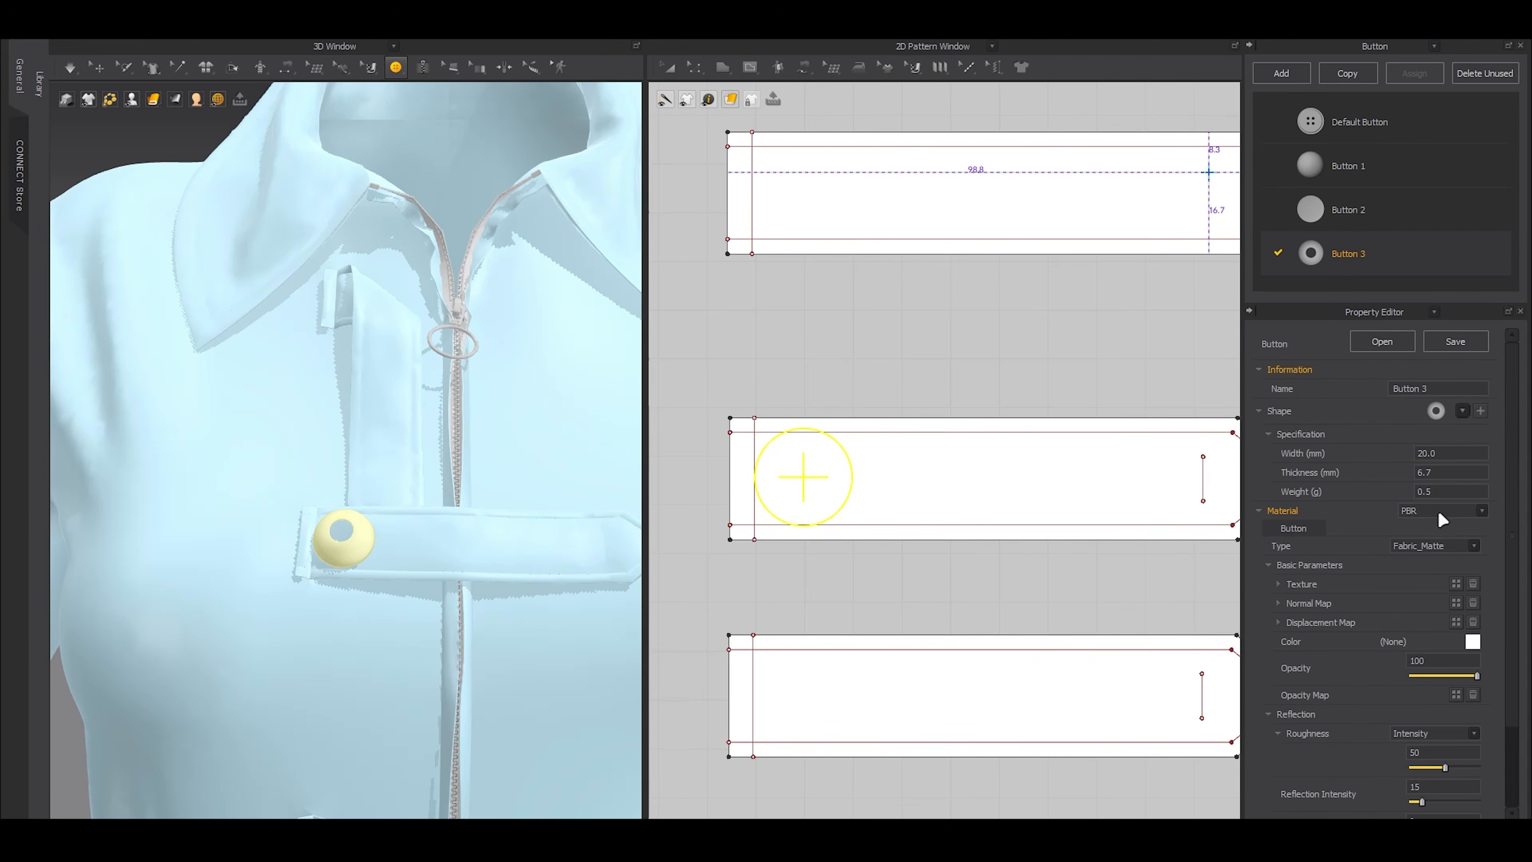
key("Return")
left_click(1438, 471)
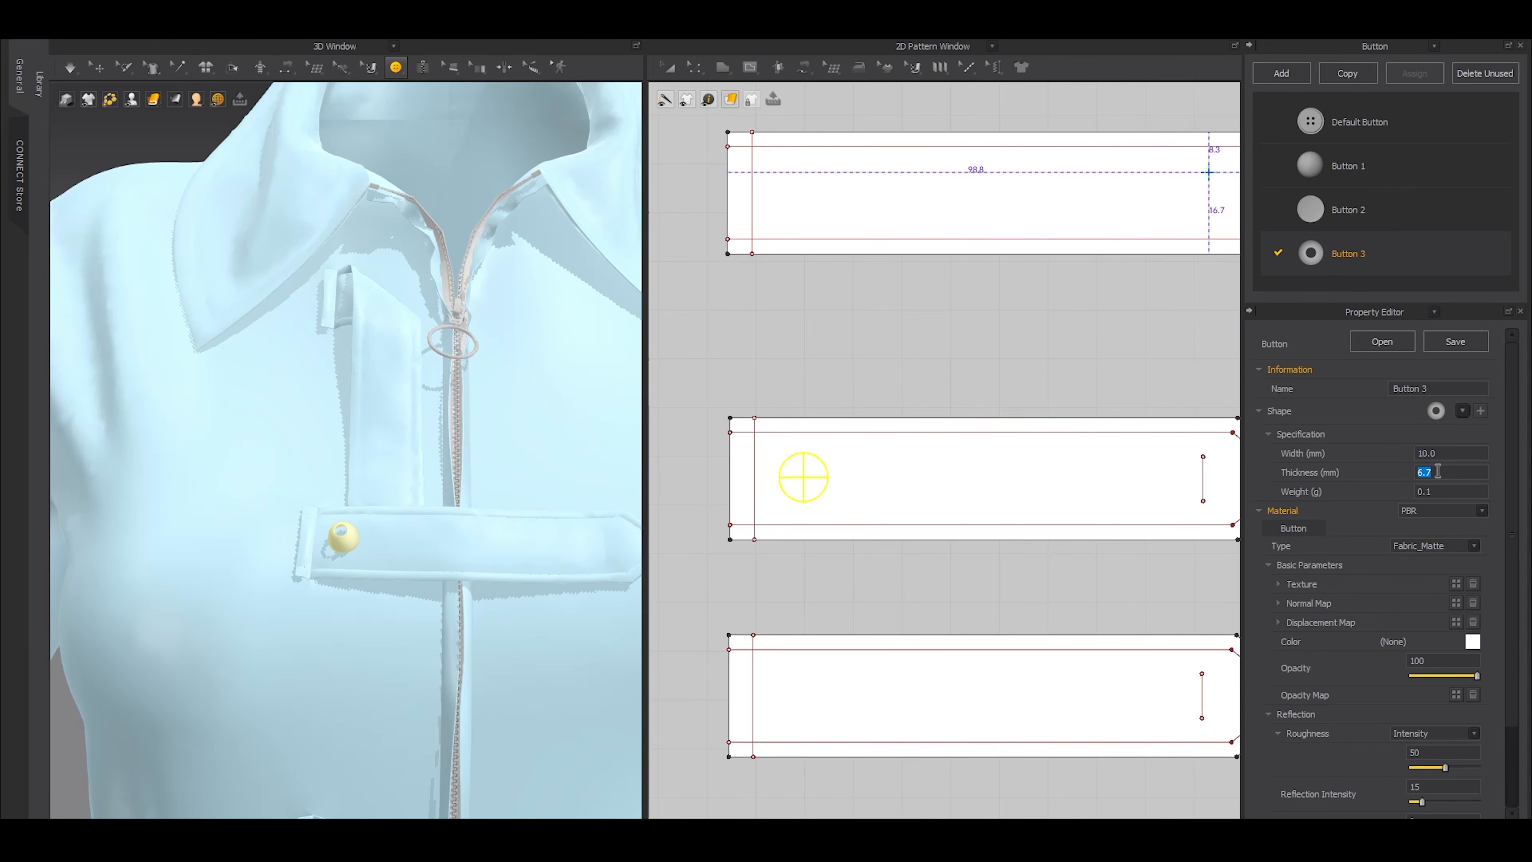
key("Return")
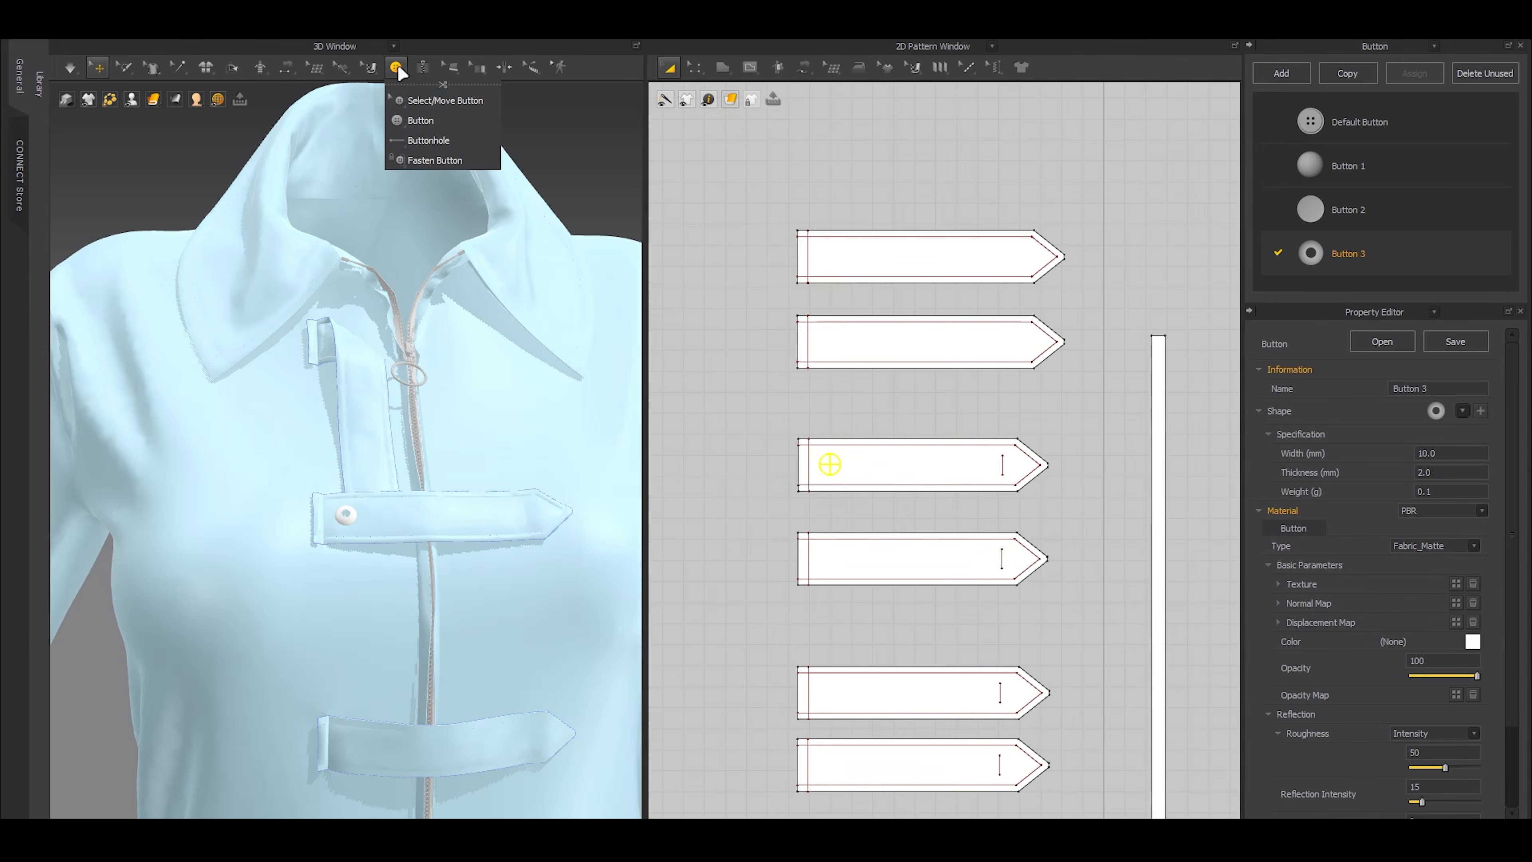
scroll(861, 449, "up", 2)
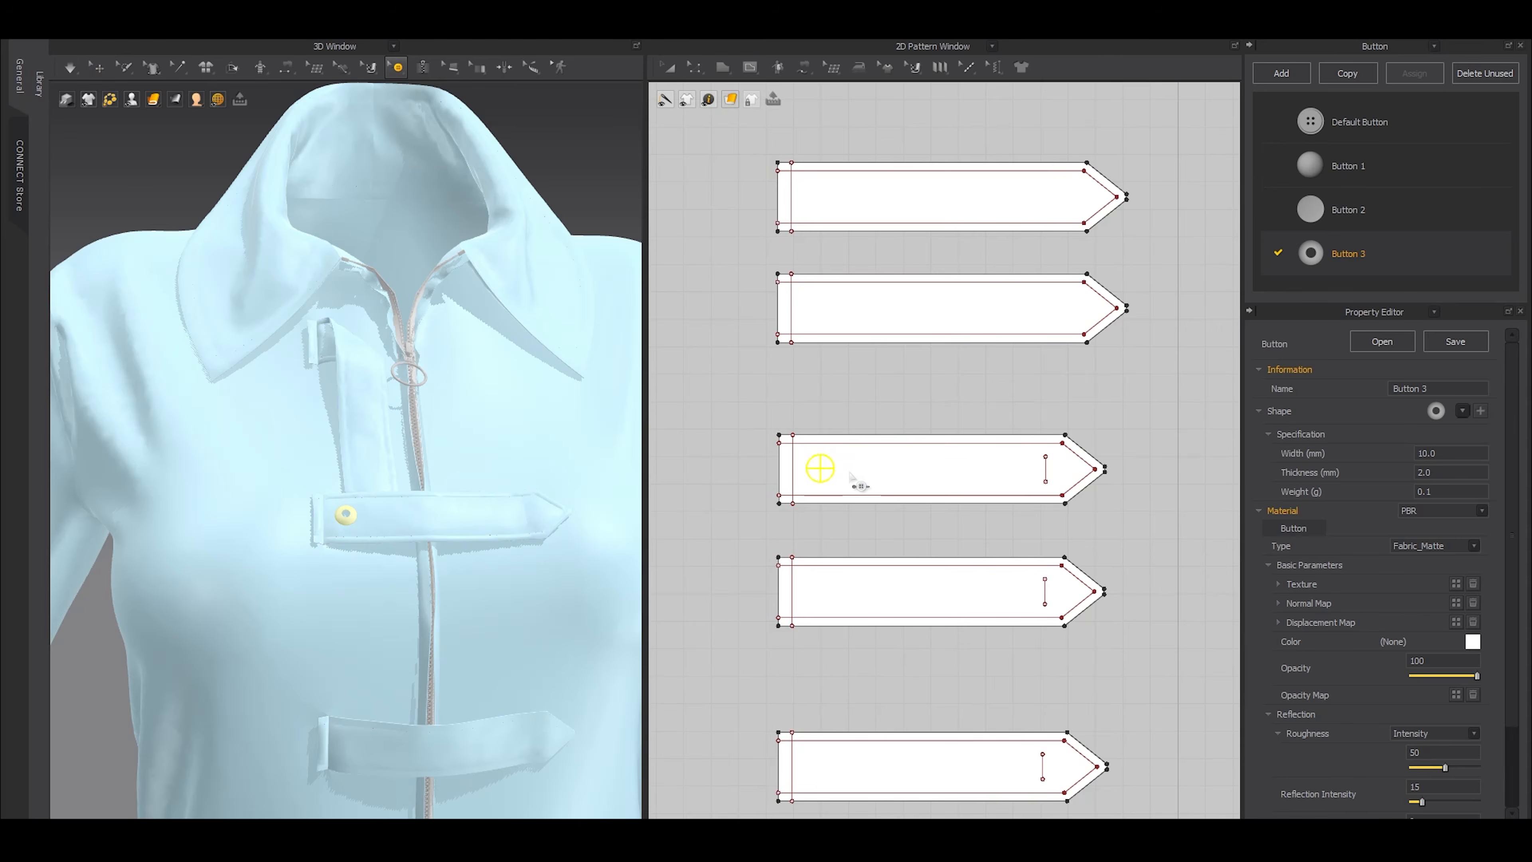
Copy the eyelet along the uppermost horizontal front strap three times at a 20 mm interval
left_click(832, 470)
key("ctrl+c")
key("ctrl+v")
right_click(879, 474)
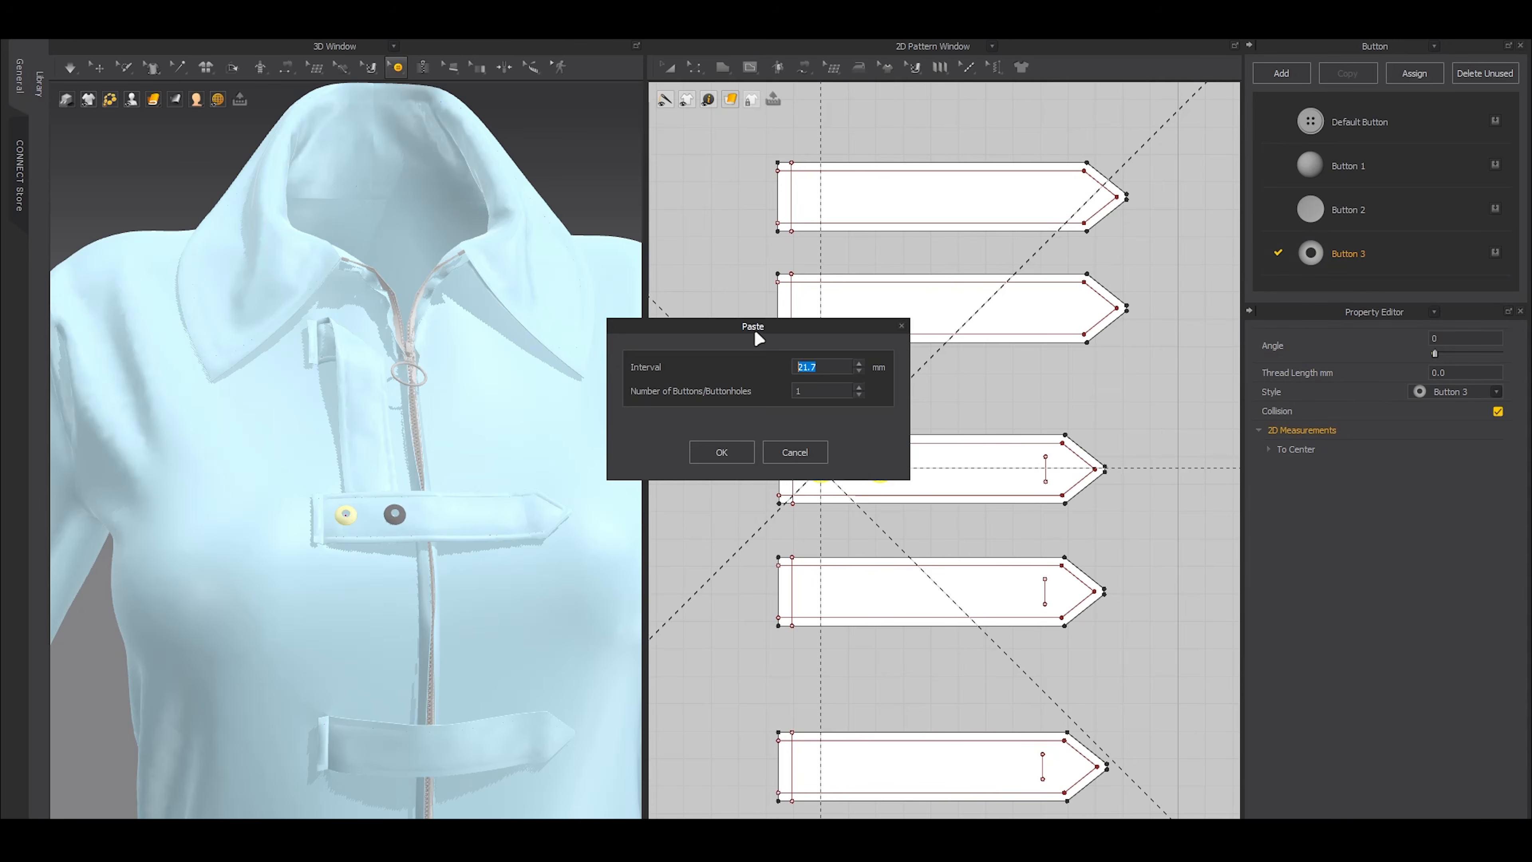
type("20")
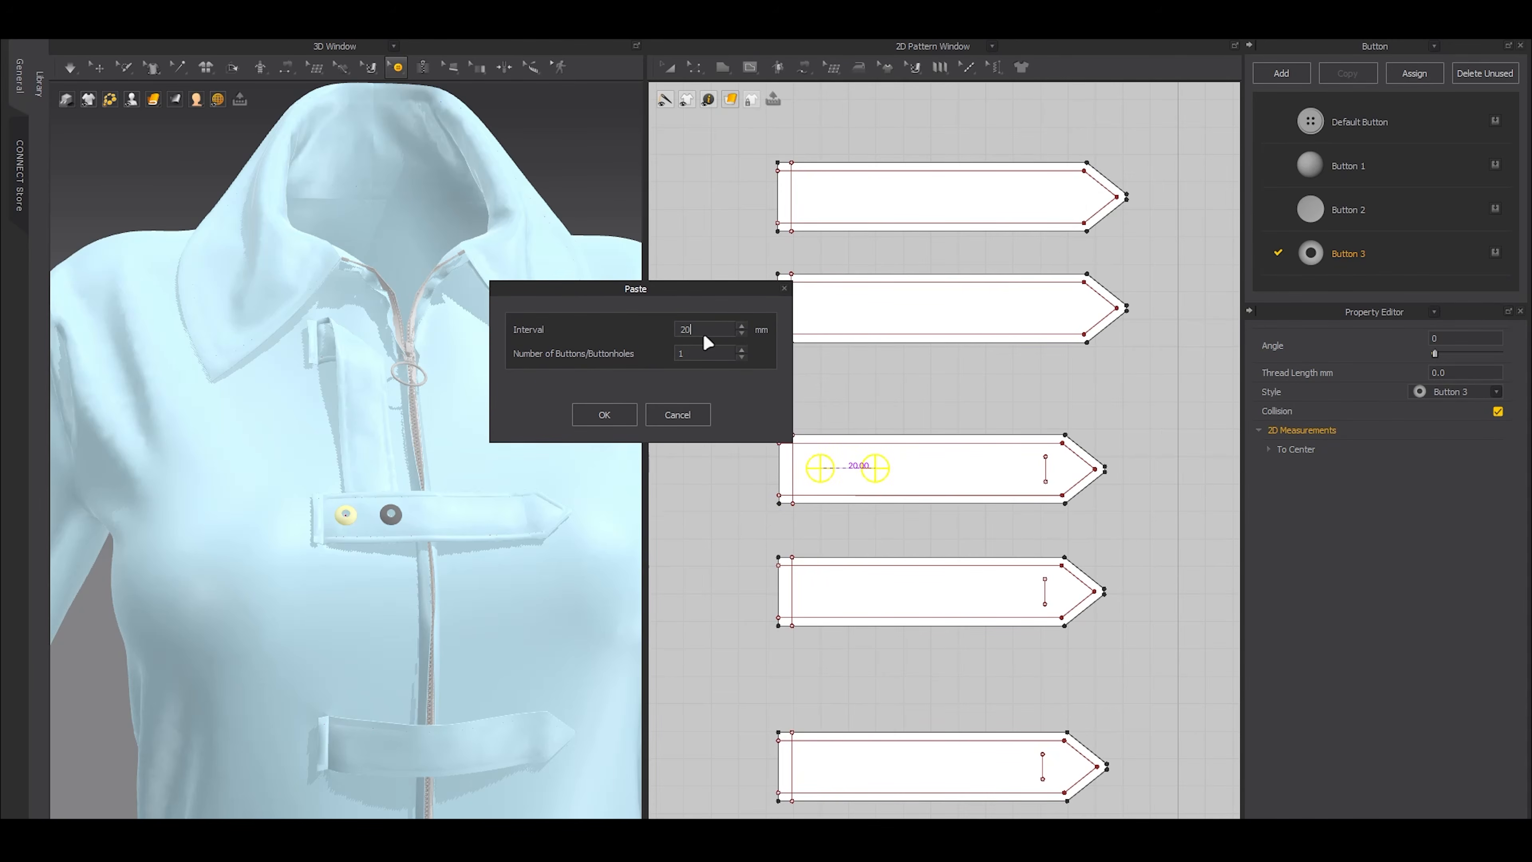
left_click(743, 350)
left_click(743, 350)
left_click(743, 350)
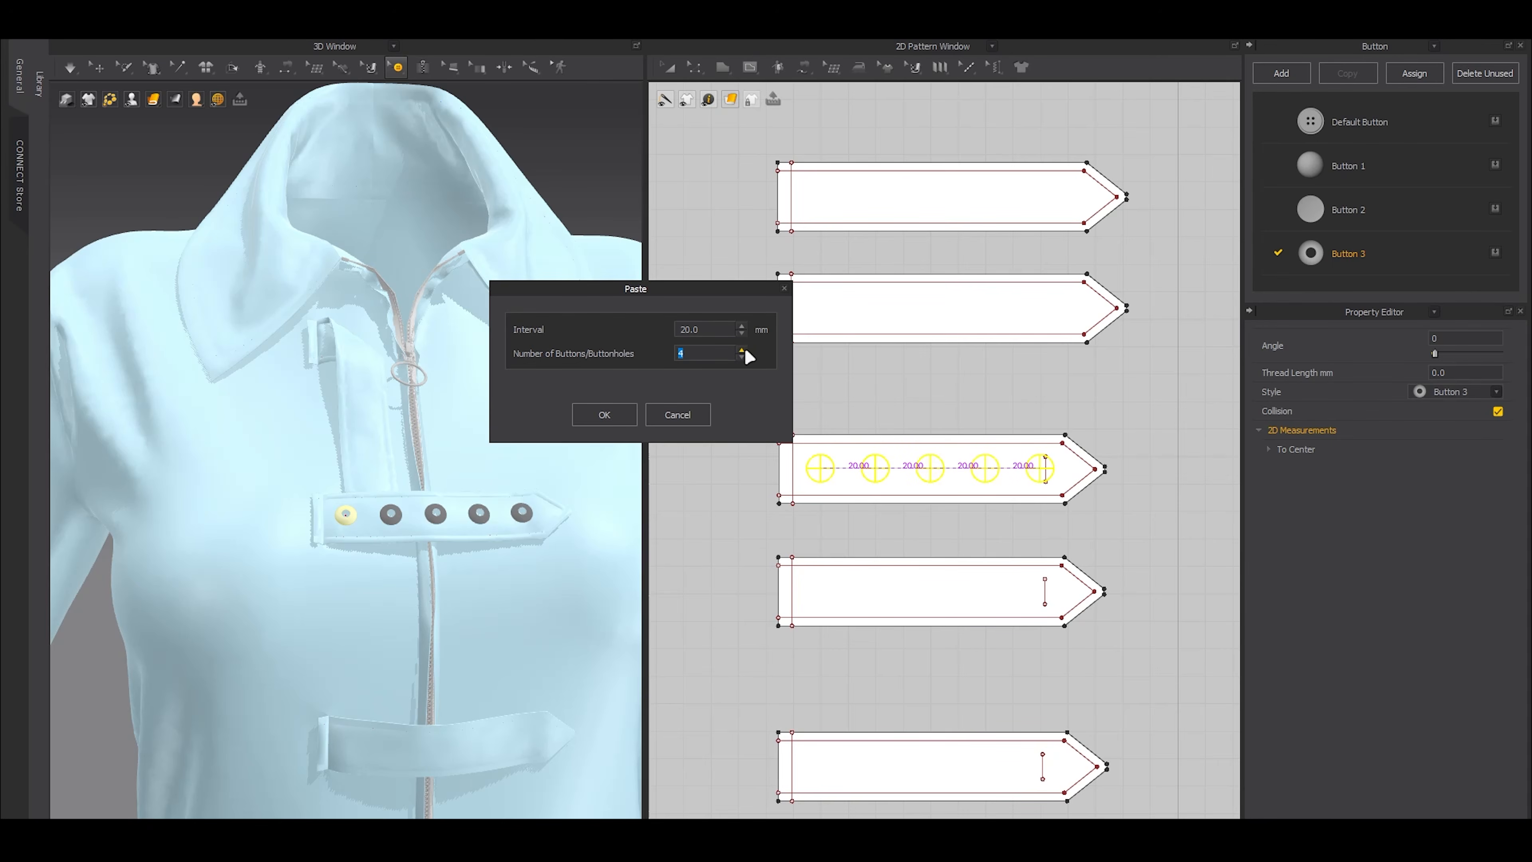
left_click(742, 357)
left_click(604, 416)
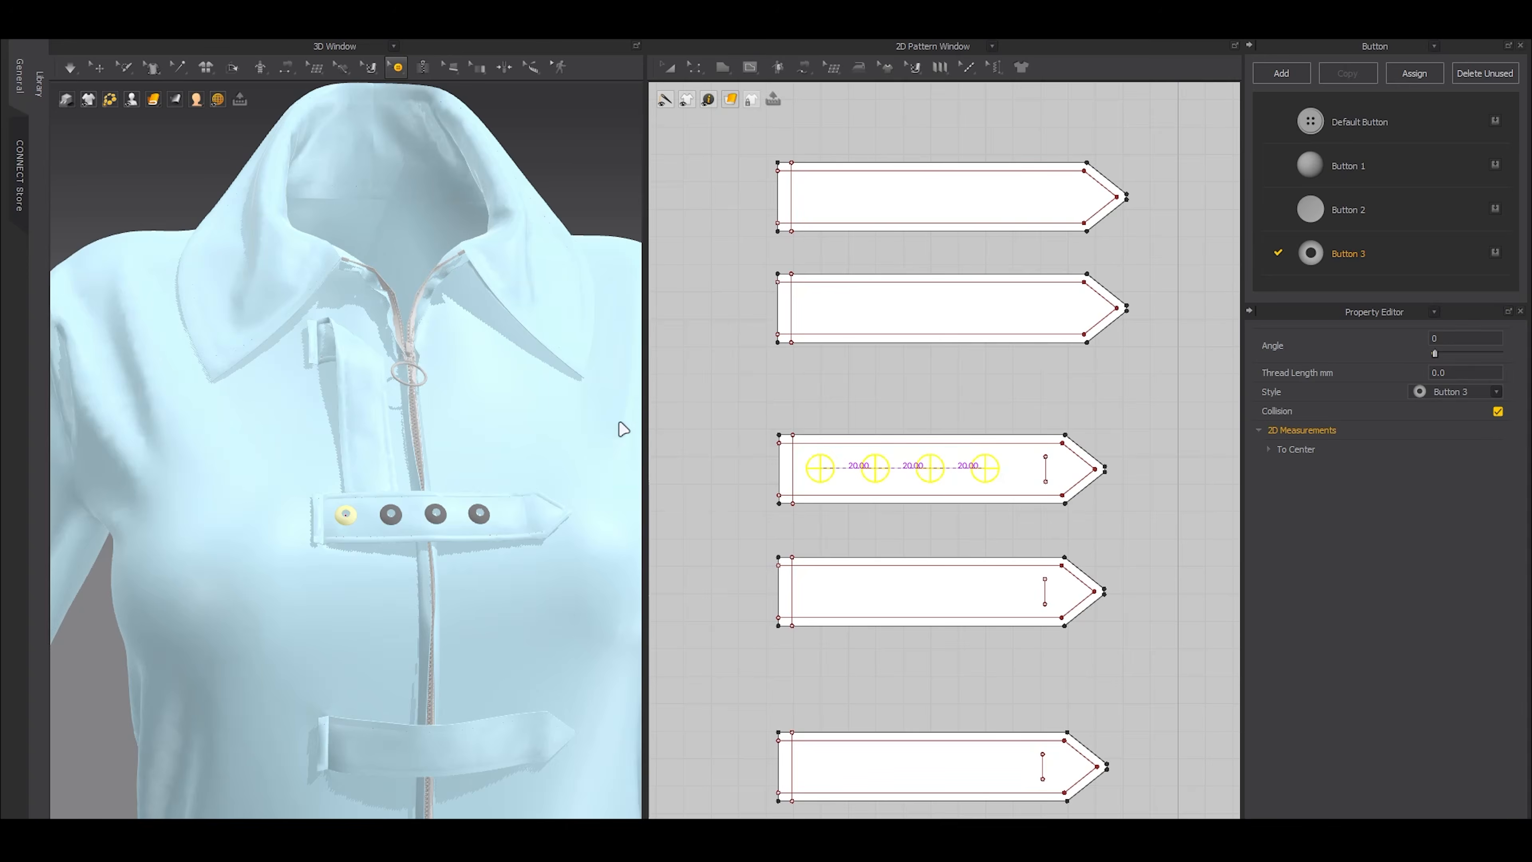
Copy the row of four eyelets from the uppermost horizontal strap onto the second horizontal strap, aligned vertically with the original
left_click(929, 528)
left_click_drag(805, 398, 1009, 524)
scroll(1009, 524, "down", 5)
middle_click_drag(977, 541, 952, 366)
key("ctrl+c")
key("ctrl+v")
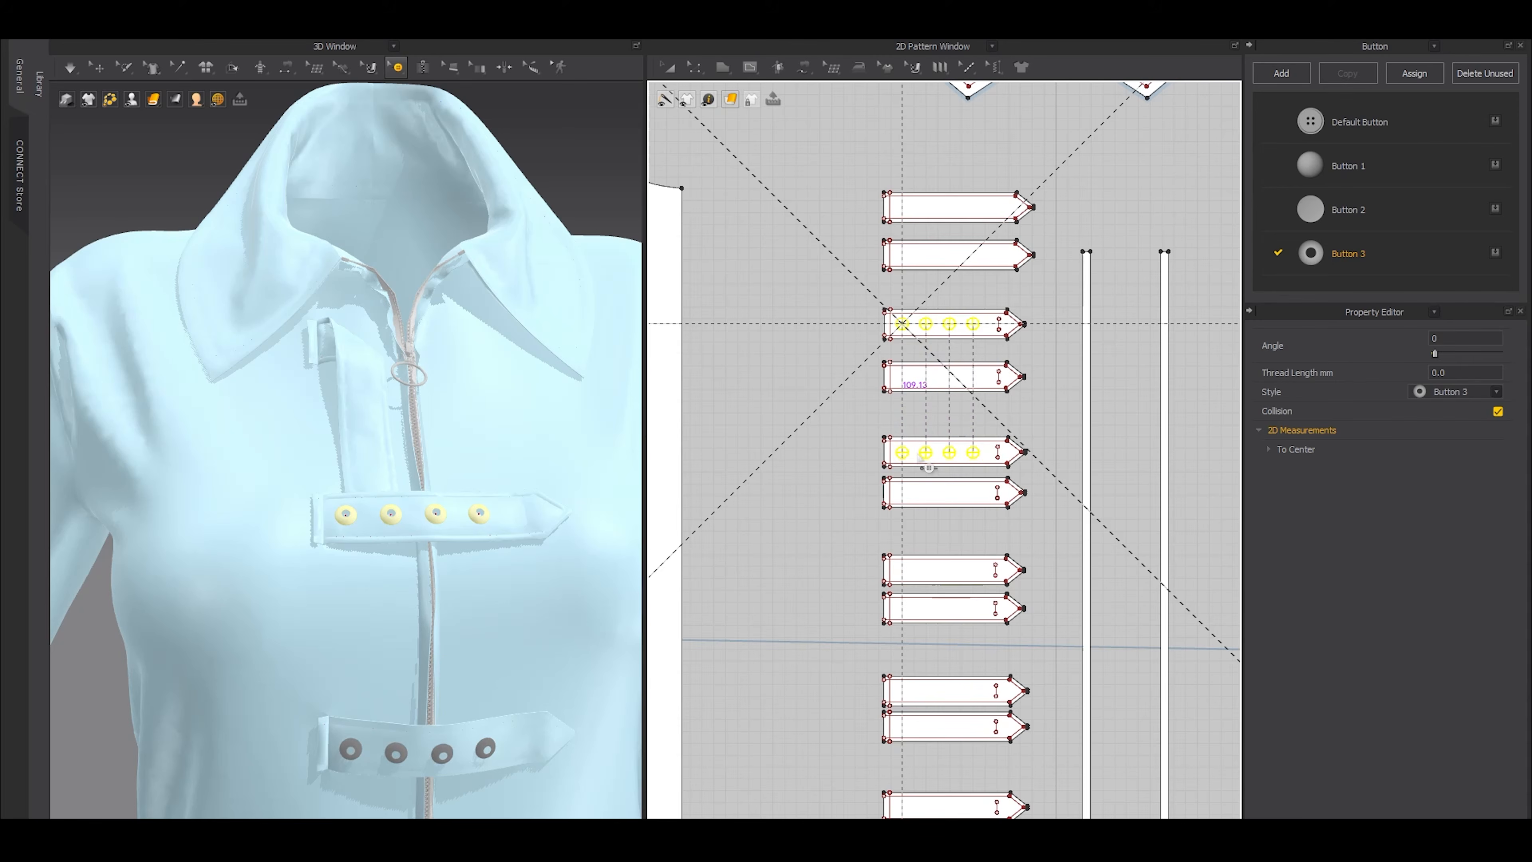
left_click(808, 294)
left_click_drag(800, 283, 989, 480)
scroll(989, 480, "down", 3)
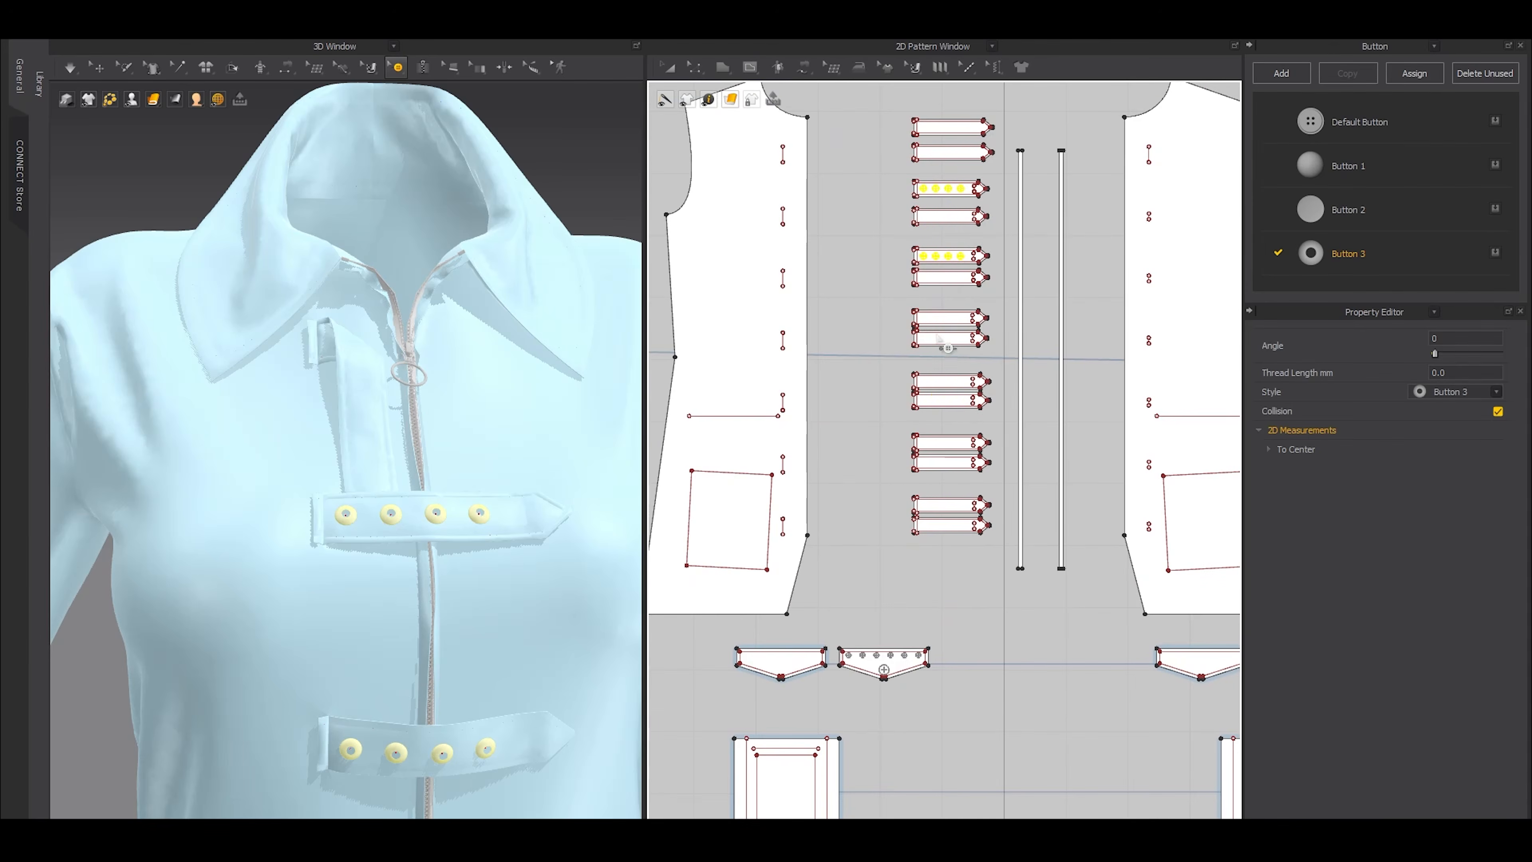
key("ctrl+c")
key("ctrl+v")
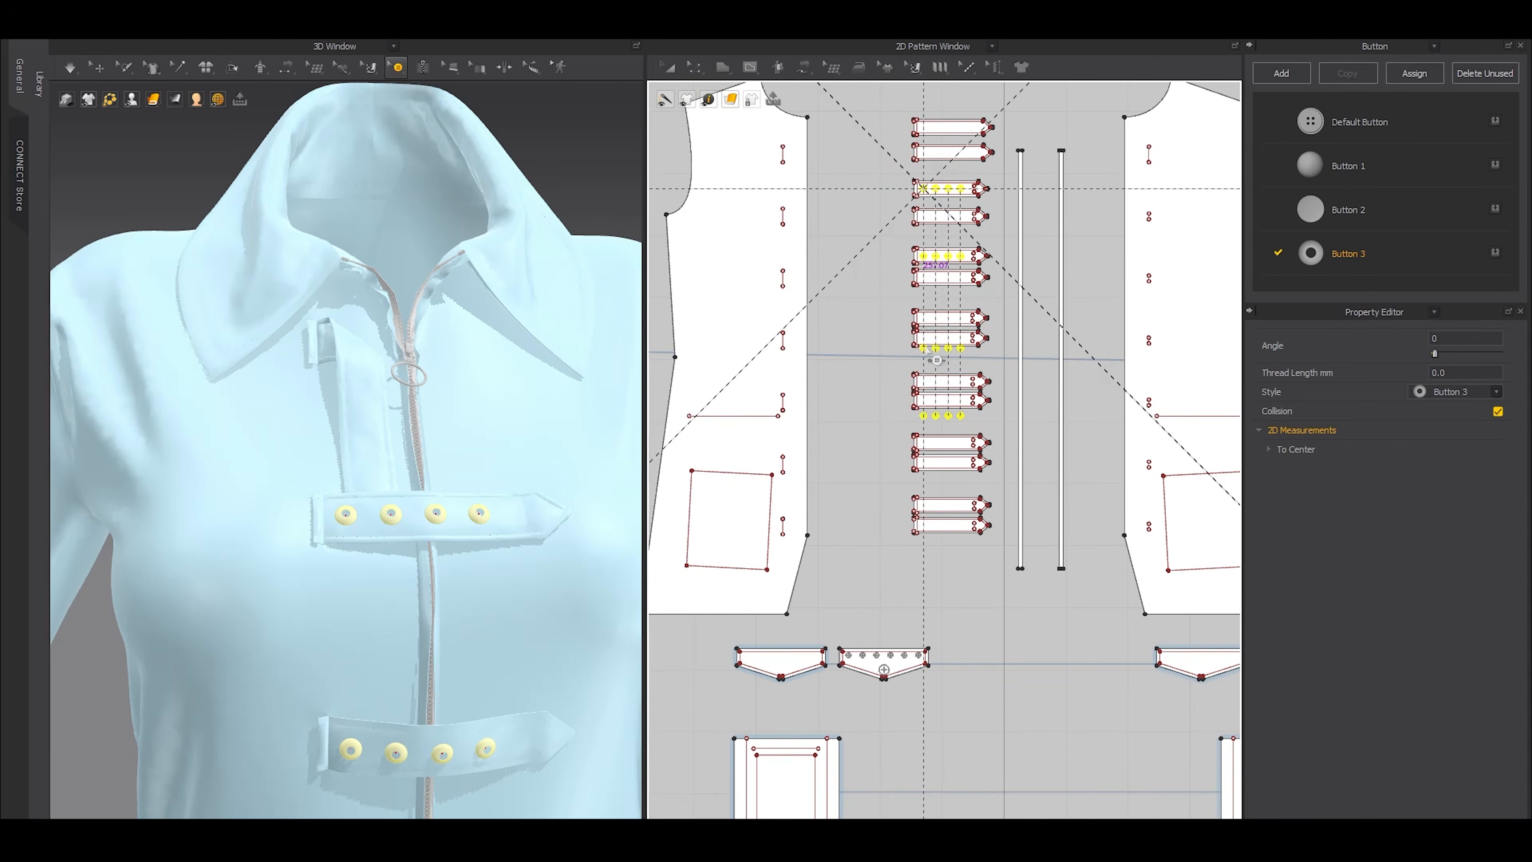
right_click(930, 320)
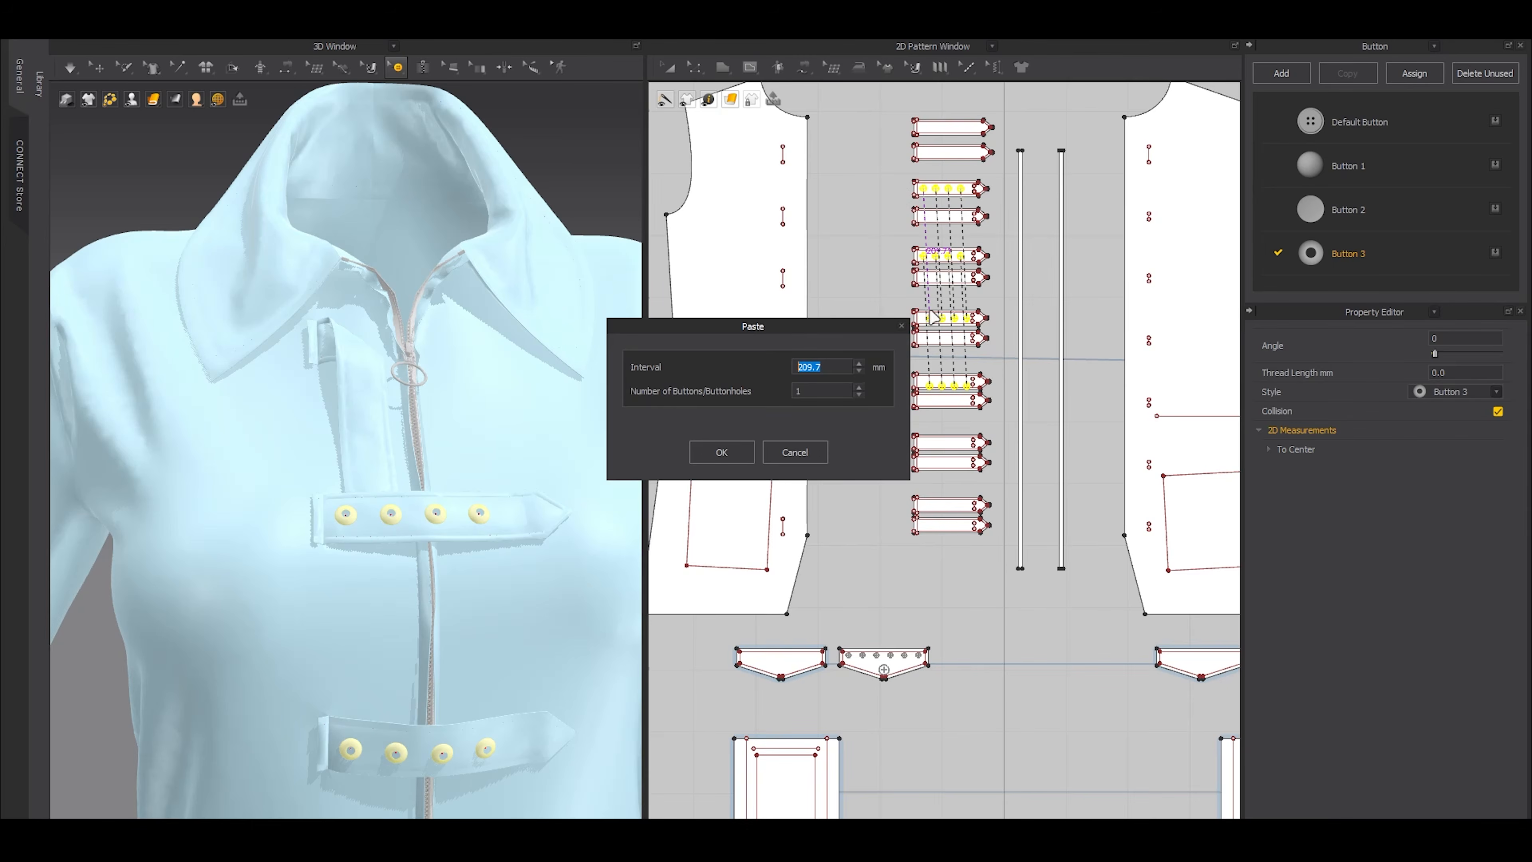
left_click(814, 448)
scroll(903, 289, "up", 5)
middle_click_drag(912, 278, 878, 350)
key("Escape")
Copy the second horizontal strap's four eyelets onto the third horizontal strap, keeping both rows aligned
left_click_drag(814, 247, 1020, 318)
key("ctrl+c")
key("ctrl+v")
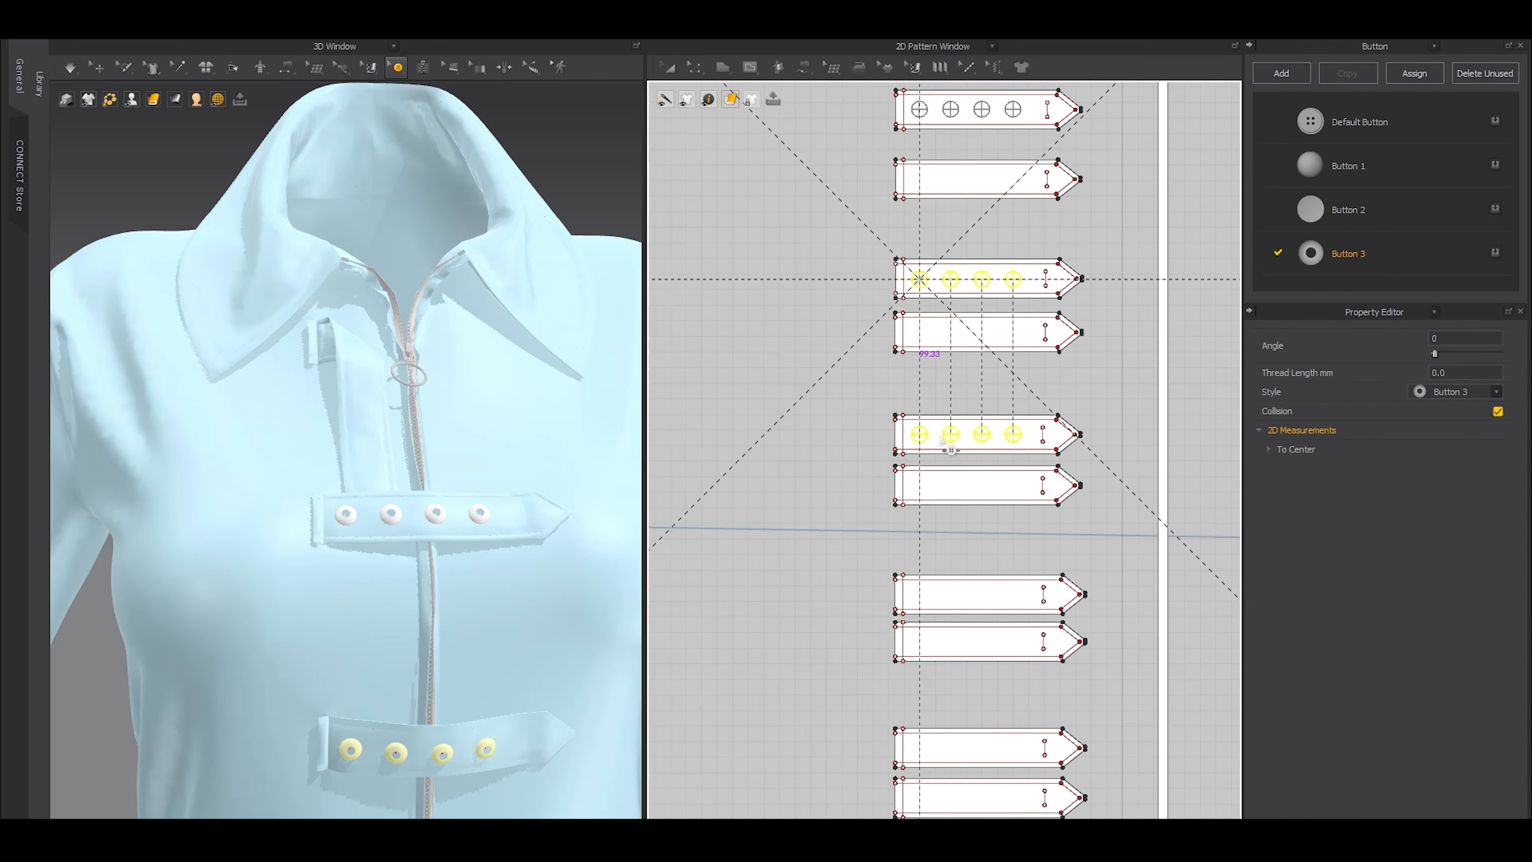
left_click(843, 408)
Paste copies of the third strap's eyelet row onto the fourth, fifth and sixth horizontal straps, vertically aligned
middle_click_drag(959, 611, 949, 422)
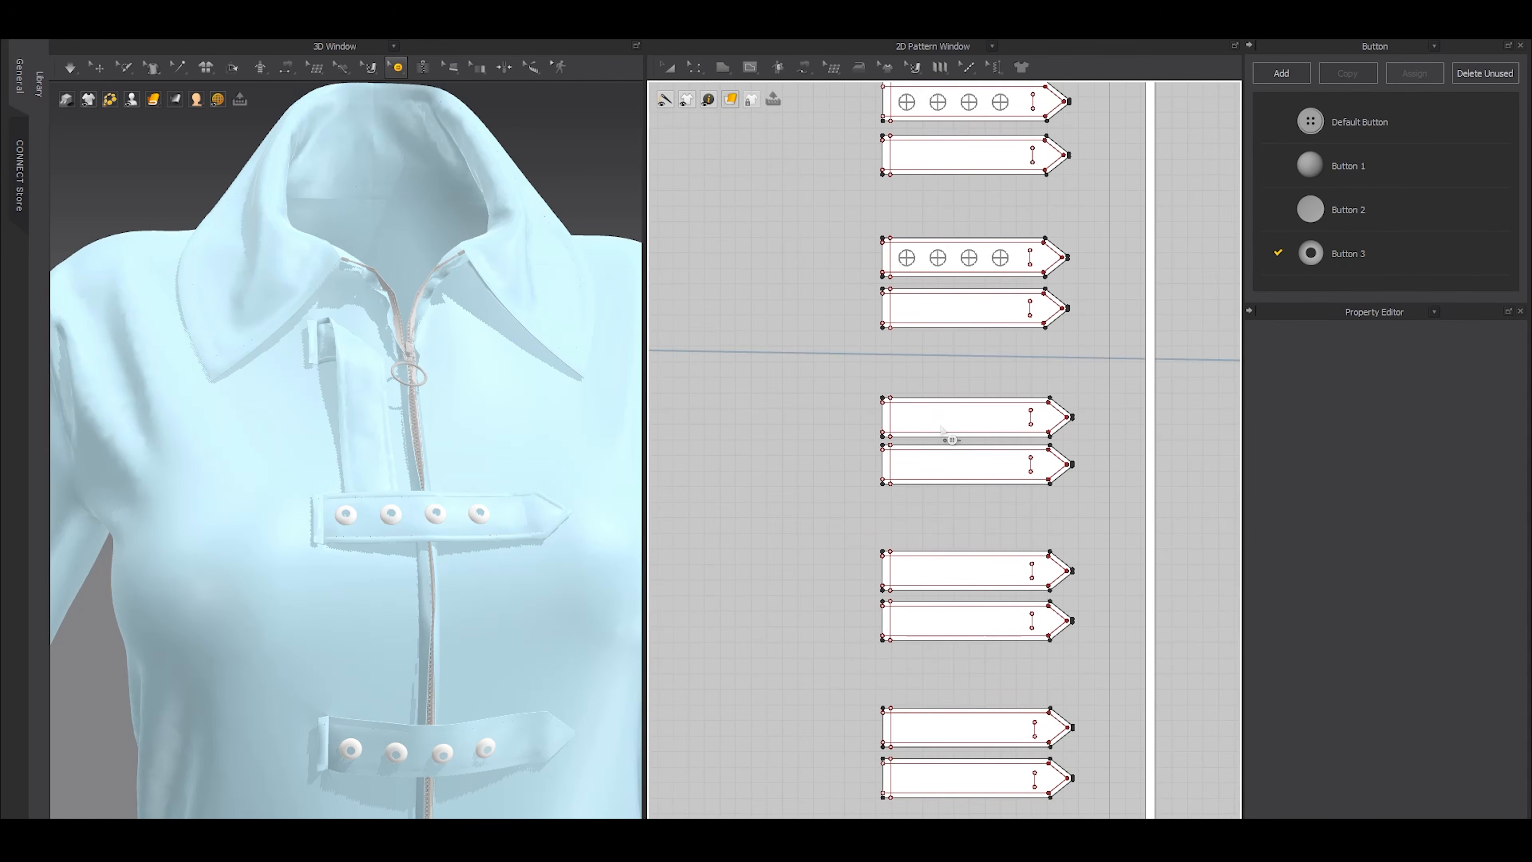
left_click_drag(873, 261, 1002, 305)
key("ctrl+c")
key("ctrl+v")
left_click(934, 419)
middle_click_drag(931, 553, 916, 409)
key("ctrl+v")
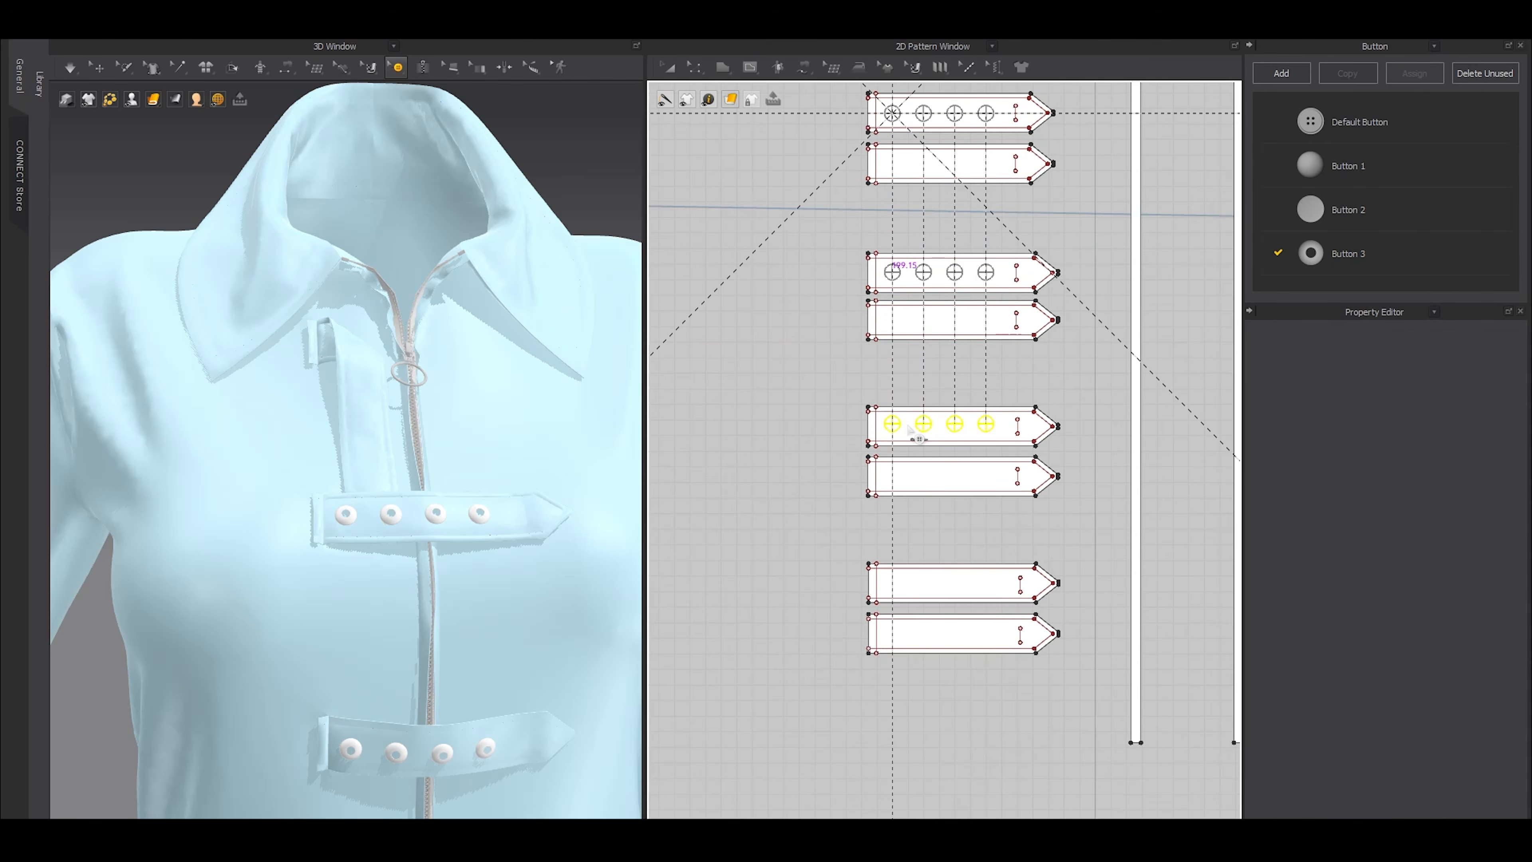
left_click(908, 426, "shift")
key("ctrl+v")
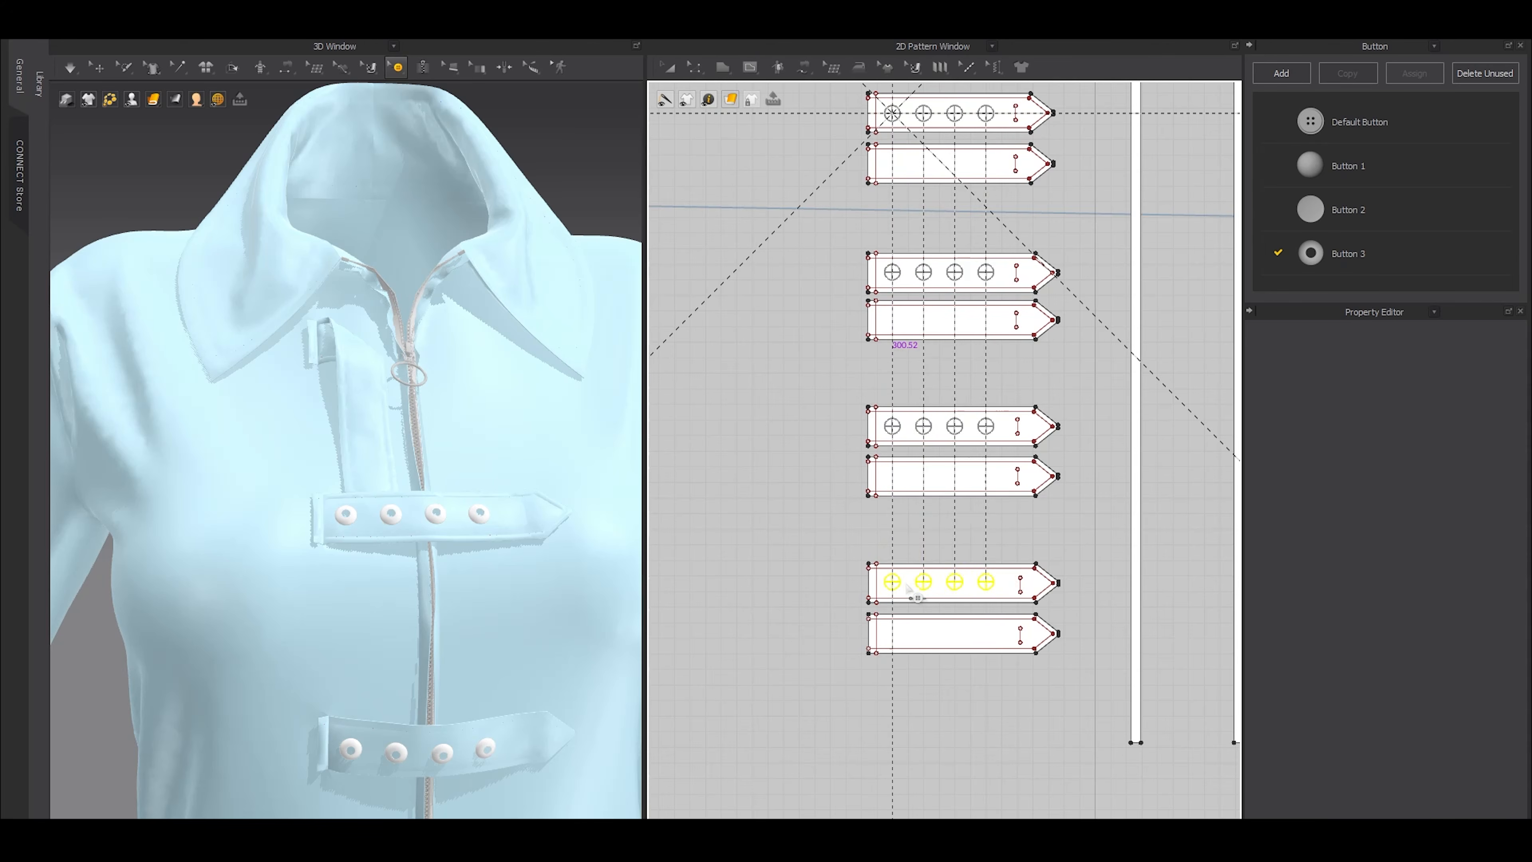
left_click(904, 584, "shift")
Copy the uppermost horizontal strap's four eyelets onto the upper pattern piece of the vertical chest strap
left_click(928, 454)
scroll(927, 452, "down", 5)
middle_click_drag(928, 347, 921, 619)
scroll(921, 619, "up", 3)
left_click_drag(802, 446, 1052, 546)
key("ctrl+c")
key("ctrl+v")
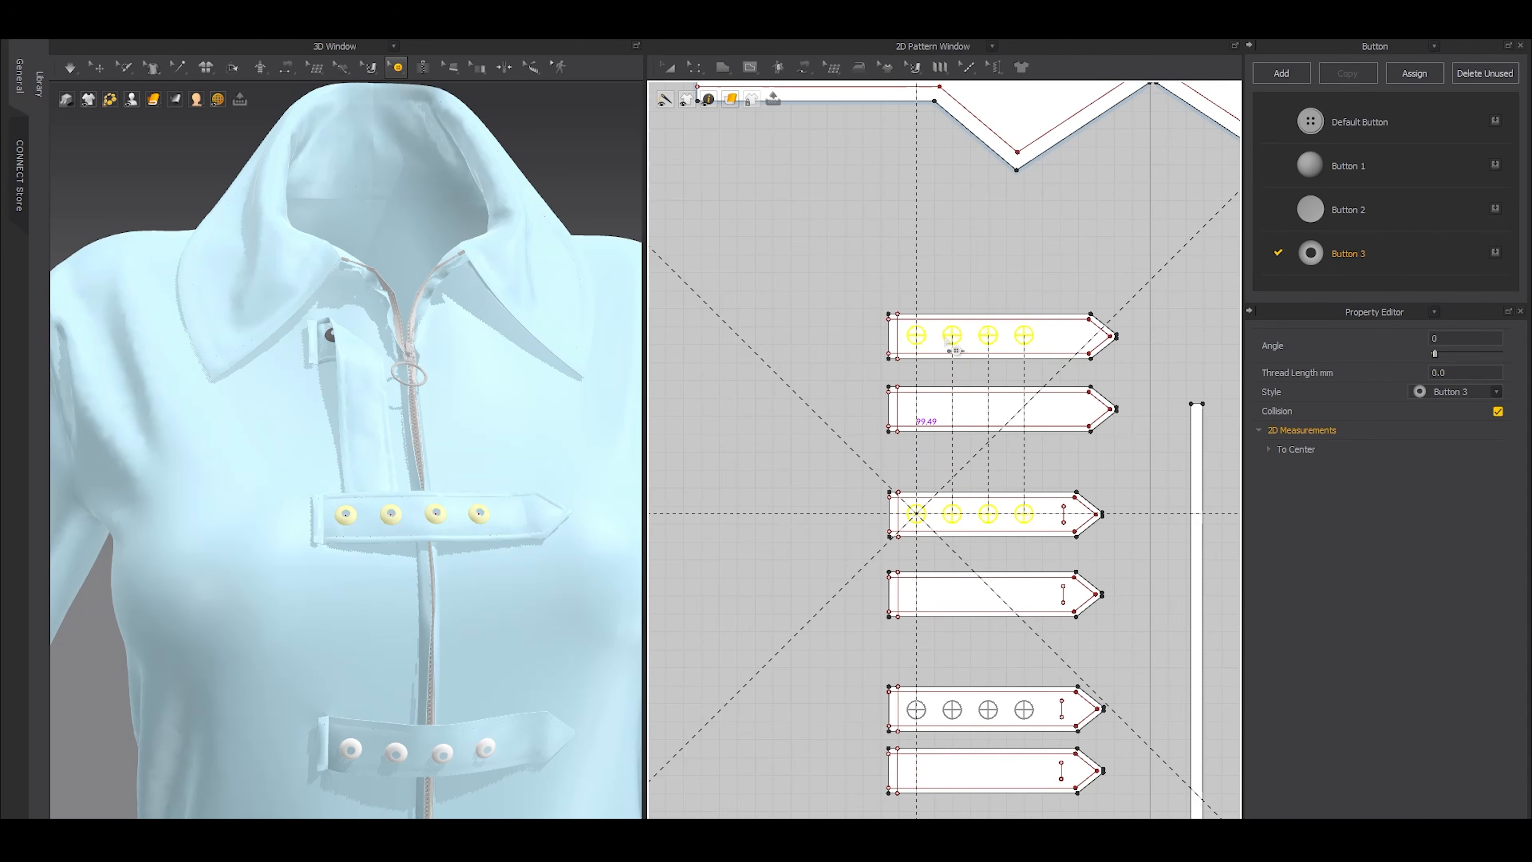
left_click(947, 340)
Add a new button style and give it the 3_Snap_Rivet_06 shape
scroll(1063, 534, "up", 4)
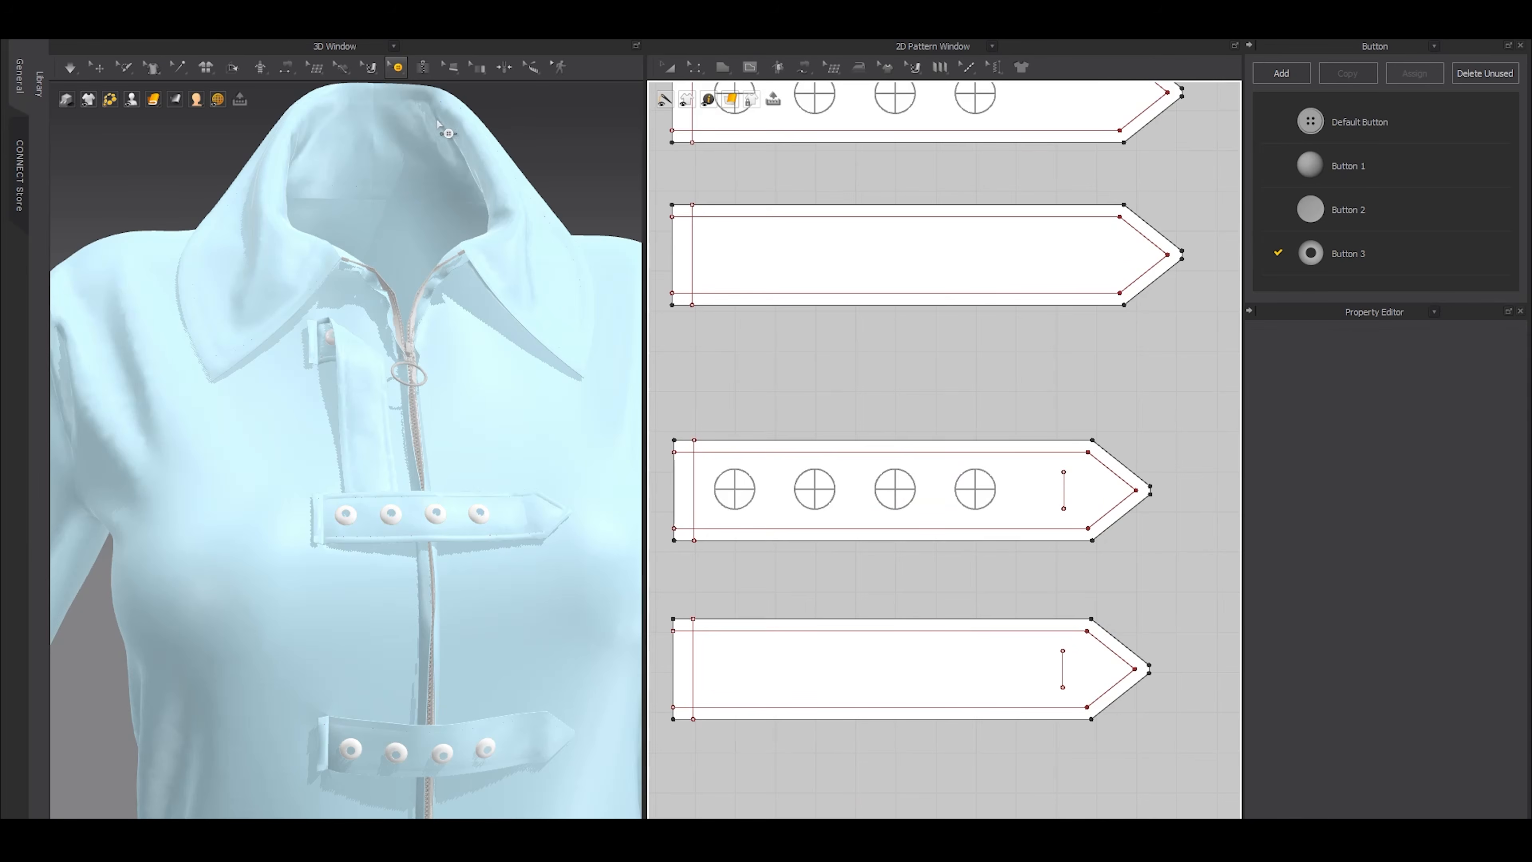
left_click(1281, 73)
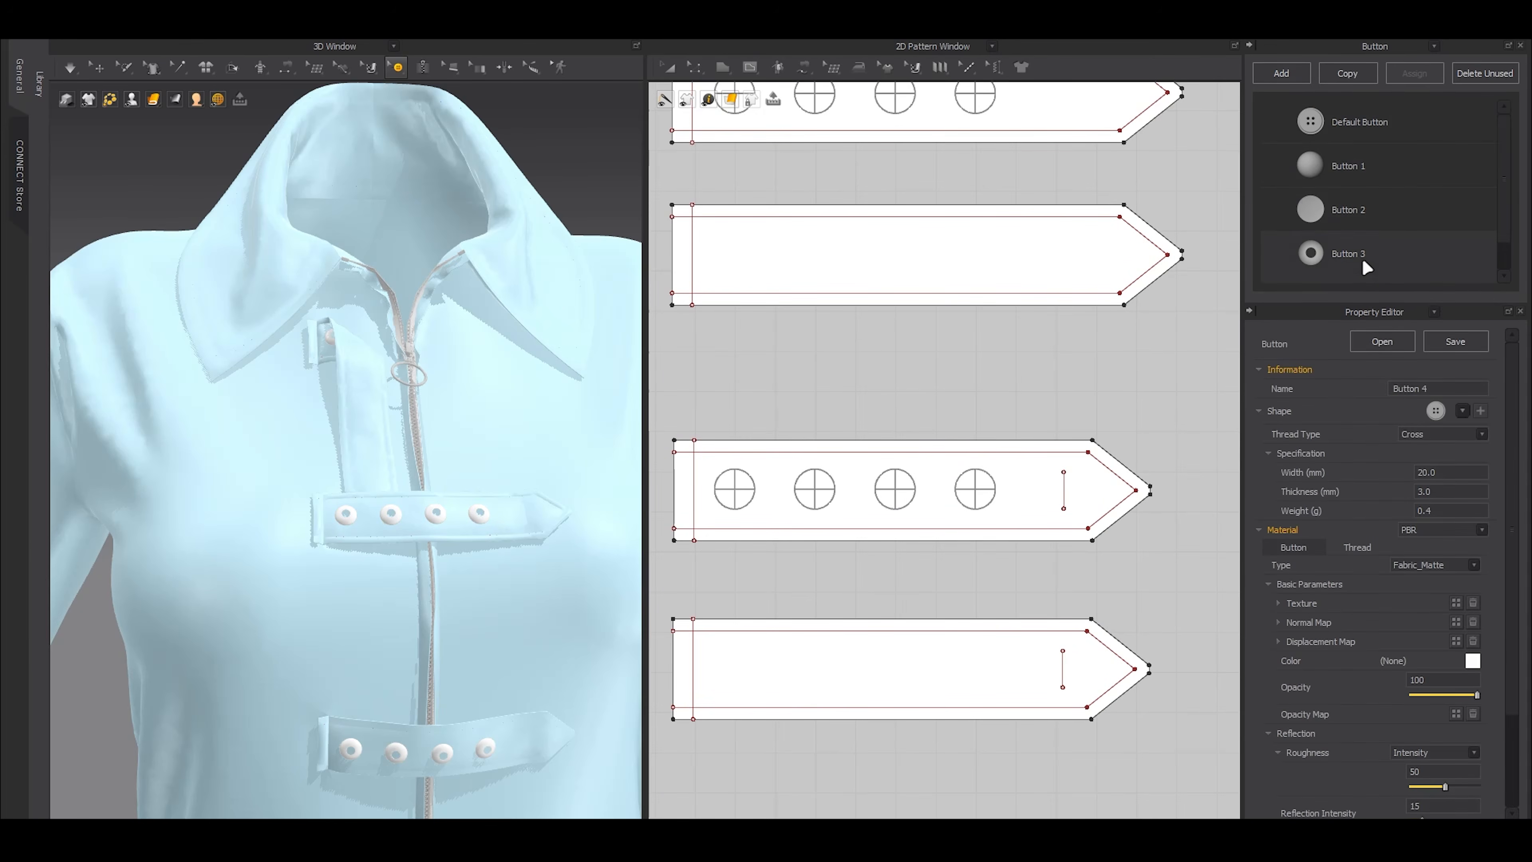
left_click(1478, 432)
left_click(1477, 428)
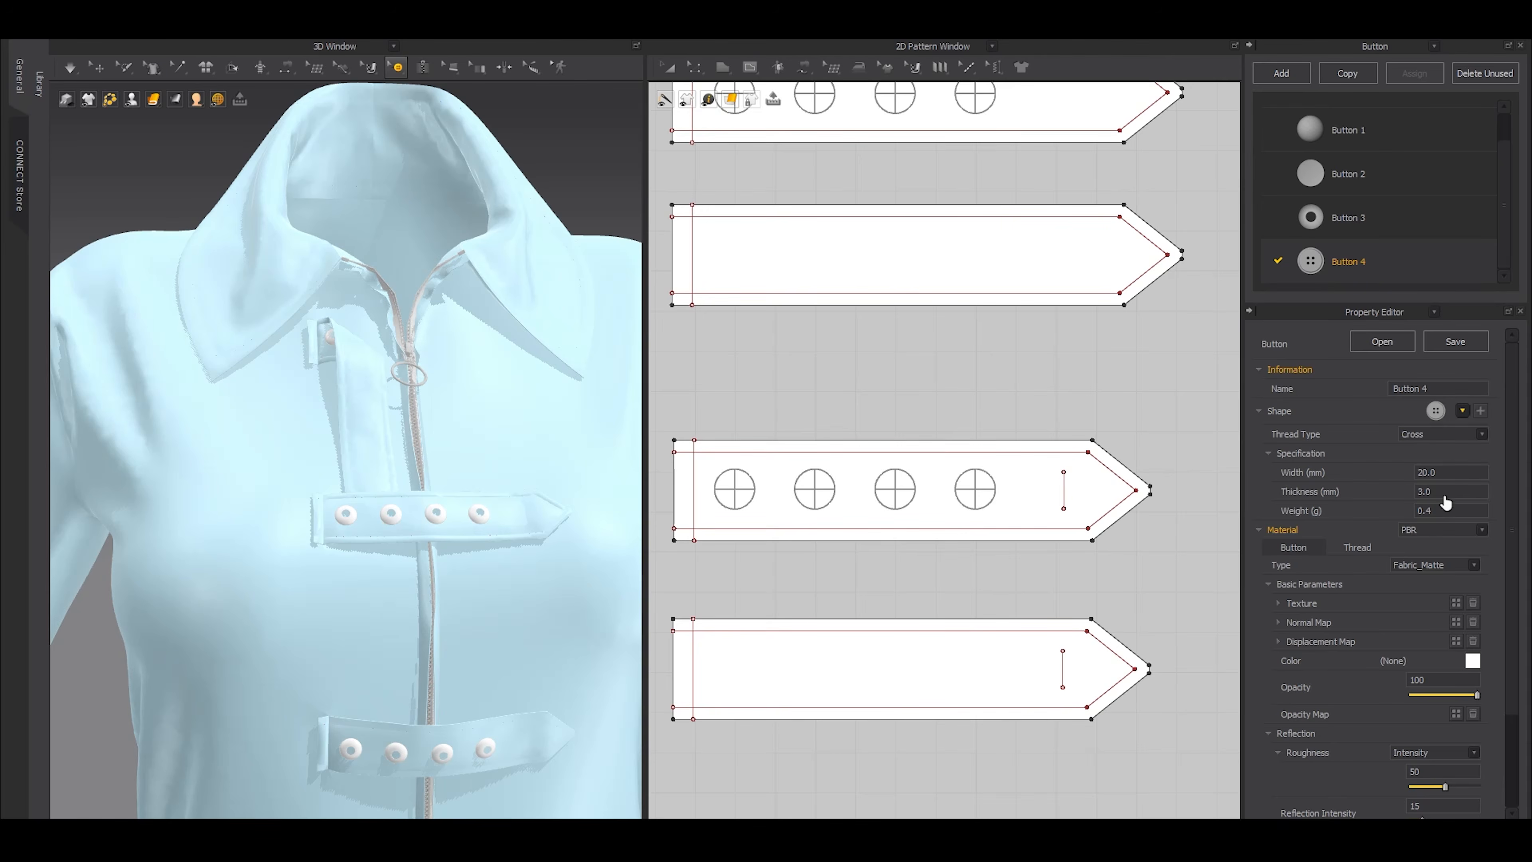
left_click(1462, 410)
scroll(1291, 566, "up", 3)
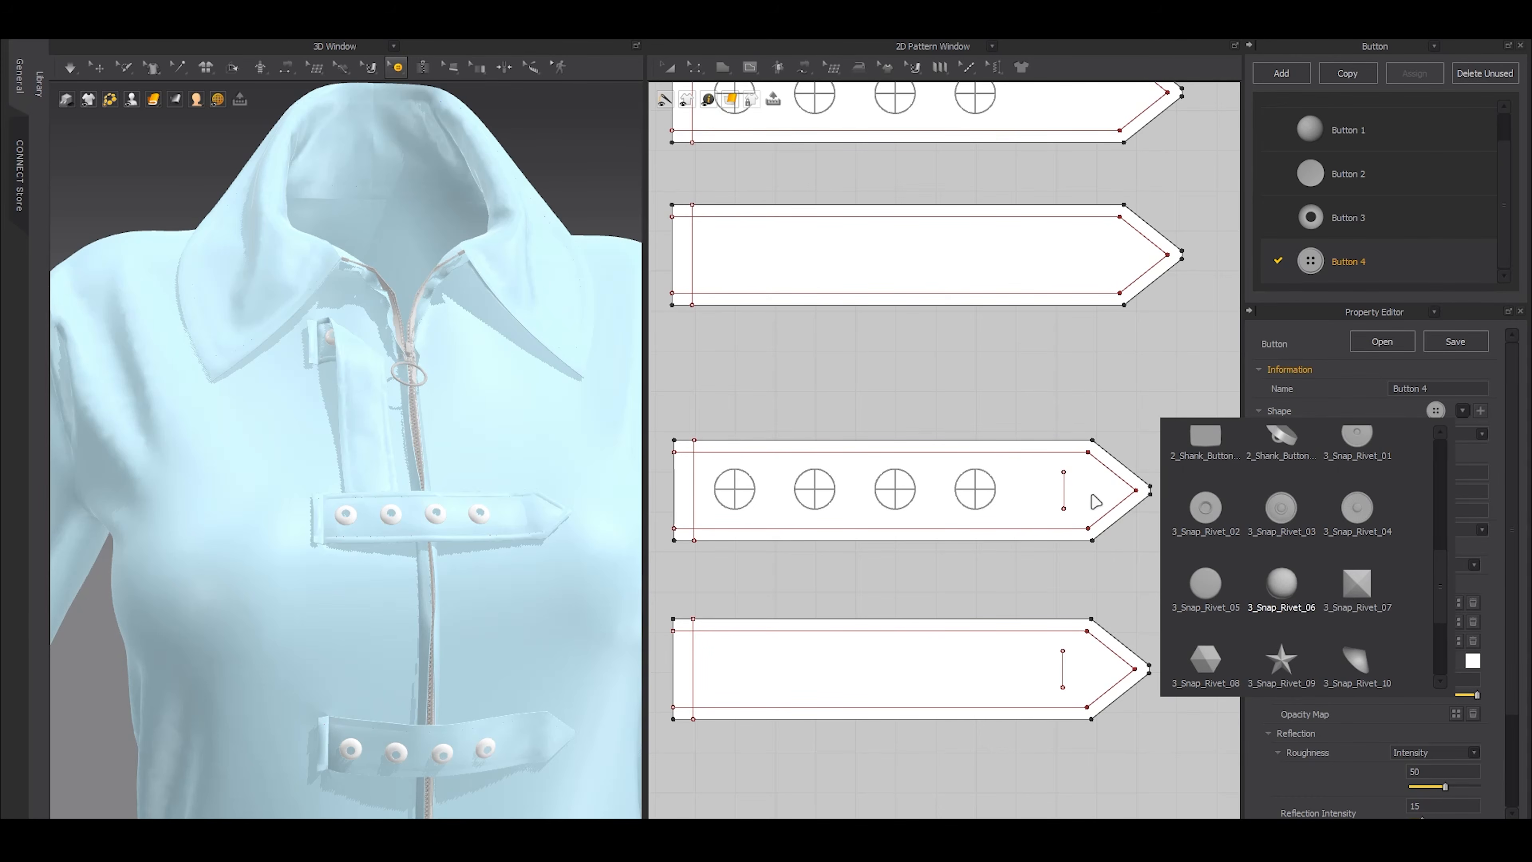
Place a Button 4 rivet on the short internal line near the pointed end of the uppermost horizontal strap
left_click(398, 67)
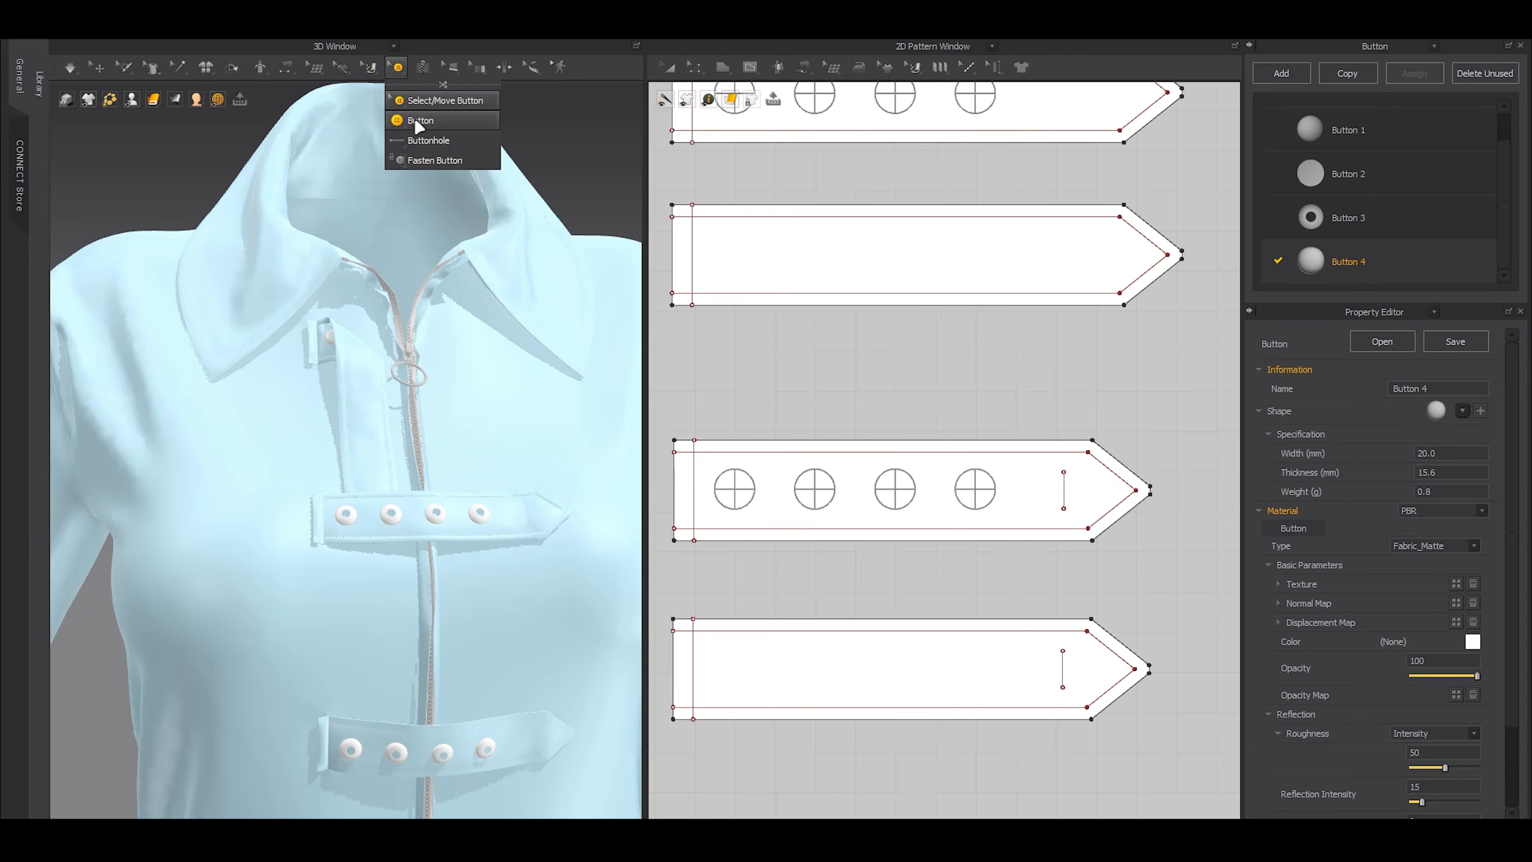
left_click(420, 121)
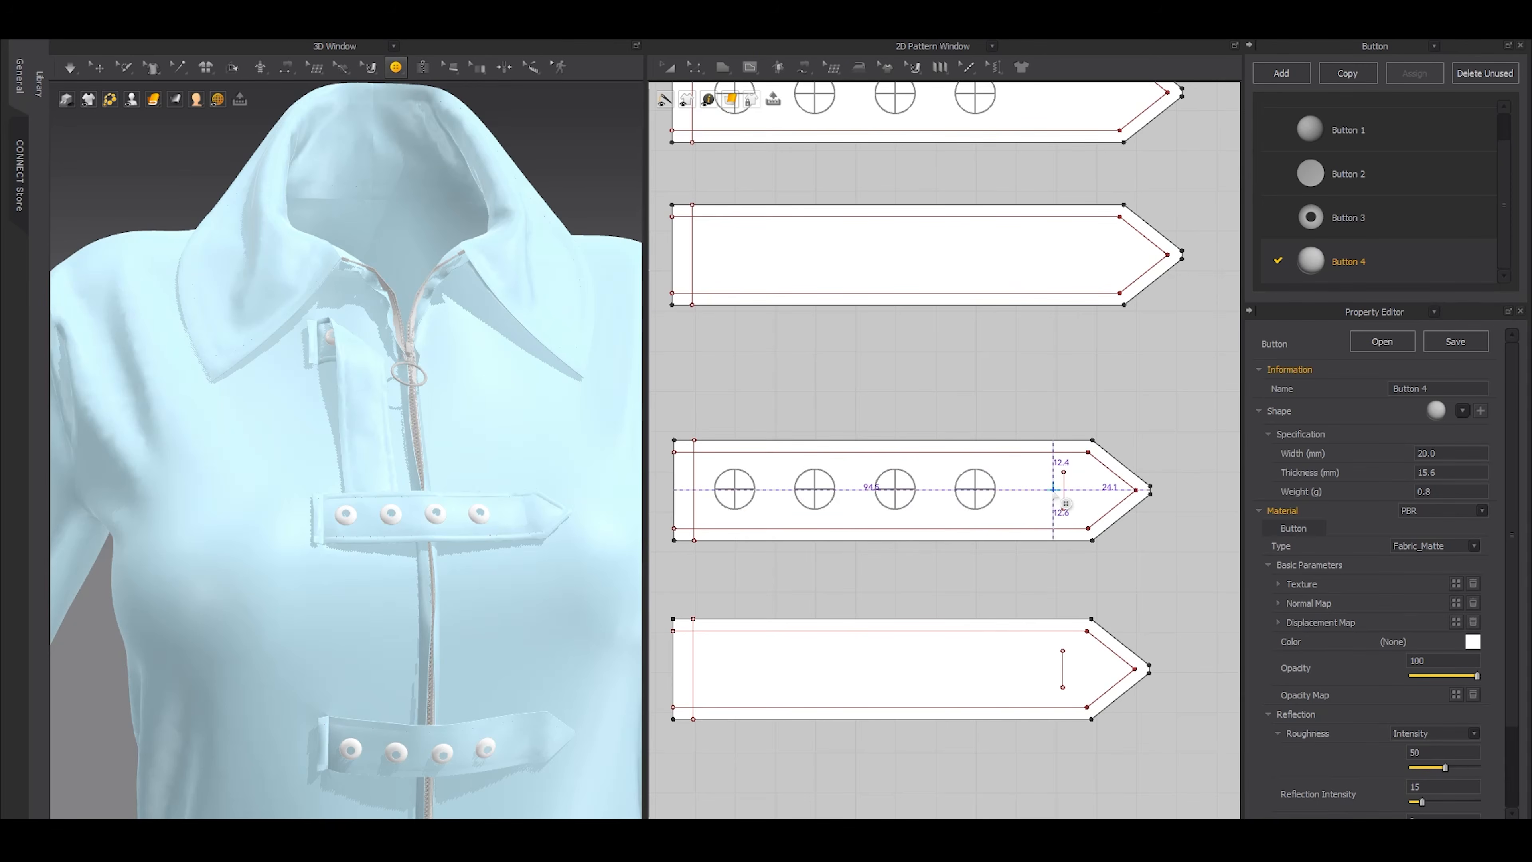
left_click(1063, 490)
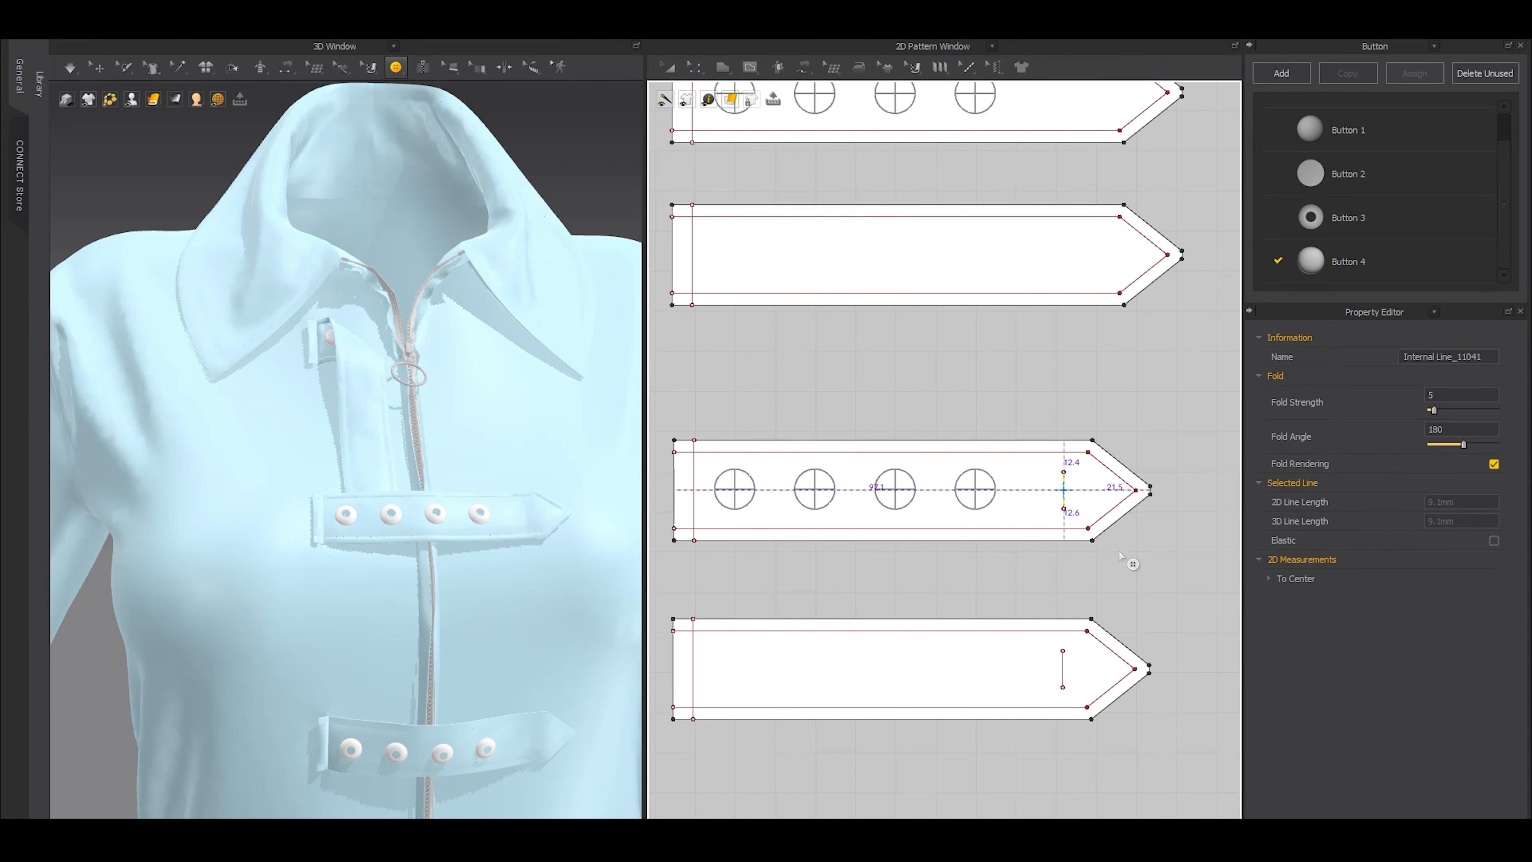
Set Button 4 to 12 mm width and 2.5 mm thickness
left_click(1380, 284)
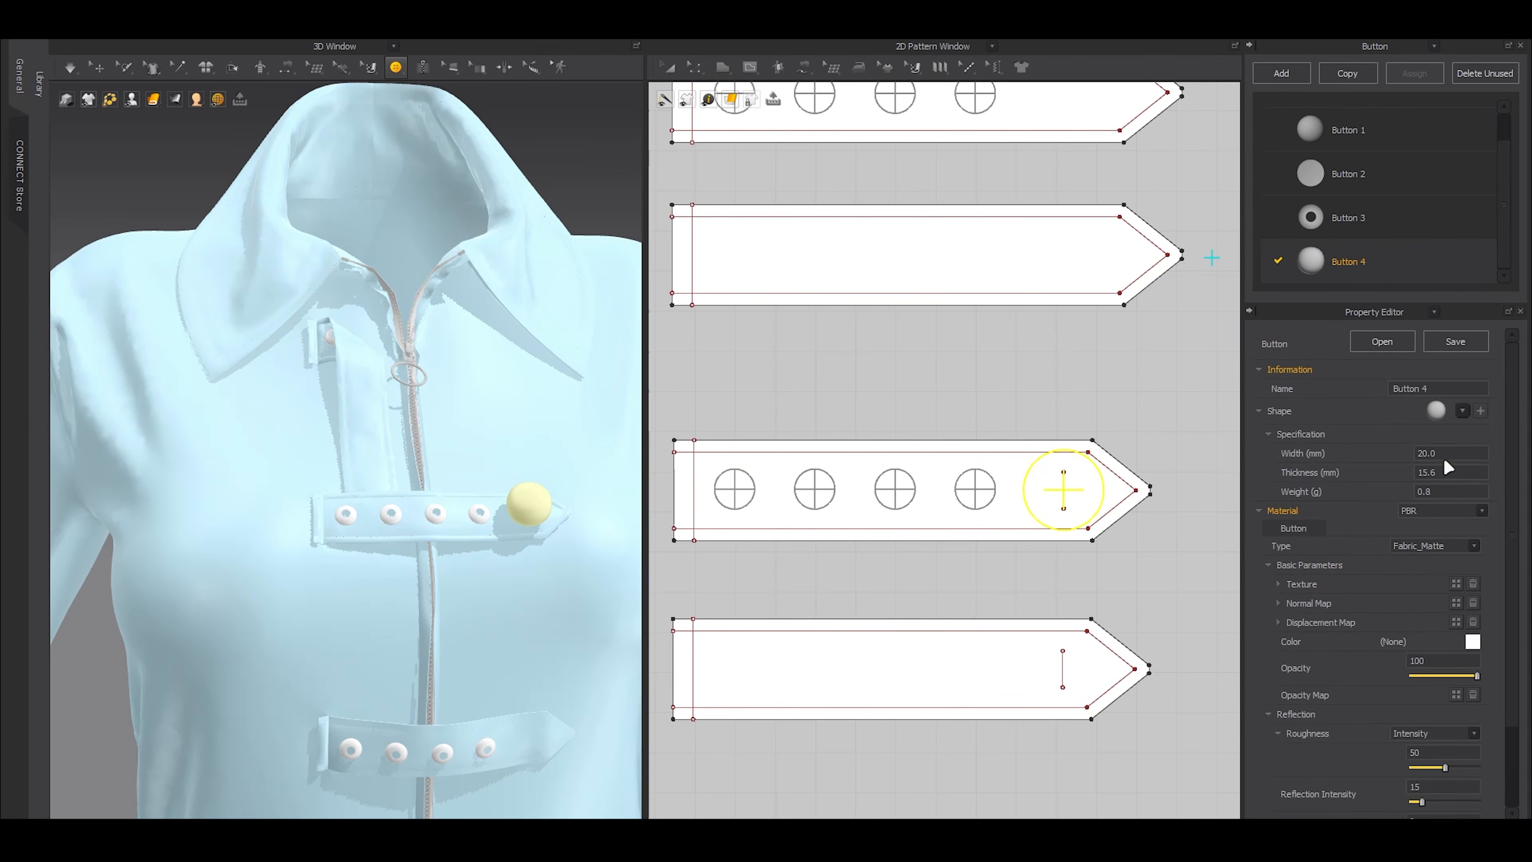
key("Return")
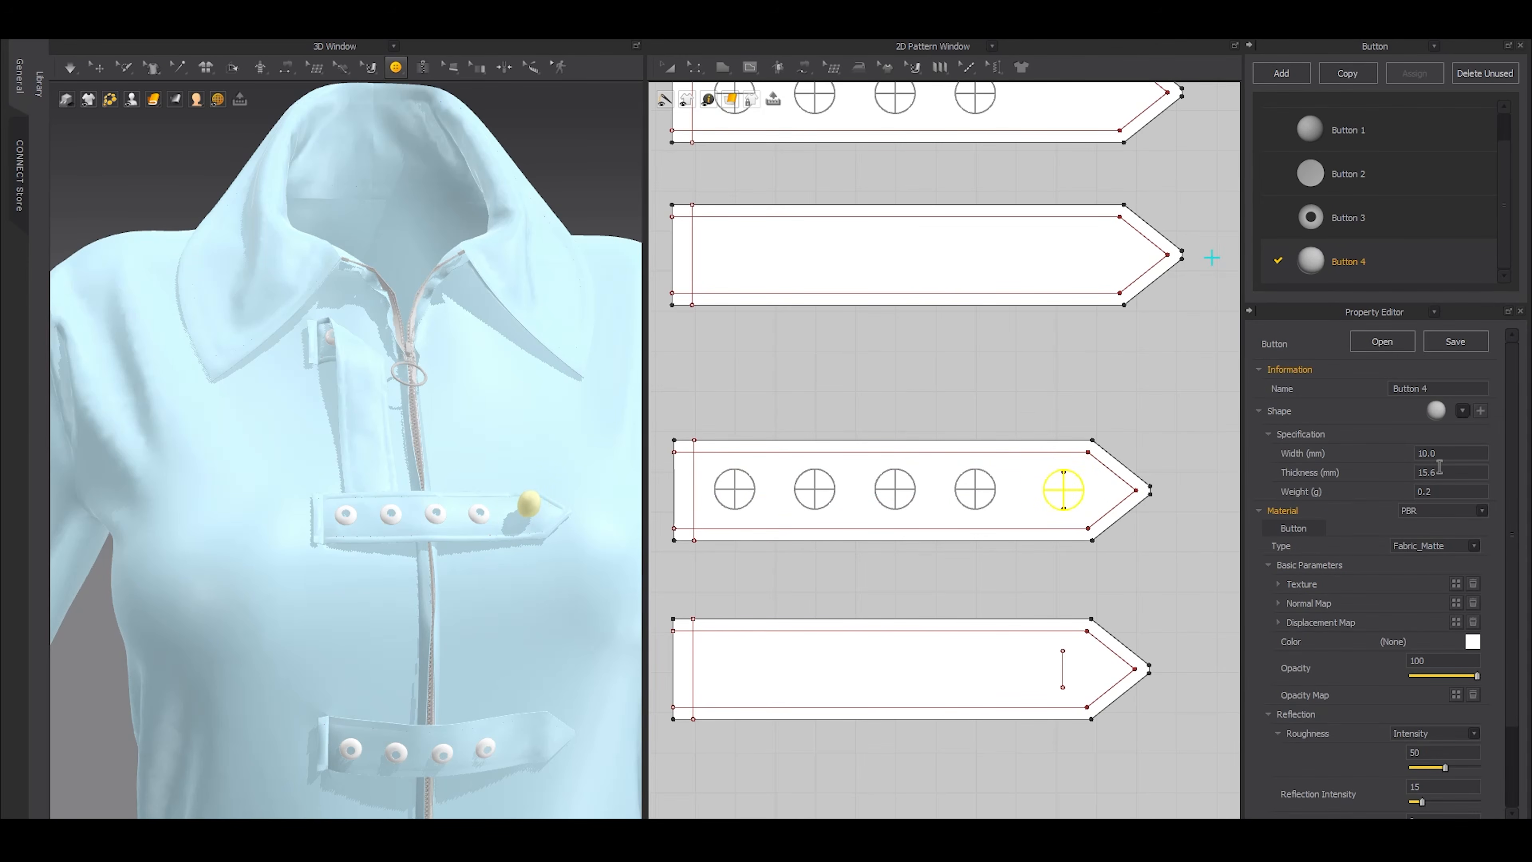
left_click(1439, 468)
type("2")
key("Return")
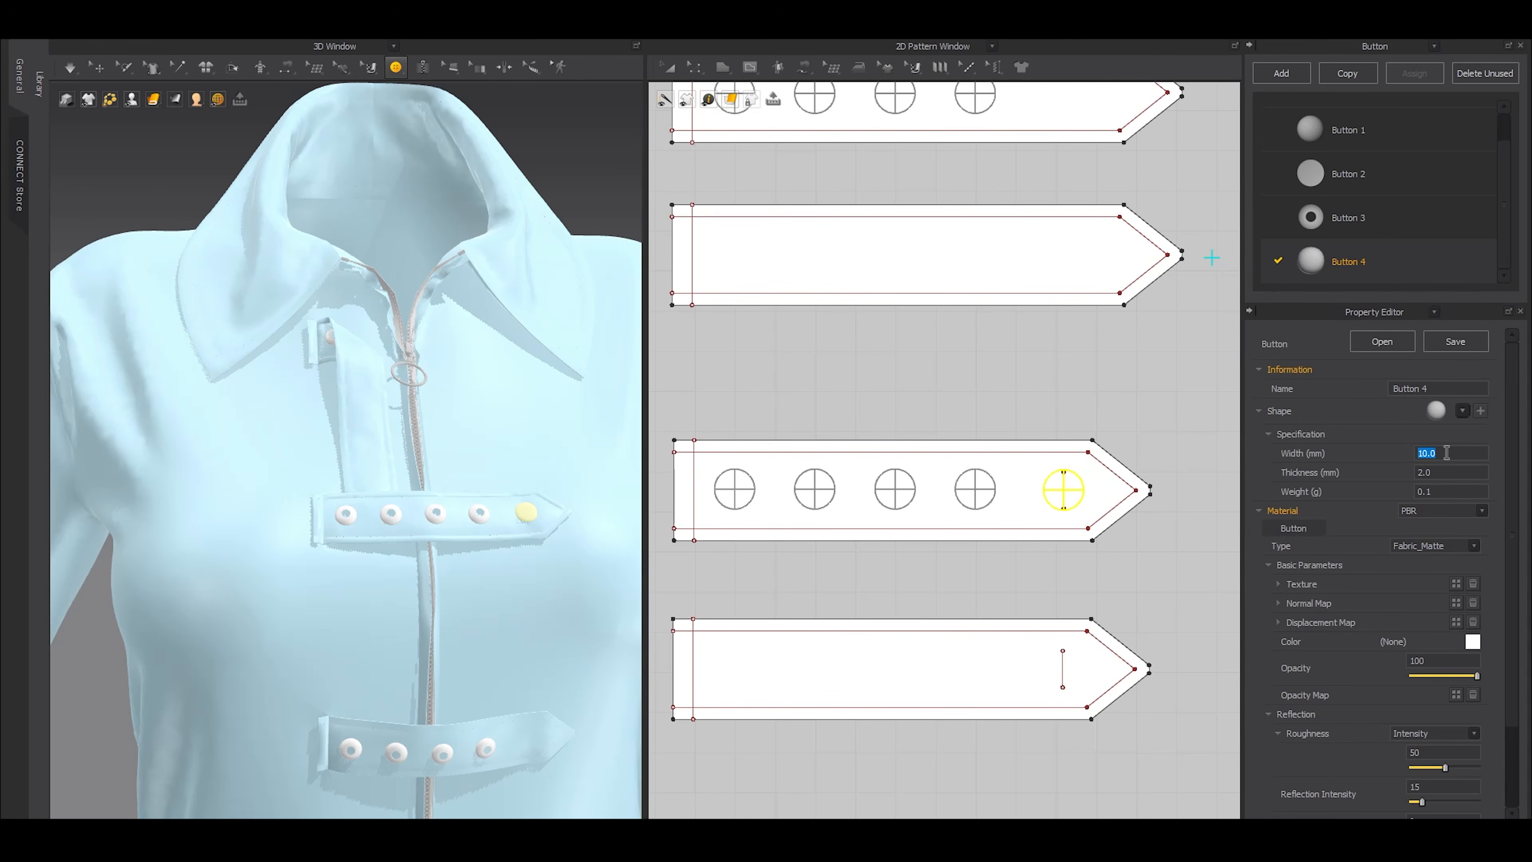
left_click(1446, 452)
type("12")
key("Return")
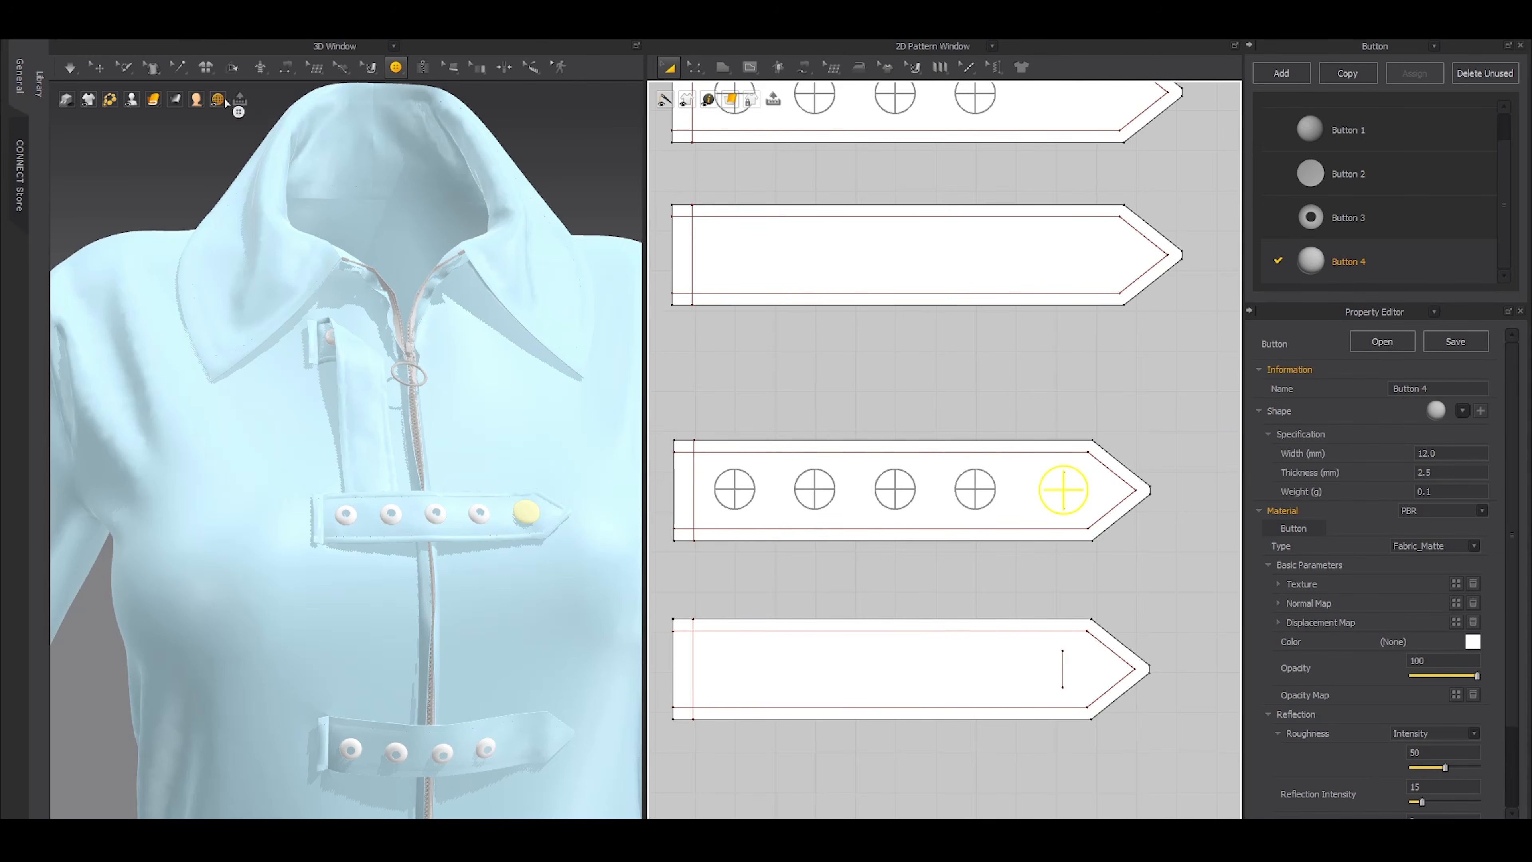
Copy the rivet from the uppermost horizontal strap onto the short internal line of the second horizontal strap
left_click(97, 67)
scroll(438, 473, "down", 3)
right_click_drag(438, 473, 483, 466)
scroll(952, 493, "down", 3)
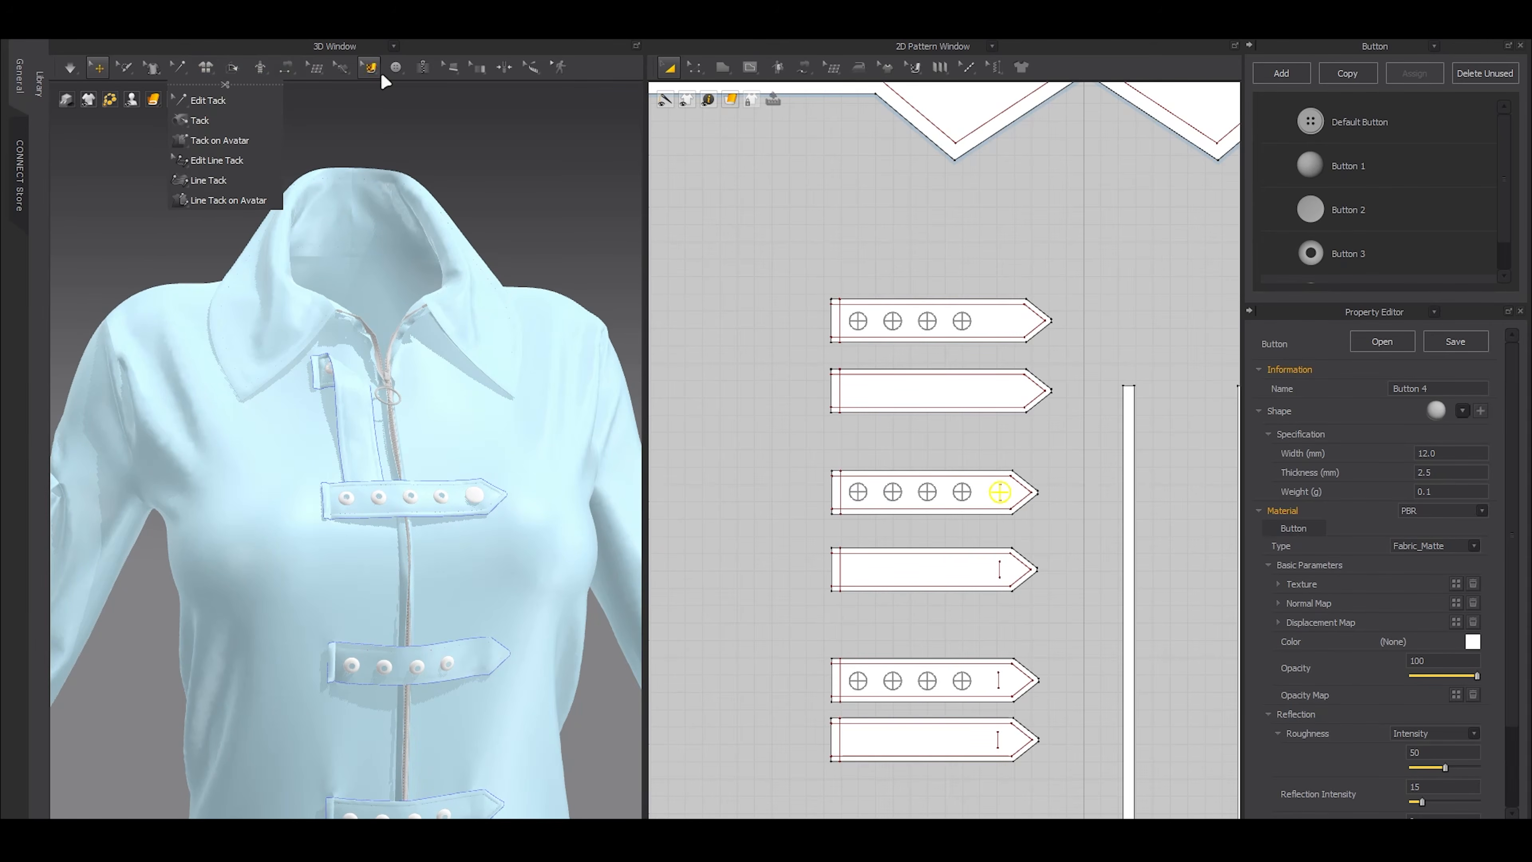
mouse_move(399, 78)
left_click(414, 121)
left_click_drag(982, 439, 1030, 525)
middle_click_drag(1035, 561, 1018, 417)
scroll(1016, 487, "up", 3)
middle_click_drag(949, 543, 1017, 408)
left_click(1011, 428)
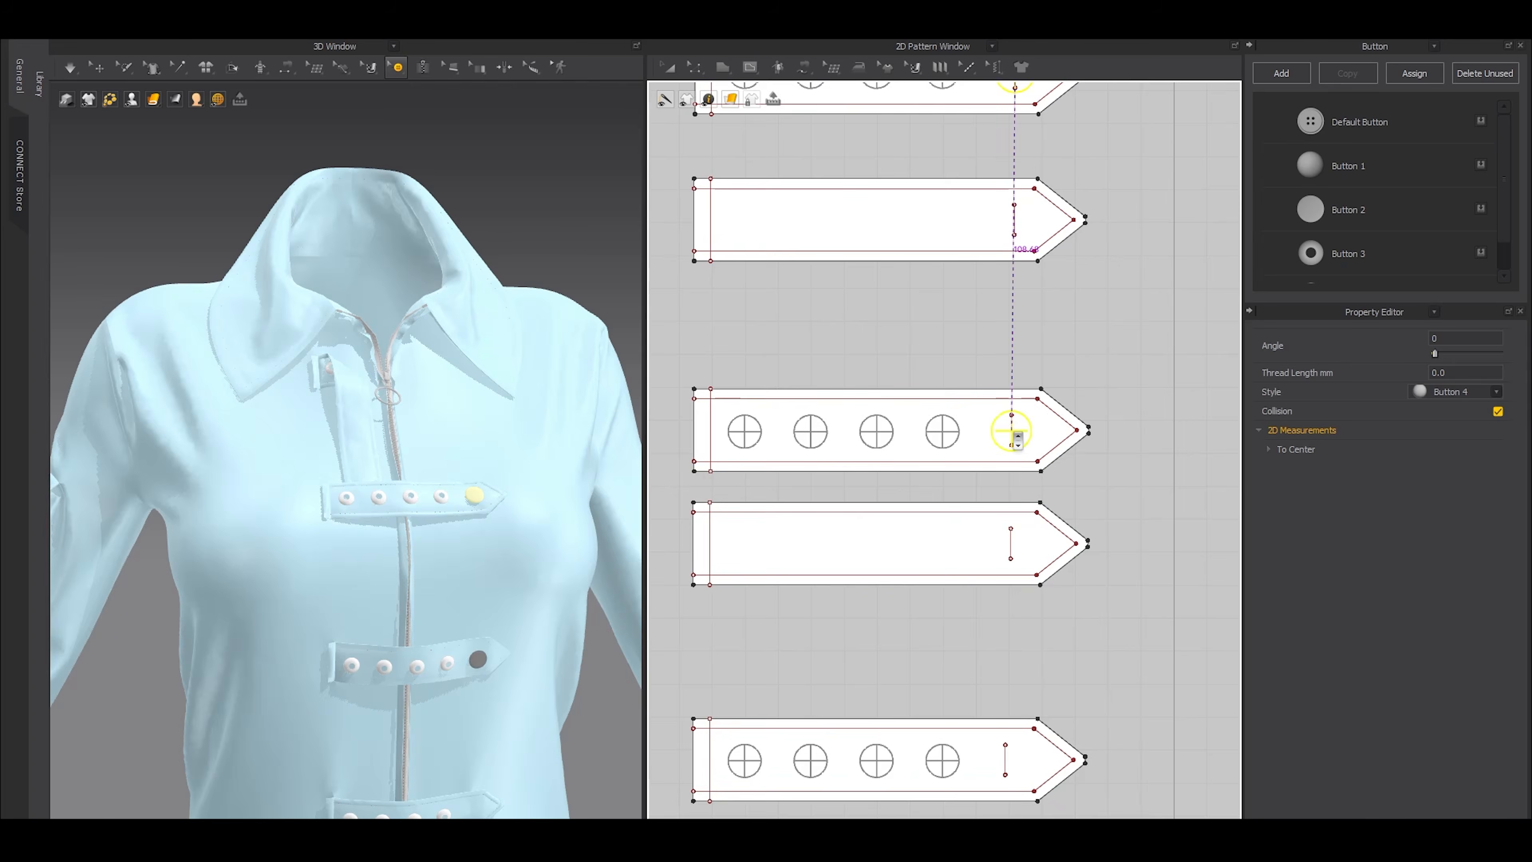
Paste another rivet onto the short internal line near the pointed end of the third horizontal strap
scroll(1011, 427, "up", 3)
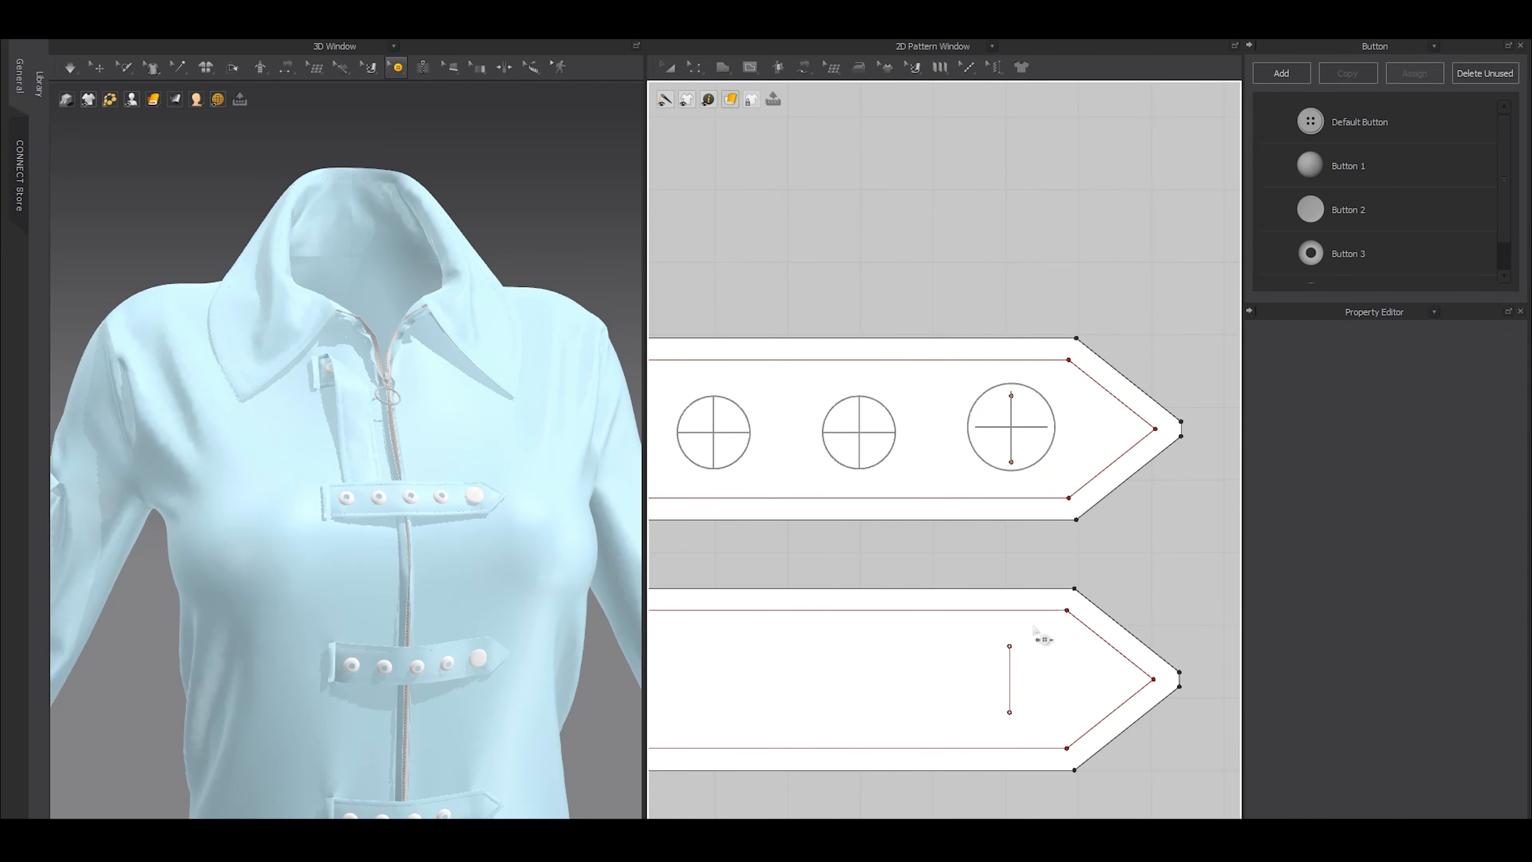
middle_click_drag(1040, 622, 1022, 248)
scroll(1029, 471, "down", 3)
middle_click_drag(1022, 652, 1025, 438)
left_click(1011, 426)
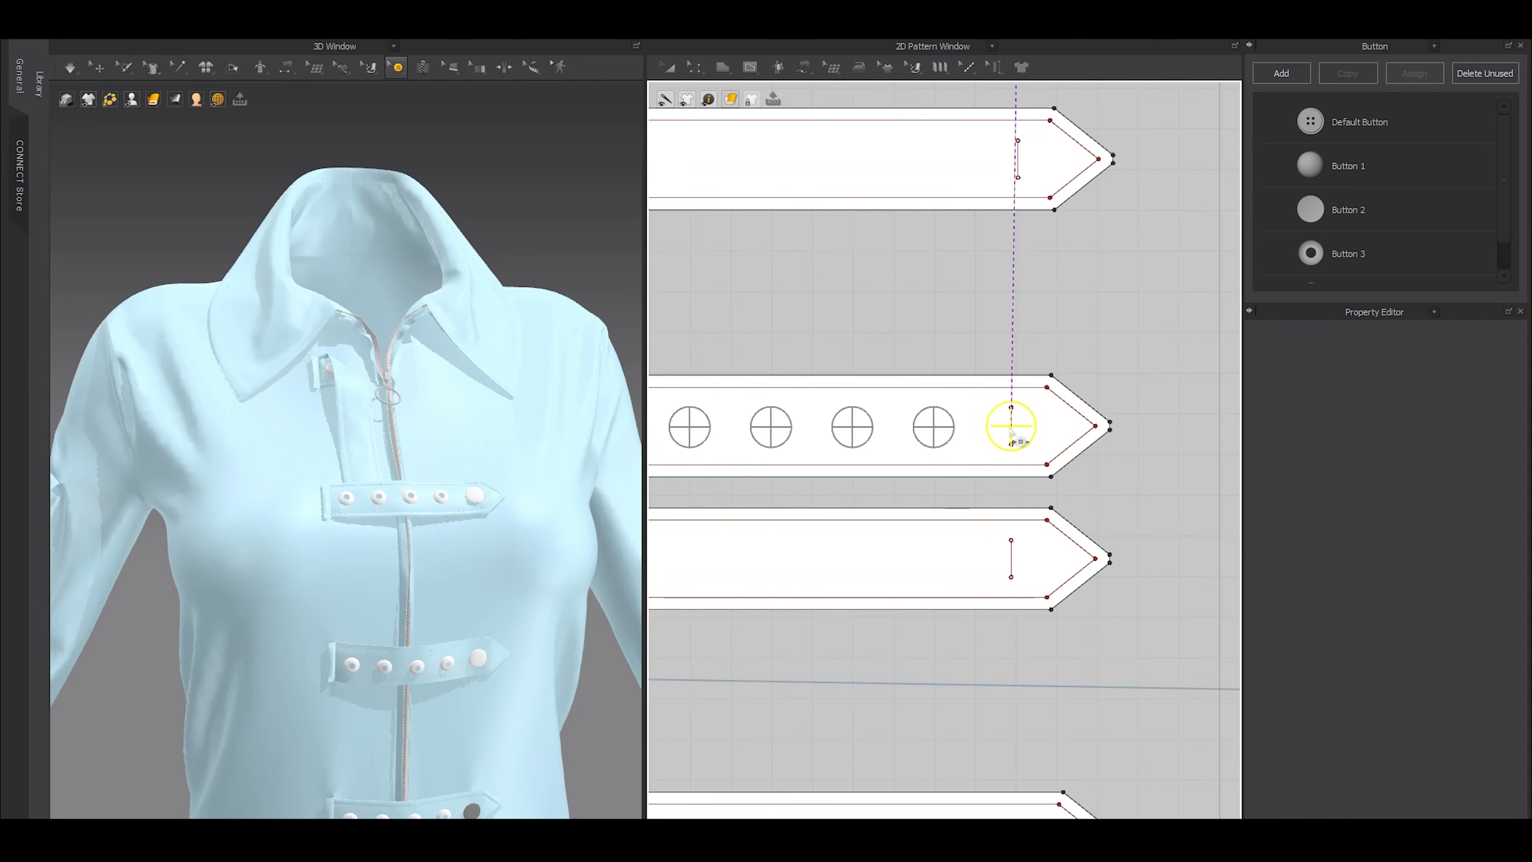
Paste rivets onto the short internal lines near the points of the fifth and sixth horizontal straps
scroll(1011, 429, "down", 3)
scroll(1008, 543, "up", 2)
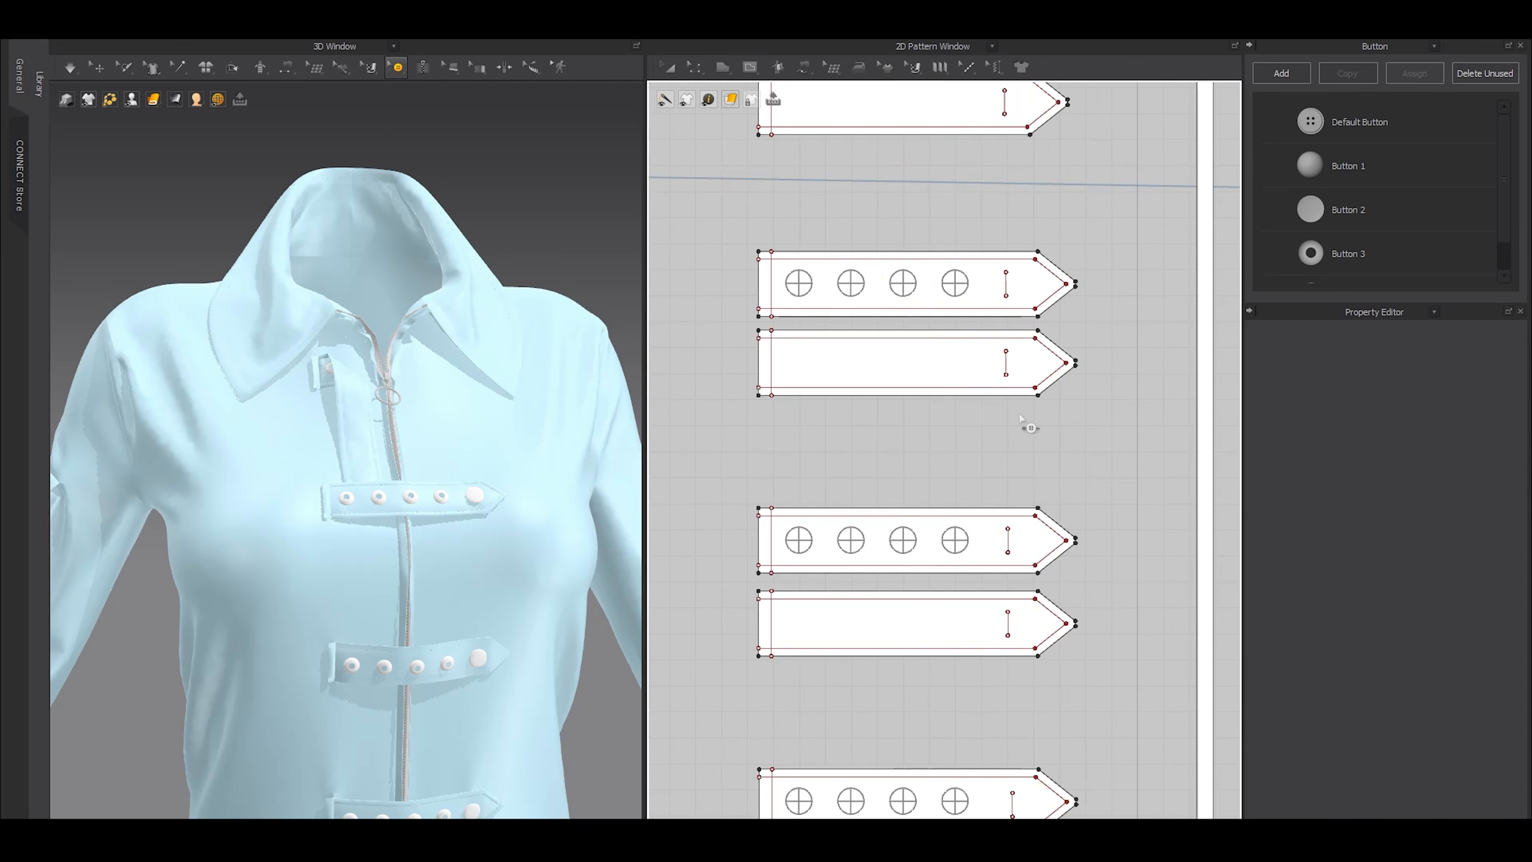
left_click_drag(1019, 560, 1013, 547)
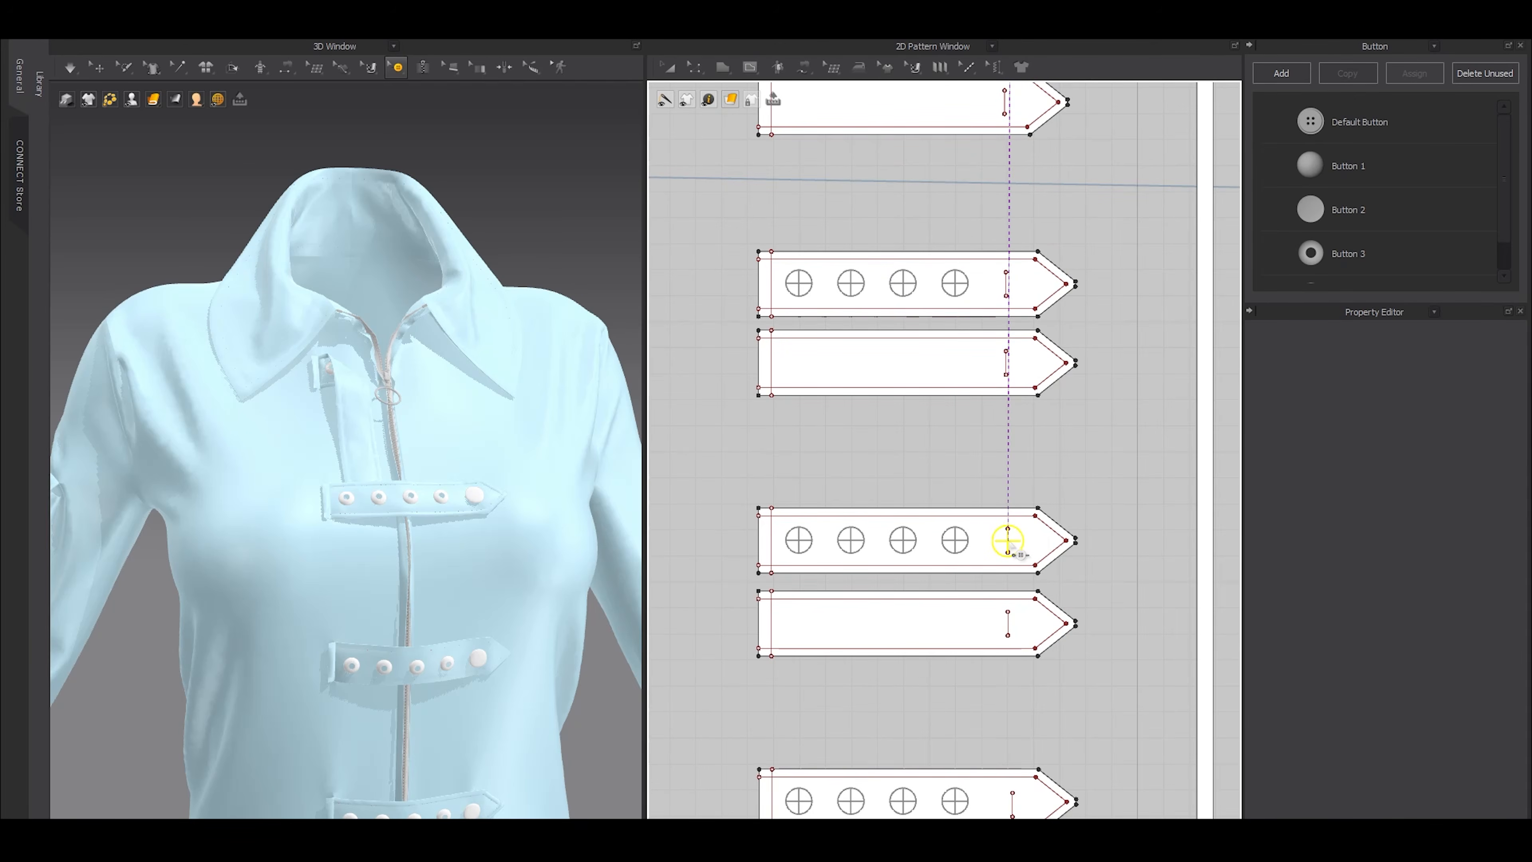
middle_click_drag(1039, 751, 1066, 408)
mouse_move(1049, 451)
left_mouse_down()
mouse_move(1039, 469)
mouse_move(1038, 457)
left_mouse_up()
Check the eyelet rows and rivets on the front straps in the patterns and on the whole coat
scroll(1006, 383, "down", 10)
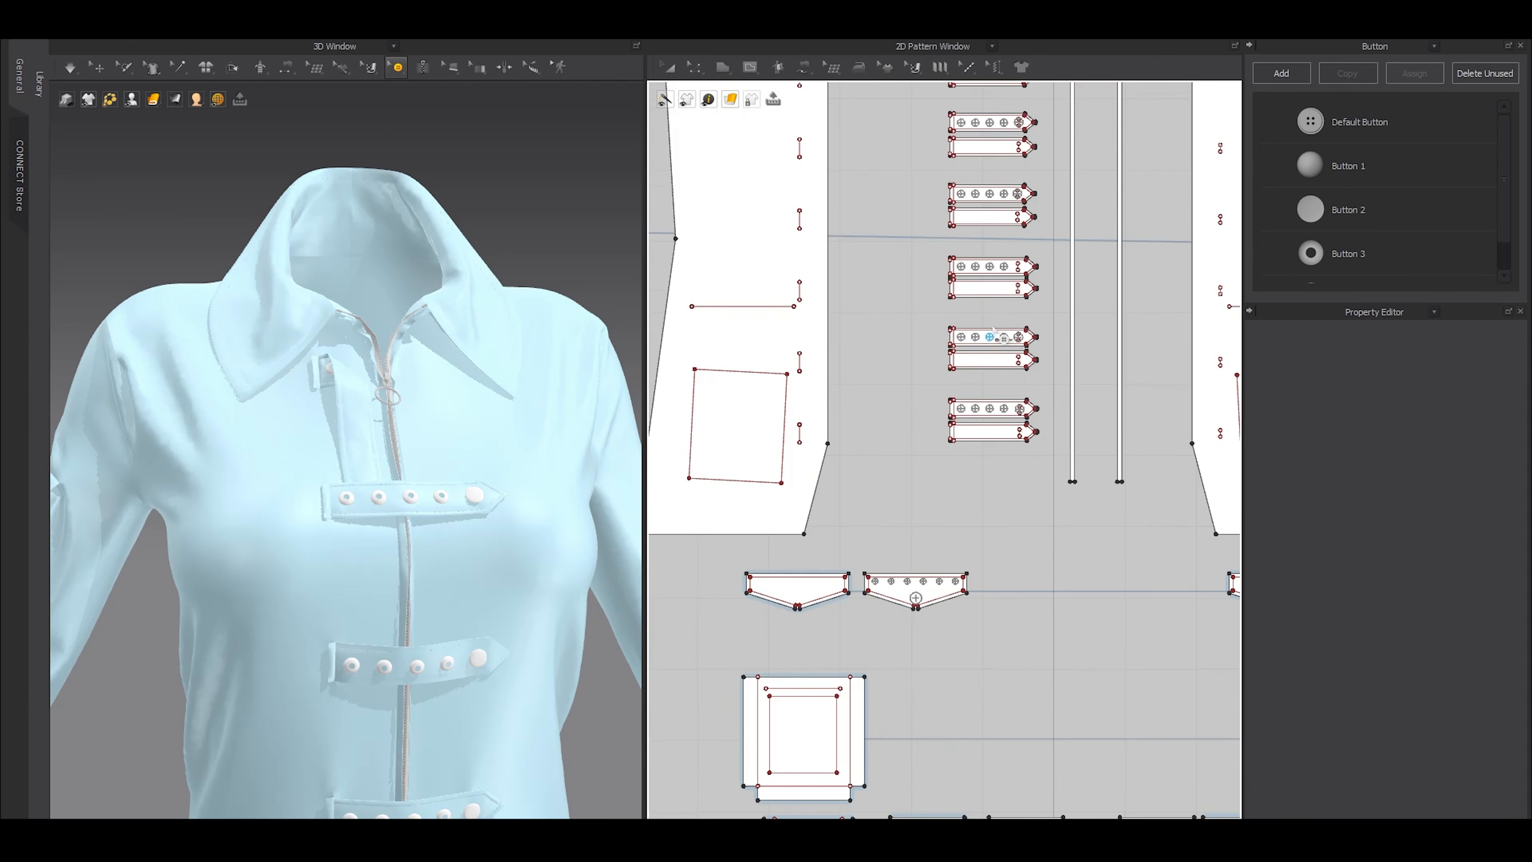
middle_click_drag(995, 339, 990, 567)
scroll(971, 465, "up", 6)
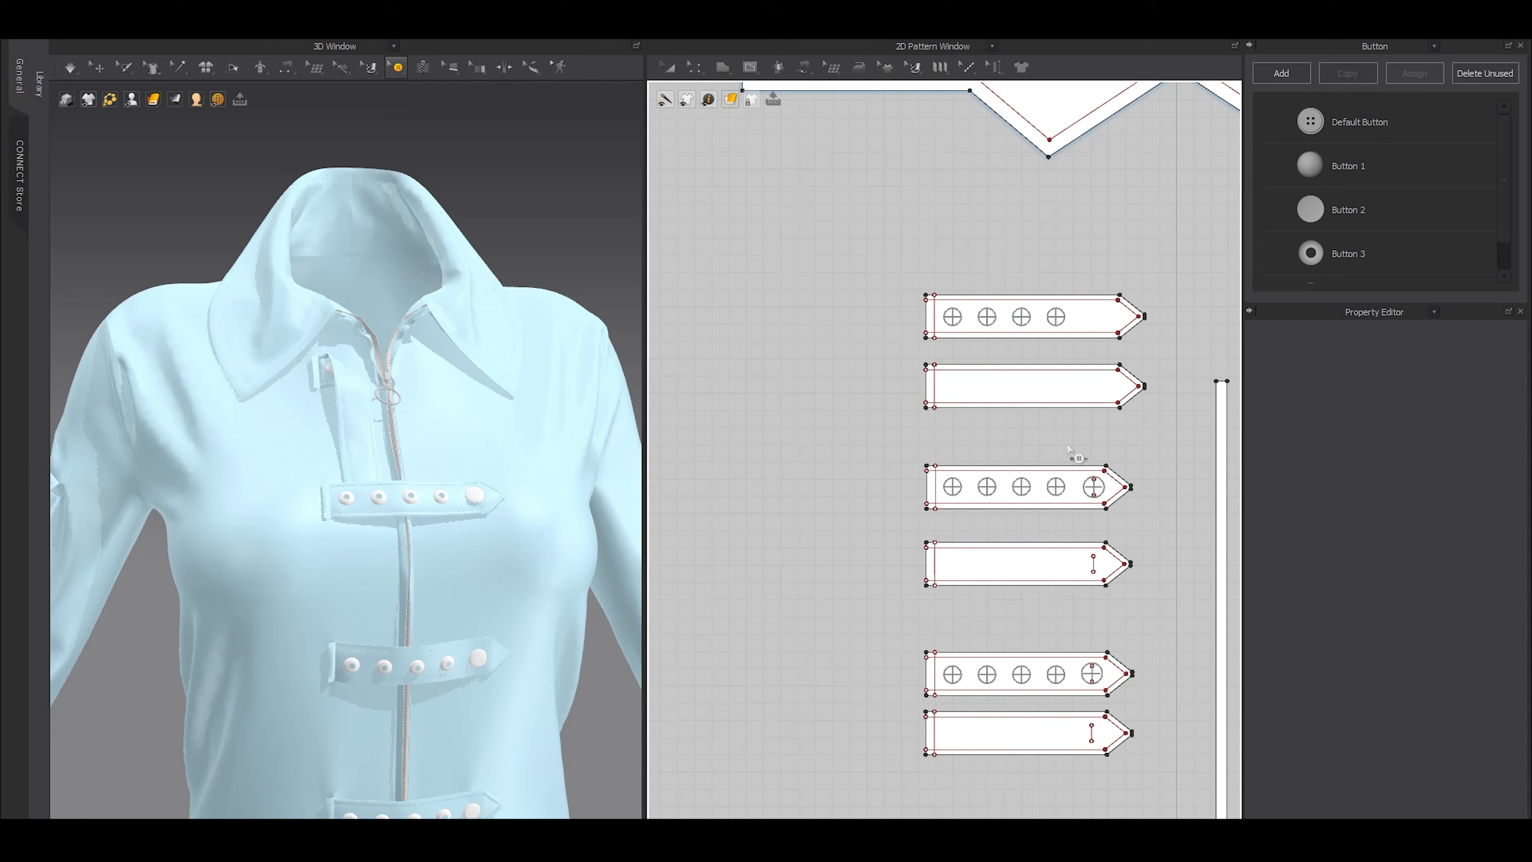
key("a")
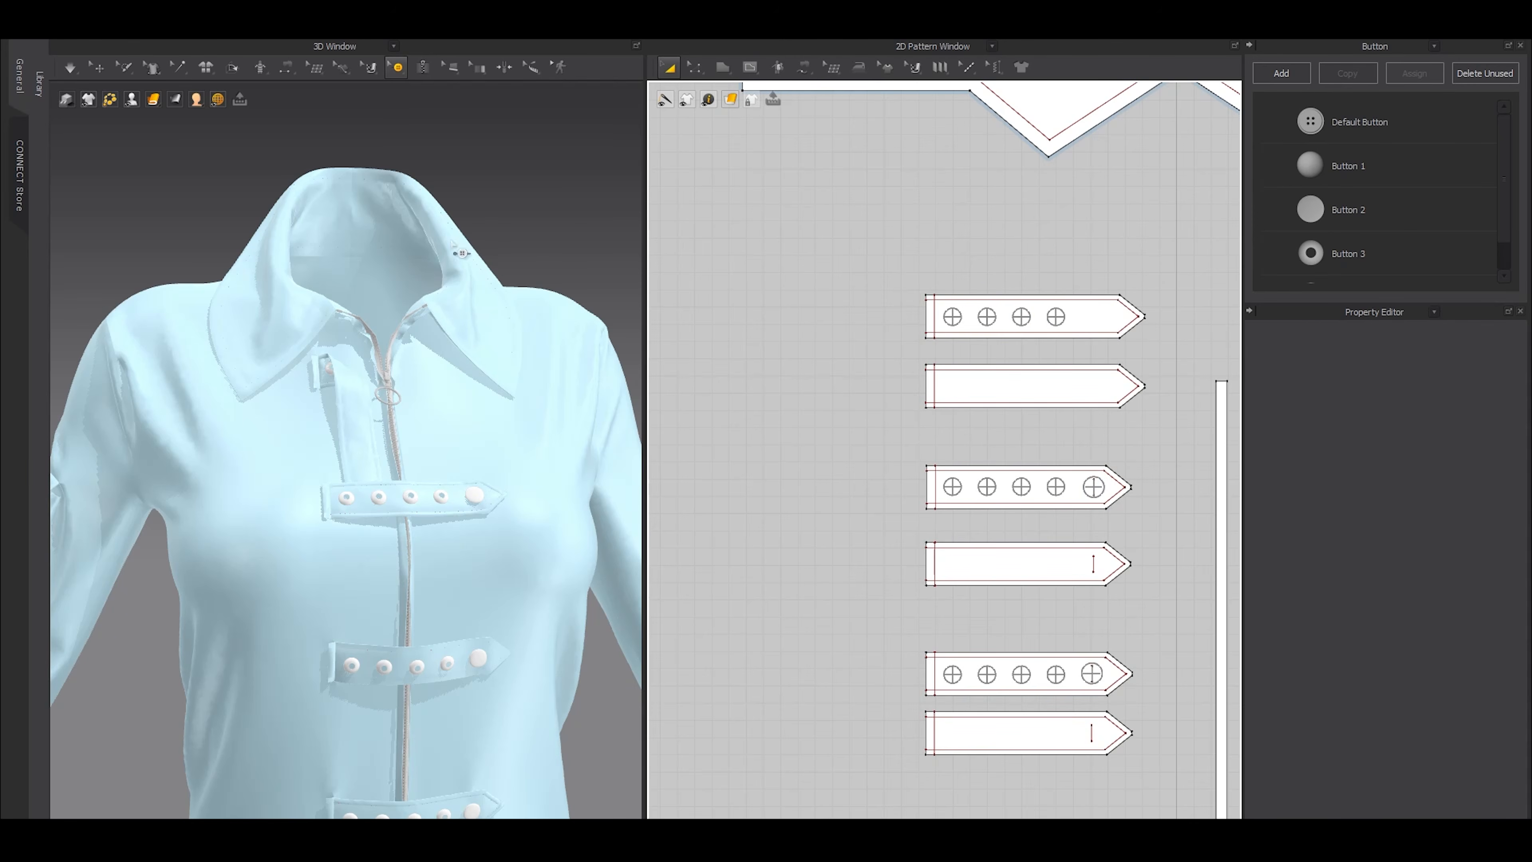
scroll(508, 471, "down", 8)
scroll(1032, 465, "down", 10)
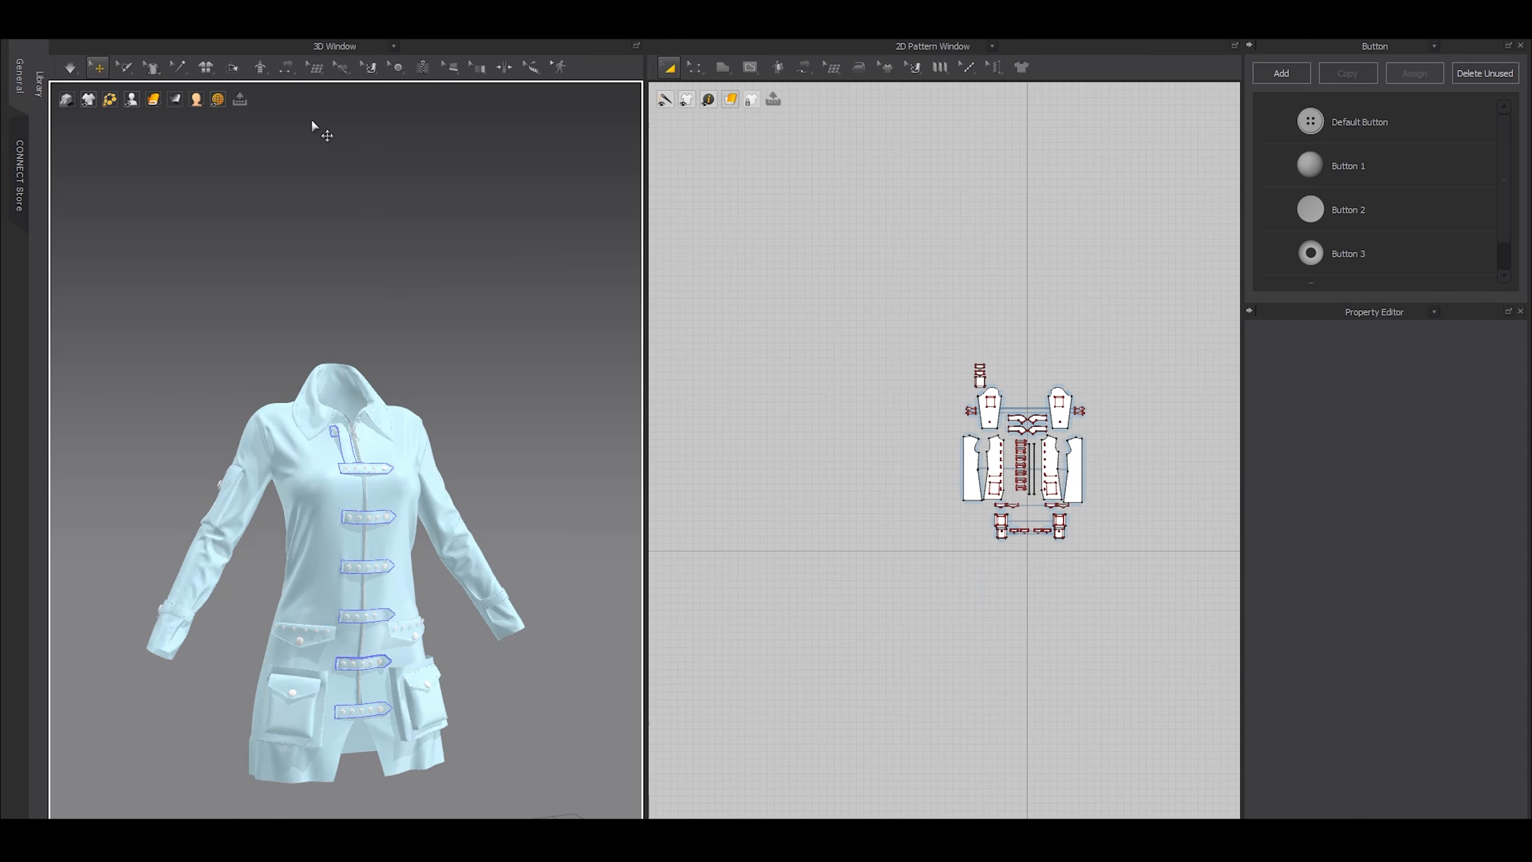
left_click(398, 67)
left_click(422, 120)
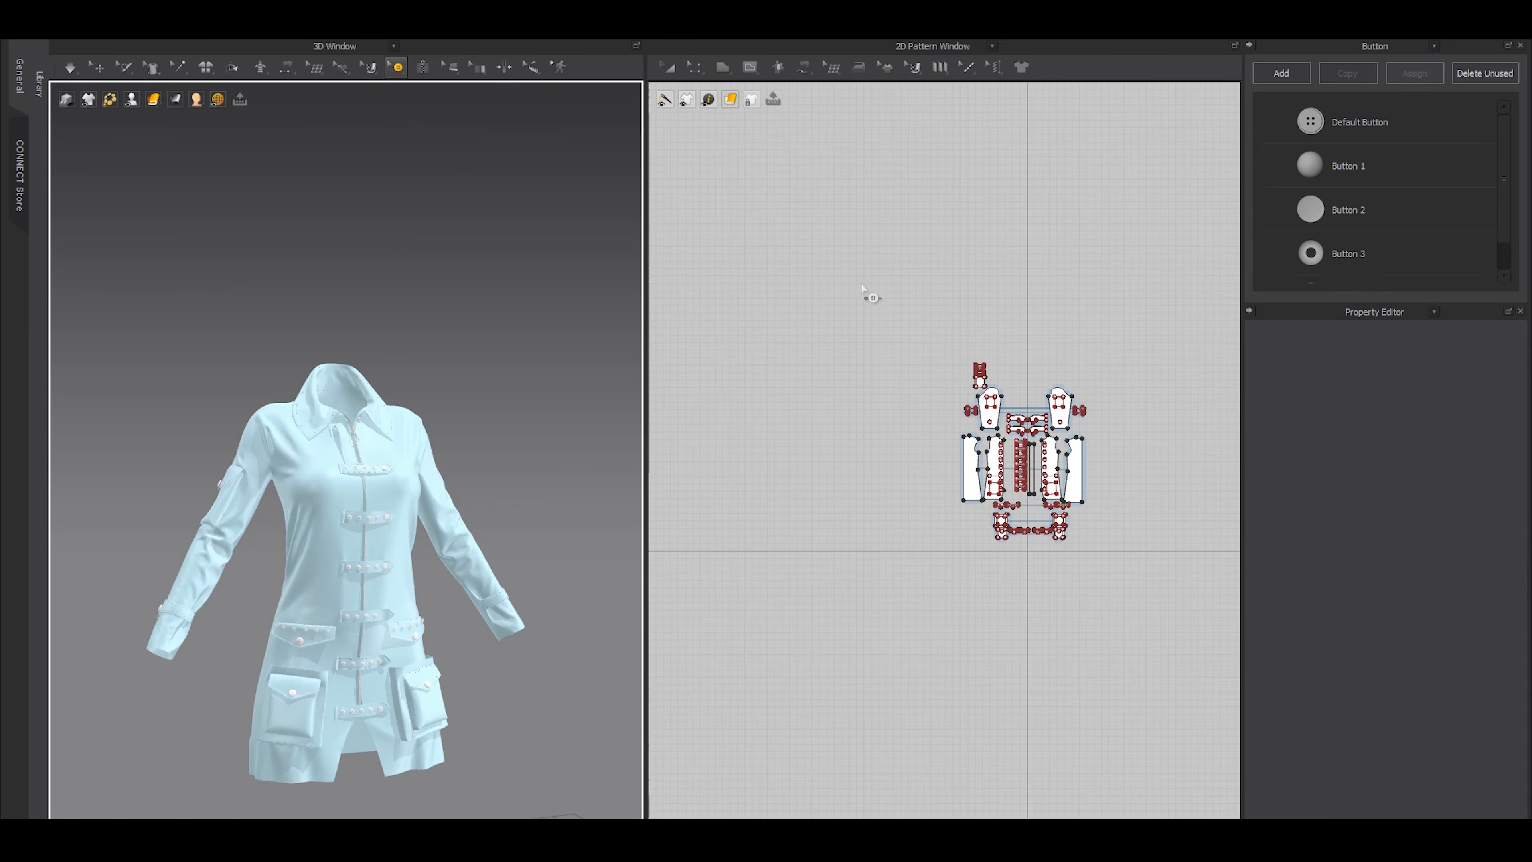
Turn off collision for all buttons on the coat and unfreeze all of its pattern pieces
left_click_drag(844, 250, 1132, 616)
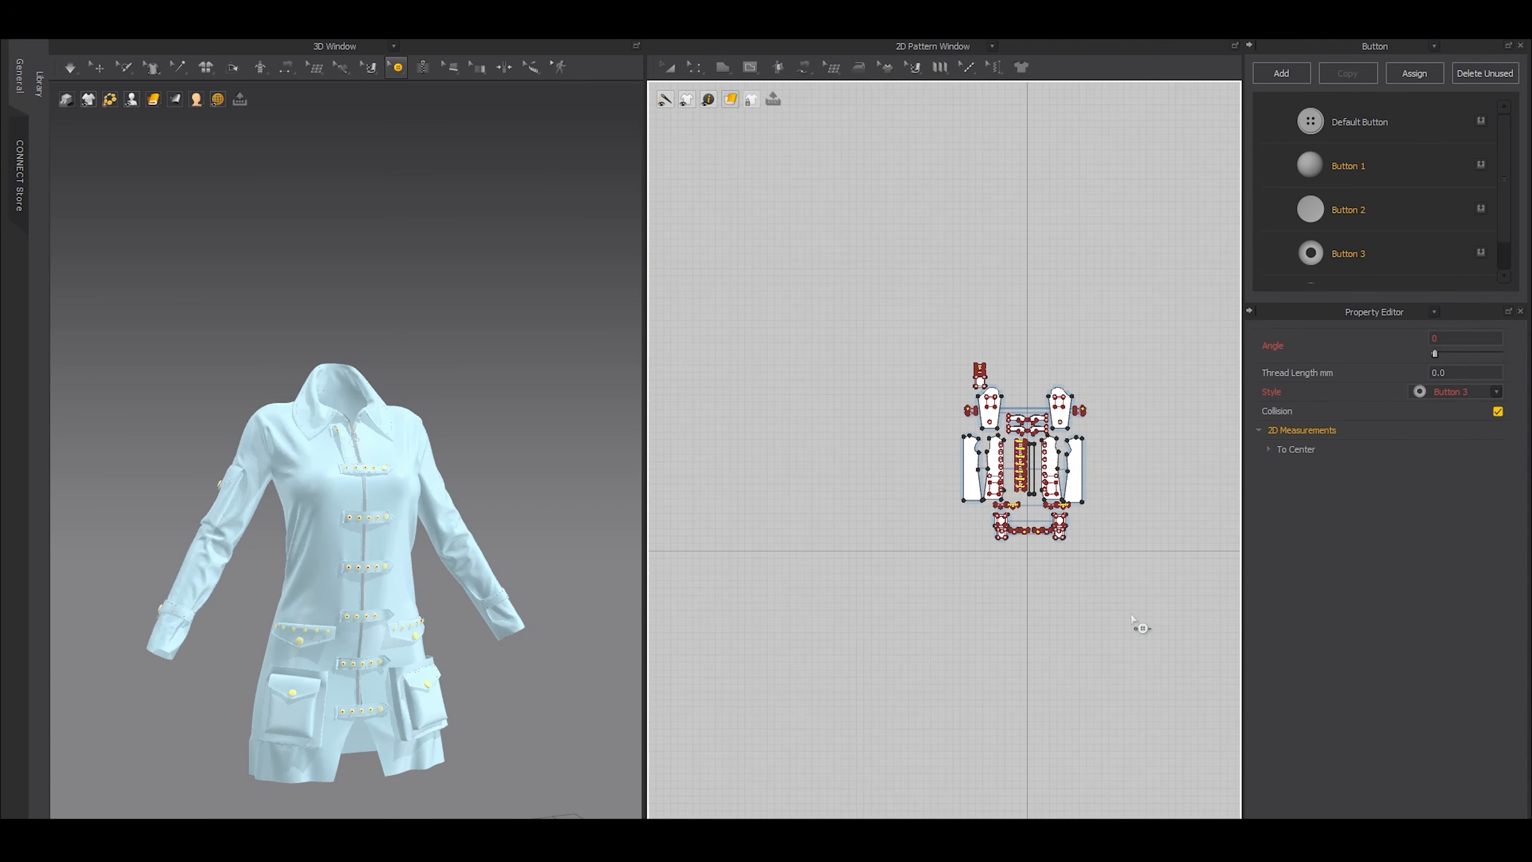
left_click(1498, 411)
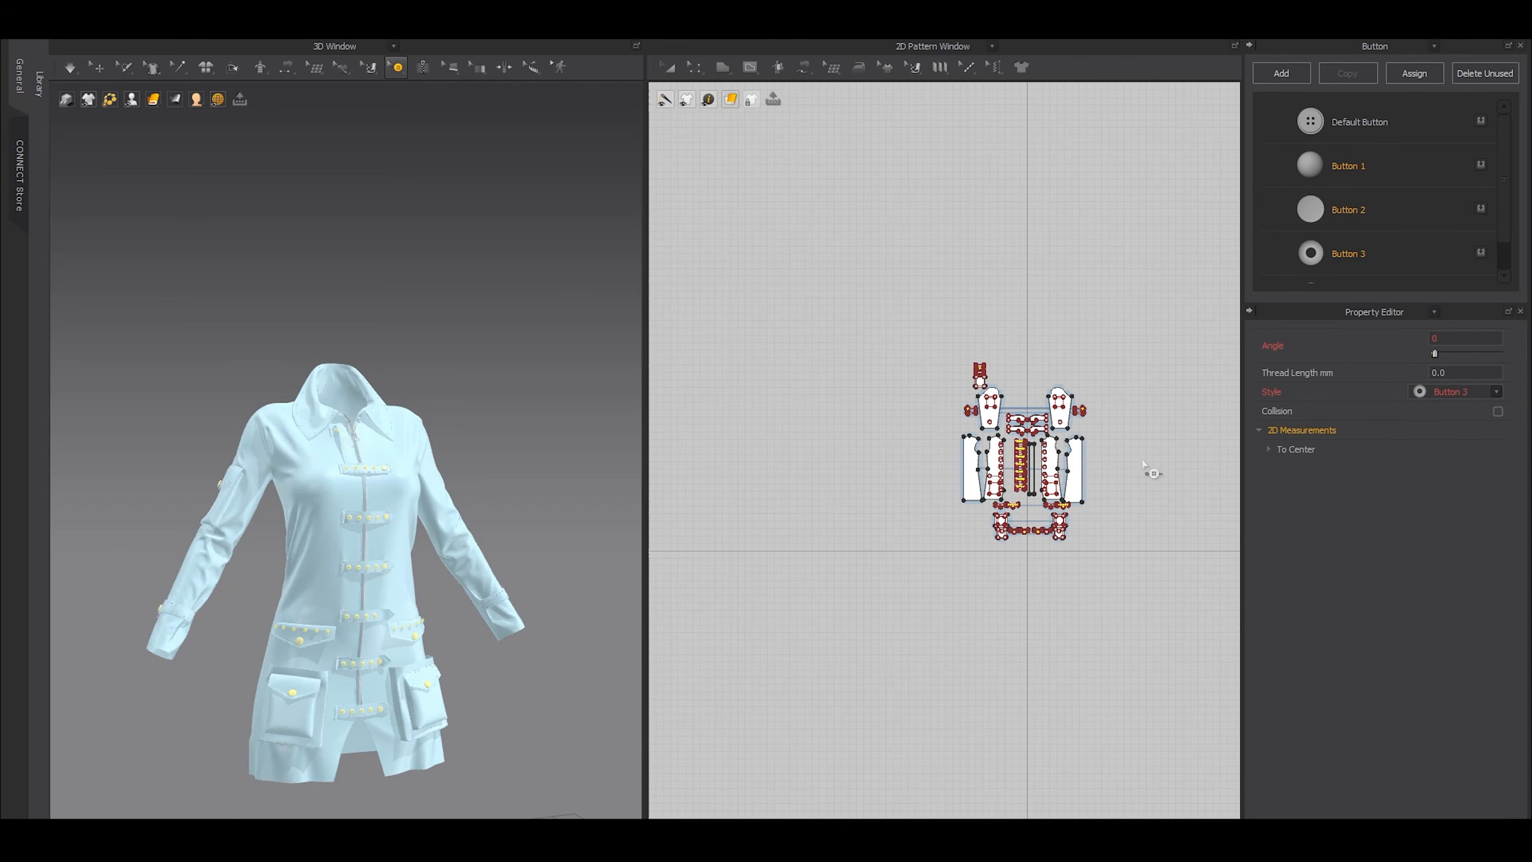
key("a")
key("ctrl+a")
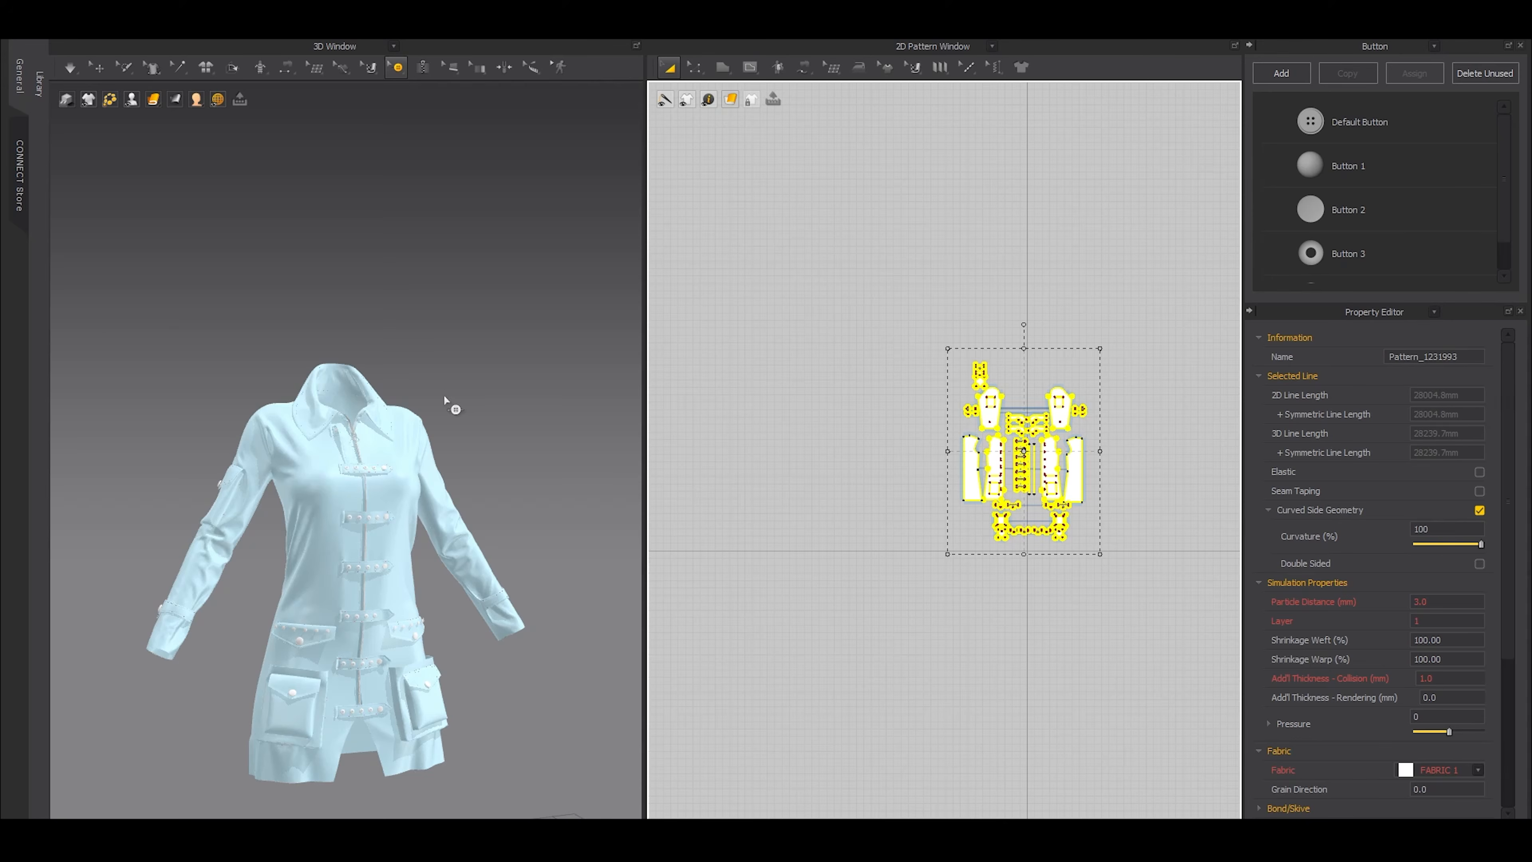
key("q")
left_click(469, 383)
right_click_drag(466, 458, 492, 475)
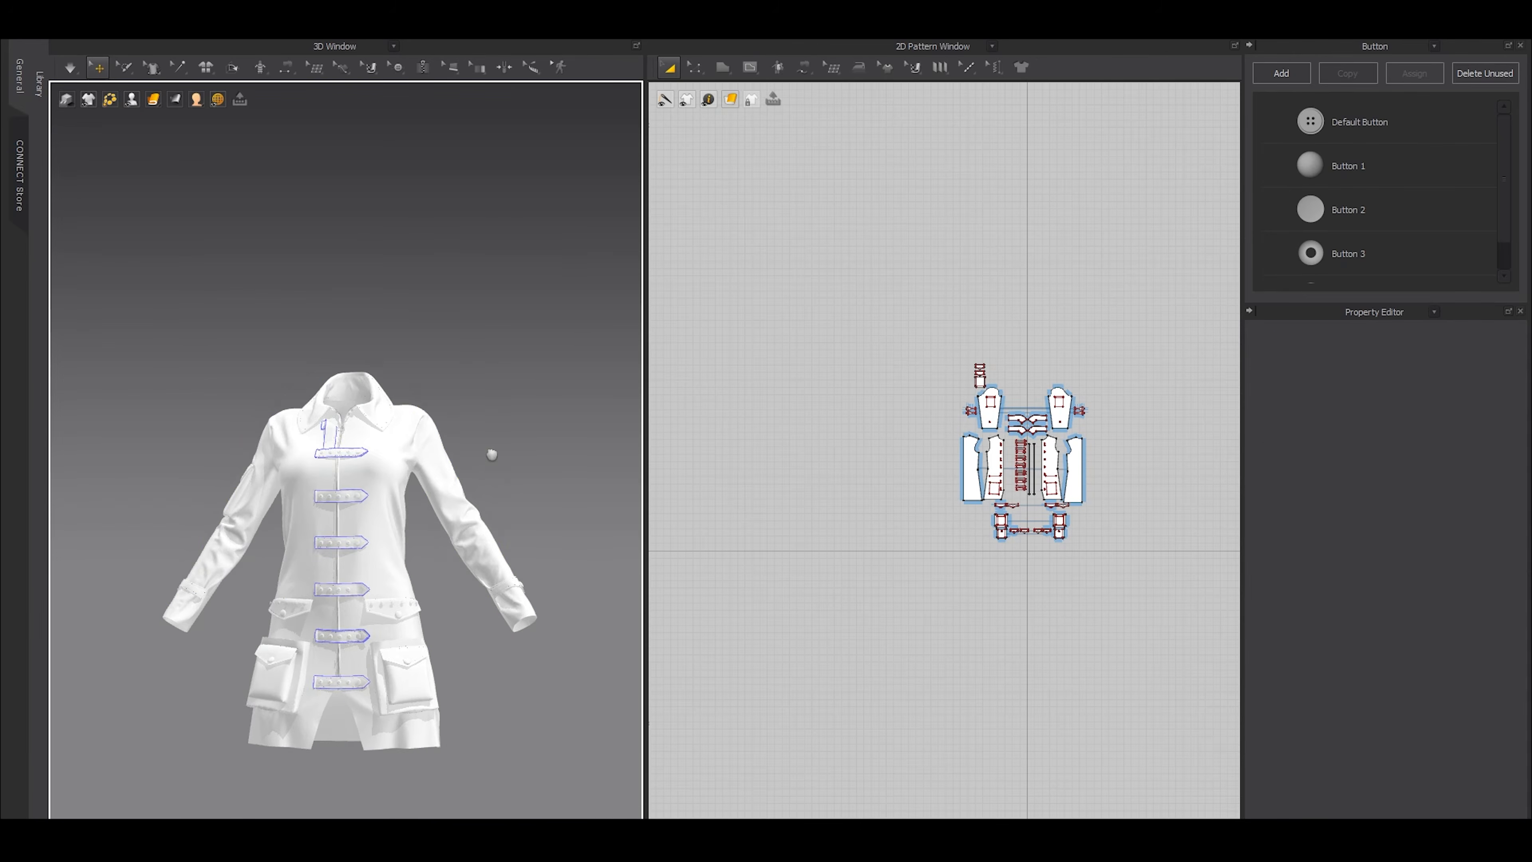
Select the row of six small Button 2 buttons on the wearer's left upper pocket flap
middle_click_drag(492, 475, 515, 440)
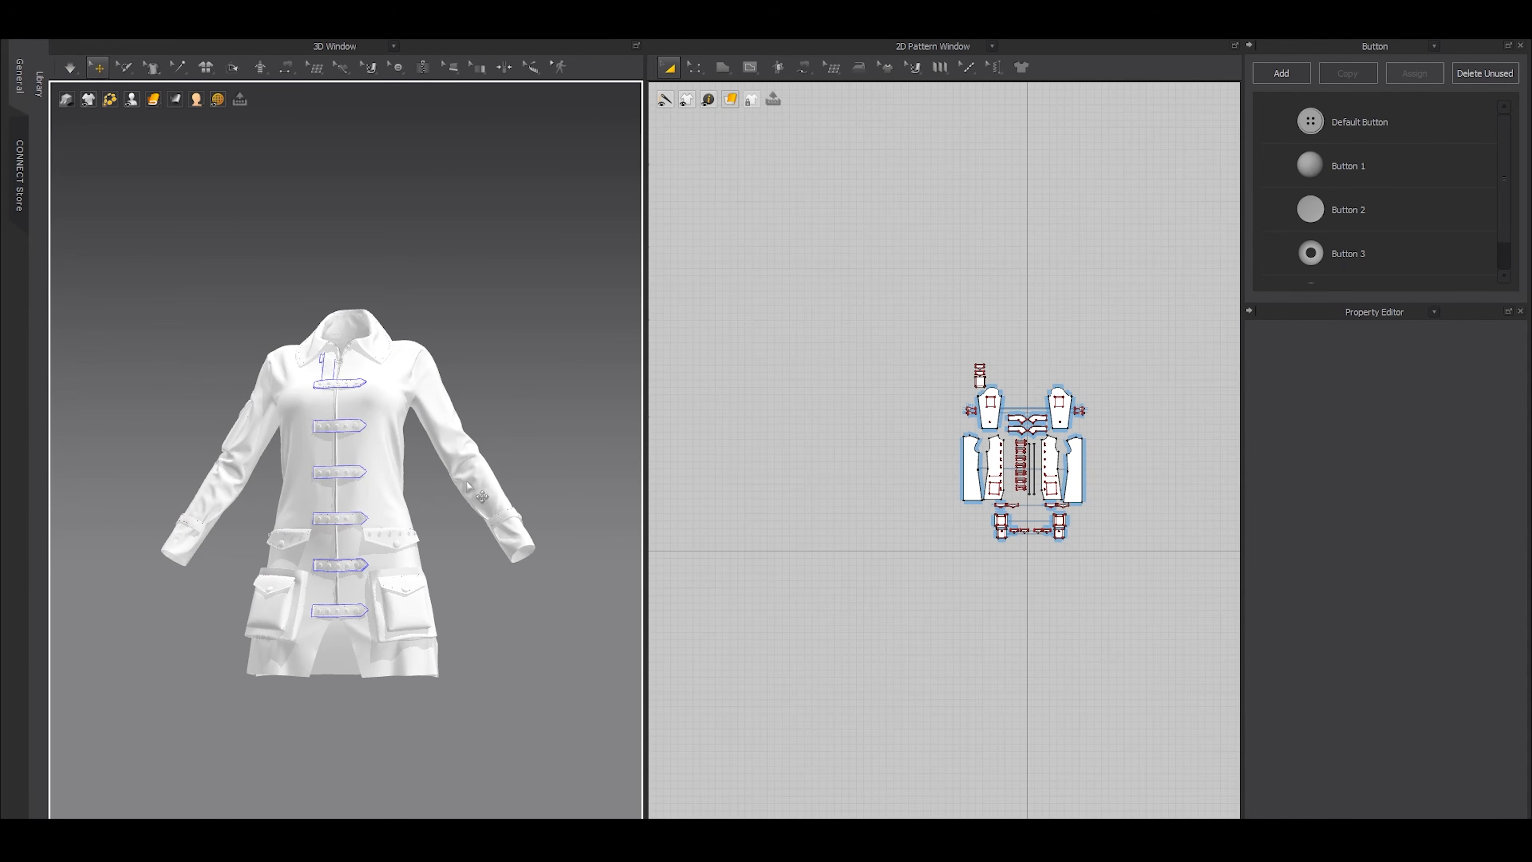
scroll(387, 558, "up", 5)
middle_click_drag(449, 591, 329, 350)
scroll(311, 411, "up", 5)
right_click_drag(307, 419, 445, 486)
middle_click_drag(445, 485, 457, 507)
scroll(456, 507, "up", 3)
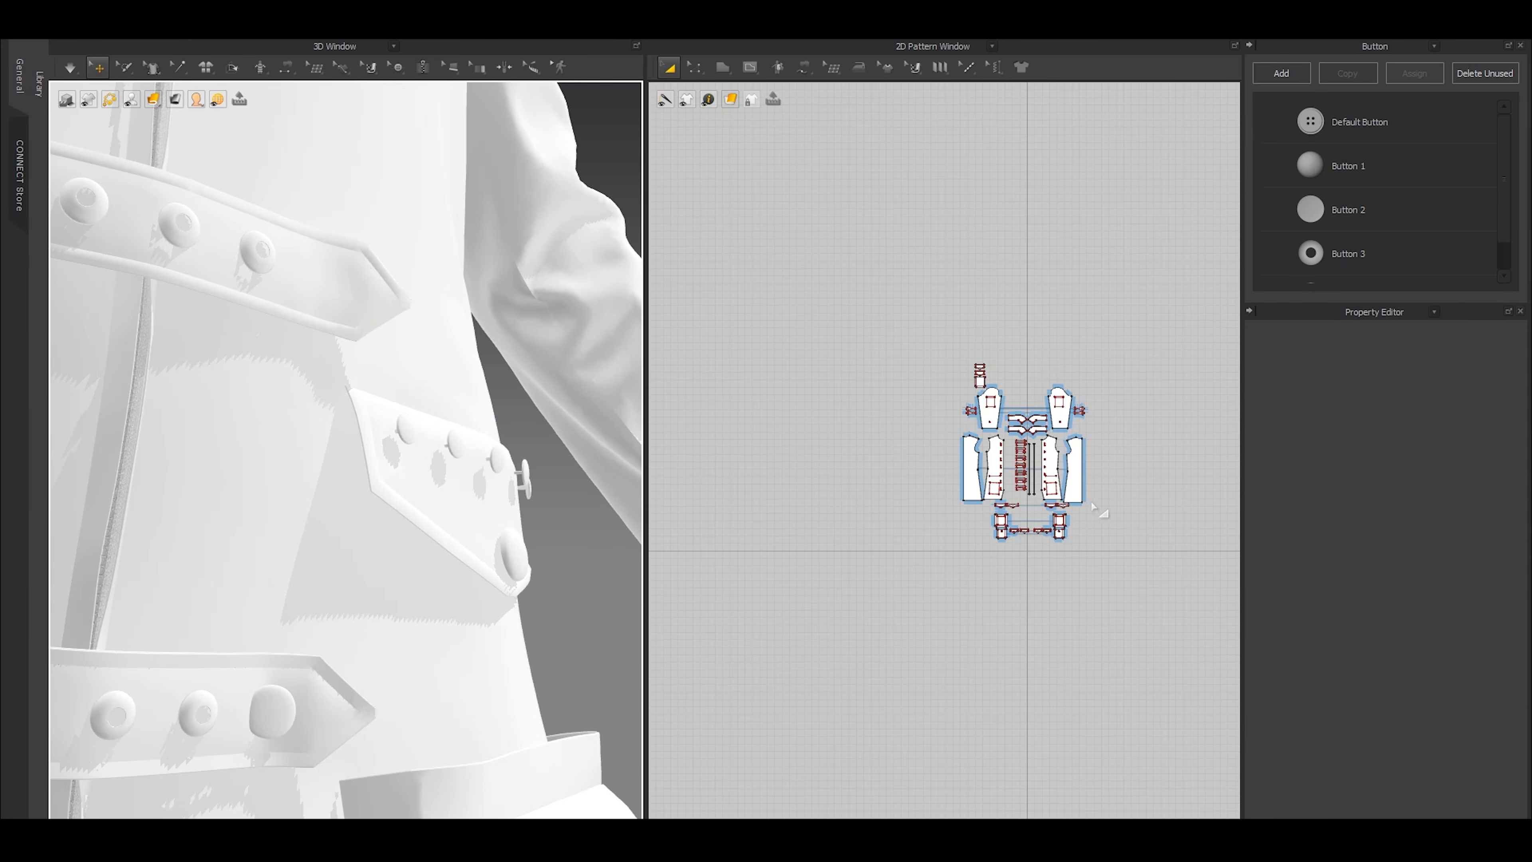
scroll(1086, 510, "up", 5)
left_click(460, 515)
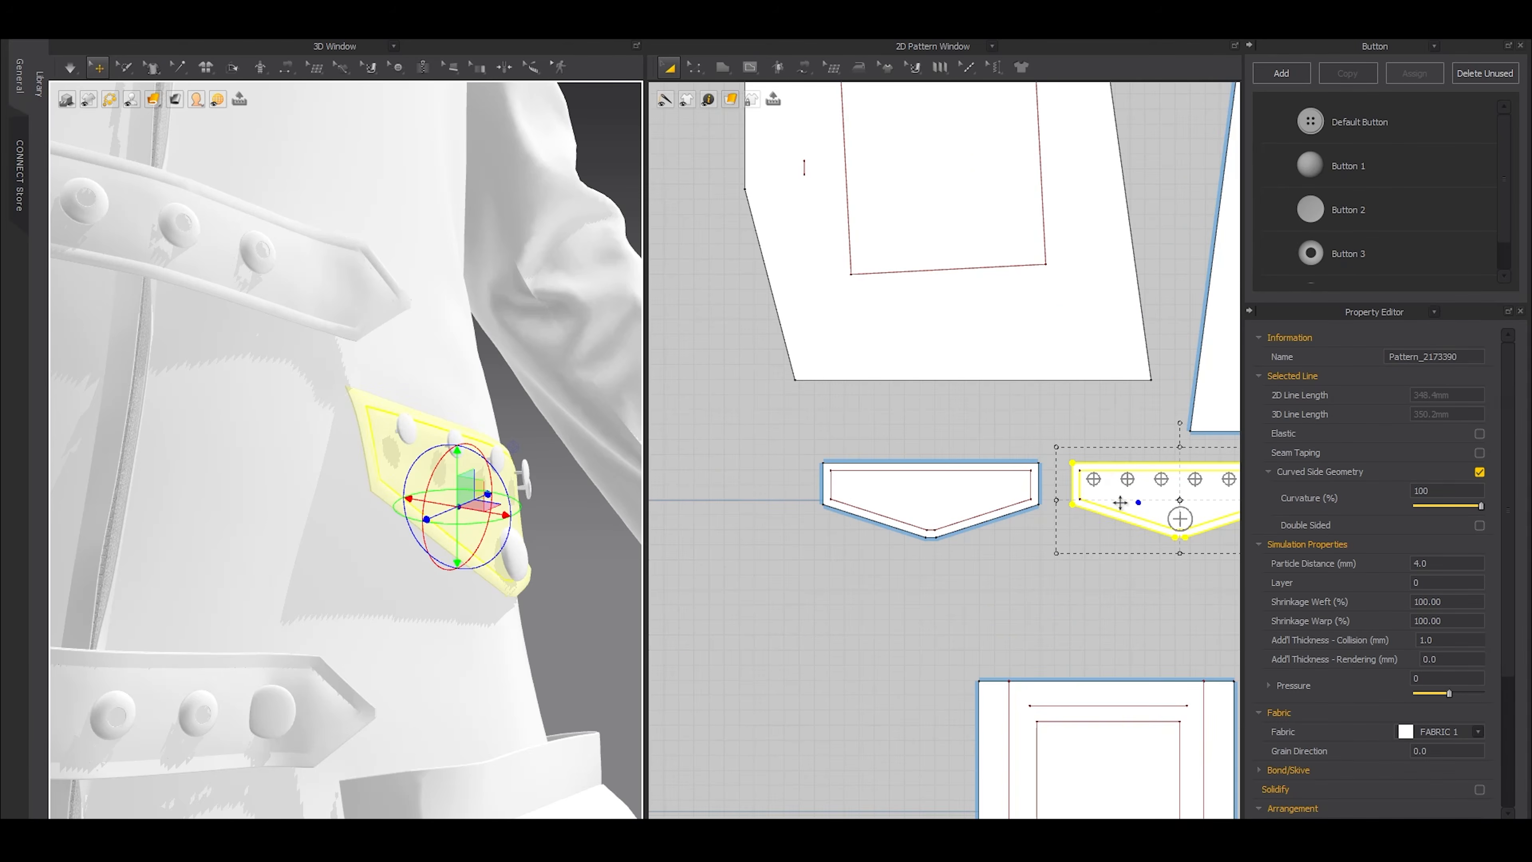
left_click(397, 68)
left_click(428, 100)
left_click_drag(754, 415, 1064, 500)
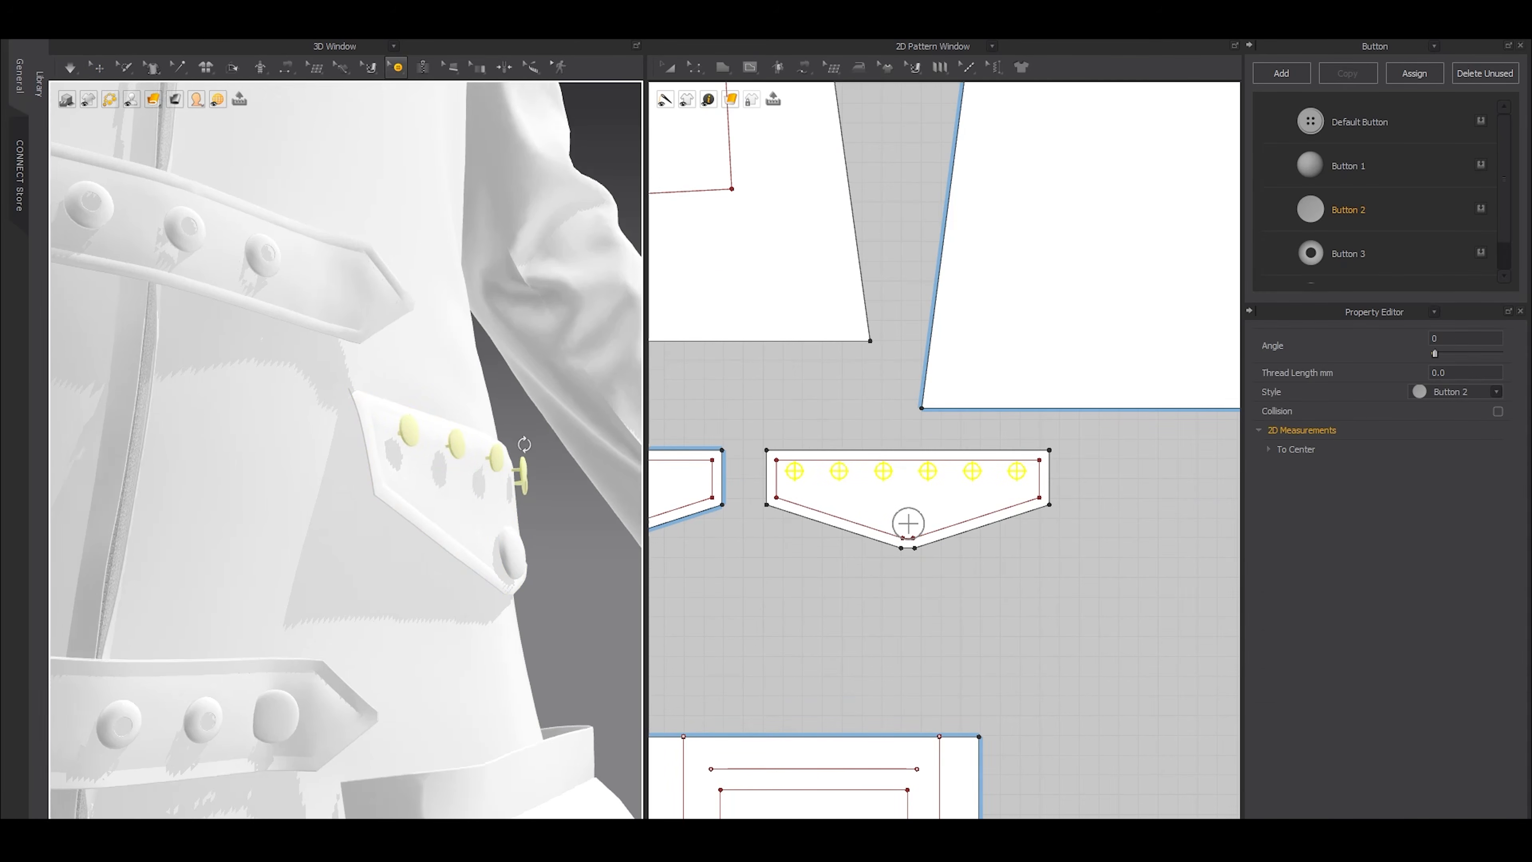
right_click_drag(513, 432, 520, 450)
scroll(520, 450, "up", 3)
key("q")
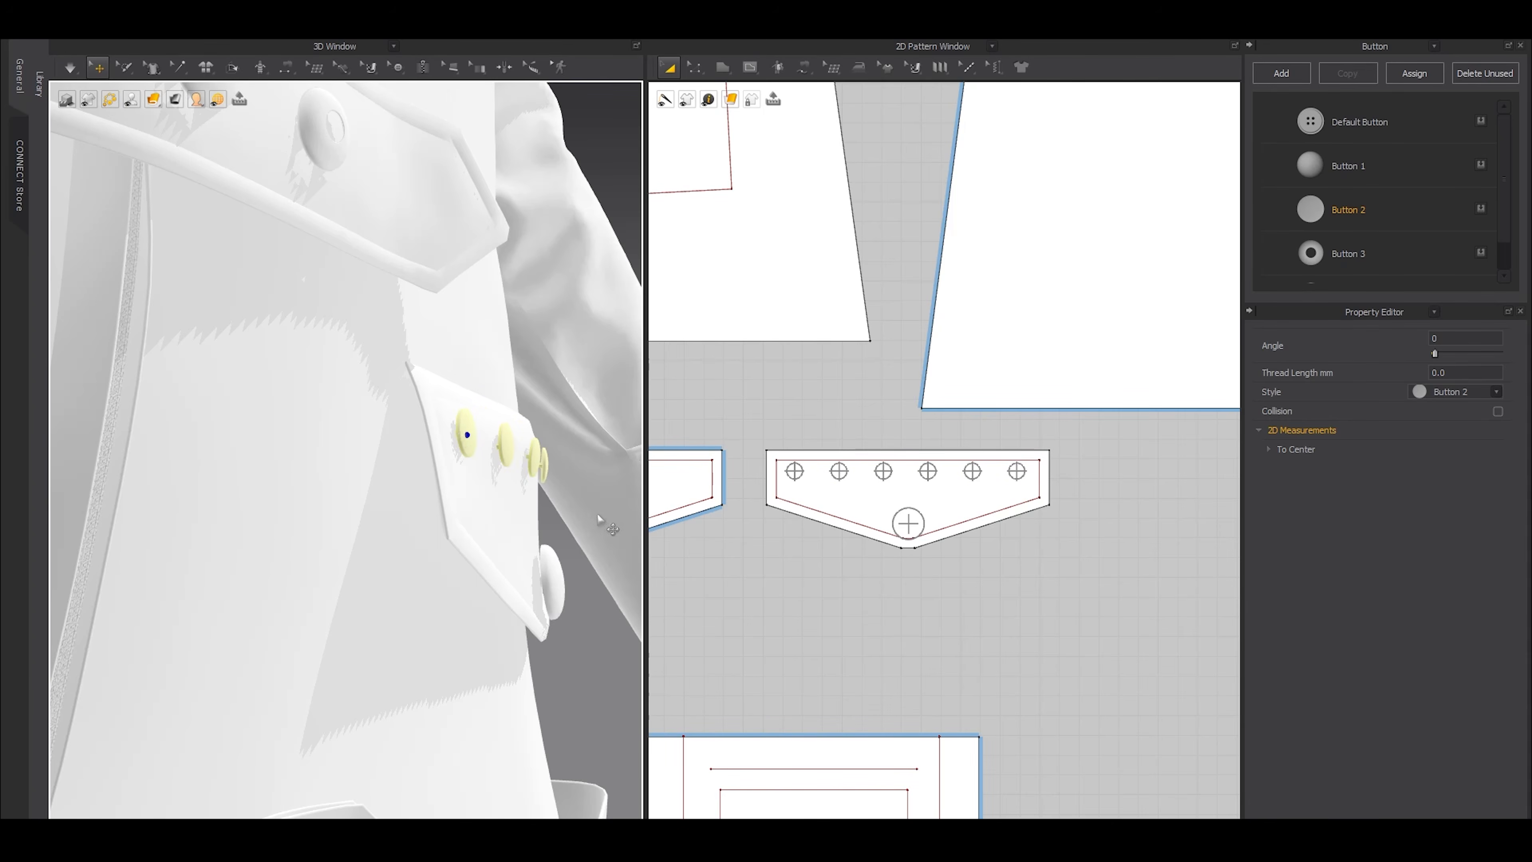
Try thread lengths of -1 mm and -2 mm on the six small buttons of the wearer's left flap
scroll(541, 513, "down", 5)
right_click_drag(520, 504, 509, 519)
left_click(1267, 449)
left_click(1267, 449)
double_click(1466, 368)
type("-1")
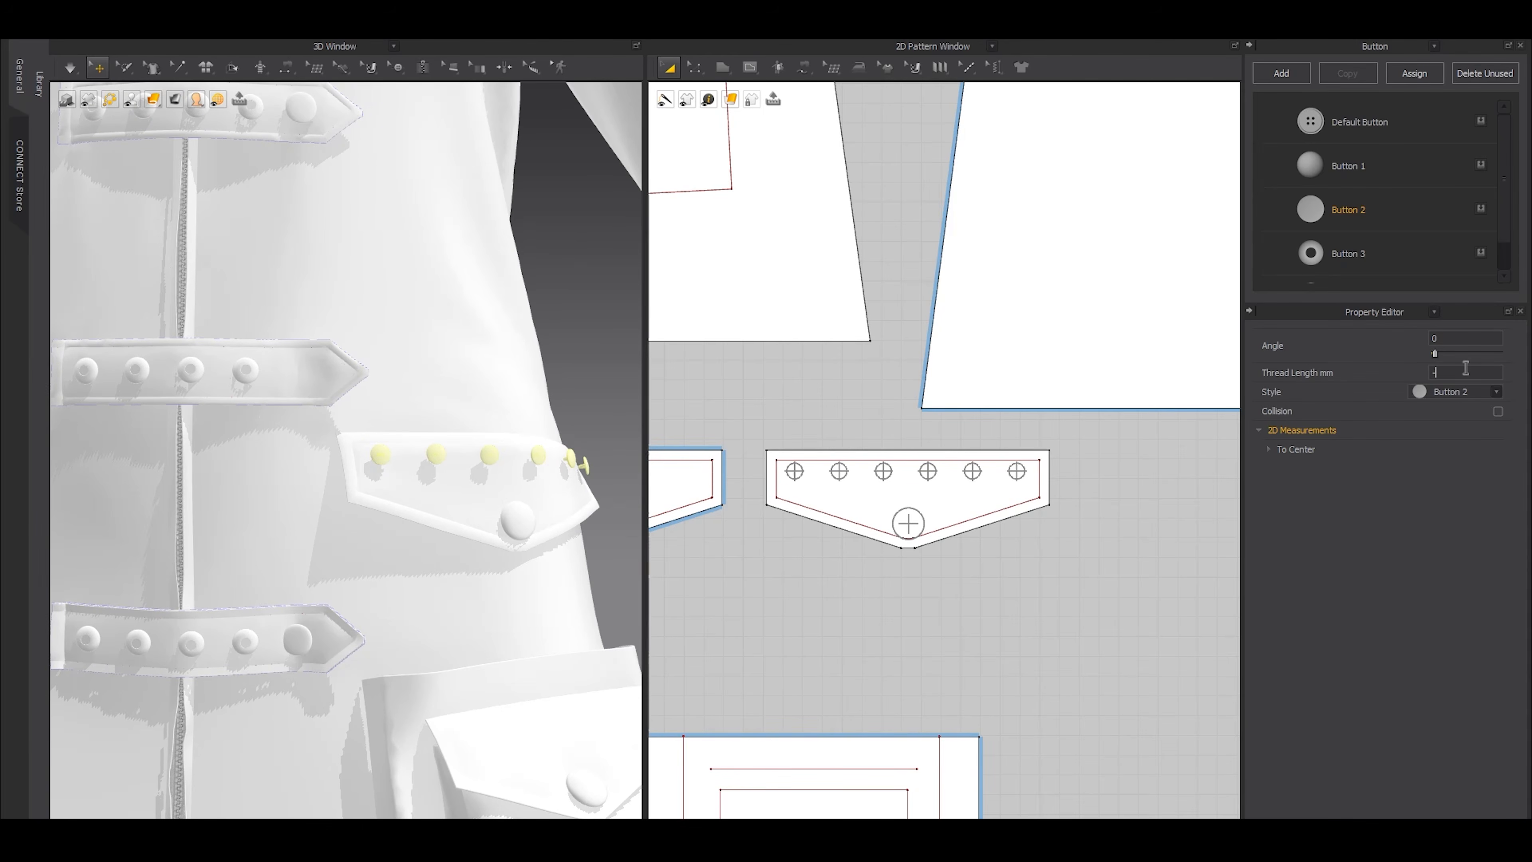
double_click(1466, 368)
key("Return")
right_click_drag(570, 422, 645, 423)
scroll(627, 424, "up", 5)
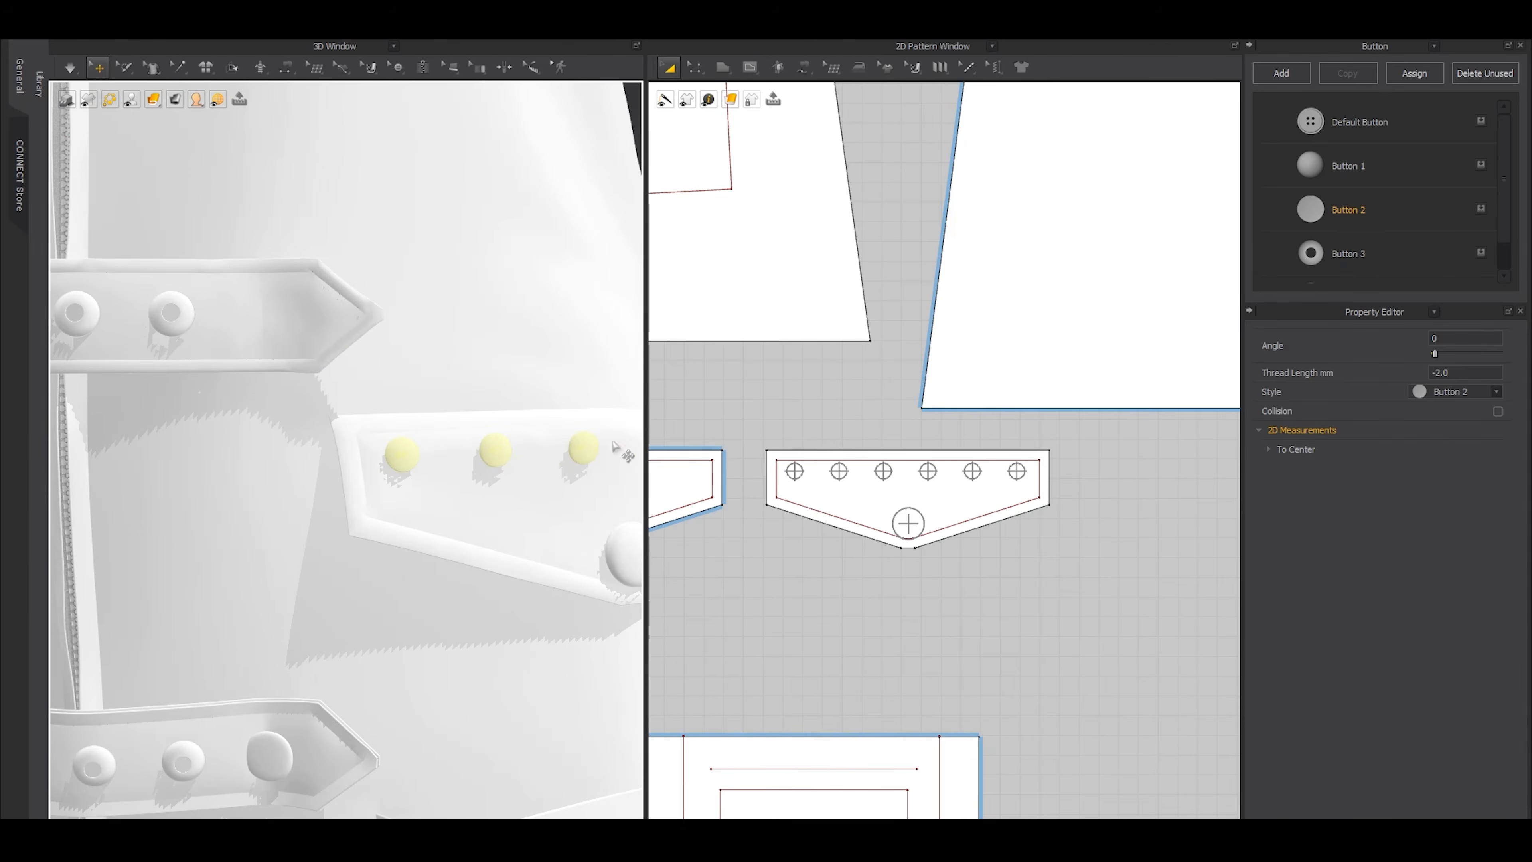
Set the thread length of the six small buttons on the wearer's left upper flap to -3 mm
double_click(1448, 373)
type("-3")
key("Return")
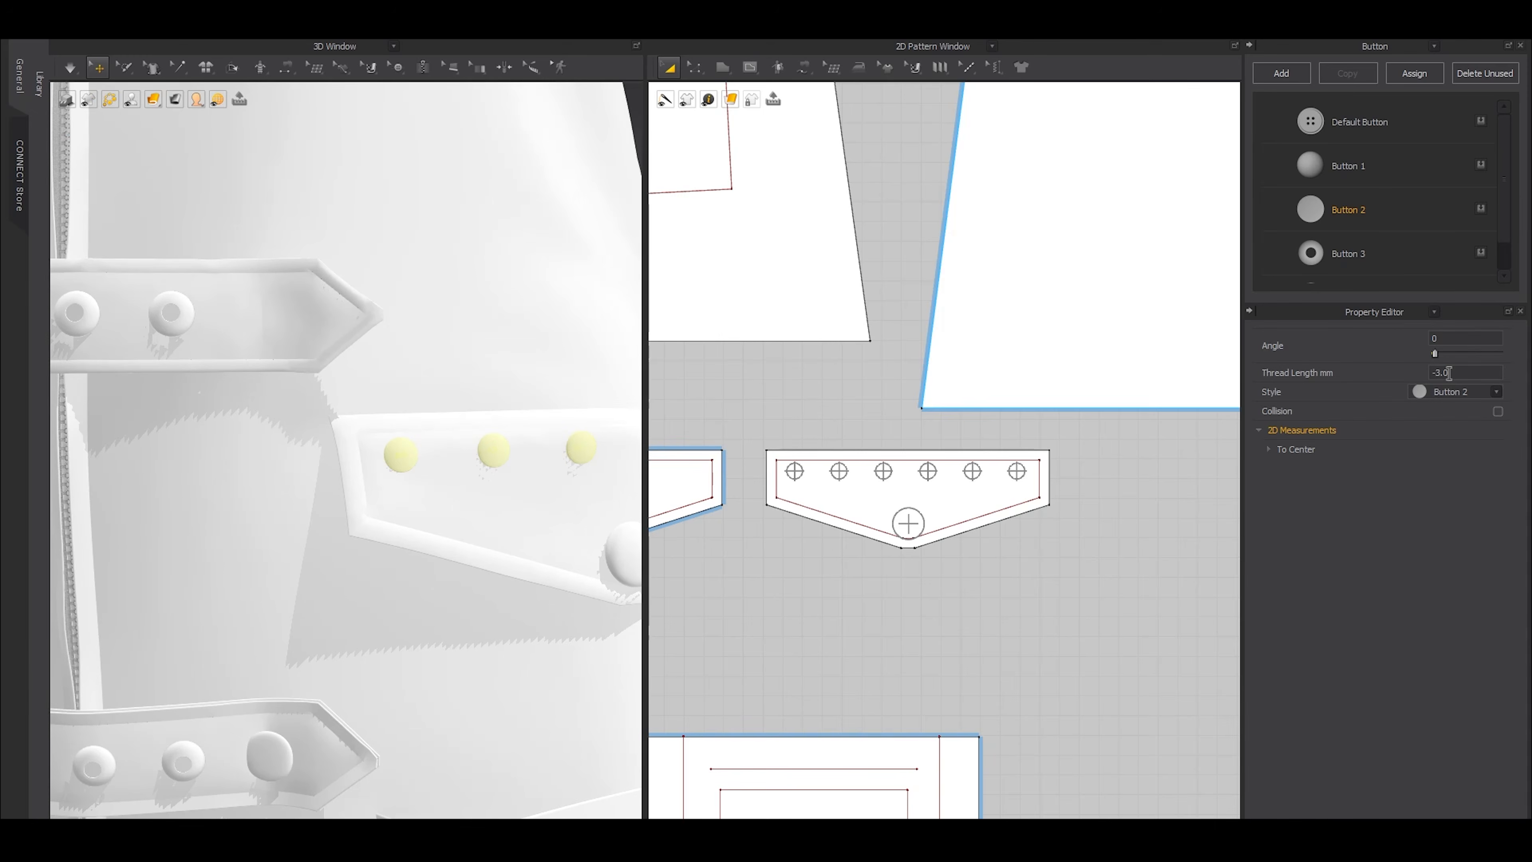
Set the thread length of all buttons on the opposite upper pocket flap, including the large one, to -3 mm
scroll(420, 516, "down", 5)
right_click_drag(420, 516, 368, 513)
scroll(853, 531, "down", 7)
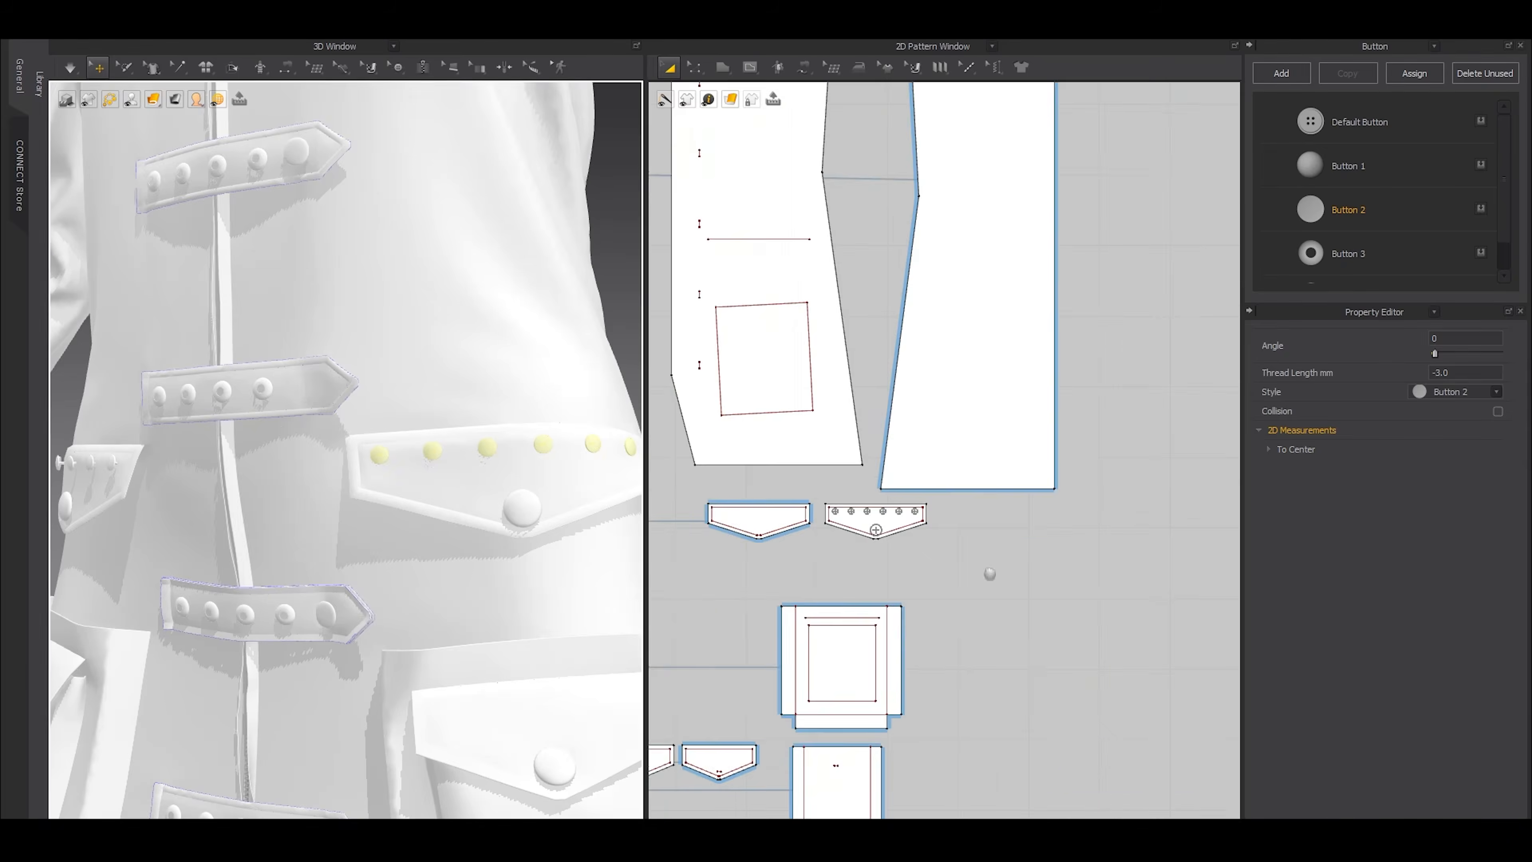
middle_click_drag(868, 577, 1161, 556)
left_click(399, 64)
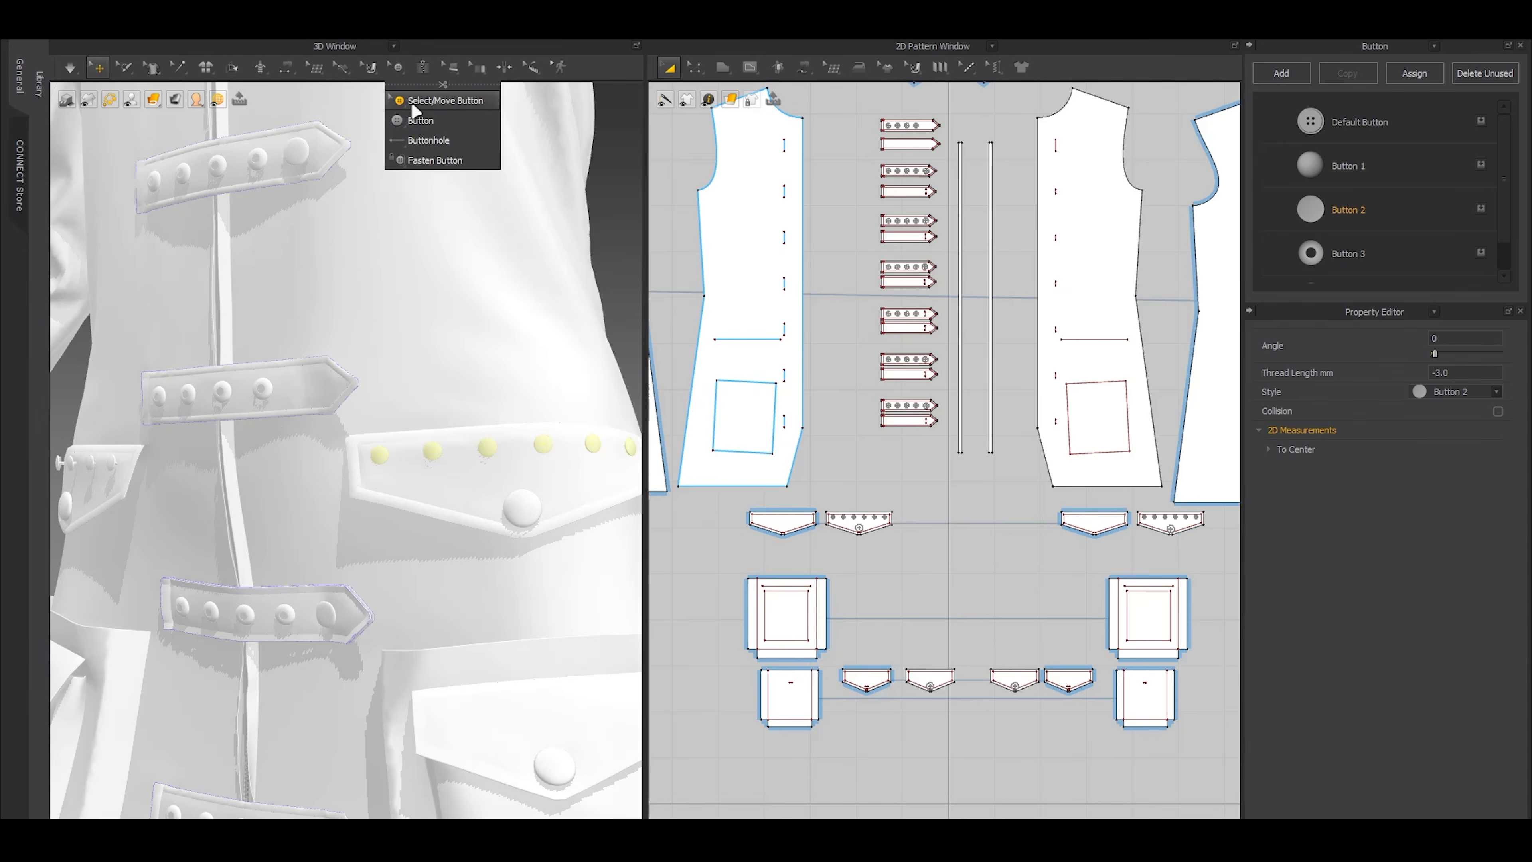
left_click(414, 103)
left_click_drag(799, 480, 899, 547)
left_click(1467, 372)
type("-3")
key("Return")
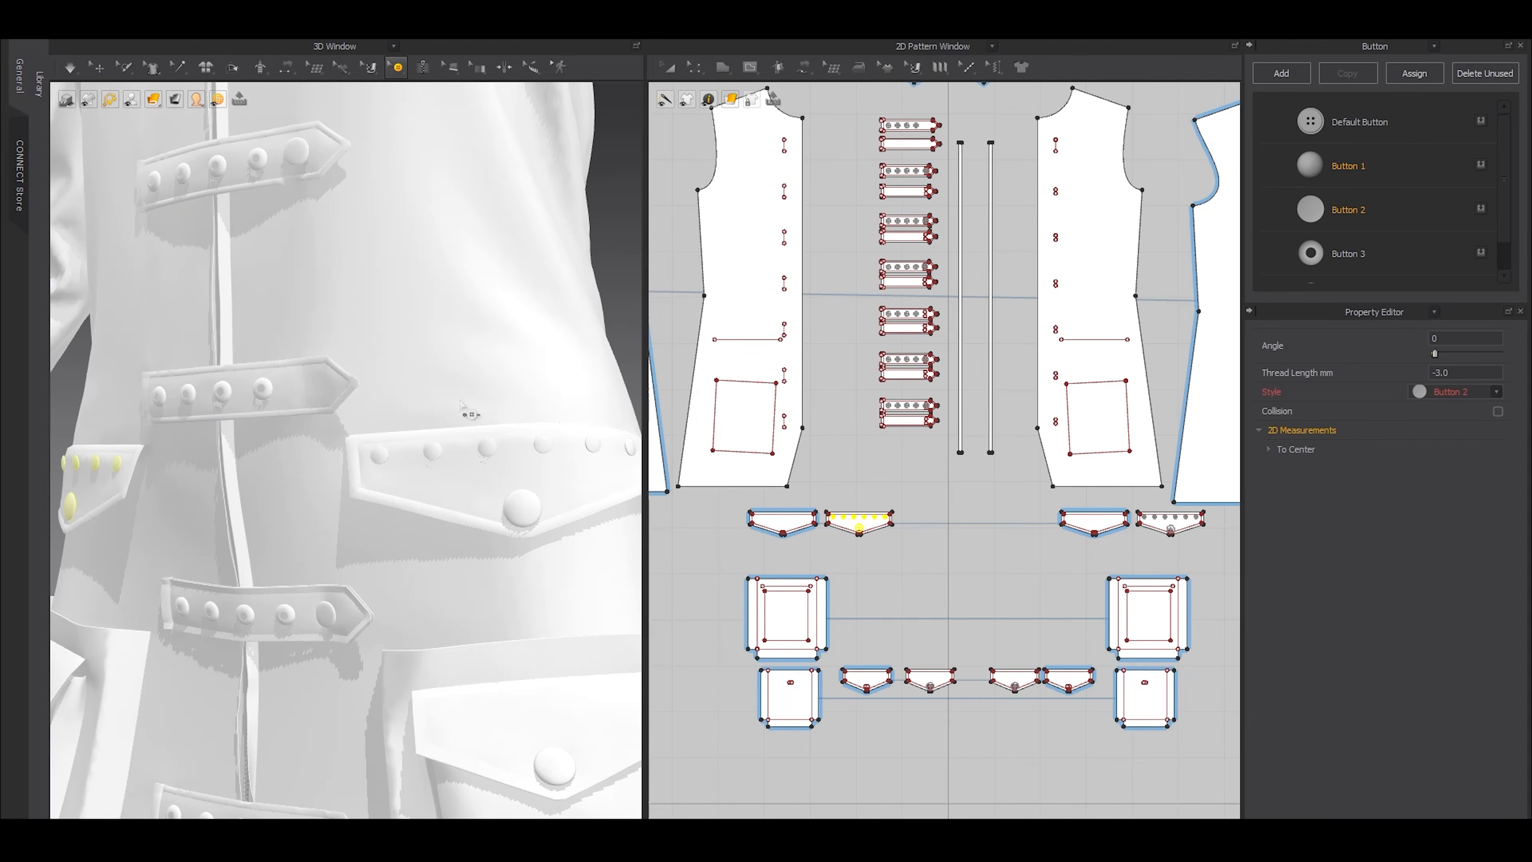
Check the fit of the buttons on the flaps and front straps across the whole coat
scroll(369, 424, "down", 5)
left_click(113, 612)
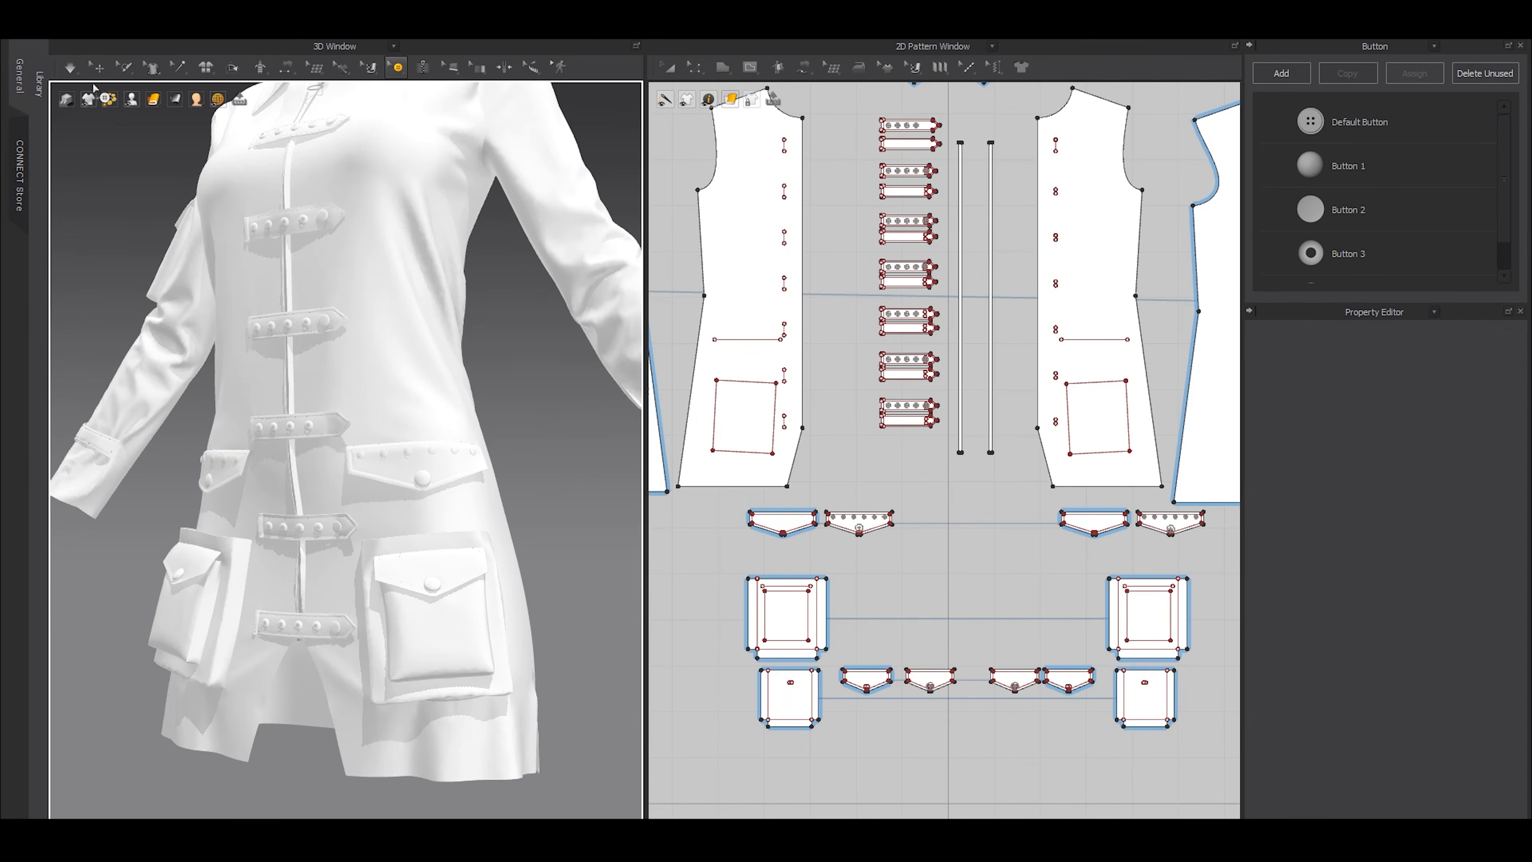
left_click(97, 67)
right_click_drag(329, 389, 517, 458)
scroll(453, 332, "down", 4)
scroll(534, 307, "up", 3)
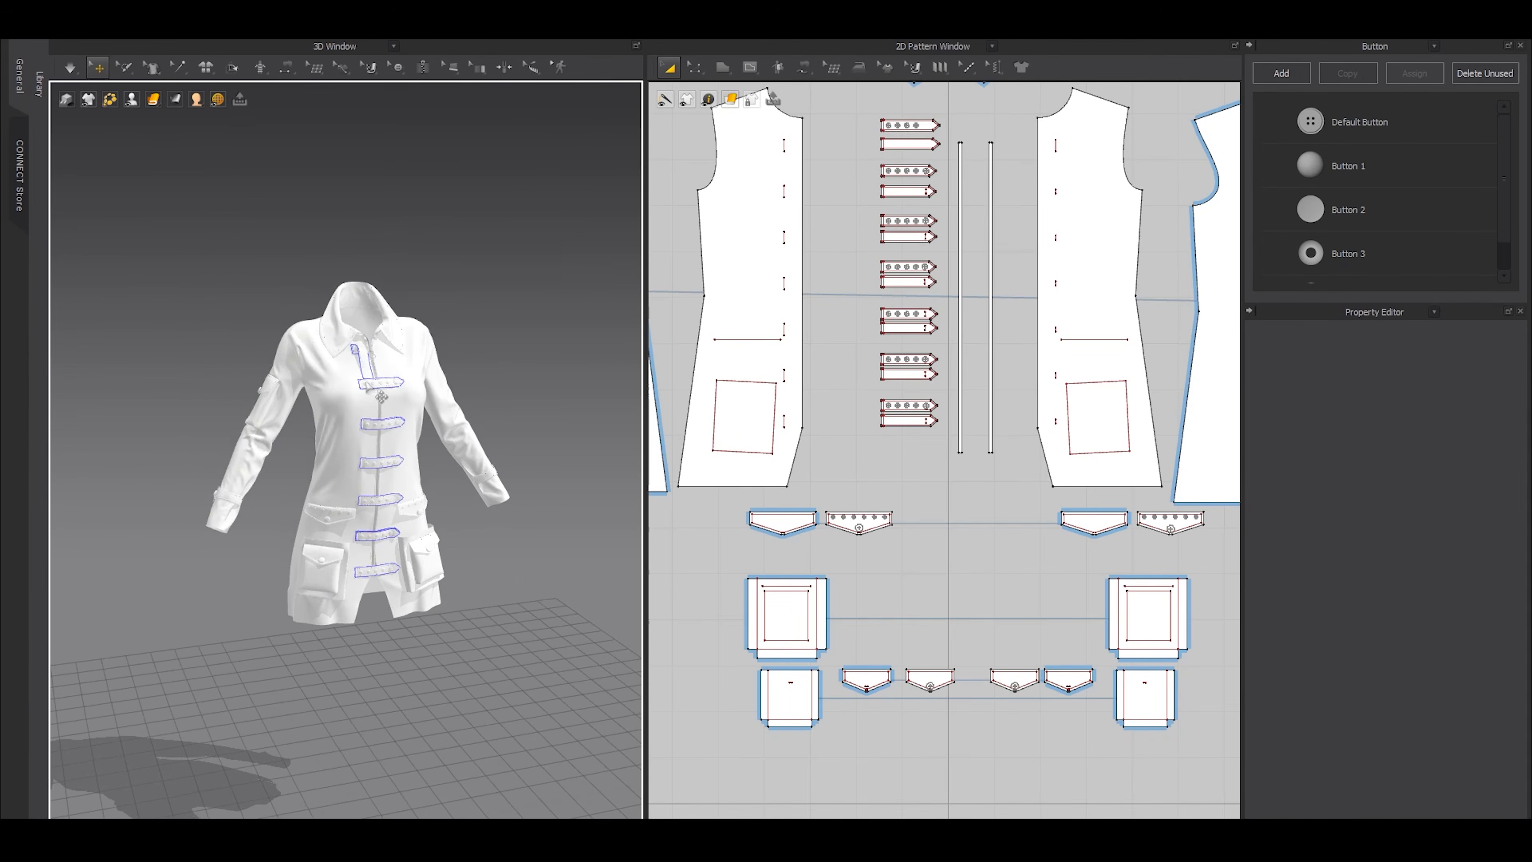